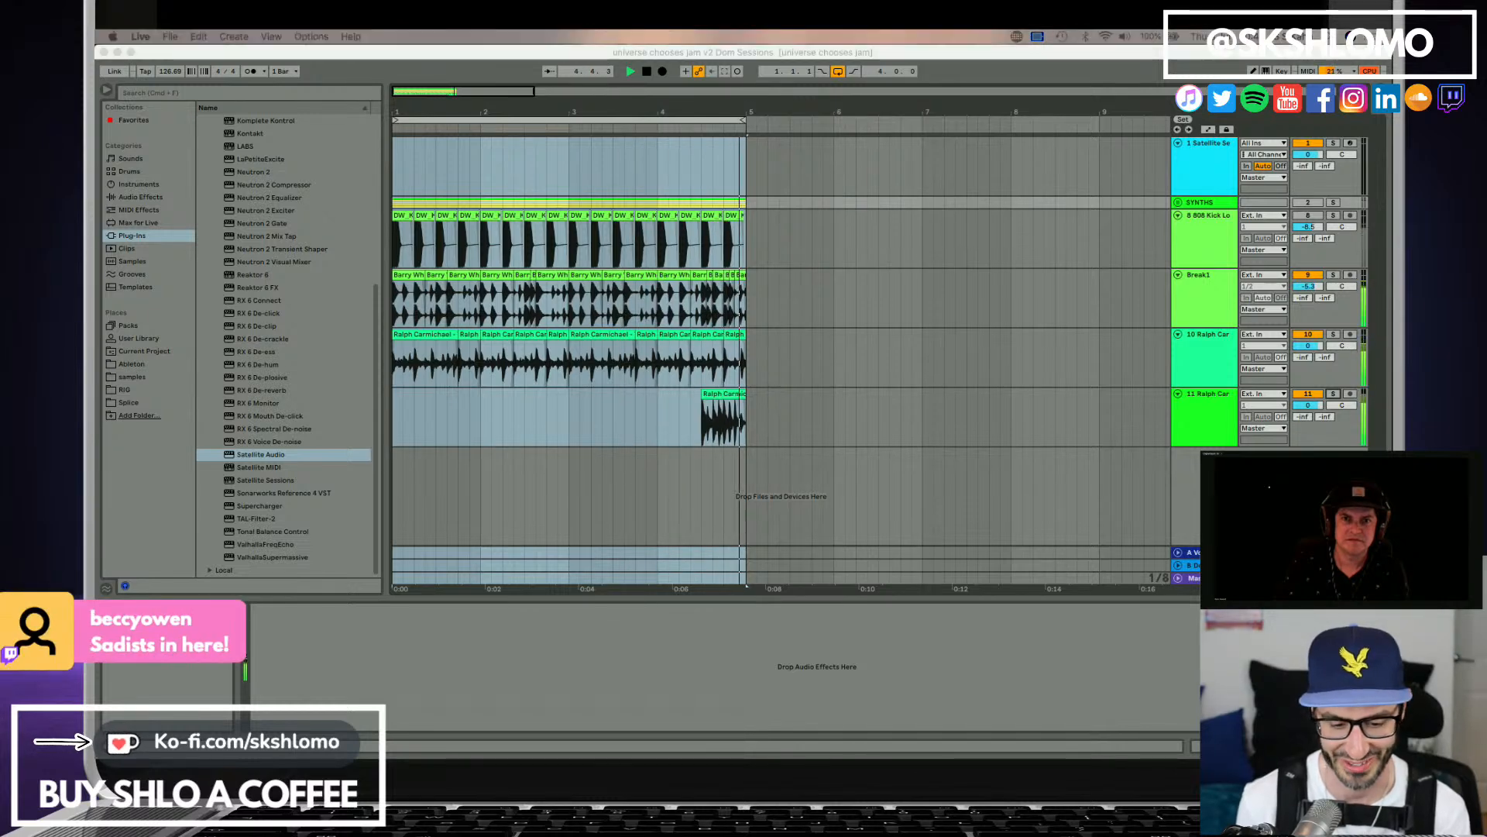
Turn on the SYNTHS group and the 808 Kick track, and save the set.
left_click(1311, 204)
left_click(1312, 204)
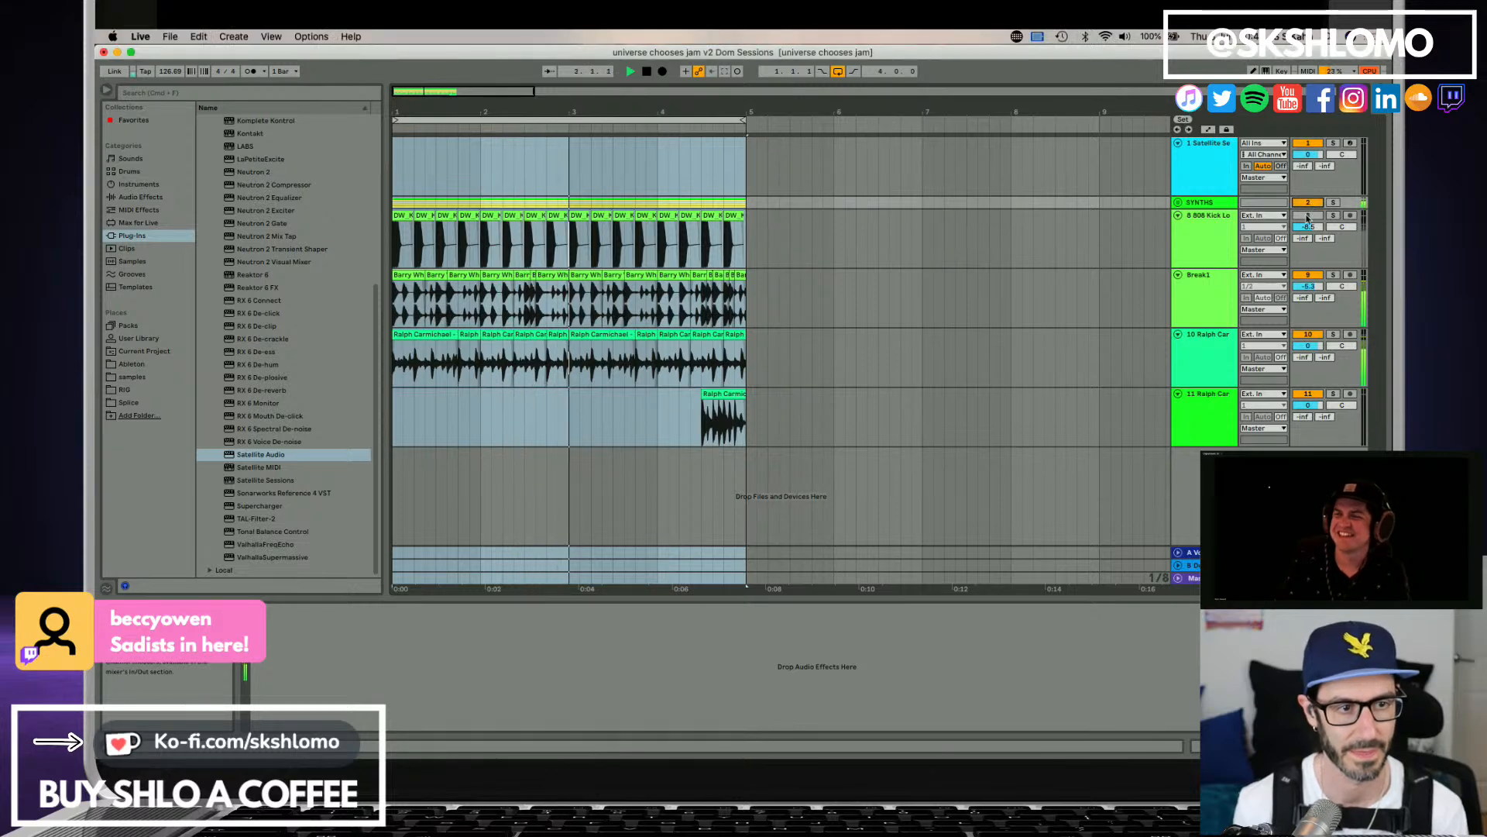
left_click(1309, 216)
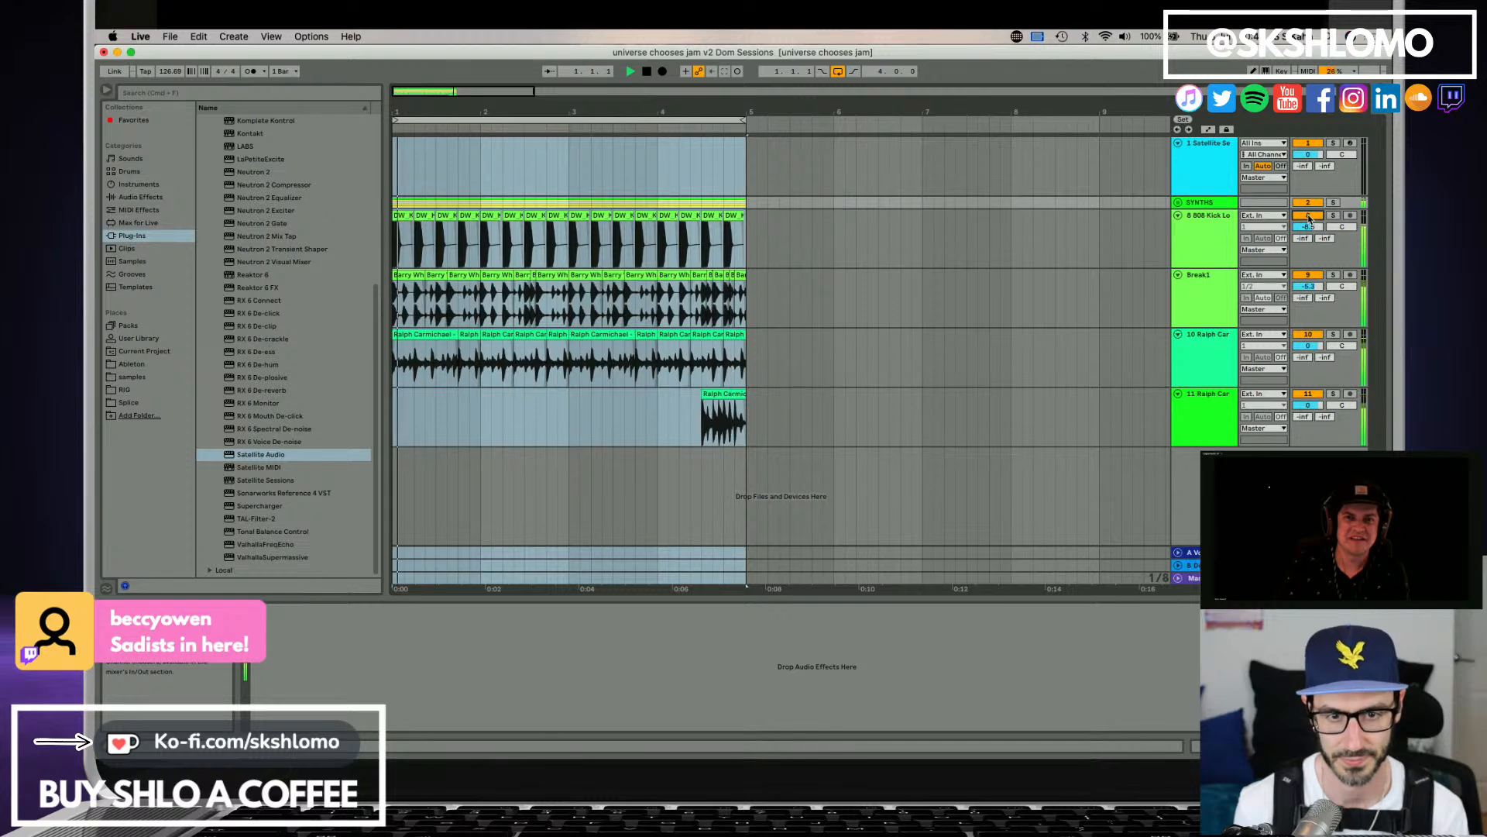
key("super+s")
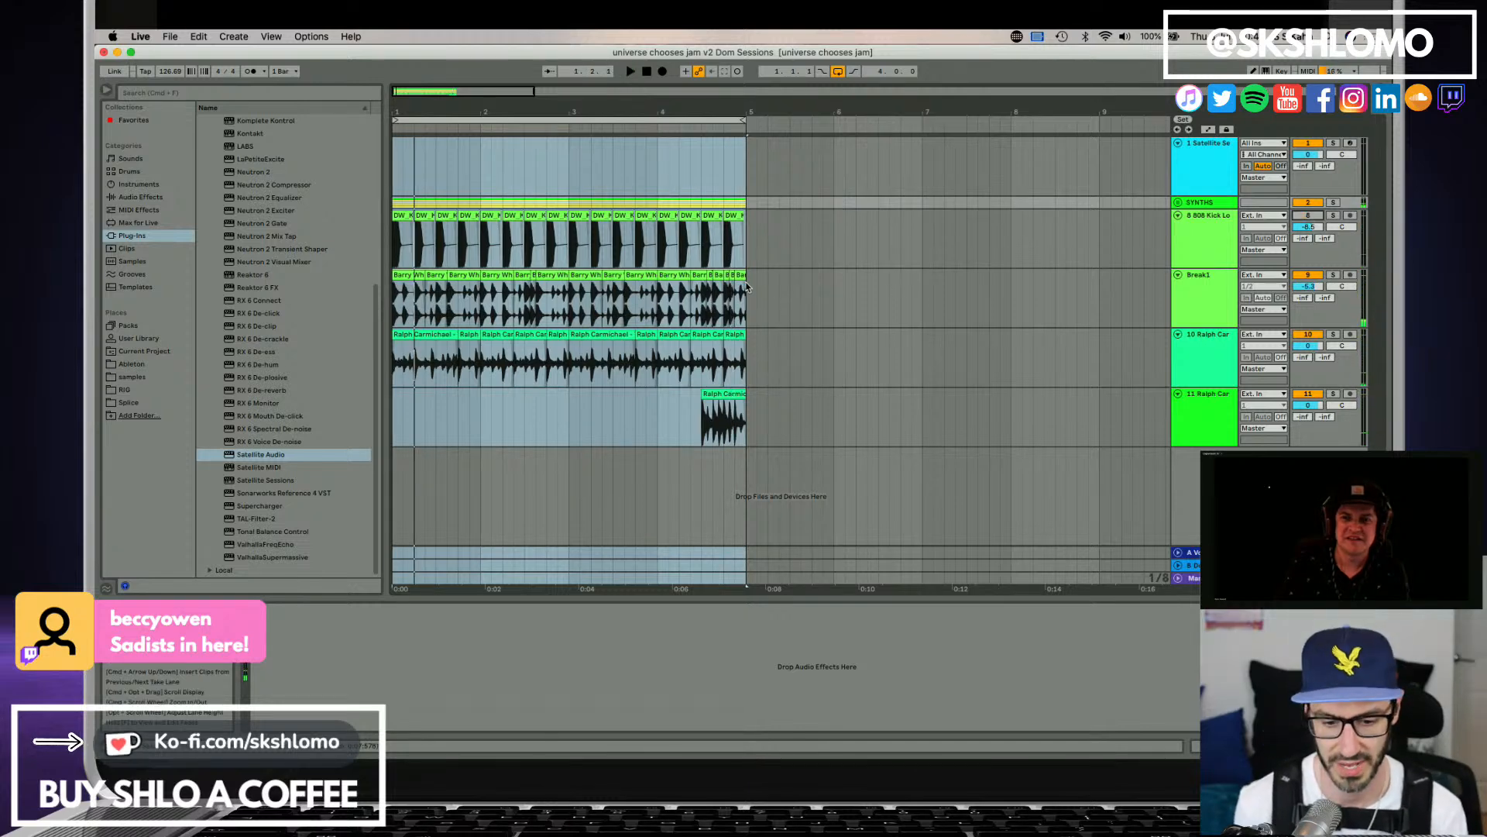
Open the Satellite Sessions plug-in window from the first track and move it over the arrangement.
left_click(1204, 180)
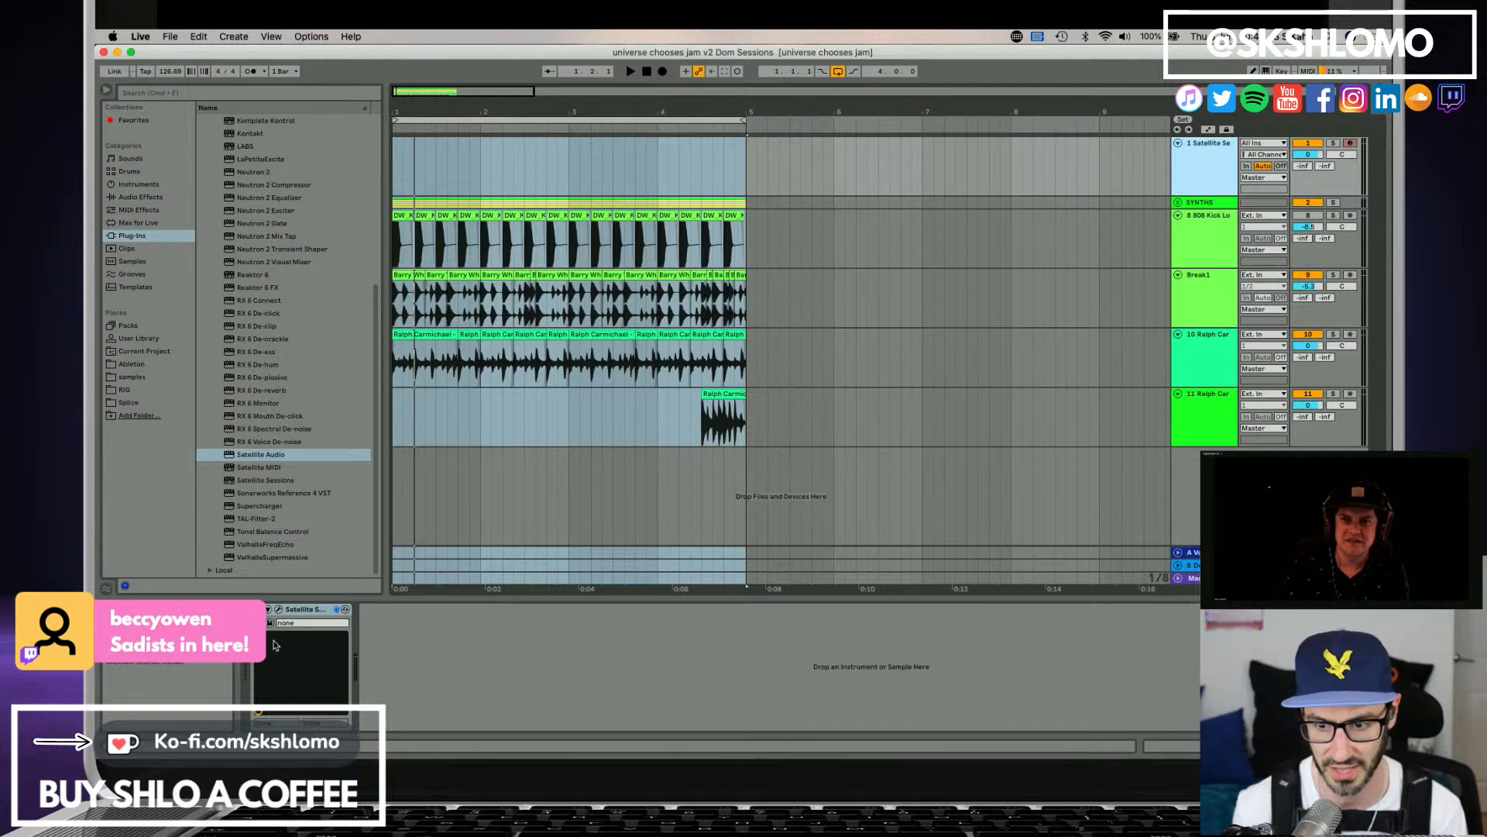
left_click(280, 610)
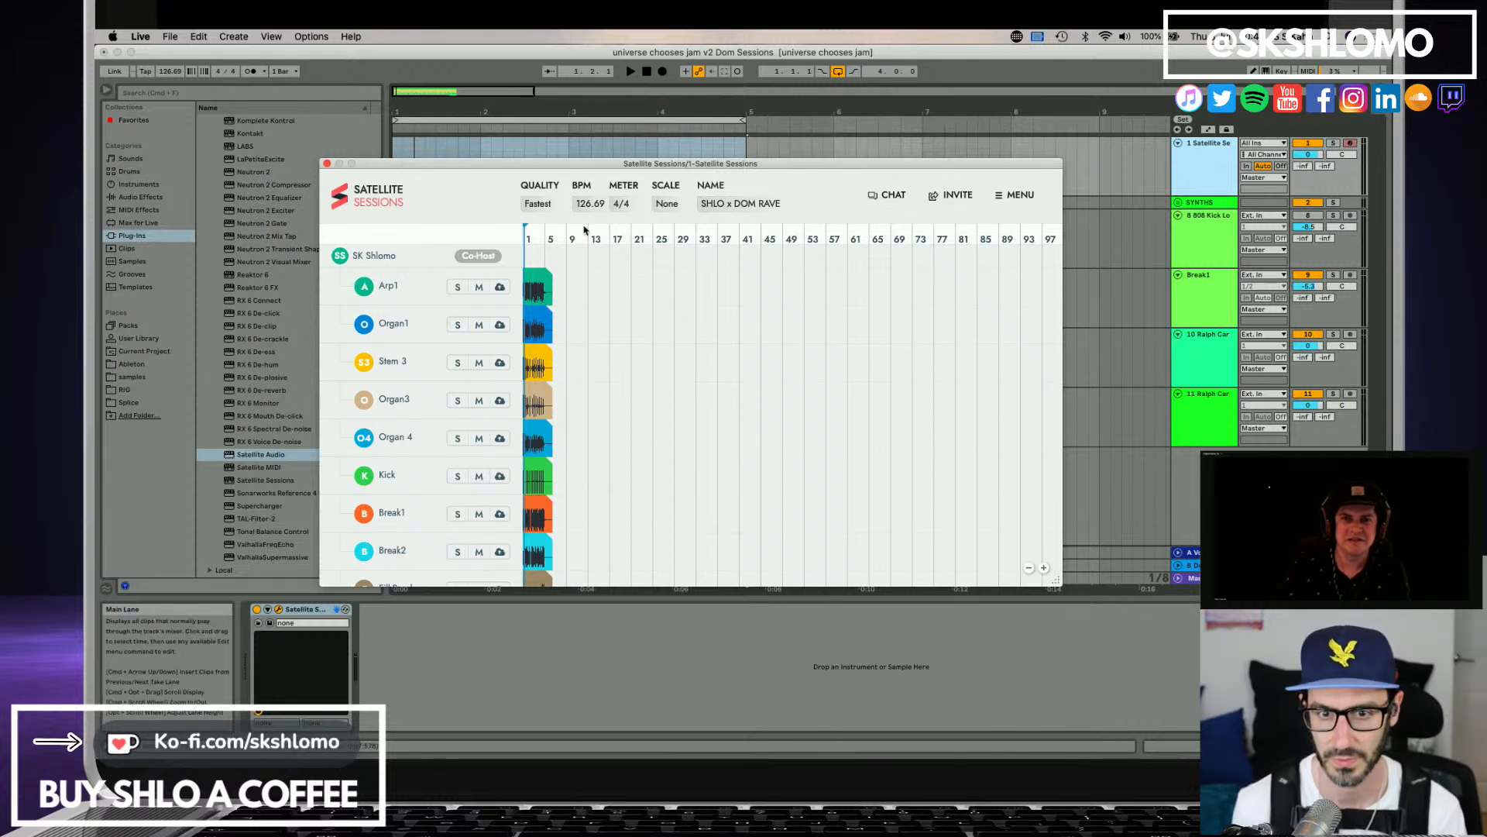
left_click_drag(616, 164, 697, 181)
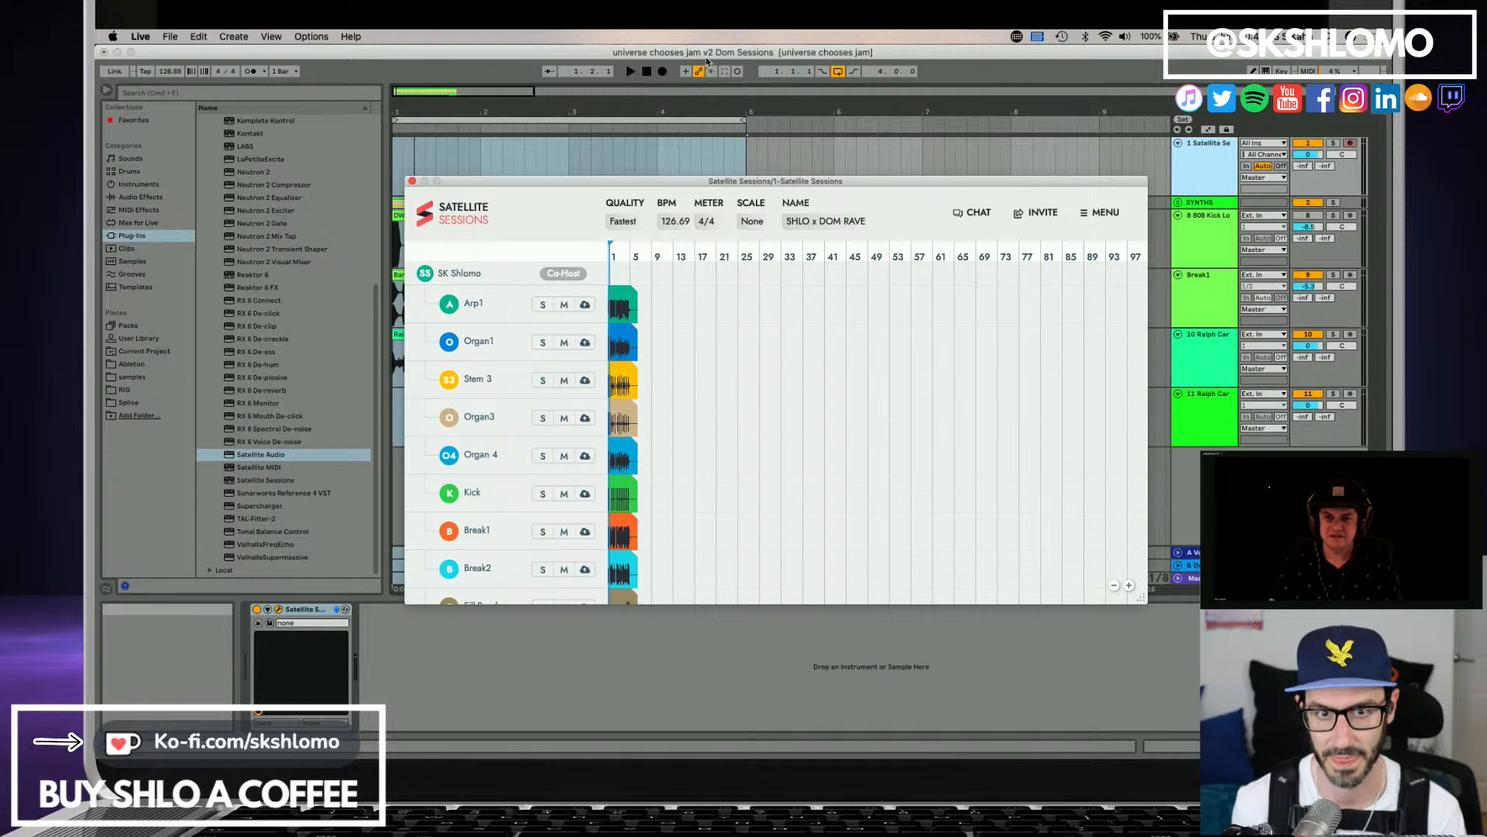
Save a new version of the set named "universe chooses jam v3 FASTER Dom Sessions".
left_click(706, 60)
key("super+s")
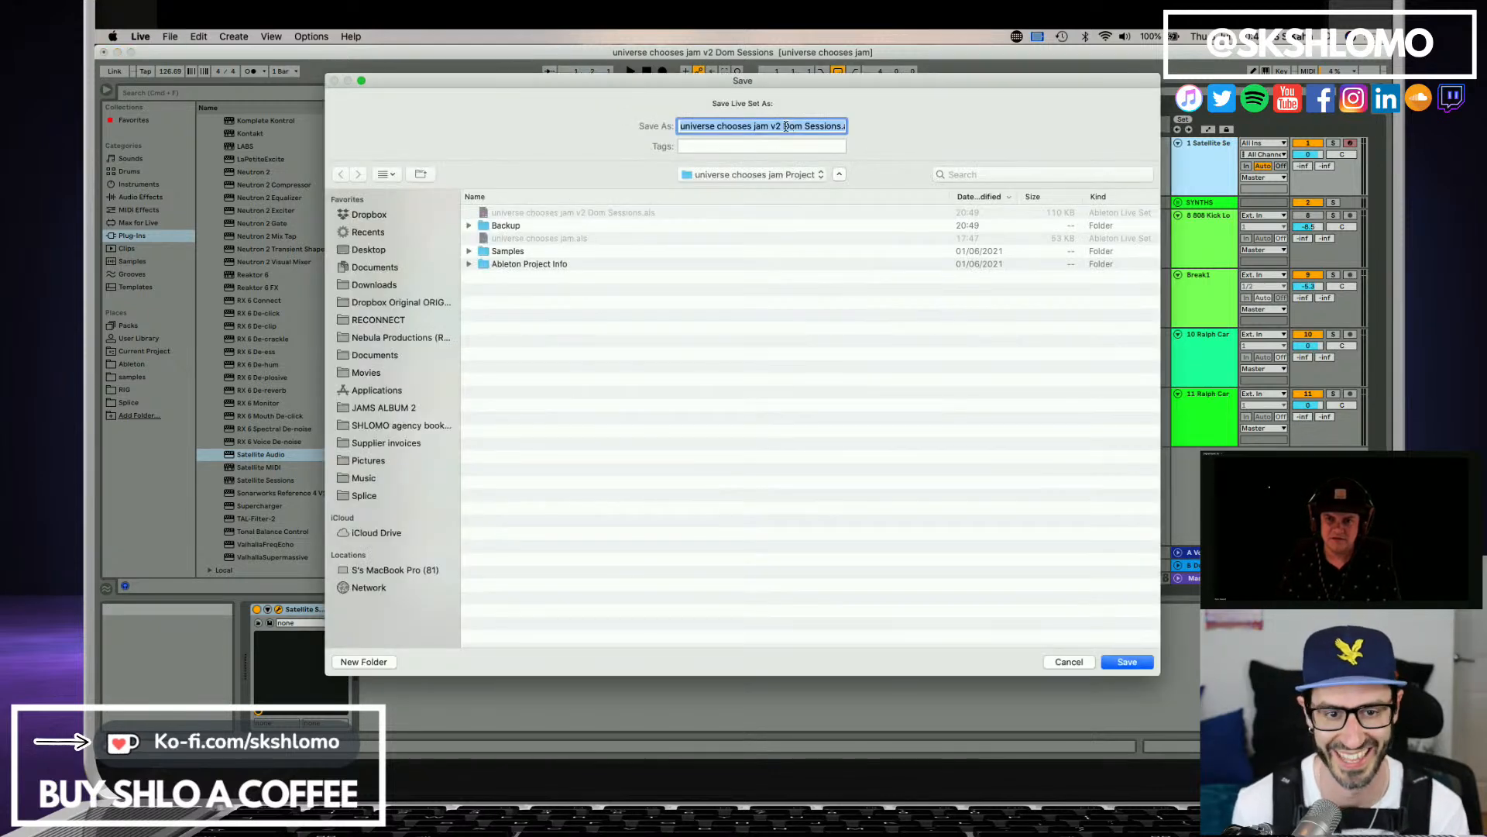
left_click(786, 126)
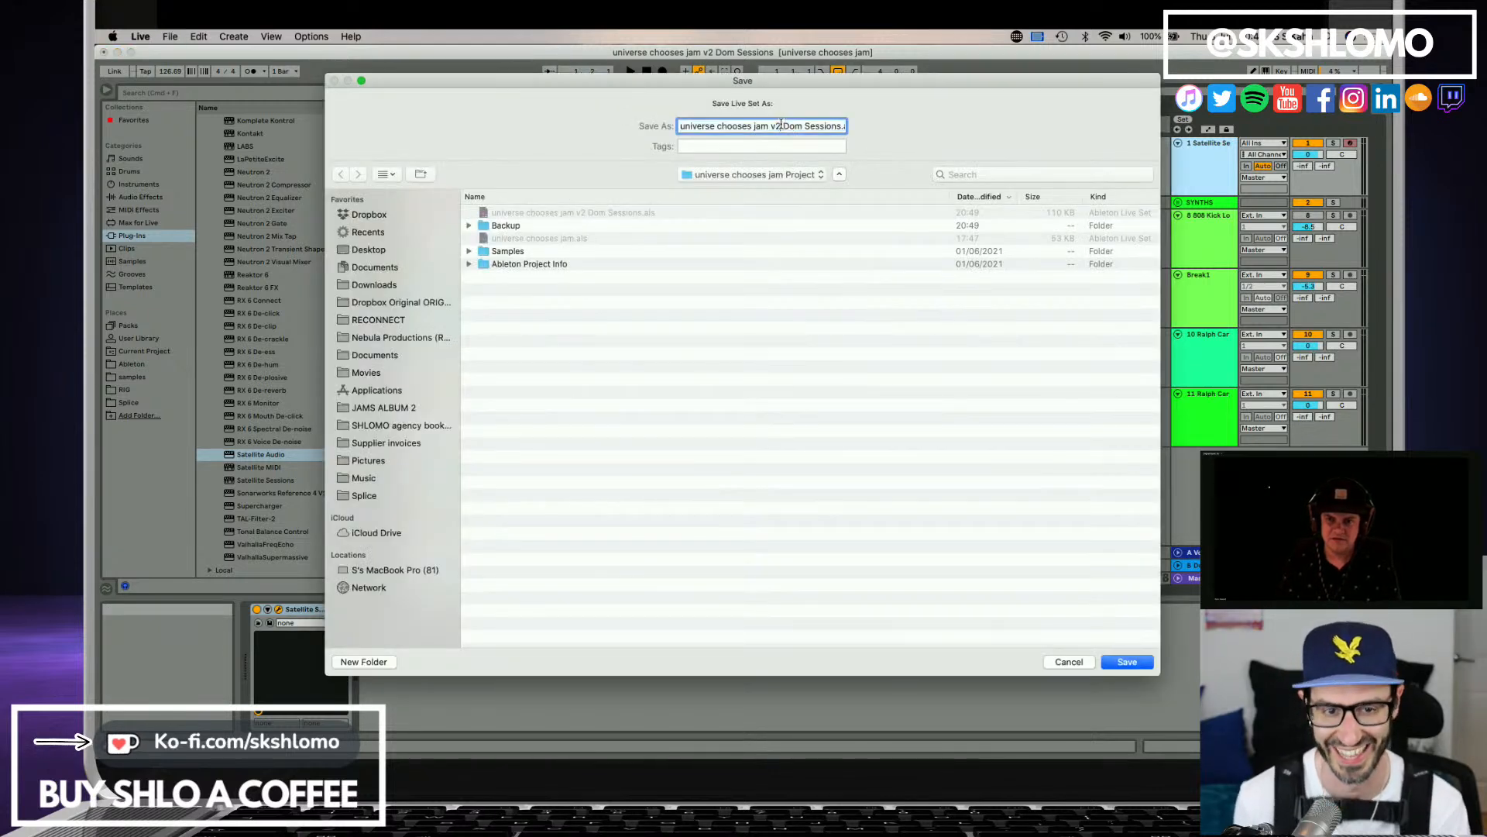
key("BackSpace")
type("3 ")
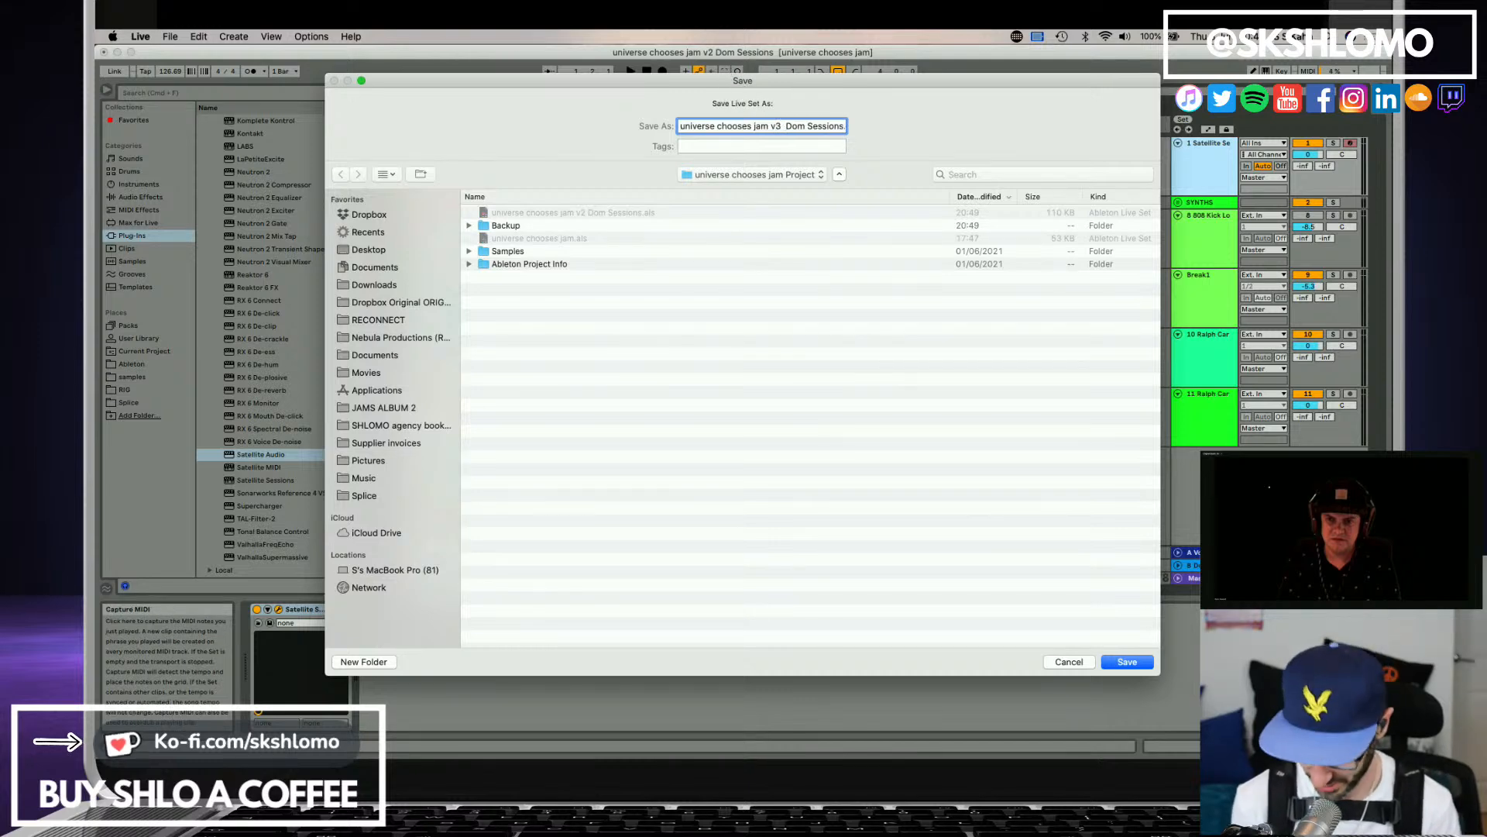
type("FASTER")
key("Return")
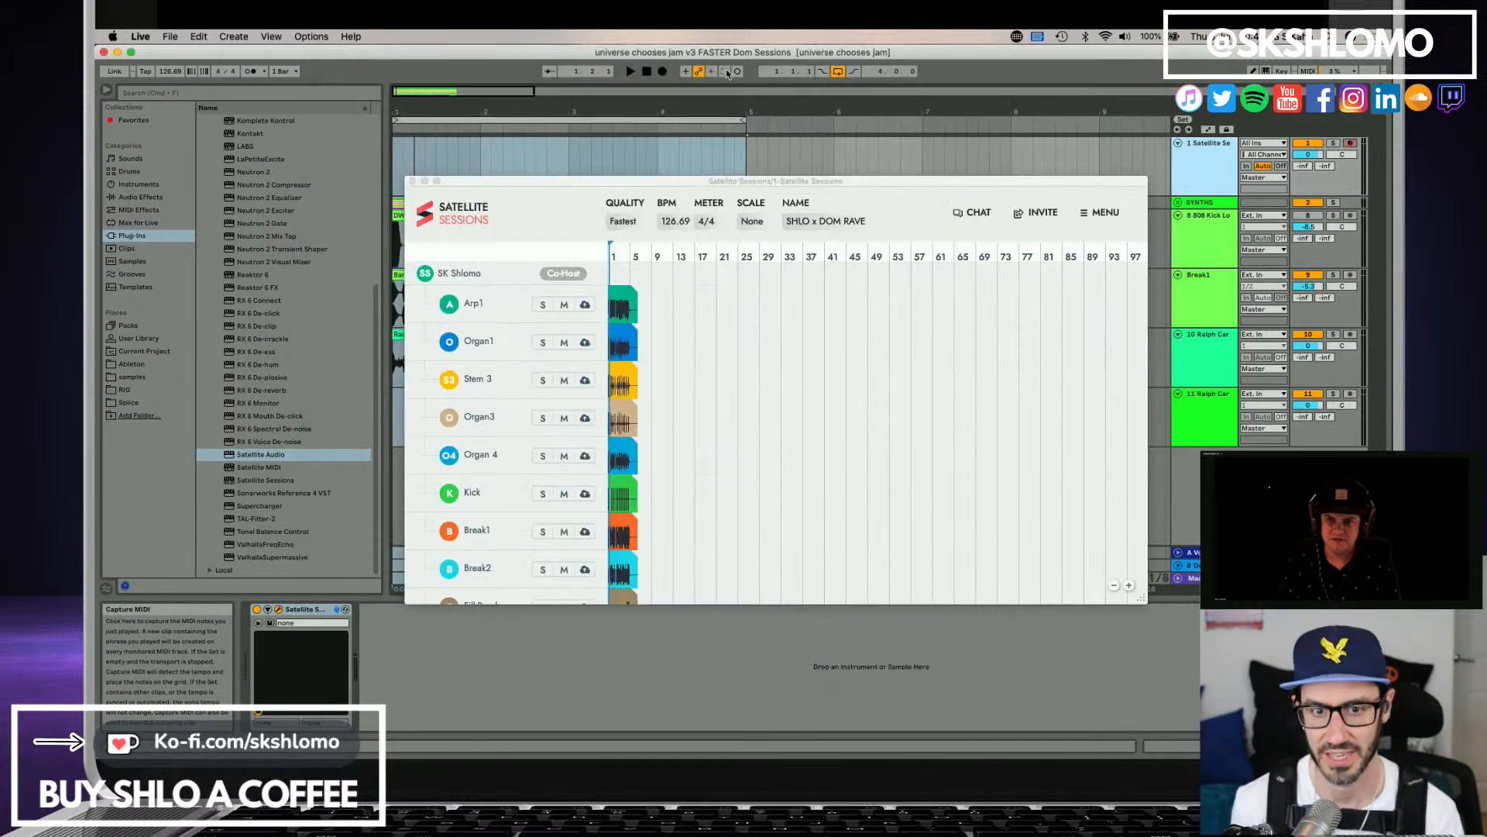
Play the jam briefly at its current tempo and move the Satellite Sessions window lower, clear of the first track.
key("space")
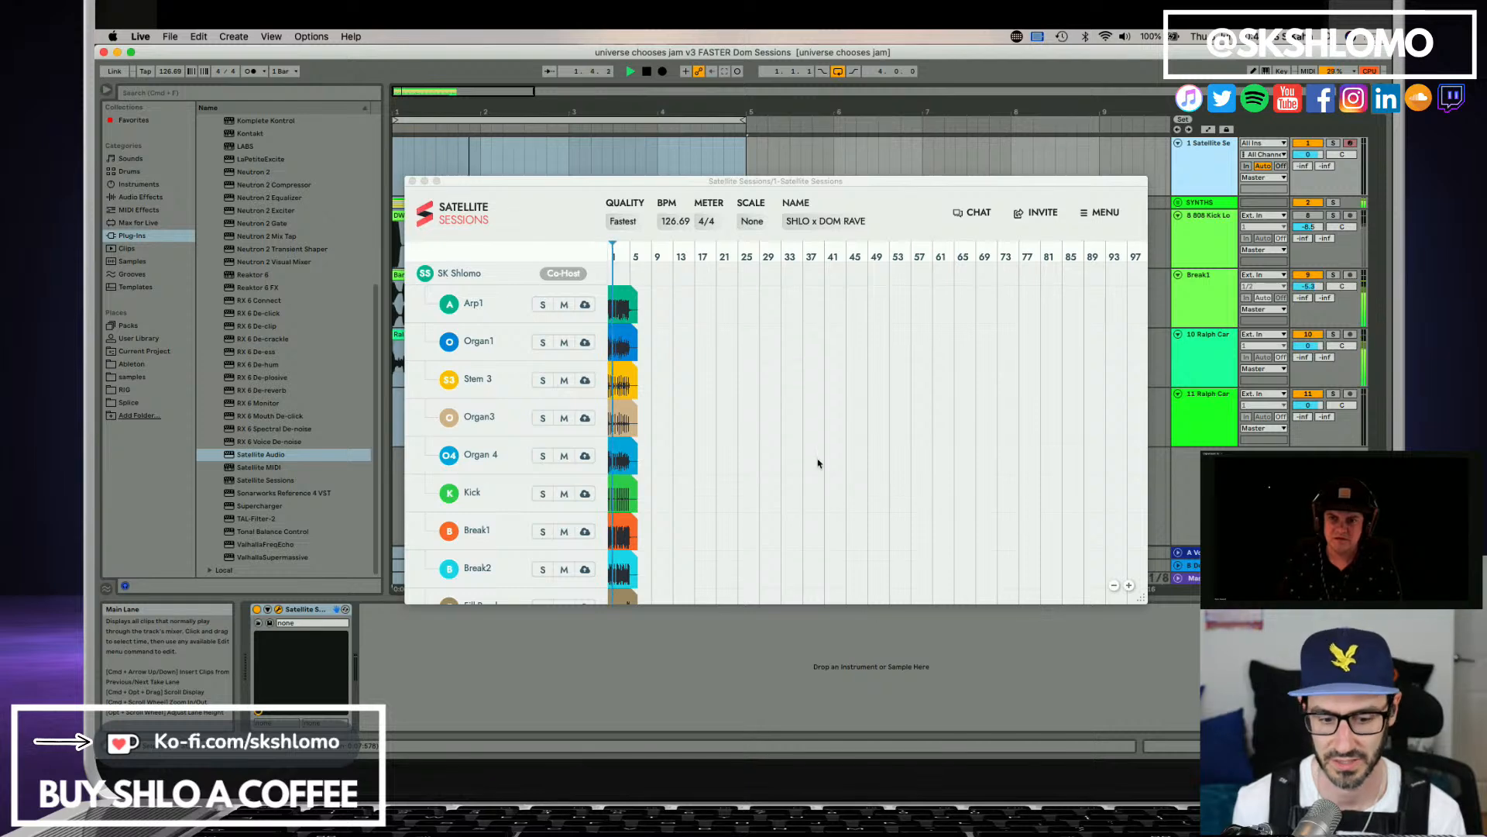
key("space")
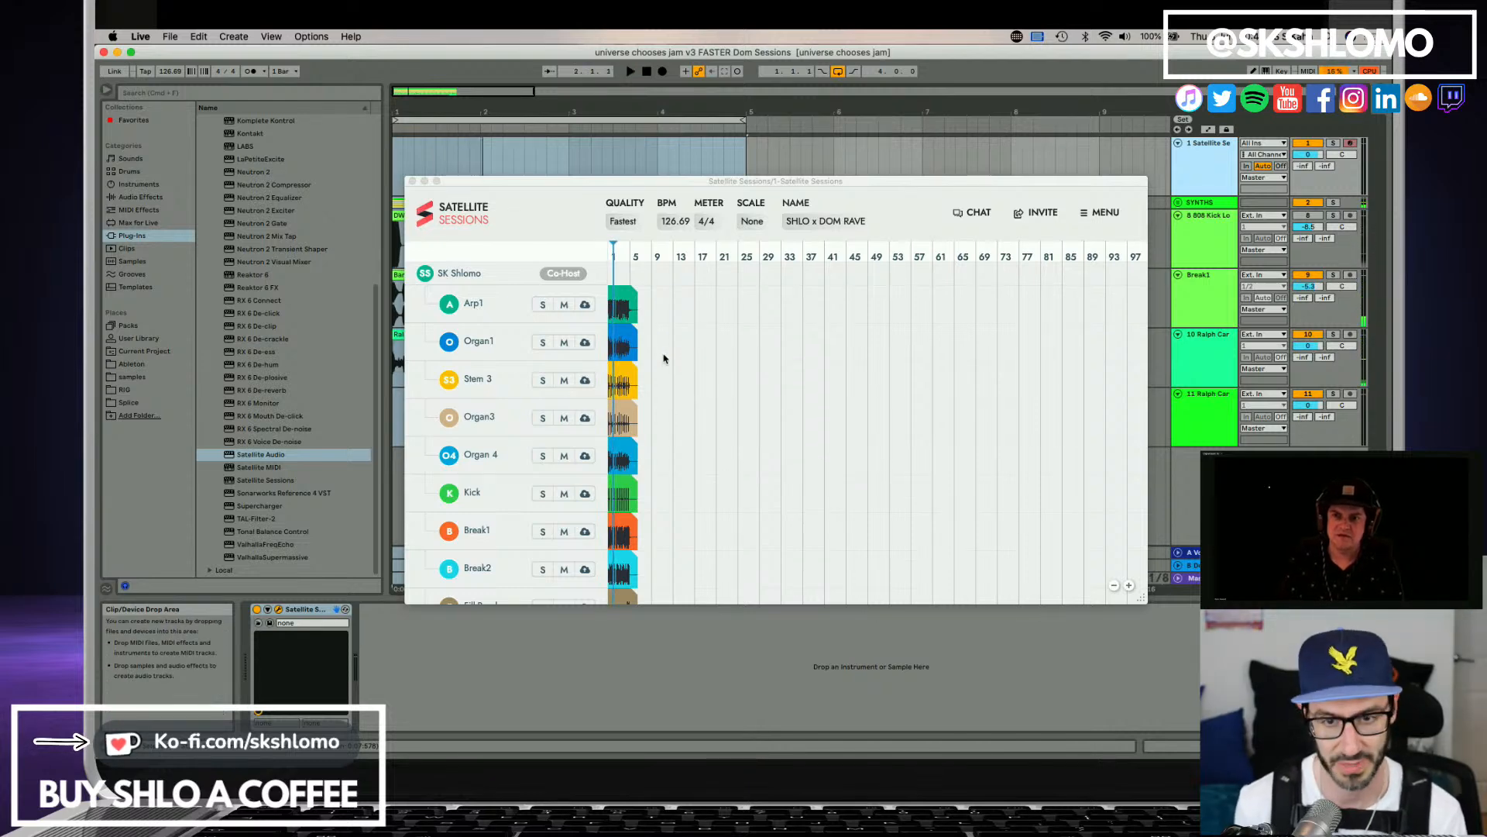
left_click_drag(601, 181, 478, 228)
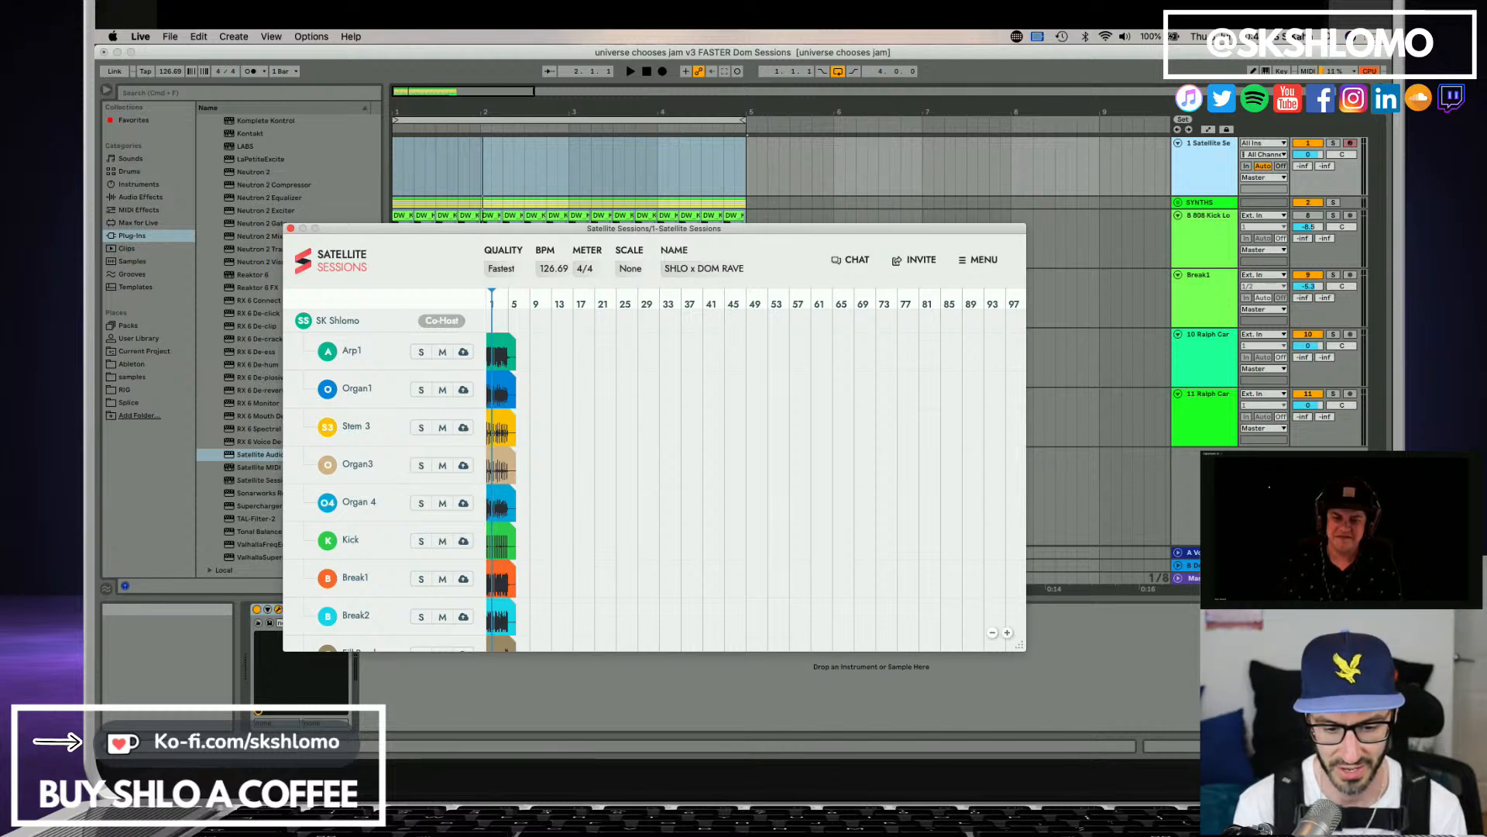
key("super+Tab")
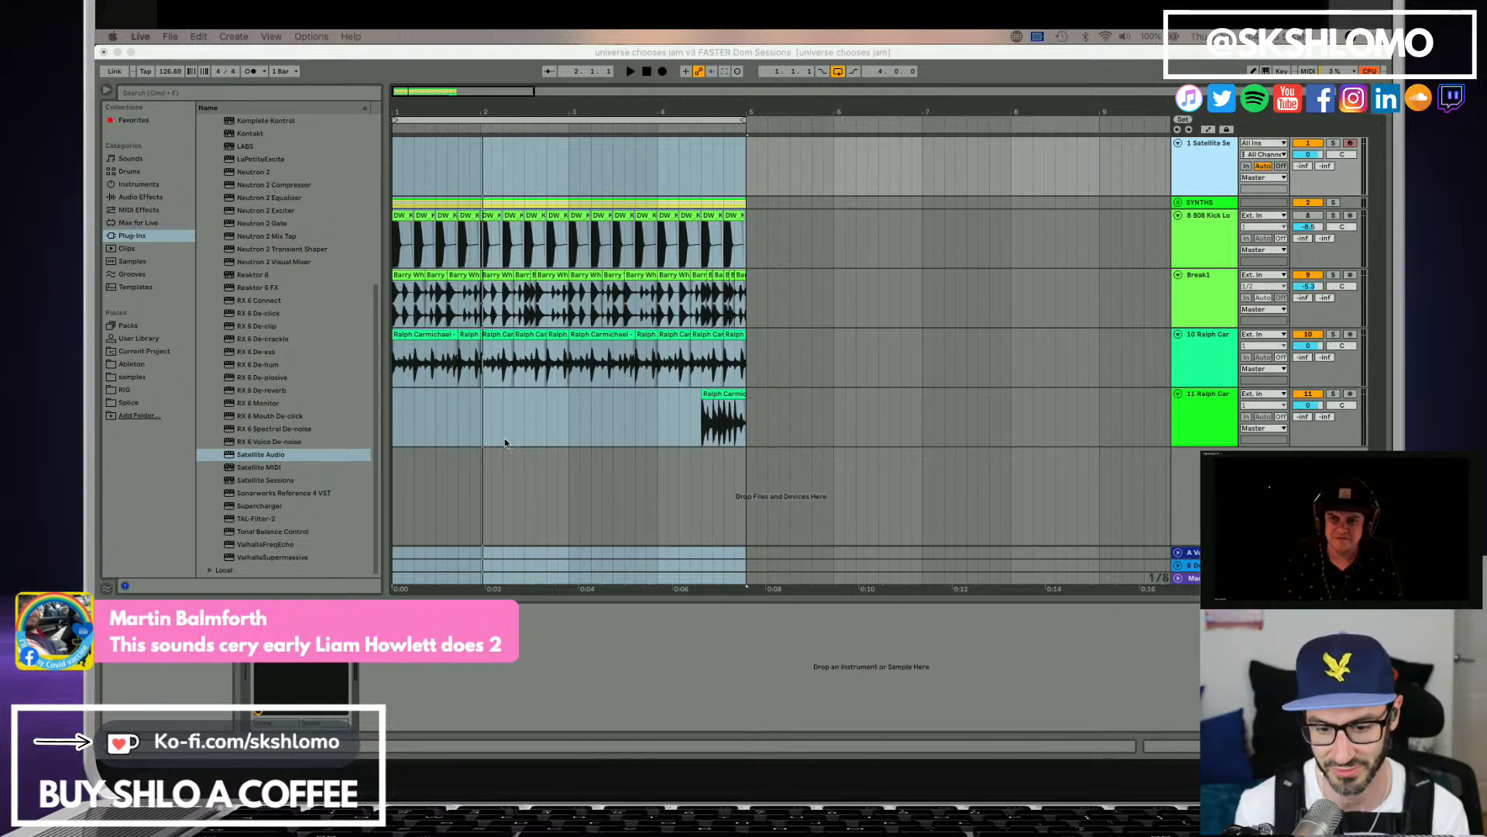
left_click(740, 58)
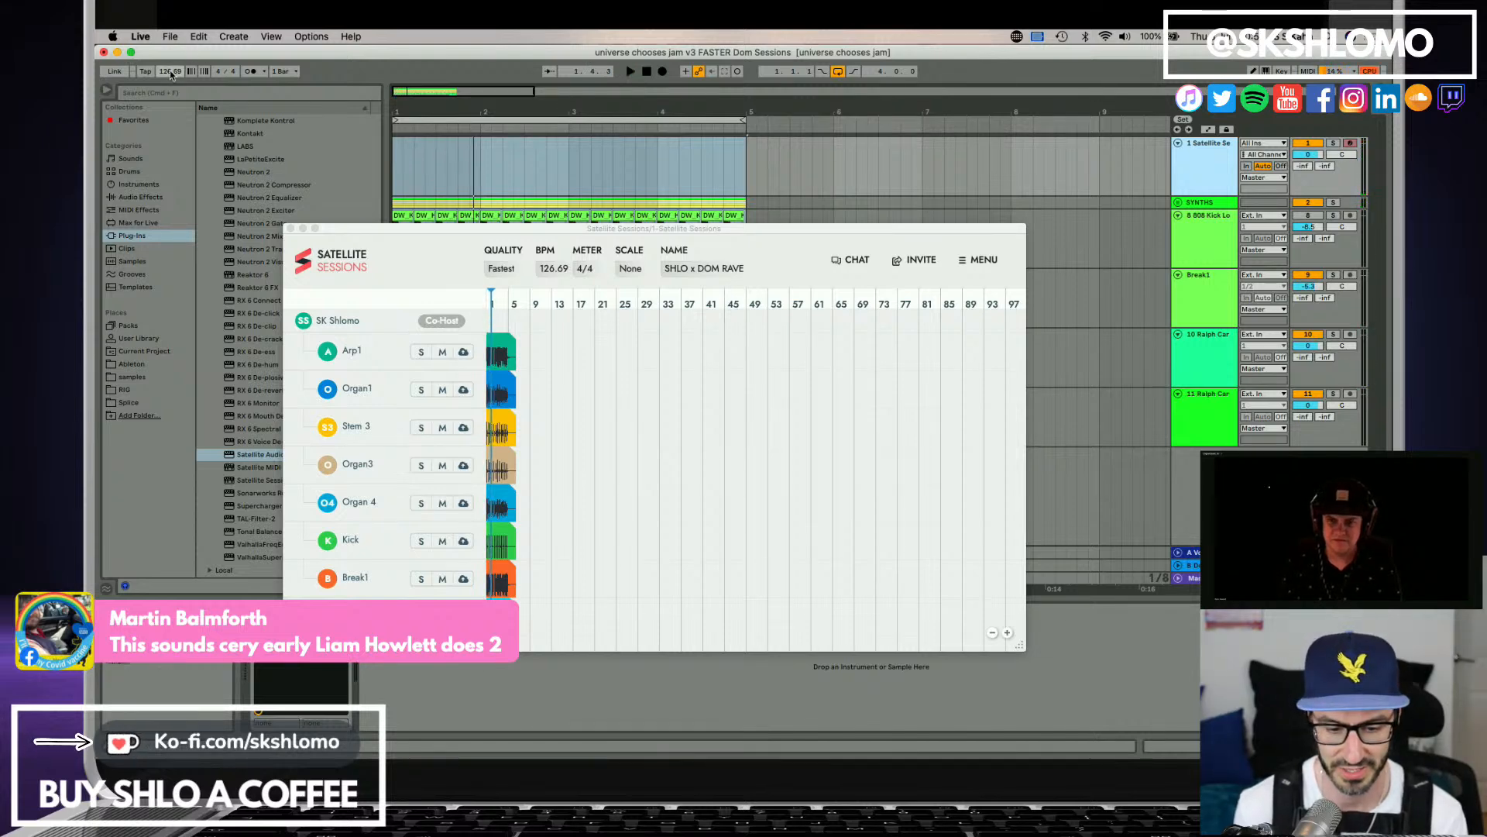
Set the project tempo to 135 BPM.
left_click(171, 73)
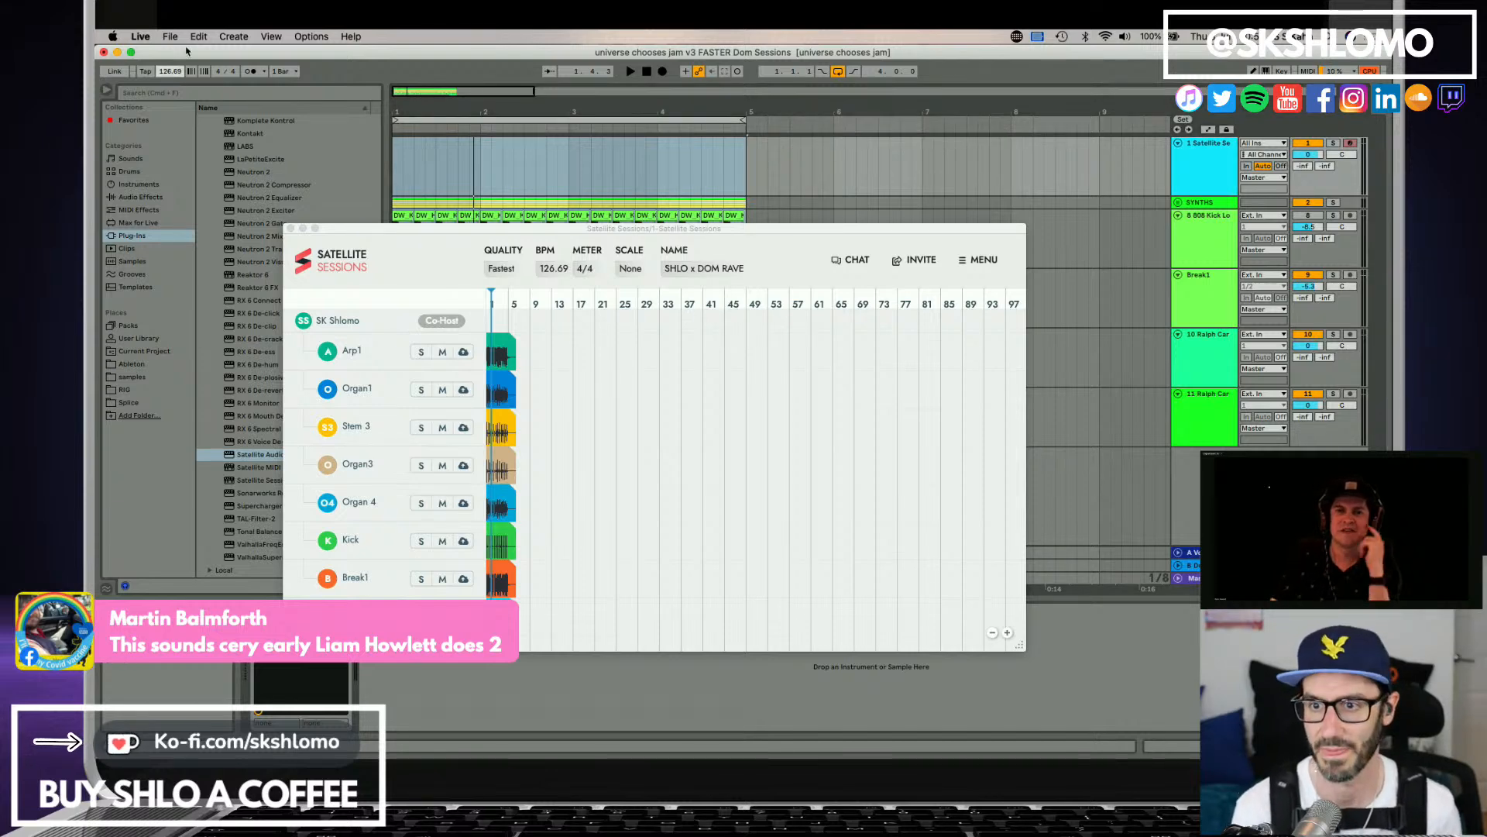
type("135")
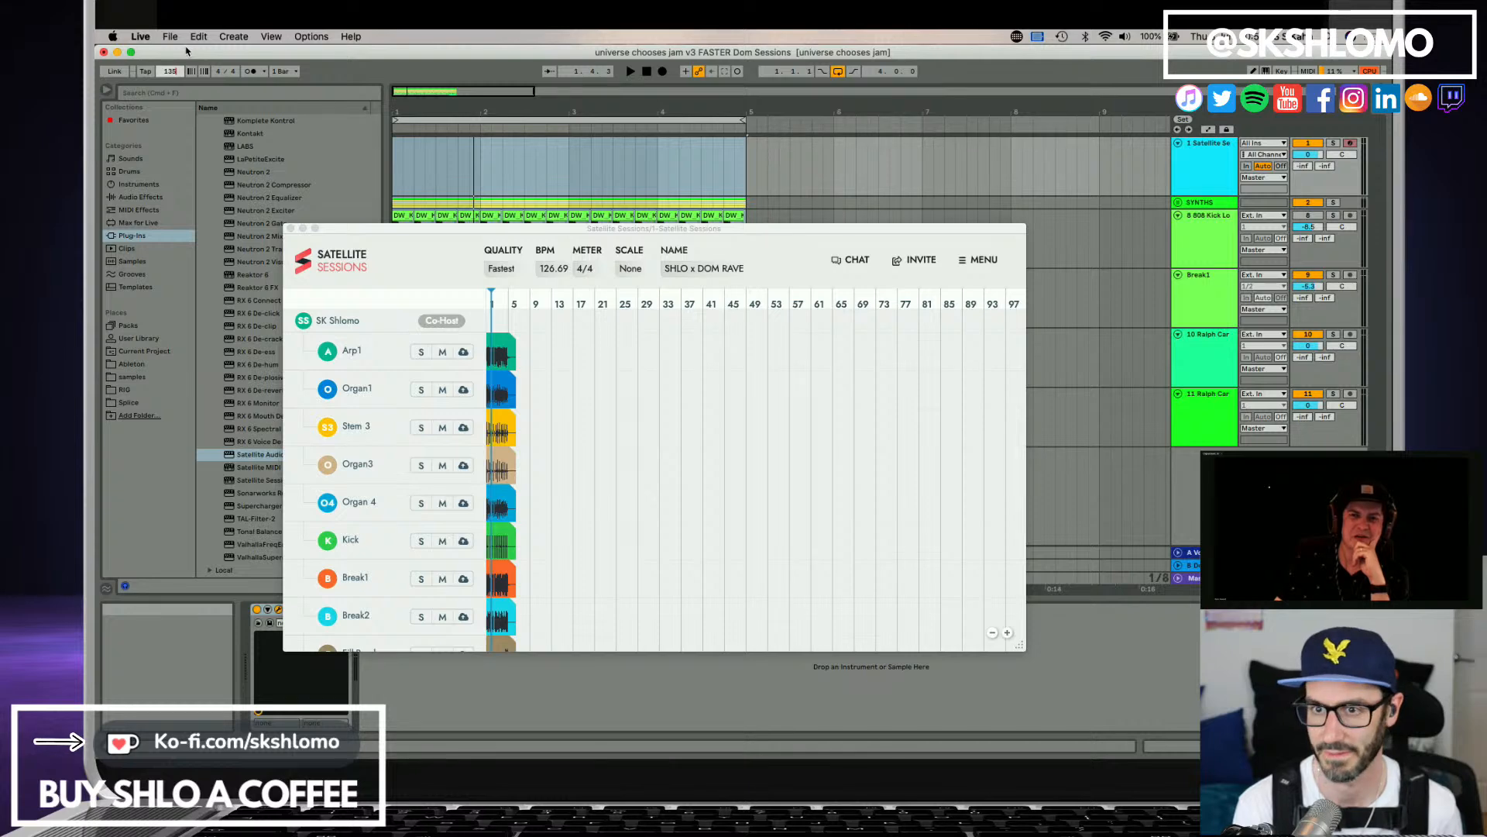
key("Return")
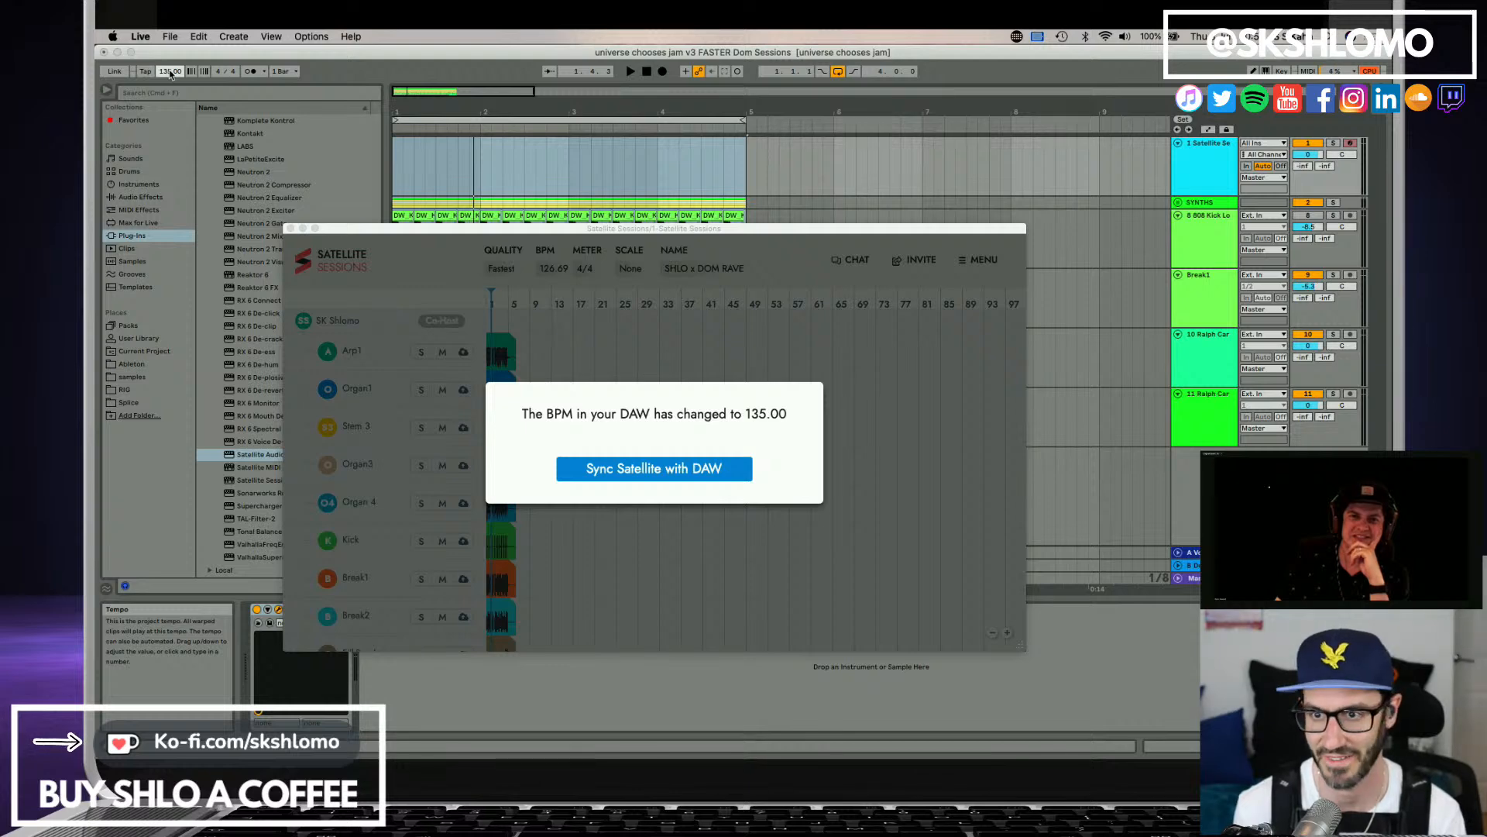
Raise the project tempo to 140 BPM and sync the Satellite session with it.
left_click(171, 72)
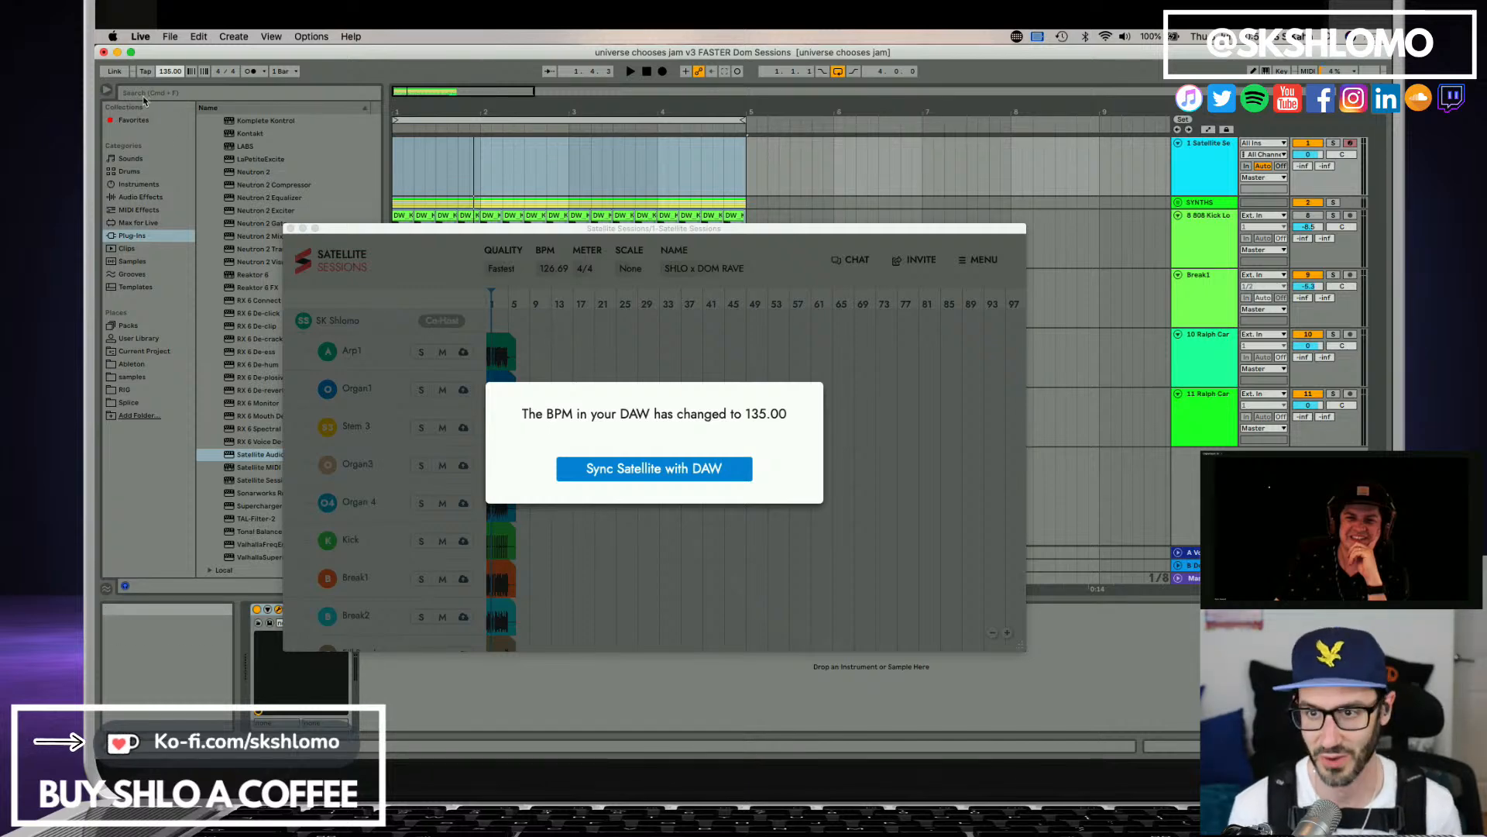
key("Return")
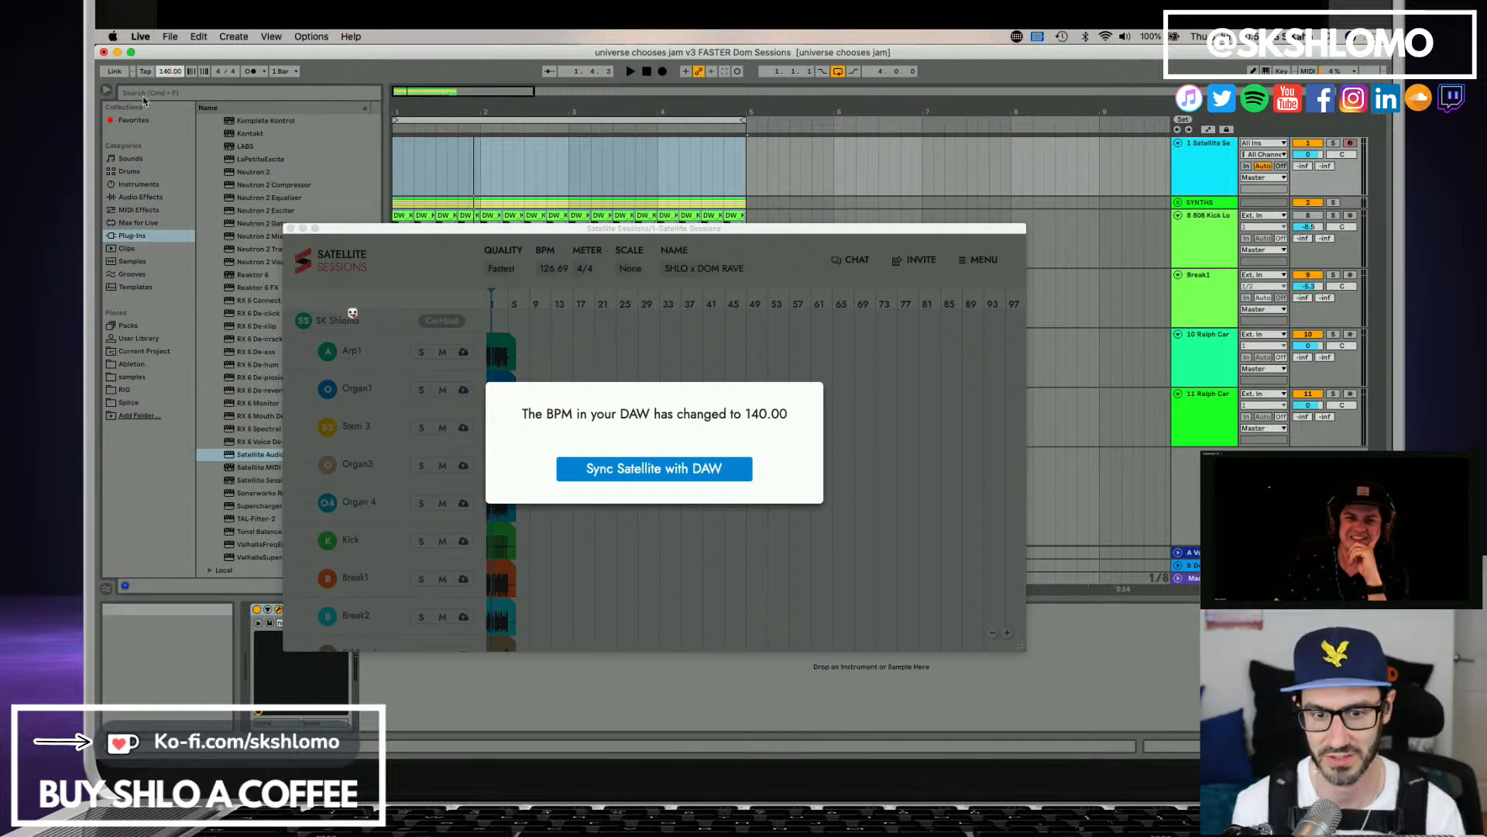
left_click(709, 472)
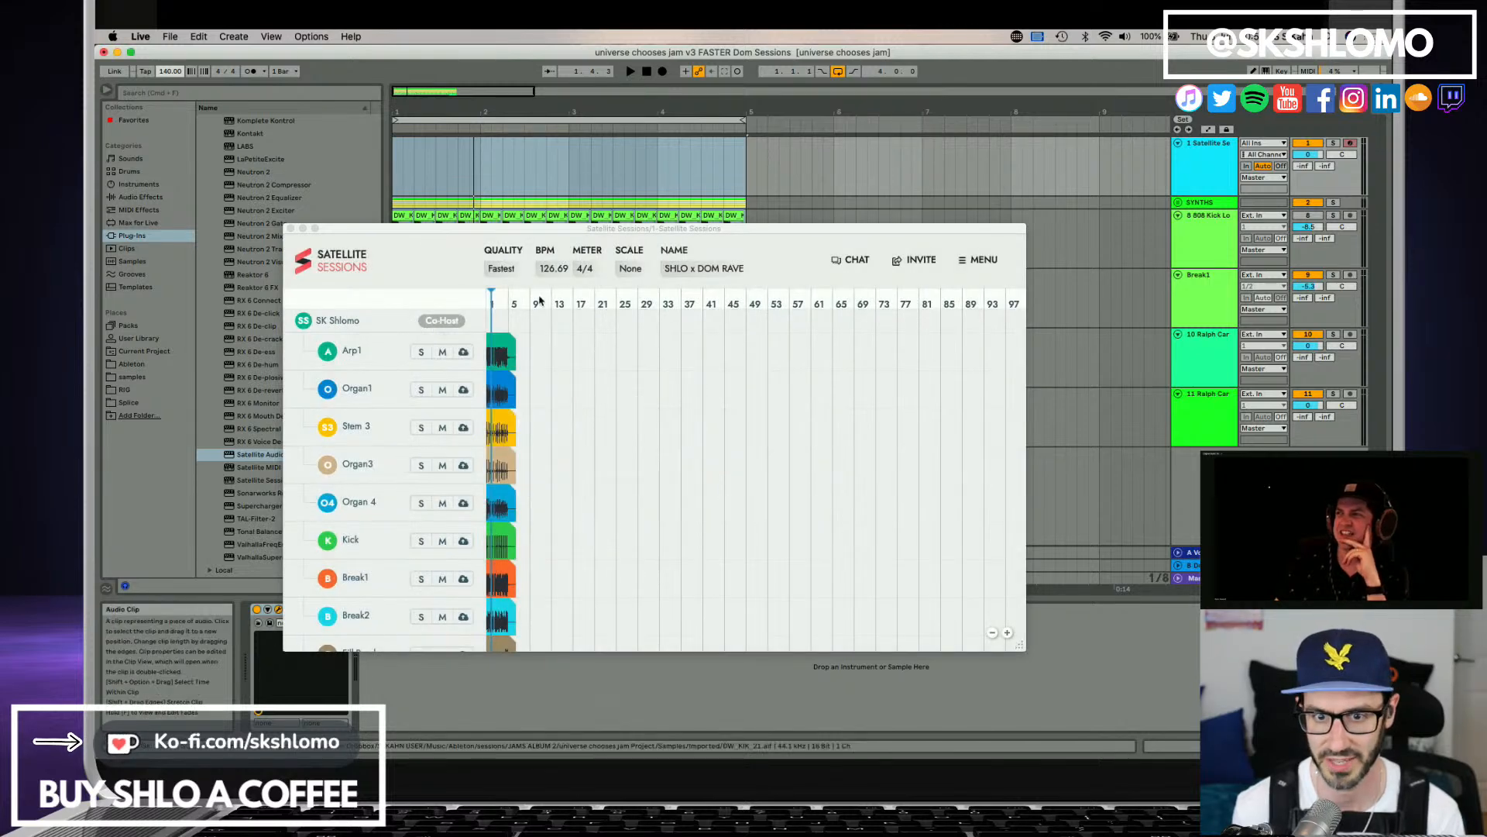
Play the jam to hear how the loops and Satellite stems sound at 140 BPM.
key("space")
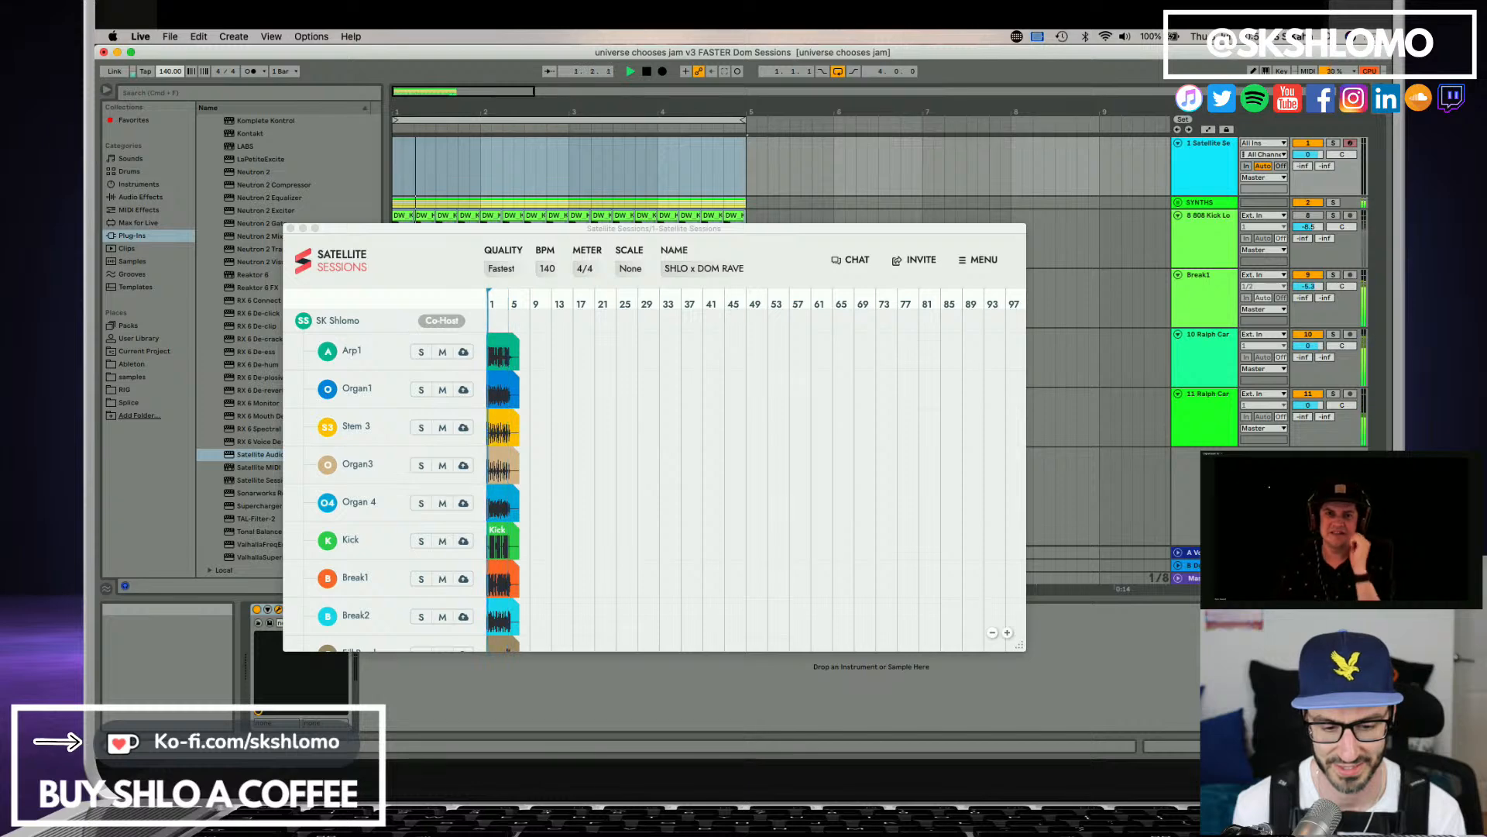
key("super+Tab")
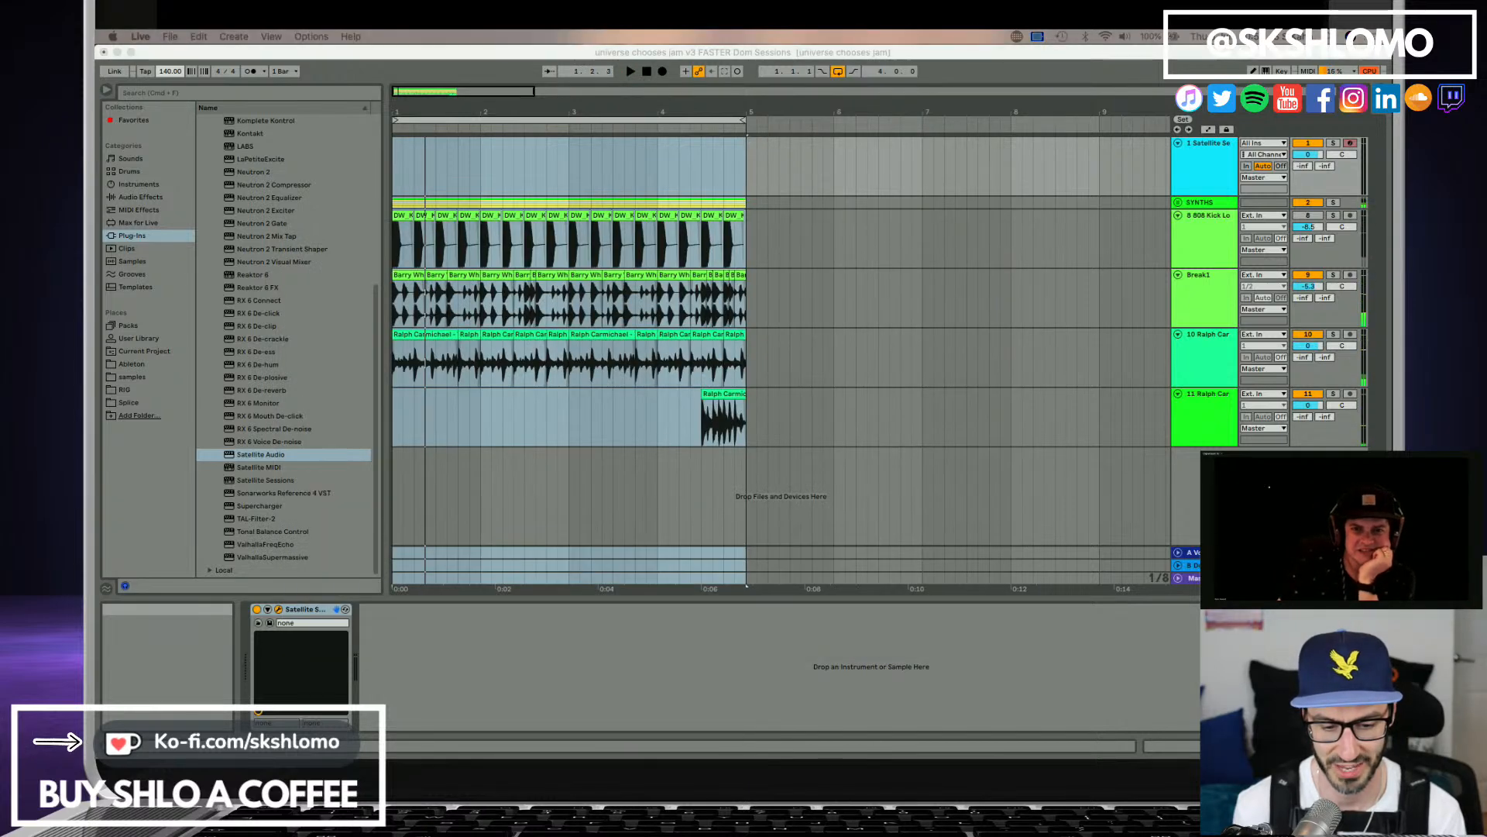
left_click(664, 59)
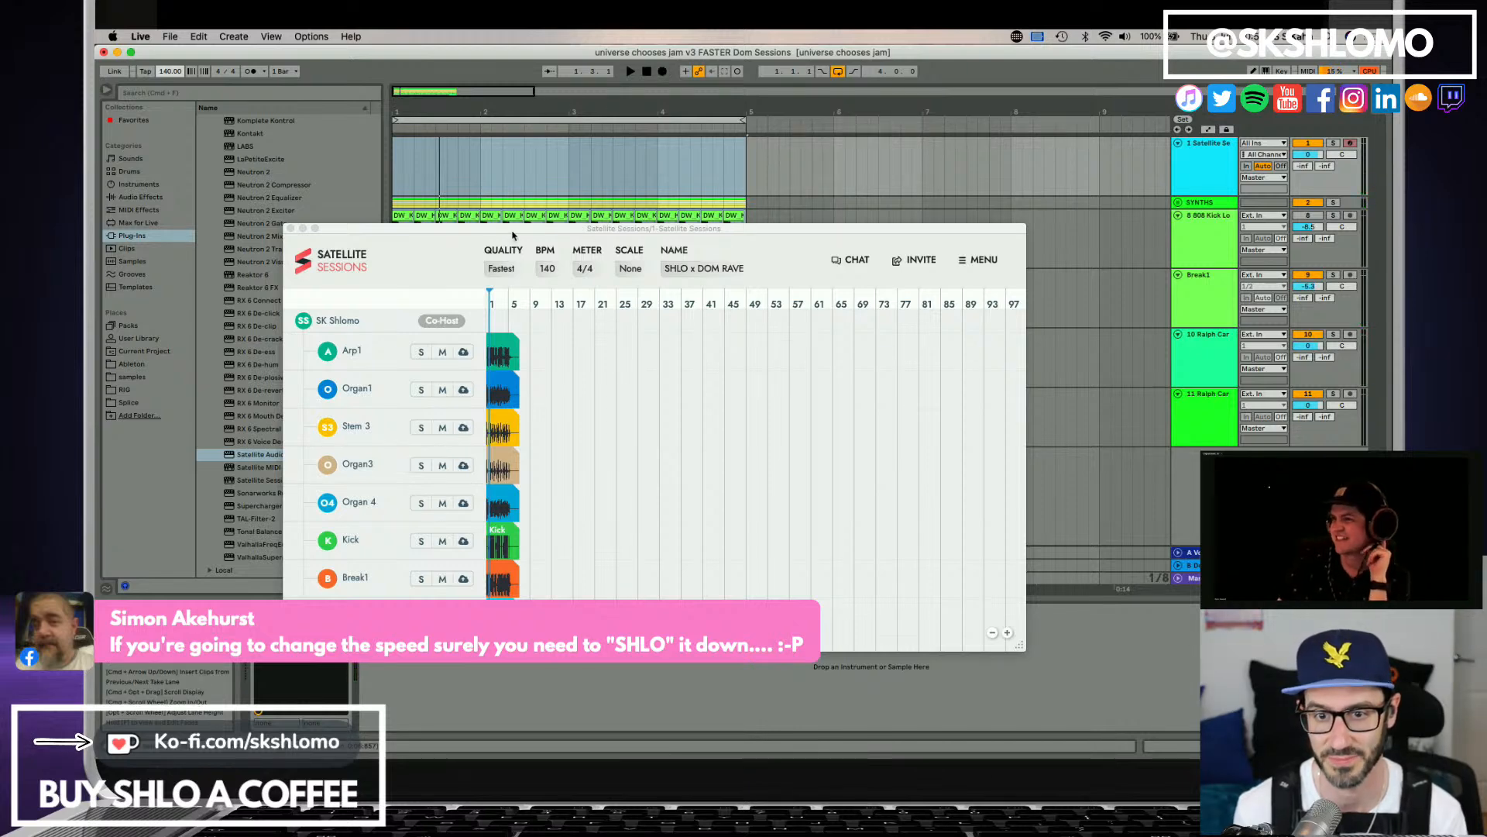
key("space")
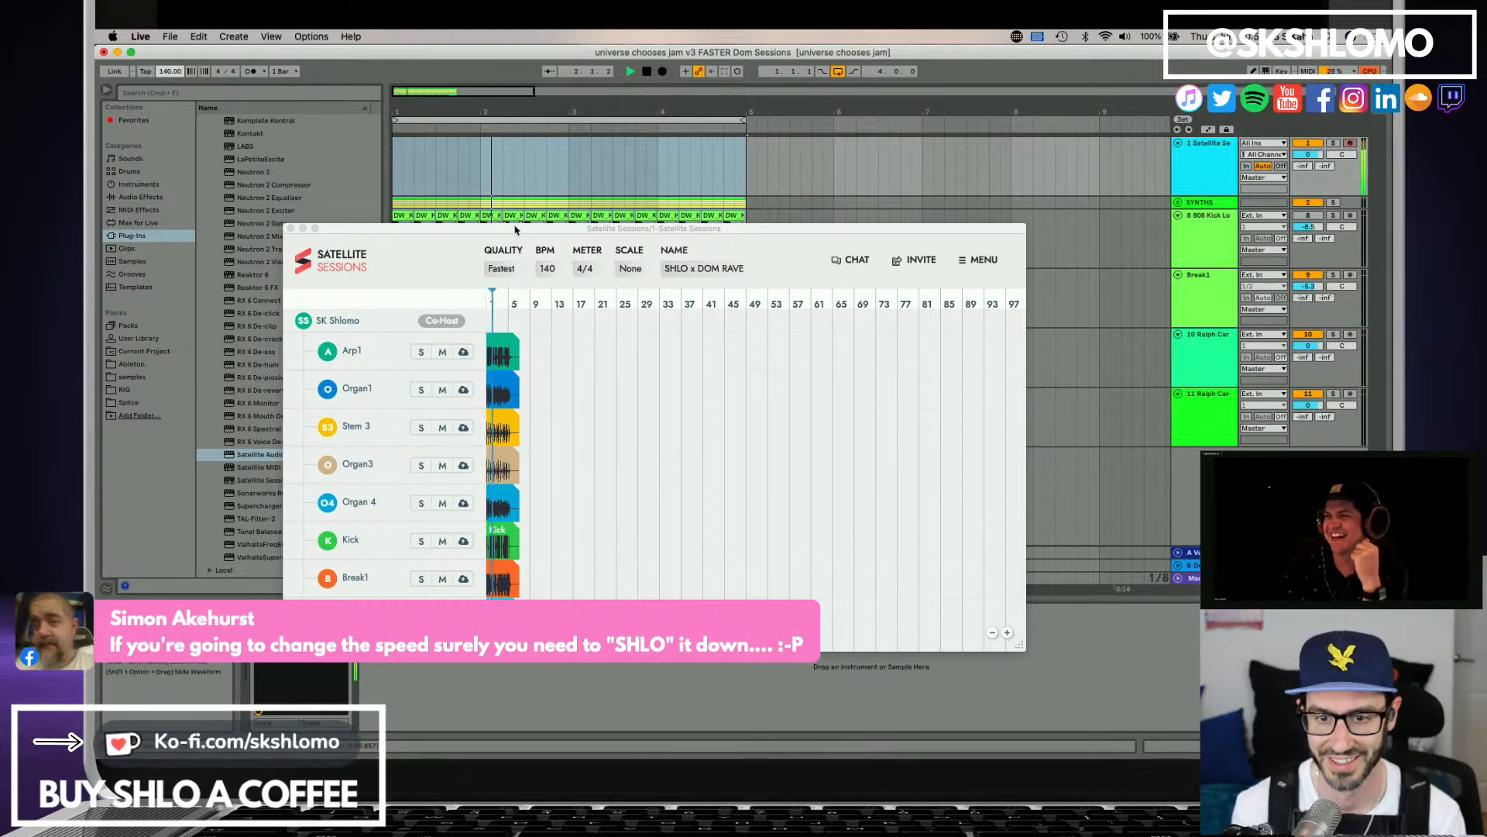
key("space")
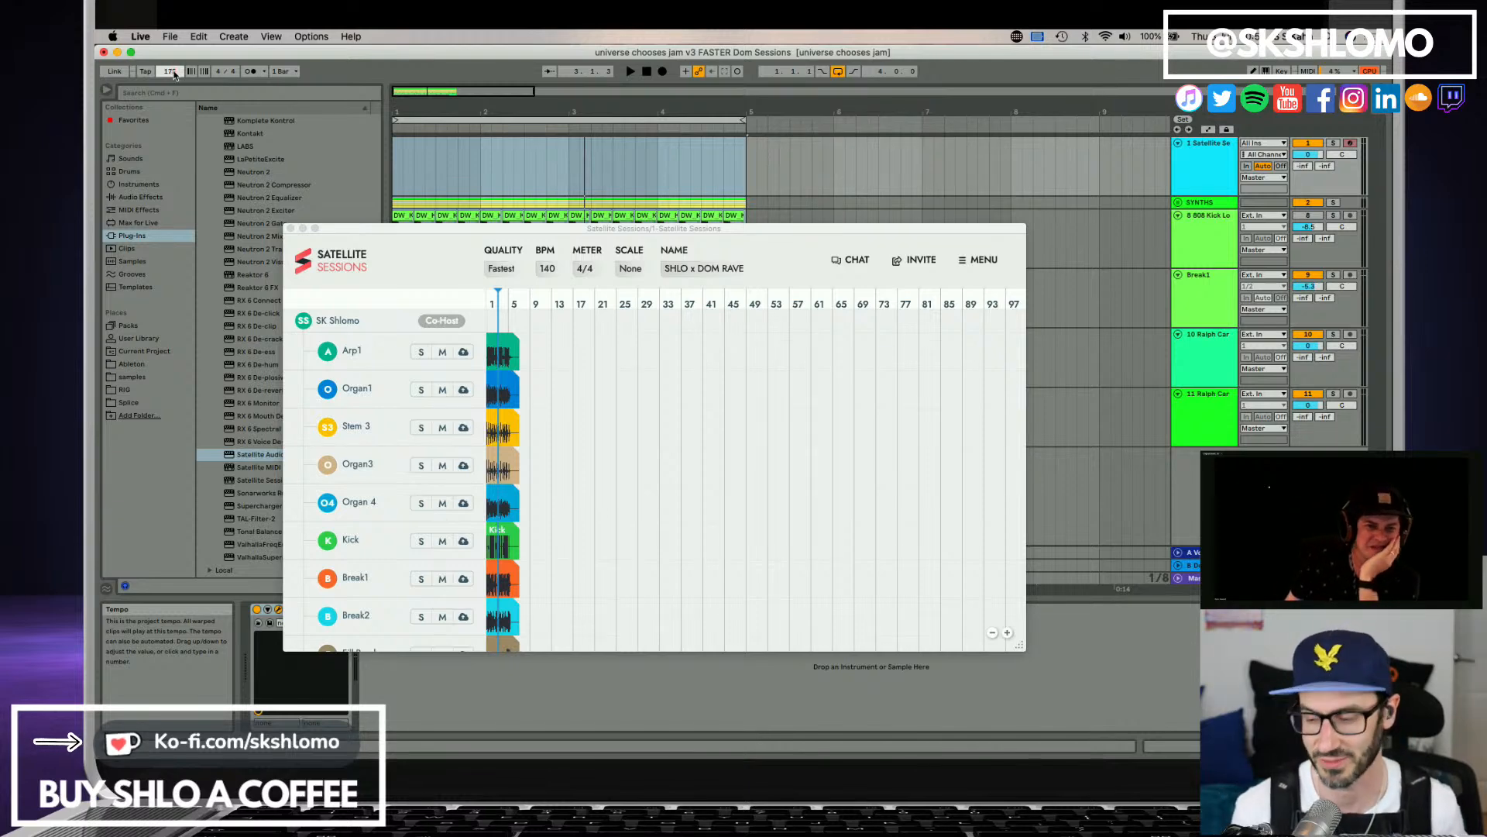
Set the project tempo to 175 BPM, sync the Satellite session with it and listen to the jam.
key("Return")
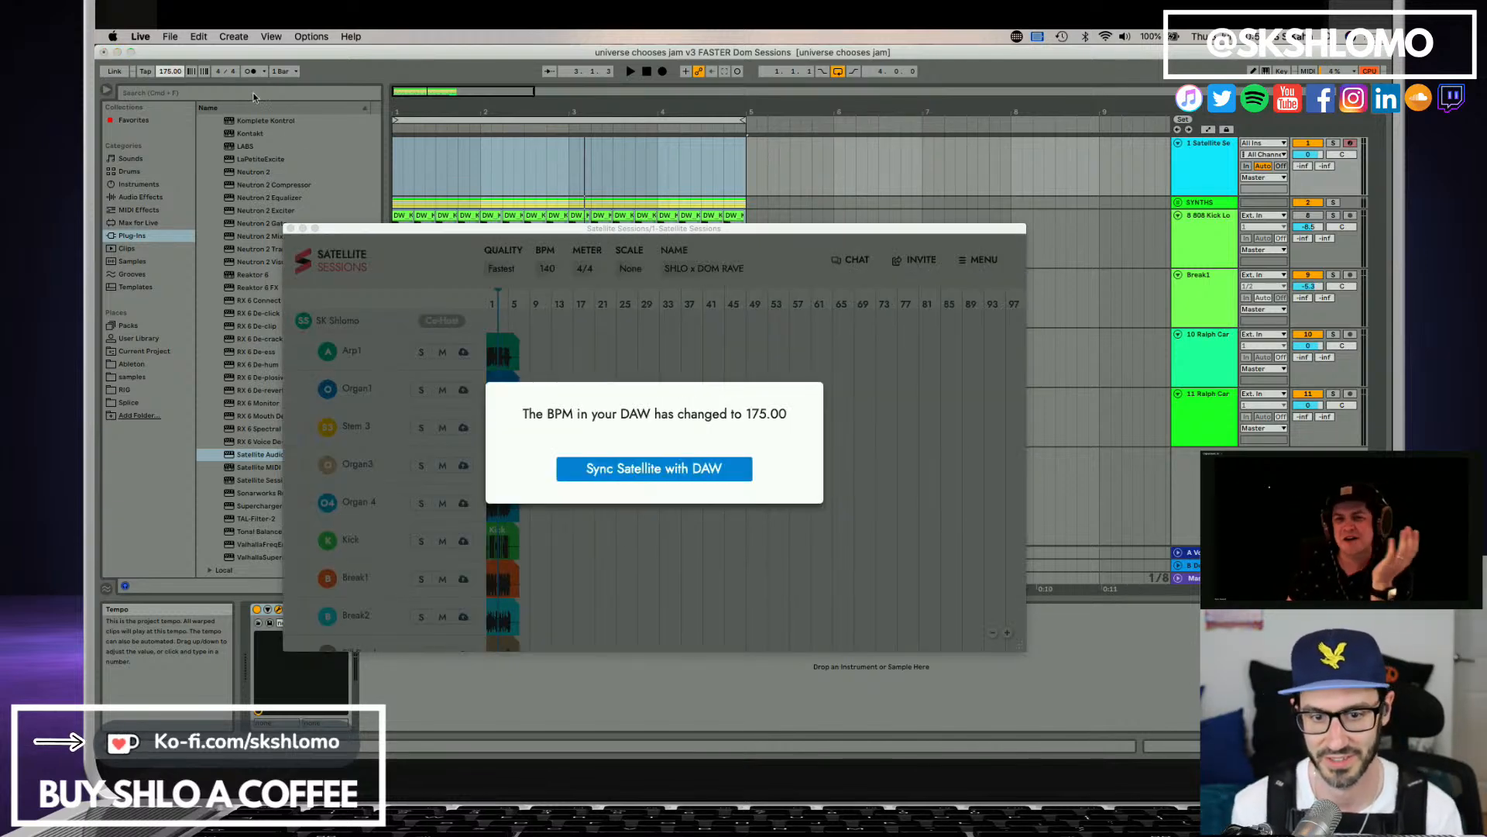
left_click(612, 471)
key("space")
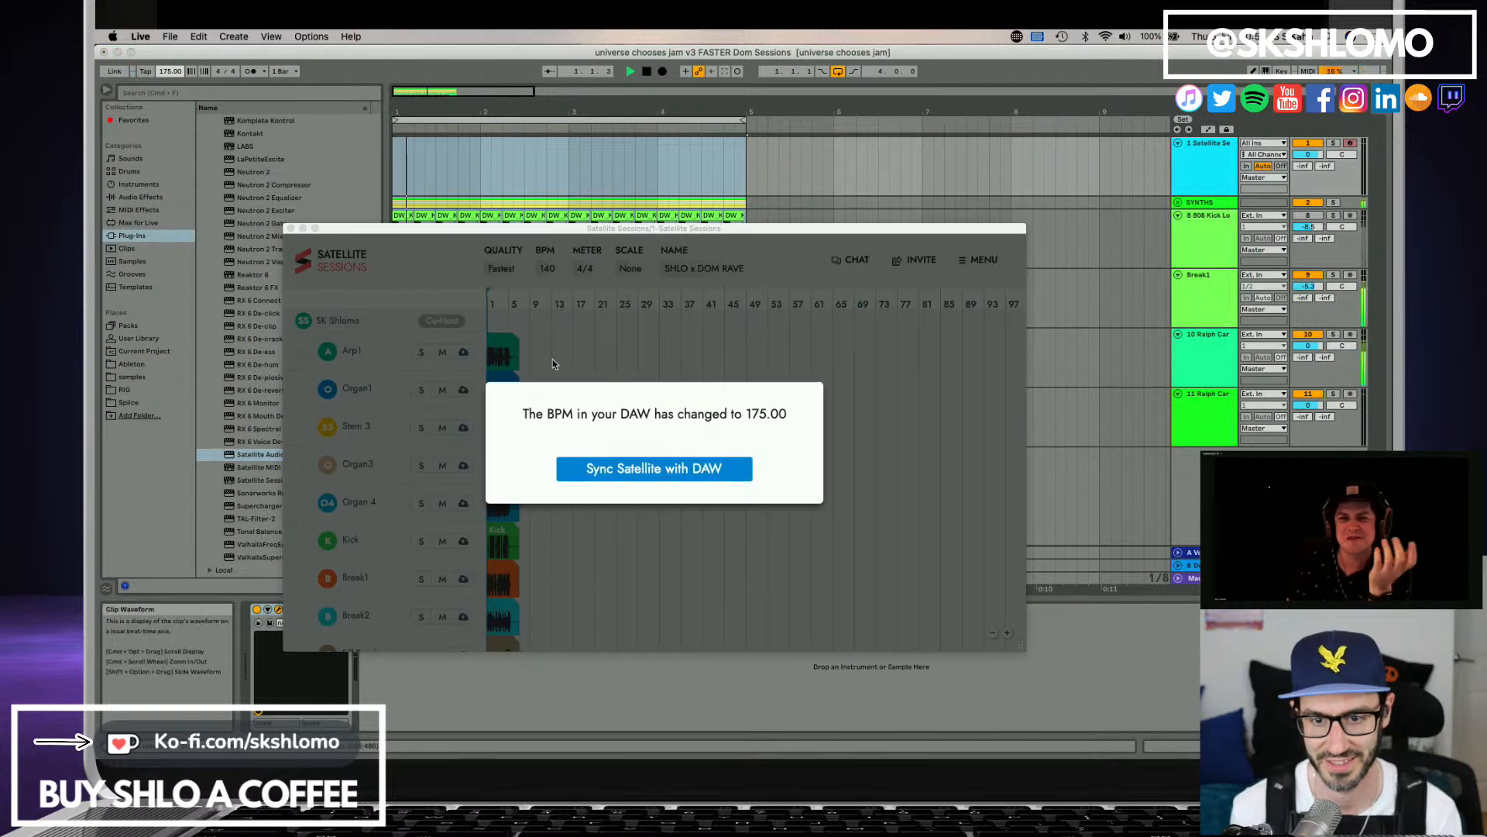
left_click(676, 470)
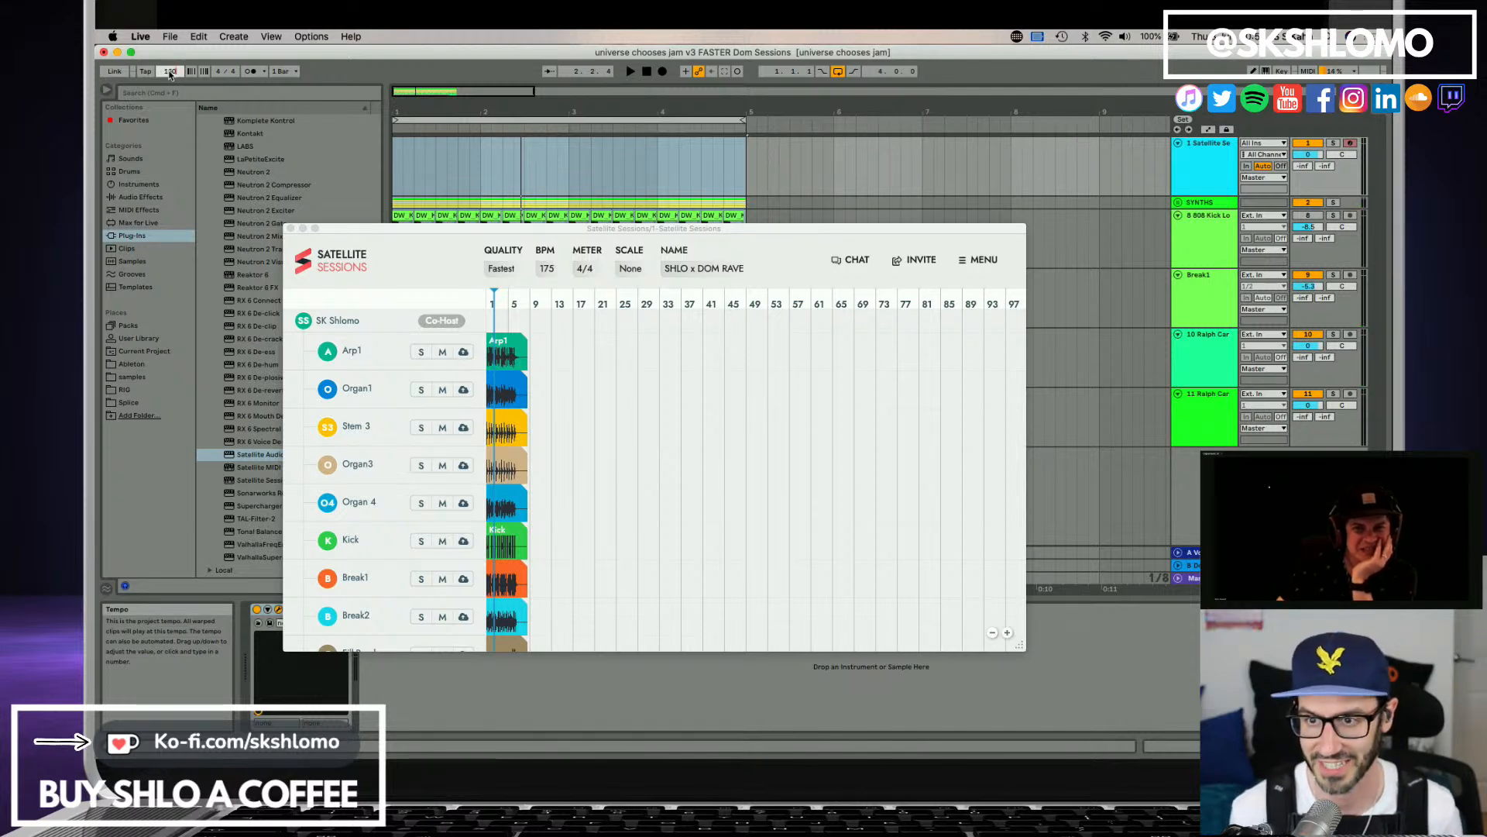
Lower the project tempo to 160 BPM, sync the Satellite session with it and listen to the jam.
key("Return")
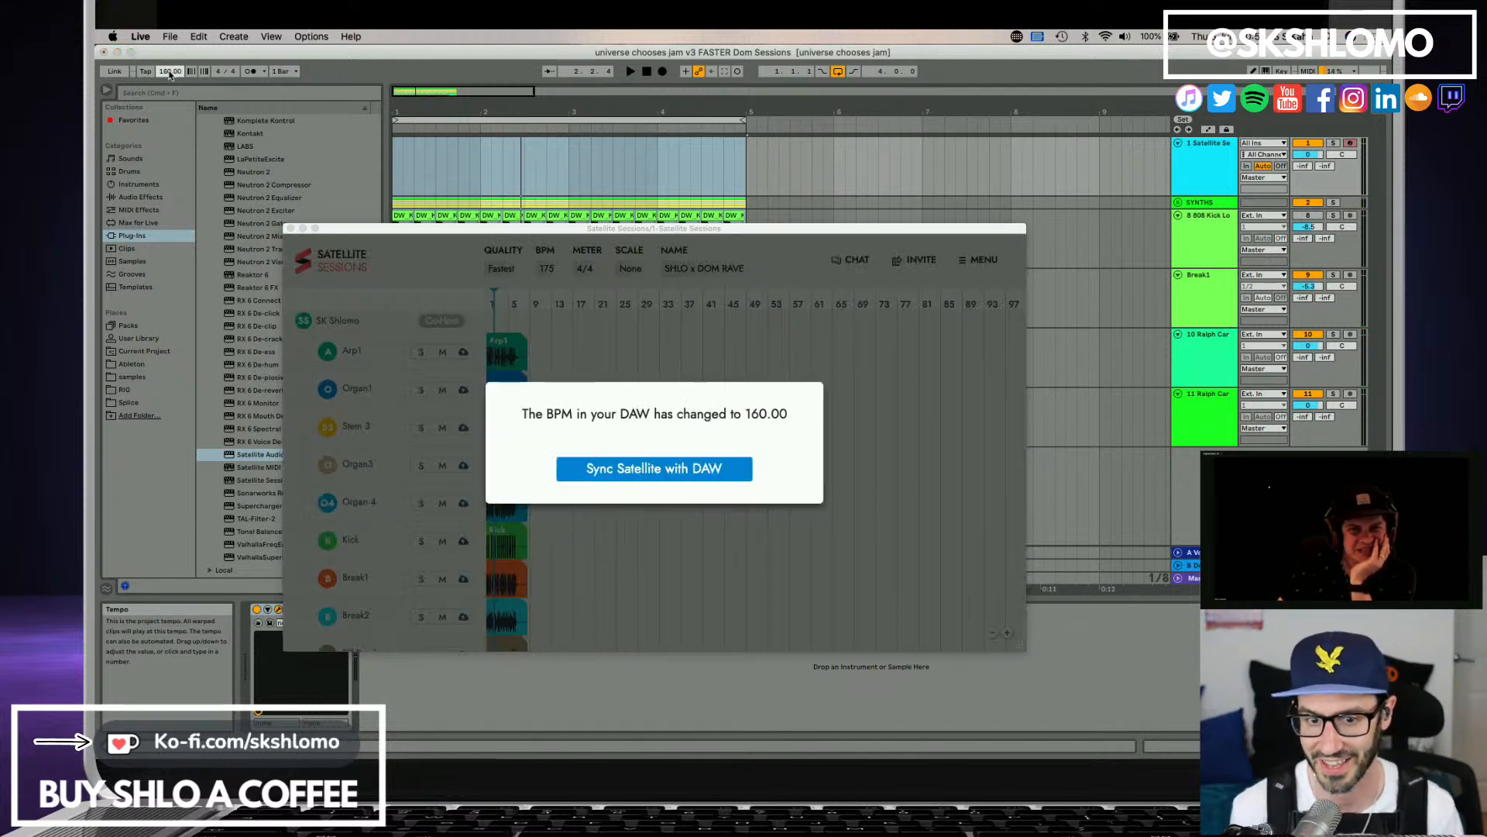
left_click(605, 480)
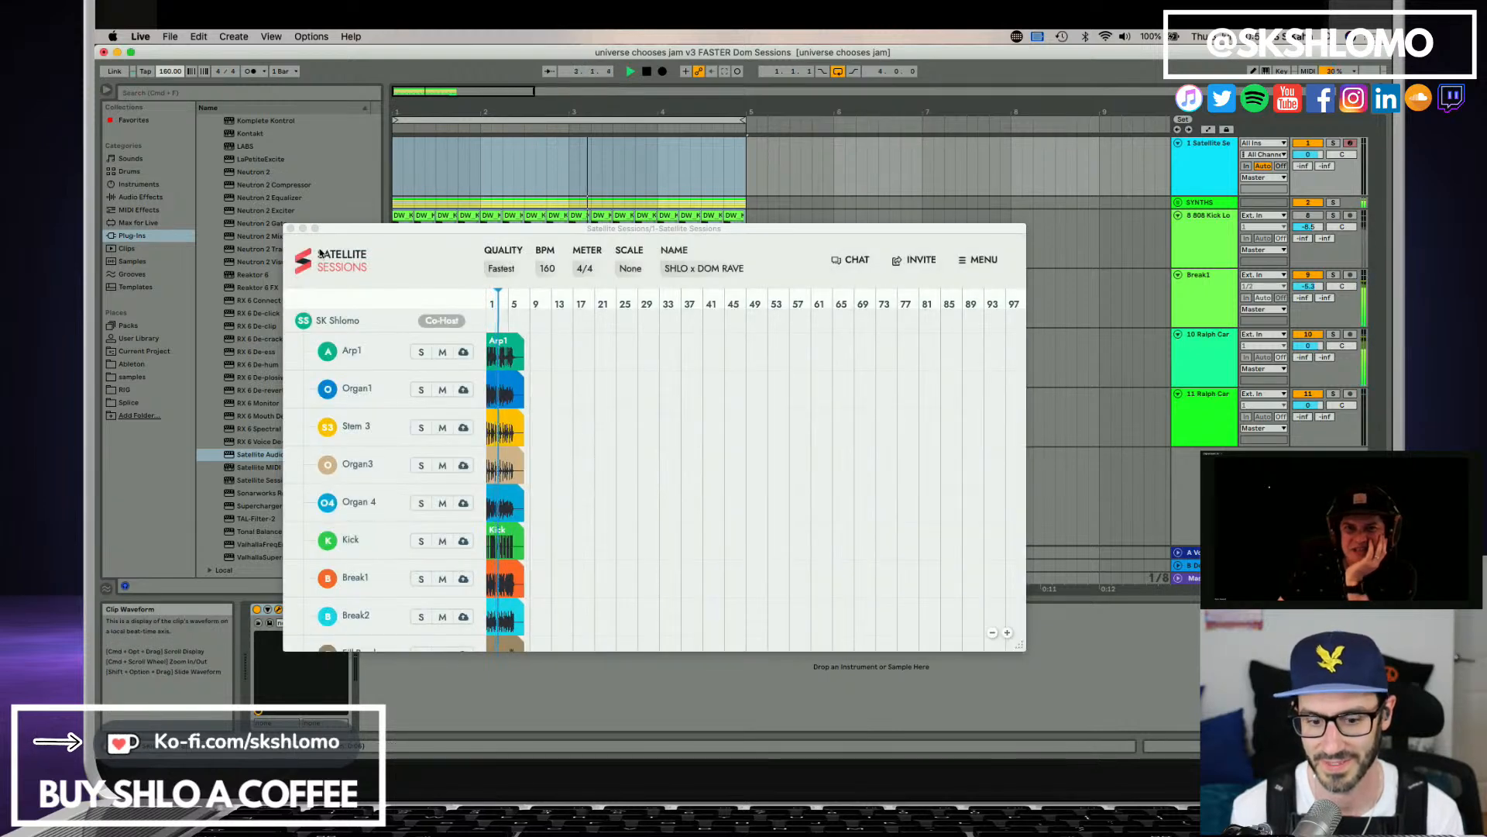
key("space")
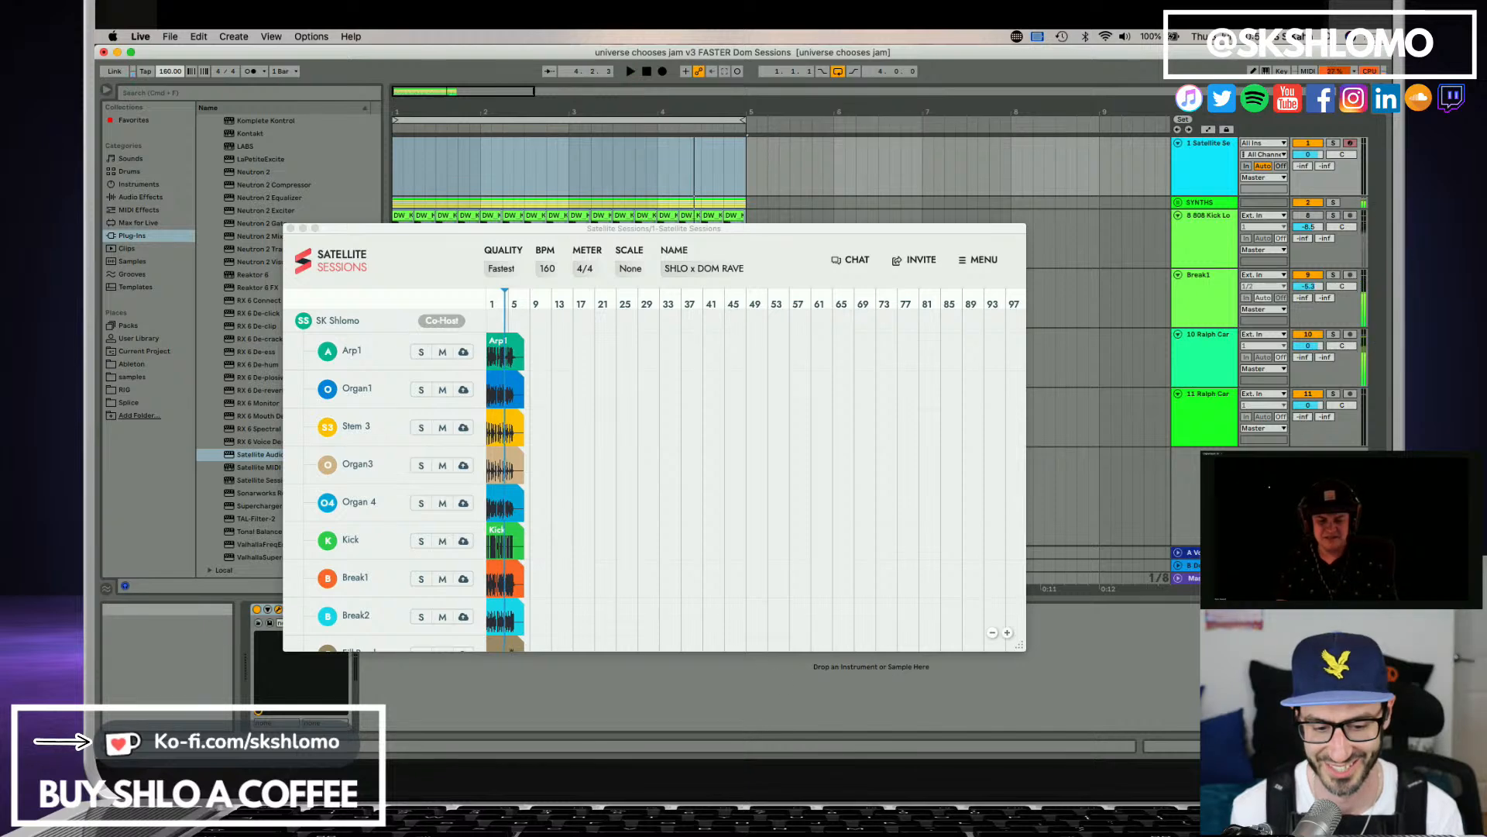
Try to set the project tempo to 2000 BPM and sync the Satellite session with the changed tempo.
key("super+Tab")
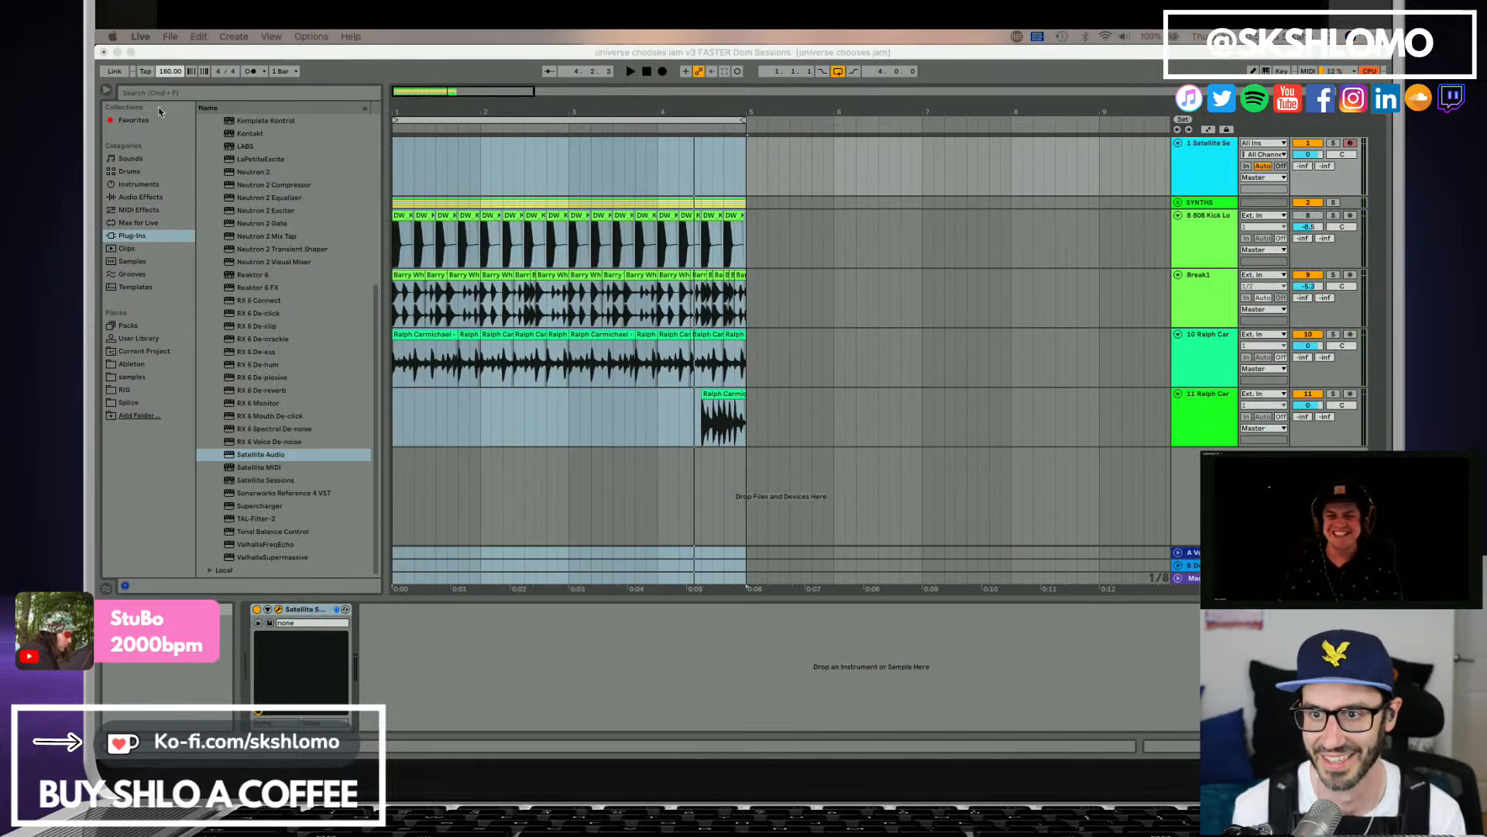
left_click(163, 75)
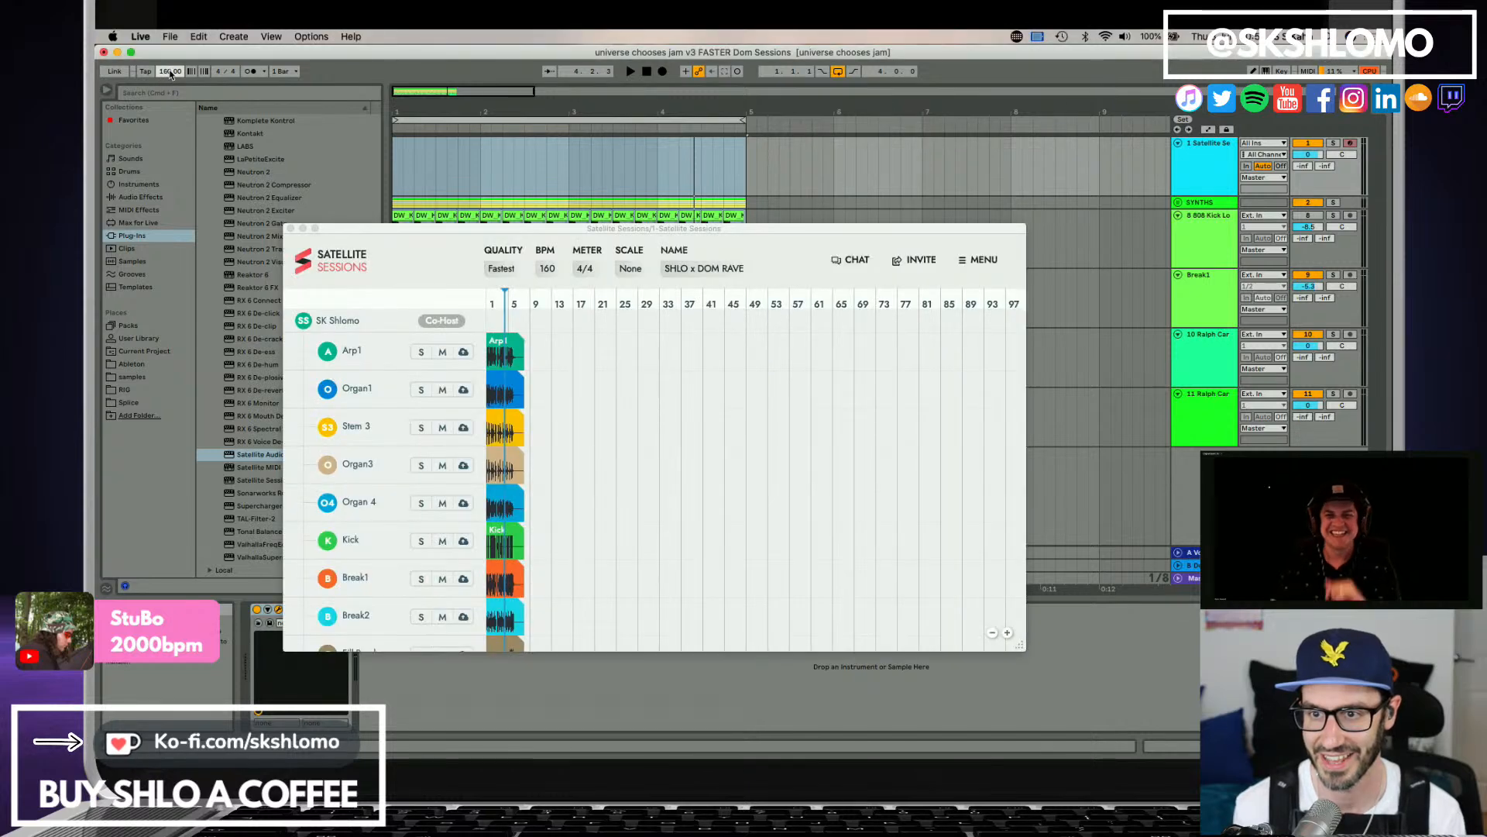
type("2000")
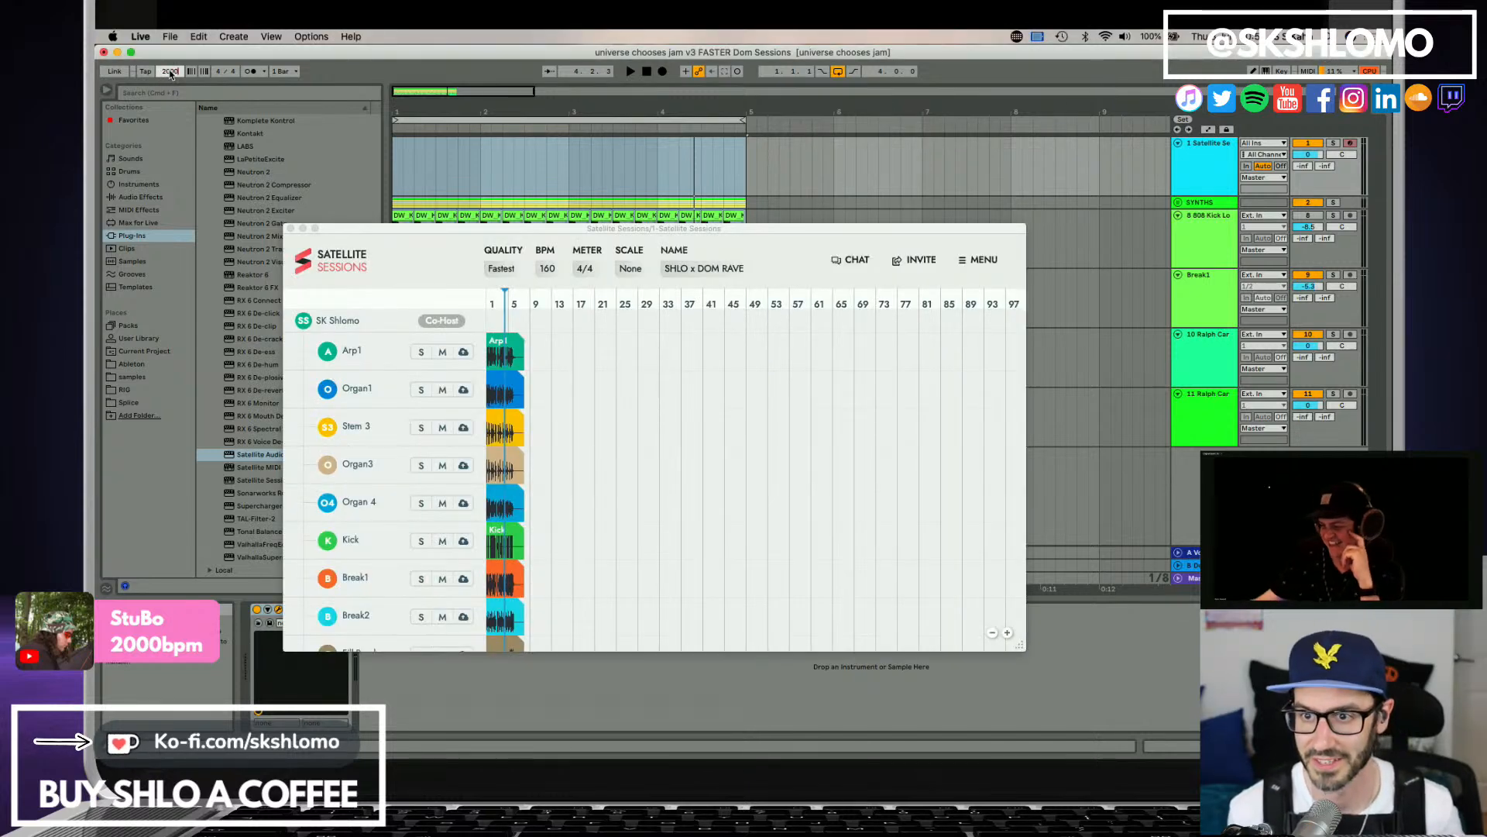
key("Return")
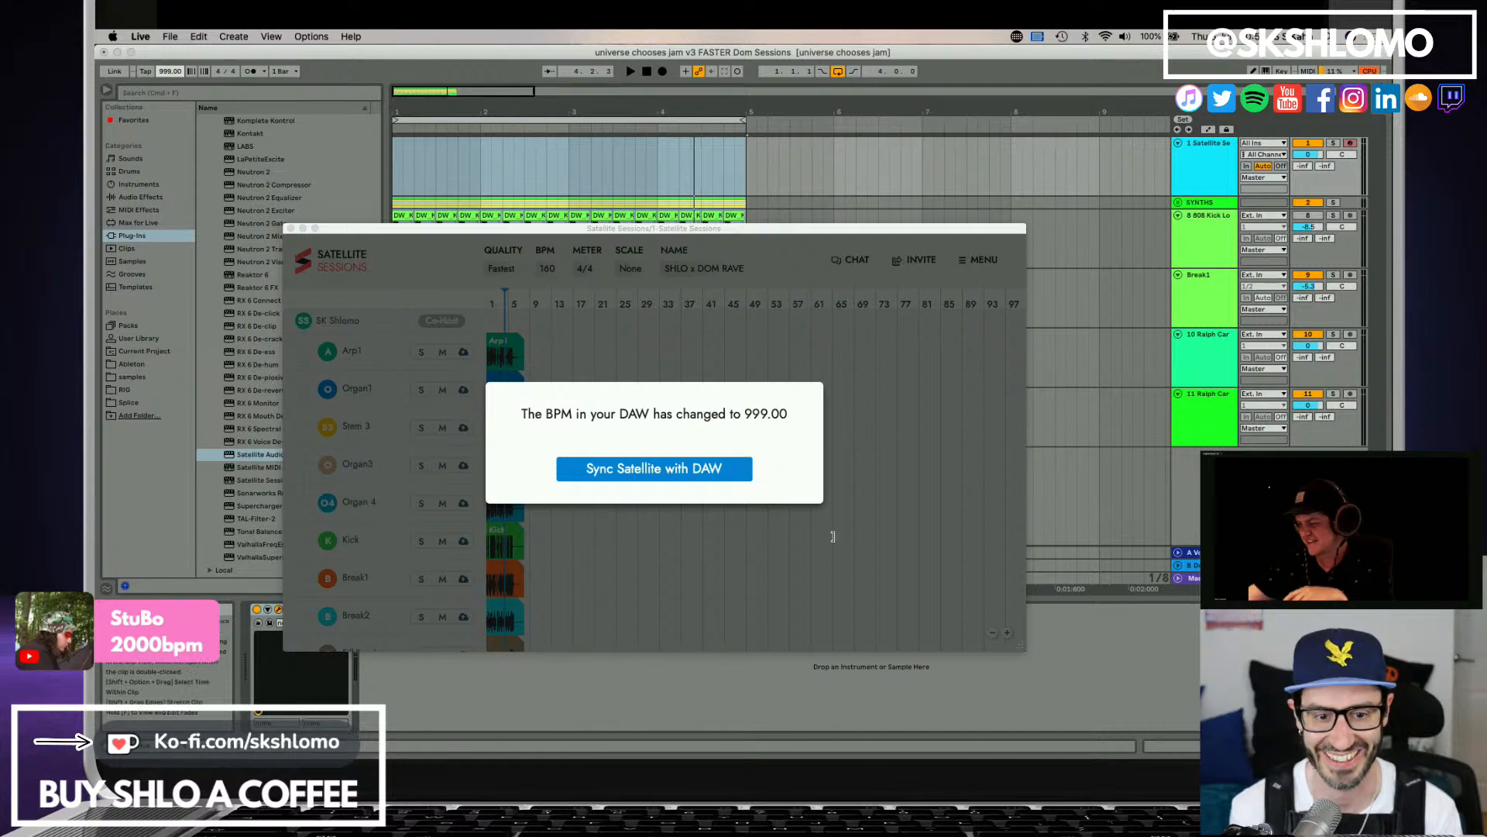
left_click(679, 469)
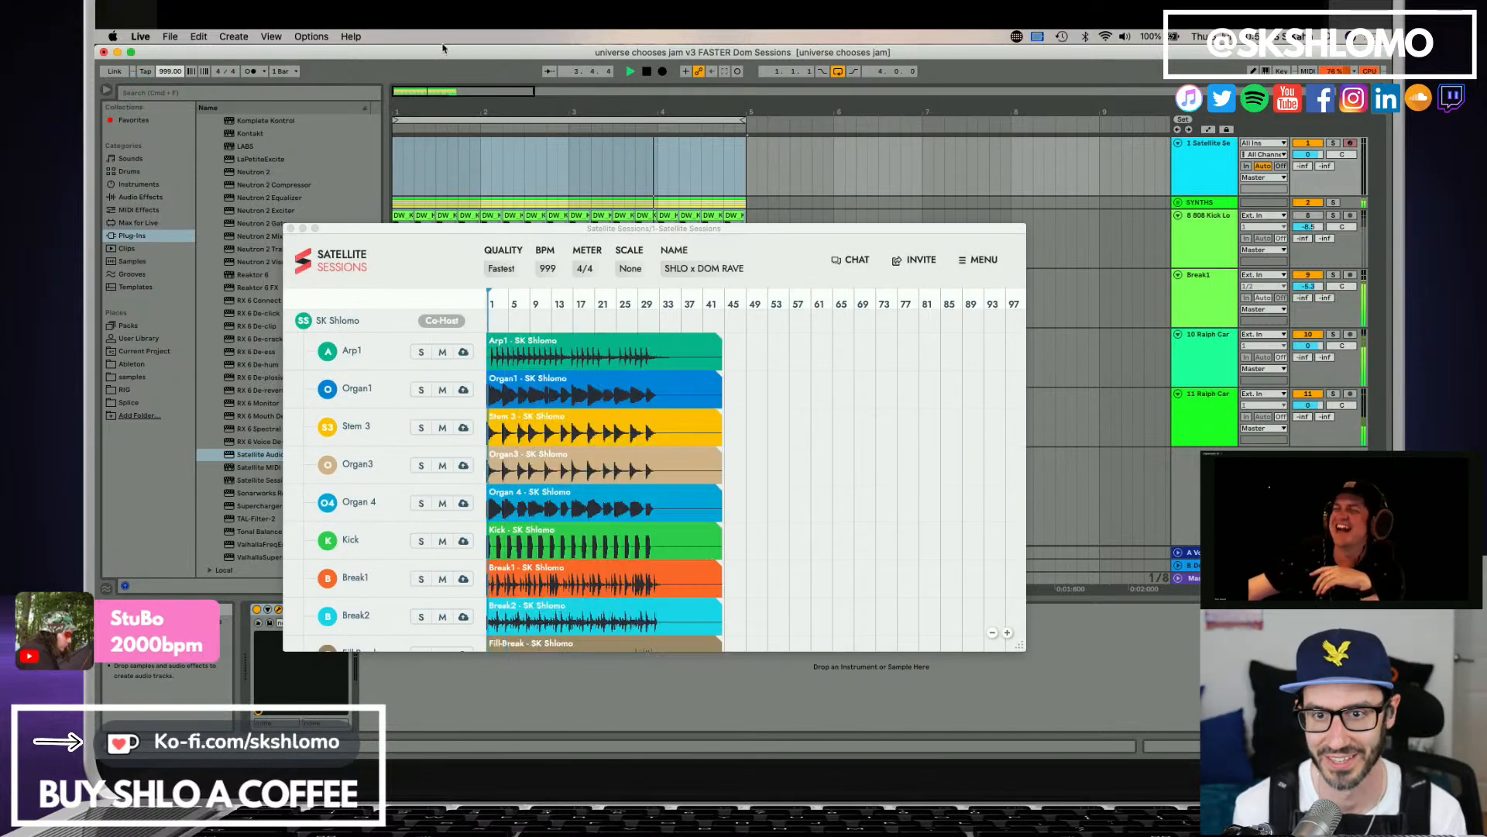
Stop playback, return the project tempo to 160 BPM and resync the Satellite session.
left_click(403, 54)
key("space")
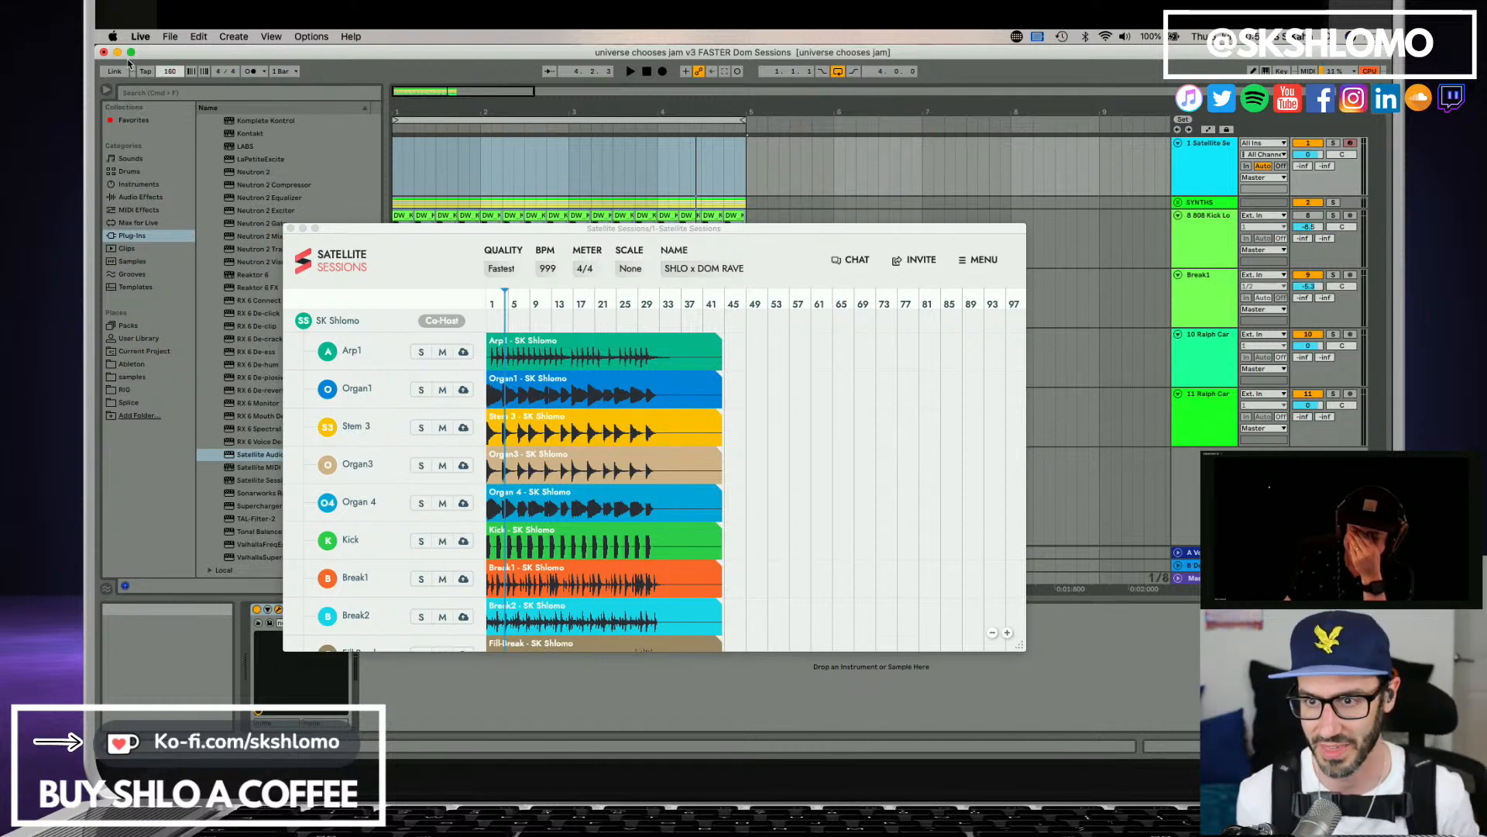
key("Return")
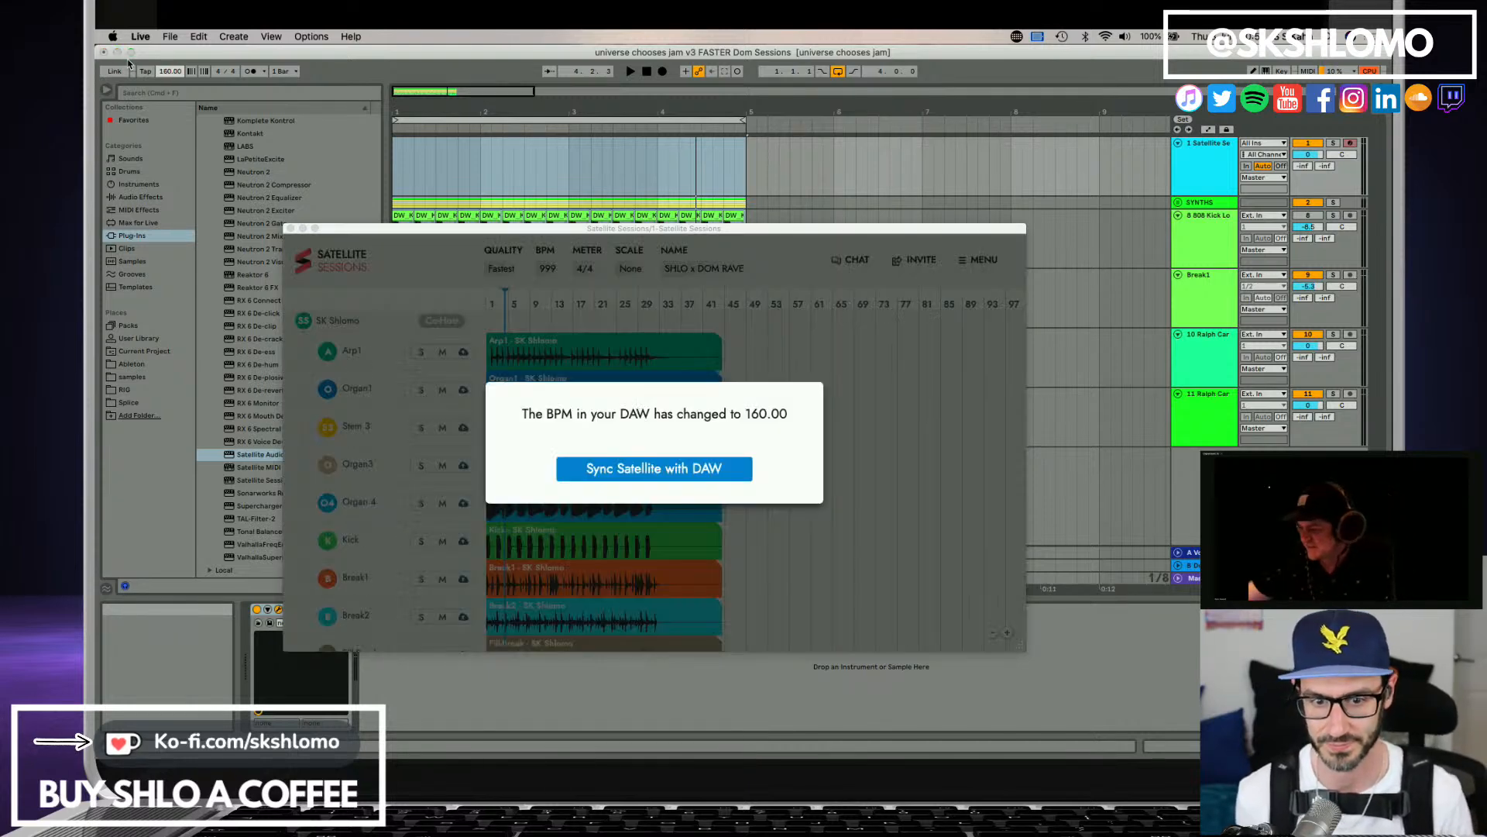
left_click(680, 468)
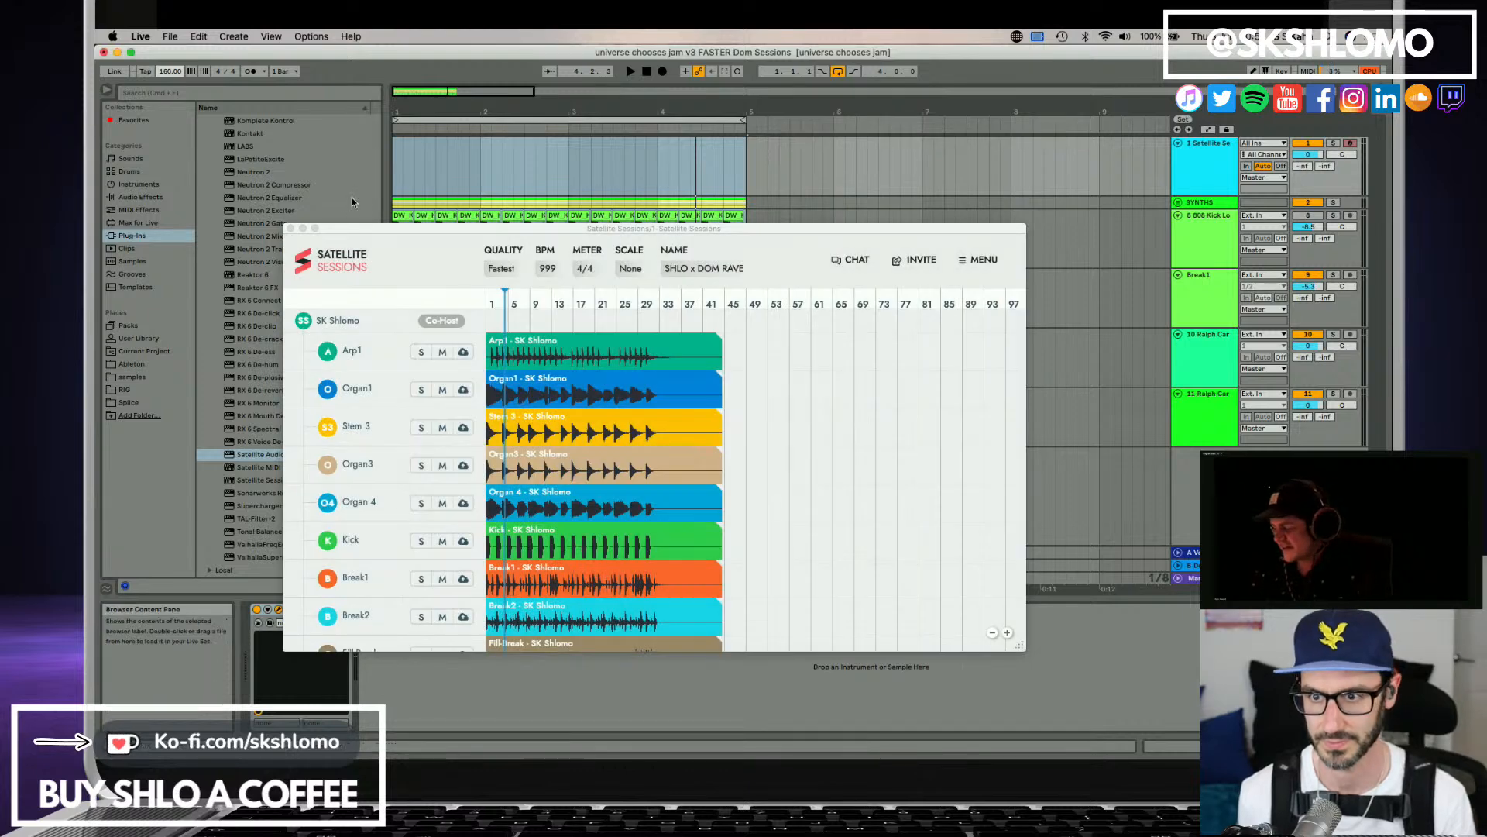
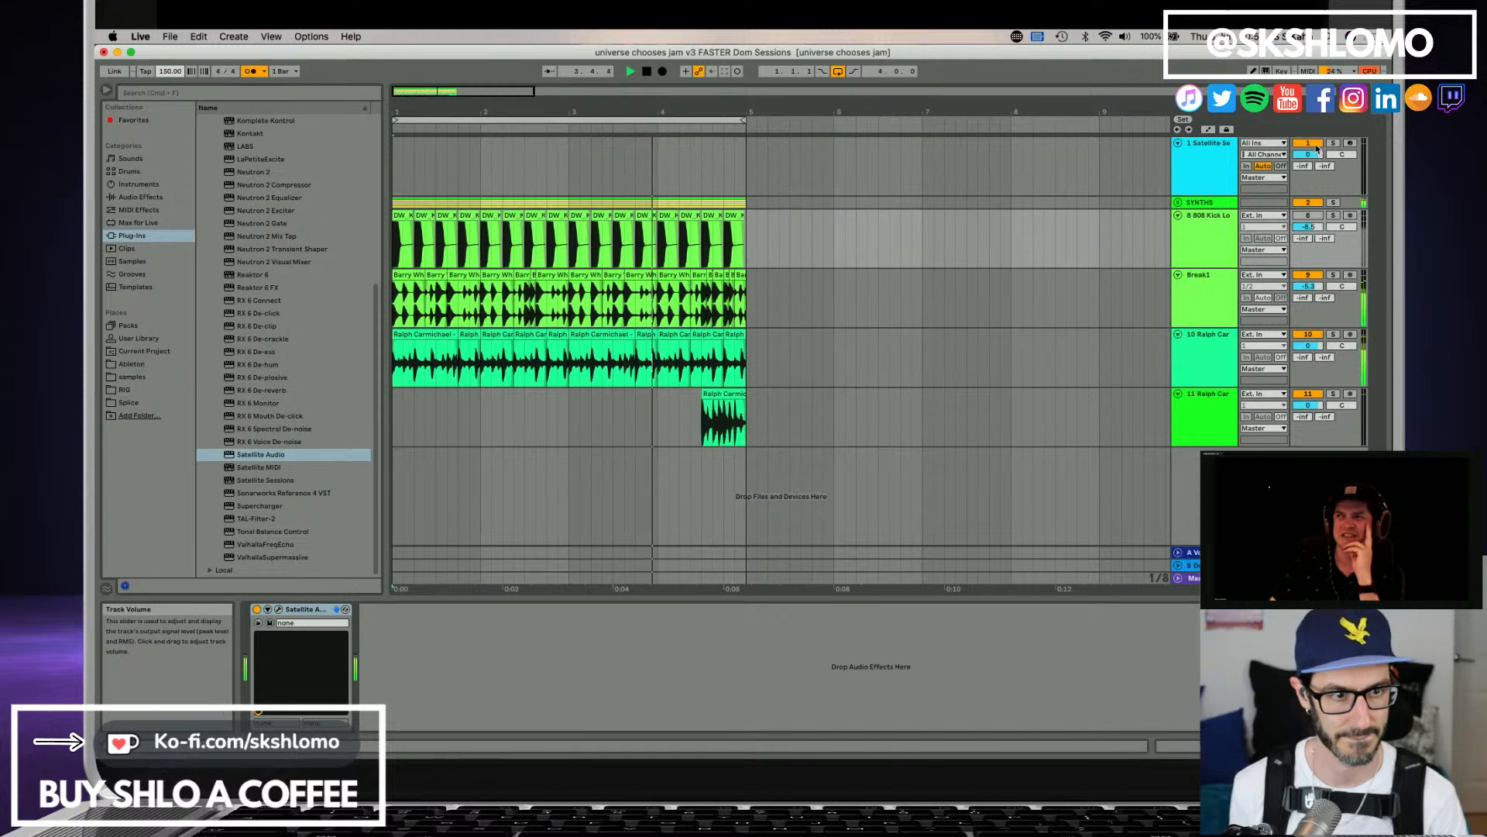
Toggle the Satellite Sessions track's mute, stop playback, set the project tempo to 140 BPM and listen to the jam.
left_click(1316, 144)
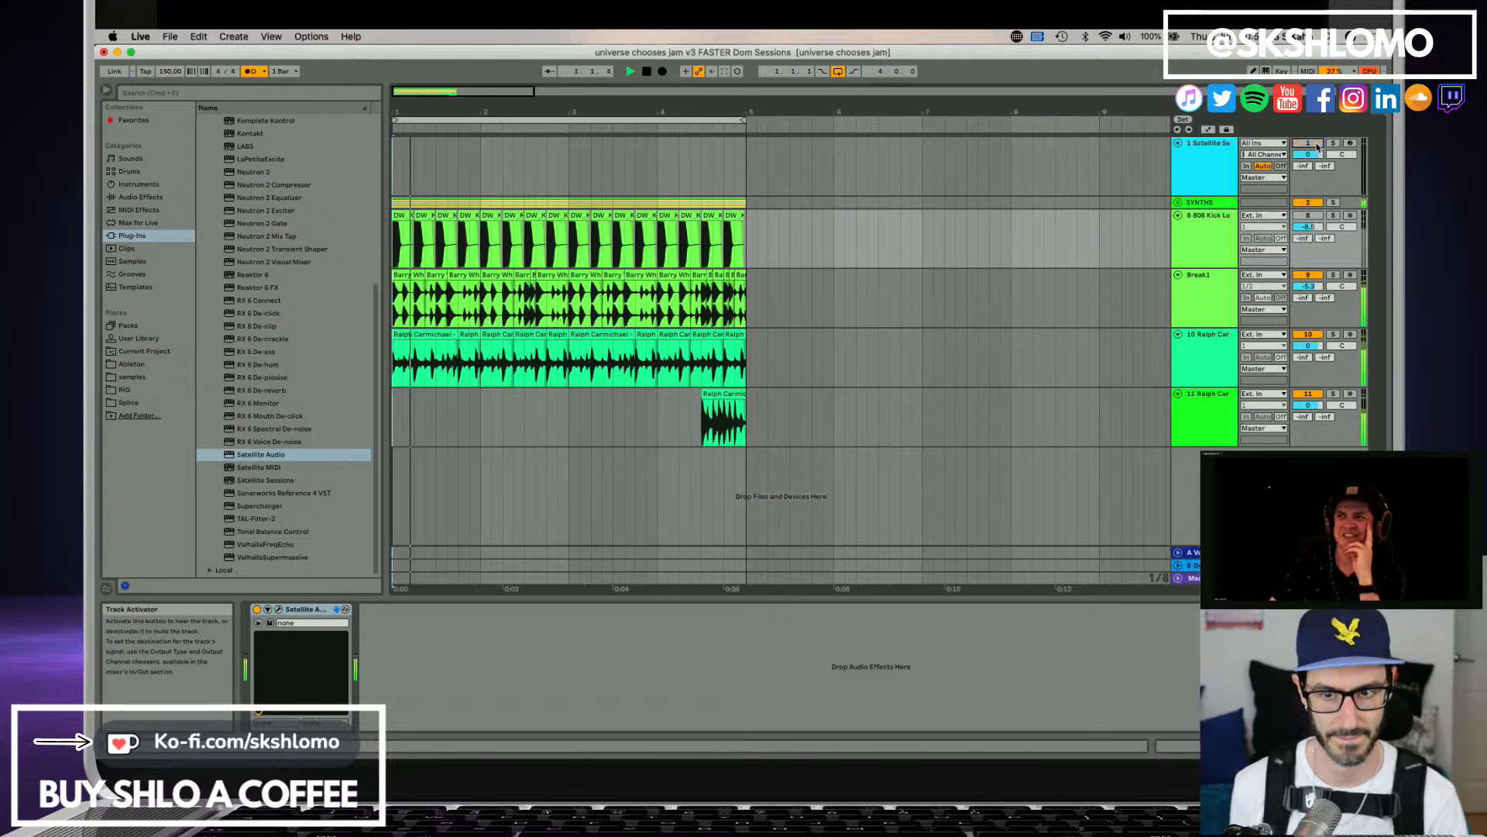
key("space")
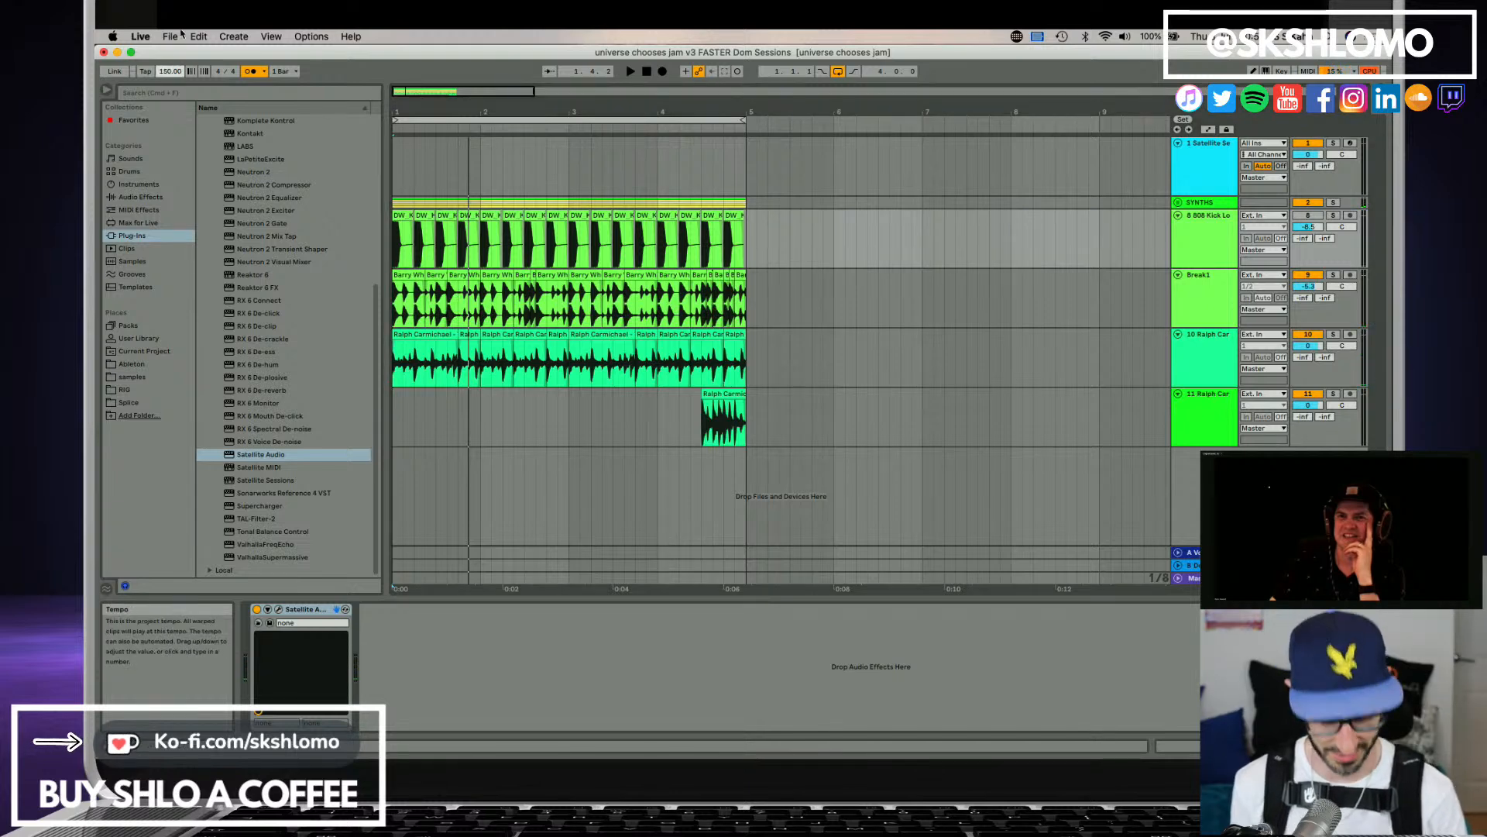
type("140")
key("Return")
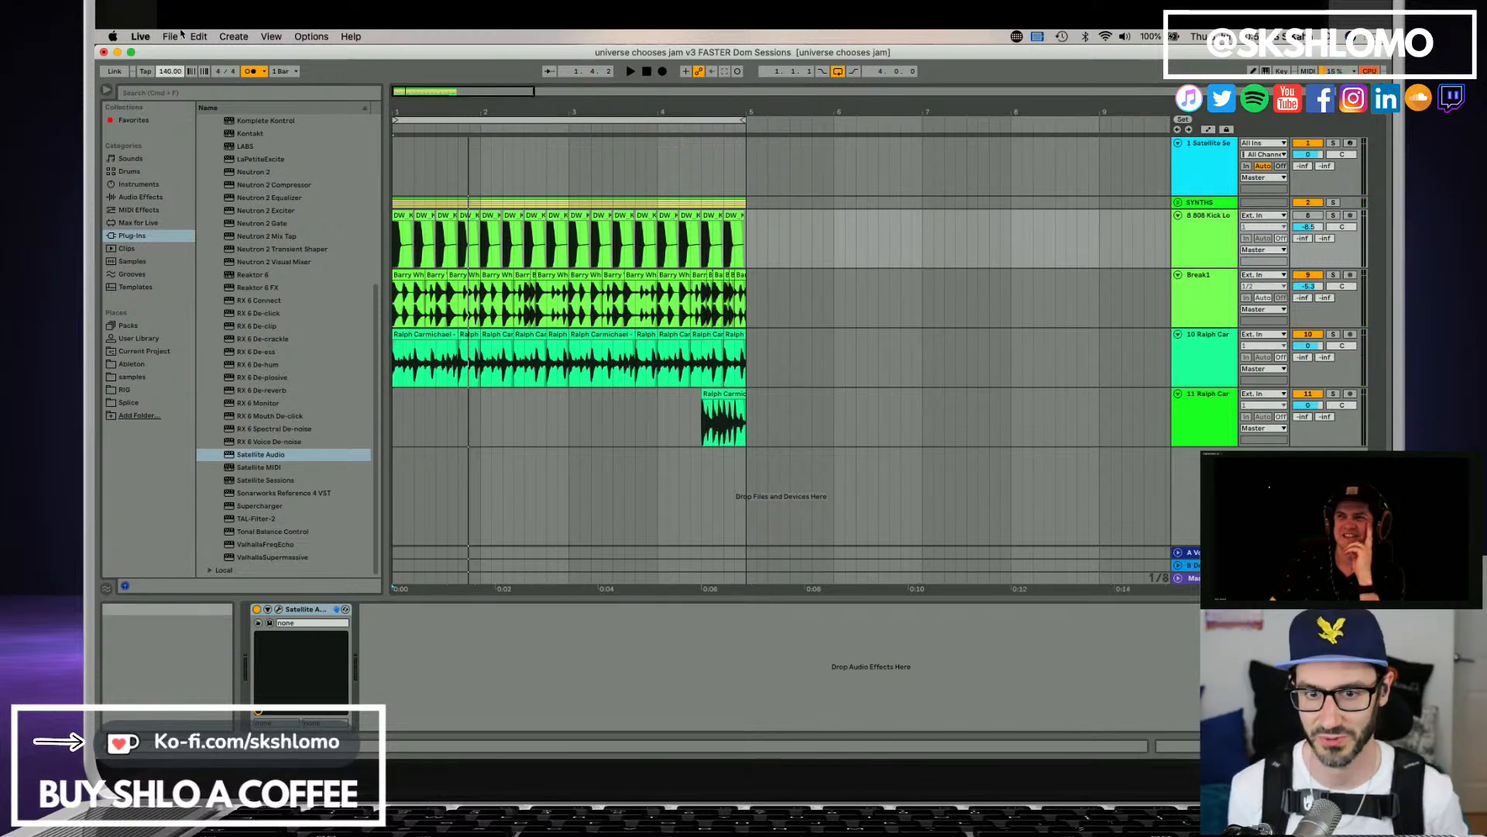
key("space")
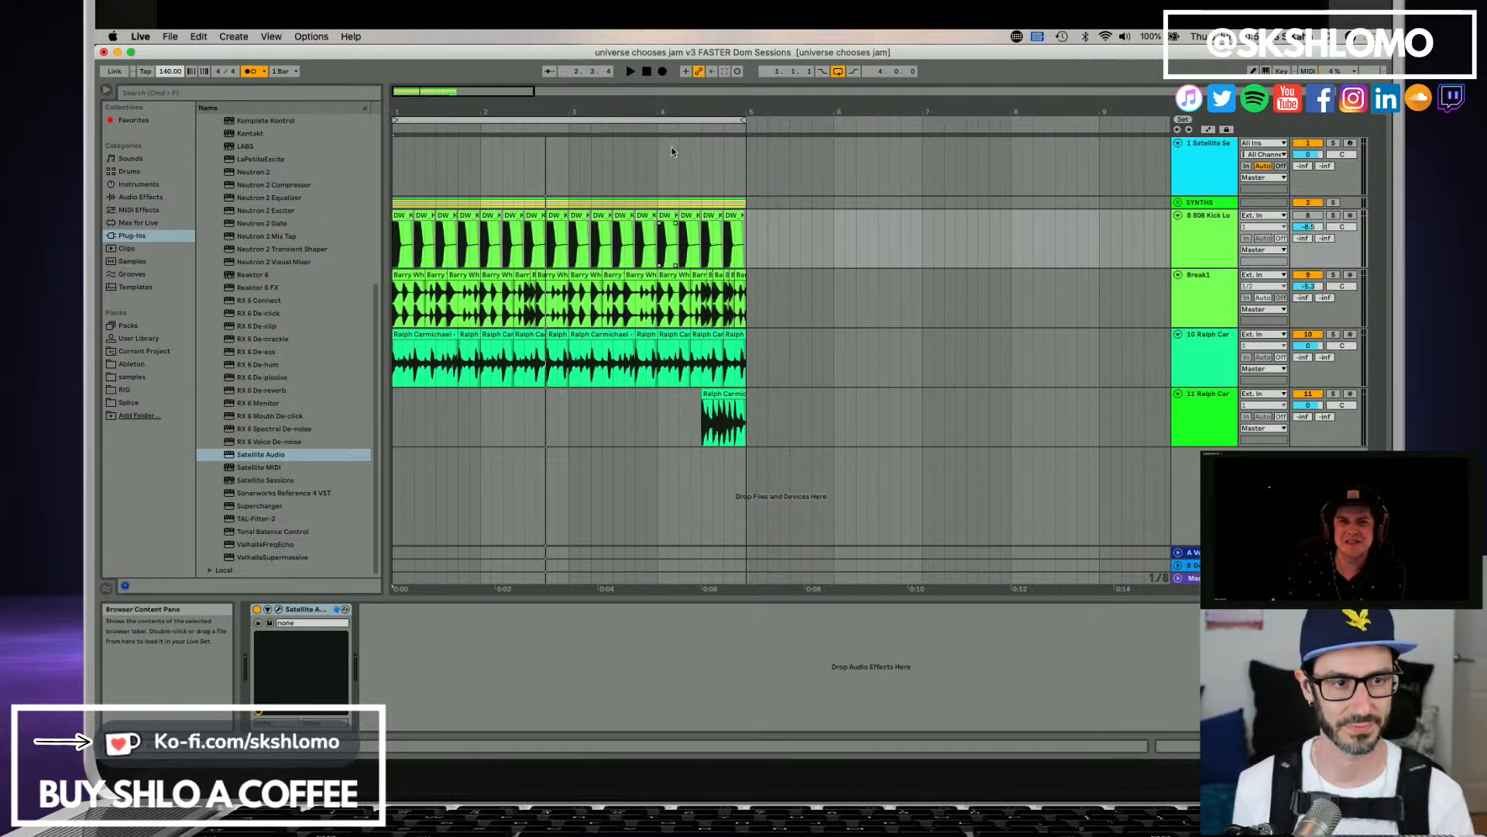
Open the Satellite Sessions plug-in window from its track and reposition it over the arrangement.
left_click(1350, 142)
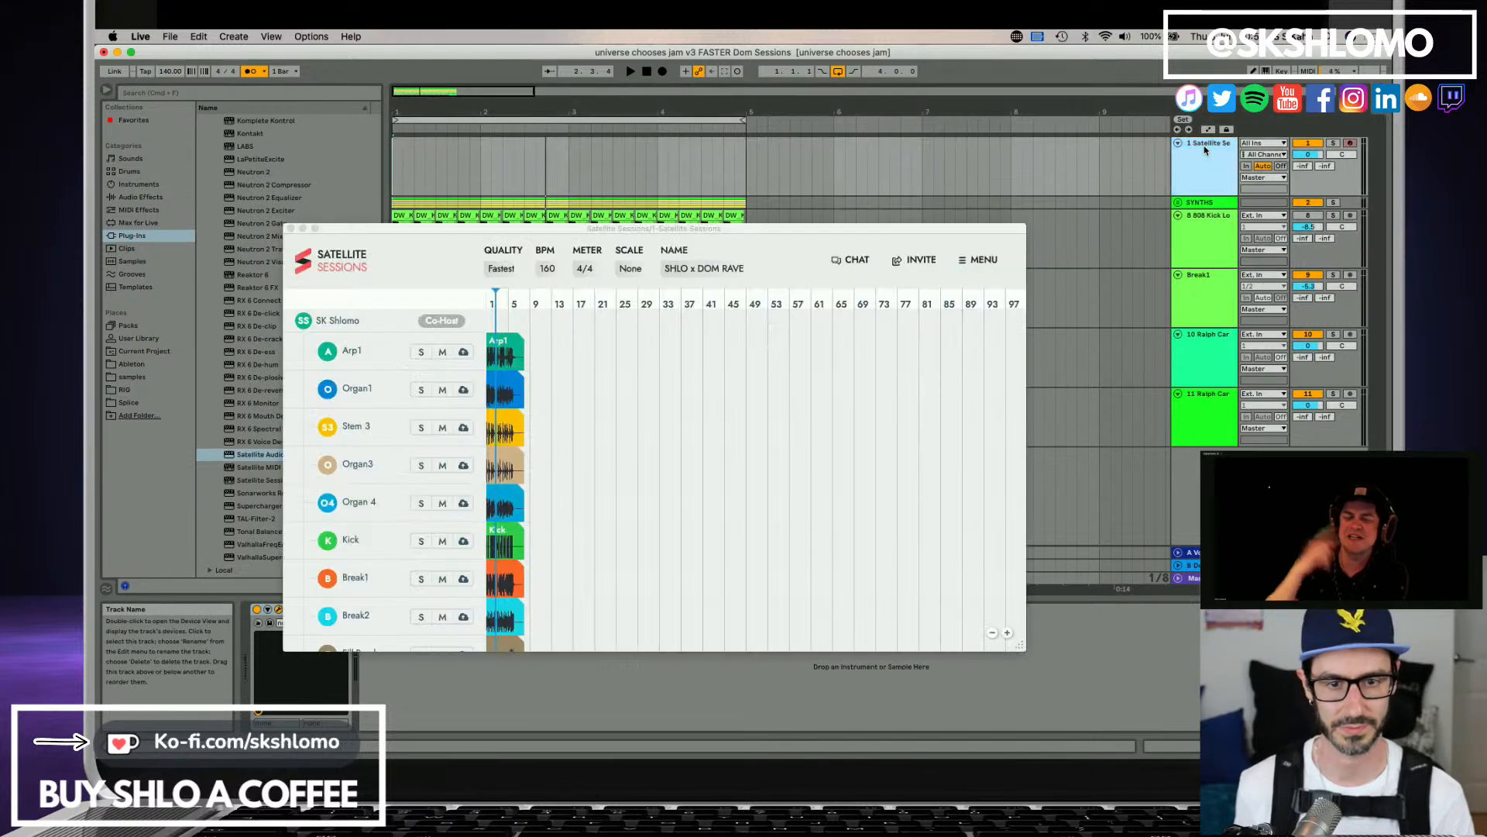
left_click(544, 270)
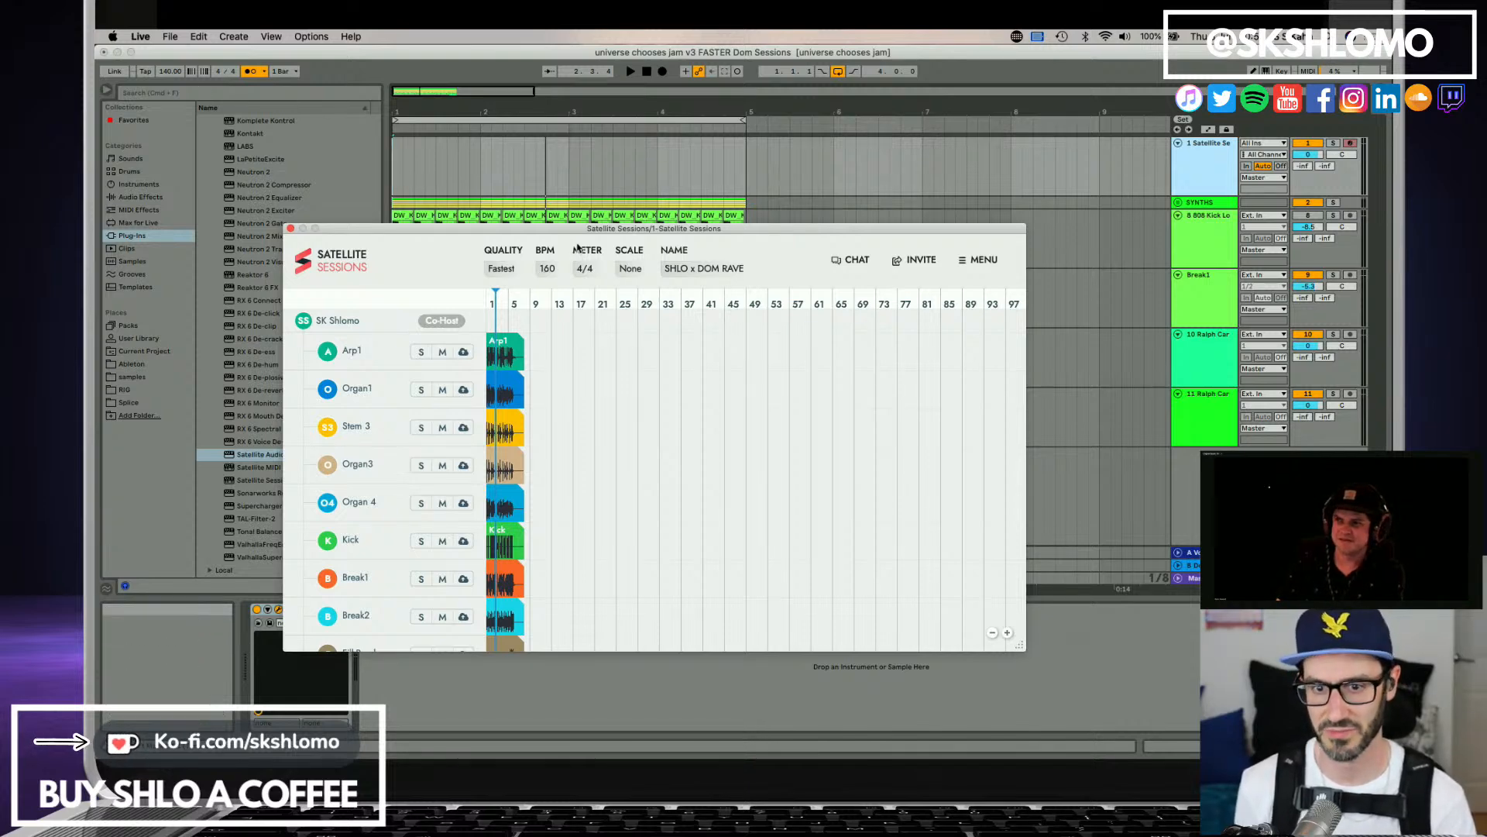
left_click_drag(554, 230, 705, 255)
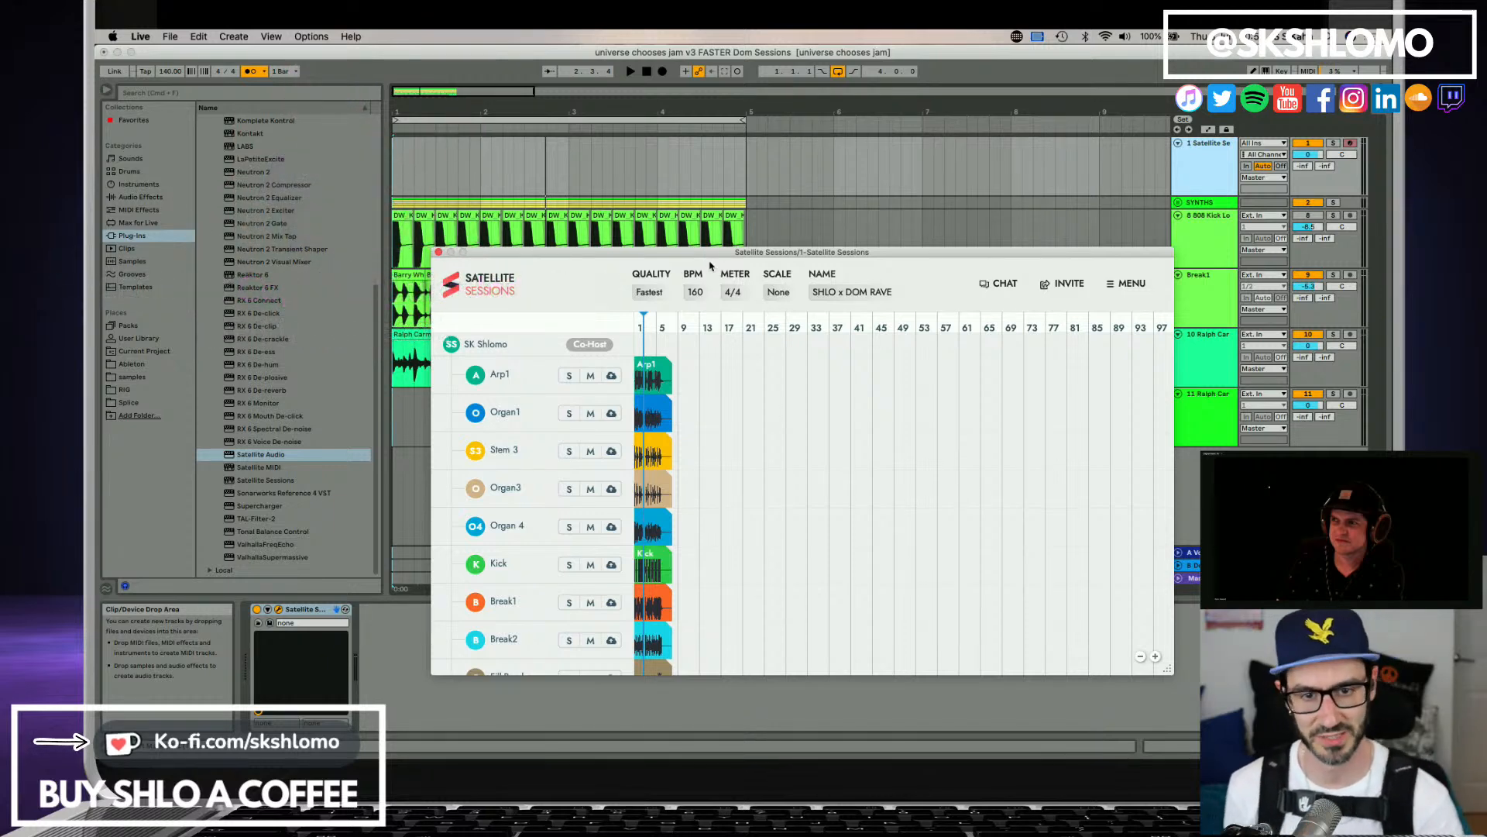
Set the project tempo to 150 BPM and sync the Satellite session with the DAW.
left_click(169, 74)
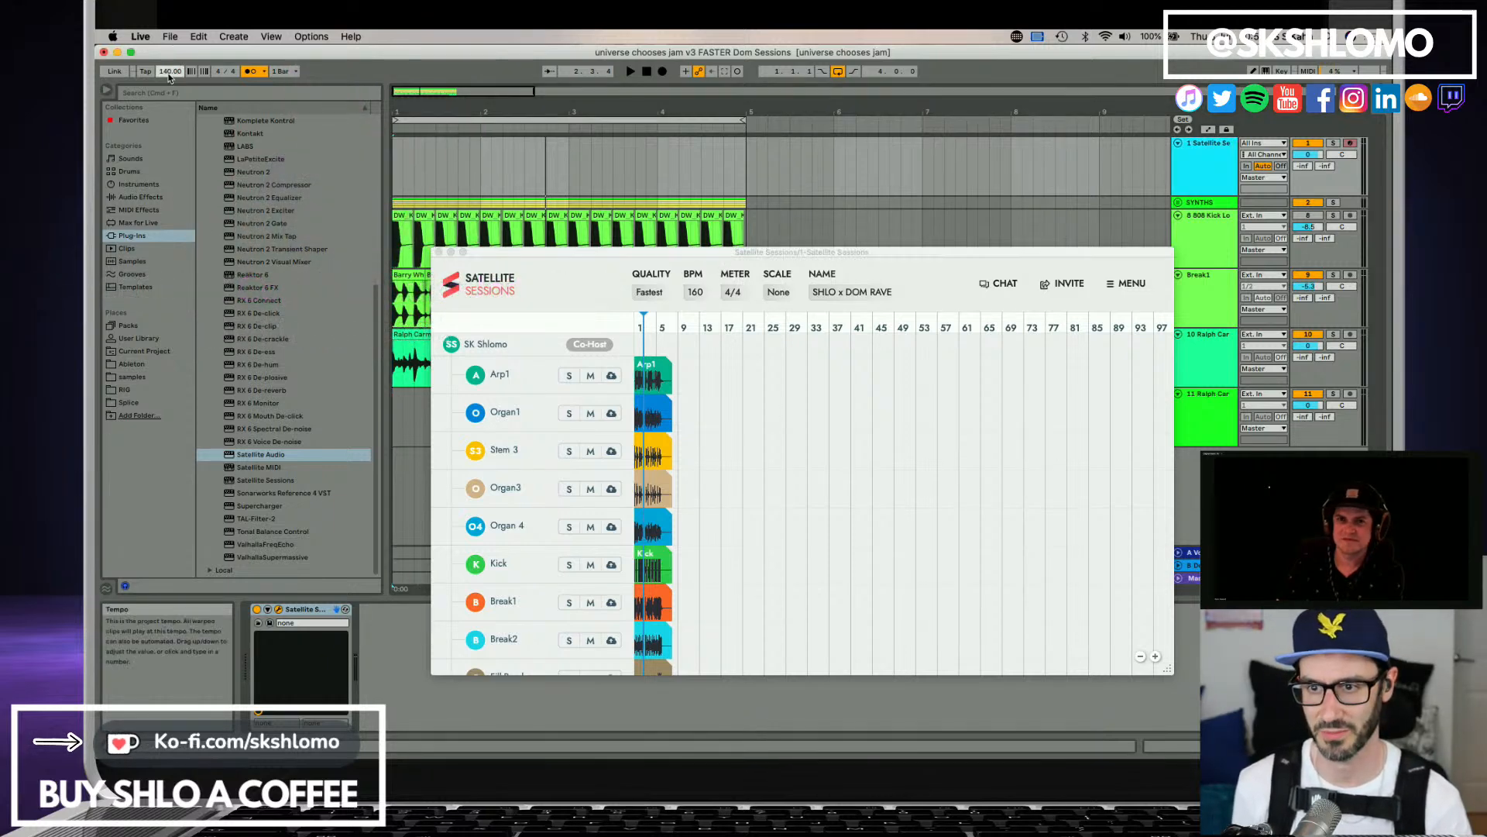
type("150")
key("Return")
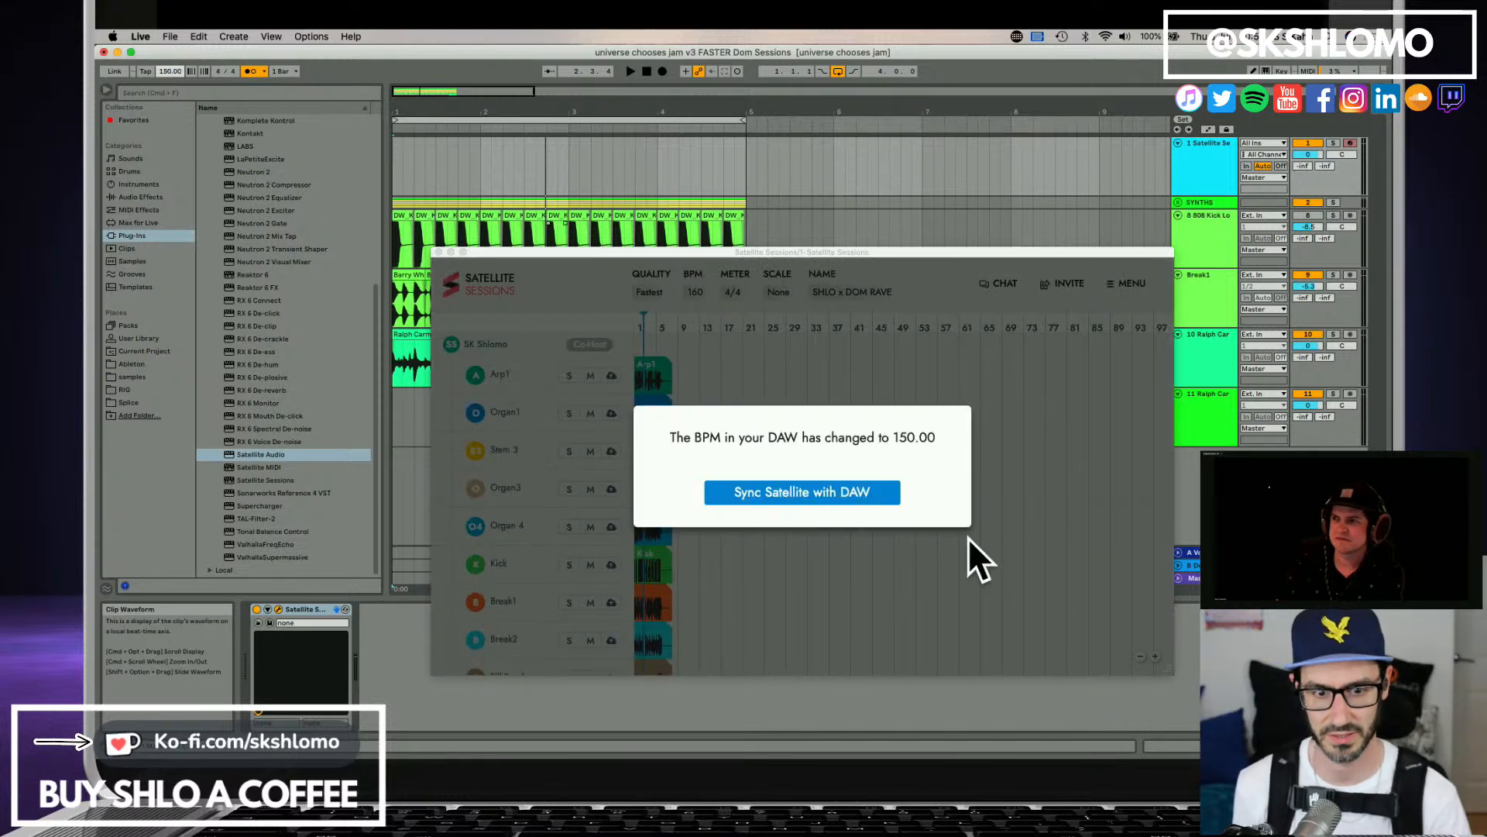
left_click(848, 496)
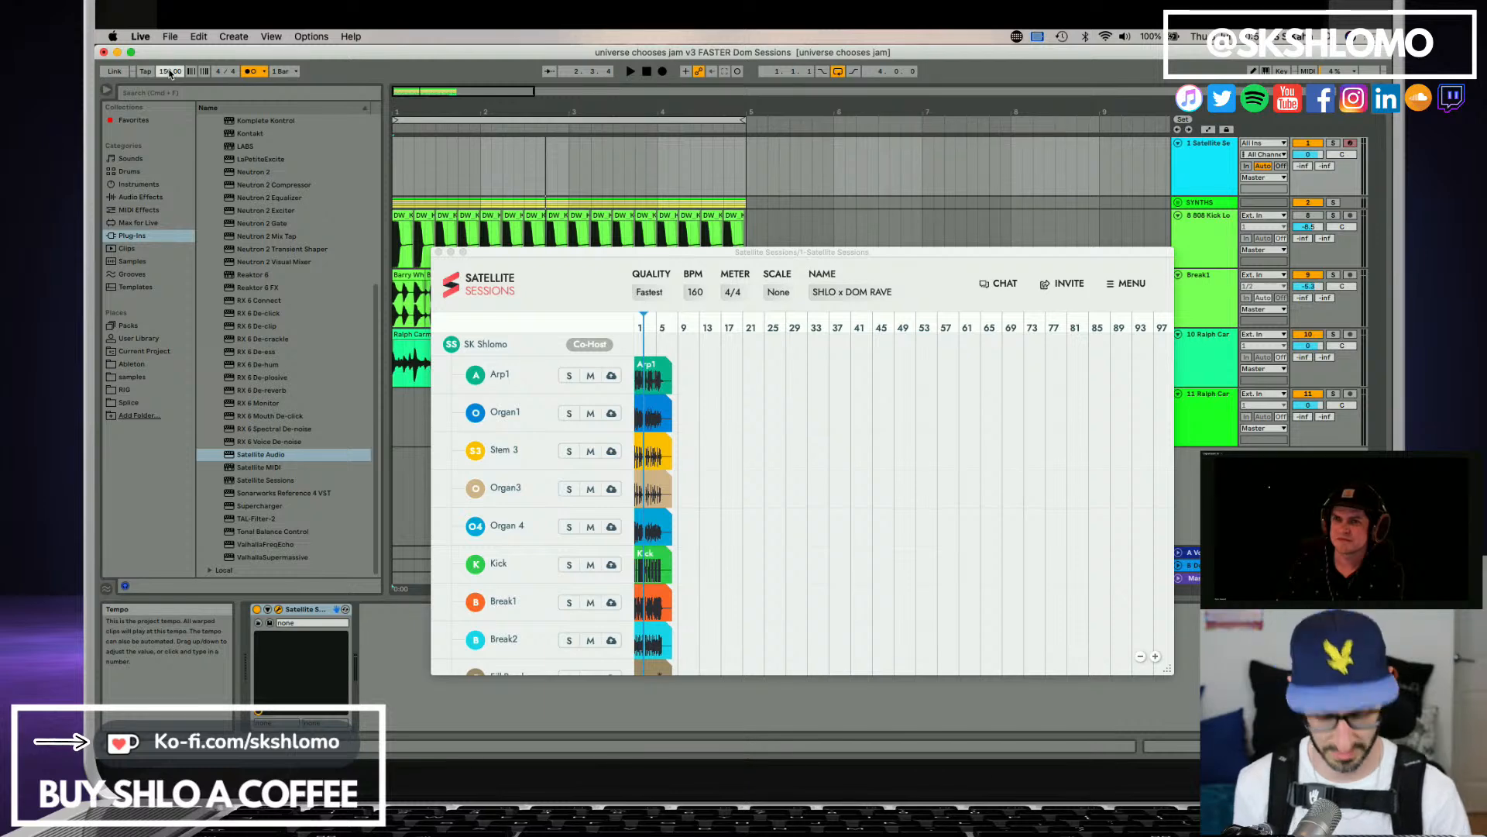
Set the project tempo to 140 BPM, sync the Satellite session with it and close the plug-in window.
left_click(170, 72)
type("140")
key("Return")
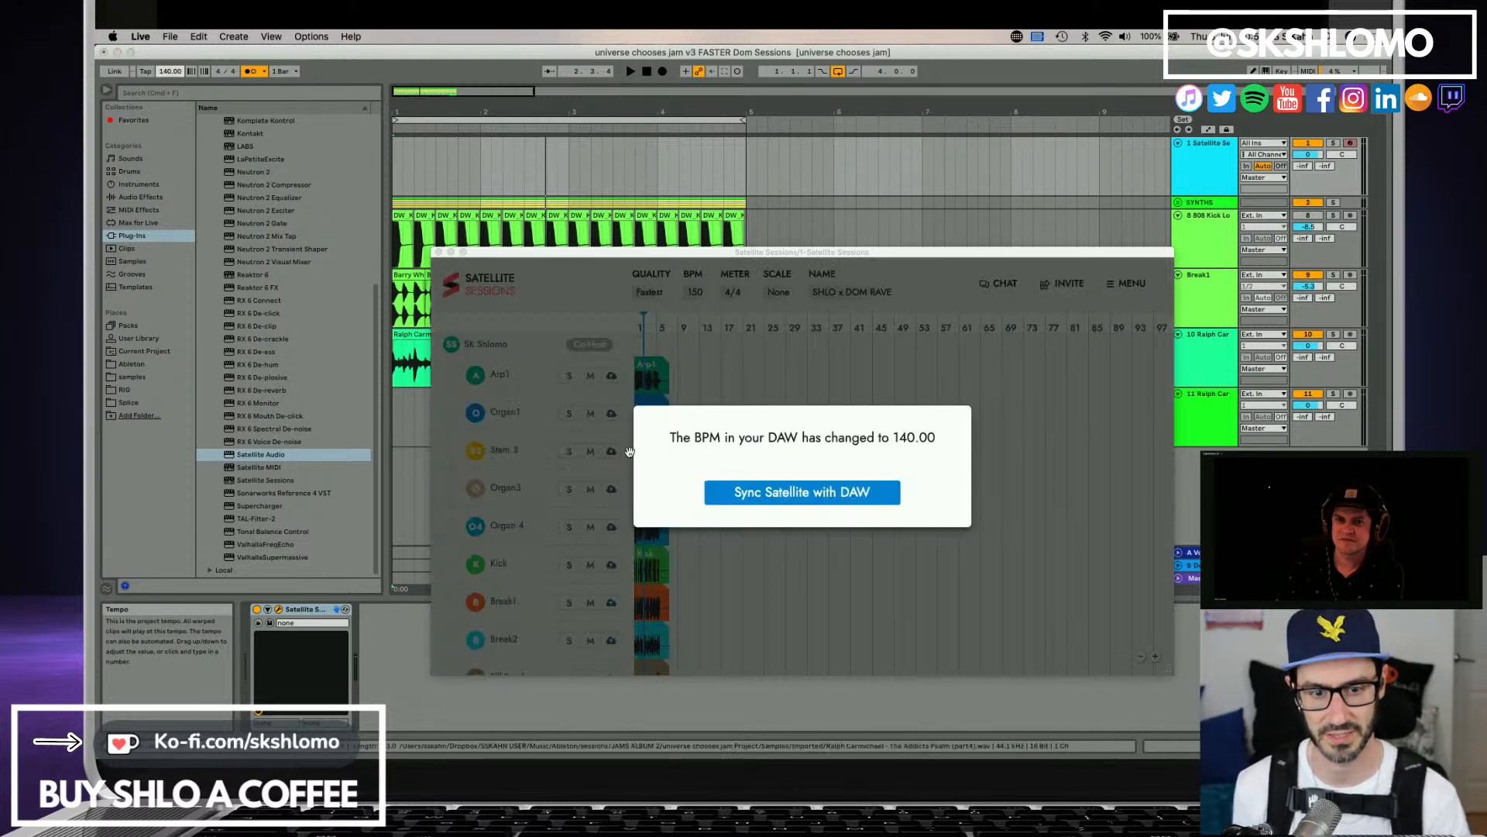
left_click(720, 487)
key("space")
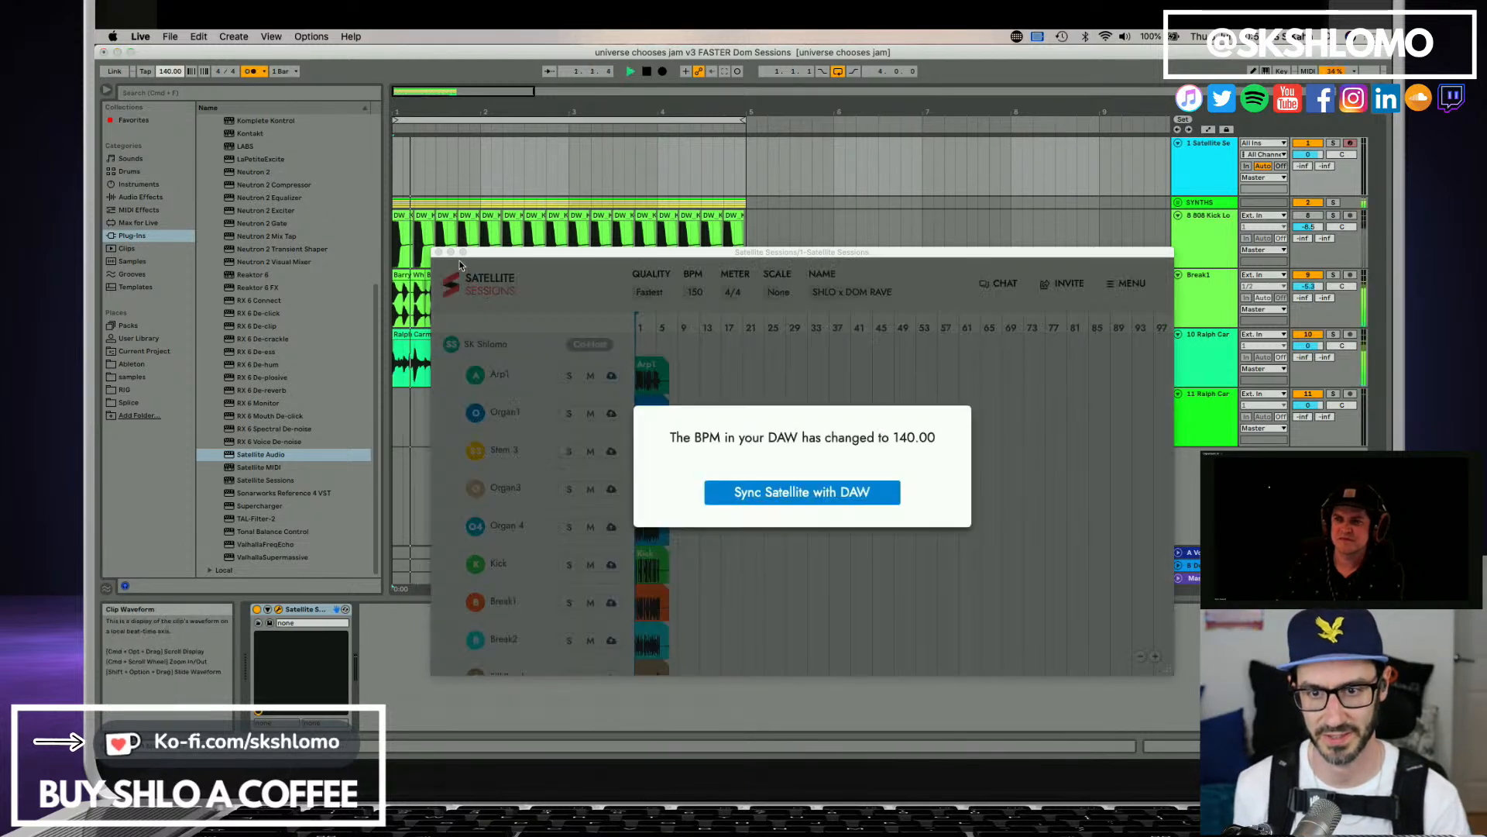
left_click(800, 491)
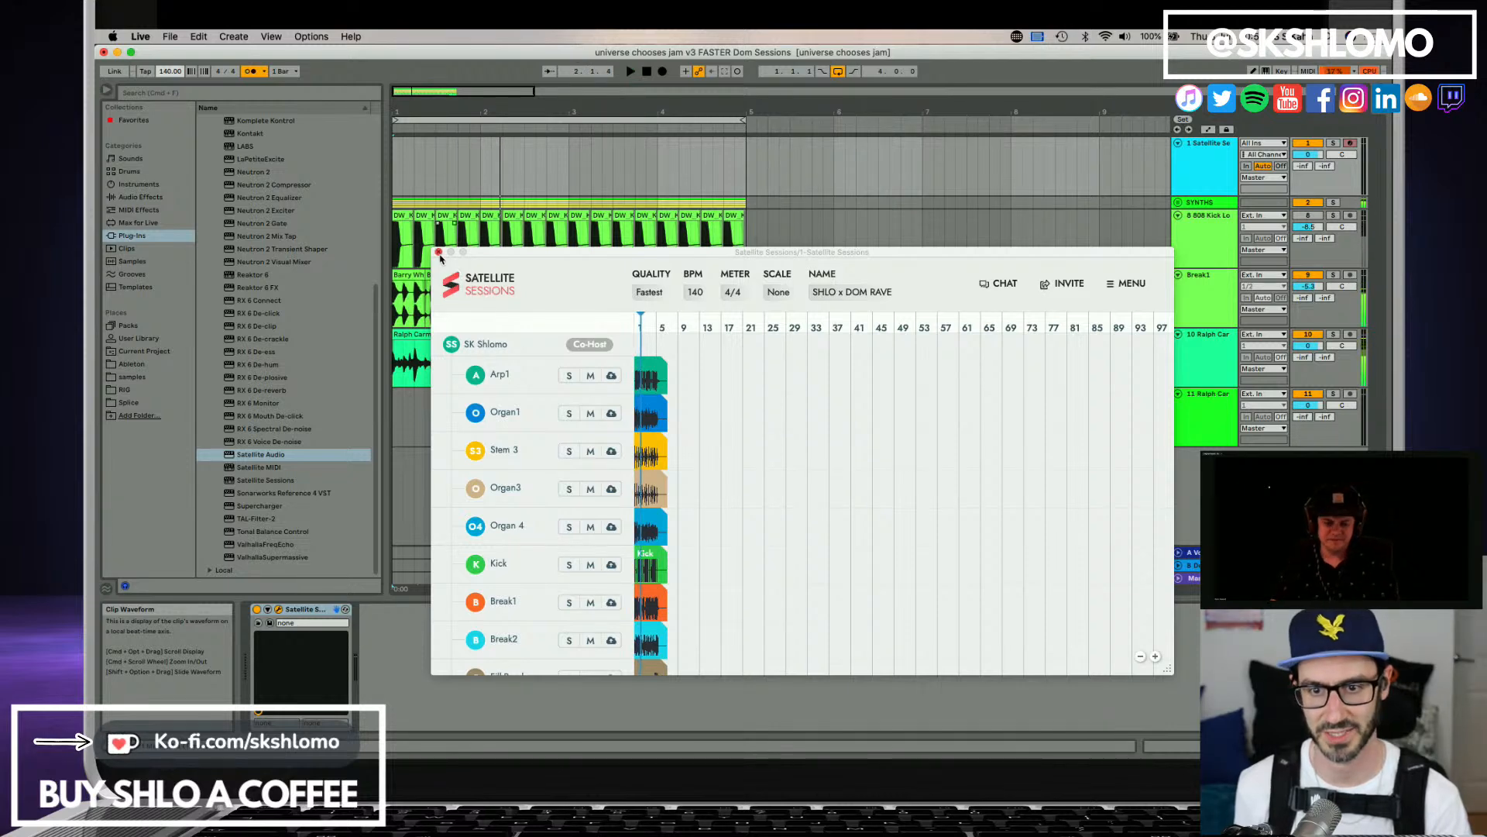
left_click(439, 253)
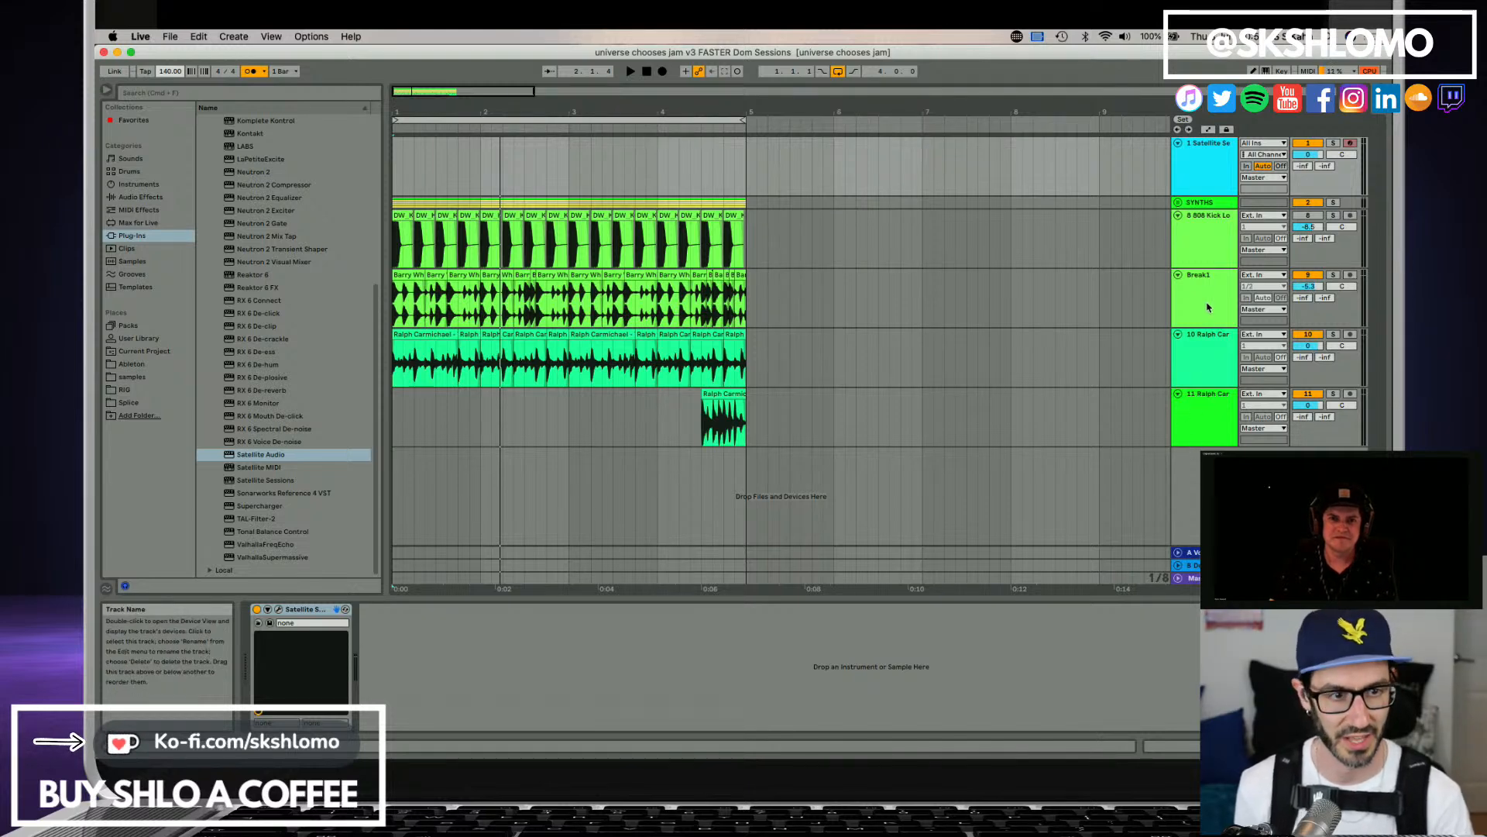
Reopen the Satellite Sessions window, review its stem muting settings and play the session for a check.
left_click(1208, 245)
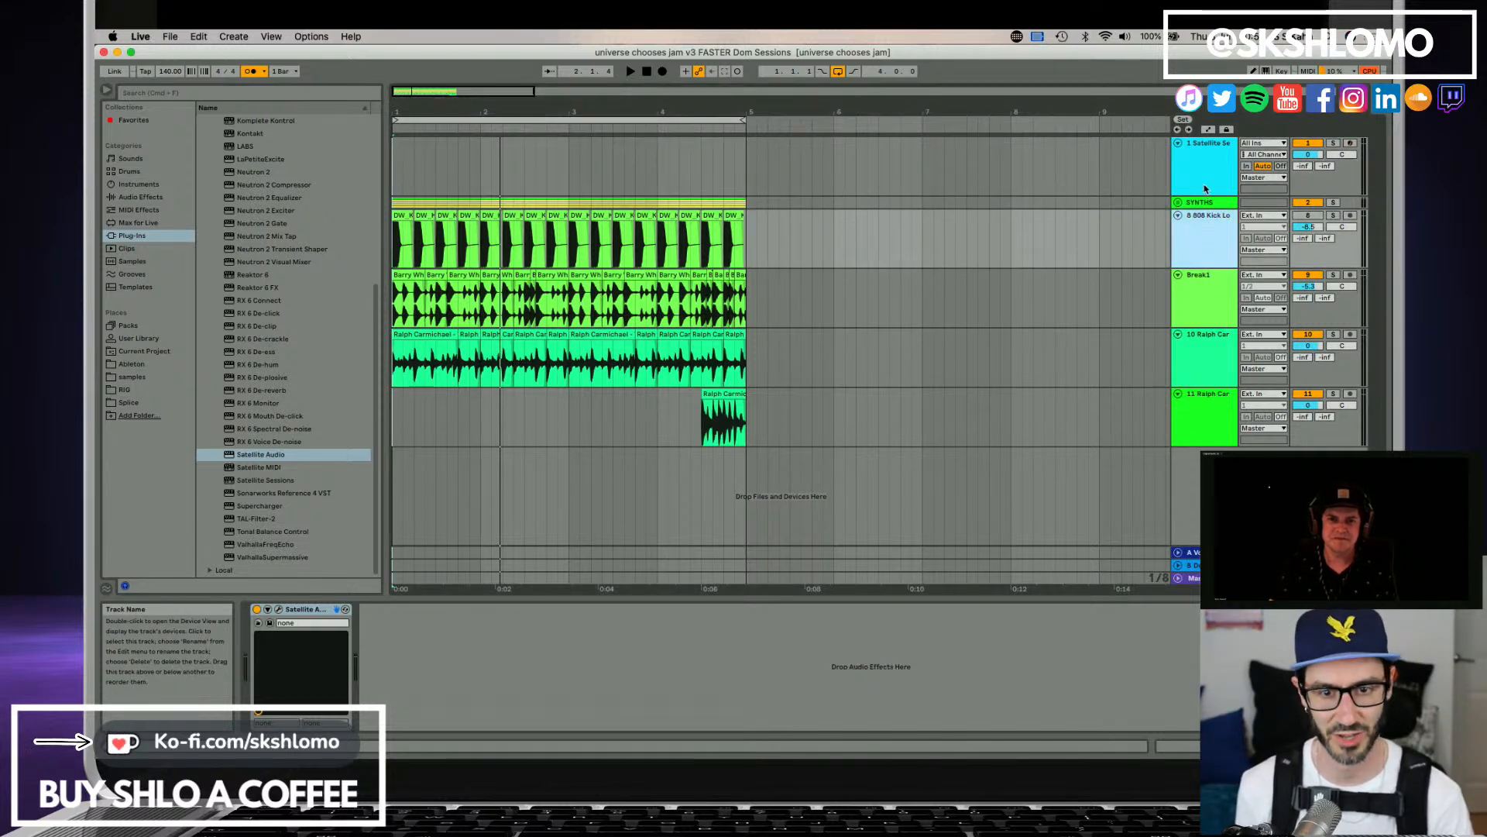
left_click(1205, 189)
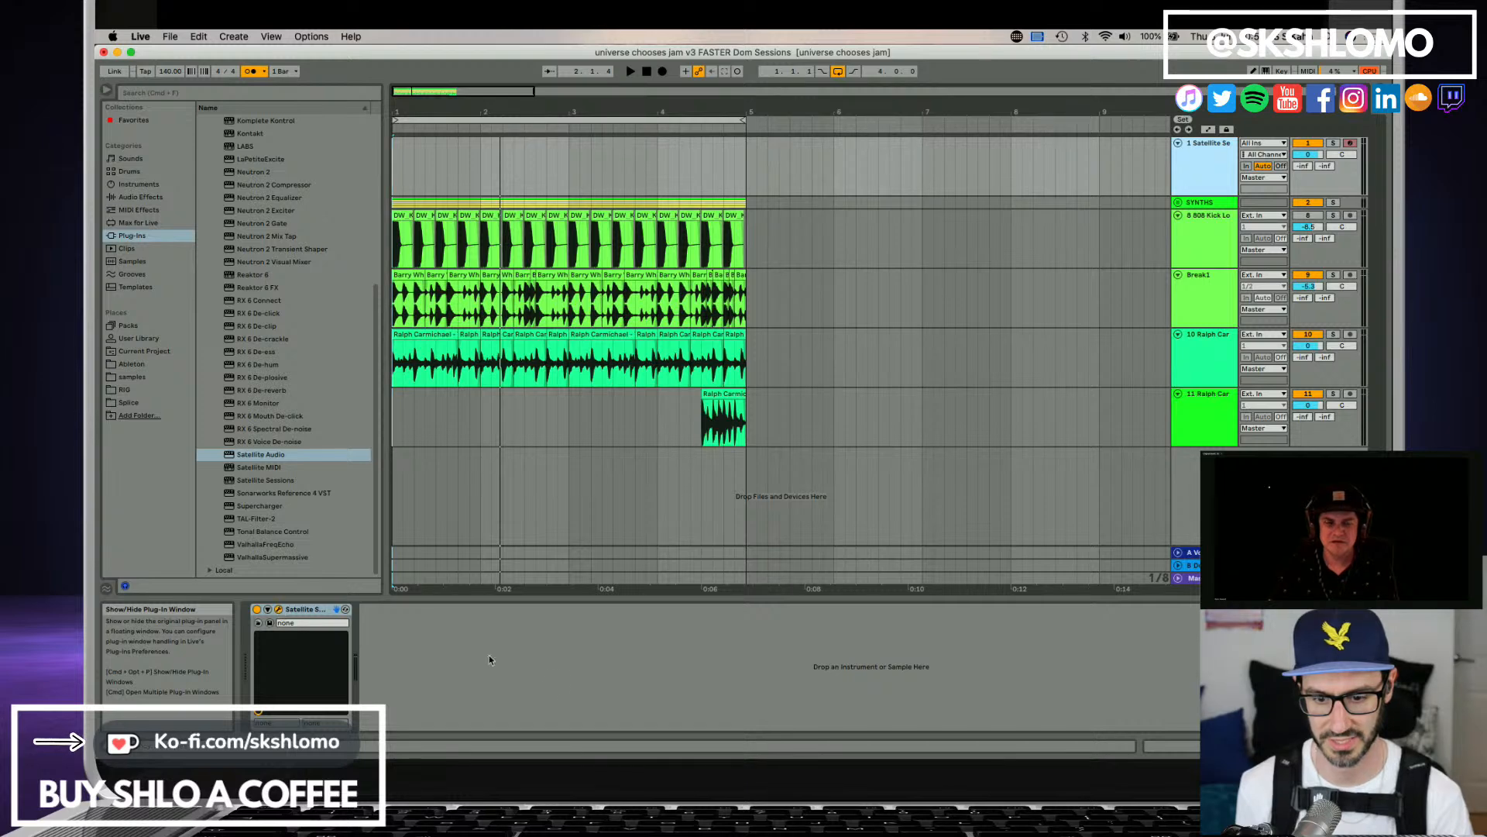
left_click_drag(845, 751, 583, 176)
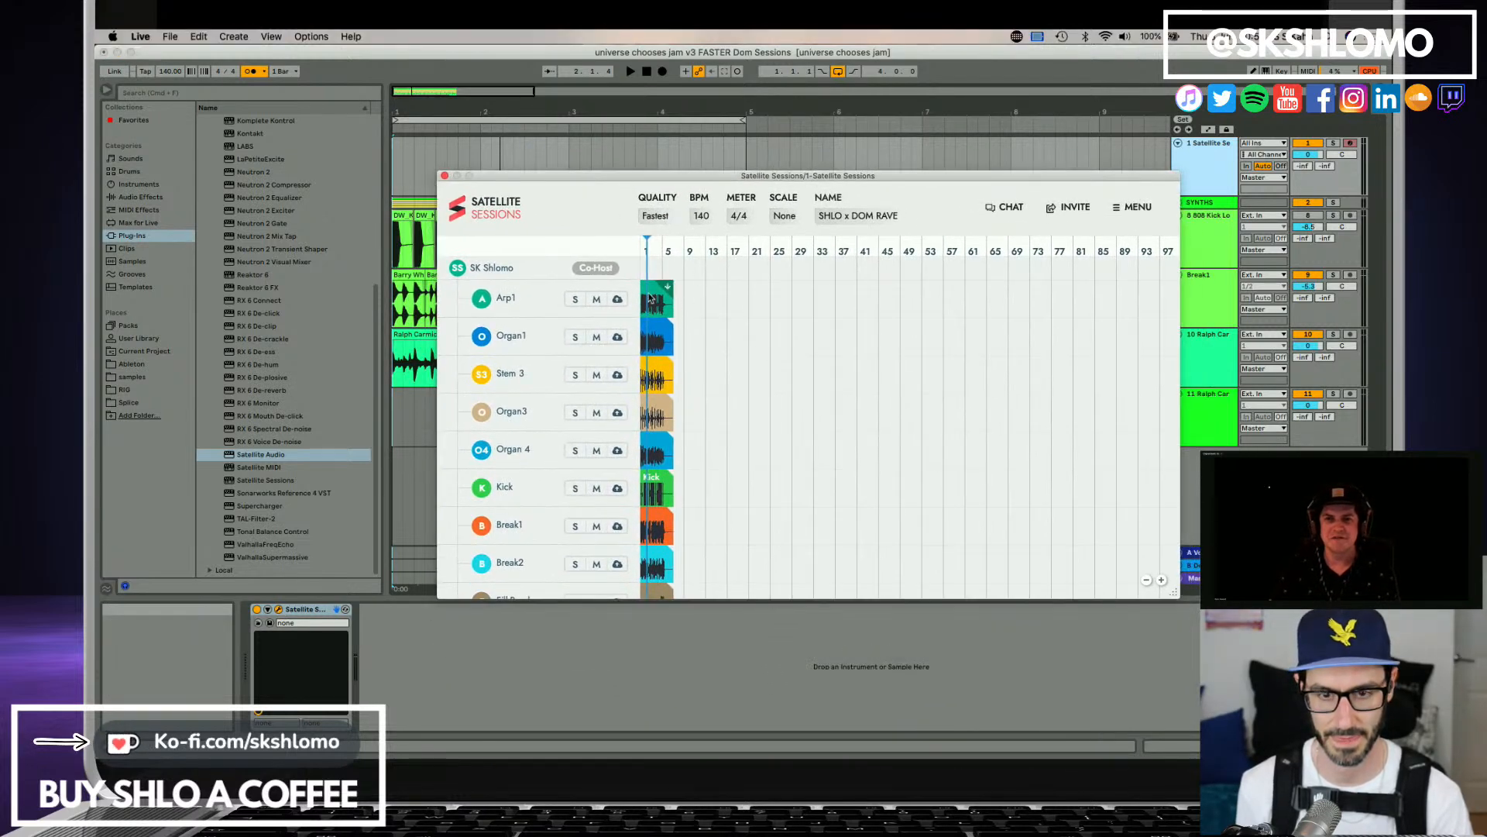
left_click(1124, 213)
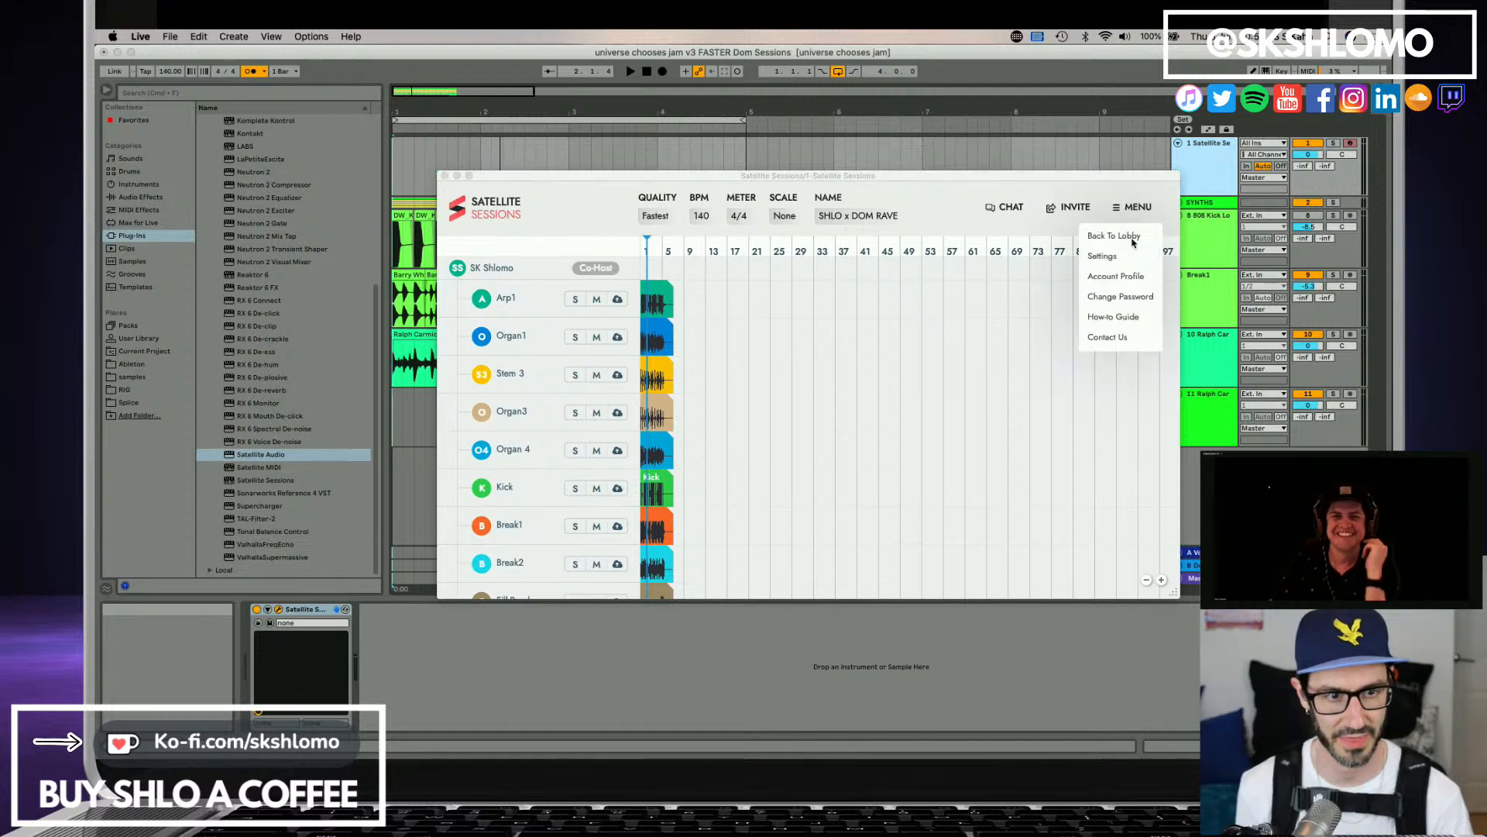
left_click(1103, 256)
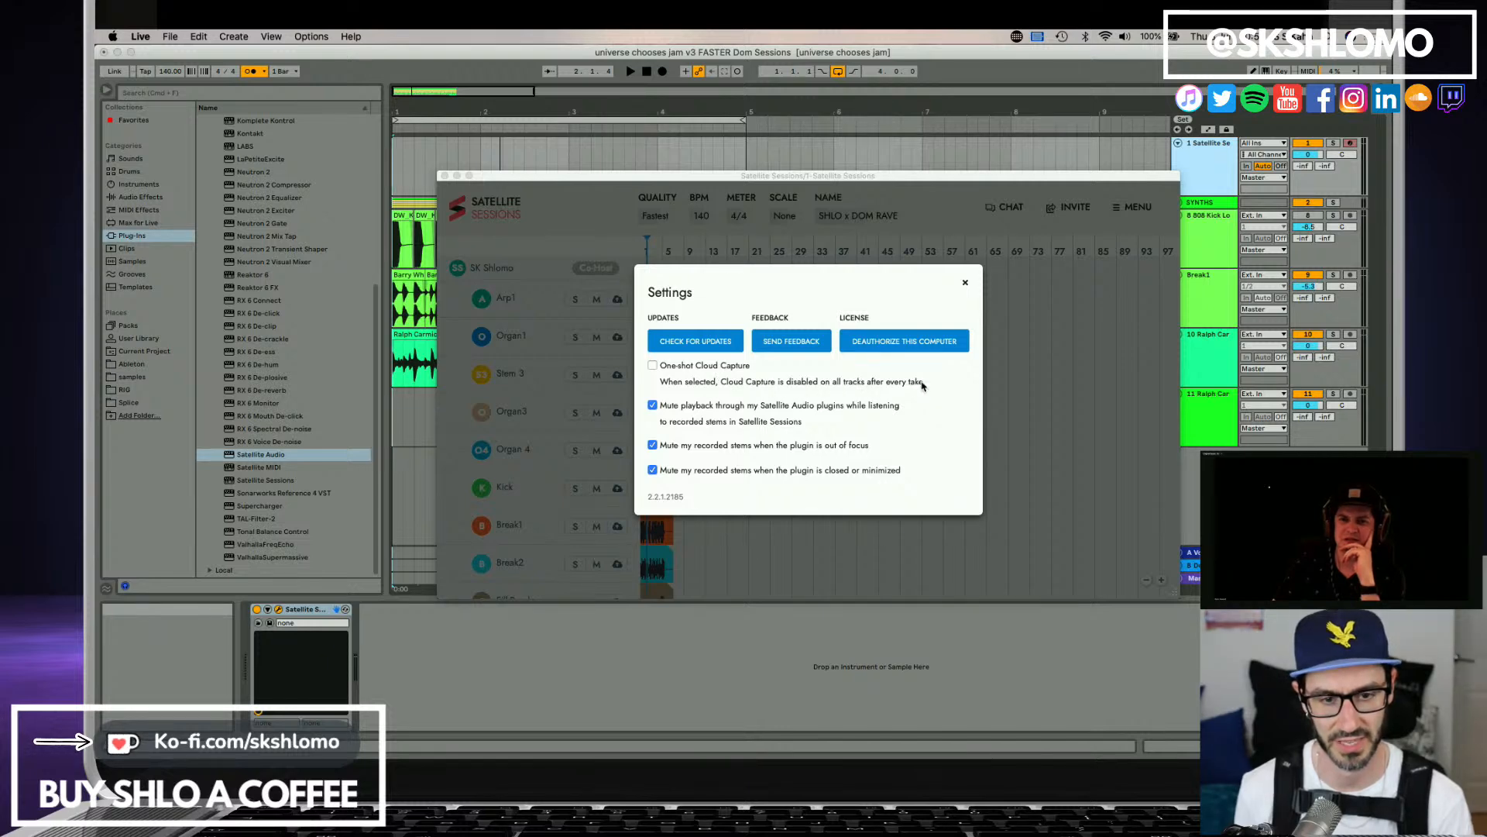
left_click(965, 282)
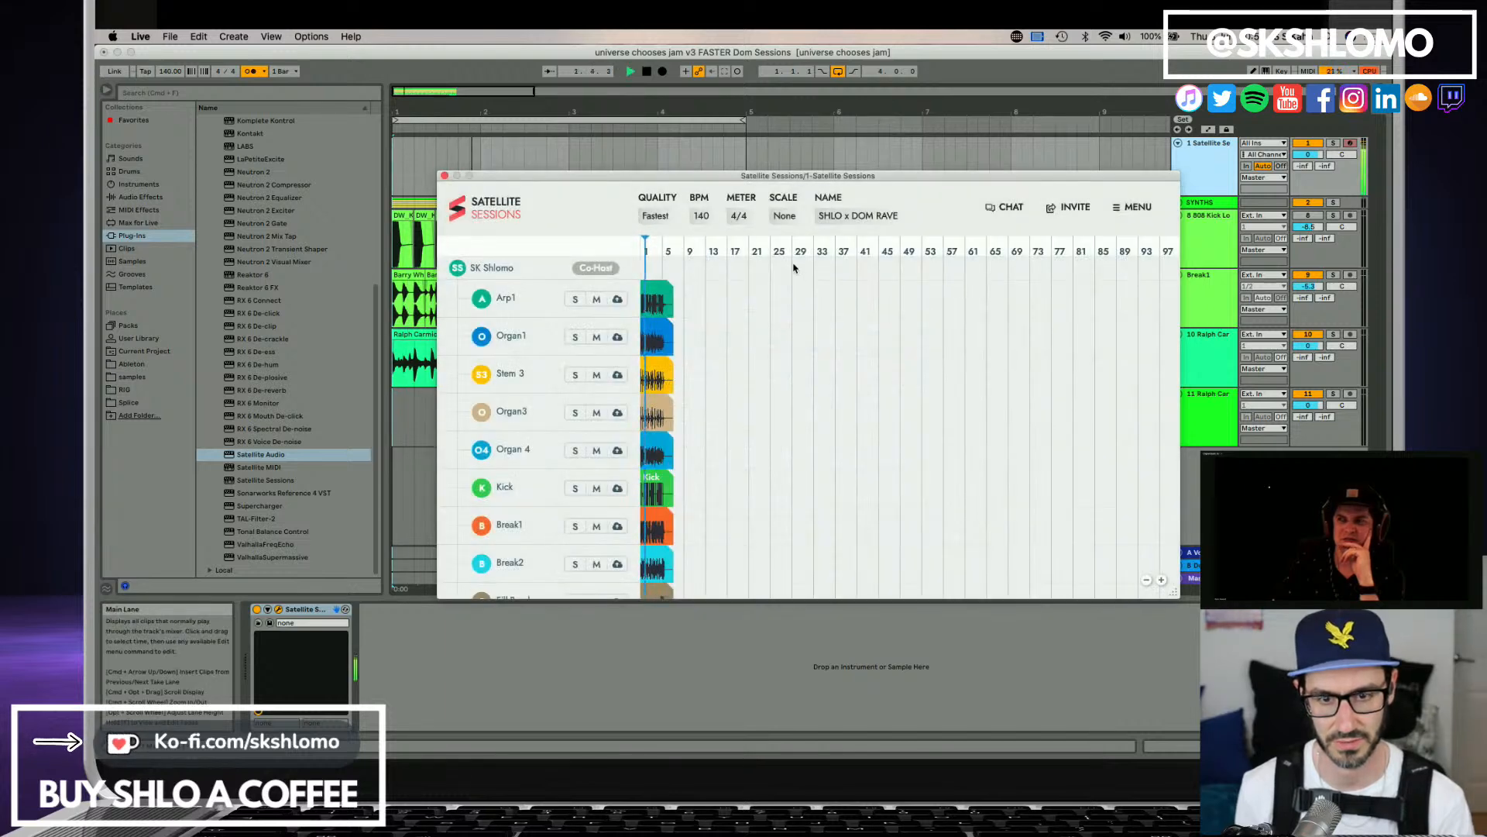
left_click_drag(1176, 177, 1011, 175)
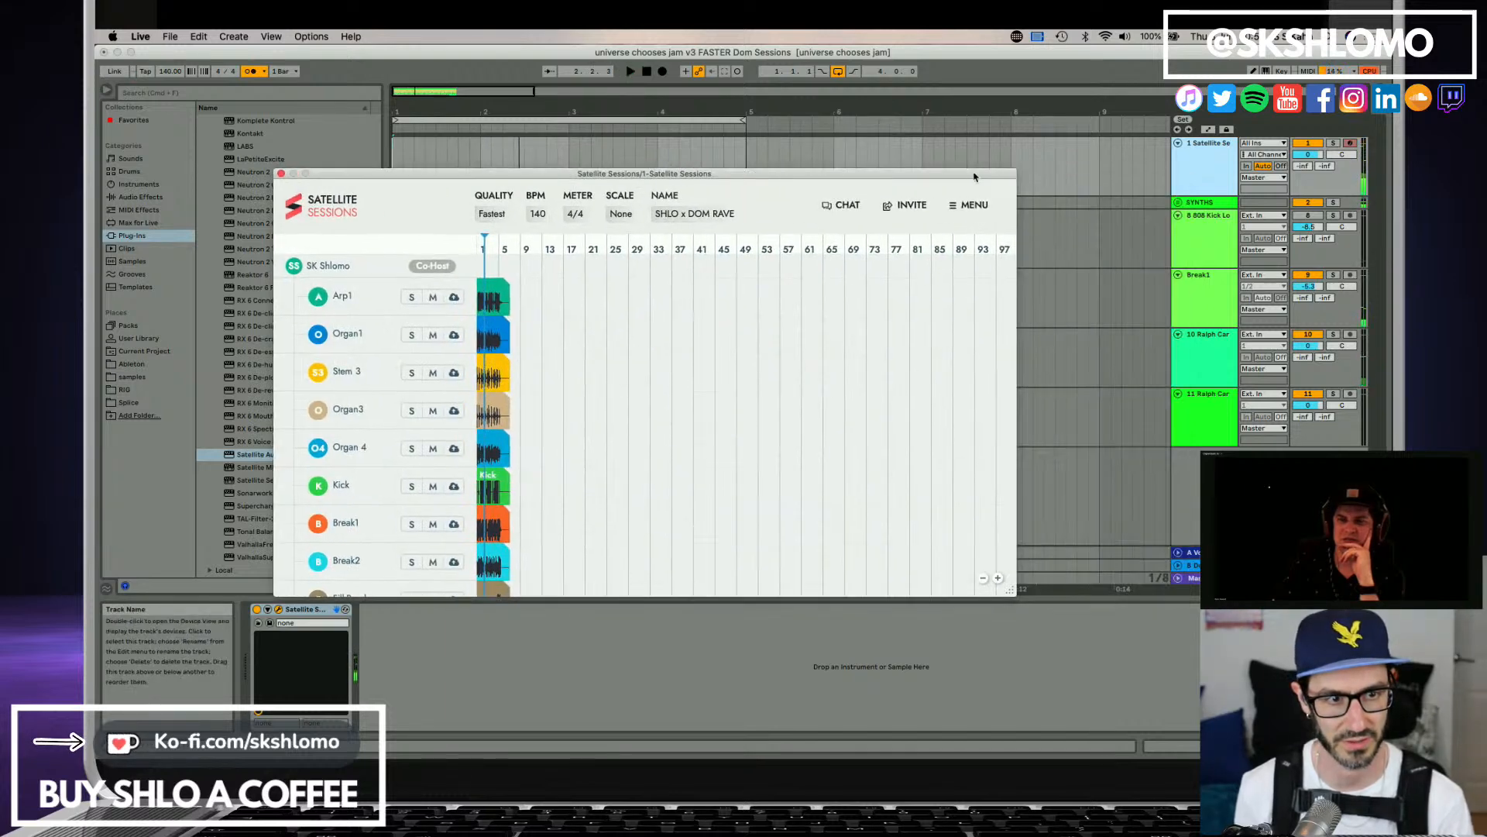
Unfold the SYNTHS group and show the end of the Downward track's device chain.
left_click(1211, 205)
left_click(1178, 202)
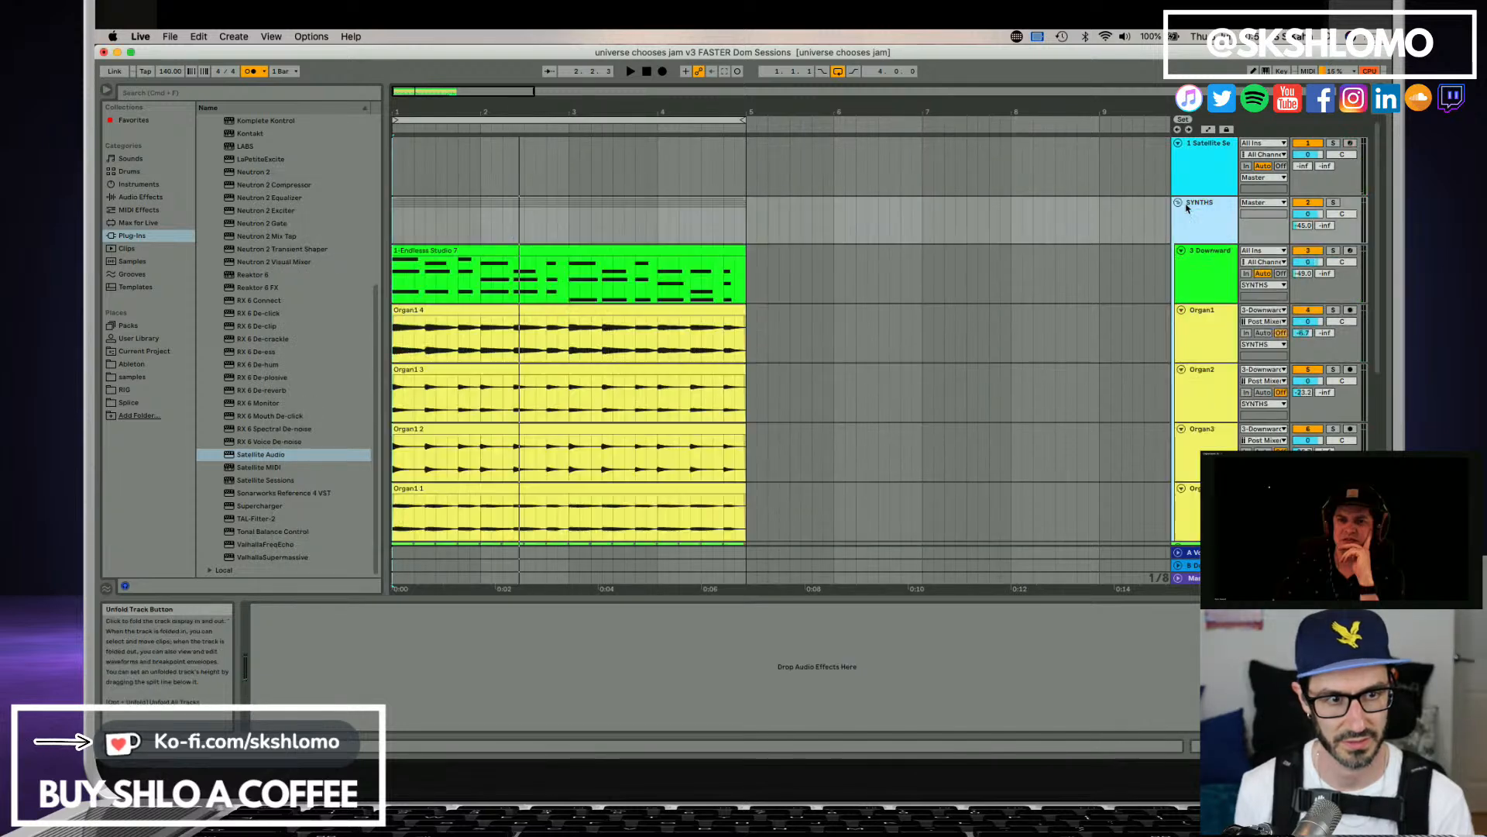
left_click(1203, 293)
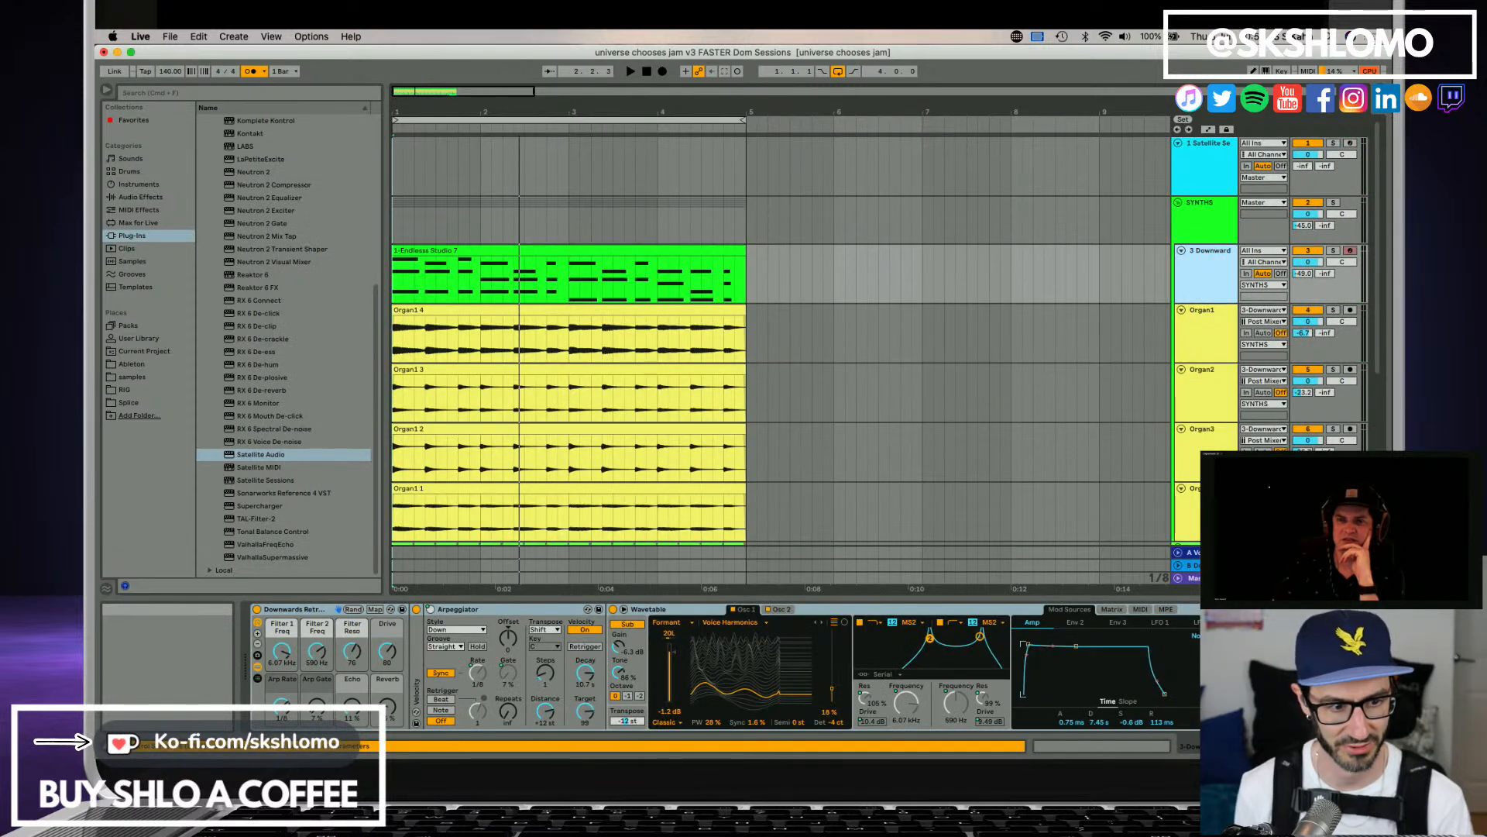
left_click_drag(1239, 746, 1255, 746)
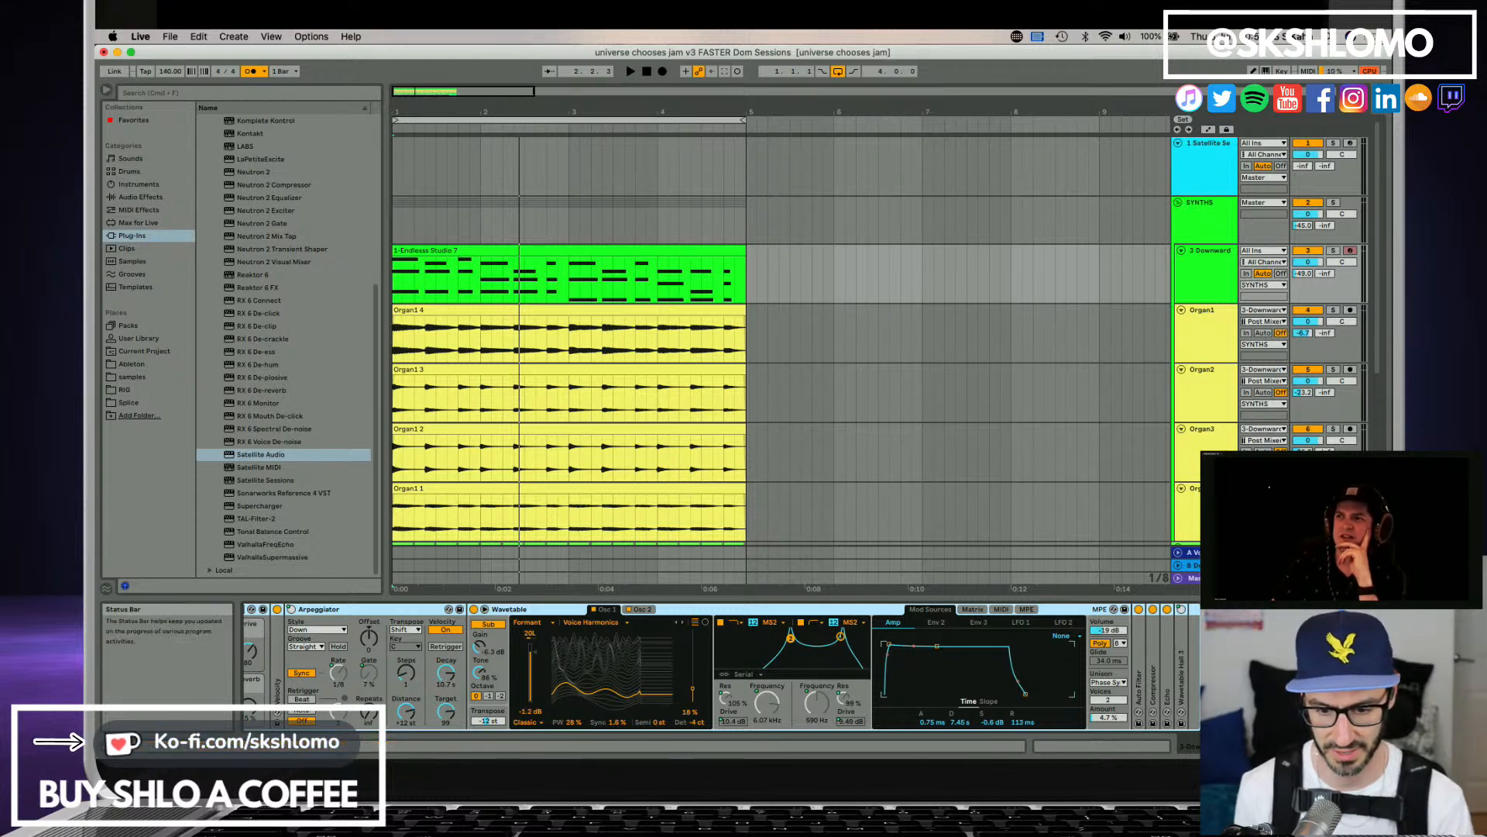
key("super+Tab")
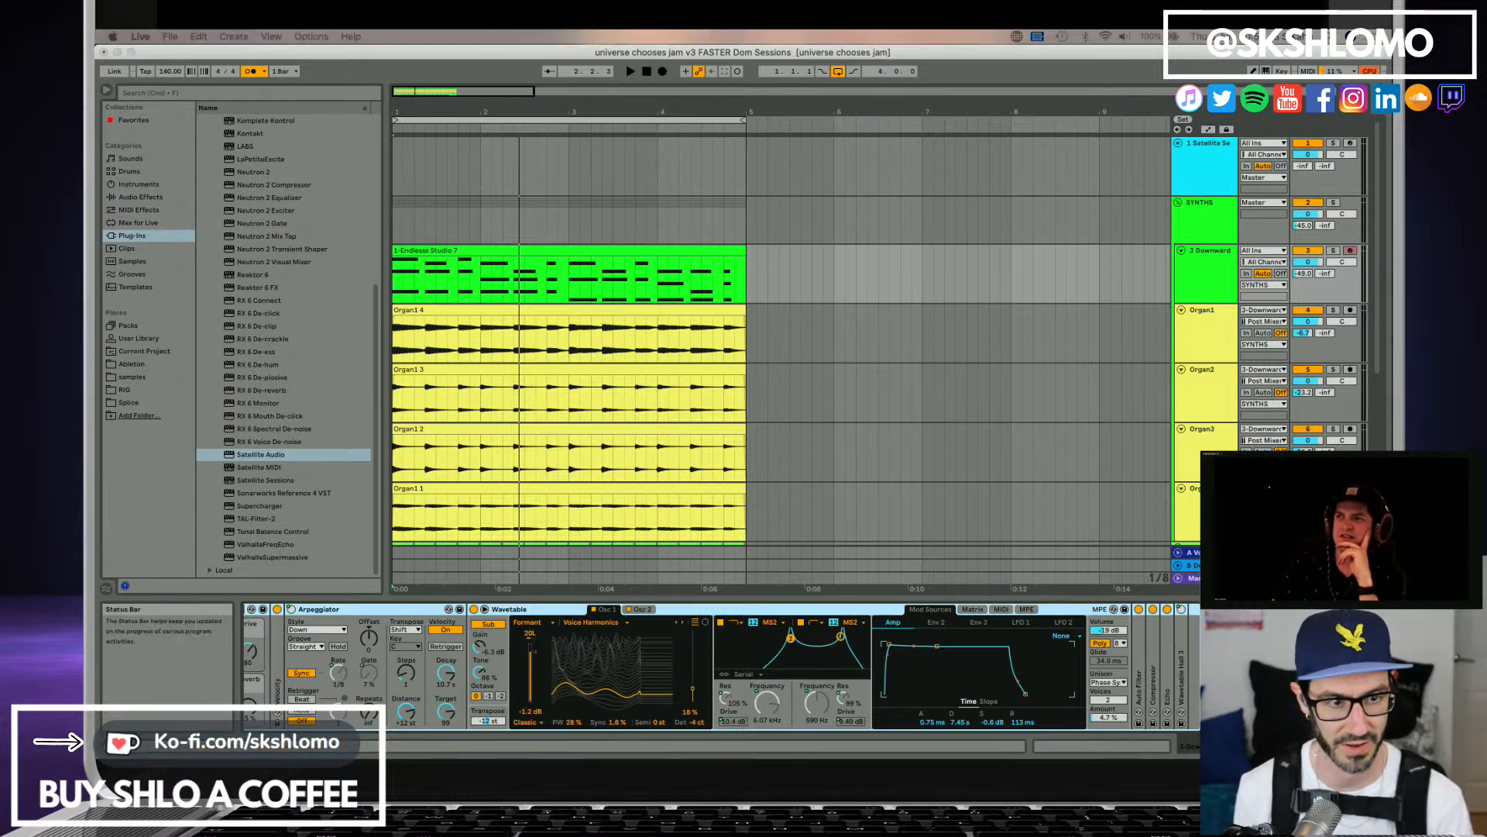
Turn on Satellite Audio capture for the Organ1 and Organ2 tracks.
left_click(1202, 332)
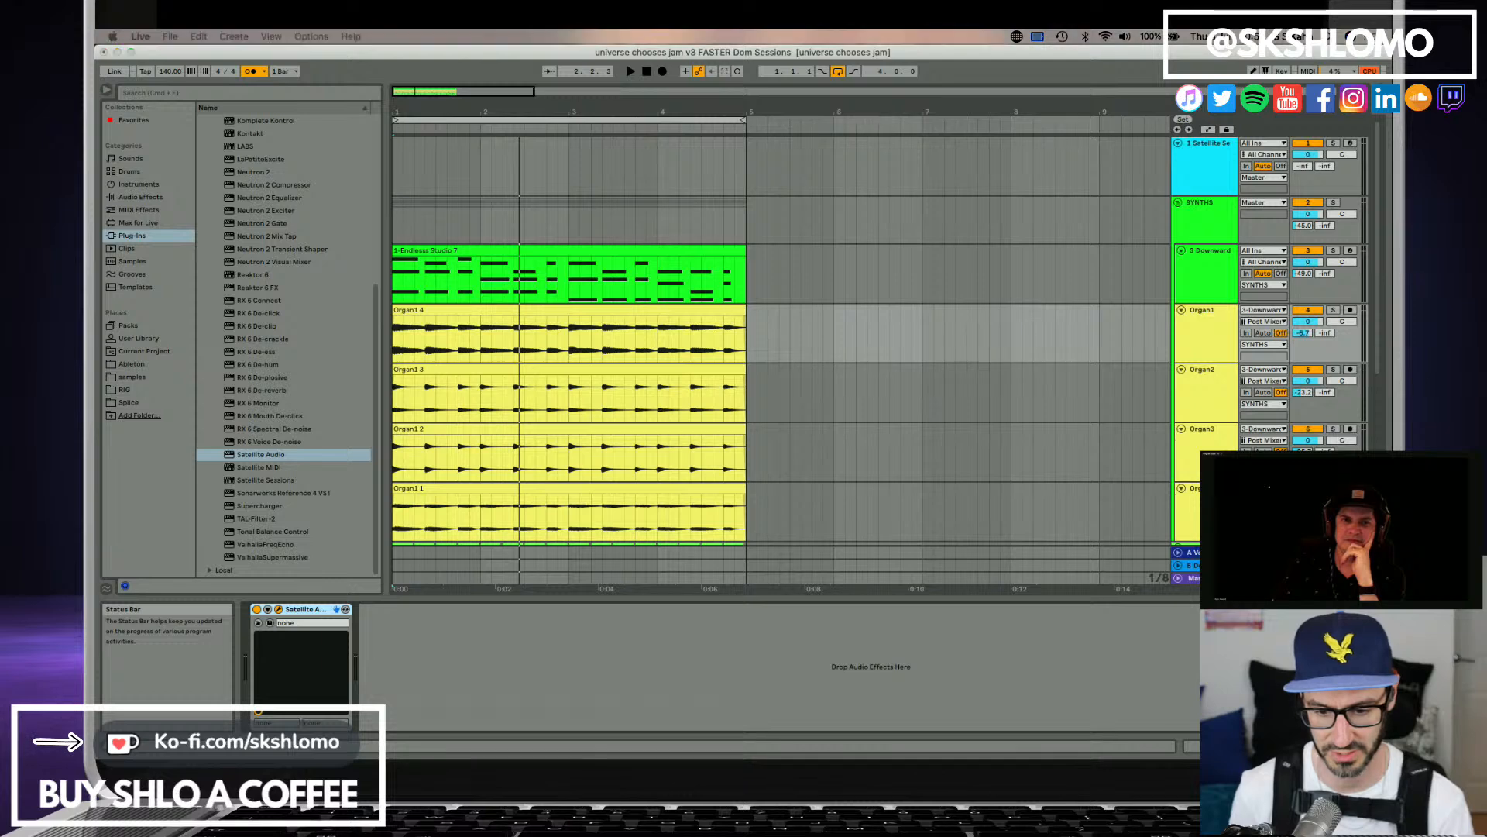
left_click_drag(693, 752, 693, 330)
left_click(762, 410)
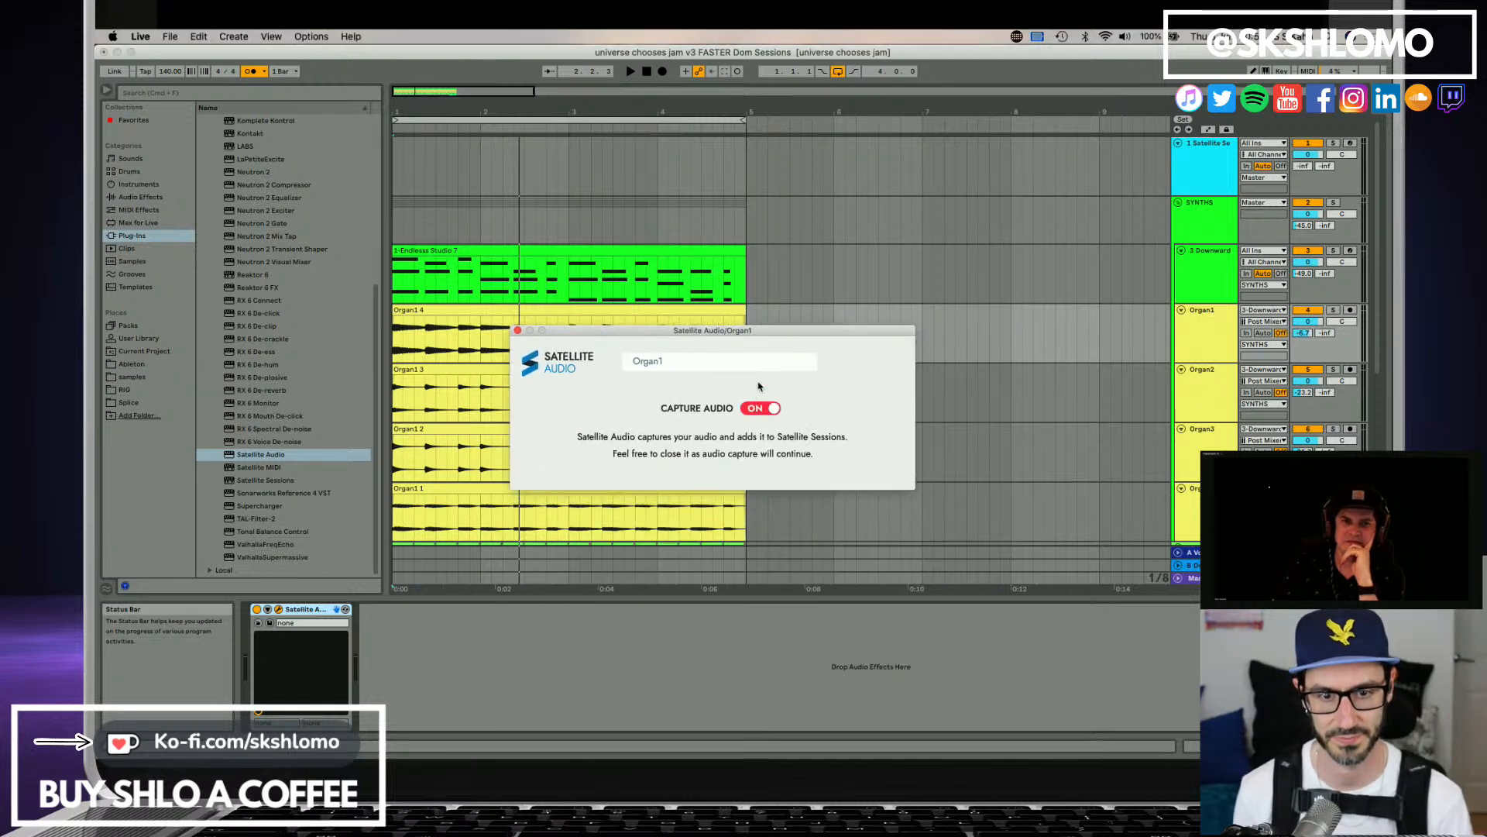
left_click(1219, 327)
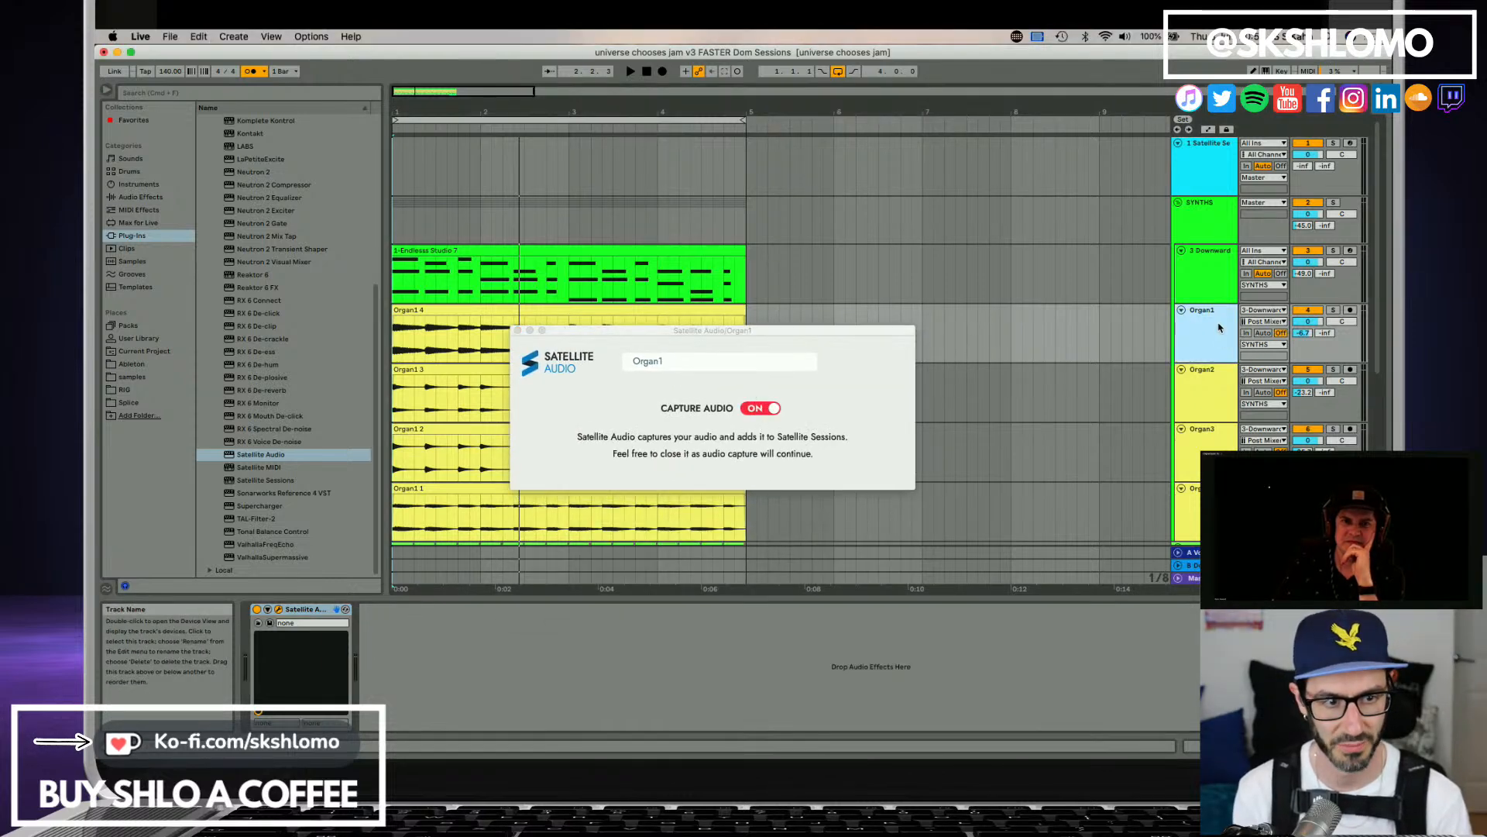
left_click(1214, 375)
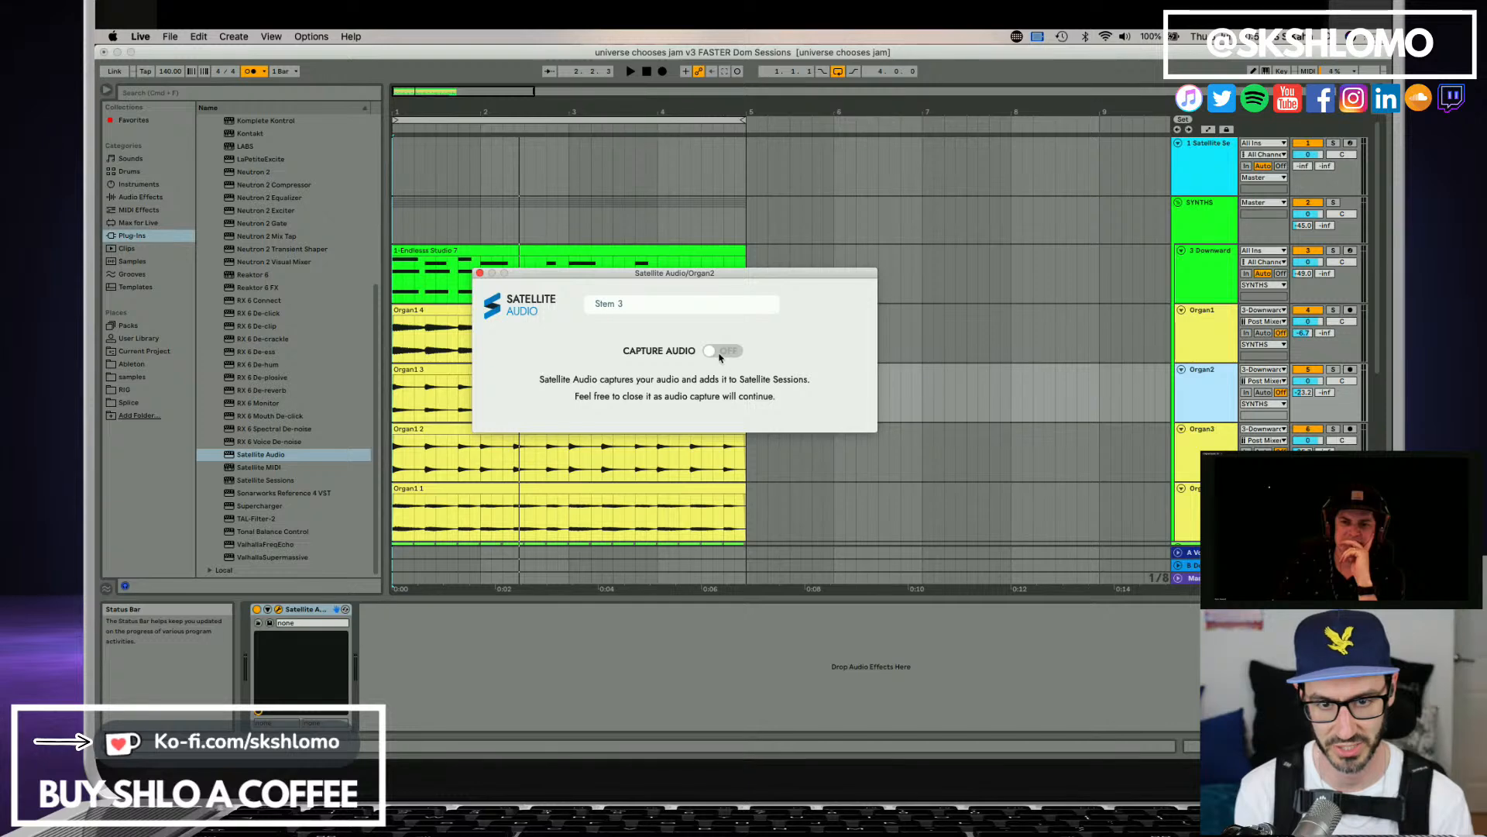
left_click(720, 354)
Turn on Satellite Audio capture for the Organ3 and Organ4 tracks and close the Organ4 plug-in window.
left_click(1222, 441)
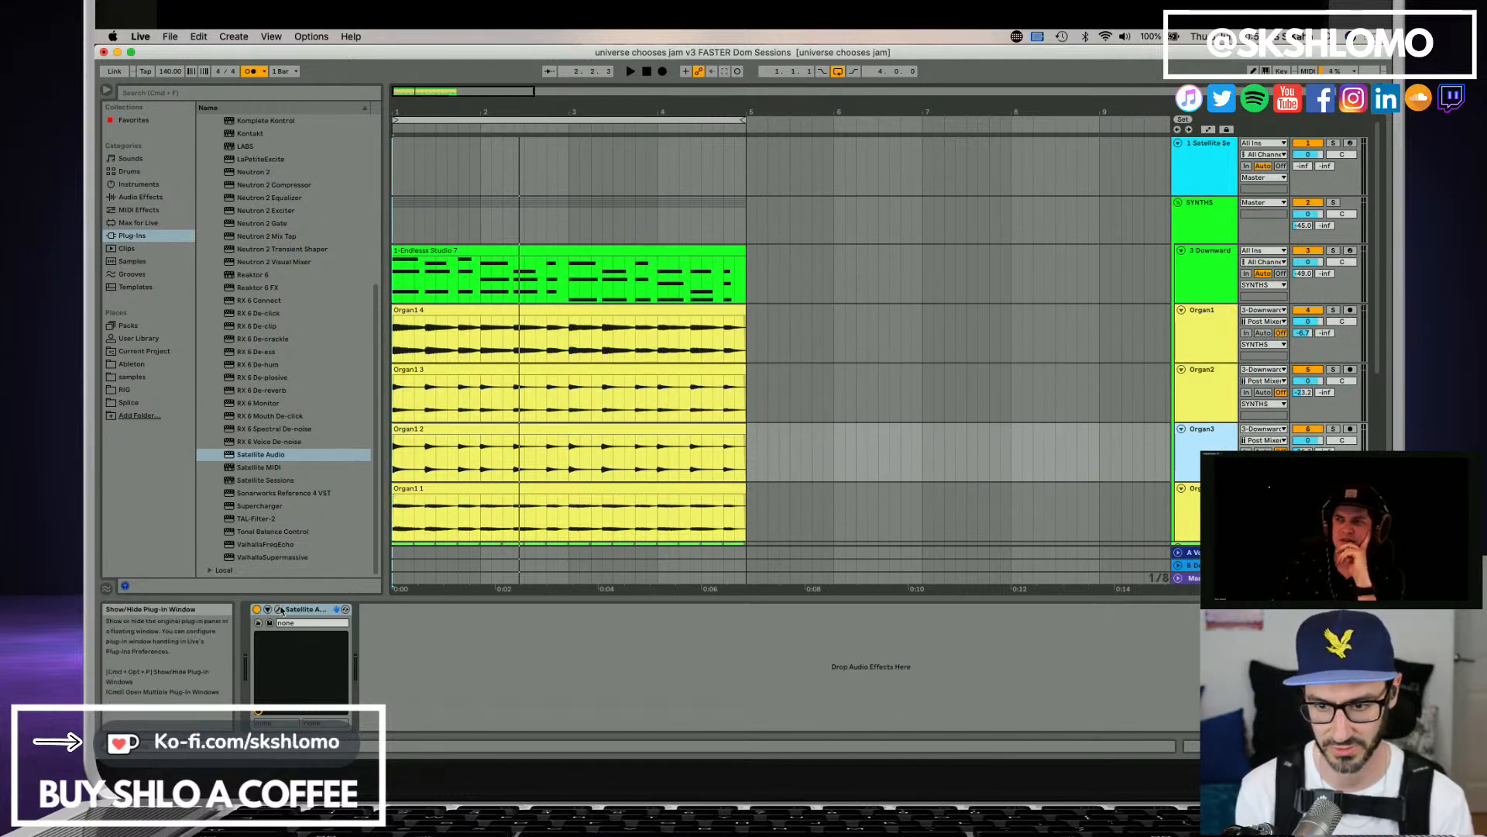
key("super+alt+p")
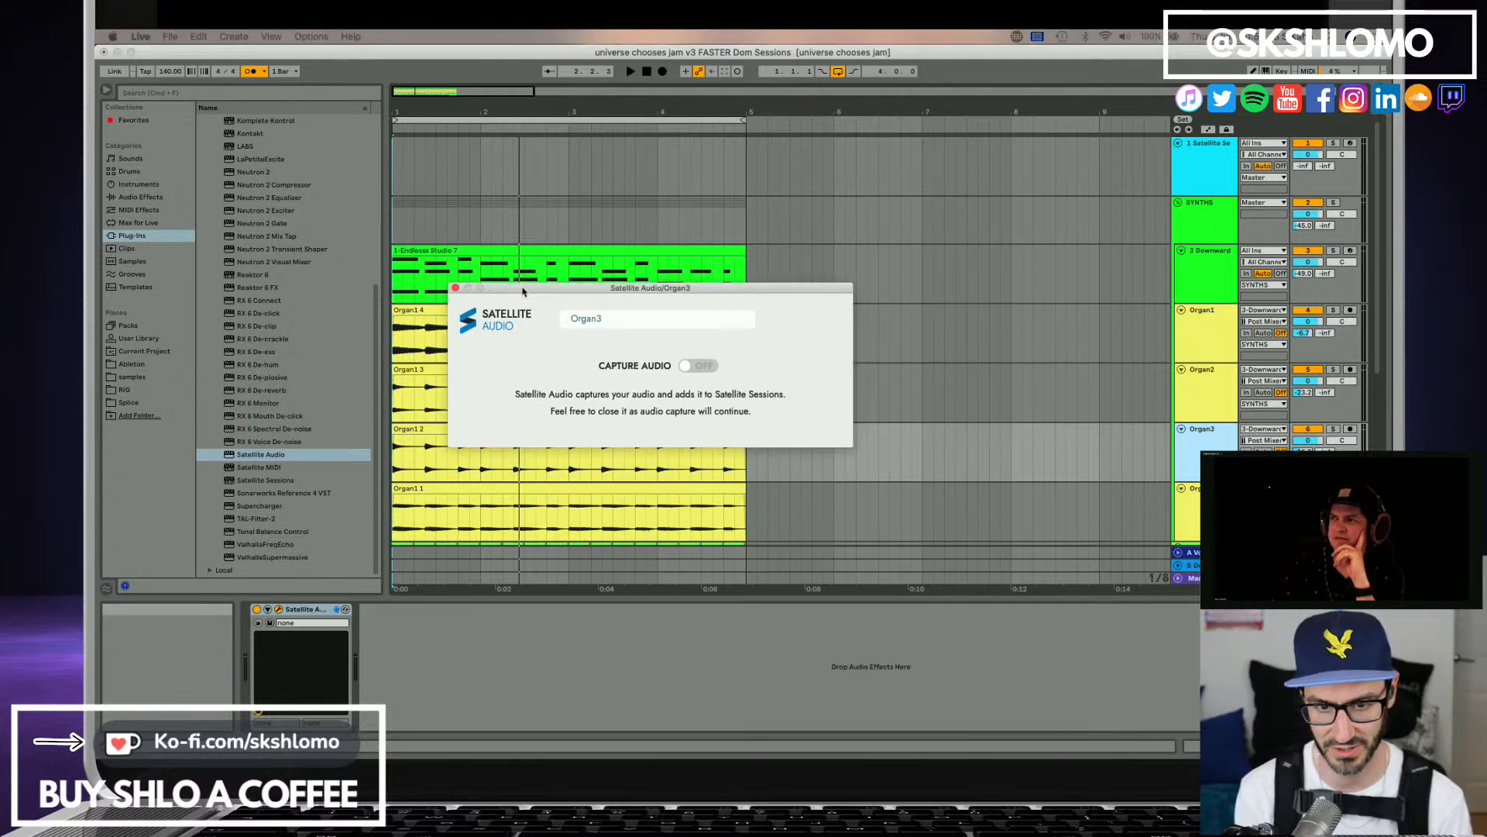
left_click(701, 366)
scroll(1189, 450, "down", 2)
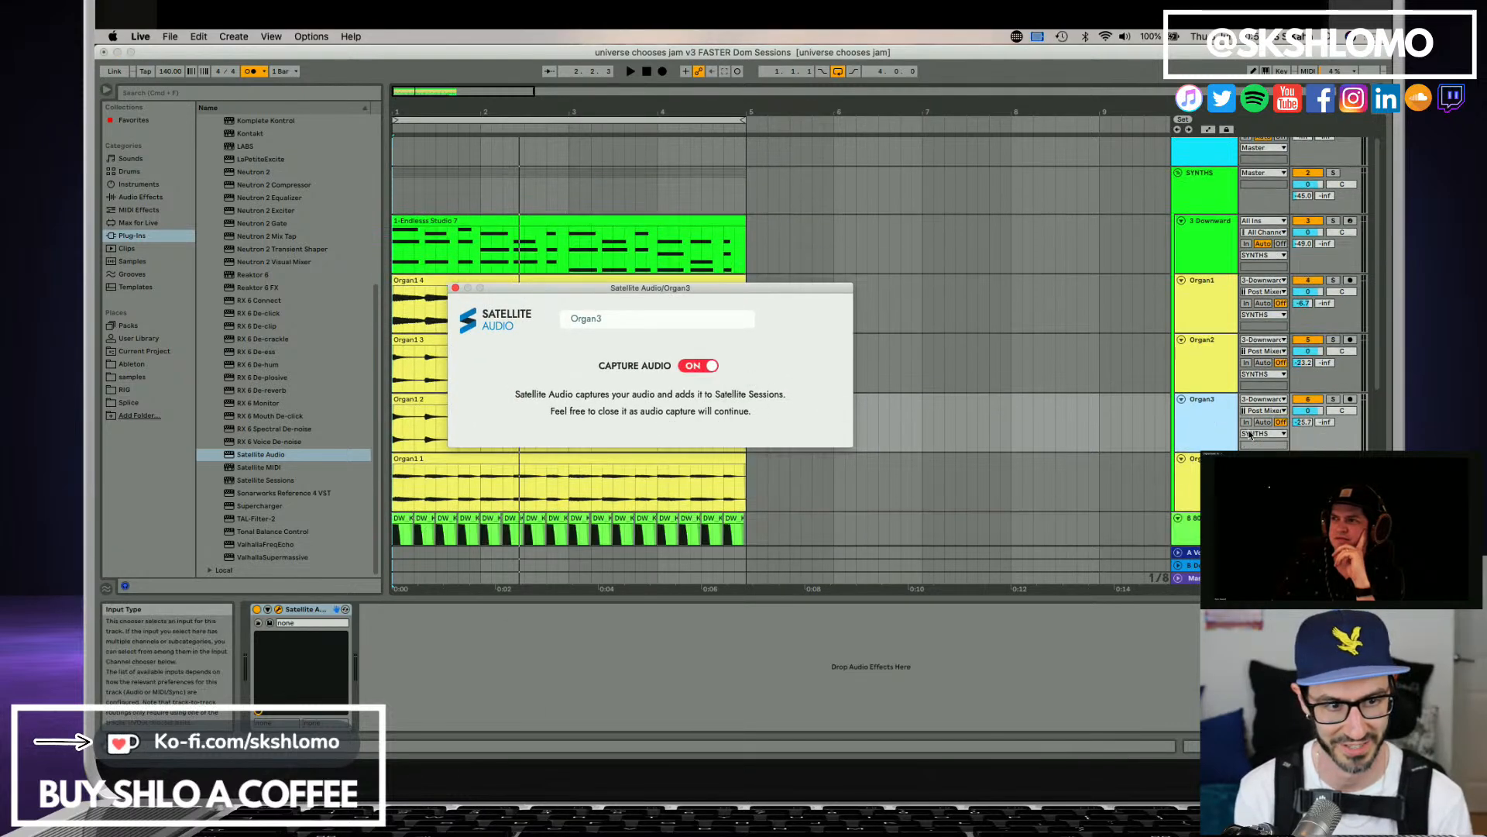
left_click(1197, 469)
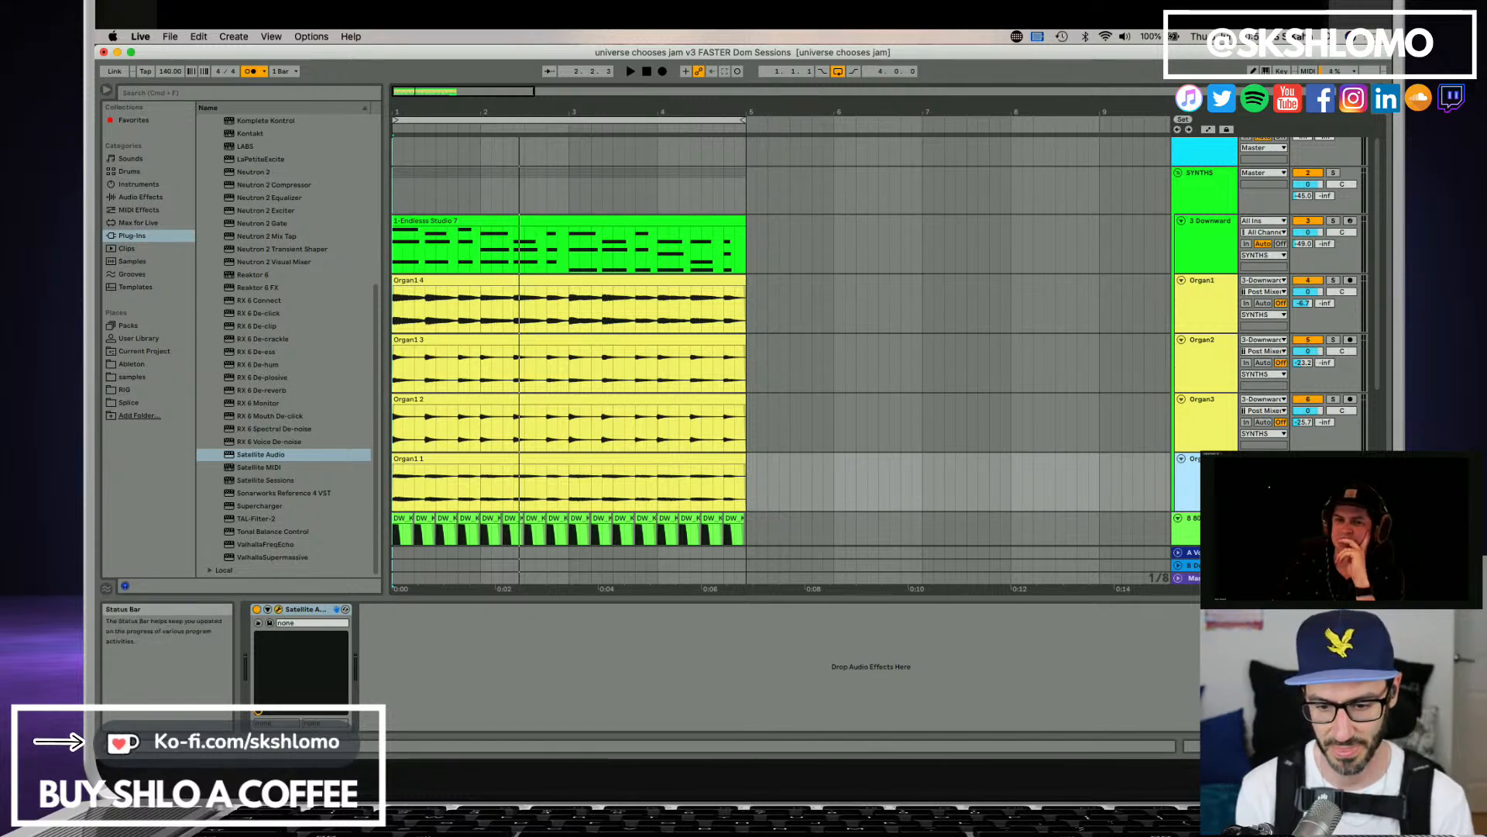
left_click_drag(685, 629, 558, 315)
left_click(763, 393)
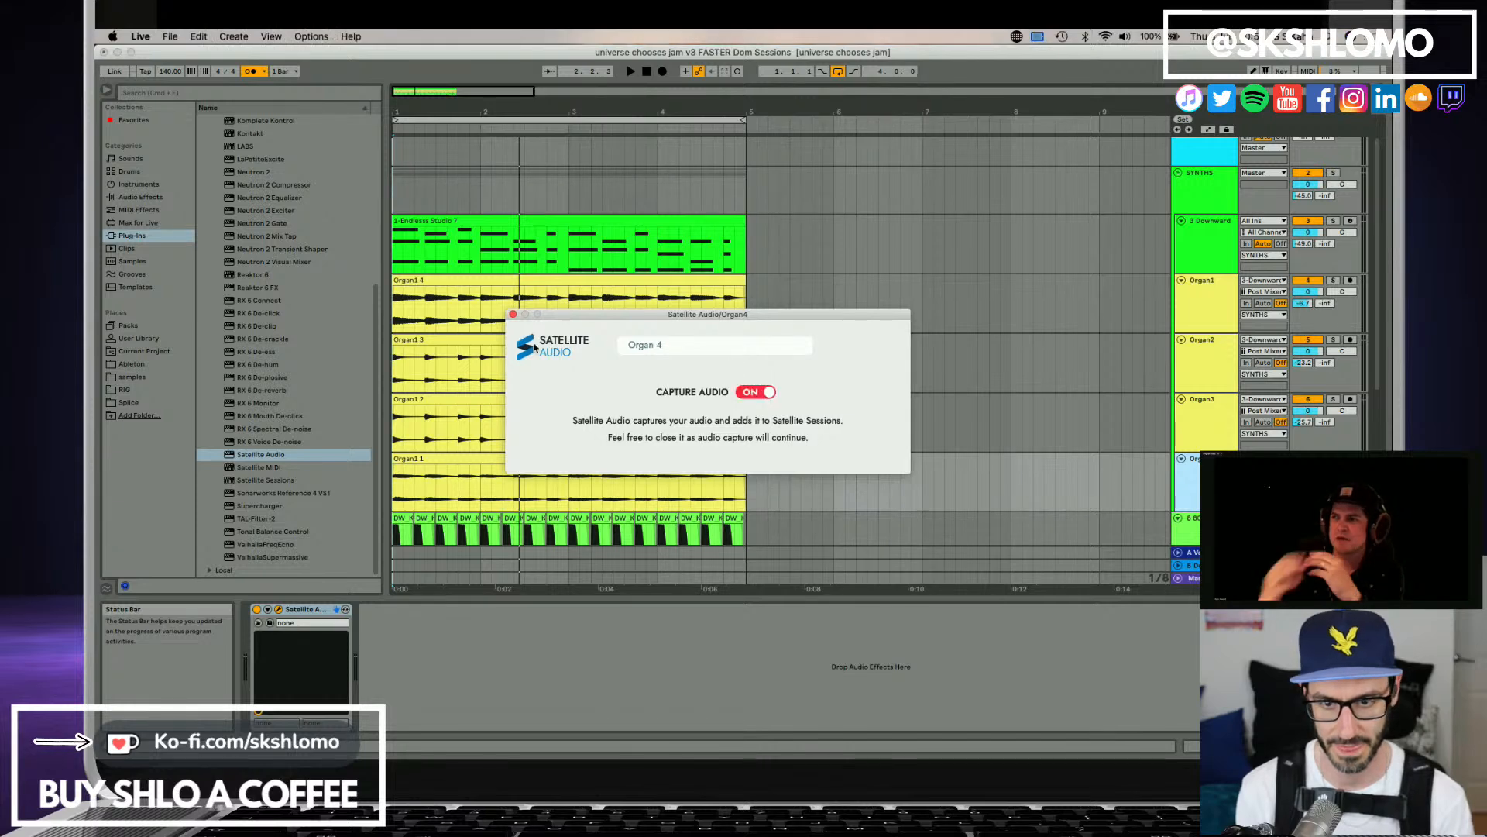
left_click(512, 314)
scroll(1035, 380, "down", 2)
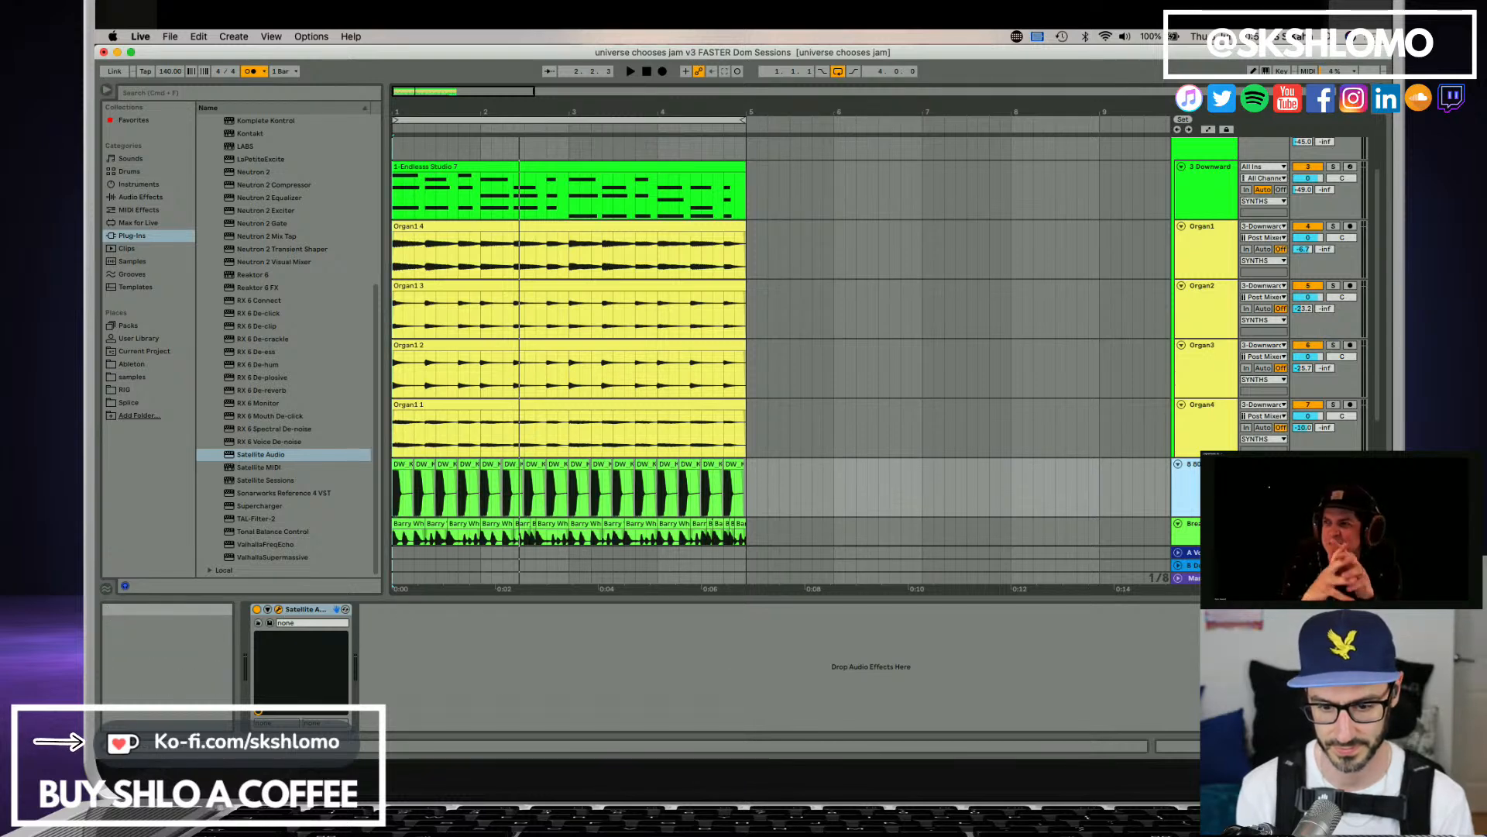
Turn on Satellite Audio capture for the 808 Kick and Break1 tracks.
left_click(346, 609)
left_click(763, 427)
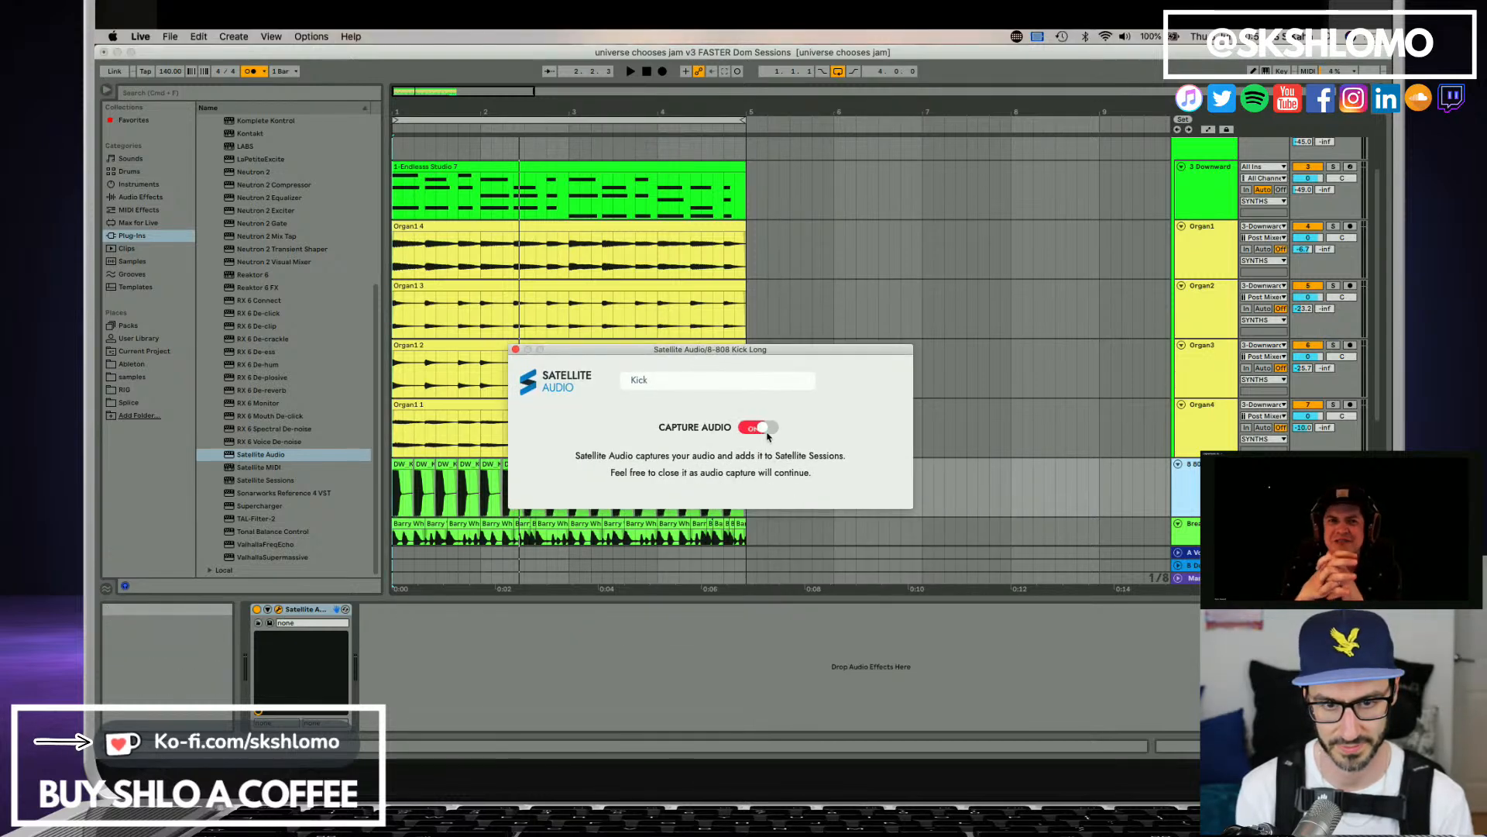
scroll(1160, 436, "down", 2)
left_click(1194, 482)
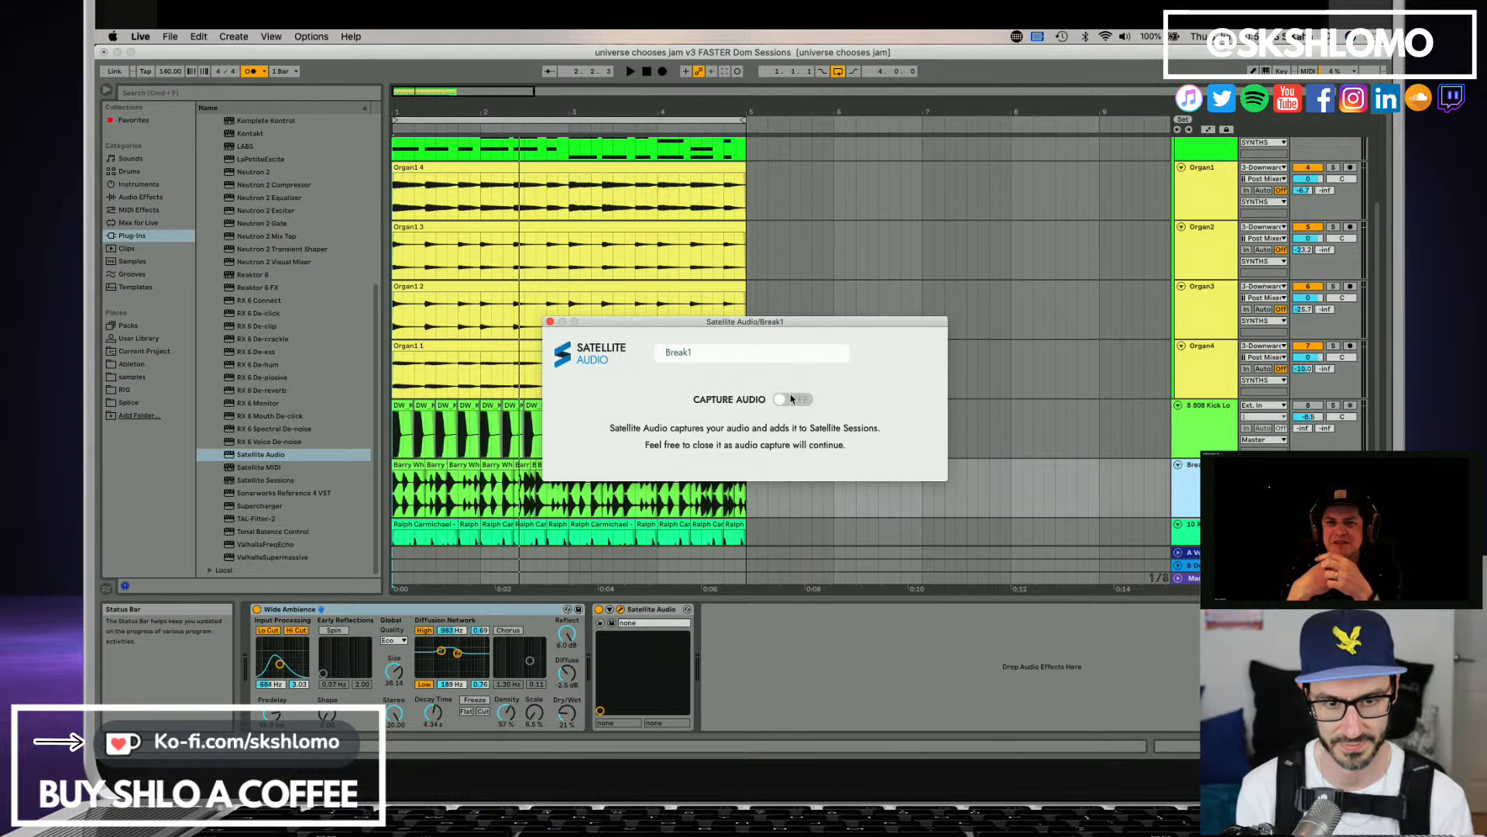
left_click(792, 400)
scroll(1220, 488, "down", 1)
left_click(1219, 489)
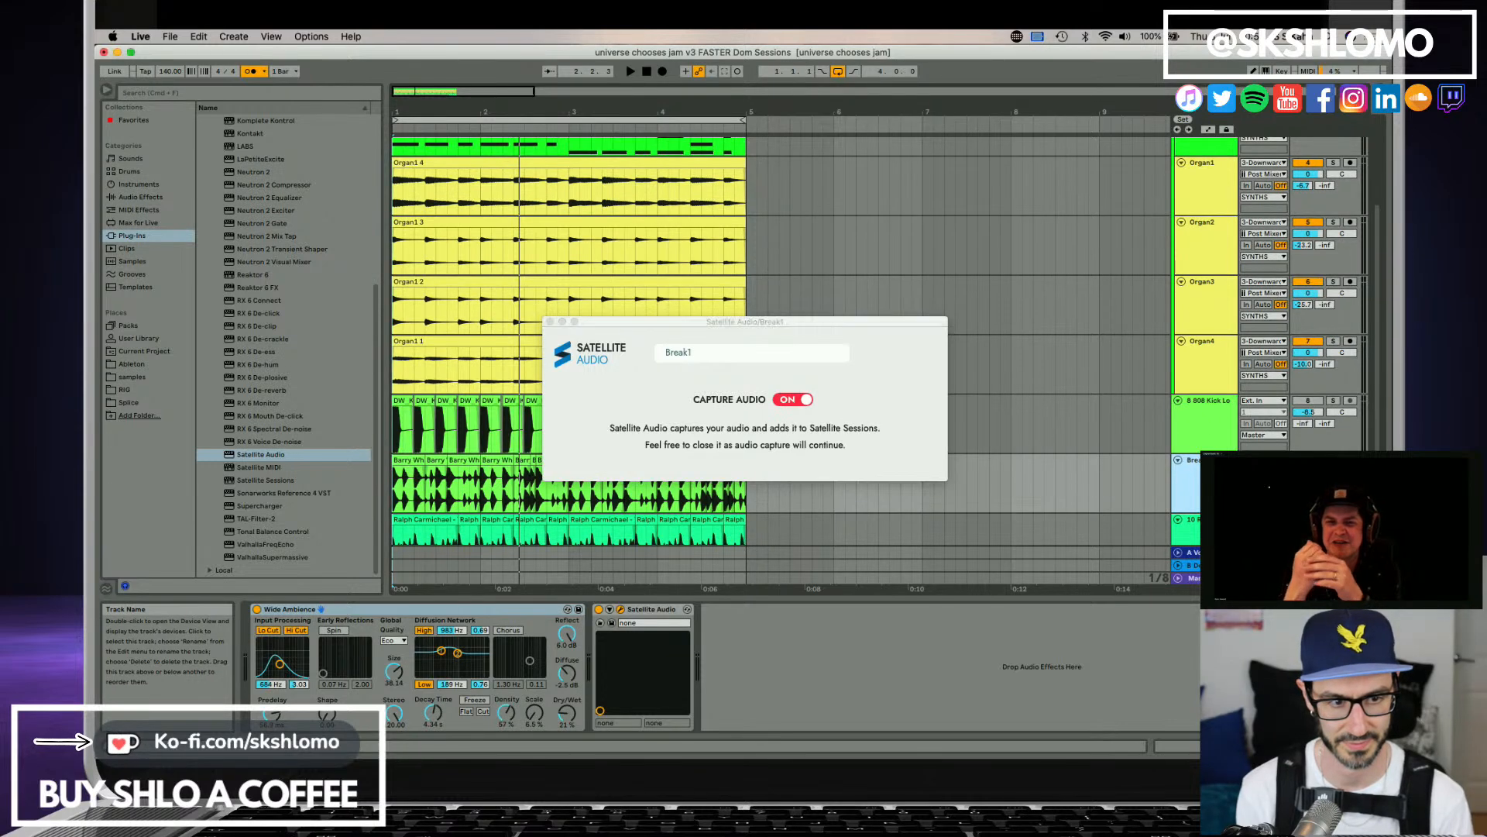
scroll(1199, 504, "down", 3)
left_click(1200, 506)
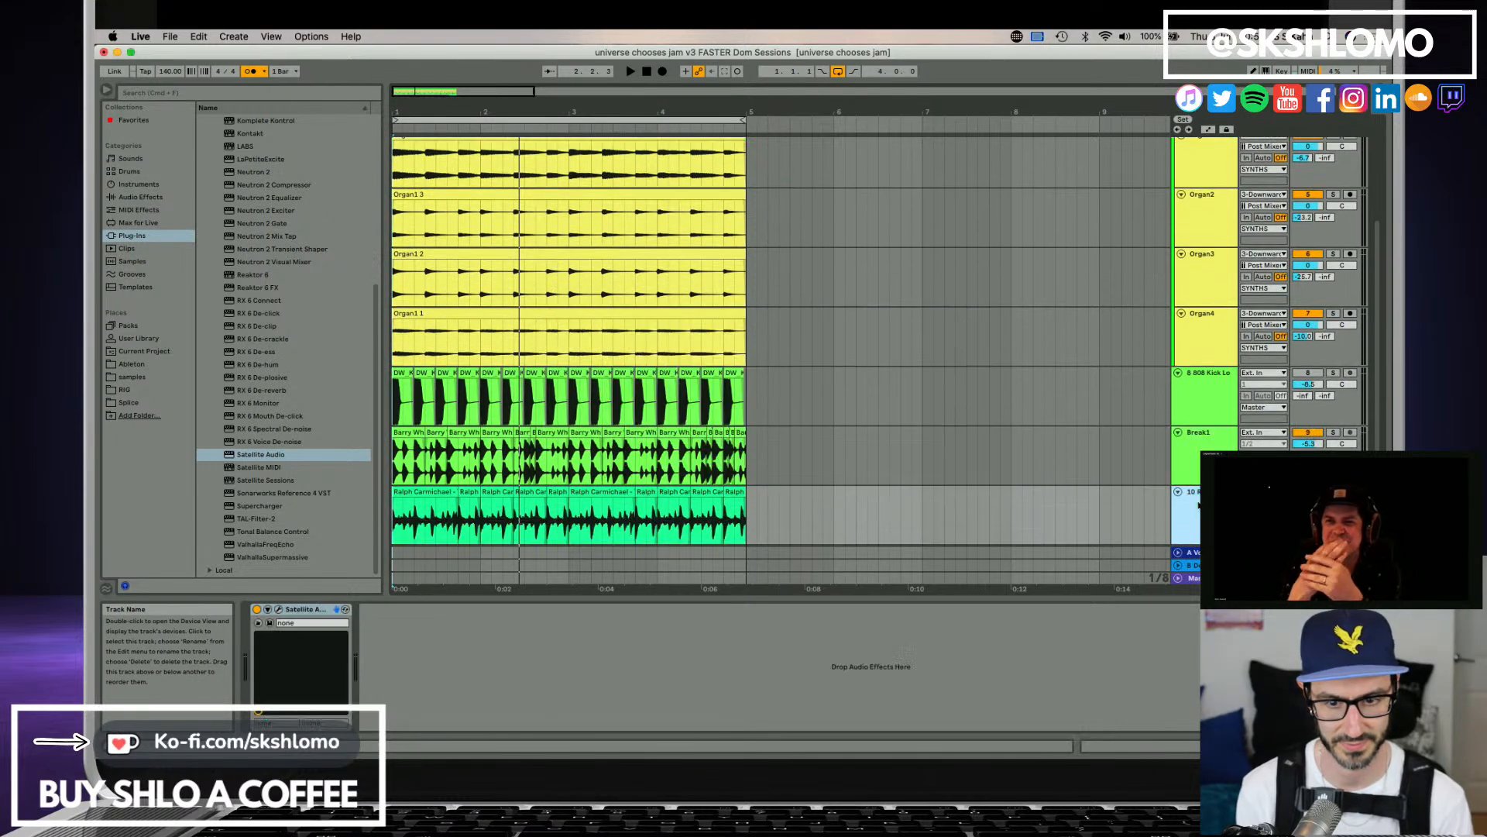
left_click_drag(304, 609, 472, 264)
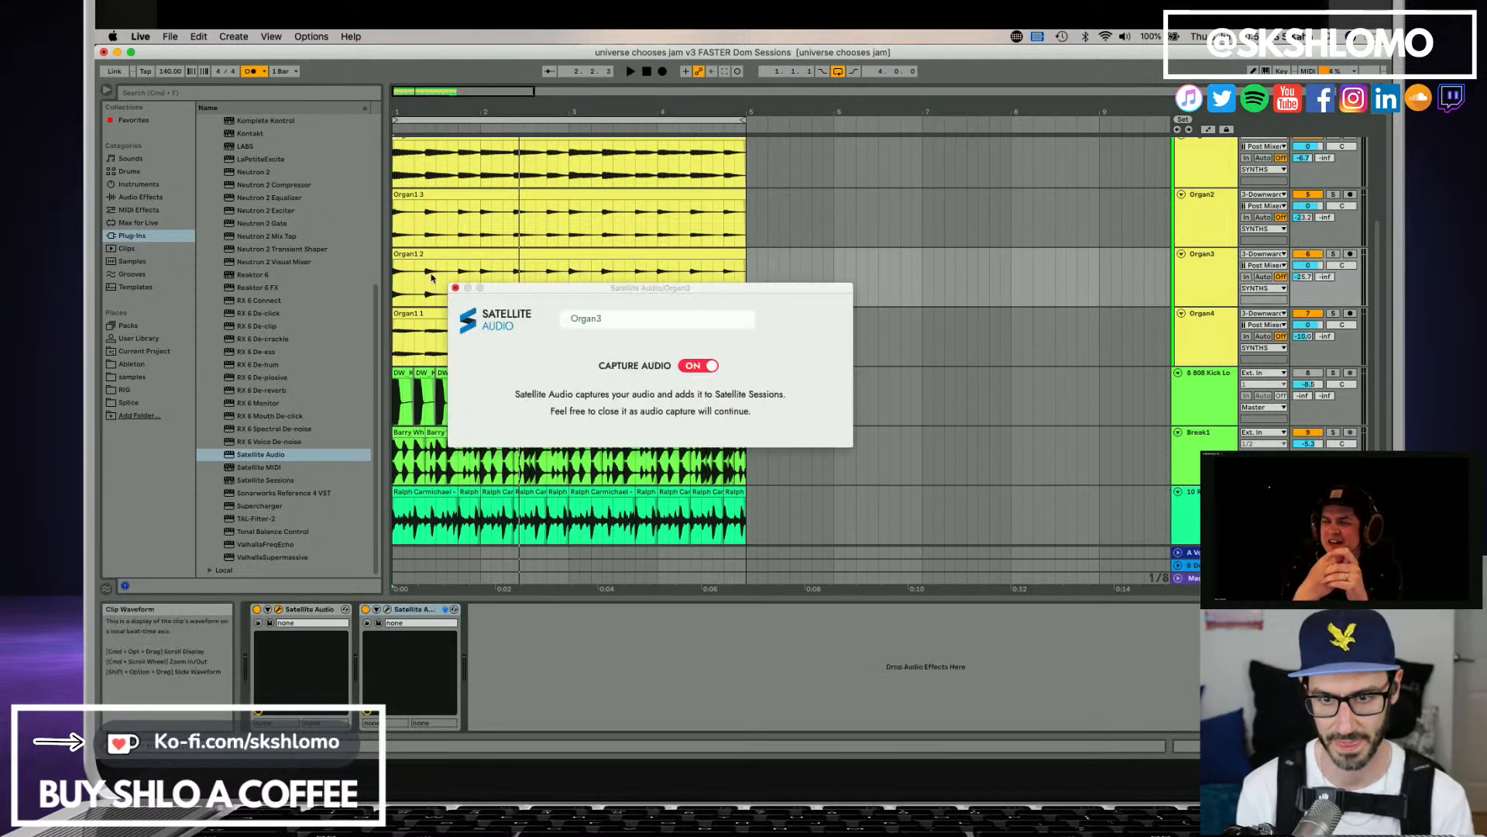
Delete the duplicate Satellite Audio device from the Organ3 track and check the capture setting of the remaining one.
left_click(455, 288)
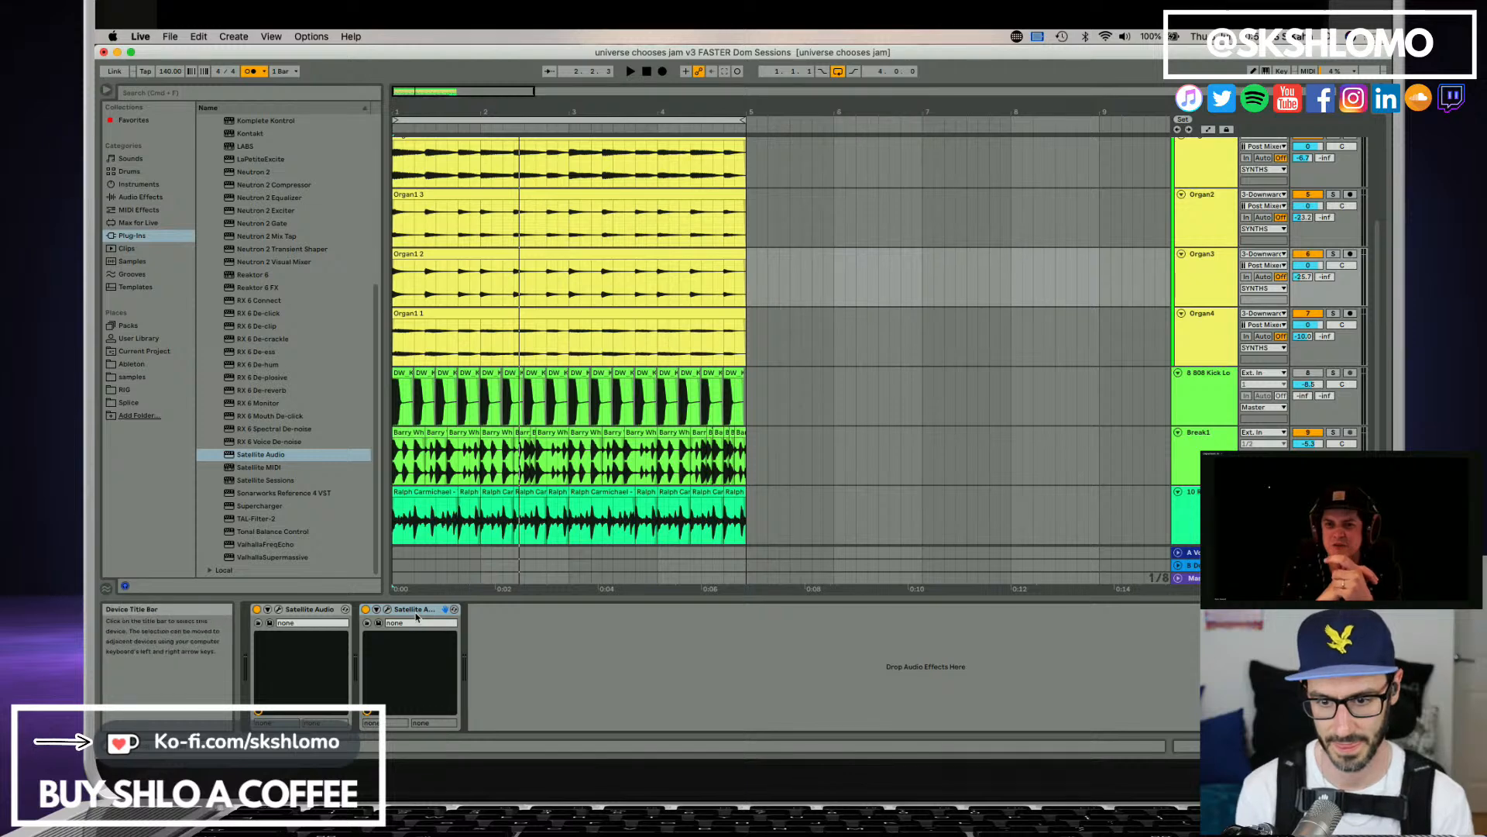
key("Delete")
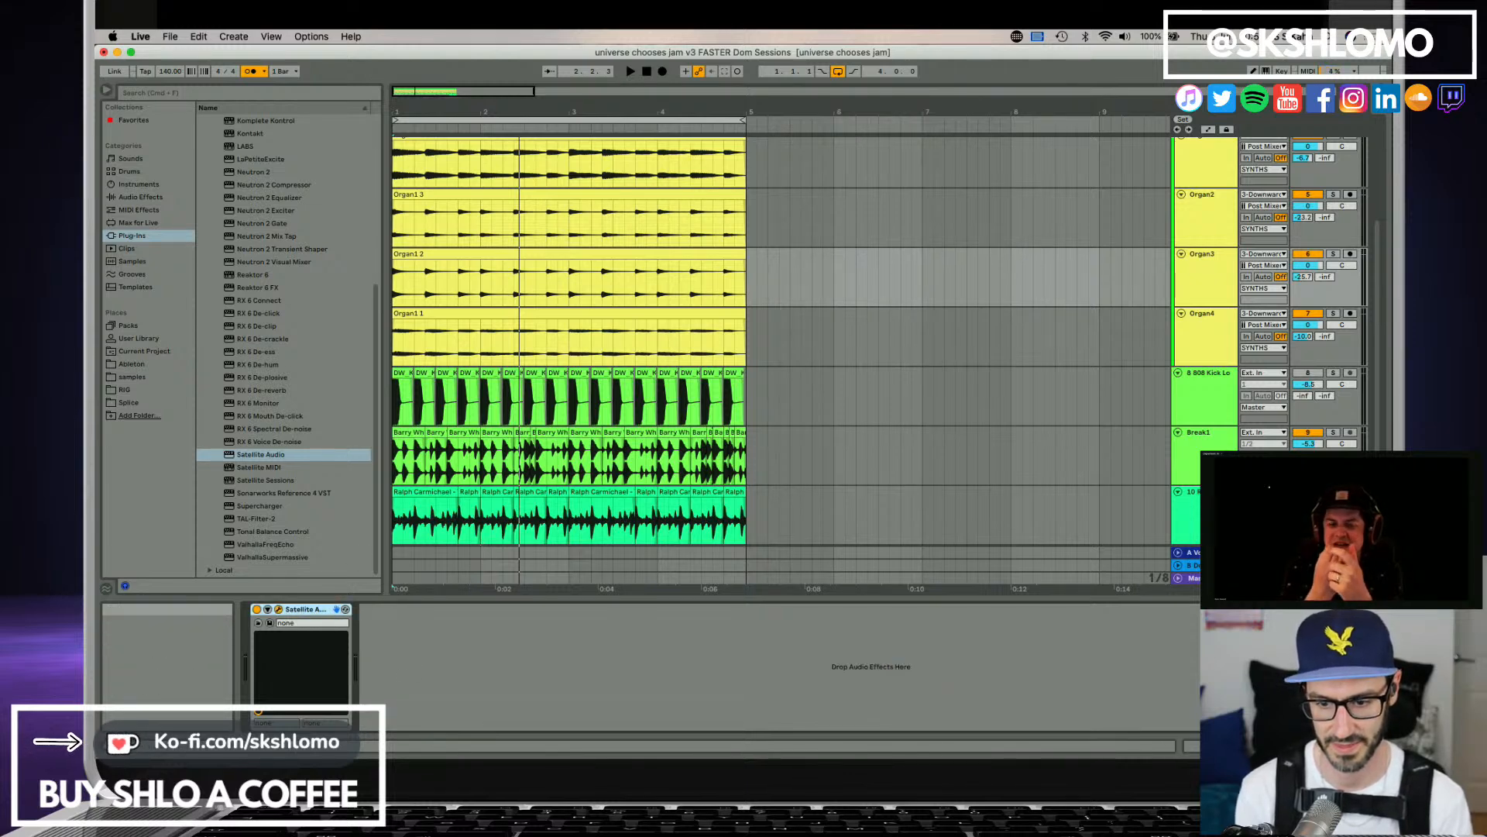
left_click(278, 609)
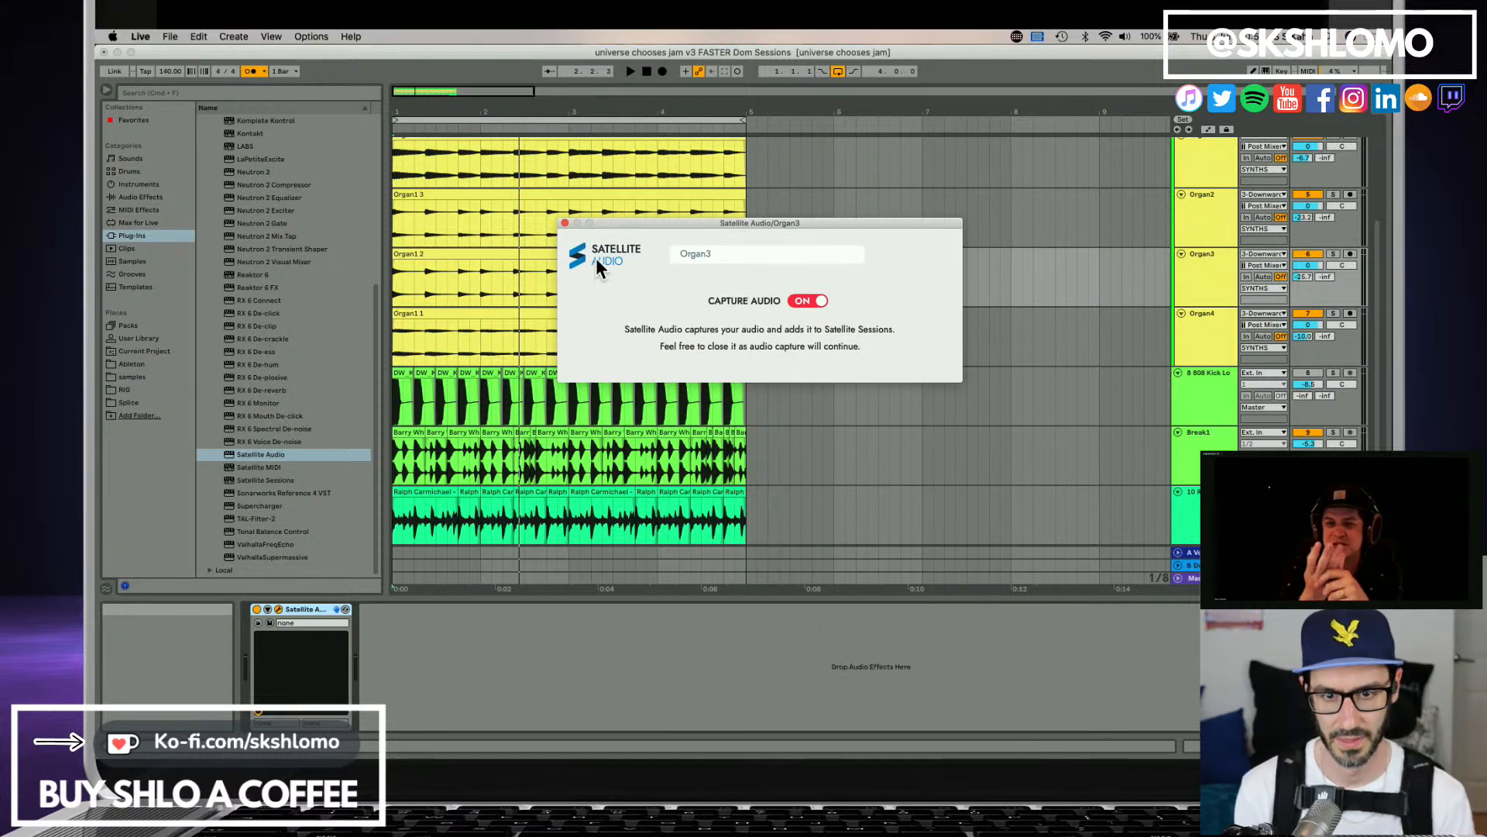
left_click(565, 223)
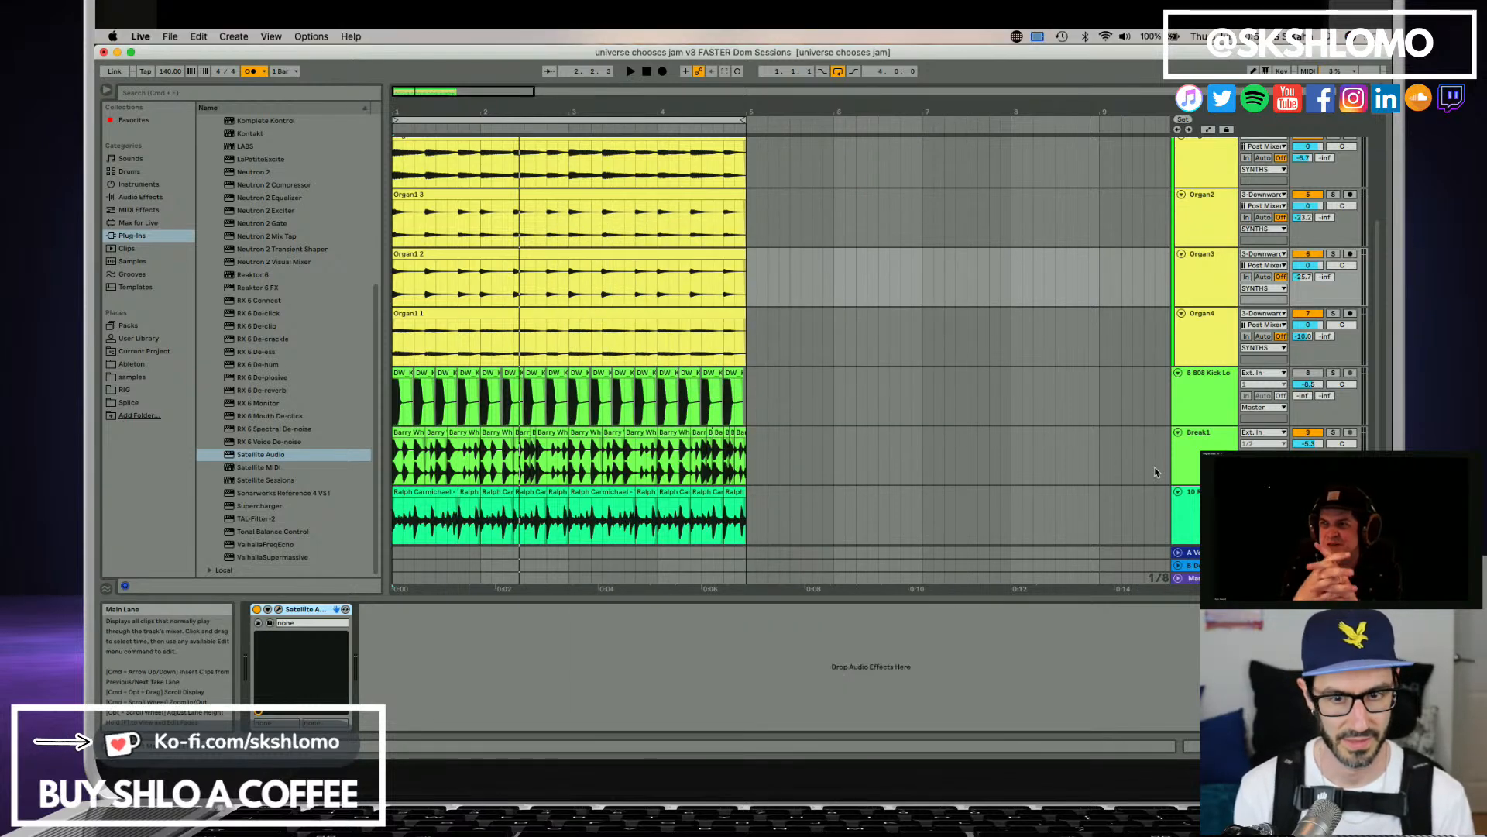
Add Satellite Audio to track 10 with capture on, name its stem Break2 and close the plug-in window.
left_click(1188, 480)
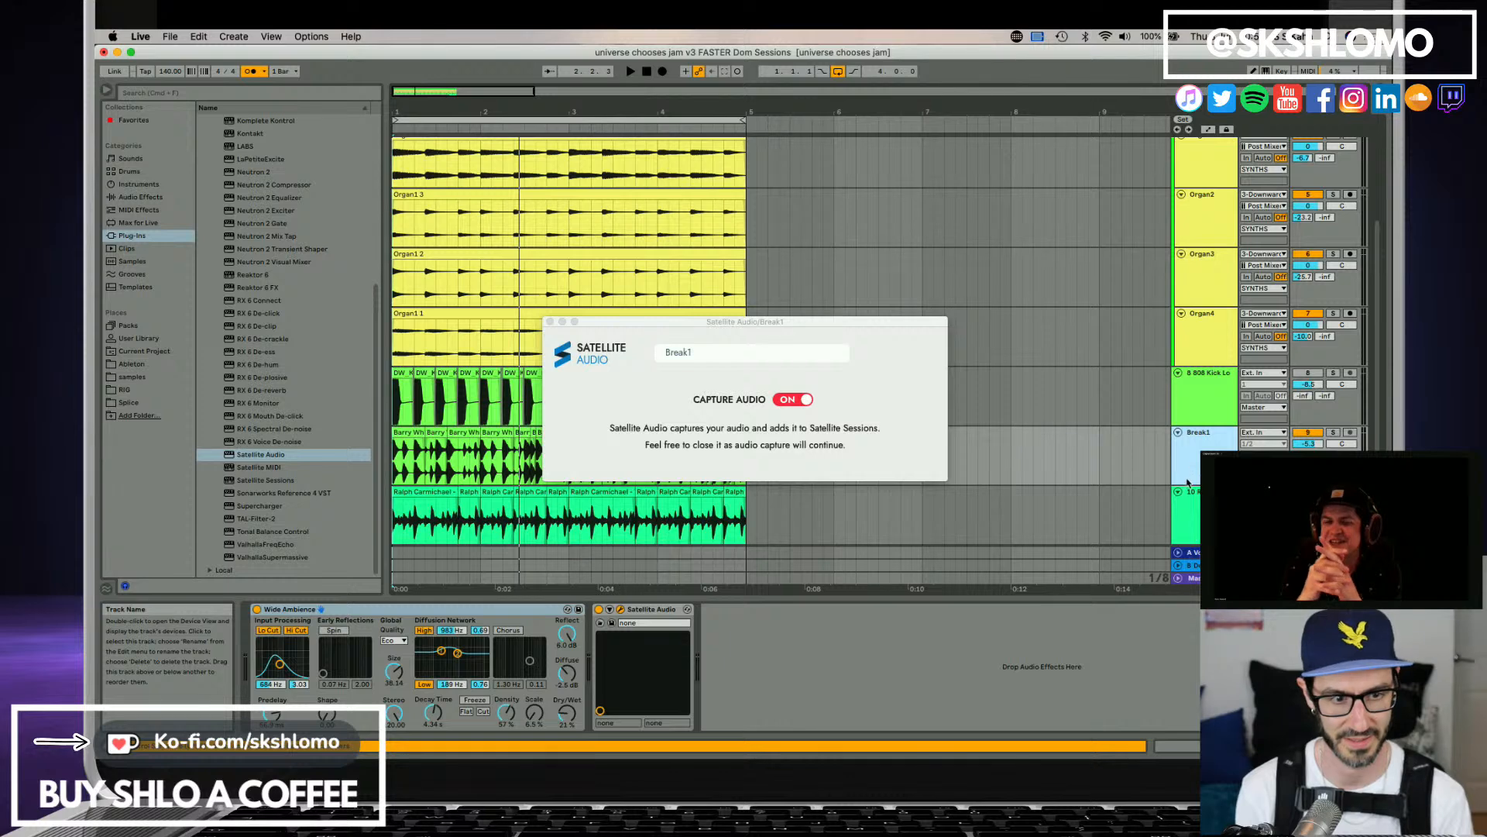
left_click(748, 516)
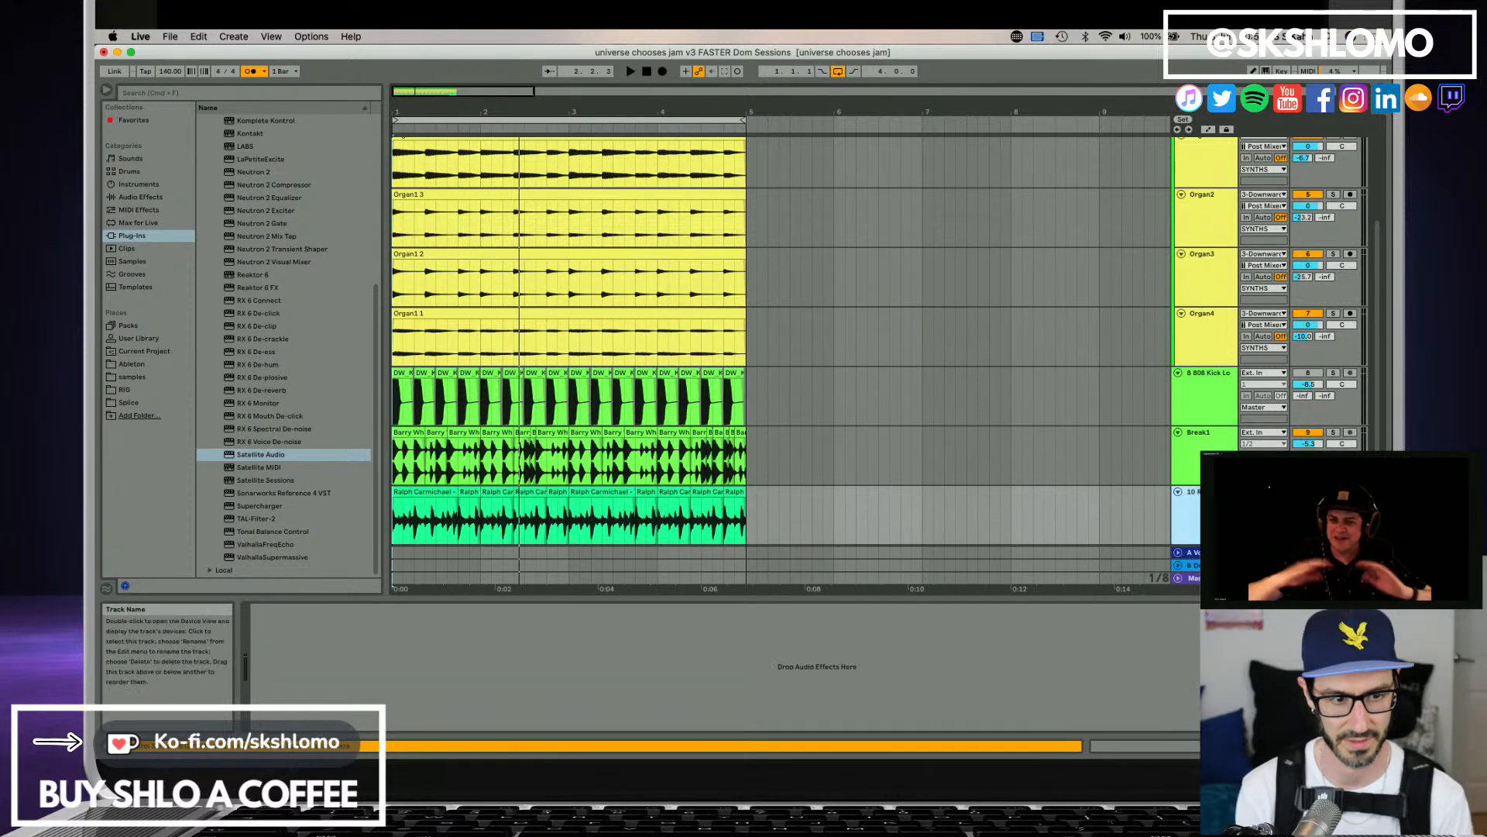
scroll(1197, 527, "down", 1)
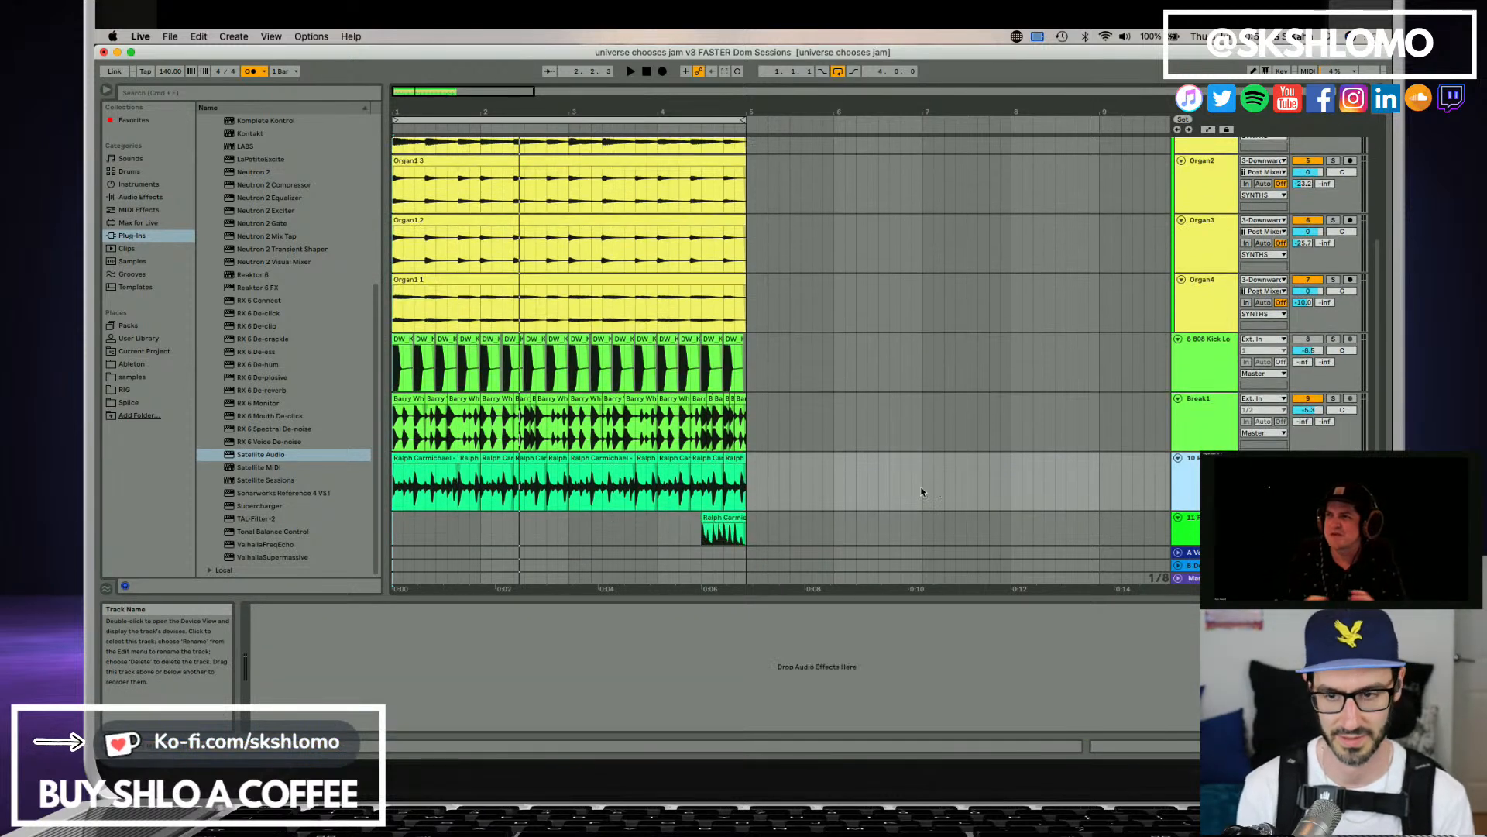
mouse_move(295, 454)
left_mouse_down()
mouse_move(460, 675)
mouse_move(479, 626)
left_mouse_up()
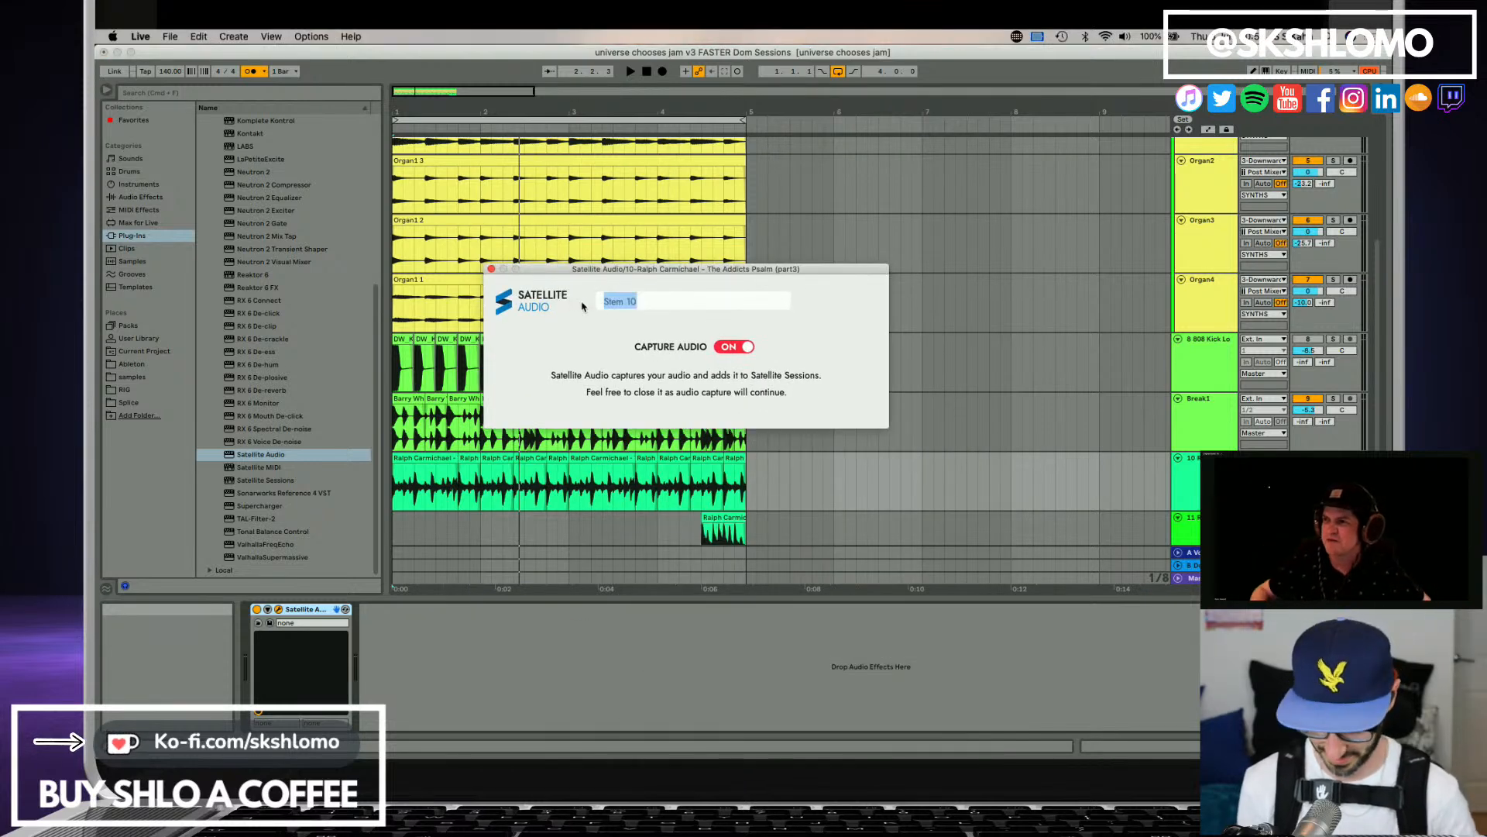
type("Break2")
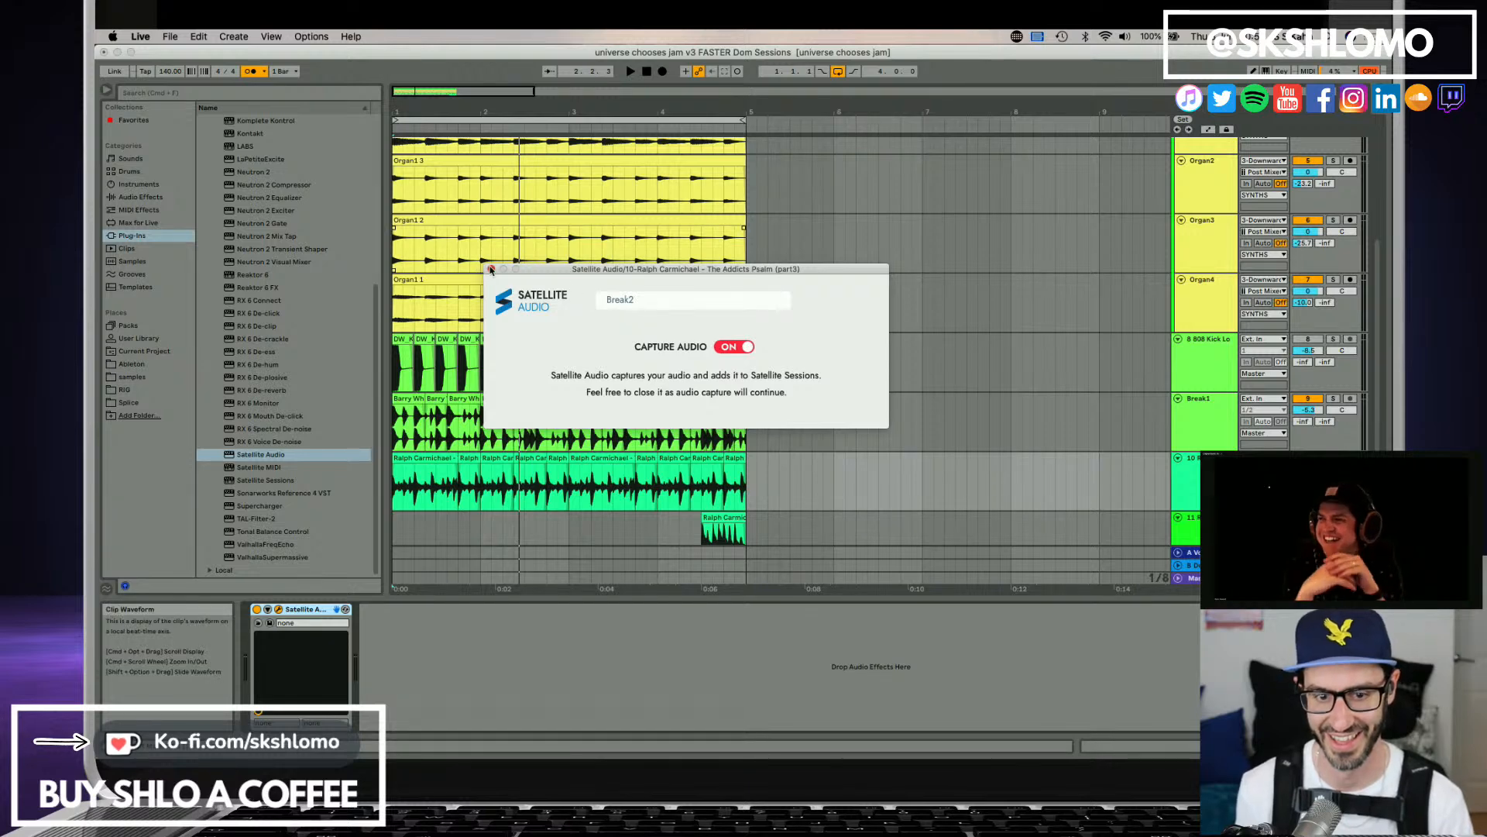
left_click(491, 270)
Turn on Satellite Audio capture for track 11, which holds the Fill-Break stem.
scroll(1209, 480, "down", 3)
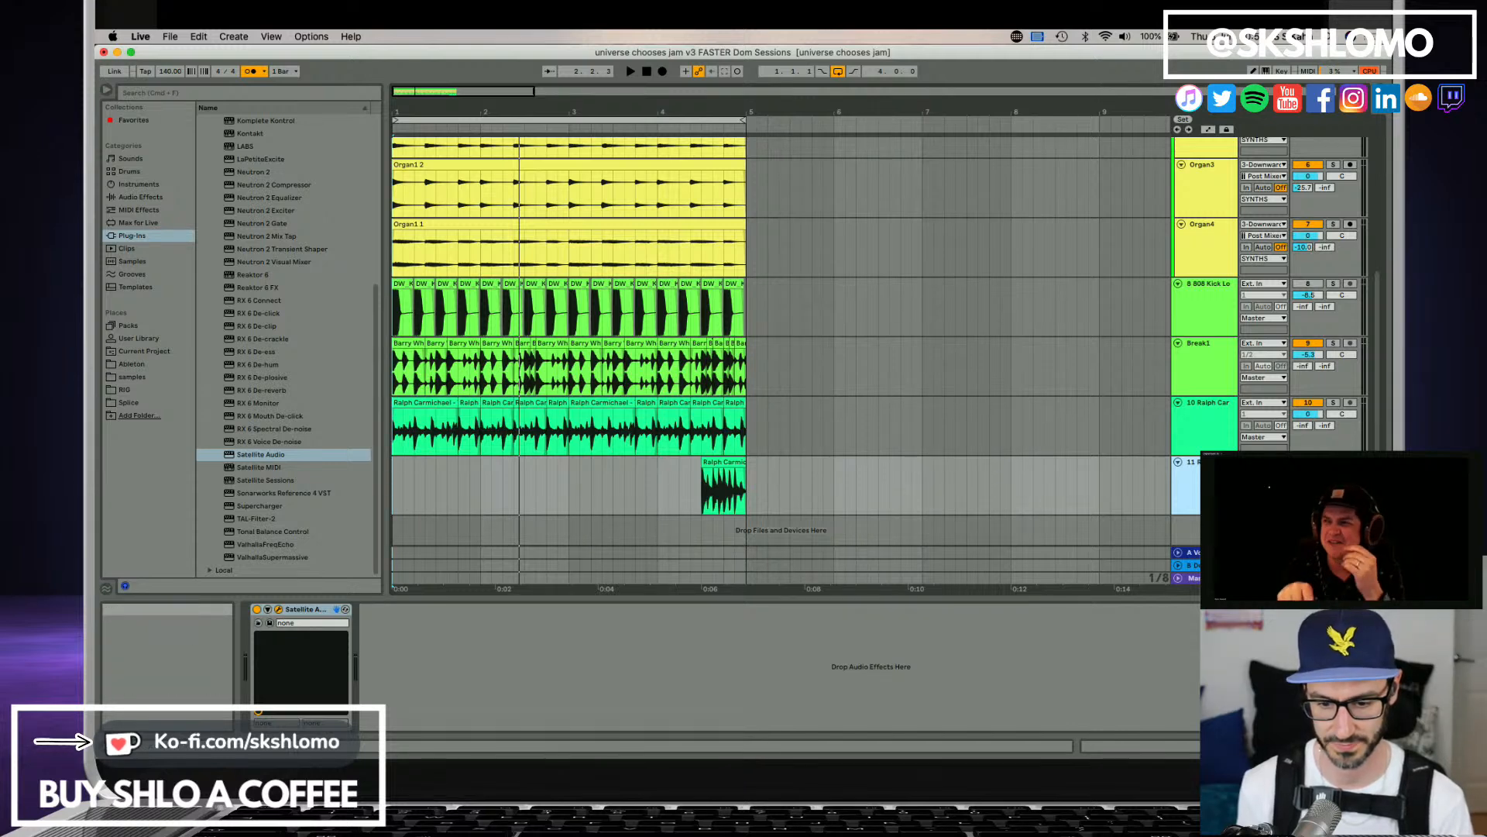
left_click_drag(704, 468, 645, 351)
left_click(770, 428)
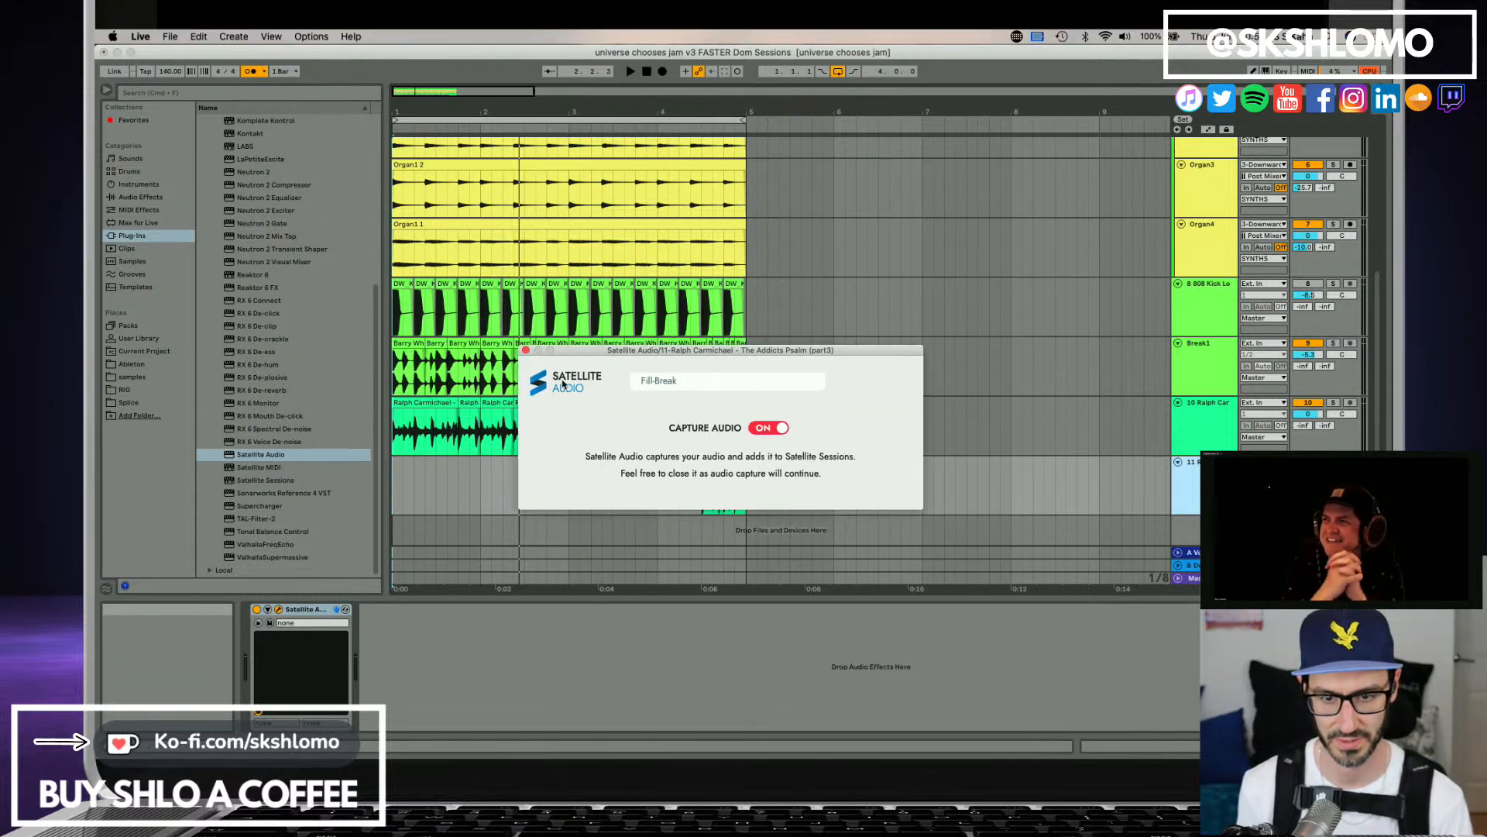
Play the arrangement from the start to capture the stems and move the Fill-Break plug-in window clear of the clips.
left_click(407, 482)
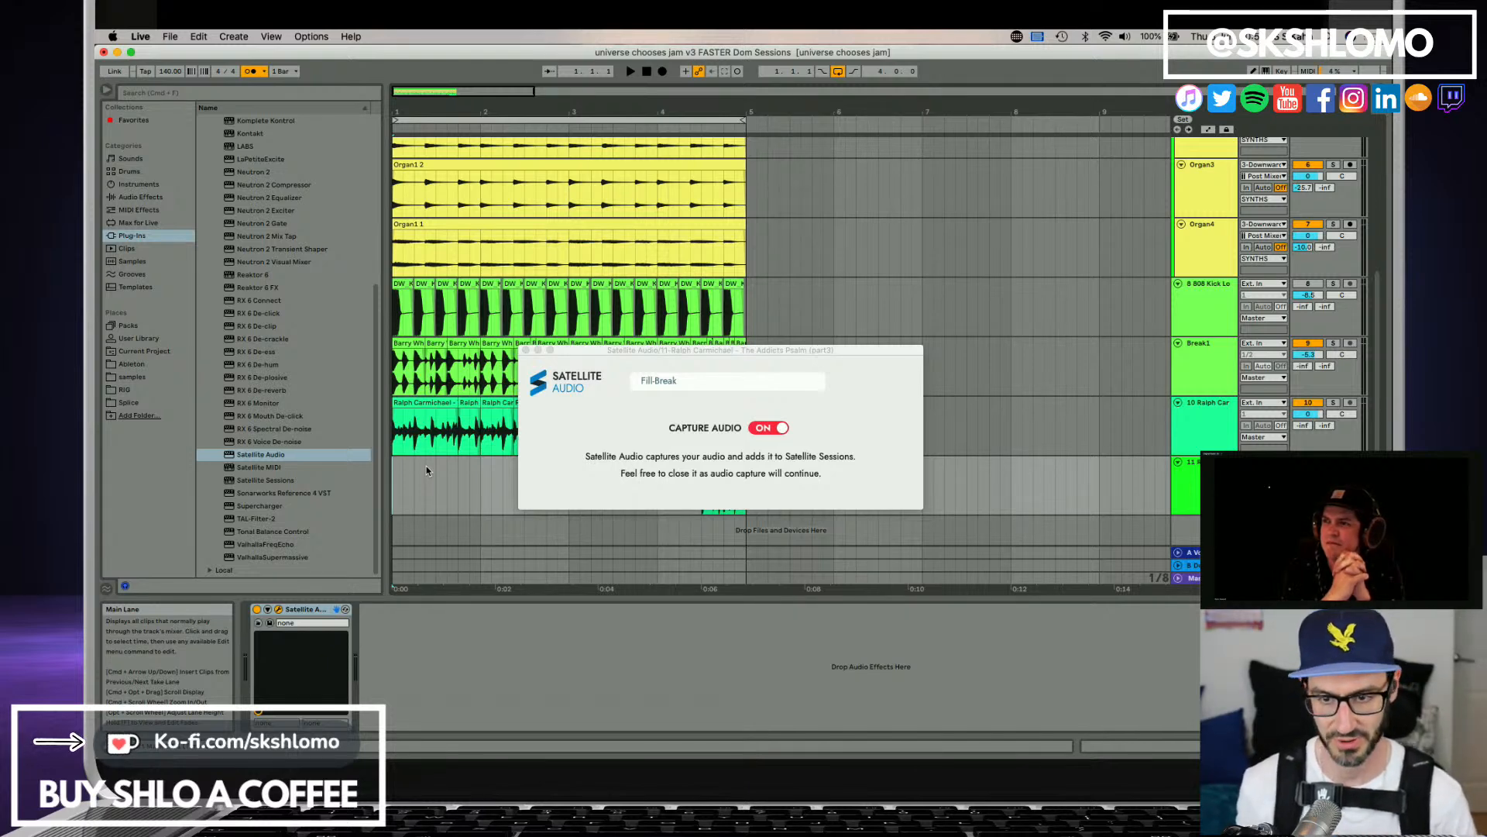
key("space")
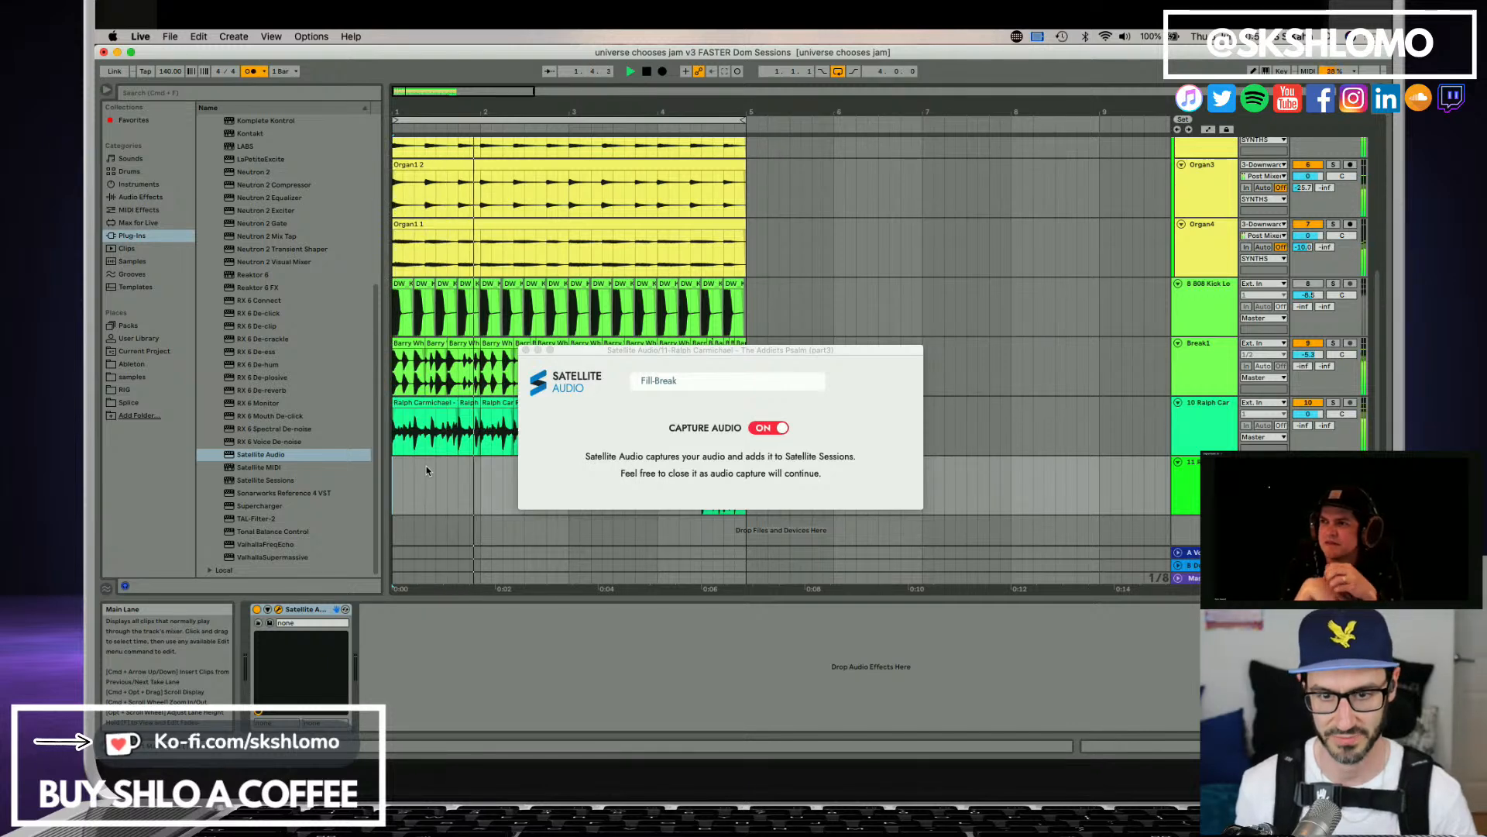
left_click_drag(684, 349, 944, 478)
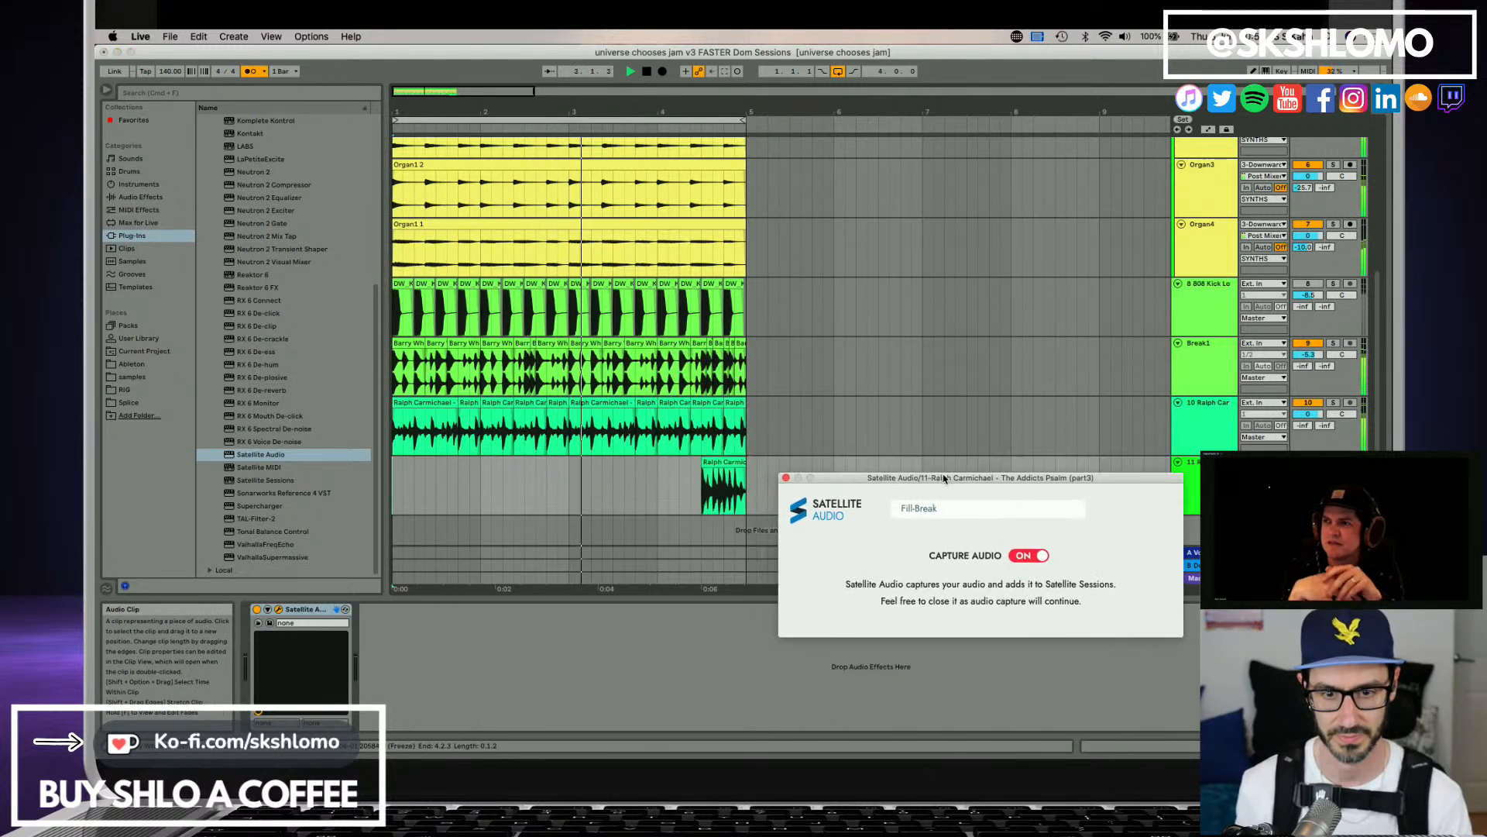
Open the Satellite Sessions window and delete the duplicate Break2 stem between Break1 and Fill-Break.
scroll(900, 397, "up", 2)
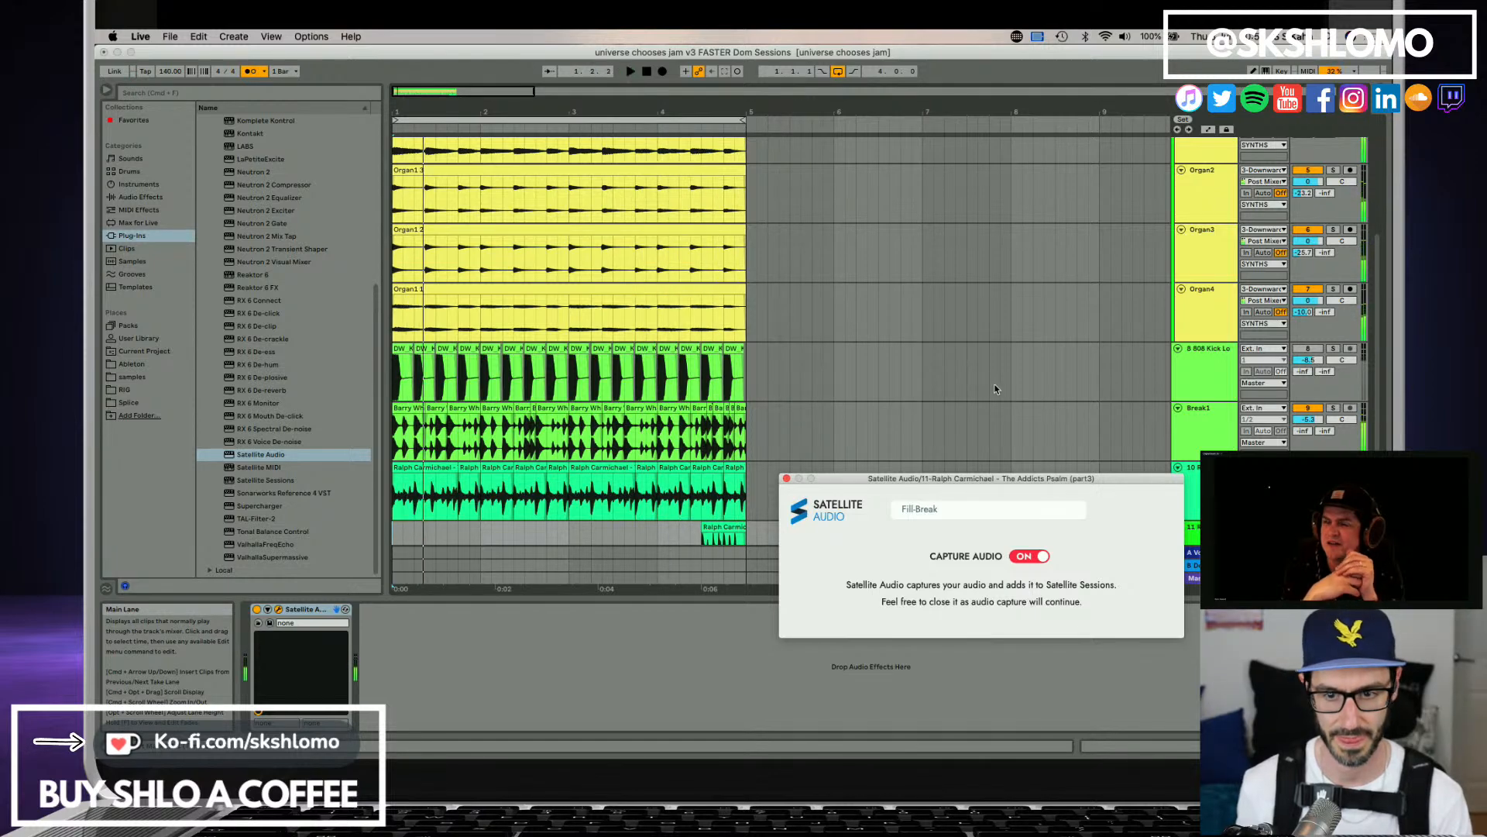
scroll(996, 389, "up", 5)
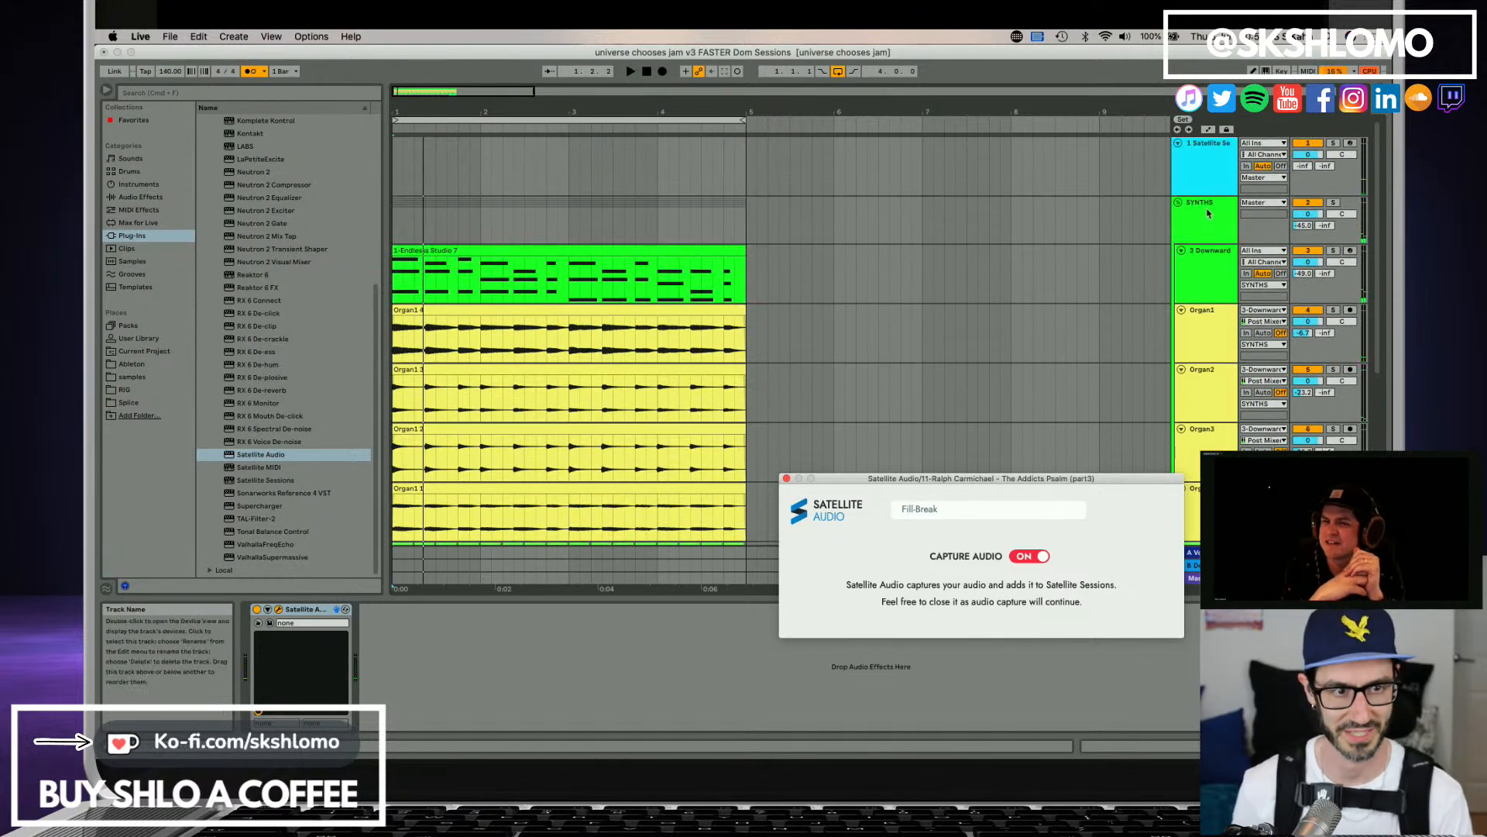
left_click(1205, 193)
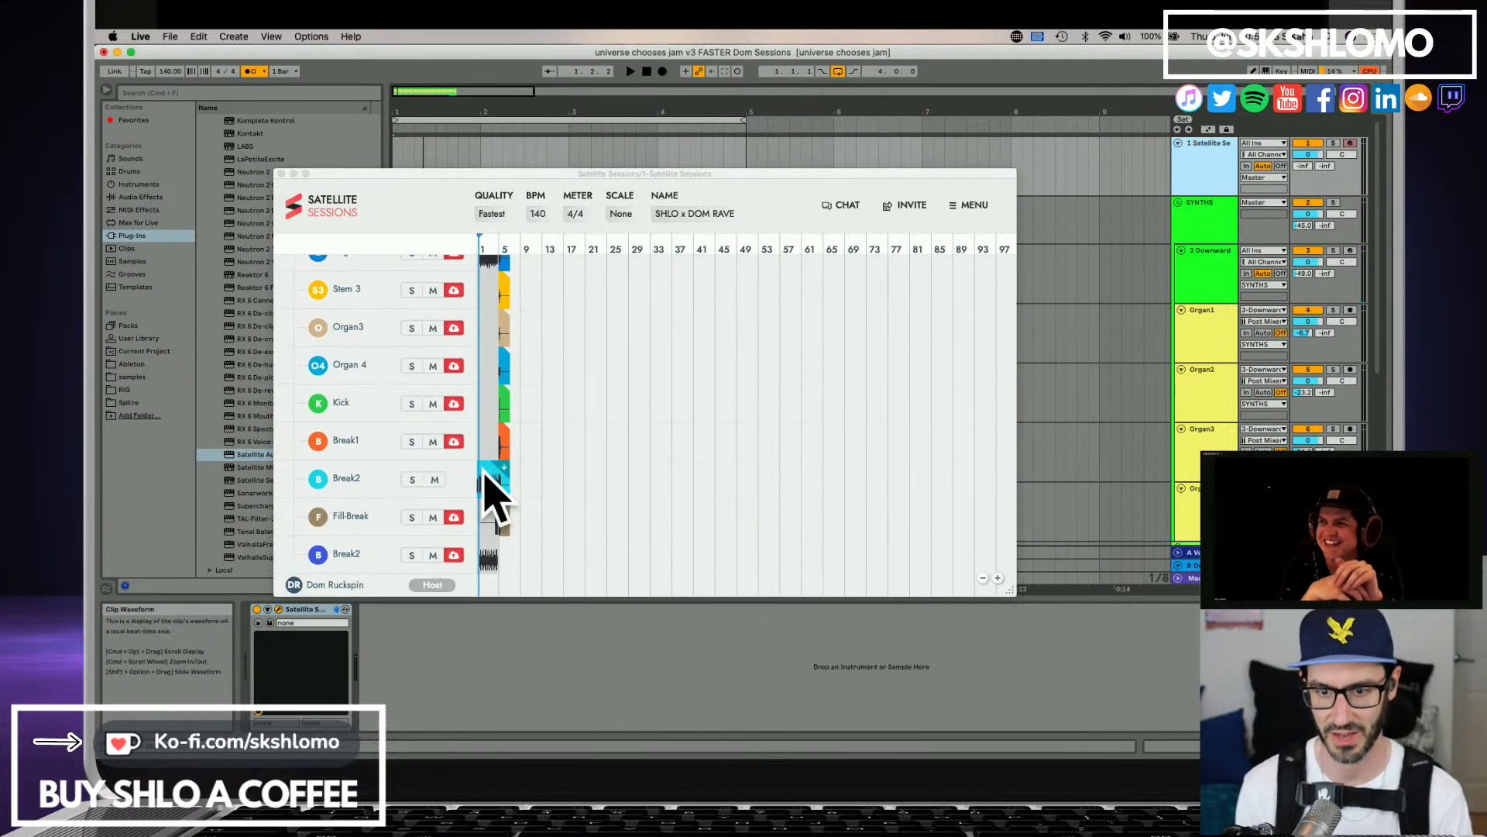
left_click(463, 474)
left_click(463, 474)
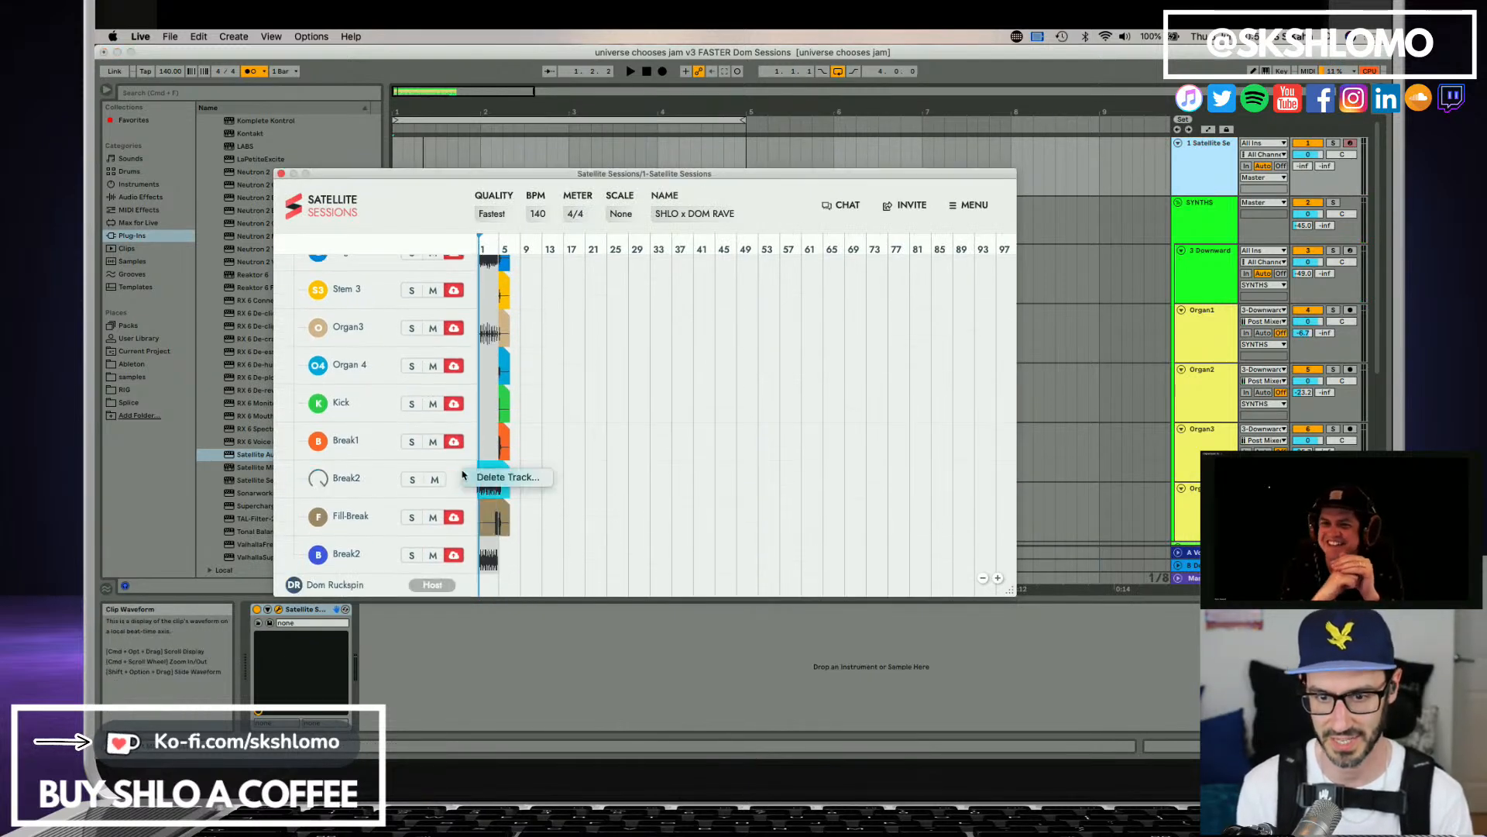
left_click(505, 480)
left_click(712, 397)
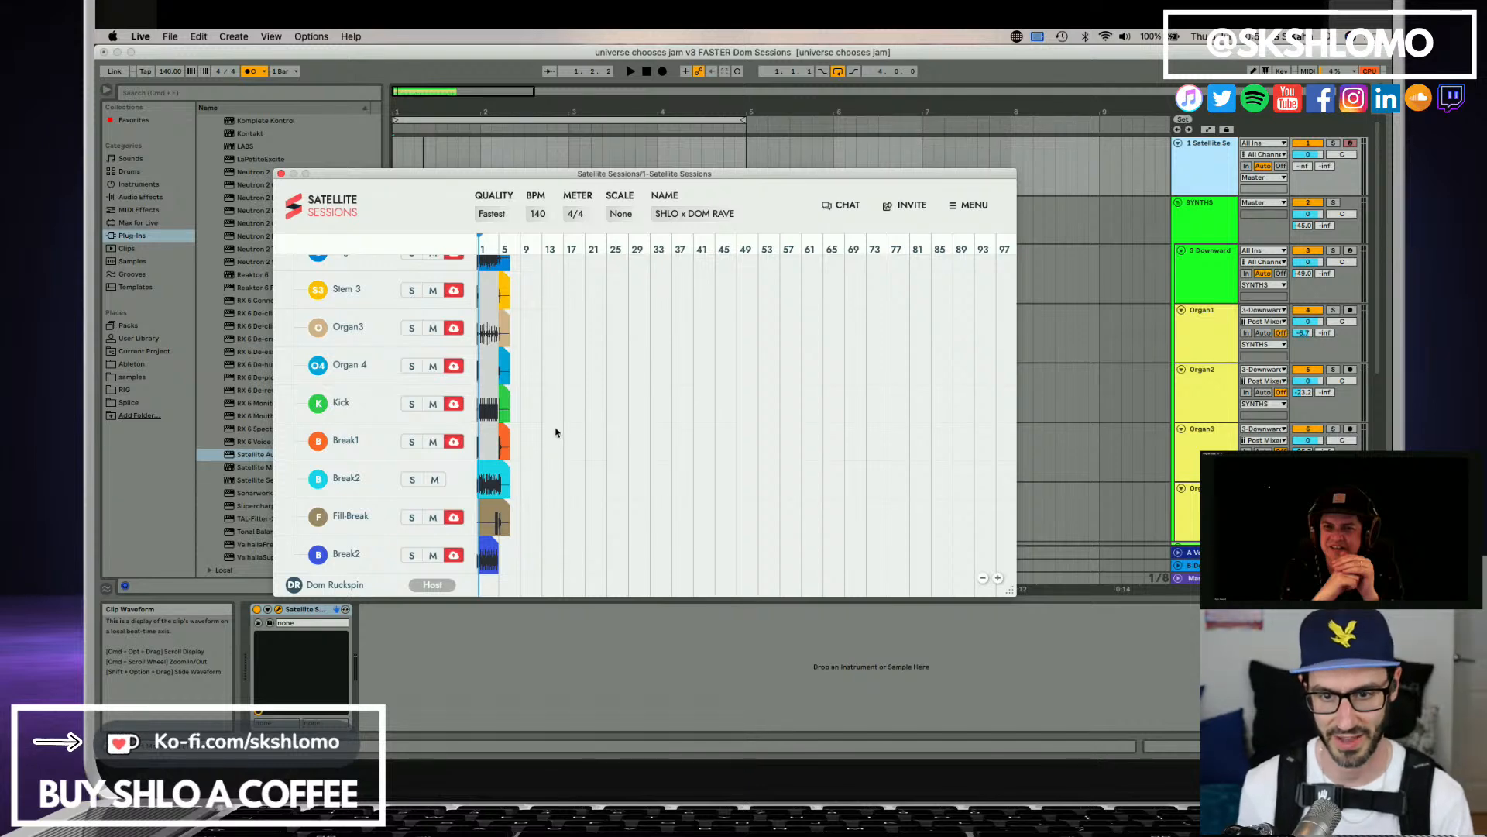
Upload the Arp1 stem to the shared Satellite Sessions project.
scroll(555, 431, "up", 3)
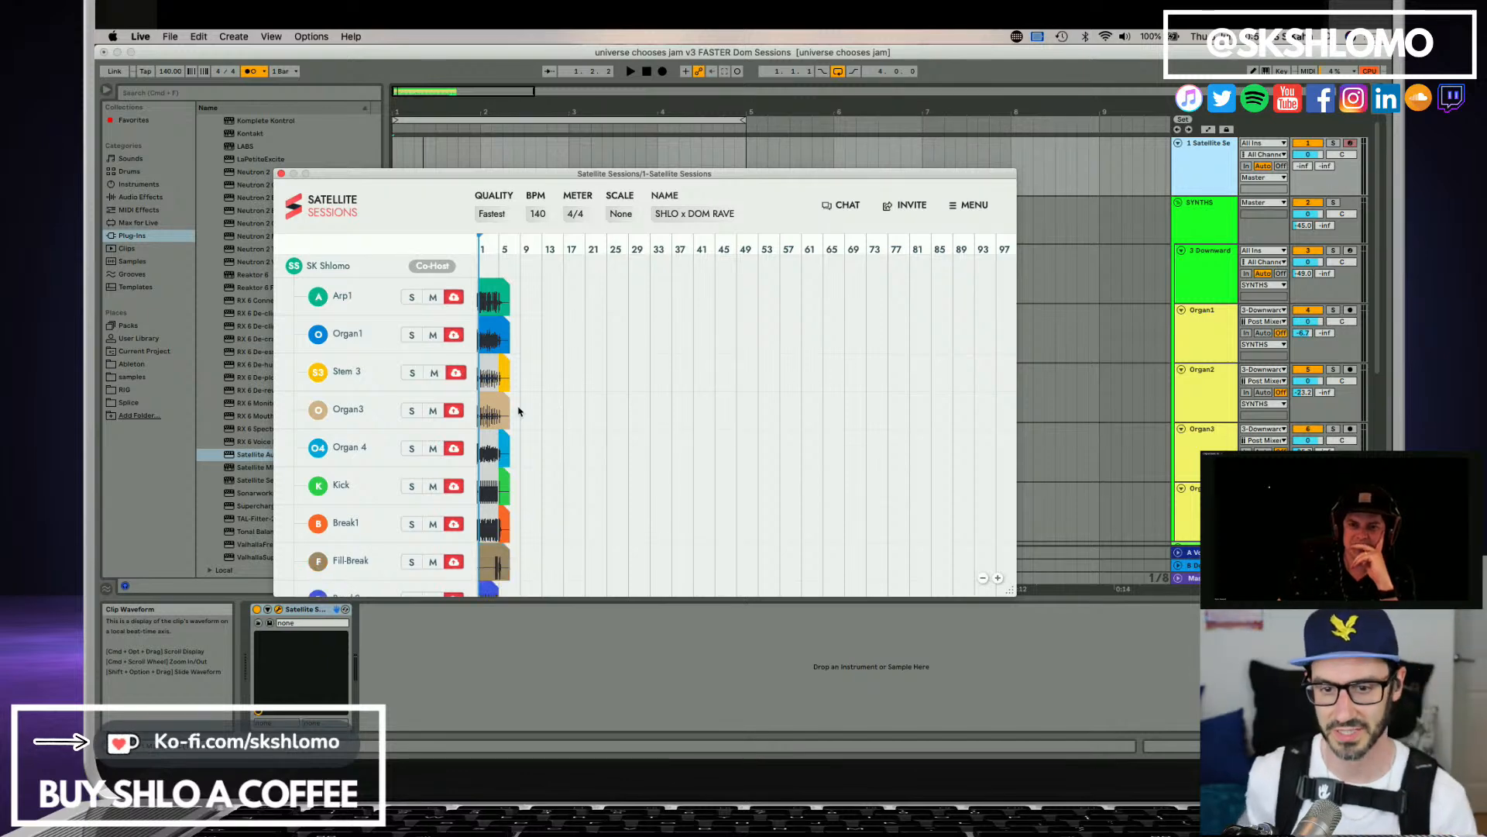
left_click(456, 294)
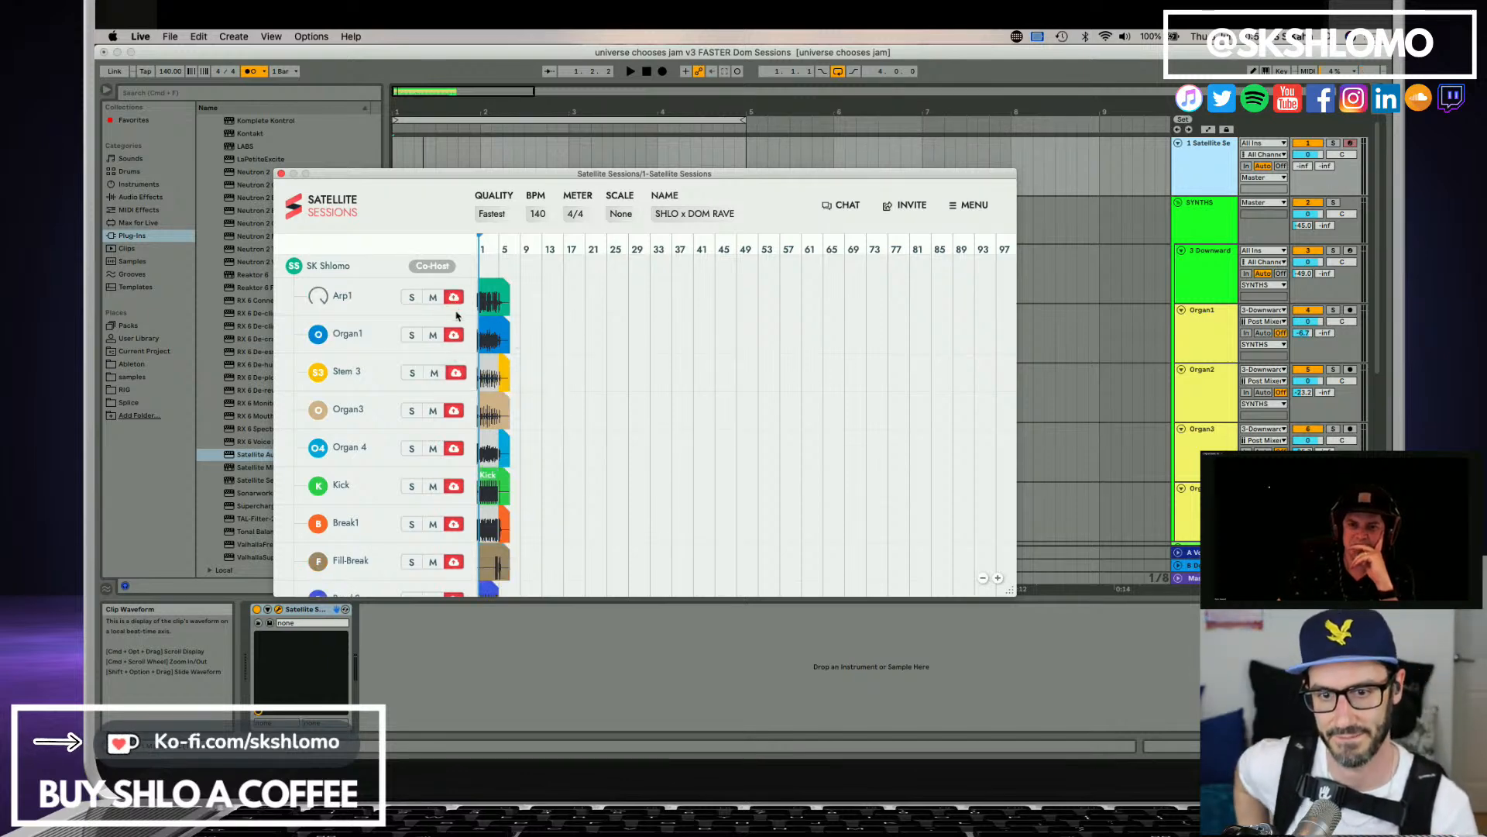
scroll(514, 551, "down", 2)
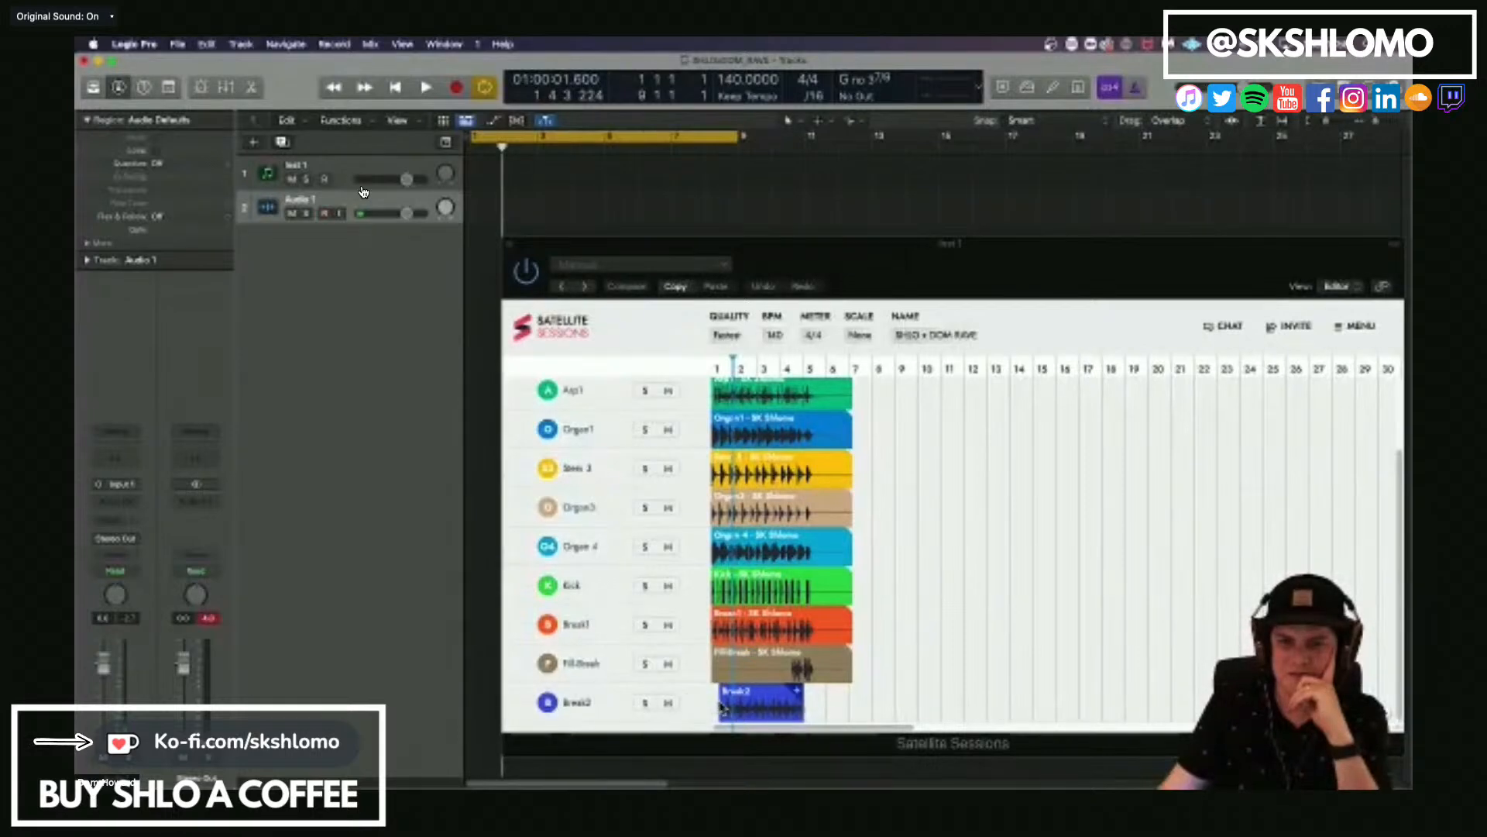
In Logic Pro, align the Break2 clip with the start of bar 1 on the Satellite Sessions timeline.
left_click_drag(721, 707, 714, 707)
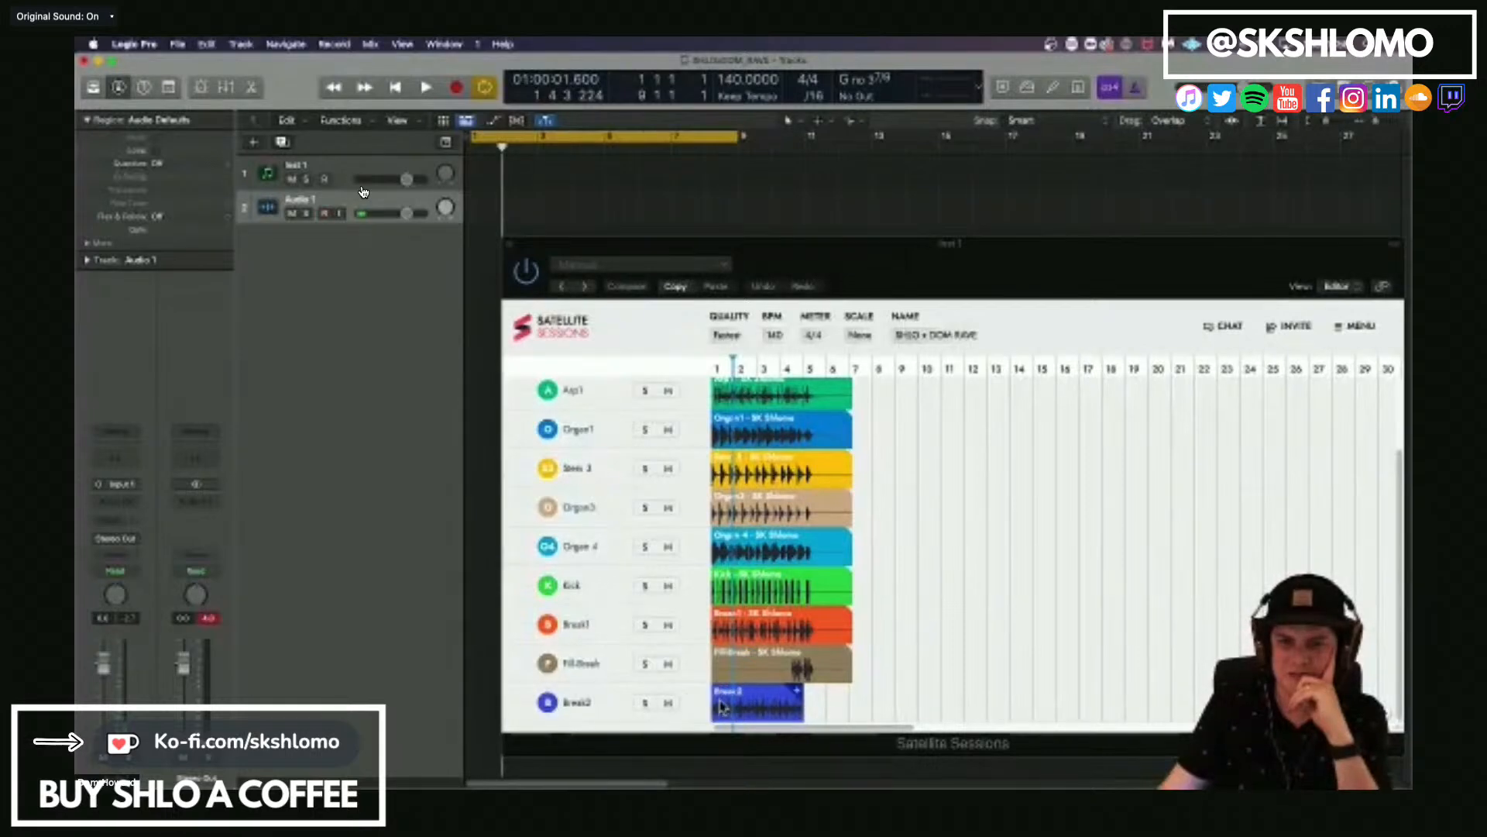
left_click(851, 719)
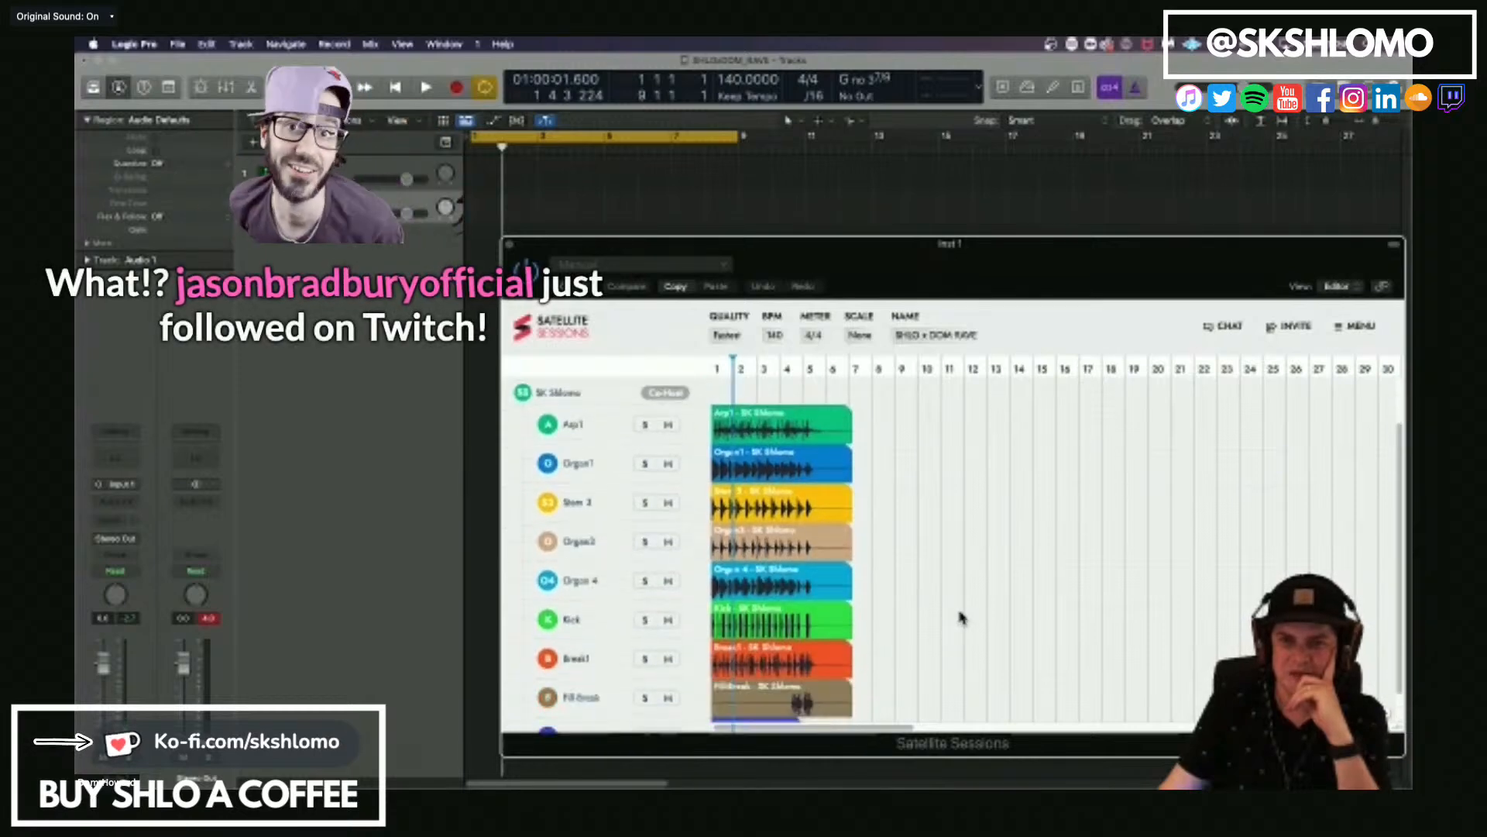
scroll(960, 617, "down", 1)
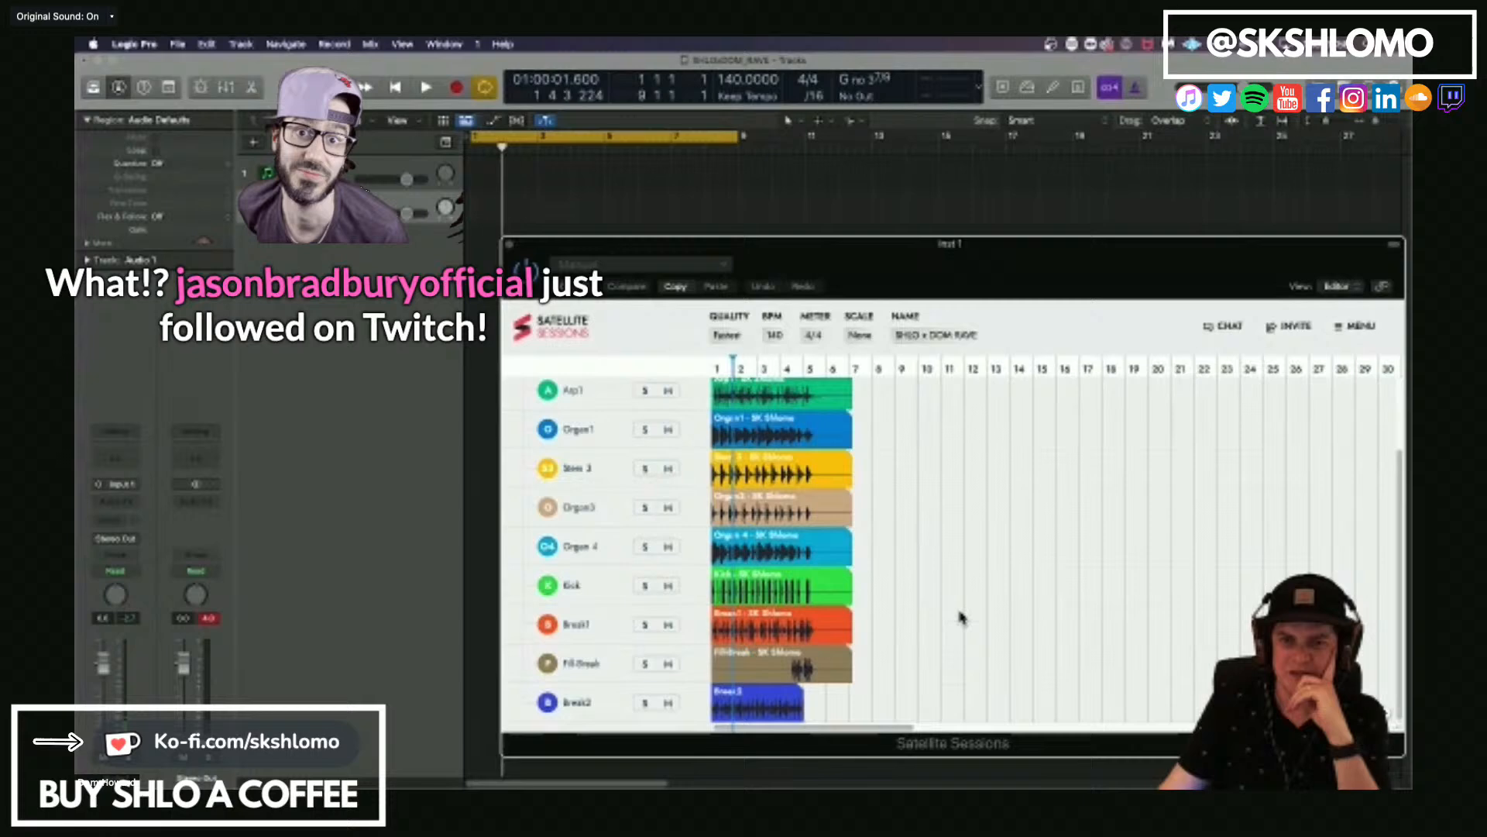
left_click(674, 213)
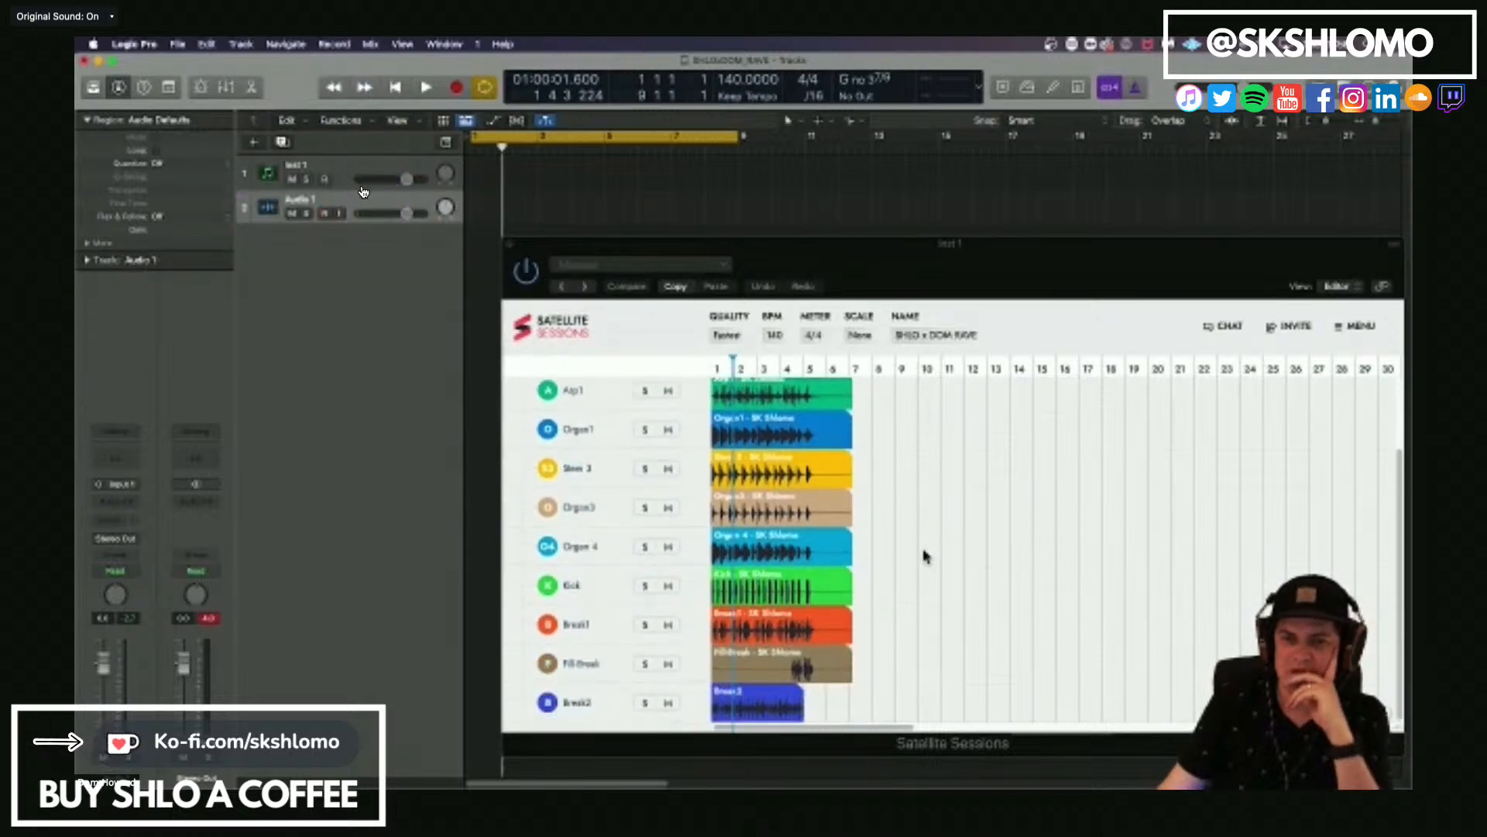
Play the shared session briefly and mute the Kick stem in Satellite Sessions.
key("space")
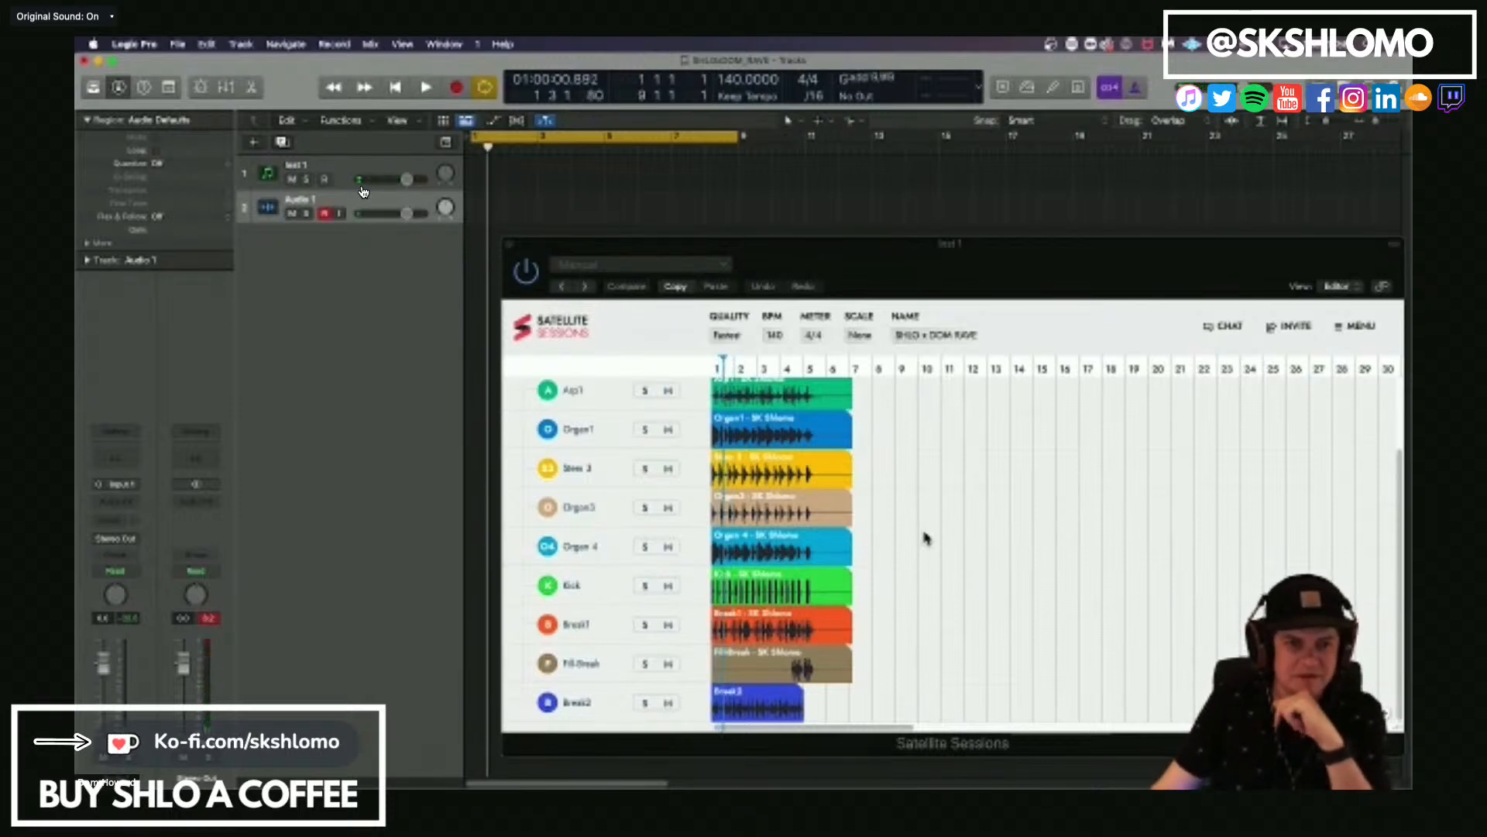
left_click(611, 593)
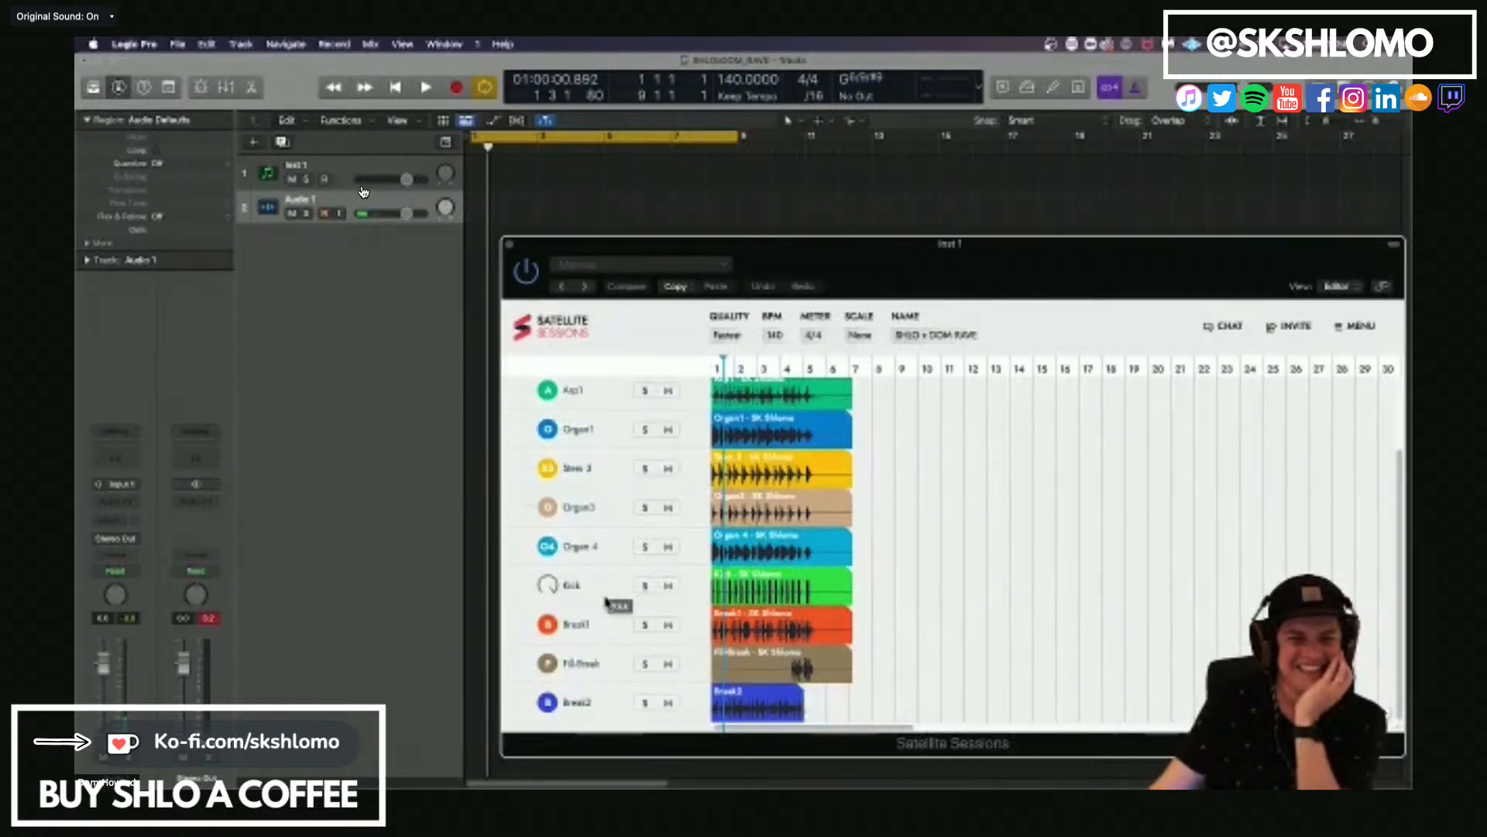
left_click(668, 586)
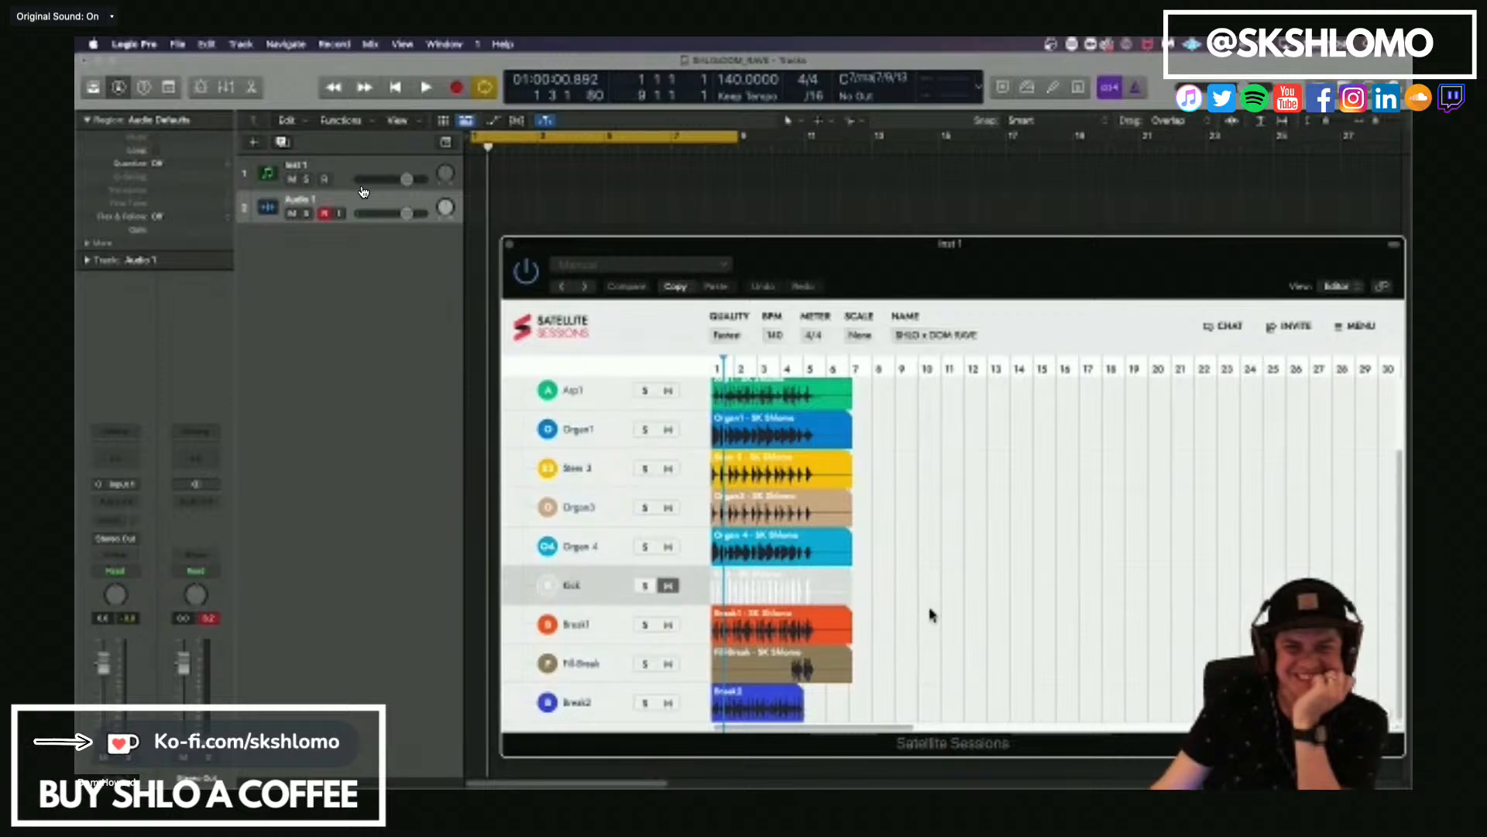
scroll(932, 615, "up", 3)
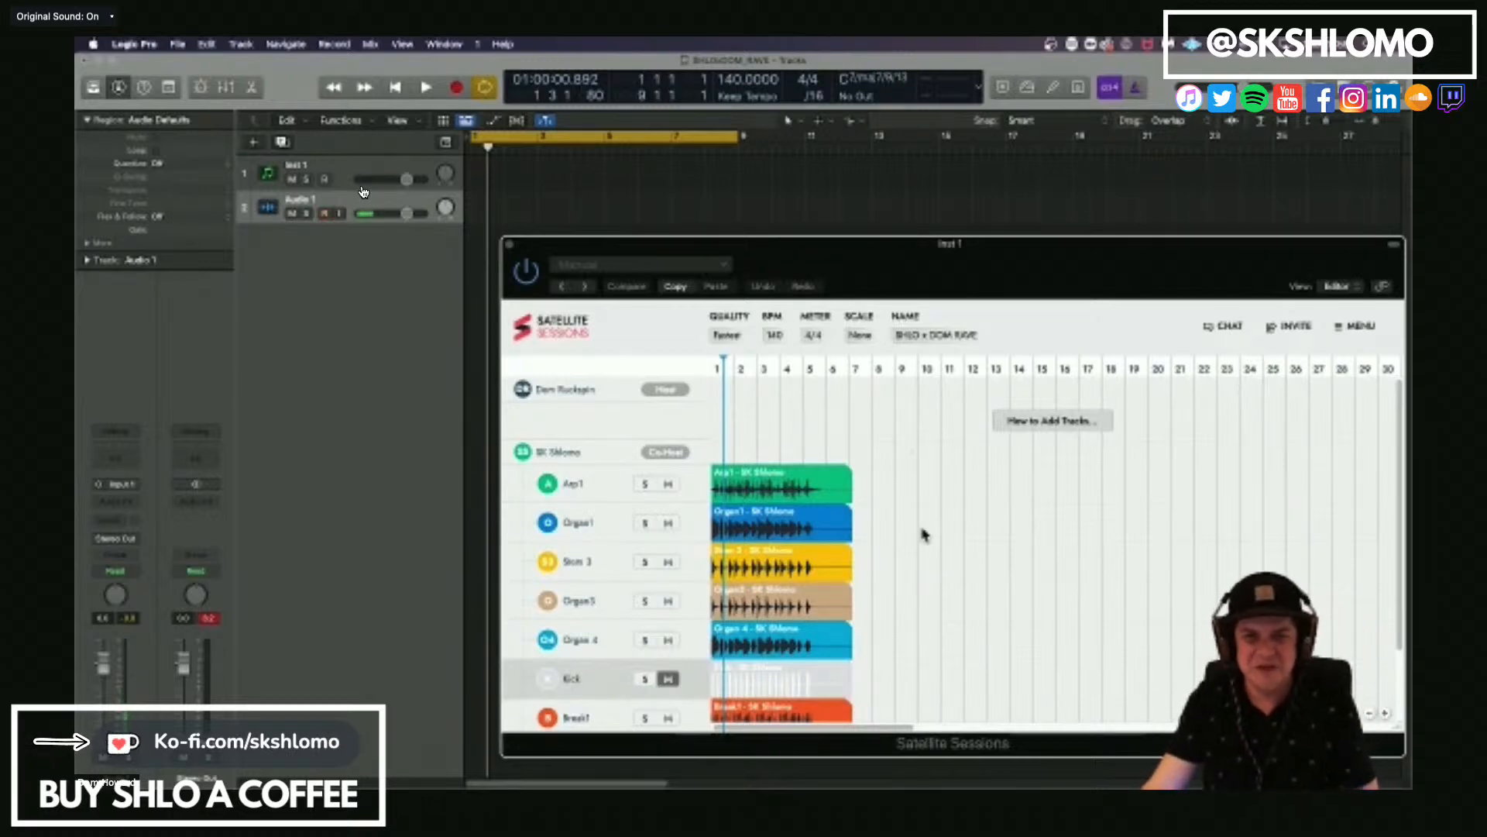
Play the shared session through its first bars with the Kick stem muted, and return the playhead to bar 1.
scroll(923, 534, "down", 2)
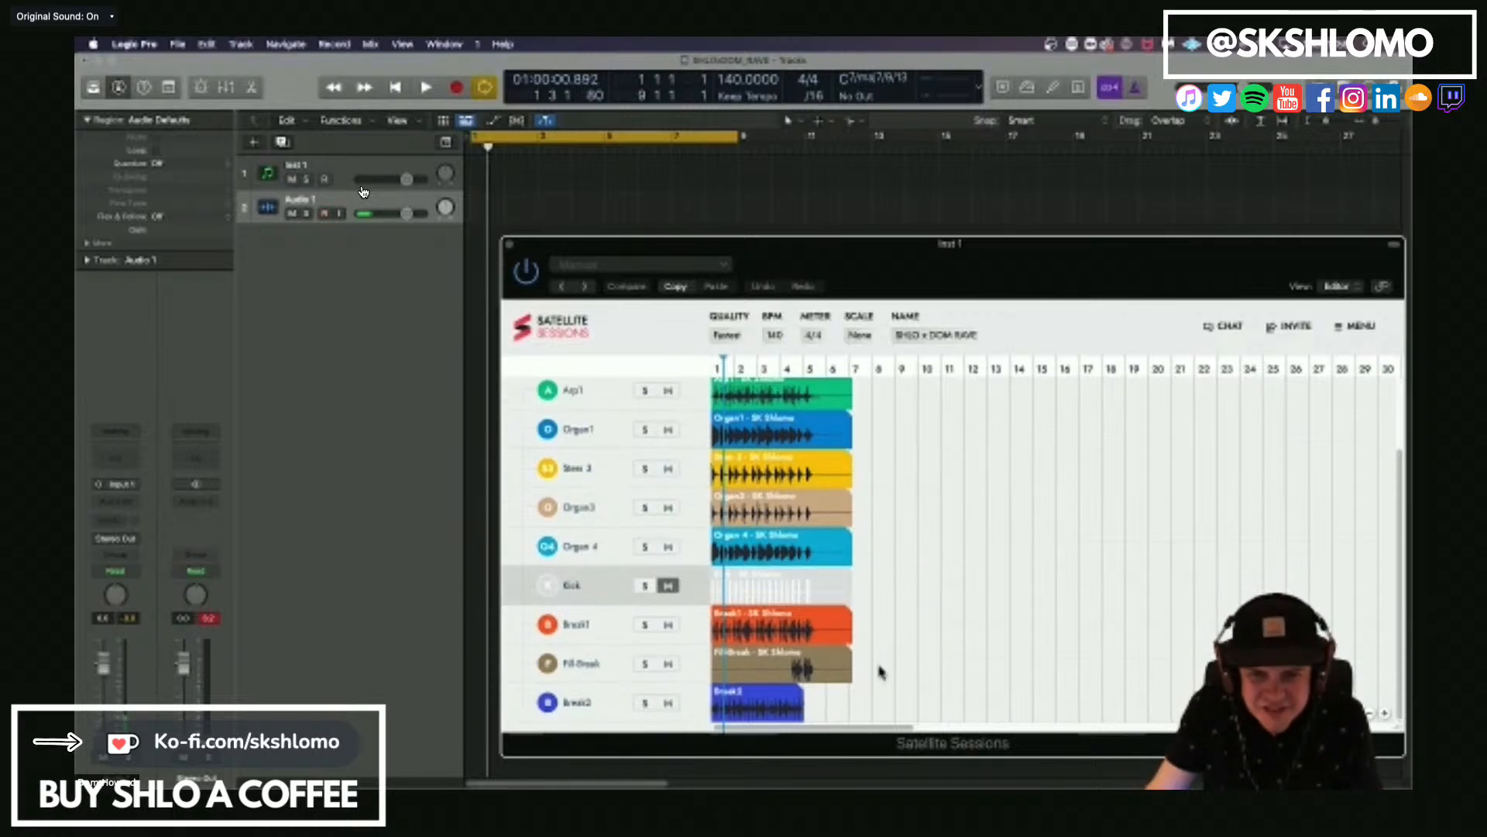
key("space")
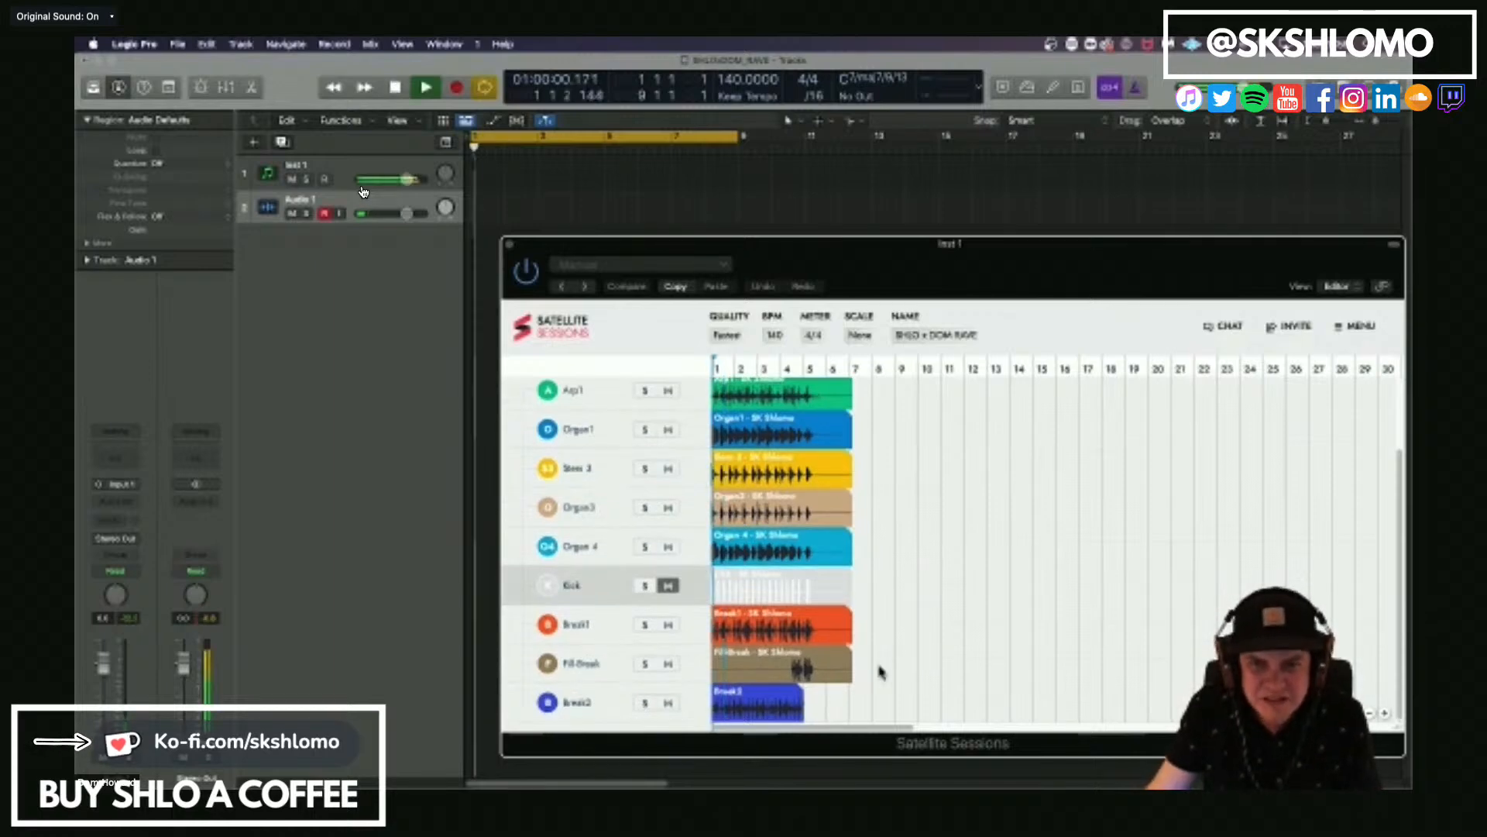
left_click(770, 192)
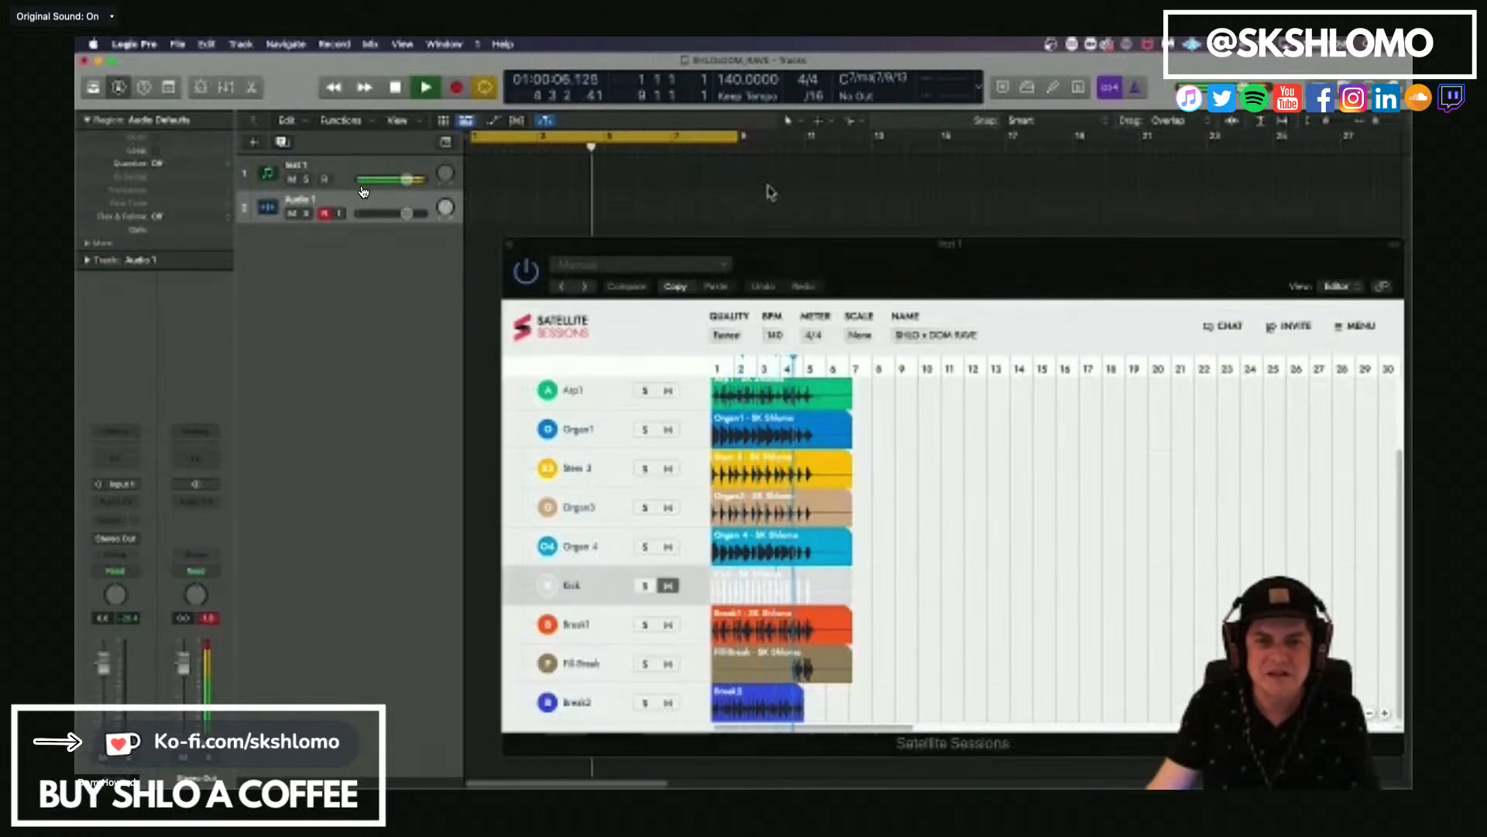
key("space")
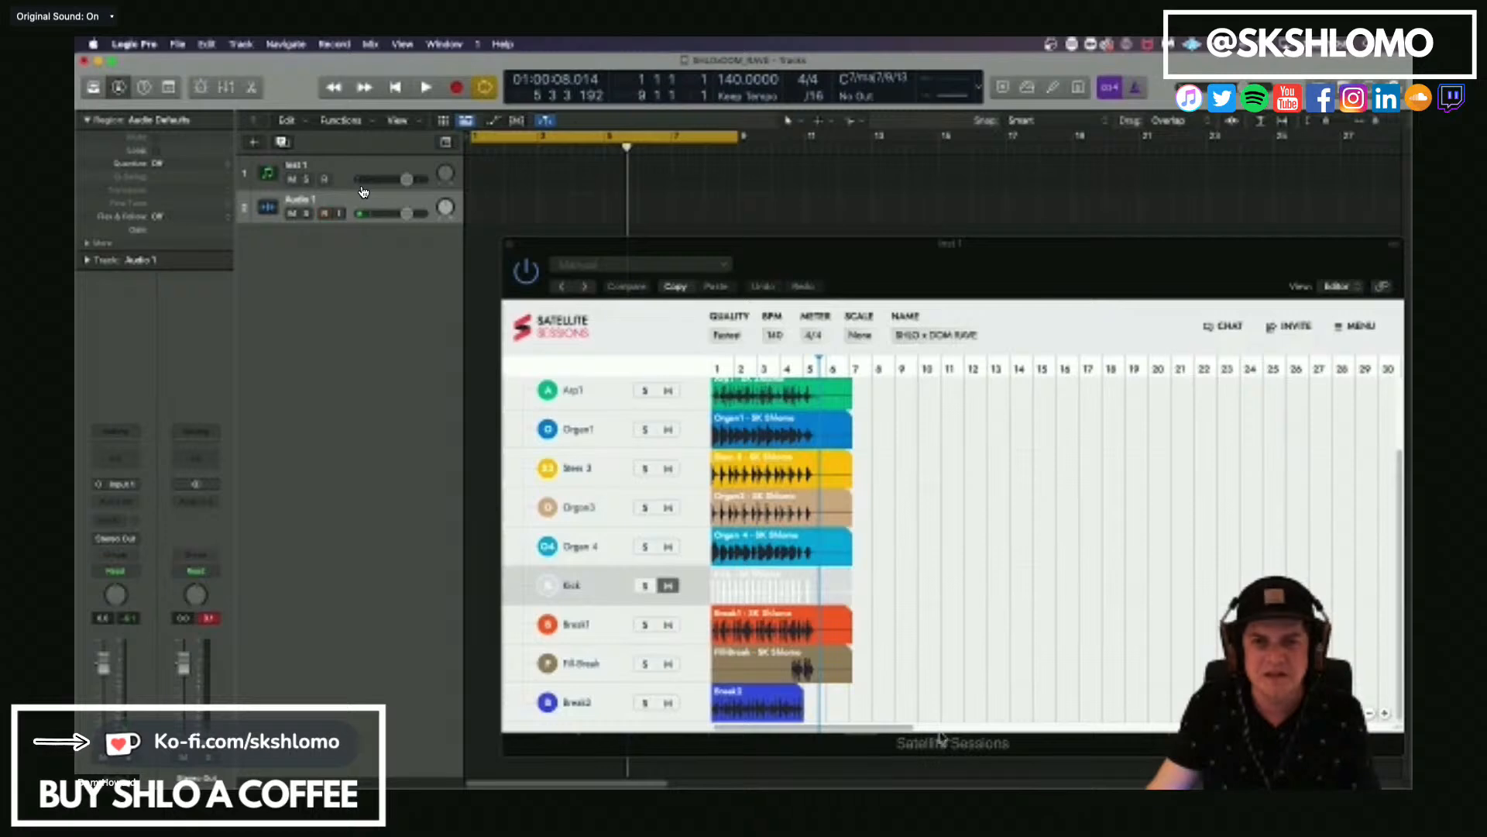
left_click(944, 622)
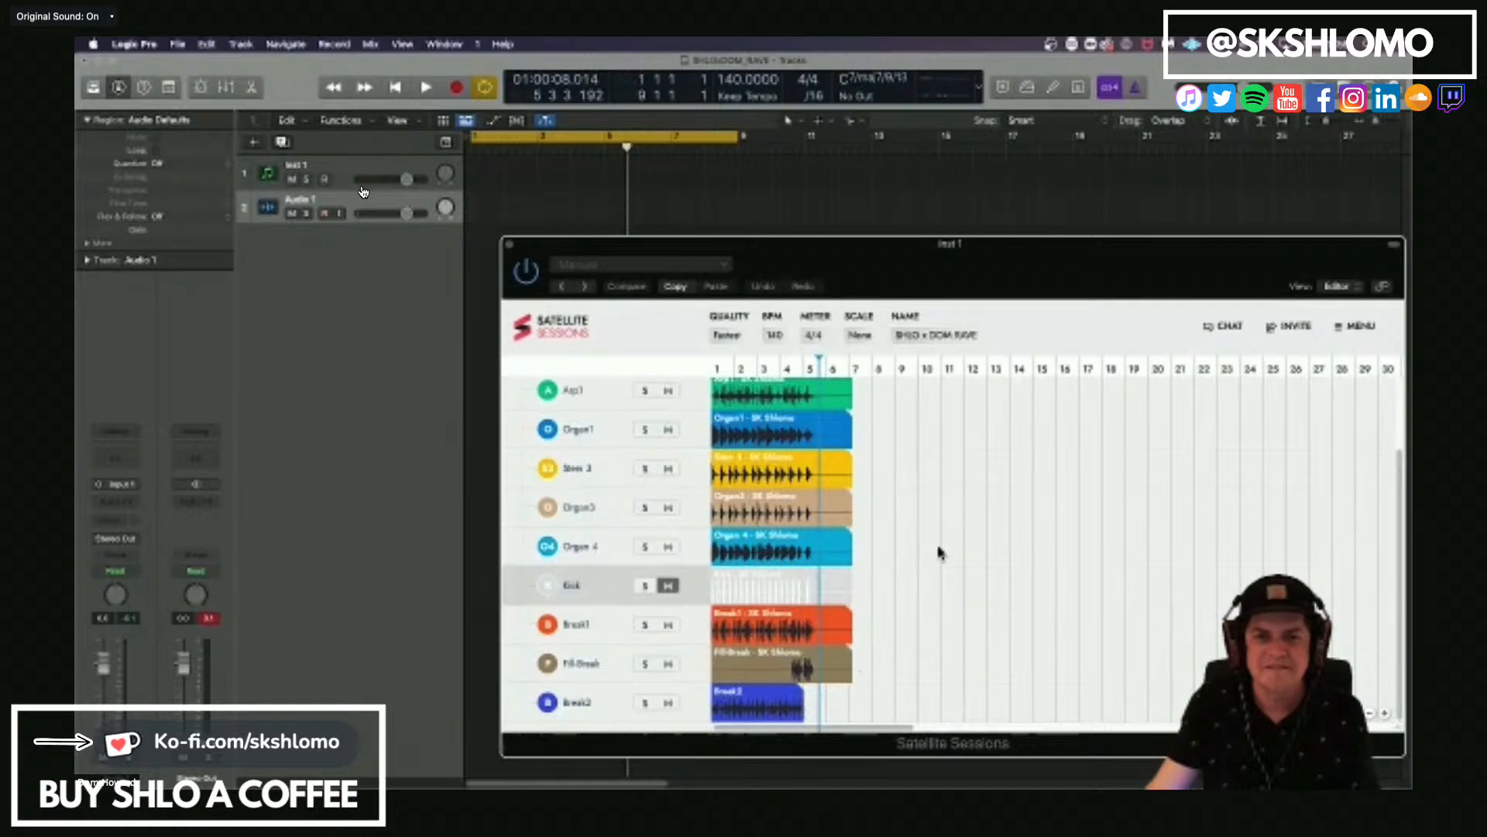
key("space")
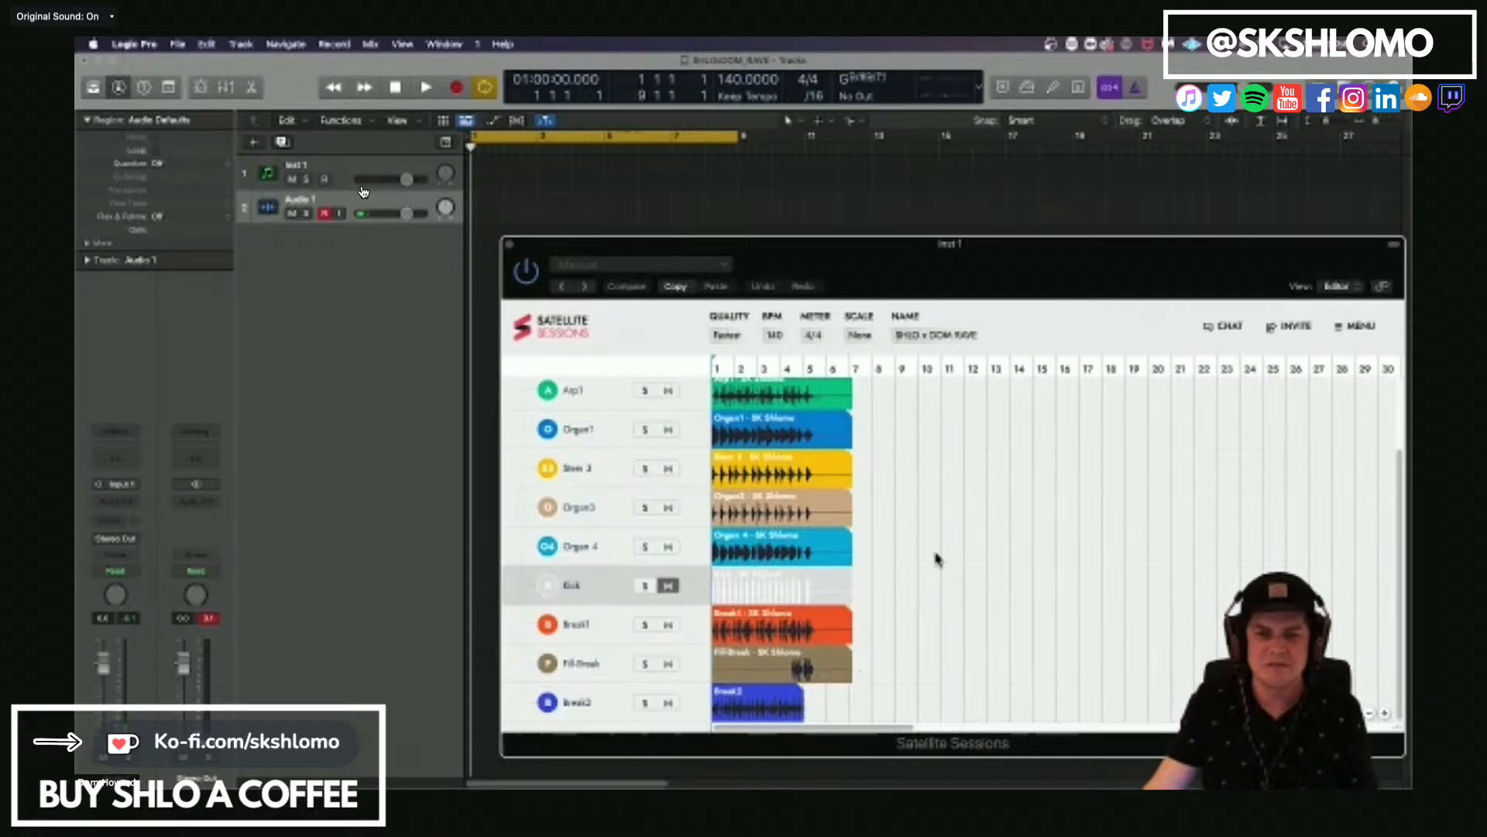
Shorten Logic Pro's cycle range so it spans bar 1 to bar 5.
scroll(938, 559, "up", 2)
scroll(938, 558, "up", 2)
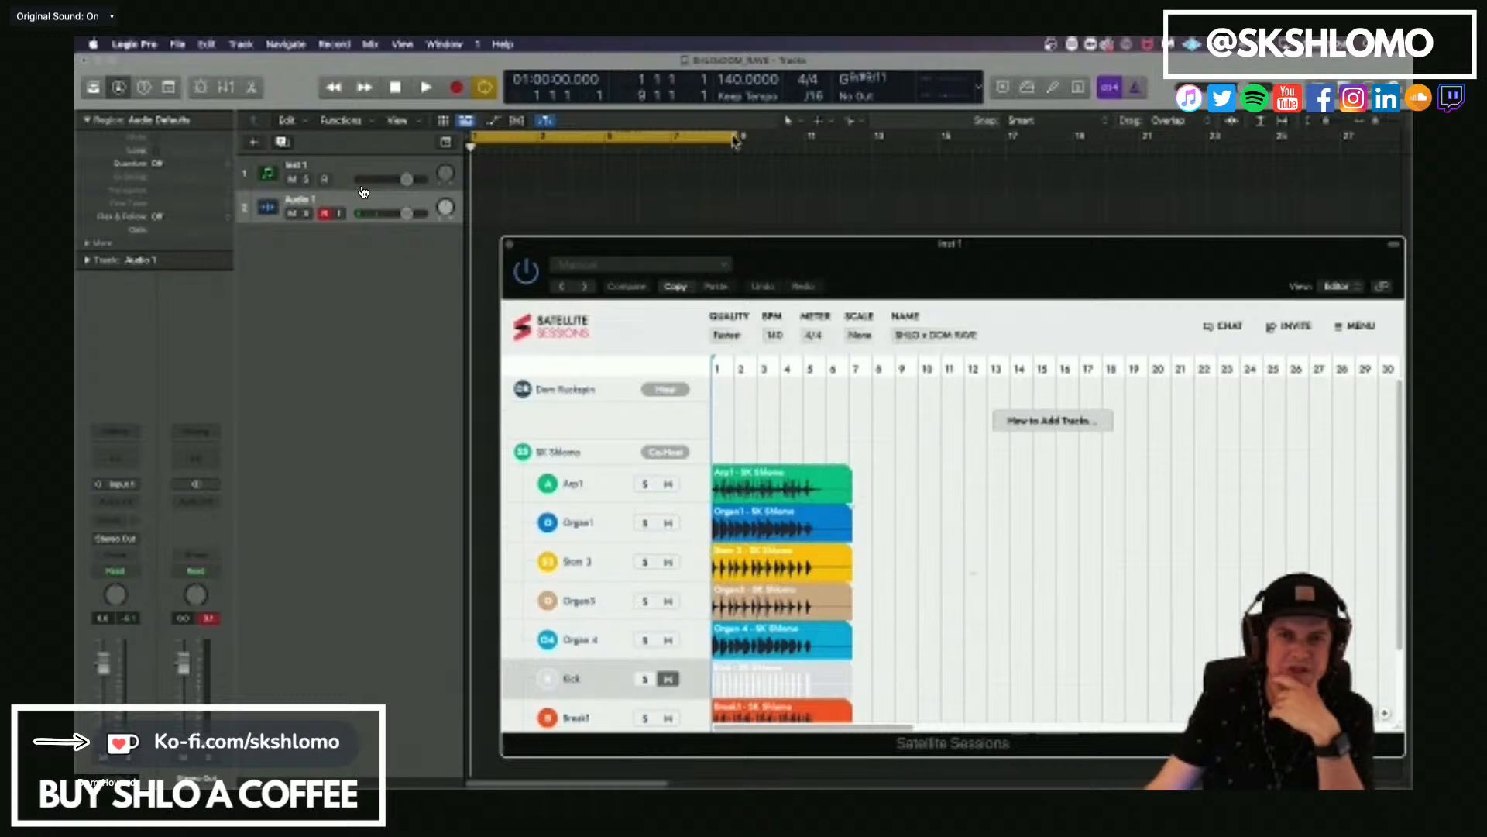
left_click_drag(740, 141, 604, 141)
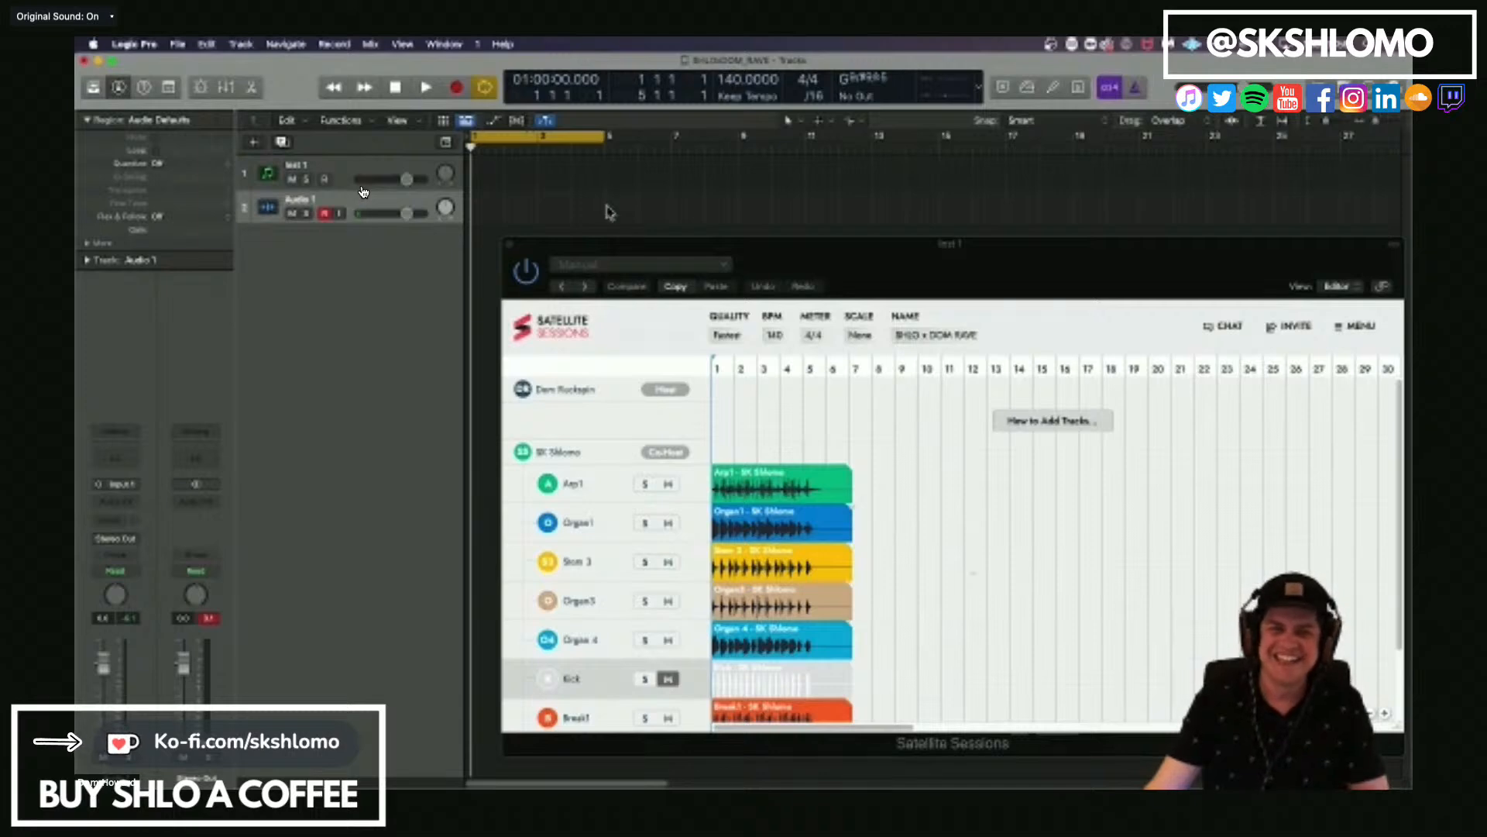
Move the Satellite Sessions window aside to uncover the start of Logic Pro's track area.
left_click_drag(573, 252, 506, 266)
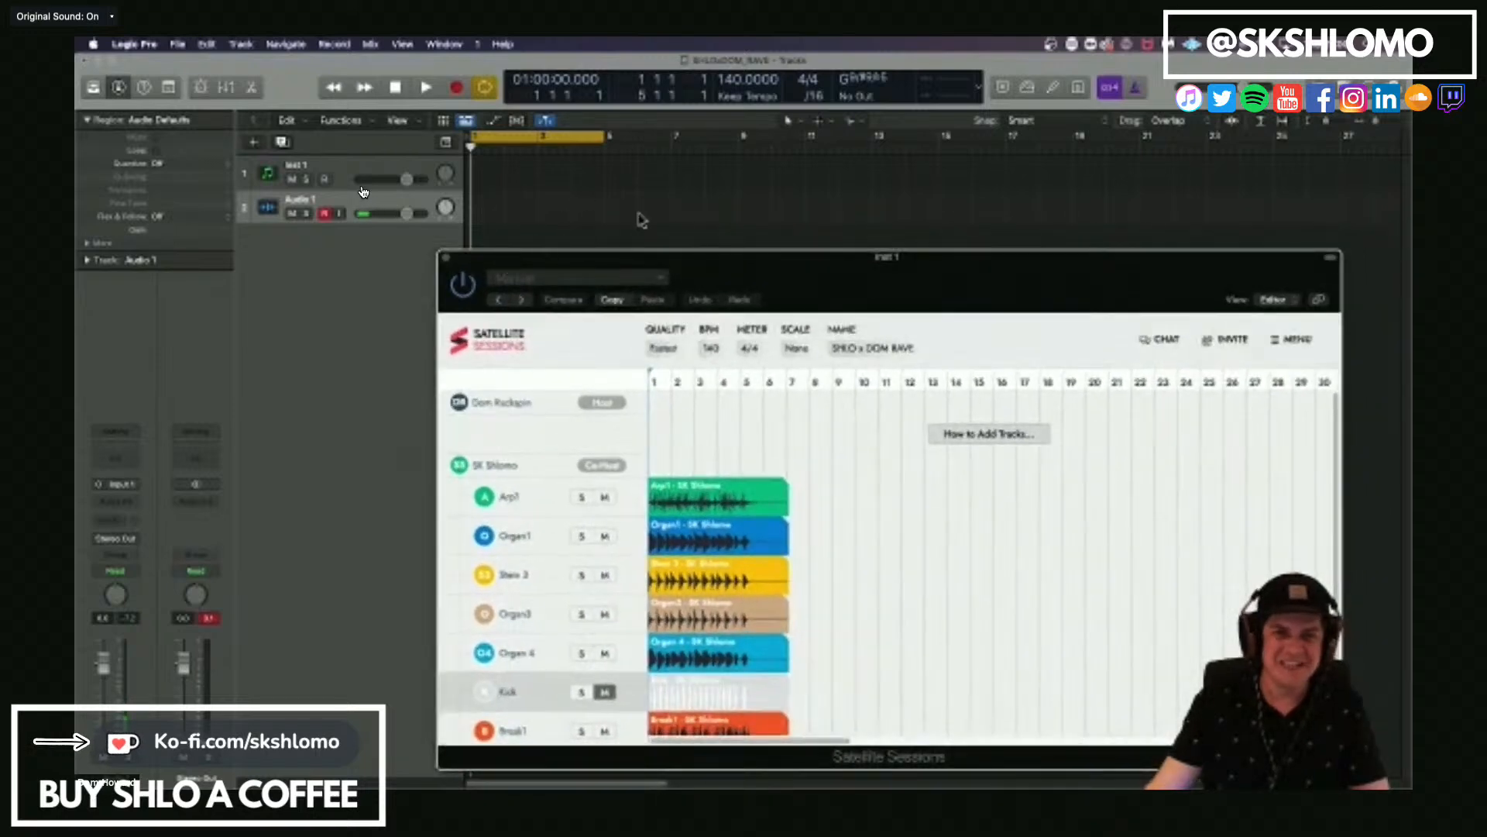
left_click(475, 224)
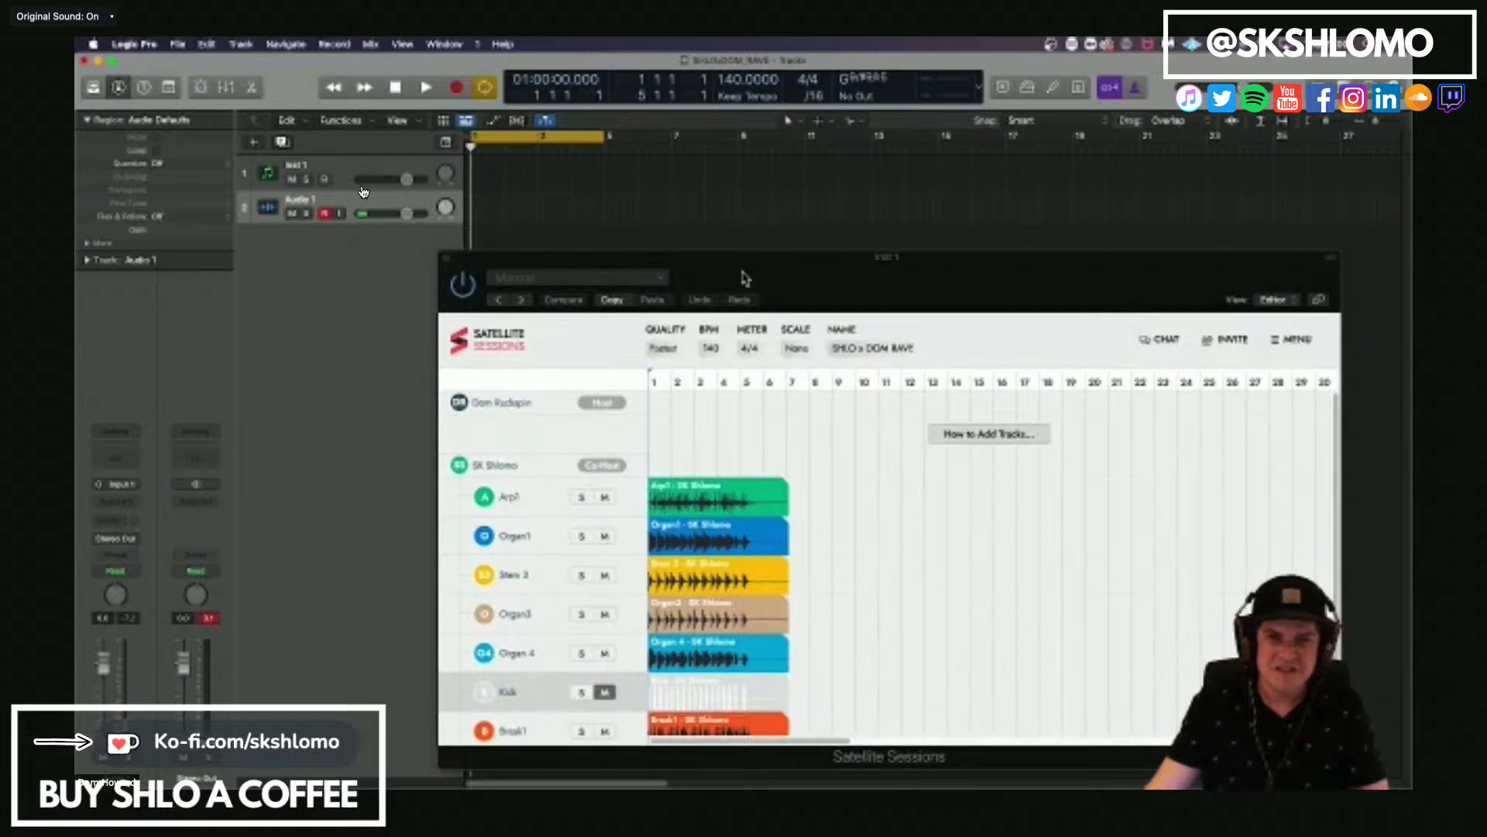
left_click_drag(745, 277, 1007, 219)
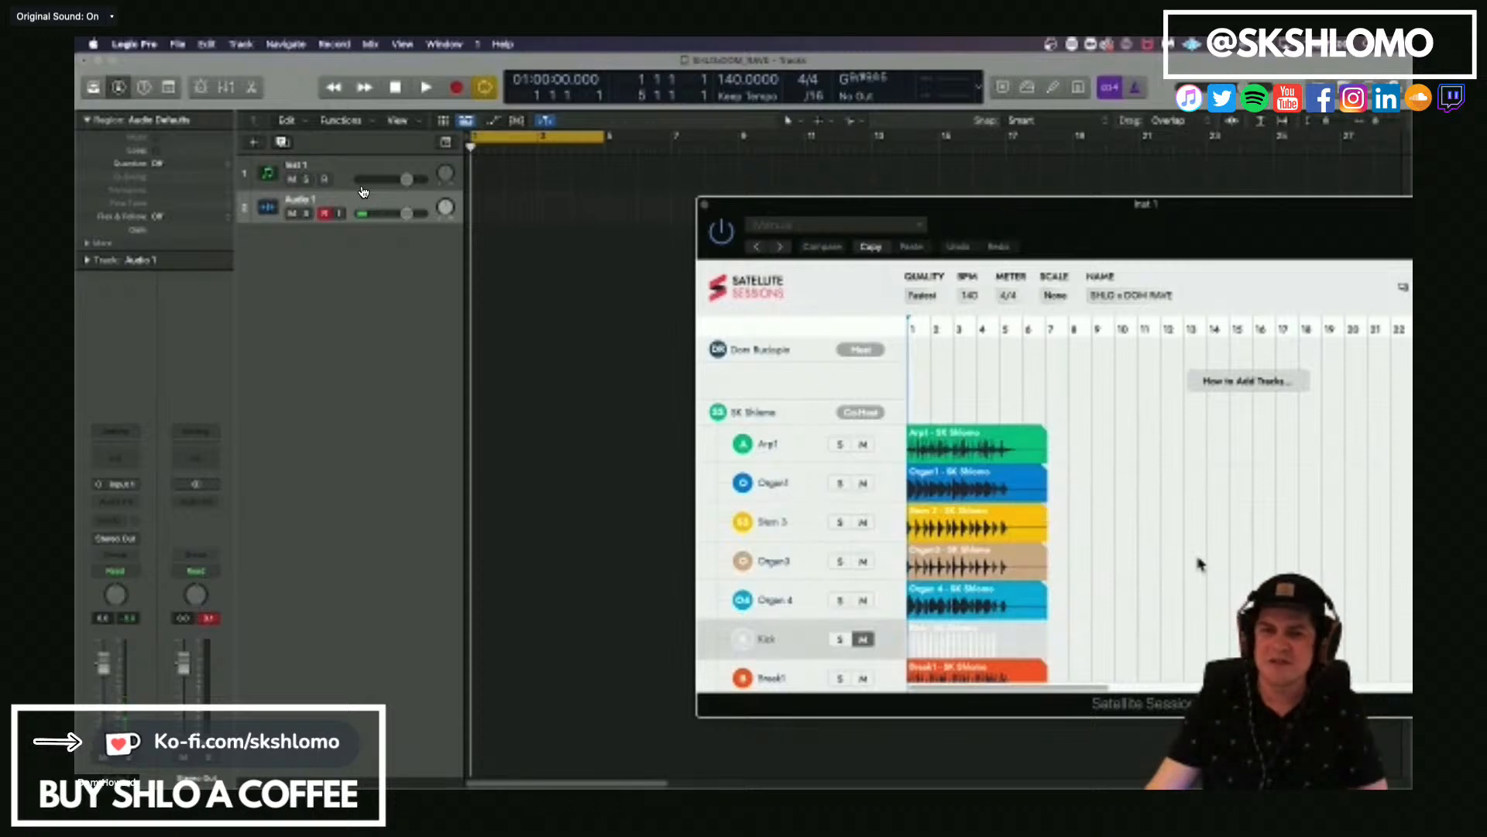
scroll(1199, 564, "down", 3)
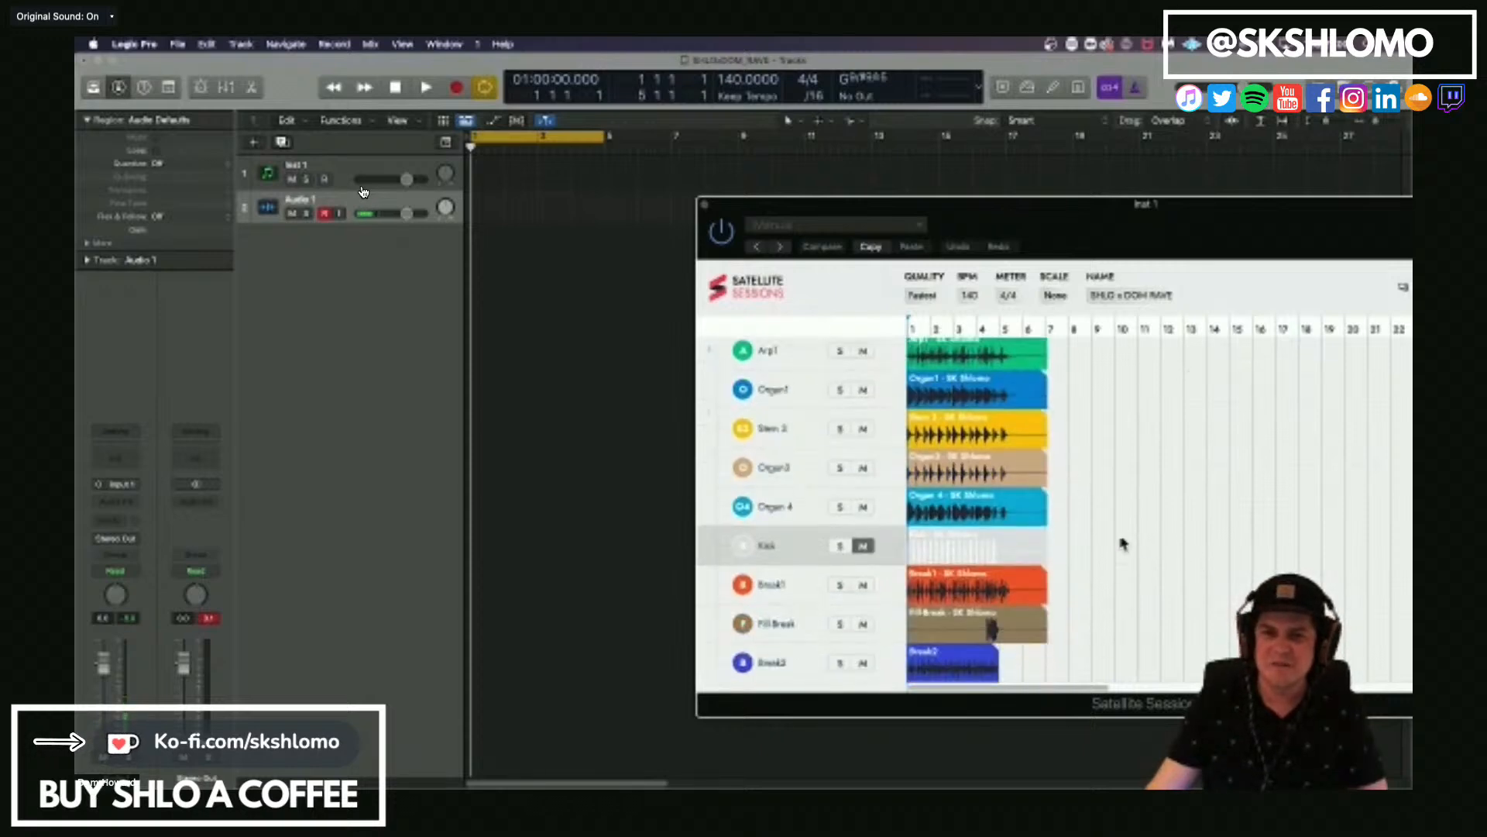
scroll(1123, 544, "up", 3)
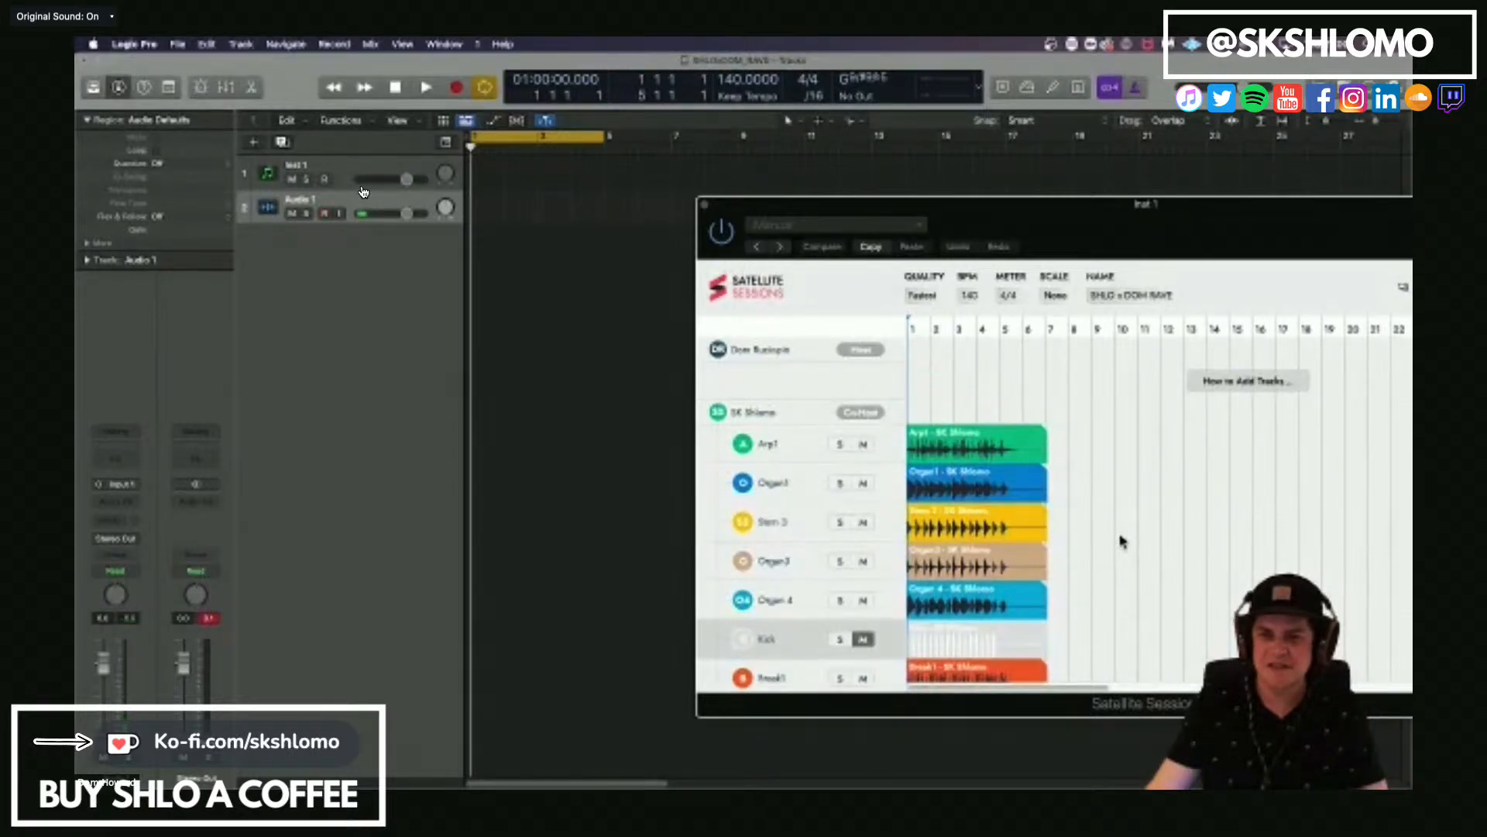
Import the Break1 stem from Satellite Sessions into Logic Pro as a new audio track starting at bar 1.
scroll(1122, 541, "down", 3)
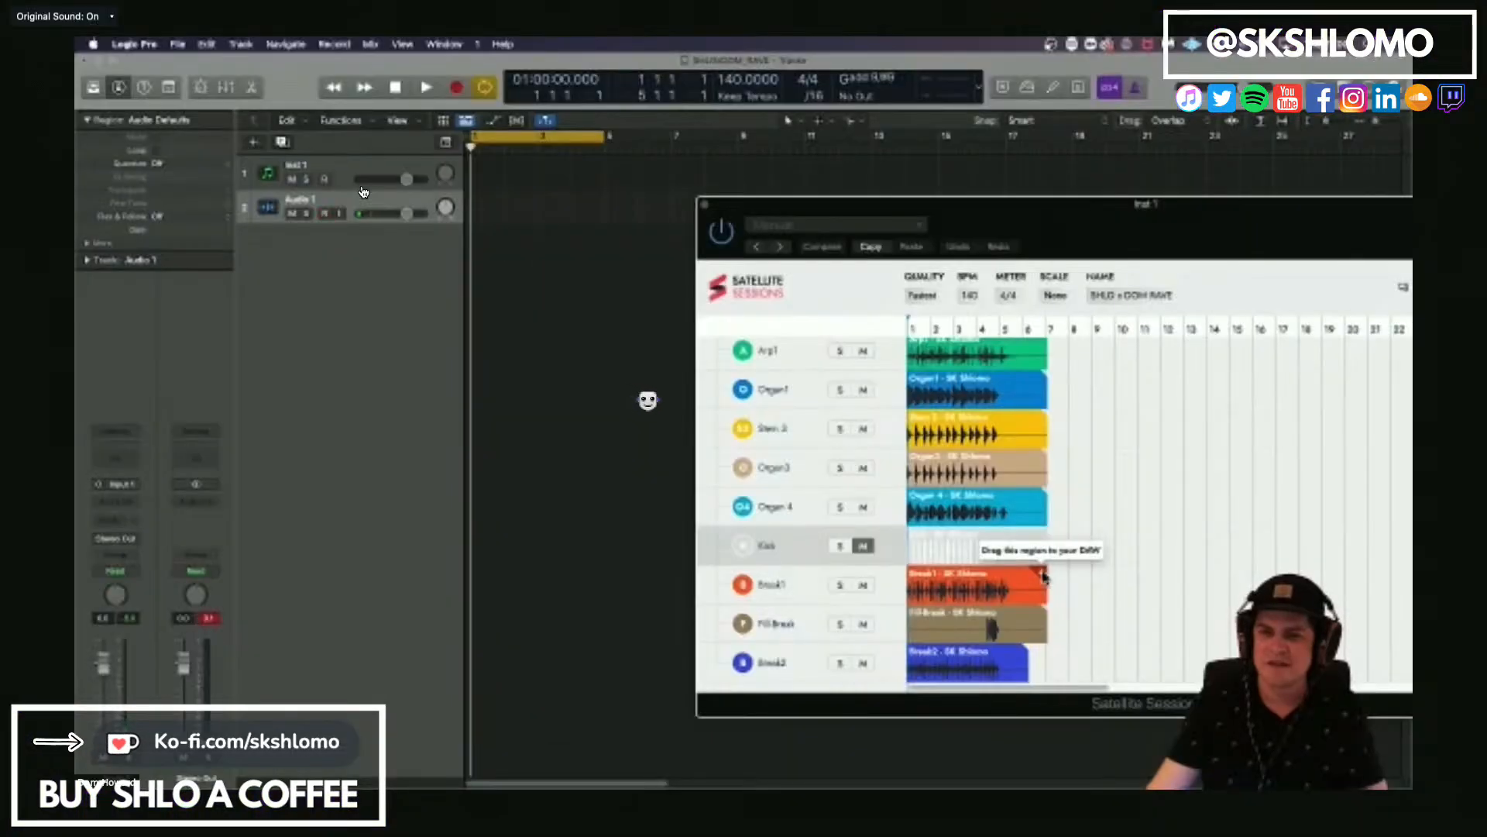
left_click_drag(646, 581, 446, 454)
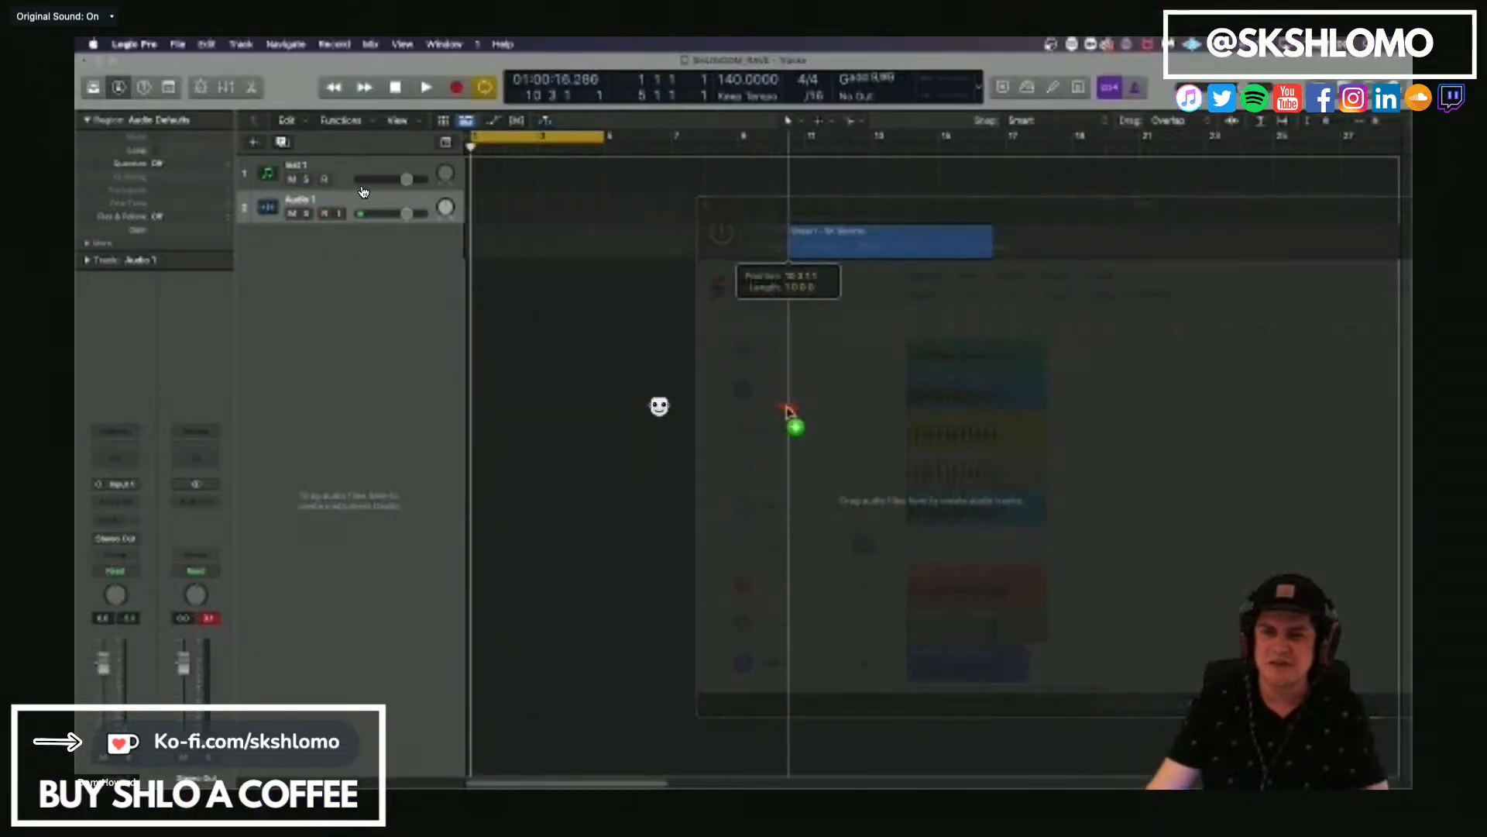
left_click_drag(787, 411, 467, 249)
left_click_drag(467, 250, 468, 252)
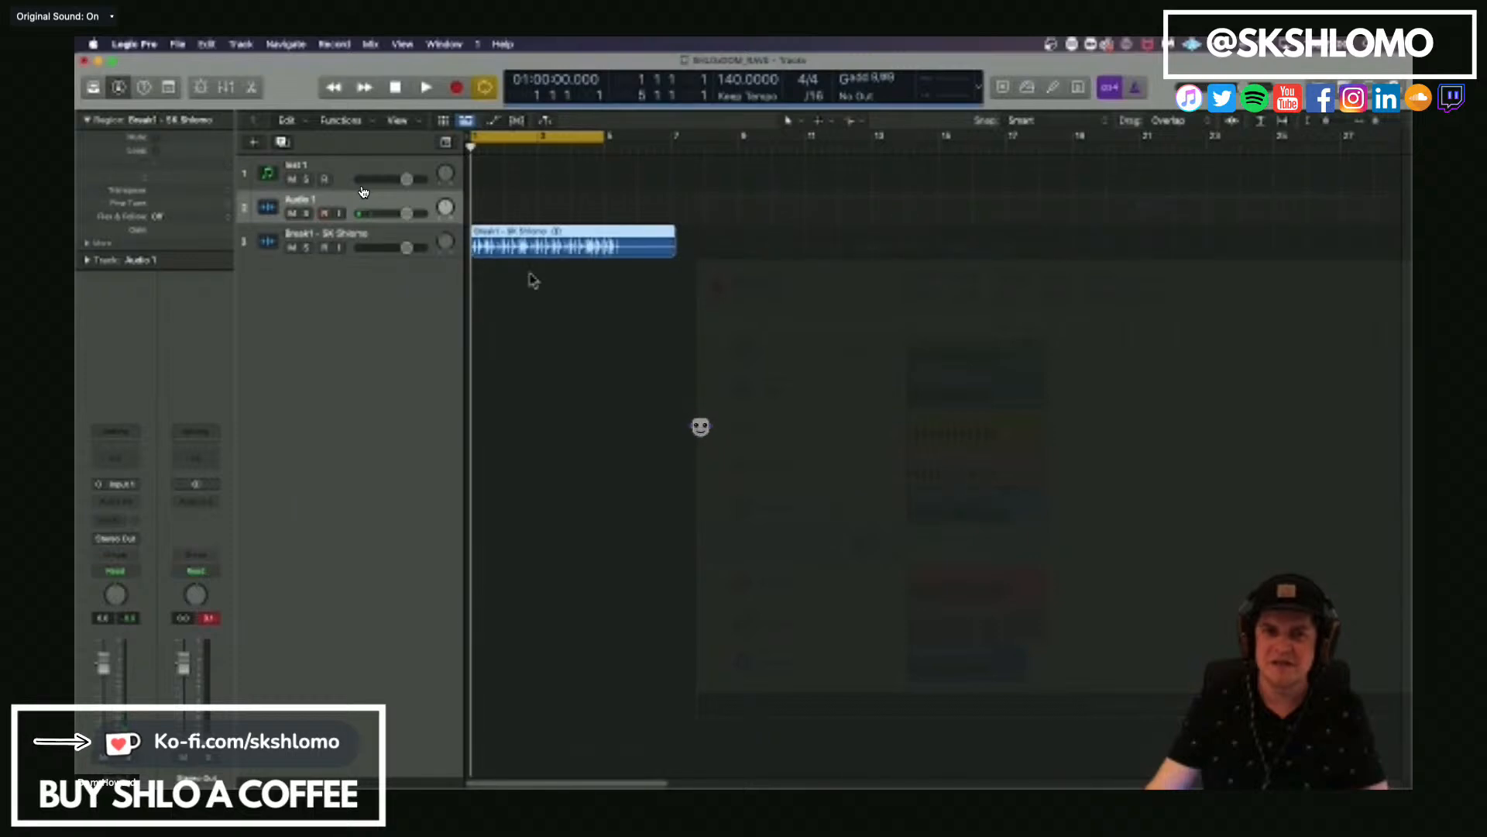
left_click(619, 254)
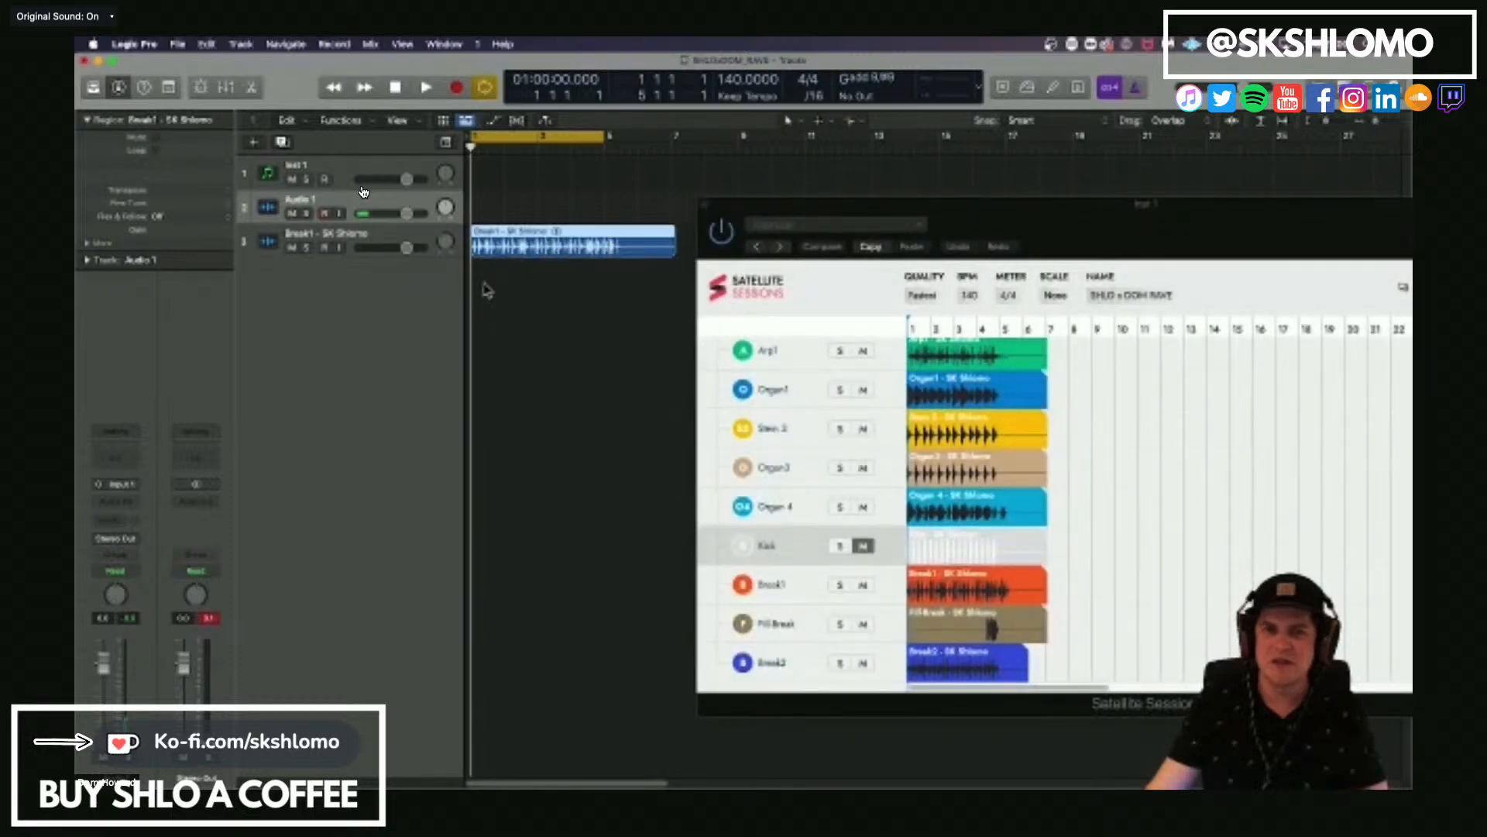
Mute the Break1 stem in Satellite Sessions, play the session briefly, and select the imported Break1 track.
left_click(862, 584)
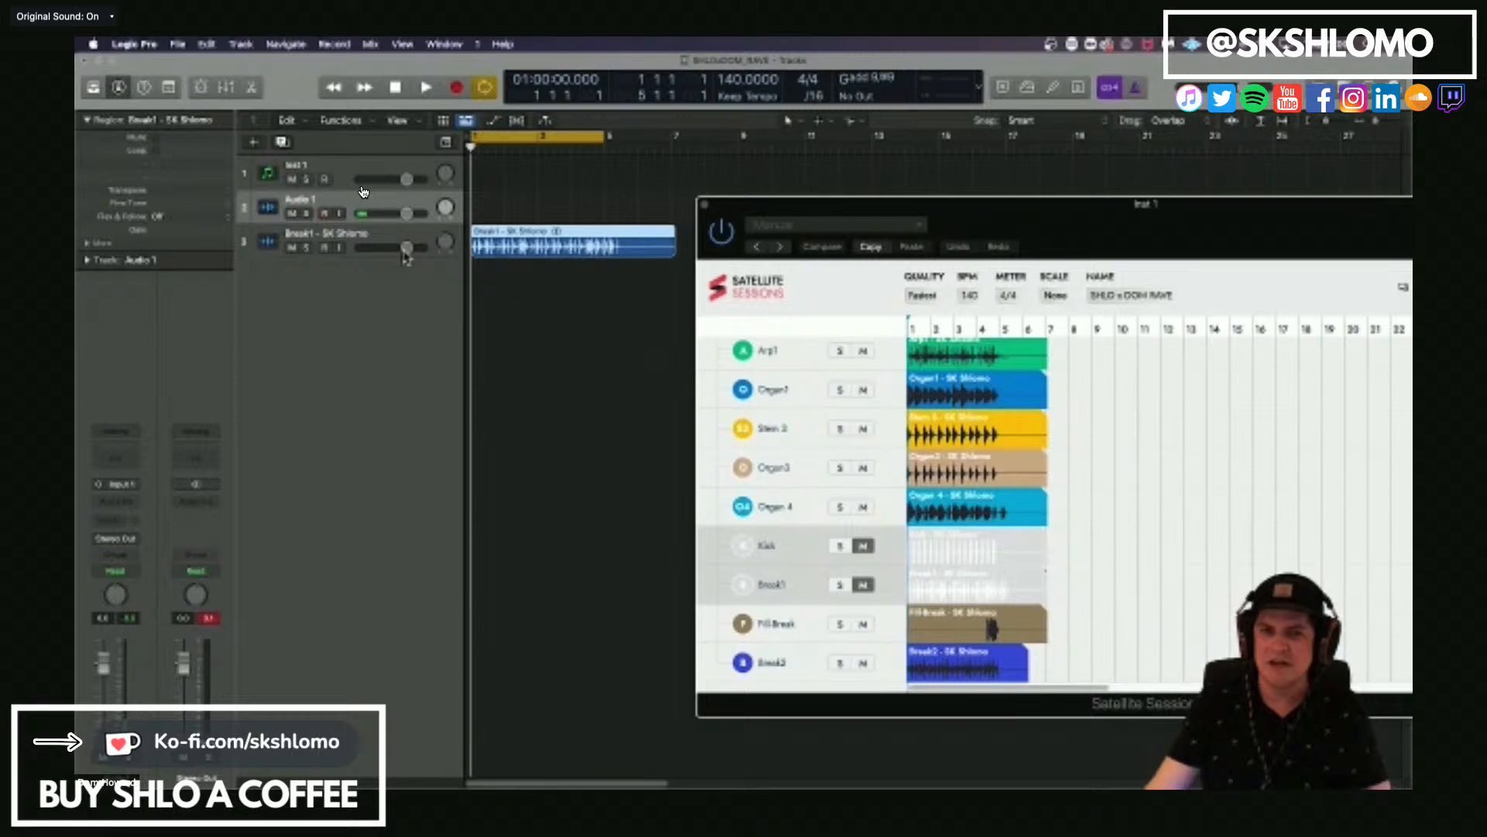
key("space")
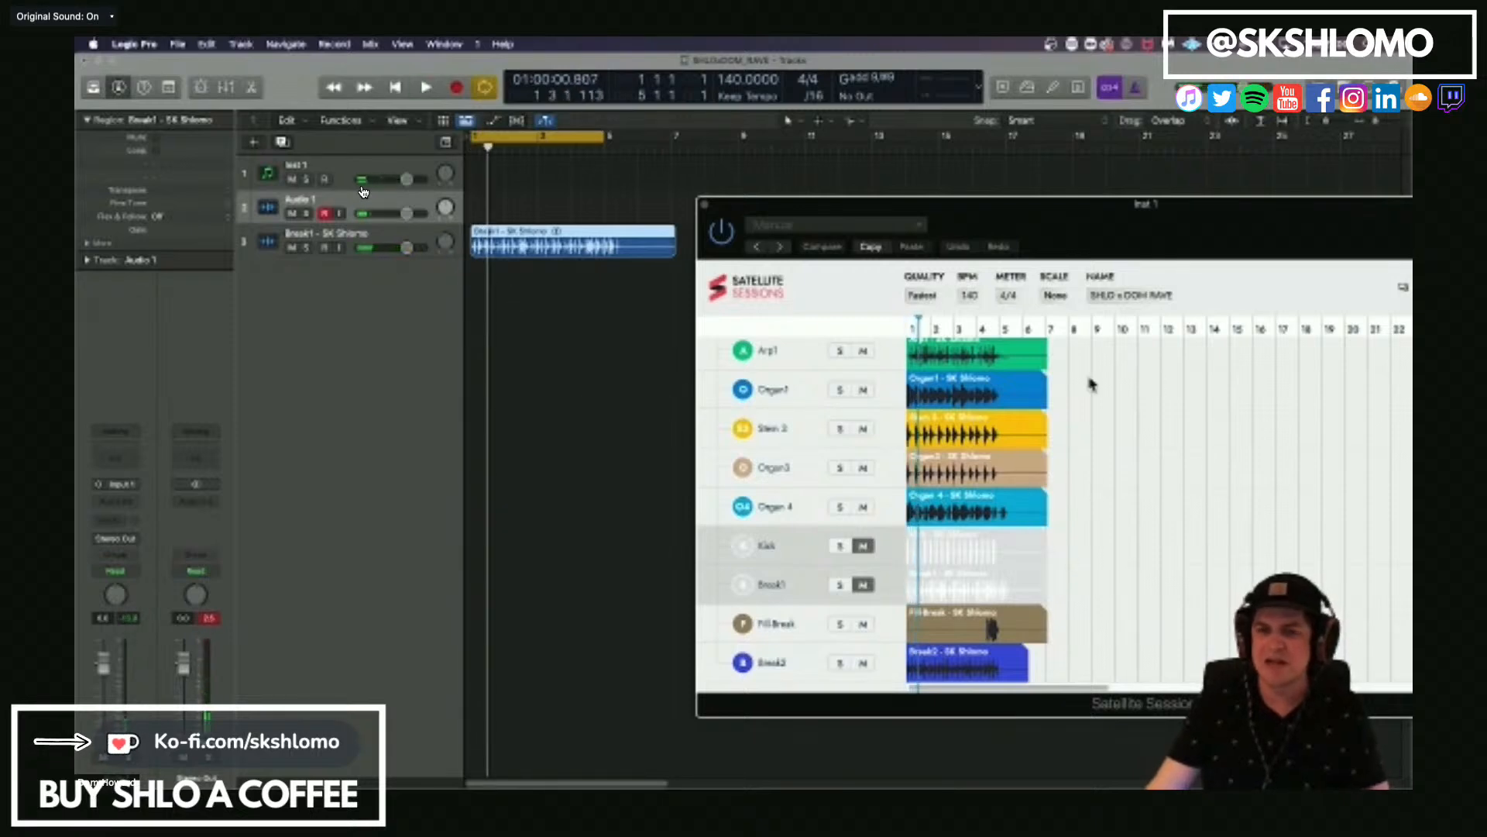
left_click(511, 296)
left_click(539, 242)
left_click(338, 236)
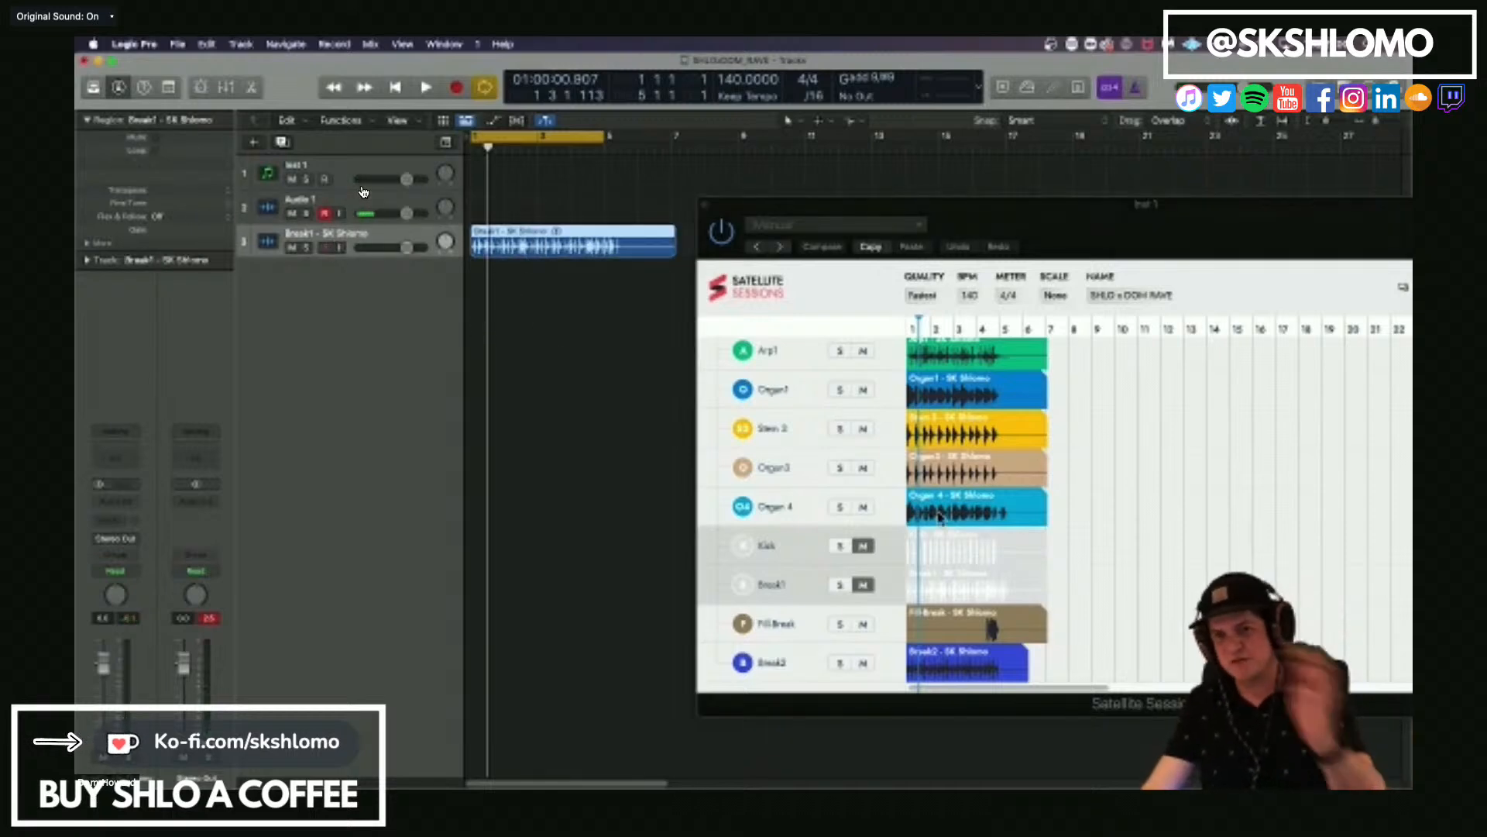
scroll(1112, 492, "up", 3)
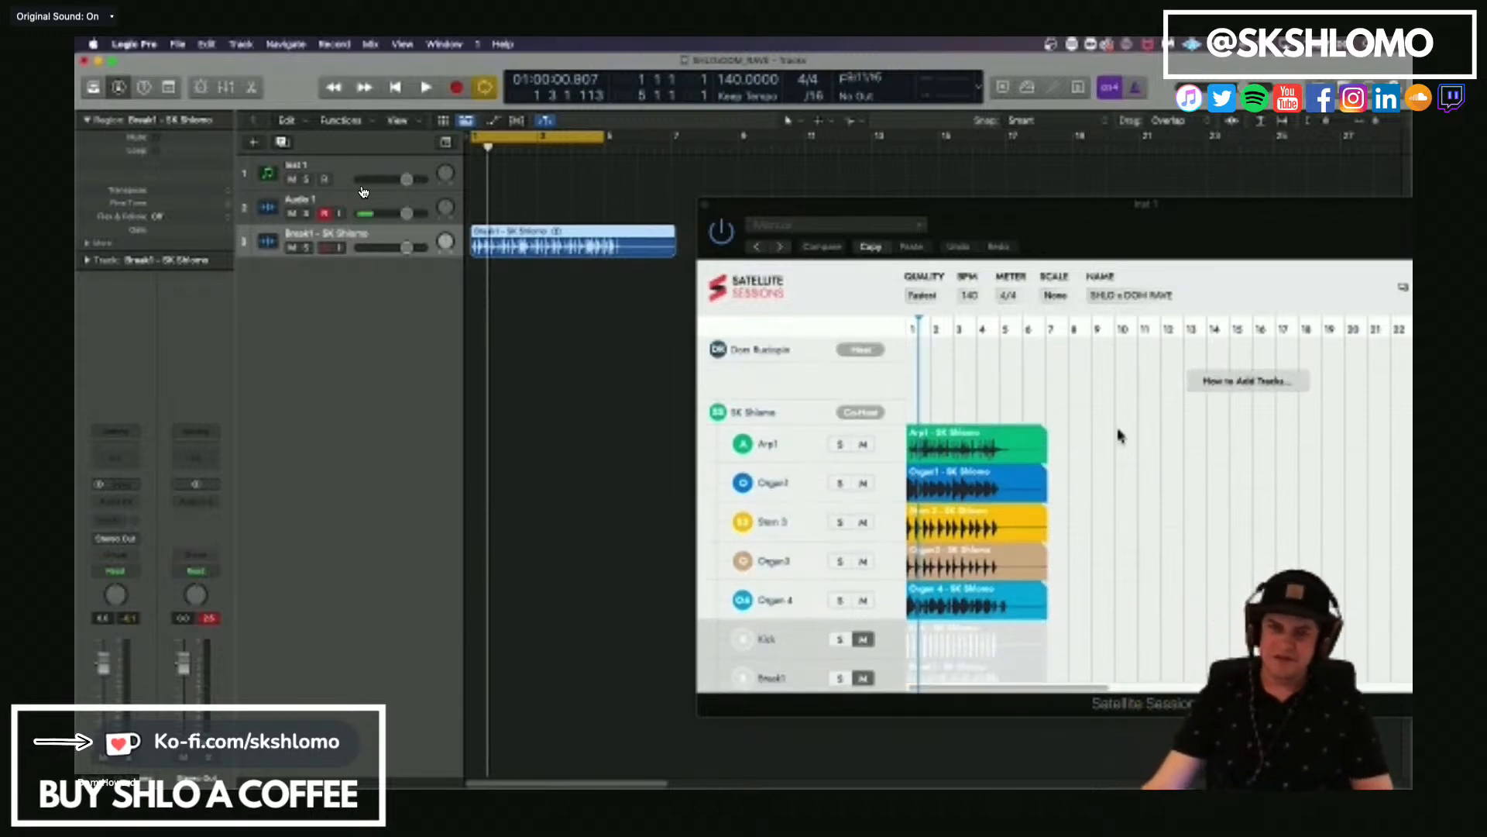
left_click(624, 369)
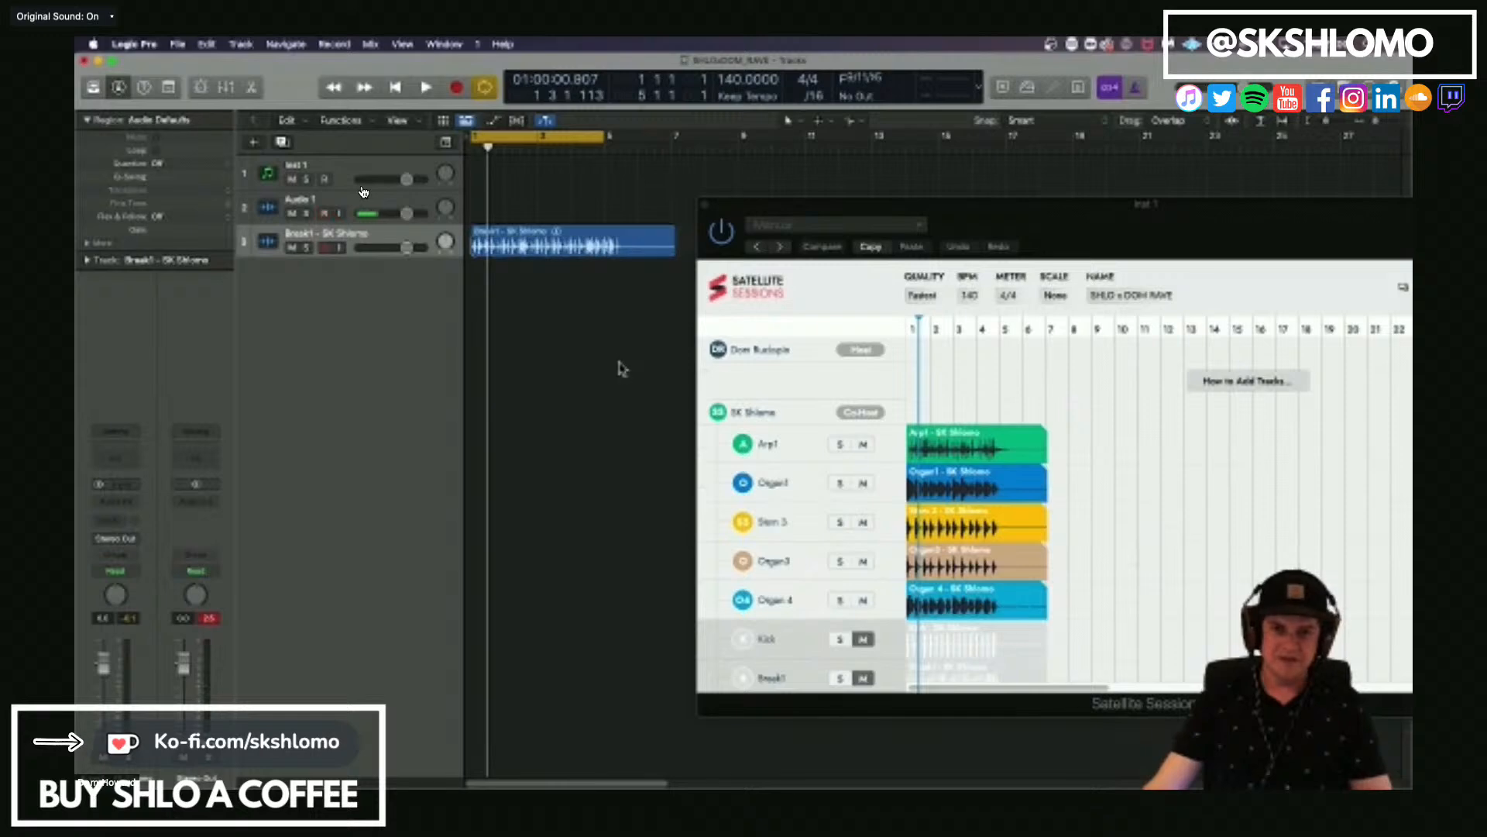
scroll(1157, 477, "down", 3)
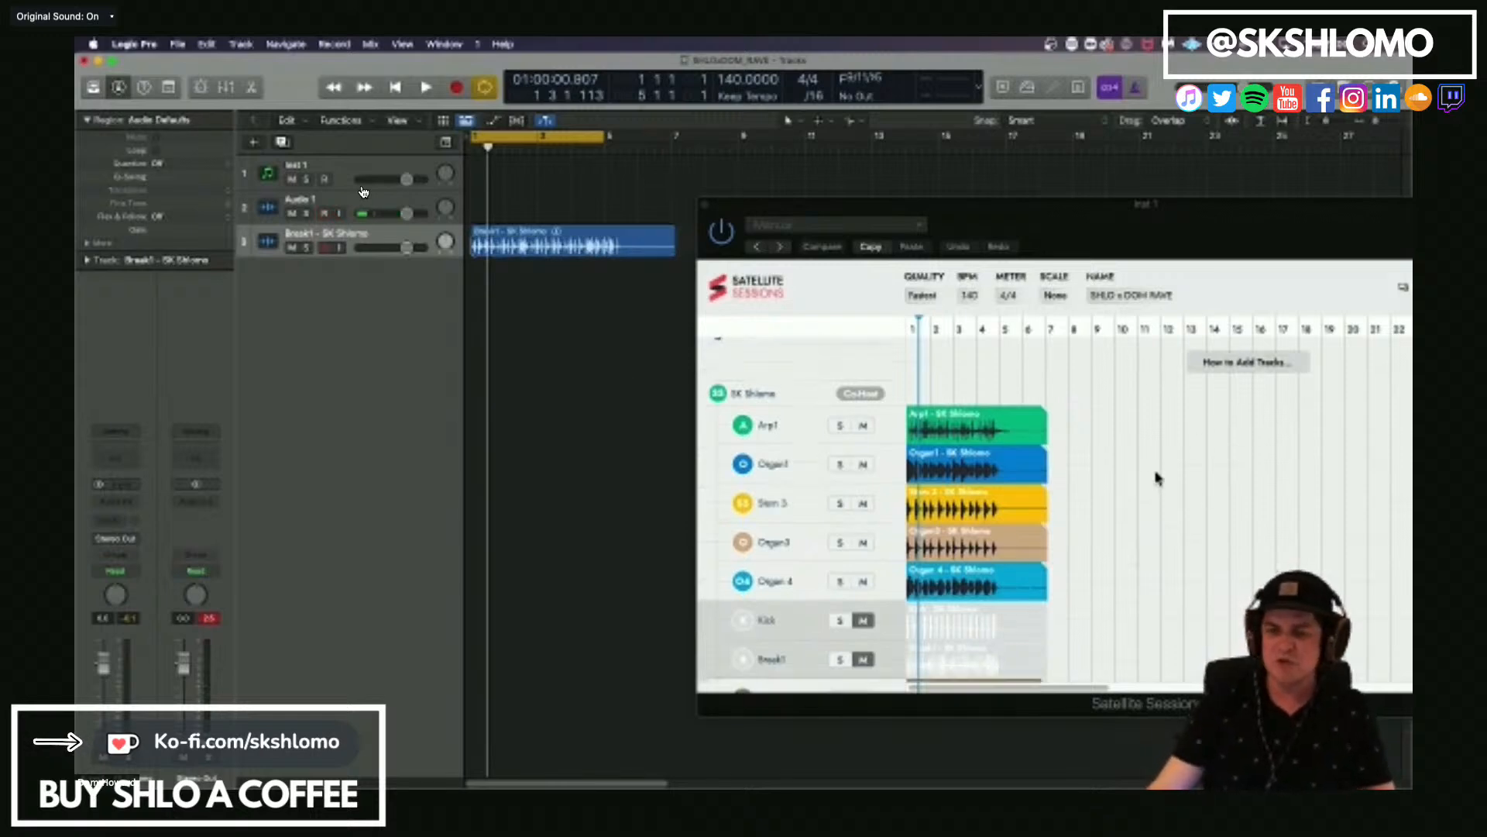
scroll(1157, 476, "up", 3)
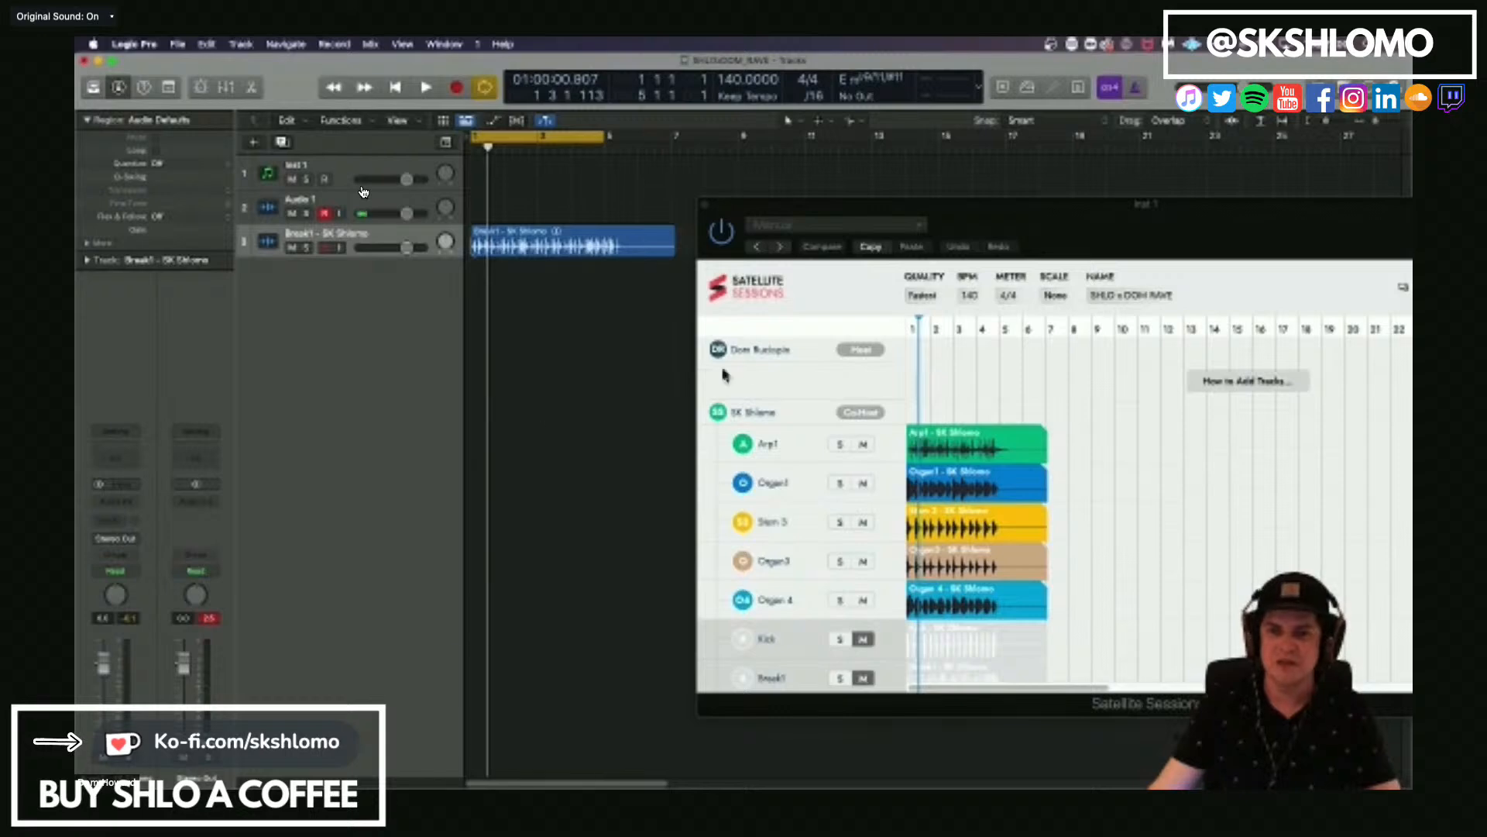
scroll(1166, 438, "down", 3)
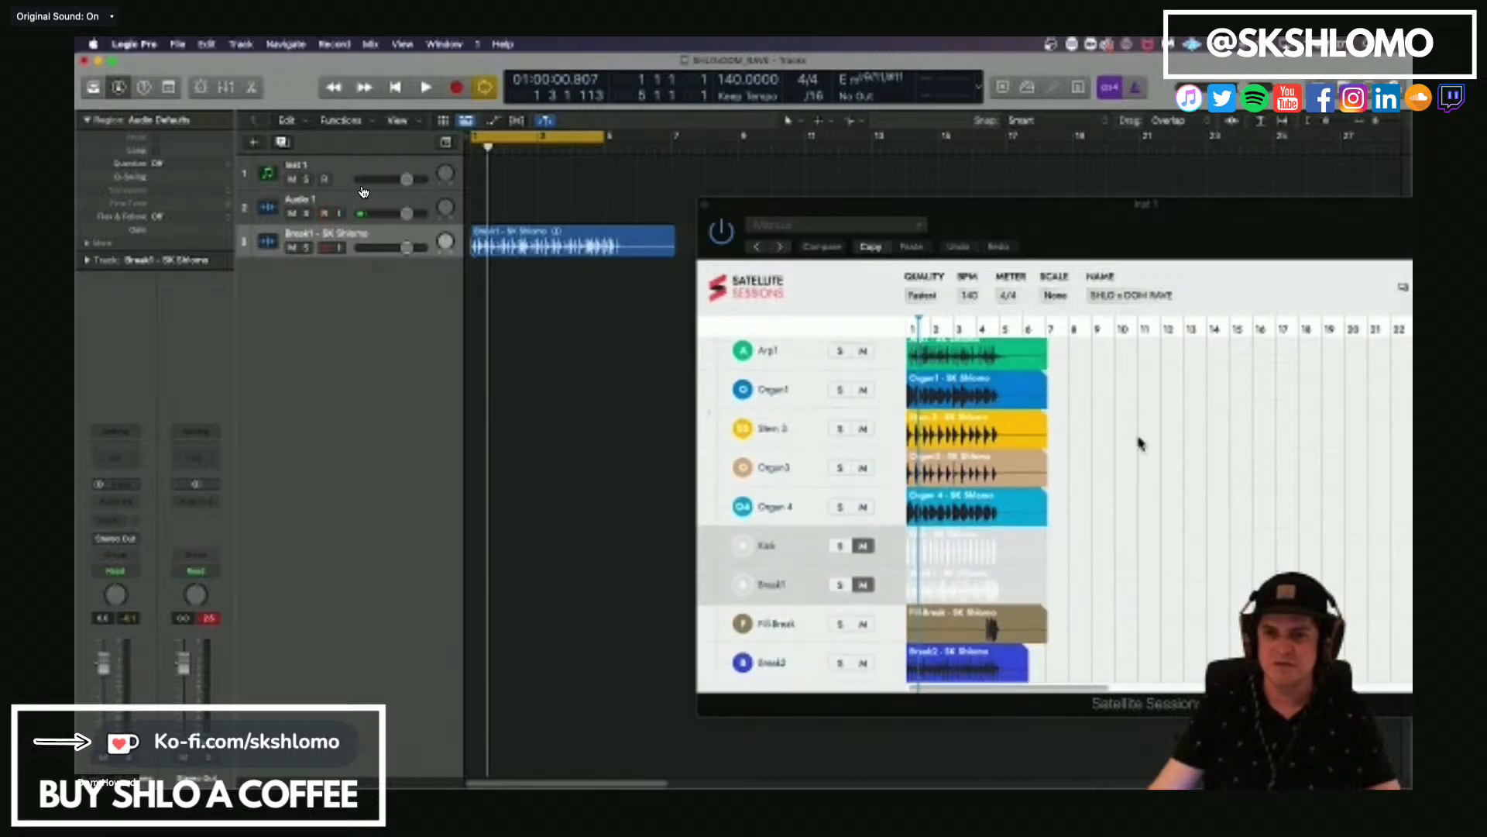
scroll(1138, 449, "up", 3)
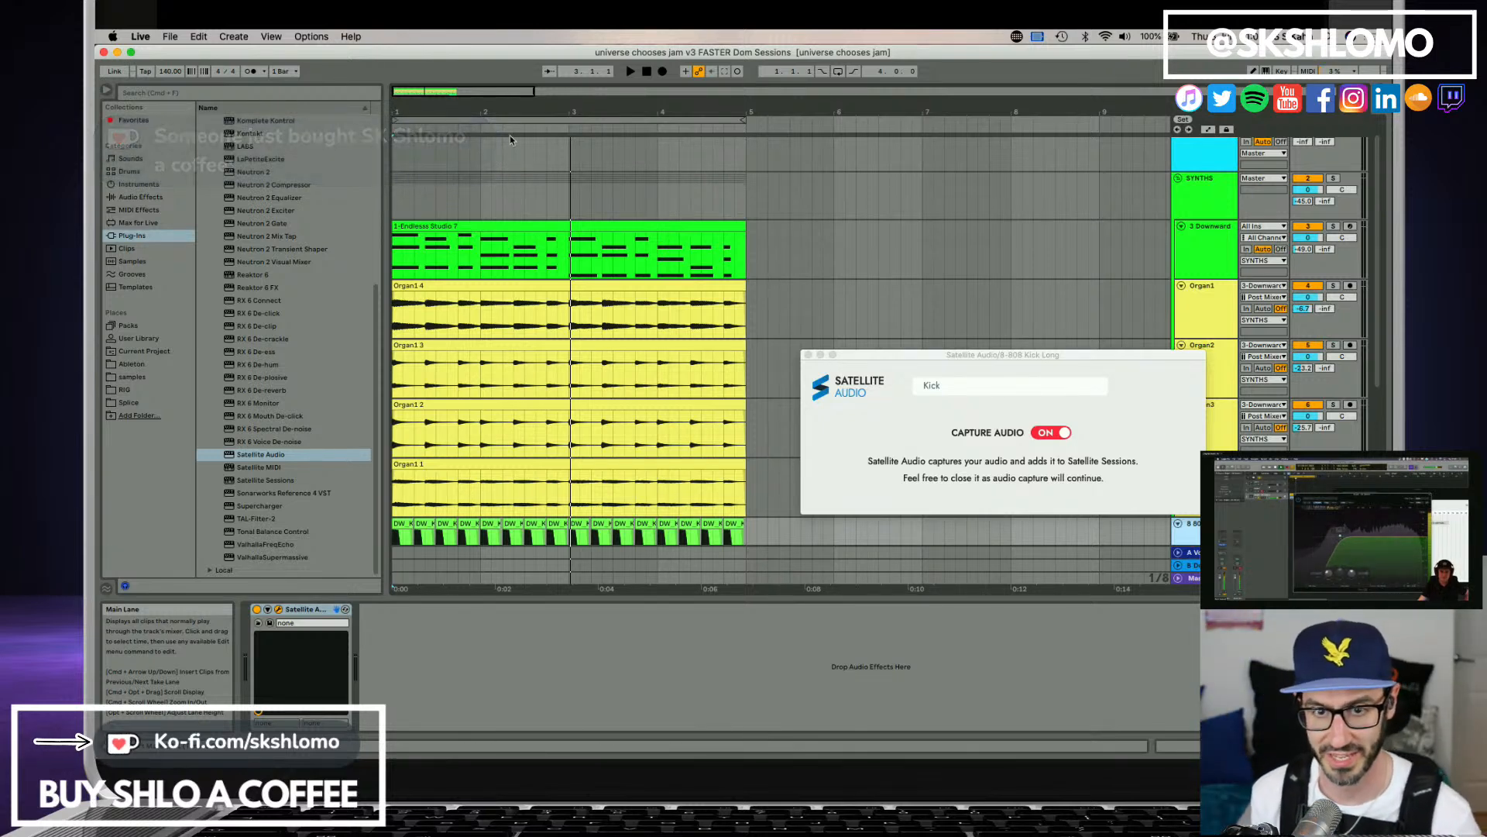
In Ableton Live, stop the arrangement playback and reset the playhead to the start.
key("space")
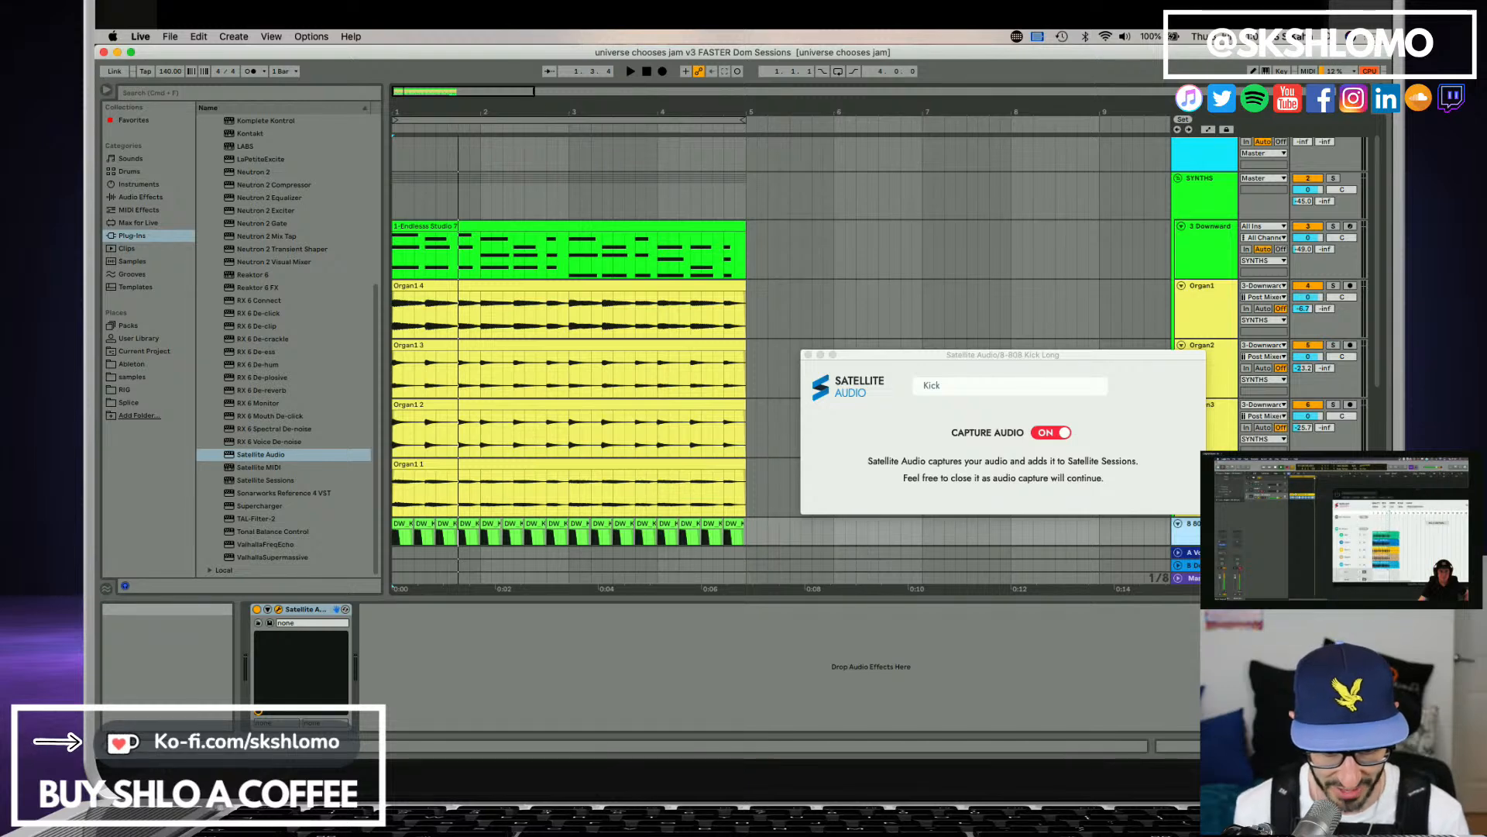
key("super+Tab")
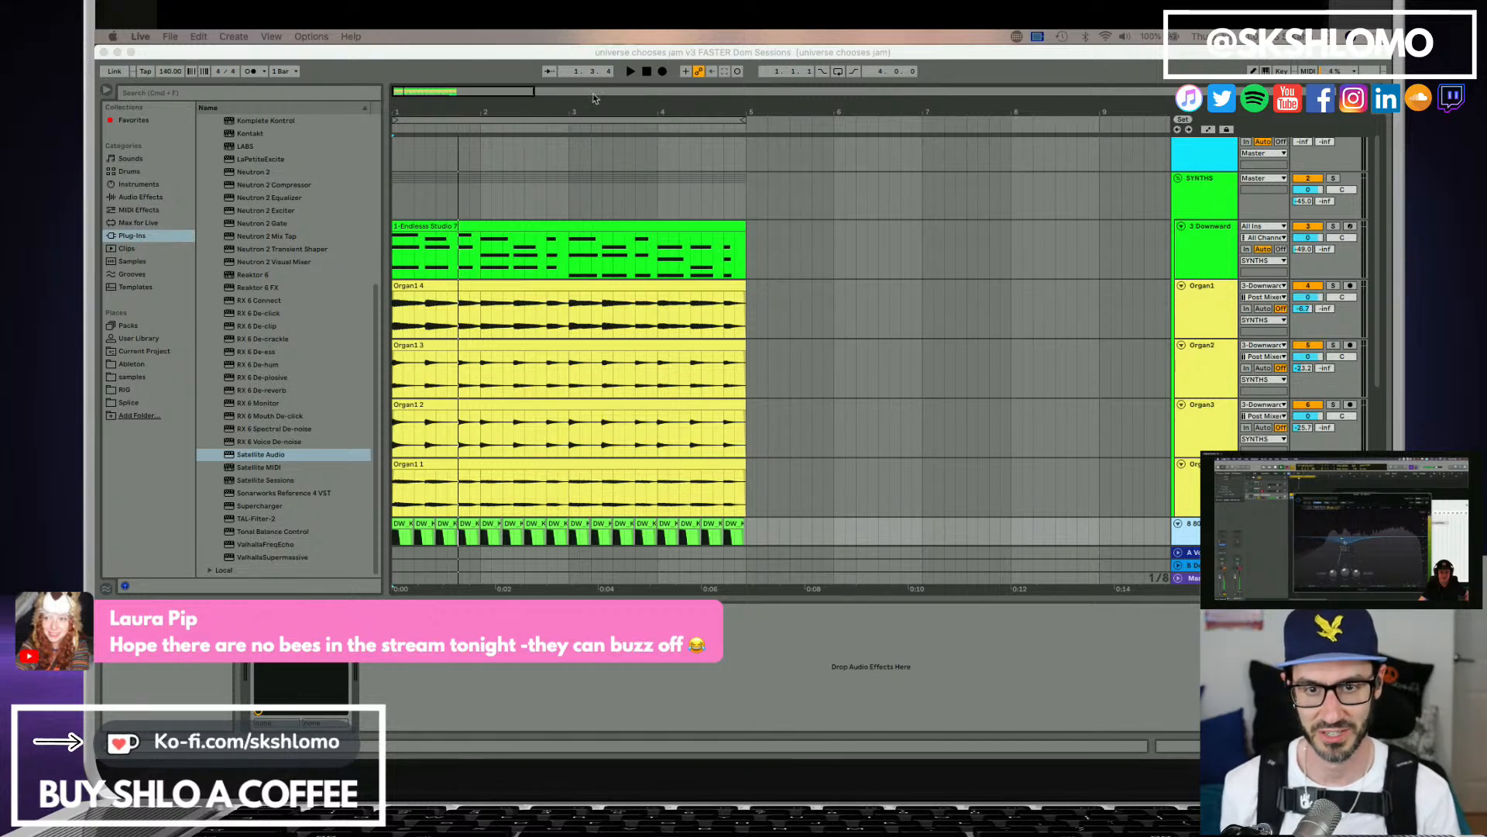
left_click(647, 71)
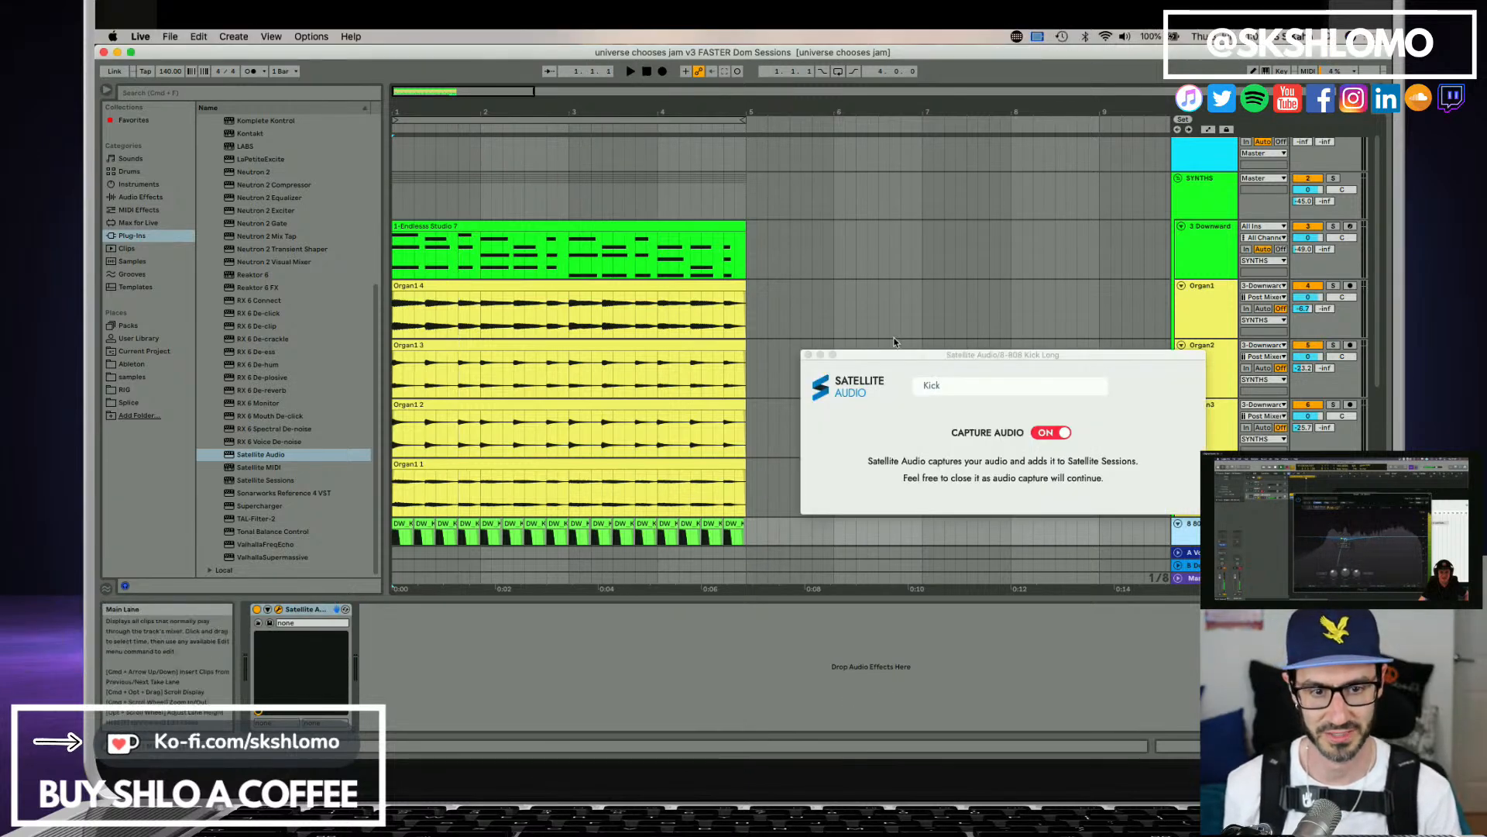
left_click(1202, 256)
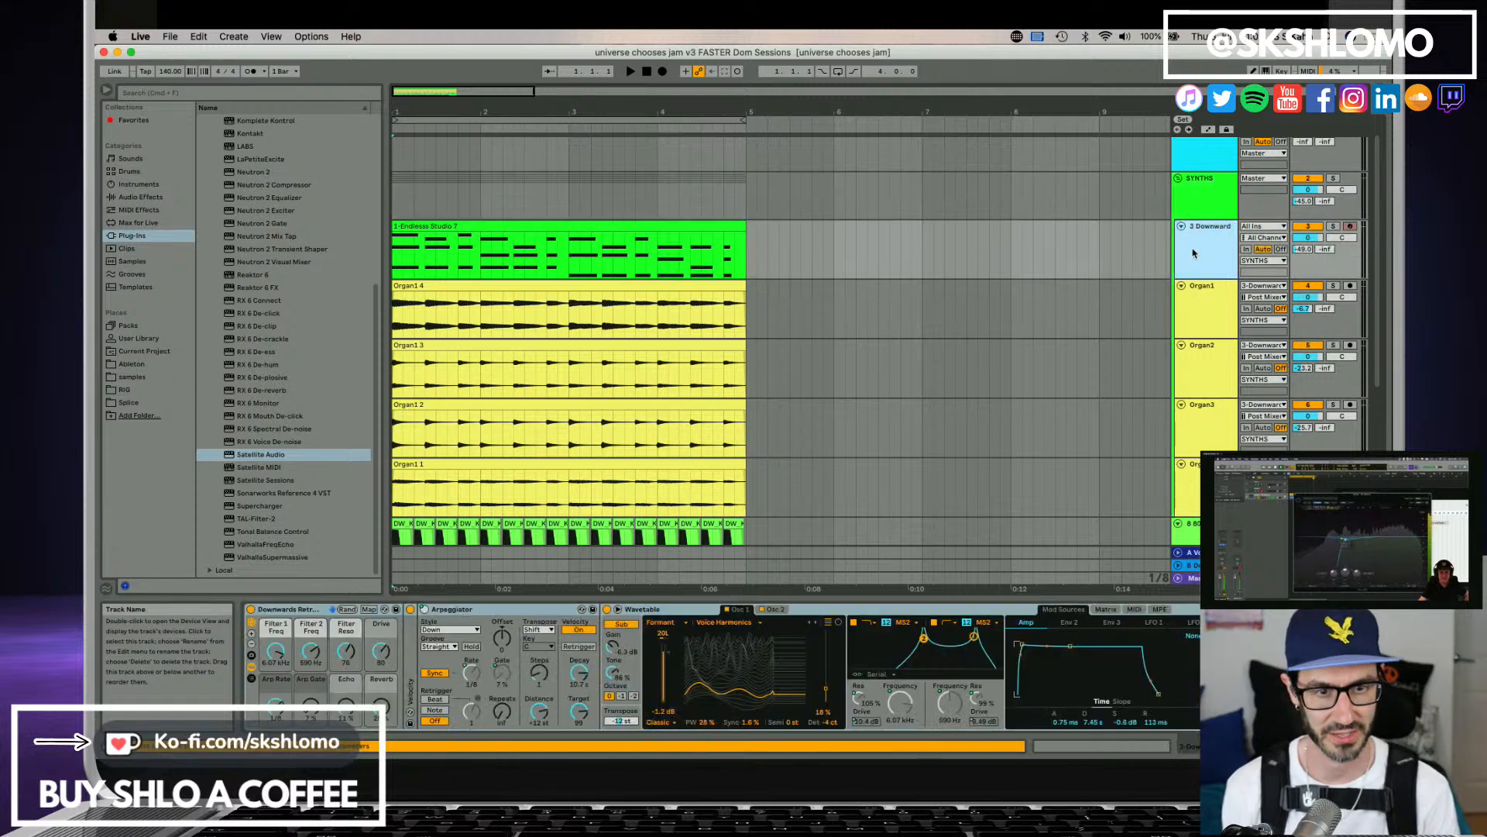
key("Delete")
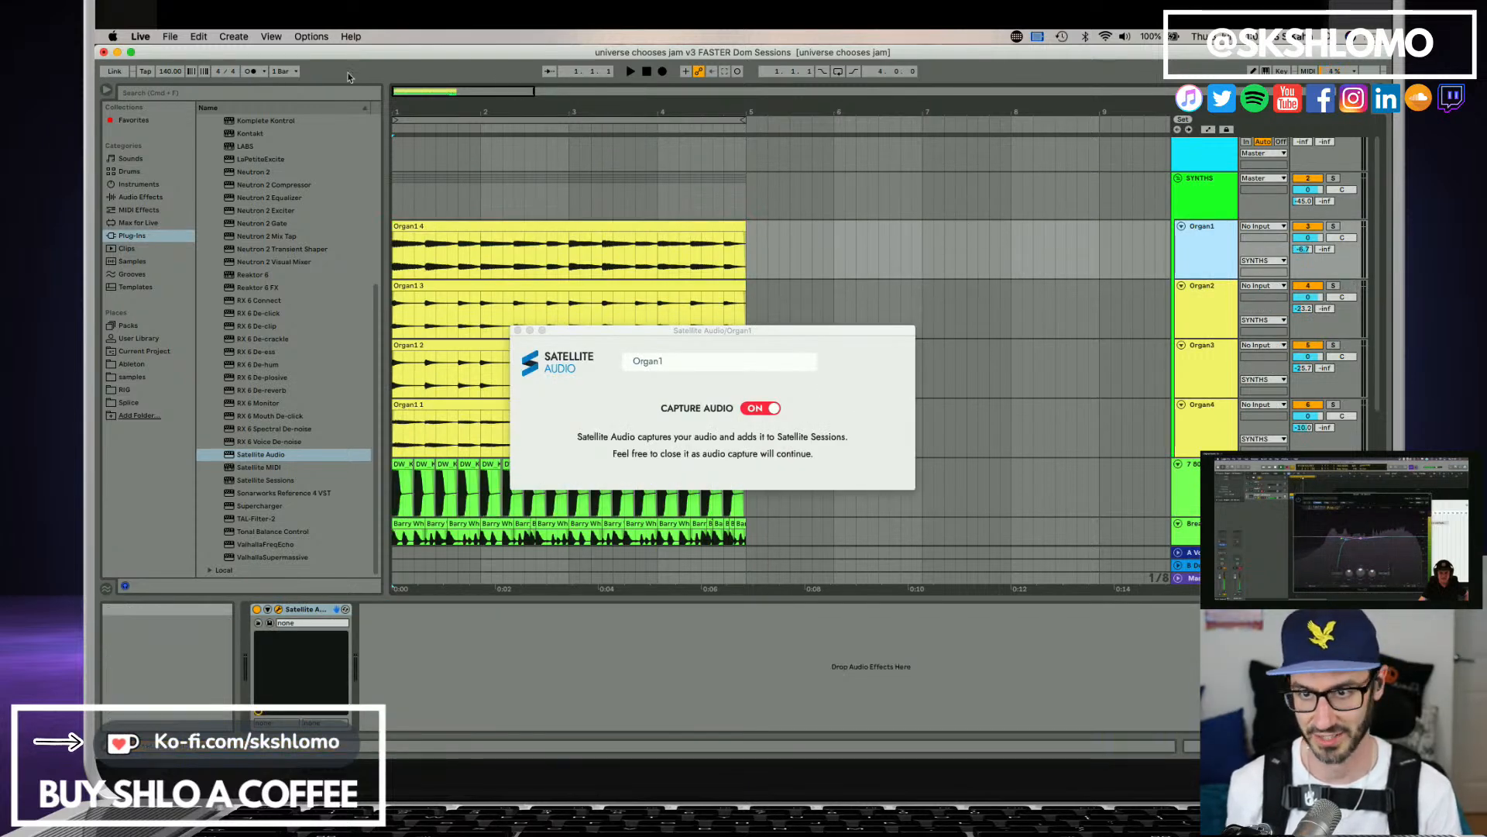
left_click(198, 36)
left_click(224, 52)
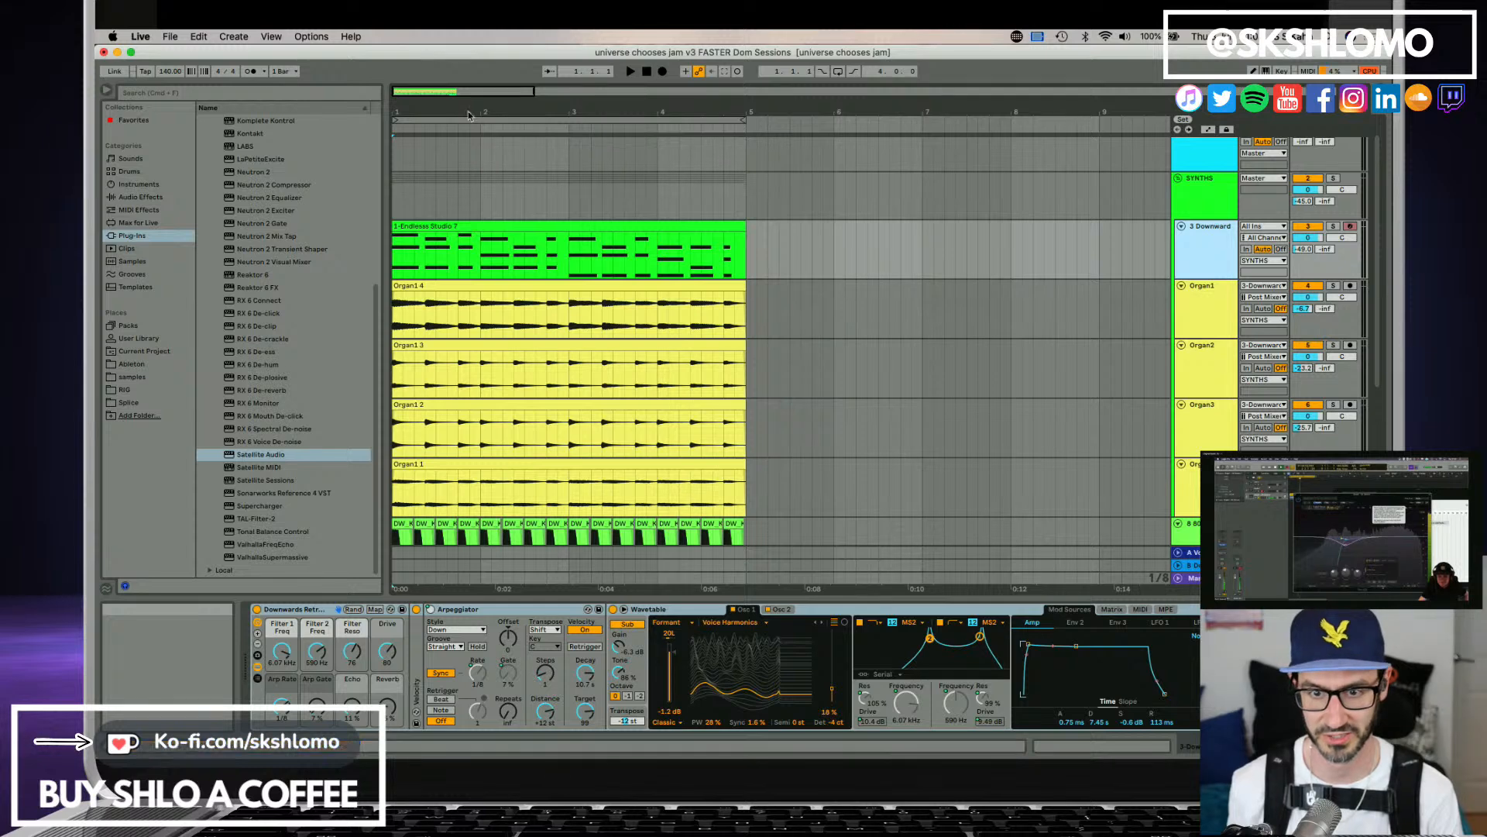
Play the arrangement briefly from the start, stop it, and select the MIDI clip on the Downward synth track.
key("space")
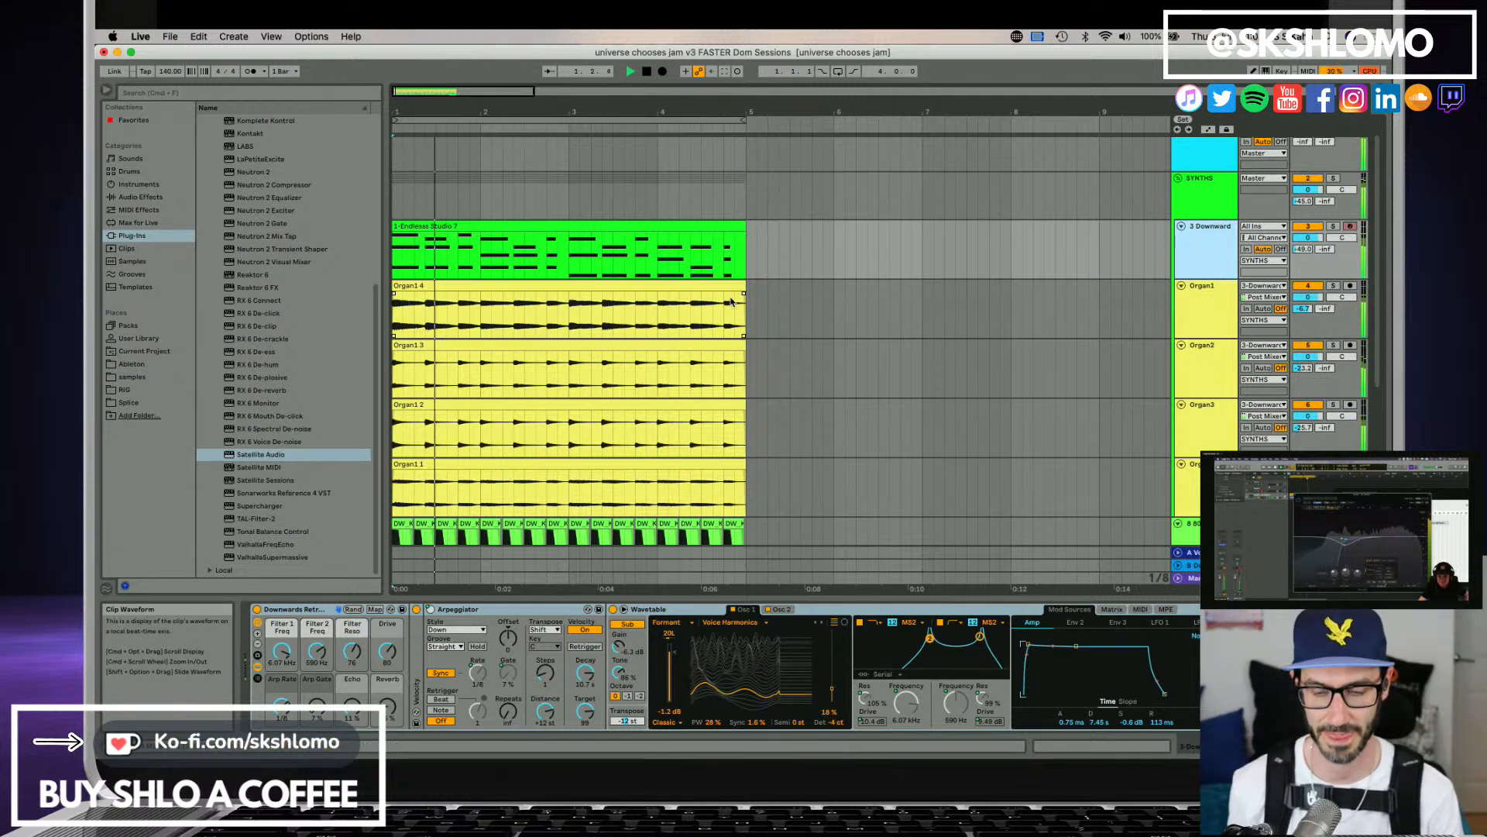
key("space")
left_click_drag(571, 111, 486, 94)
left_click(542, 224)
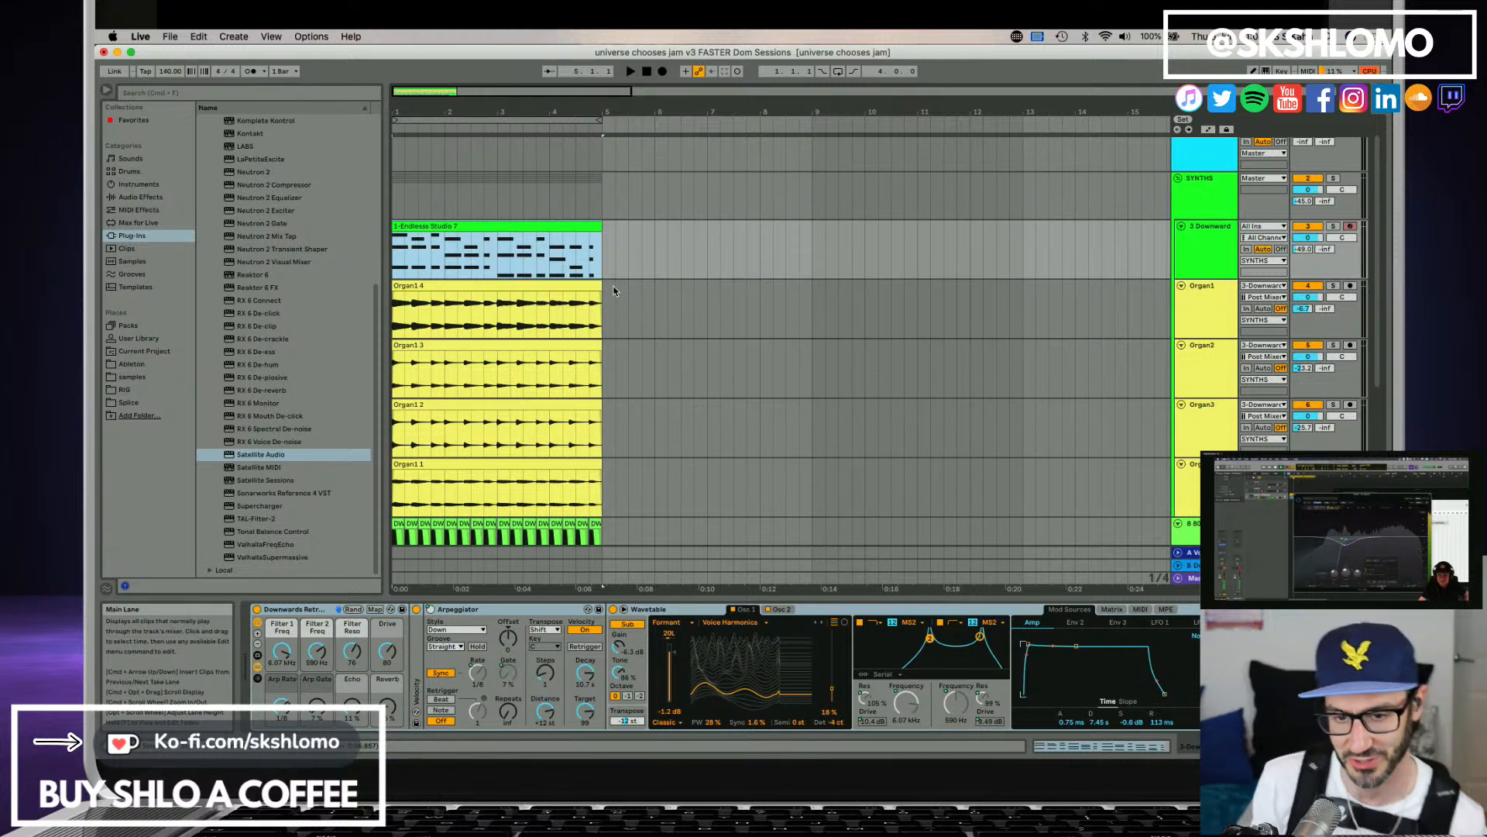
Group the four drum tracks, from the 808 kick to the fill break, into a group named DRUMS.
scroll(880, 295, "down", 5)
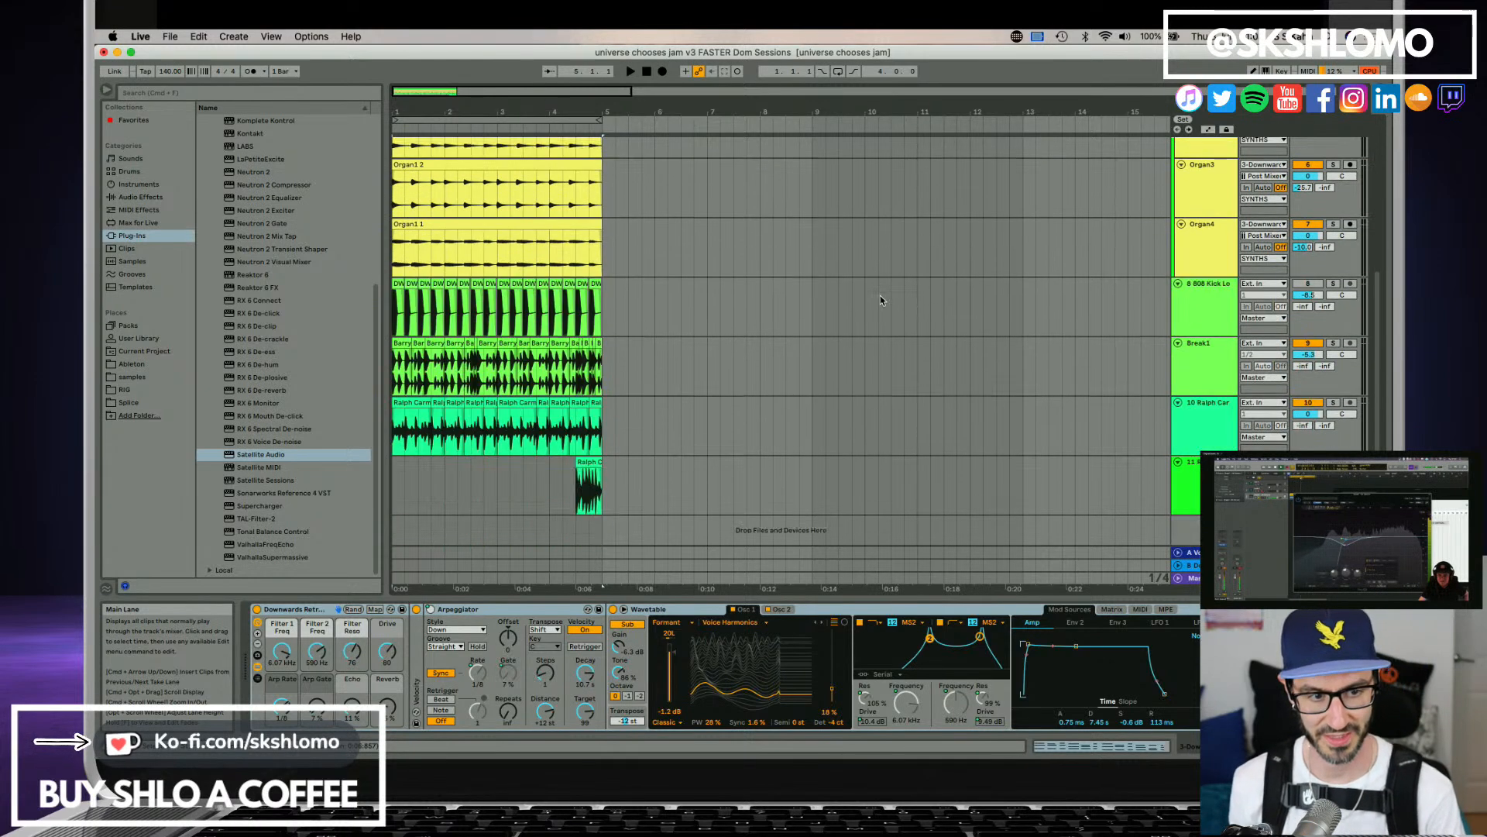
scroll(1090, 401, "up", 2)
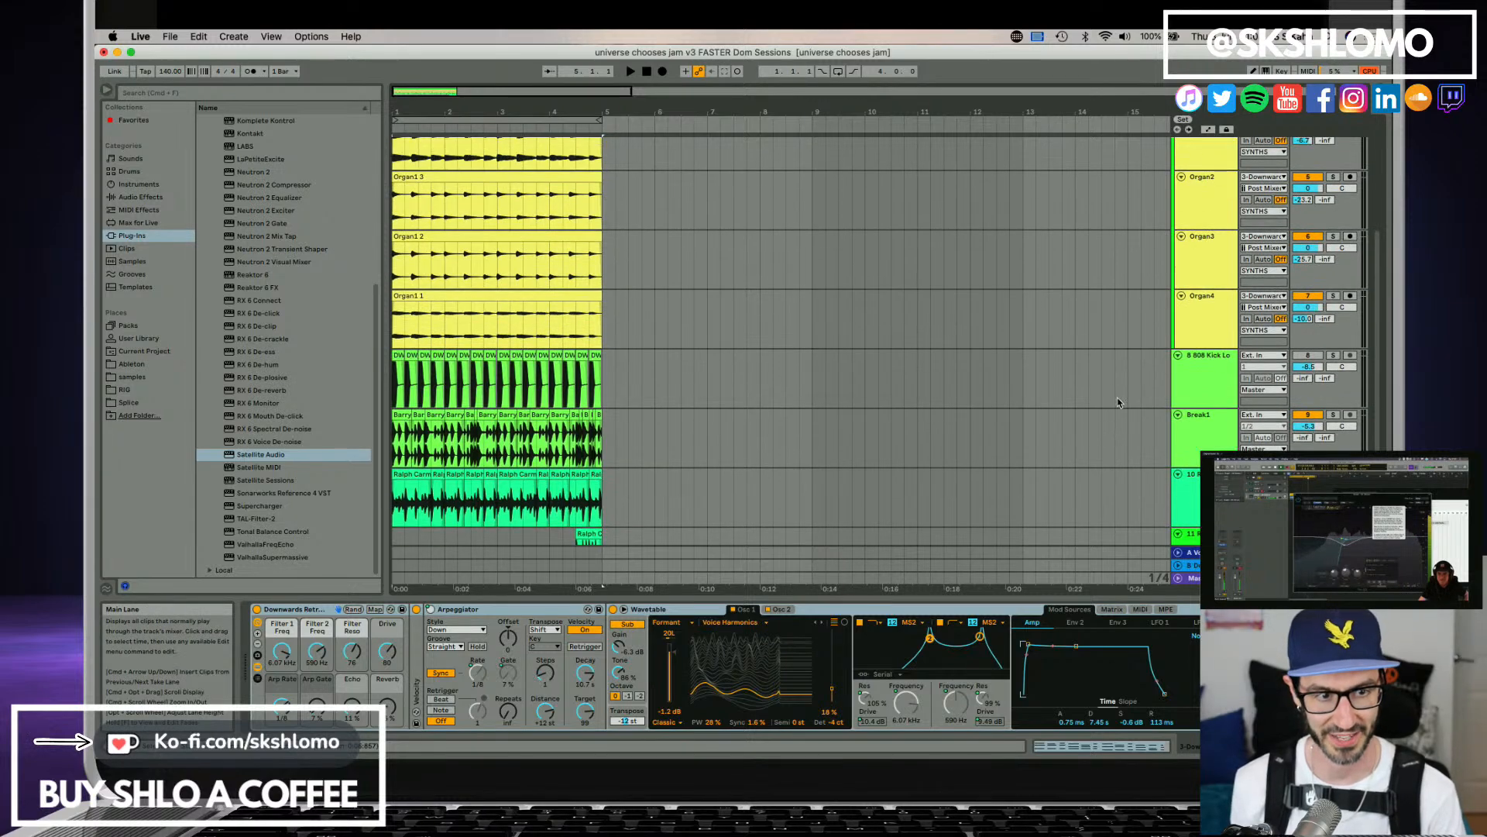
left_click(1194, 375)
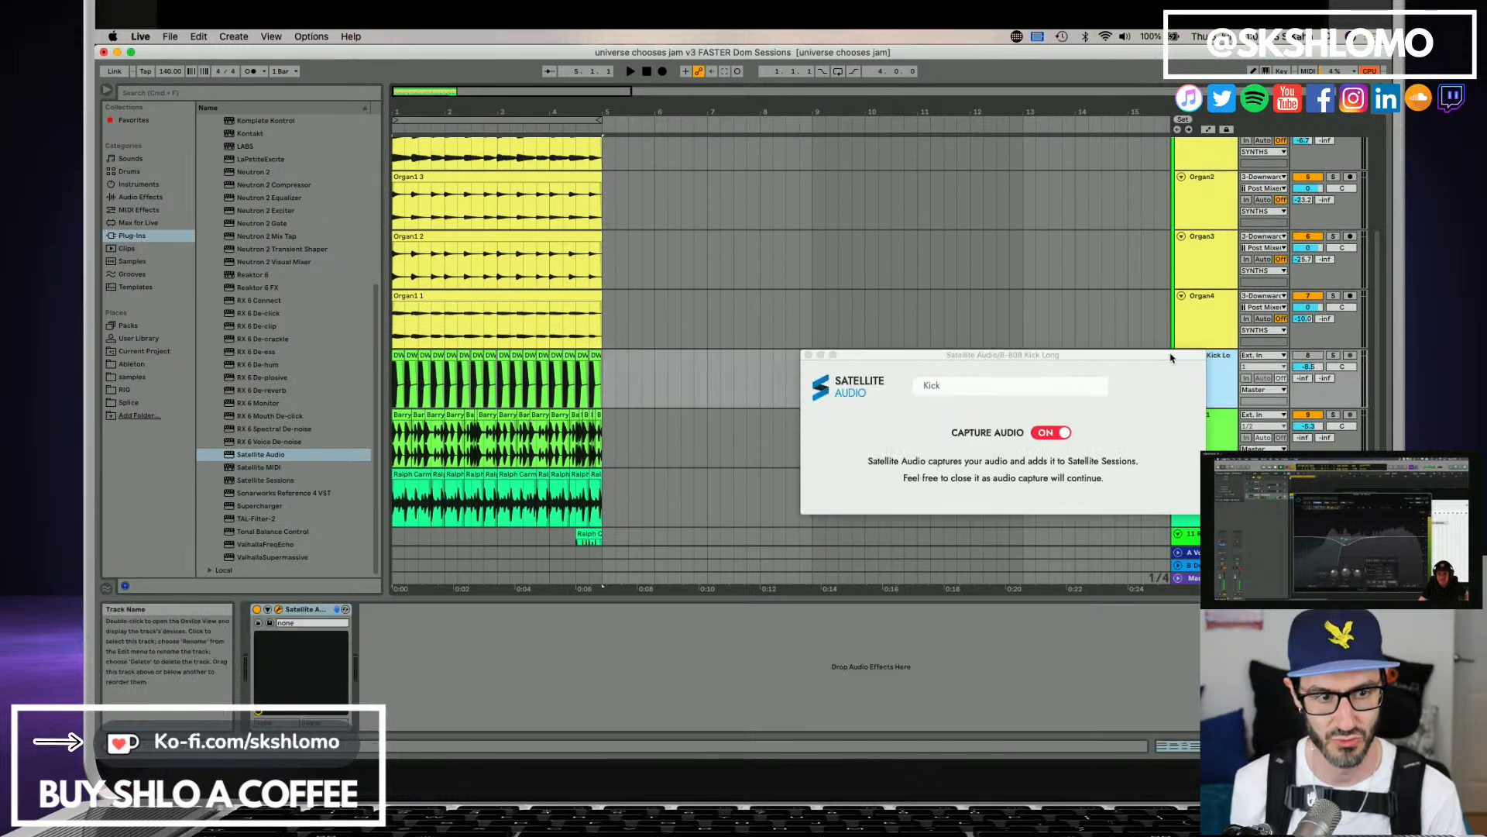
left_click_drag(1171, 358, 1043, 378)
scroll(1208, 448, "down", 2)
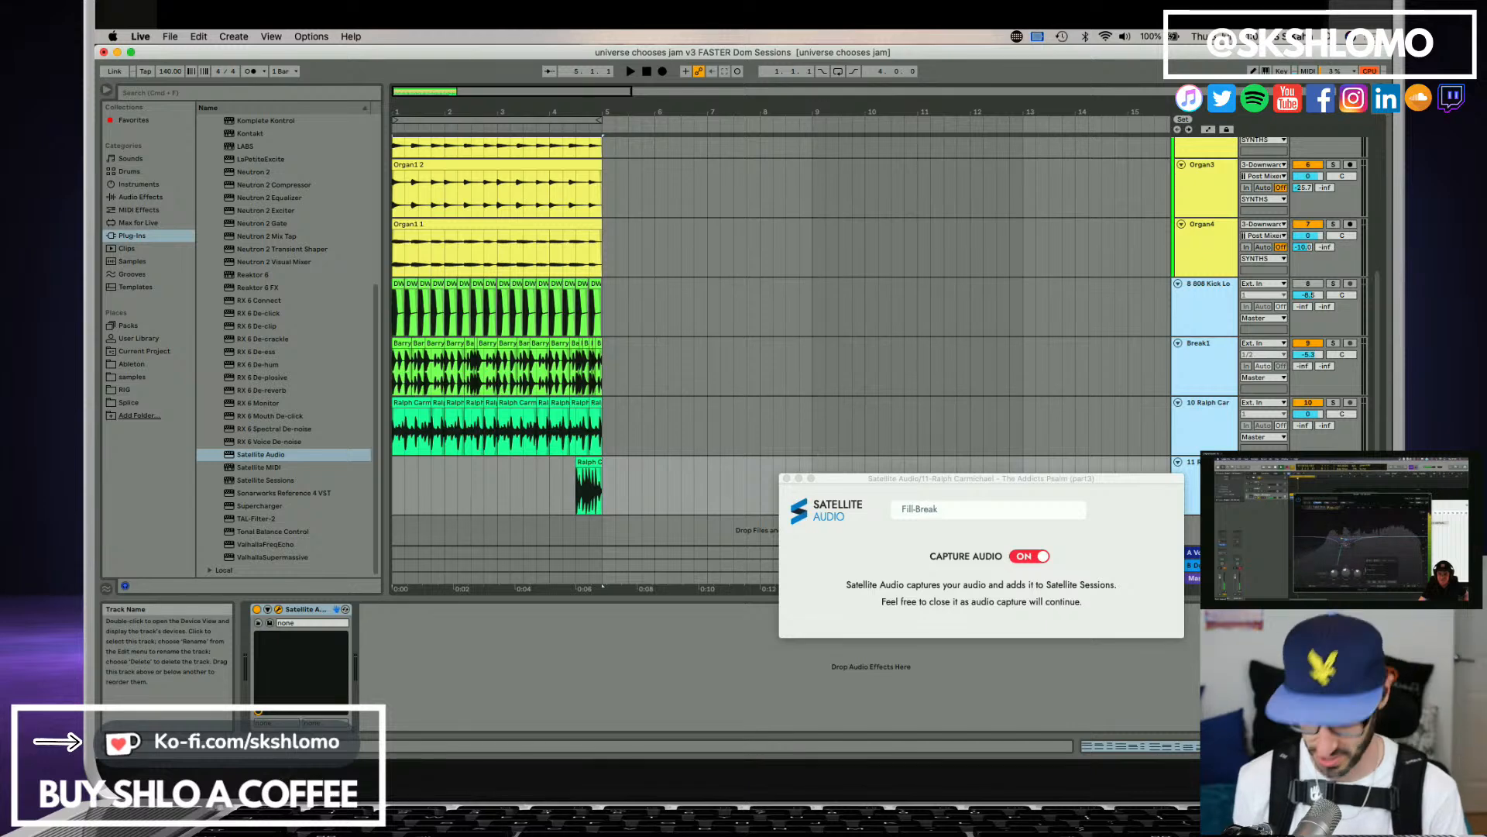
key("super+g")
left_click(1195, 310)
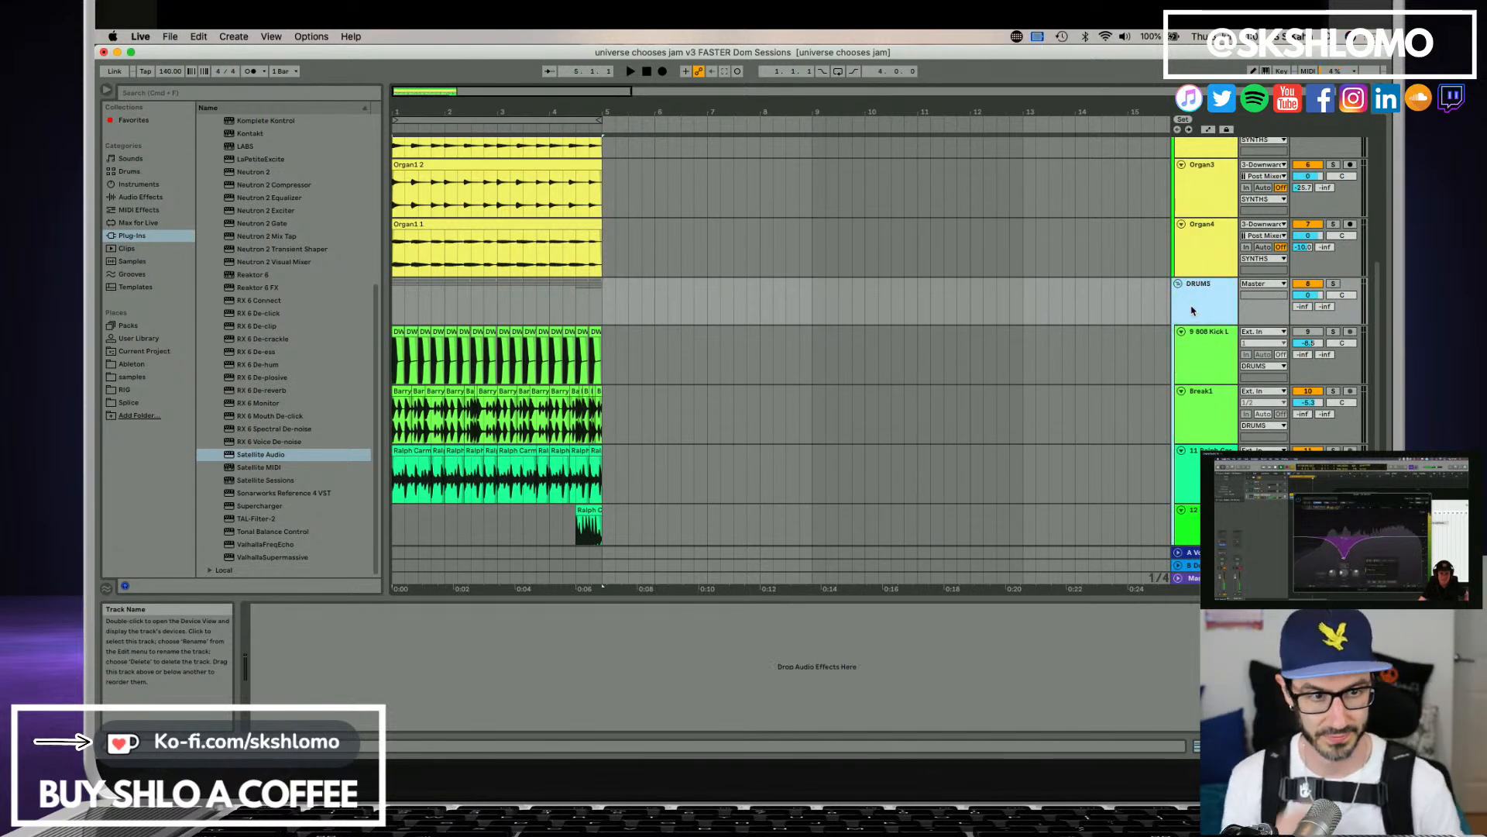
Fold the DRUMS and SYNTHS groups and add a new MIDI track below them.
left_click(1177, 283)
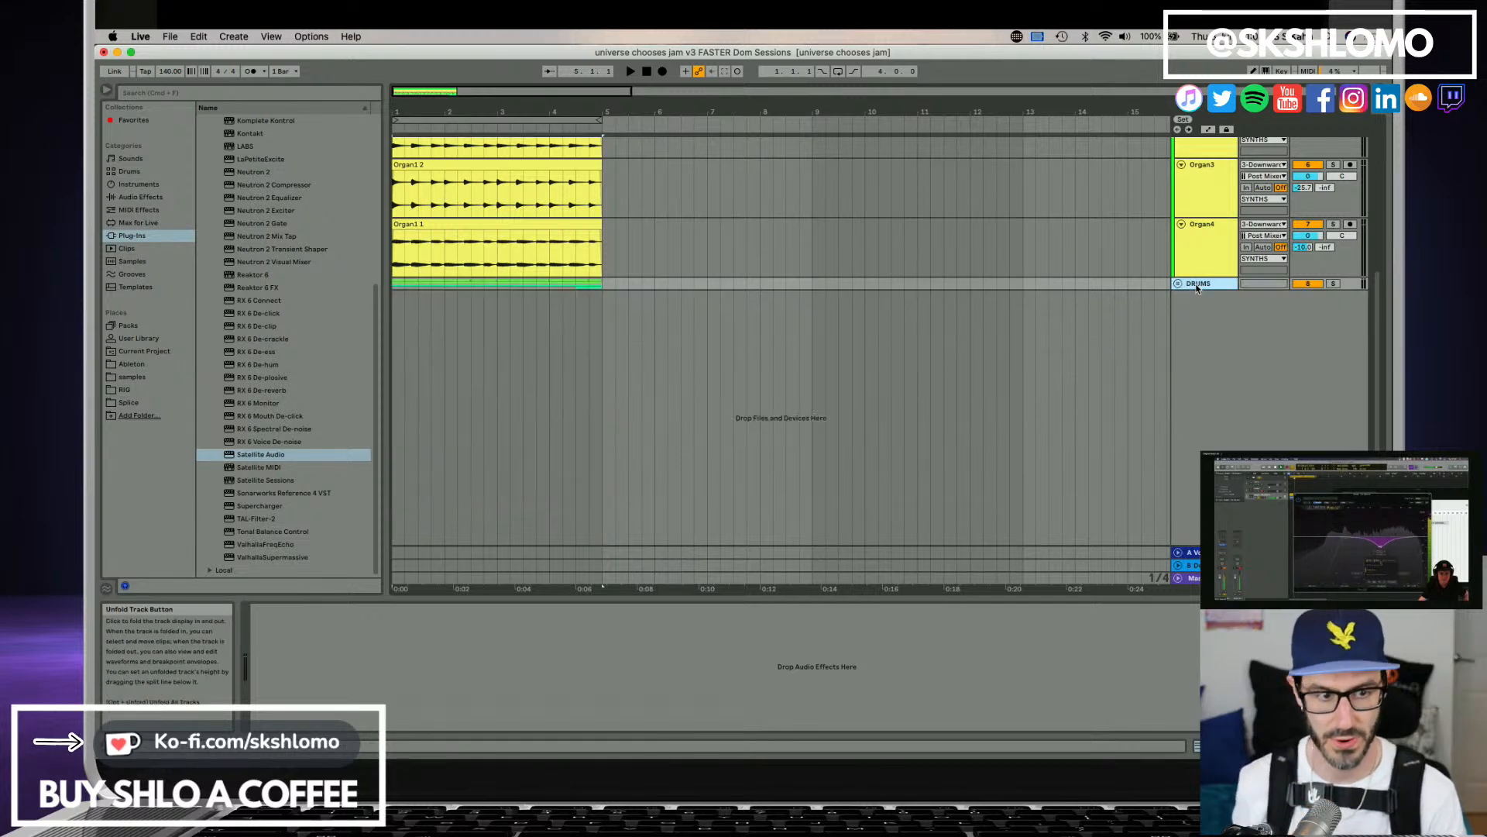
scroll(1200, 263, "up", 3)
scroll(1199, 260, "up", 3)
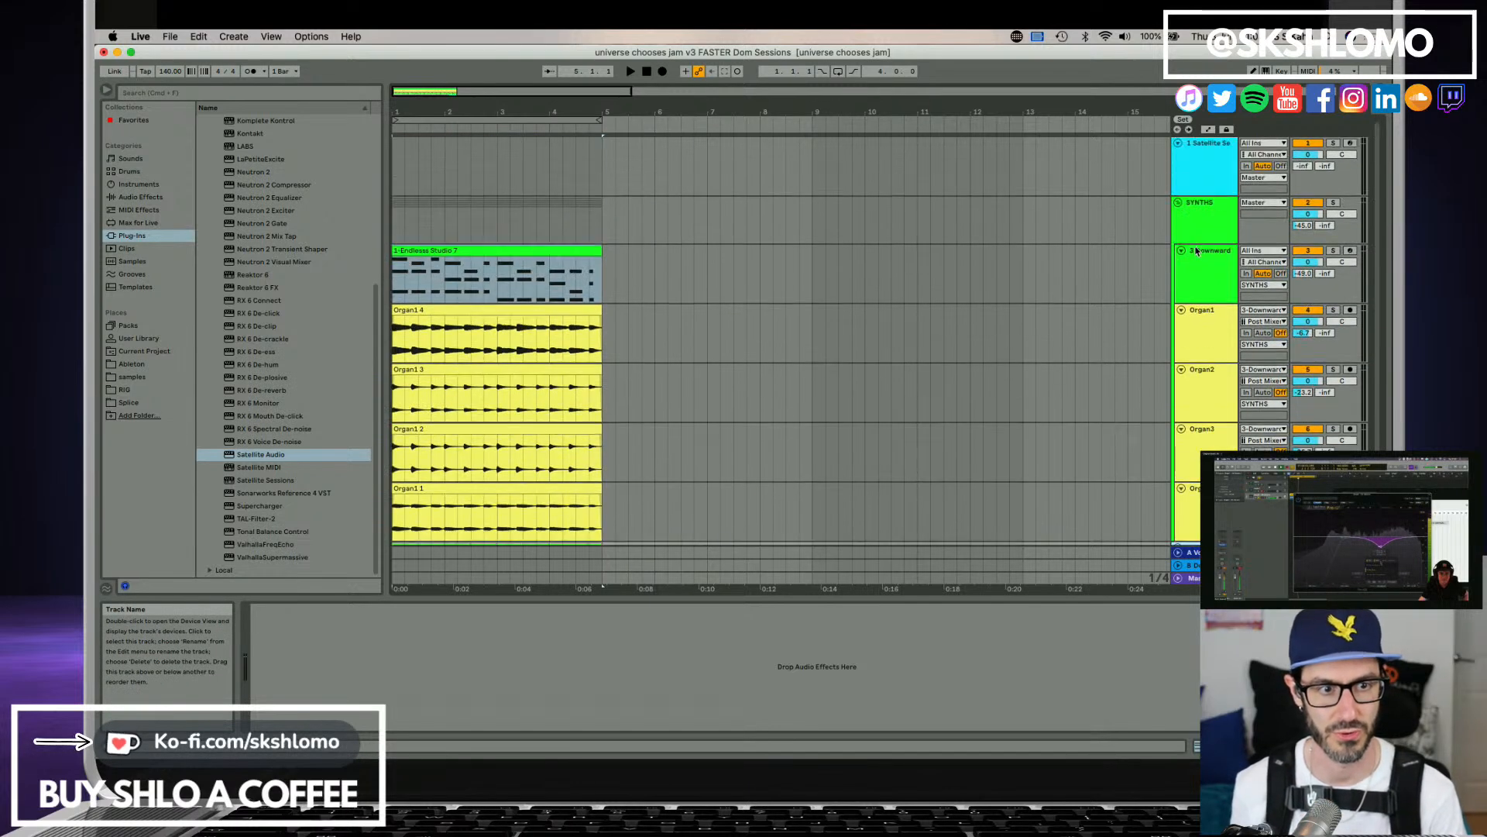
left_click(1177, 202)
key("super+shift+t")
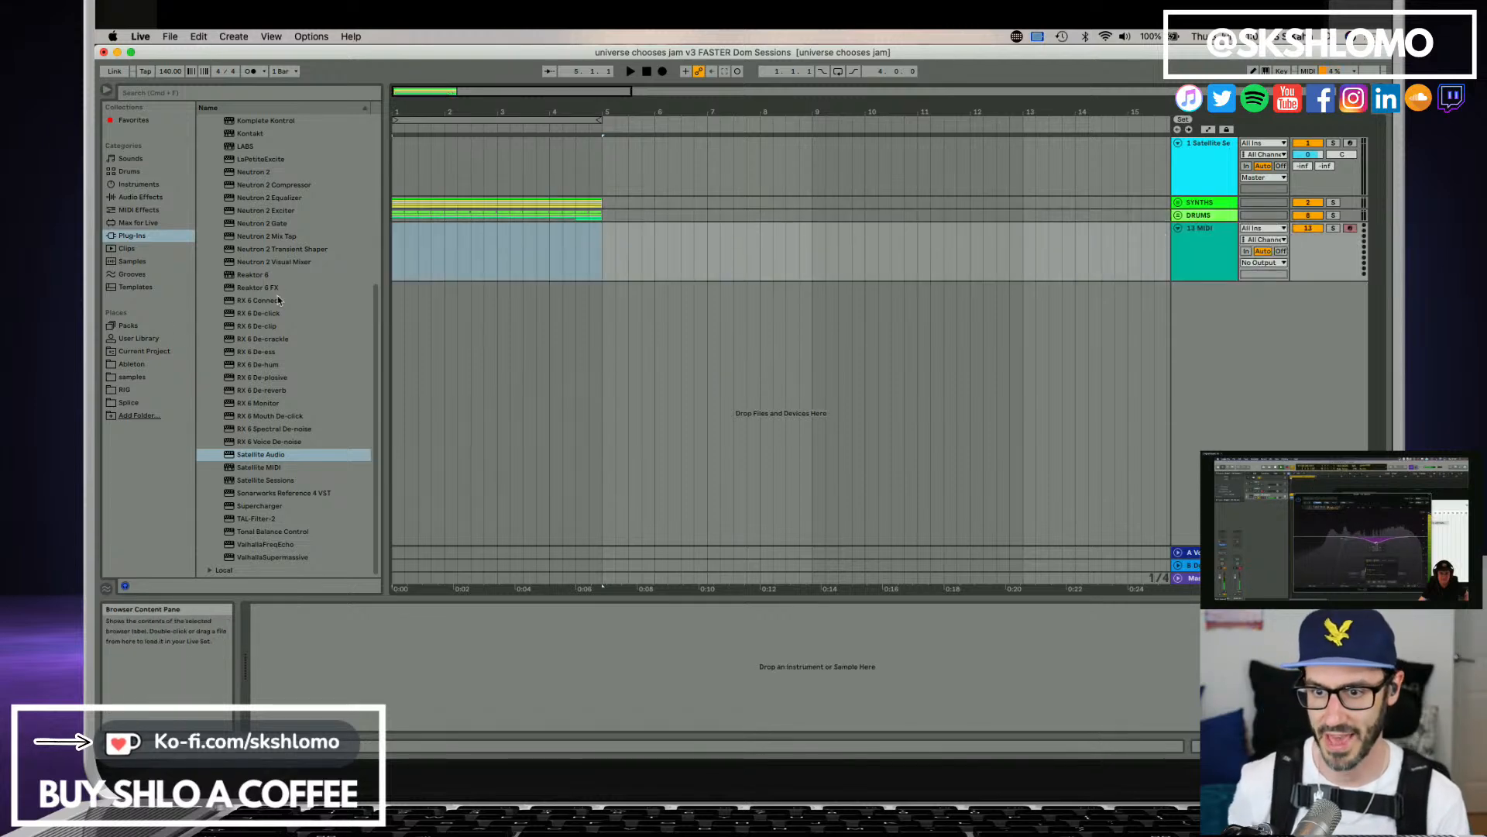
Try the Camel Audio Alchemy Audio Unit as the instrument on the new MIDI track.
left_click(136, 185)
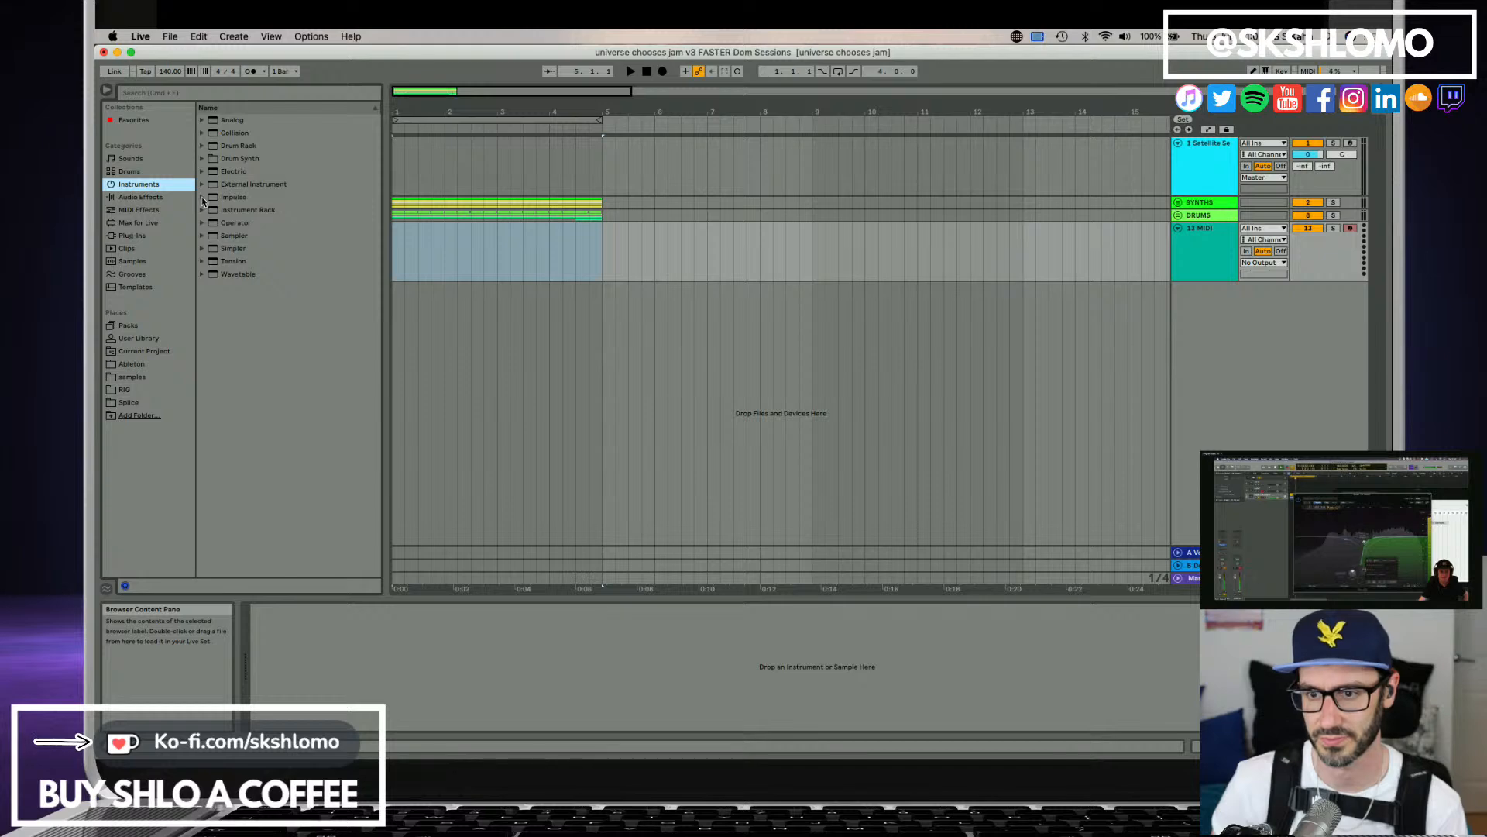
left_click(139, 239)
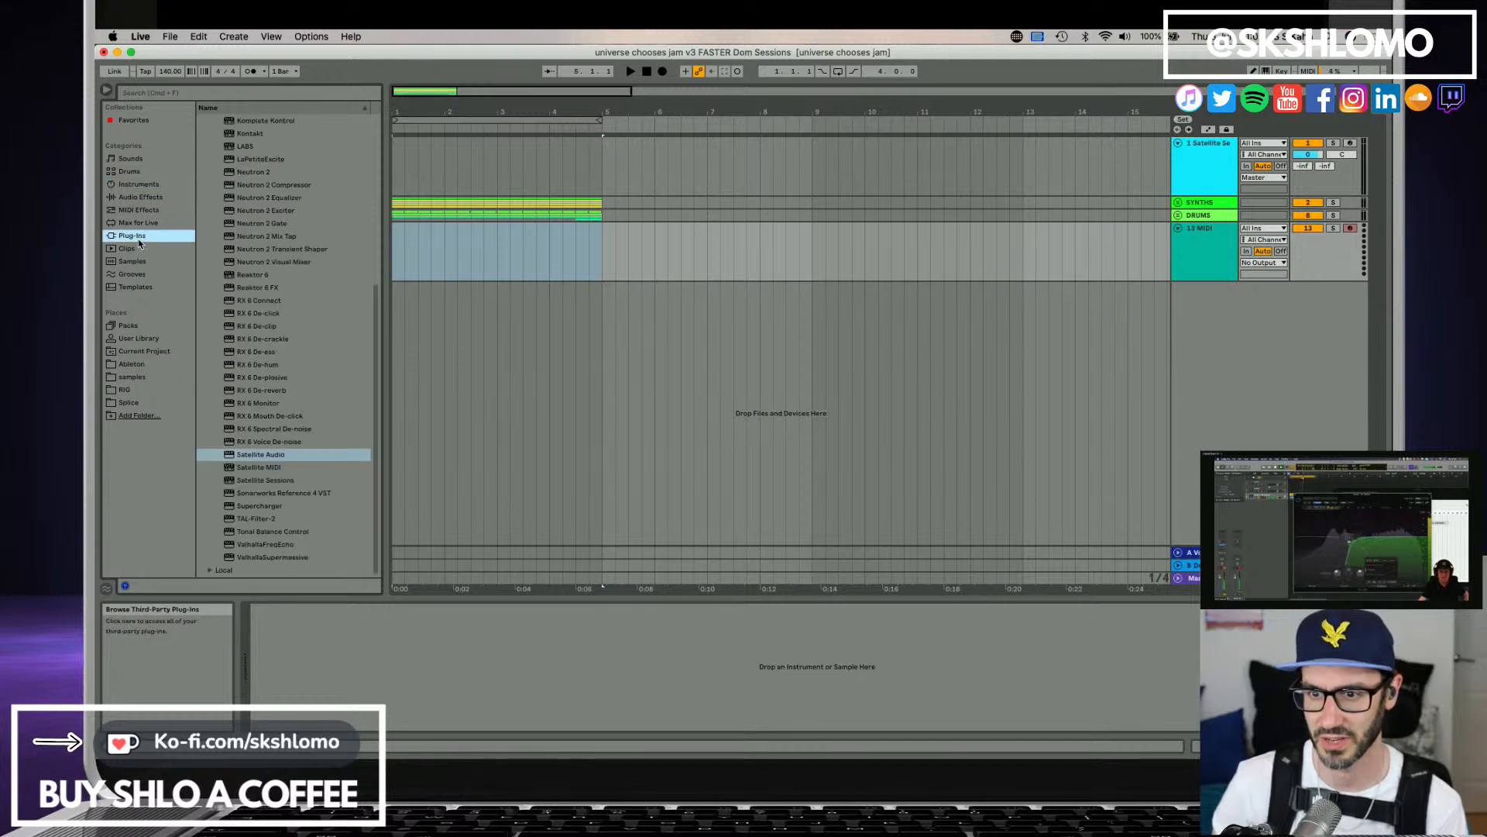
scroll(236, 275, "up", 7)
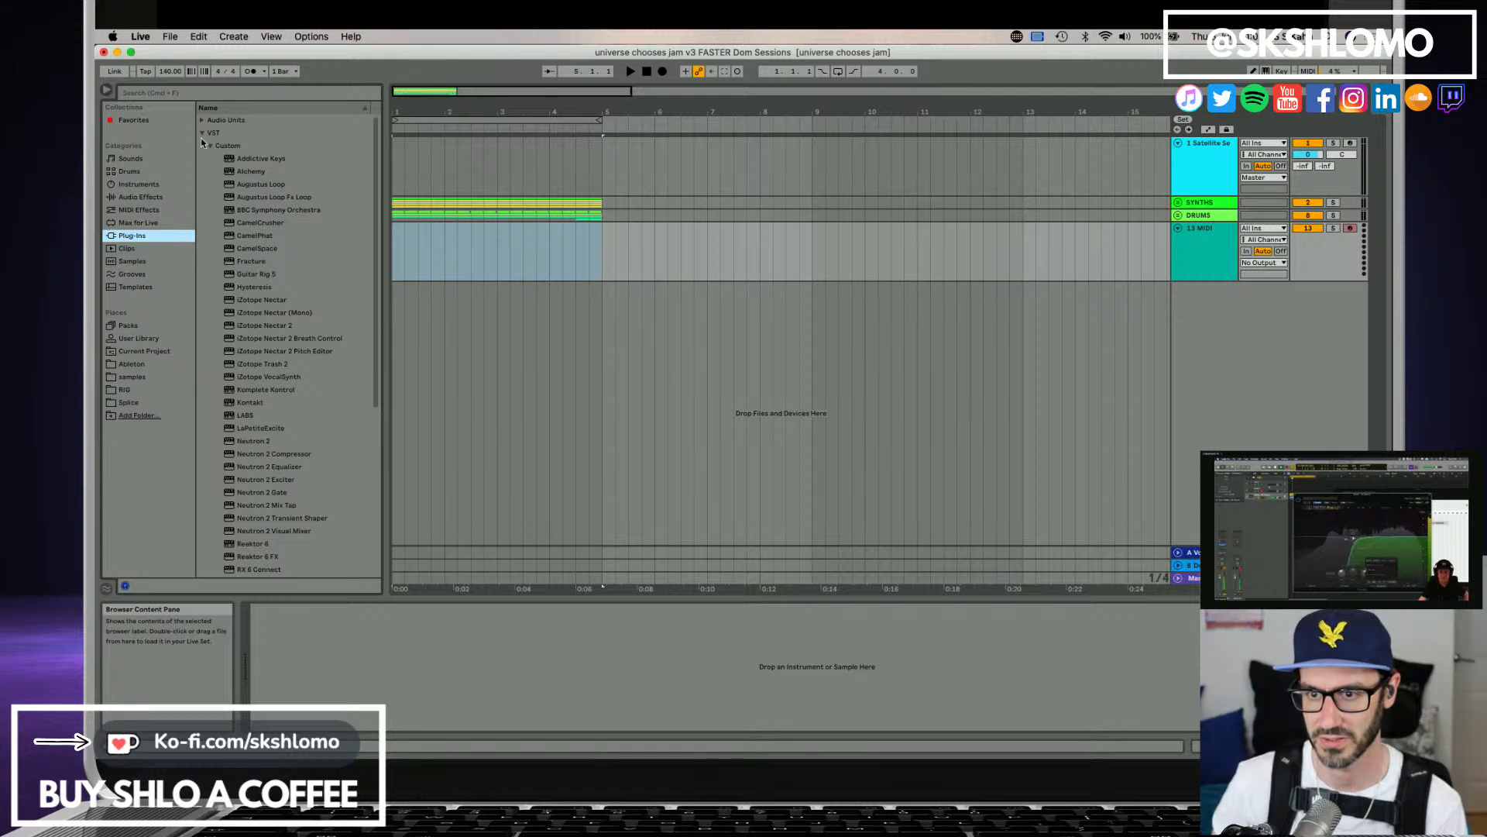
left_click(203, 121)
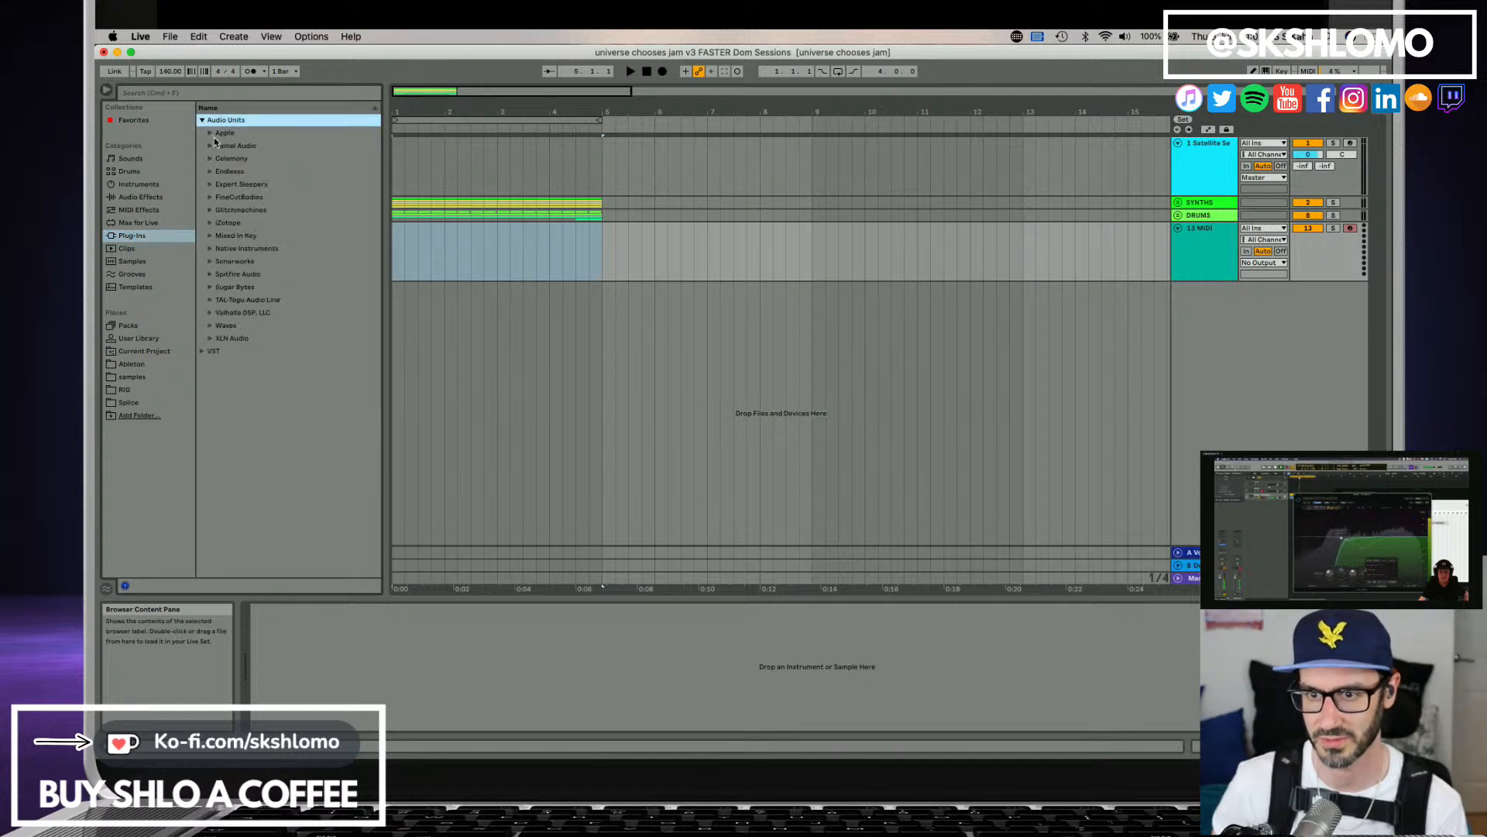
left_click(211, 145)
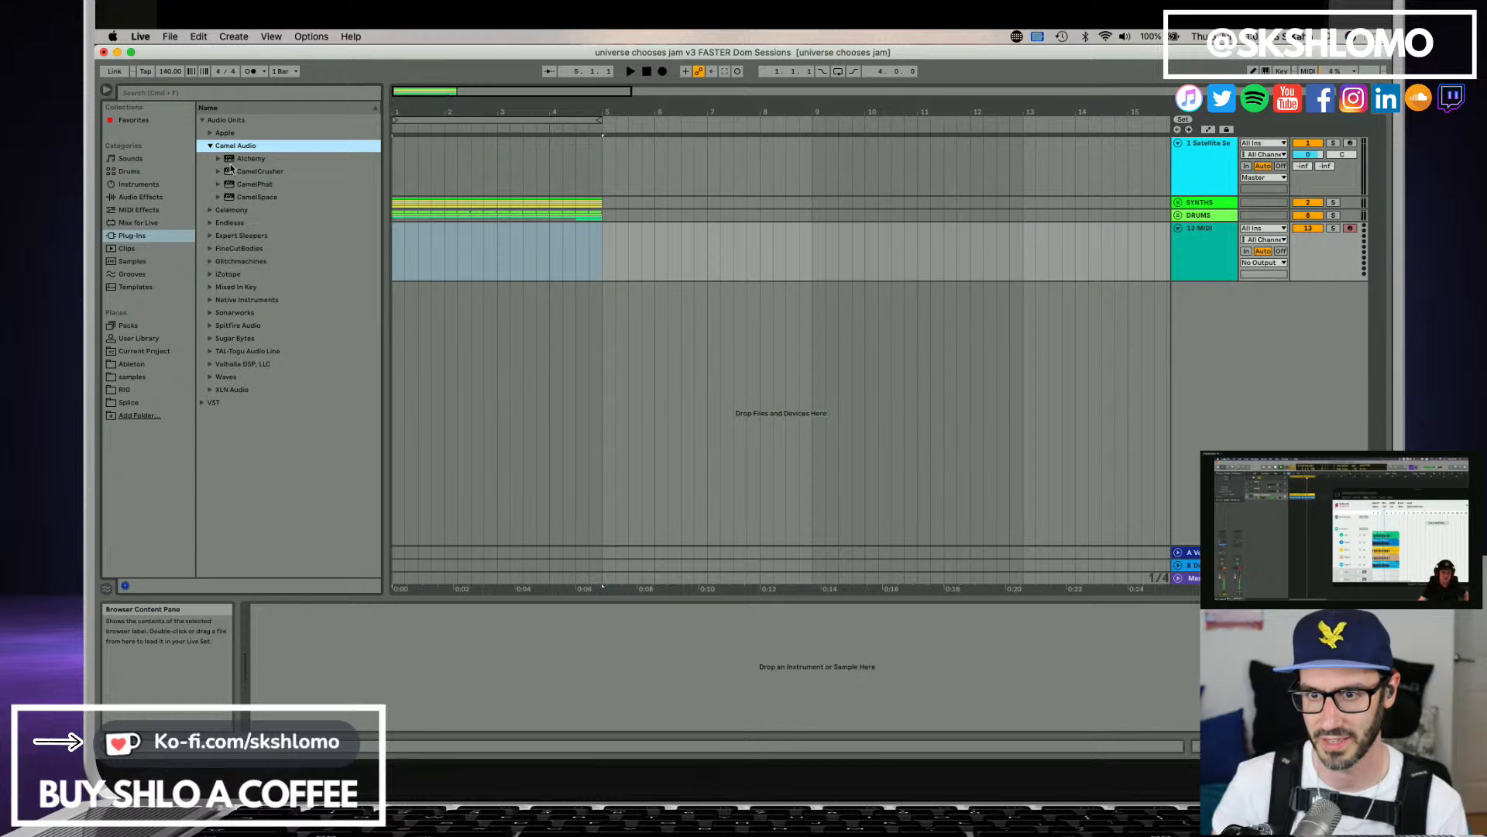
left_click(230, 161)
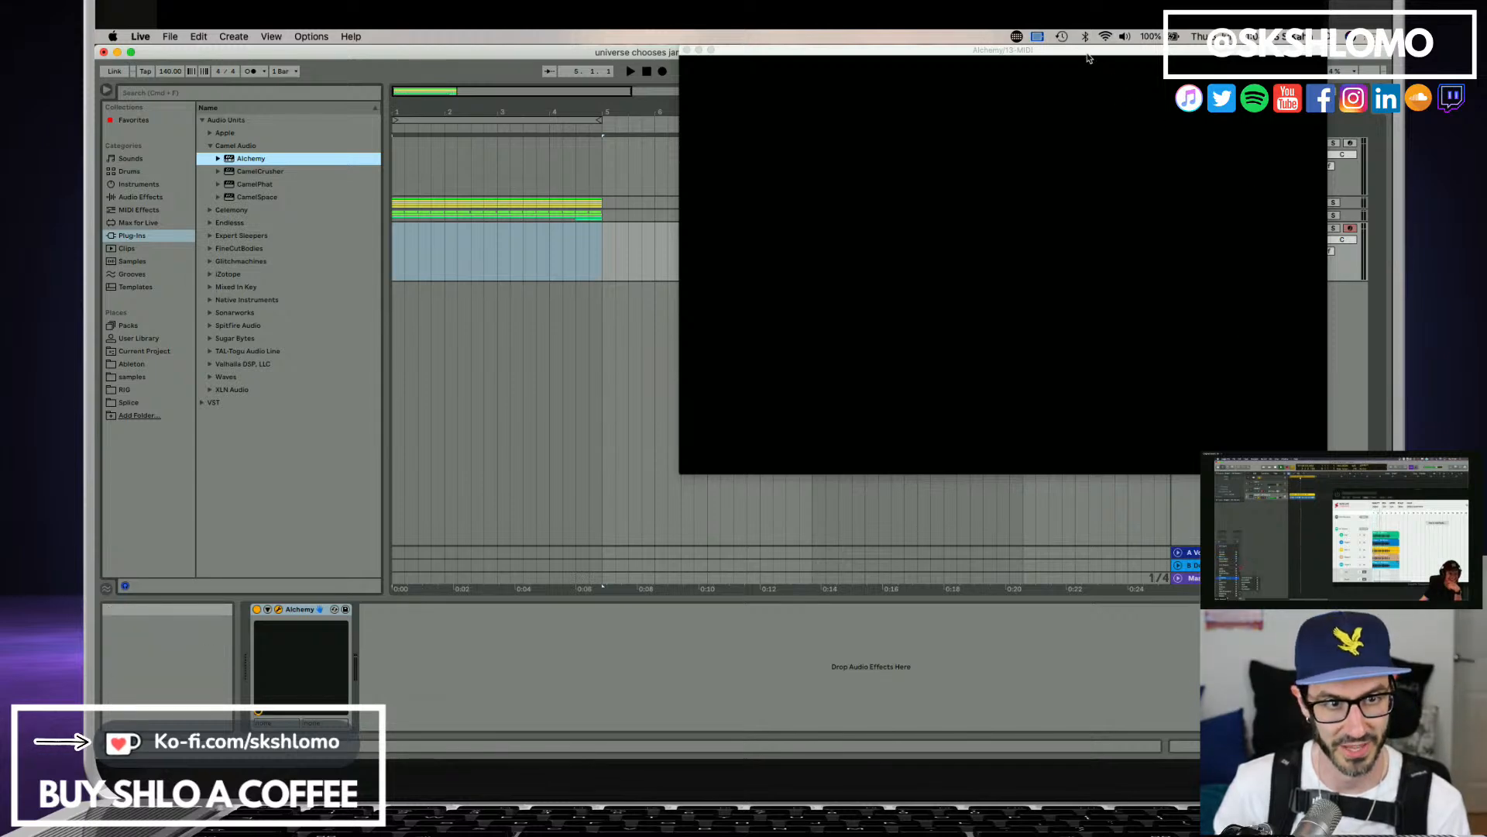
left_click_drag(1090, 55, 660, 278)
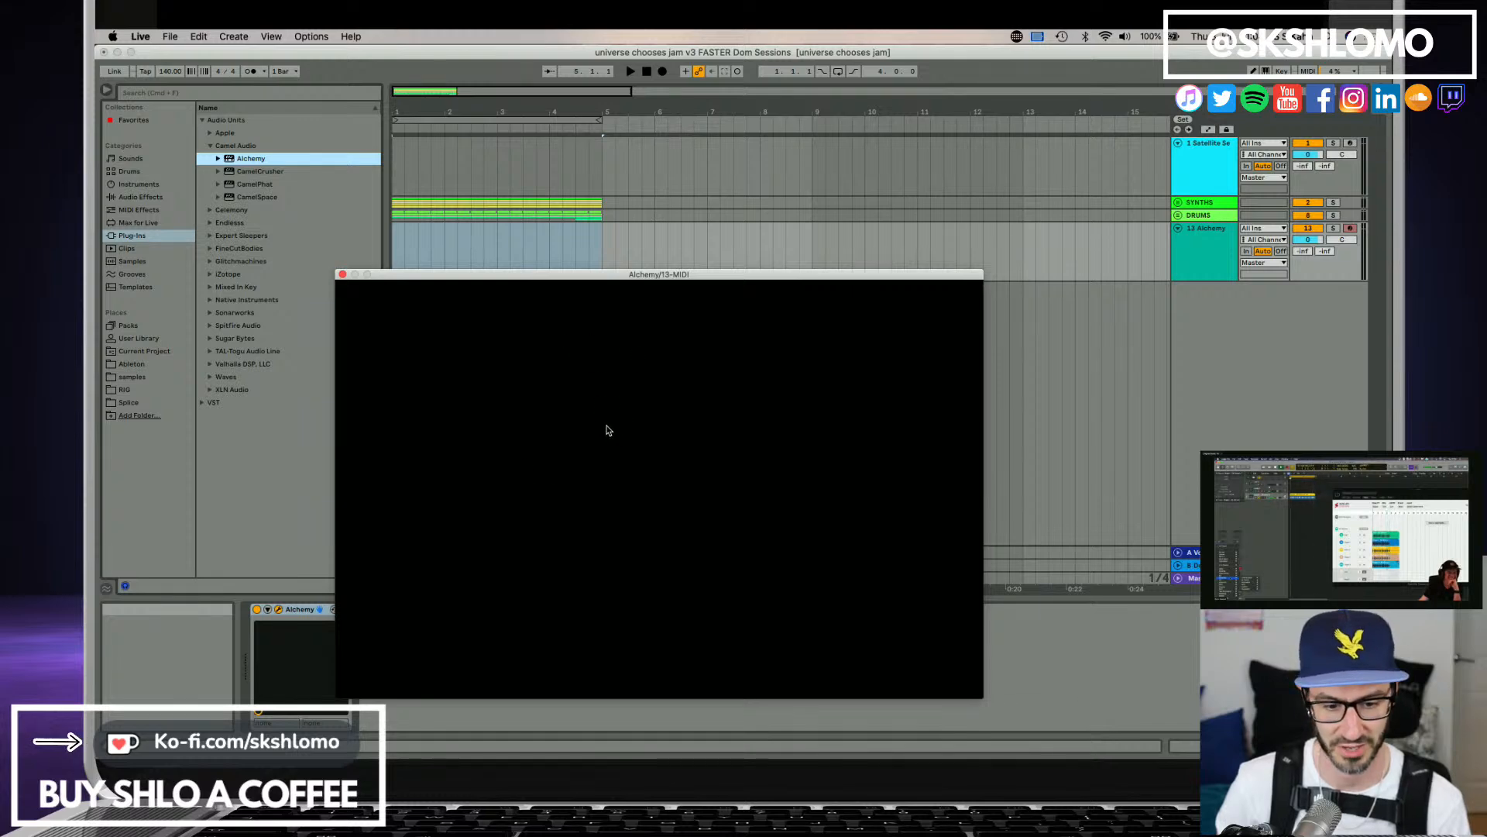
left_click_drag(603, 280, 661, 245)
Close the Alchemy window and delete the instrument from the MIDI track.
left_click(401, 240)
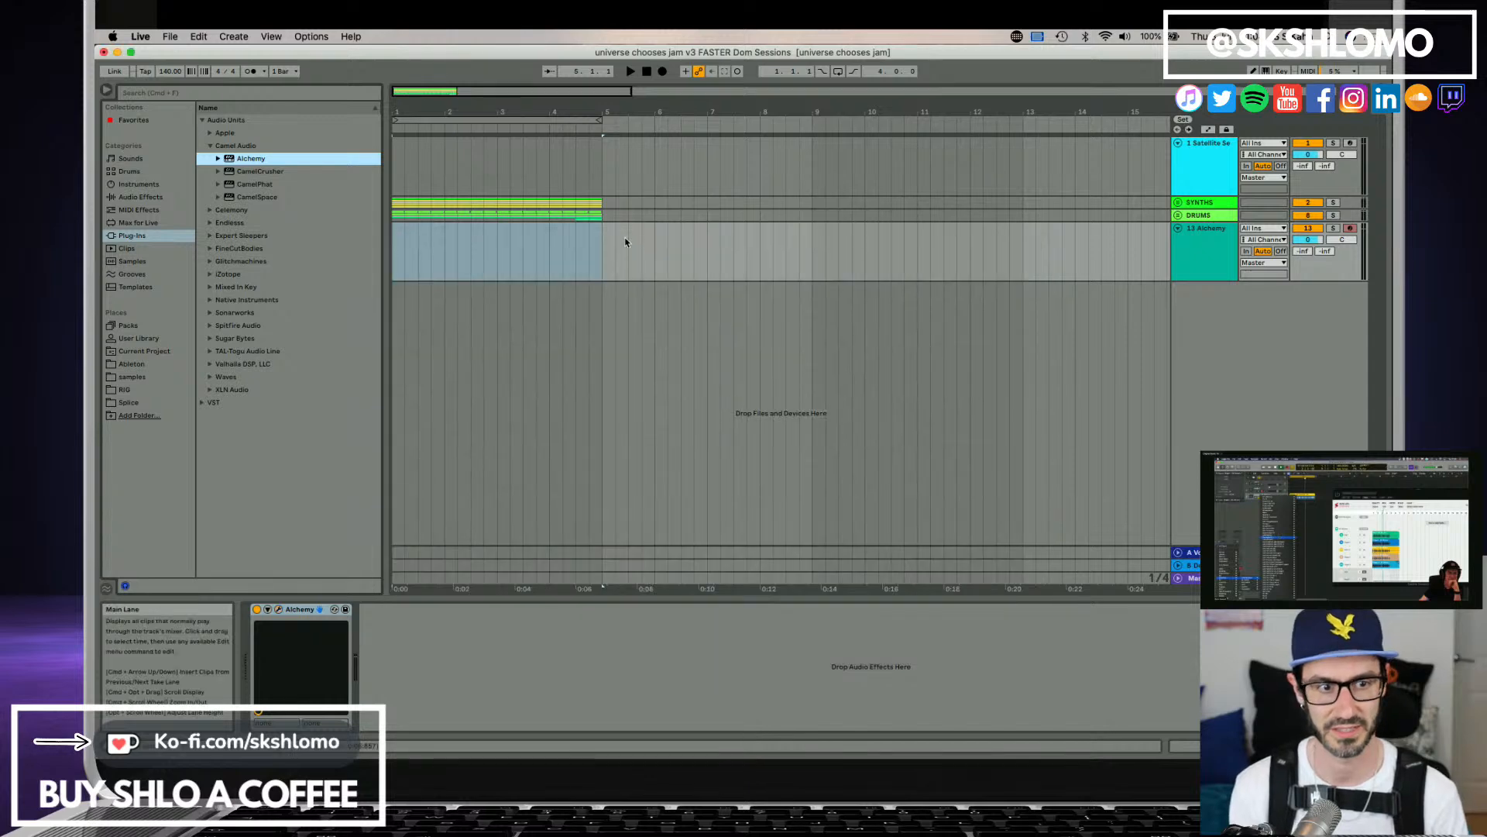
left_click(307, 640)
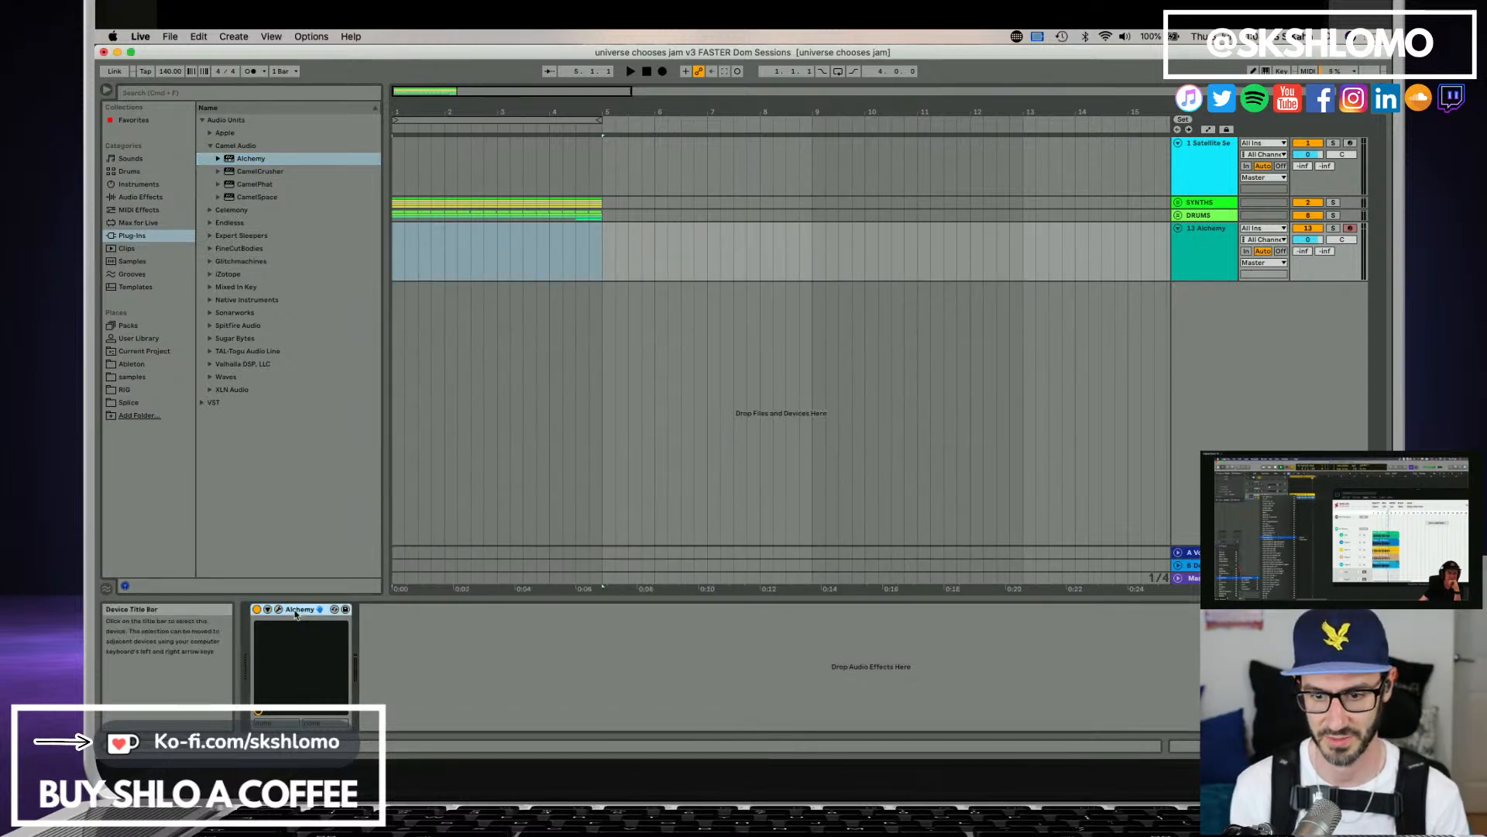
key("Delete")
Return to Ableton Live and play the arrangement briefly.
key("super+Tab")
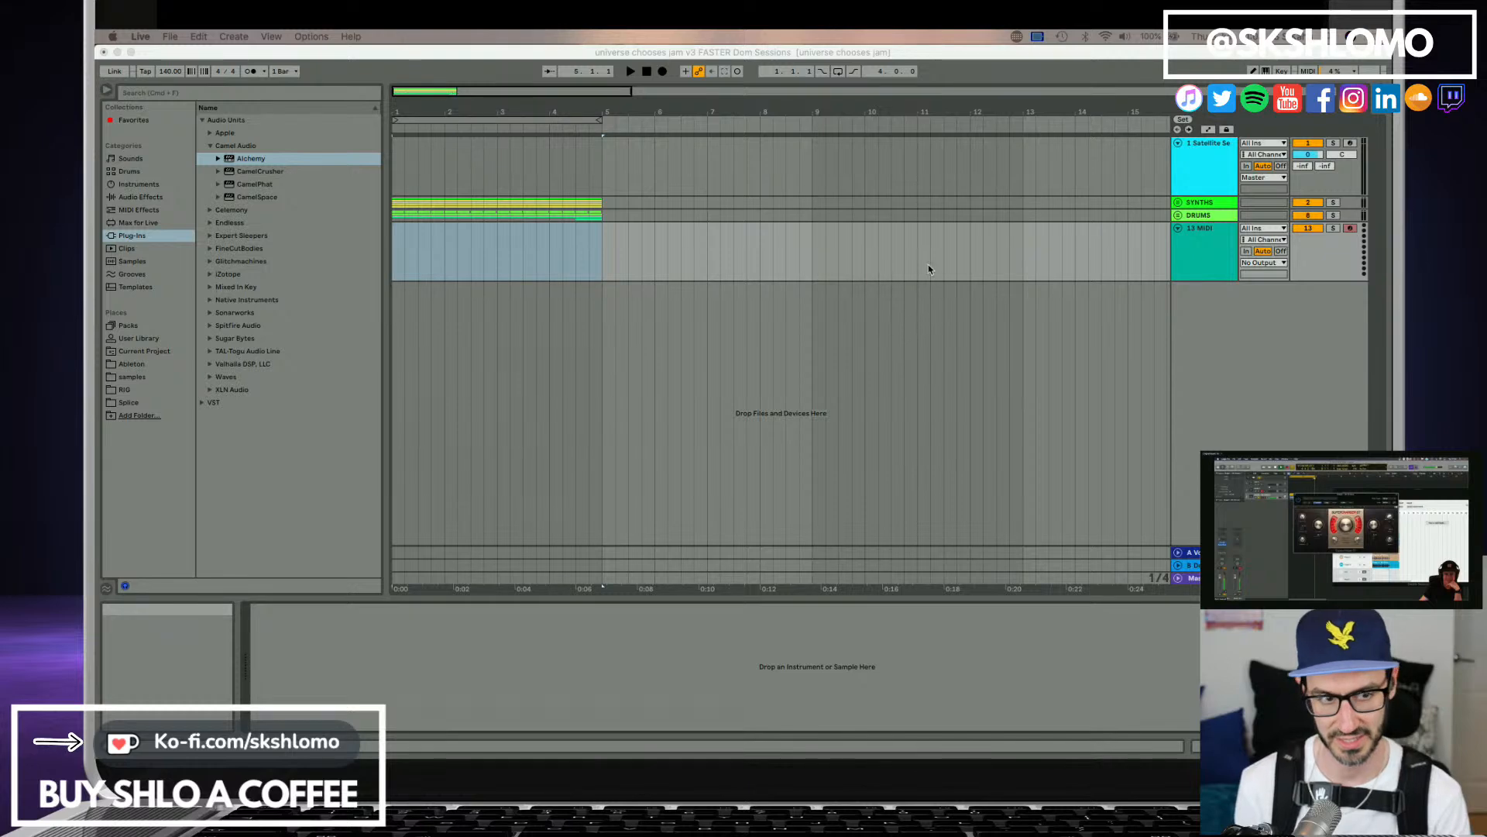
left_click(1217, 262)
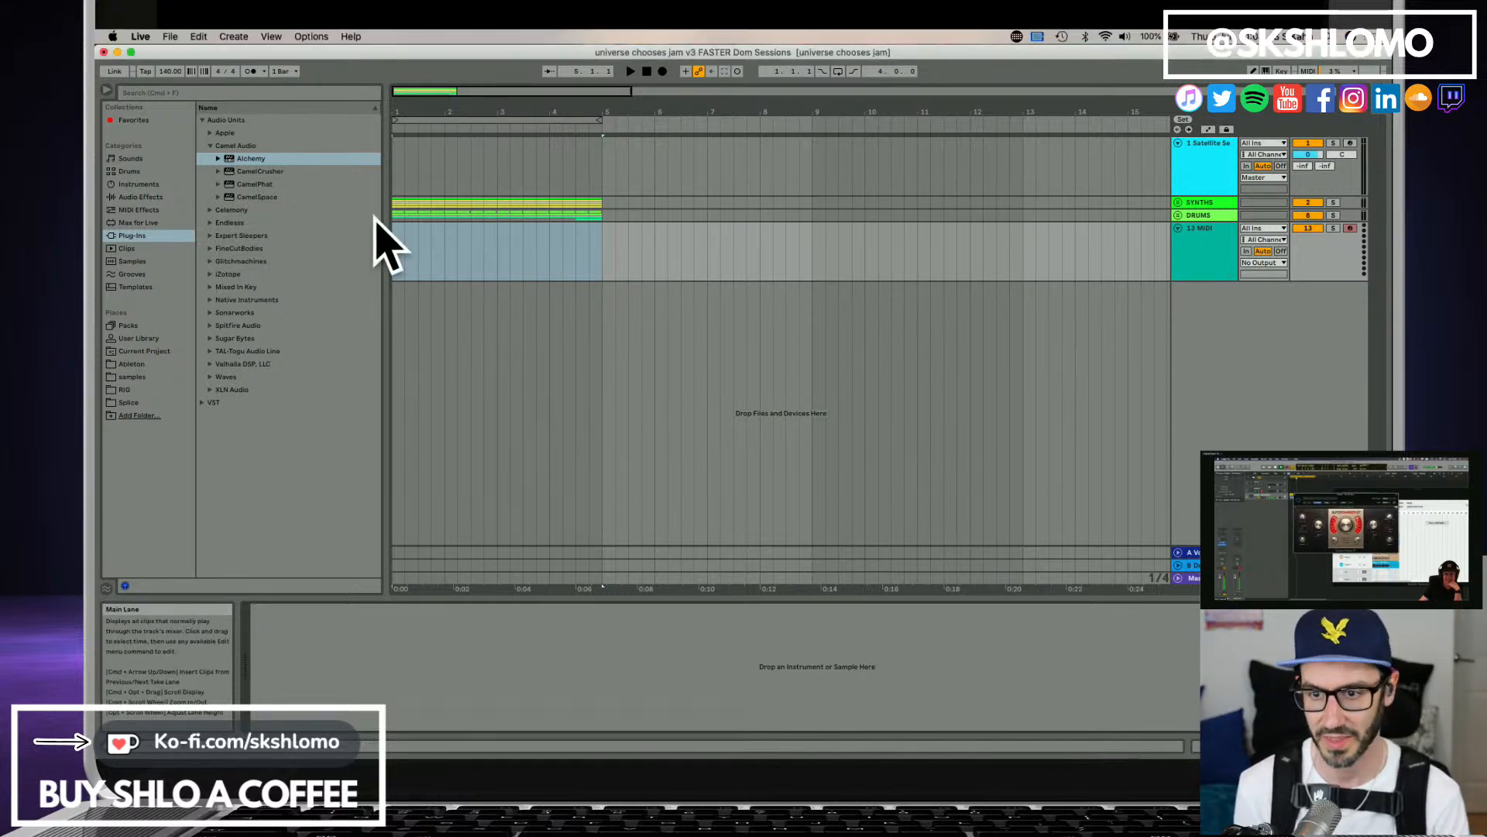
key("space")
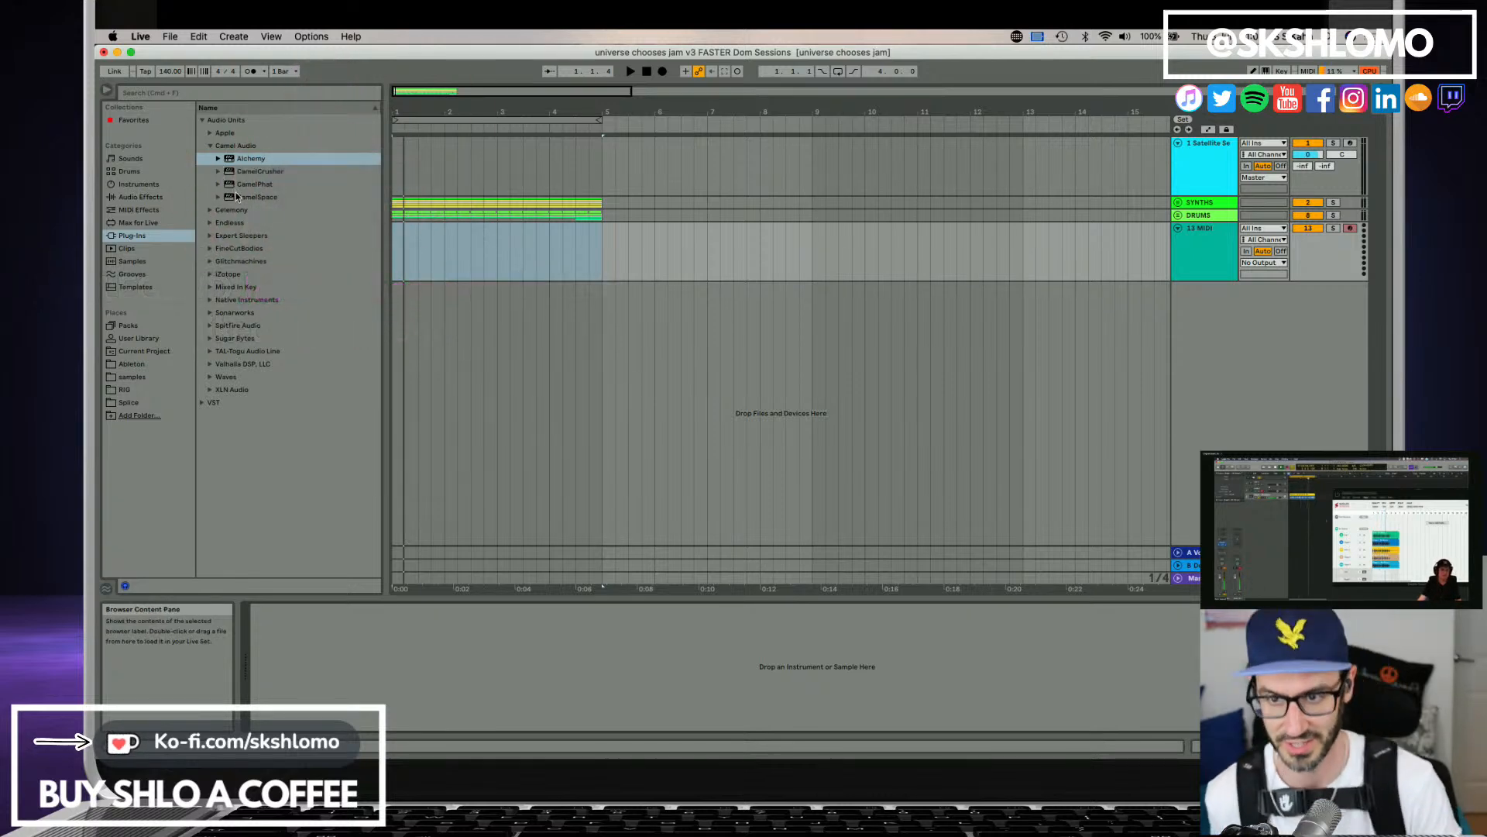
Open the Bass presets of Instrument Rack and audition Basic Sub Boom, Basic Sub Sine and Basic Trigger Bass.
left_click(137, 185)
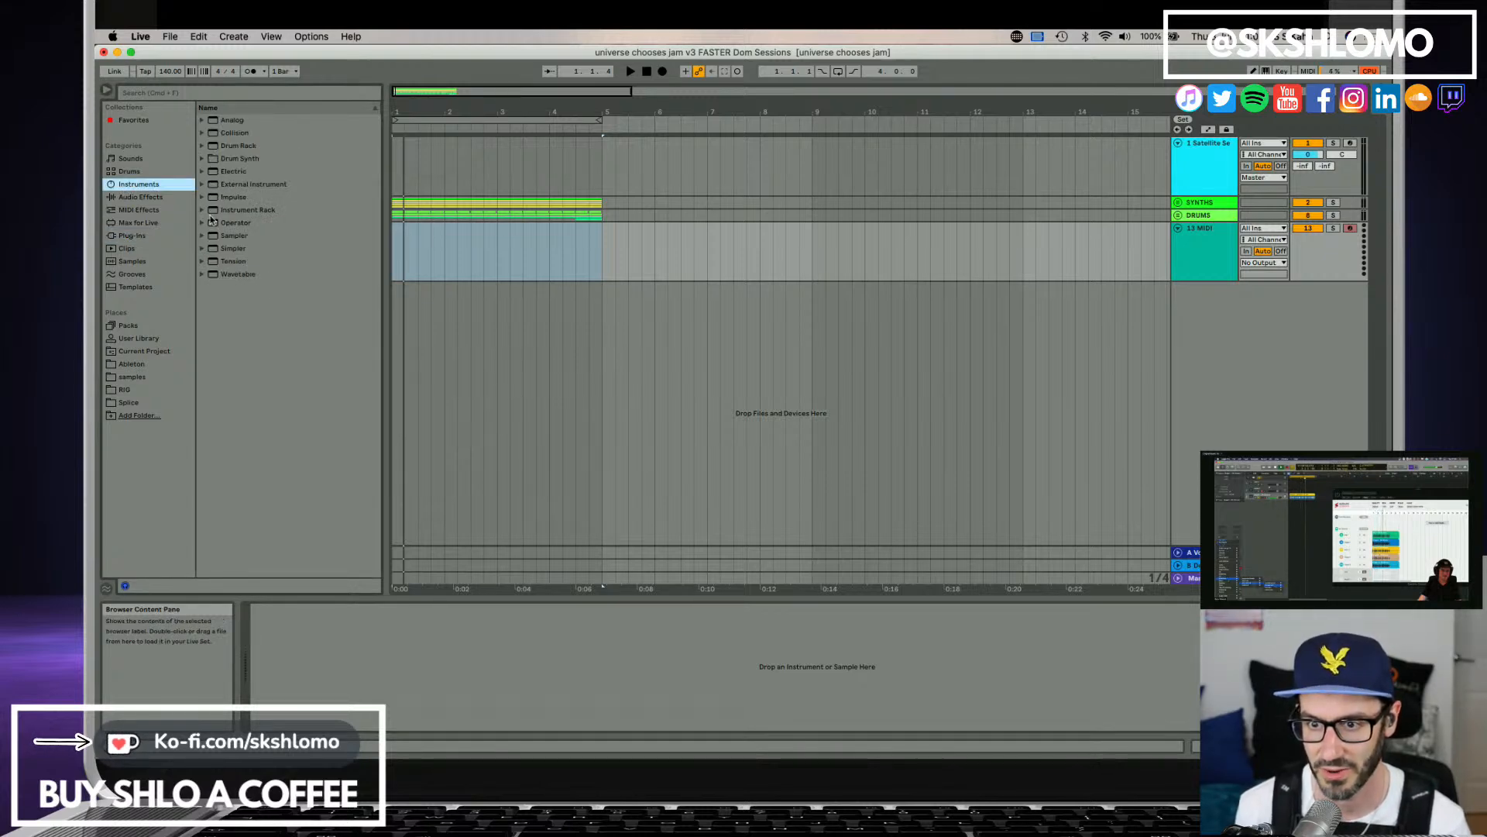
left_click(203, 210)
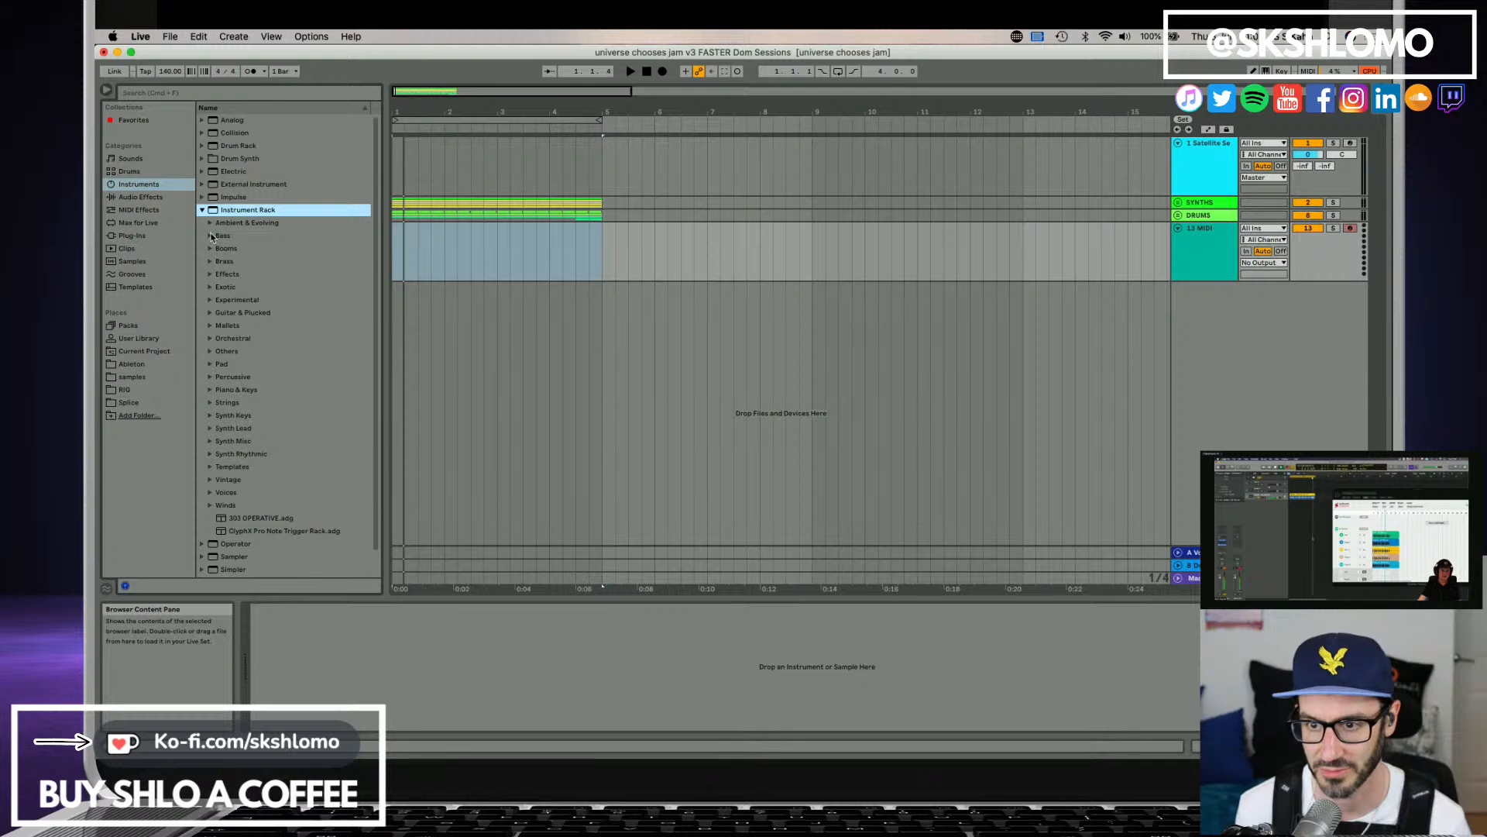
left_click(210, 236)
scroll(287, 372, "down", 3)
left_click(290, 398)
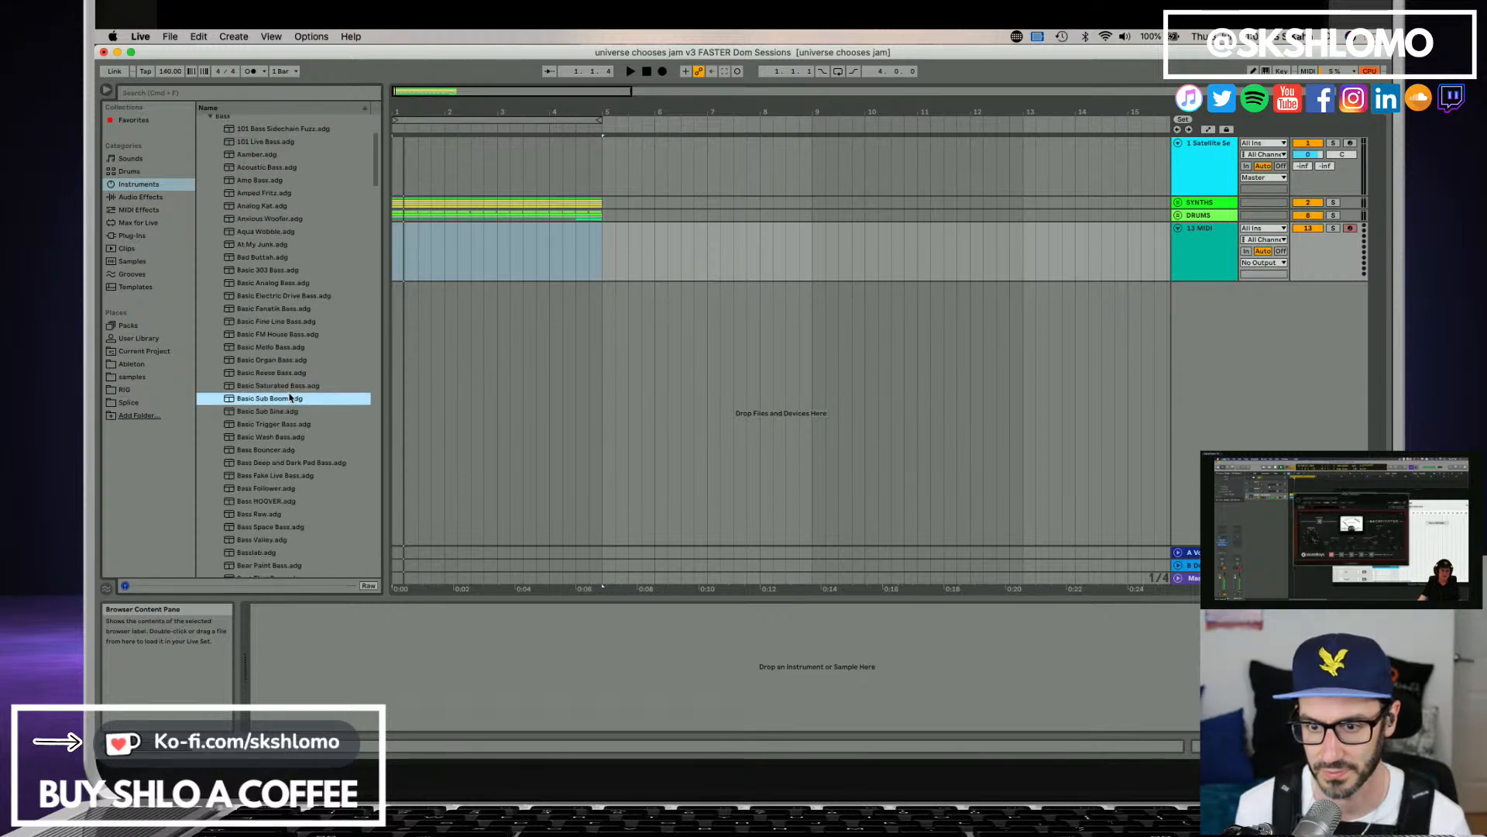
left_click(285, 412)
scroll(283, 418, "down", 1)
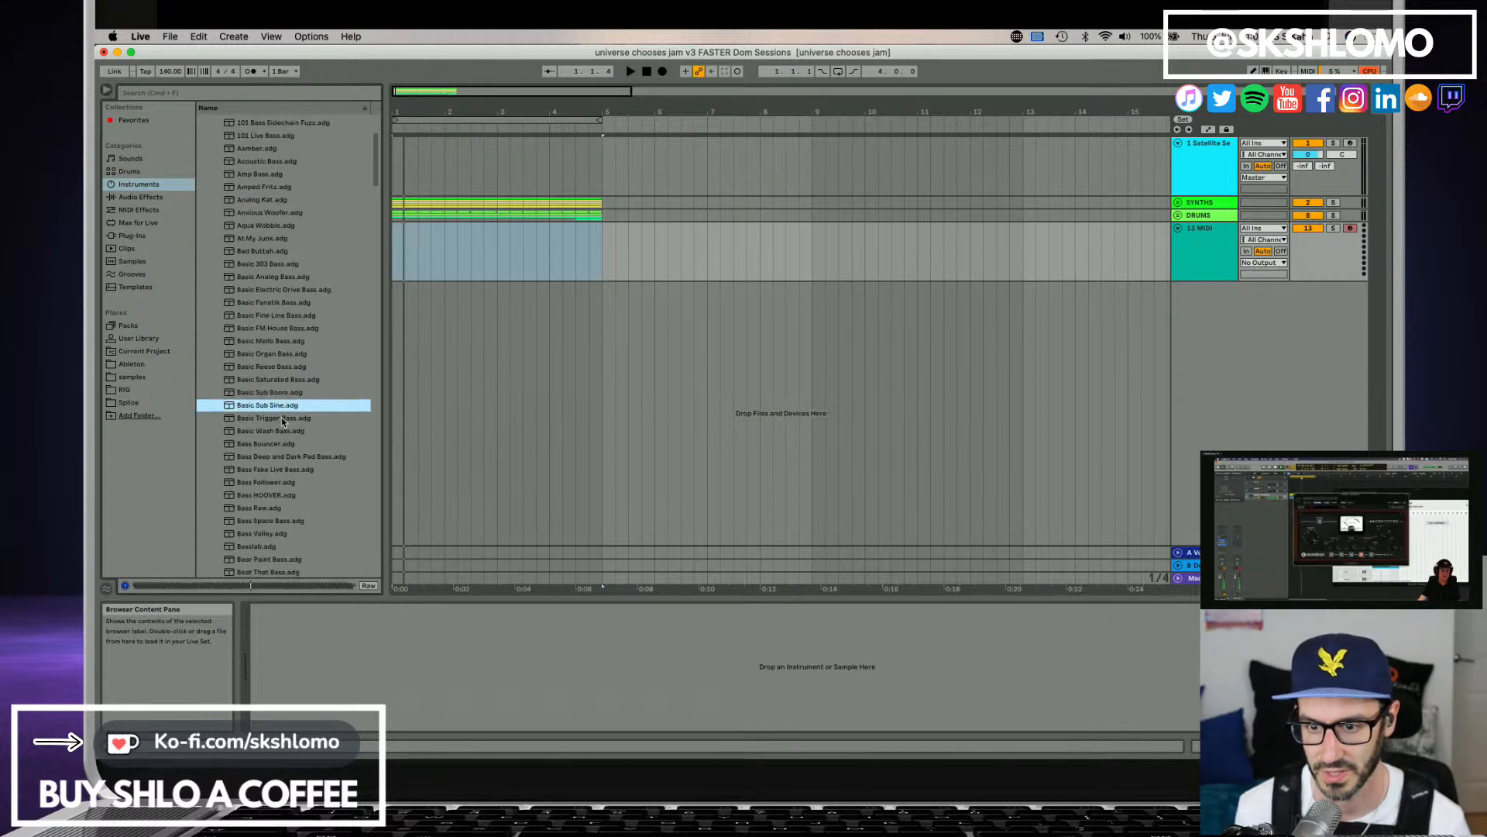
left_click(283, 419)
Audition the bass presets from Basic Wash Bass through Bass HOOVER.
scroll(283, 424, "down", 1)
left_click(283, 426)
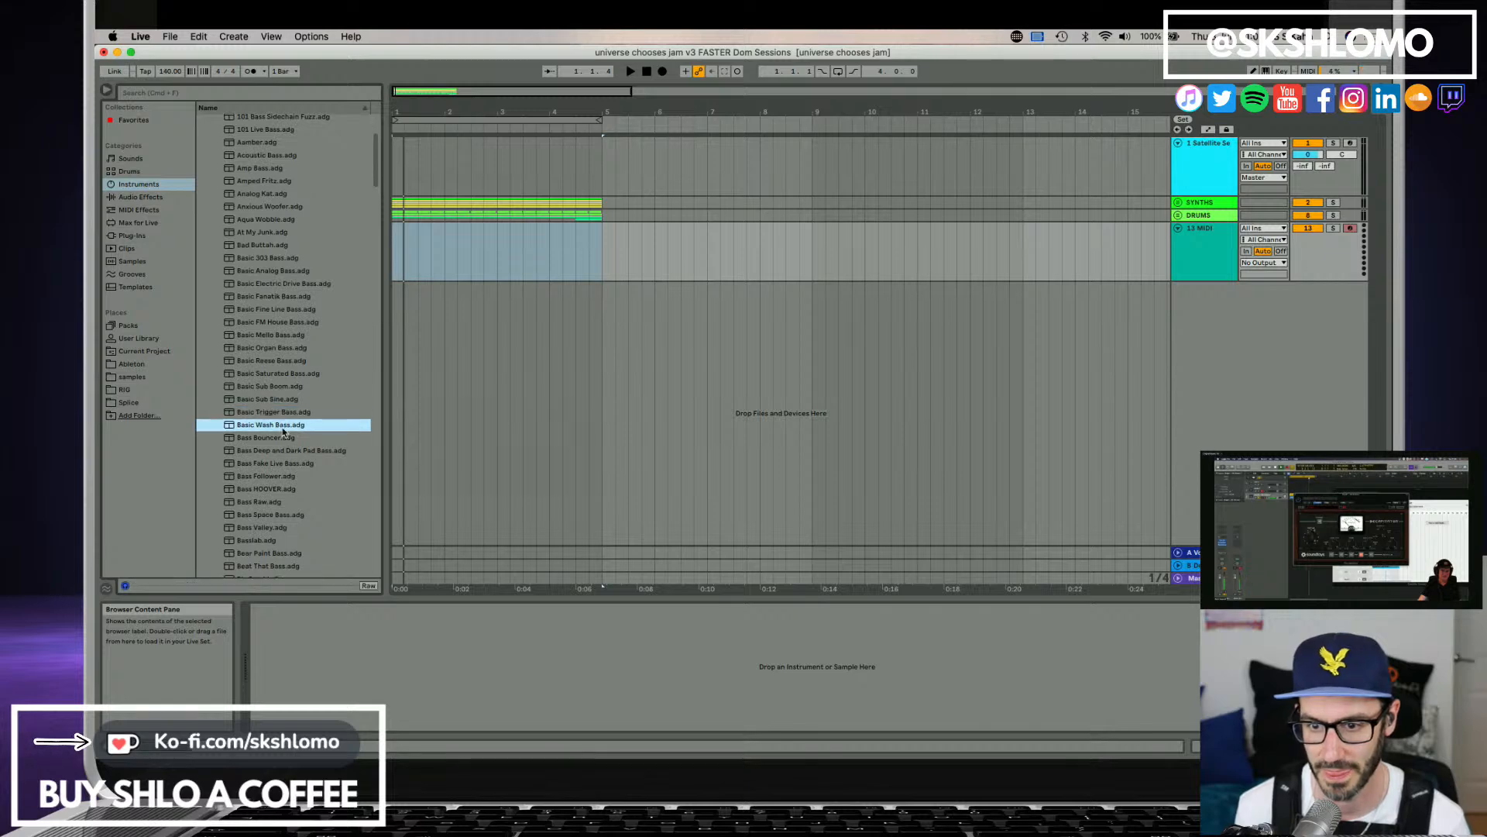
scroll(282, 440, "down", 1)
left_click(284, 439)
left_click(287, 454)
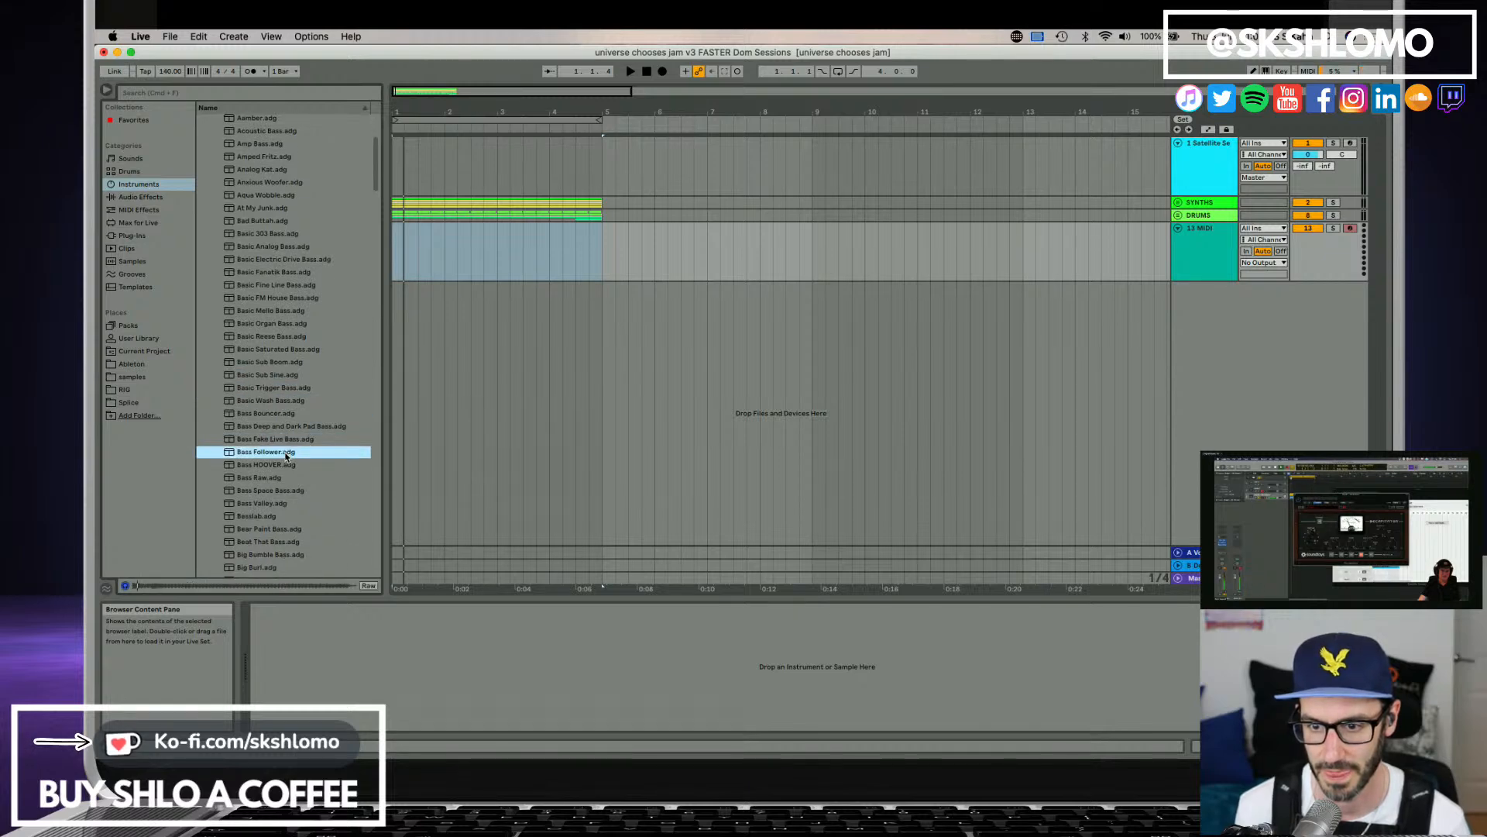
scroll(287, 454, "down", 1)
left_click(287, 454)
scroll(287, 454, "down", 1)
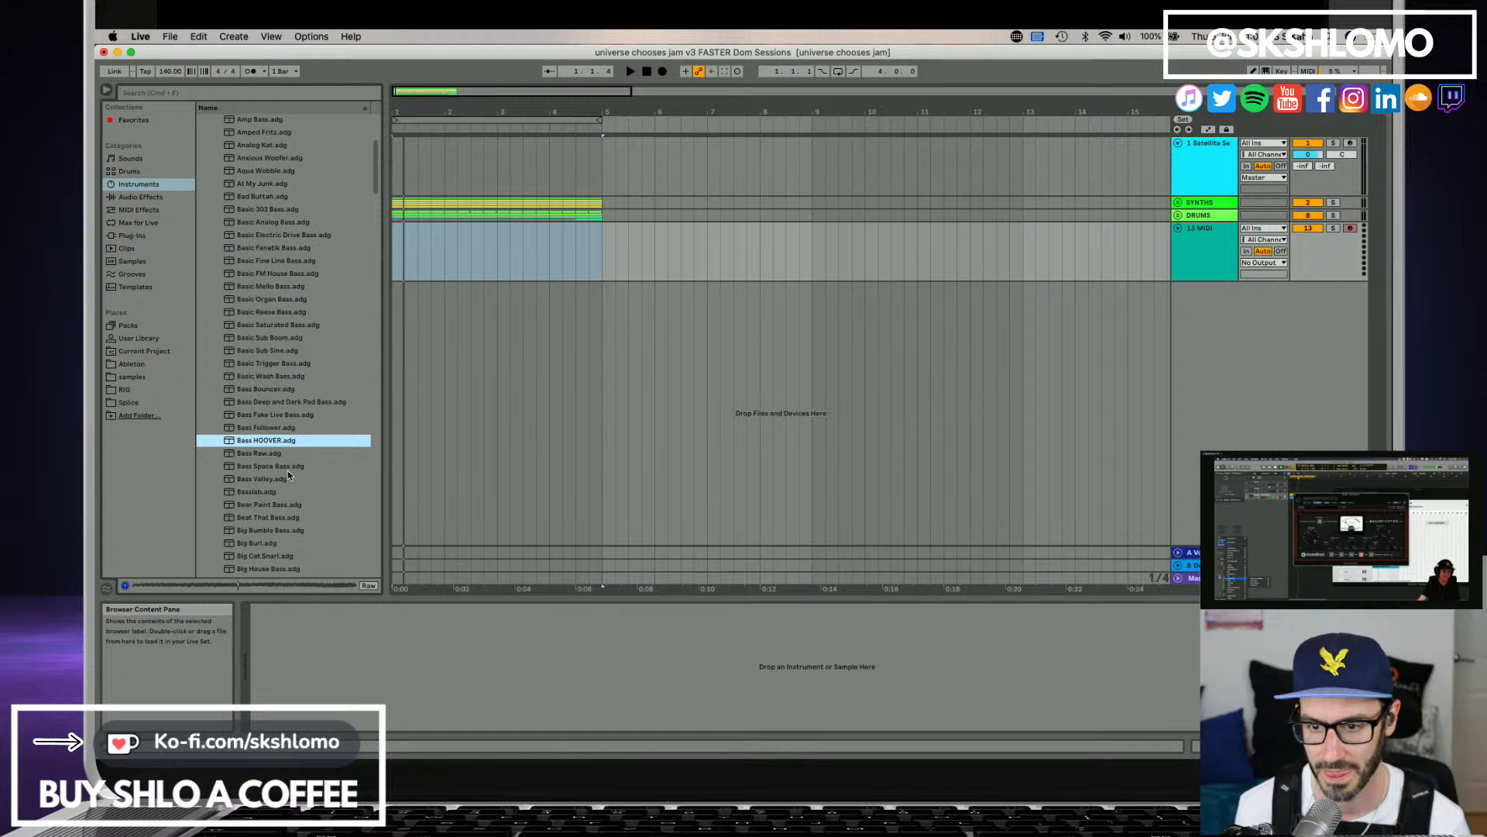
Choose the Basslab preset, load it onto the new MIDI track and start playback.
left_click(288, 475)
scroll(288, 475, "down", 1)
left_click(293, 475)
scroll(298, 483, "down", 1)
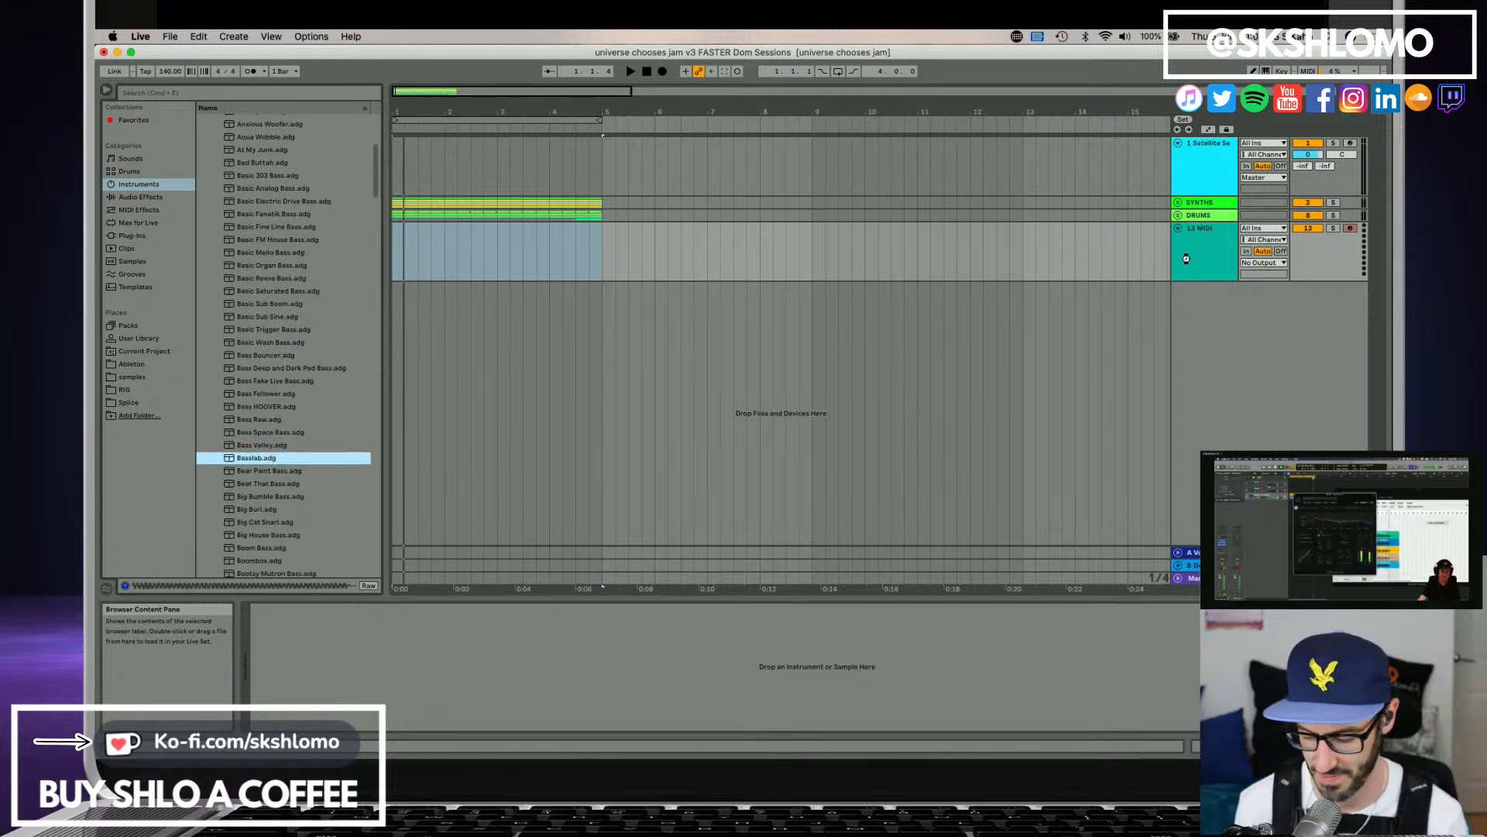
left_click_drag(1186, 259, 1186, 258)
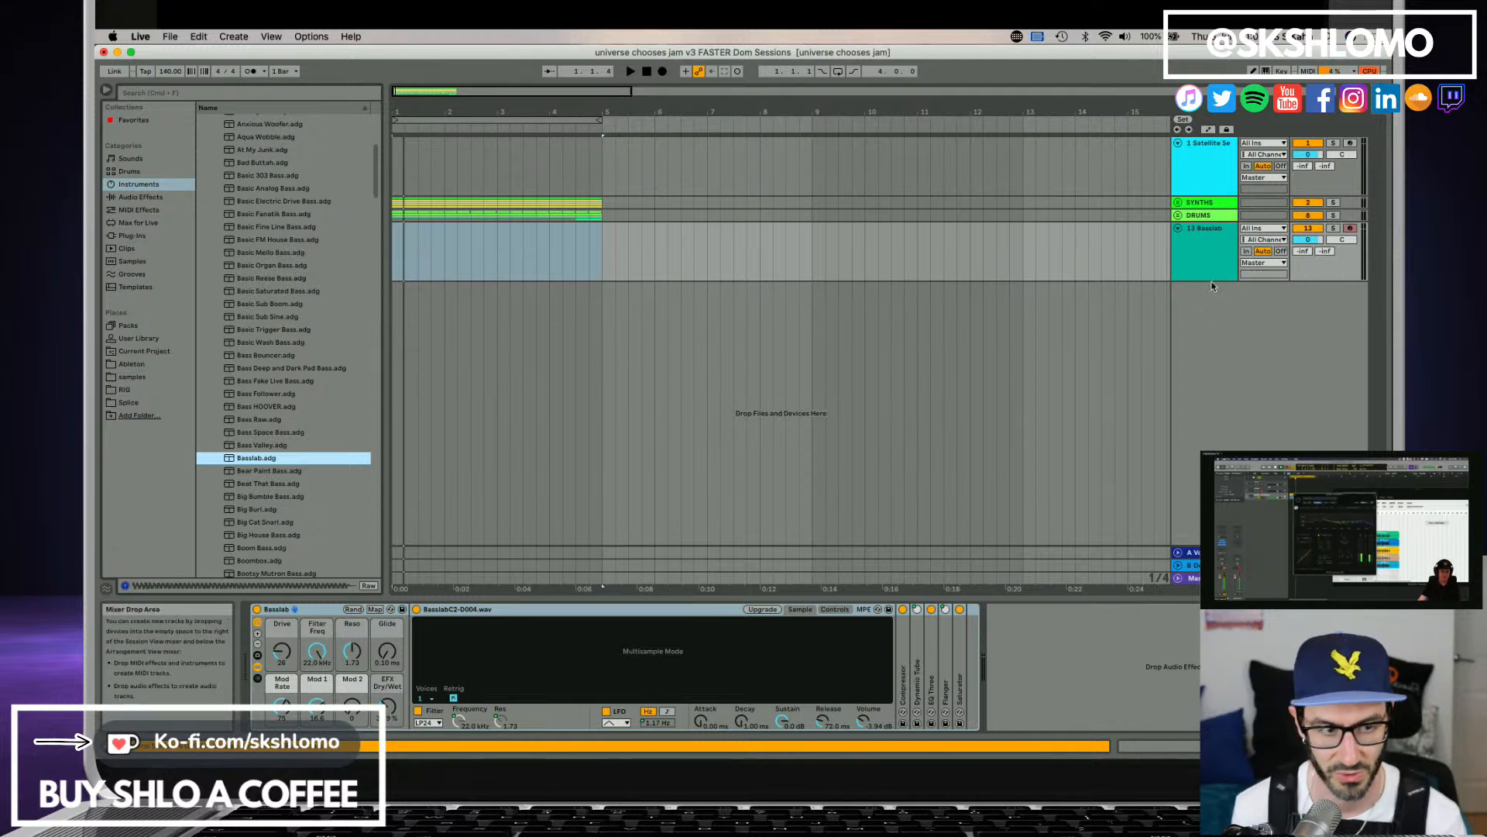
key("space")
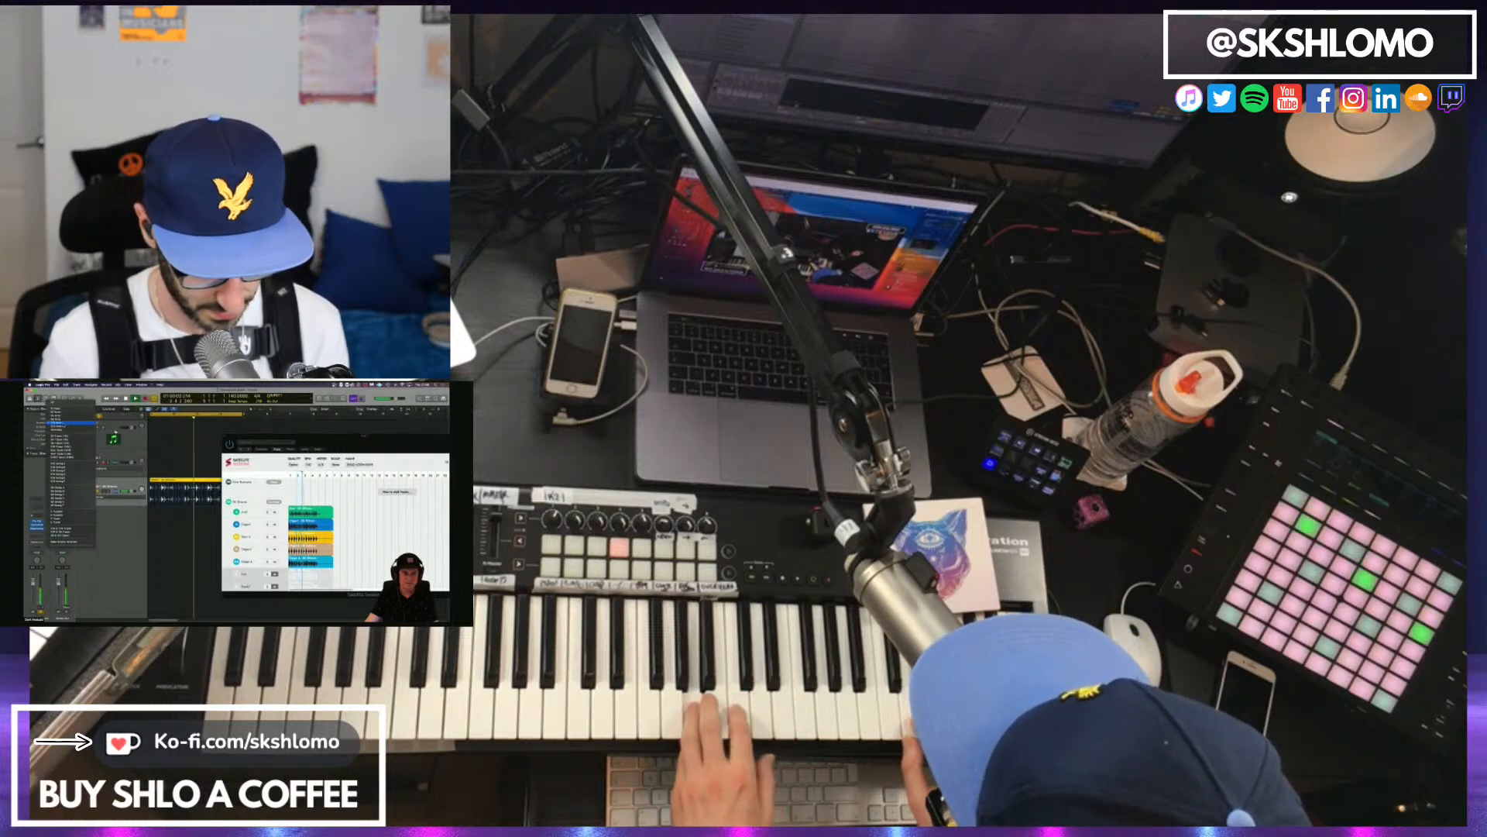
left_click(64, 419)
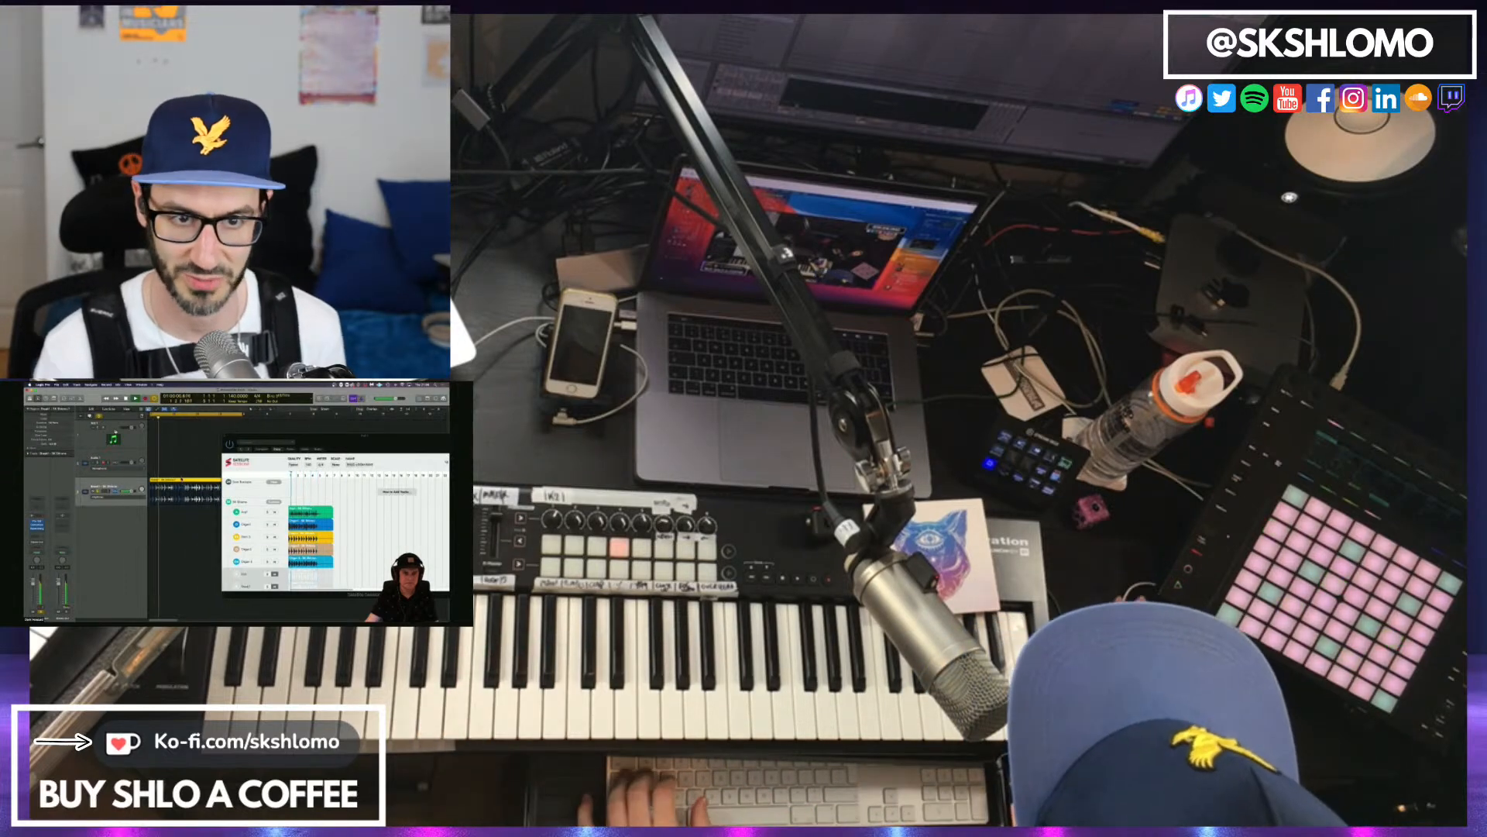
key("space")
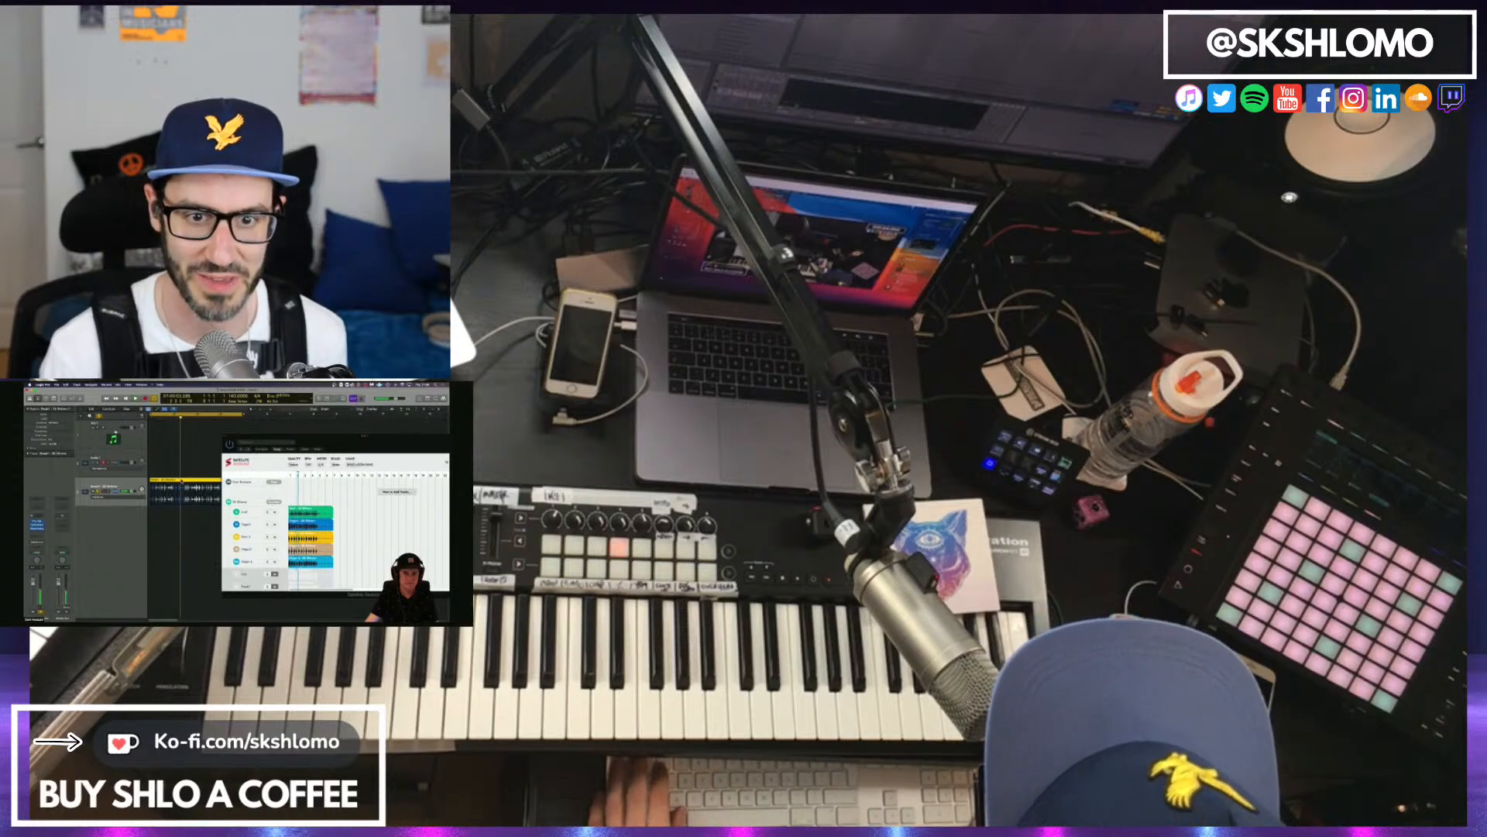
right_click(181, 481)
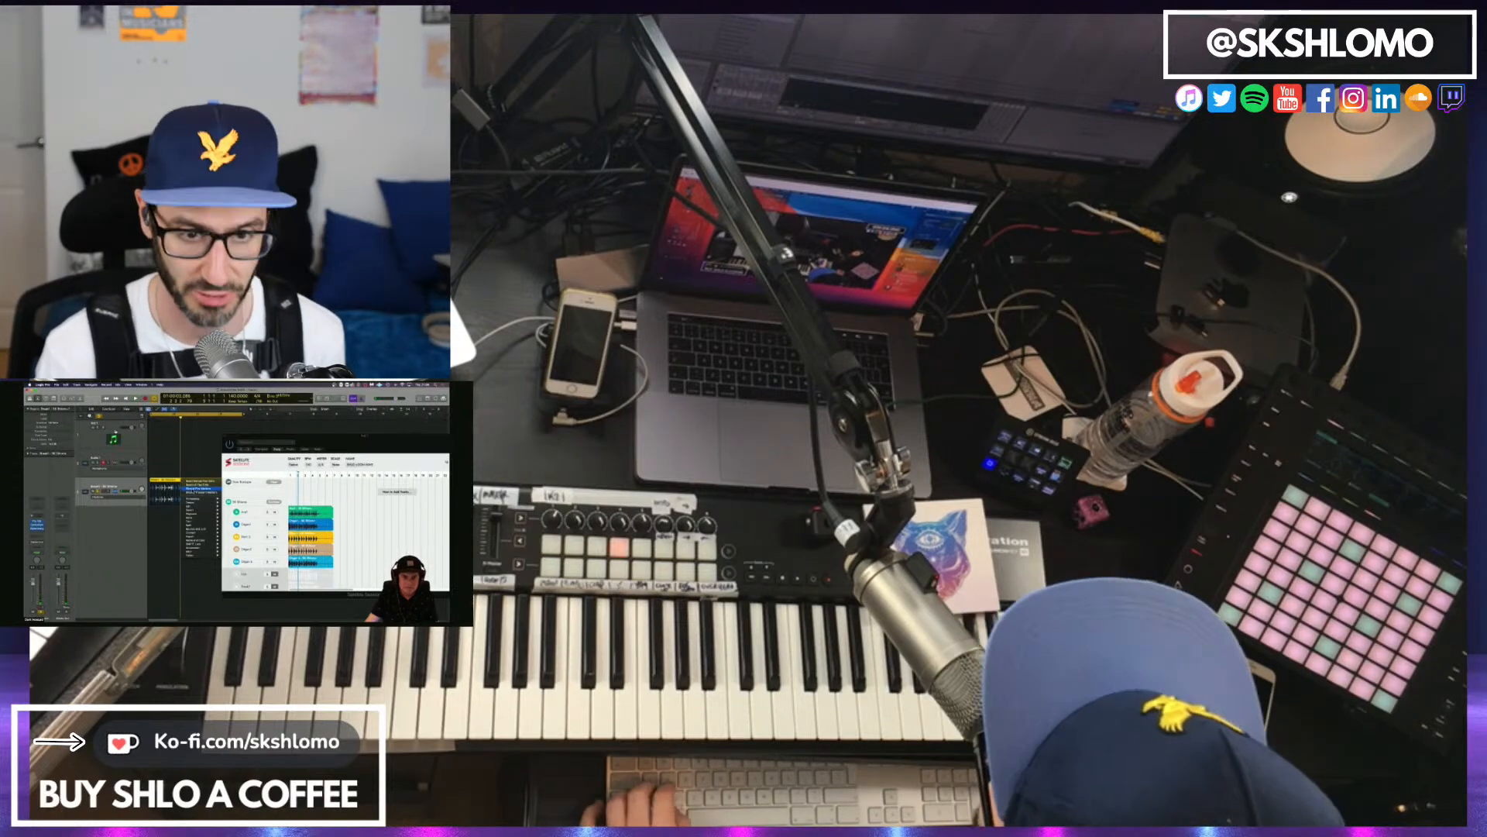
In Logic Pro, apply commands to the stem's audio region and choose a different option in its track's settings list.
left_click(195, 489)
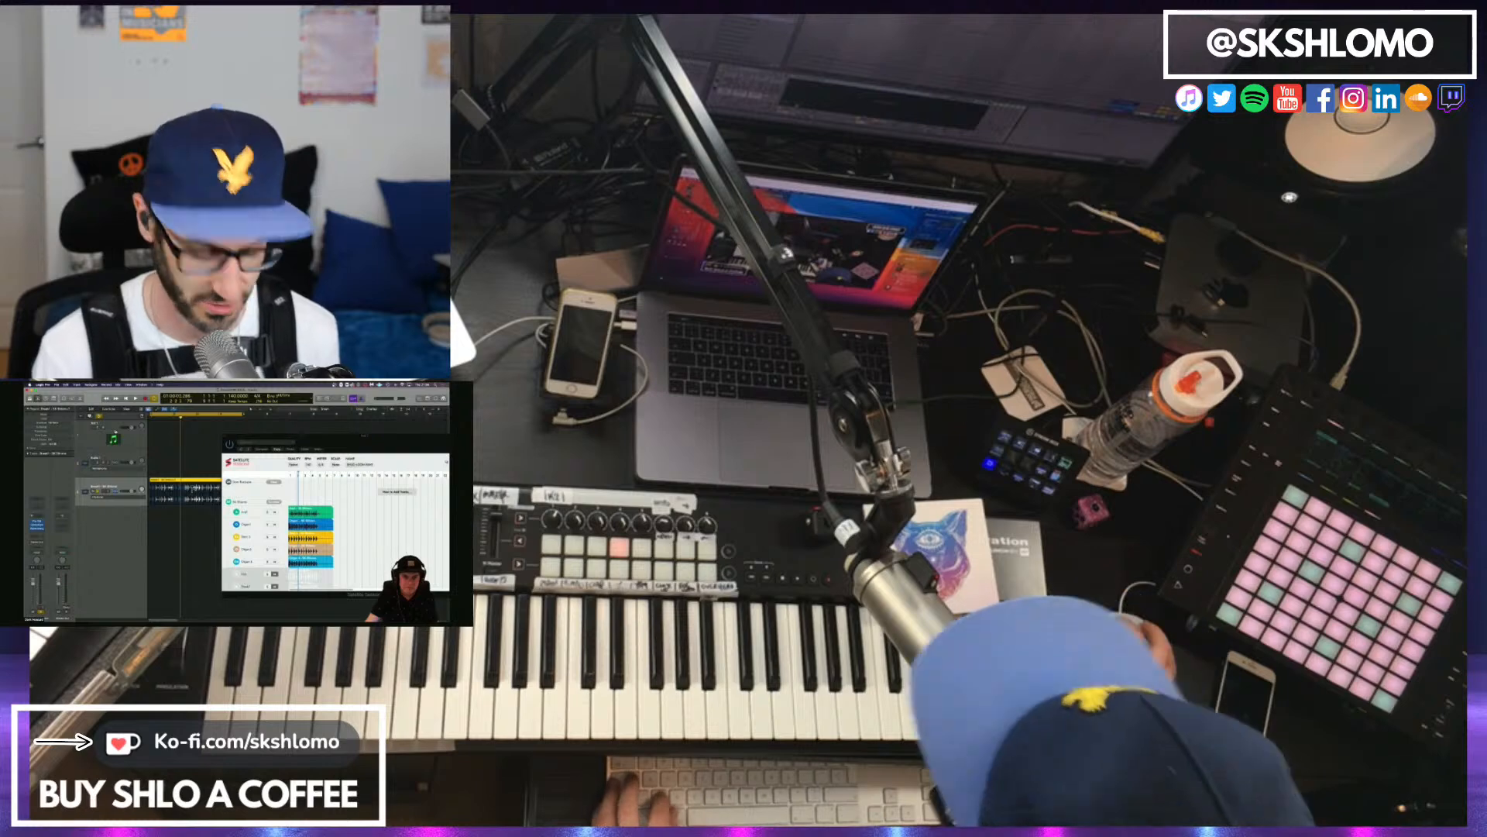
right_click(187, 481)
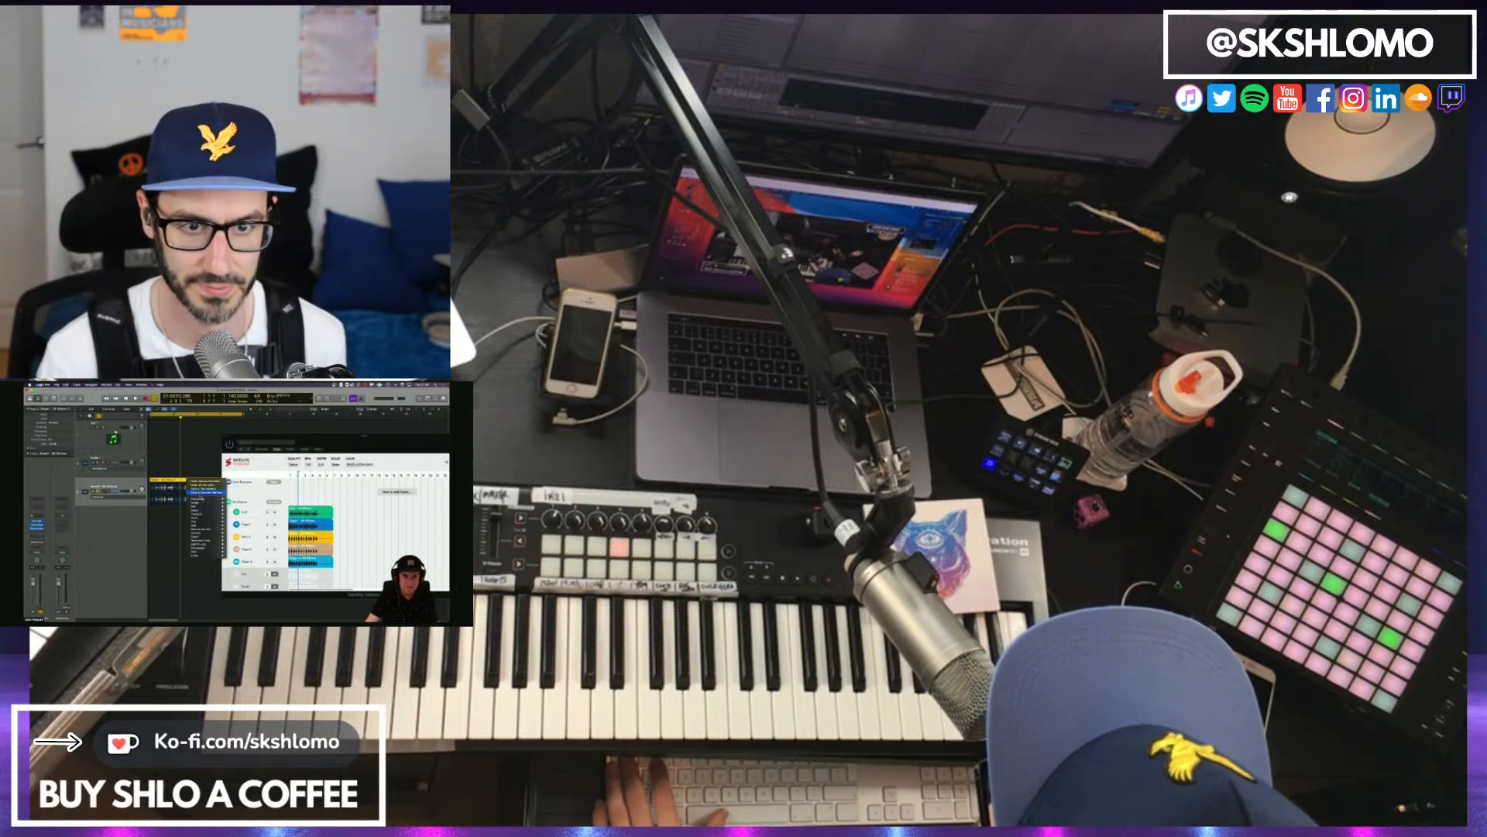
left_click(201, 494)
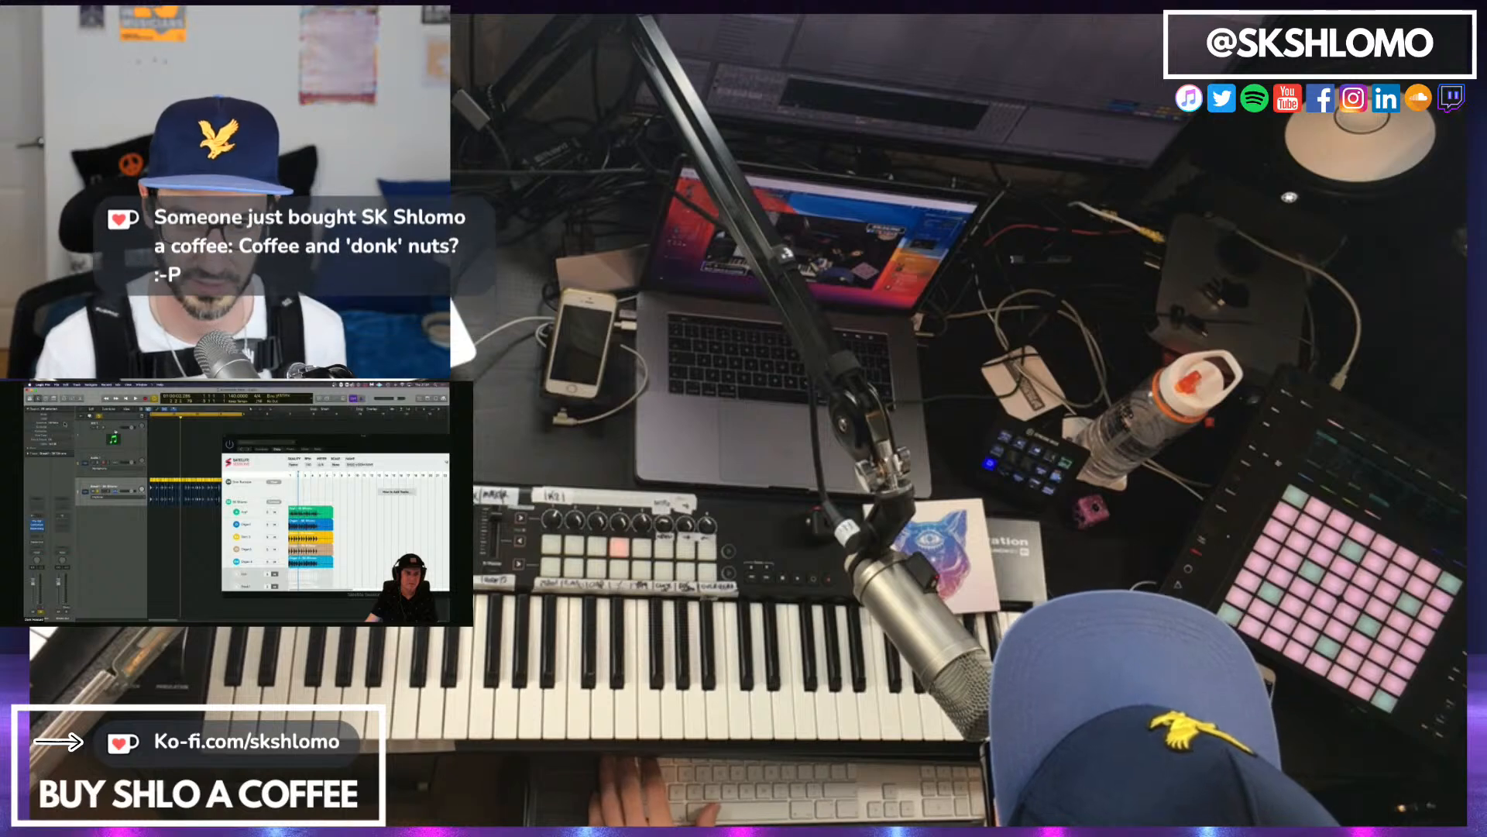
left_click(126, 497)
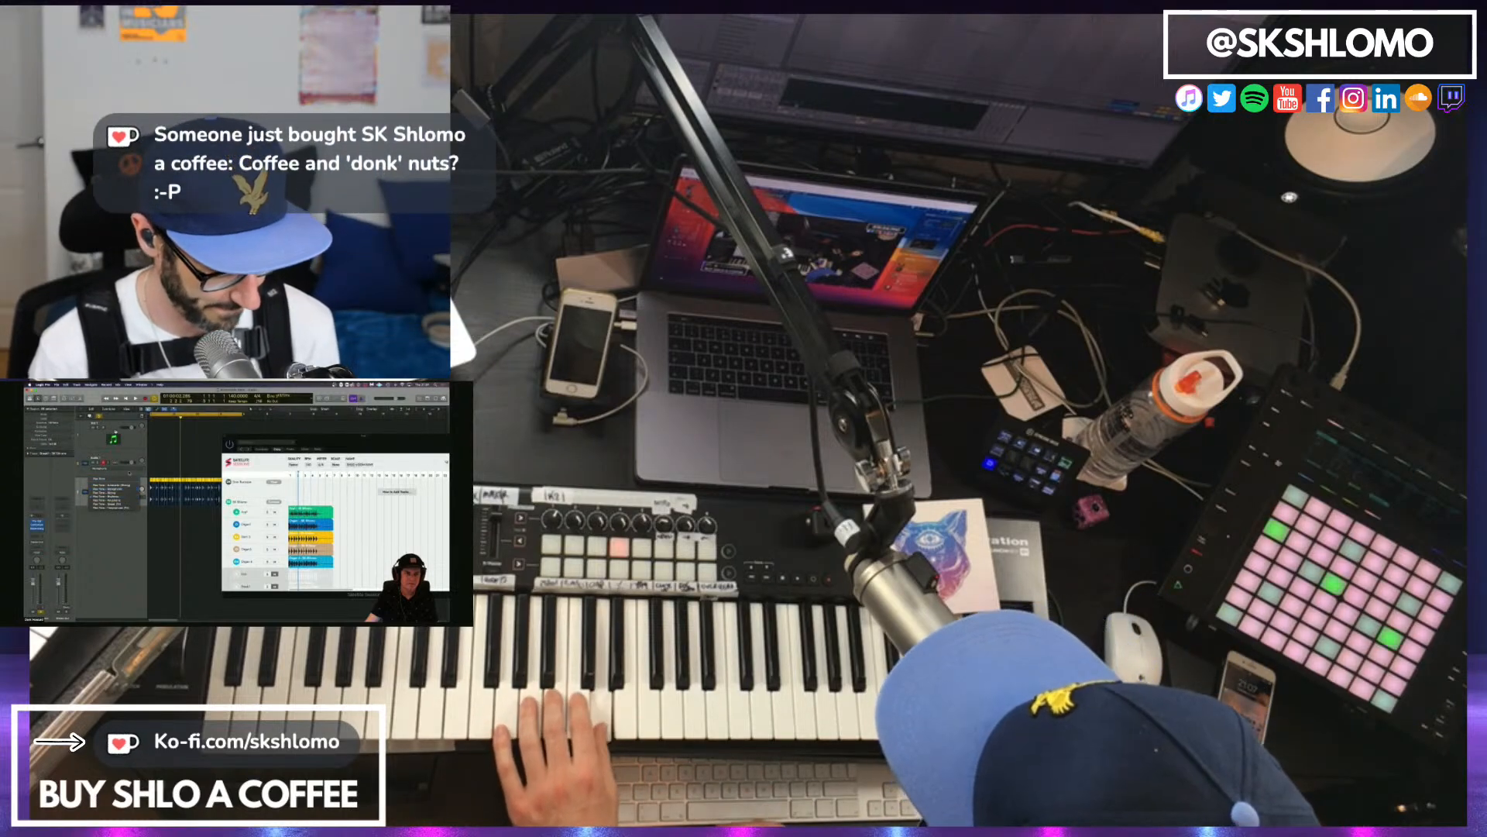
left_click(125, 490)
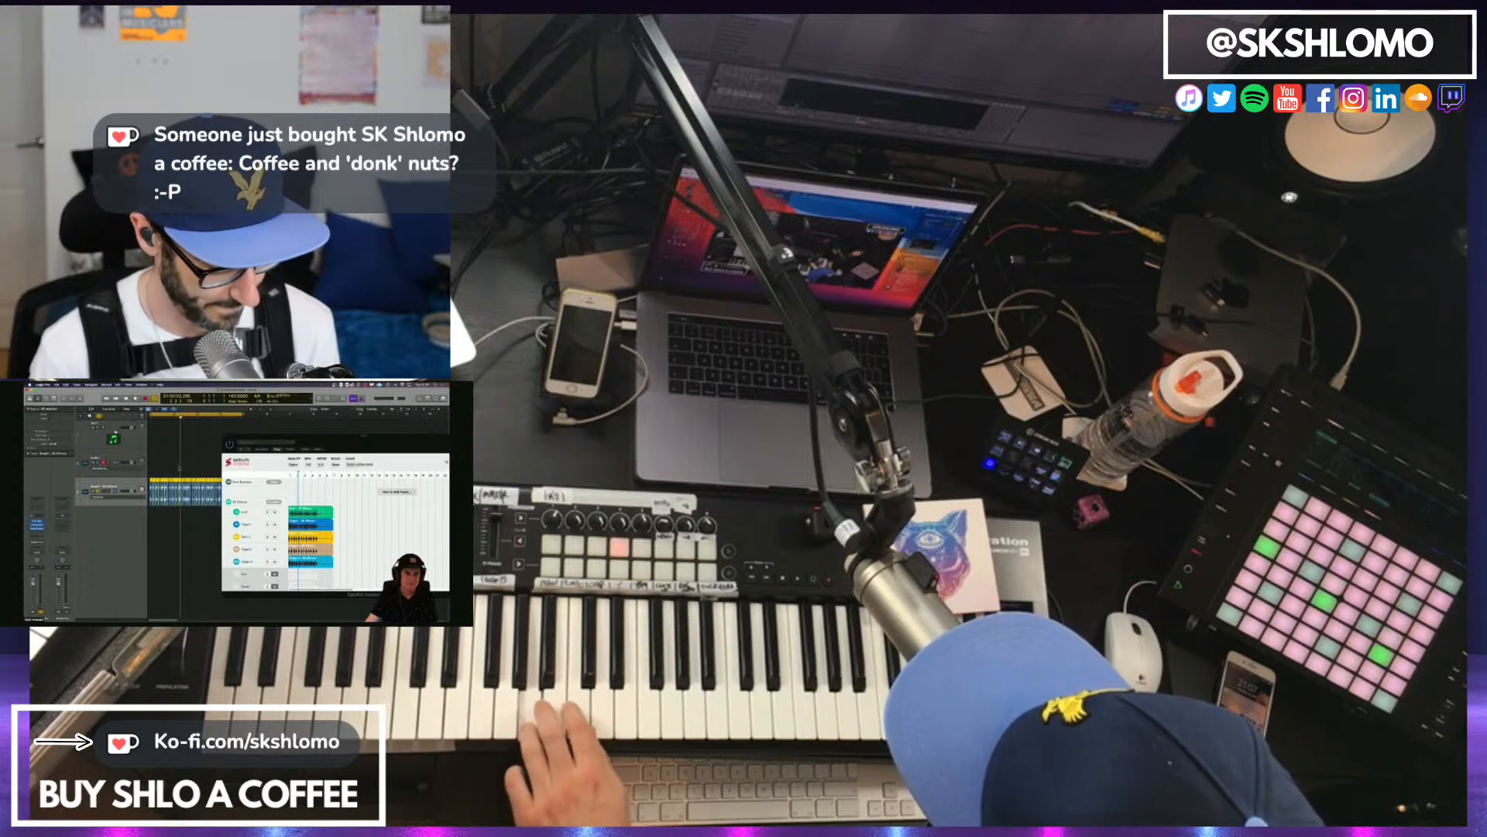
right_click(154, 481)
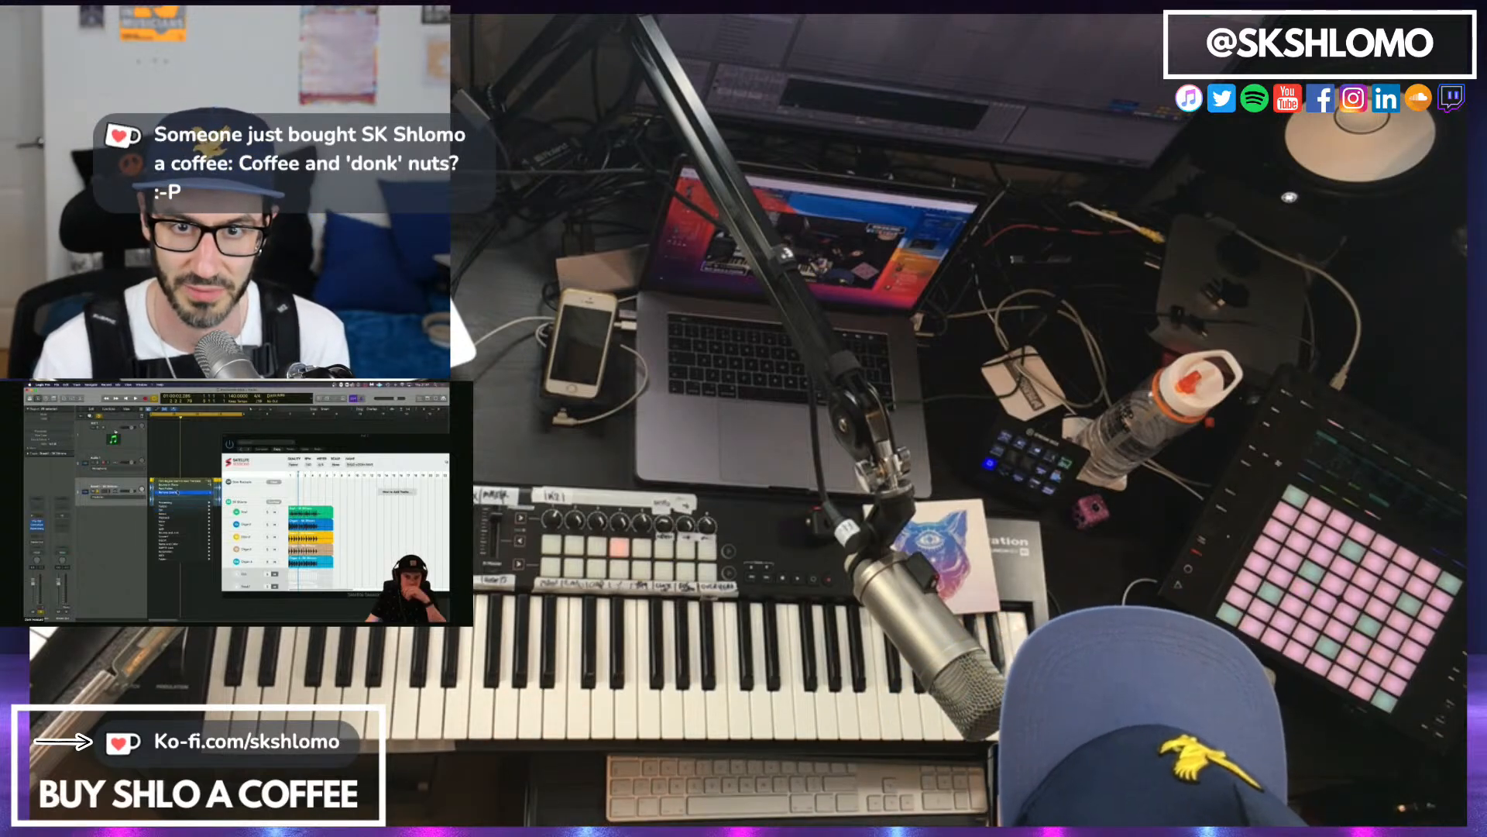
left_click(189, 461)
left_click(189, 460)
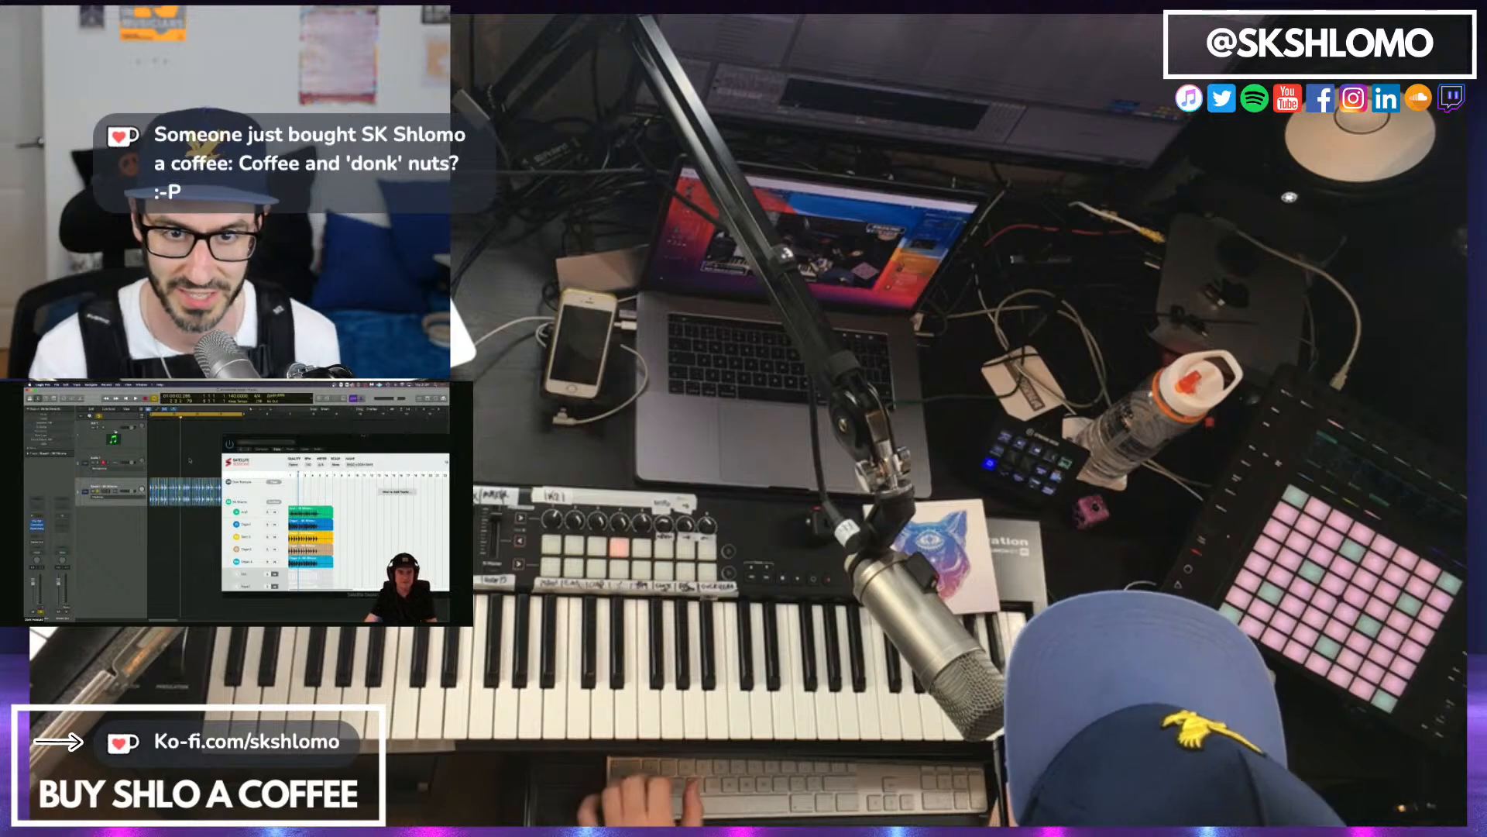
Play the Logic Pro project and check the stem's audio region along the timeline.
key("space")
key("super+Right")
key("super+Right")
key("super+Right")
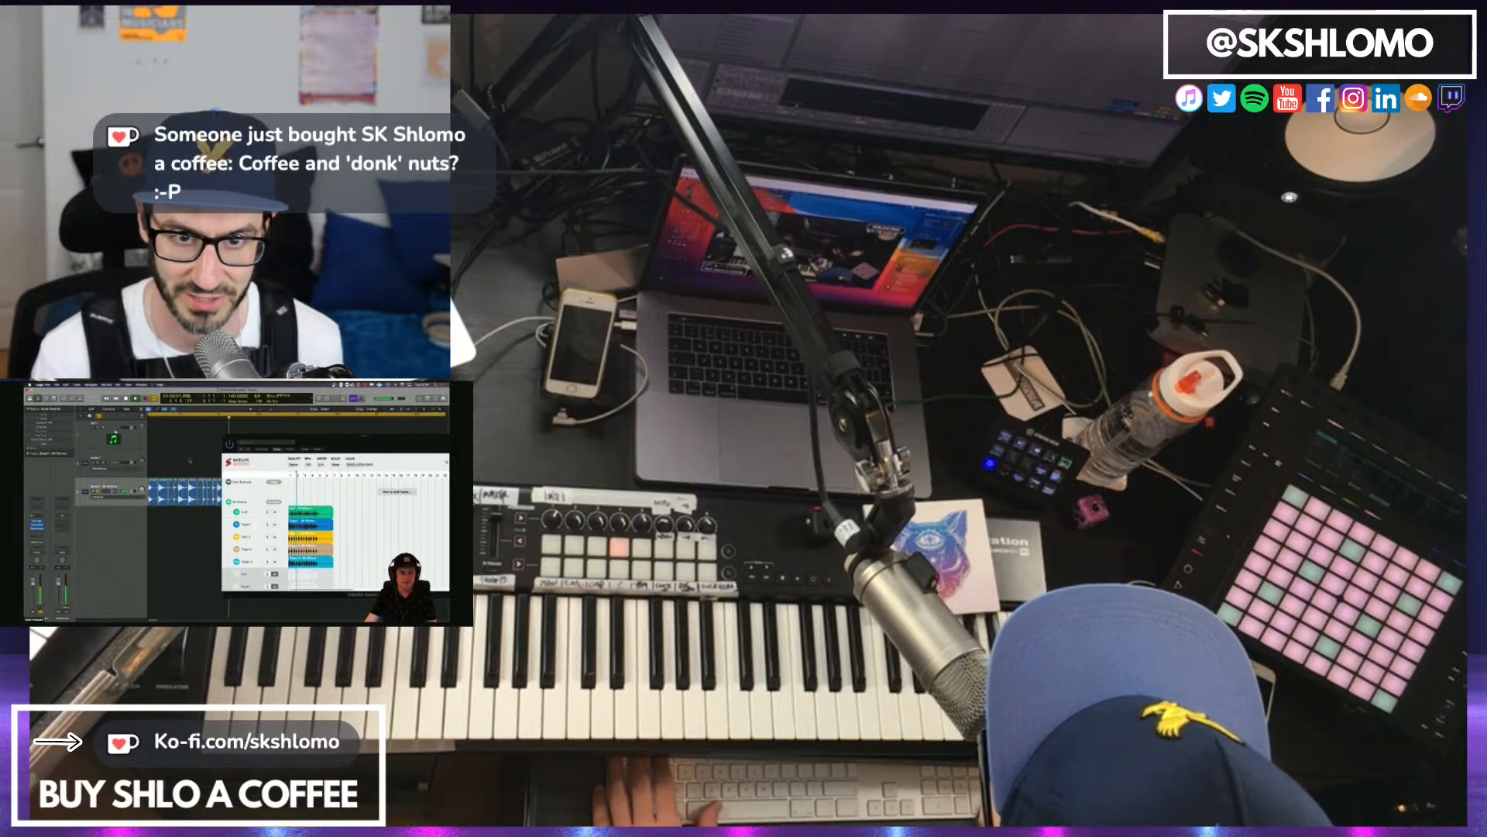
key("super+Left")
key("super+Left")
key("super+Left")
key("super+Left")
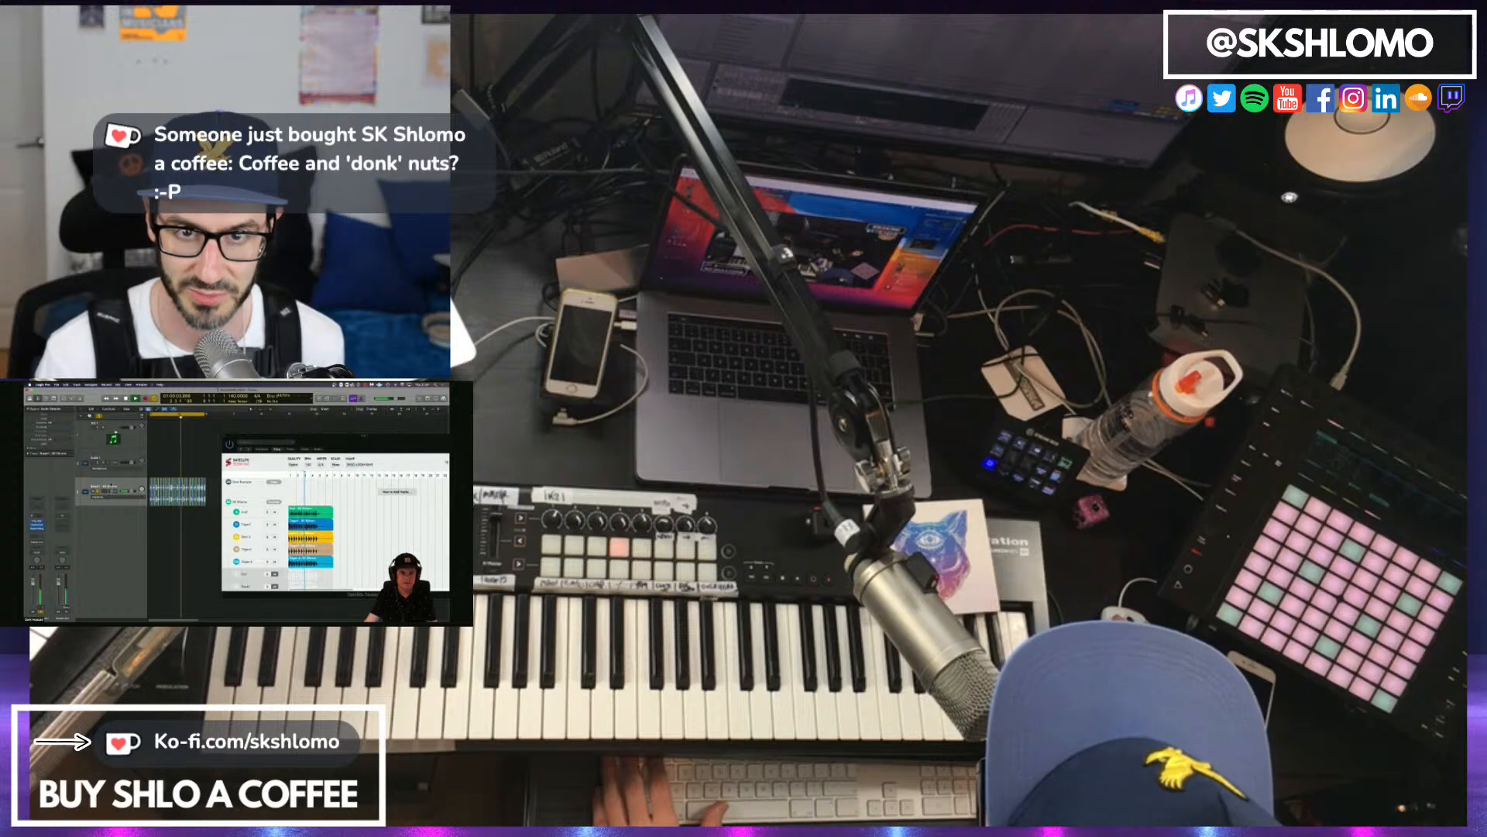
key("super+a")
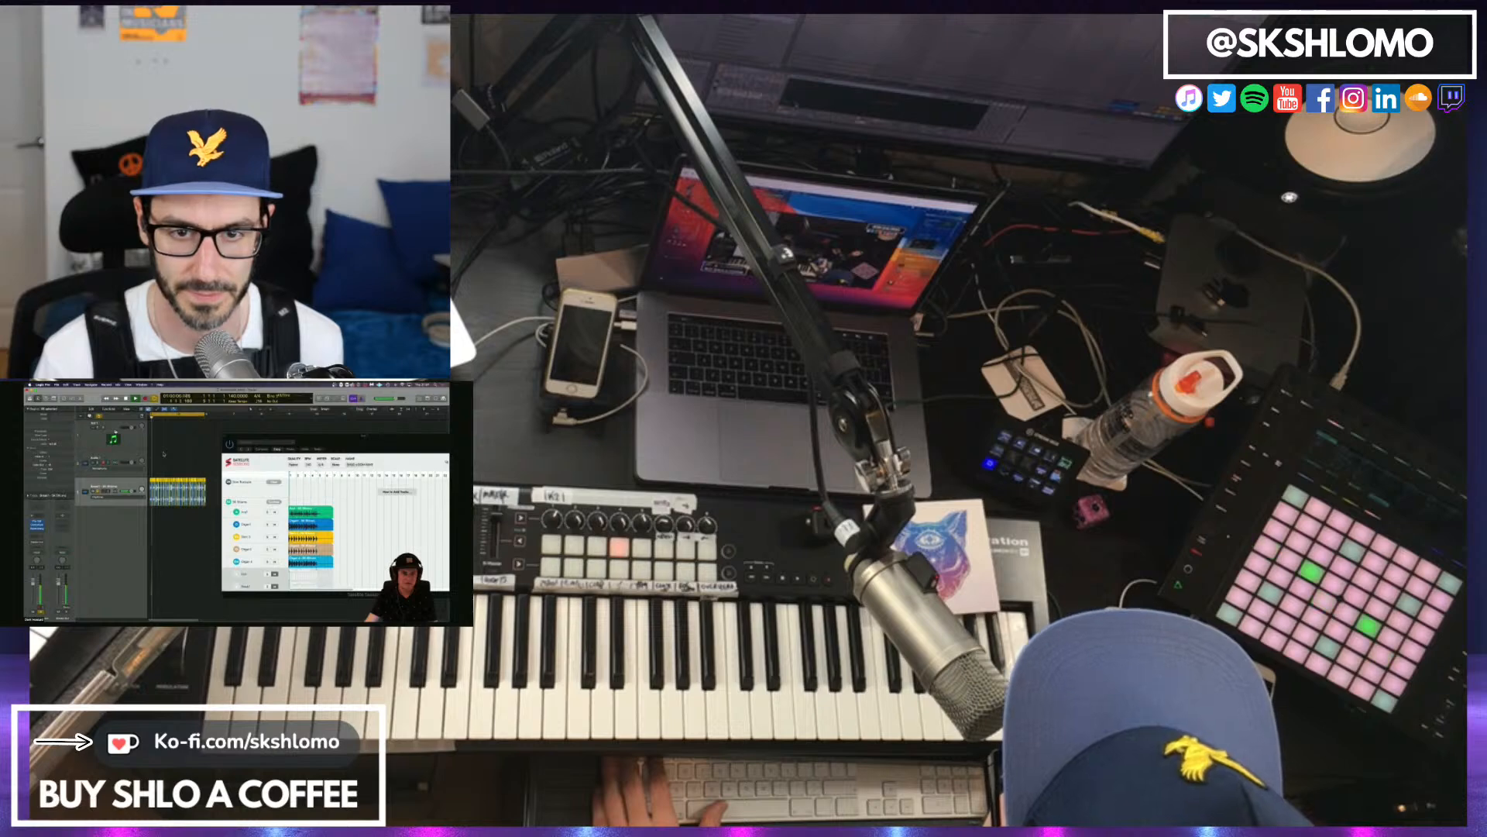
key("super+Right")
key("super+Right")
key("super+Right")
key("super+Right")
key("super+Right")
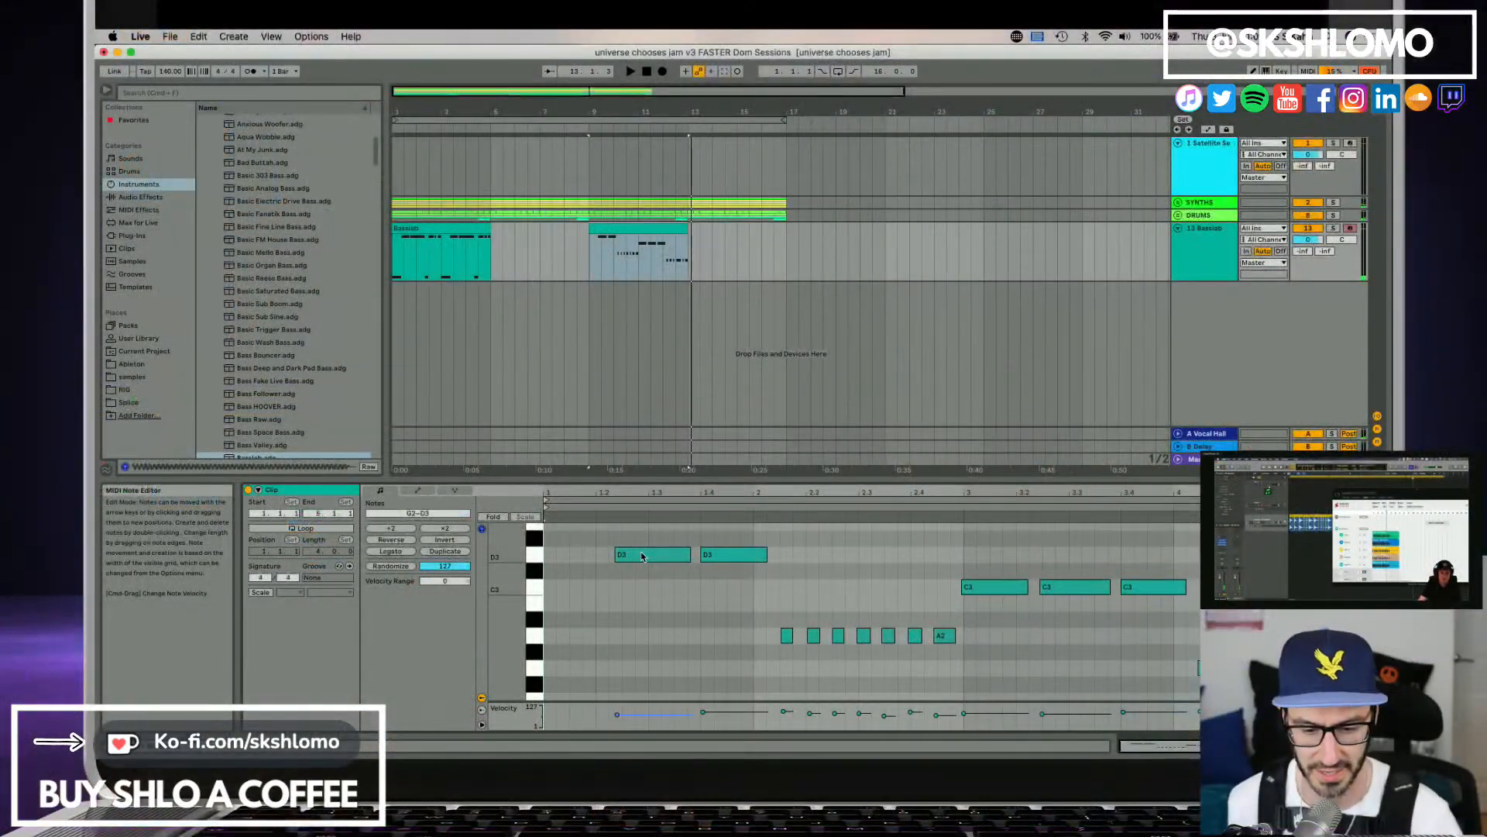
In Ableton Live, move the first D3 note of the second Basslab clip to the clip's start.
mouse_move(634, 558)
left_mouse_down()
mouse_move(565, 560)
mouse_move(662, 555)
mouse_move(589, 561)
left_mouse_up()
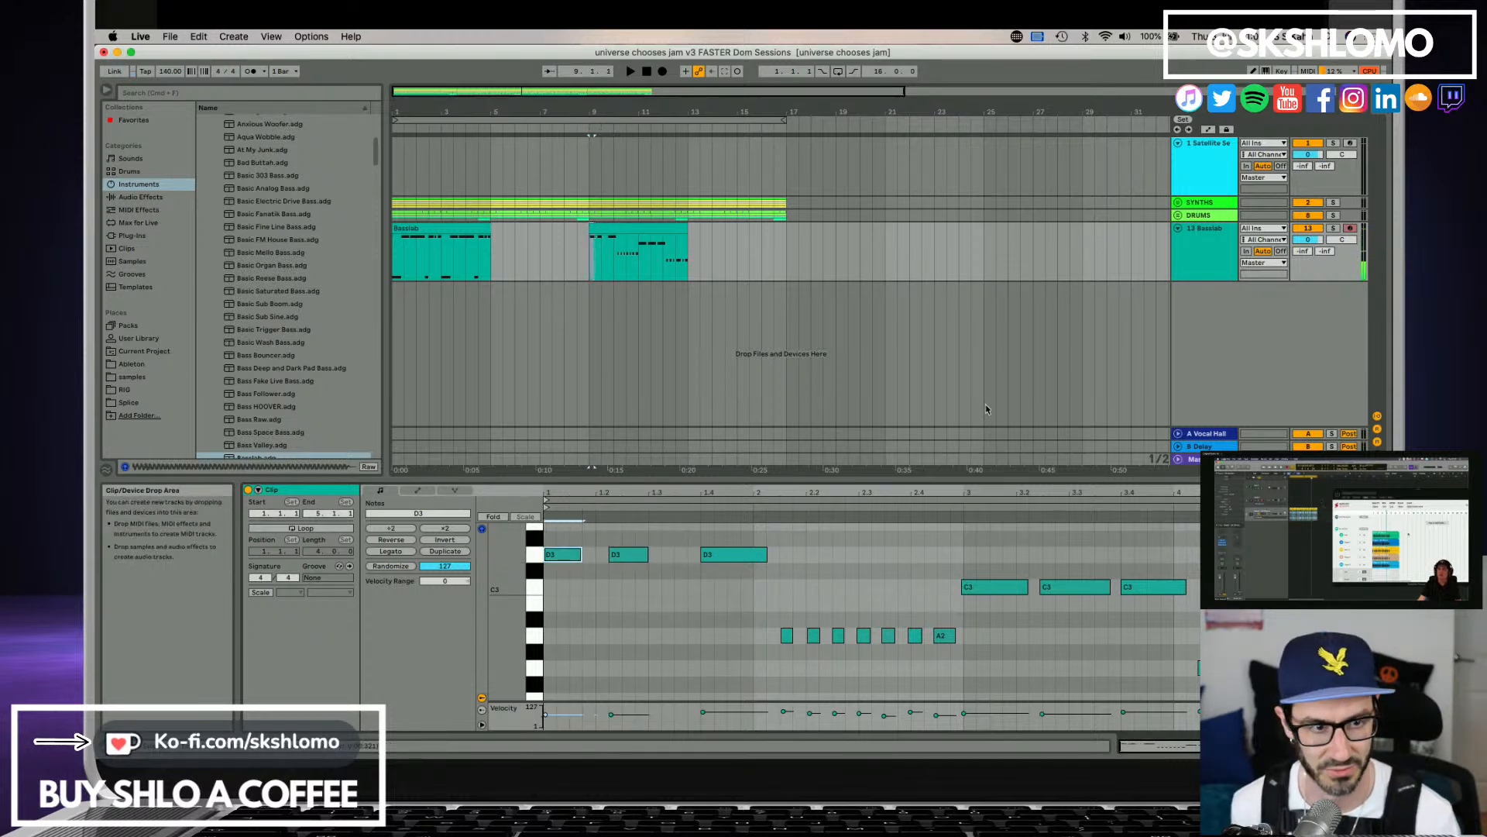
Expand the SYNTHS and DRUMS groups and solo the Break1 track.
left_click(1177, 204)
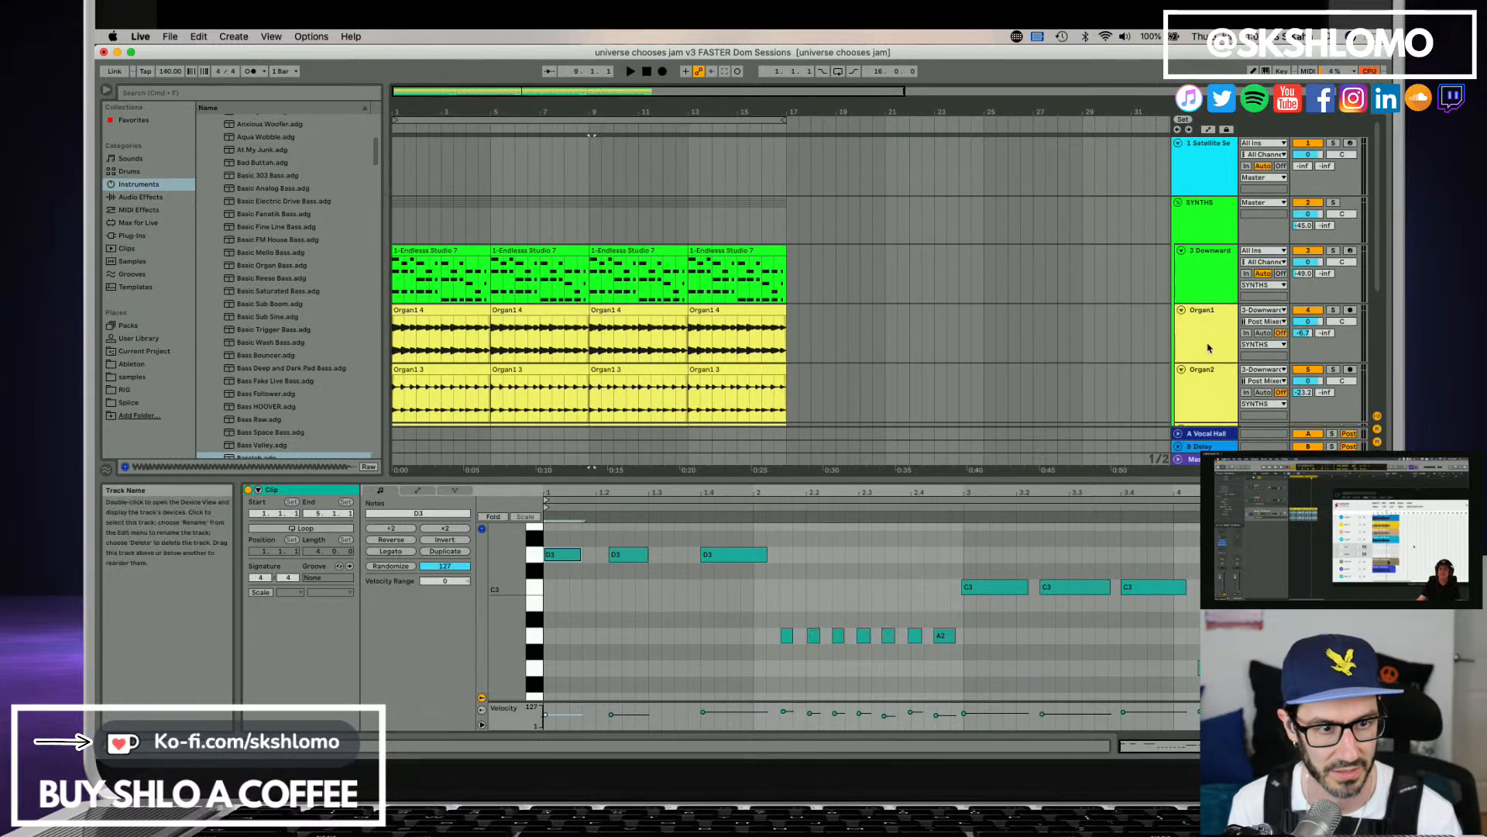
scroll(1197, 295, "down", 3)
scroll(1197, 297, "down", 3)
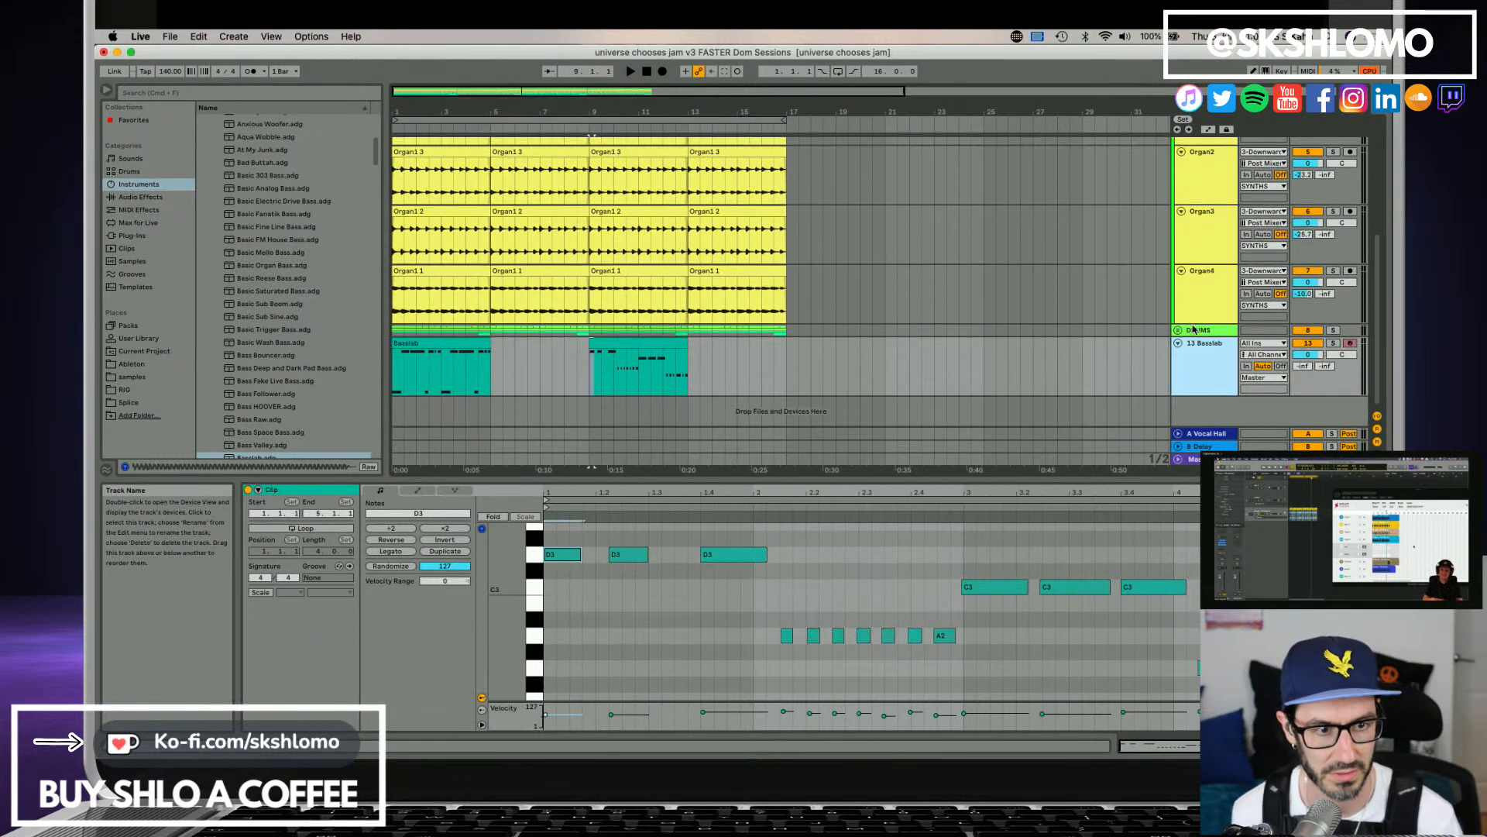
left_click(1177, 329)
scroll(1211, 367, "down", 3)
scroll(1208, 344, "down", 2)
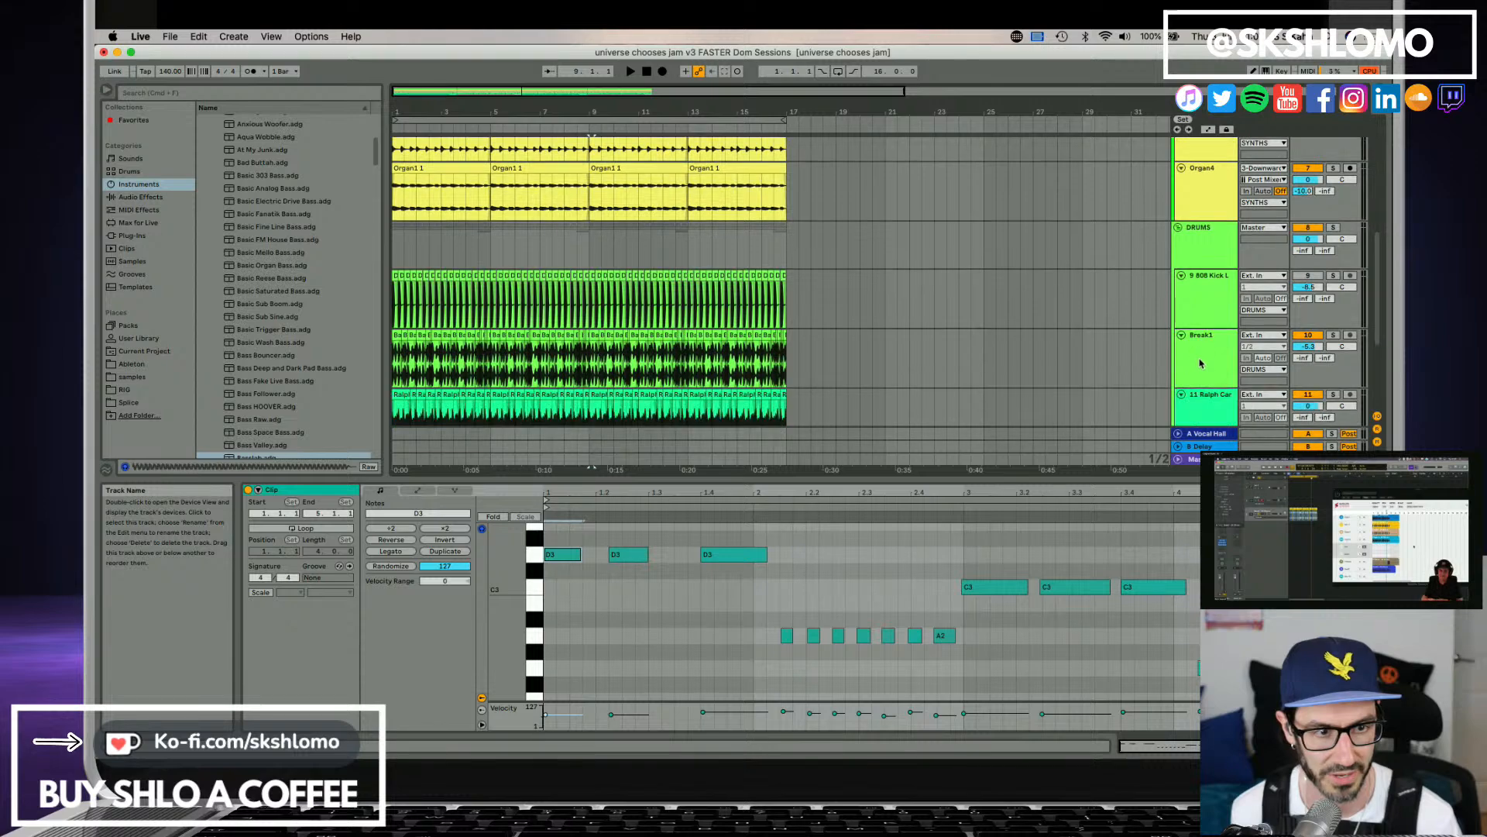
left_click(1333, 336)
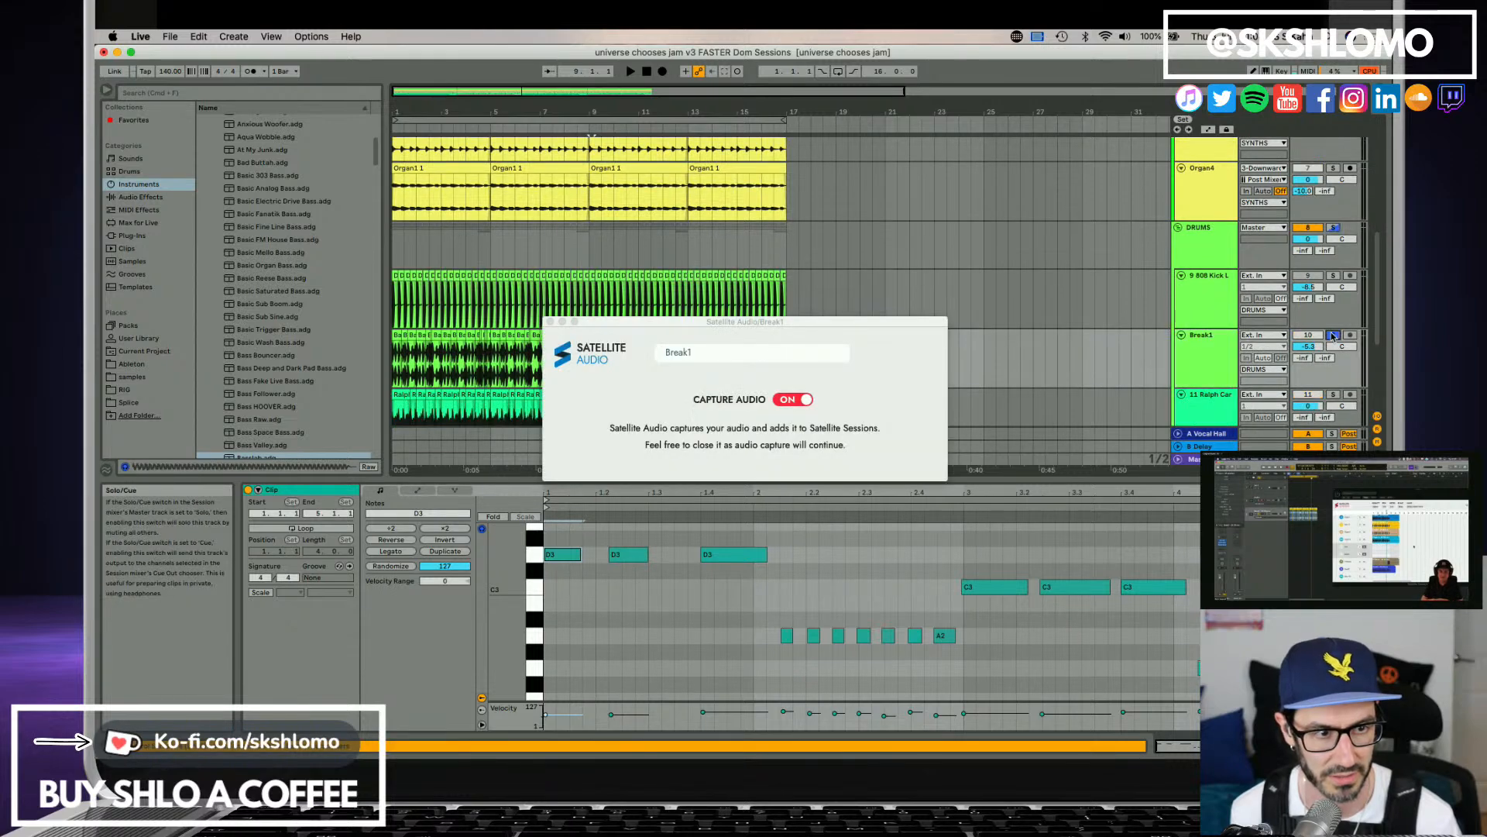
Show Break1's devices, compare playback with Wide Ambience off and on, and leave the effect switched off.
left_click(1209, 355)
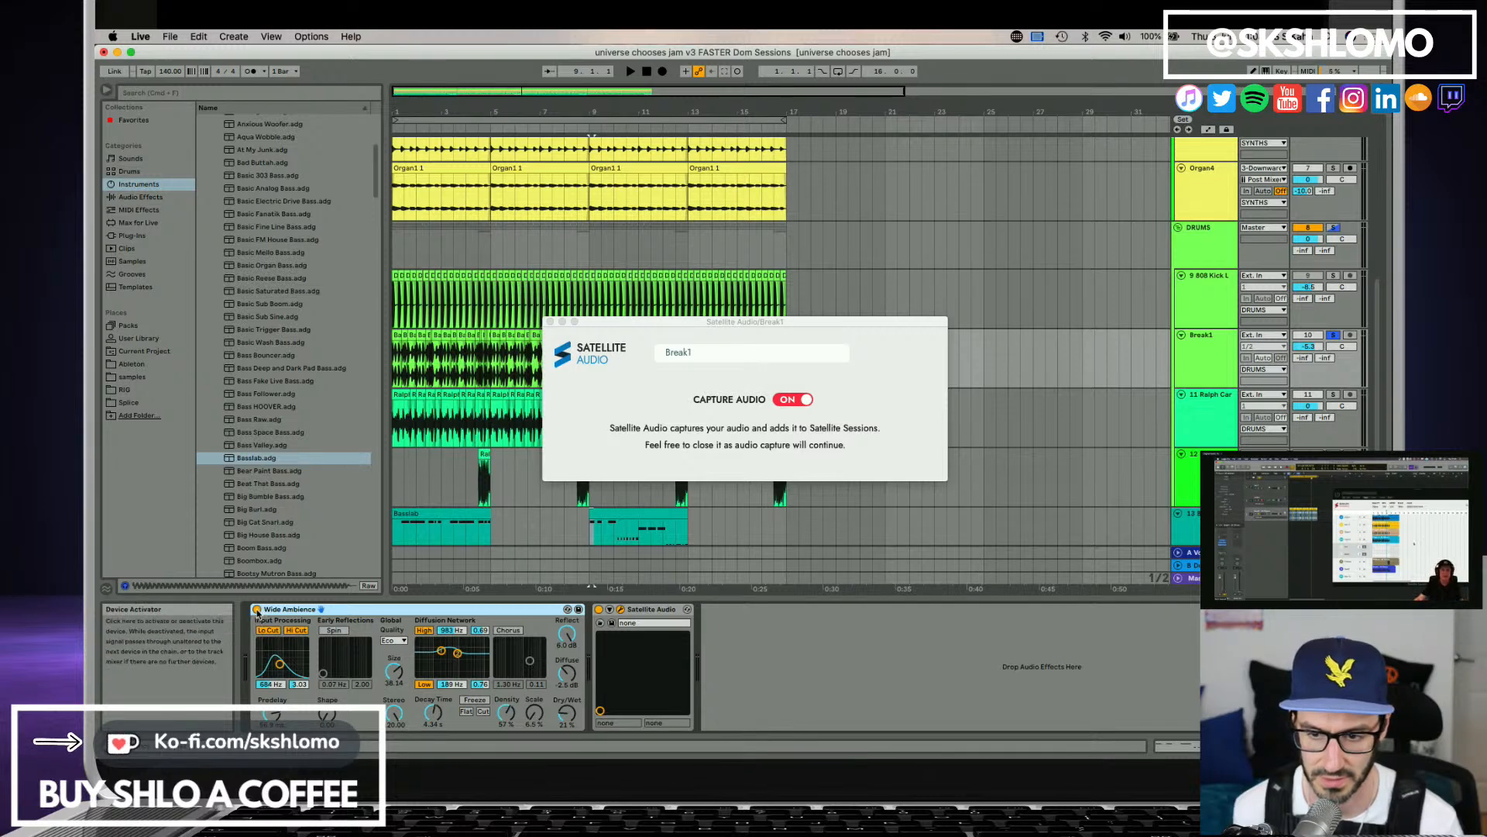
left_click(257, 610)
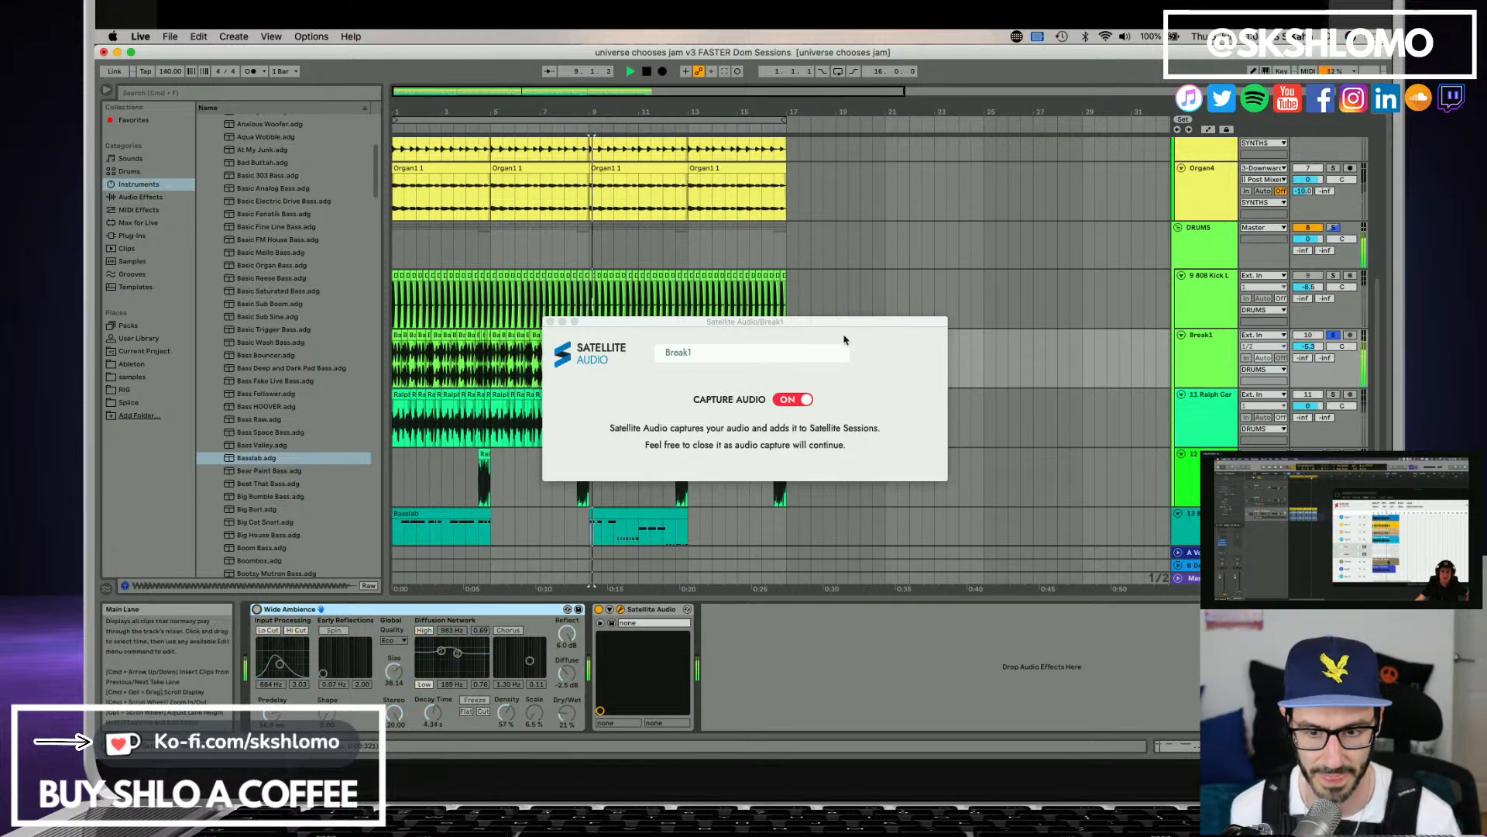
key("space")
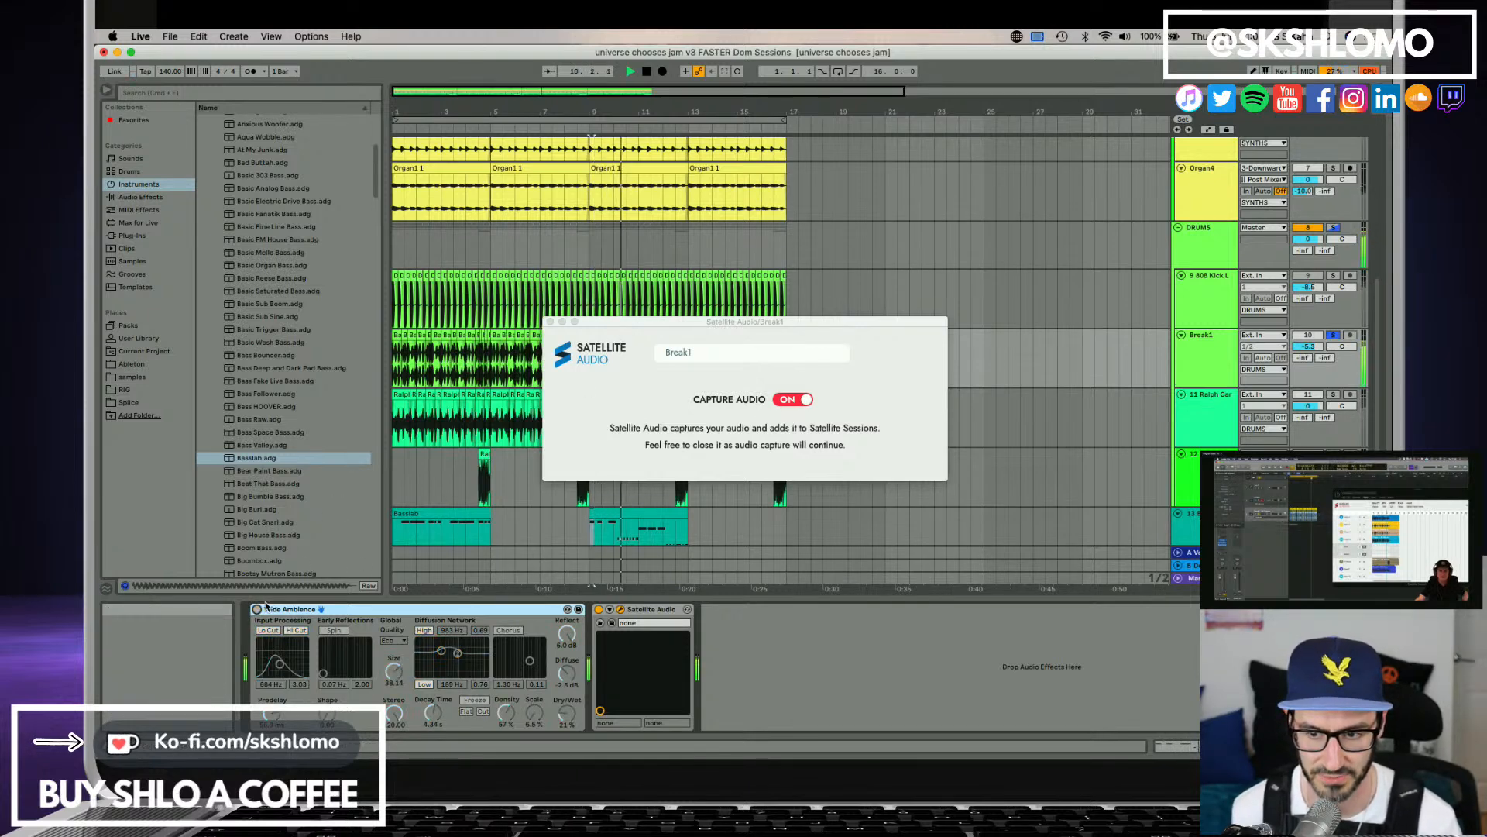
left_click(257, 609)
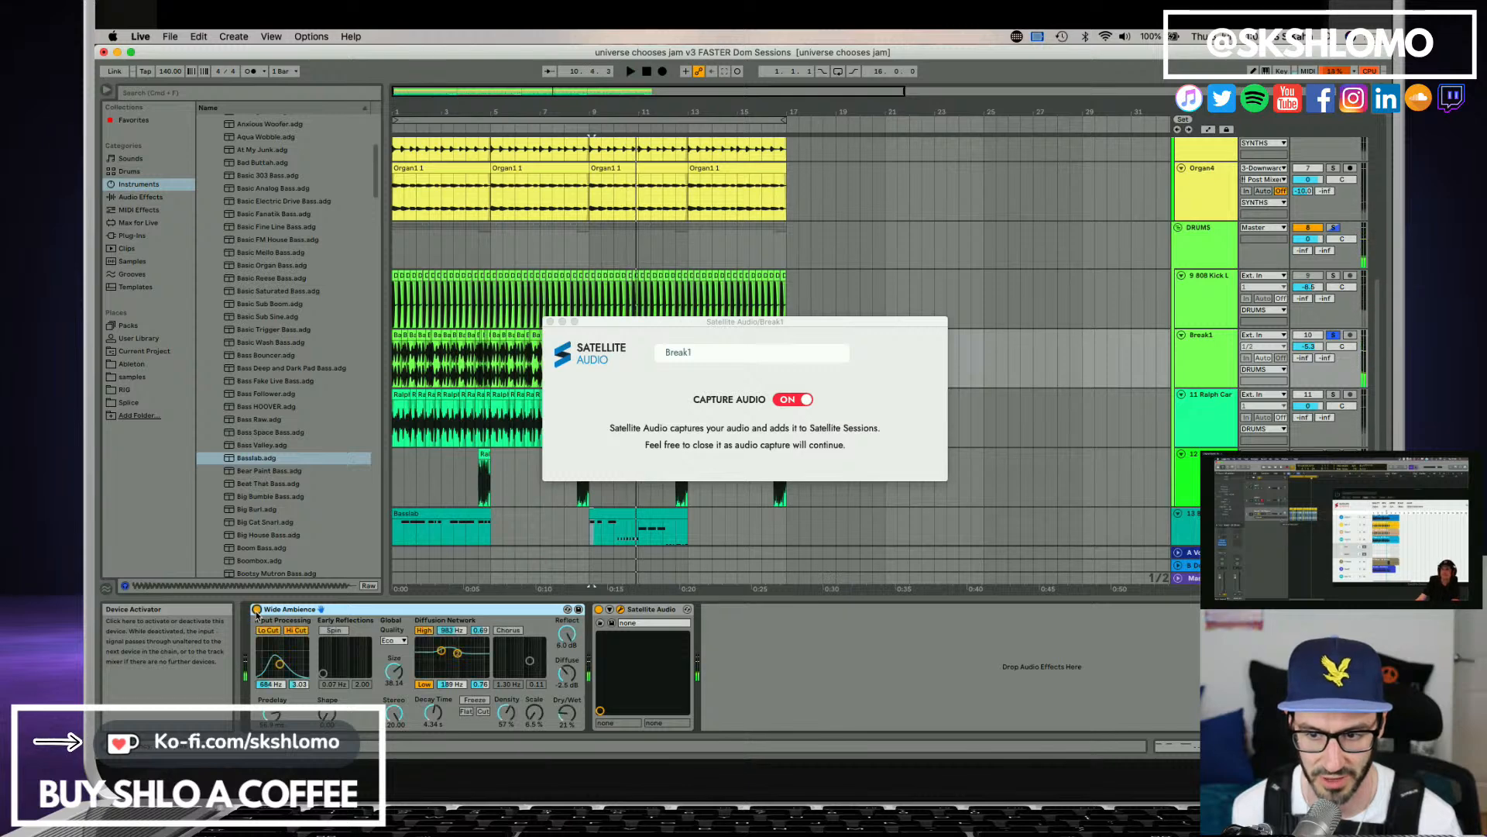
key("space")
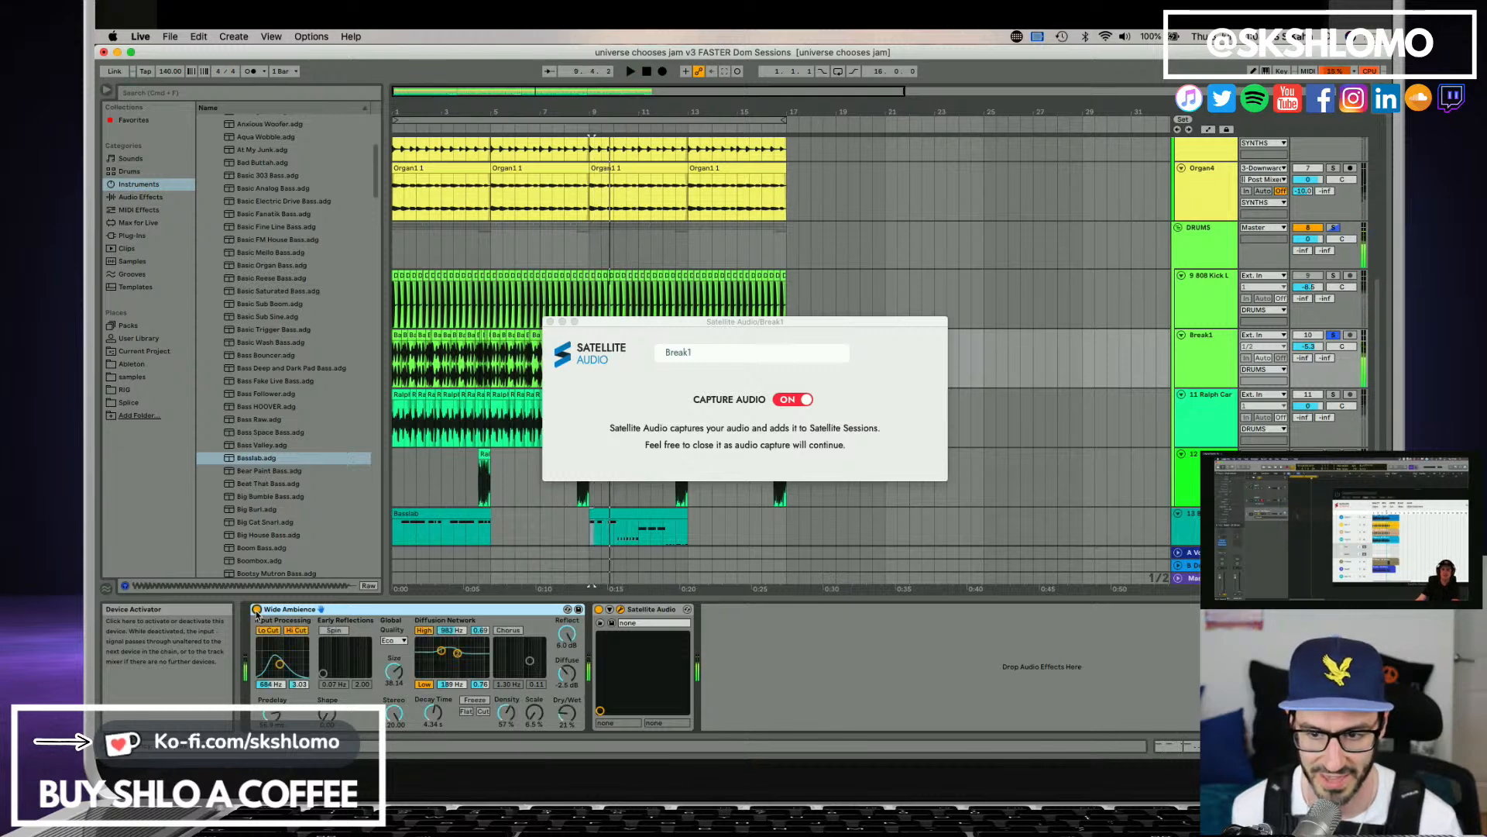
left_click(257, 609)
Move the Satellite Audio window aside, play the arrangement from the start with Break1 soloed, and open Satellite Sessions from its track.
left_click_drag(675, 326, 866, 498)
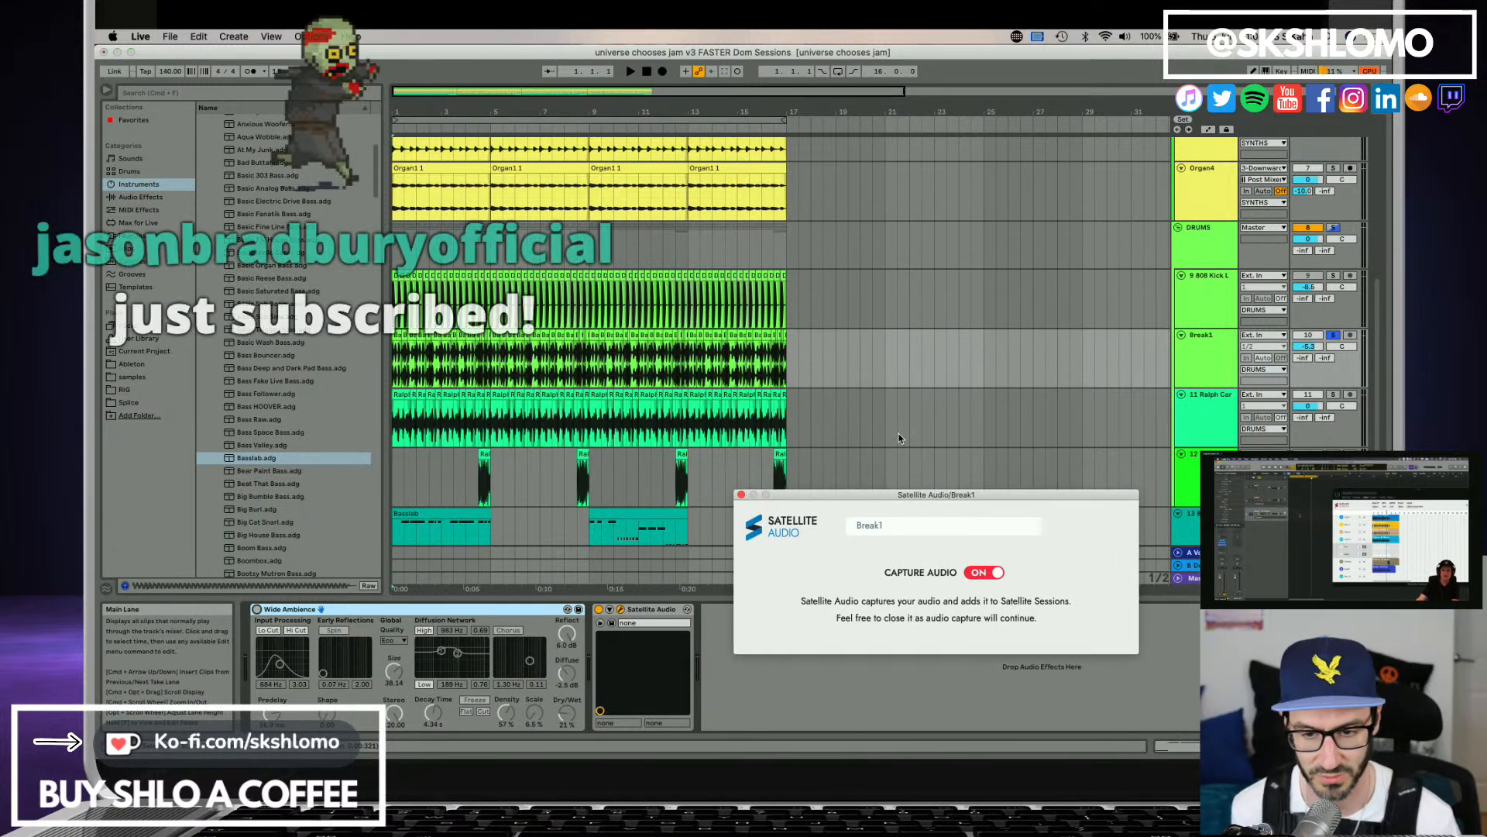
key("space")
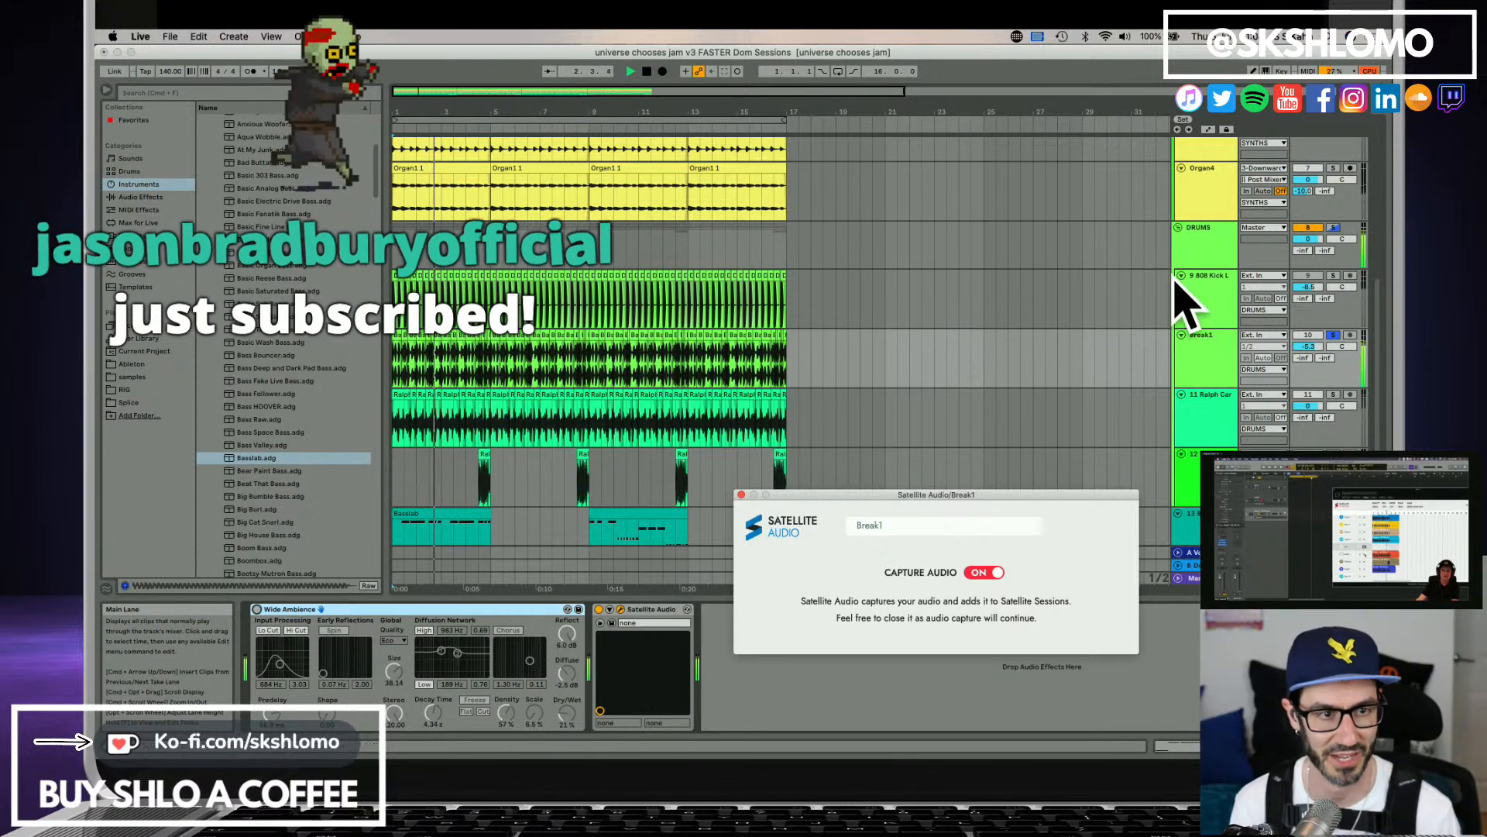
scroll(1181, 299, "up", 6)
scroll(1197, 232, "up", 1)
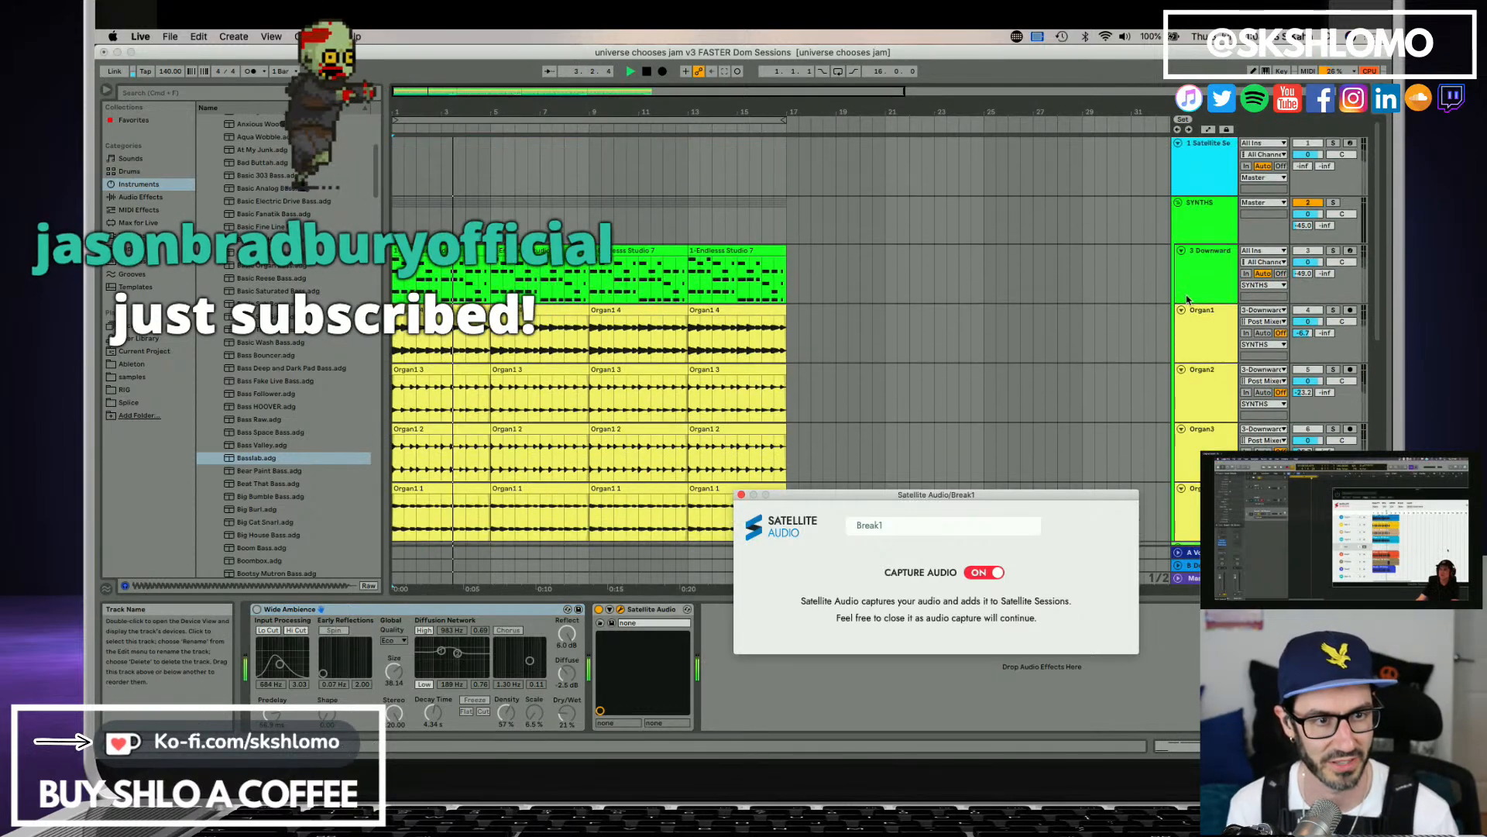
left_click(1205, 167)
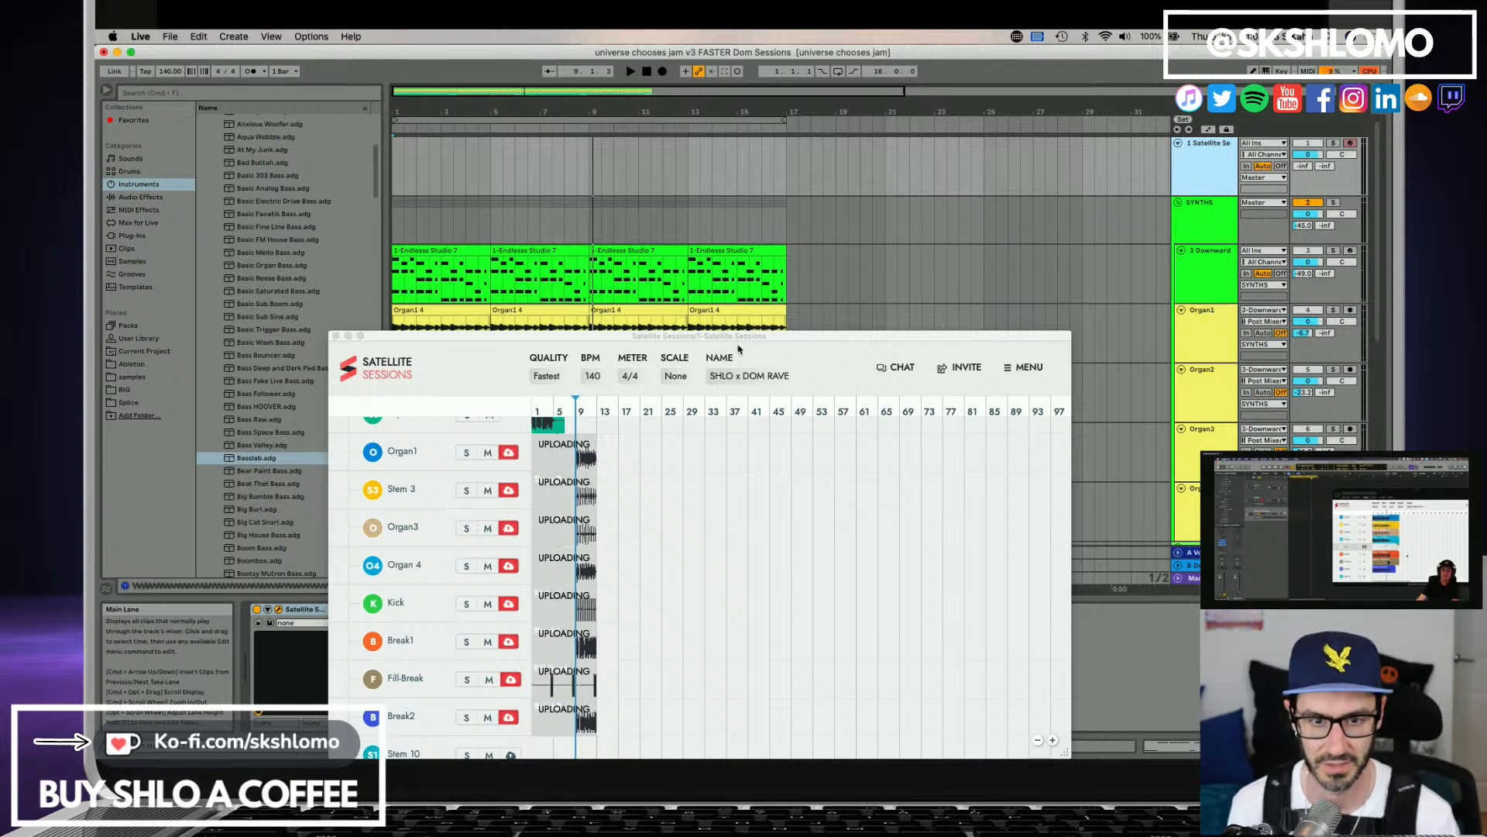
Reposition the Satellite Sessions window and check the upload state of the stems from Organ1 to Break2.
left_click_drag(740, 339, 810, 174)
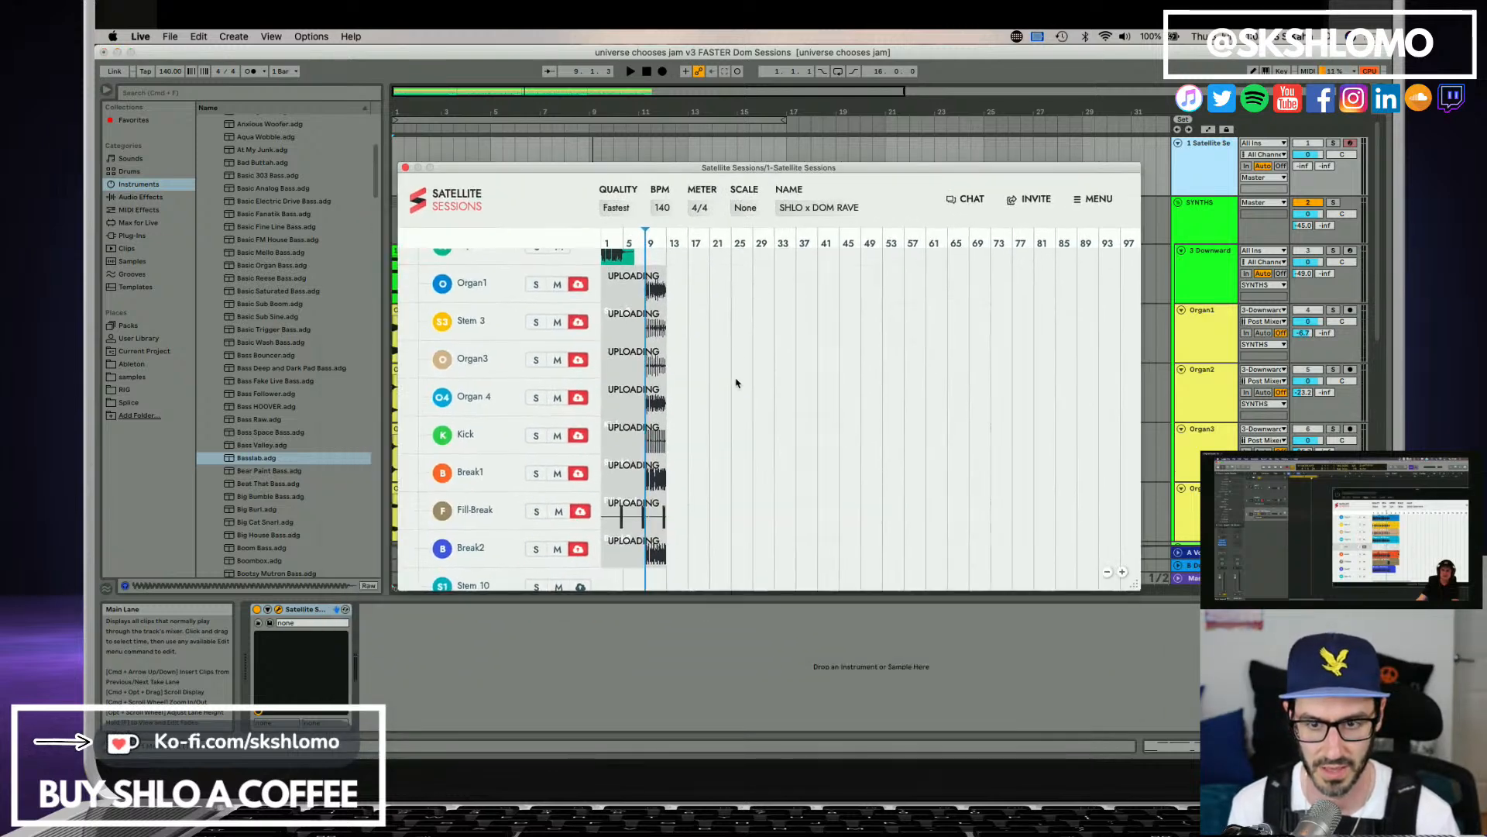
scroll(521, 550, "down", 1)
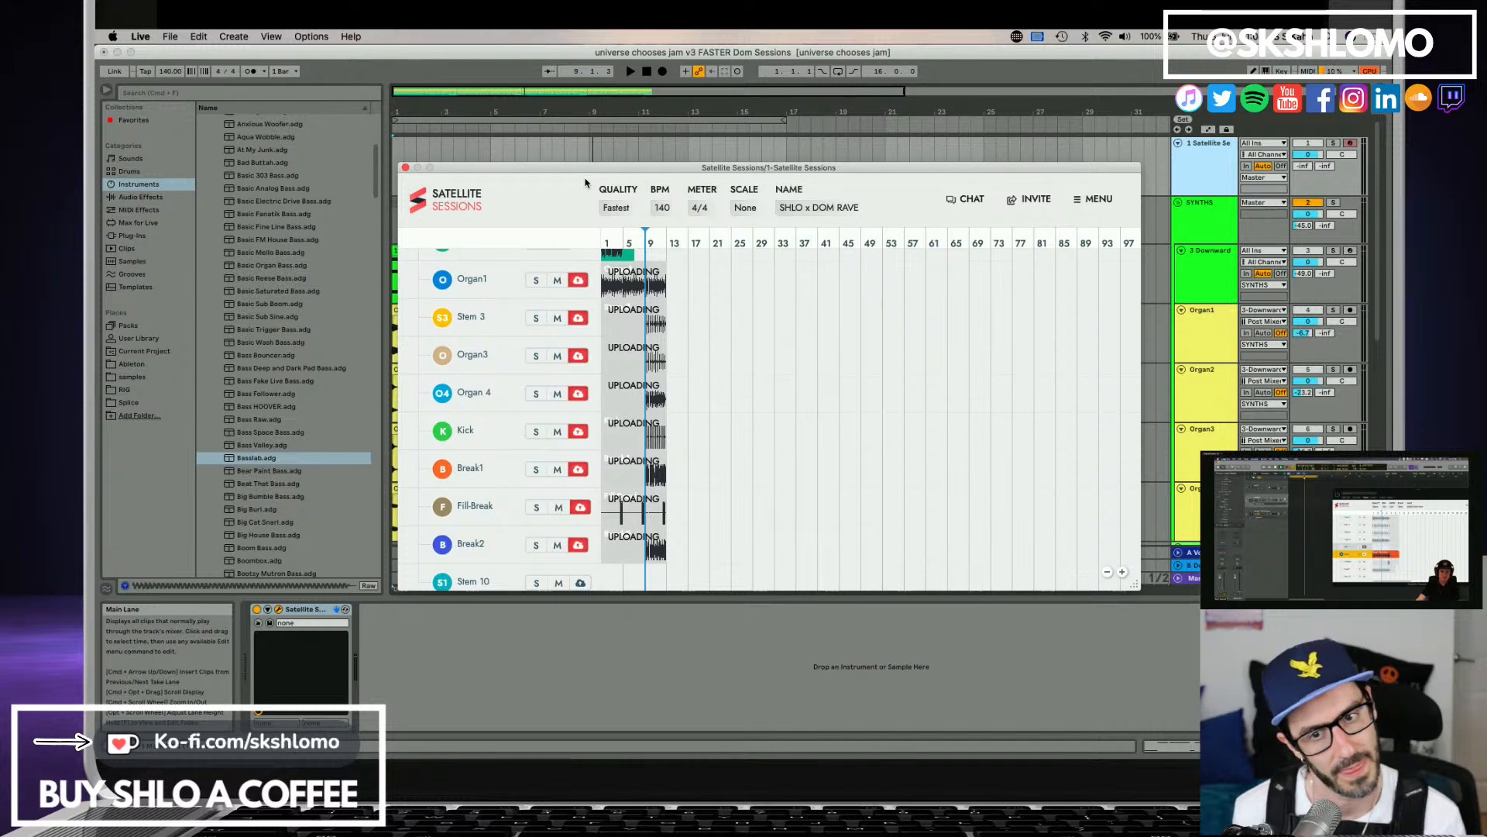
scroll(625, 349, "up", 3)
scroll(678, 395, "down", 2)
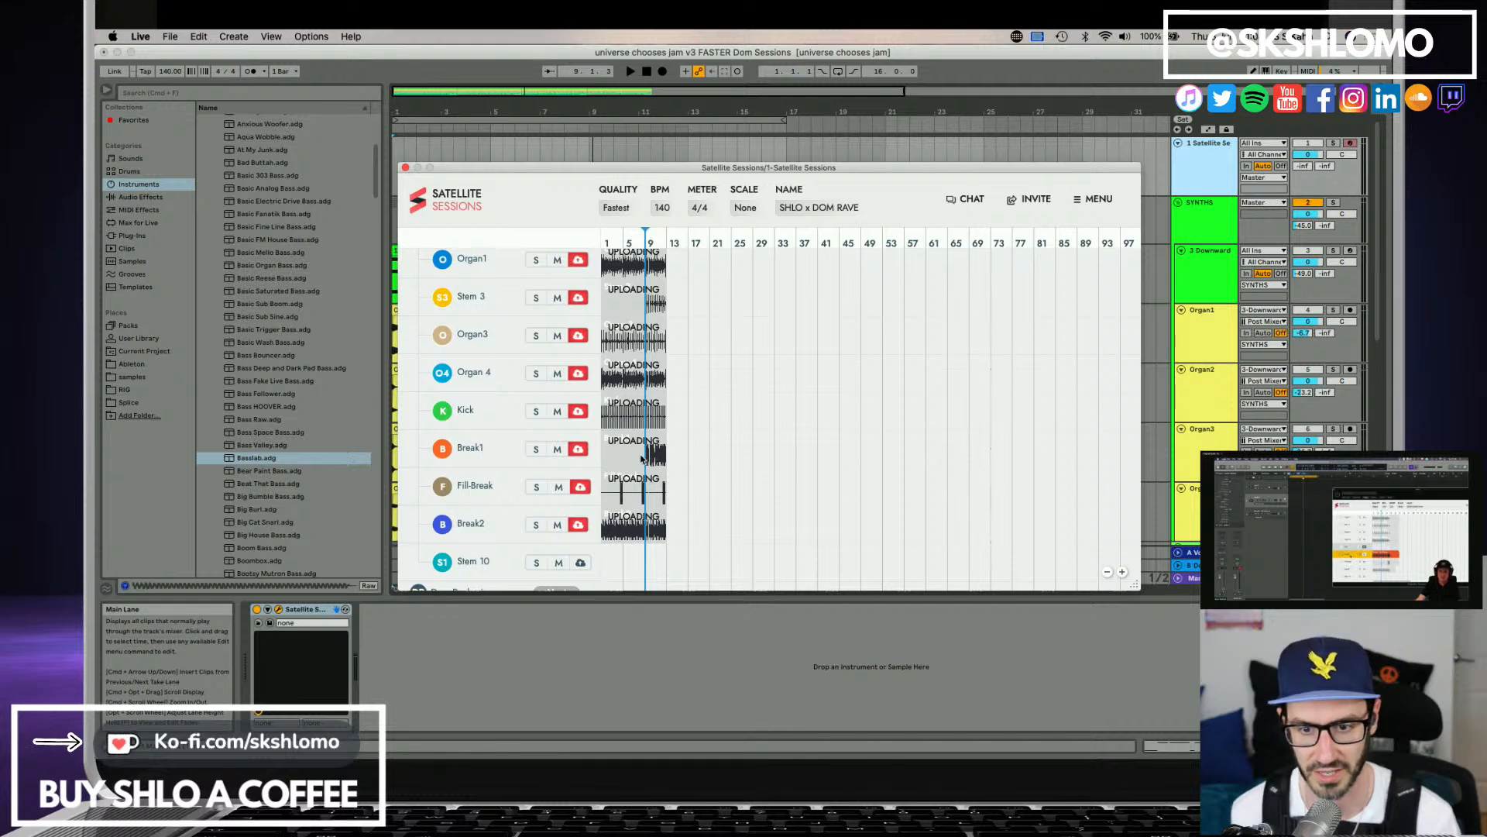
mouse_move(626, 516)
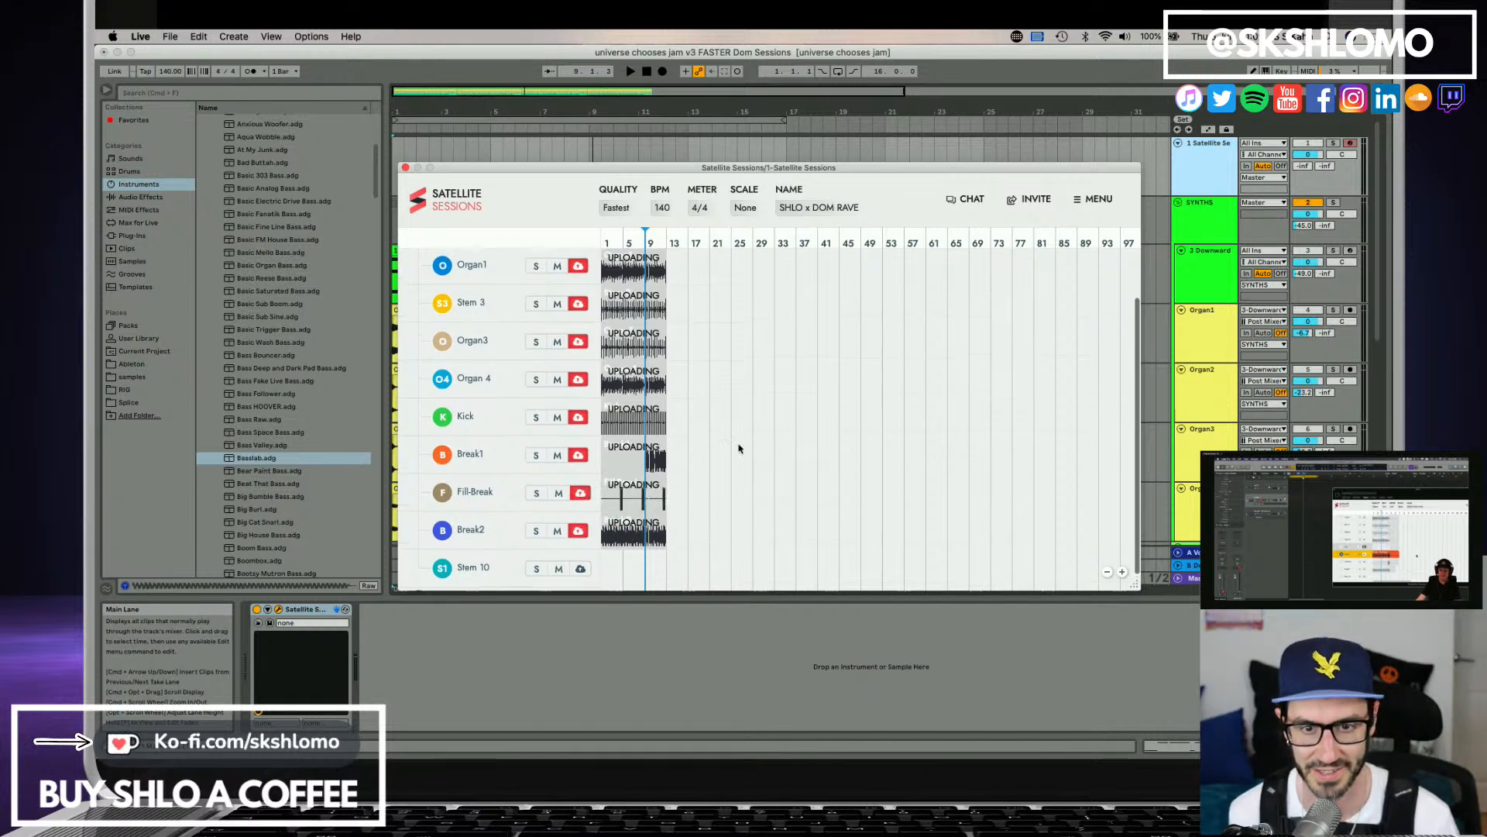
scroll(737, 443, "up", 1)
scroll(738, 451, "down", 2)
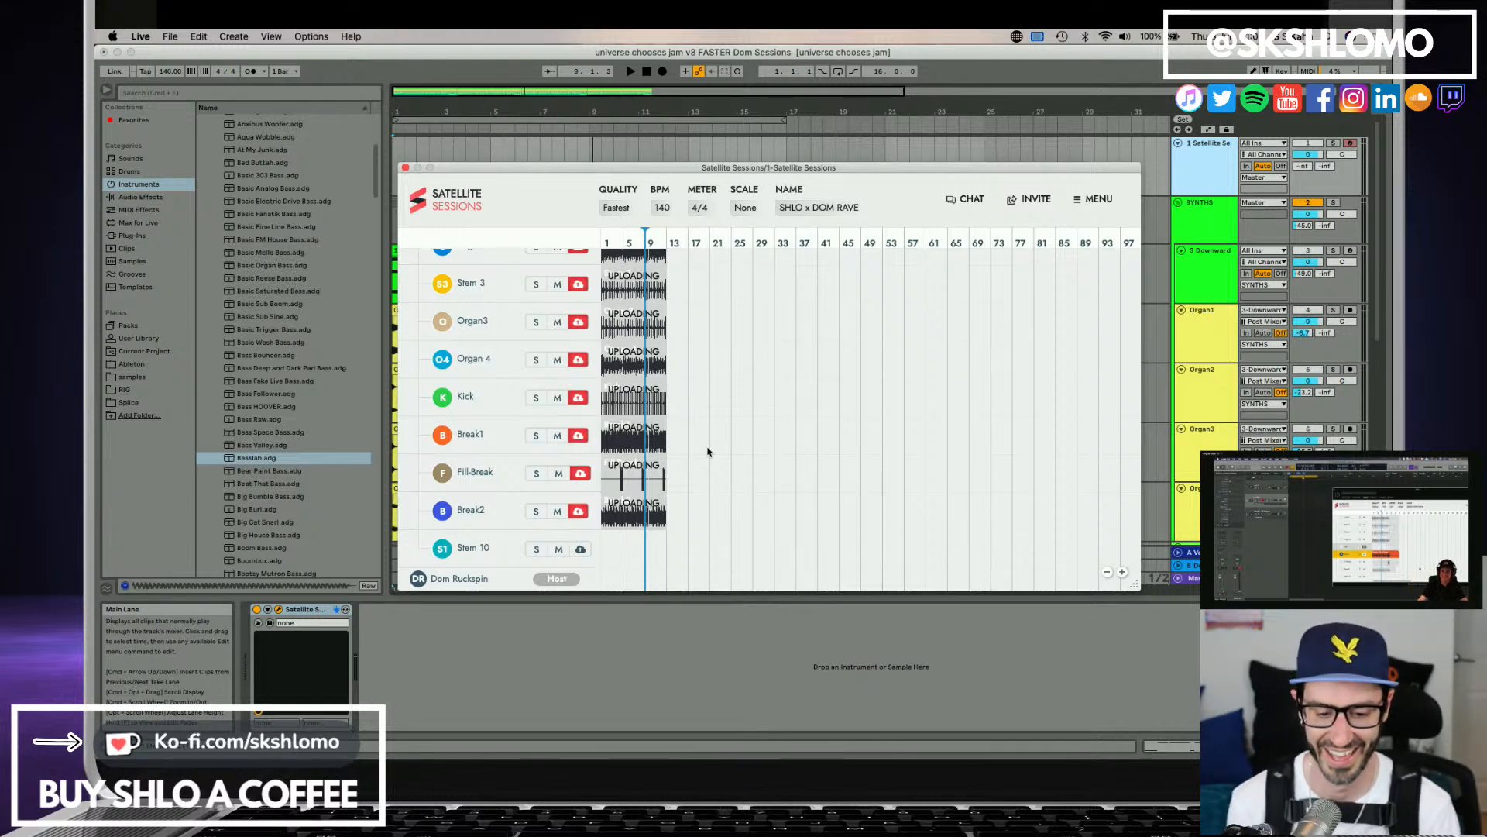
Return to Ableton Live, play the start briefly, and close the Satellite Sessions window to get back to the drum tracks.
key("super+Tab")
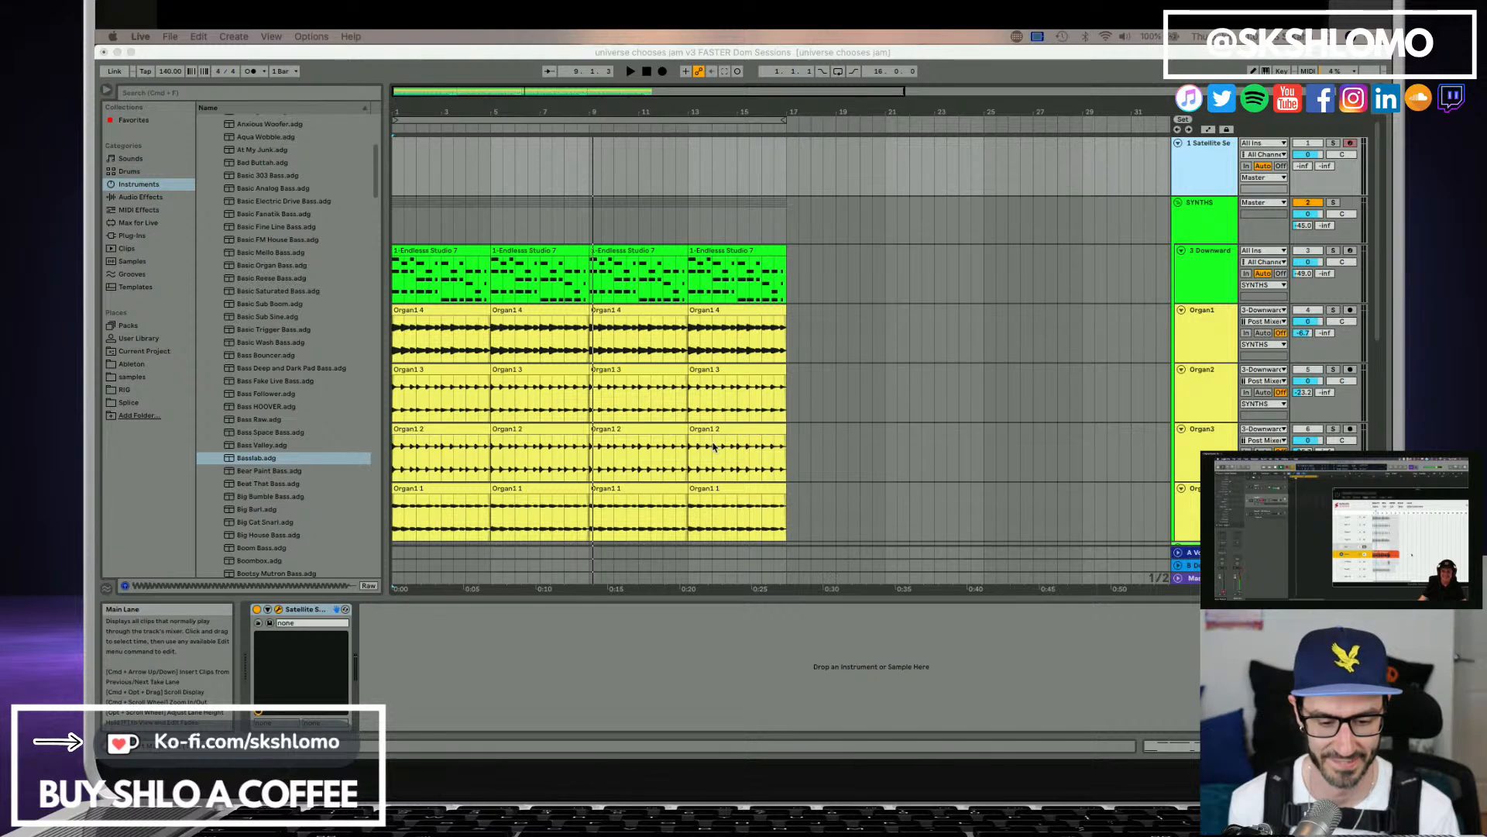
left_click(571, 52)
key("space")
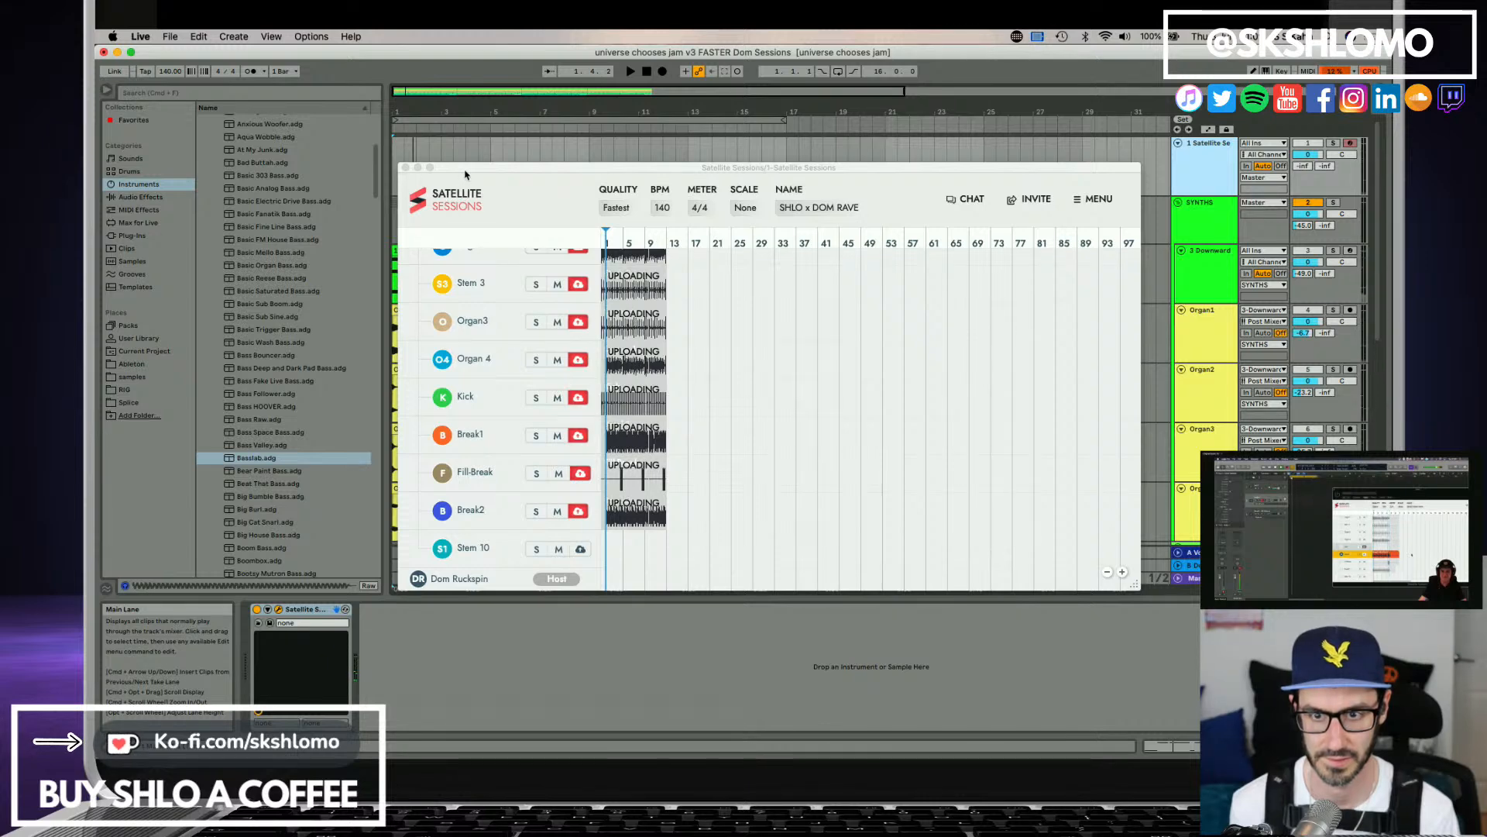
left_click_drag(466, 174, 539, 154)
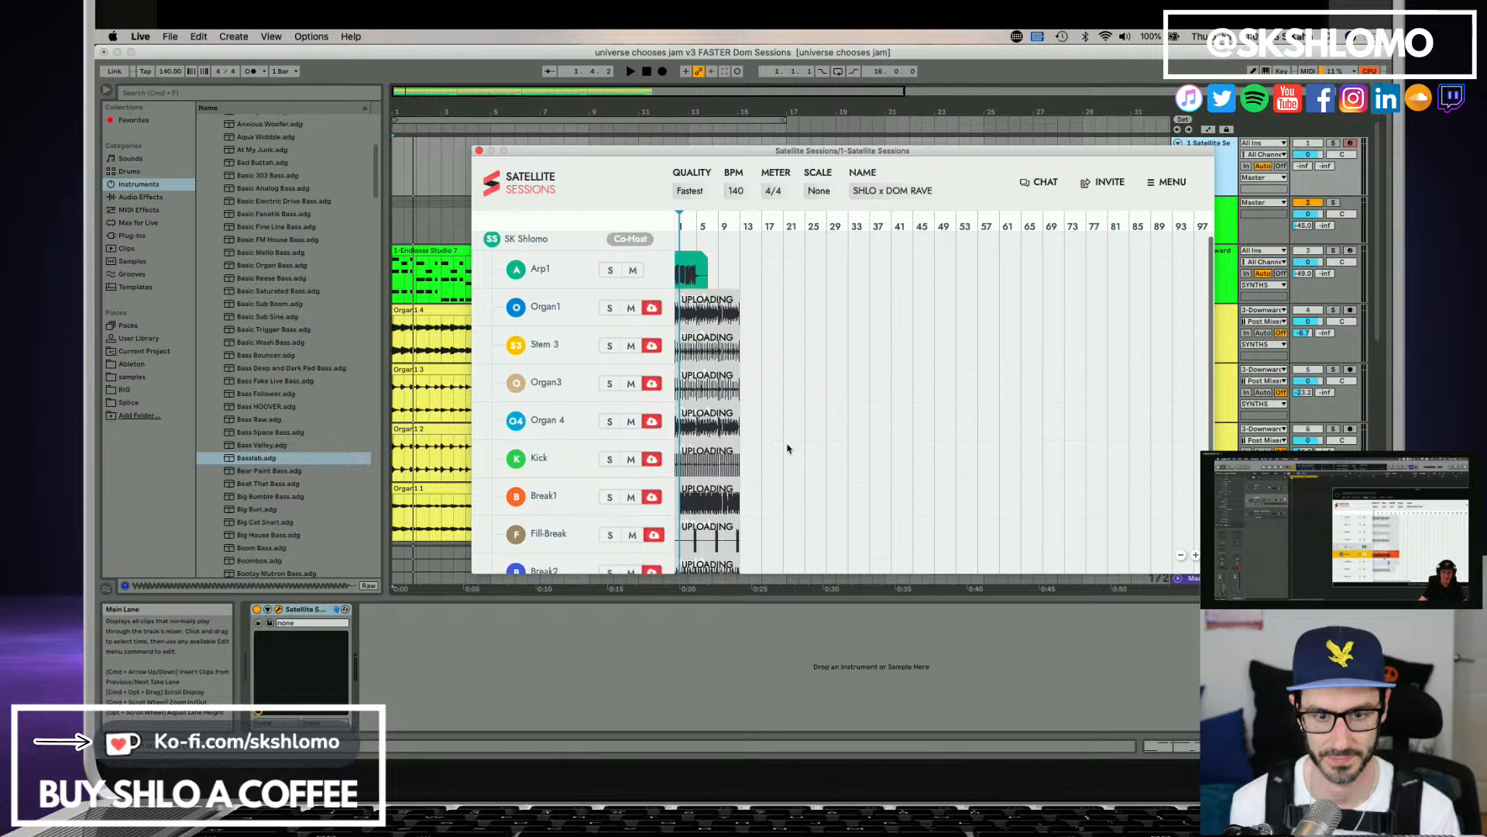
left_click(479, 151)
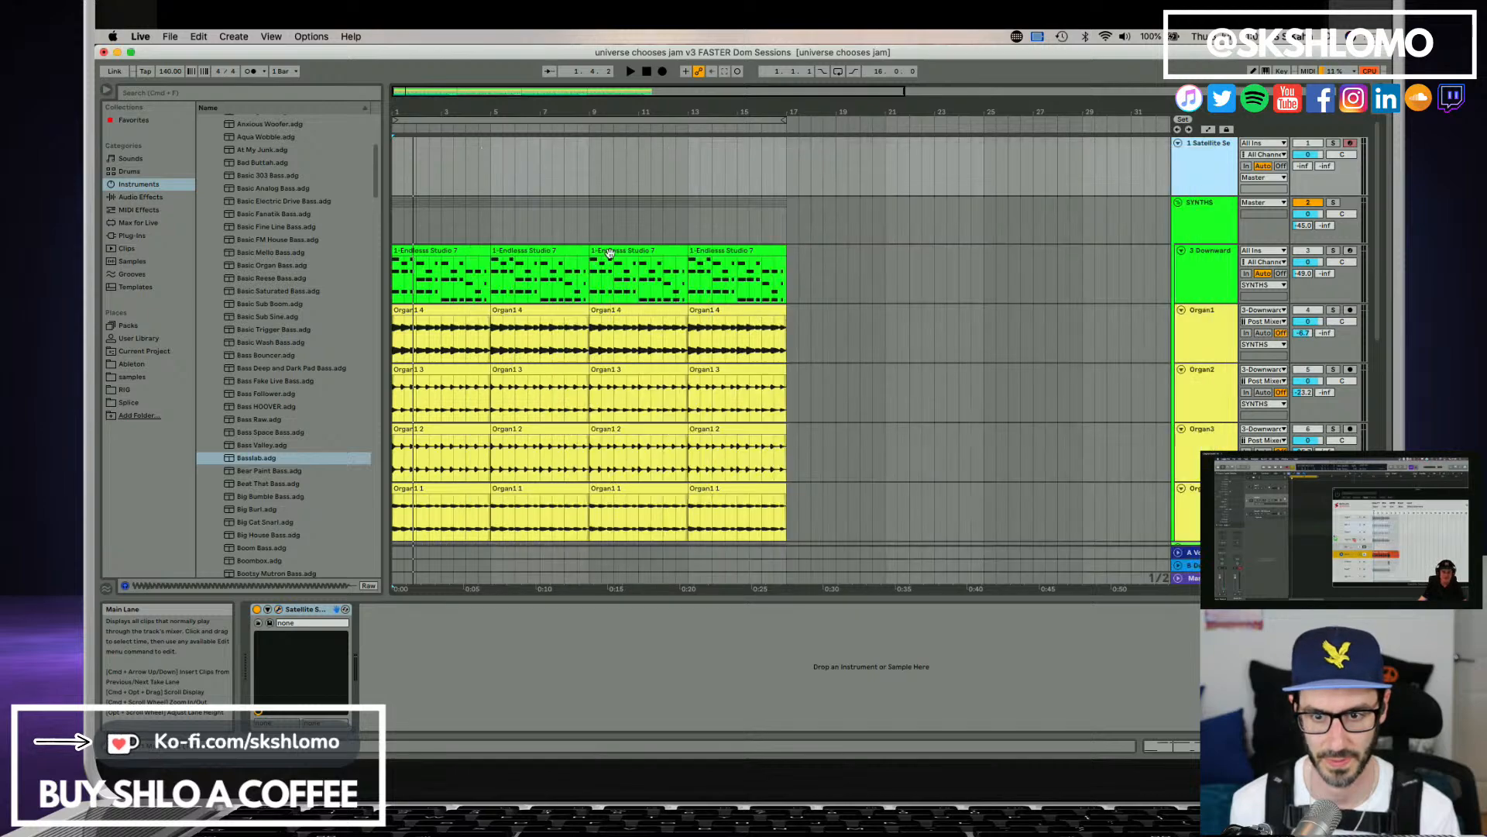
scroll(1232, 448, "down", 5)
scroll(1232, 448, "down", 2)
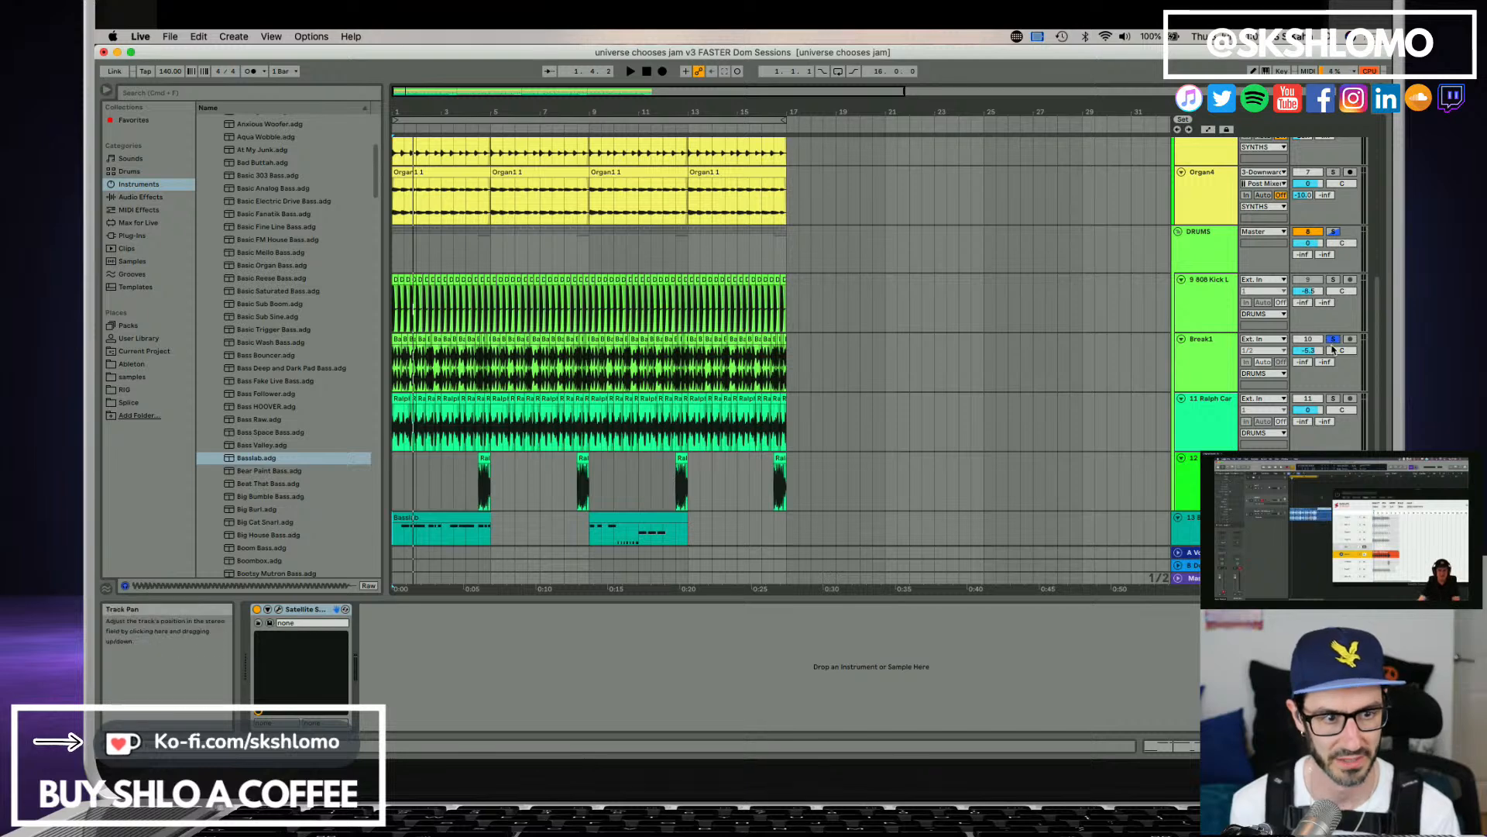
Show Break1's devices, turn off its solo, play the full mix, and move the Satellite Audio window up near the bass track.
left_click(1210, 361)
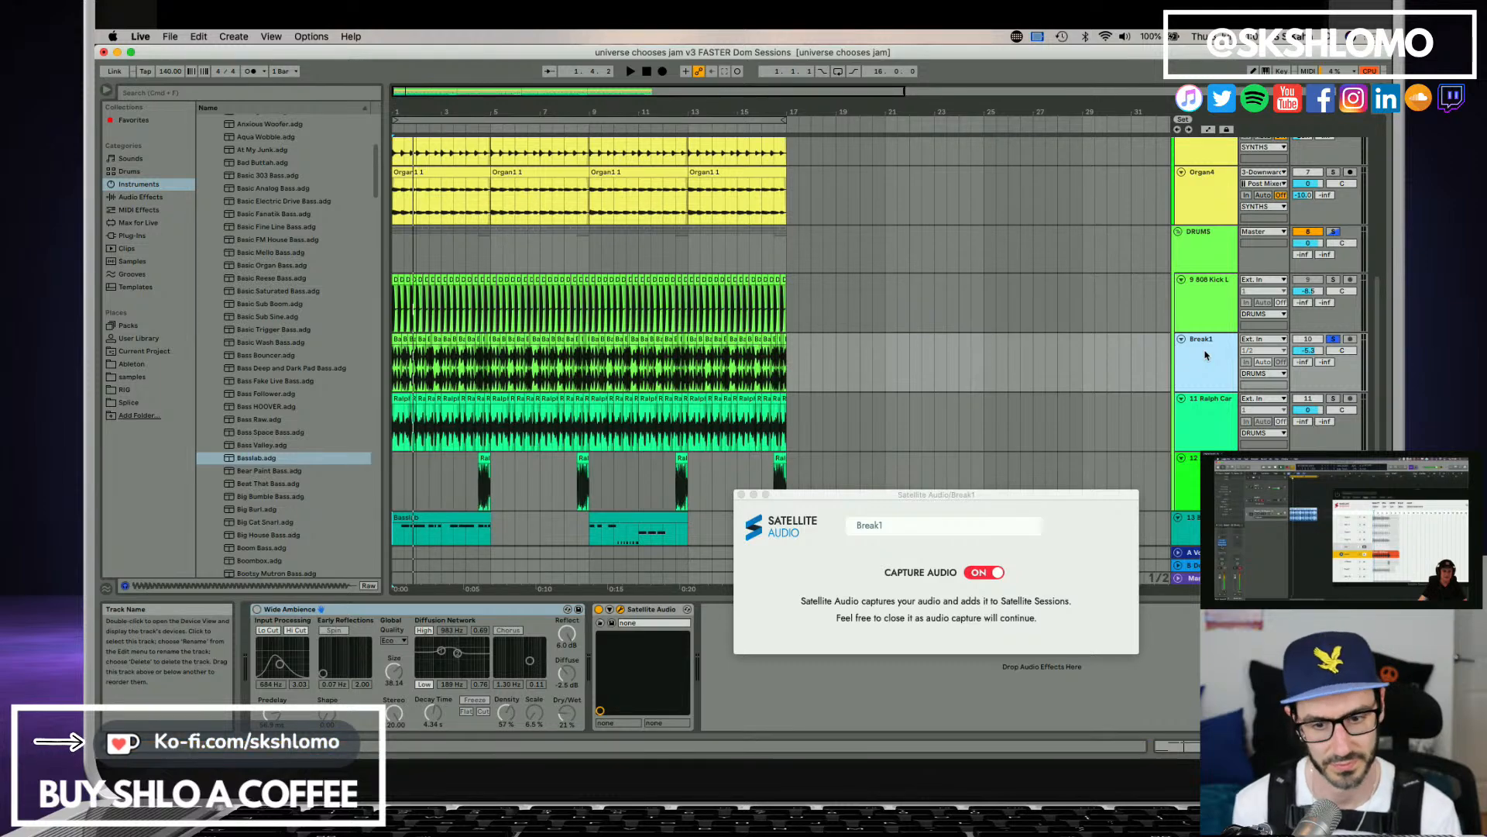
left_click(1334, 341)
key("space")
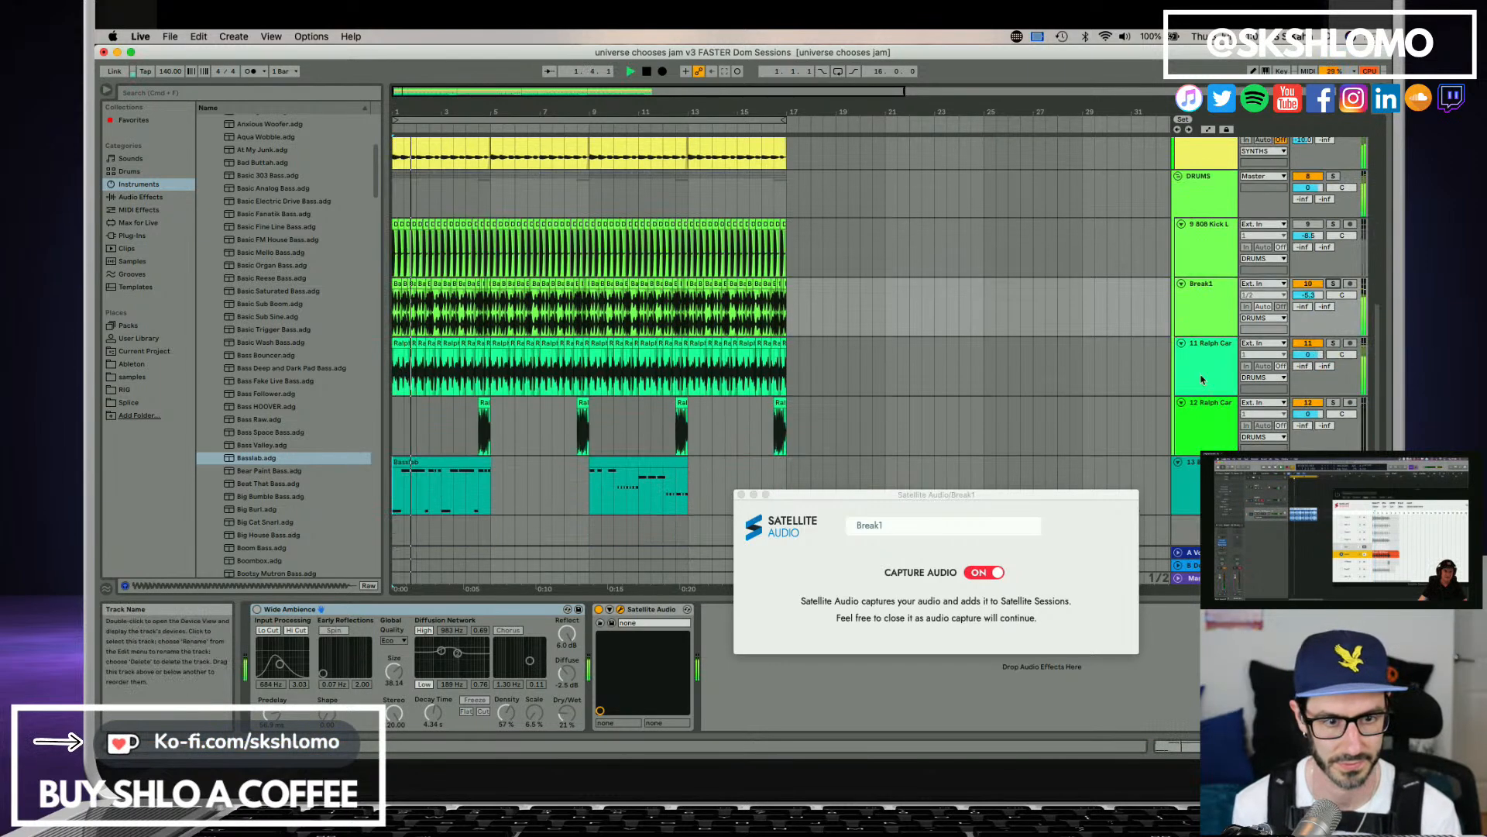
scroll(1052, 438, "down", 2)
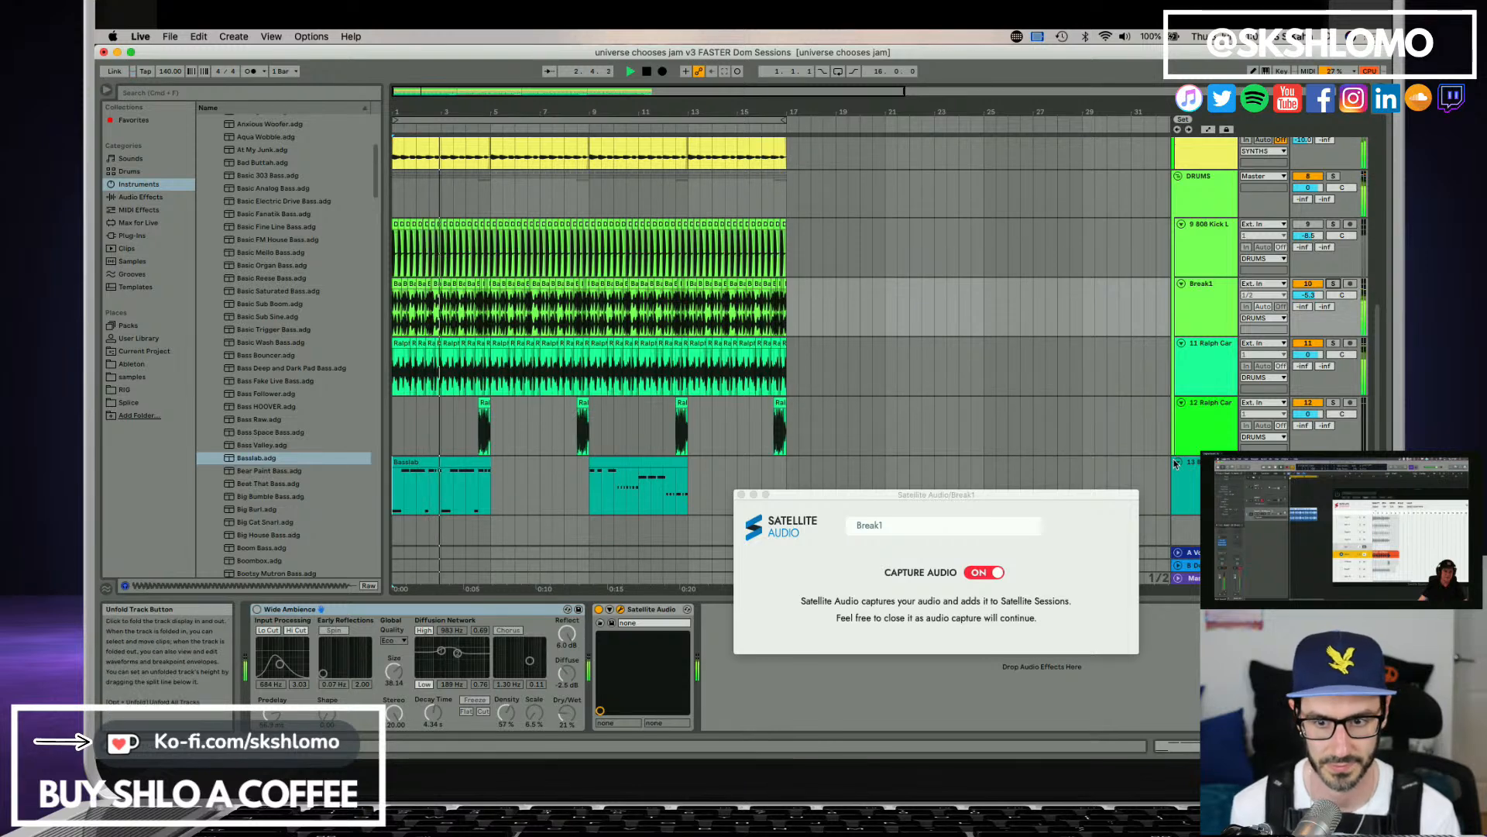
left_click_drag(954, 591, 939, 470)
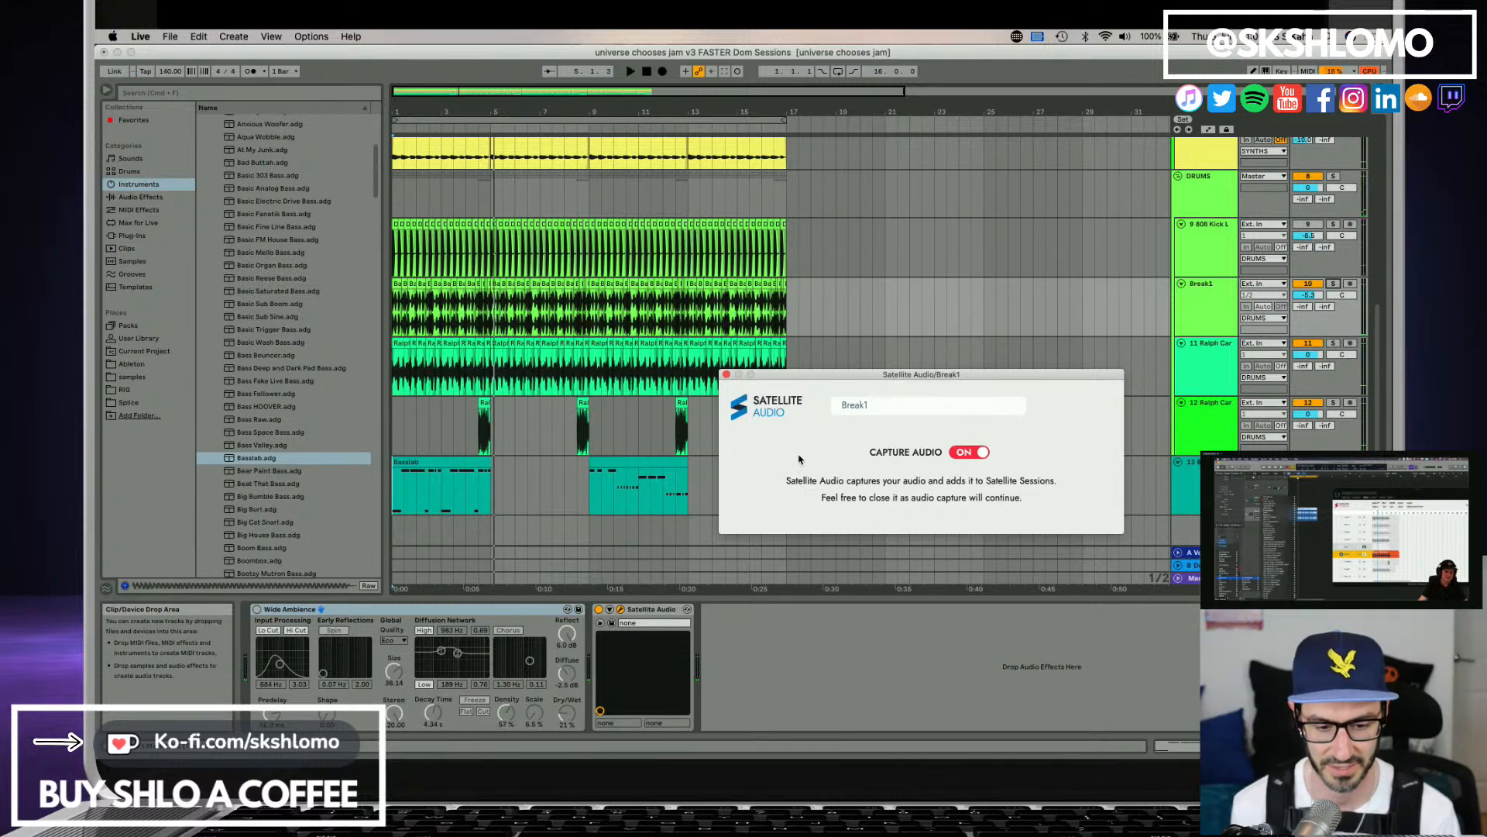
Open the second Basslab clip's notes, move its second D3 note slightly later, and audition the new timing.
left_click(649, 467)
key("space")
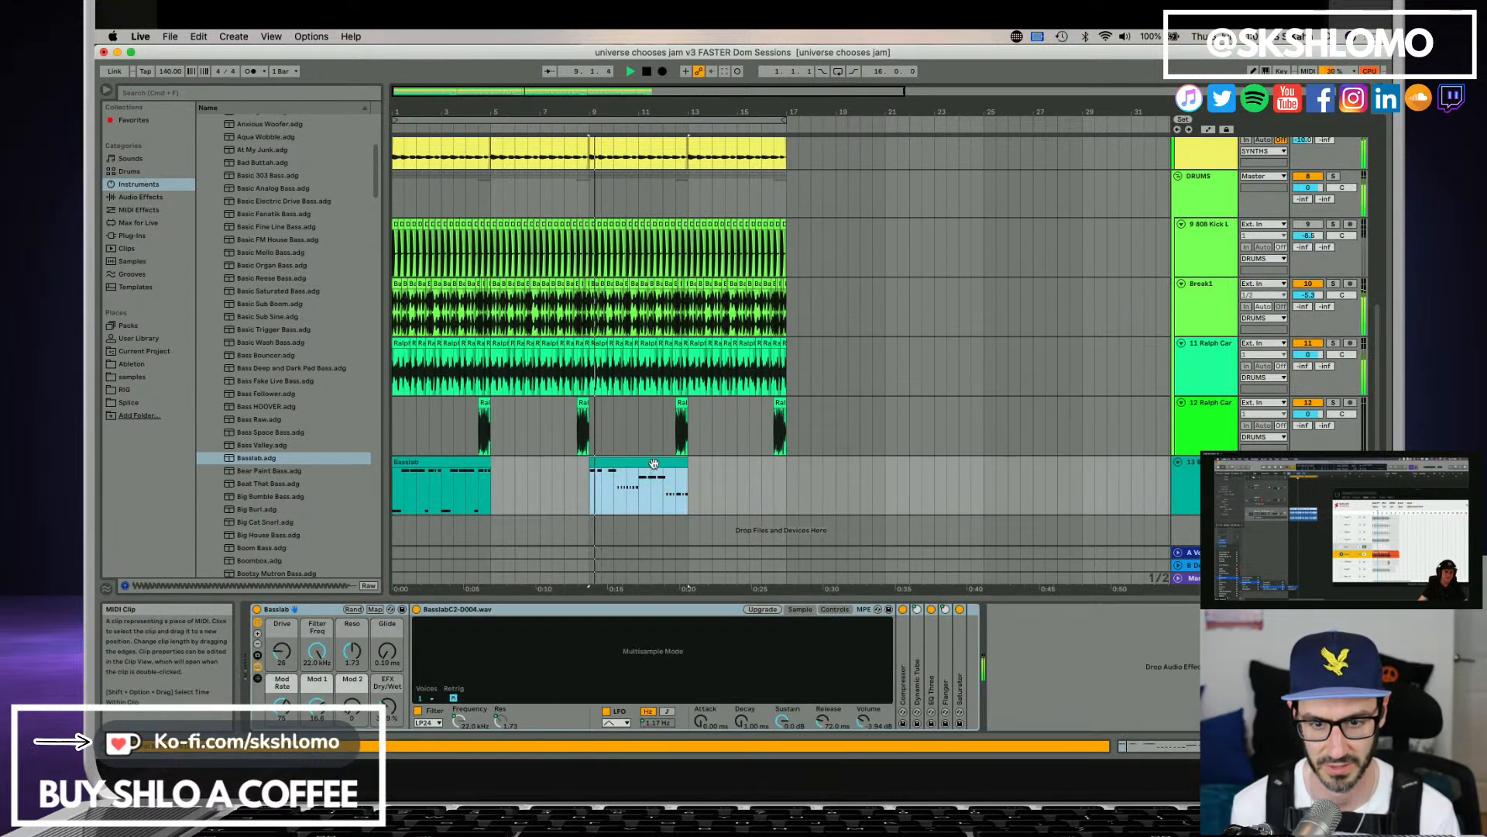
double_click(651, 466)
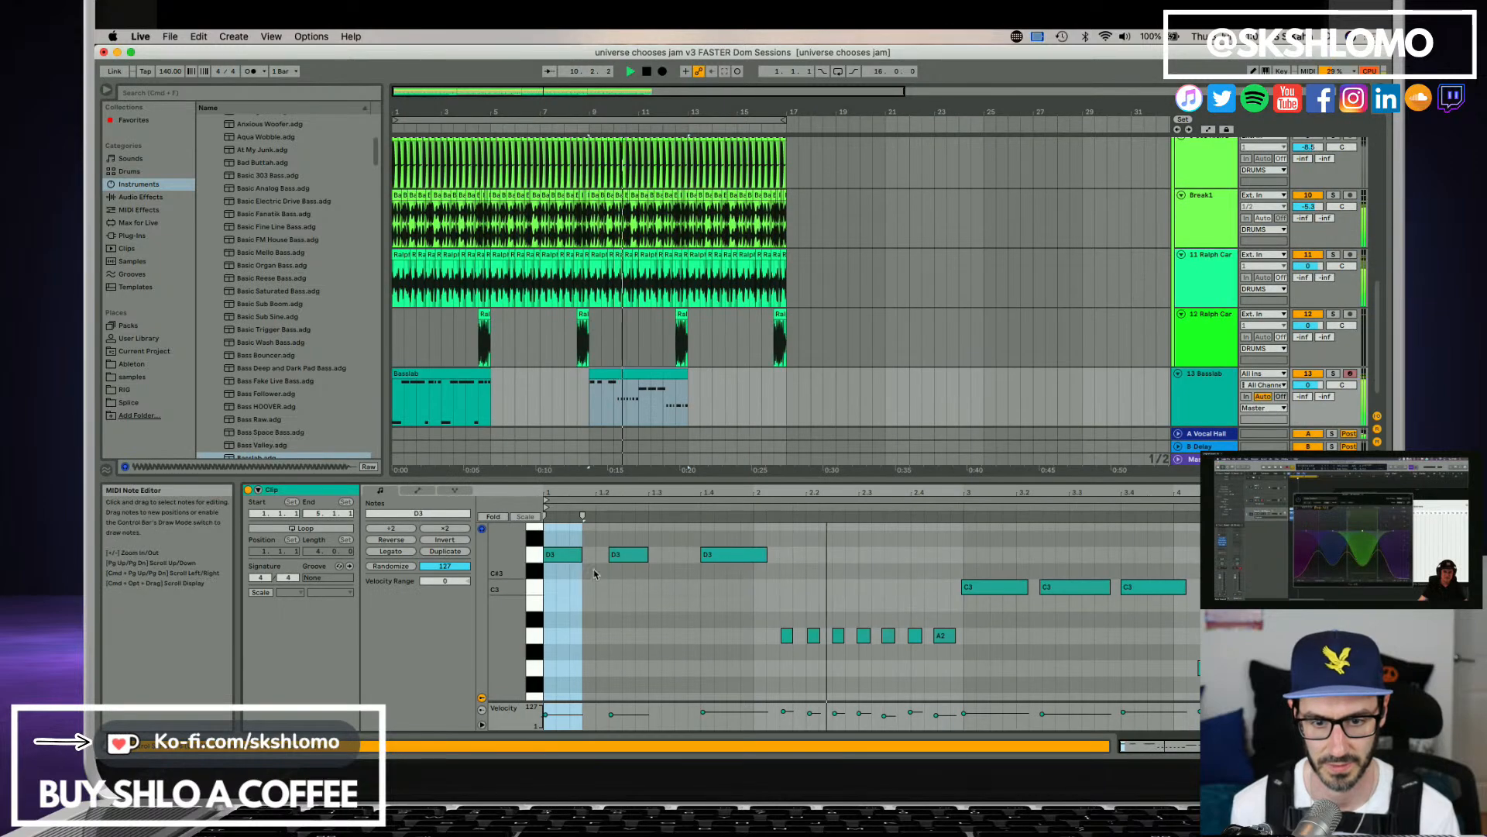
left_click(627, 553)
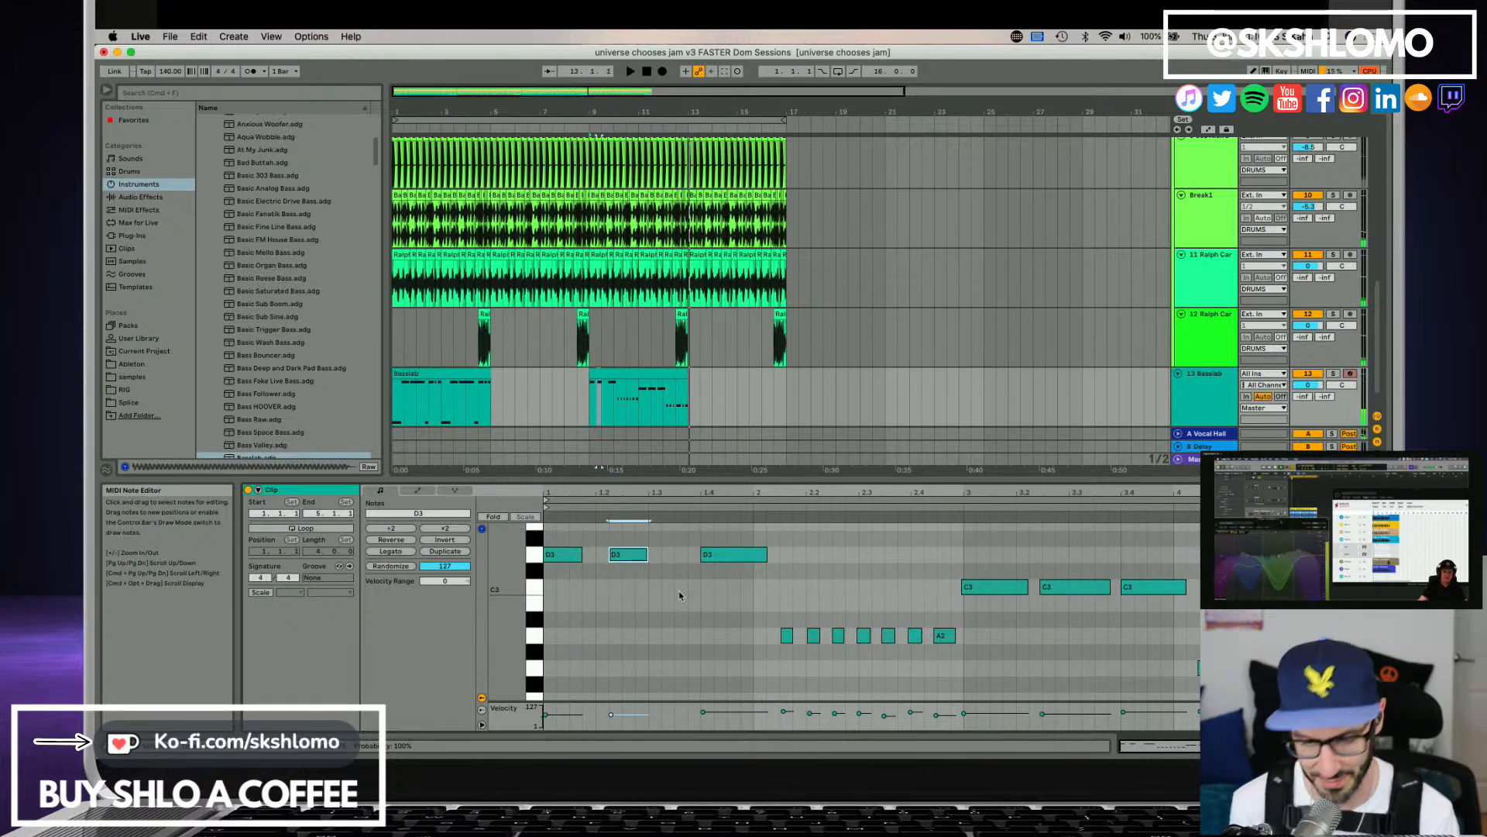
key("space")
left_click_drag(625, 563, 639, 564)
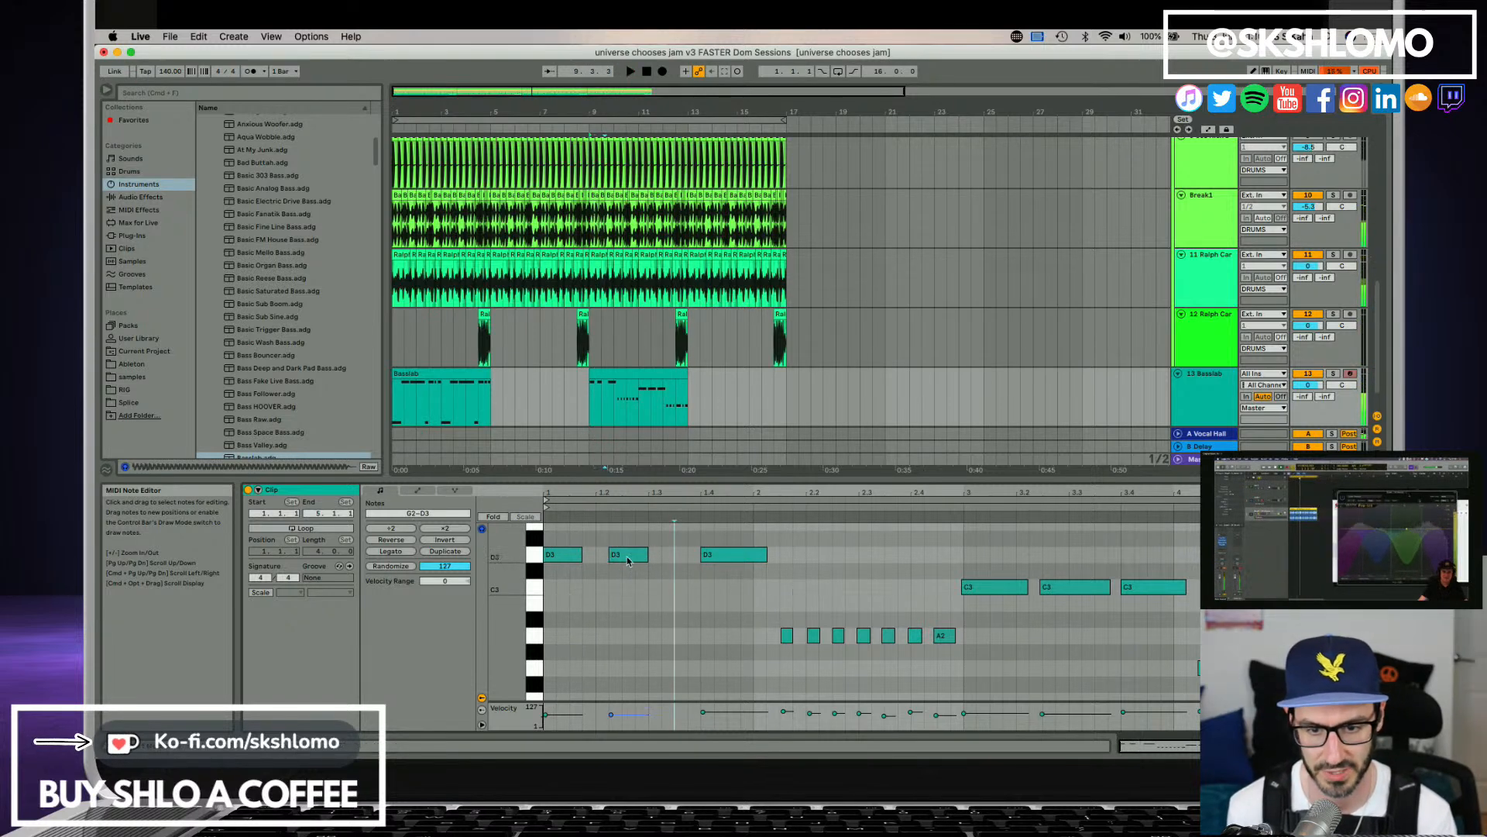
key("space")
key("space")
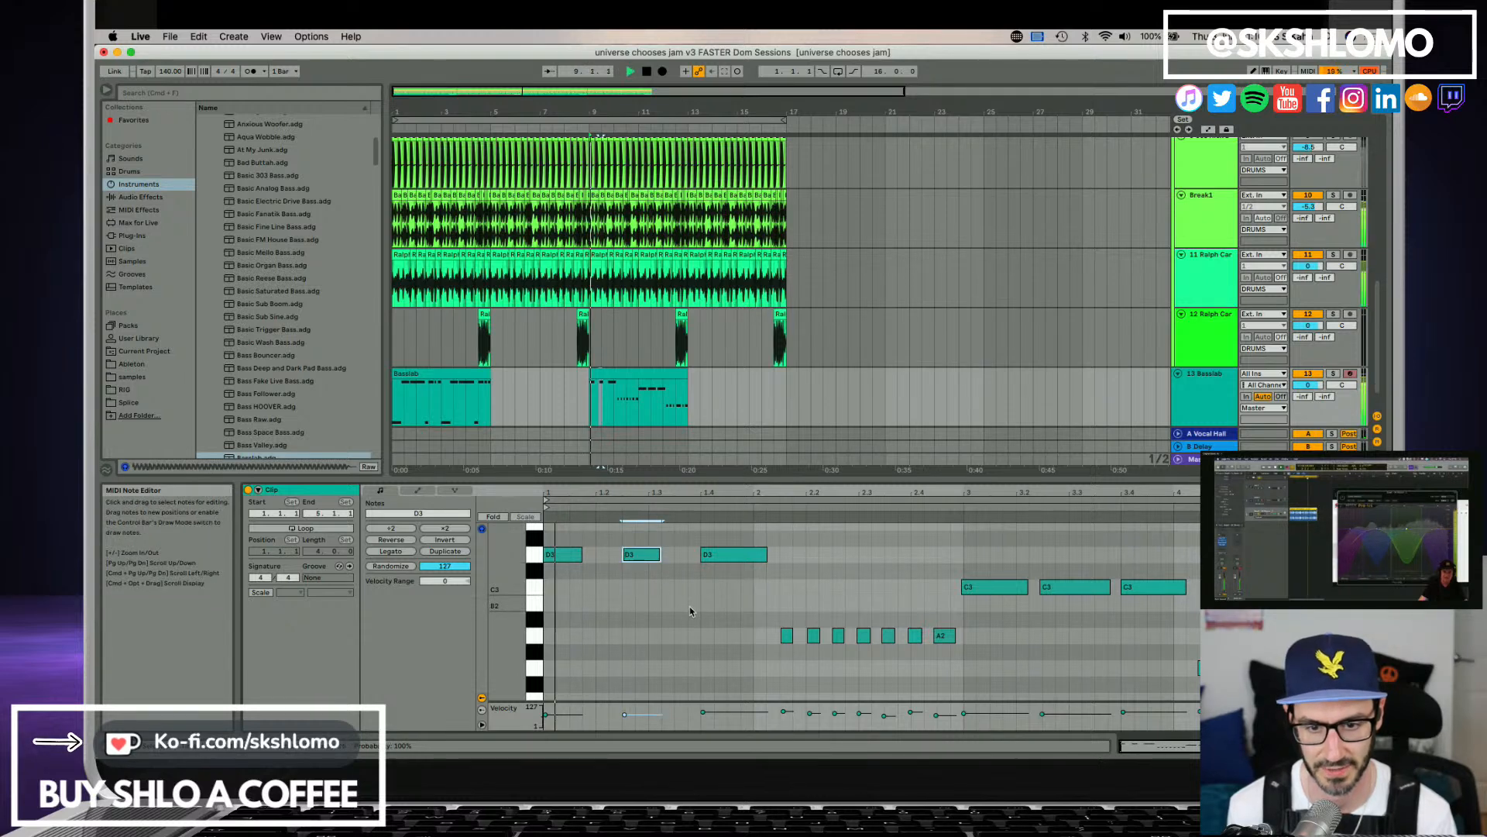
key("space")
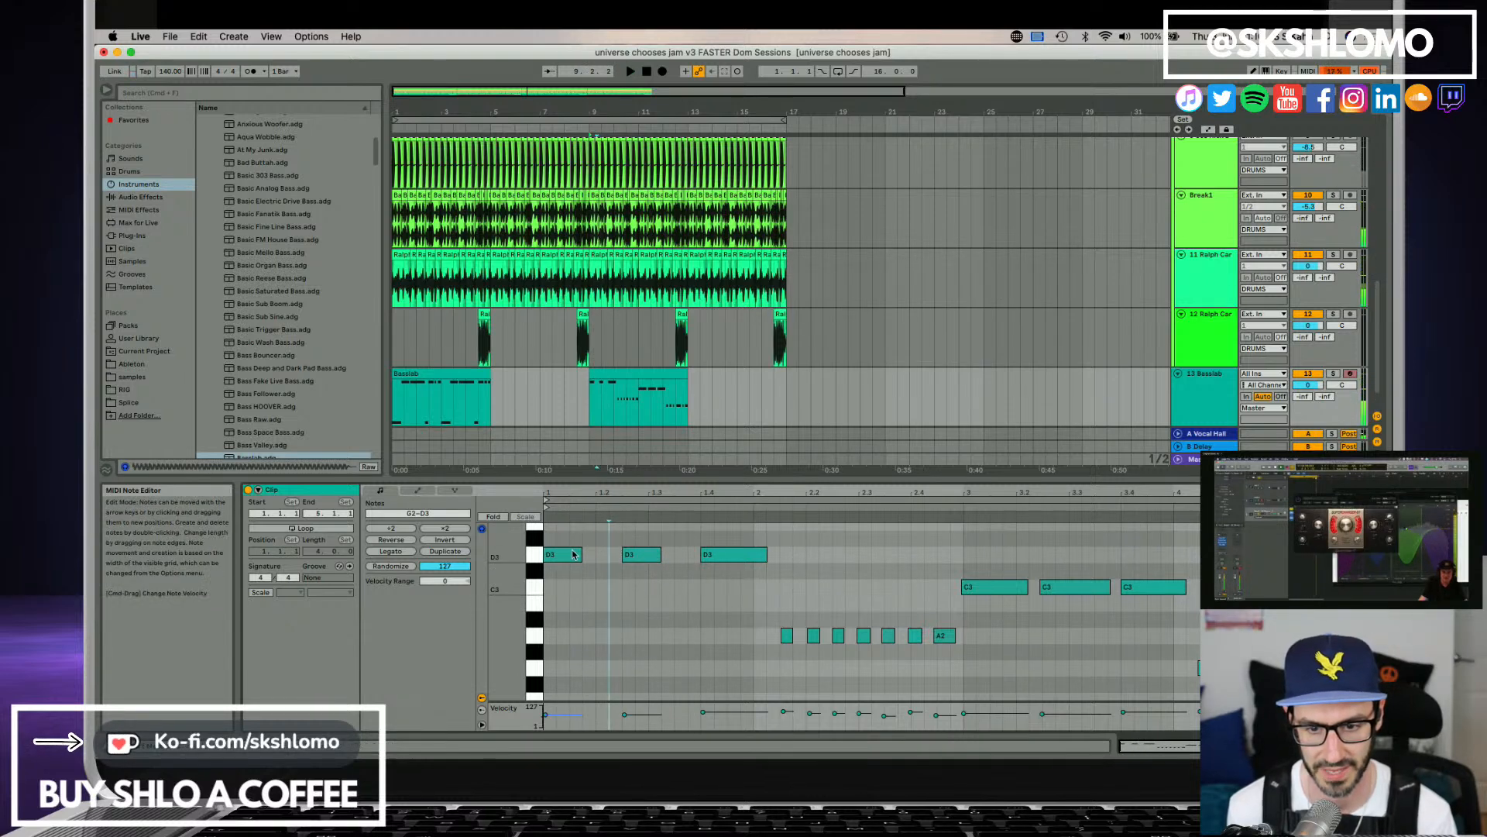
Lengthen the clip's three opening D3 notes so each nearly reaches the following note, and audition the phrase.
left_click(741, 555)
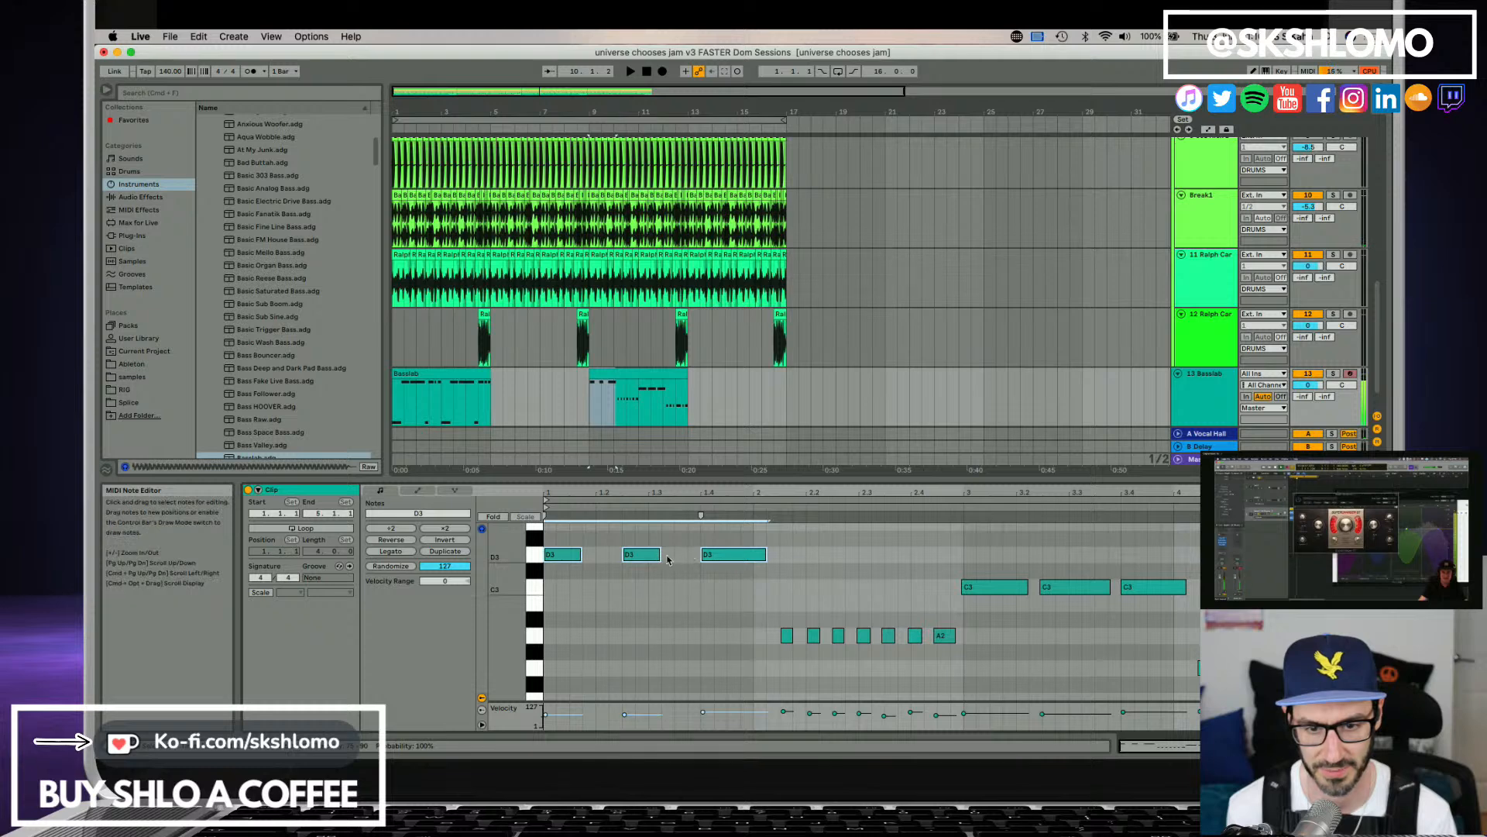
left_click_drag(671, 556, 608, 555)
key("space")
key("space")
left_click(601, 582)
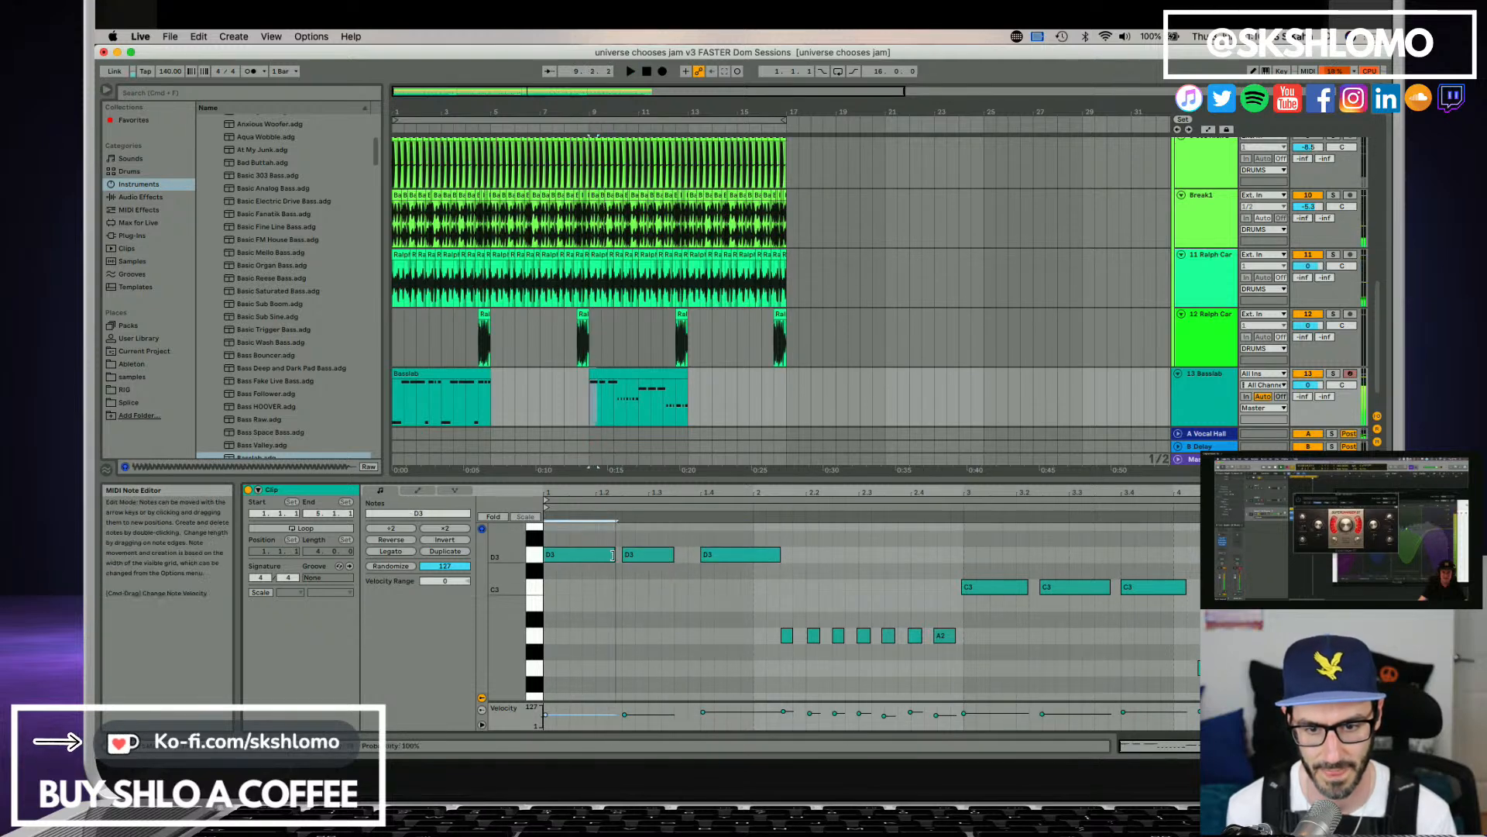
key("space")
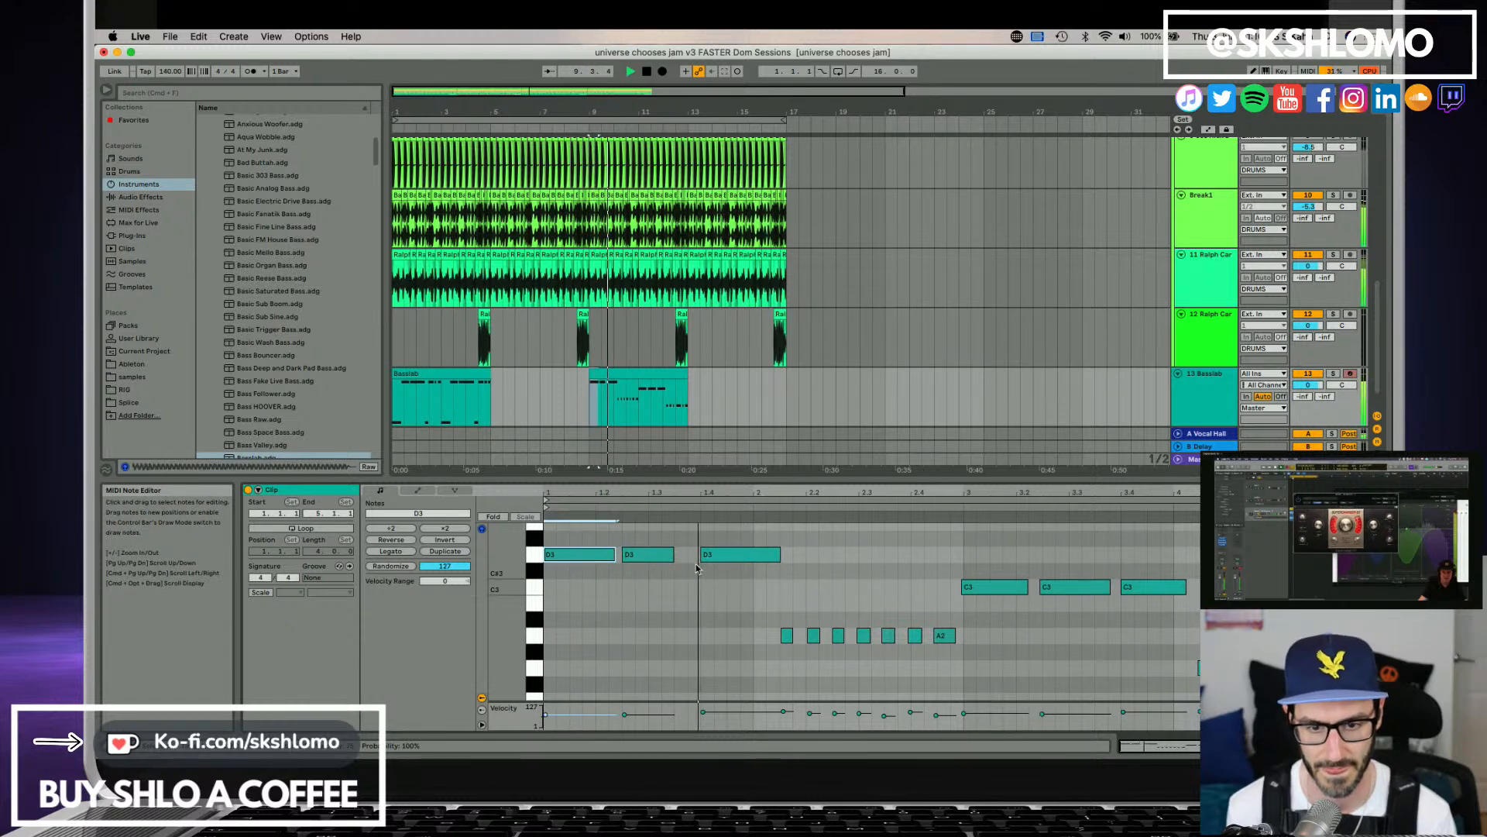
left_click_drag(670, 558, 693, 555)
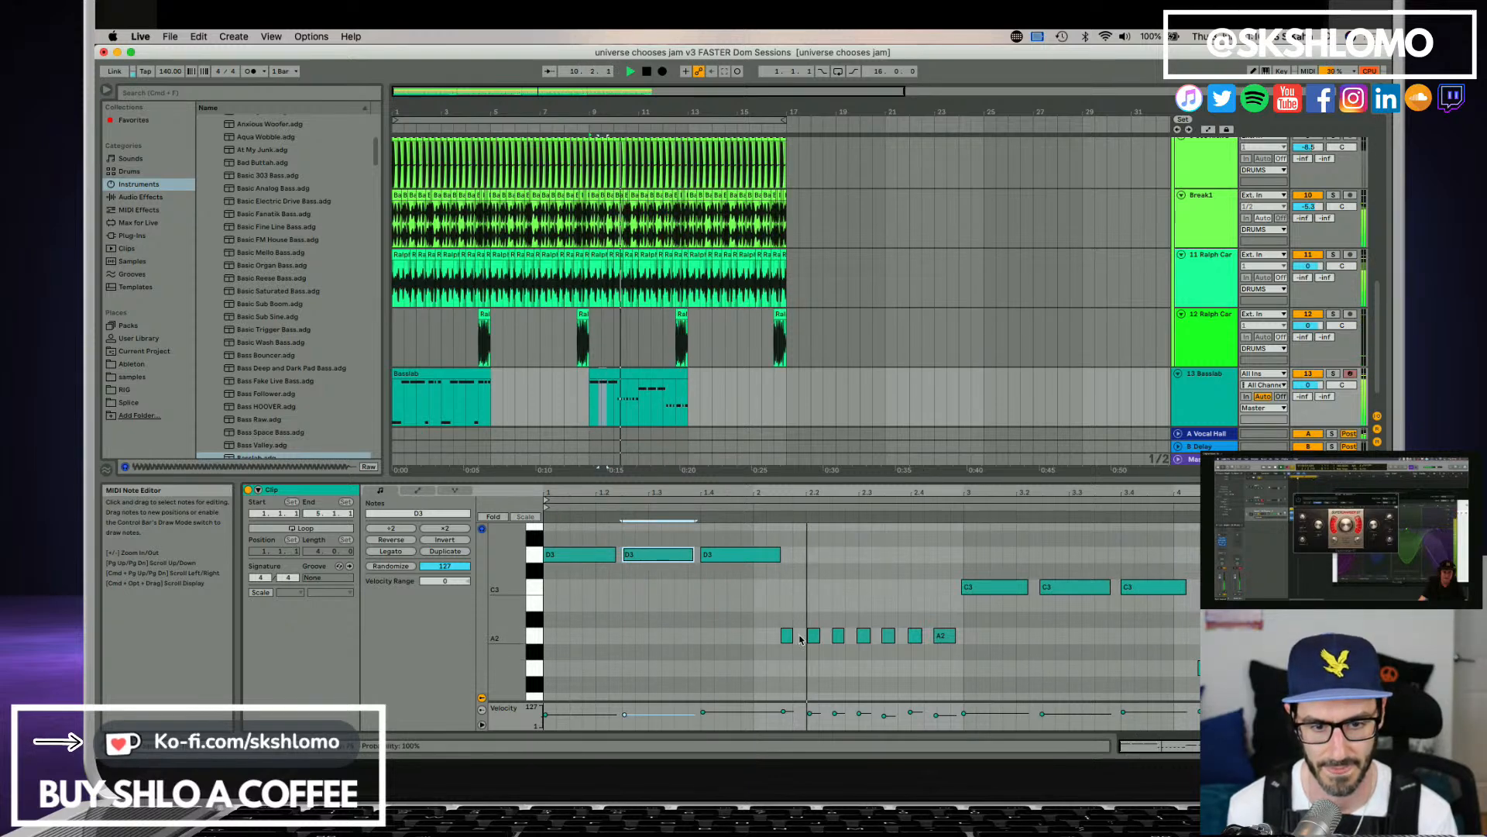
Extend the first short A2 note over the next three repeats, stretch the second-to-last A2 to the first C3, and audition the result.
left_click_drag(790, 636, 868, 634)
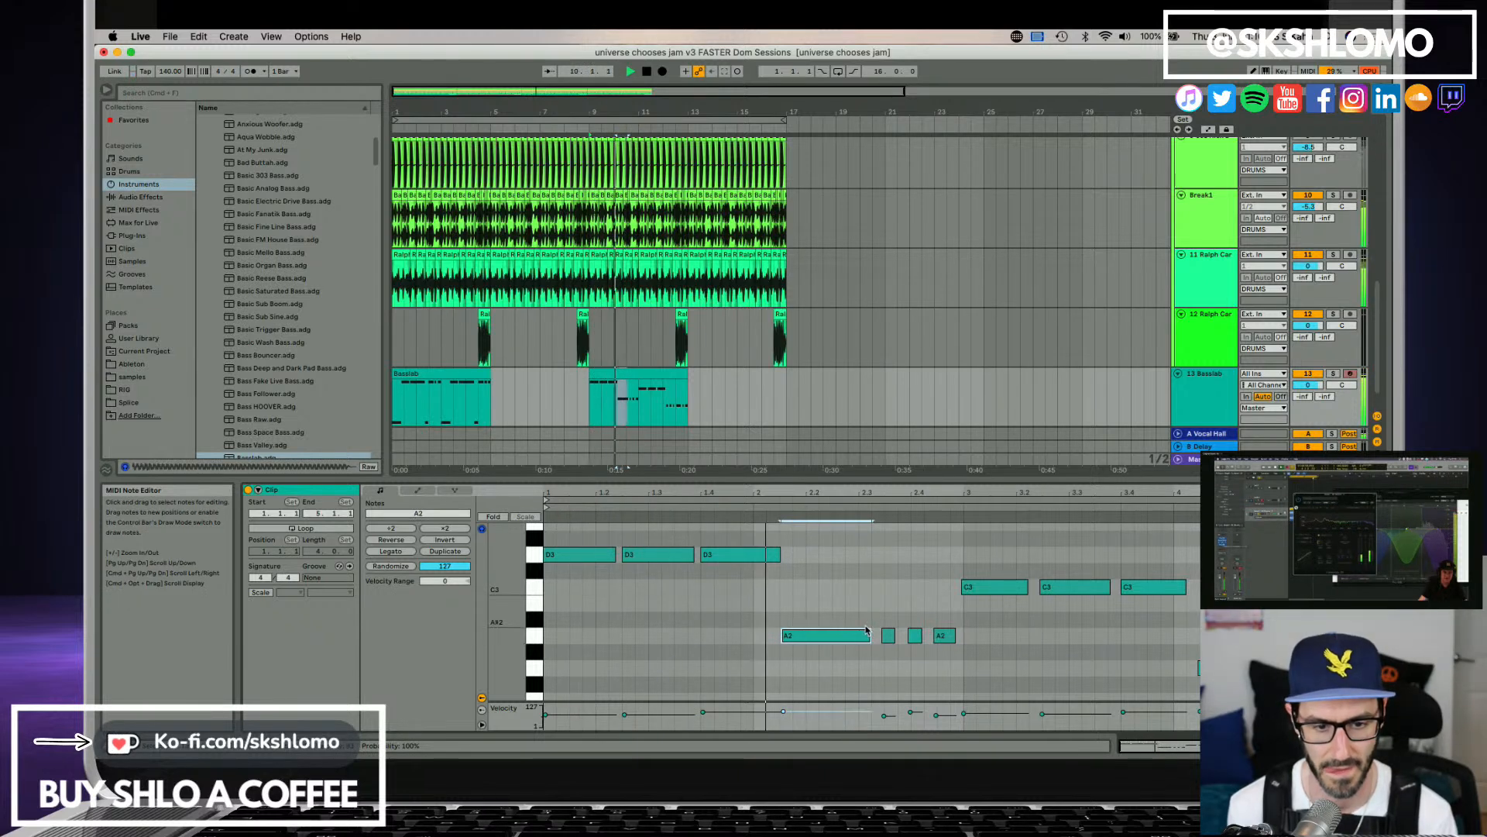
key("space")
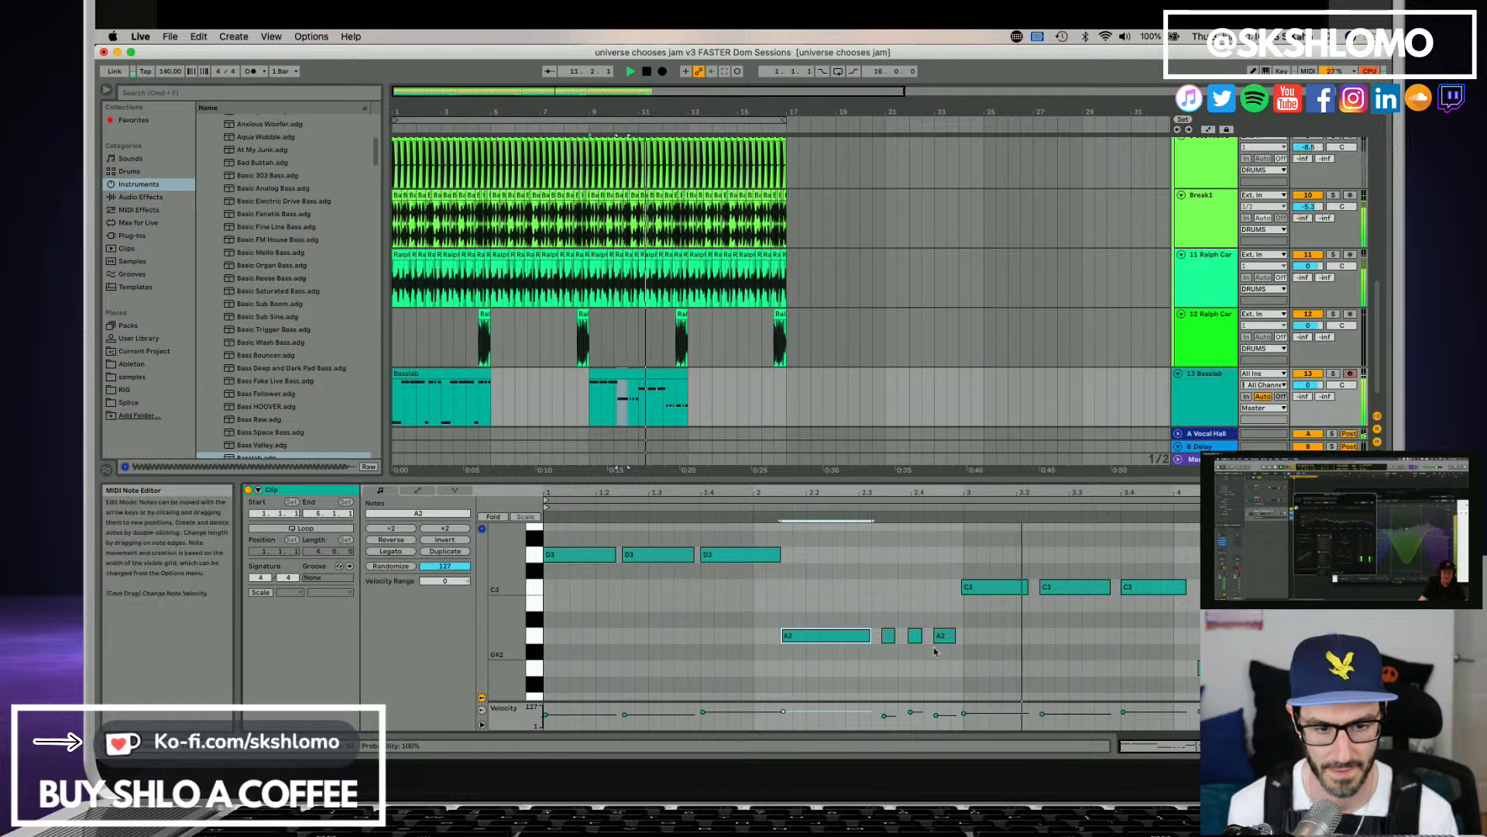
left_click(930, 641)
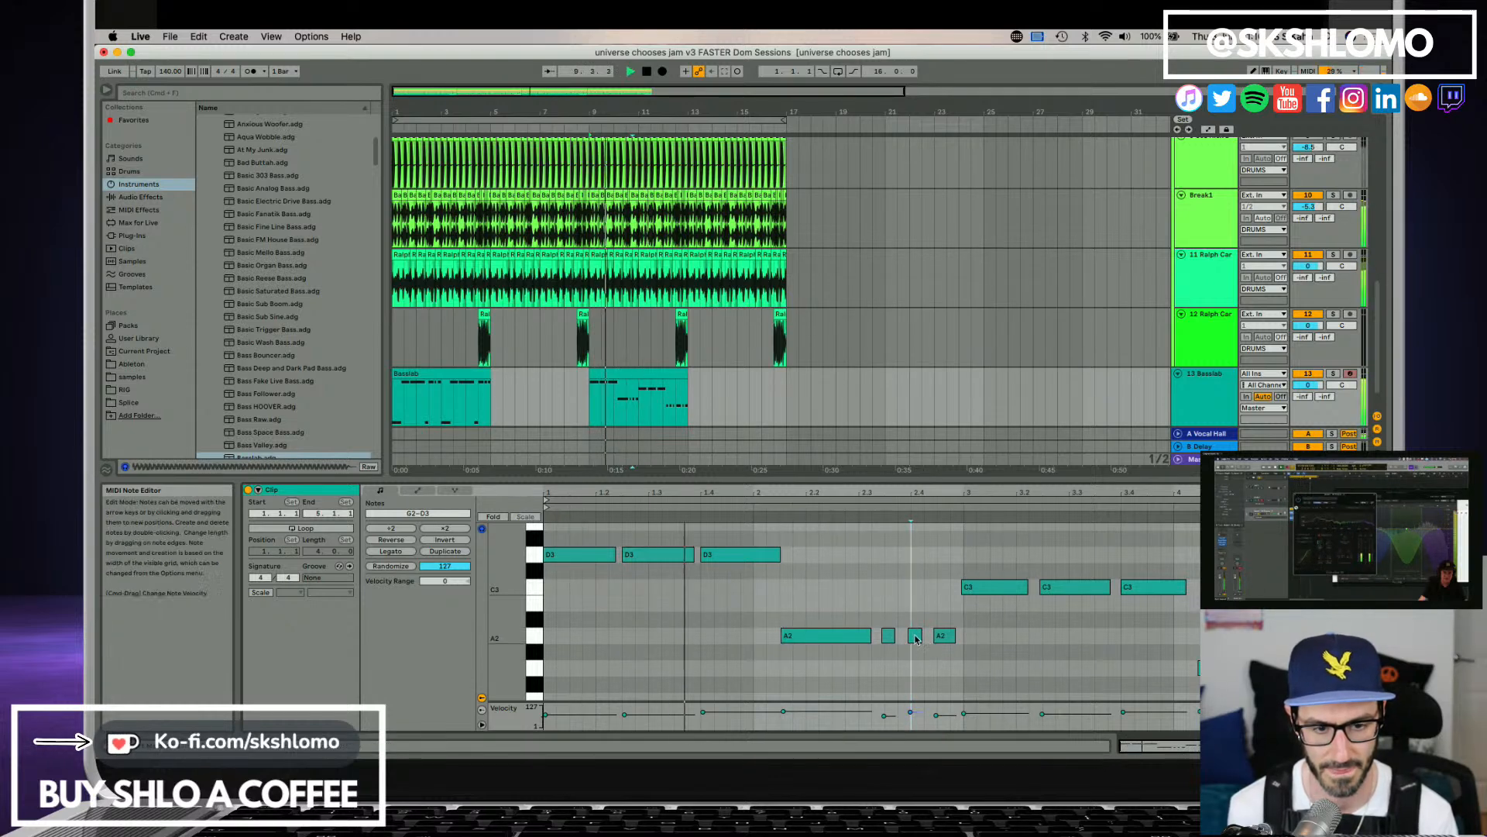
left_click_drag(921, 635, 963, 635)
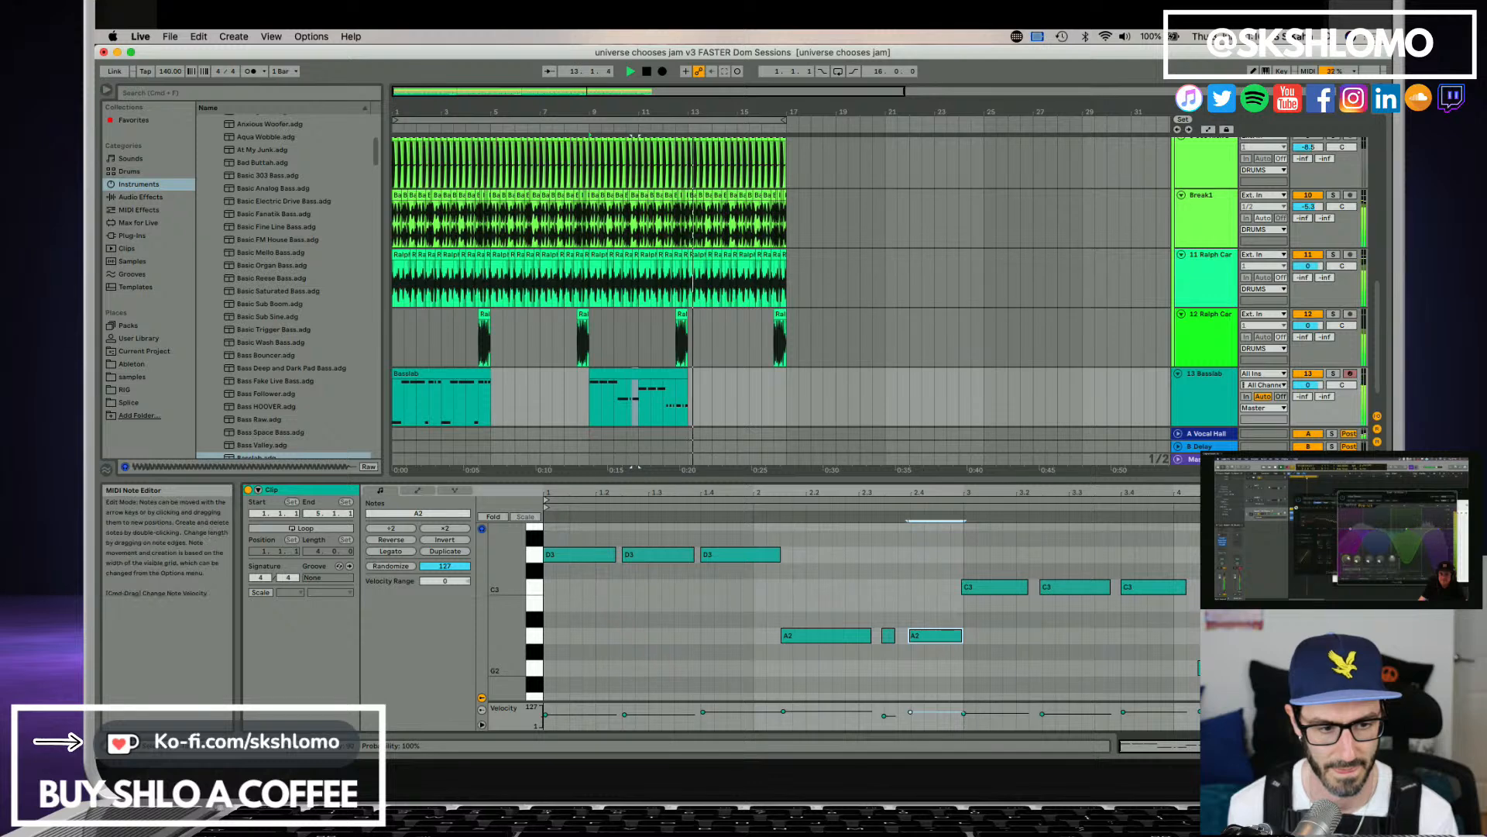
left_click(1199, 668)
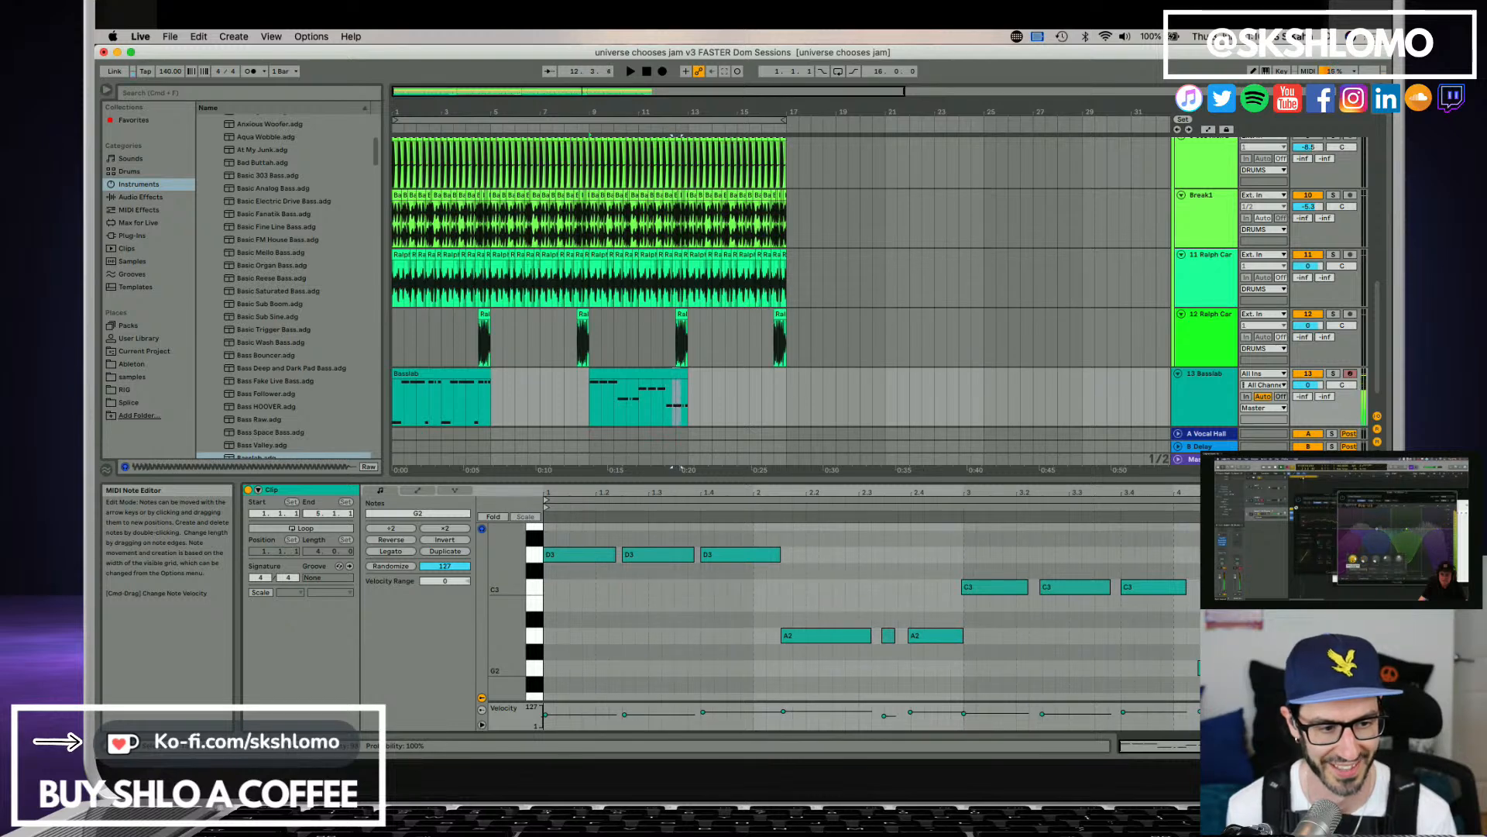
key("space")
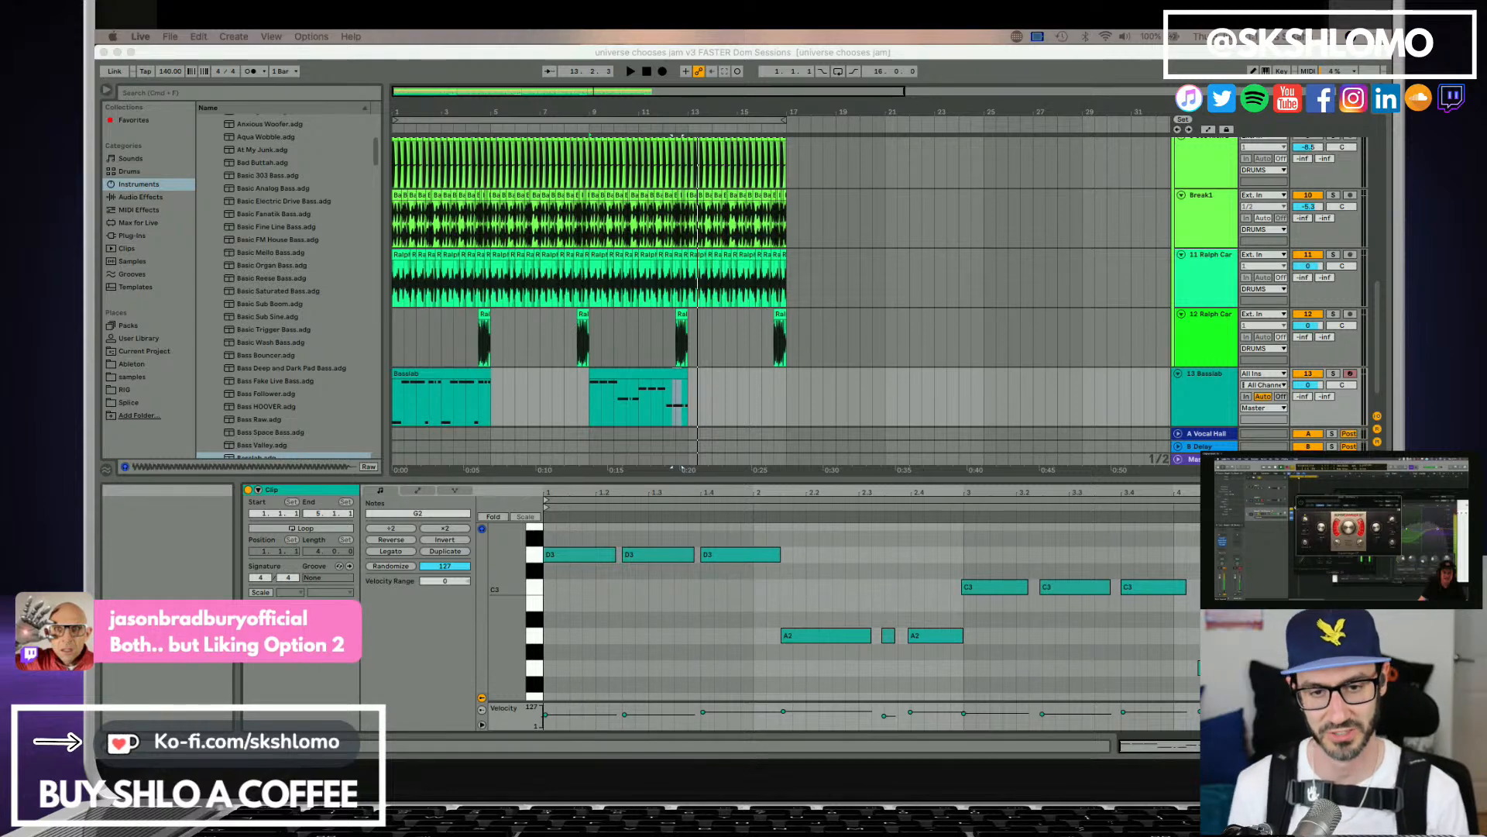
Play the first Basslab clip and the edited second clip in turn to compare the two bass lines.
left_click(423, 379)
key("space")
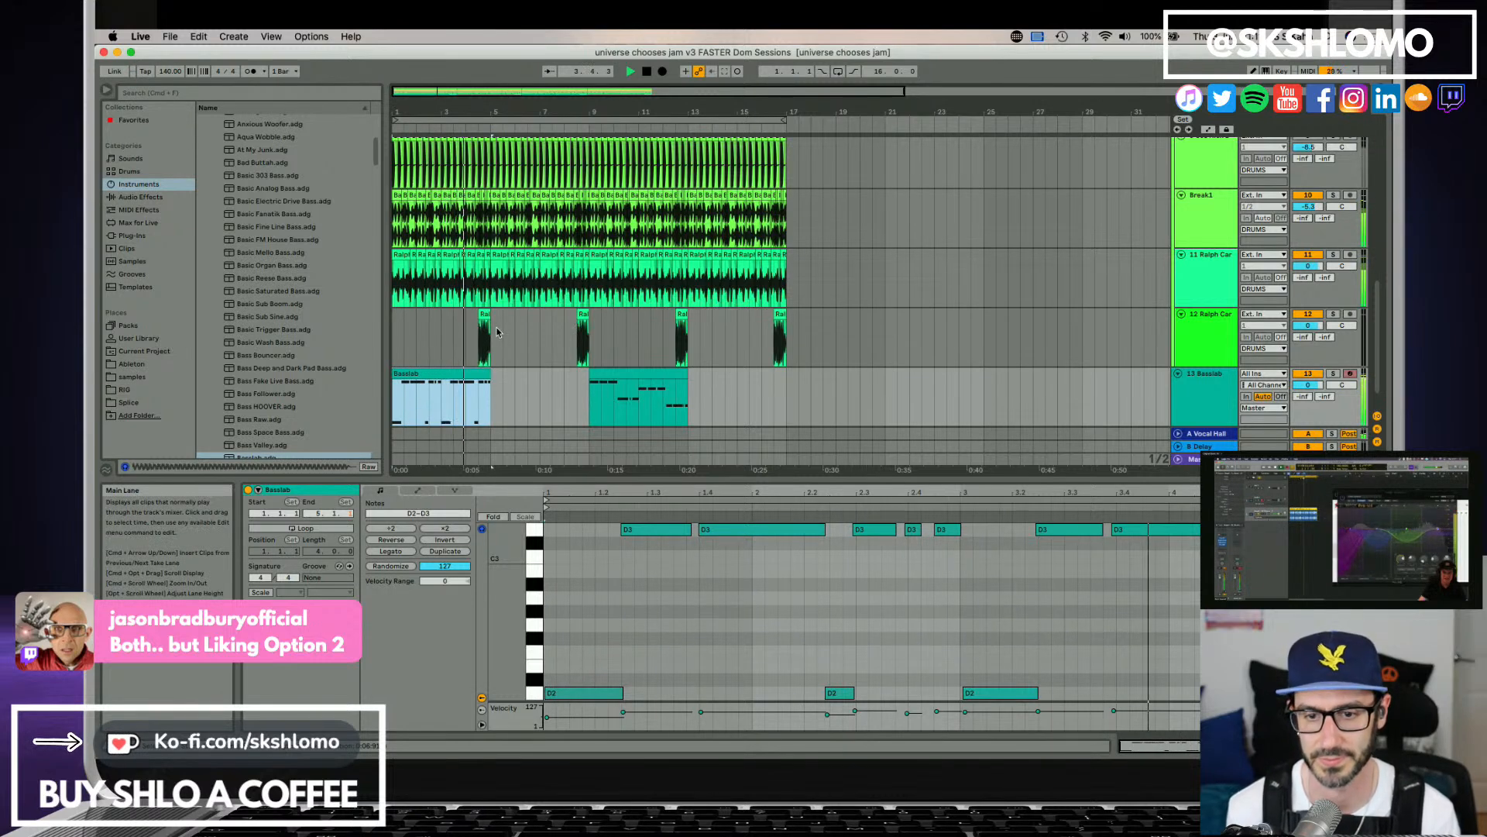
left_click(639, 384)
key("space")
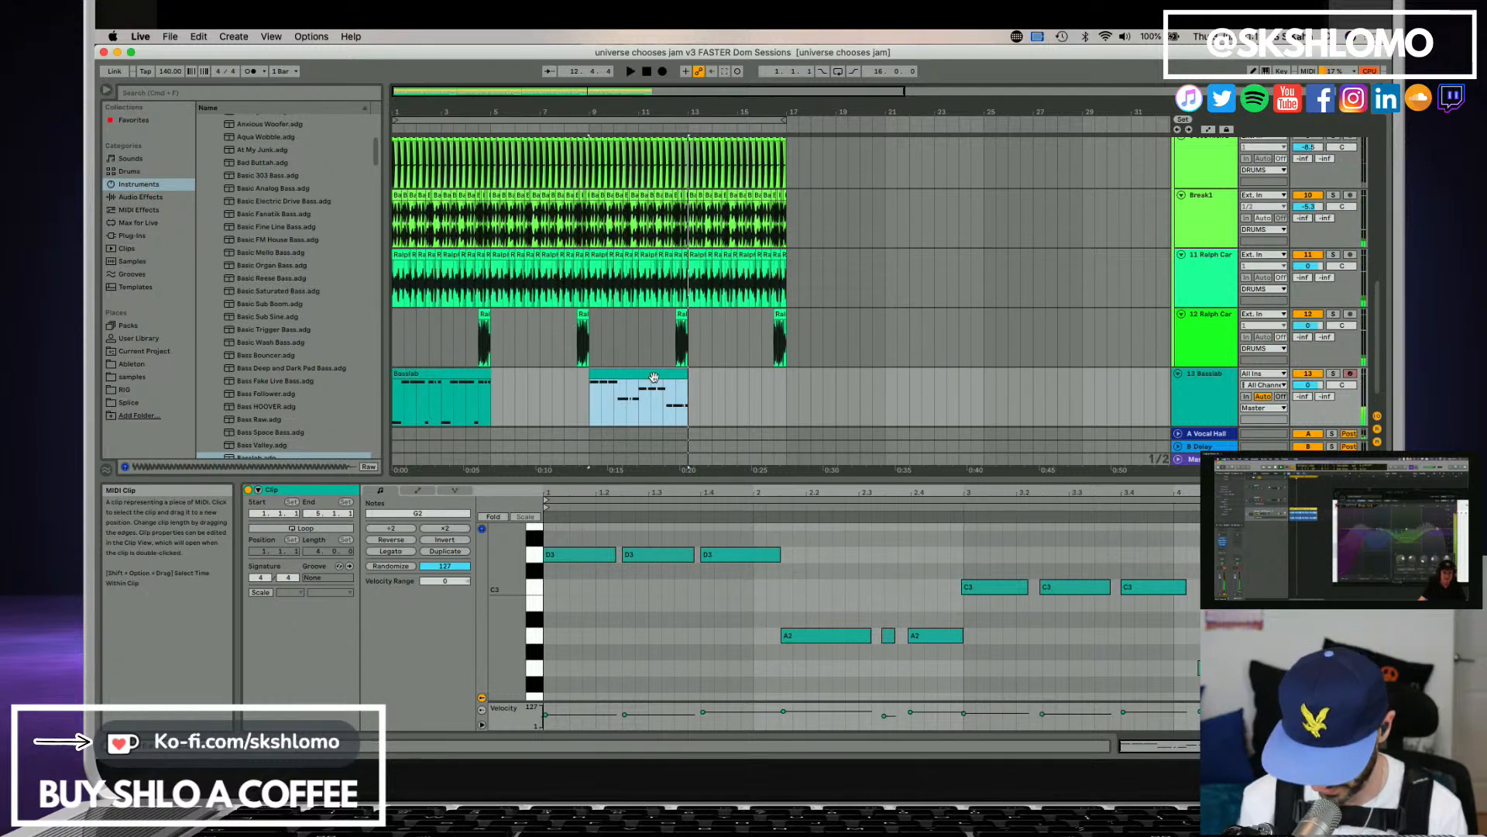
Duplicate the second bass clip directly after itself and consolidate both copies into one clip.
key("super+d")
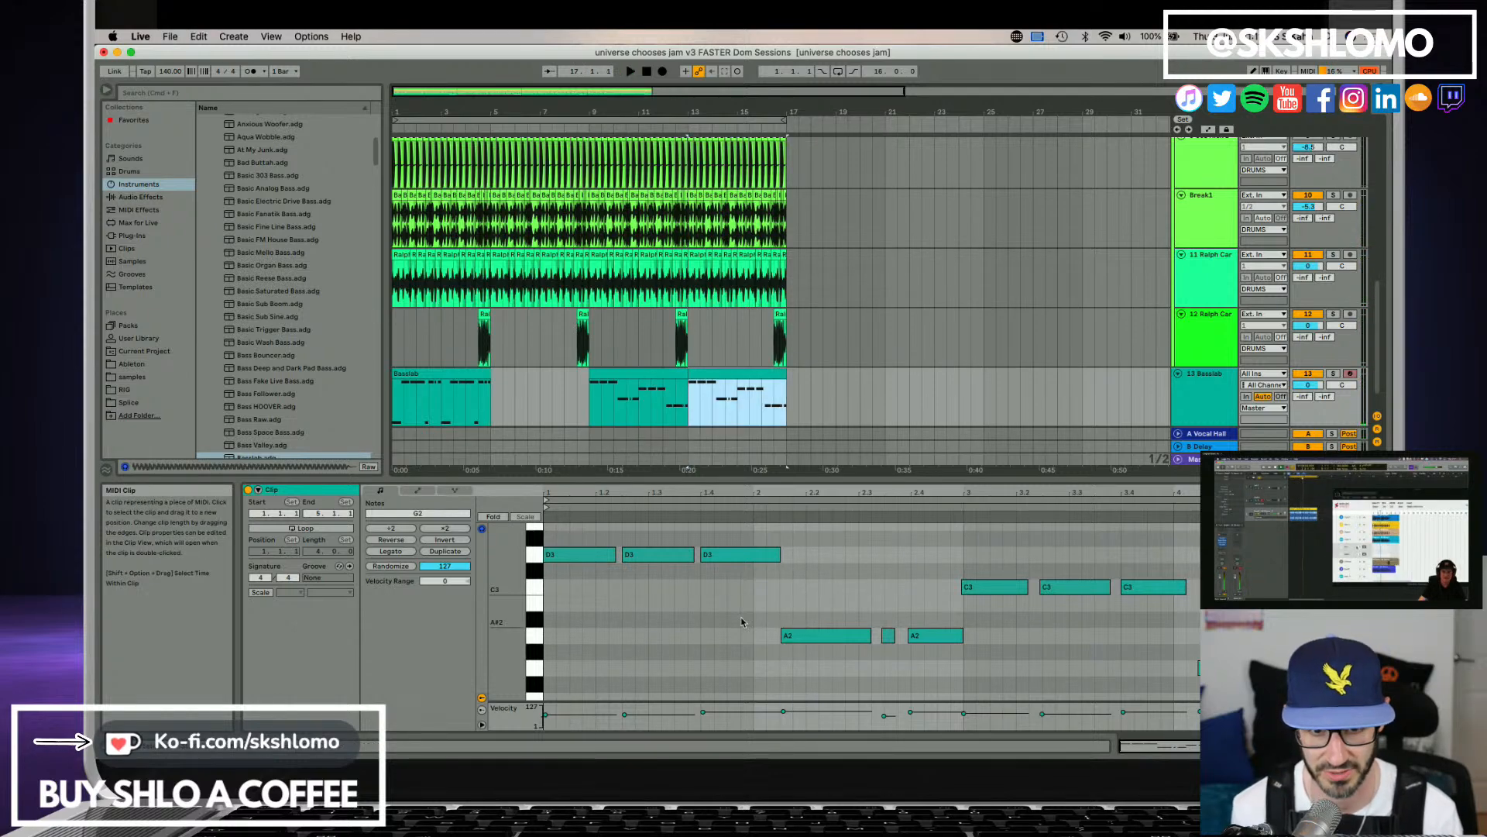
left_click(653, 370, "shift")
key("super+j")
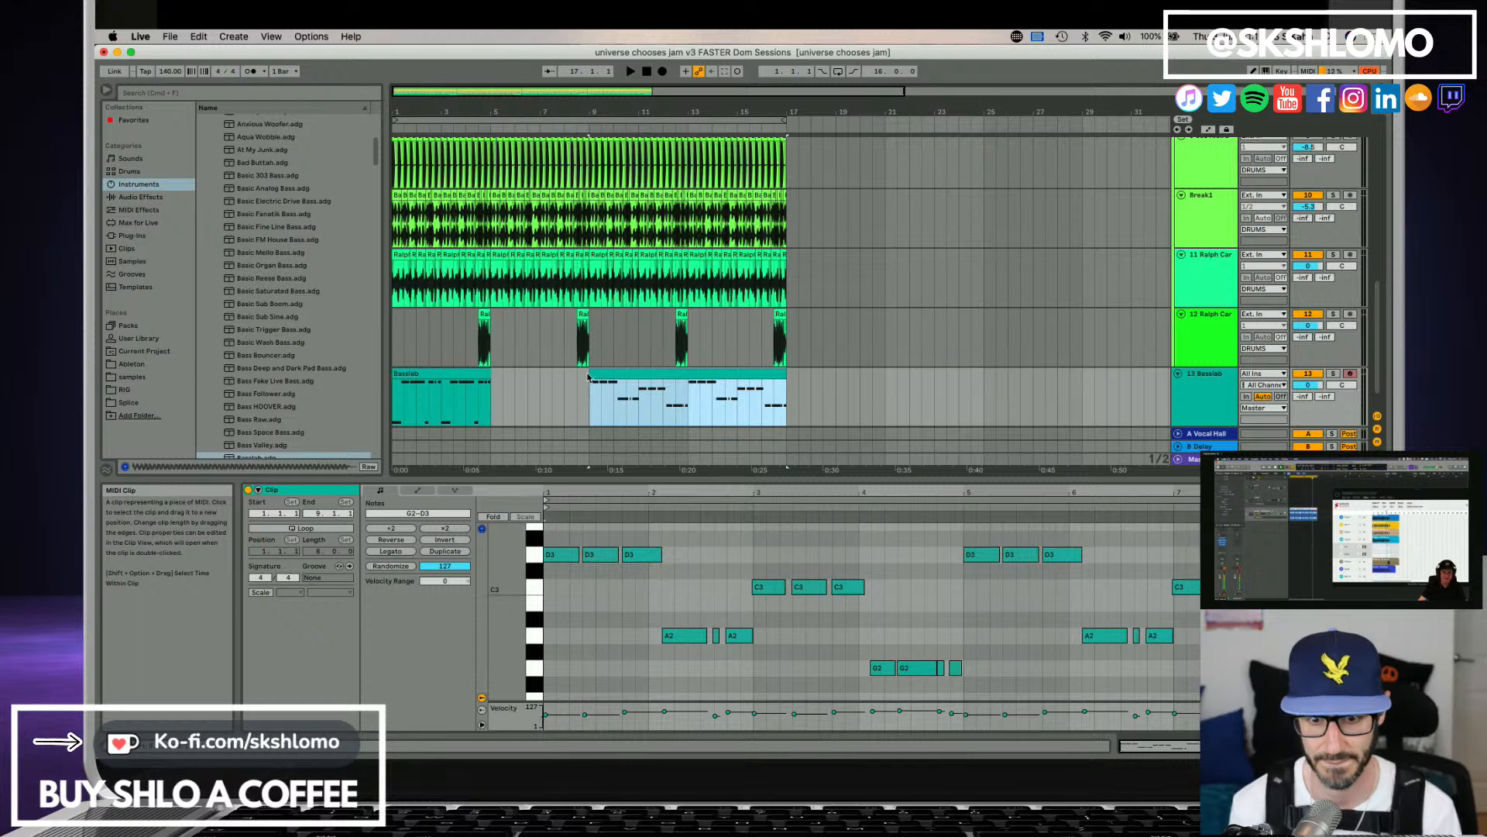
Transpose the consolidated bass clip's first three D3 notes down one octave to D2 and audition them.
left_click(688, 602)
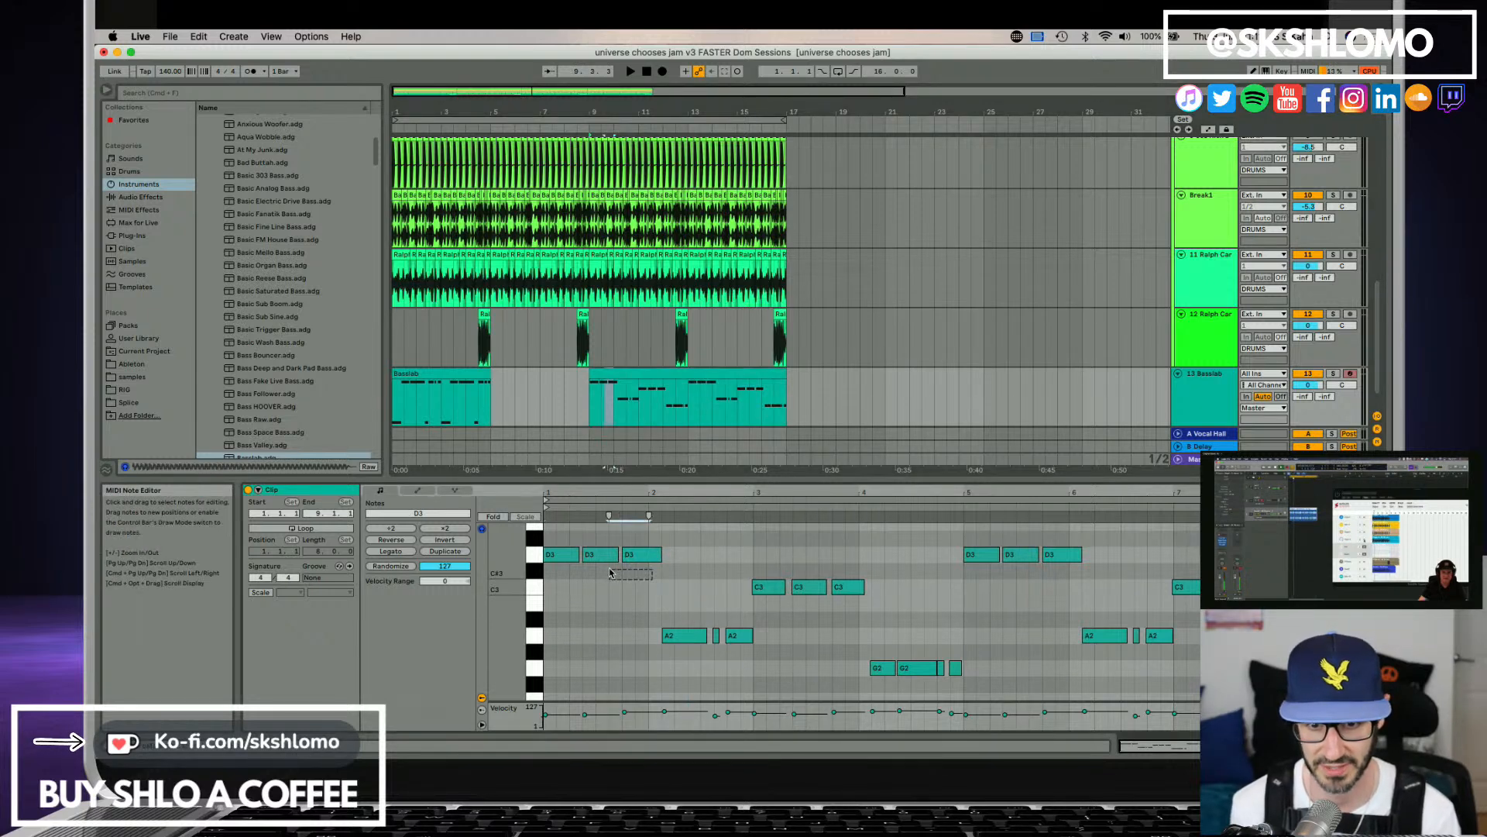
left_click_drag(590, 568, 554, 555)
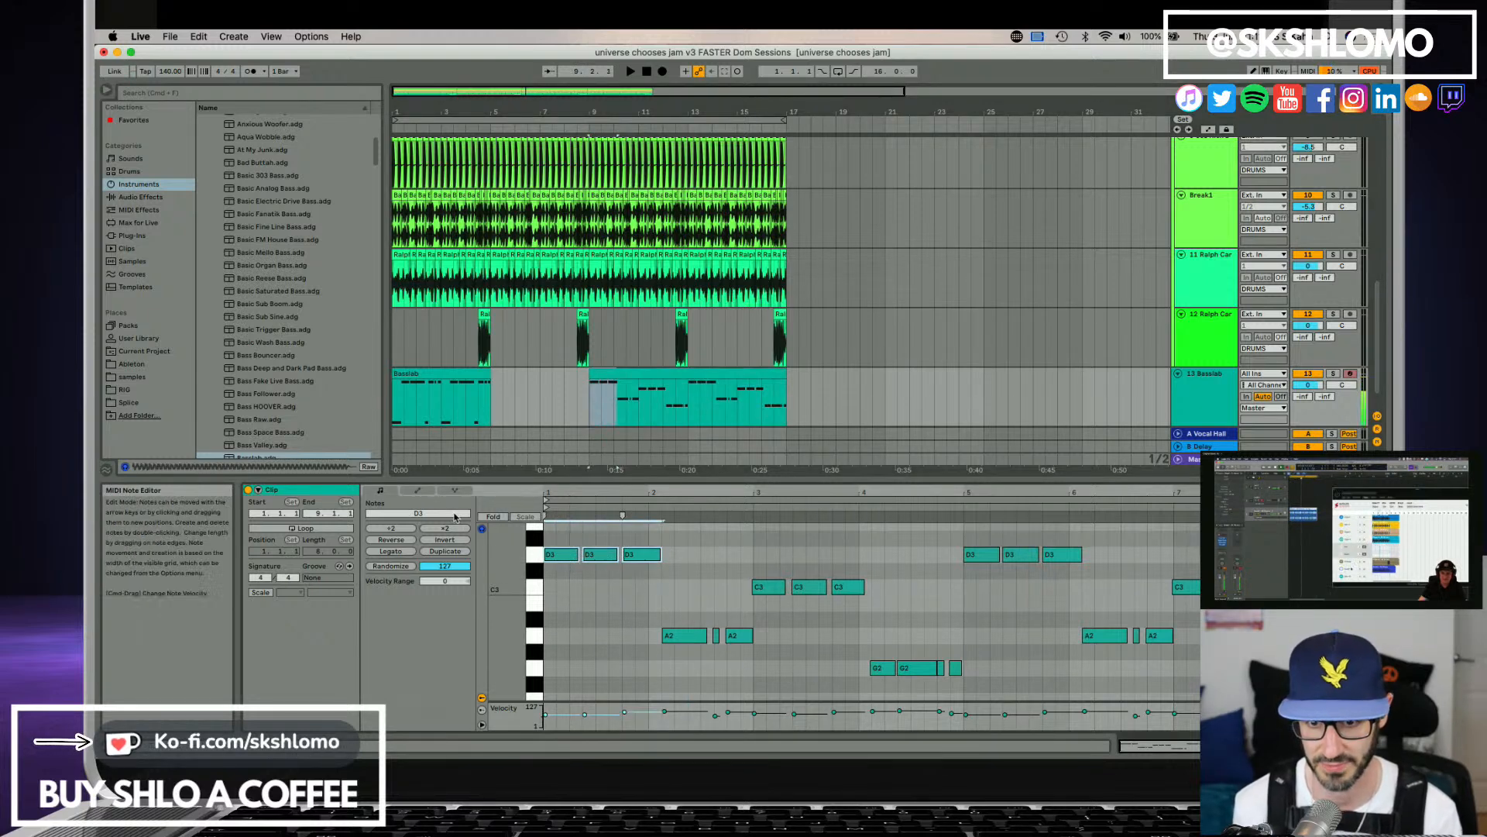
left_click(418, 513)
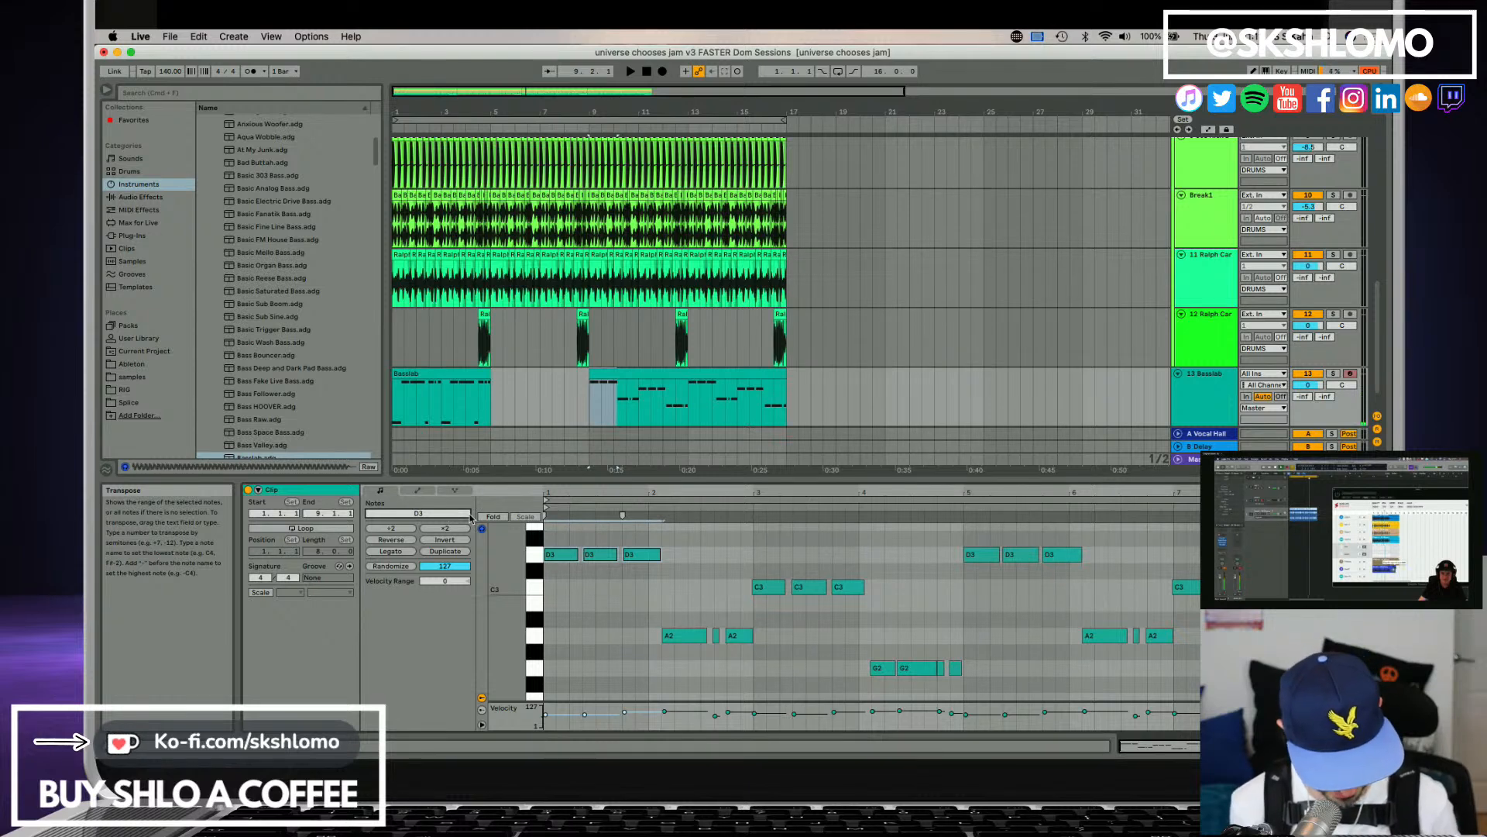
key("shift+Down")
key("space")
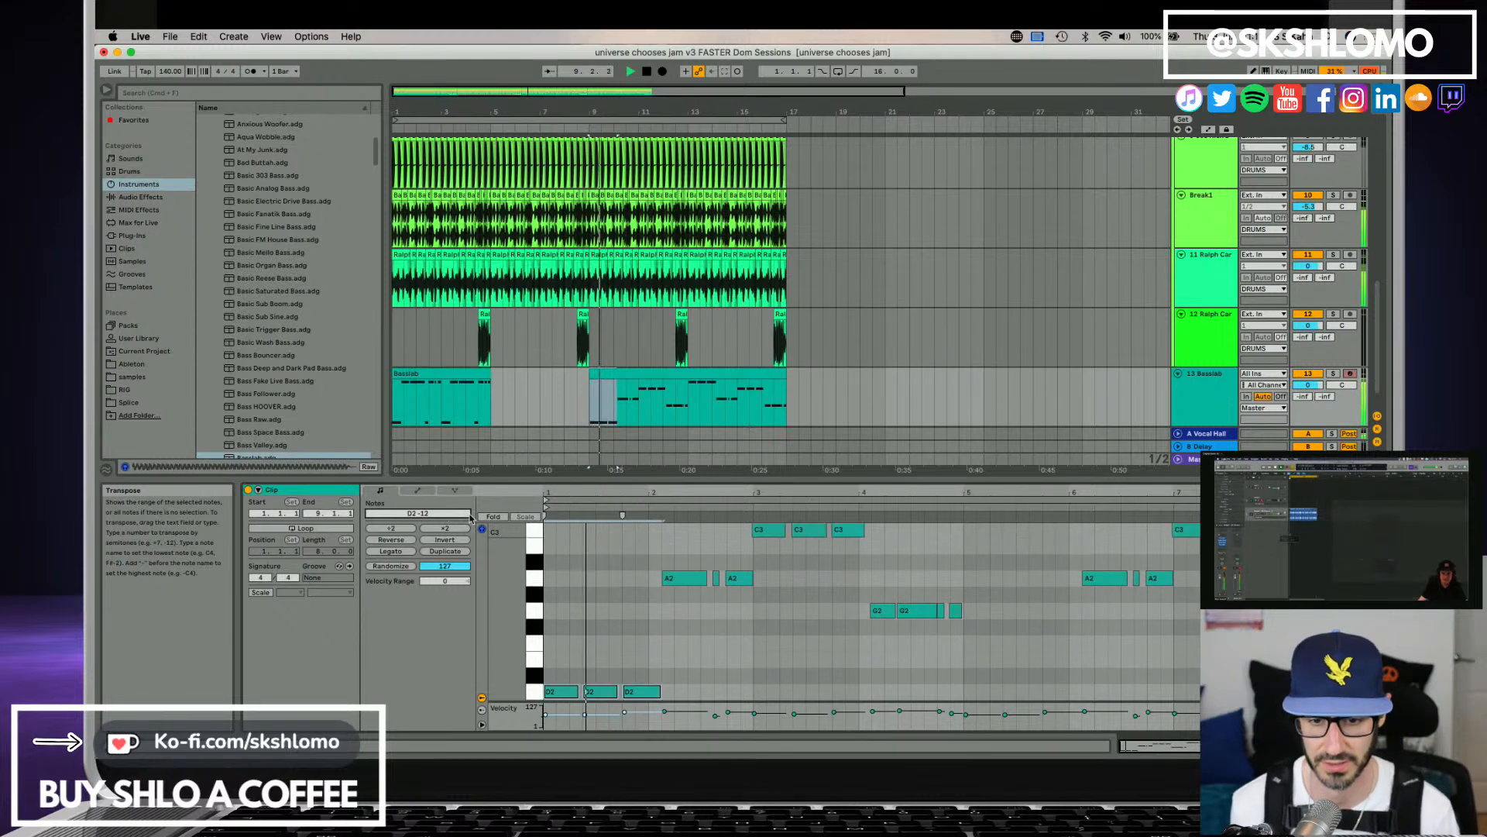
Raise the second and third opening notes by 12 semitones to D3, leaving the first at D2, and play the clip.
left_click(612, 656)
left_click_drag(601, 664, 653, 690)
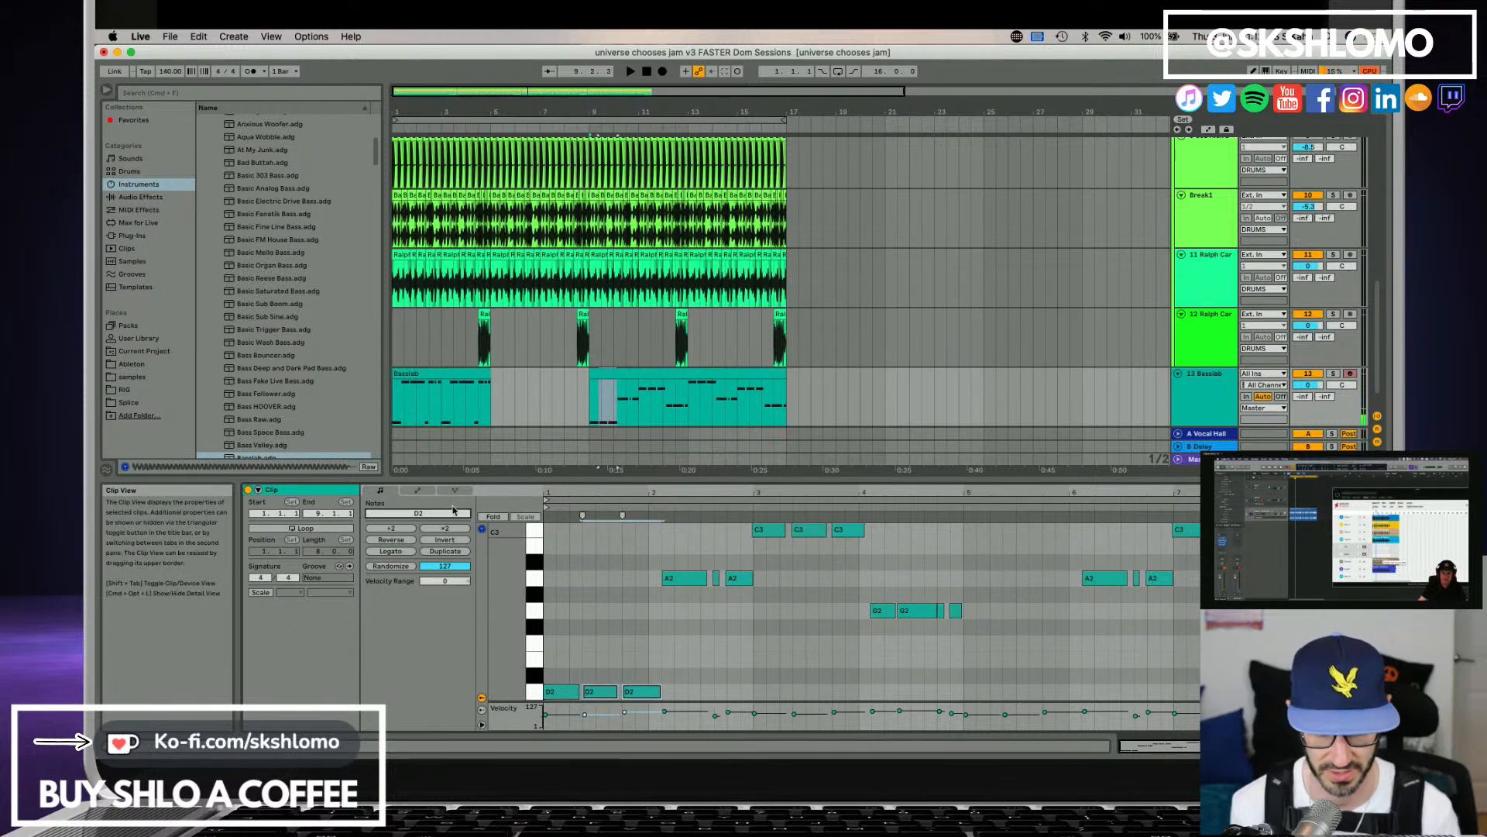
key("shift+Up")
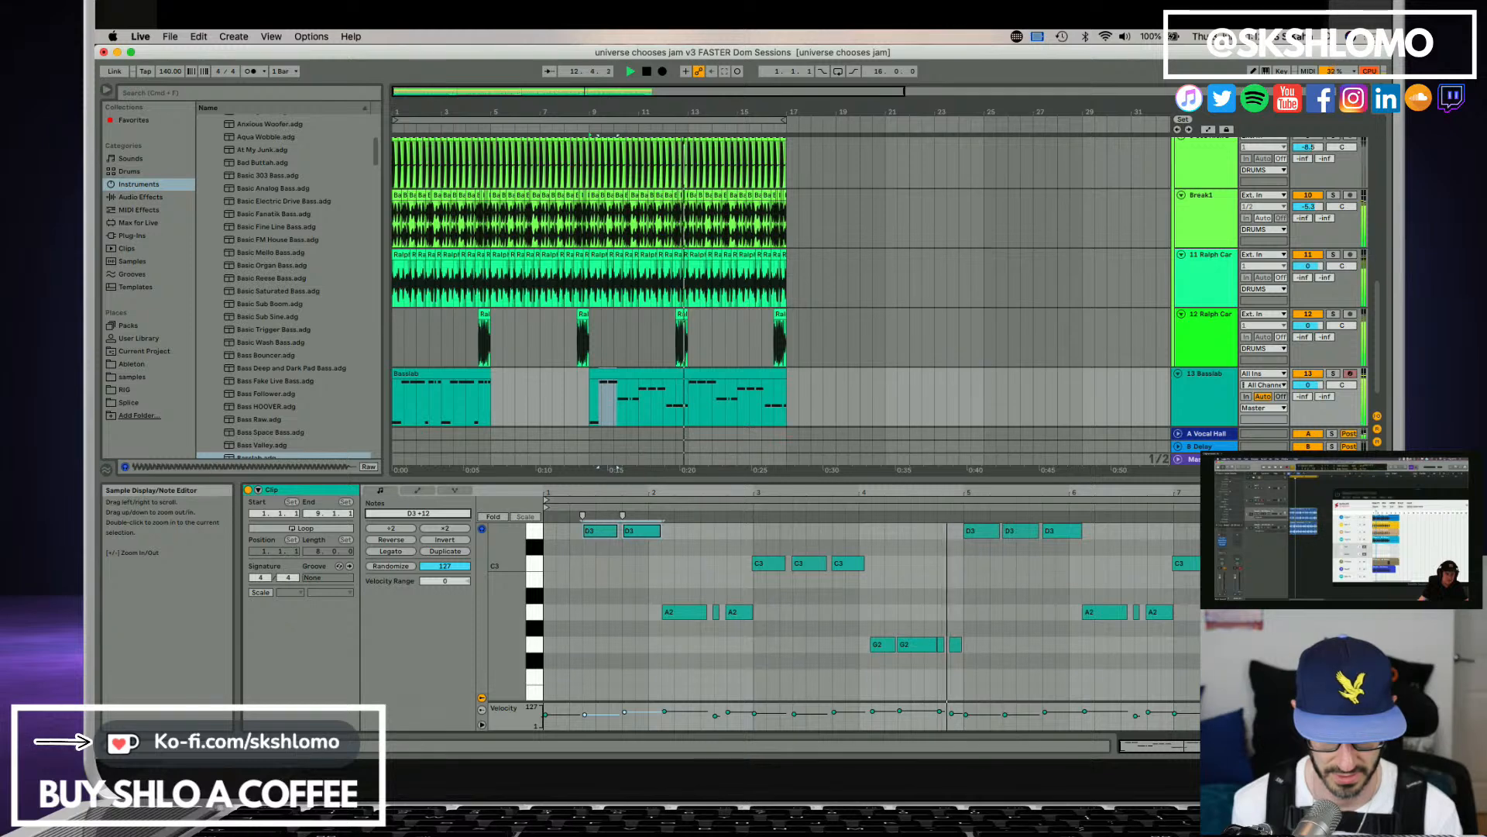
key("space")
key("super+Tab")
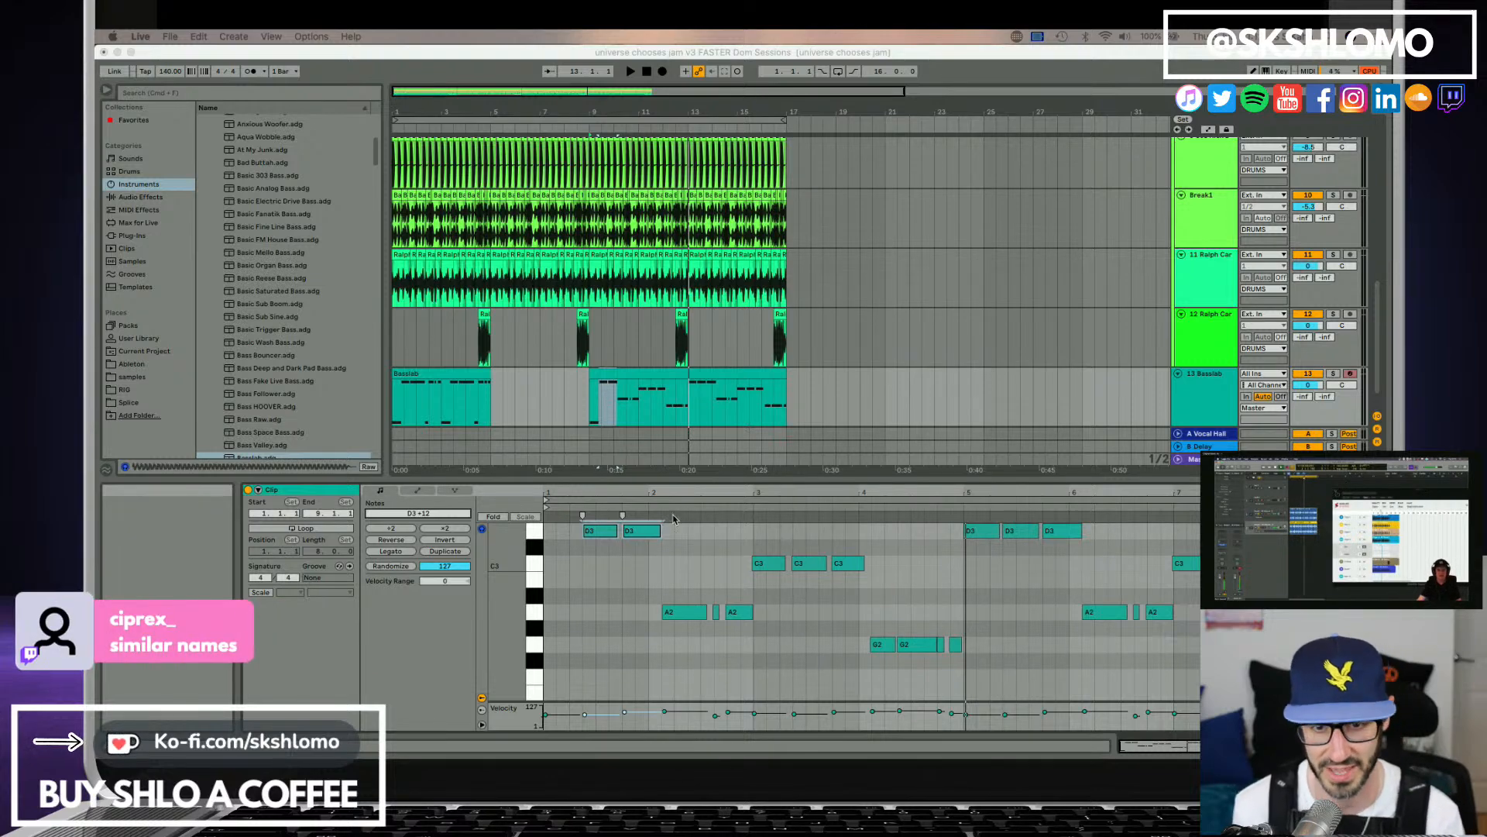
Play the consolidated bass clip through and delete the original Basslab clip at the start of the arrangement.
scroll(603, 384, "down", 2)
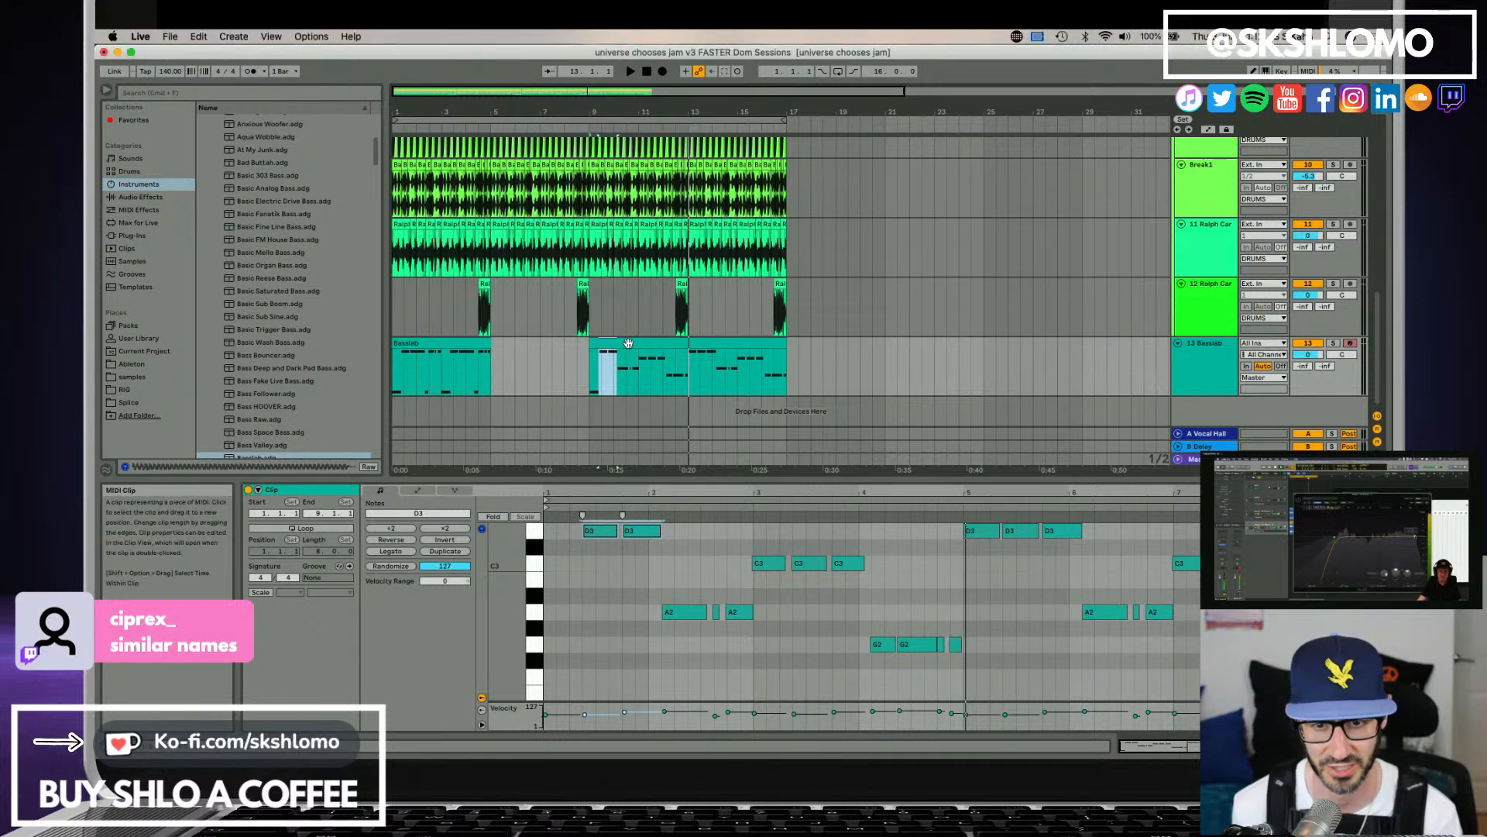
left_click(746, 338)
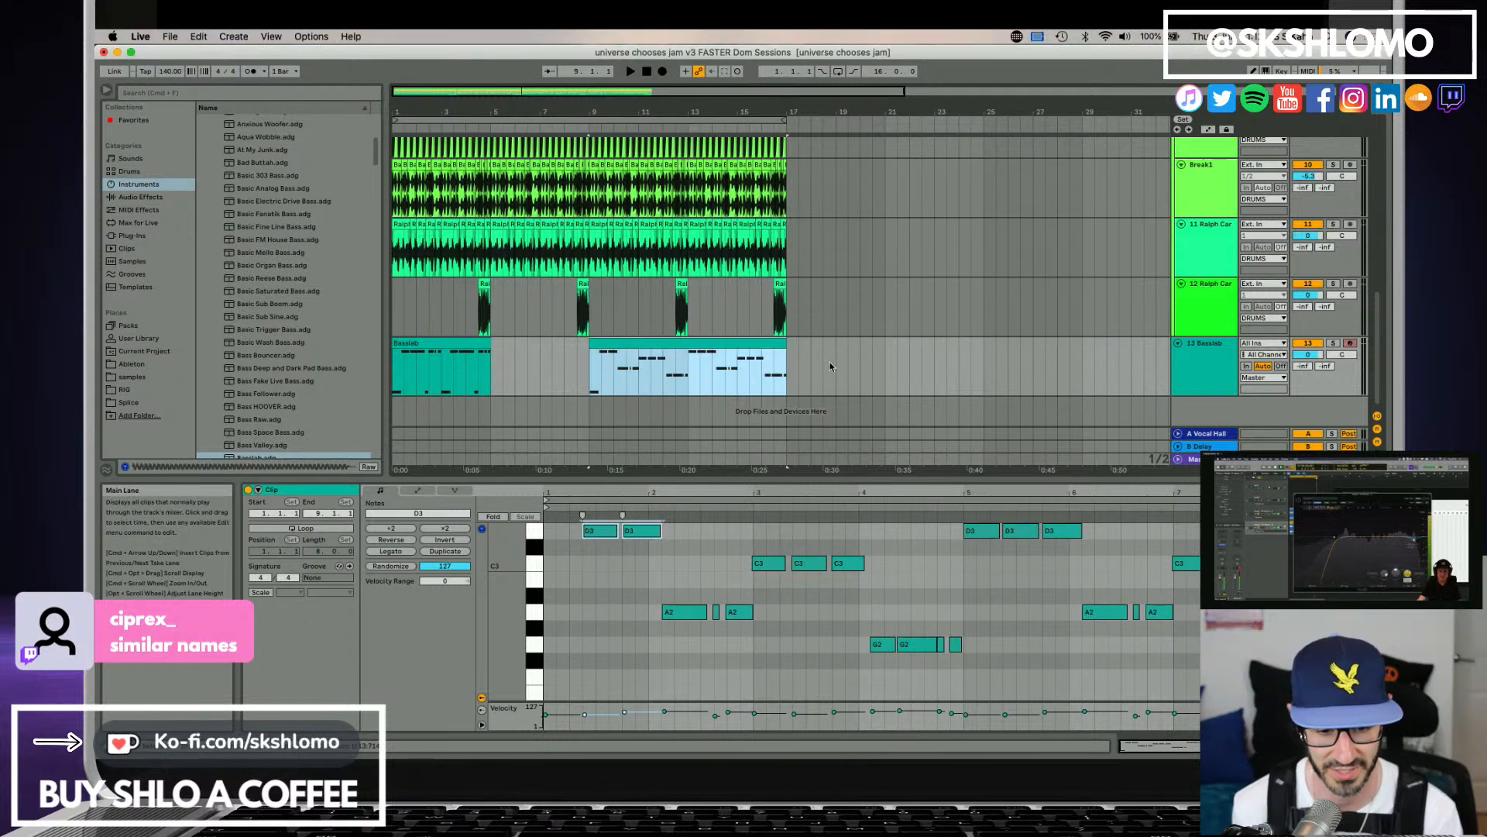
key("space")
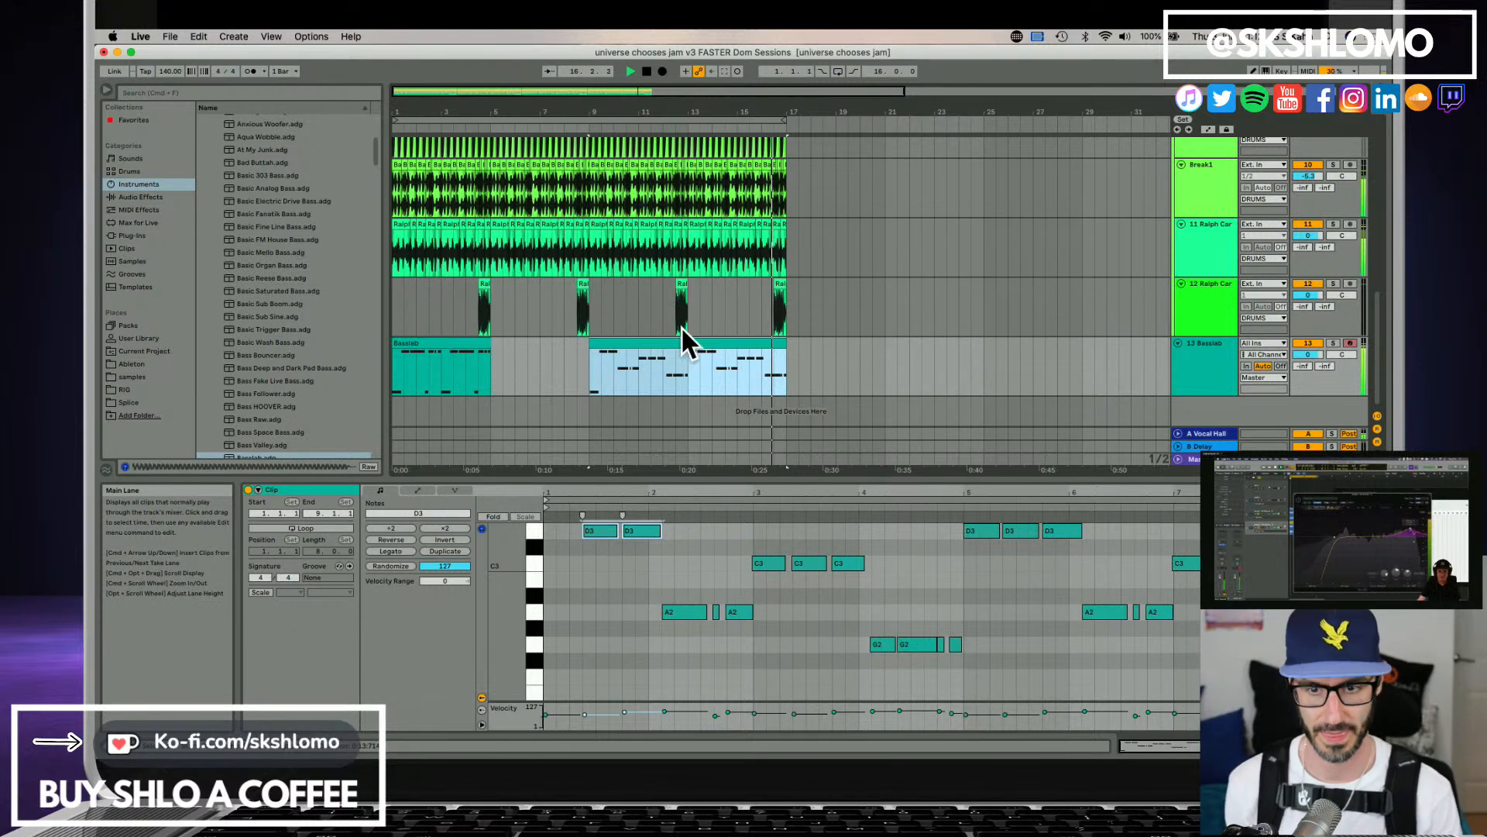
key("space")
left_click(466, 344)
key("Delete")
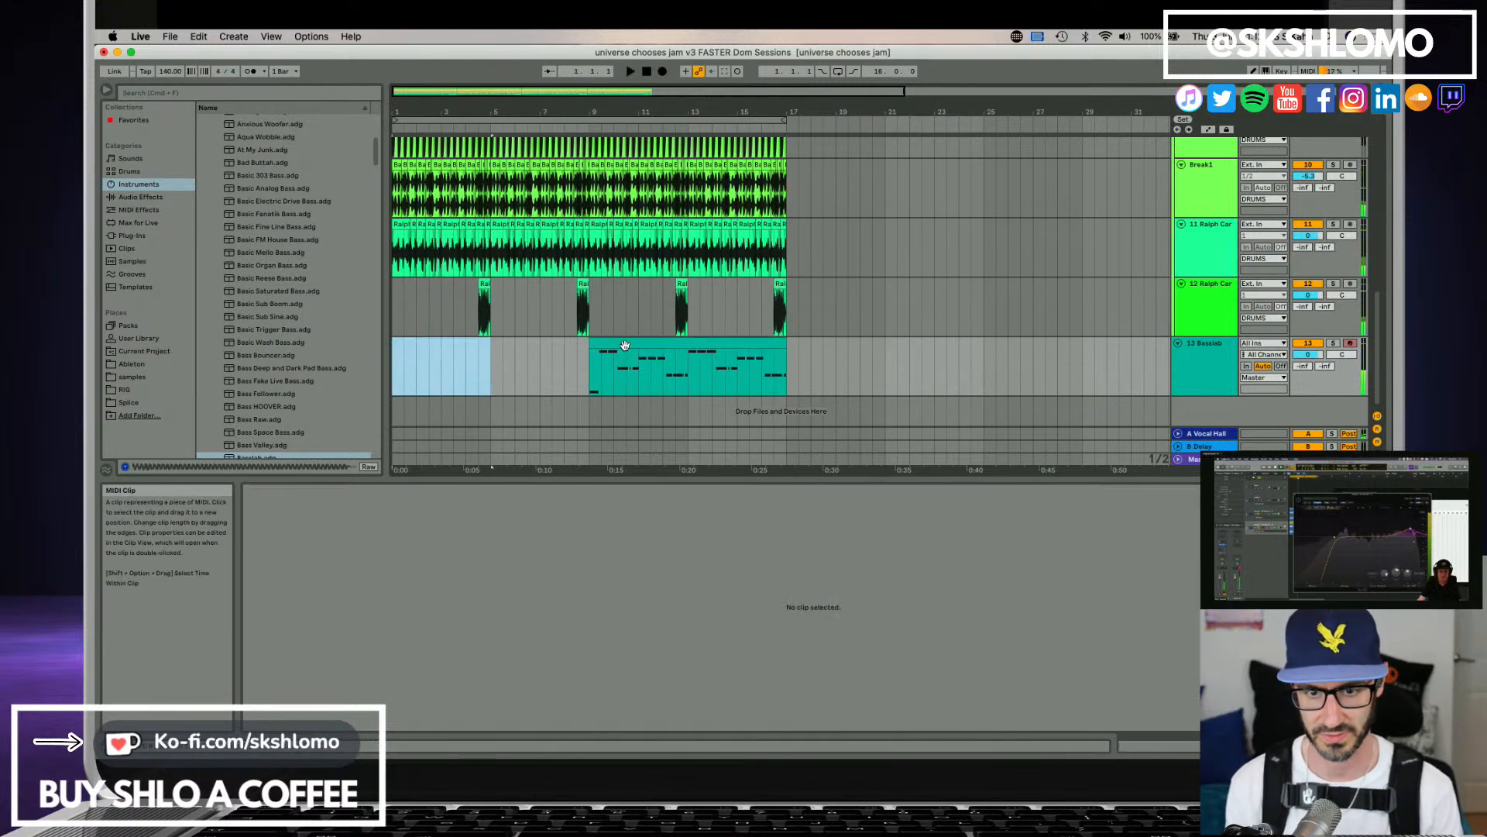
Move the consolidated bass clip to bar 1 and audition it with Basslab's filter frequency at 311 Hz and glide at 17.5 ms.
left_click_drag(627, 345, 430, 345)
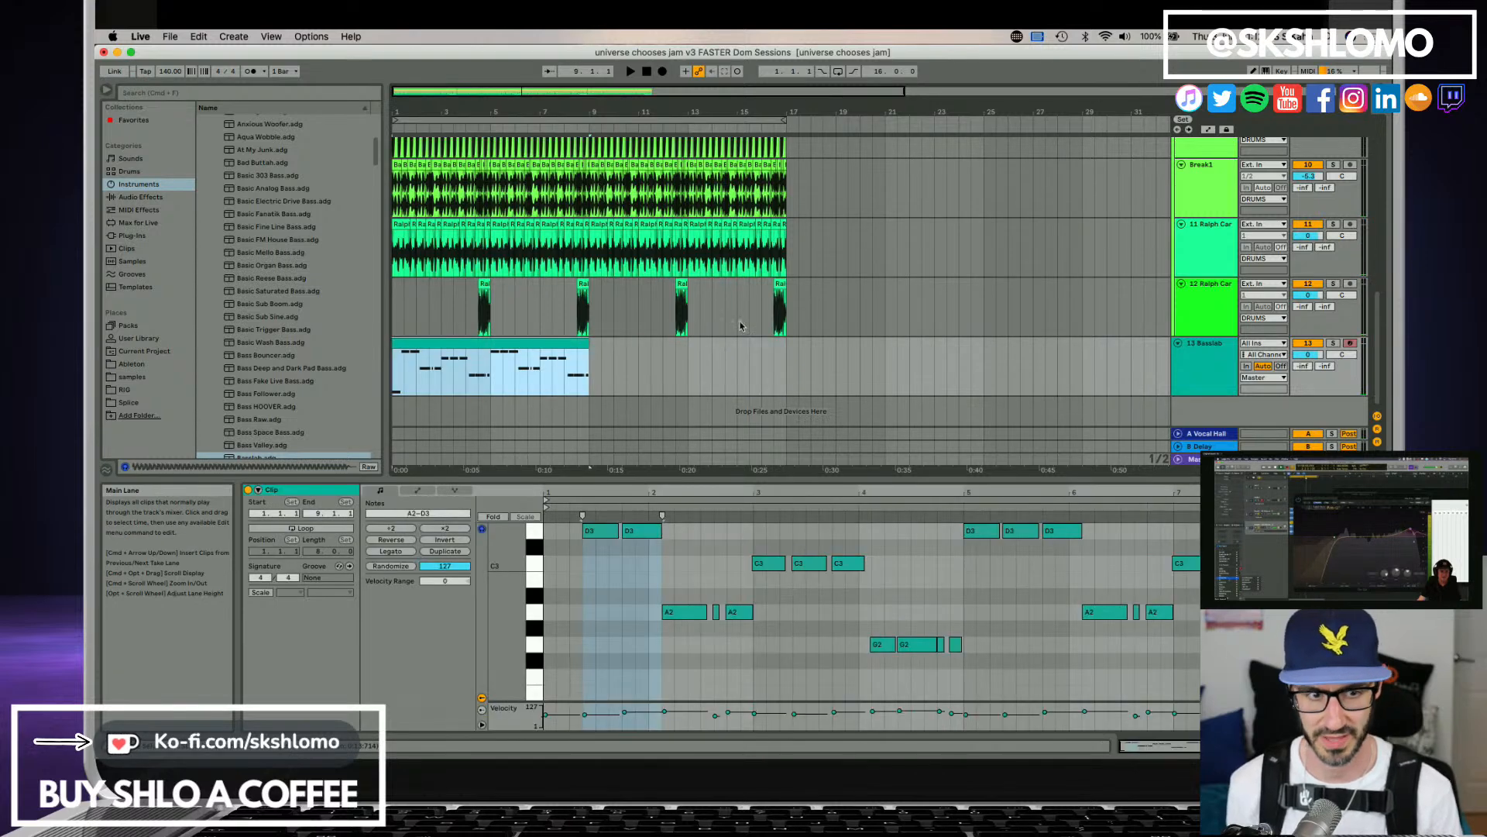
left_click(1214, 373)
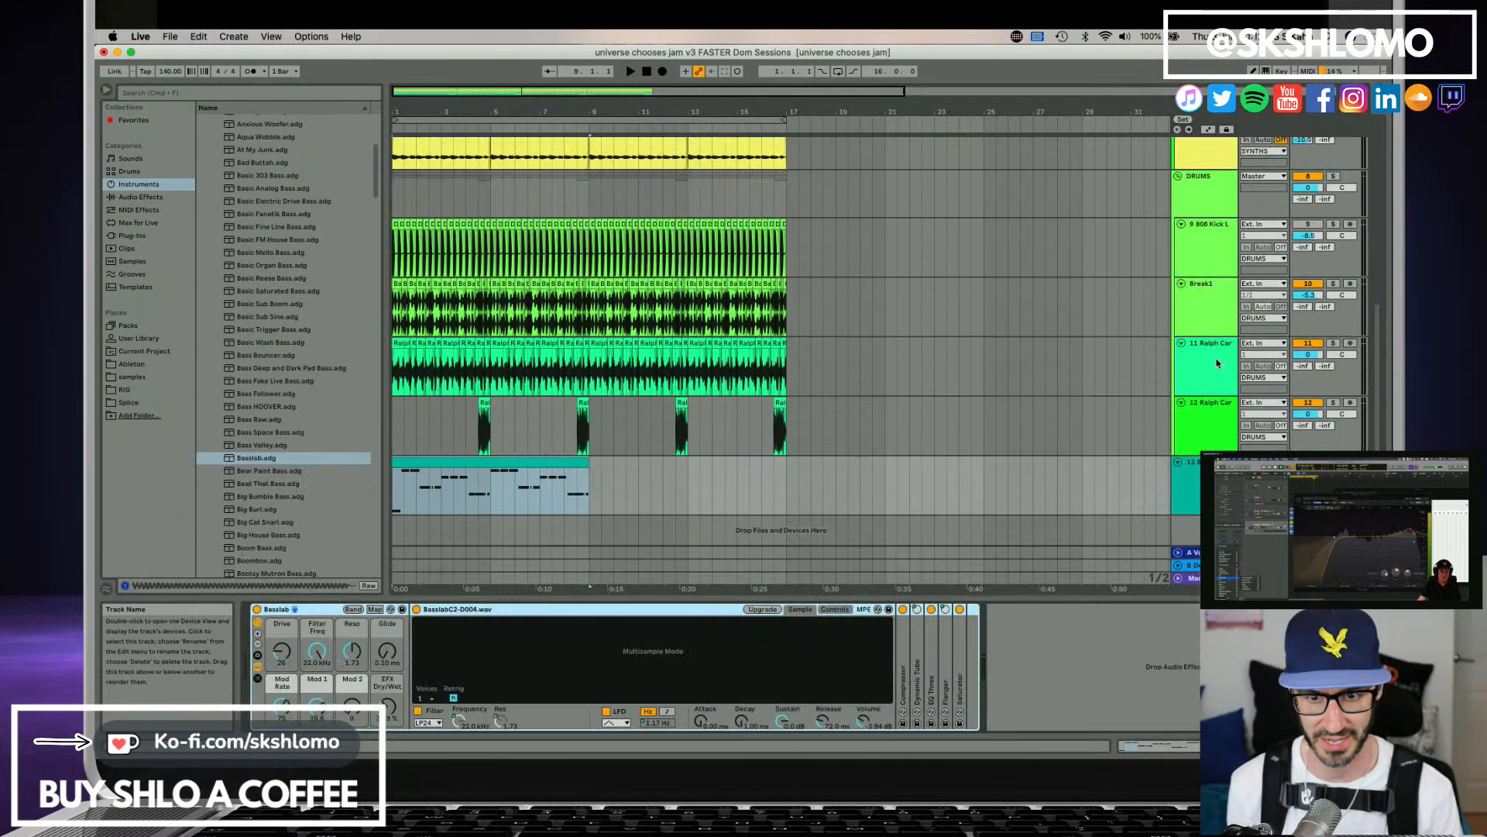
key("space")
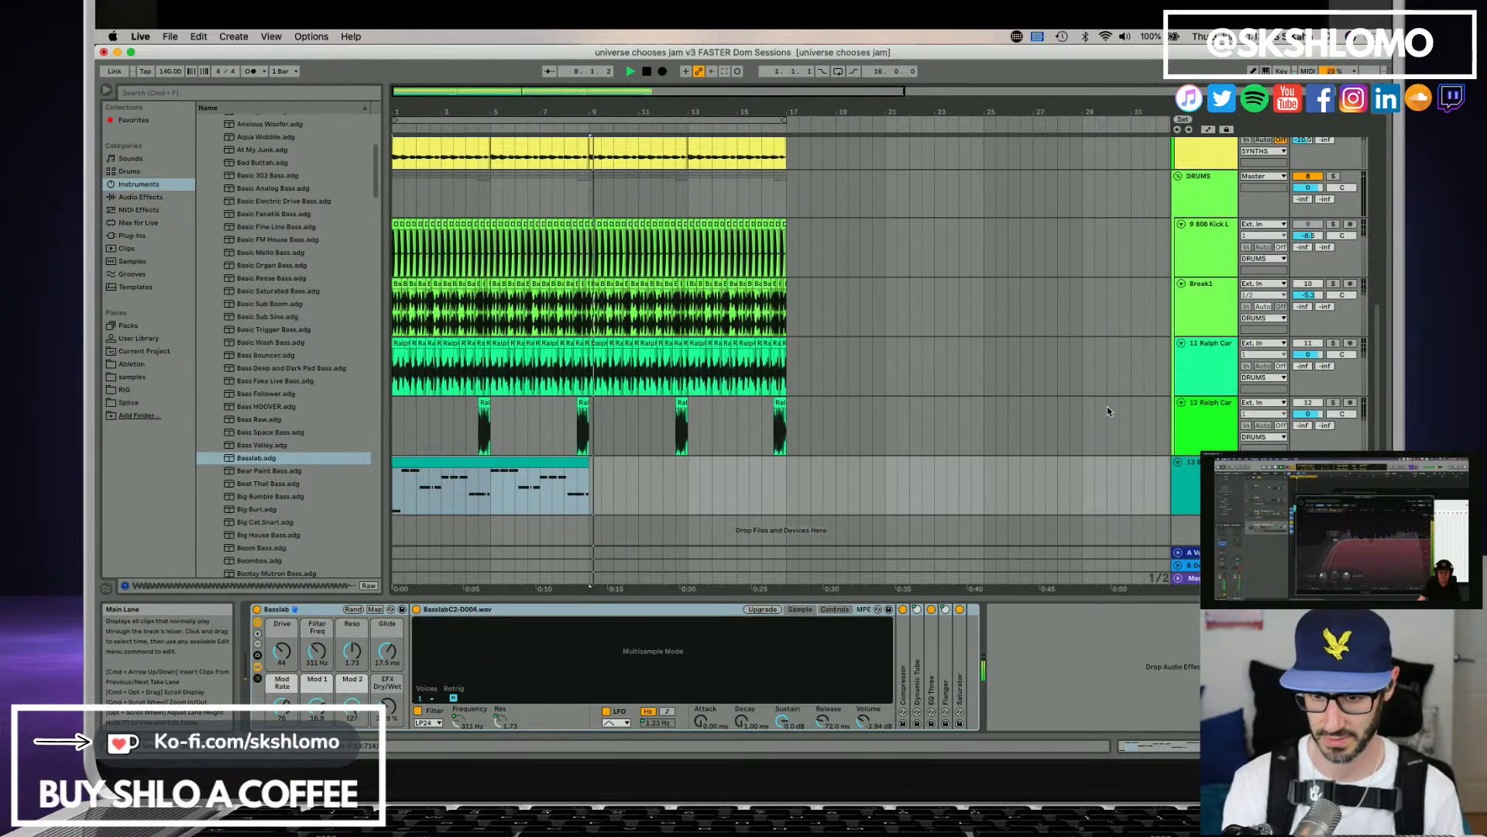
key("space")
key("space")
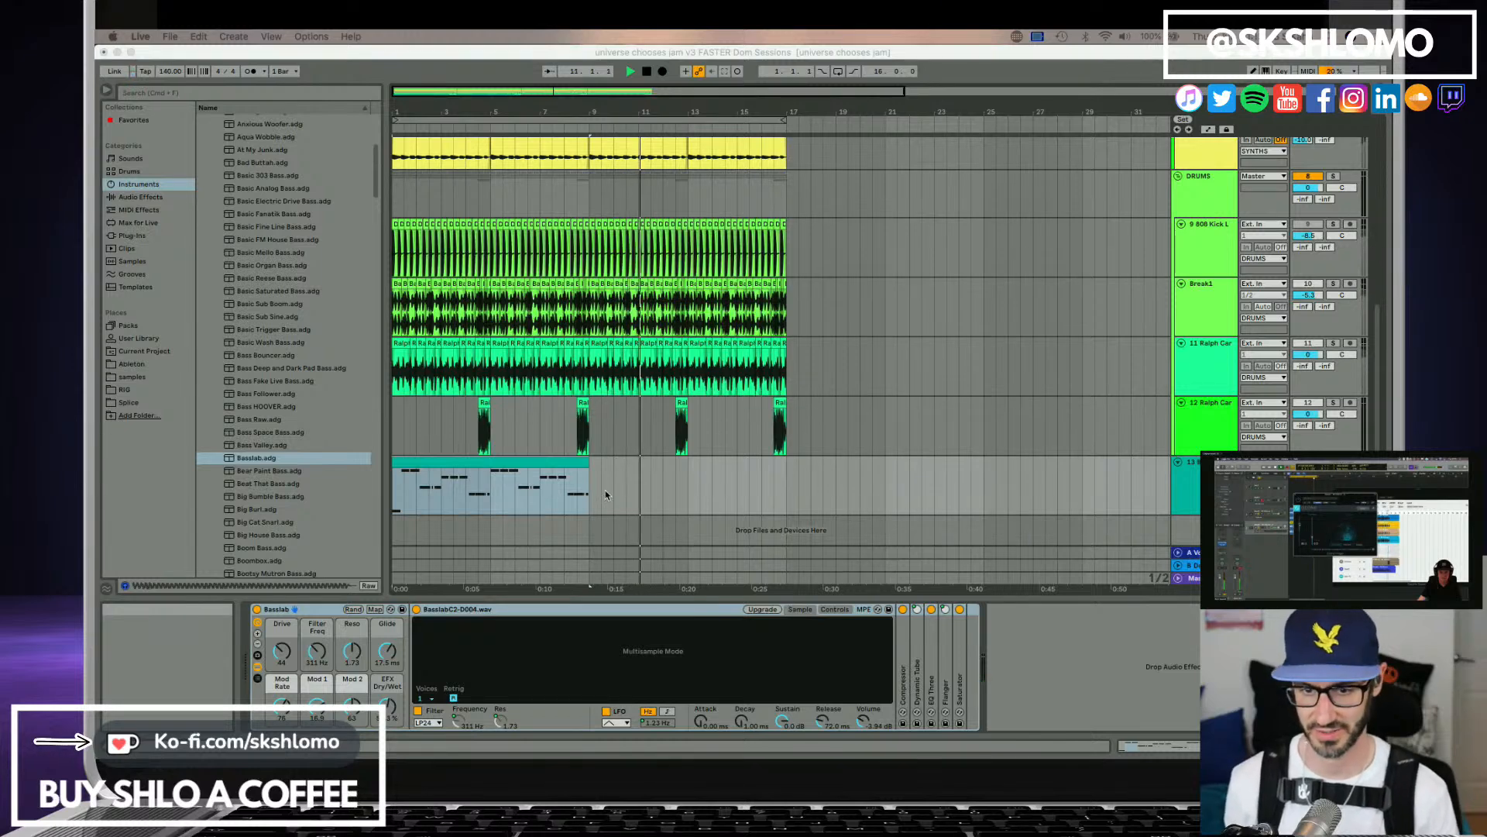
Audition the bass track with solo toggled on and off, and duplicate its clip to fill bars 9 to 16.
left_click(1333, 462)
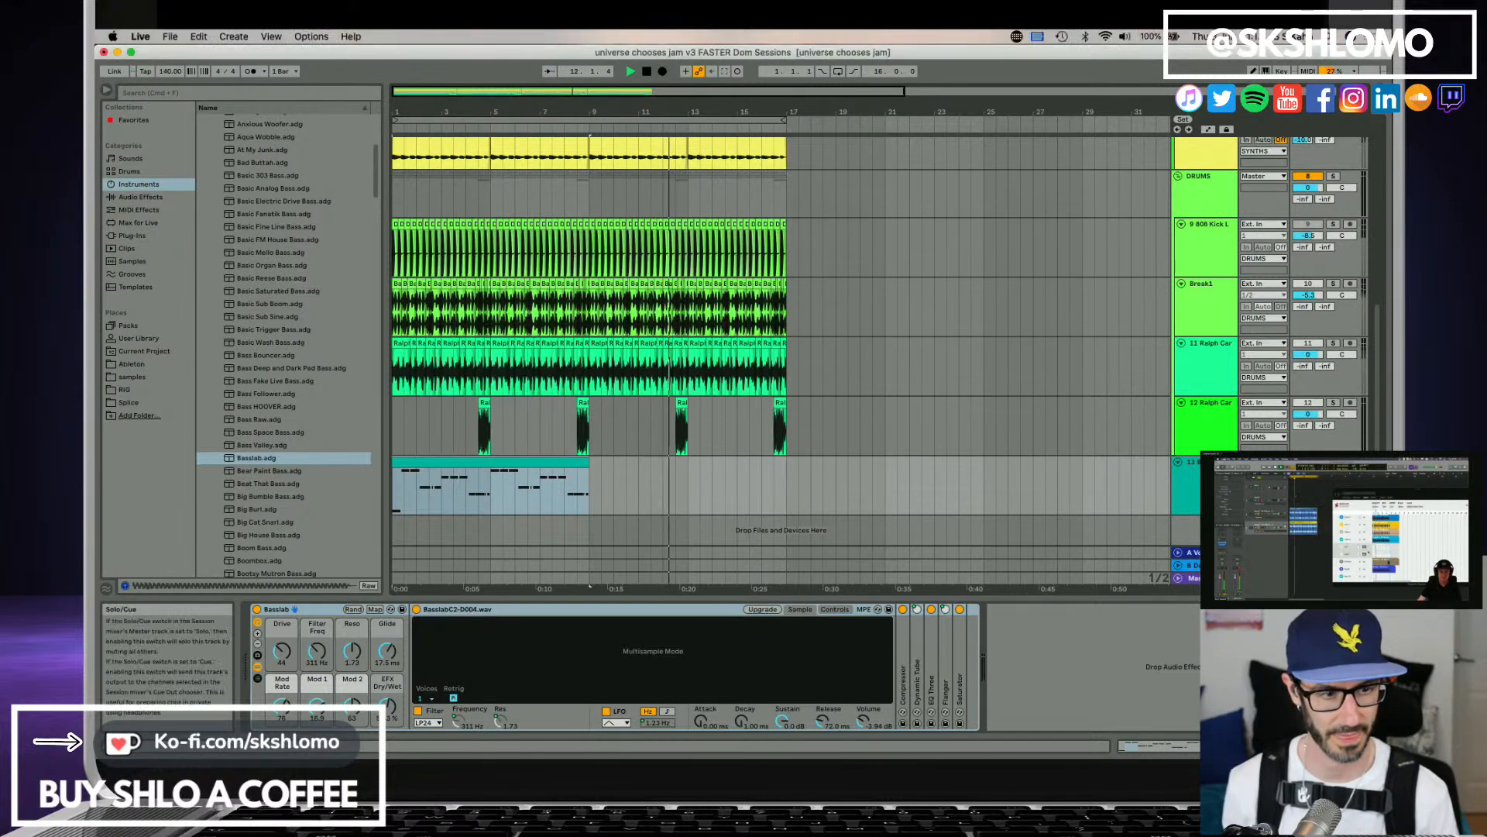
left_click(1334, 463)
key("space")
key("space")
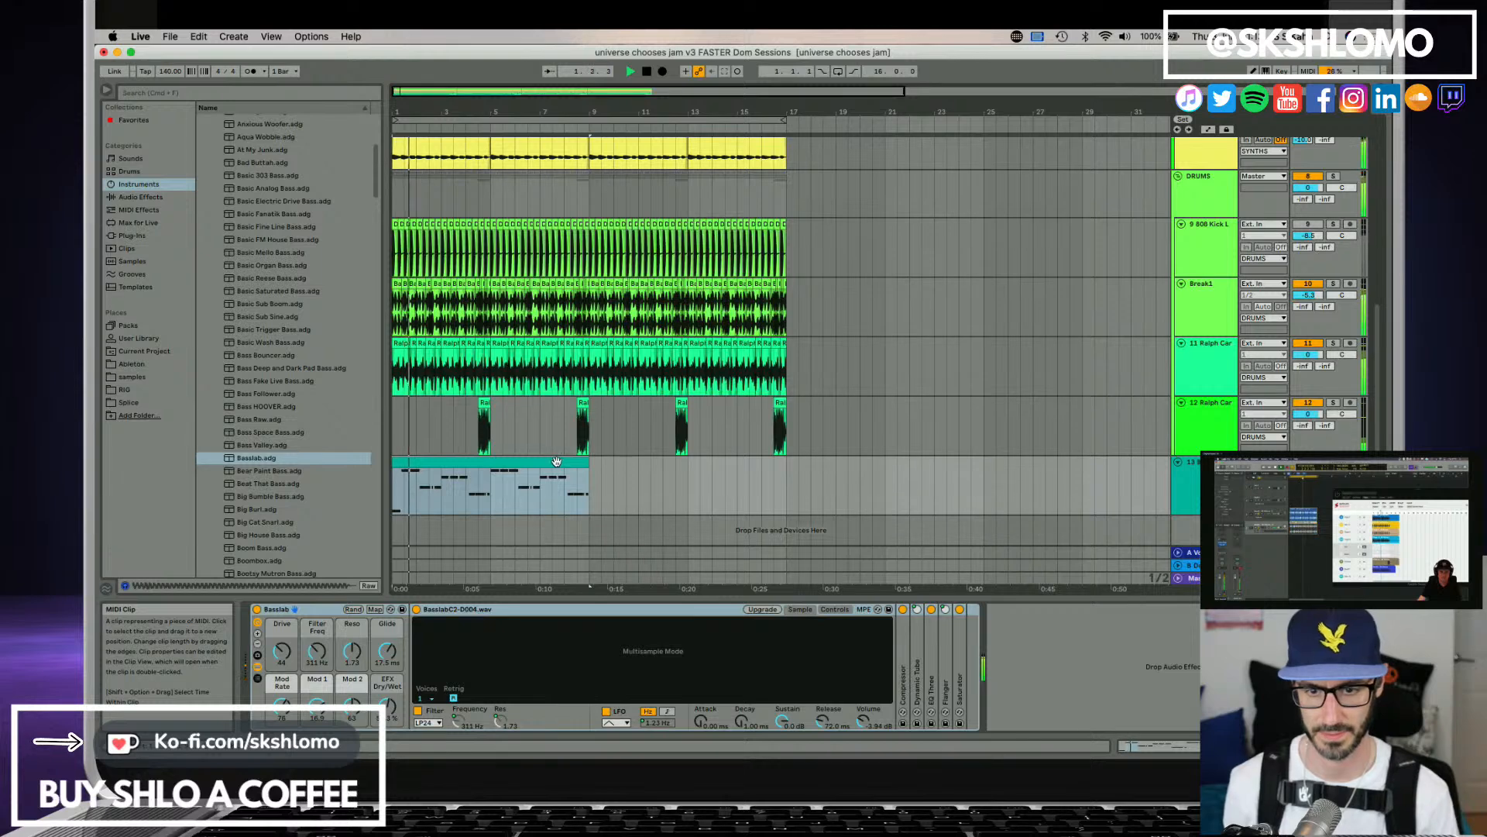
key("super+d")
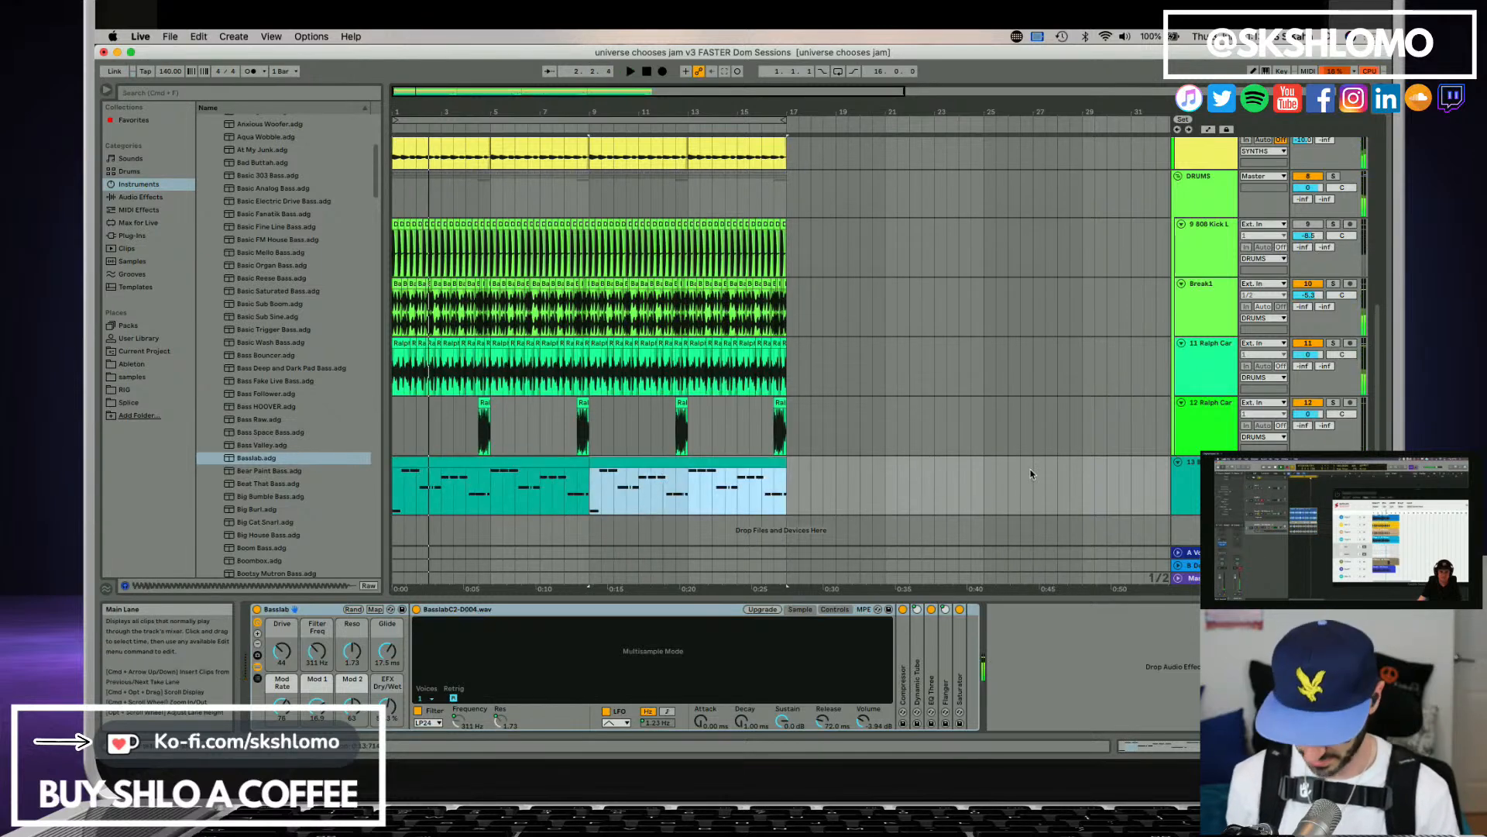
Find the Satellite Audio VST plug-in and add it after the Basslab instrument on the bass track.
left_click(1195, 490)
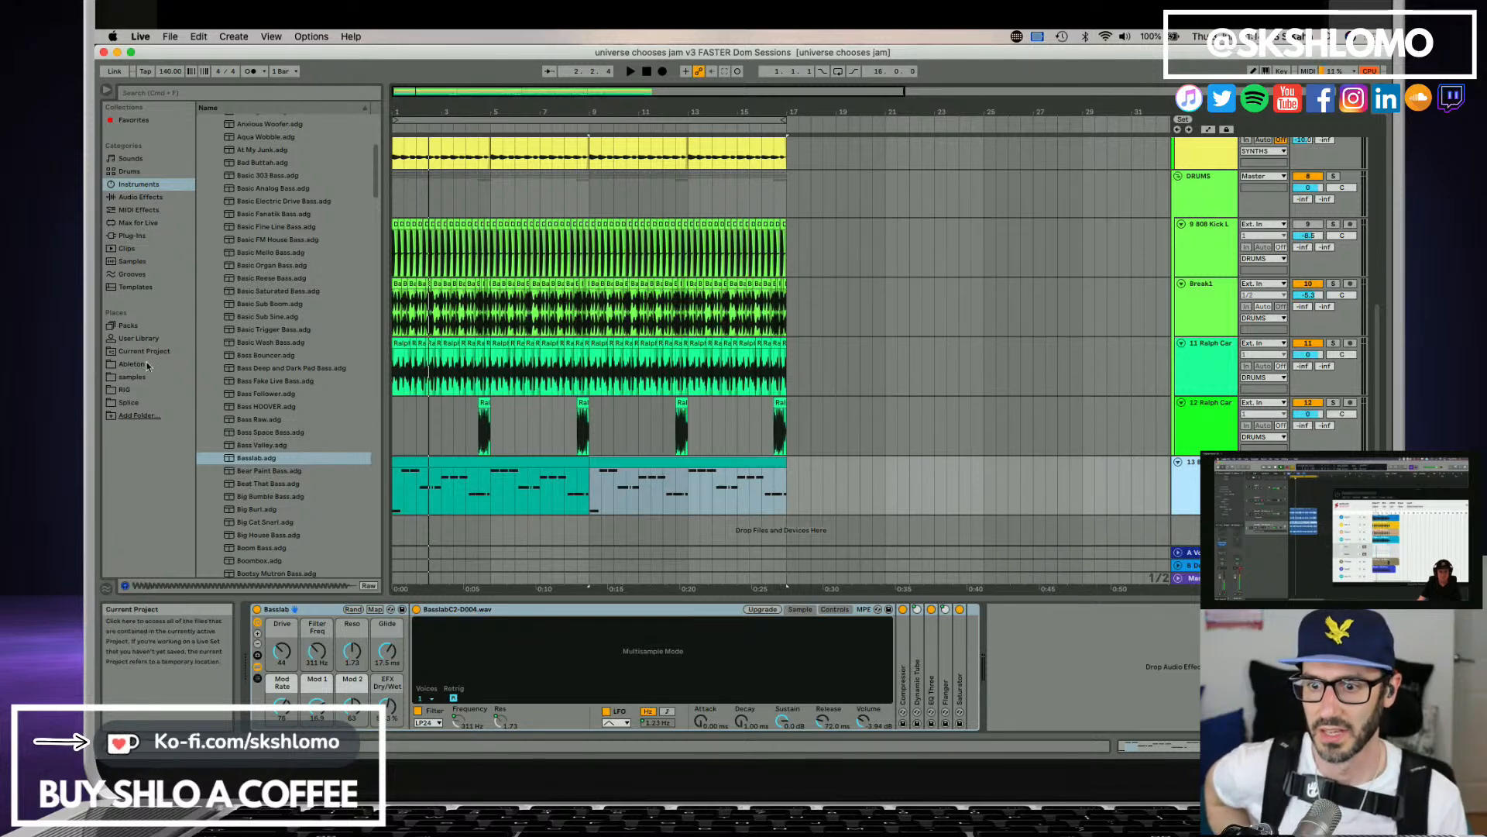
left_click(132, 236)
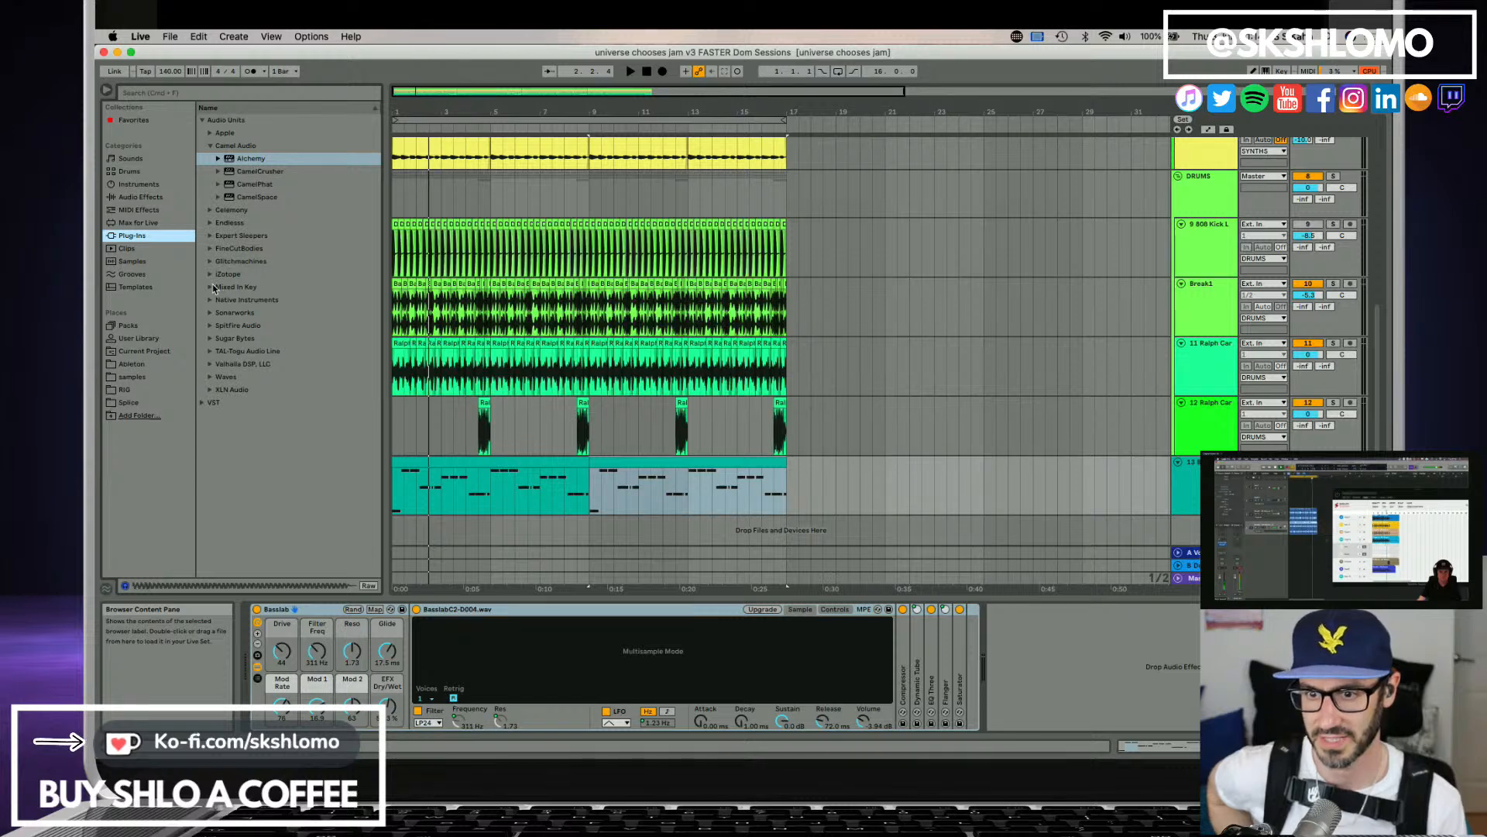
left_click(205, 403)
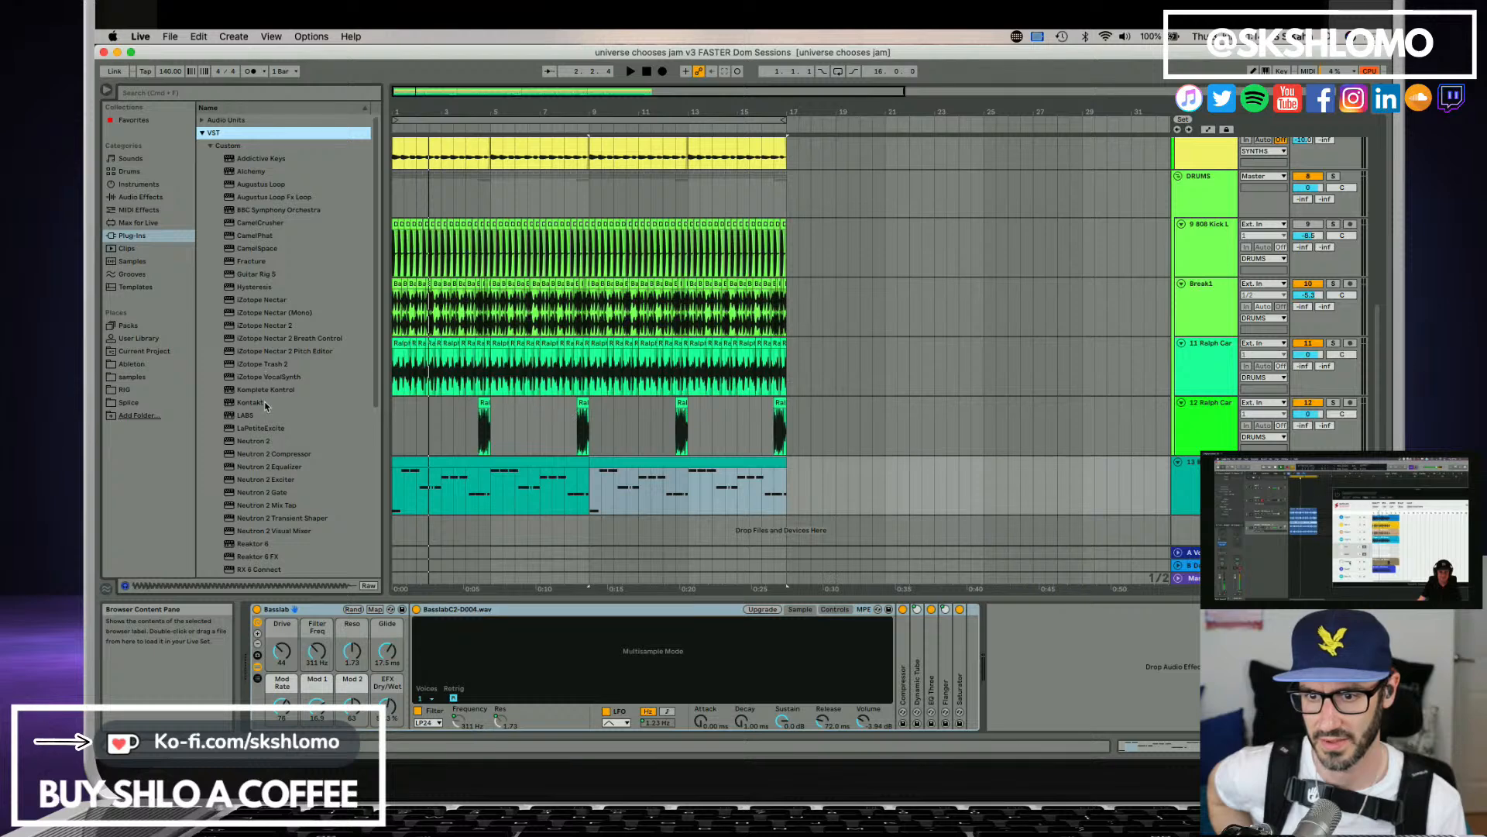
scroll(266, 416, "down", 6)
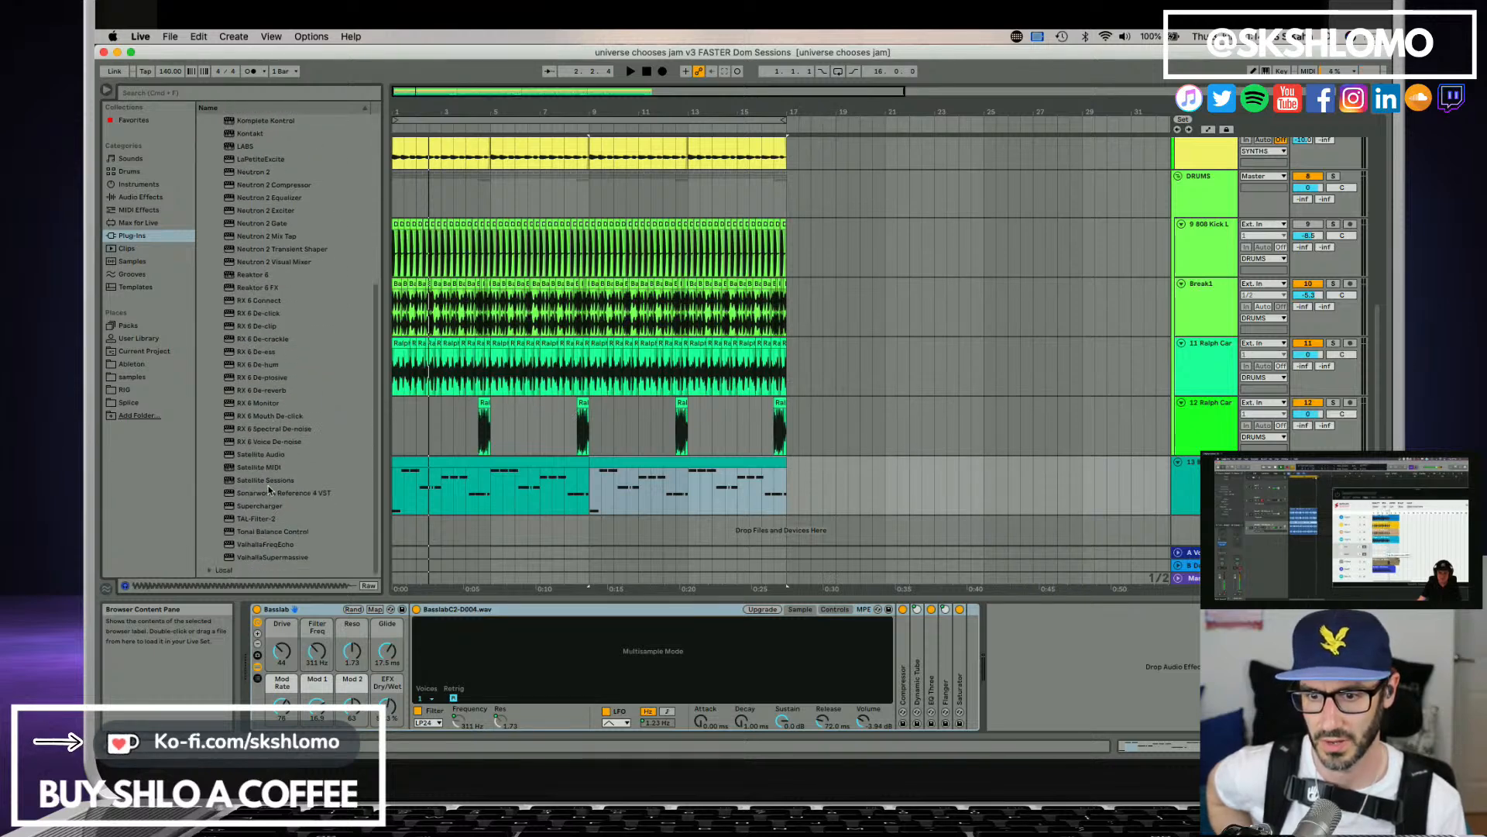
left_click(273, 480)
left_click(272, 456)
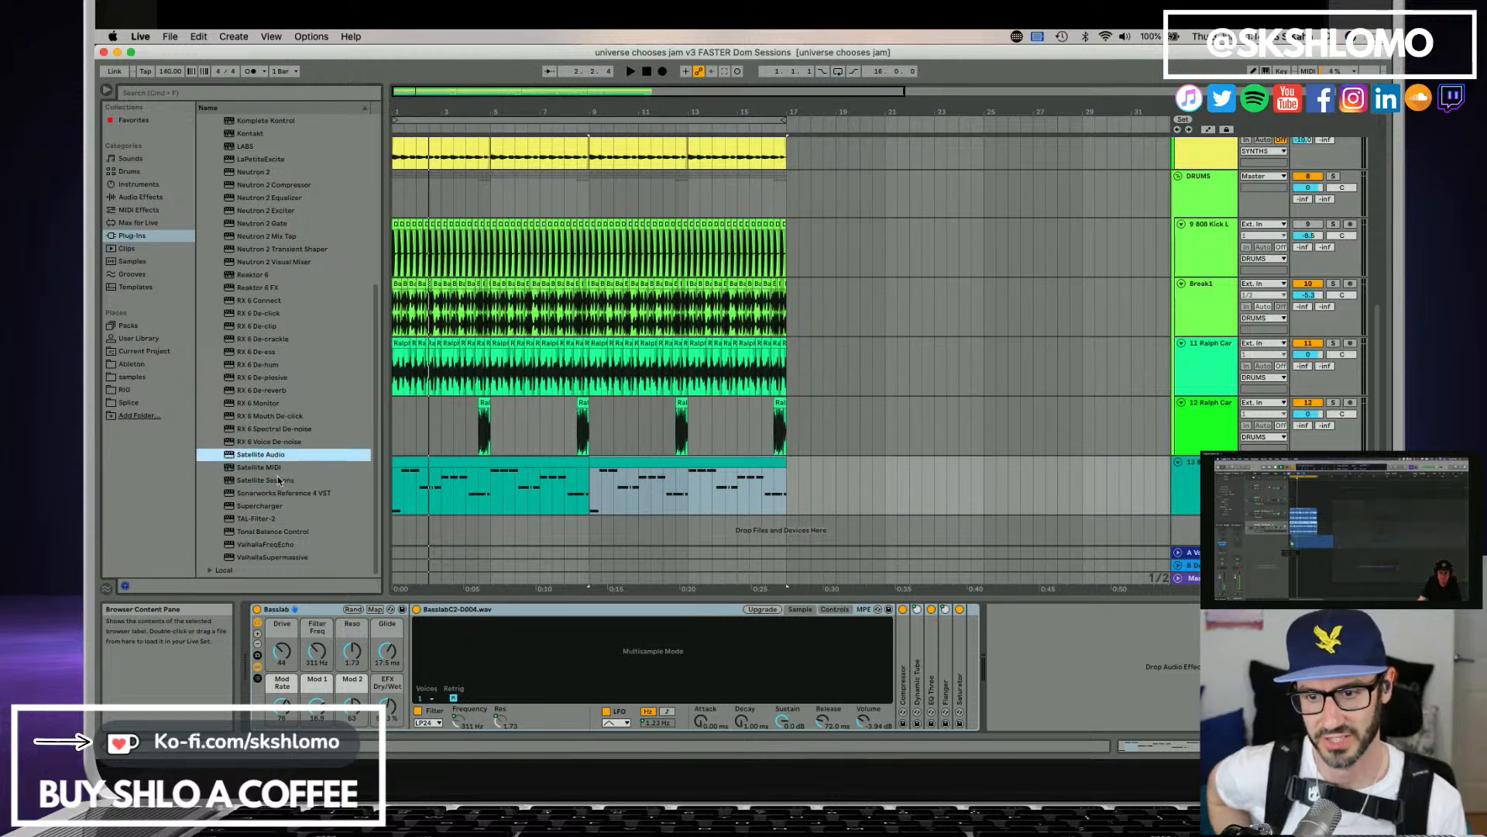
left_click(278, 480)
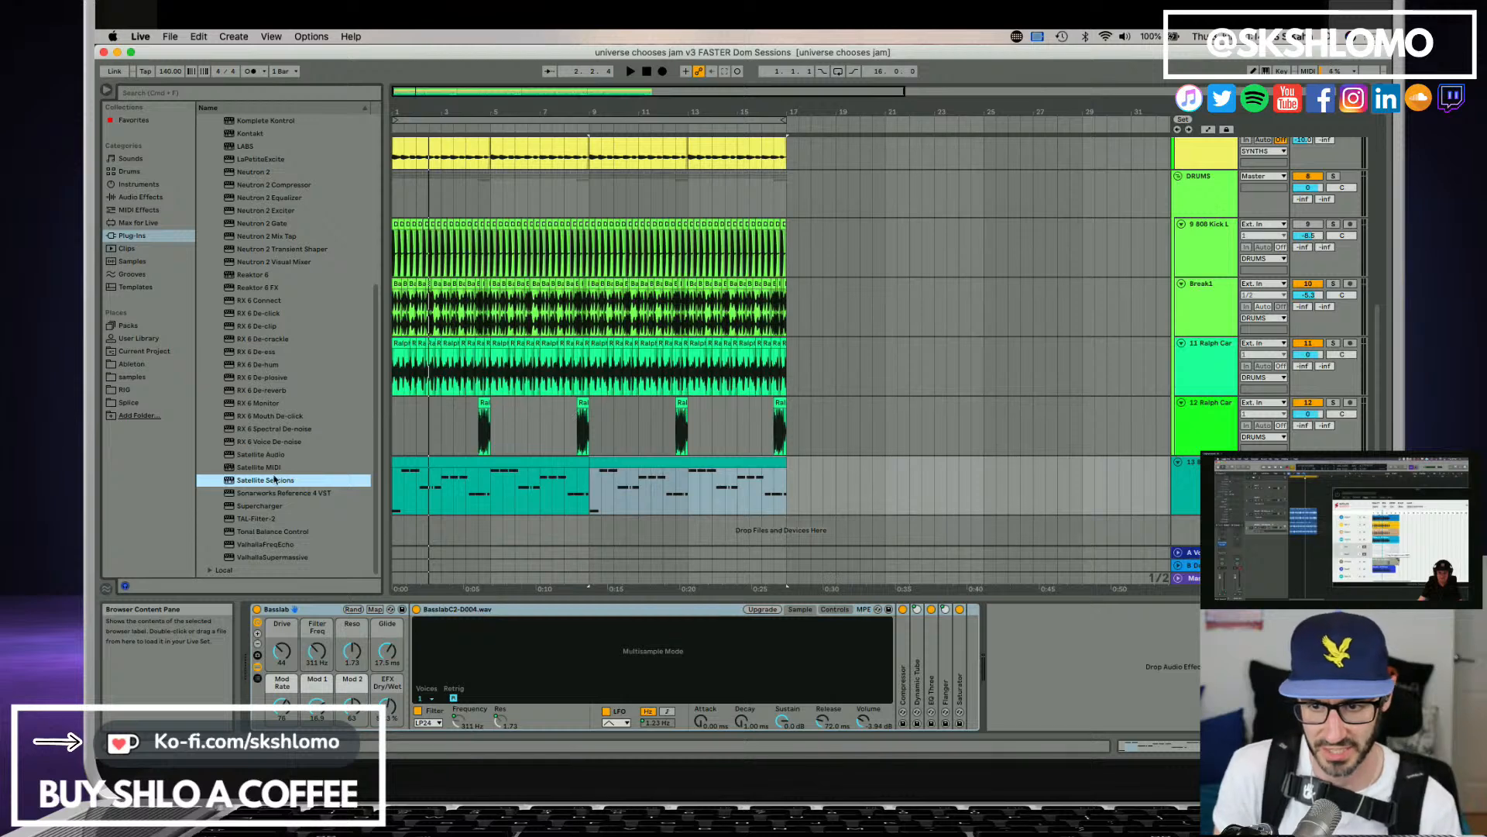
left_click(273, 467)
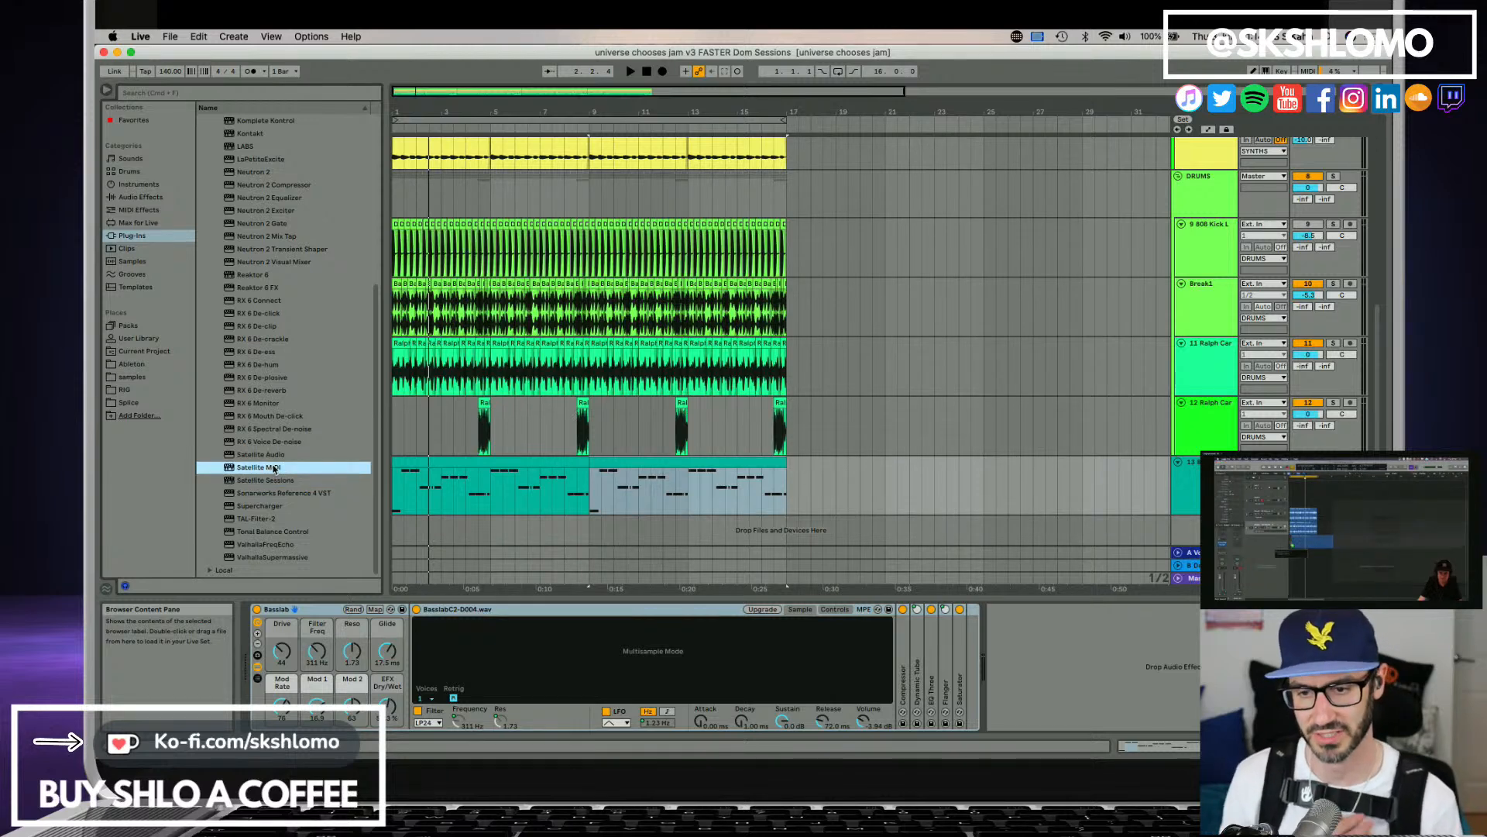
left_click(273, 455)
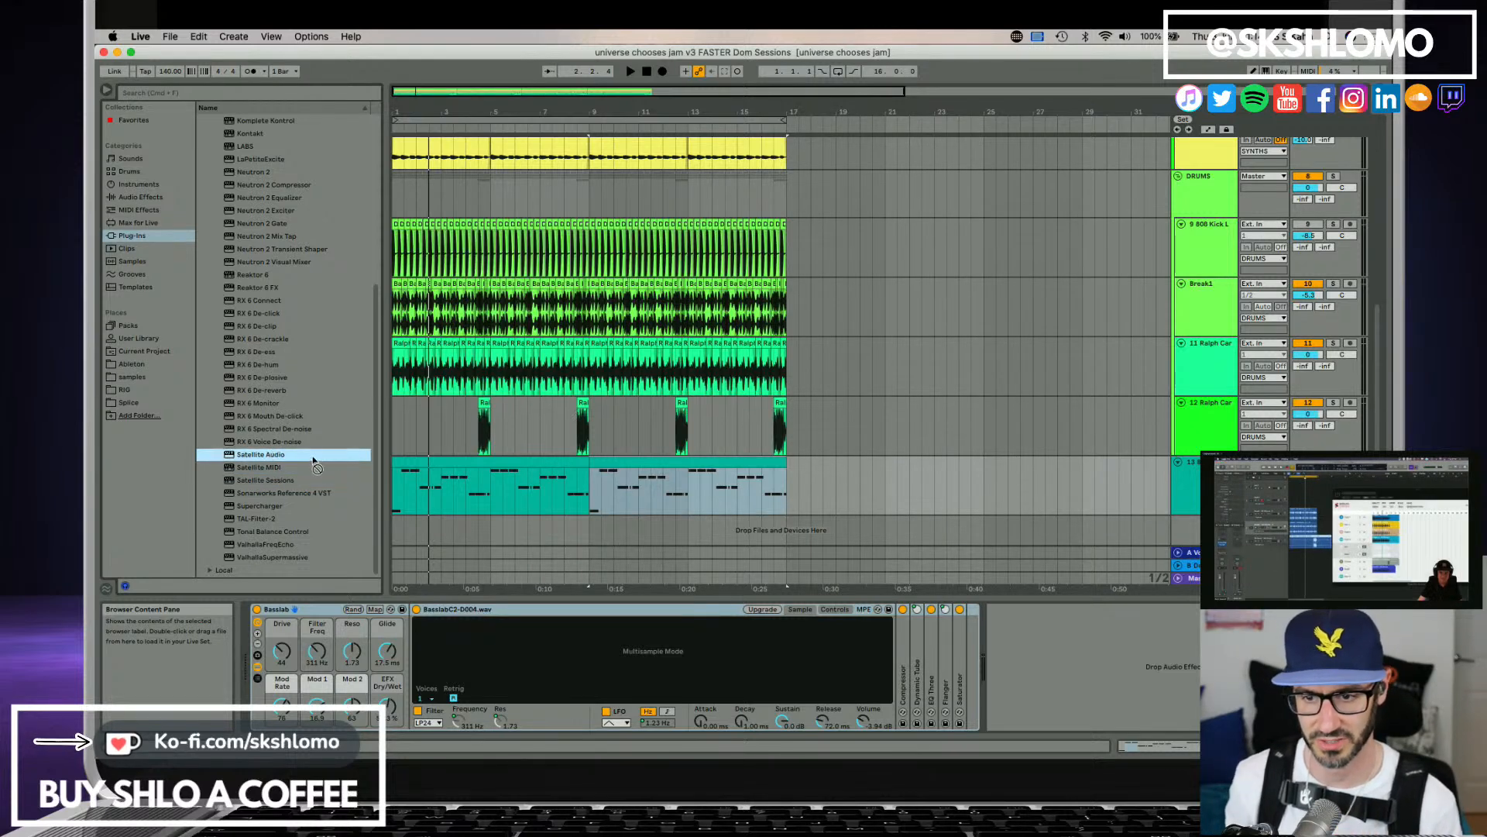
left_click_drag(316, 465, 1059, 662)
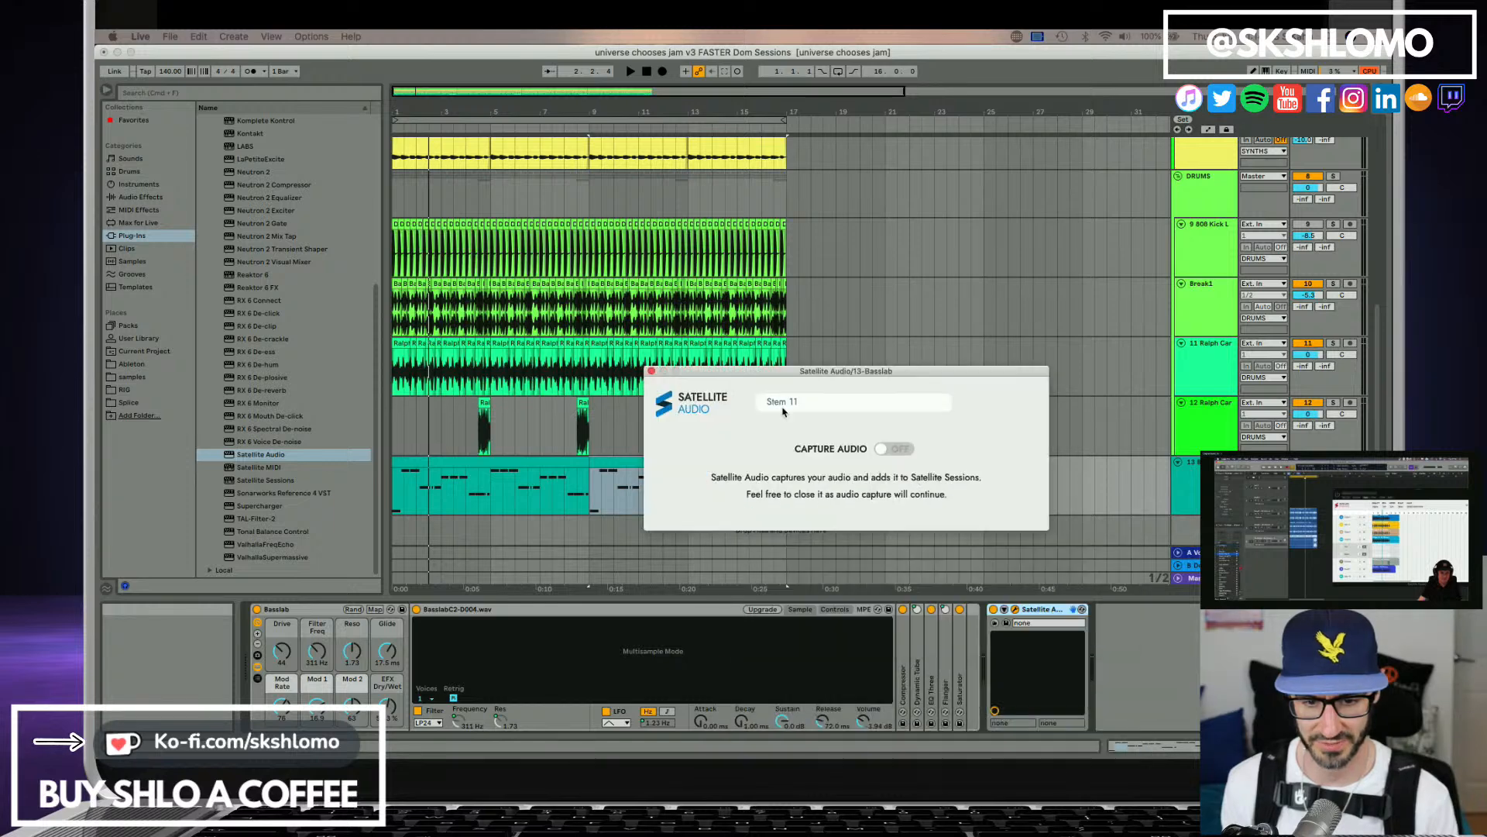
Name the bass track's Satellite Audio stem Bass1 and turn on audio capture.
left_click(705, 336)
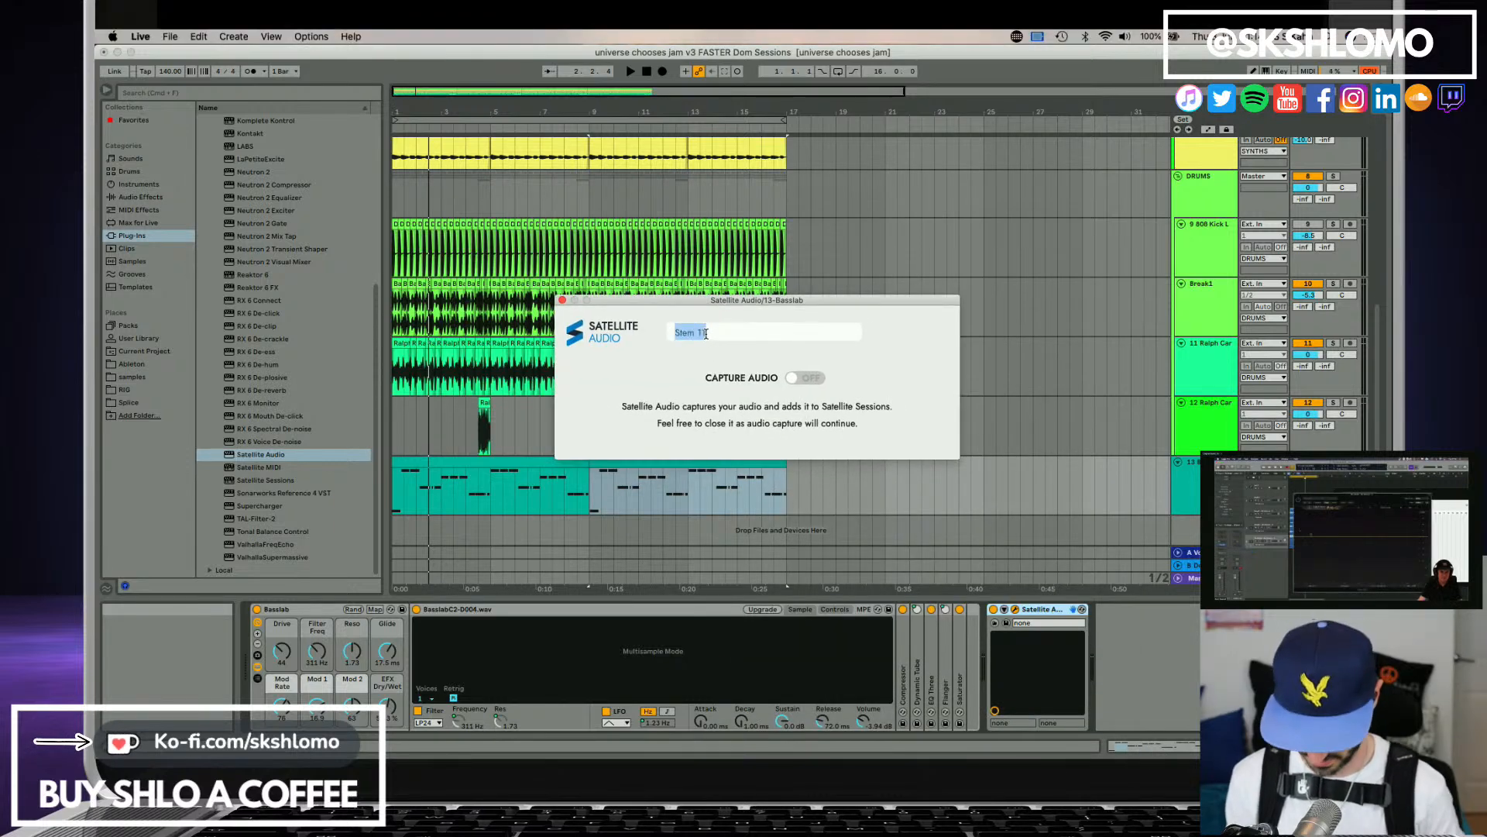
type("Bass1")
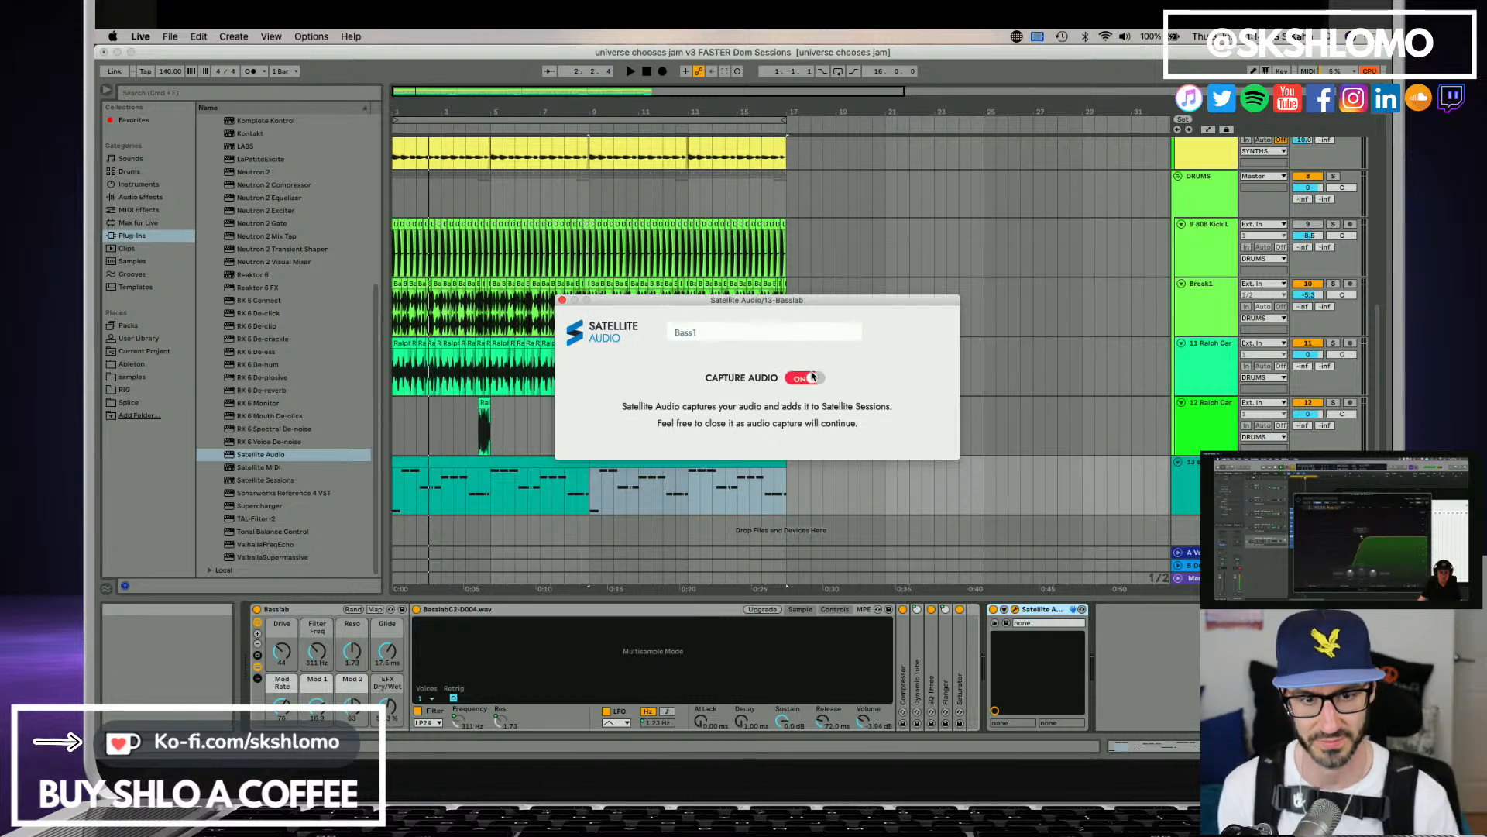
left_click_drag(672, 308, 942, 311)
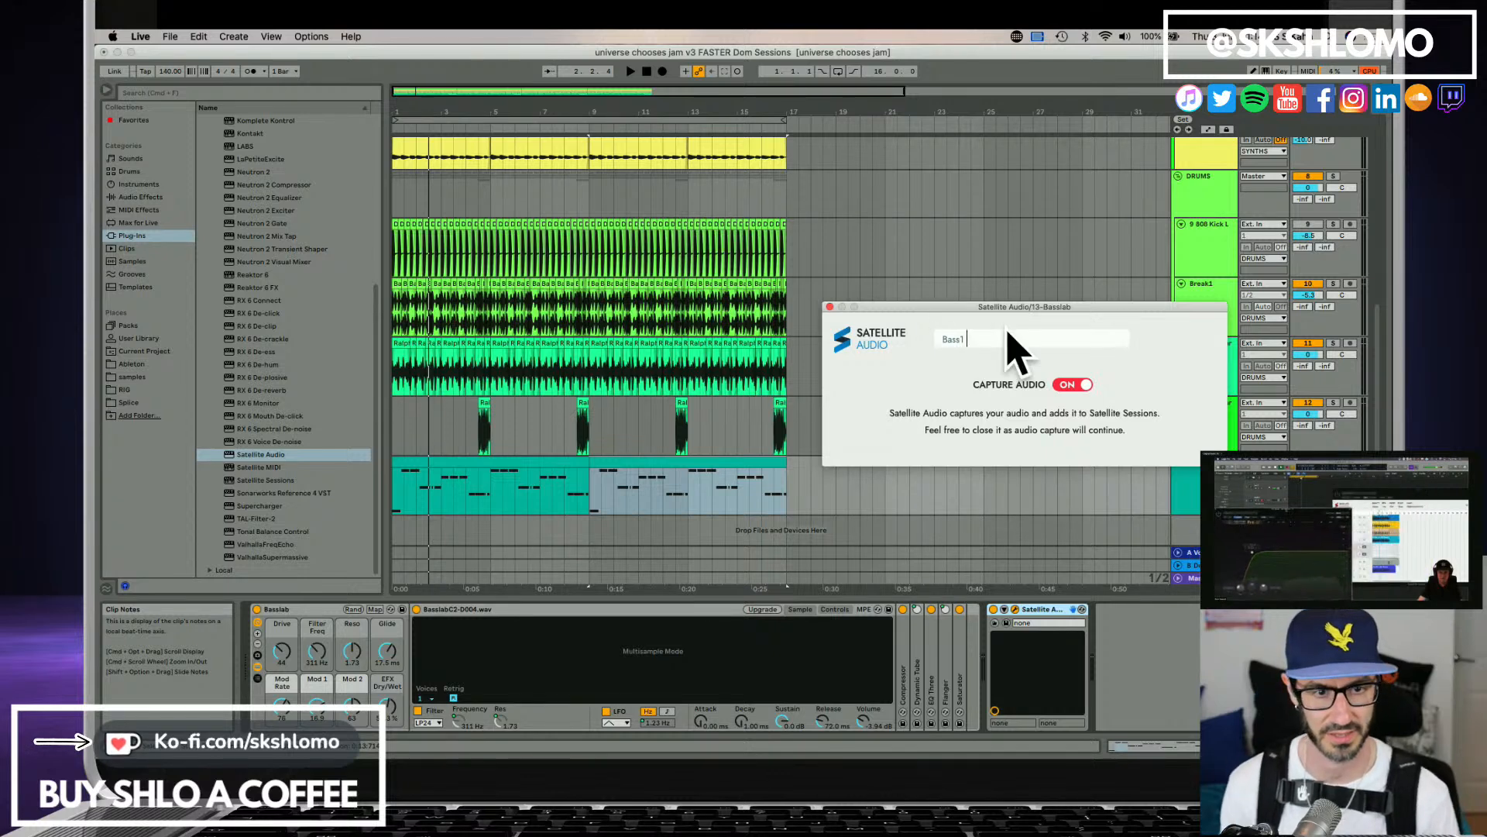
Play the arrangement from the first bass clip to capture the Bass1 stem, and close the Satellite Audio window.
left_click(504, 460)
key("space")
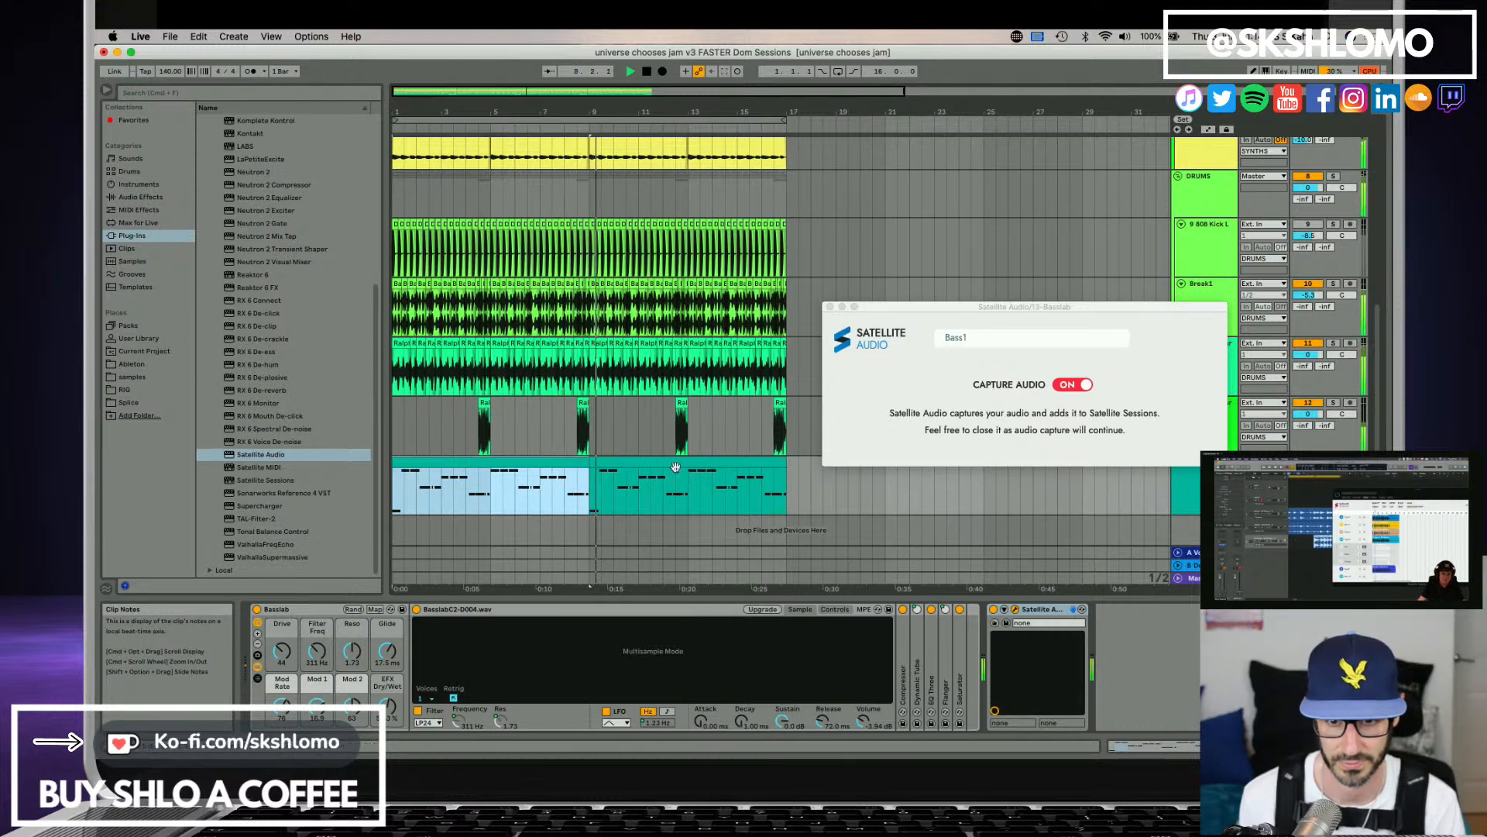
left_click(830, 307)
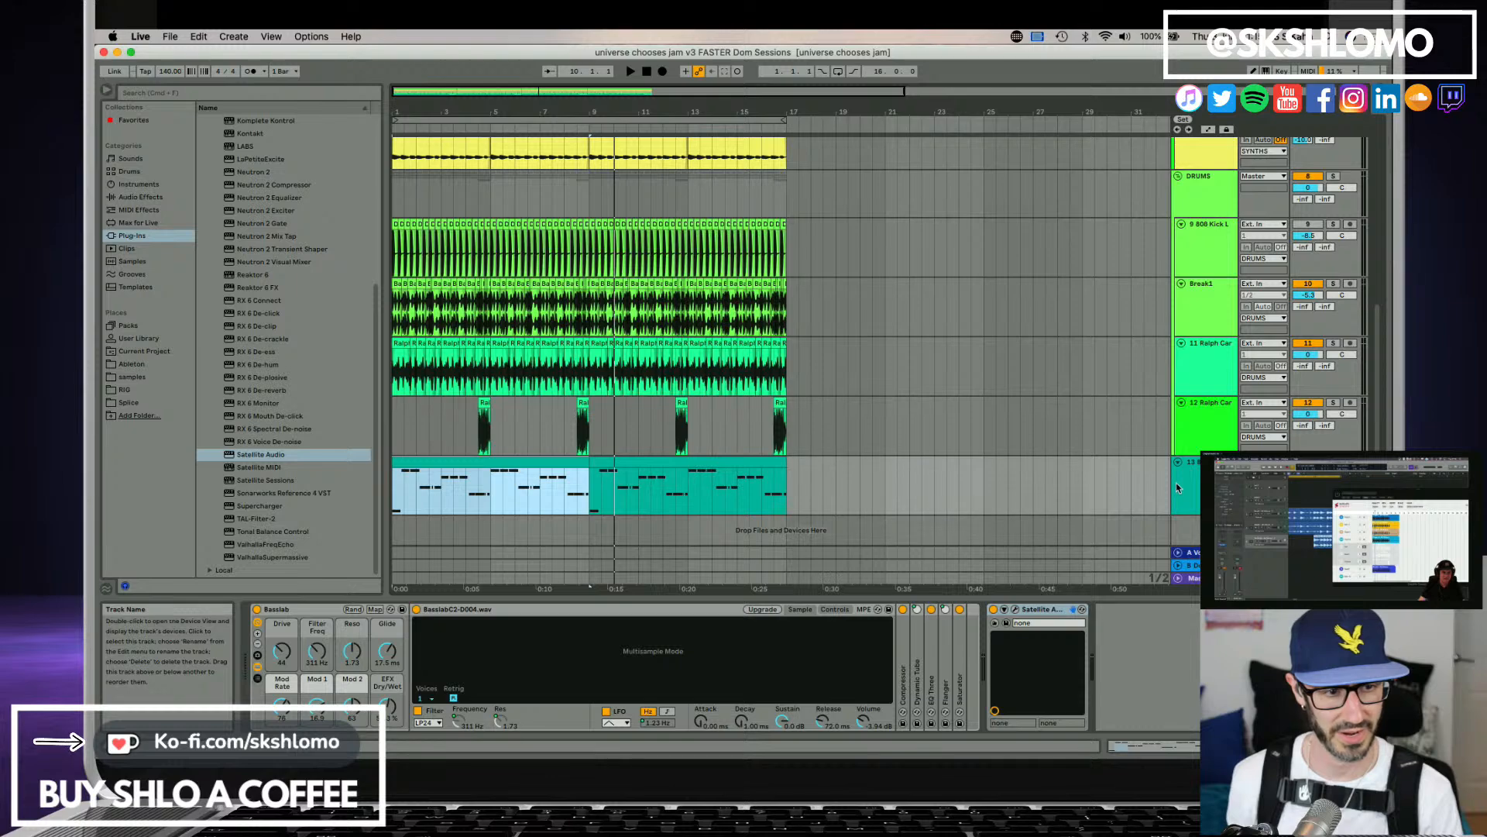
Look over the arrangement tracks, check the Bass1 capture state in Satellite Audio and close its window.
scroll(1203, 440, "up", 3)
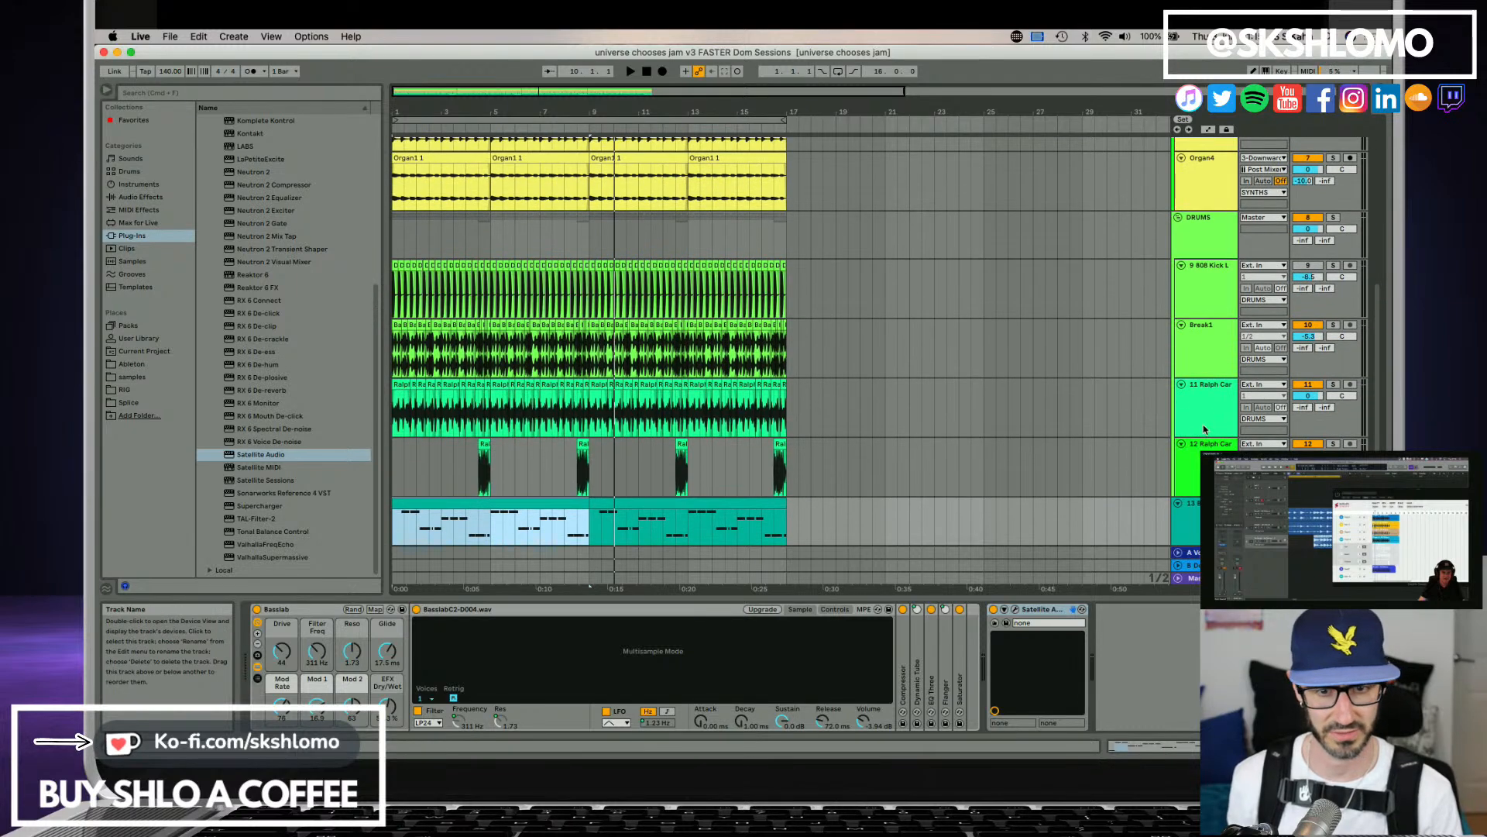
scroll(1007, 369, "up", 10)
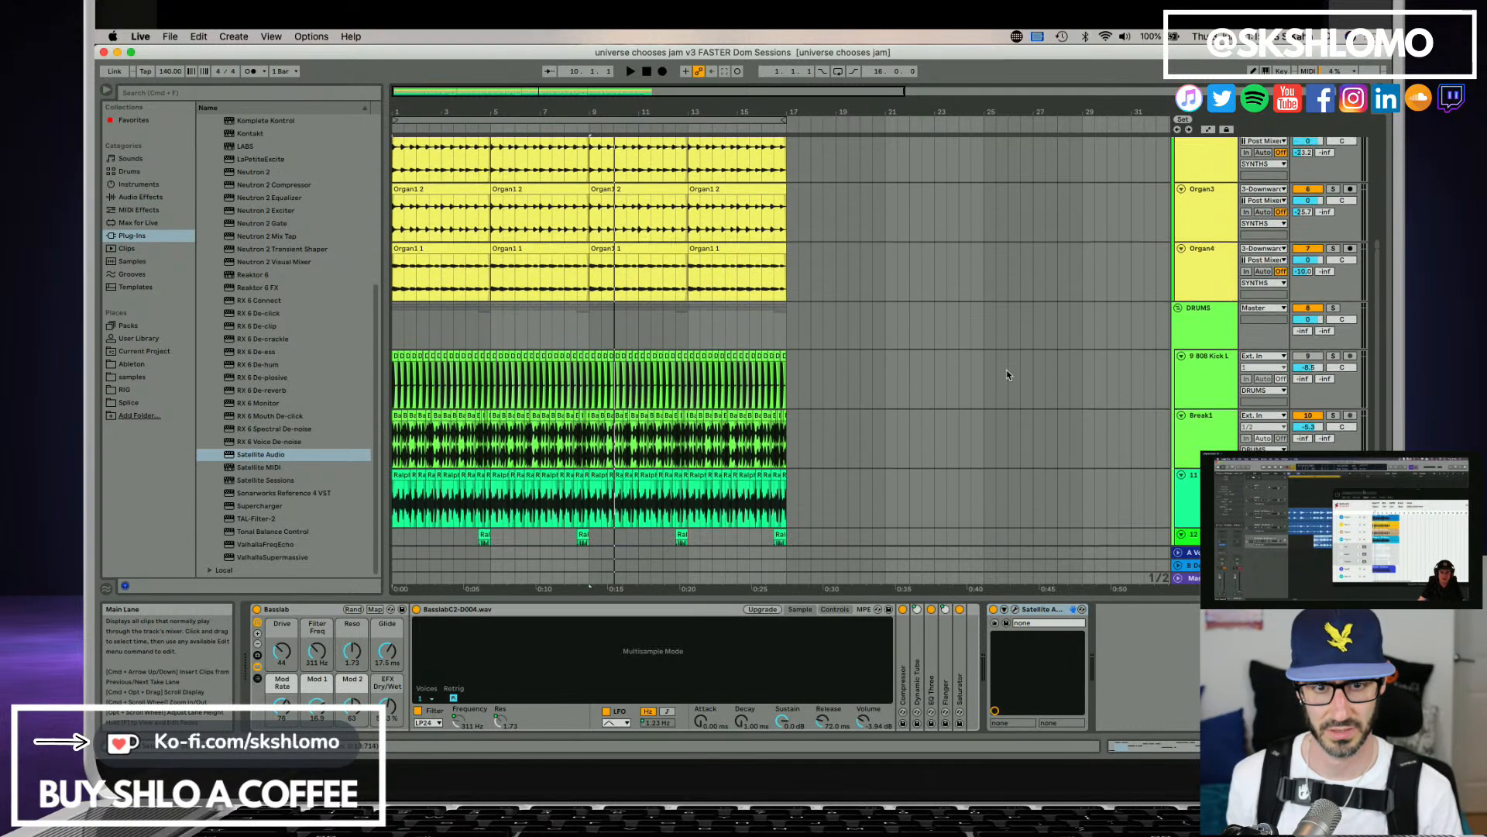
scroll(1007, 375, "up", 4)
scroll(939, 408, "down", 15)
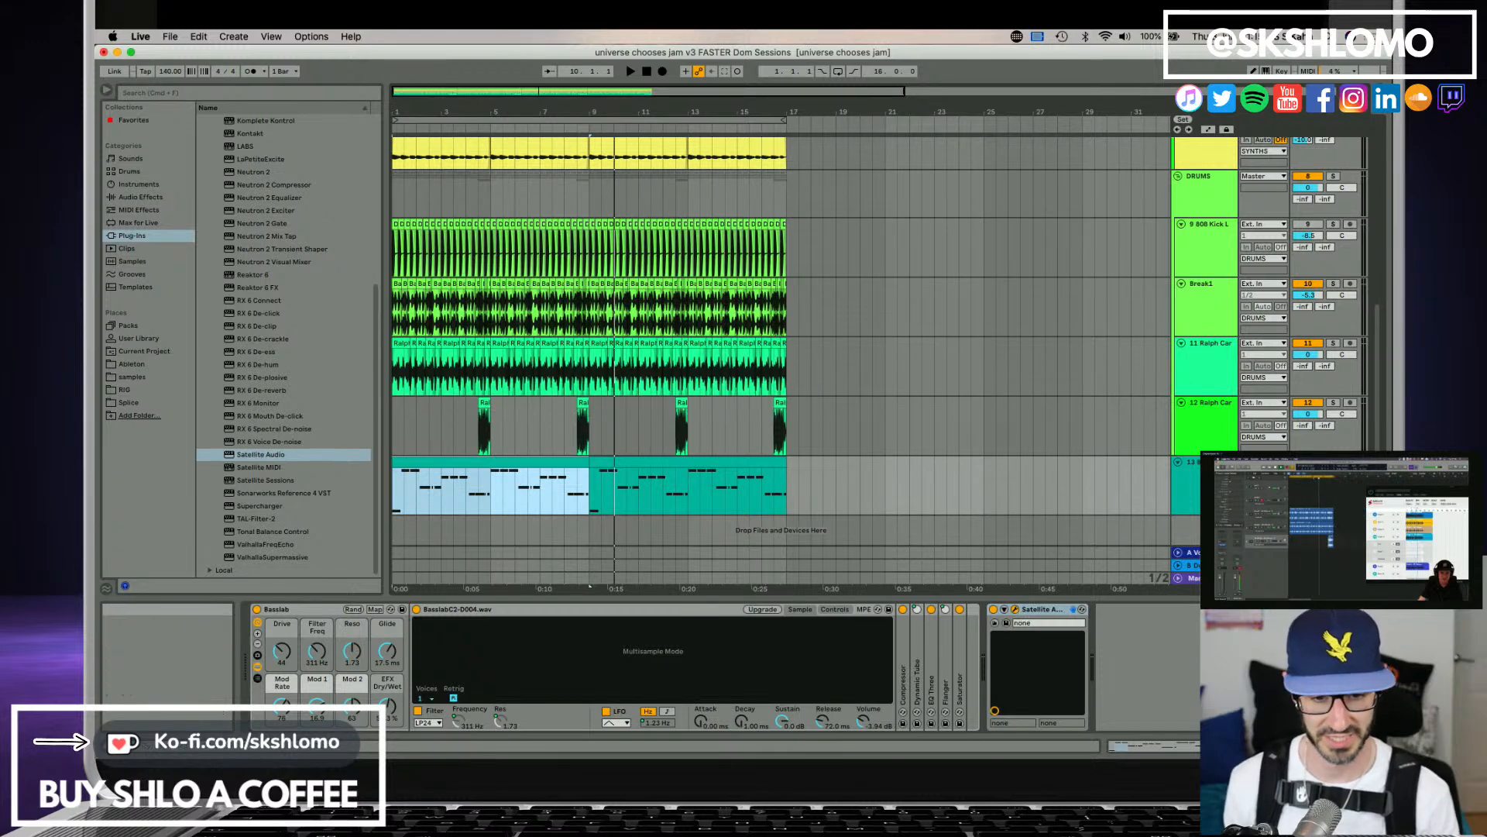
left_click_drag(969, 755, 769, 194)
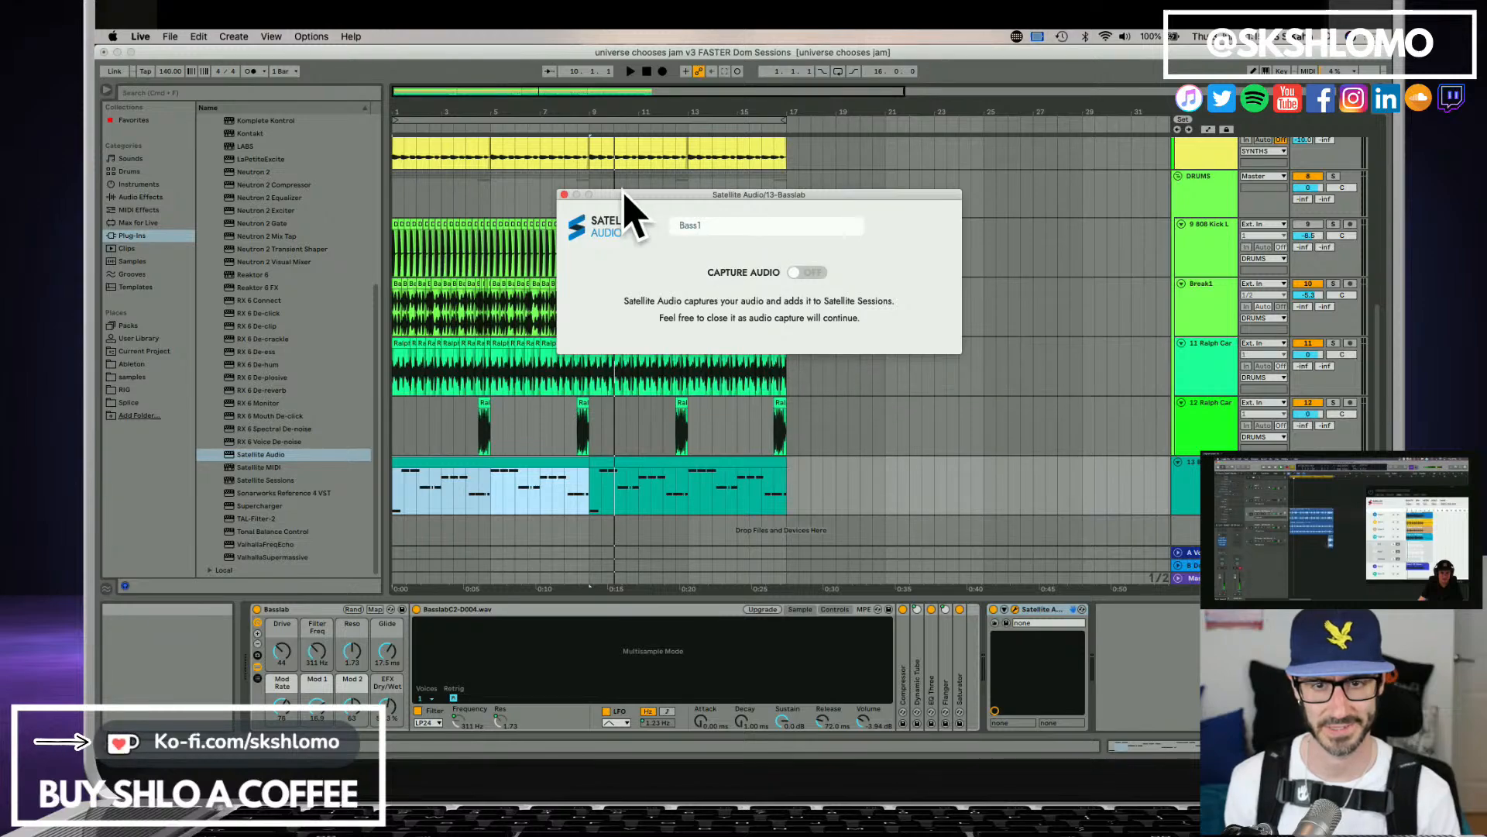
left_click(564, 196)
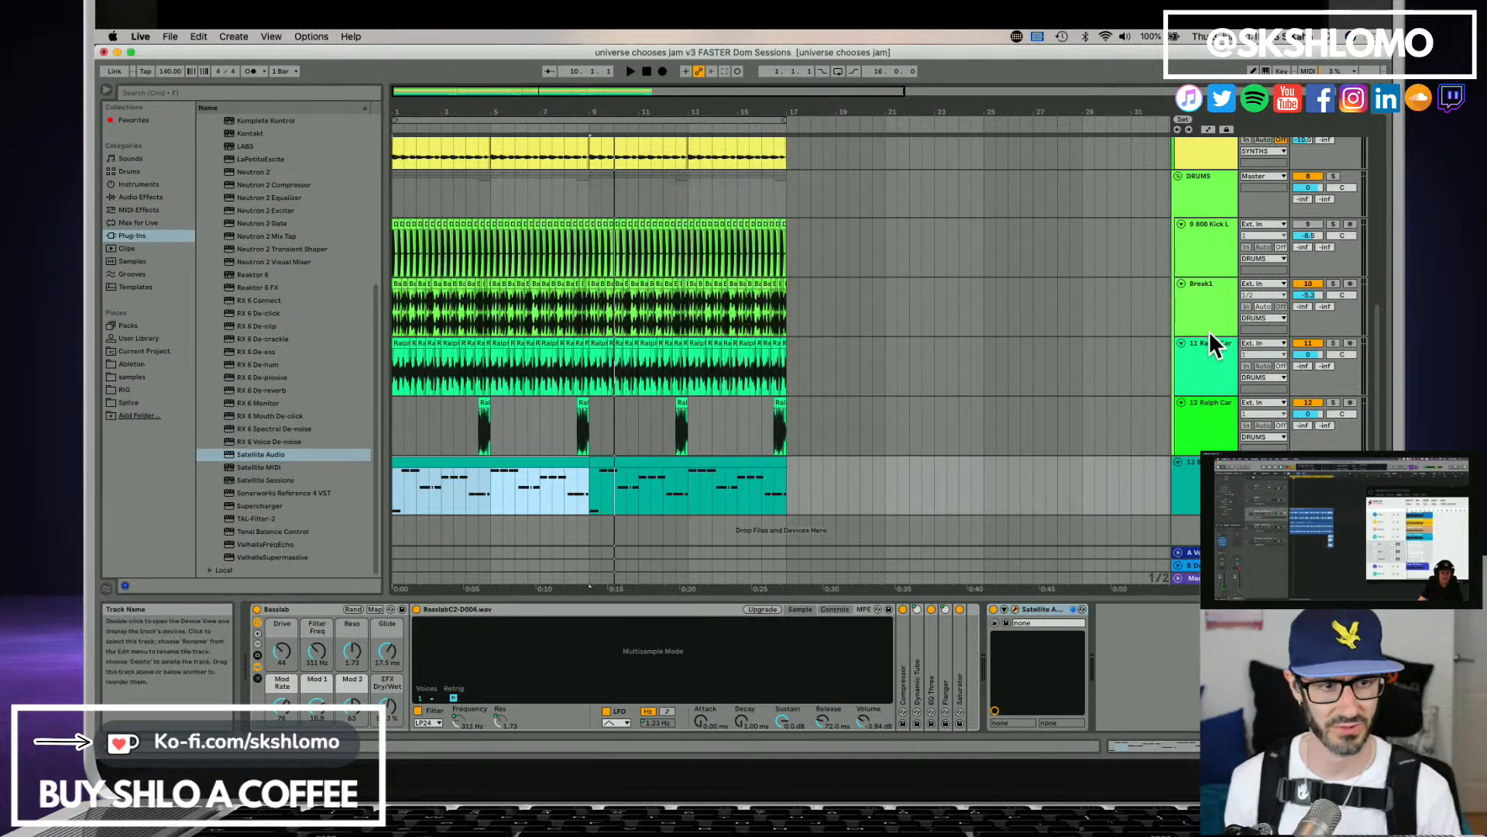
Open Satellite Sessions from the first track and examine the upload status of the shared stems.
scroll(1208, 330, "up", 10)
left_click(1205, 181)
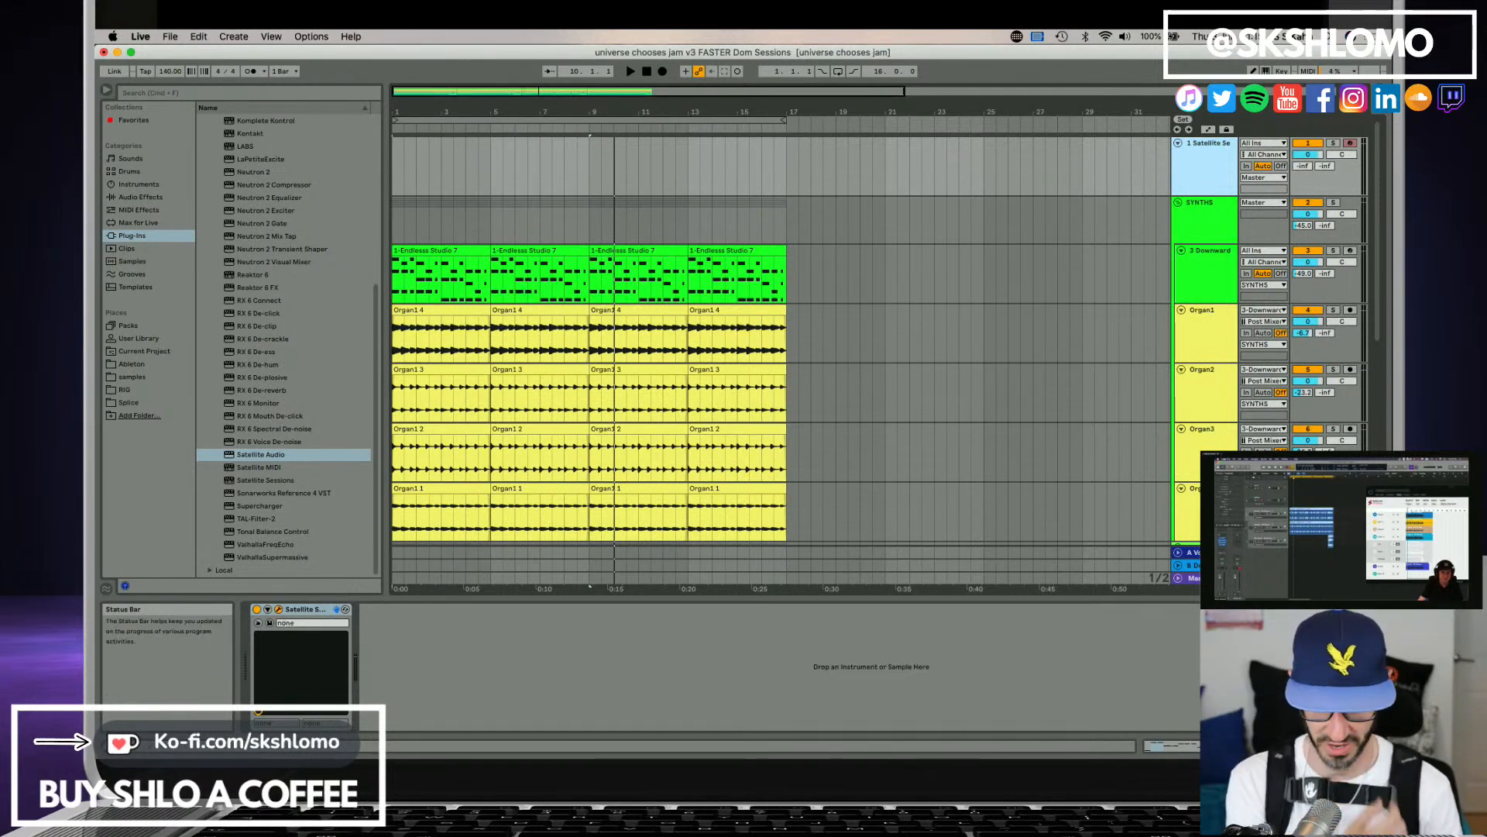
left_click_drag(1013, 755, 862, 188)
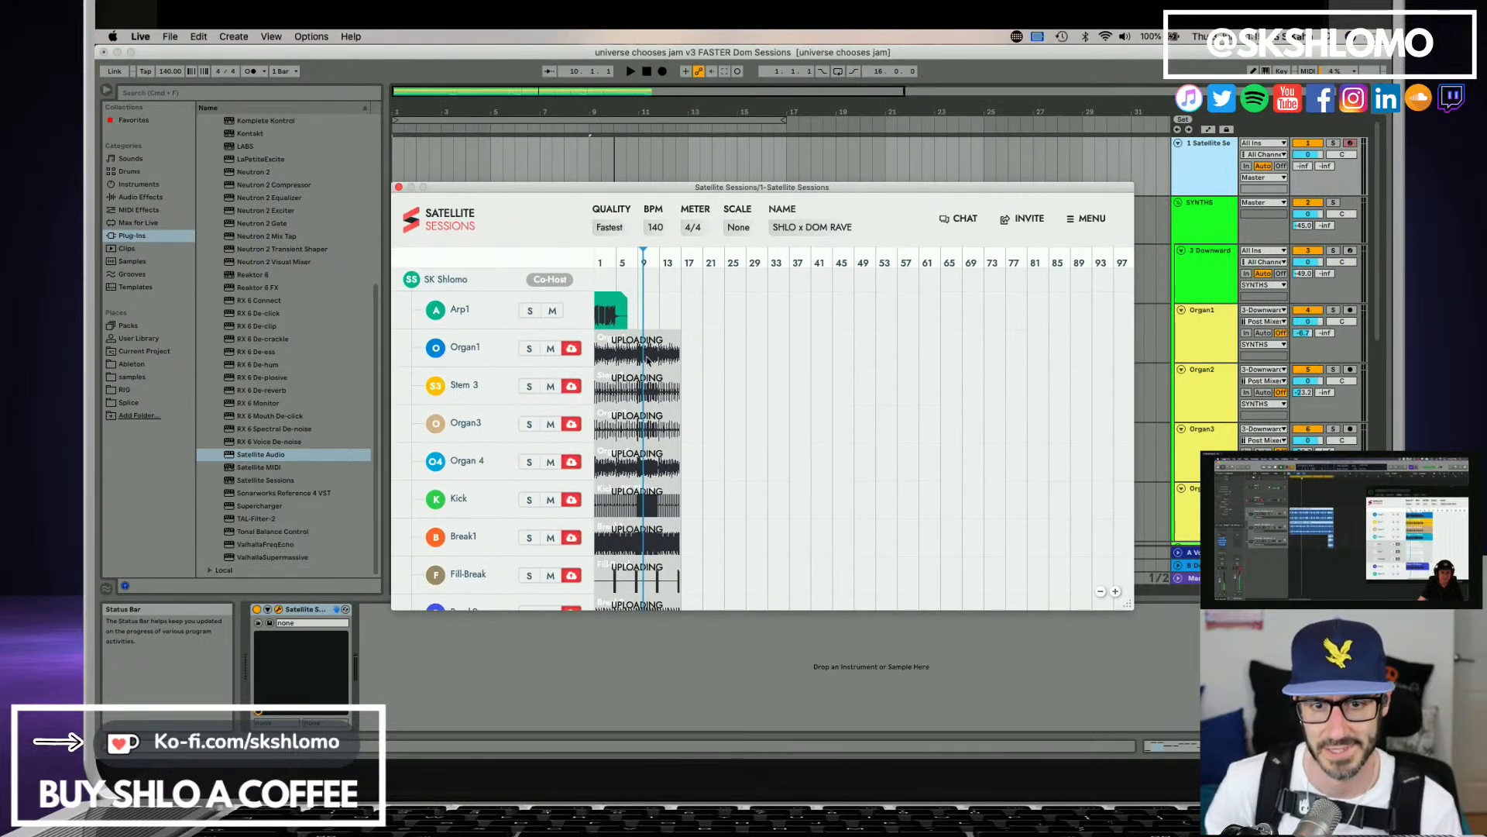
scroll(652, 490, "down", 1)
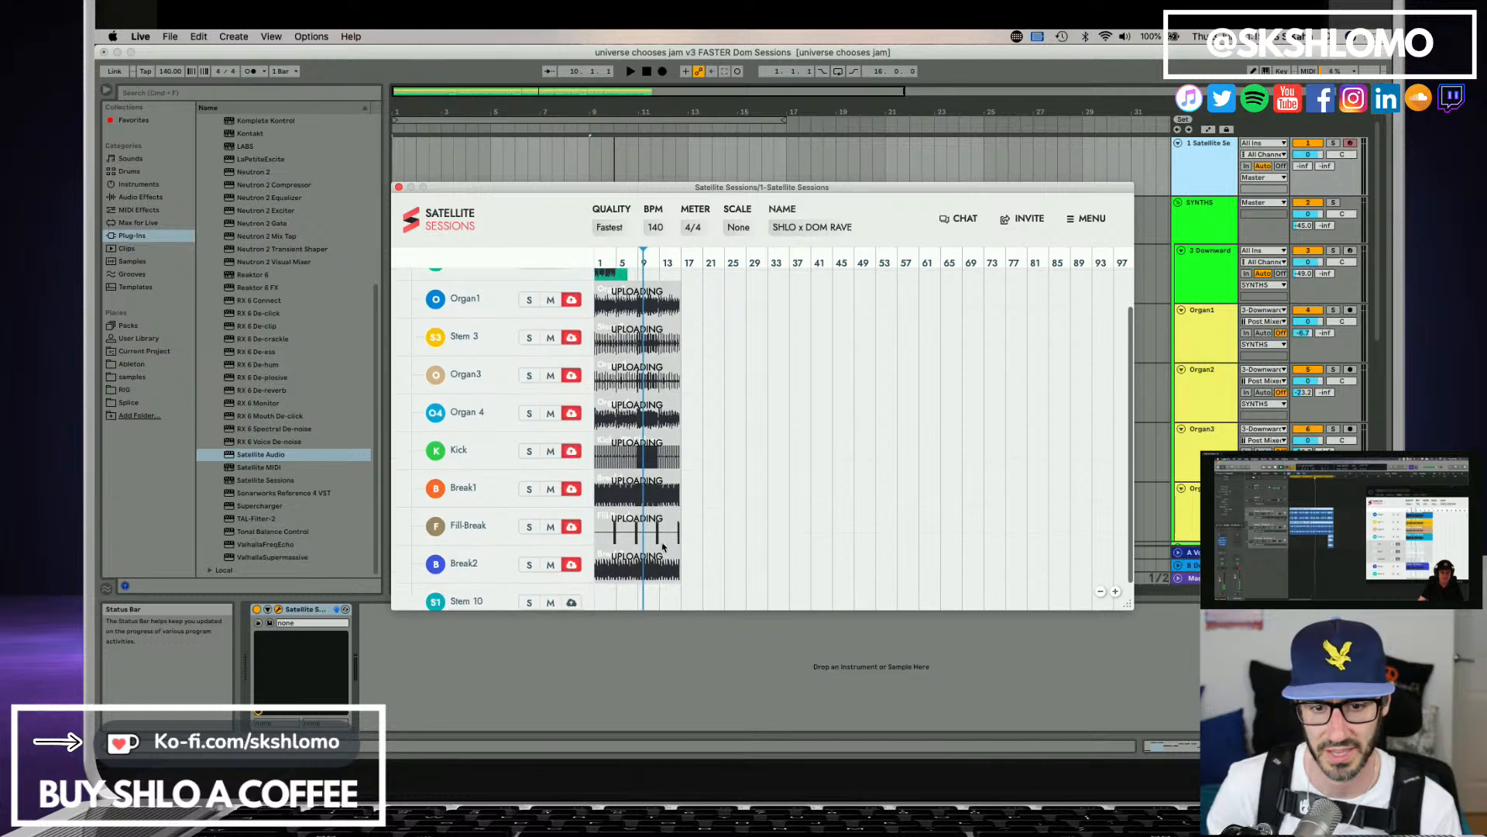
scroll(663, 507, "down", 2)
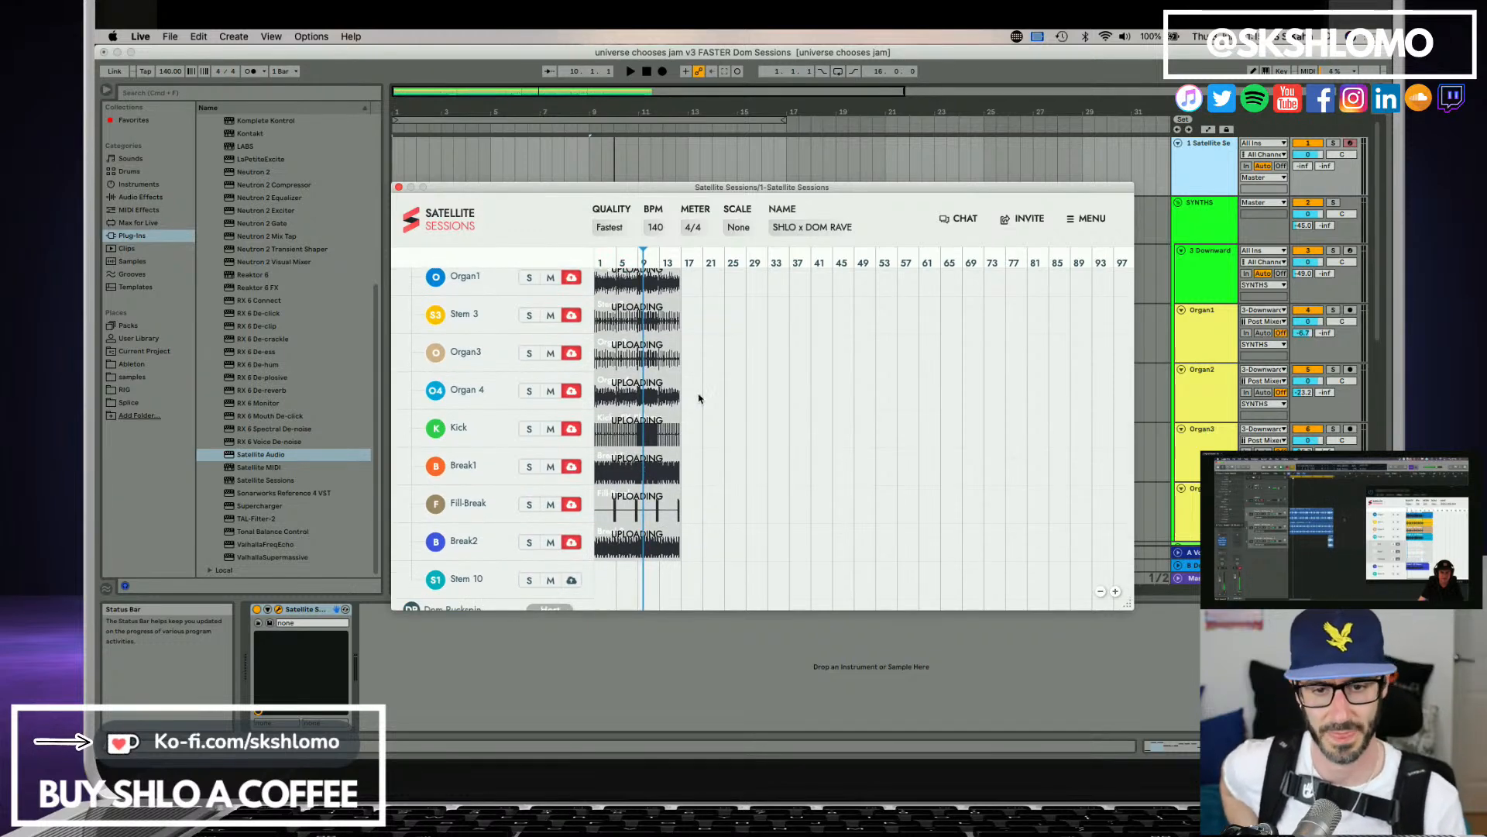
scroll(787, 394, "up", 3)
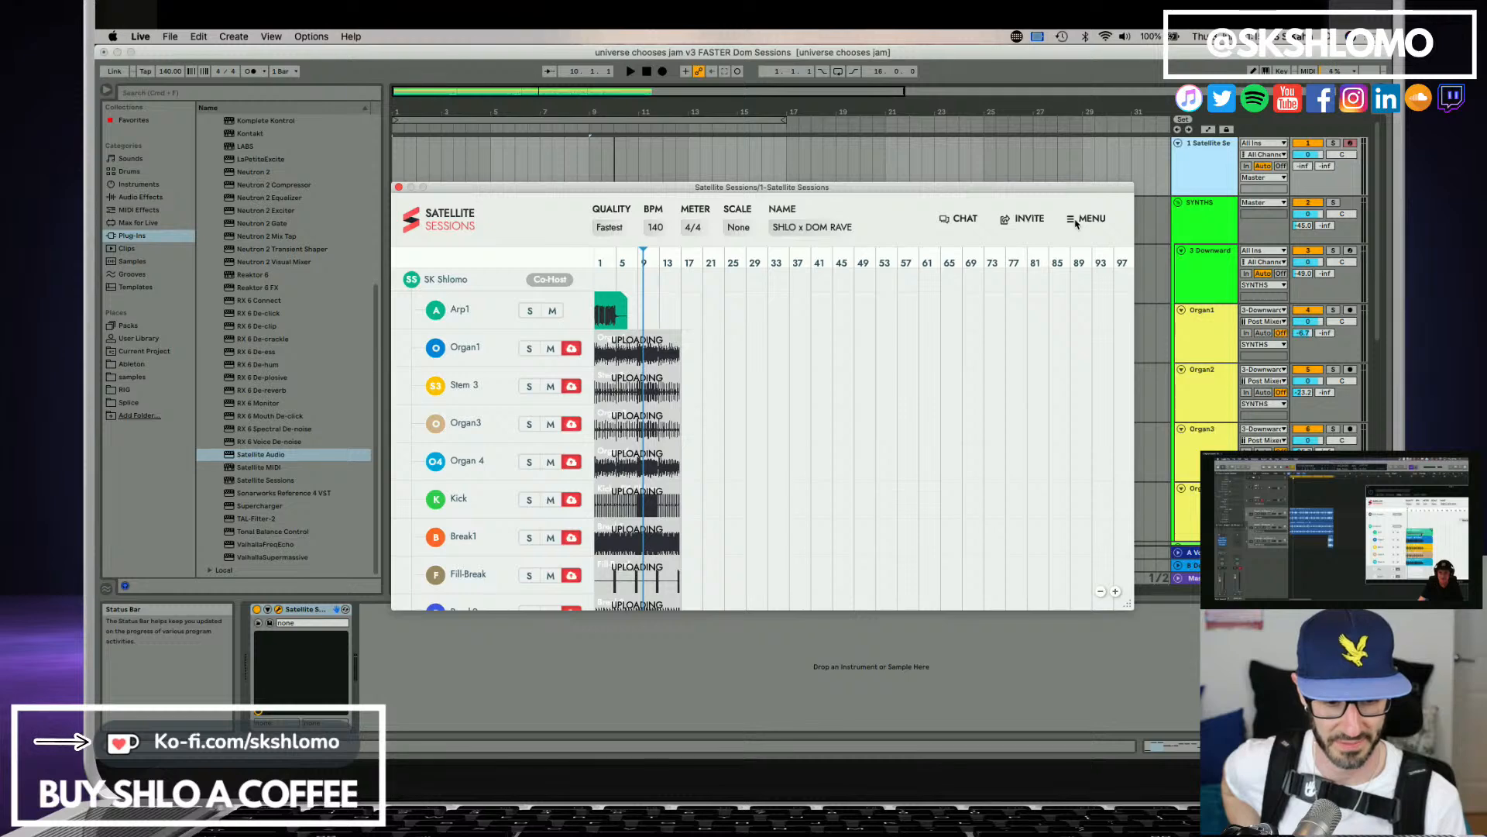
Review the Satellite Sessions capture and mute settings, close them and check the stem list again.
left_click(1076, 224)
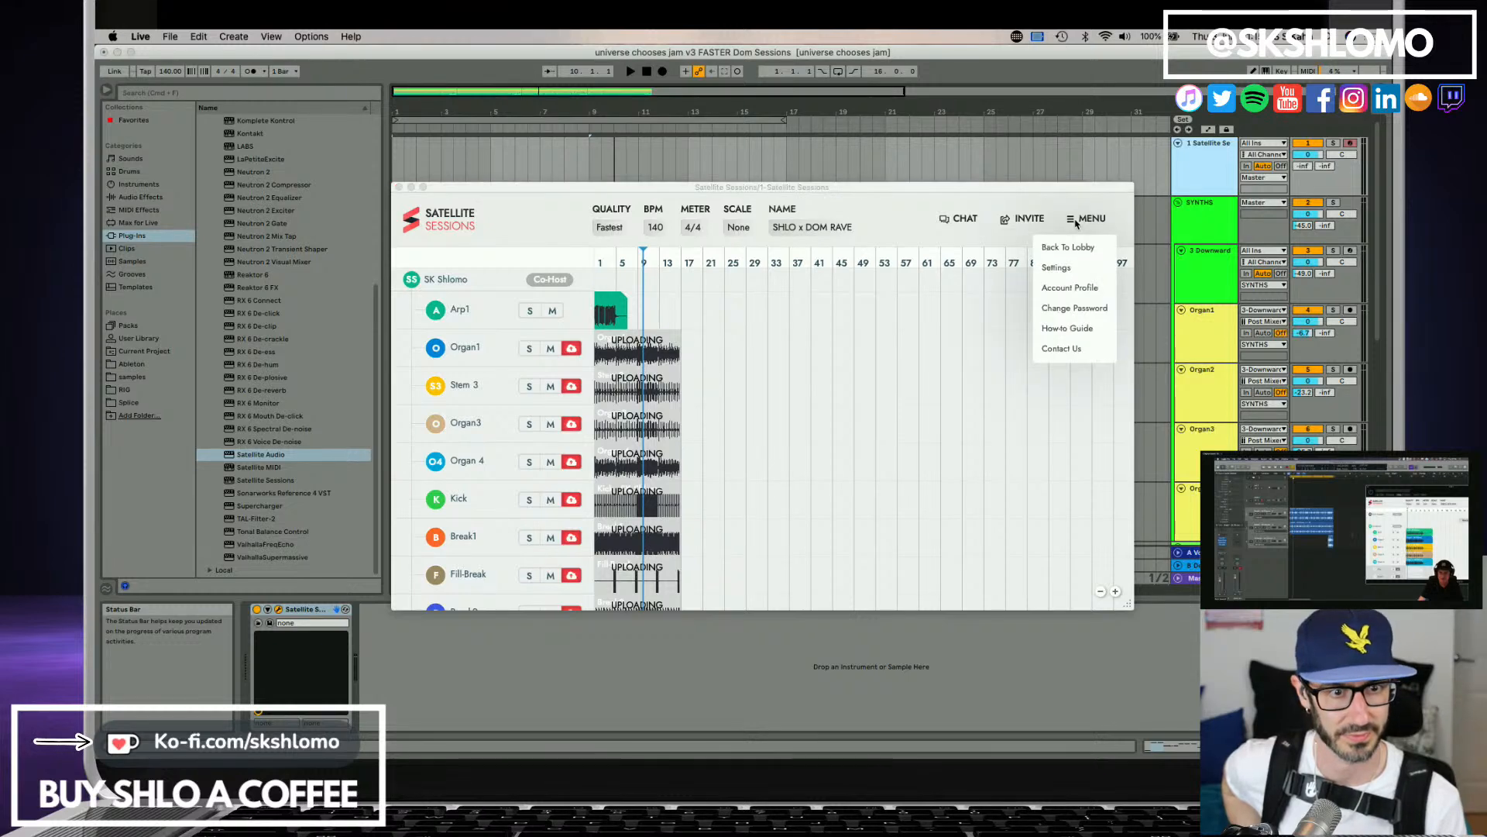
left_click(1057, 268)
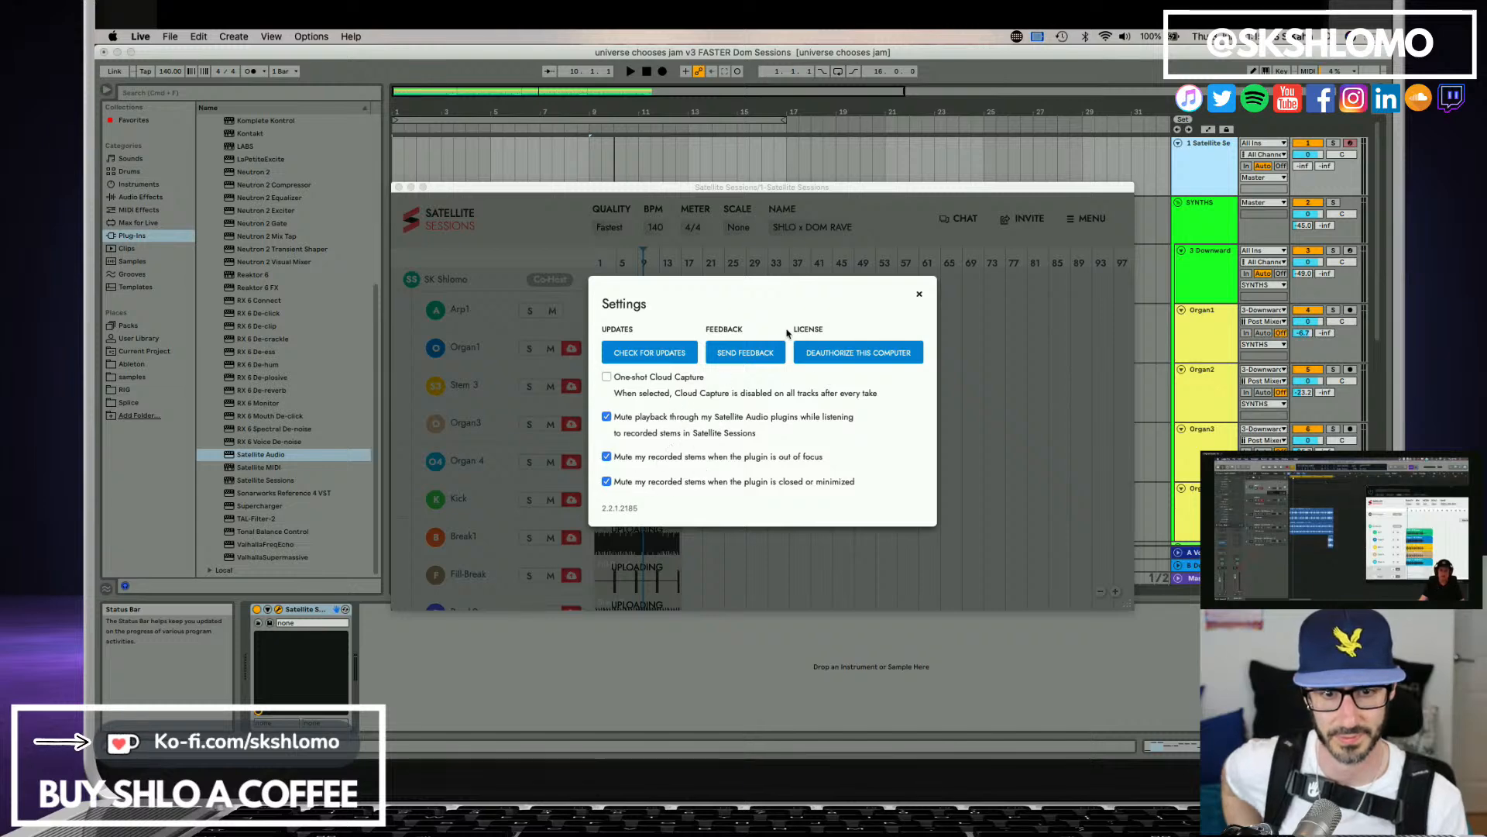
left_click(916, 296)
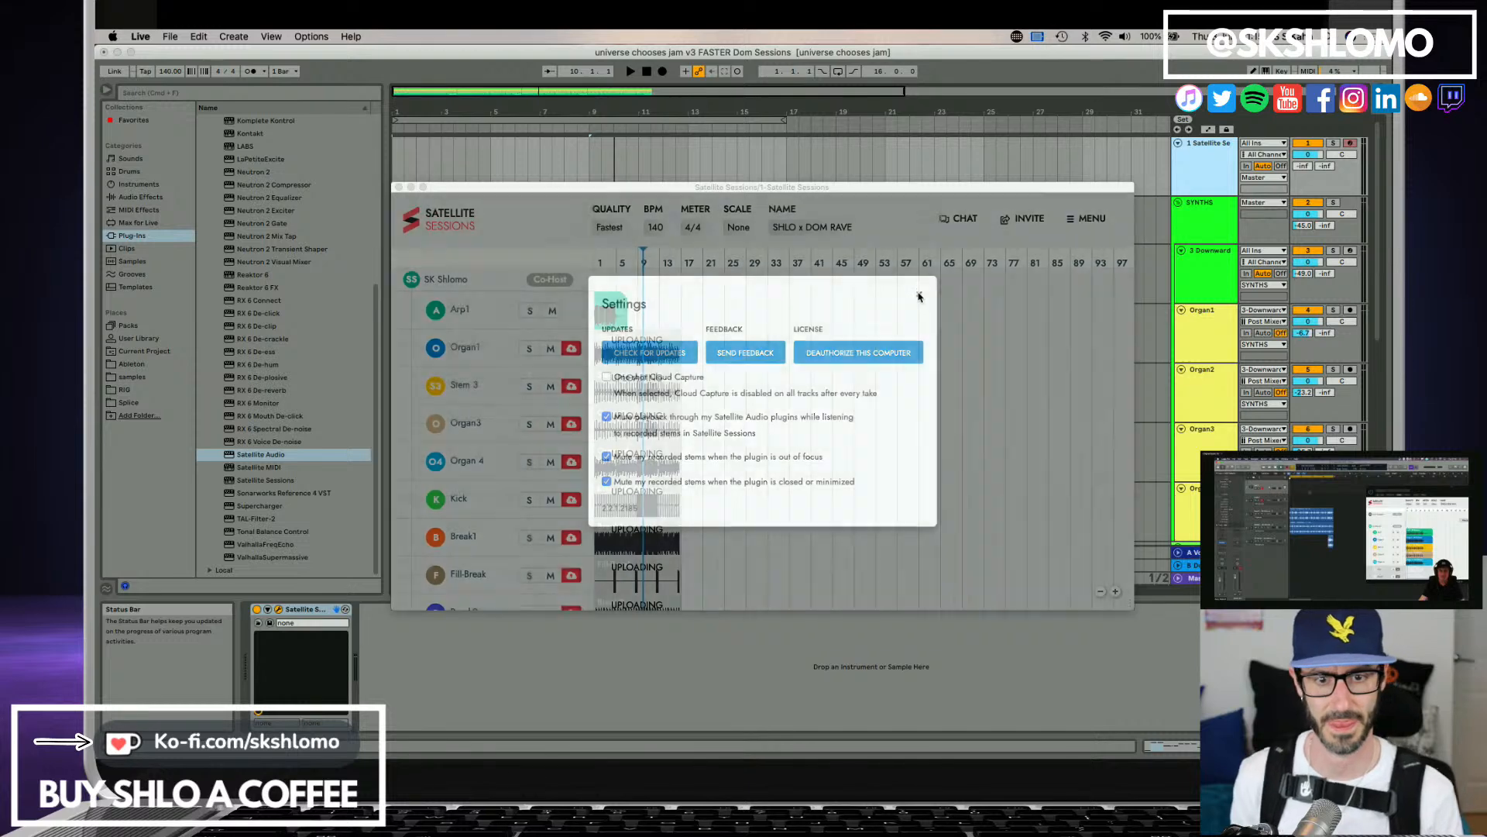
scroll(692, 470, "down", 2)
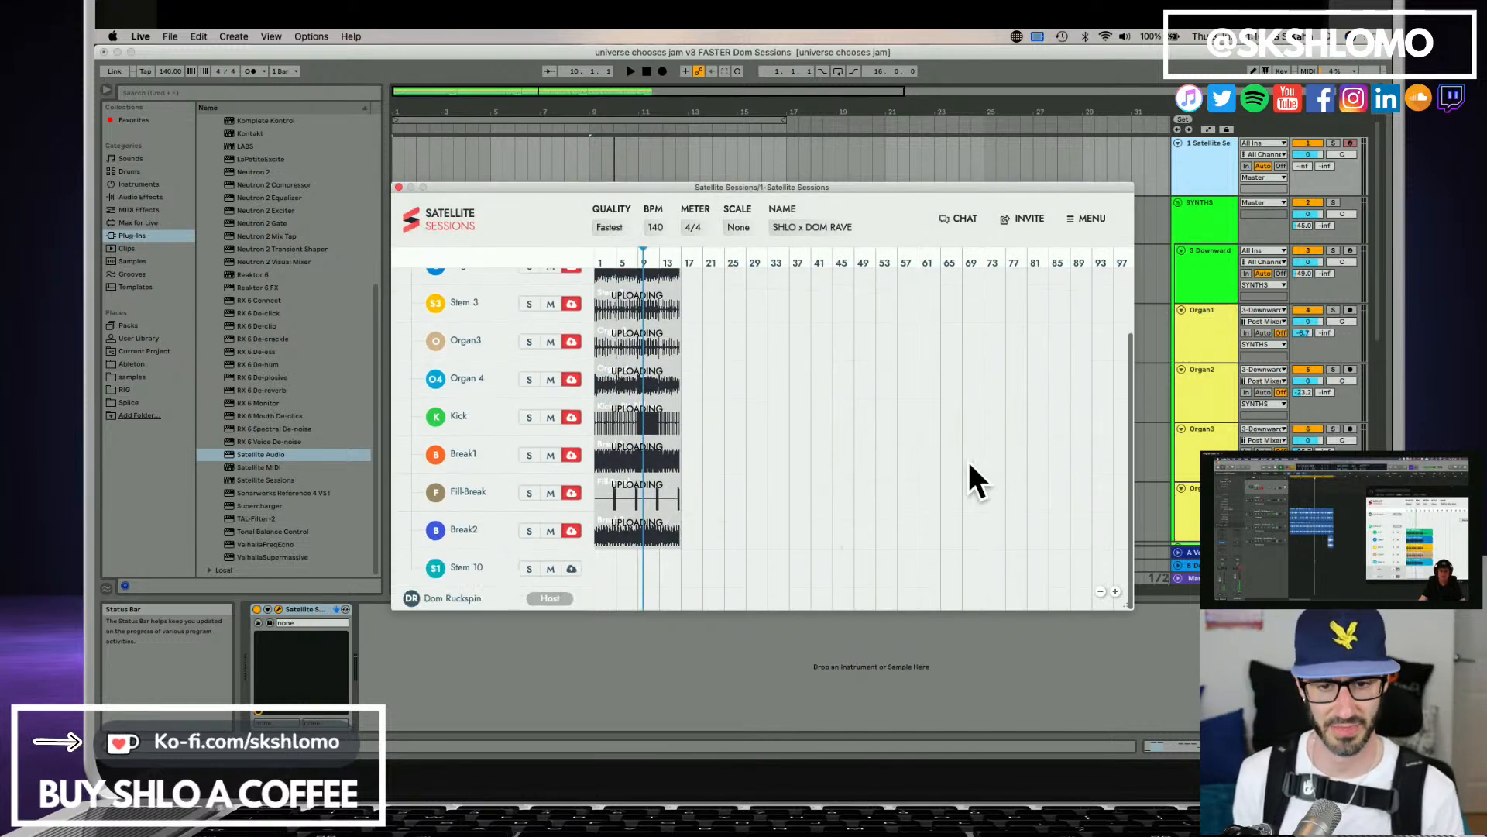
Close the Satellite Sessions window, check the bass track's capture state in Satellite Audio and close that window too.
left_click(399, 189)
scroll(671, 455, "down", 5)
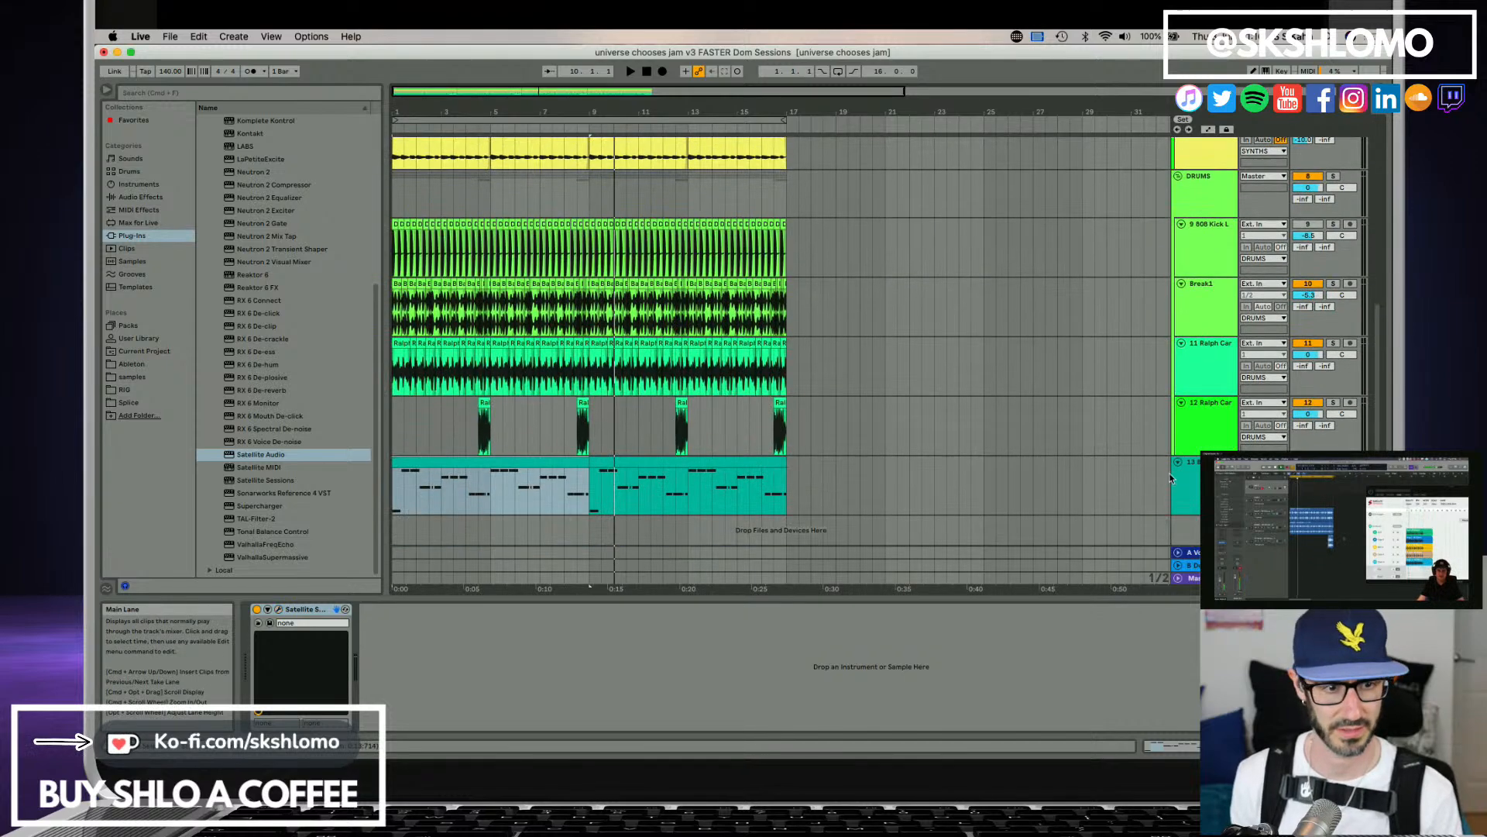
left_click(1173, 478)
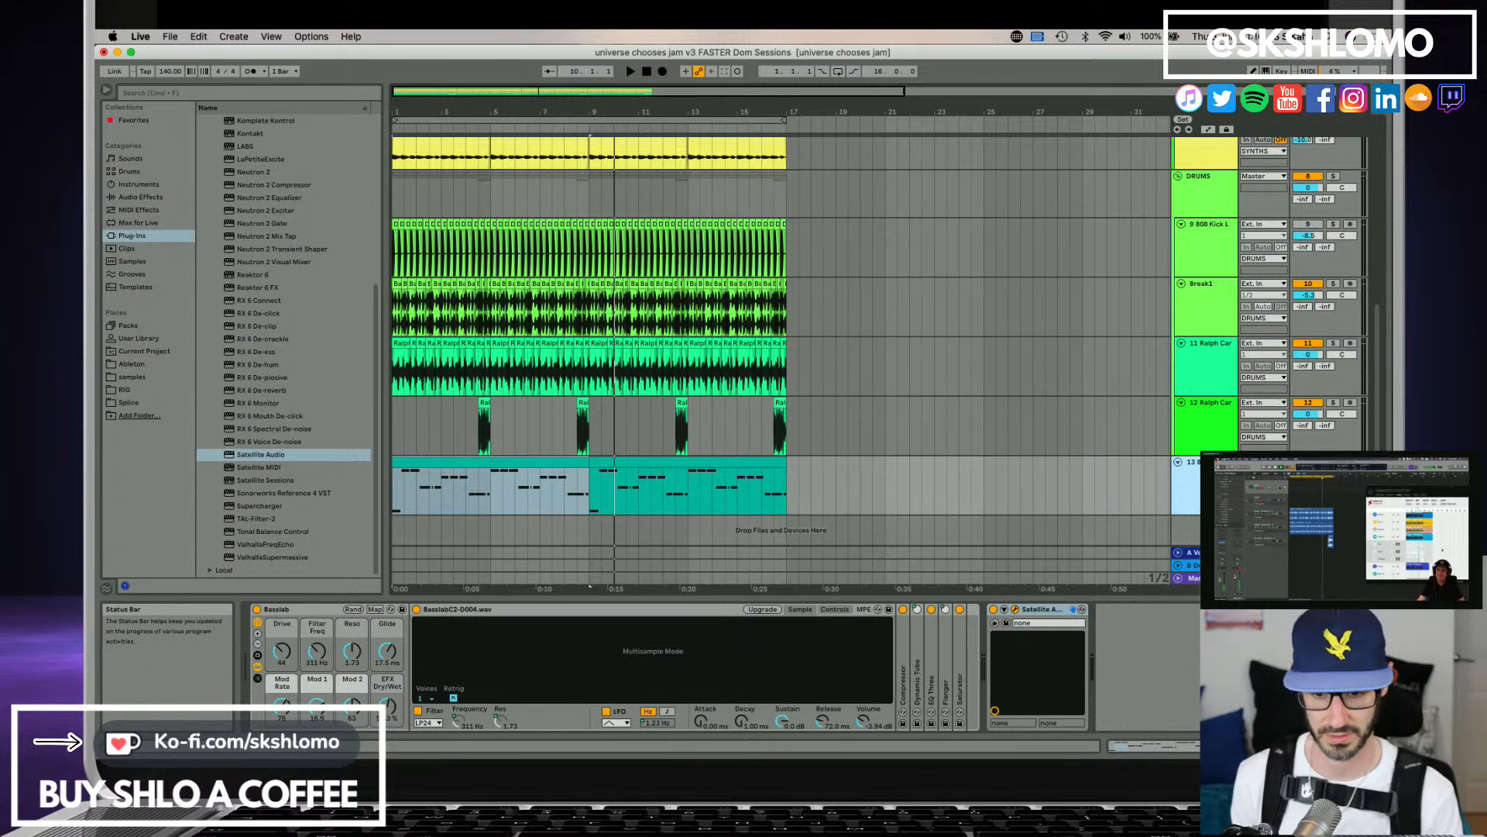
left_click_drag(821, 751, 698, 204)
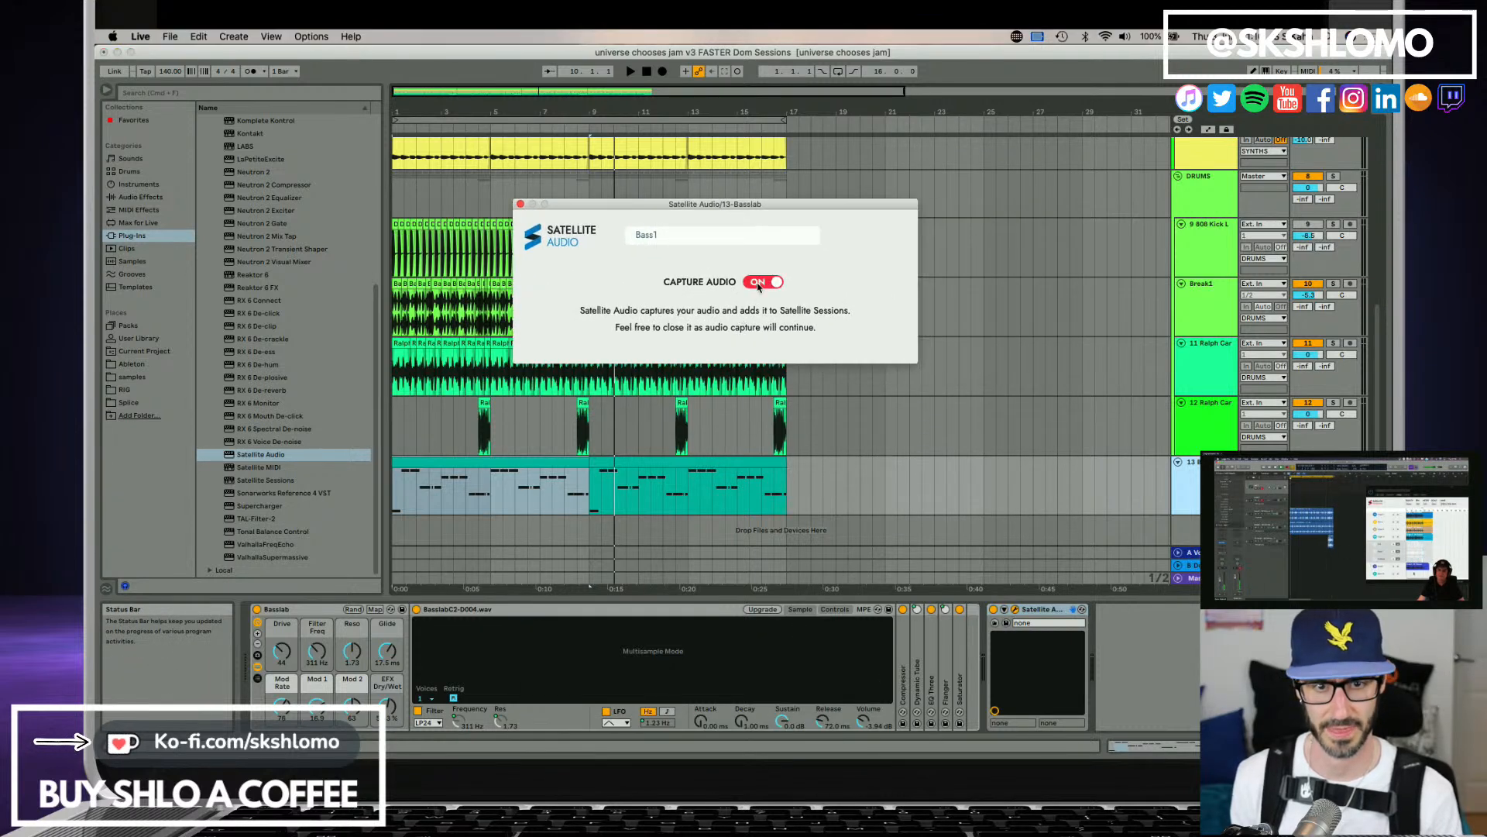
left_click(520, 205)
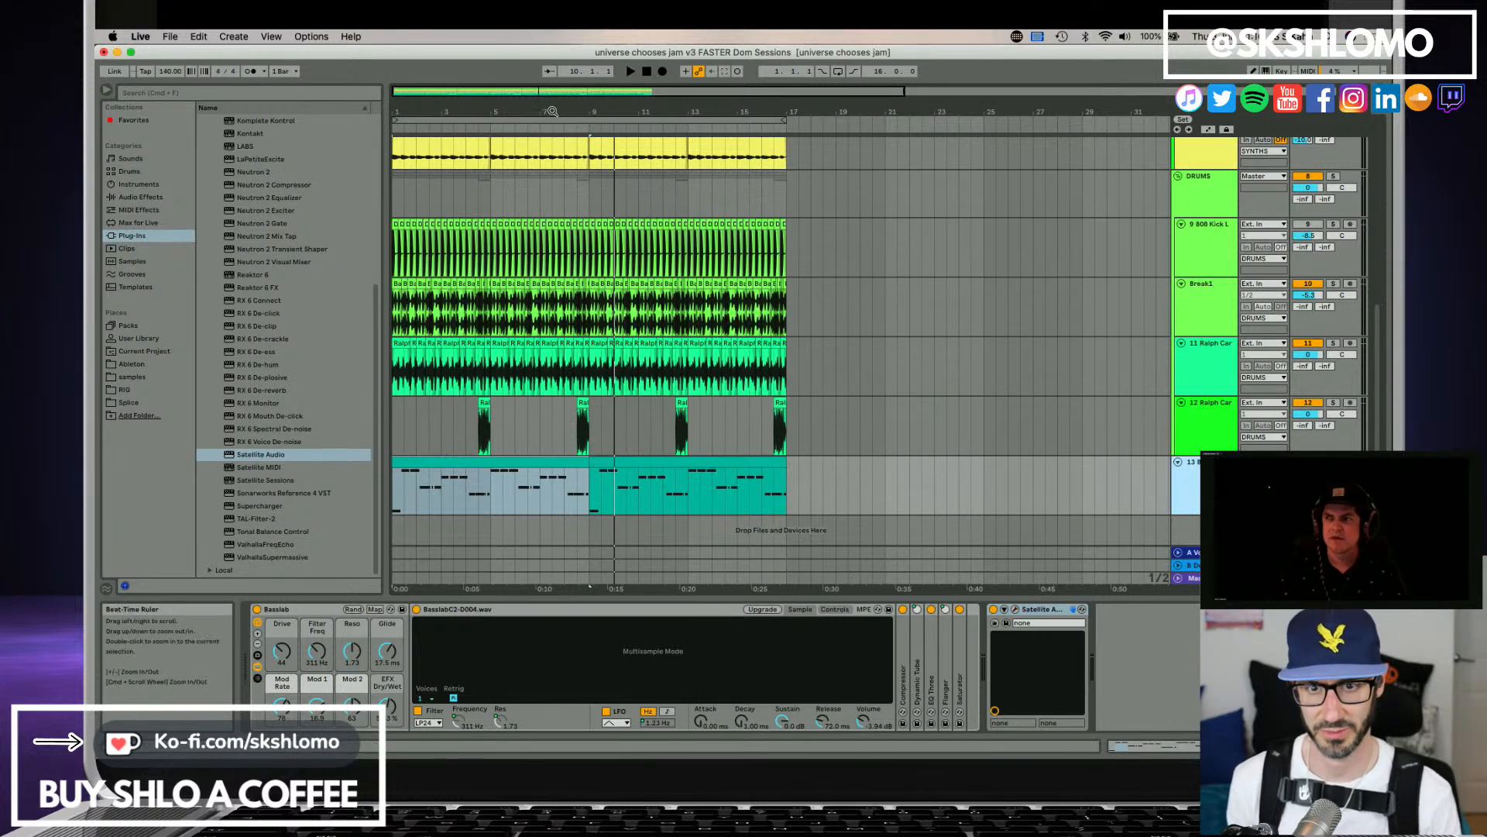
Return to the beginning of the arrangement and play it briefly from bar 1.
left_click_drag(551, 112, 484, 79)
scroll(480, 382, "up", 10)
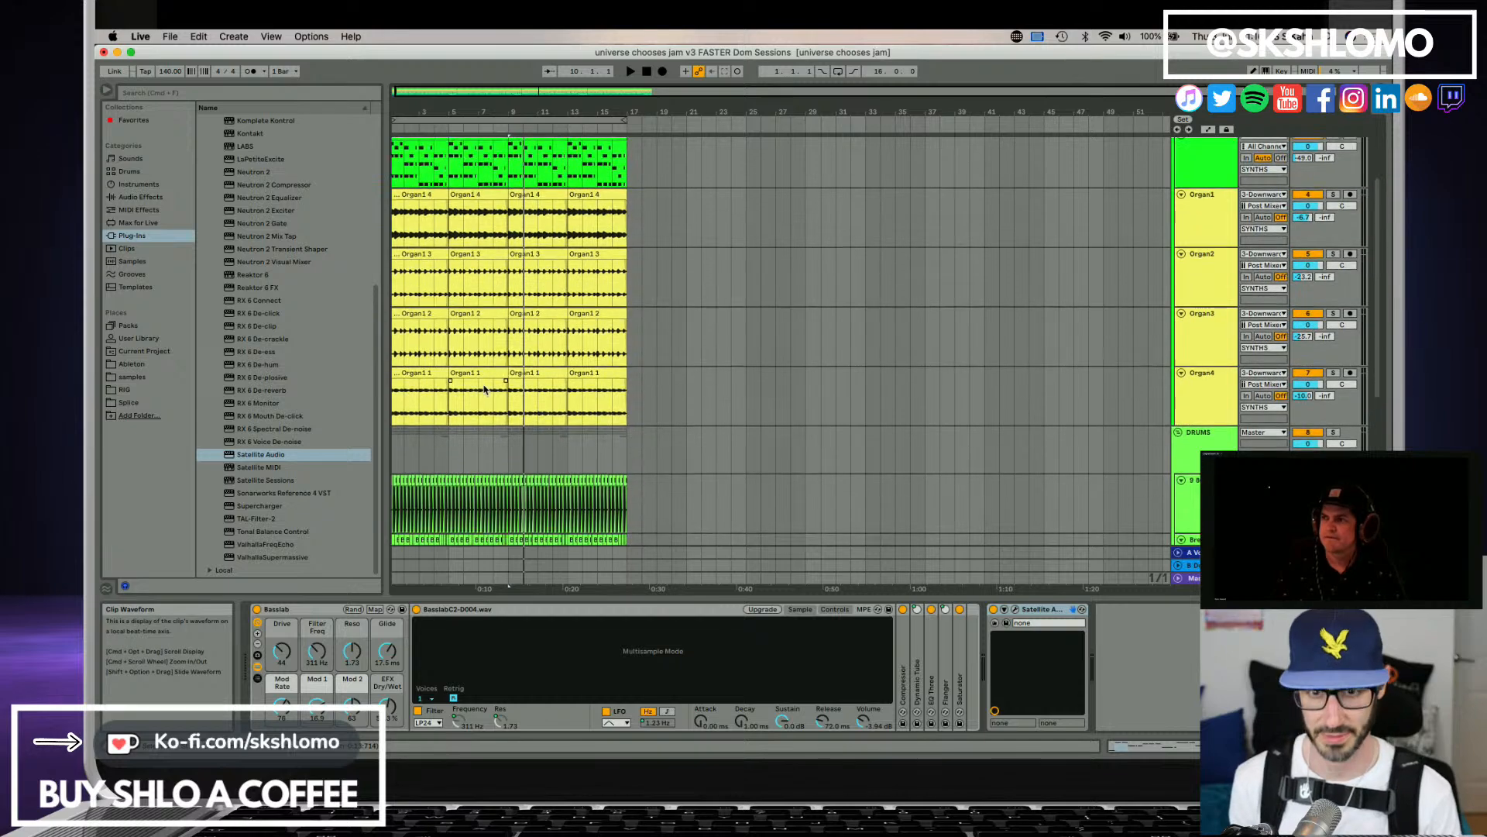
left_click_drag(418, 110, 422, 114)
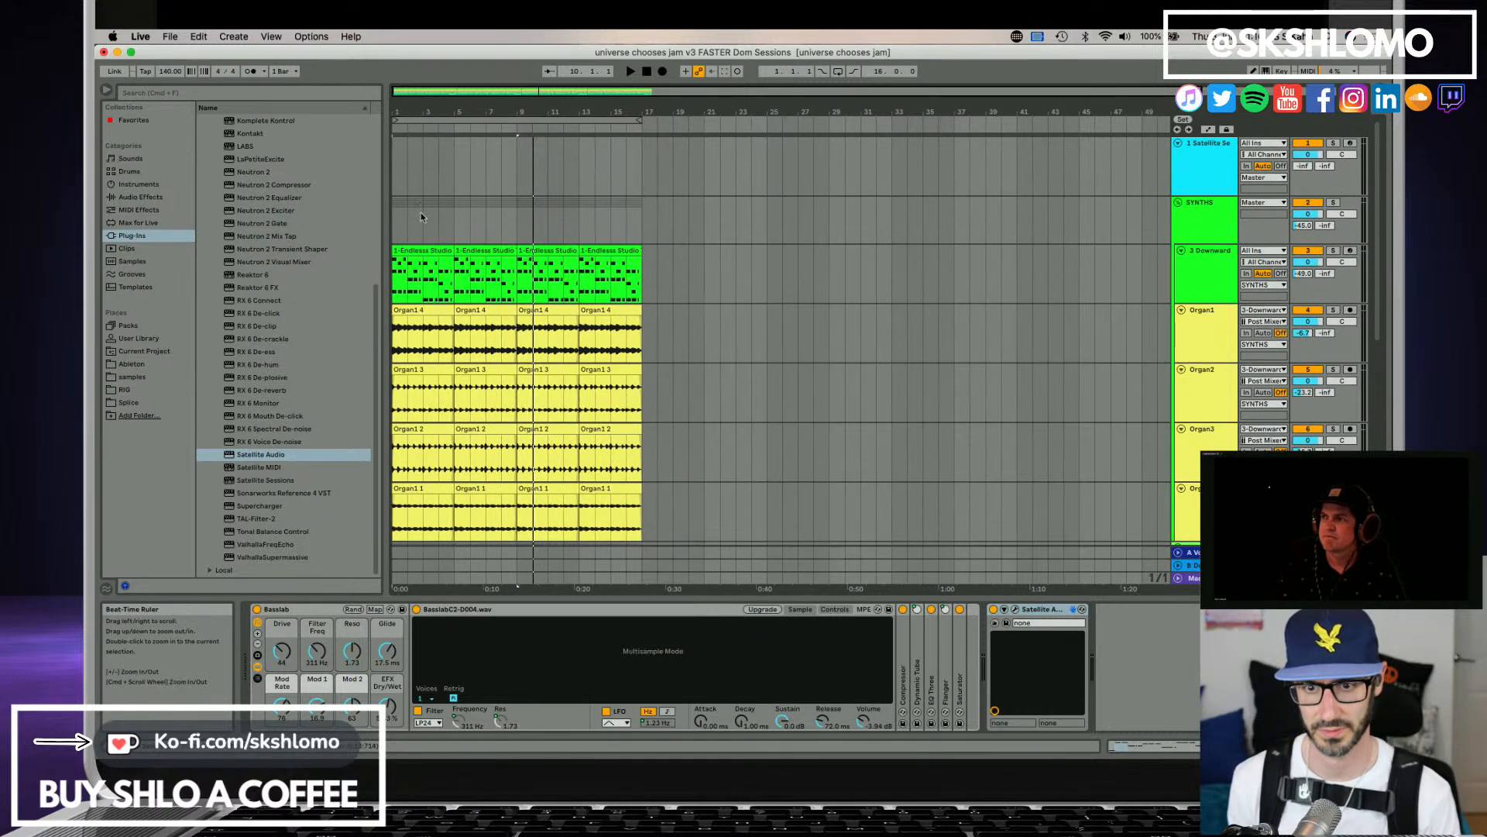
key("Home")
key("space")
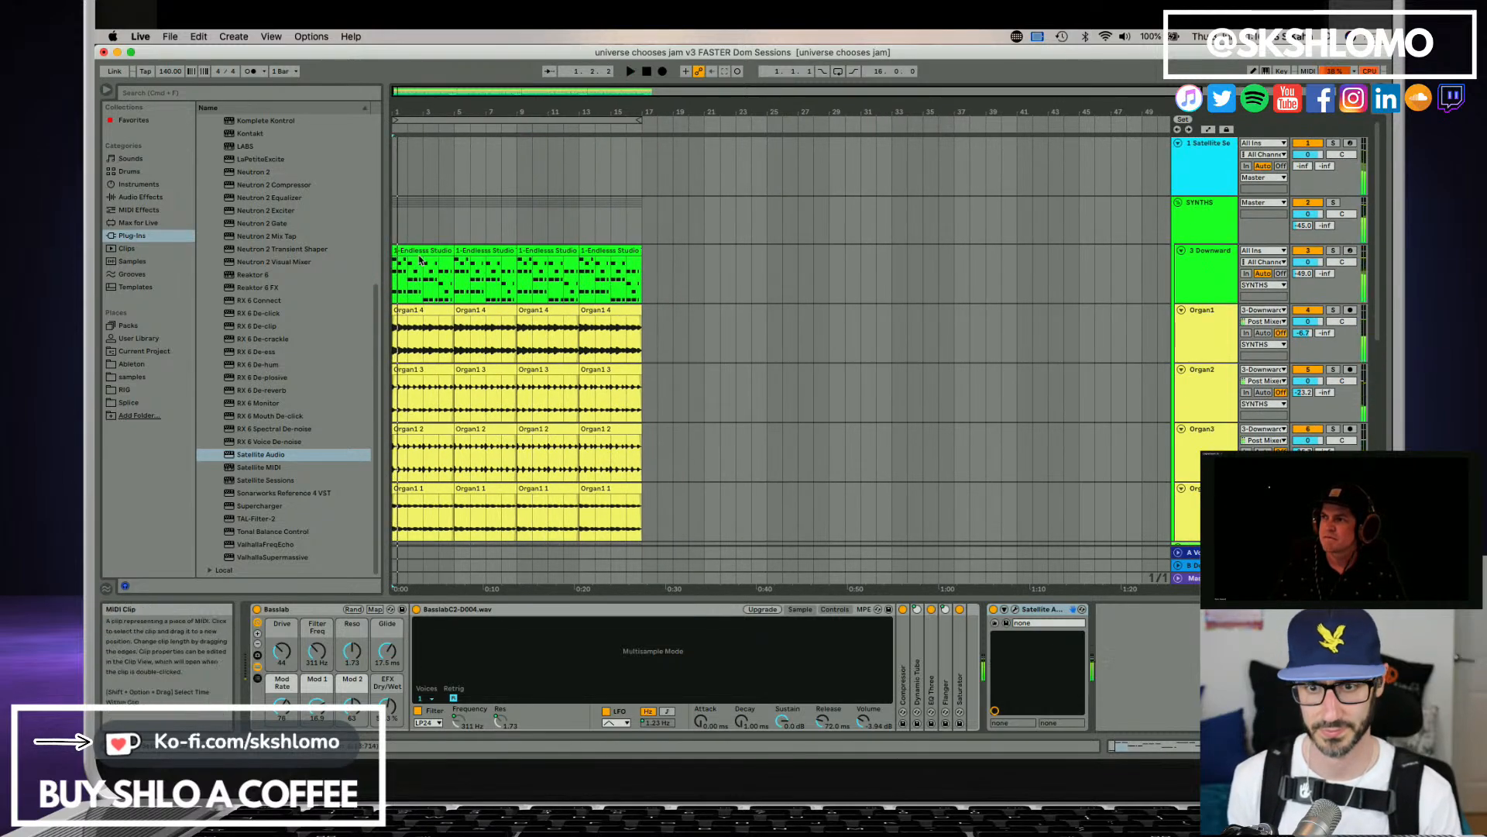
Duplicate the 16-bar time range spanned by the bass clips across all tracks, placing the copy from bar 17 to bar 33.
scroll(488, 415, "down", 3)
scroll(488, 414, "down", 10)
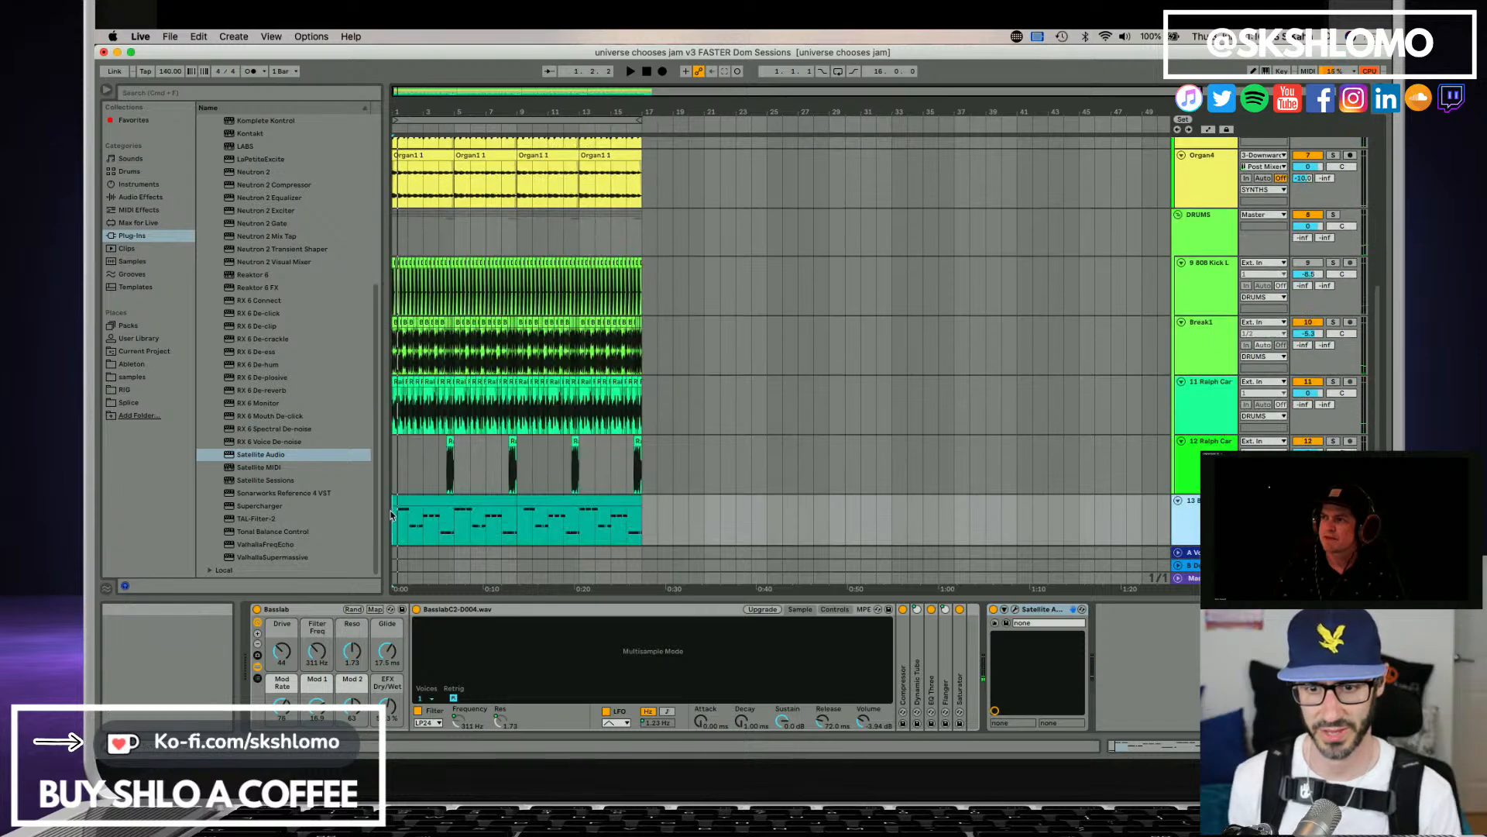
left_click(422, 500)
left_click(579, 502, "shift")
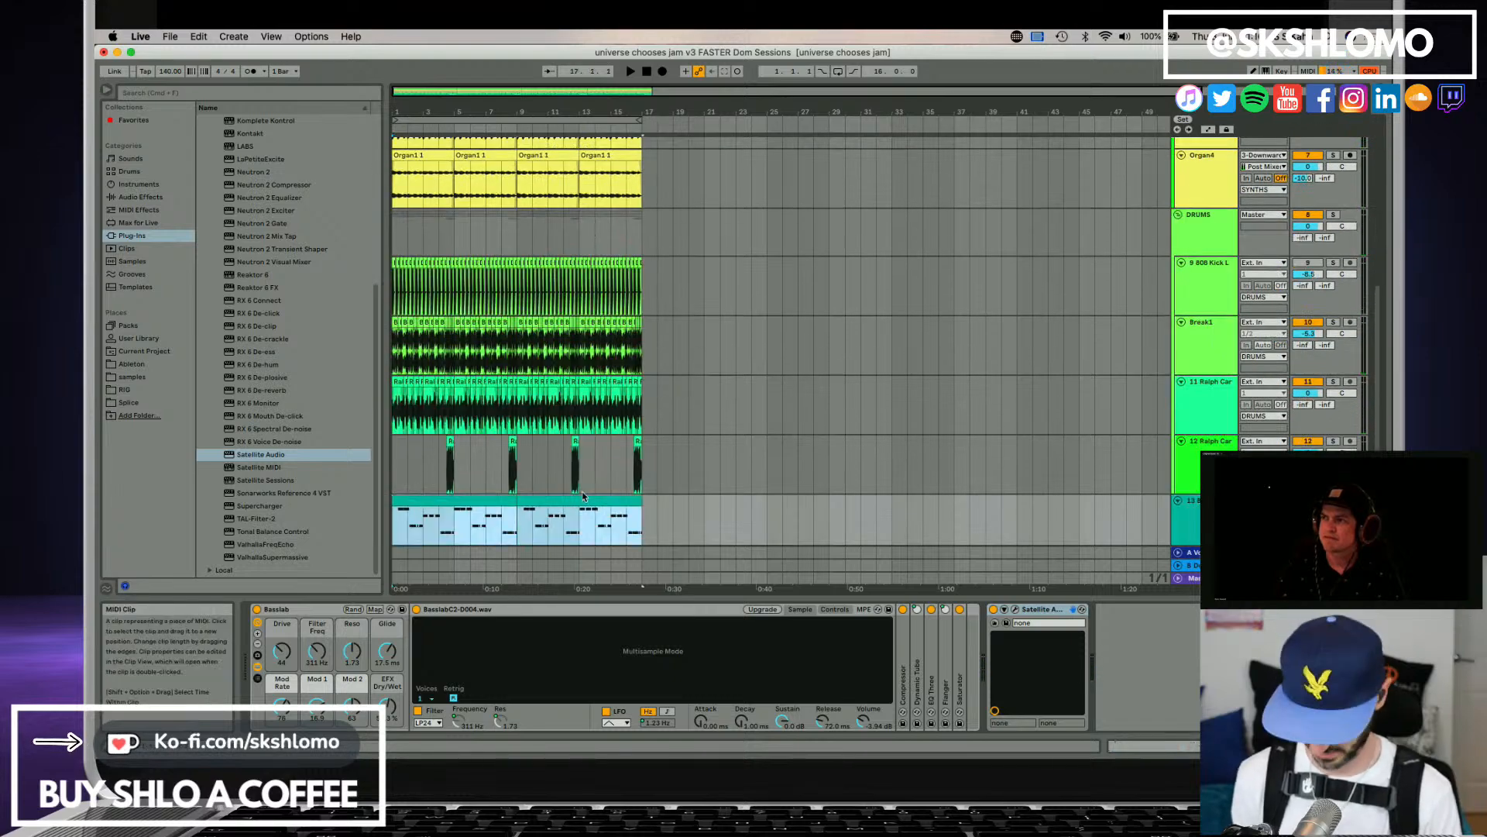
key("super+d")
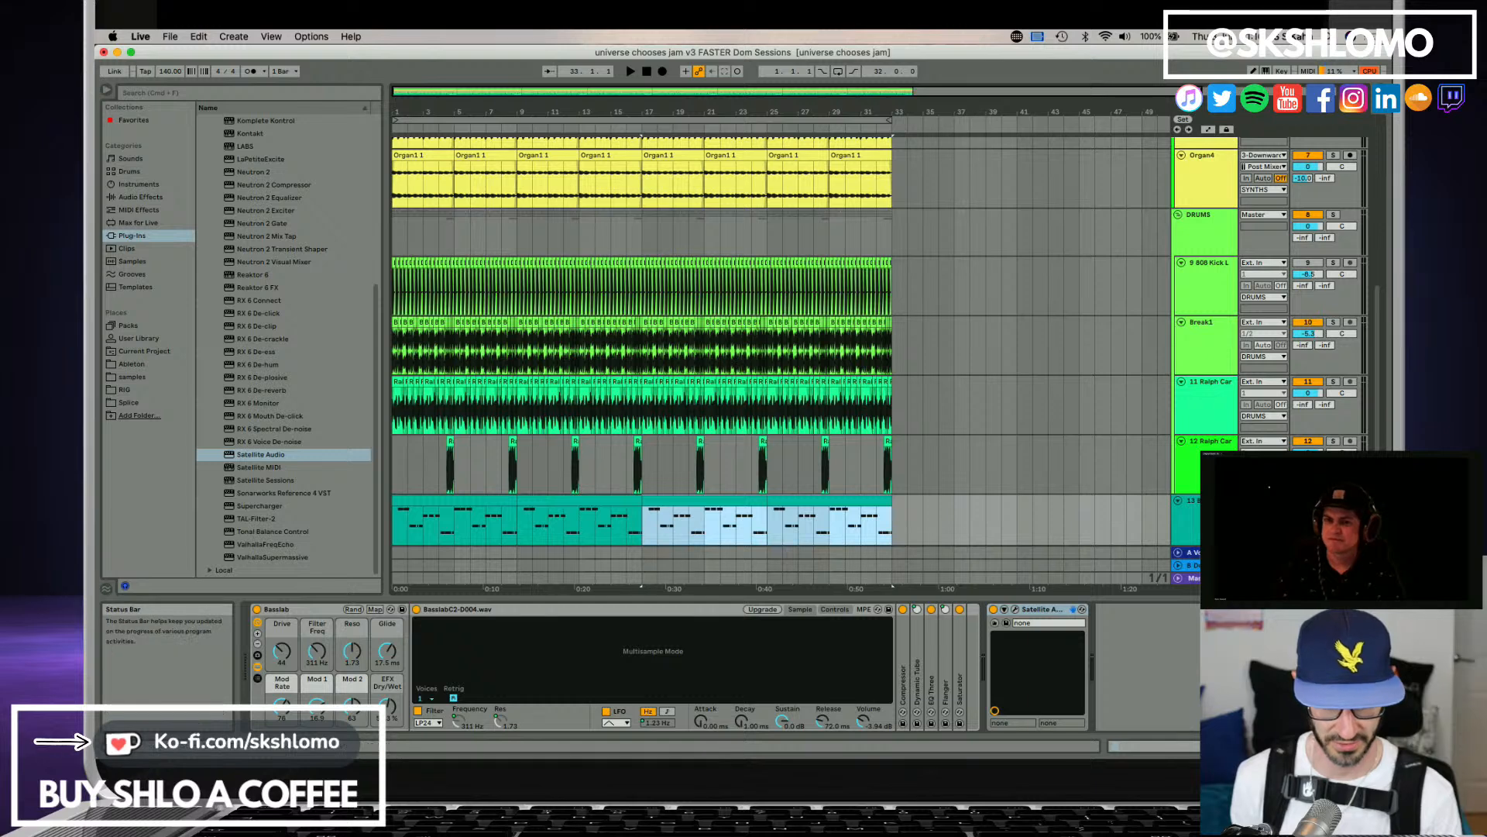
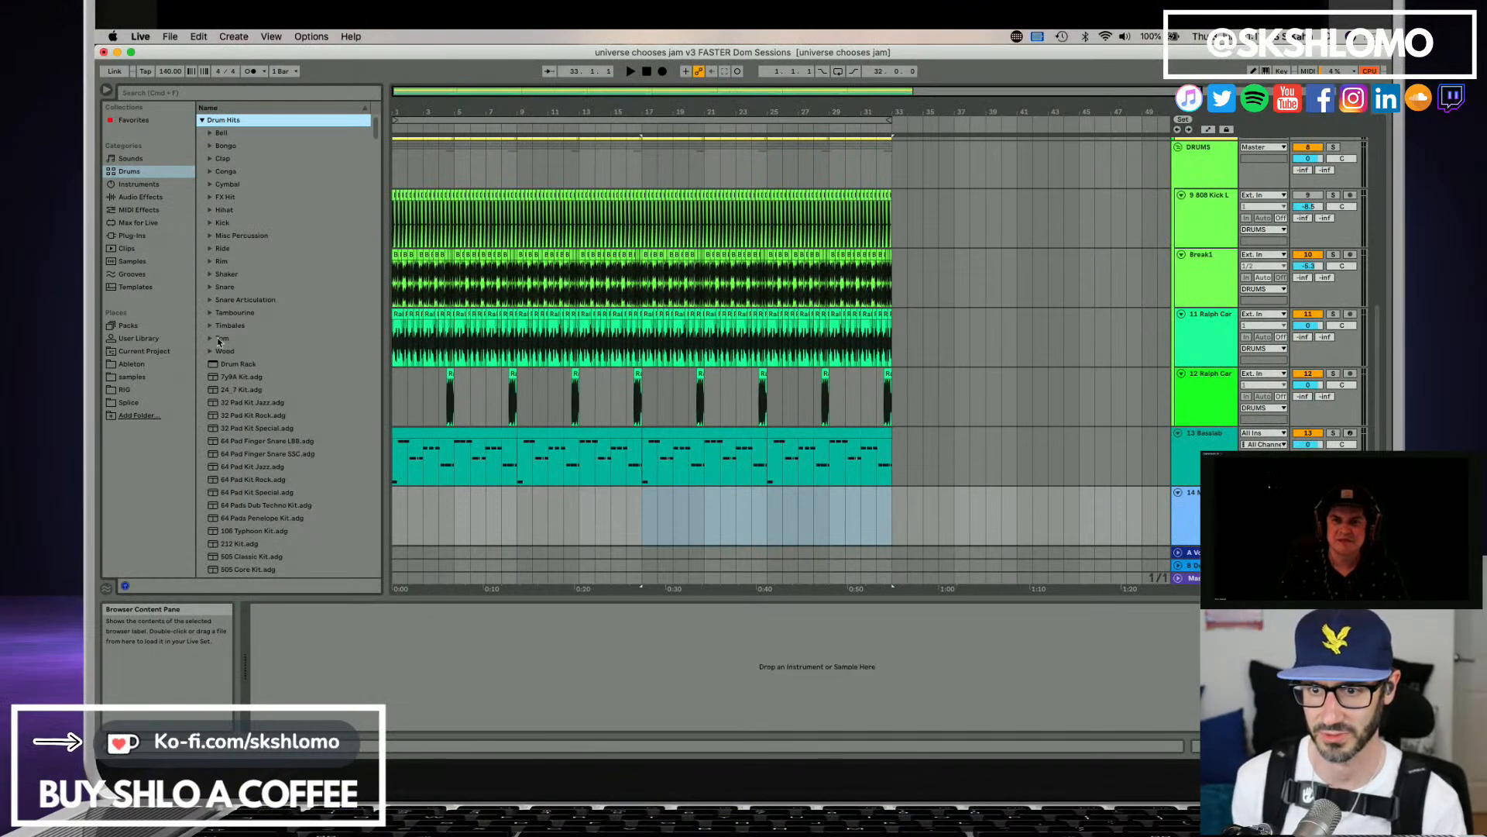
Audition the cymbal hits in the Drum Hits collection, from 00DB_JOOFCym1.aif through China Burned 05.aif.
left_click(213, 185)
left_click(236, 210)
left_click(259, 232)
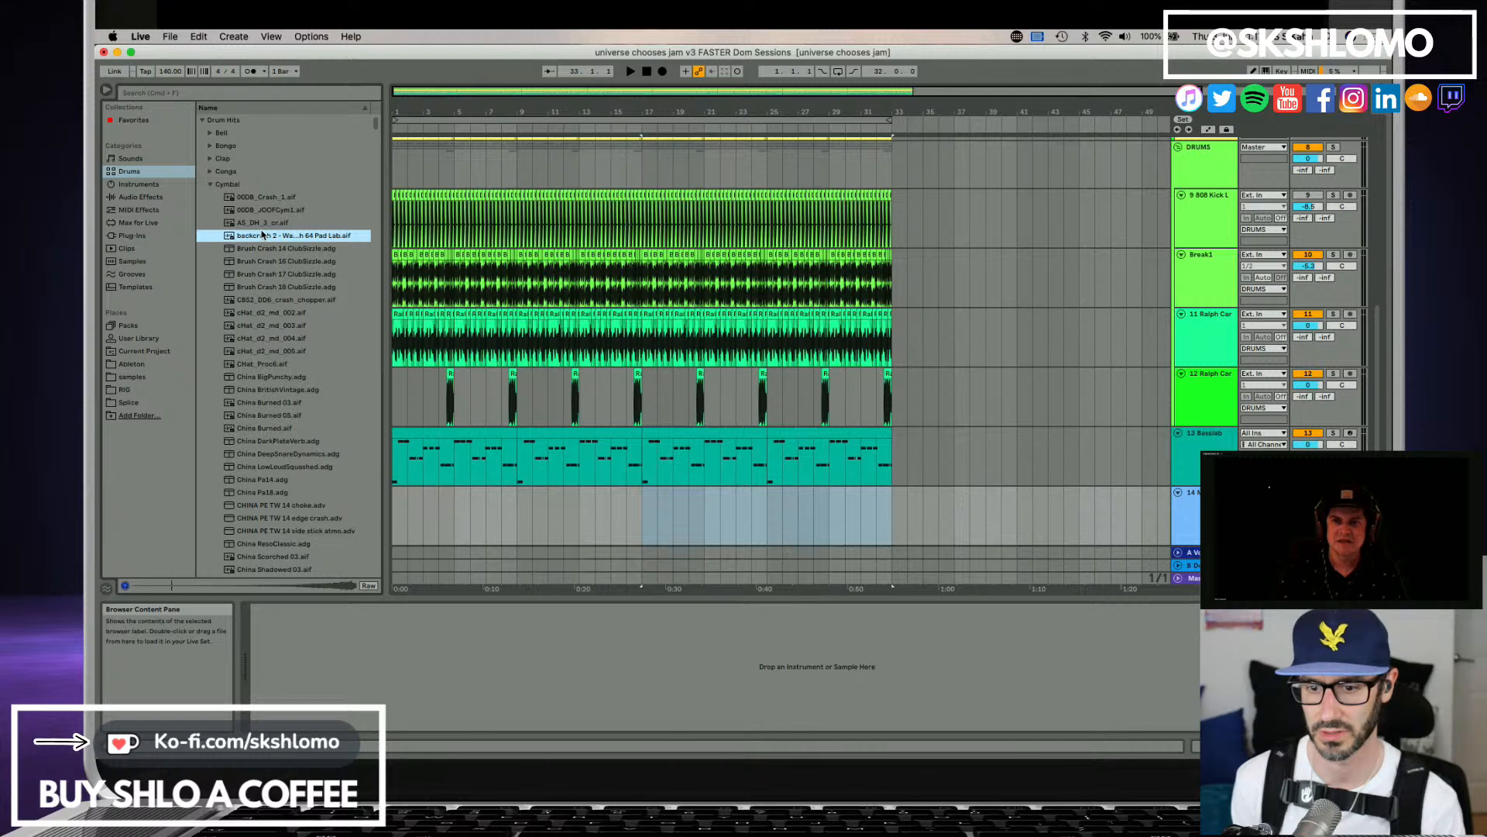
left_click(269, 250)
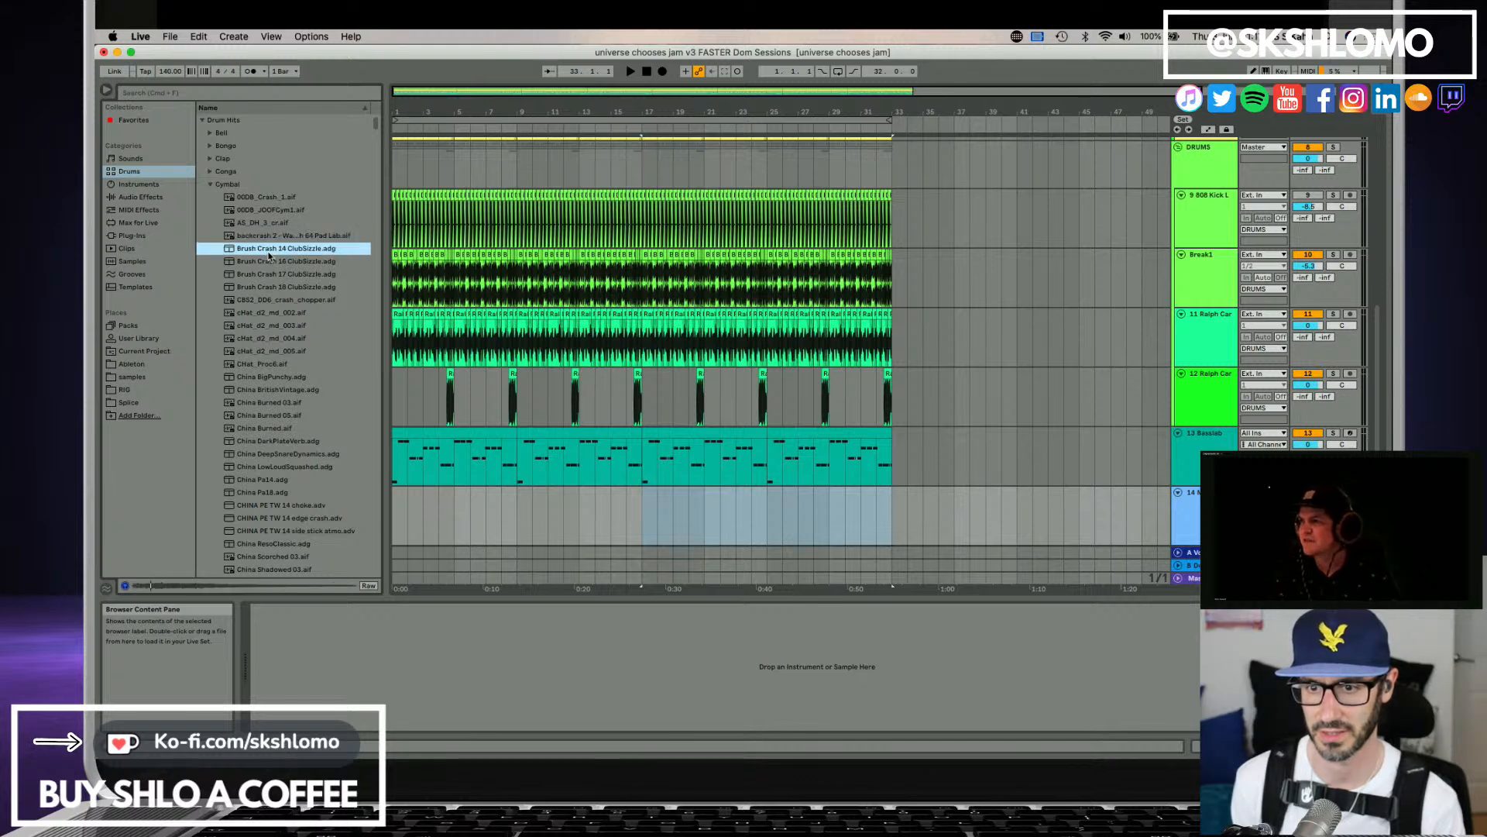
left_click(269, 261)
left_click(271, 274)
left_click(273, 287)
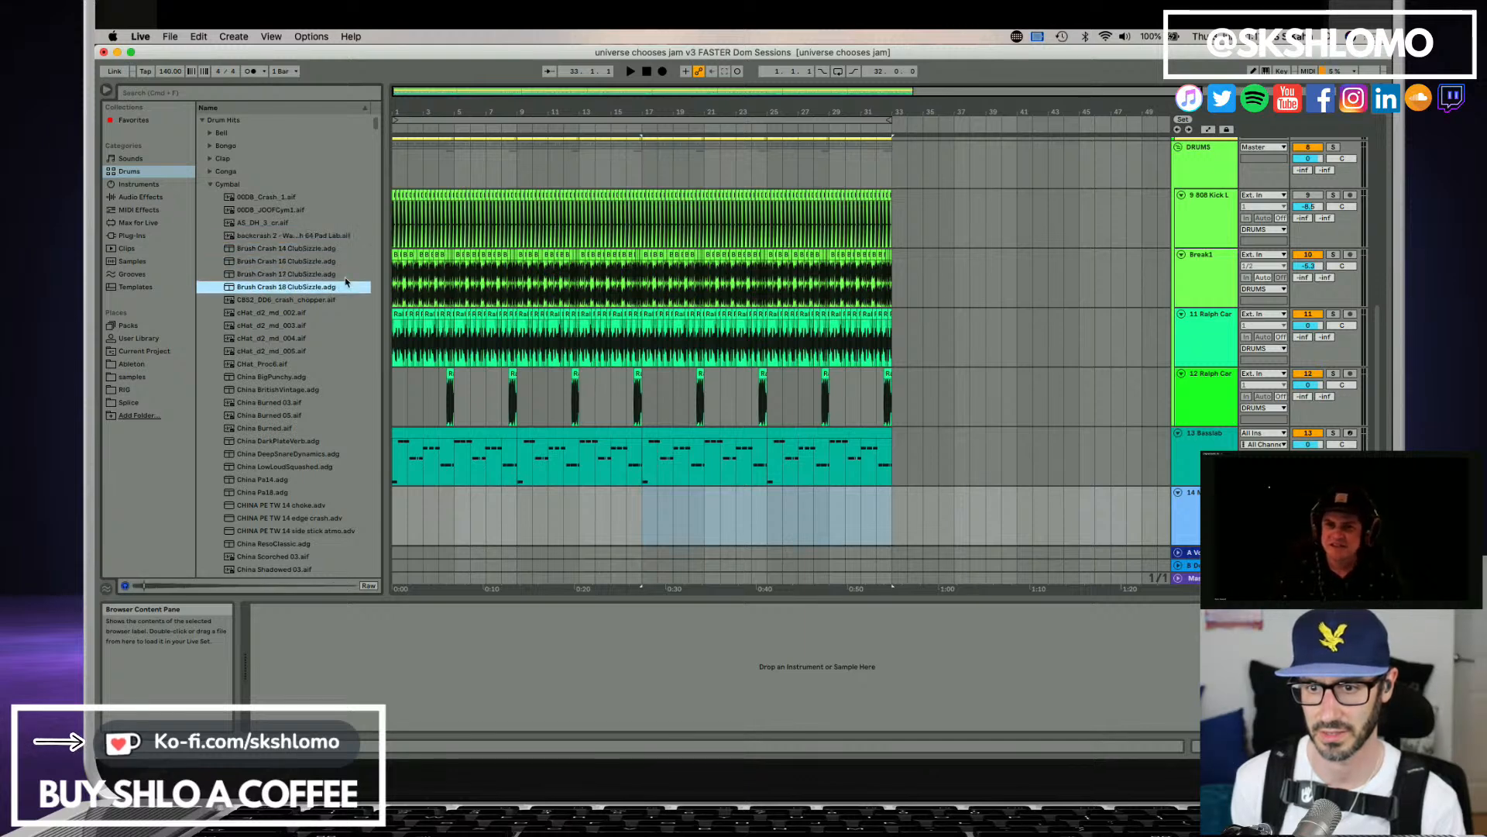
left_click(280, 300)
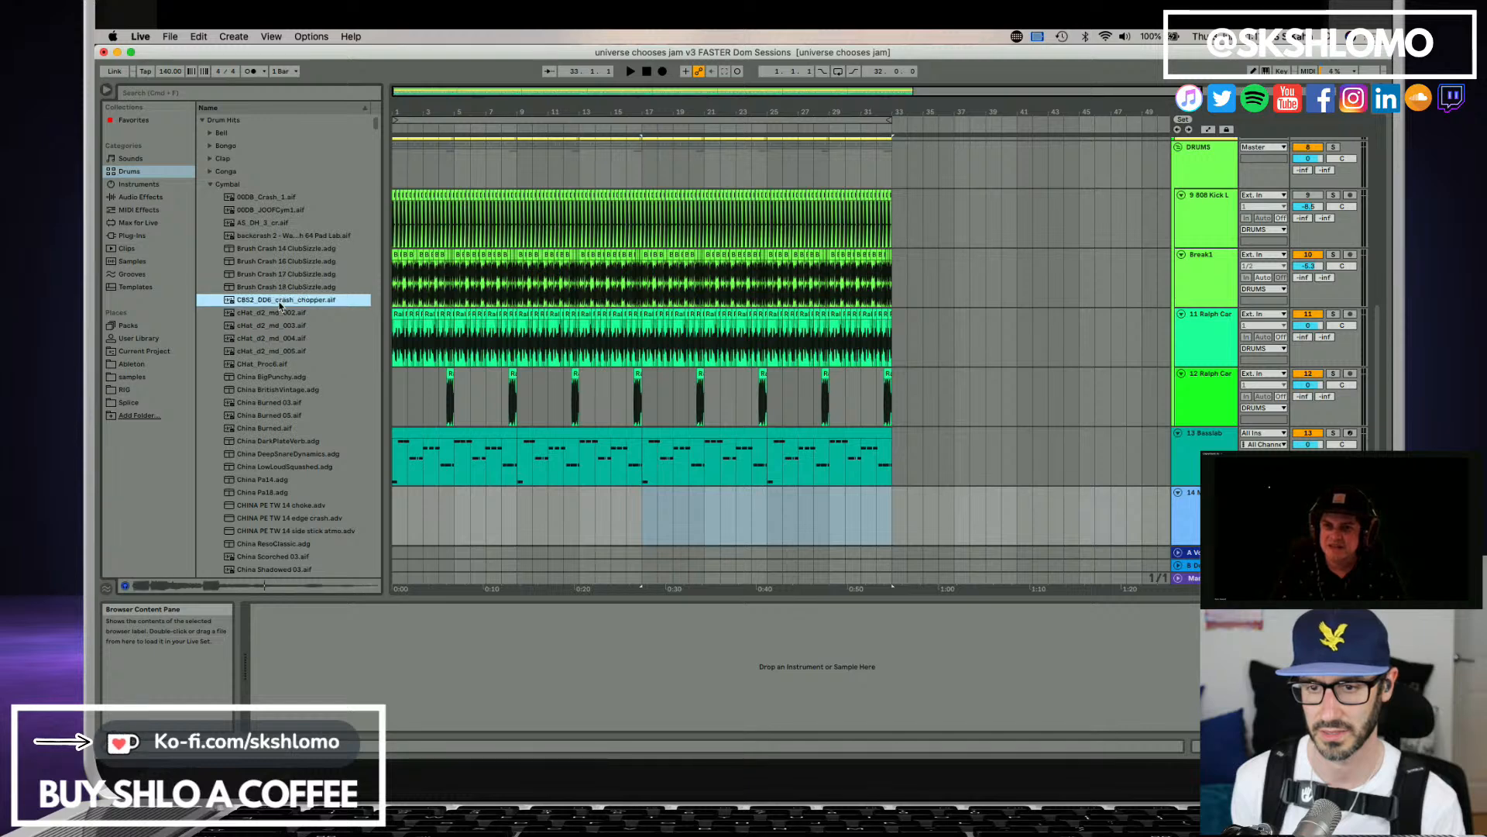
left_click(281, 313)
left_click(277, 338)
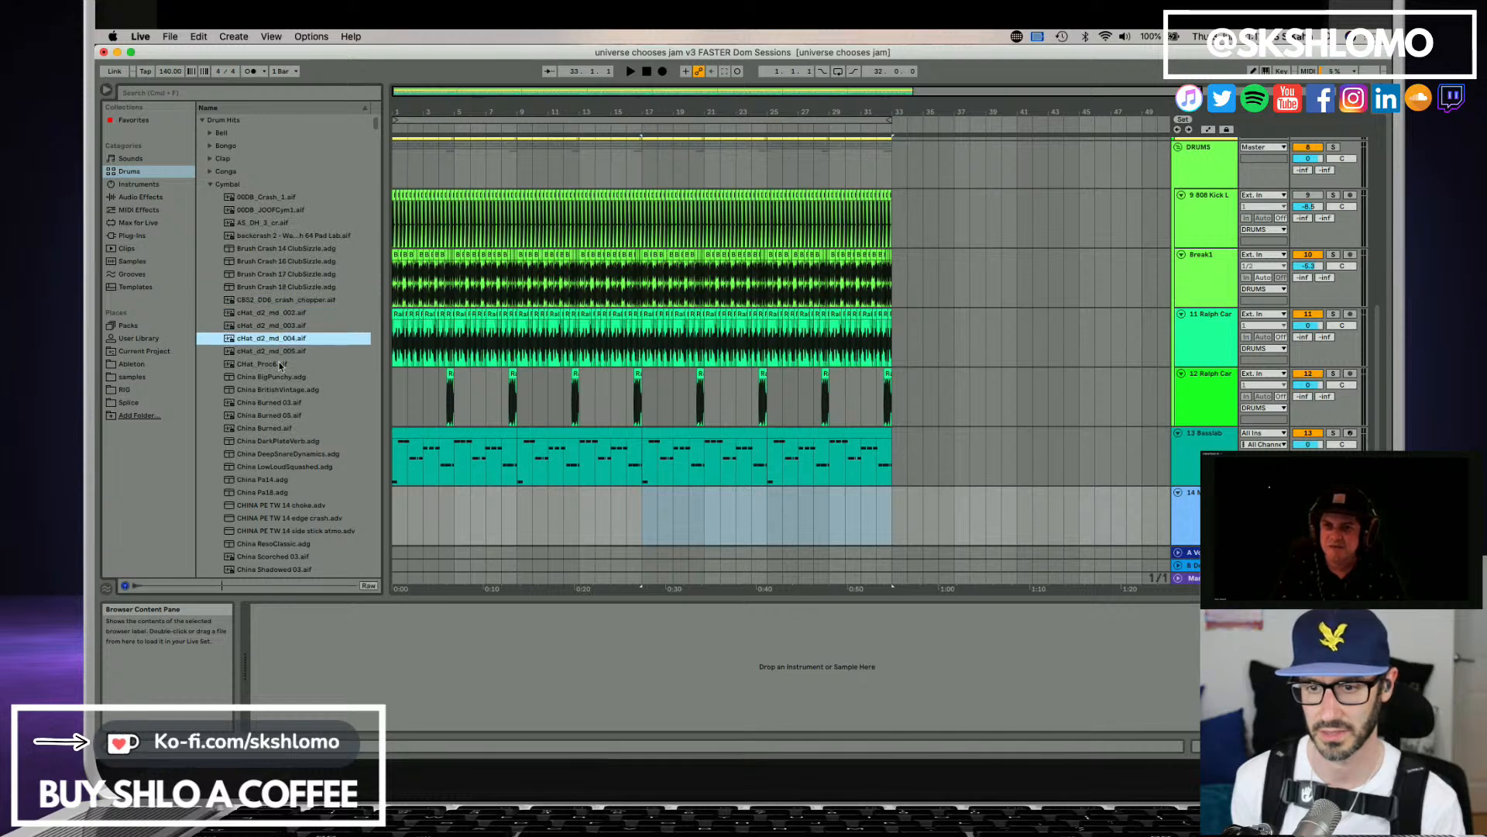
left_click(280, 364)
left_click(288, 379)
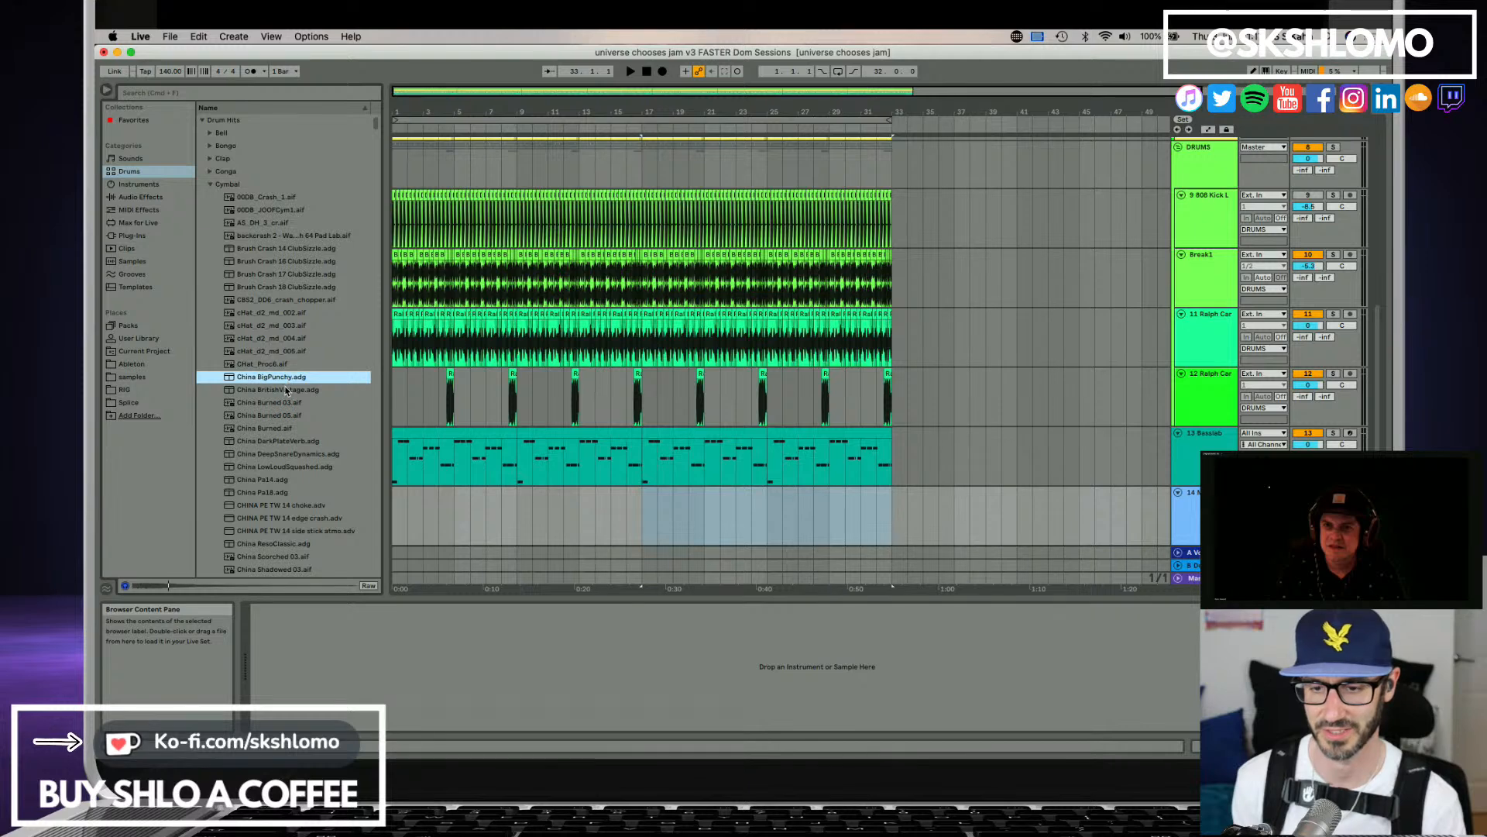
left_click(287, 390)
left_click(292, 416)
scroll(289, 430, "down", 1)
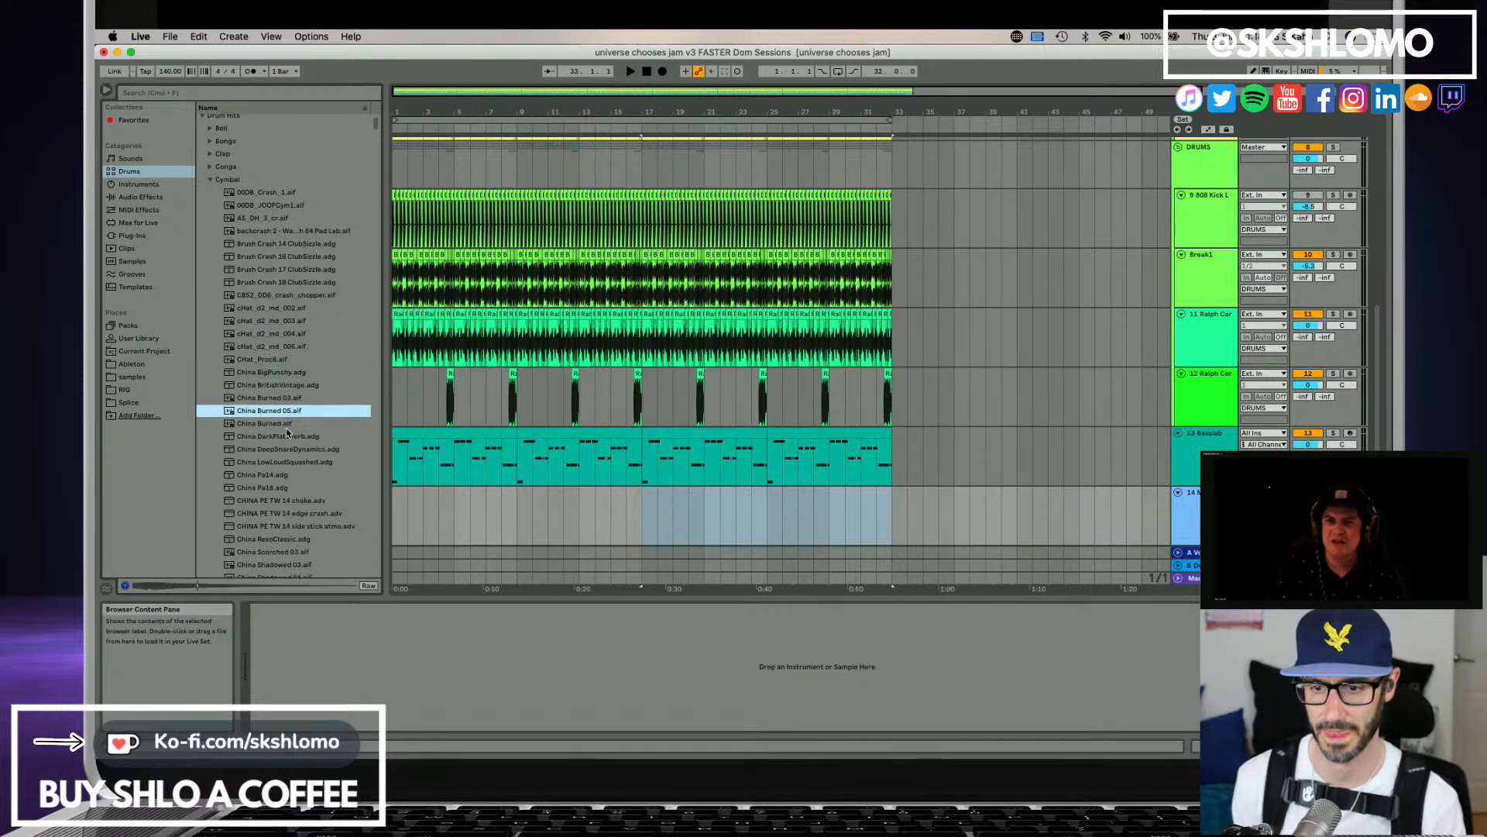
Choose China Scorched 03.aif from the china cymbals, place it at bar 7 on the empty track below the bass and reverse the clip.
left_click(238, 451)
scroll(255, 448, "down", 2)
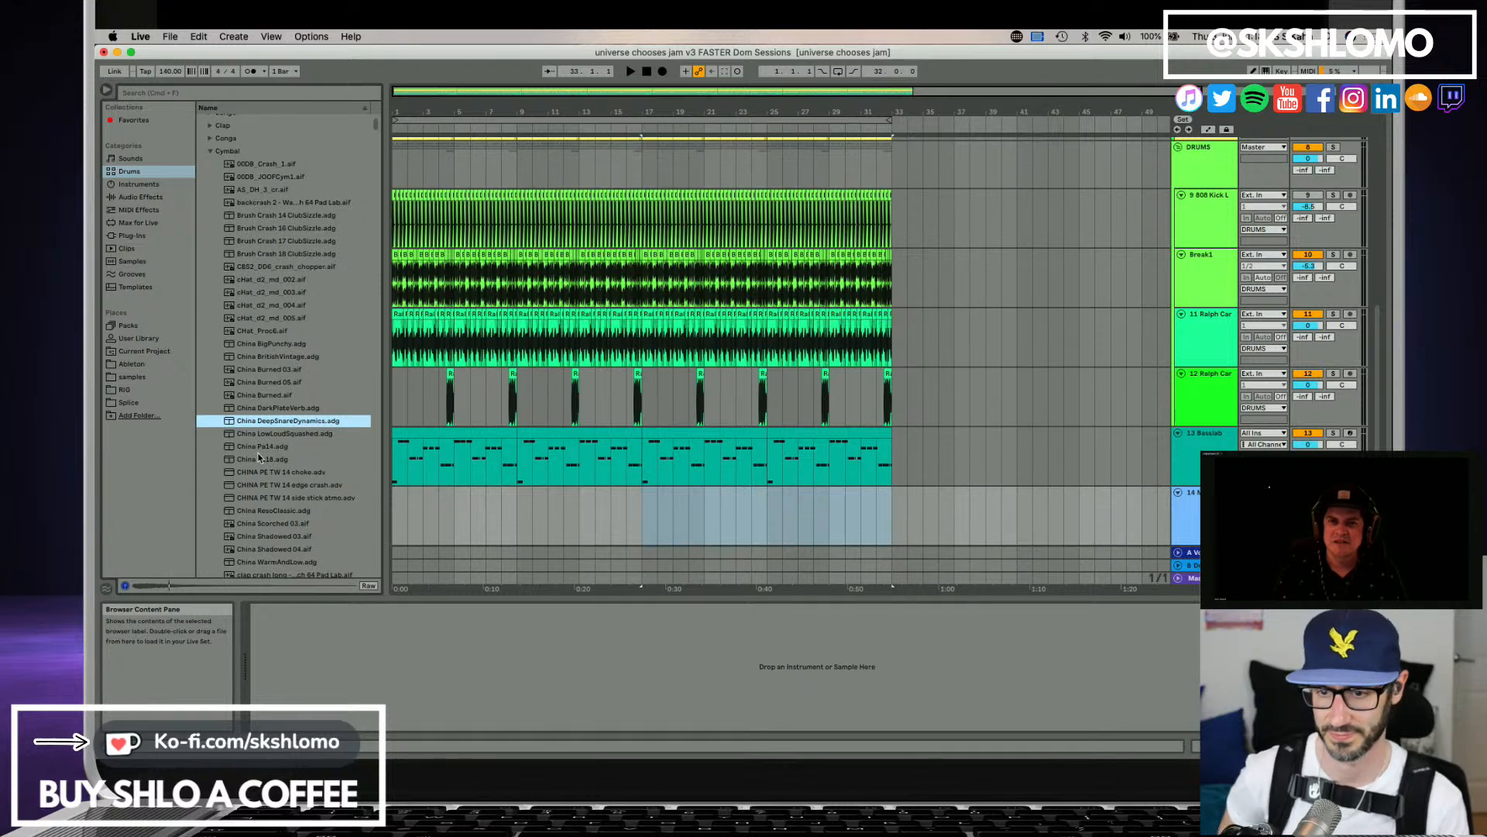
left_click(260, 458)
scroll(264, 465, "down", 2)
left_click(277, 493)
scroll(284, 490, "down", 2)
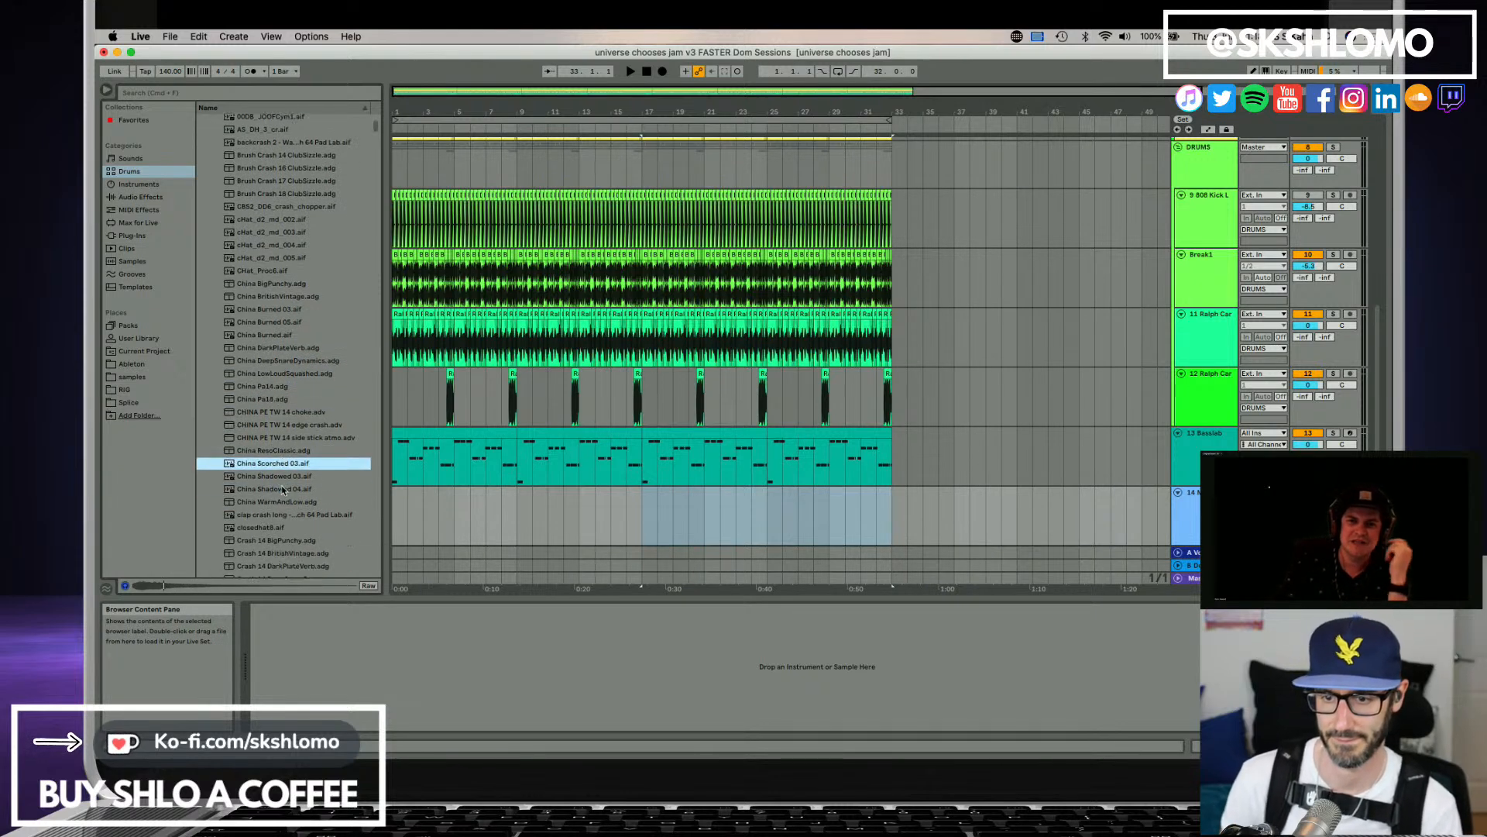
scroll(282, 488, "down", 2)
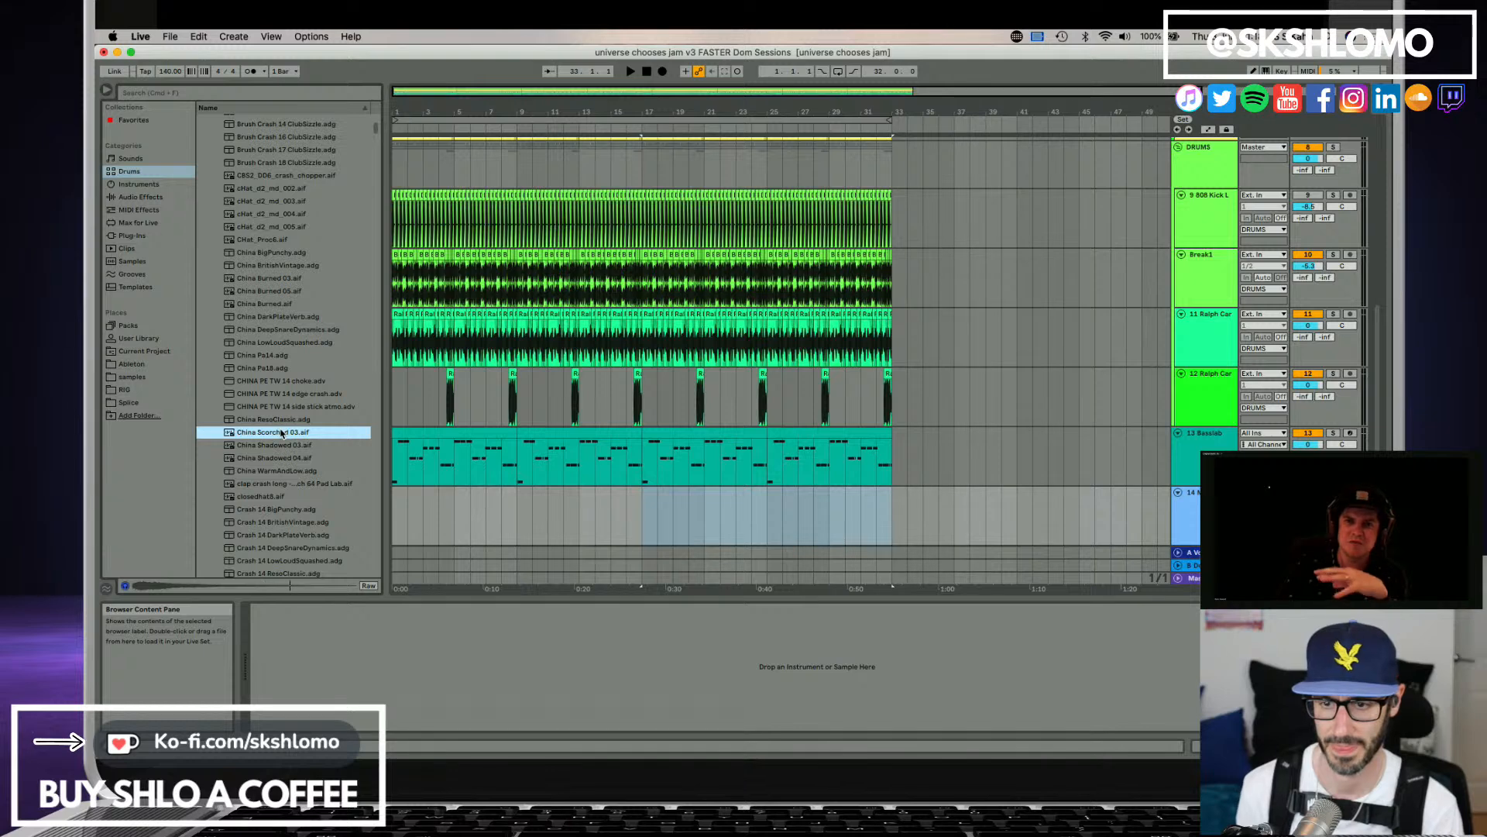
left_click_drag(281, 433, 495, 518)
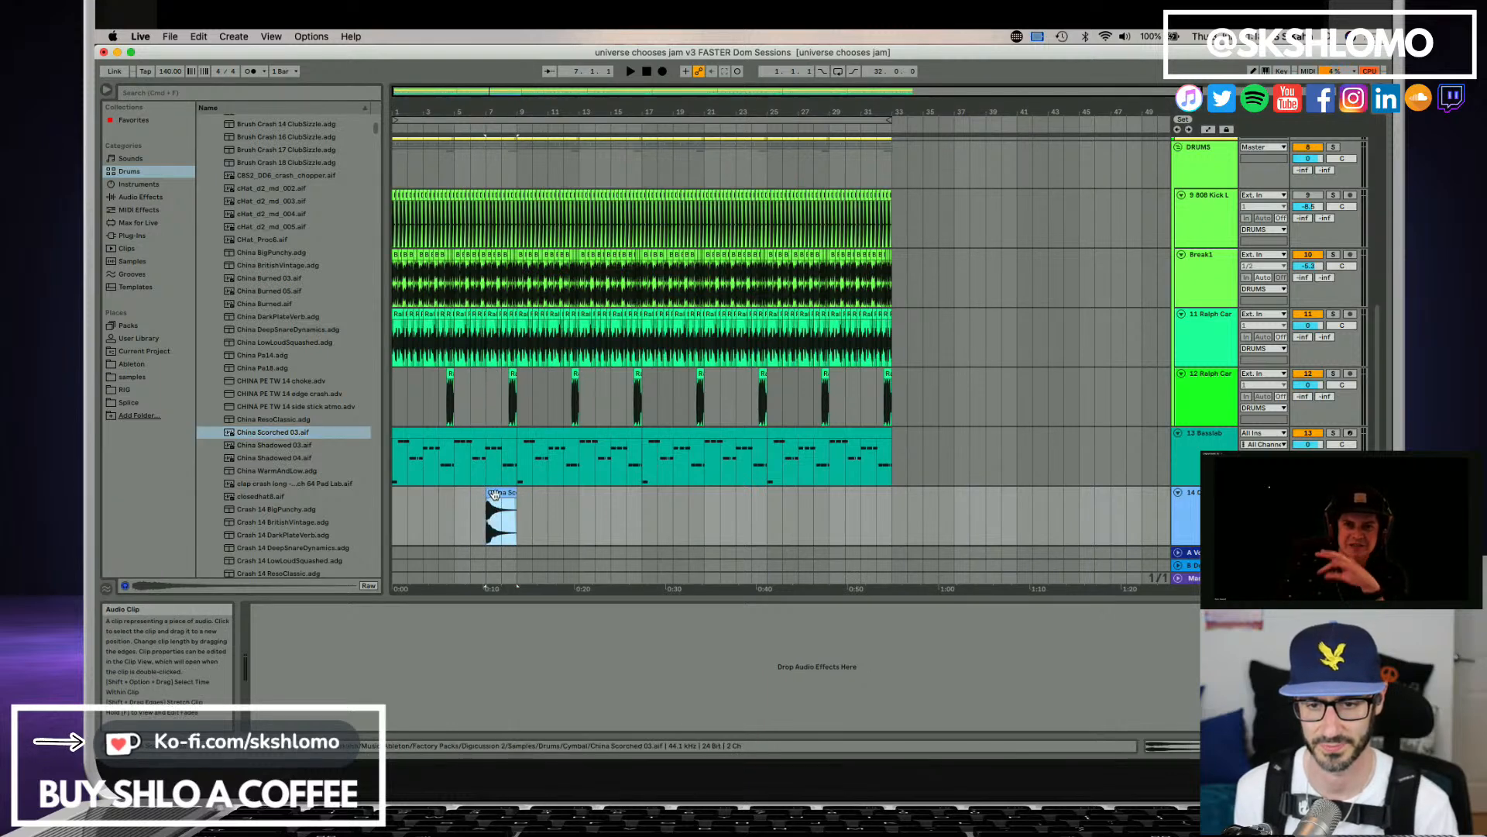
right_click(496, 498)
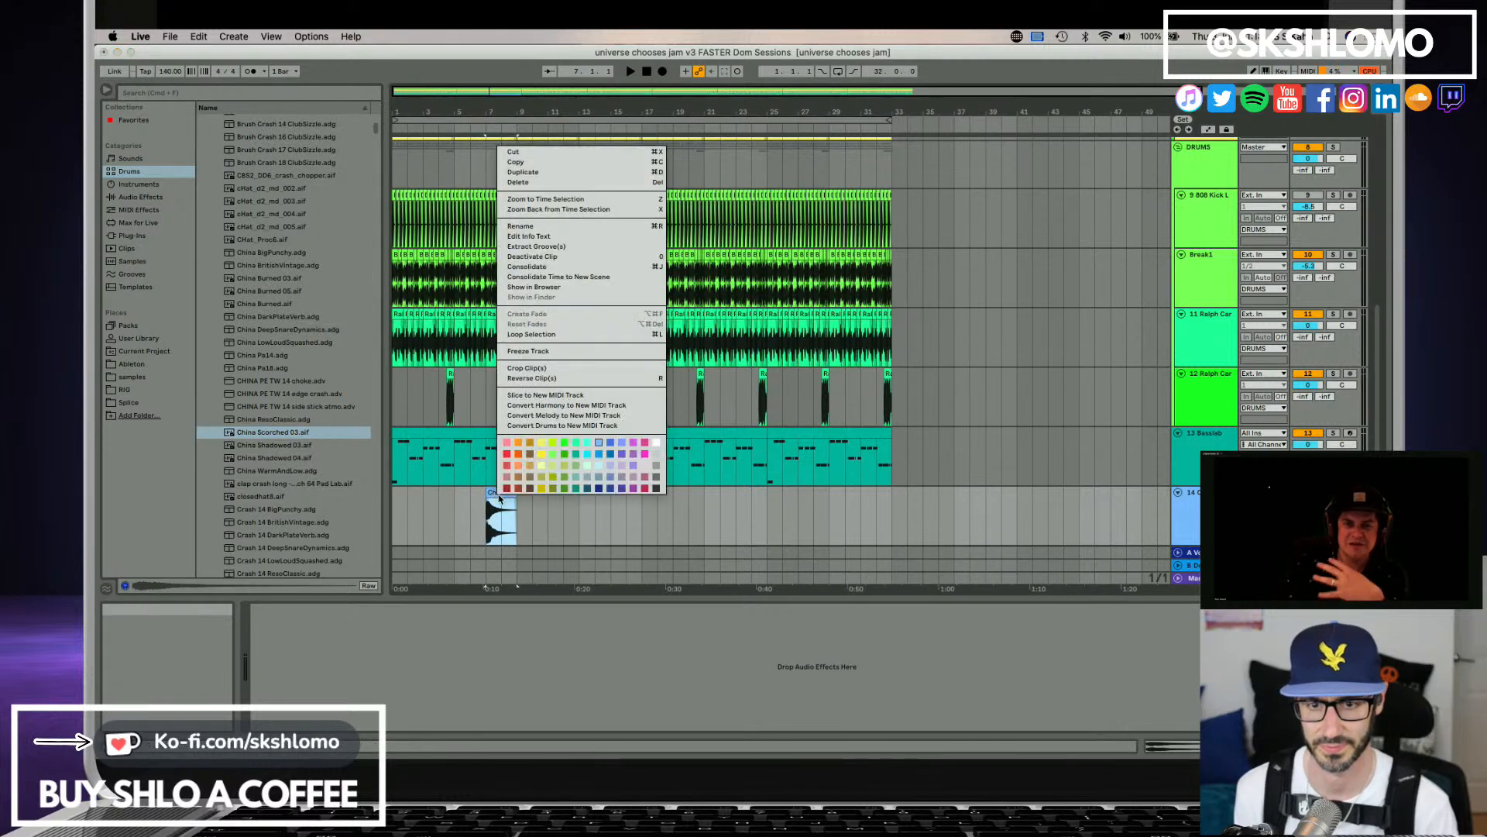
left_click(536, 379)
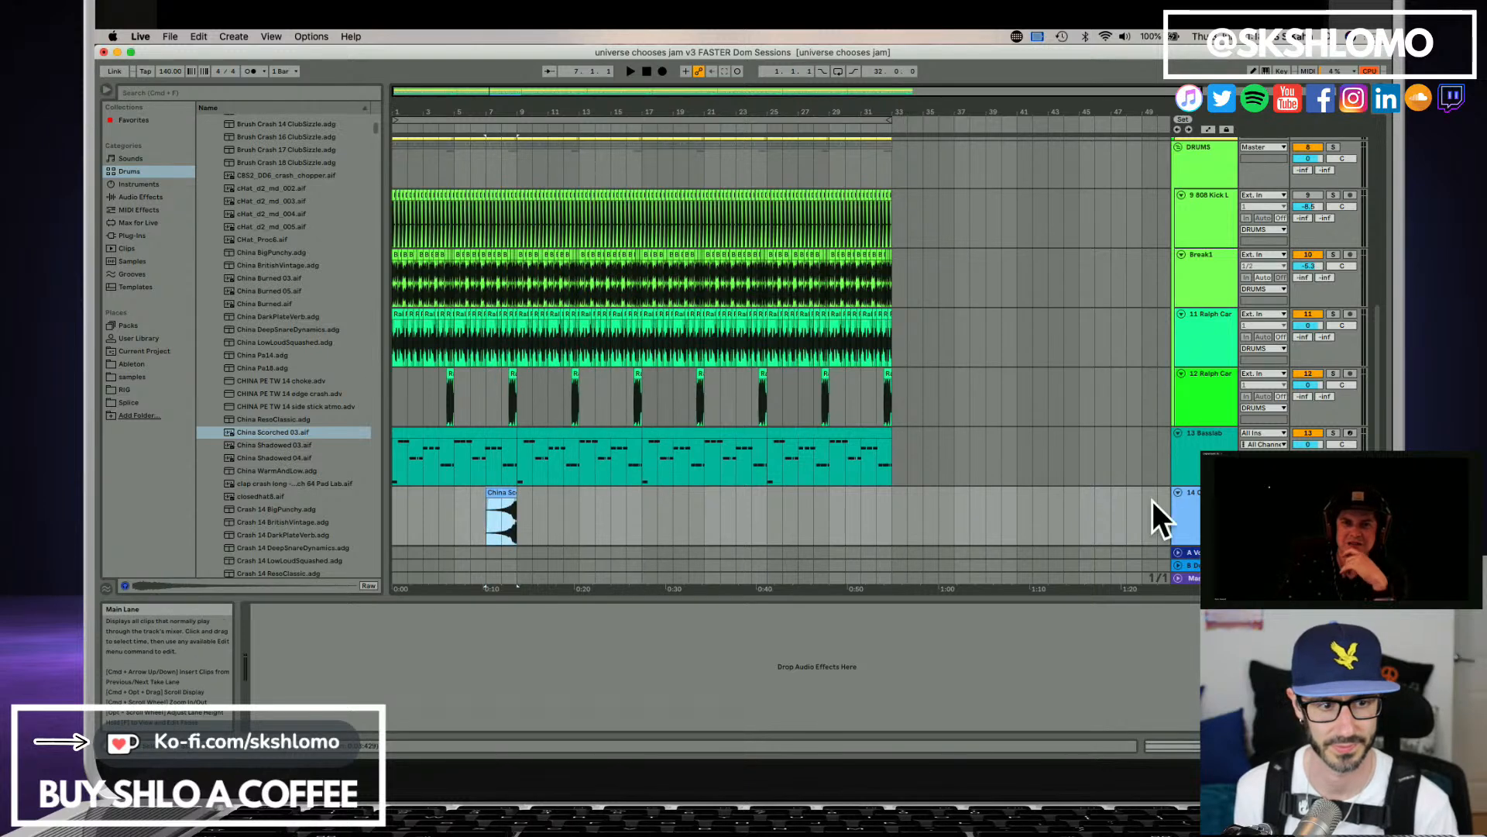
Rename the reversed cymbal's track as RevCrash and move it above the bass track into the DRUMS group.
left_click(1184, 508)
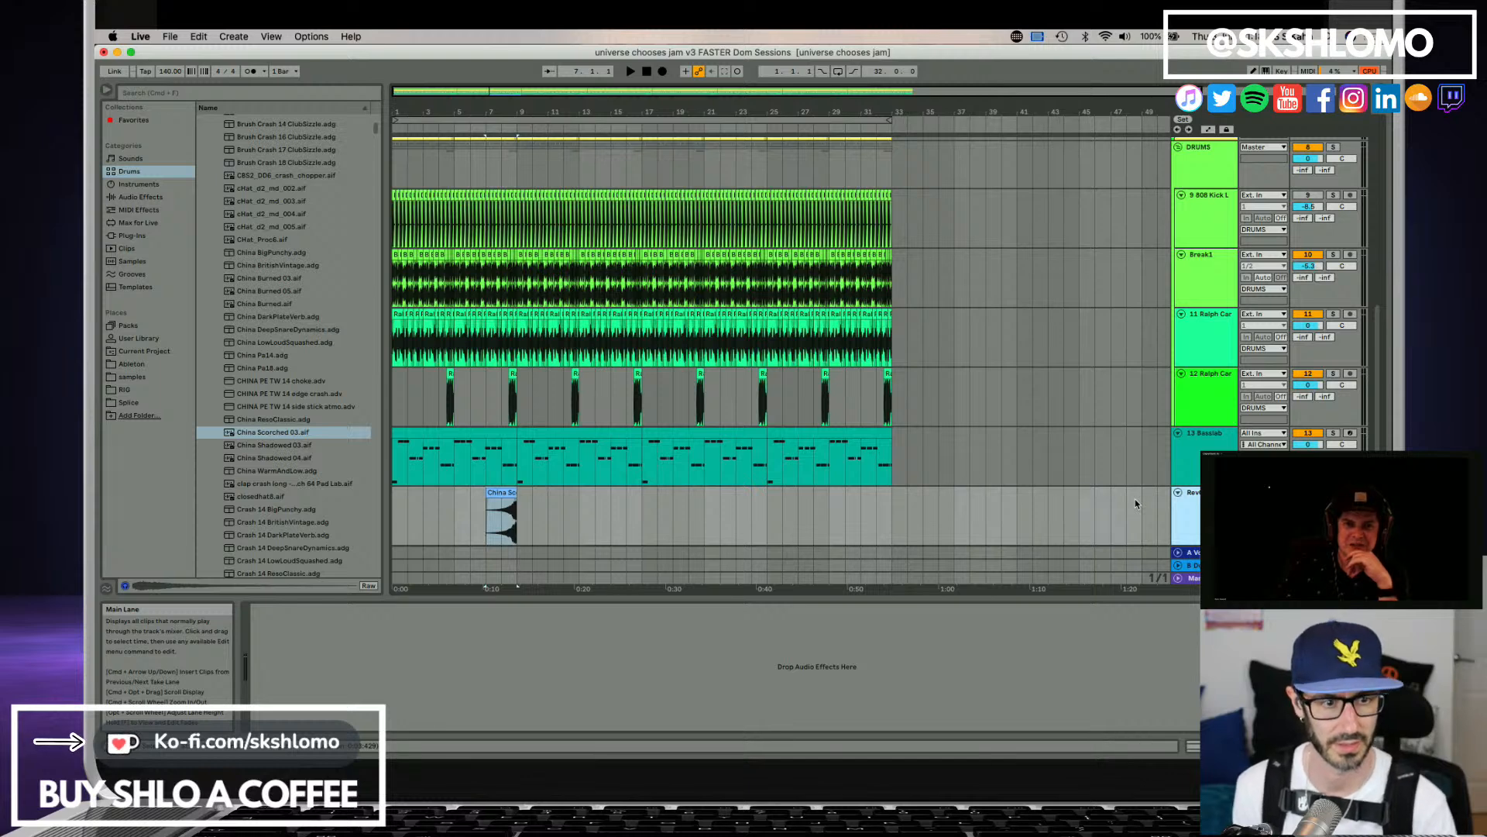
left_click_drag(1184, 410, 1172, 412)
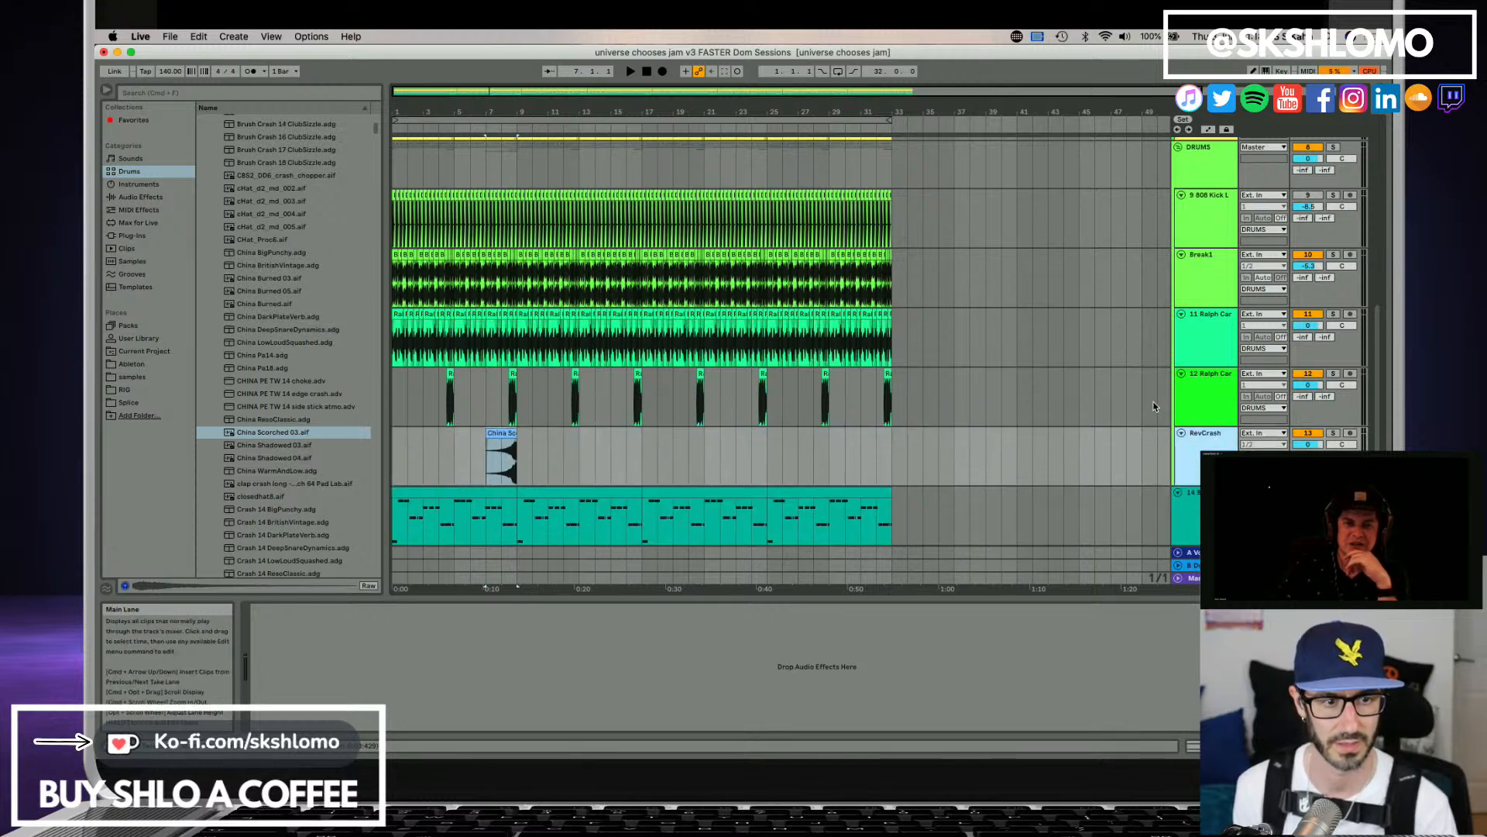
left_click(397, 462)
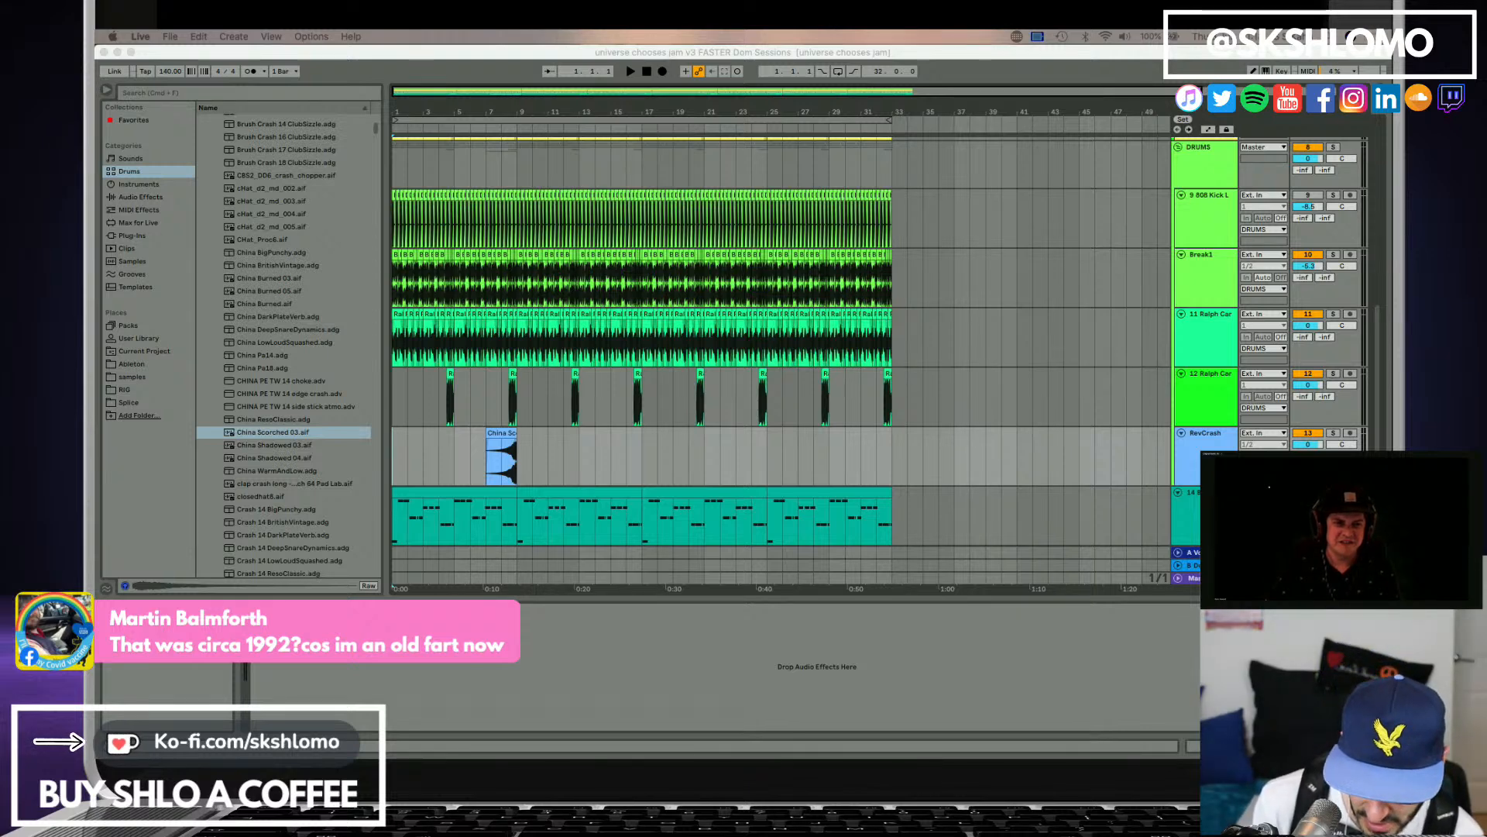
Play the reversed cymbal from bar 7 and lower the RevCrash track's volume.
left_click(513, 439)
left_click(501, 434)
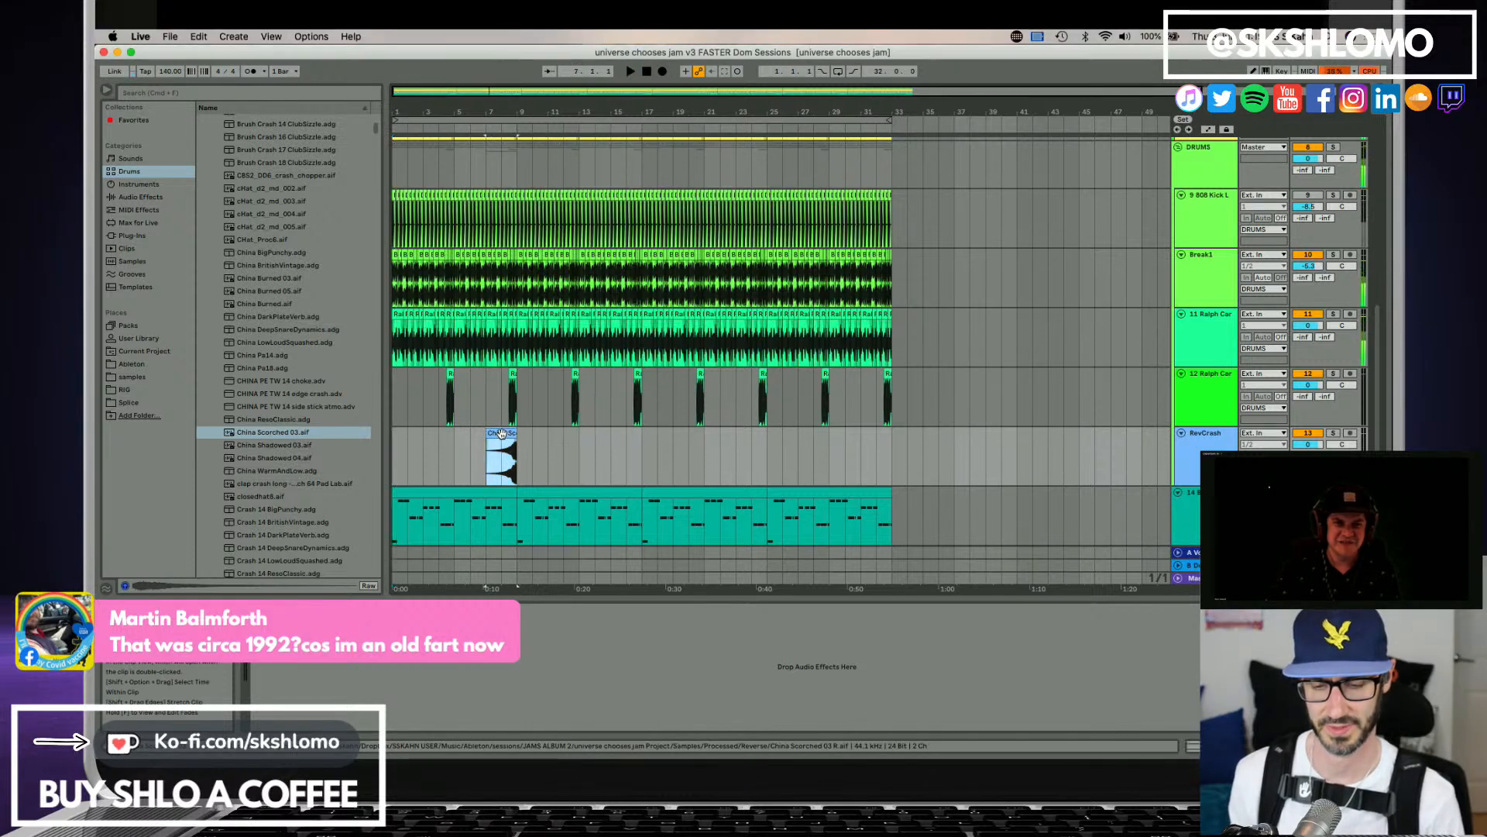
key("space")
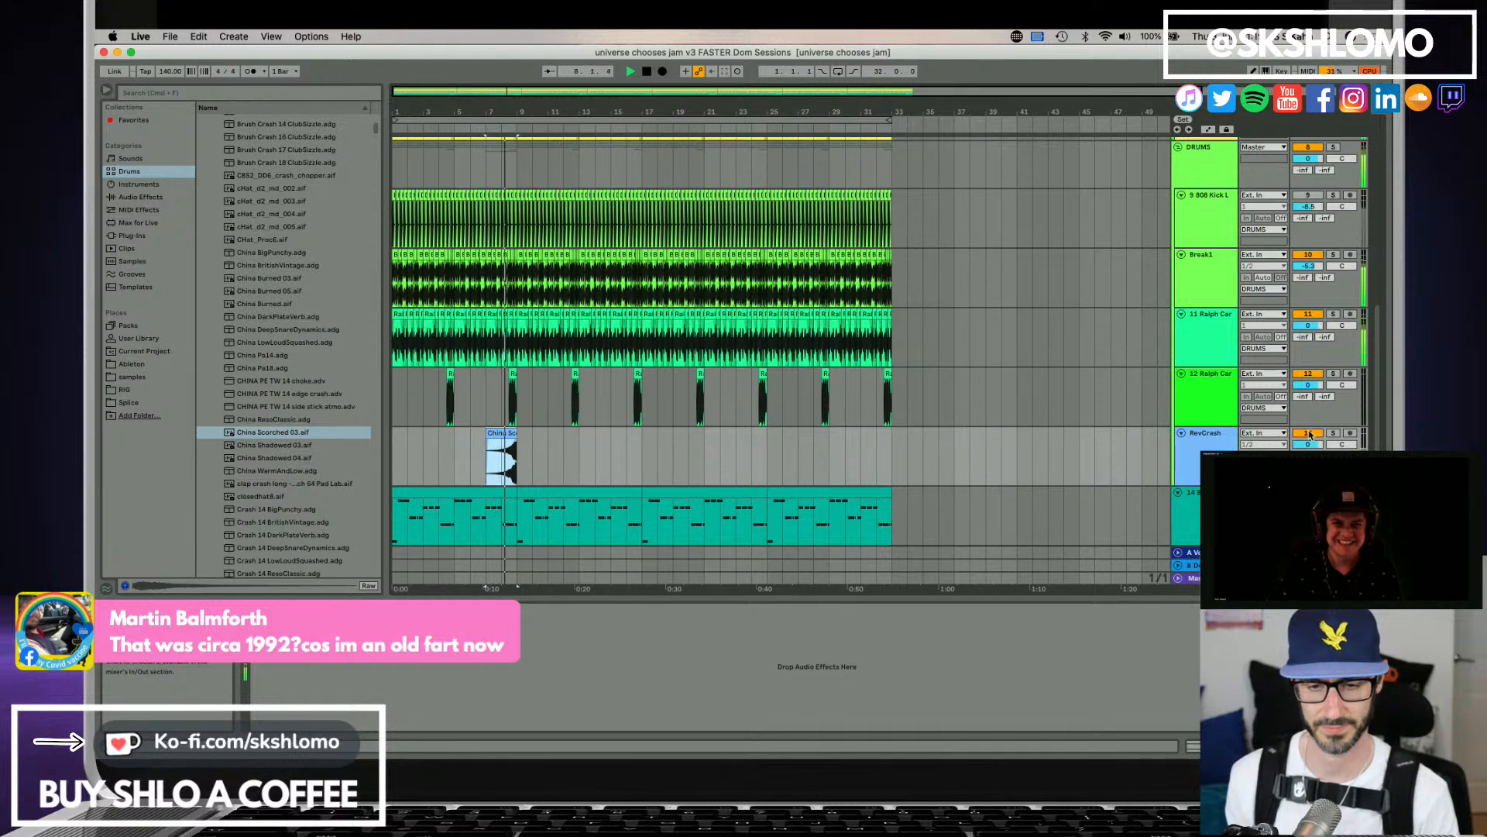
key("space")
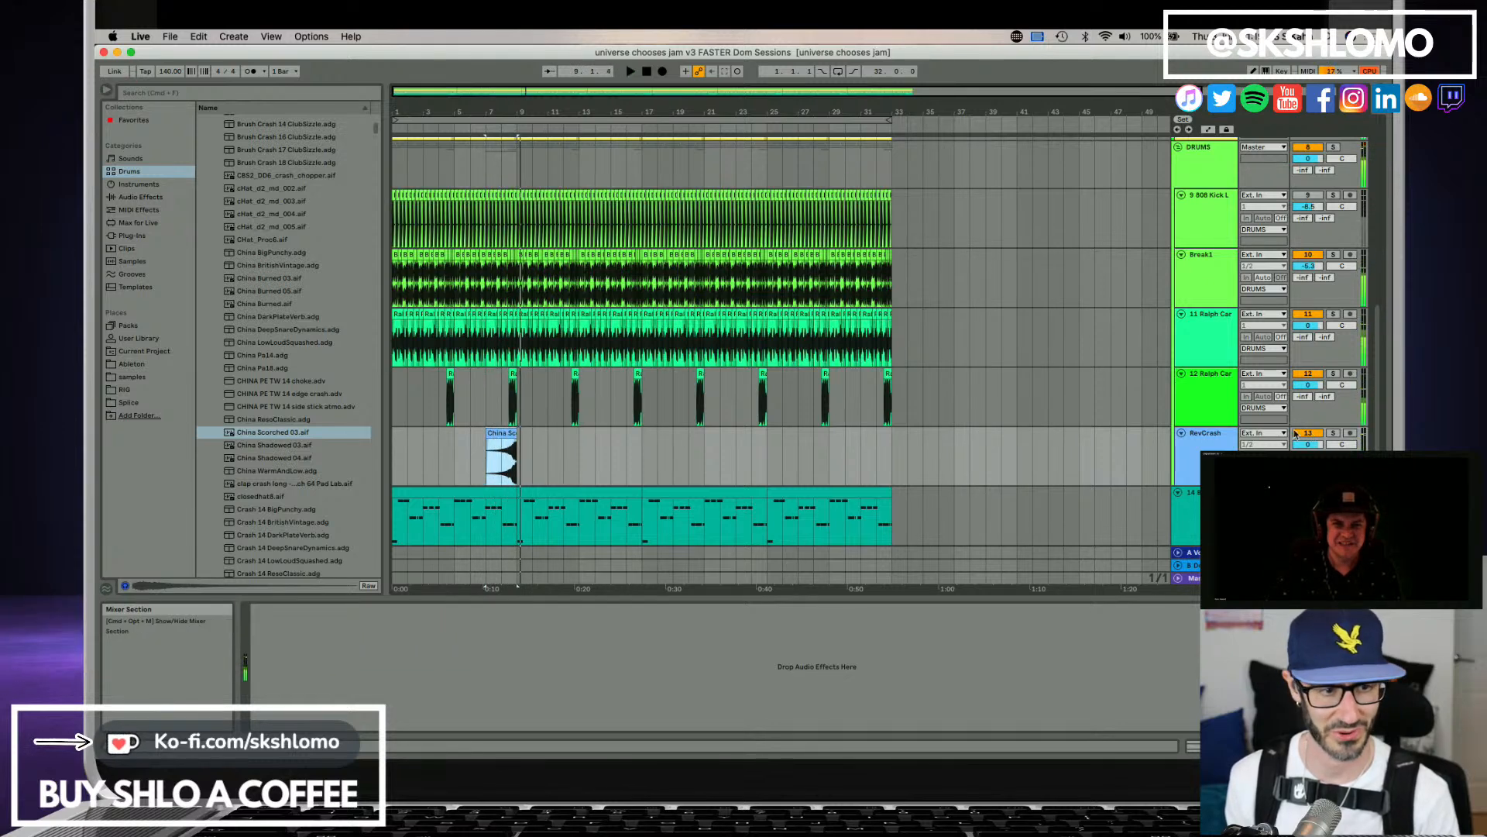
left_click_drag(1308, 444, 1308, 457)
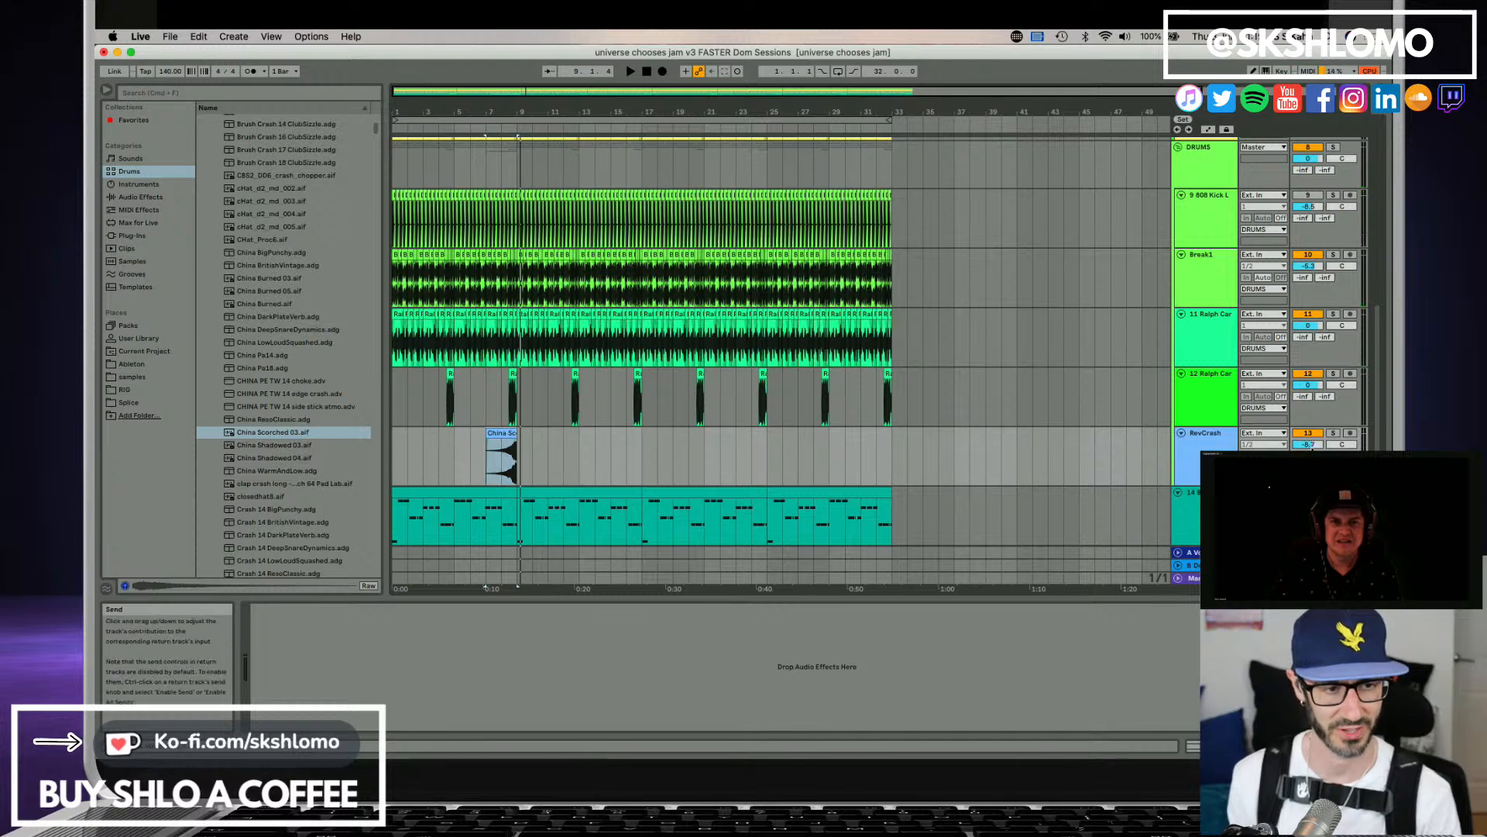
scroll(529, 431, "down", 1)
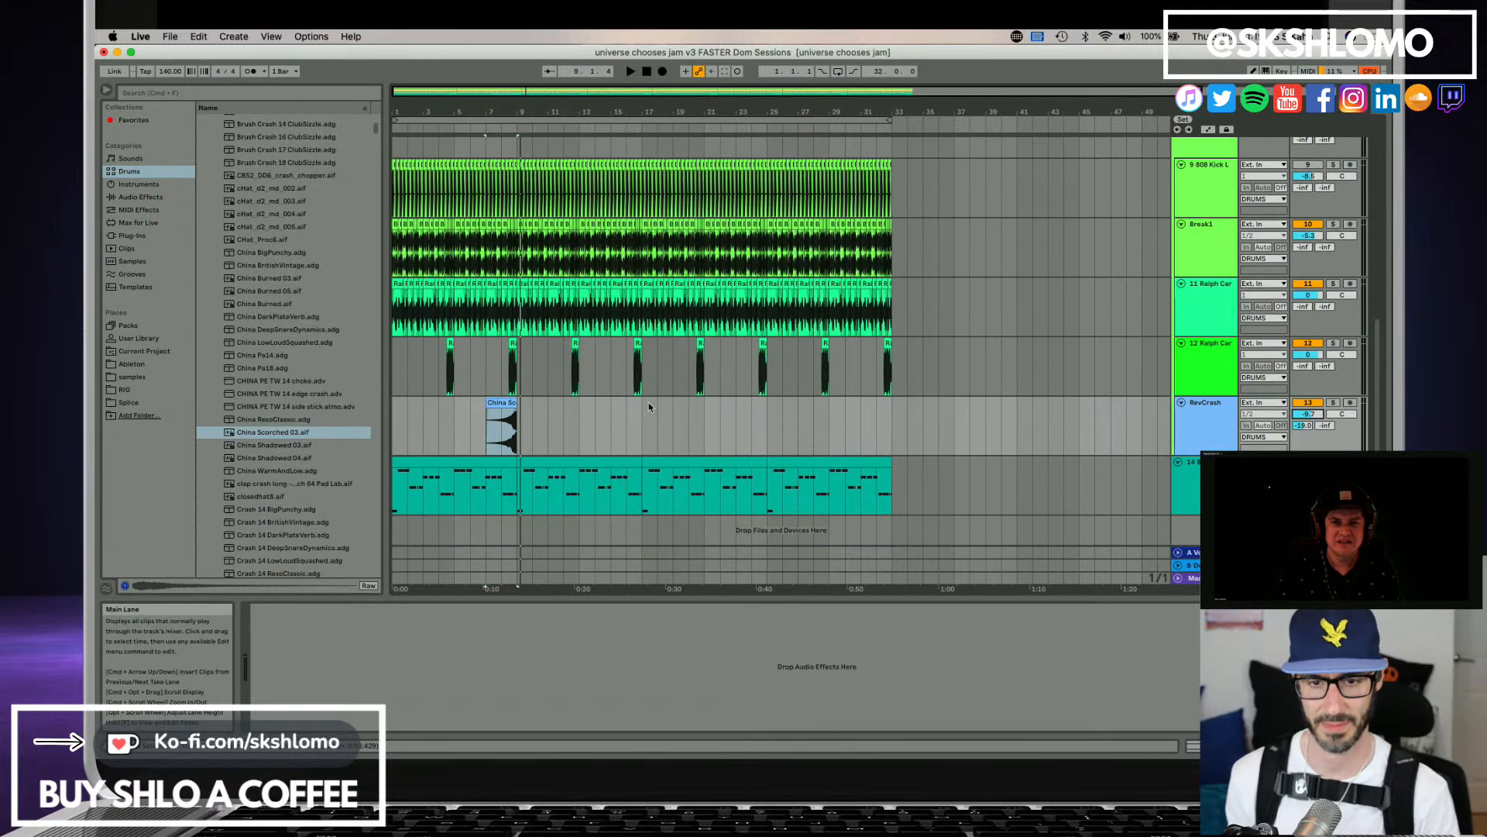
Insert a MIDI track below RevCrash, then replace it with an audio track.
left_click(1203, 423)
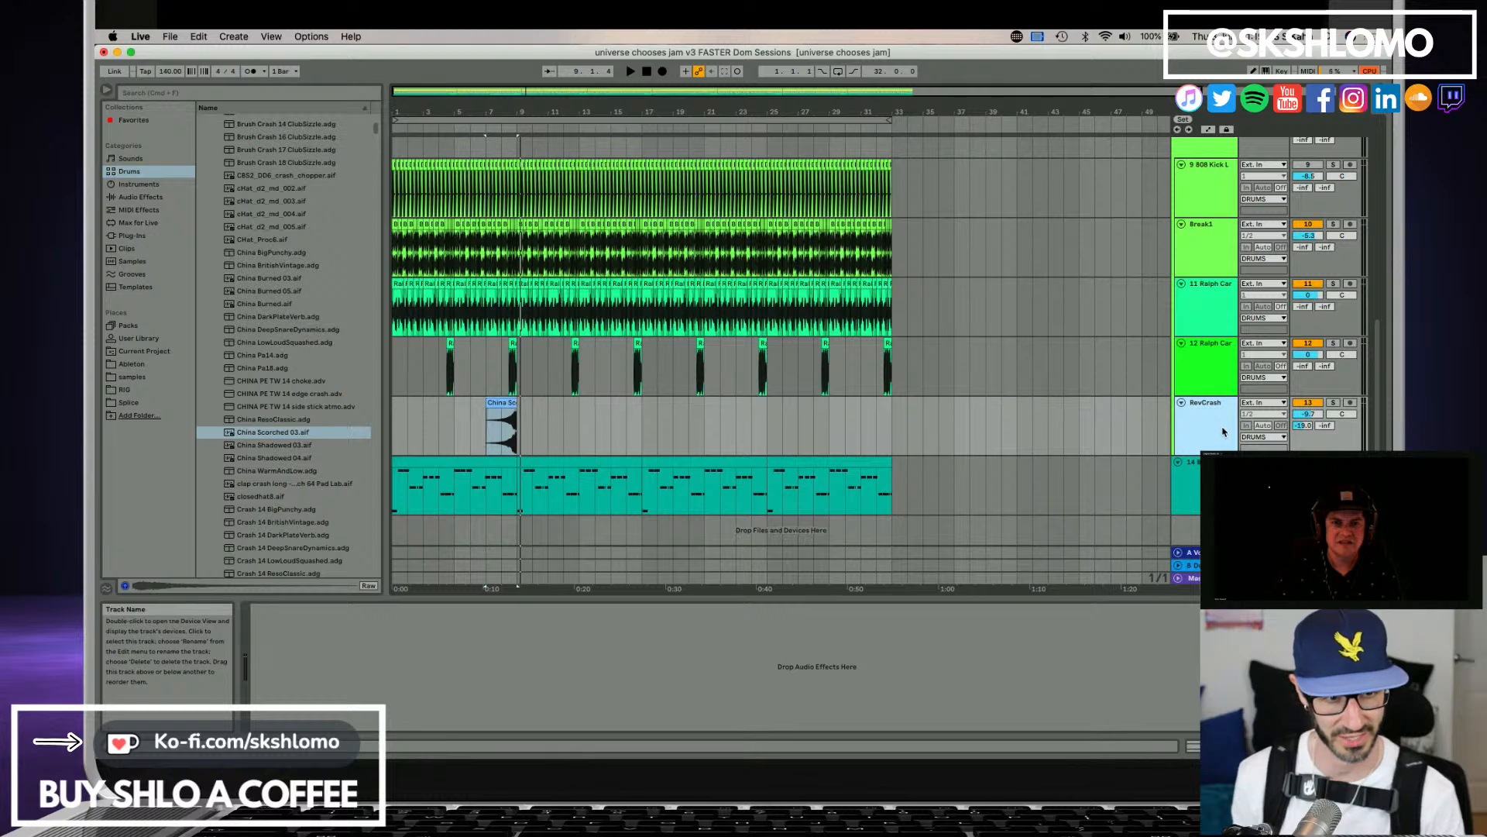
key("super+shift+t")
left_click(1201, 487)
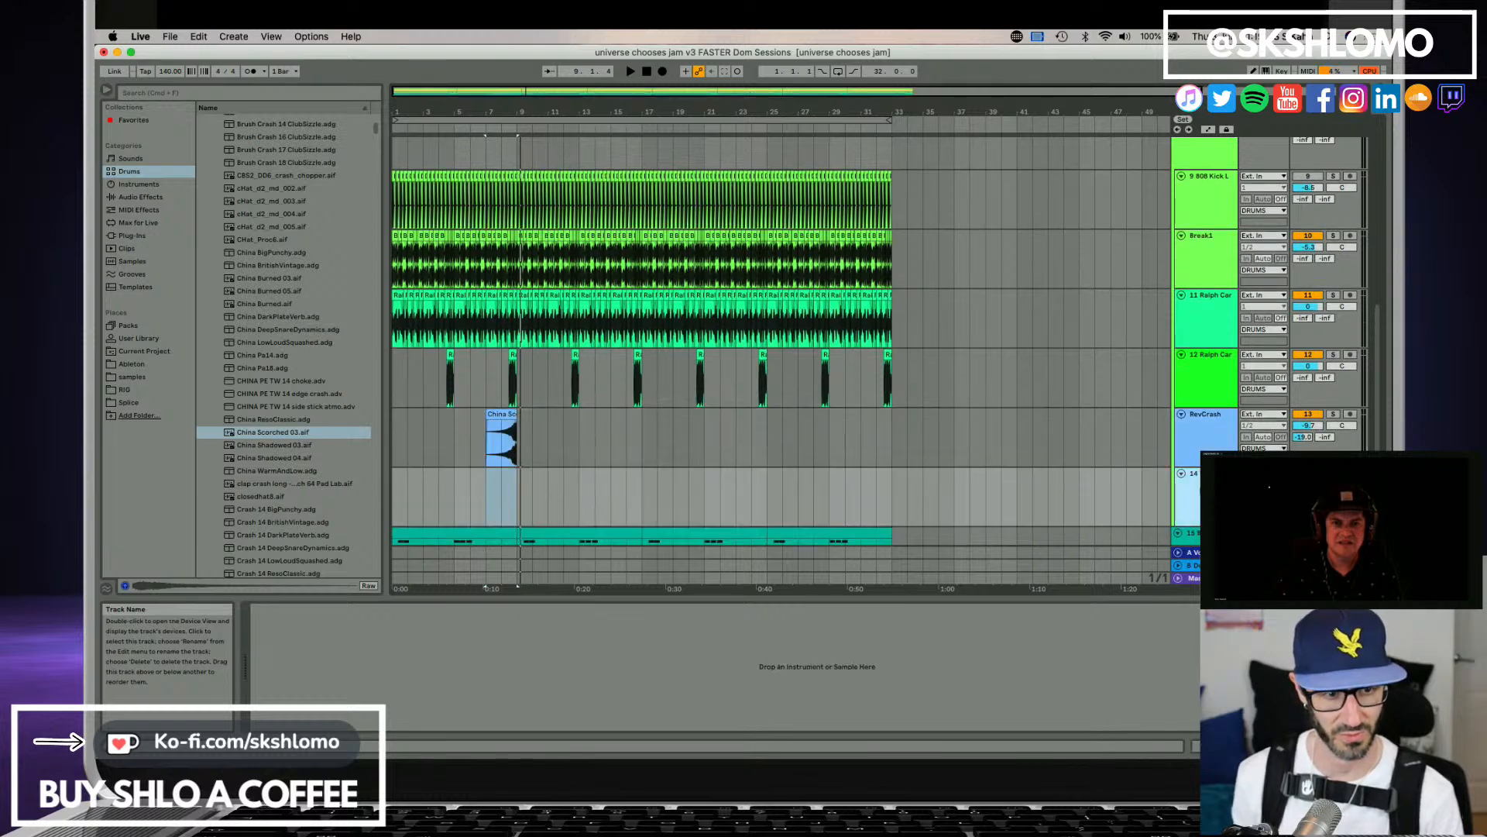
key("Delete")
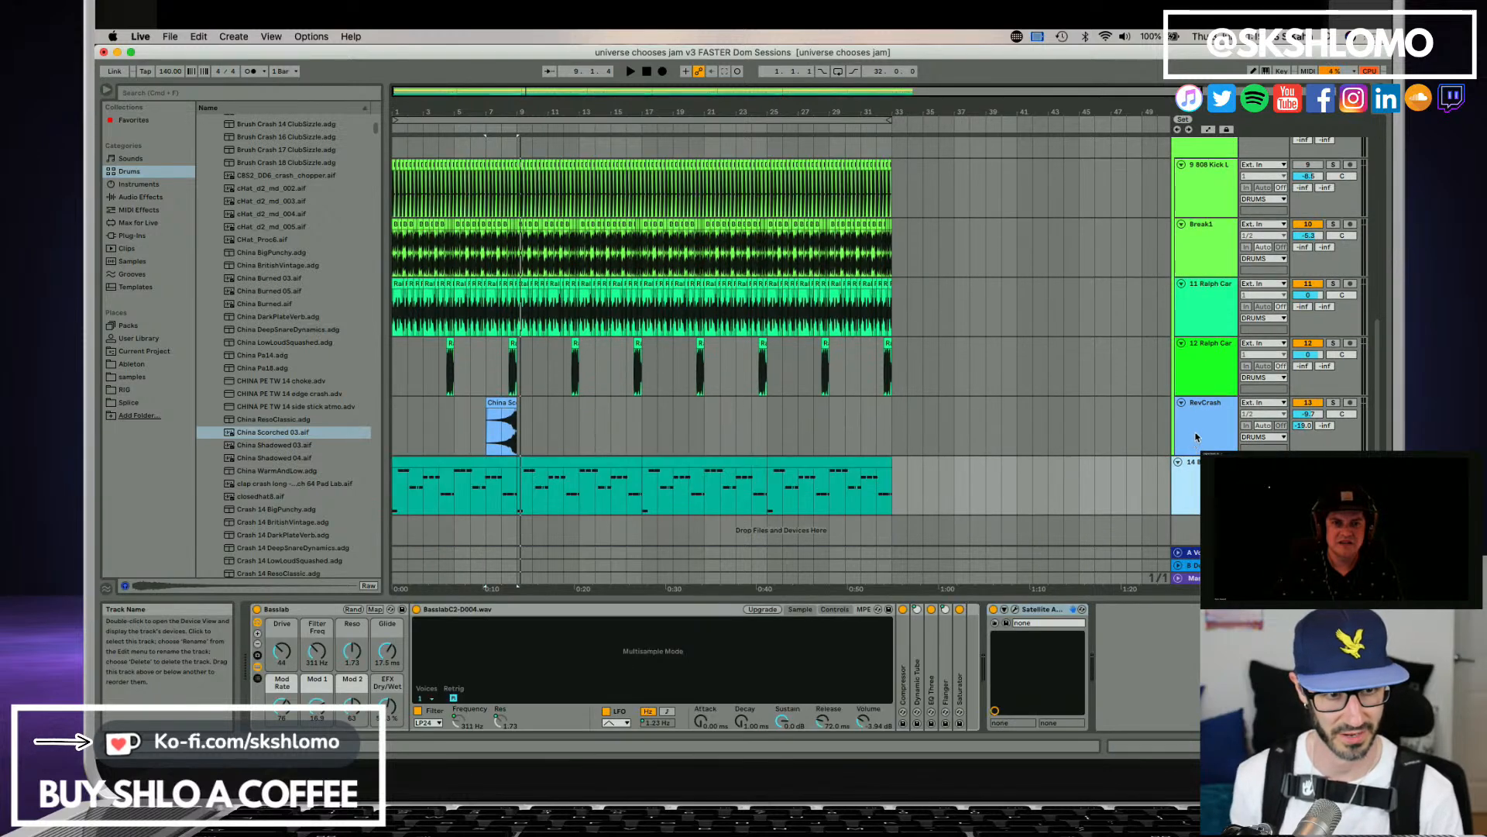
left_click(1196, 437)
key("super+t")
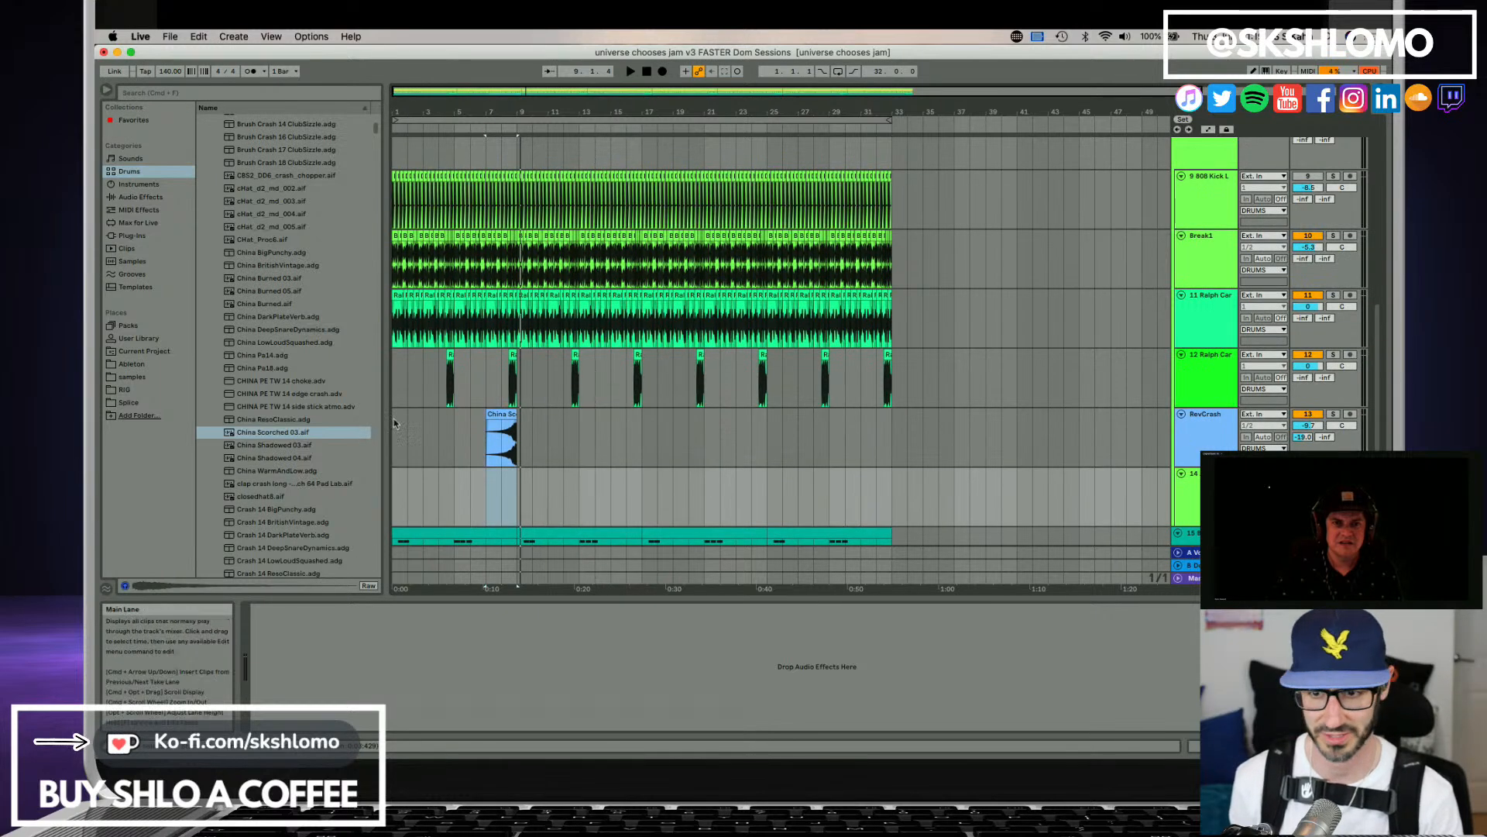
Audition more china and crash cymbals, from China Shadowed 03.aif to Crash 14 BritishVintage.adg.
left_click(294, 445)
left_click(293, 457)
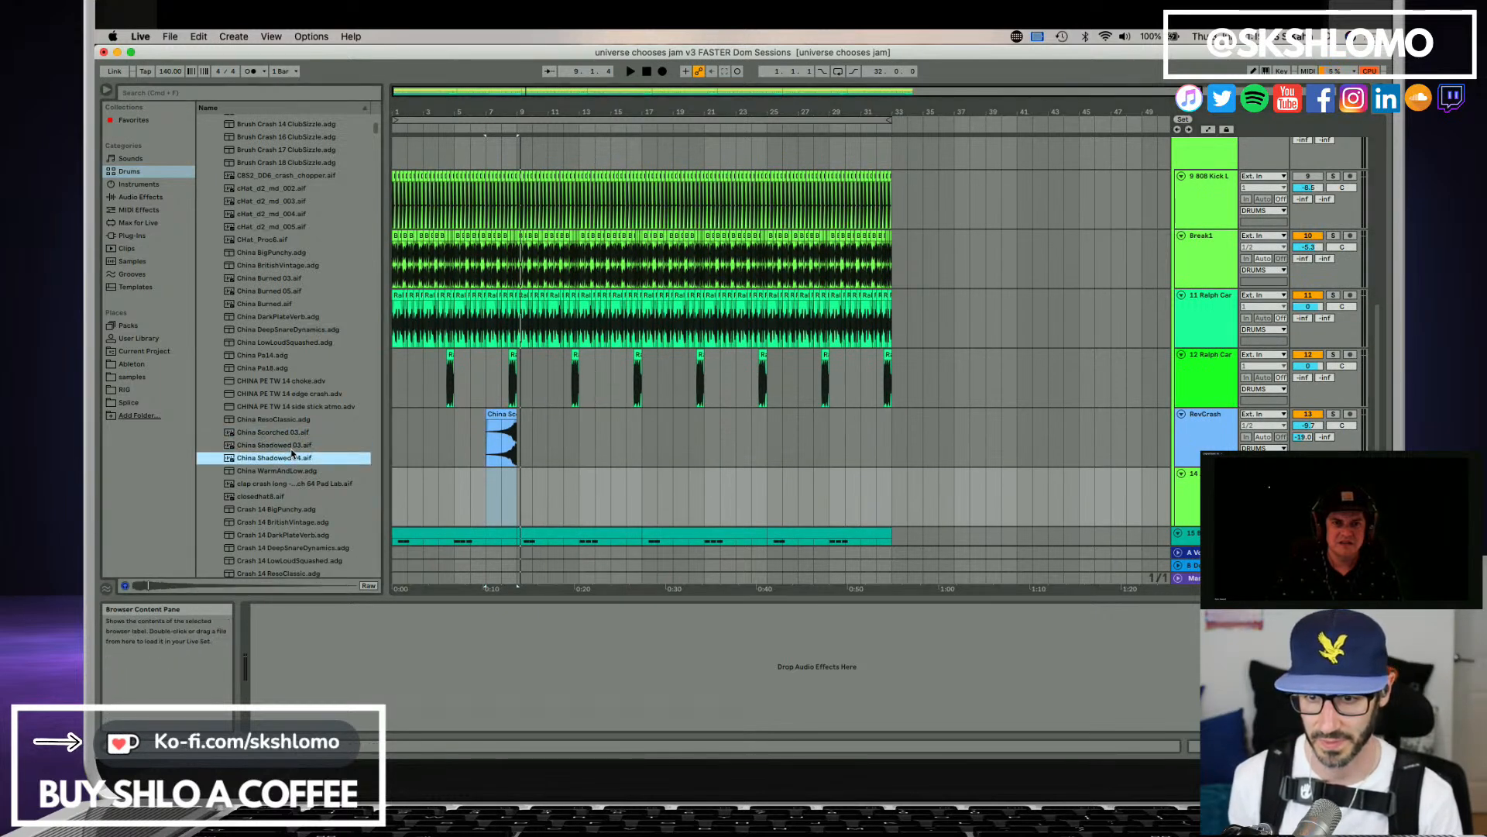
left_click(288, 419)
left_click(293, 482)
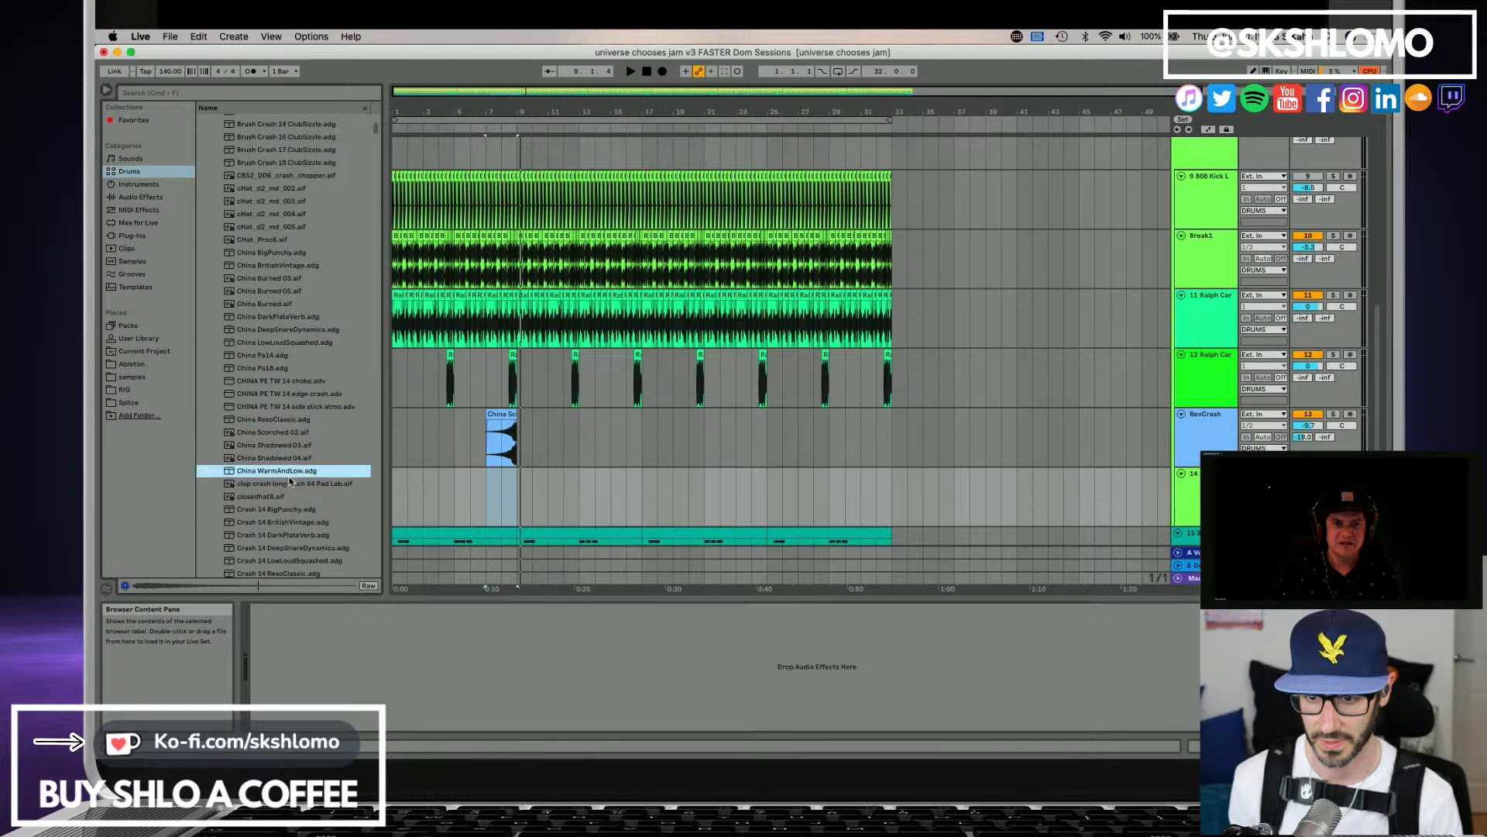
left_click(303, 500)
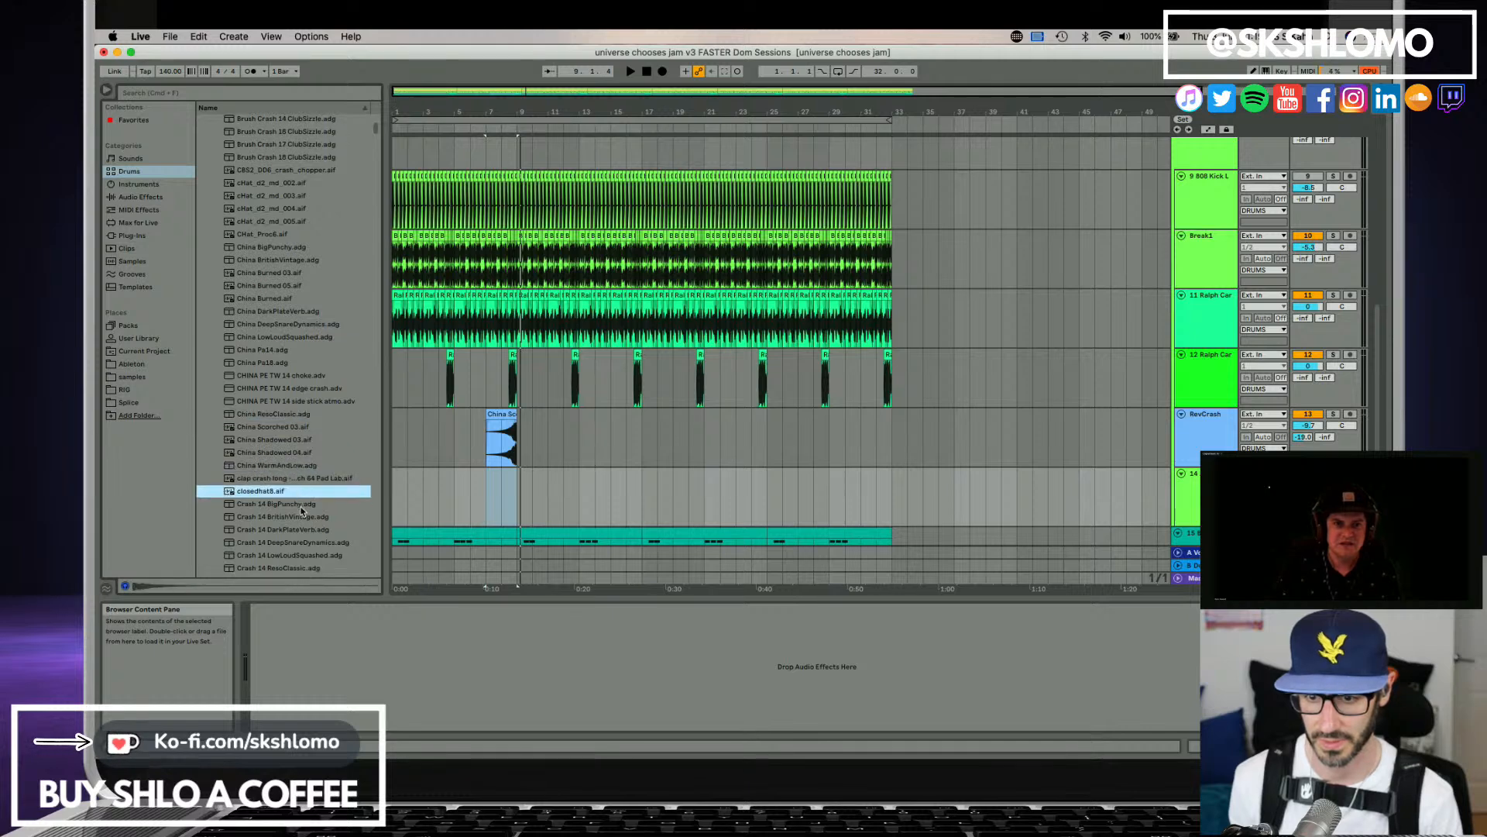
left_click(301, 516)
scroll(301, 518, "down", 2)
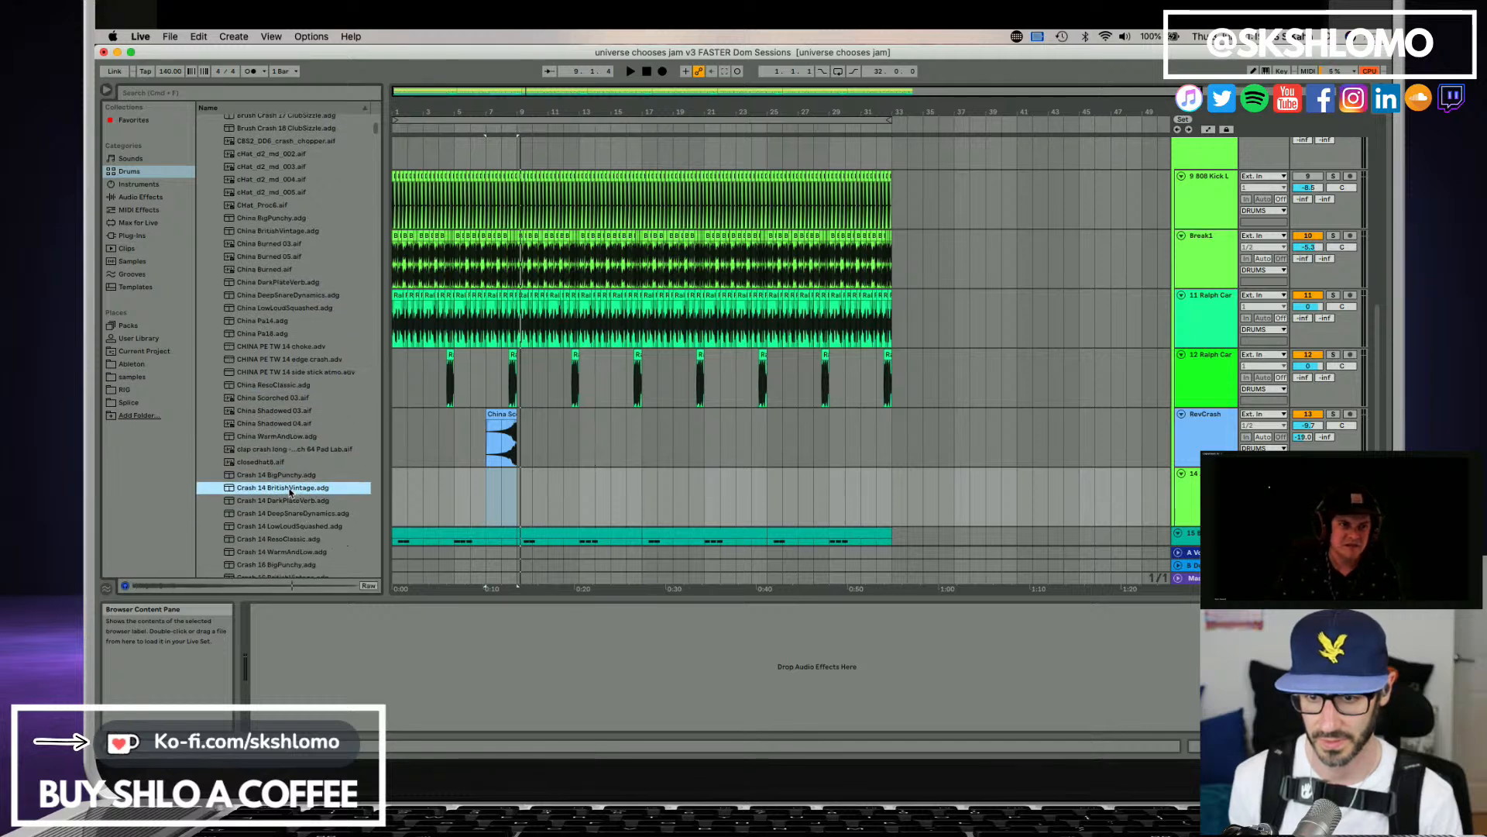
Try to place Crash 14 BritishVintage.adg on the audio track below RevCrash, then delete that track.
left_click_drag(522, 485, 496, 488)
left_click(1136, 489)
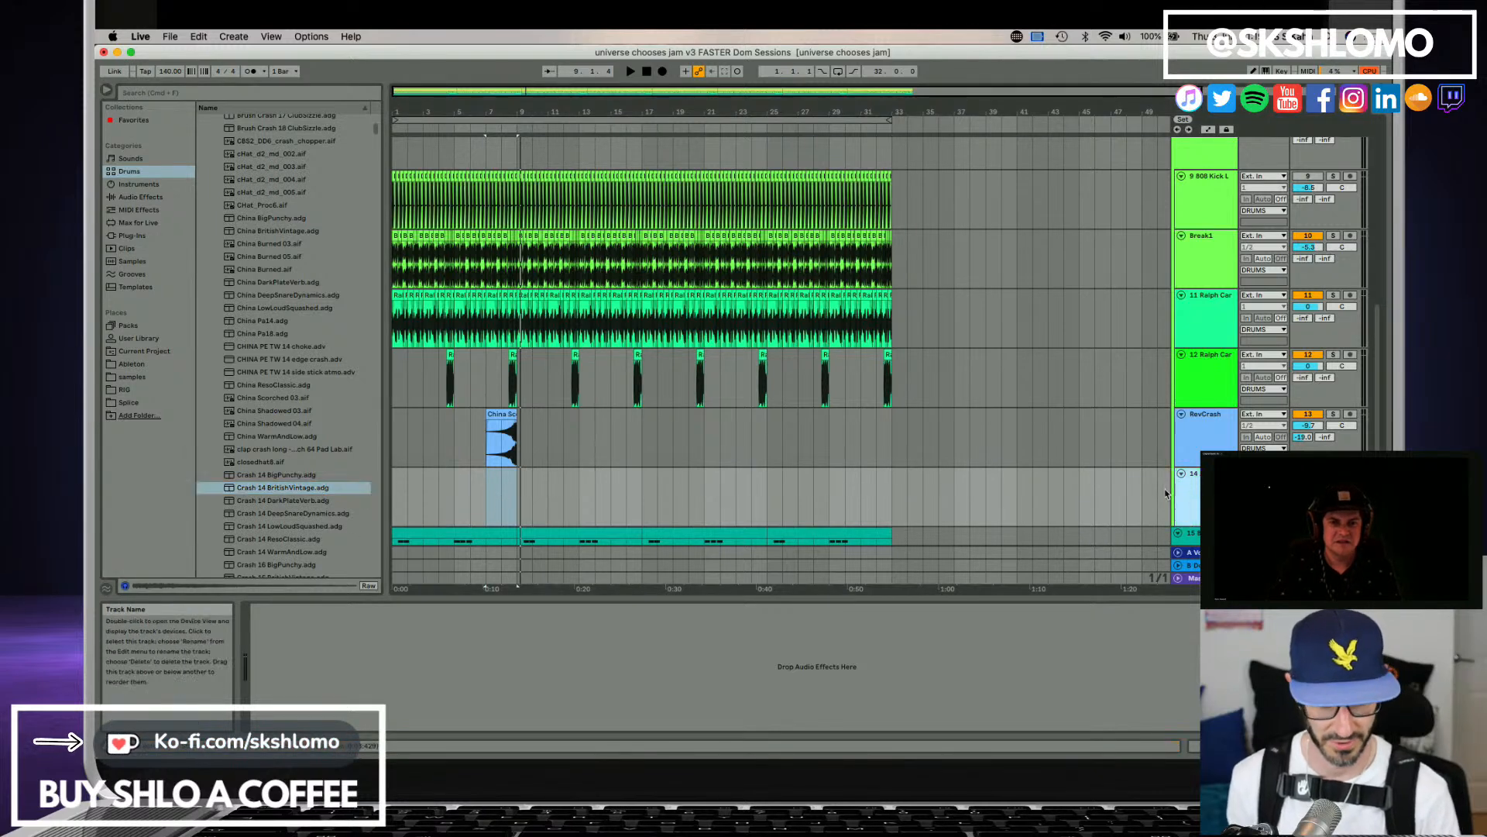
key("Delete")
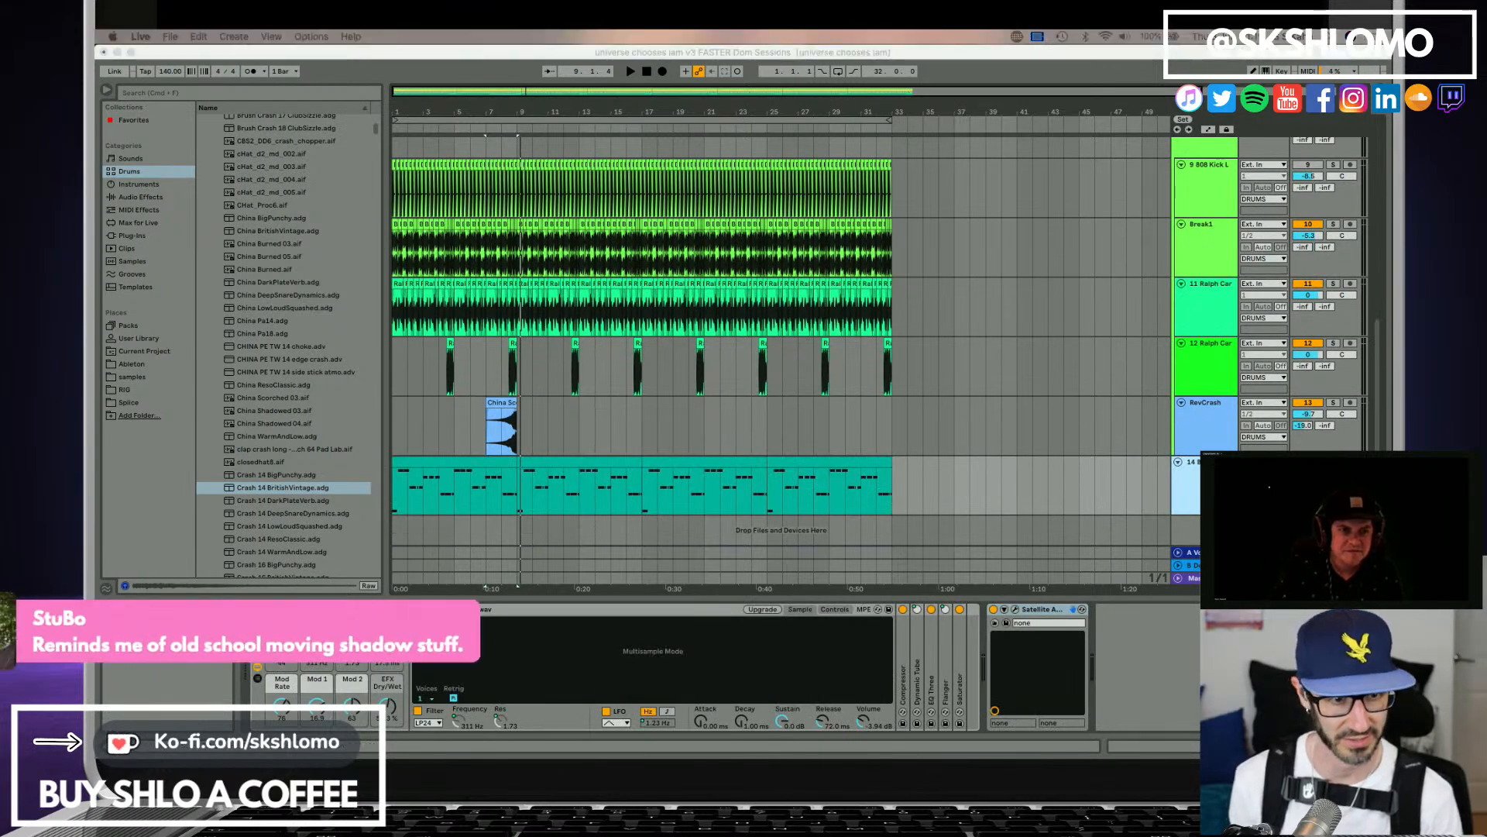
Insert a MIDI track below RevCrash, load Crash 14 BritishVintage.adg onto it and set the insert position at bar 7.
left_click(1211, 417)
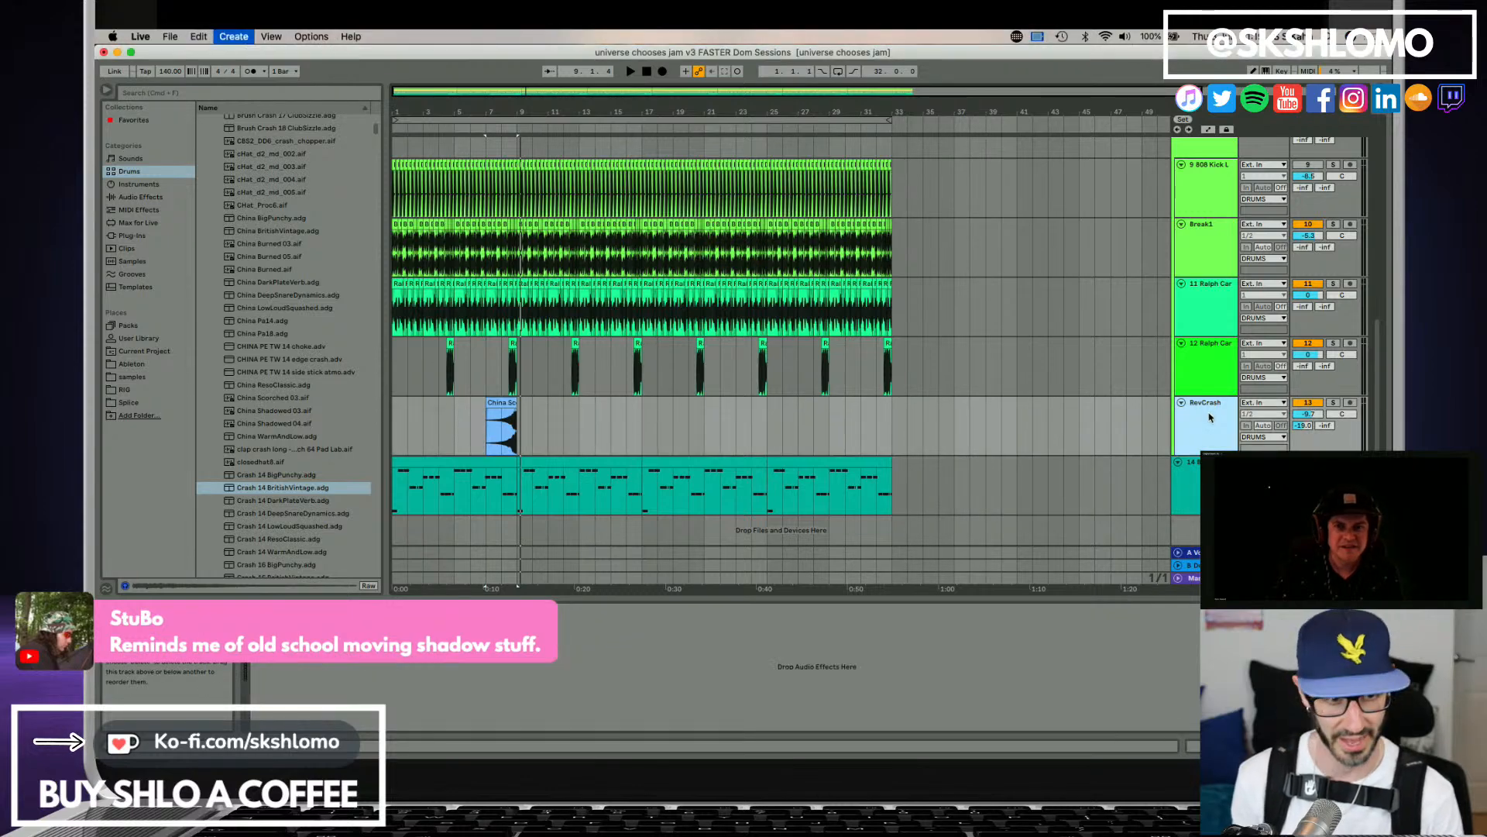
key("super+shift+t")
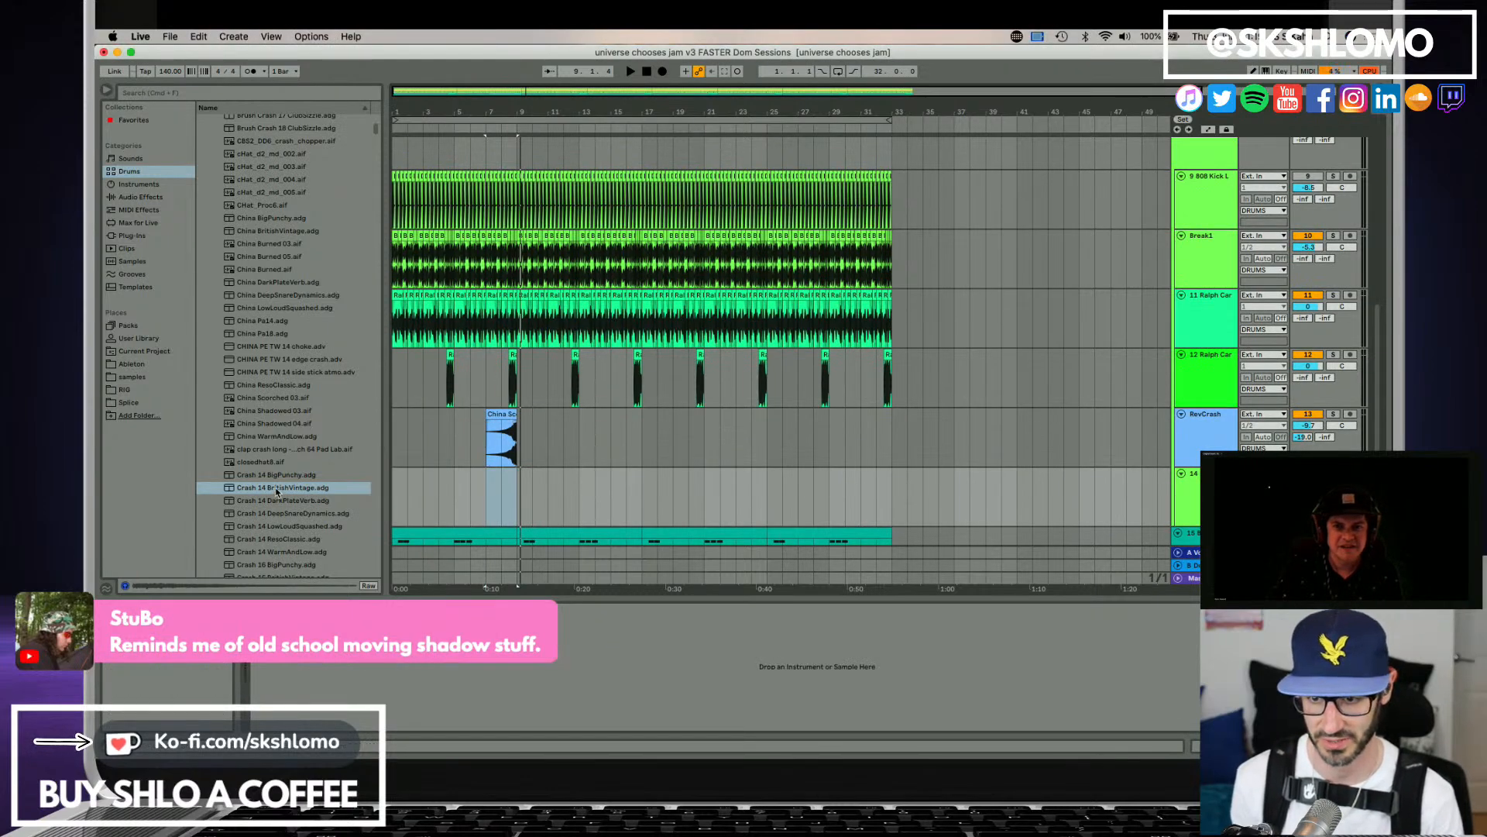
left_click_drag(277, 490, 517, 496)
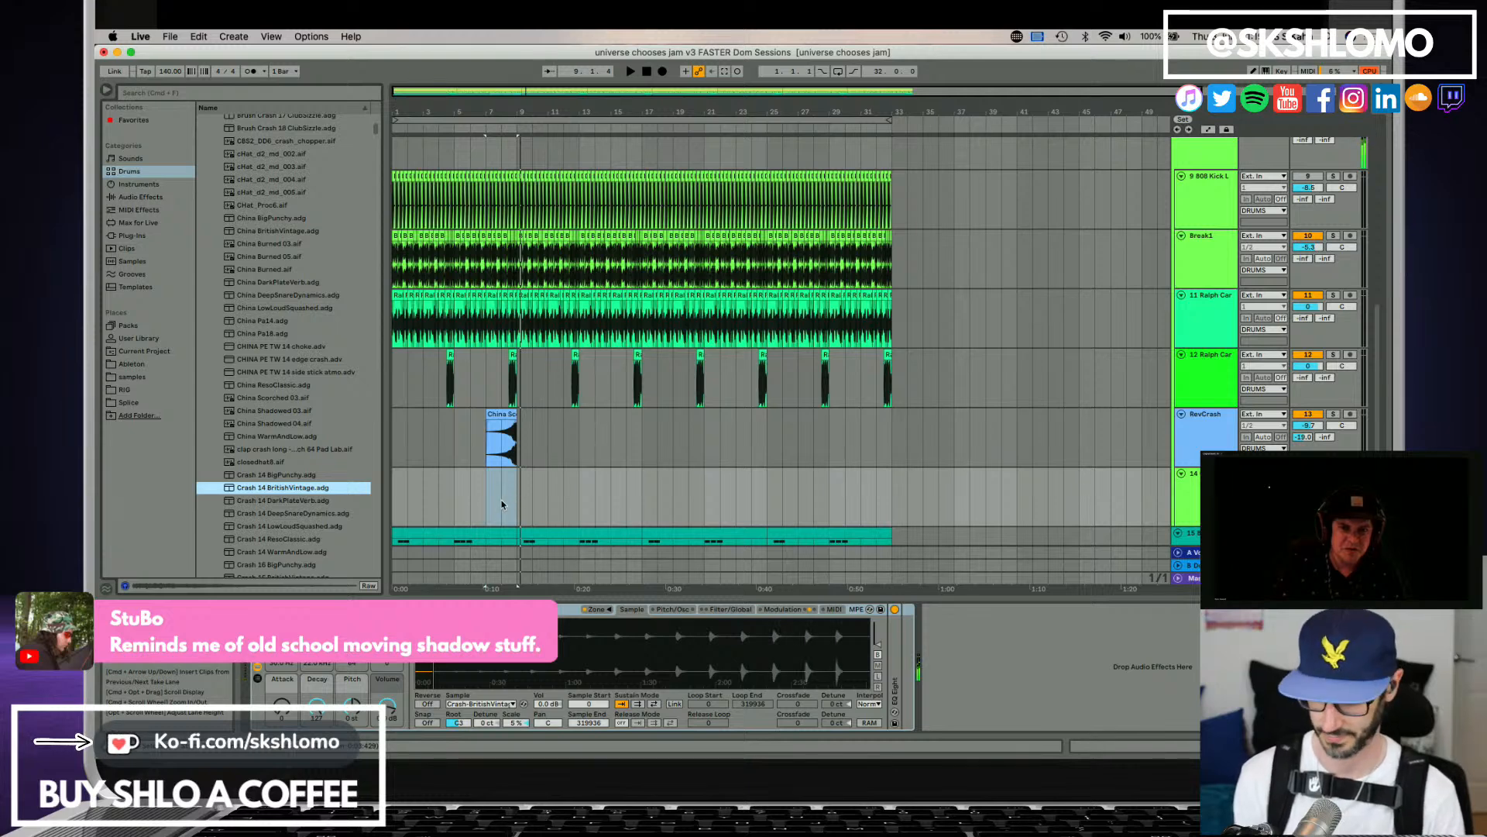
left_click(488, 511)
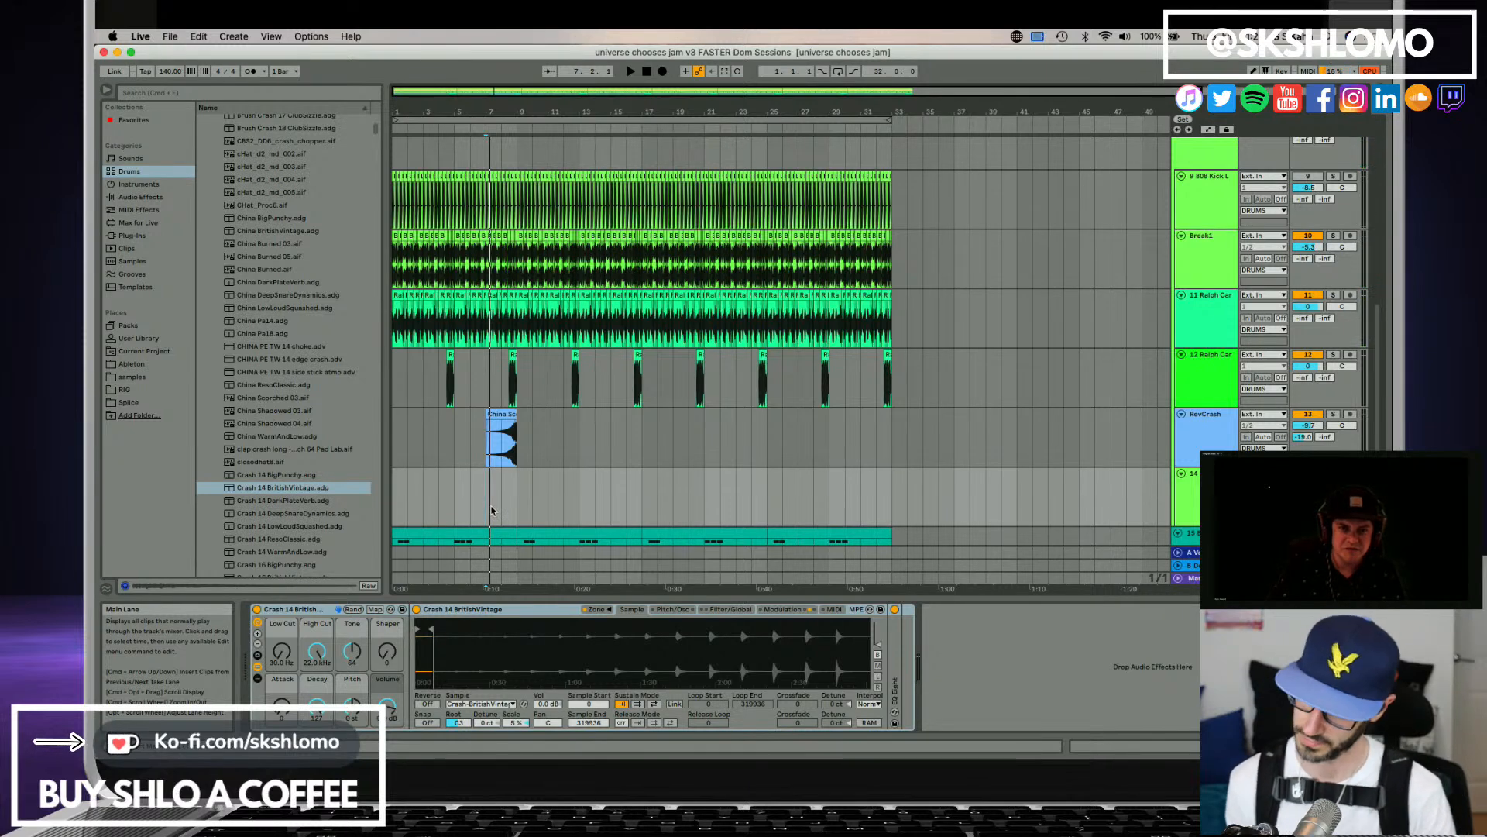
Play from bar 7 and record a crash hit at about bar 9 on the Crash 14 track.
key("space")
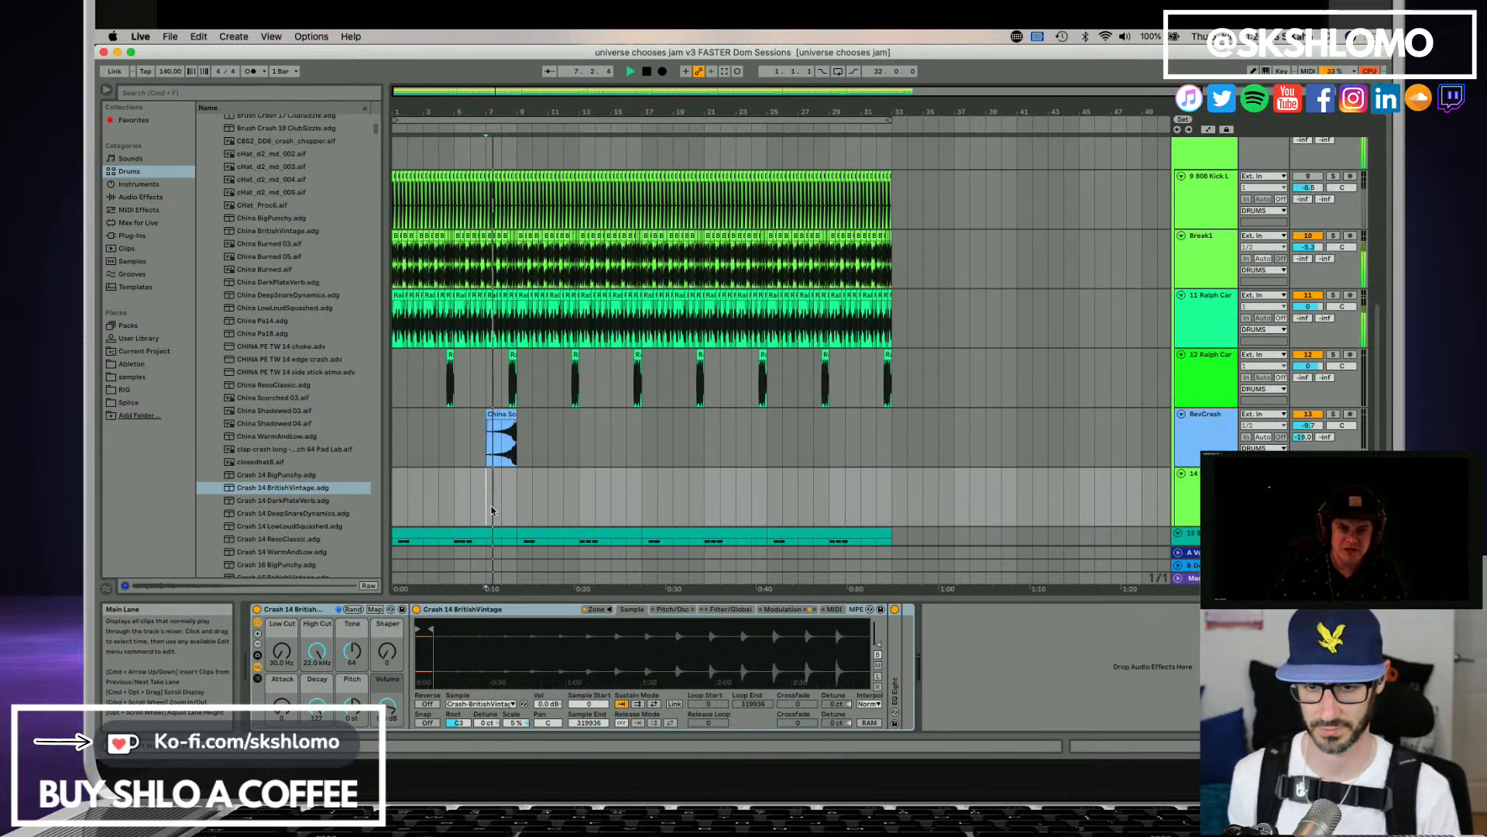
key("F9")
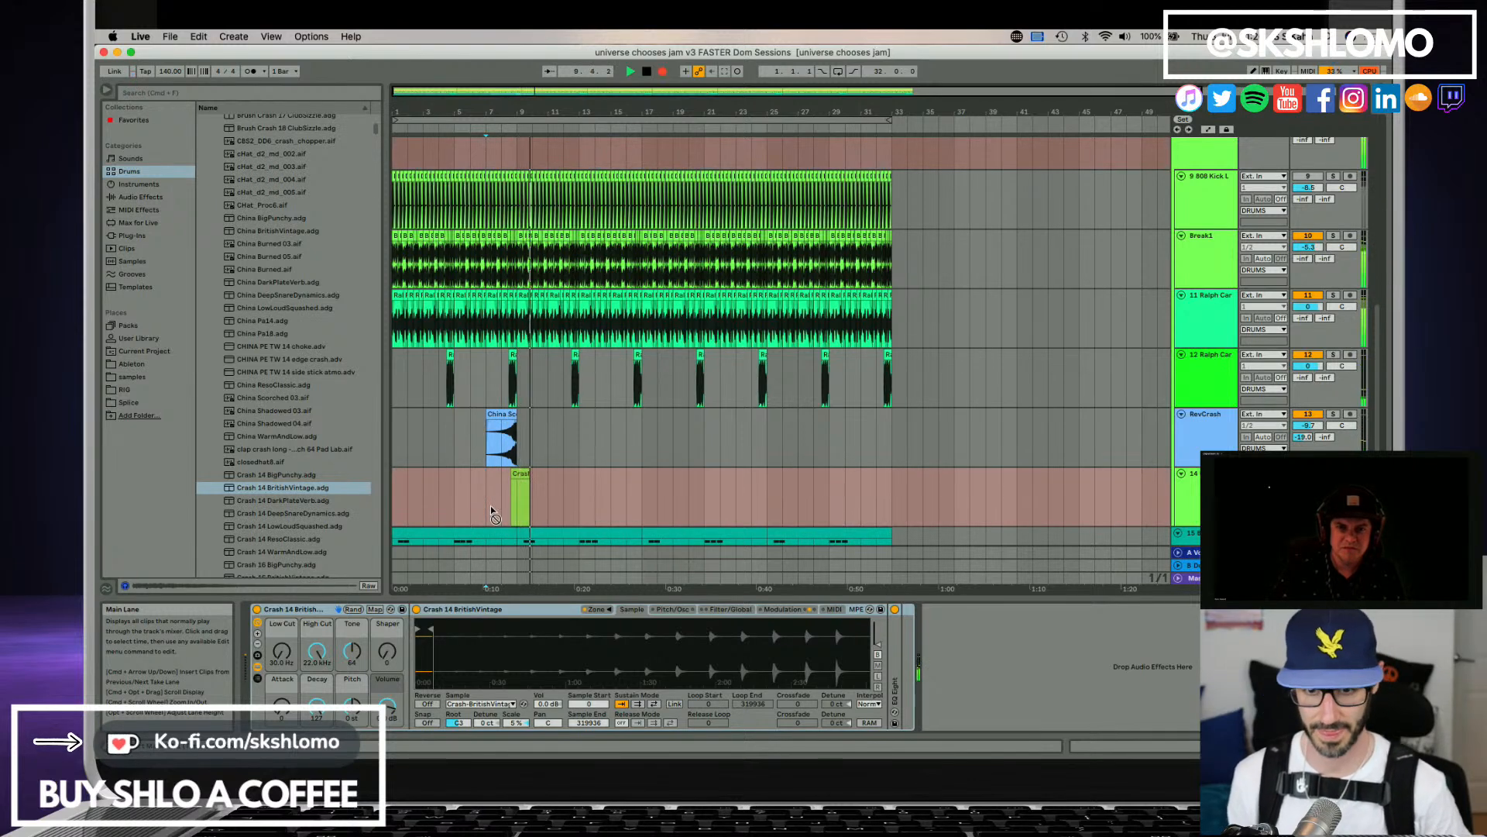
key("F9")
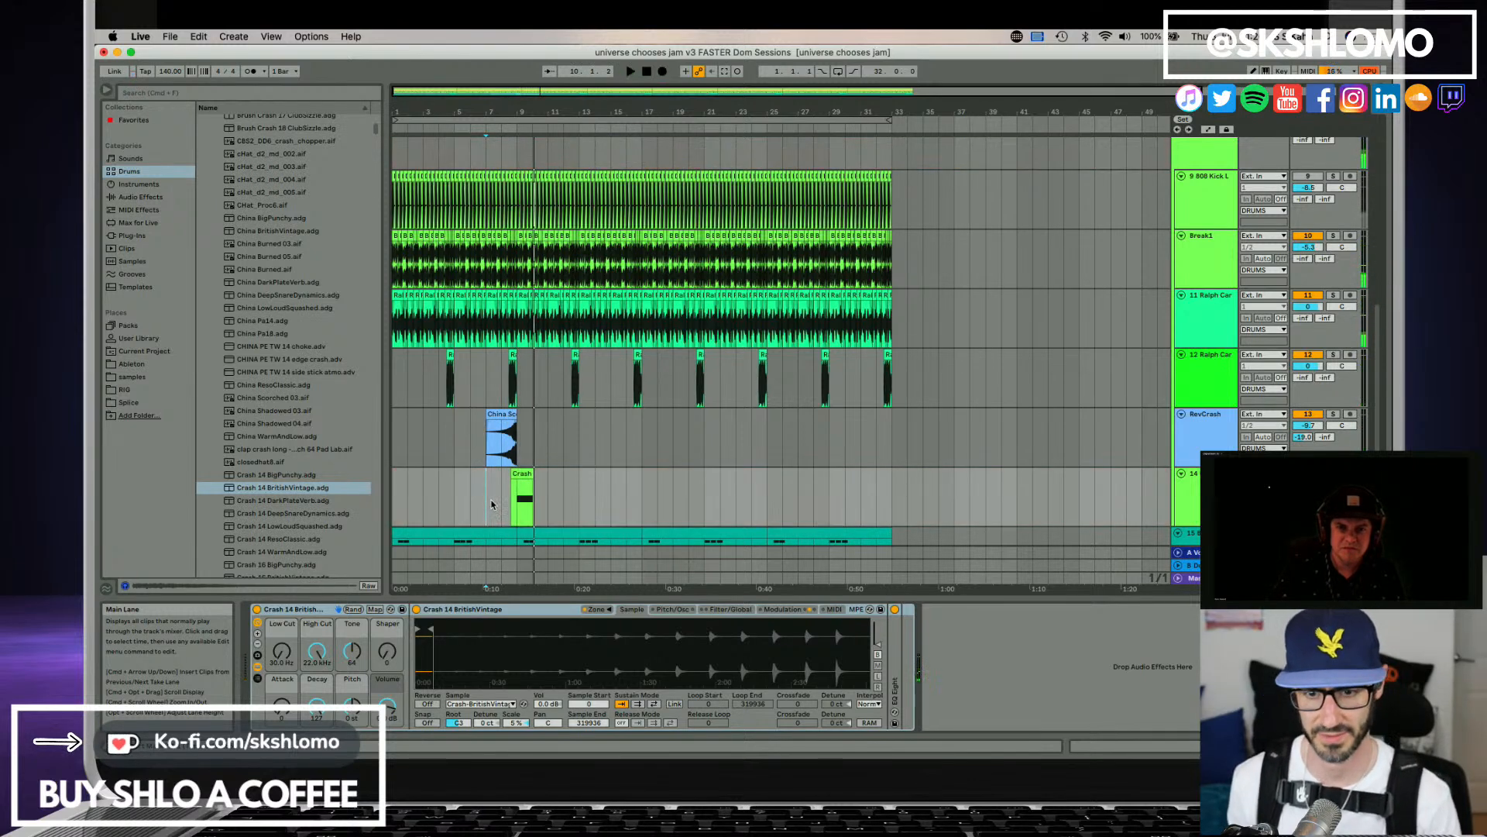
Align the recorded C3 crash note with the start of bar 9 and lower the Crash 14 track's volume.
double_click(526, 476)
left_click_drag(753, 611, 766, 612)
key("space")
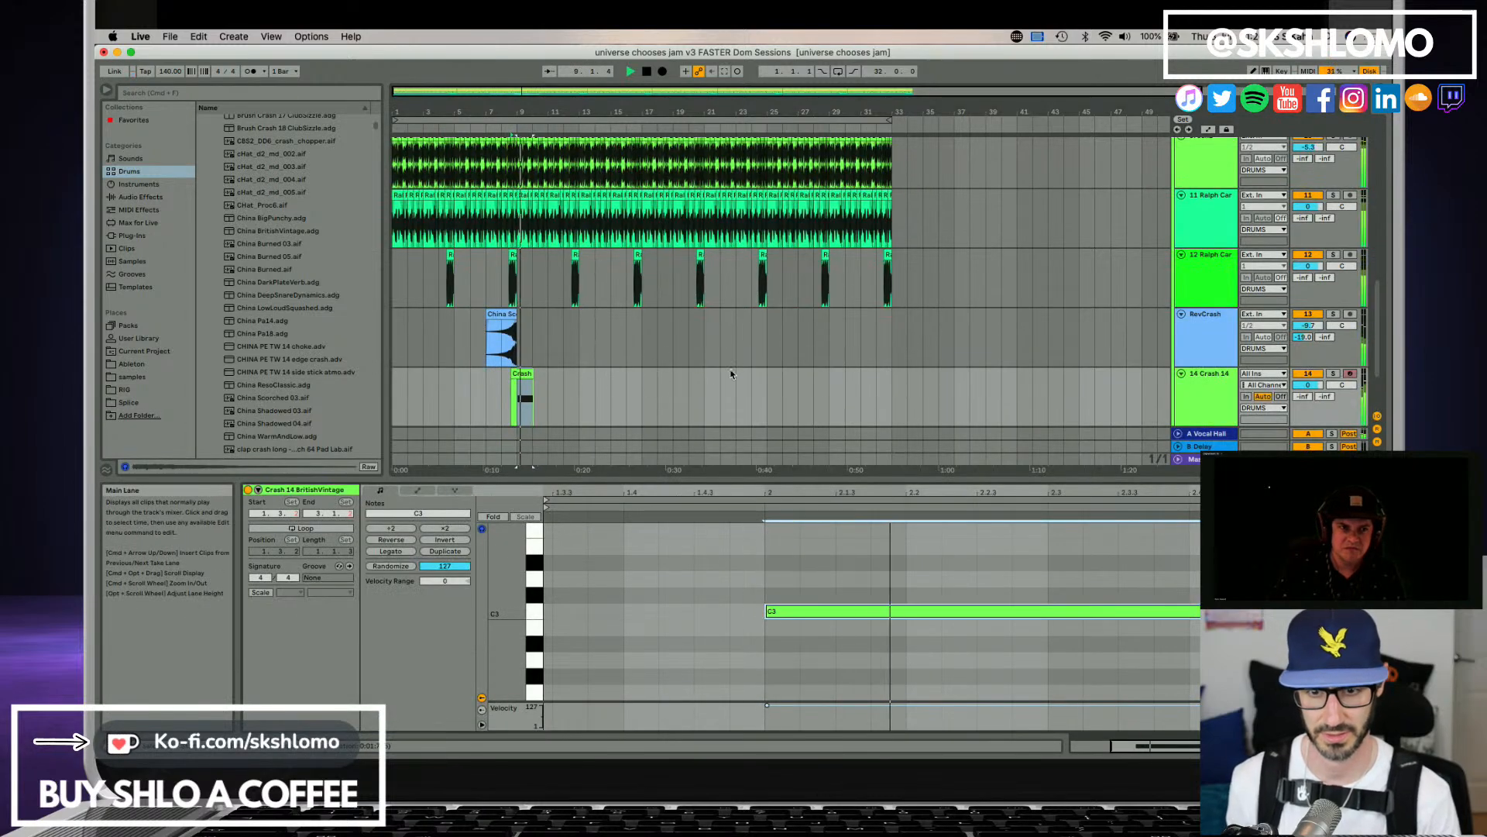
left_click_drag(1308, 385, 1308, 395)
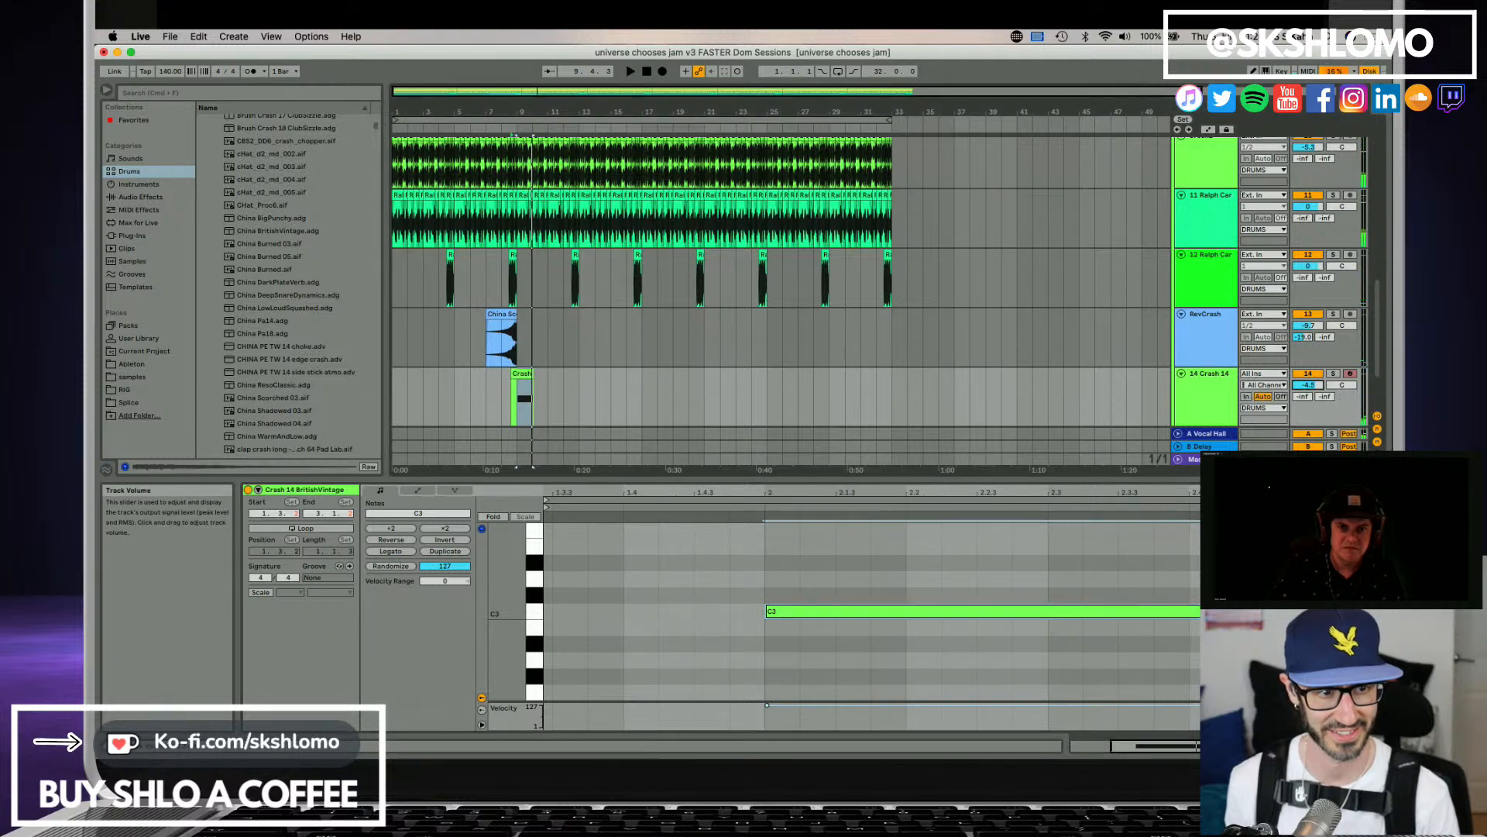
left_click(1205, 388)
left_click(1195, 354)
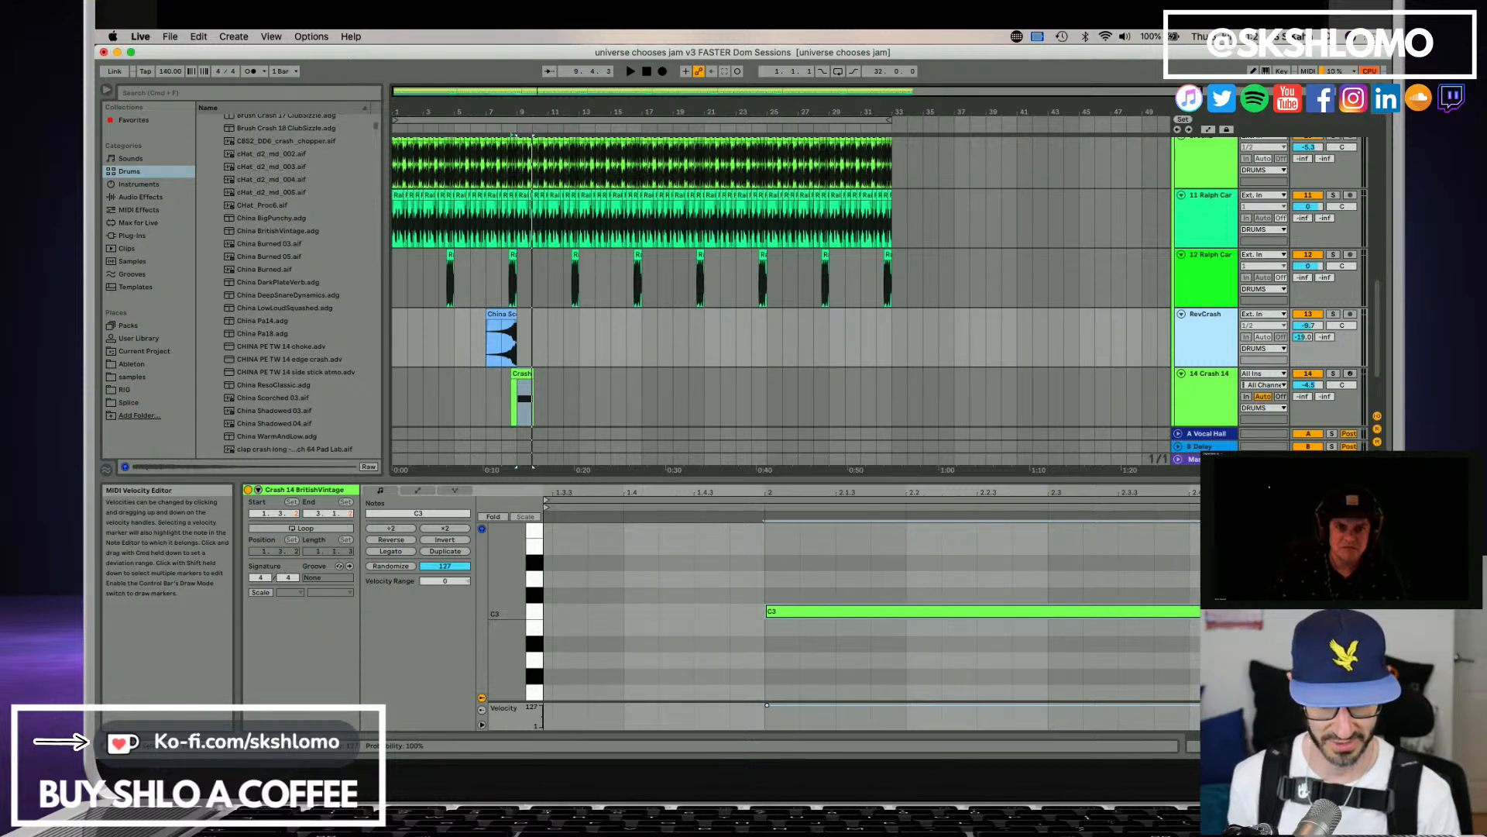
Copy the reversed china clip and crash clip together and paste them on the same tracks at bar 16.
left_click(498, 316)
left_click_drag(486, 341, 536, 374)
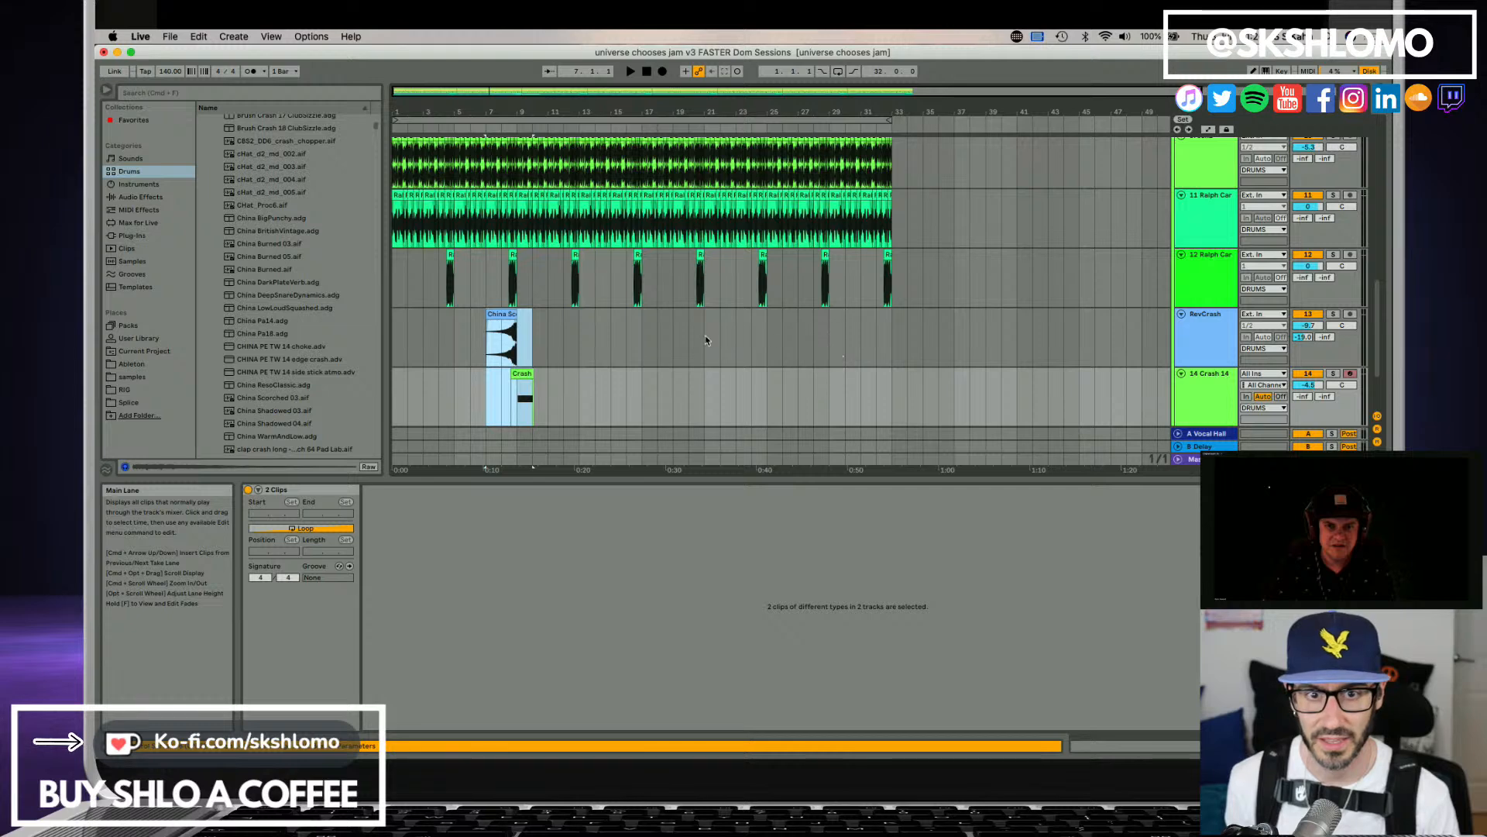
left_click(629, 354)
key("super+v")
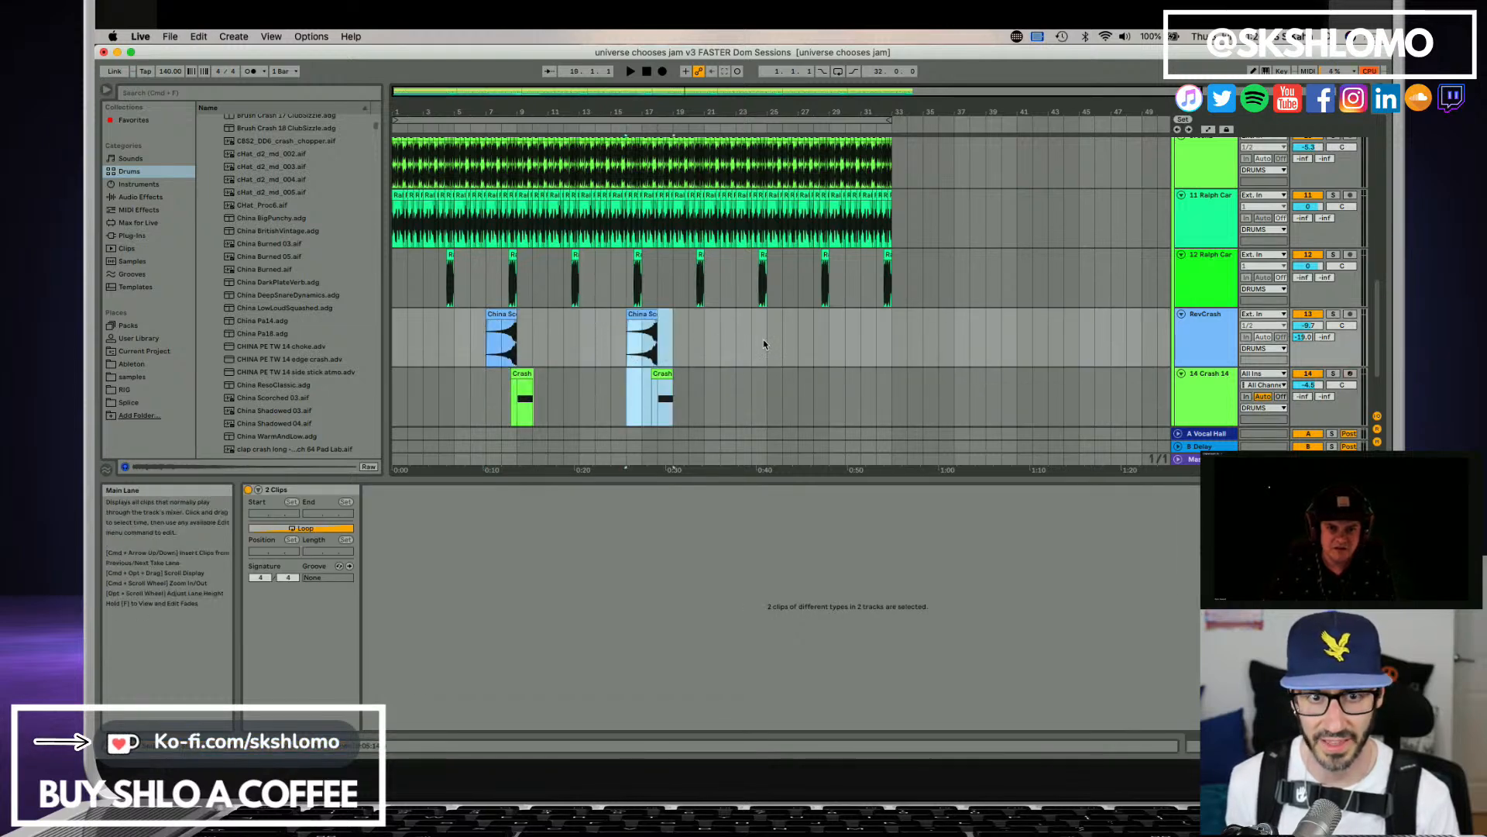
Duplicate the RevCrash and Crash 14 range from bar 2 through the second crash directly after itself.
left_click(406, 337, "shift")
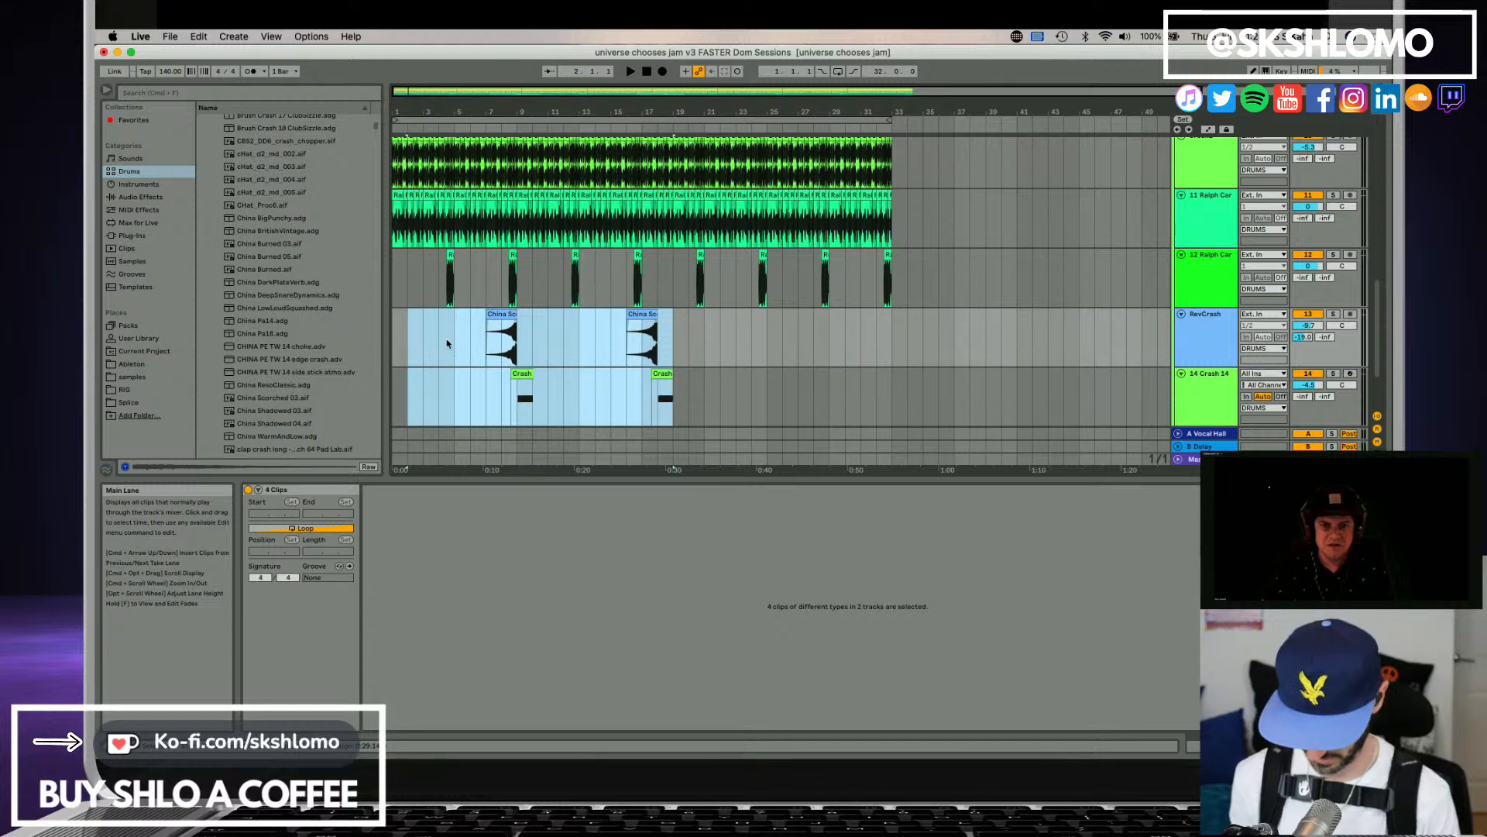
key("super+d")
key("super+z")
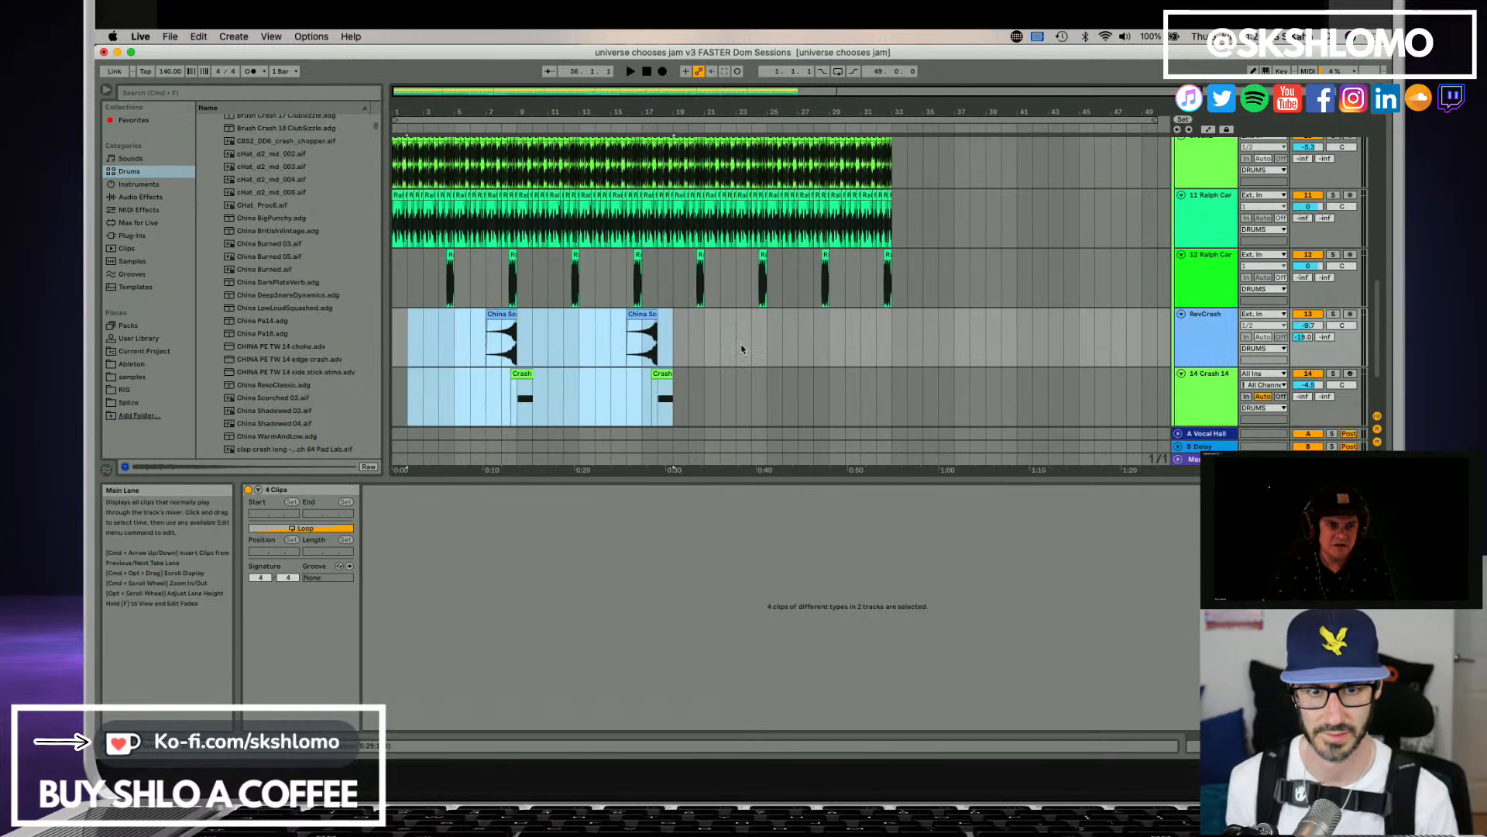
key("super+d")
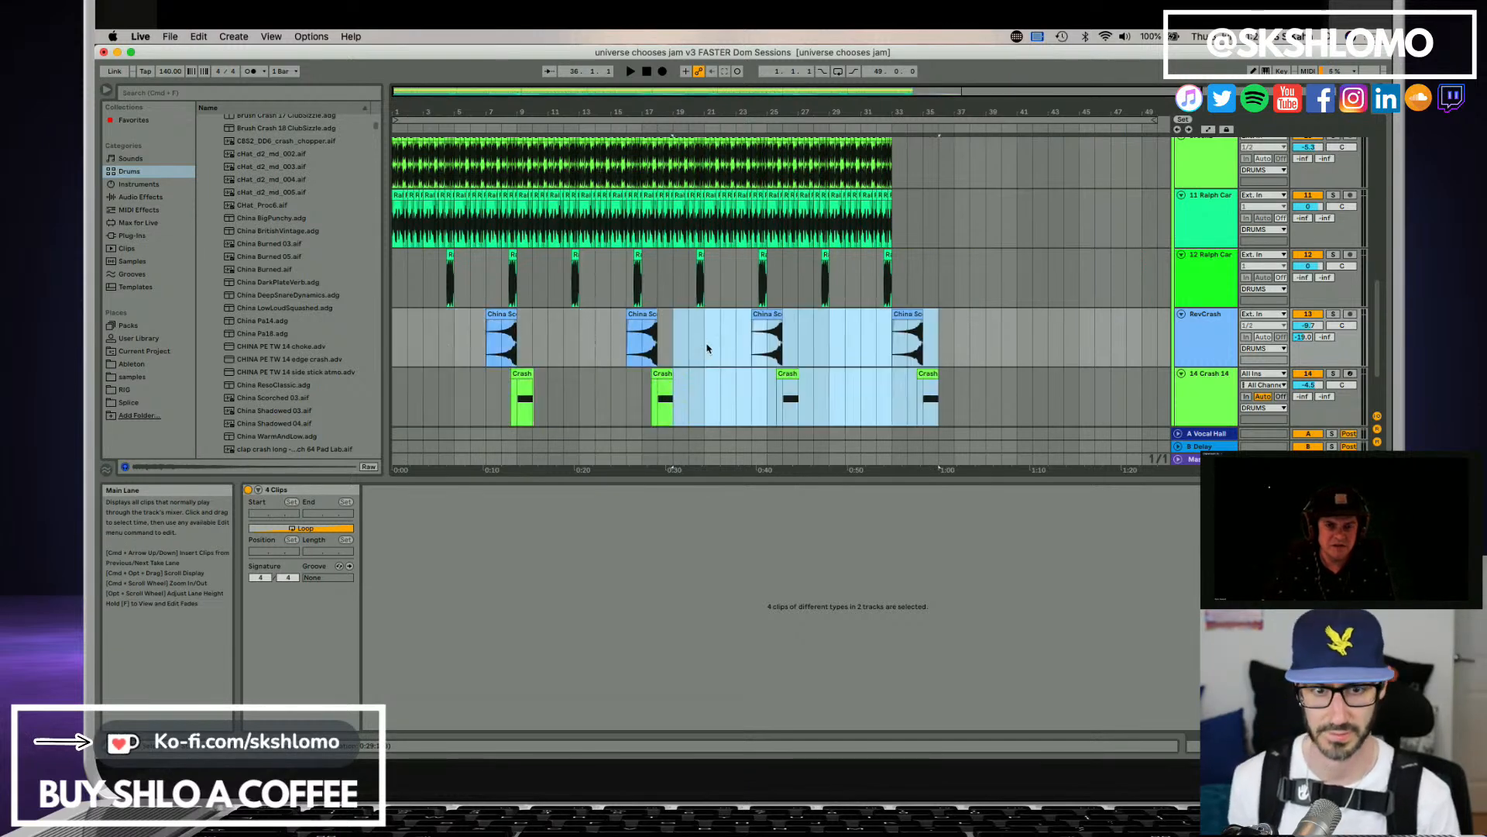
Play from bar 23, then move the last two reversed china and crash pairs one bar earlier.
left_click(736, 343)
key("space")
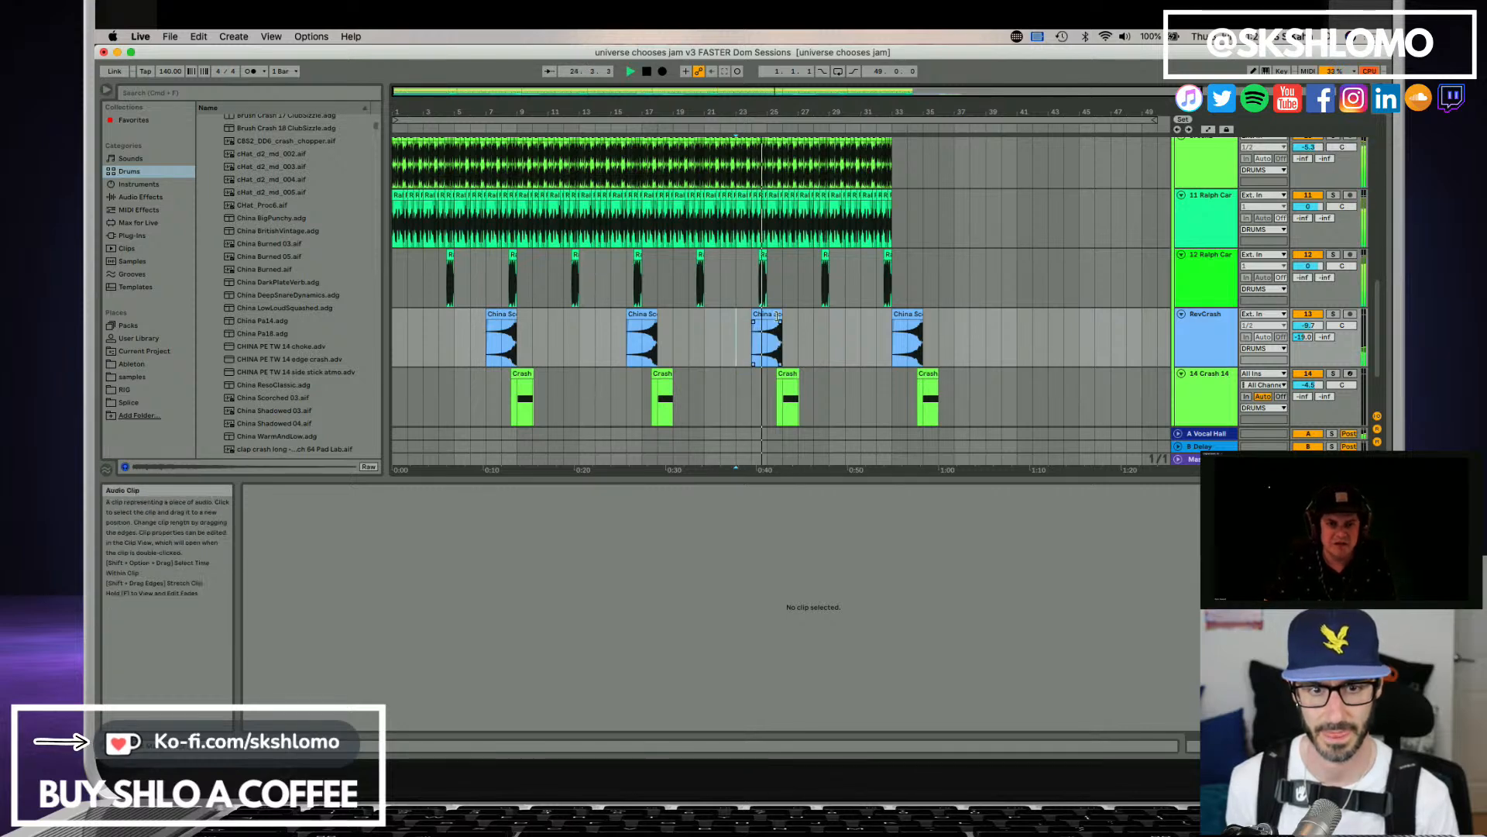
key("space")
left_click(777, 316)
left_click(927, 370, "shift")
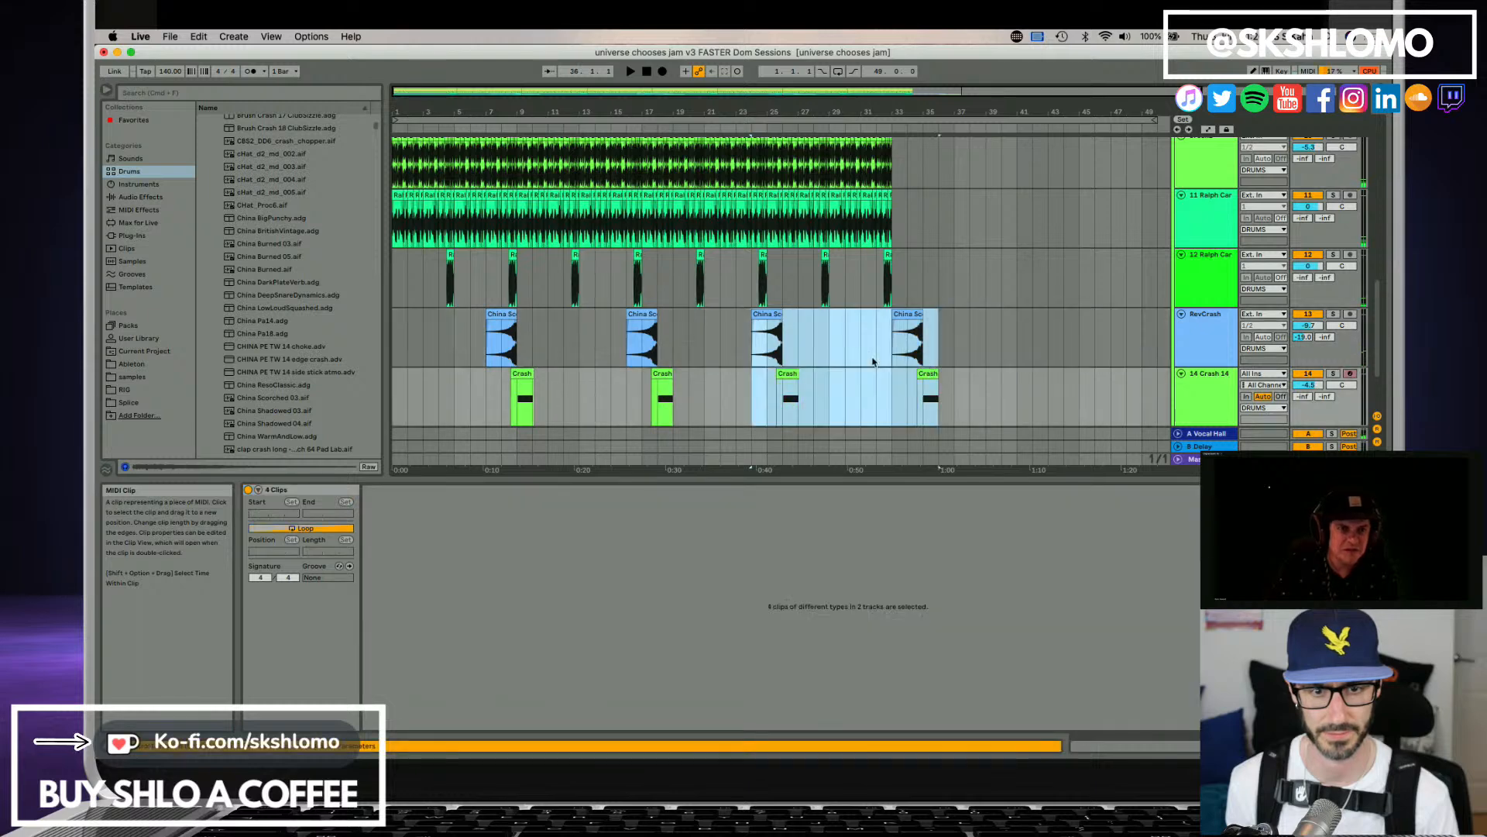
key("Left")
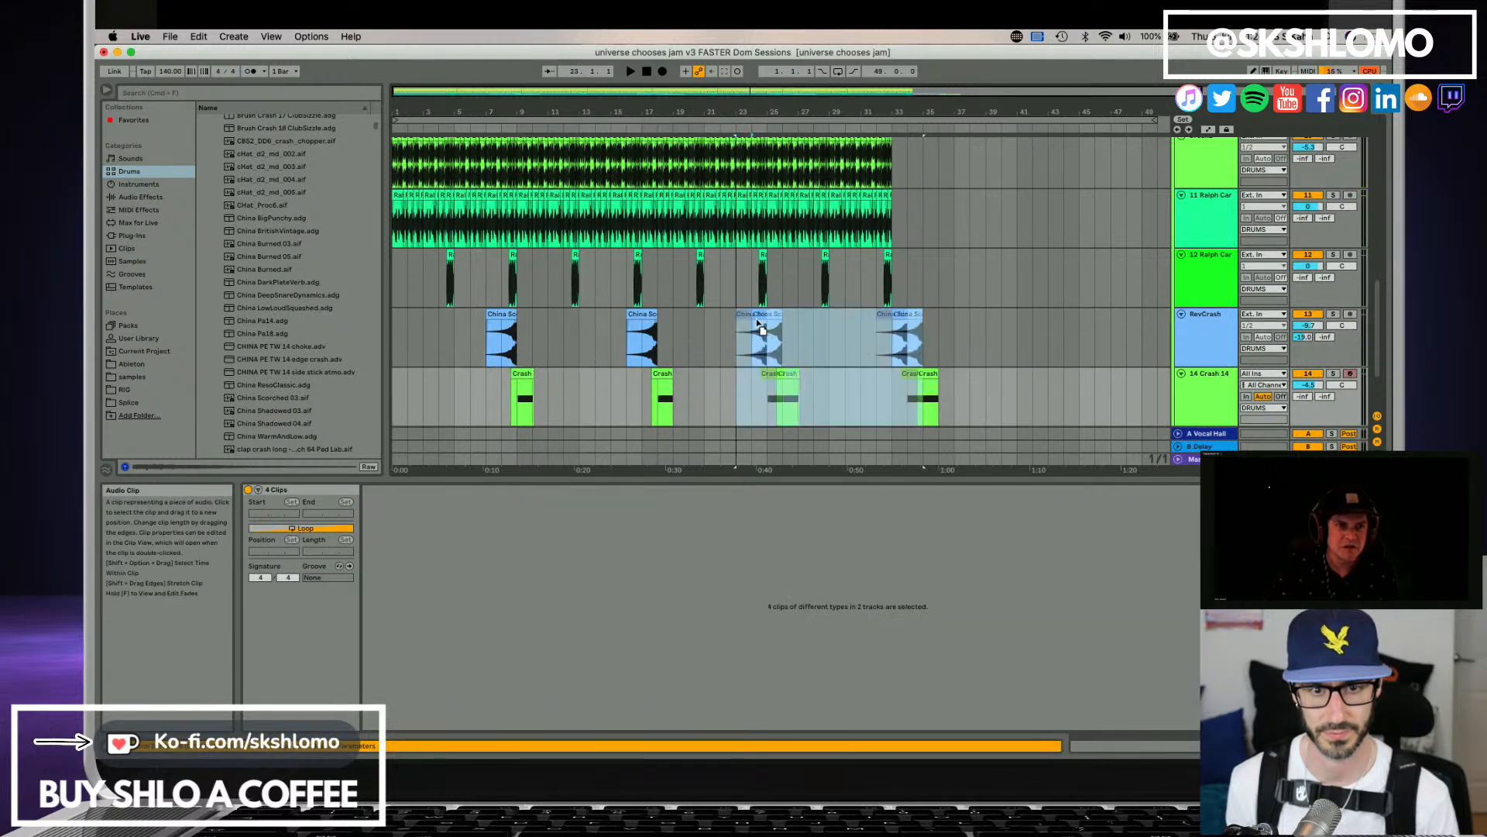
Delete the first two clips on the bass track, clearing bars 1 to 16.
scroll(803, 347, "down", 1)
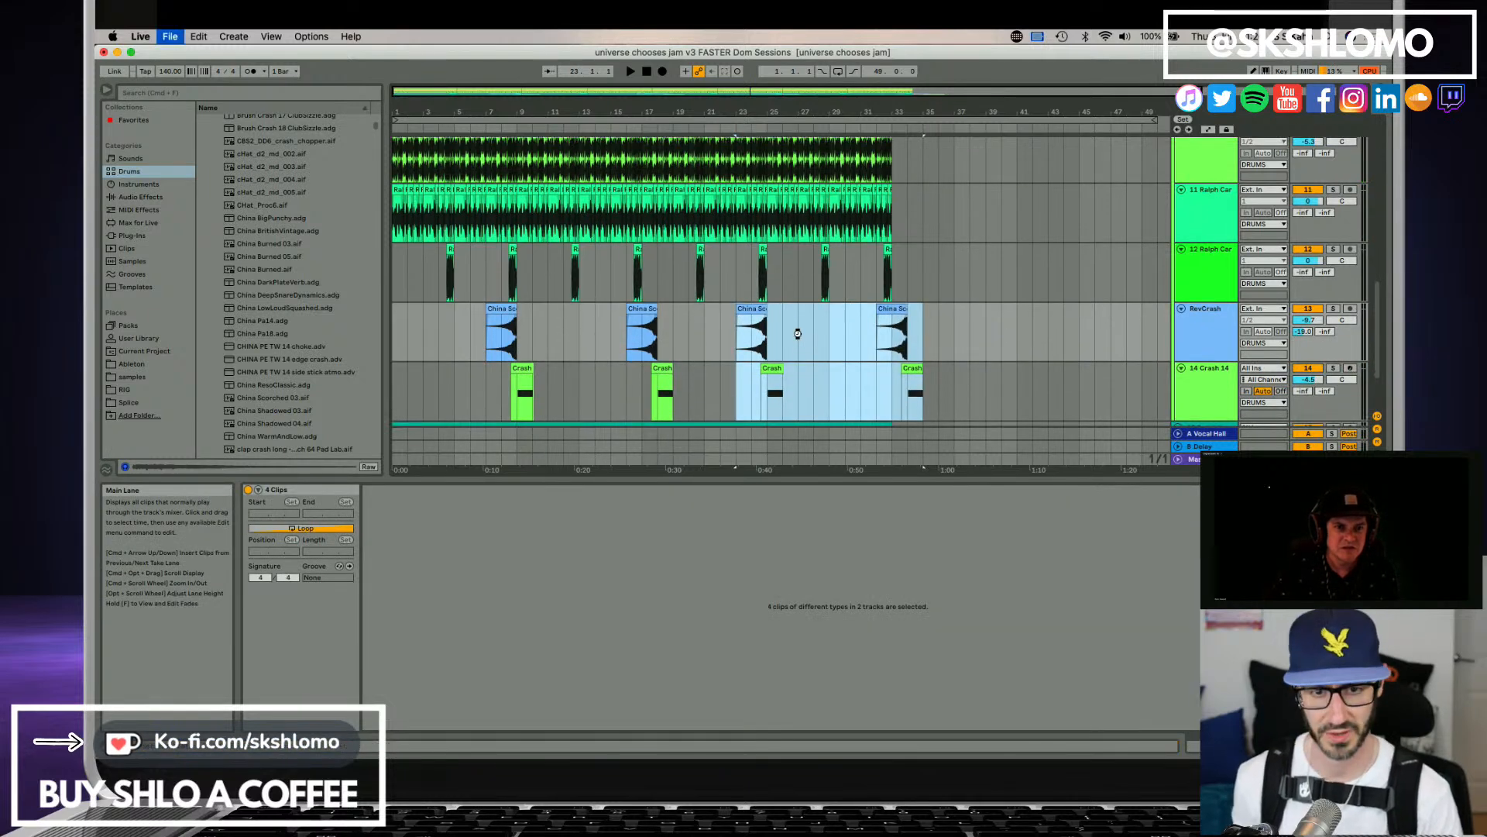
scroll(798, 335, "up", 3)
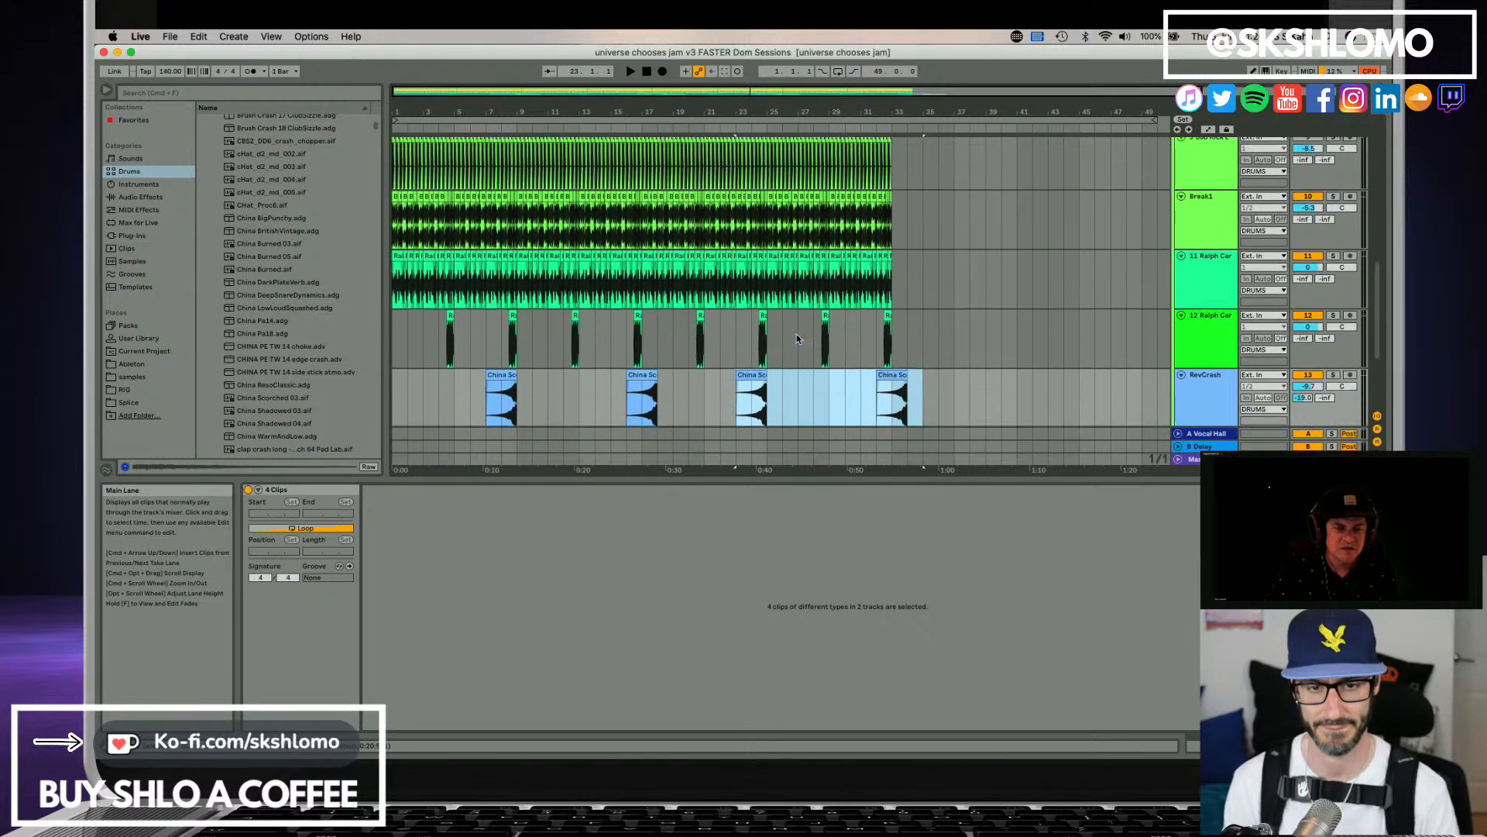
scroll(798, 339, "up", 15)
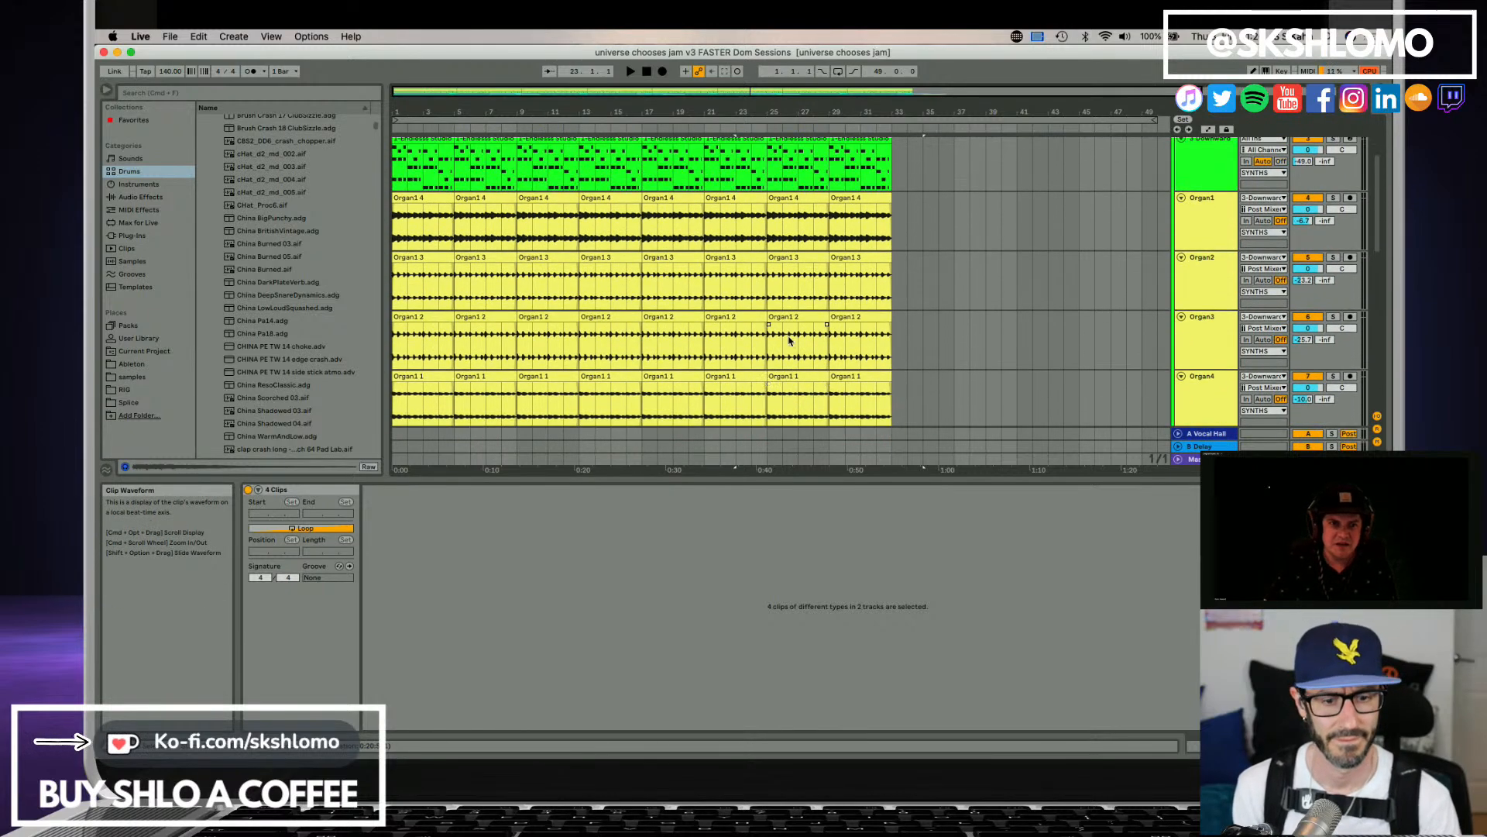
scroll(789, 341, "up", 2)
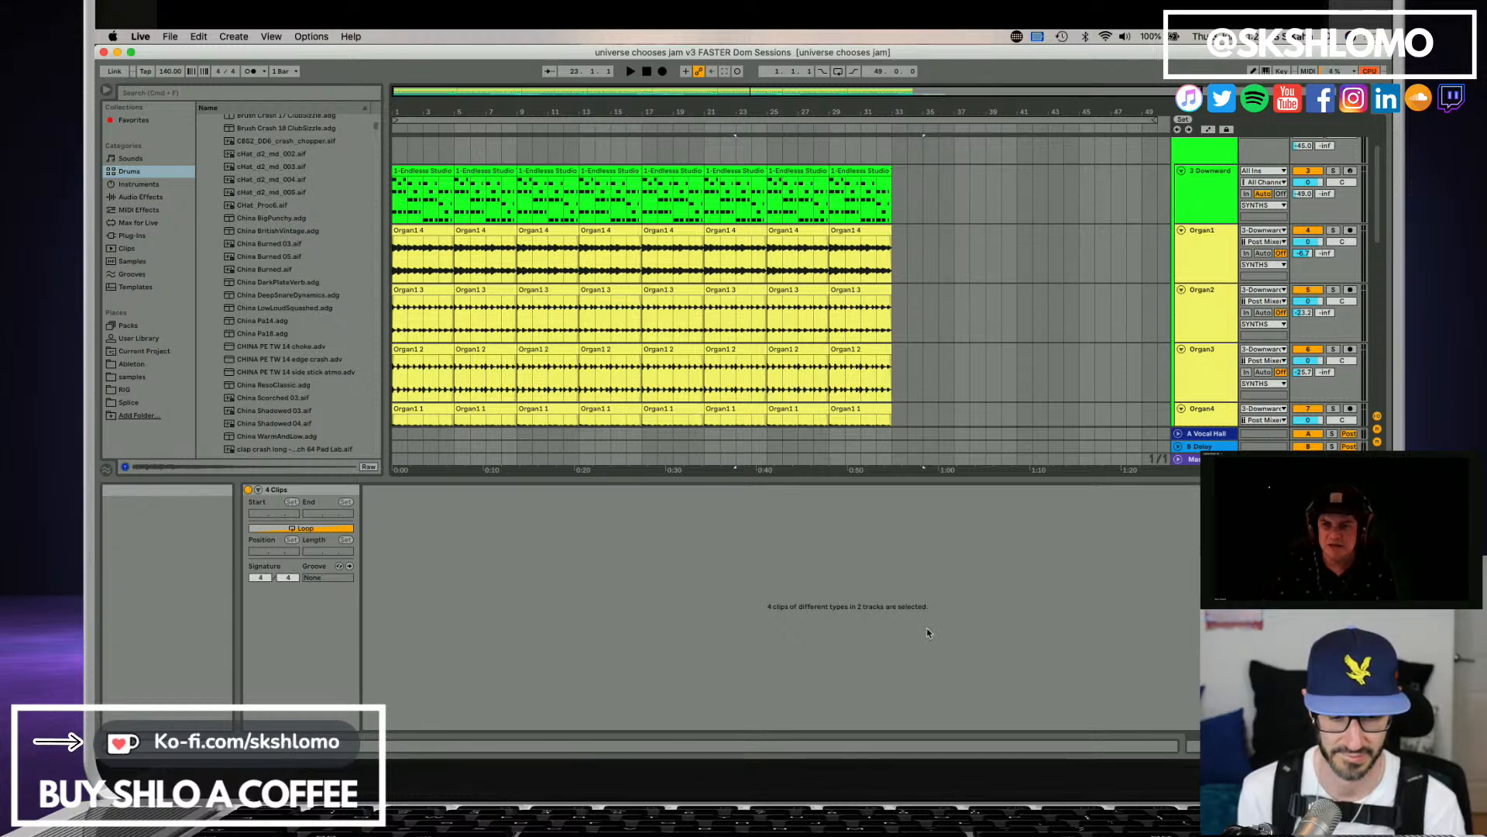
scroll(714, 366, "down", 10)
scroll(714, 366, "down", 12)
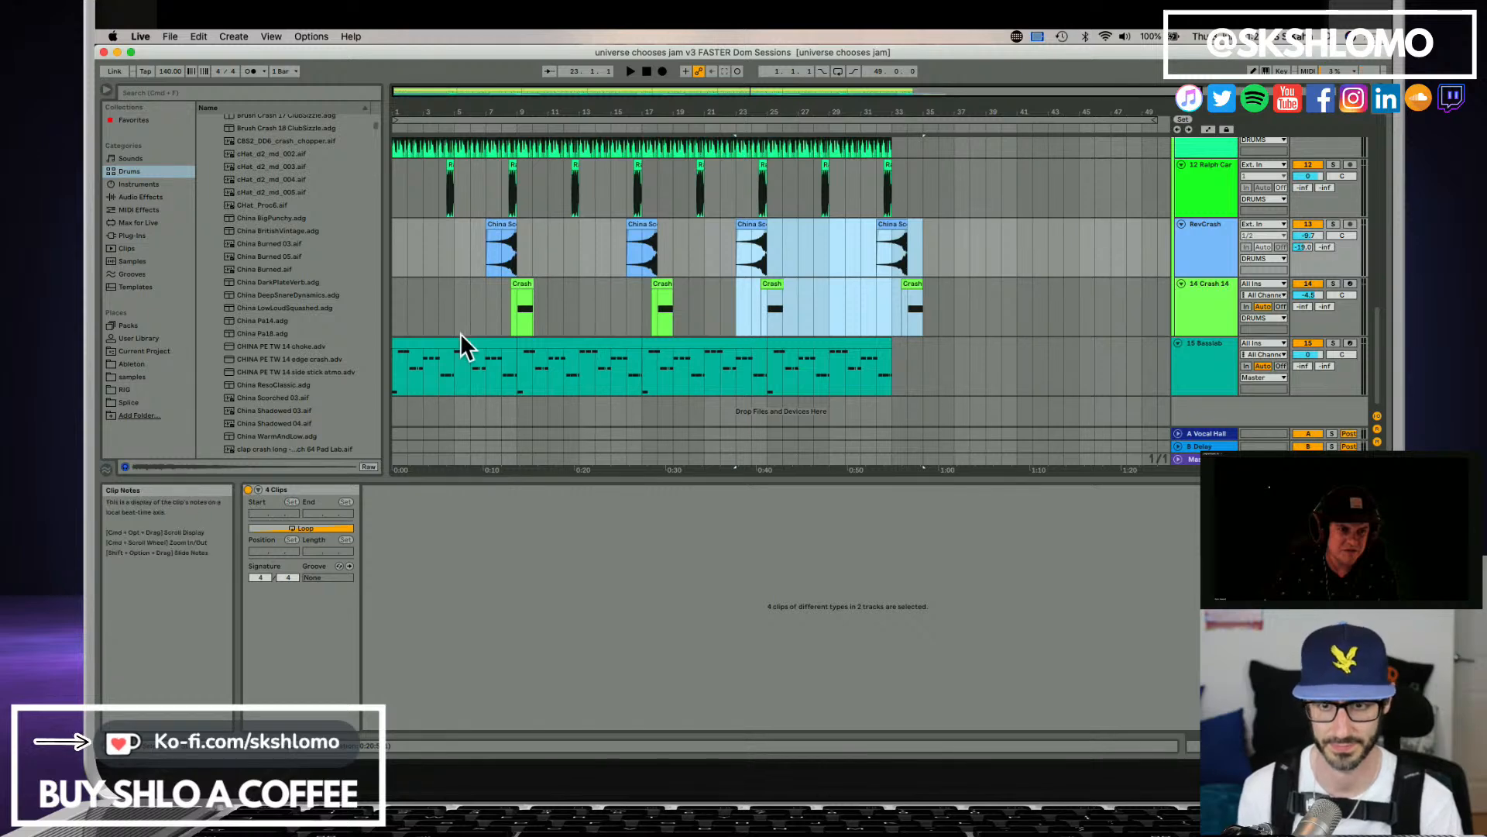
left_click(458, 342)
key("Delete")
left_click(563, 342)
key("Delete")
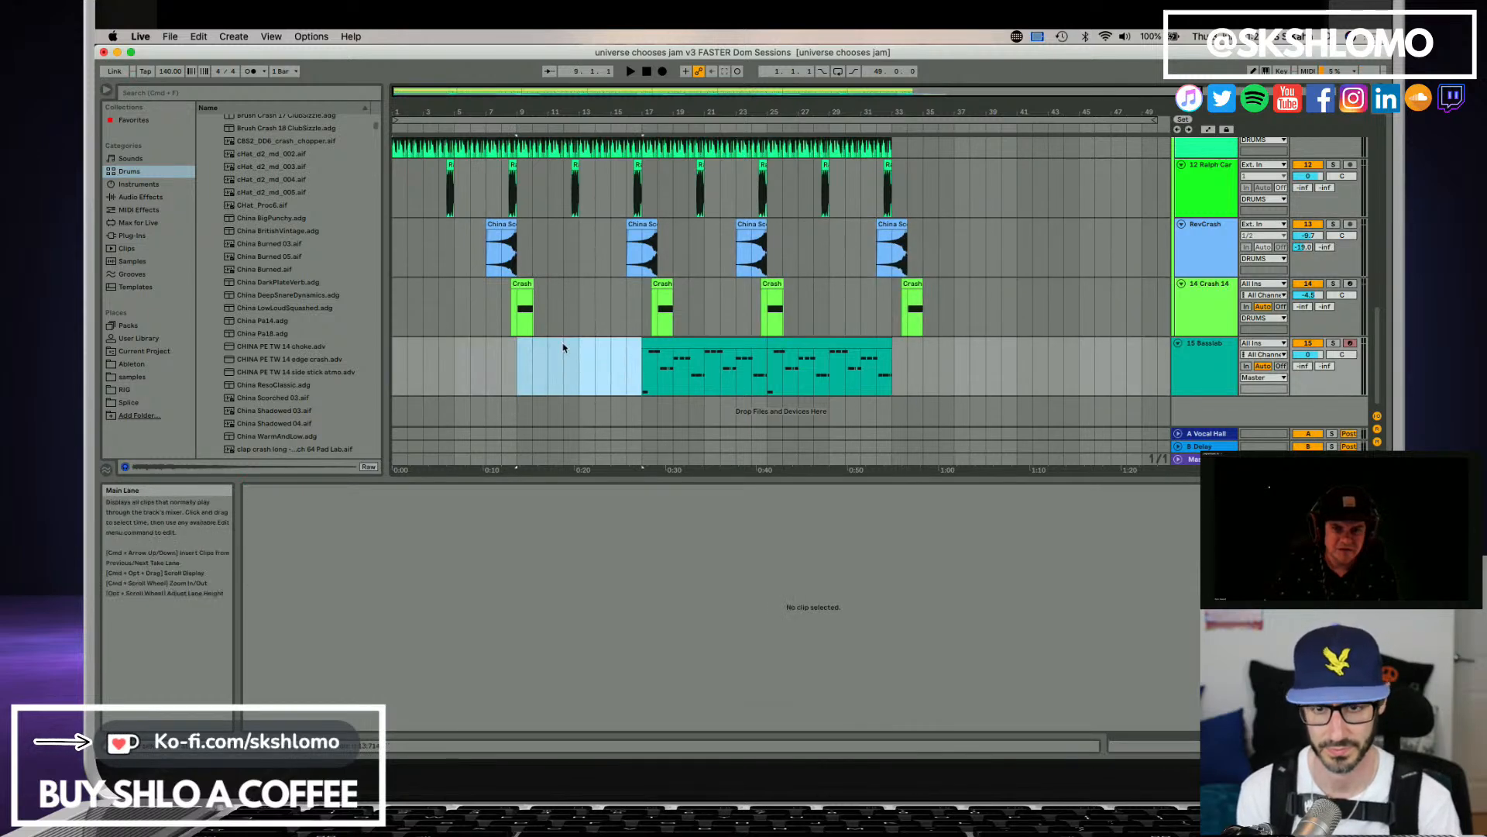
Play from the start, then delete the first two Endless Studio clips on the 3 Downward track.
key("Home")
key("space")
scroll(492, 328, "up", 12)
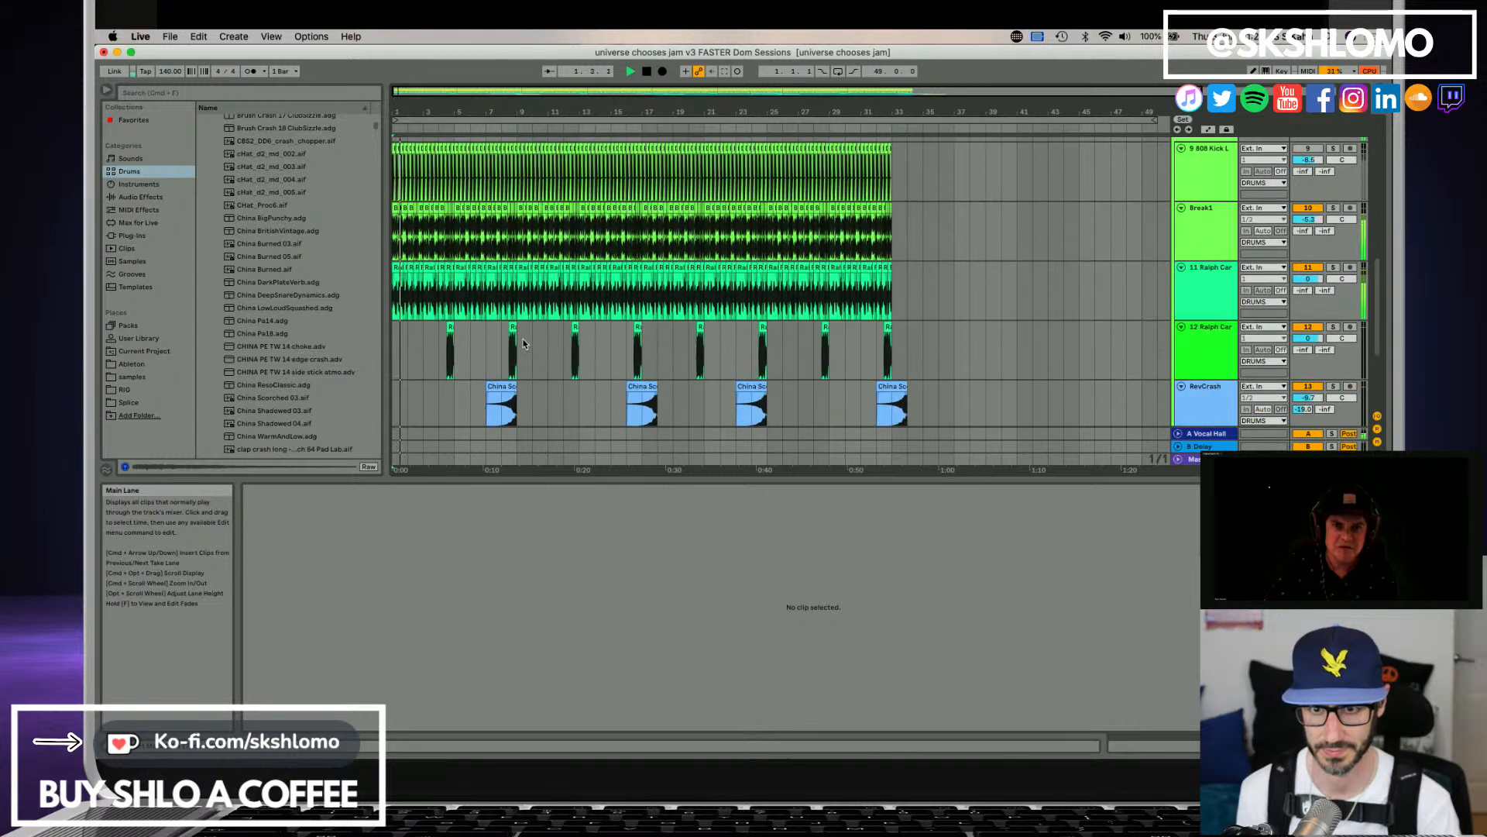
scroll(490, 326, "up", 6)
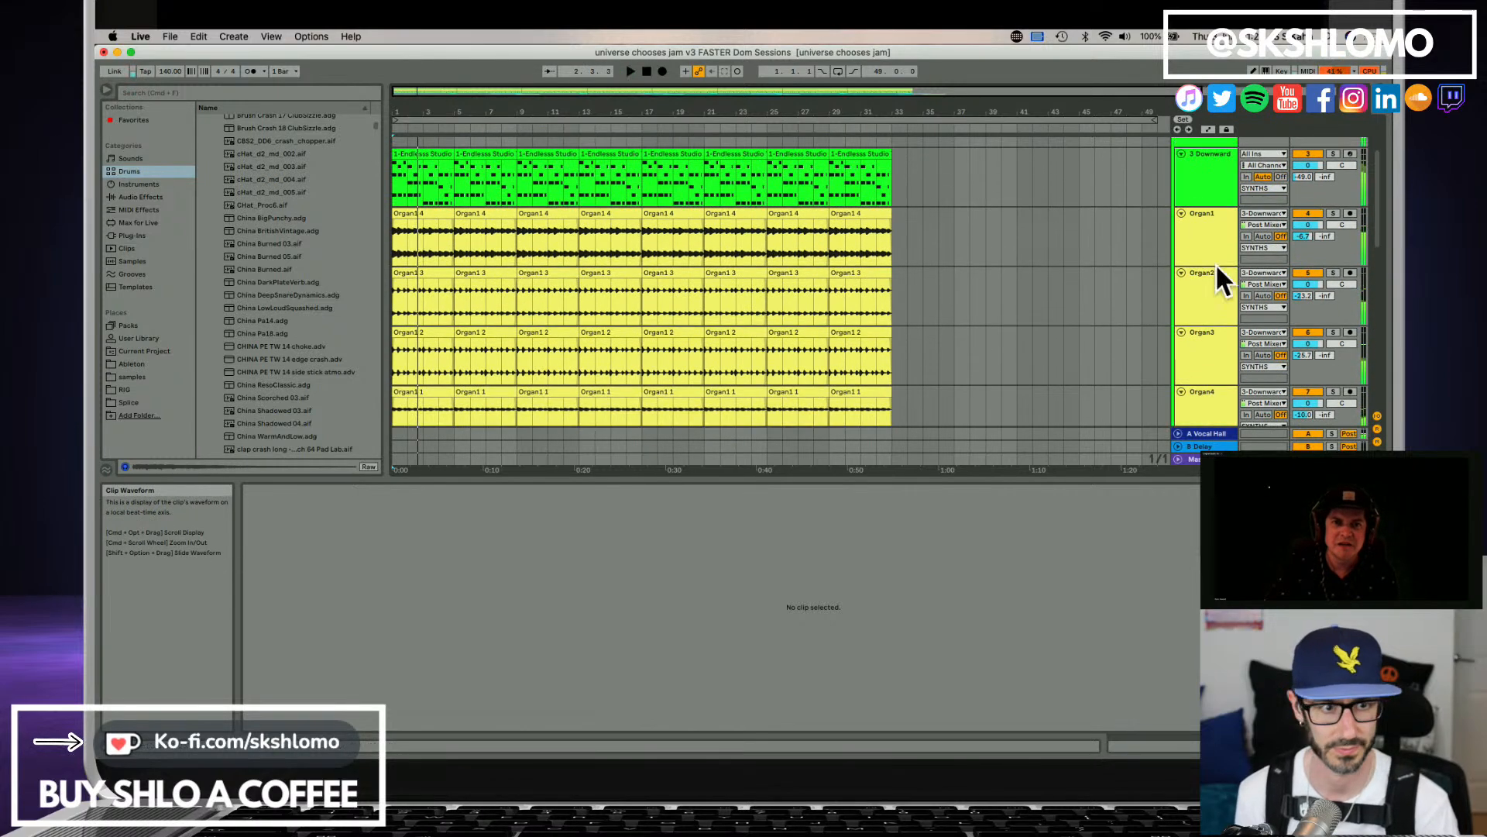
left_click(1222, 226)
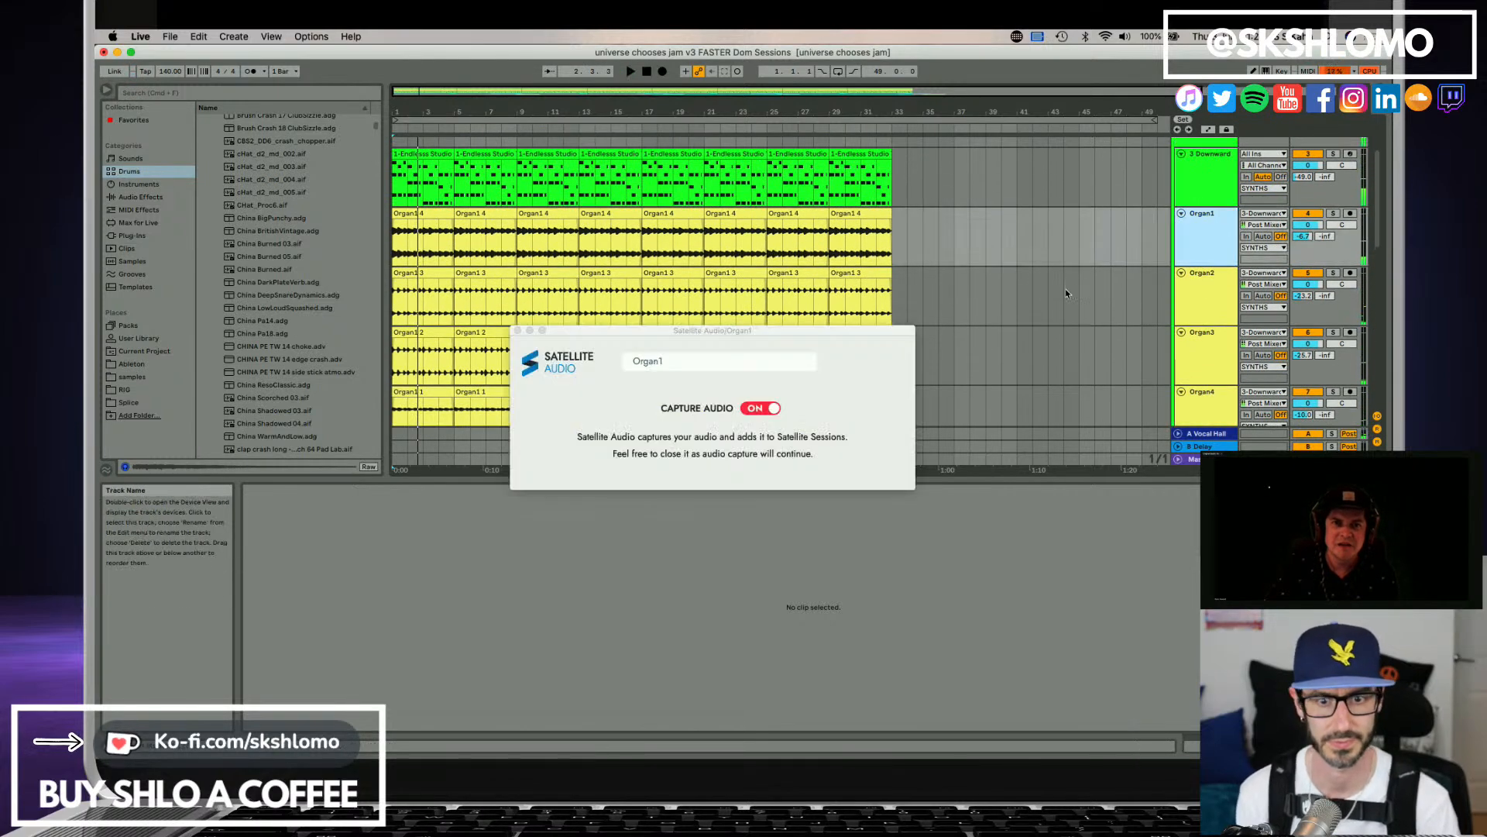
scroll(1211, 245, "up", 1)
left_click(1206, 225)
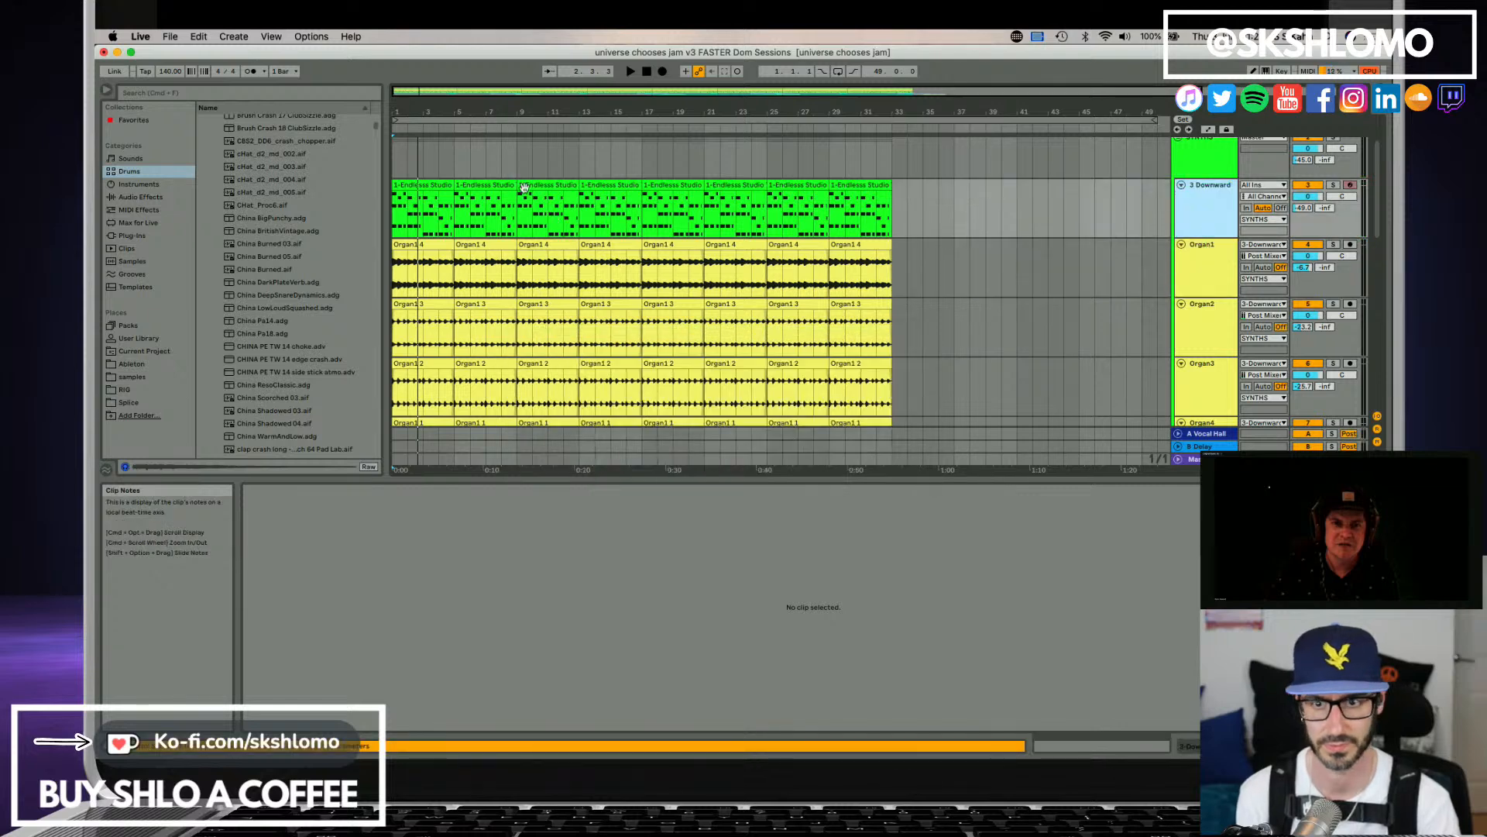
left_click_drag(434, 185, 488, 183)
key("Delete")
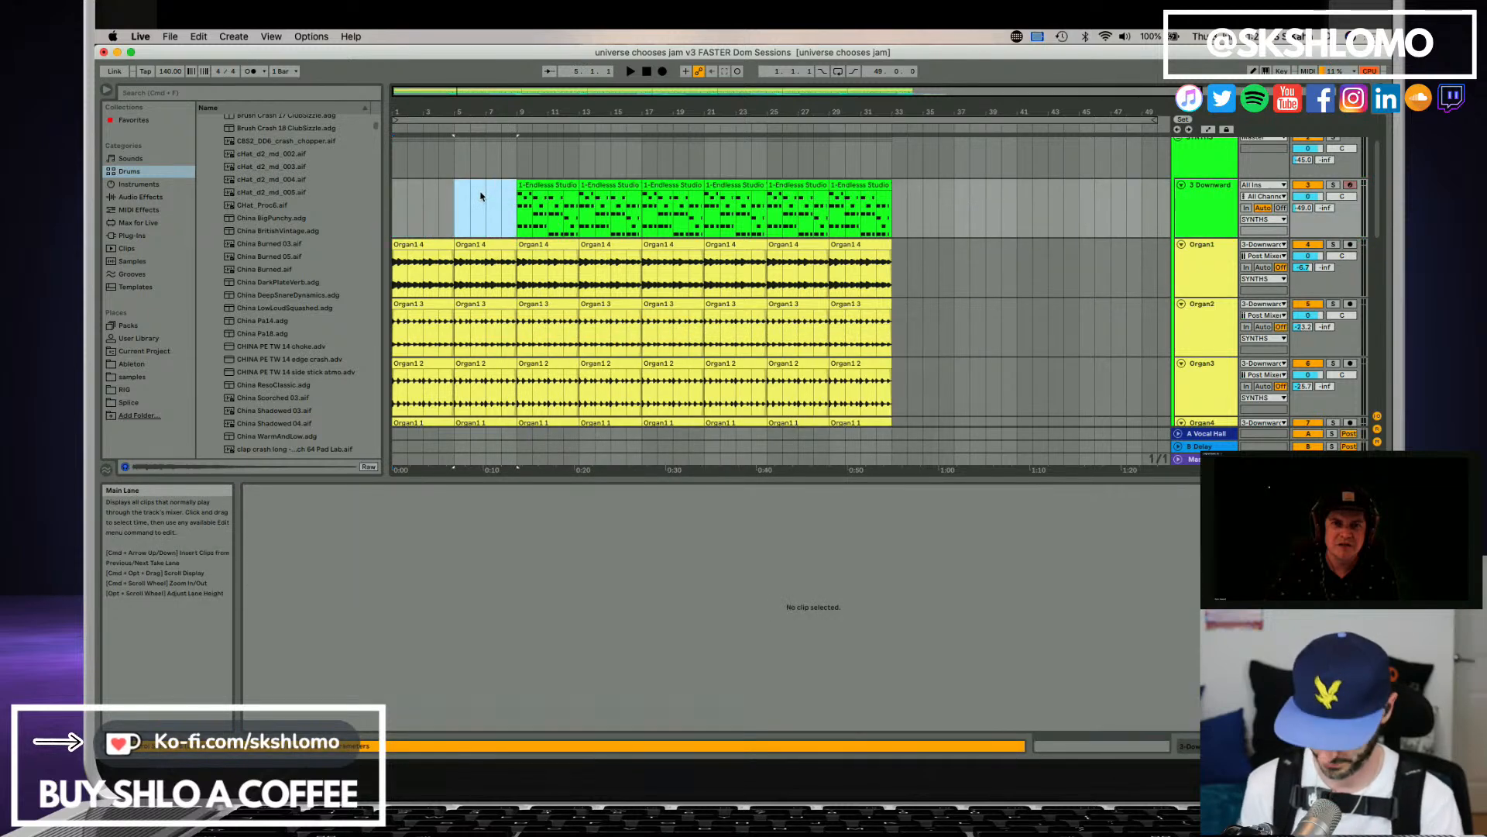
Play from the start and solo Organ3, Organ2 and Organ1 in turn to compare their parts.
key("Home")
key("space")
scroll(1235, 313, "down", 1)
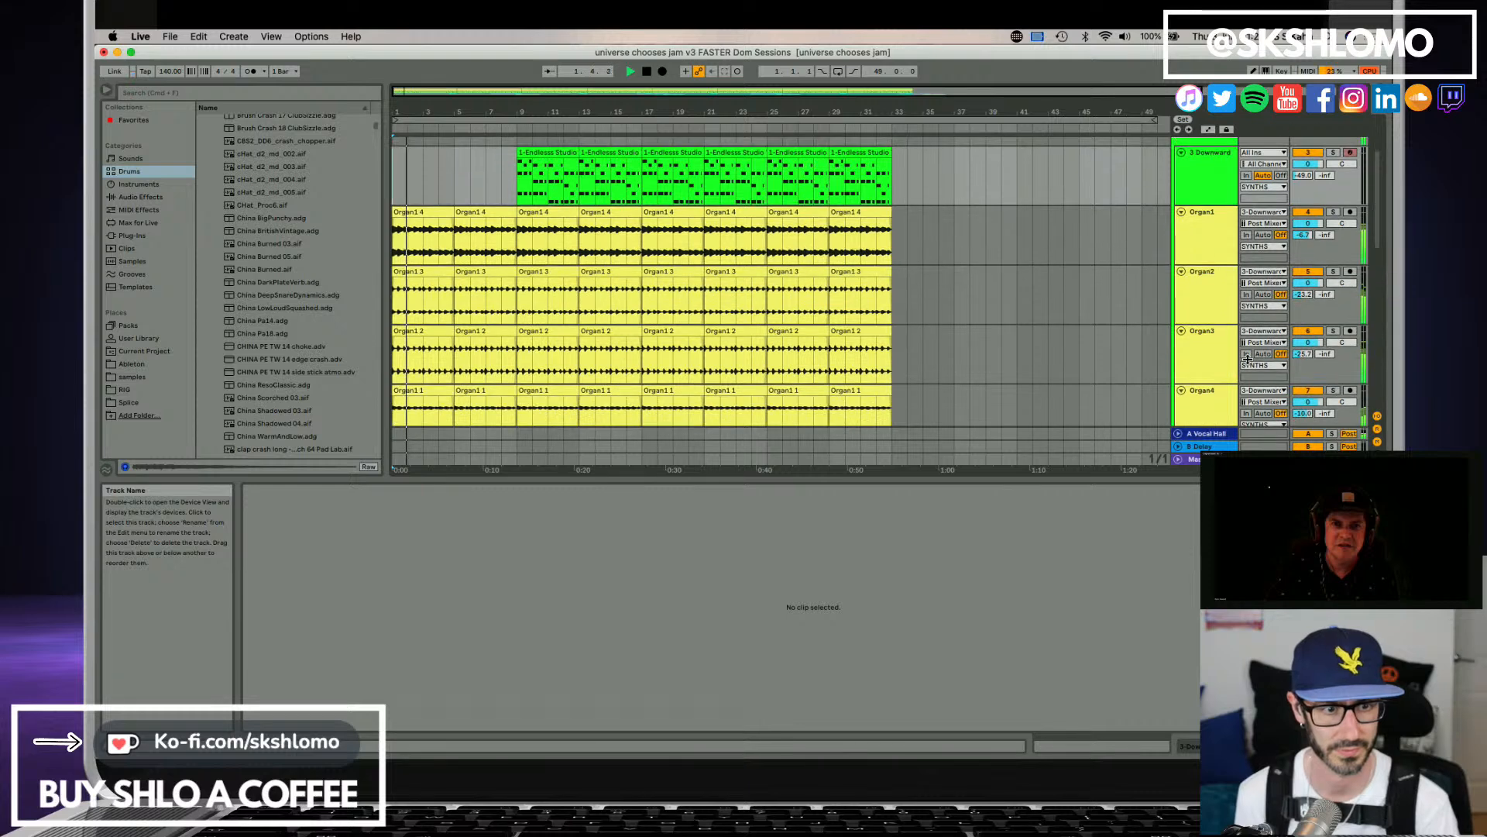
left_click(1332, 323)
left_click(1332, 331)
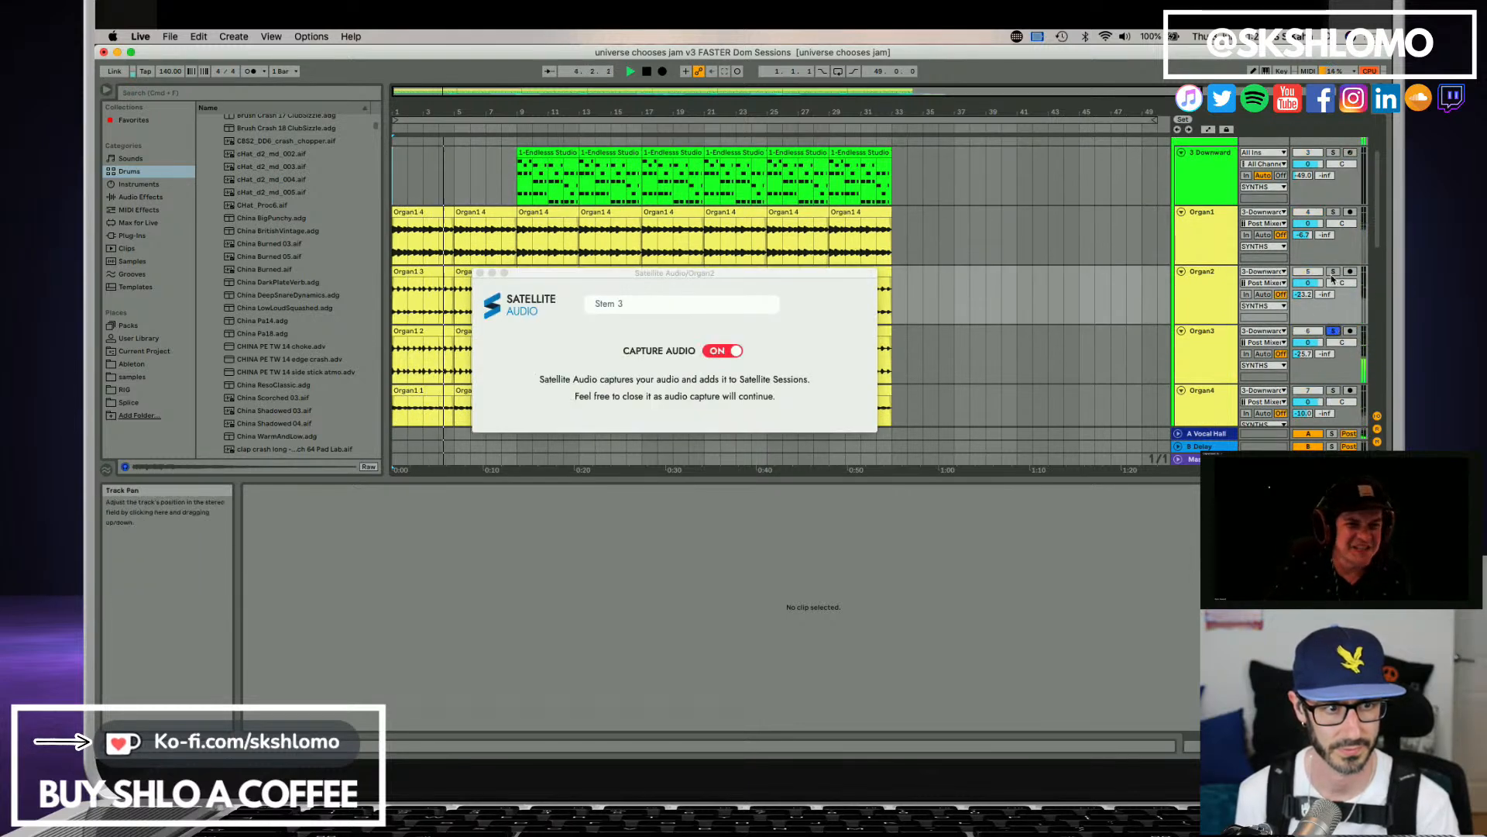
left_click(1333, 271)
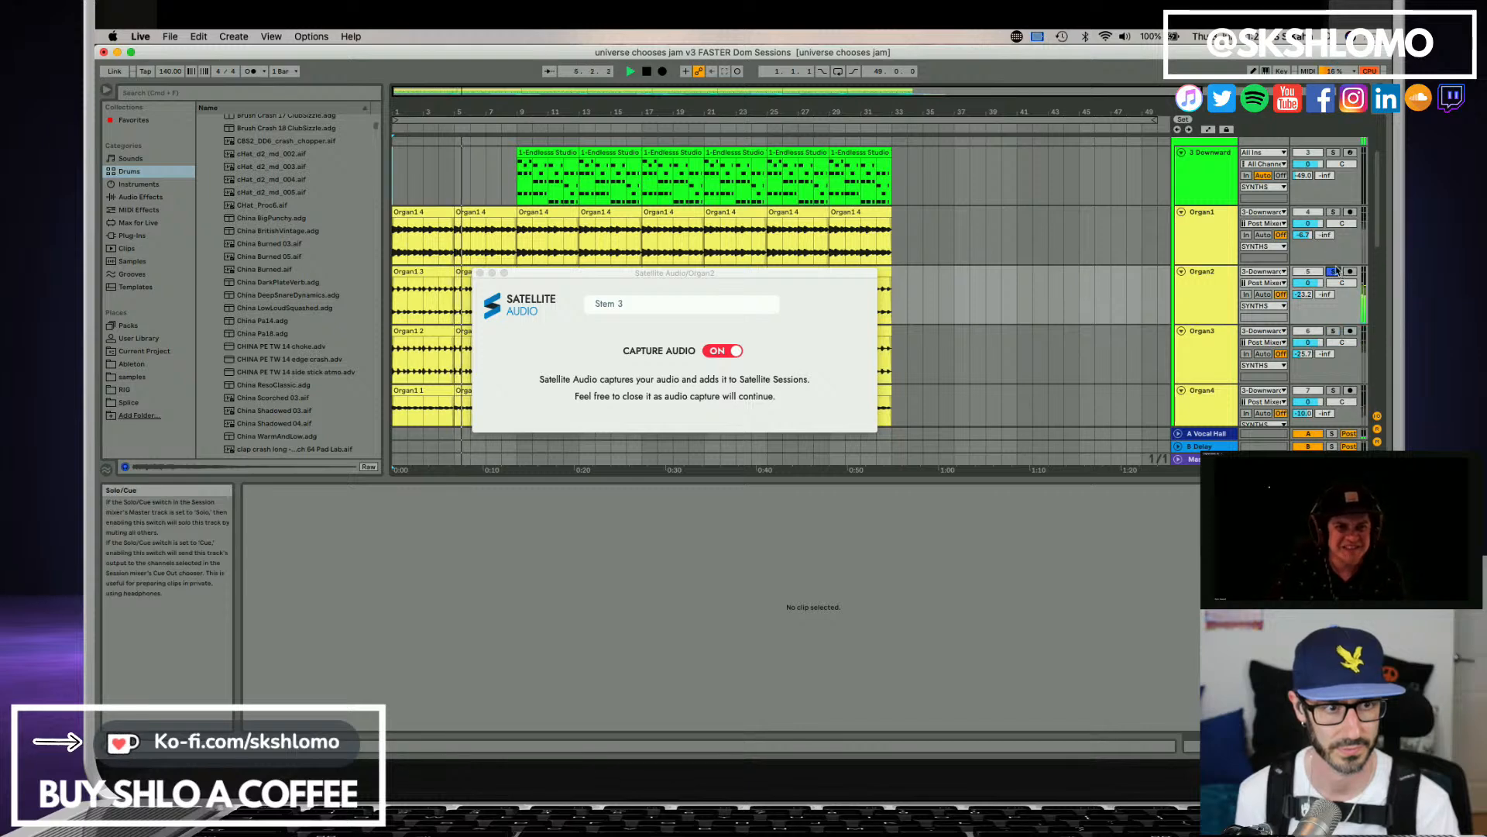
left_click(1333, 212)
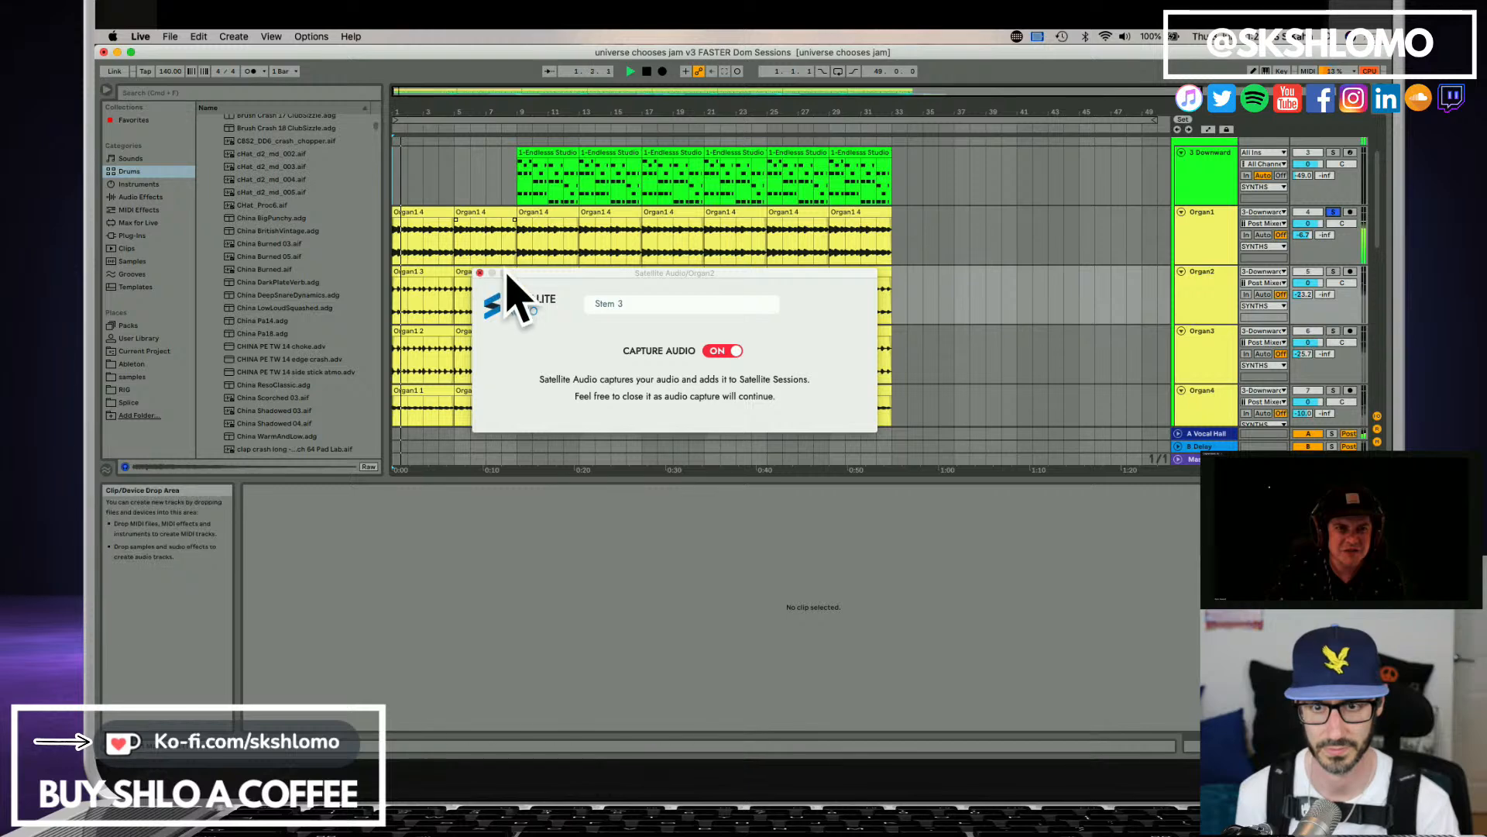
Delete the first two clips on Organ2 and the first clip on Organ3.
left_click_drag(544, 276, 800, 519)
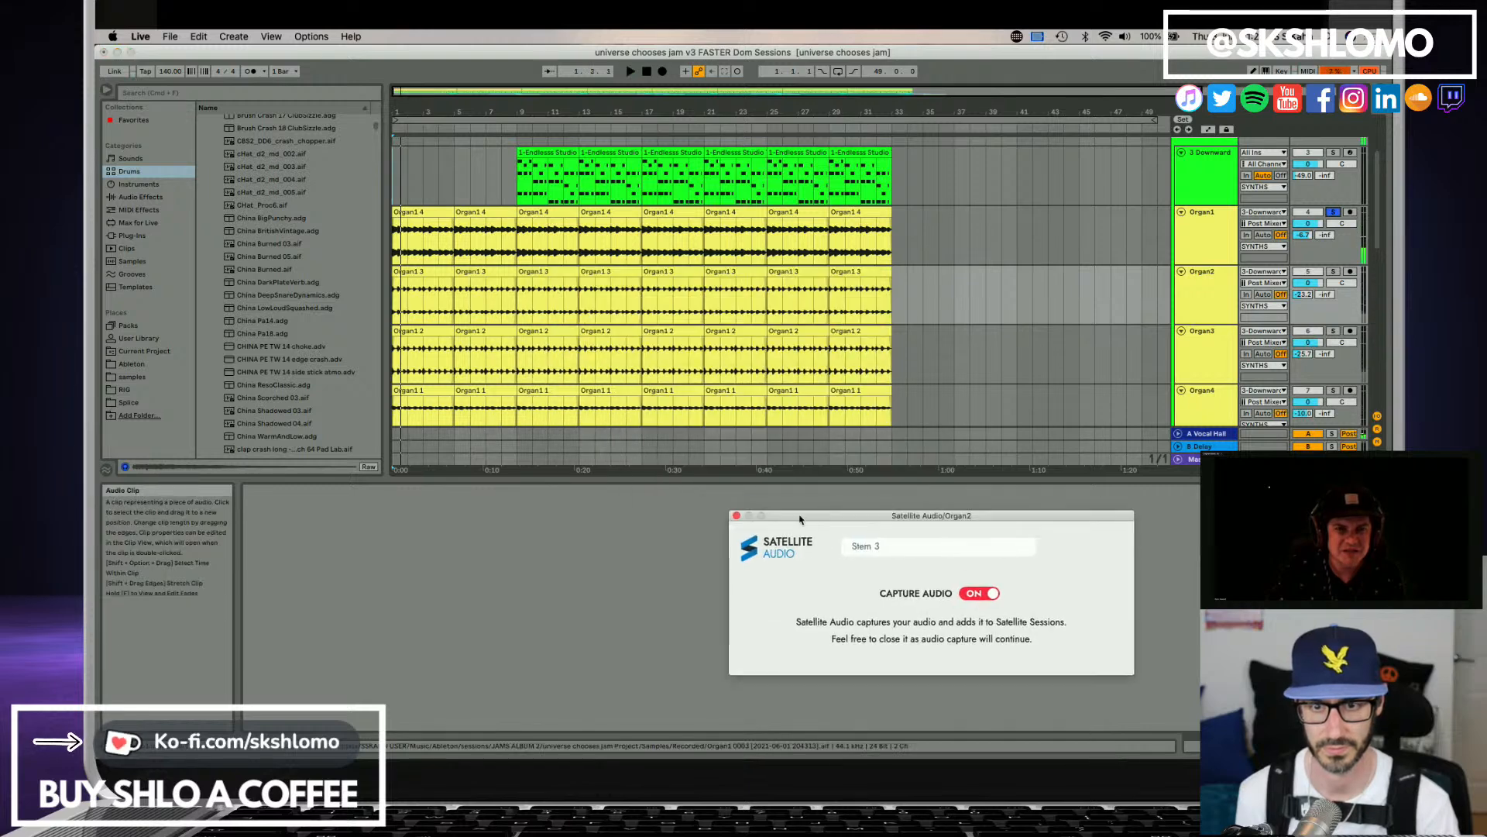
left_click(442, 273)
left_click(470, 273)
key("Delete")
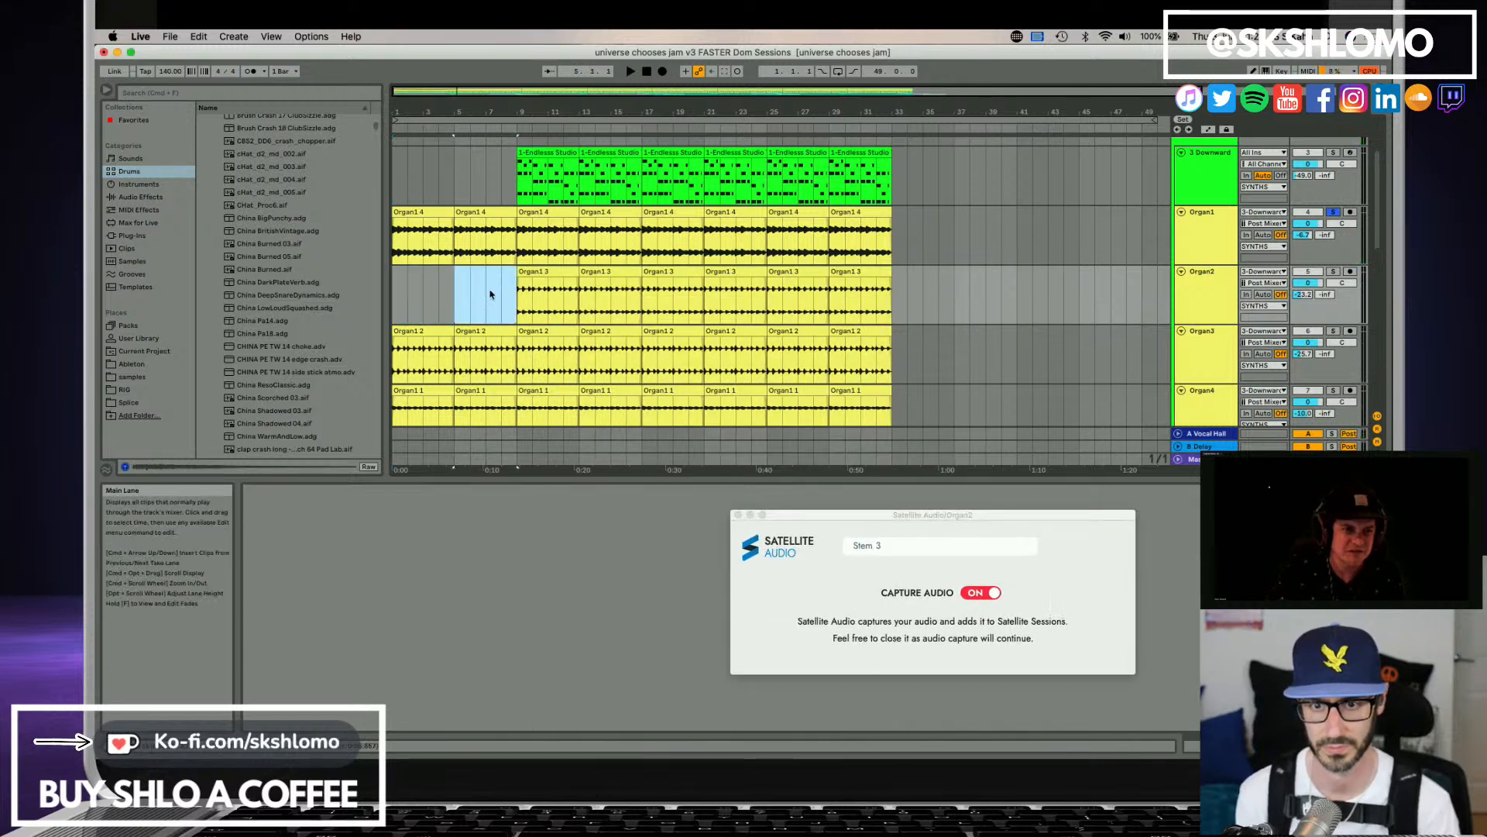
left_click(444, 331)
key("Delete")
Delete the first three clips on Organ4, clearing bars 1 to 12.
scroll(441, 357, "down", 1)
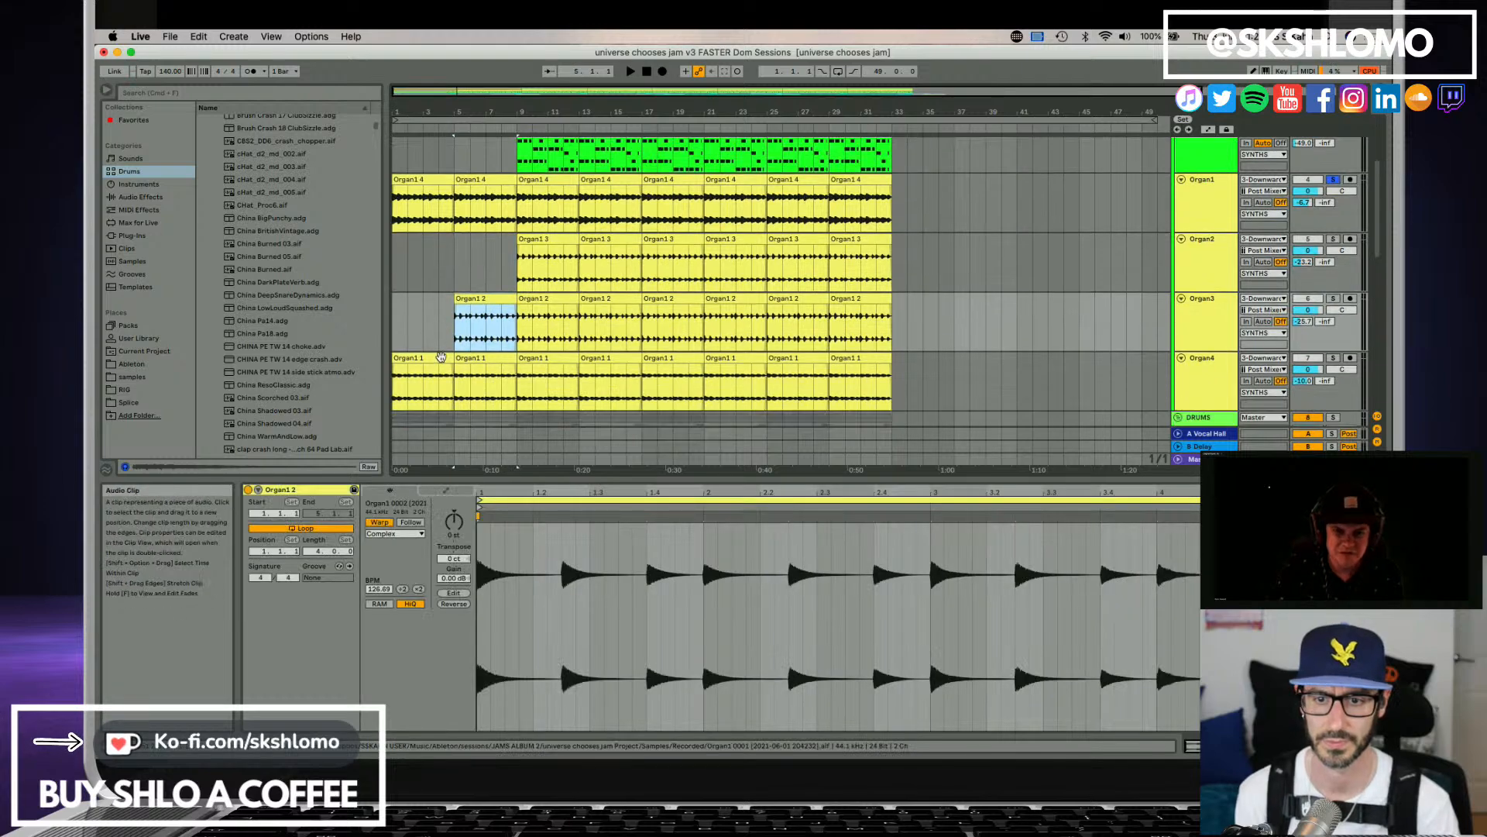
left_click(441, 357)
key("Delete")
left_click(475, 358)
key("Delete")
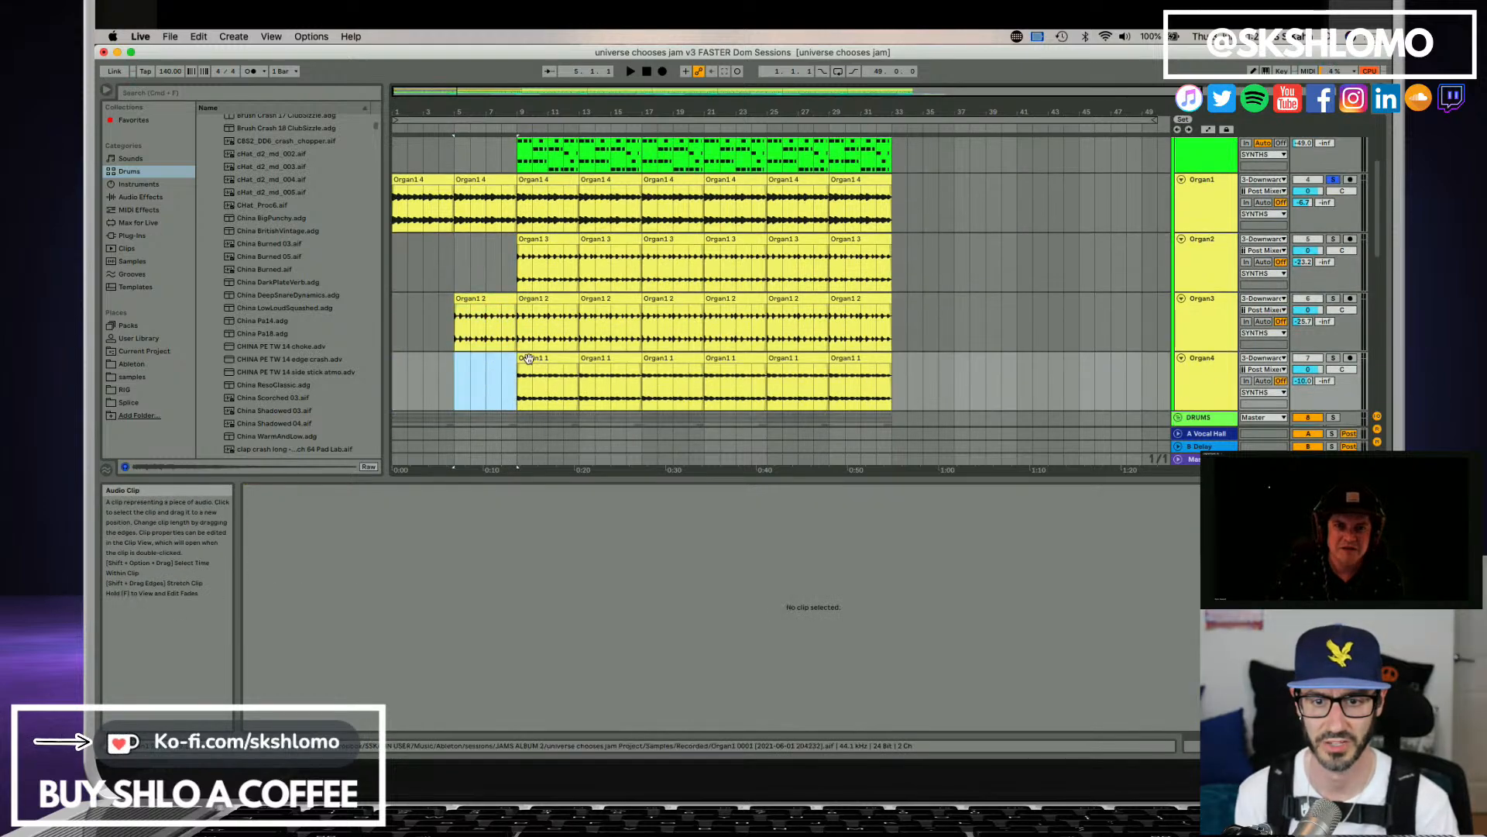
left_click(529, 360)
scroll(542, 348, "down", 3)
key("Delete")
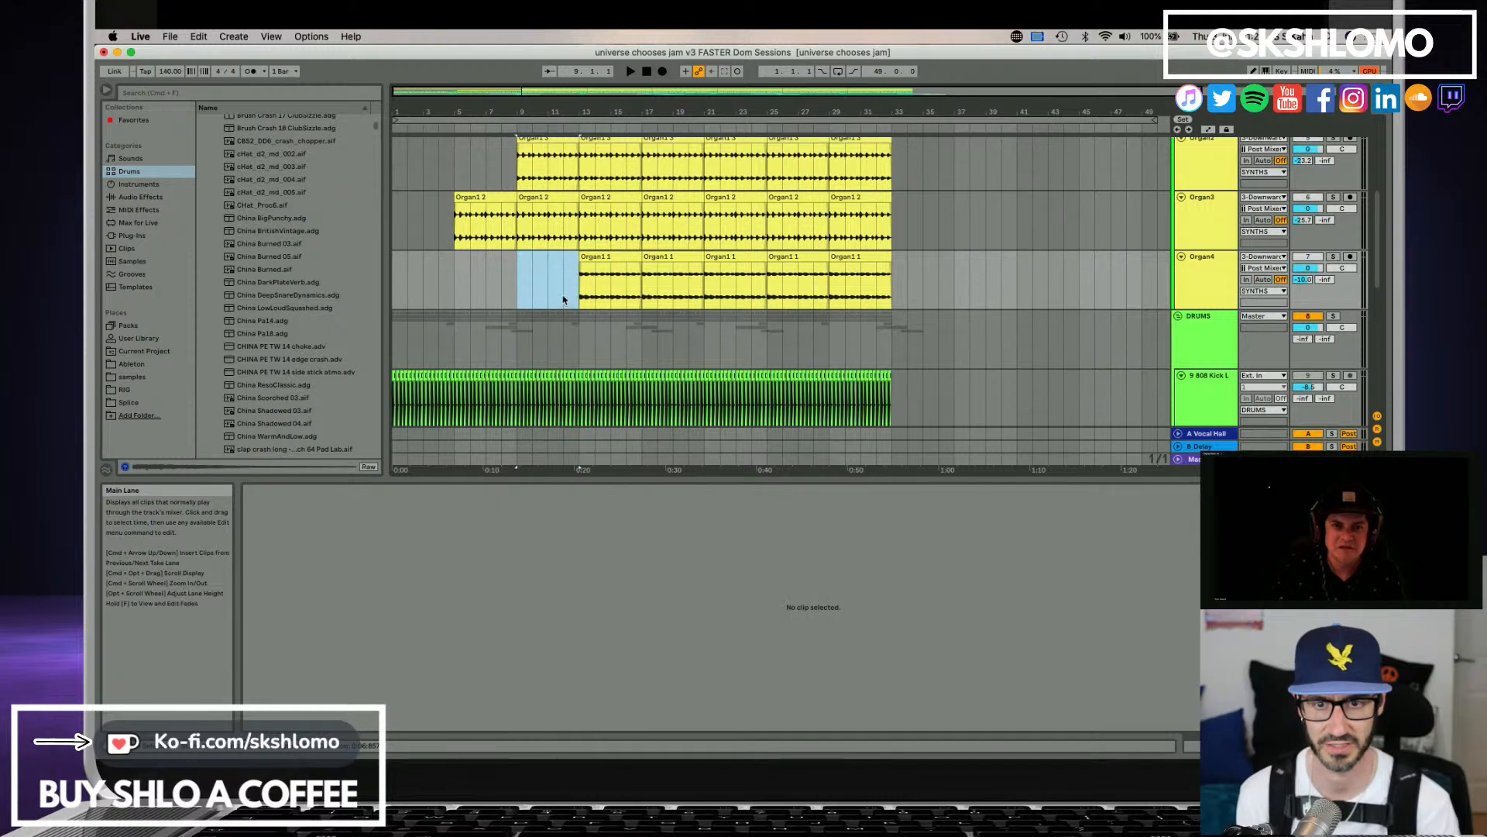
scroll(566, 306, "down", 2)
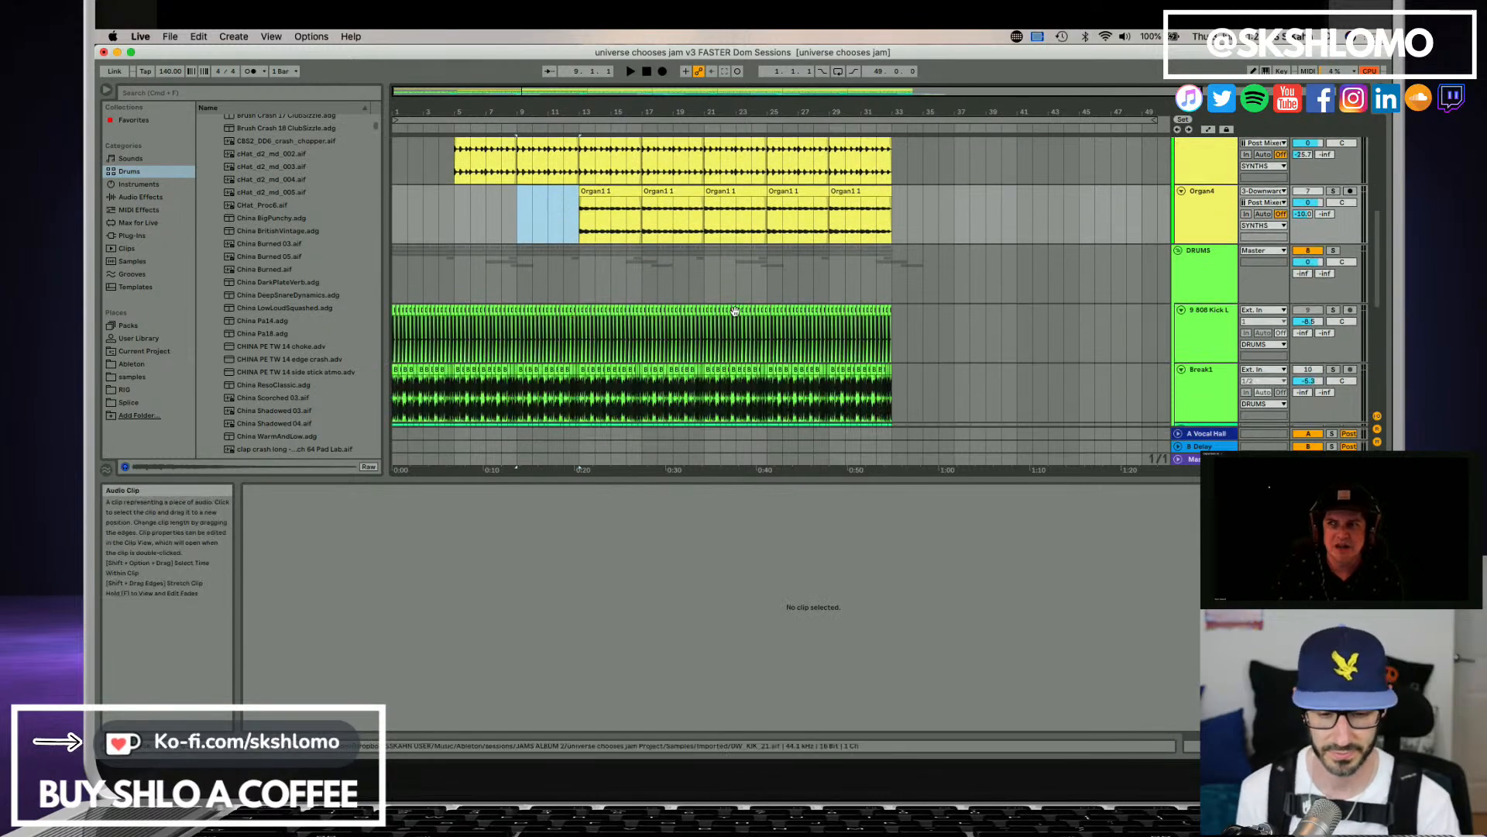
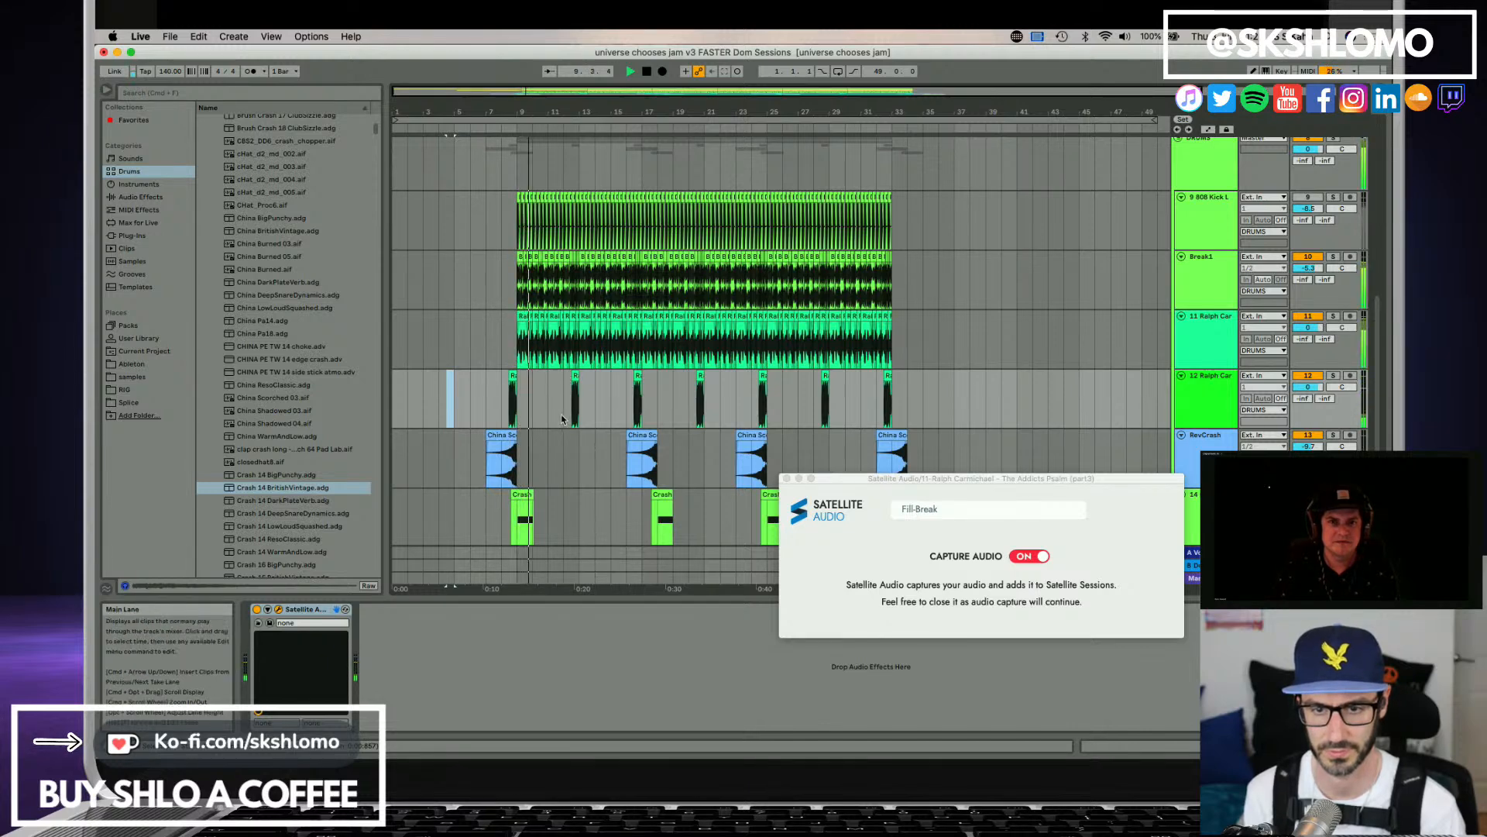
Delete the loops on the 11 Ralph Car track from bar 9 up to just before bar 17.
scroll(562, 417, "down", 3)
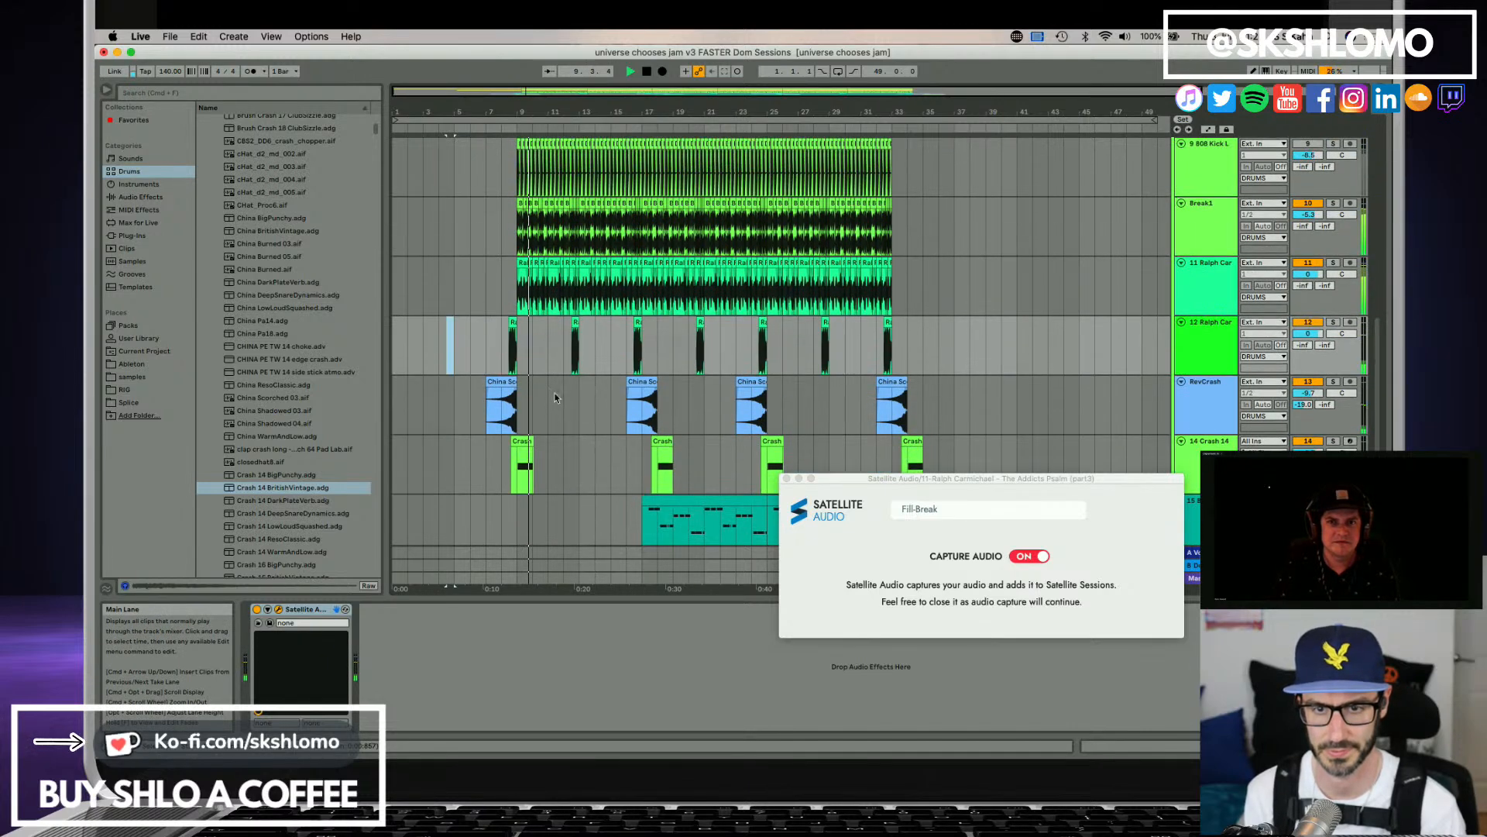
scroll(534, 338, "up", 3)
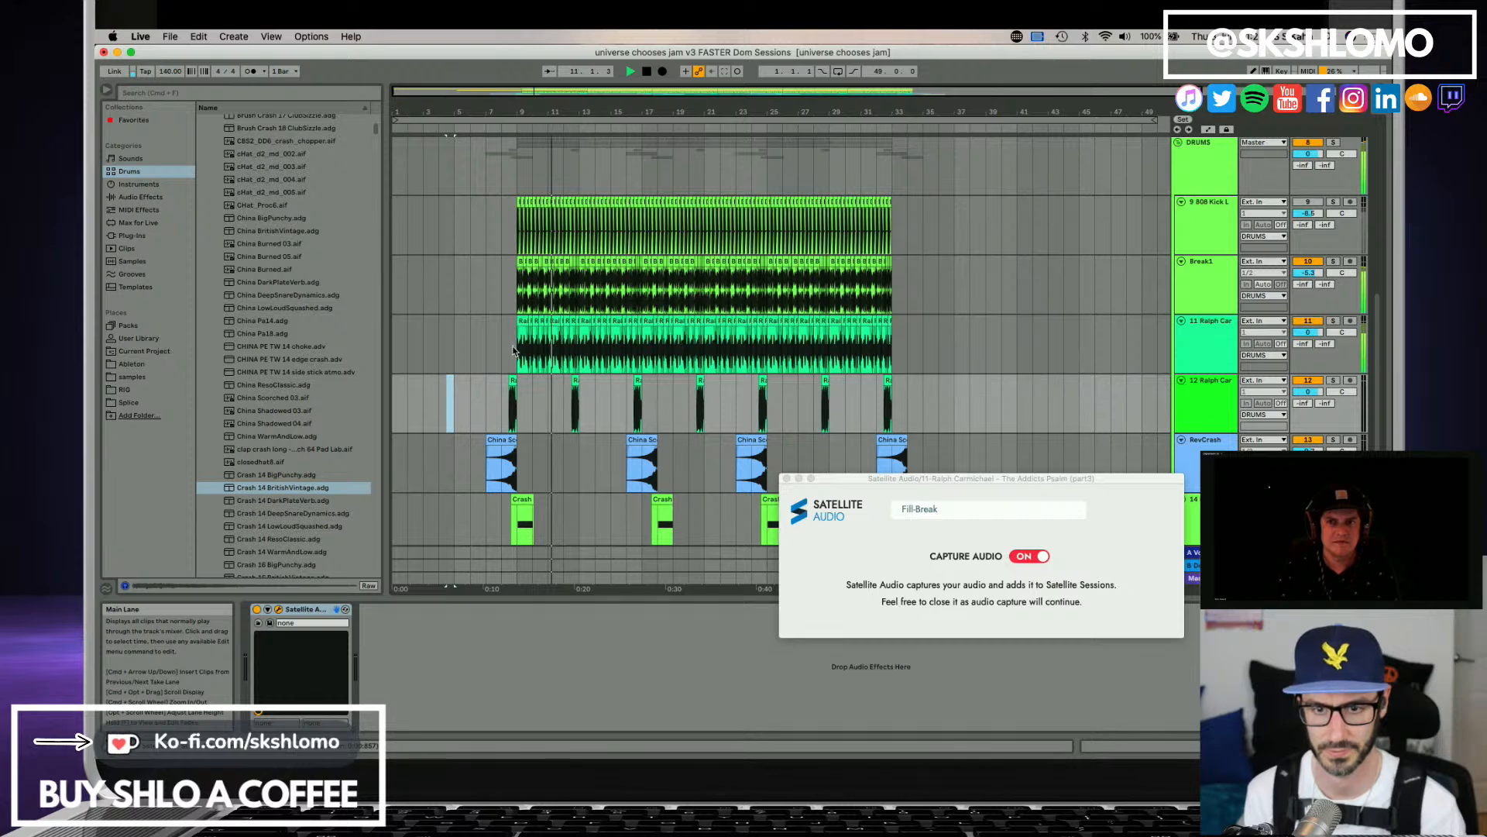
left_click_drag(513, 350, 634, 350)
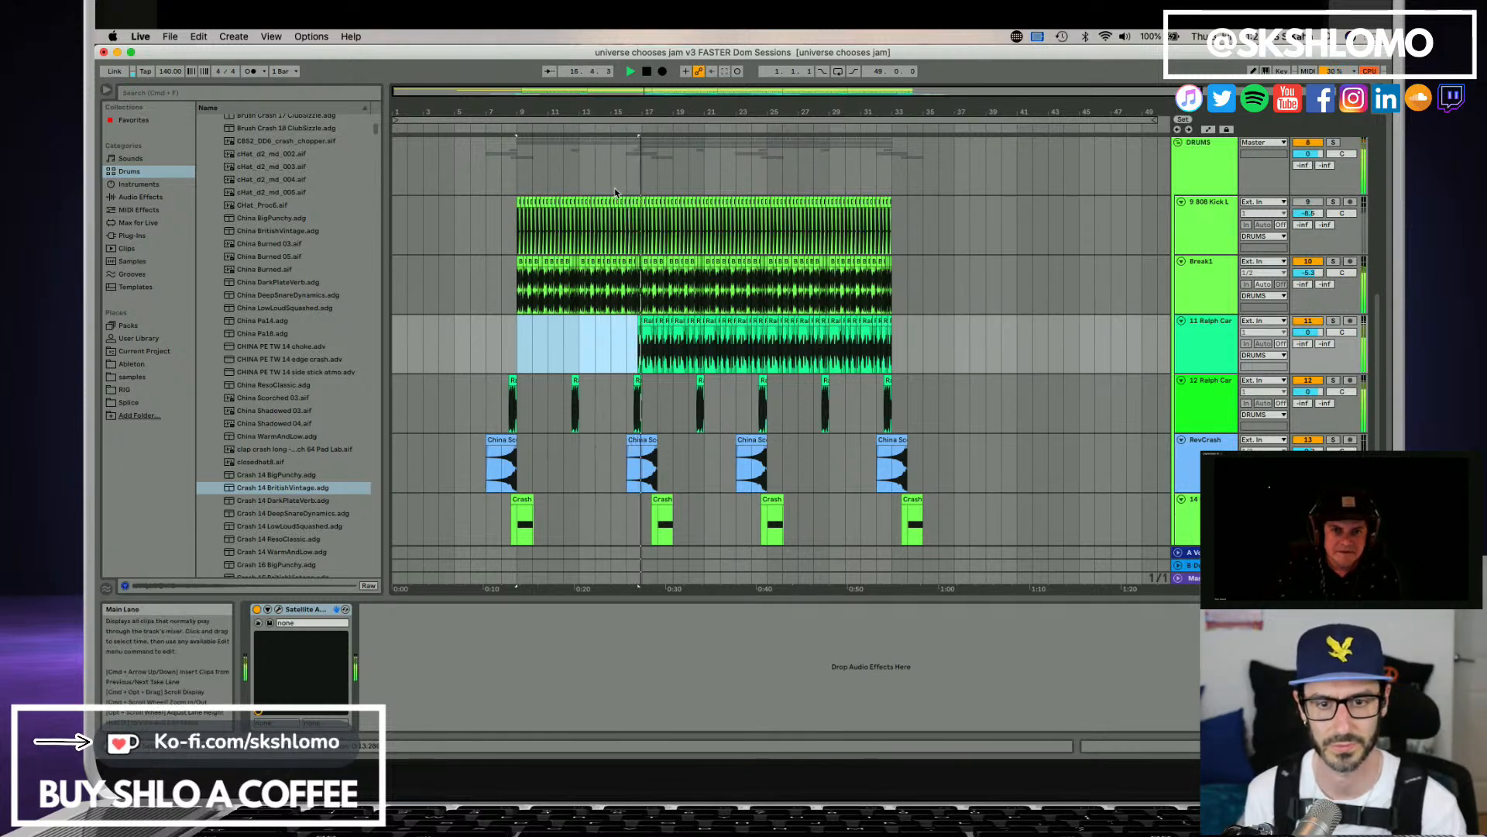
Cut a three-beat gap in the Break1 track from bar 16 to the point where the 11 Ralph Car loops enter.
left_click_drag(625, 116, 637, 154)
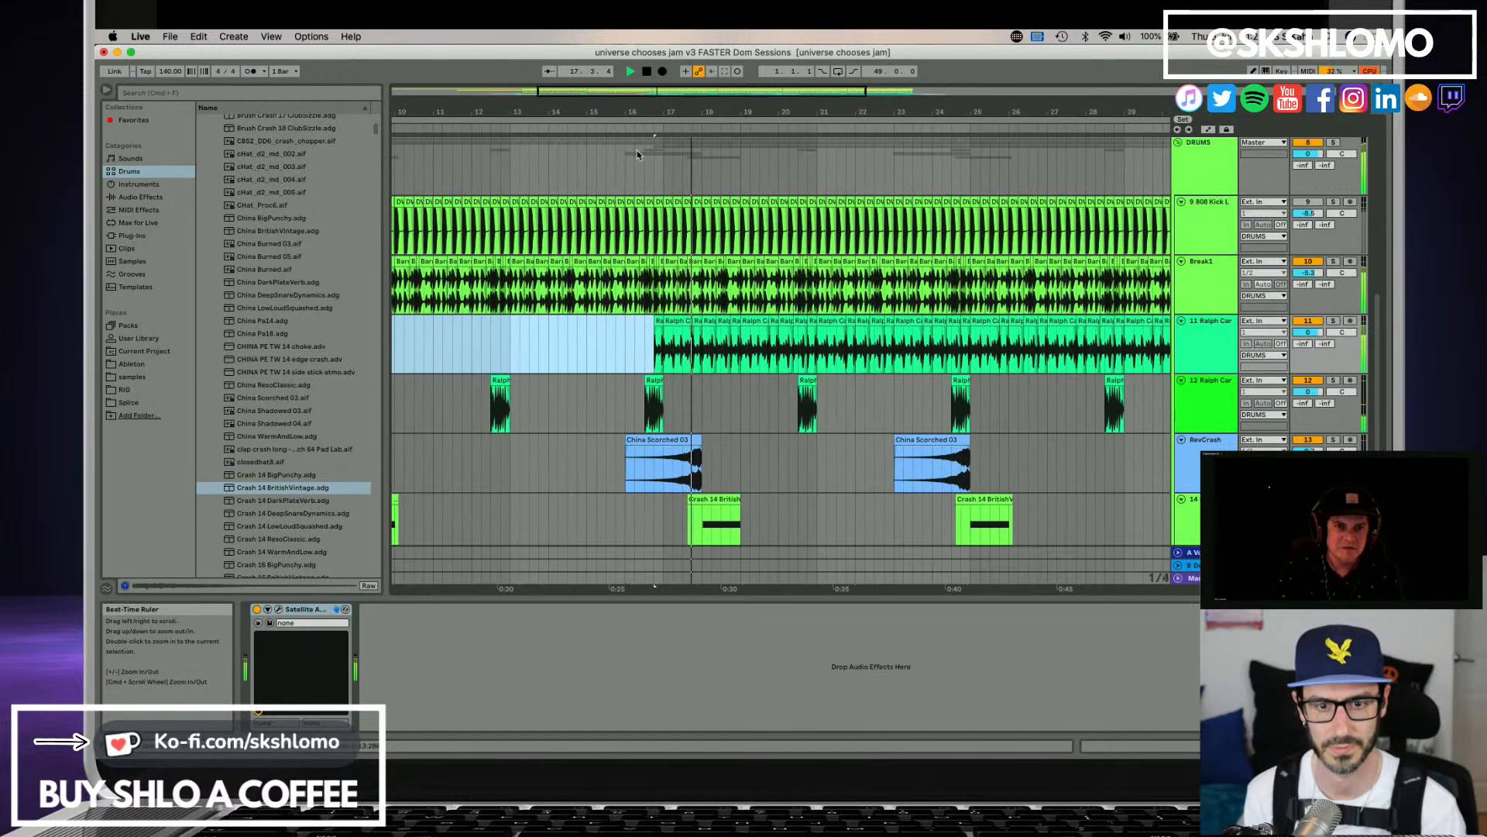
left_click_drag(627, 308, 652, 310)
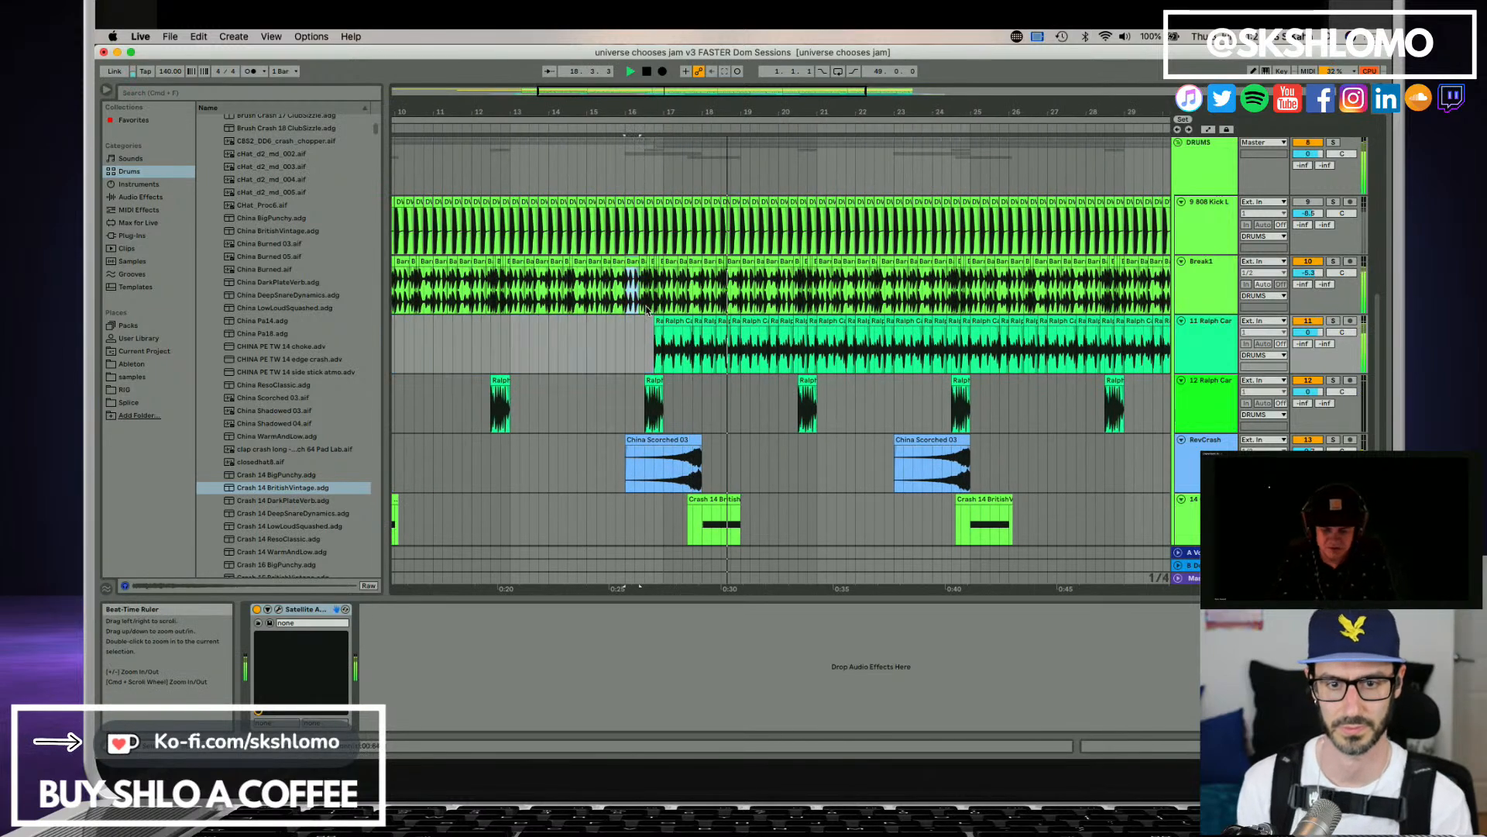
key("space")
key("Delete")
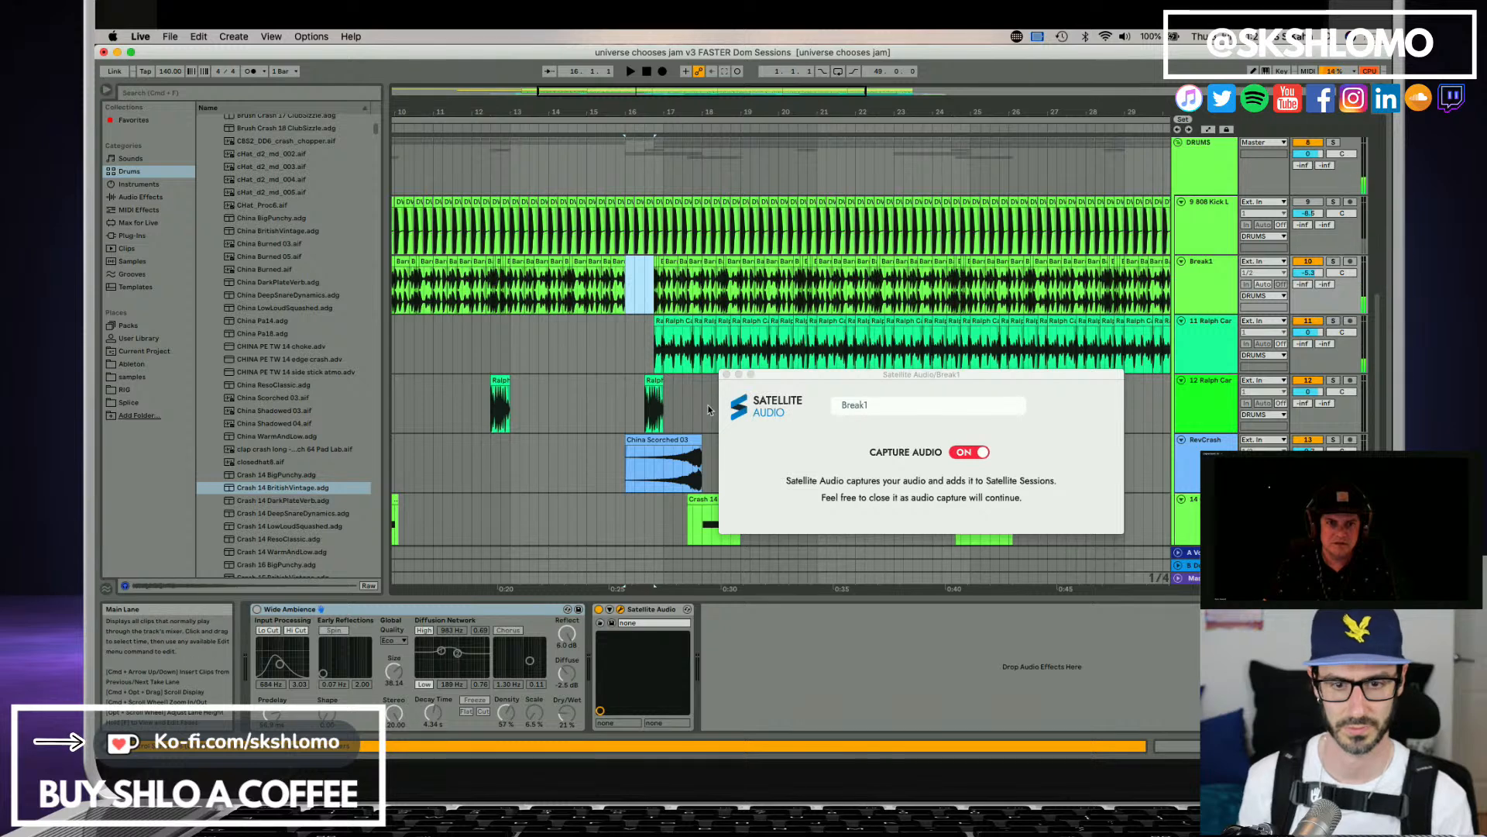
Move the second China Scorched 03 clip one bar earlier and shift the second Crash 14 clip so its hit lands where that clip ends.
left_click_drag(685, 441, 651, 449)
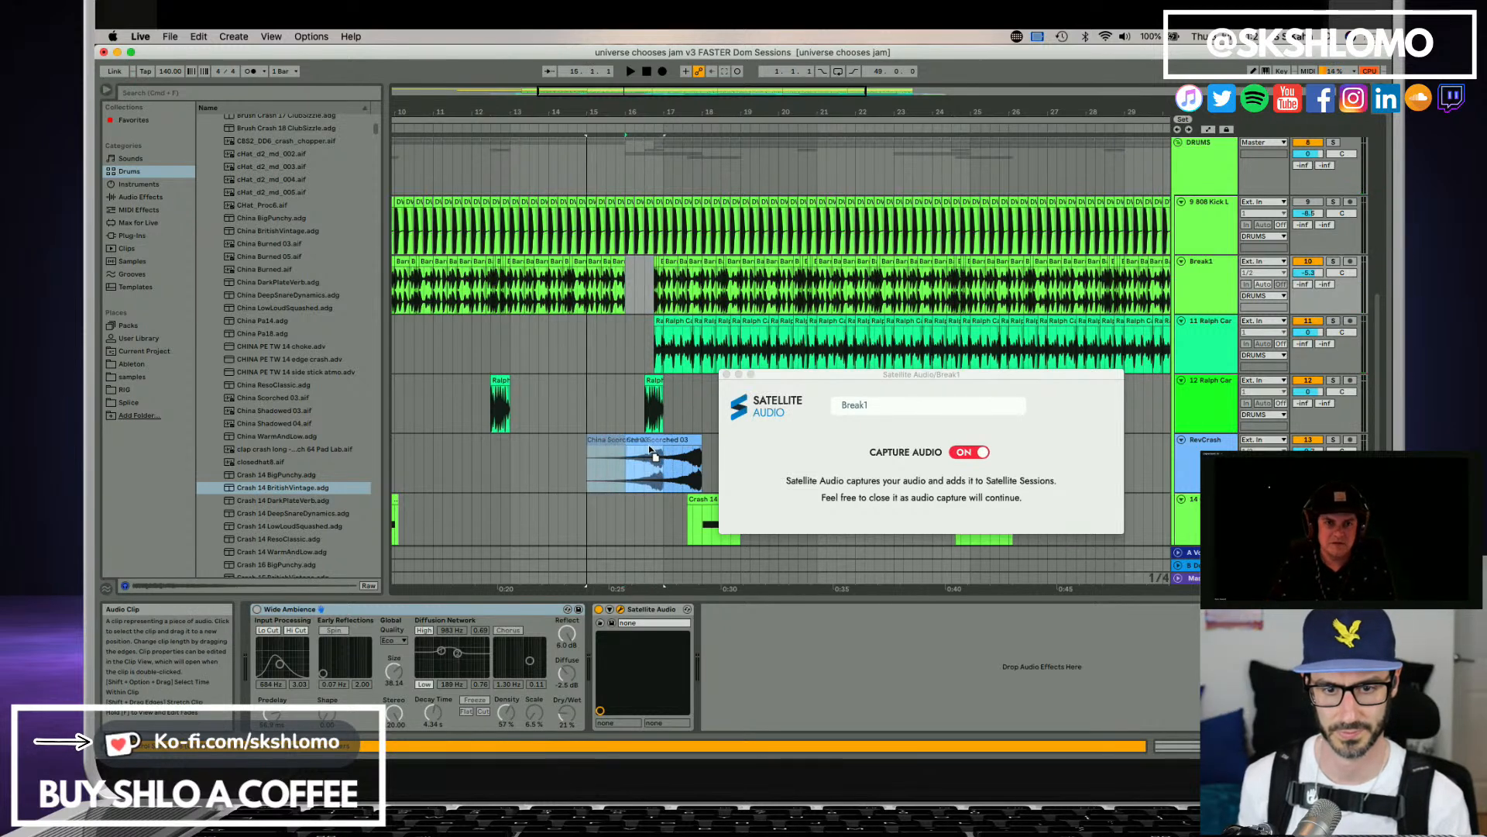
left_click(728, 529)
left_click_drag(721, 510, 684, 501)
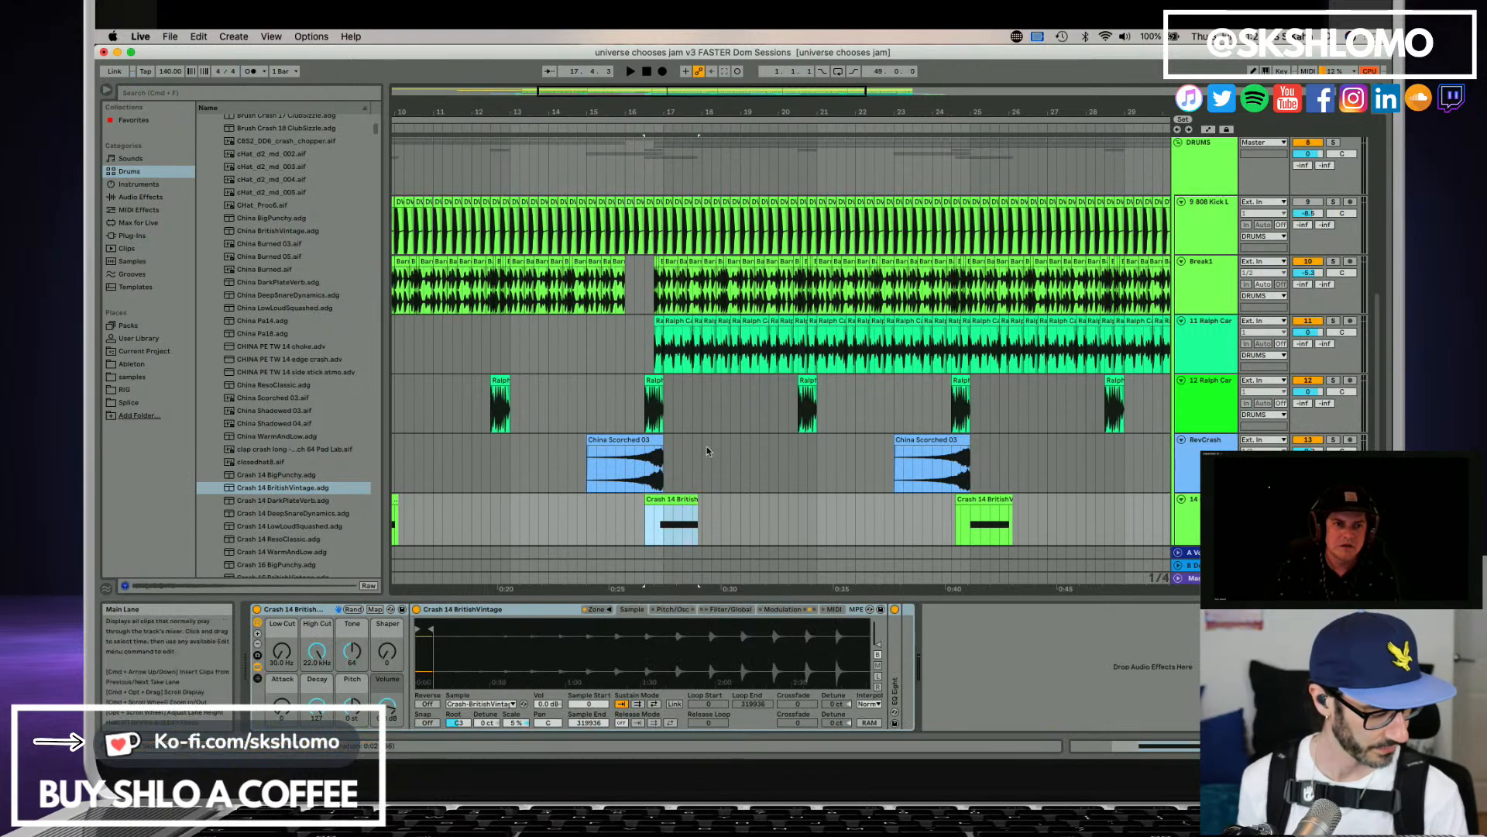
key("plus")
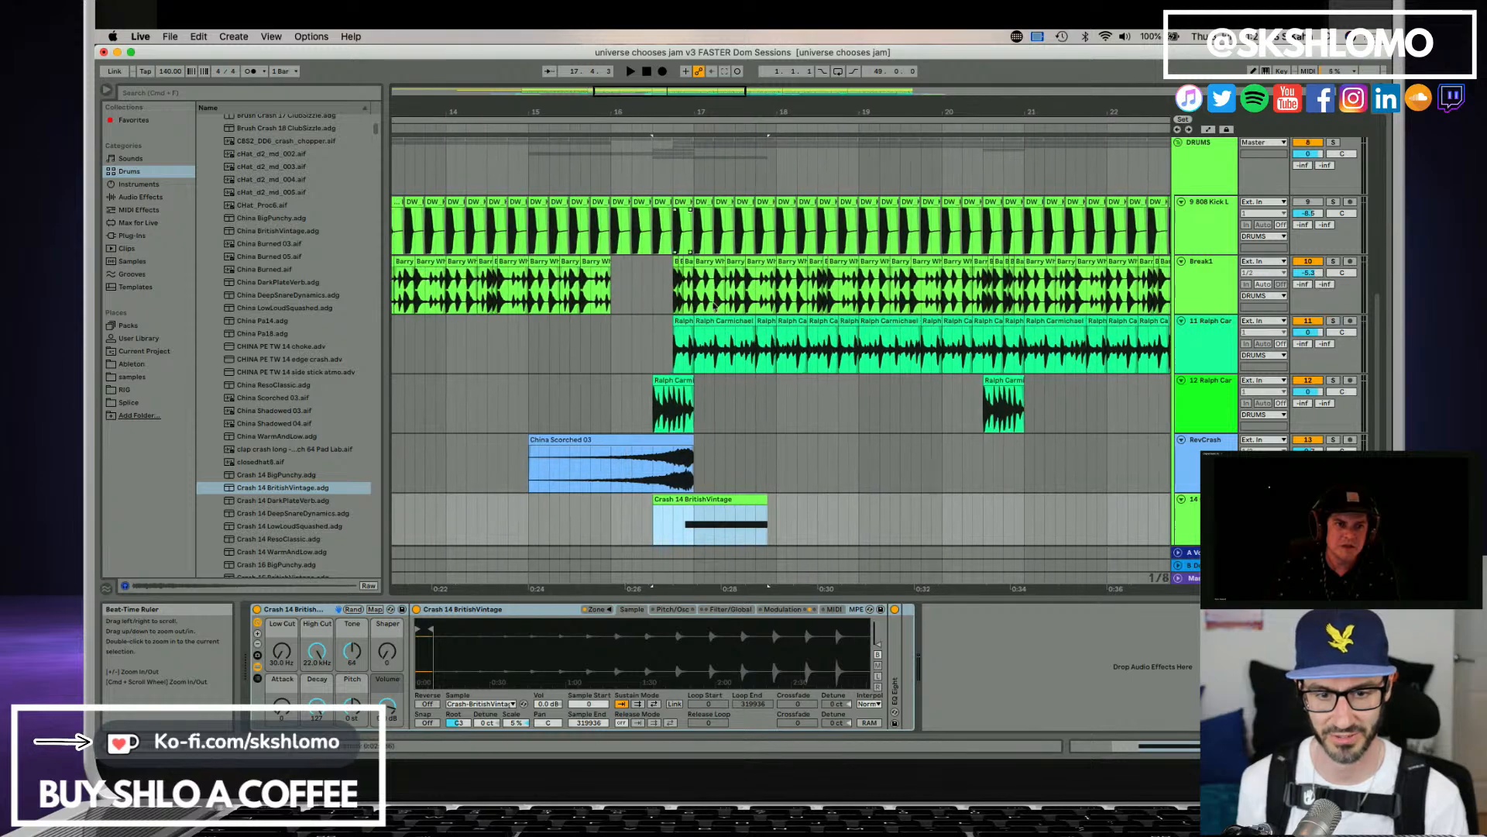
left_click_drag(688, 502, 695, 503)
double_click(704, 501)
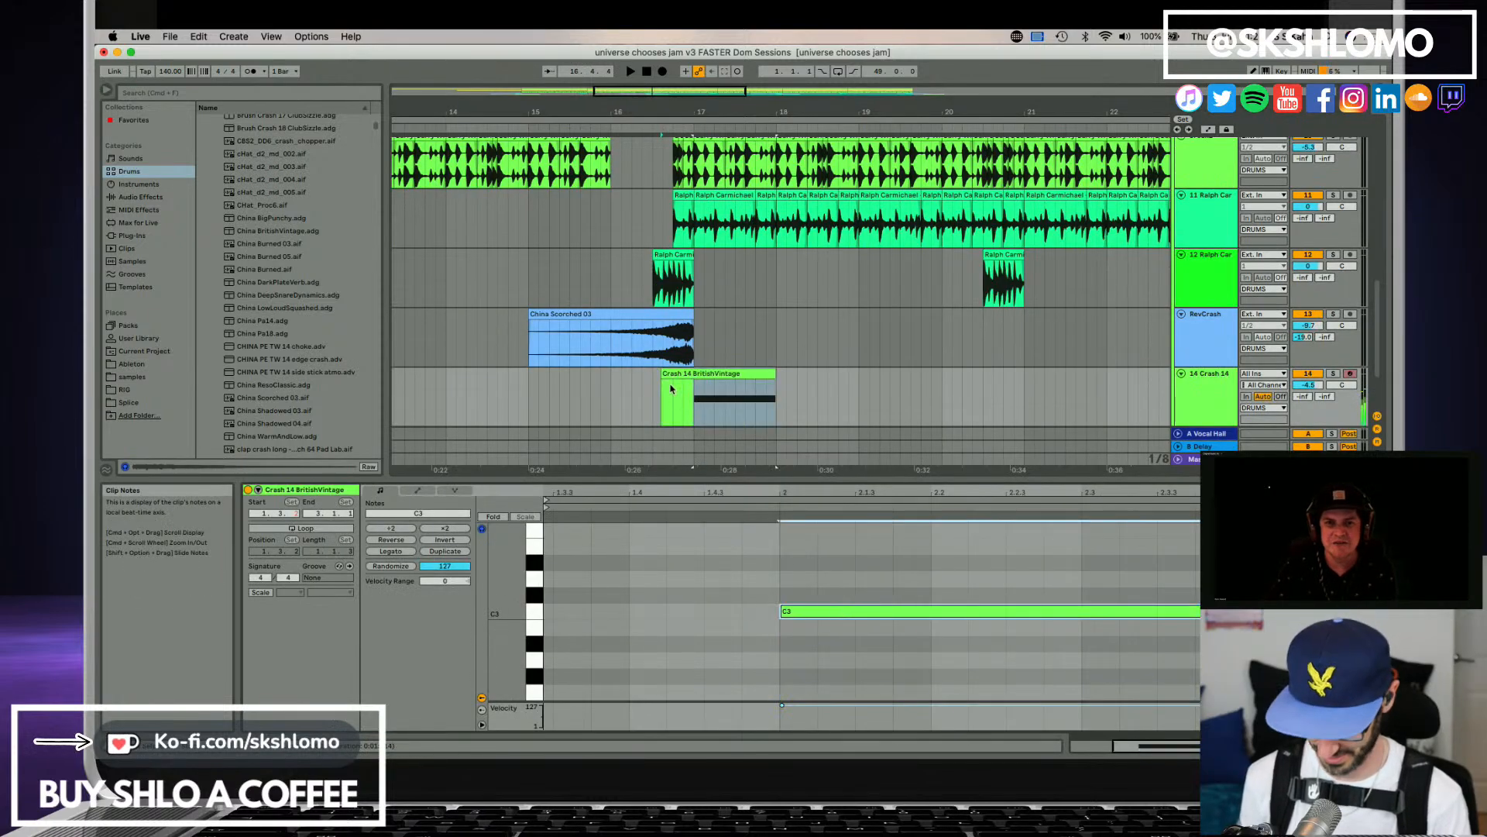
Play the arrangement from the start and check how the organ, drum, crash and bass tracks enter.
key("Home")
key("space")
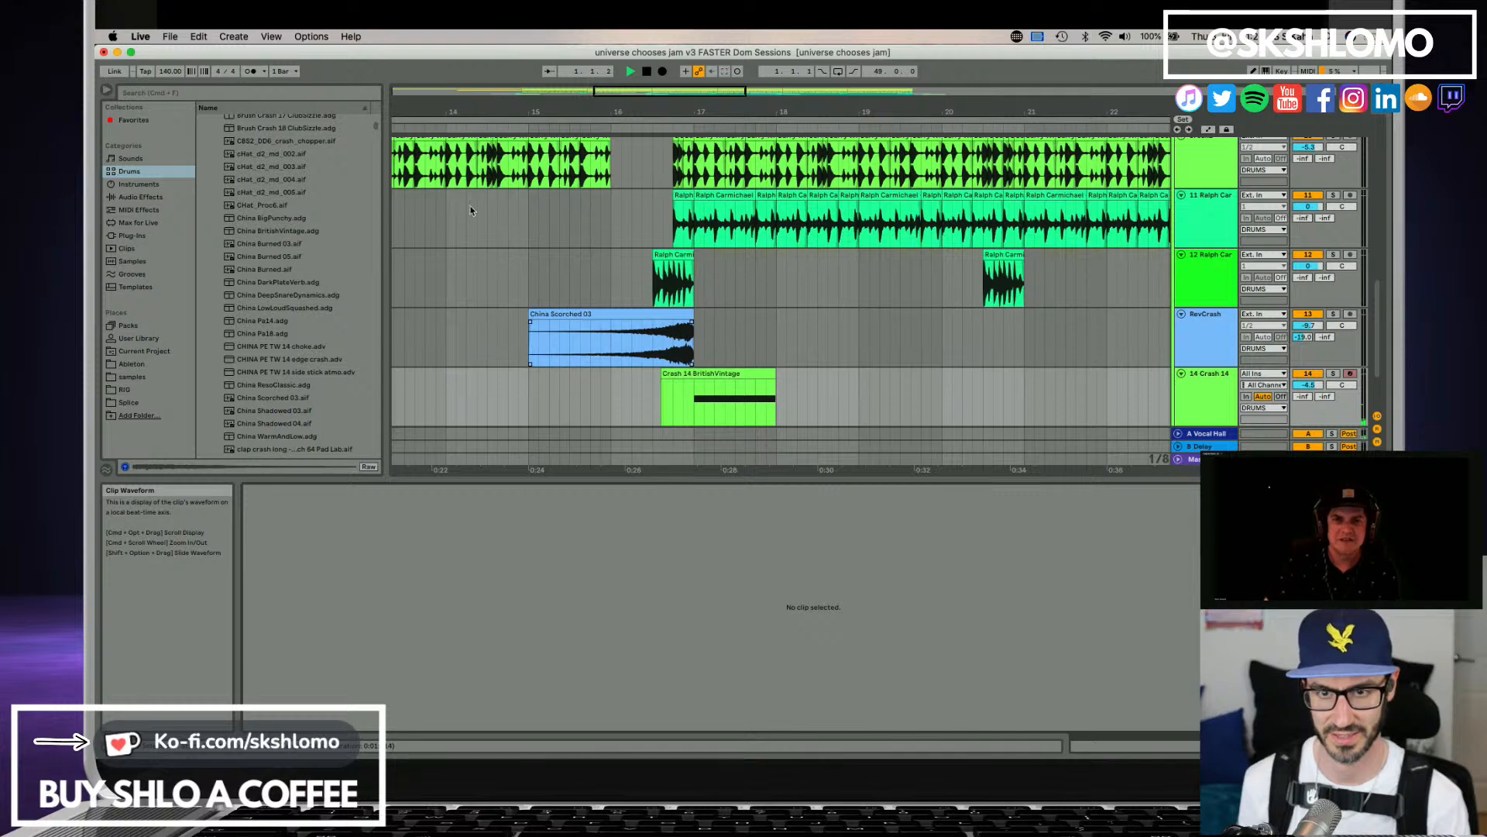
left_click_drag(439, 110, 603, 50)
scroll(589, 370, "up", 2)
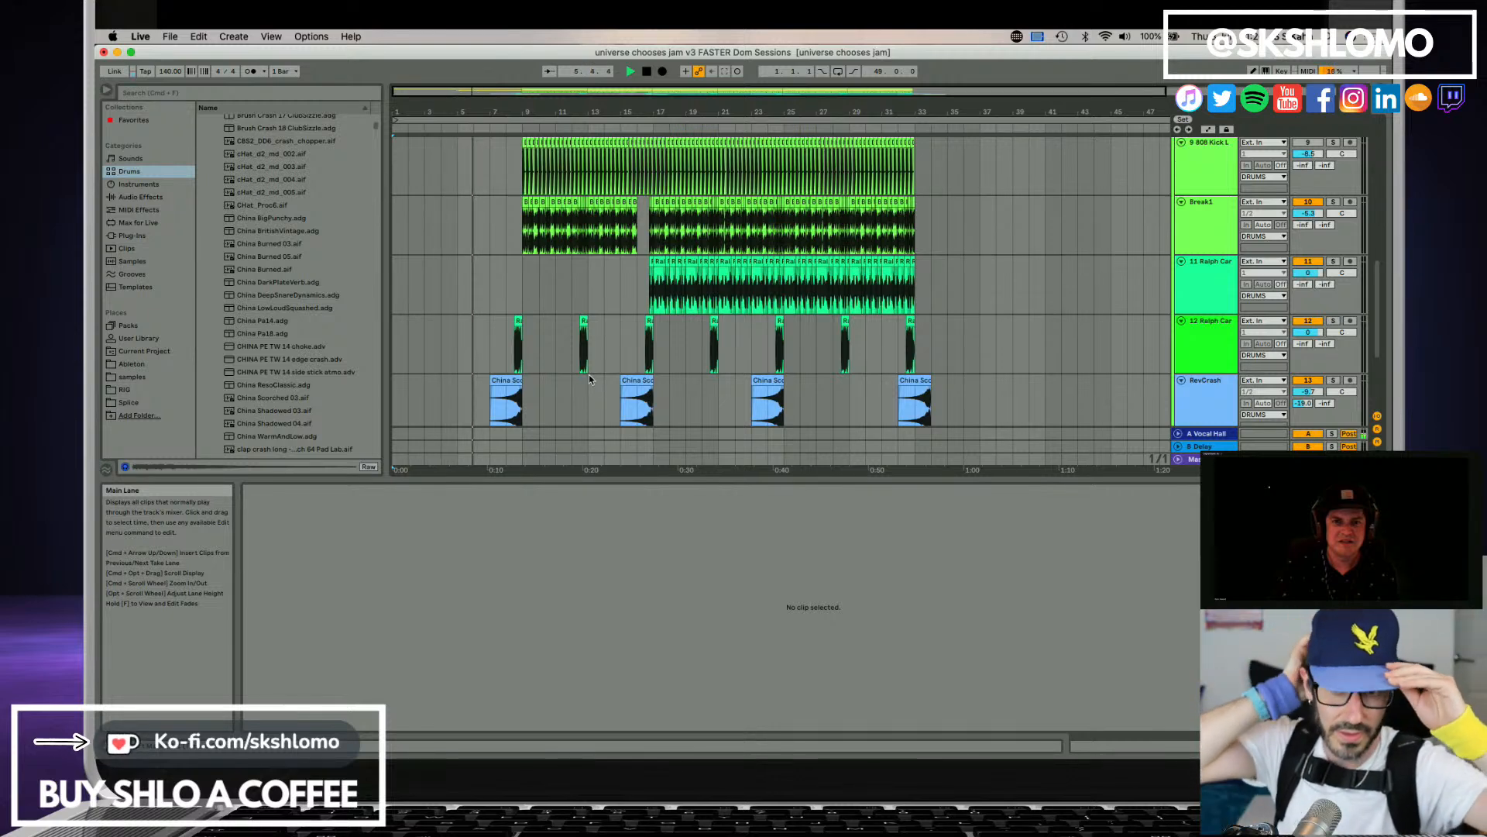
scroll(577, 345, "down", 5)
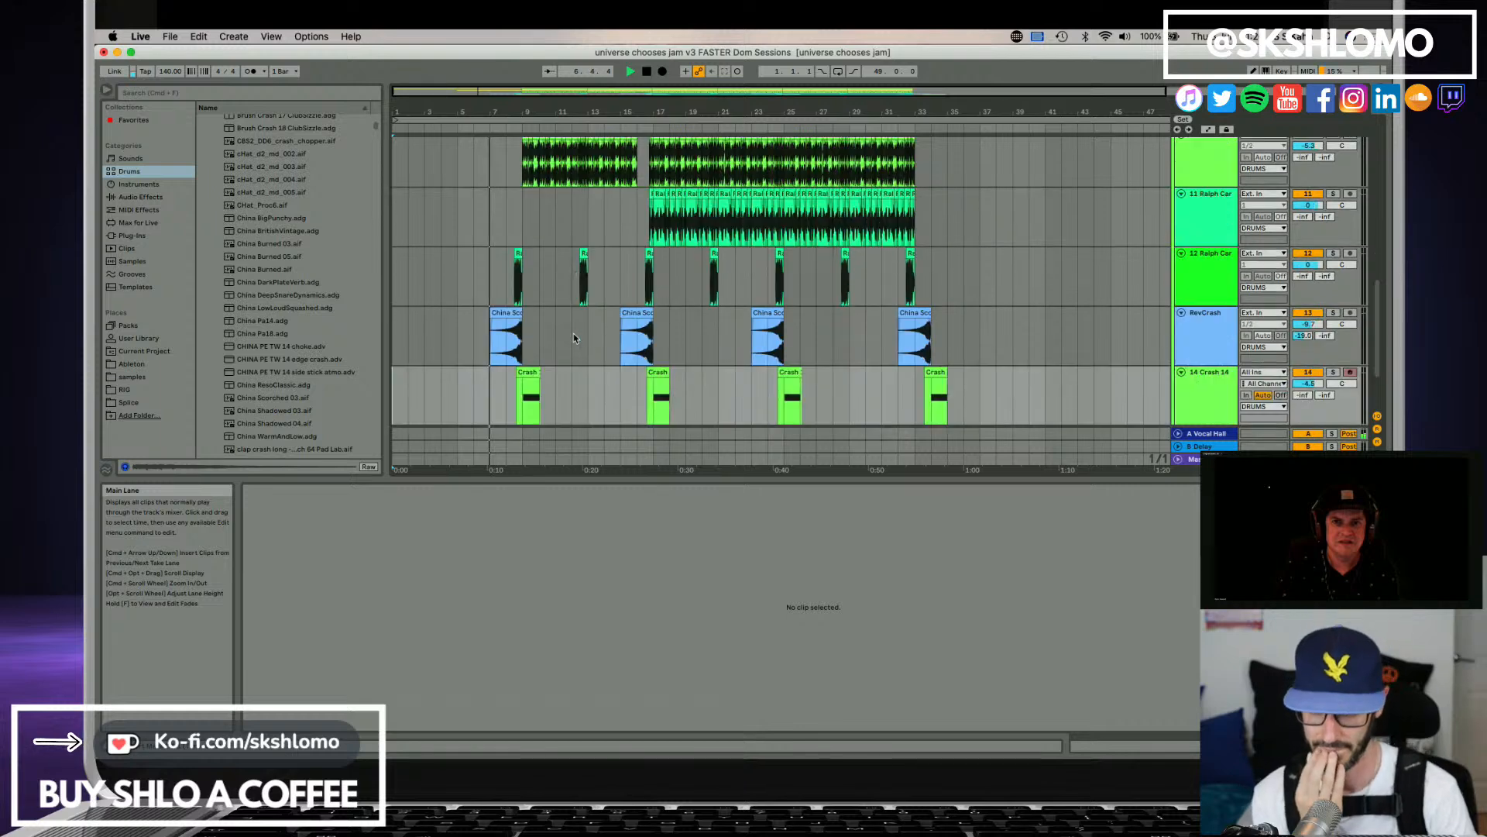
scroll(571, 338, "up", 2)
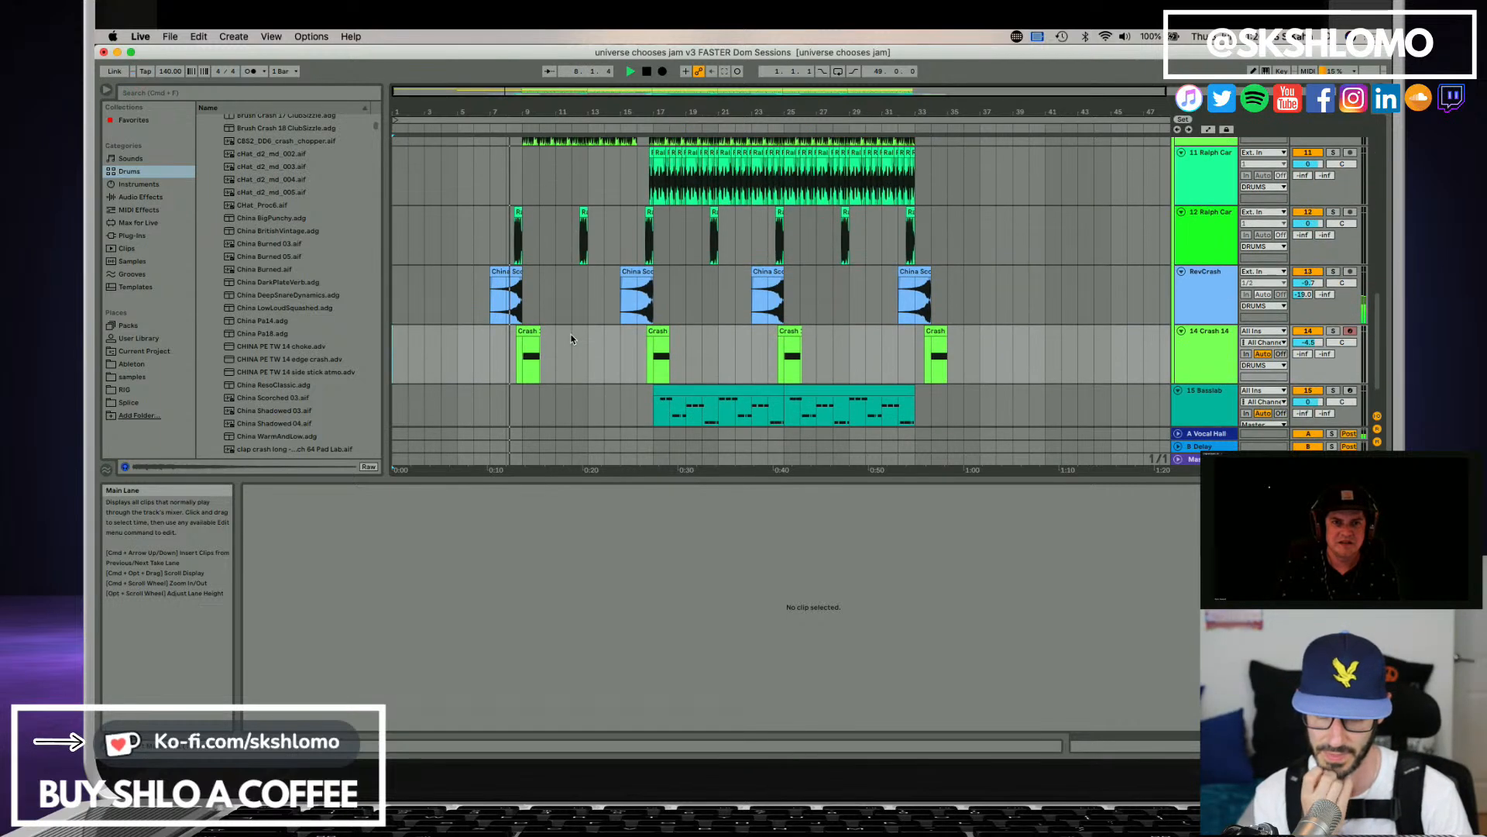
scroll(572, 338, "up", 2)
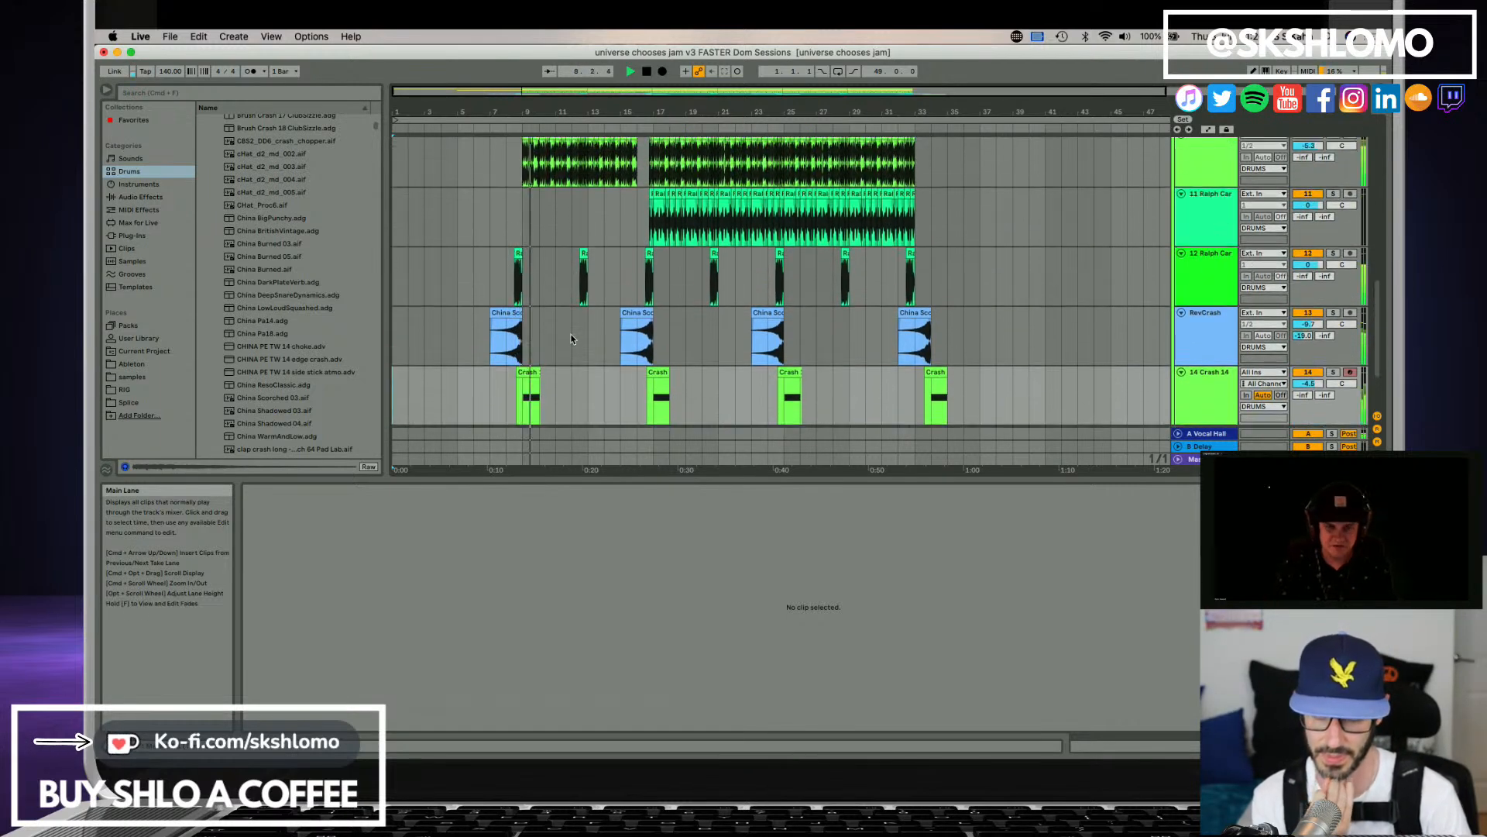
scroll(573, 340, "up", 5)
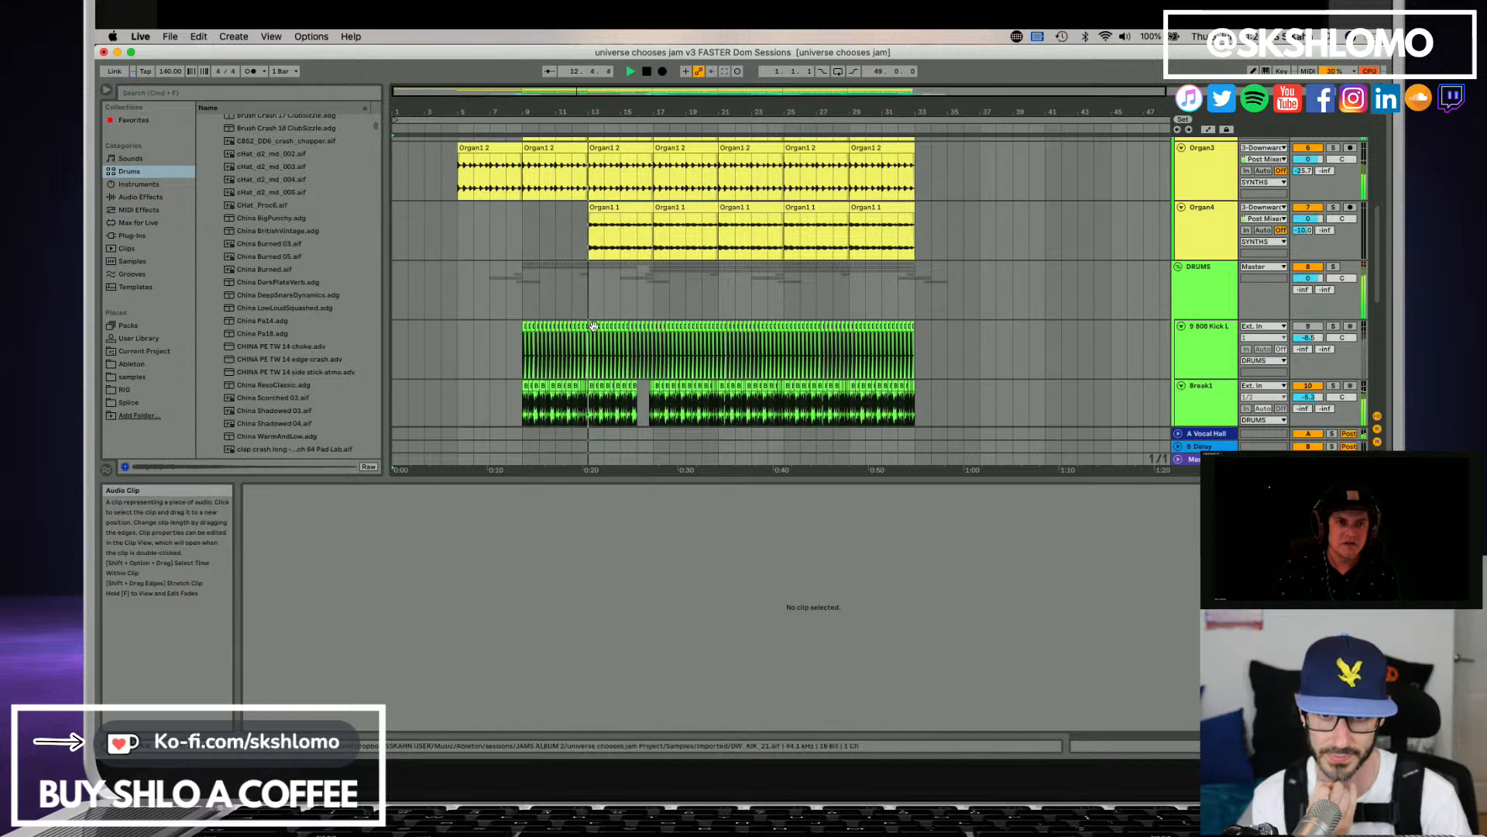
scroll(612, 330, "down", 2)
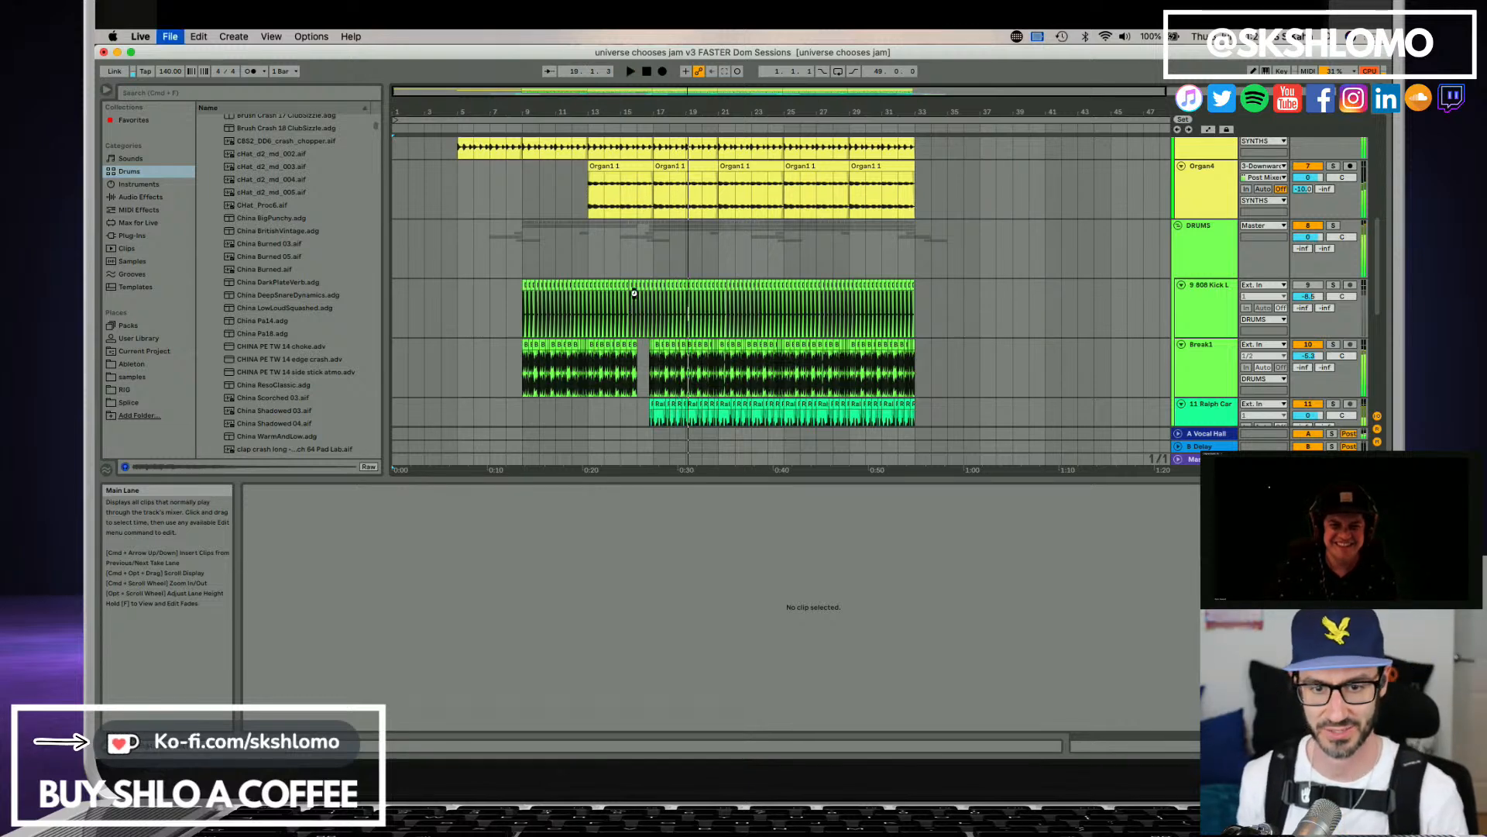
scroll(757, 283, "down", 3)
scroll(757, 282, "down", 6)
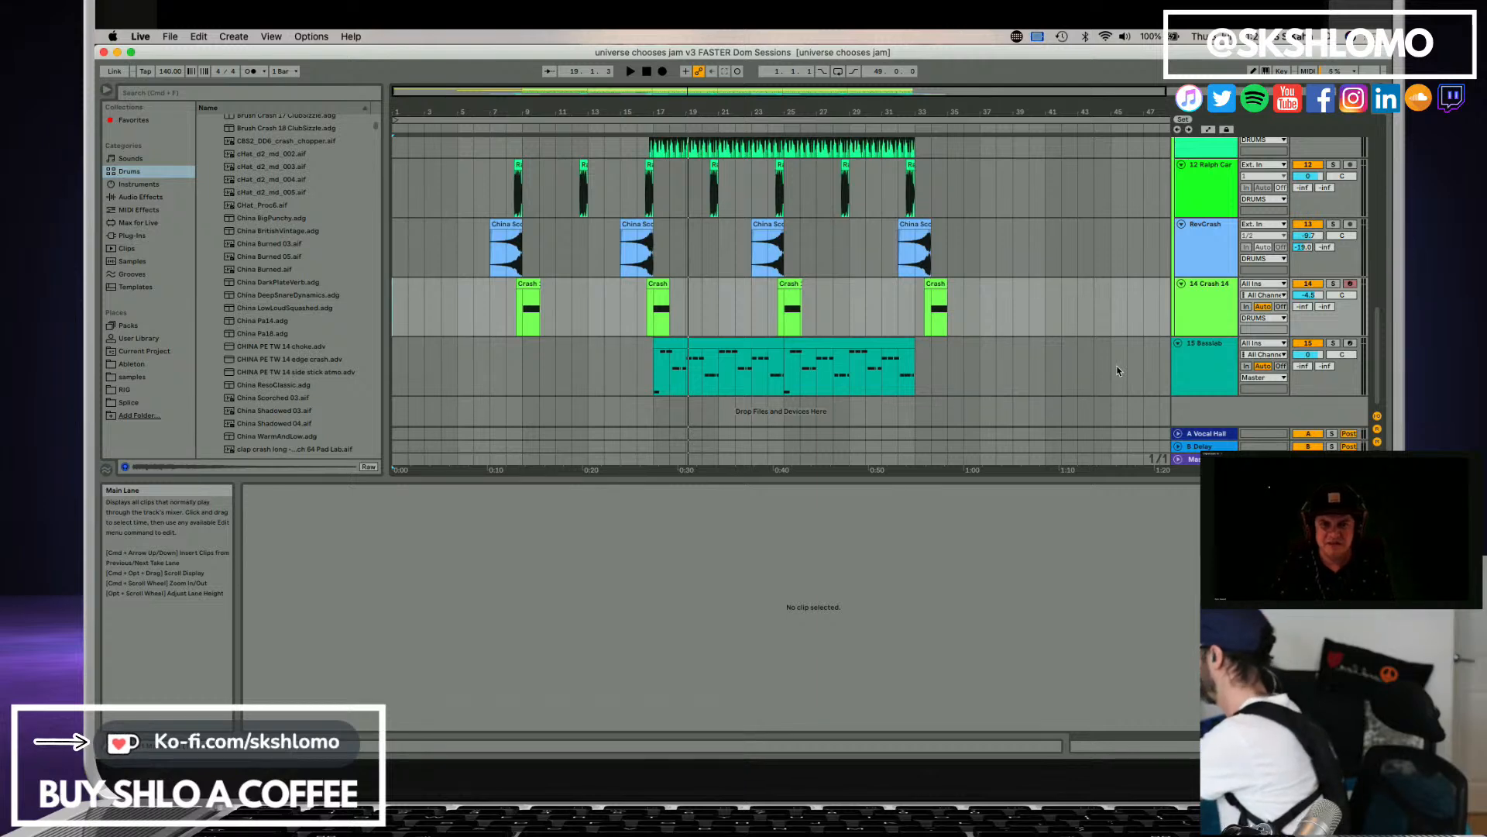
Resume playback from bar 18 briefly, and play the arrangement again from bar 1 to about bar 26.
key("space")
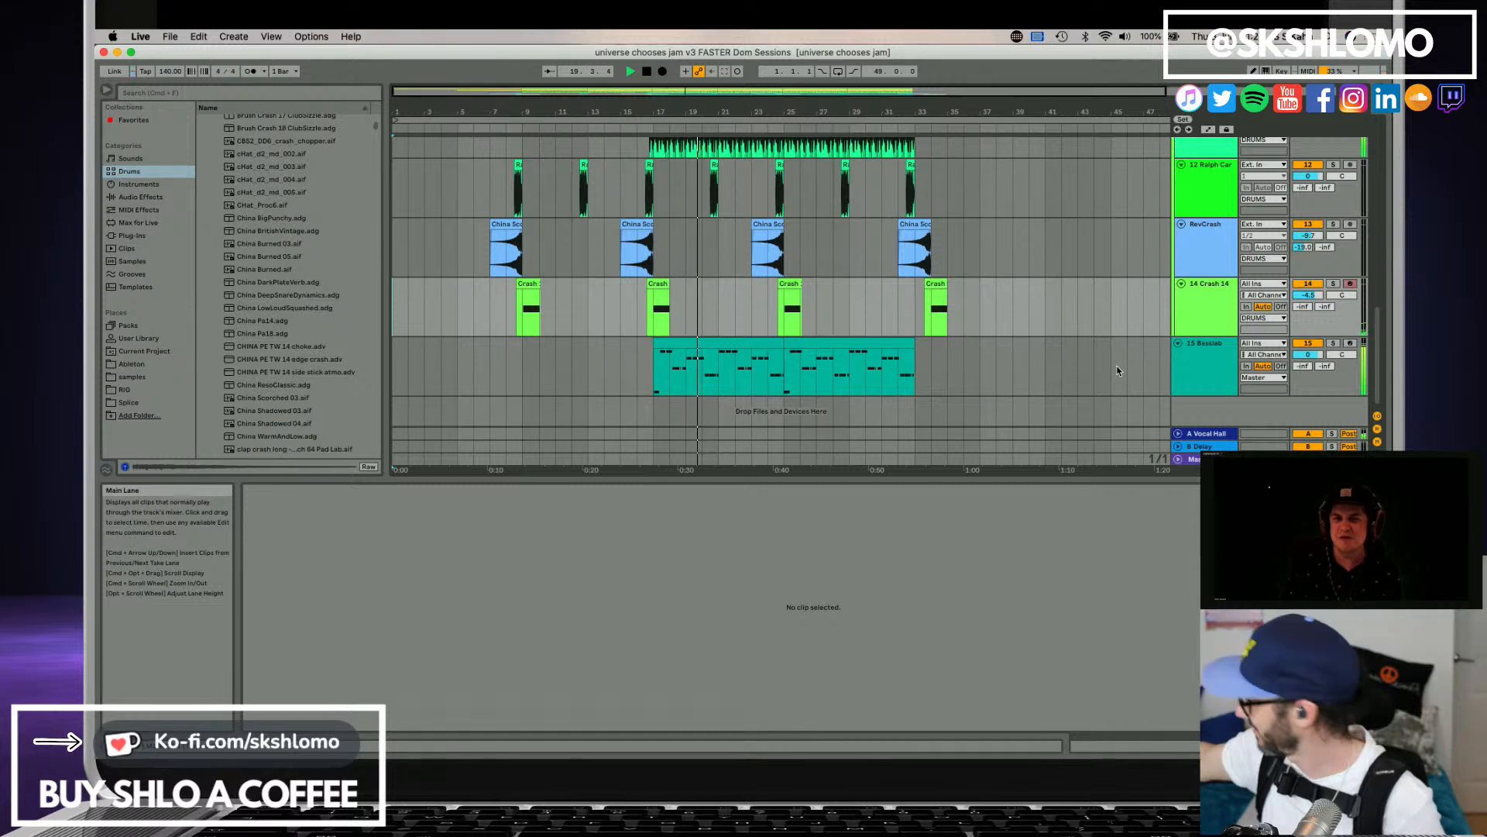
key("space")
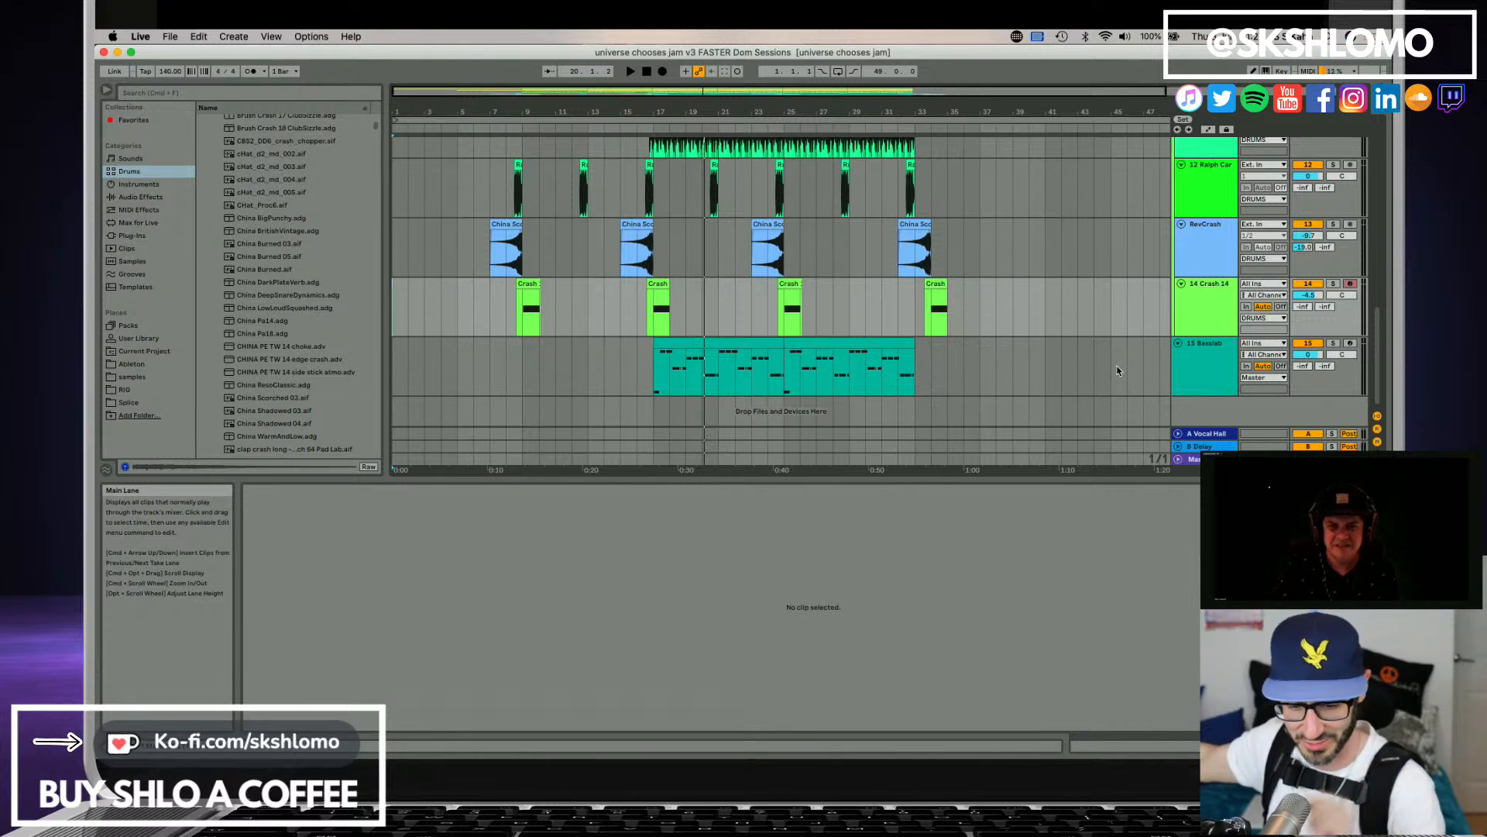
key("space")
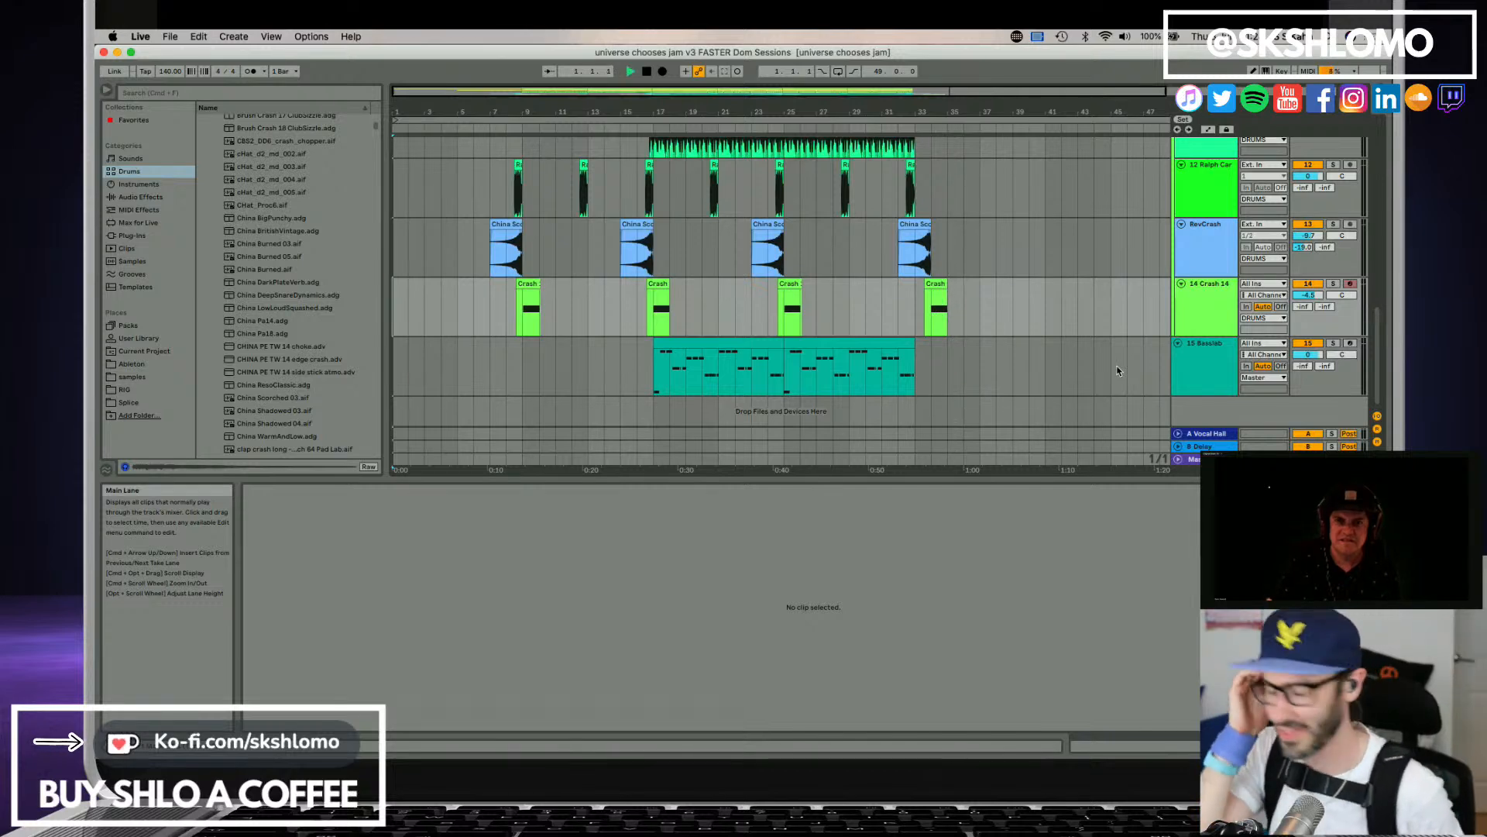
key("space")
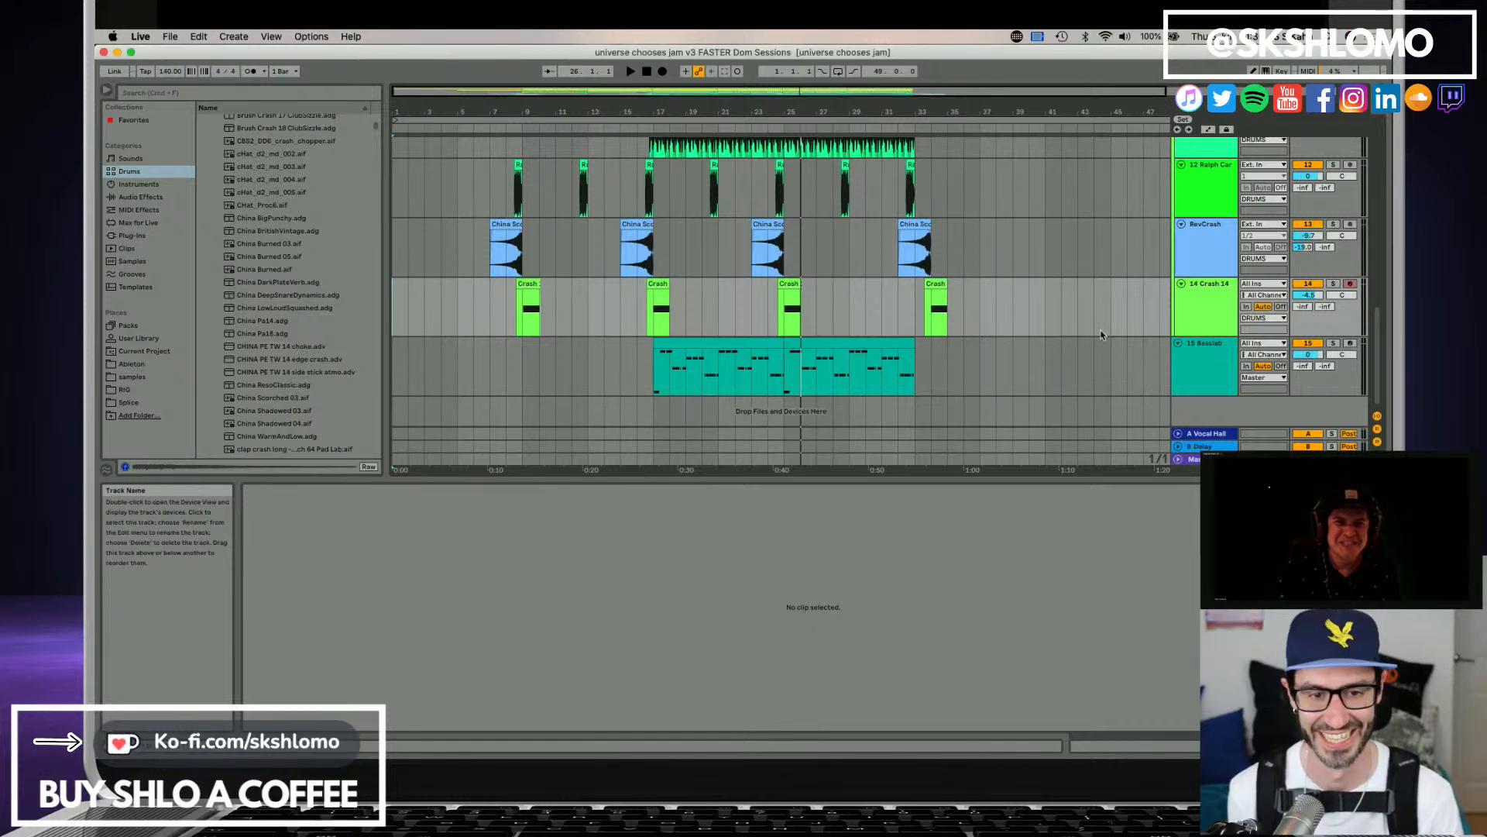
Import the RODECASTER 0001 recording onto a new audio track below the bass, starting at bar 1.
key("super+Tab")
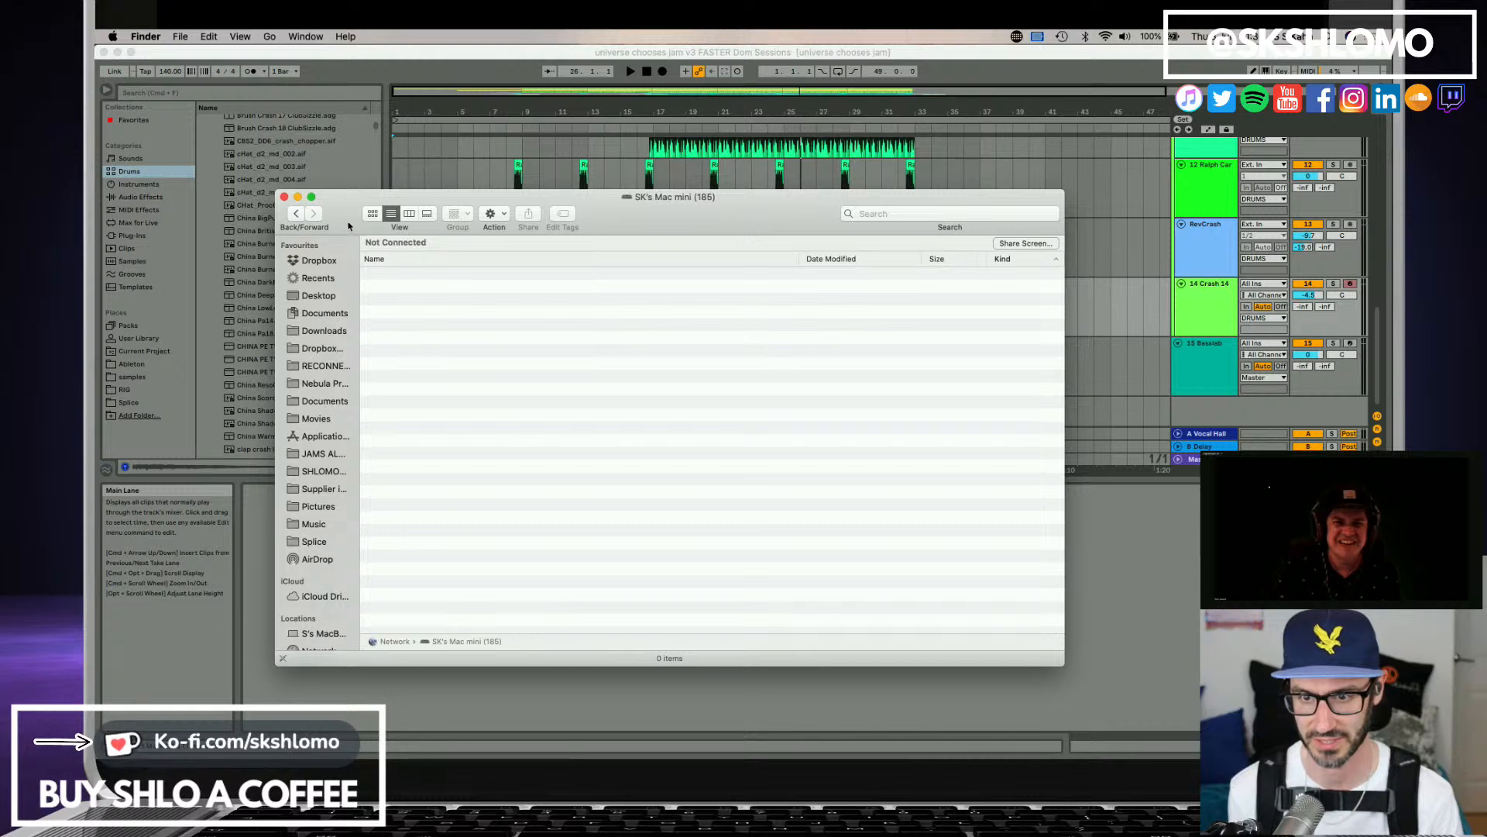
key("super+w")
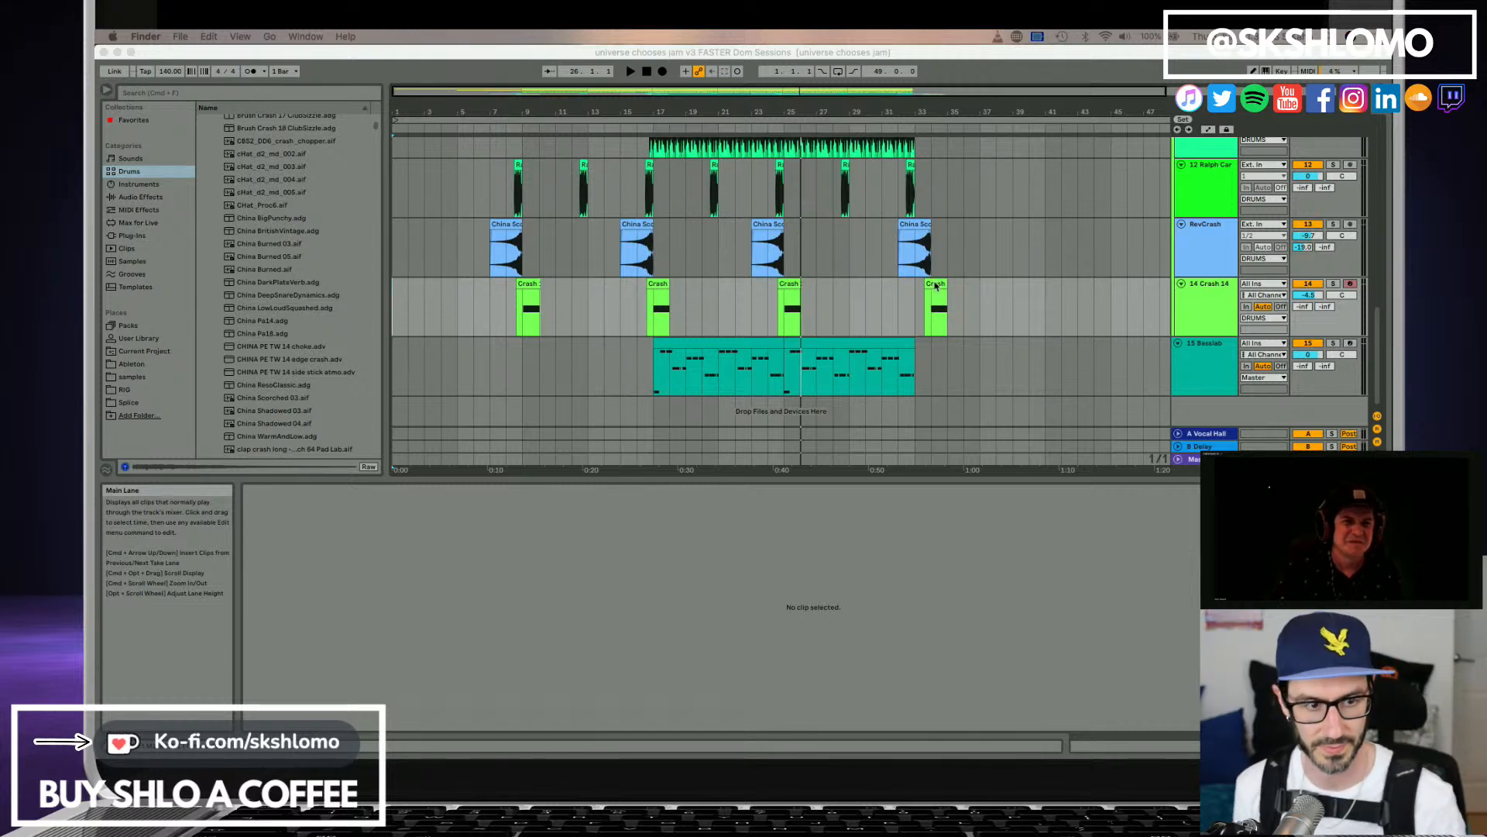
left_click(1182, 365)
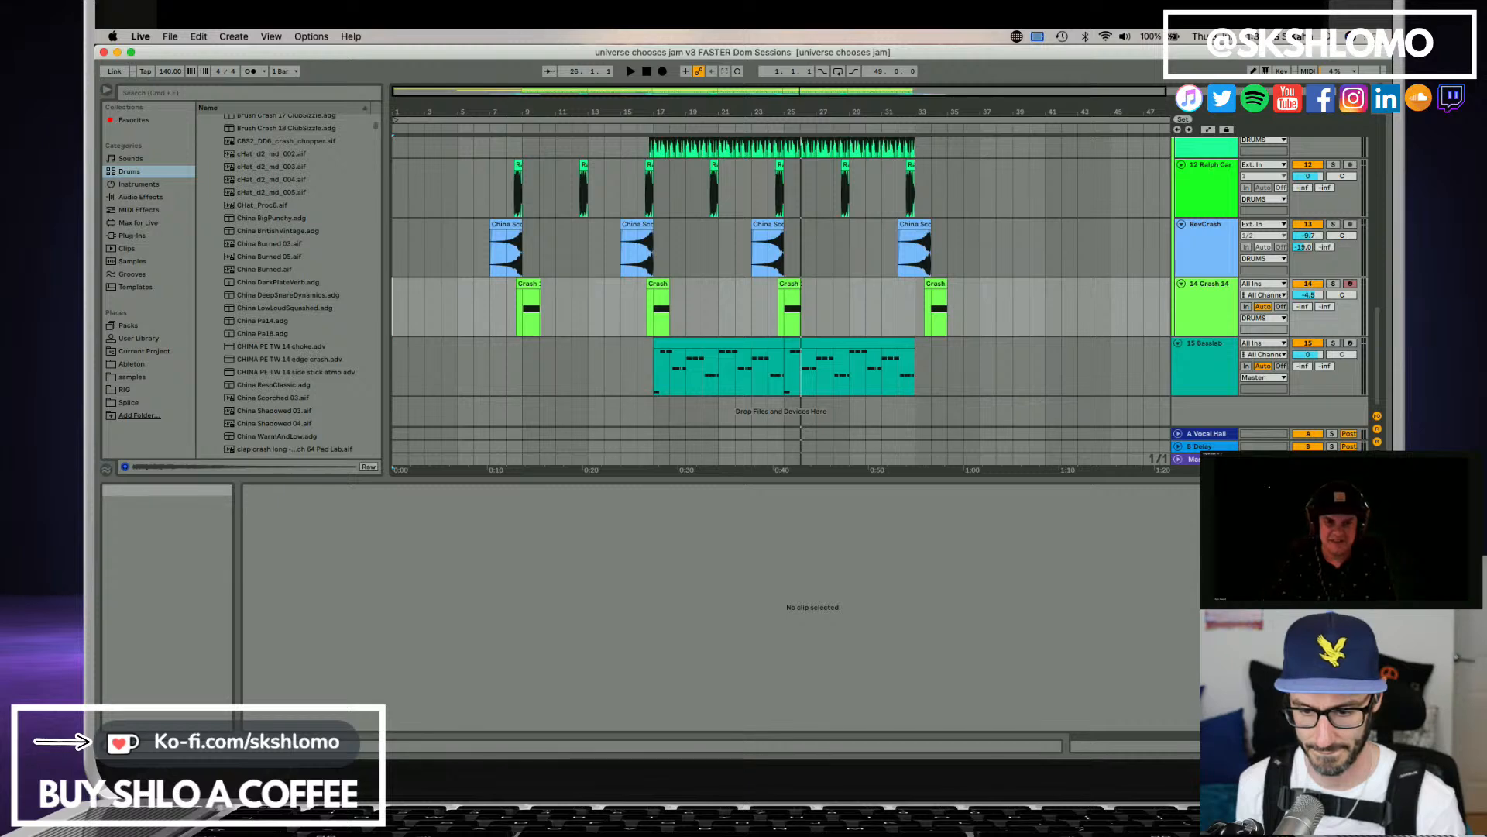
mouse_move(465, 469)
left_mouse_down()
mouse_move(460, 431)
mouse_move(583, 405)
mouse_move(396, 403)
left_mouse_up()
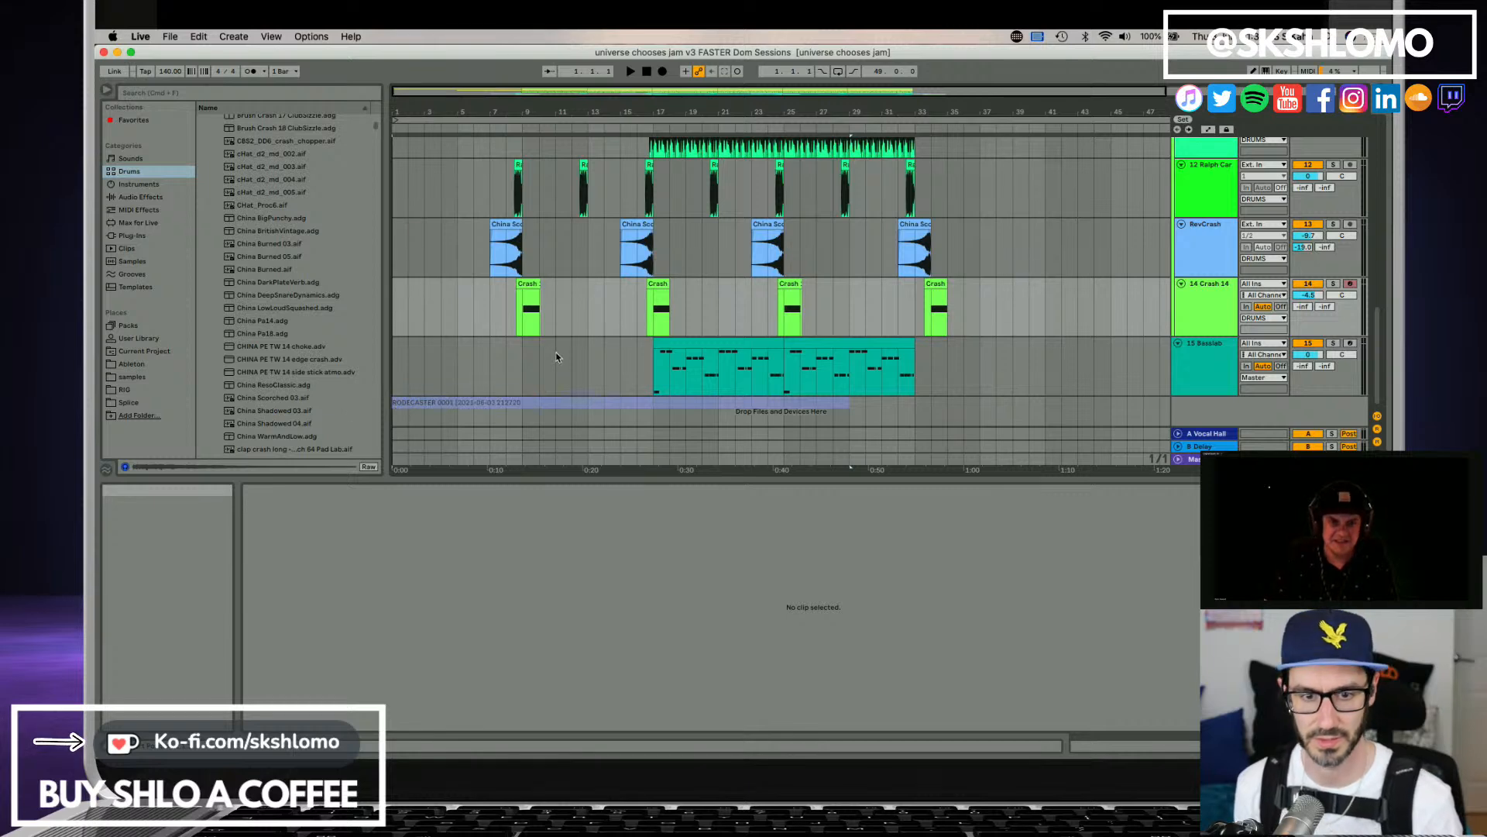
left_click_drag(556, 357, 556, 357)
scroll(958, 379, "down", 1)
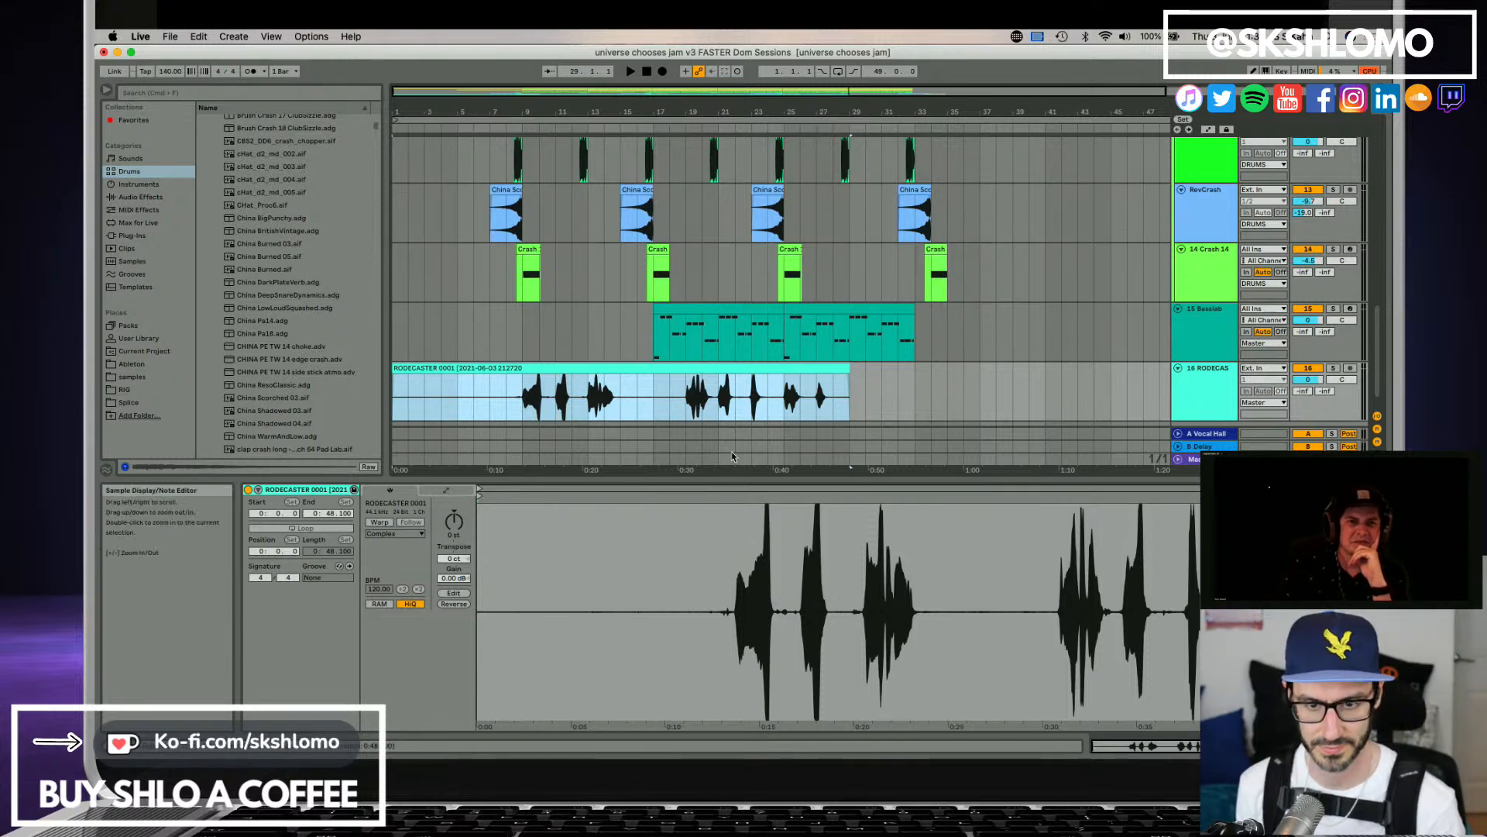
Audition the RODECASTER 0001 recording and trim it to the single sound starting at bar 21, from 34.286 to 35.743 seconds.
left_click_drag(657, 400, 493, 385)
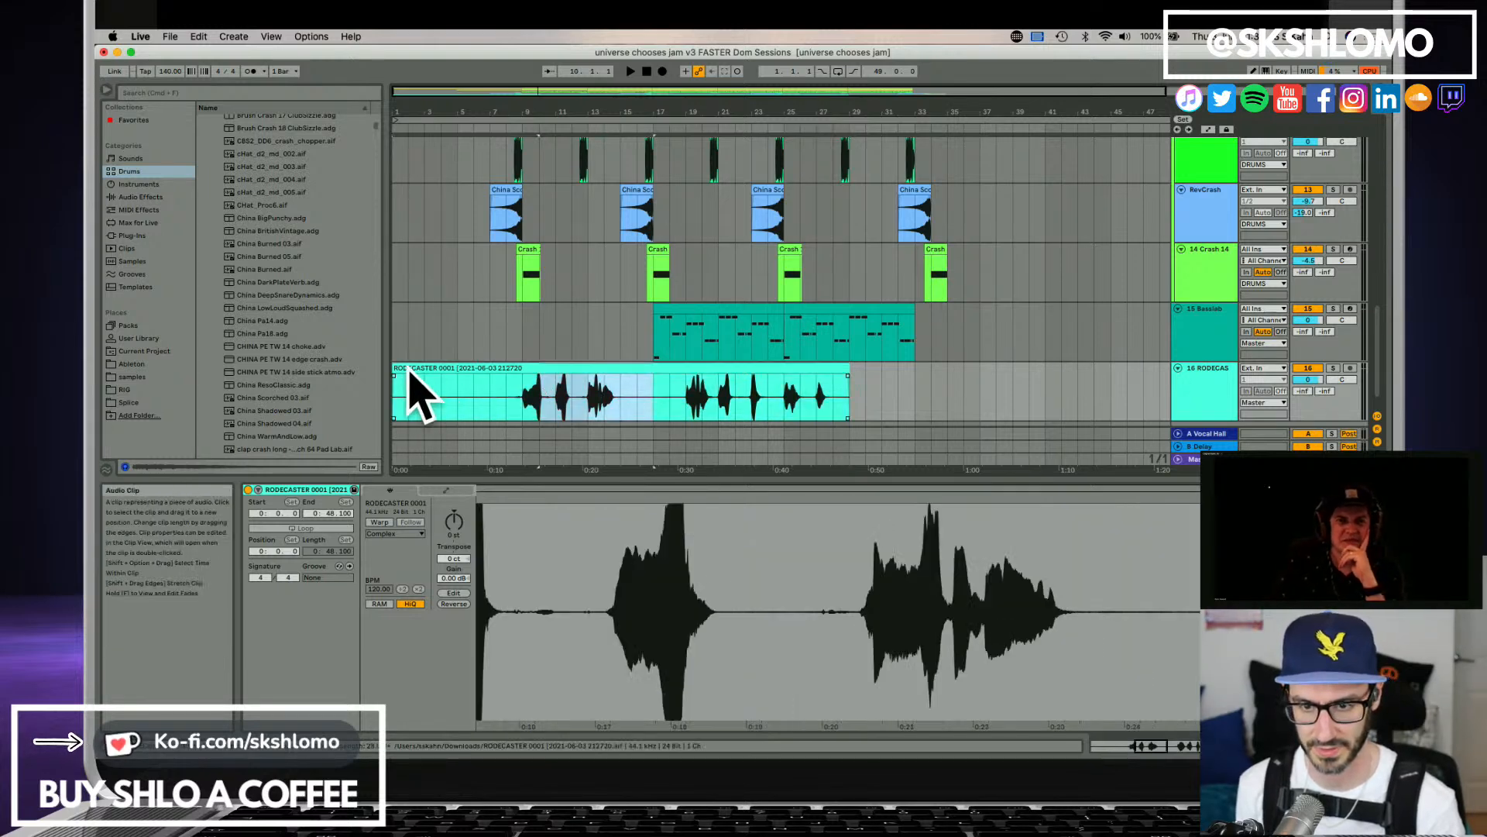
left_click_drag(395, 371, 686, 374)
key("space")
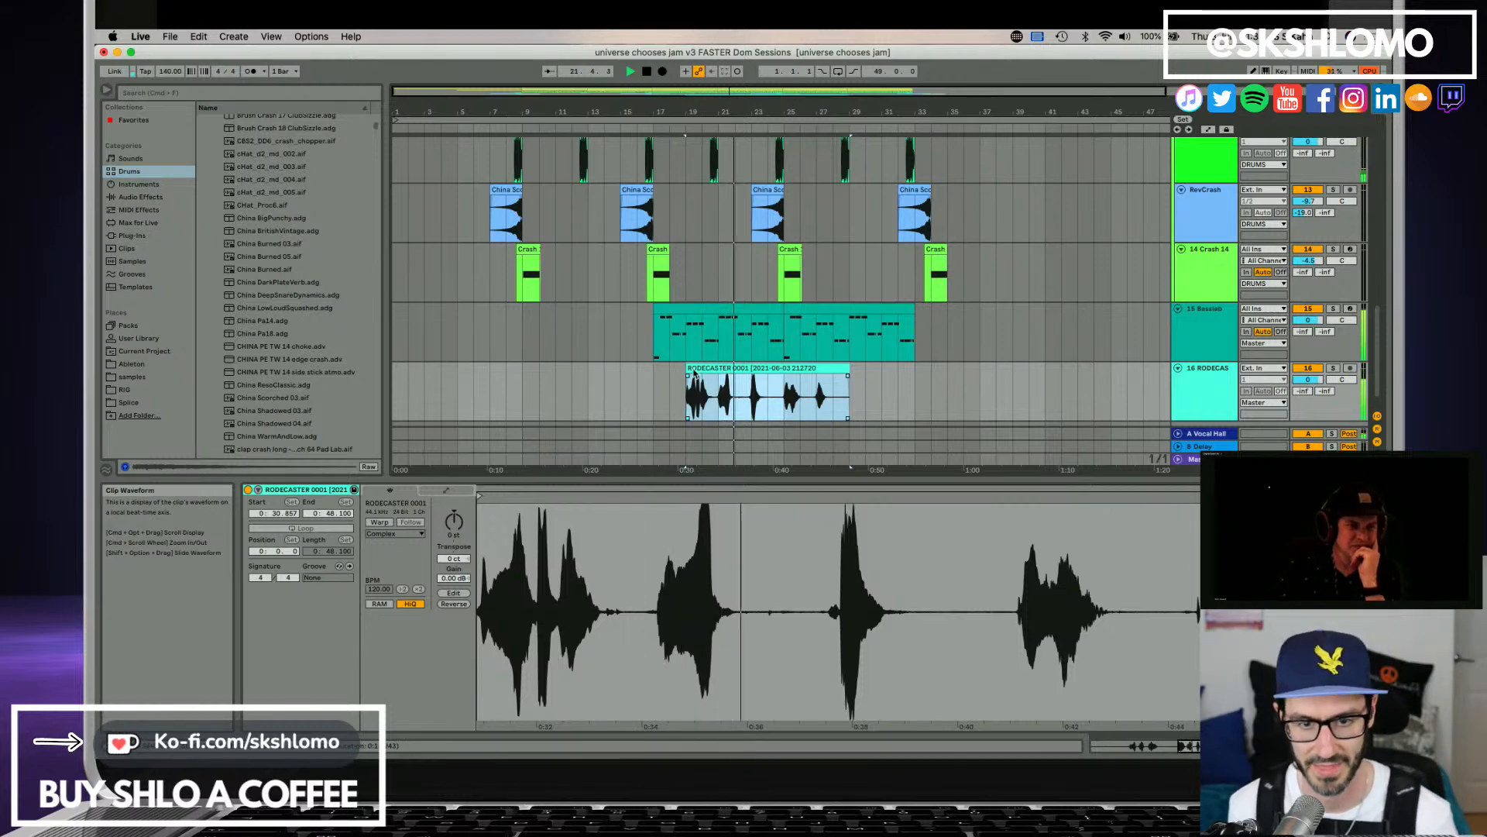
left_click_drag(687, 392, 719, 391)
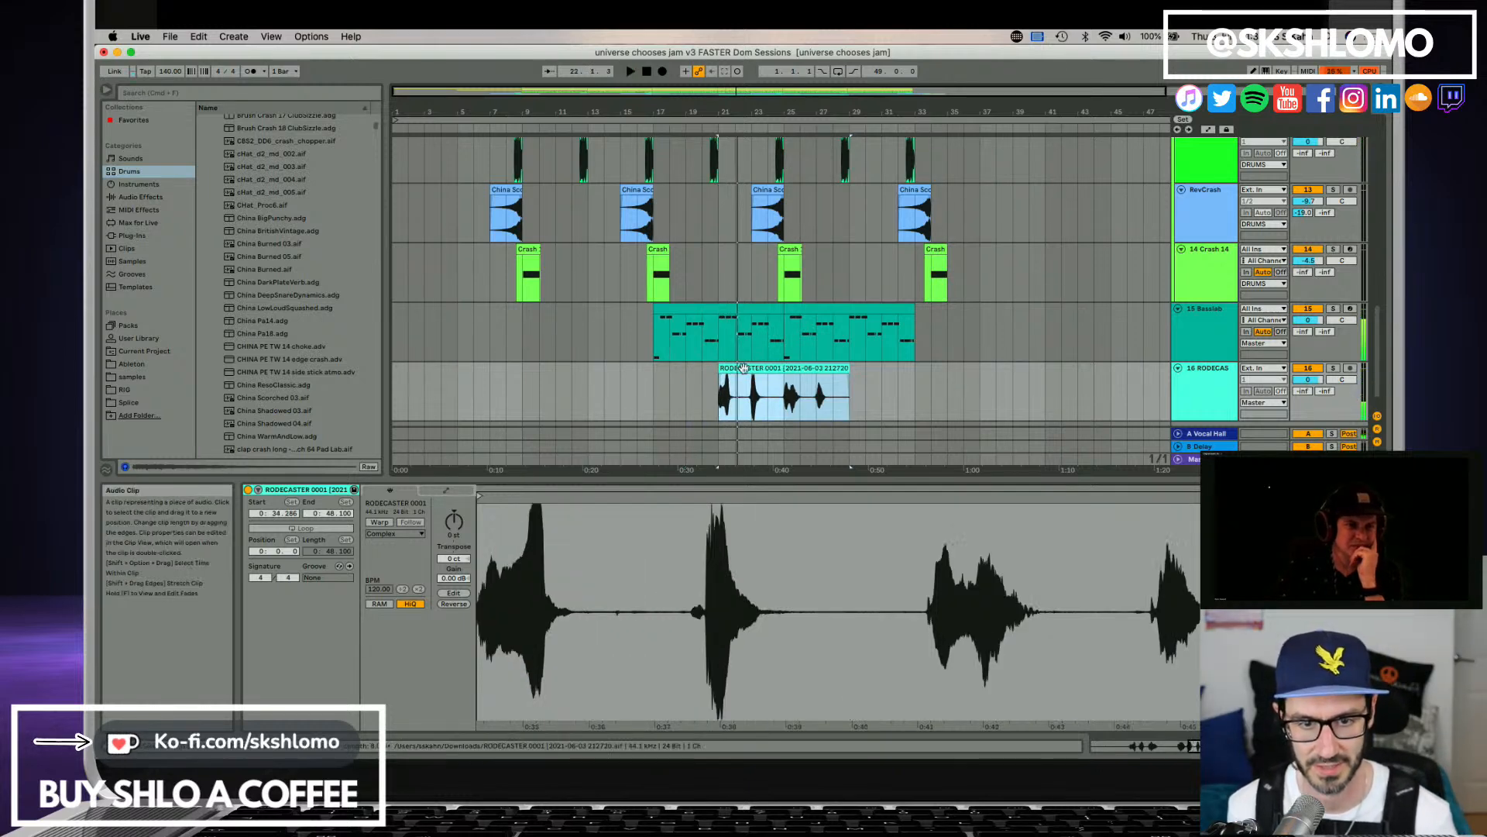
key("space")
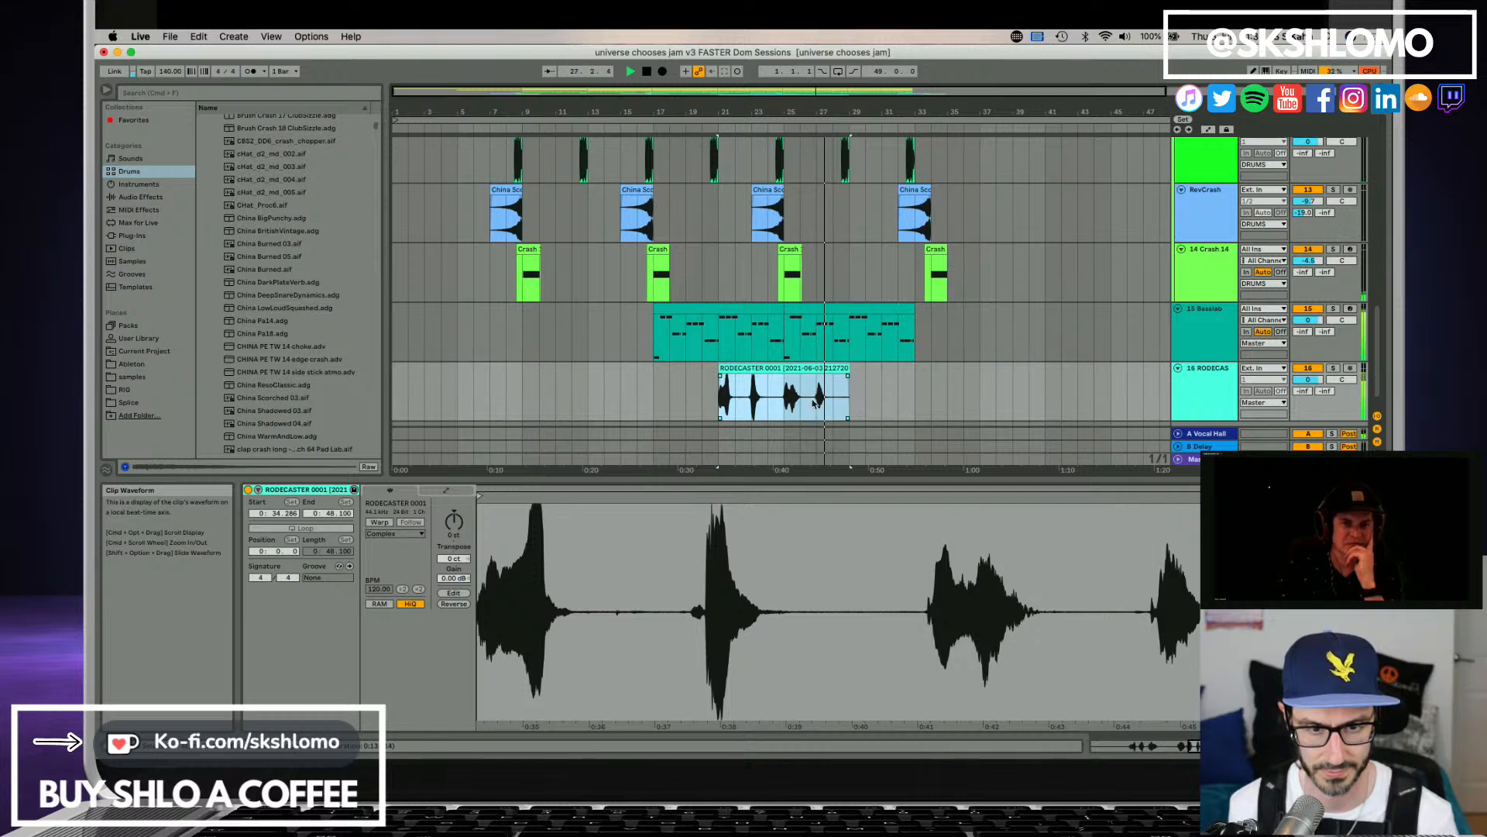
left_click_drag(843, 366, 733, 367)
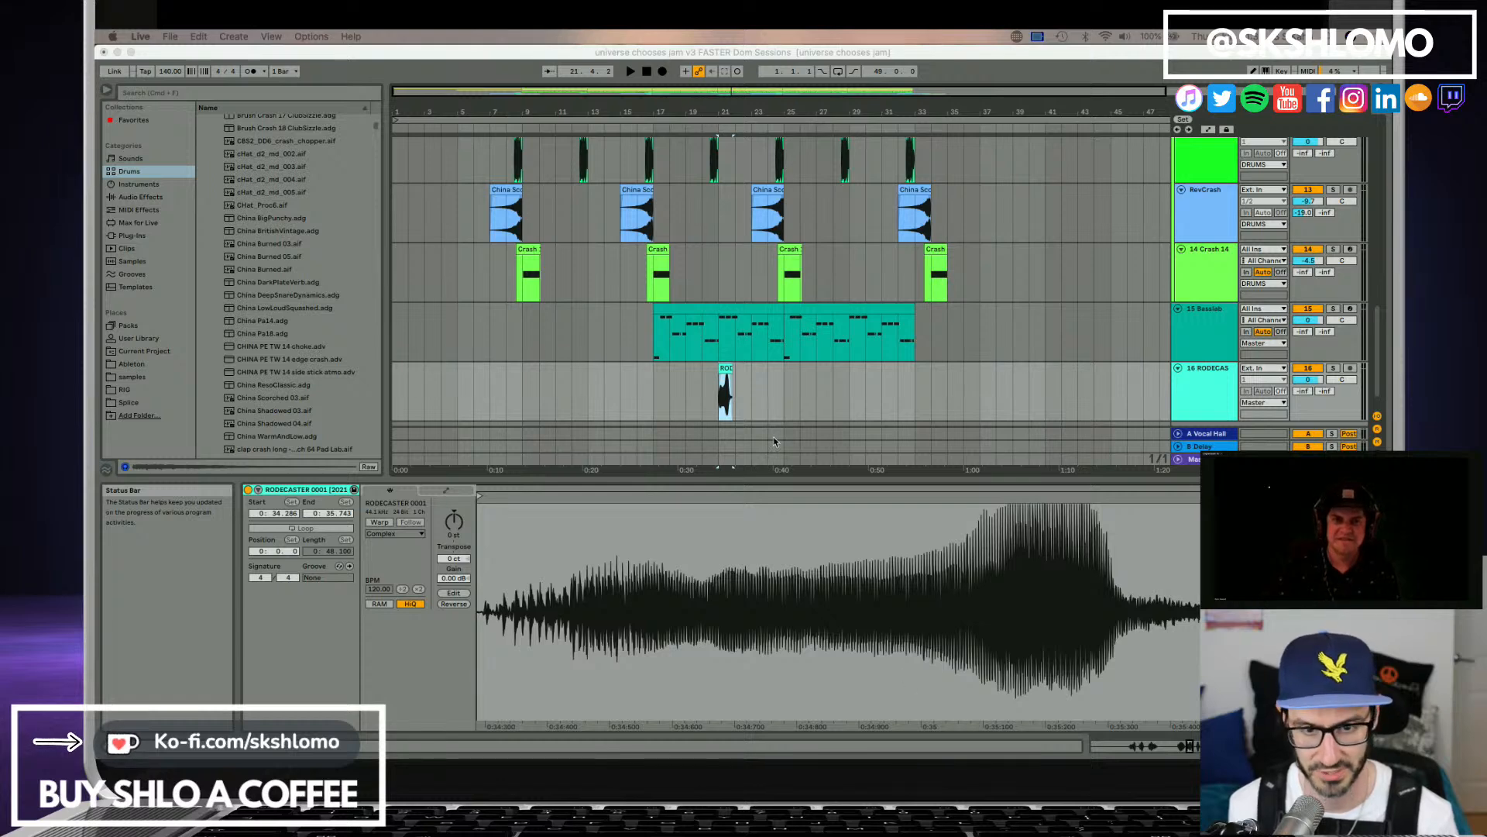
left_click(729, 372)
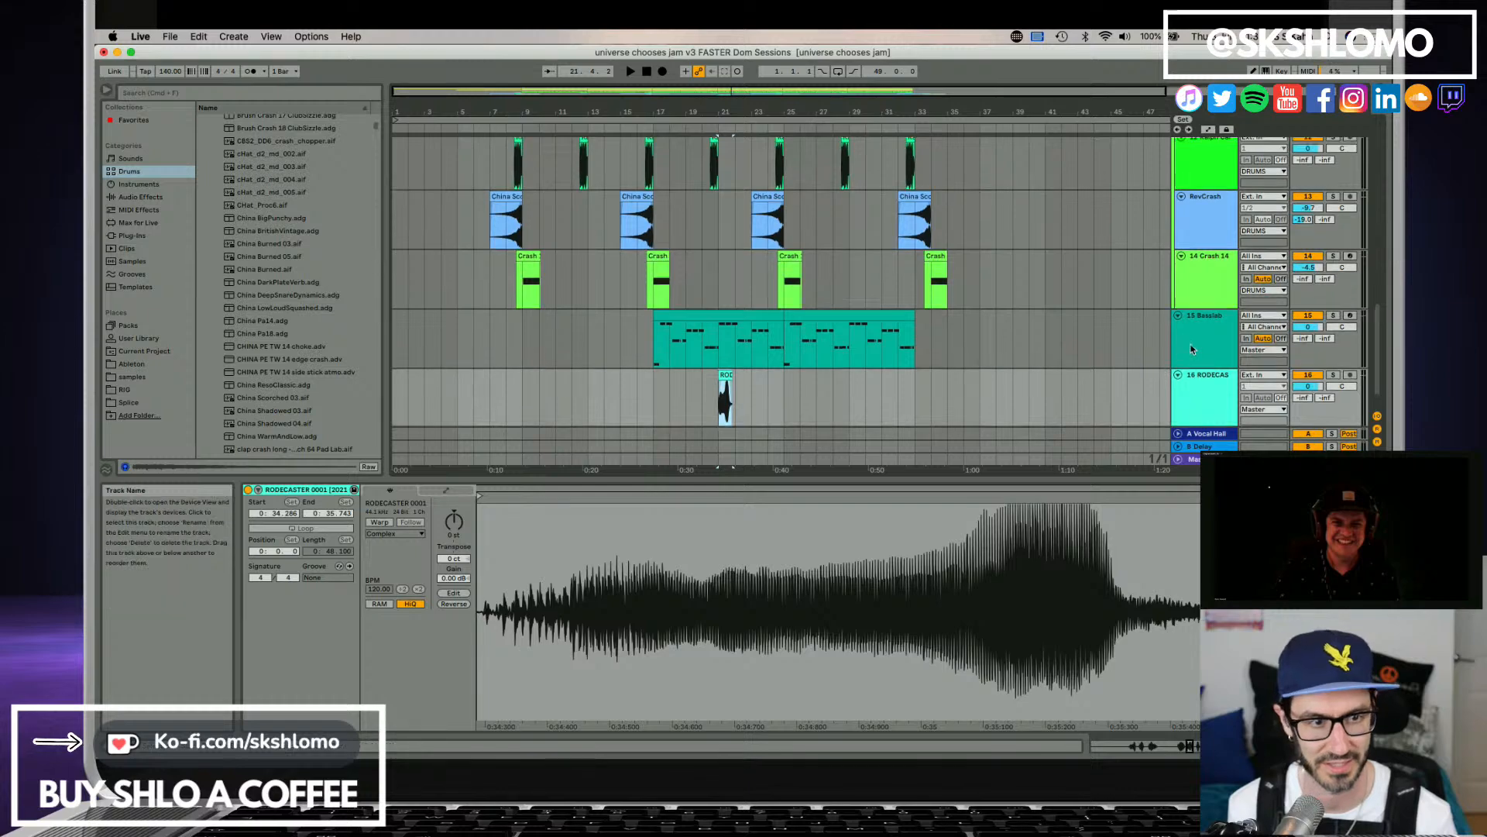
Open the Satellite Sessions window from its track and find the host's Break 1, Break 2 and Cowbell stems.
scroll(1062, 360, "up", 12)
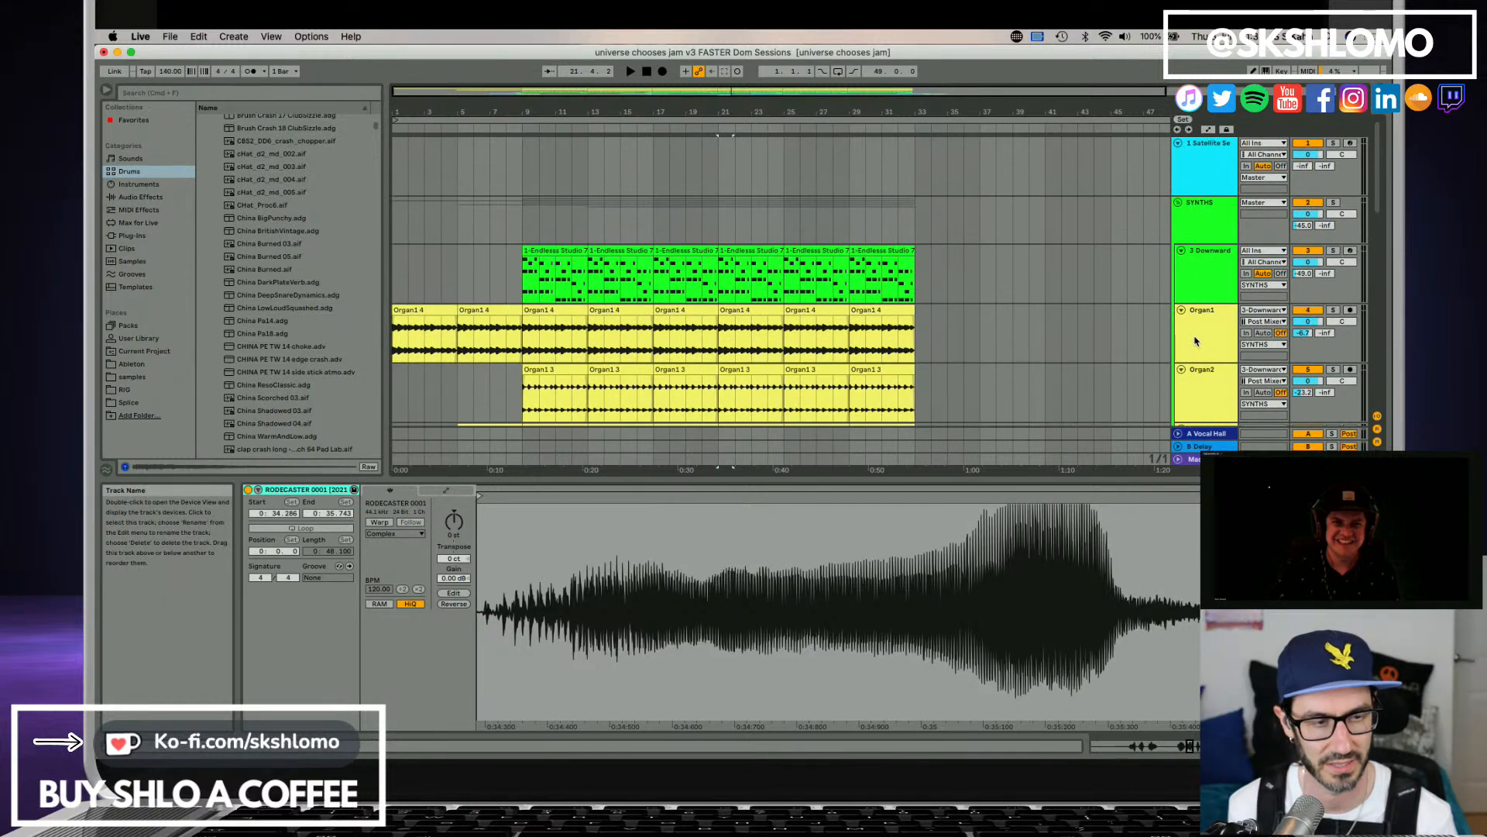
scroll(1197, 355, "down", 5)
scroll(1200, 333, "up", 5)
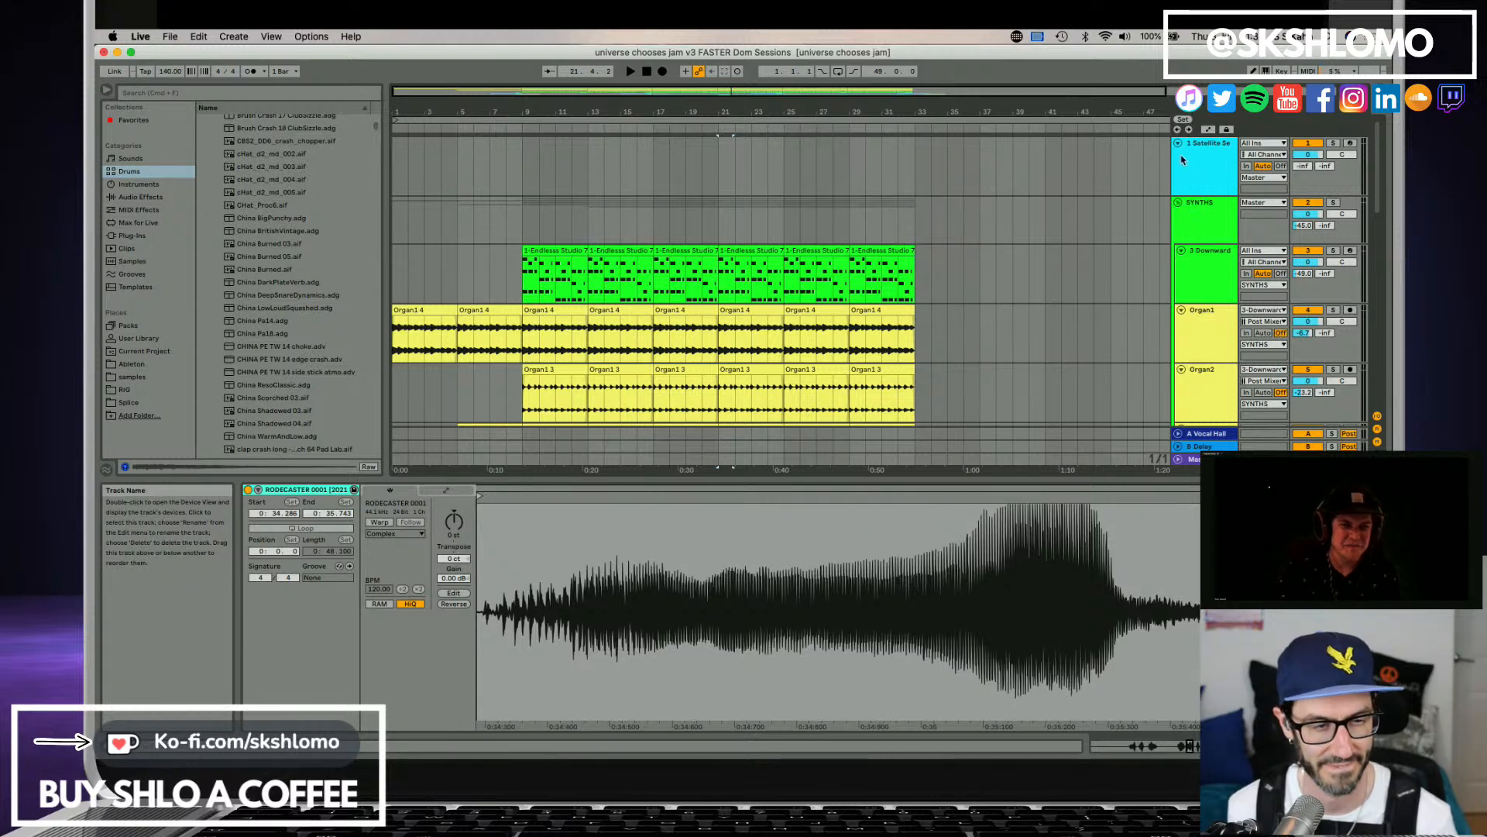
key("space")
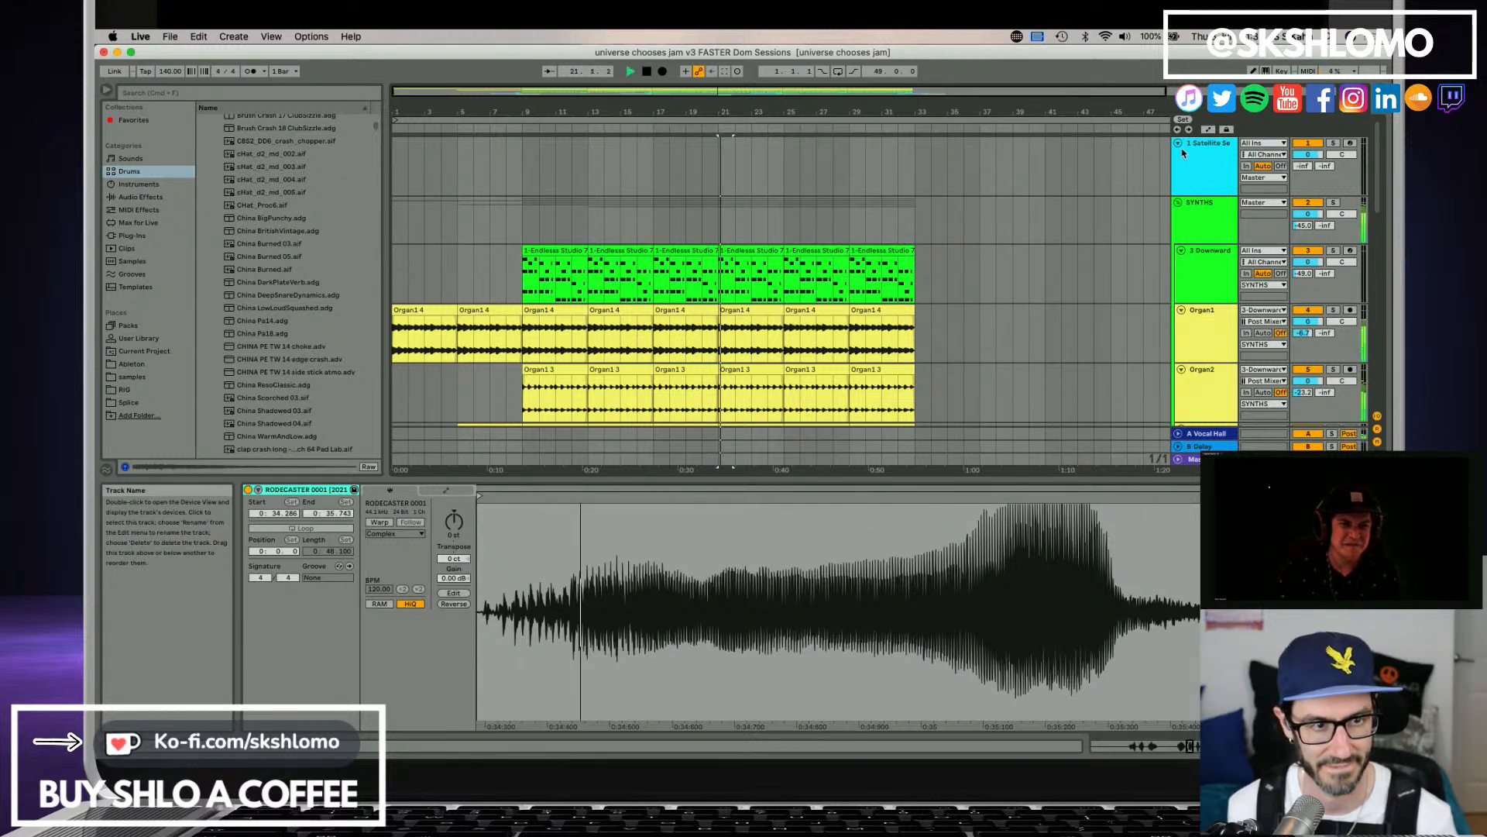
left_click(1303, 147)
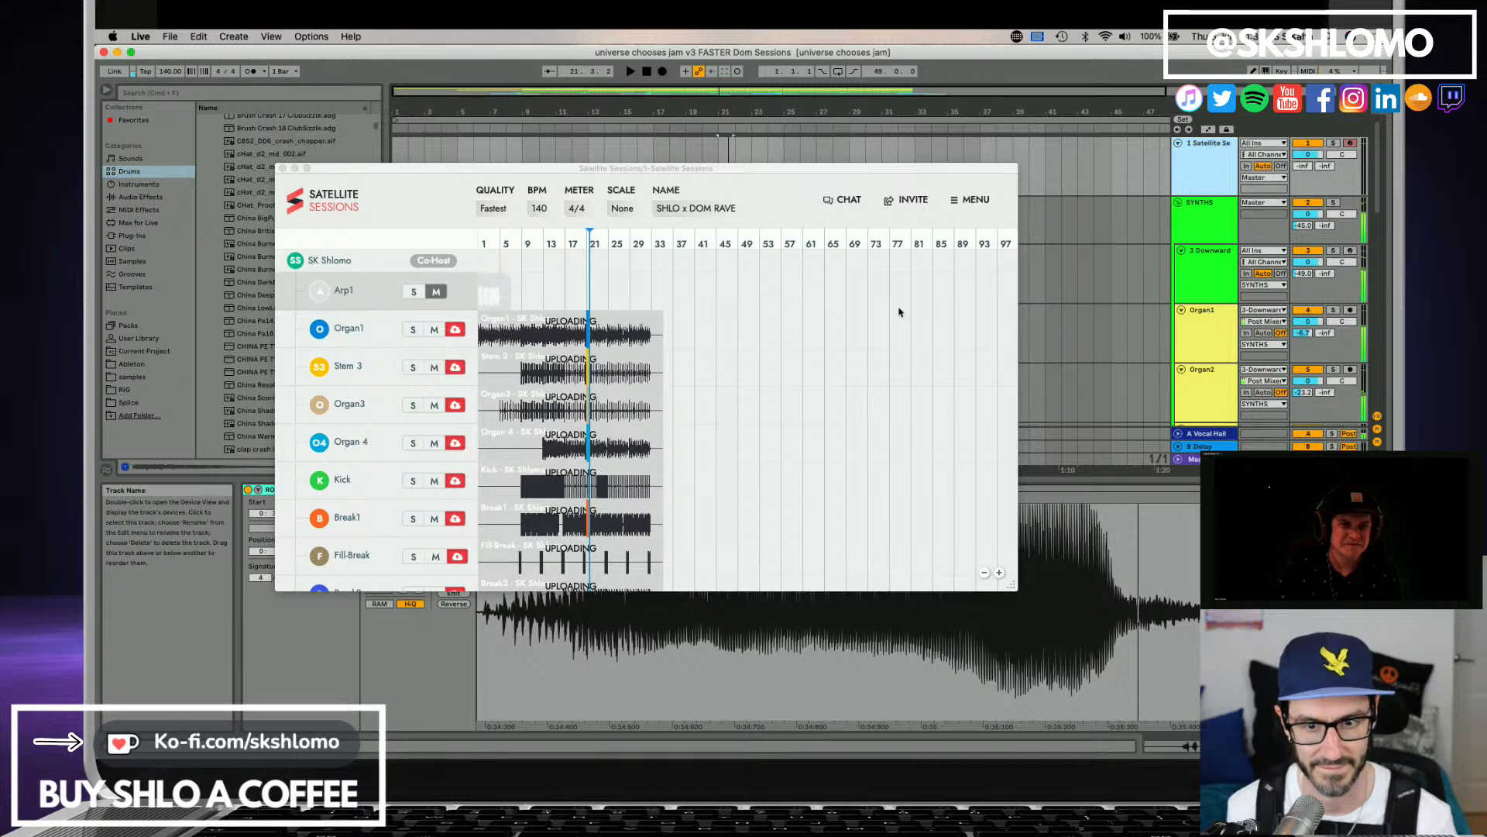
scroll(633, 422, "down", 2)
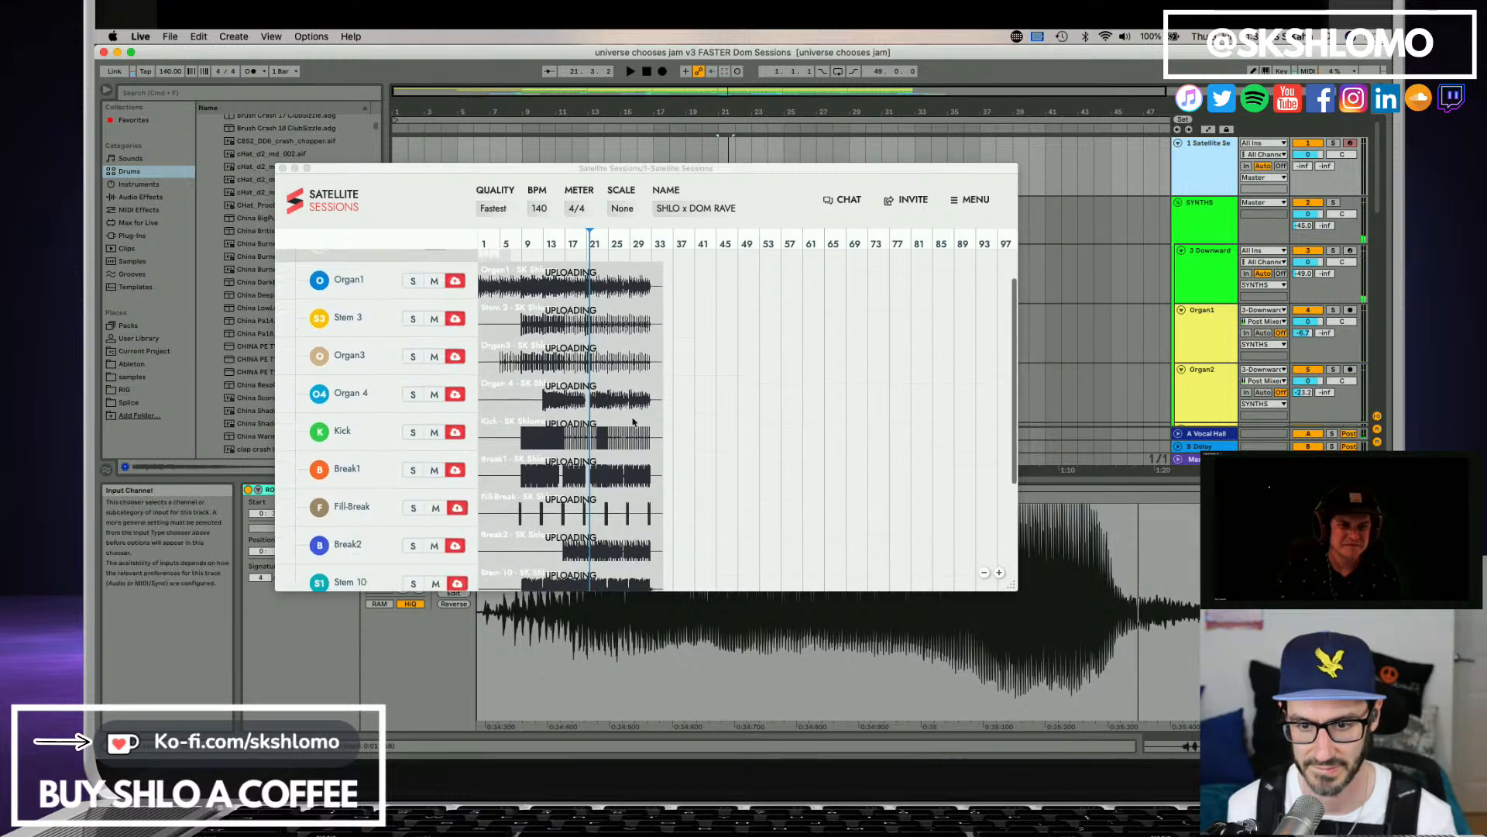
scroll(633, 423, "down", 7)
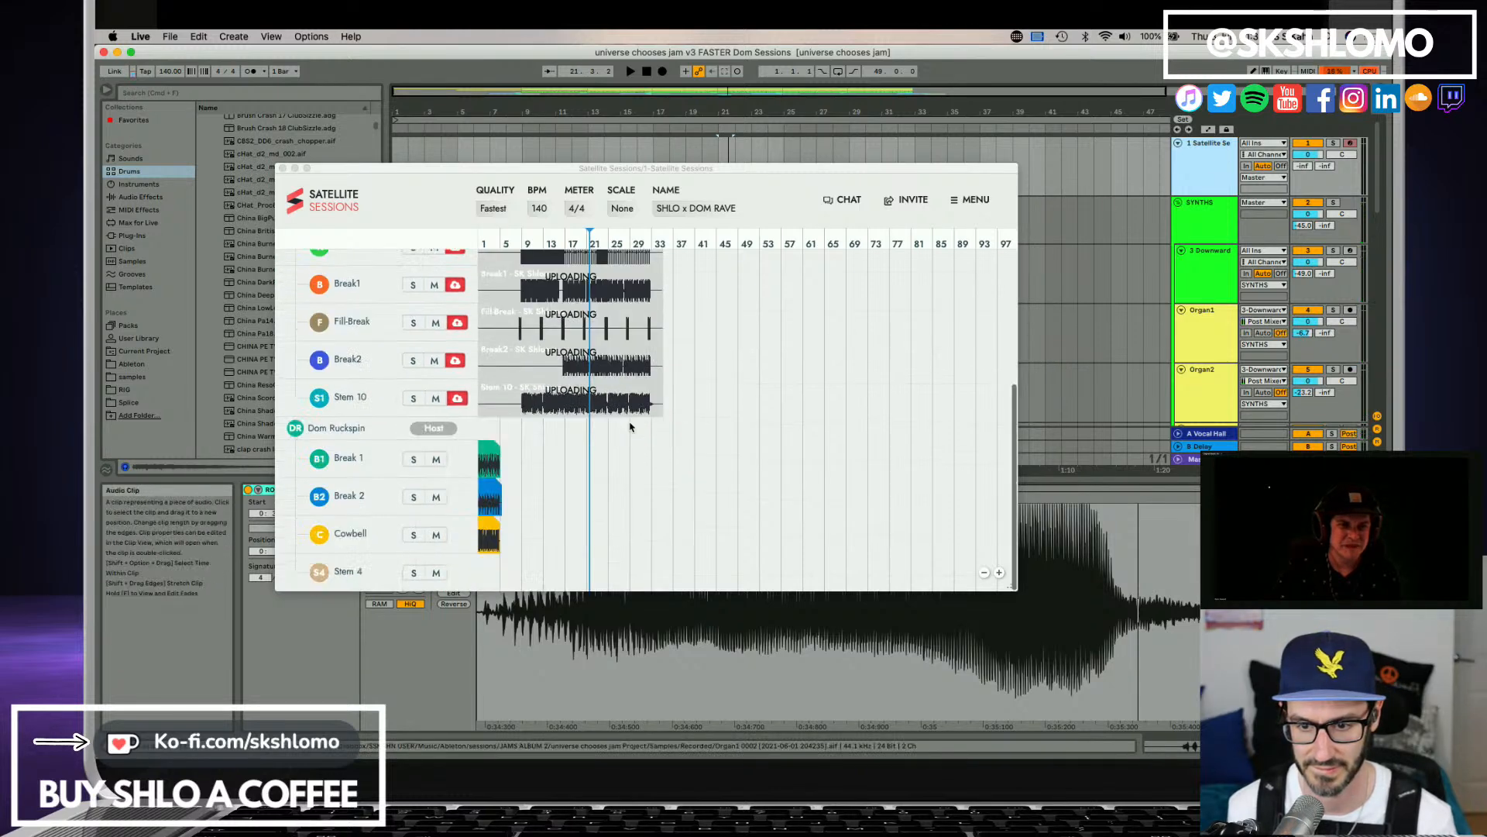
Audition the host's Cowbell stem in solo from the start of the session, and clear its solo.
left_click(414, 536)
key("space")
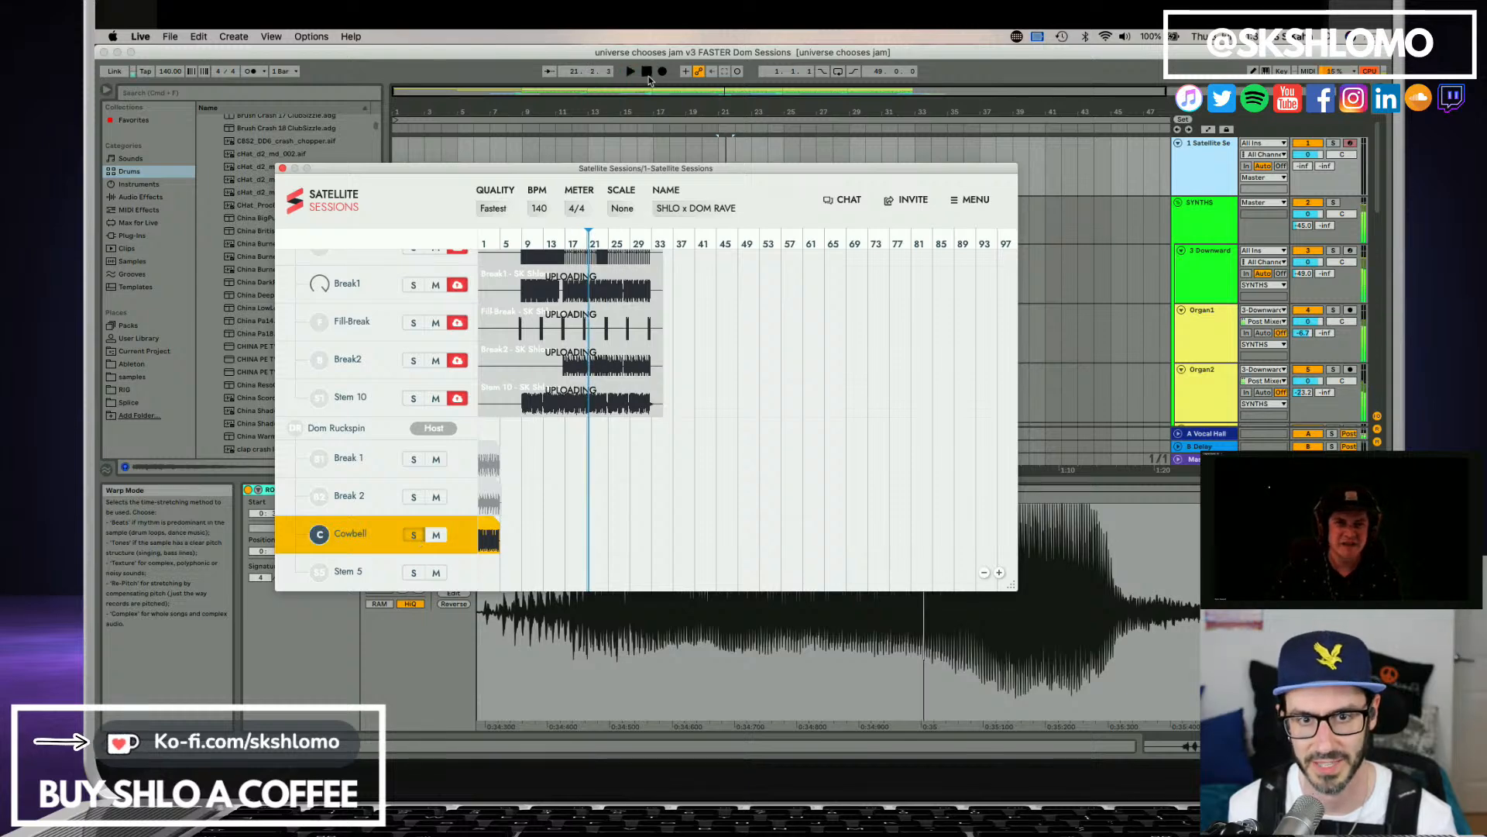
left_click(663, 106)
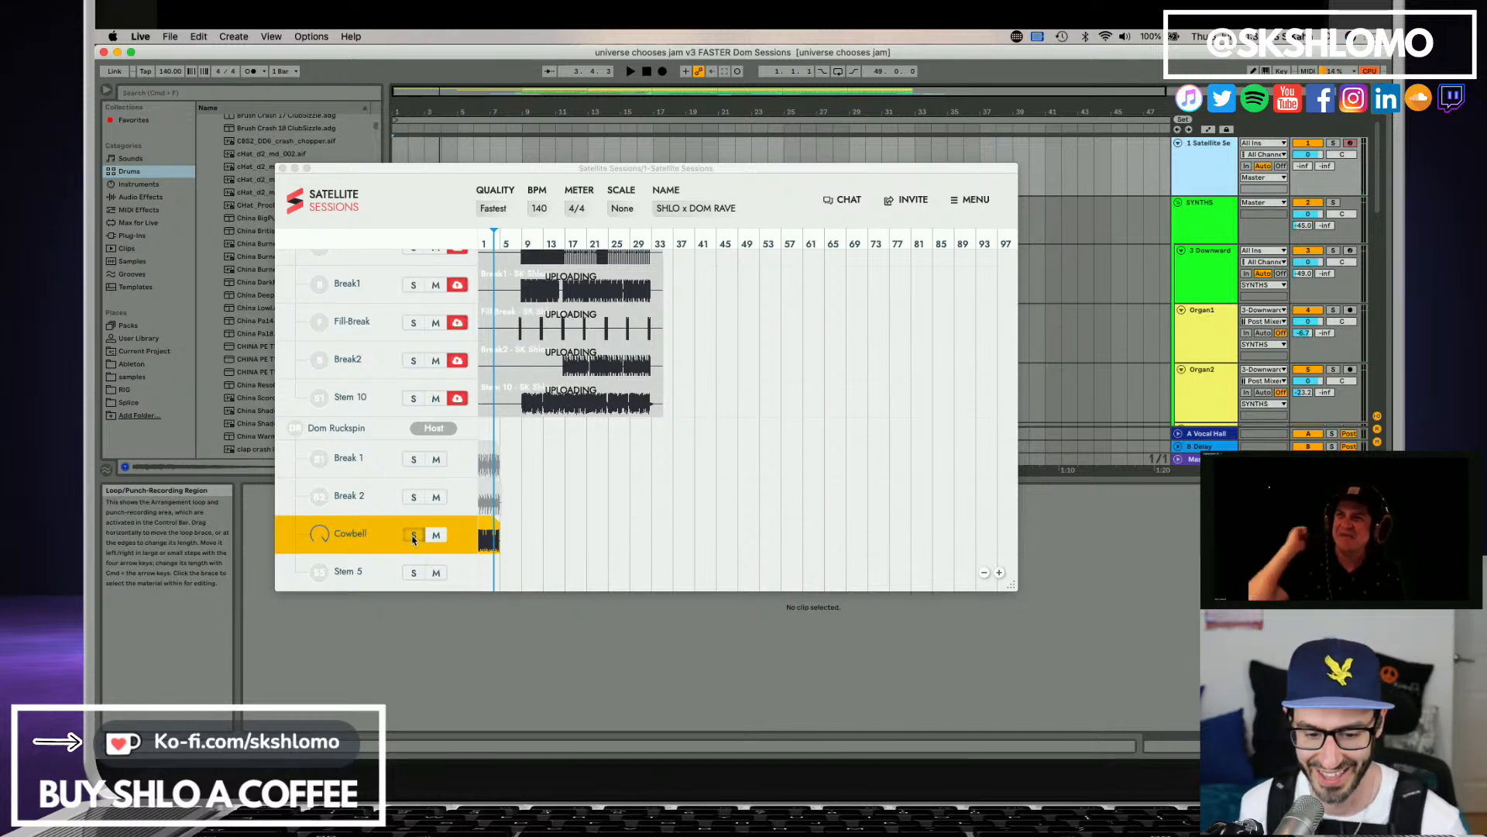
left_click(413, 500)
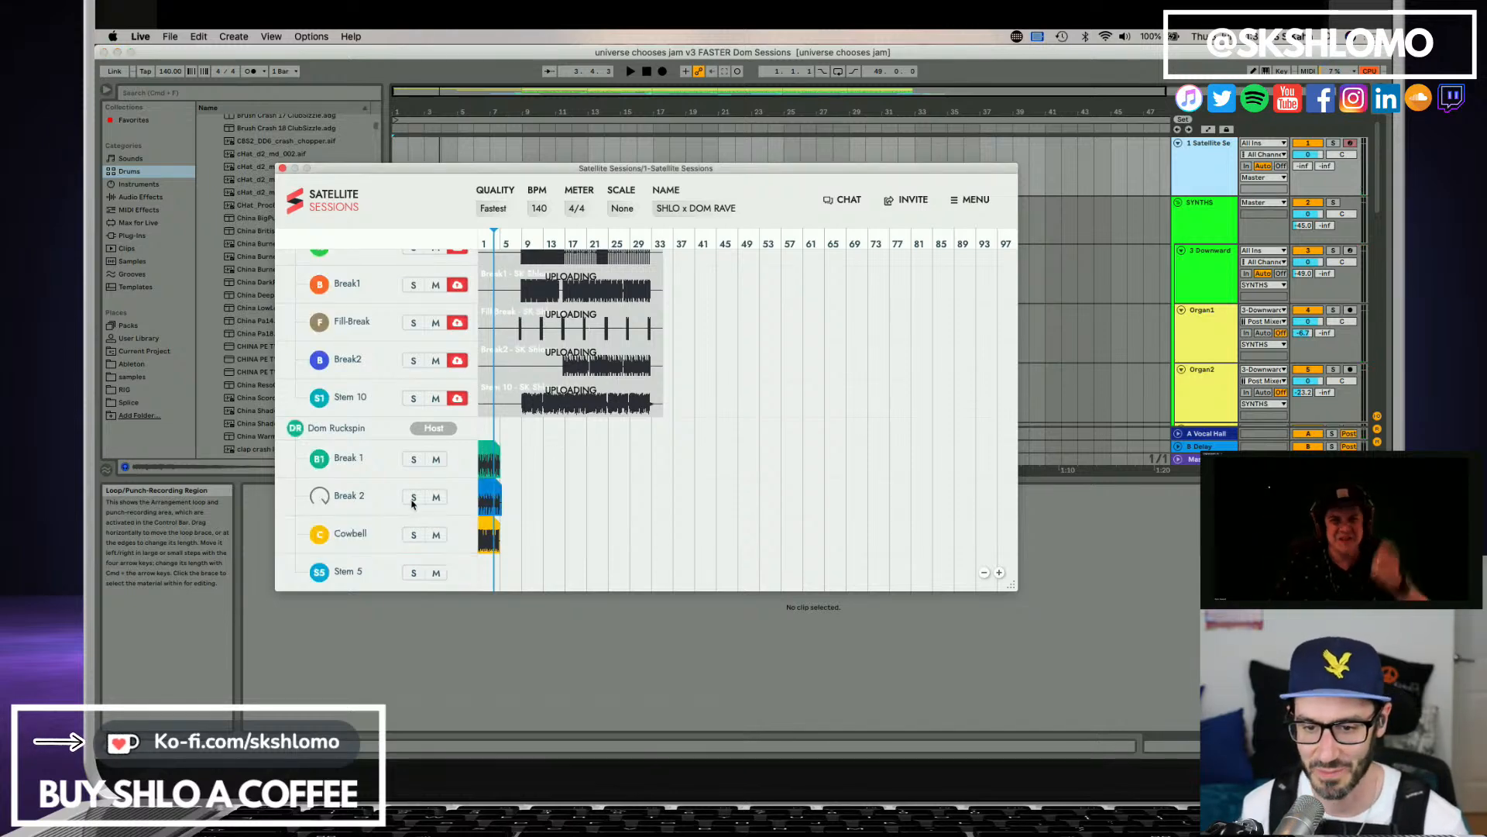
Audition the host's Break 2 stem in solo and together with Break 1, and clear both solos.
left_click(413, 498)
key("space")
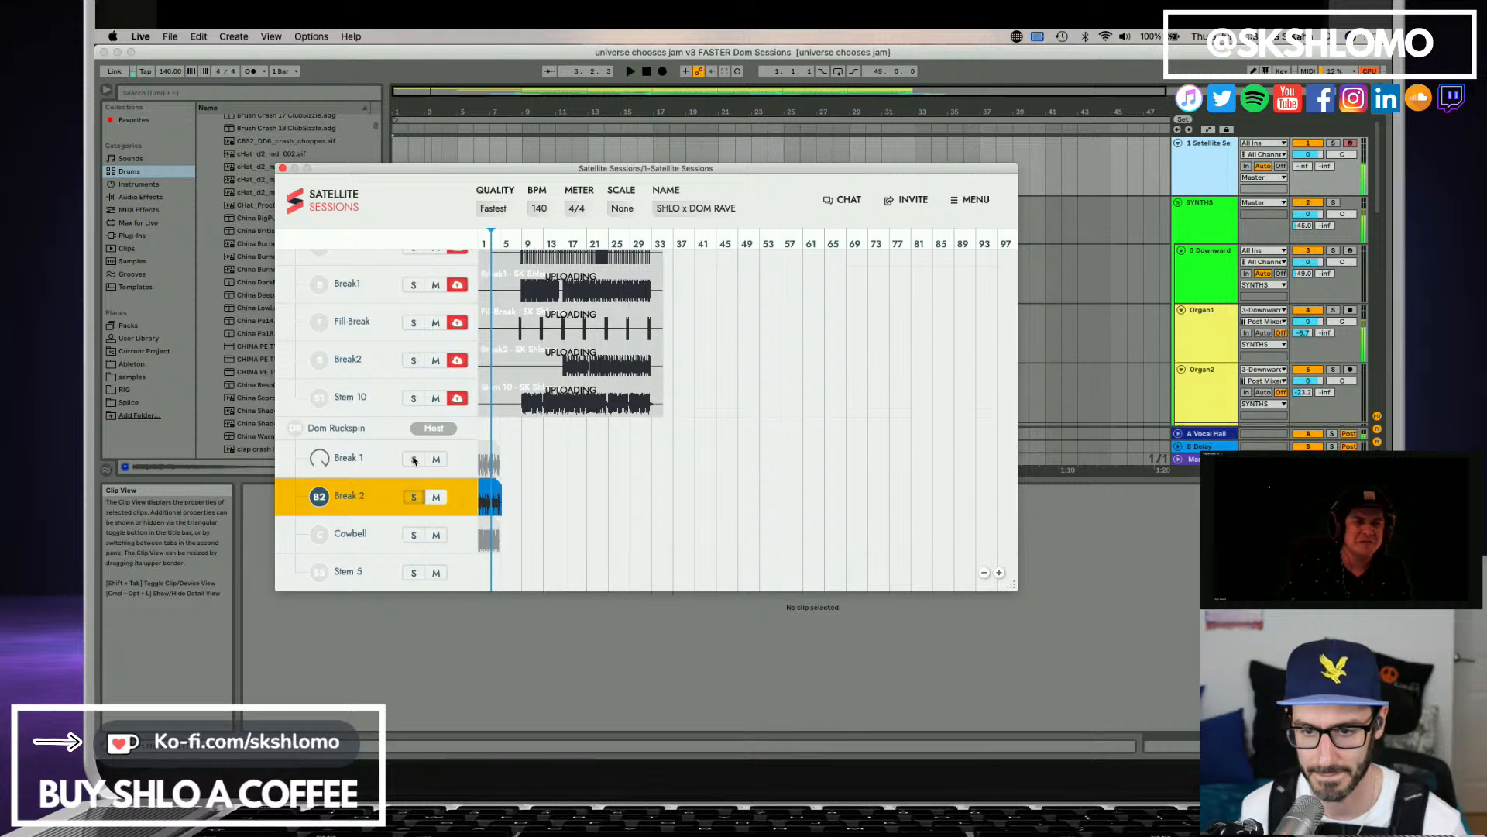
left_click(413, 460)
key("space")
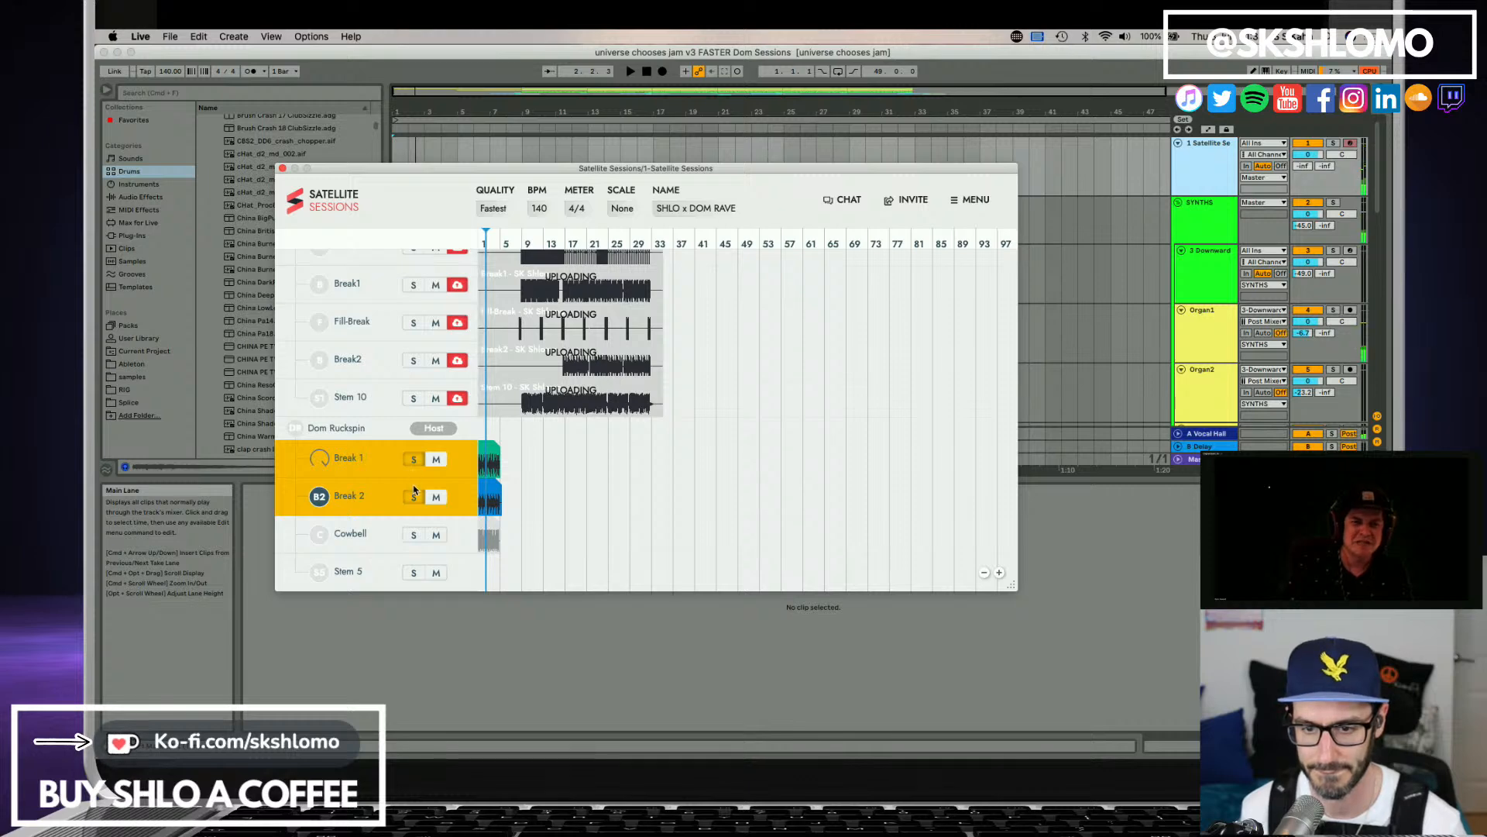
left_click(416, 494)
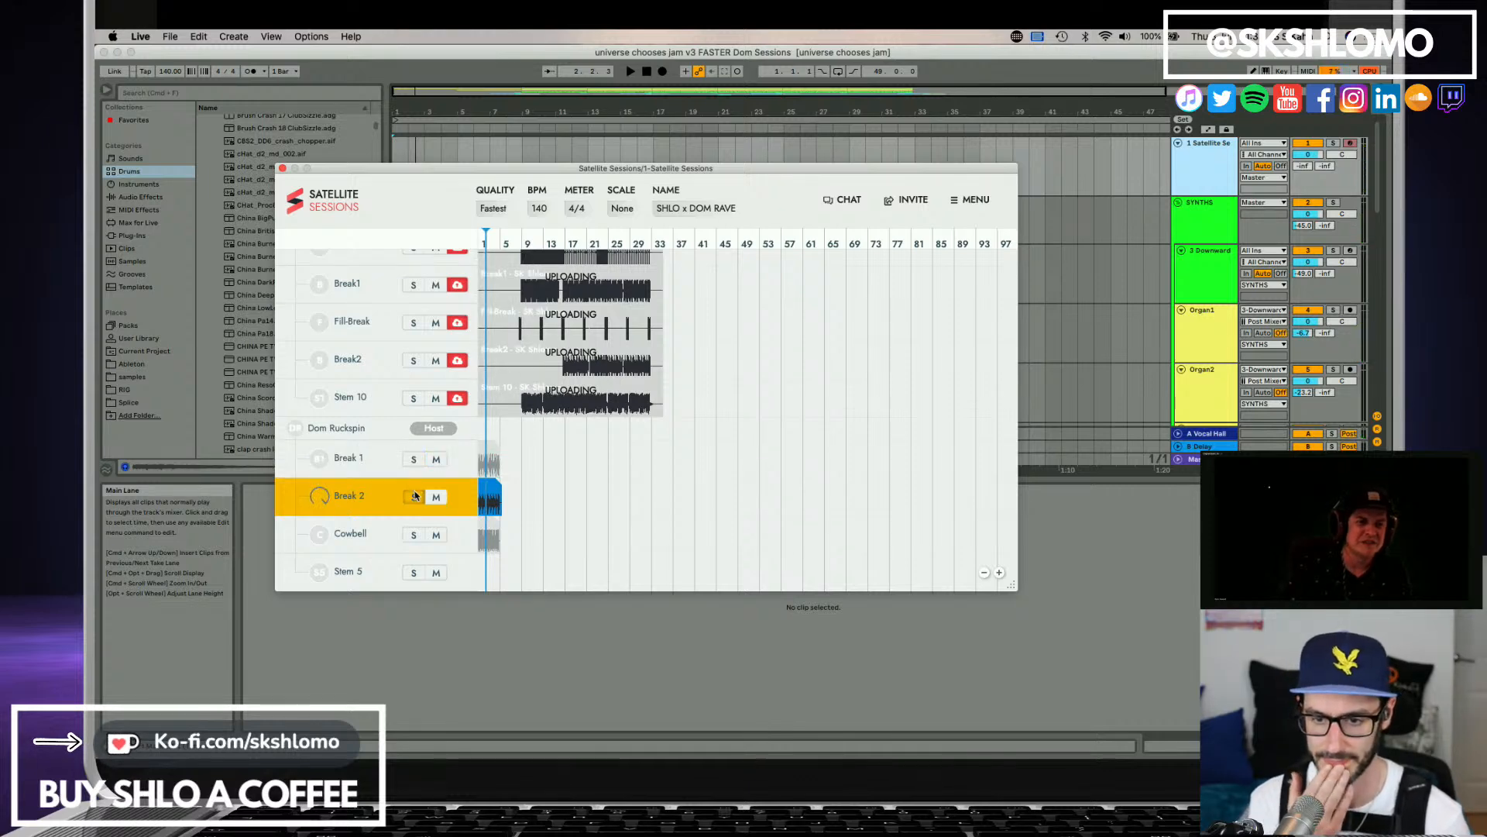
left_click(416, 496)
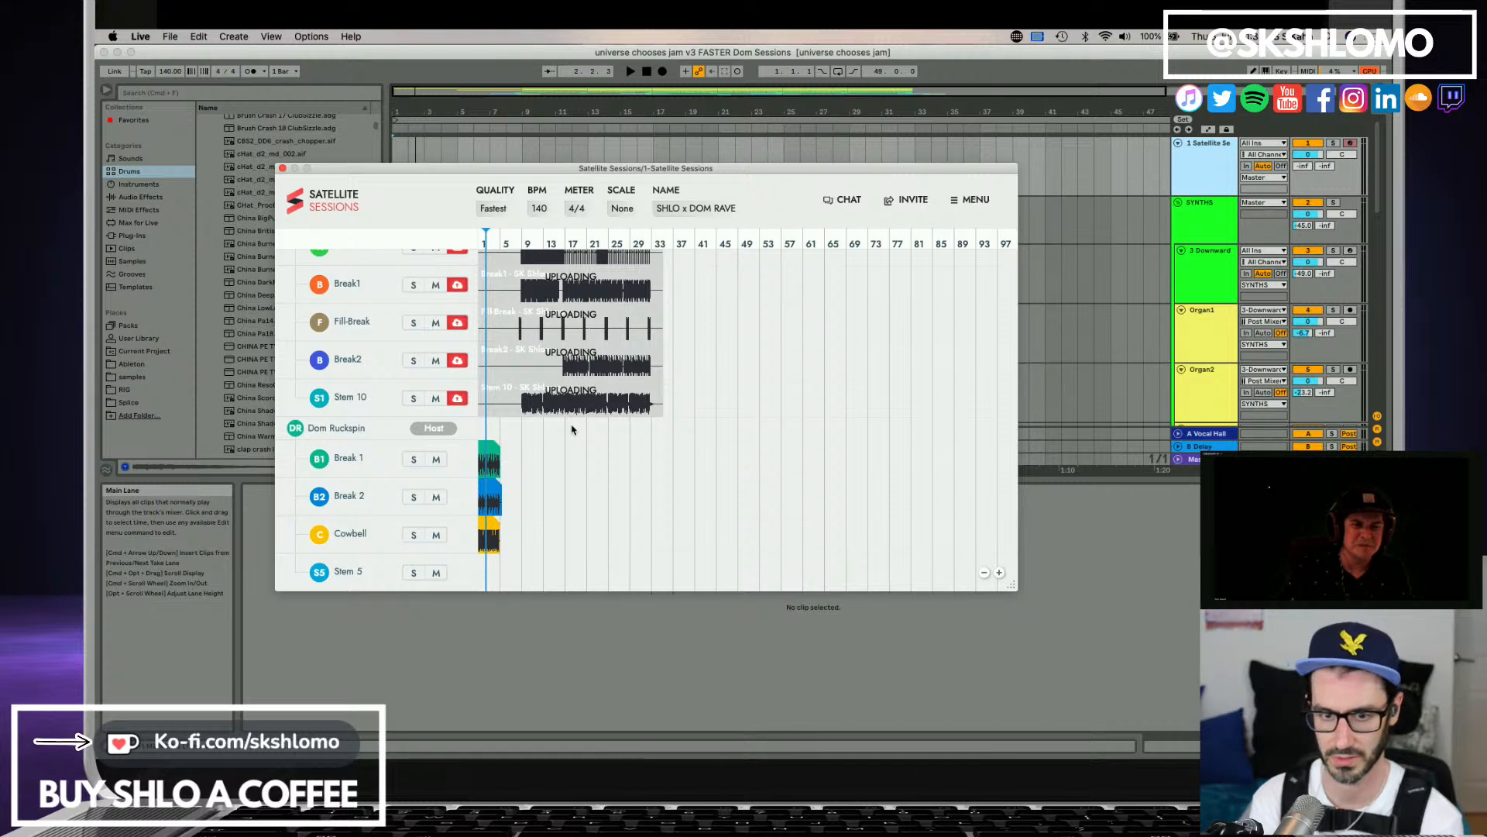
Check the upload state of the organ, kick and break stems and compare them with the host's stems.
scroll(597, 423, "up", 2)
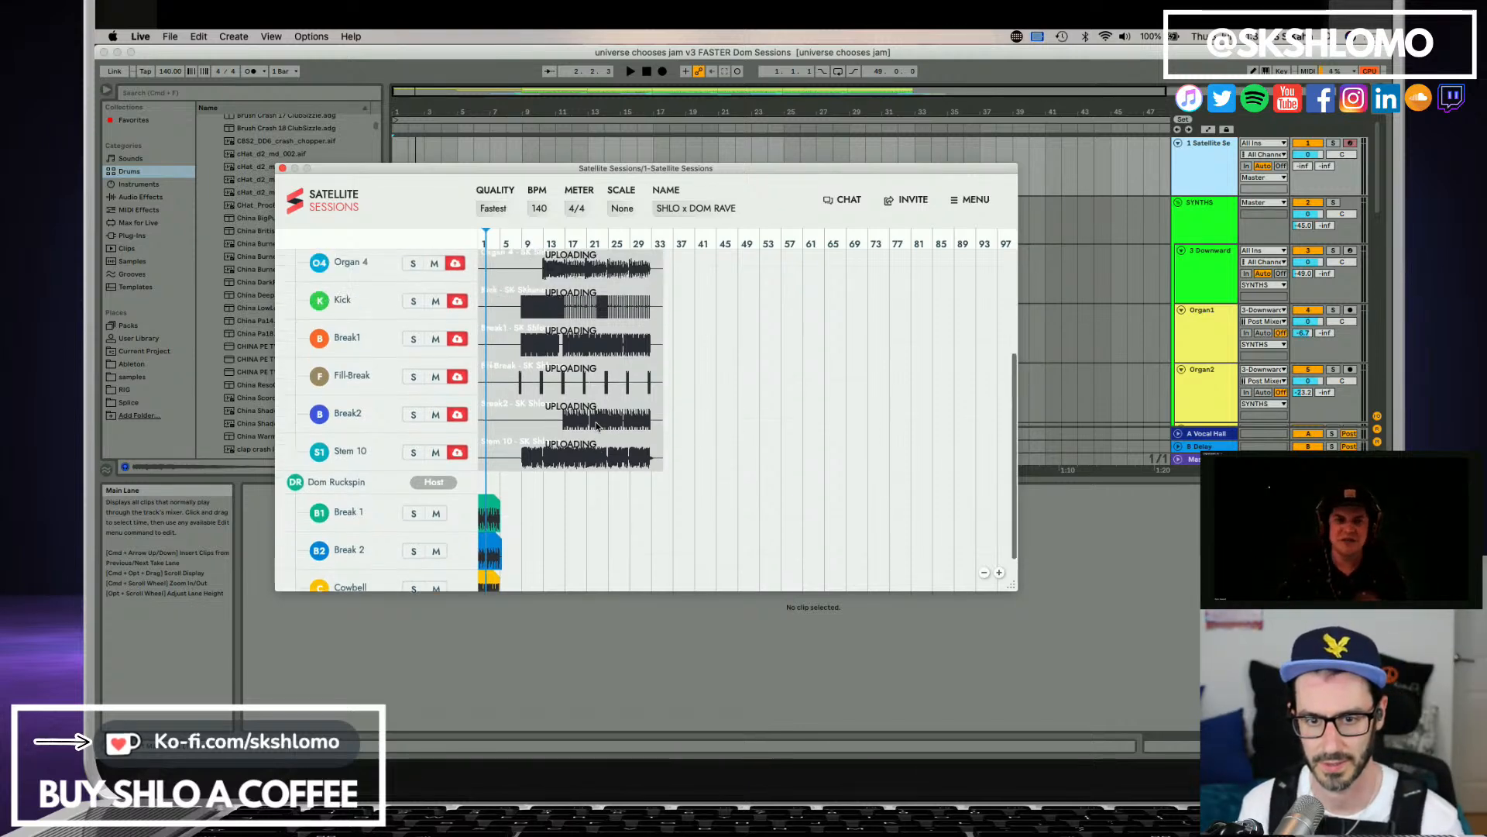
scroll(598, 424, "up", 6)
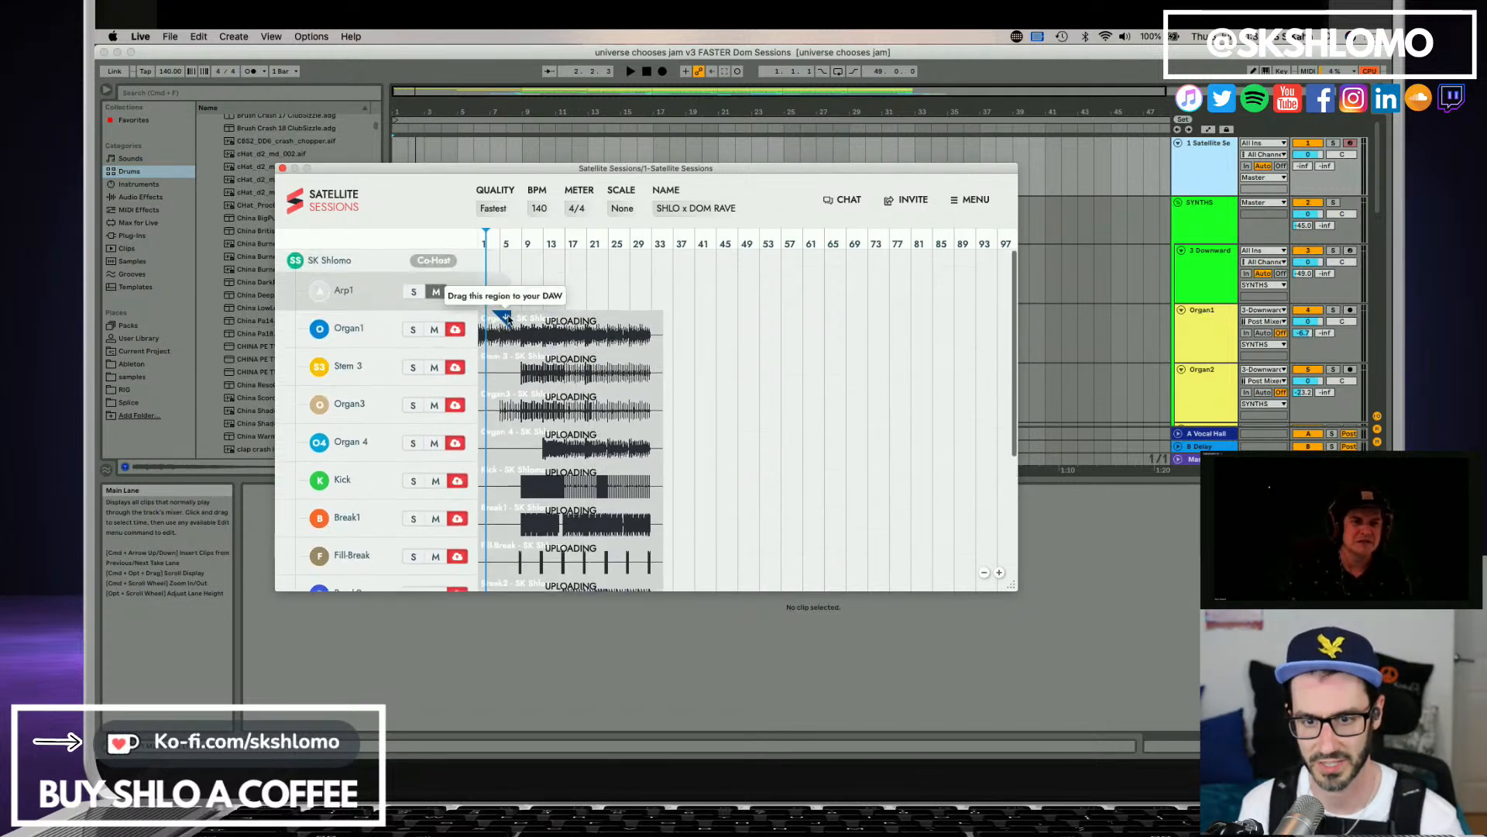
scroll(590, 462, "down", 3)
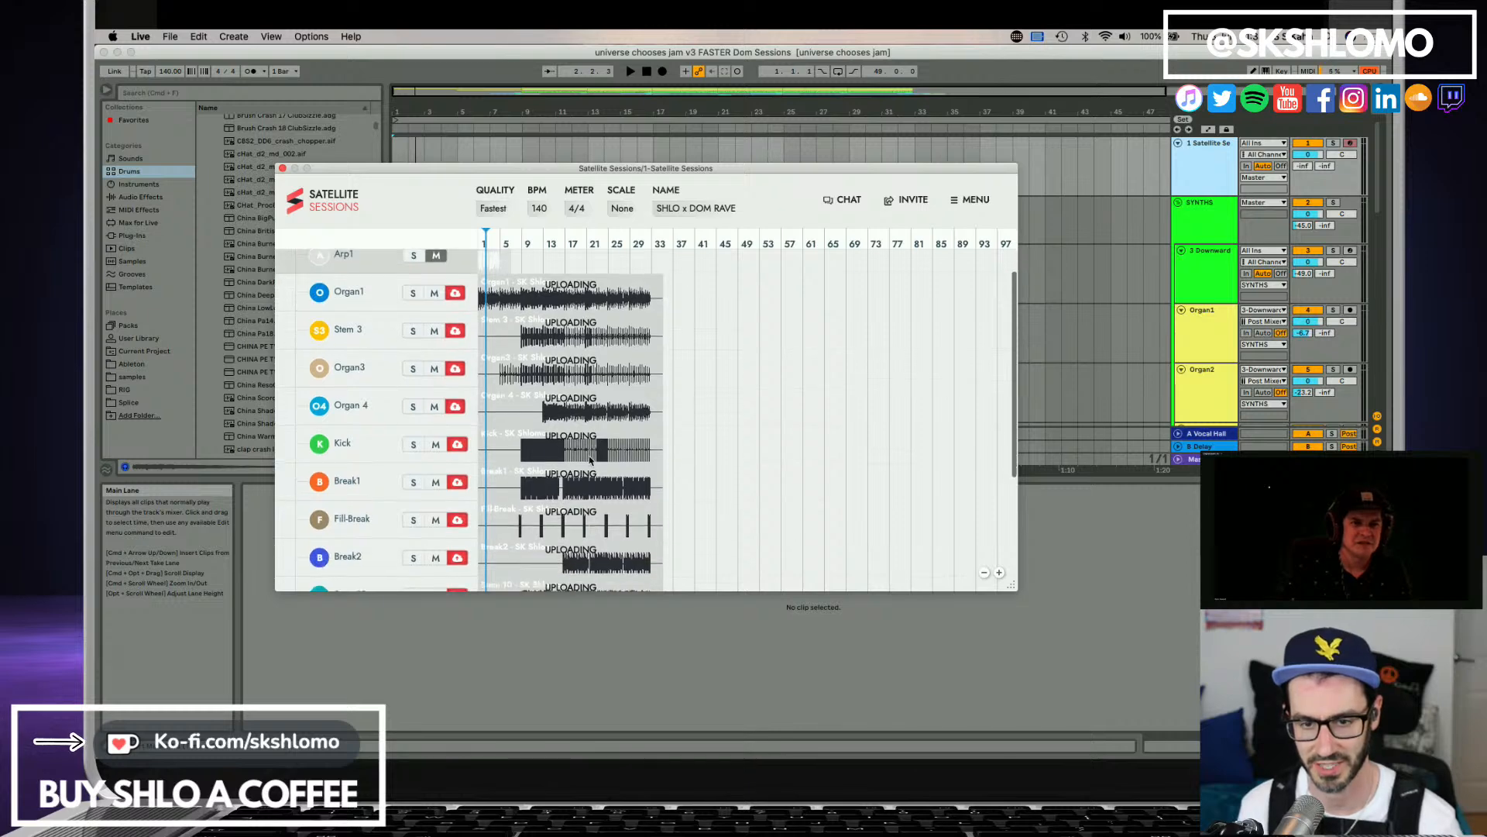
scroll(608, 465, "down", 3)
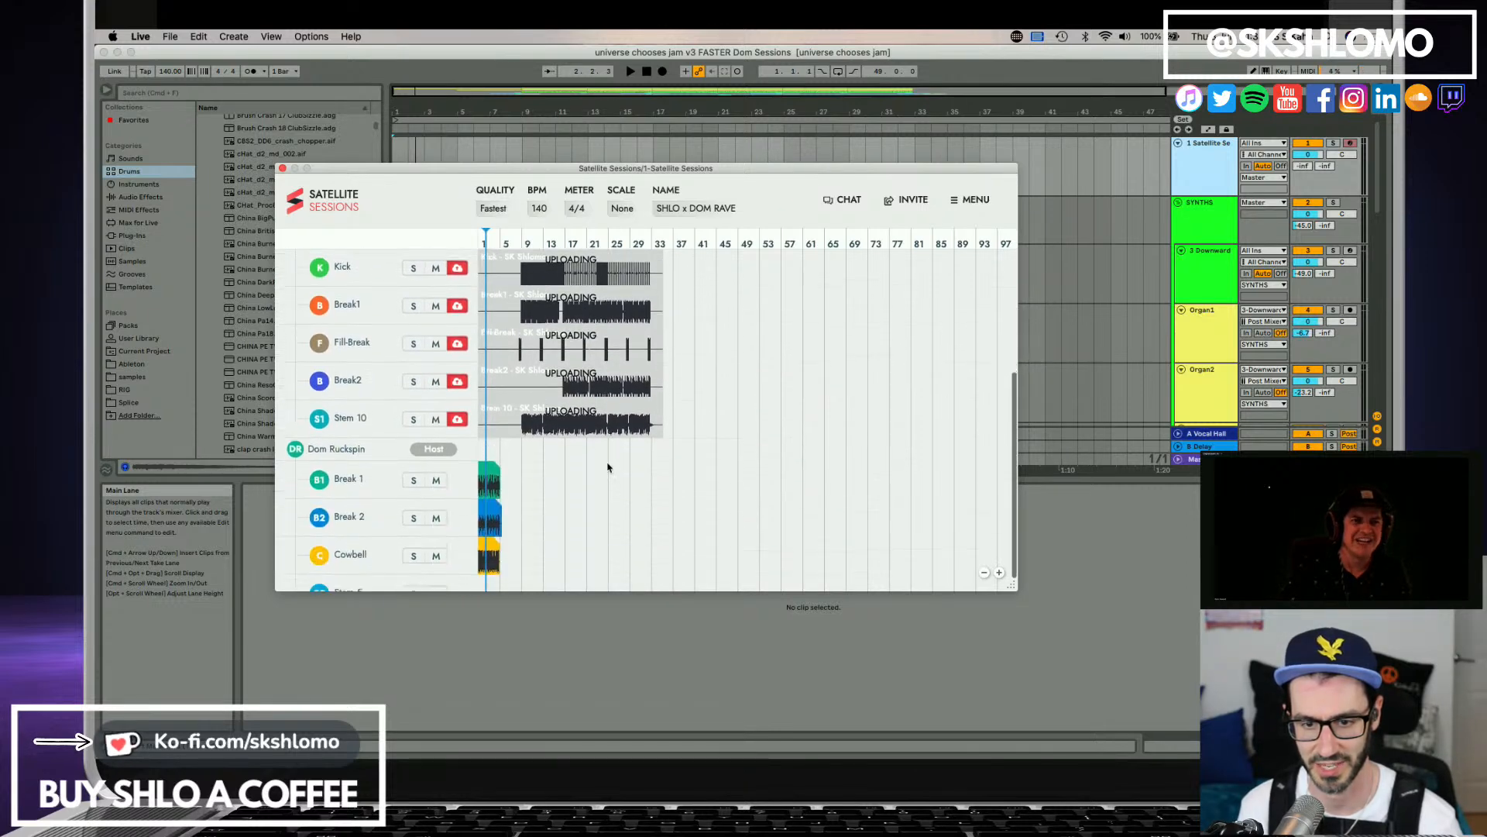
scroll(608, 466, "up", 3)
scroll(608, 466, "up", 2)
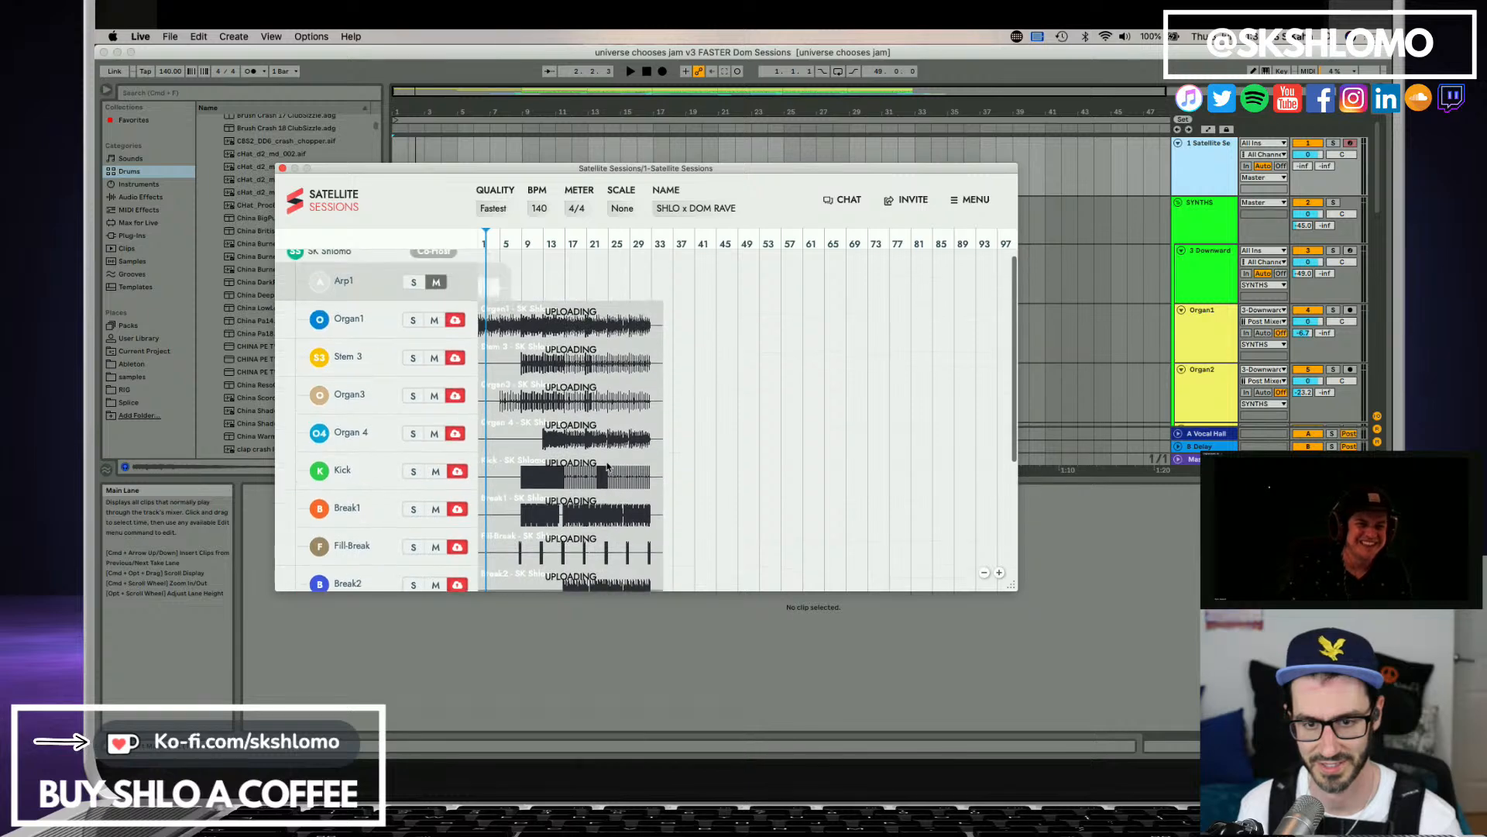
scroll(608, 465, "up", 1)
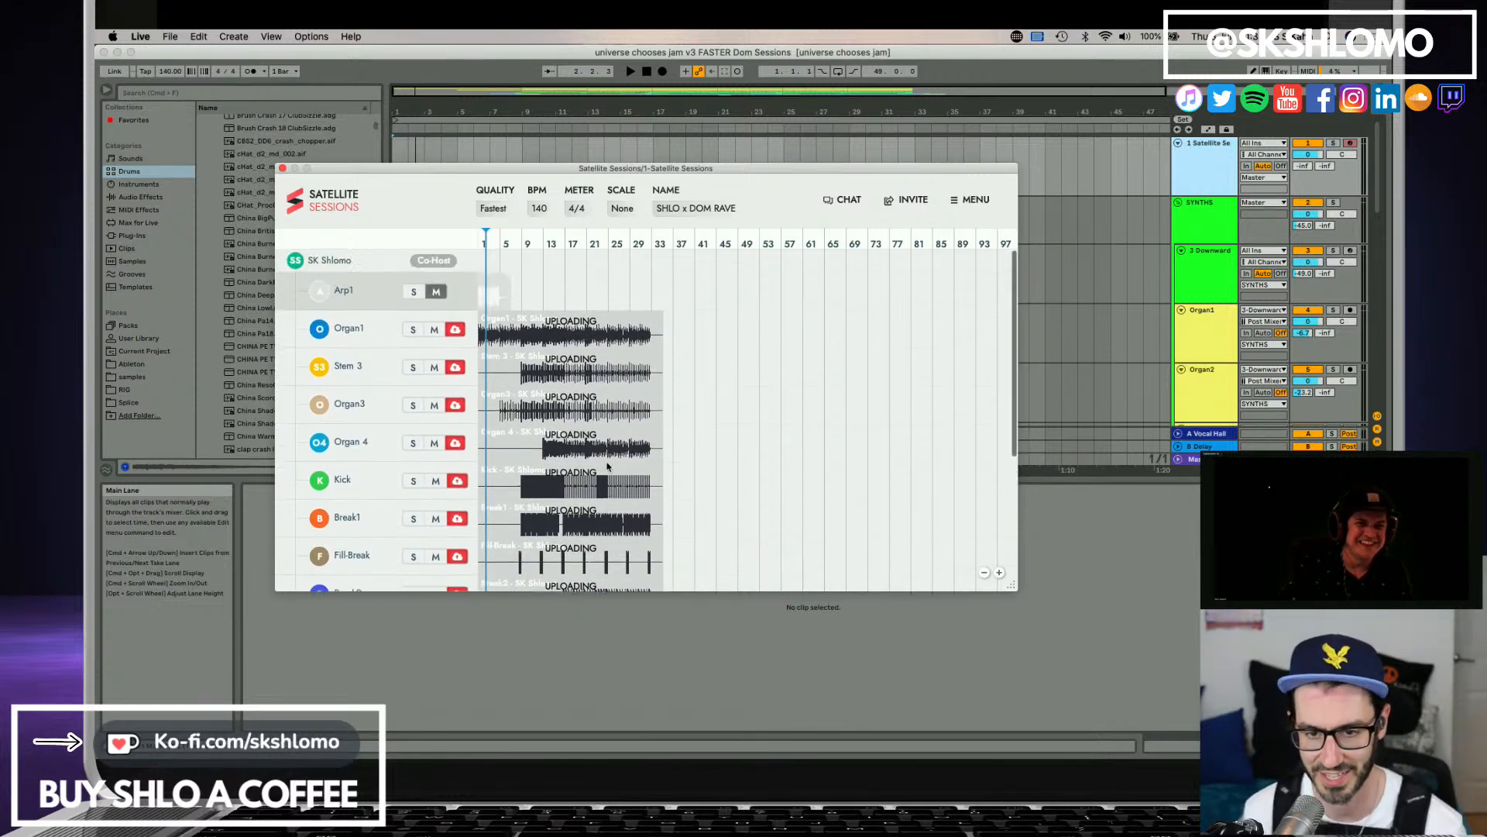
scroll(555, 383, "down", 6)
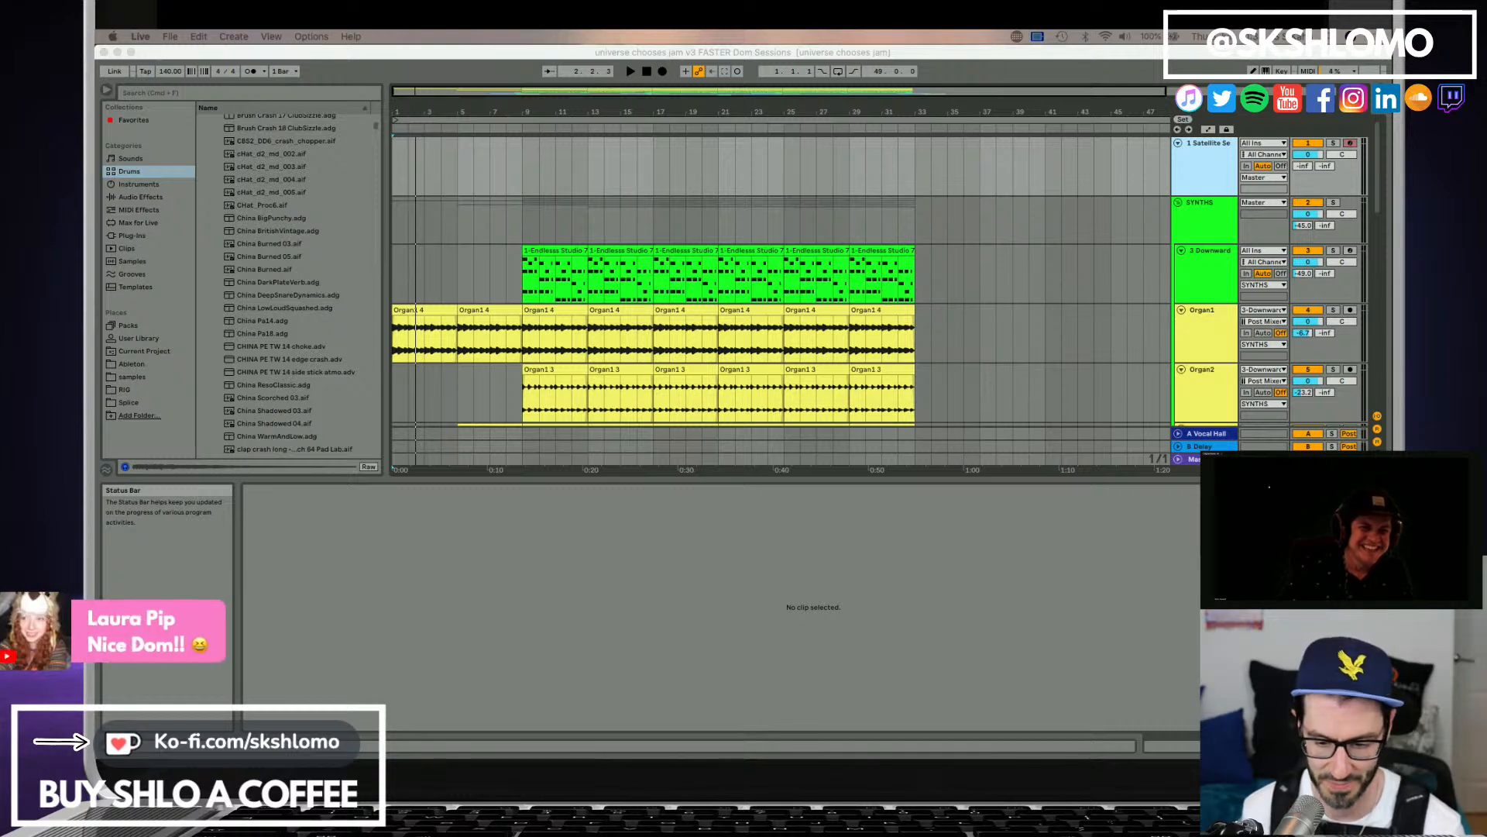
Bring the host's Cowbell stem from Satellite Sessions onto a new audio track below the RODECASTER track, starting at bar 1.
scroll(1021, 306, "down", 5)
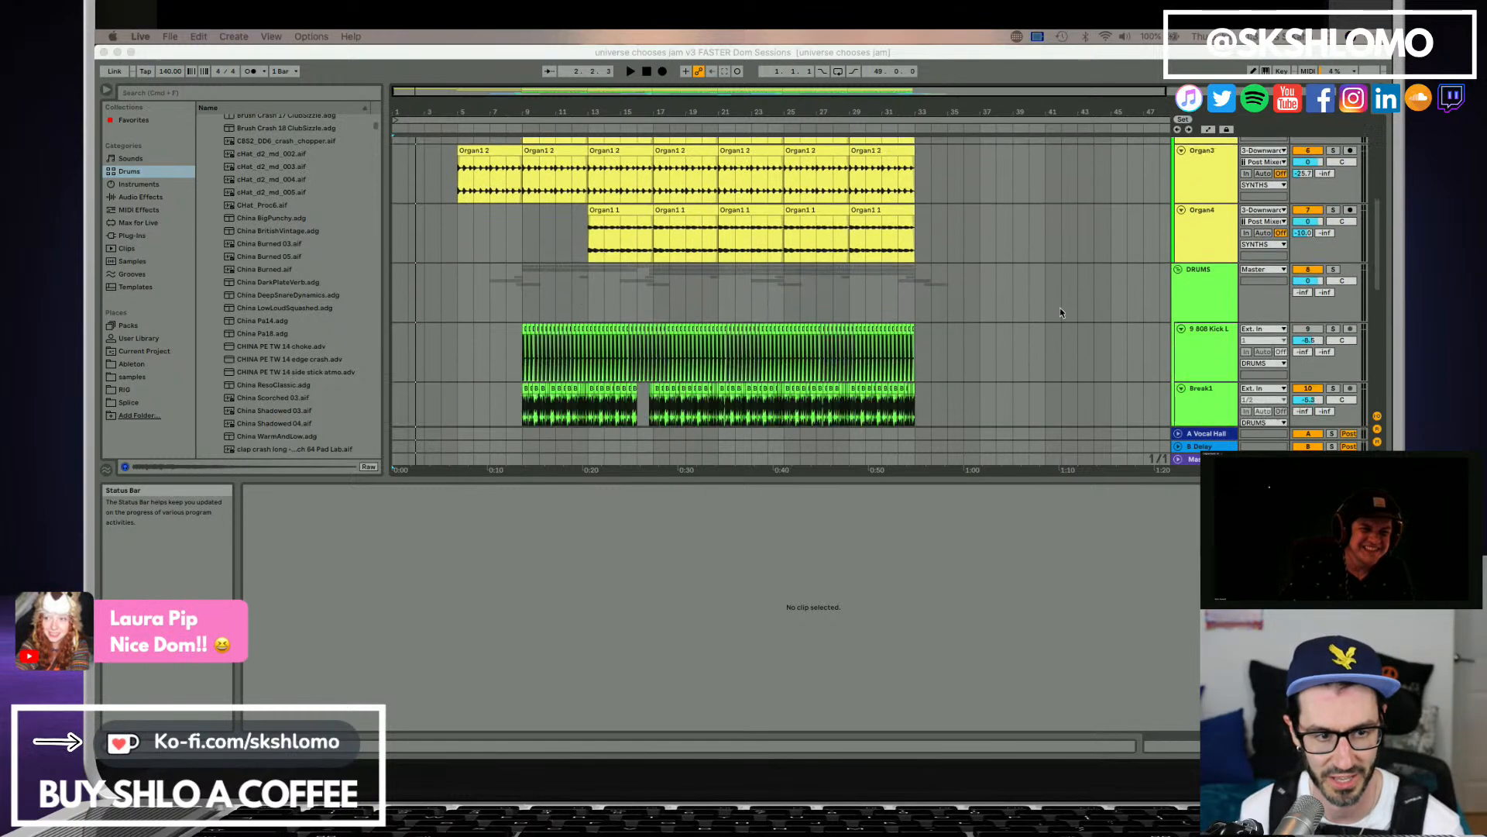
scroll(1018, 316, "up", 5)
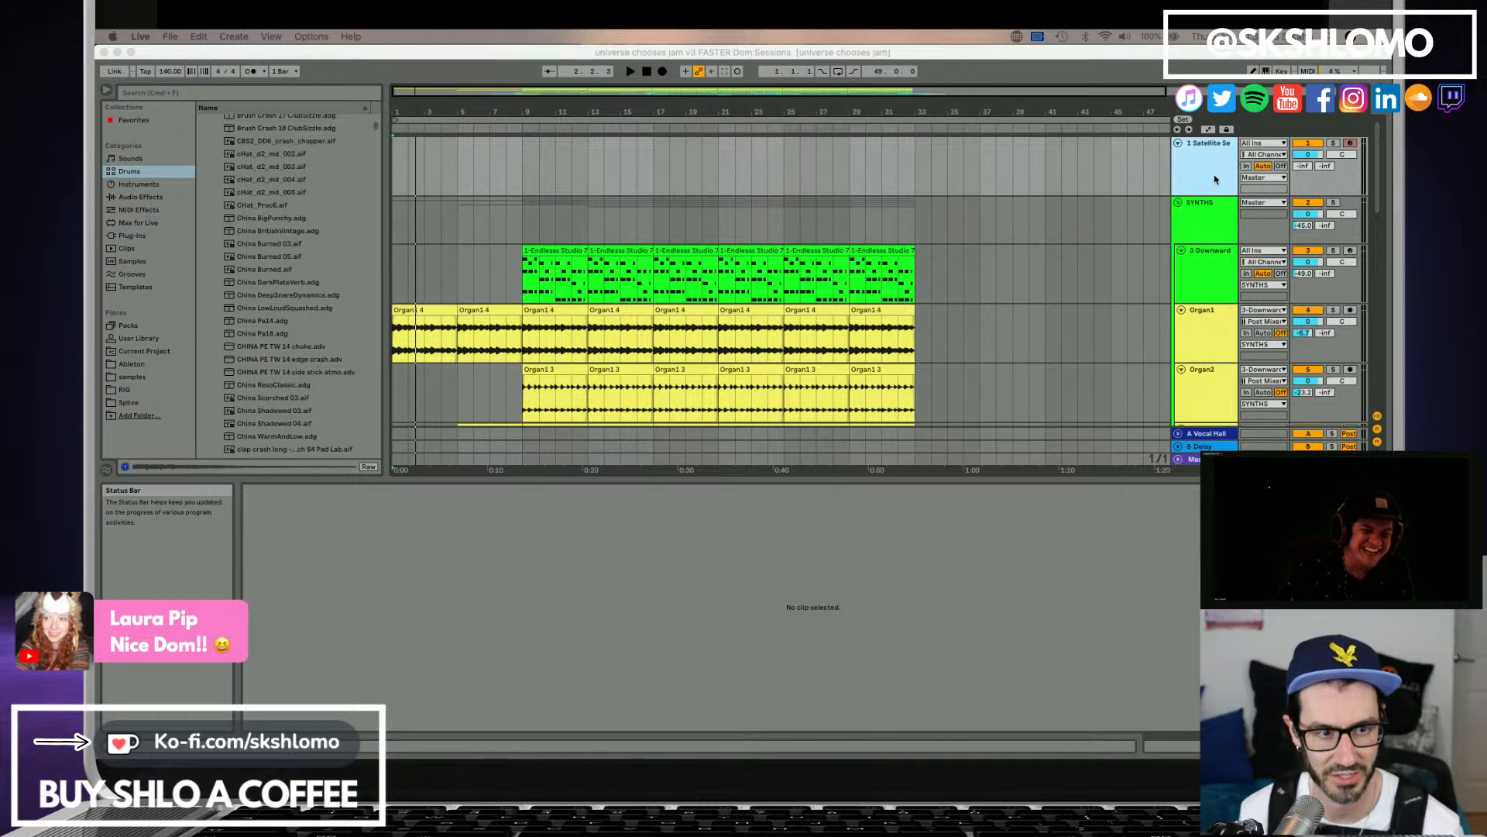
left_click(1215, 179)
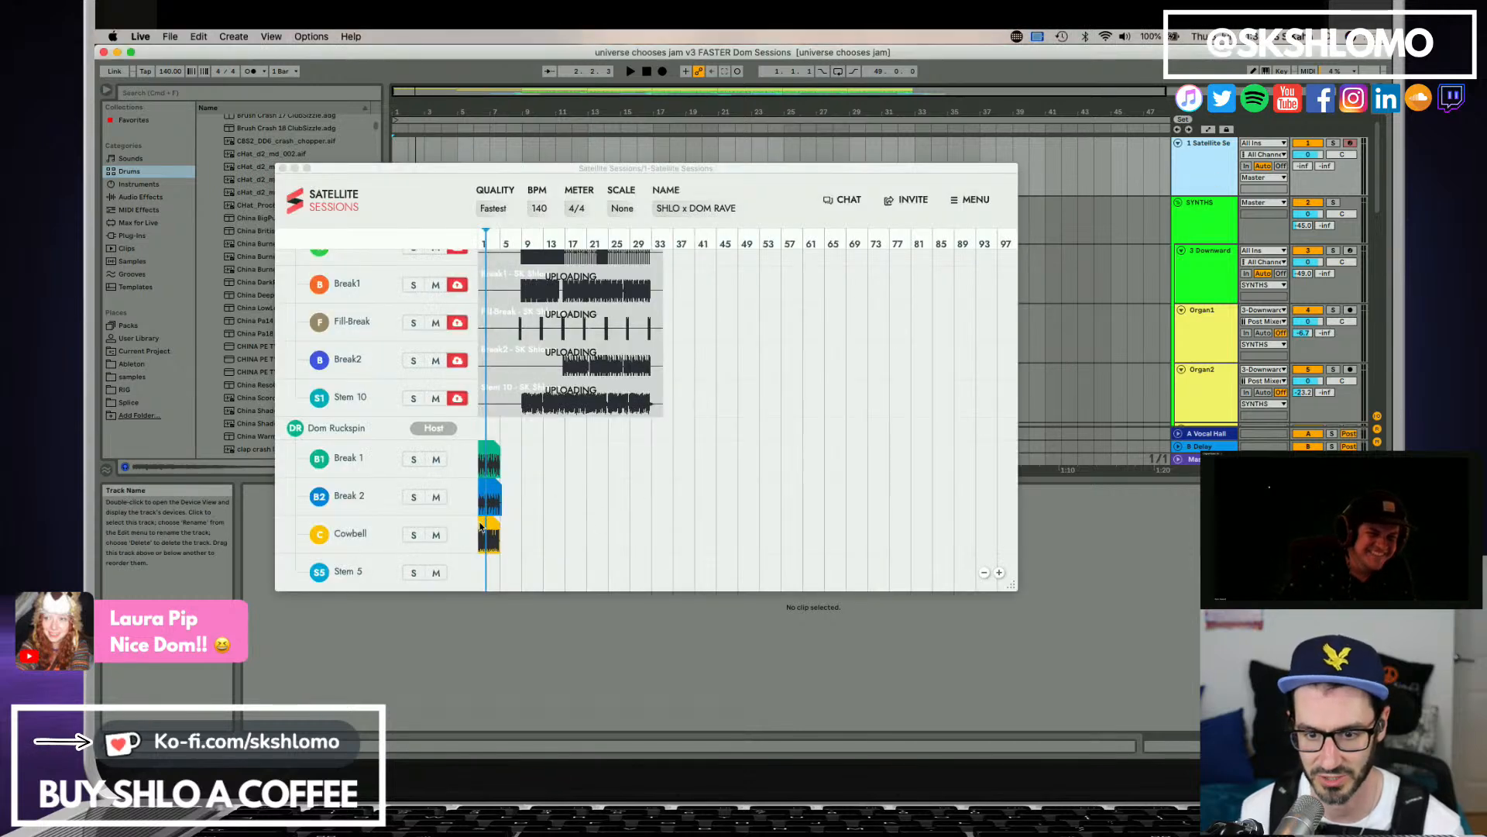
left_click(482, 526)
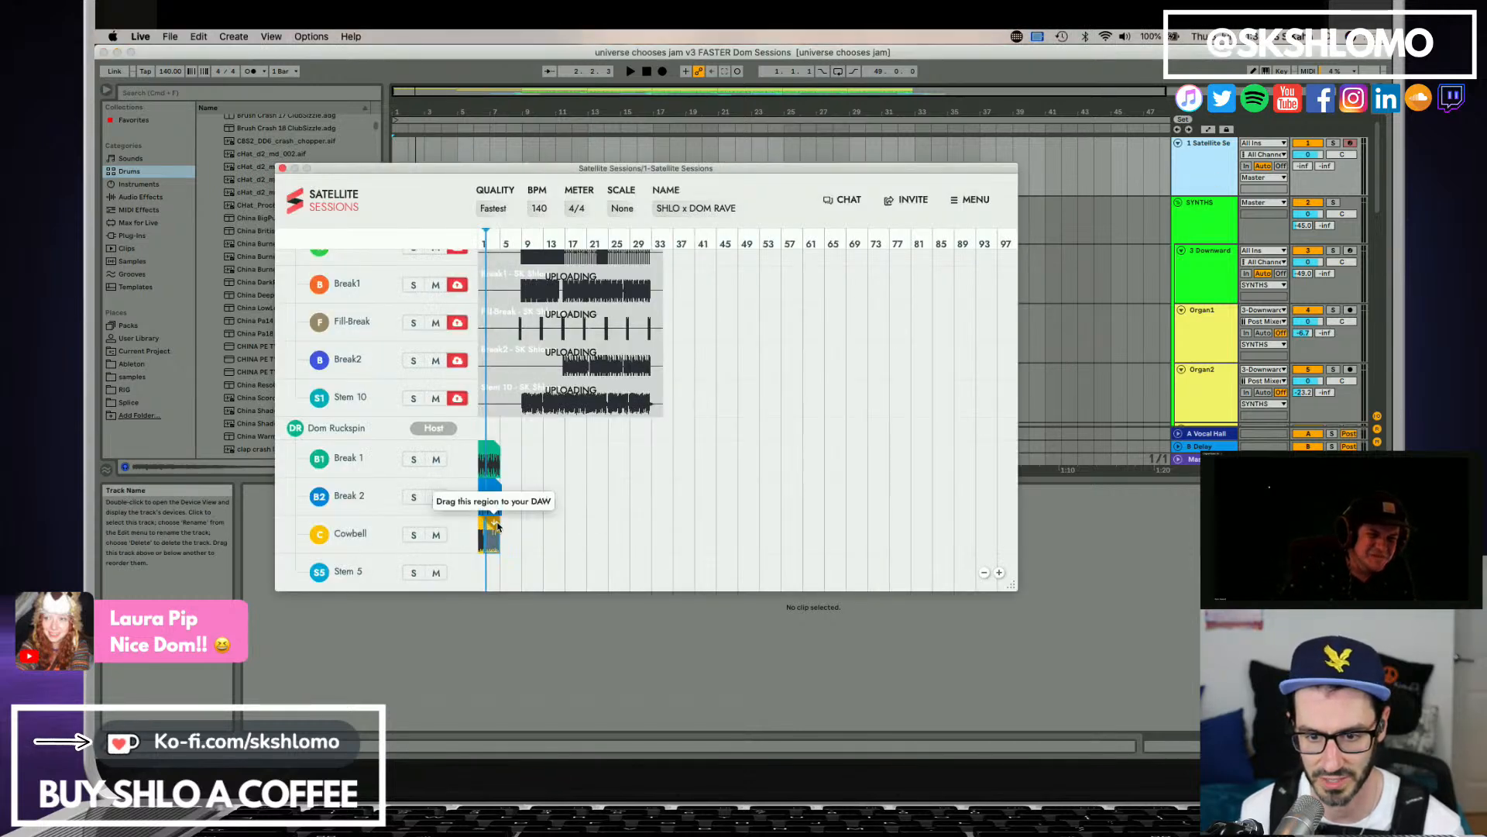
scroll(1103, 333, "down", 10)
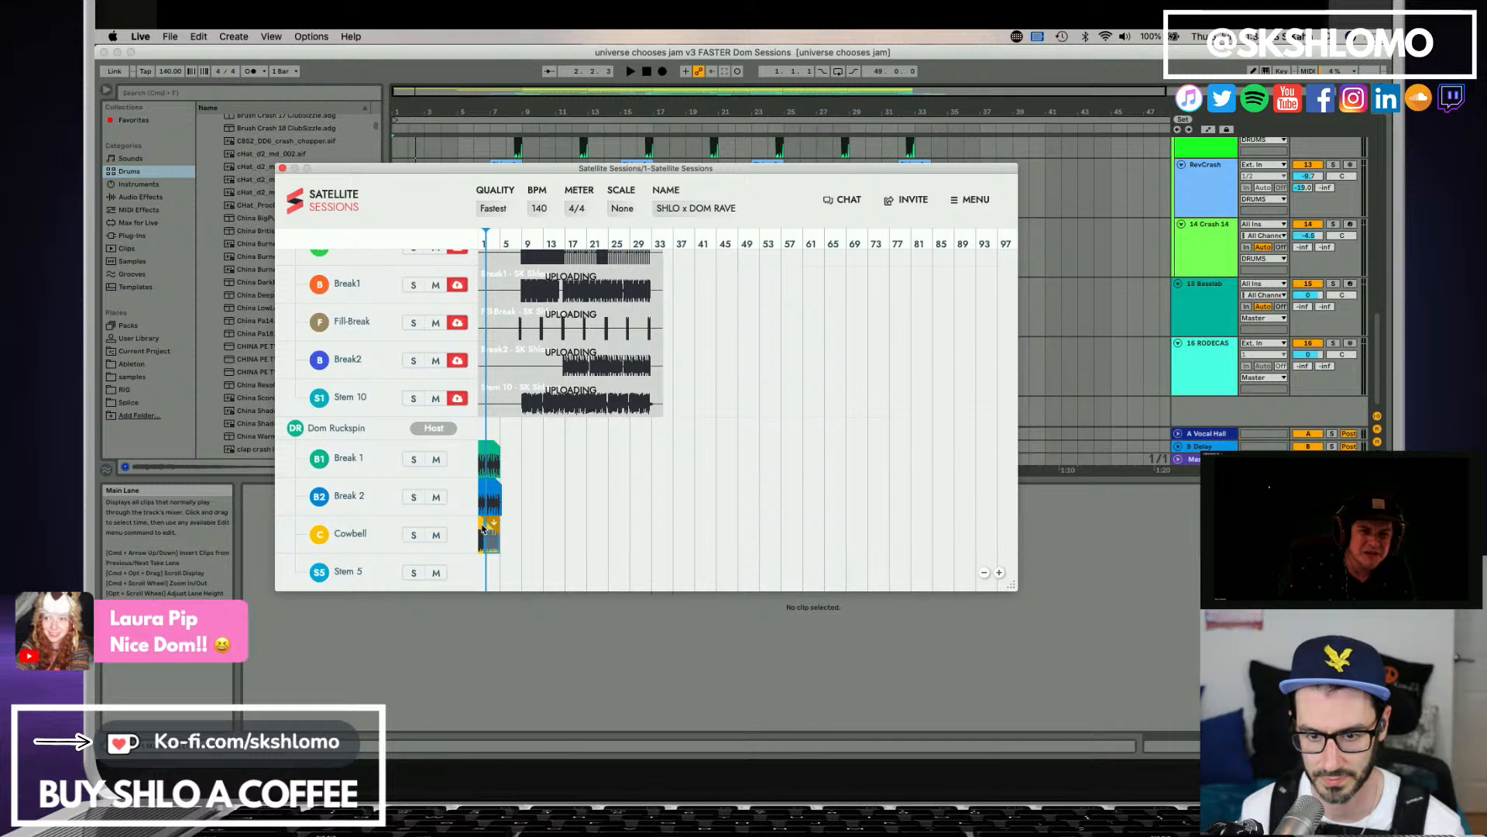
left_click_drag(484, 527, 411, 411)
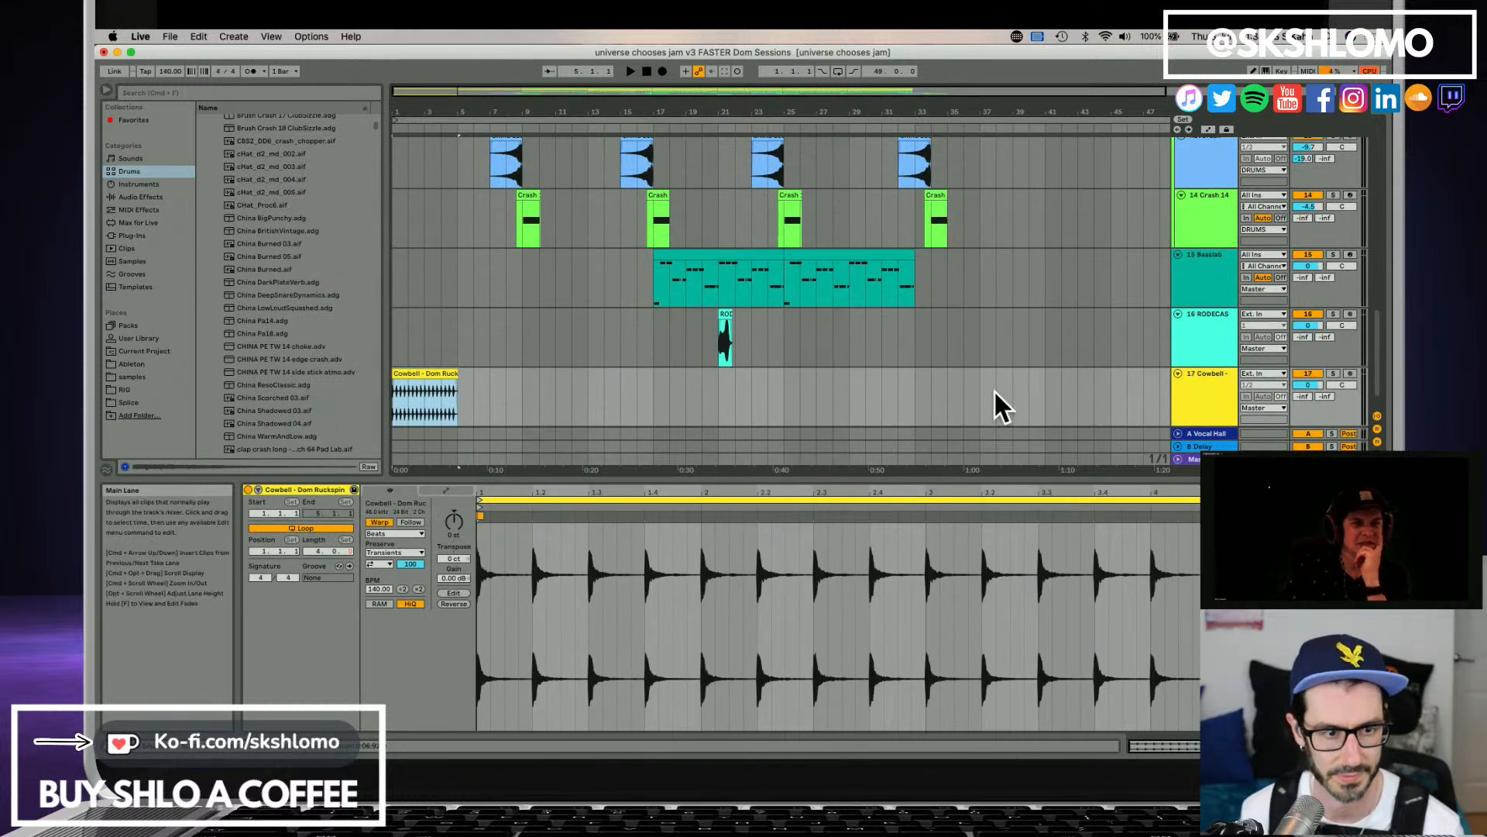
Move the Cowbell track into the DRUMS group directly below the Crash track, and save the set after a brief playback.
left_click_drag(1203, 396, 1196, 234)
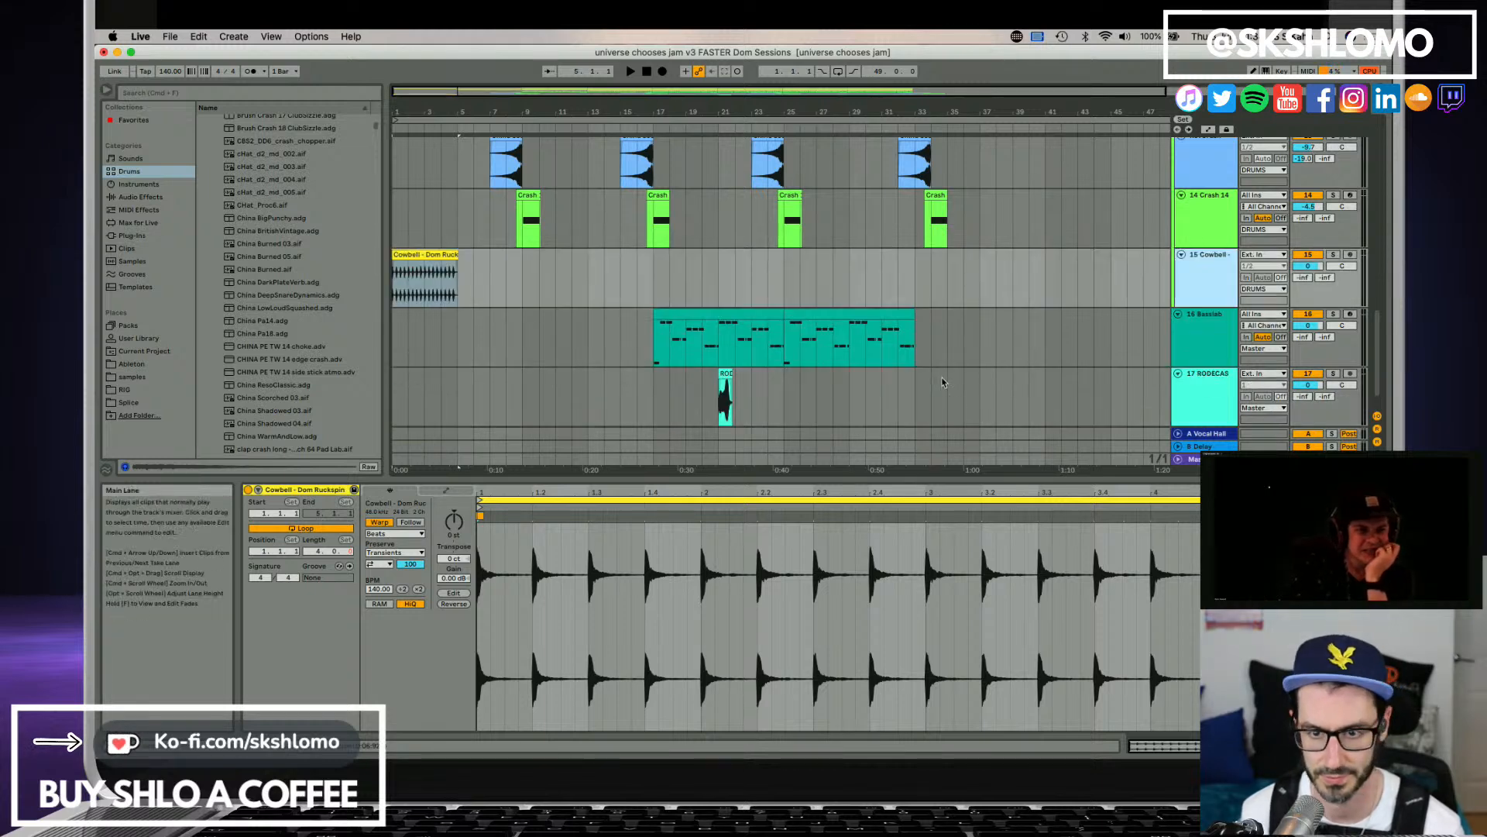
key("space")
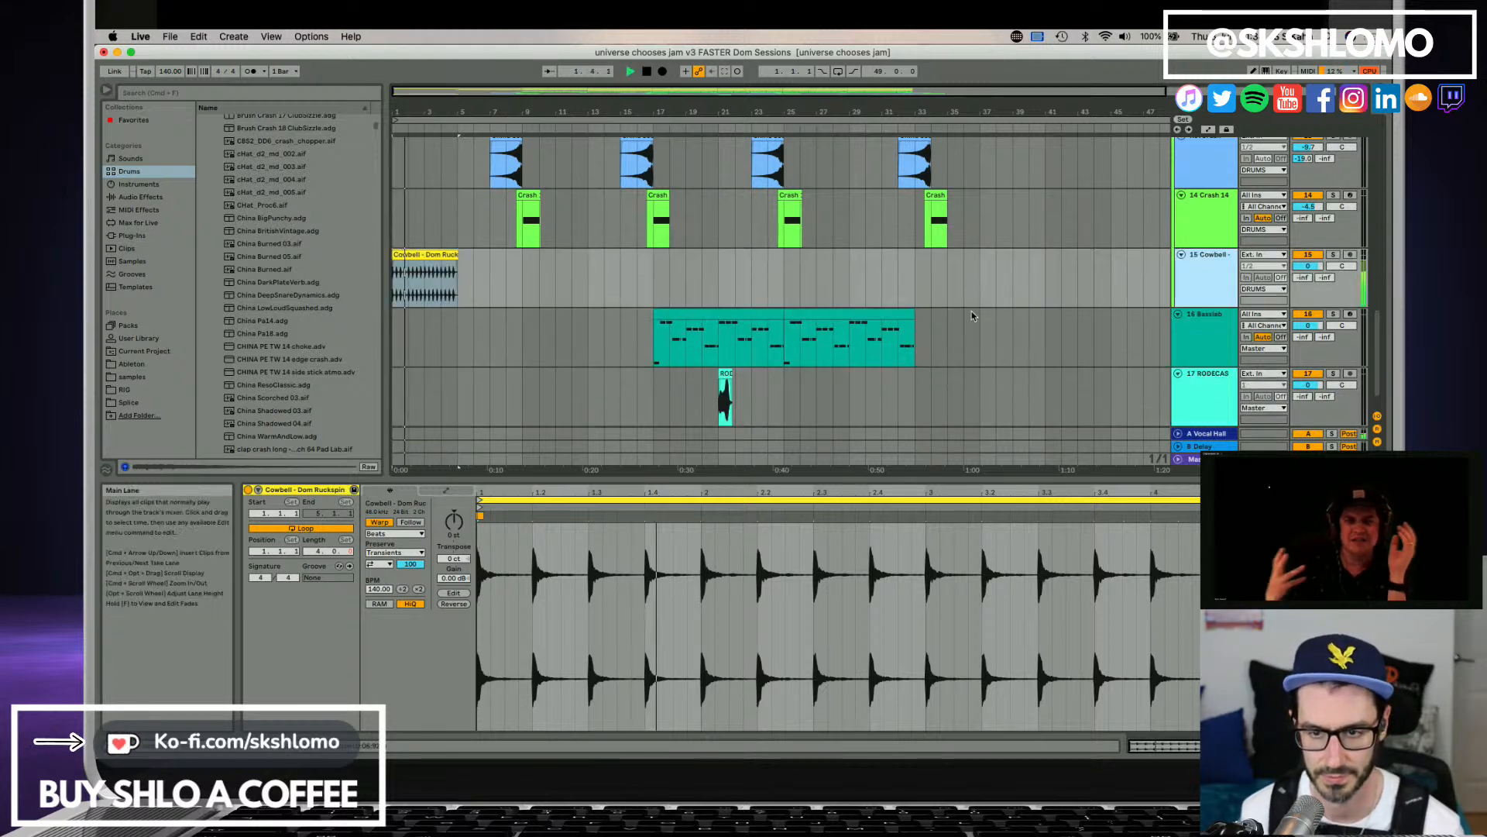
key("space")
key("cmd+s")
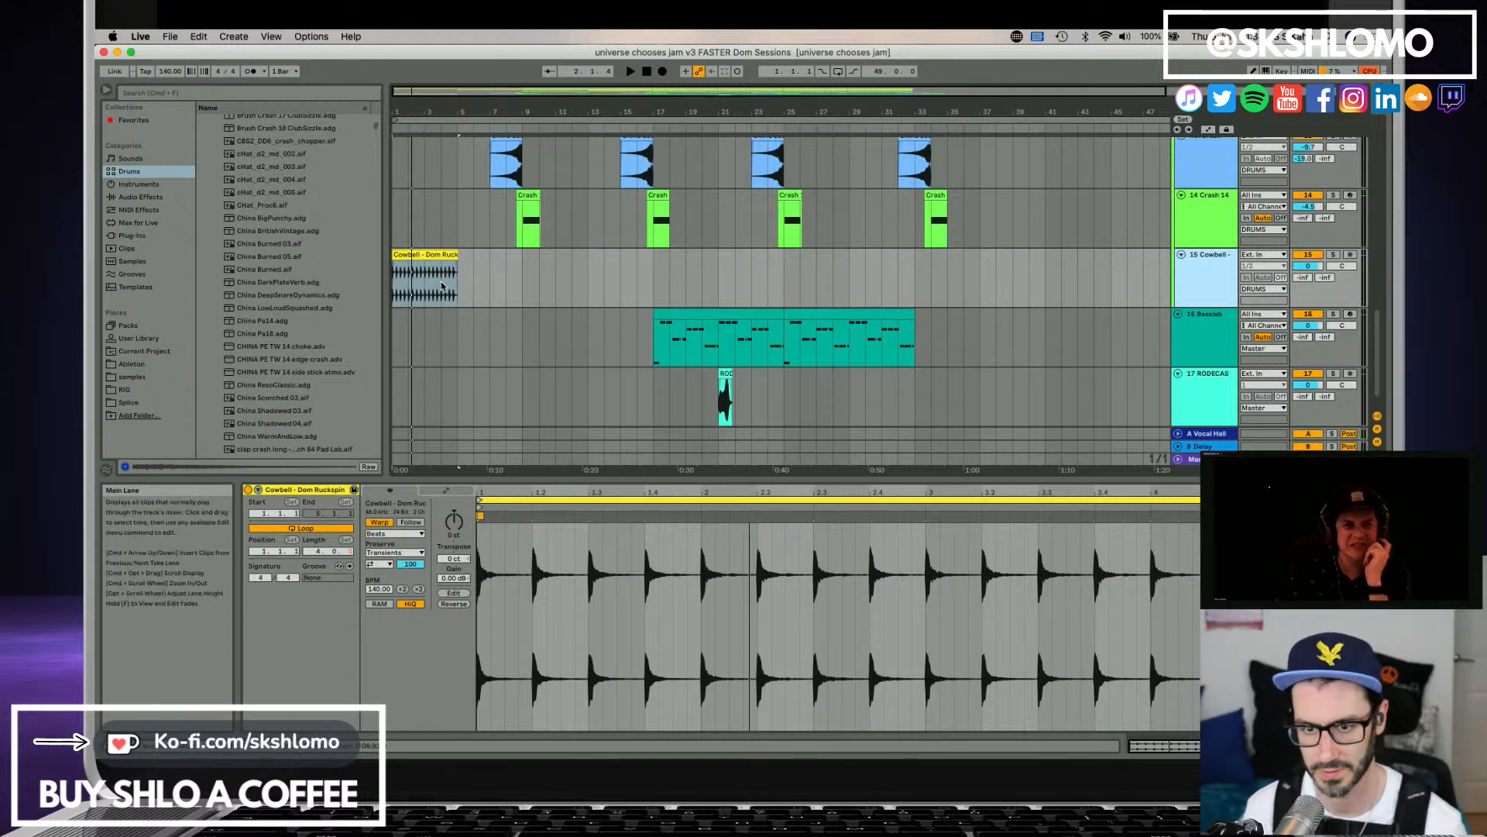
Audition the Cowbell track in solo from bar 1, and clear its solo.
scroll(446, 288, "up", 3)
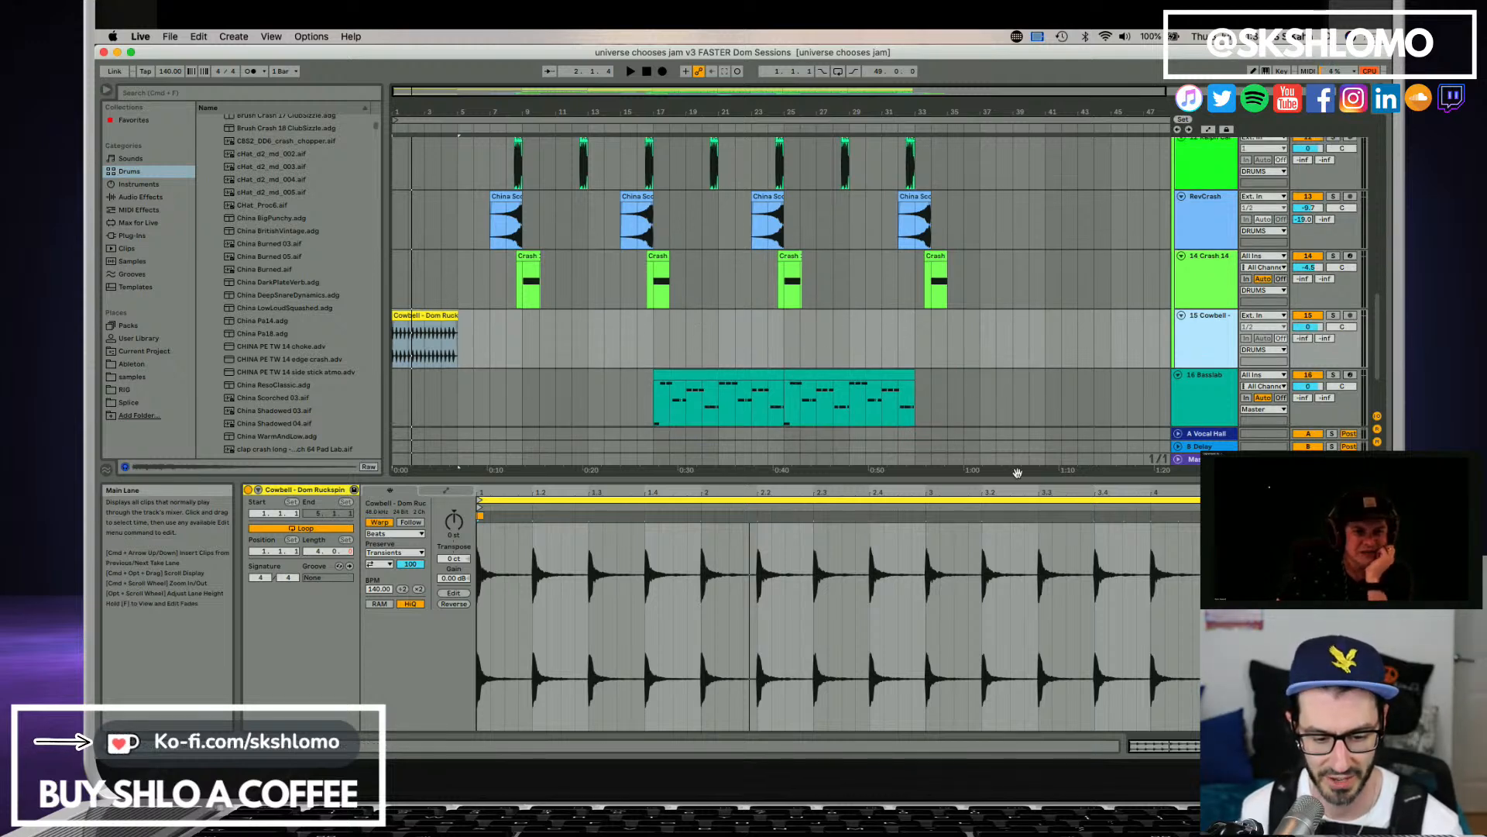
left_click(1332, 317)
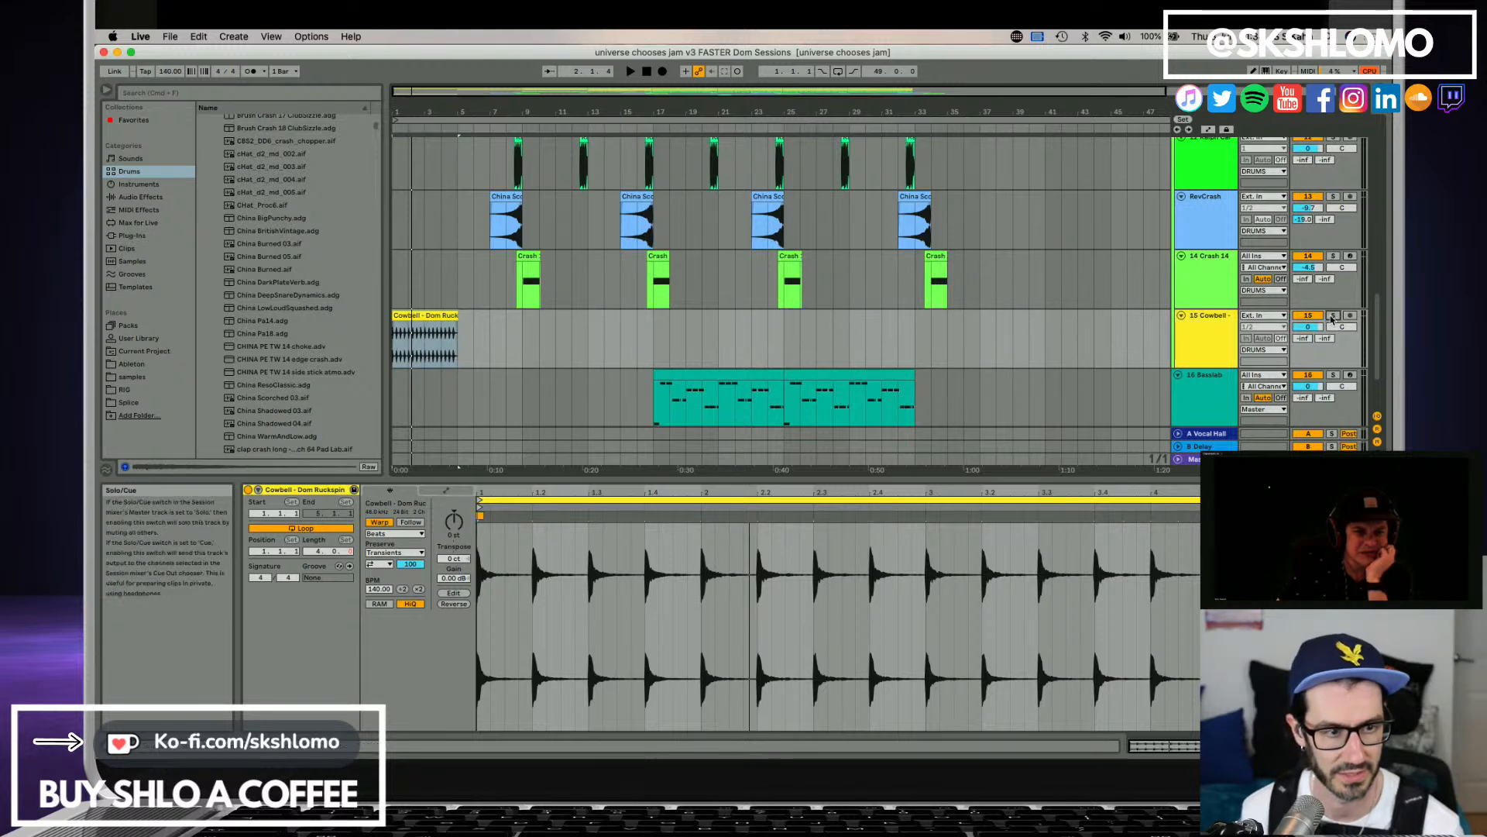
key("space")
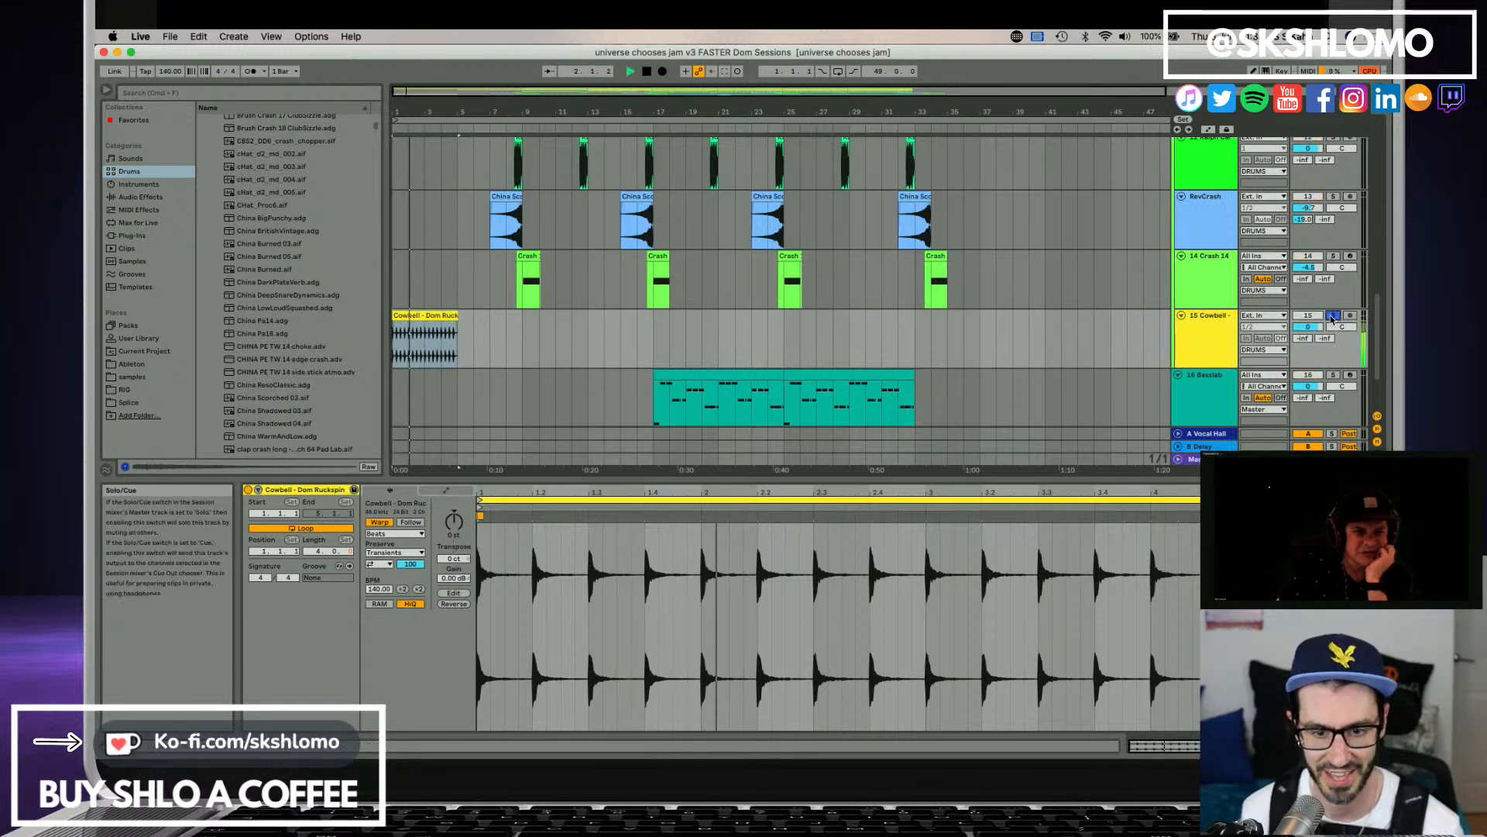
left_click(1332, 316)
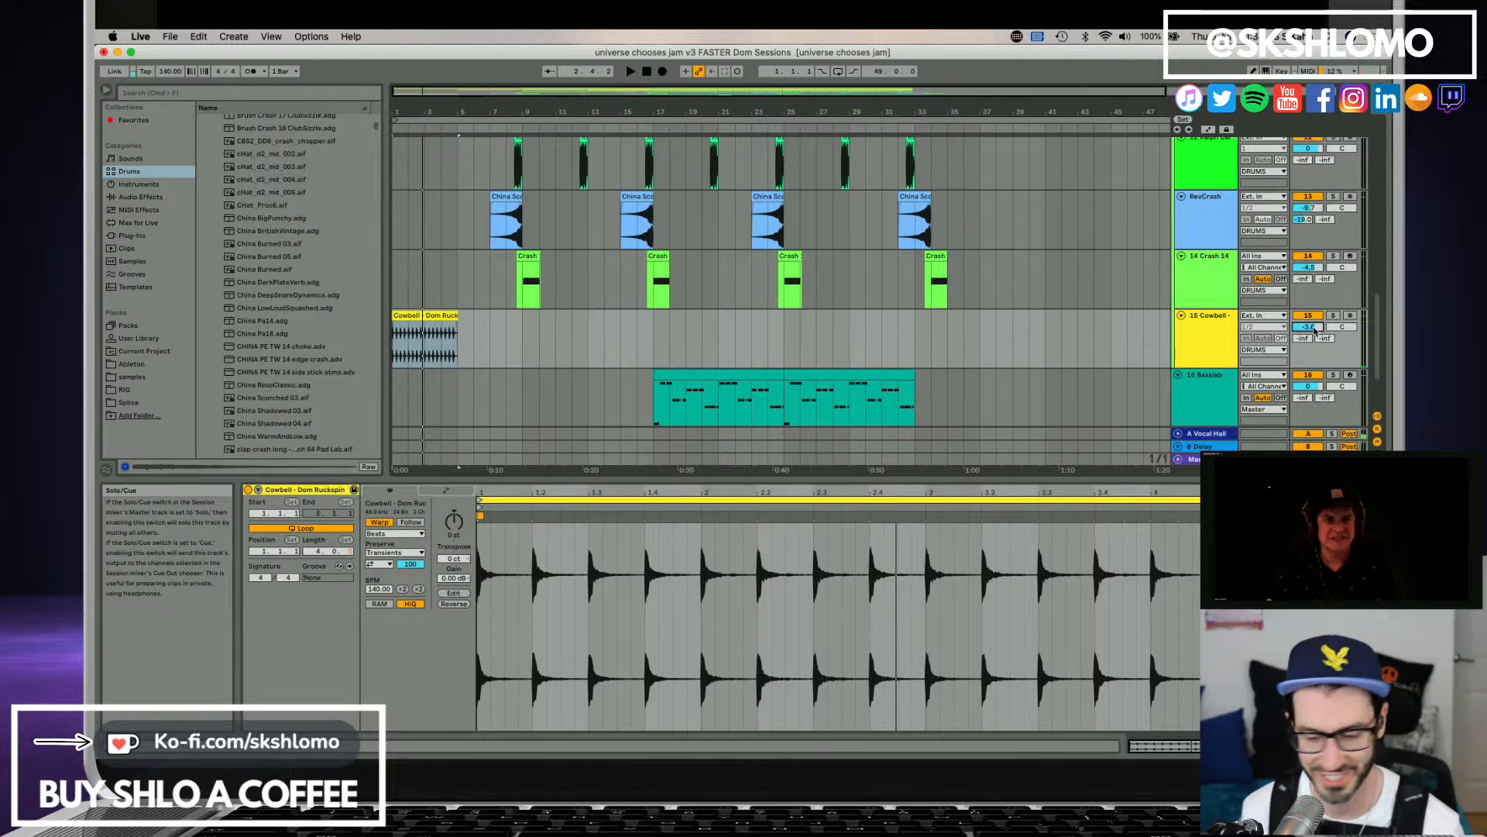
Lower the Cowbell track's volume well below 0 dB while balancing it against the playing arrangement.
left_click_drag(1314, 325, 1314, 328)
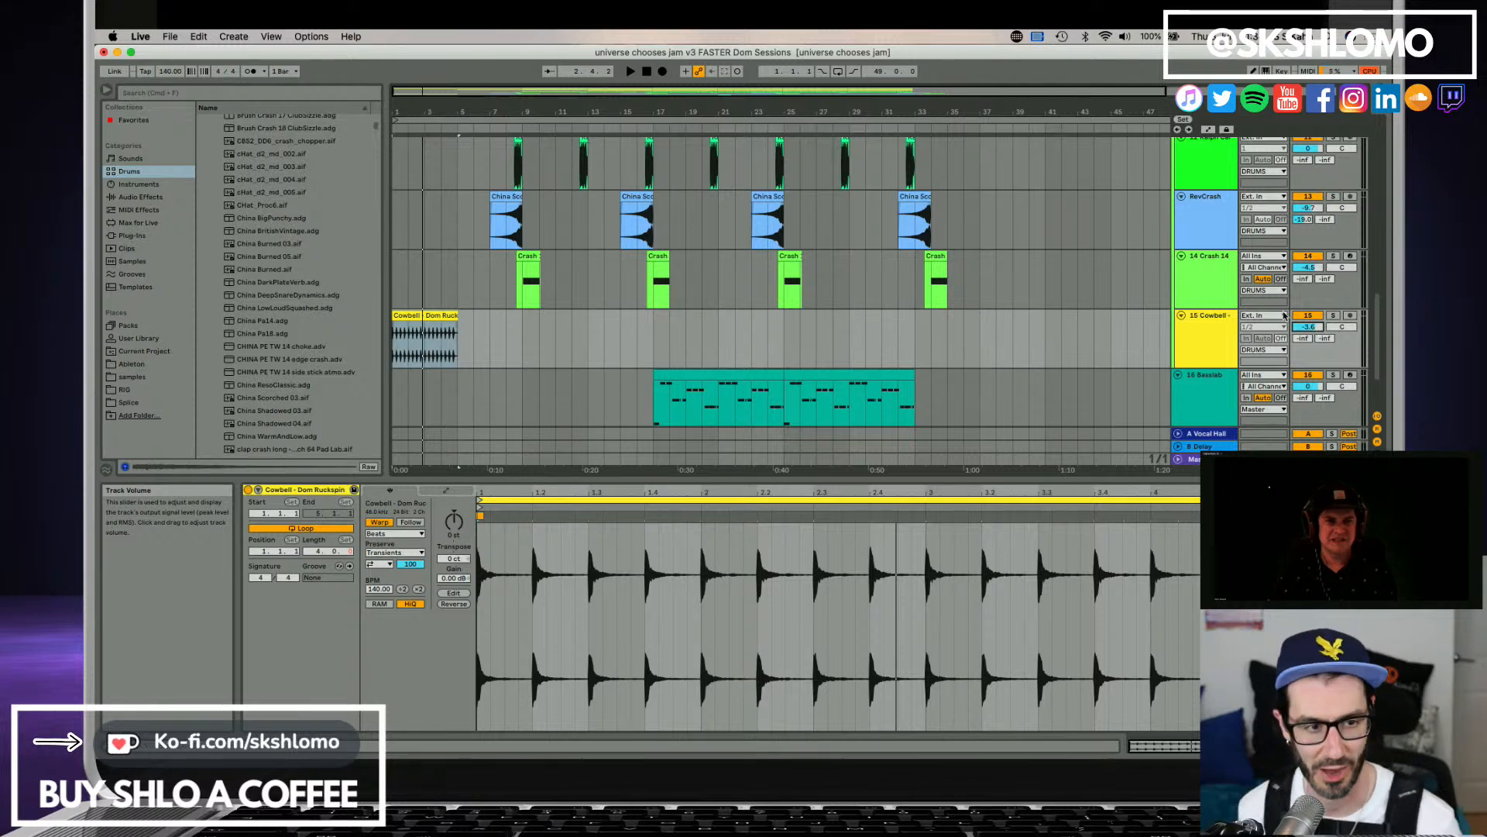
key("space")
left_click_drag(1304, 324, 1303, 346)
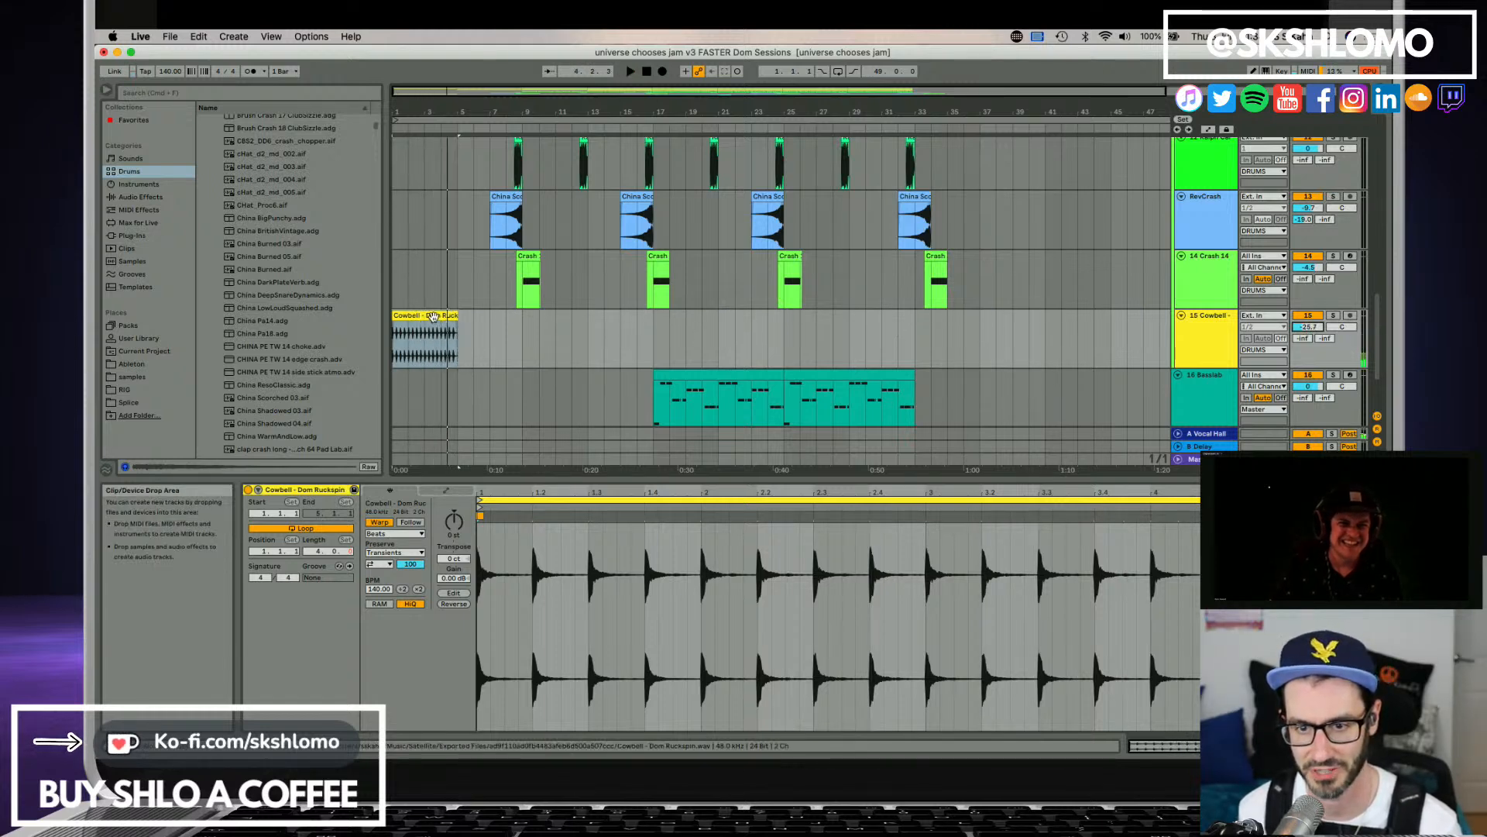
Move the Cowbell clip to start at bar 17 and raise the Cowbell track's volume close to 0 dB during playback.
left_click_drag(567, 316, 704, 329)
key("space")
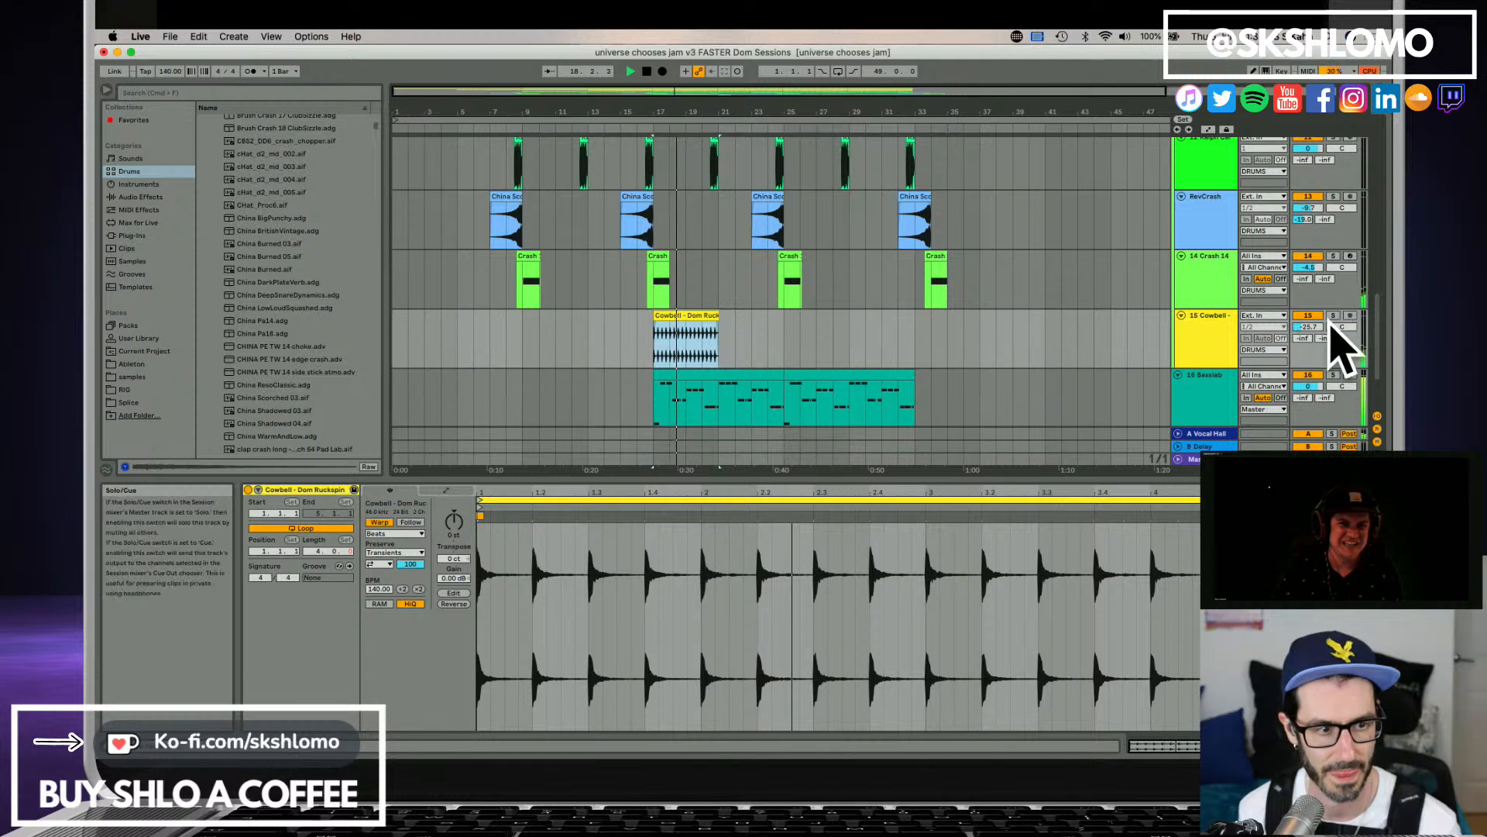
left_click_drag(1309, 328, 1309, 308)
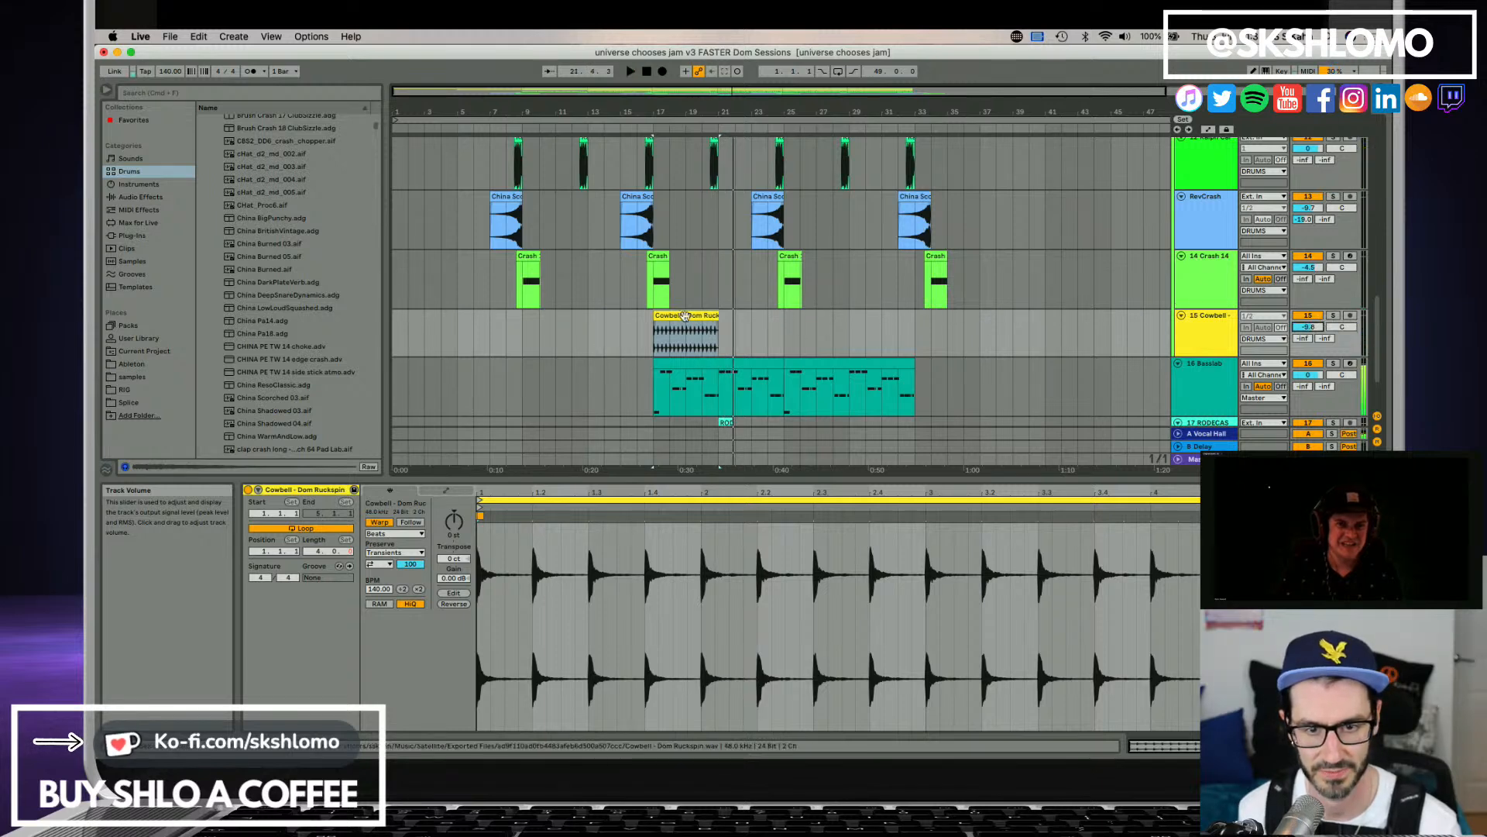
Audition the Cowbell track in solo from bar 17, set its volume to 0 dB, and clear the solo.
left_click(685, 316)
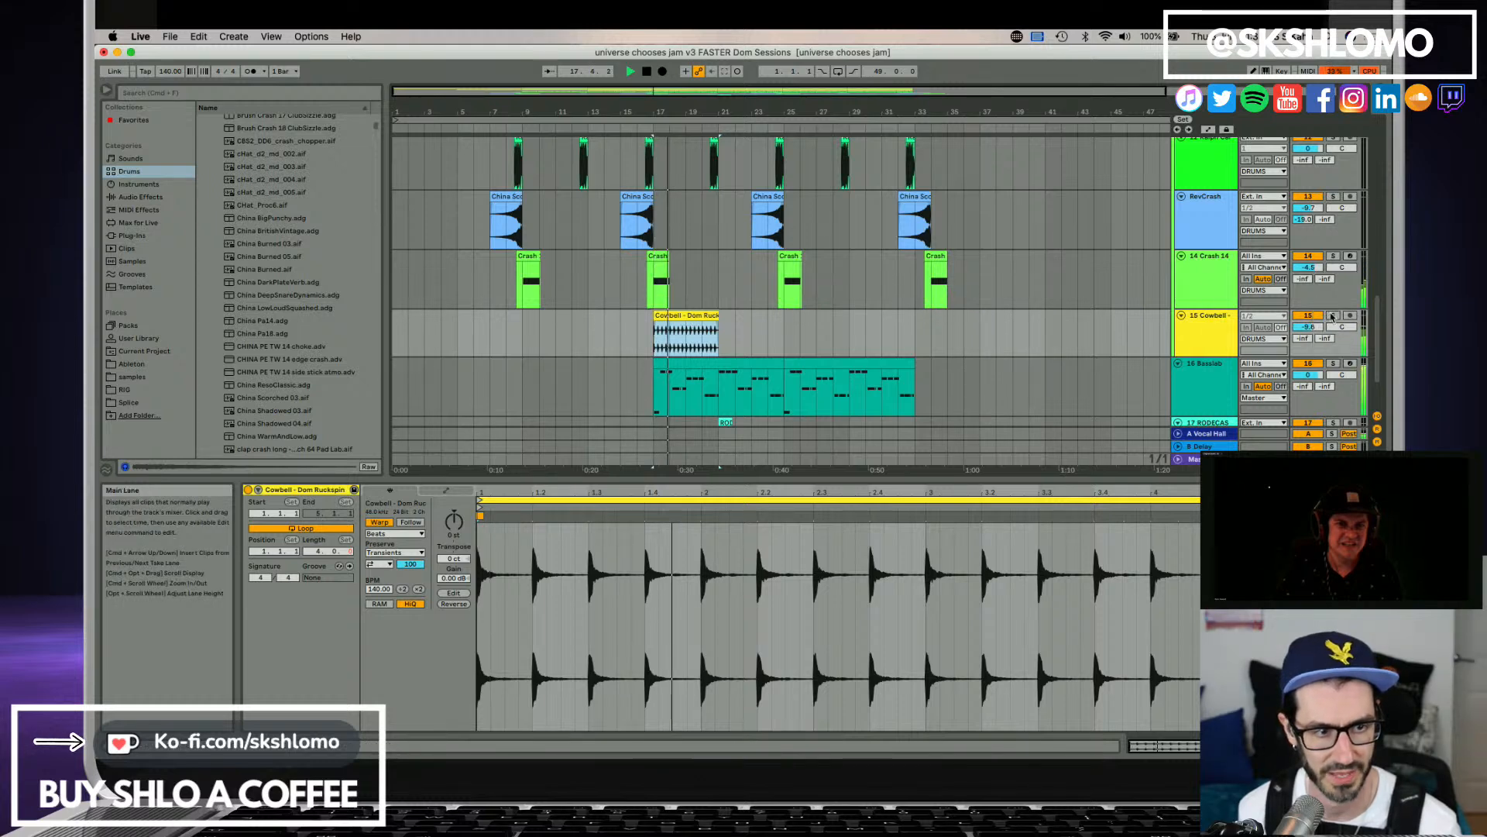
left_click(1332, 316)
key("space")
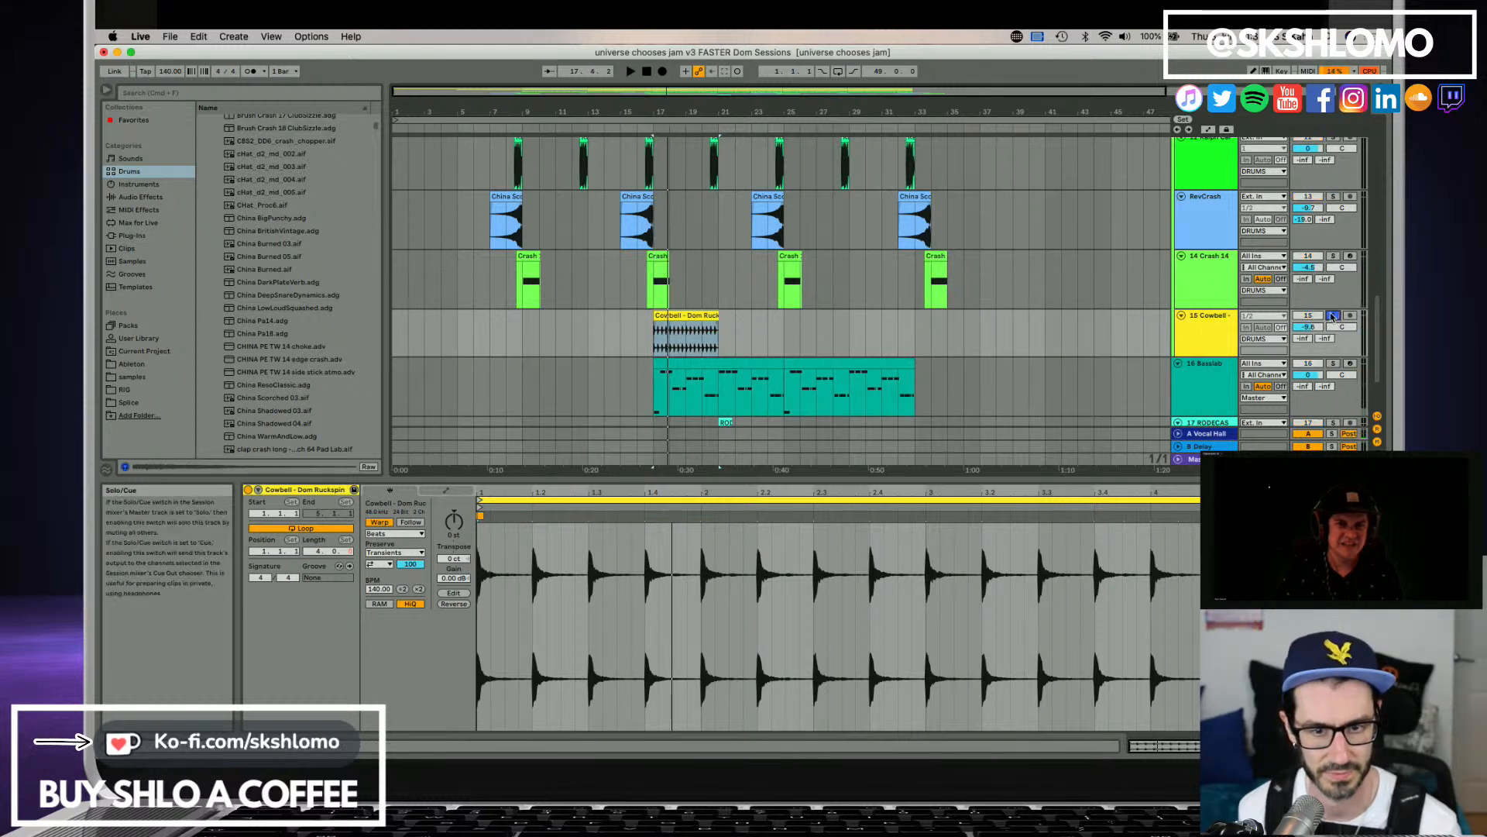
left_click(690, 318)
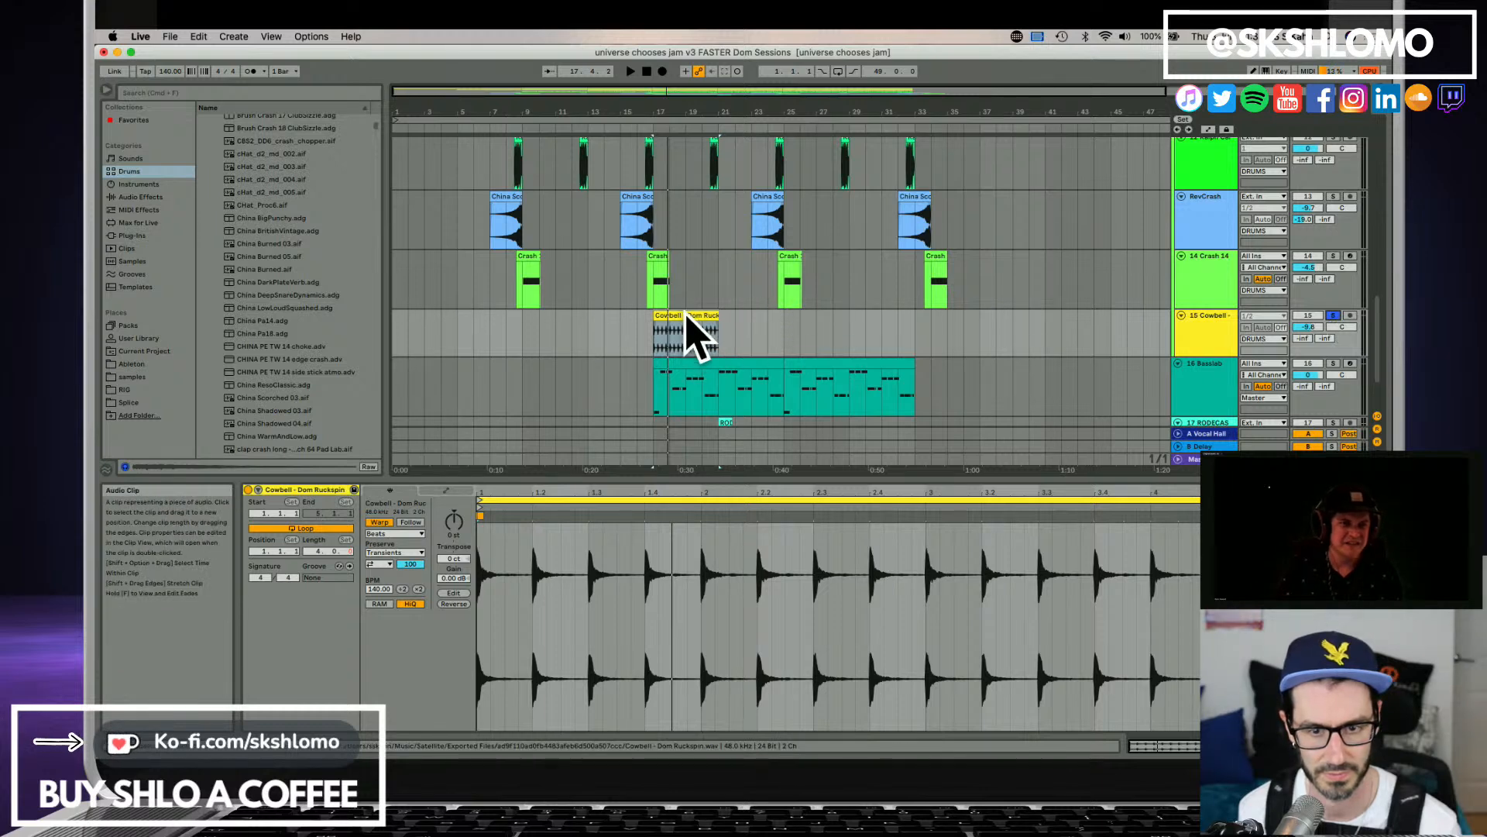
key("space")
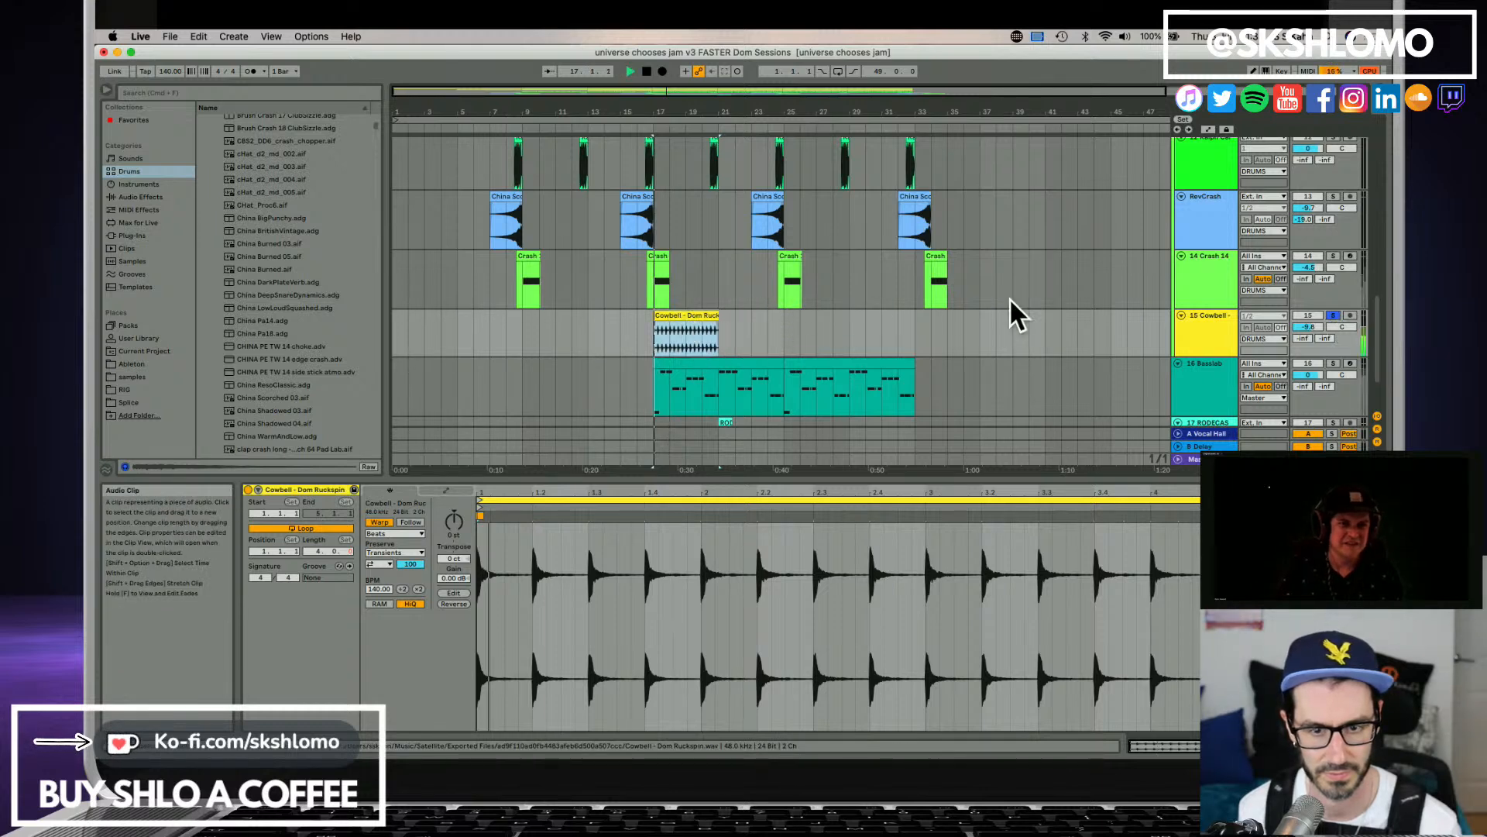
left_click(1333, 316)
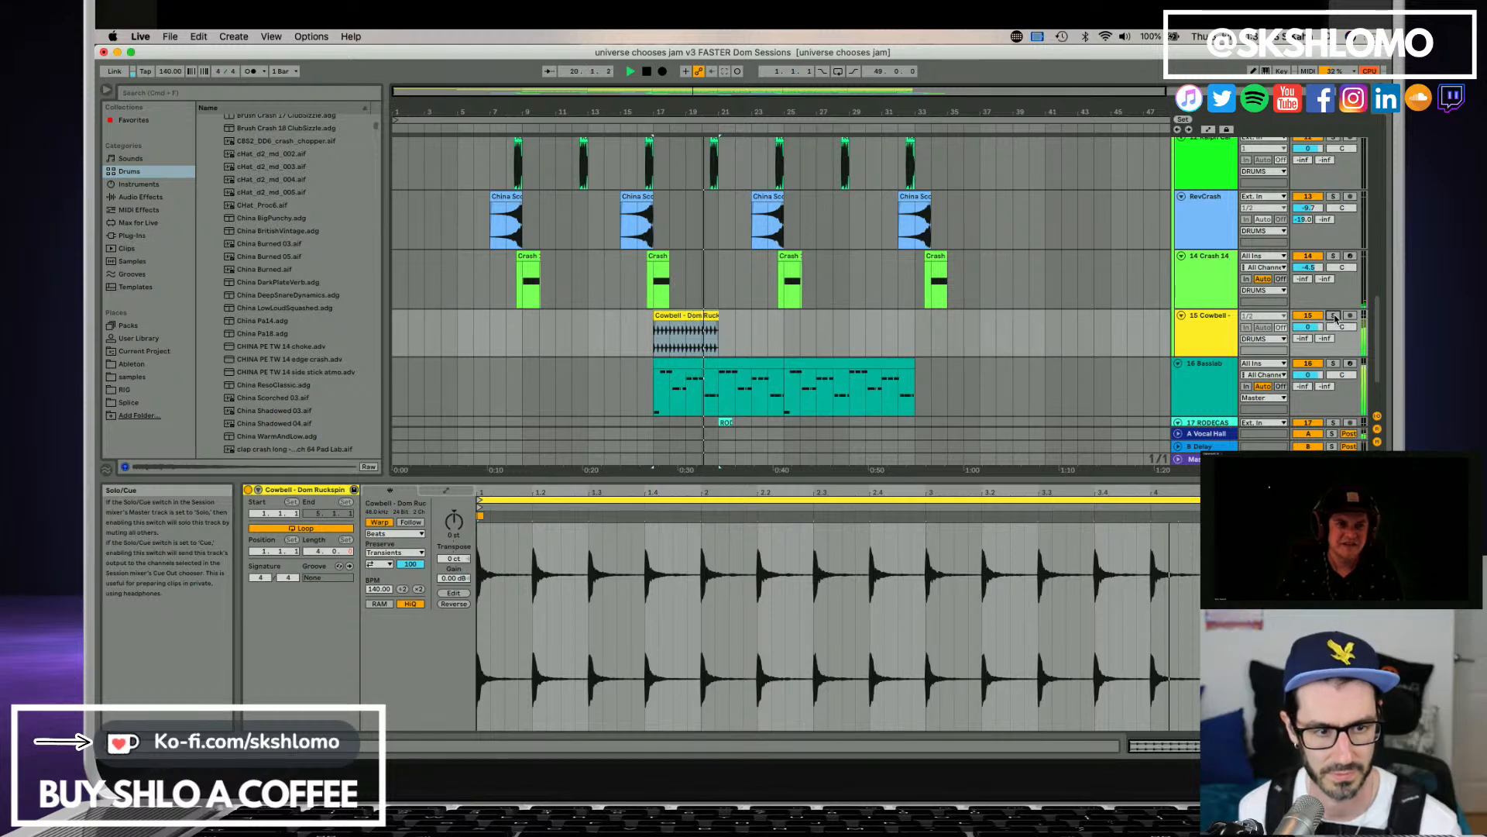
Duplicate the Cowbell clip three times so the copies run from bar 17 to the end of the bass clip.
left_click(692, 314)
key("space")
key("super+d")
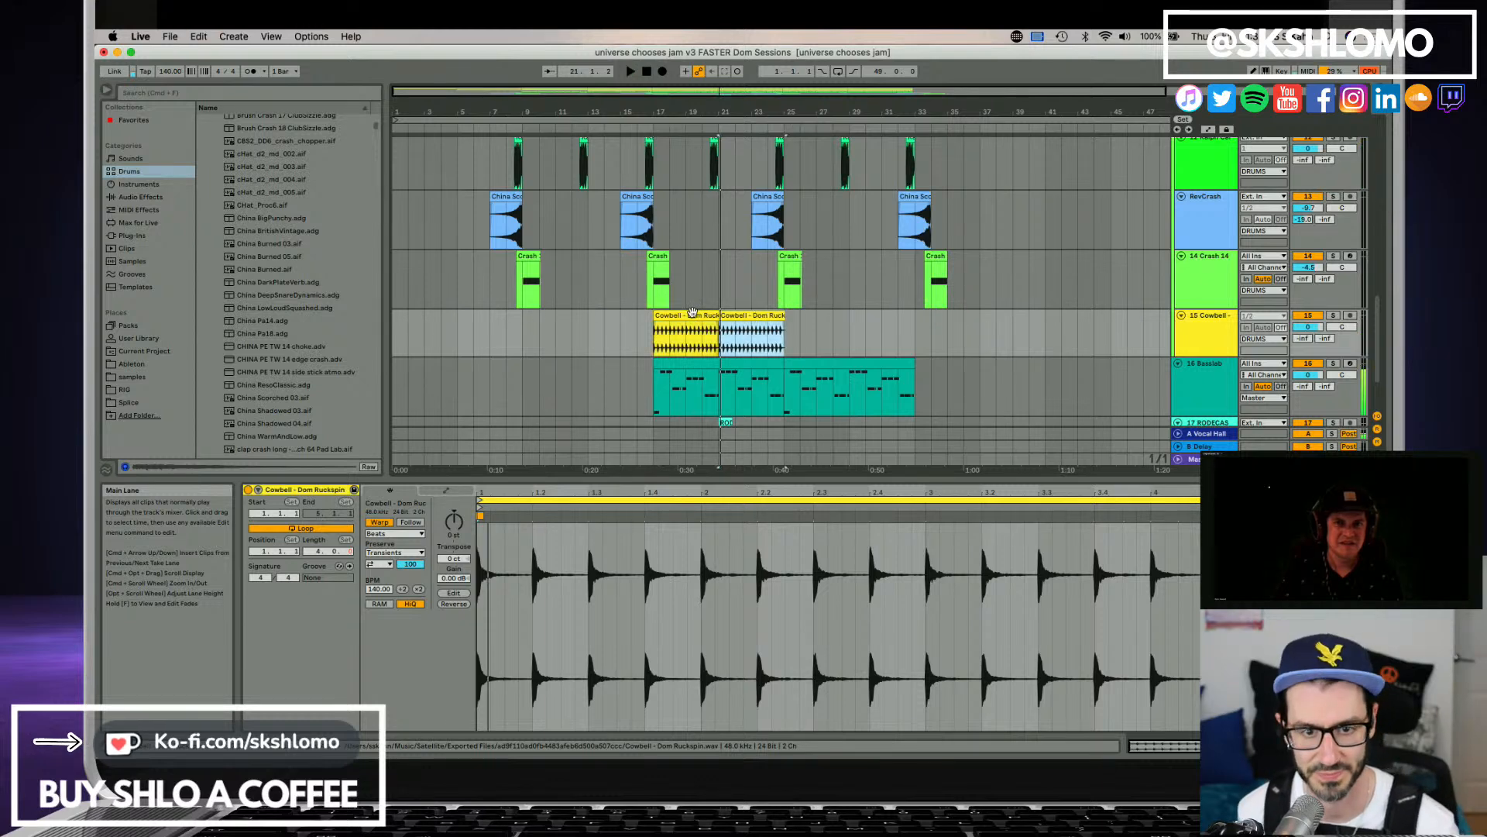
key("super+d")
key("super+d")
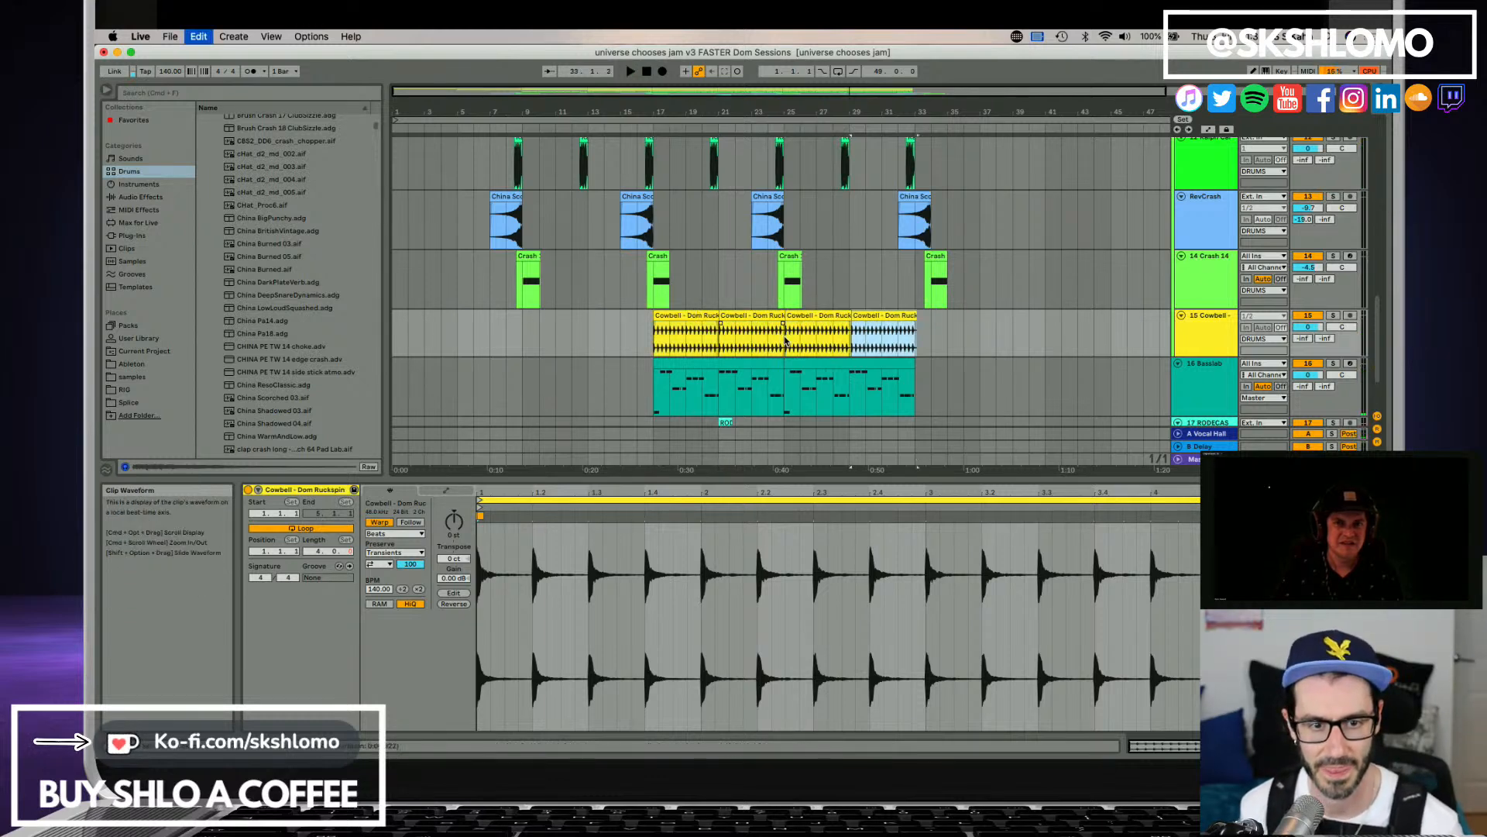
Extend the end of the RODECASTER clip to bar 29 and play it with its track soloed.
scroll(813, 382, "down", 3)
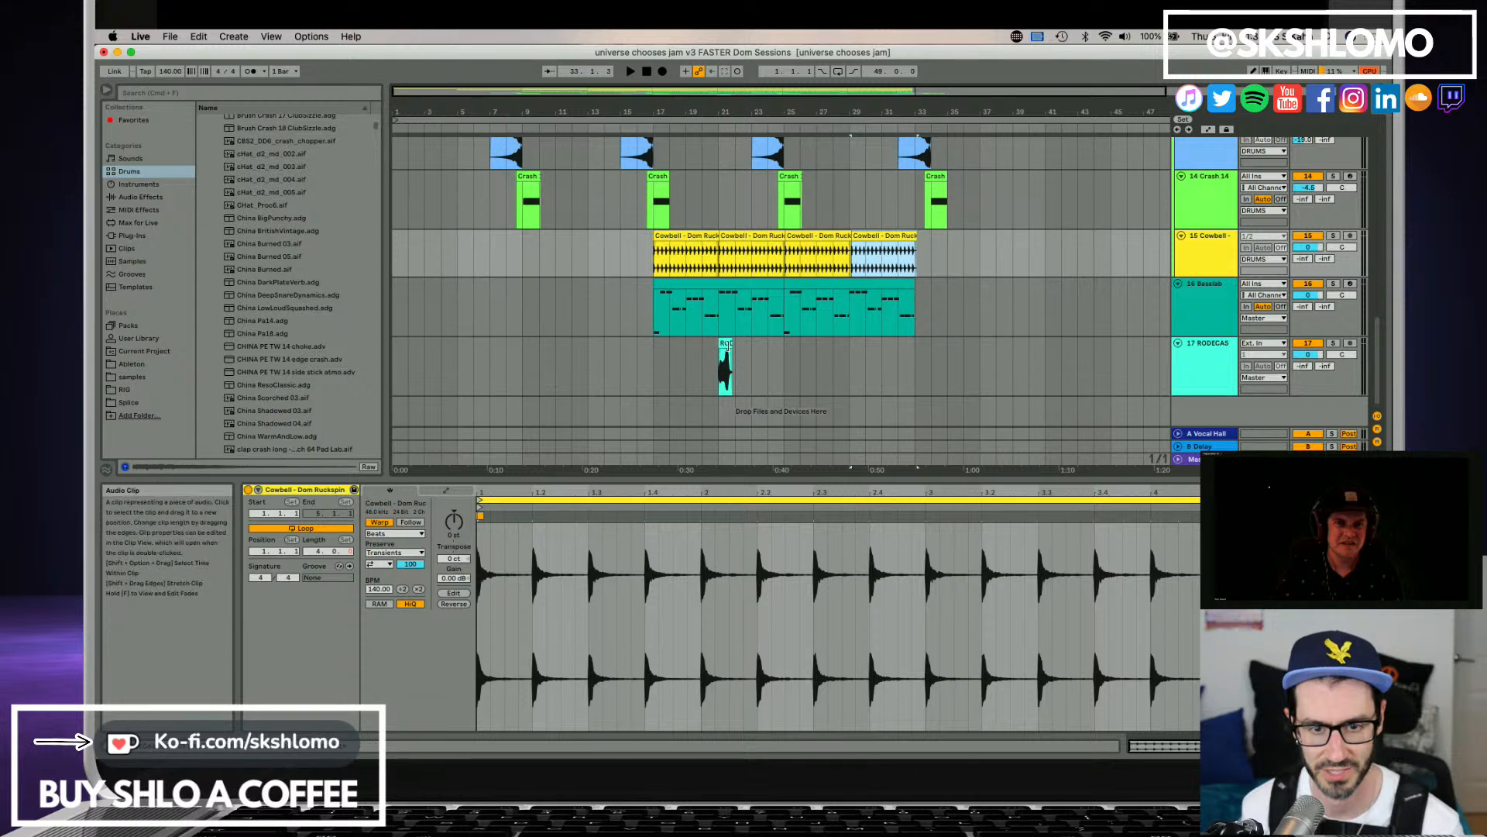
left_click_drag(732, 364, 849, 364)
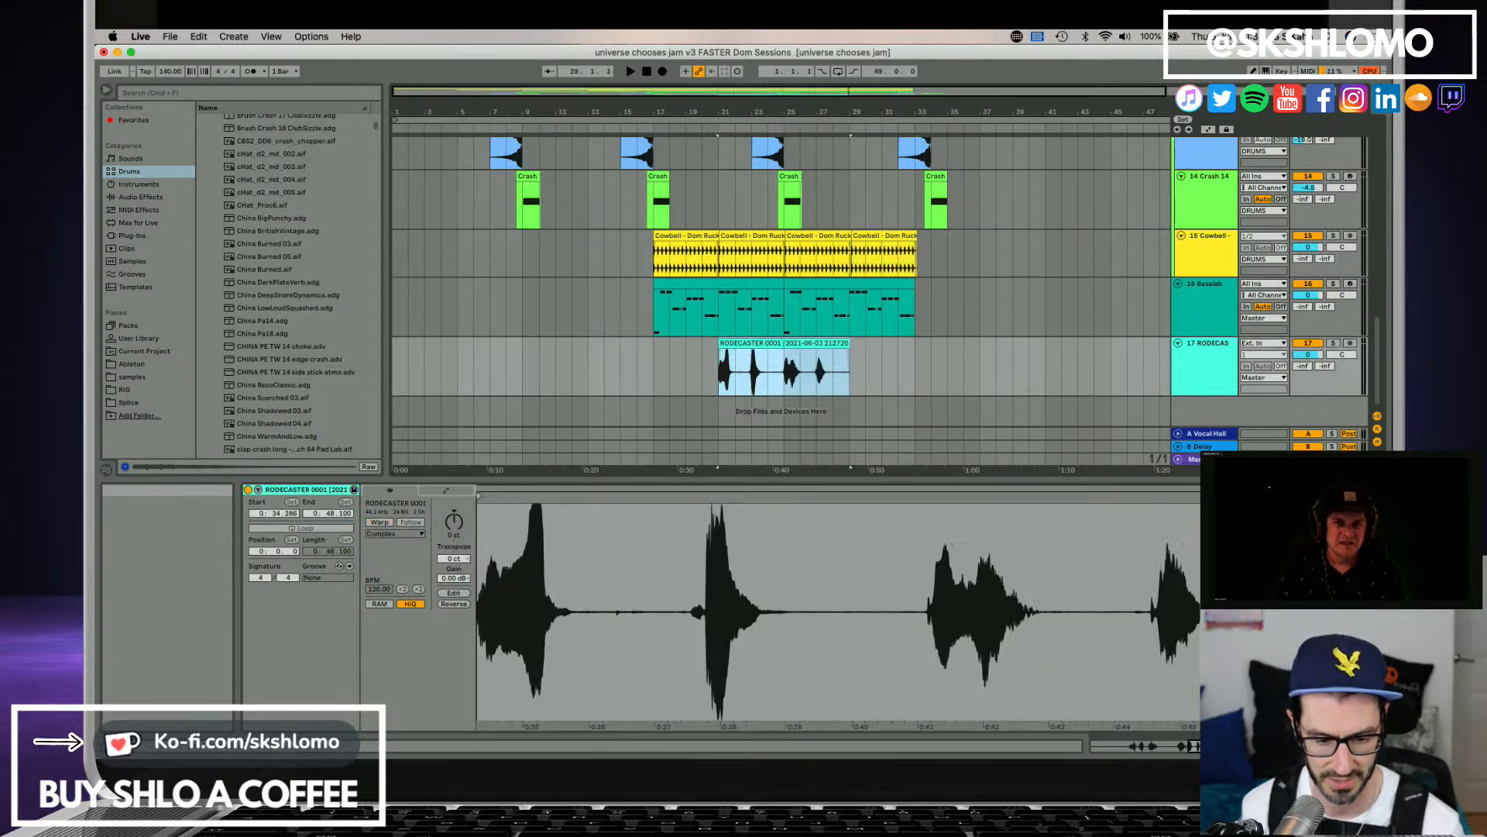
key("space")
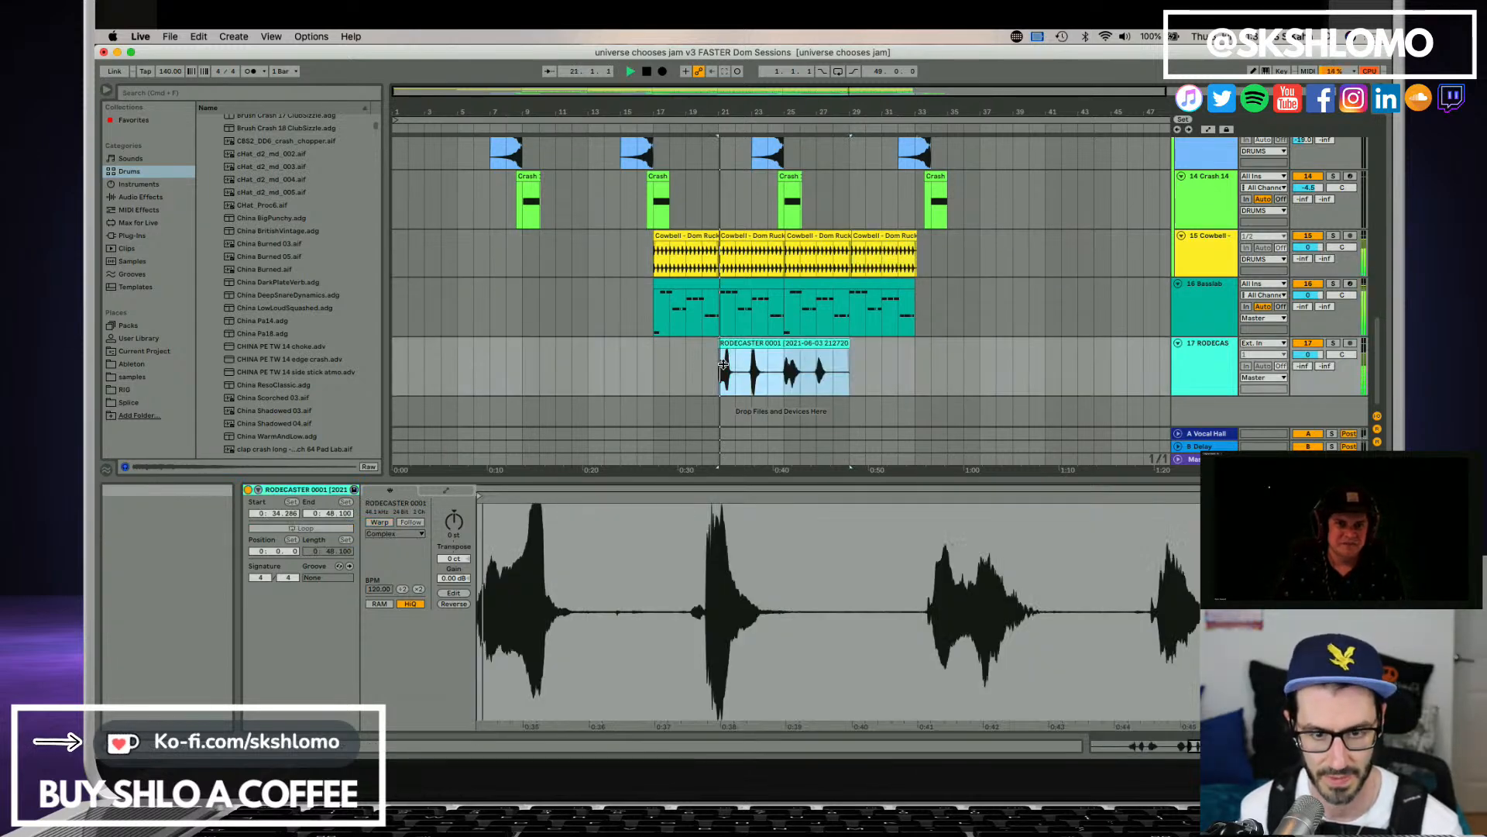
left_click(1333, 343)
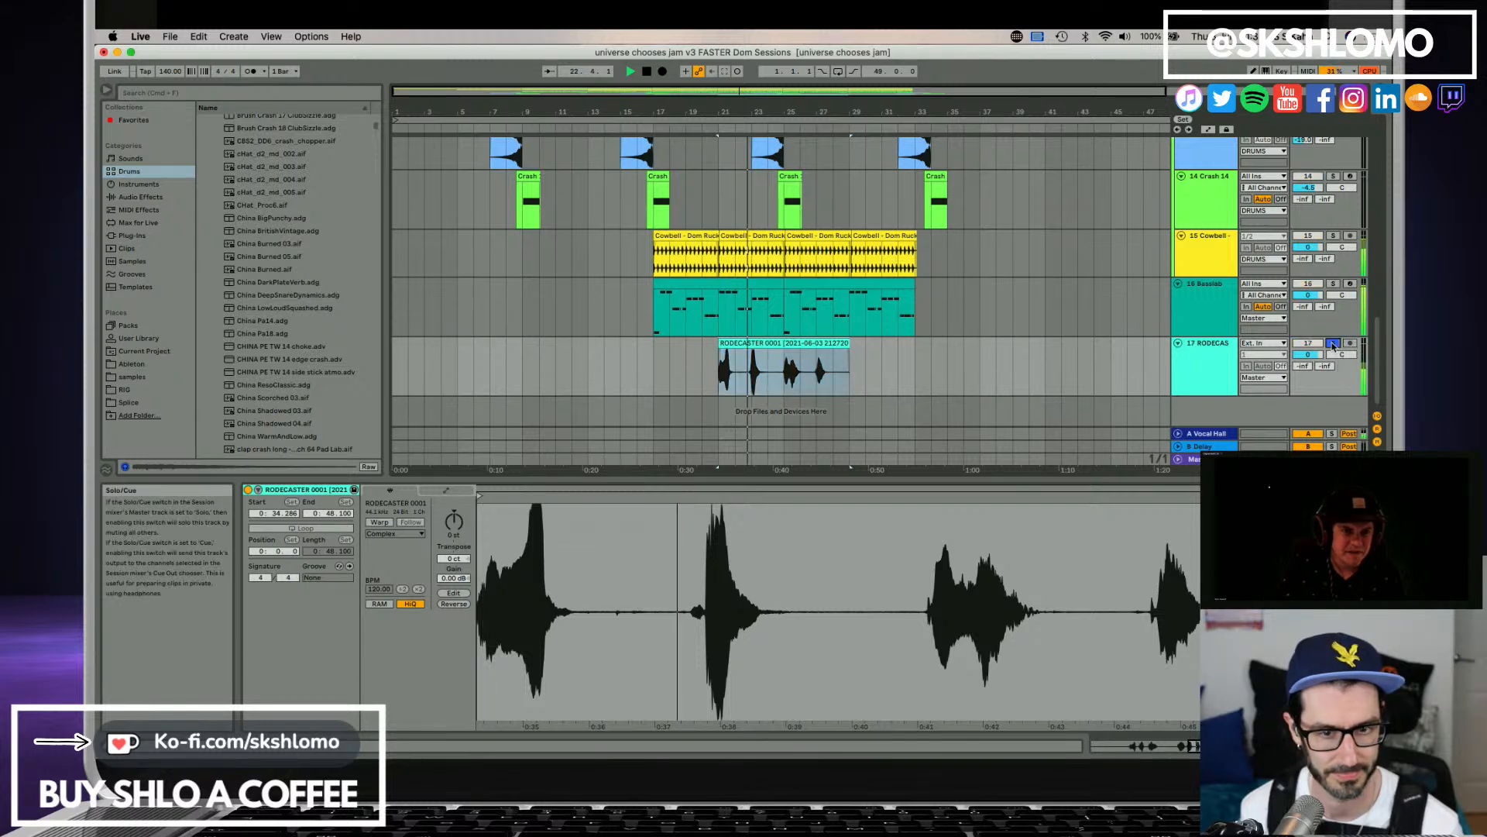
Delete the section of the RODECASTER clip after its first sound, up to bar 29.
left_click(740, 383)
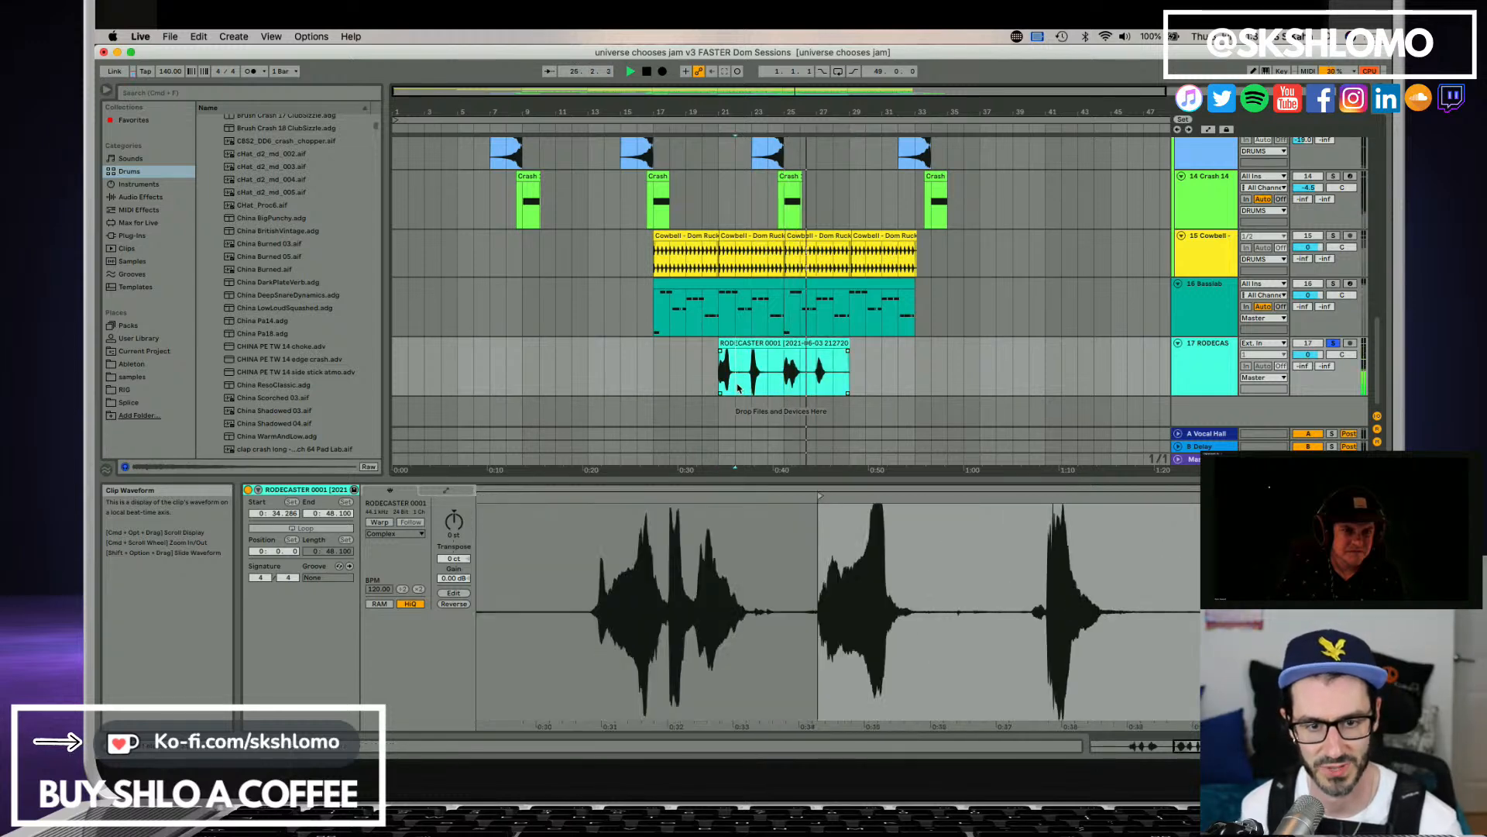
left_click_drag(738, 388, 850, 382)
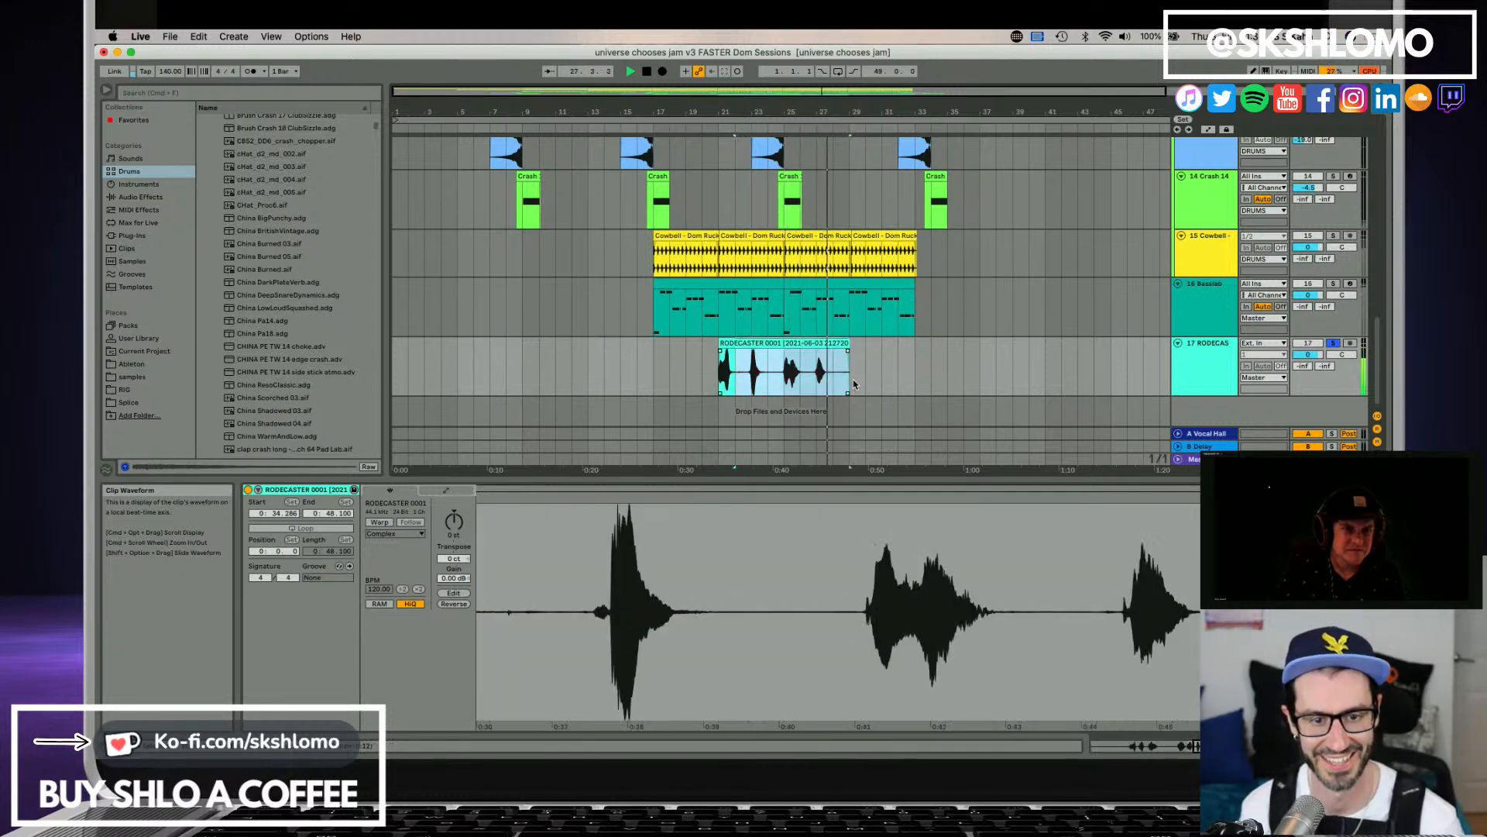
key("Delete")
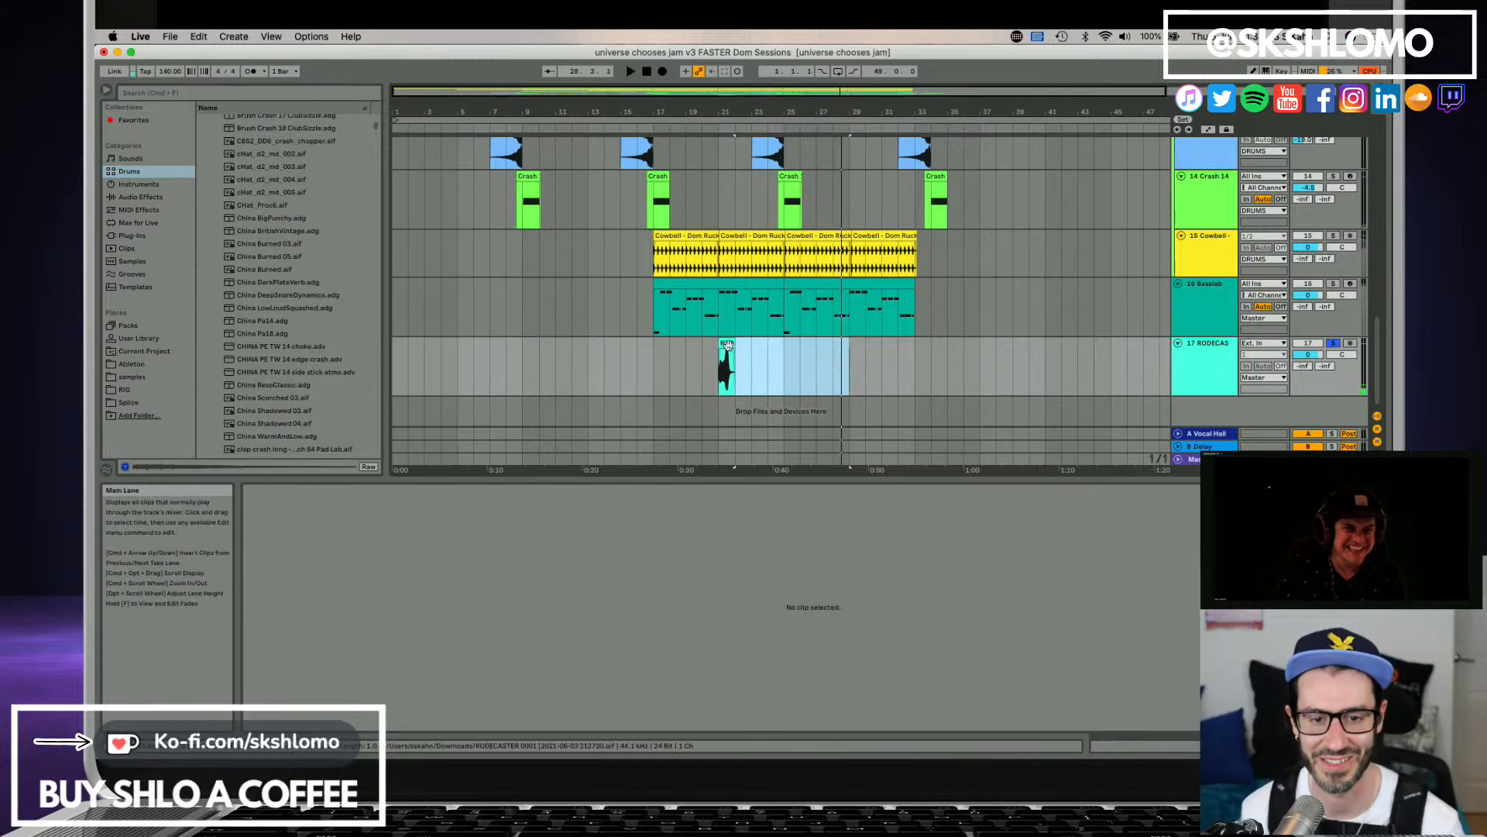
Play the shortened RODECASTER clip in solo, clear the solo, and replay the clip against the full arrangement.
left_click(724, 364)
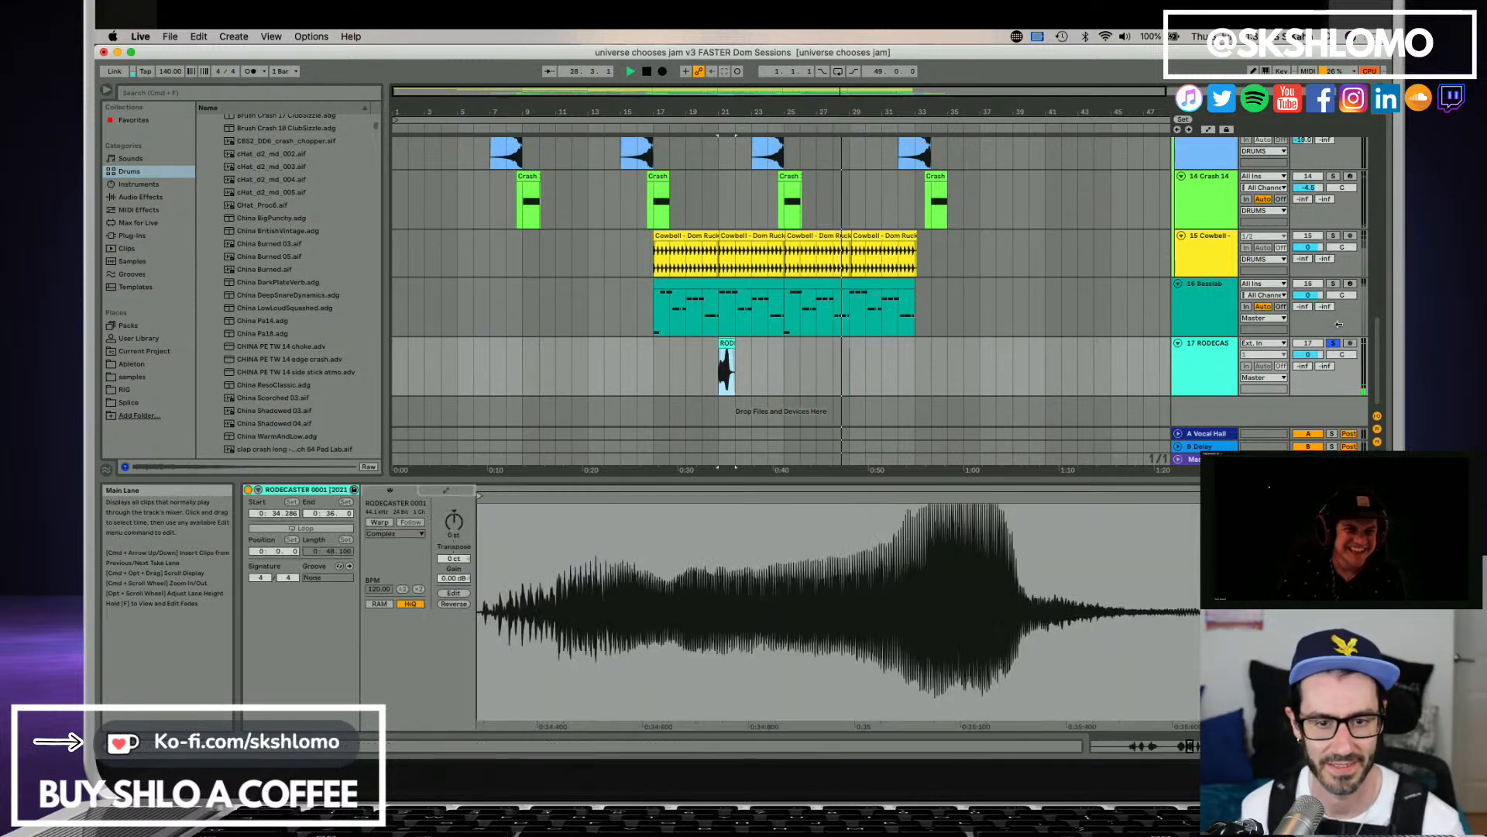
left_click(1209, 358)
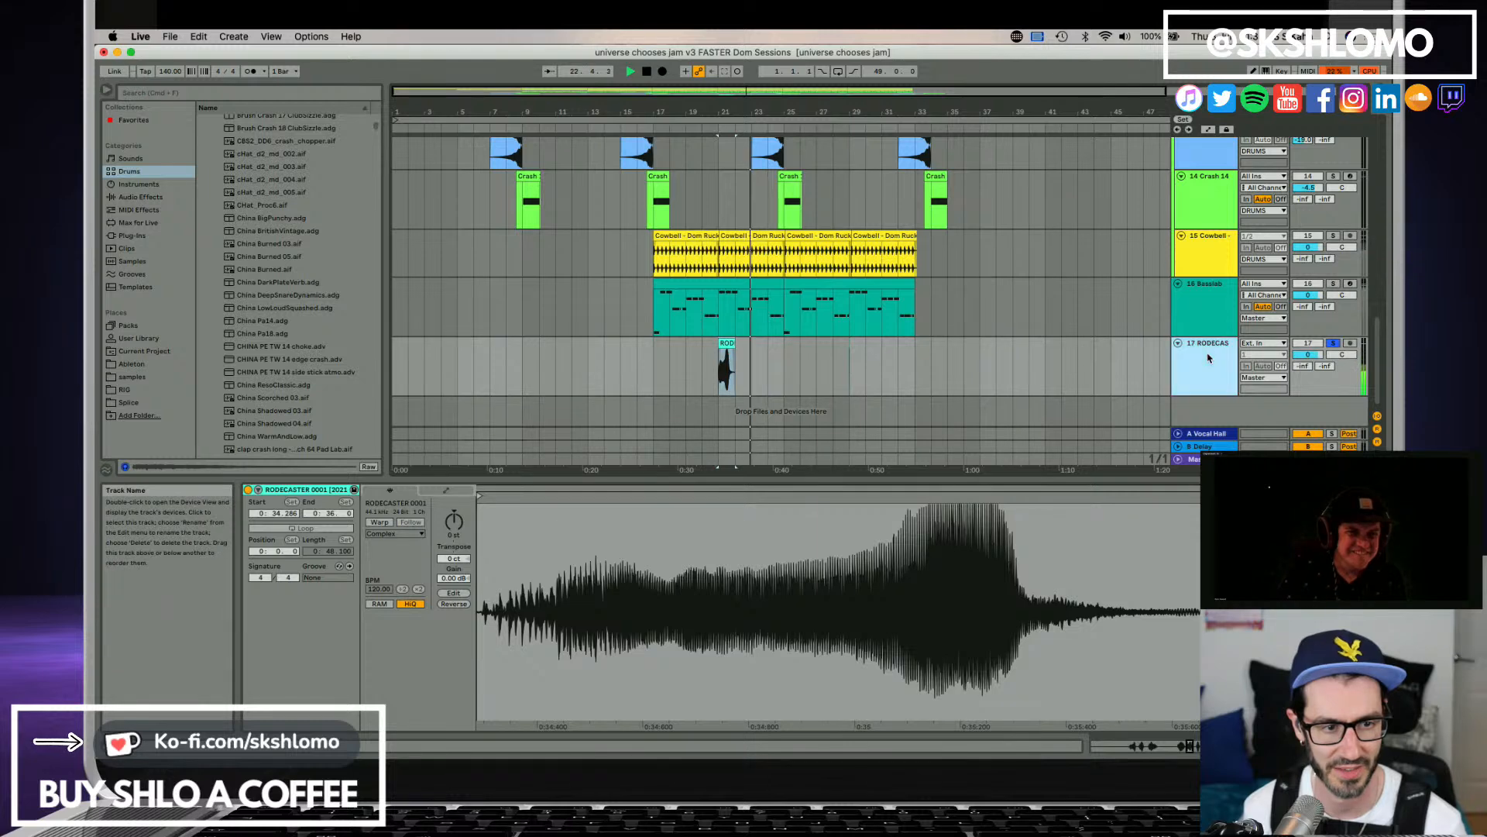
left_click(1339, 349)
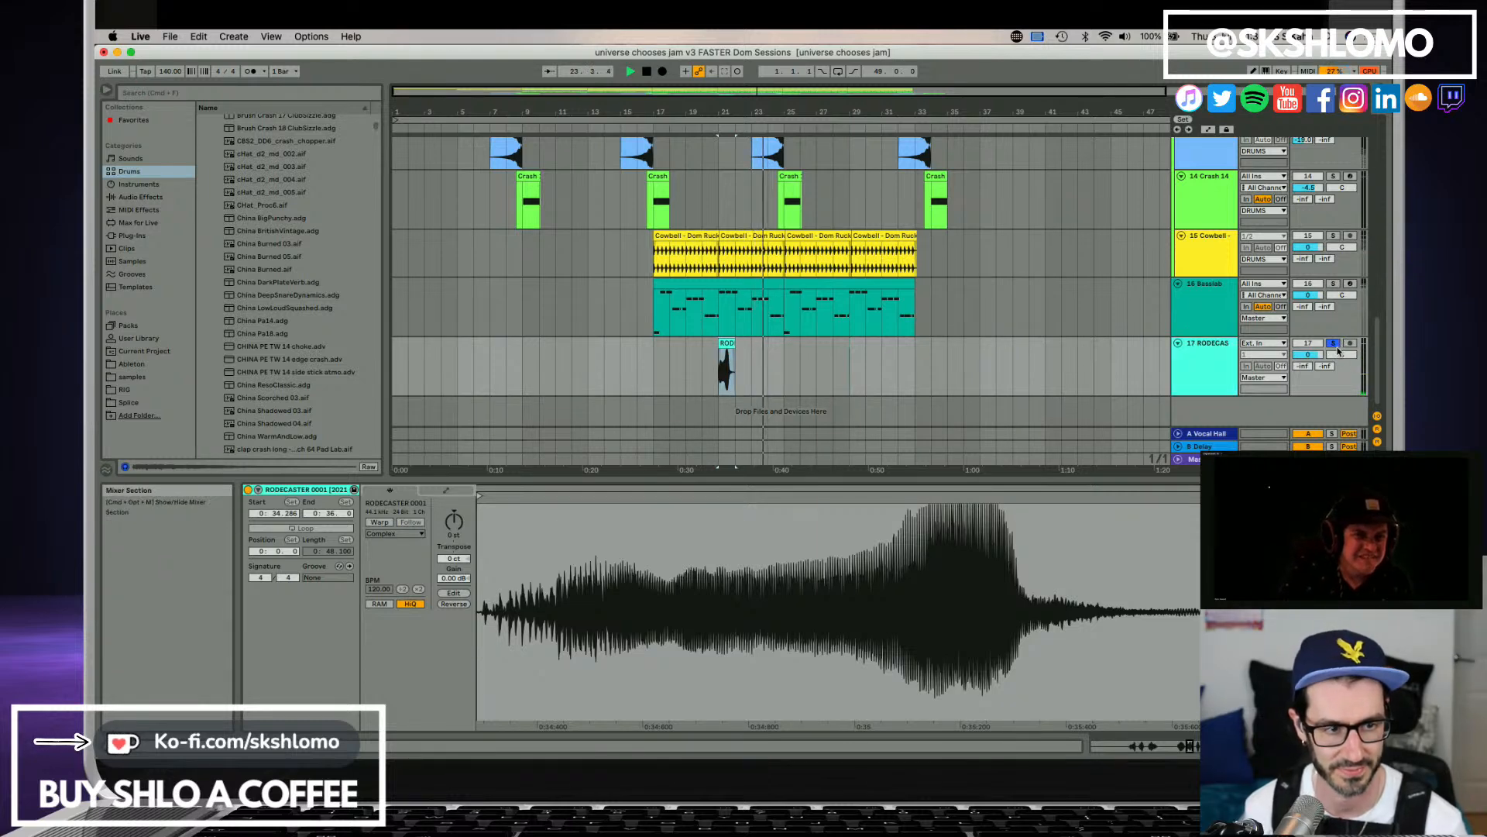
left_click(1337, 347)
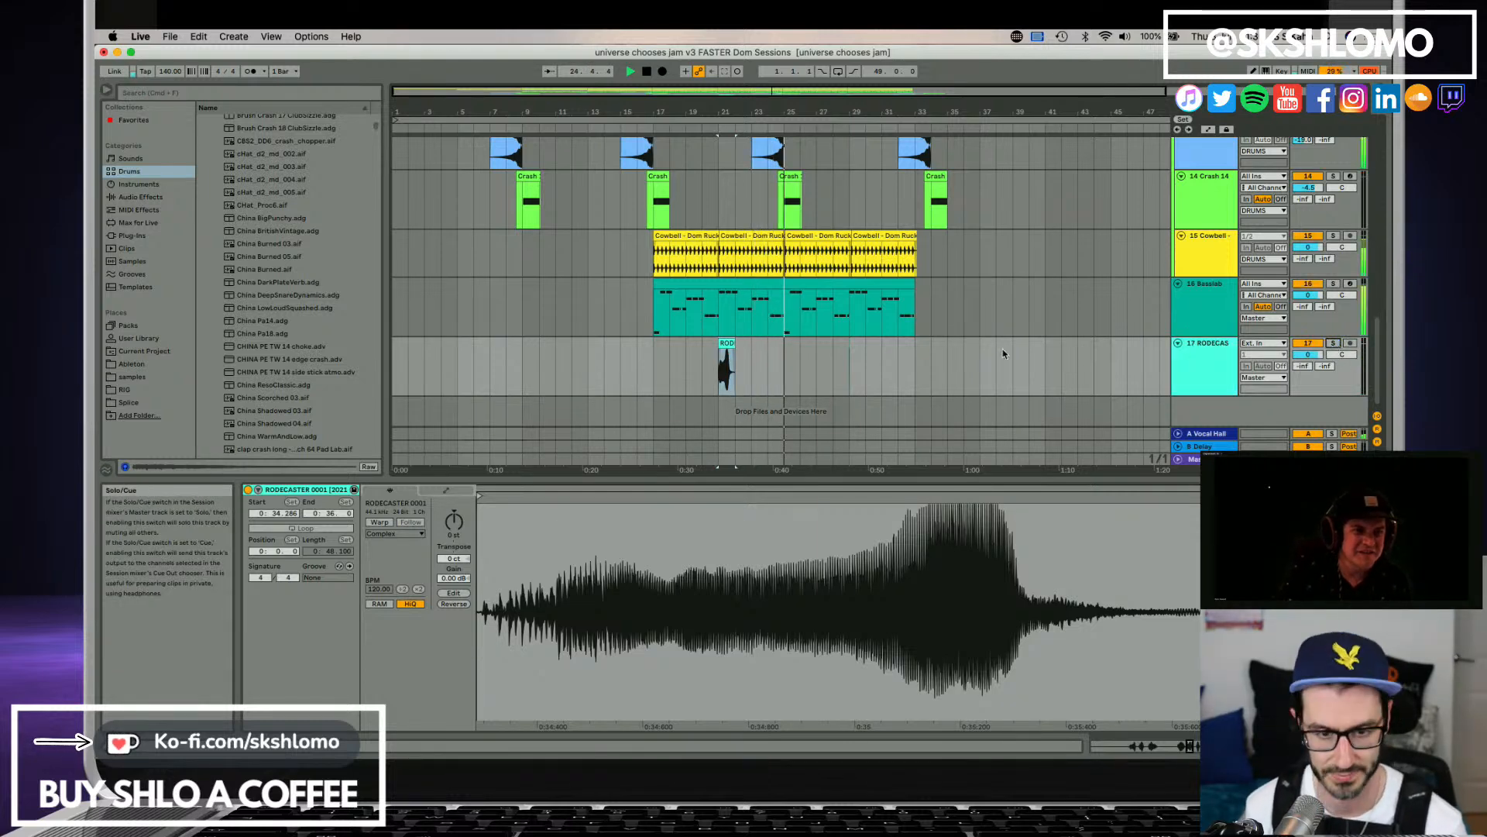
left_click(726, 344)
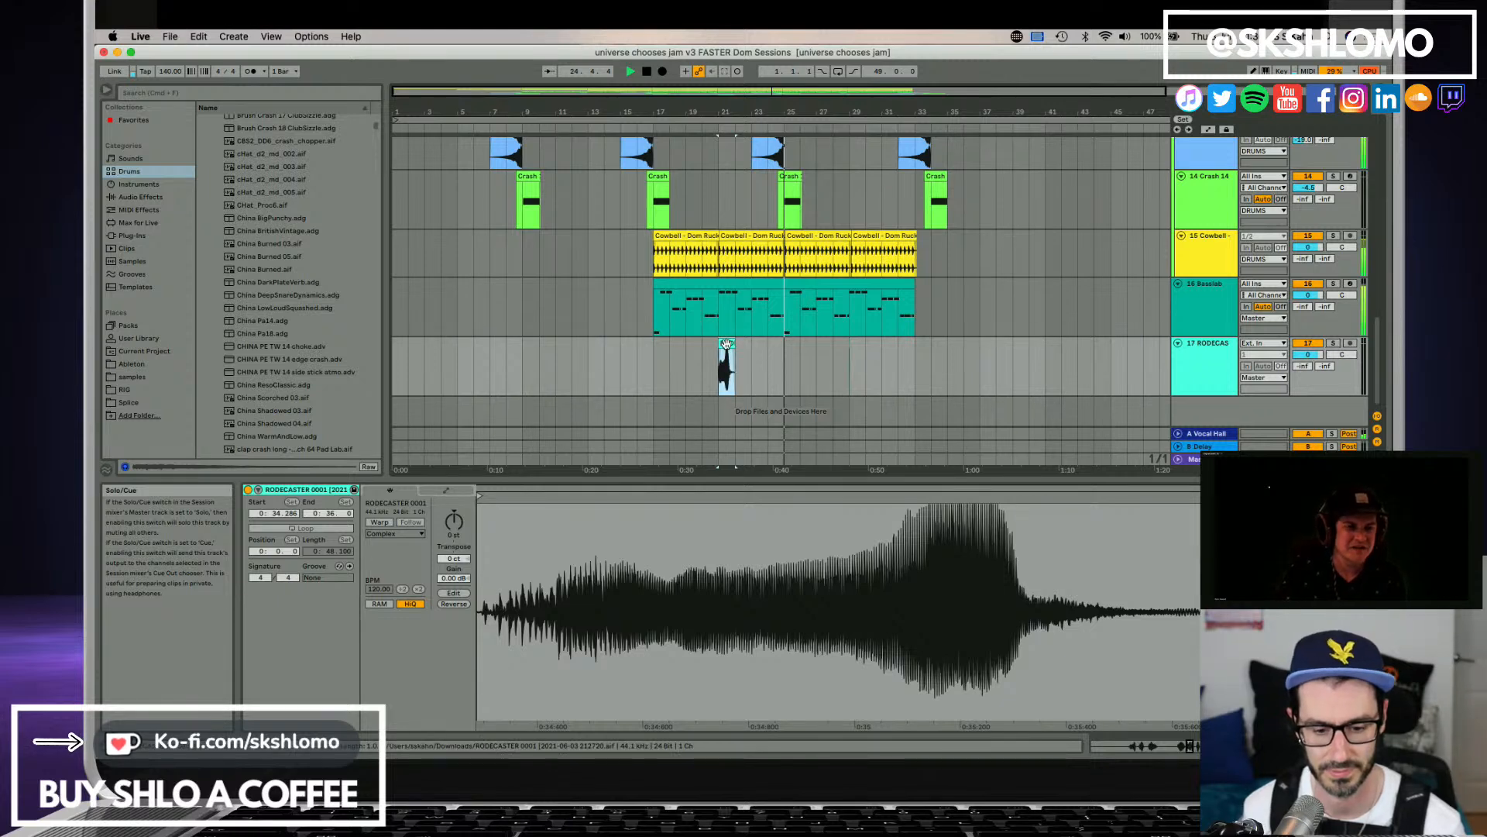
left_click(727, 344)
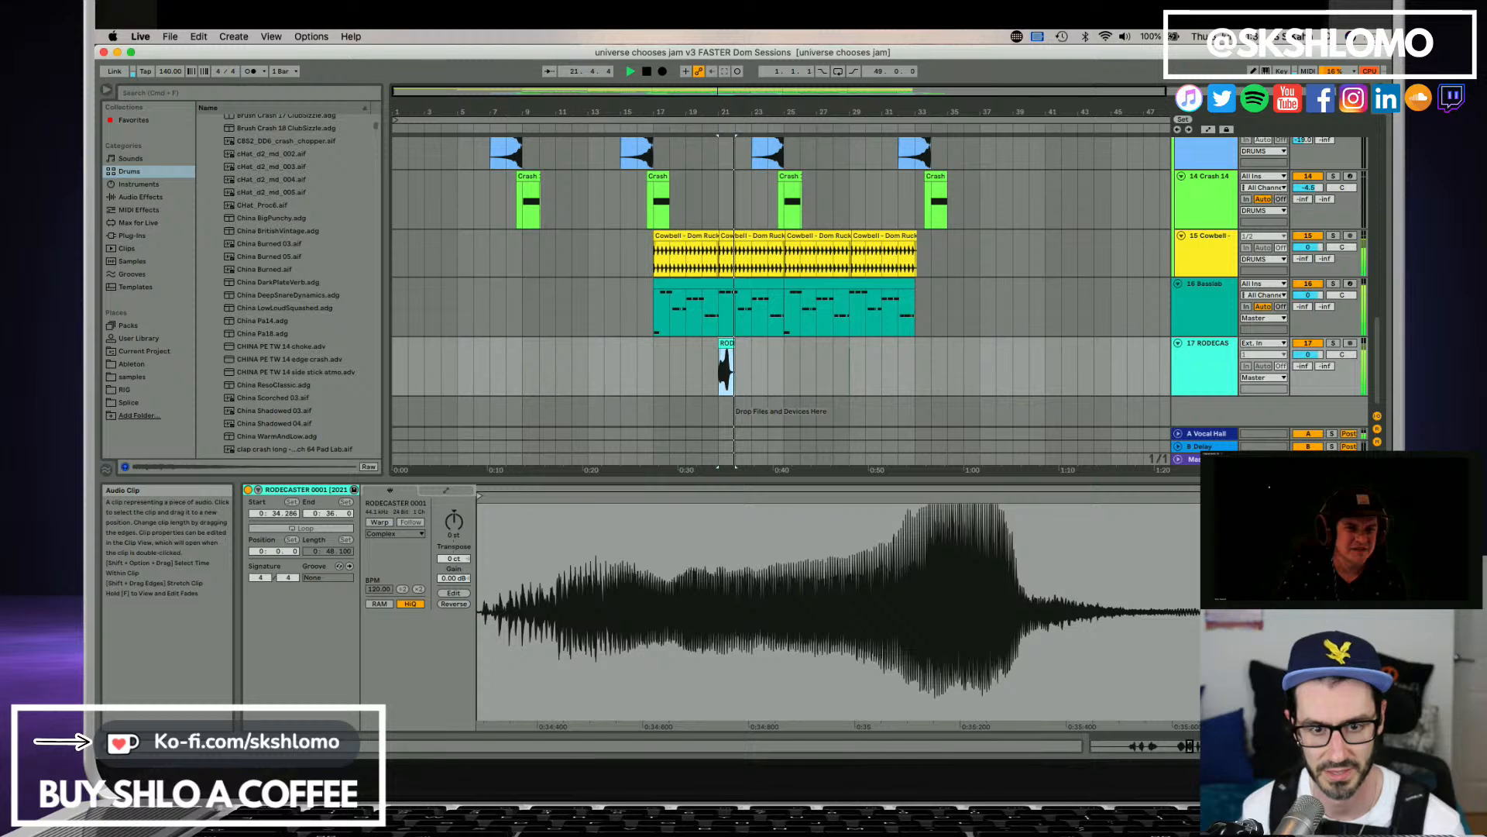
key("space")
Nudge the RODECASTER clip so it starts slightly before bar 21, and check its timing in playback.
left_click_drag(717, 111, 717, 135)
left_click(744, 352)
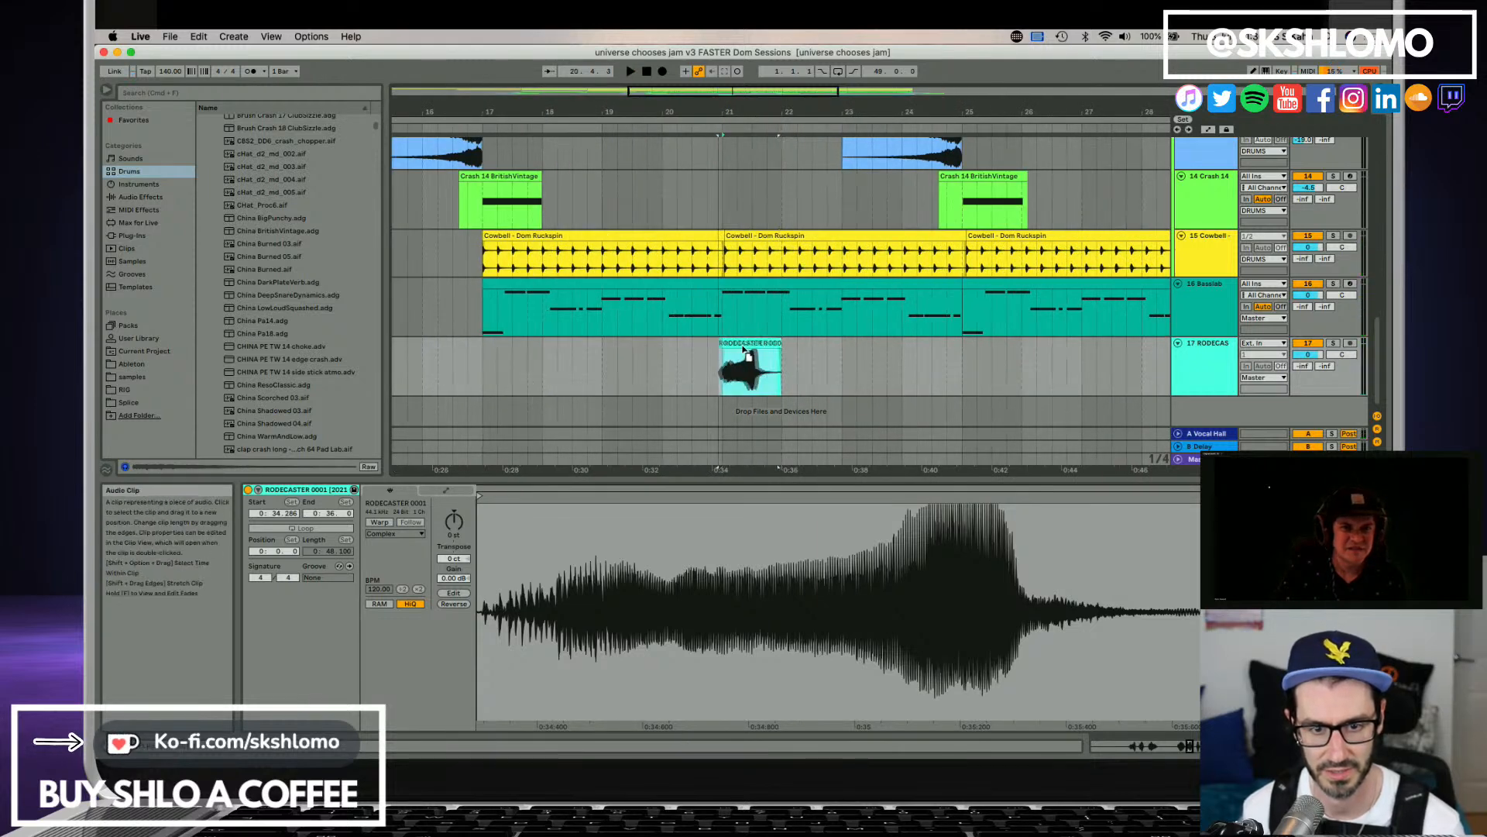
left_click(743, 344)
key("space")
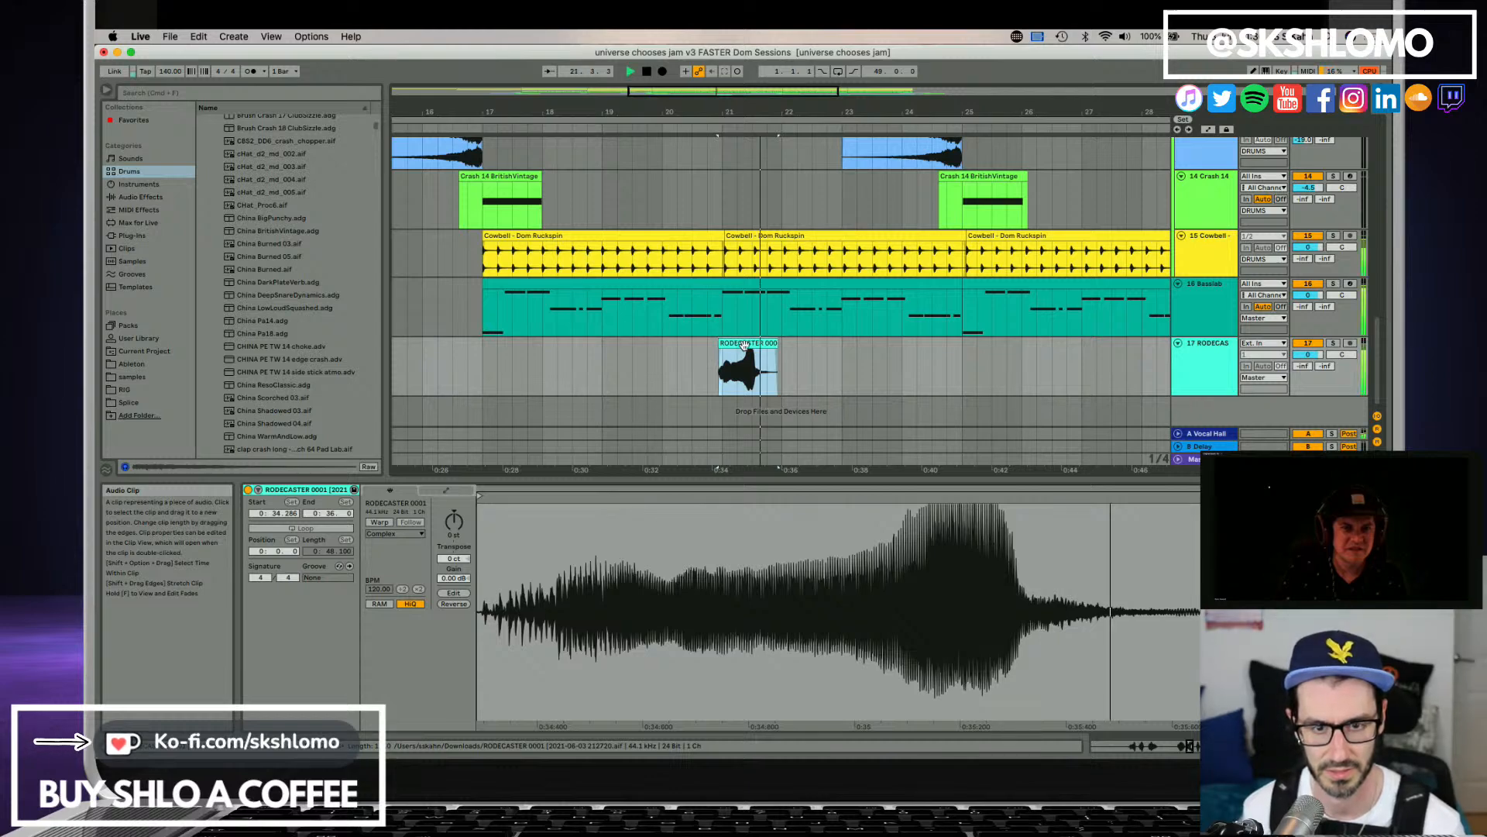
key("space")
key("space")
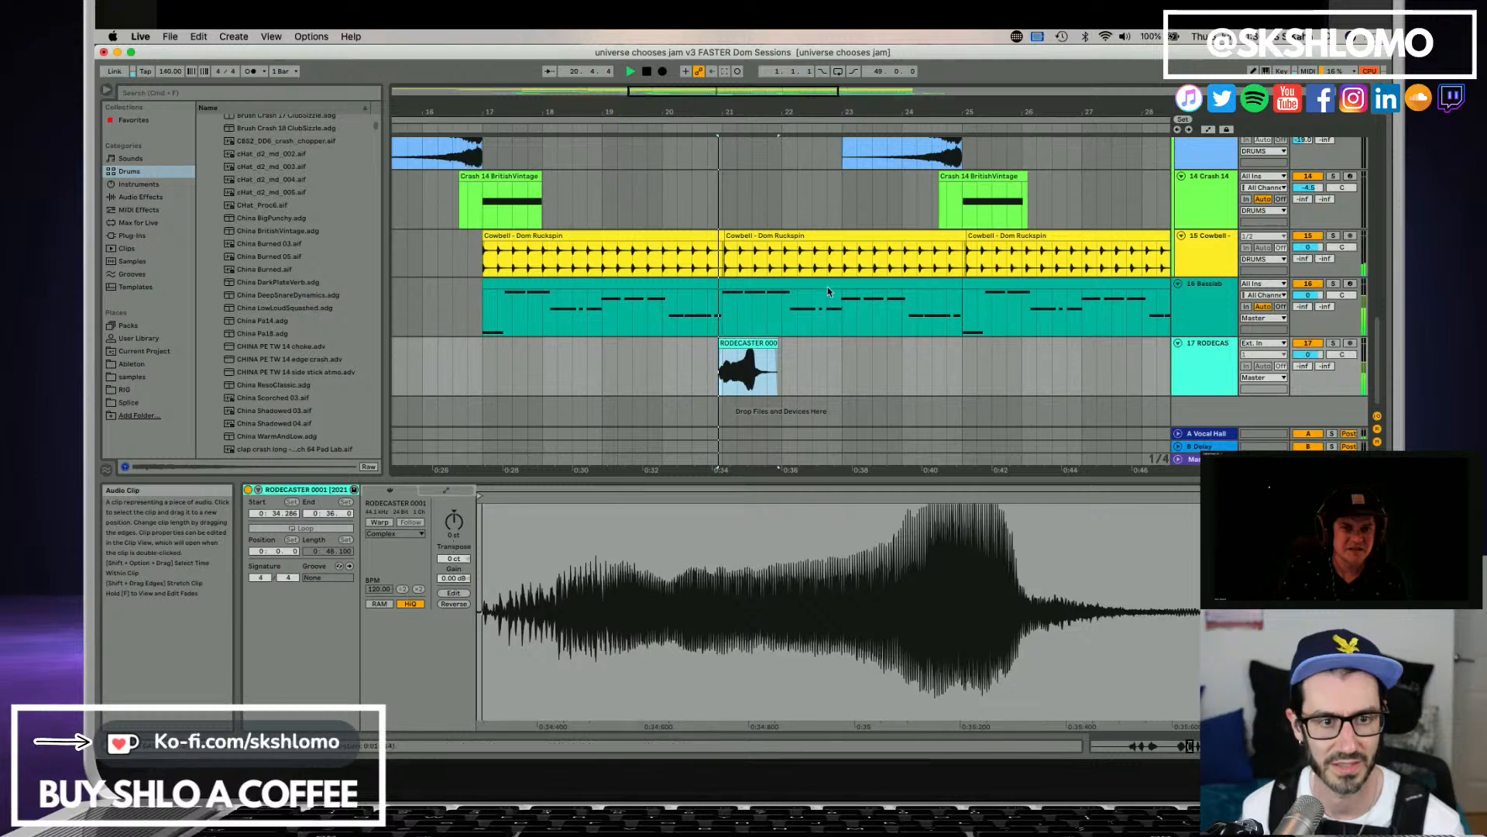
Trim the end of the first Cowbell clip slightly so it finishes exactly at bar 21.
left_click(707, 237)
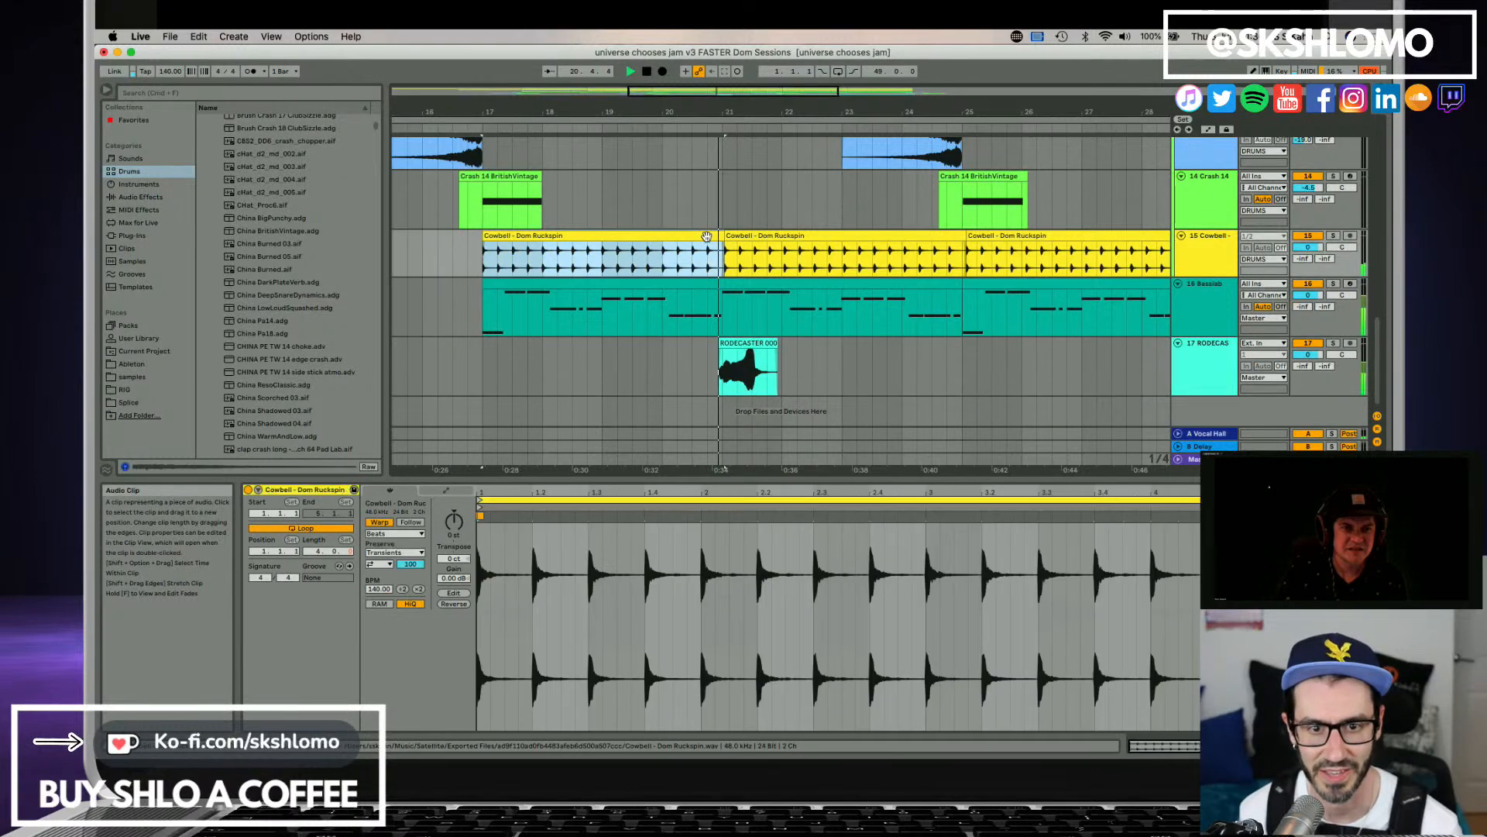
key("space")
left_click_drag(725, 235, 722, 236)
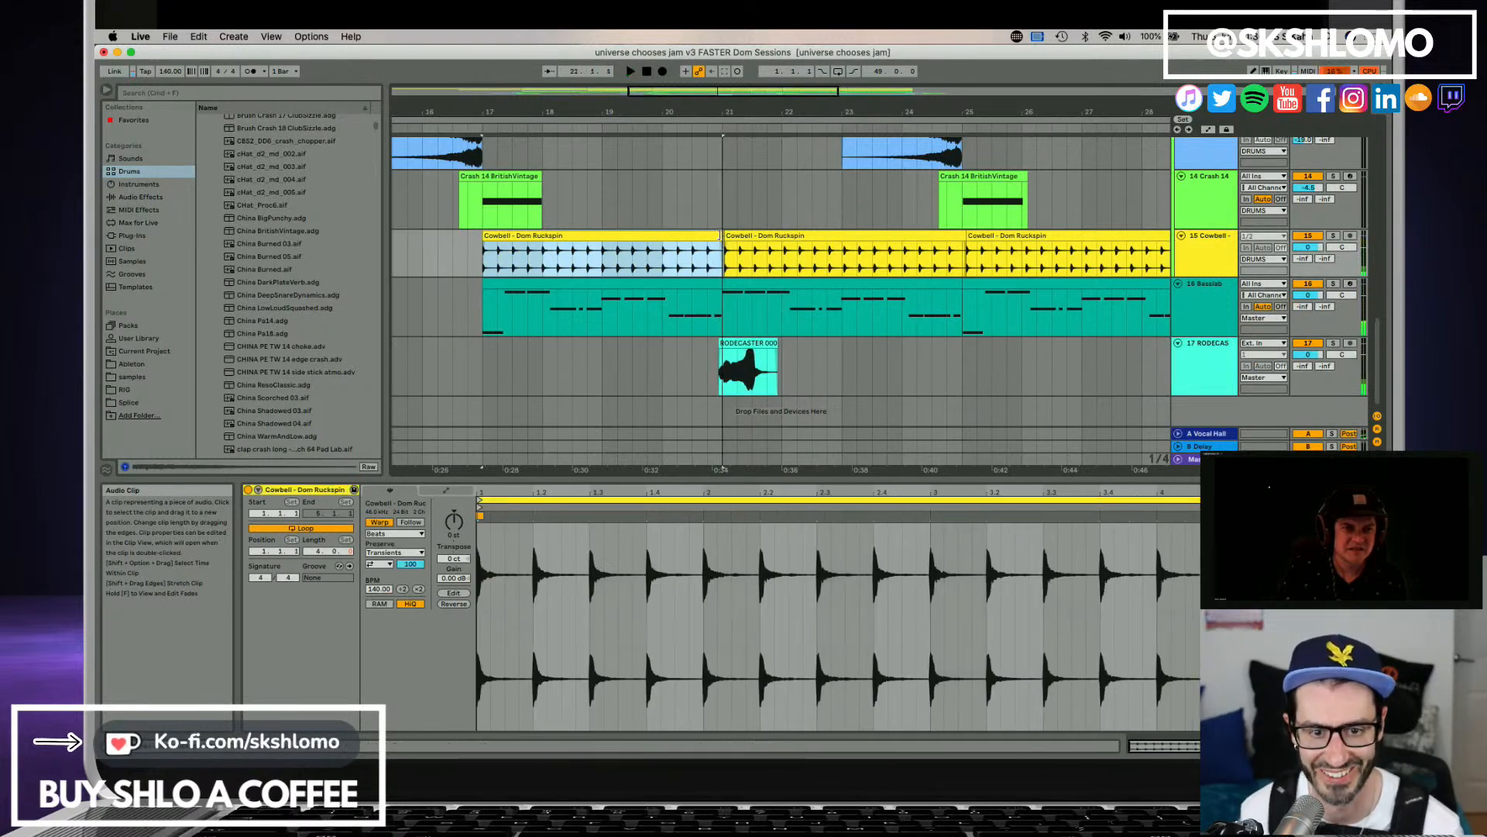
Delete the three duplicated Cowbell clips that follow the first one.
left_click(733, 236)
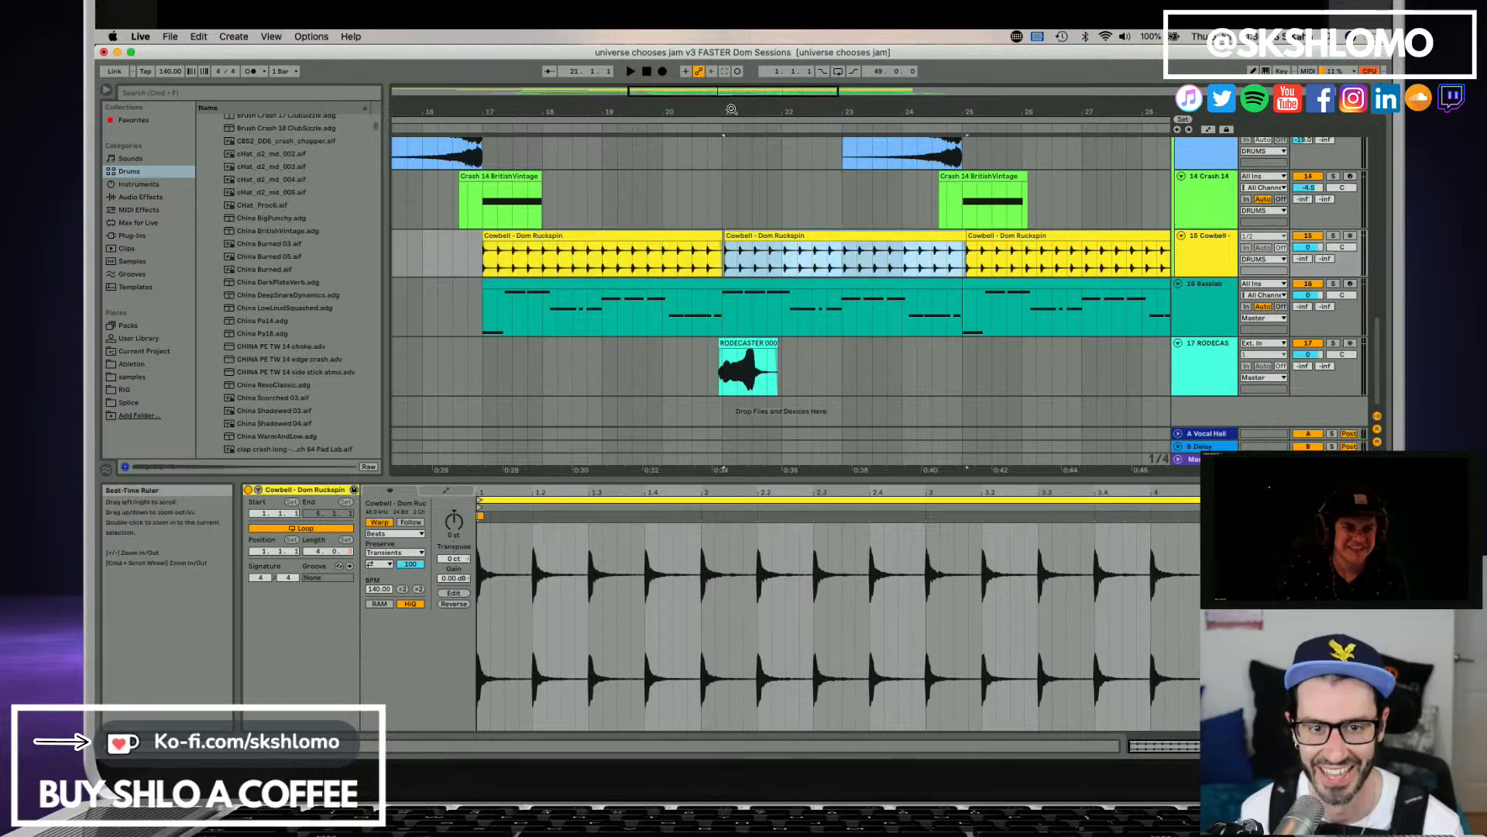
left_click_drag(730, 112, 651, 76)
key("Delete")
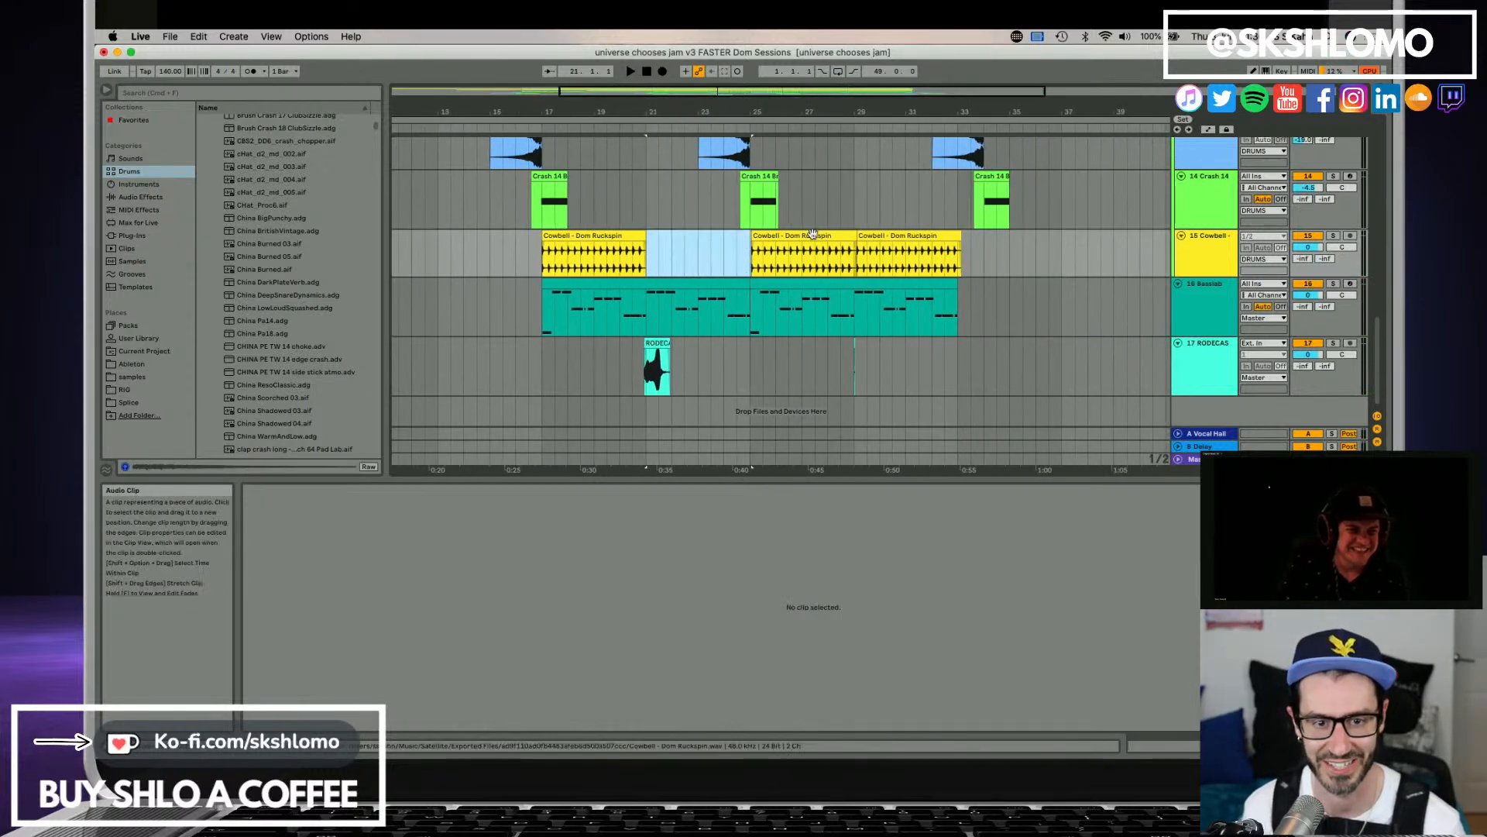
left_click(852, 236)
key("Delete")
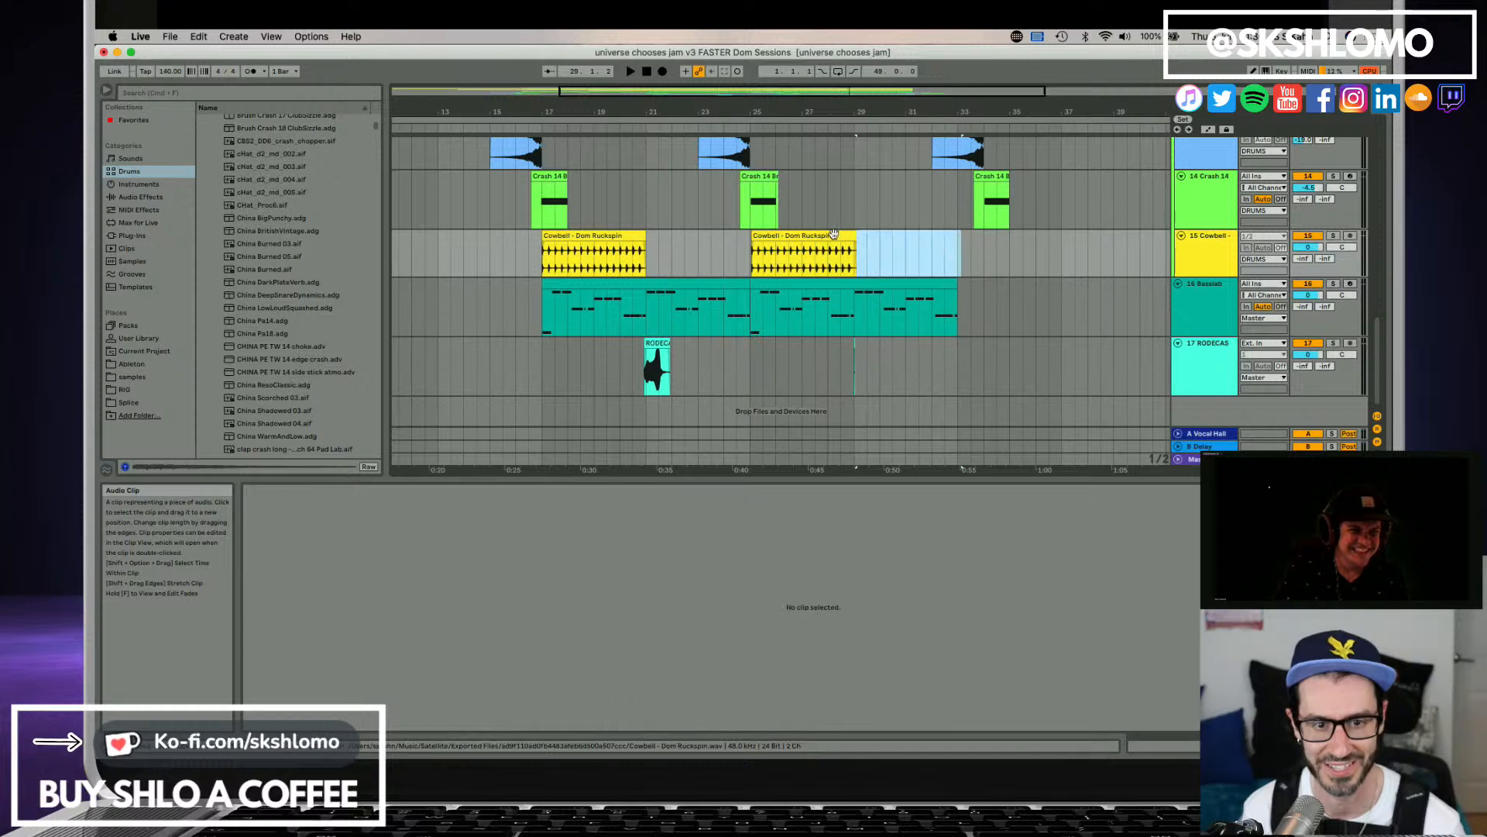
left_click(834, 233)
key("Delete")
Duplicate the trimmed Cowbell clip three times so the copies line up with the bass clip up to bar 33.
left_click(627, 235)
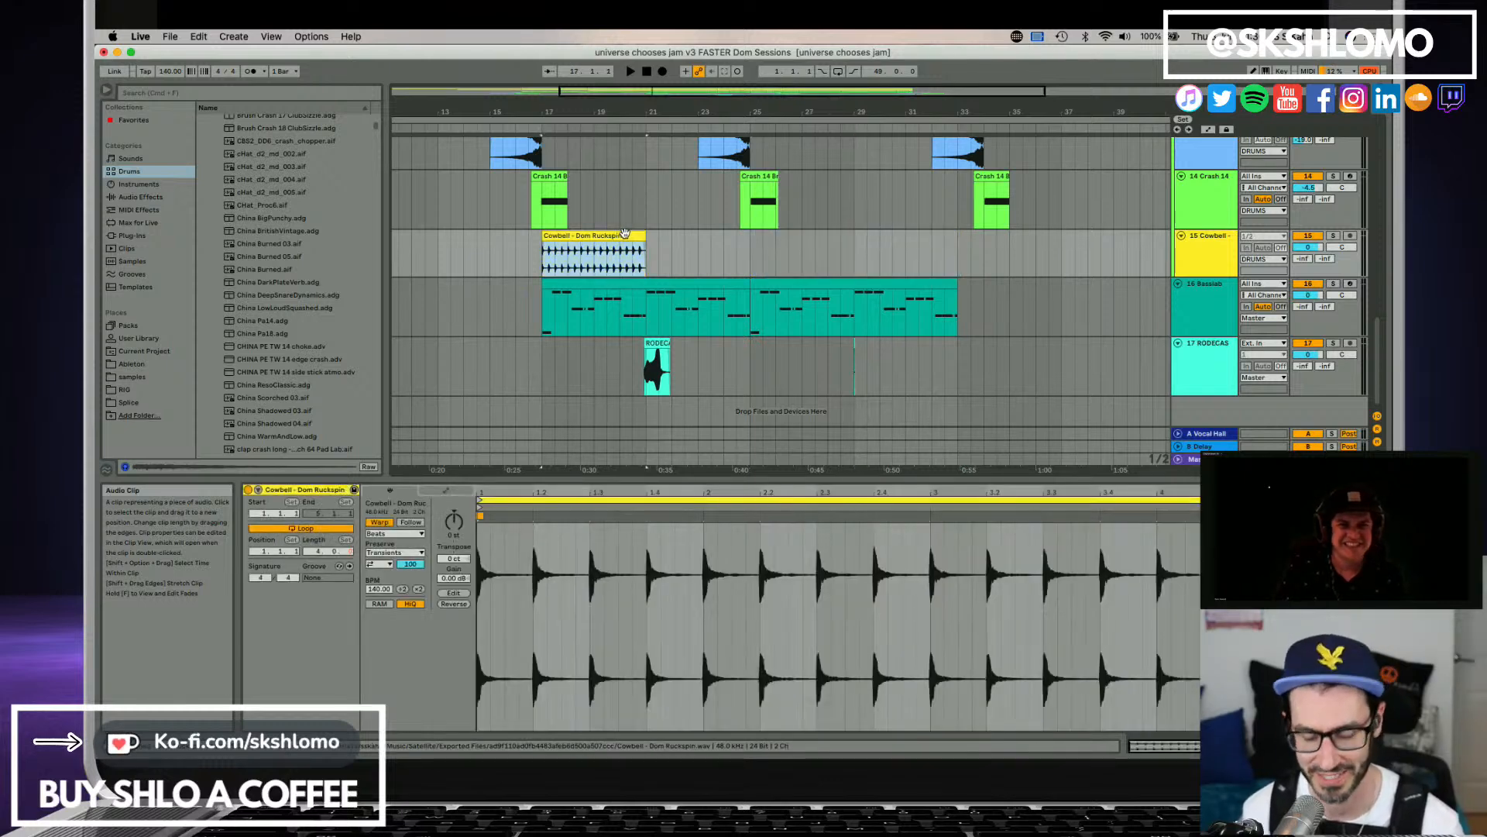
key("super+d")
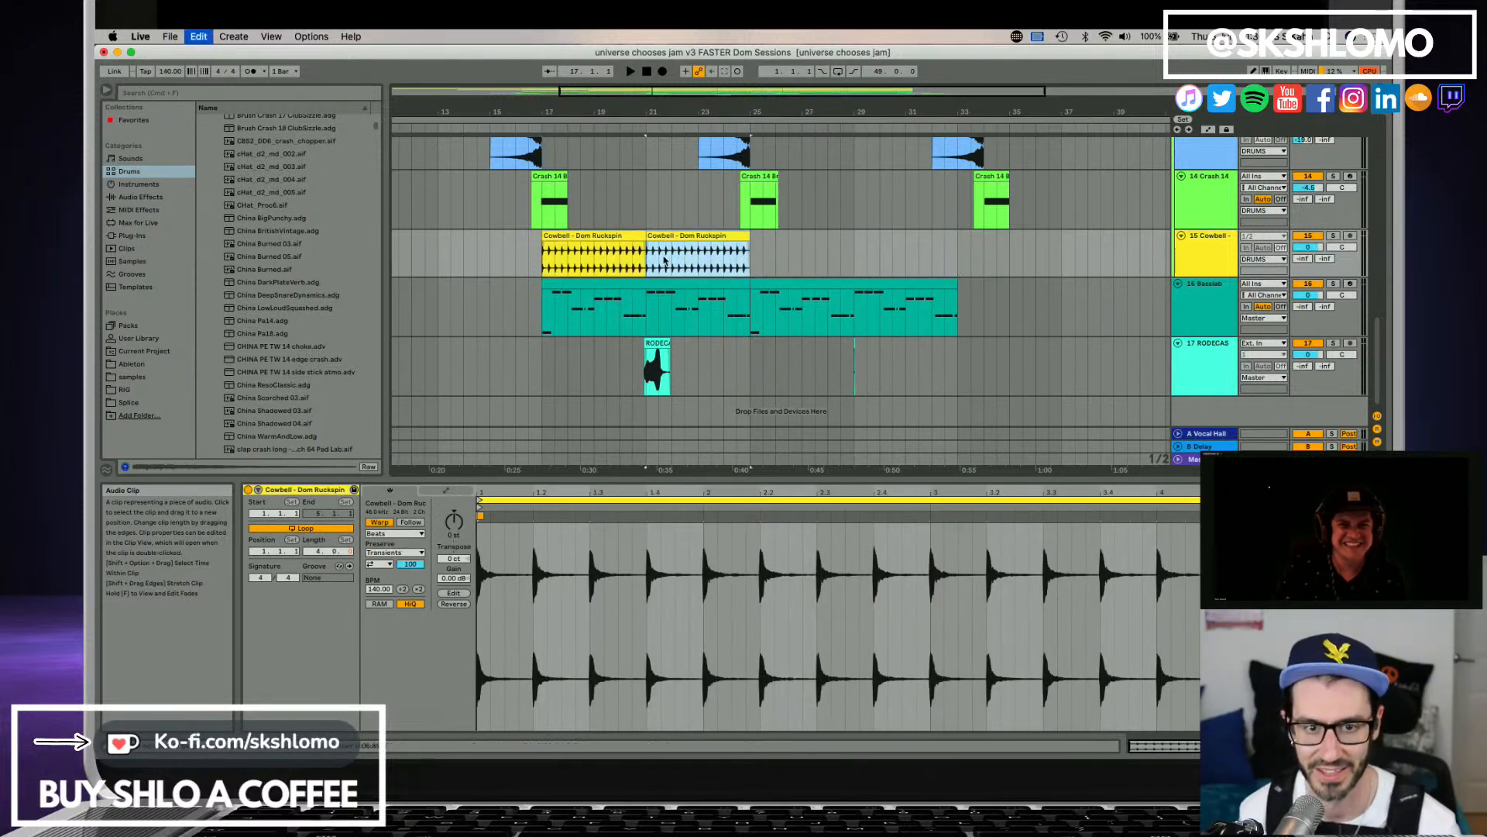
key("super+d")
key("super+d")
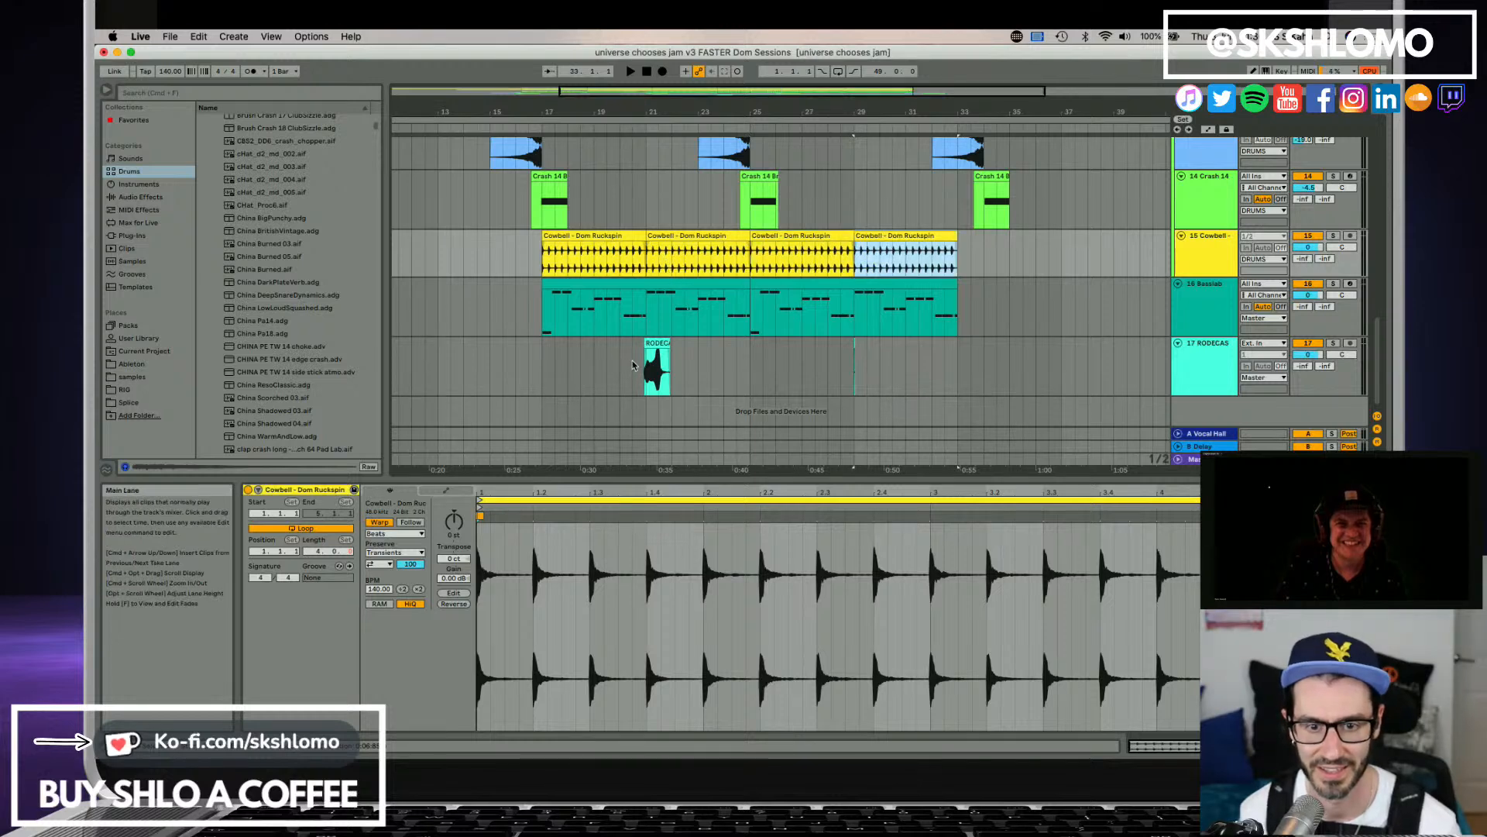
Play the RODECASTER clip in the mix around bar 21 and lower its gain to -2.22 dB.
left_click(632, 364)
key("space")
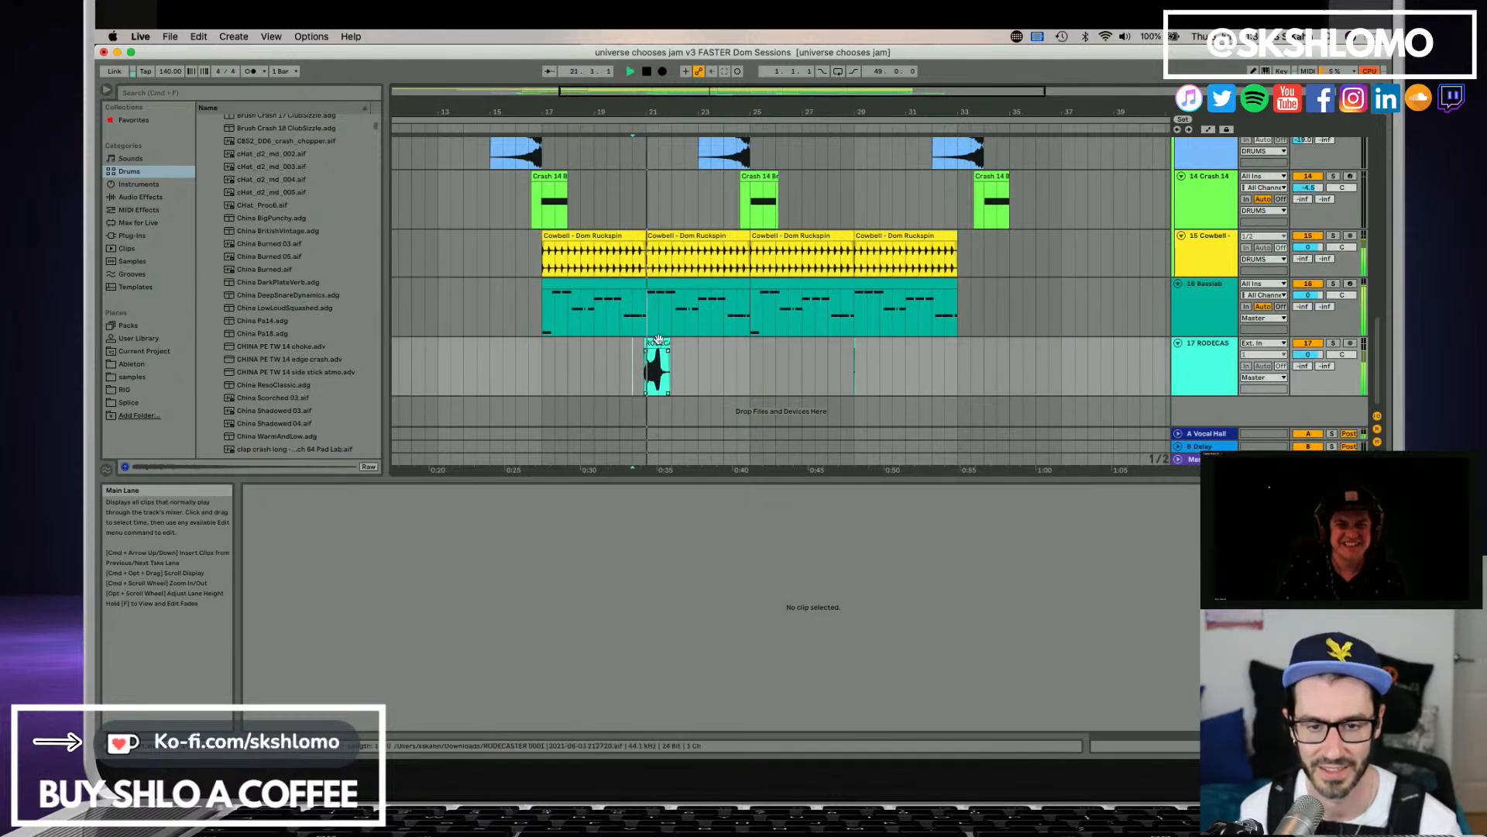
left_click(666, 341)
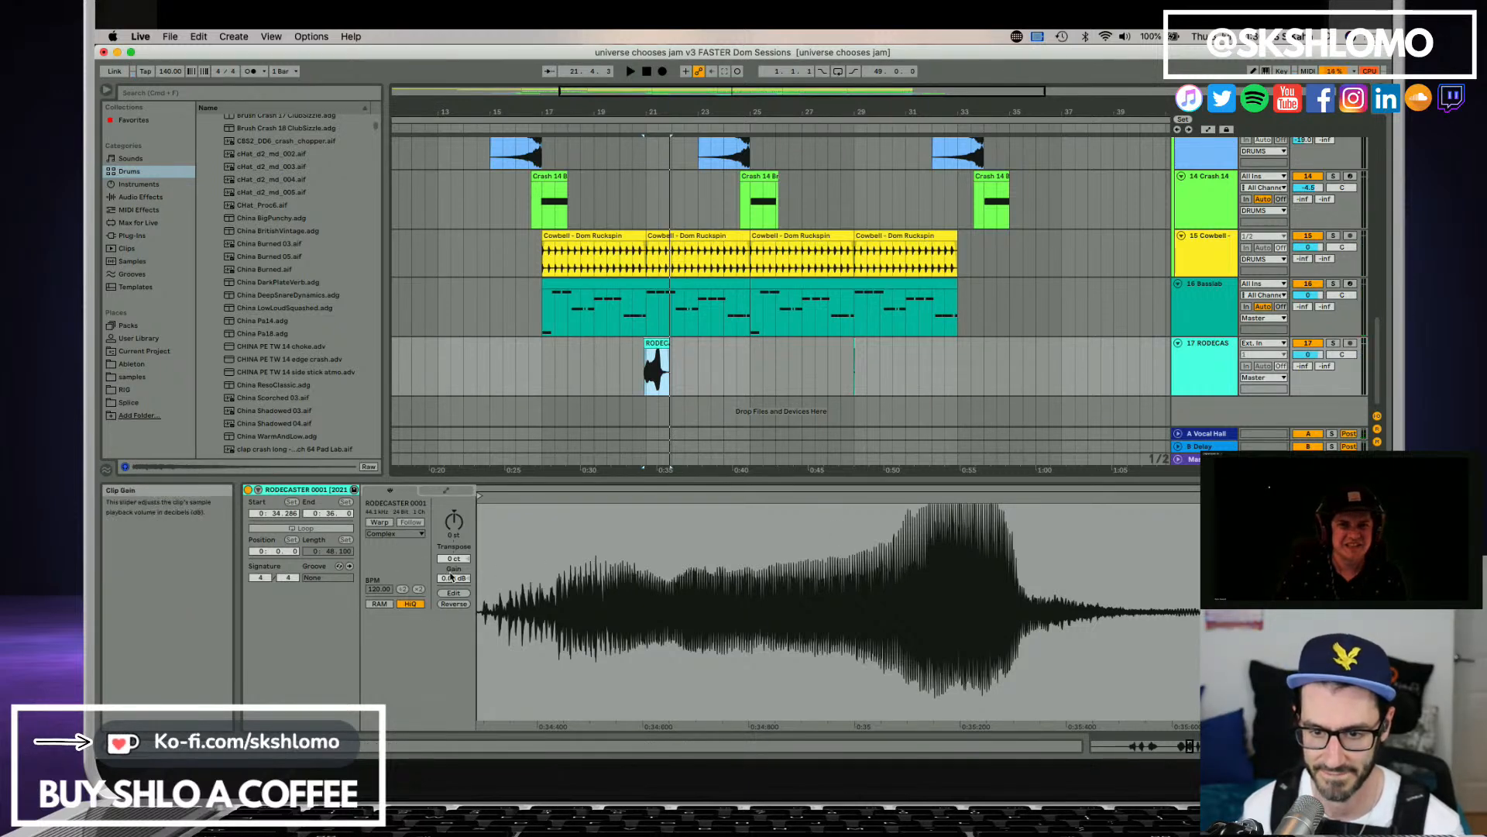
left_click_drag(452, 577, 452, 591)
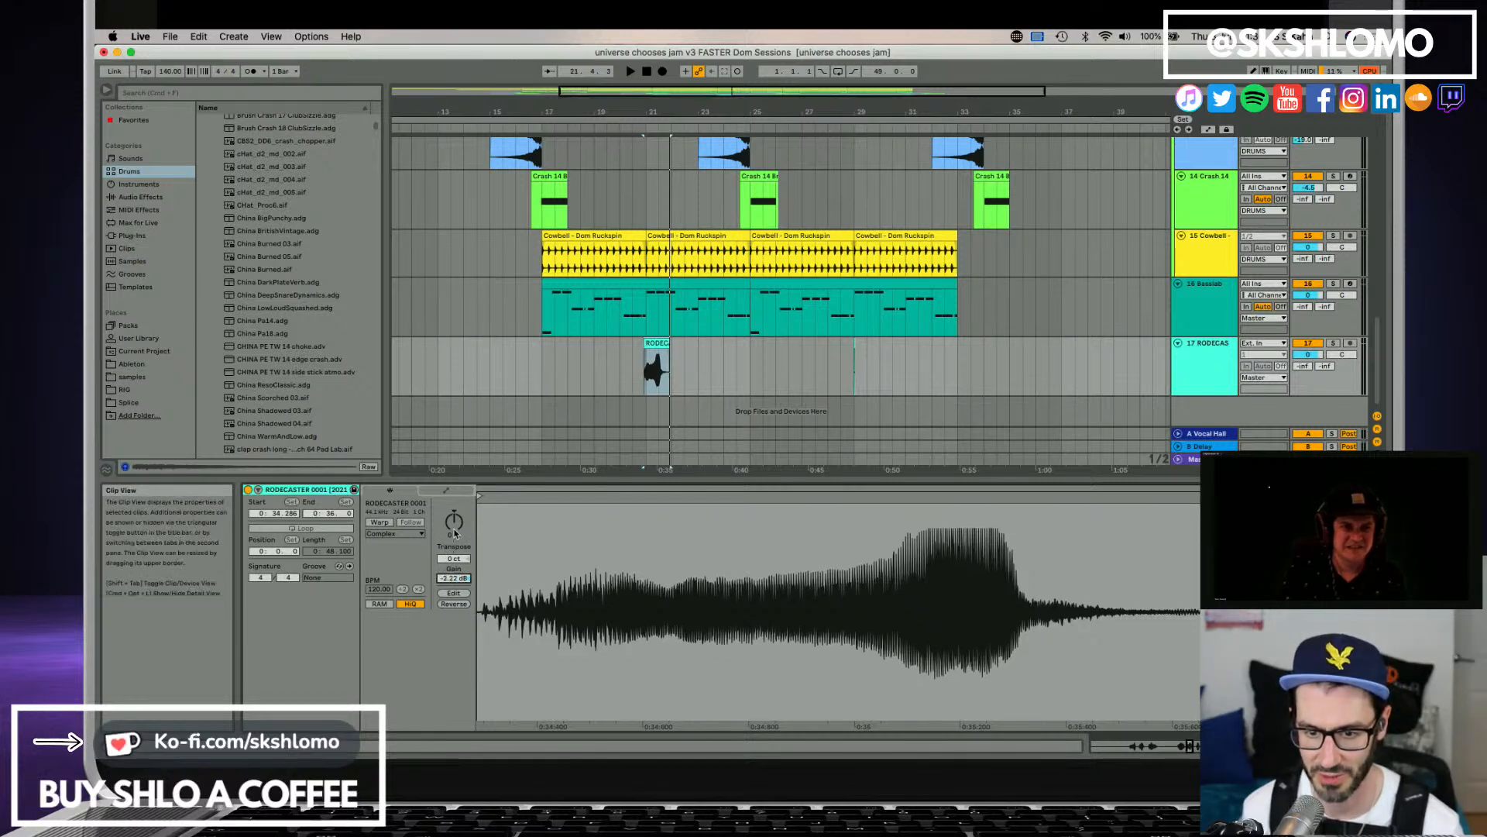
Try the RODECASTER clip transposed up 12 semitones, set its mode to Complex Pro and audition the result.
key("space")
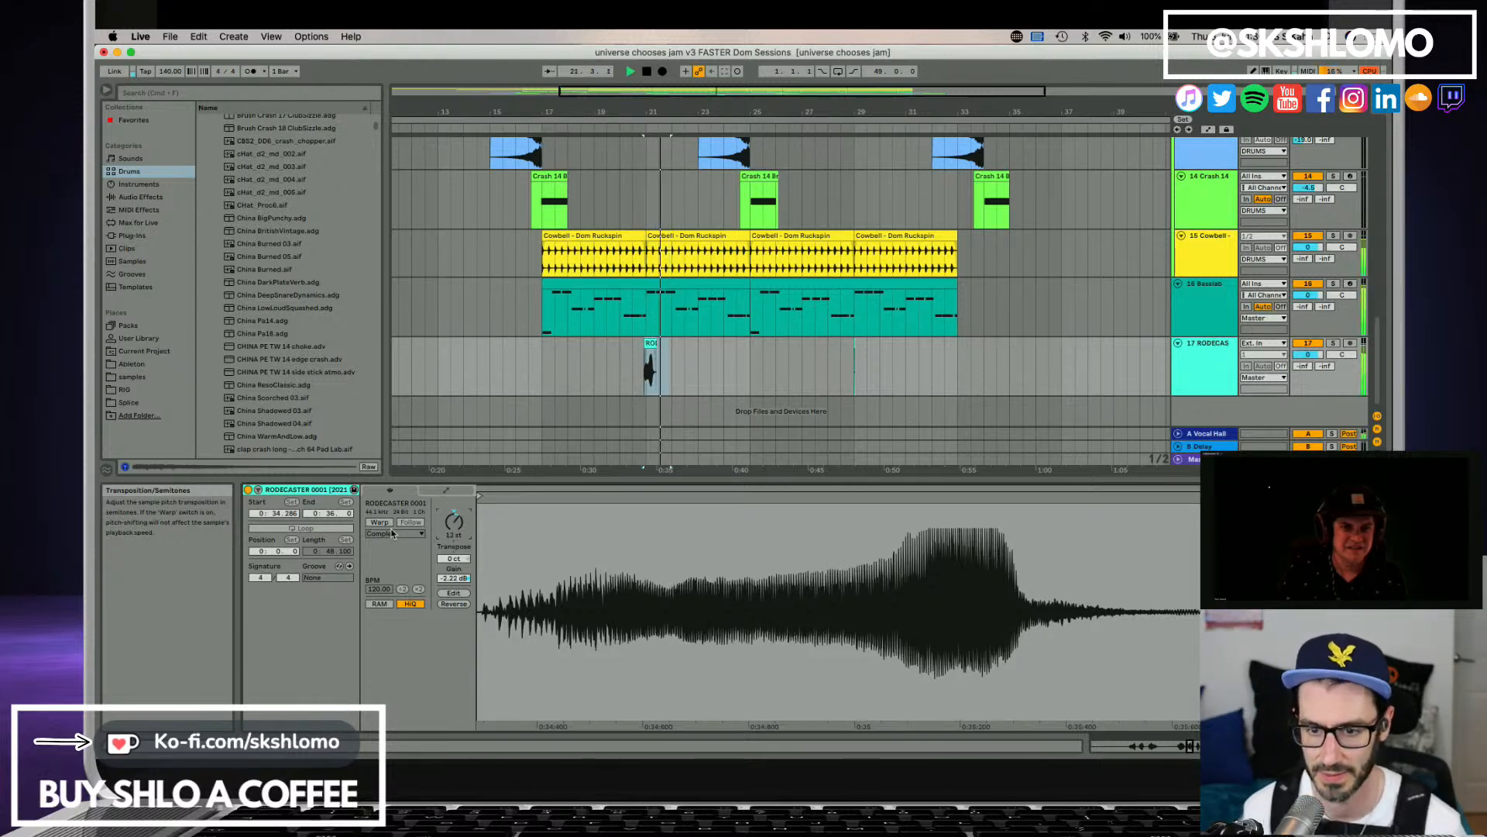
key("space")
left_click(392, 526)
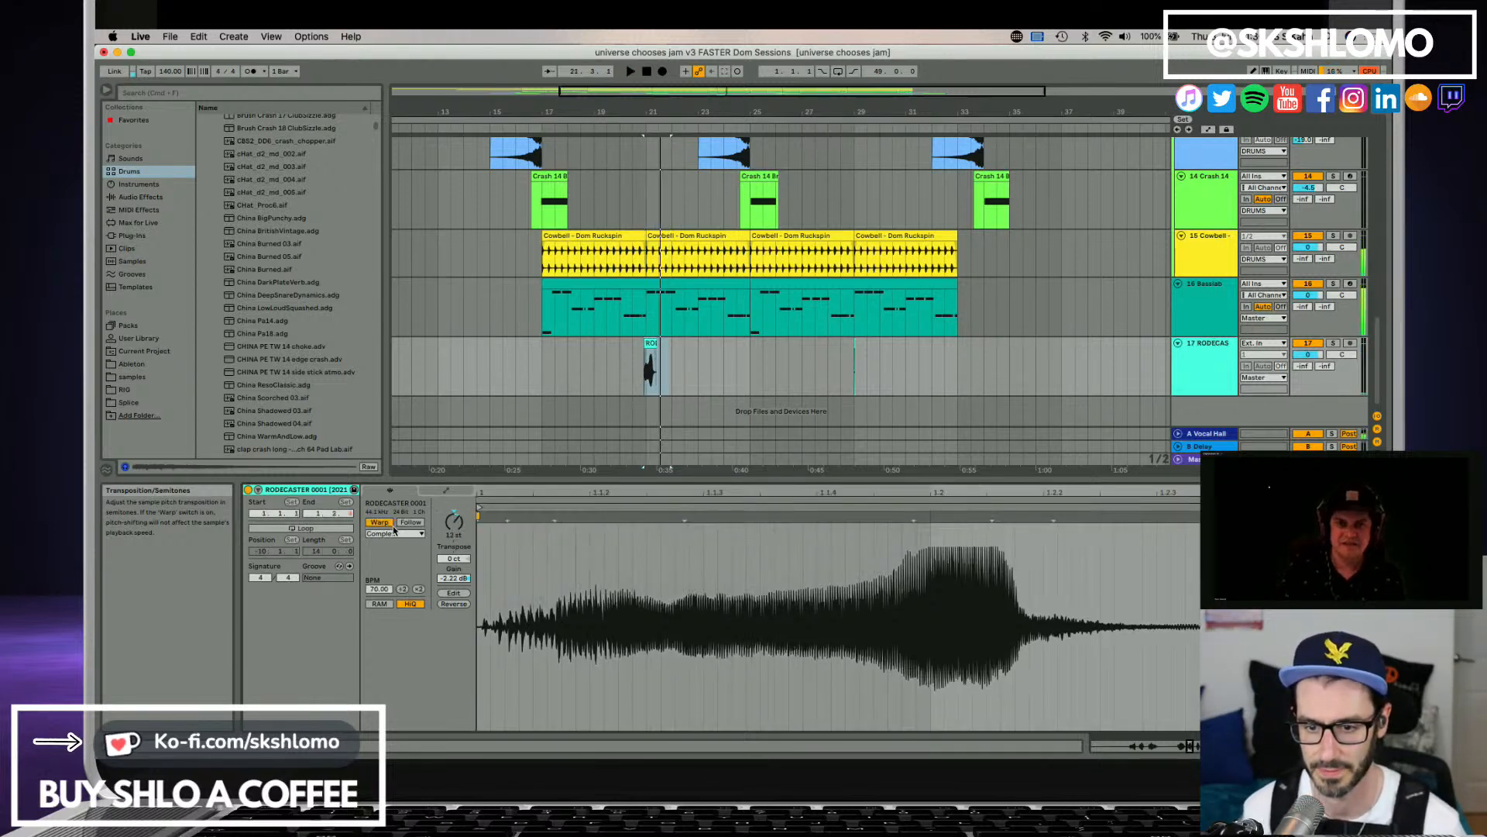
left_click(392, 526)
left_click(395, 534)
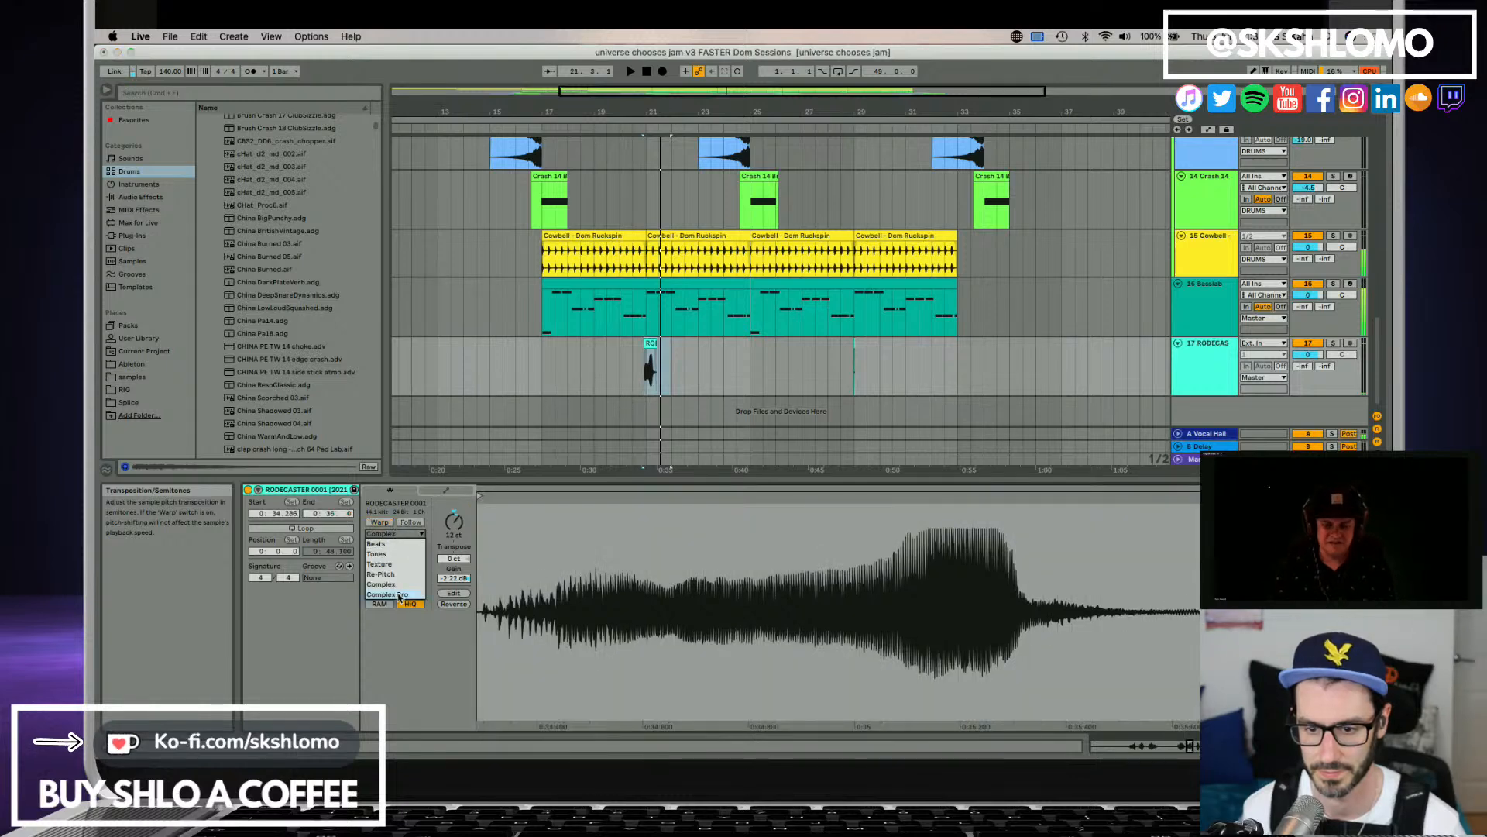
left_click(399, 595)
key("space")
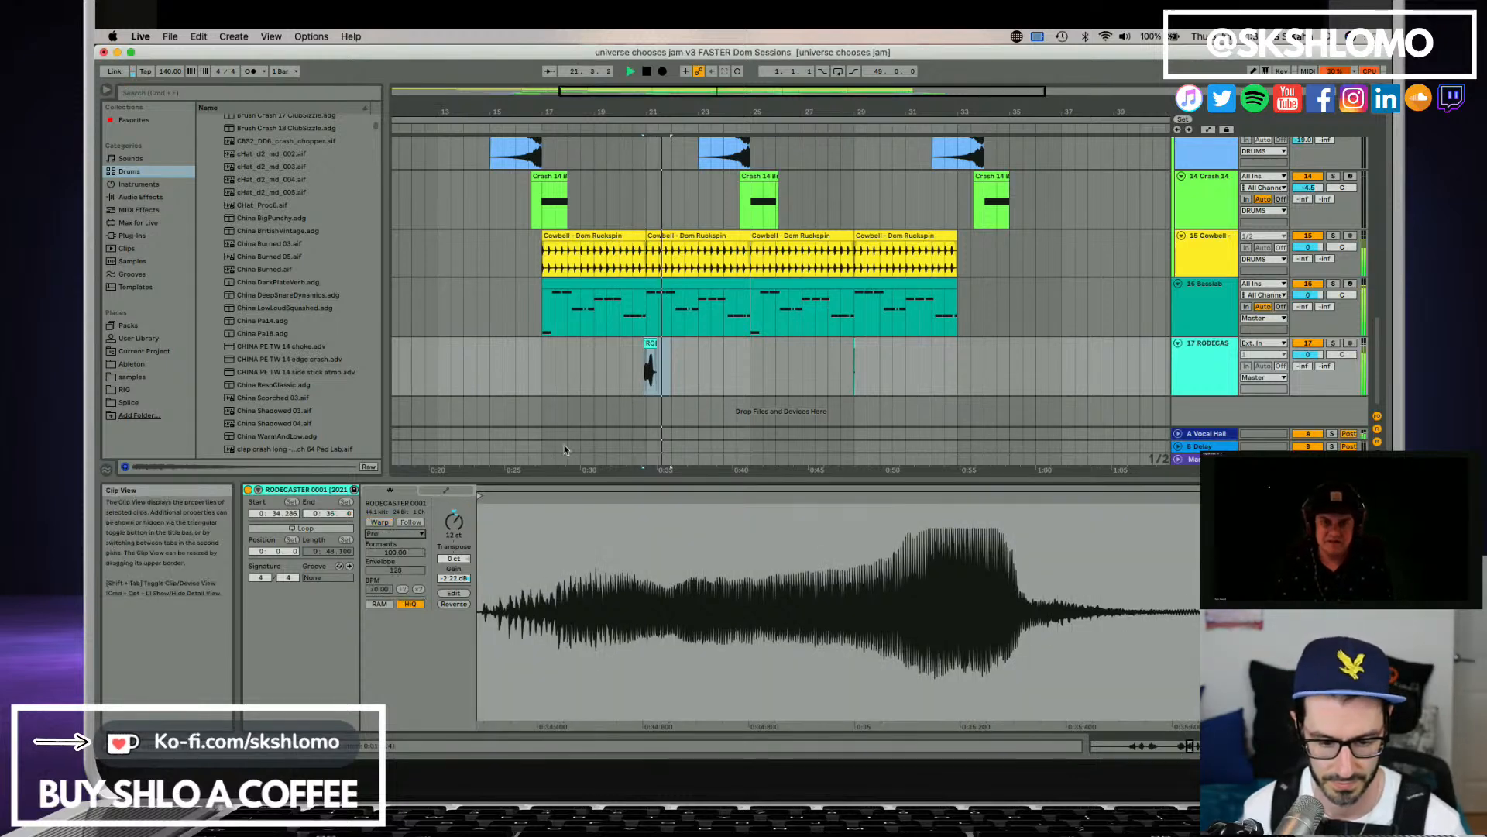
key("space")
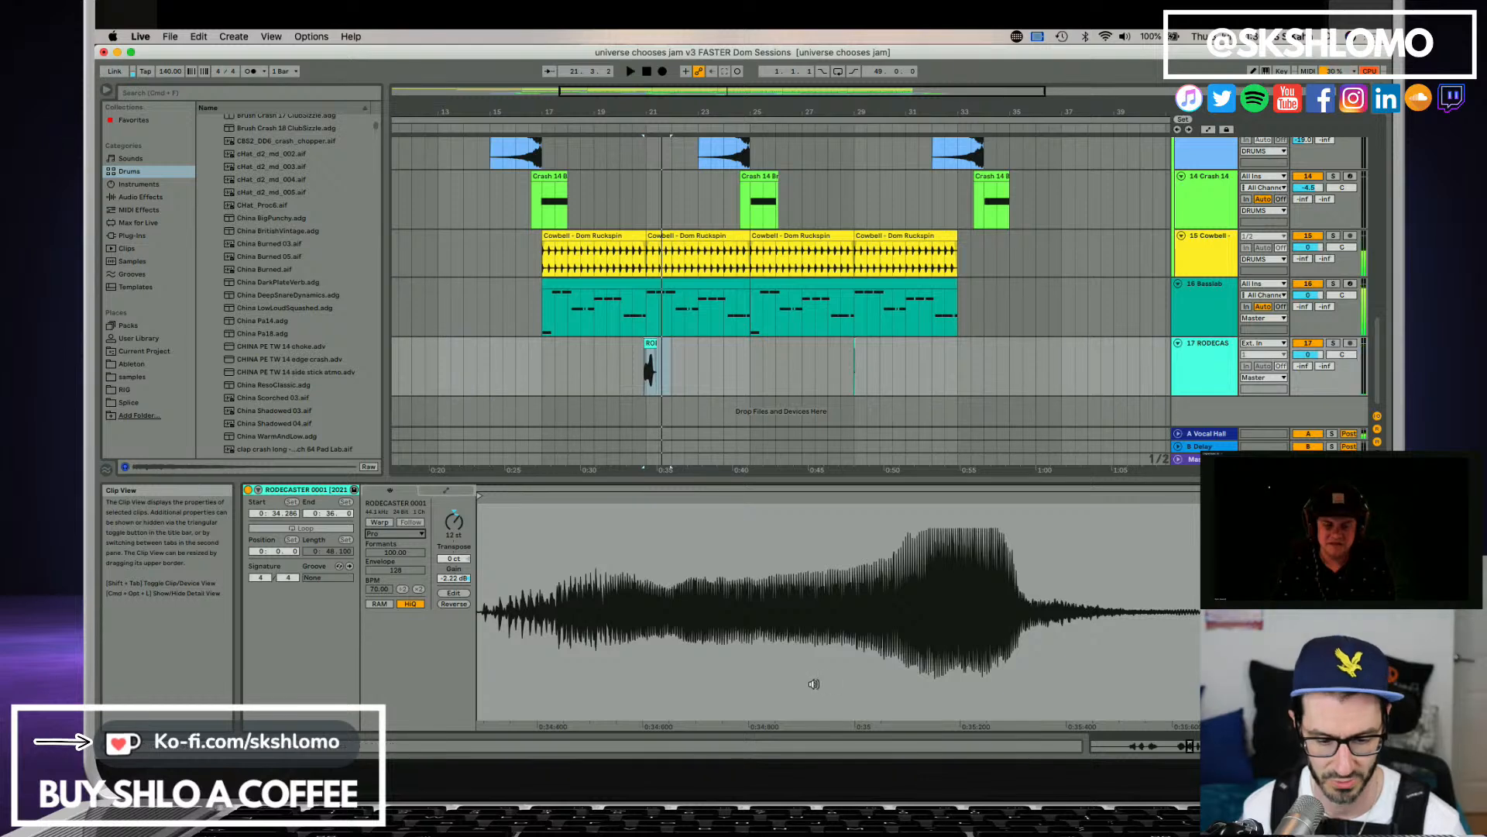
key("space")
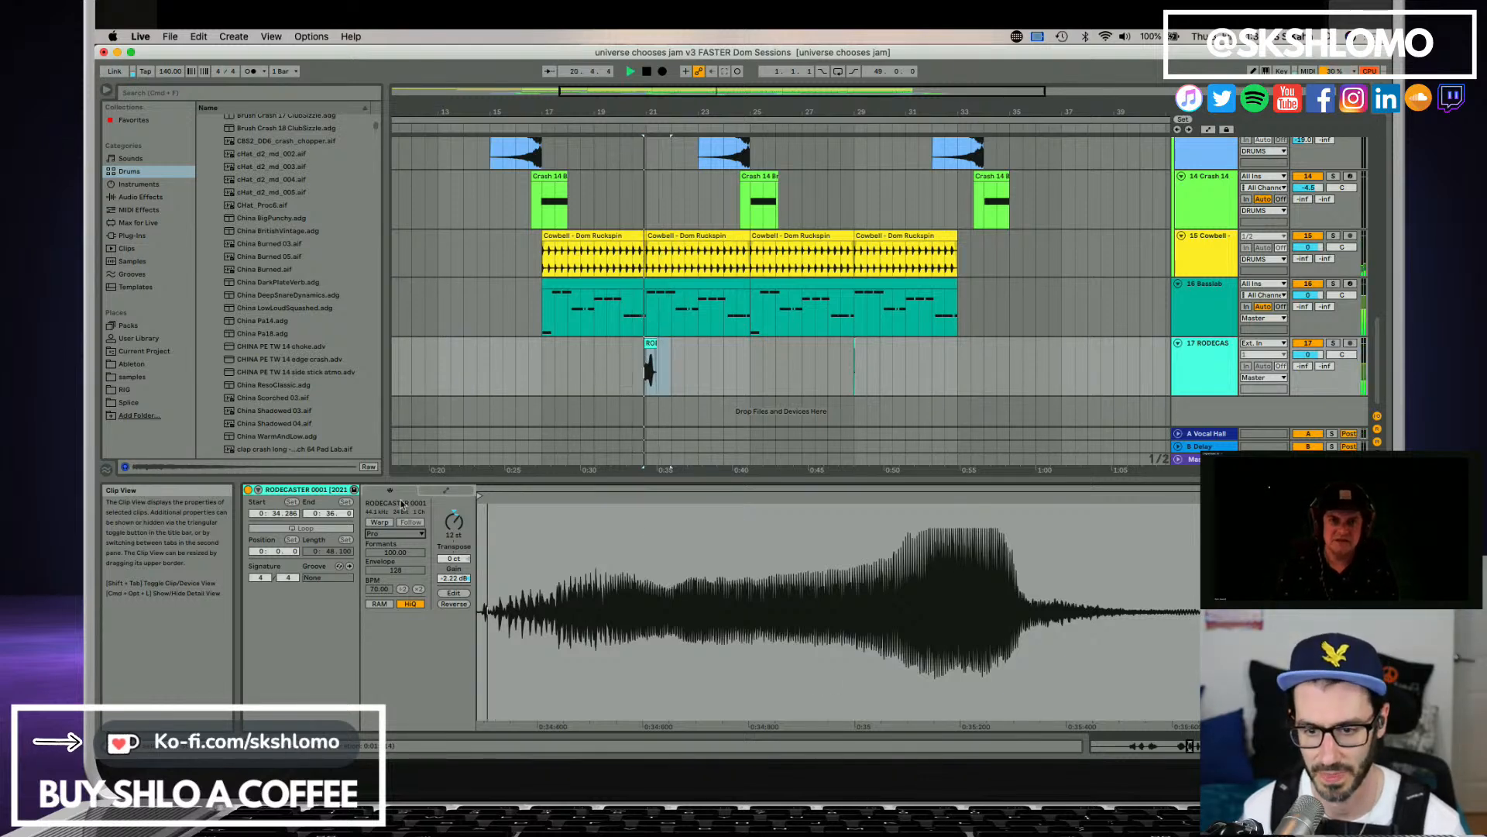
Try Warp on and off for the transposed RODECASTER clip, and undo the mode and transposition changes.
left_click(649, 343)
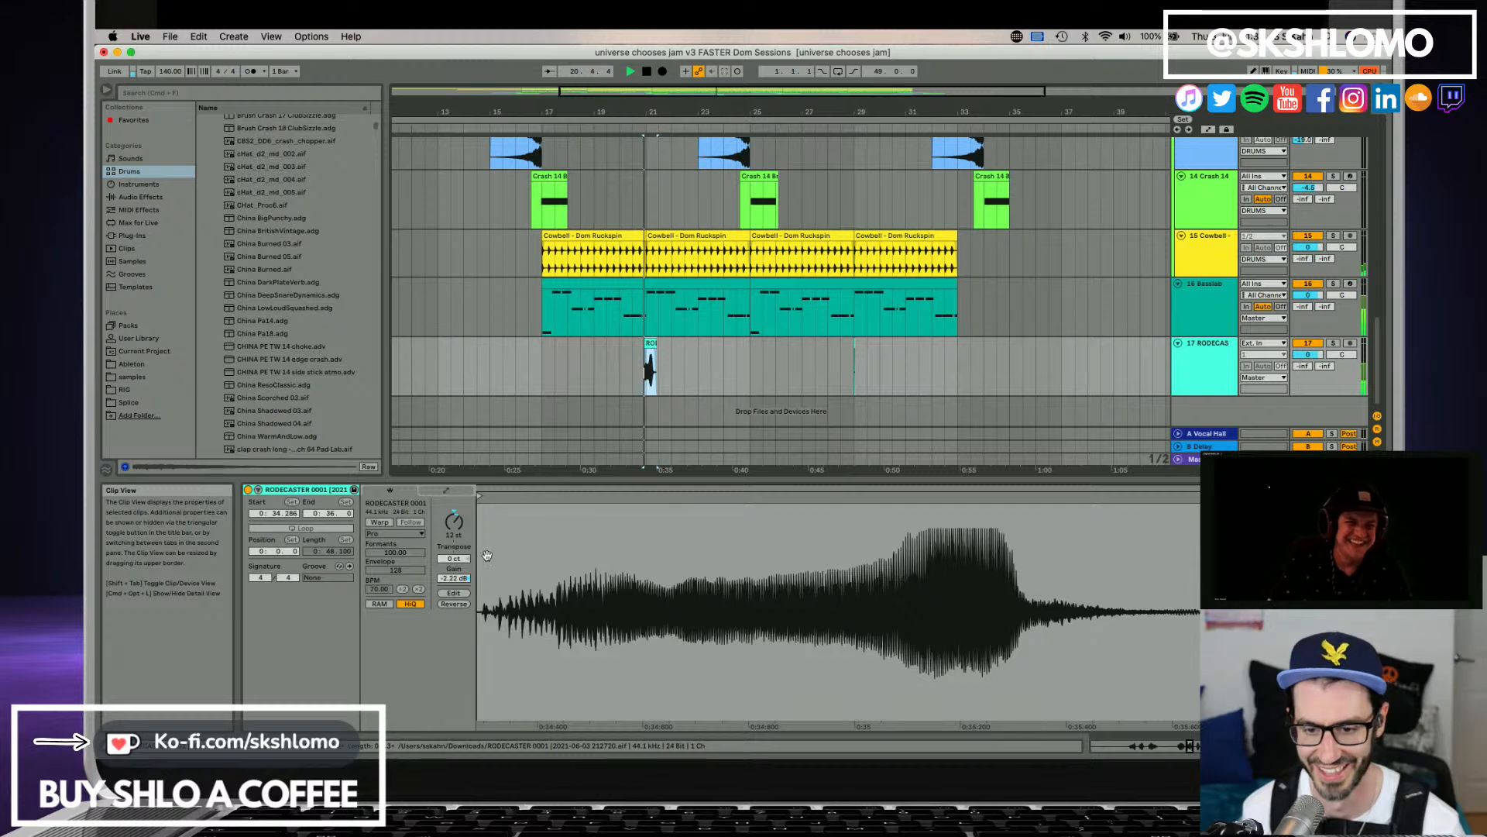
left_click(389, 523)
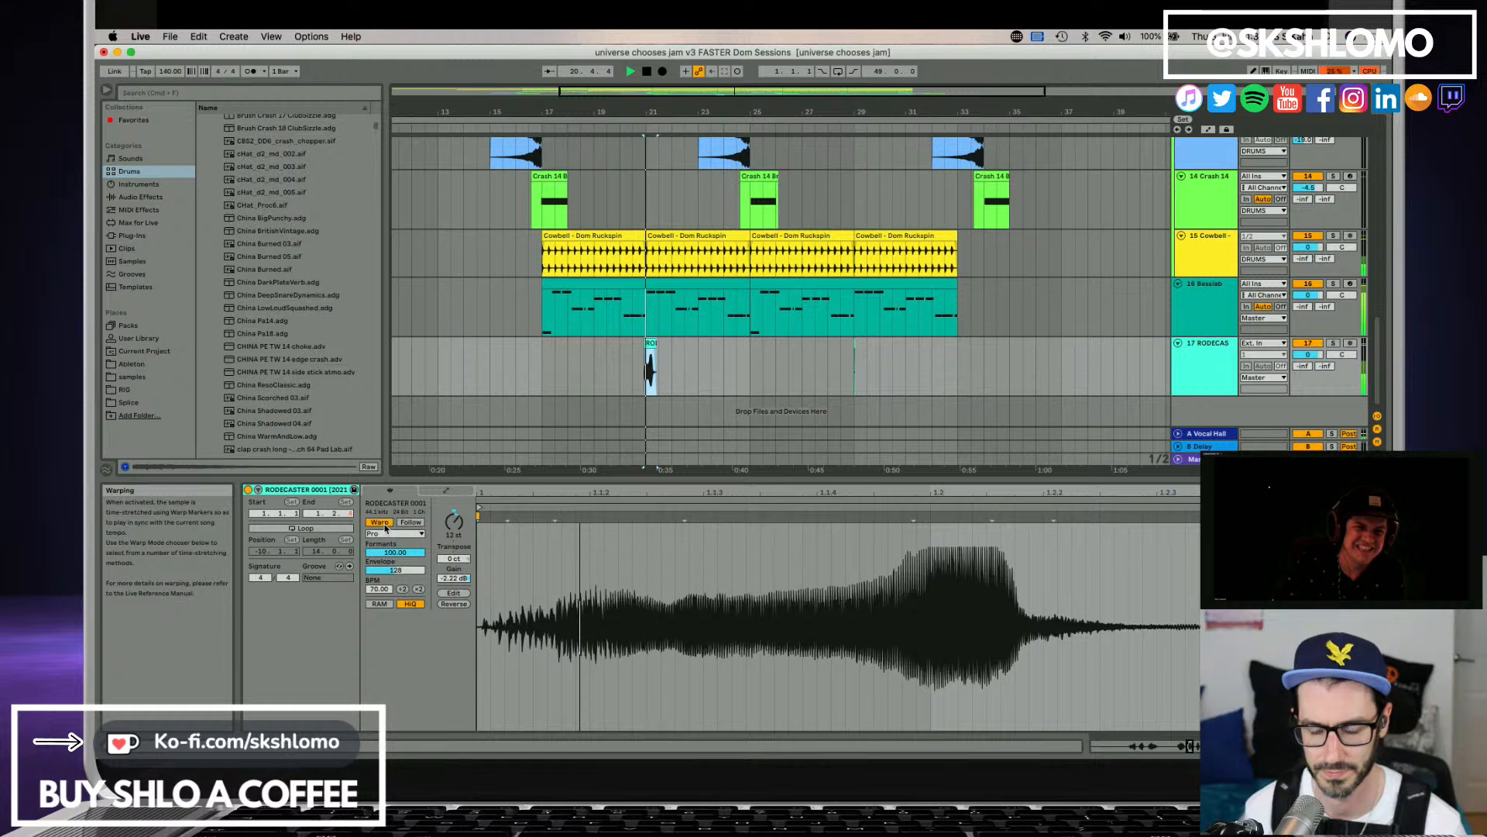
left_click(385, 524)
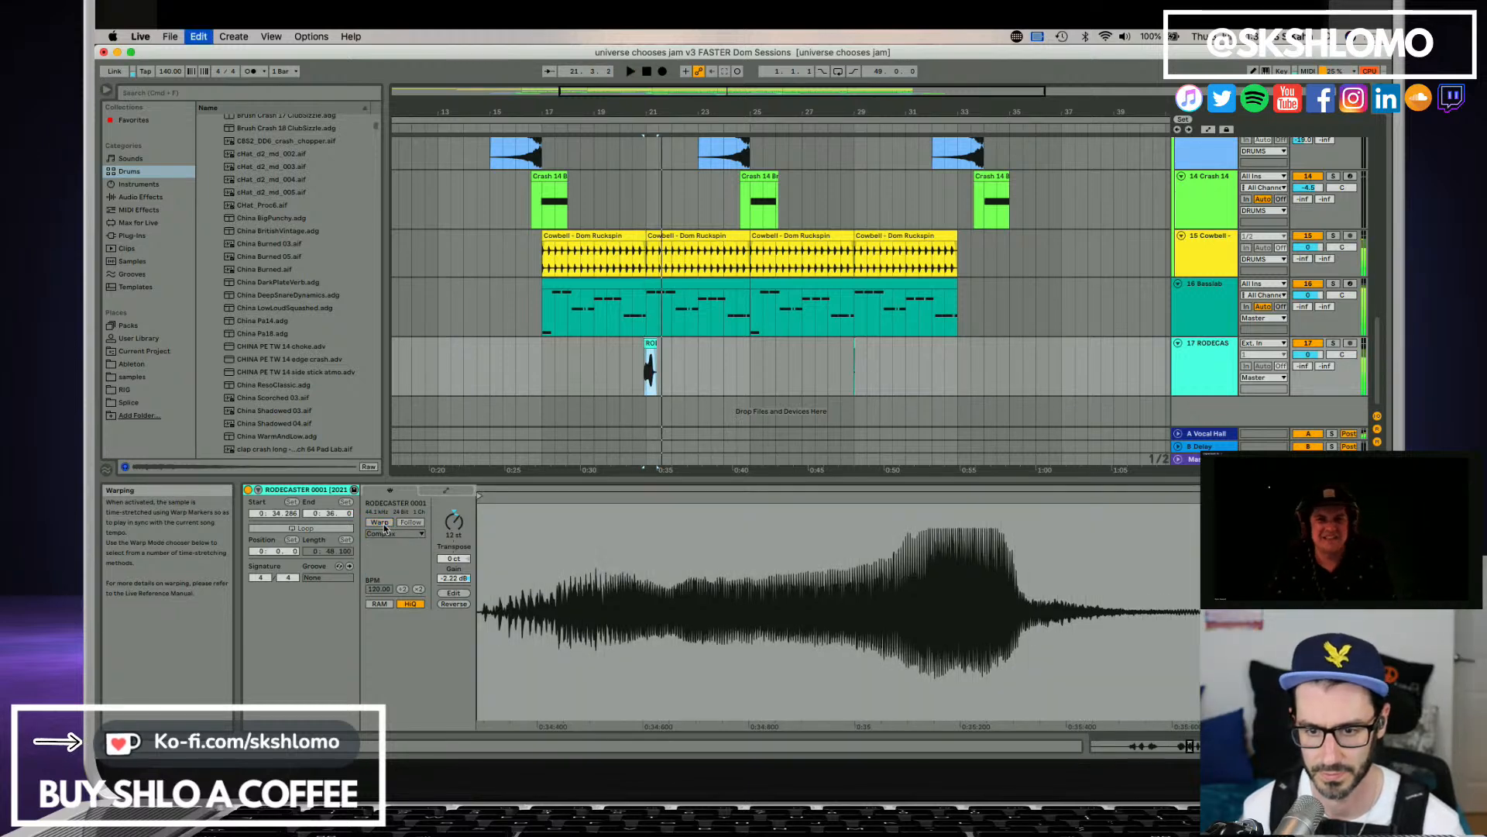
left_click(387, 523)
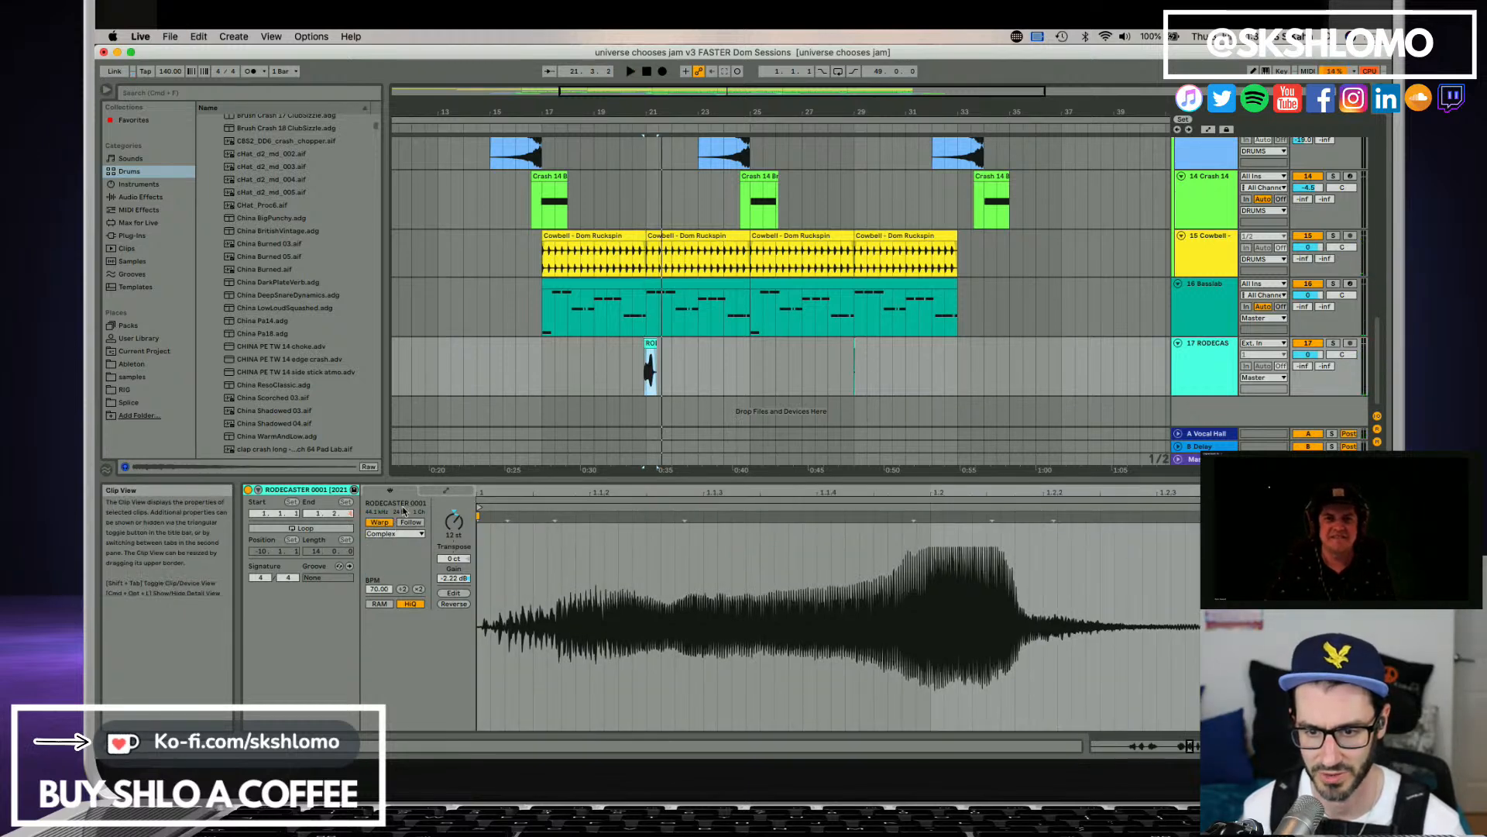
left_click(387, 523)
key("super+z")
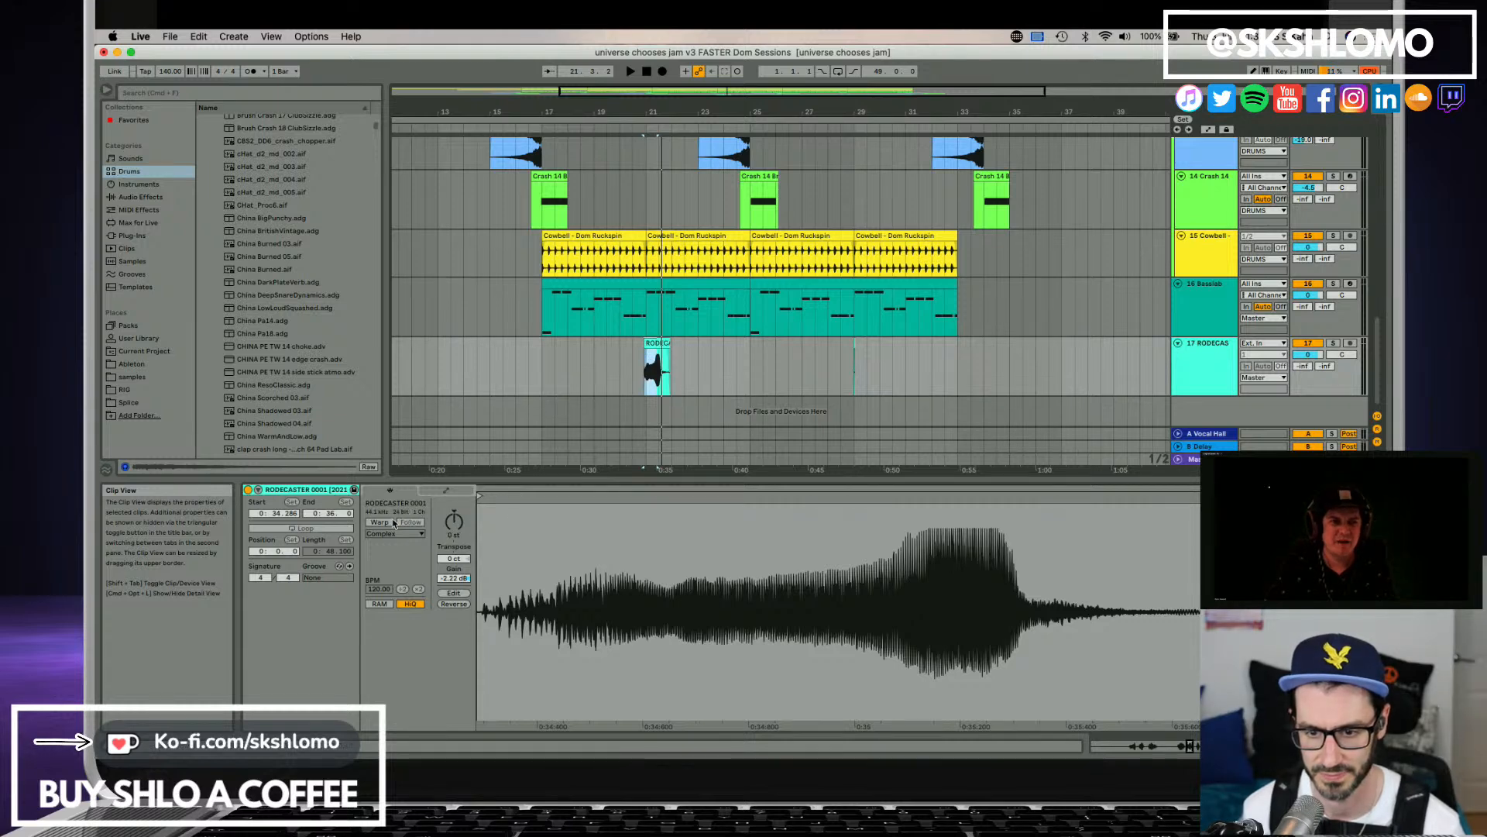
Turn on Warp for the RODECASTER clip in Complex Pro mode and transpose it up 12 semitones.
left_click(387, 522)
left_click(395, 534)
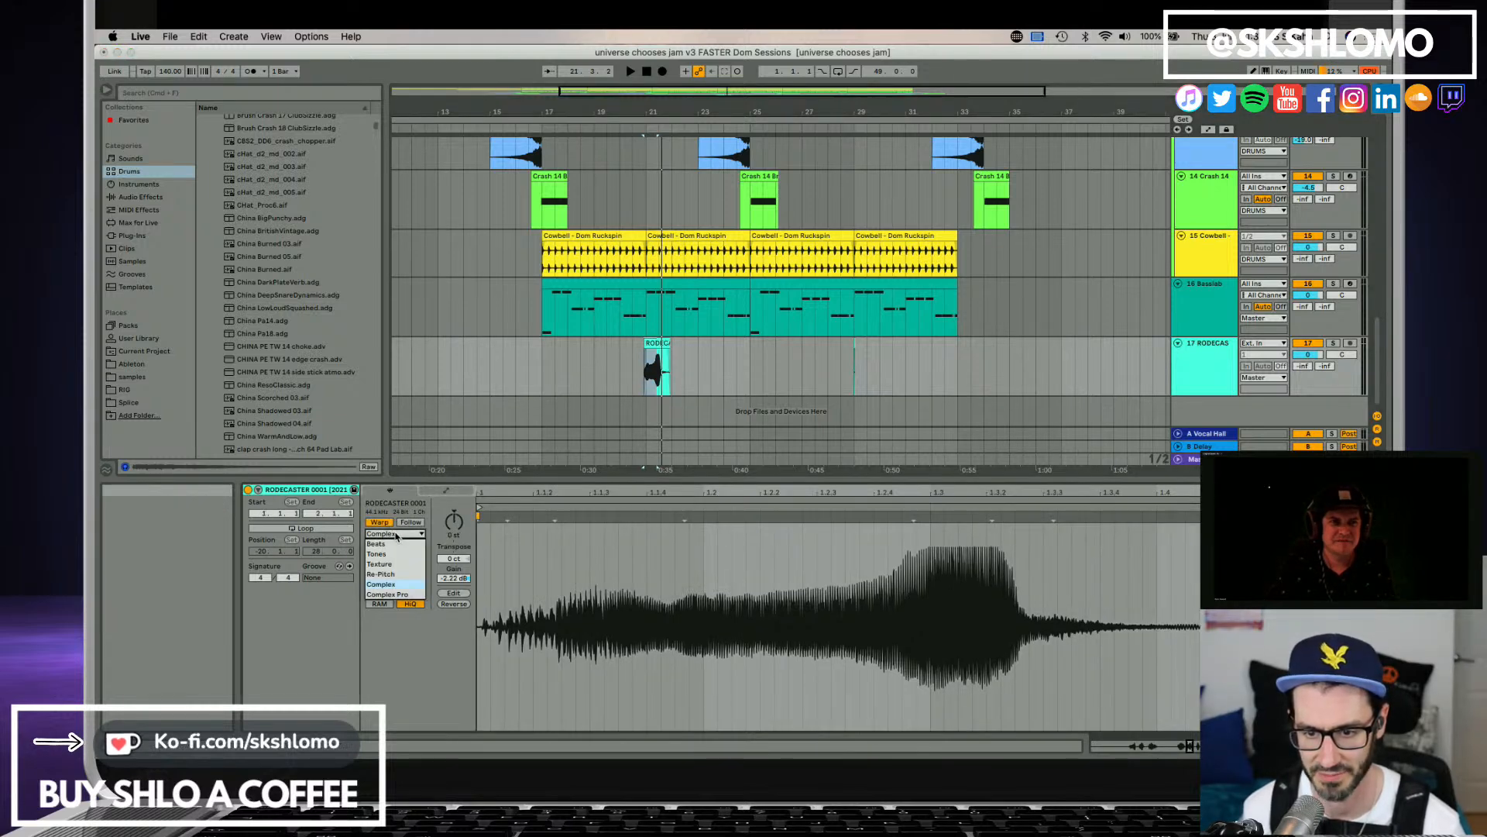
left_click(399, 595)
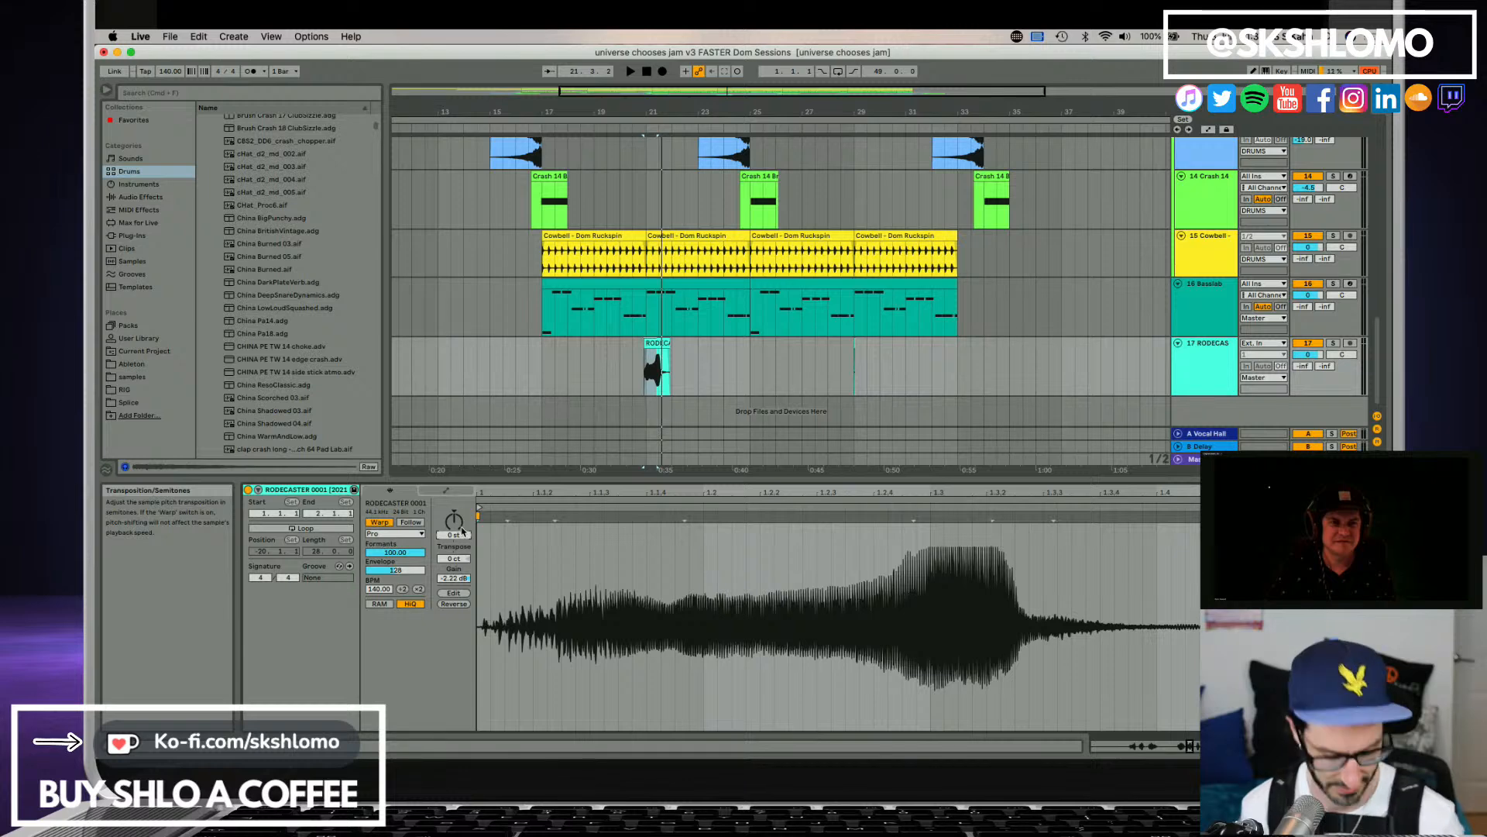
key("space")
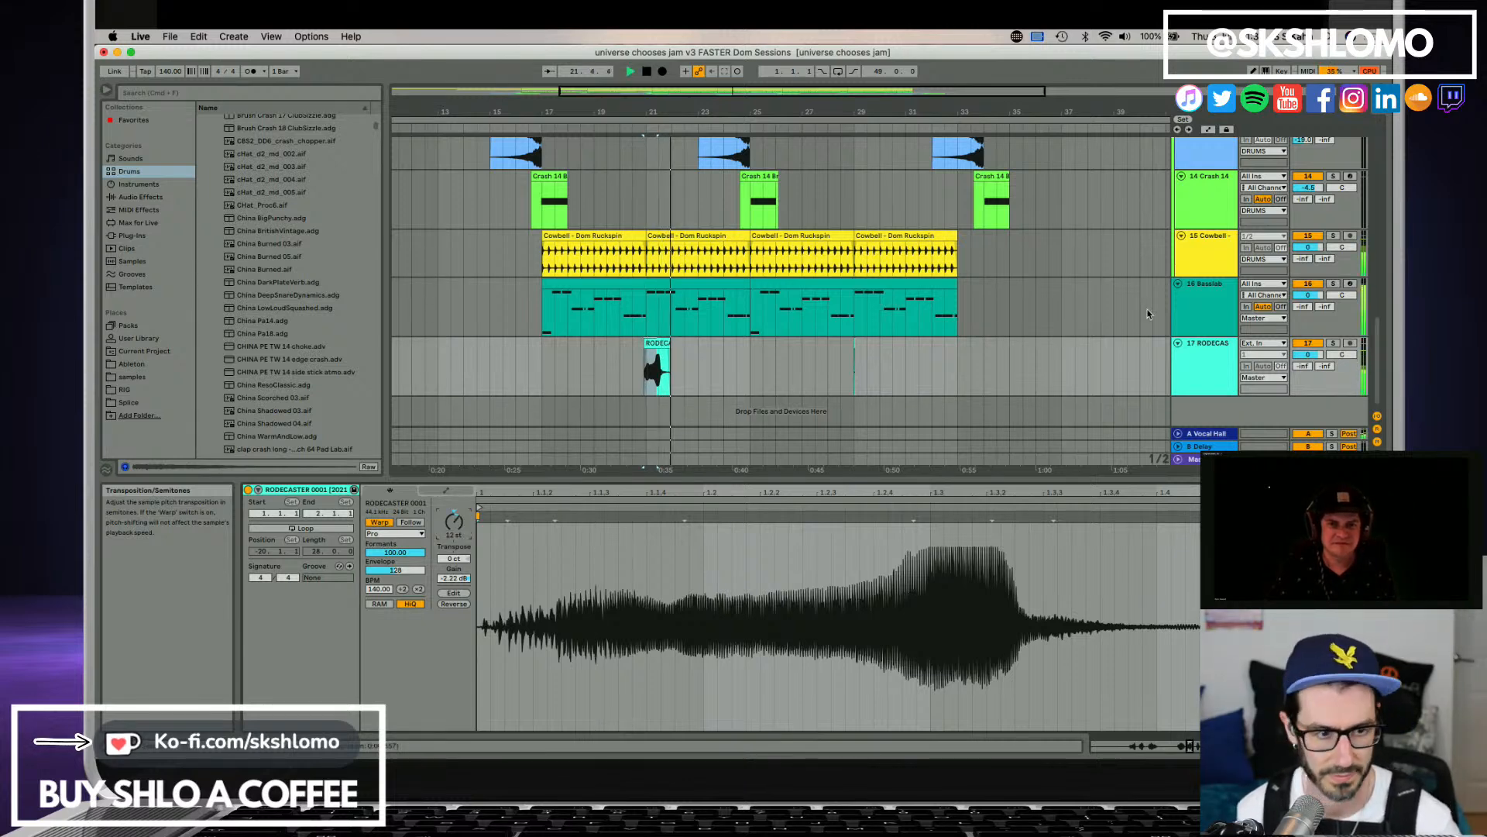
Solo the RODECASTER track and replay the pitched clip from its start to judge its sound alone.
left_click(1333, 343)
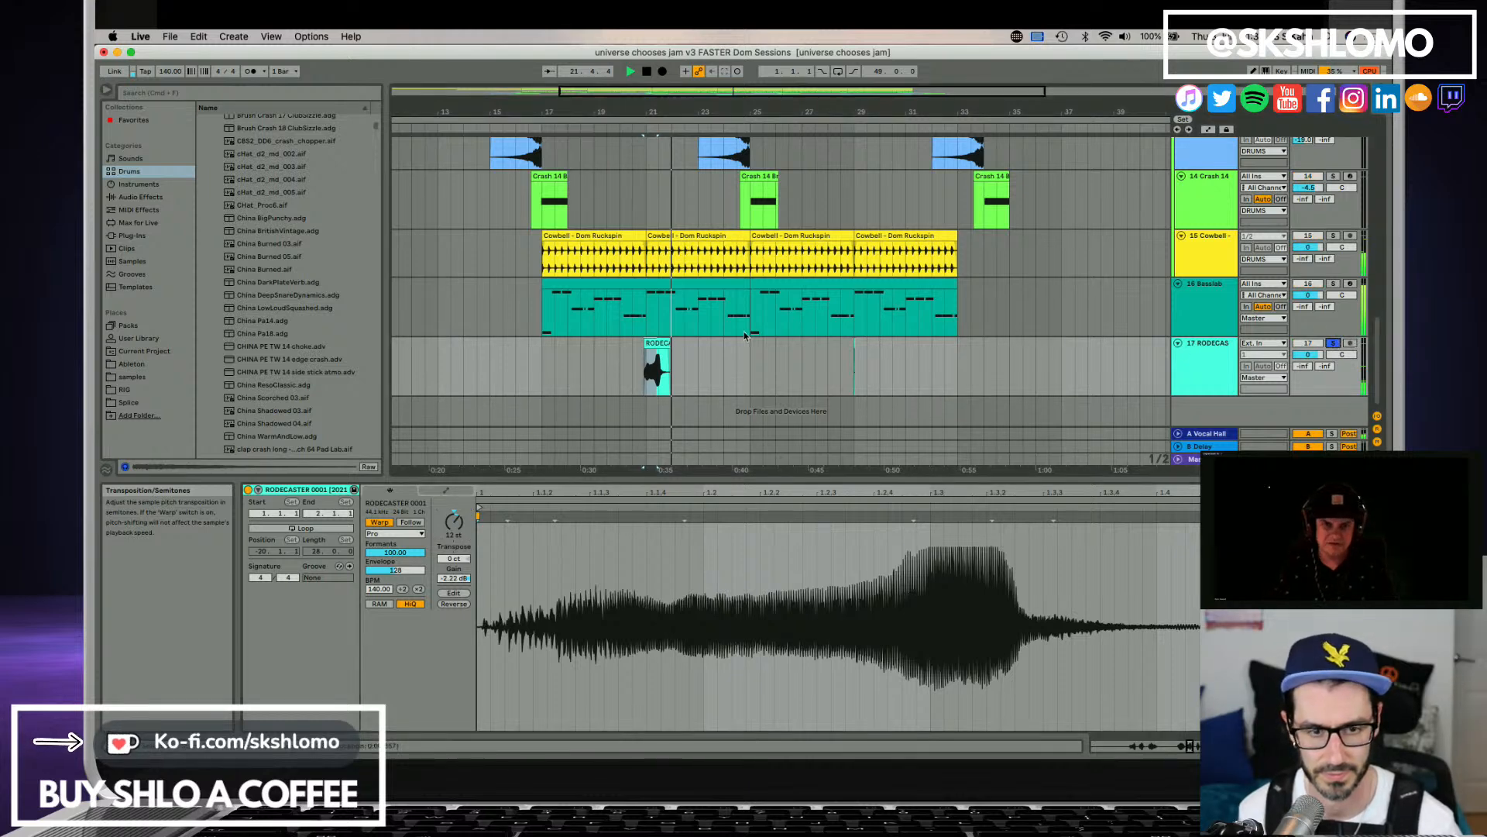
left_click(1226, 352)
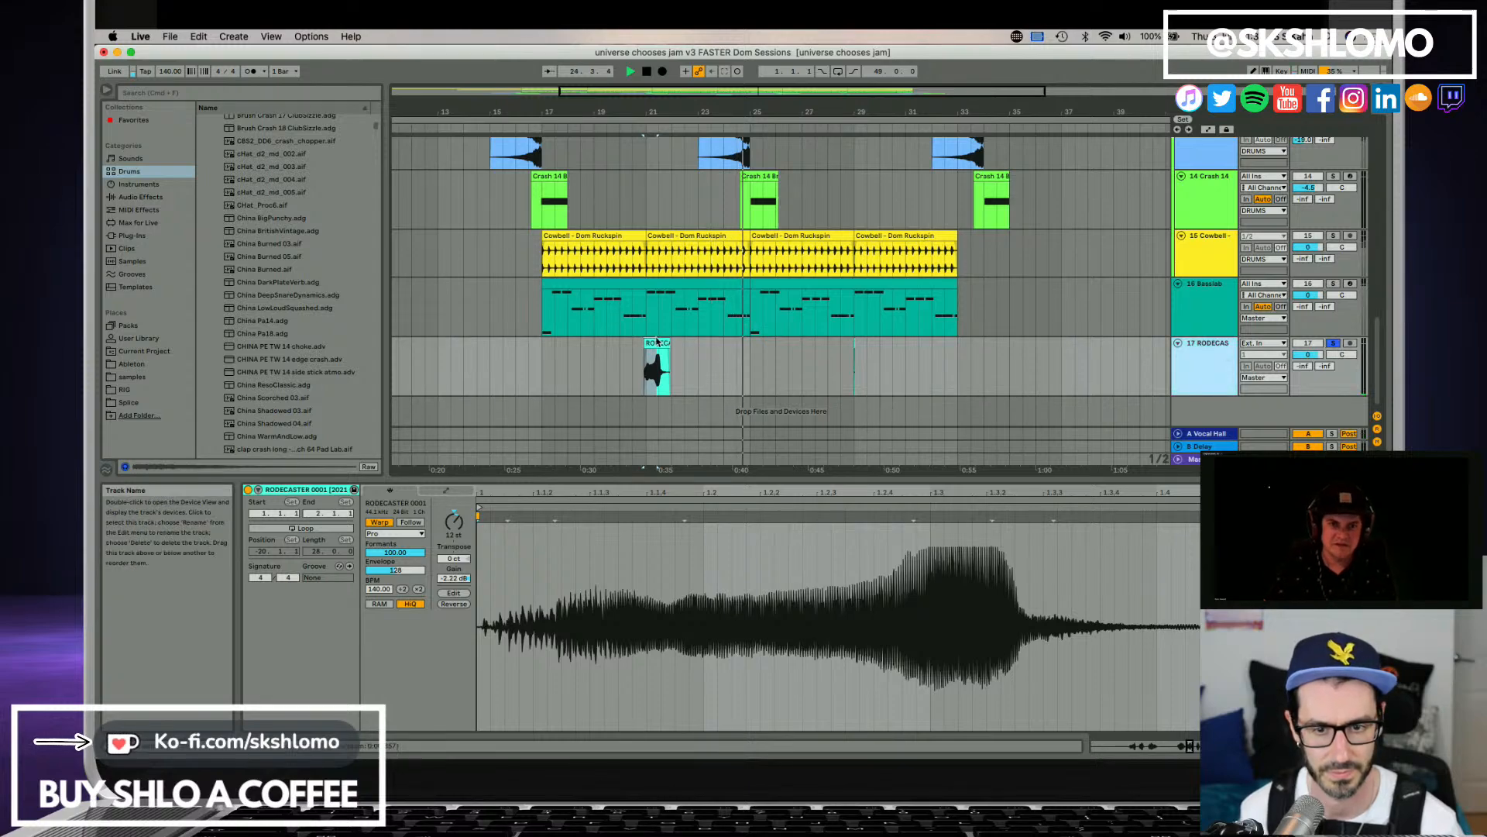
left_click(658, 342)
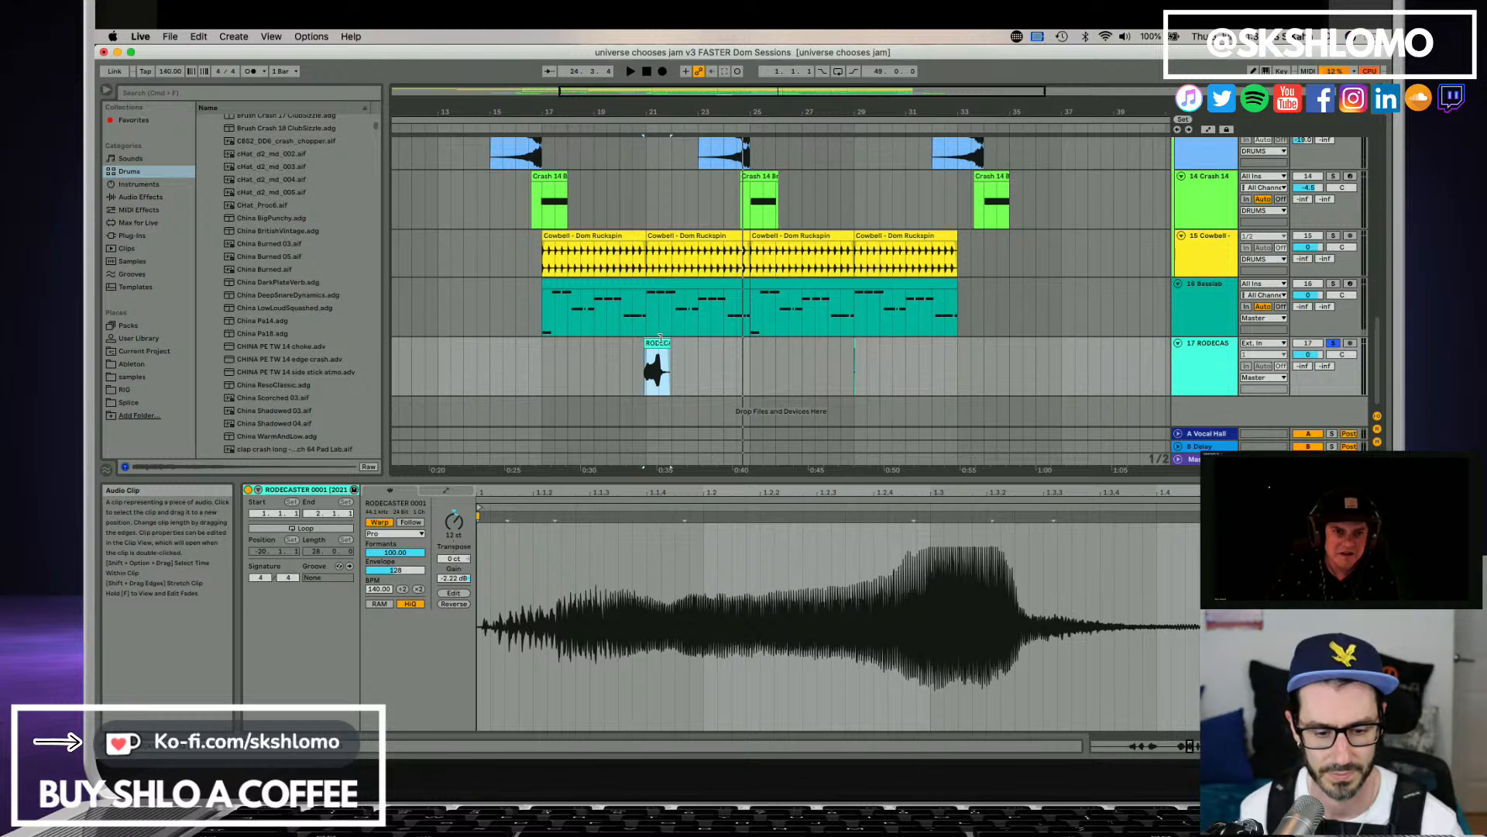
left_click_drag(638, 112, 638, 224)
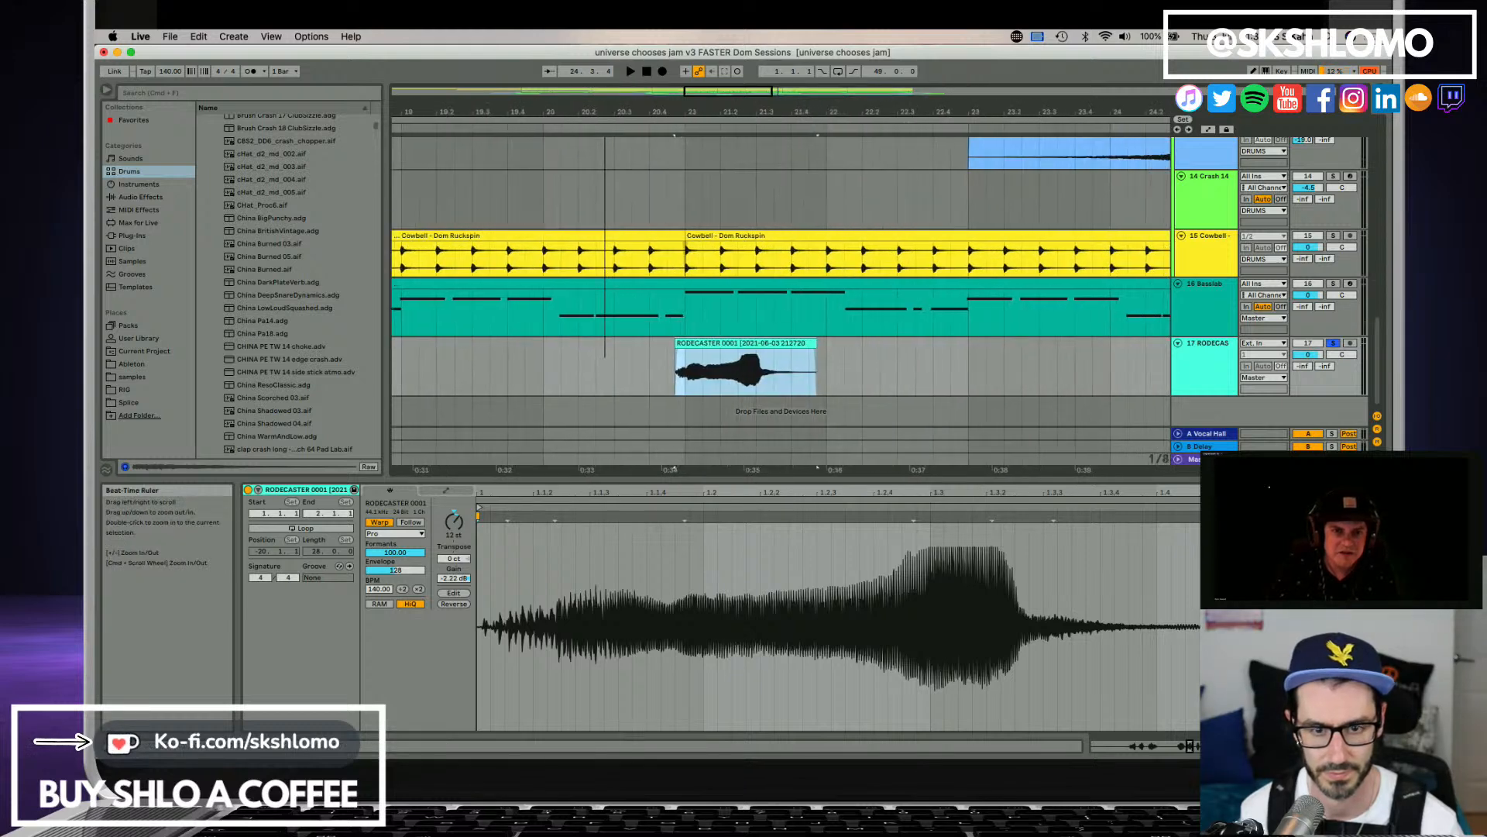
key("space")
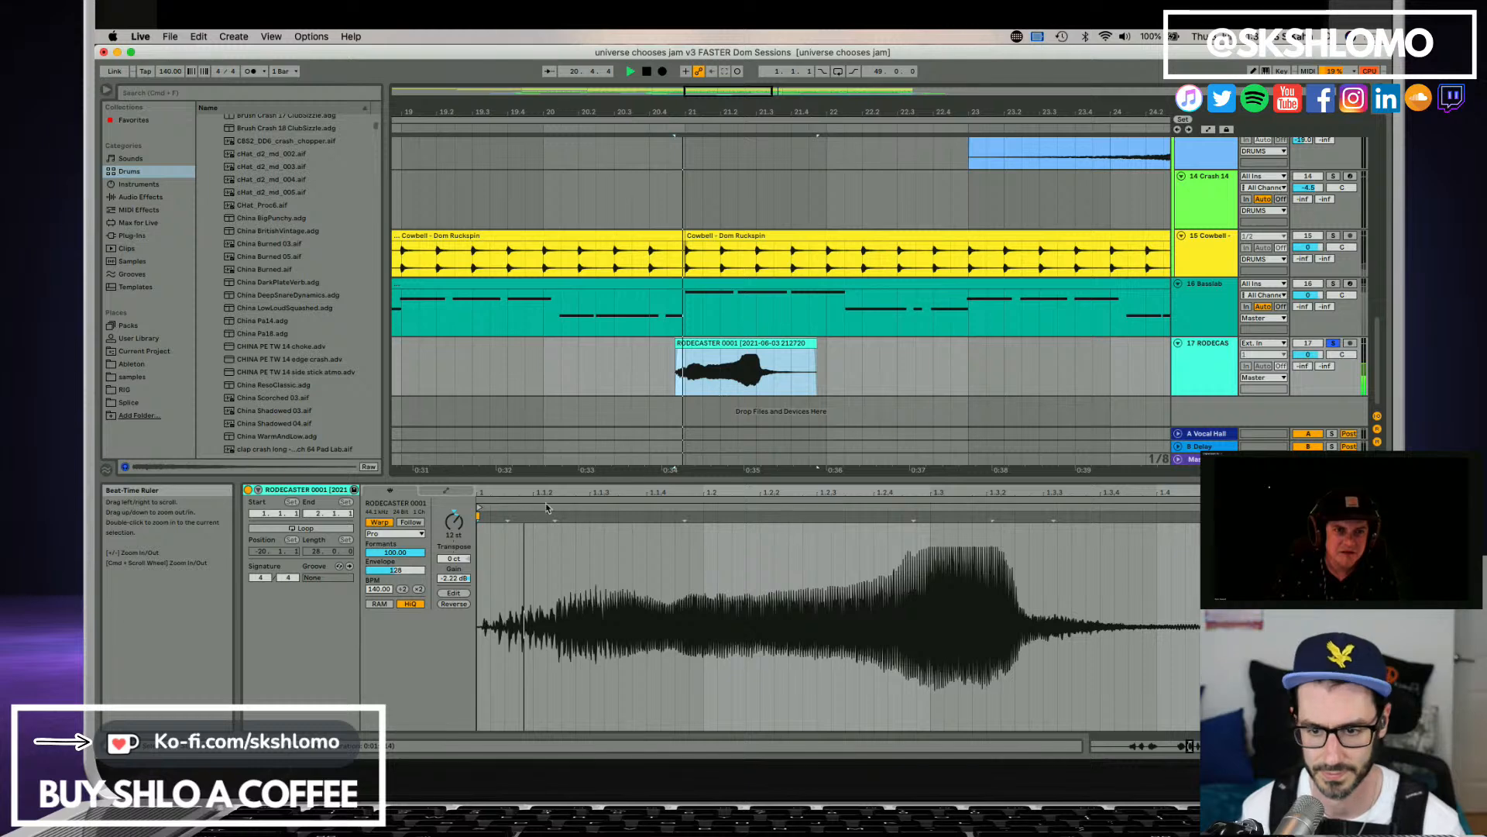
Change the RODECASTER clip's warp mode to Complex and audition it in solo.
key("space")
left_click(394, 534)
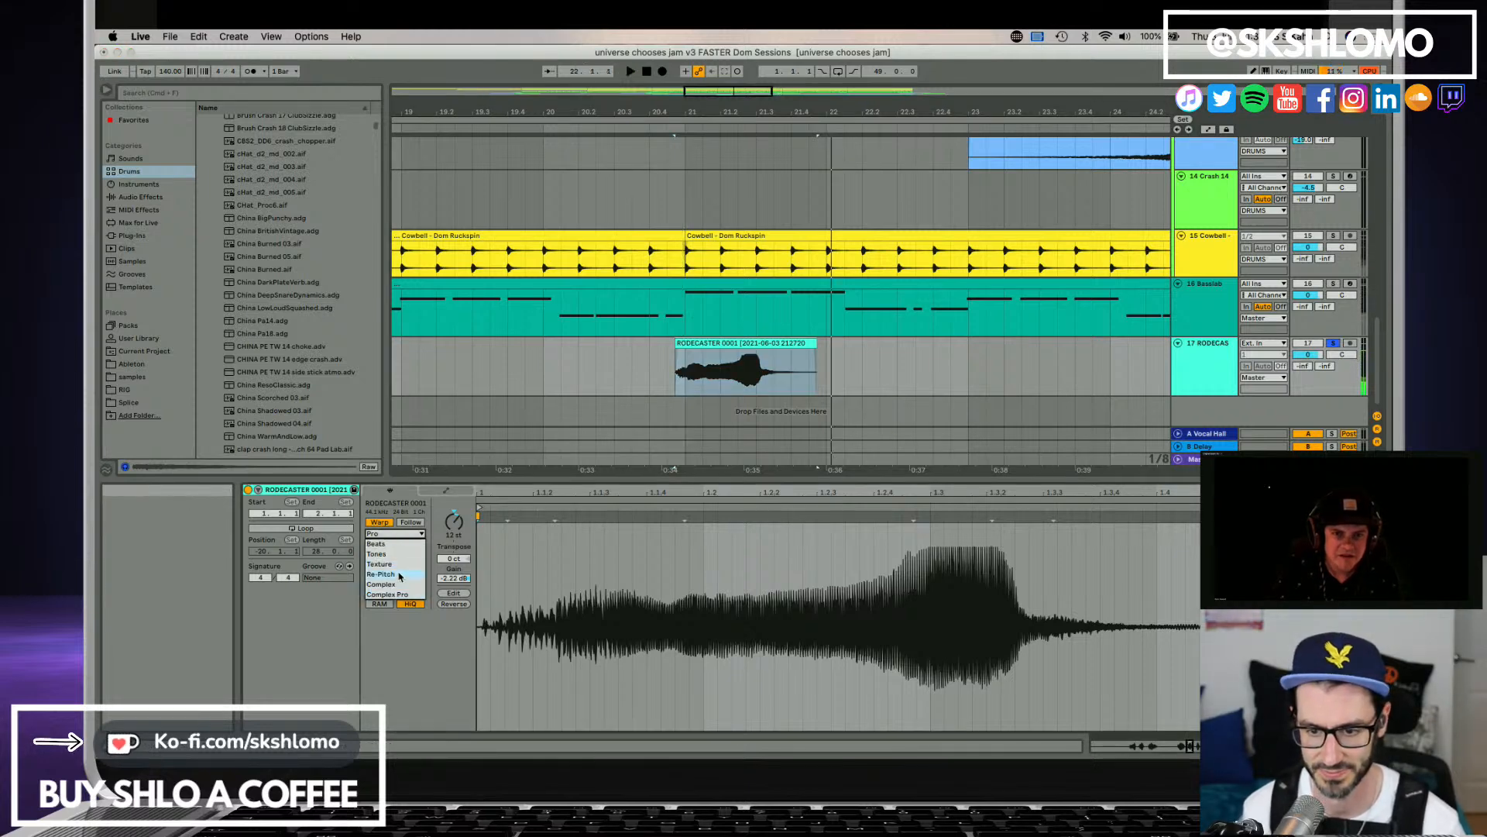
left_click(398, 585)
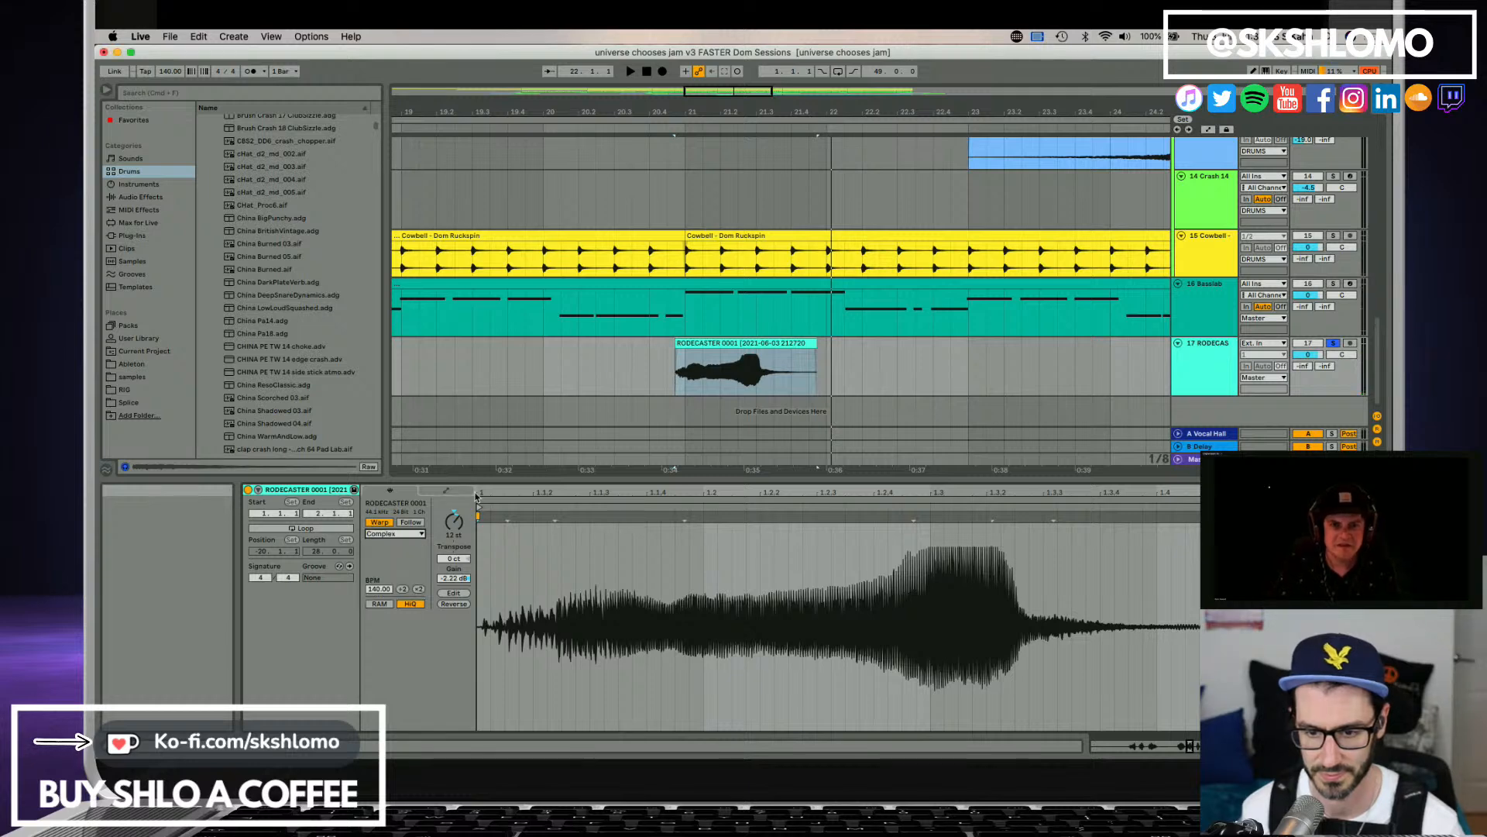
key("space")
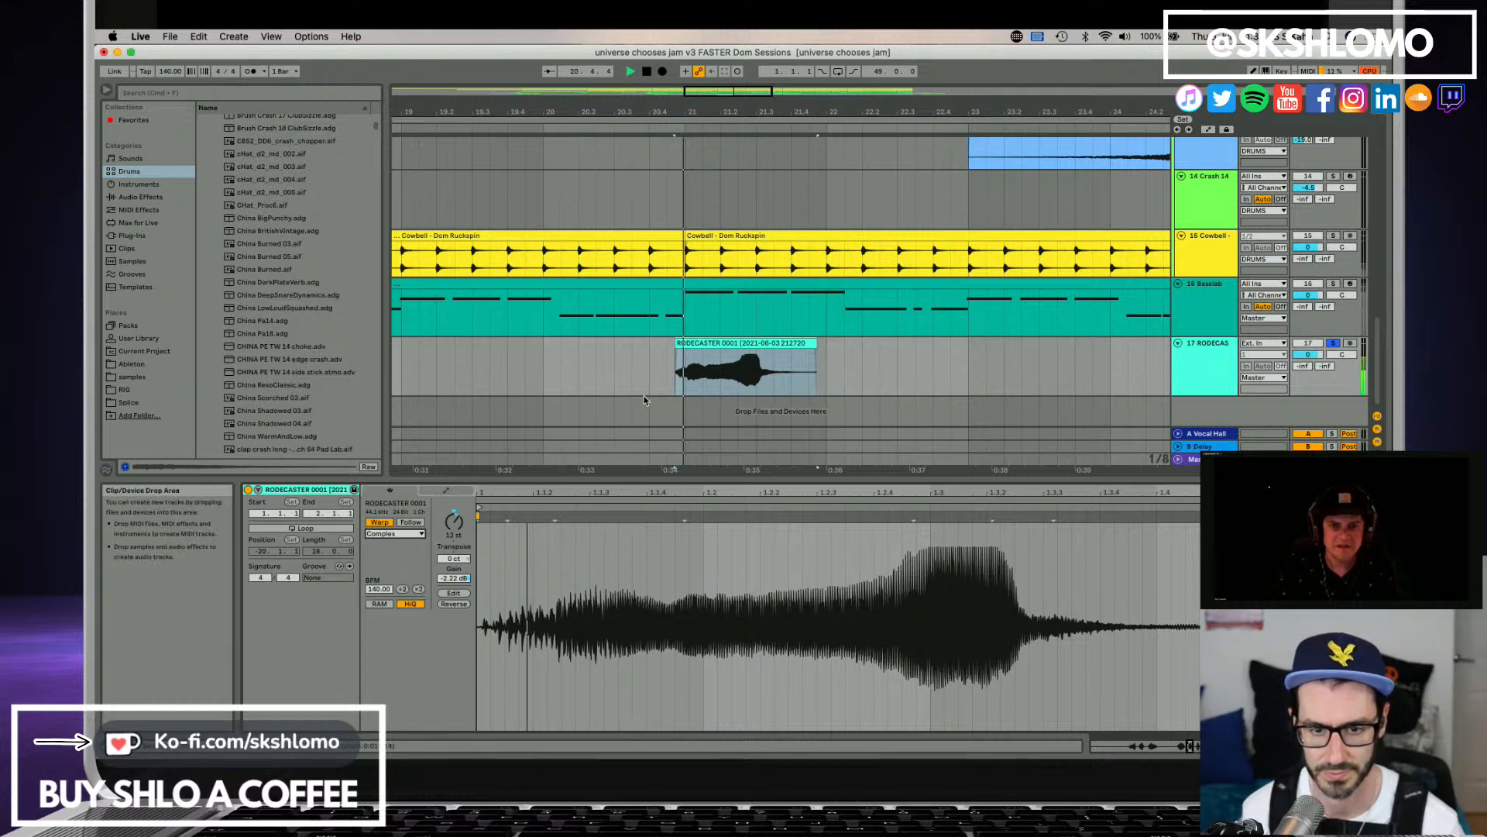
left_click(390, 535)
key("space")
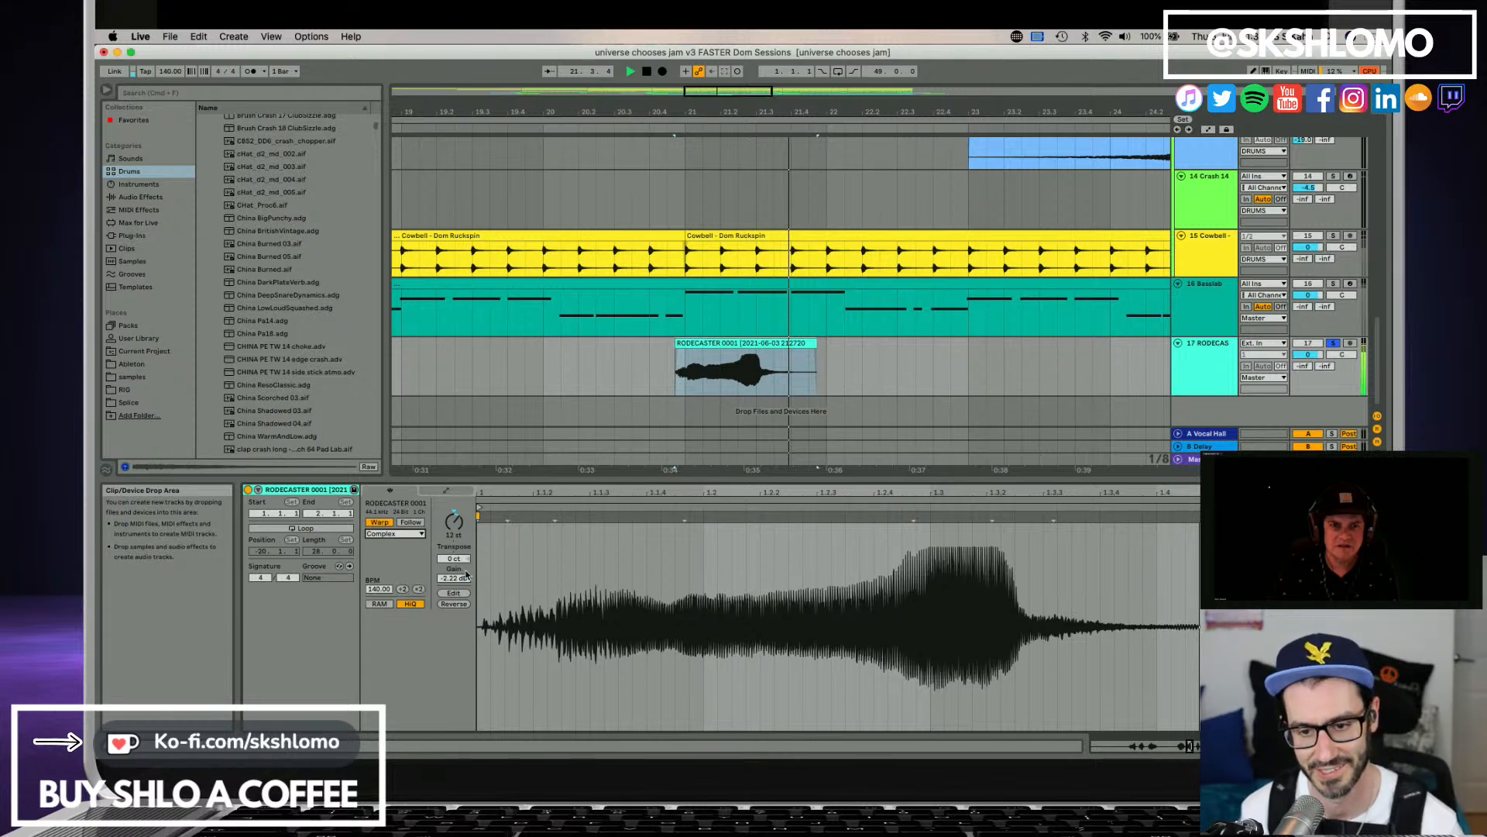
Unsolo the RODECASTER track, play the pitched clip within the mix and show the track's device chain.
left_click(1333, 344)
key("space")
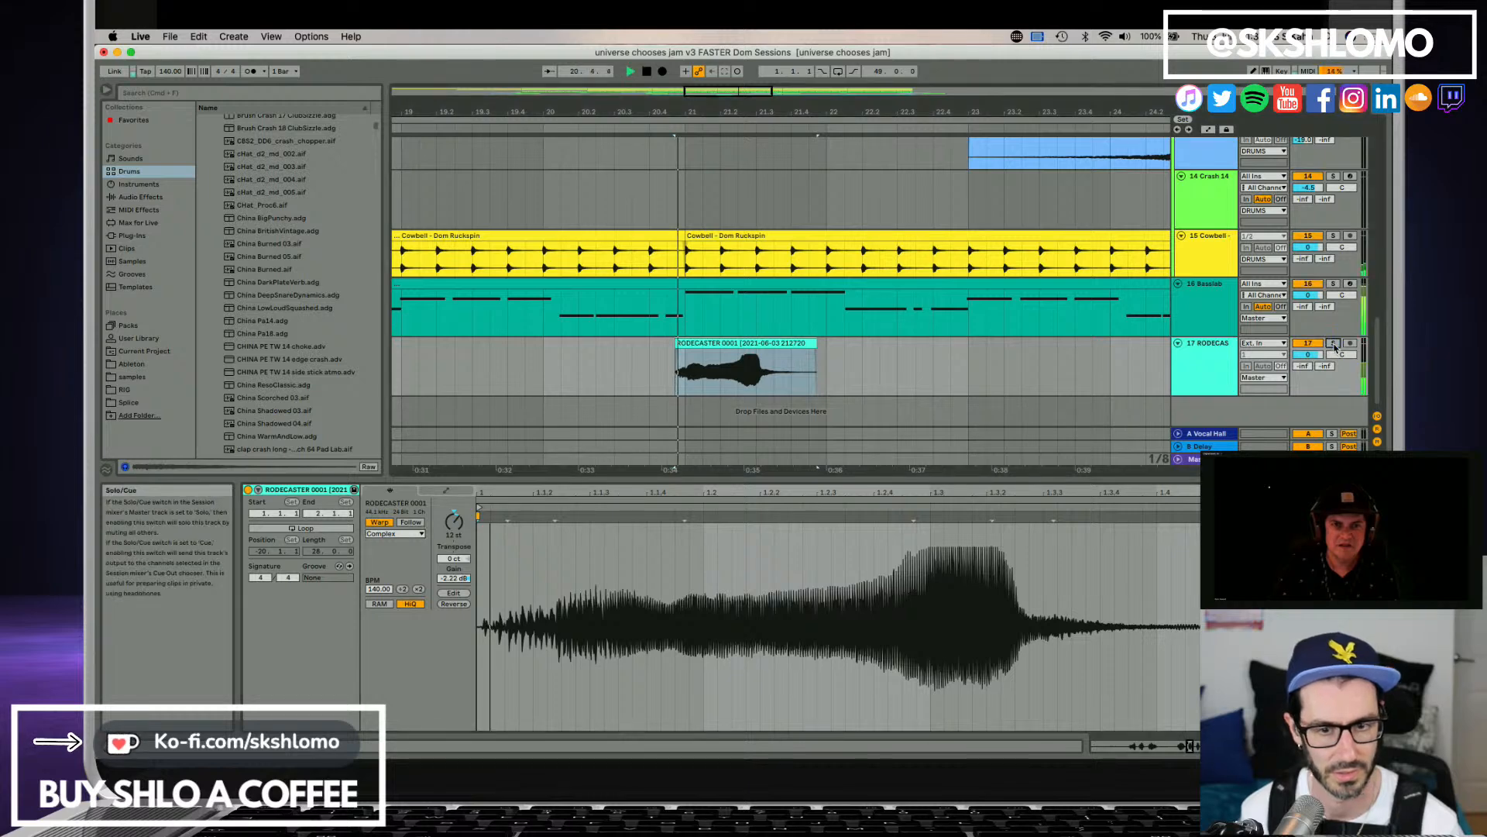
left_click(1218, 360)
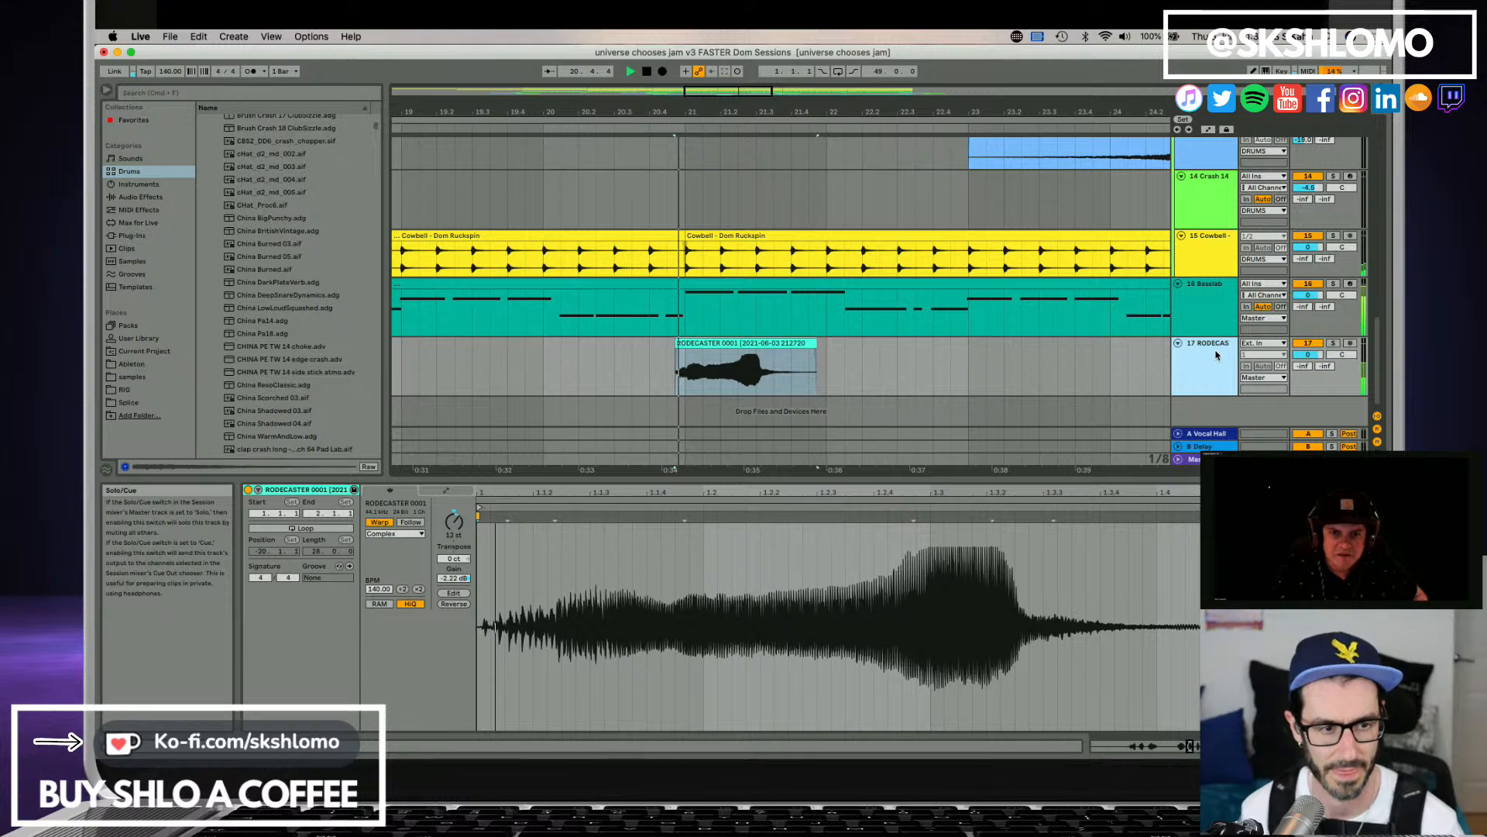
double_click(1218, 356)
key("space")
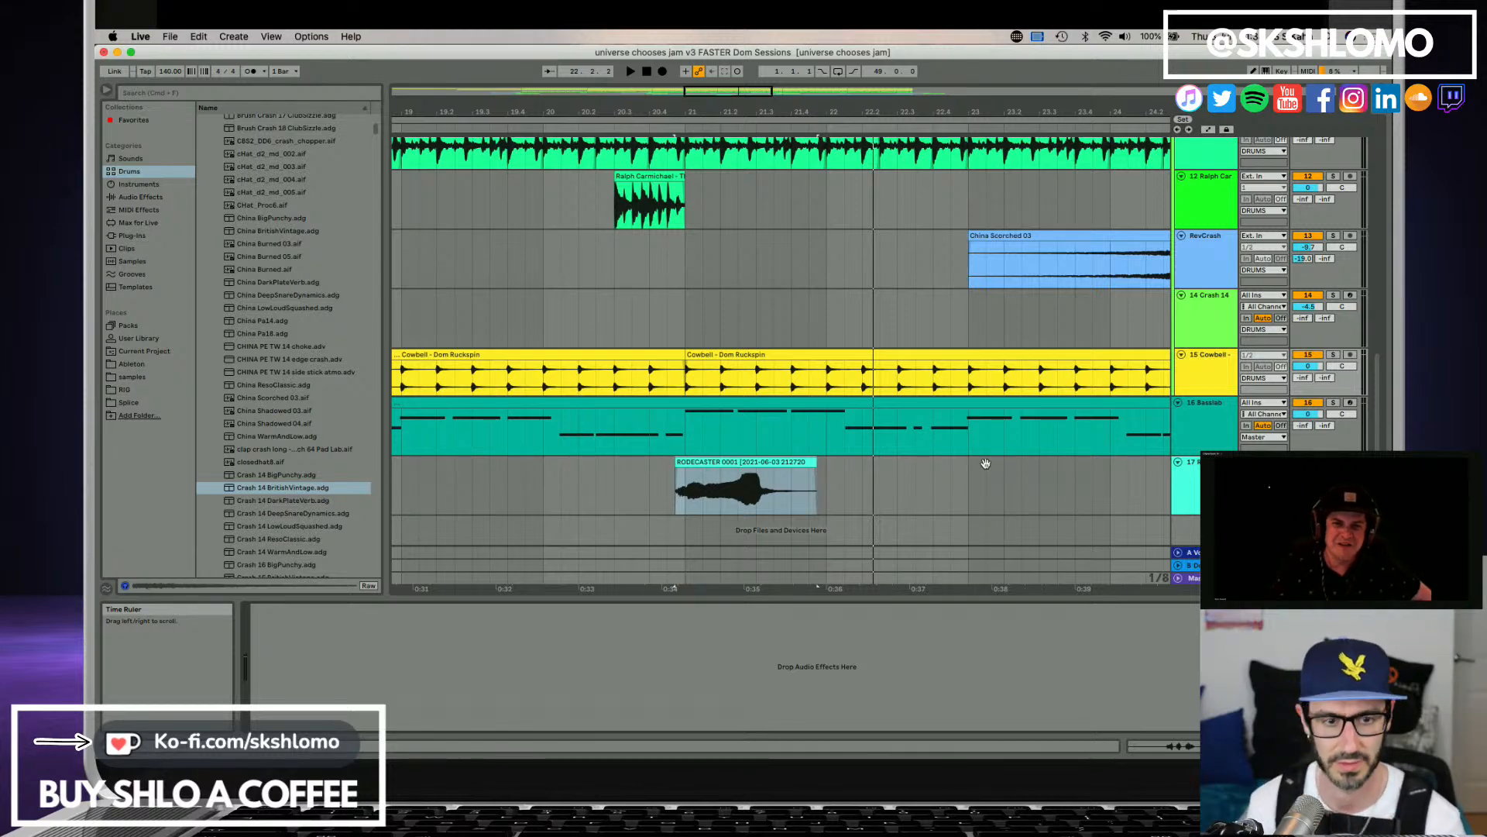
Open the Satellite Sessions plugin, solo the collaborator's Stem 5 and the plugin's track, and start playback to hear it.
scroll(1084, 414, "up", 10)
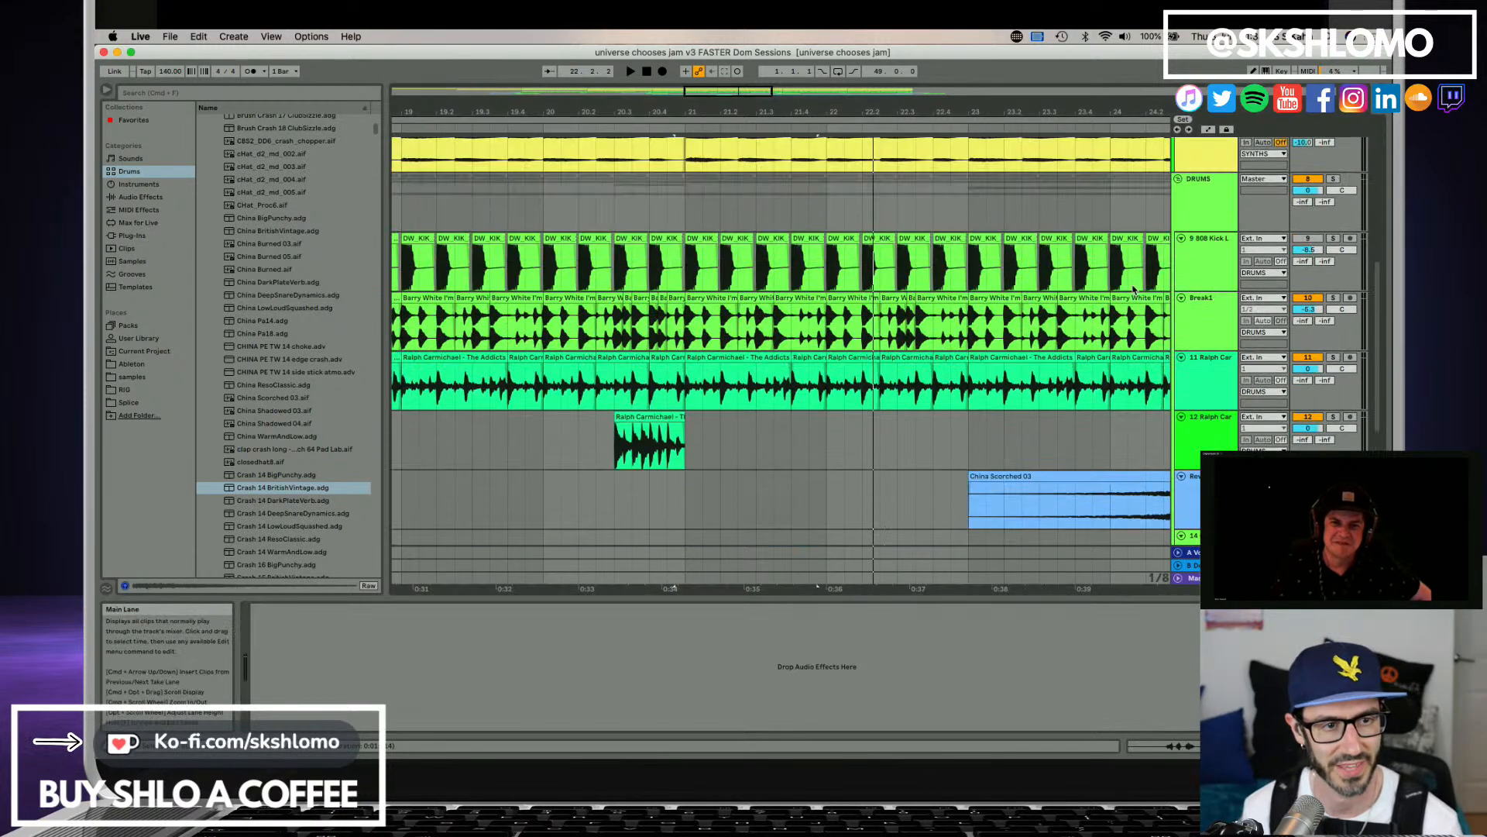
scroll(1137, 300, "up", 3)
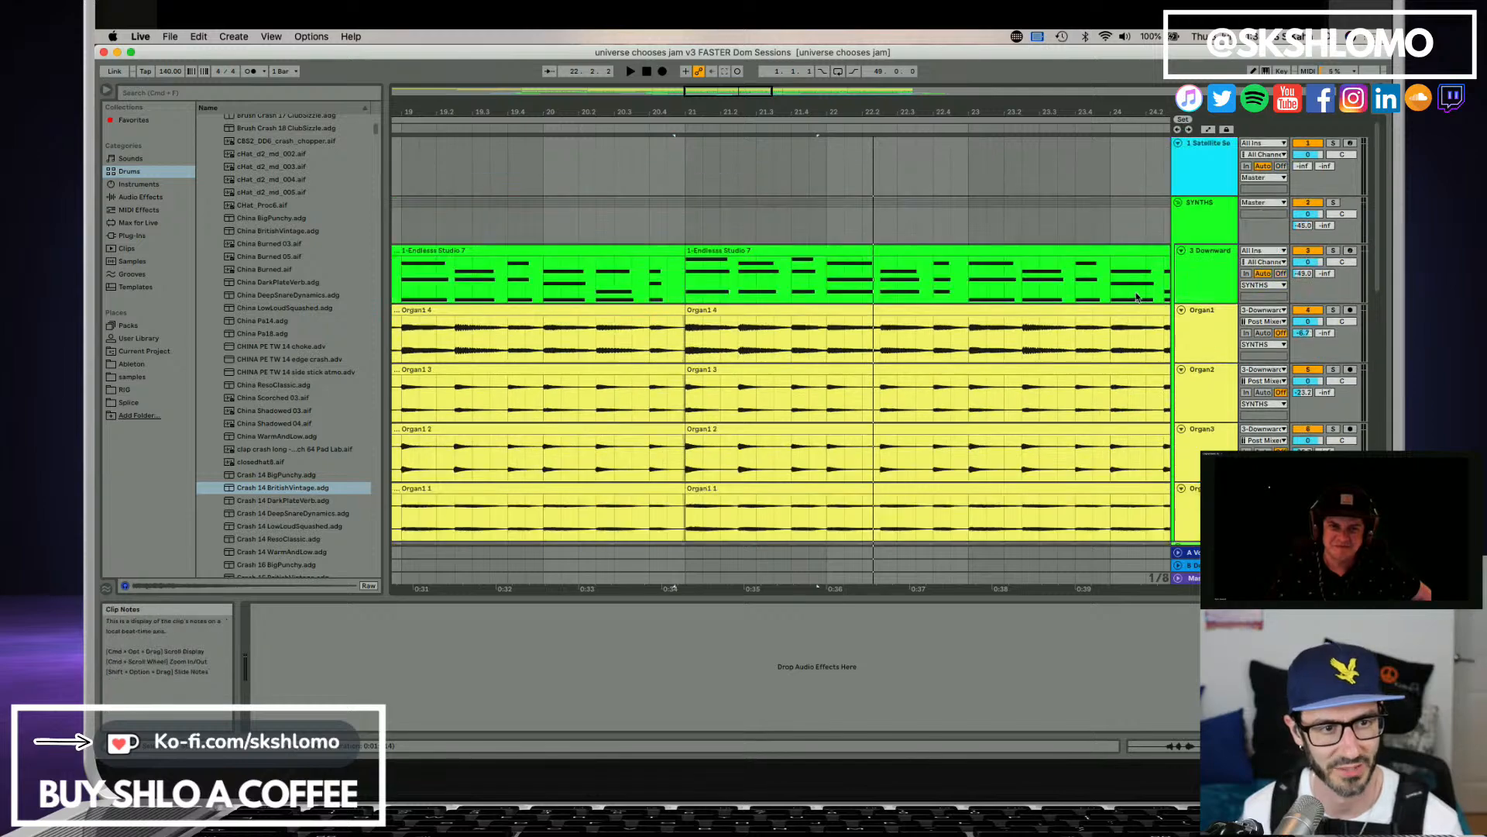
left_click(1191, 168)
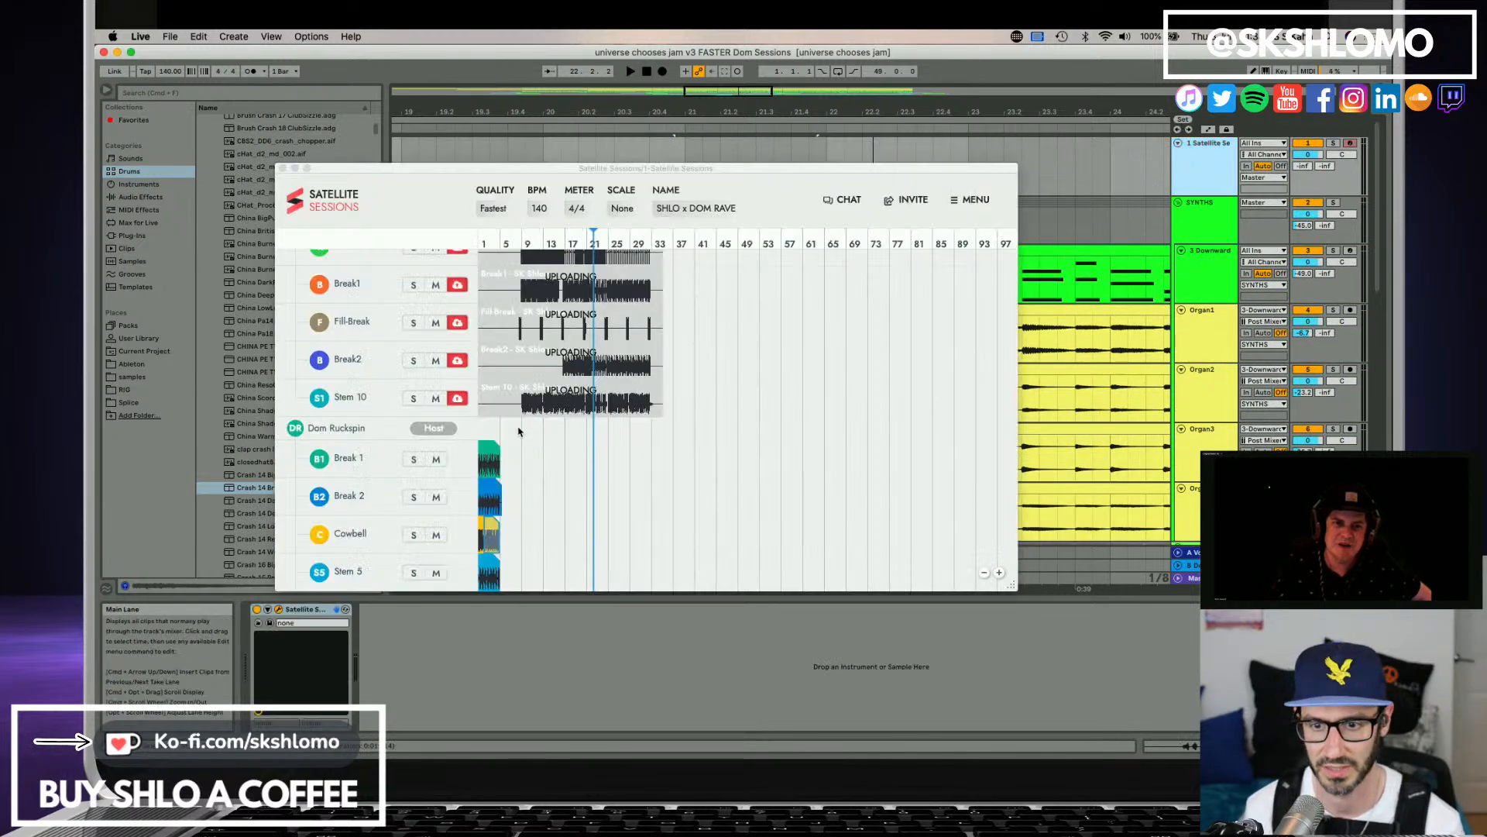
left_click(415, 575)
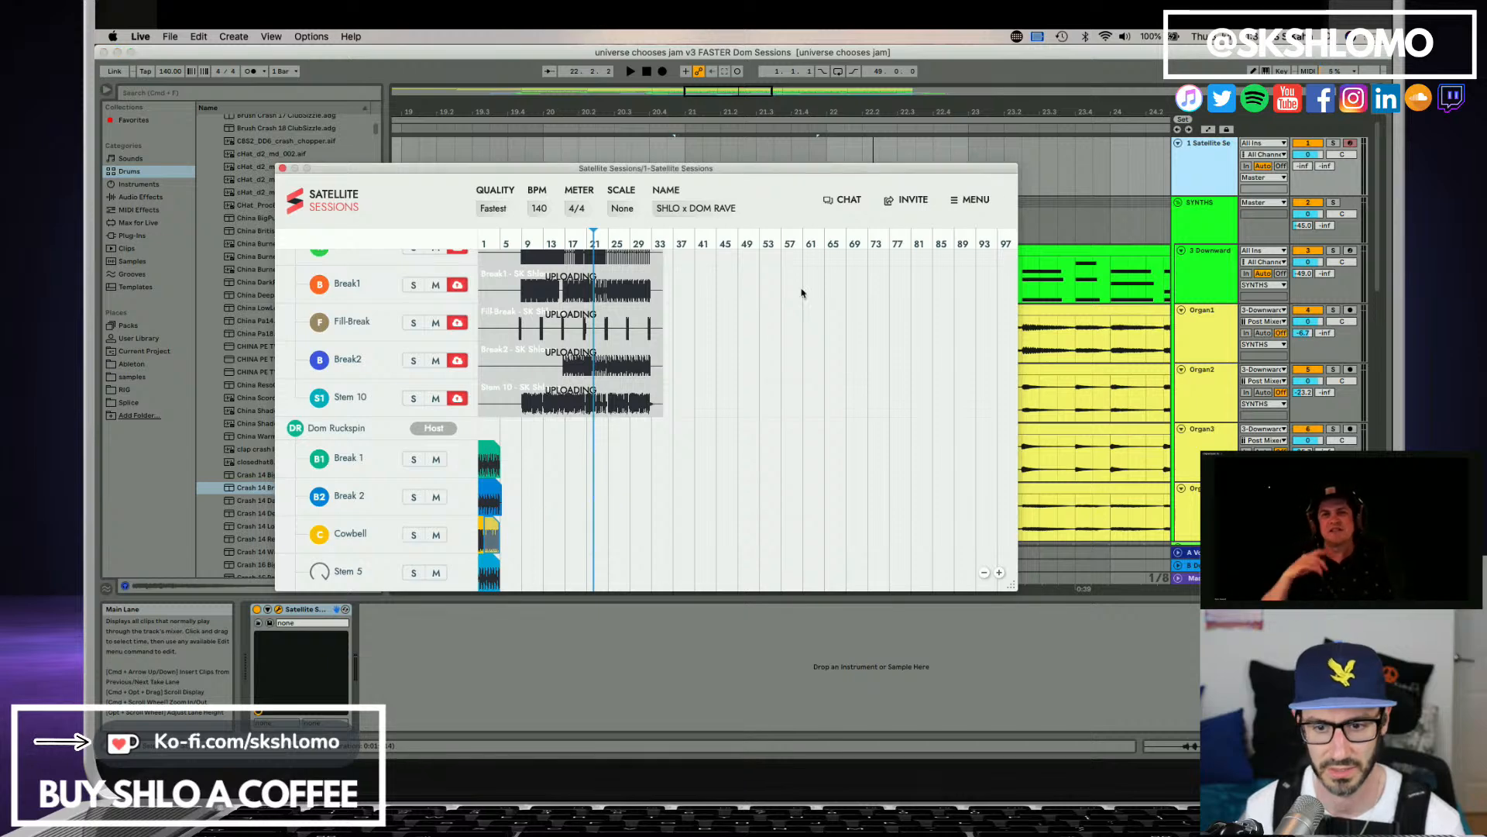
left_click(1333, 144)
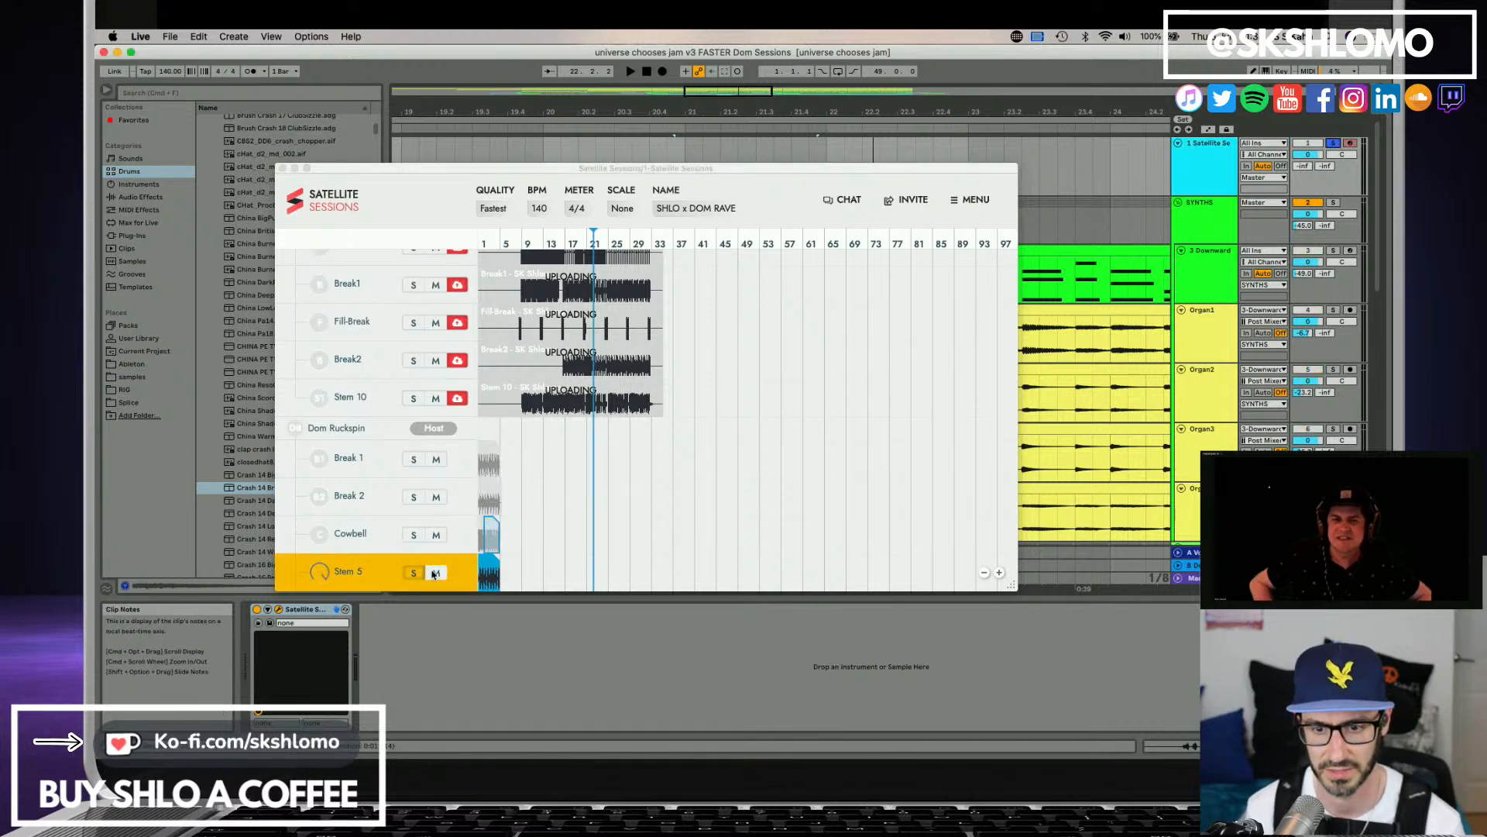
key("space")
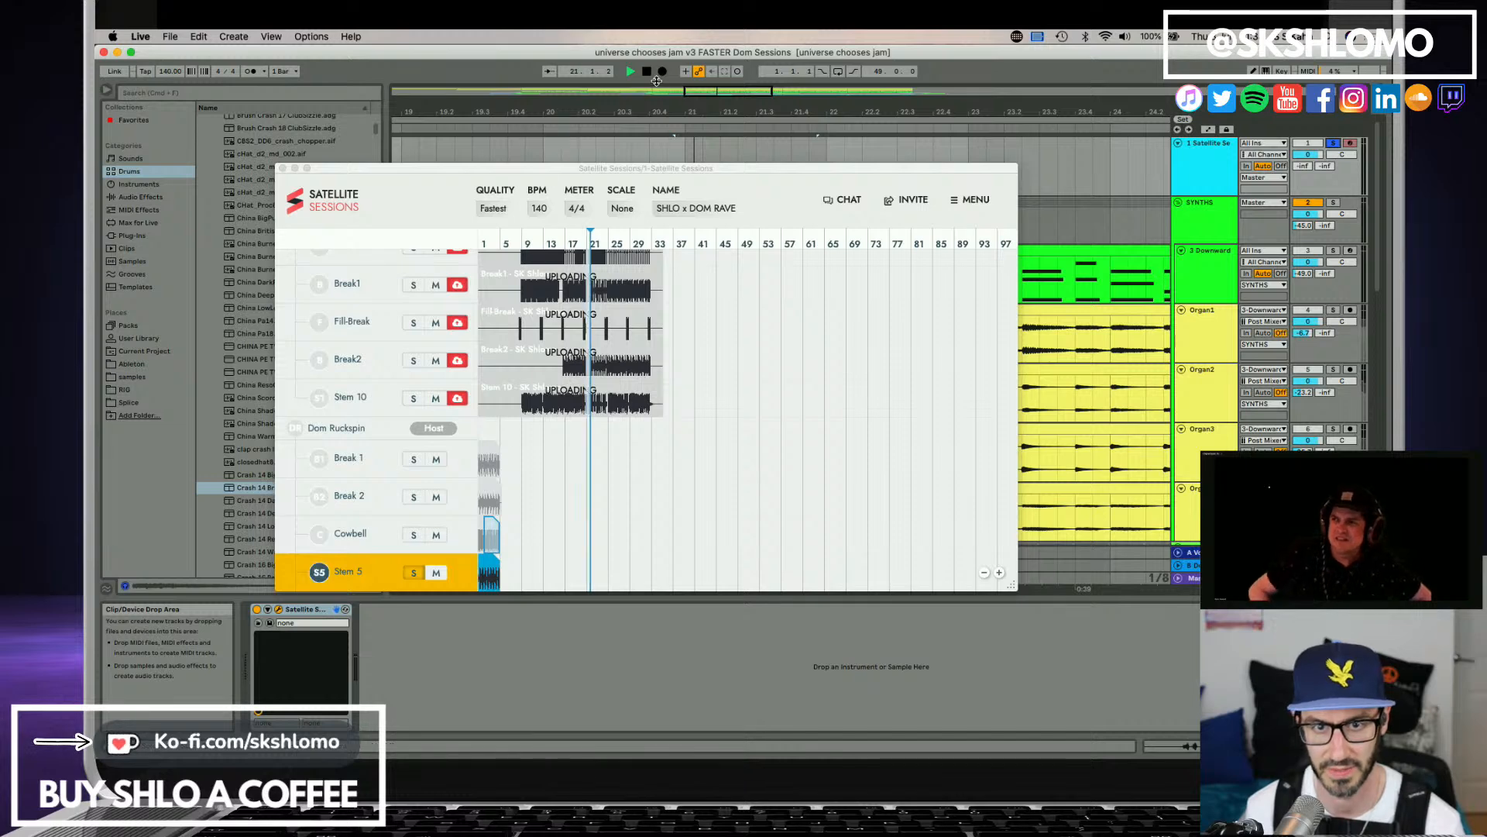
Stop playback, return to the song start and audition the collaborator's soloed Stem 5 from there.
left_click(647, 72)
left_click(647, 72)
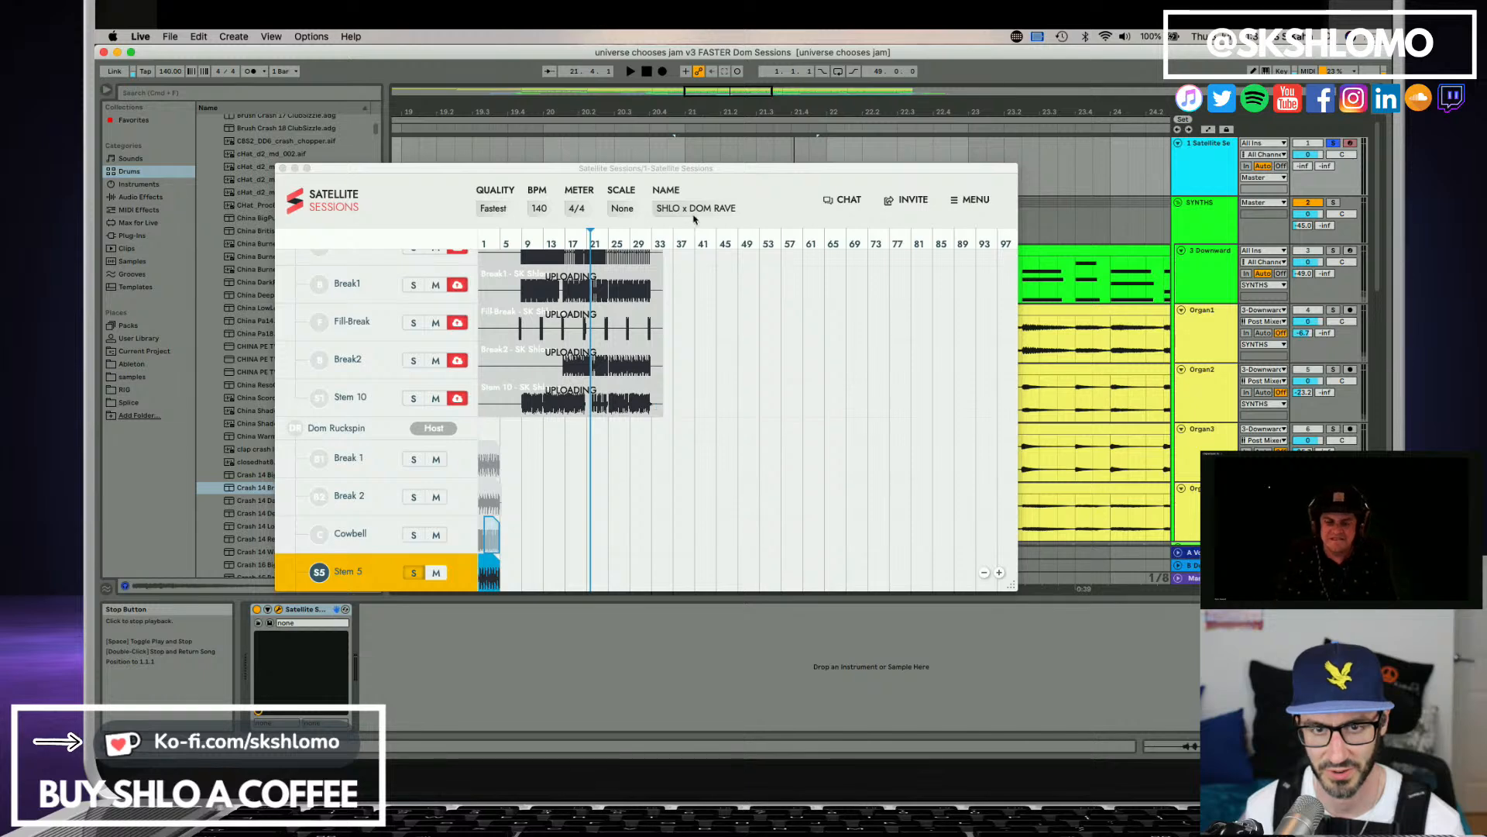
left_click(650, 72)
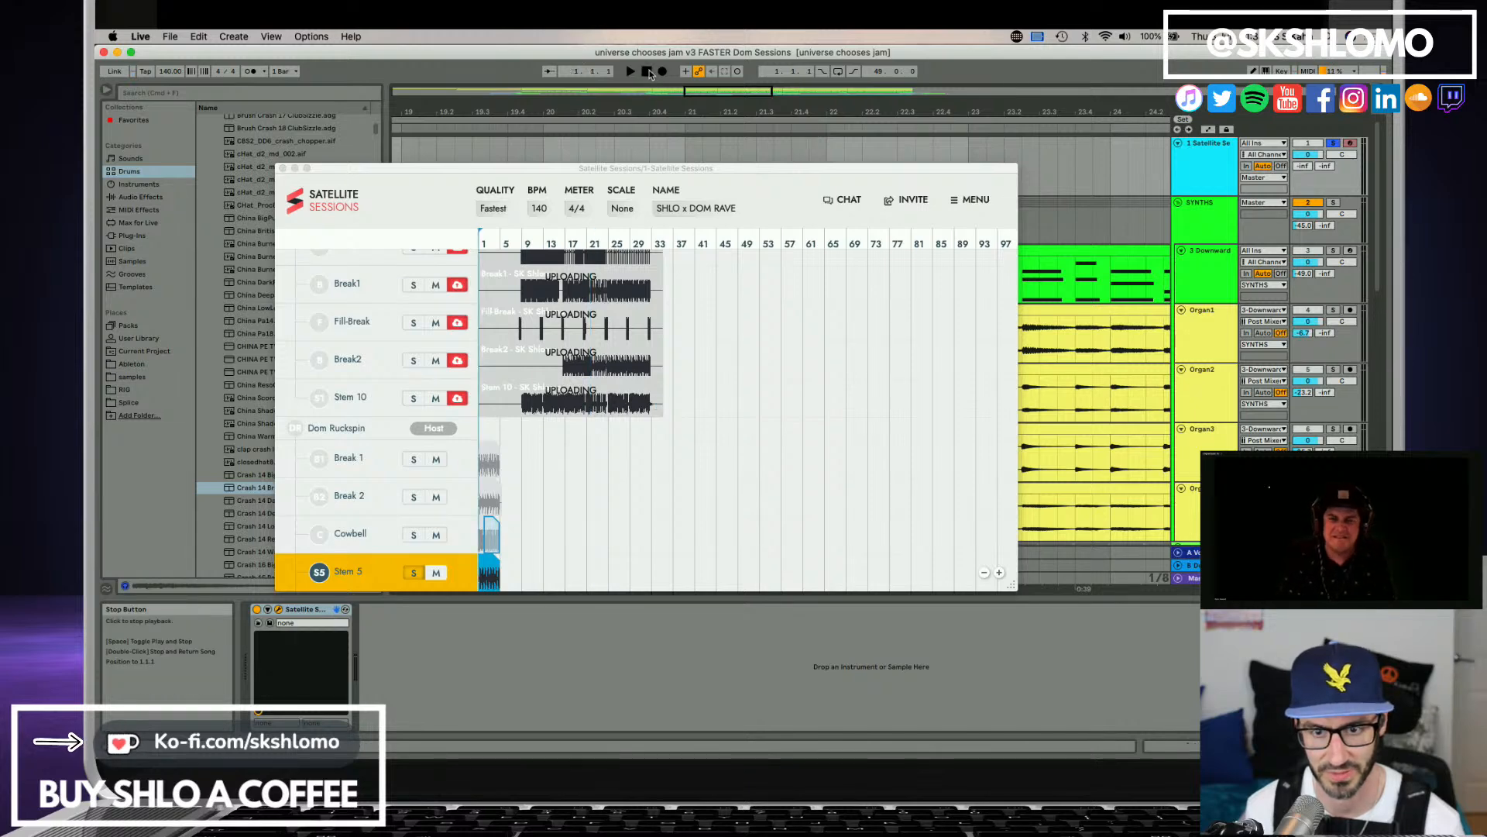
key("space")
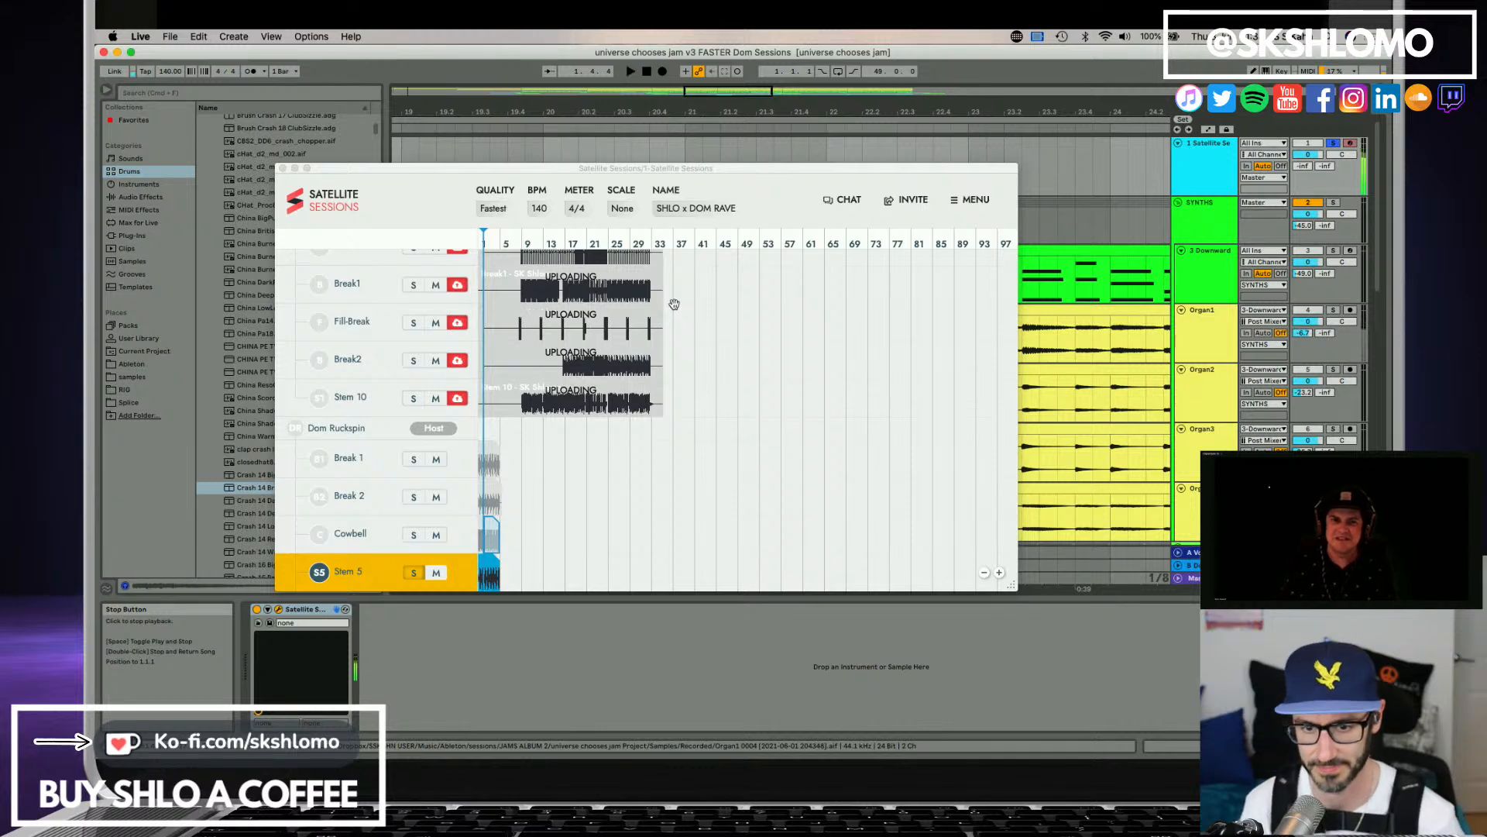
key("space")
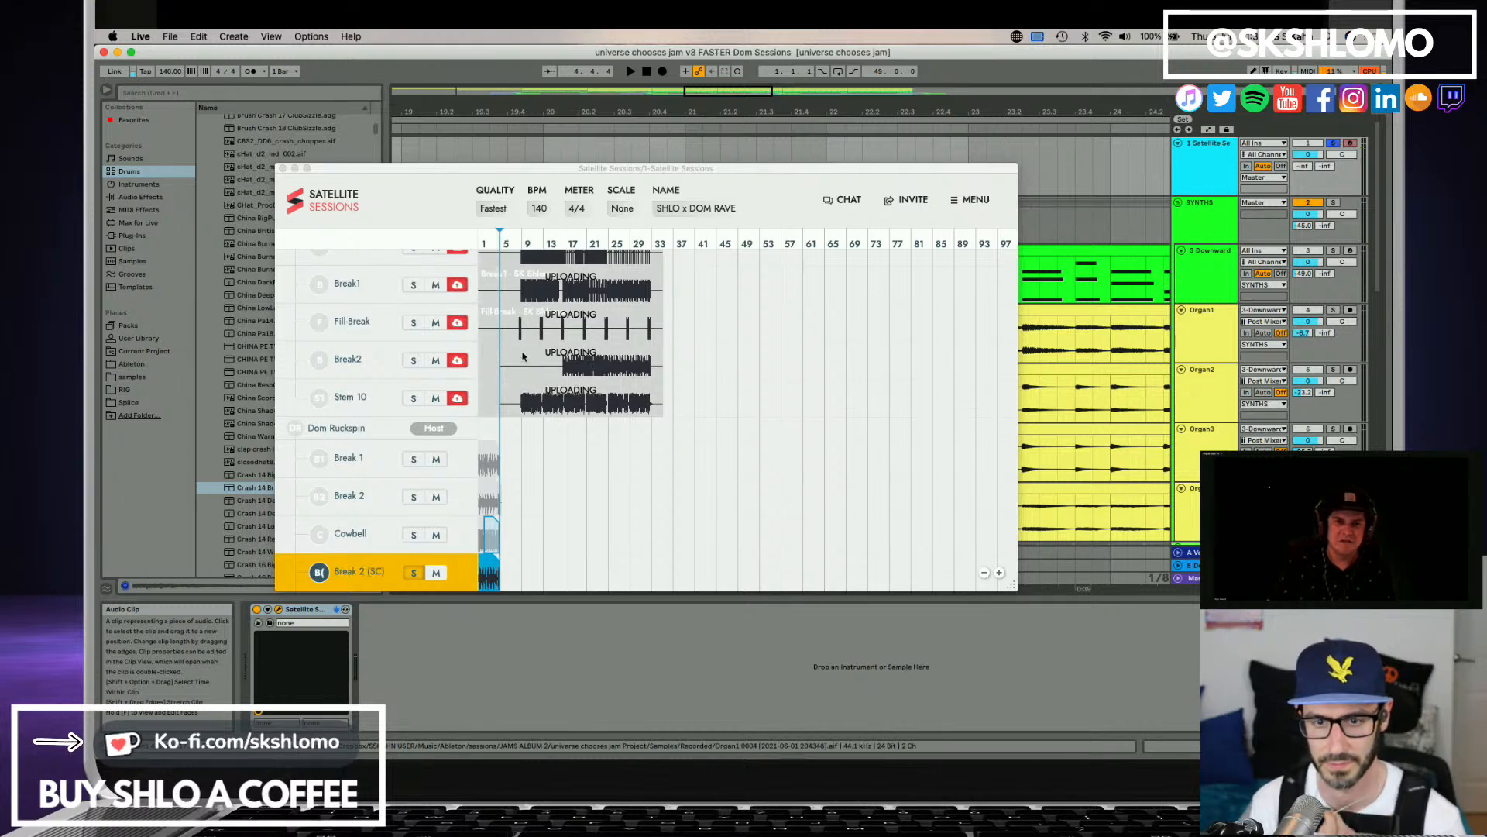
Examine the stems and their upload status in the Satellite Sessions plugin for both collaborators.
scroll(545, 335, "up", 5)
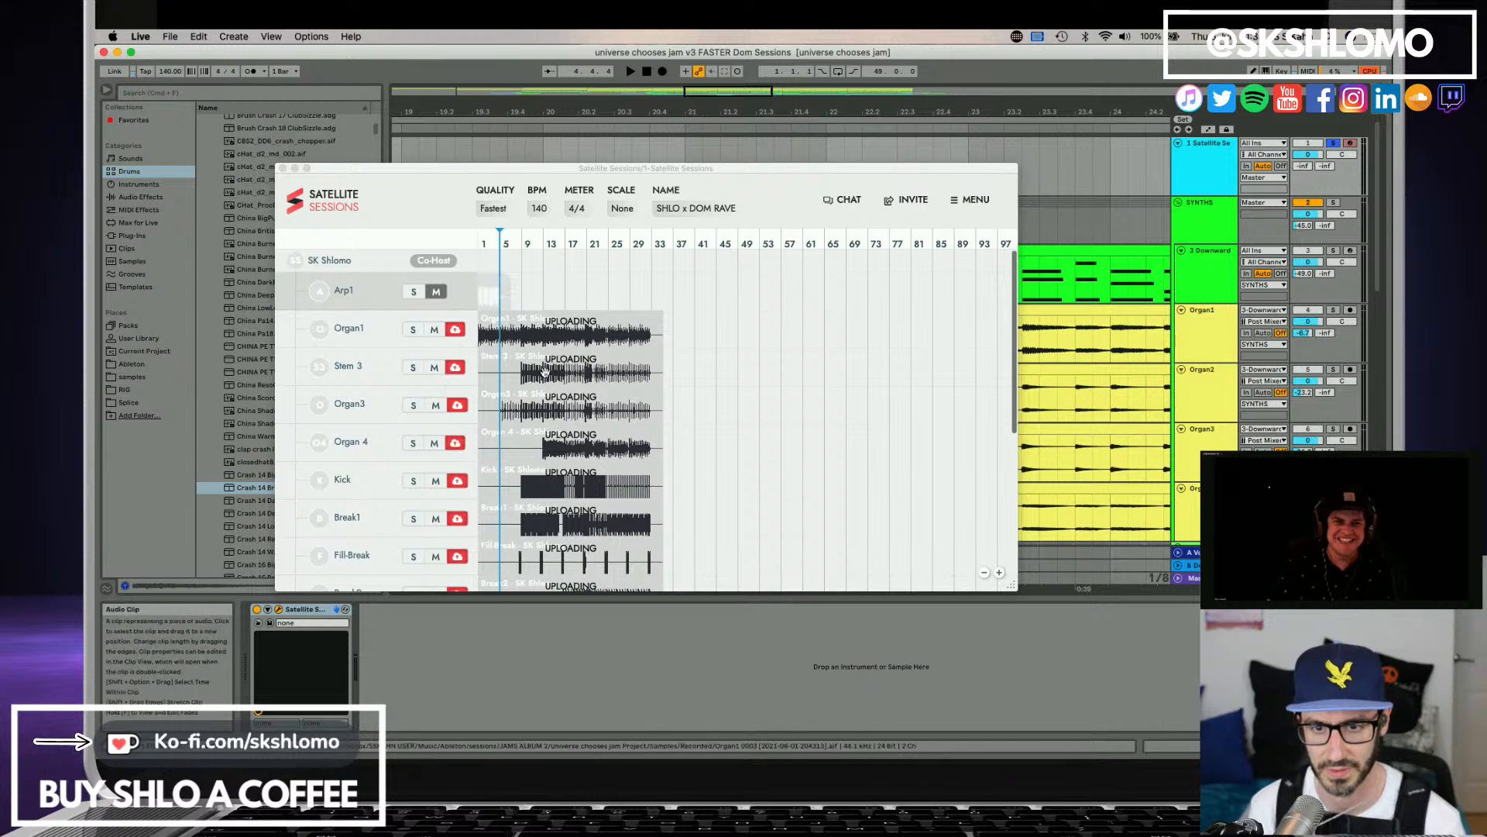
left_click(596, 345)
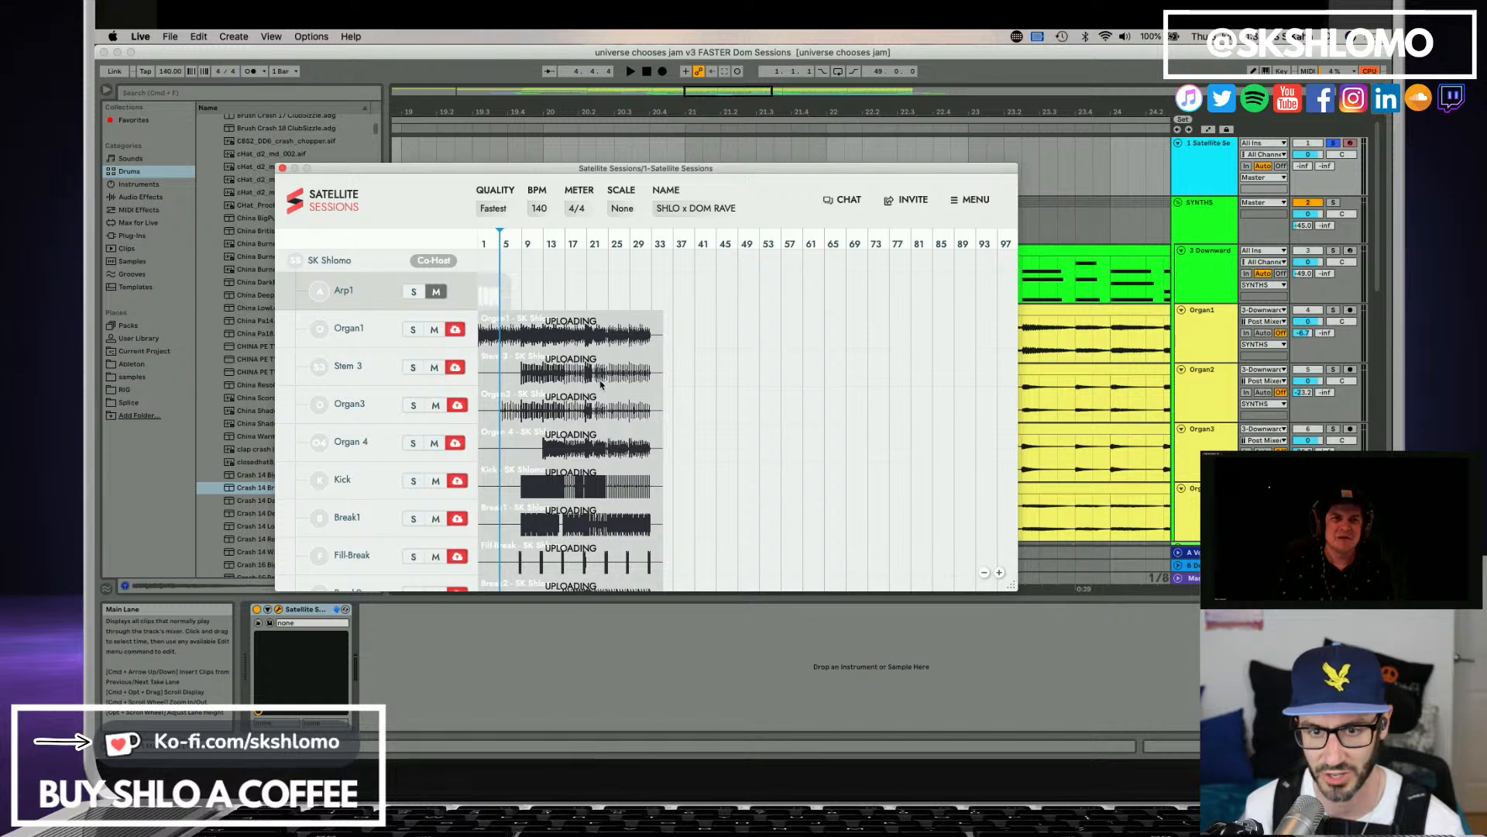
scroll(561, 336, "down", 5)
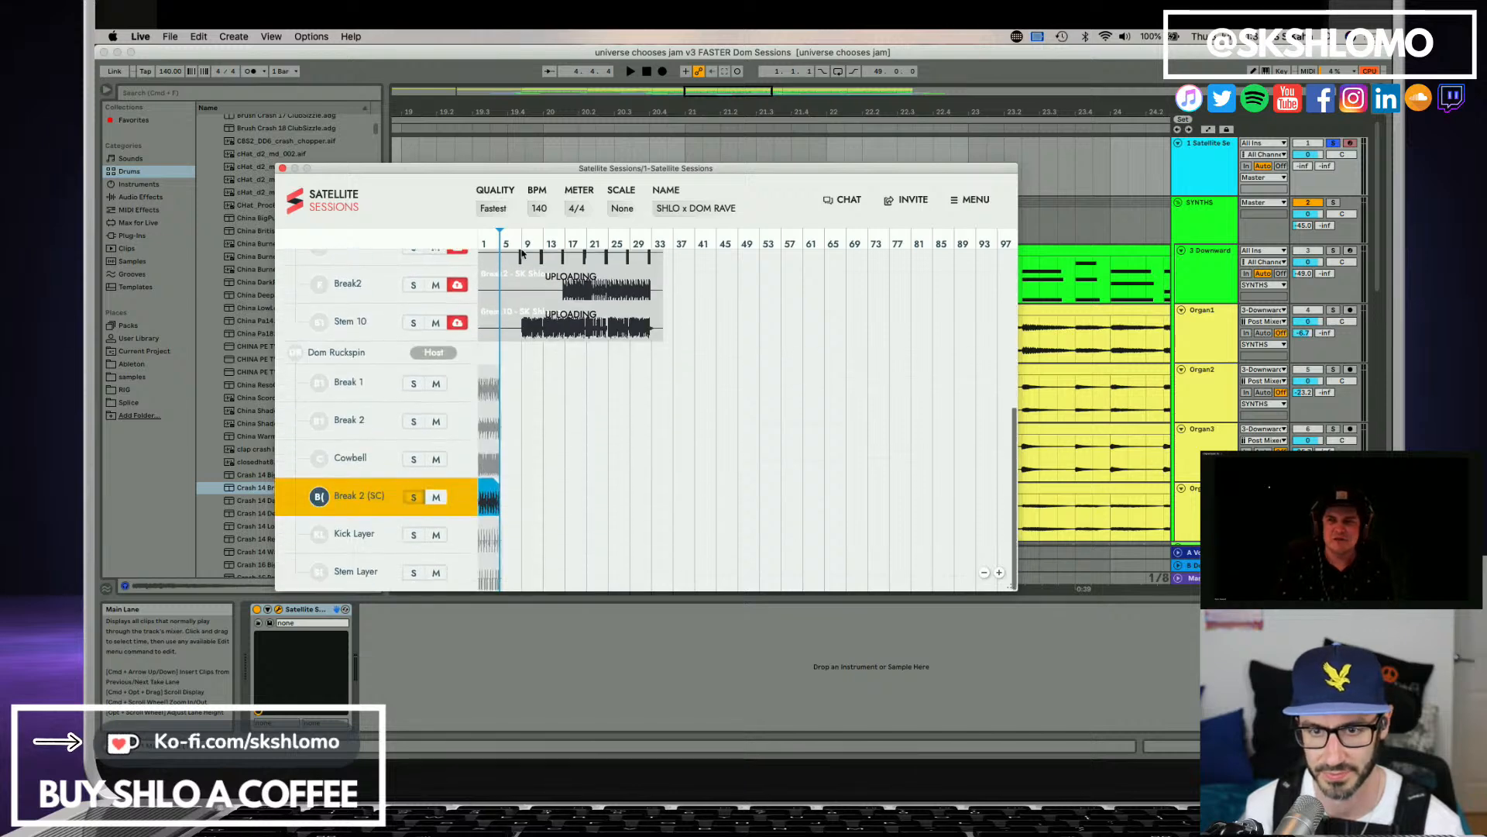
scroll(531, 358, "up", 3)
scroll(533, 357, "up", 2)
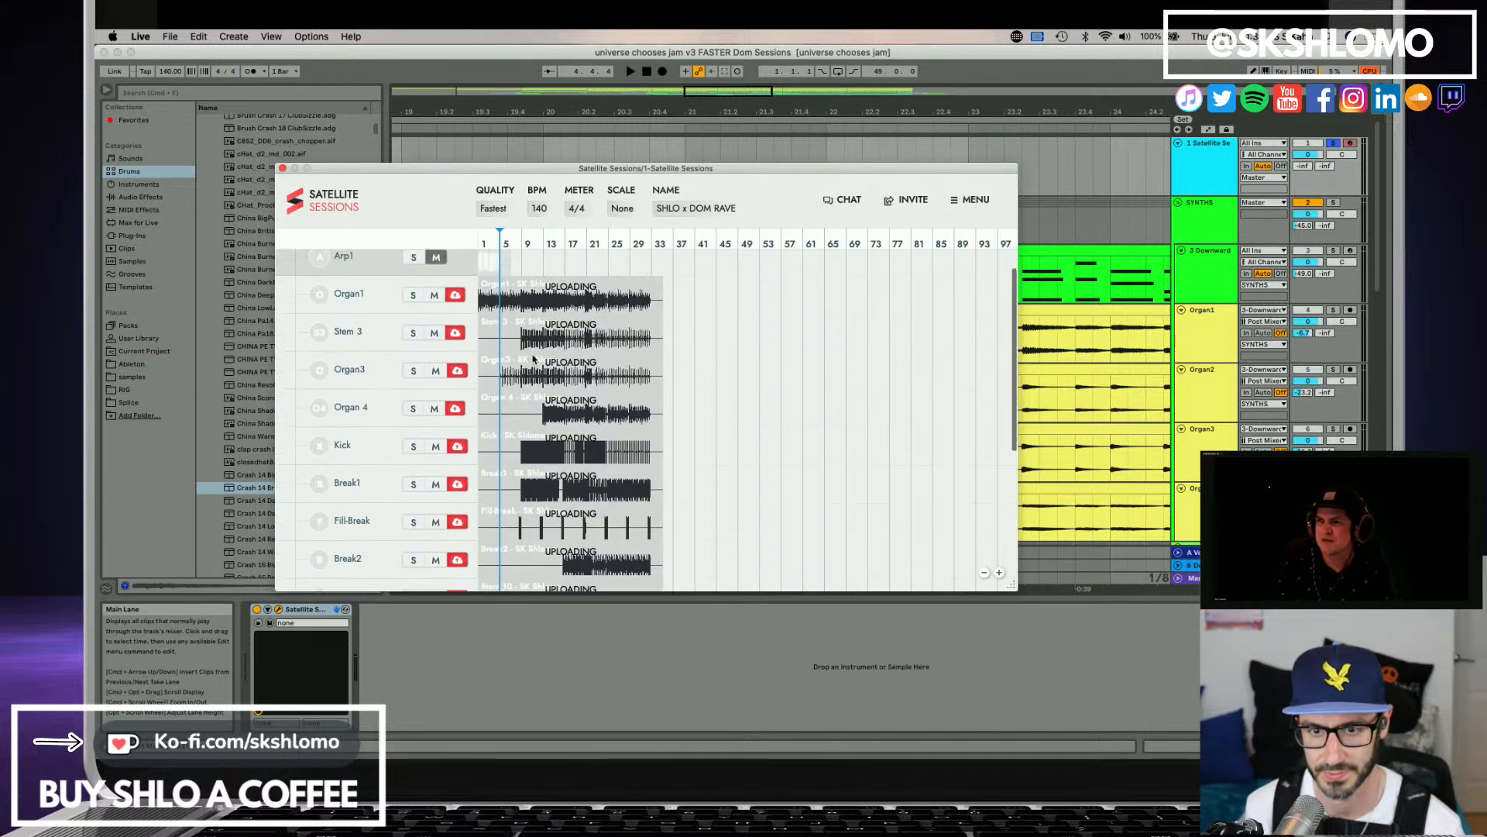
scroll(532, 358, "down", 3)
scroll(533, 358, "up", 1)
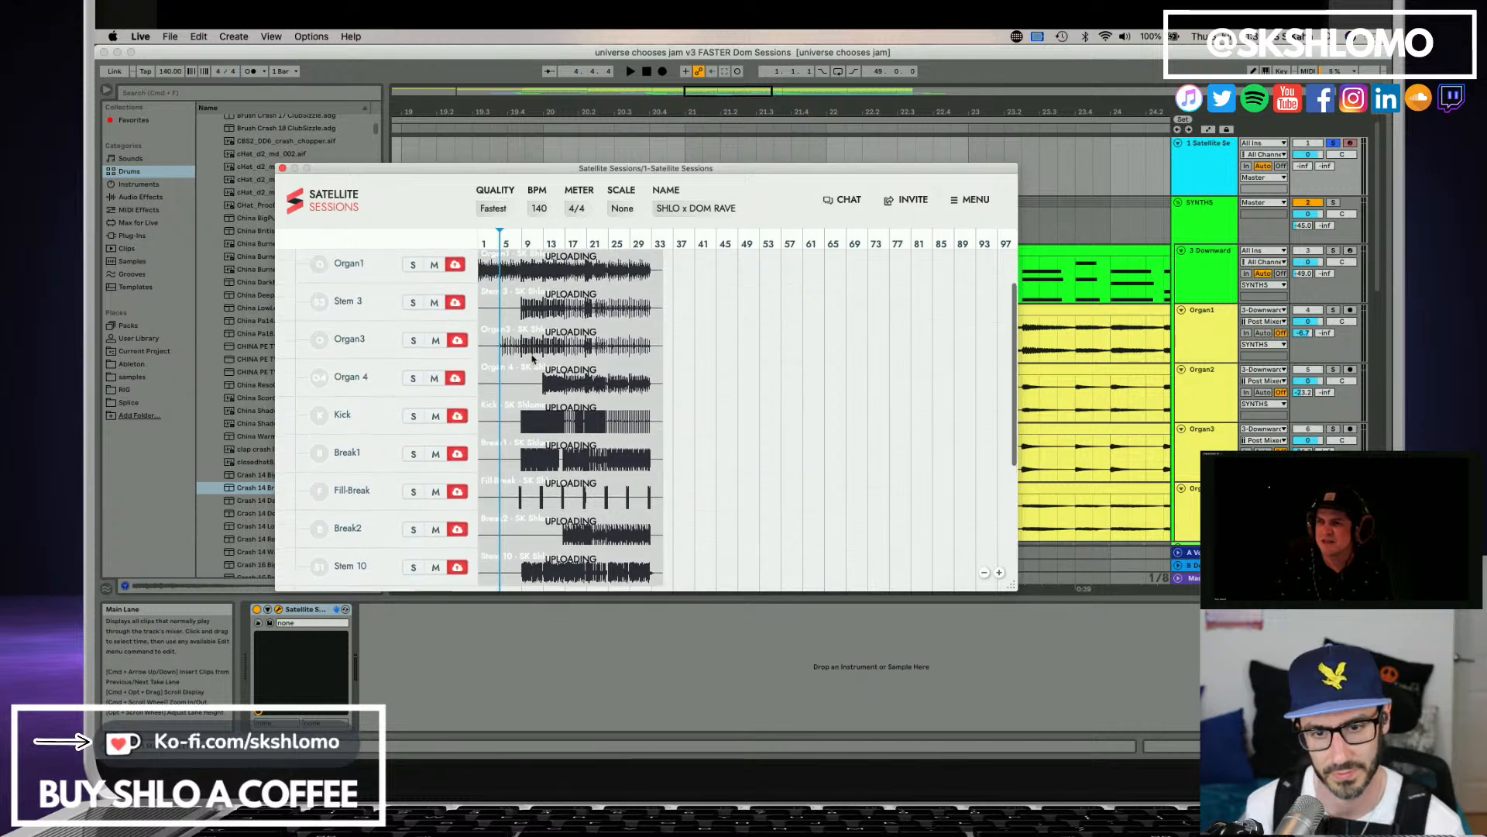
left_click_drag(450, 174, 450, 197)
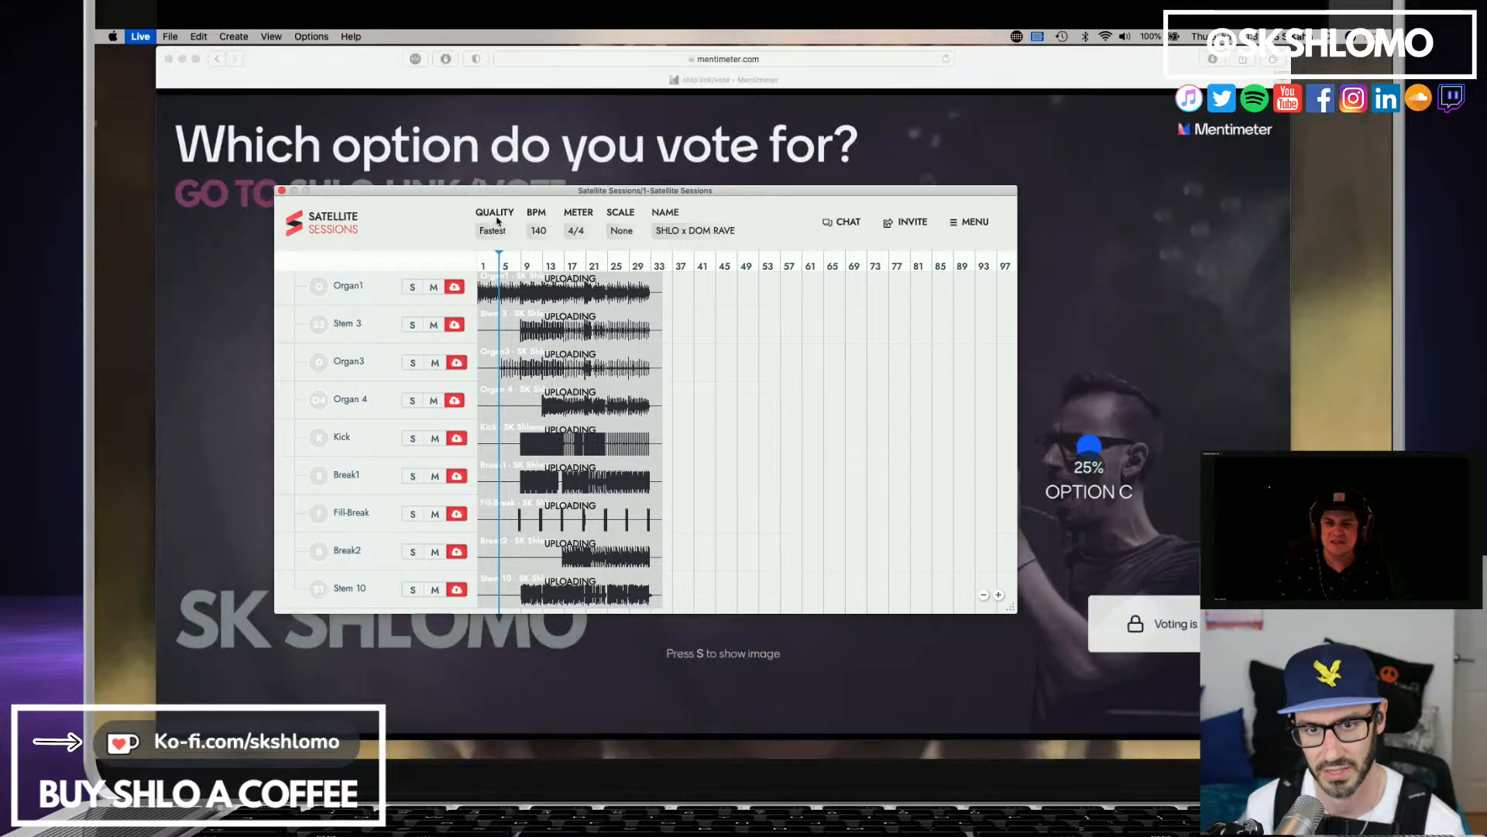
left_click(626, 186)
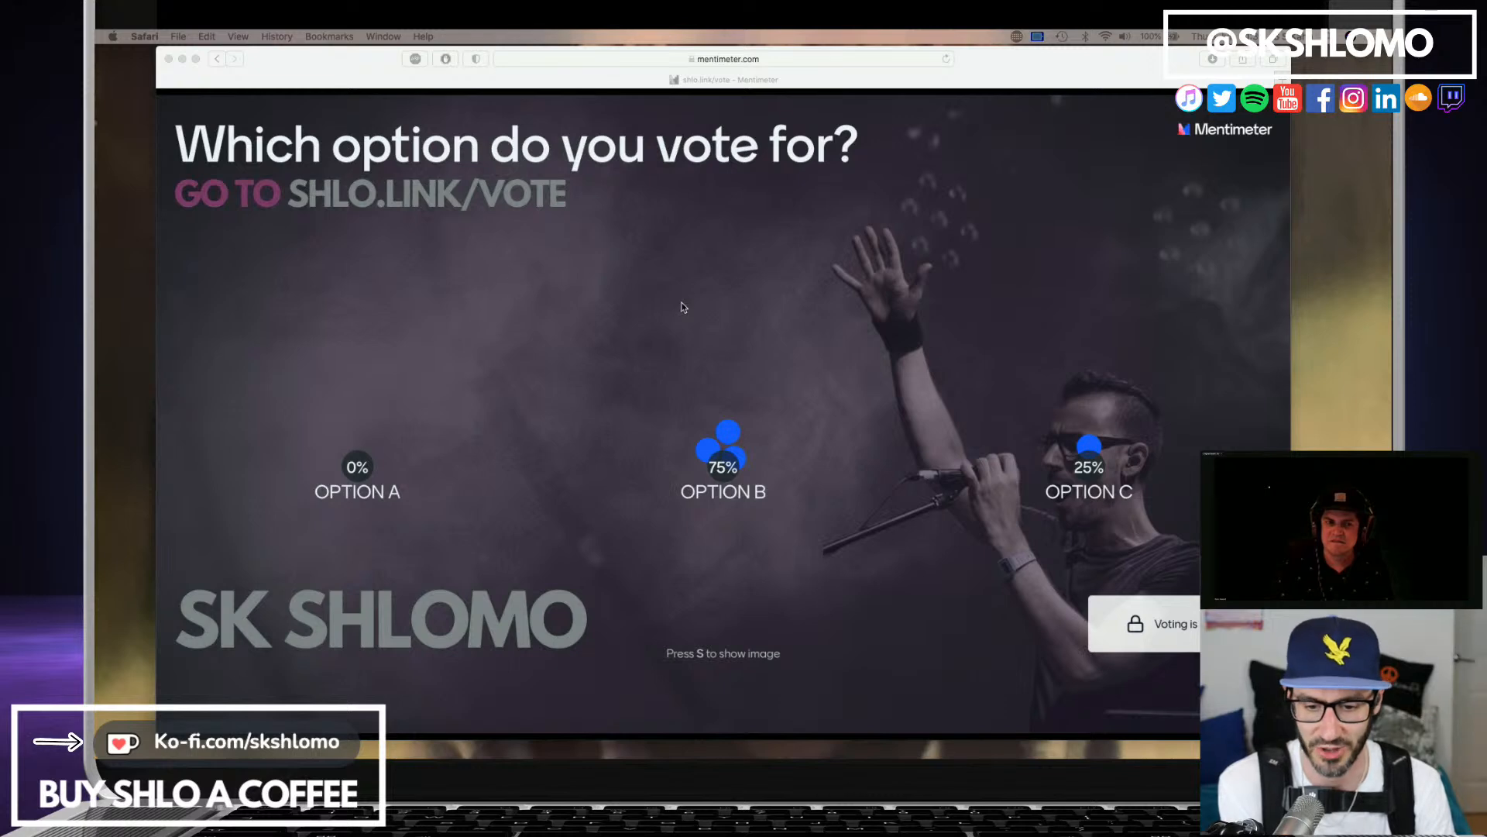
left_click(96, 324)
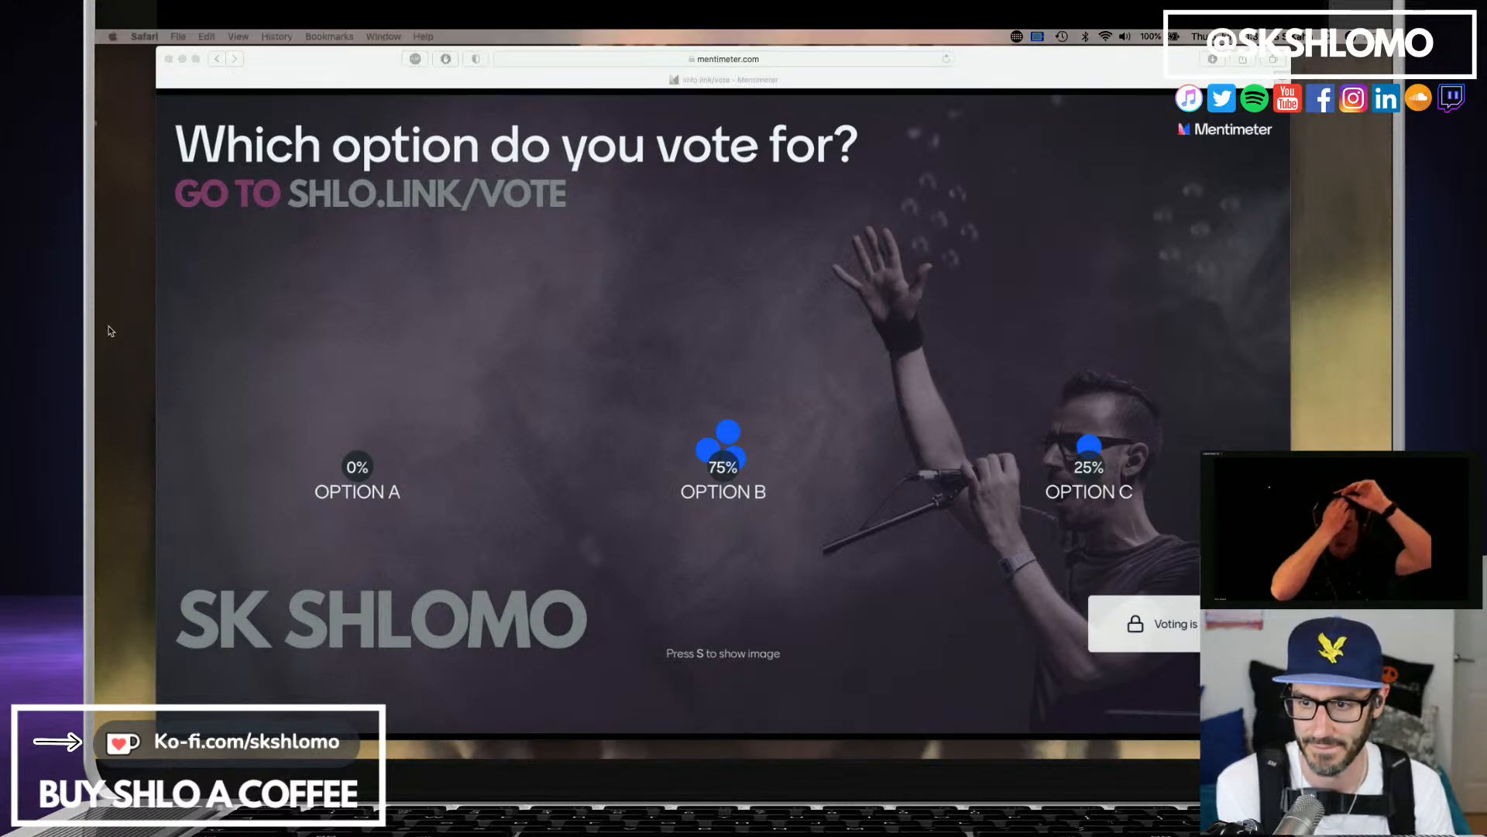
left_click(182, 85)
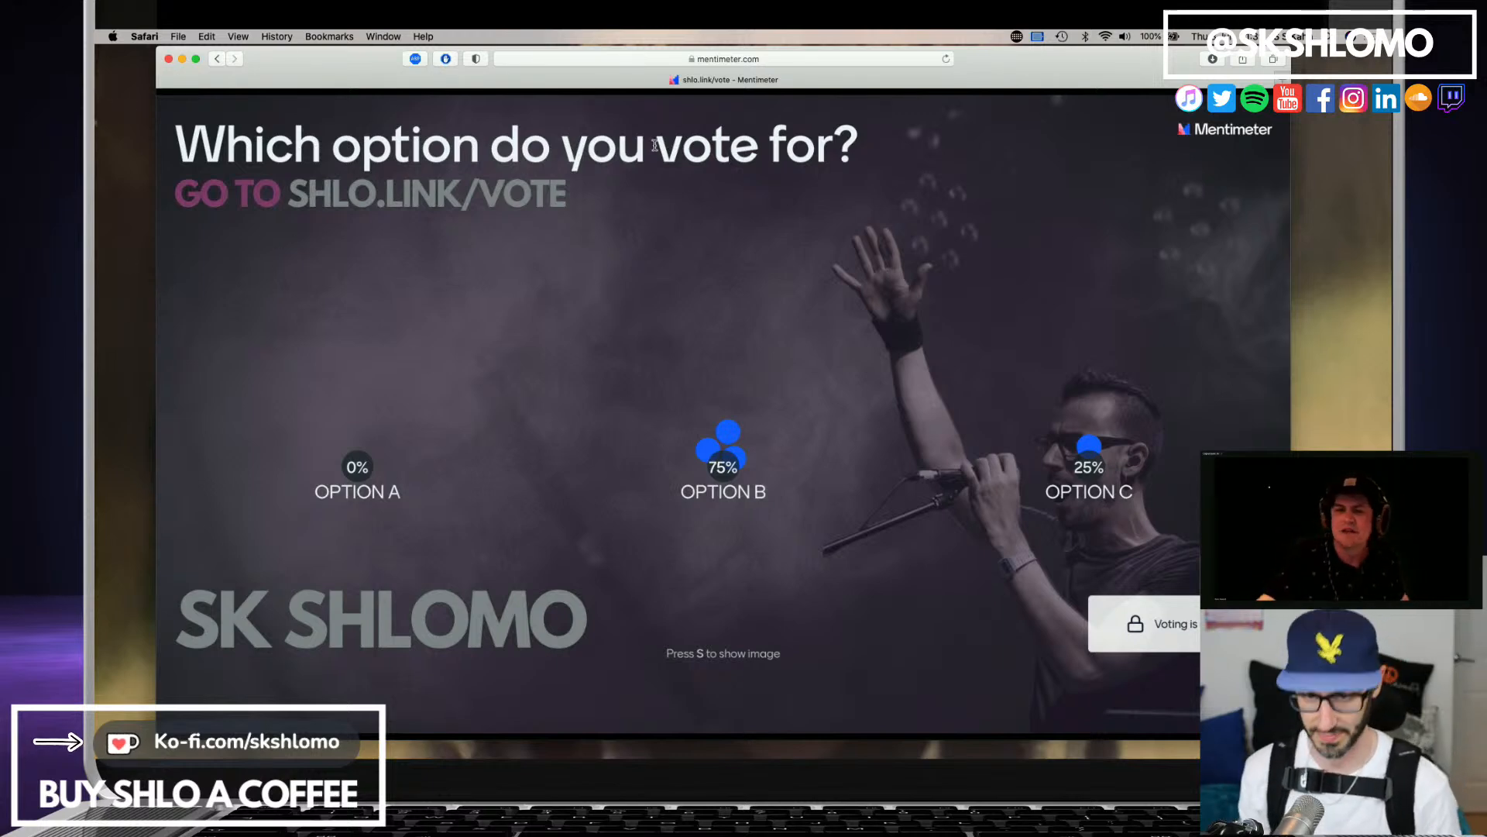
Relaunch Ableton Live and reopen the recent set "universe chooses jam v3 FASTER Dom Sessions".
key("super+space")
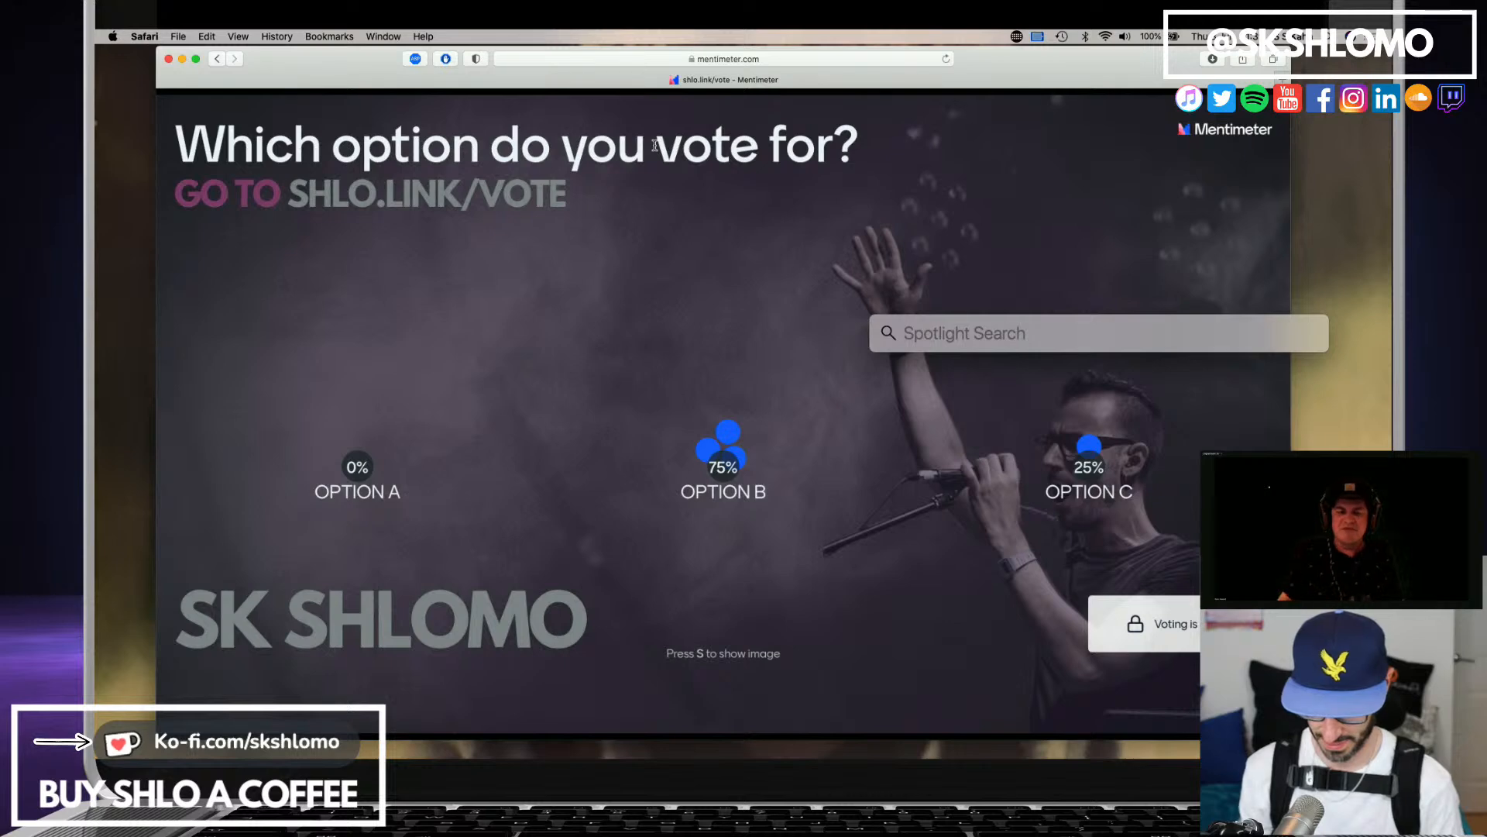
type("ableton Live 11 Suite.app")
key("Return")
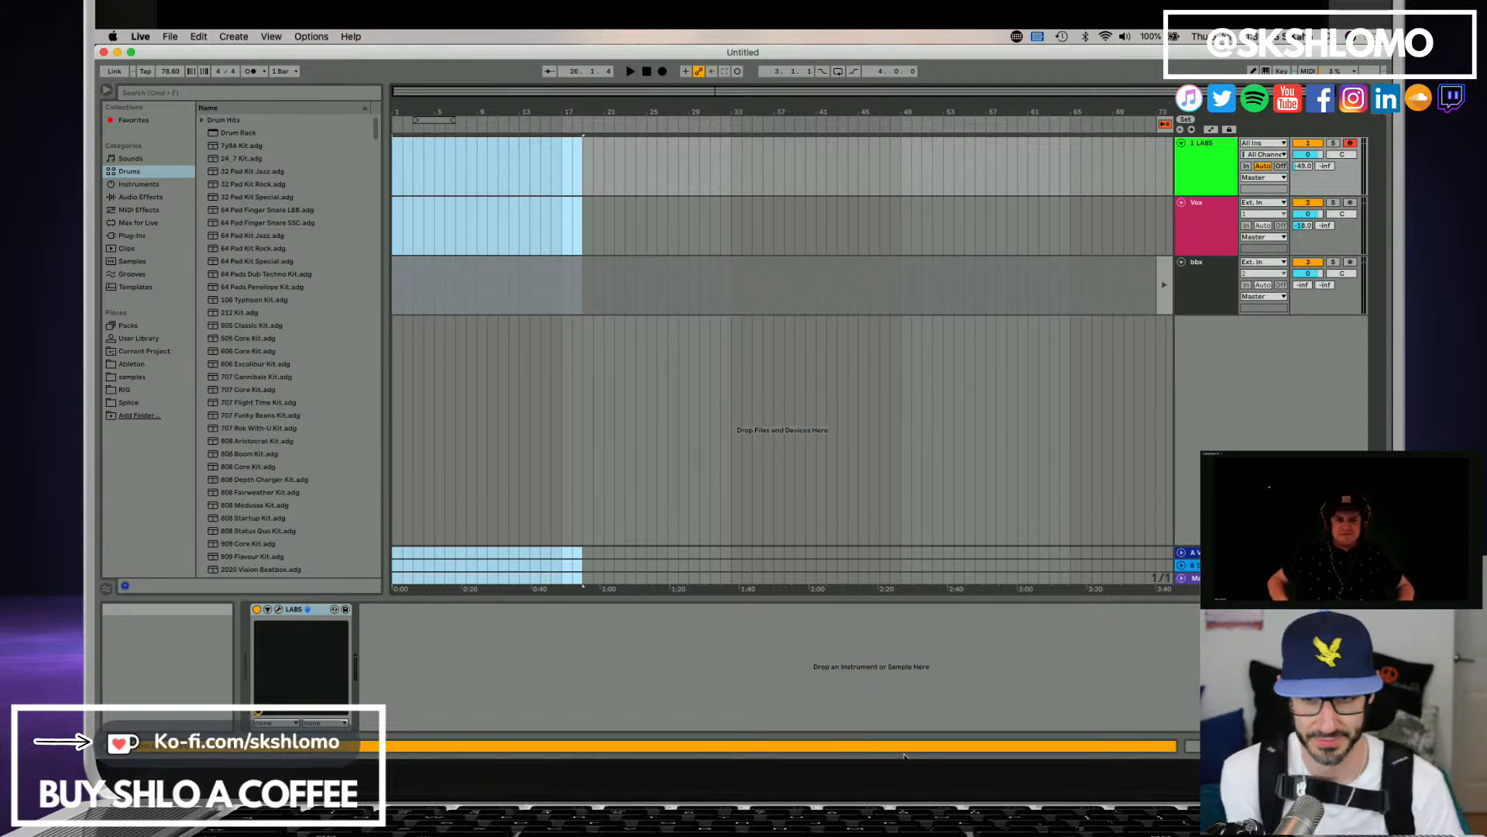
left_click(170, 37)
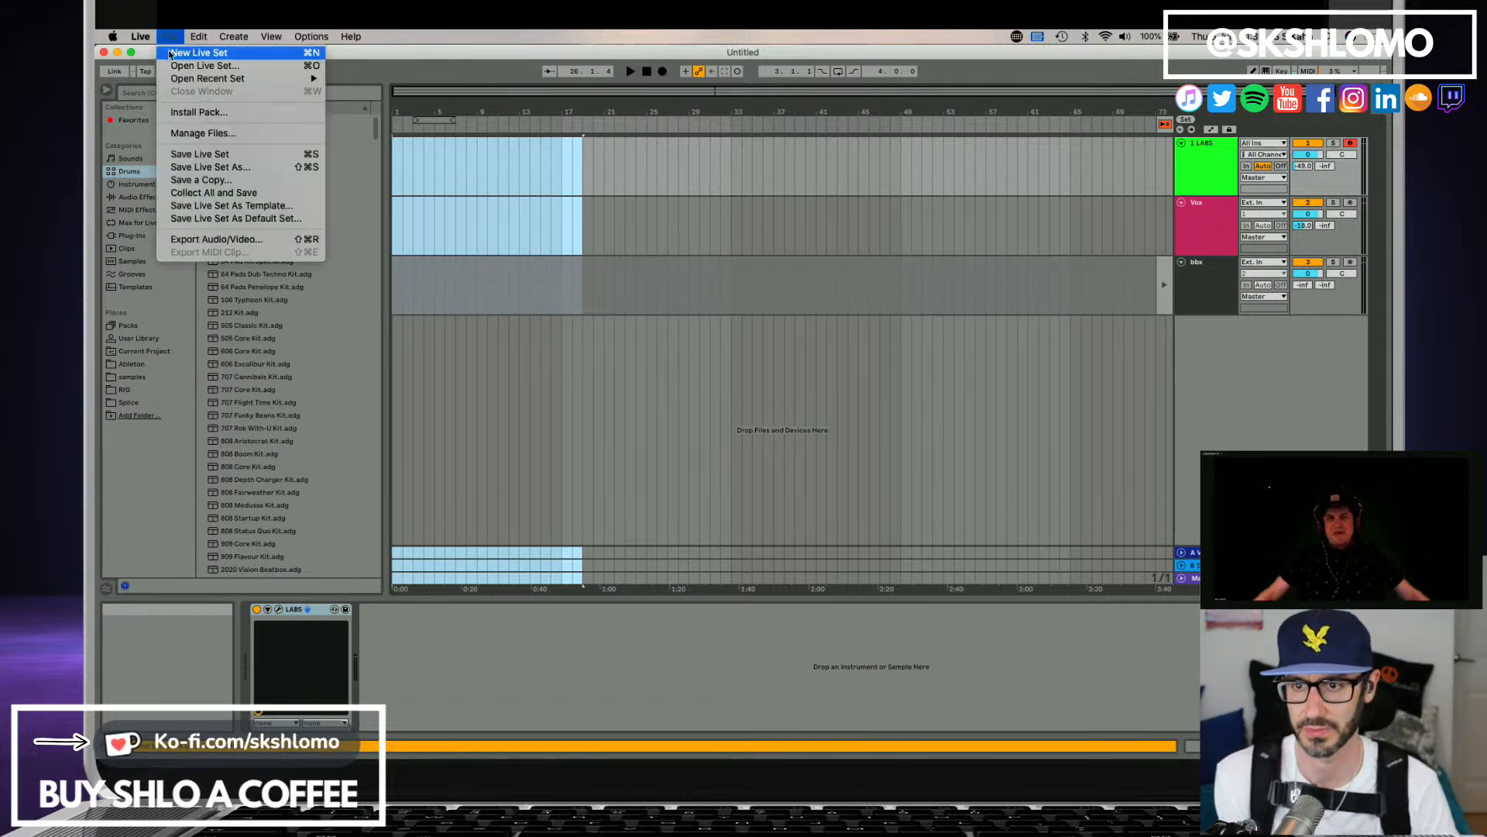
mouse_move(208, 78)
left_click(425, 78)
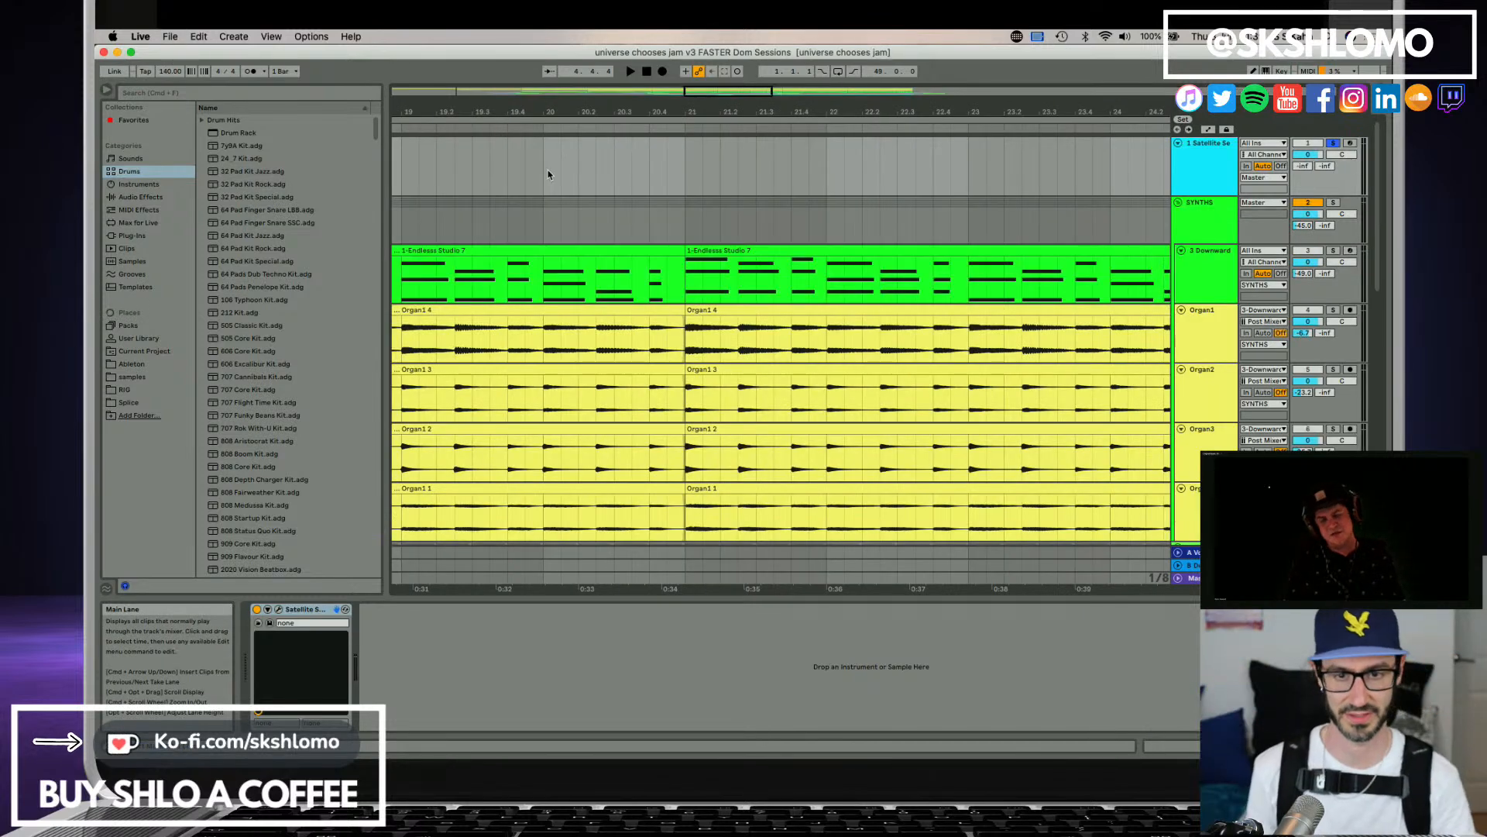
Show the whole arrangement and unsolo the Satellite Sessions track.
left_click_drag(658, 110, 658, 39)
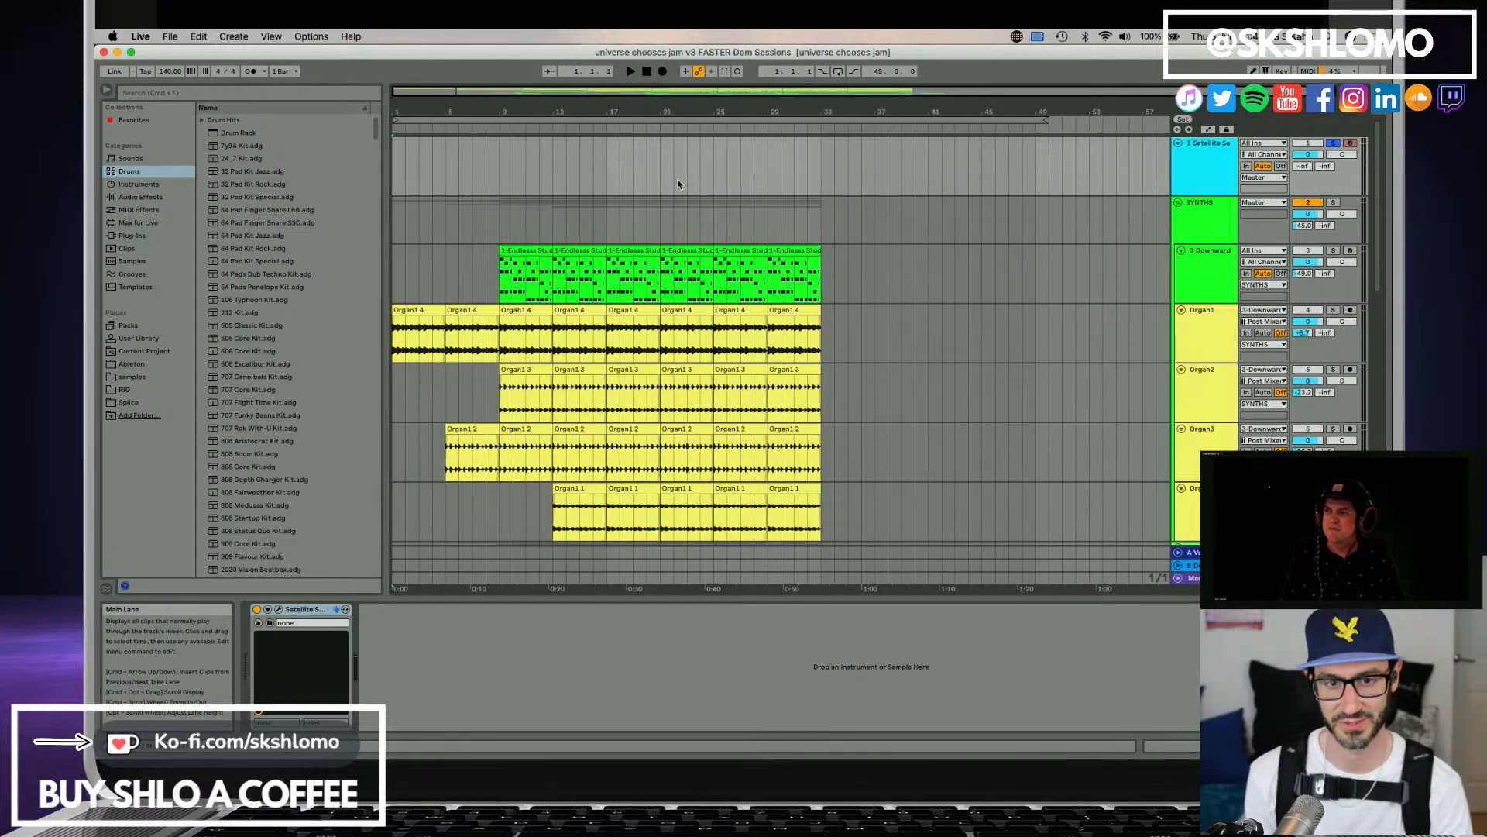
left_click_drag(511, 55, 514, 55)
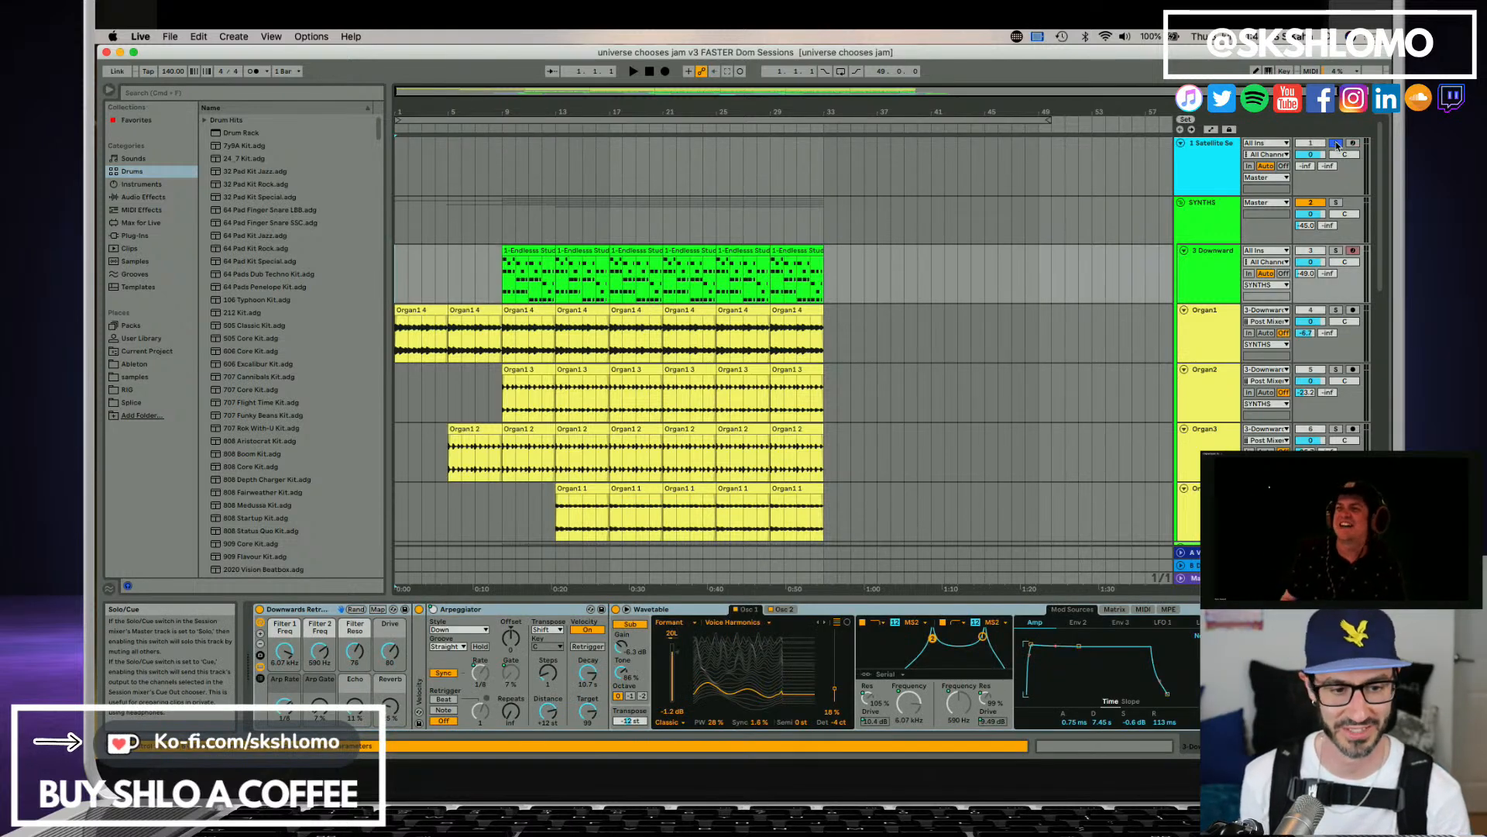
left_click(1199, 179)
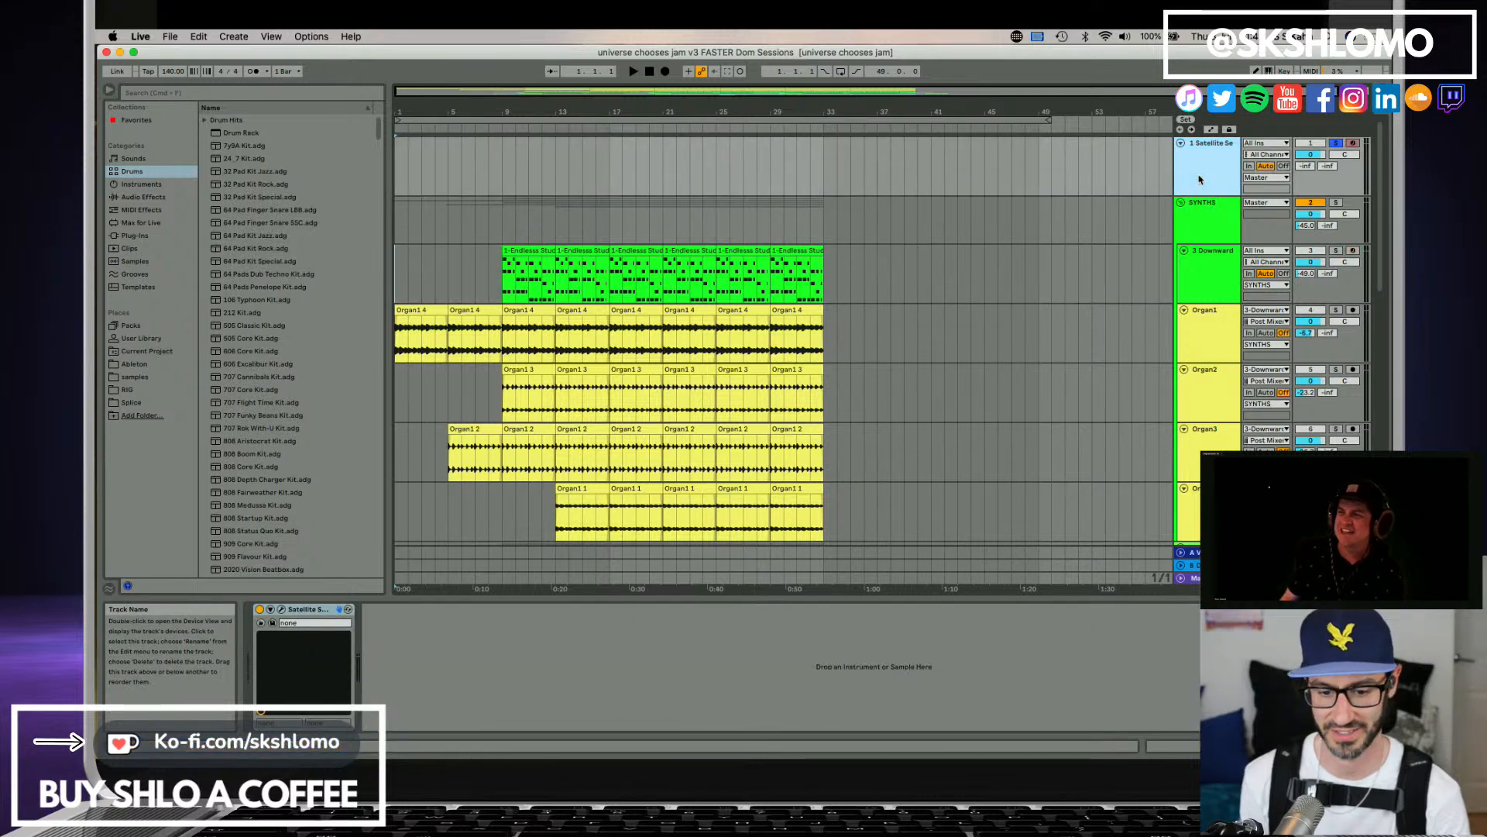
left_click(1337, 144)
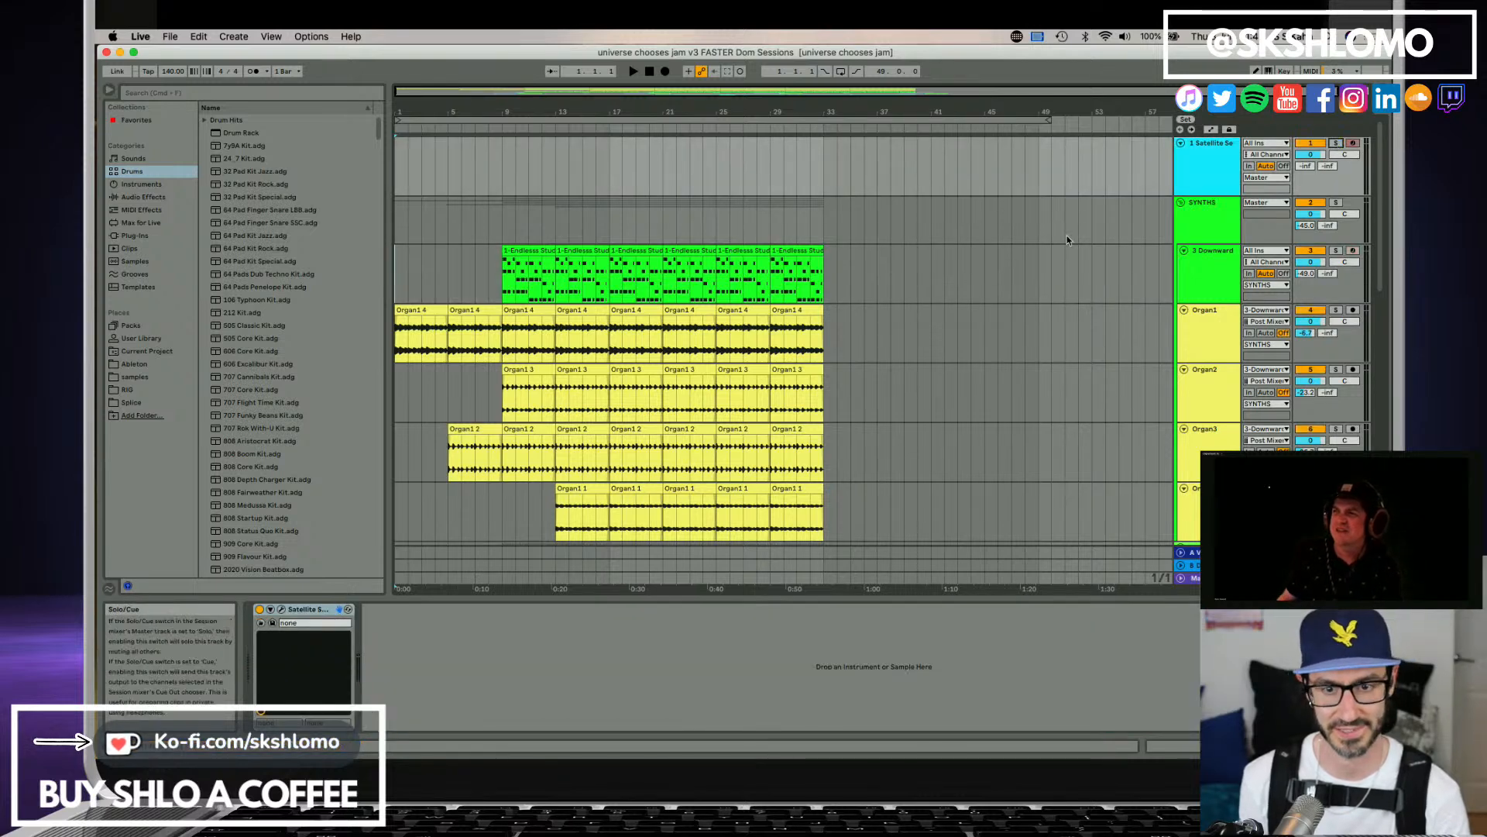
left_click(1198, 166)
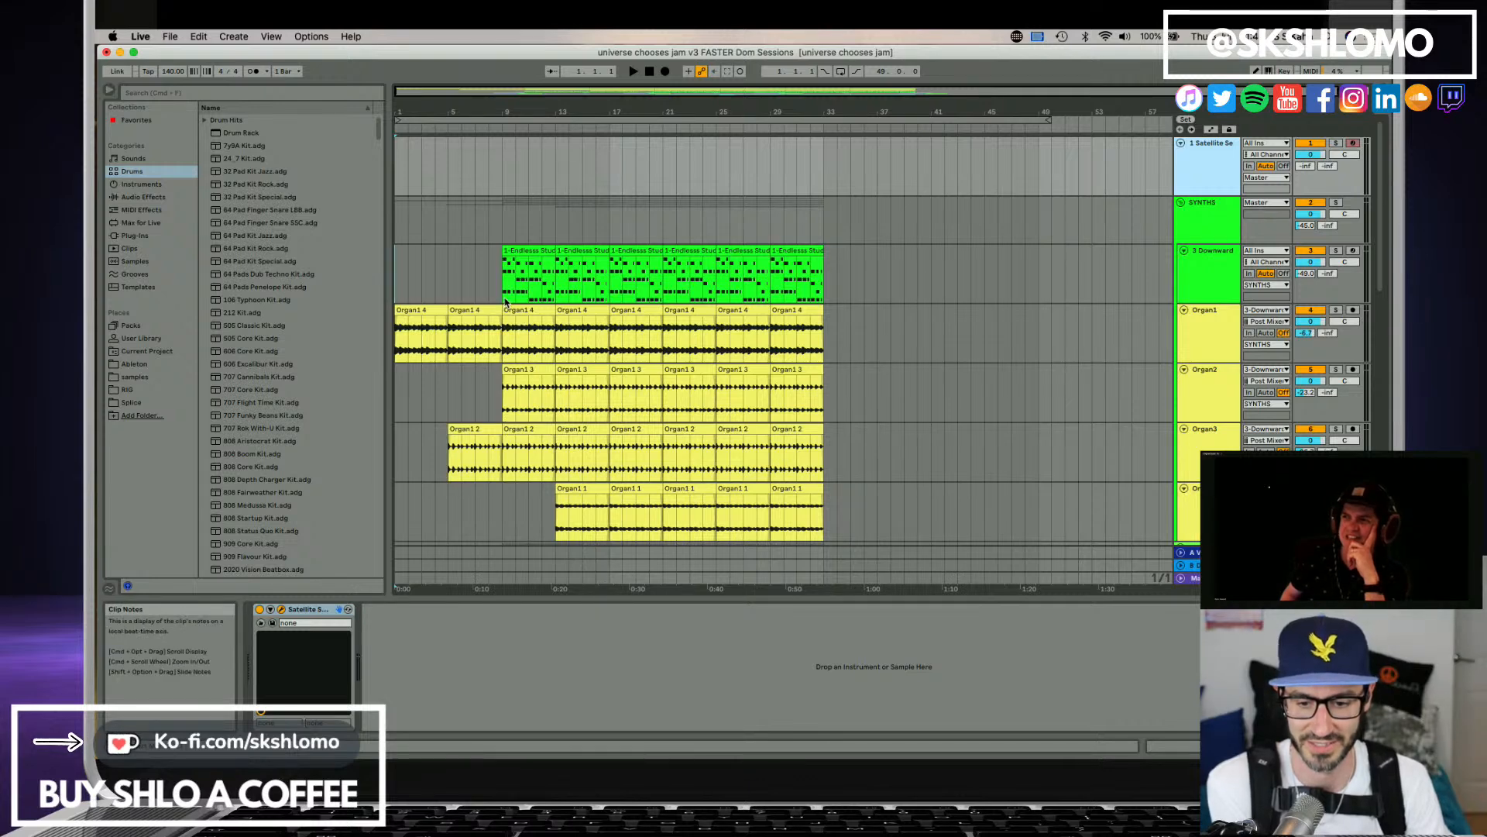
Play the arrangement from the start and review the synth, drum, cowbell, bass and sample tracks in the full mix.
scroll(506, 302, "down", 8)
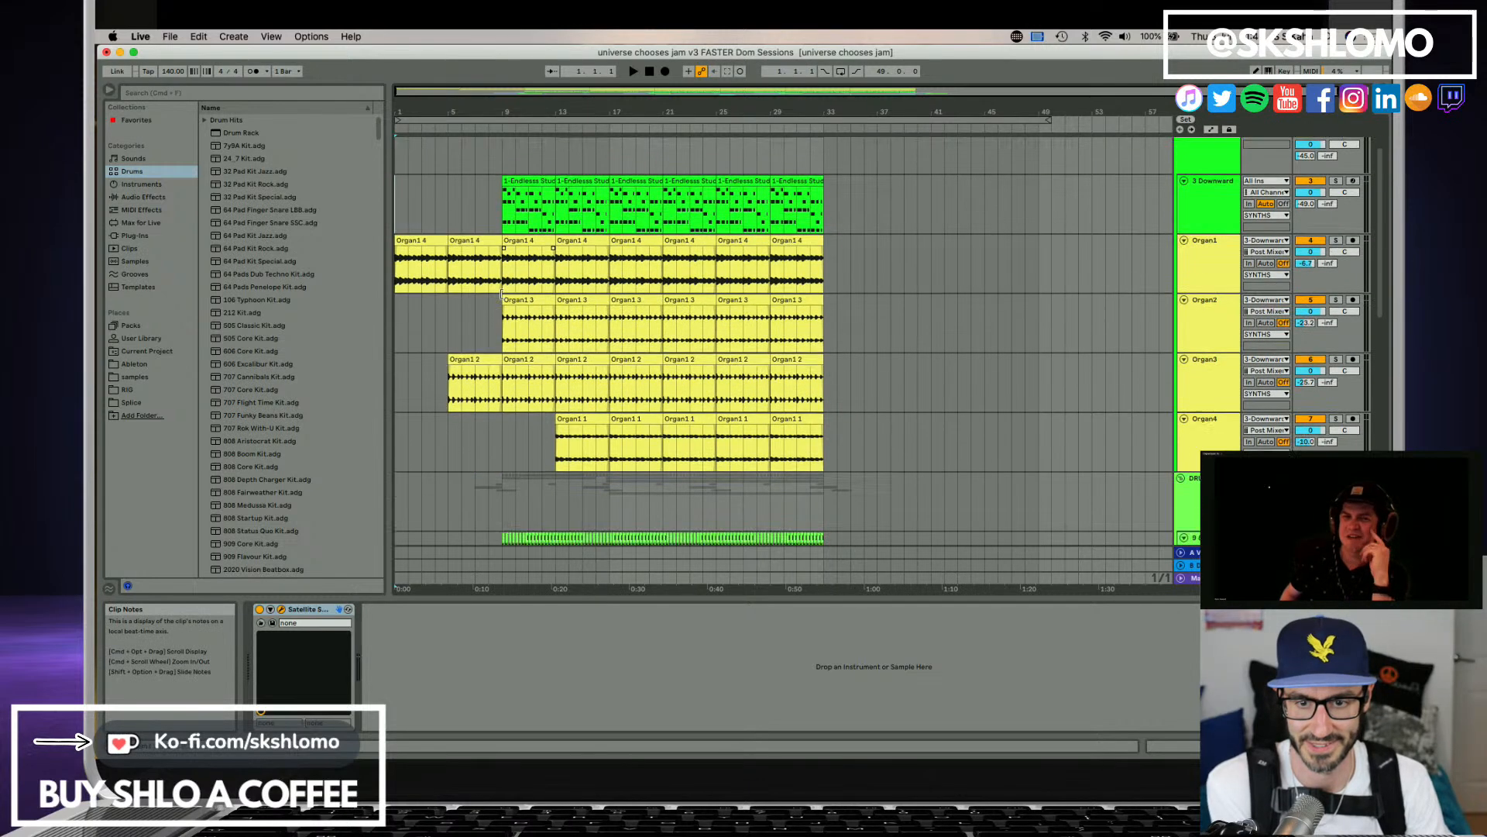
left_click(396, 358)
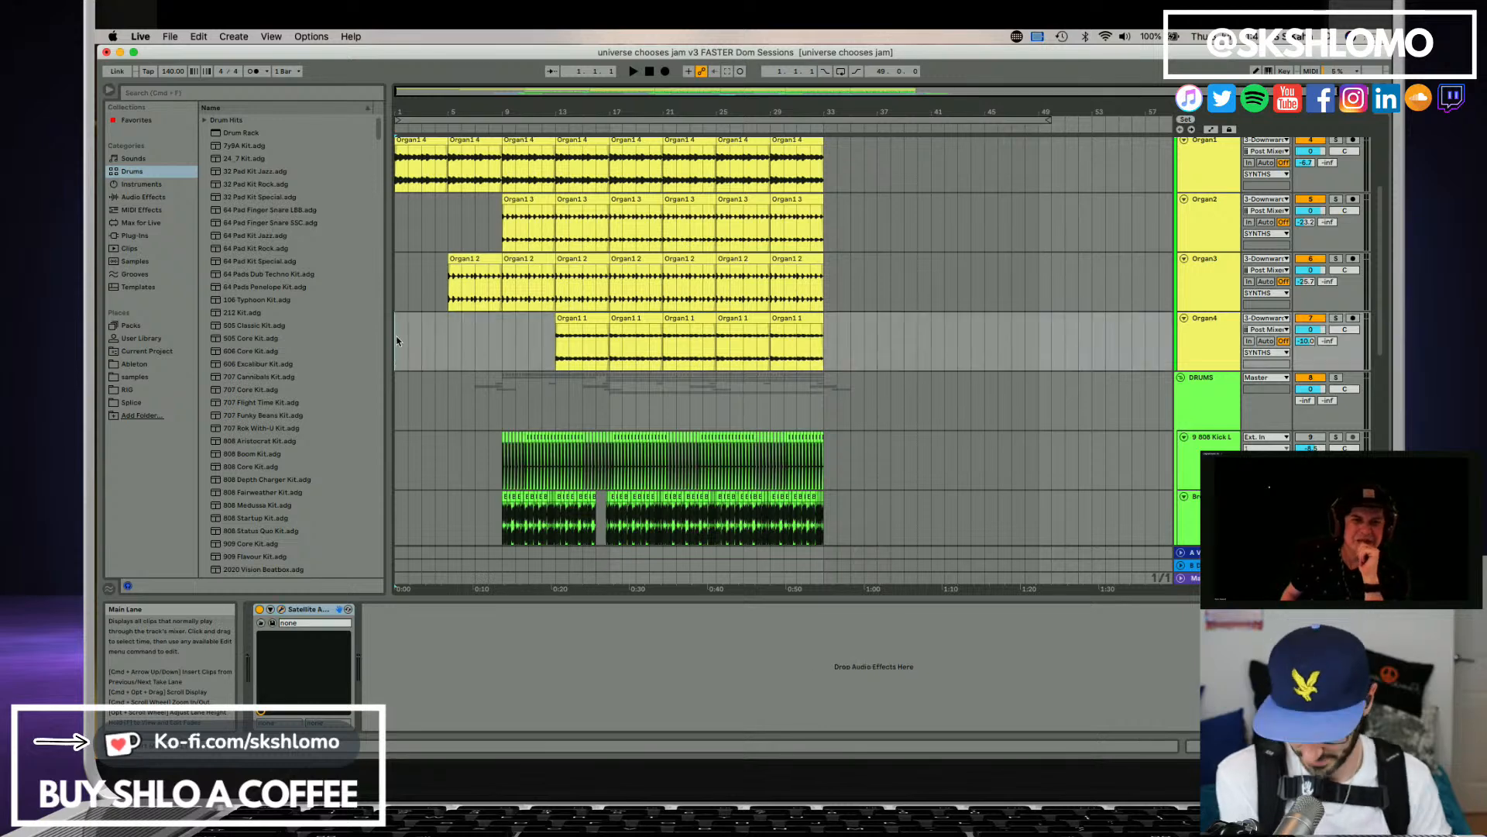
key("space")
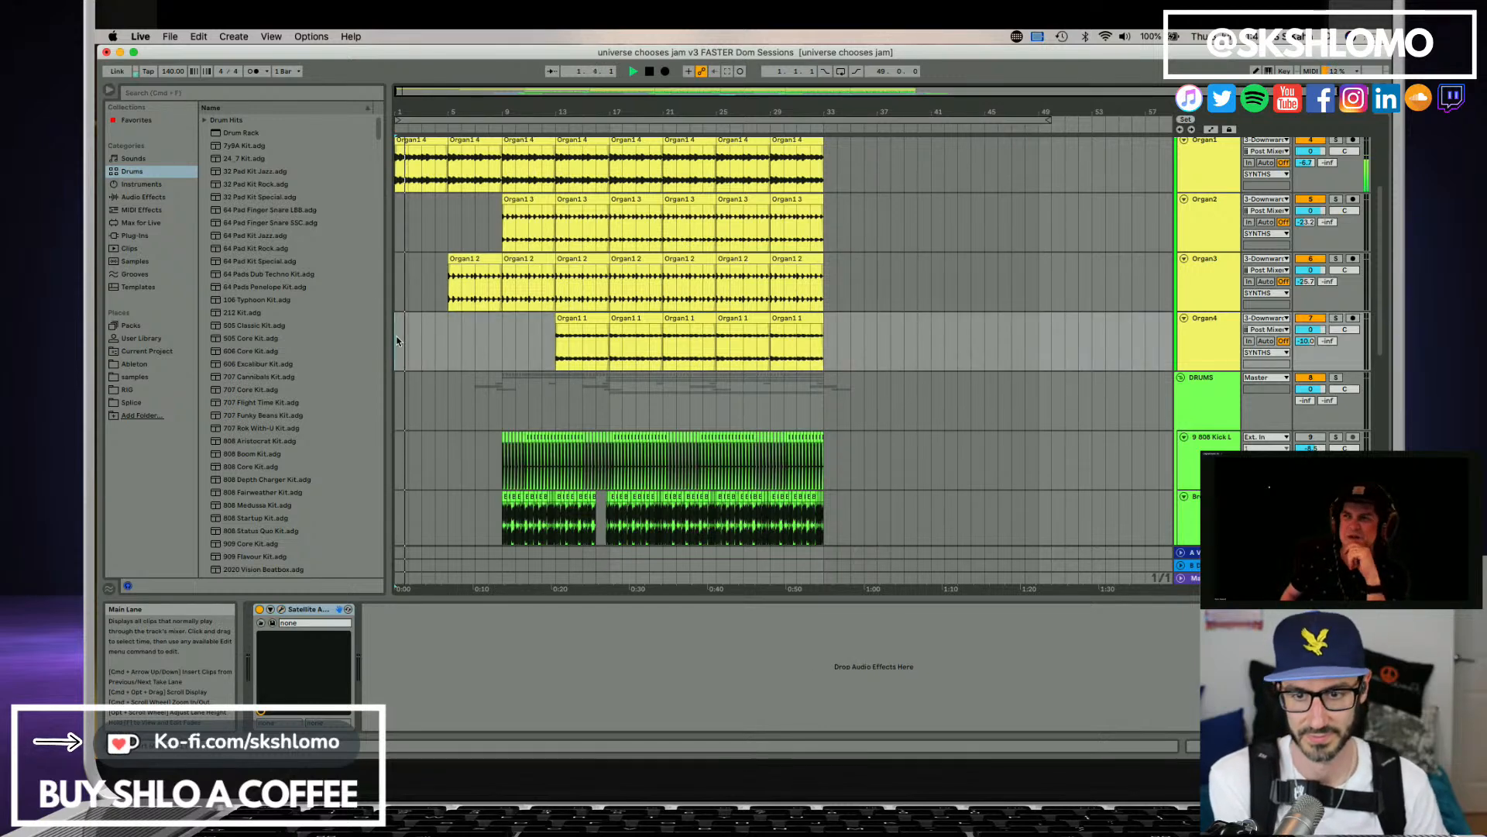
scroll(457, 326, "up", 8)
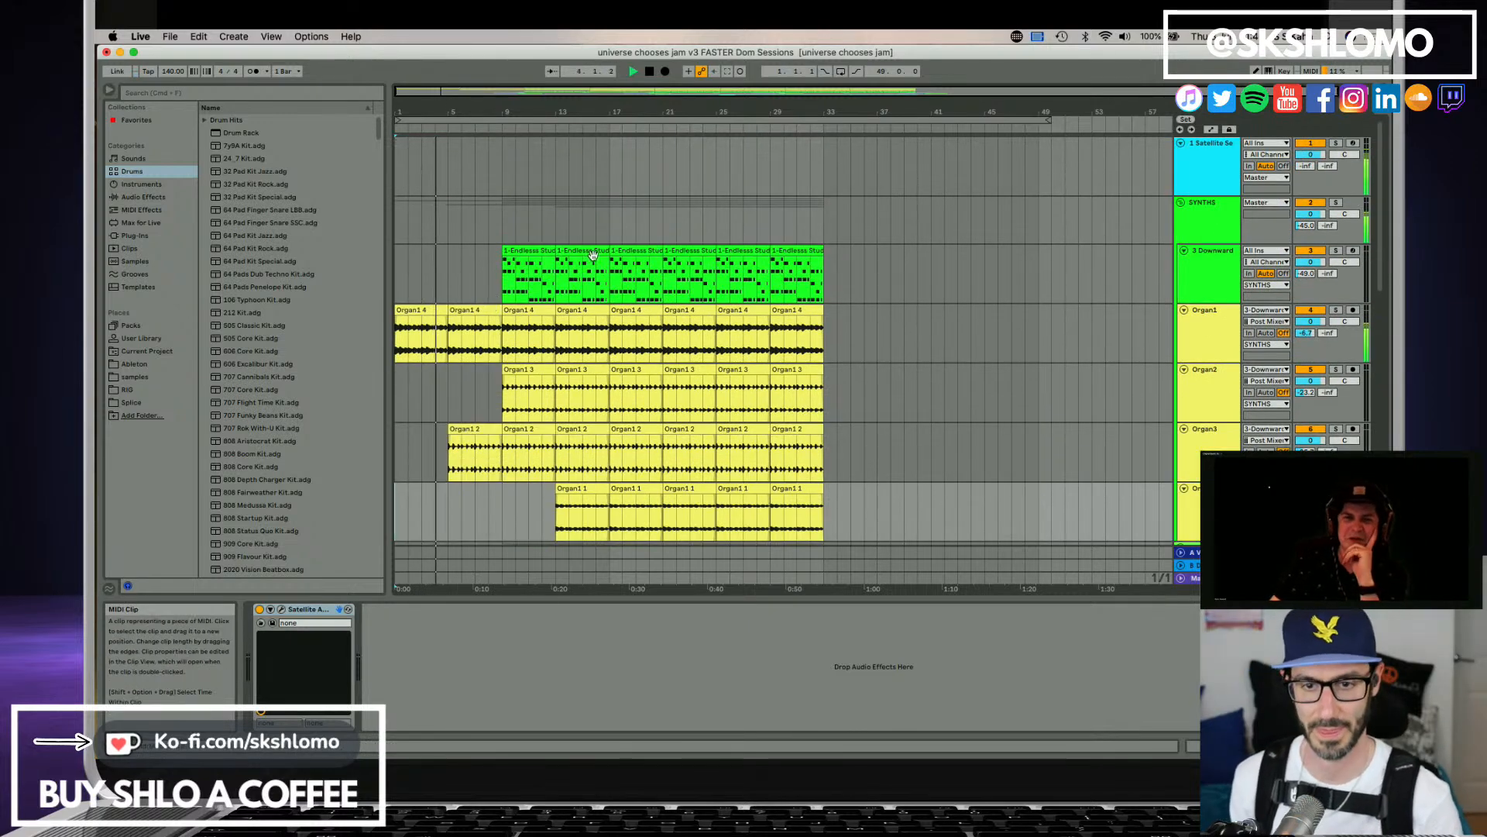
left_click(1198, 170)
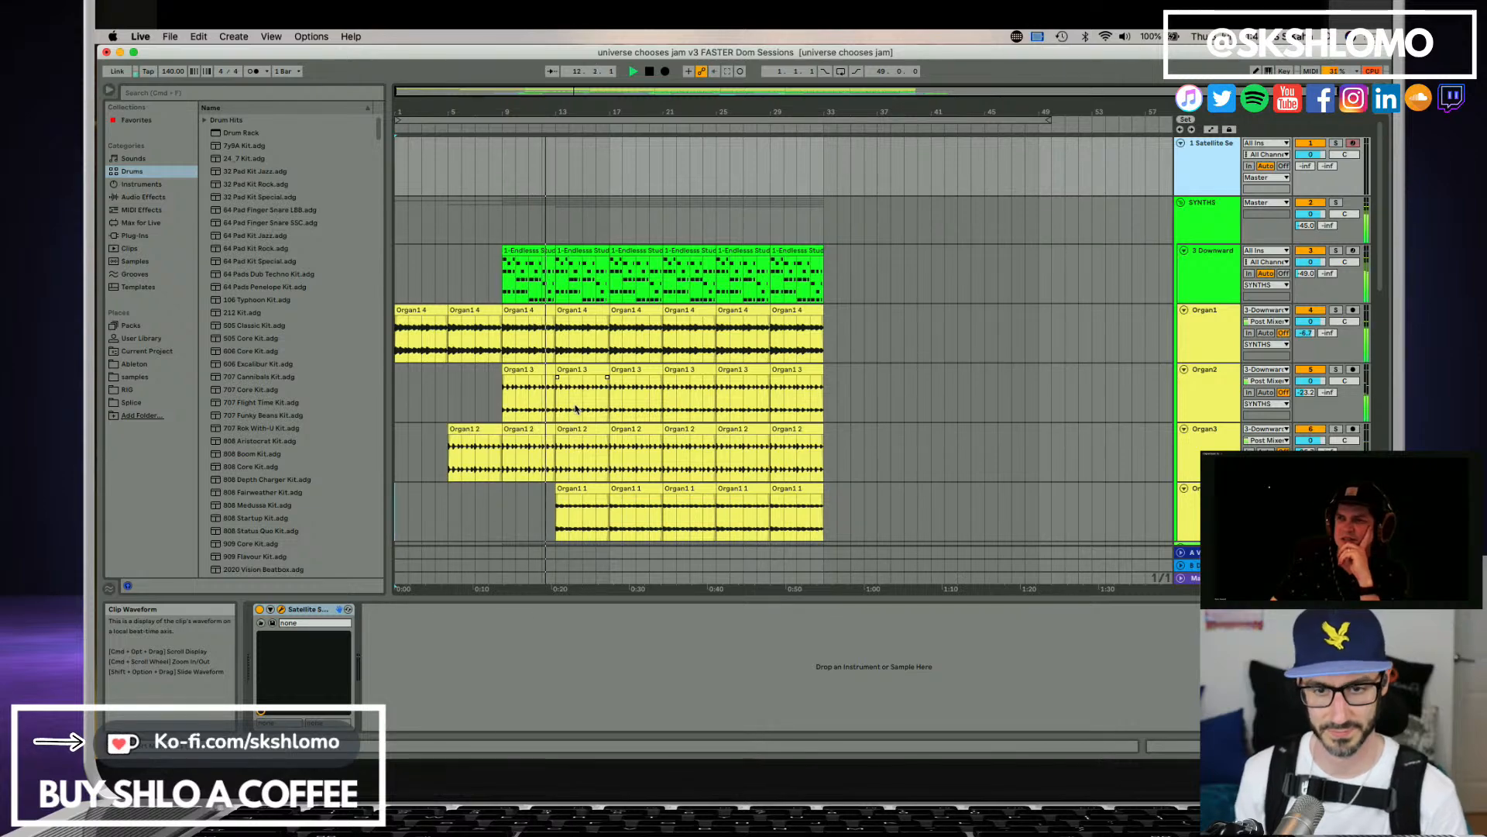
scroll(589, 407, "down", 3)
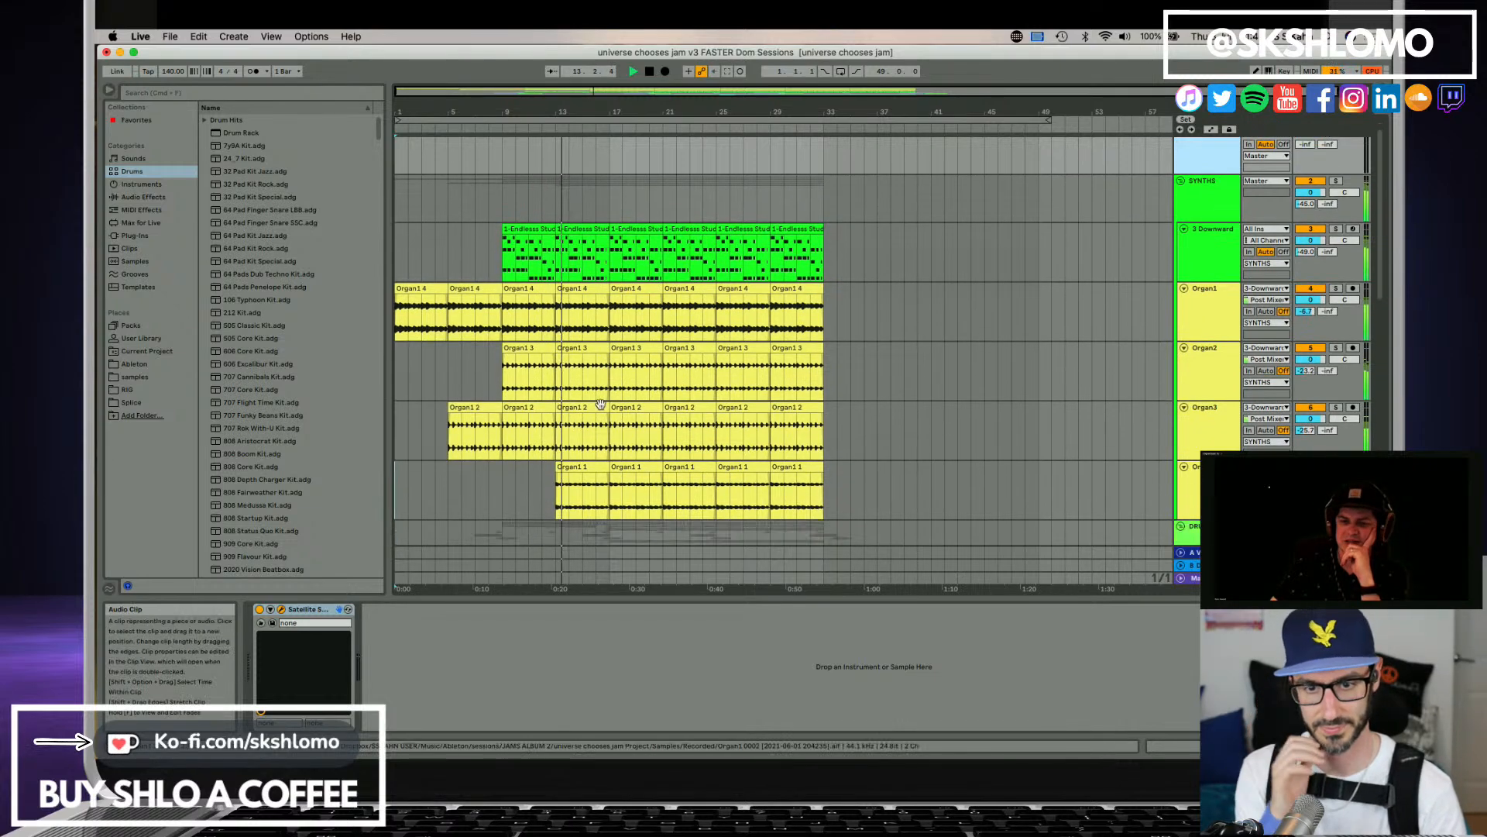
scroll(601, 405, "down", 5)
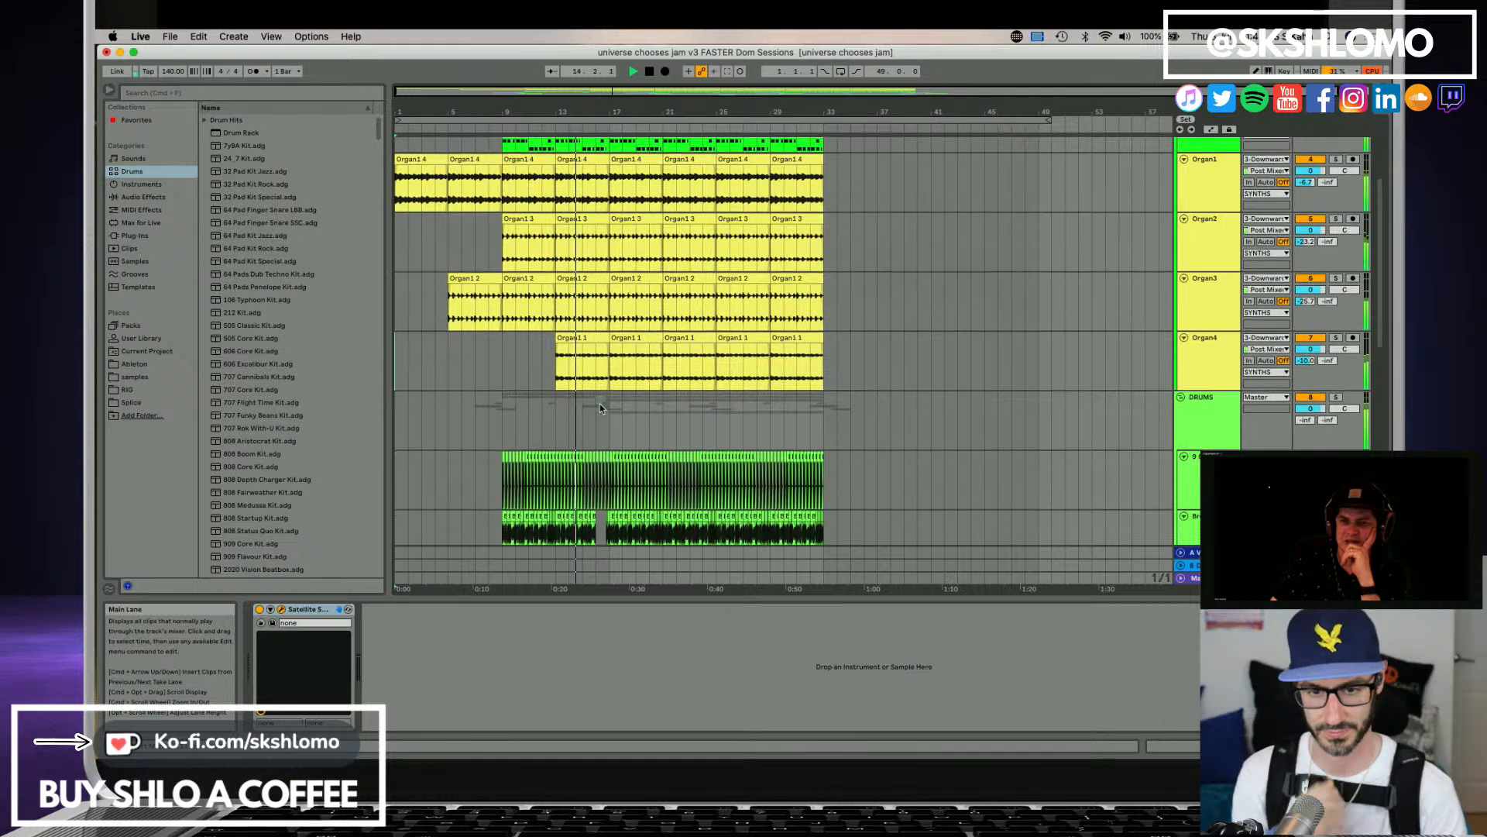
scroll(601, 408, "down", 1)
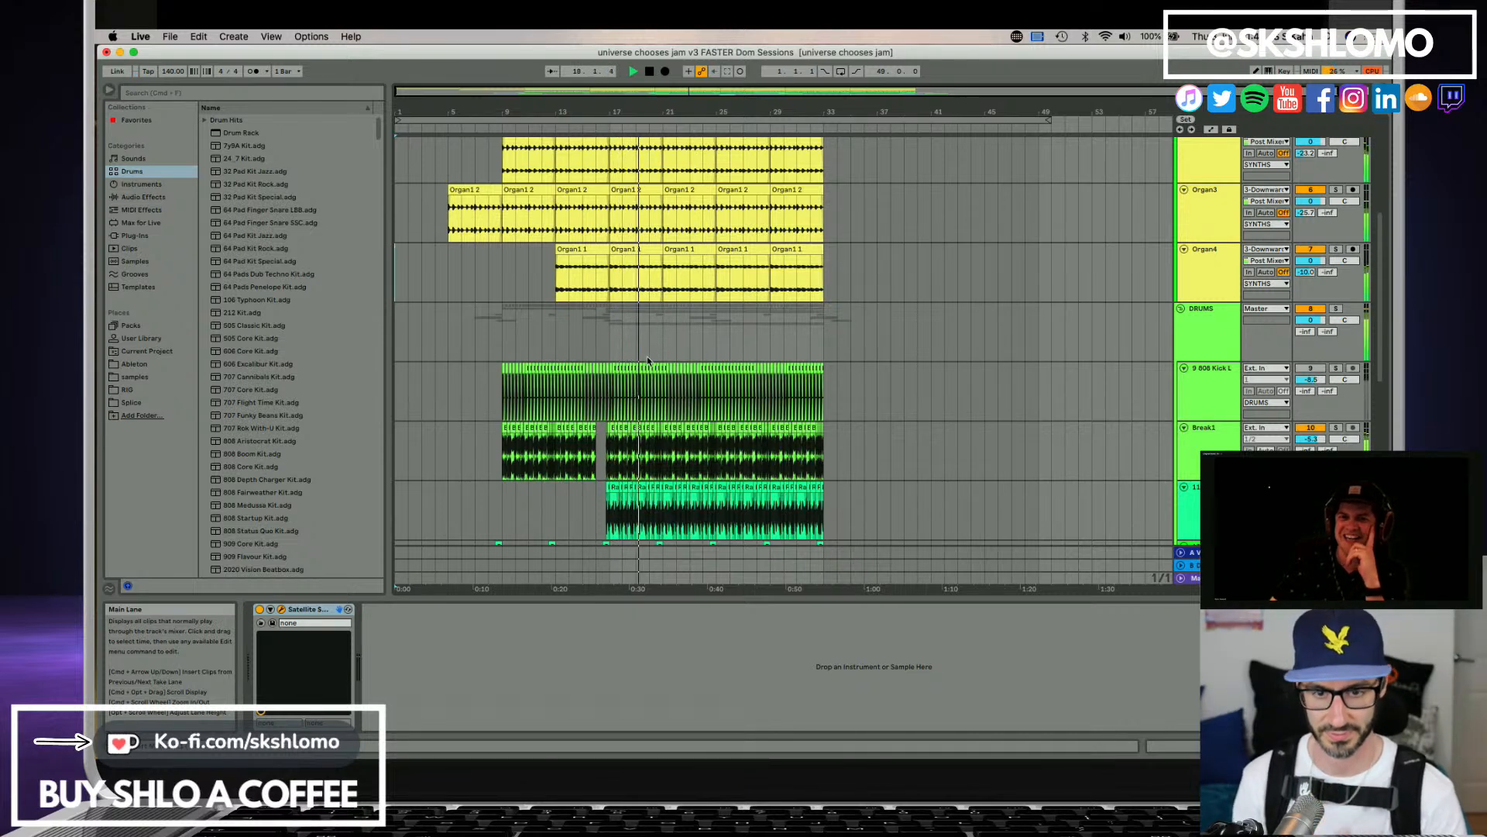
scroll(642, 346, "down", 2)
scroll(642, 347, "down", 7)
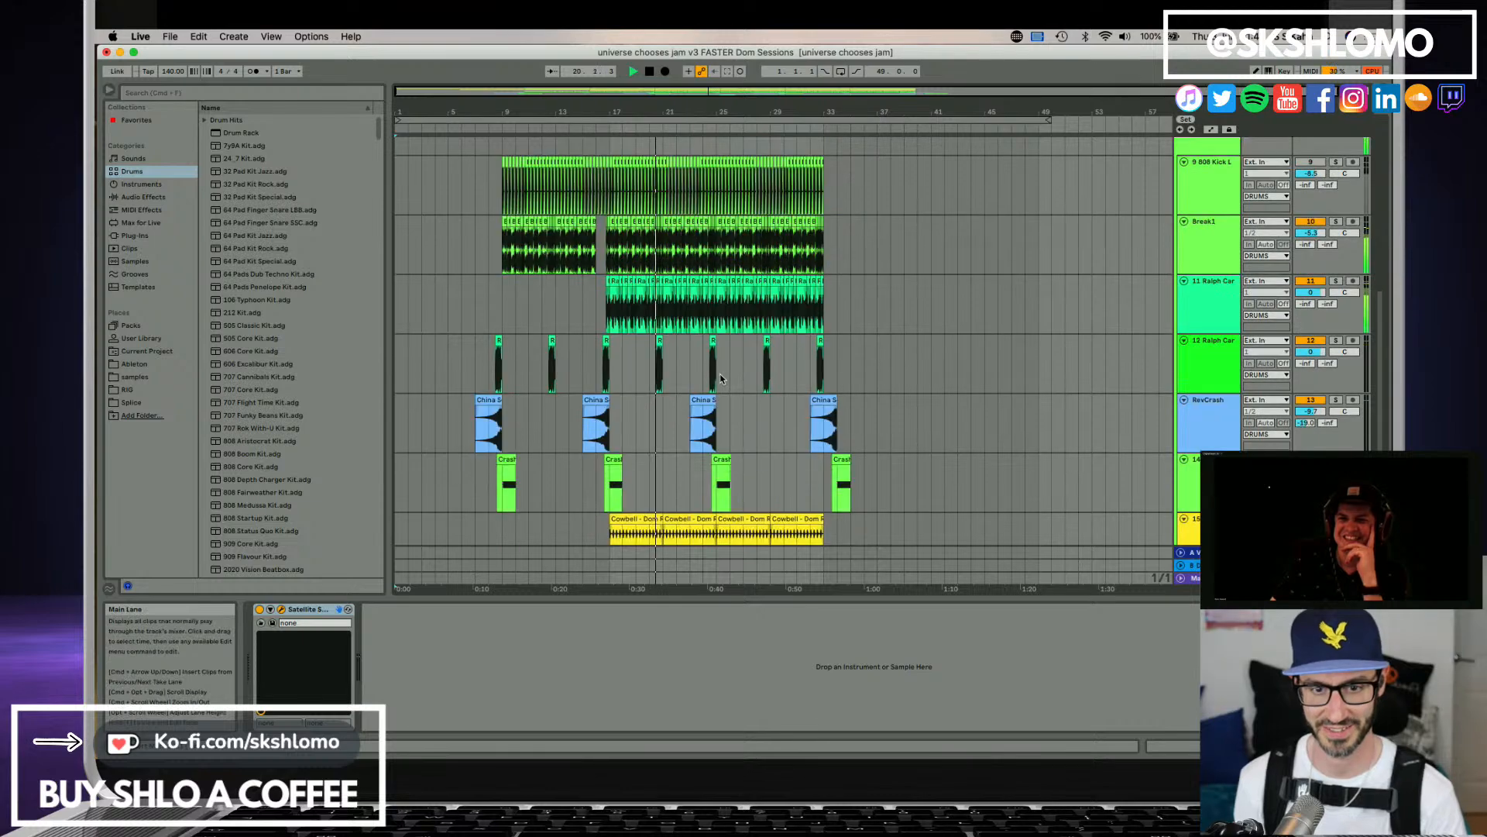
scroll(715, 377, "down", 3)
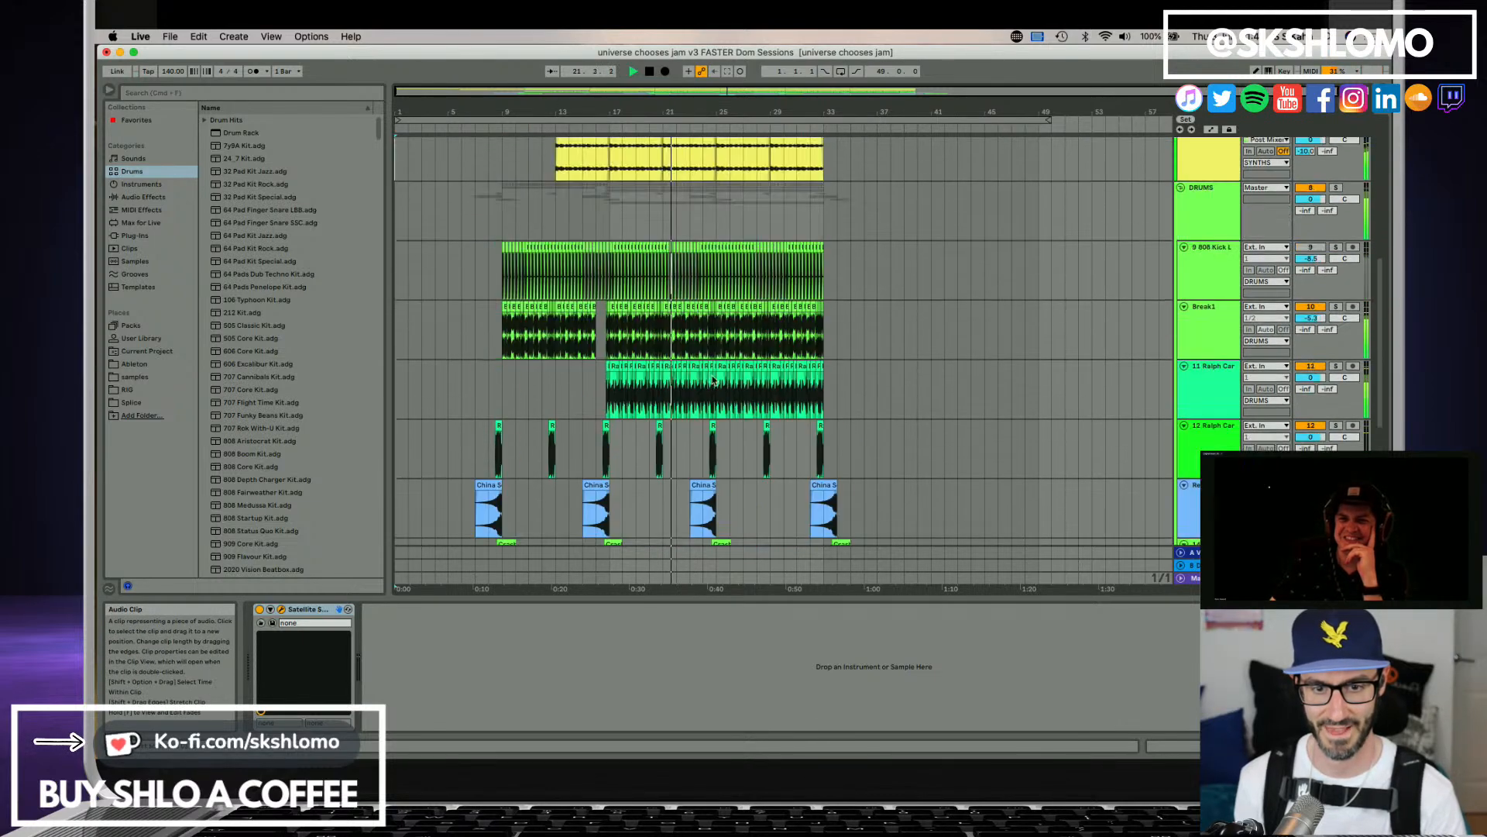
scroll(724, 402, "down", 1)
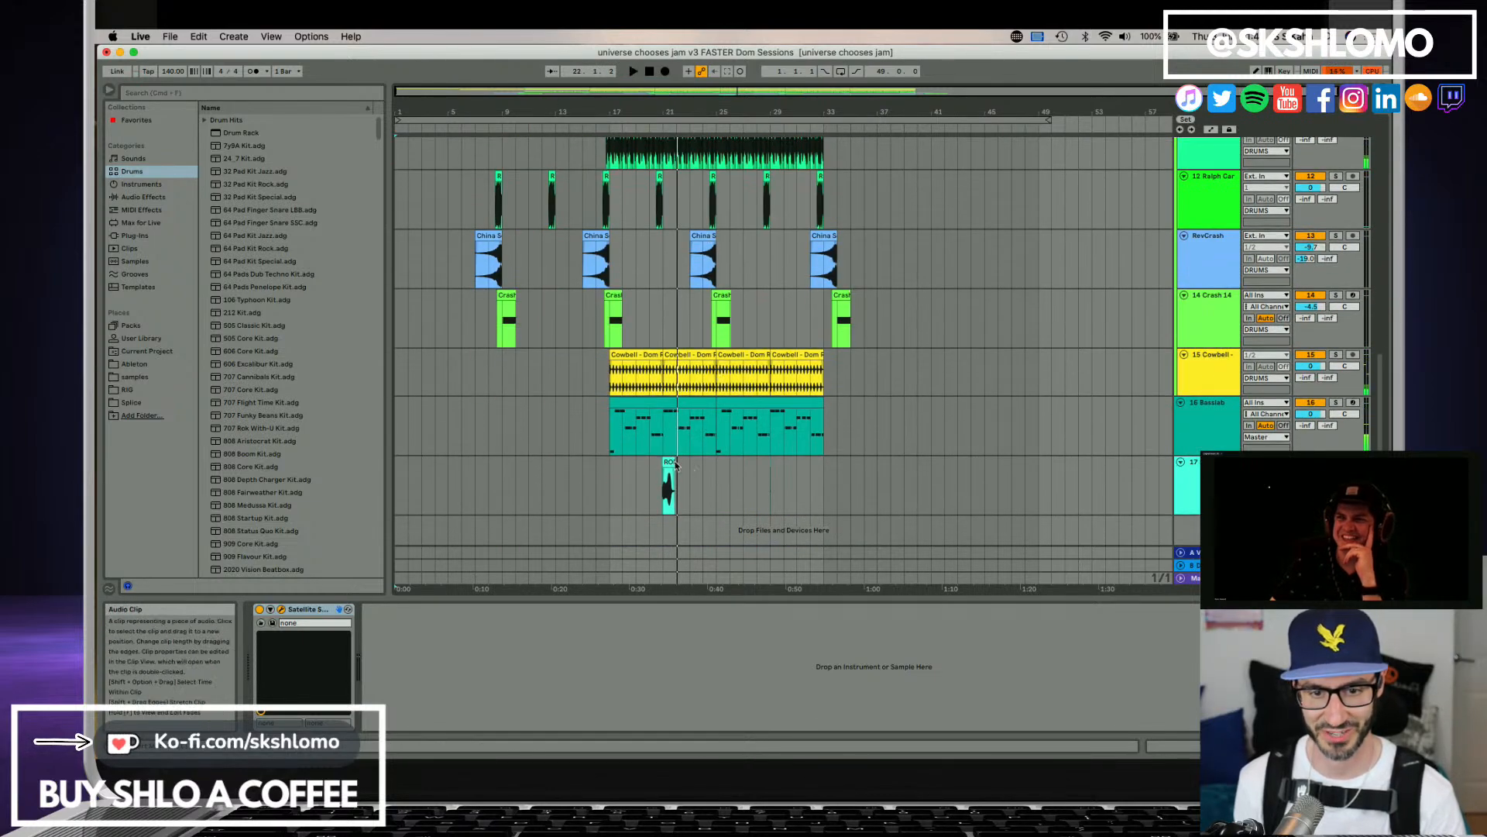
Open the RODECASTER clip, set its transposition to 0 semitones and save the set.
double_click(671, 464)
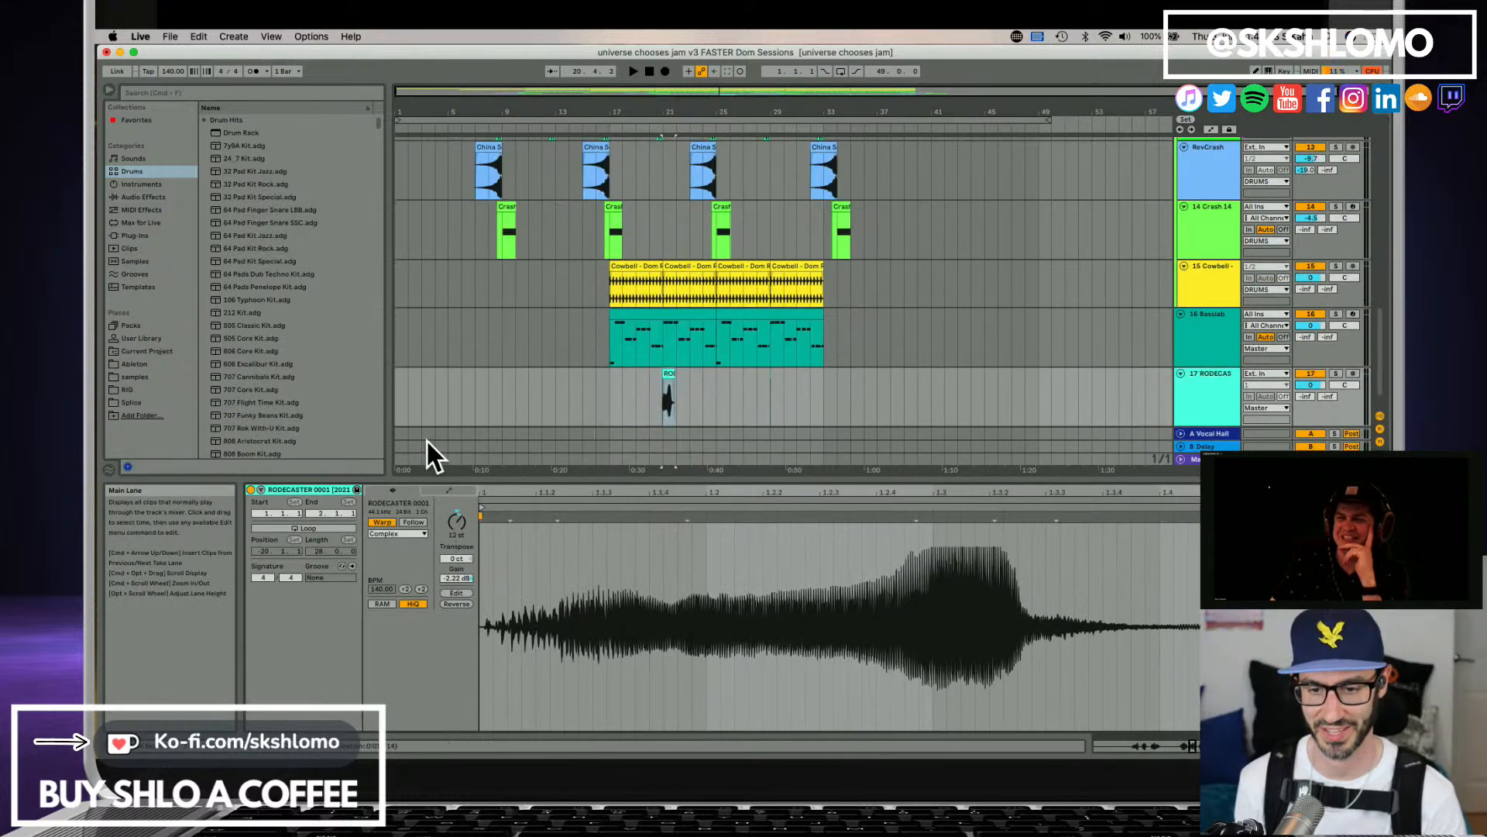
left_click(457, 513)
key("super+s")
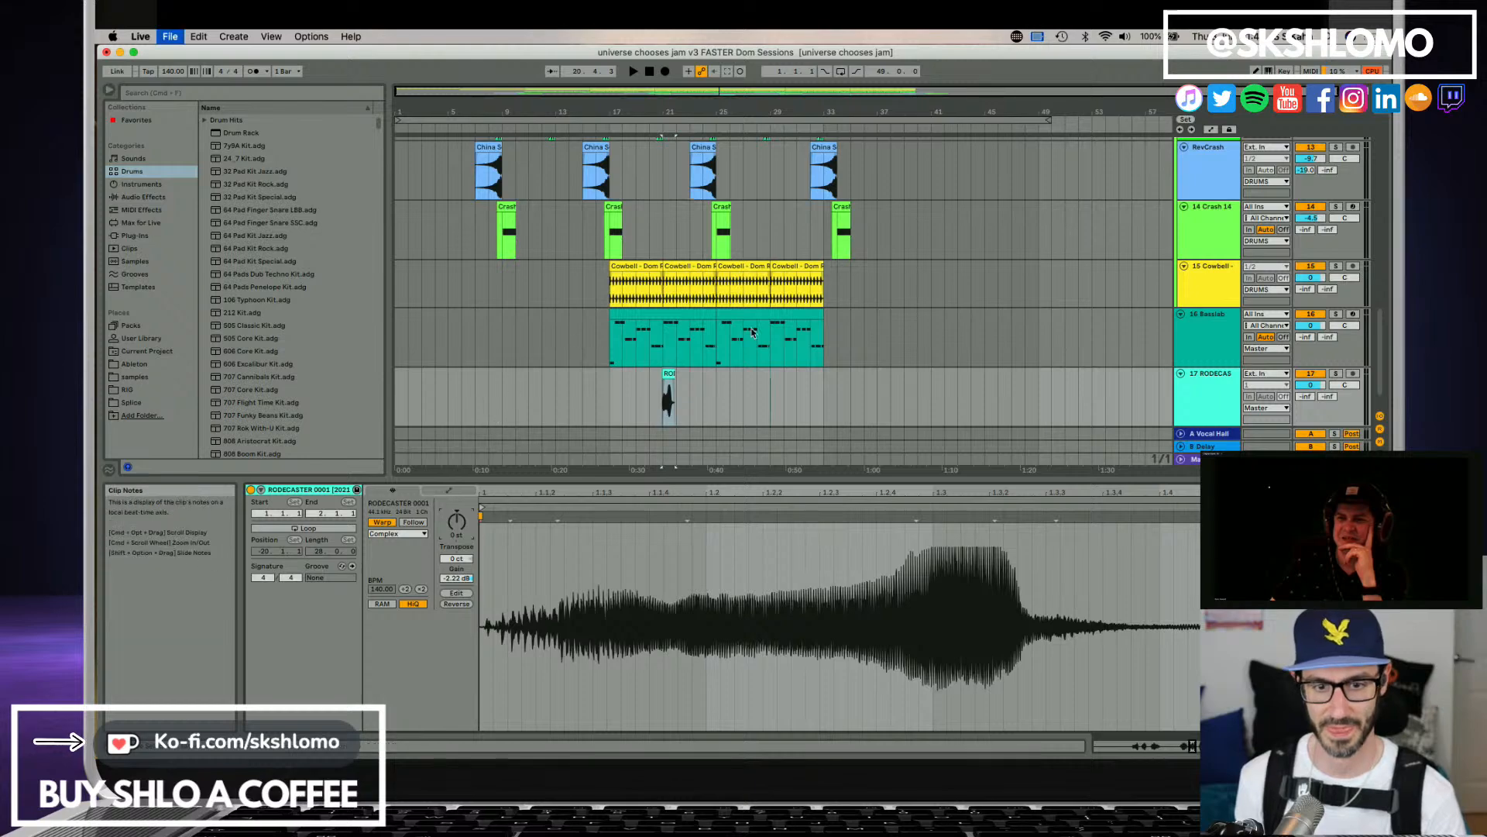
Open Satellite Audio on the Downwards Retro Arp track, name its stem Arp1 and turn on audio capture.
scroll(1109, 329, "up", 15)
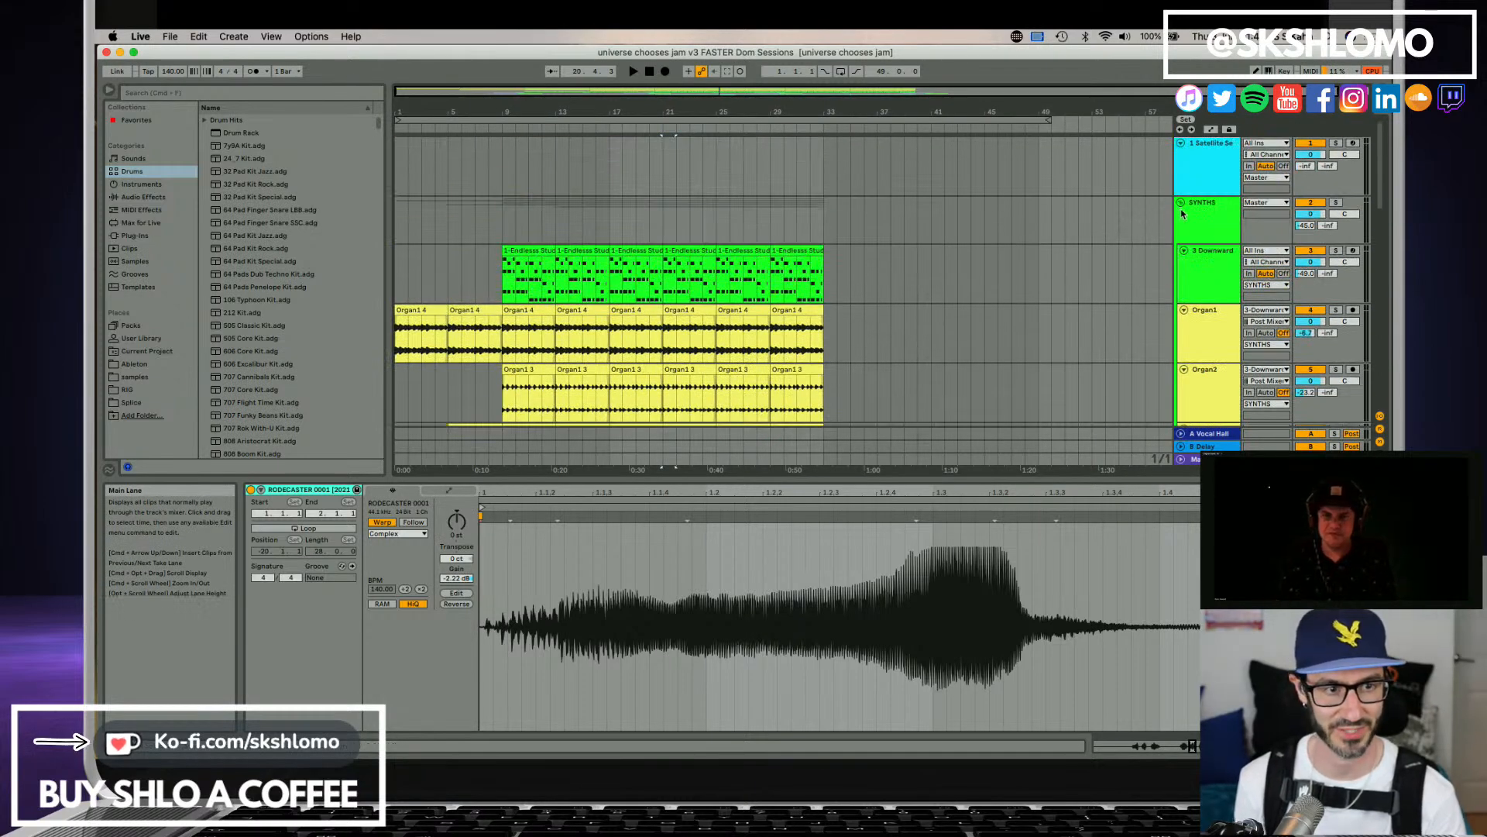
left_click(1201, 270)
double_click(1201, 269)
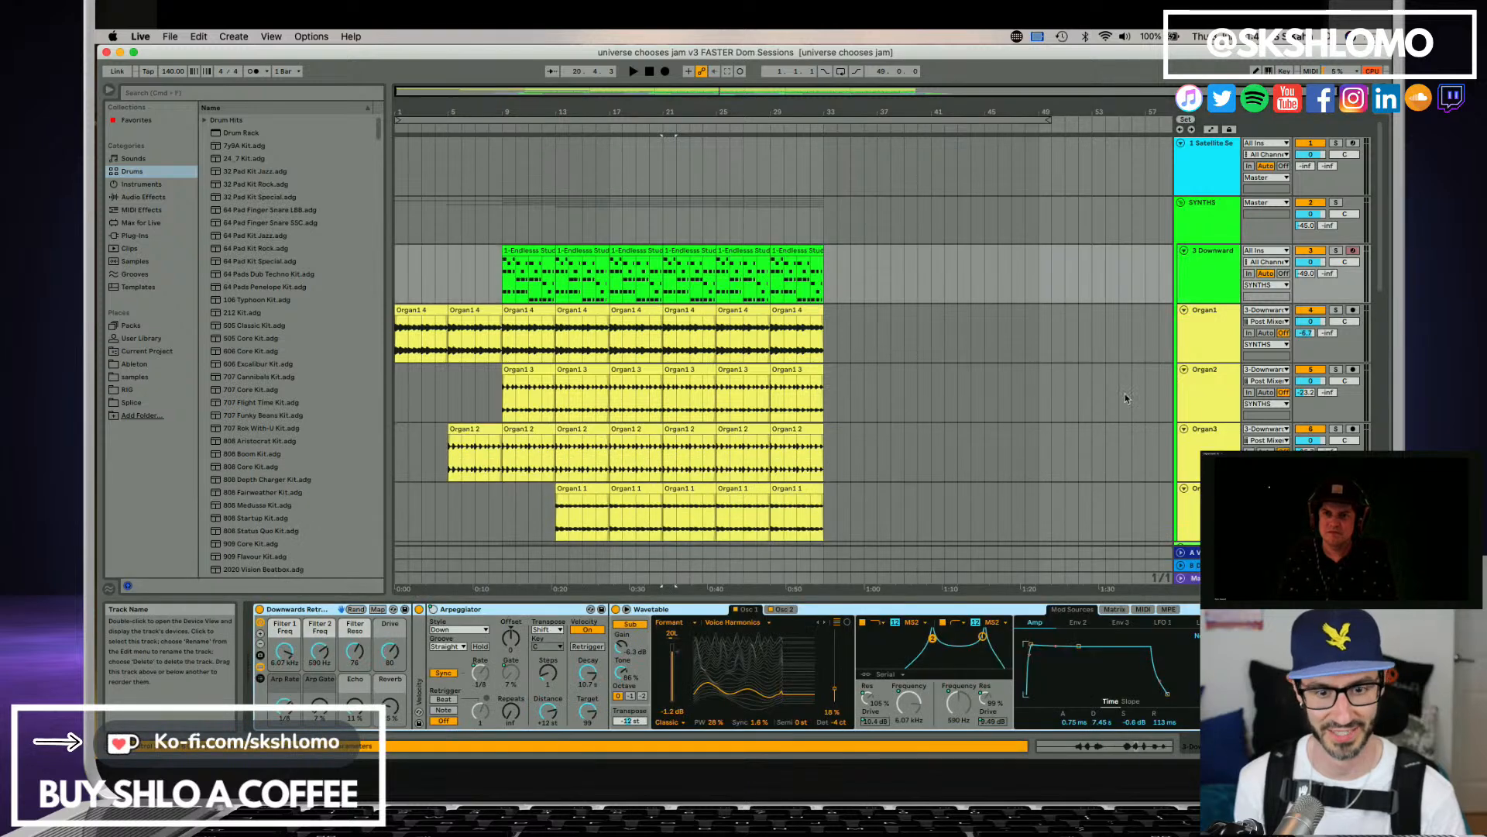
left_click(1270, 746)
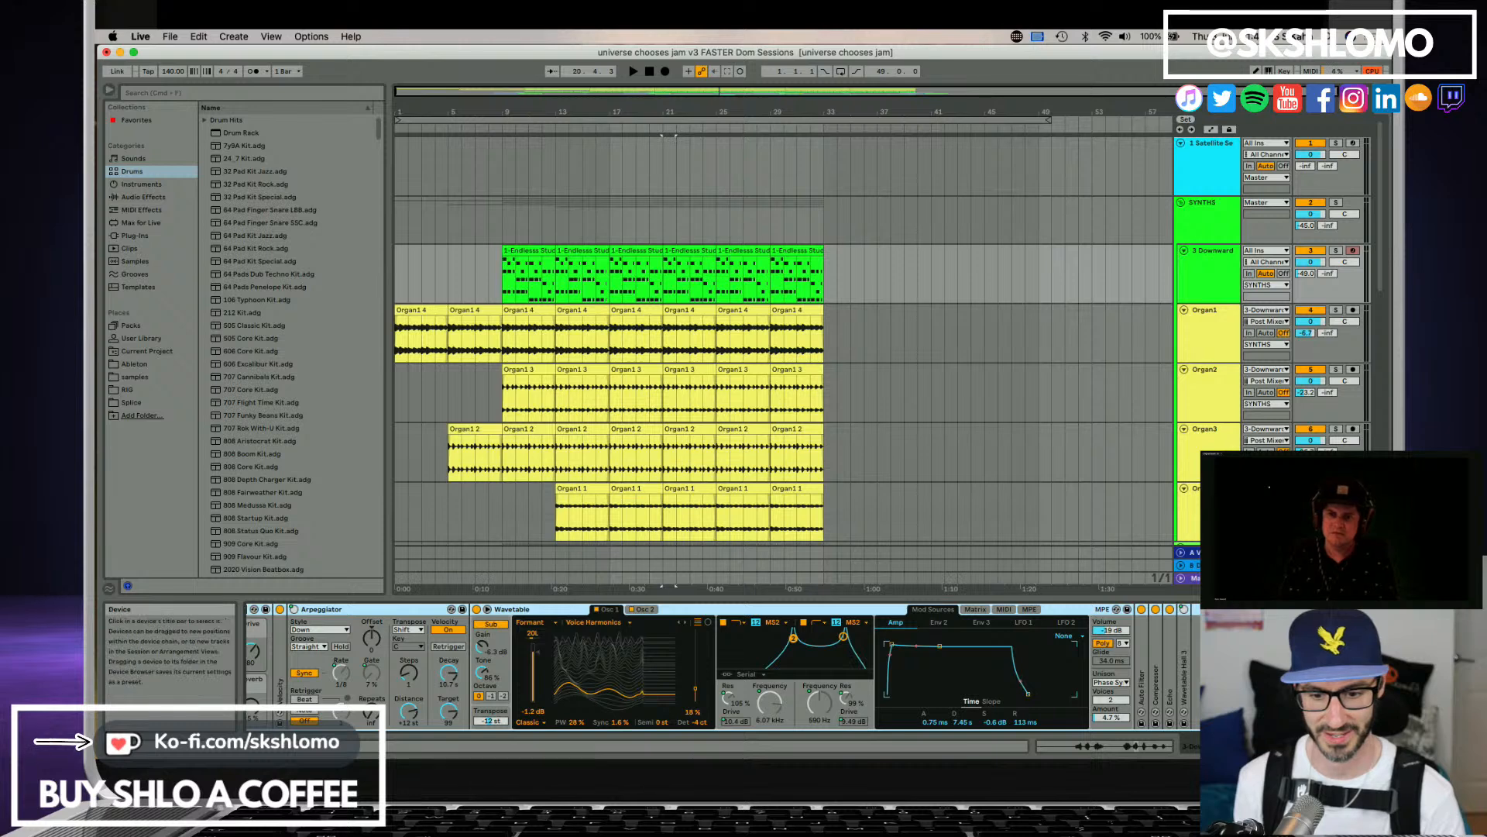
left_click_drag(728, 753, 587, 287)
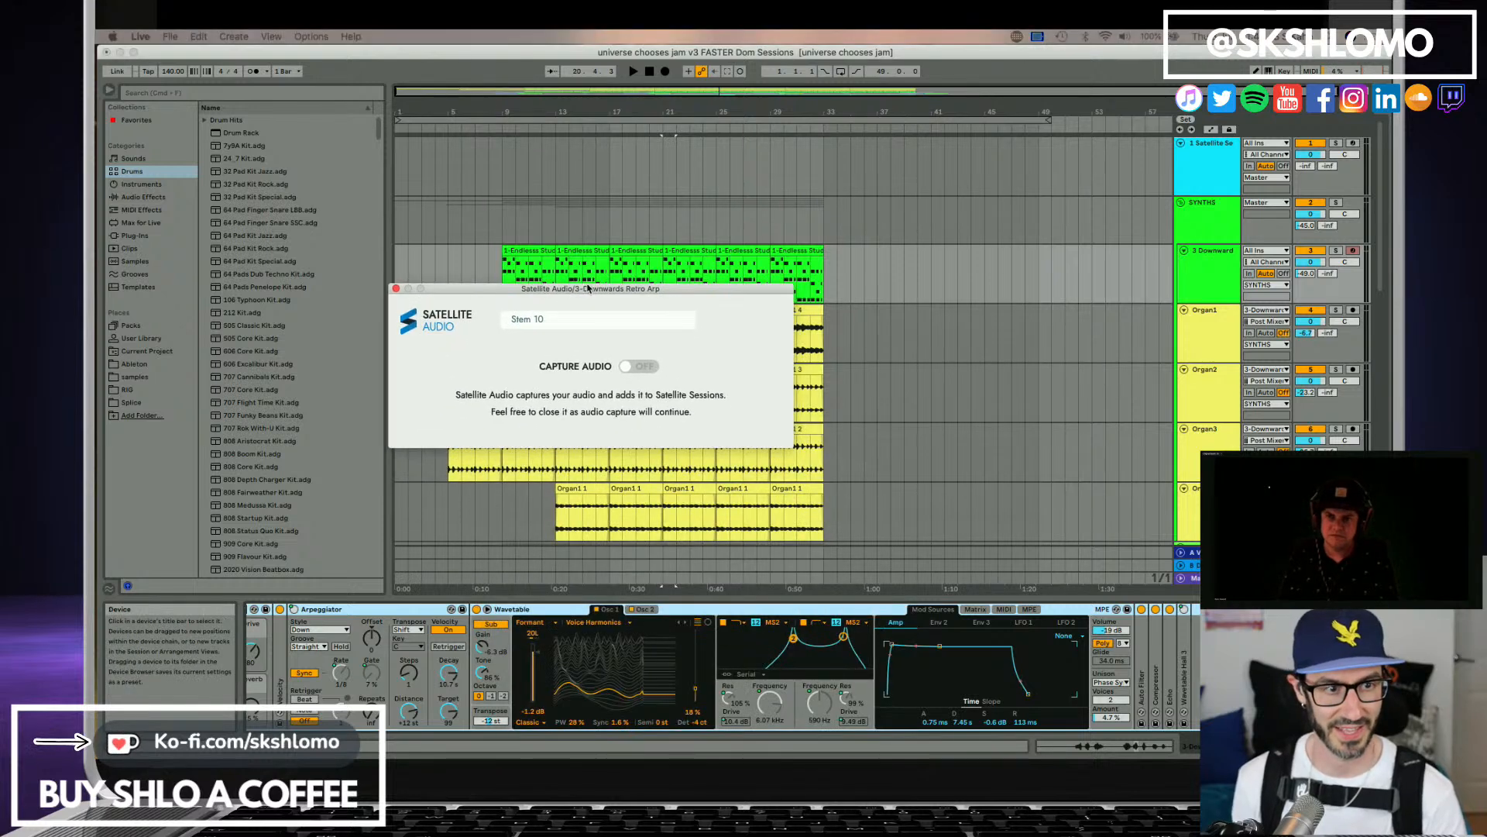
left_click(594, 327)
type("Arp1")
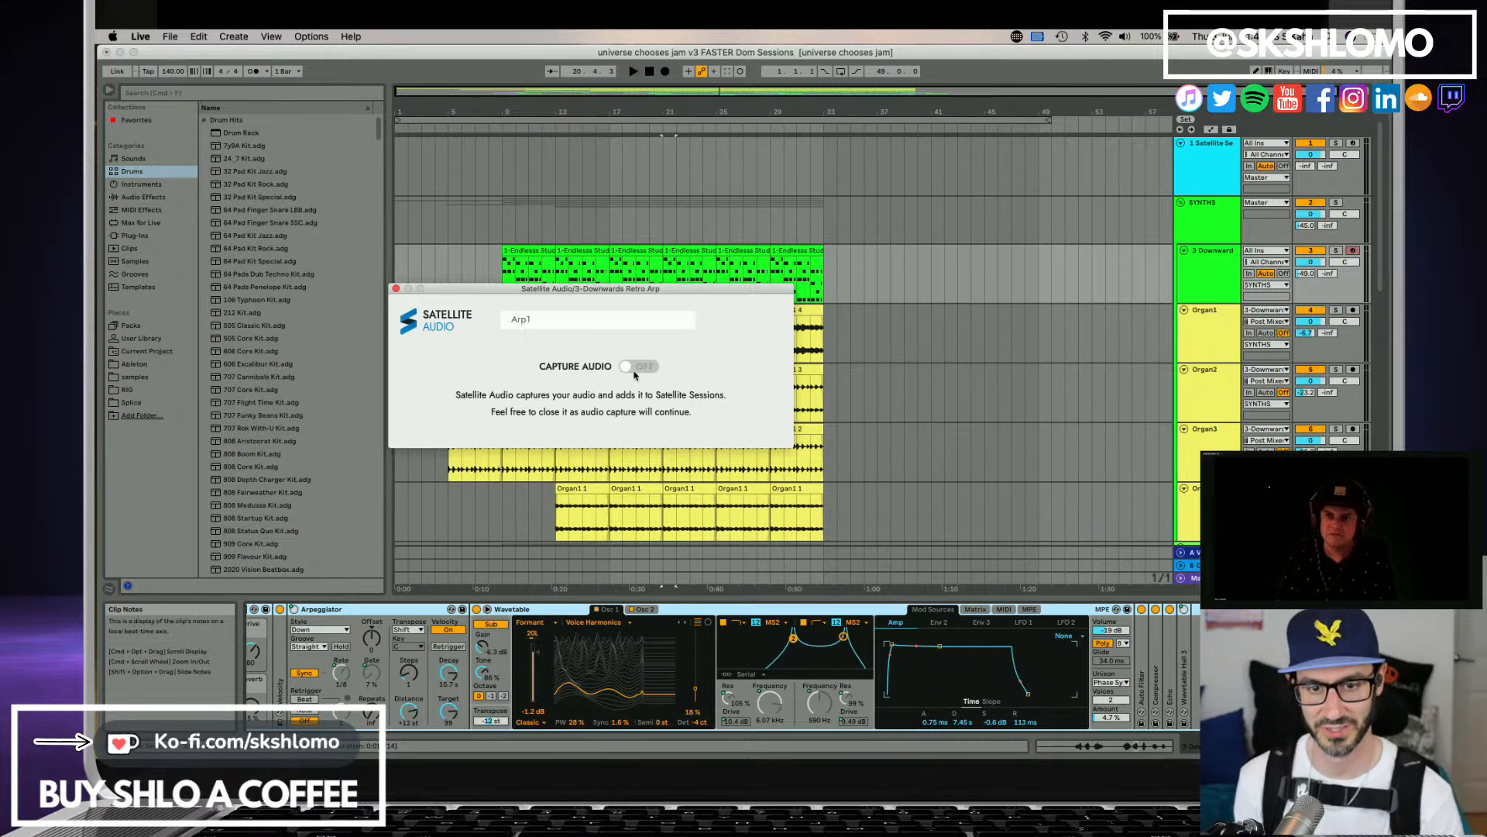
left_click(636, 372)
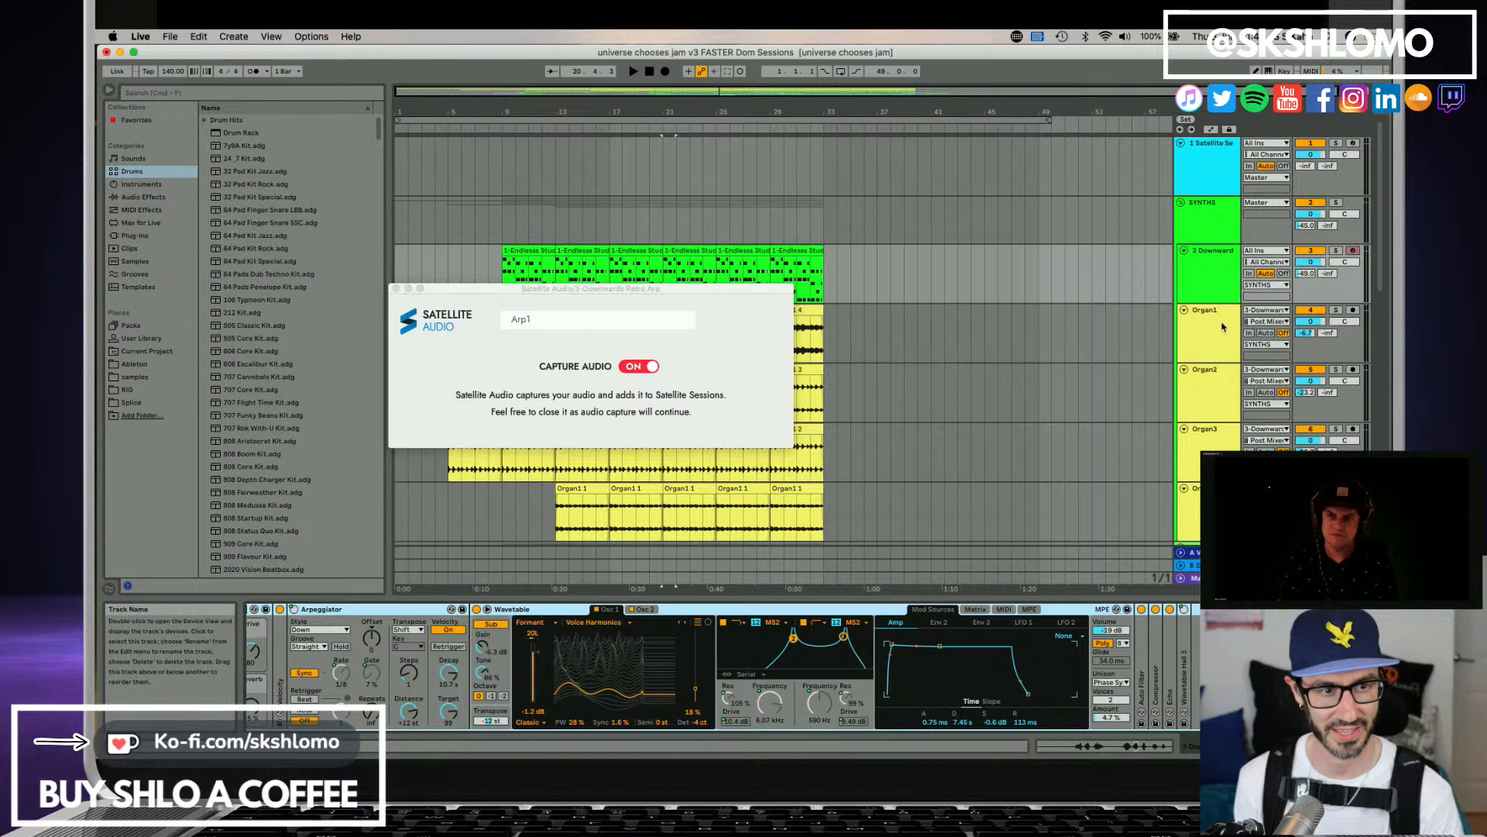
Open Satellite Audio on the Organ1 track and turn on audio capture for the Organ1 stem.
left_click(1199, 333)
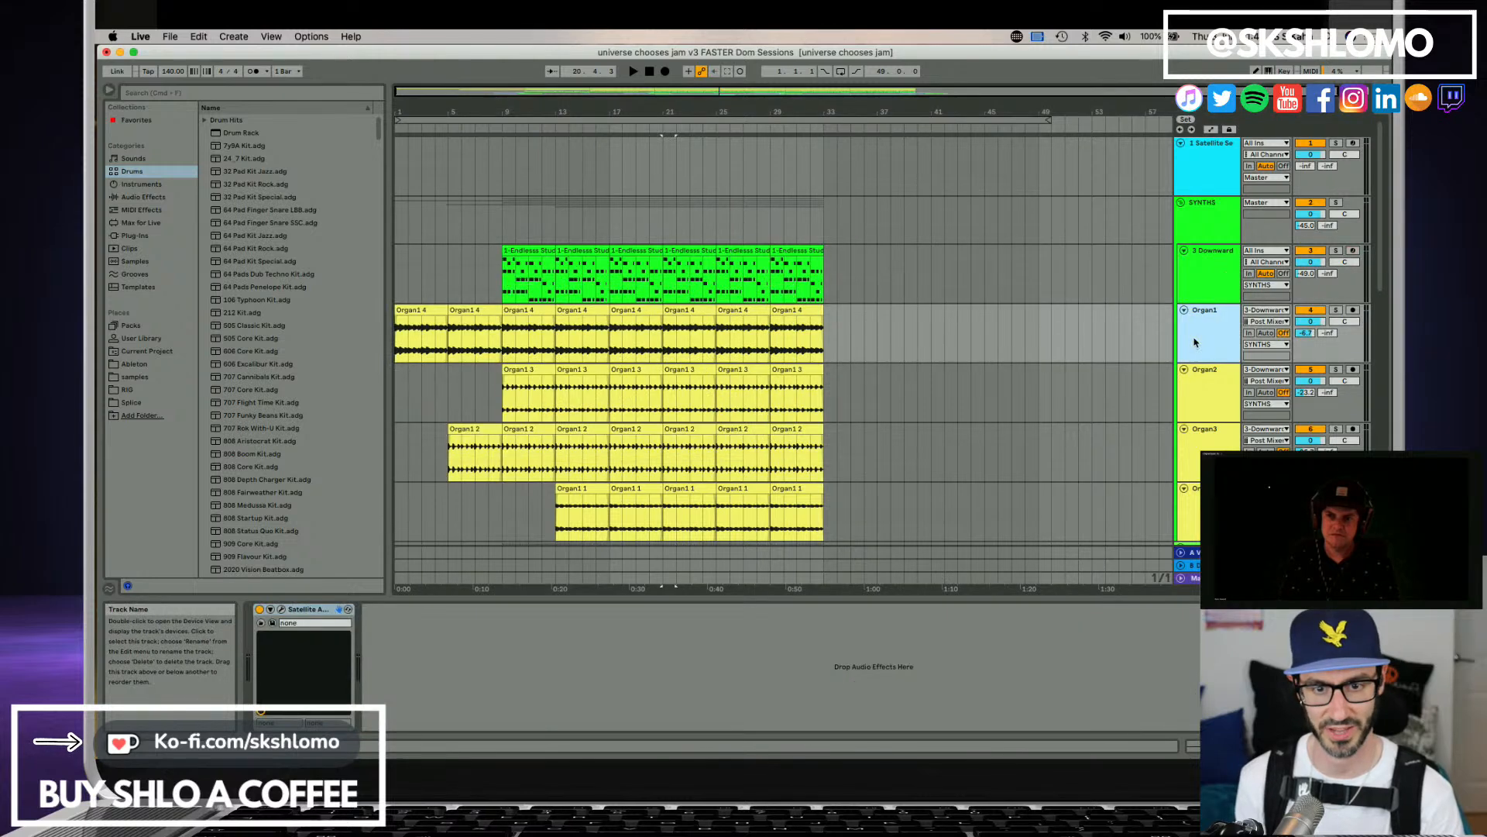
left_click(282, 610)
left_click_drag(711, 694, 631, 335)
left_click(688, 415)
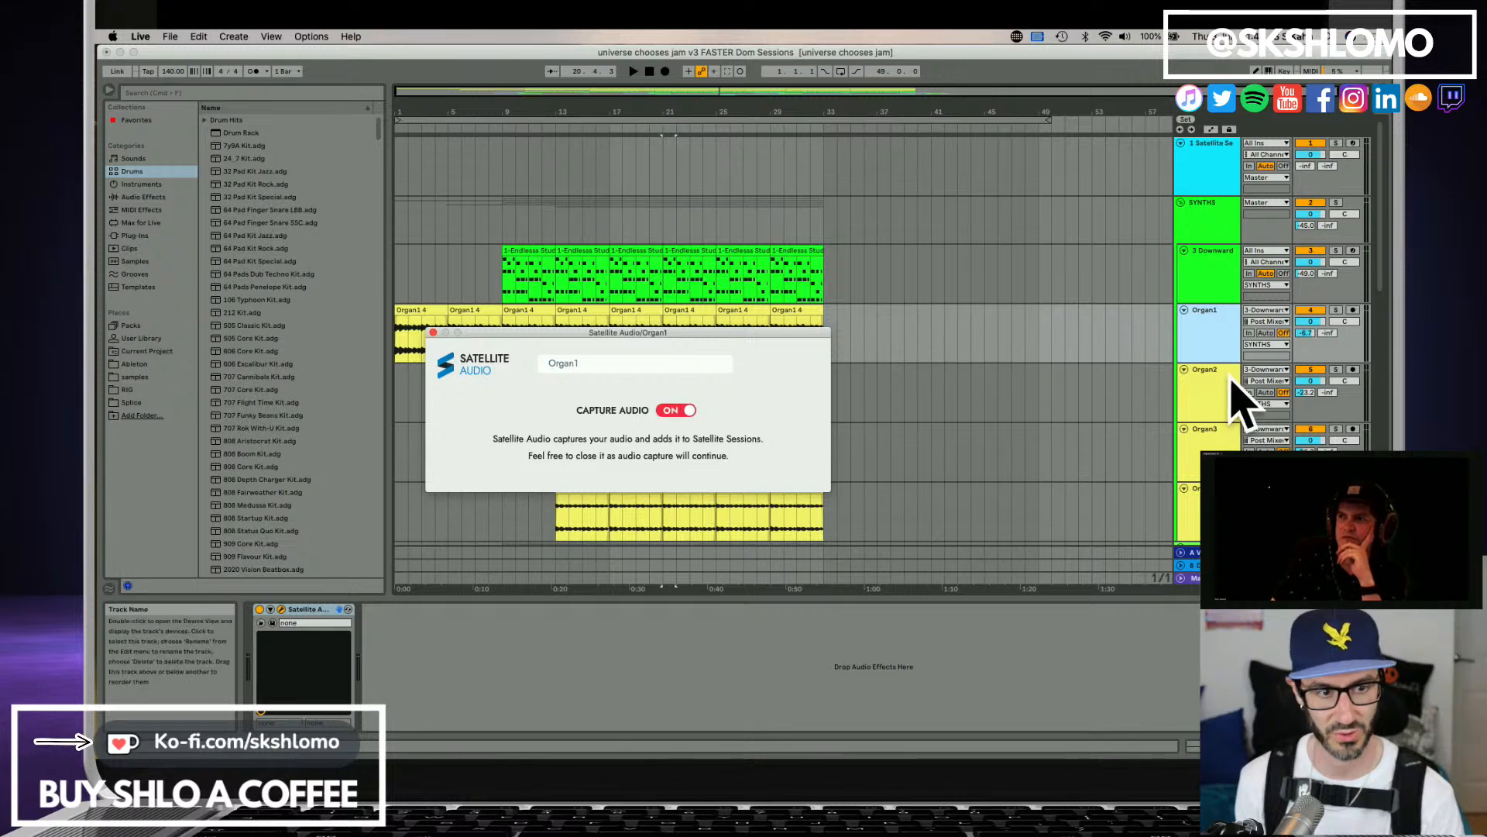
Open Satellite Audio on the Organ2 track, name its stem Organ2 and turn on audio capture.
left_click(1233, 390)
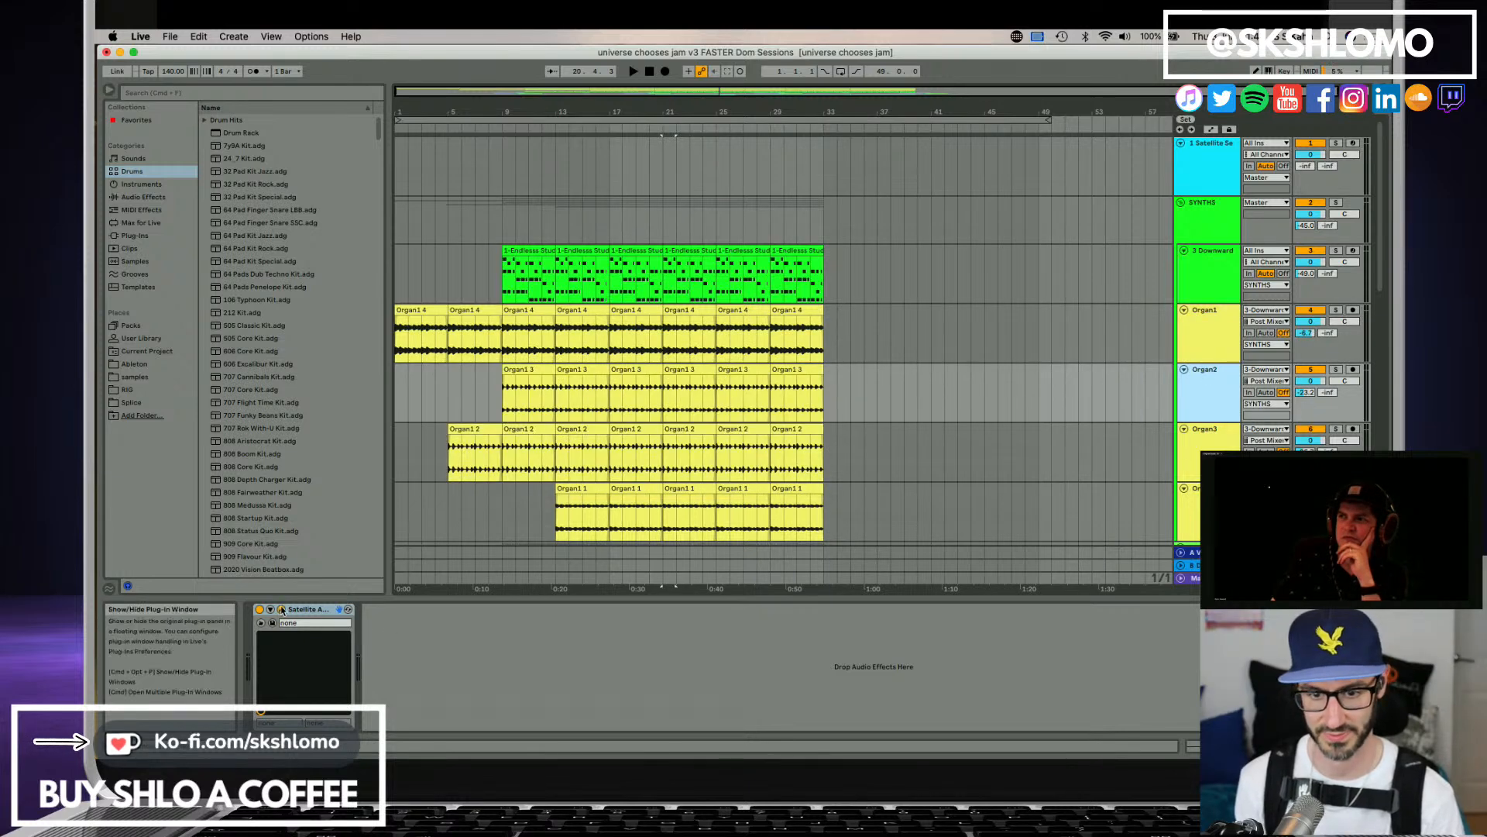
left_click_drag(737, 756, 606, 349)
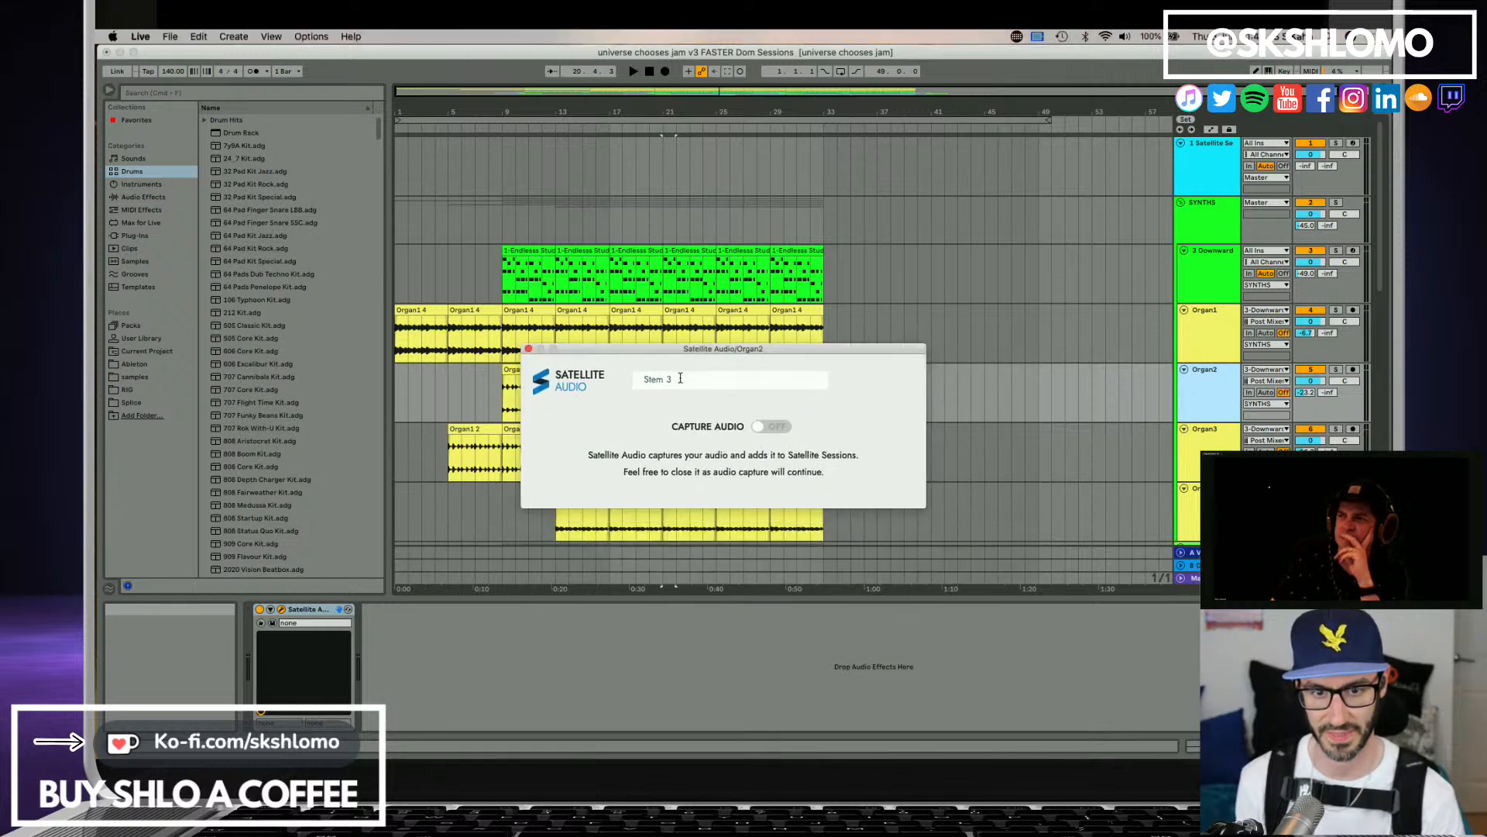
left_click(694, 382)
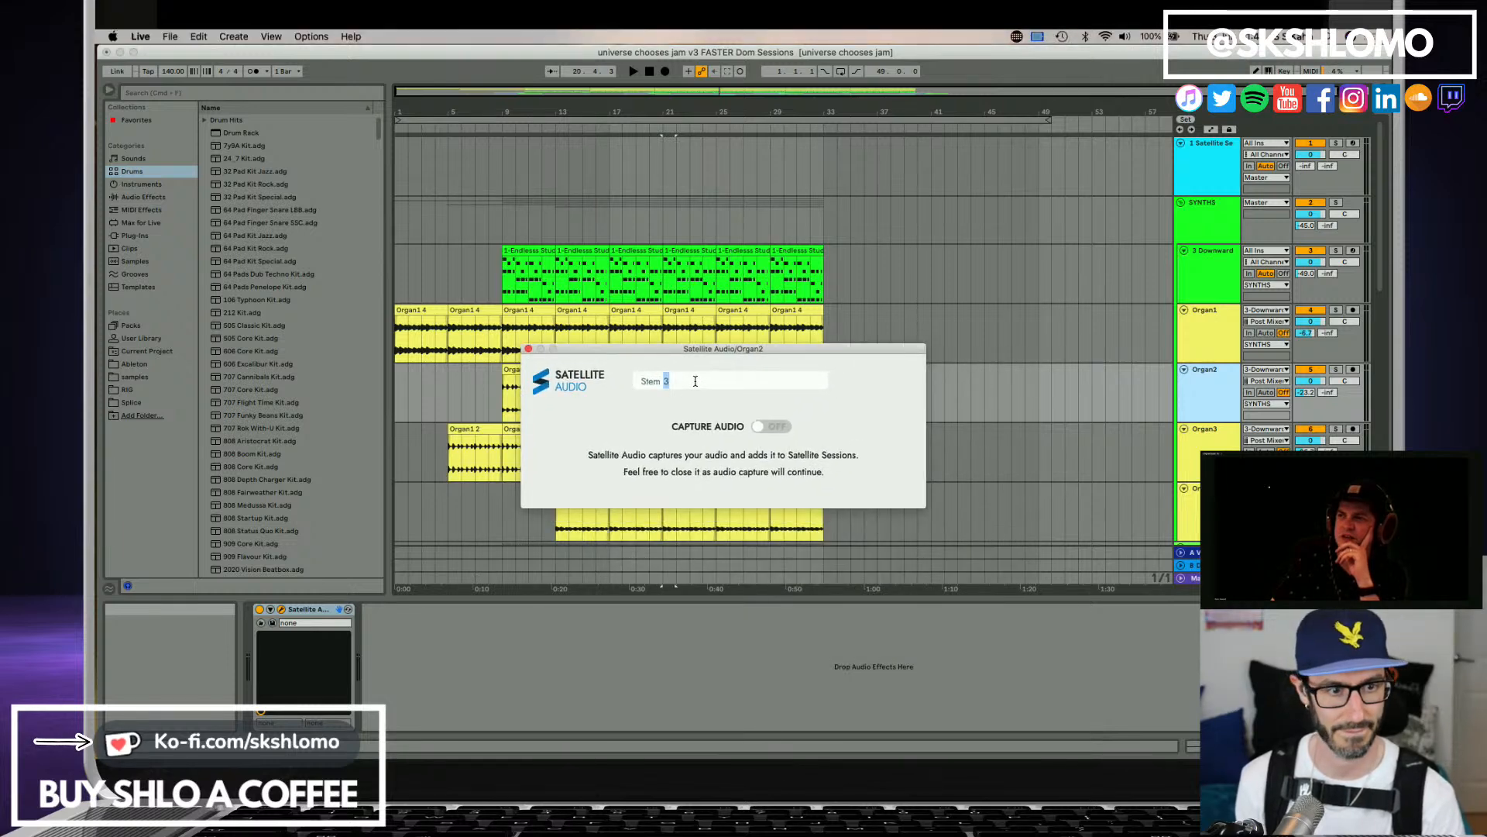
triple_click(695, 381)
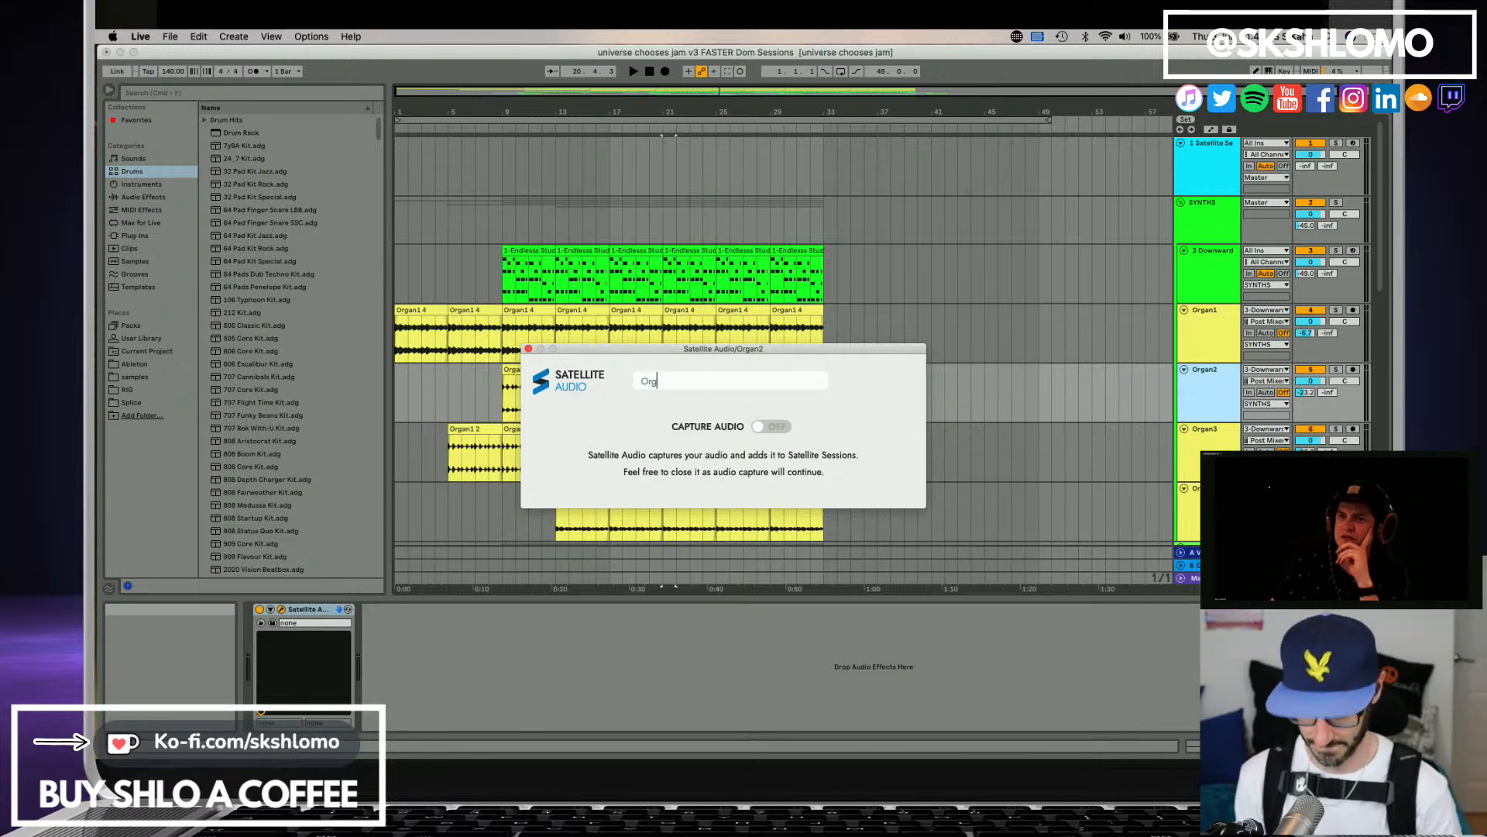
left_click(784, 429)
left_click_drag(561, 351, 707, 380)
left_click(887, 352)
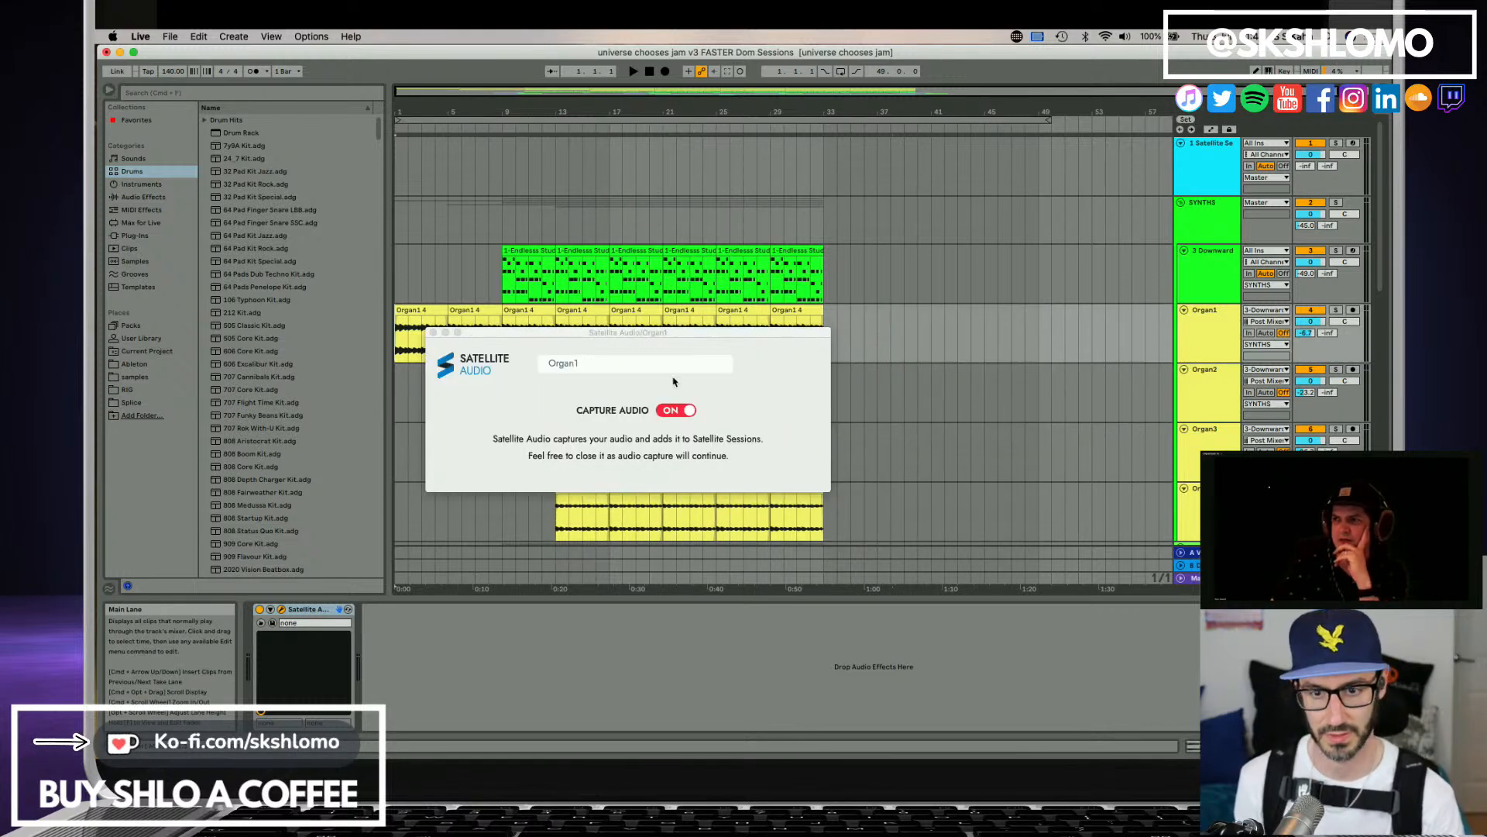
Check the Satellite Audio stem names and capture settings on the arp, Organ1 and Organ2 tracks.
left_click(1220, 324)
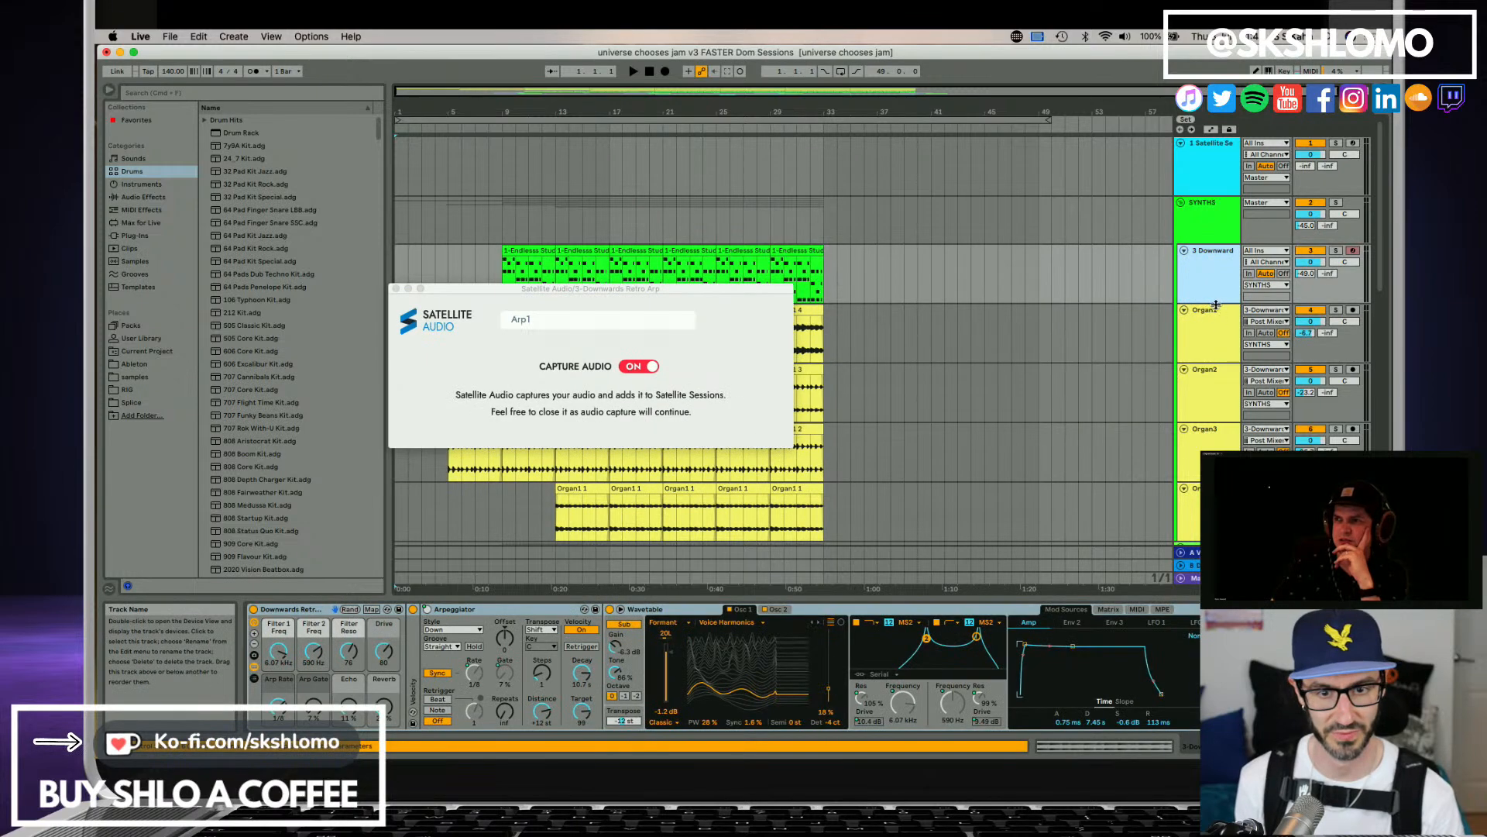
left_click(1224, 385)
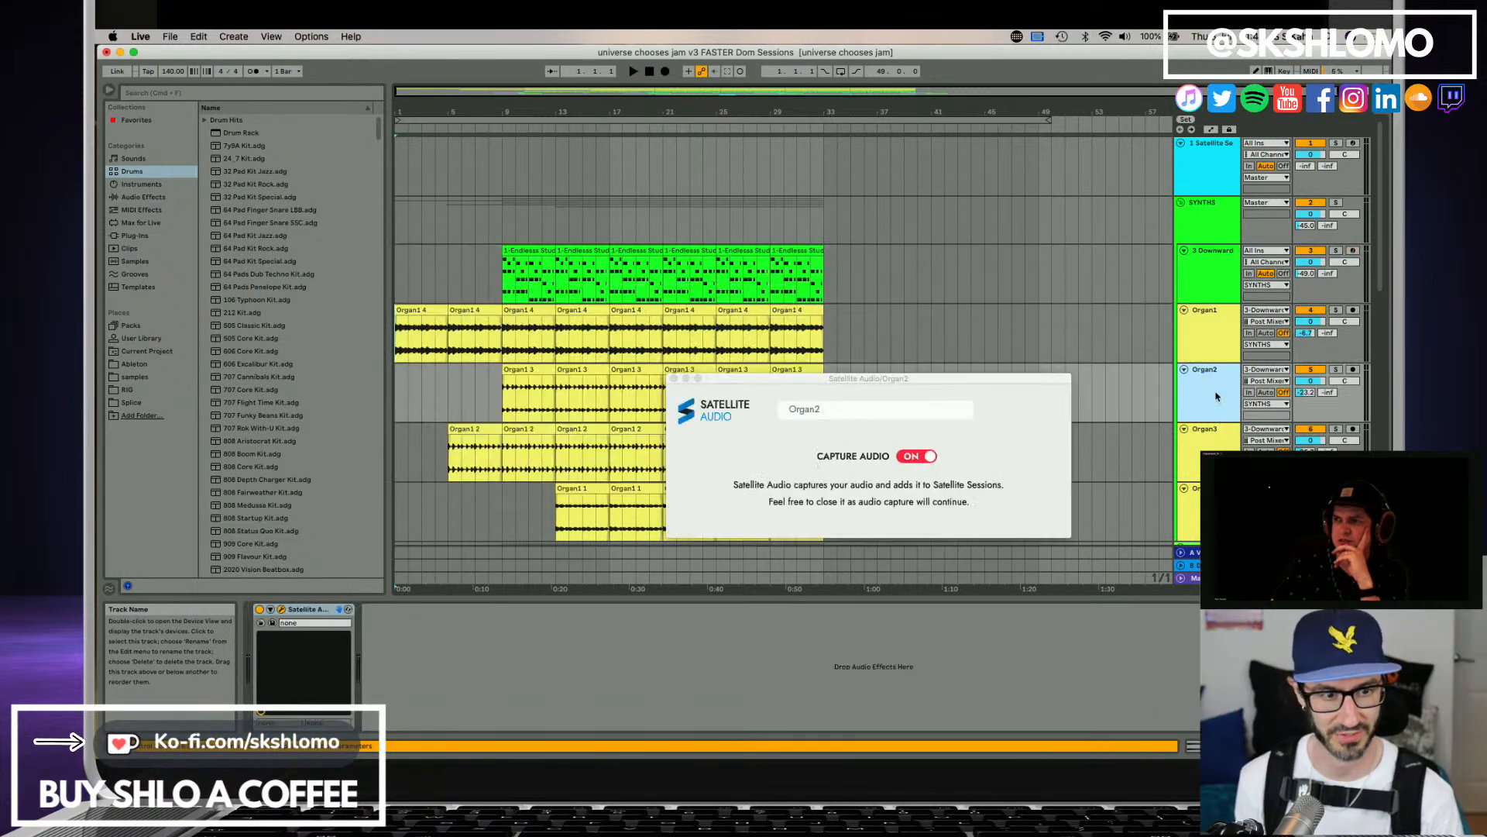
left_click(1225, 273)
left_click(1201, 240)
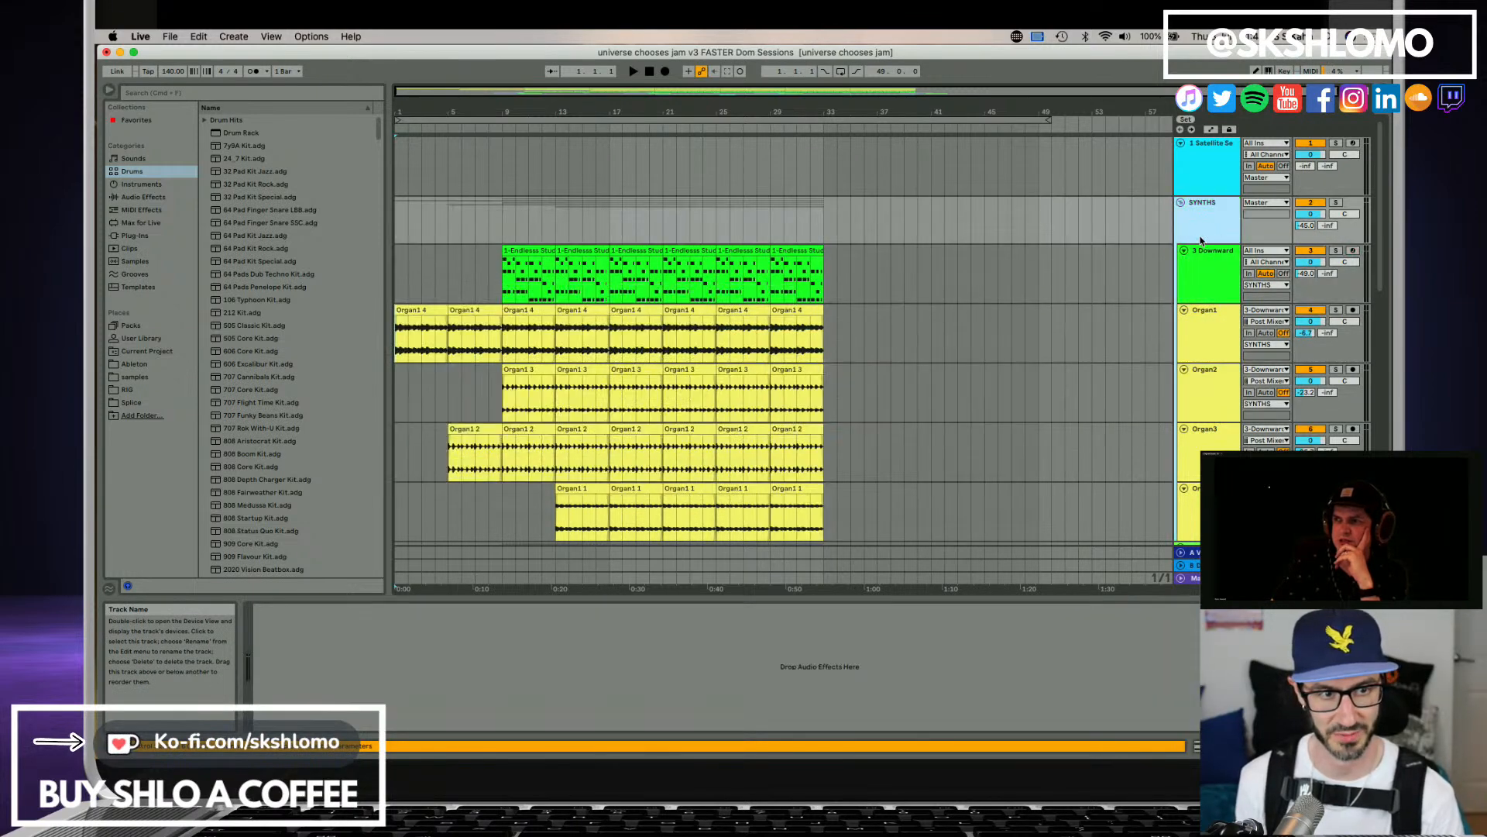
With the Satellite Sessions window open, play the arrangement from the start to bar 33 to capture the Arp1, Organ1 and Organ2 stems.
left_click(1223, 185)
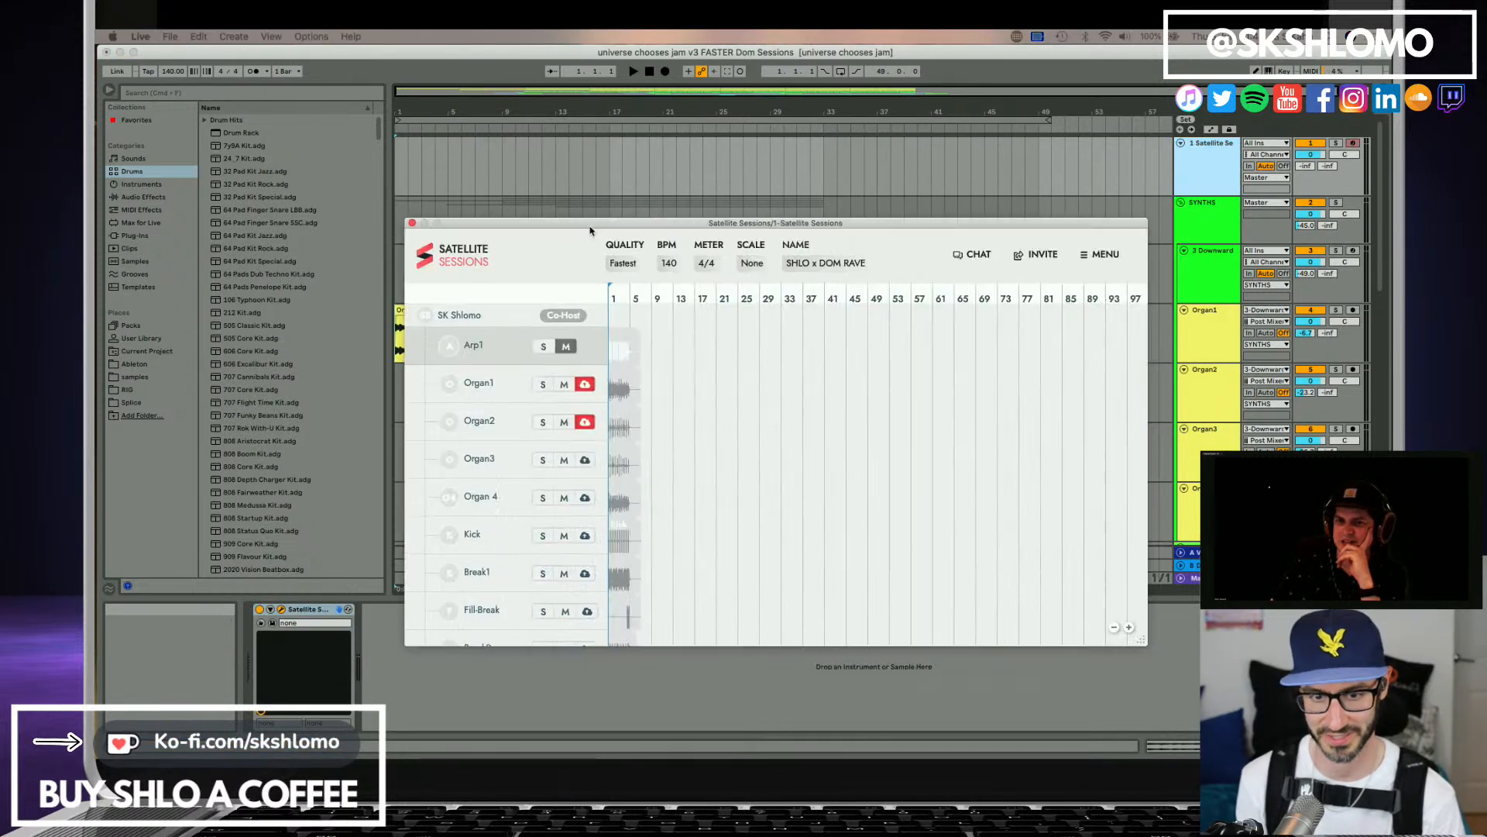
left_click(580, 189)
key("space")
scroll(675, 391, "down", 1)
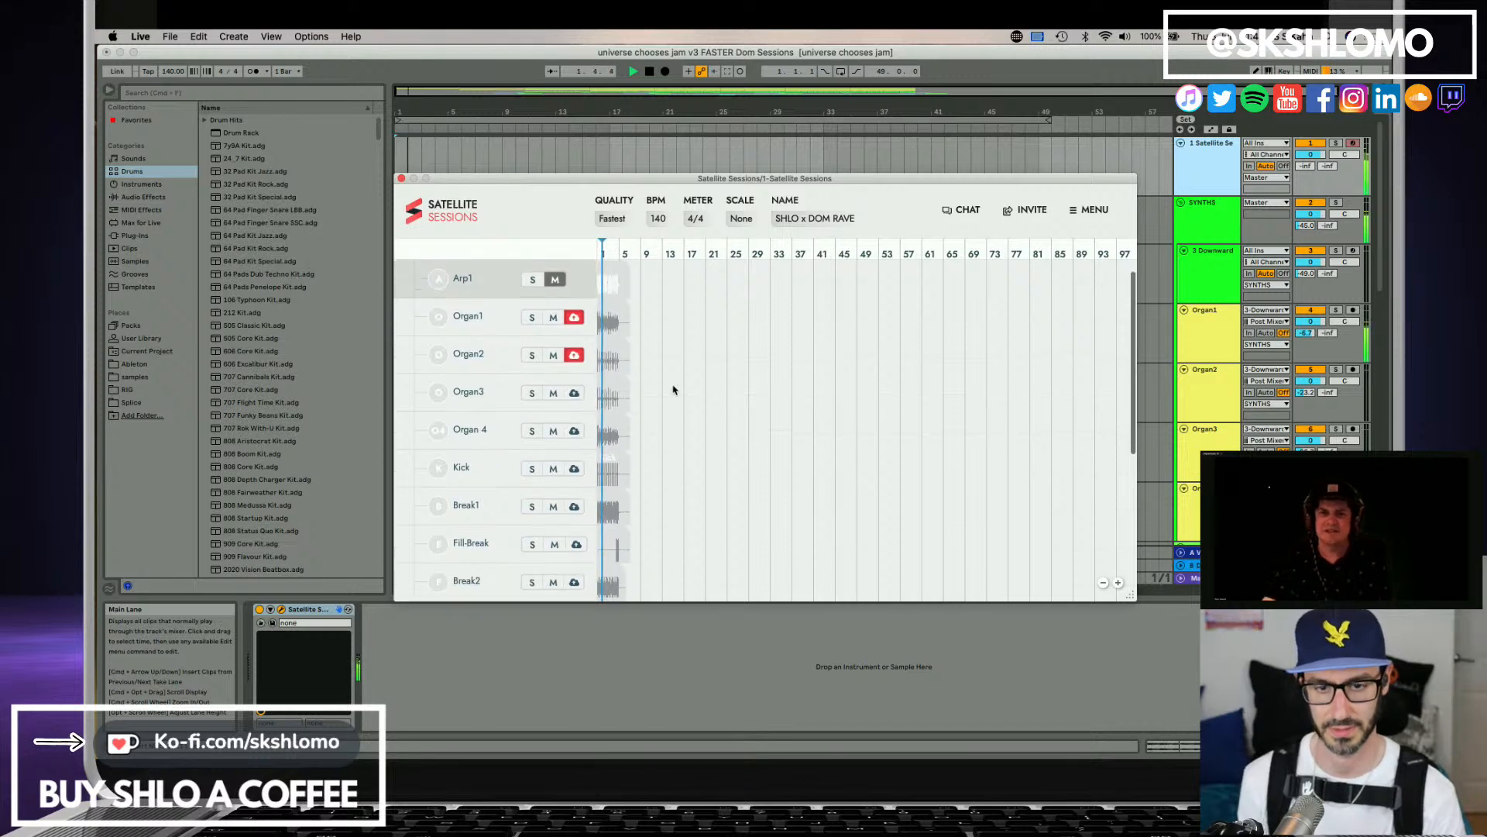
left_click(574, 388)
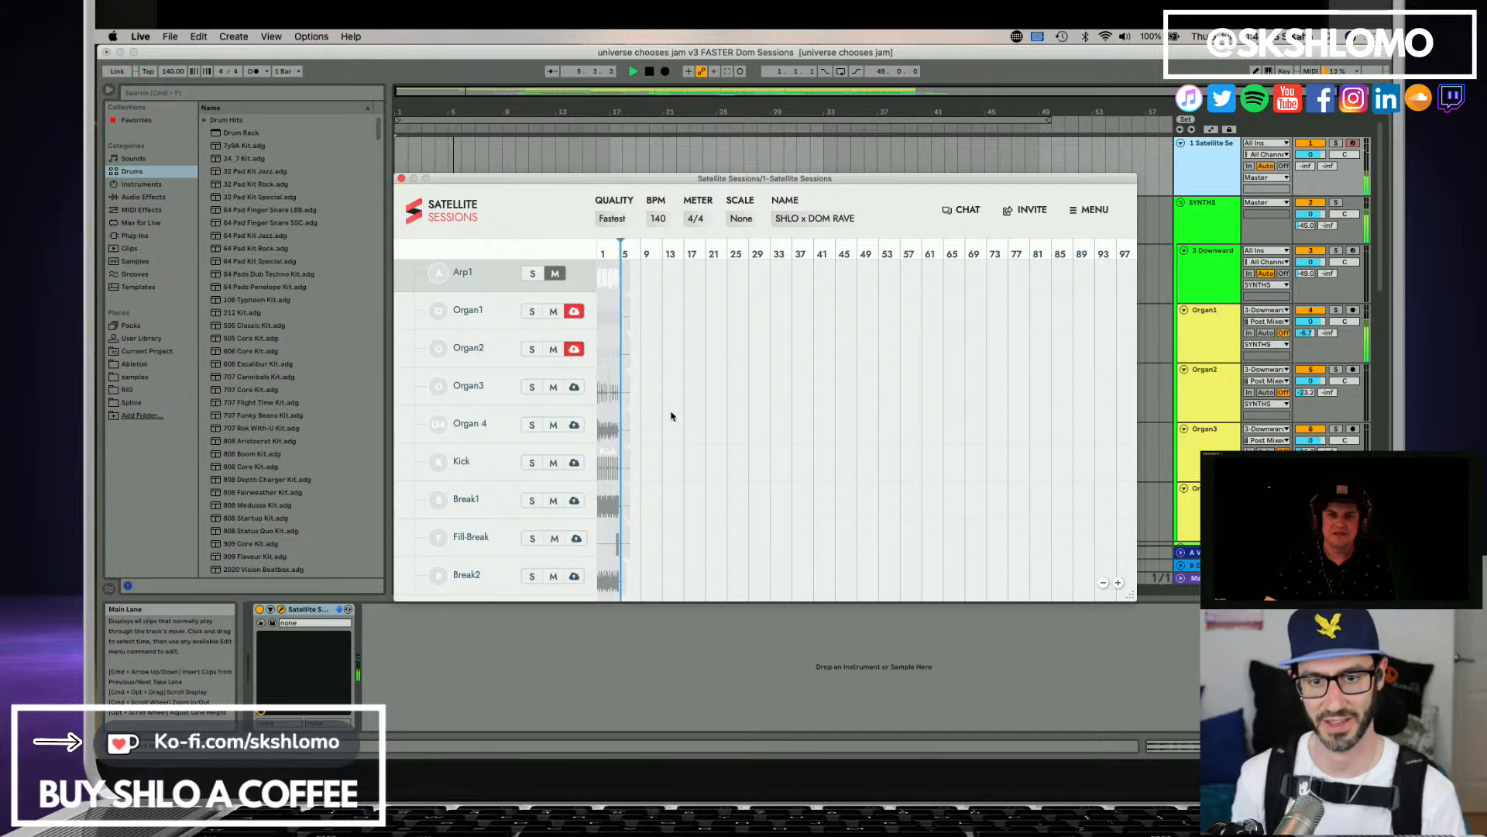
scroll(677, 429, "up", 1)
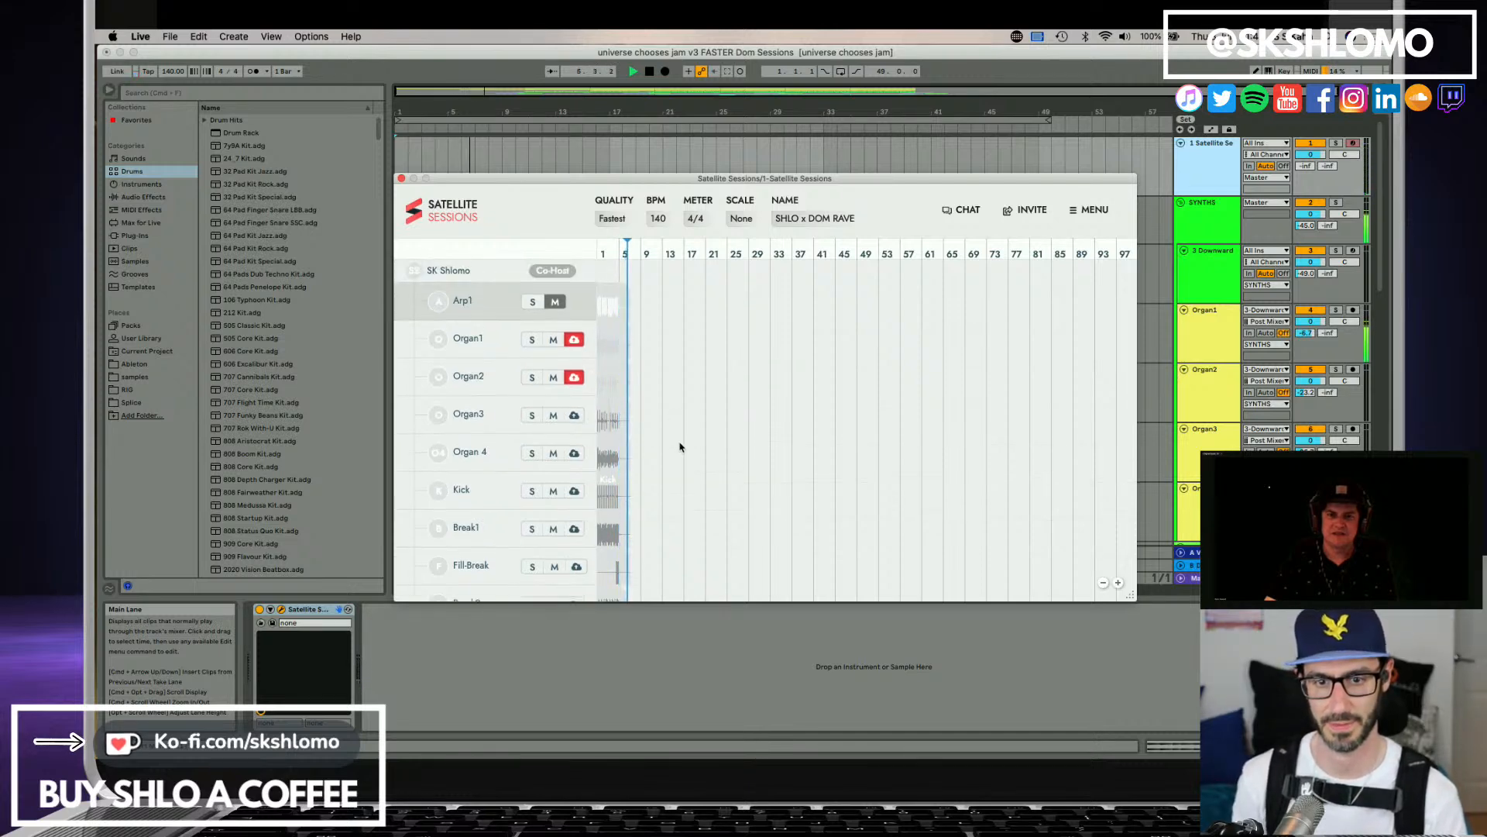
scroll(680, 447, "down", 1)
scroll(681, 447, "up", 1)
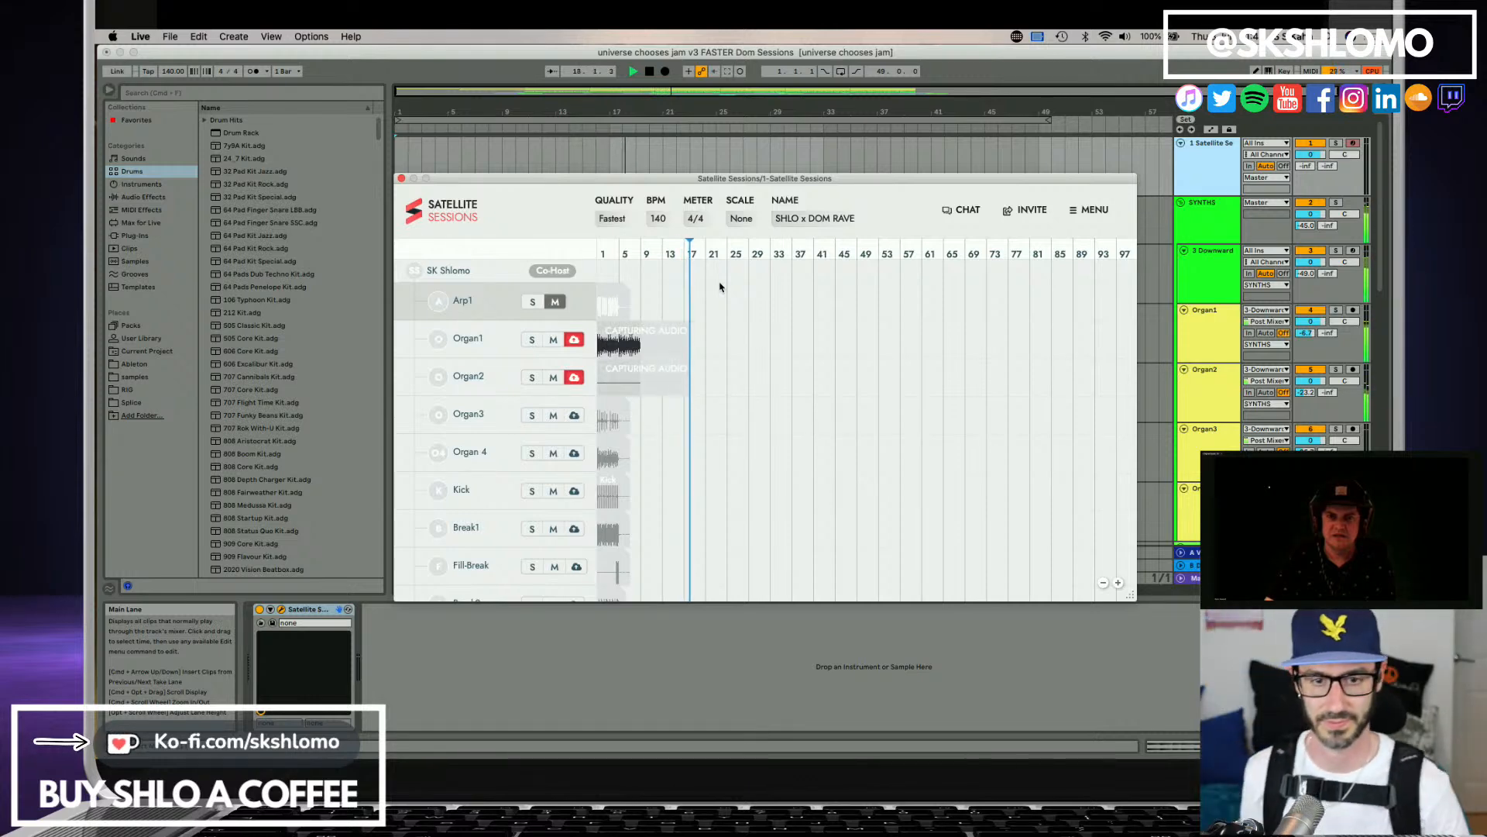
scroll(769, 389, "down", 3)
scroll(769, 389, "down", 6)
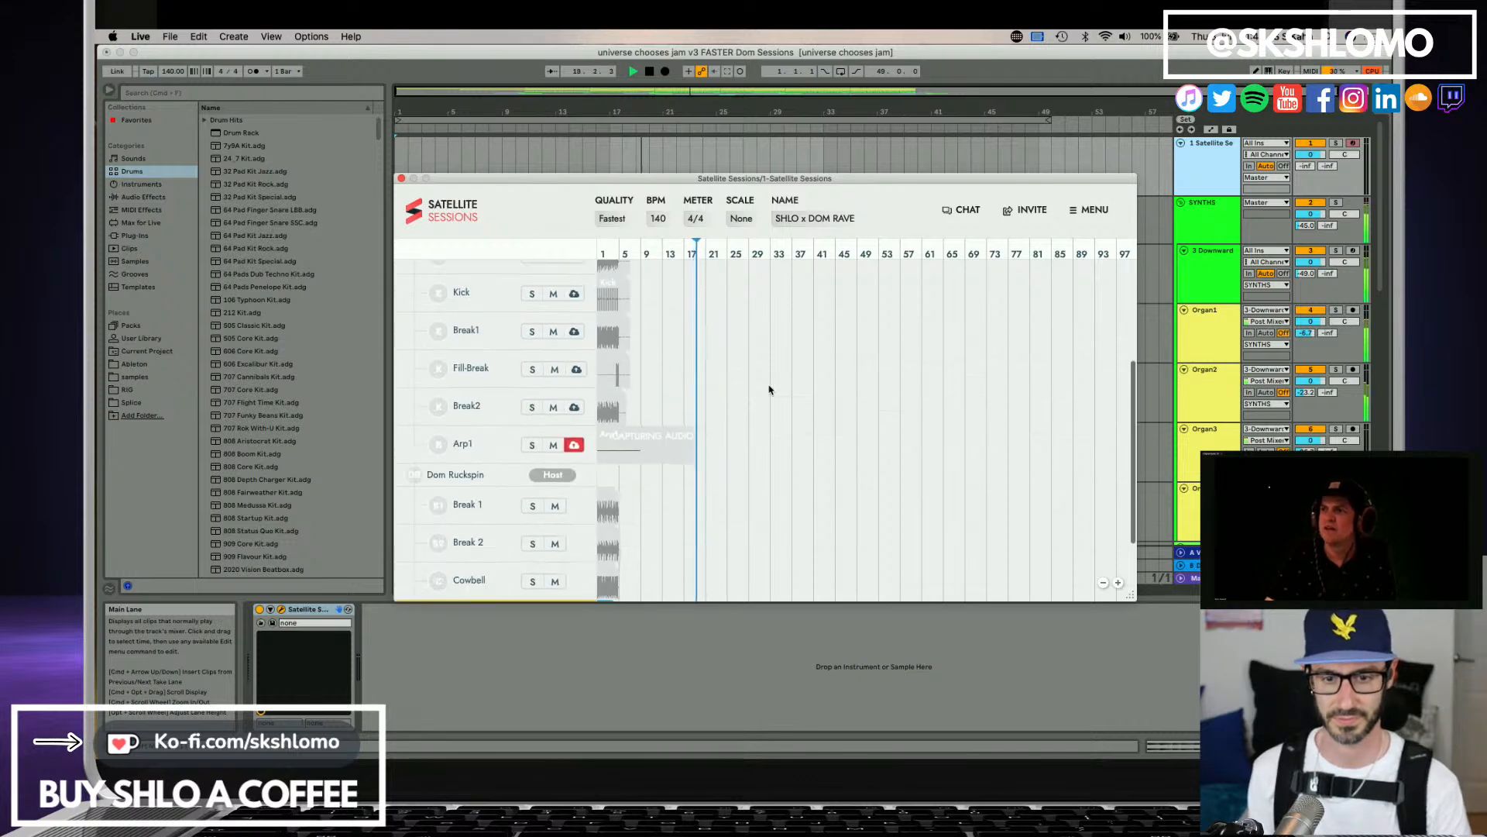
scroll(770, 390, "up", 9)
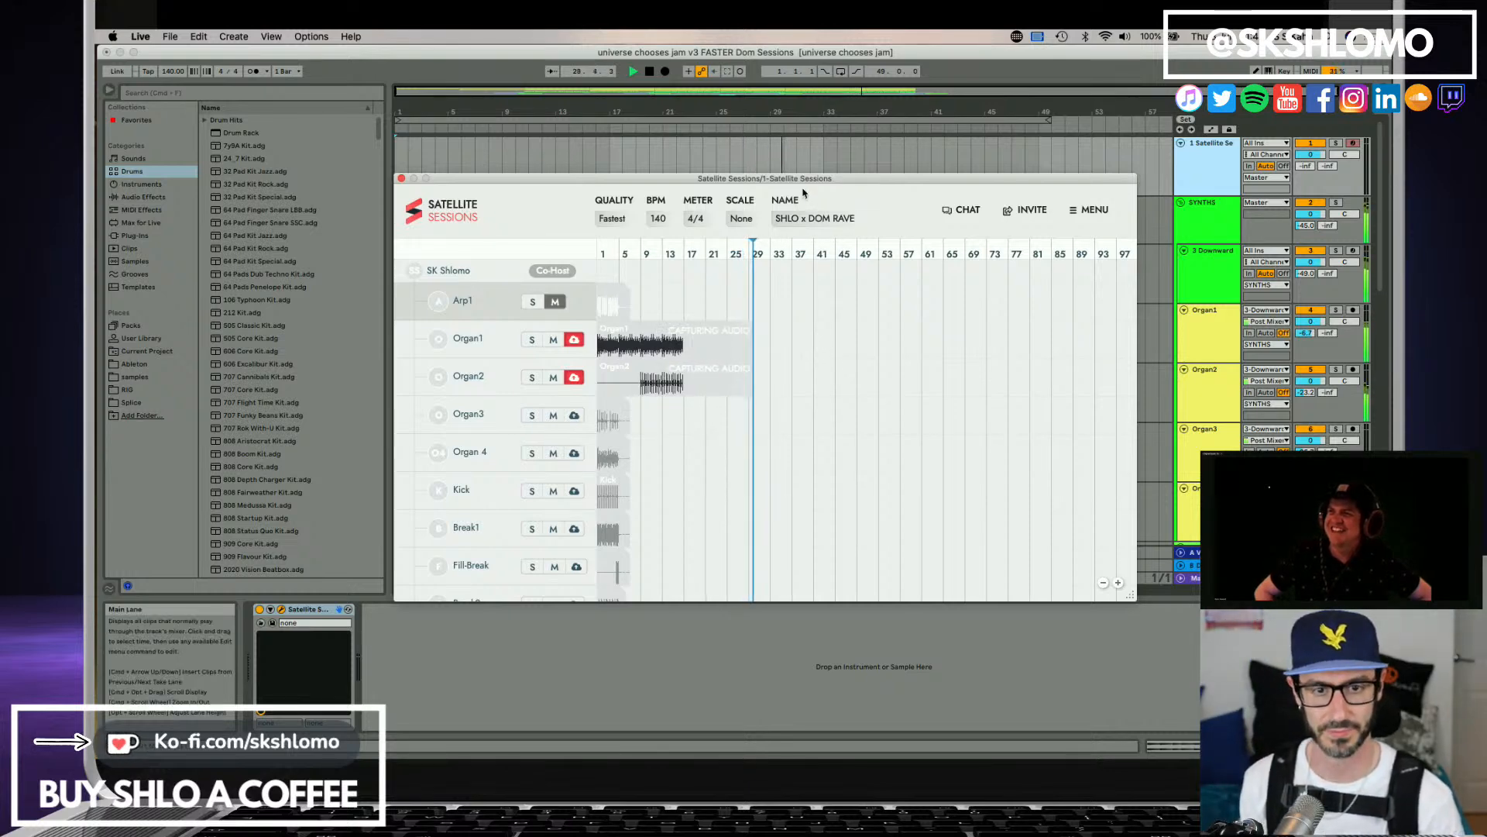
left_click_drag(799, 180, 802, 329)
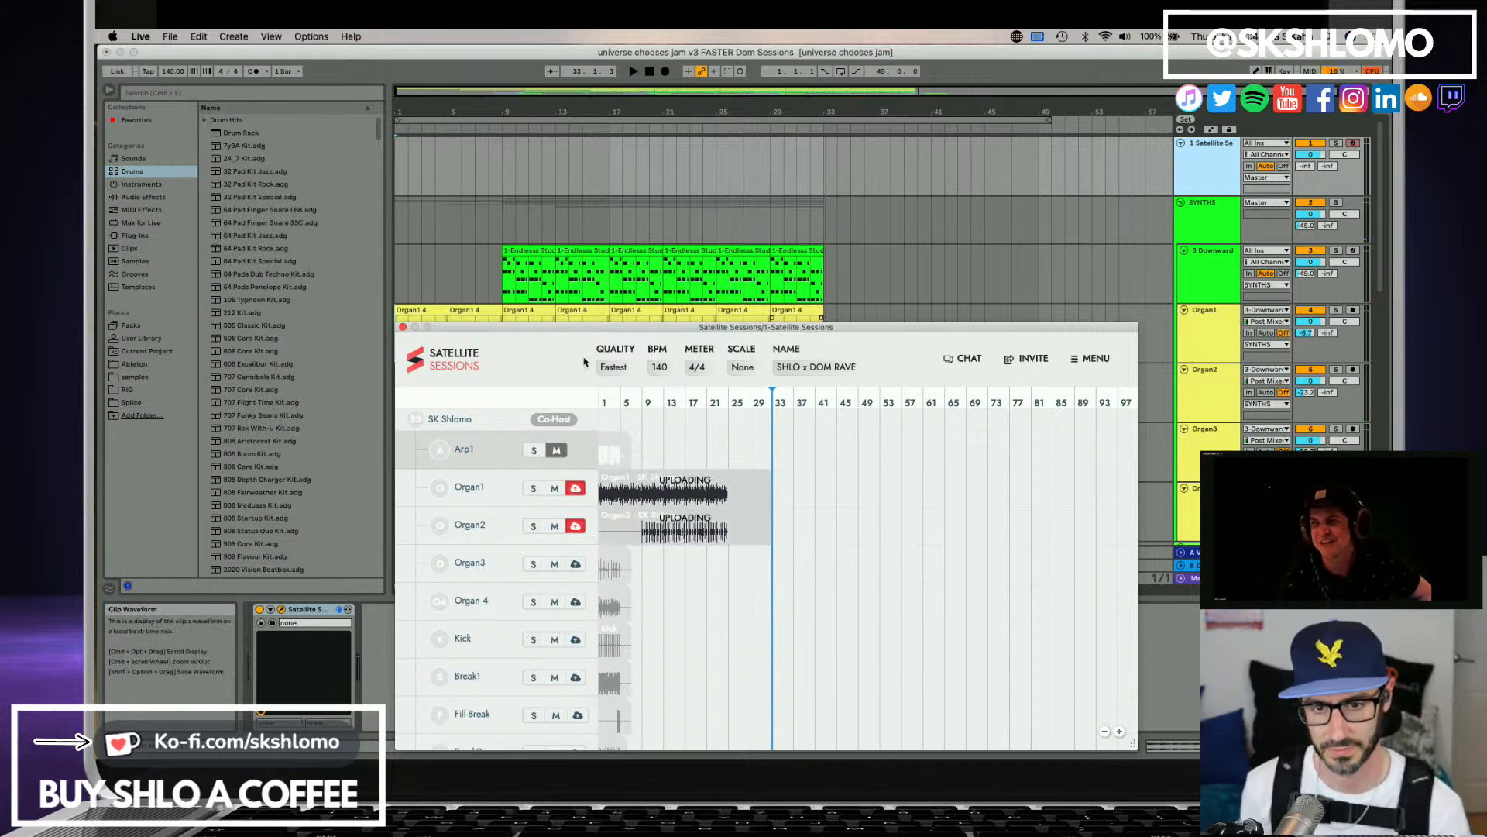
left_click_drag(569, 331, 478, 205)
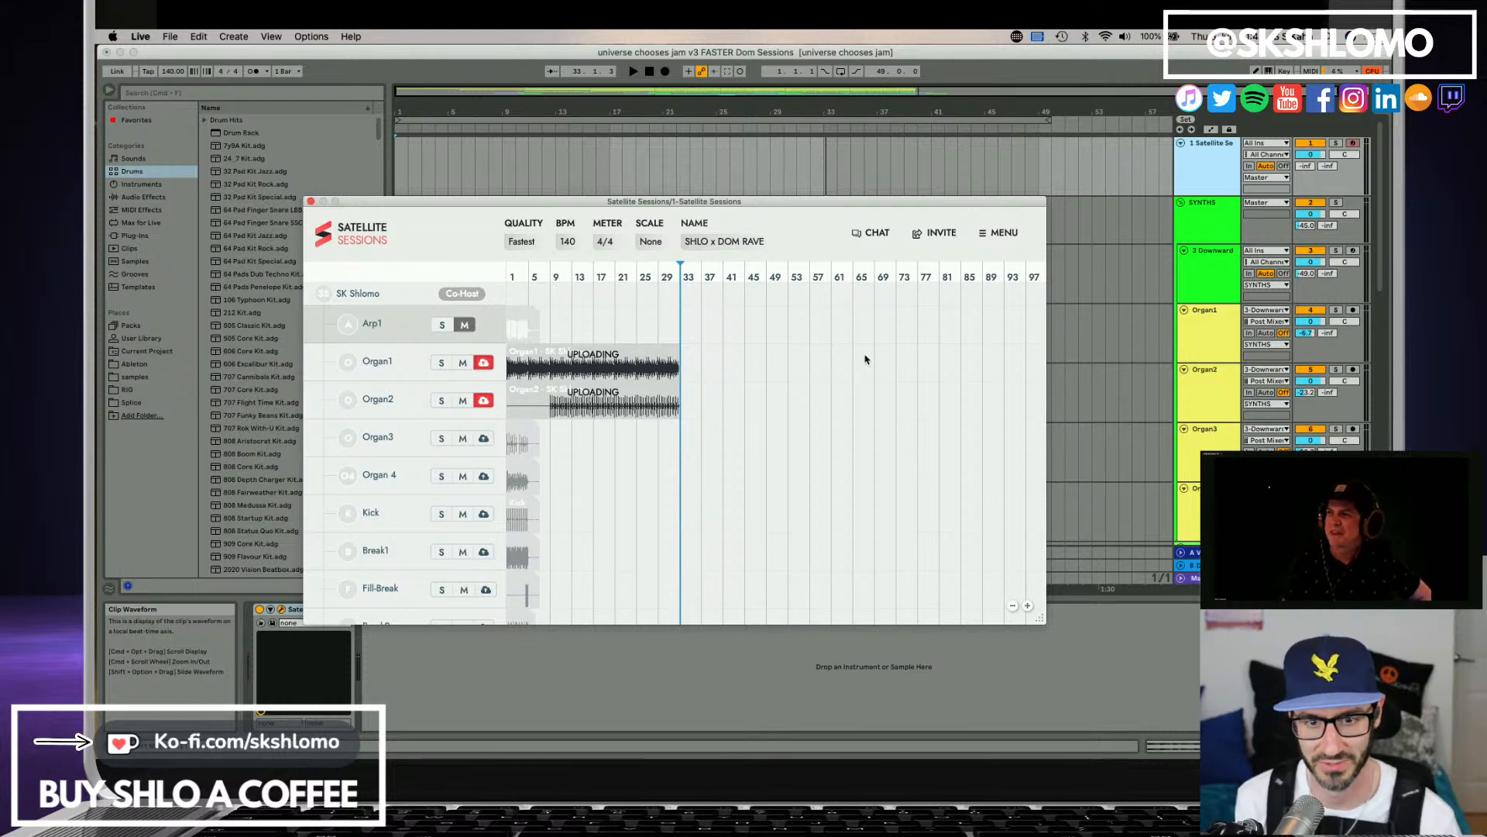
Turn off capture for the Arp1, Organ1 and Organ2 stems in Satellite Sessions and look through the stem list.
scroll(767, 428, "down", 10)
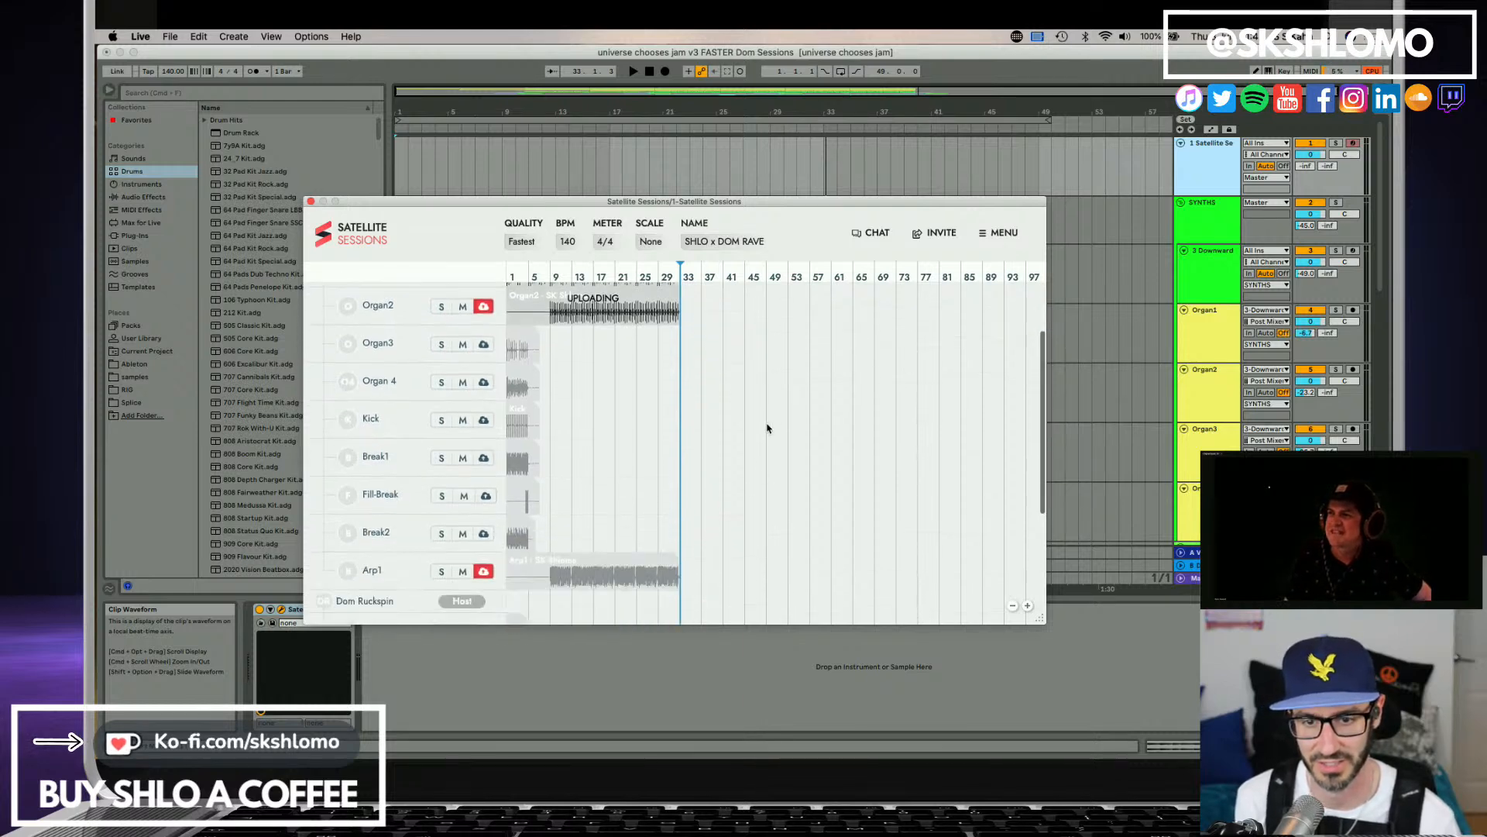
scroll(658, 464, "down", 1)
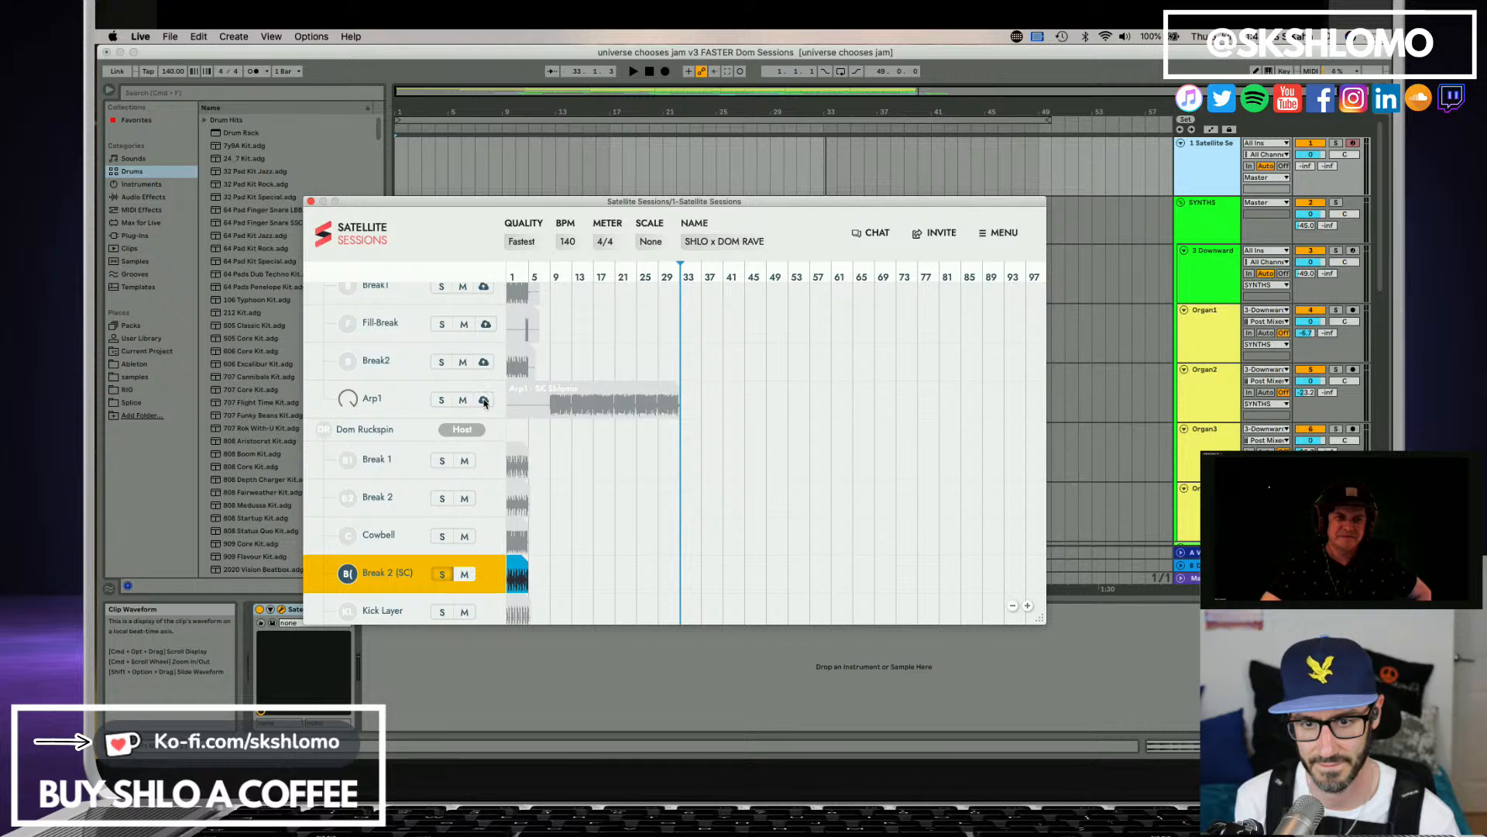
scroll(483, 400, "up", 6)
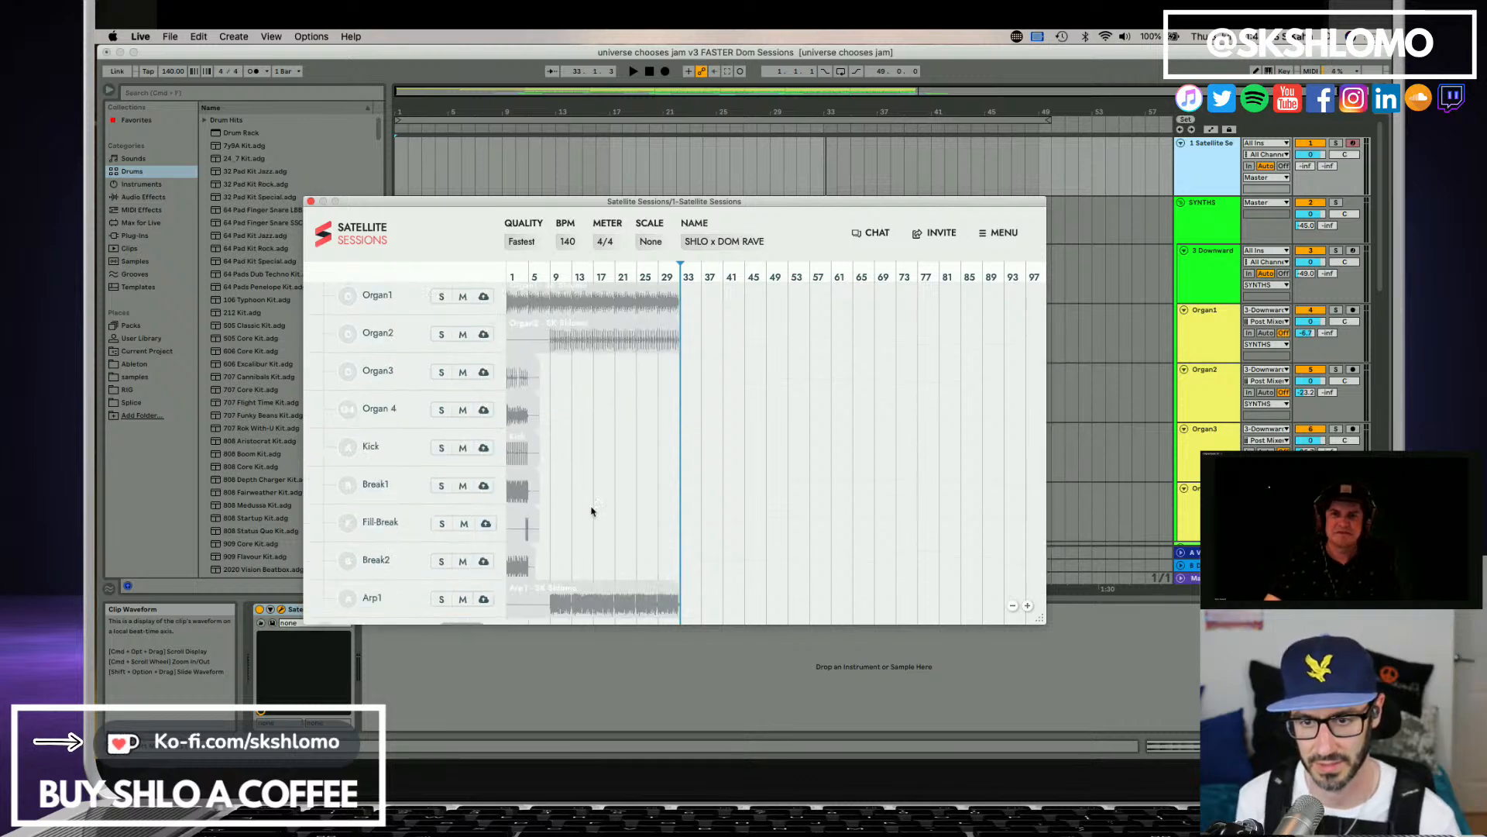
scroll(593, 496, "down", 6)
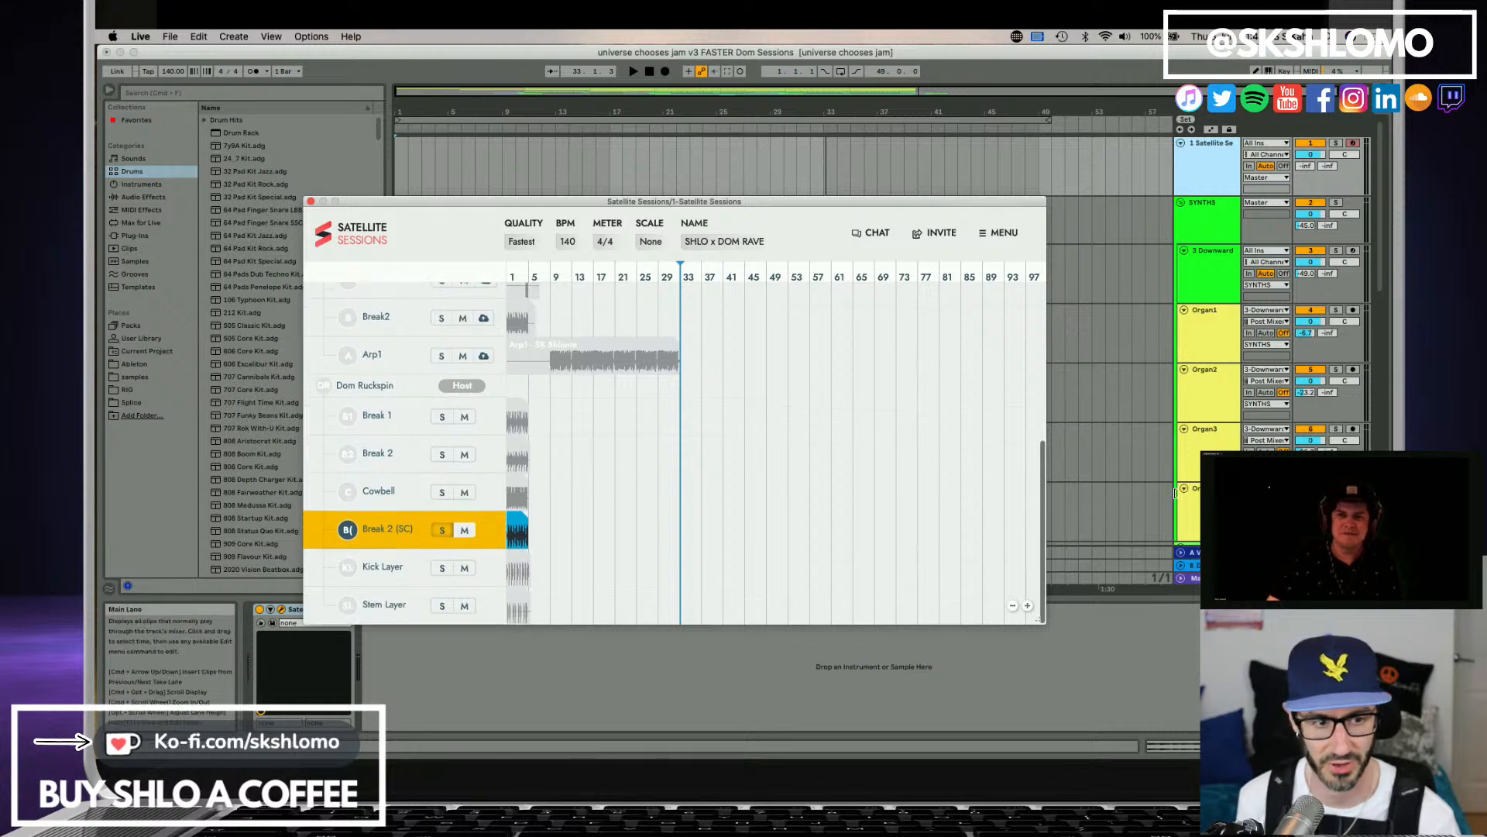
Rename the RODECASTER track as a vocal track and move its clip to bar 17.
left_click(1210, 503)
scroll(1210, 503, "down", 5)
scroll(1210, 496, "down", 8)
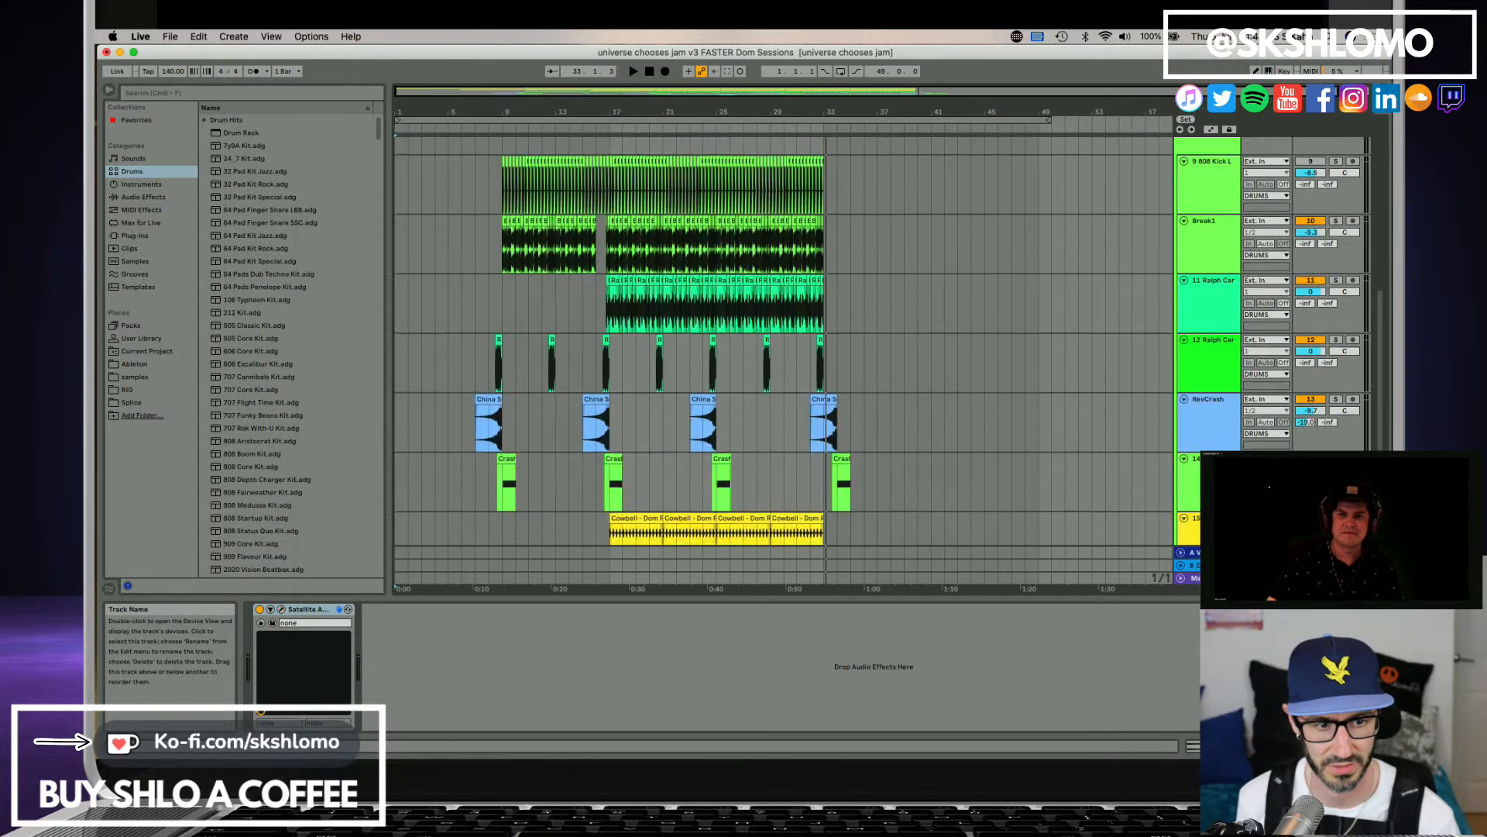
left_click(1210, 493)
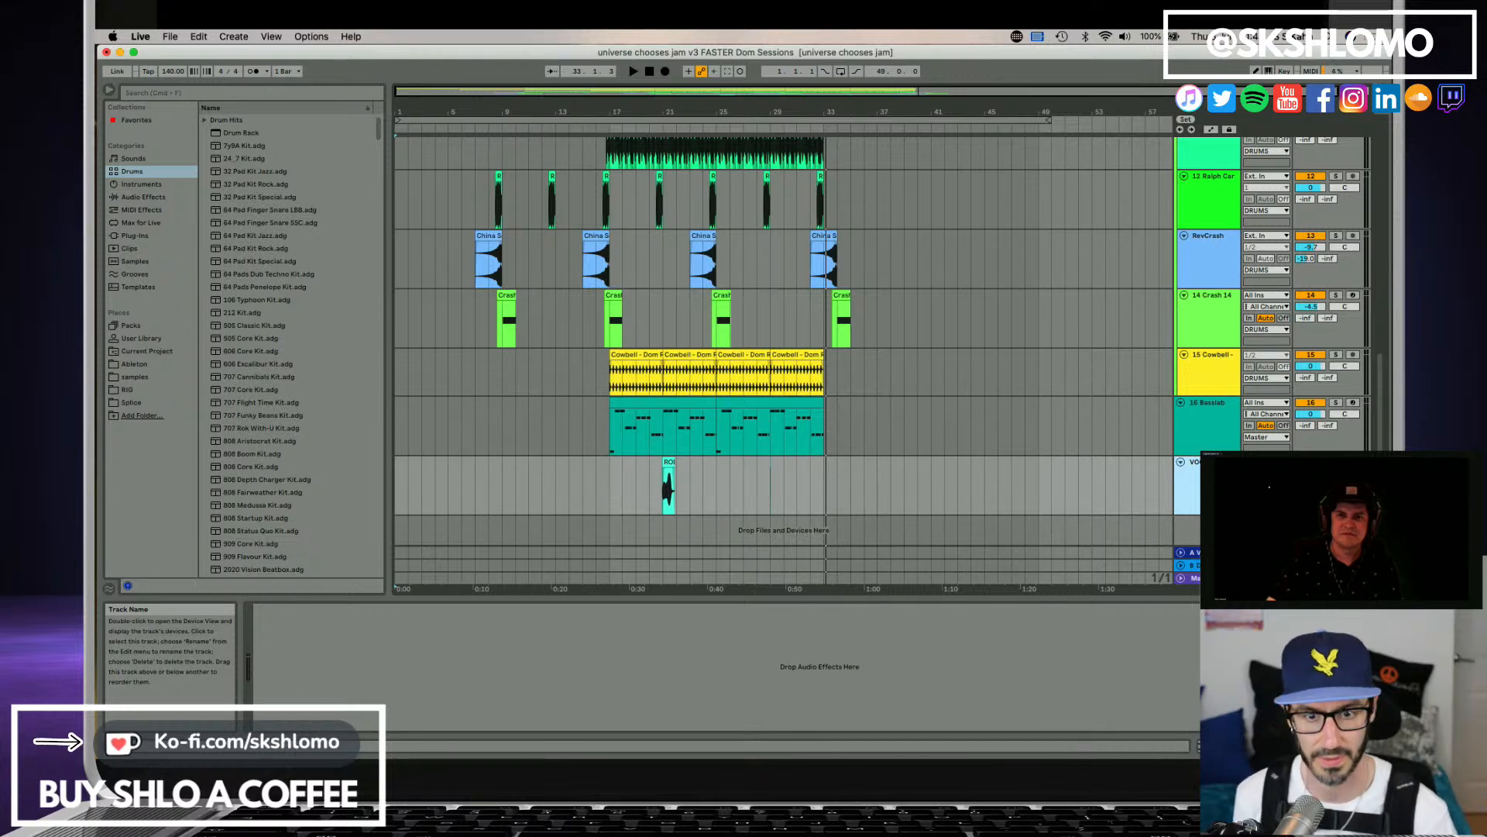
left_click_drag(671, 486, 620, 466)
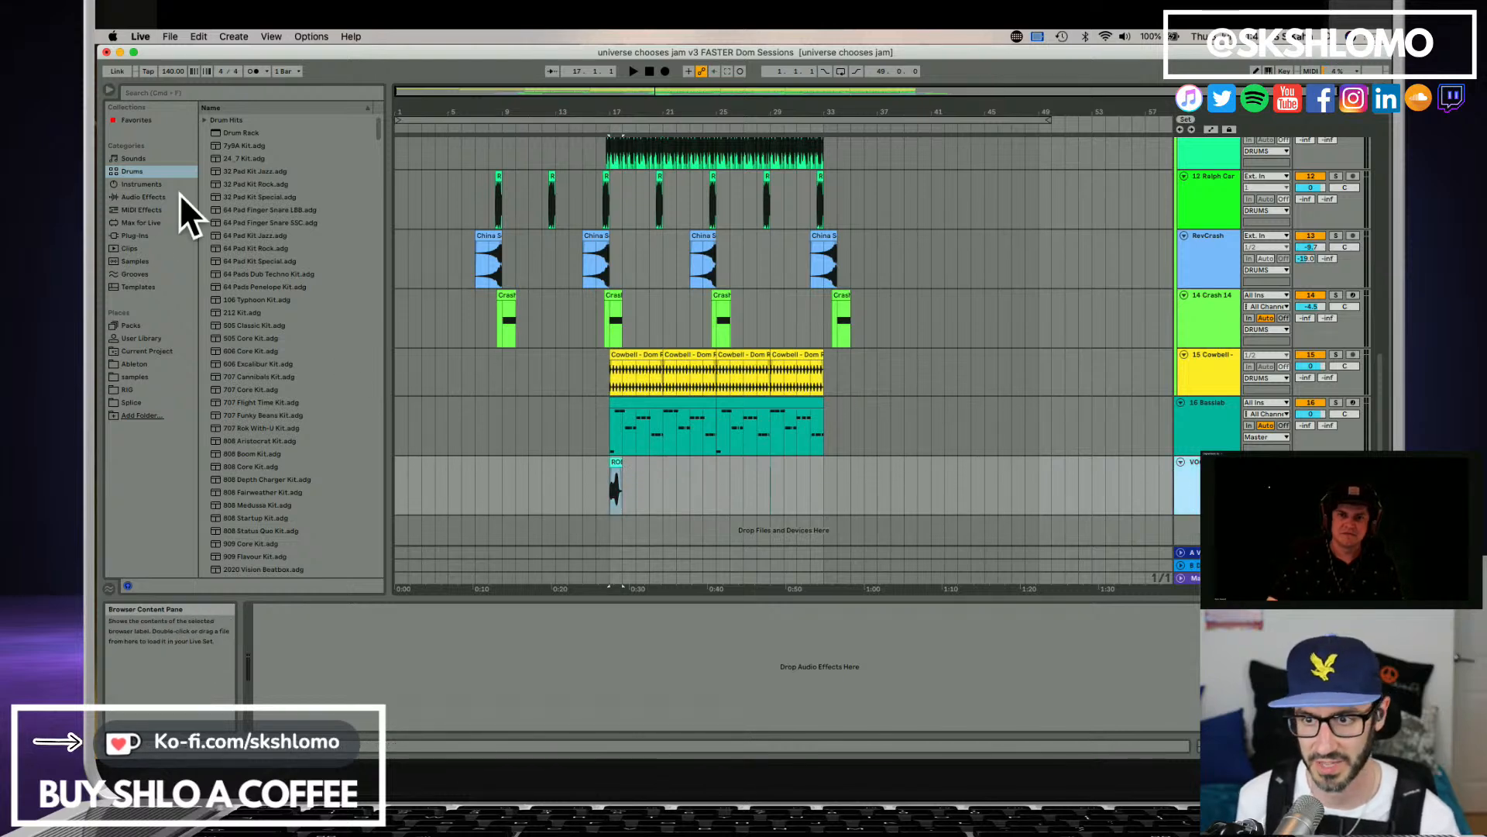
Add the Satellite Audio VST plug-in to the vocal track and name its stem VocalSample1.
left_click(147, 233)
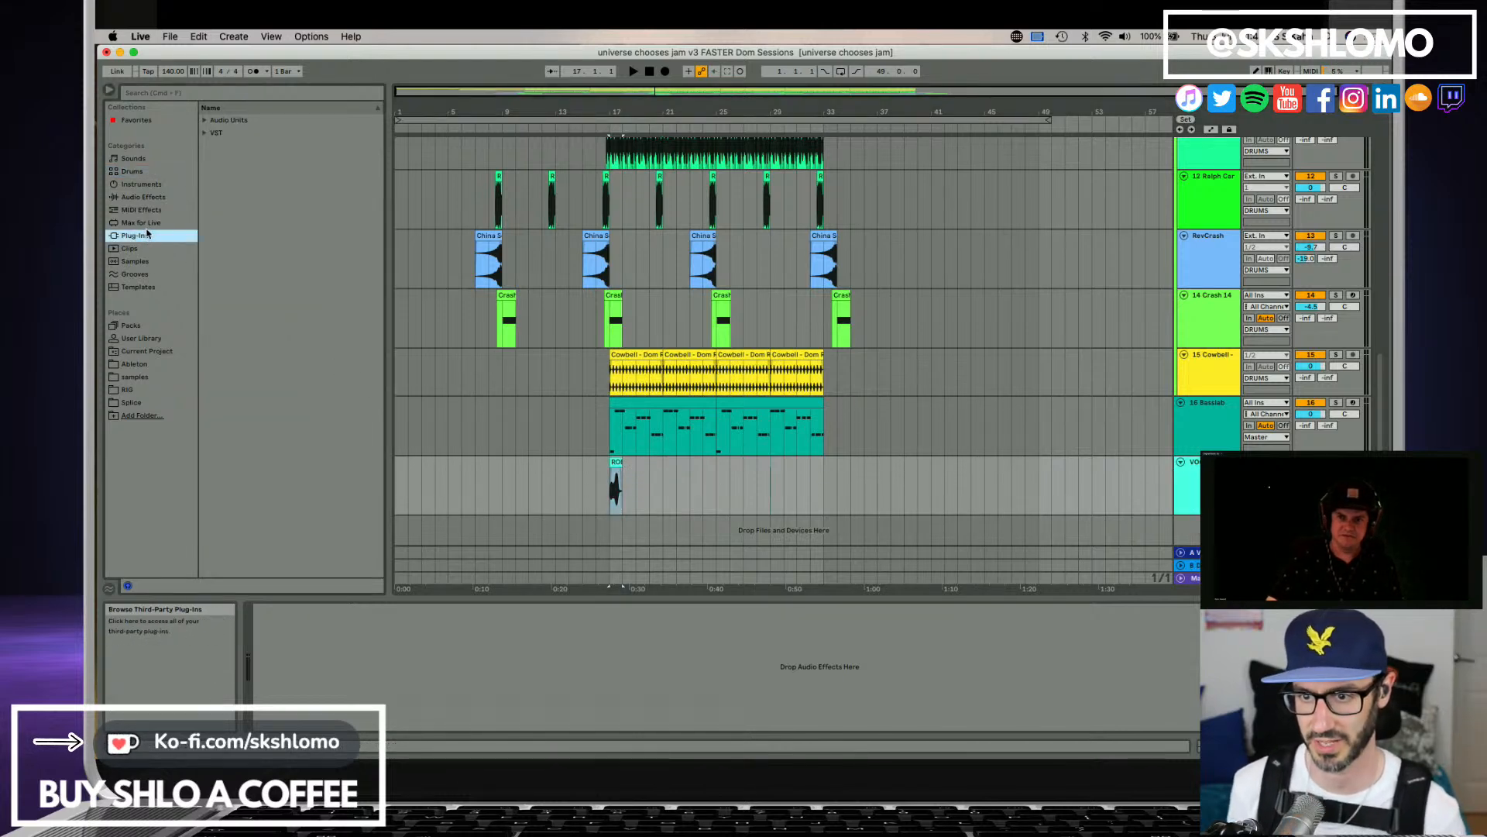
left_click(206, 121)
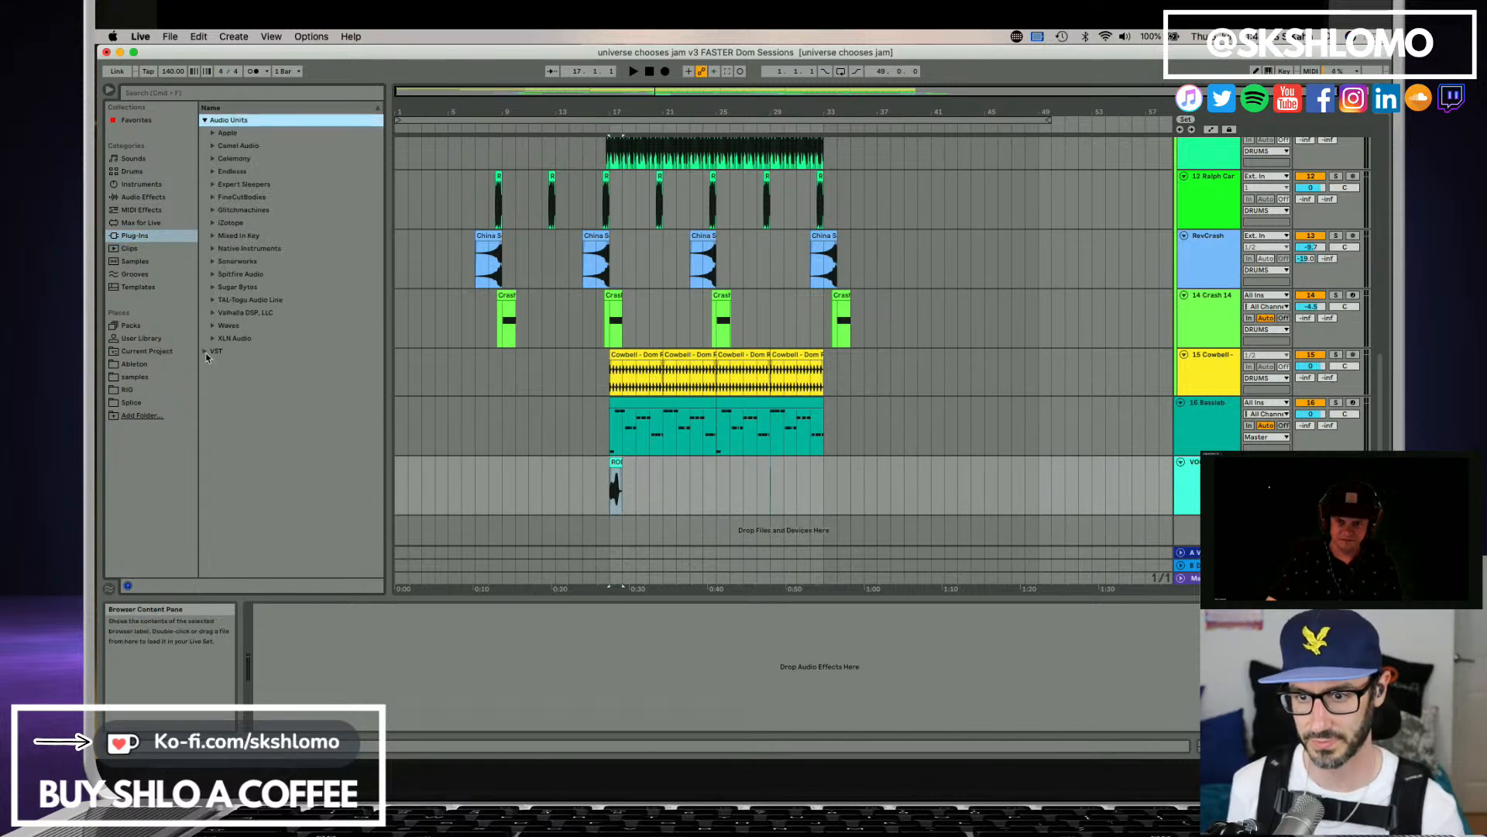
left_click(205, 352)
left_click(211, 146)
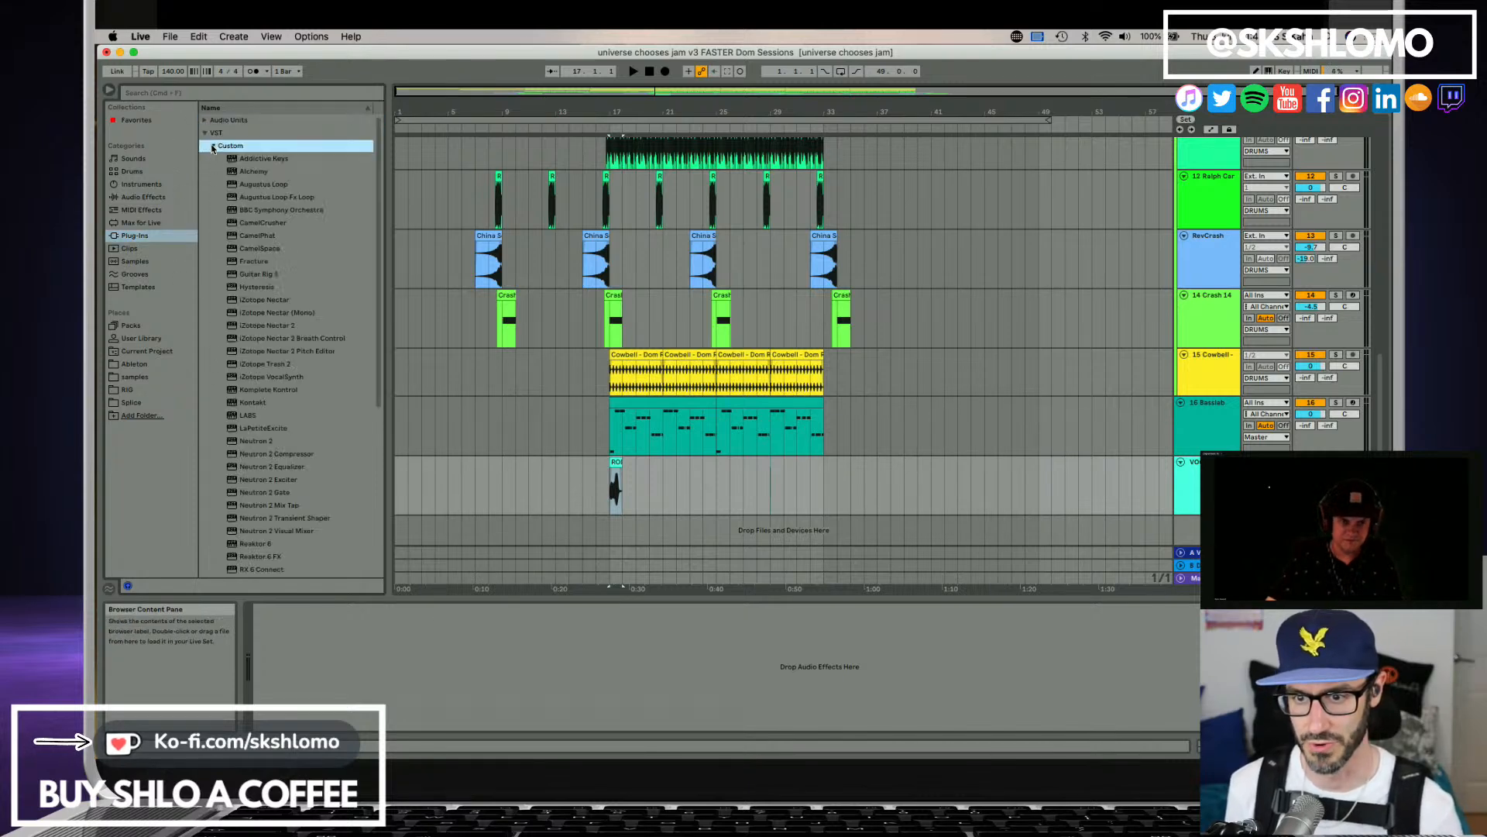
scroll(289, 458, "down", 3)
scroll(270, 468, "down", 3)
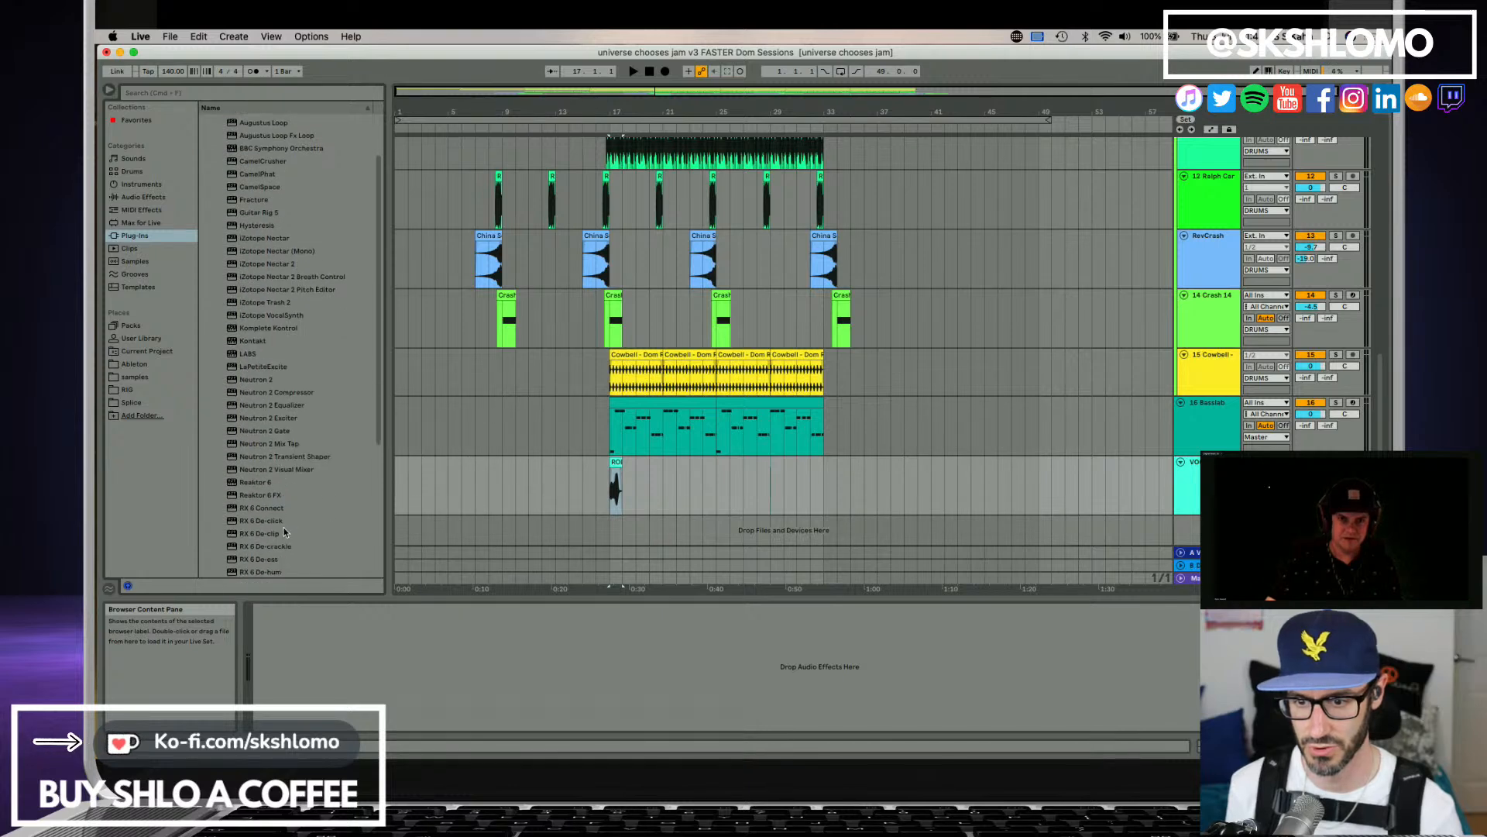
scroll(280, 452, "down", 6)
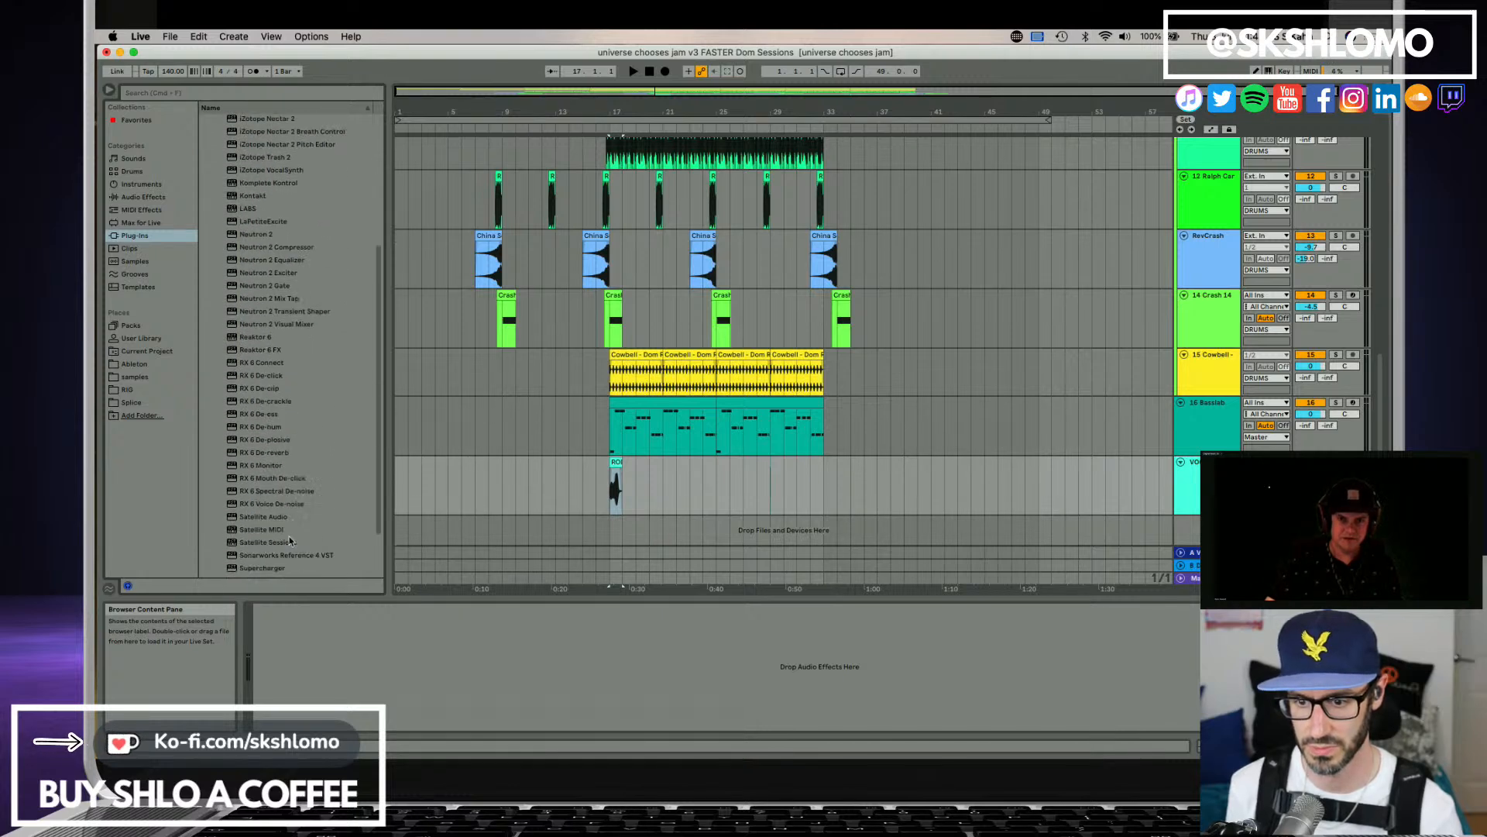
left_click(268, 519)
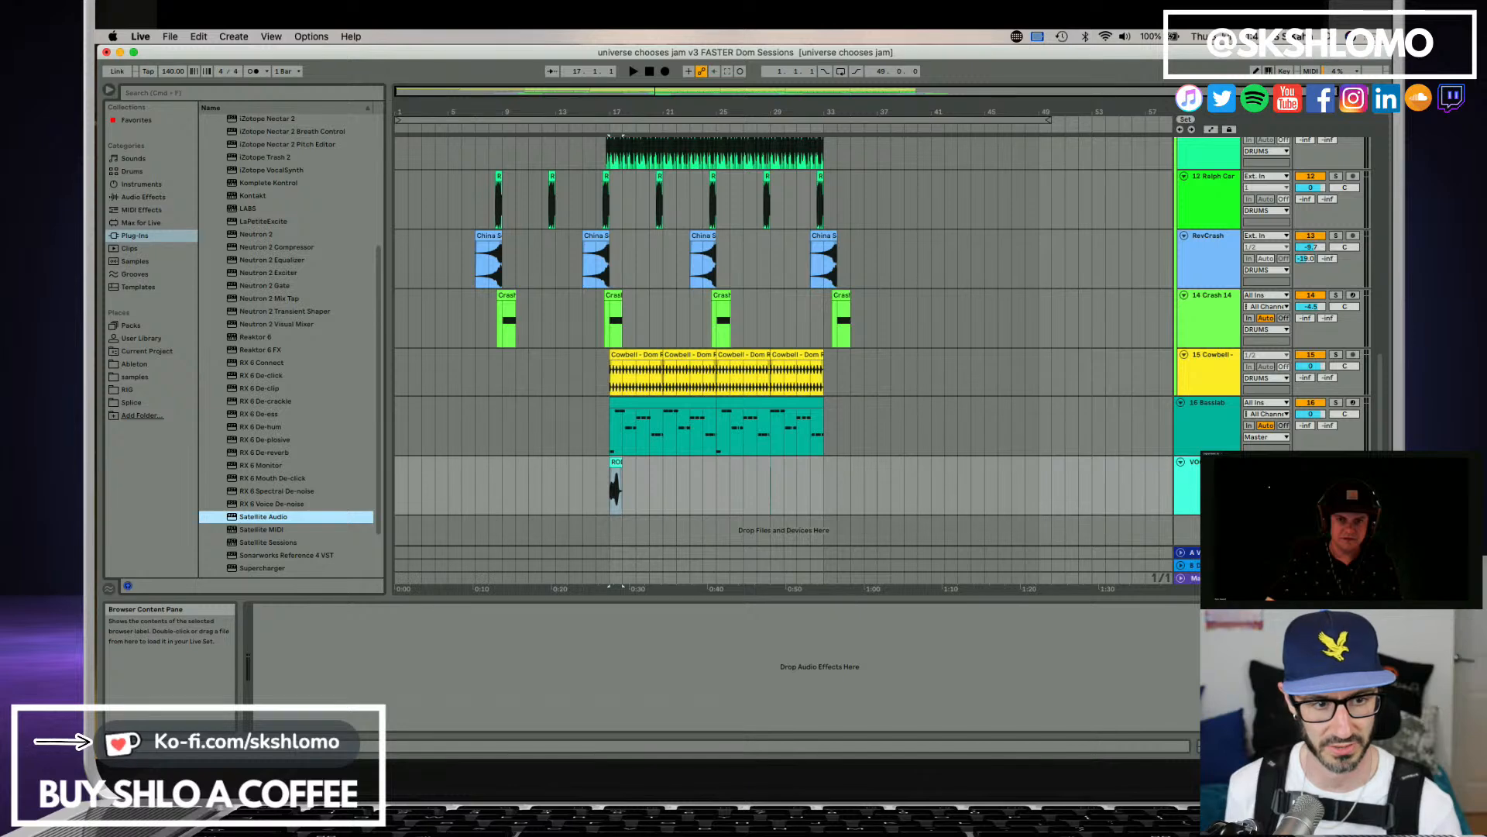
left_click_drag(268, 519, 453, 635)
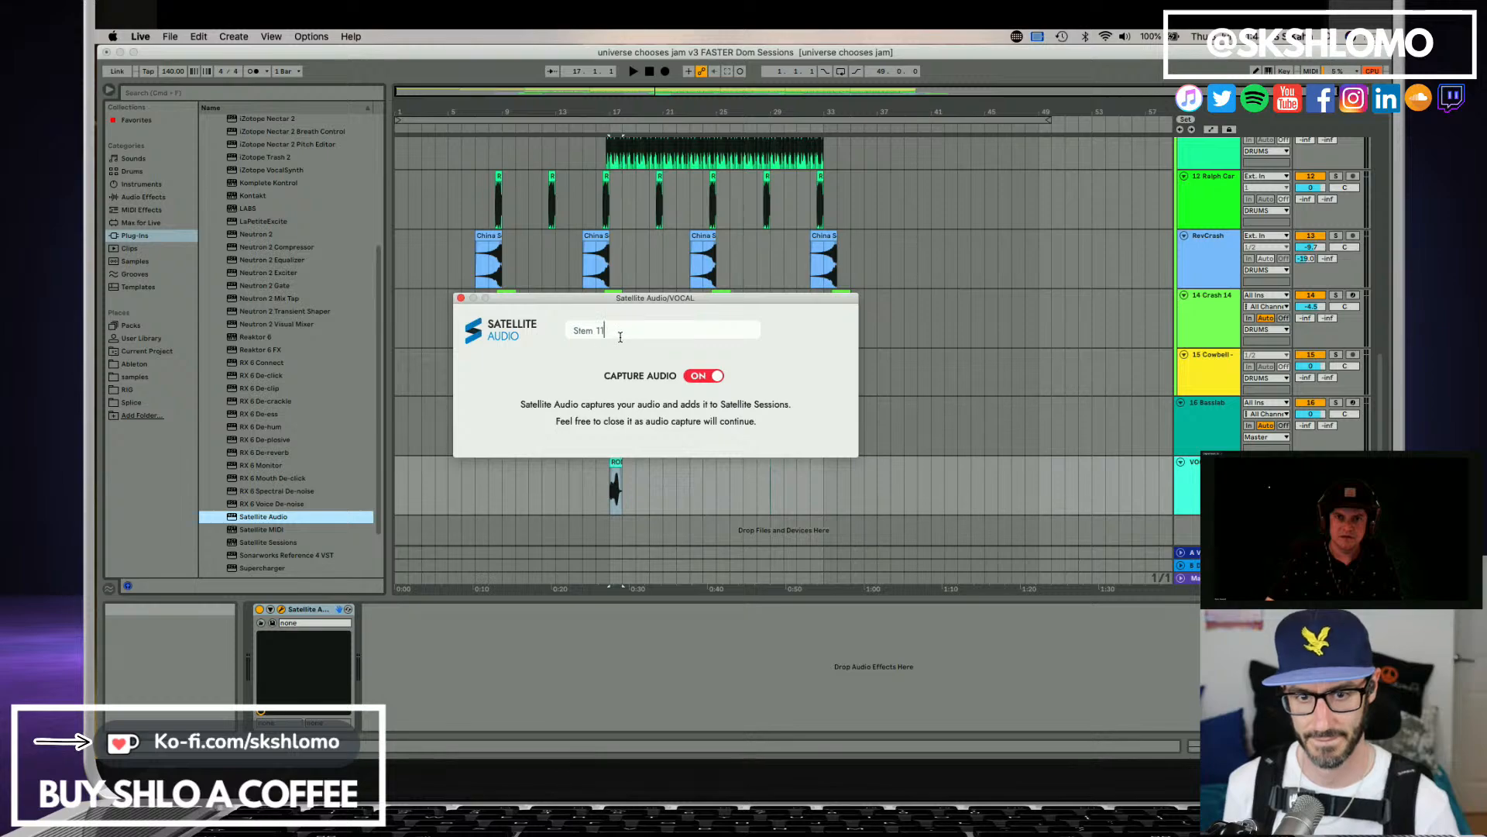
left_click(460, 298)
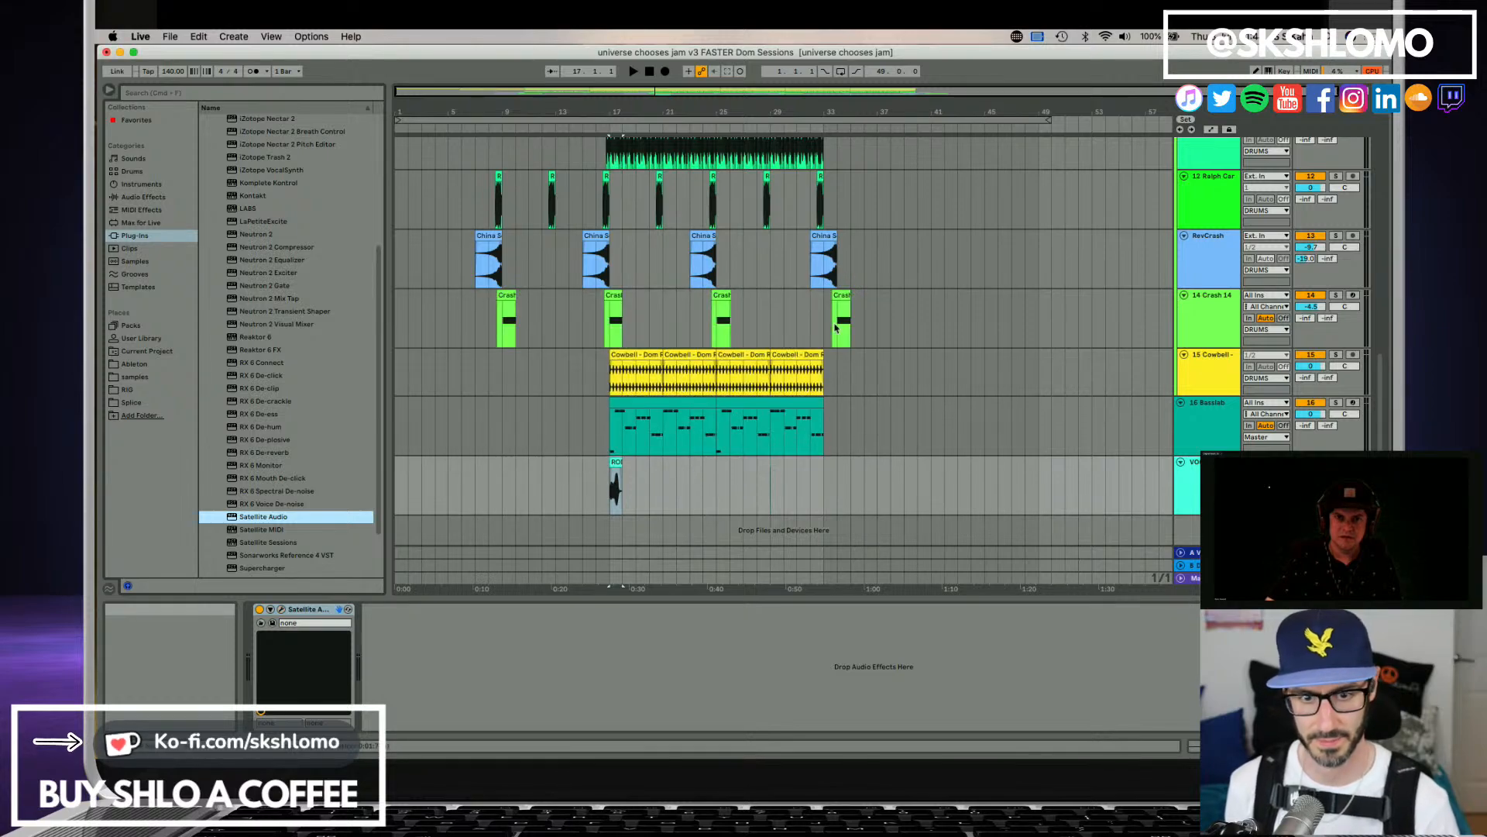
Paste a copy of the vocal clip at bar 25 on the vocal track.
scroll(1048, 319, "up", 10)
scroll(1067, 346, "down", 10)
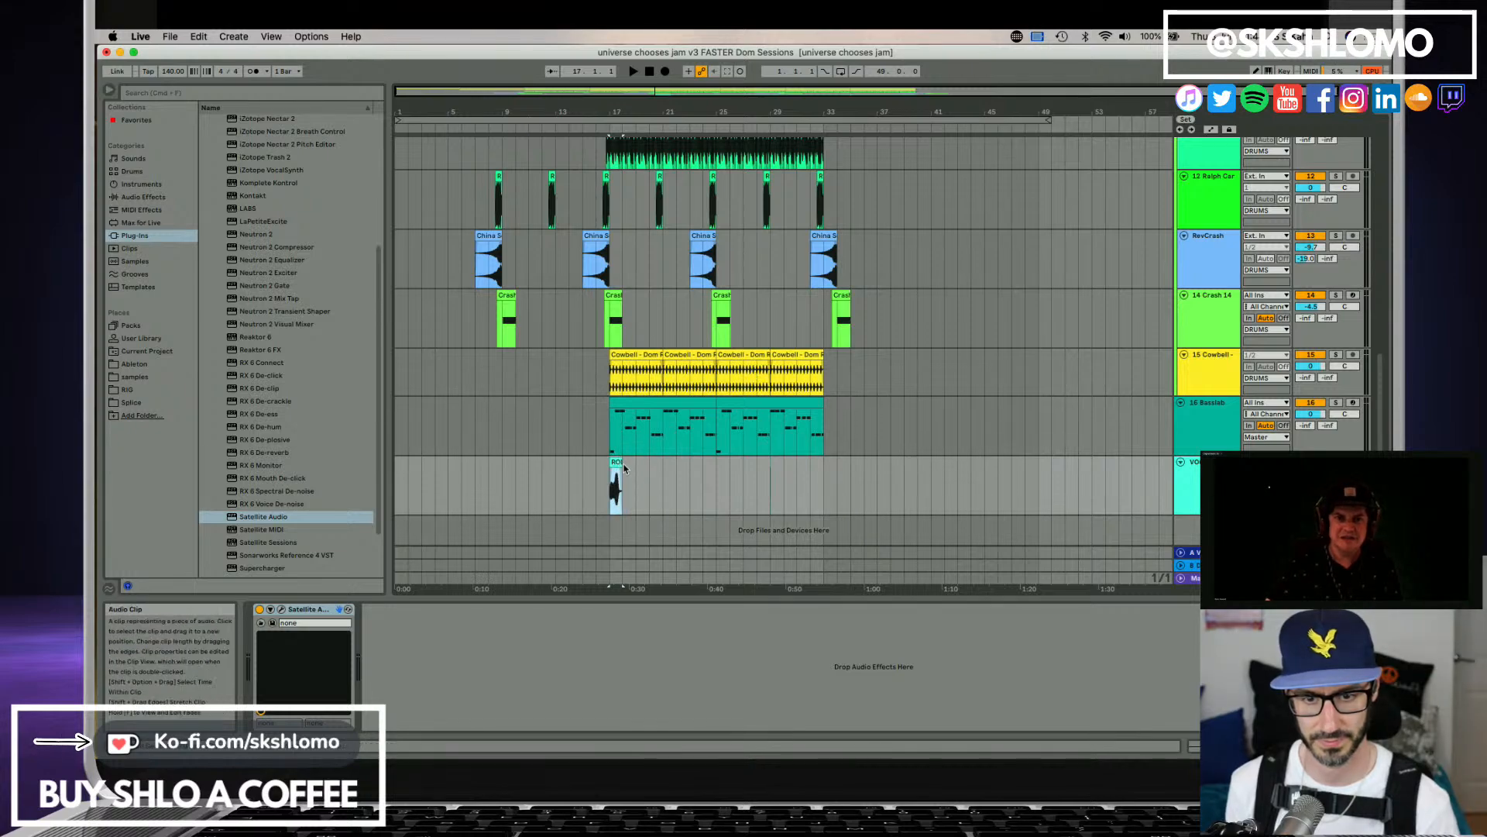
left_click(718, 479)
key("super+v")
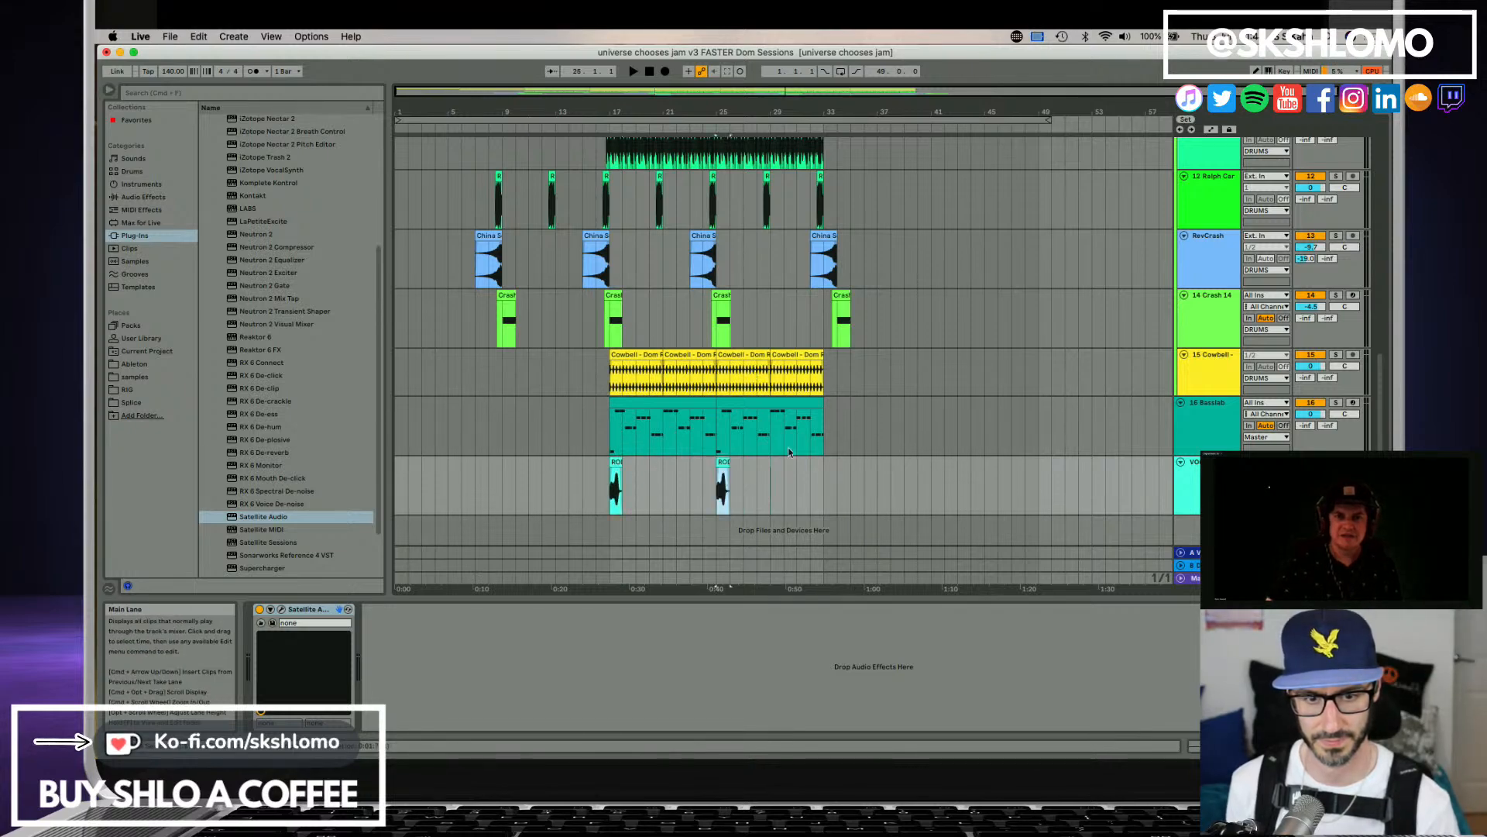
Open the Satellite Sessions window and turn on capture for the Organ3, Organ 4 and Fill-Break stems.
scroll(858, 426, "up", 10)
scroll(859, 426, "up", 3)
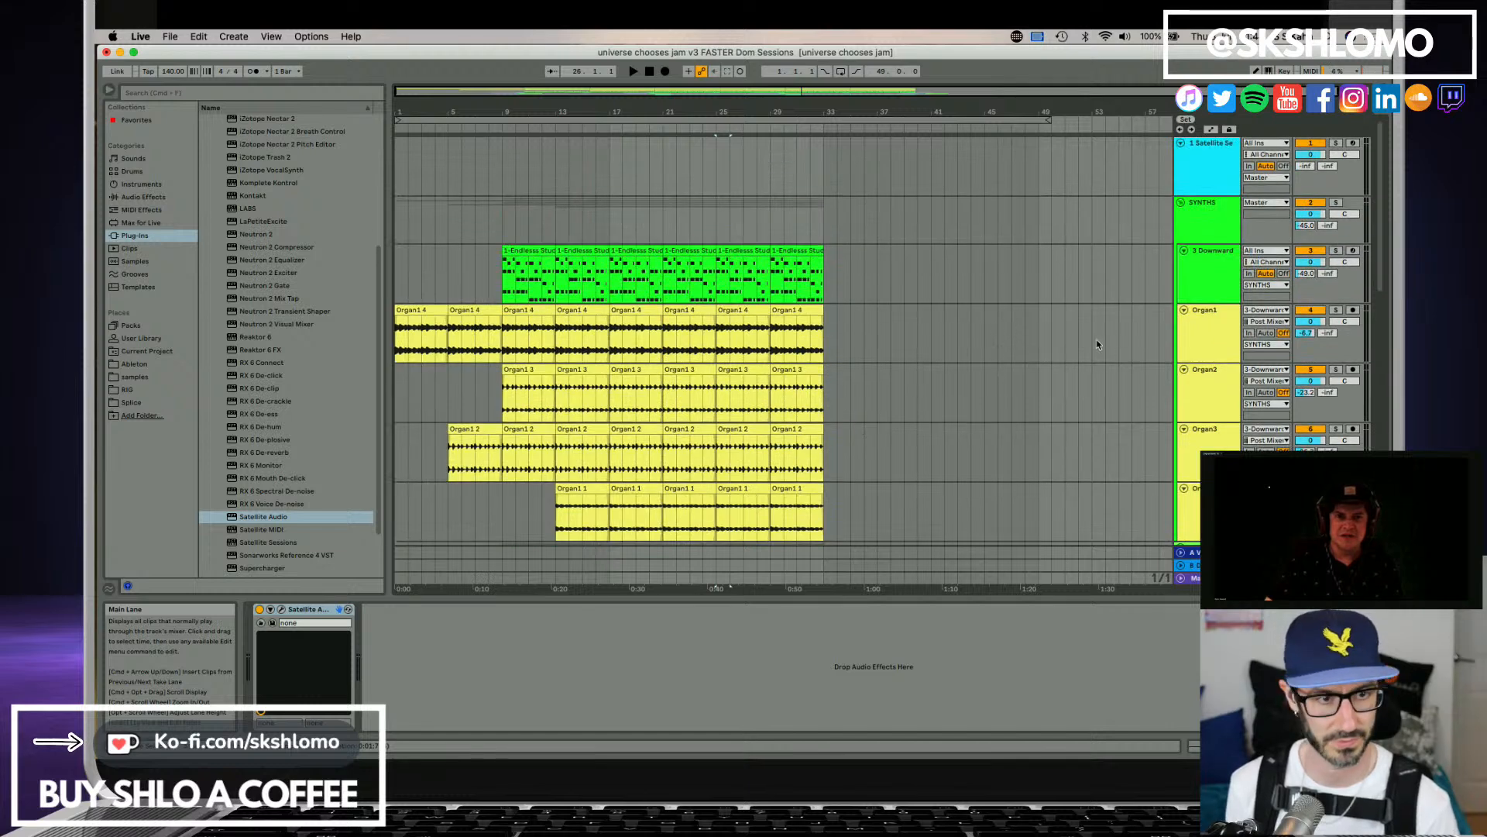
left_click(1211, 188)
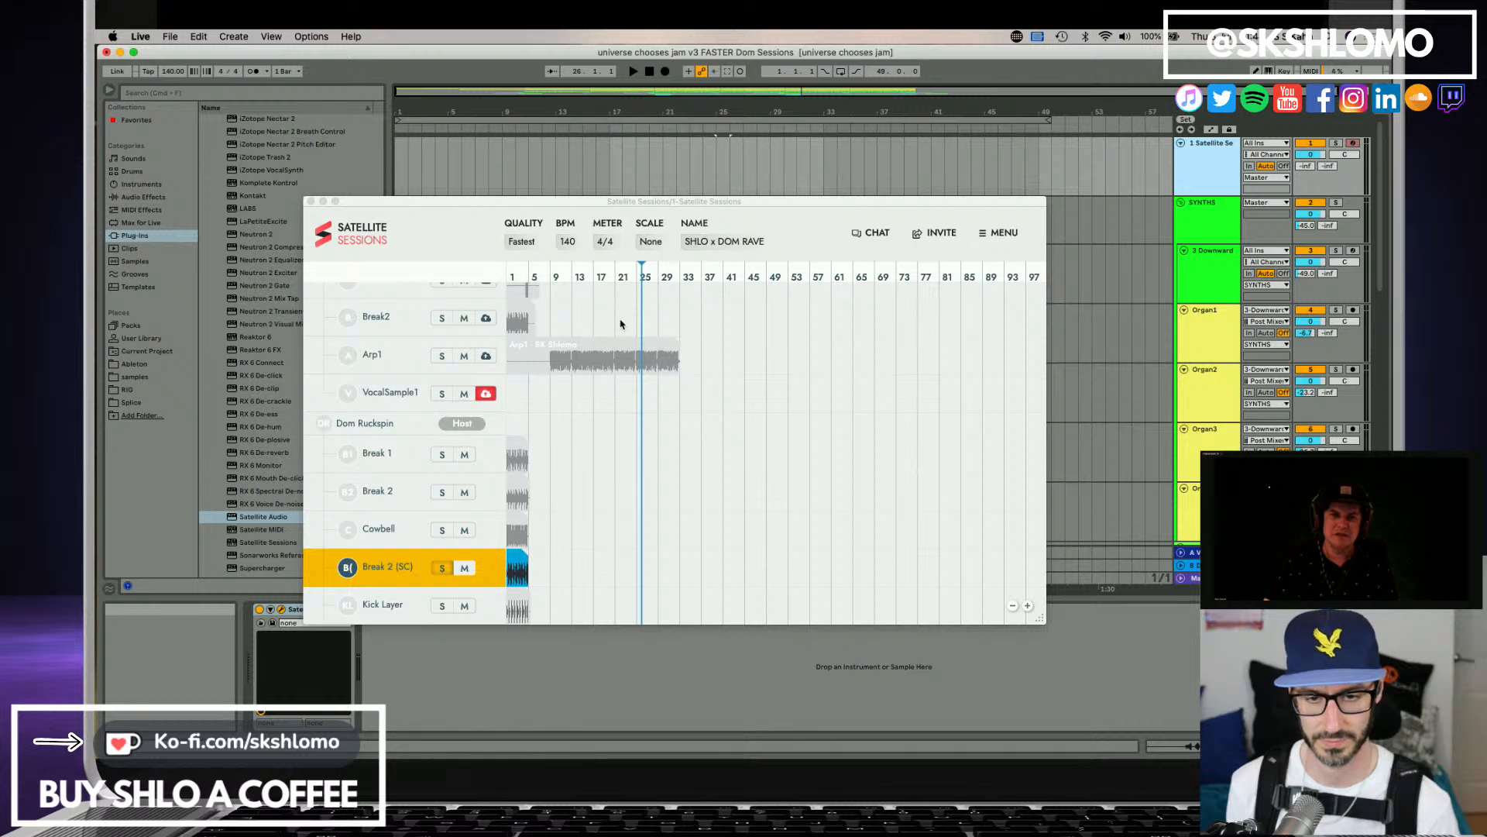
scroll(620, 333, "up", 5)
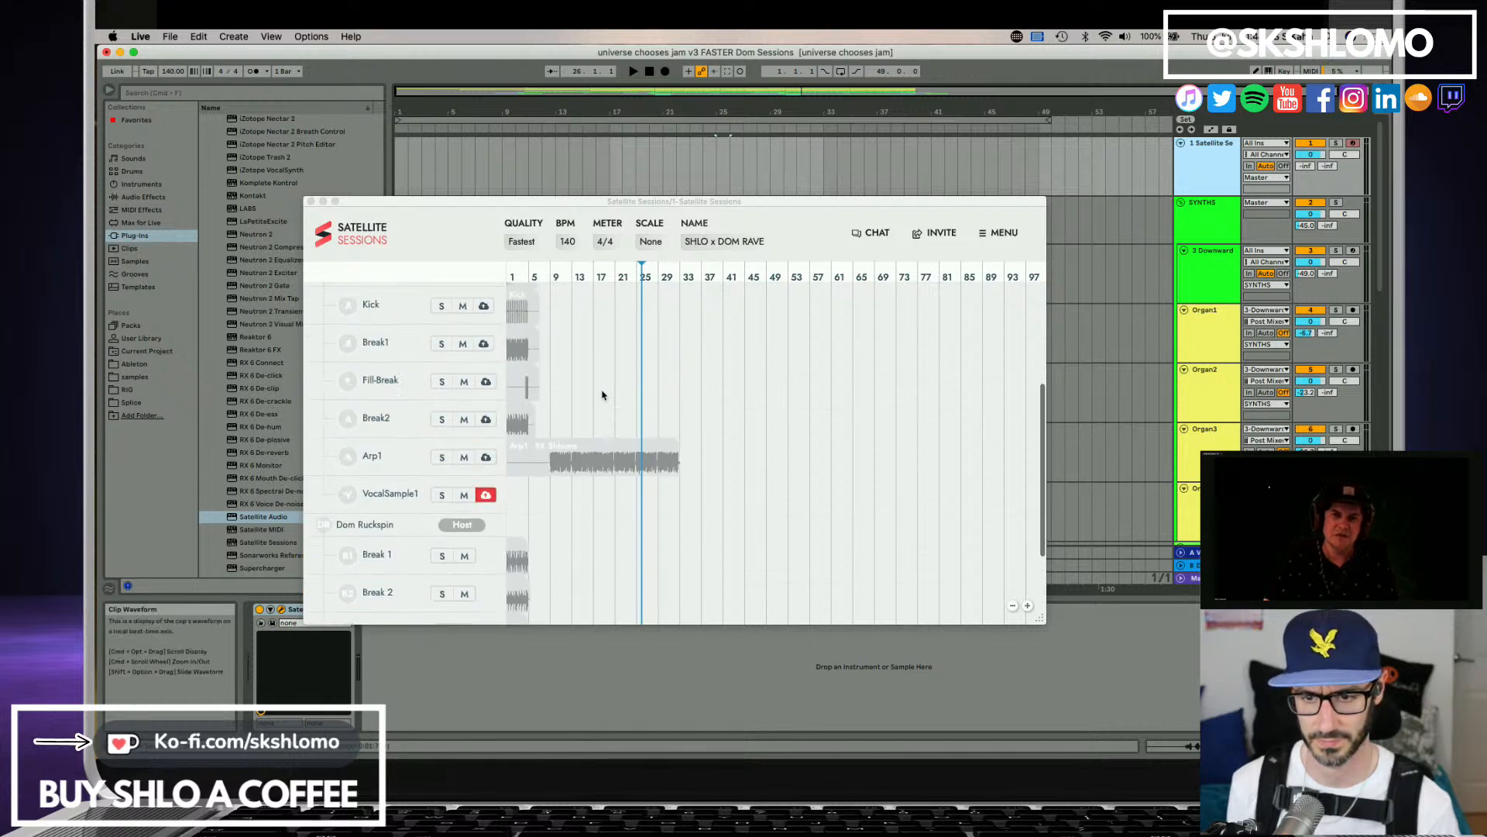
scroll(602, 395, "up", 8)
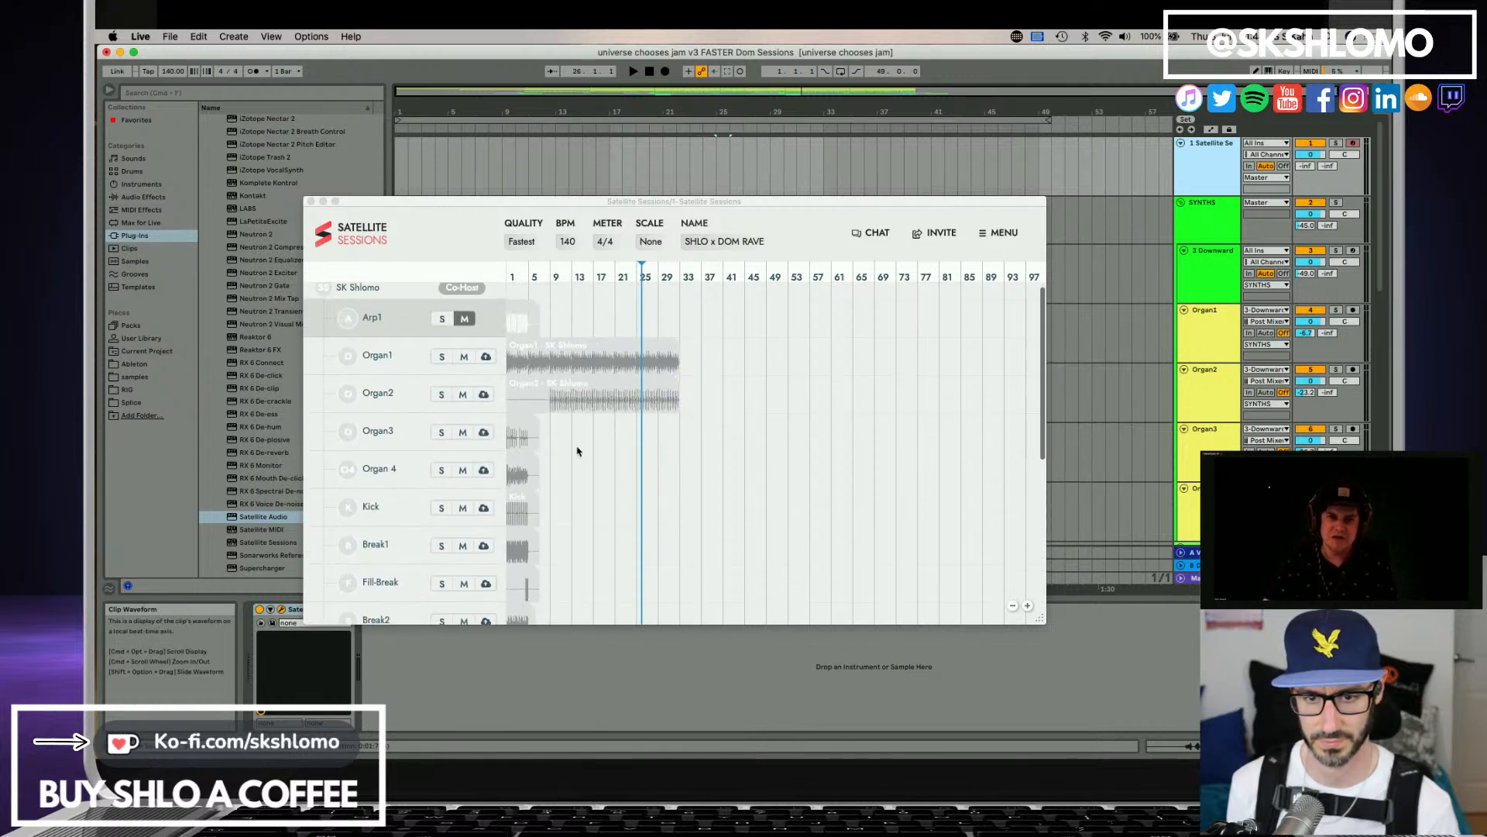
scroll(577, 451, "down", 1)
left_click(484, 393)
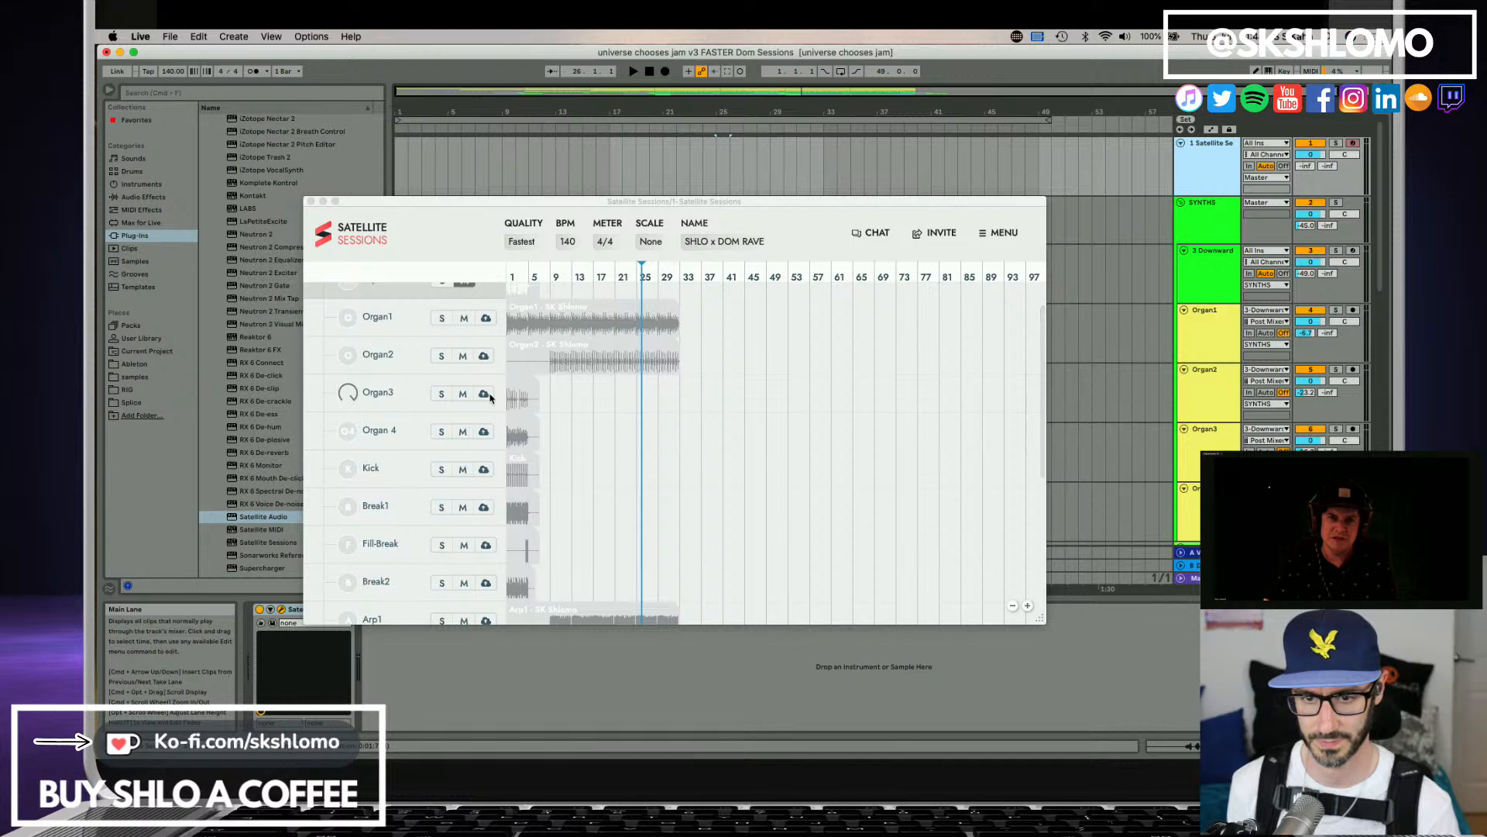
scroll(496, 455, "down", 3)
left_click(488, 441)
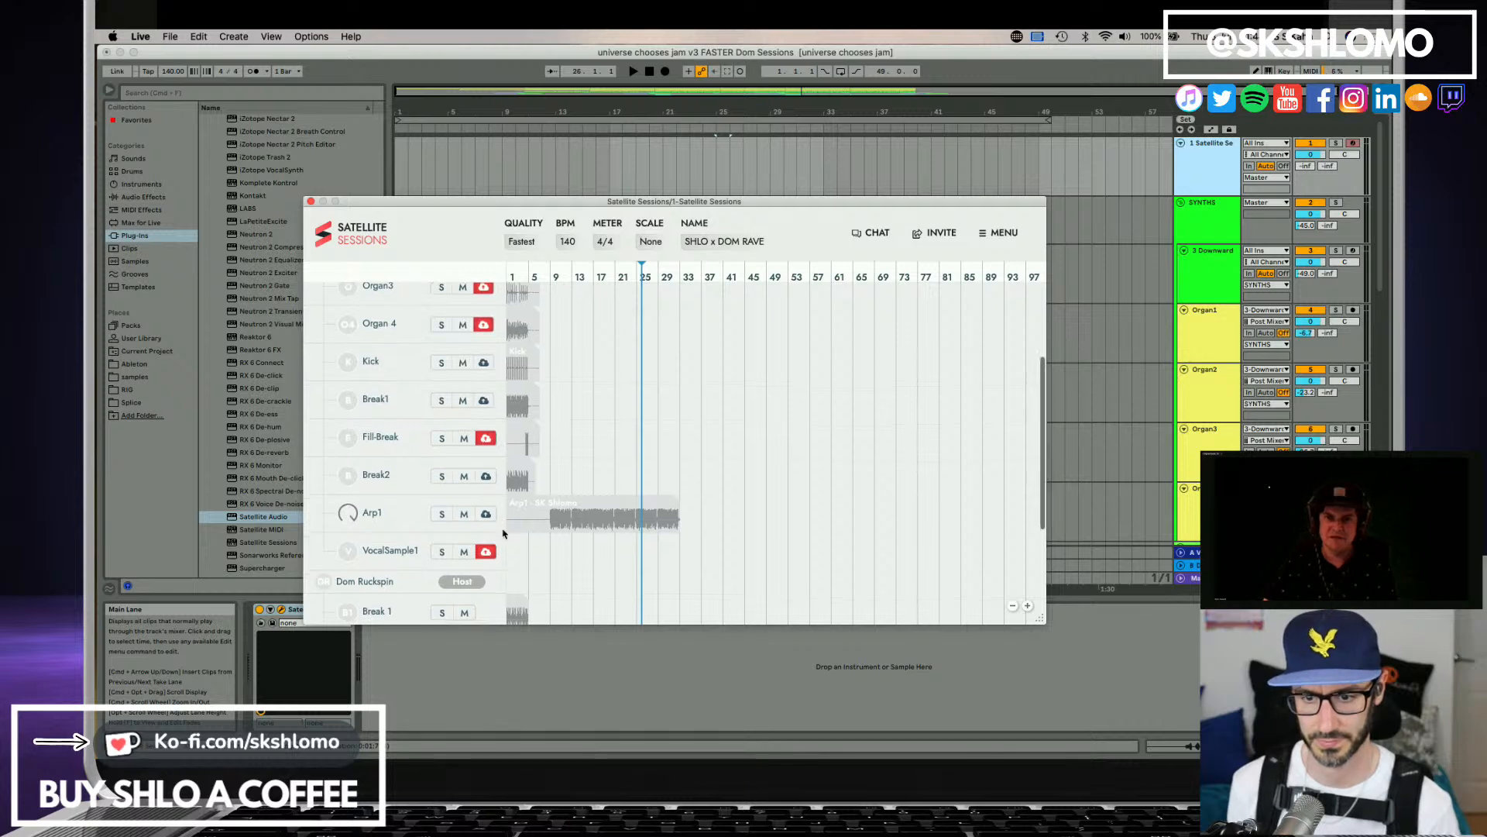
Play the arrangement from the start to capture the Organ3, Organ 4, Fill-Break and VocalSample1 stems, checking the stem list during playback.
scroll(488, 457, "down", 5)
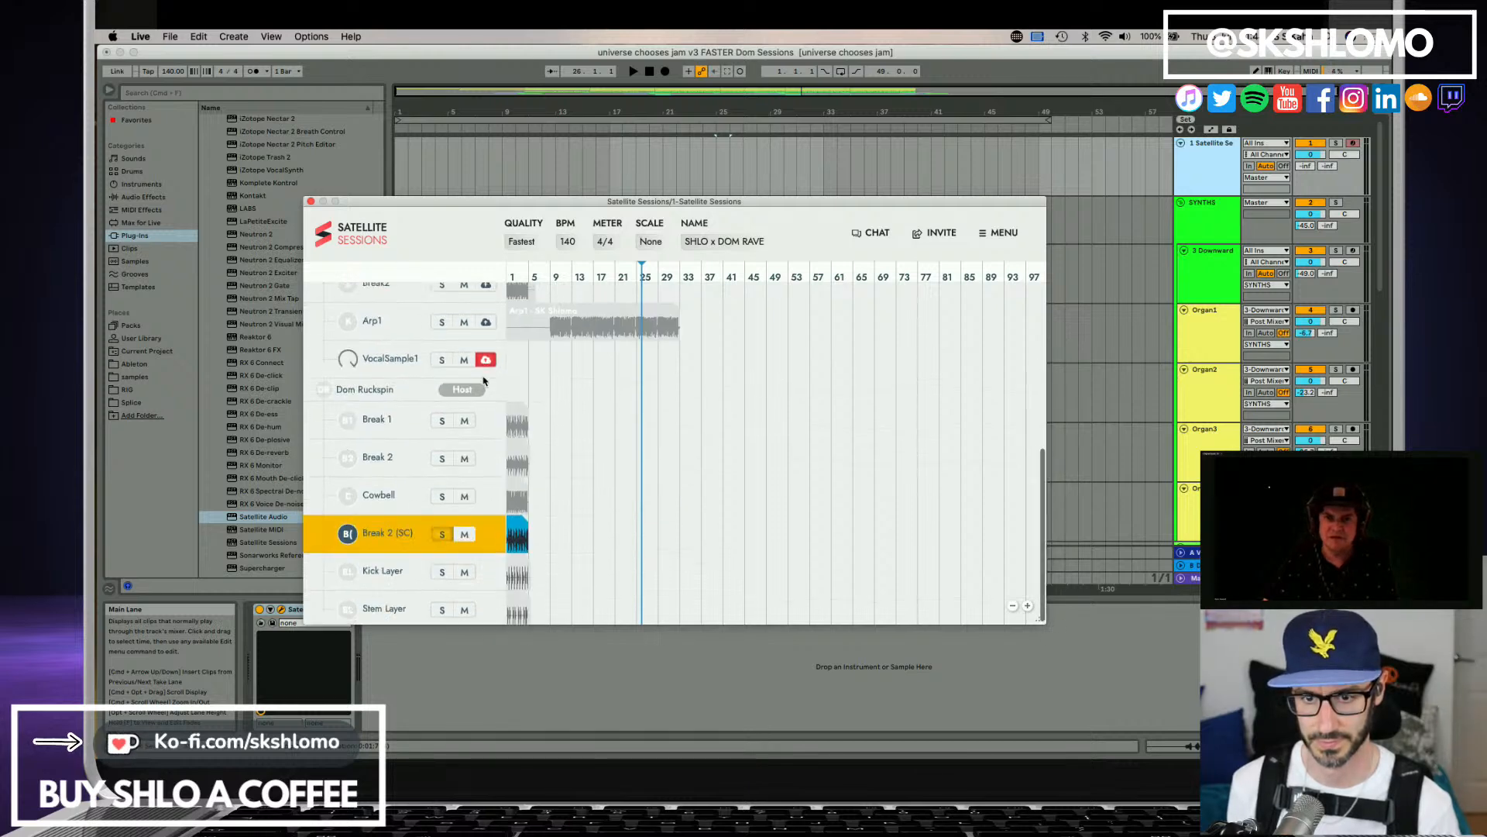
scroll(511, 399, "up", 4)
scroll(548, 404, "up", 6)
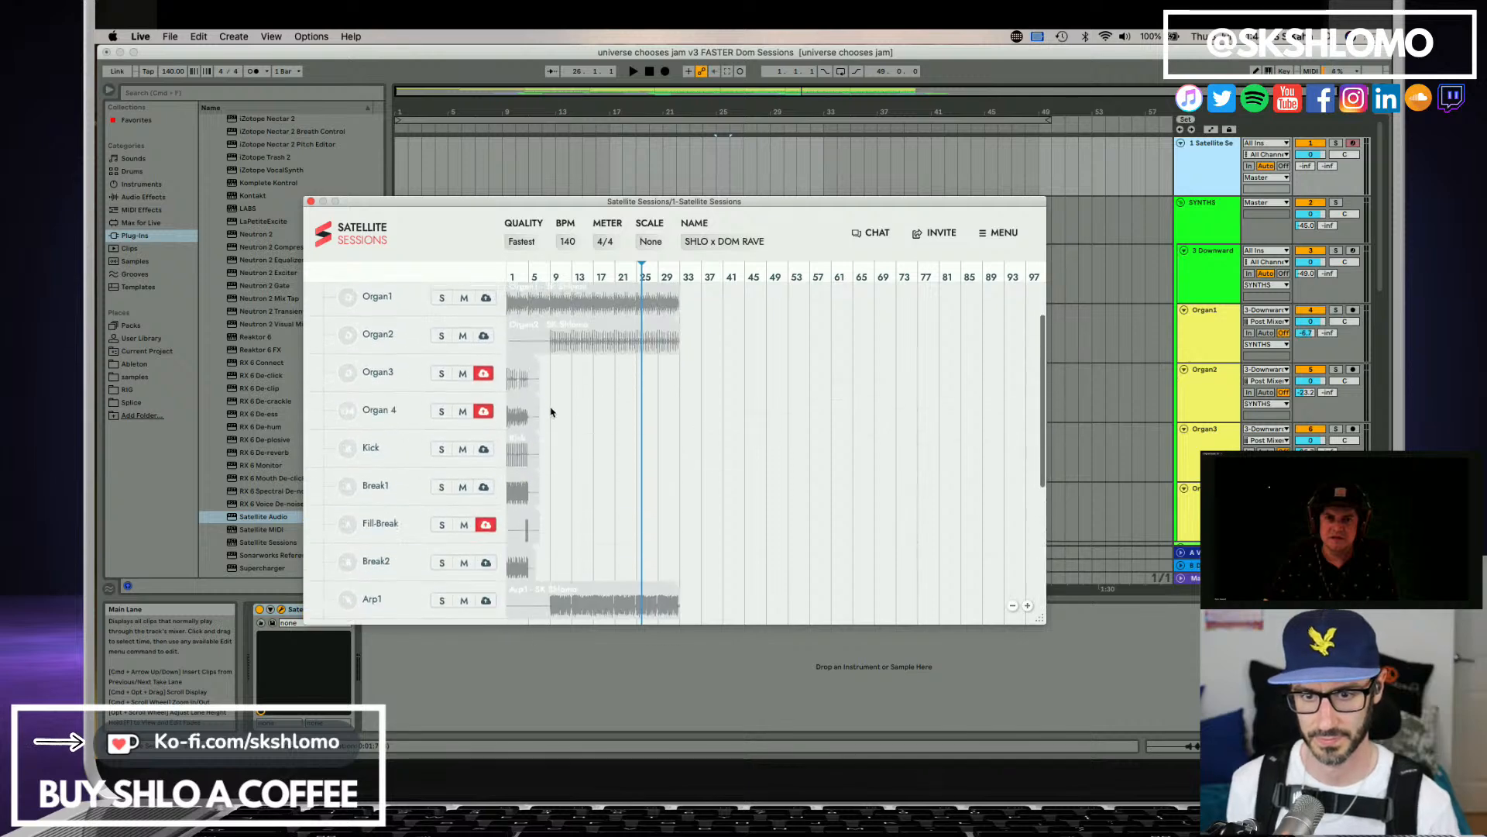
left_click(566, 163)
key("space")
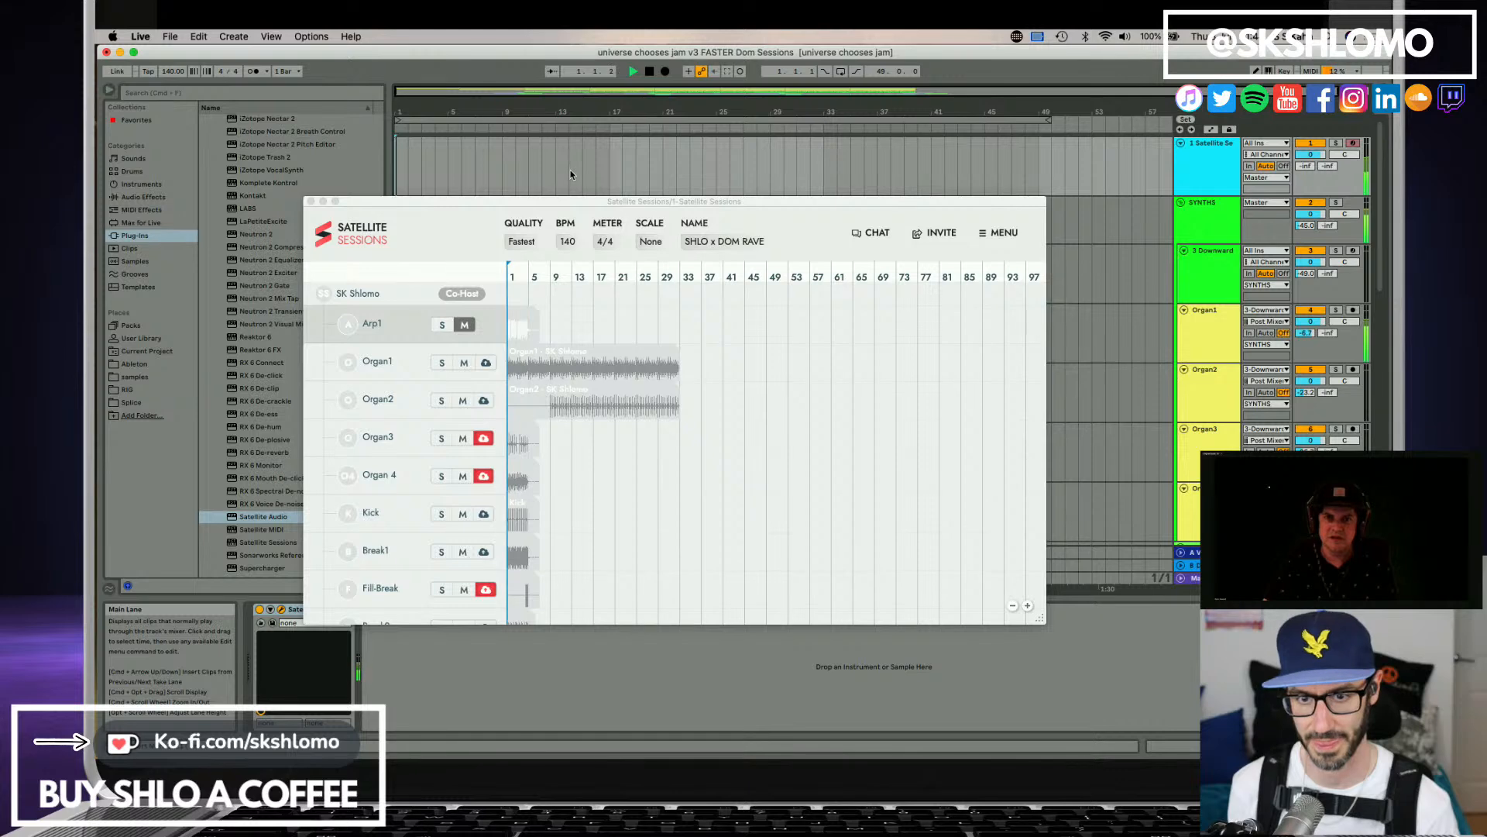
scroll(592, 402, "down", 10)
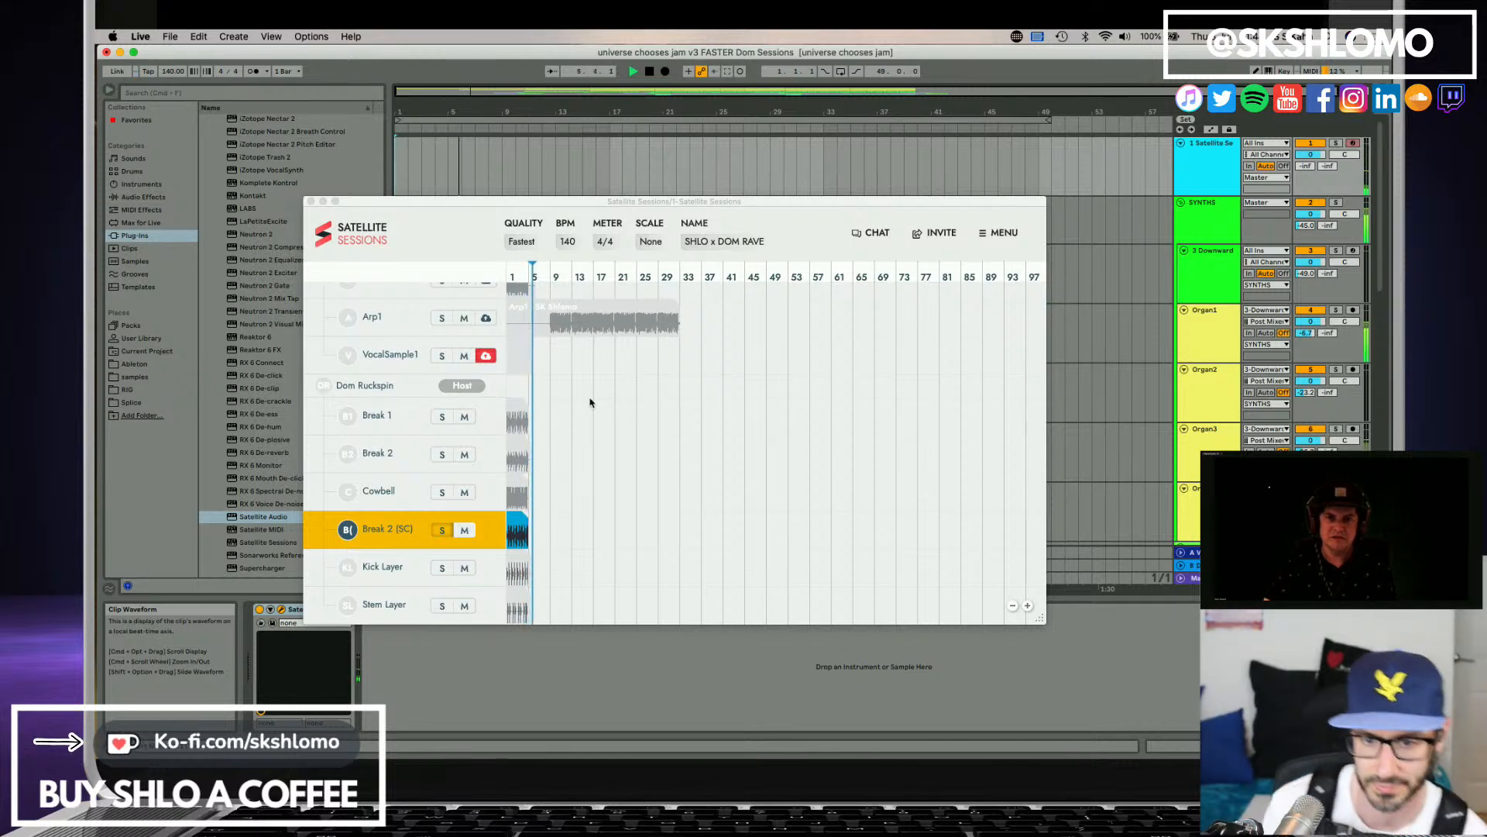
left_click(514, 523)
scroll(564, 519, "up", 1)
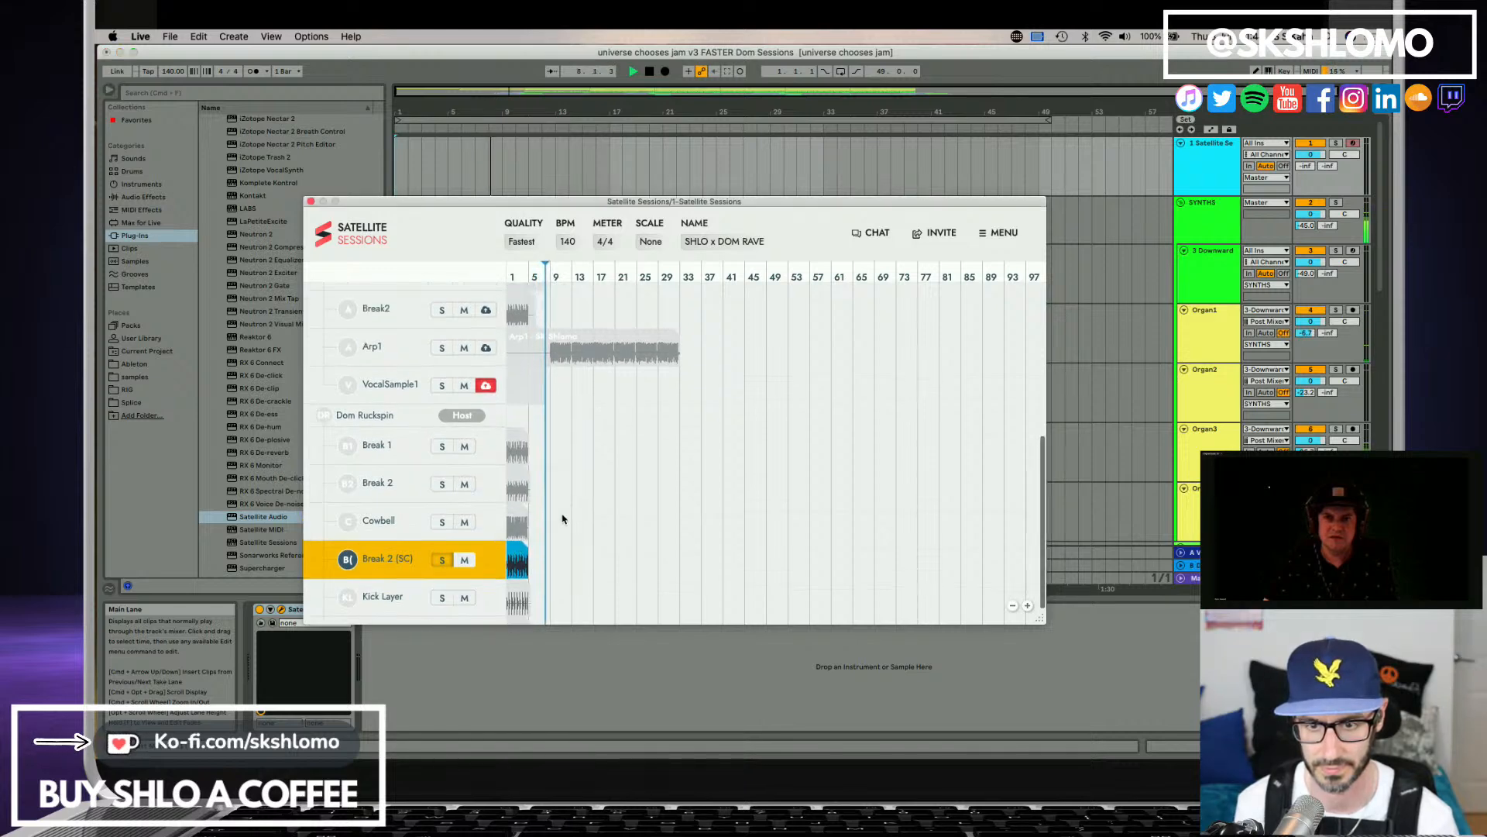
scroll(563, 519, "up", 8)
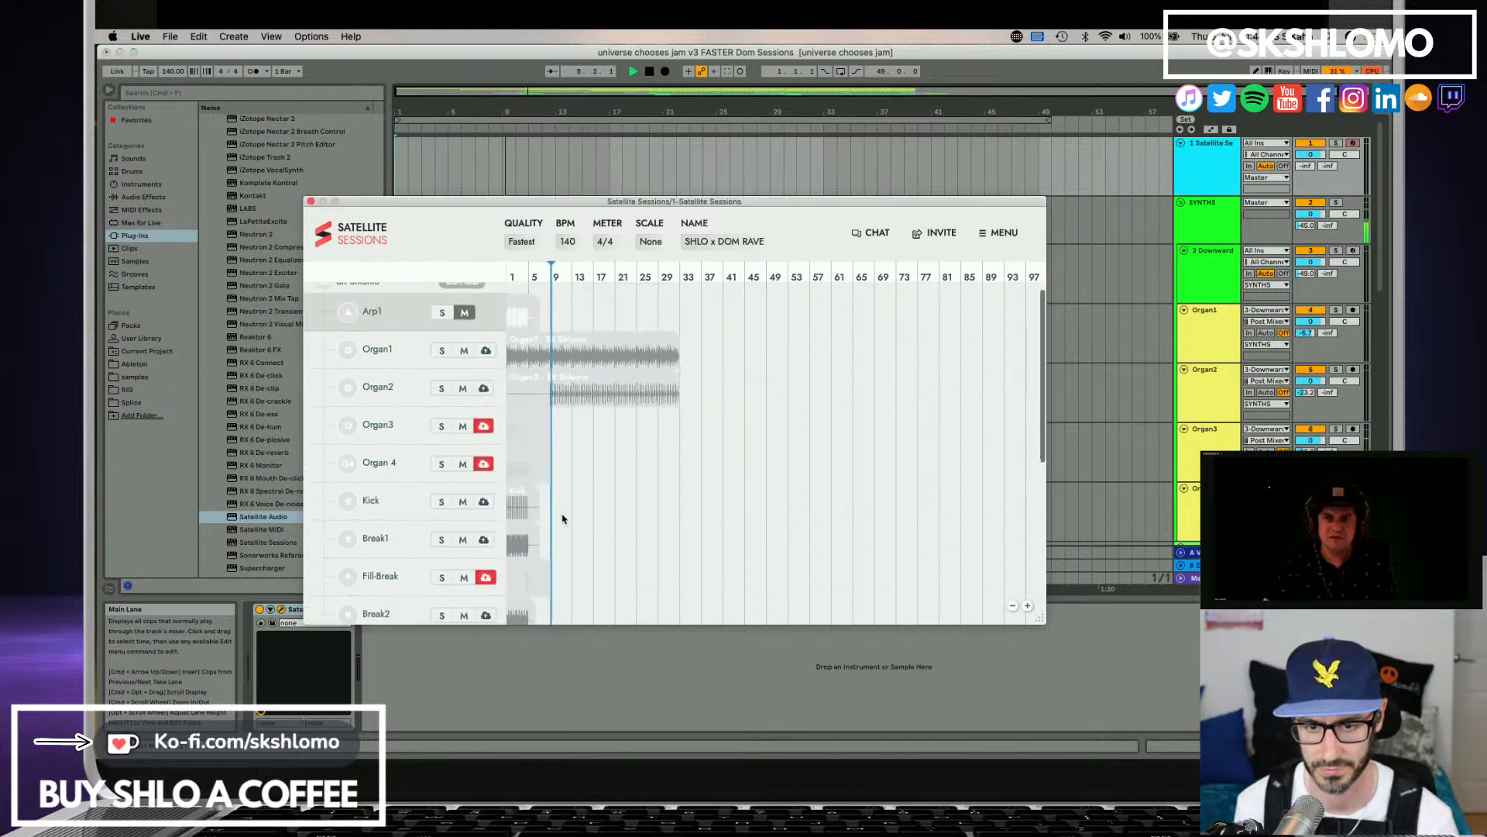
scroll(563, 517, "down", 10)
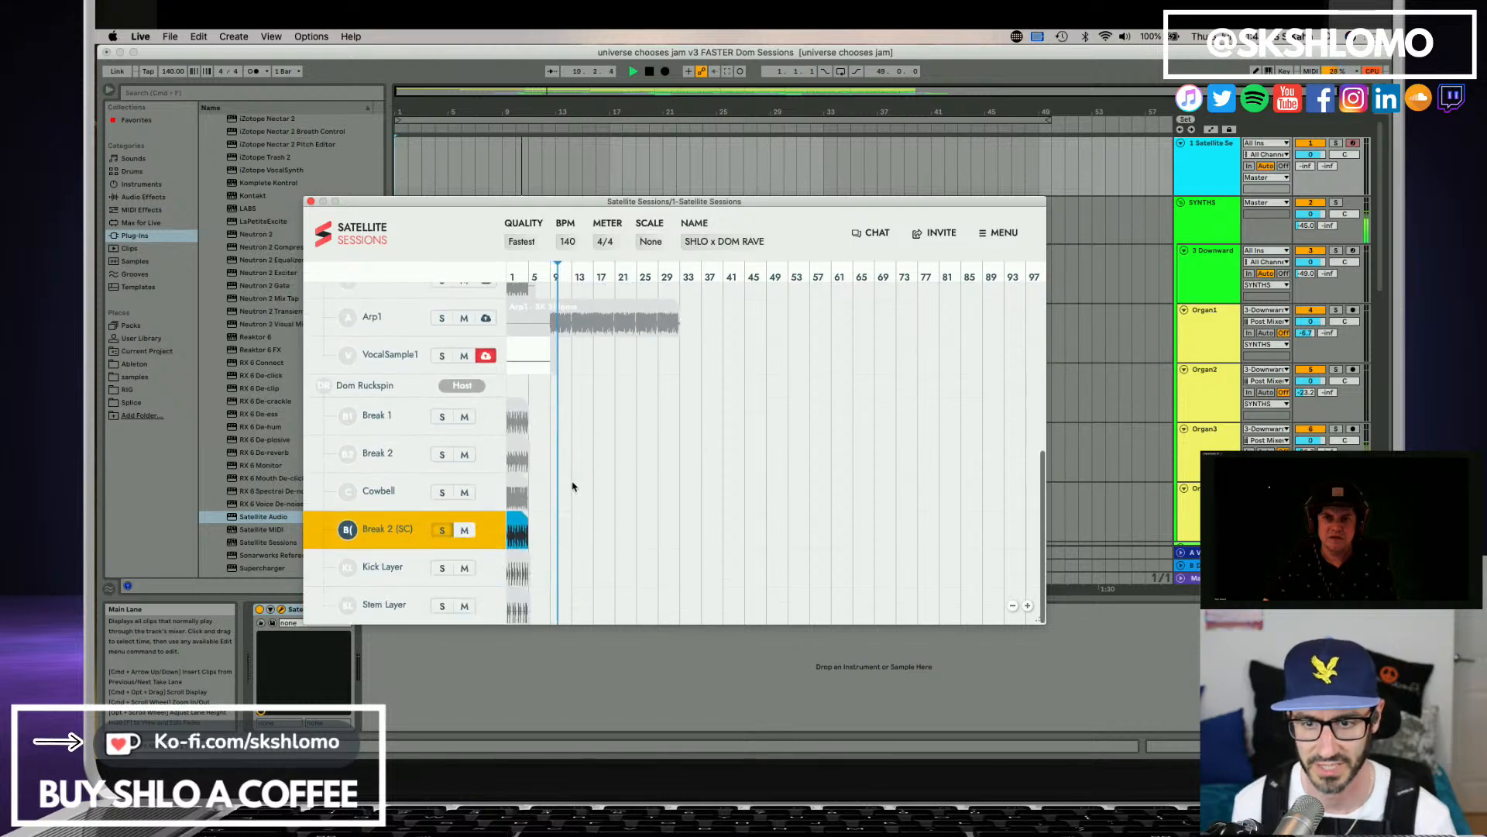
scroll(573, 485, "up", 4)
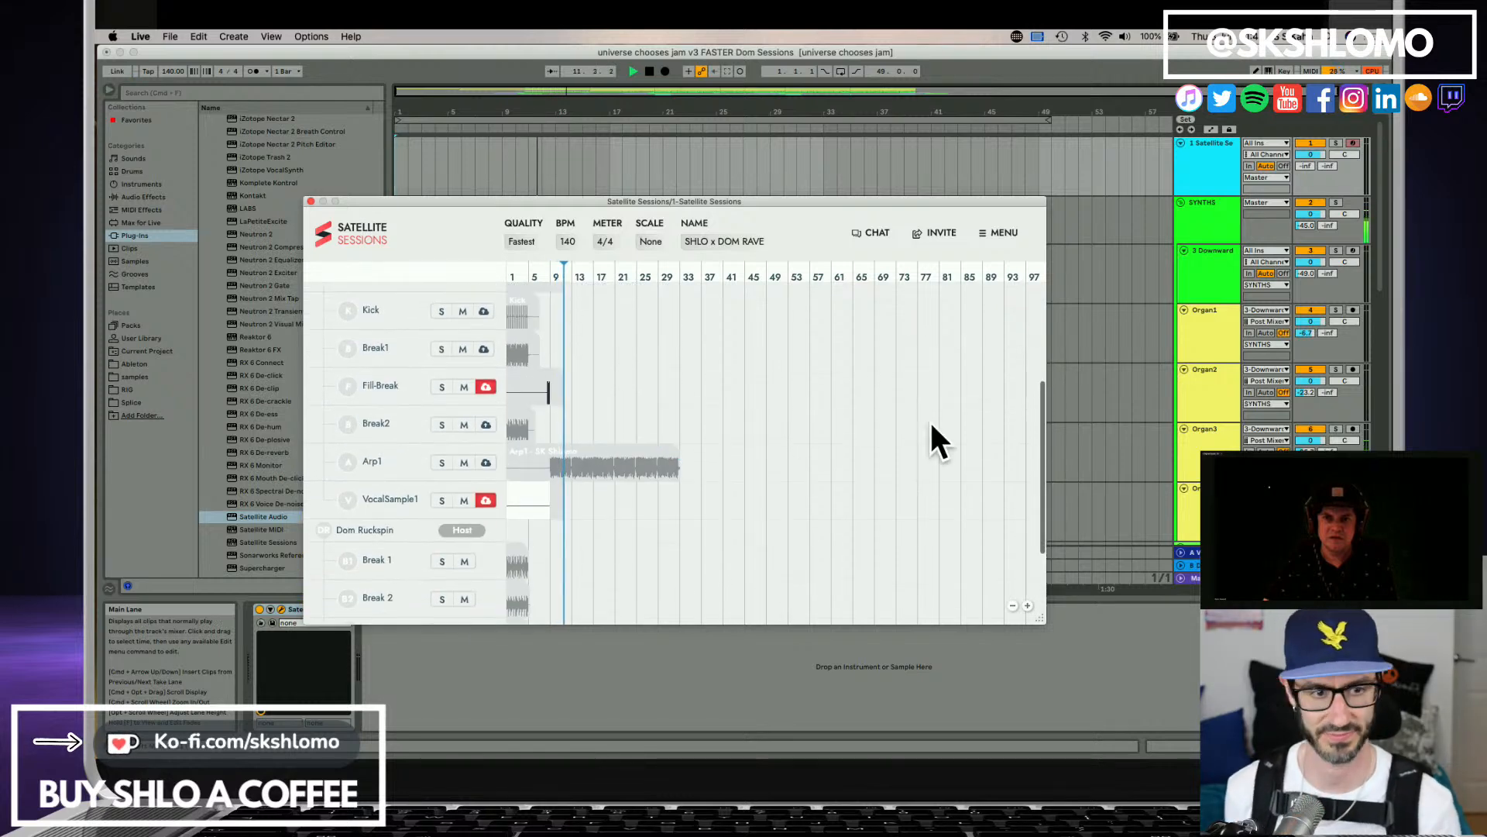
Select the DRUMS group and look through the drum and vocal tracks while the arrangement plays.
scroll(1239, 401, "down", 5)
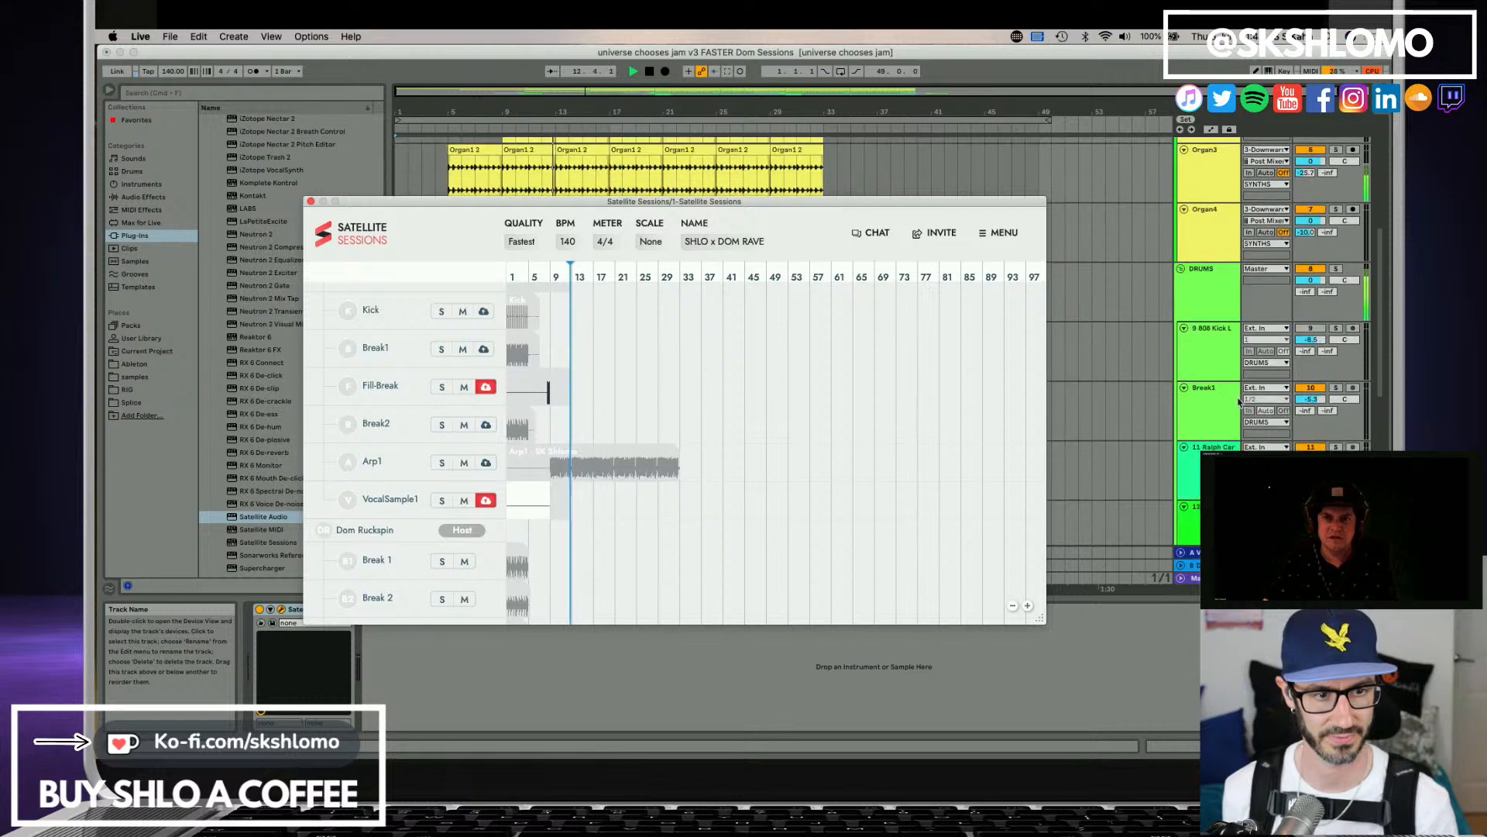
scroll(1221, 255, "down", 1)
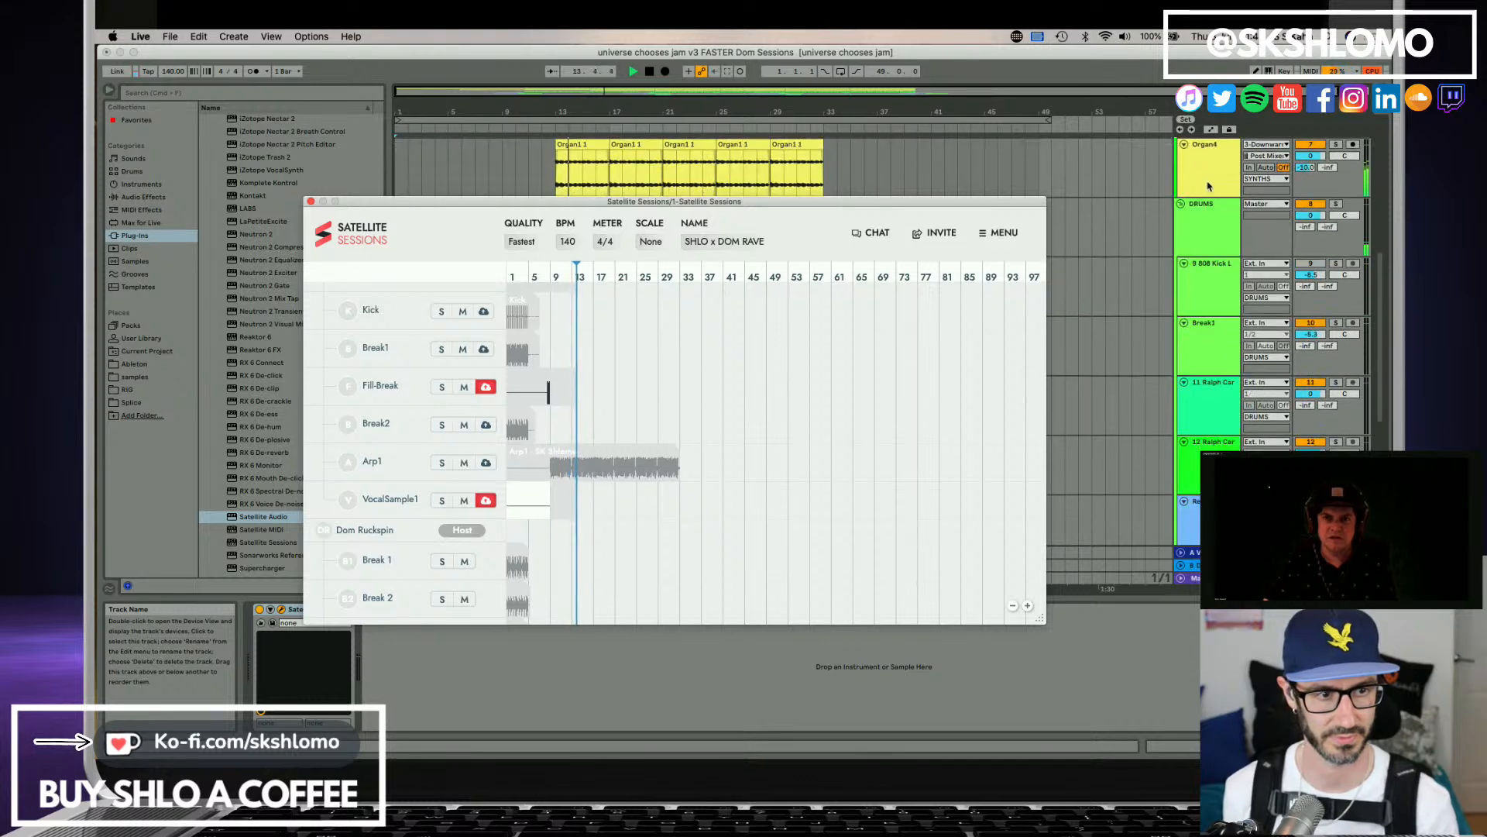
left_click(1213, 223)
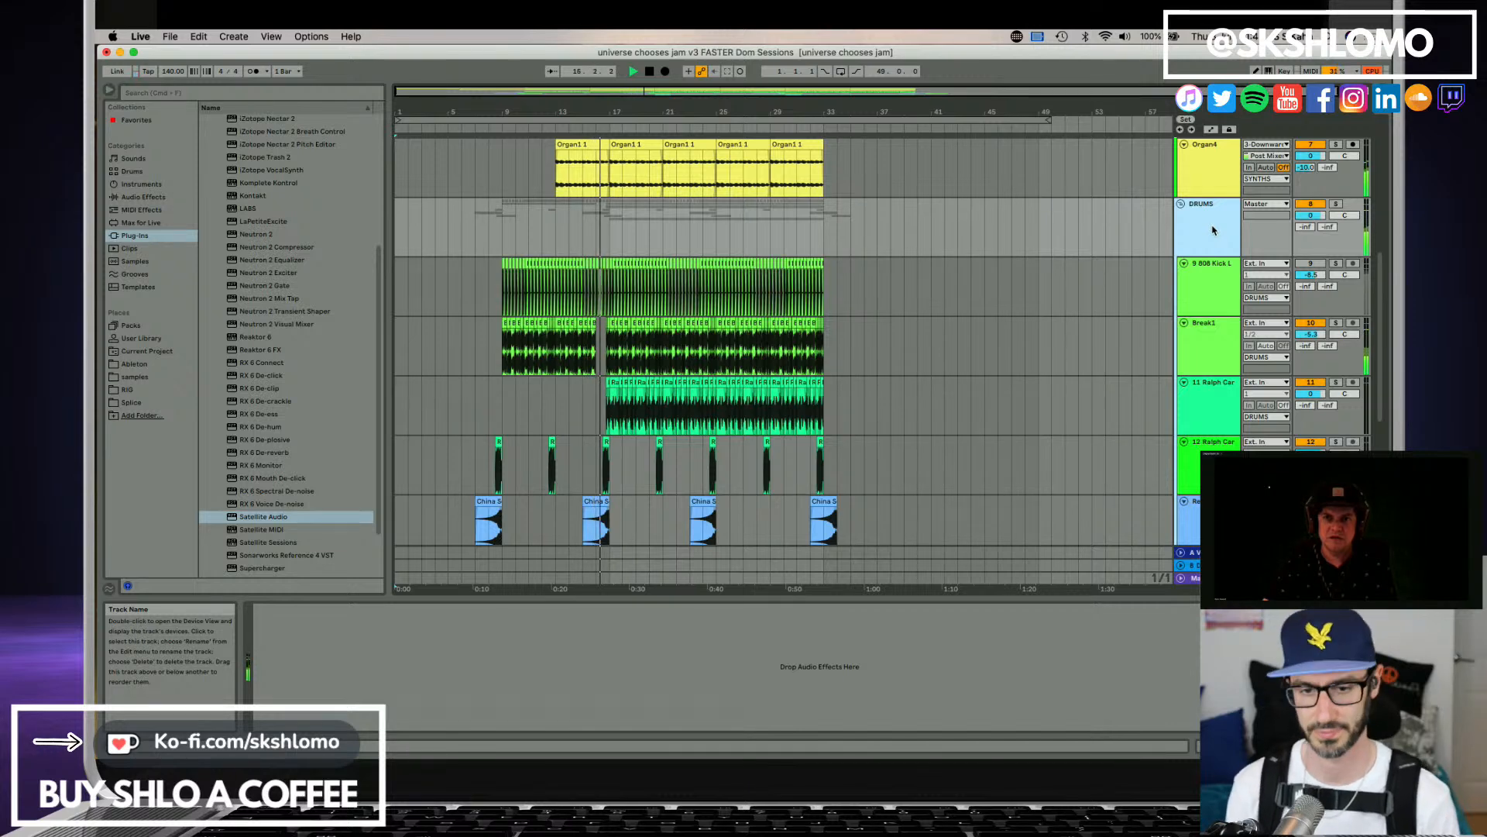
scroll(1216, 280, "down", 1)
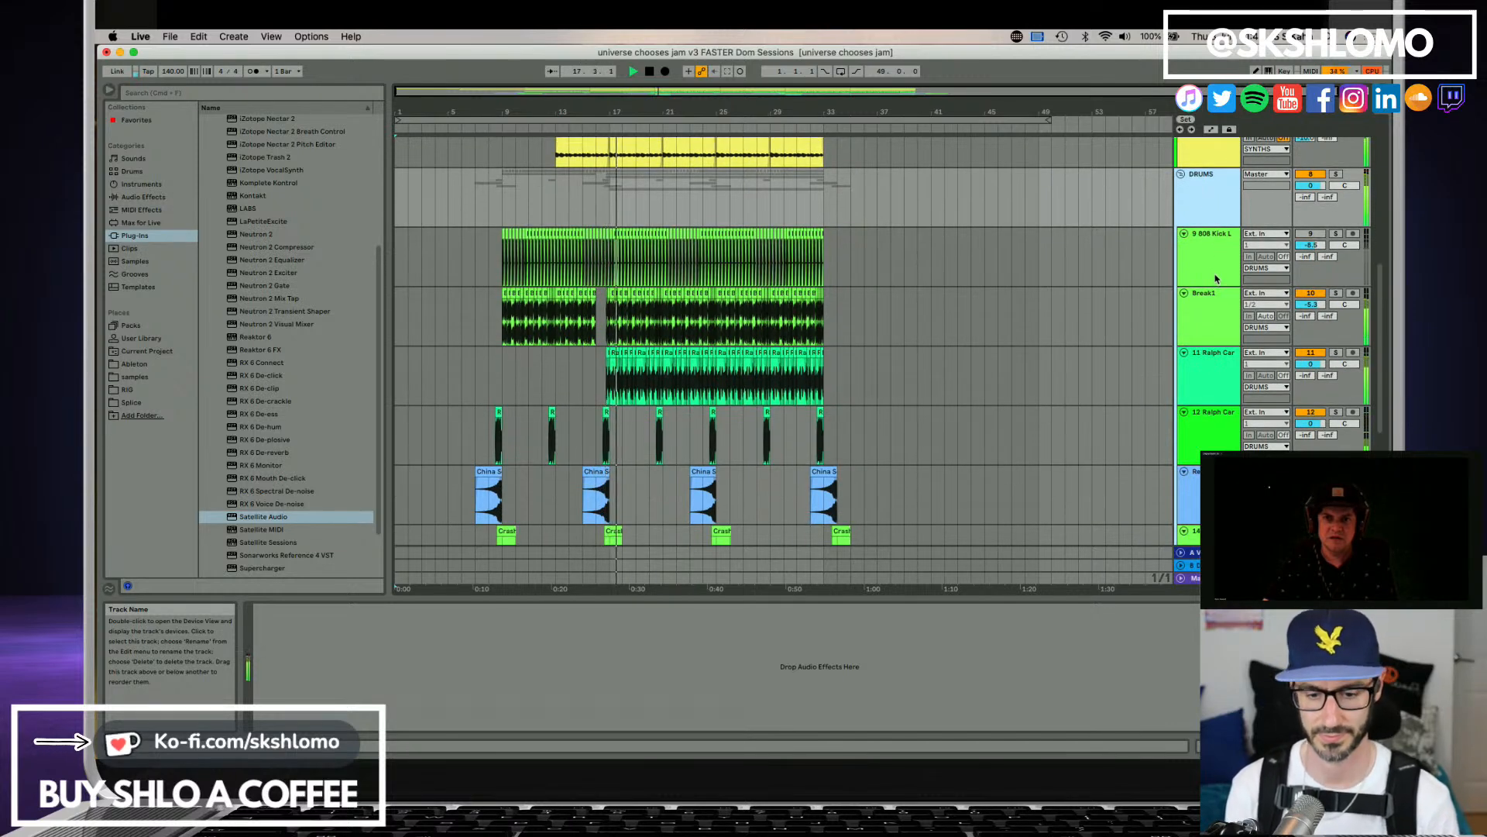
scroll(1185, 280, "down", 5)
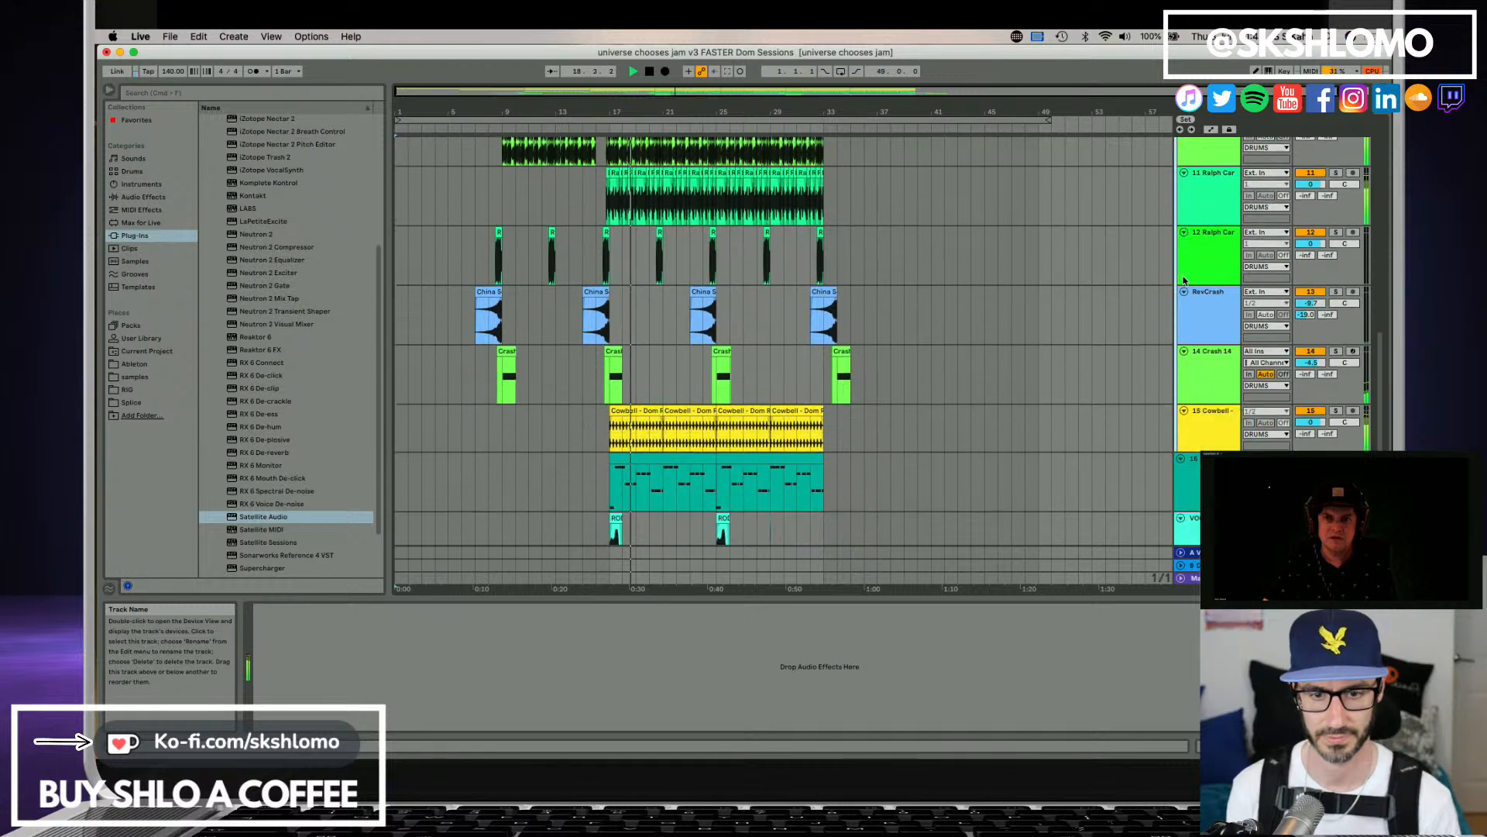
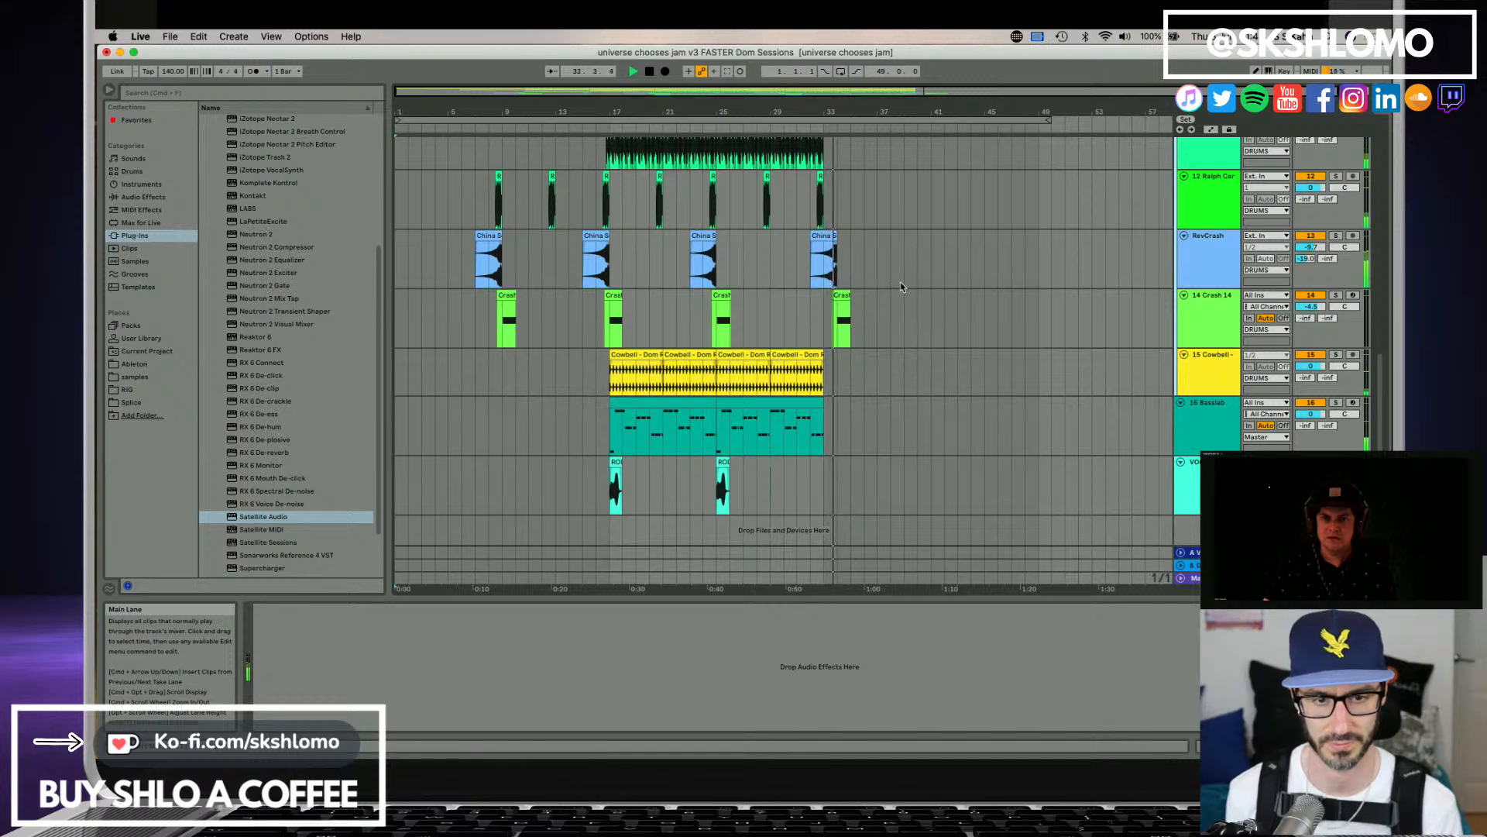
Stop the playback and open the Satellite Sessions window to check the organ, fill and vocal stem uploads.
left_click(1207, 302)
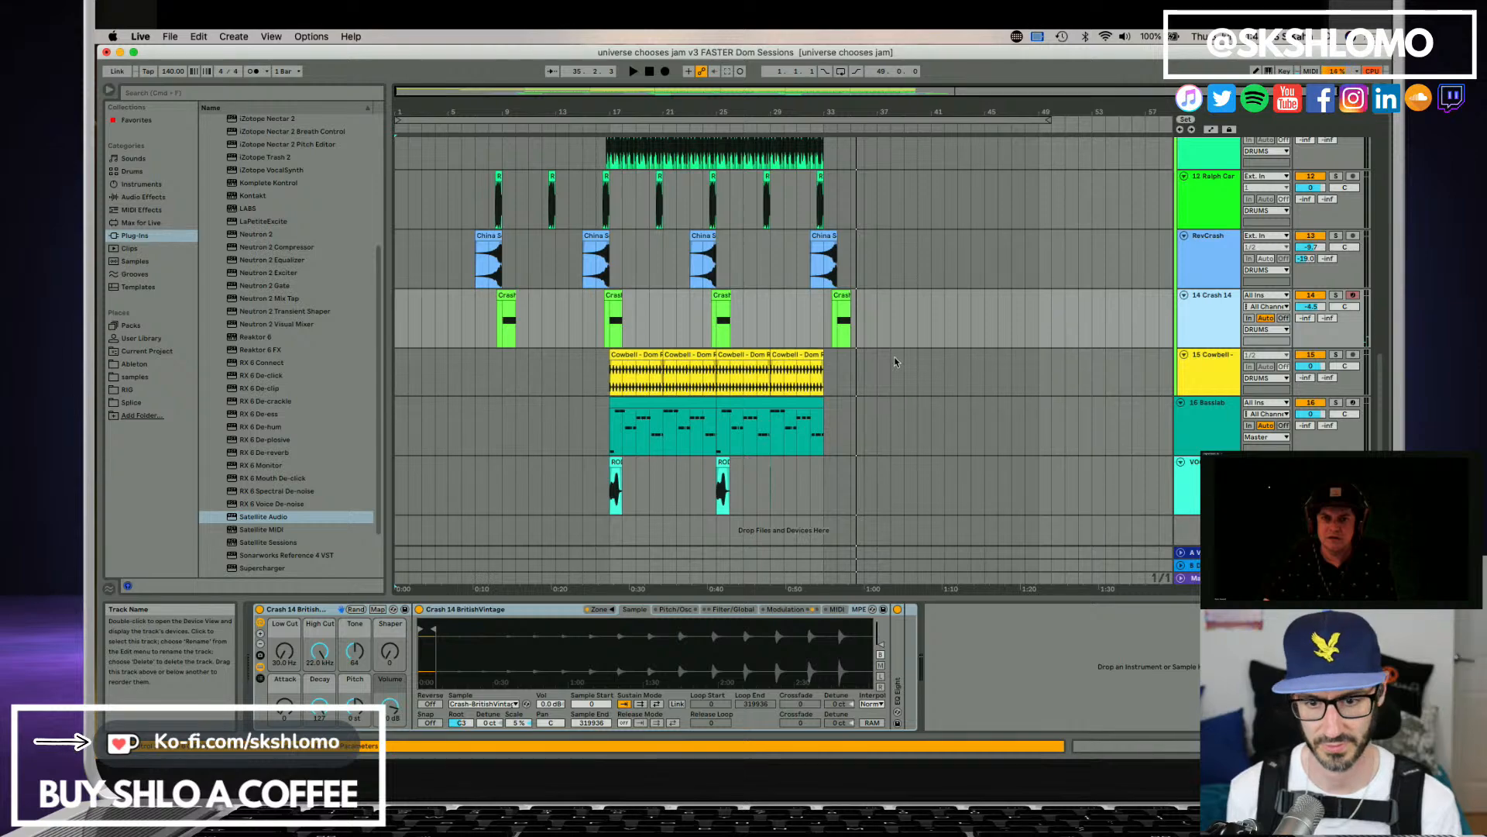
scroll(895, 362, "up", 6)
scroll(1038, 410, "down", 3)
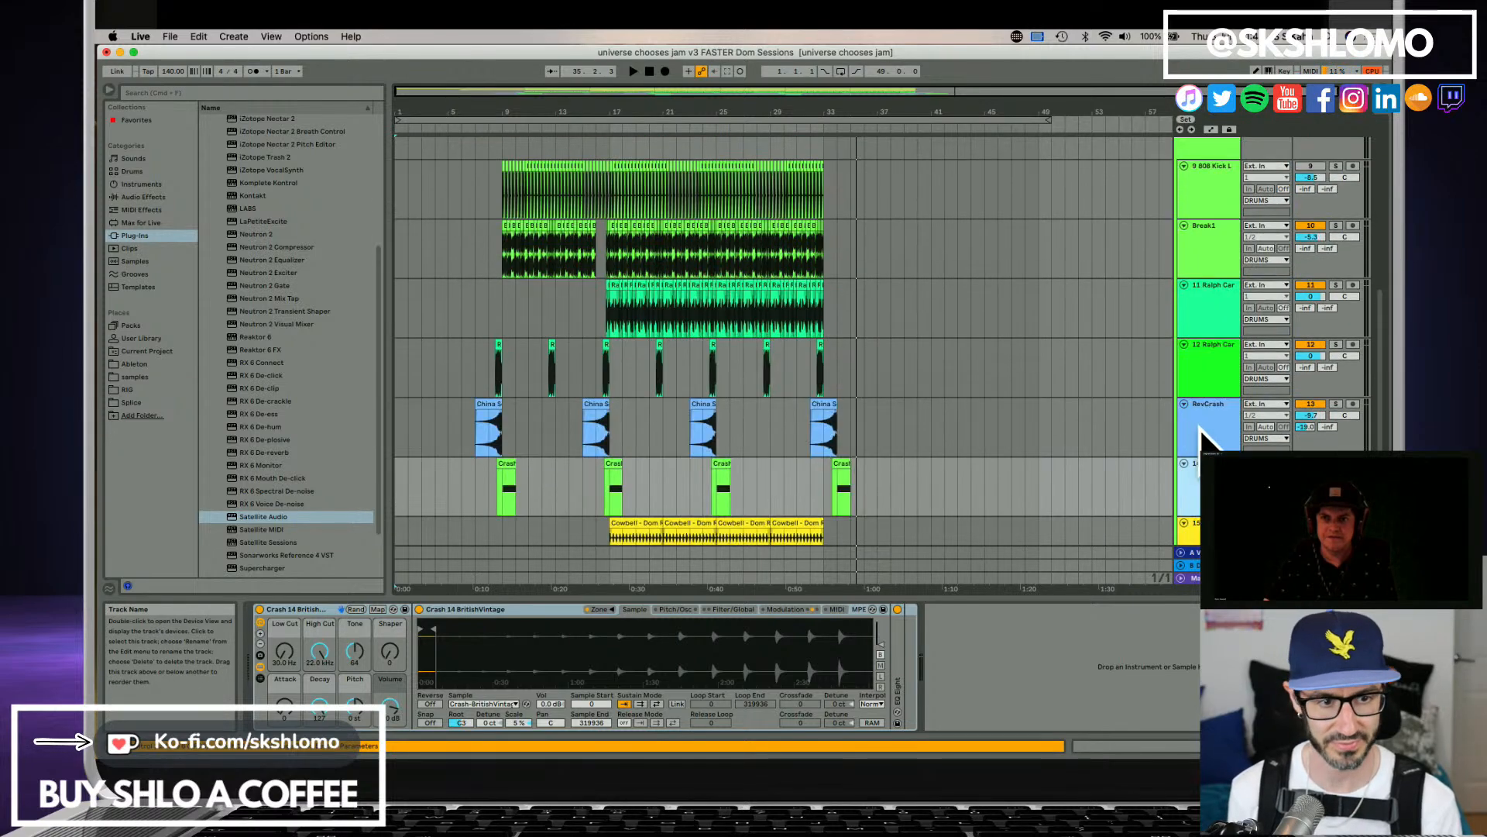
scroll(1203, 442, "down", 1)
scroll(1200, 448, "up", 10)
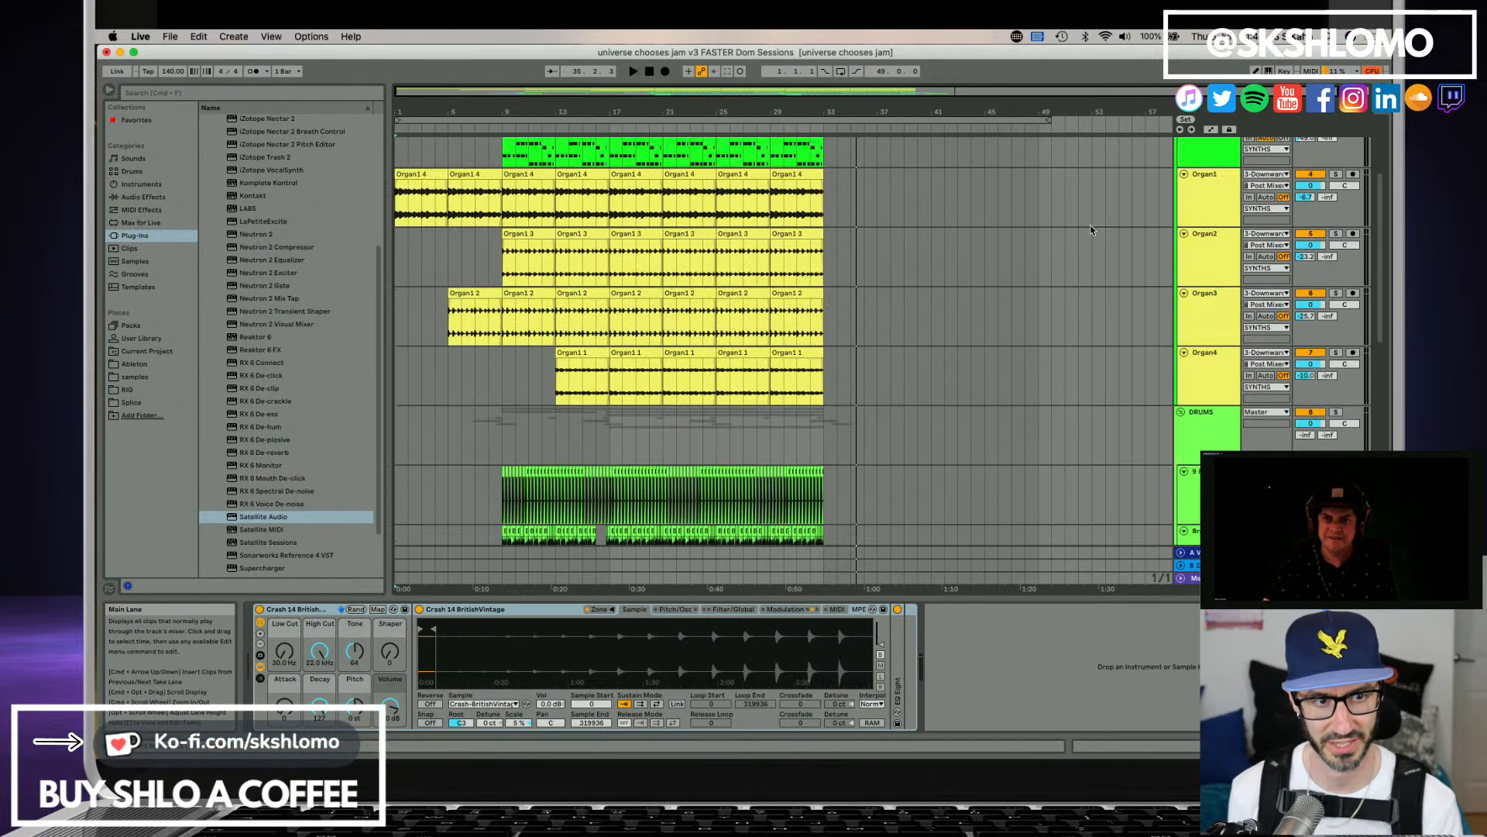
left_click(1205, 181)
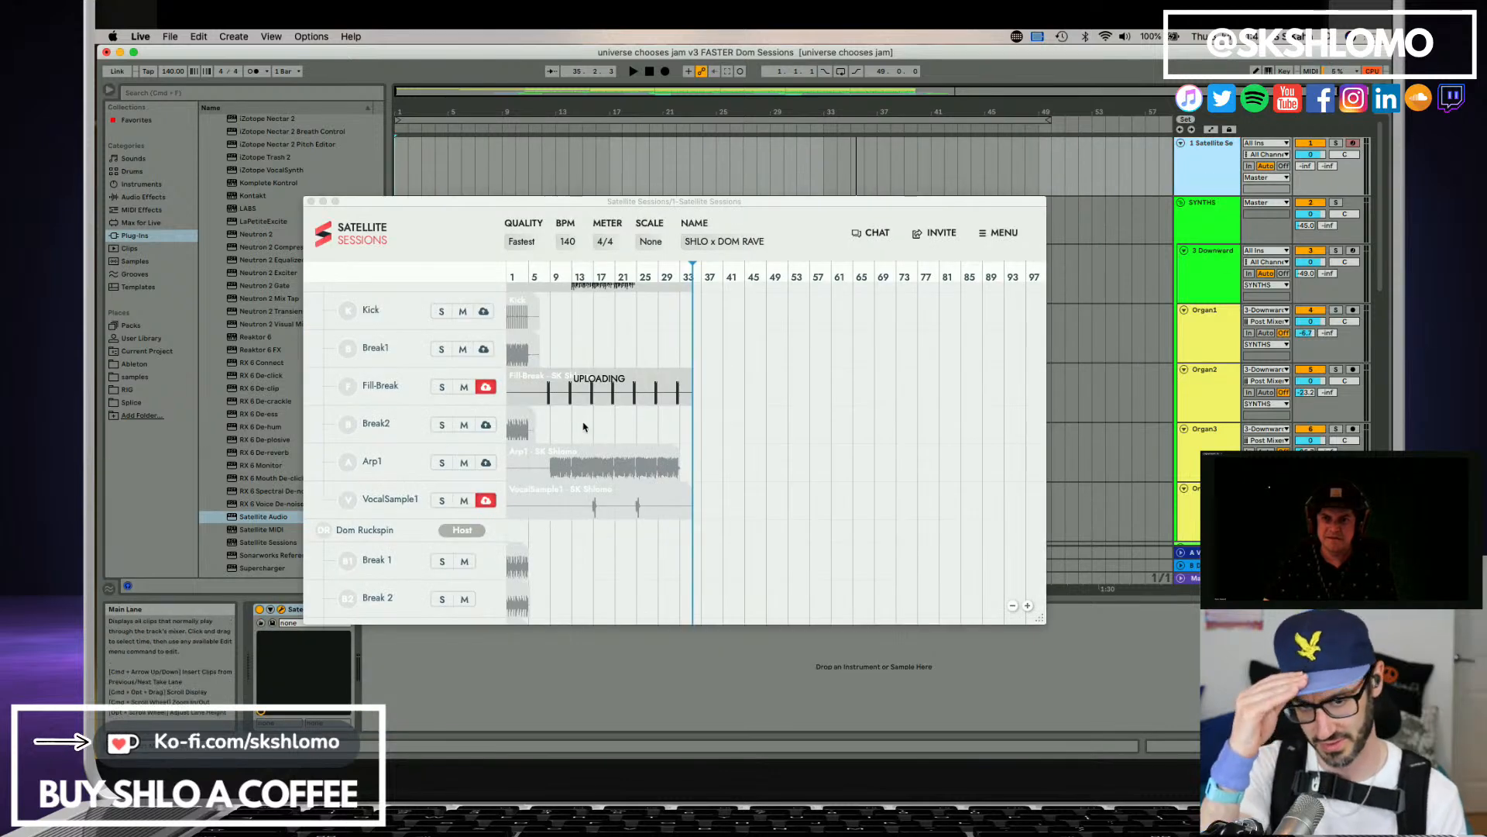
scroll(584, 426, "up", 5)
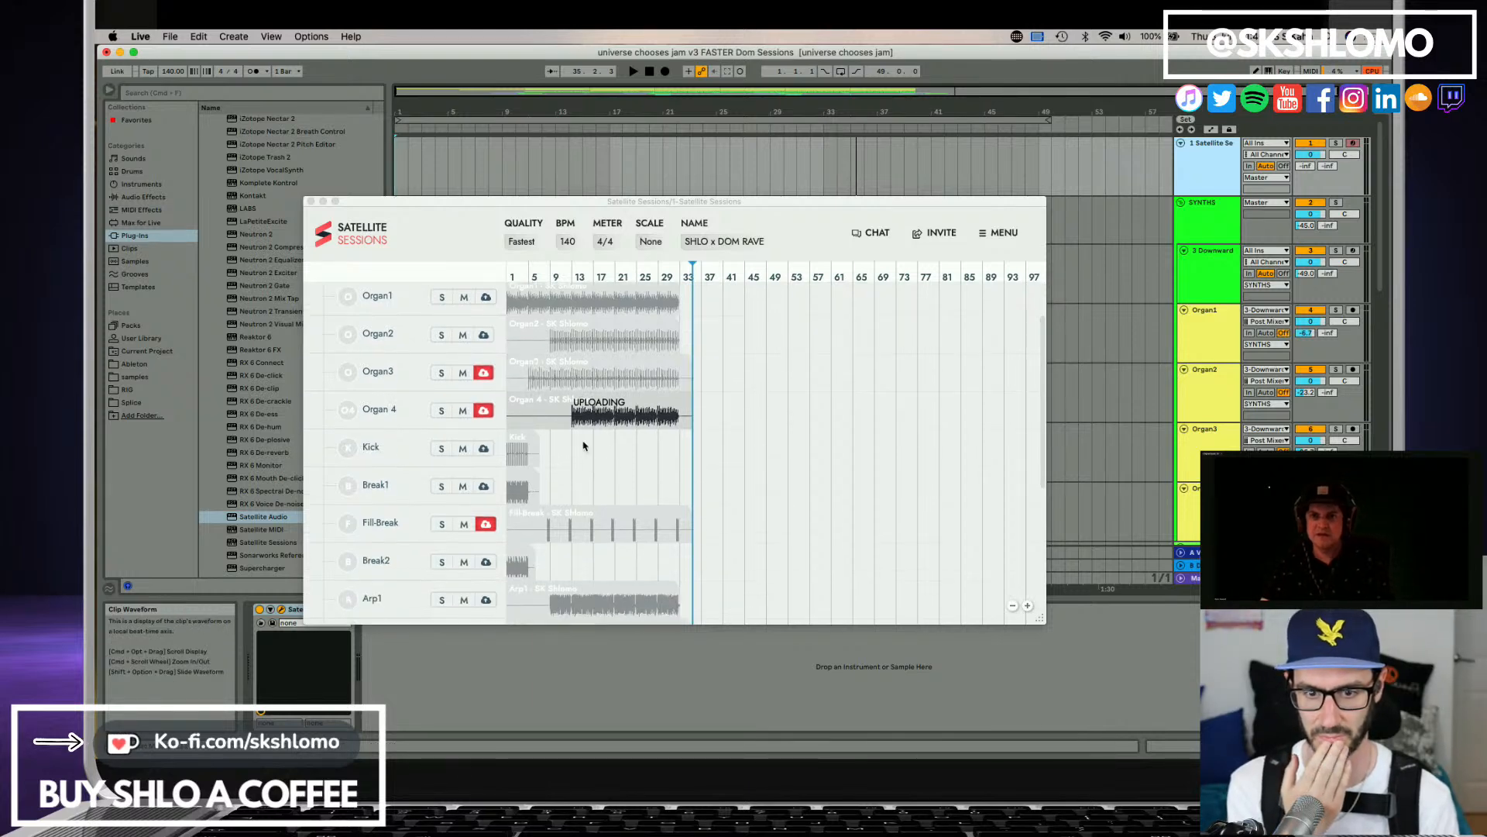
scroll(585, 446, "down", 1)
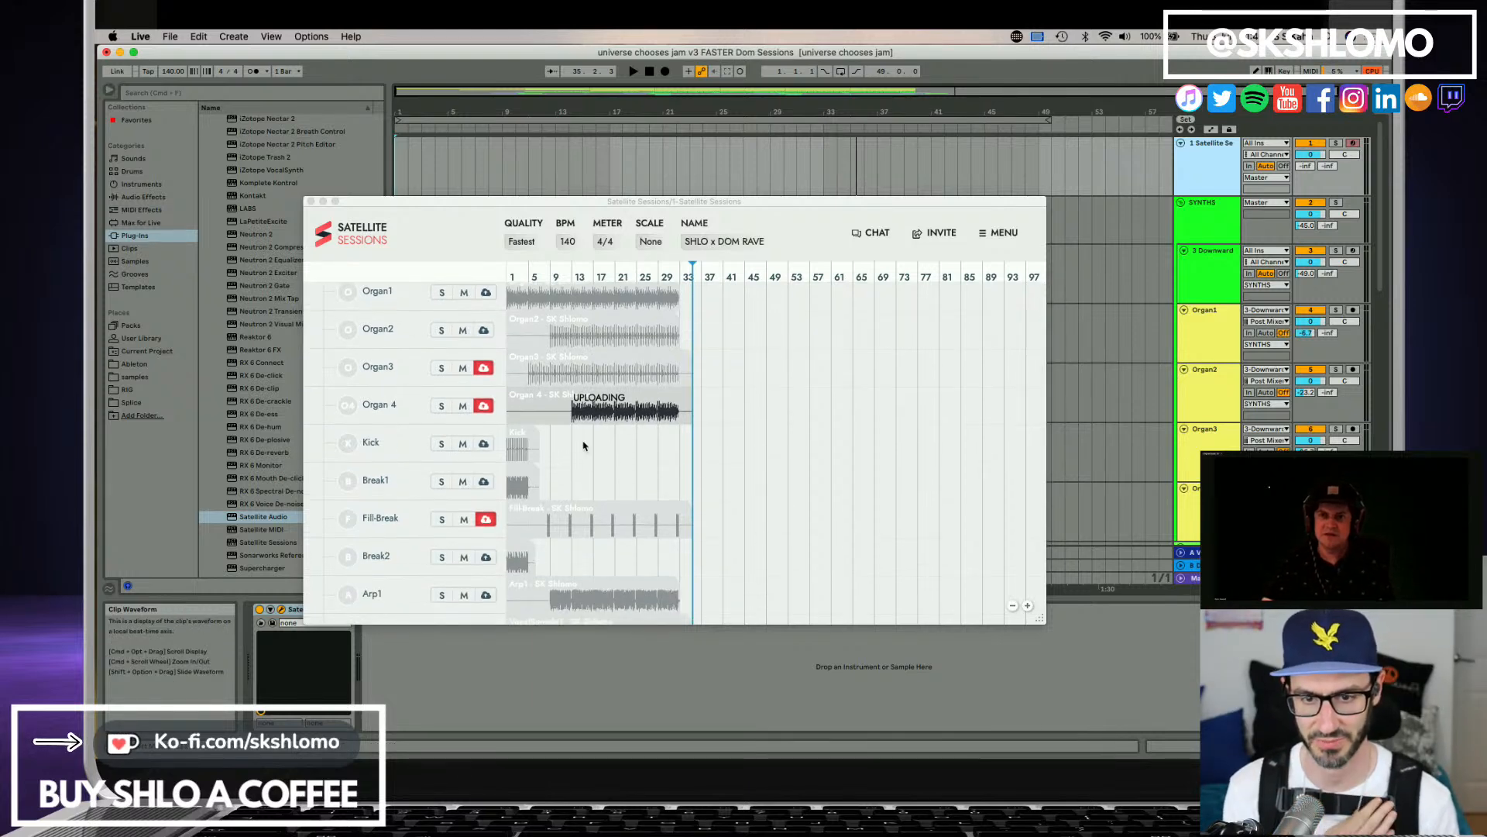
scroll(592, 450, "down", 3)
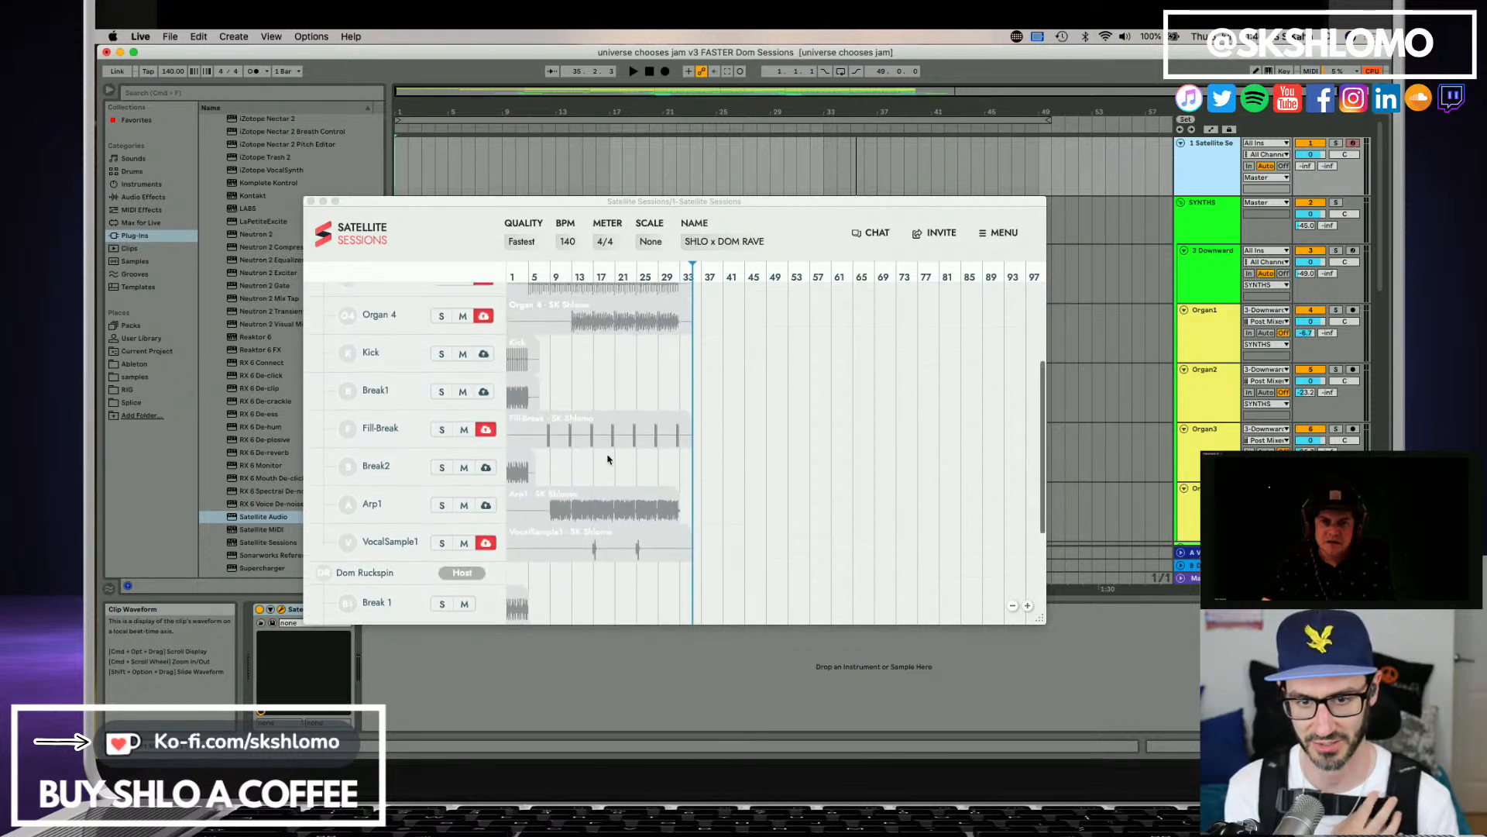
Turn off capture for the Organ3 and Organ 4 stems and look through the rest of the stem list.
scroll(605, 458, "up", 2)
left_click(484, 375)
left_click(485, 339)
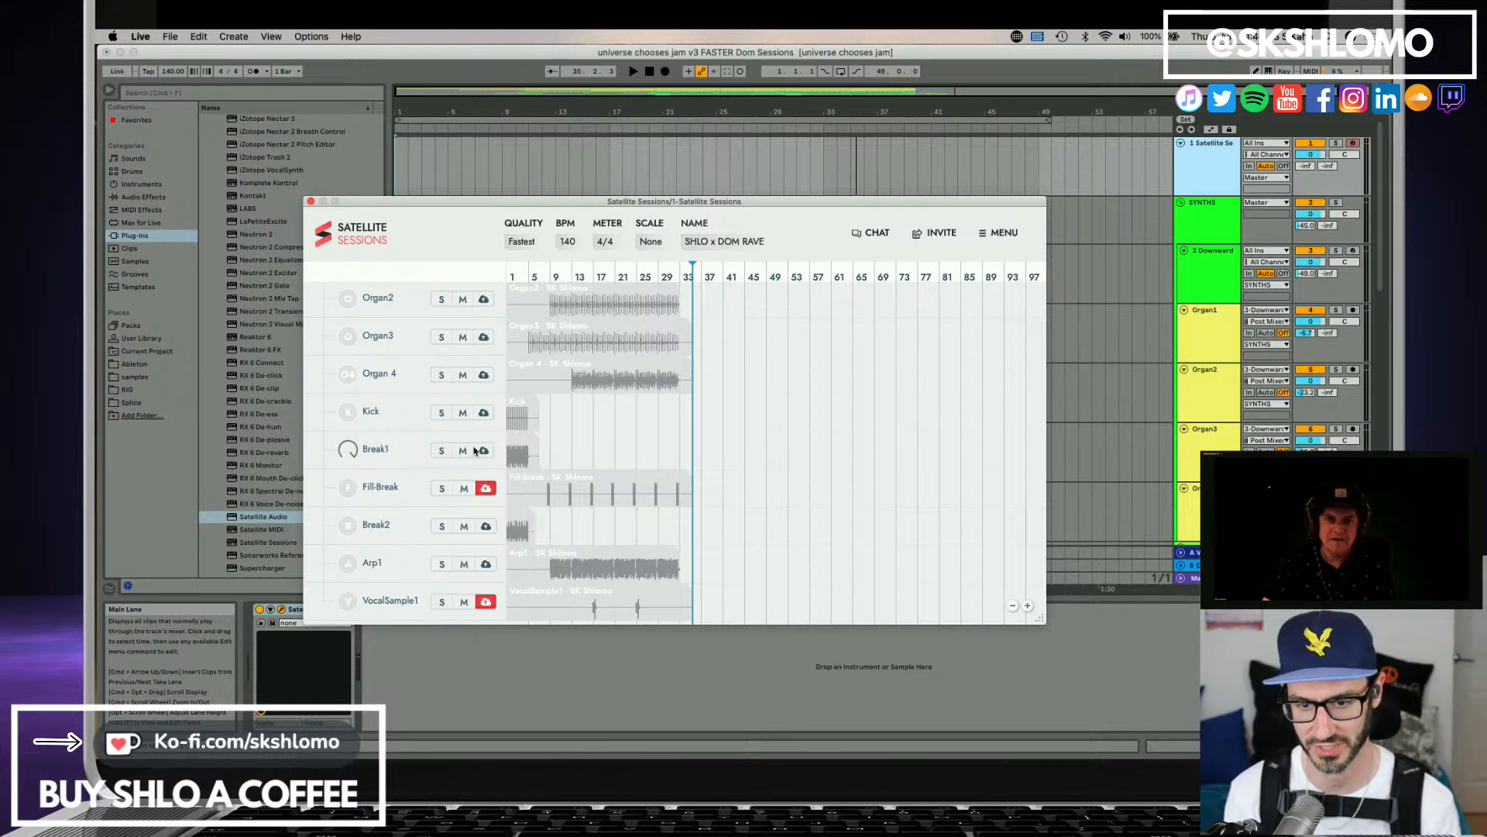
scroll(481, 456, "down", 4)
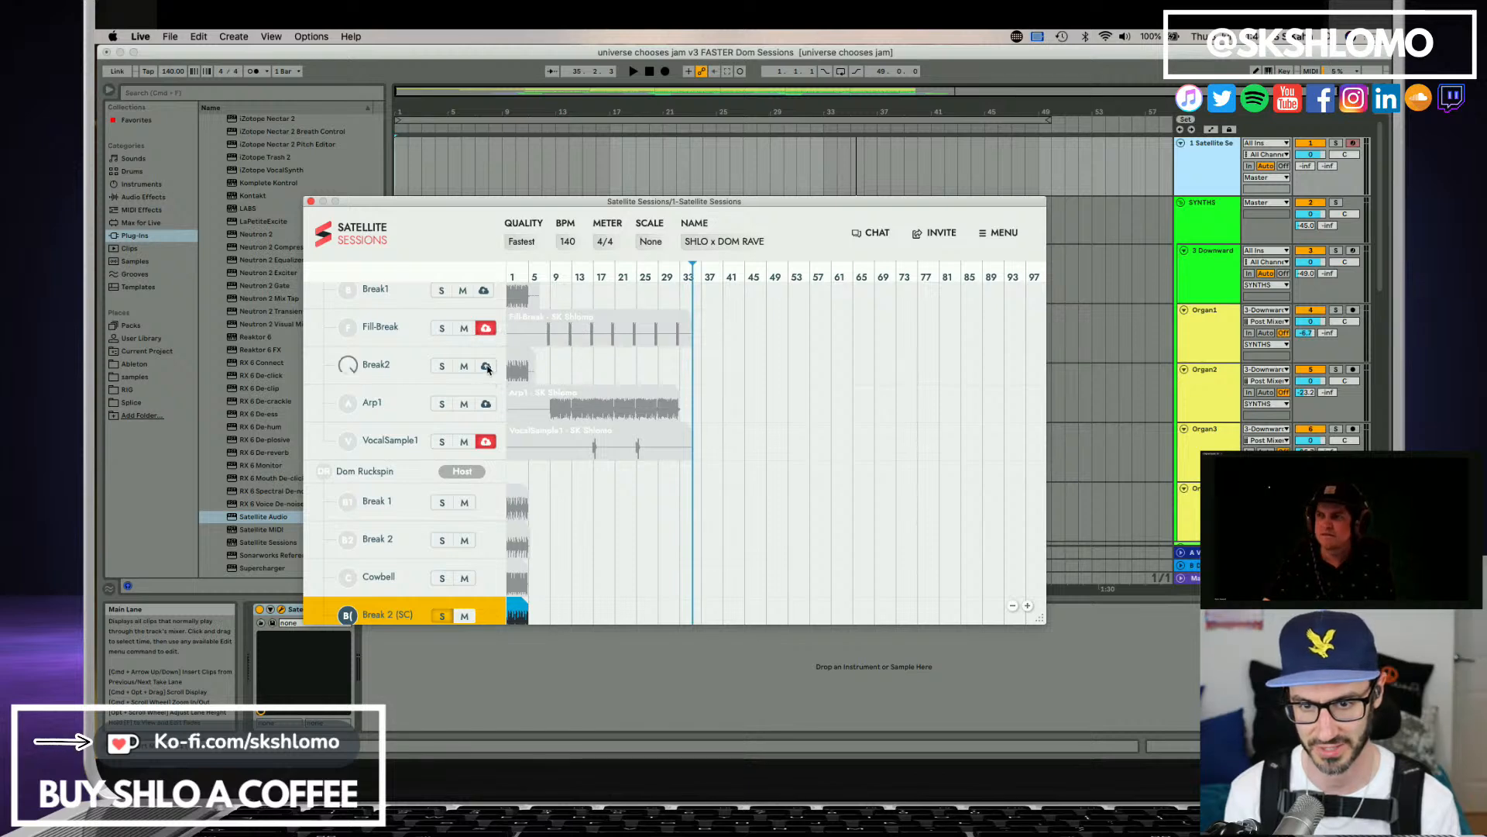
scroll(486, 428, "down", 2)
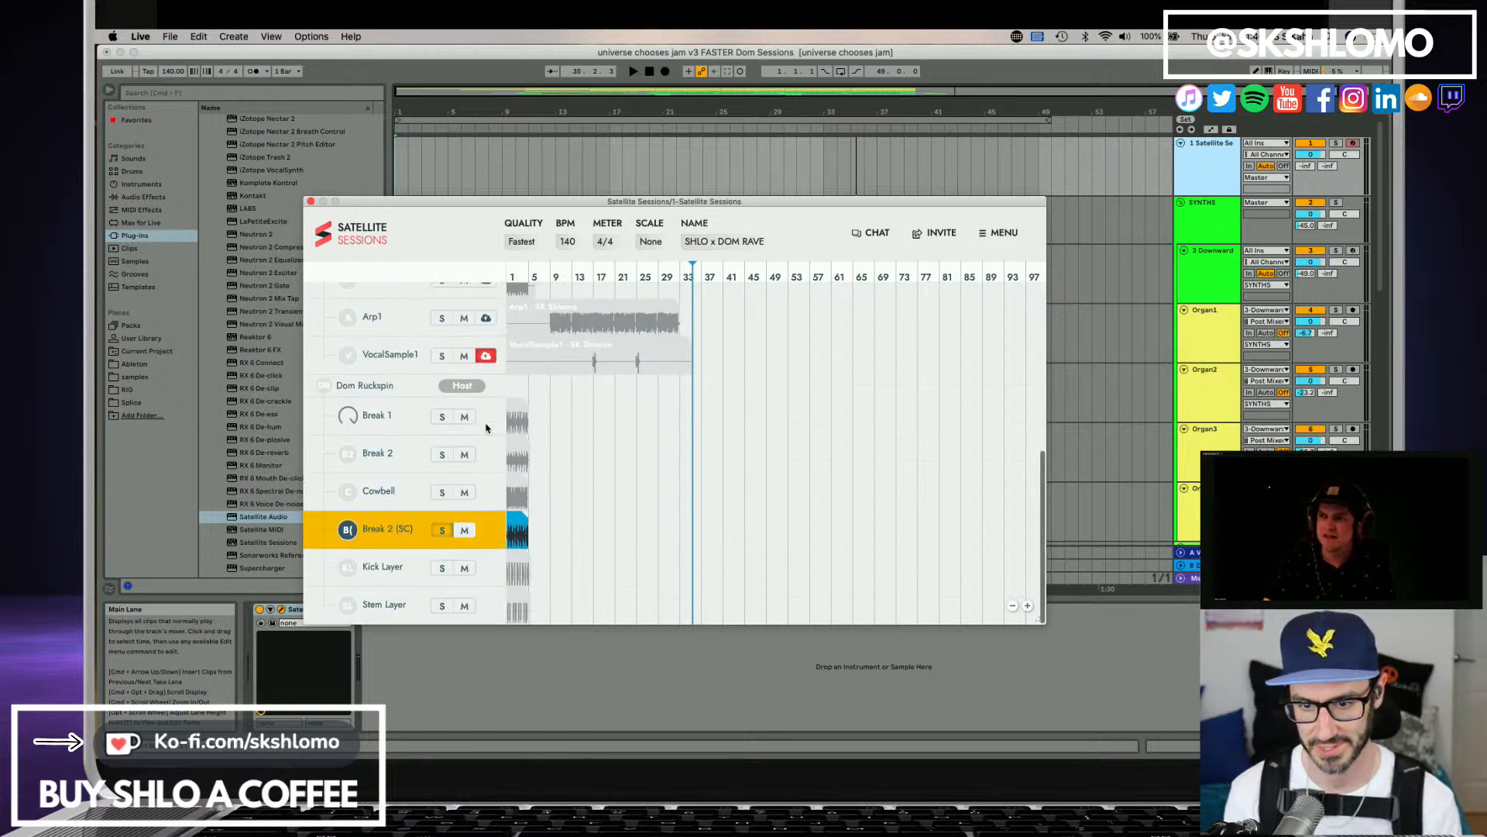
Add the Satellite Audio plug-in to the Crash 14 track, name its stem Crash and turn on audio capture.
left_click(1198, 459)
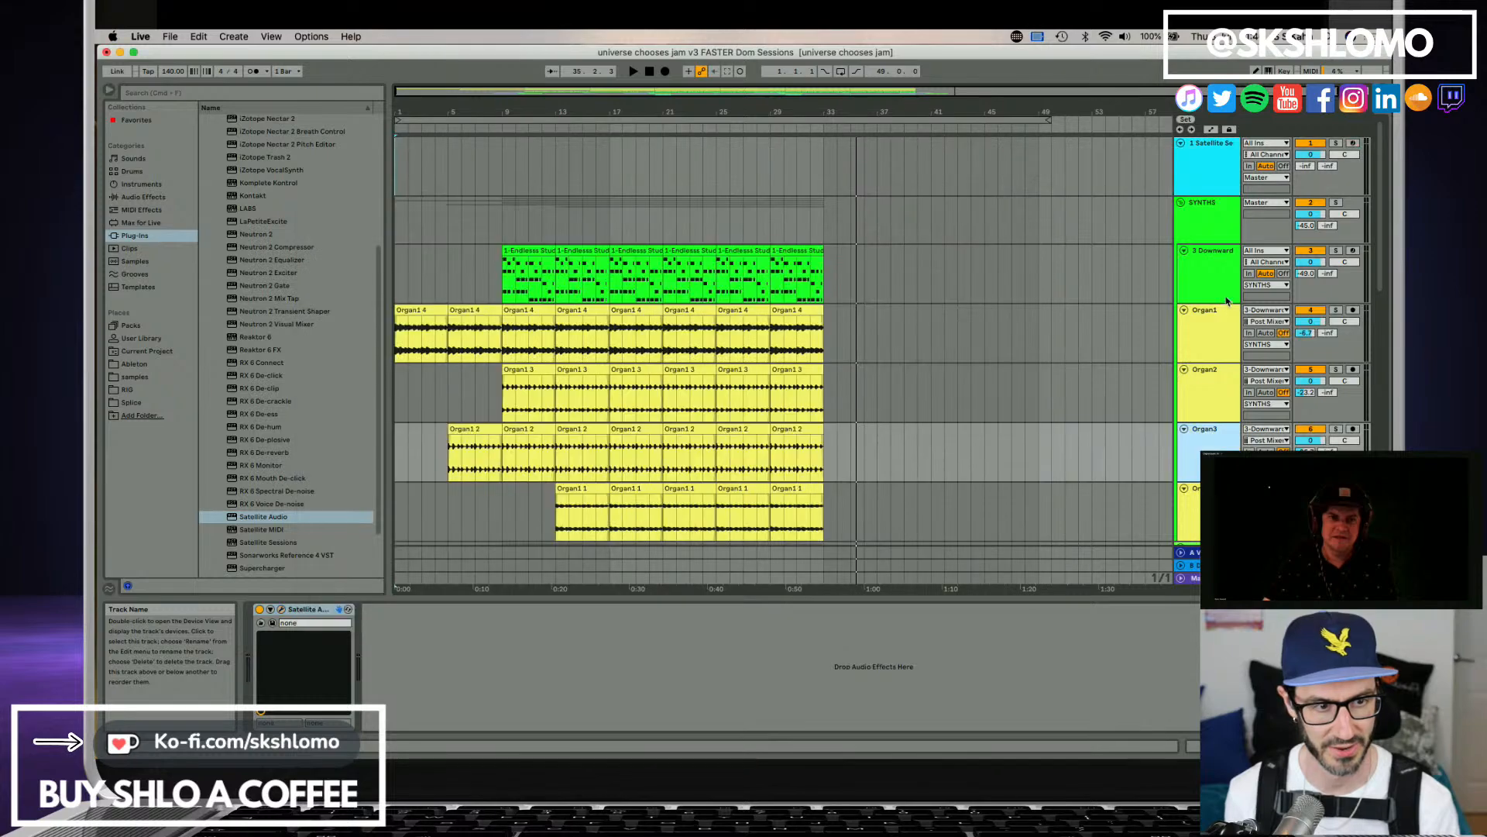
scroll(1207, 446, "down", 5)
scroll(1207, 445, "down", 4)
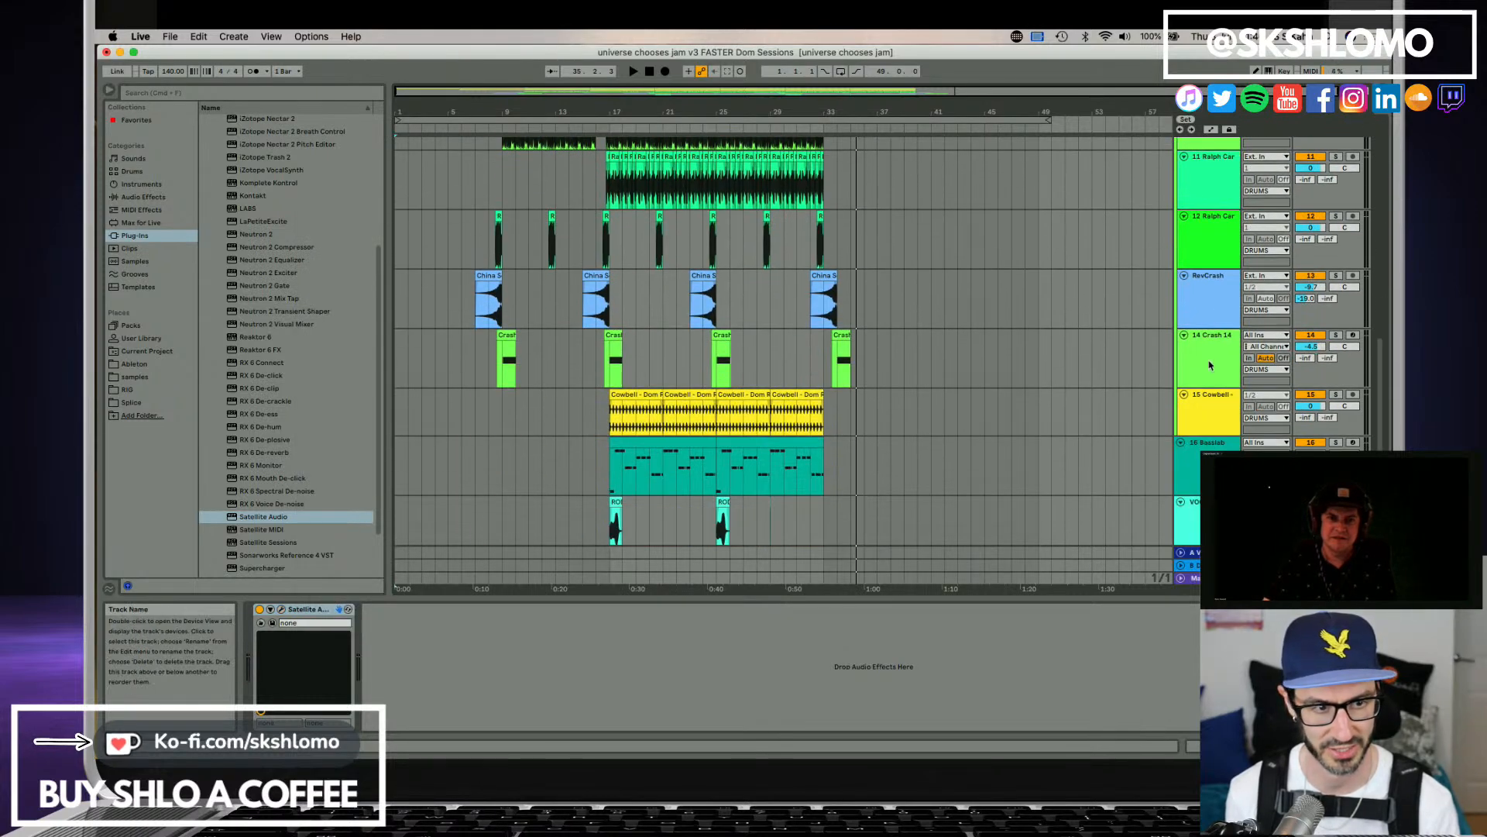
left_click(1198, 321)
left_click_drag(251, 517, 270, 505)
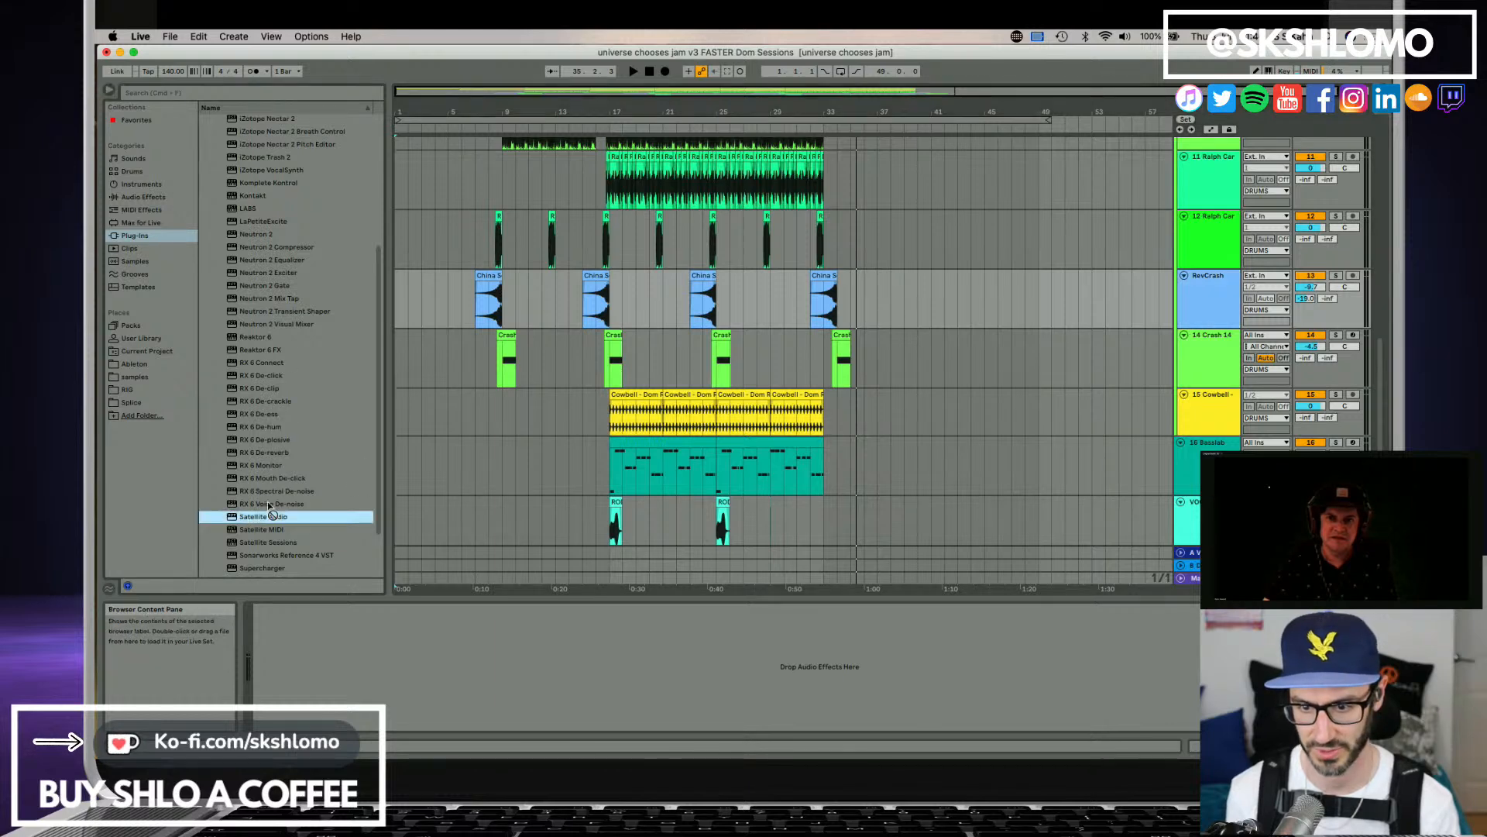
left_click_drag(1188, 360, 1189, 361)
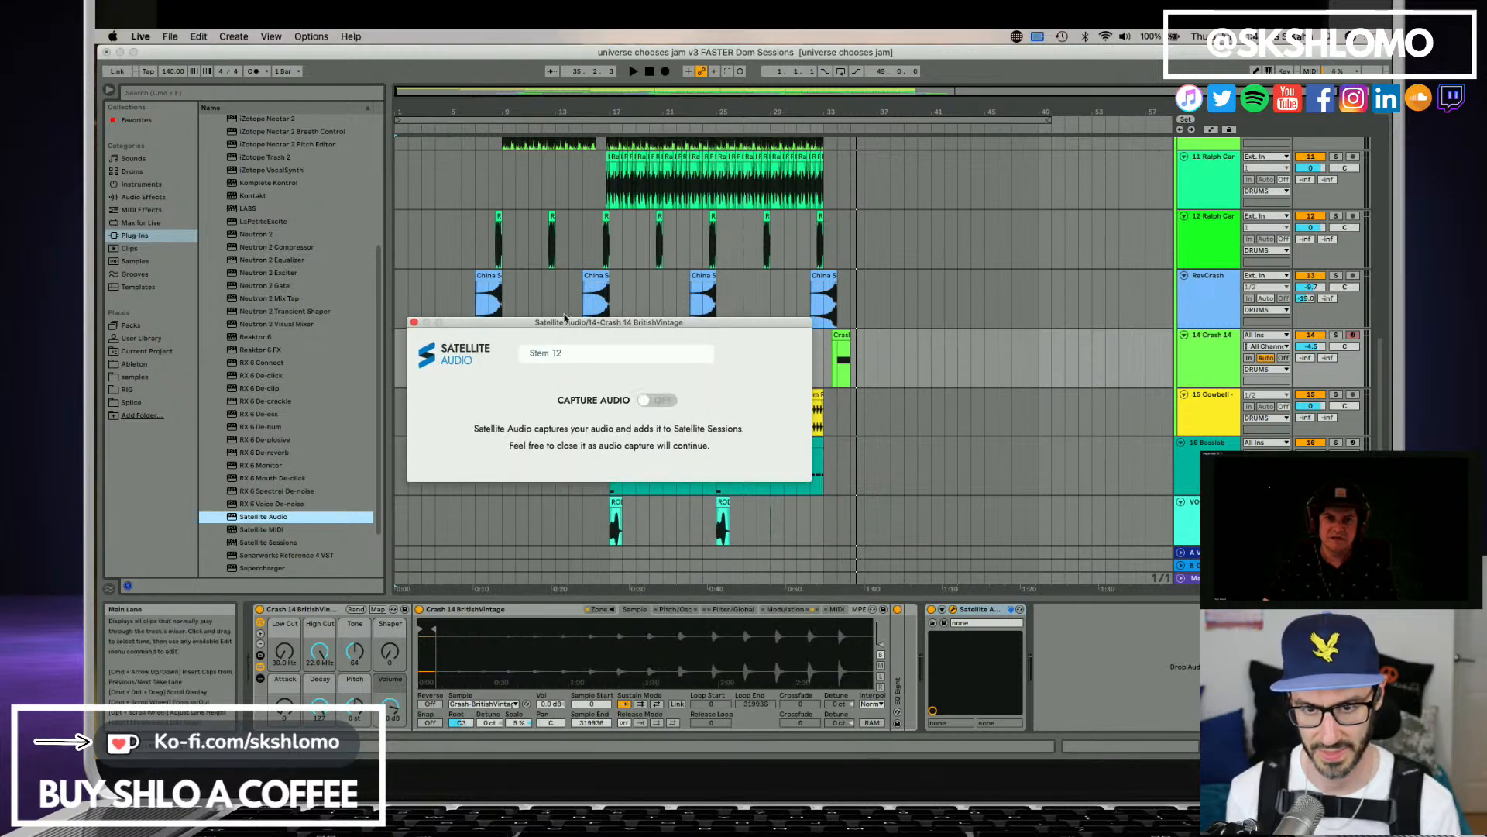
left_click_drag(564, 324, 411, 225)
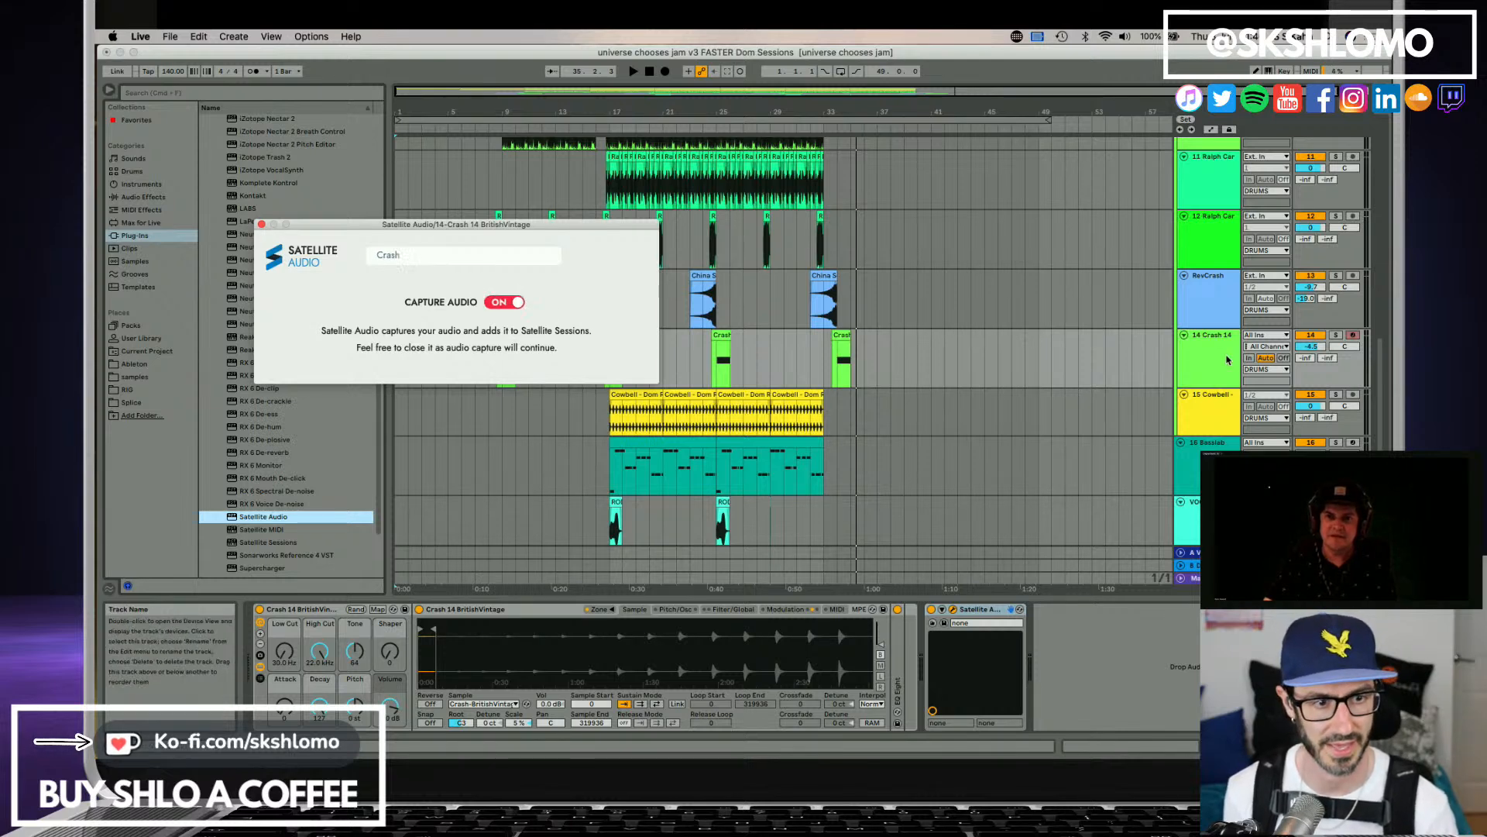
Add the Satellite Audio plug-in to the RevCrash track and turn on its audio capture.
left_click(1209, 303)
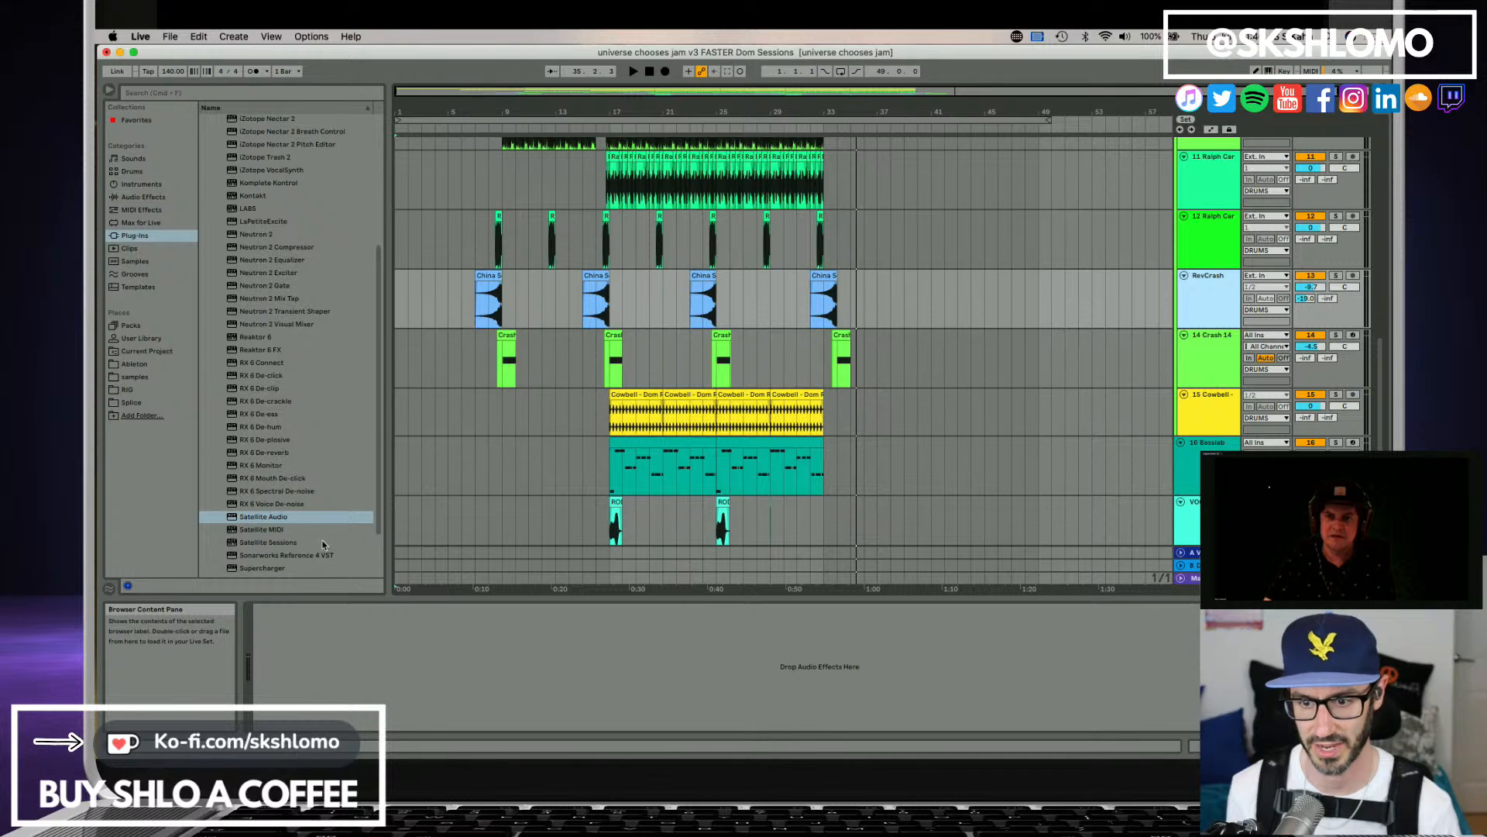
left_click_drag(280, 523, 1038, 335)
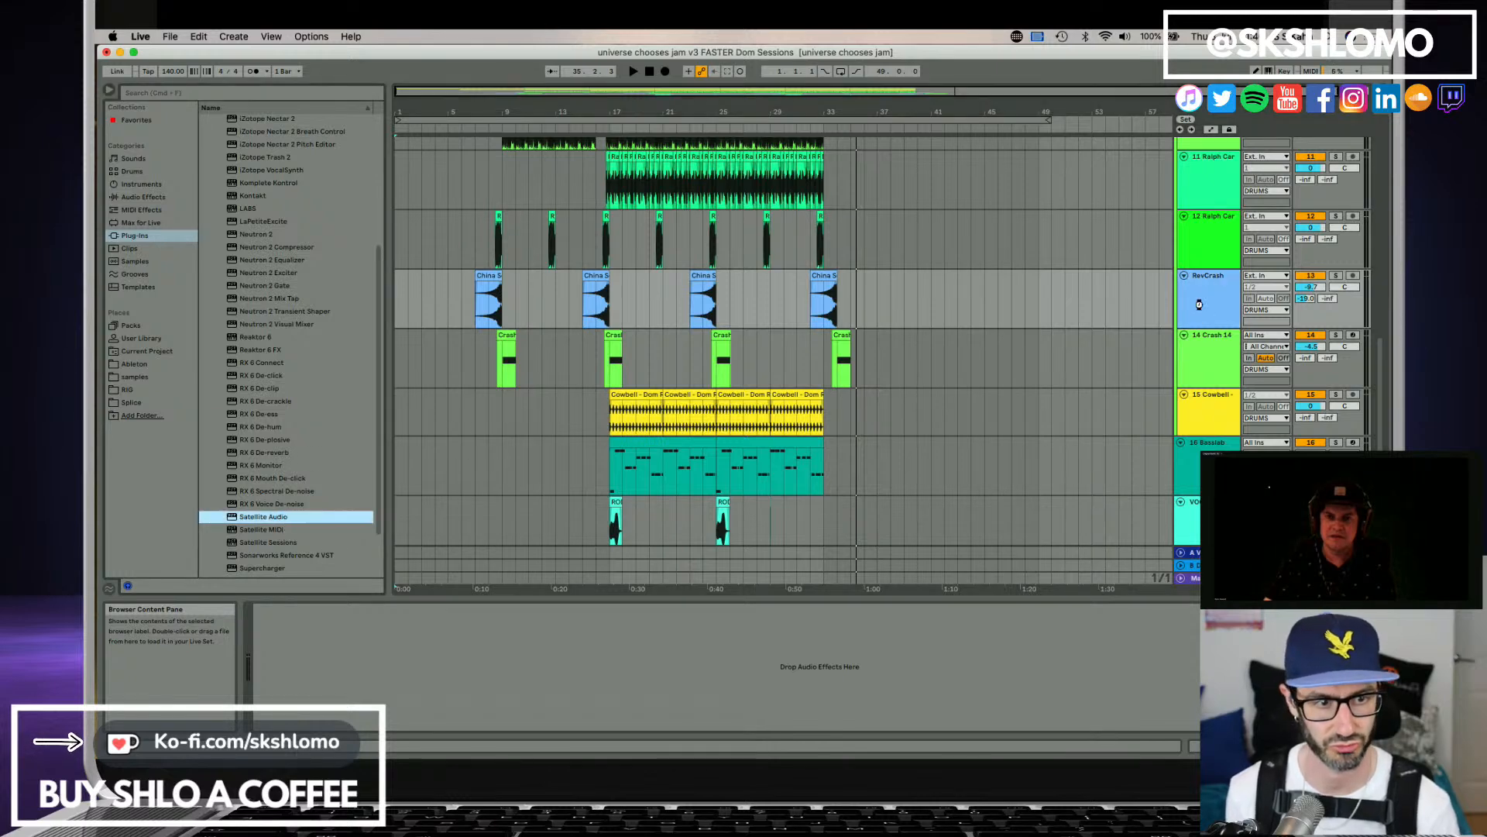
left_click_drag(1199, 304, 1201, 309)
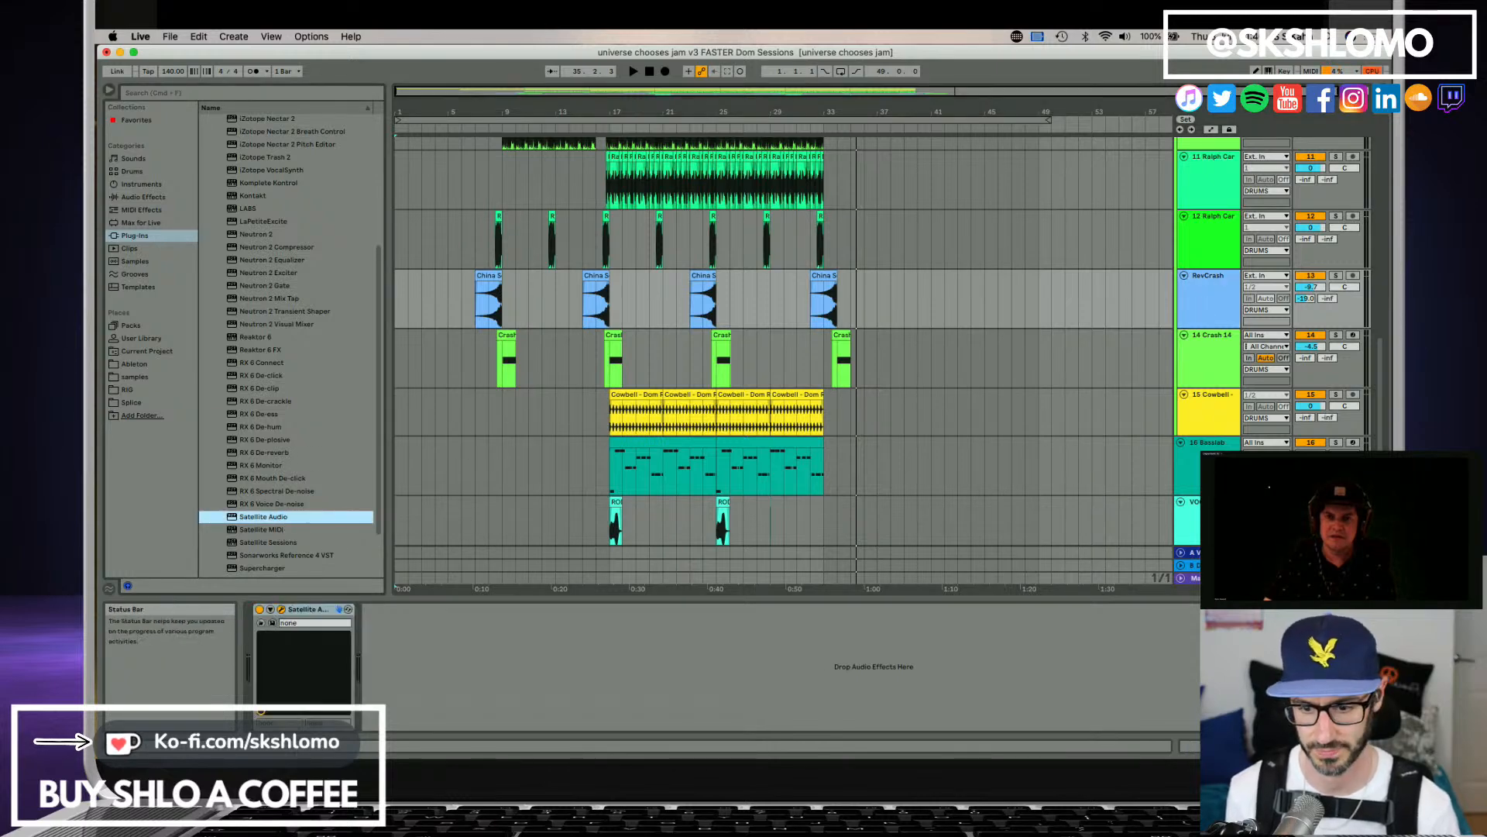
left_click_drag(509, 679, 534, 280)
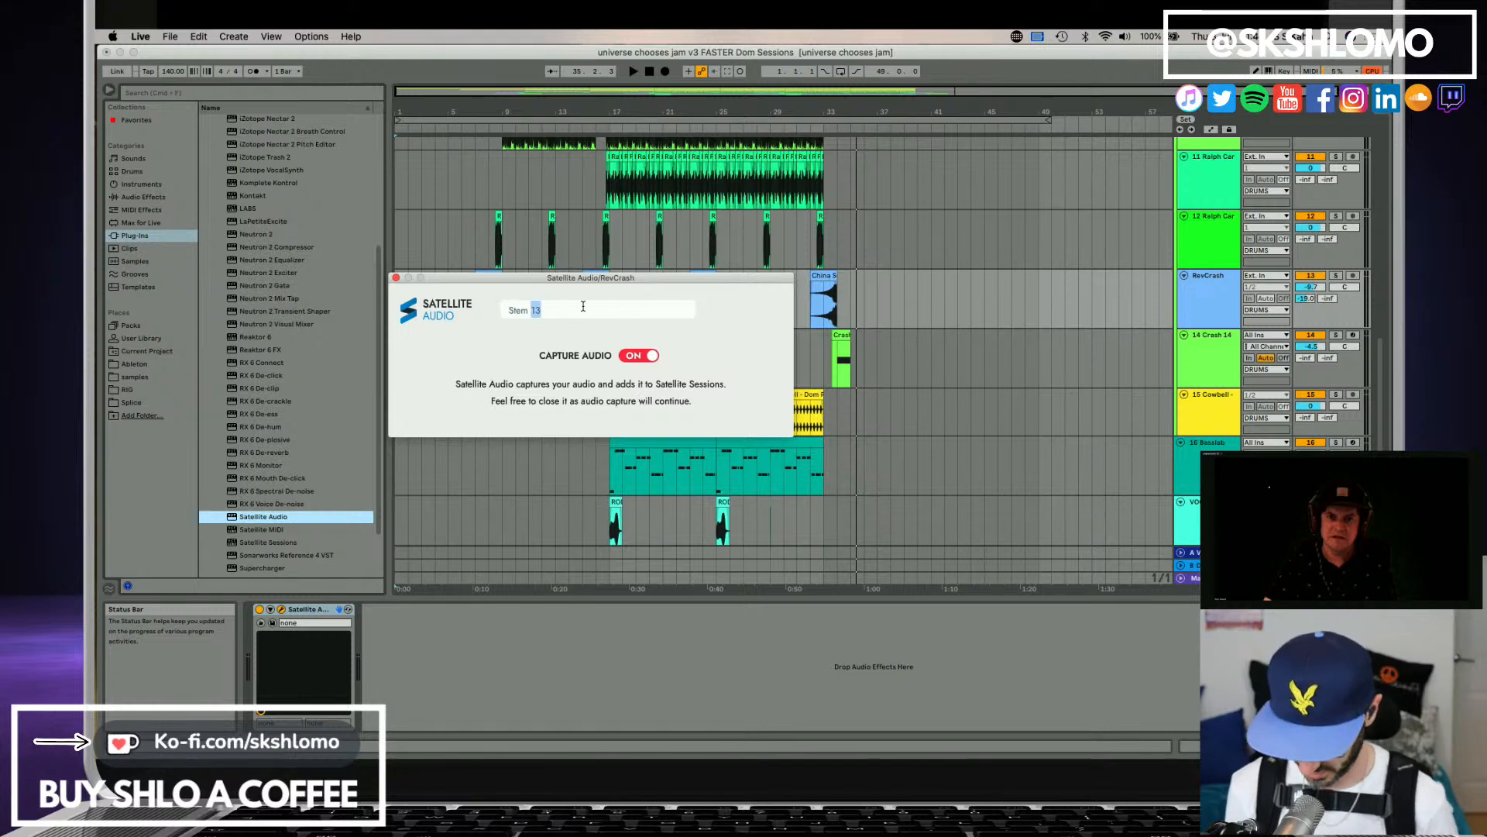
Try to rename the RevCrash track's stem to start with Reverse.
key("BackSpace")
key("BackSpace")
key("BackSpace")
key("BackSpace")
key("BackSpace")
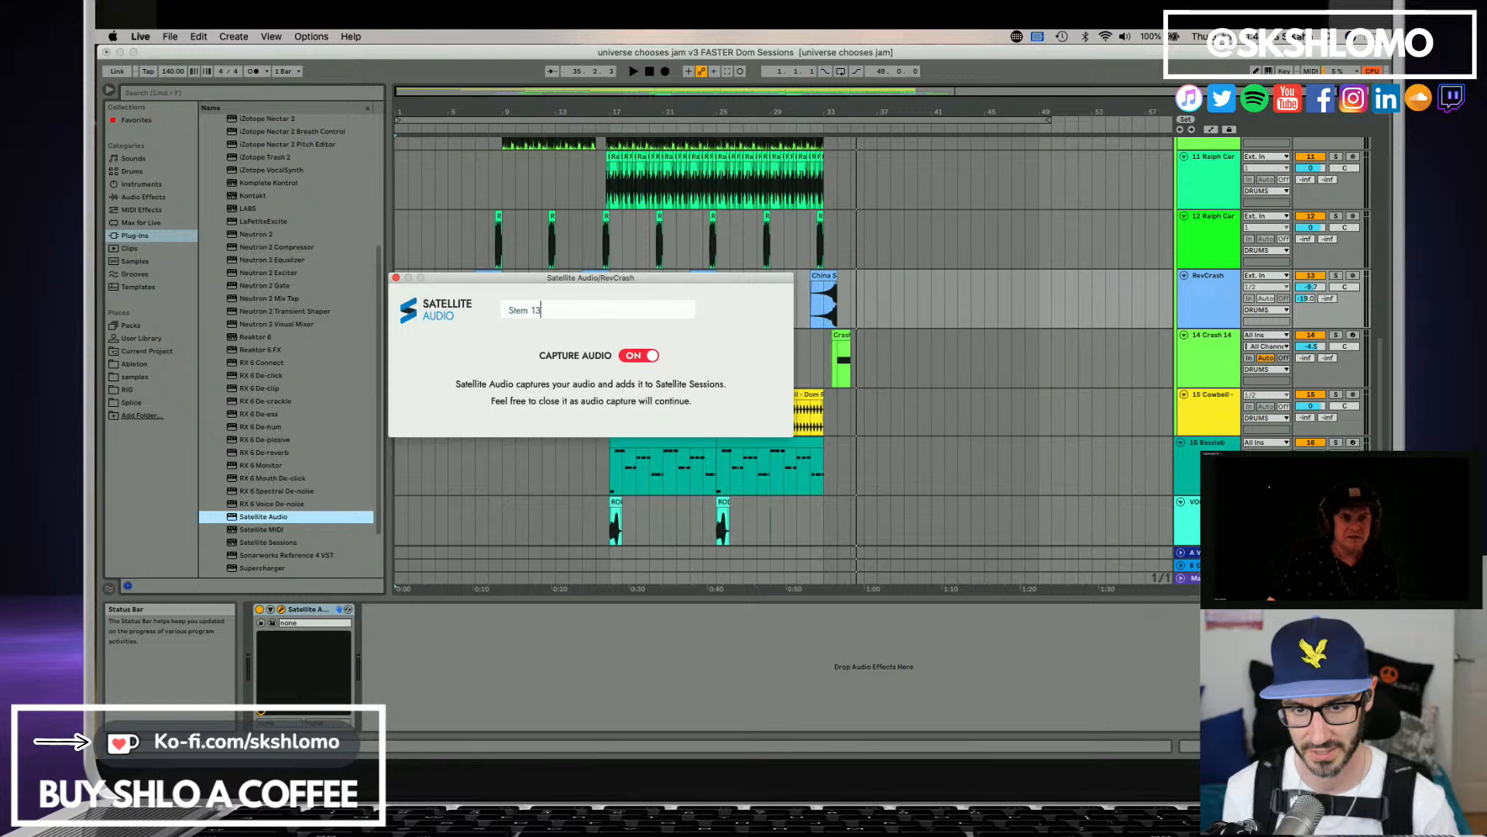
type("Rever")
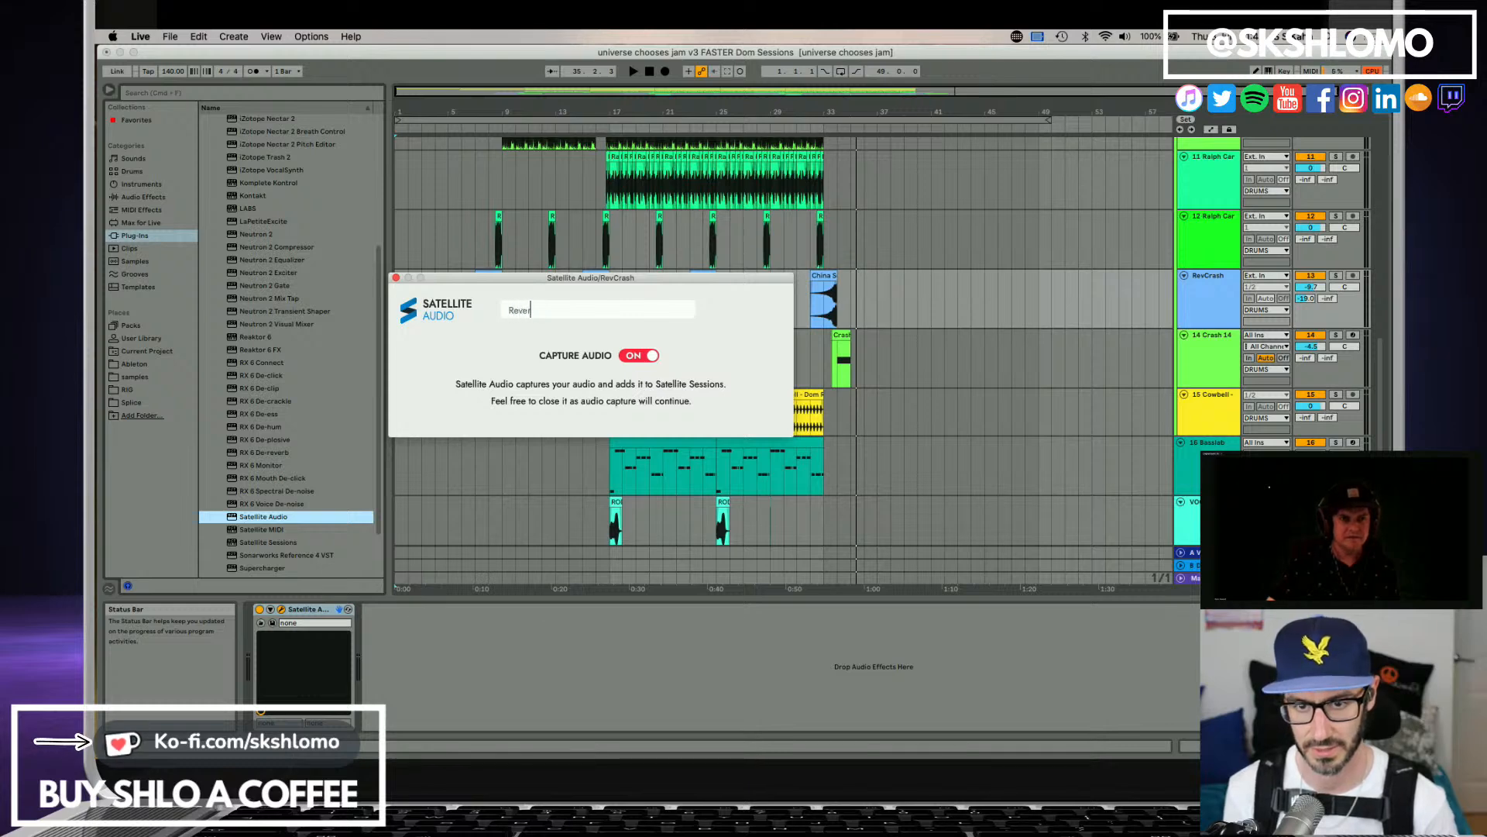
type("se")
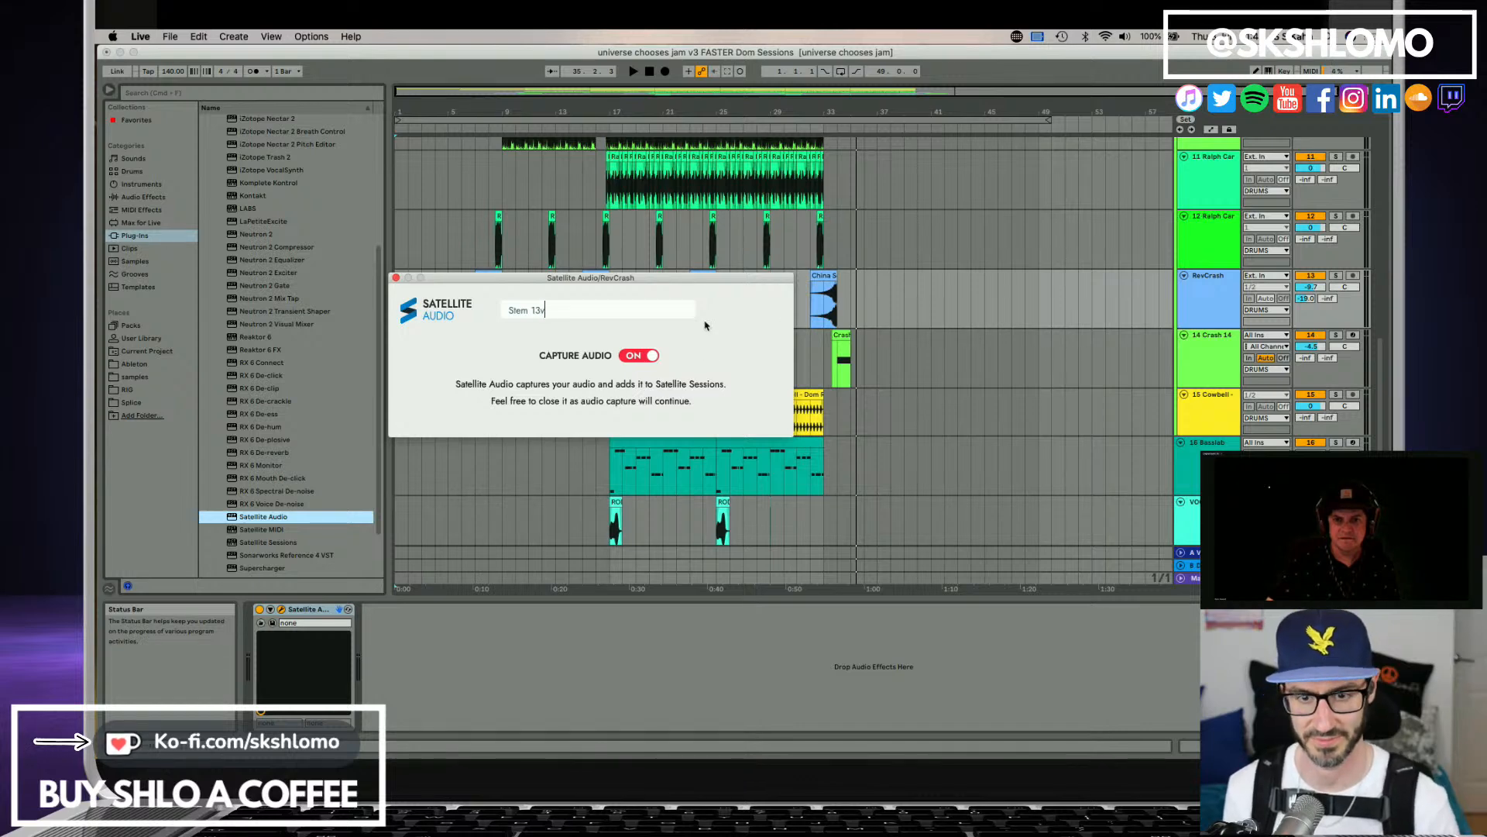
Replace the Satellite Audio plug-in on the RevCrash track with a new instance and turn on its audio capture.
left_click(1234, 308)
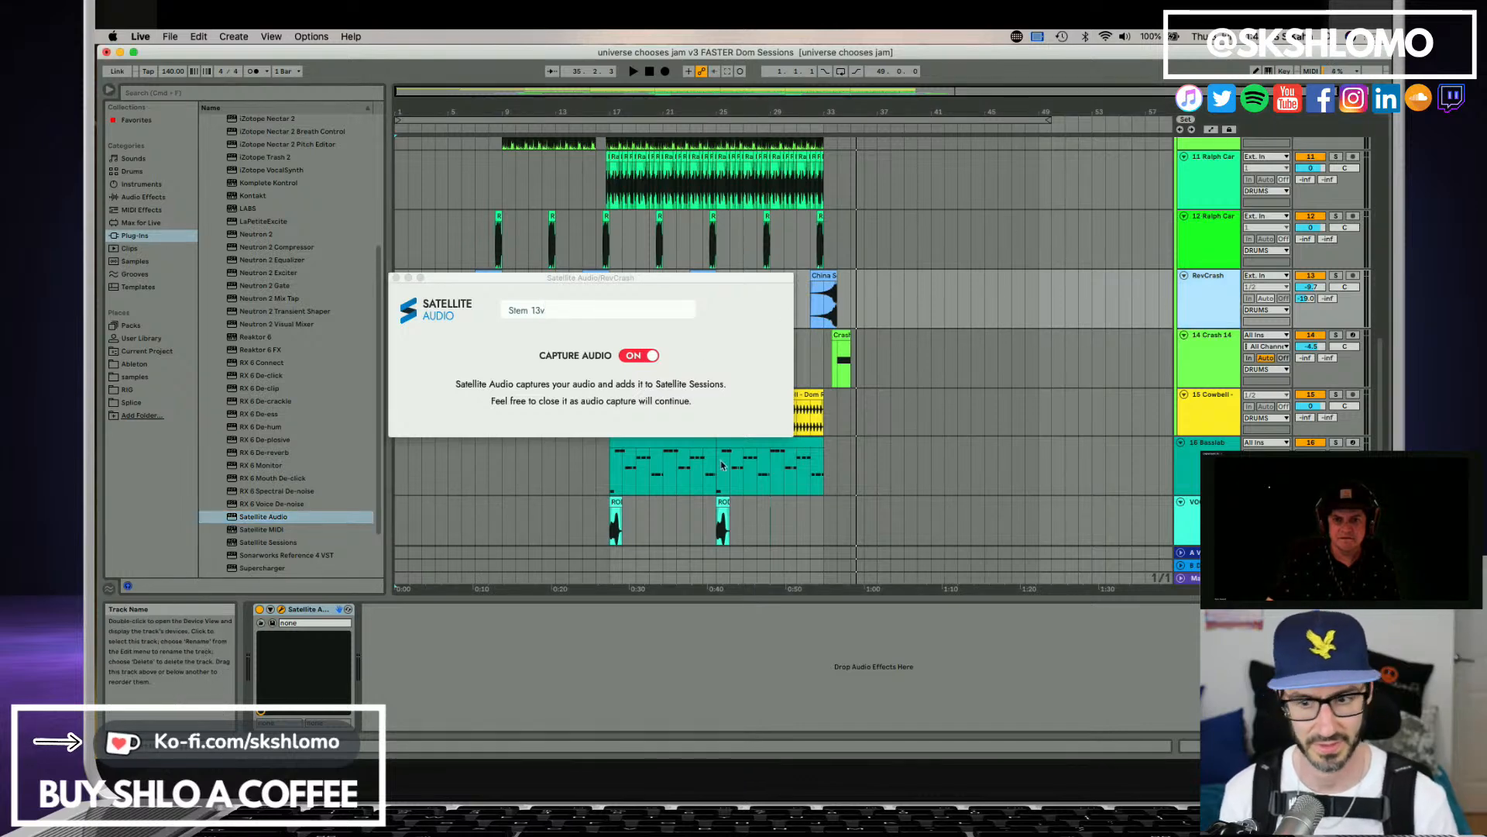
left_click(311, 615)
key("BackSpace")
left_click_drag(278, 517, 325, 603)
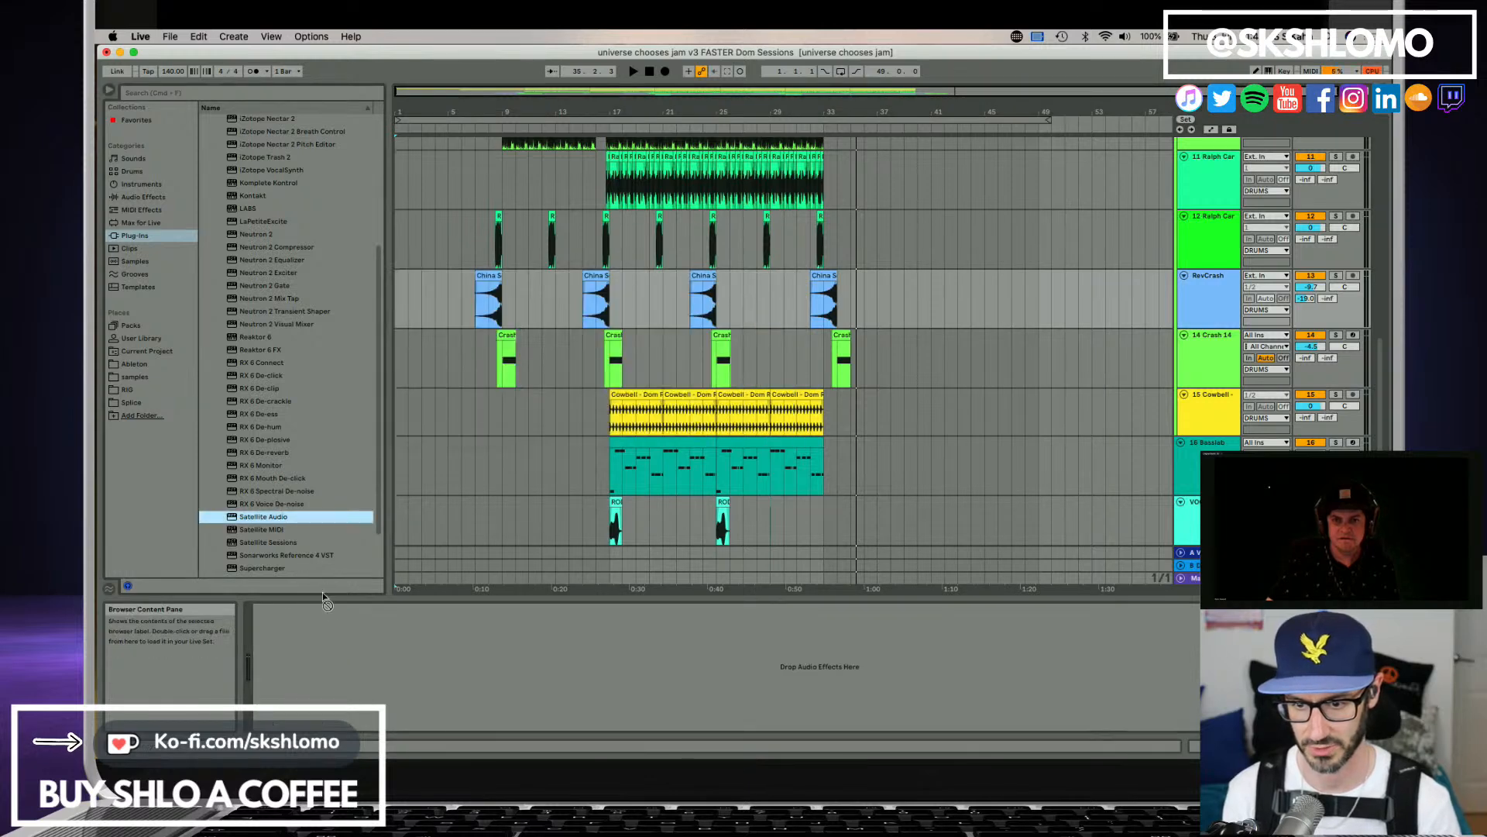
left_click_drag(380, 663, 380, 664)
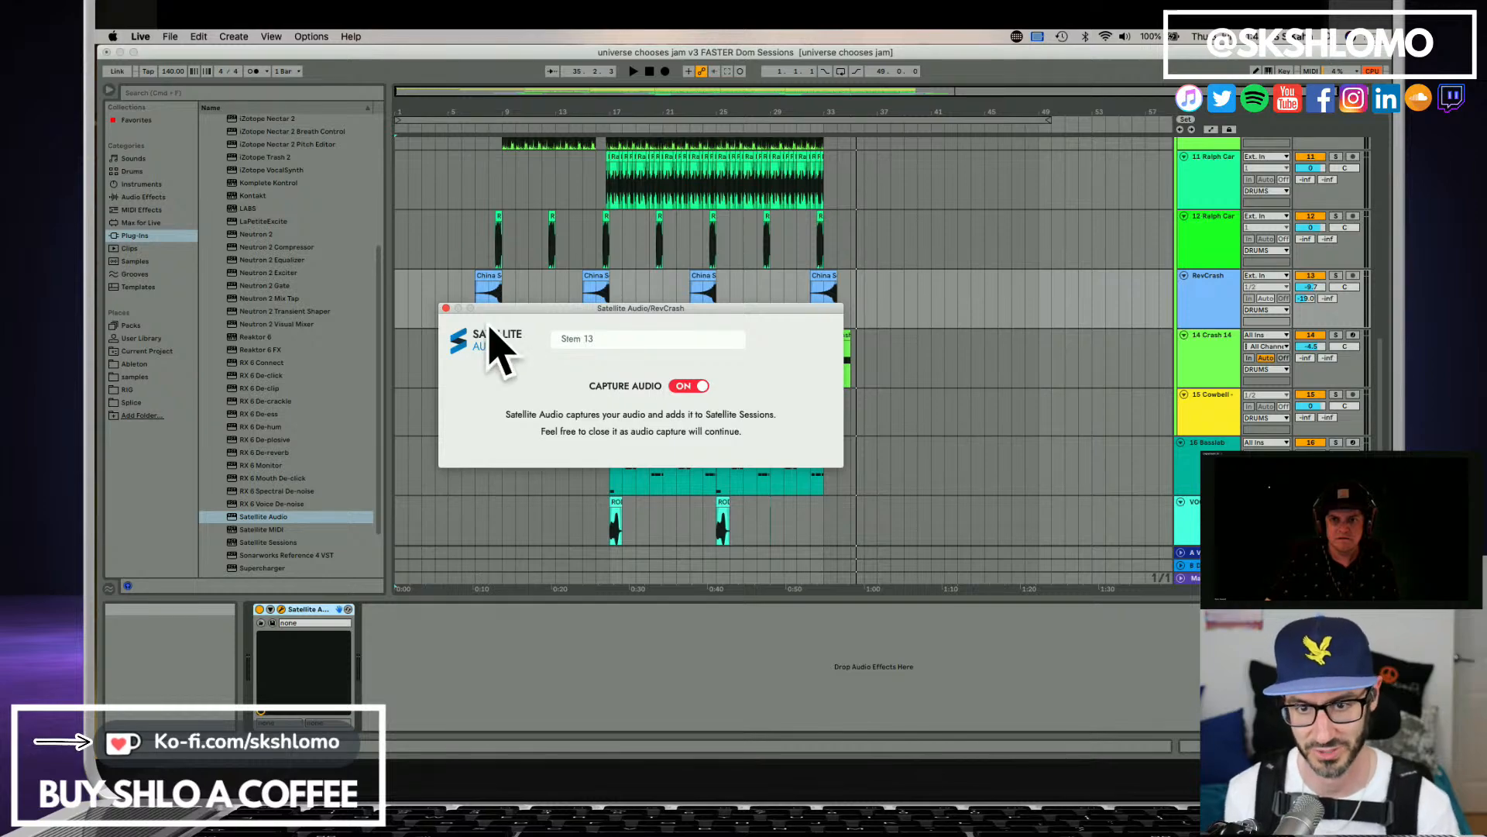
left_click(446, 308)
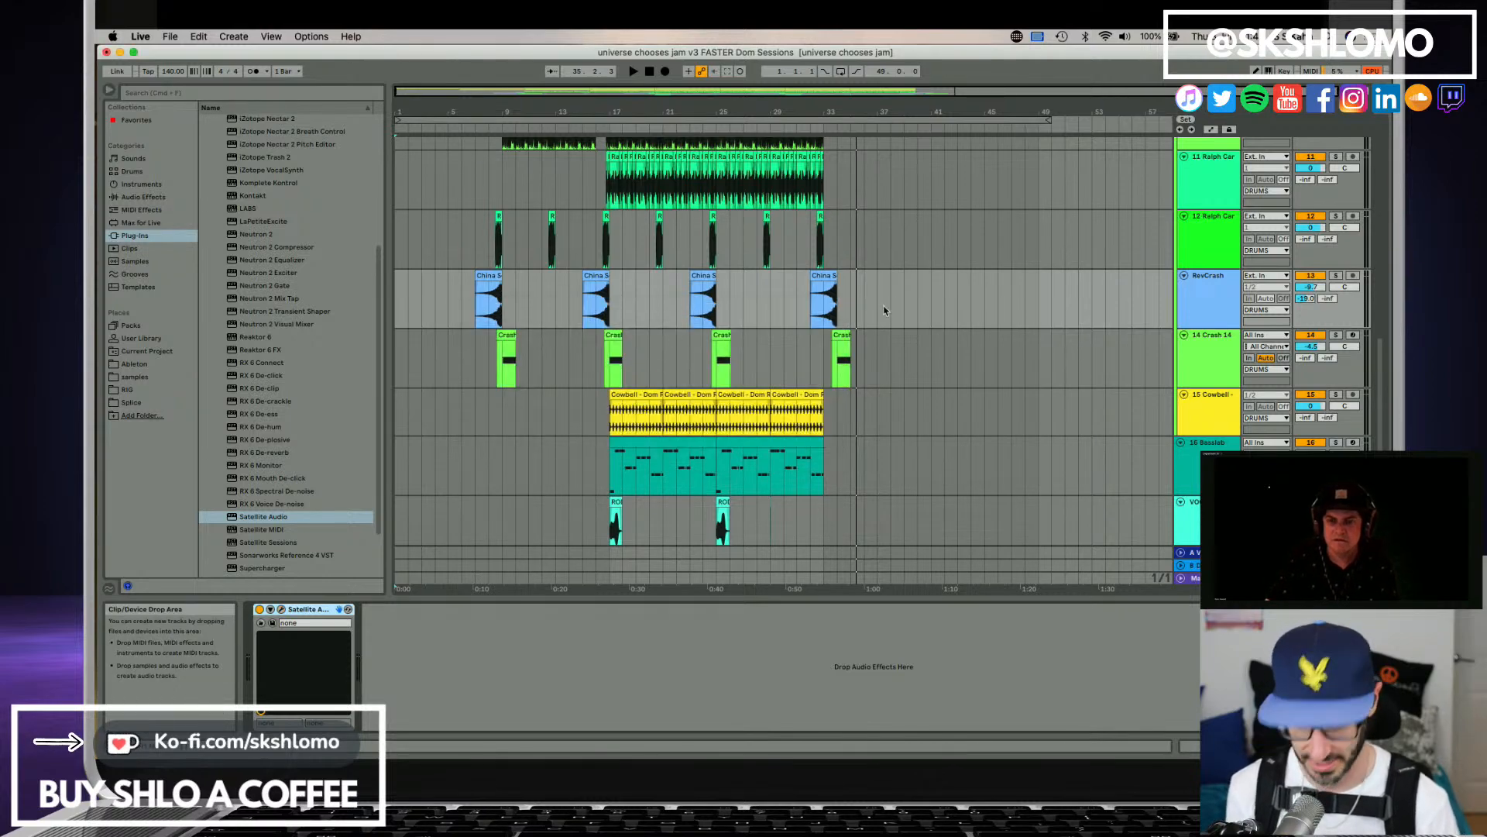
Open the Satellite Sessions window and play the arrangement from the start to capture the Crash and Stem 13 stems.
scroll(1031, 316, "up", 15)
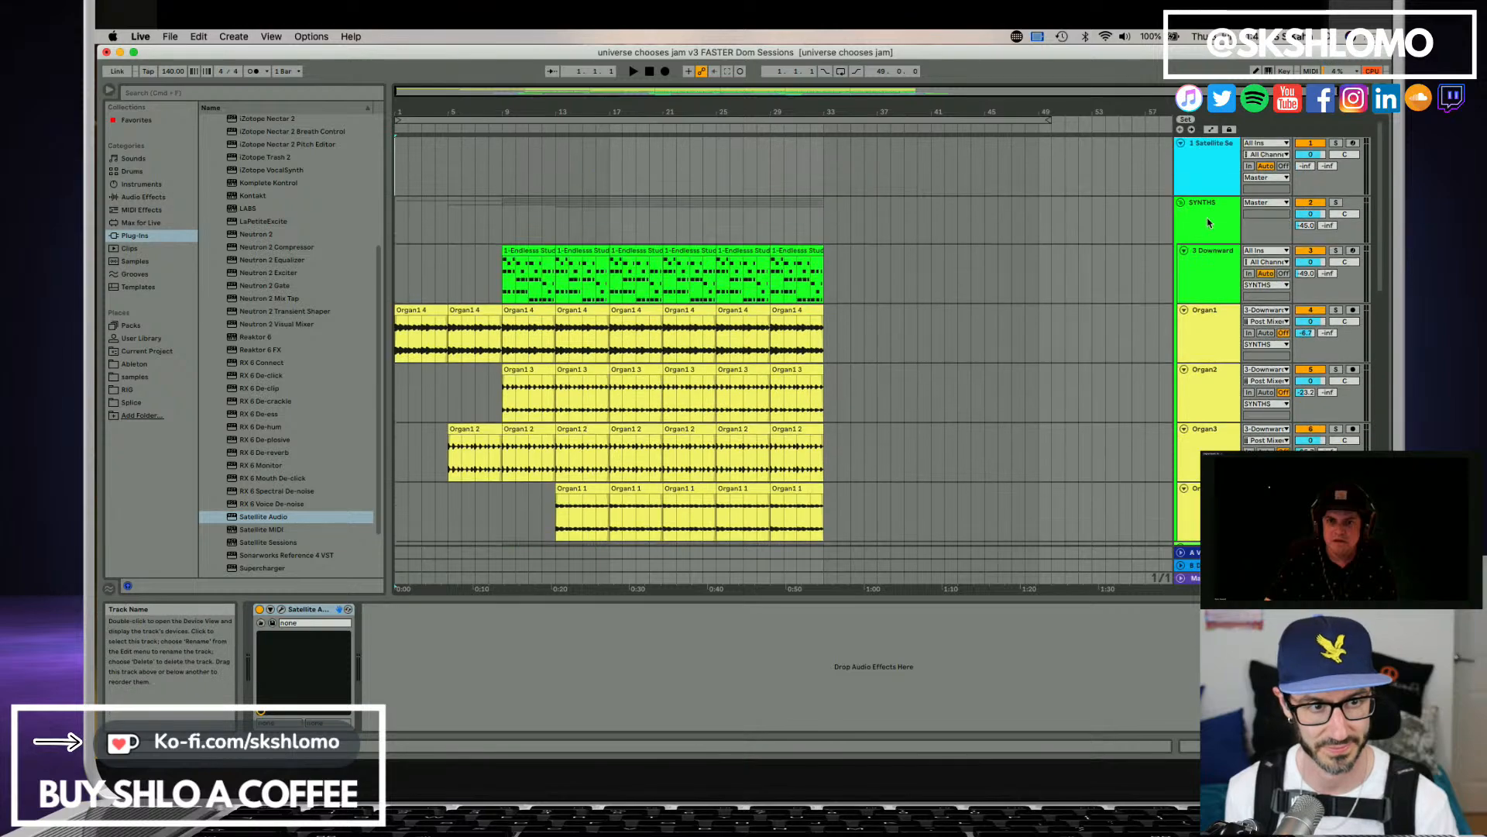
left_click(1213, 166)
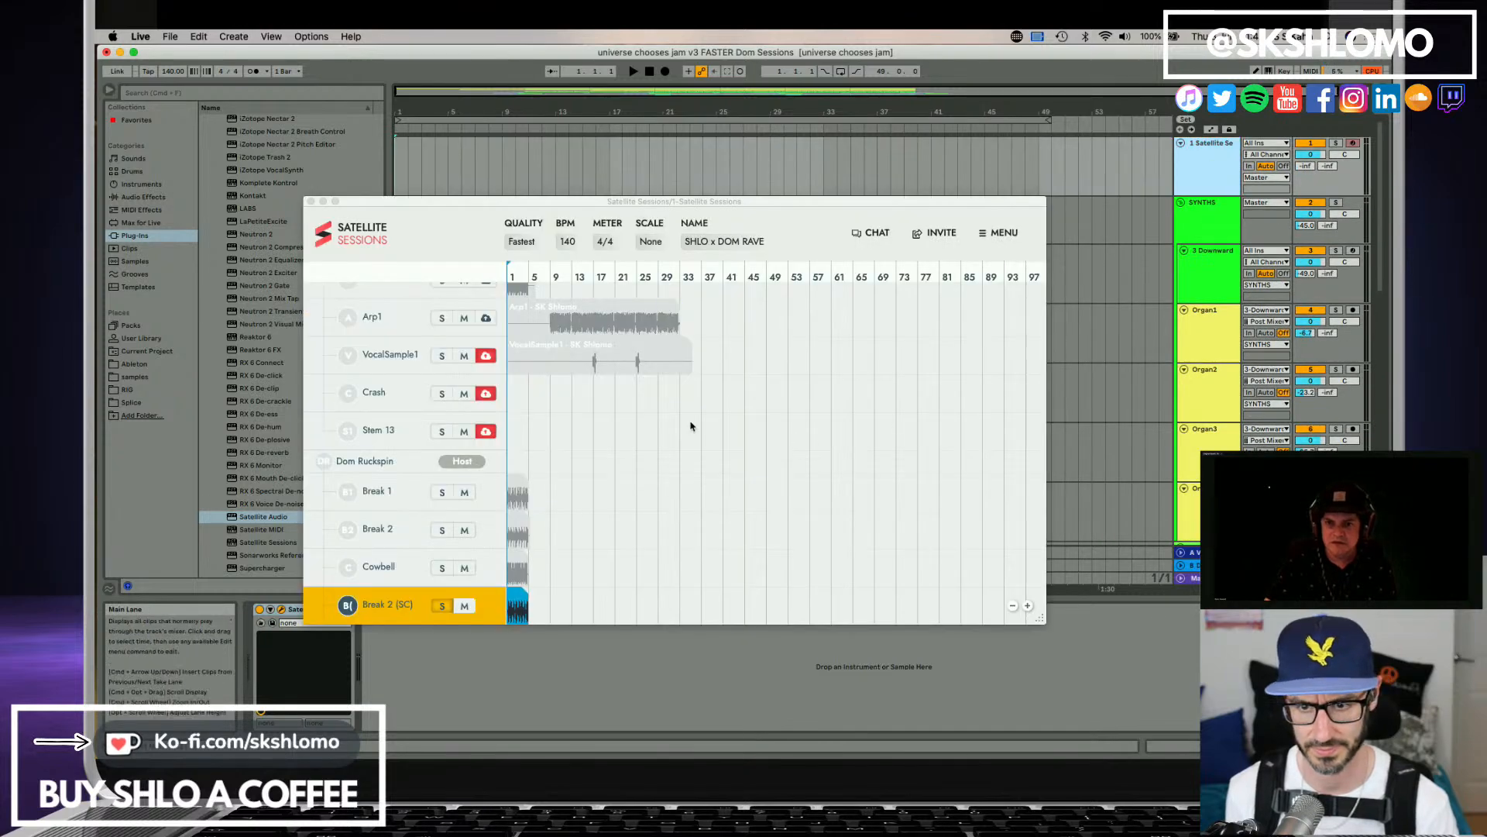
scroll(691, 426, "down", 2)
scroll(692, 426, "up", 5)
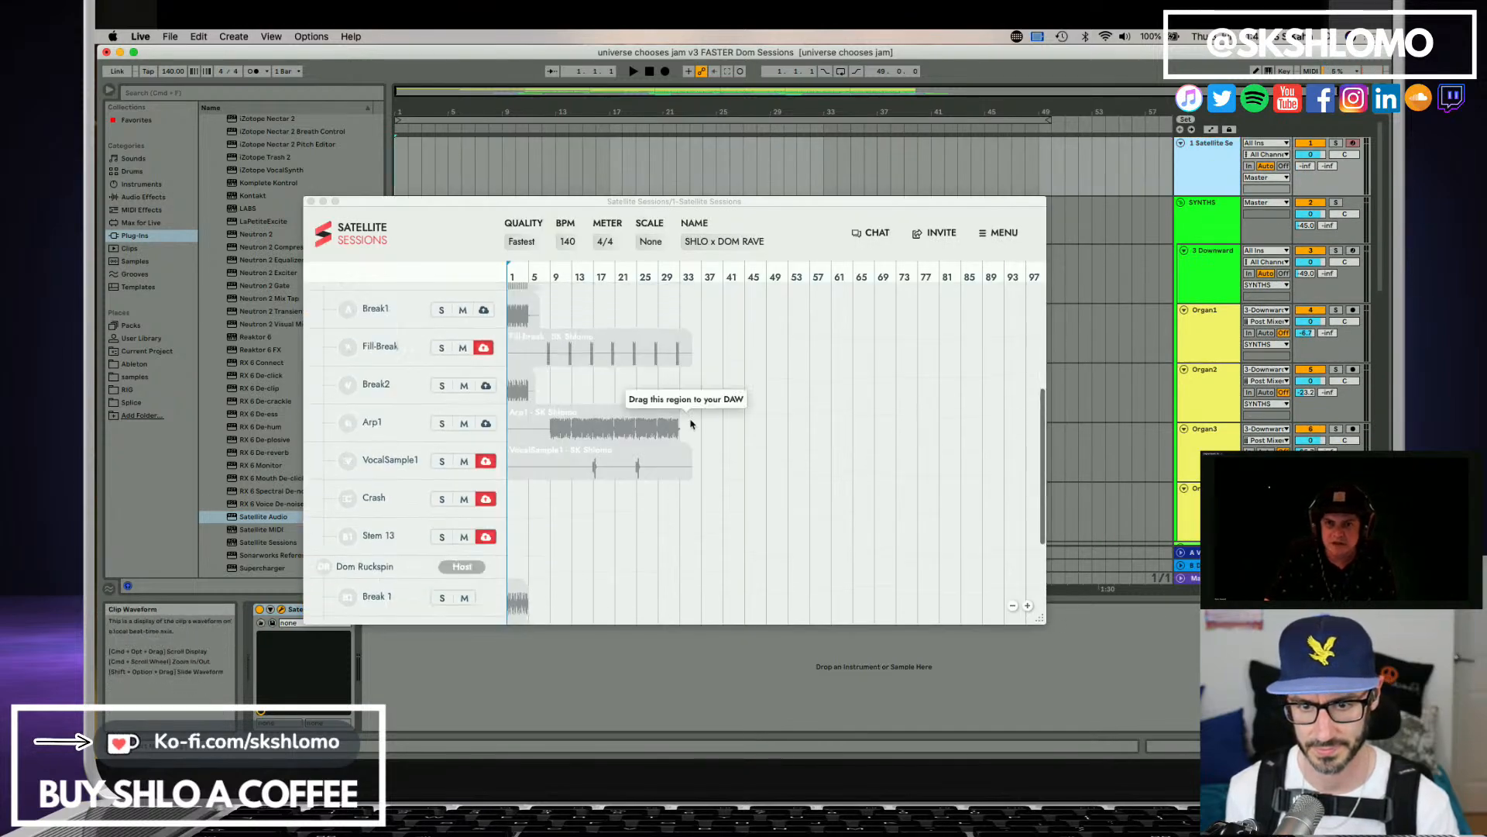
scroll(692, 423, "up", 1)
key("space")
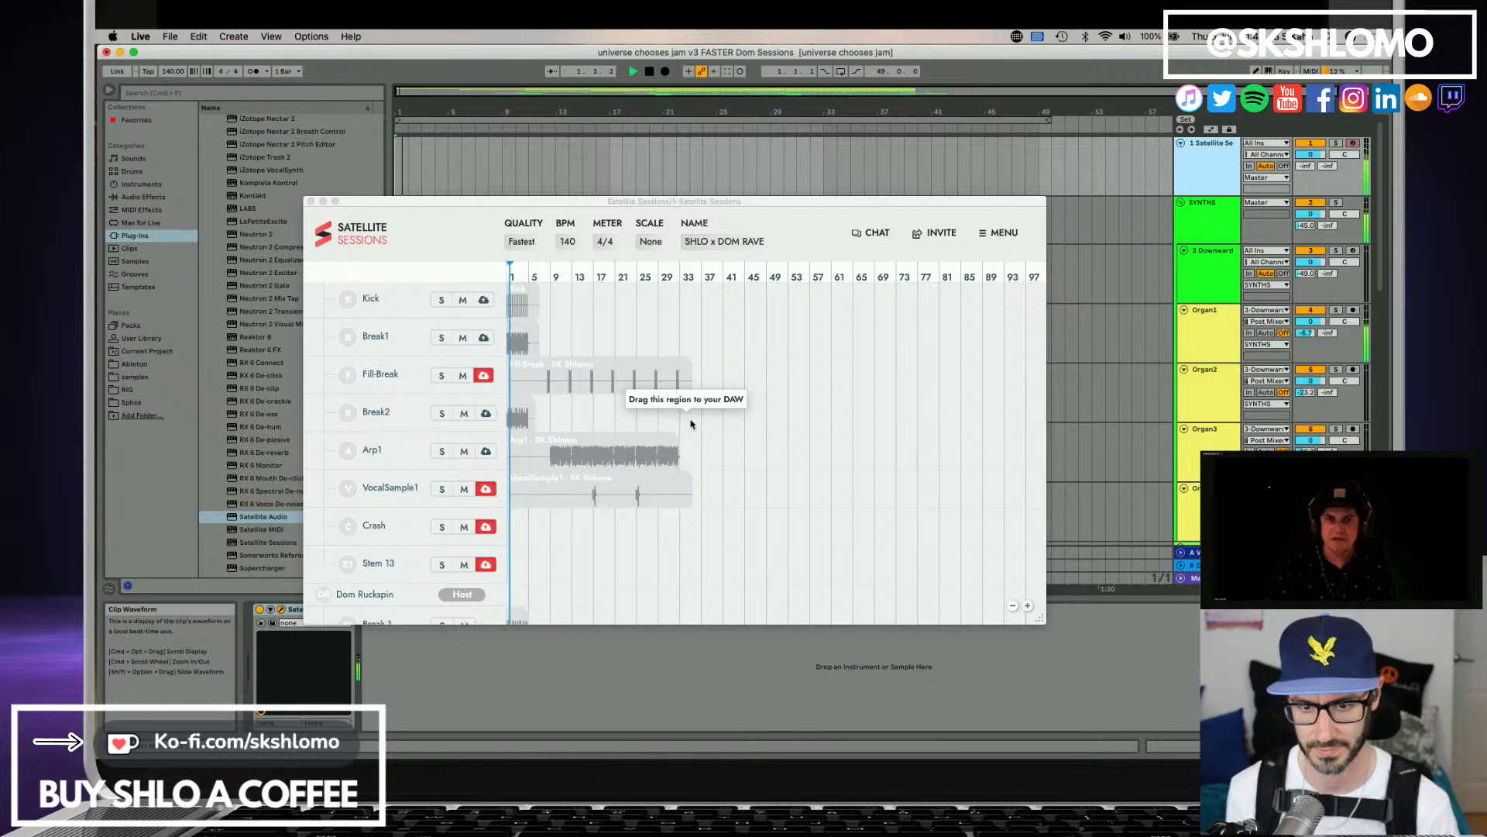
Turn off capture for the VocalSample1 and Fill-Break stems while the arrangement plays, checking the stem list.
left_click(480, 489)
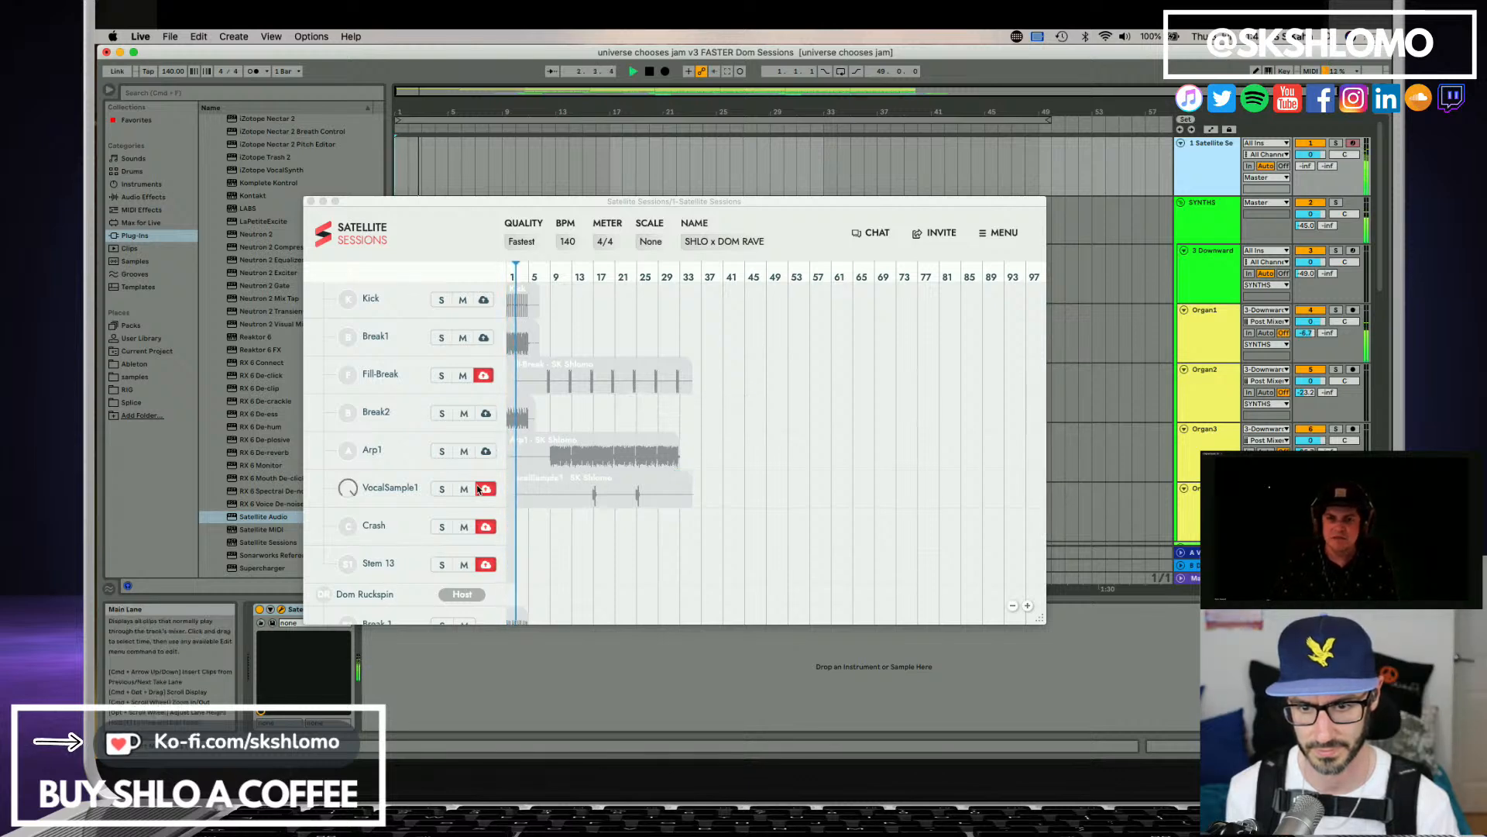
left_click(478, 488)
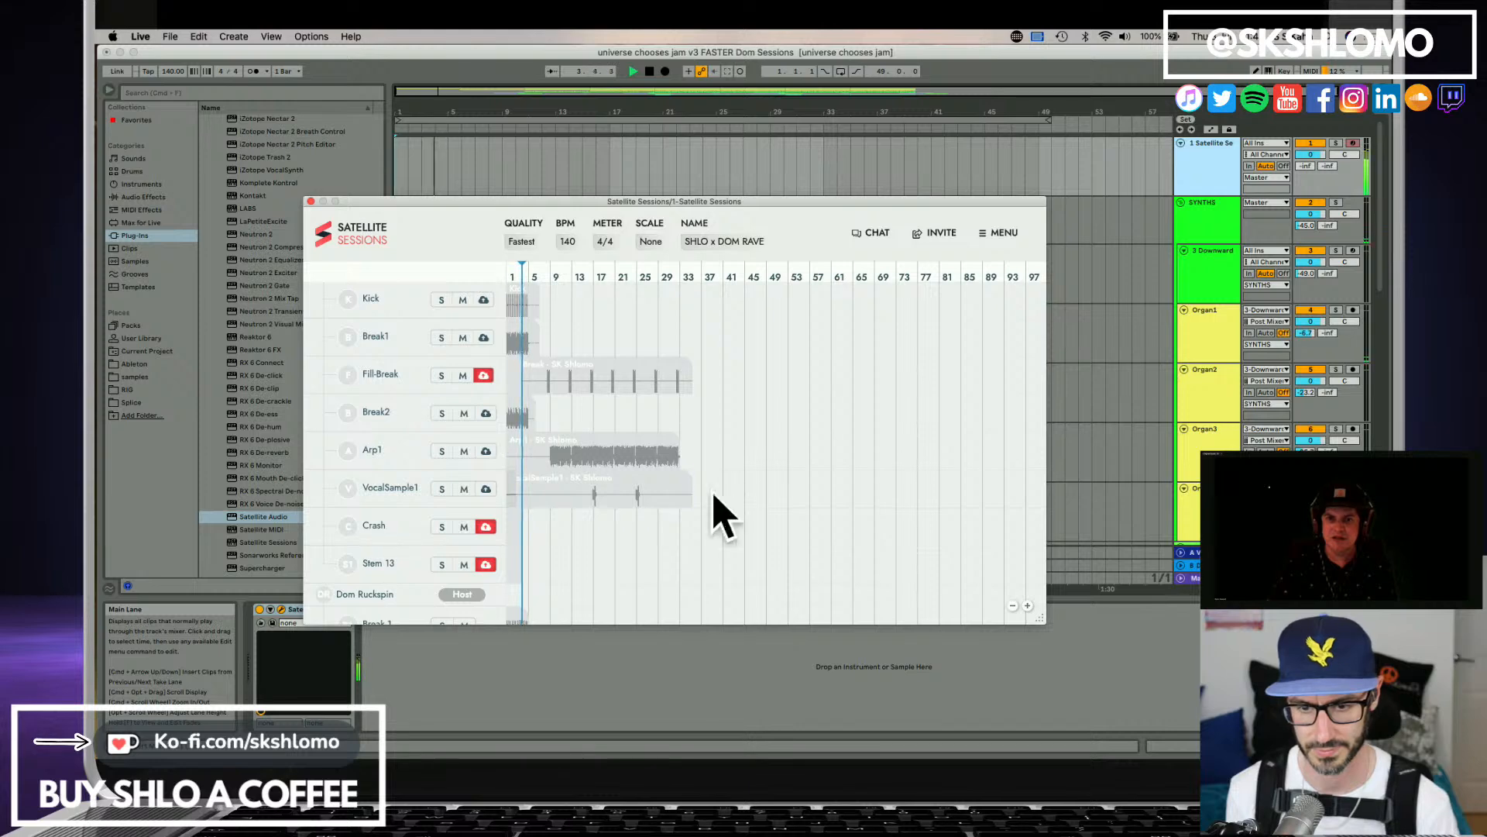
scroll(678, 488, "down", 2)
scroll(671, 495, "down", 5)
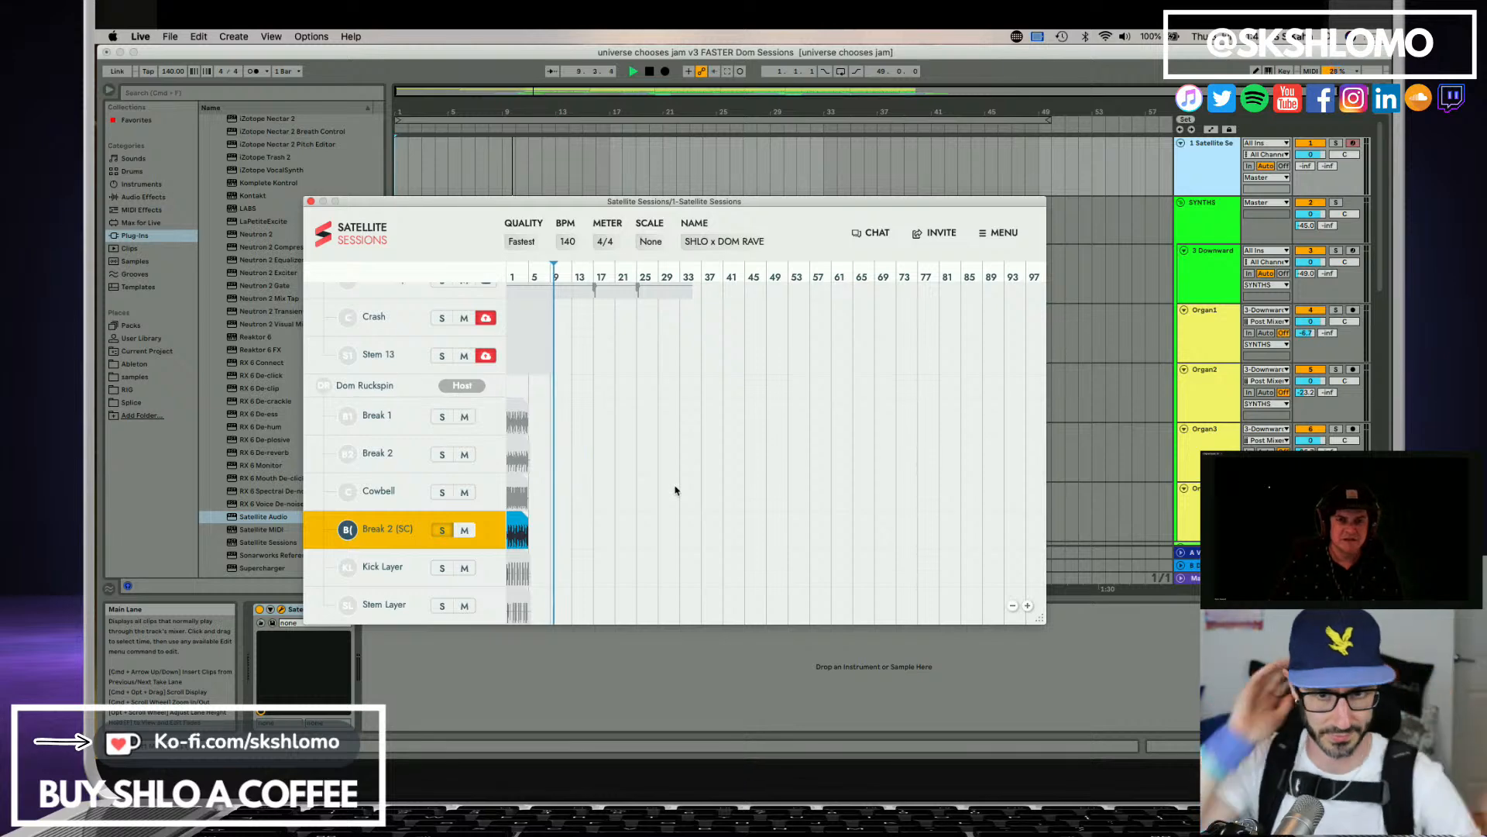
scroll(697, 465, "up", 7)
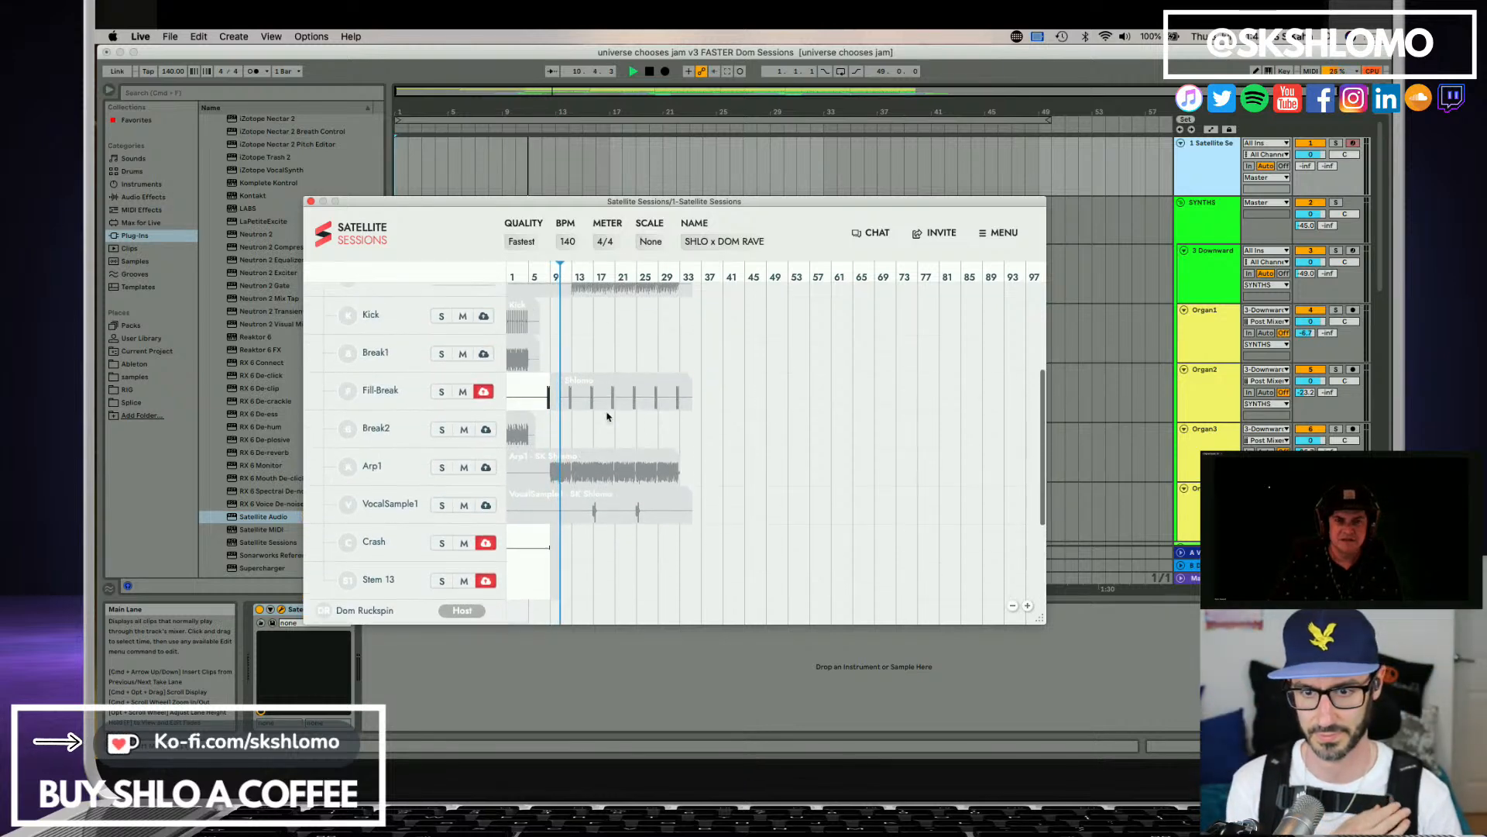
scroll(696, 416, "up", 2)
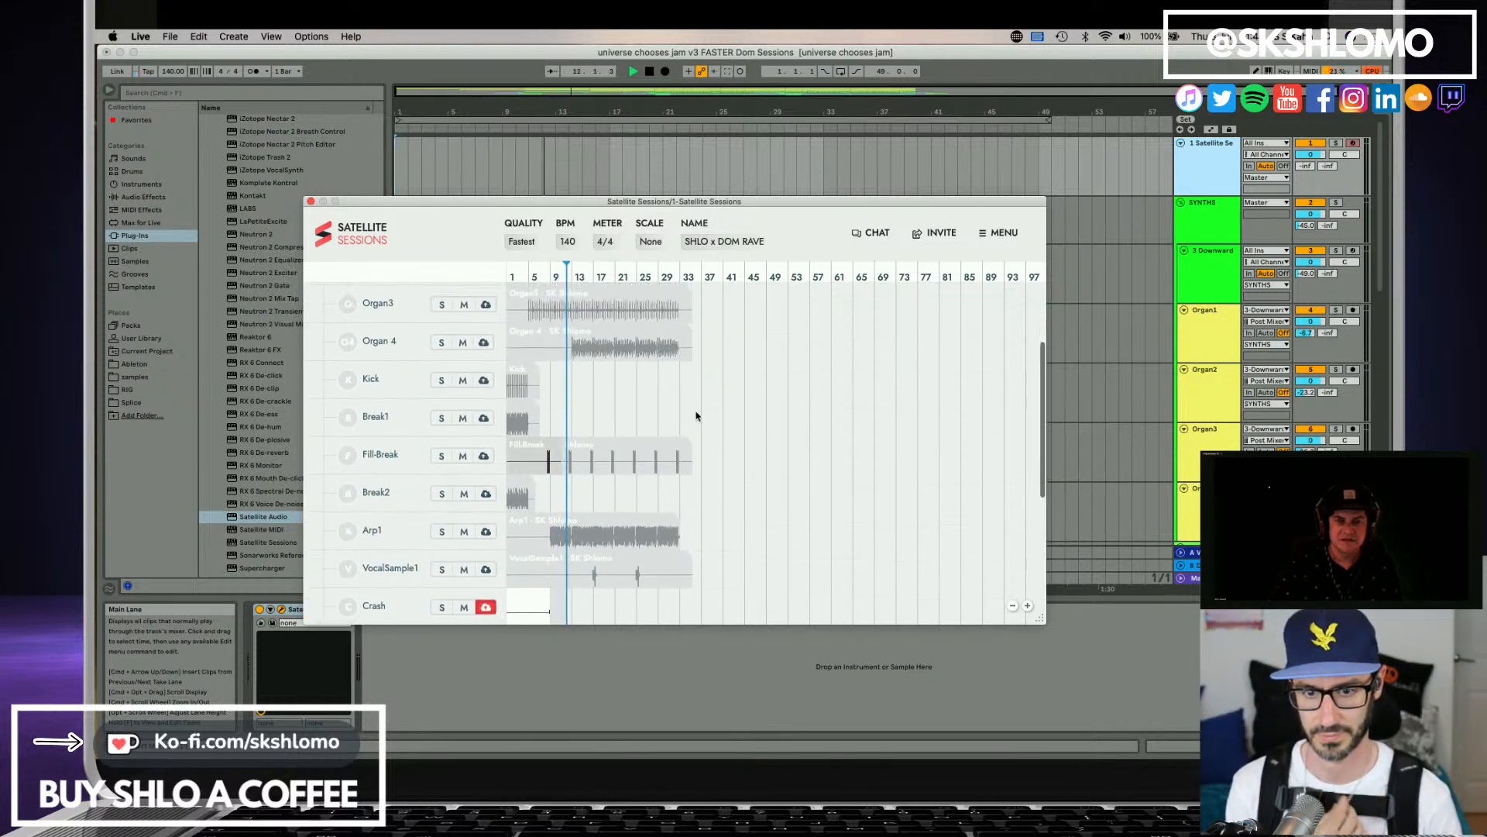
Let the arrangement play past its last clips to finish capturing the Crash and Stem 13 stems, and stop playback.
scroll(695, 416, "up", 3)
scroll(696, 416, "down", 10)
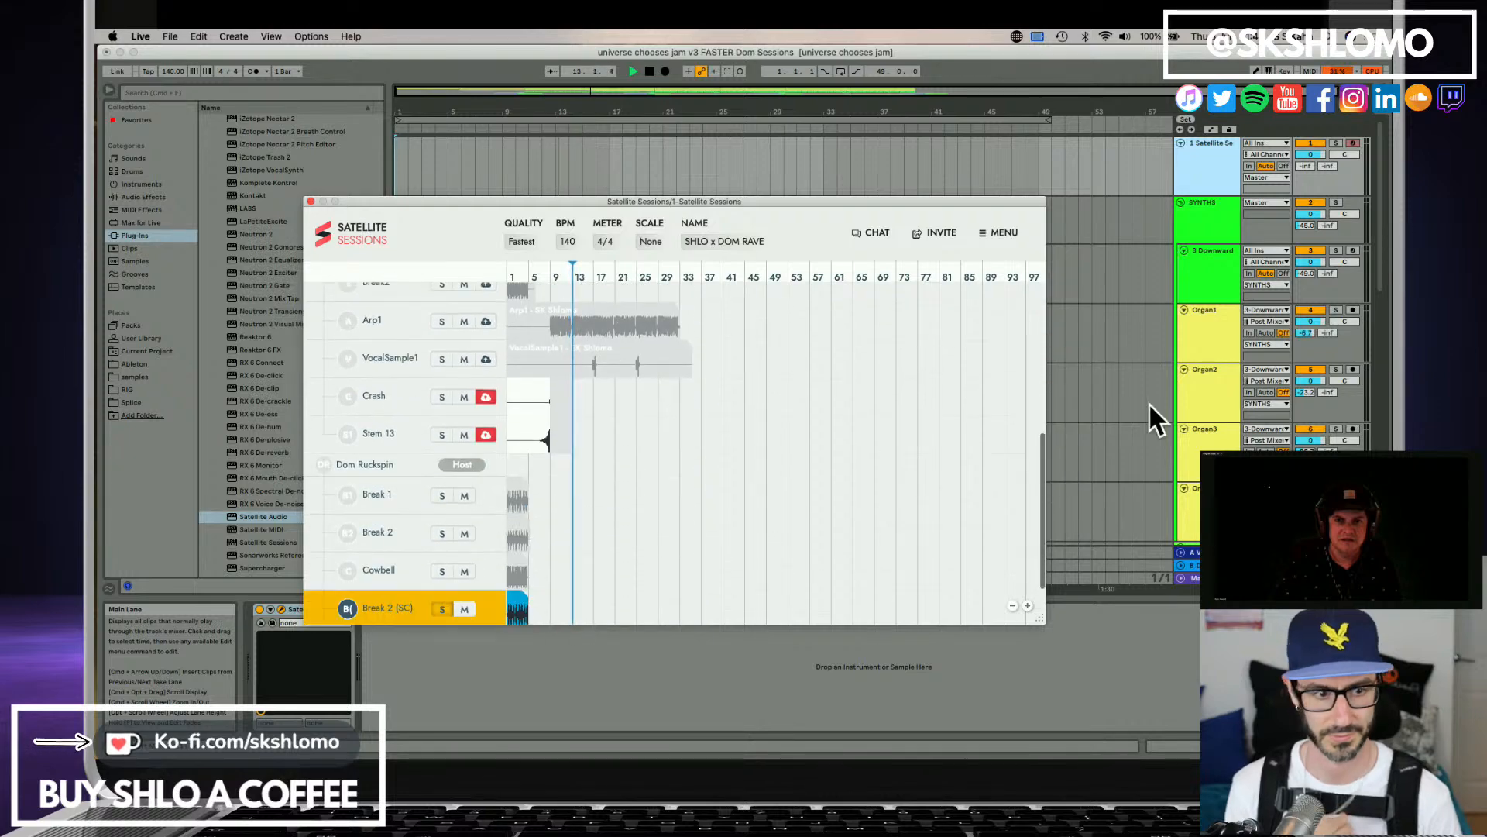
left_click(1110, 434)
scroll(937, 420, "down", 5)
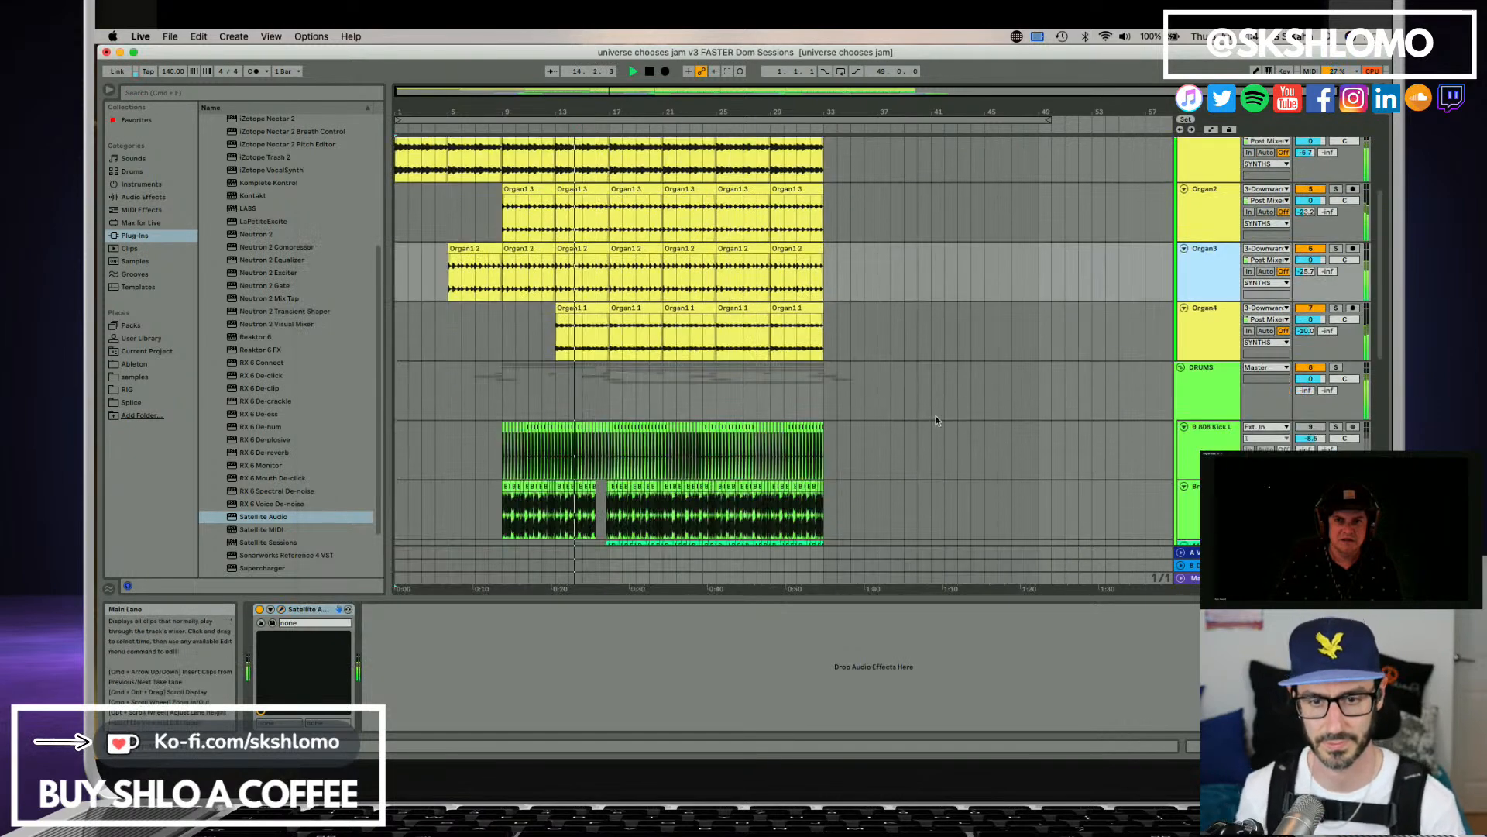
scroll(899, 410, "down", 10)
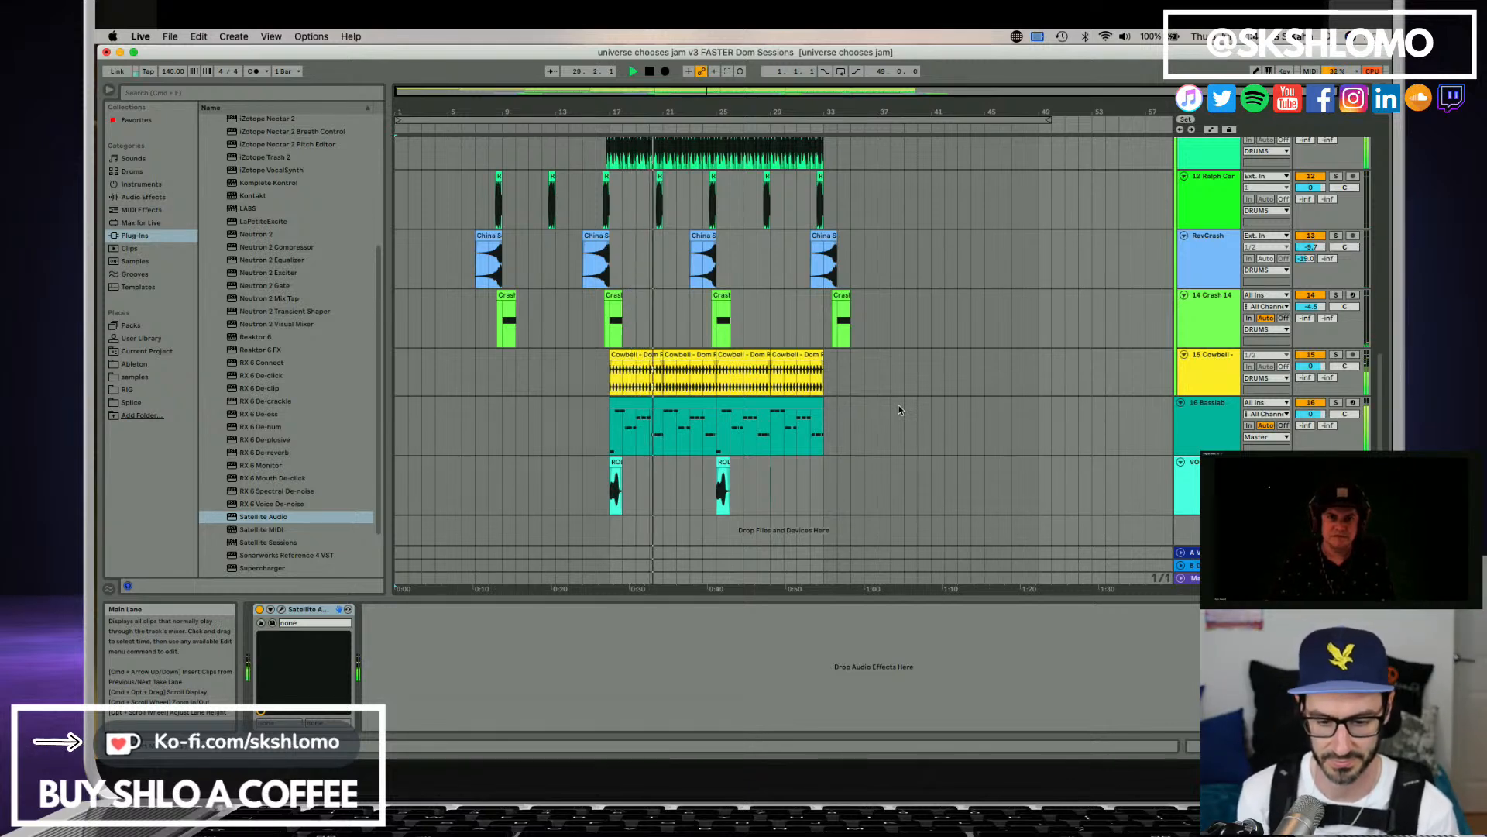
left_click(1205, 399)
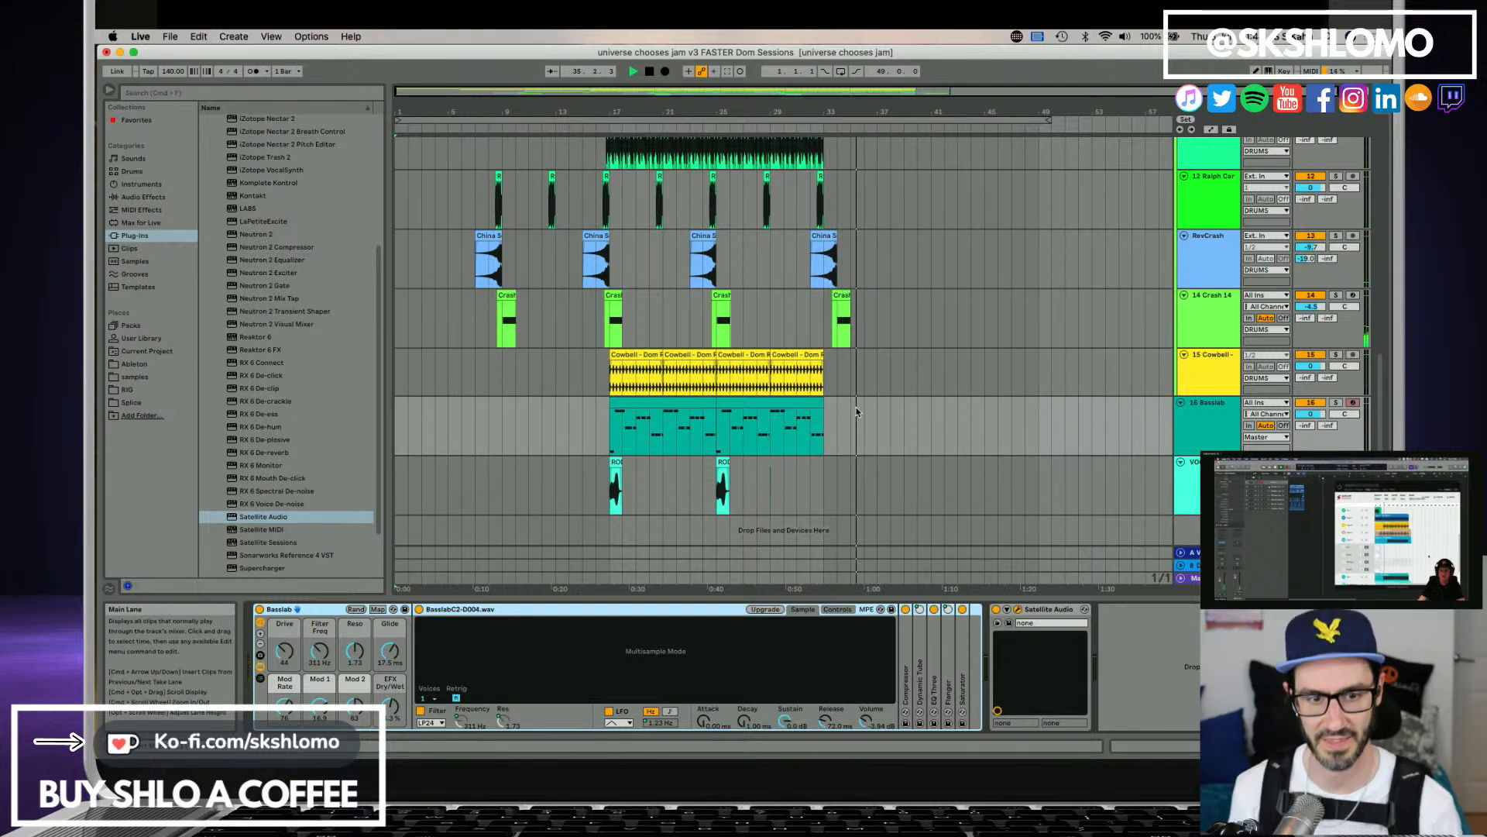
key("space")
Reopen the Satellite Sessions window and review the shared stems, including Crash, Stem 13 and the host's break, cowbell and kick stems.
left_click(1181, 439)
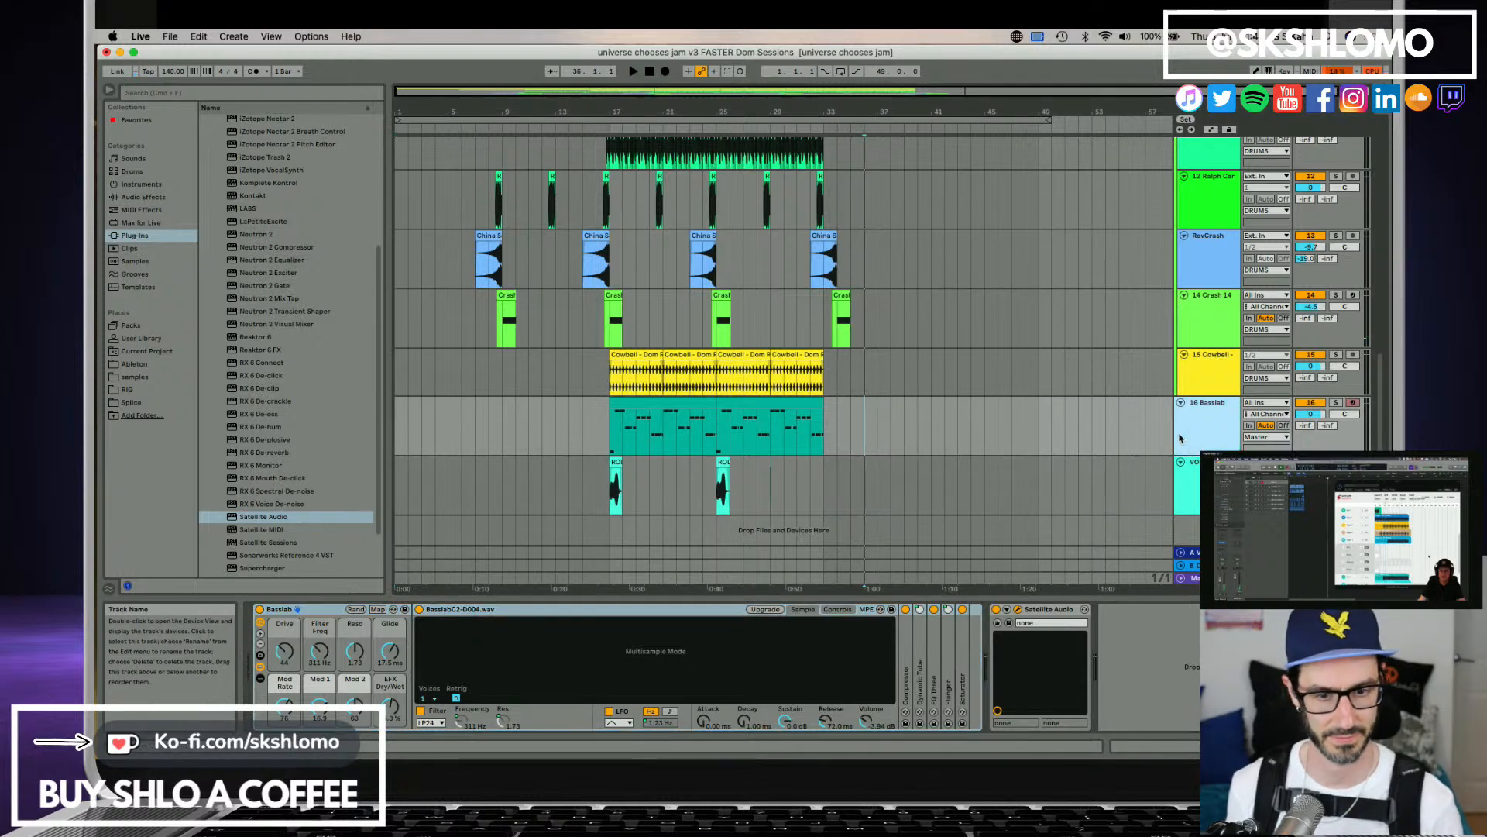
key("Tab")
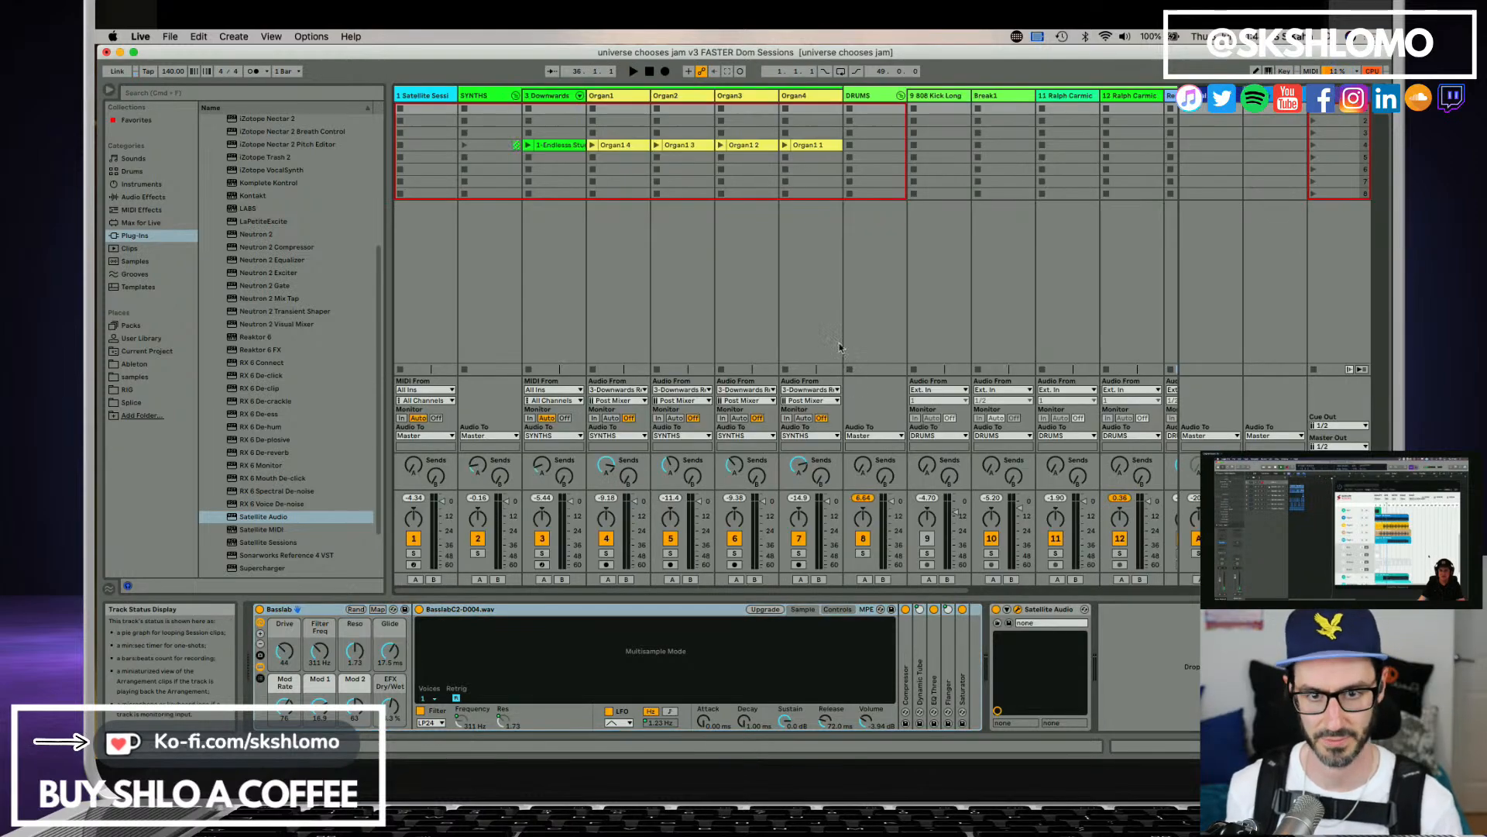
key("Tab")
scroll(772, 293, "up", 15)
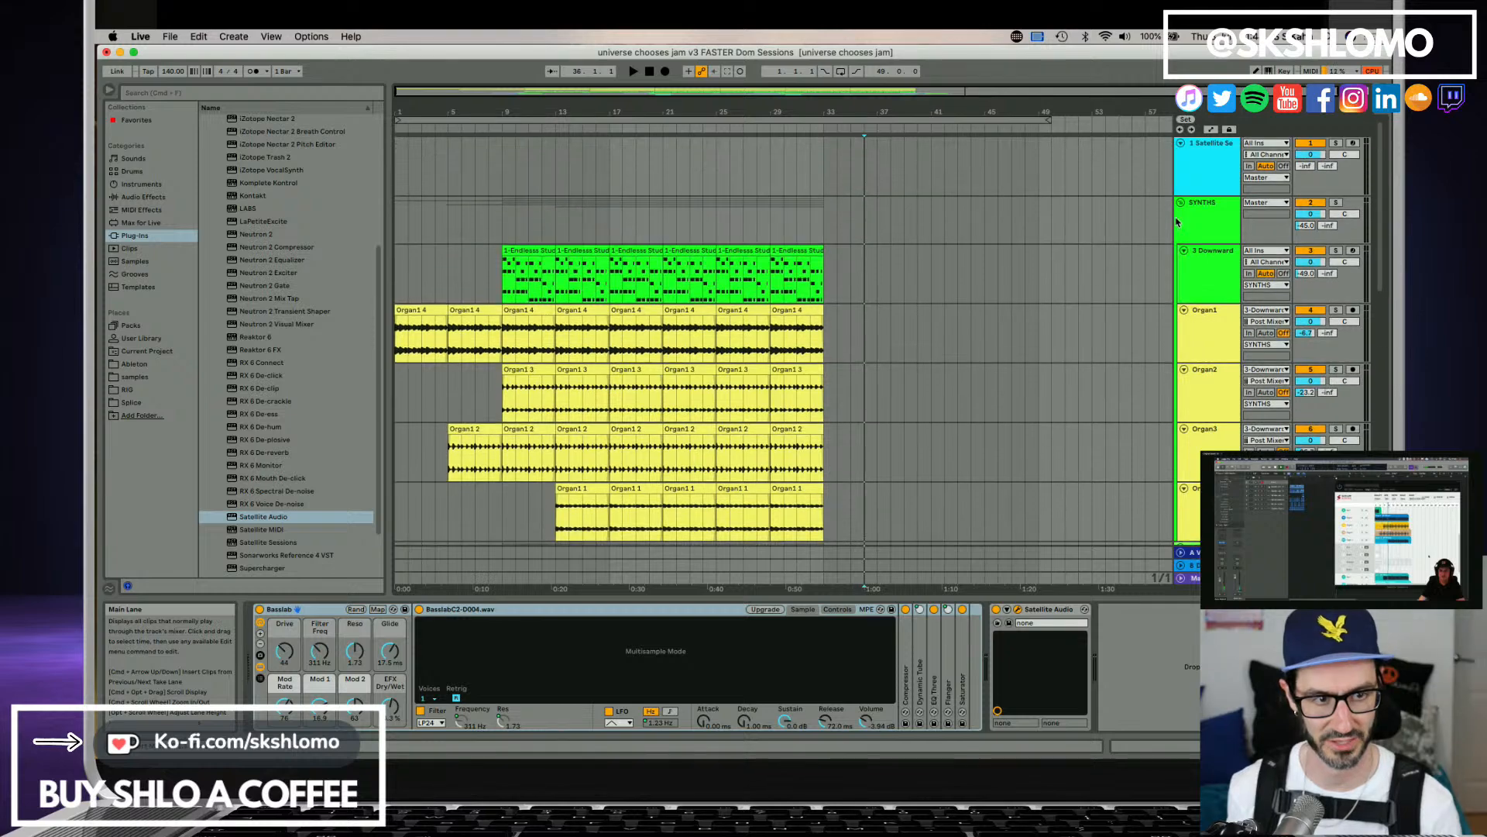
left_click(1213, 182)
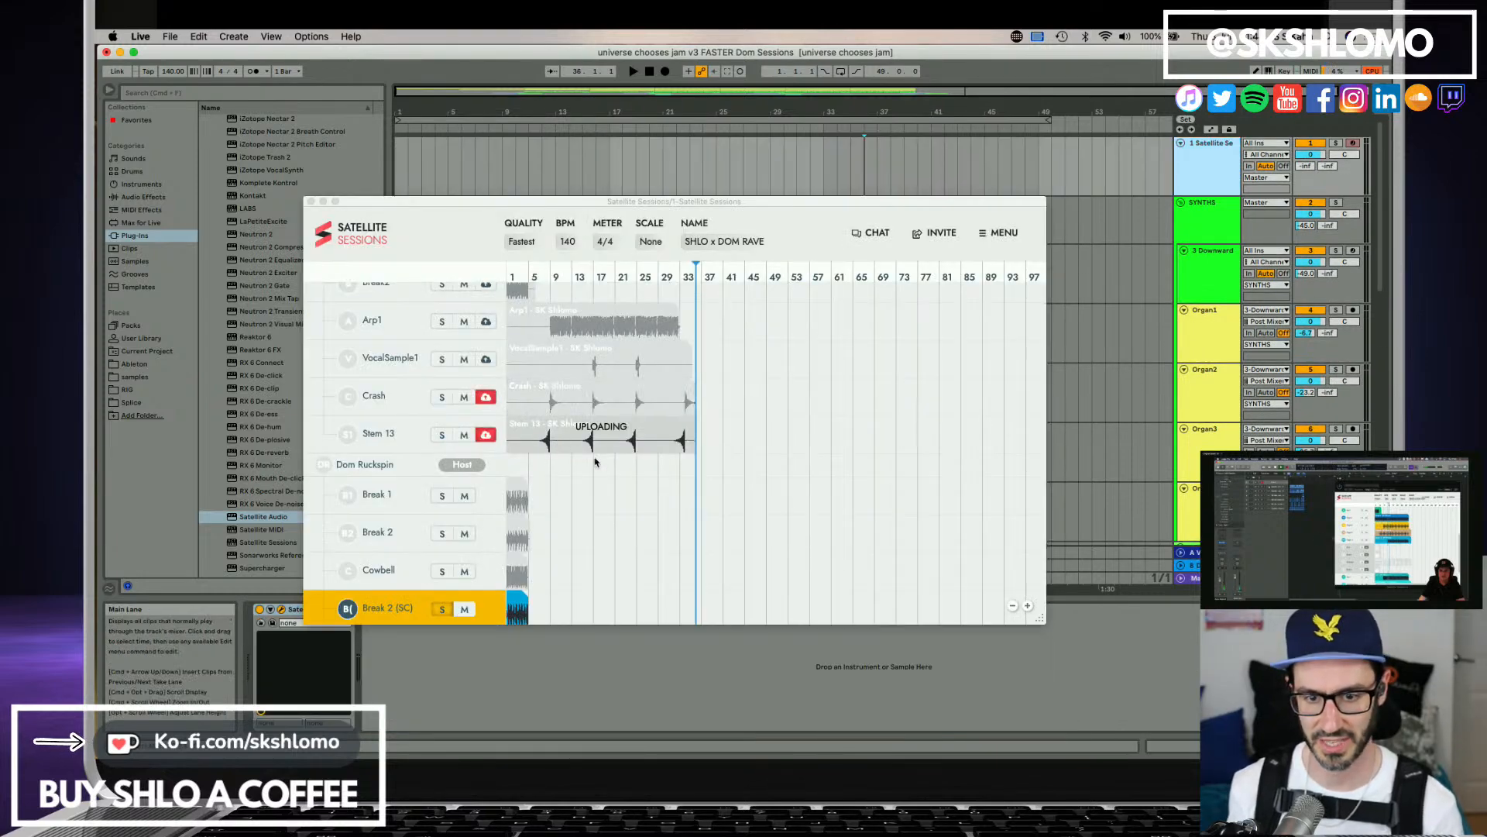
scroll(558, 513, "down", 3)
scroll(558, 513, "up", 4)
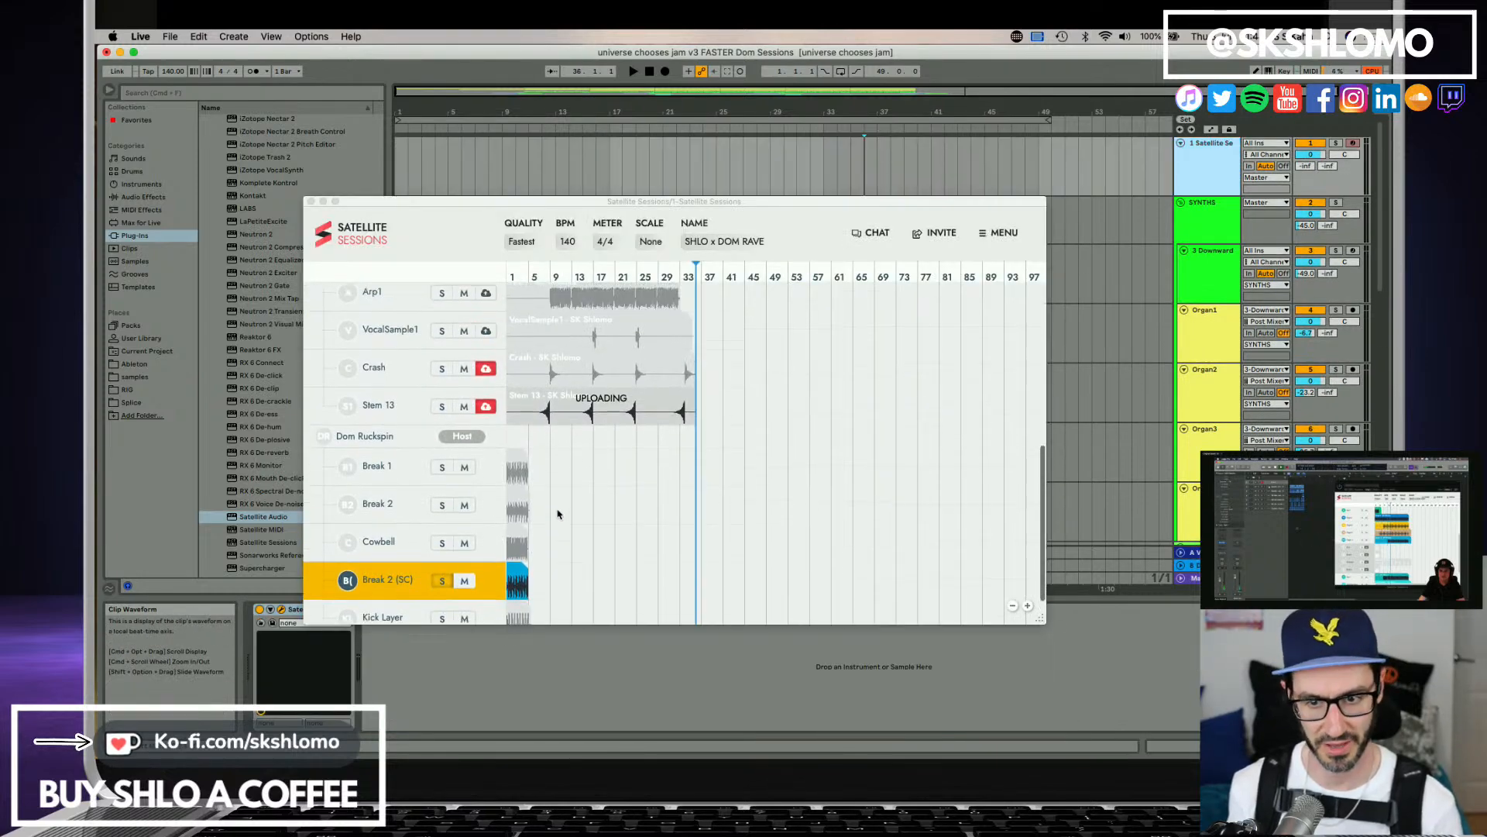
scroll(511, 442, "up", 1)
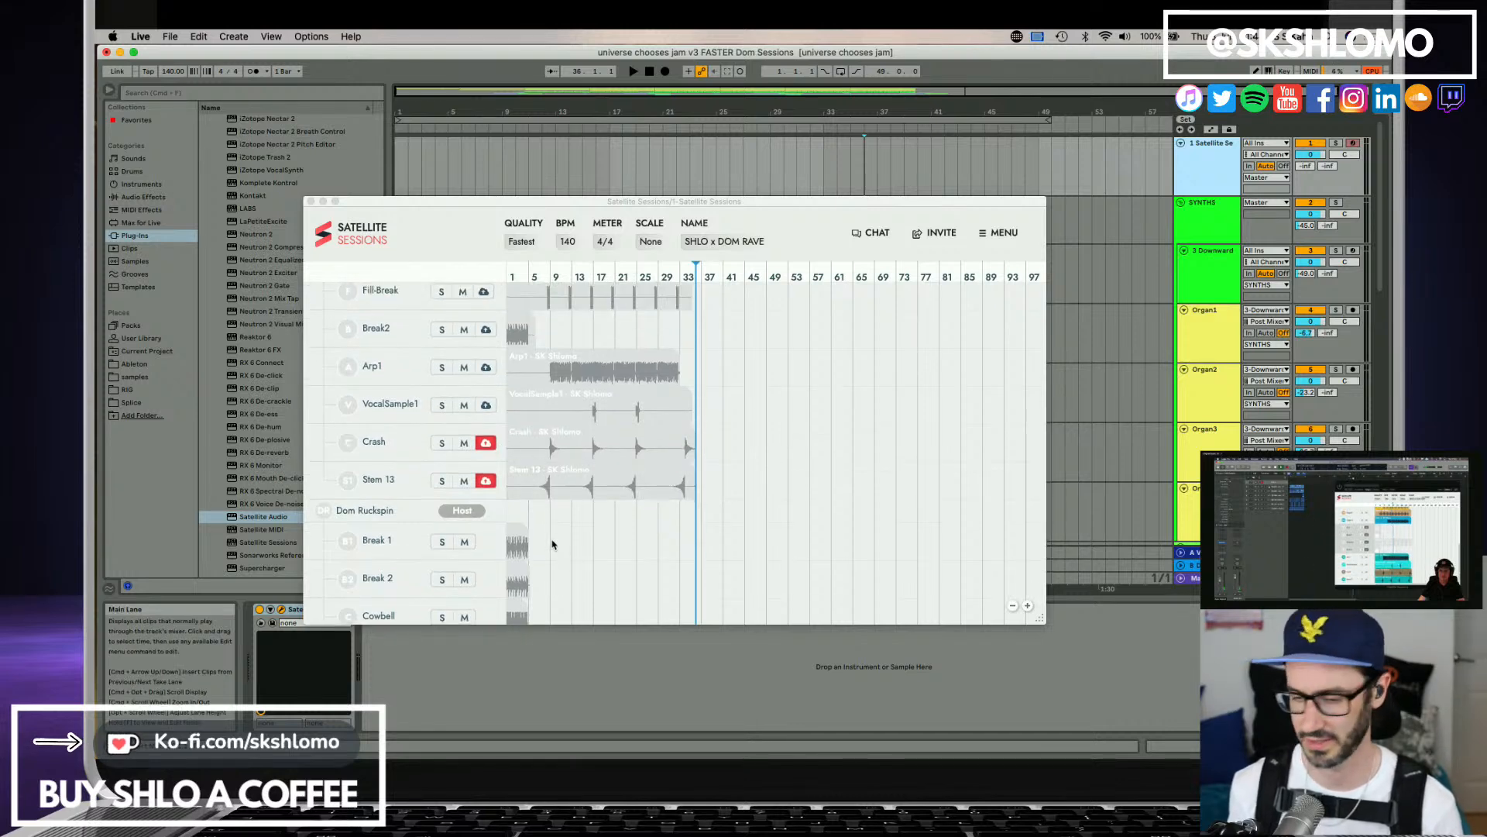
scroll(552, 545, "down", 4)
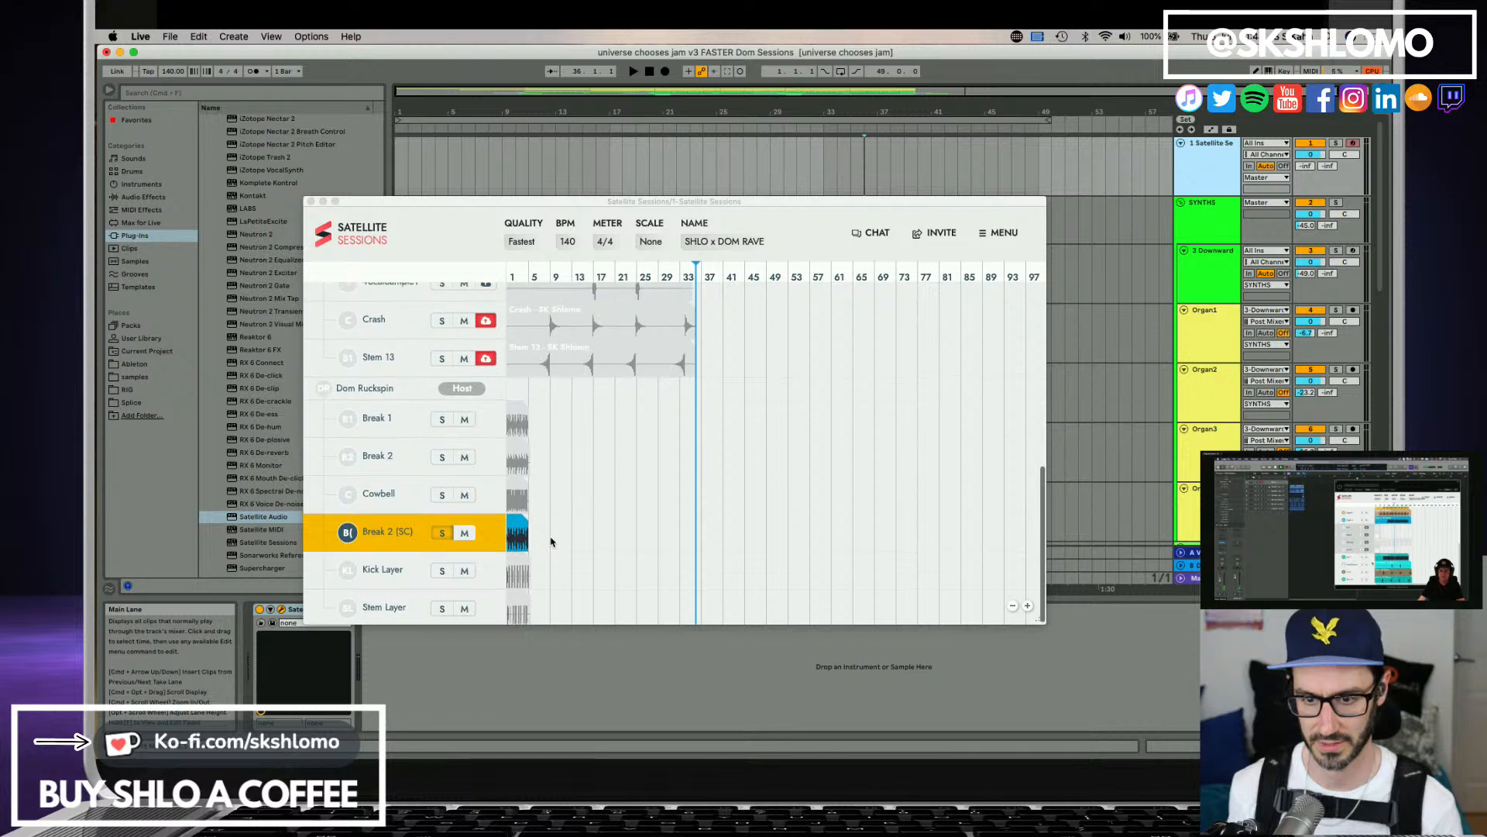
scroll(542, 534, "up", 6)
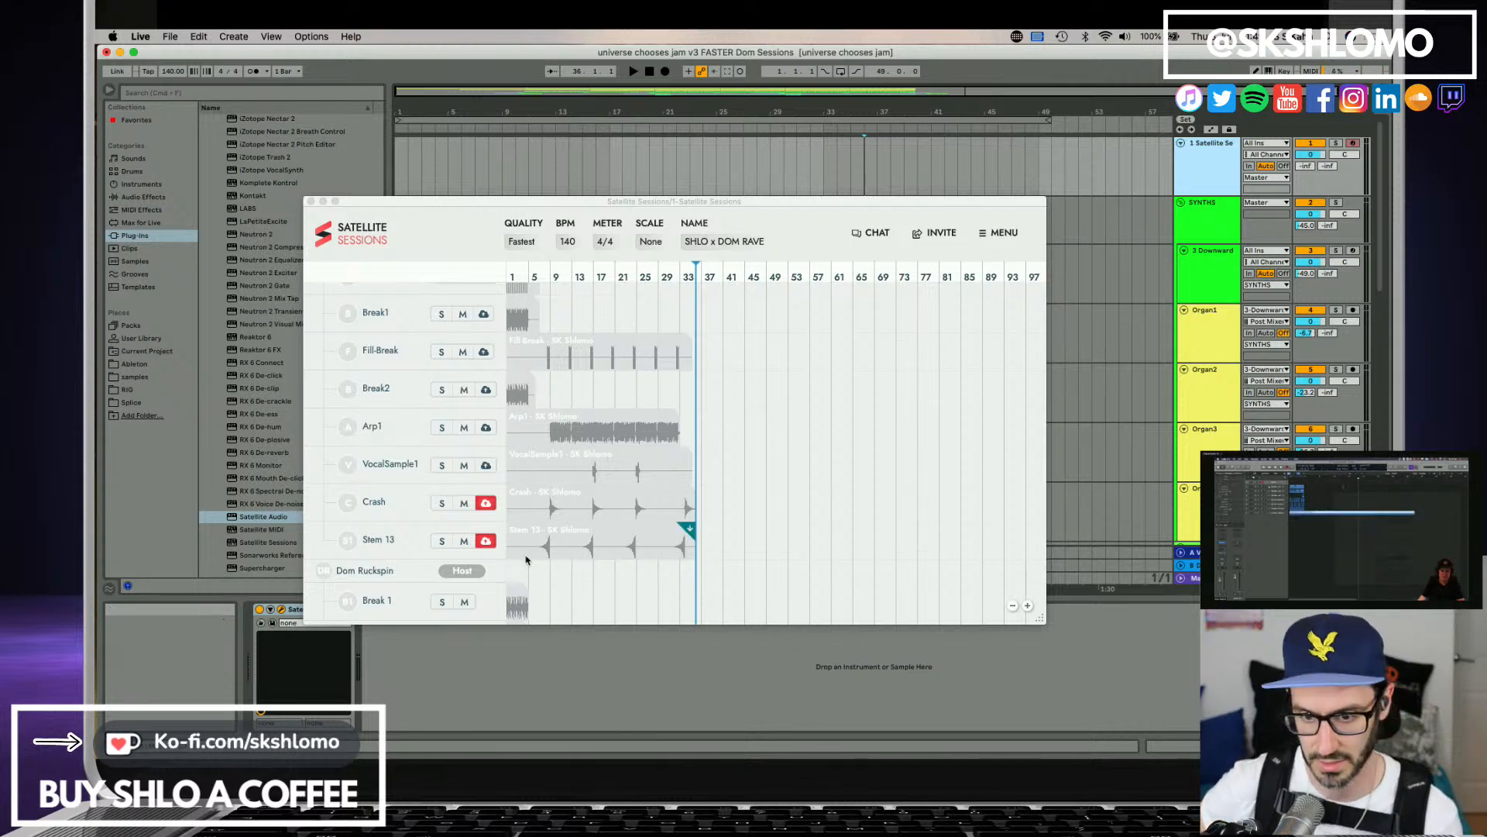
scroll(383, 447, "down", 3)
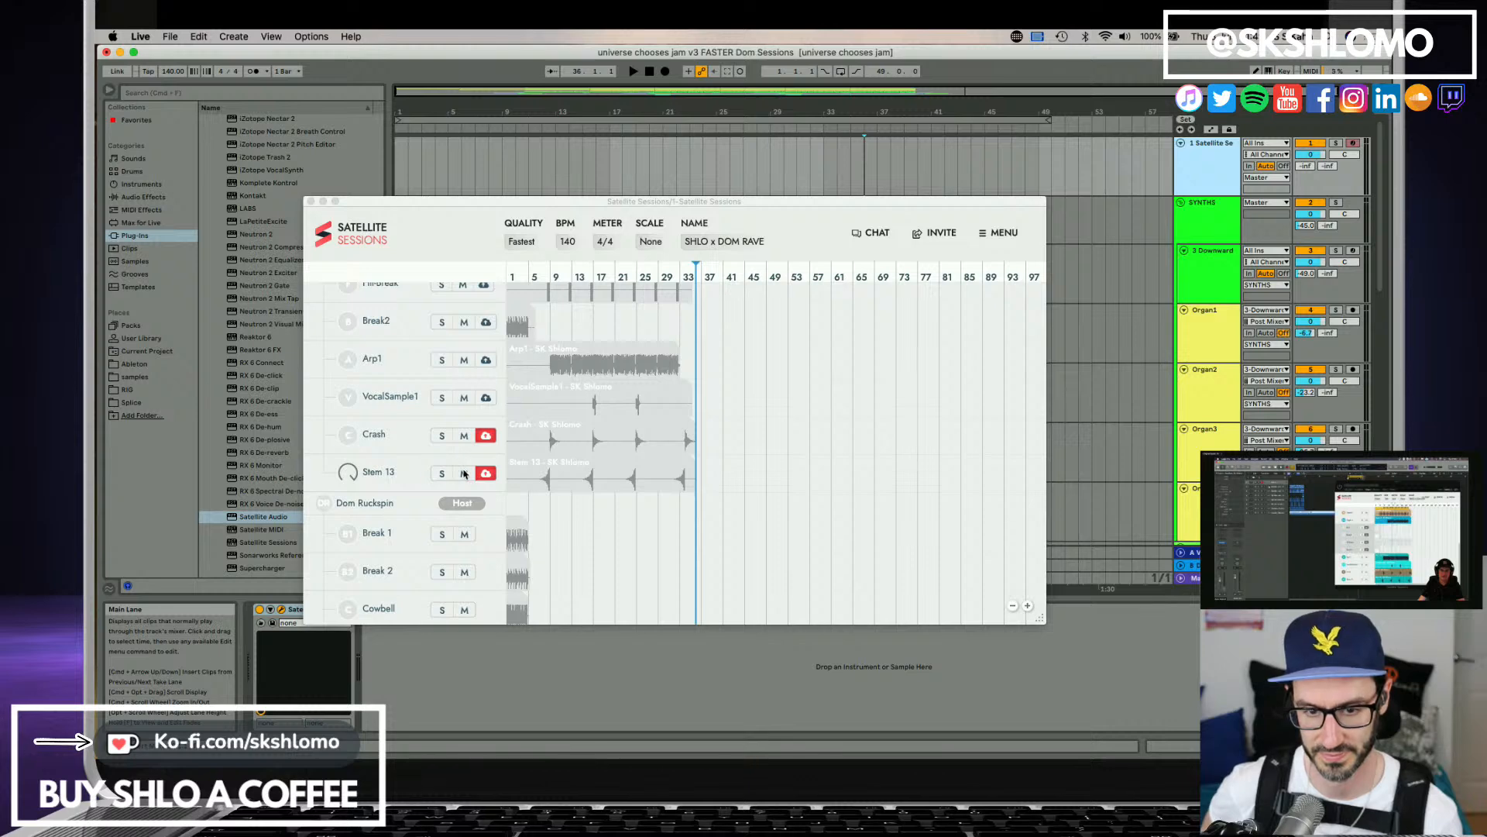
left_click(347, 472)
scroll(364, 467, "up", 6)
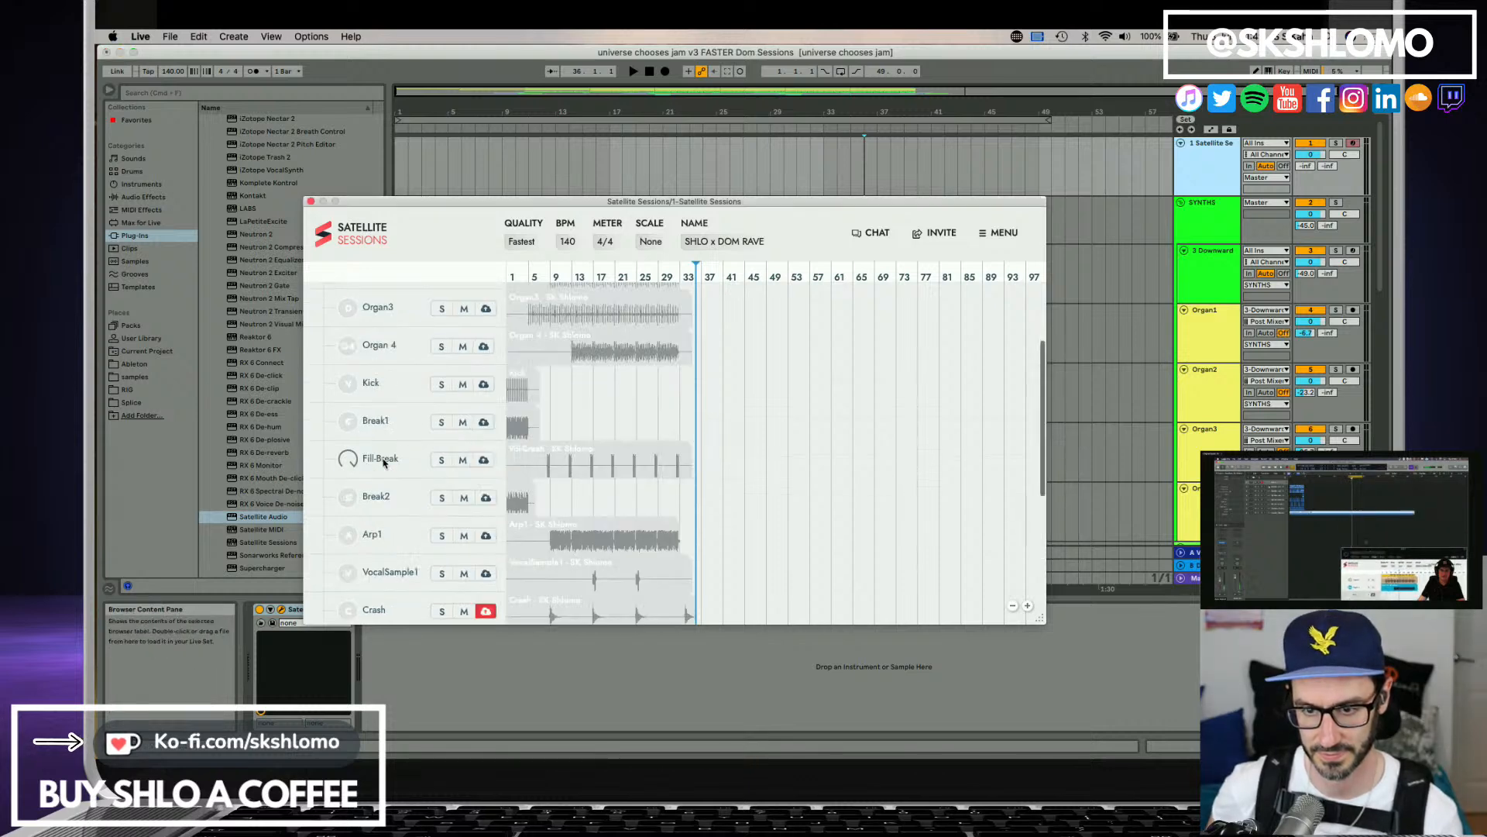
scroll(383, 462, "up", 3)
scroll(388, 472, "down", 10)
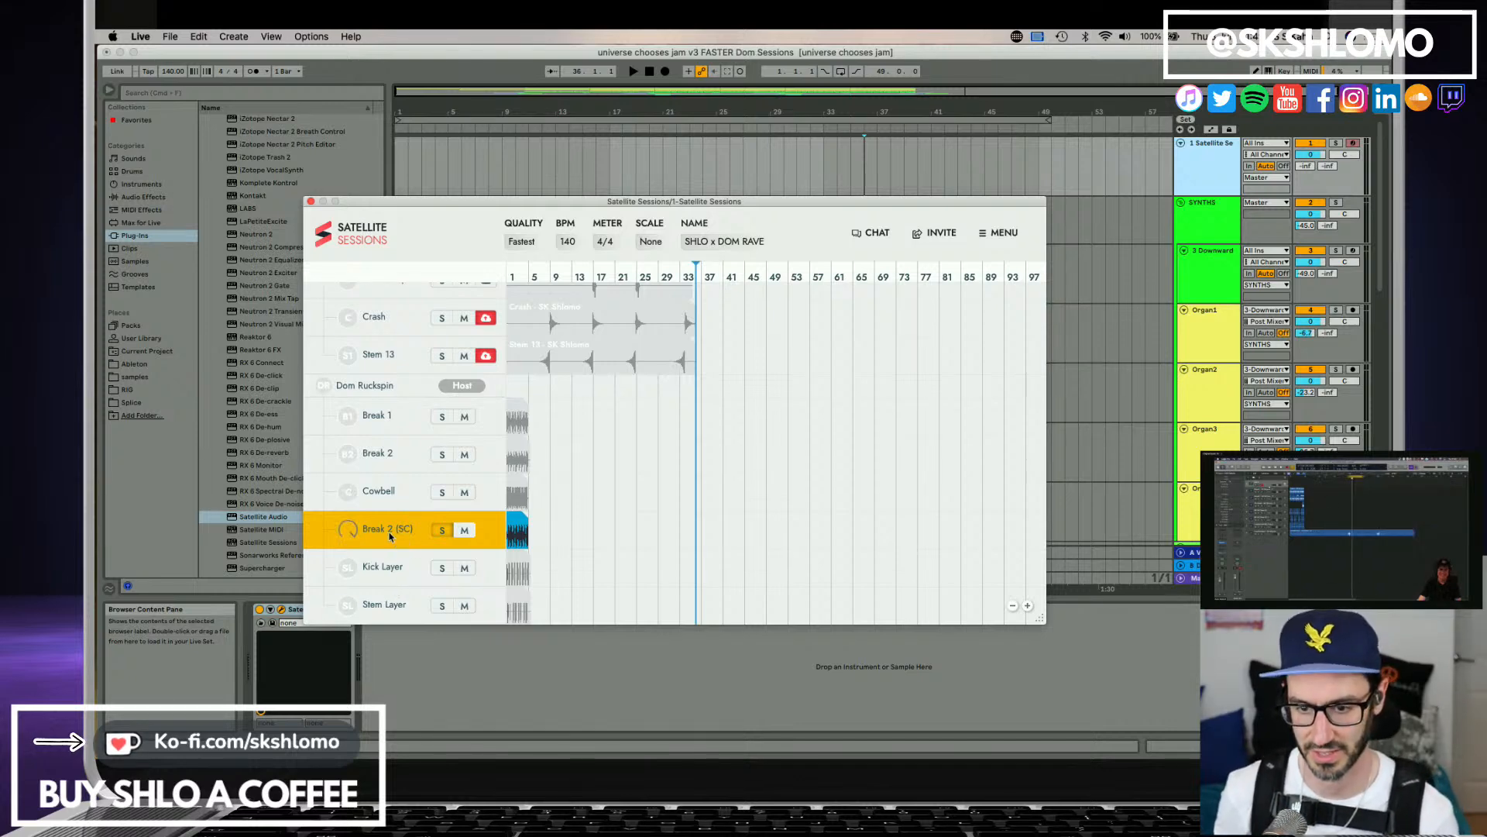
scroll(379, 447, "up", 10)
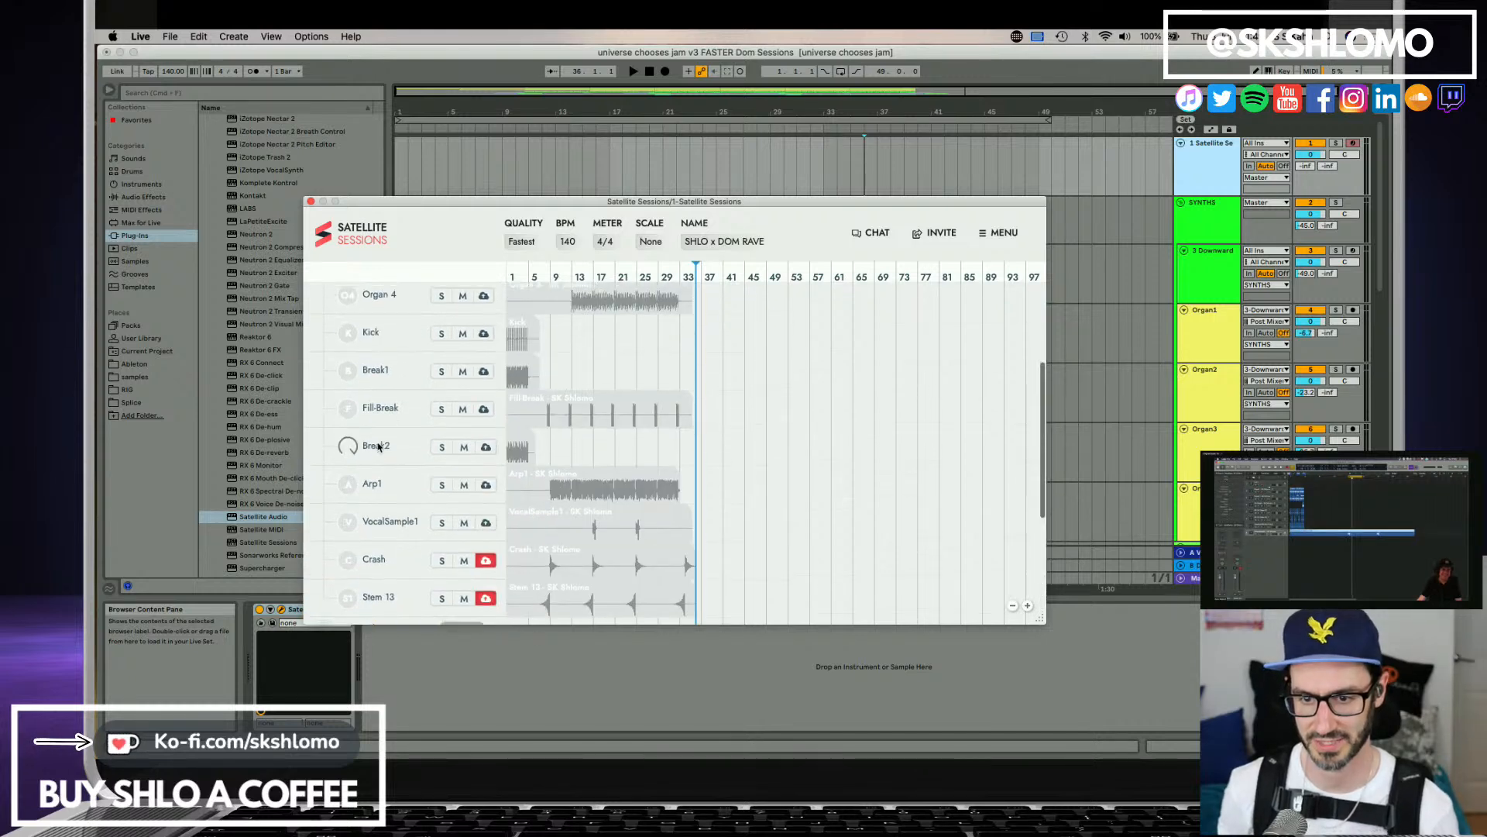
scroll(379, 447, "down", 10)
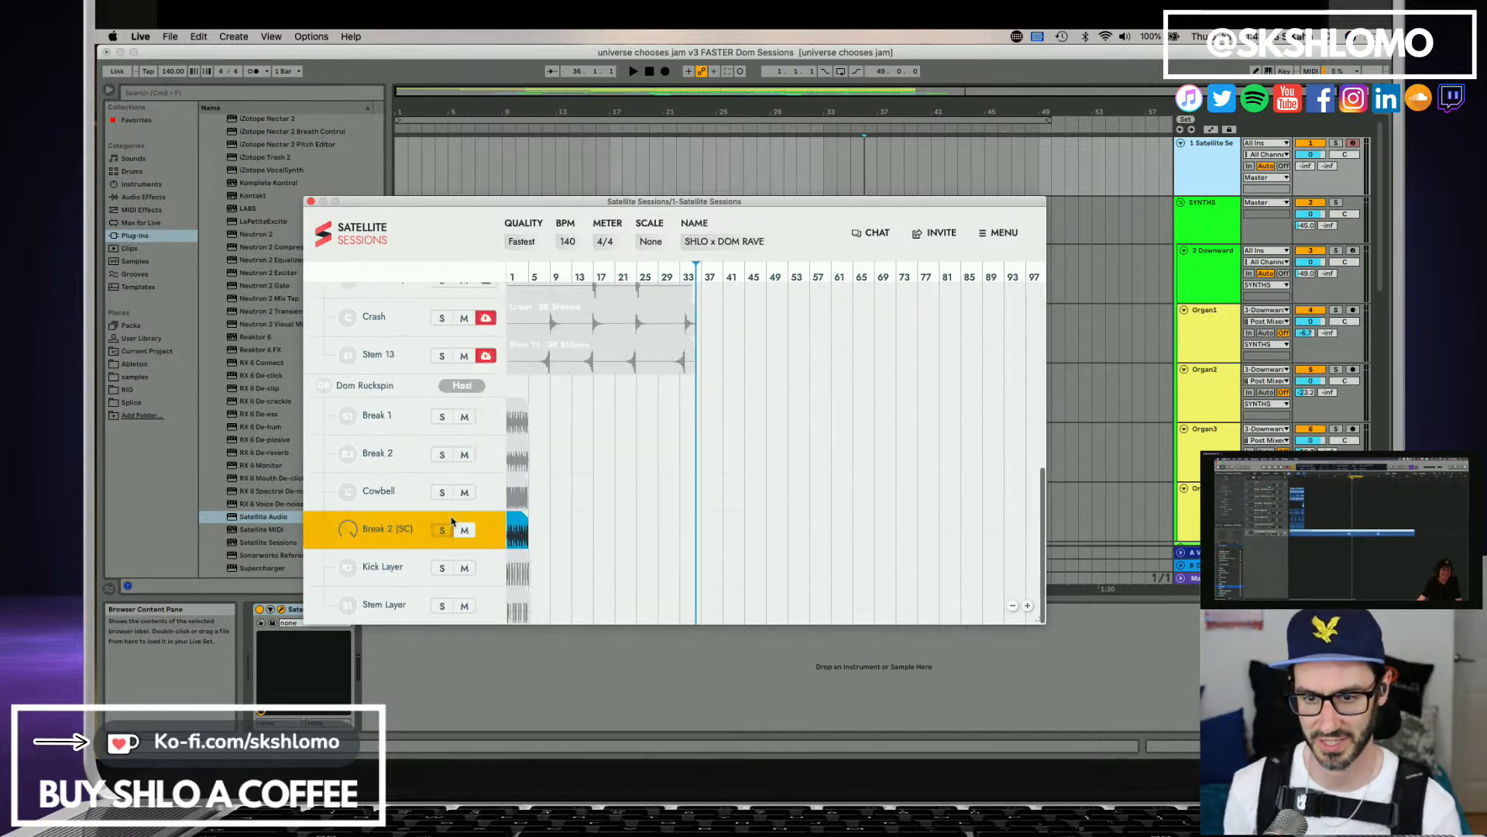
Replace the Satellite Audio plug-in on the Basslab track with a new audio-capturing instance named Bassline.
left_click(1214, 411)
scroll(1214, 438, "down", 5)
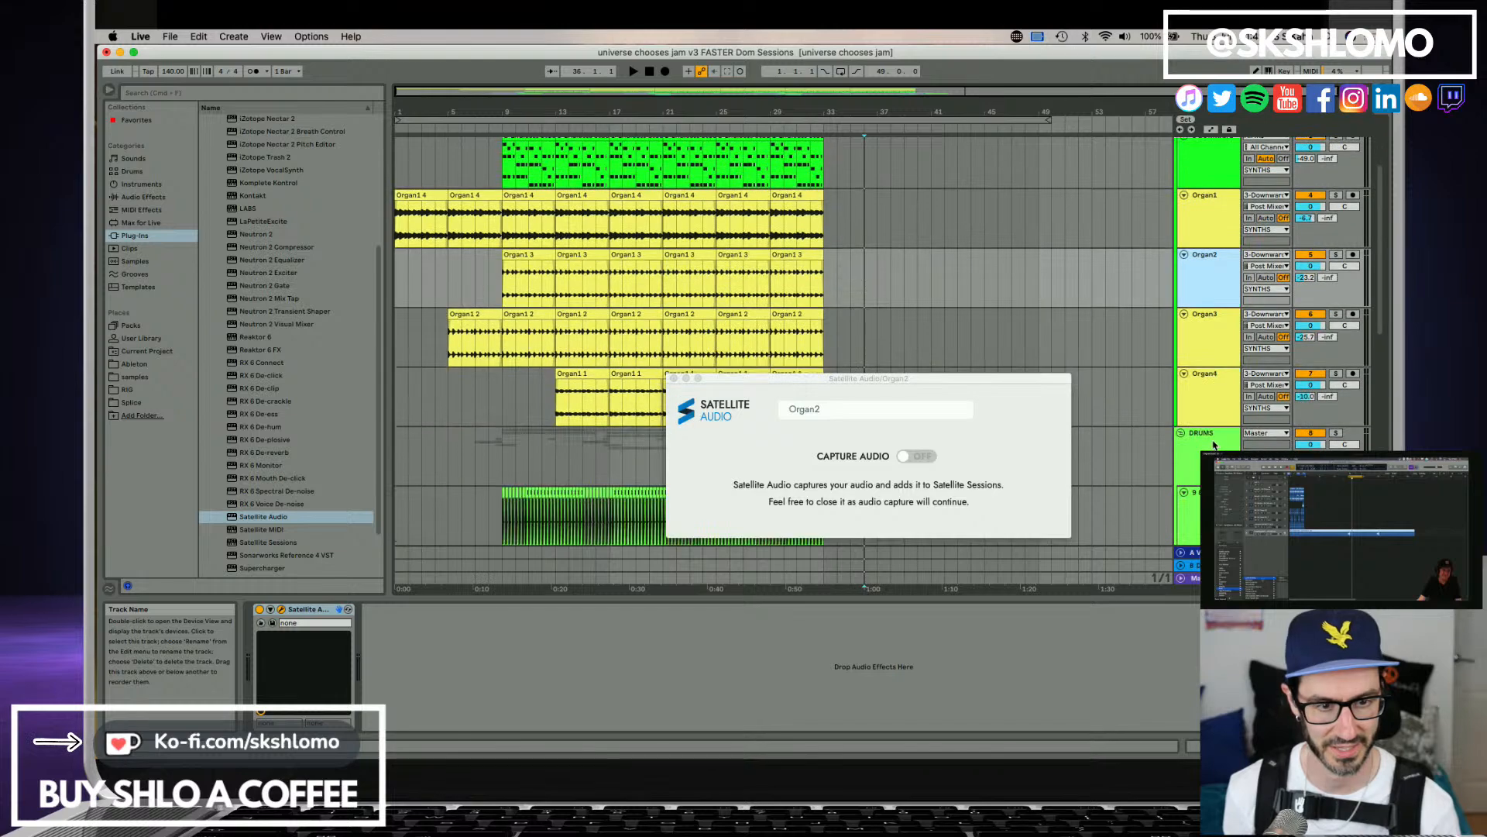
scroll(1211, 388, "down", 8)
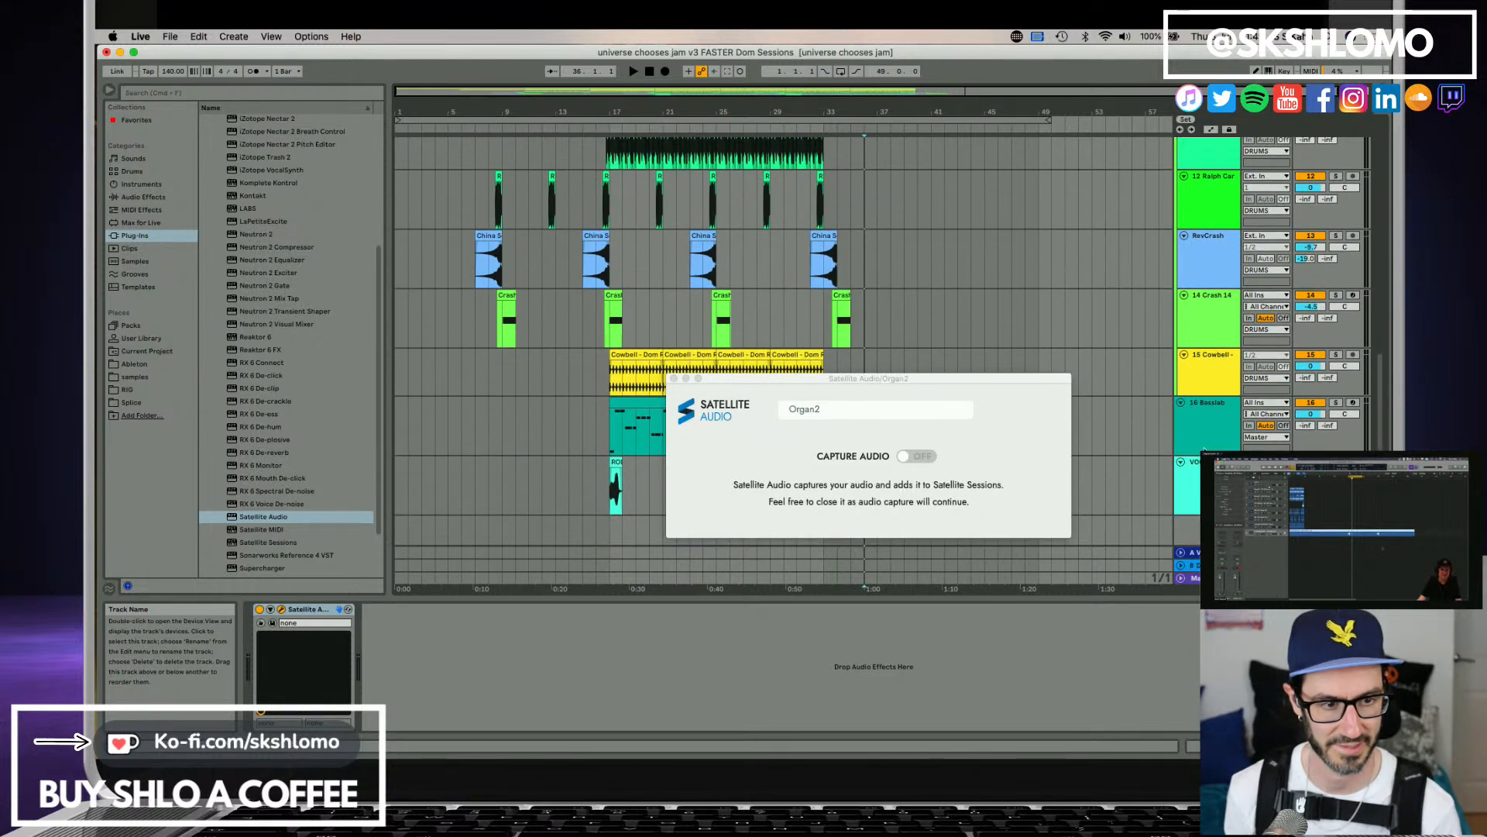
scroll(1211, 388, "up", 1)
left_click(1221, 438)
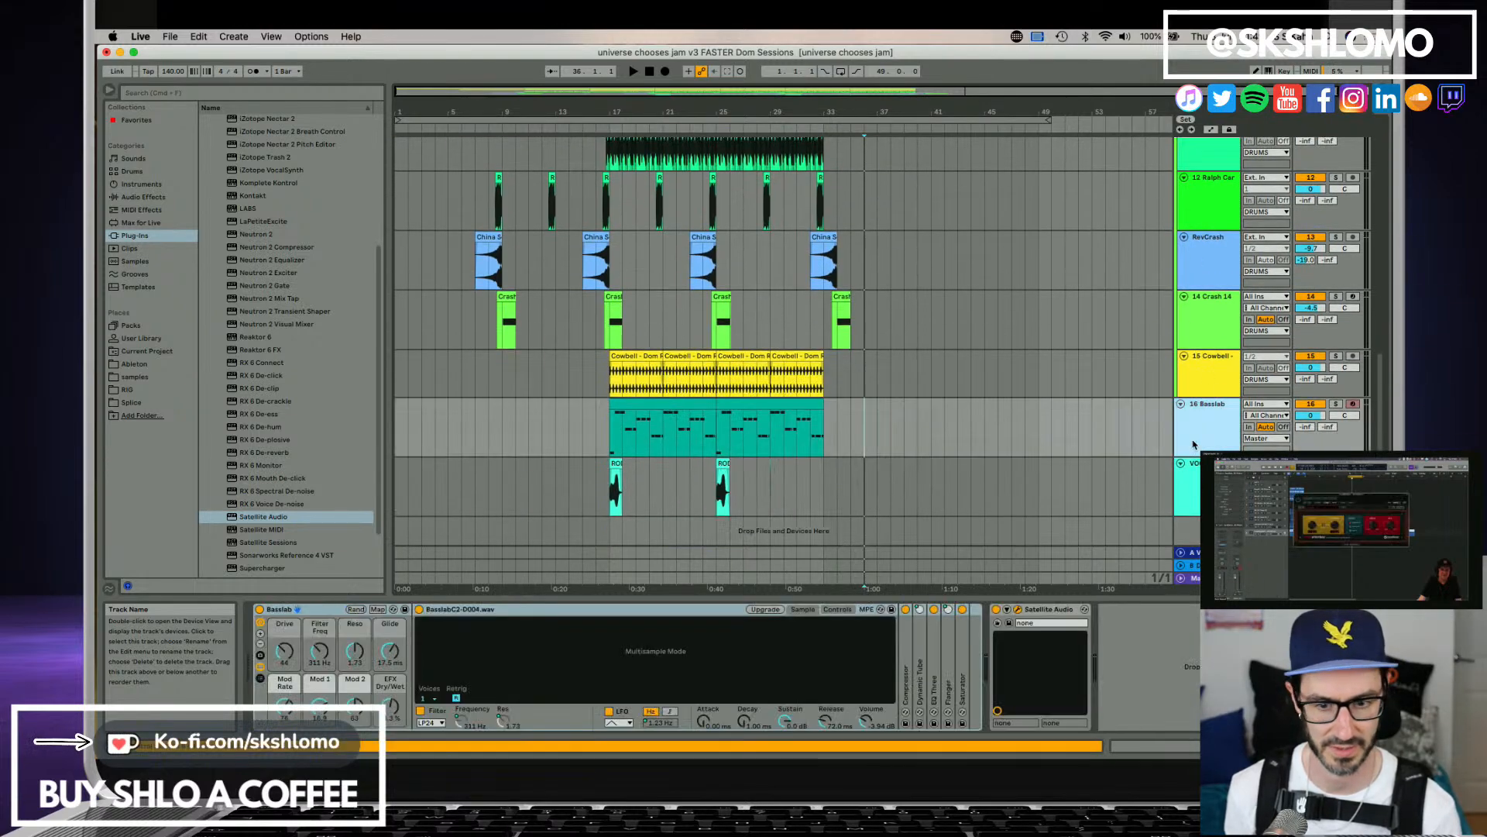
left_click(1040, 609)
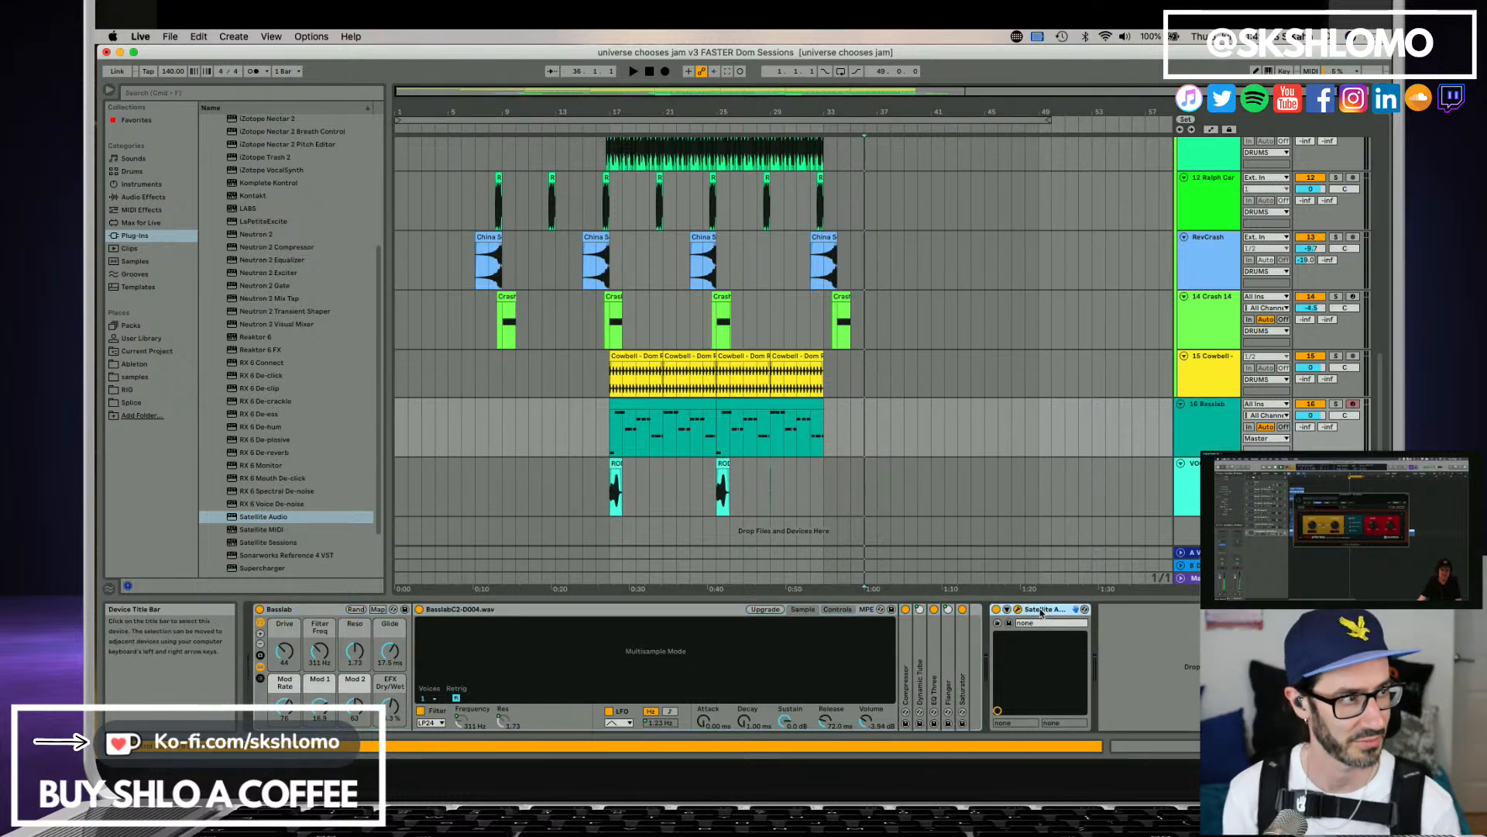
key("Delete")
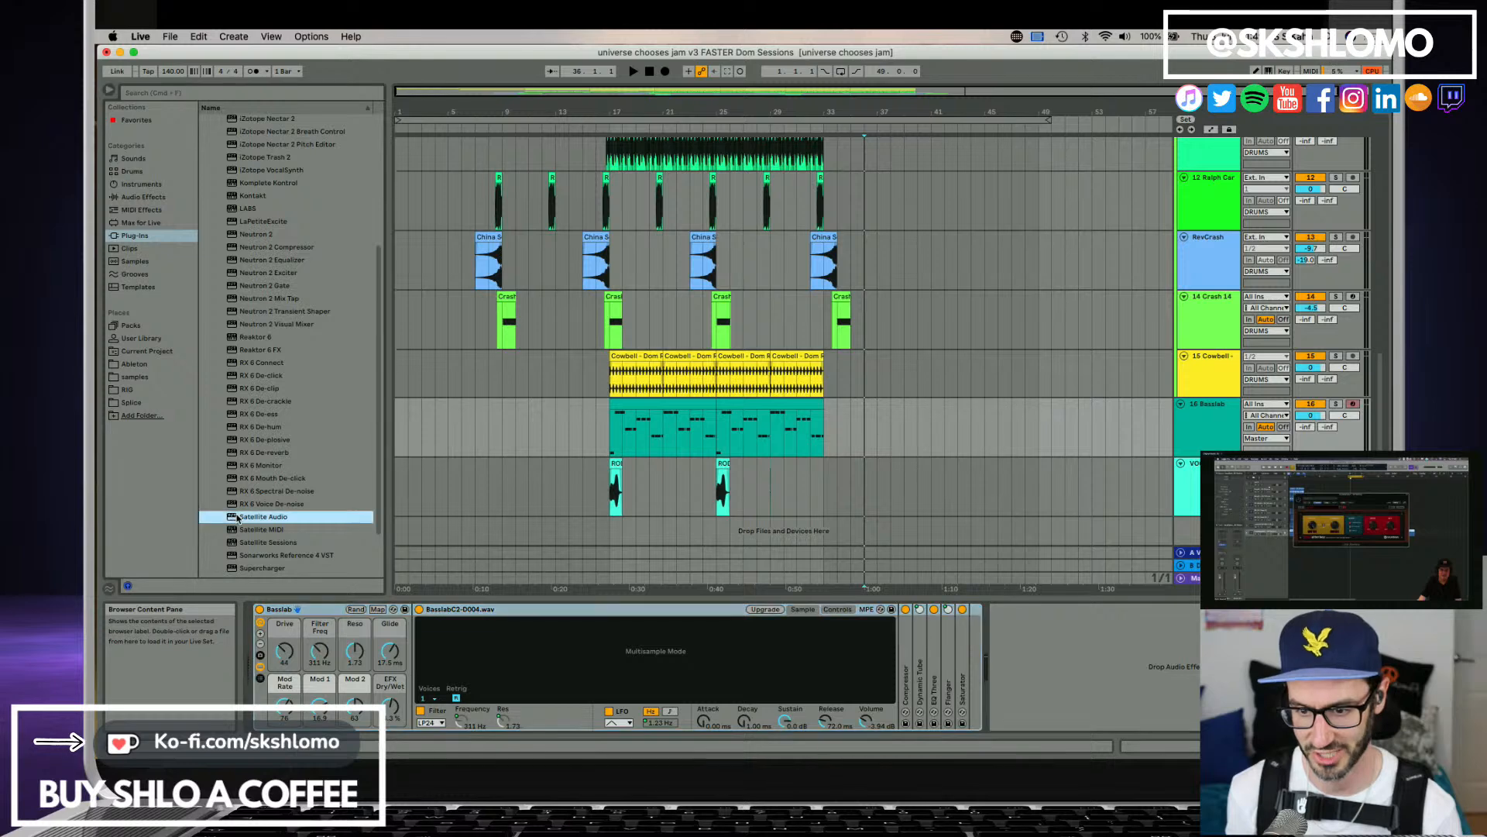
left_click_drag(239, 517, 1063, 685)
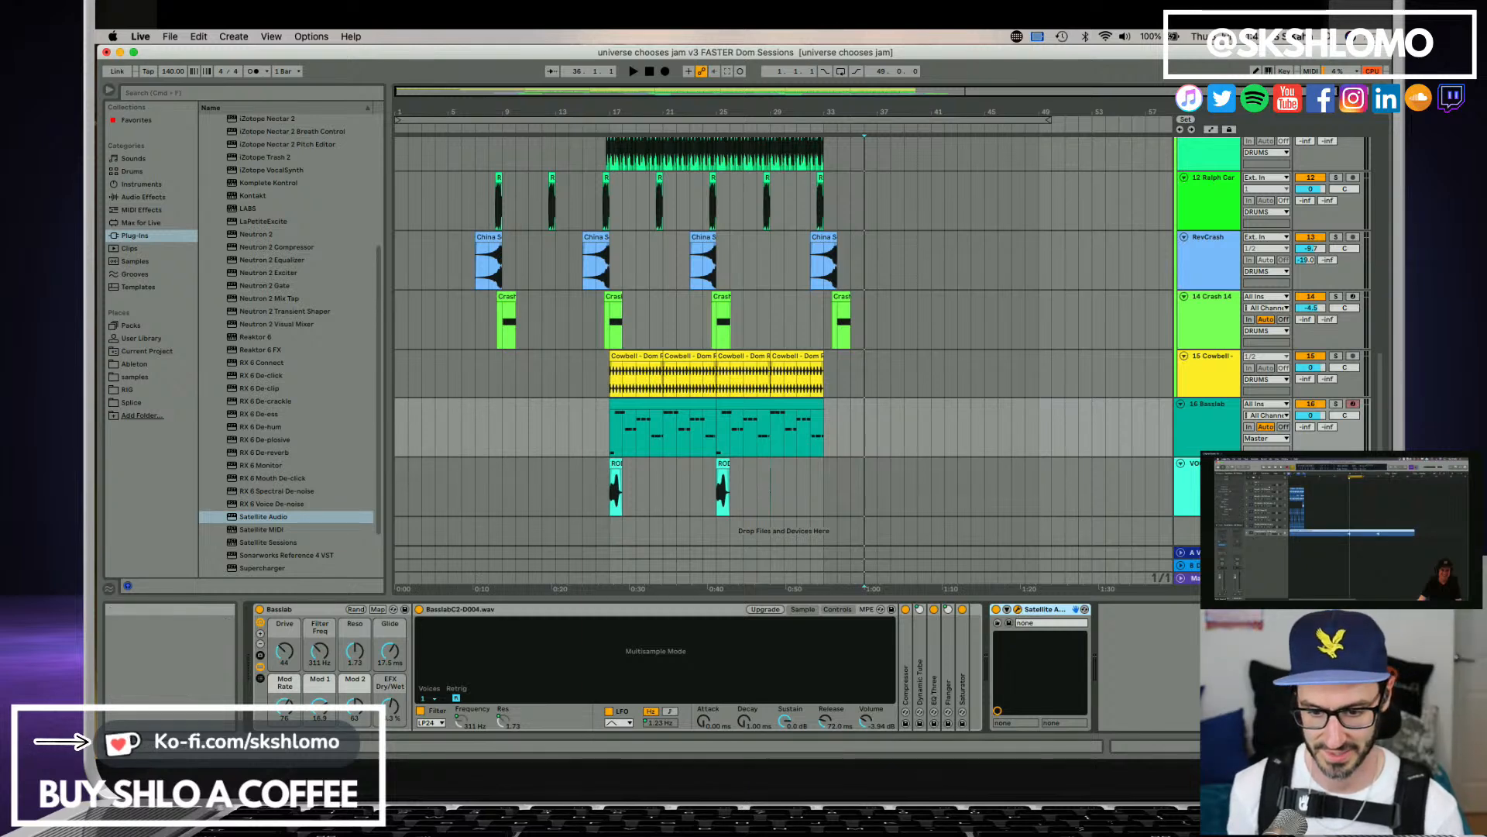
left_click_drag(682, 507, 683, 338)
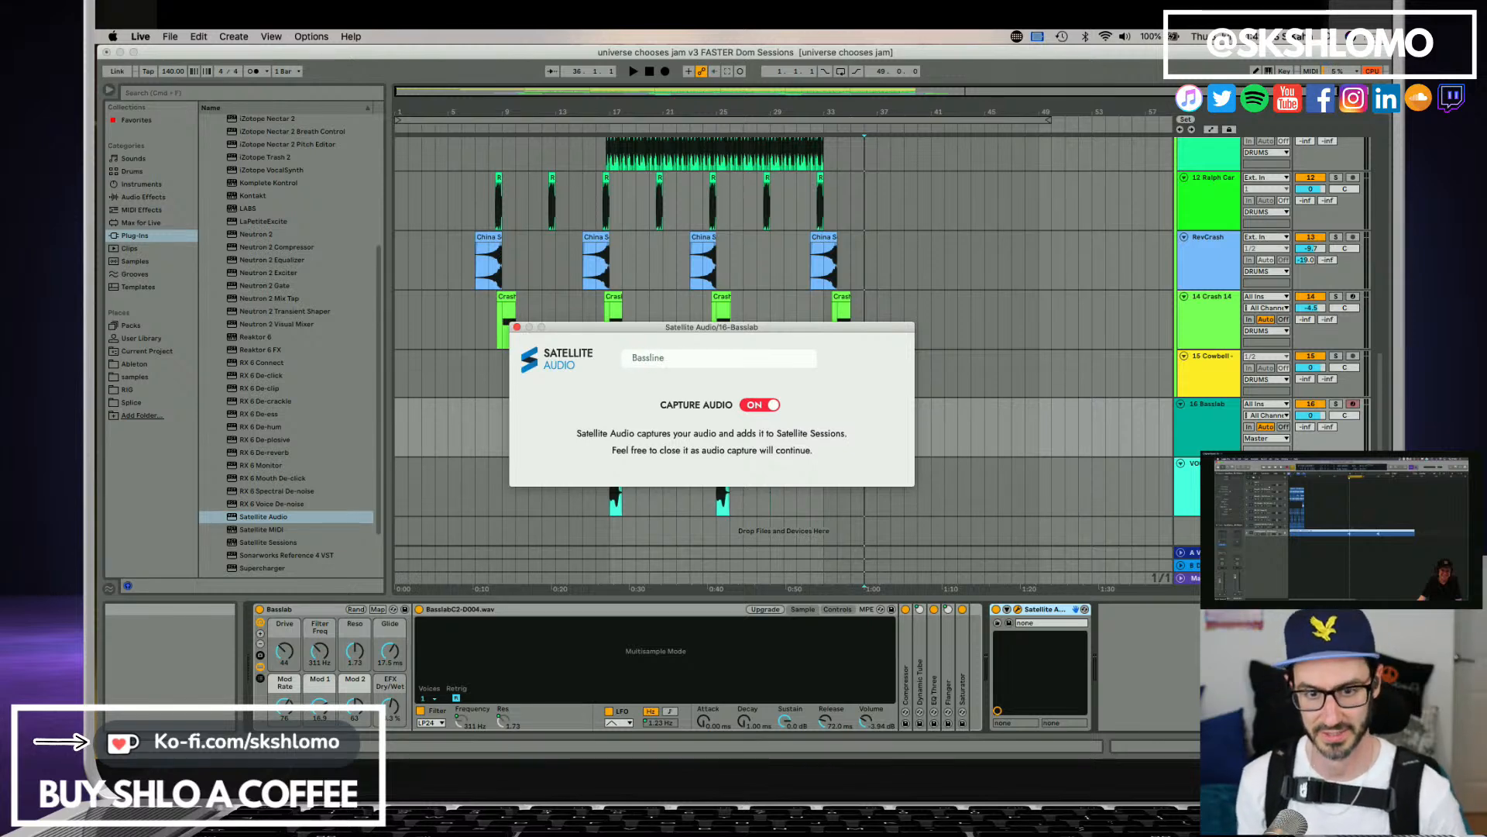
left_click(517, 328)
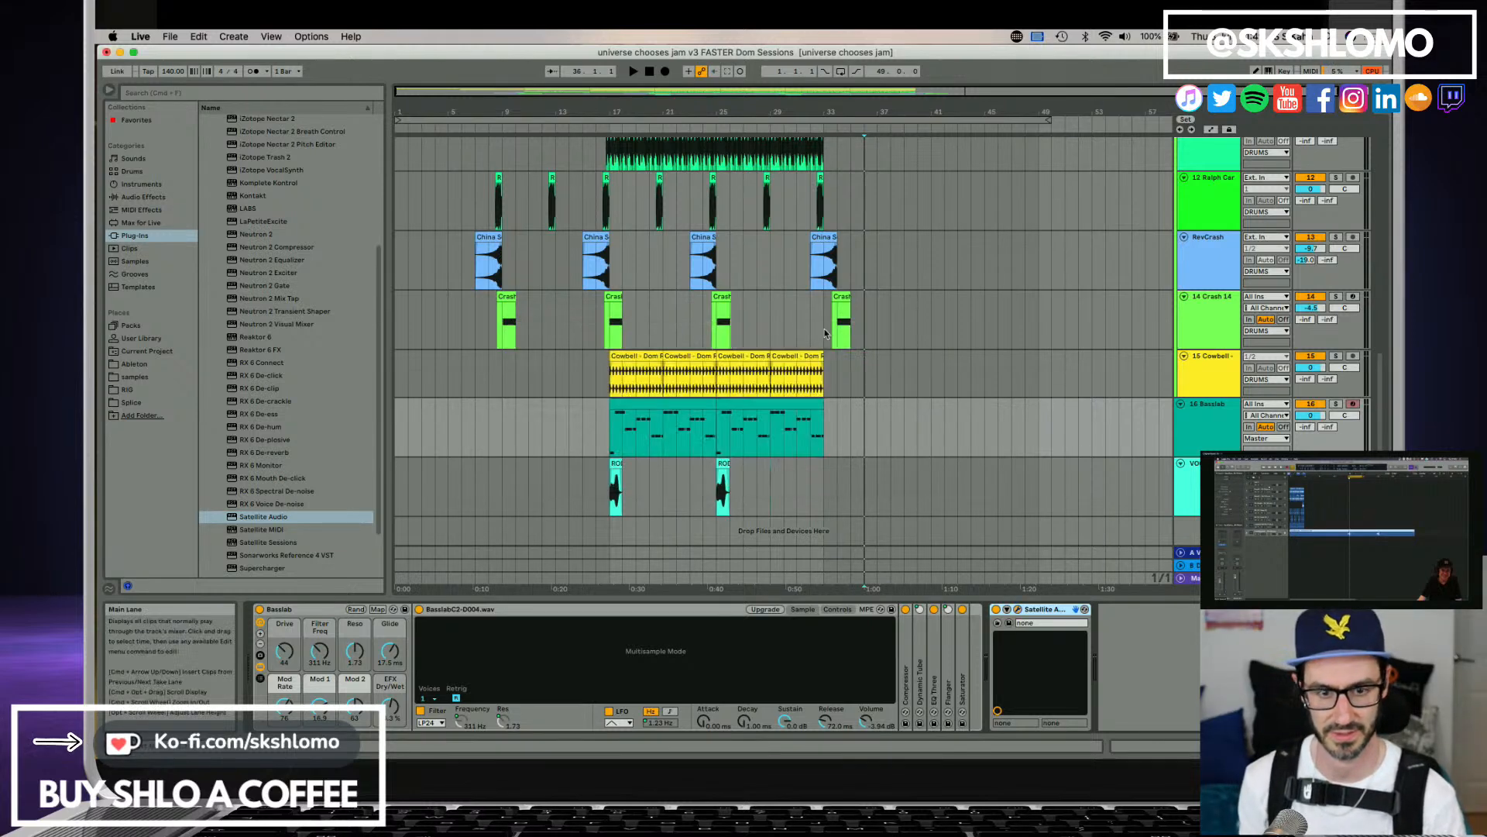
Turn off capture for the Crash and Stem 13 stems and start playback from the first bass clip at bar 17.
left_click(642, 403)
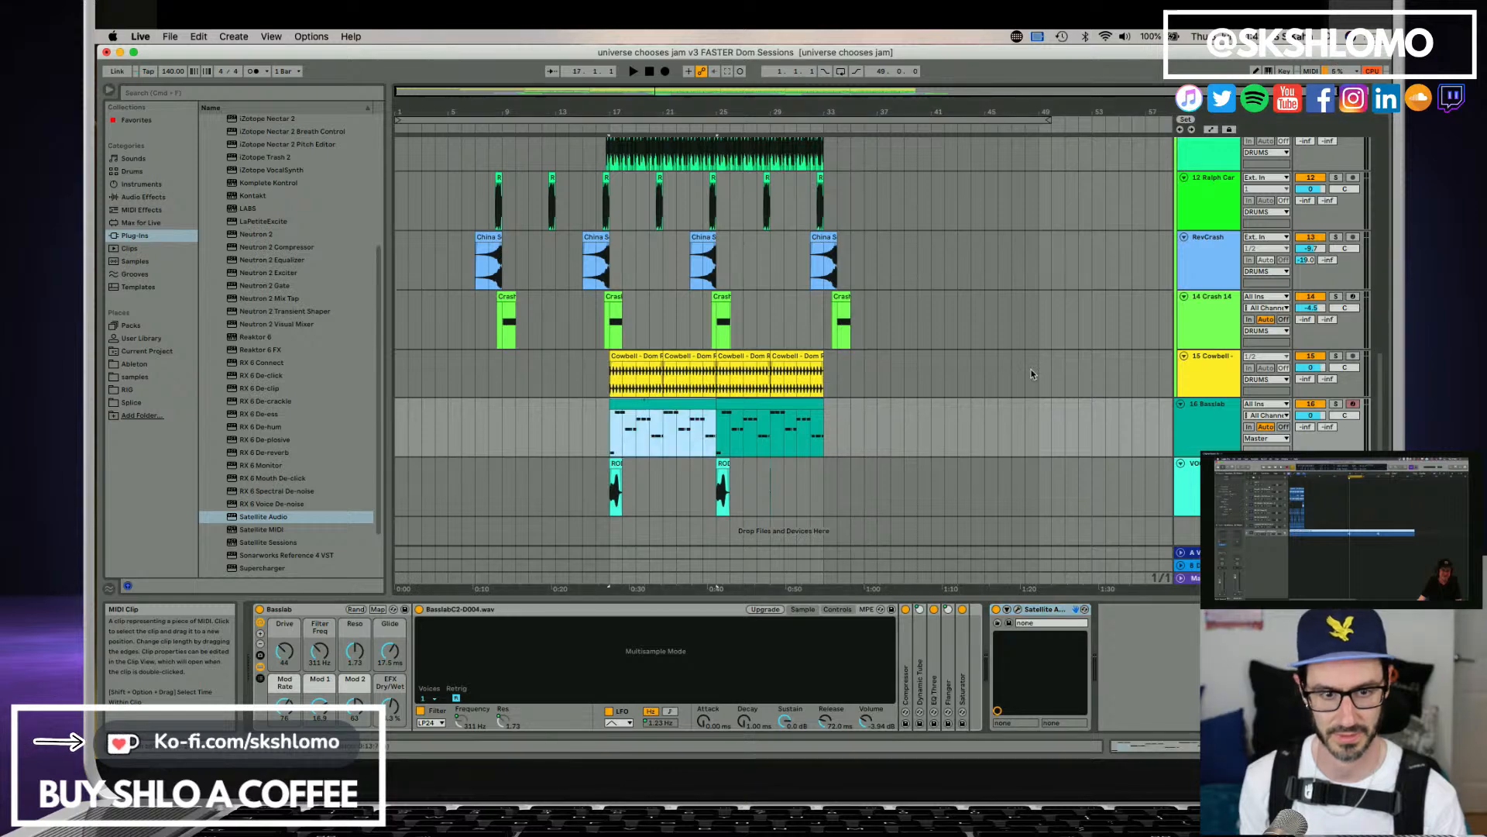
scroll(1031, 374, "up", 12)
left_click(1199, 178)
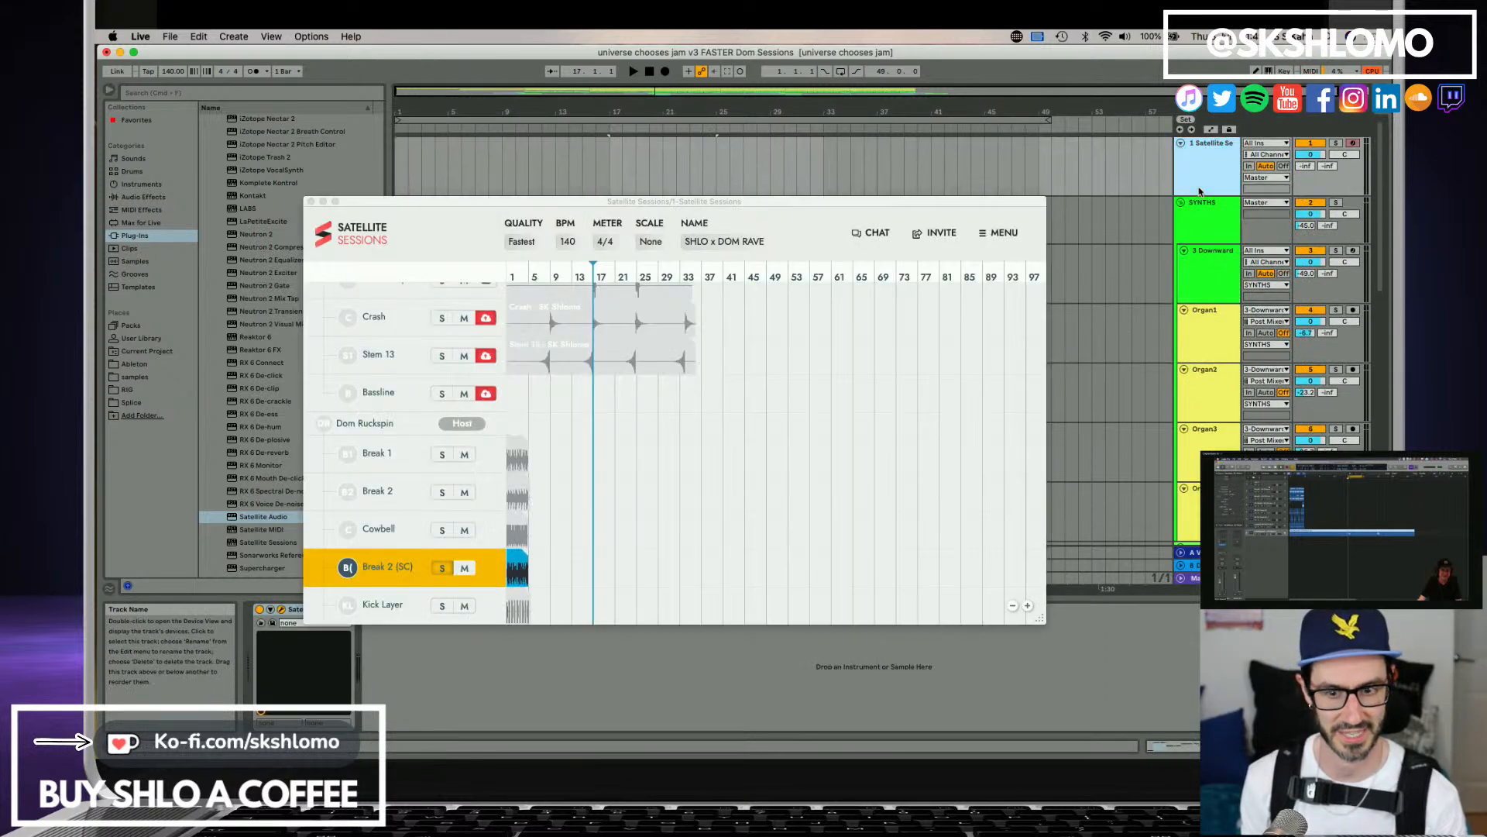
scroll(464, 397, "up", 5)
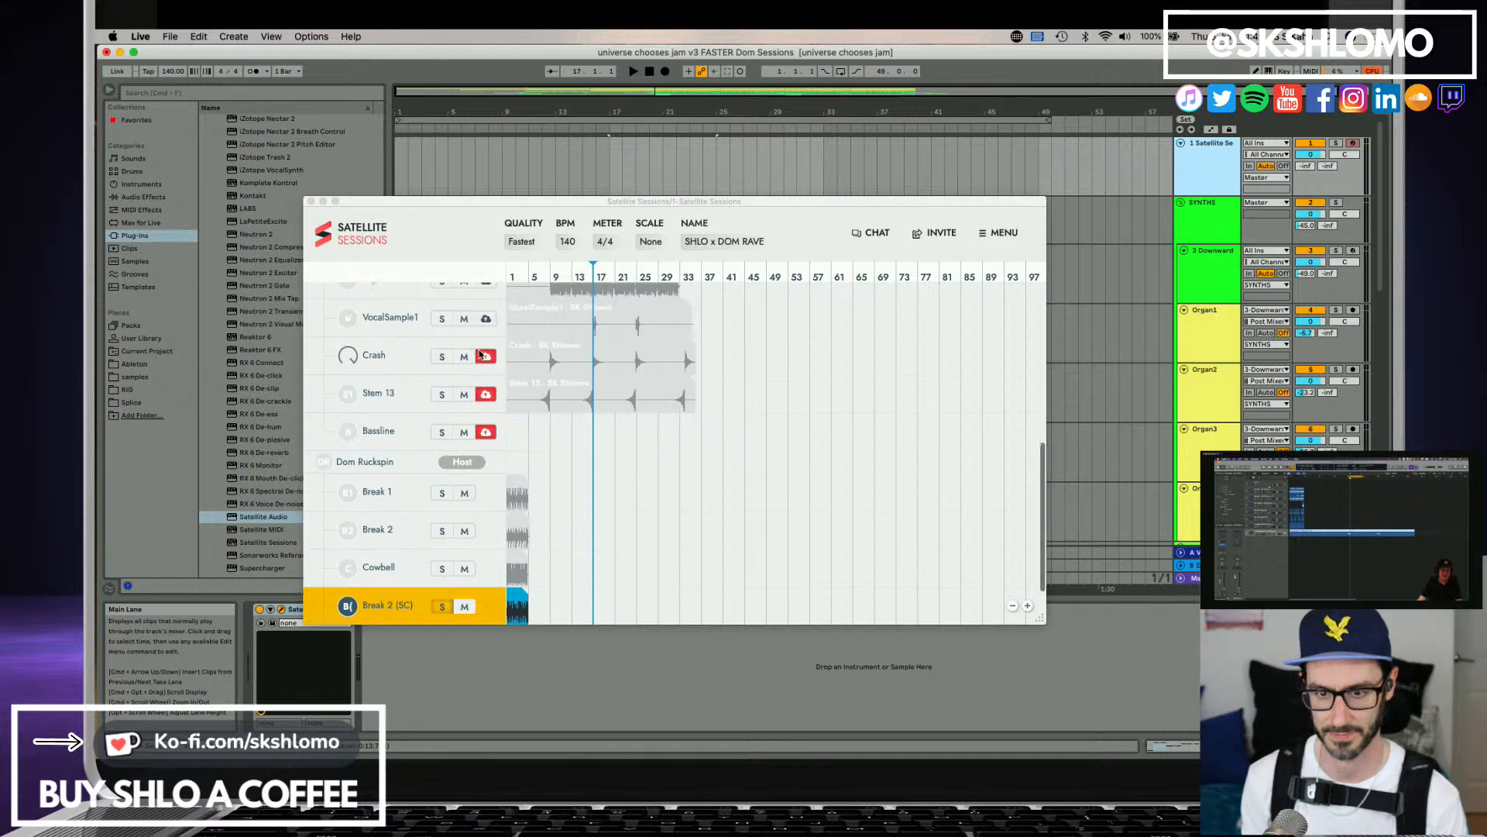
left_click(492, 531)
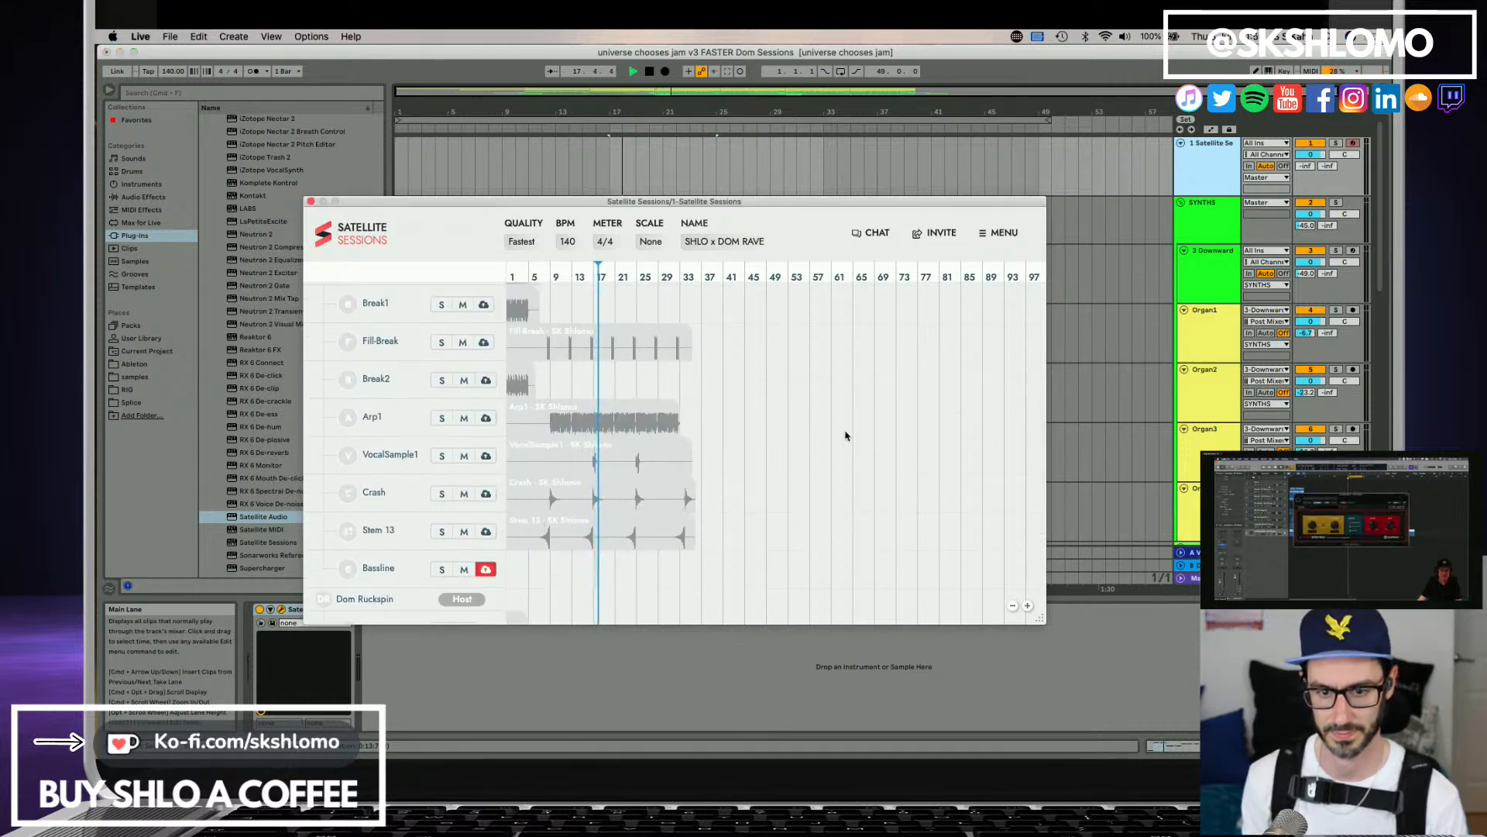
Let the arrangement play through both bass clips to capture the Bassline stem, and stop playback after the final crash.
scroll(822, 498, "down", 5)
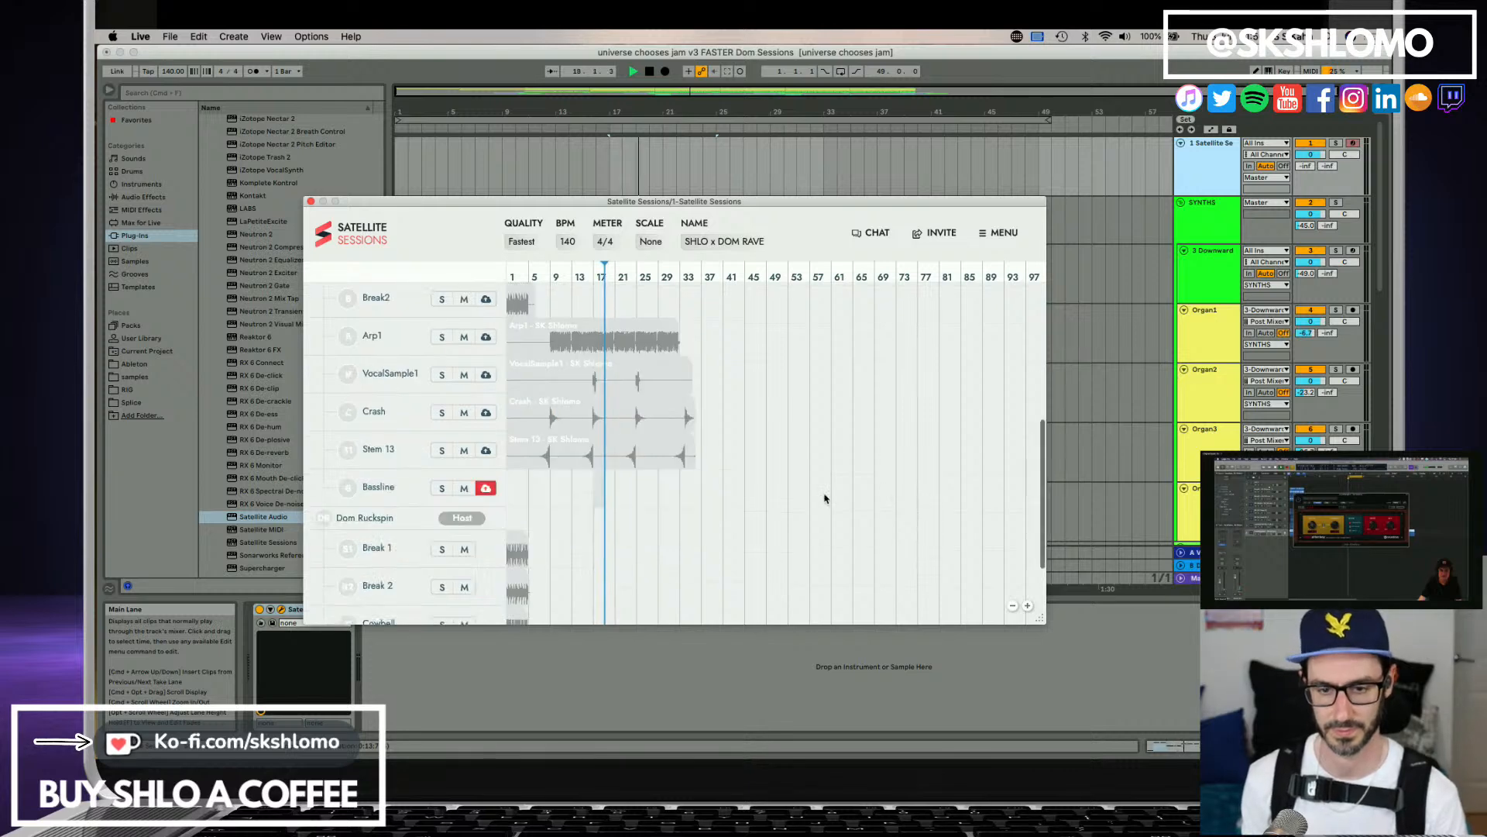
scroll(822, 498, "up", 6)
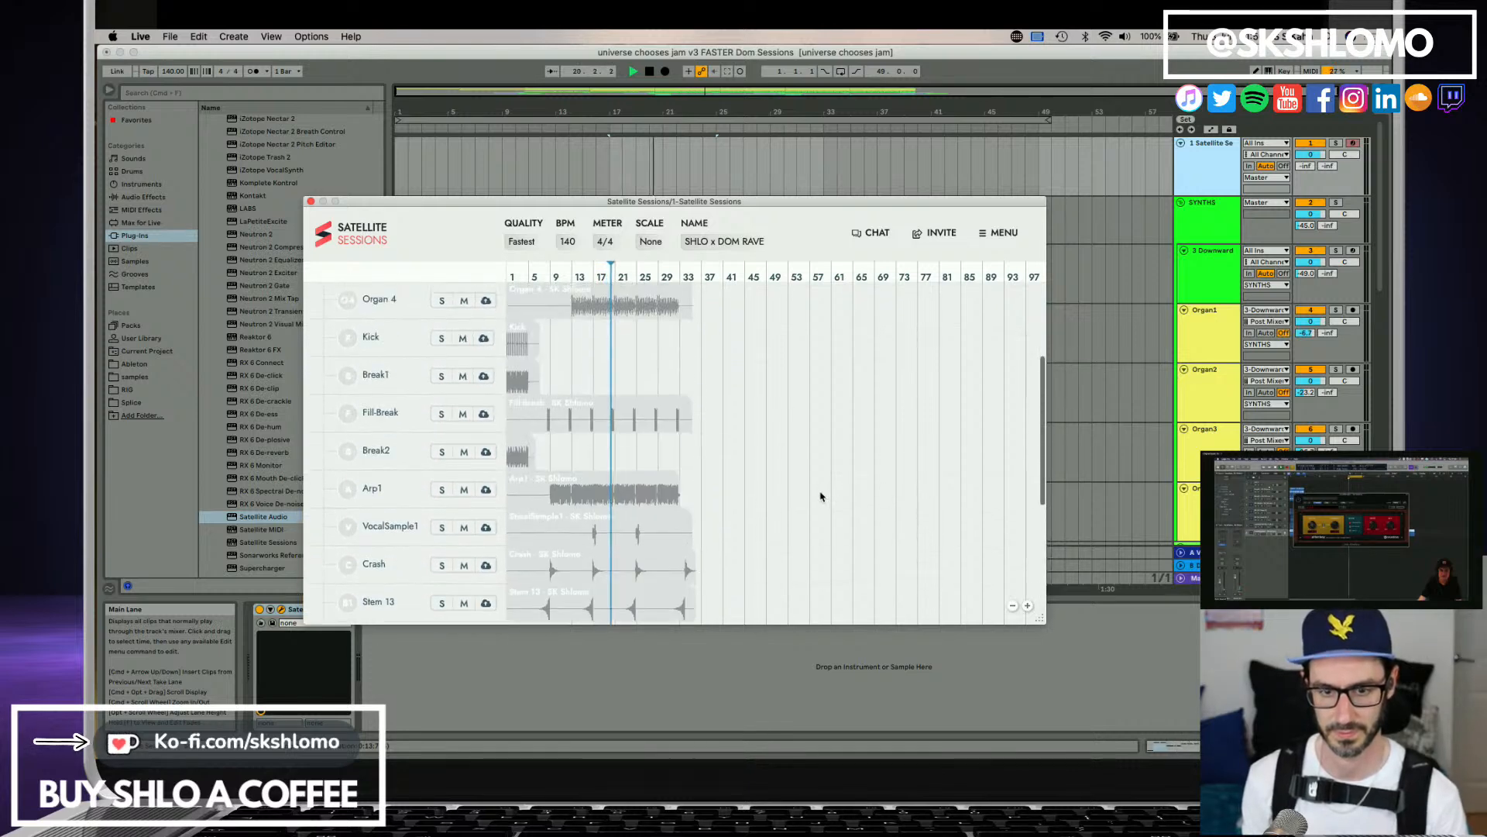
scroll(823, 498, "down", 4)
left_click(1129, 508)
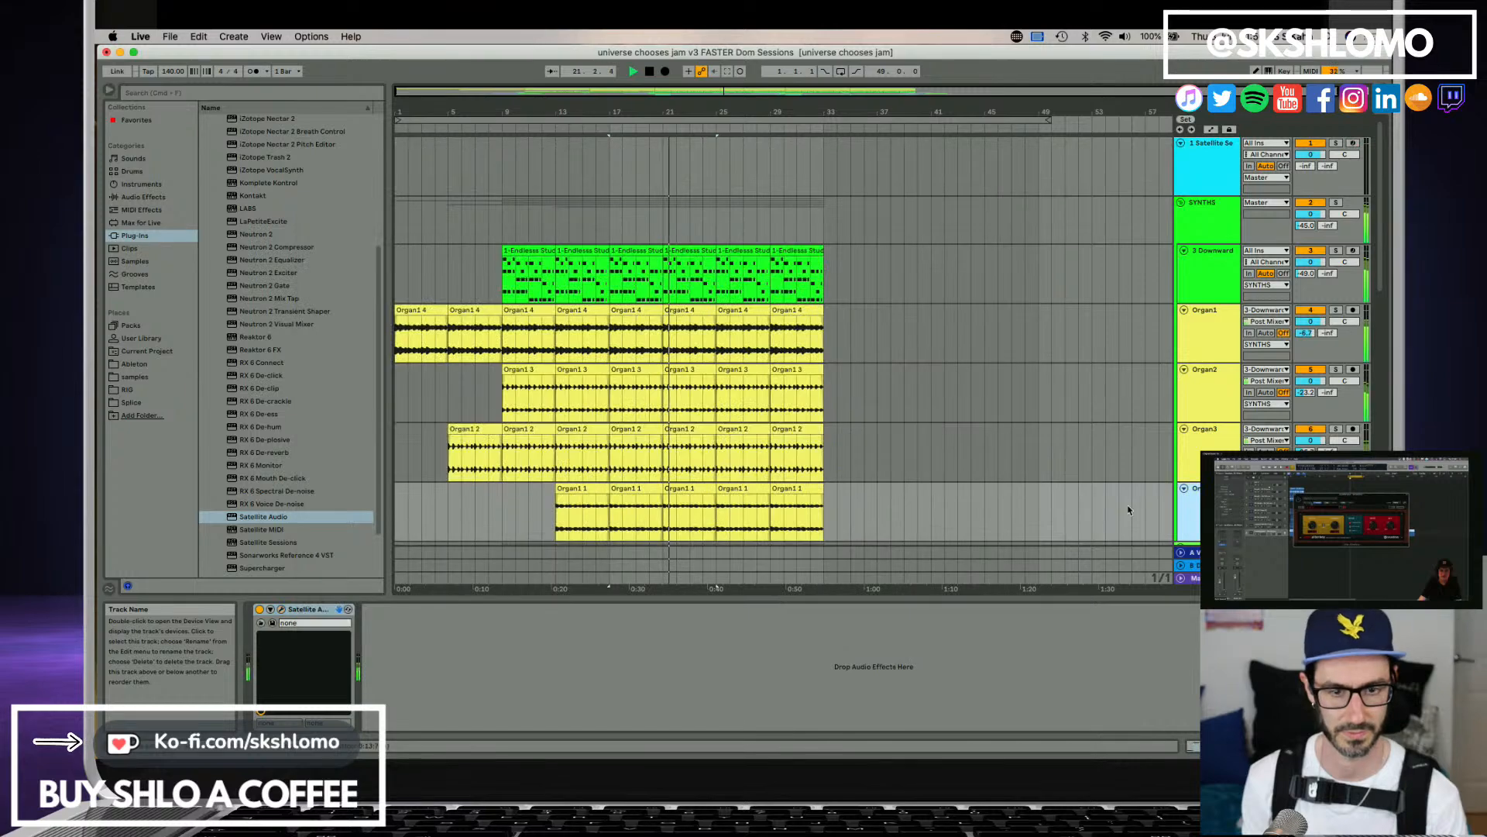
scroll(955, 488, "down", 3)
scroll(953, 487, "down", 7)
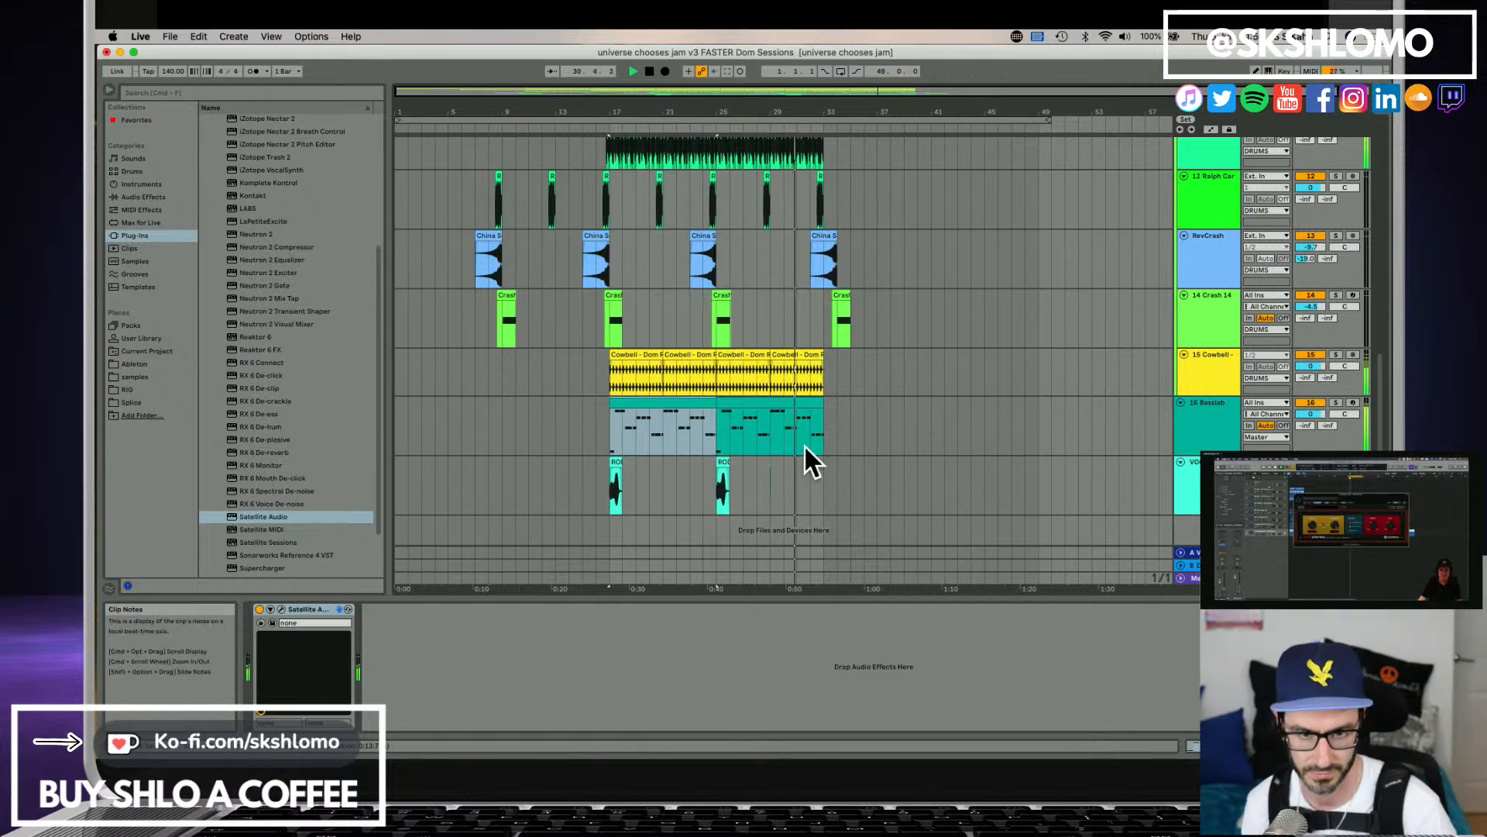
scroll(829, 419, "up", 2)
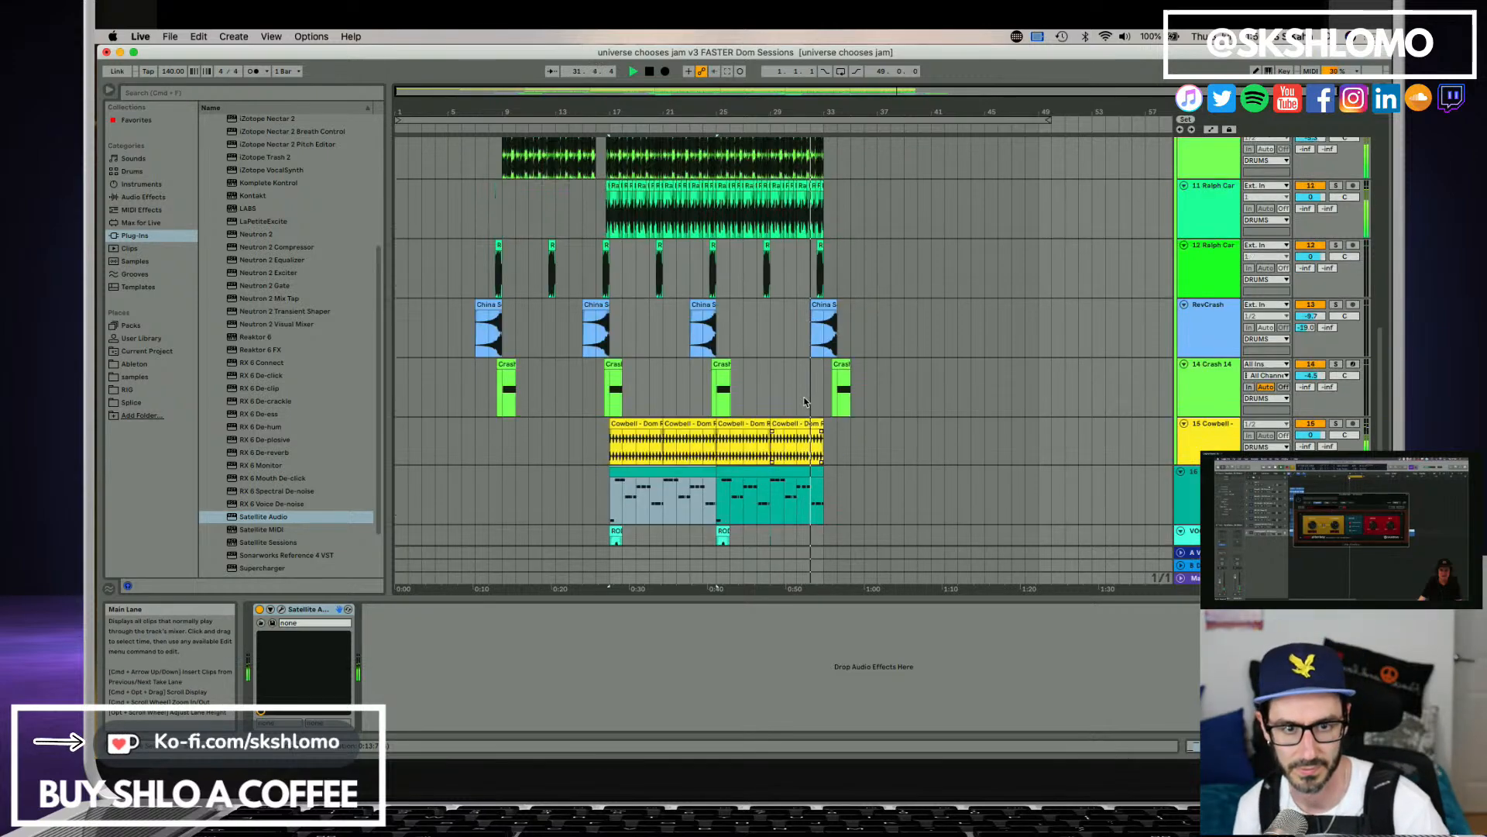
scroll(843, 391, "up", 5)
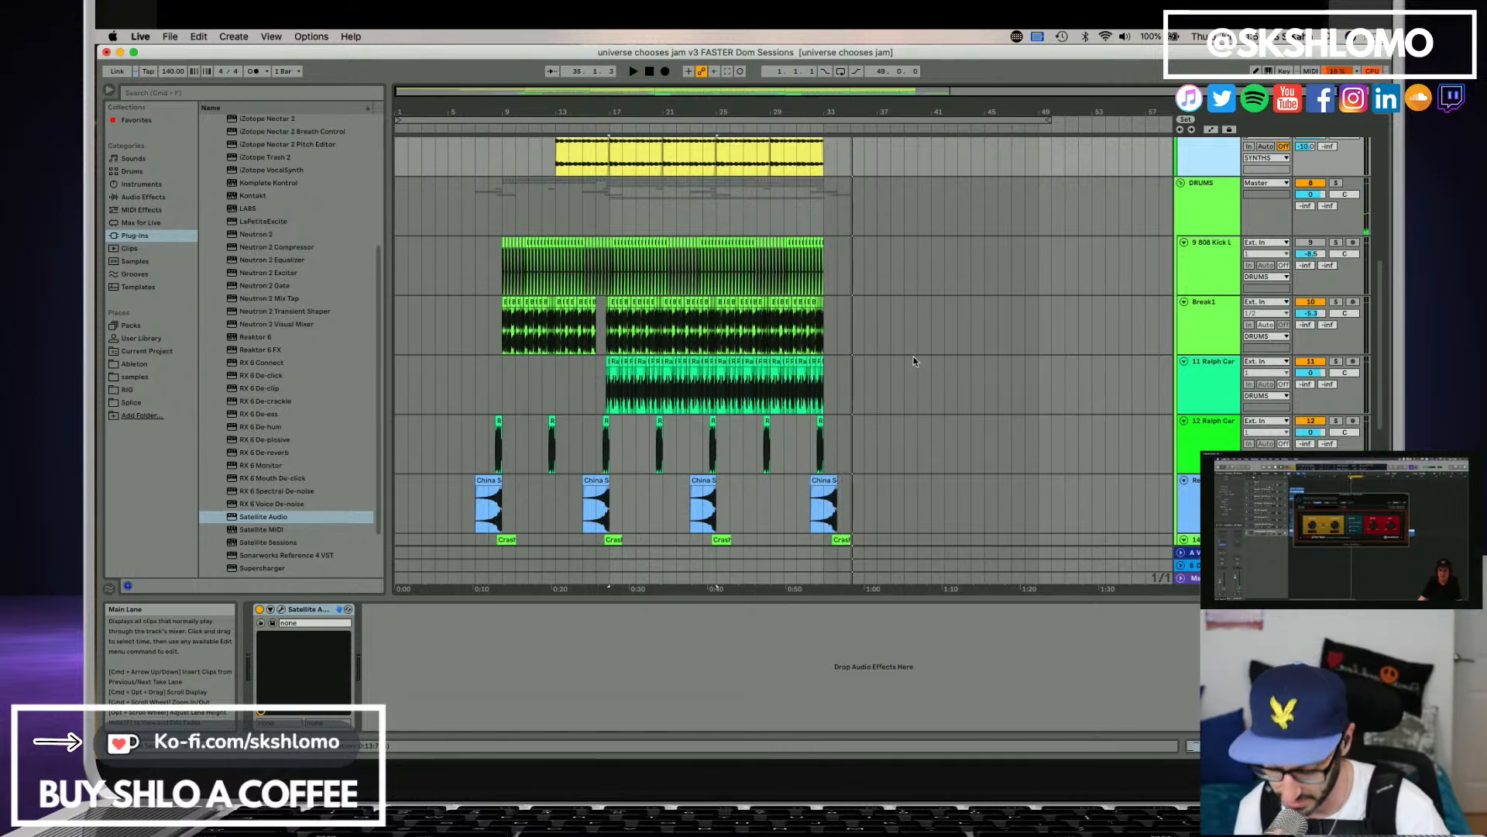
scroll(939, 353, "up", 10)
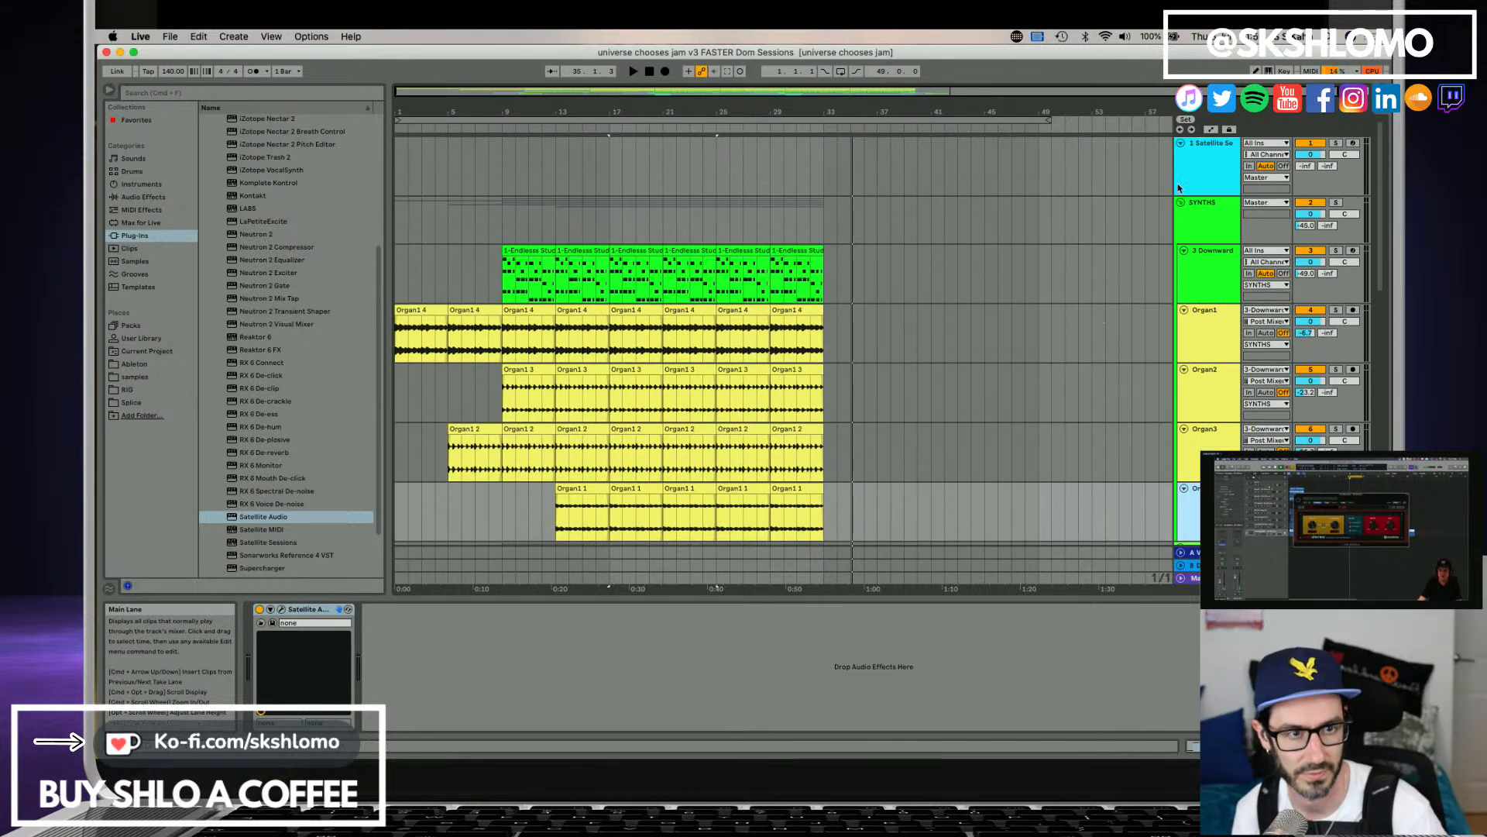
left_click(1178, 187)
scroll(720, 515, "down", 3)
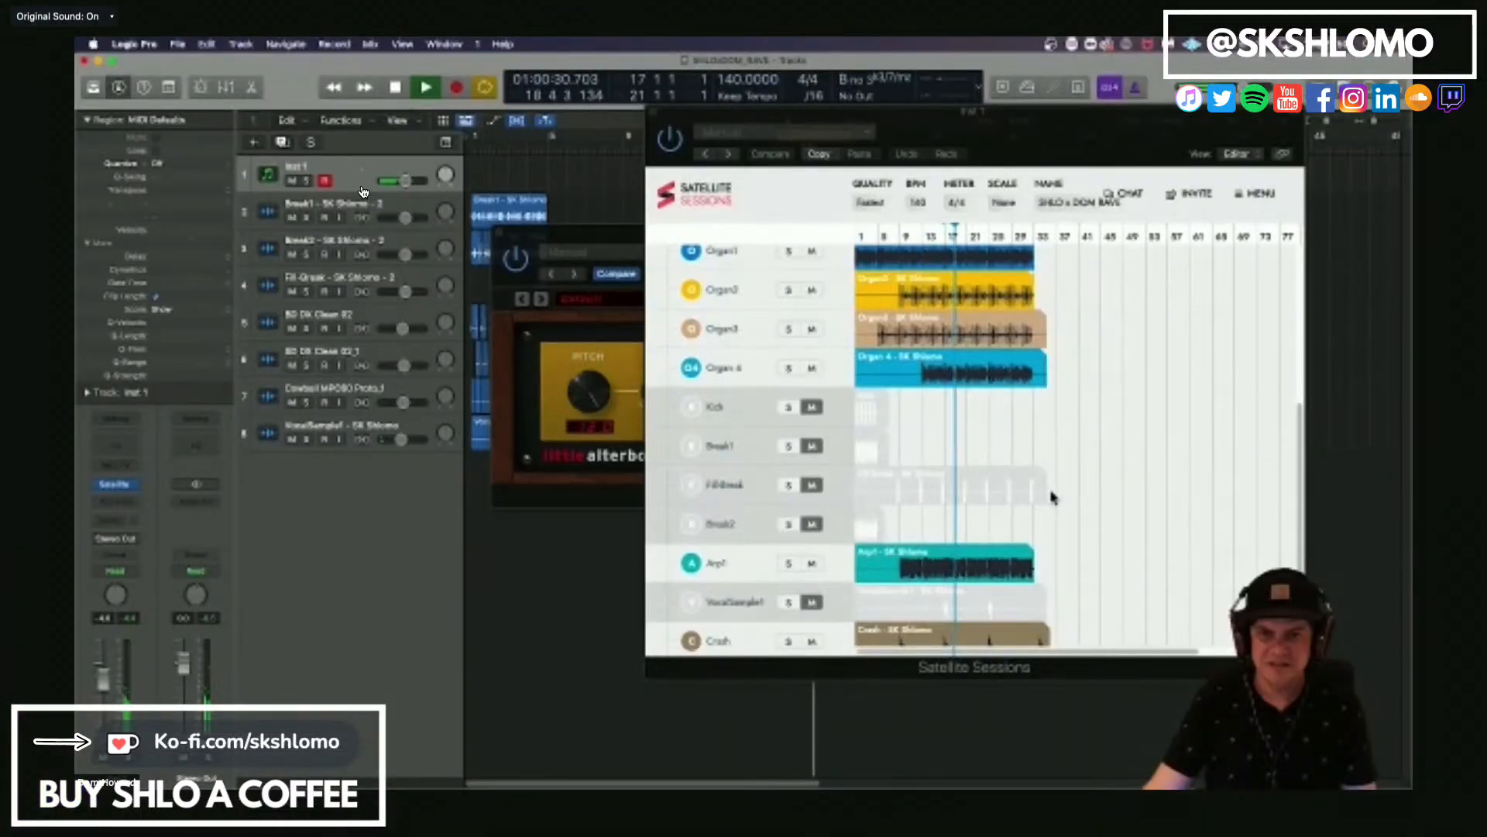
In Logic Pro, audition the looped section at bar 17, select the VocalSample1 track and close its Little AlterBoy window.
key("space")
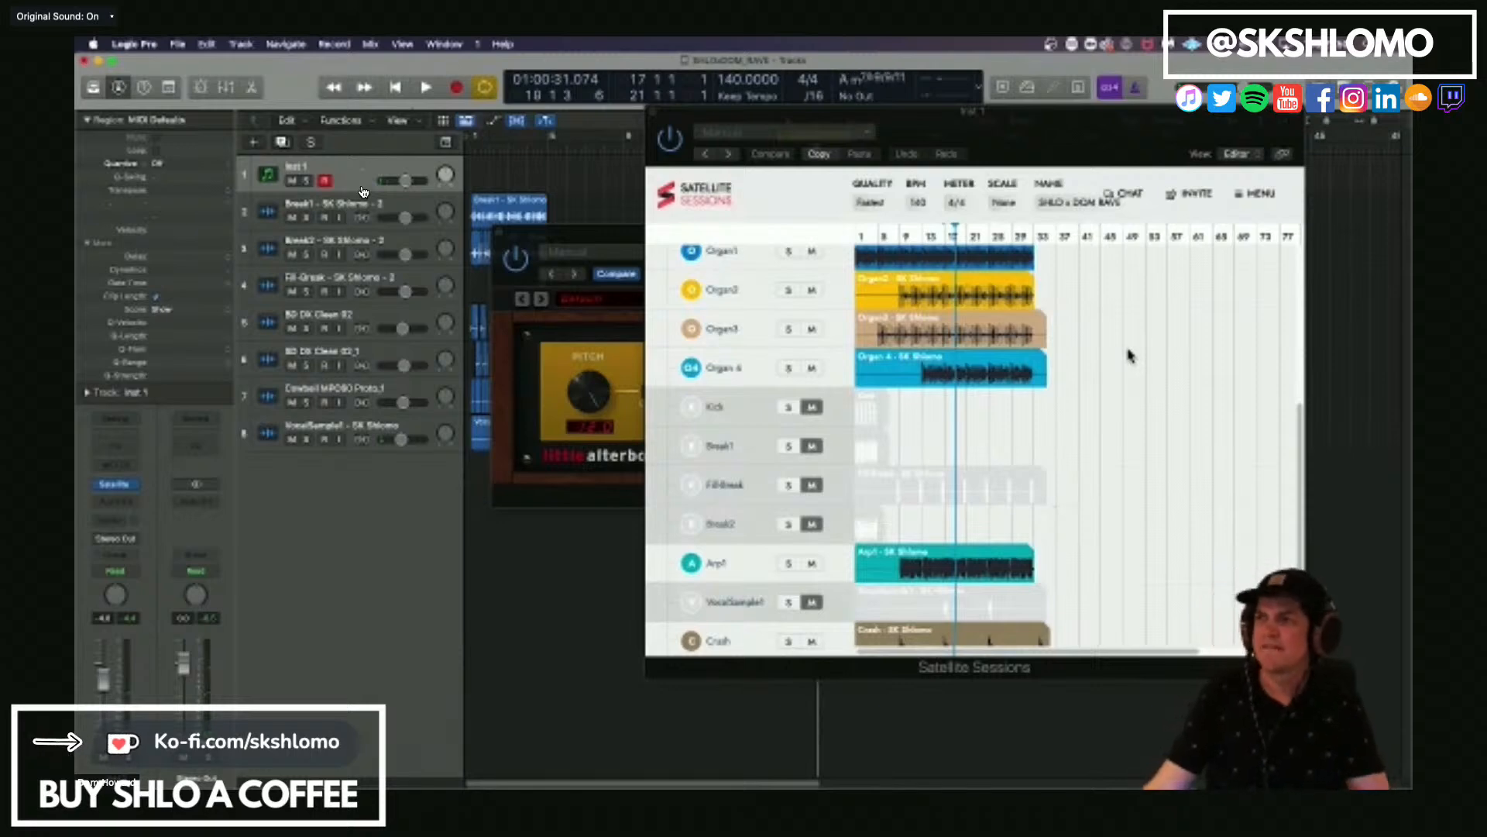
key("space")
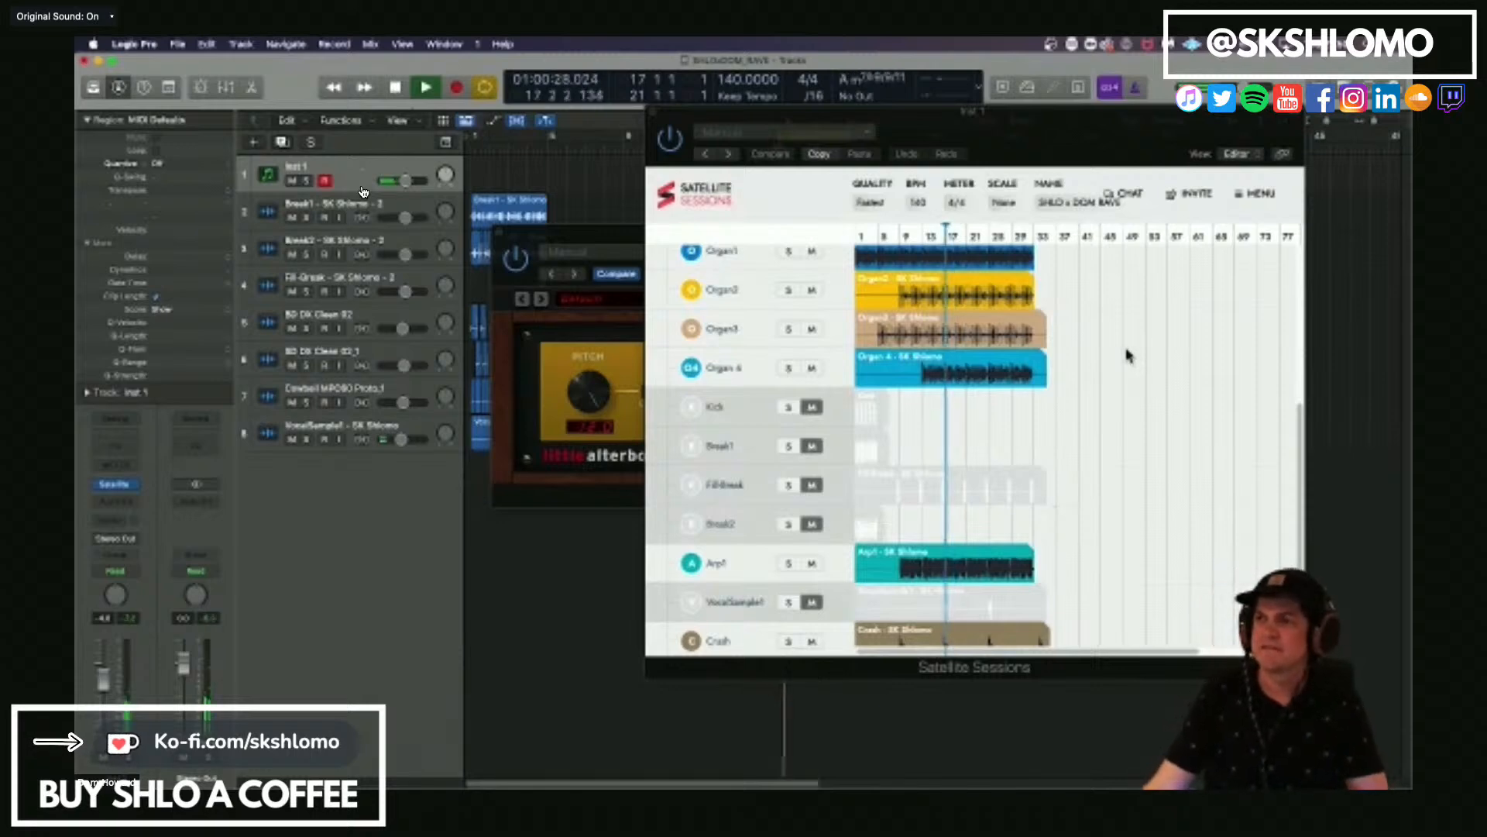
left_click(623, 370)
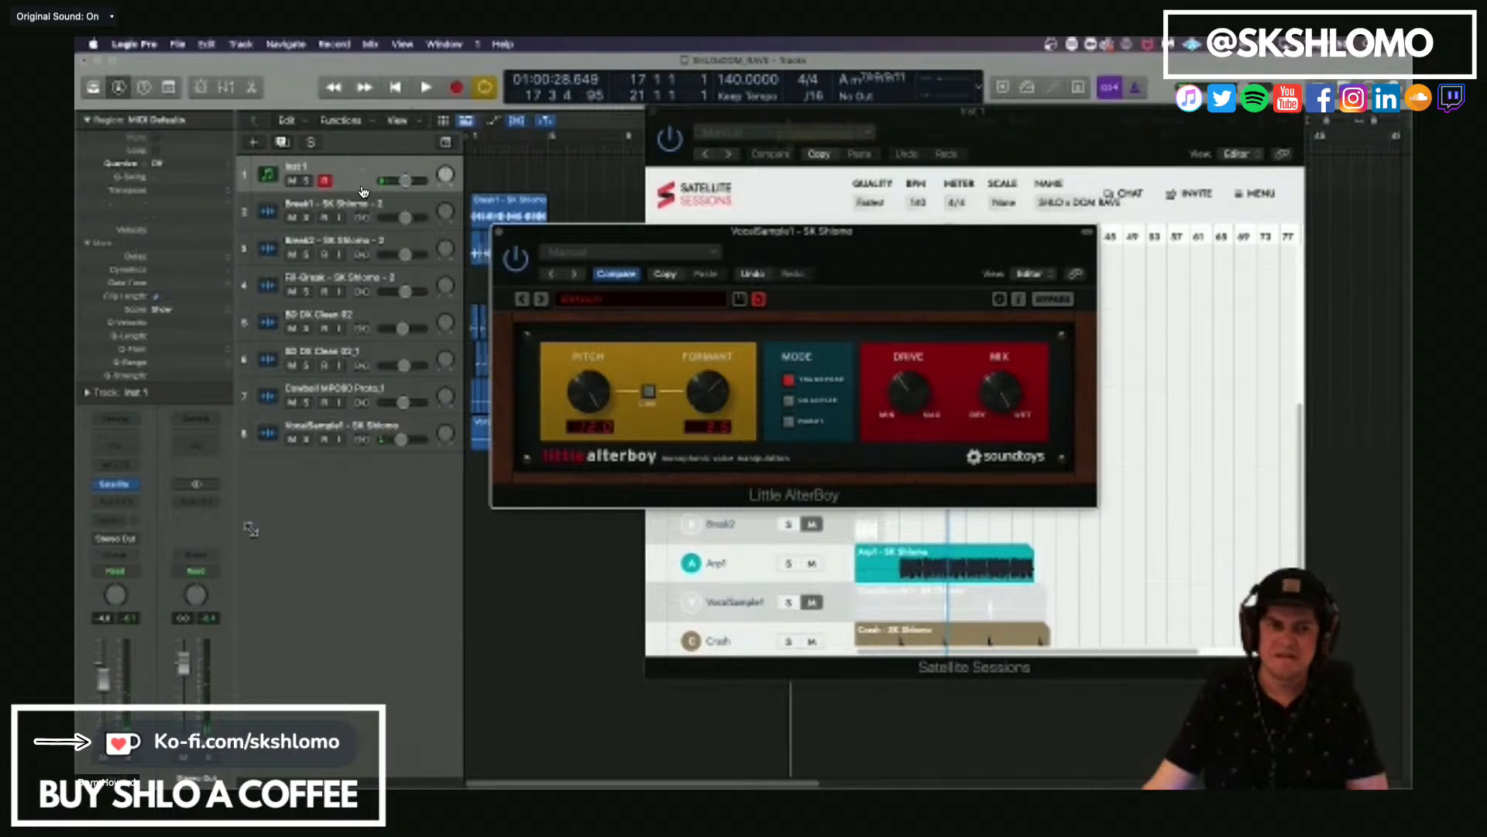
left_click(378, 435)
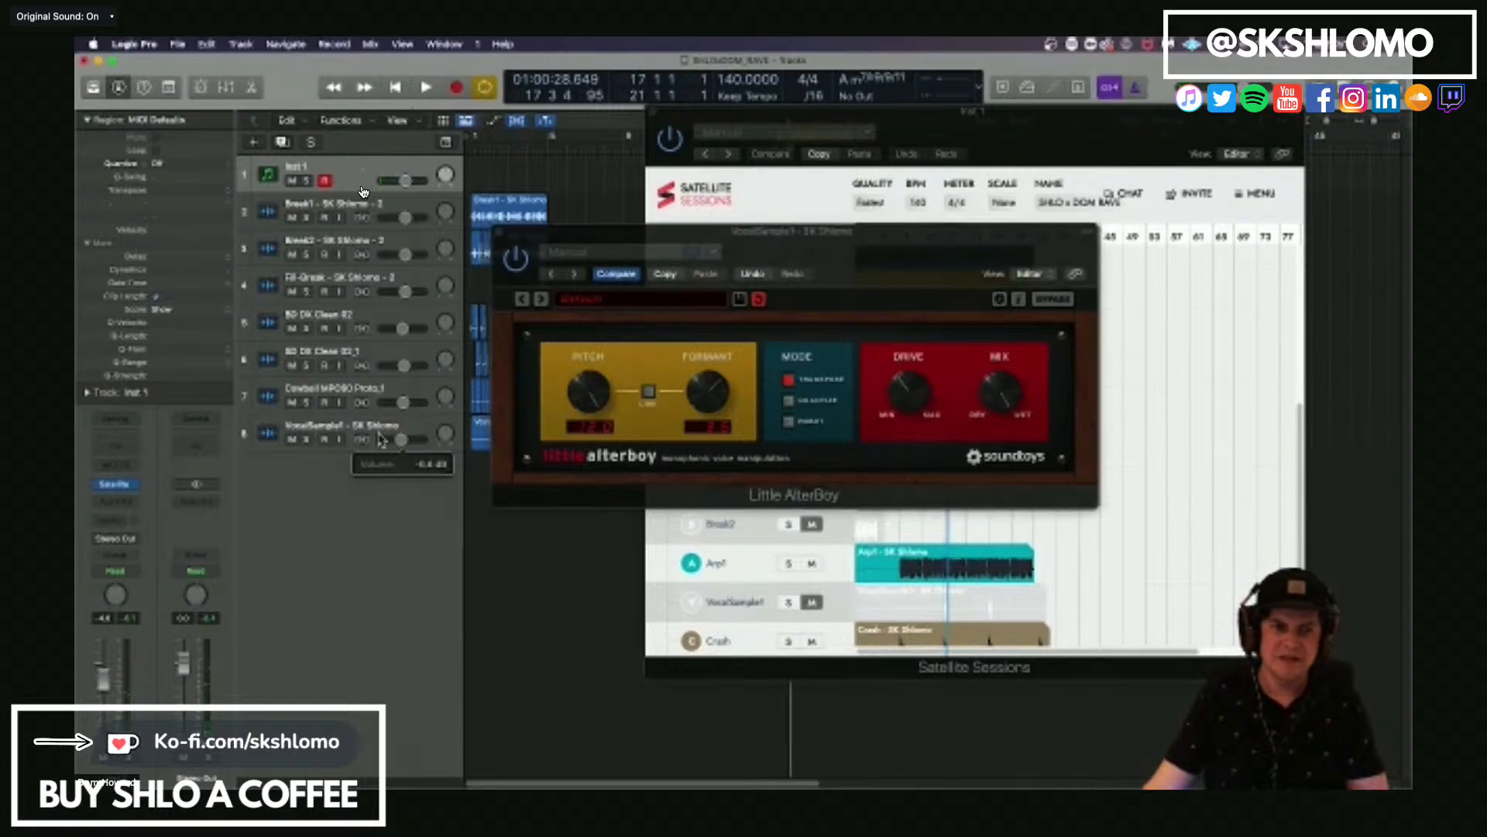
left_click(500, 233)
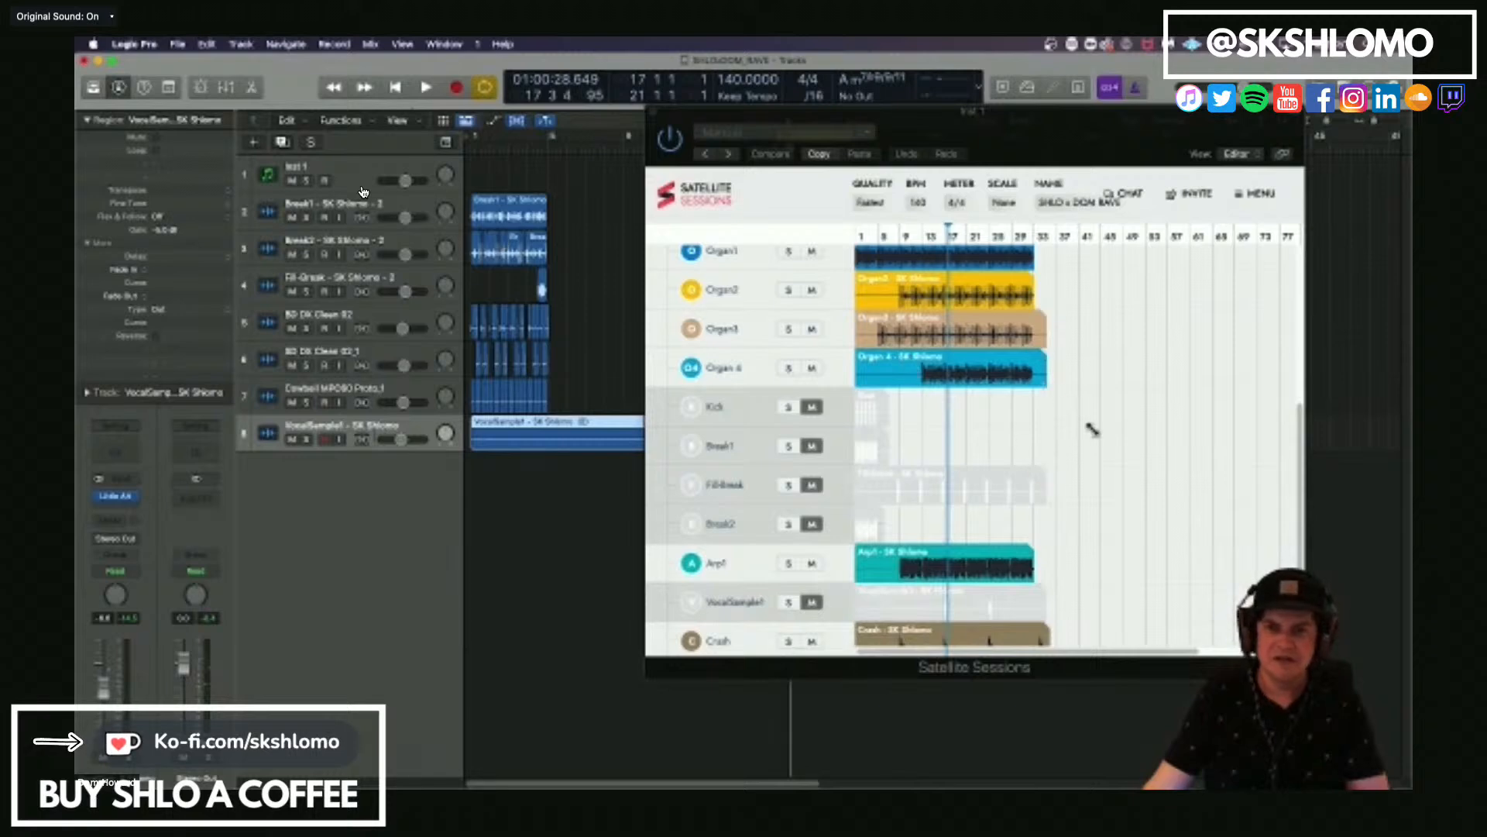
Review the shared stems in Satellite Sessions, from the host's breaks down to Crash, Stem 13 and Bassline, and close its window.
scroll(1170, 418, "up", 5)
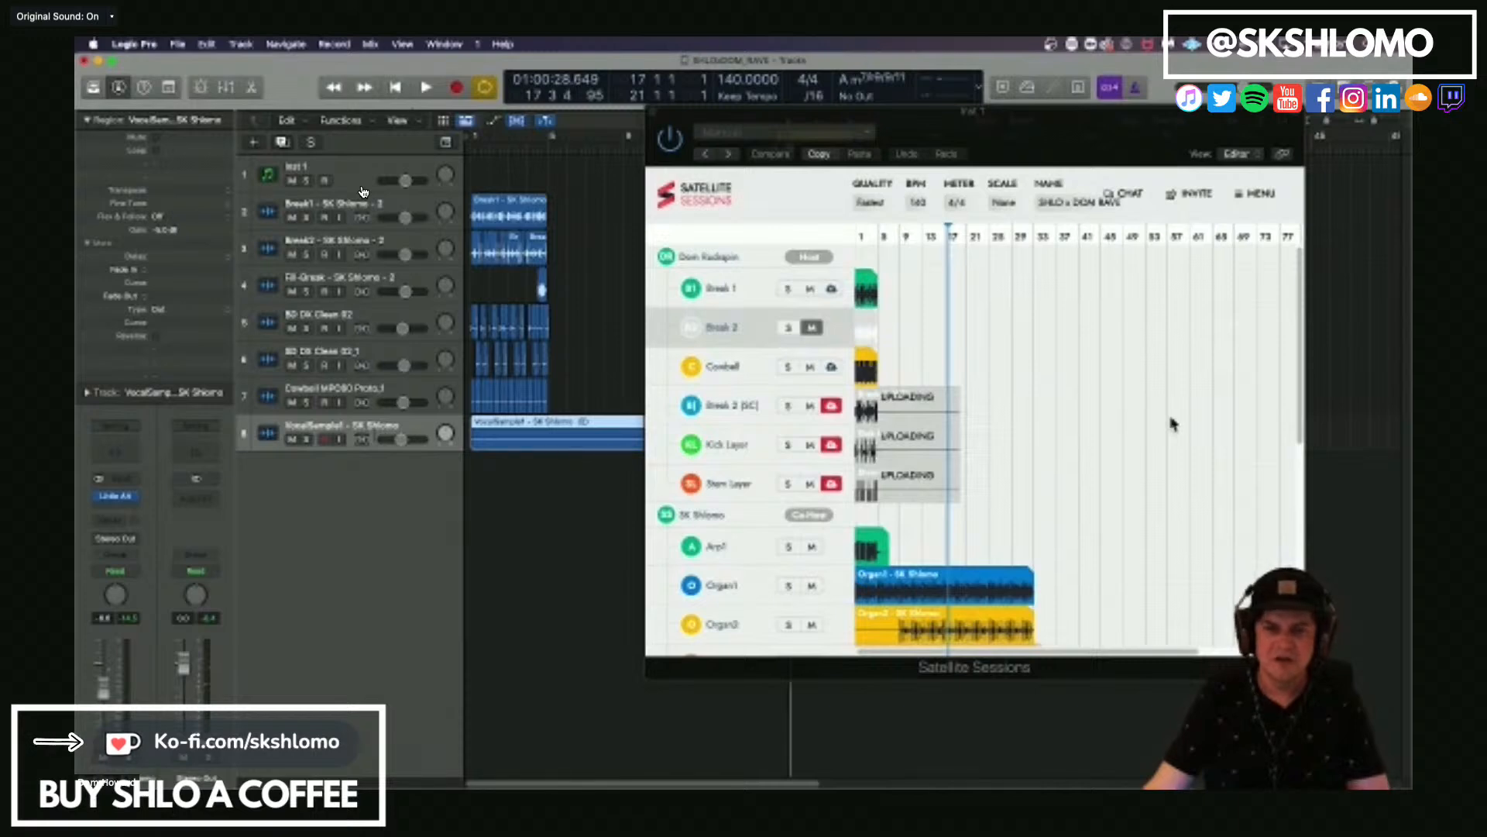
scroll(1172, 422, "down", 6)
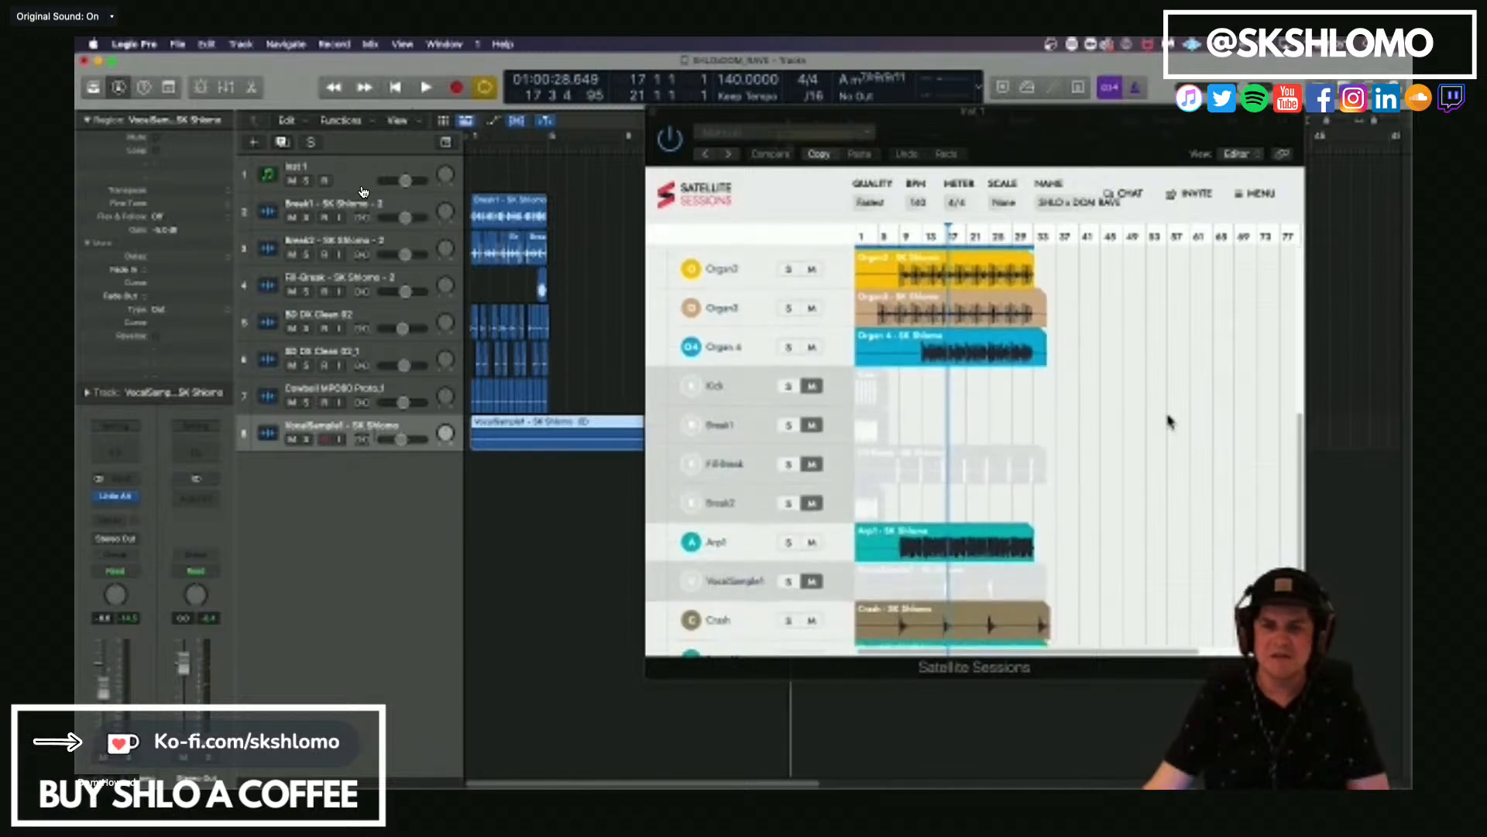
scroll(1170, 421, "down", 2)
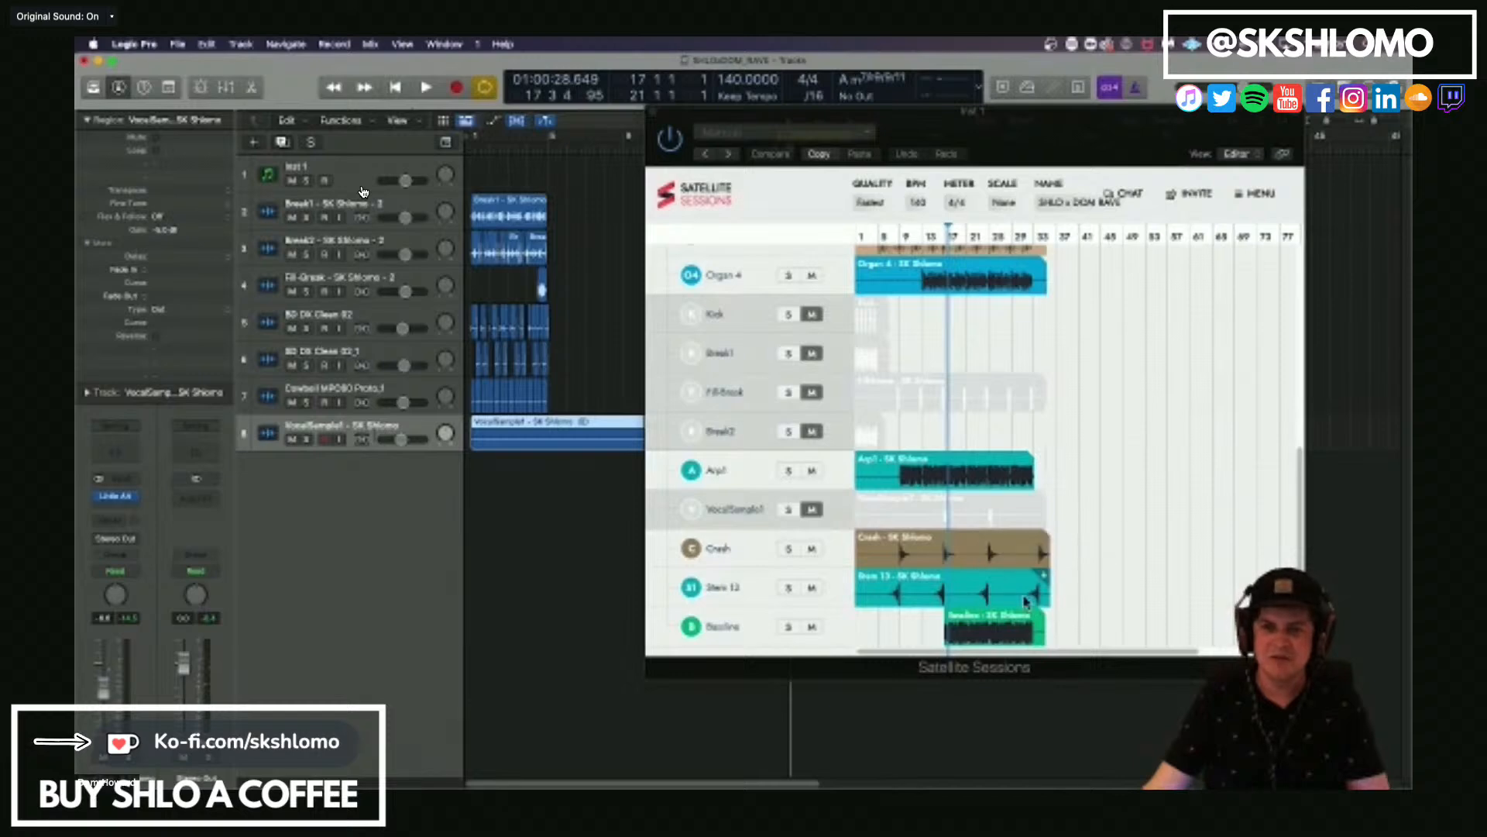
scroll(1240, 479, "up", 4)
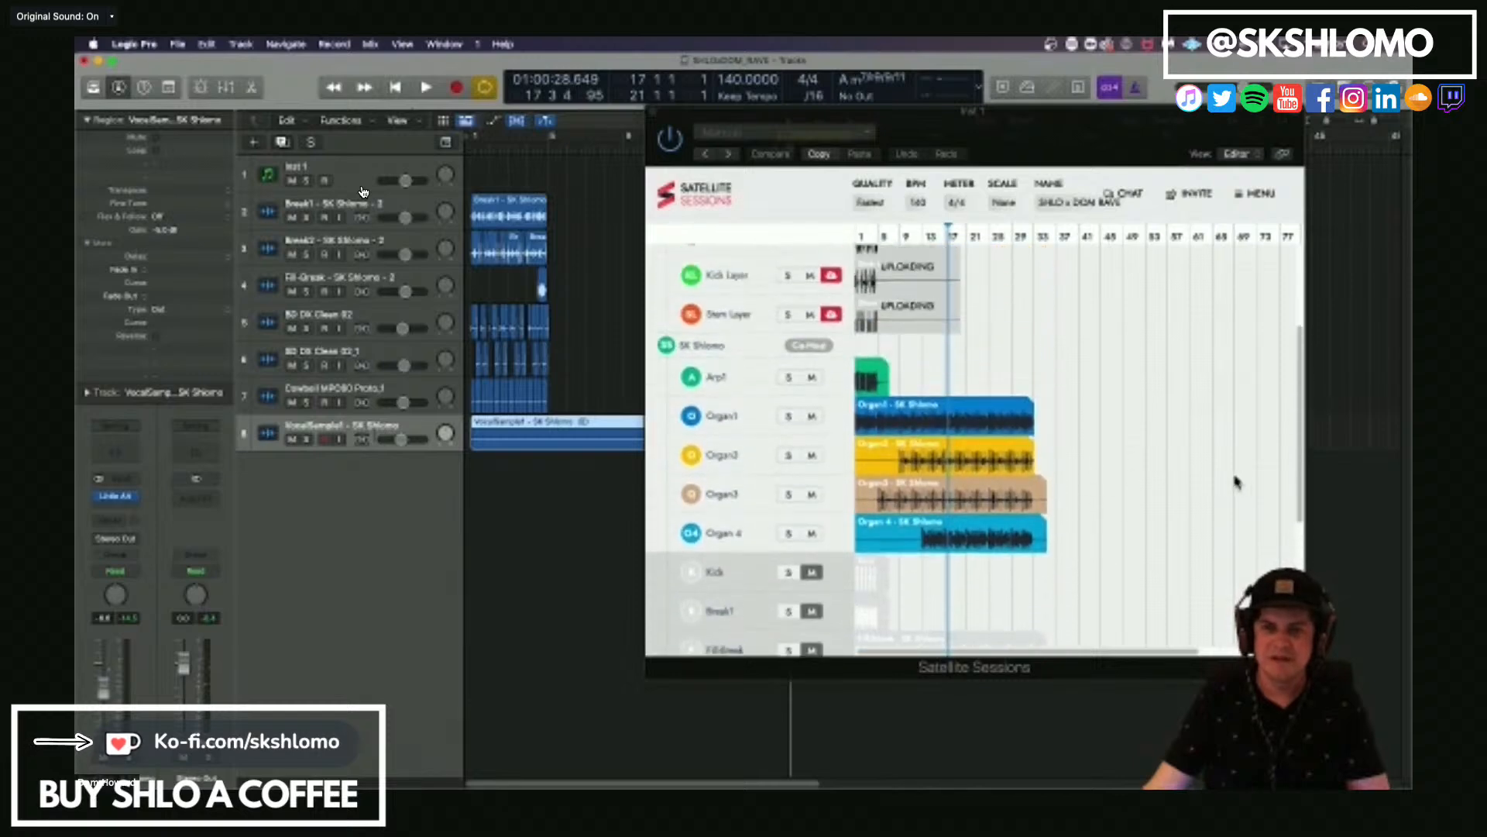
scroll(1237, 481, "down", 4)
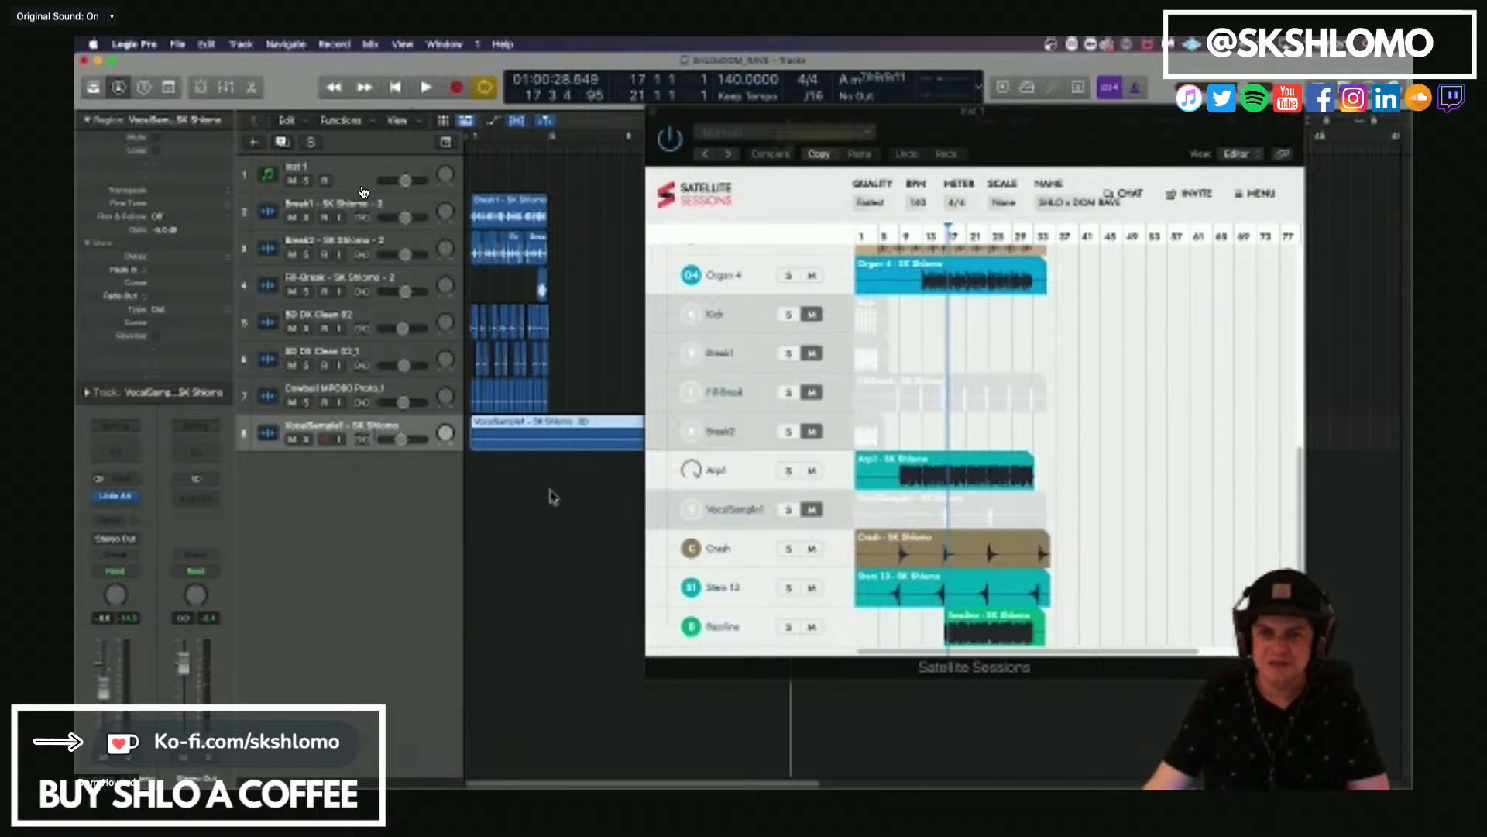
left_click(516, 532)
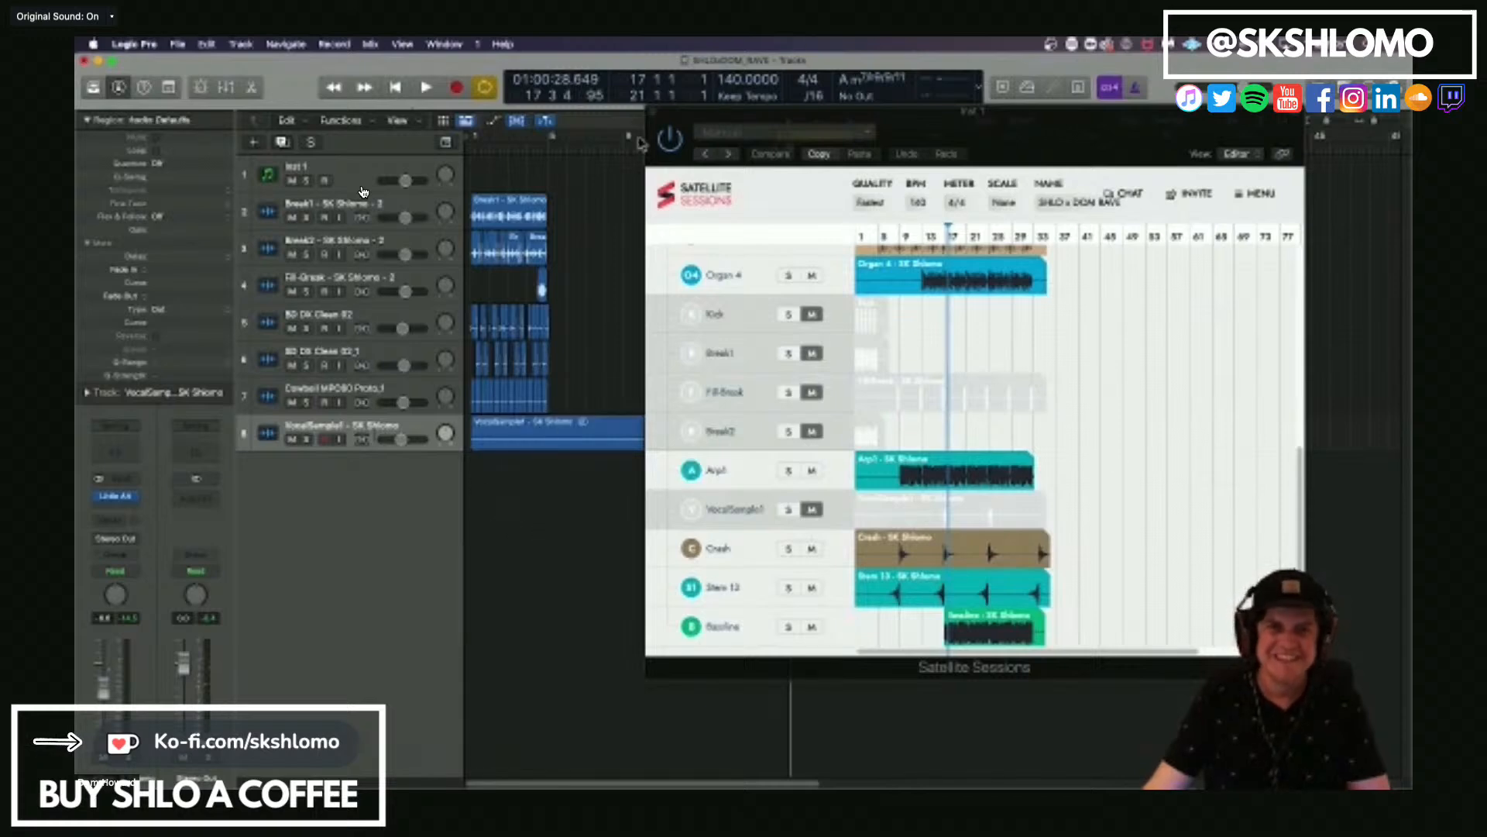
left_click(655, 112)
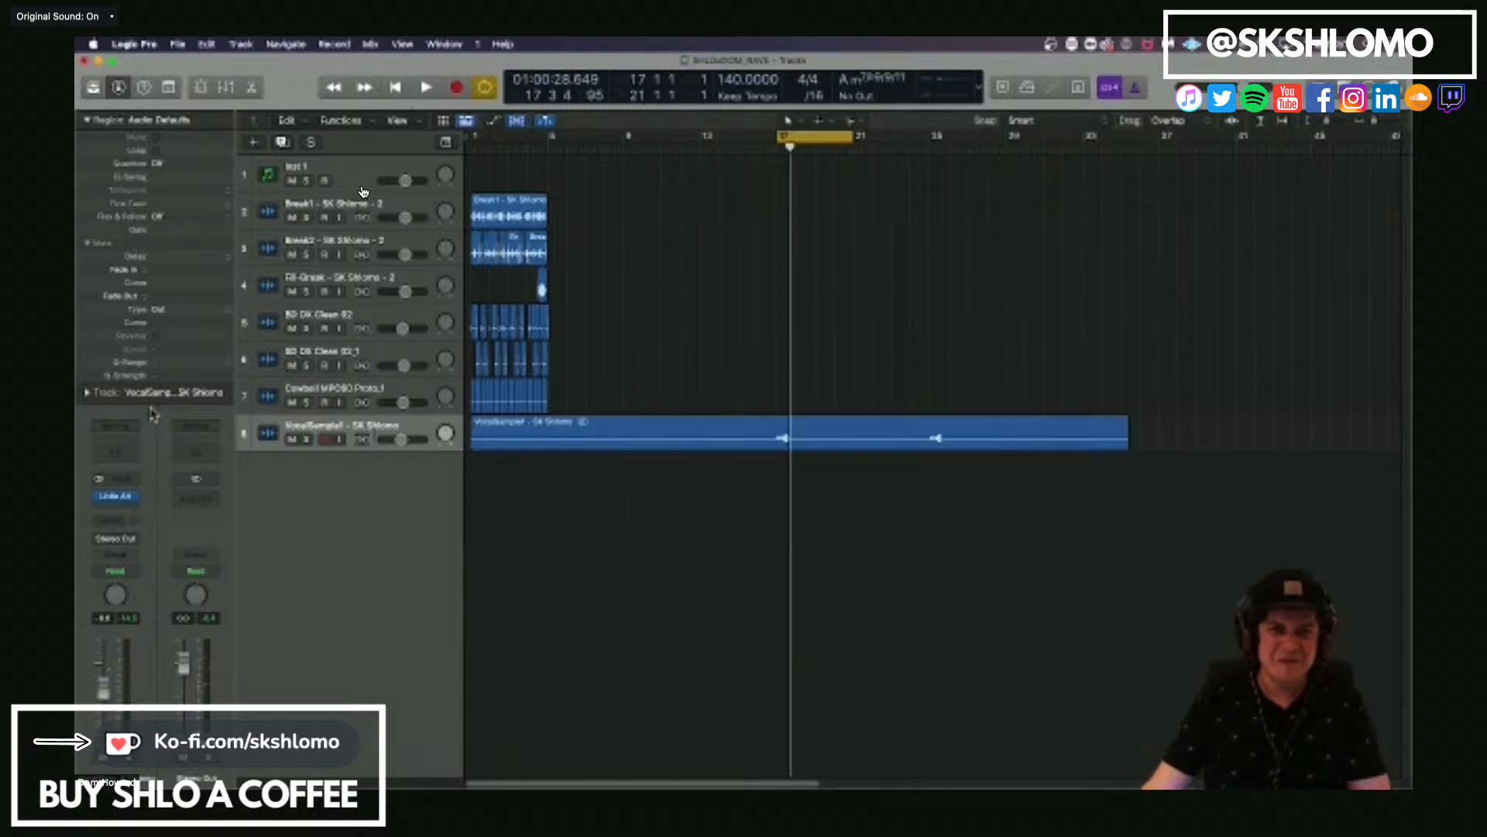
Replace Little AlterBoy on the VocalSample1 track with the stereo SoundShifter Pitch plug-in.
left_click(136, 500)
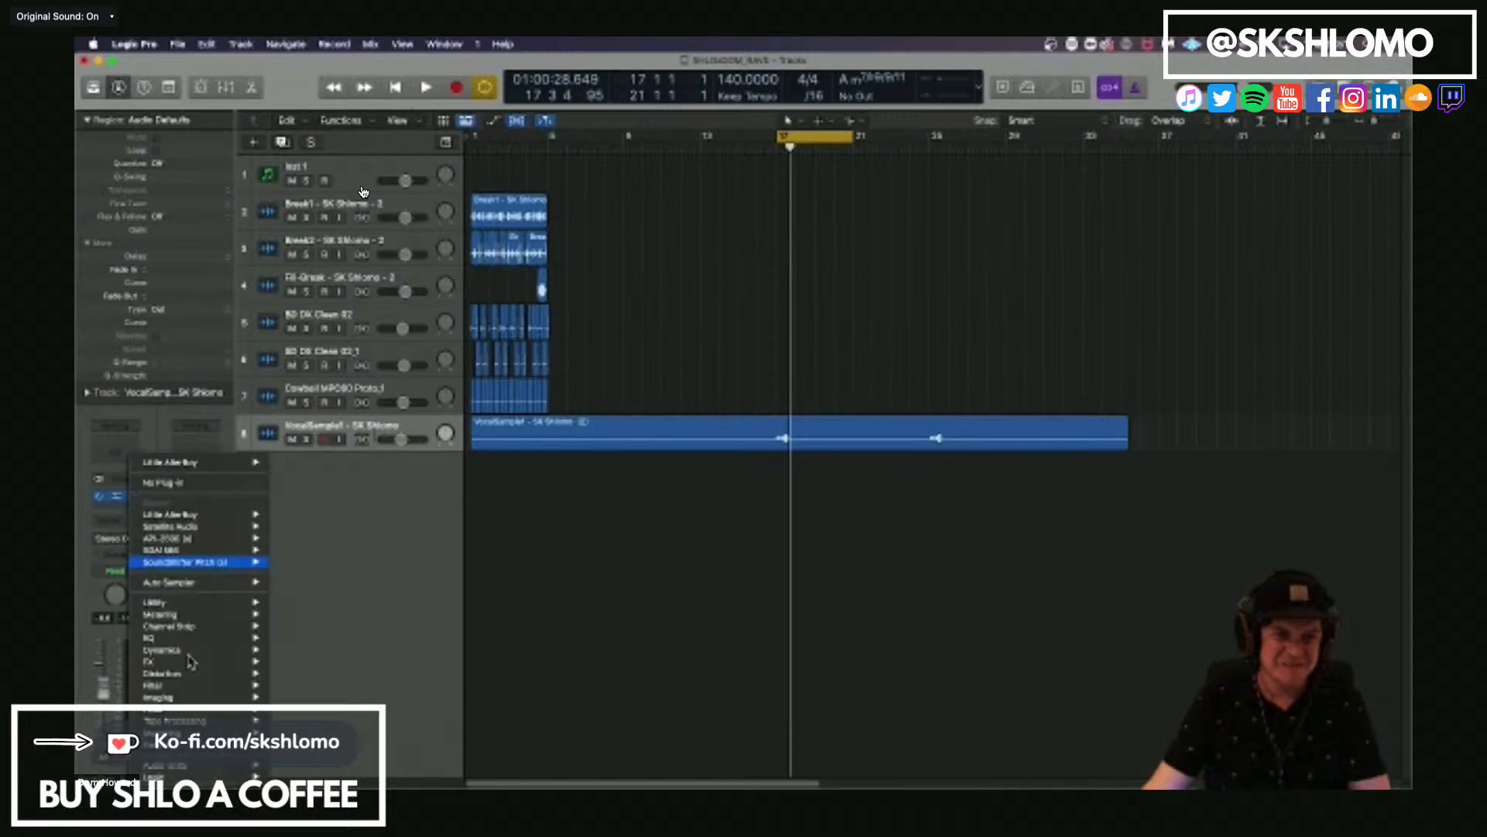
mouse_move(194, 709)
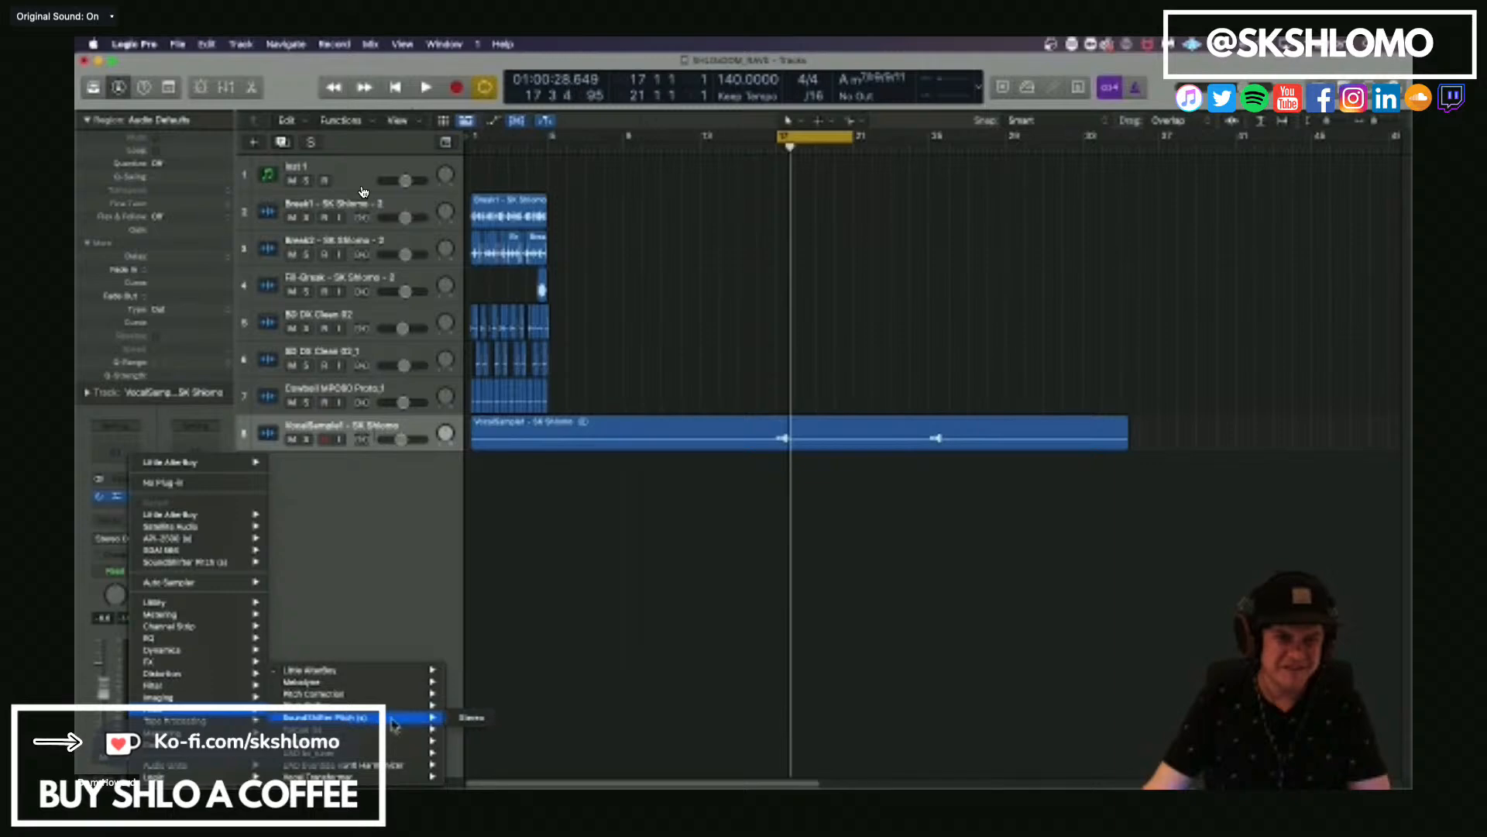
left_click(469, 719)
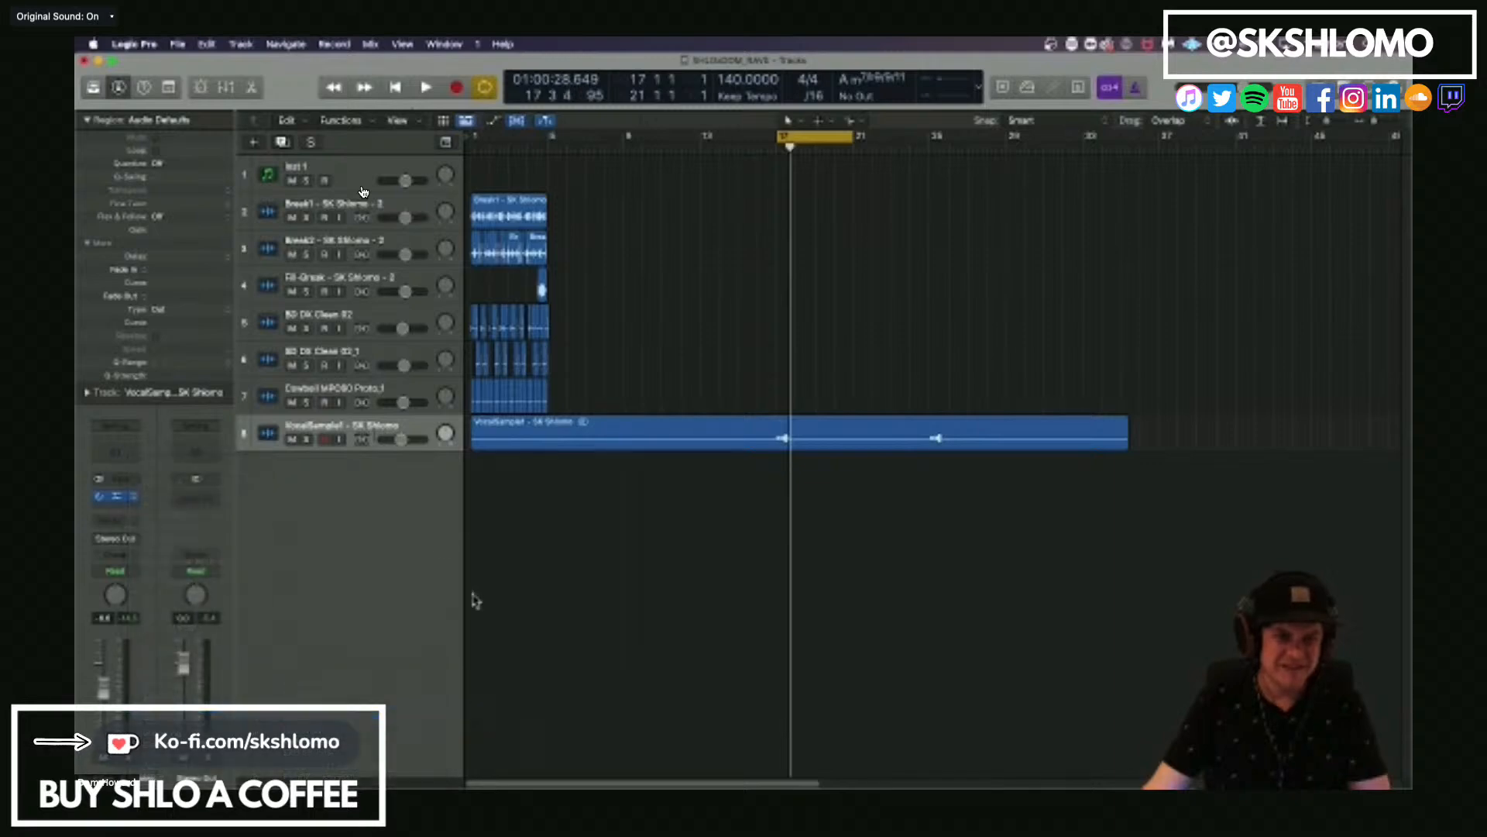
Switch to the Zoom meeting, check its microphone and speaker options, and return to the Logic Pro project.
mouse_move(78, 526)
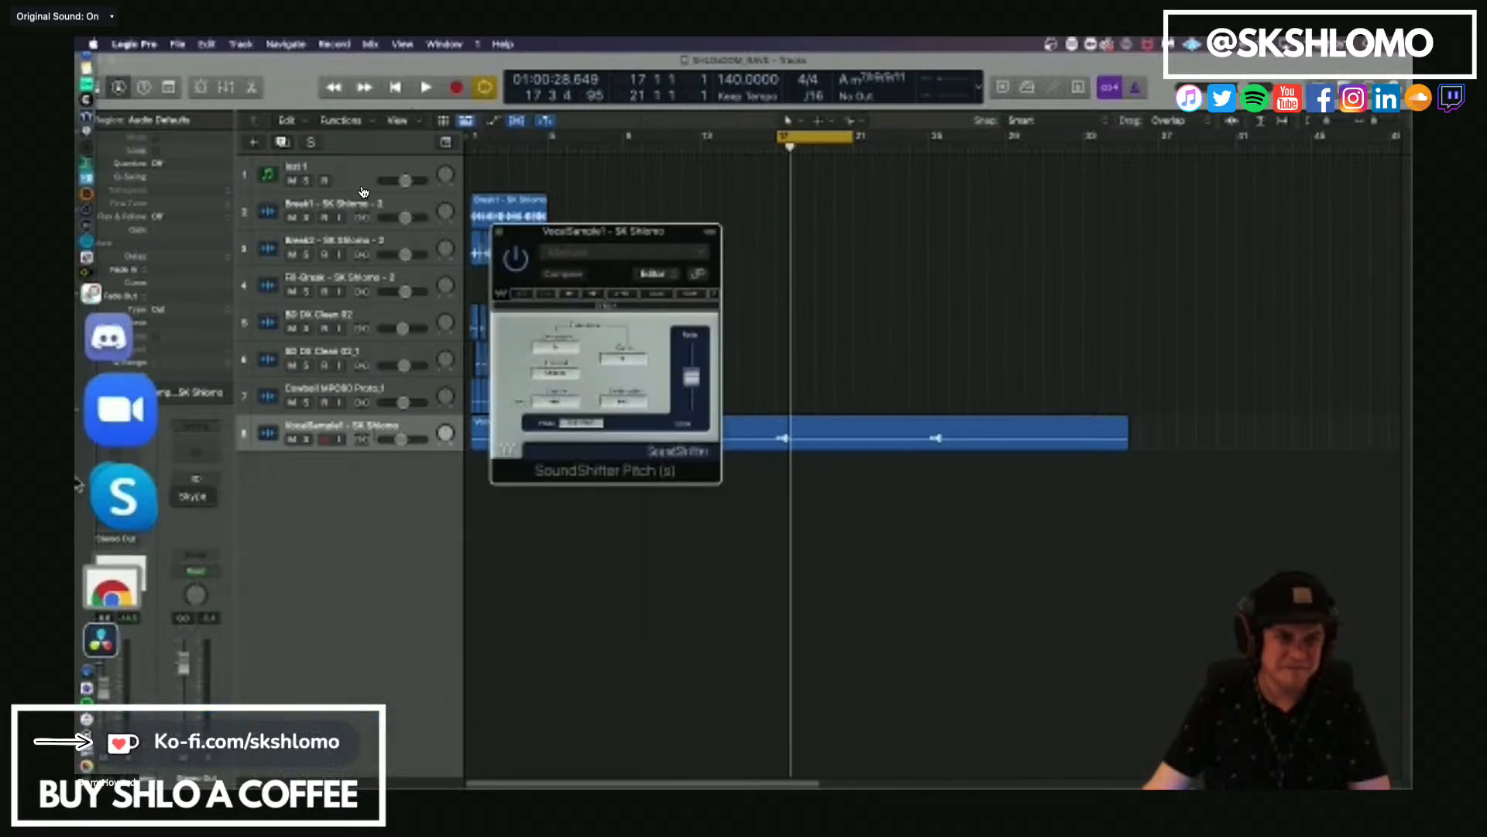
left_click(123, 496)
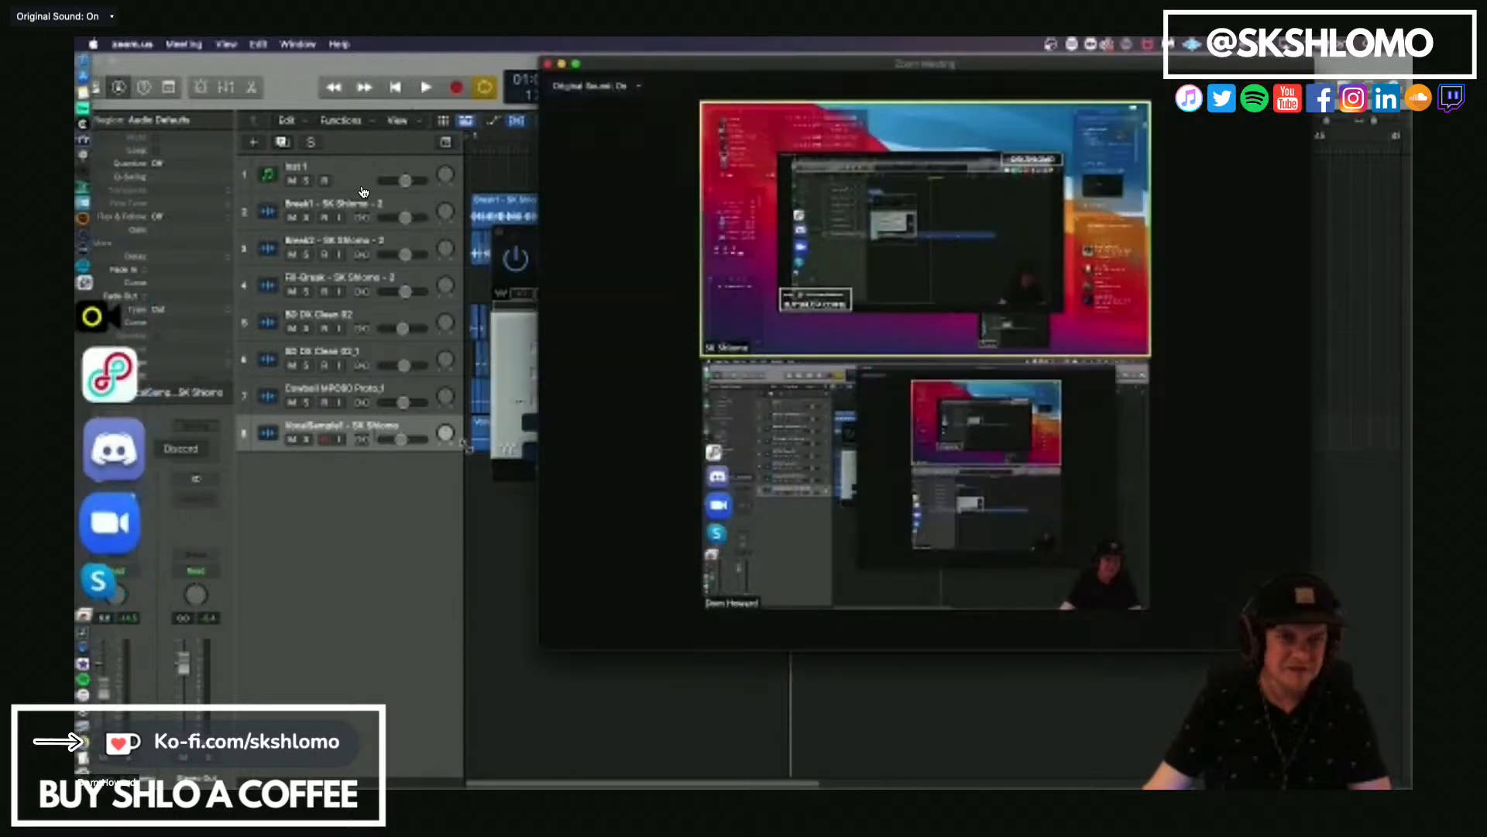
left_click(594, 630)
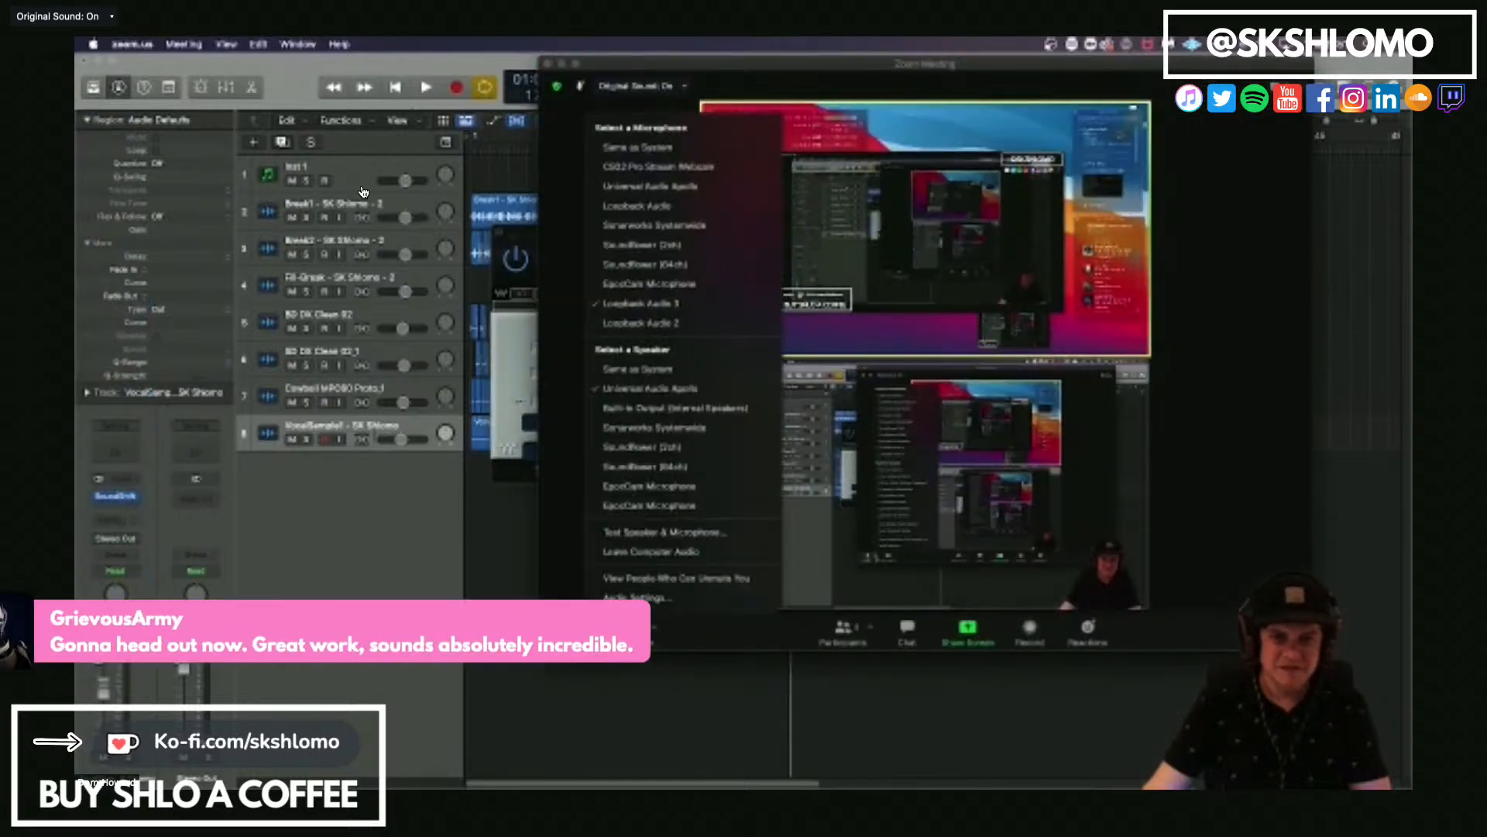
left_click(735, 331)
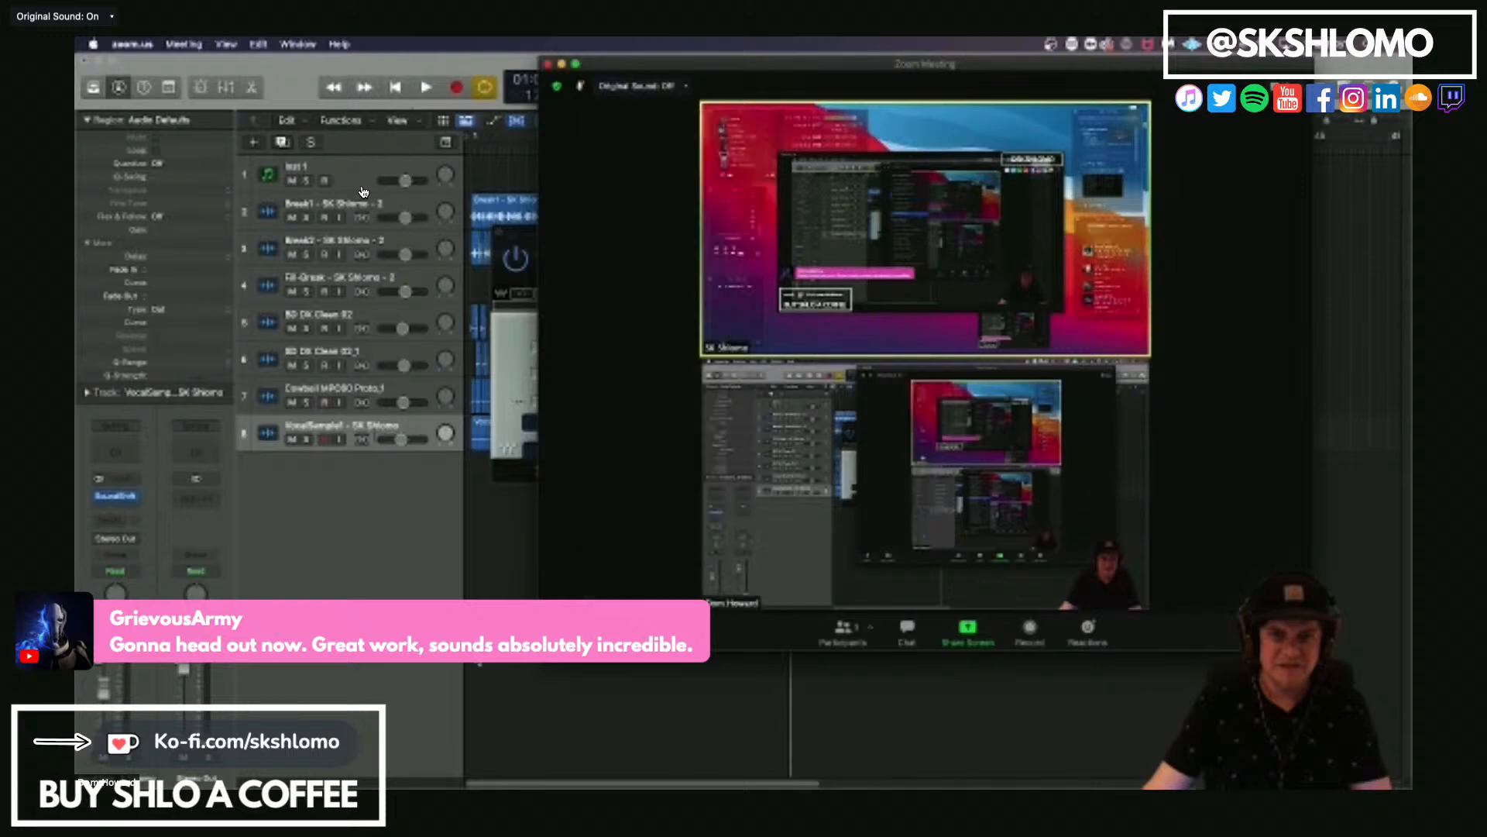
left_click(478, 593)
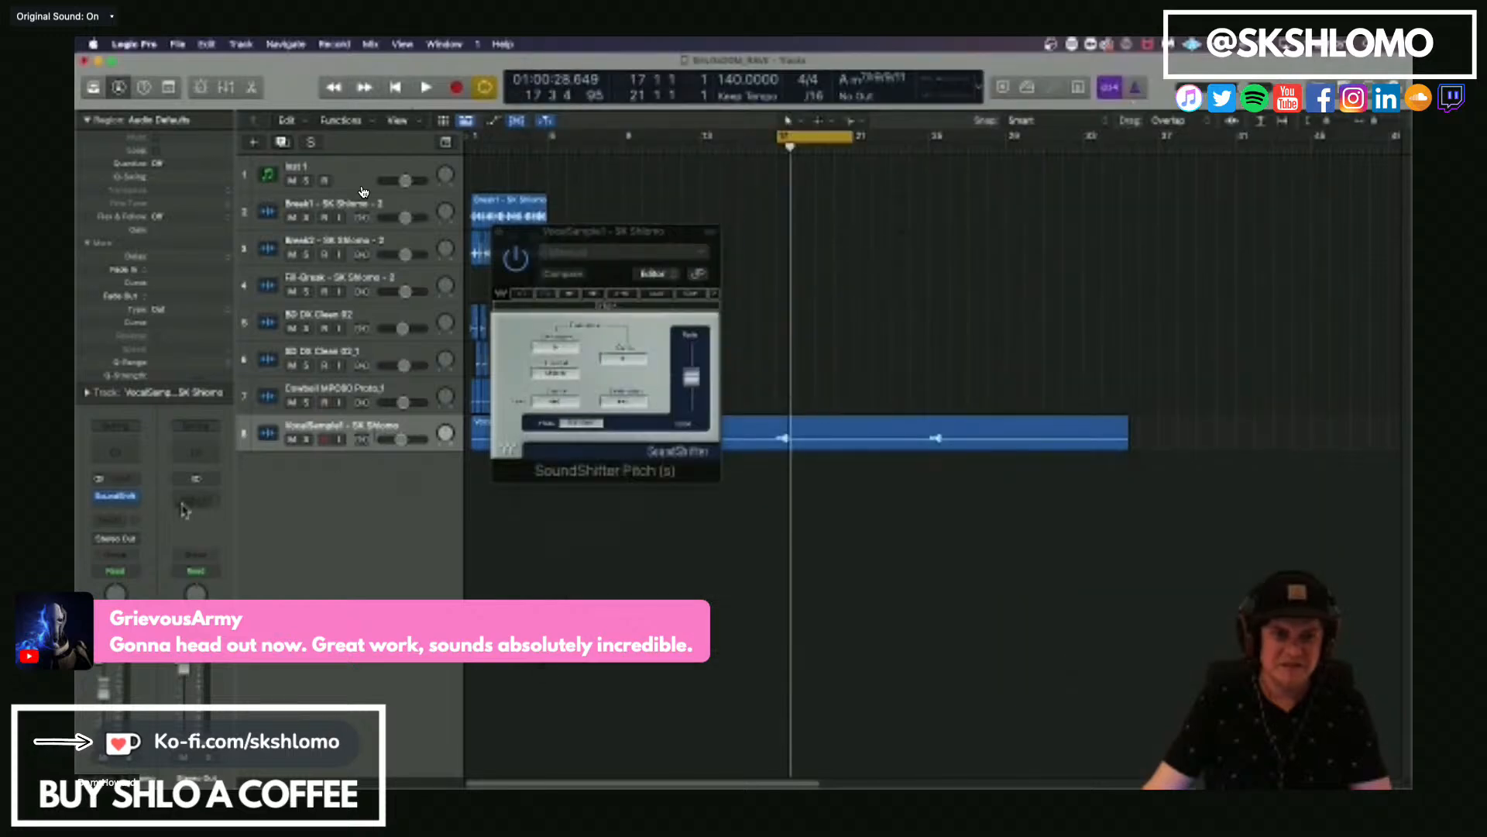
Insert a new Little AlterBoy ahead of SoundShifter Pitch on the VocalSample1 track and solo the track.
left_click(115, 497)
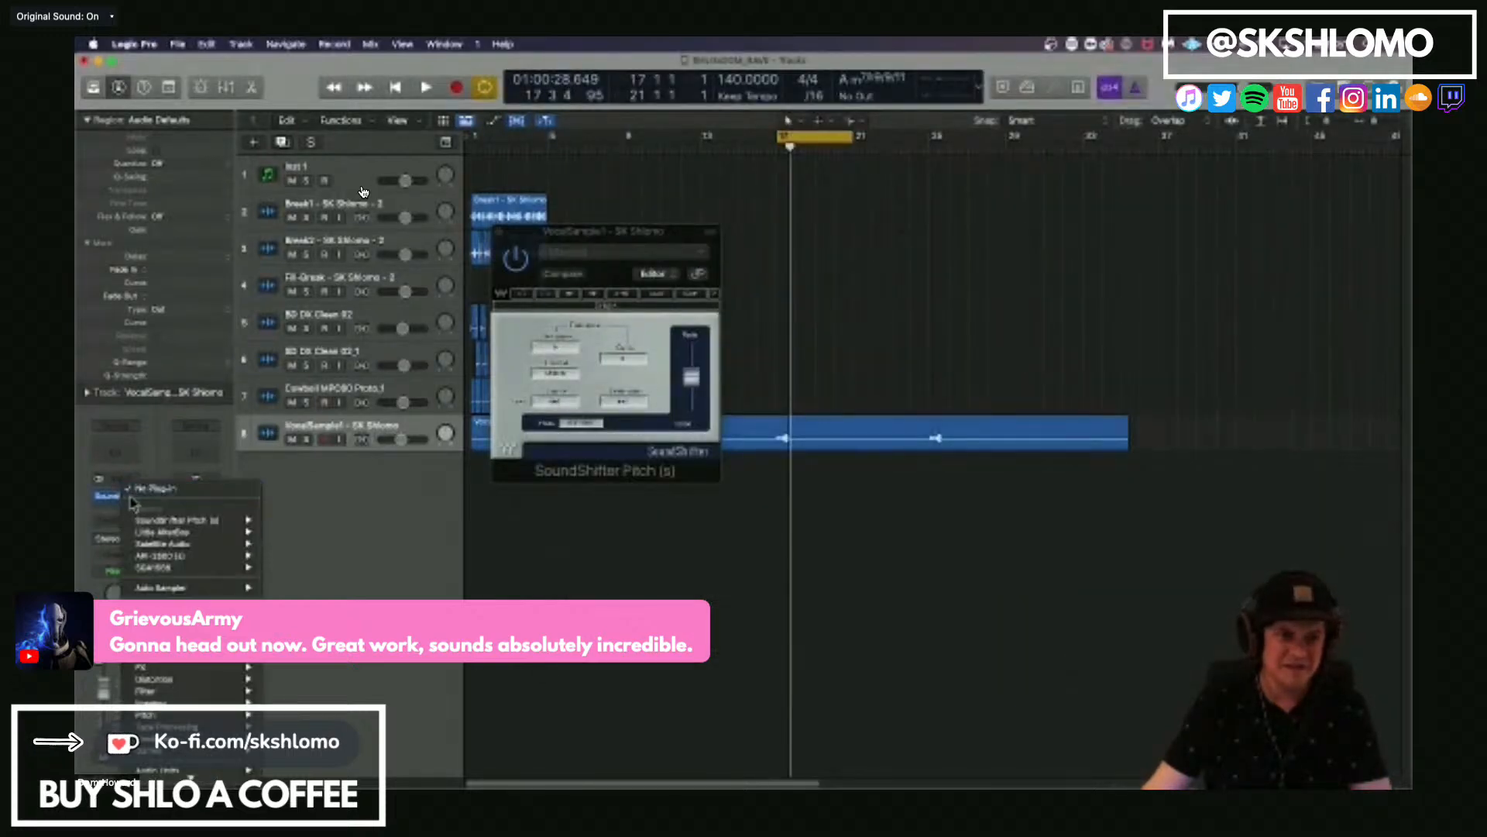
left_click(283, 532)
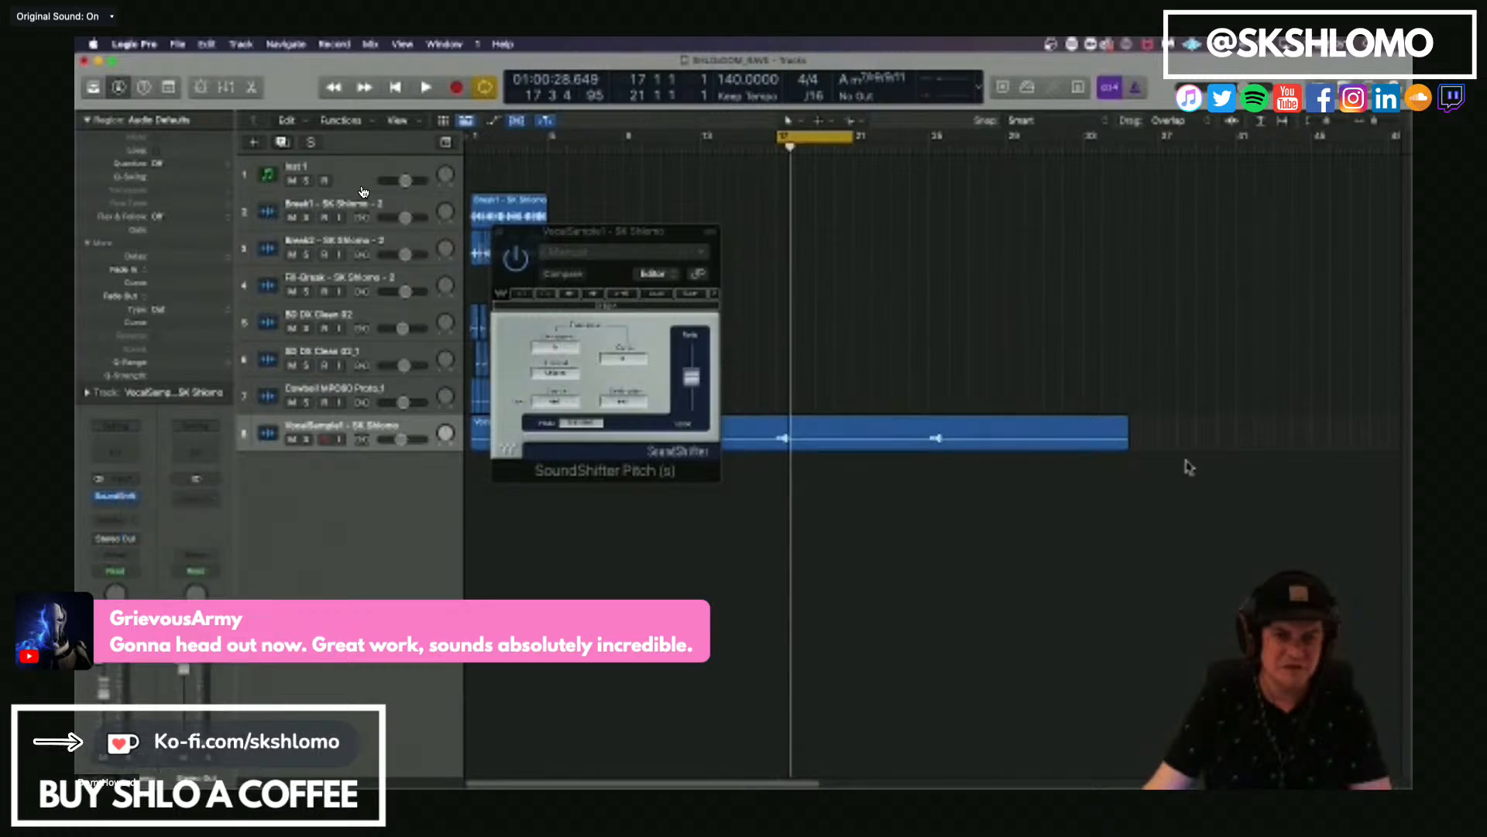
left_click(307, 440)
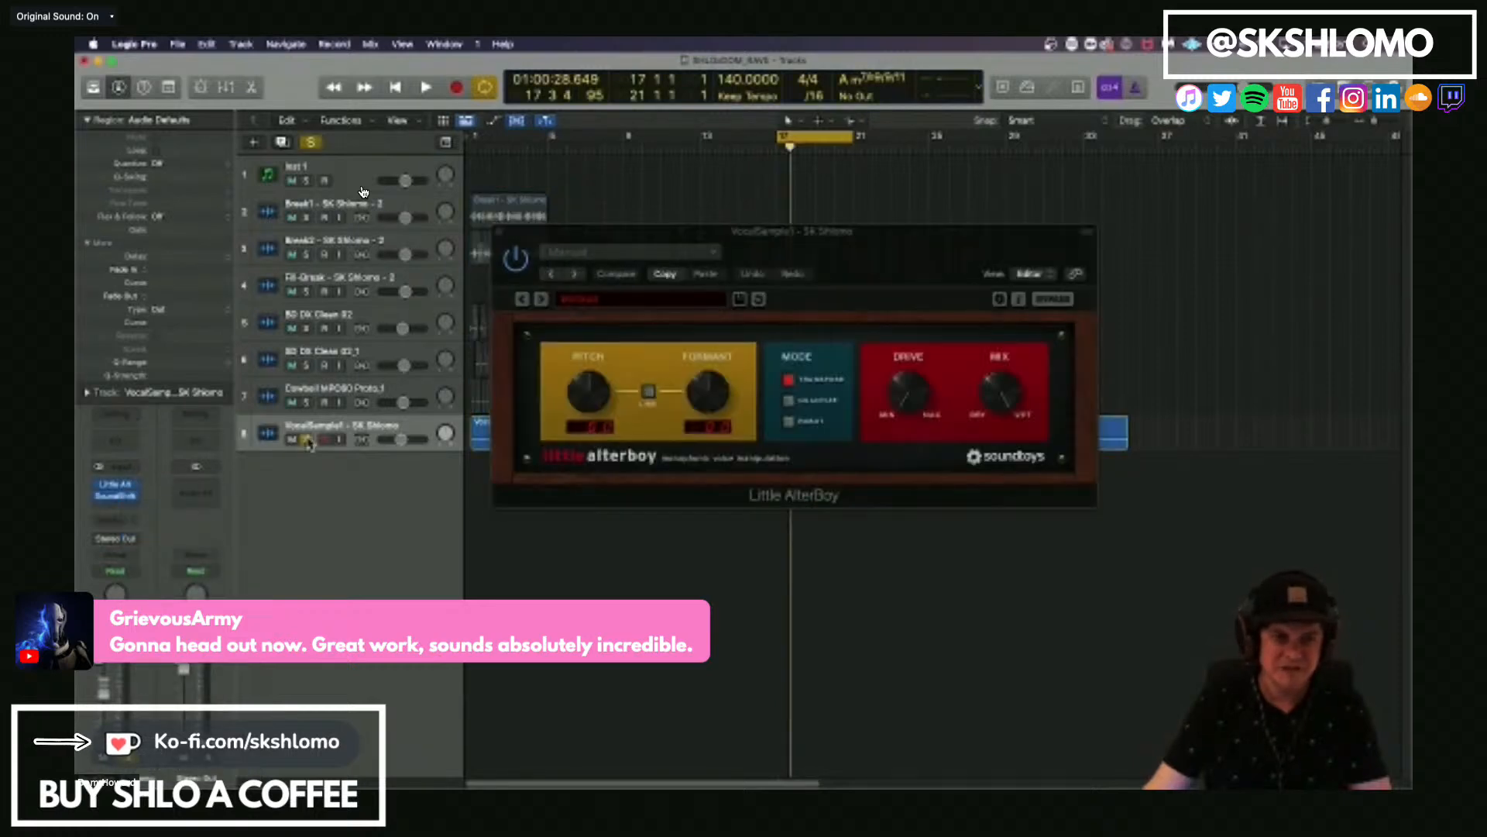
Audition the soloed vocal and shorten the cycle region to a tight loop around the sample at bar 17.
key("space")
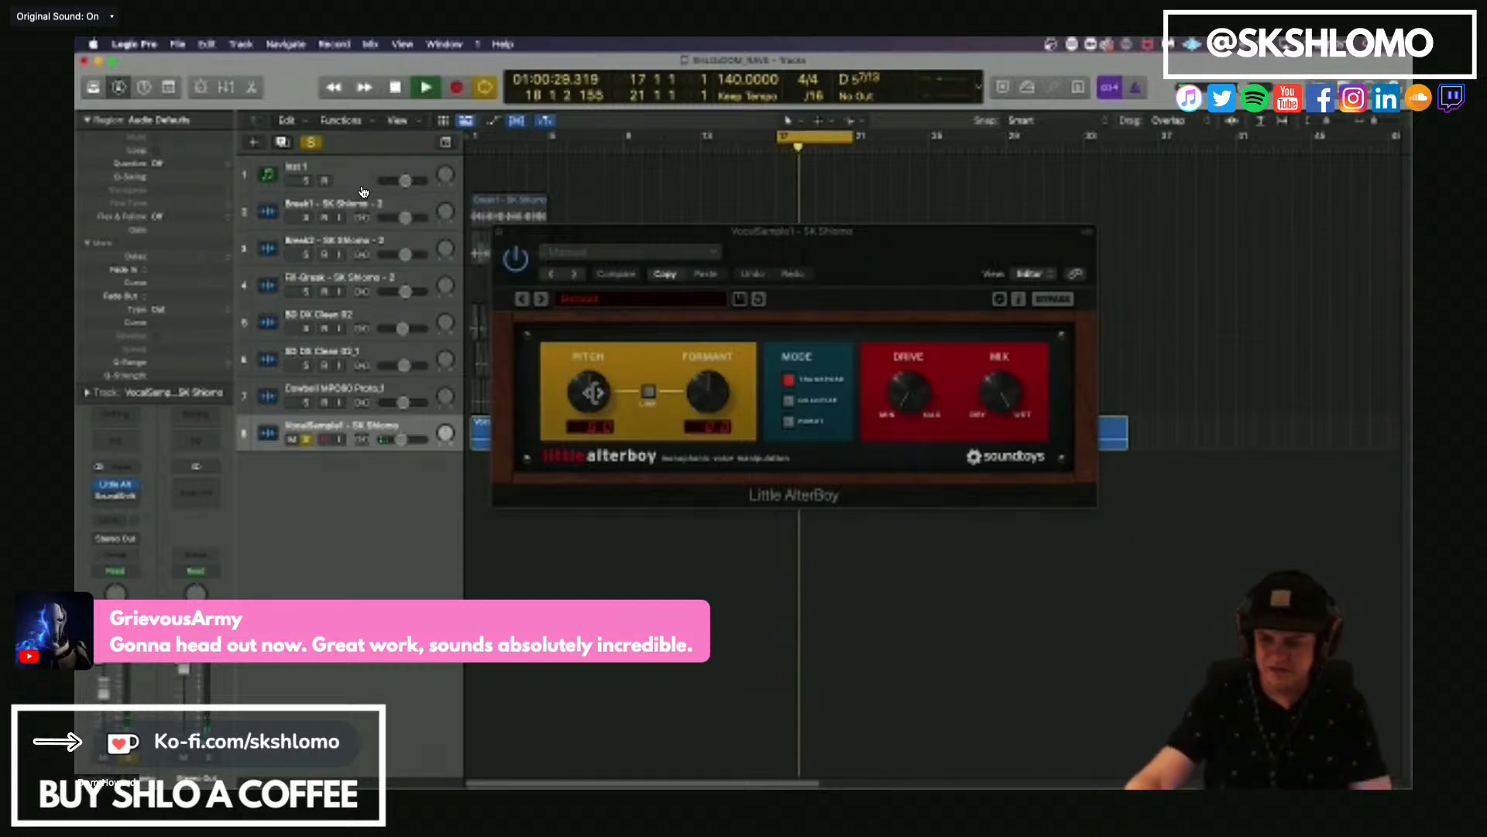
key("space")
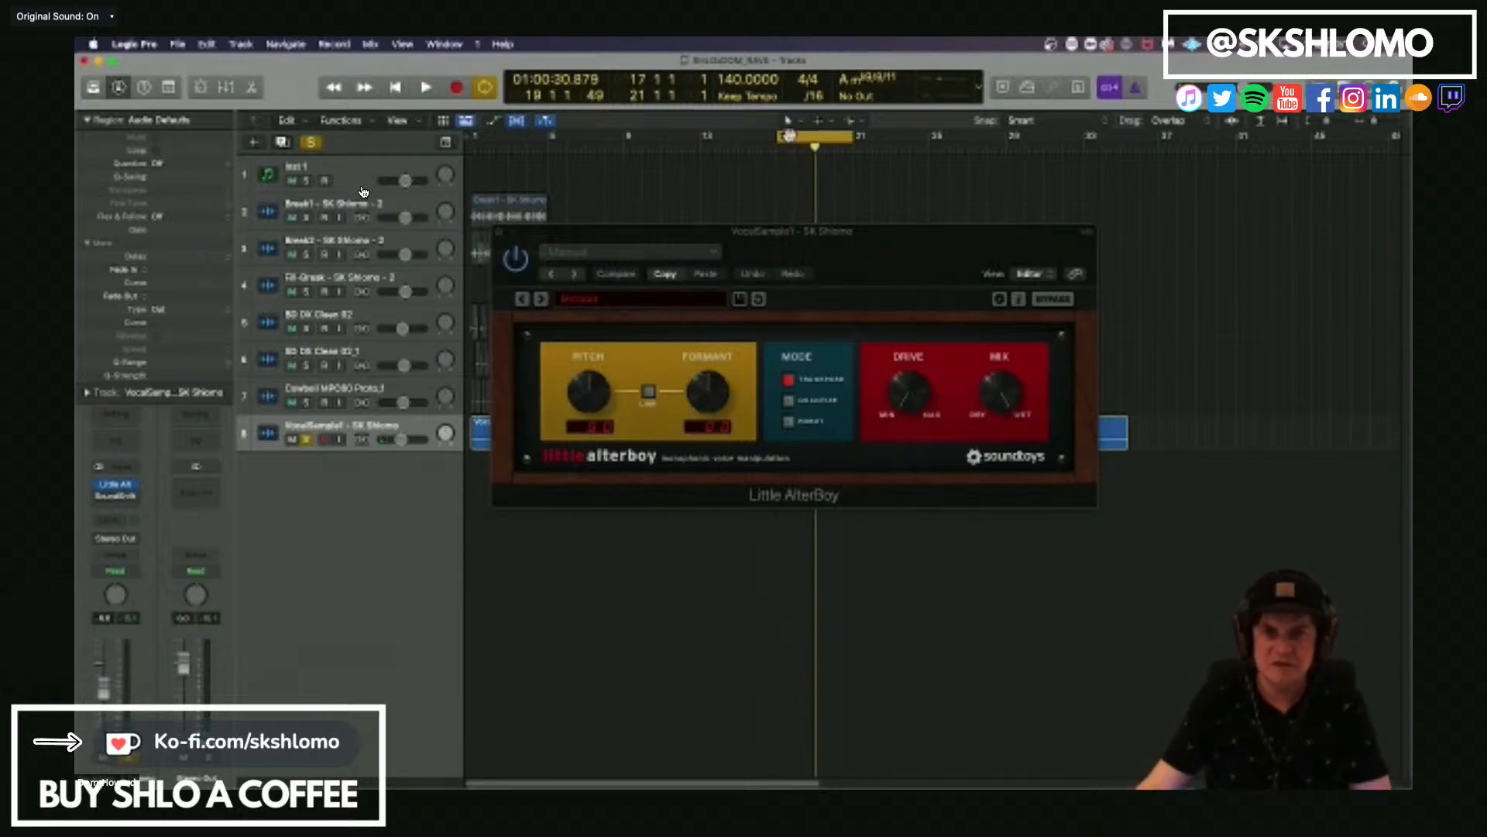
left_click(796, 139)
left_click_drag(782, 140, 791, 140)
key("space")
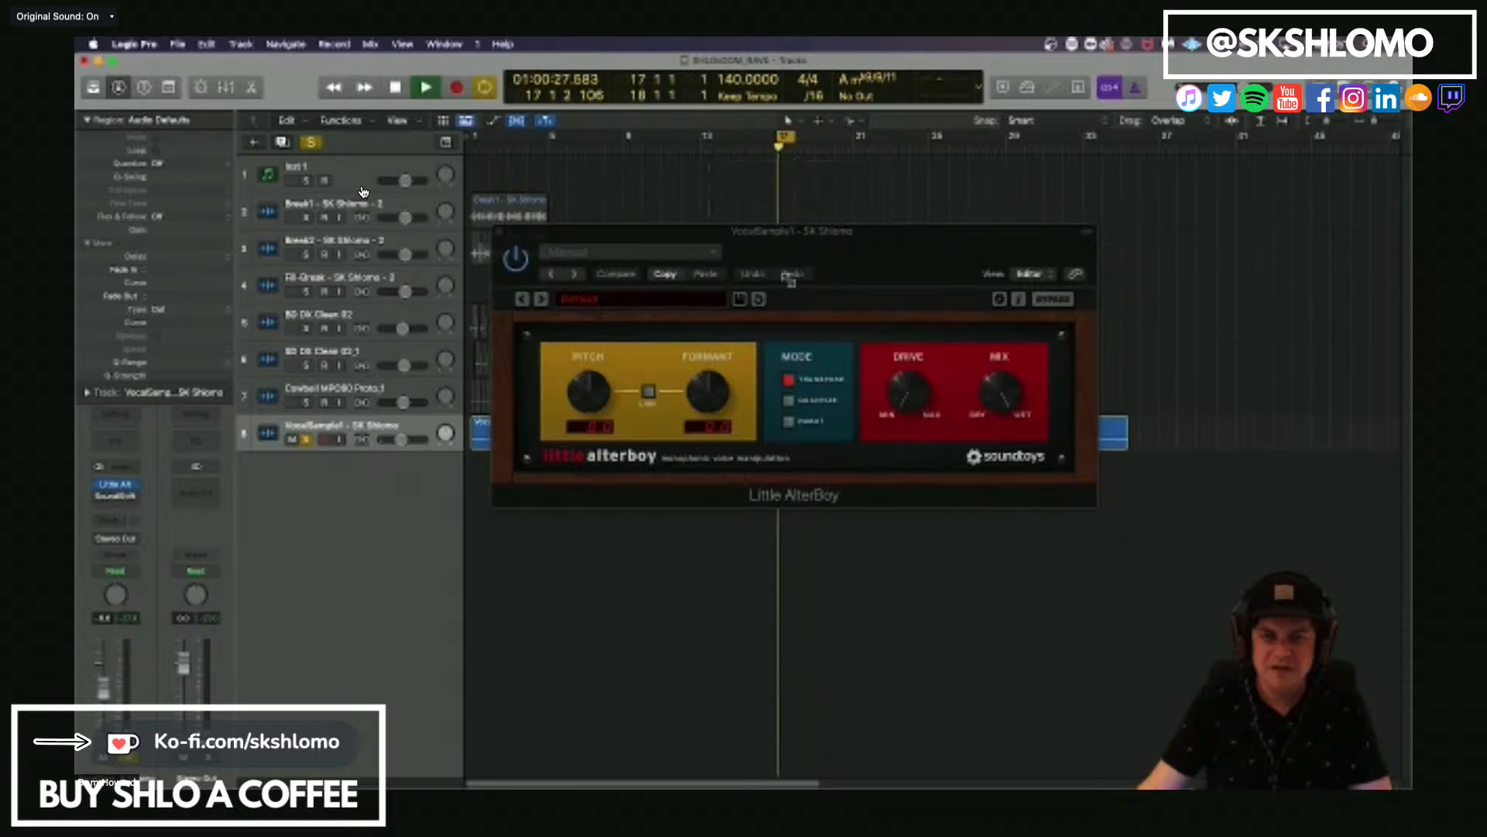
Set Little AlterBoy's pitch and formant both to 12.0 on the vocal sample while auditioning the loop.
left_click_drag(600, 400, 601, 329)
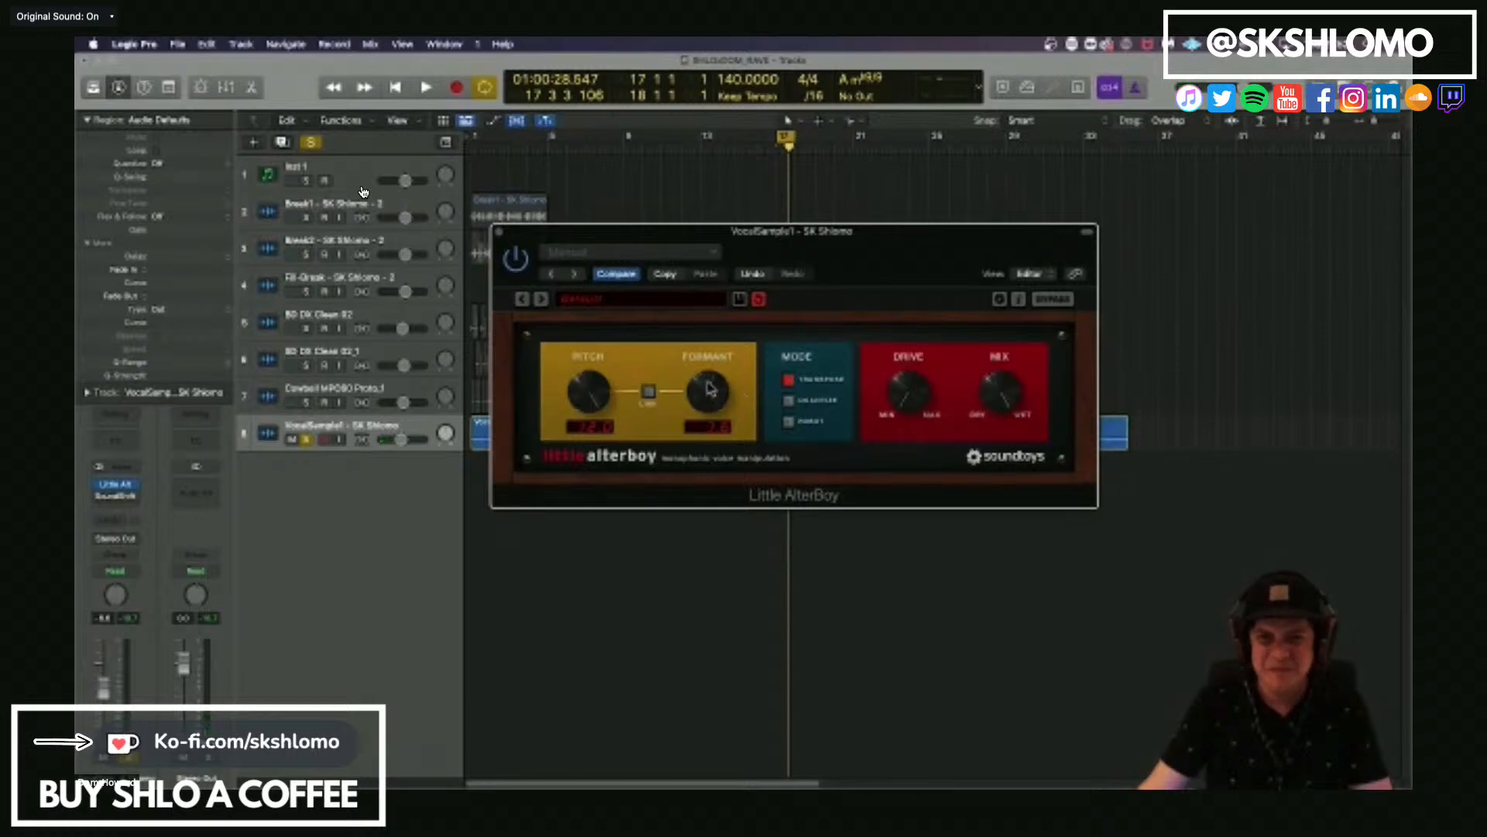
key("space")
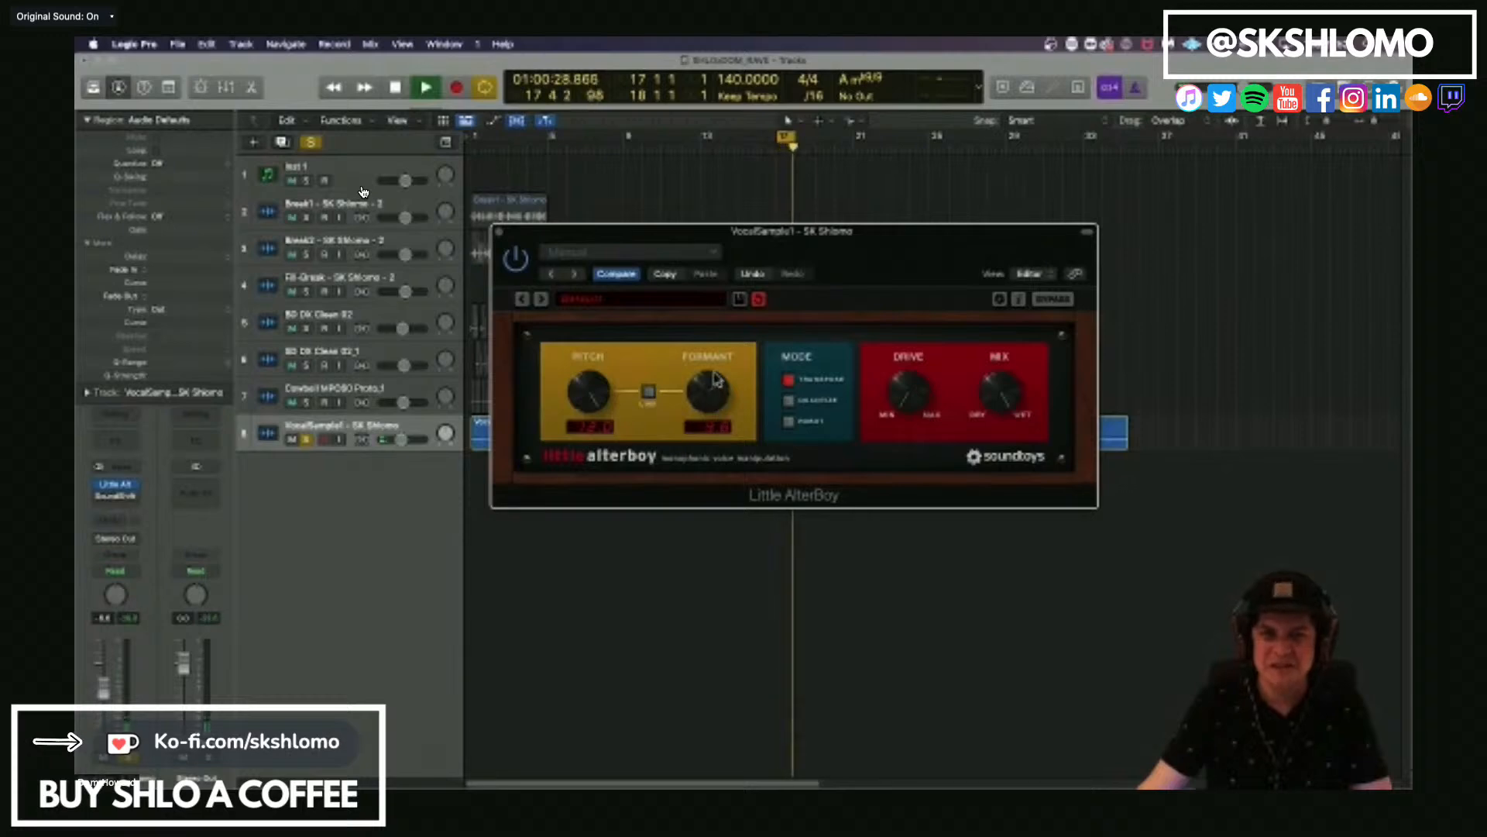
left_click_drag(715, 374, 740, 327)
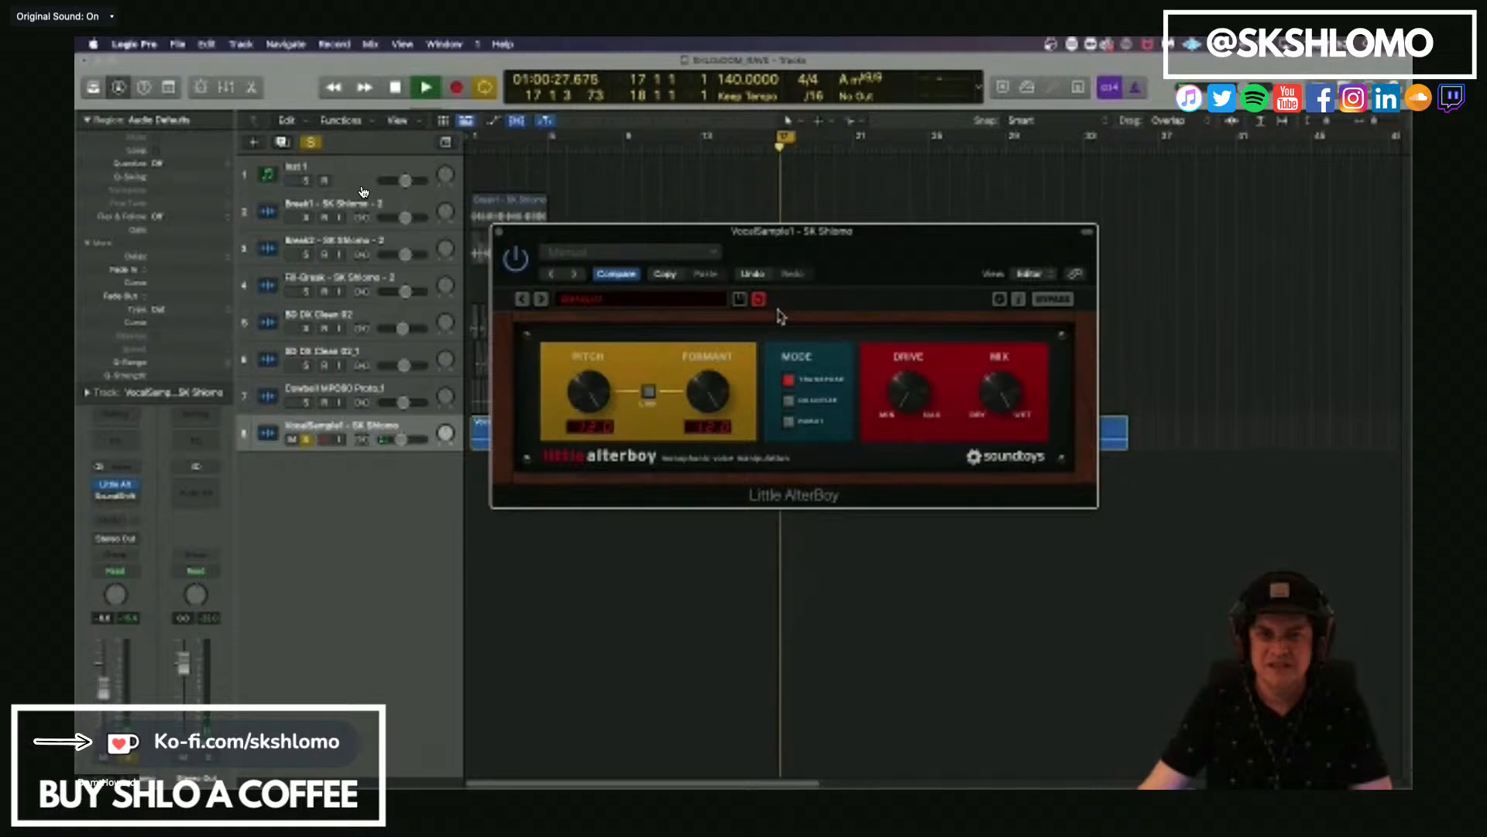
key("space")
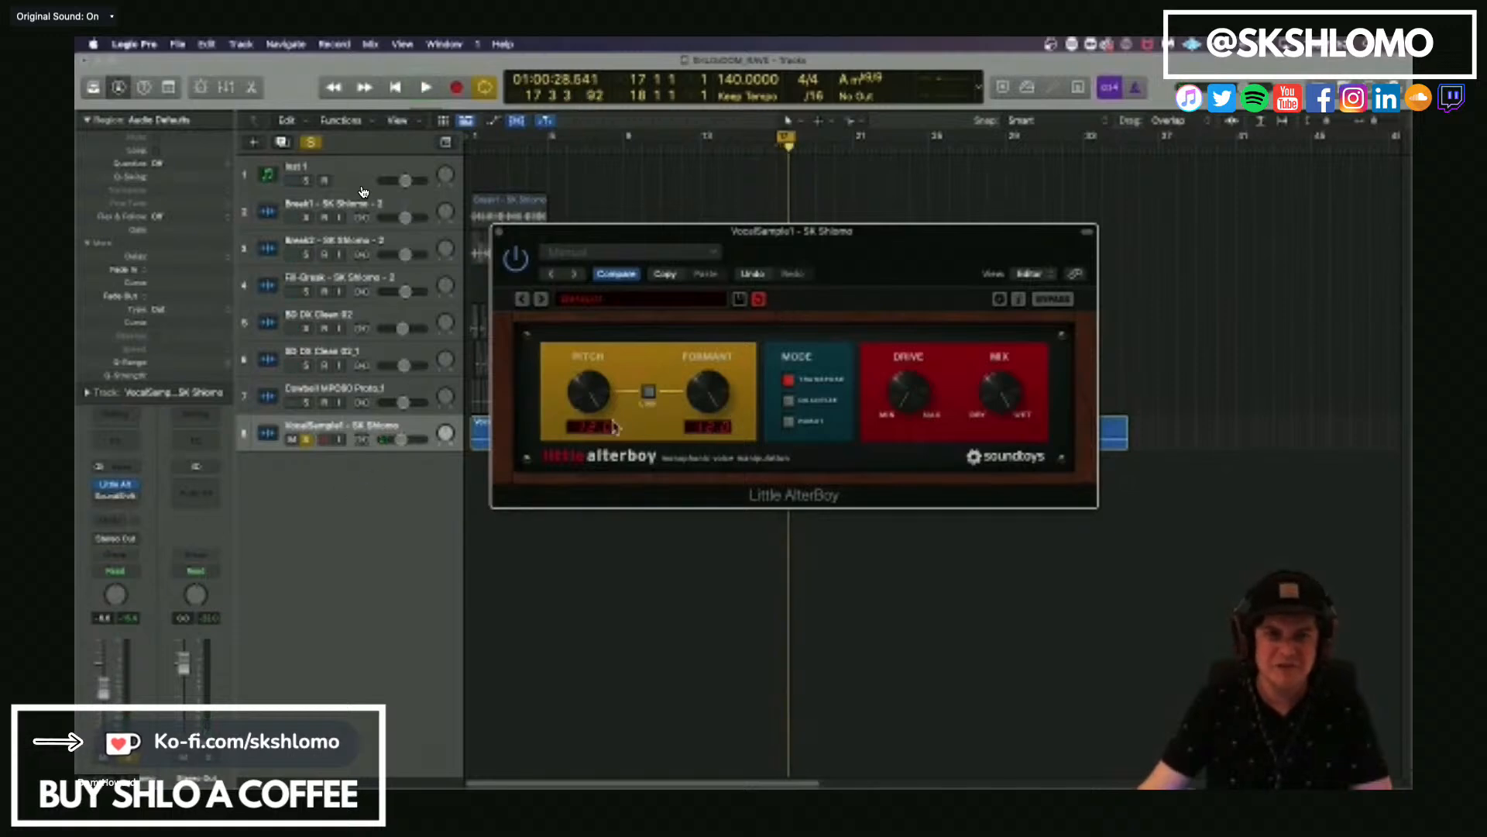
Bypass Little AlterBoy, open SoundShifter Pitch on the VocalSample1 track and raise its semitone shift during loop playback.
left_click(99, 487)
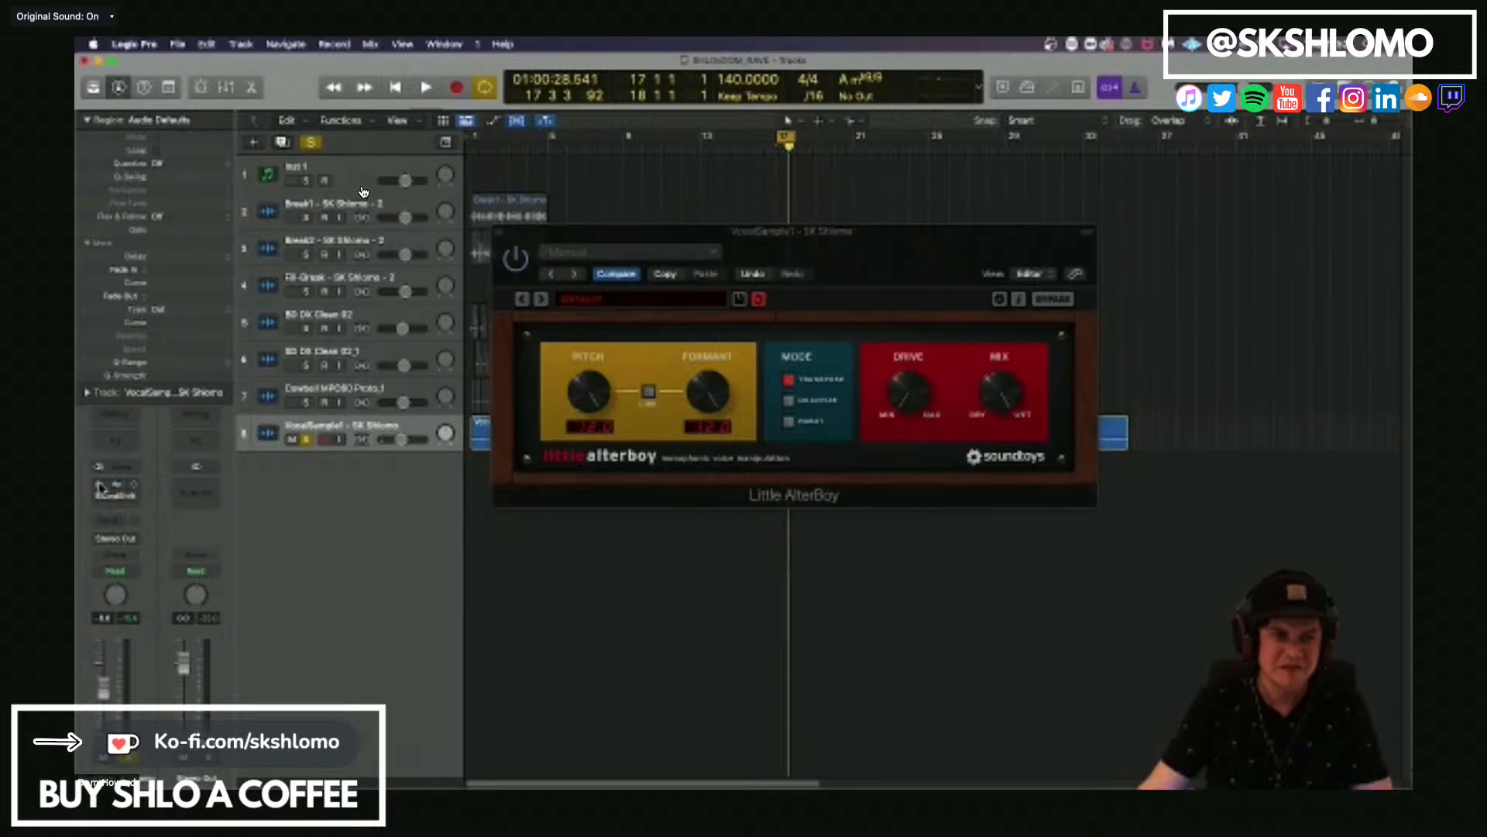
left_click(98, 498)
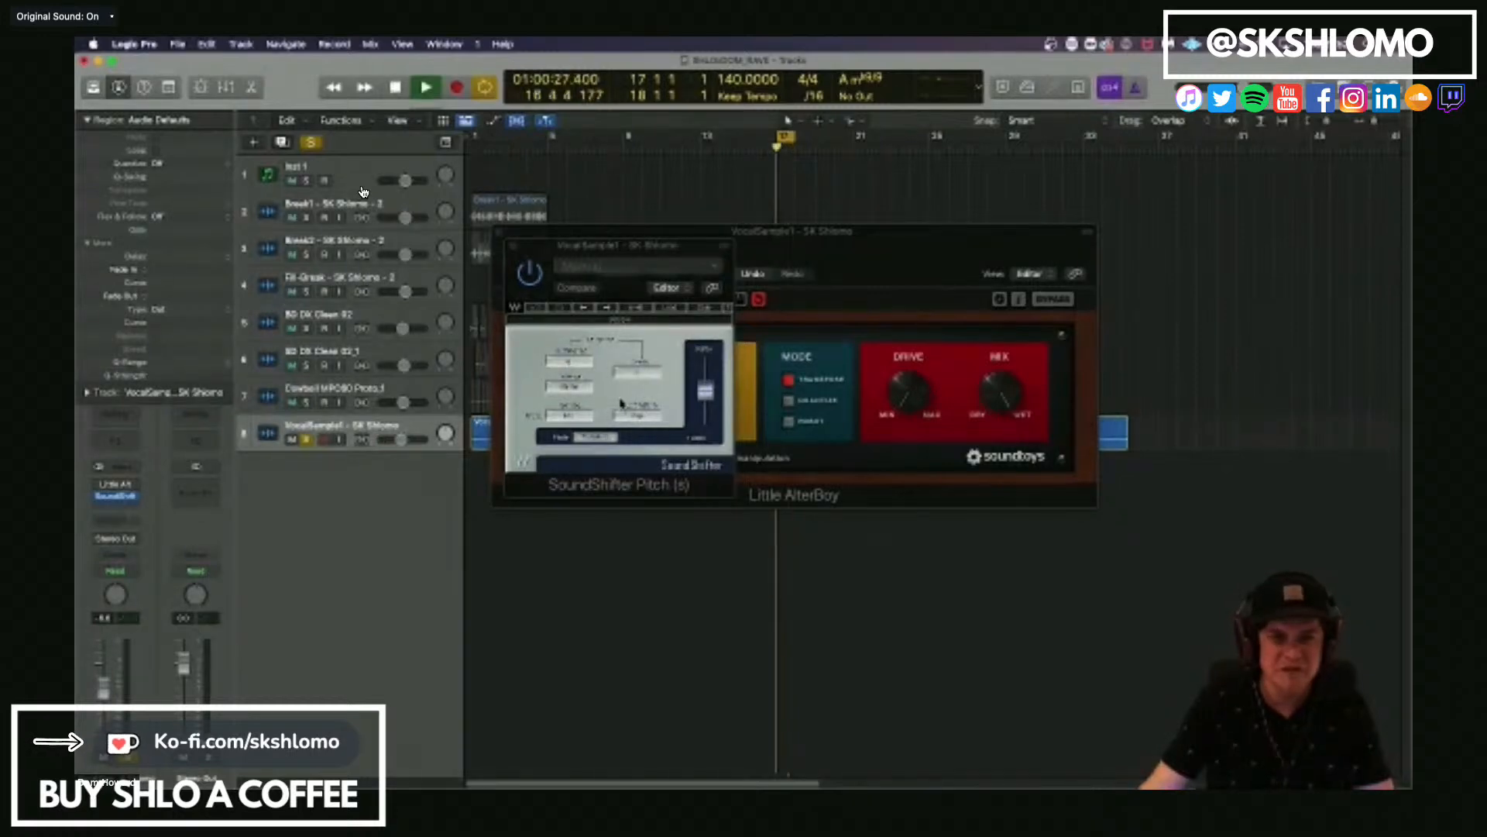
left_click(568, 362)
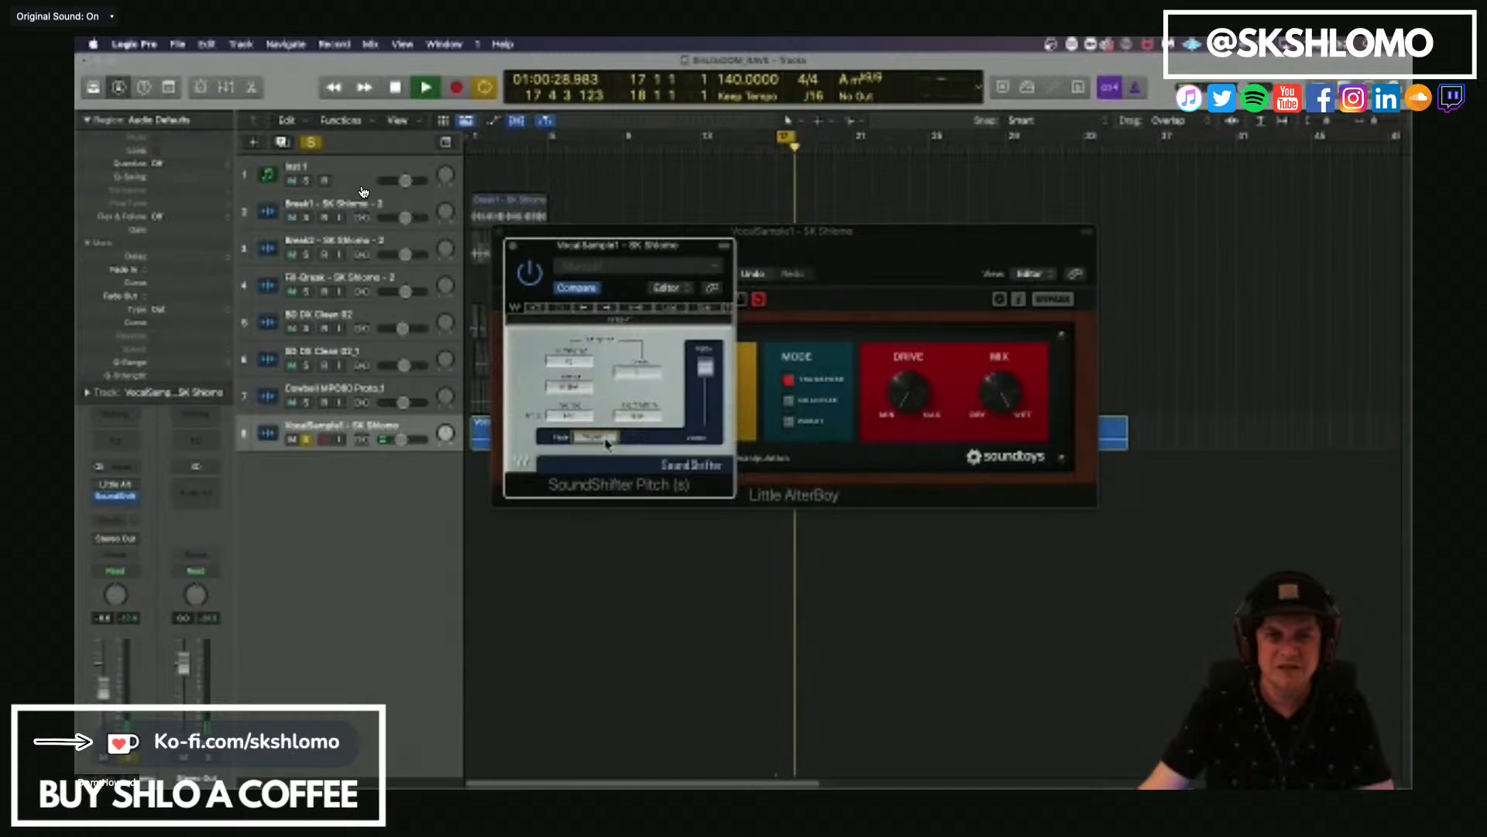
Move Little AlterBoy after SoundShifter Pitch on the VocalSample1 track, re-enable it and audition the loop with a lowered formant.
key("space")
left_click(116, 495)
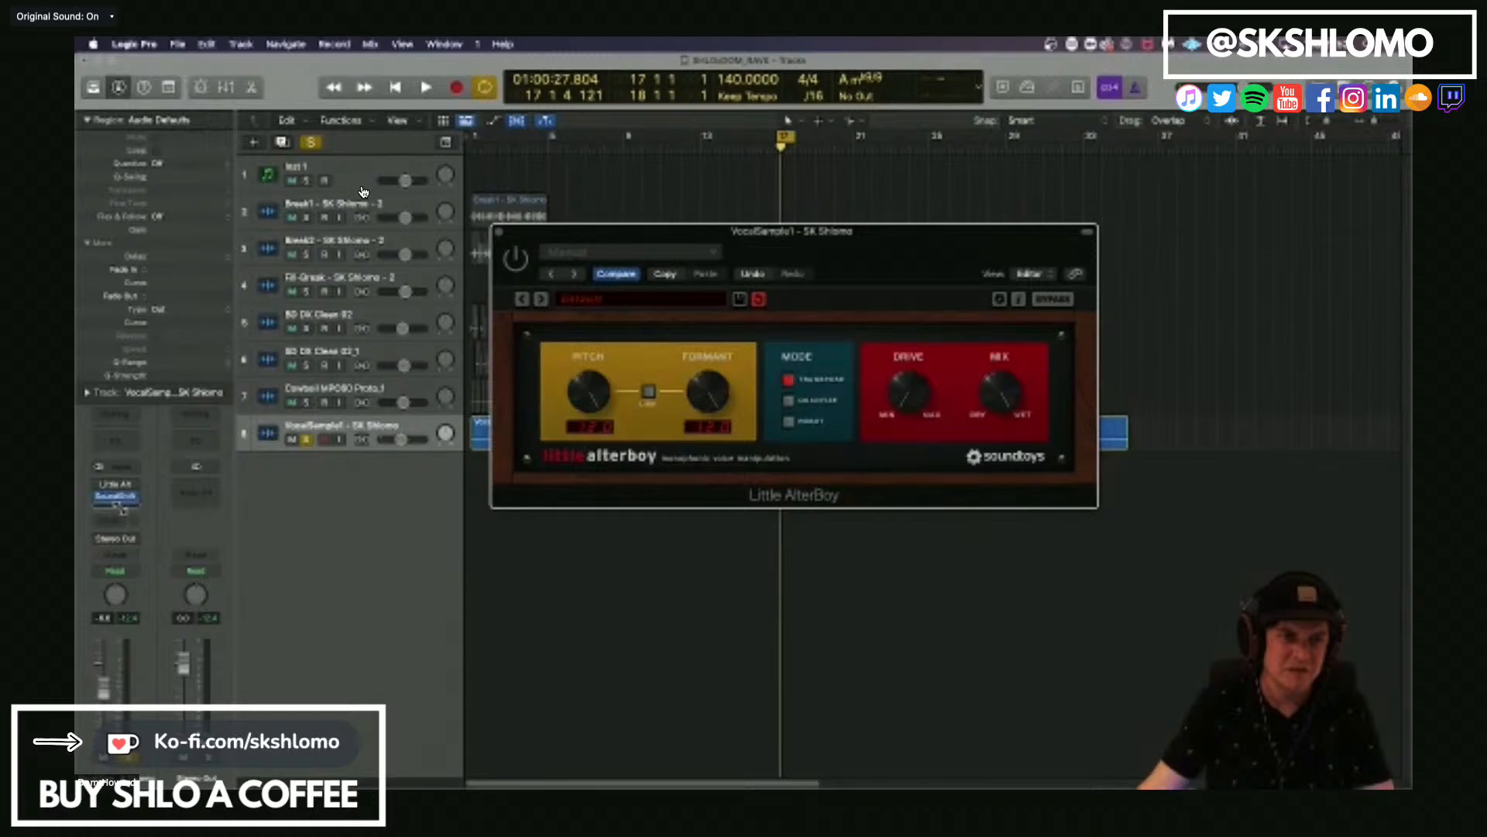
left_click_drag(118, 508, 120, 509)
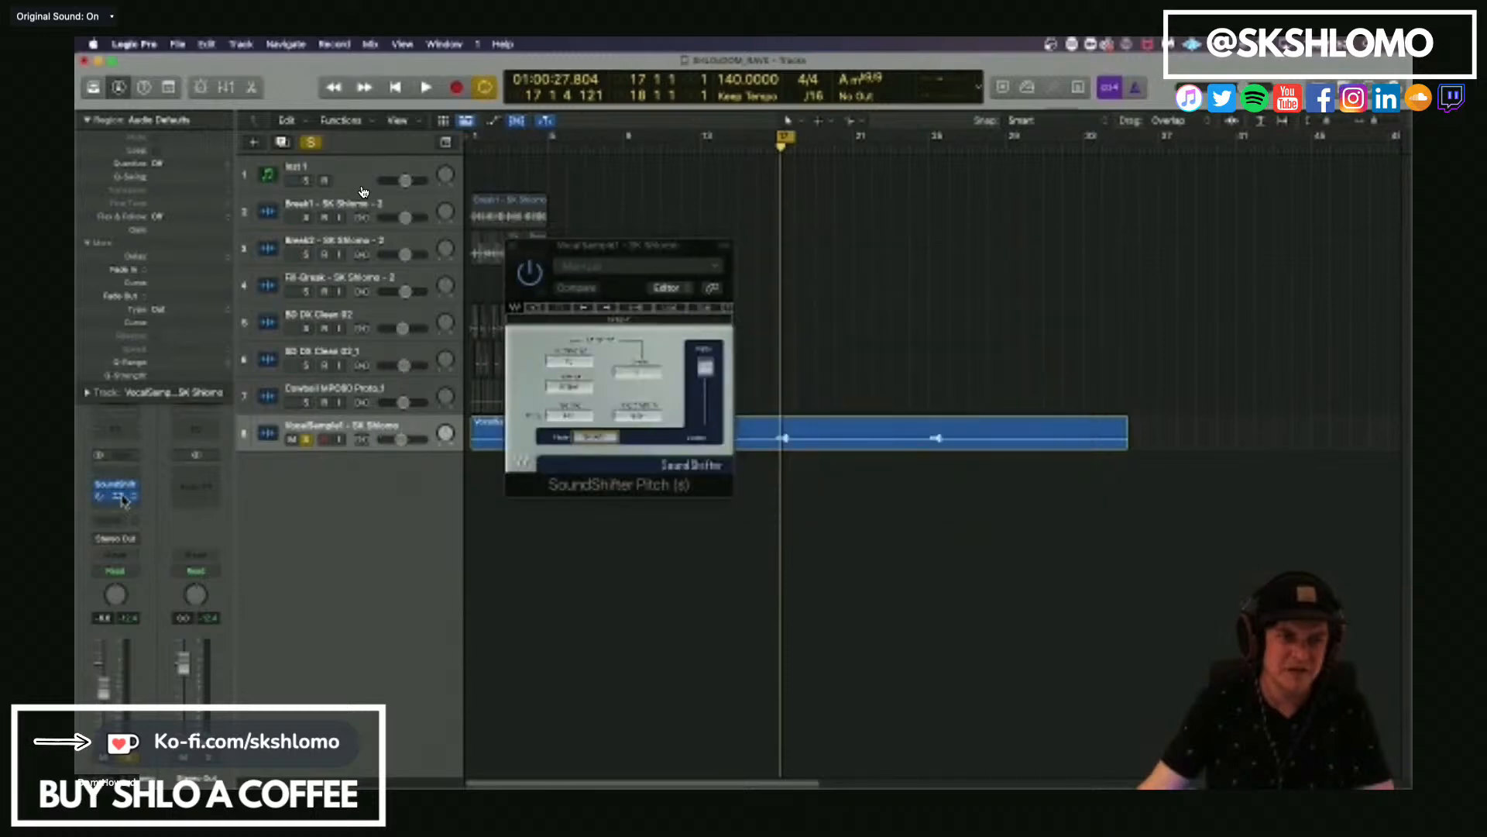
left_click(122, 497)
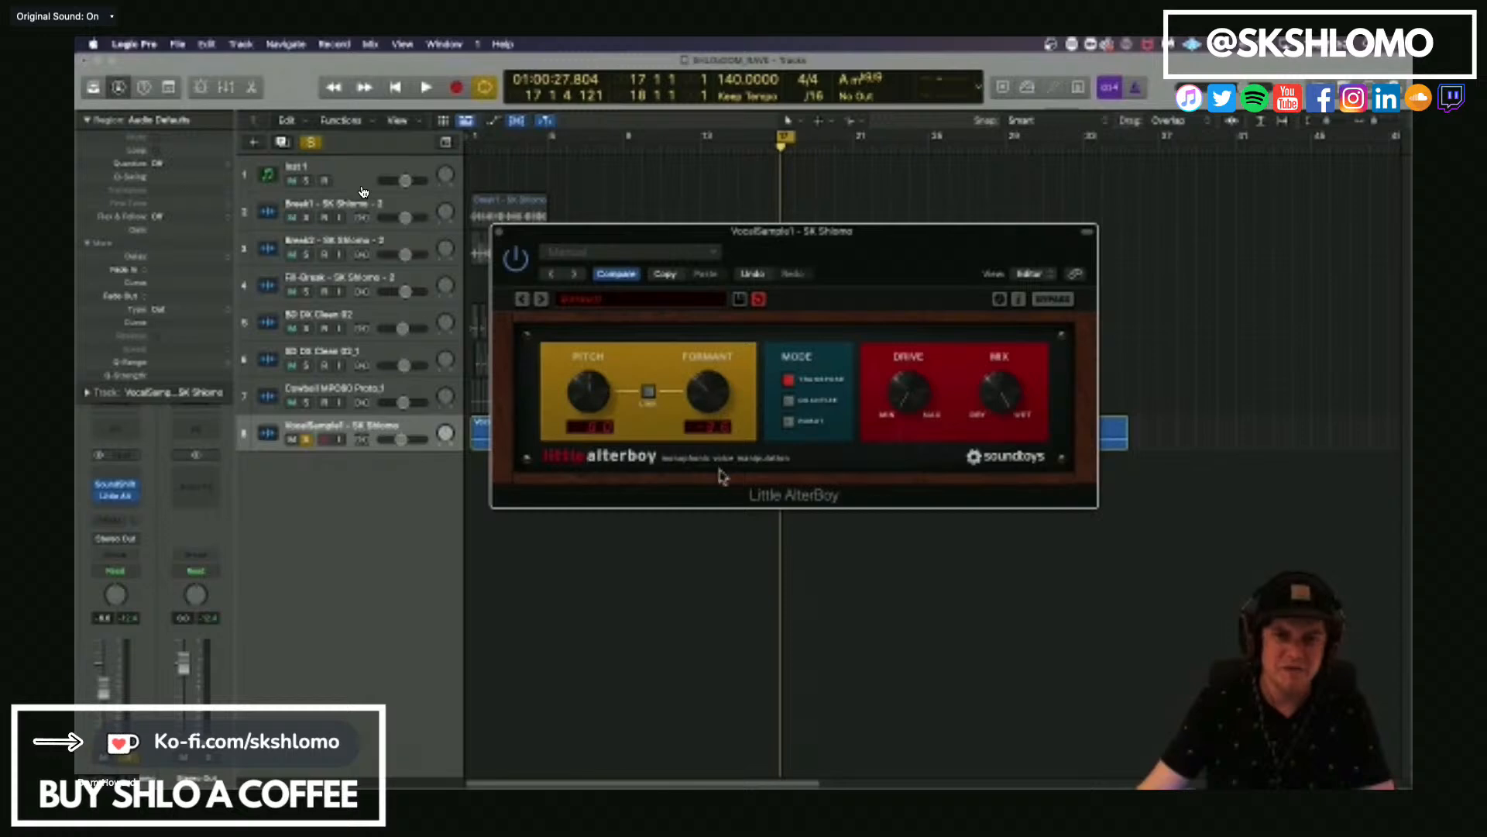
key("space")
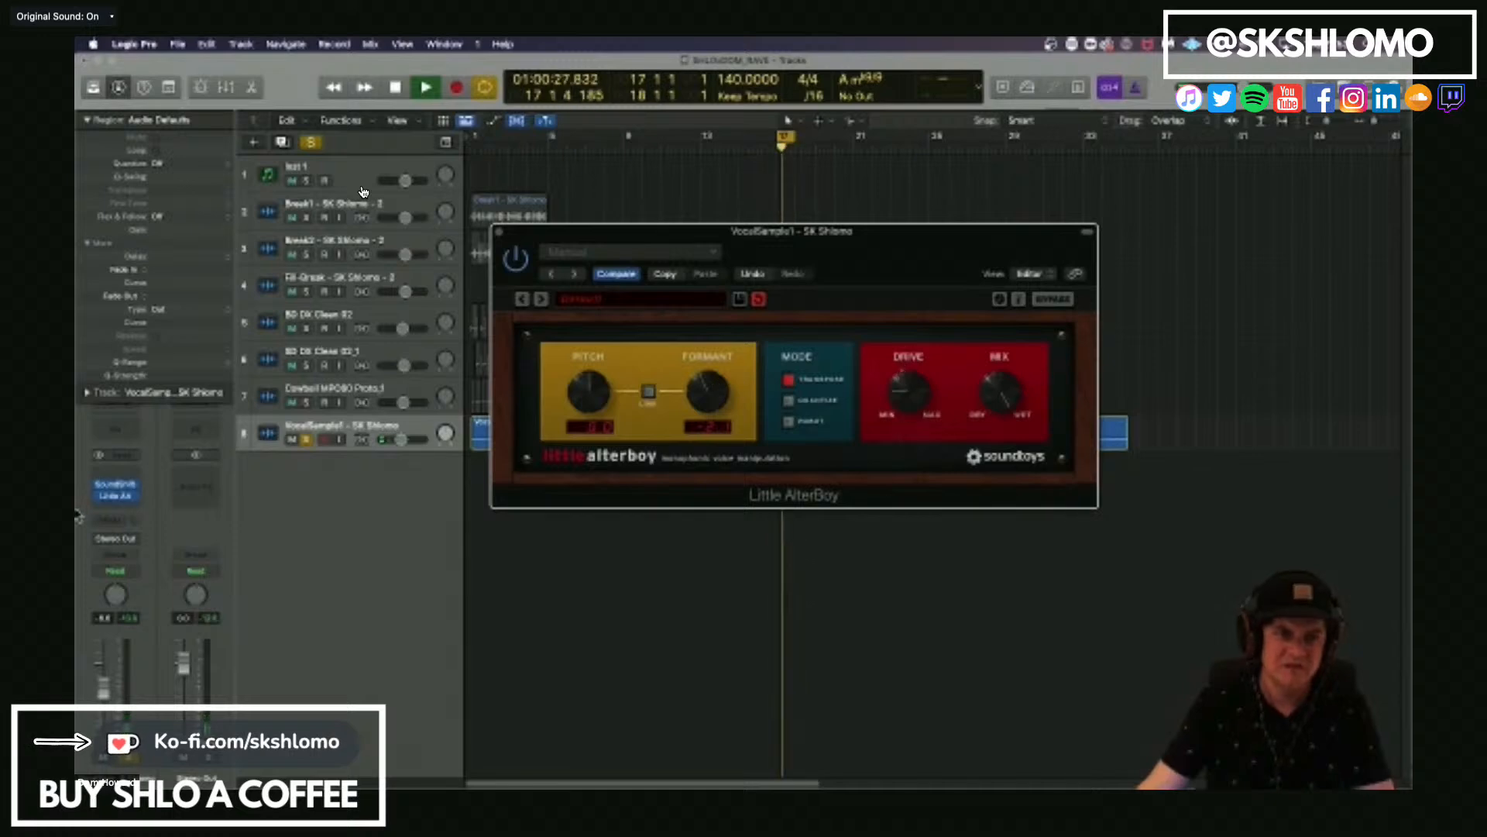
key("space")
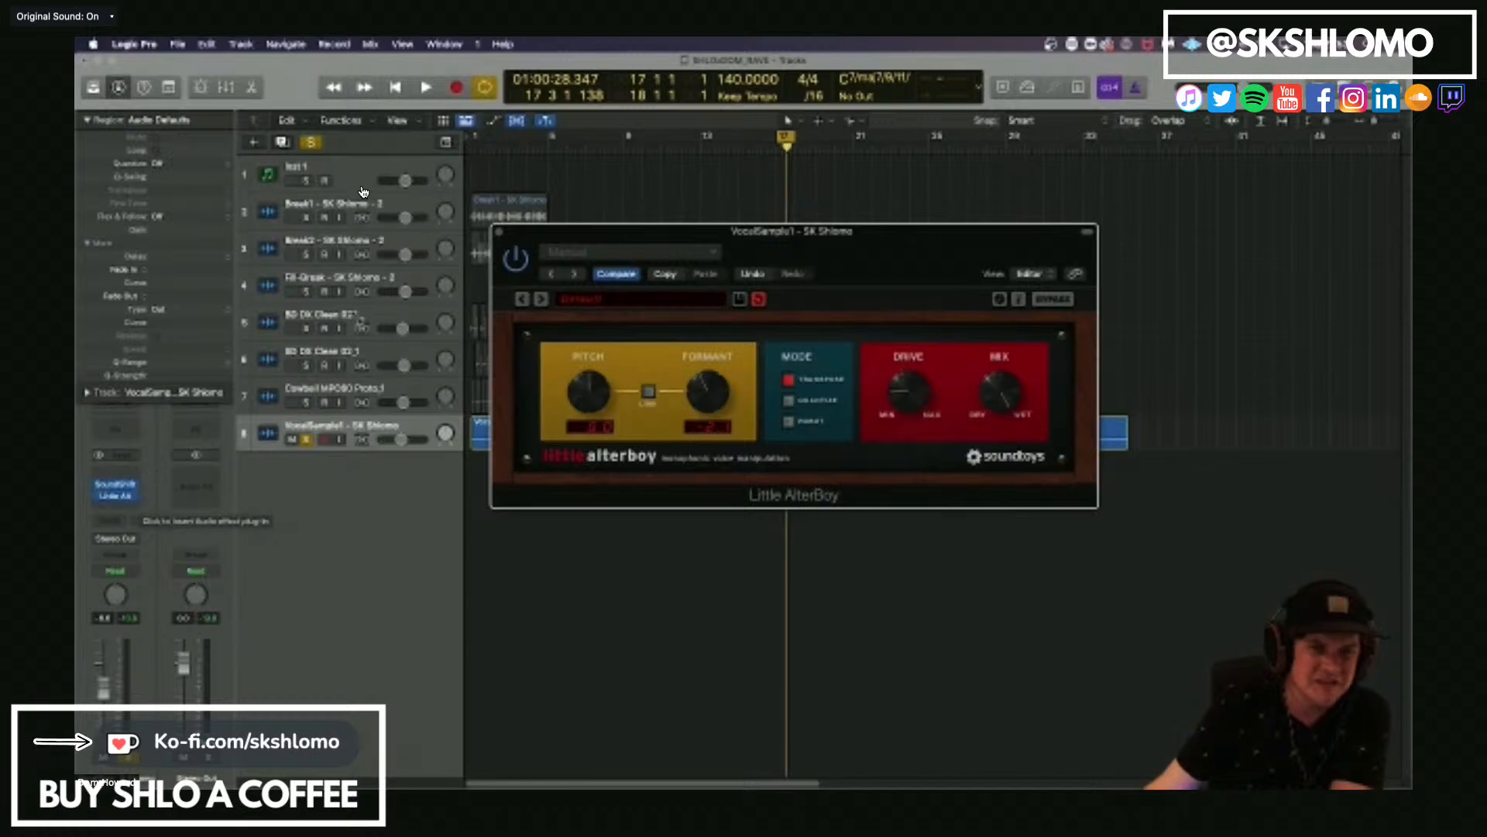
Close both pitch plug-in windows and insert ShaperBox 2 ahead of SoundShifter Pitch on the VocalSample1 track.
left_click(500, 231)
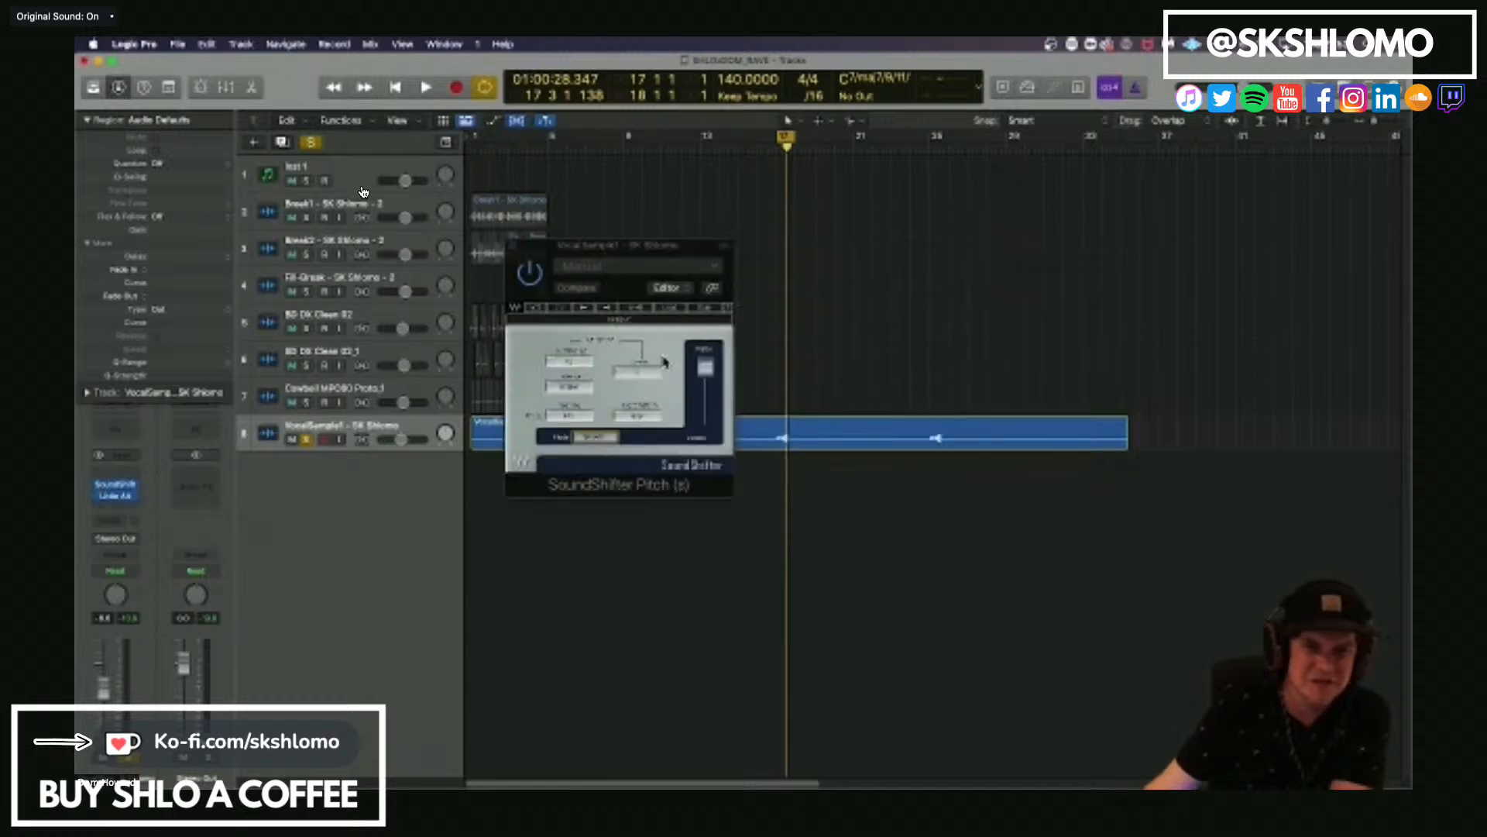
left_click(512, 248)
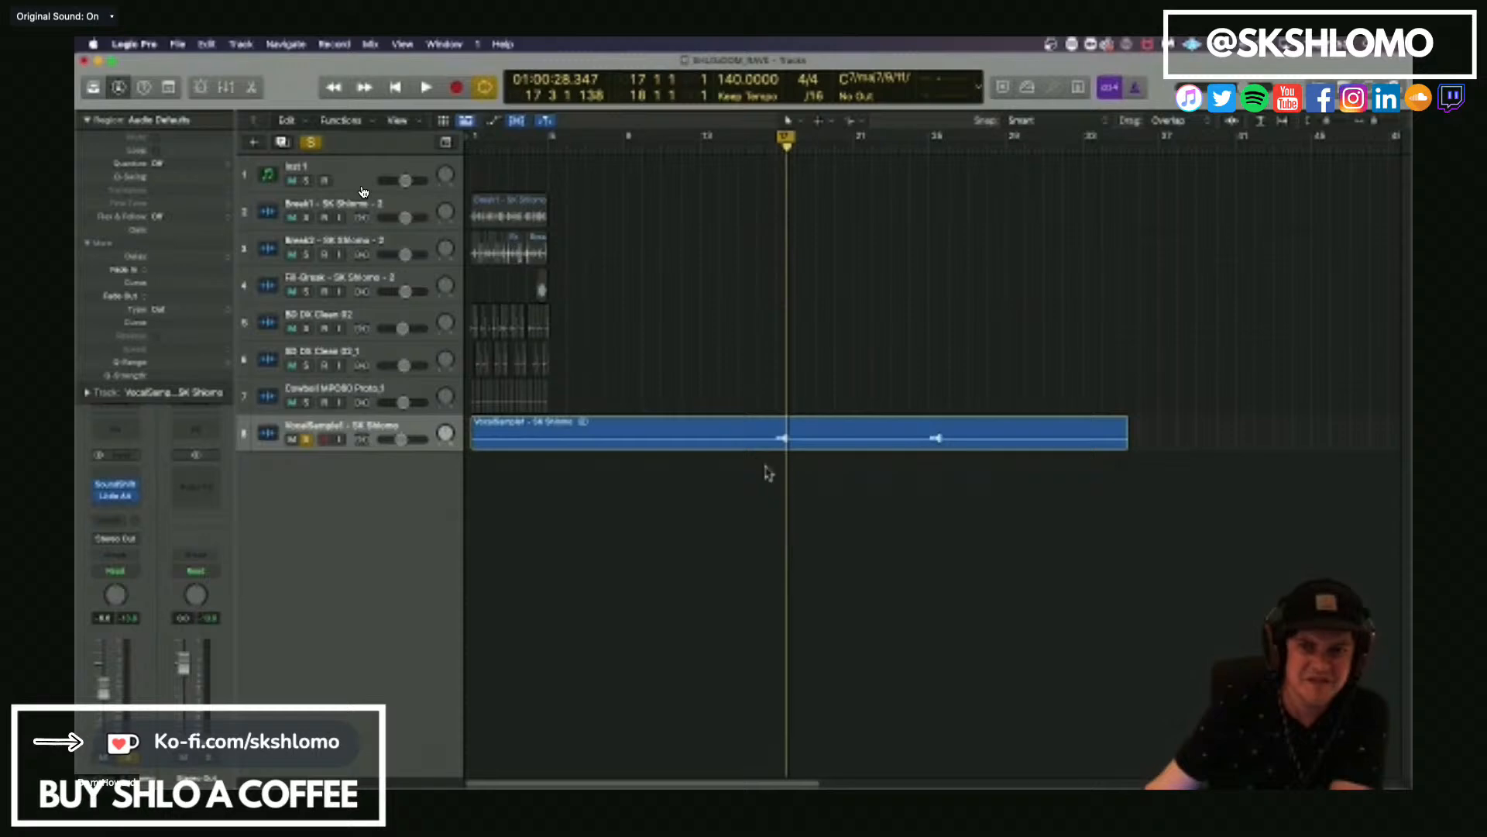
left_click(129, 476)
mouse_move(155, 604)
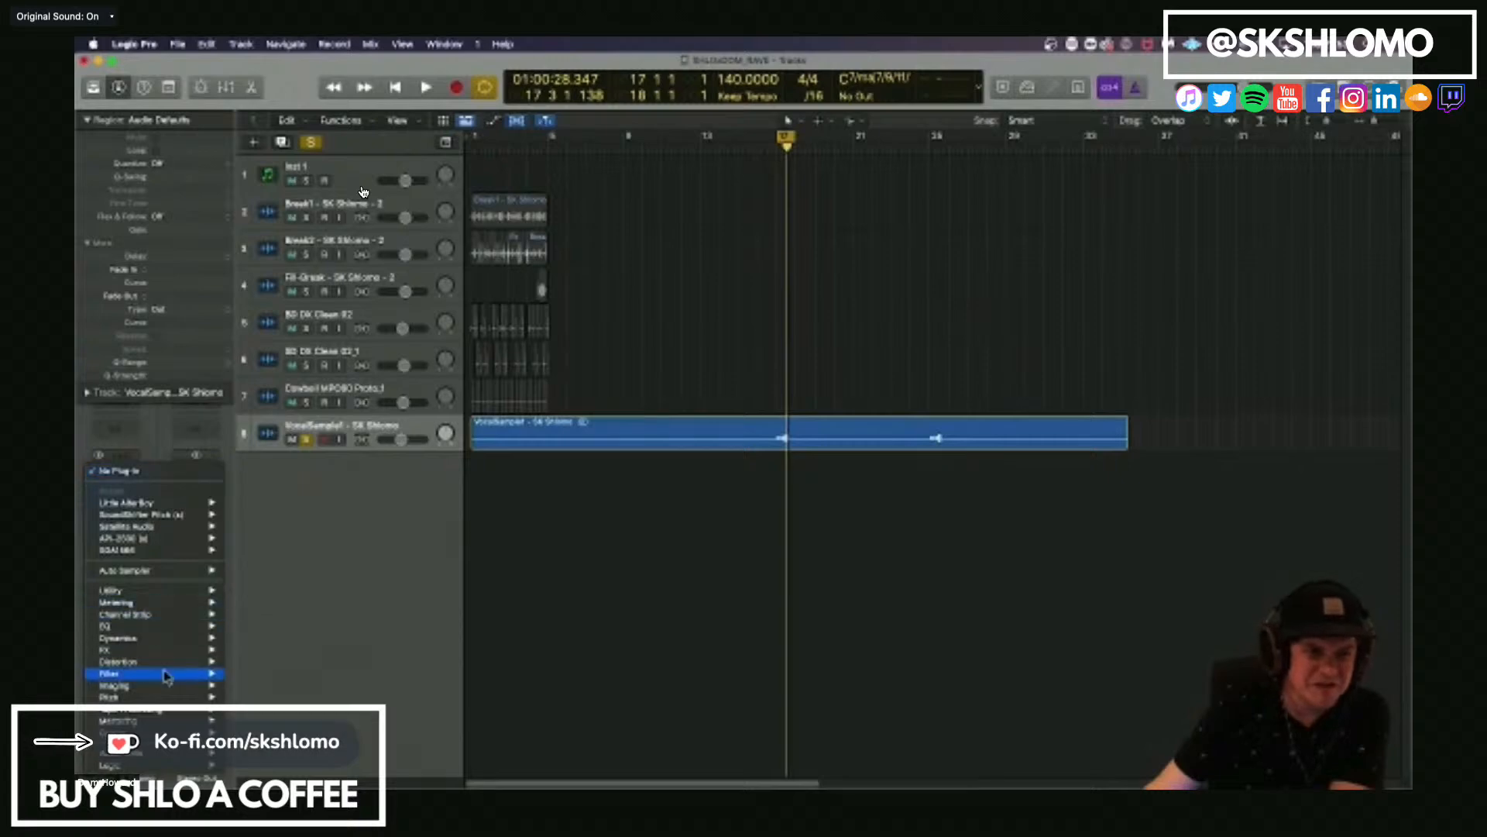
mouse_move(165, 665)
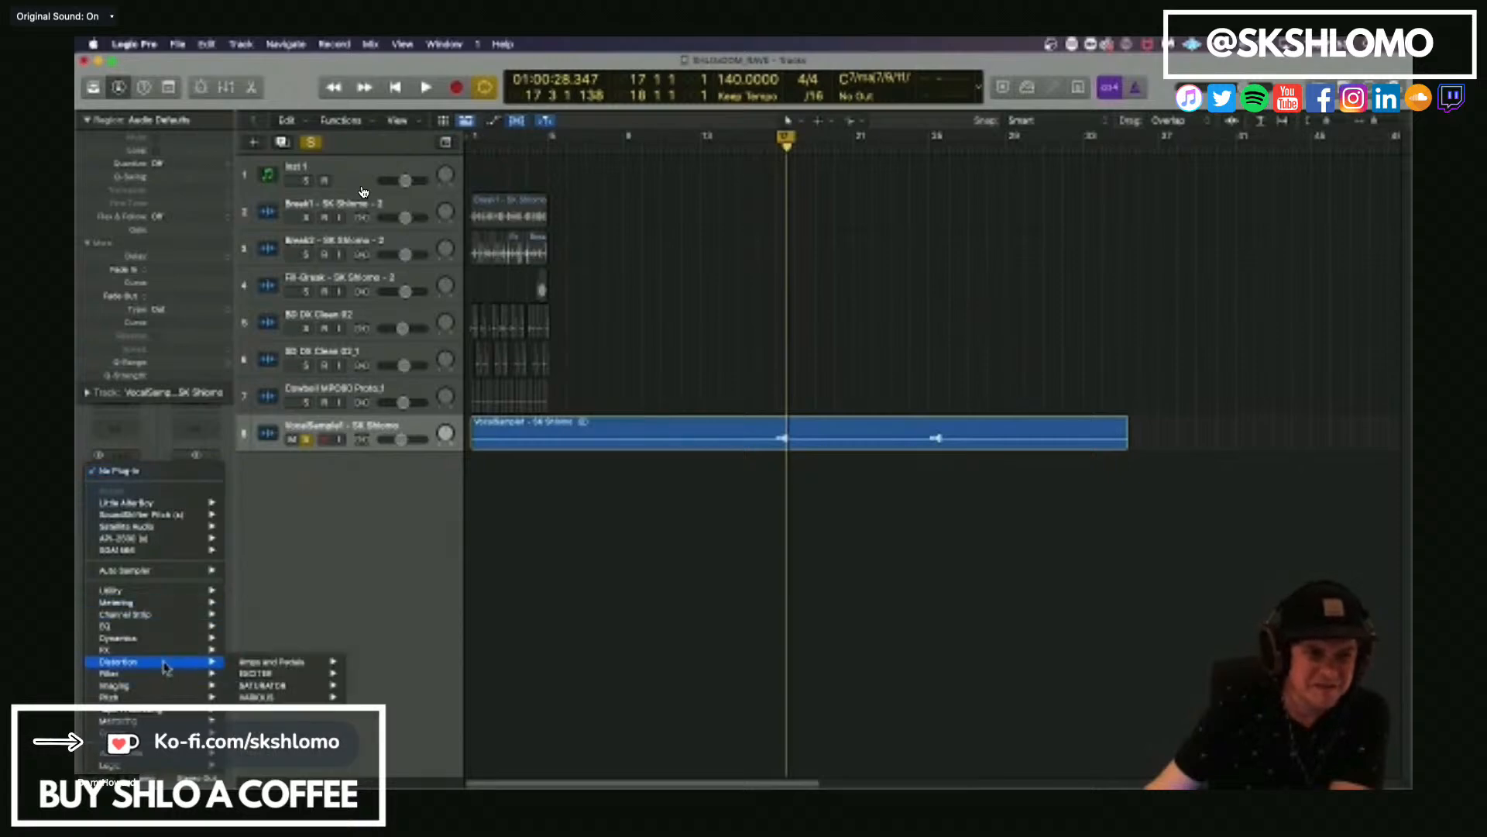
mouse_move(264, 688)
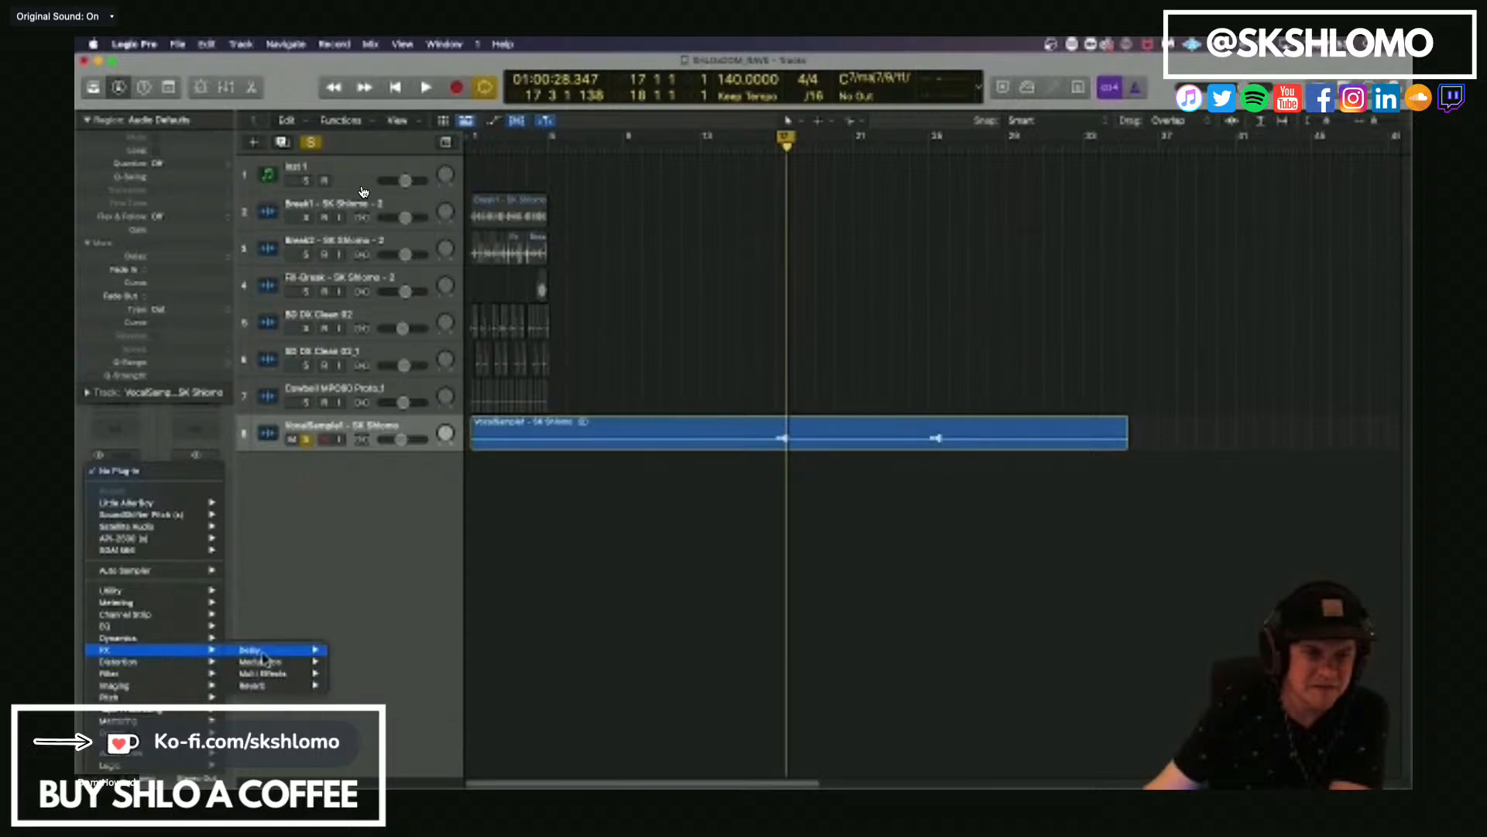
mouse_move(307, 668)
mouse_move(432, 667)
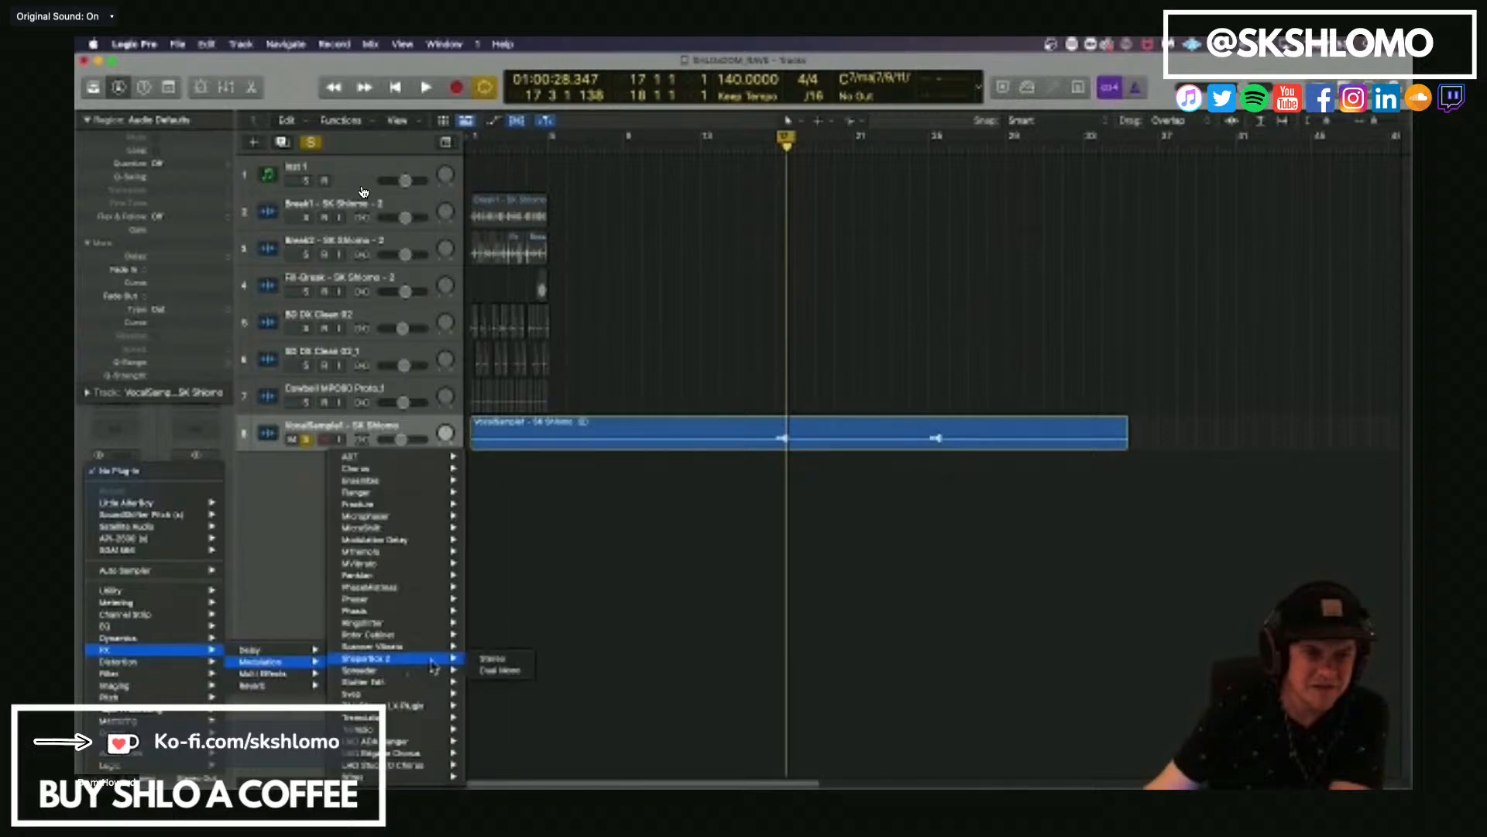
left_click(494, 665)
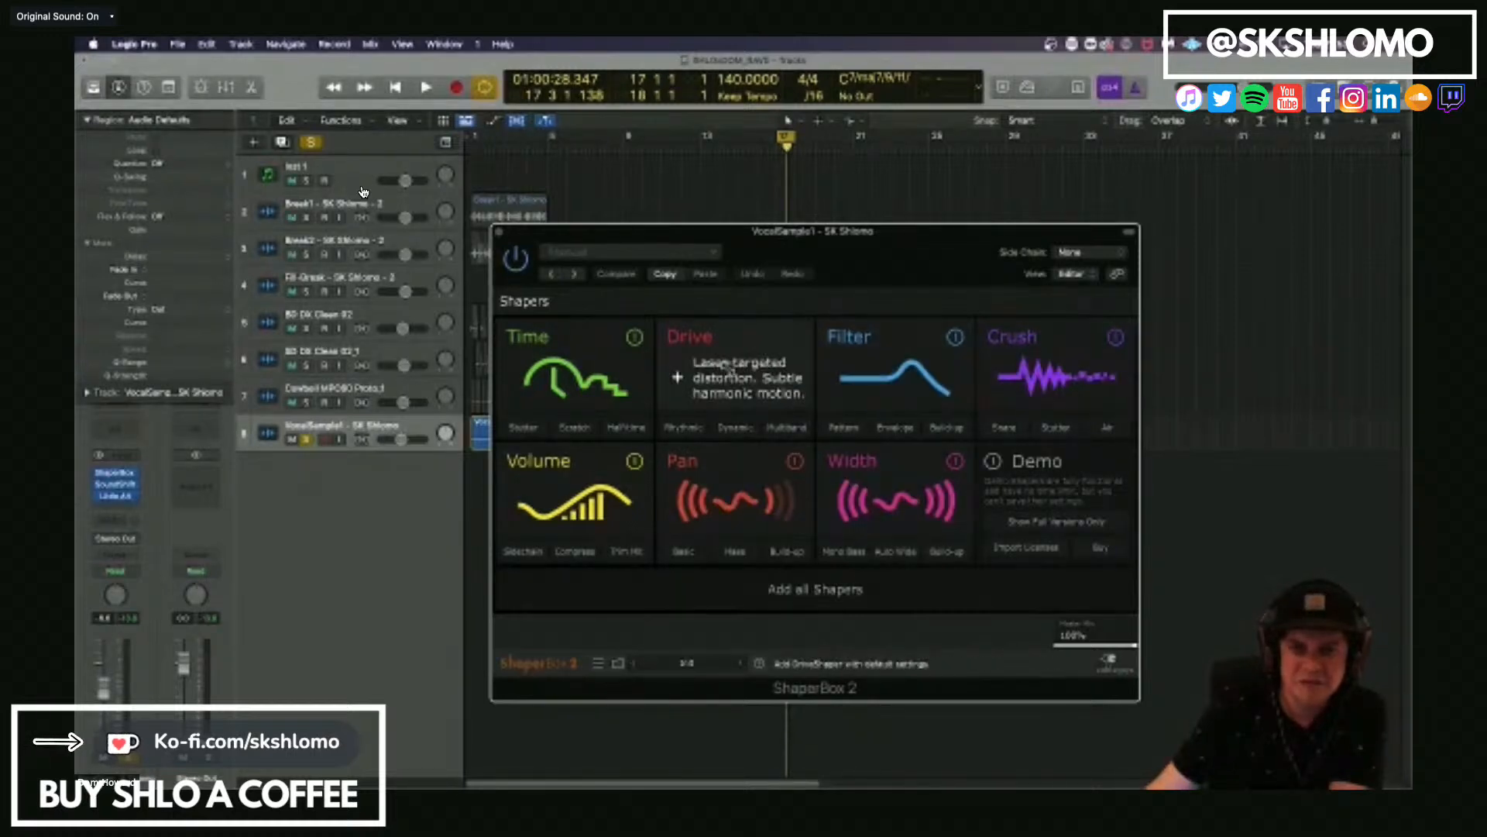
Add the Time shaper in ShaperBox 2 and audition several of its stepped preset patterns during loop playback.
left_click(517, 378)
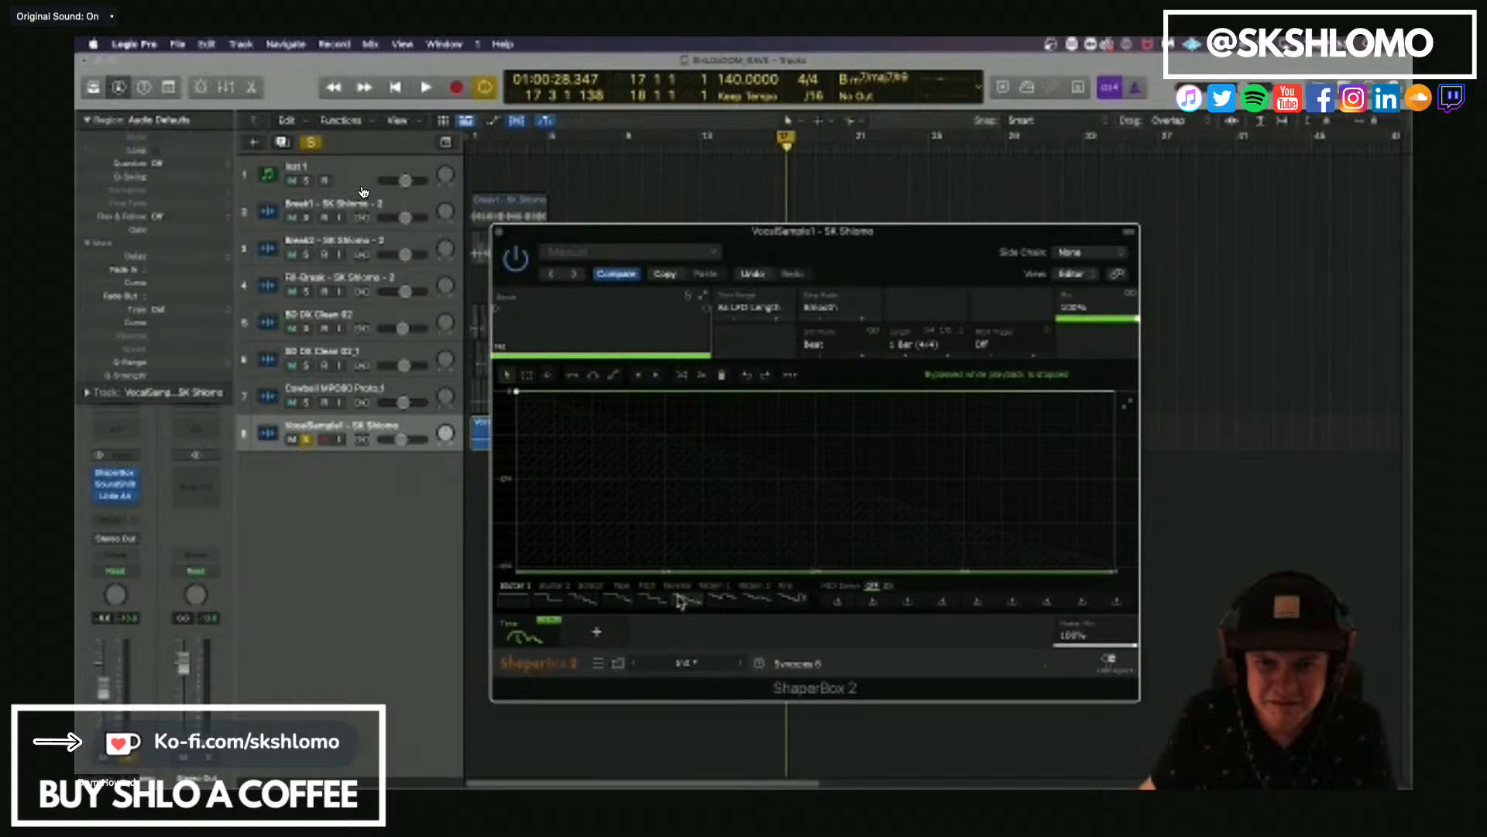
left_click(649, 603)
key("space")
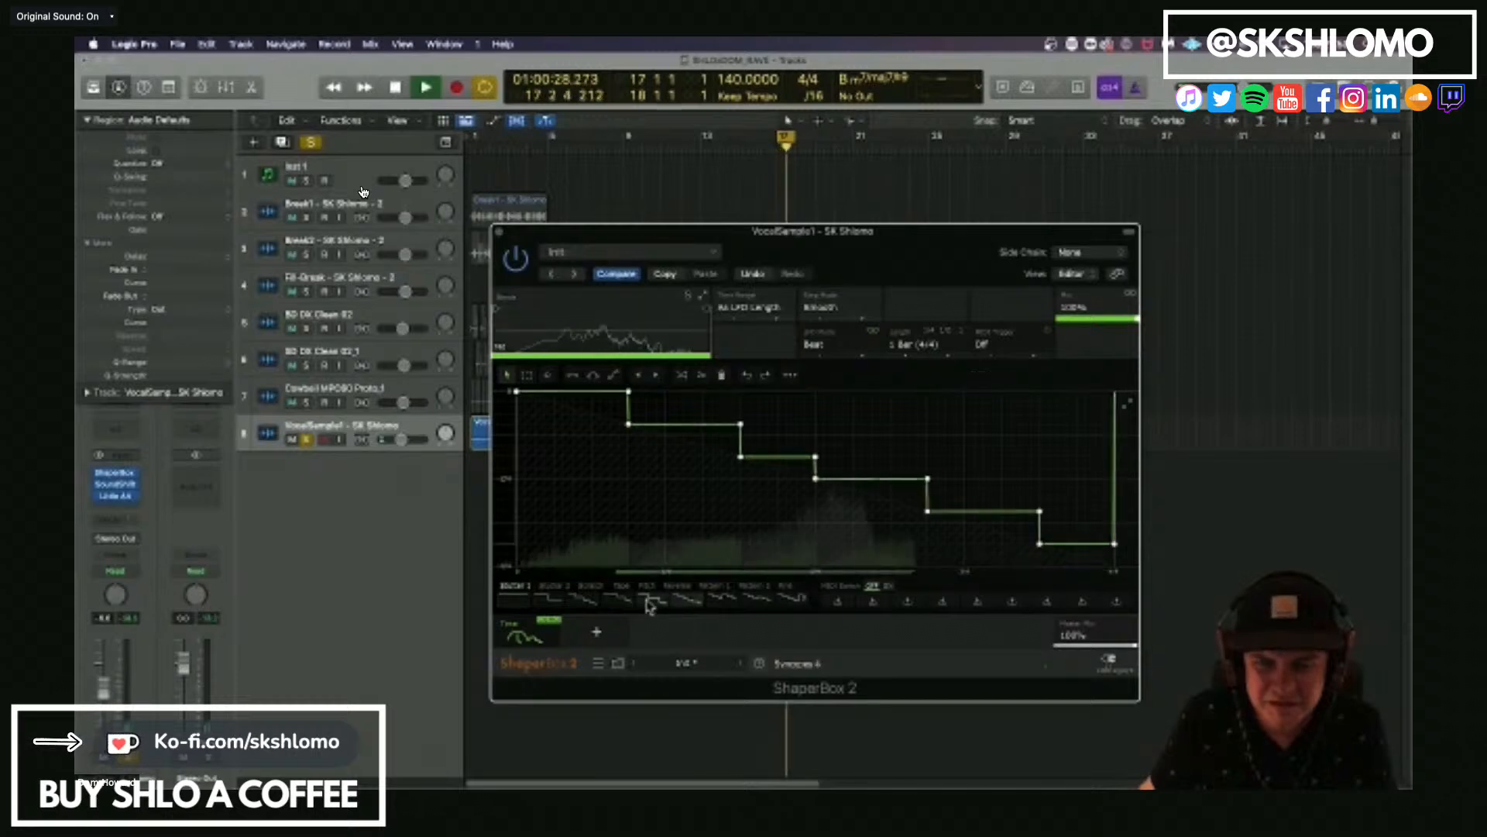
left_click(724, 600)
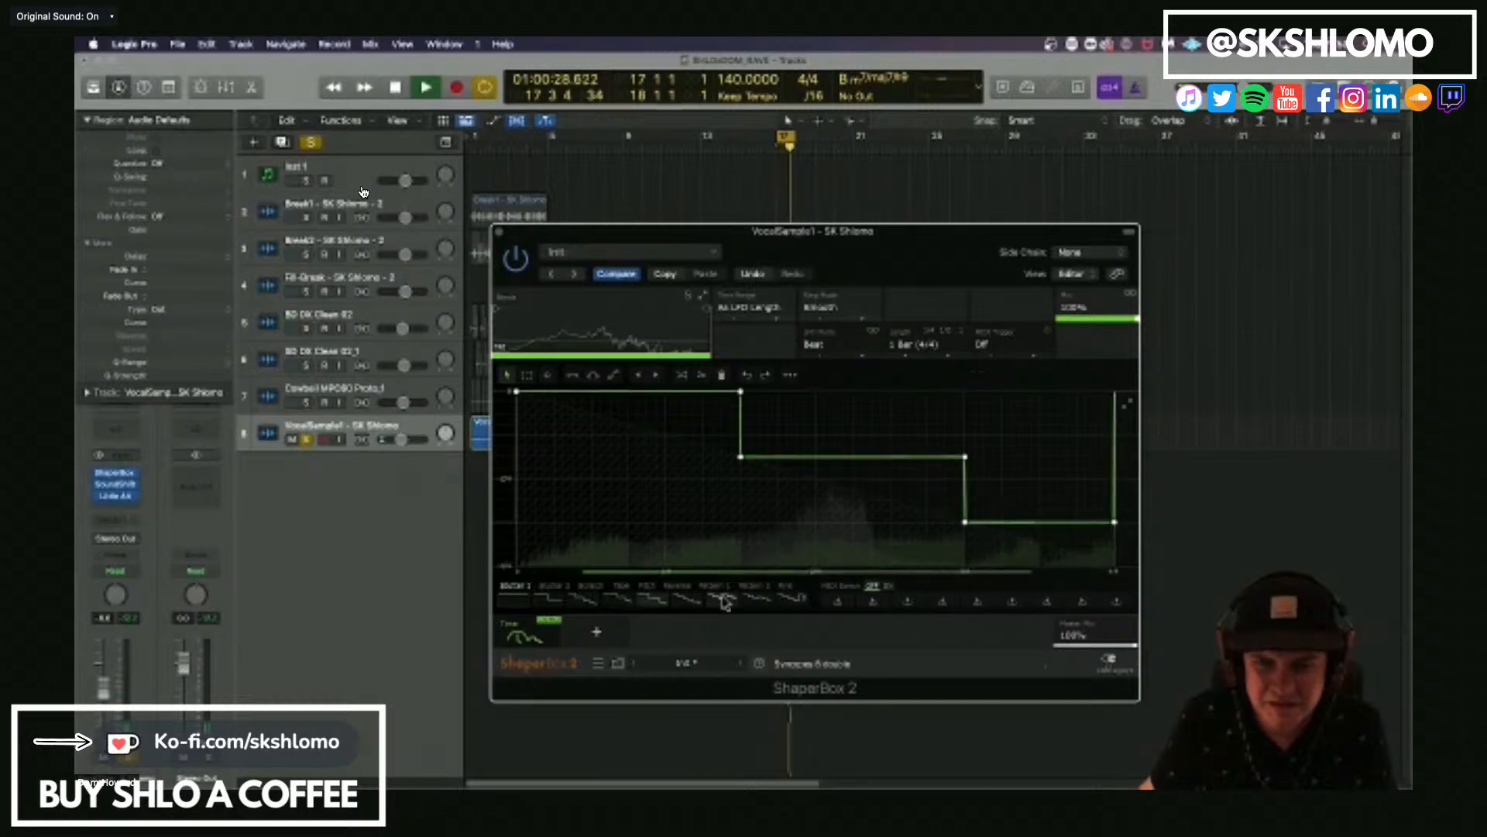
left_click(725, 601)
left_click(800, 600)
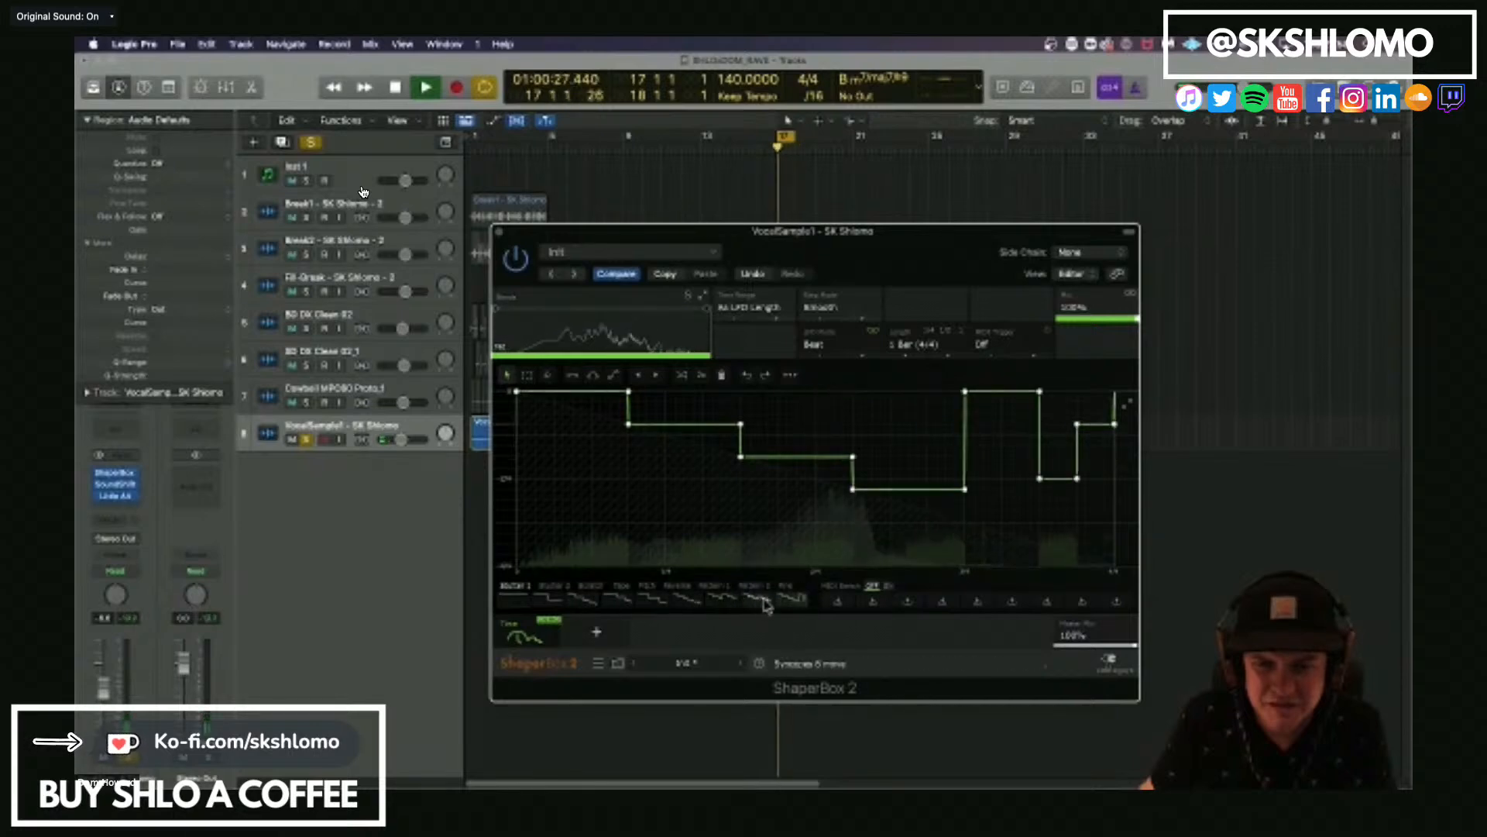
Load a different stepped pattern in the Time shaper and bend its first segment into a shallow dip.
left_click(583, 601)
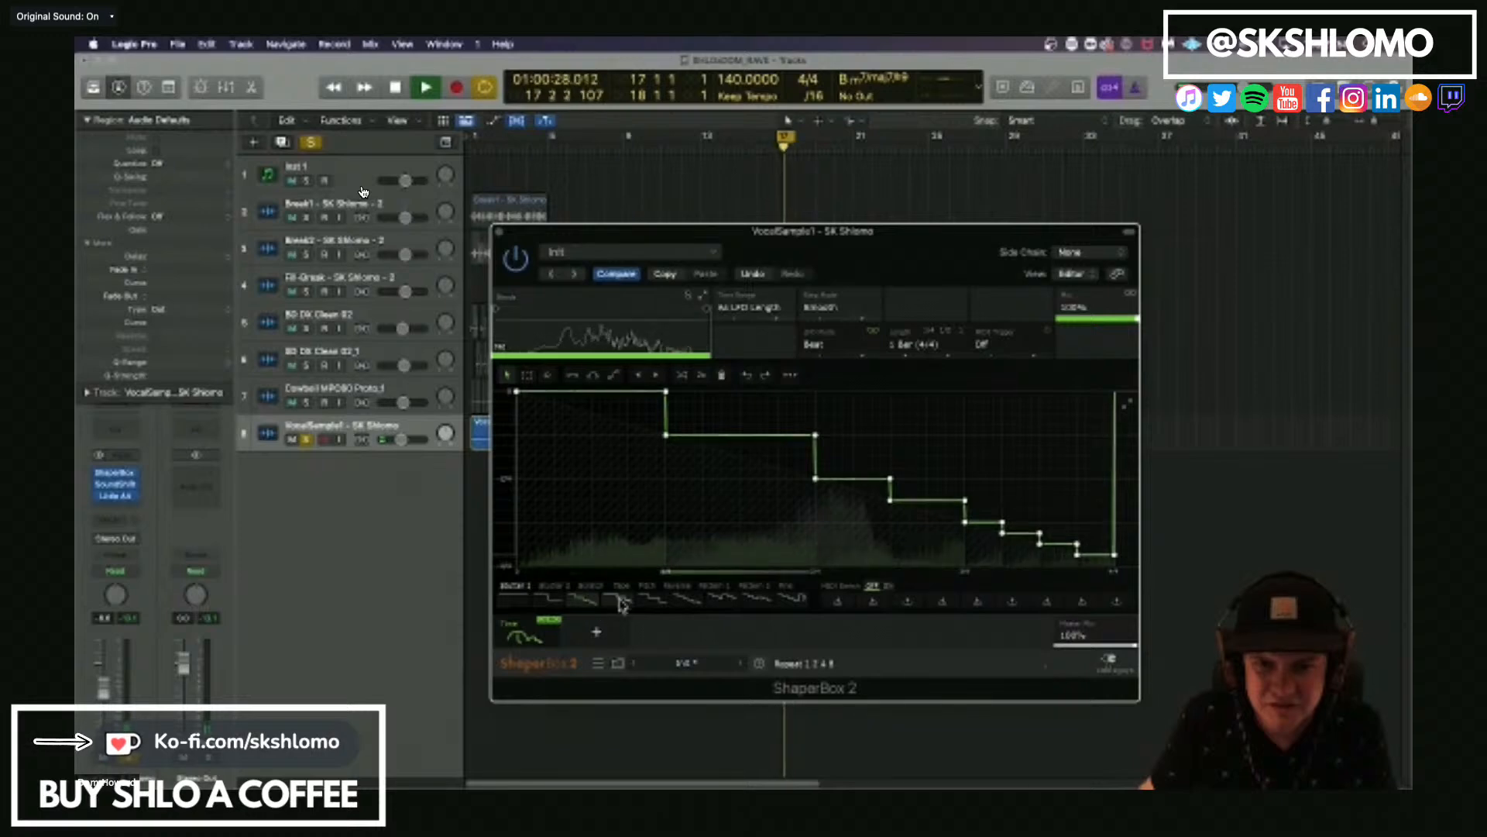
left_click(654, 599)
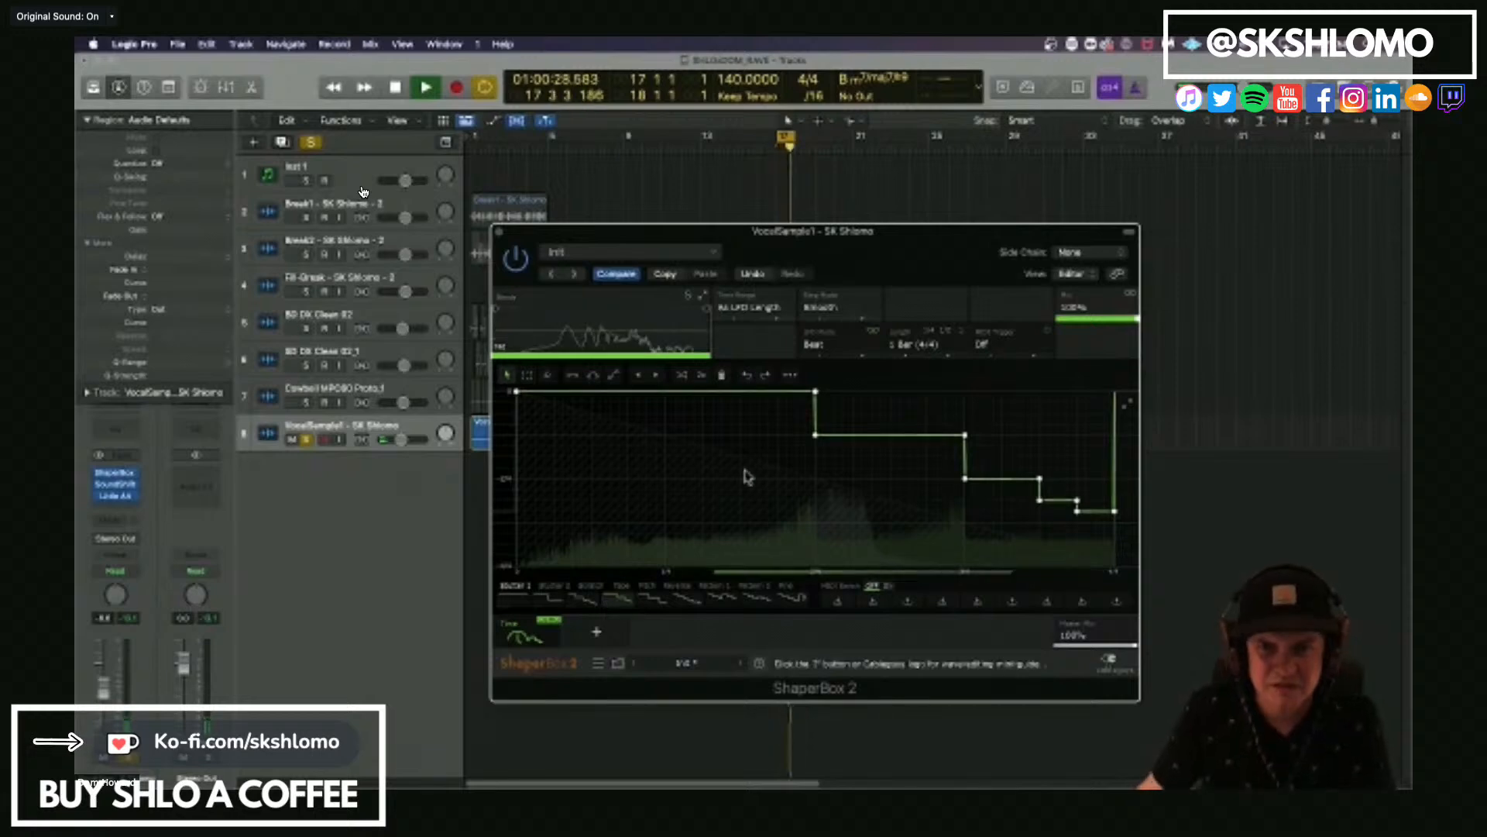
left_click_drag(677, 456, 736, 417)
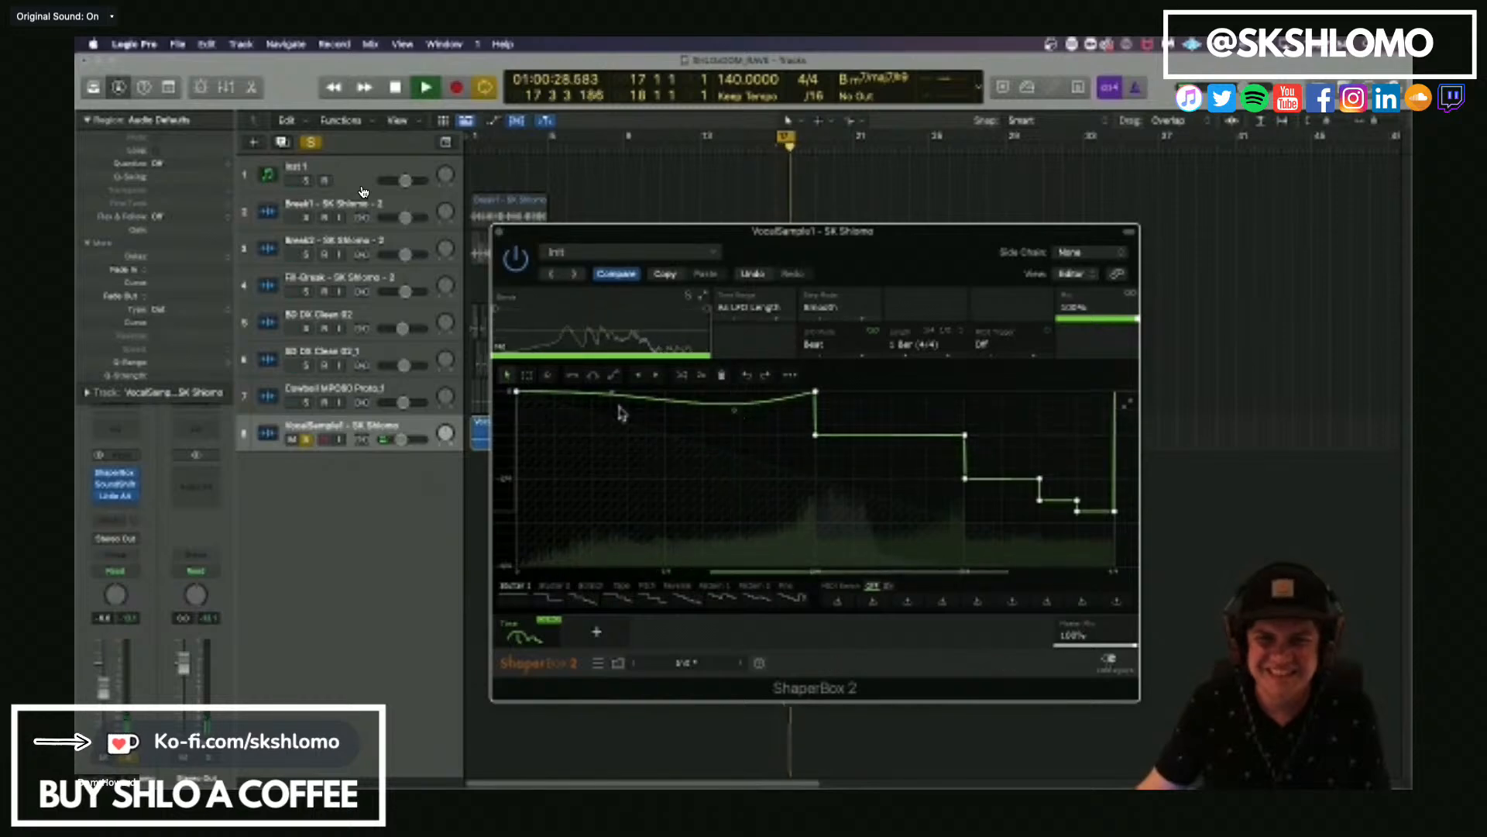
left_click_drag(608, 393, 784, 402)
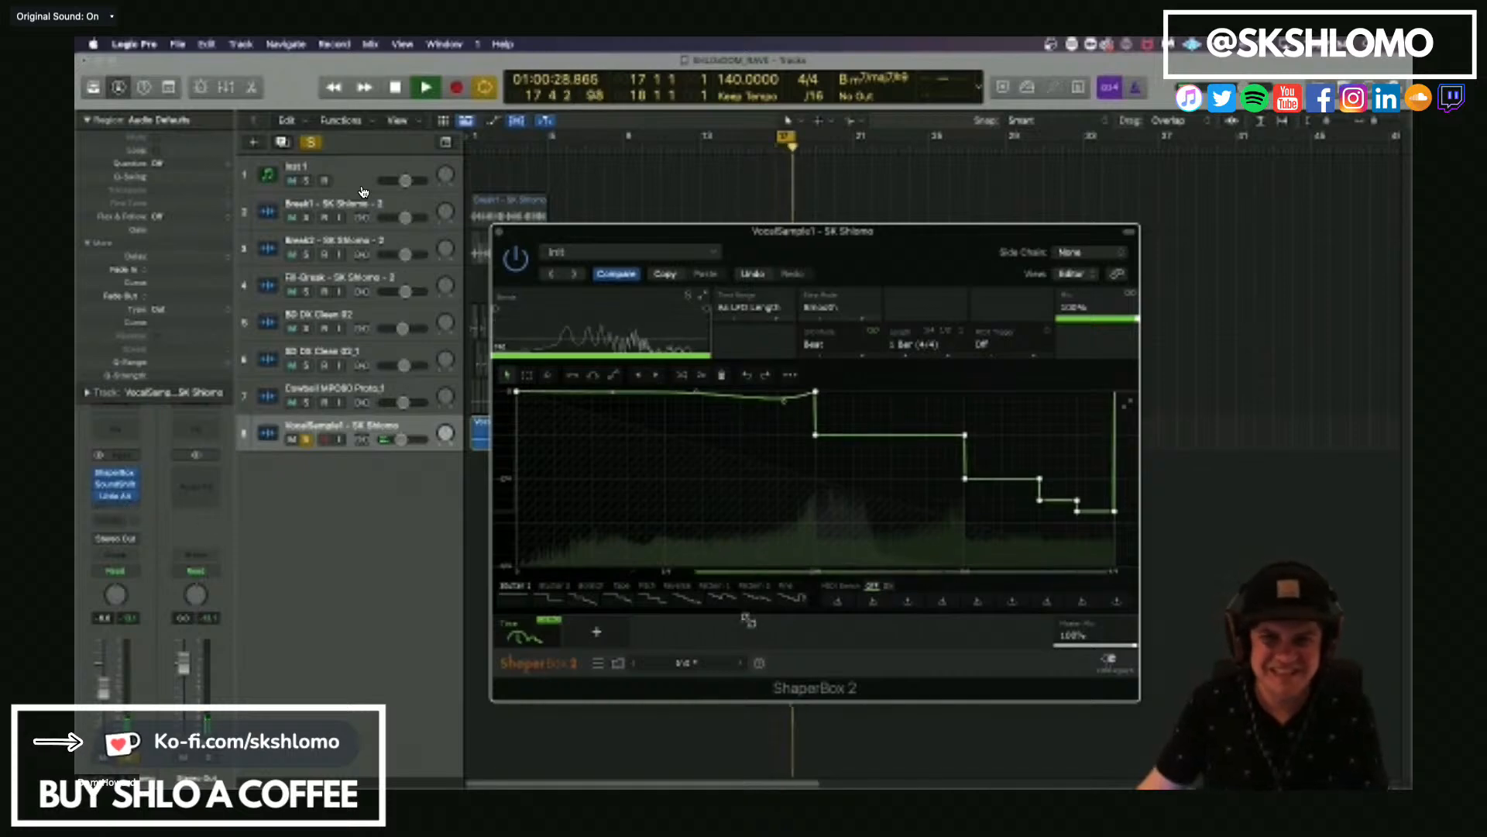
Add the Width shaper in ShaperBox 2 and draw a smooth width curve that peaks in the second half of the bar.
left_click(597, 632)
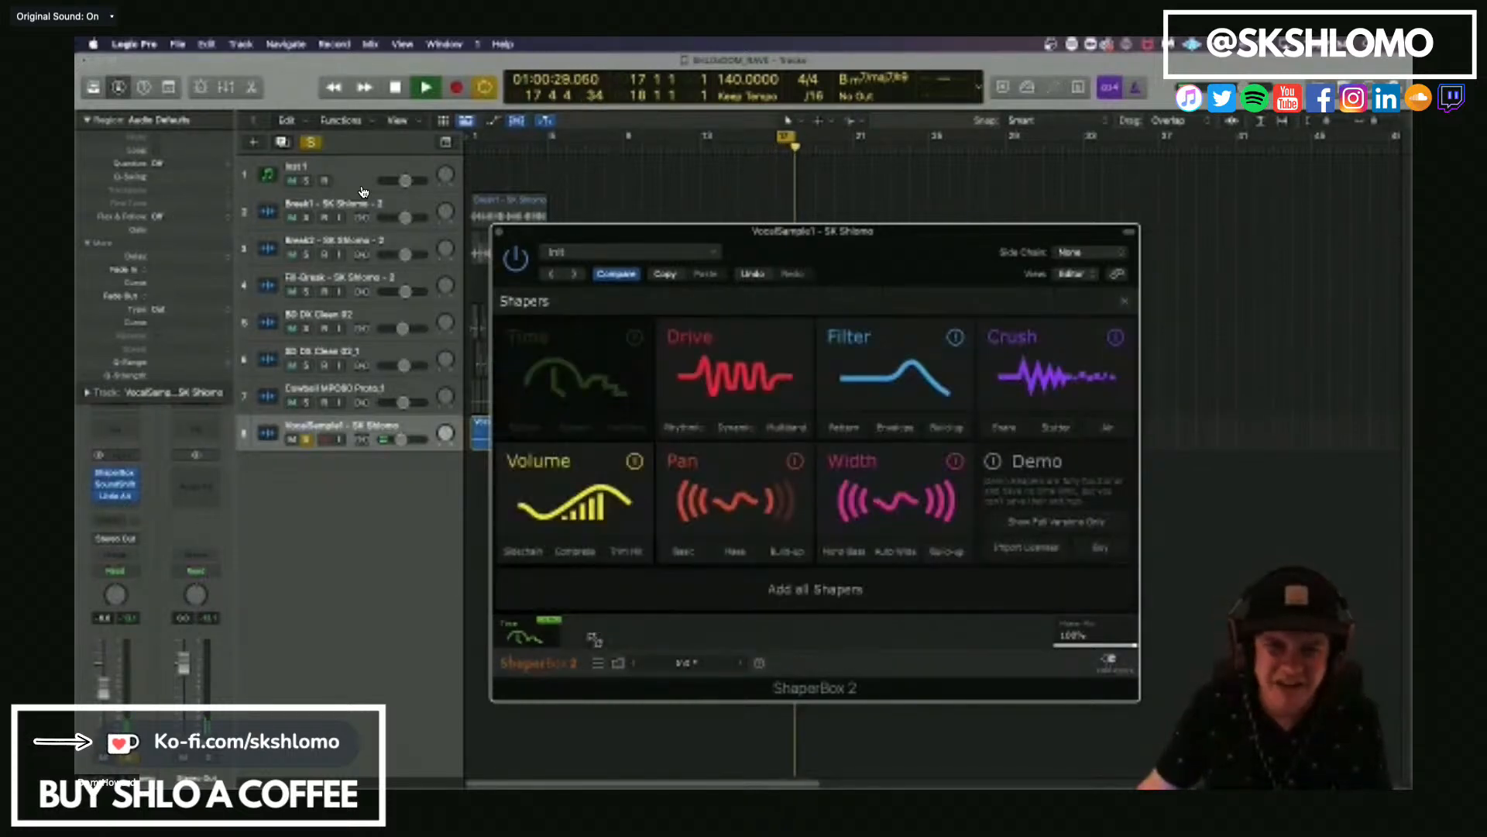
left_click(724, 500)
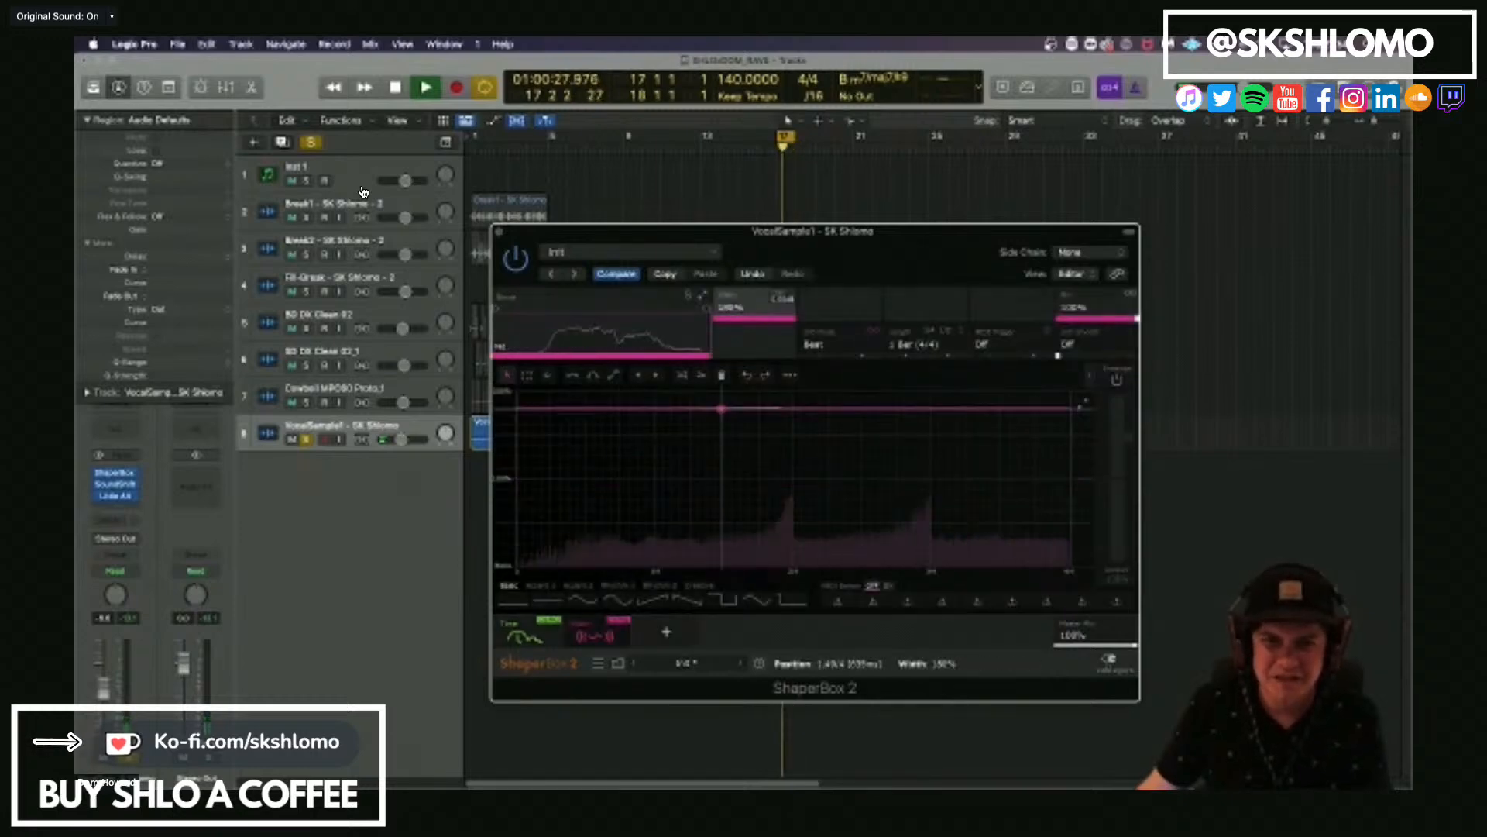
left_click_drag(781, 480, 783, 457)
left_click(772, 485)
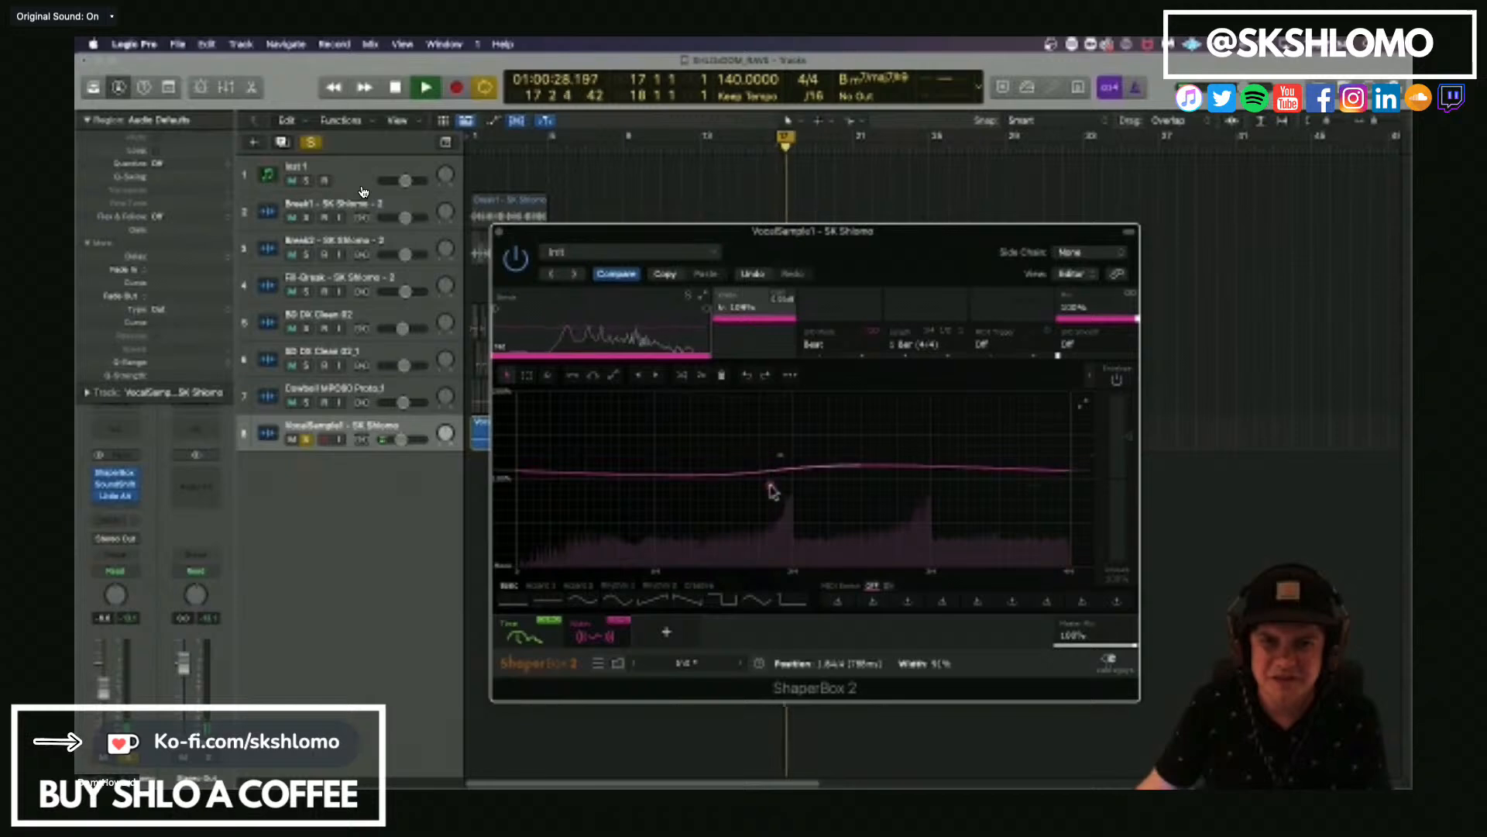
left_click(877, 481)
left_click_drag(876, 480, 859, 403)
left_click(907, 463)
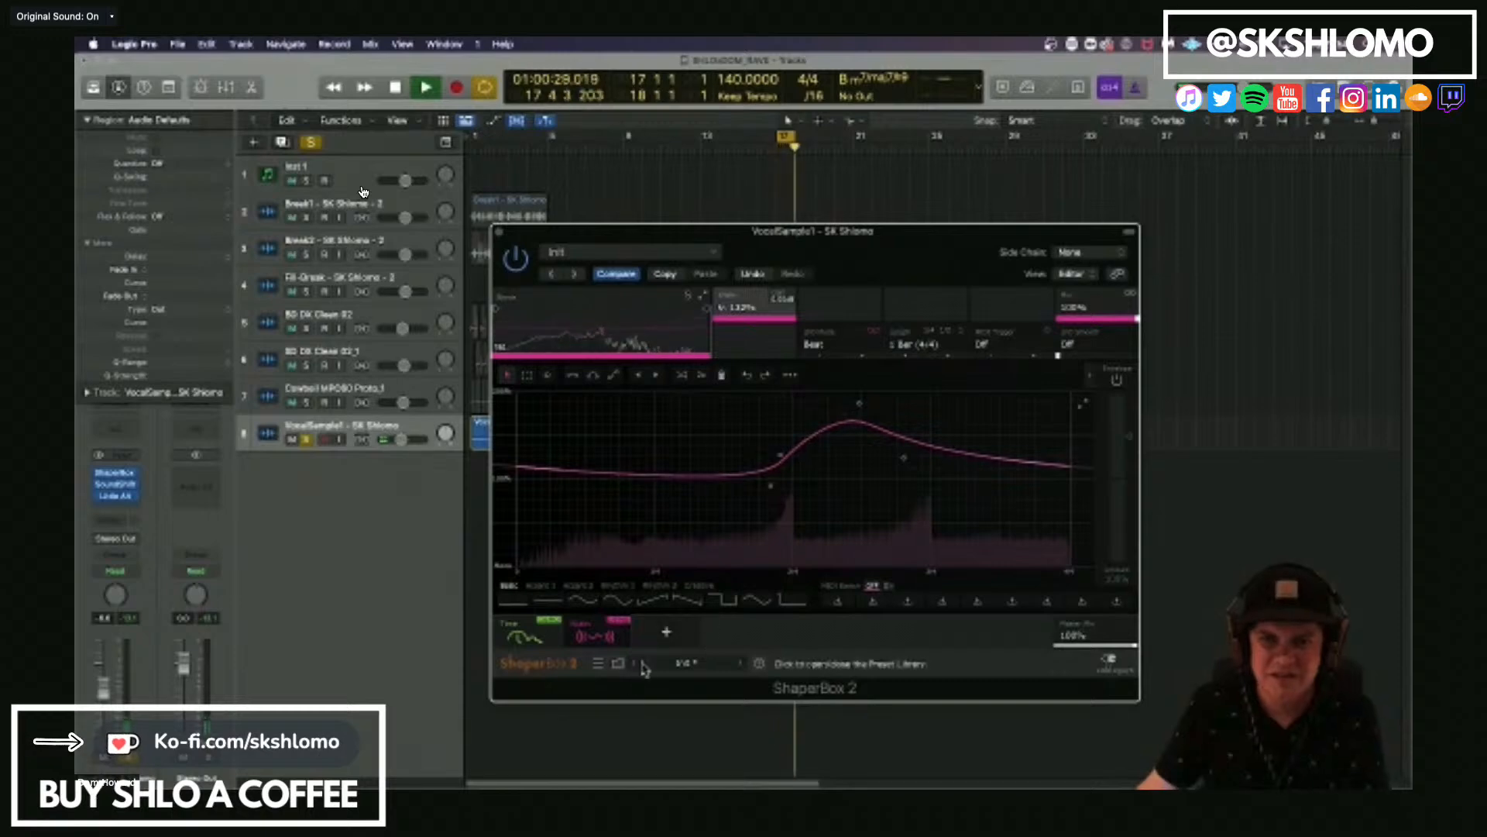
Bypass SoundShifter Pitch and Little AlterBoy, and add the Crush shaper in ShaperBox 2.
left_click(96, 485)
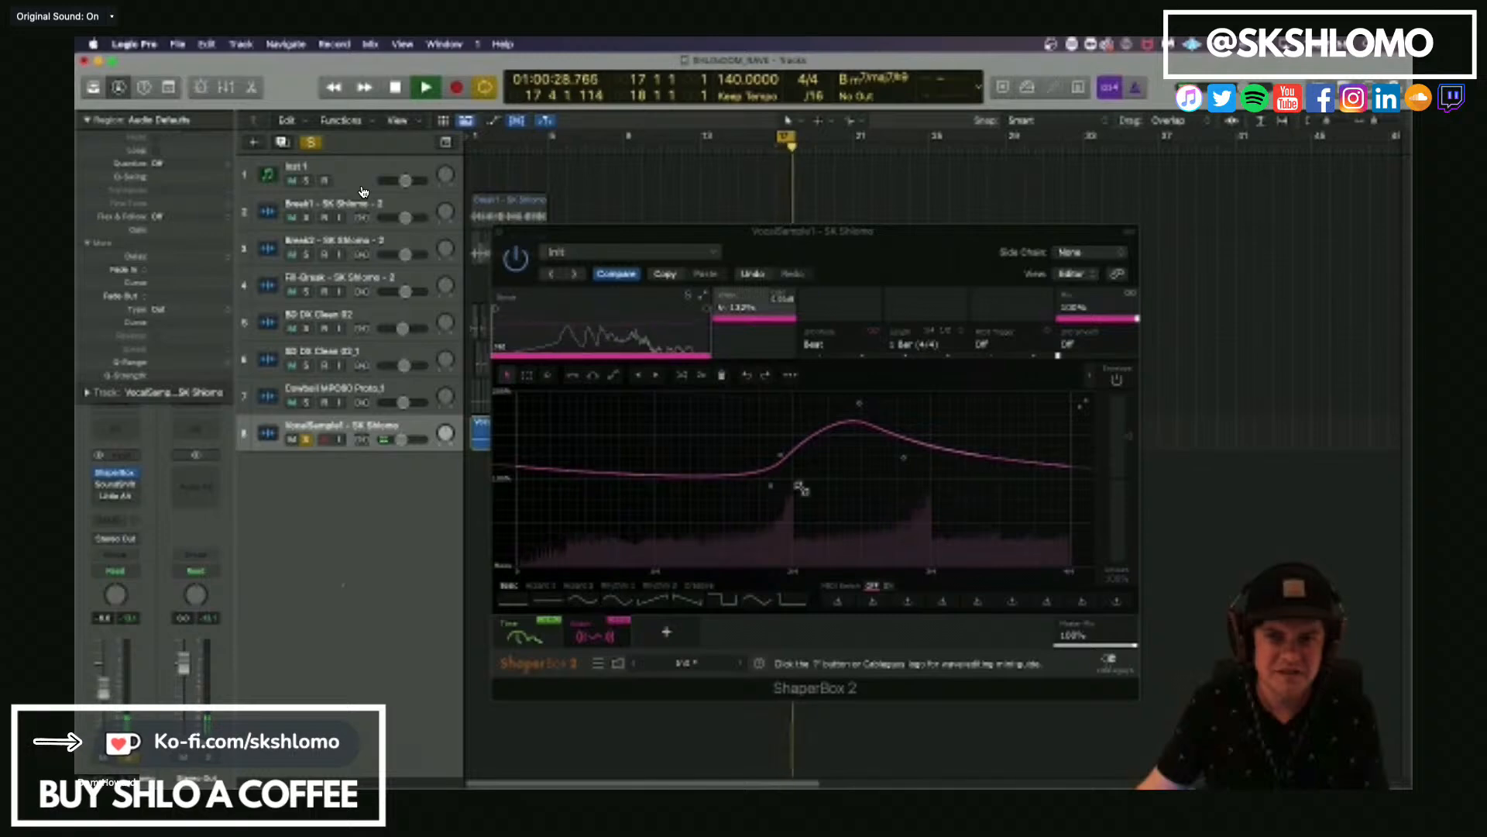
left_click(670, 633)
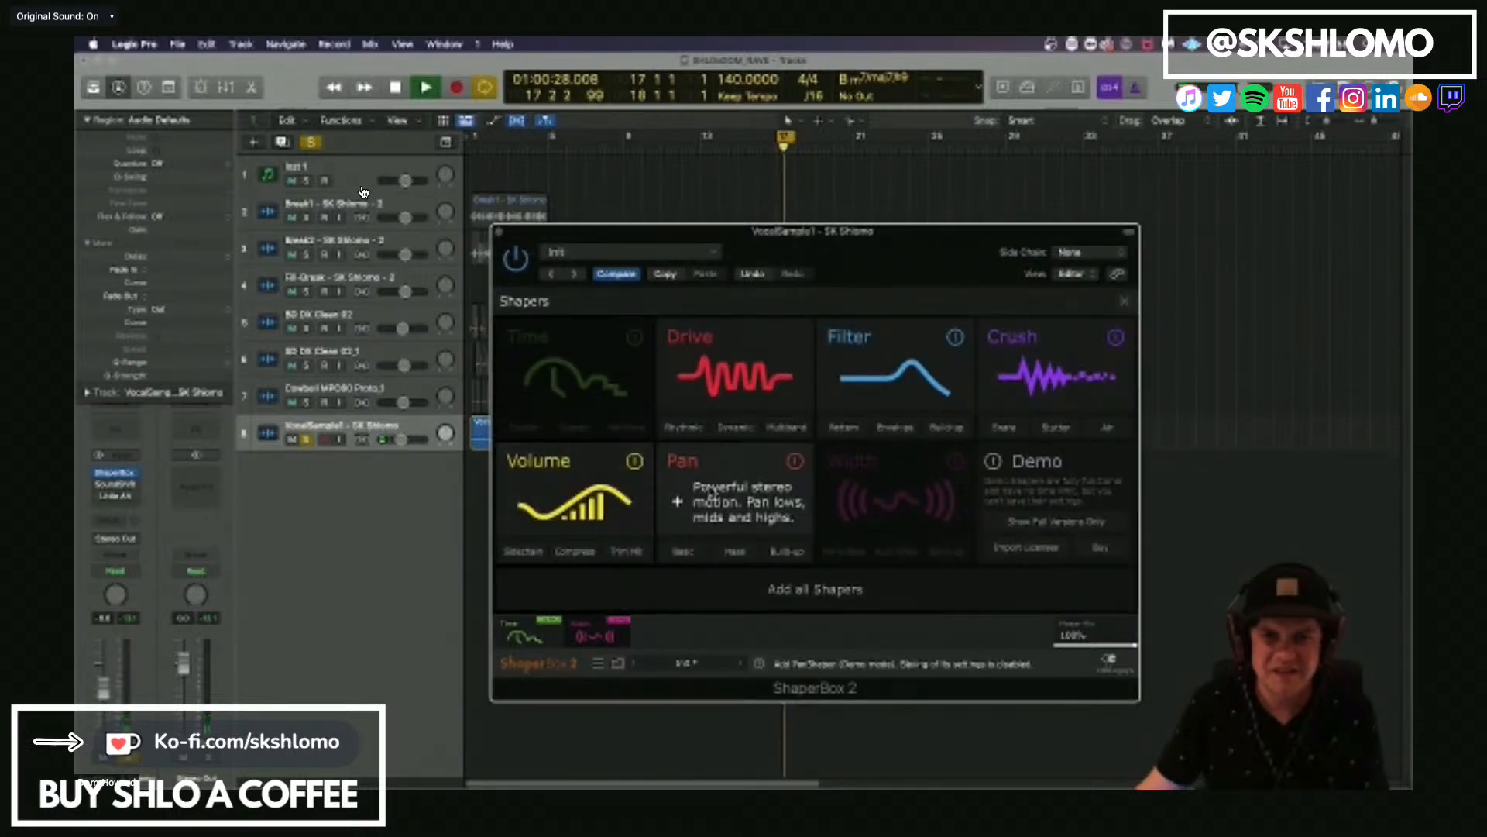
left_click(1017, 368)
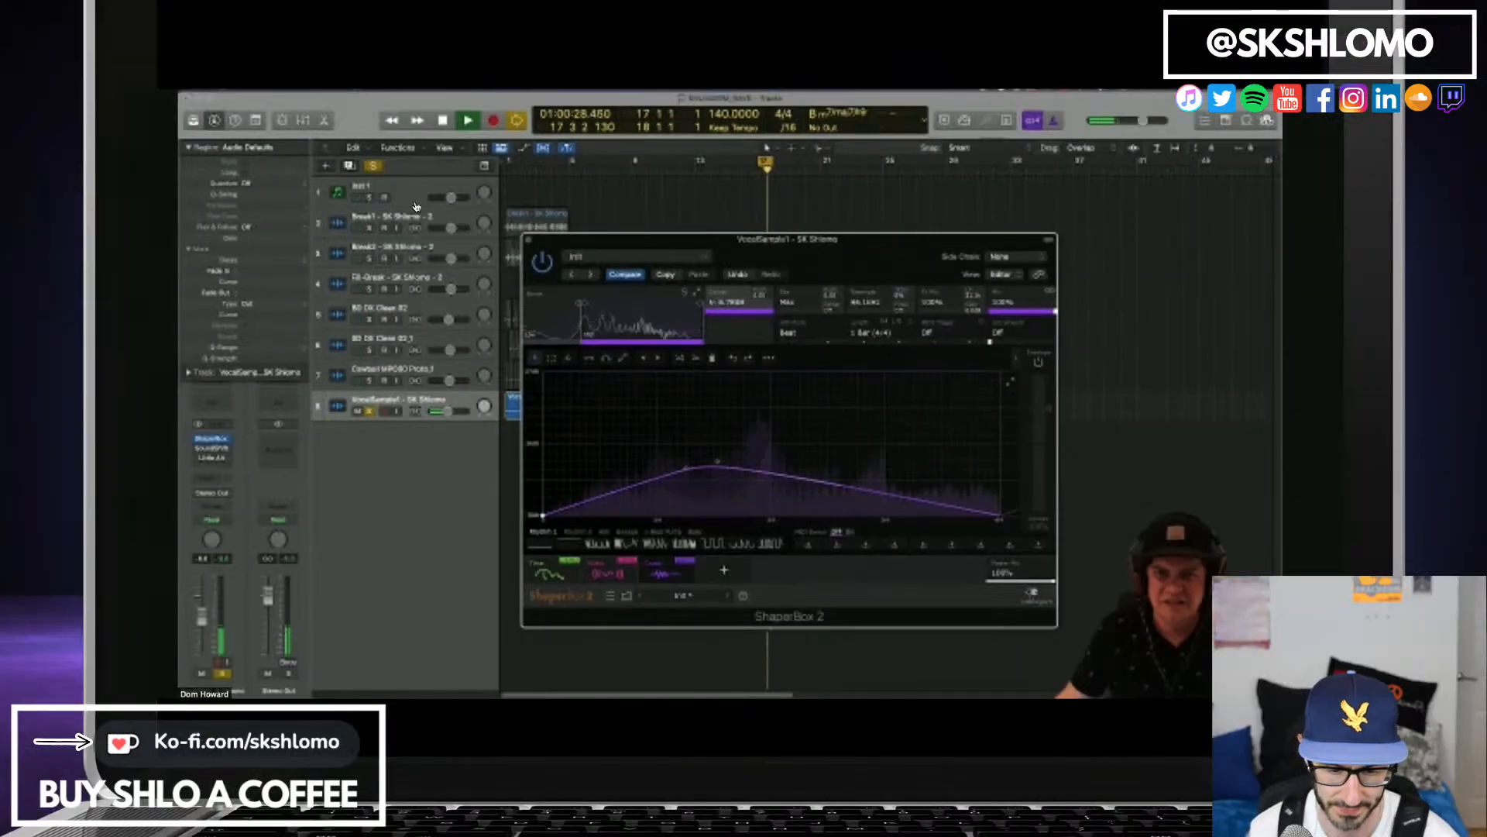
Draw a rising and falling curve in the Crush shaper and reshape its second half while the vocal loop plays.
left_click_drag(821, 481, 786, 517)
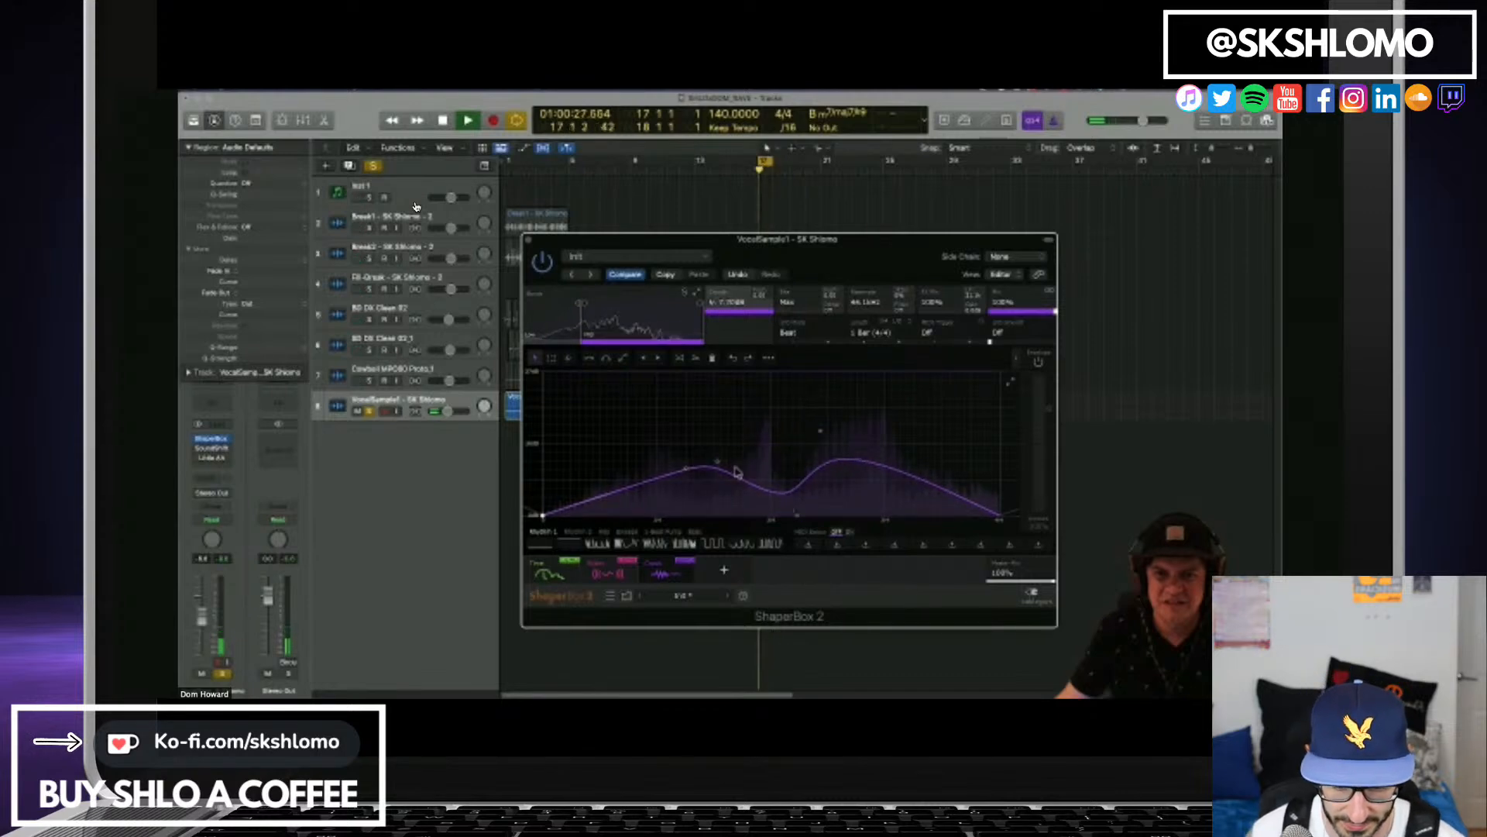
left_click(909, 467)
left_click_drag(909, 467, 999, 450)
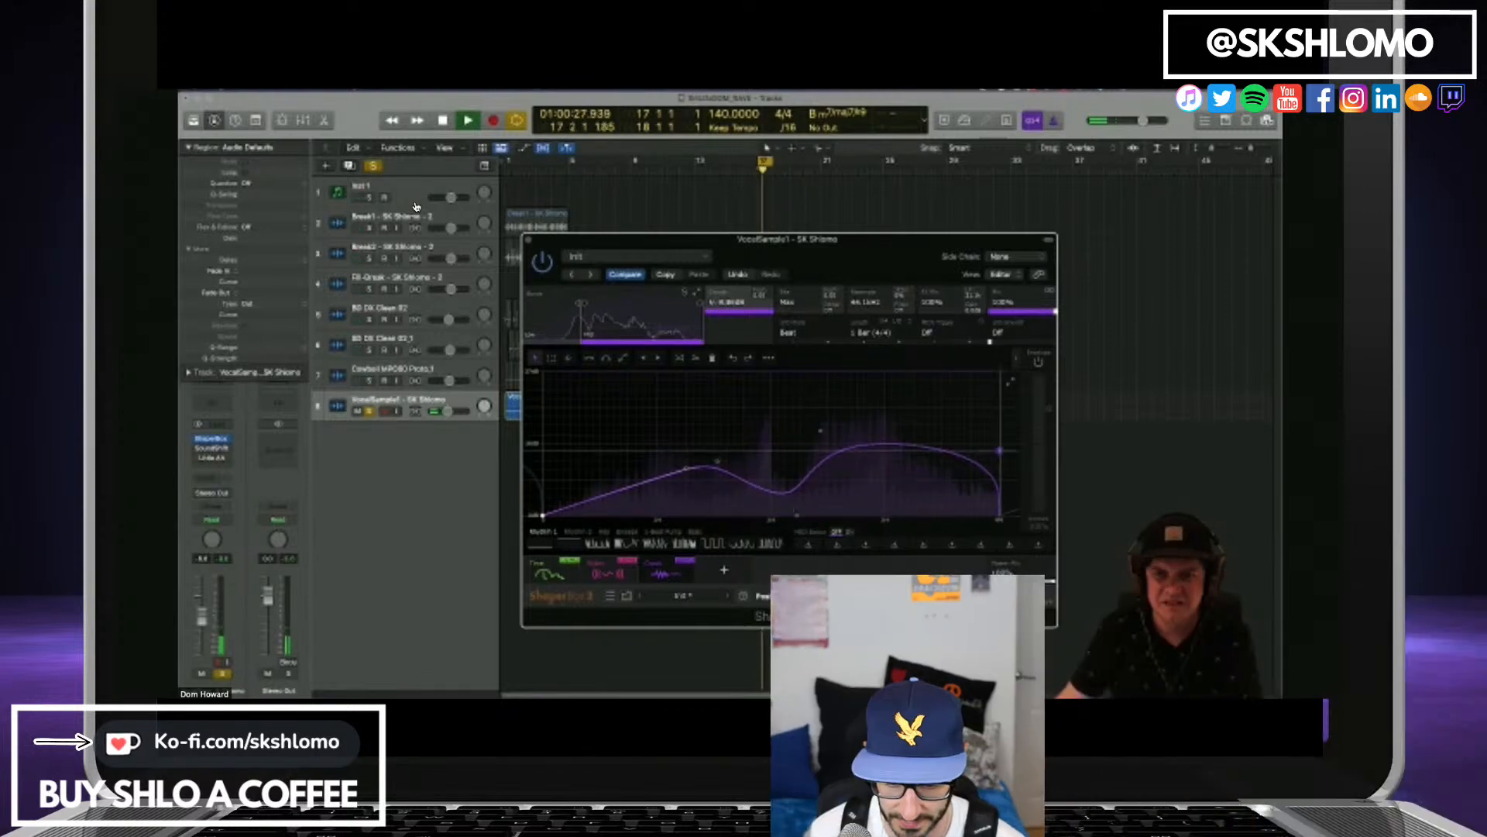
left_click_drag(831, 453, 820, 514)
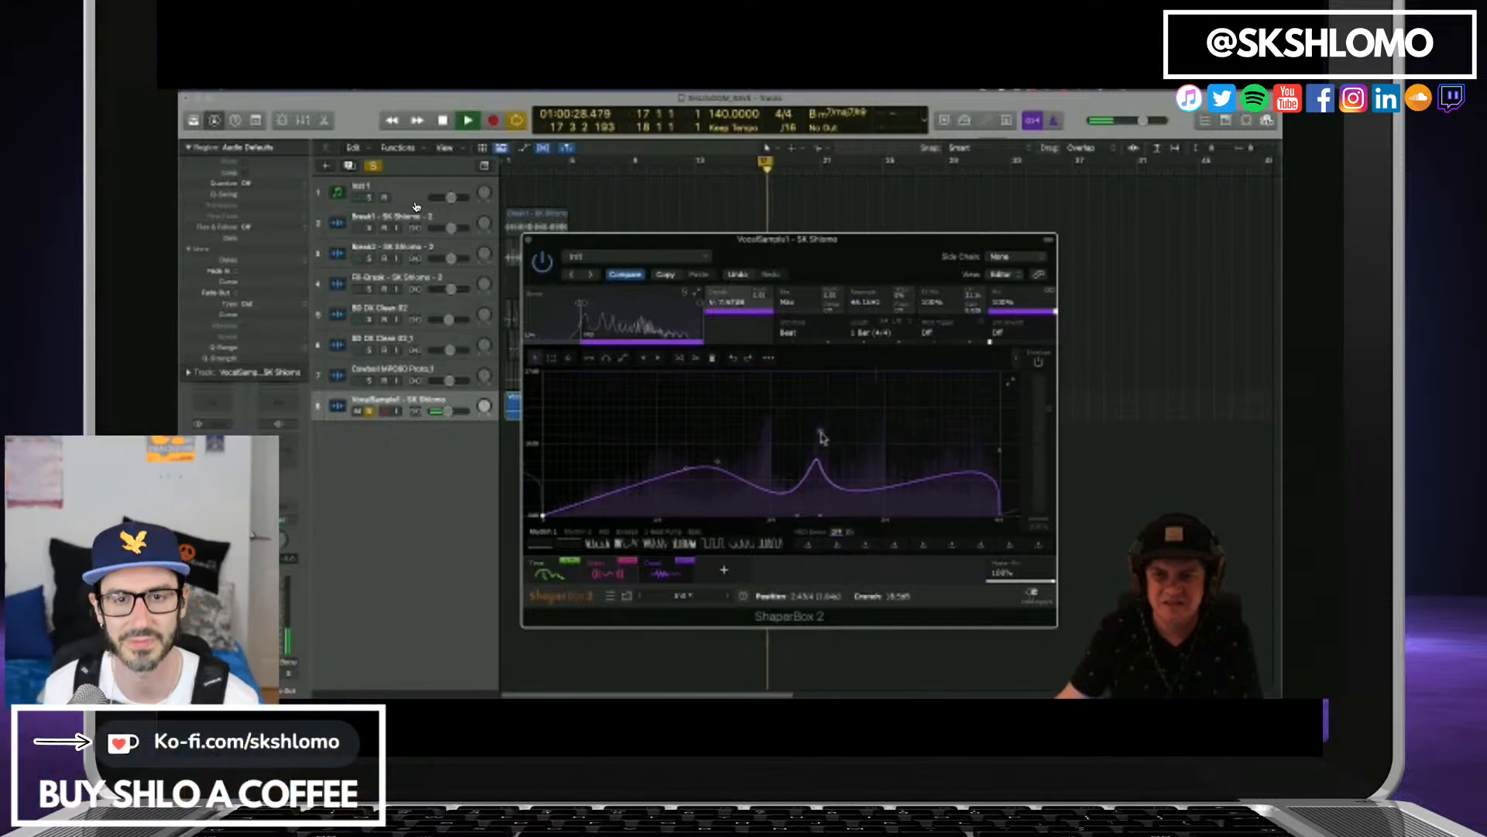
left_click_drag(820, 431, 900, 461)
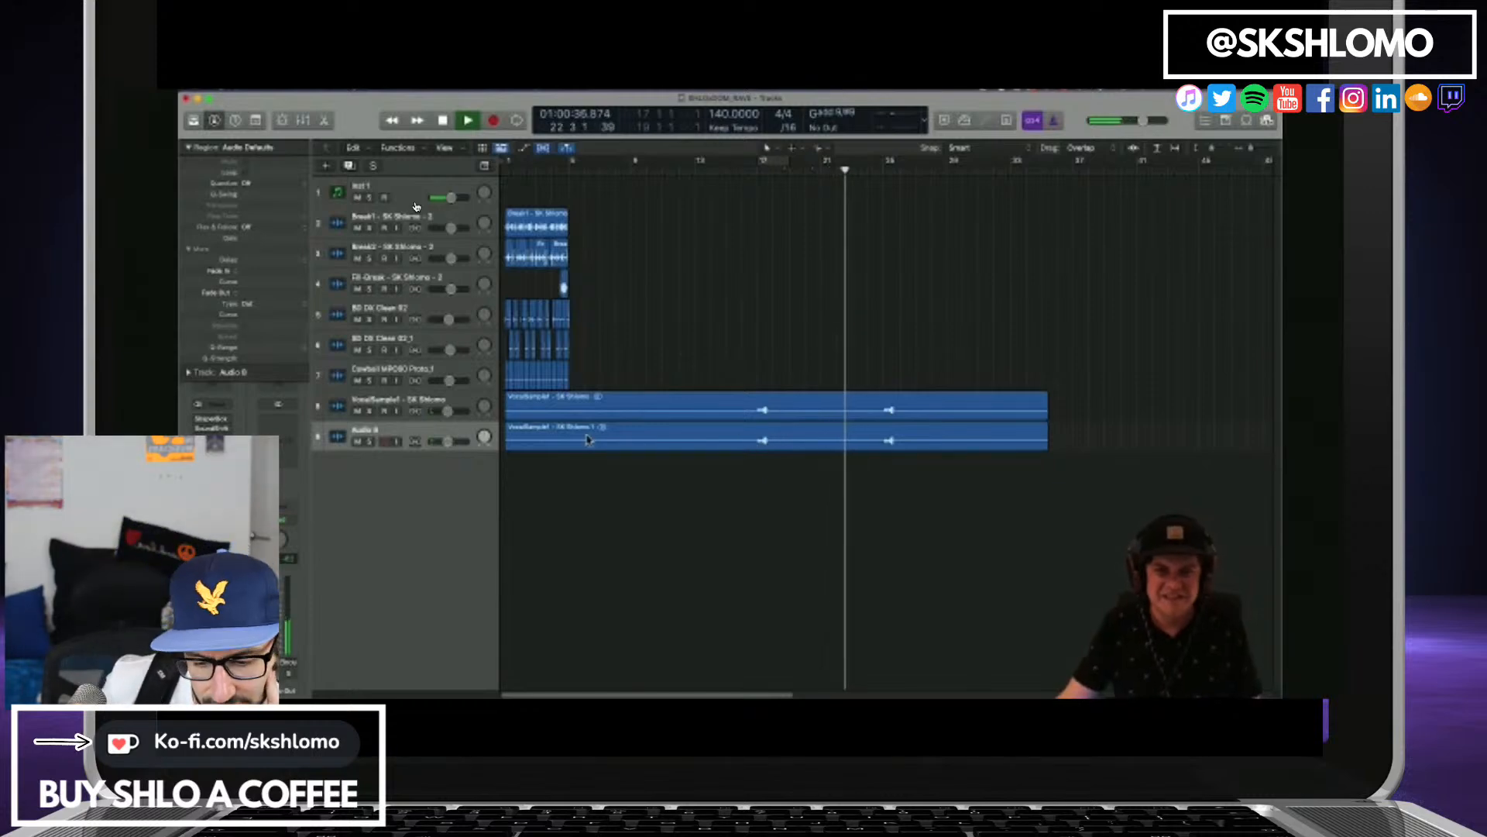
Move the duplicated vocal region on Audio 8 to start at bar 5 and open the track's Portal, Granule and ShaperBox 2 plug-ins.
left_click_drag(742, 440, 657, 436)
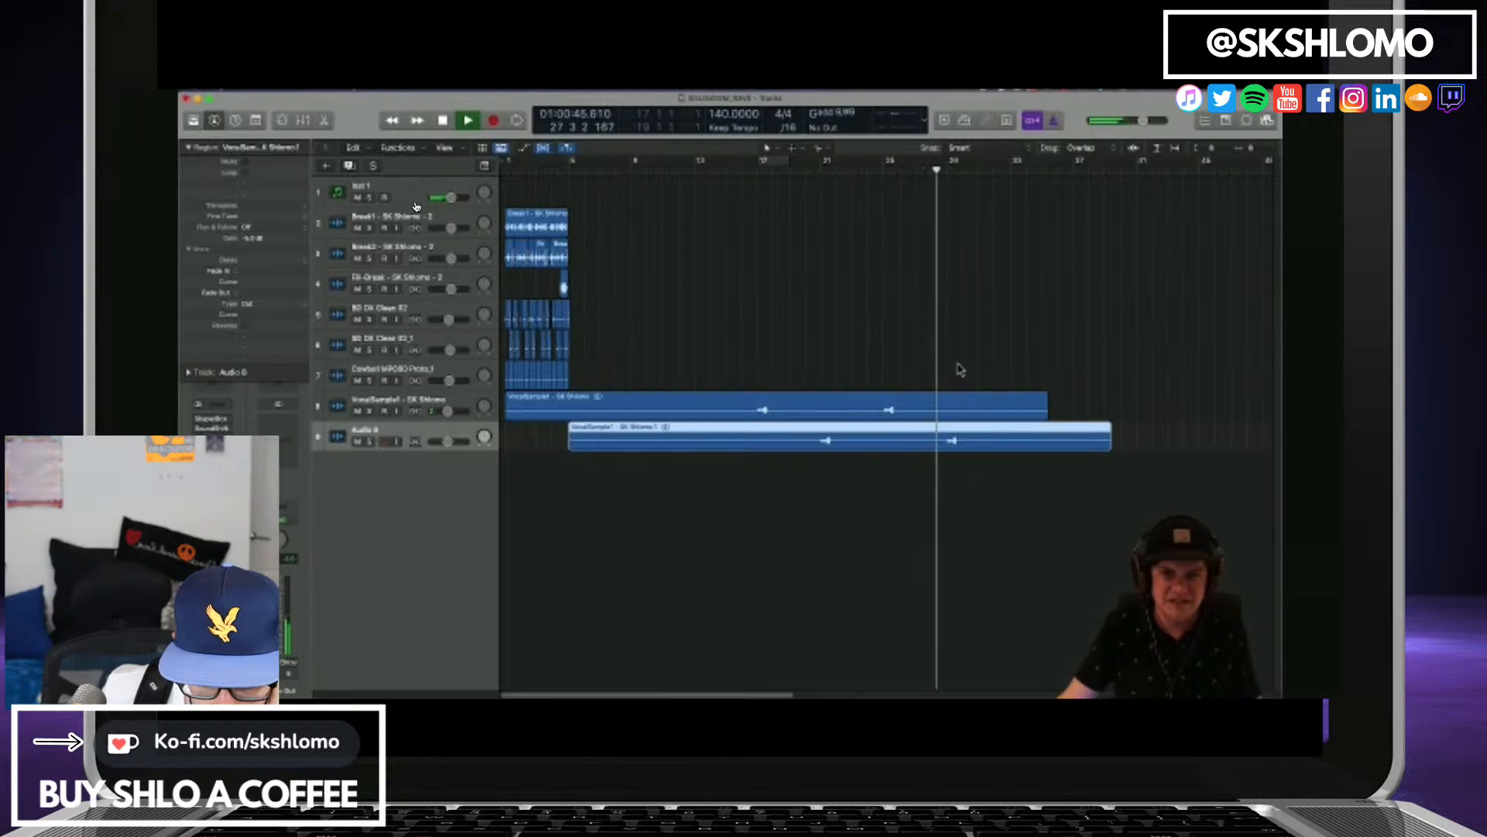
key("v")
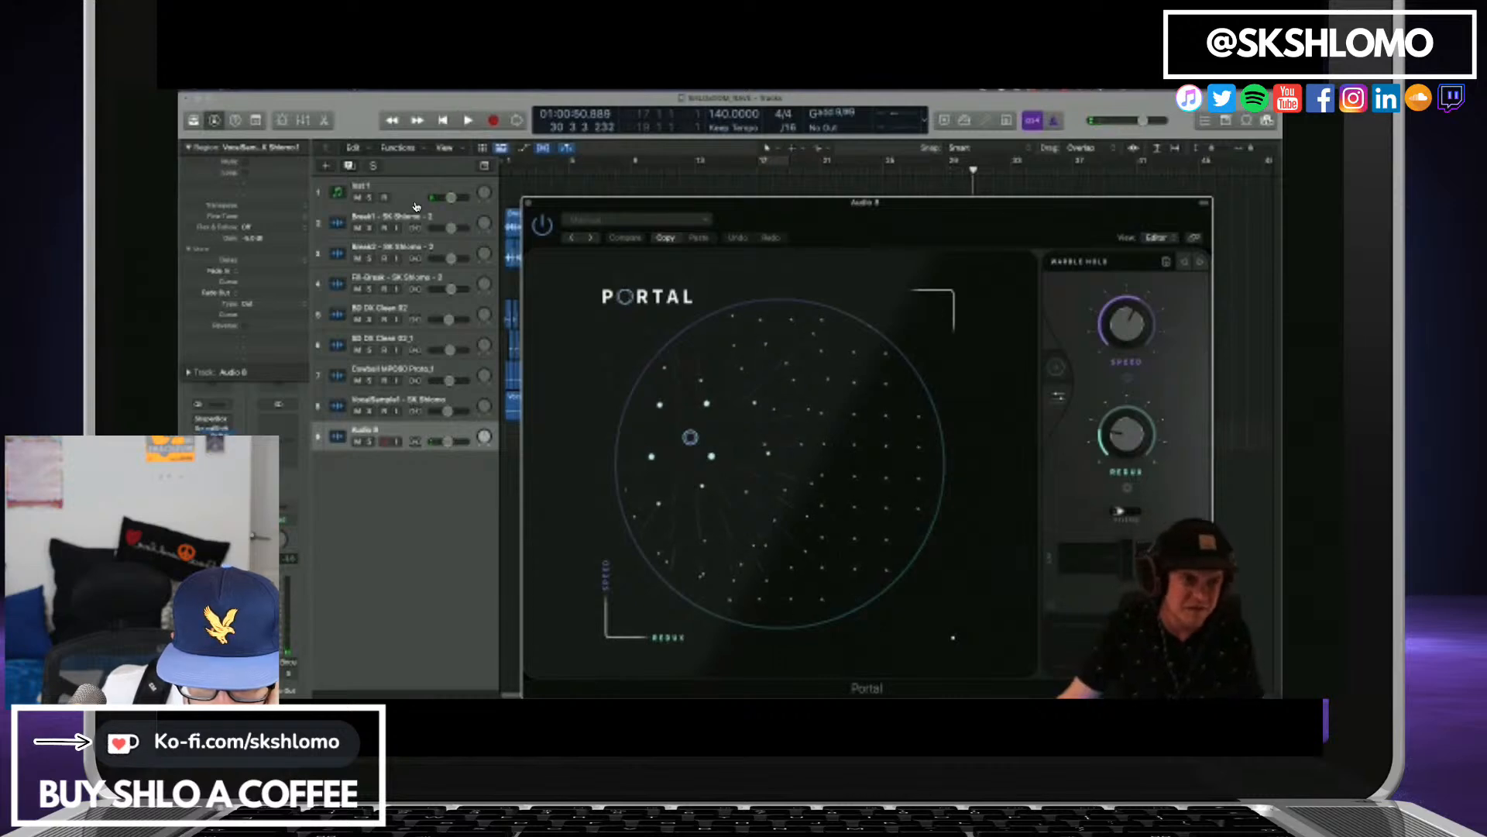
left_click(221, 419)
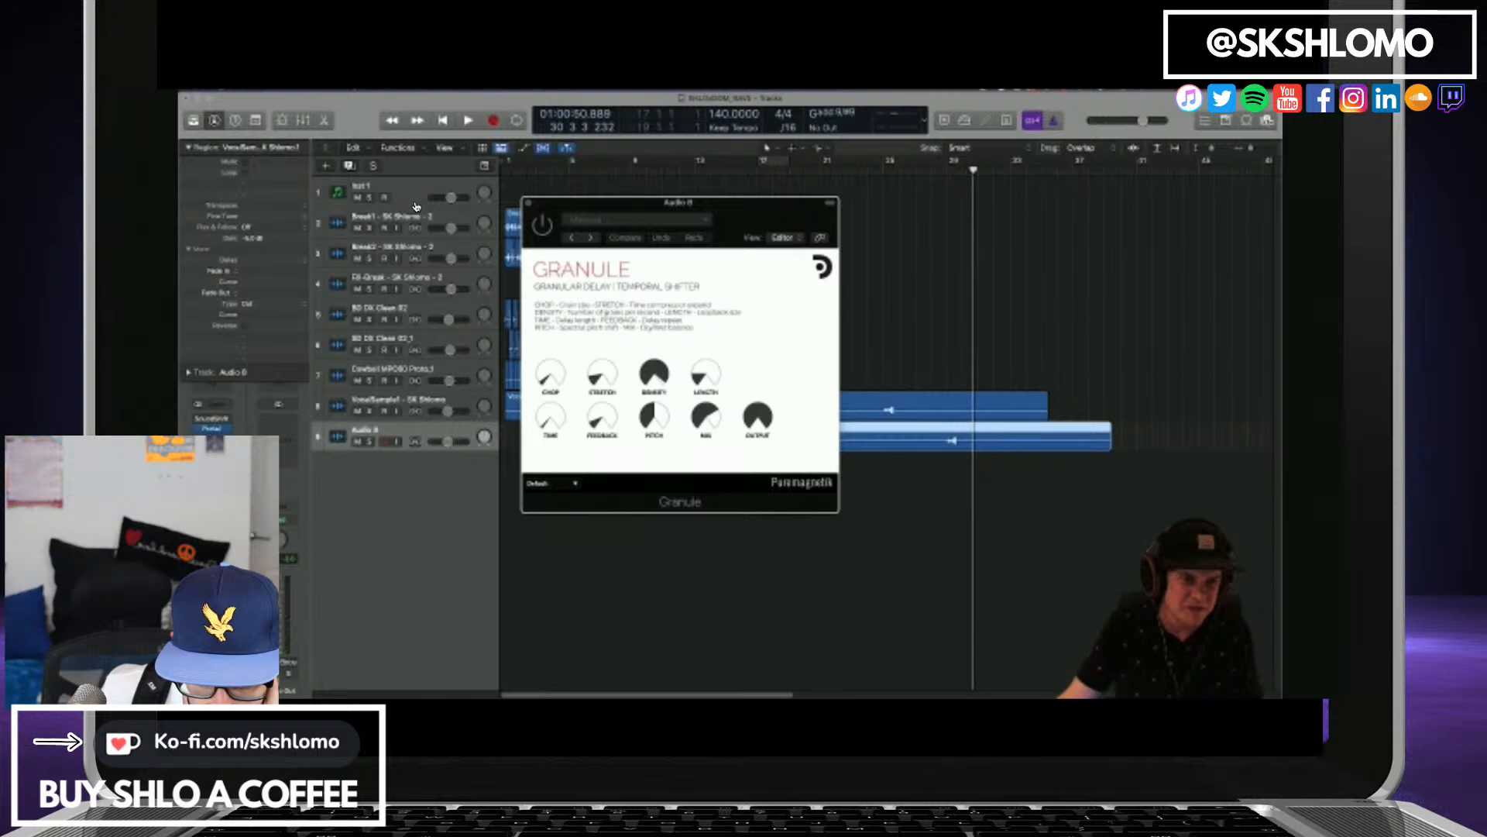
left_click(416, 207)
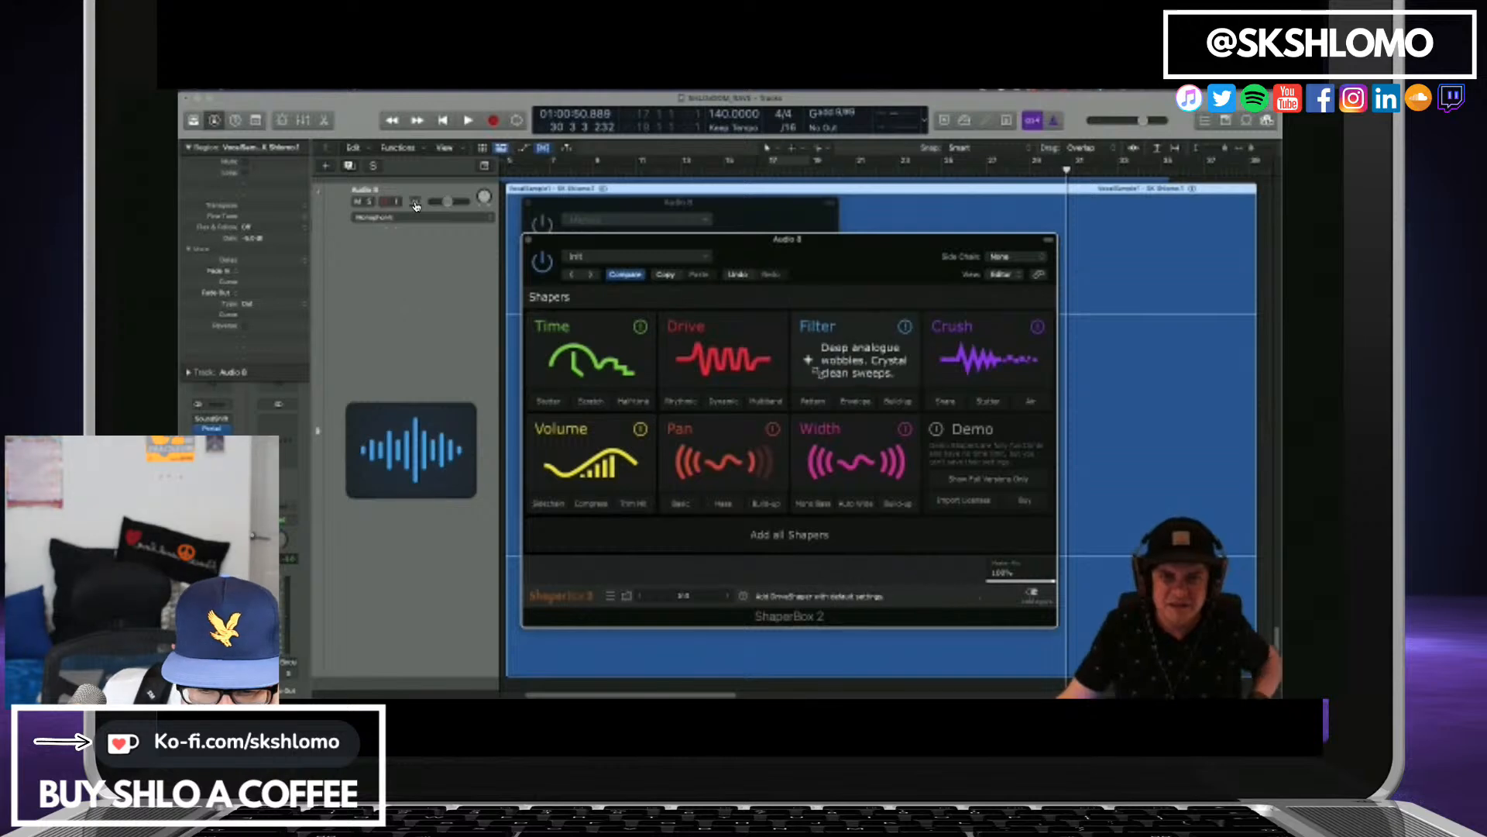
Add the Time shaper in ShaperBox 2 on the Audio 8 track.
left_click(620, 351)
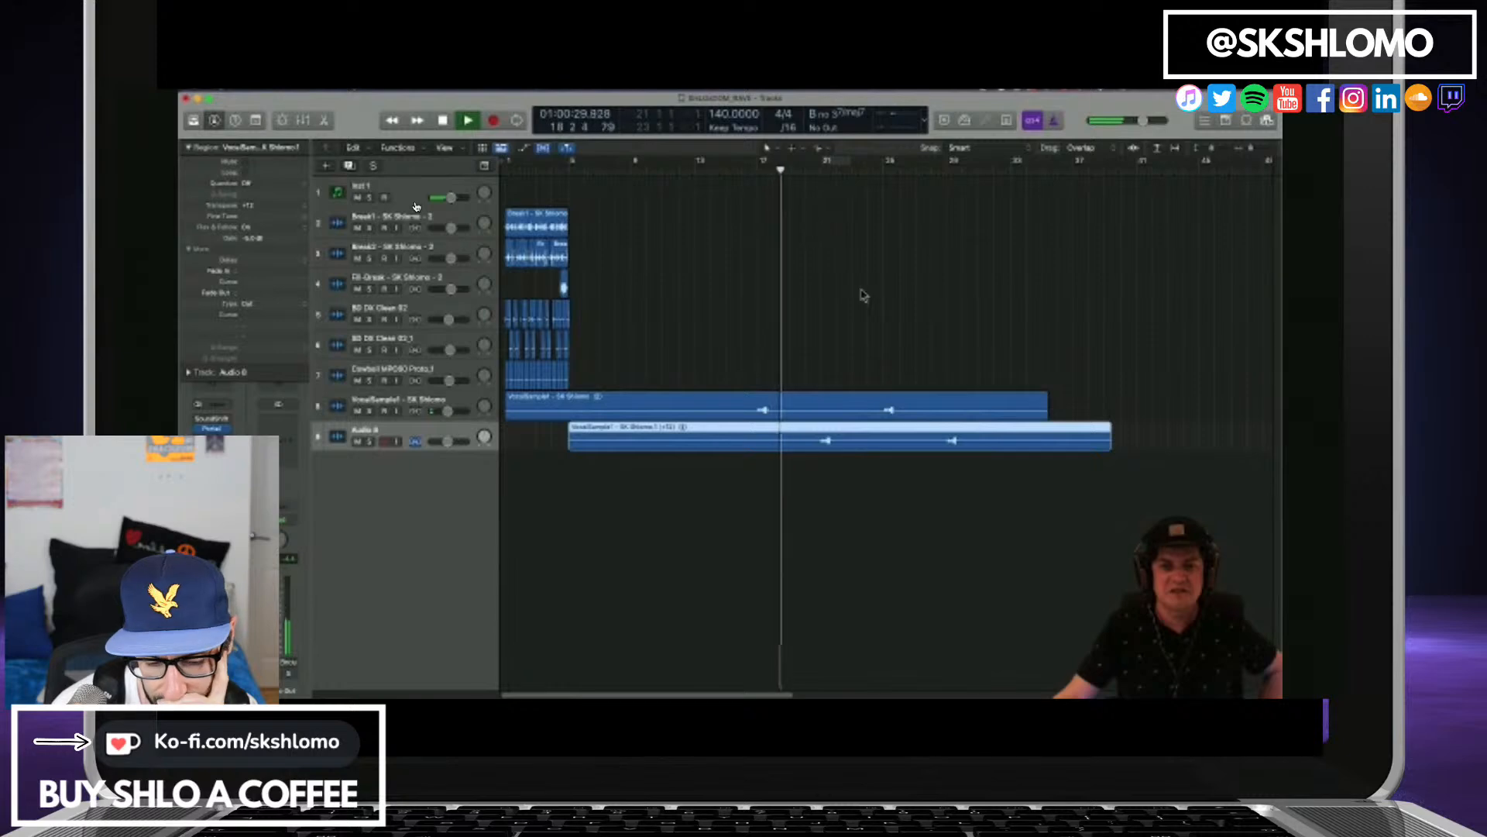
Insert ValhallaSupermassive on the VocalSample1 track and load its massive reverb preset DarkMatter.
left_click(412, 401)
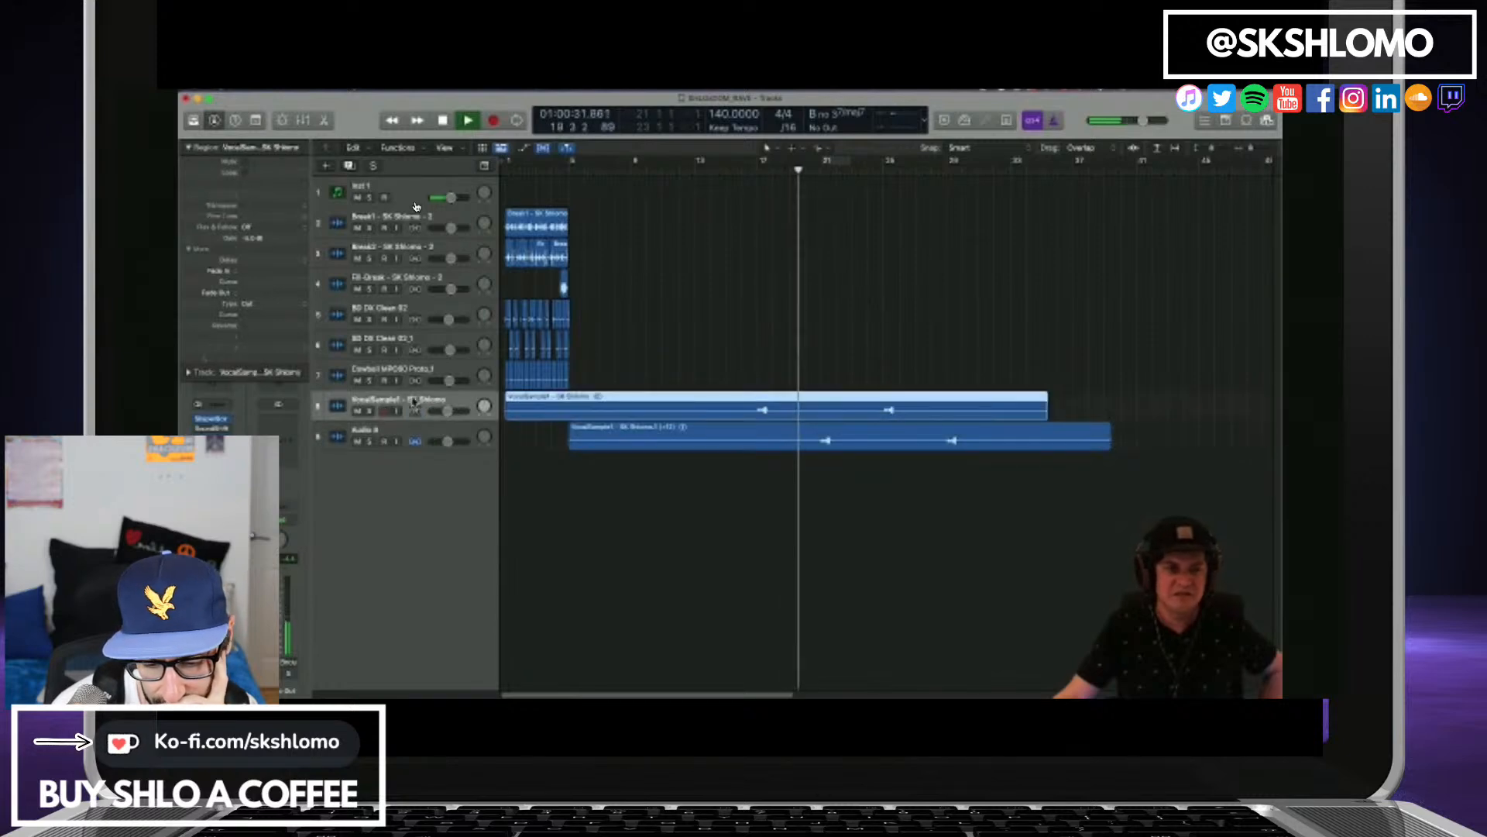
left_click(211, 463)
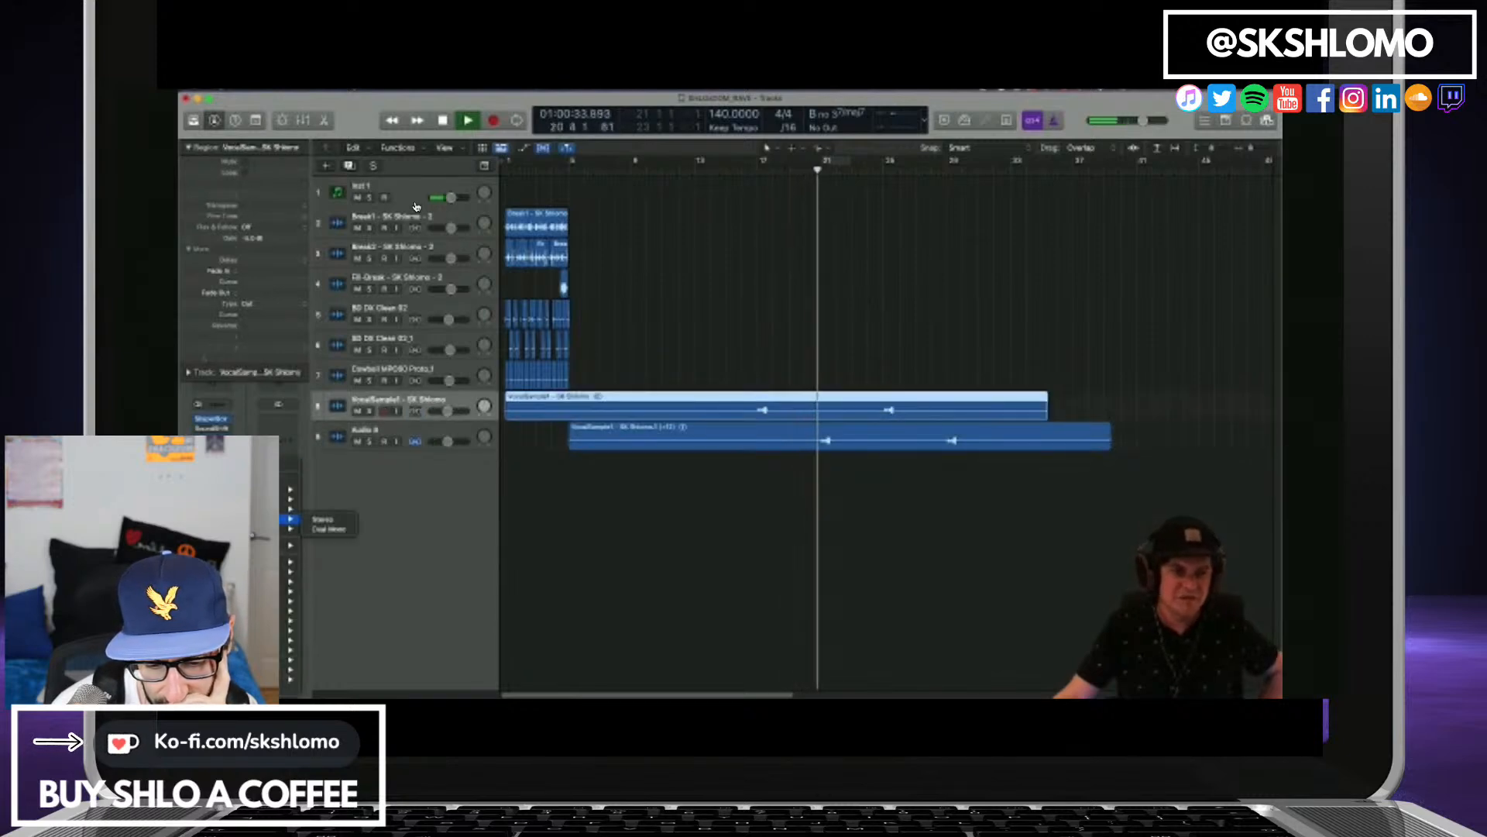
left_click(325, 490)
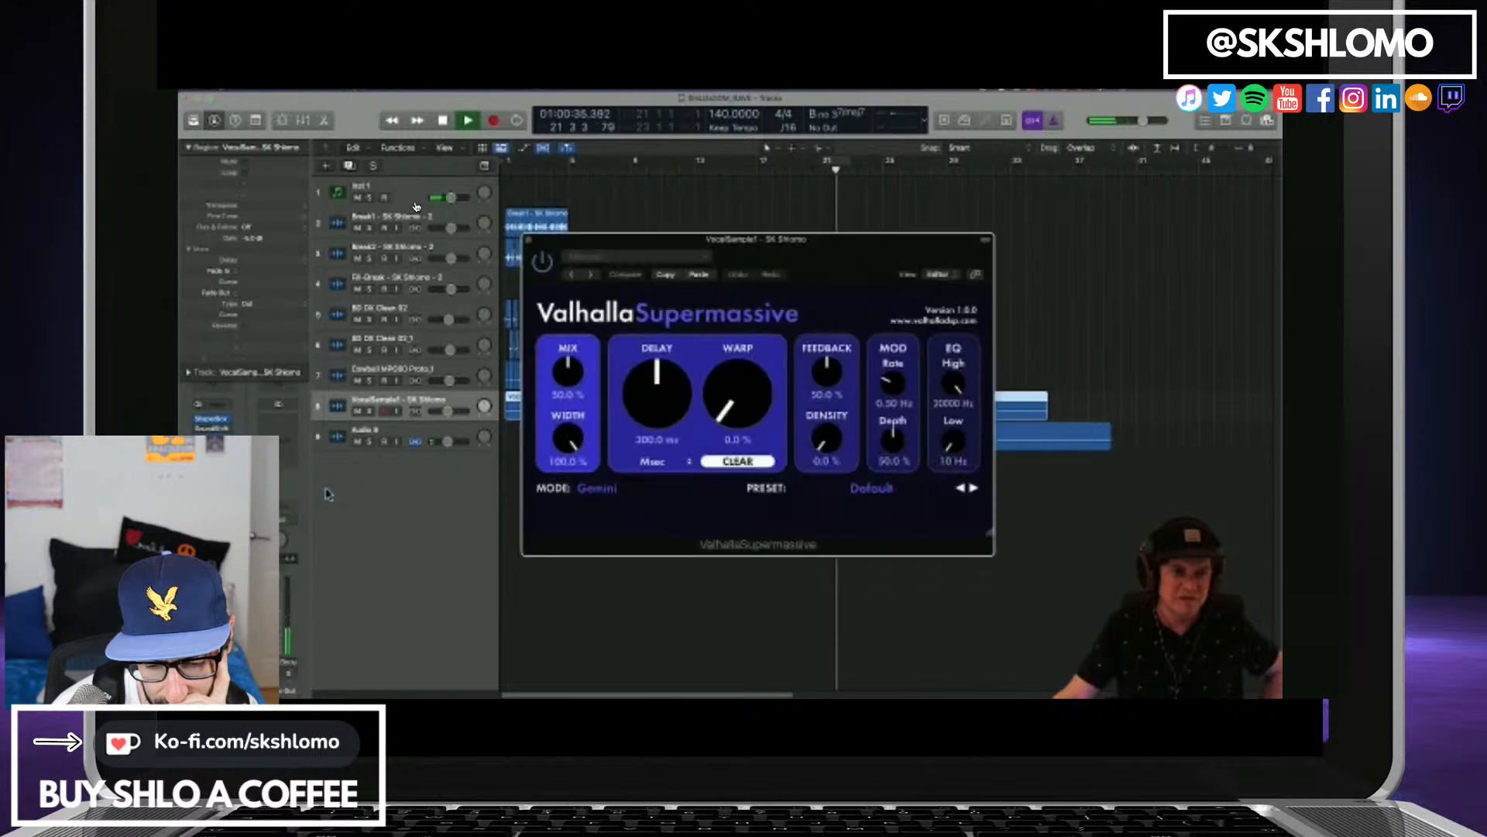
left_click(891, 490)
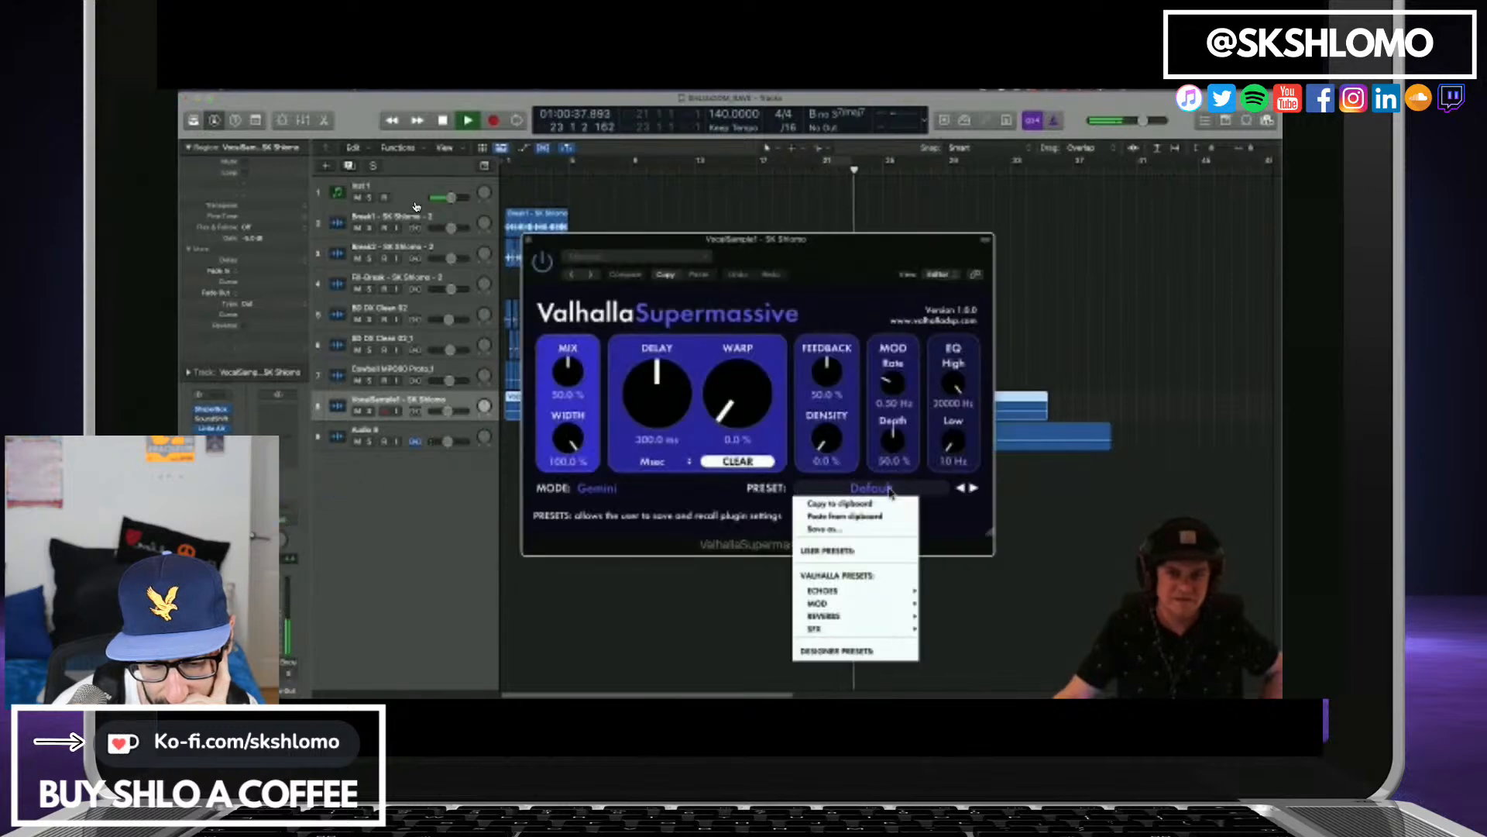
mouse_move(852, 616)
mouse_move(952, 617)
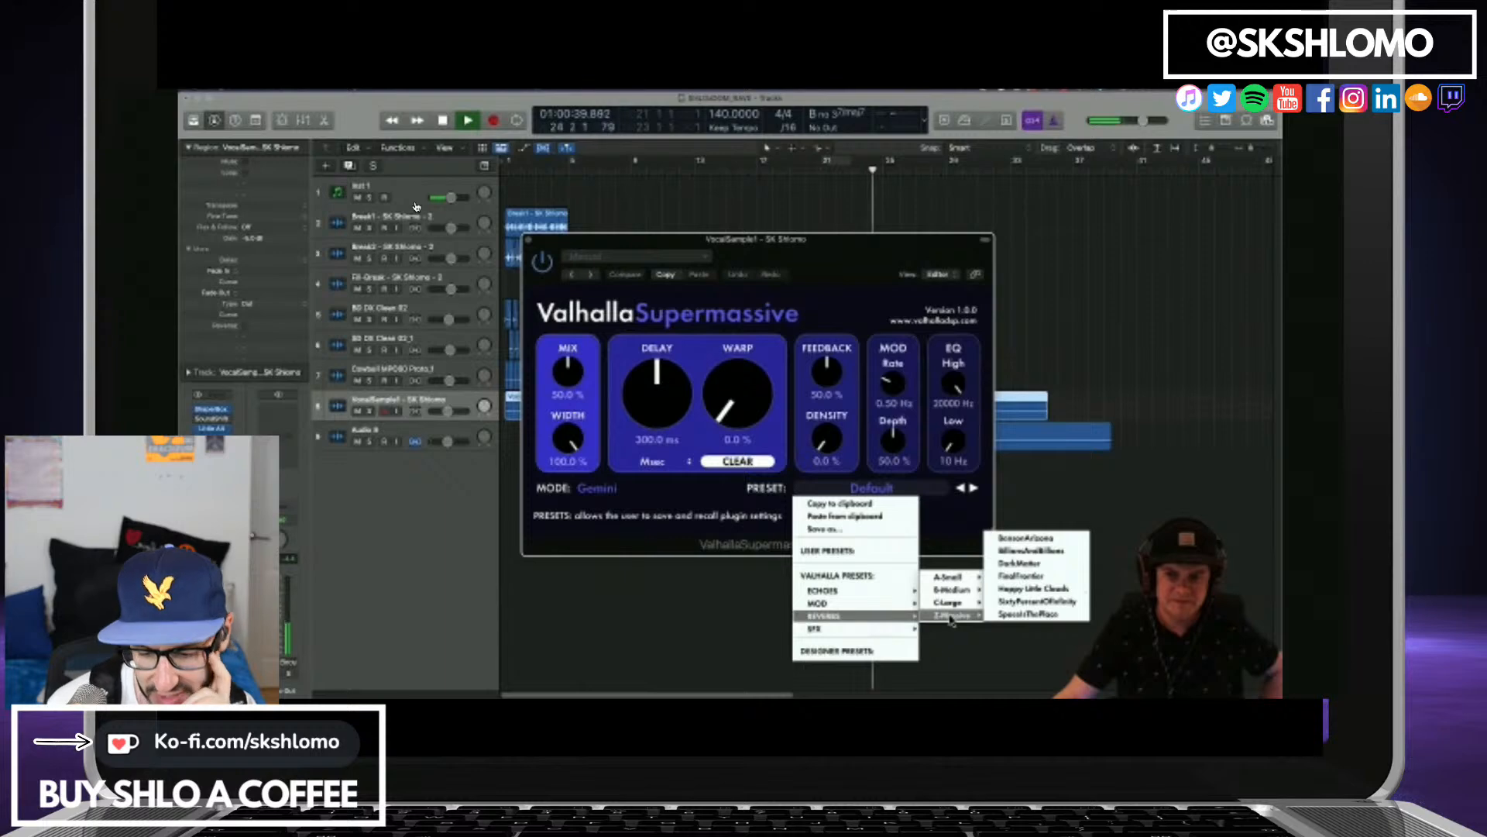
left_click(1019, 564)
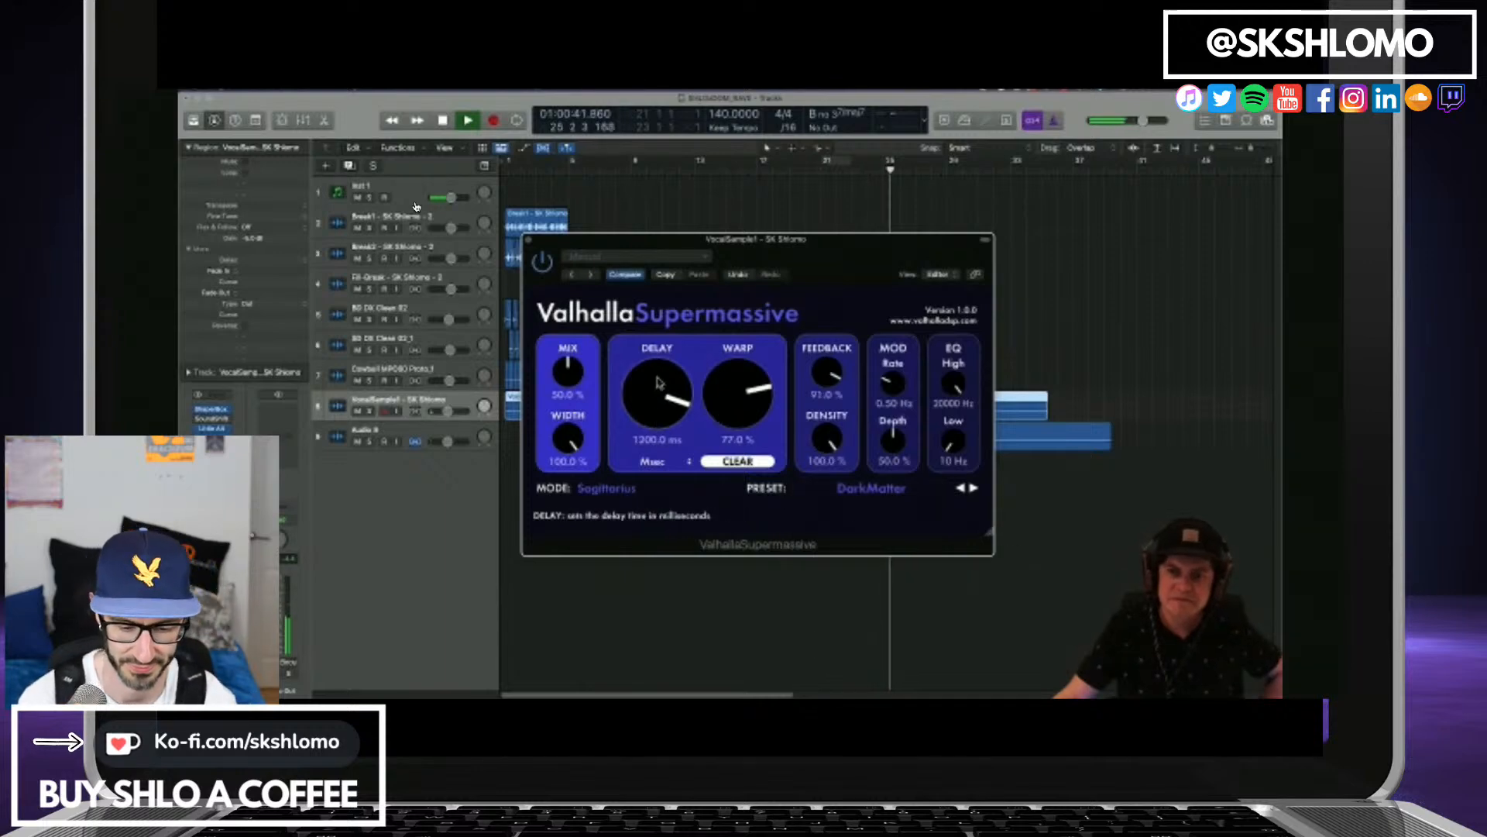
Set the ValhallaSupermassive delay to 165.6 ms and mix to 31.2 %, and replay the arrangement briefly from bar 1.
left_click_drag(659, 383, 657, 470)
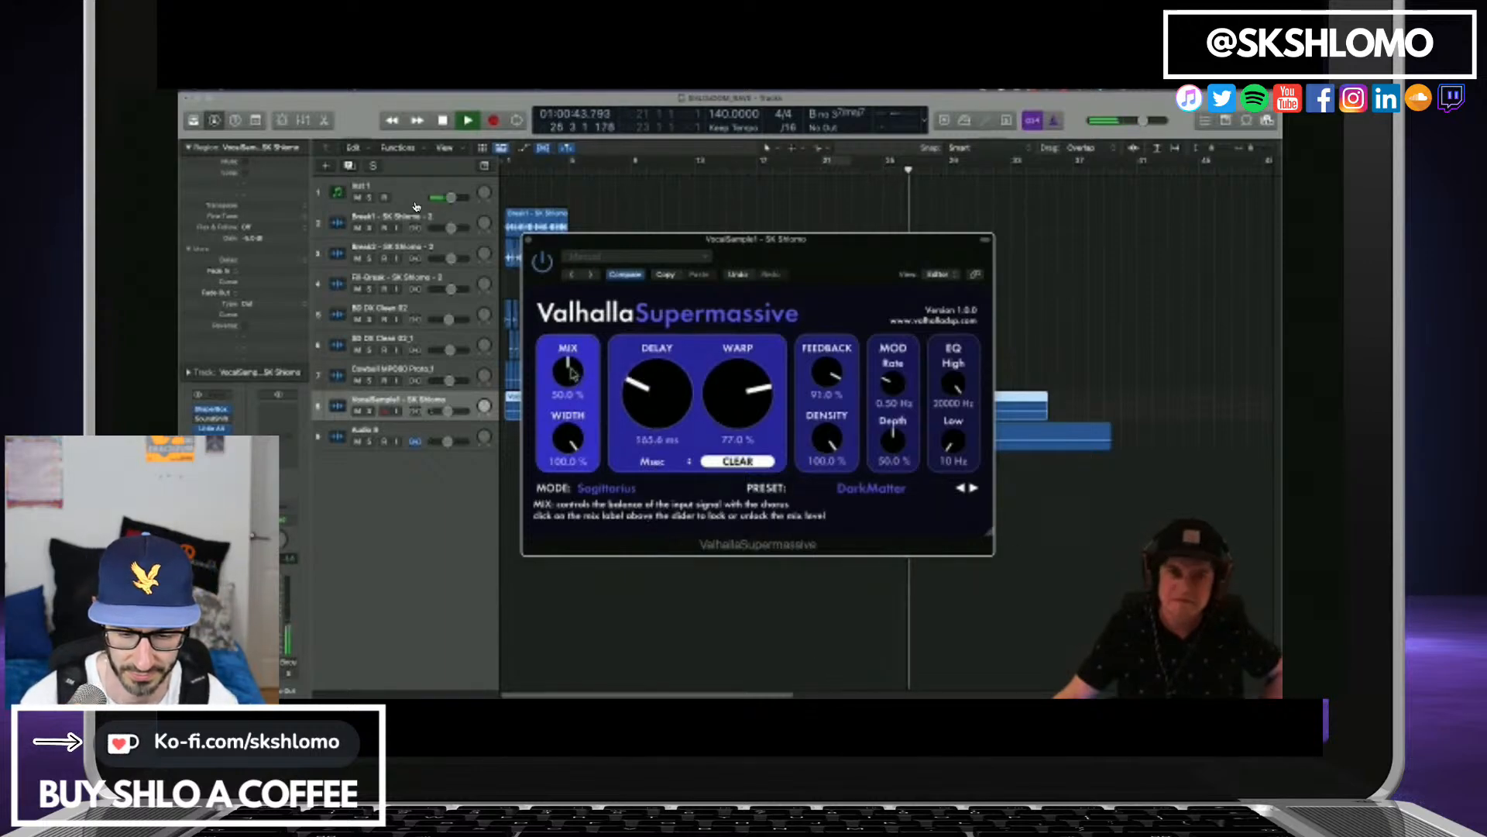
left_click_drag(571, 374, 571, 397)
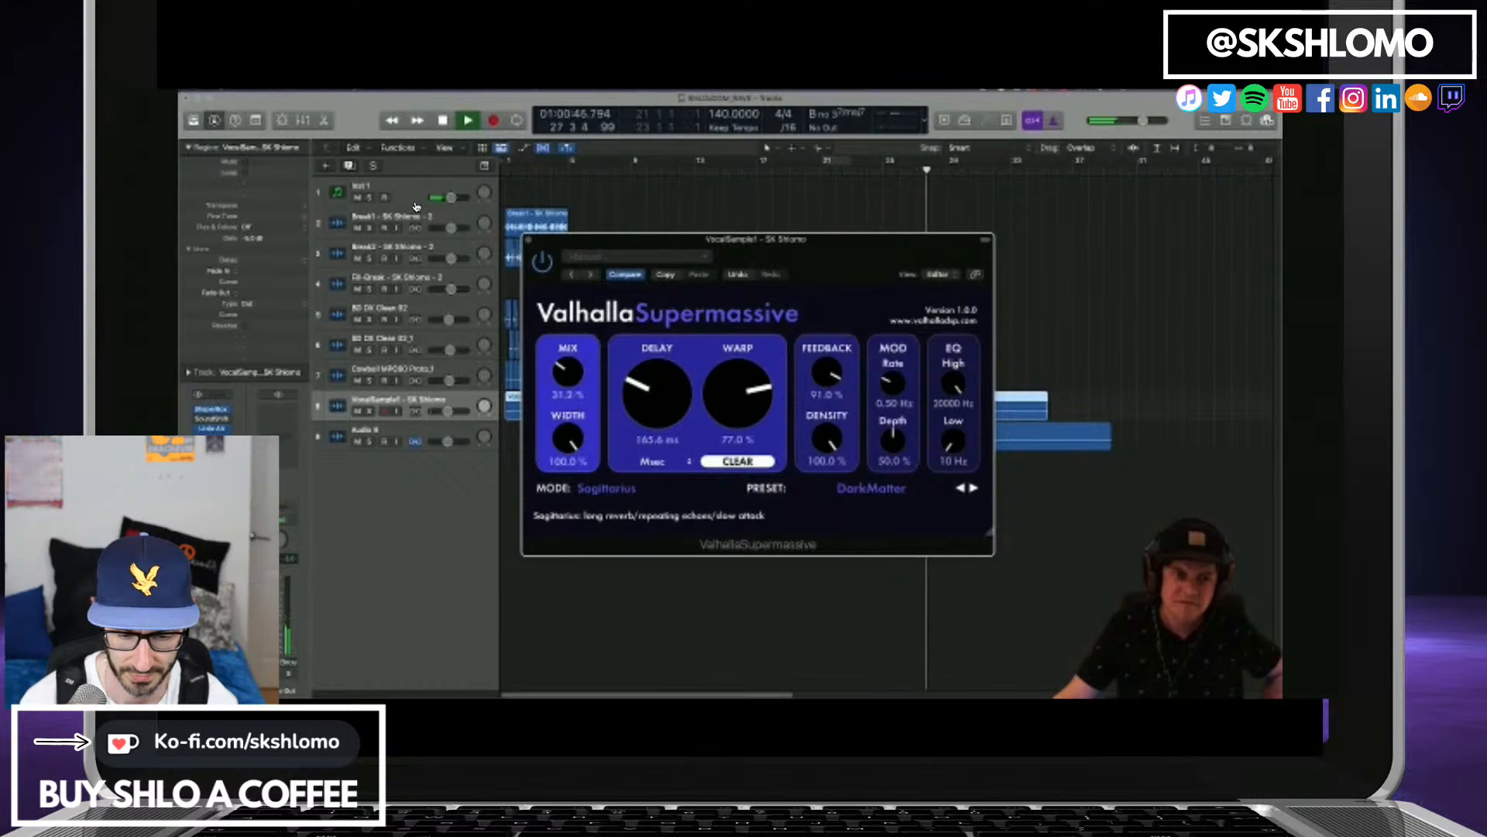
left_click(530, 240)
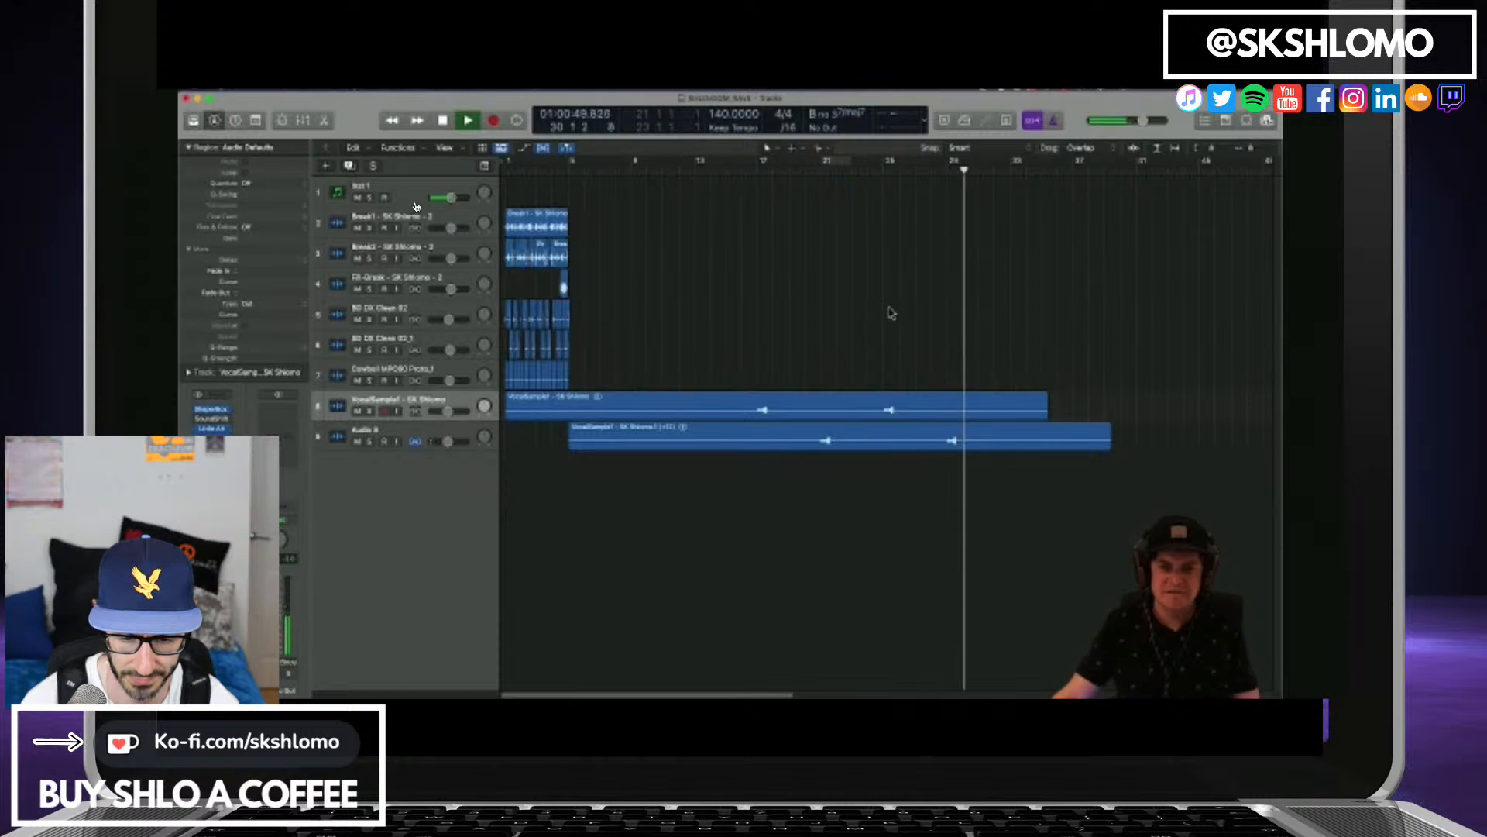
key("Return")
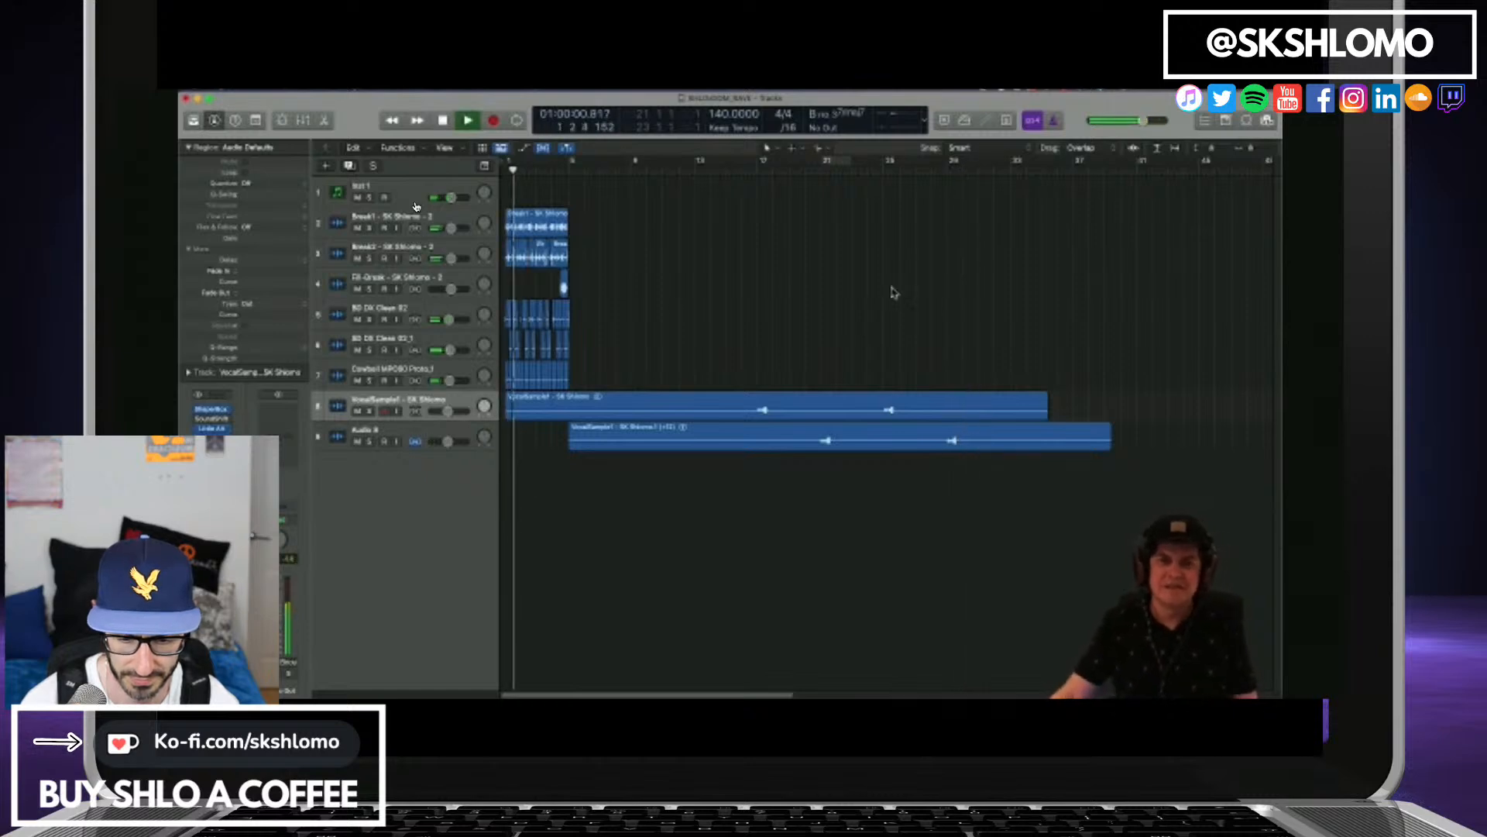
key("space")
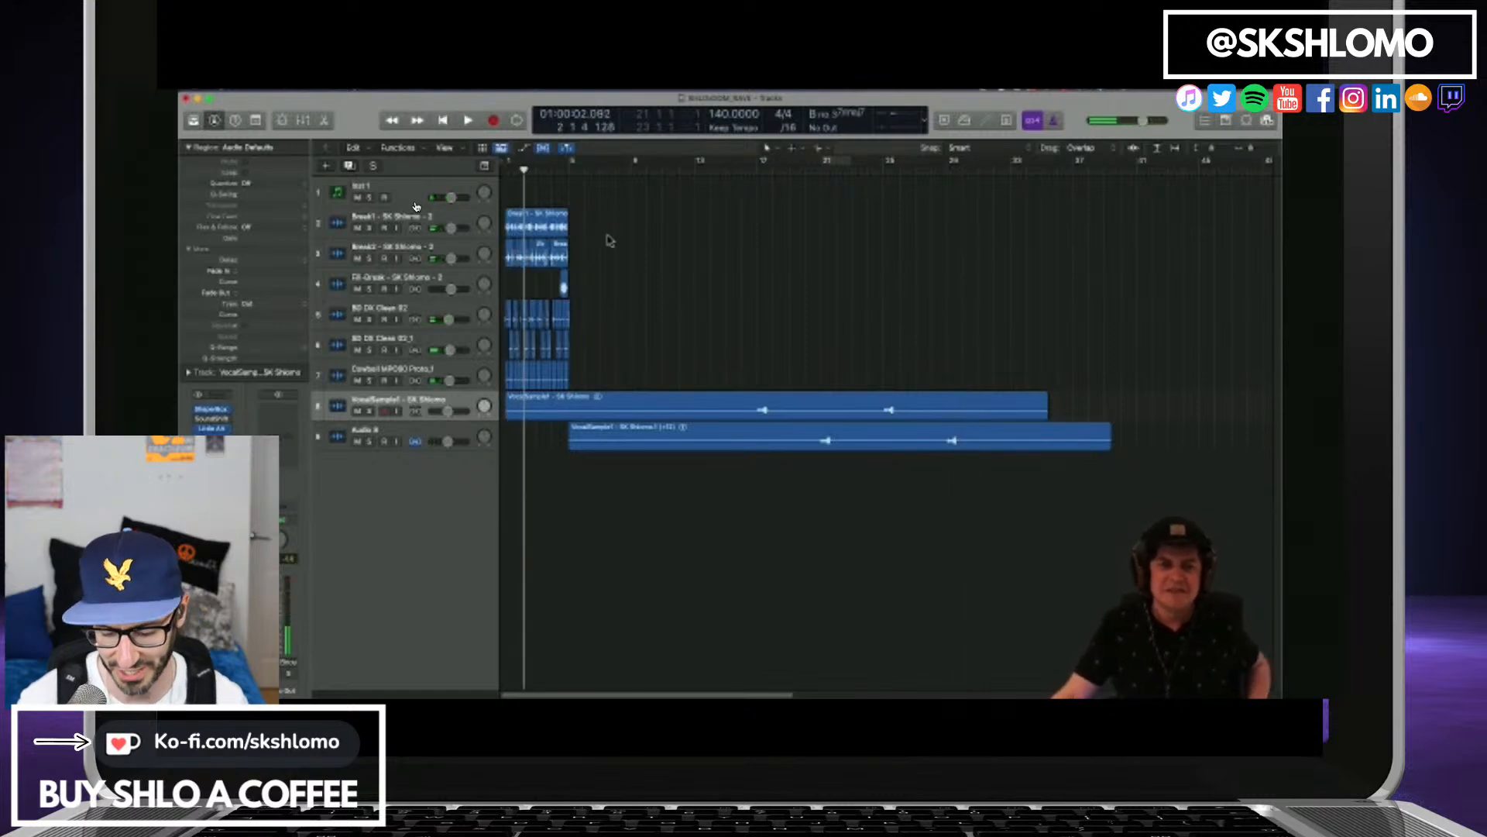
left_click_drag(604, 222, 475, 371)
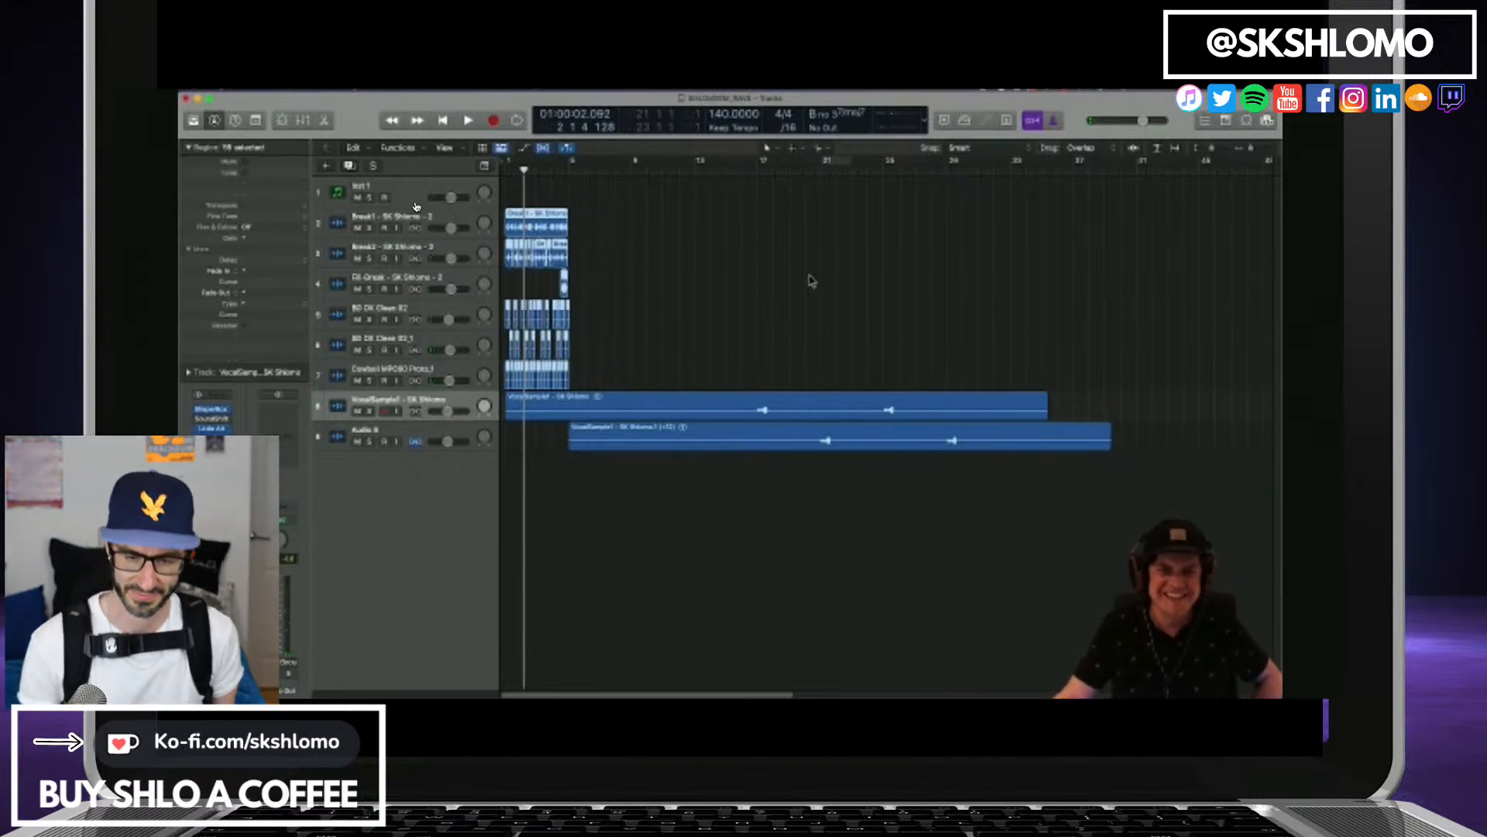
left_click(619, 308)
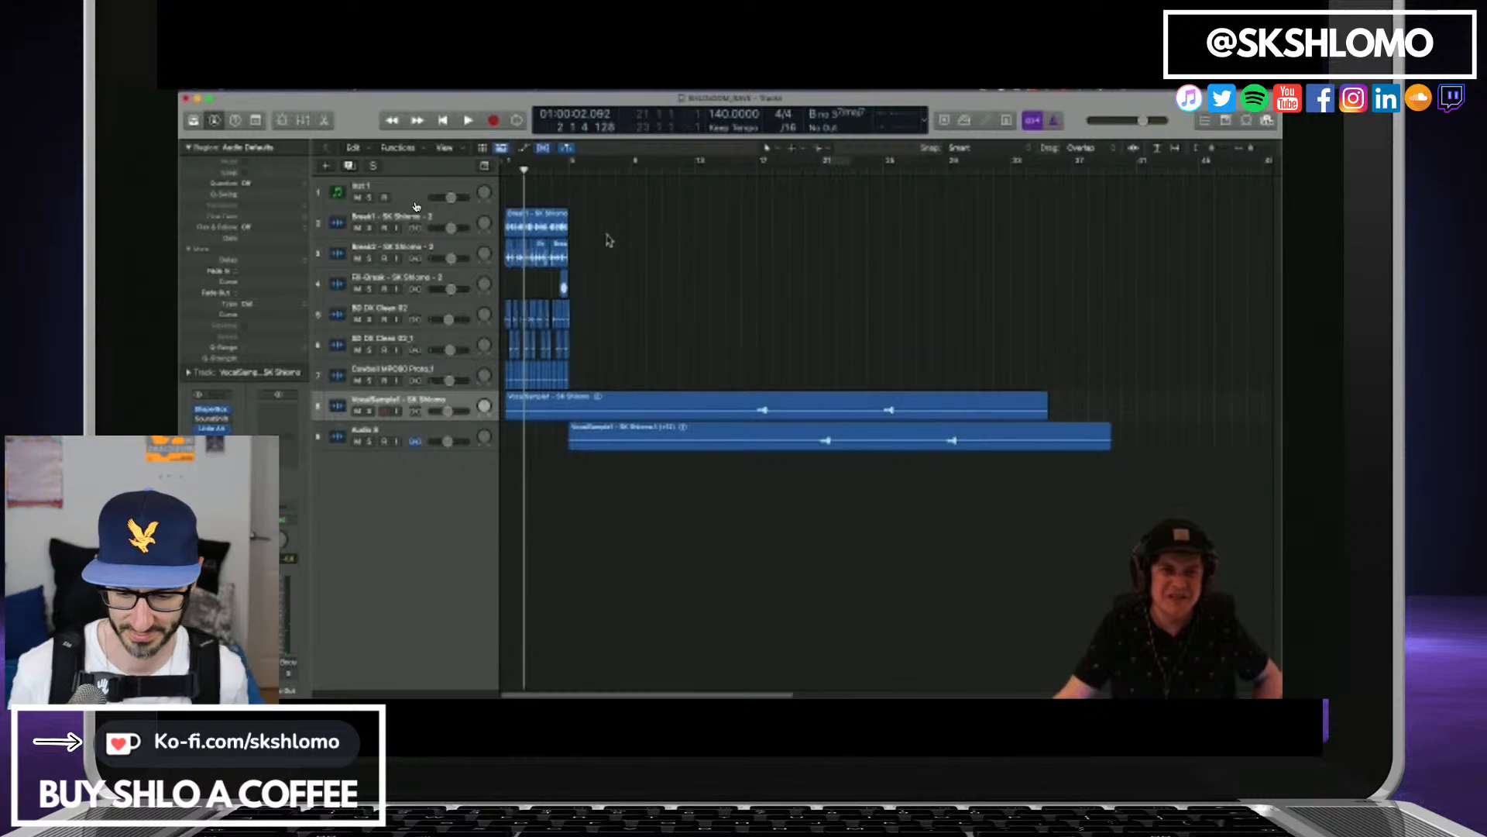
left_click_drag(607, 233, 494, 378)
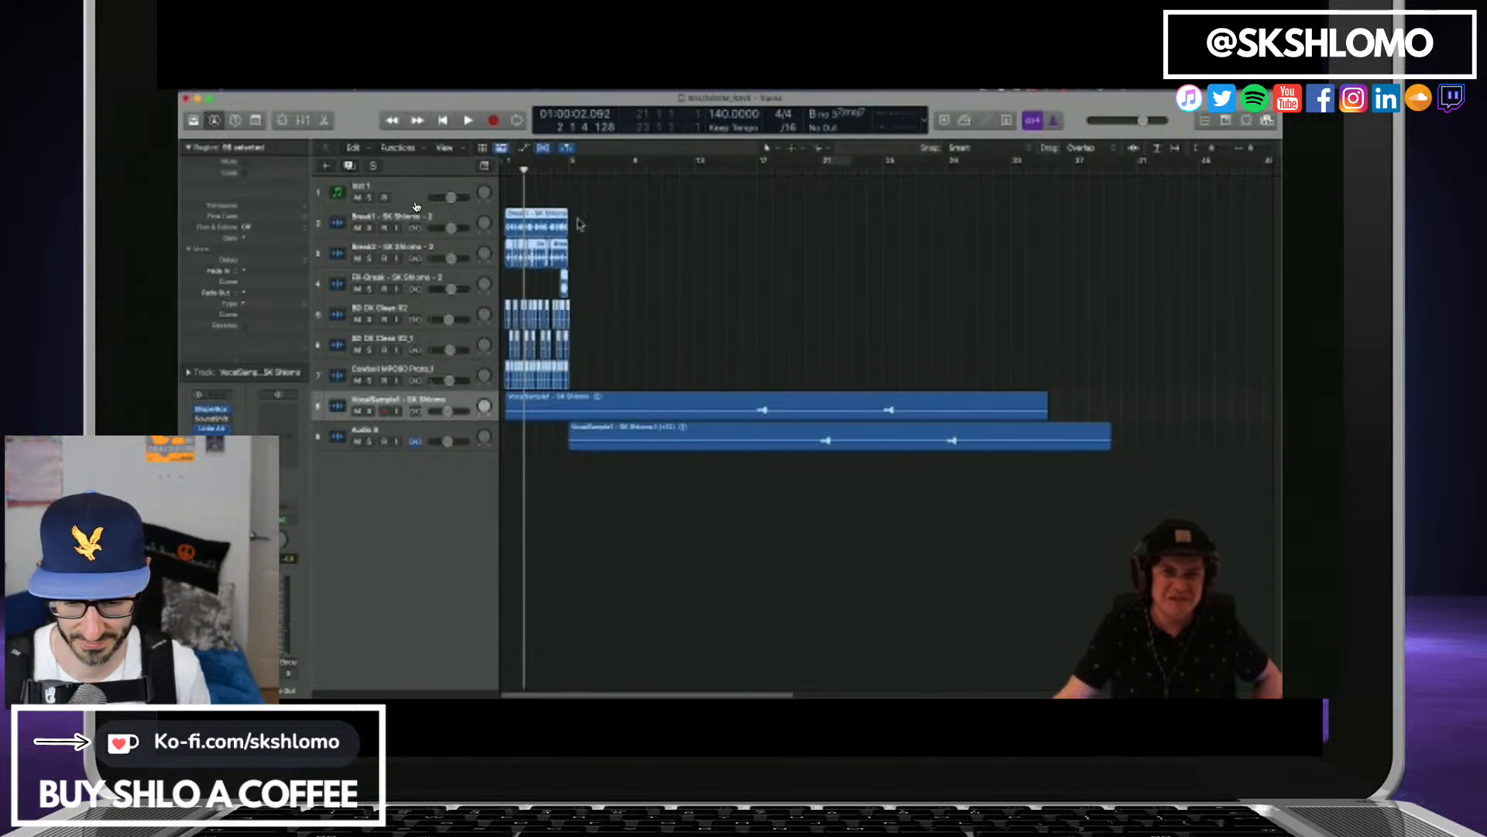
left_click(619, 279)
Move the BD DX Clean 02 and BD DX Clean 02_1 tracks together above the Break1 track.
left_click(459, 316)
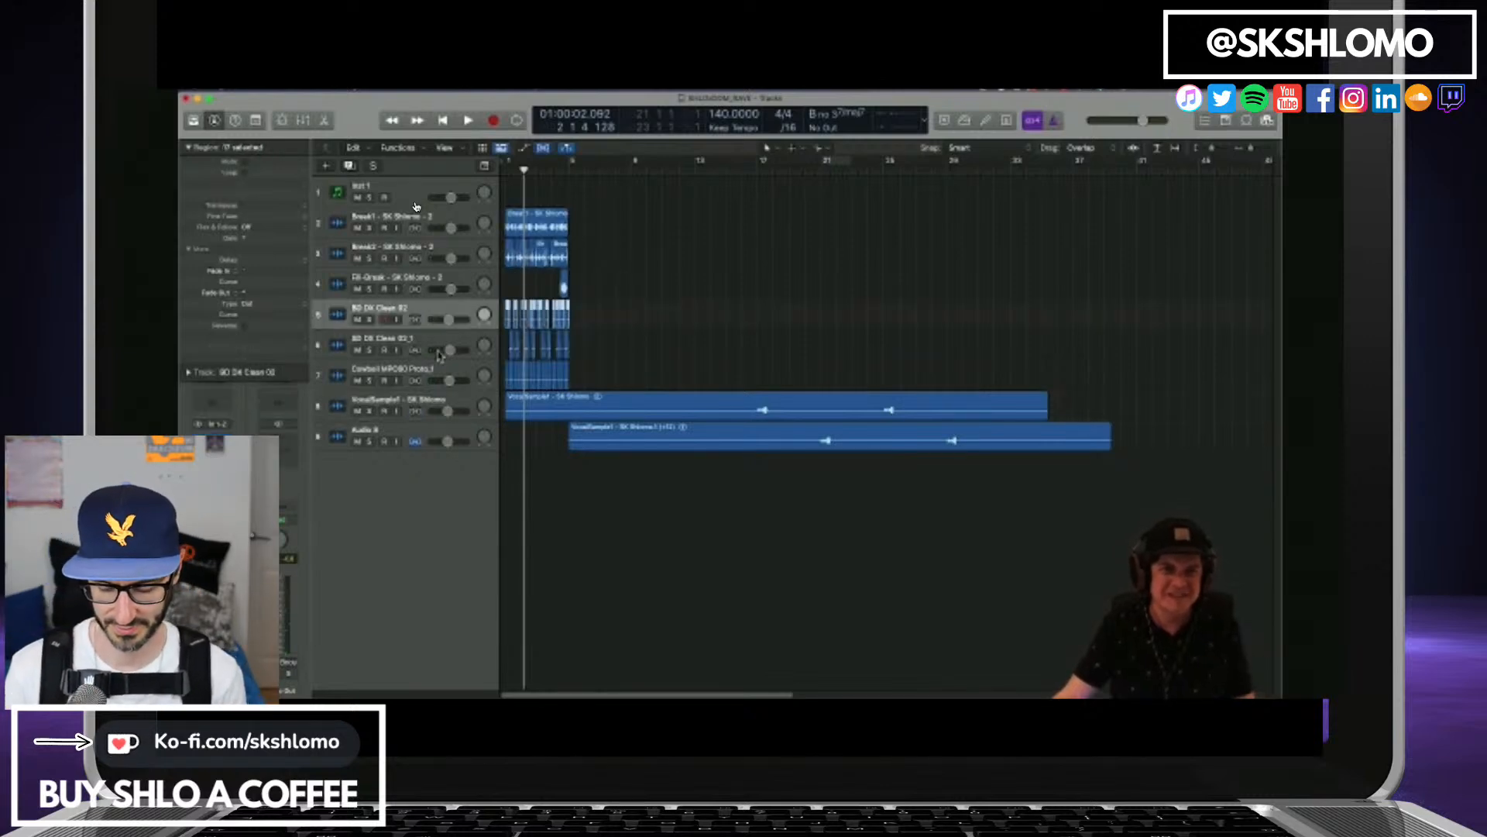
left_click(442, 342, "shift")
left_click_drag(444, 312, 440, 217)
left_click(670, 279)
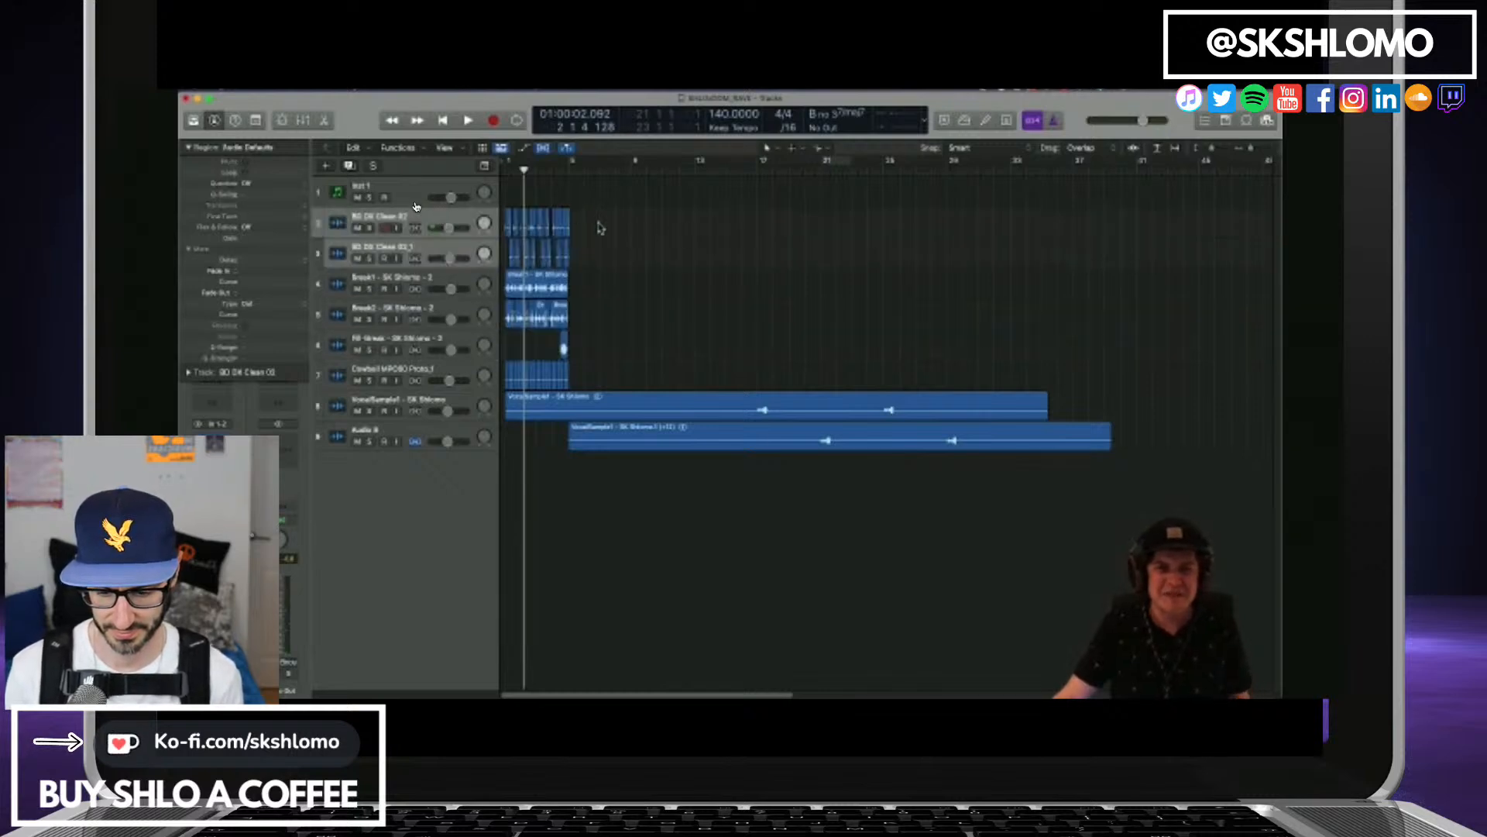
left_click_drag(600, 226, 457, 371)
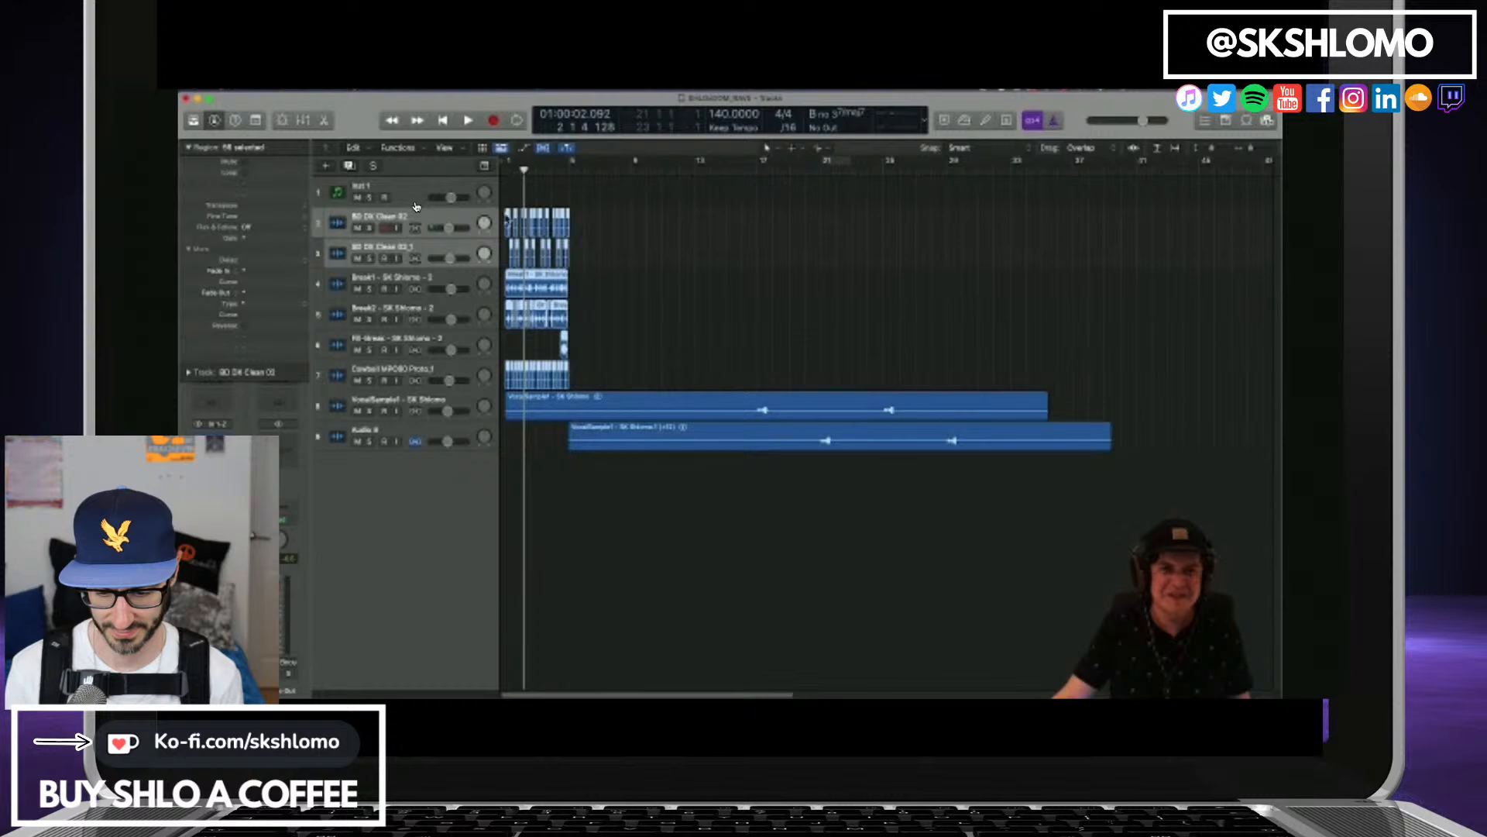
mouse_move(509, 221)
left_mouse_down()
mouse_move(888, 237)
mouse_move(516, 227)
left_mouse_up()
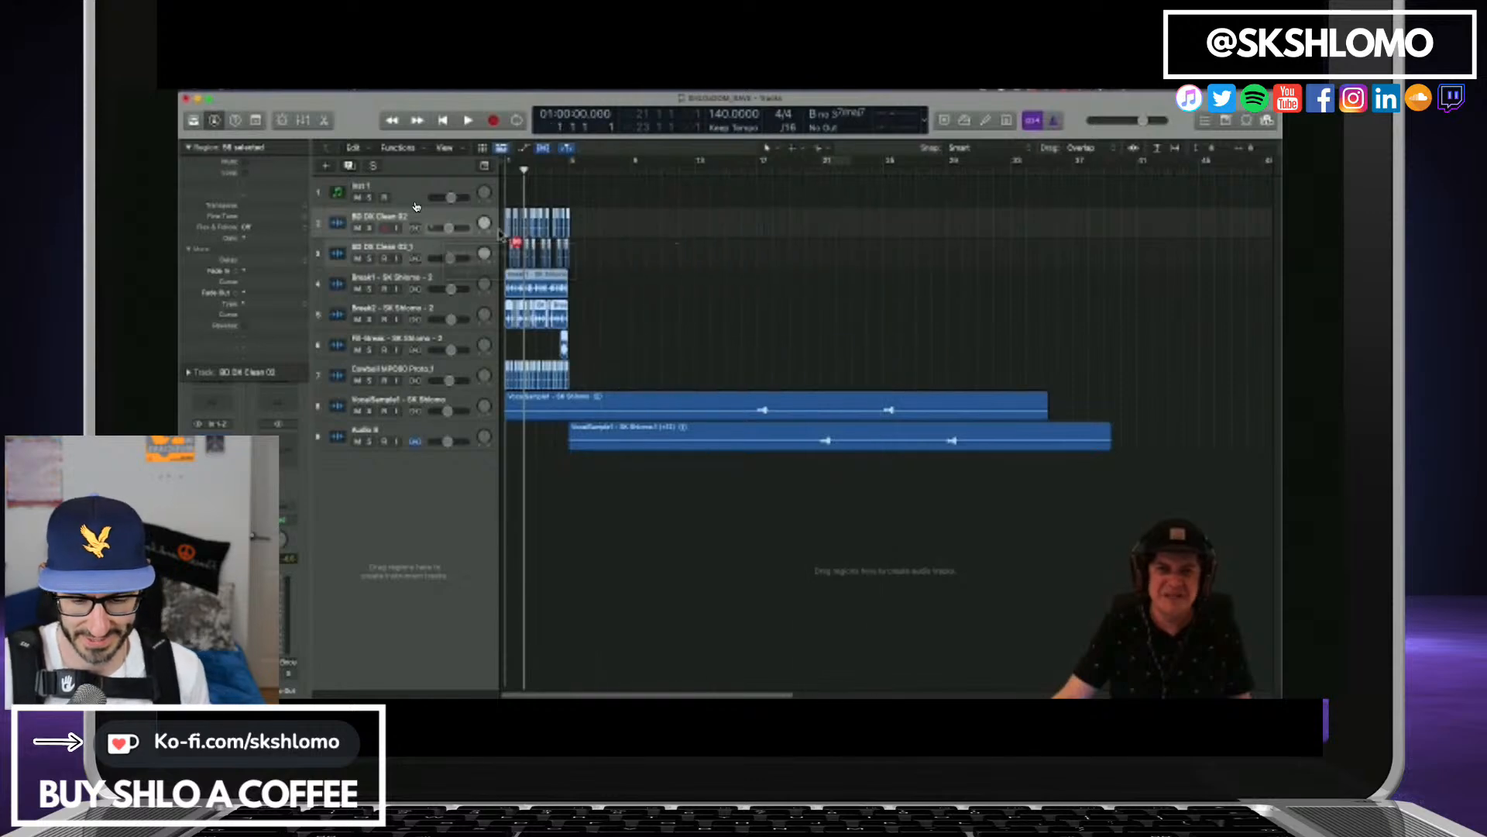
left_click(627, 229)
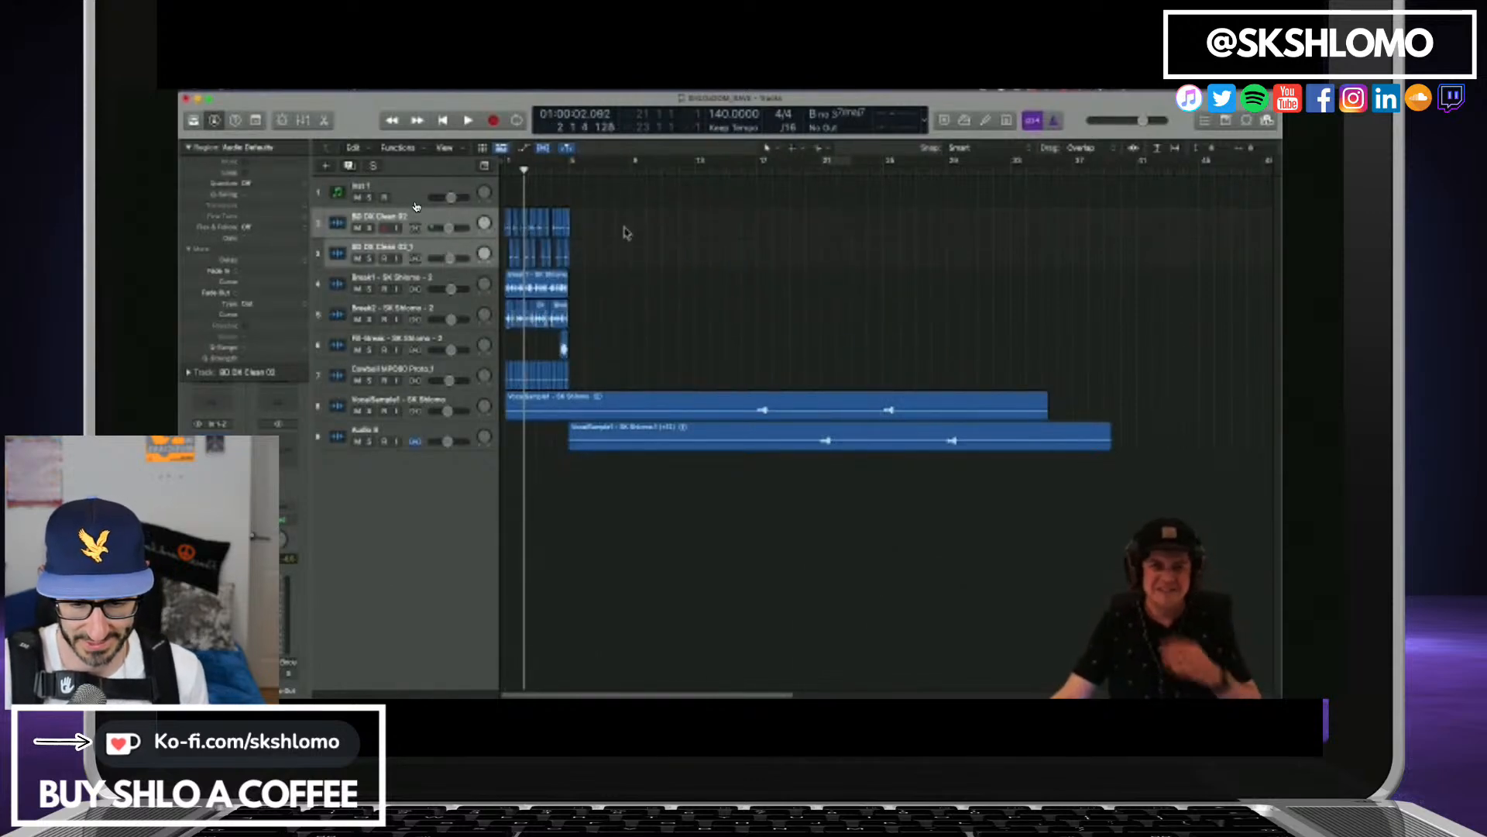
Open the Satellite Sessions plug-in from the Inst 1 track and look through the stems shared by both collaborators.
mouse_move(180, 320)
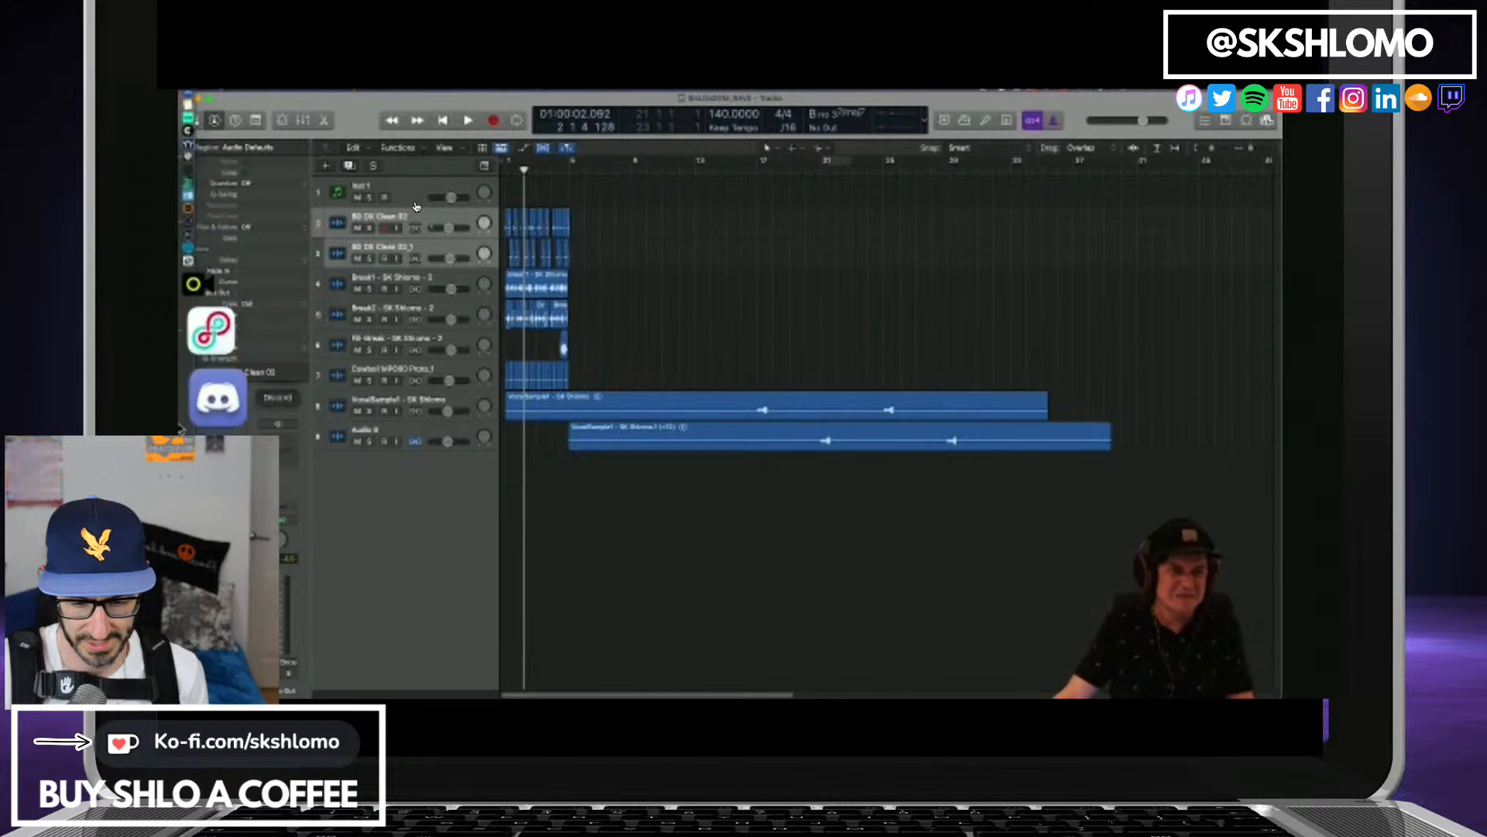
left_click(417, 188)
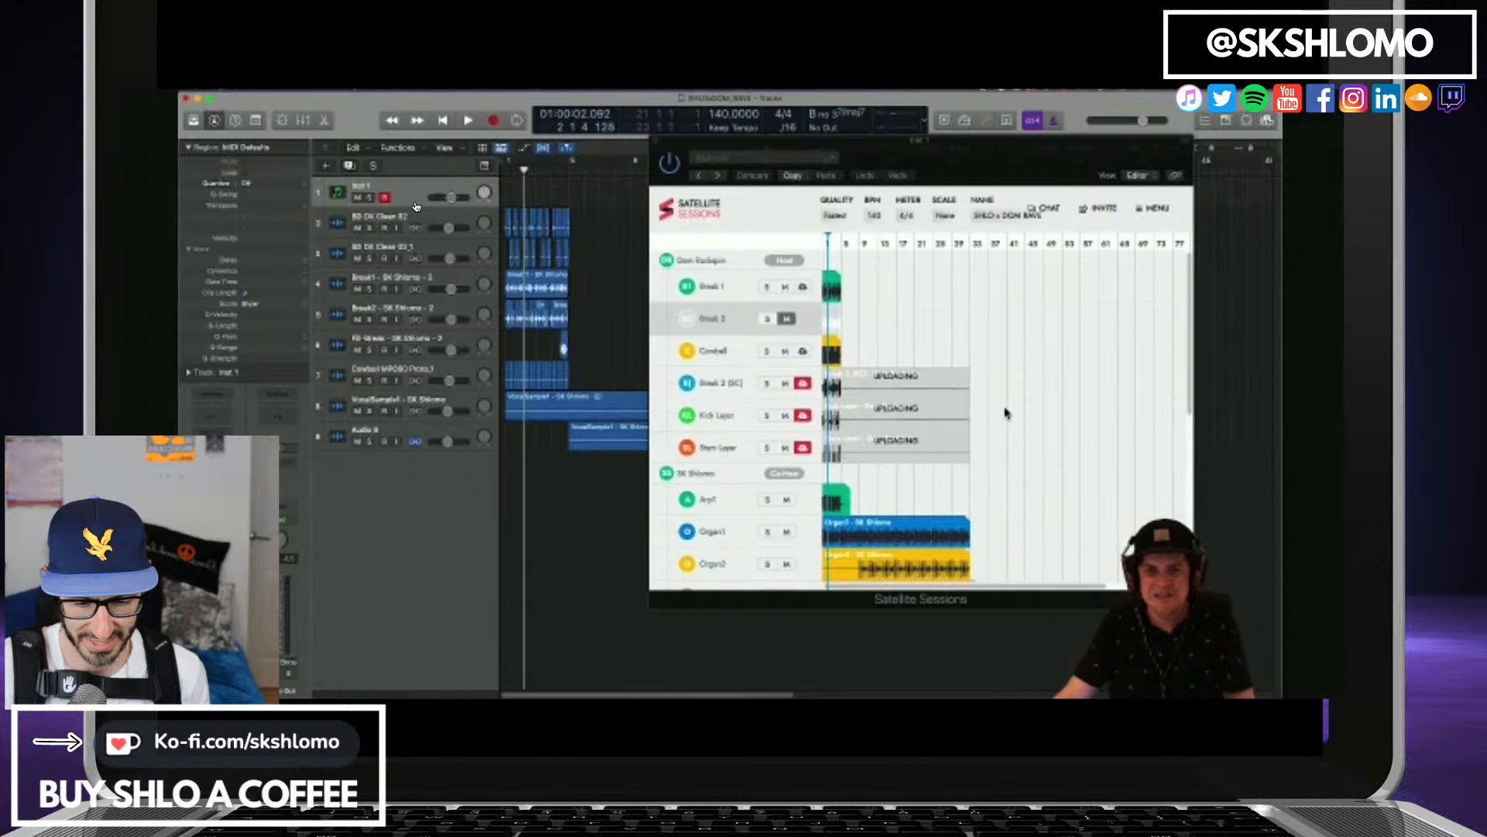
scroll(1005, 413, "down", 5)
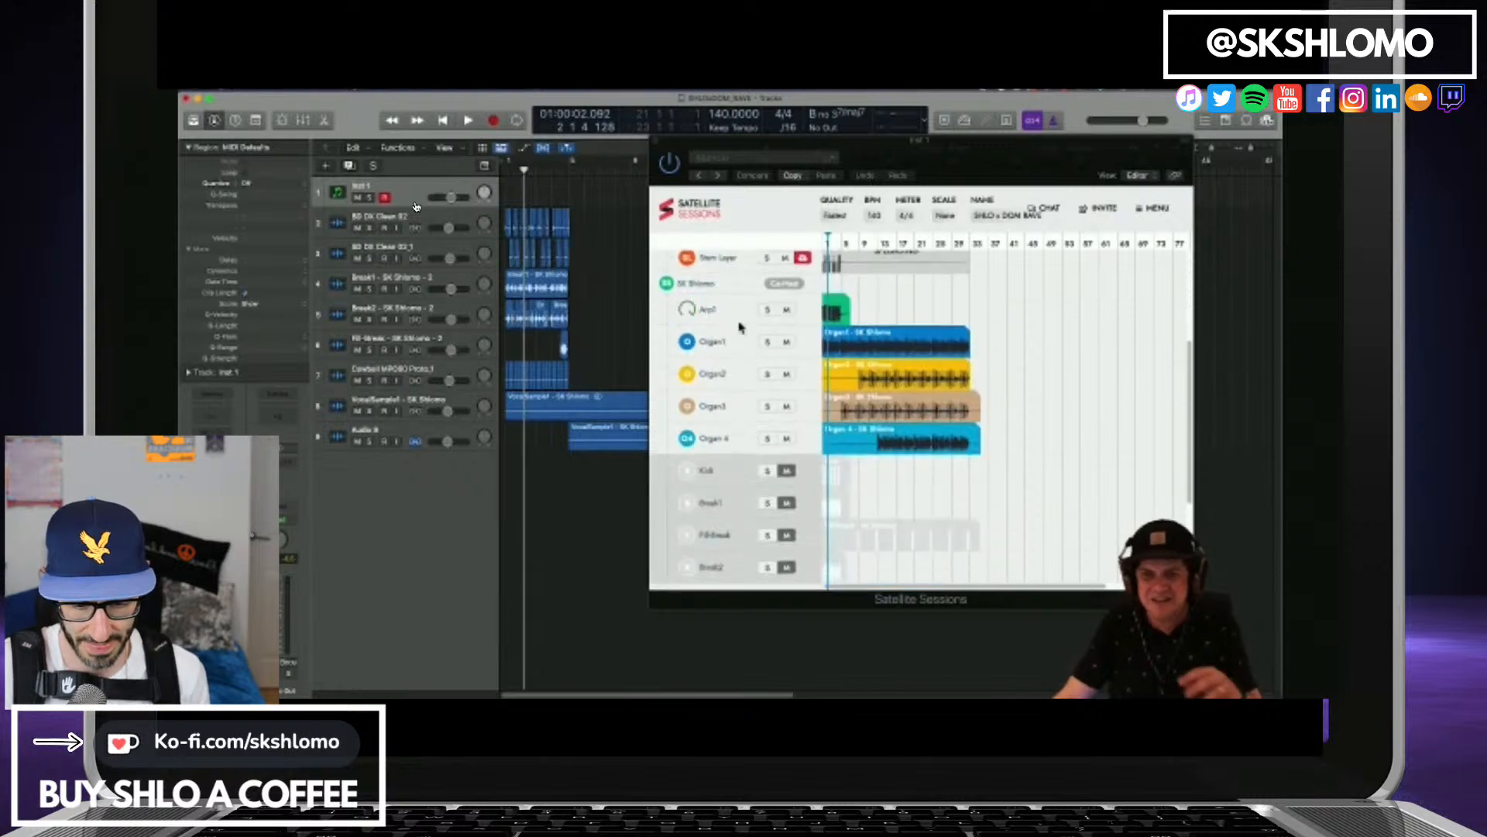
left_click(1085, 381)
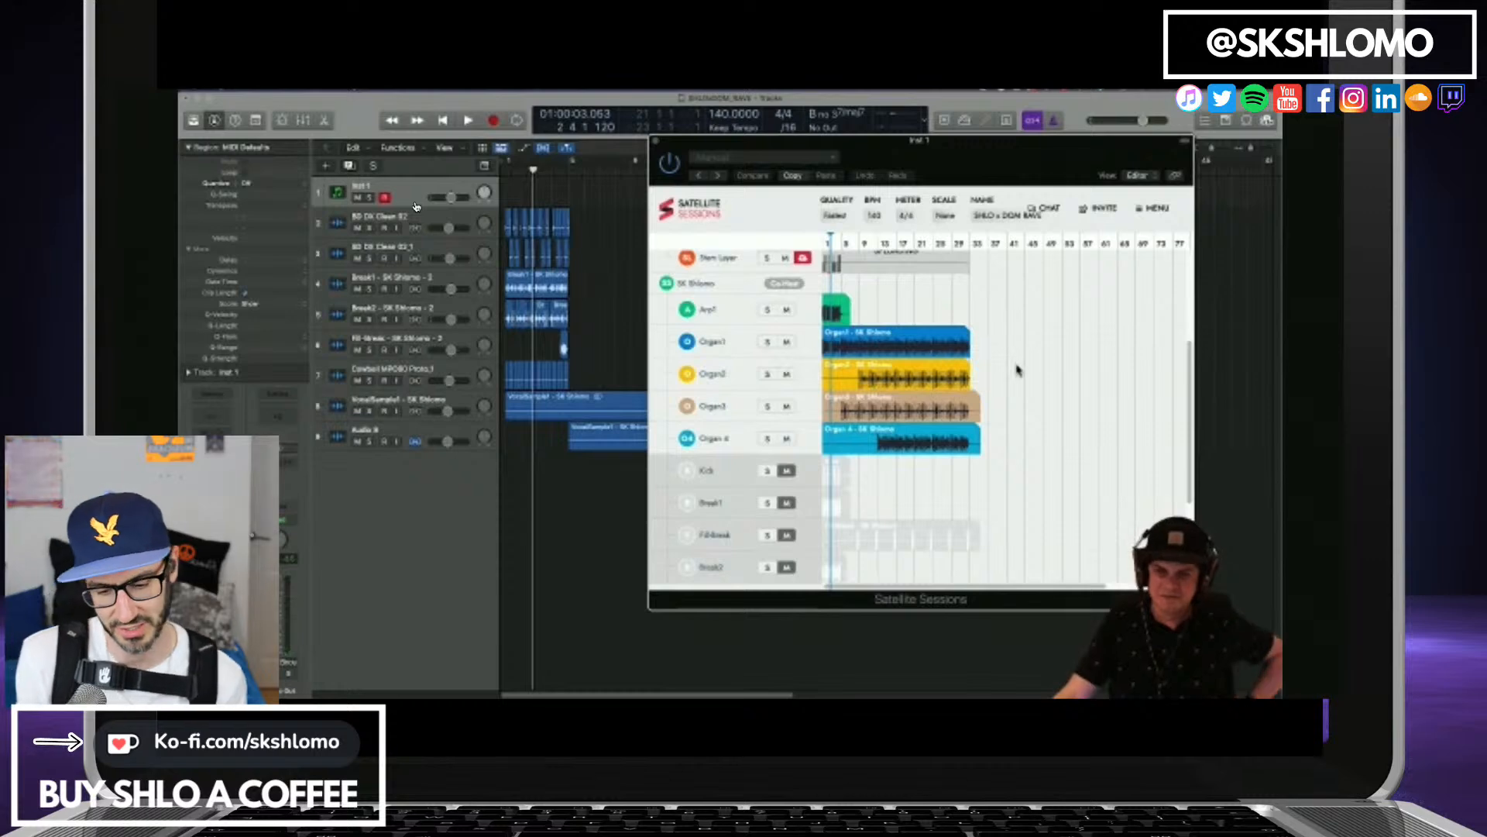
scroll(1007, 356, "down", 5)
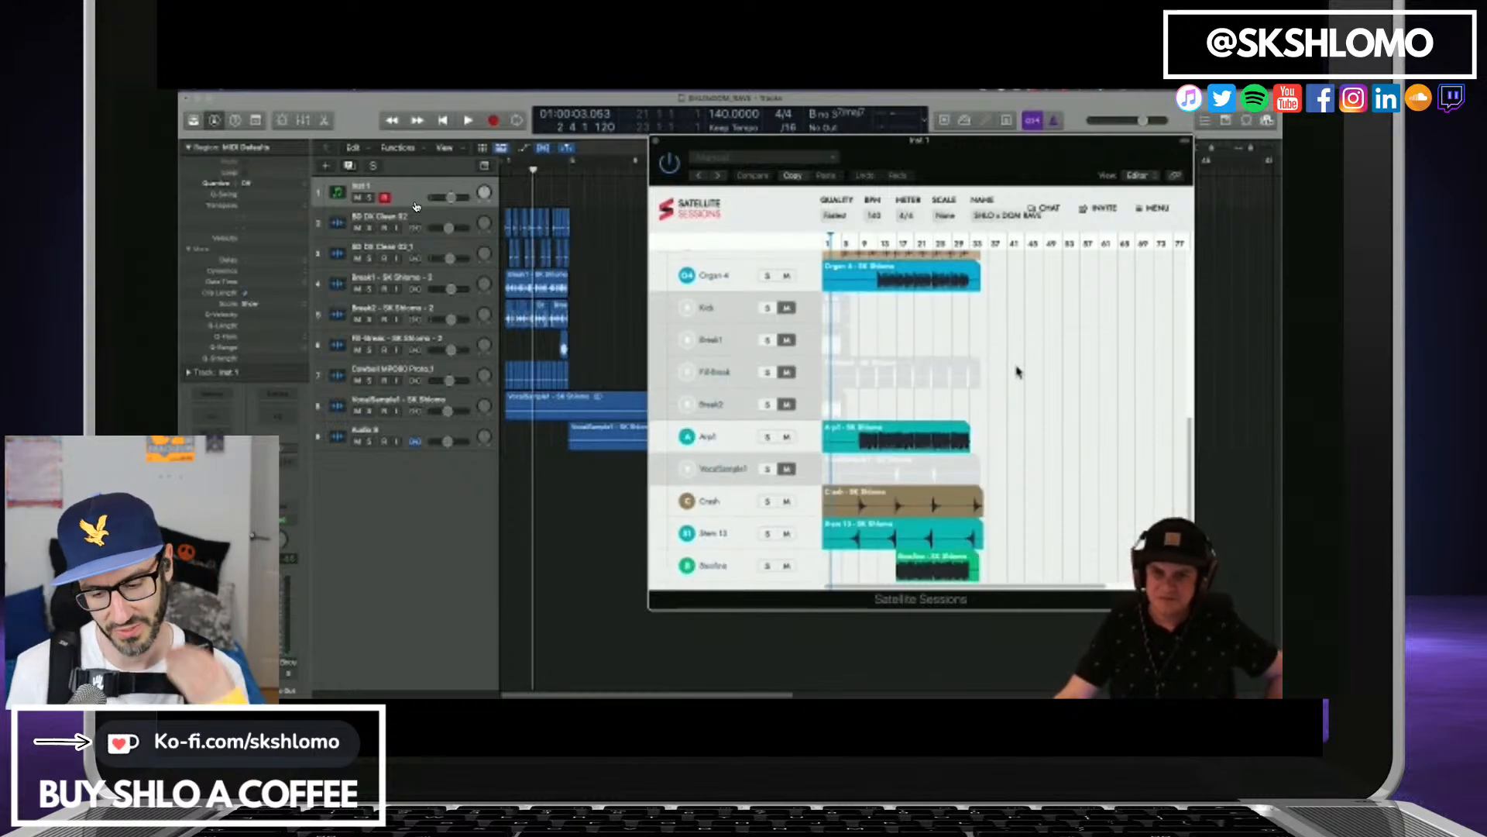
scroll(1017, 372, "up", 5)
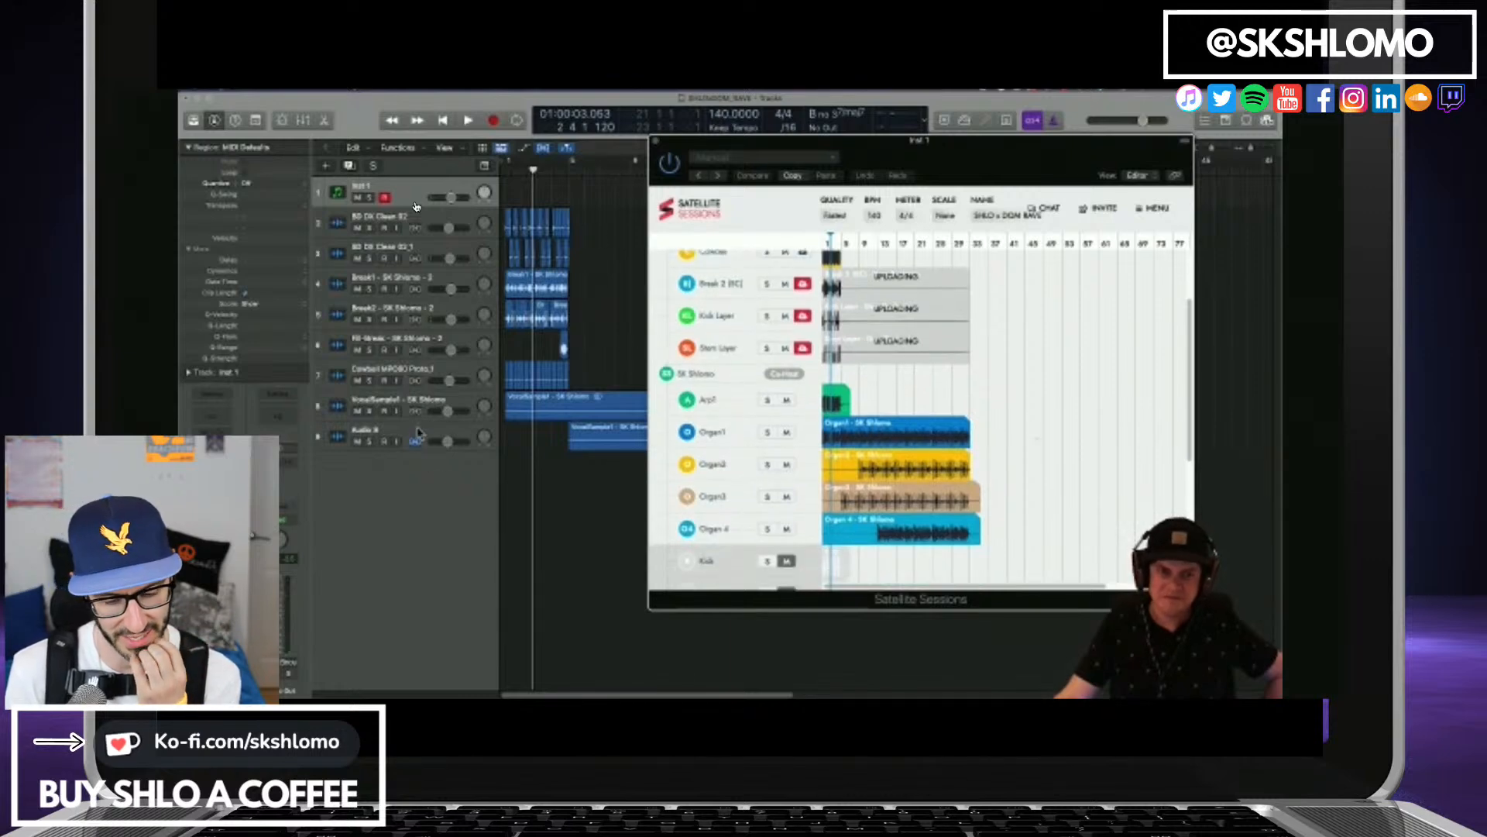
Create a new software instrument track below Audio 8.
left_click(418, 429)
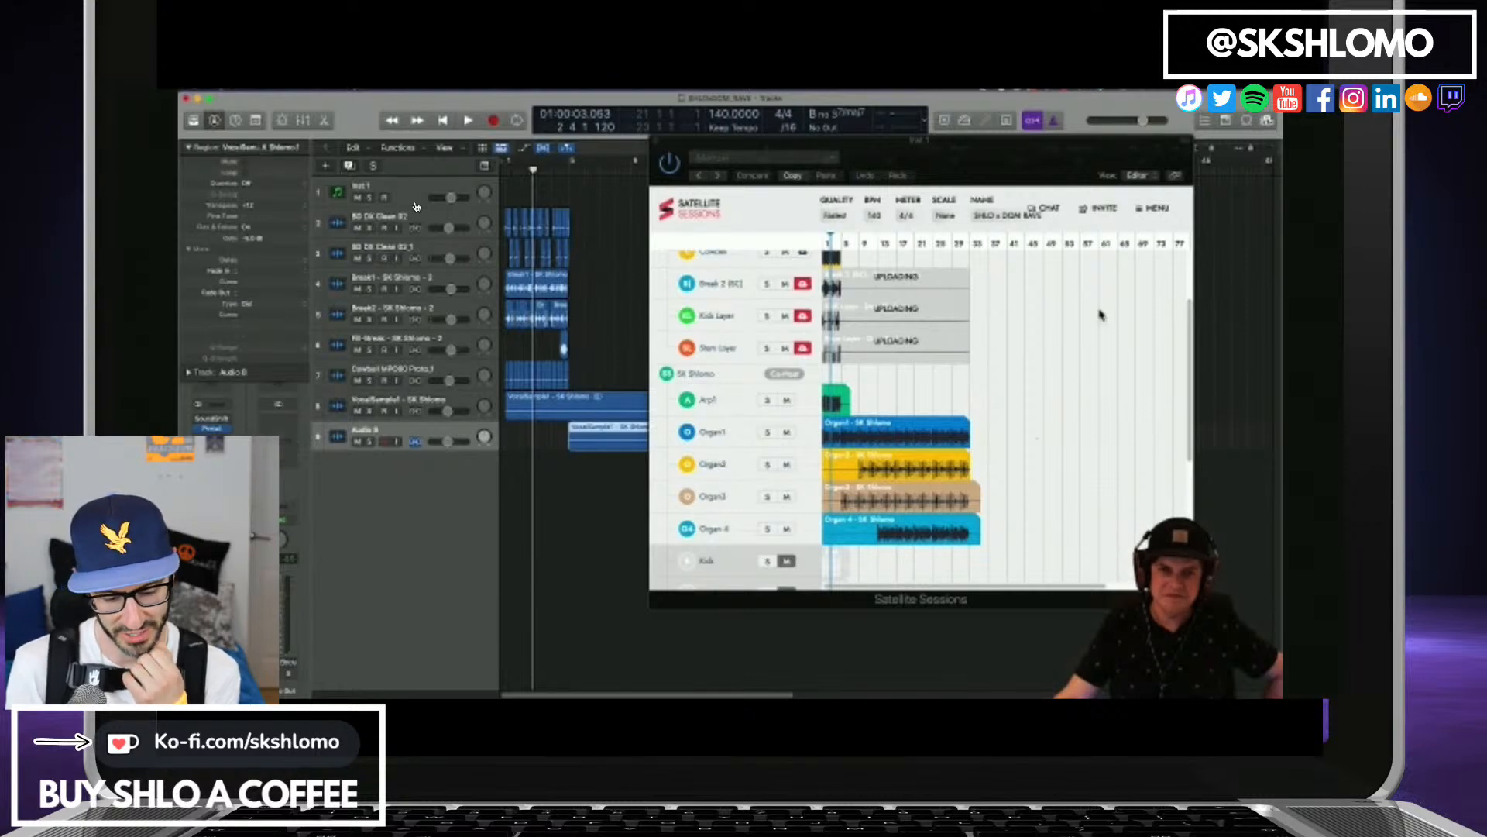
scroll(1102, 315, "down", 5)
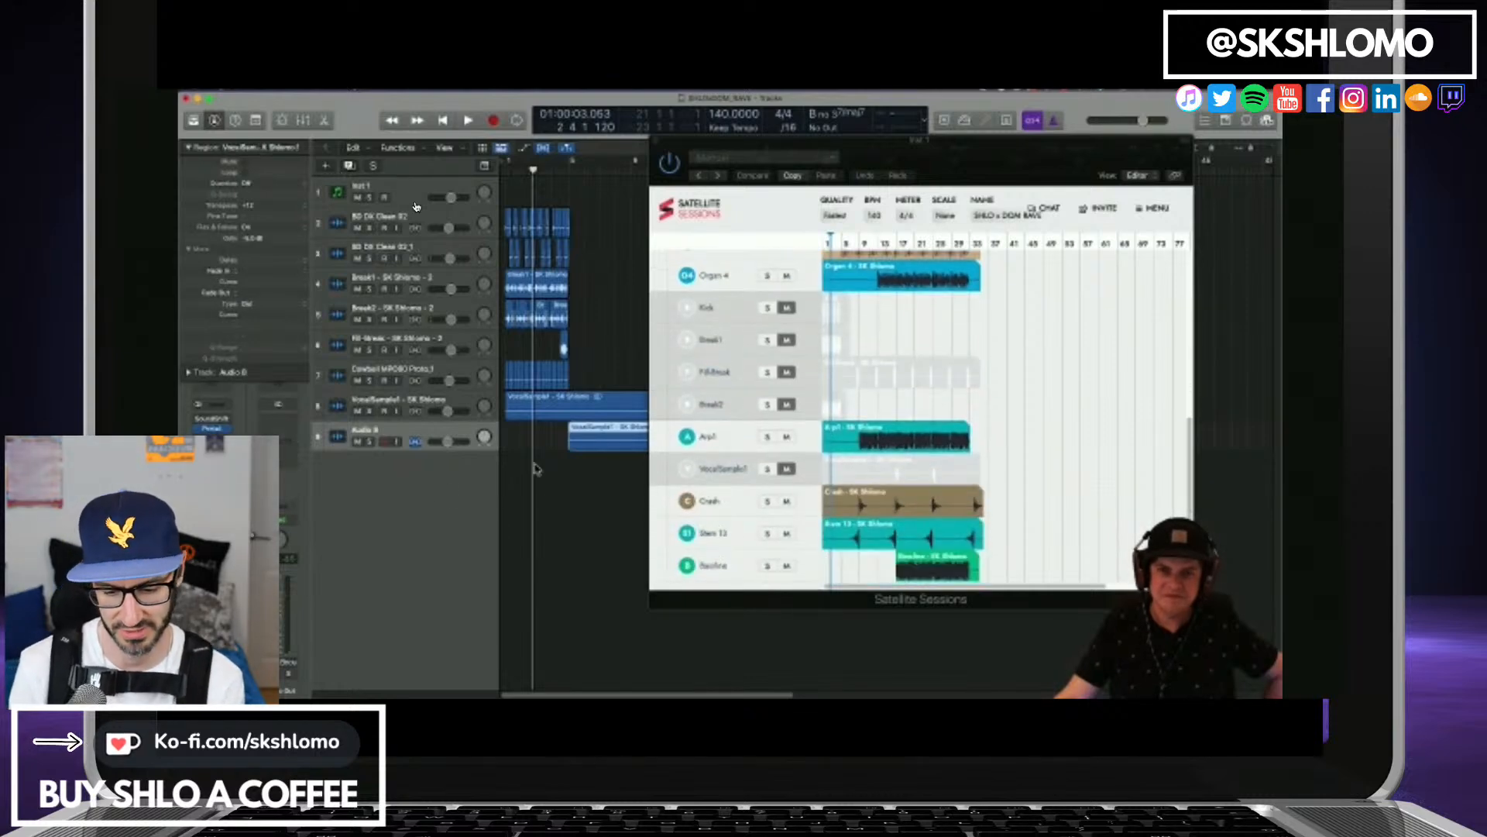
key("alt+super+n")
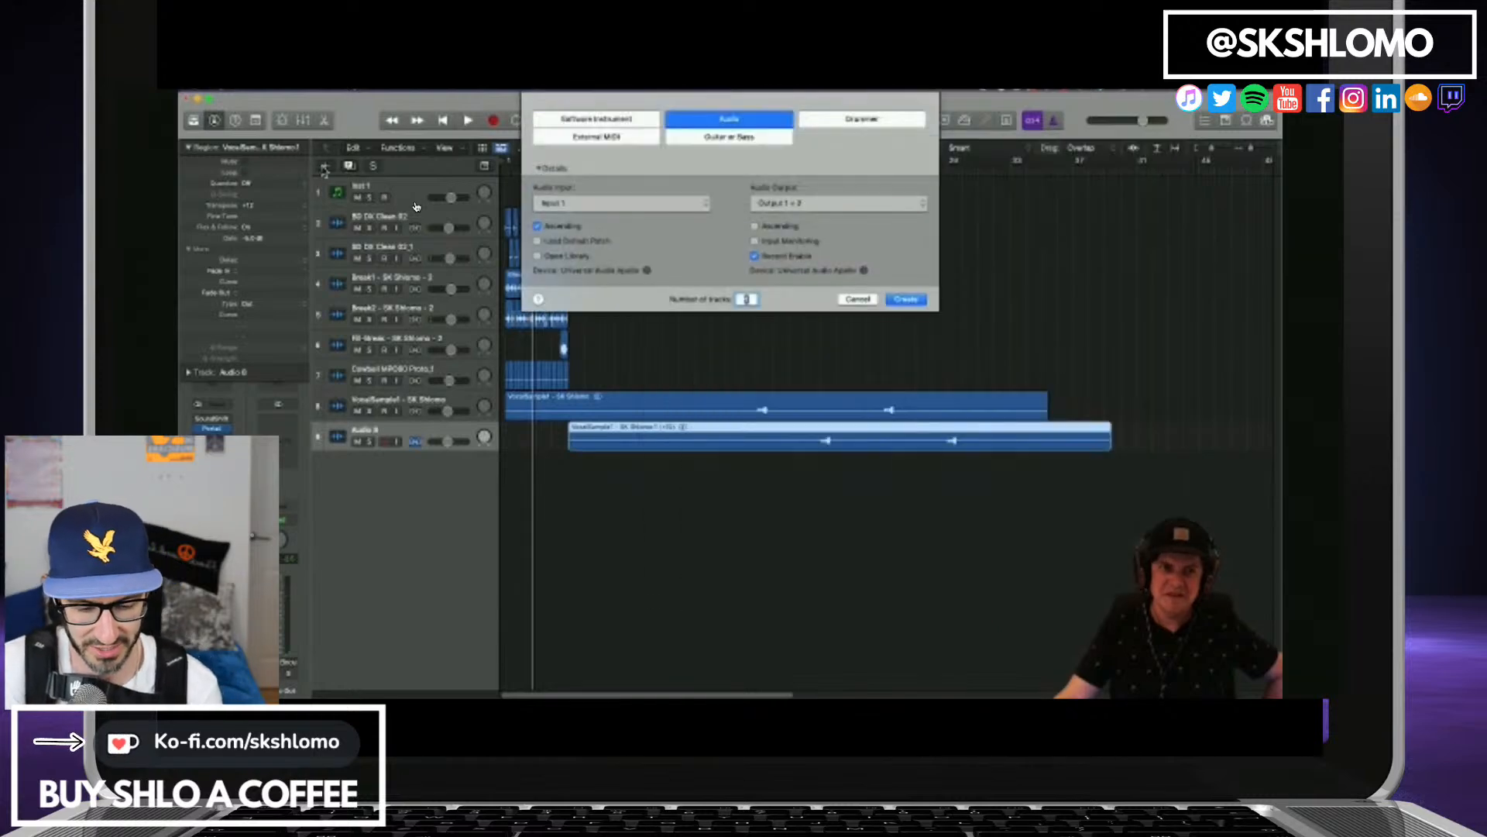
left_click(612, 120)
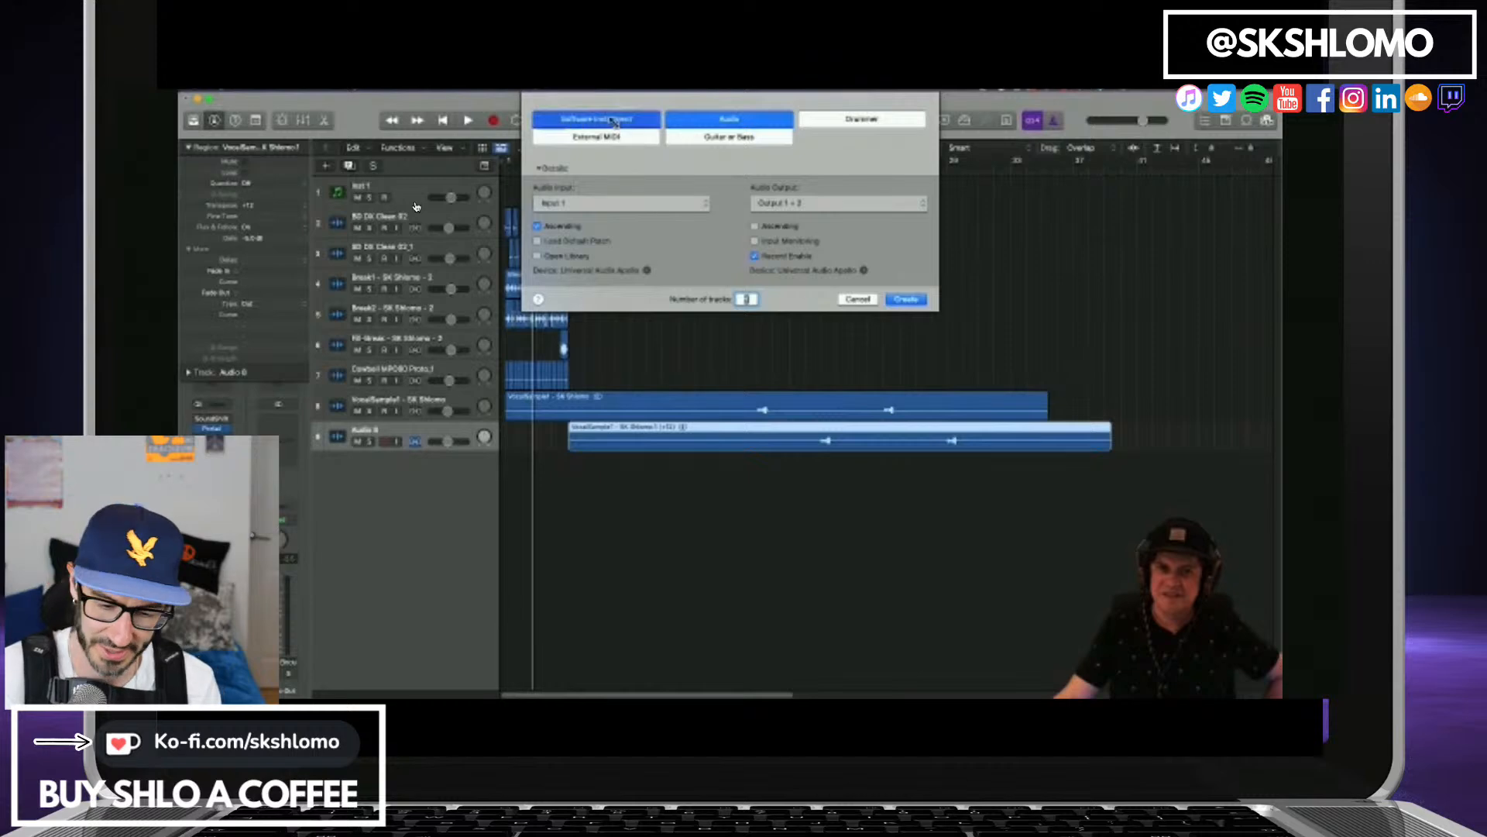
left_click(904, 268)
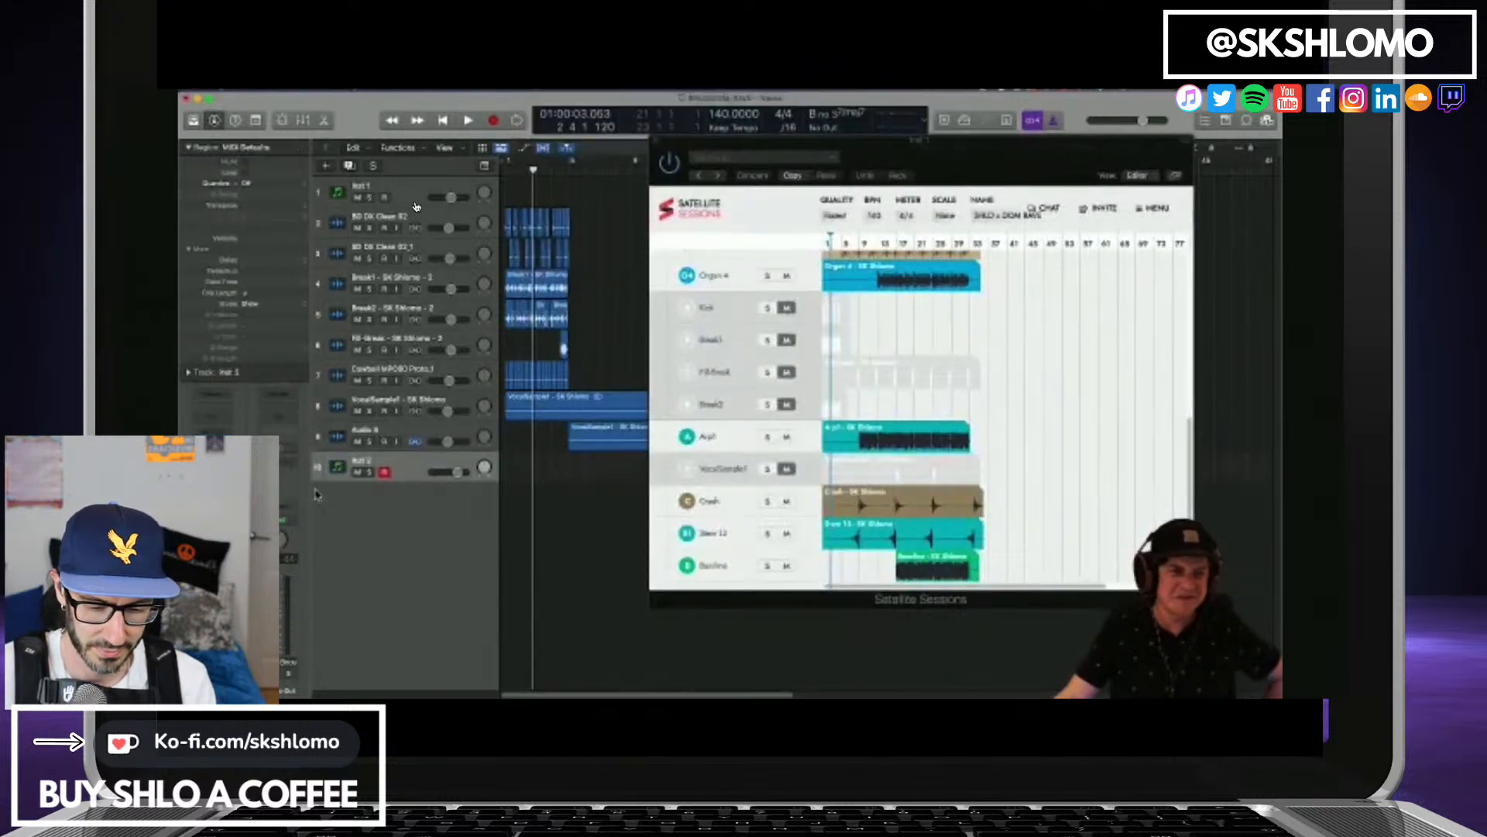
Load the stereo version of Native Instruments Kontakt on the Inst 2 track and reposition its plug-in window.
left_click(223, 452)
mouse_move(268, 582)
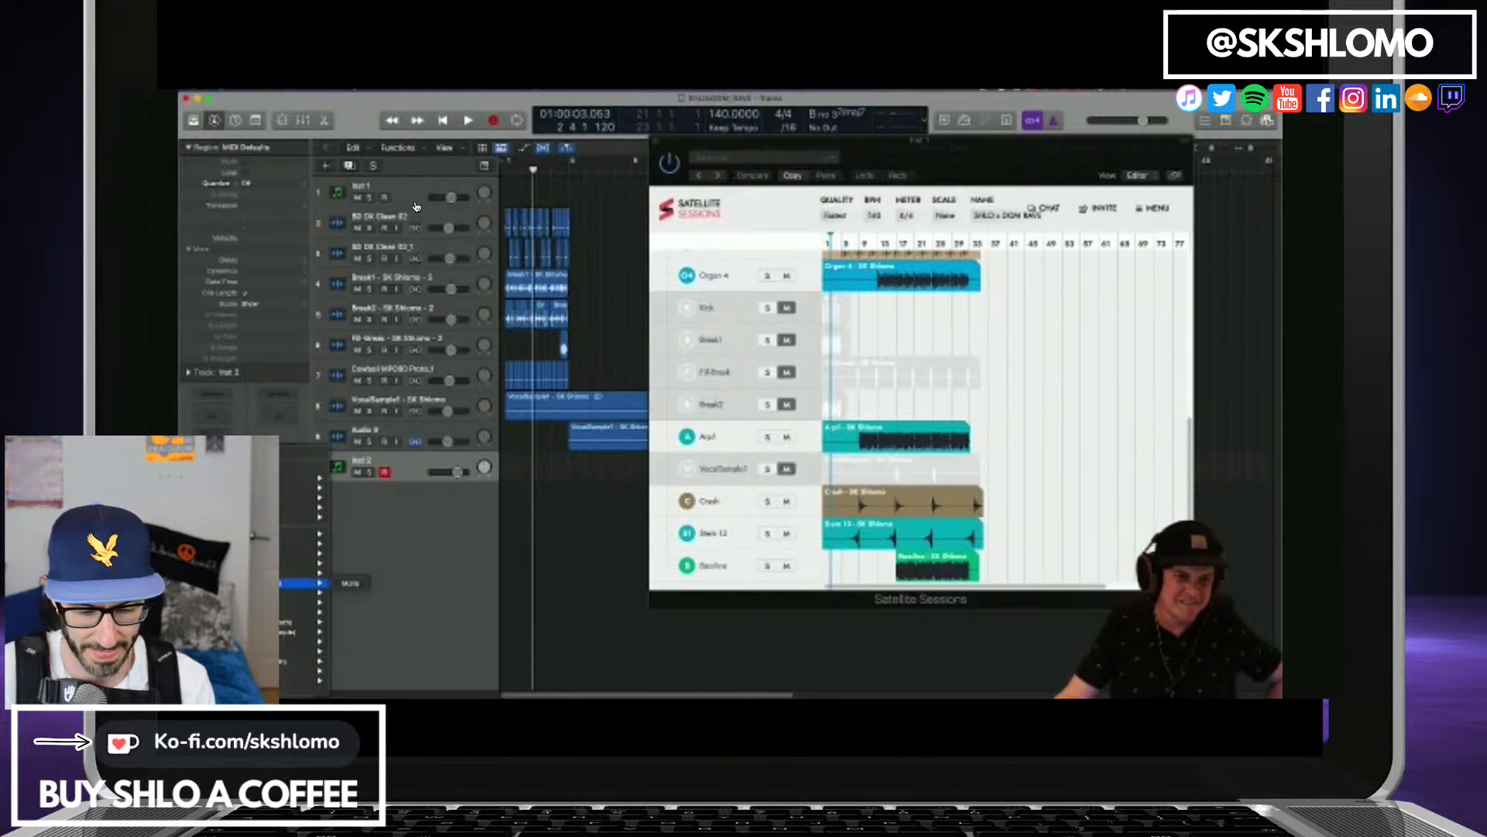
mouse_move(302, 497)
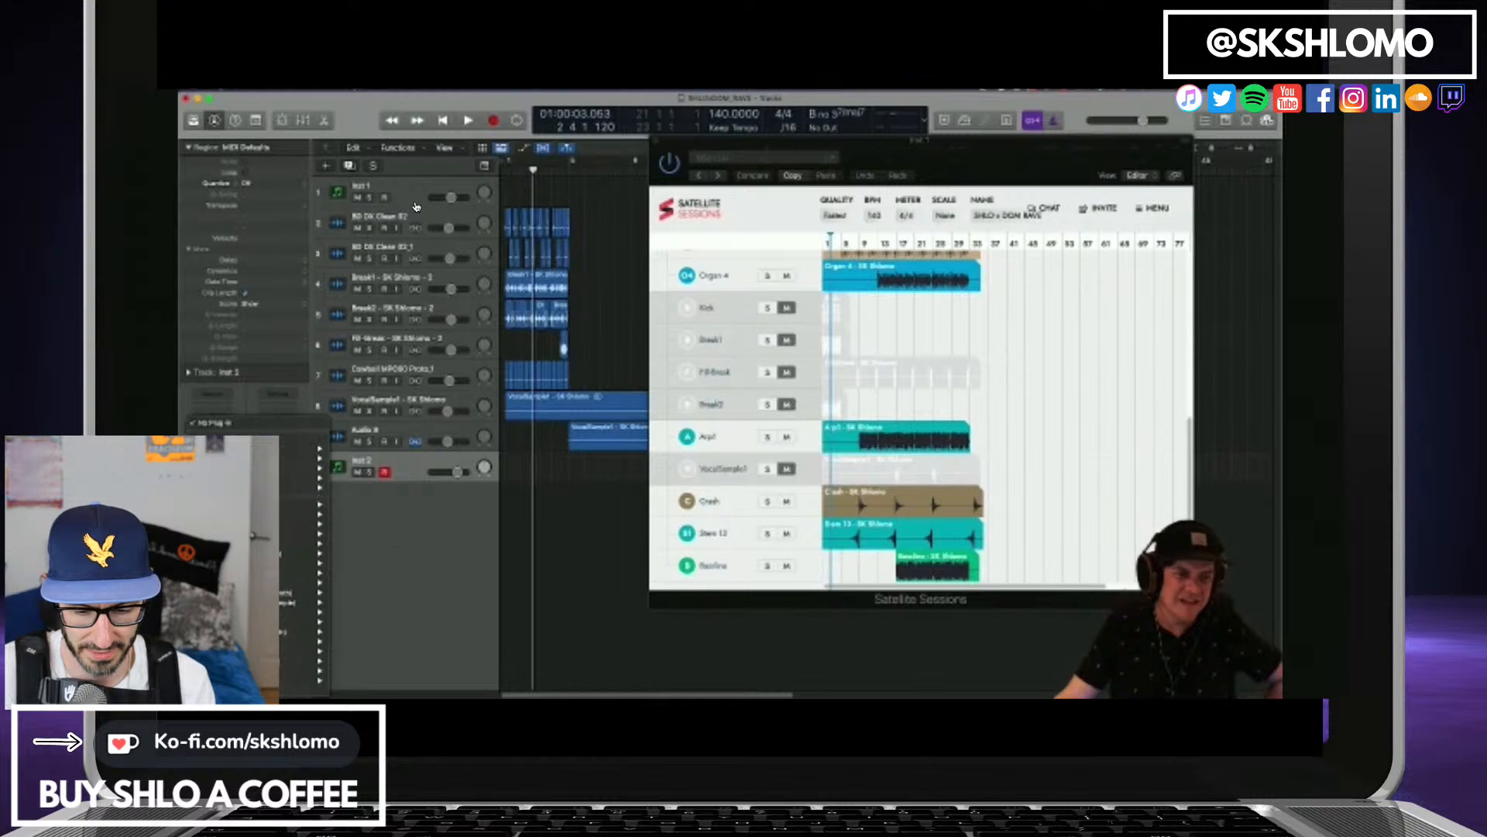
mouse_move(302, 690)
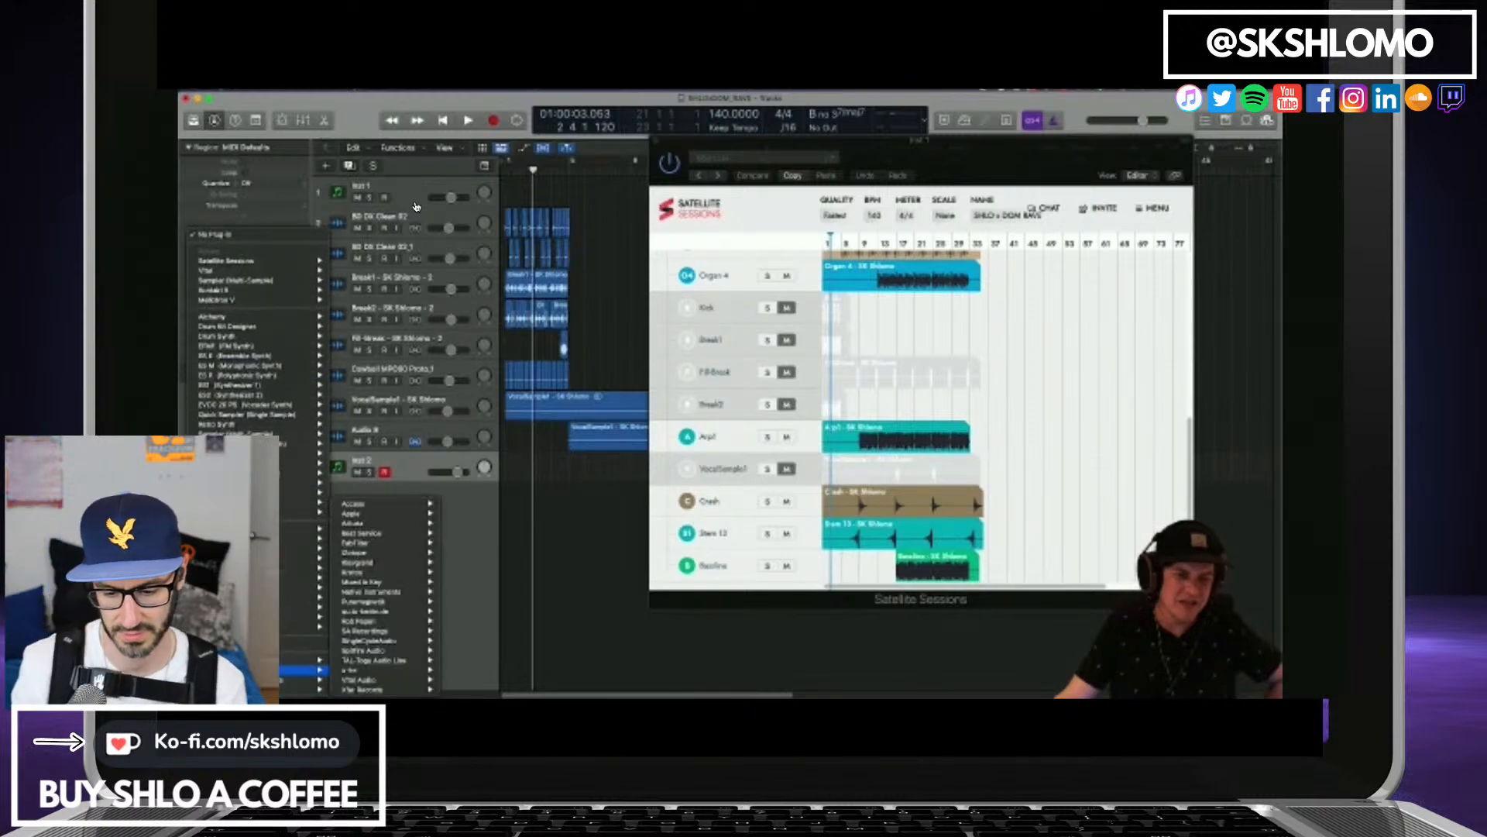
mouse_move(359, 671)
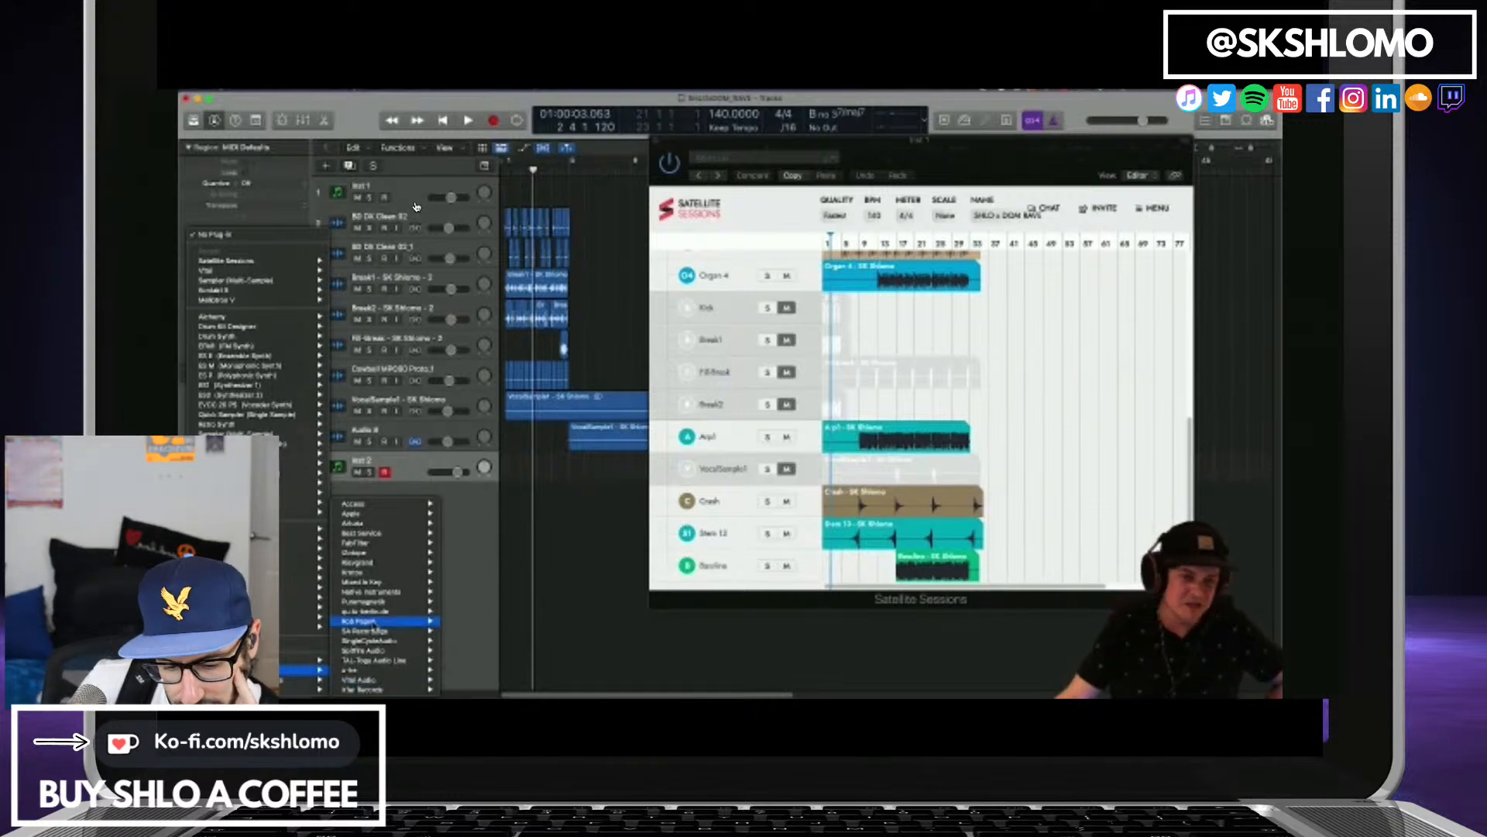
mouse_move(375, 592)
mouse_move(482, 603)
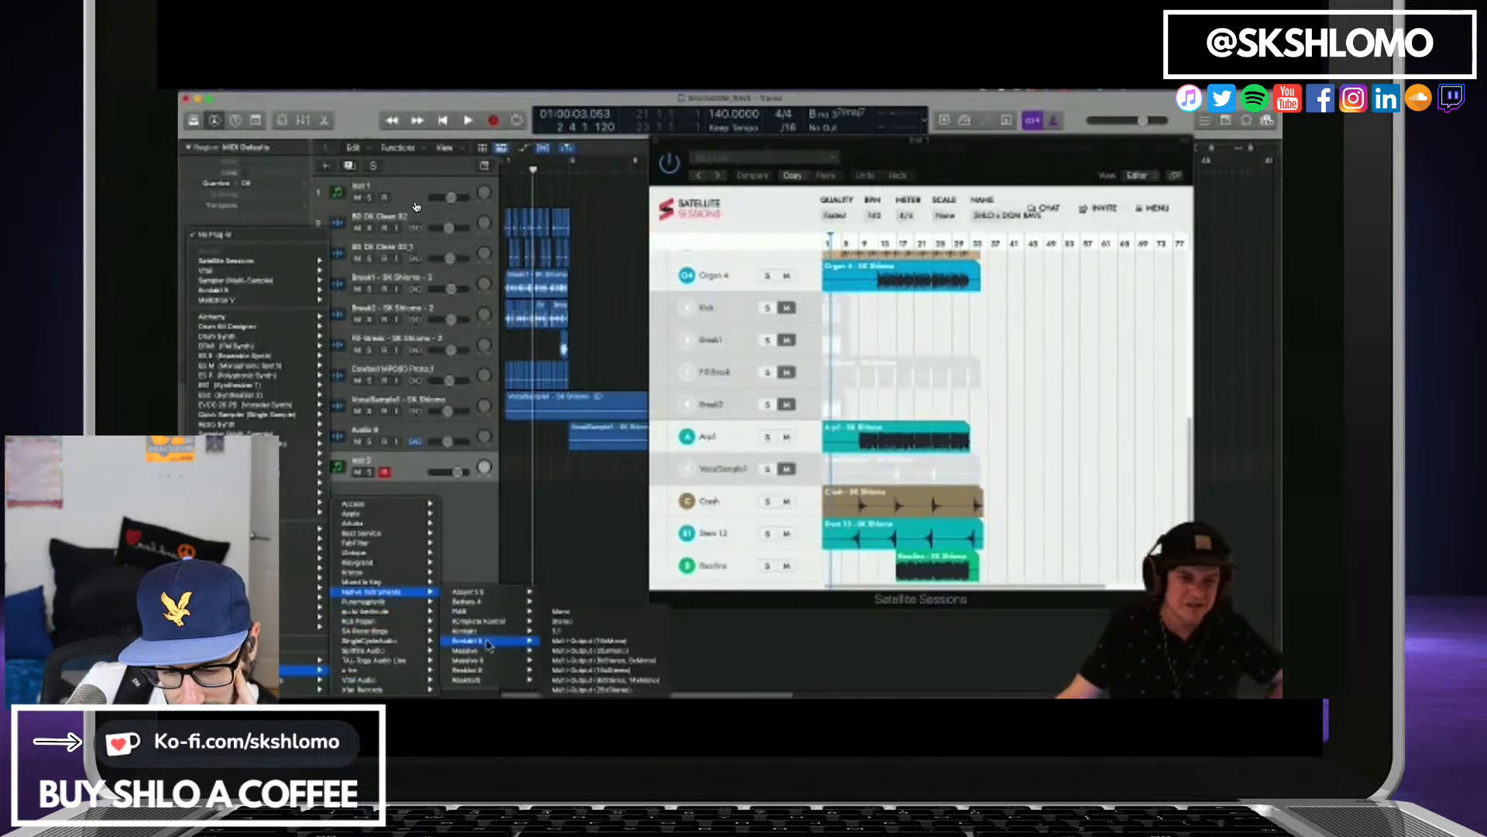
mouse_move(497, 645)
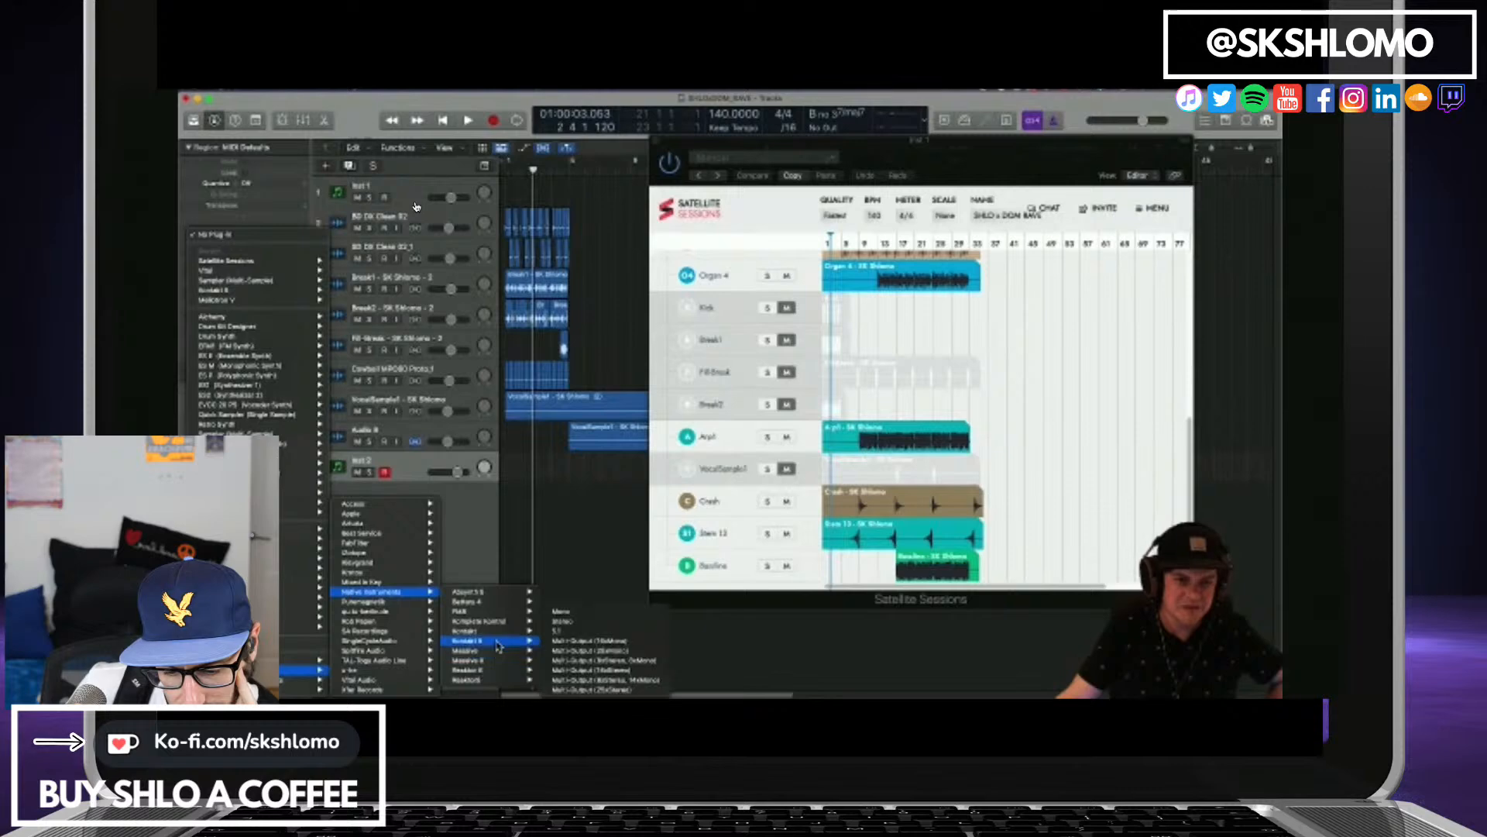
left_click(566, 621)
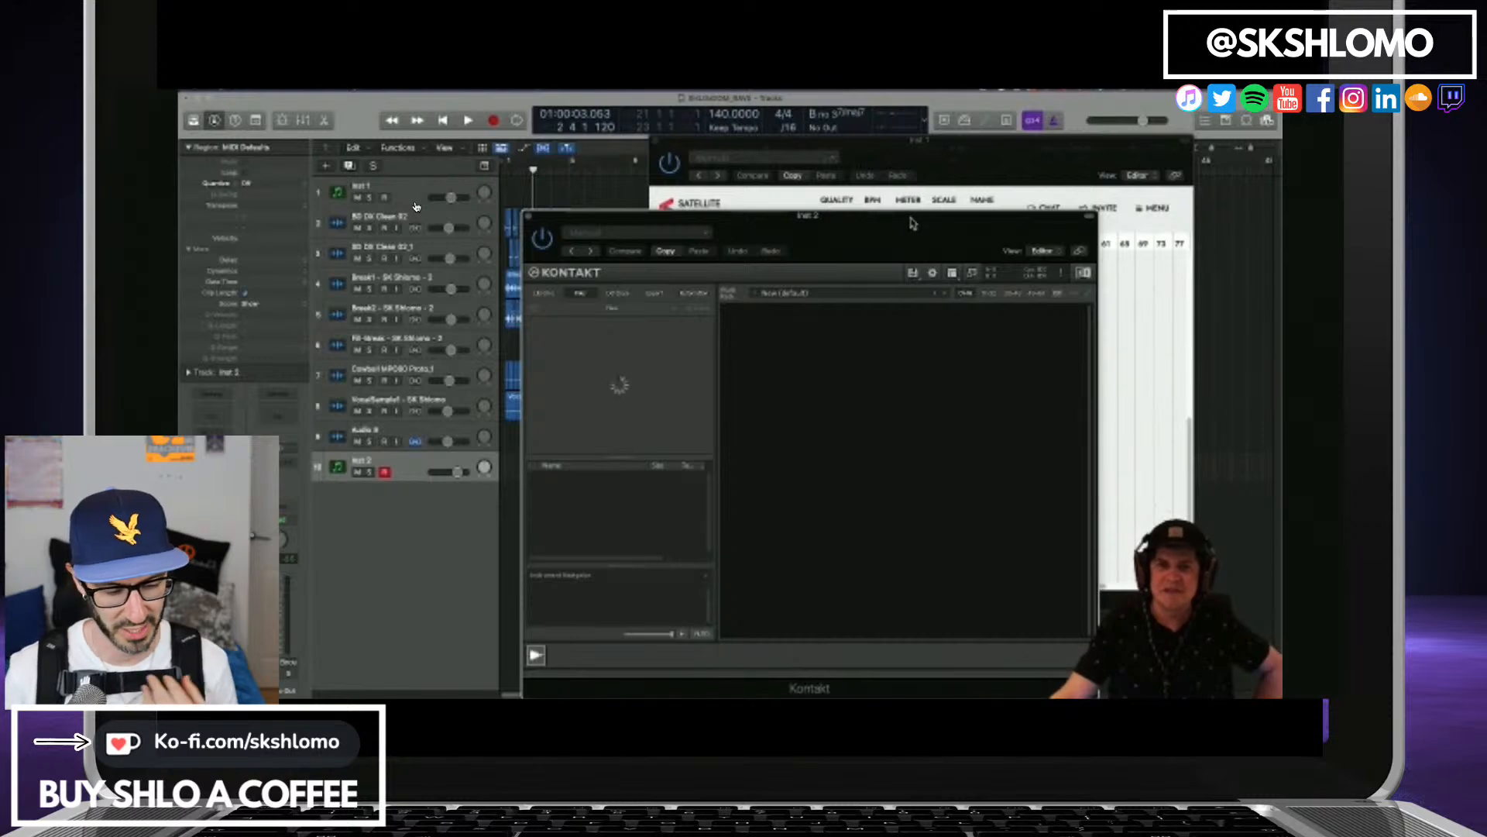
left_click_drag(912, 224, 974, 157)
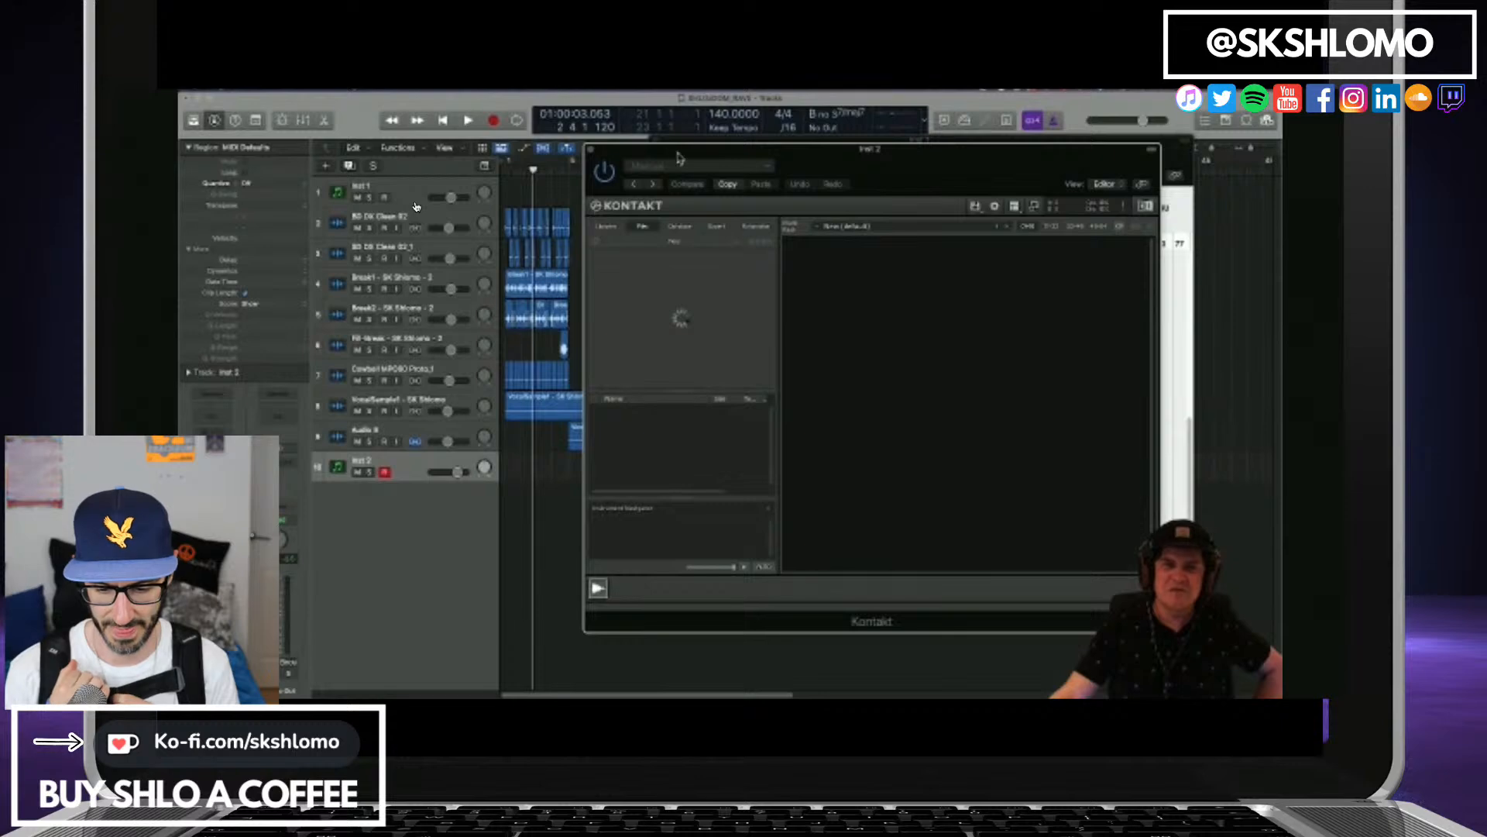
left_click_drag(678, 159, 738, 146)
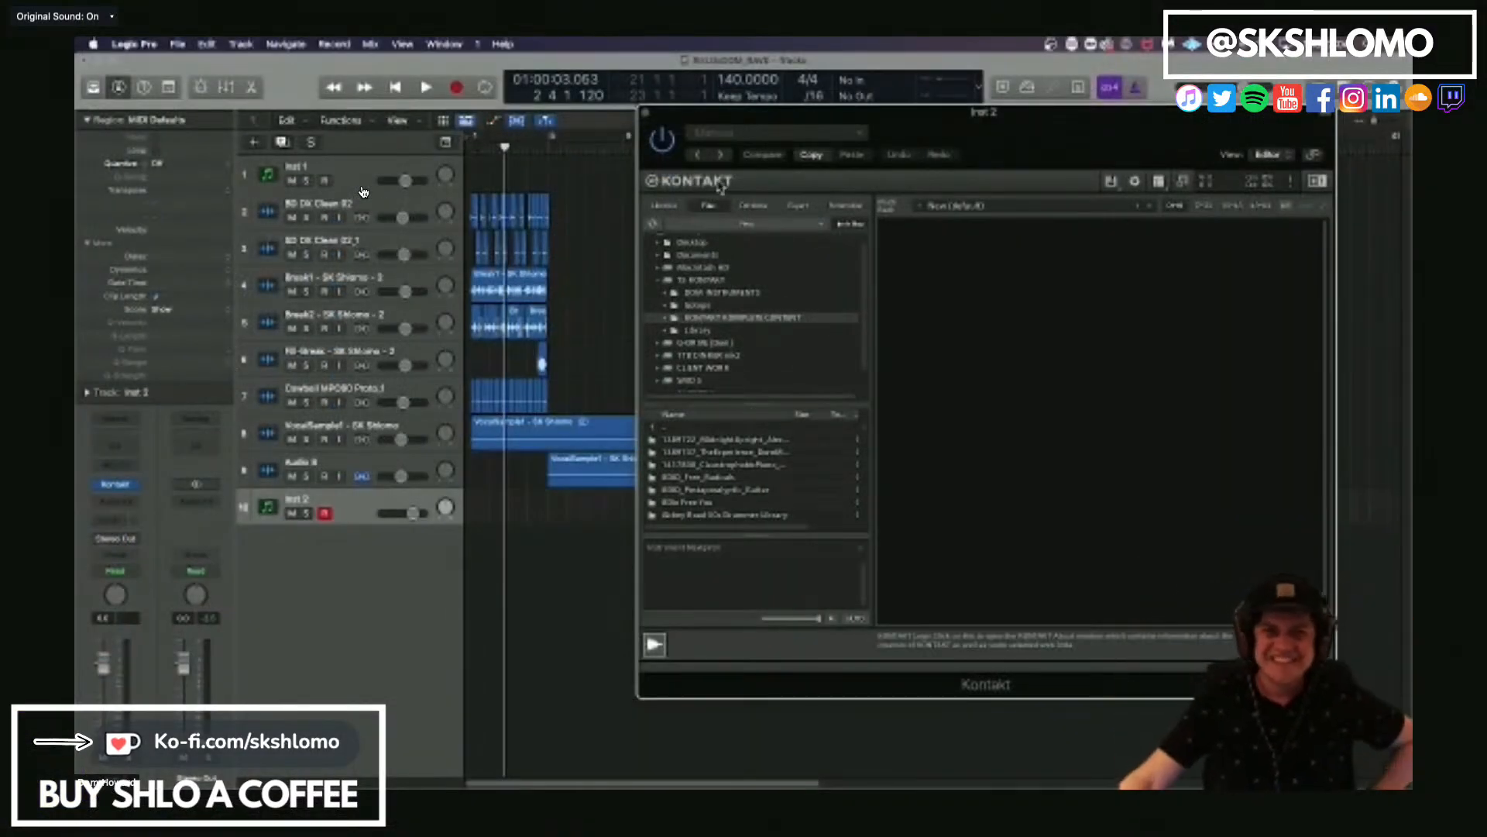
Load the Hammersmith Free piano from the Kontakt library and return to the arrangement.
left_click(664, 204)
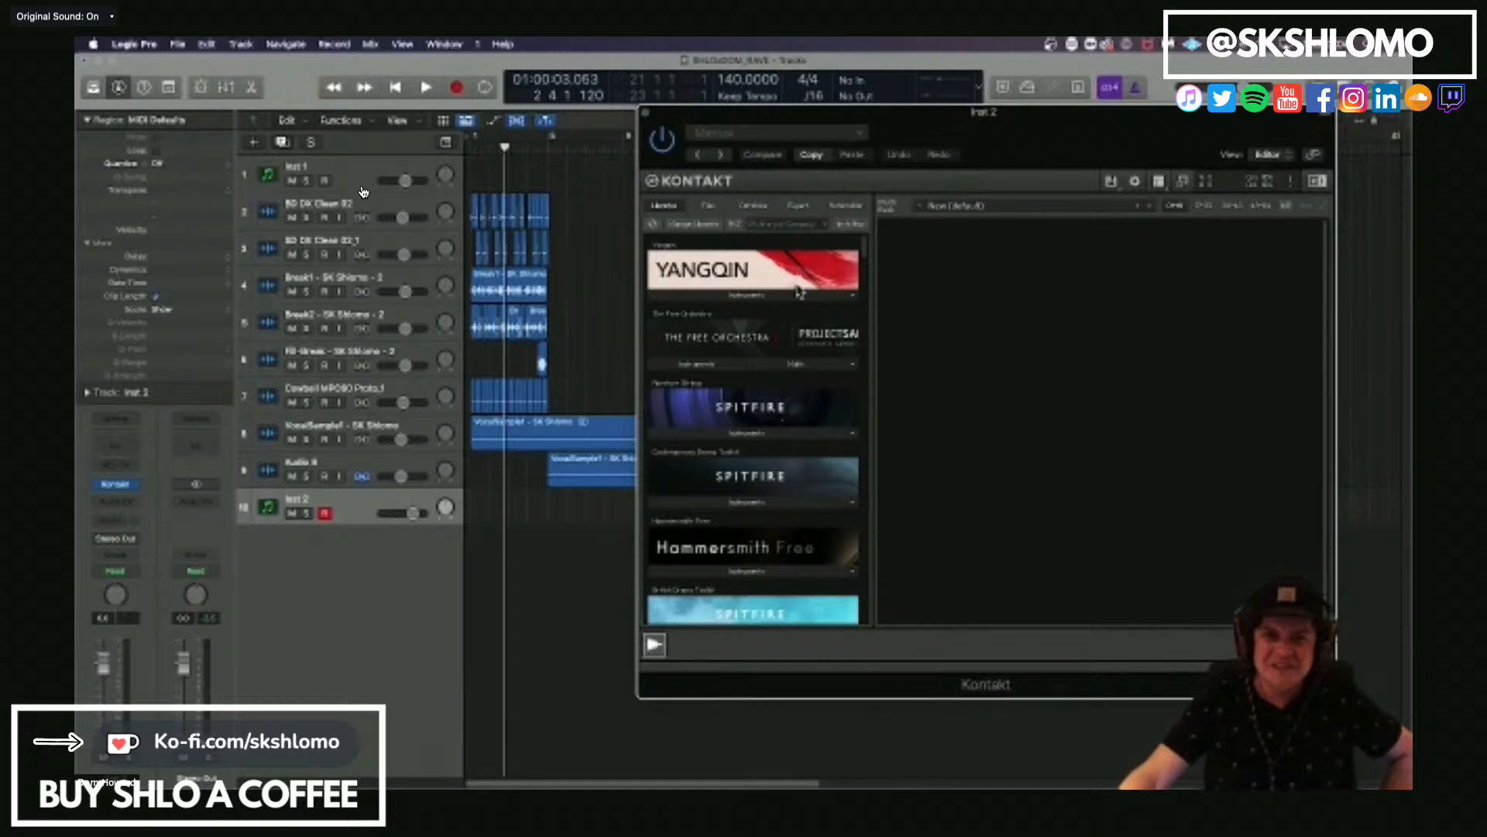
scroll(813, 415, "down", 5)
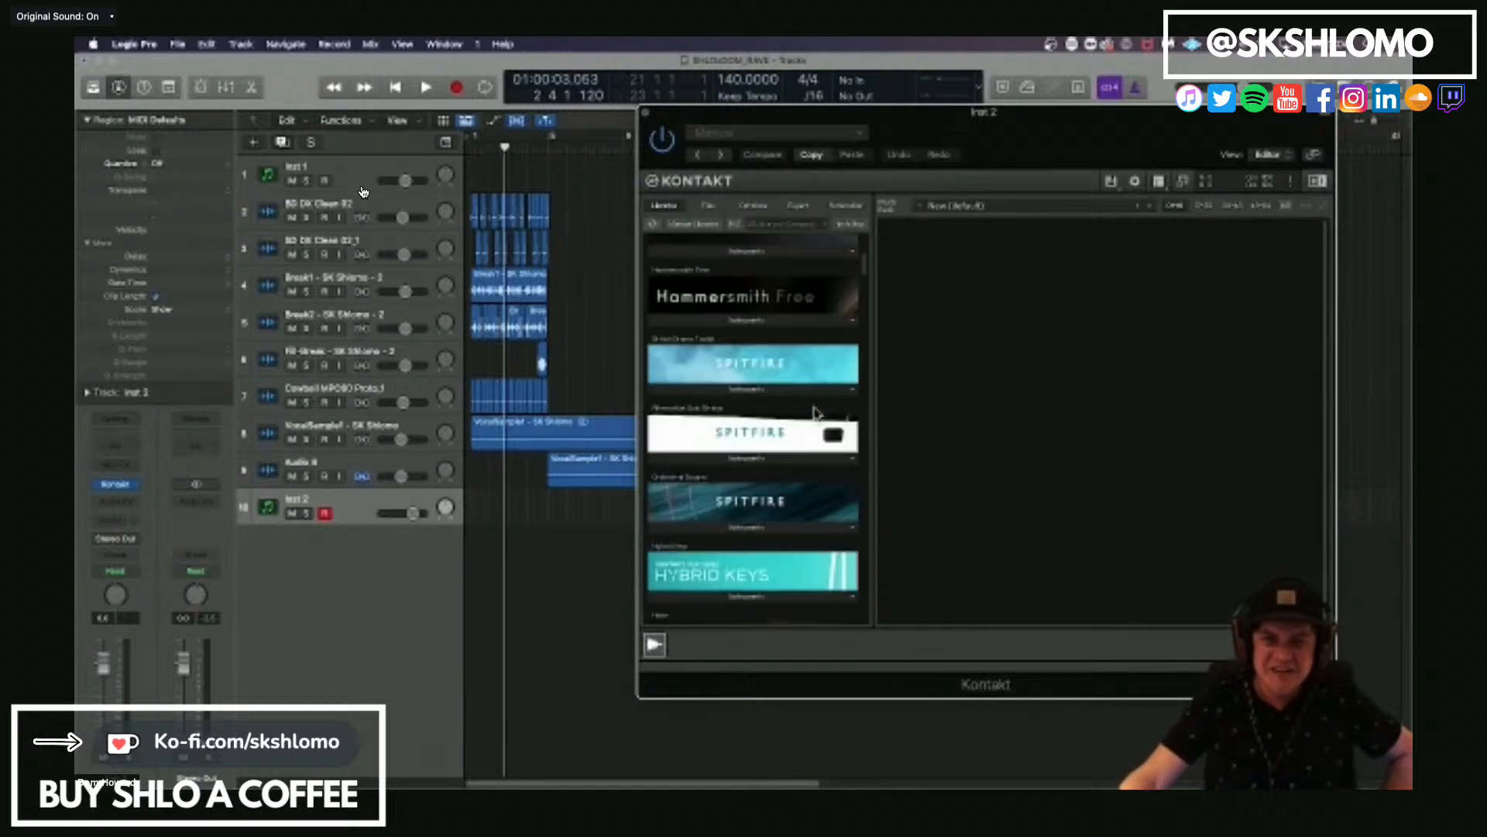
left_click(747, 319)
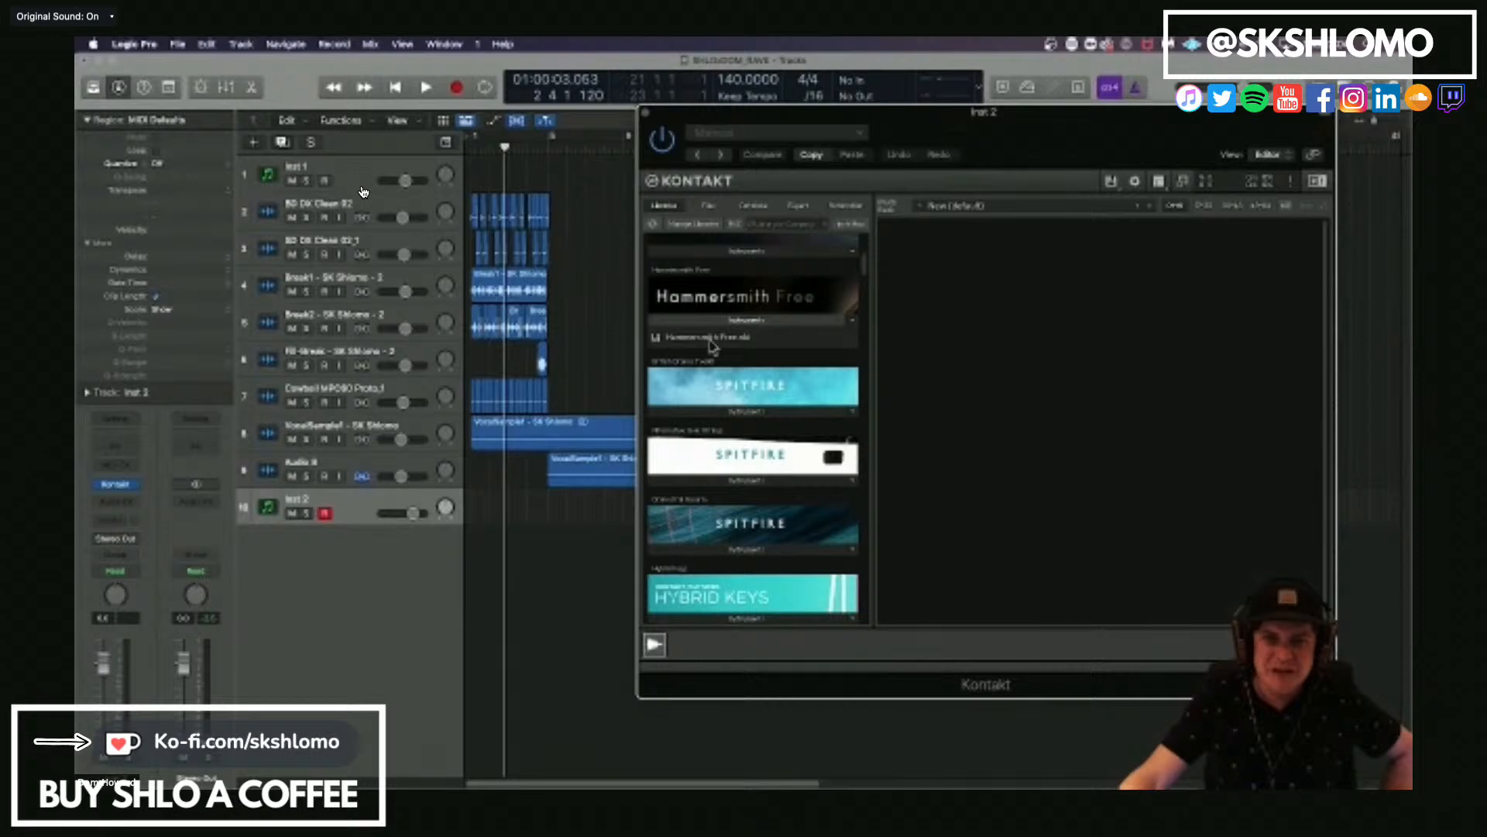
left_click(703, 340)
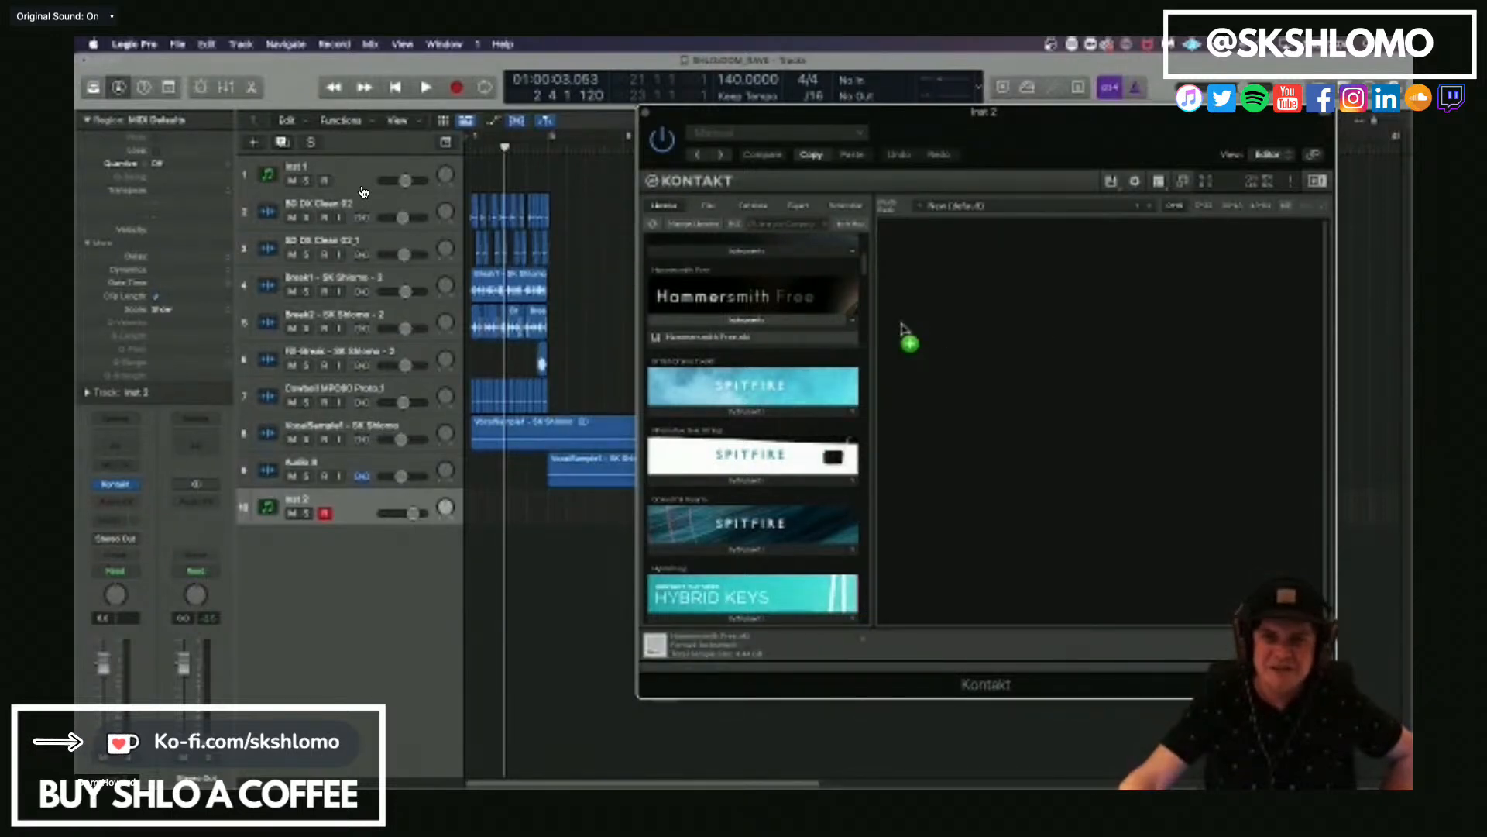
left_click_drag(902, 323, 902, 325)
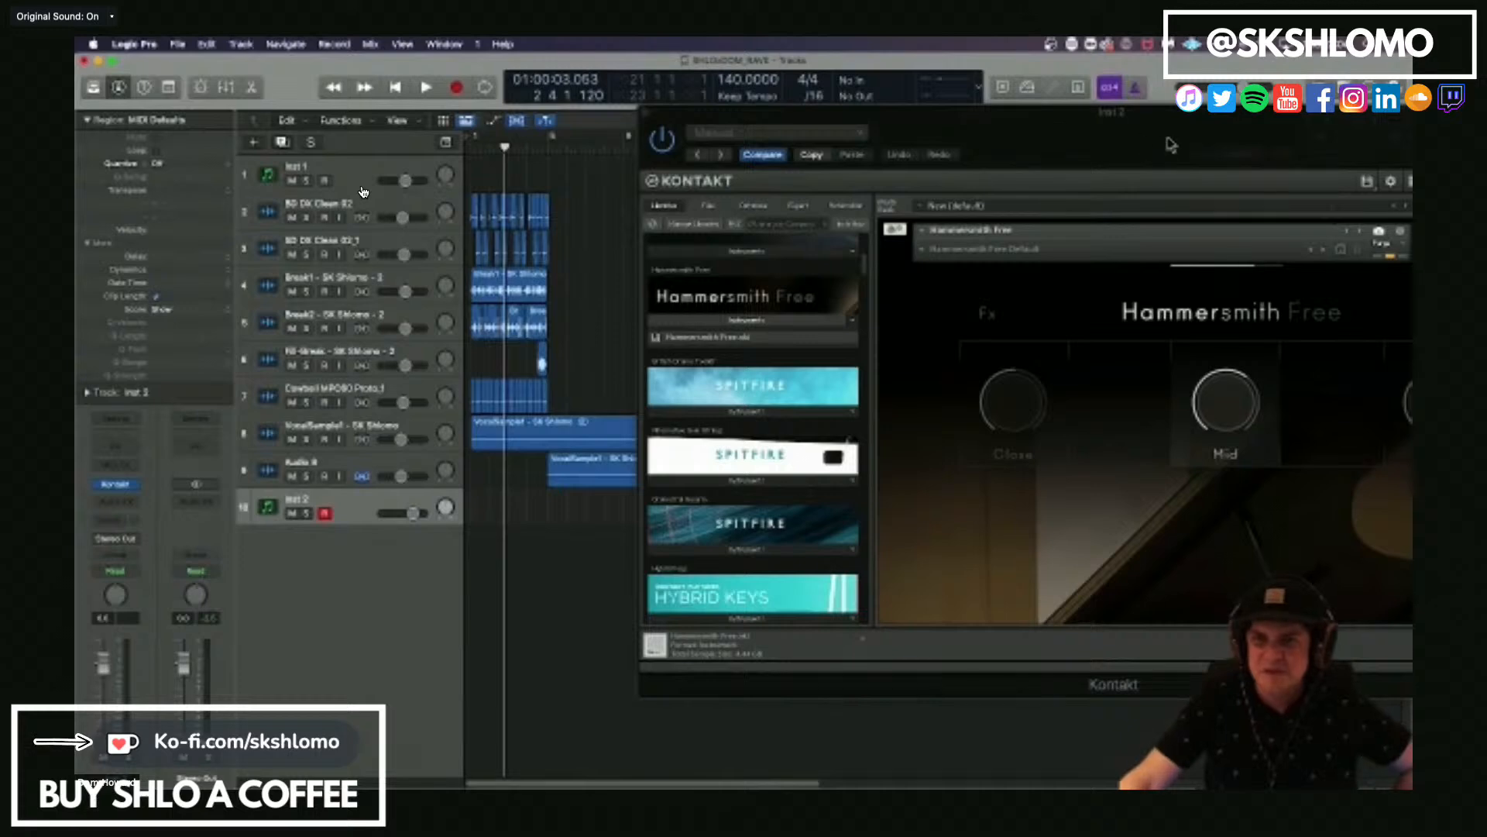
left_click_drag(1172, 143, 899, 128)
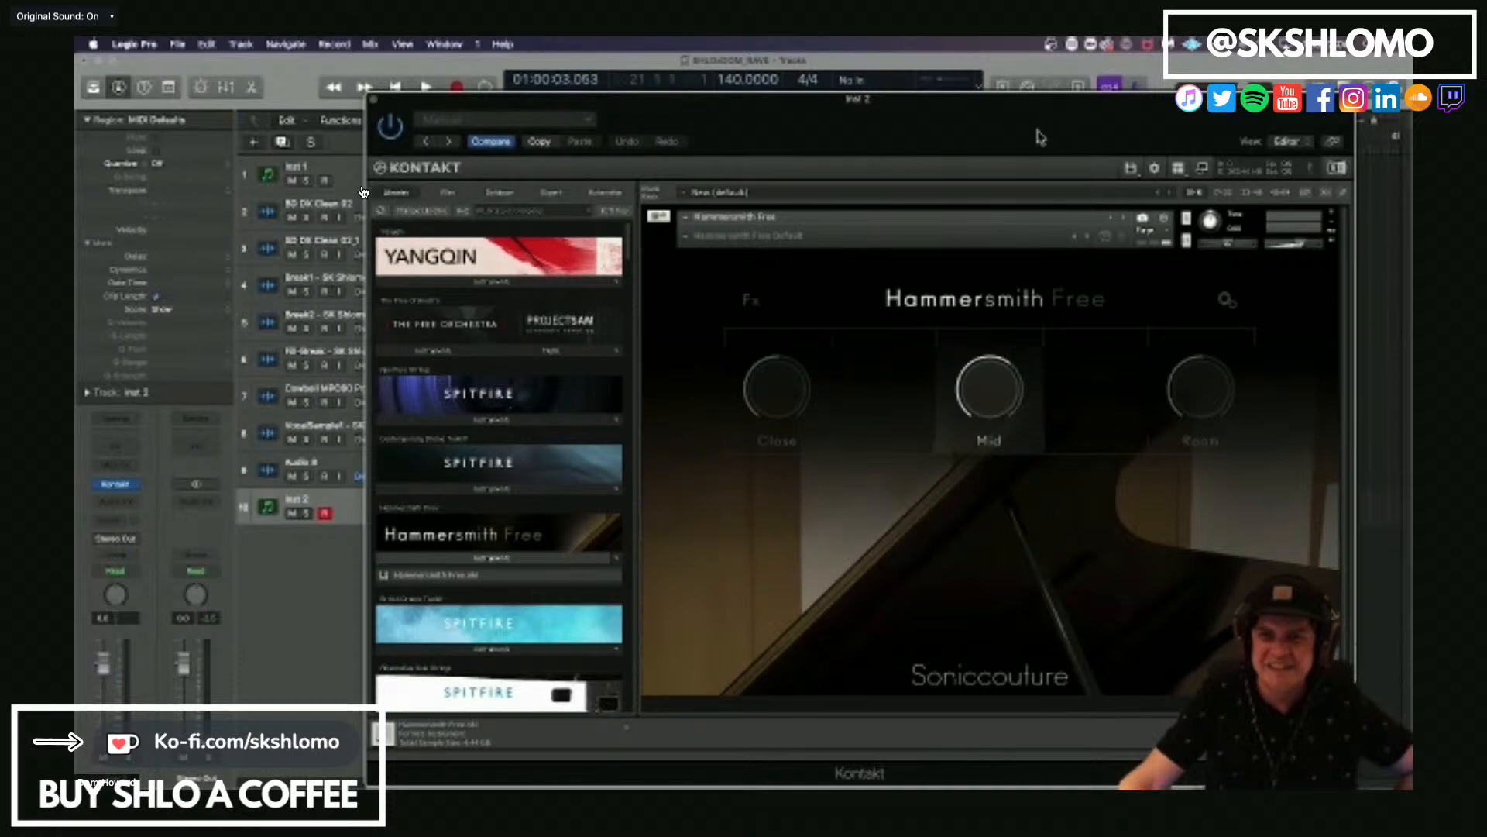
left_click_drag(1041, 137, 1042, 42)
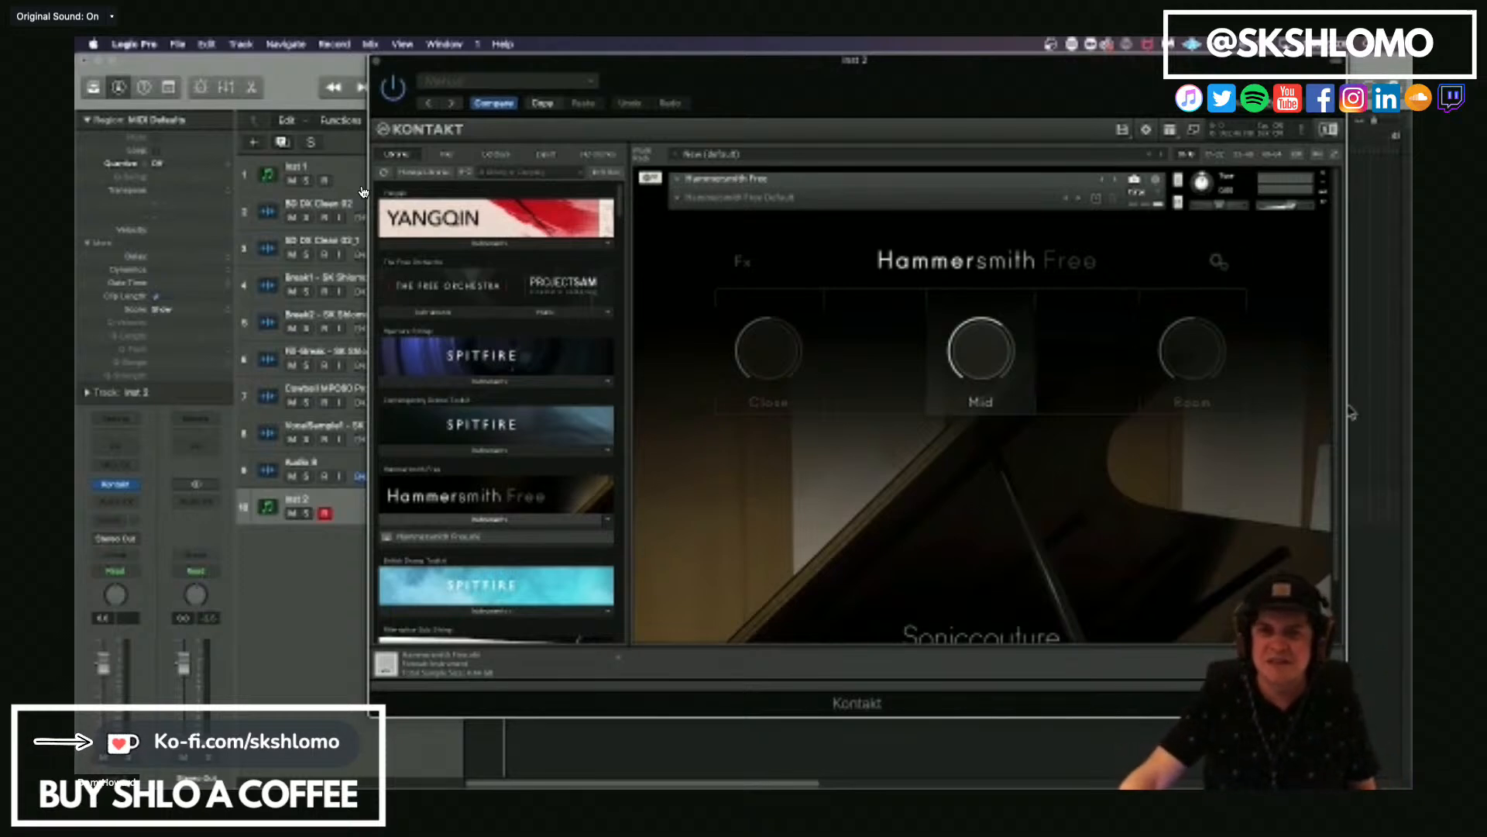
left_click(1388, 388)
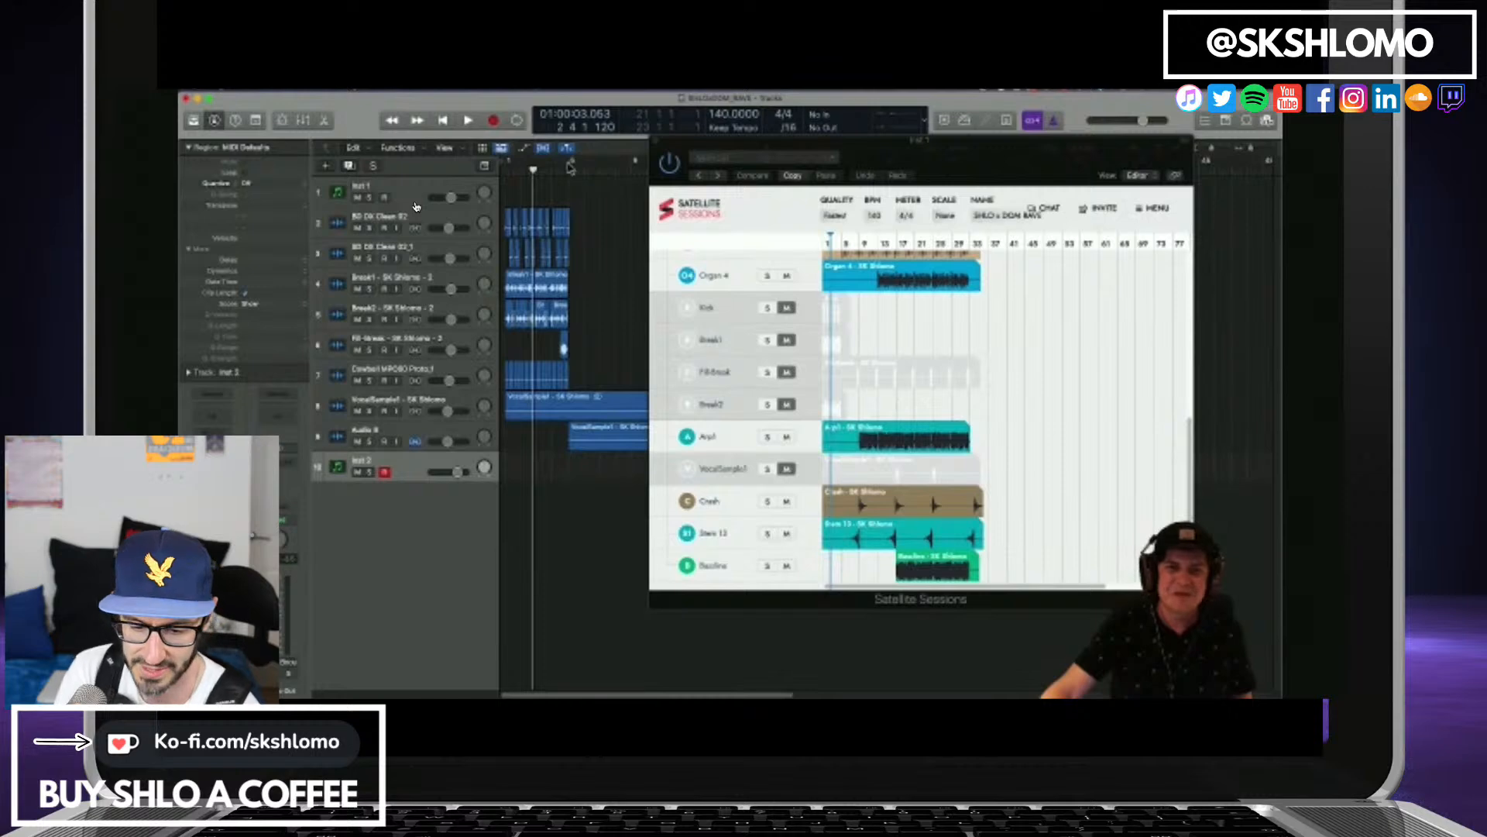
Cycle the first four bars of the arrangement and play the loop to rehearse the piano part.
left_click(507, 163)
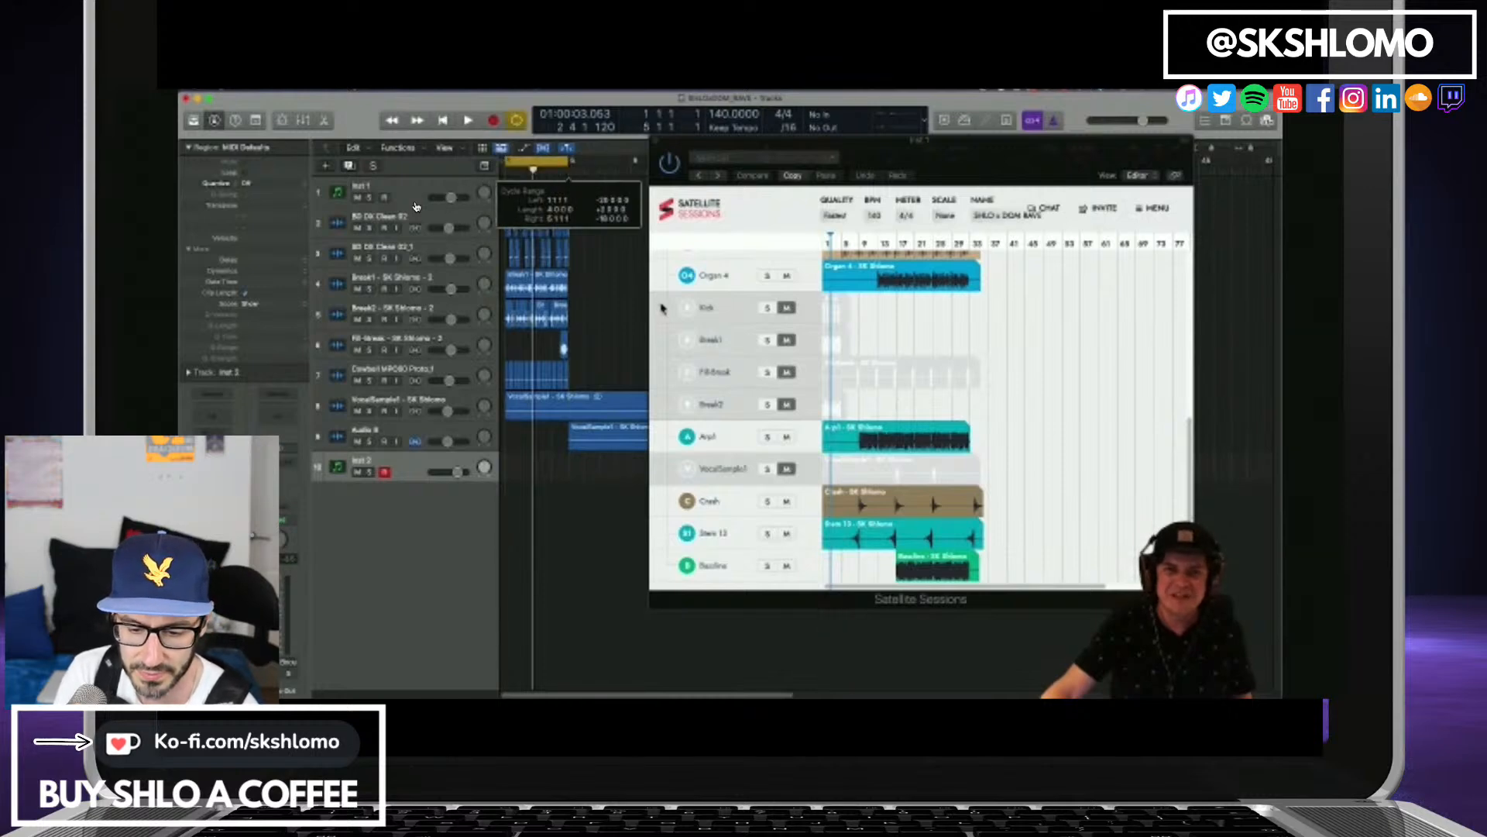
key("space")
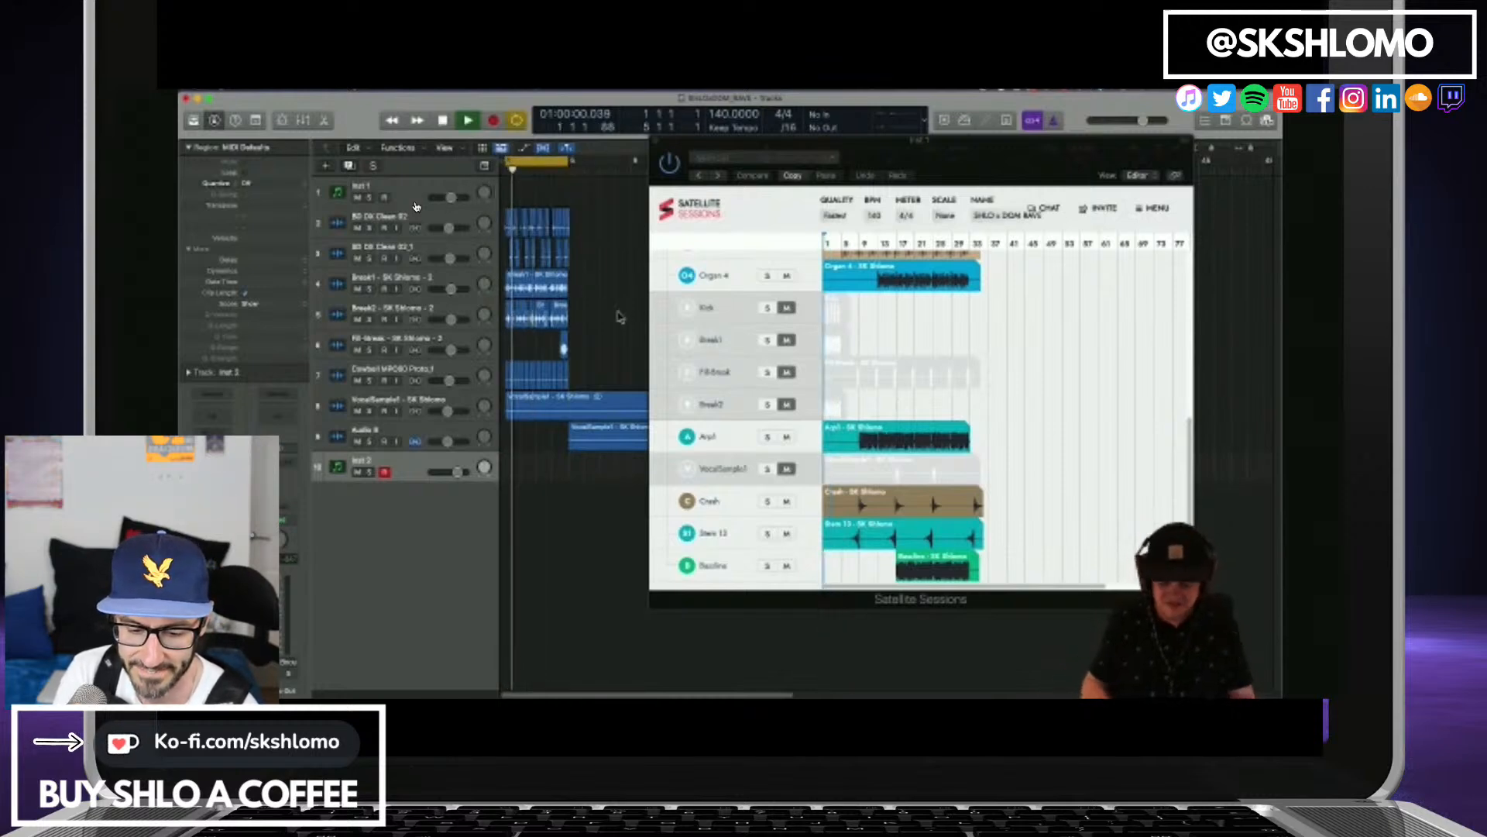
key("space")
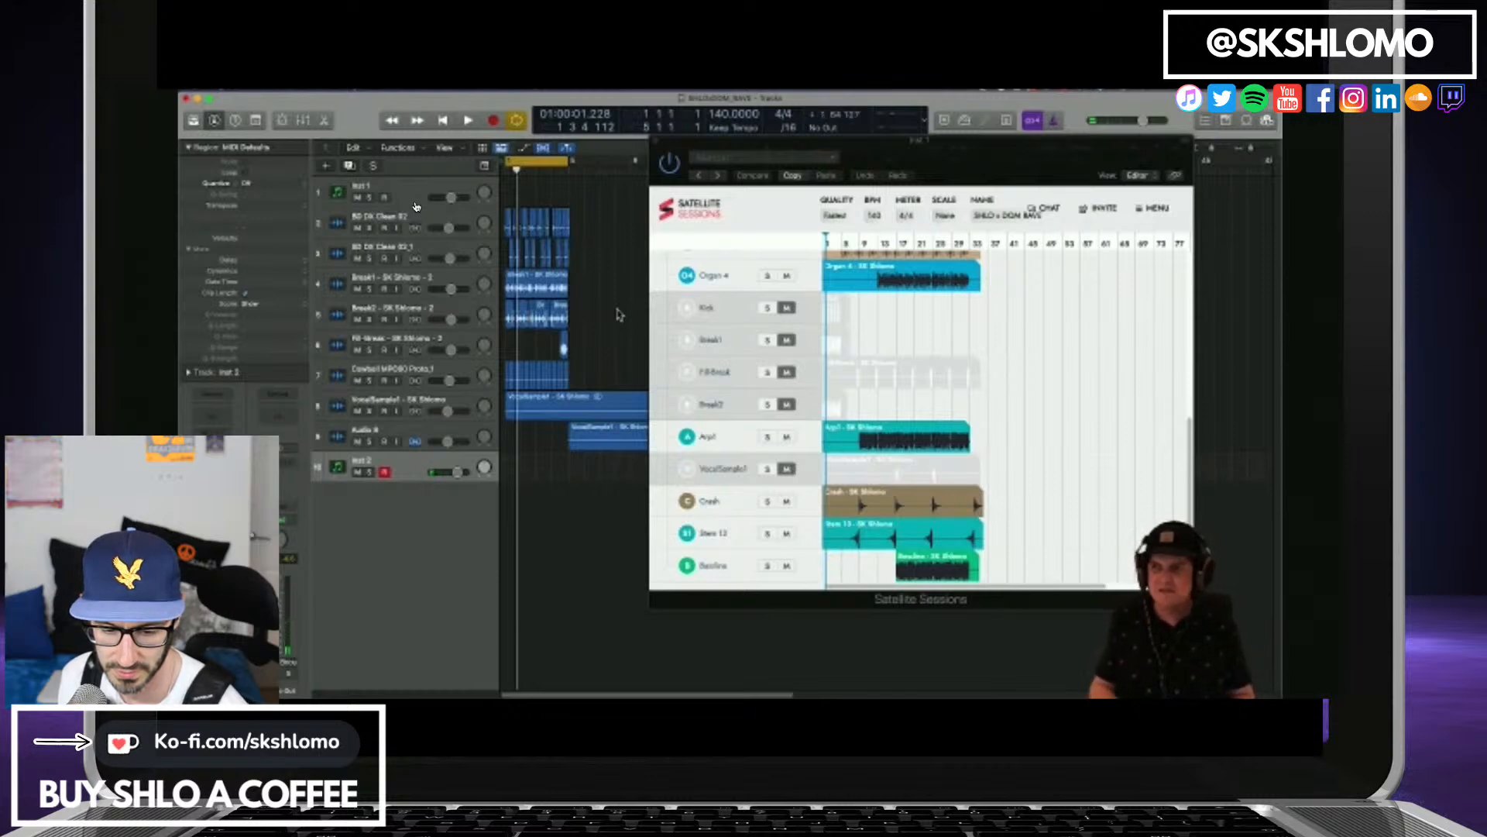
key("space")
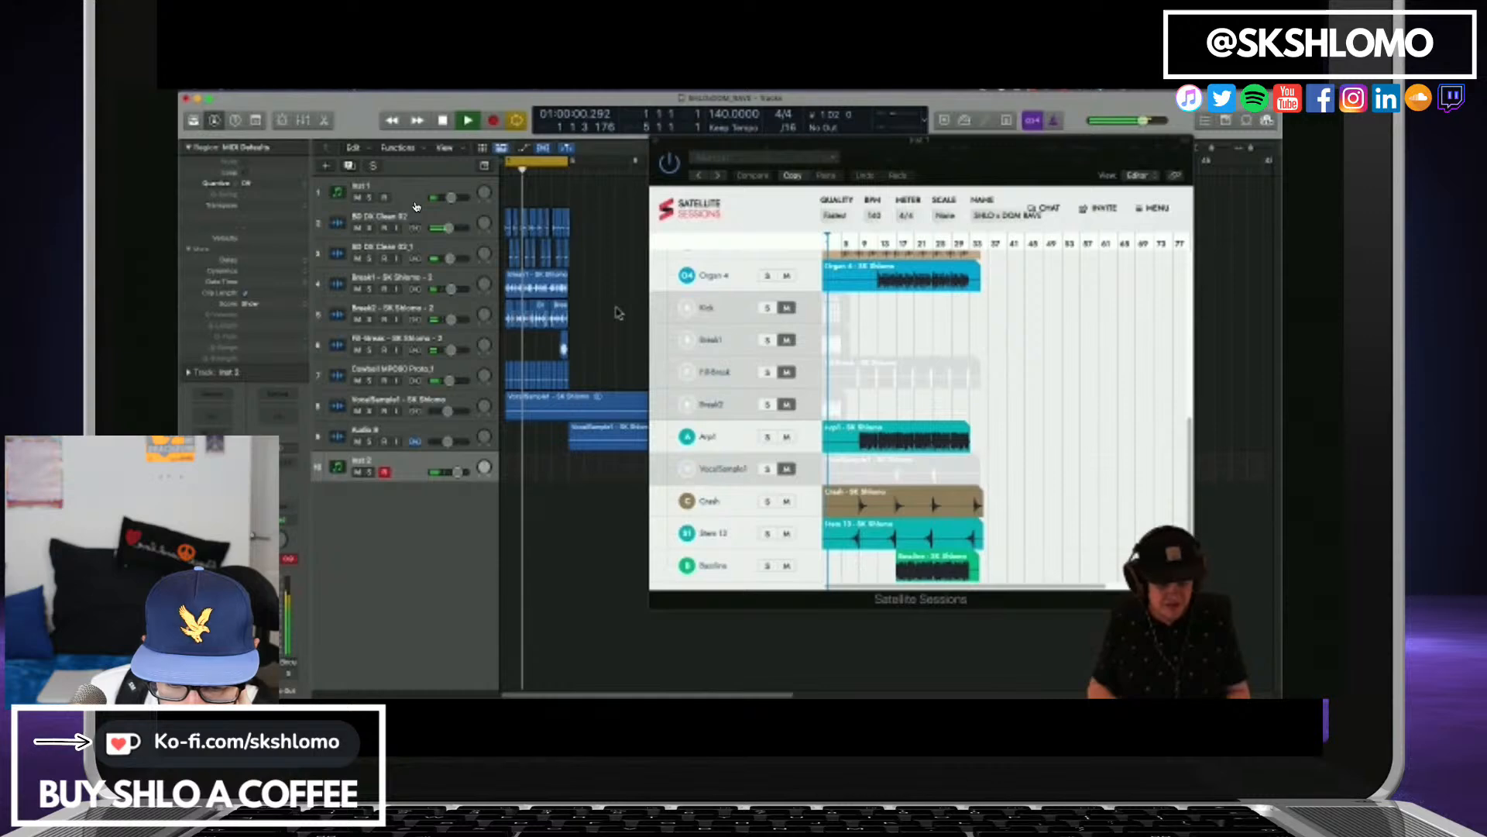
key("space")
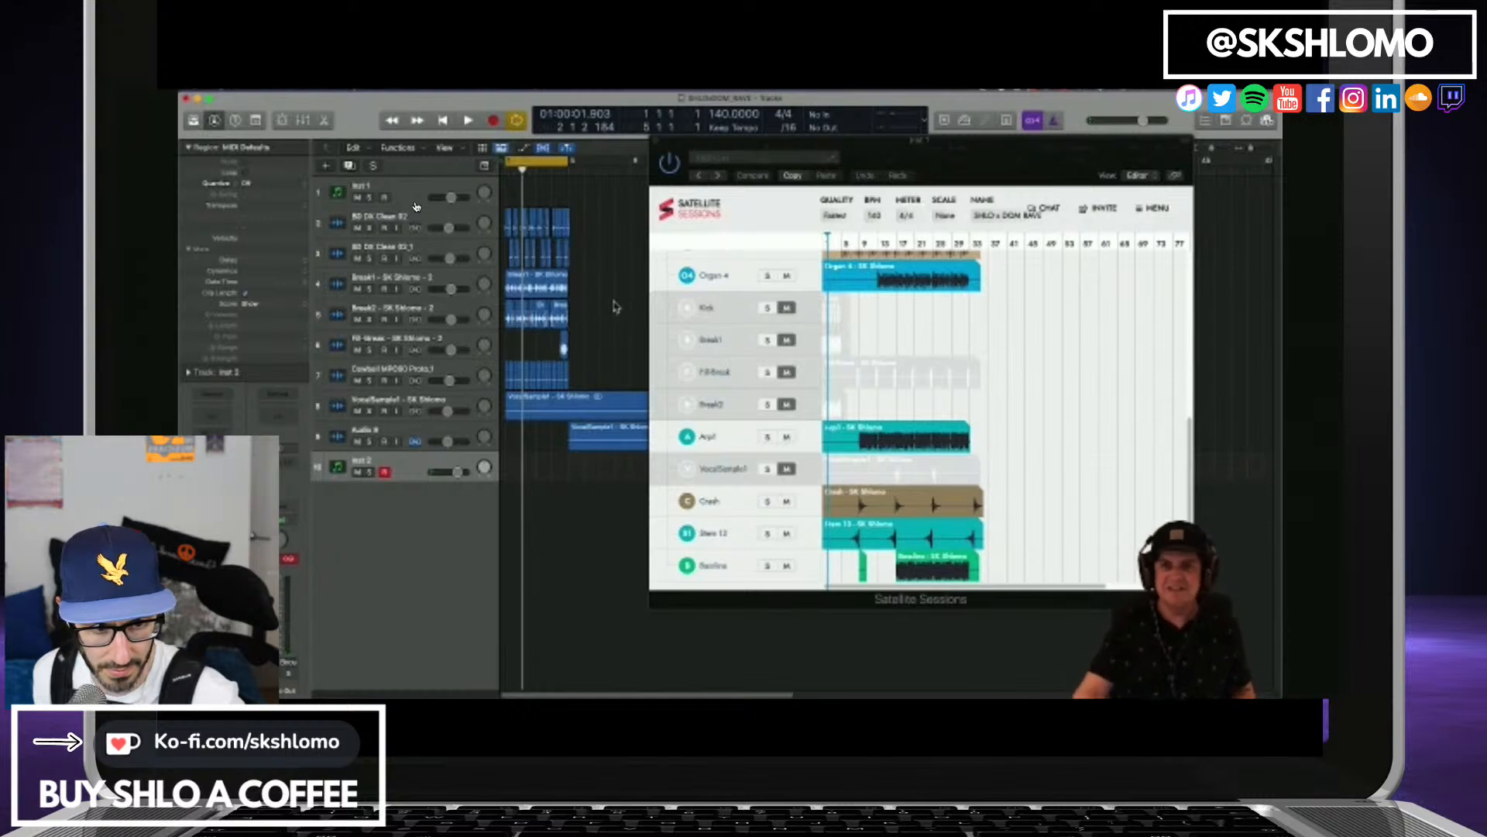
Turn on low-latency mode and record a piano take on Inst 2 over the cycled four bars.
left_click(965, 119)
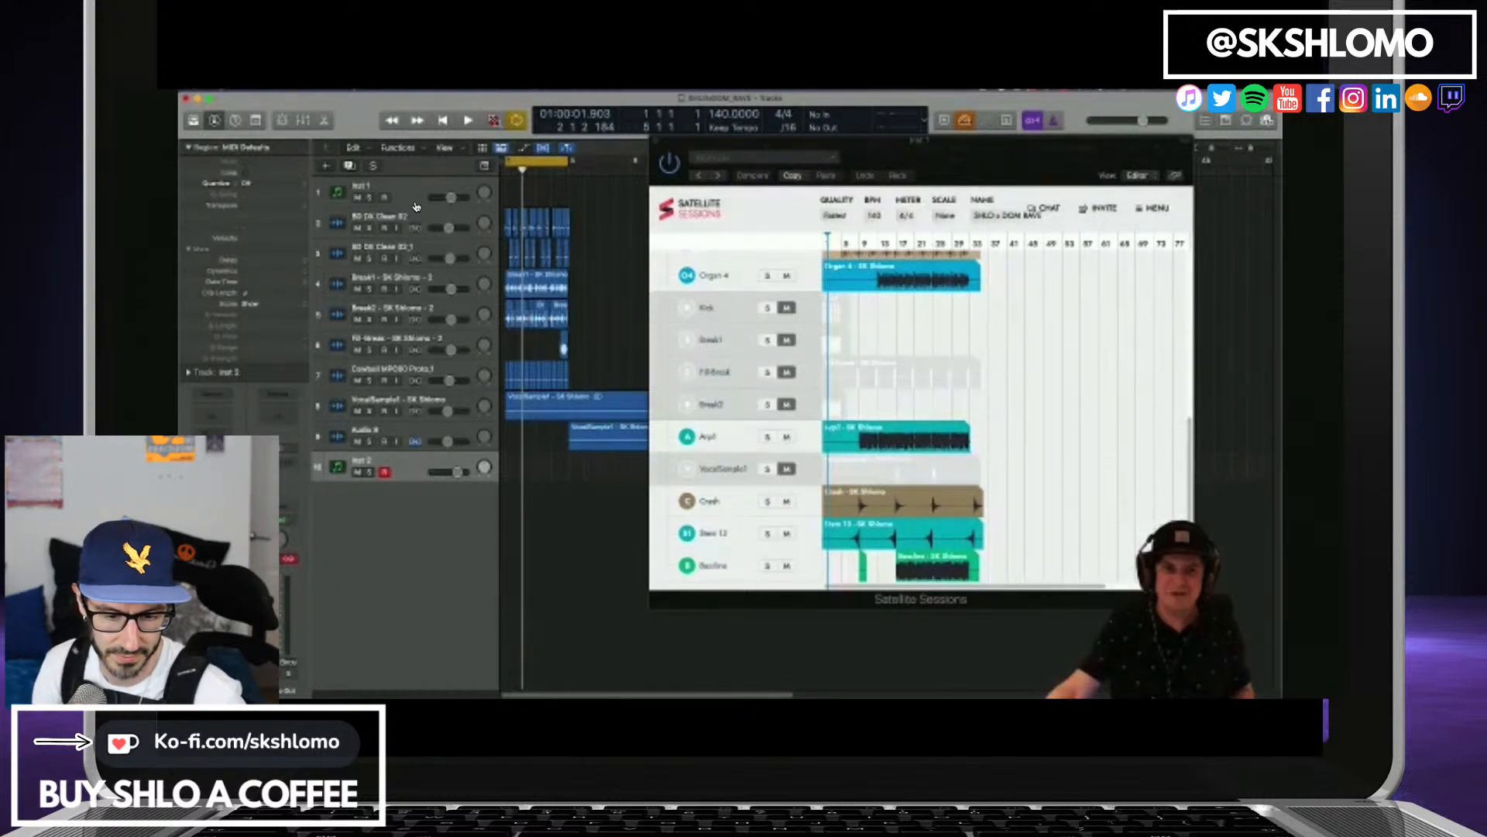
left_click(493, 121)
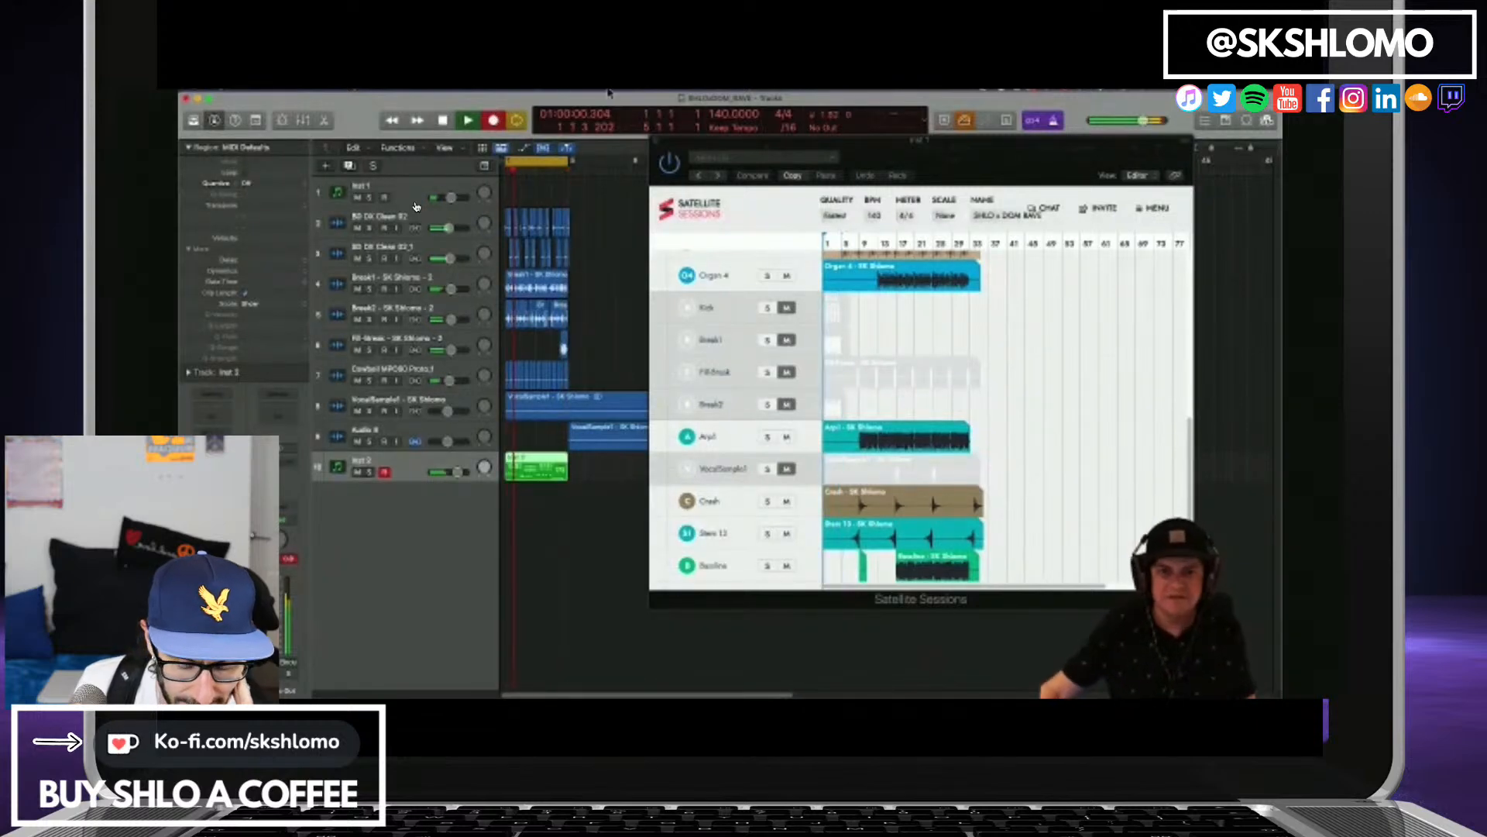
key("space")
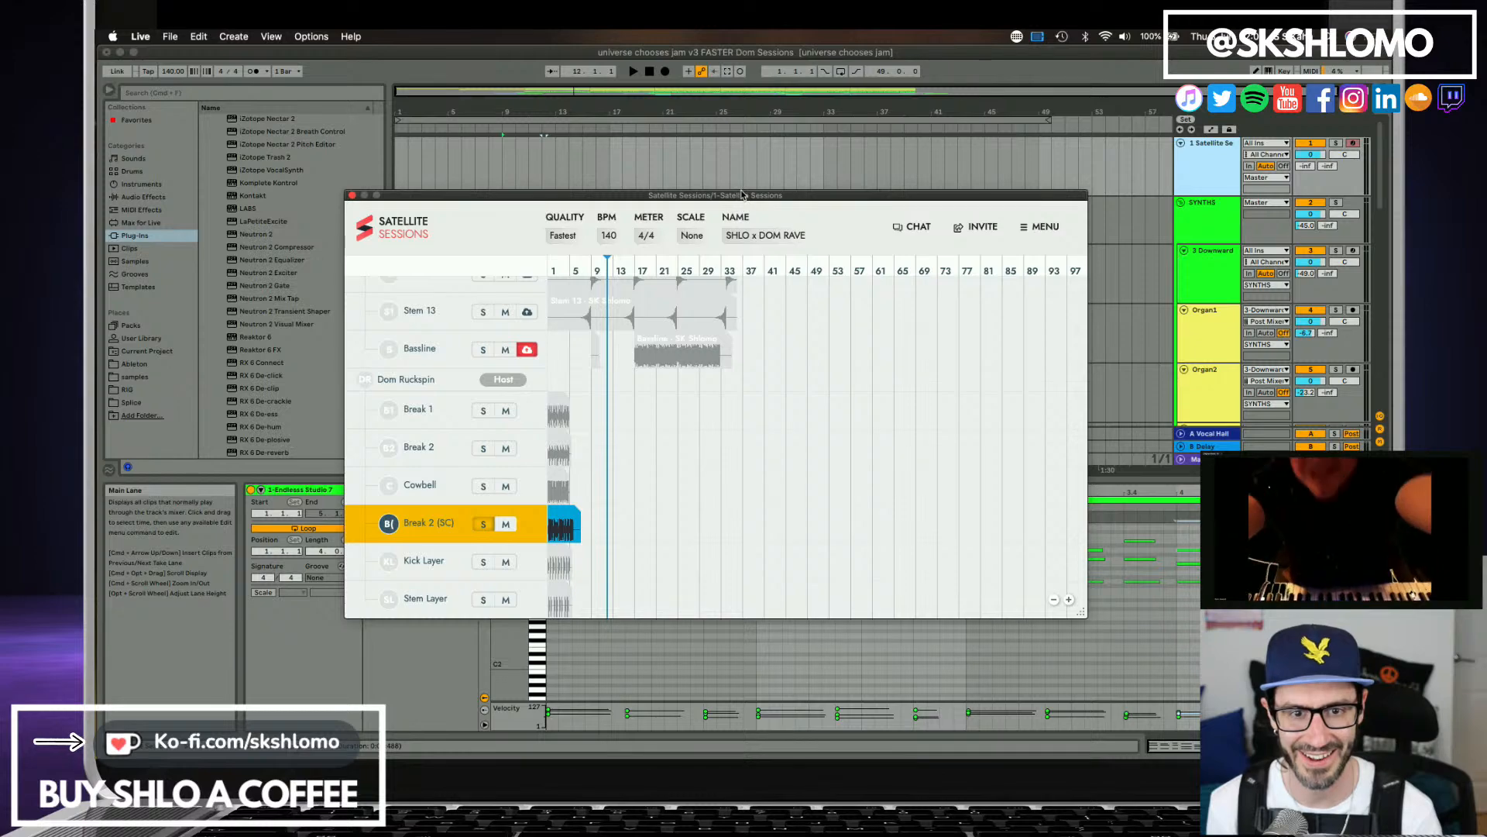
In Ableton Live, fold the SYNTHS and DRUMS groups and insert a new MIDI track below VOCAL.
left_click_drag(745, 196, 662, 330)
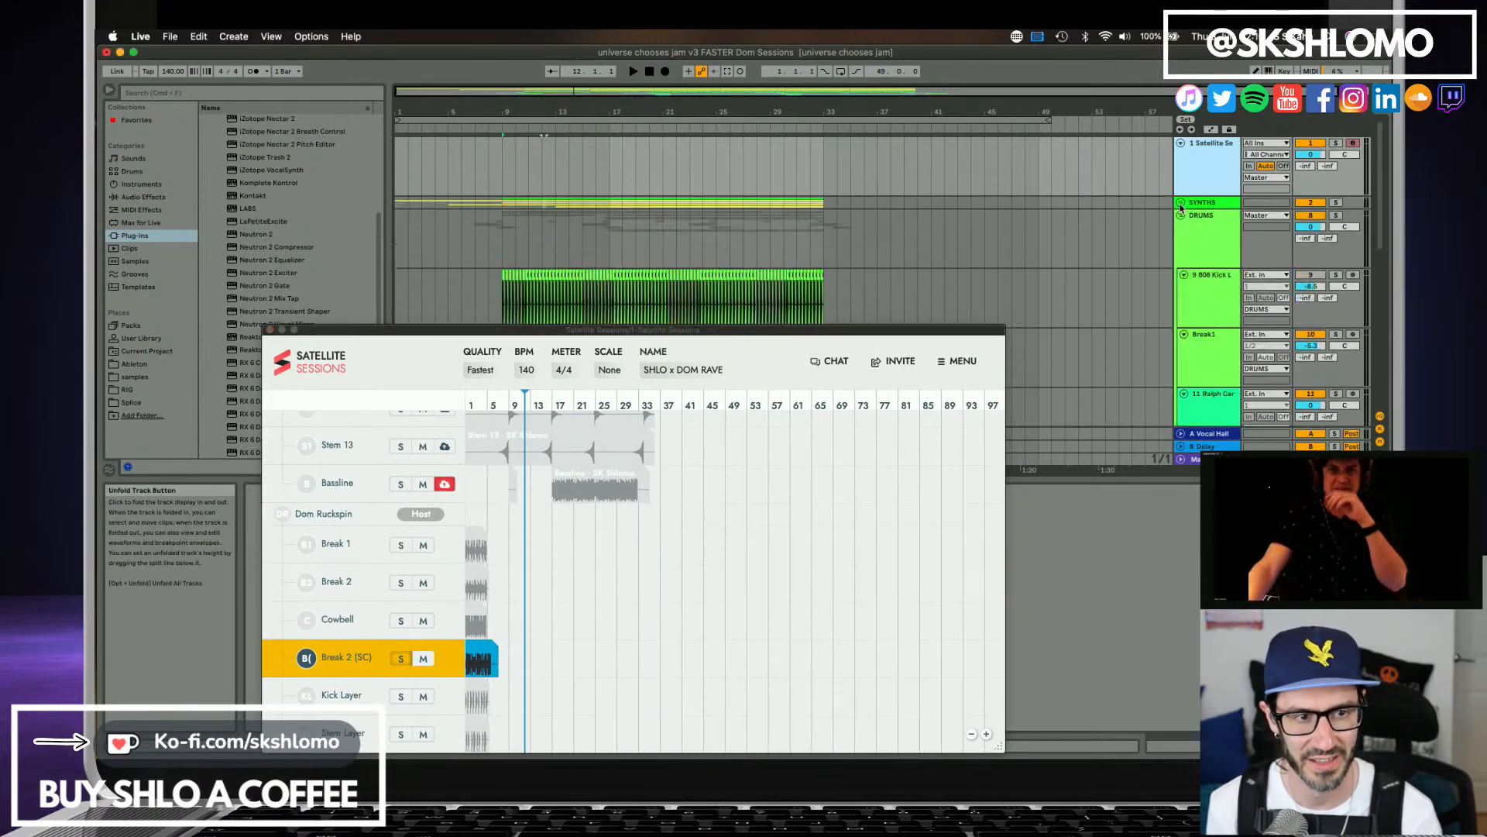
left_click(1181, 203)
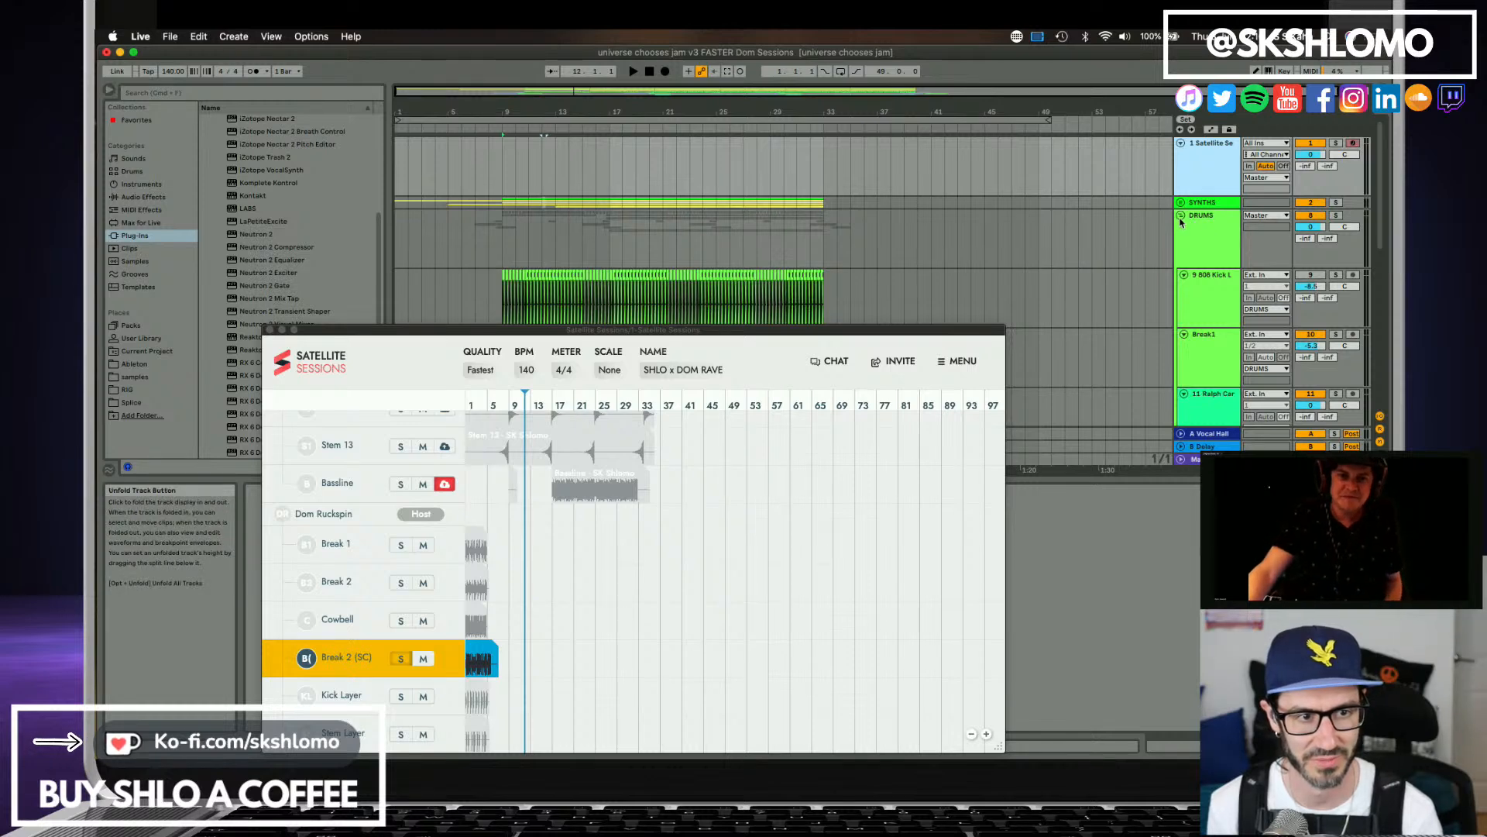
left_click(1180, 216)
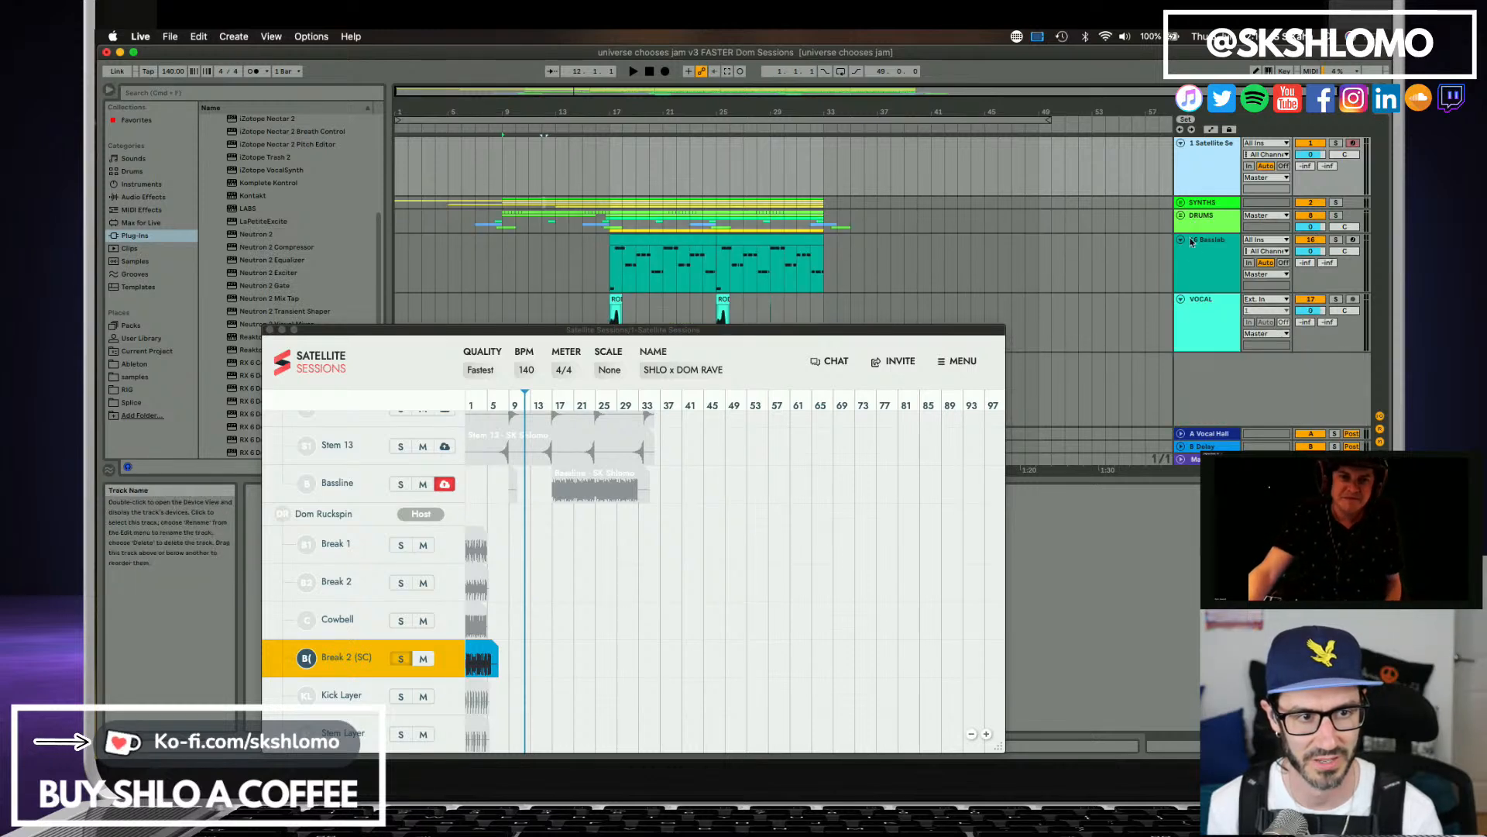
left_click(1195, 311)
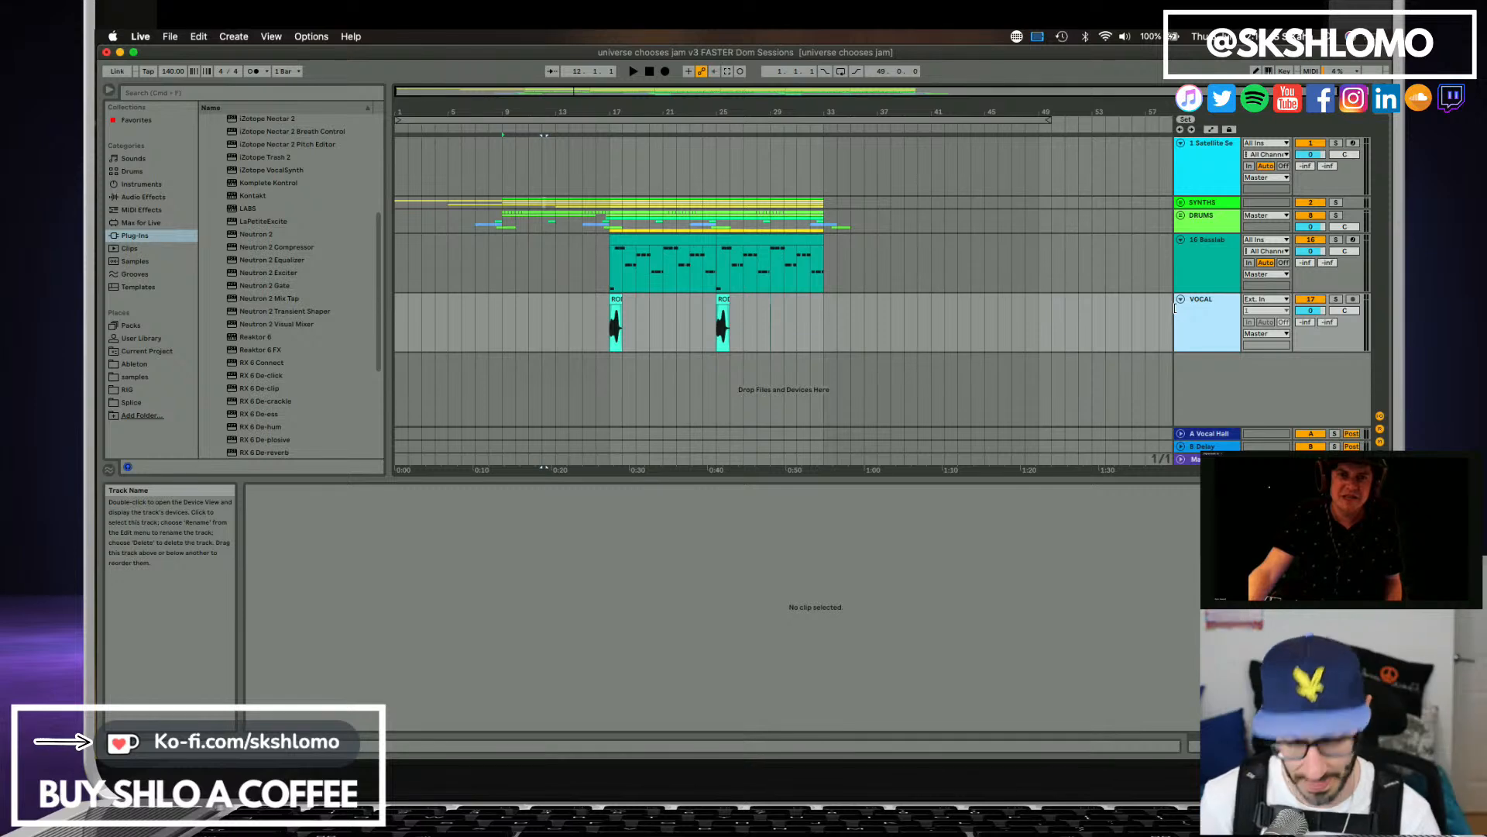
key("super+shift+t")
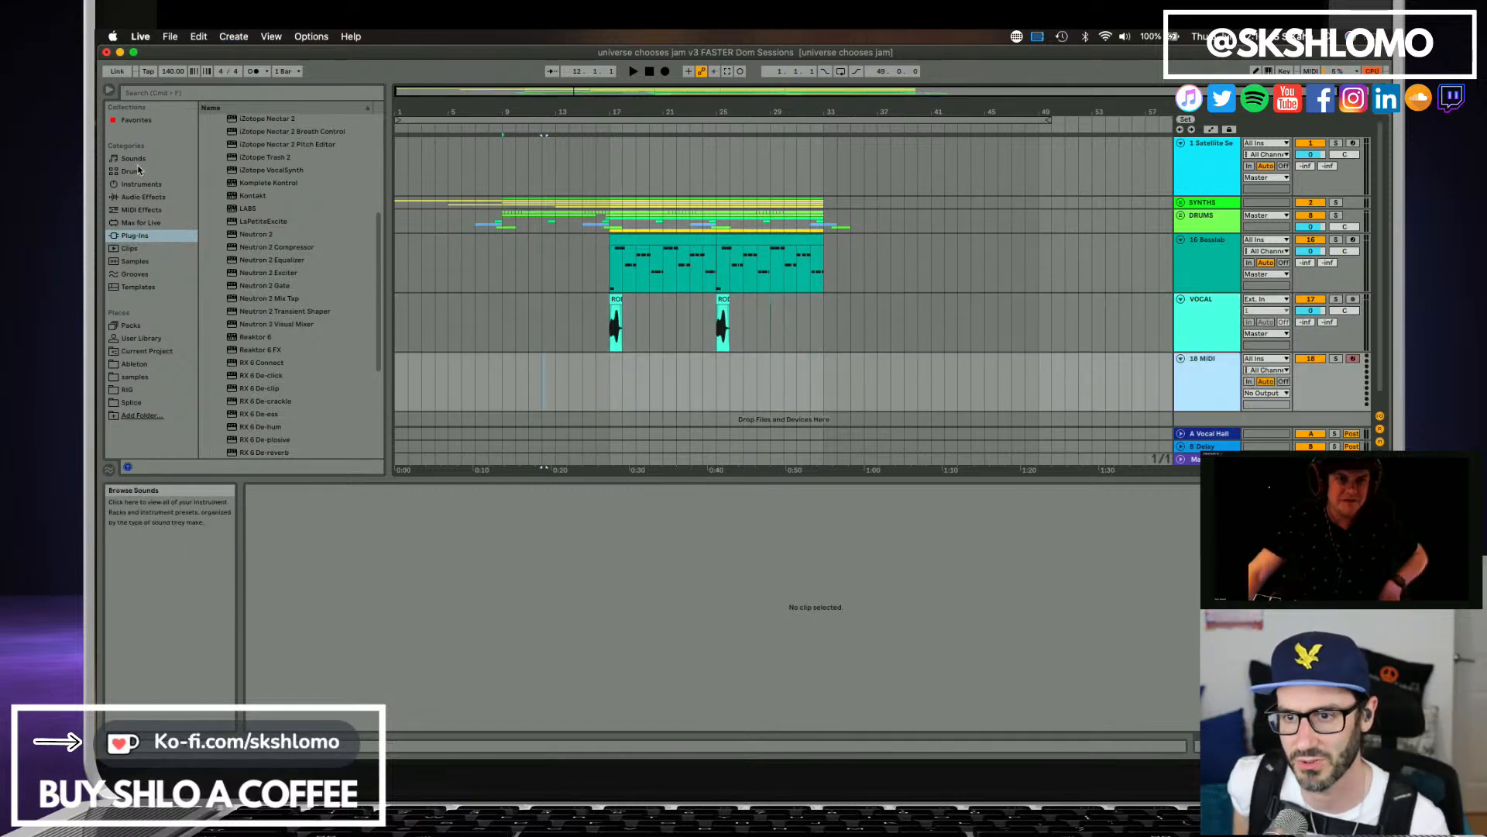
Load the Spitfire Audio BBC Symphony Orchestra Audio Unit on the new MIDI track.
scroll(225, 210, "up", 5)
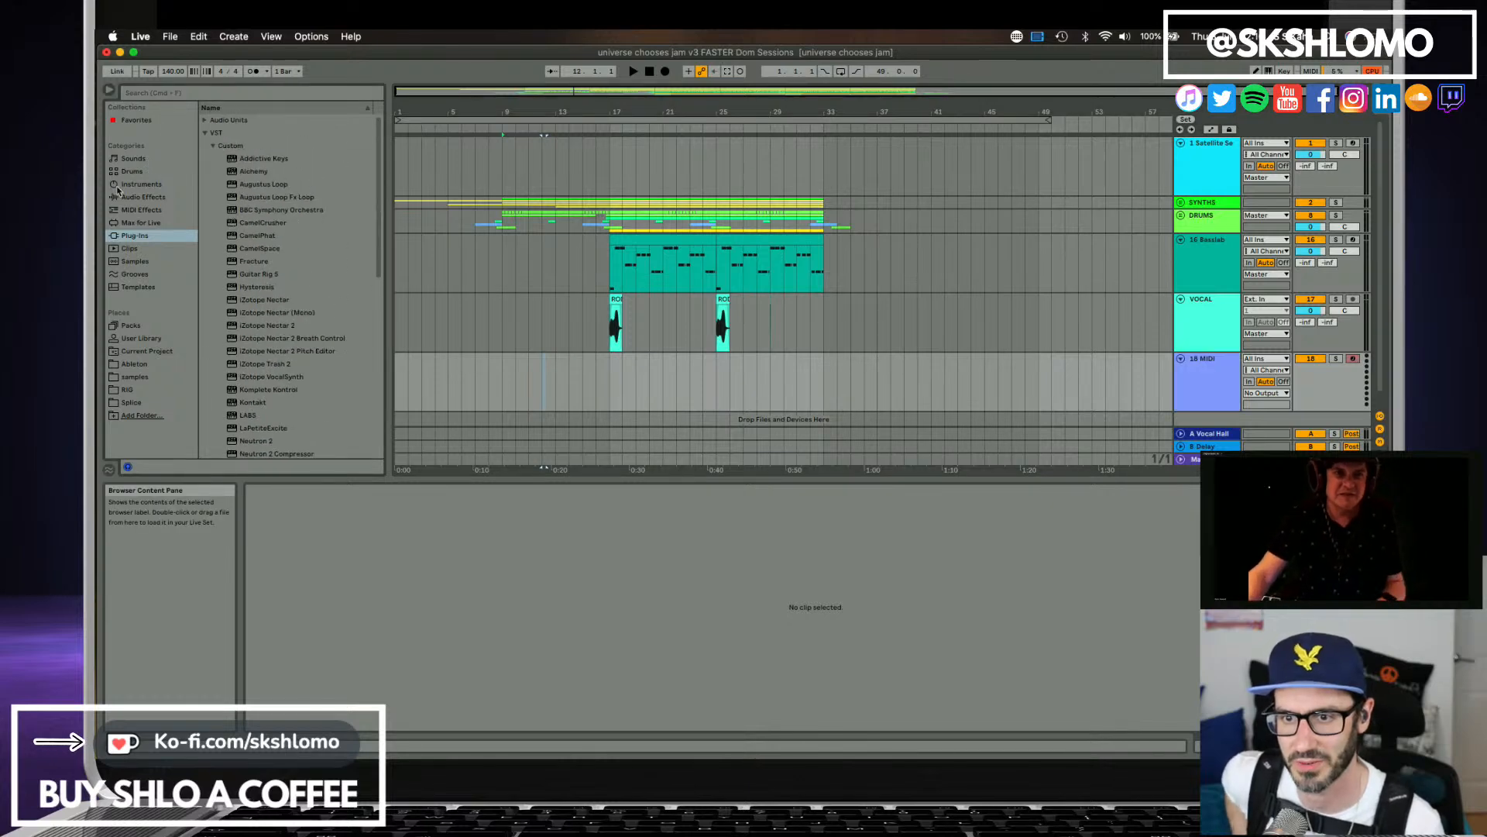
left_click(204, 121)
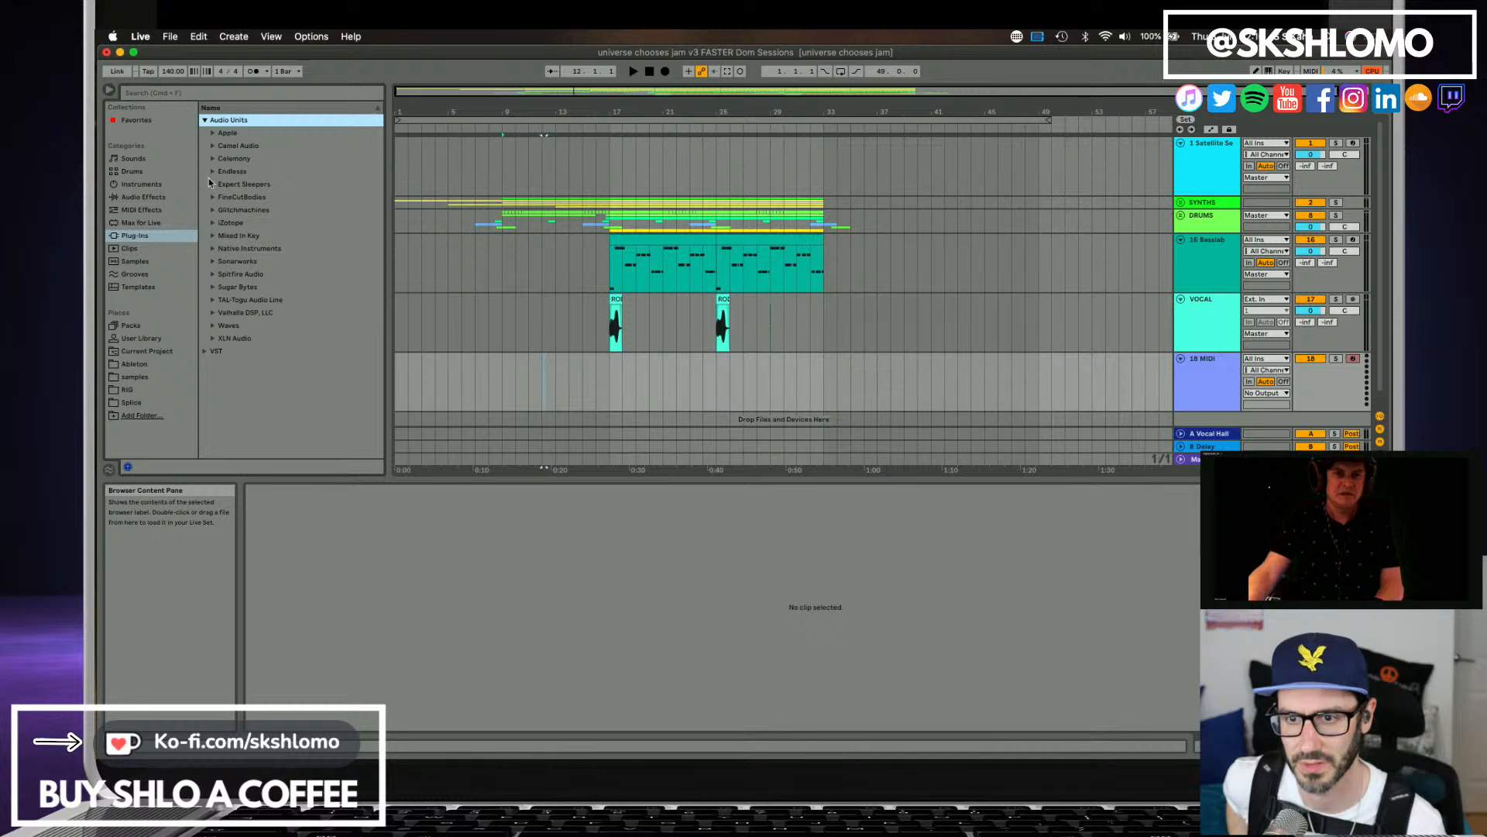
left_click(213, 274)
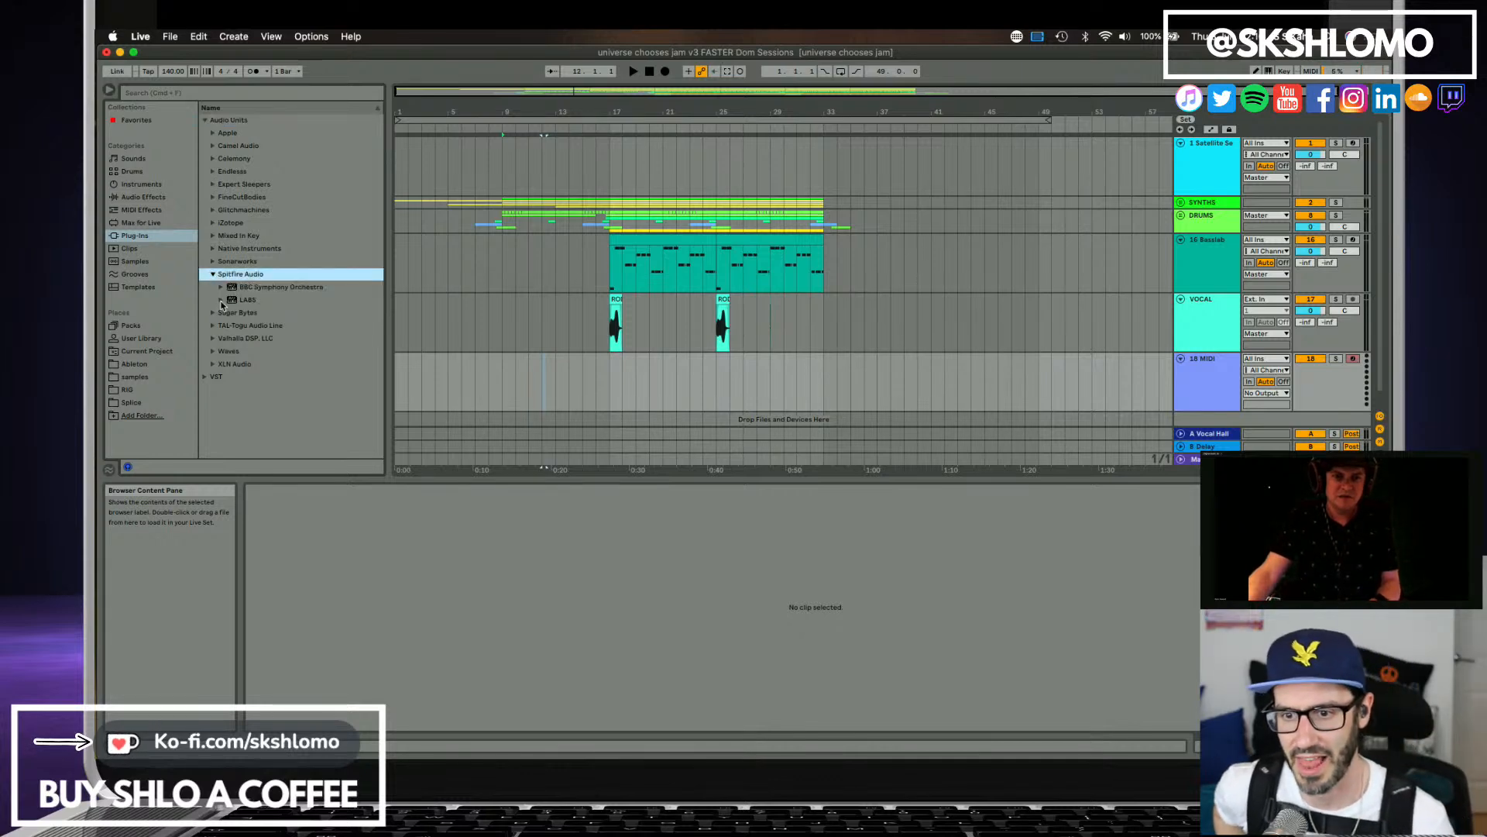
left_click(222, 301)
left_click(222, 288)
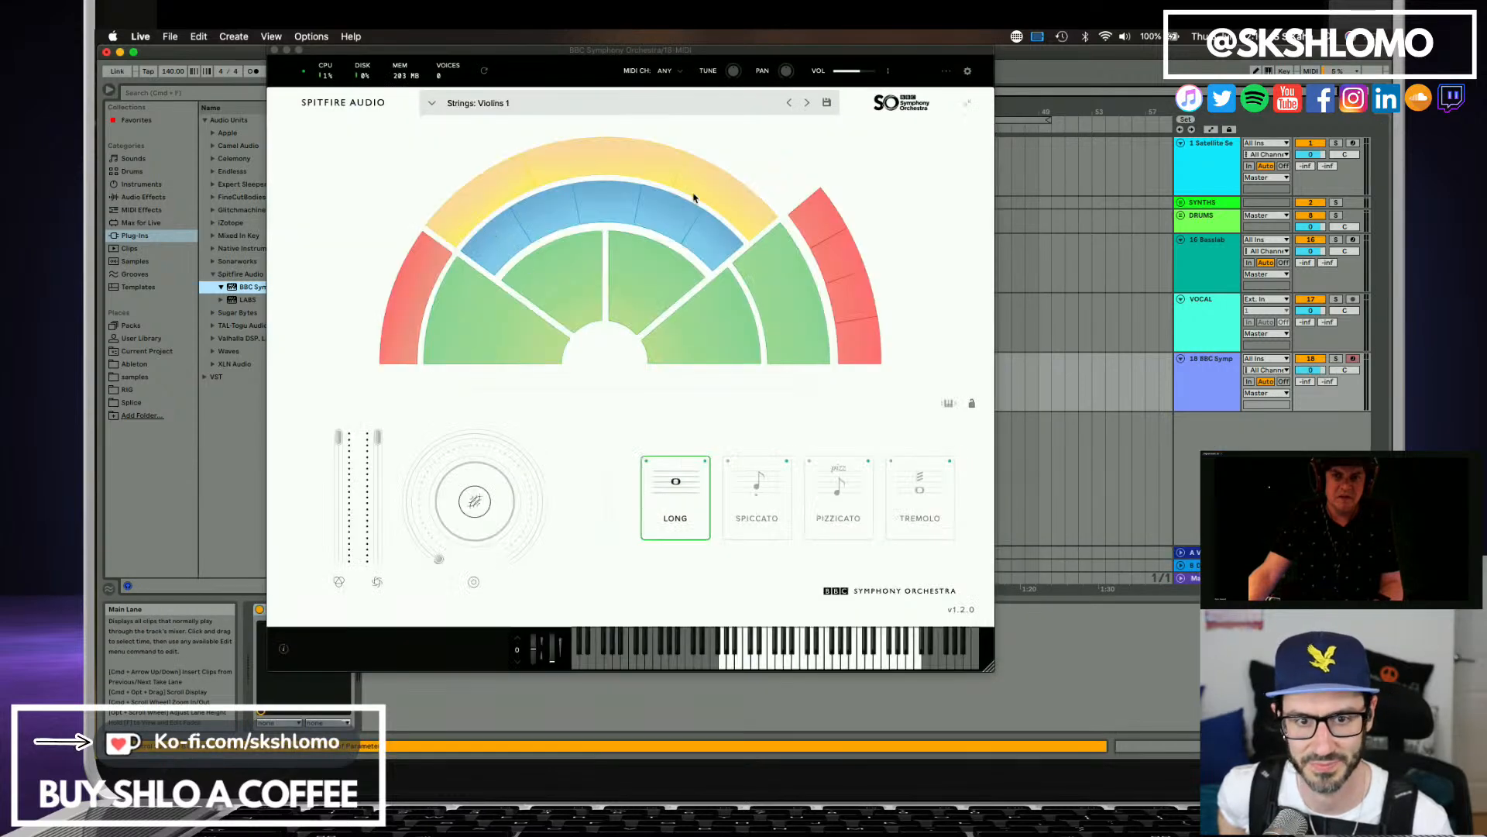
Try orchestra sections in BBC Symphony Orchestra, including Oboes a3, and choose Brass: Trumpets a3.
left_click(578, 170)
left_click(622, 199)
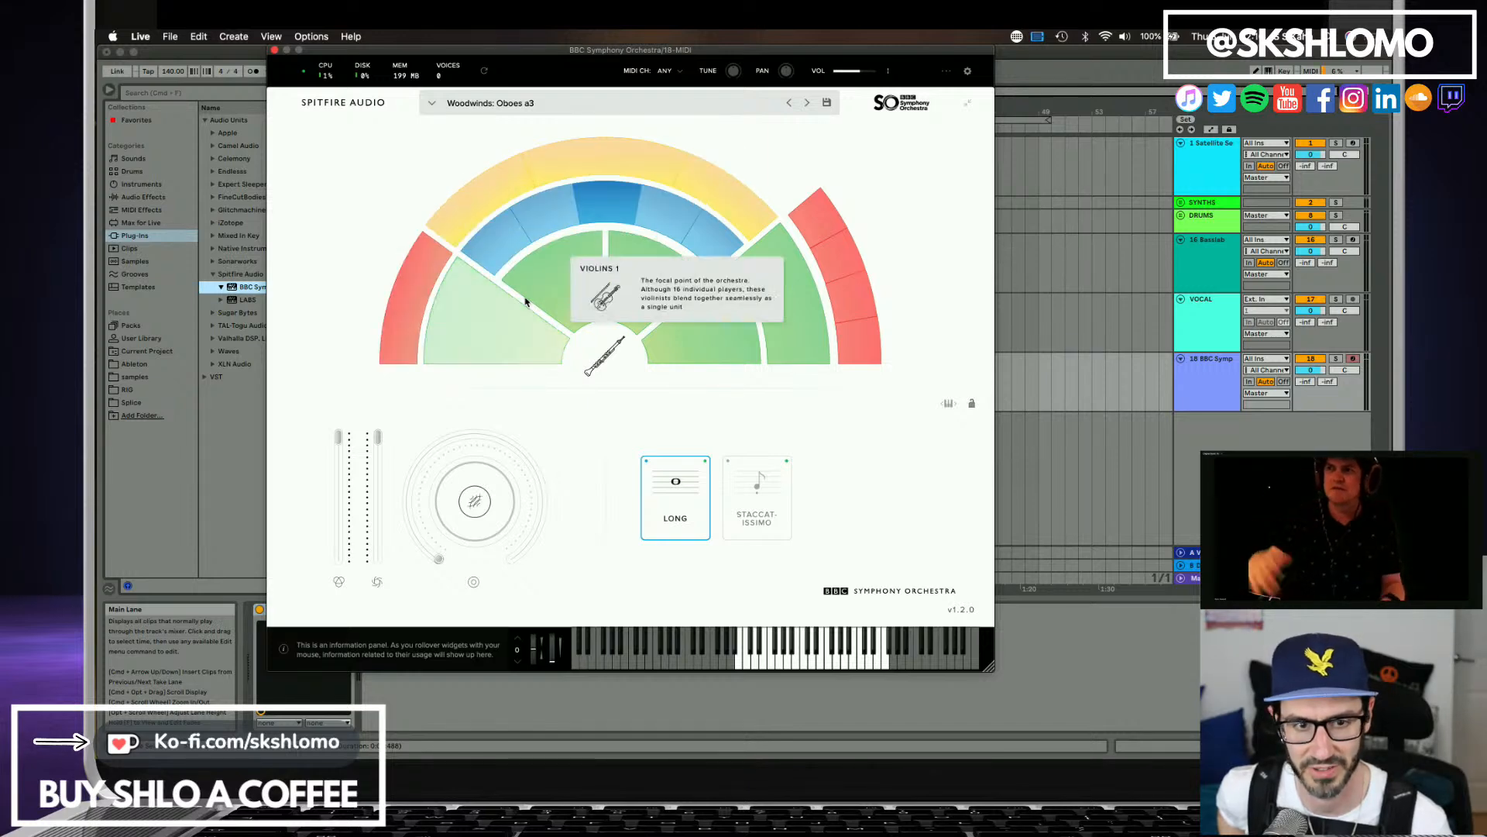
left_click(826, 223)
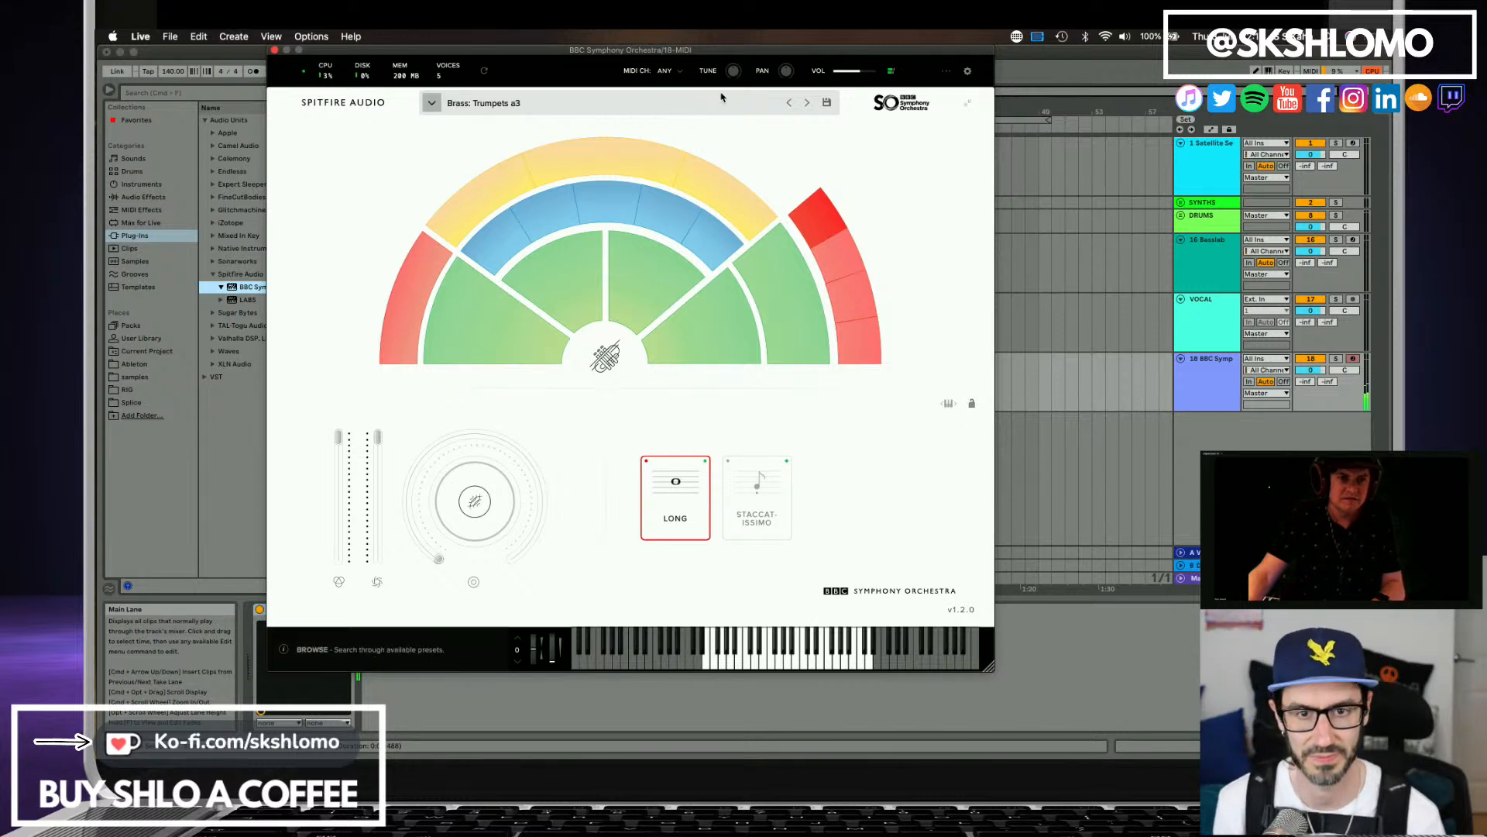
Uncover the arrangement and play it from about bar 16 to audition the trumpets with the other tracks.
left_click_drag(702, 55, 845, 452)
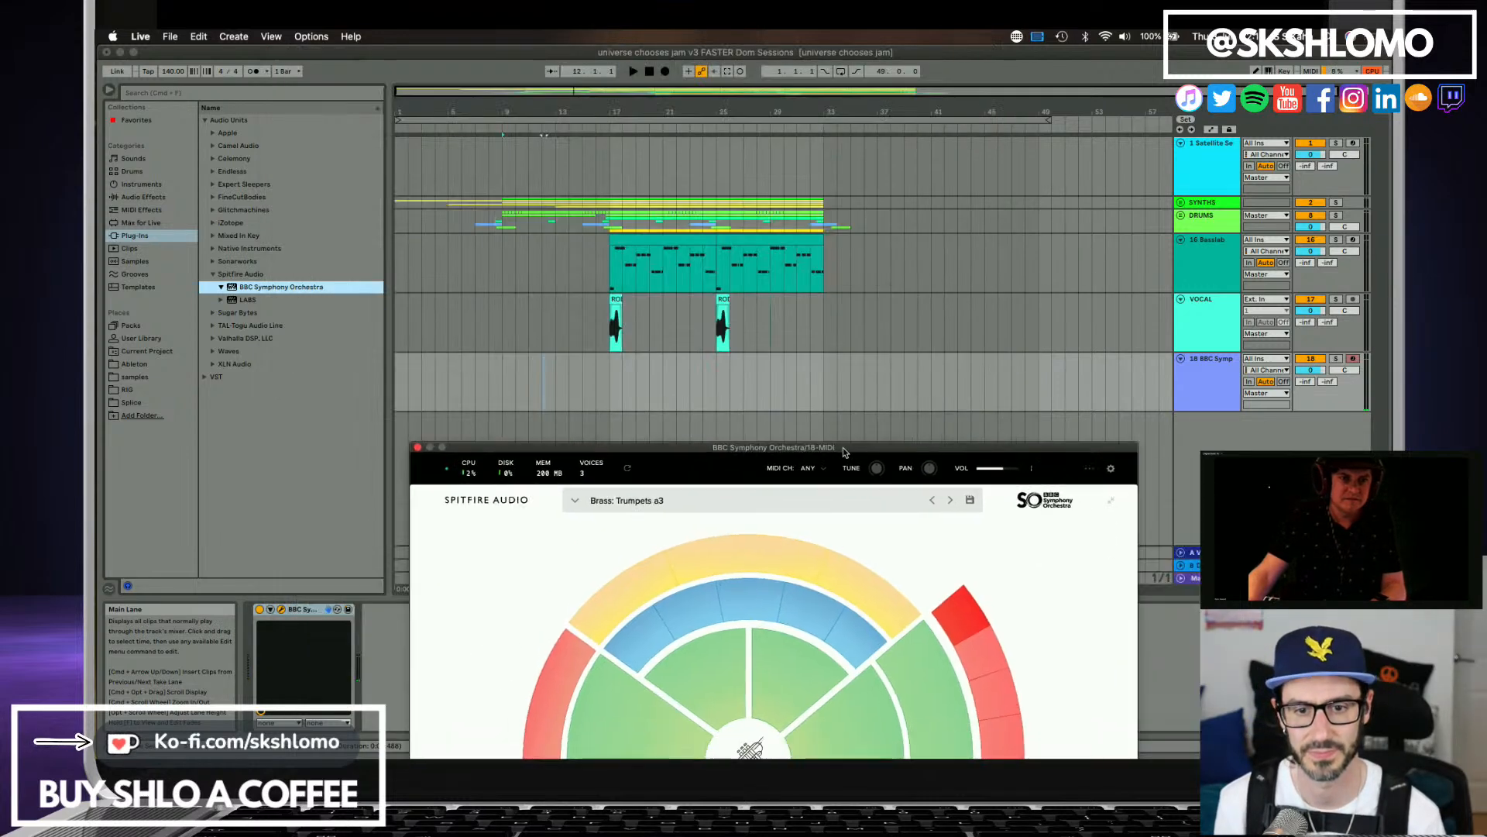
left_click(596, 388)
key("space")
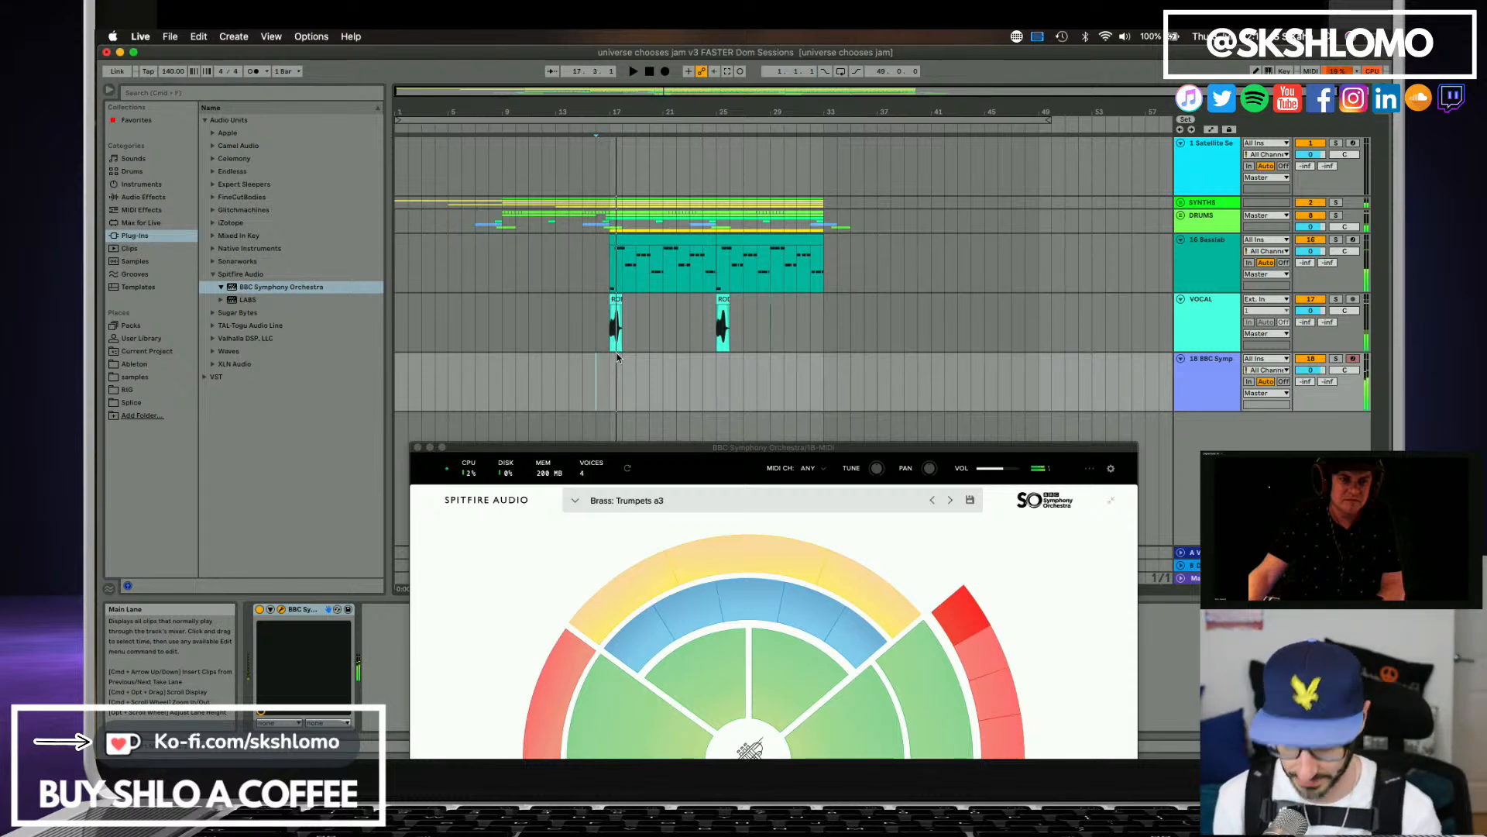
key("space")
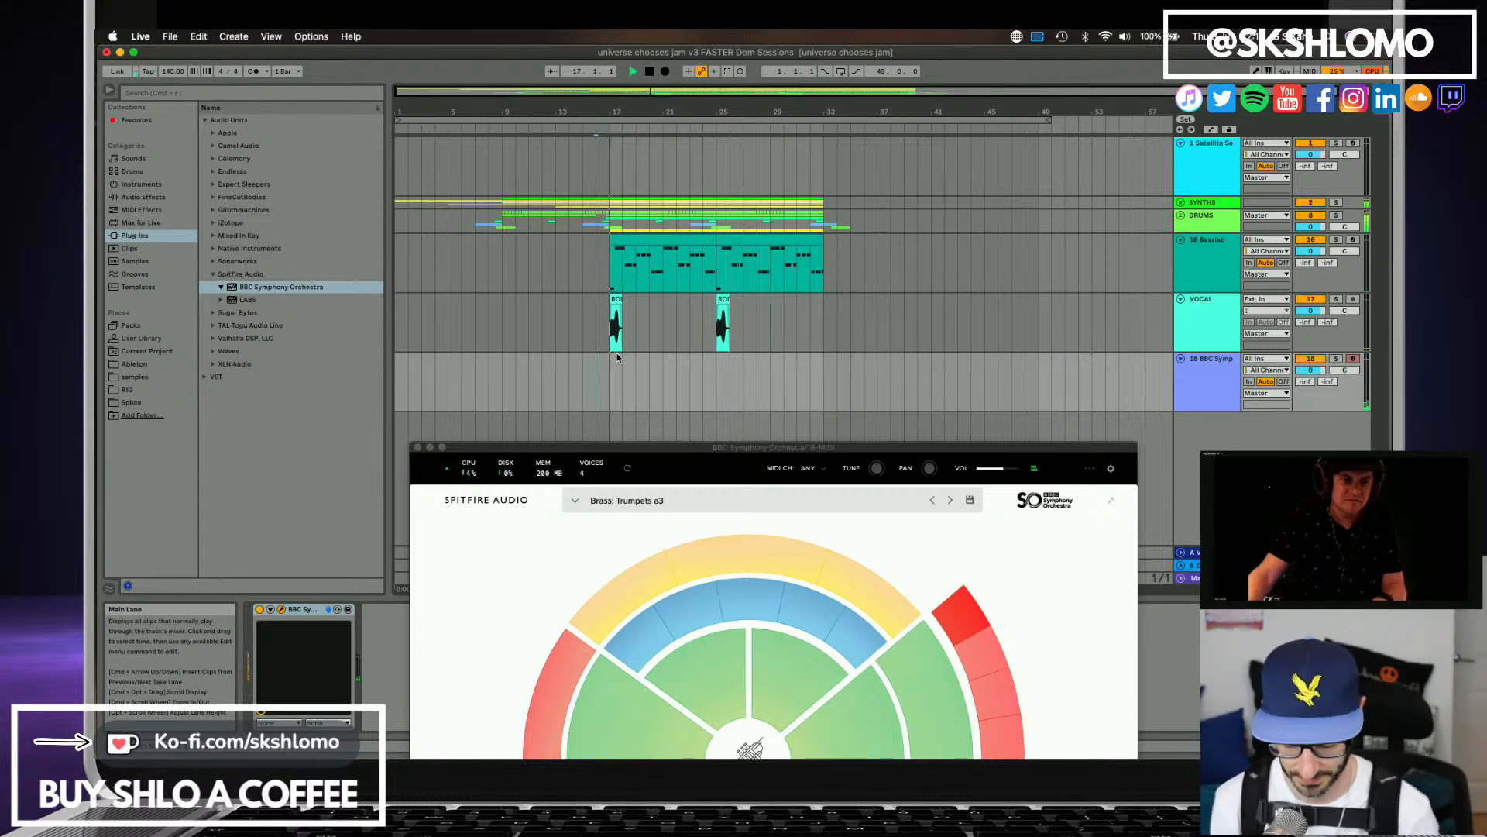
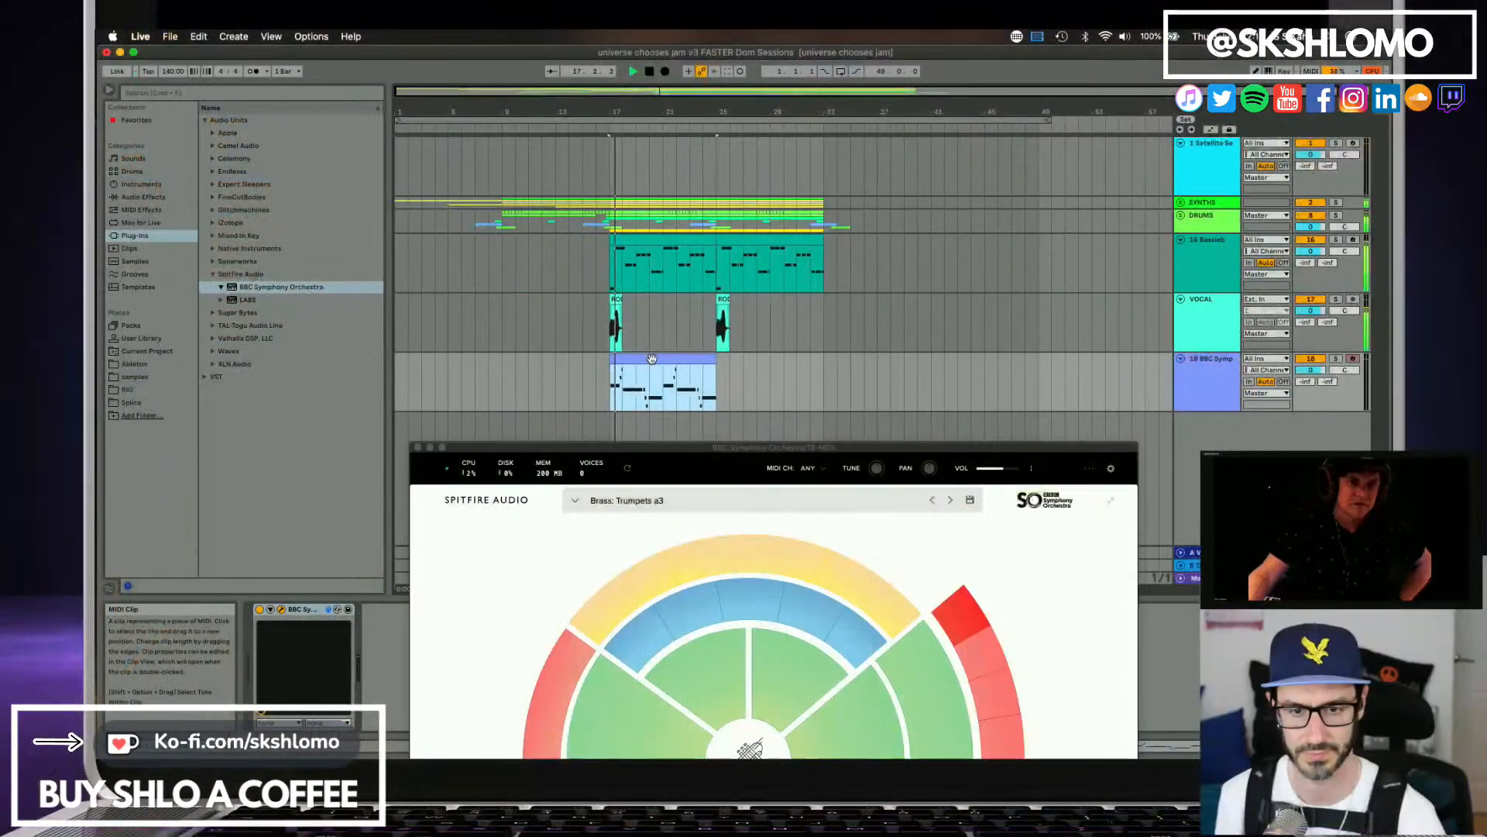
Solo the trumpet track 18 and play it back from bar 17.
key("space")
left_click(1335, 358)
key("space")
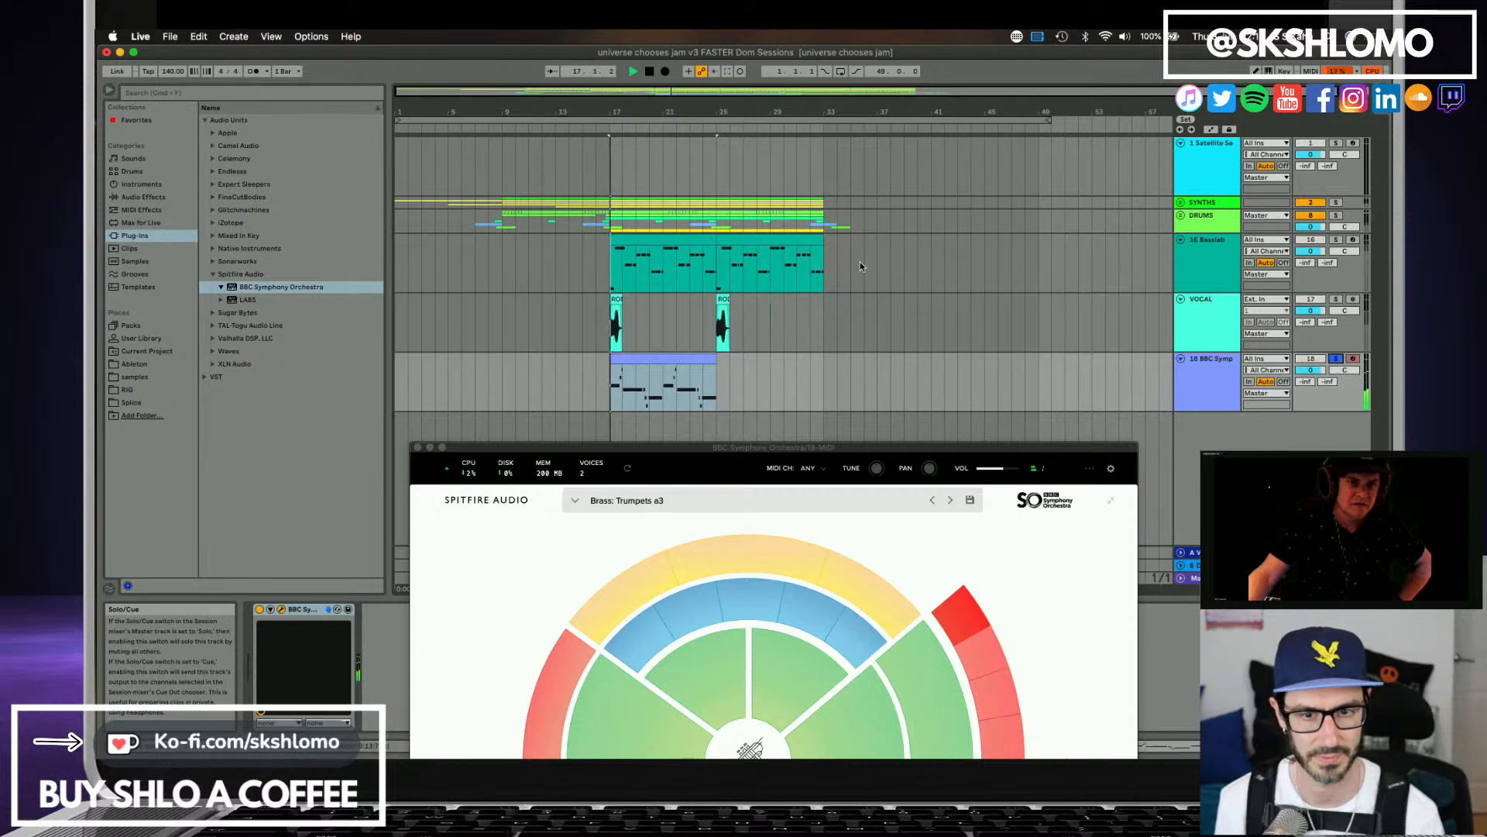
key("space")
Open the trumpet clip's notes for editing and close the BBC Symphony Orchestra plug-in window covering them.
double_click(658, 361)
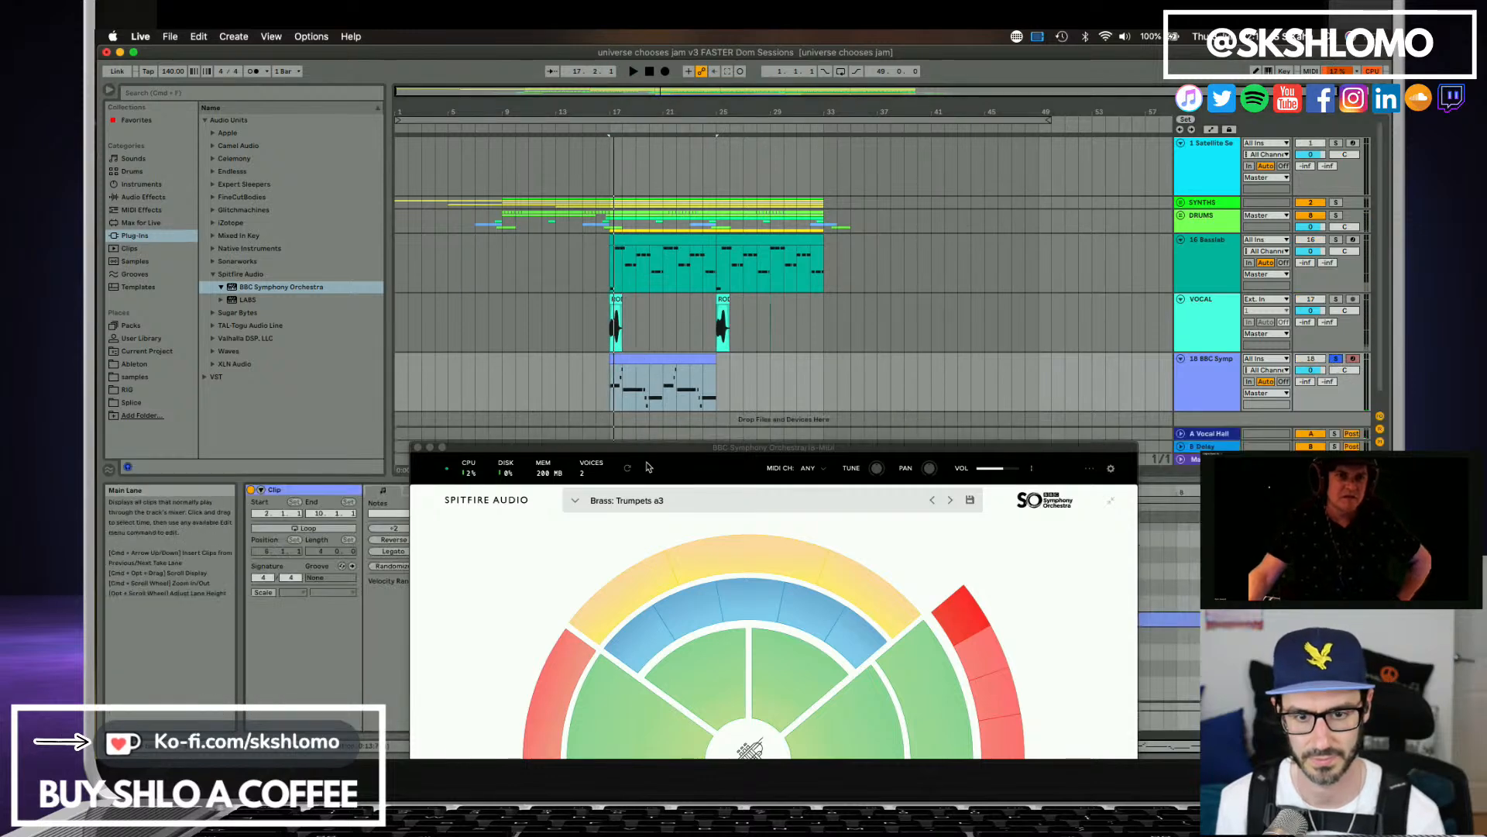
left_click_drag(645, 451, 892, 228)
left_click(593, 603)
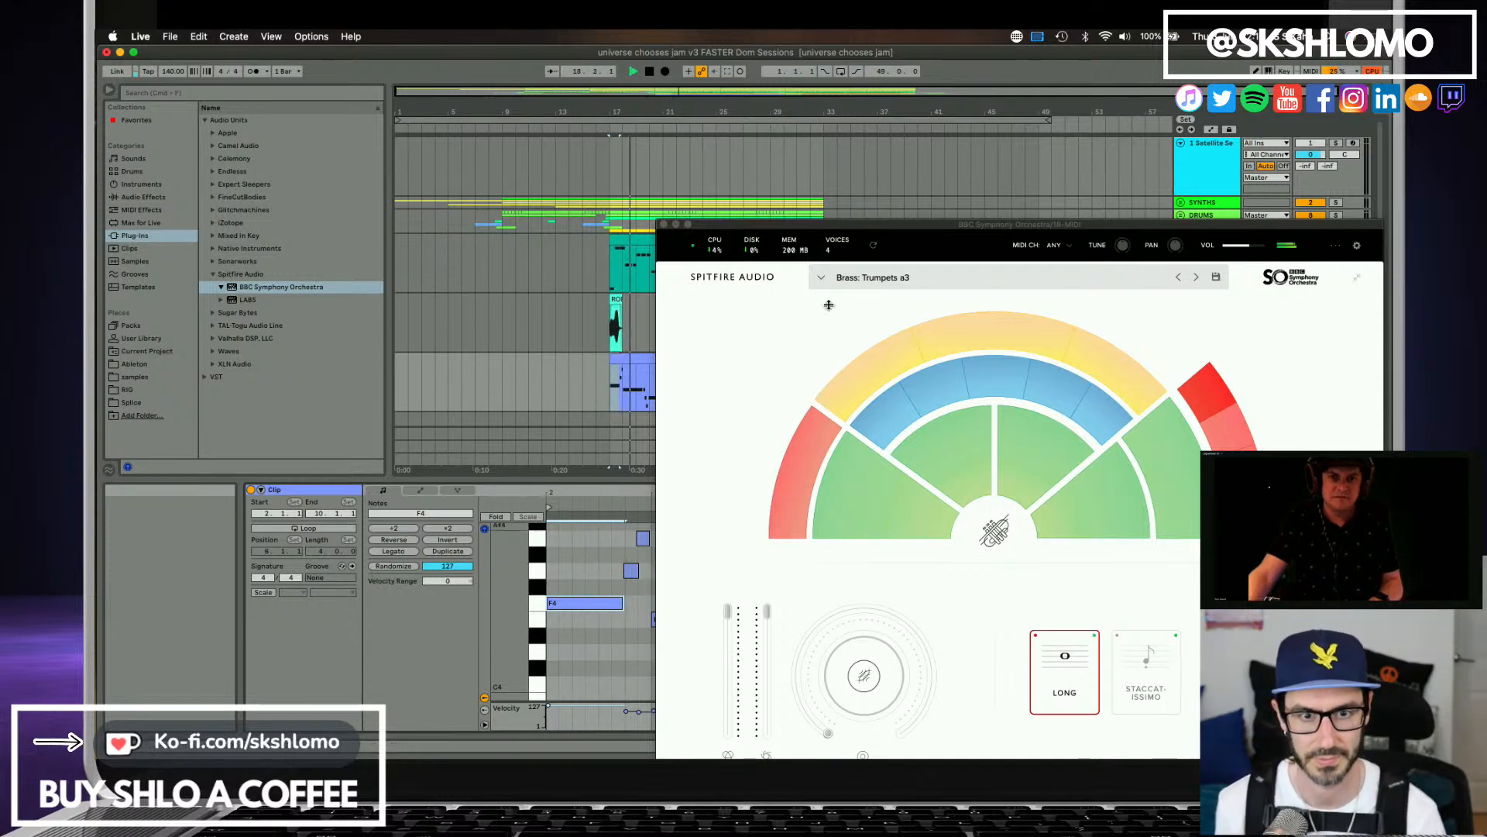
left_click_drag(824, 224, 532, 553)
left_click(1200, 395)
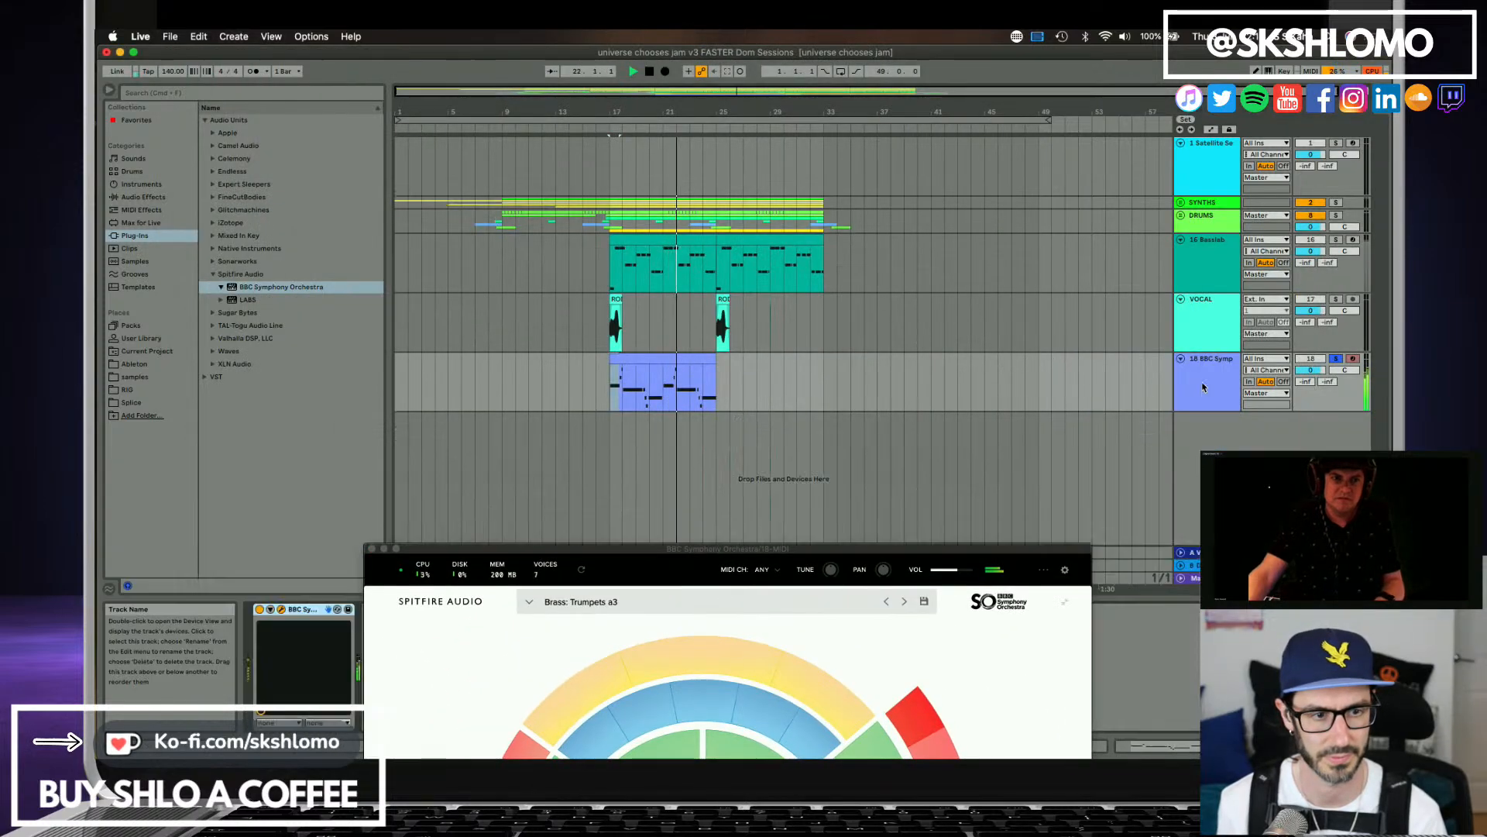
left_click(646, 359)
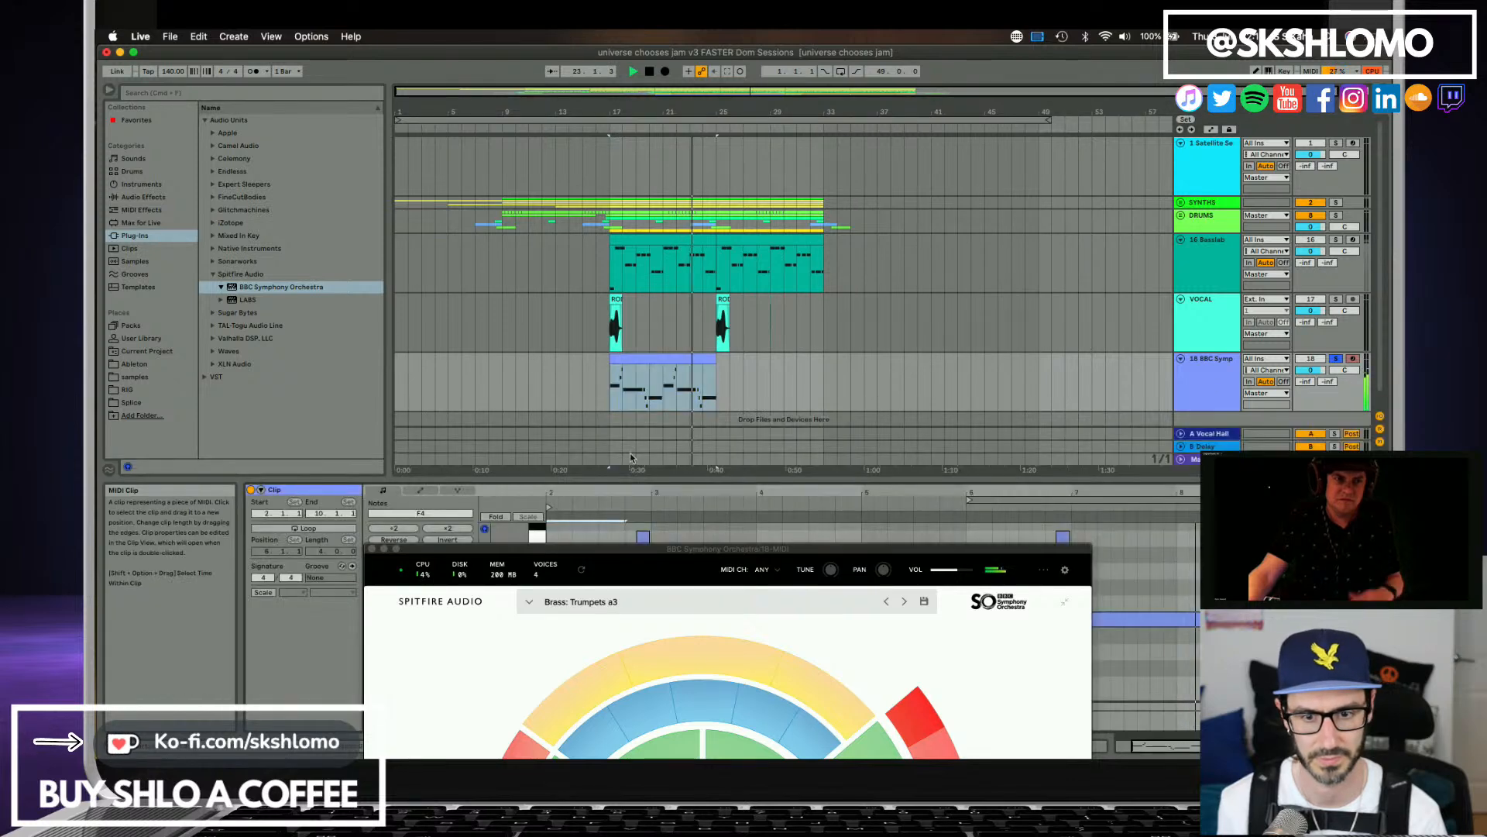
left_click(374, 550)
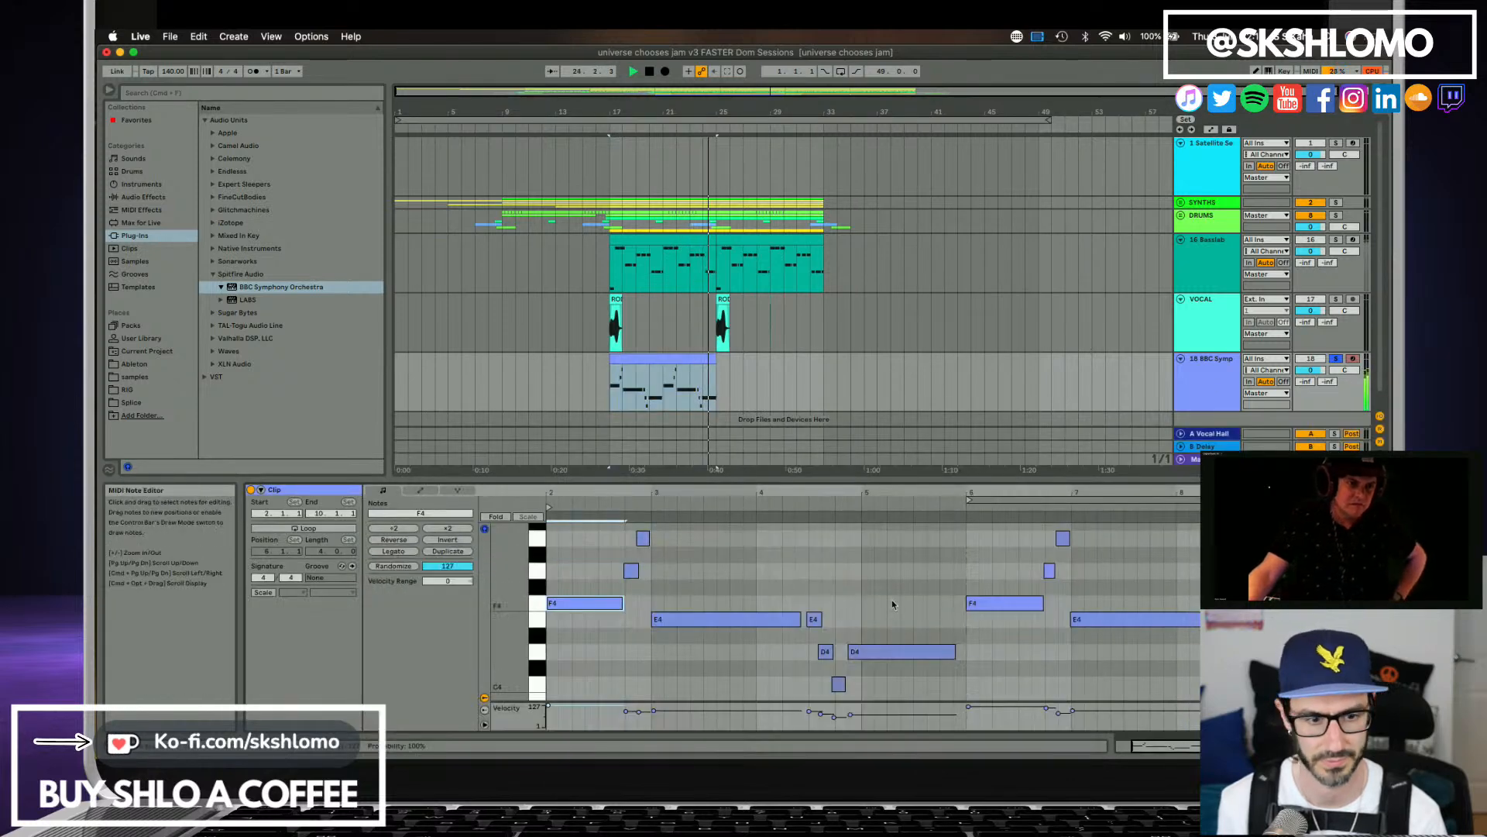
Quantize the starts of the three short notes E4, D4 and C4 before bar 5 to 1/8 at 100 %.
left_click_drag(803, 565, 833, 647)
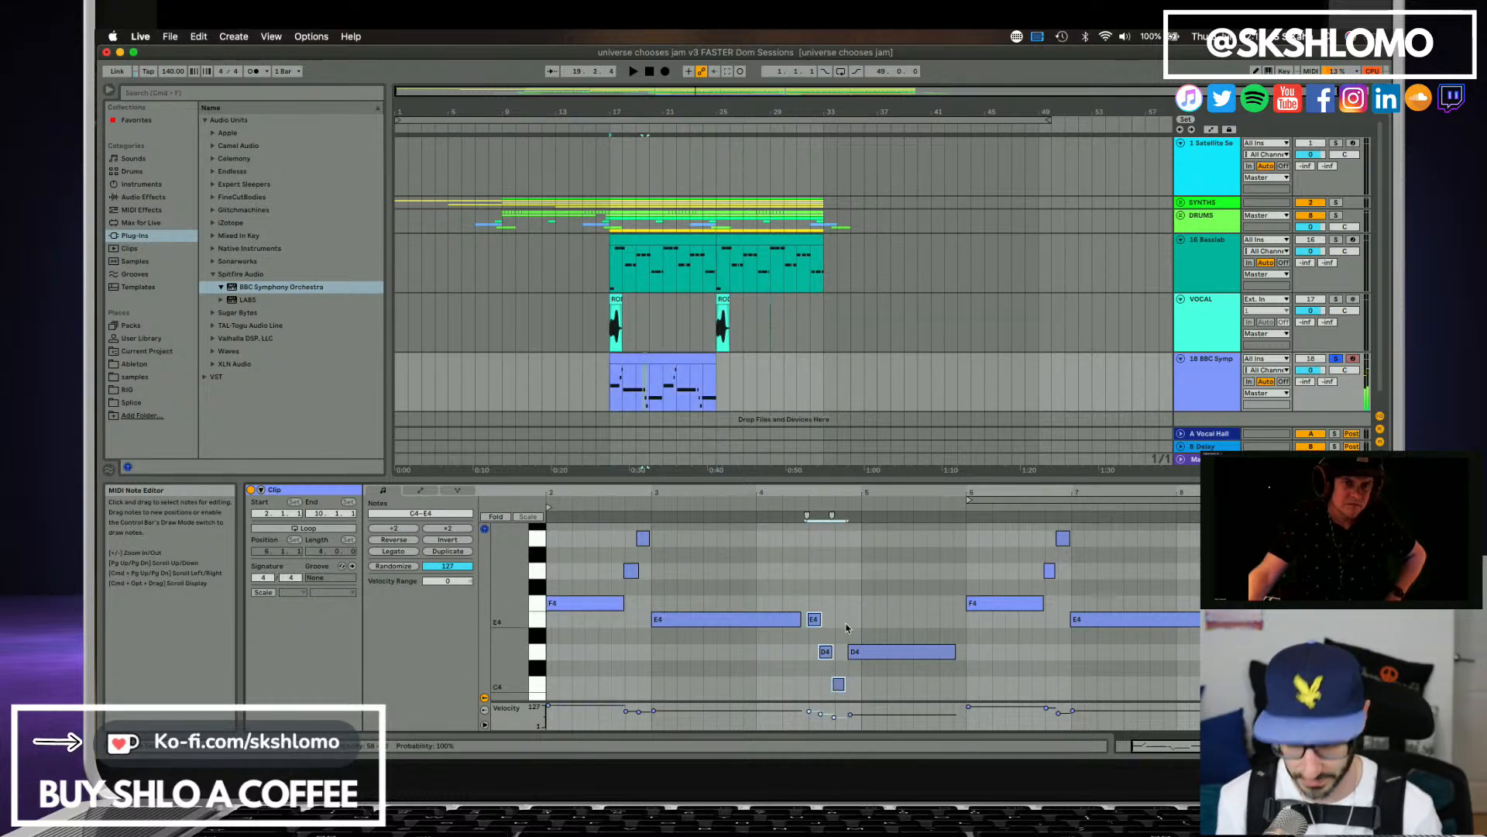
key("super+shift+u")
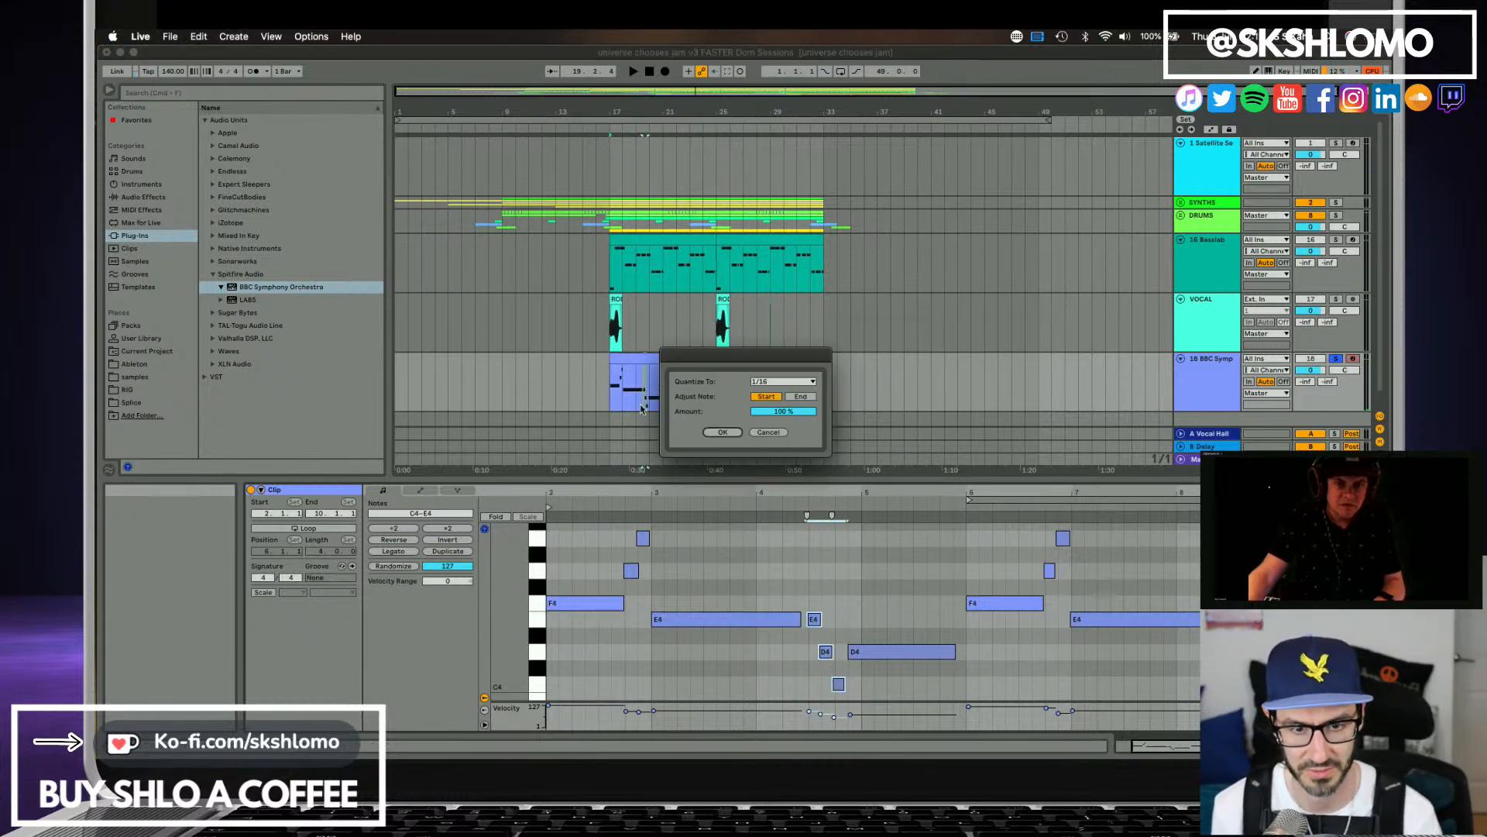
left_click(777, 382)
left_click(773, 411)
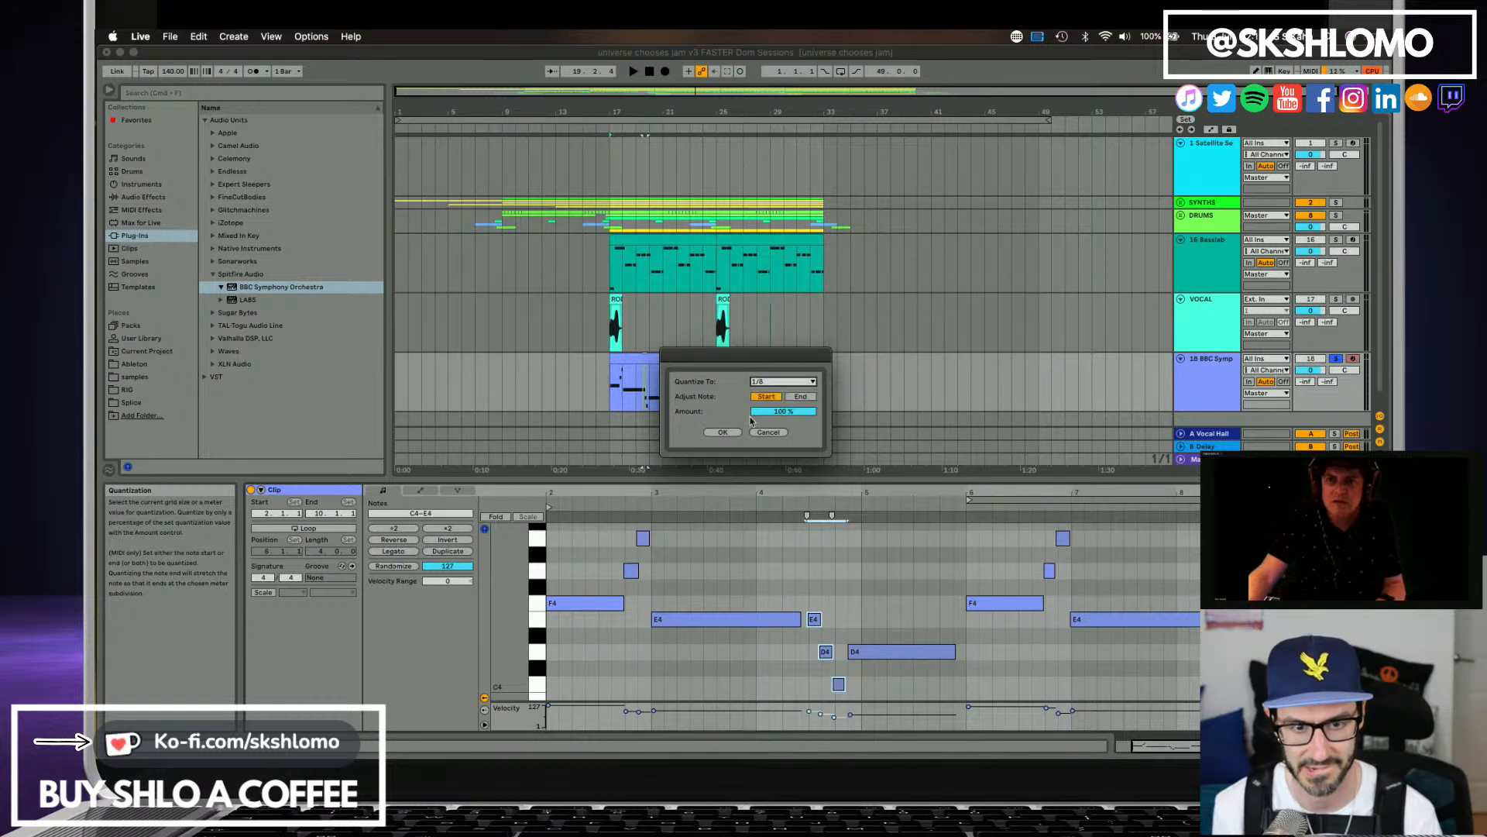
left_click(722, 433)
Play the quantized trumpet part with the full arrangement from bar 17 and again from bar 21.
key("space")
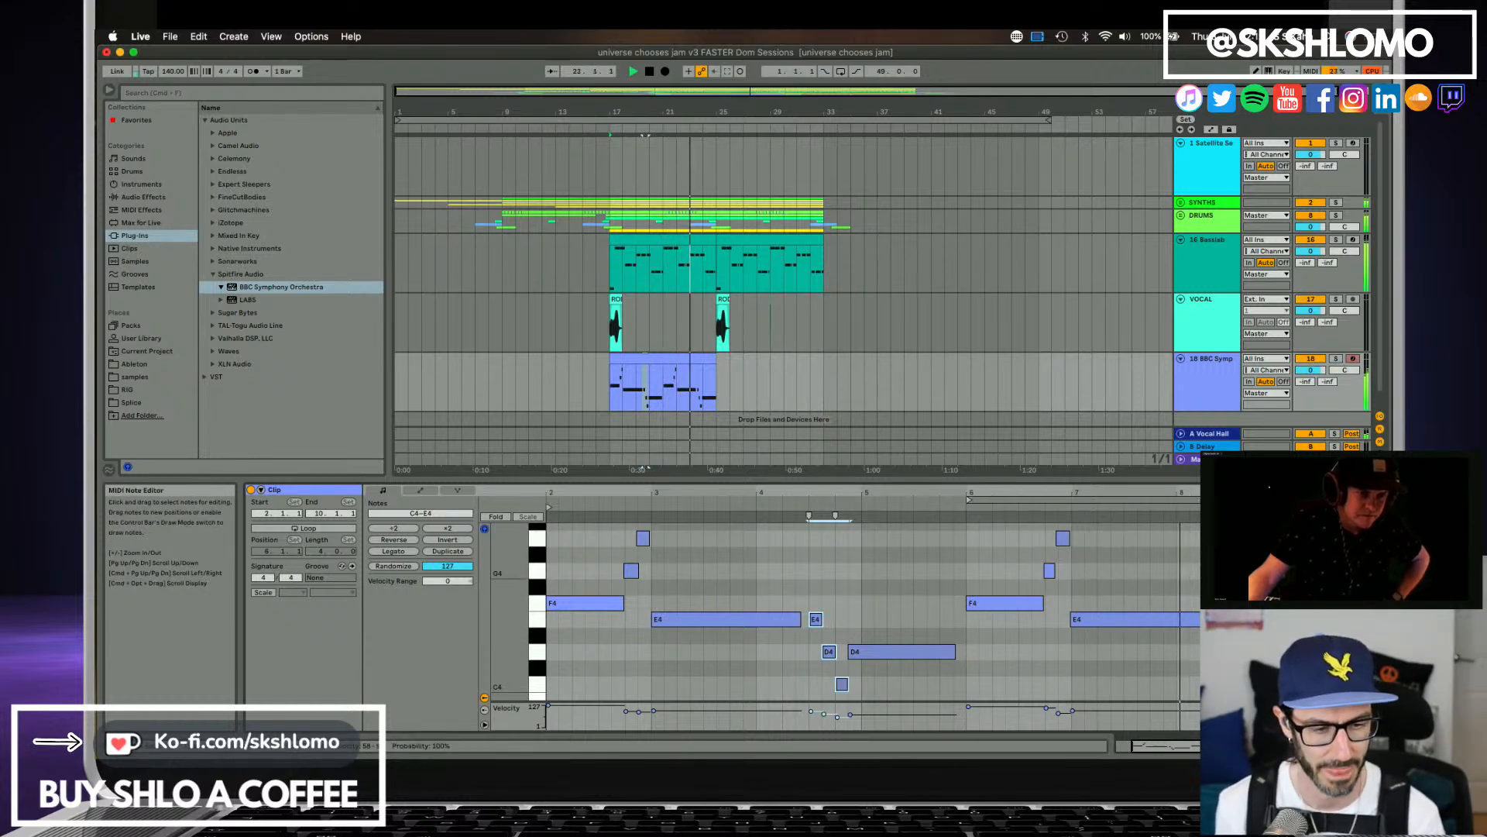
key("space")
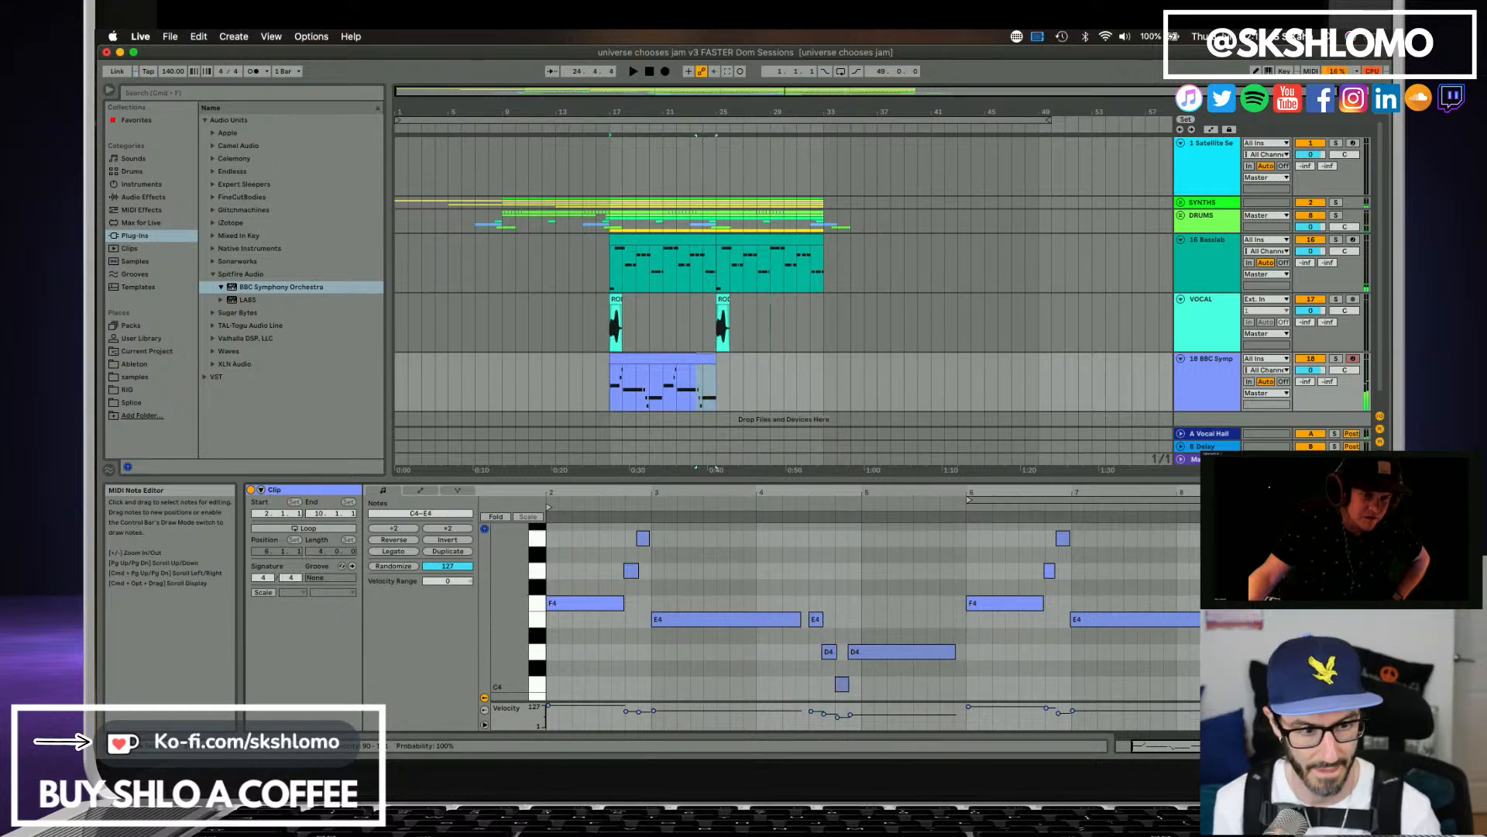
scroll(890, 364, "down", 1)
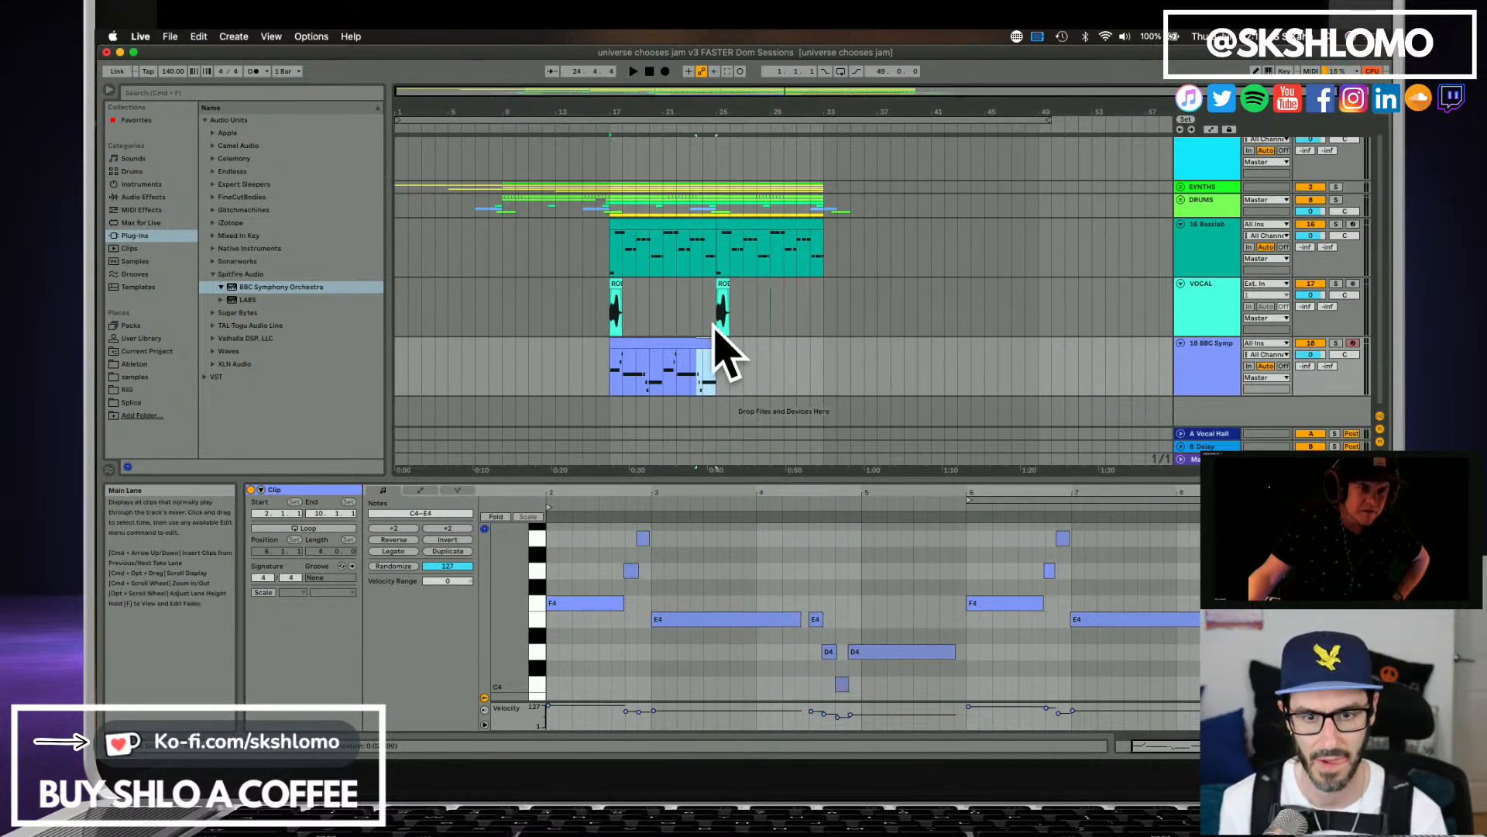
left_click(671, 350)
key("space")
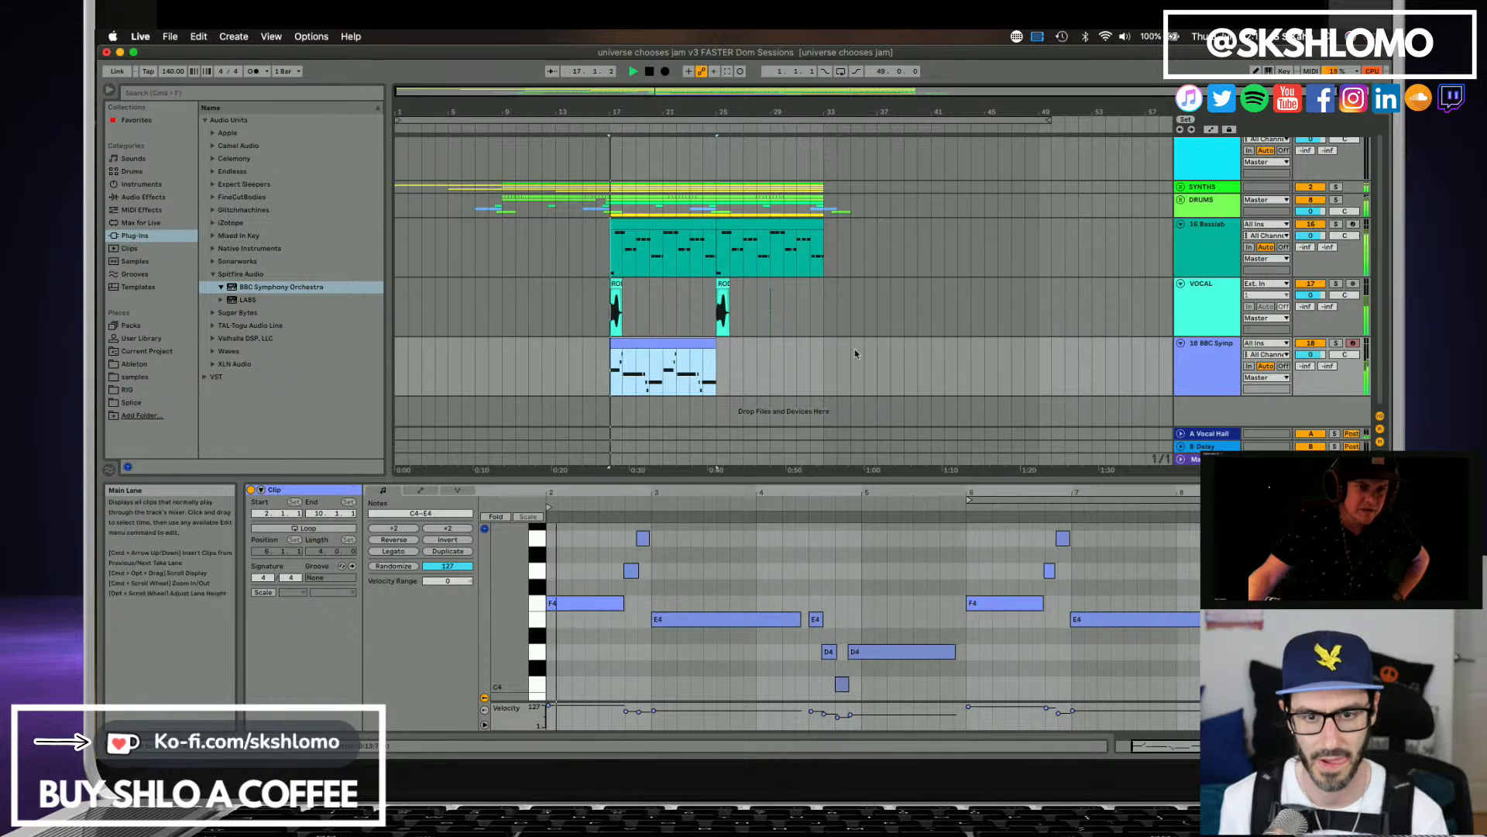
left_click(1216, 351)
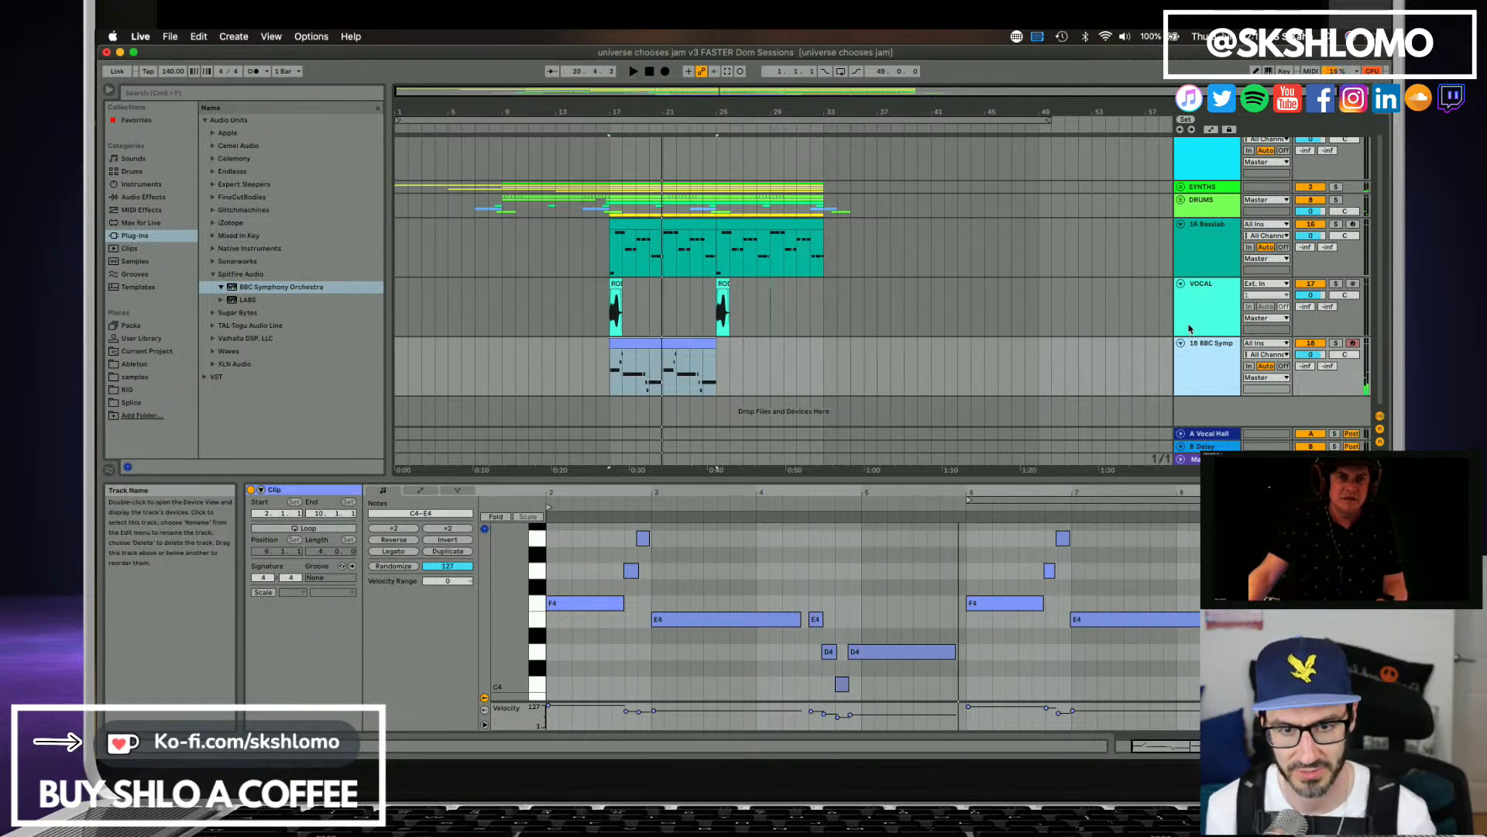
left_click(664, 387)
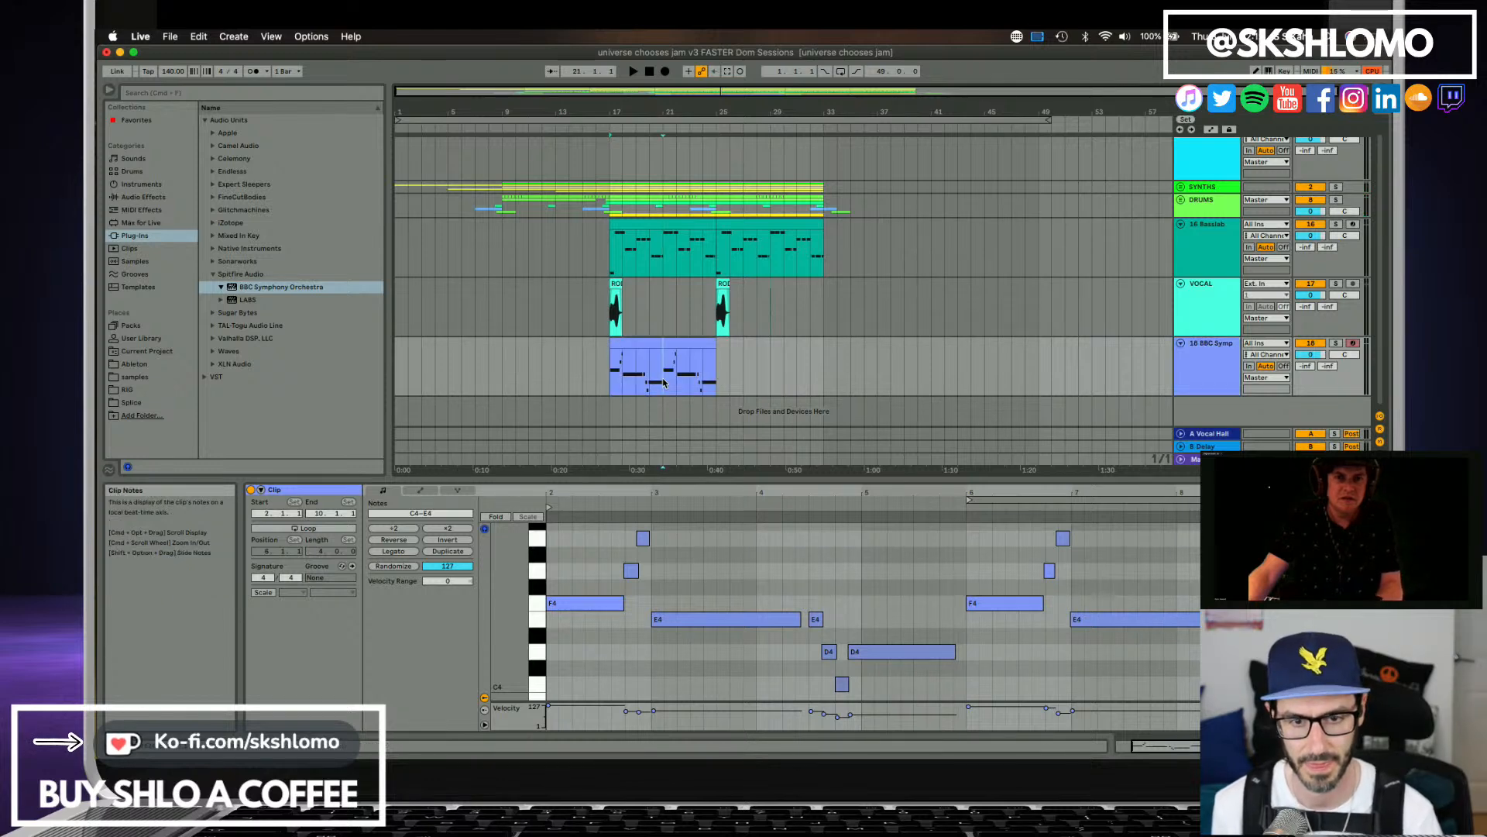
key("space")
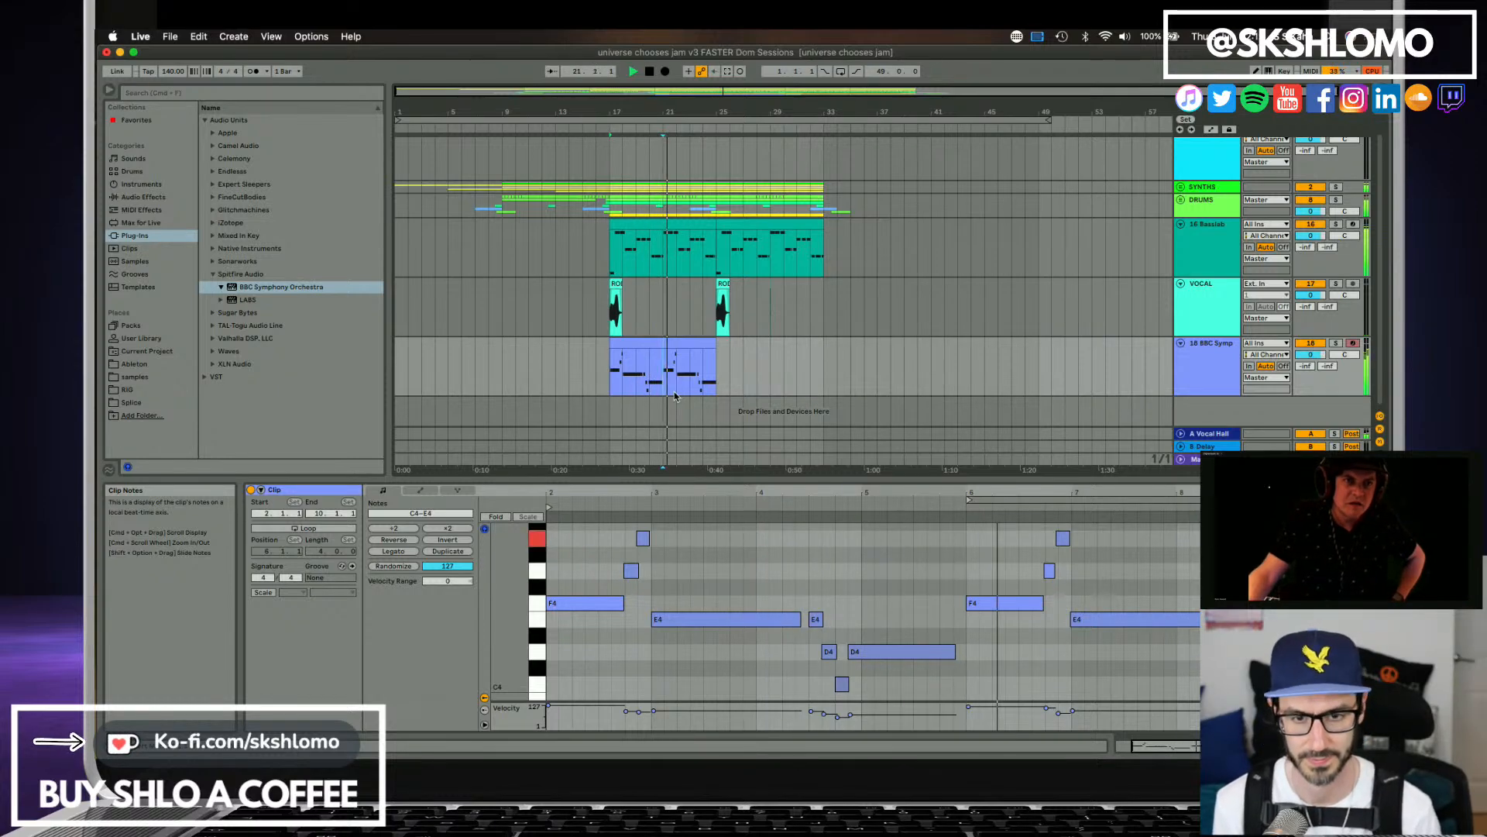
key("space")
Duplicate the trumpet track 18 together with its clip.
left_click(1193, 369)
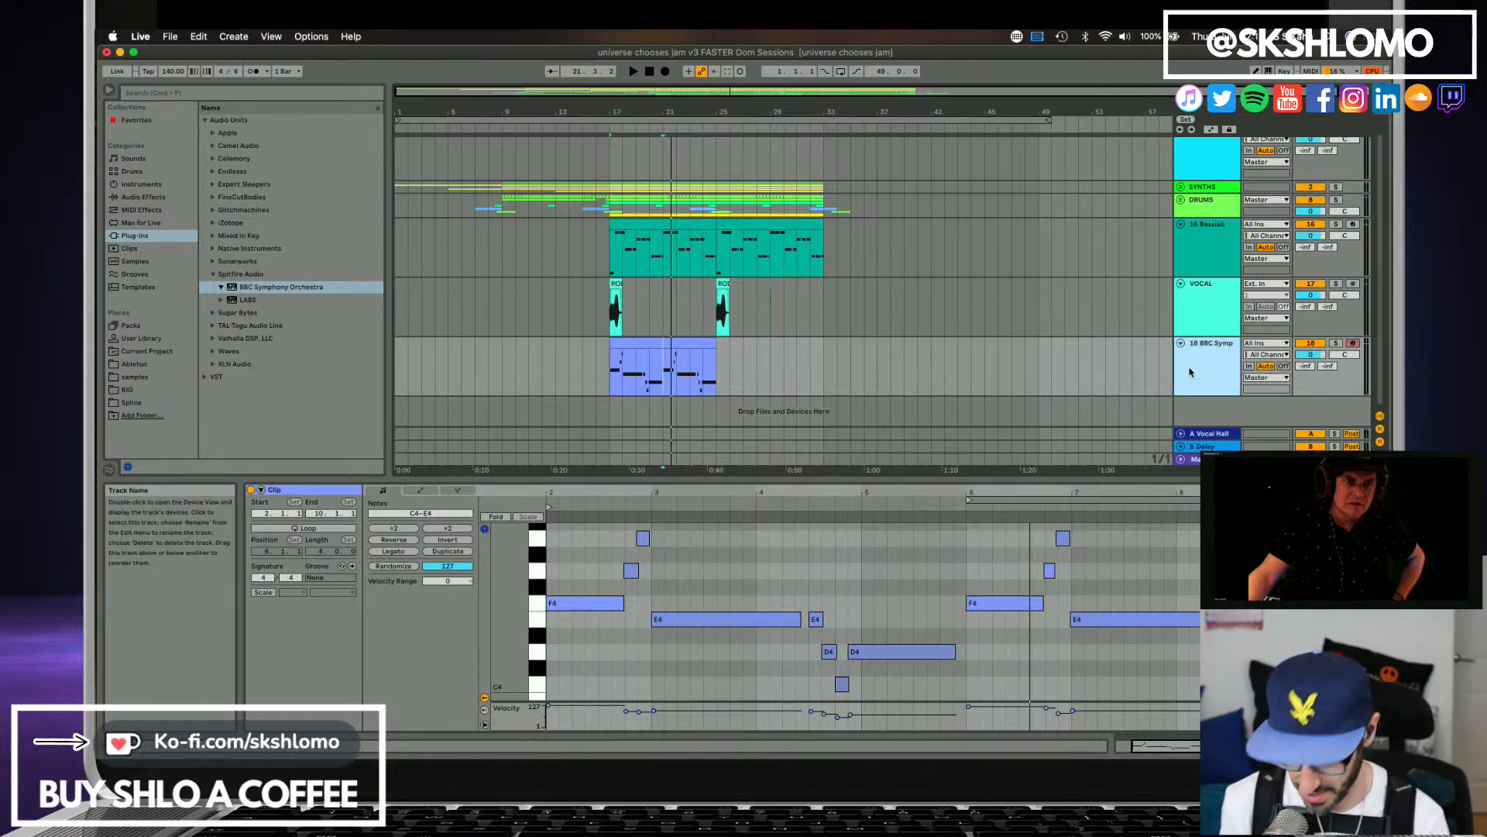
key("super+d")
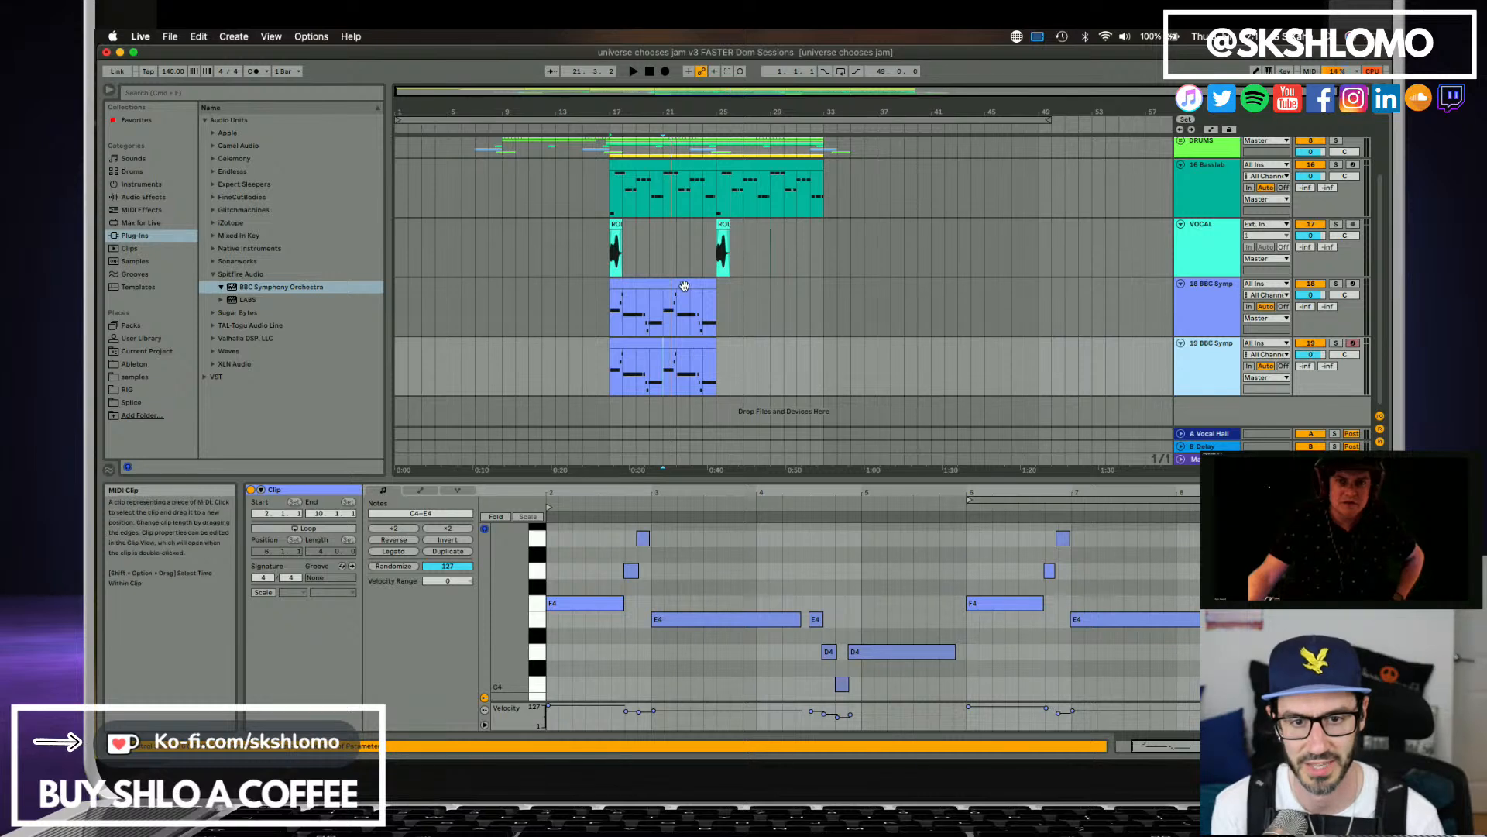
left_click(690, 335)
key("Delete")
left_click(1190, 365)
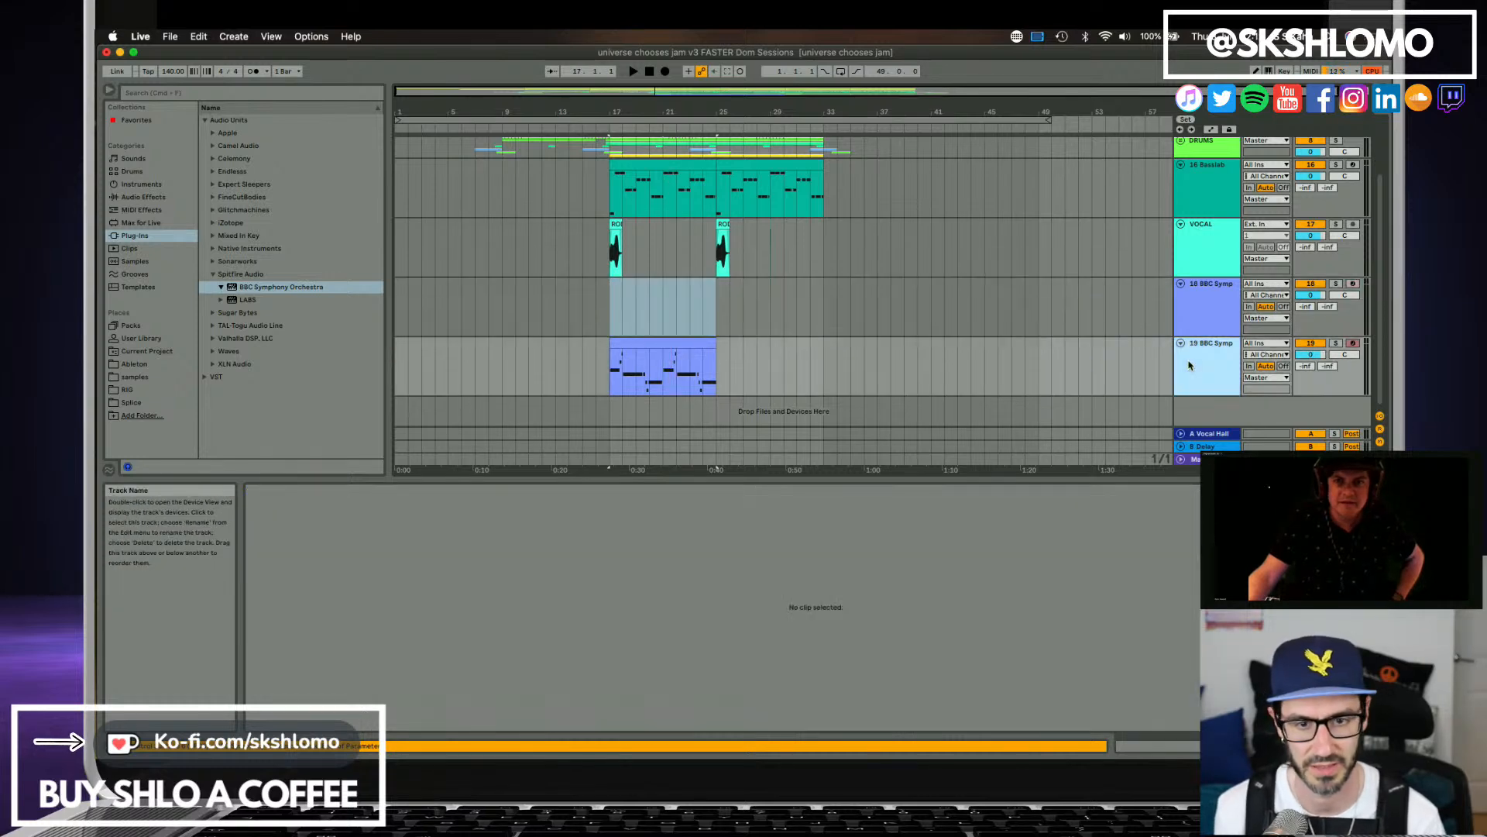
key("super+z")
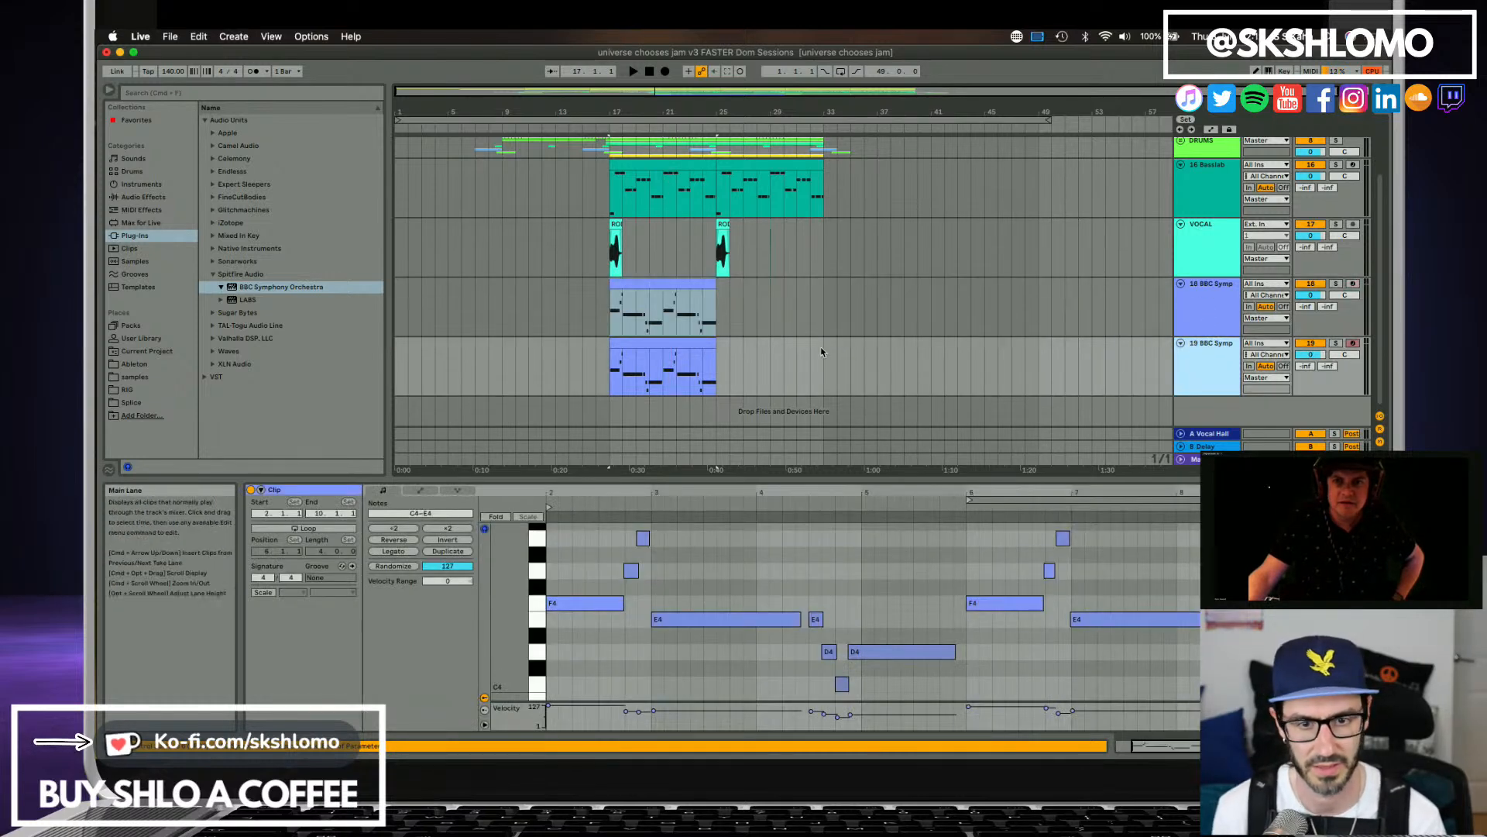
Delete the copied clip from the duplicated track 19.
left_click(708, 342)
key("Delete")
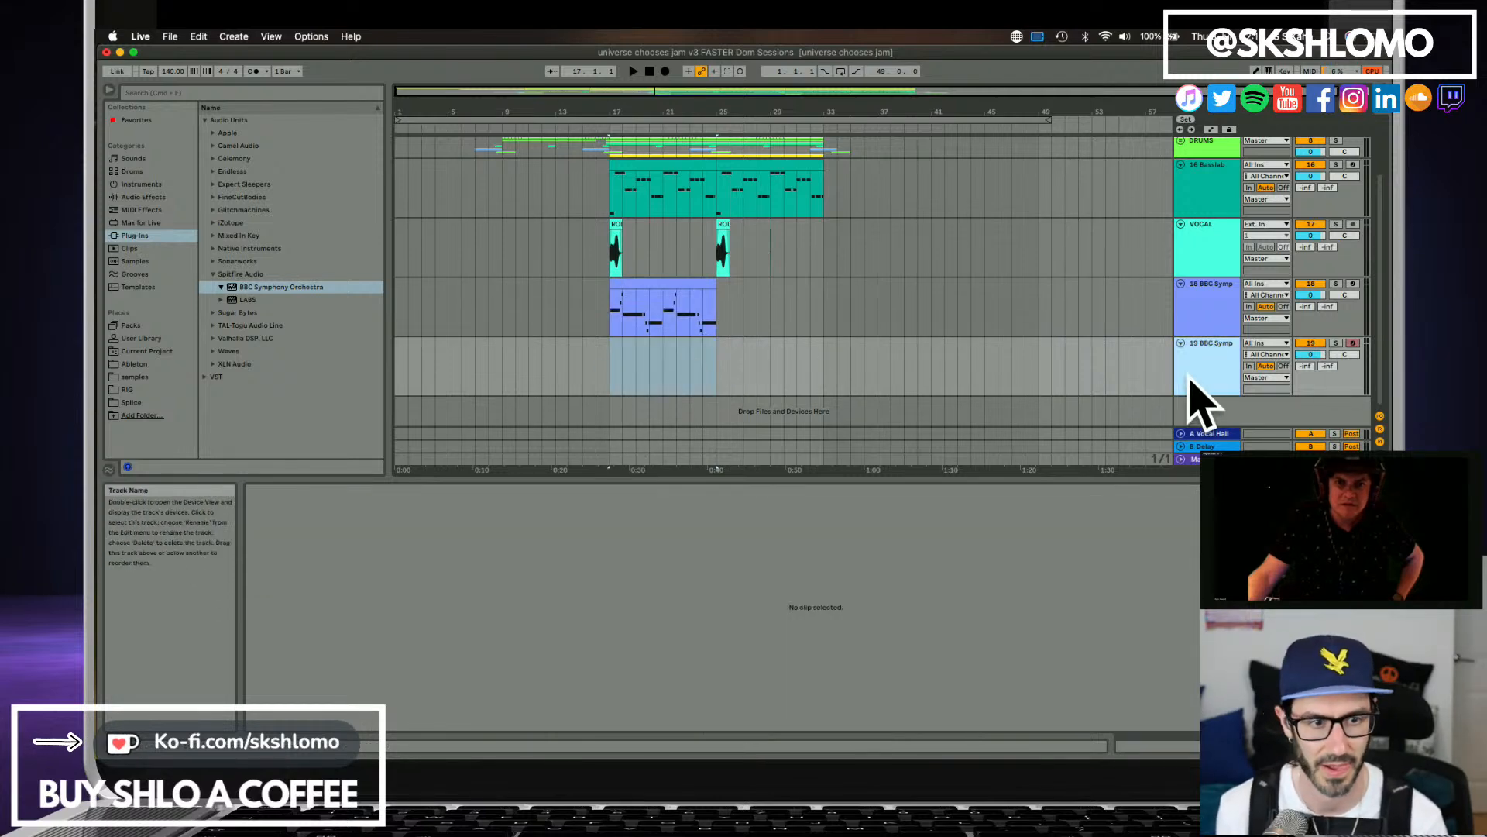
Try Bass Trombones a2 in track 19's BBC Symphony Orchestra, switch it to Tenor Trombones a3 and close the plug-in window.
left_click(1189, 382)
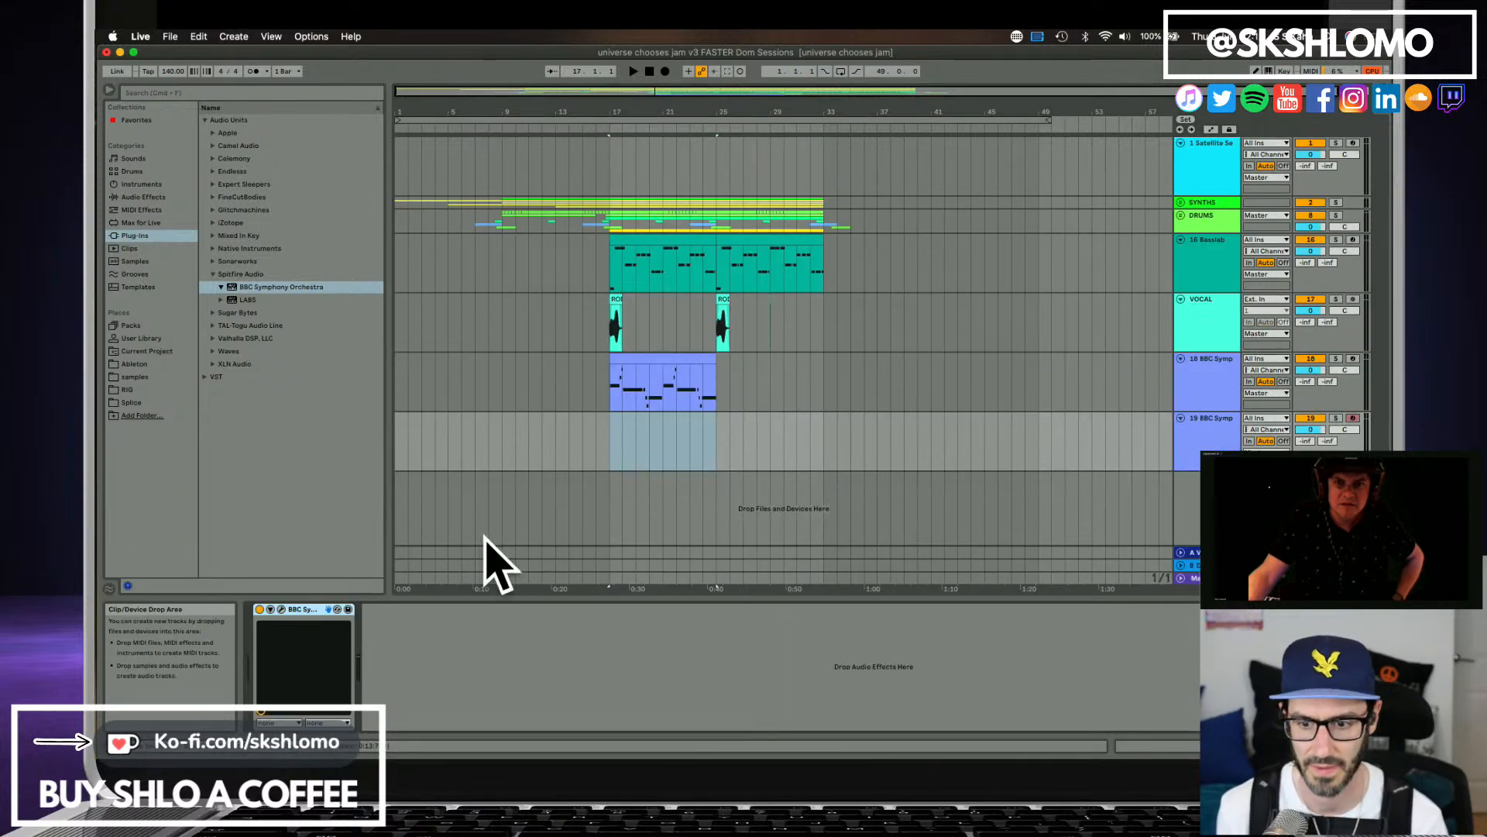
left_click(281, 609)
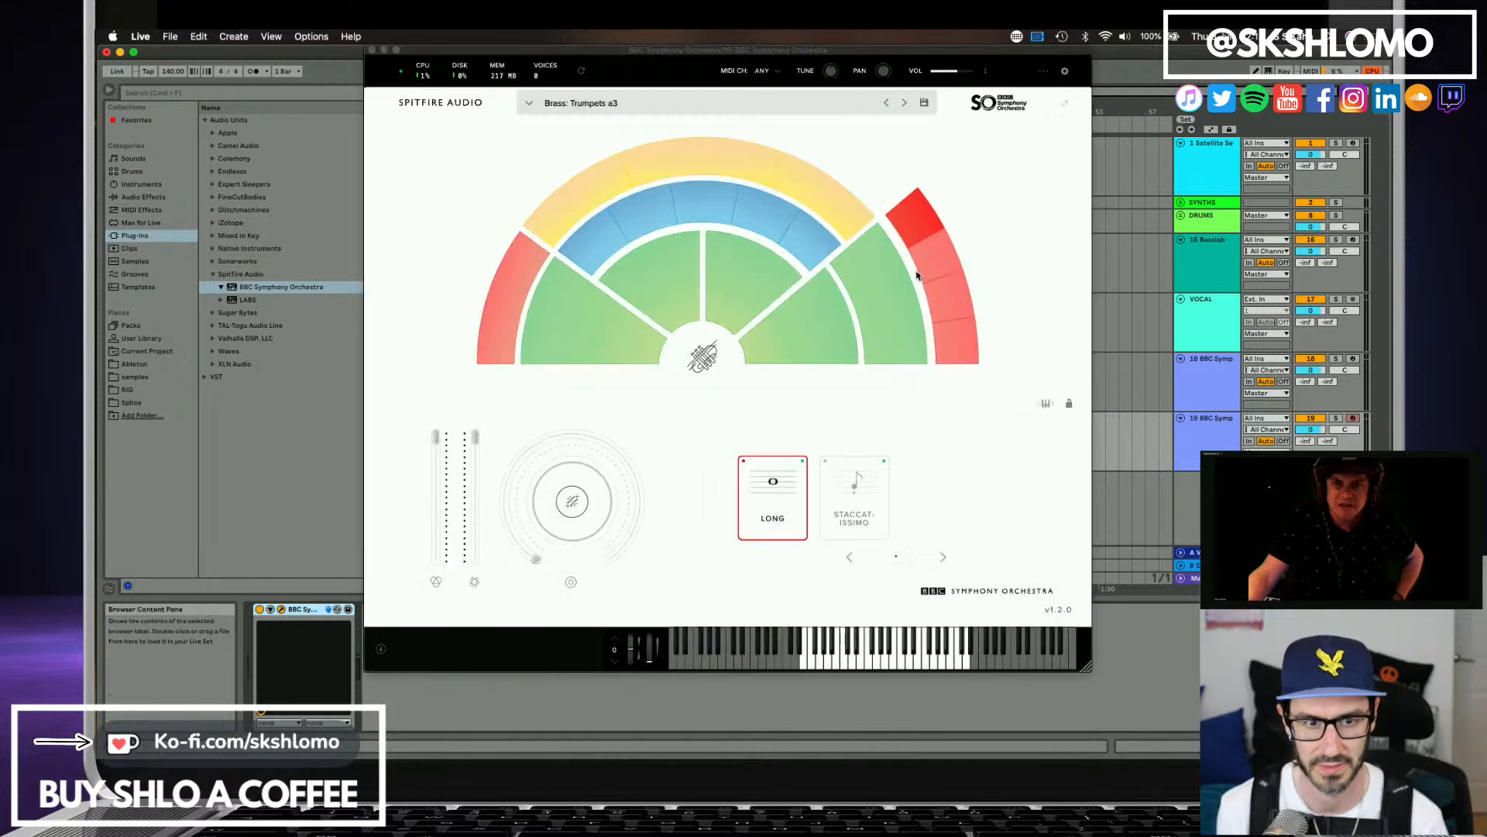
left_click(929, 252)
left_click(955, 280)
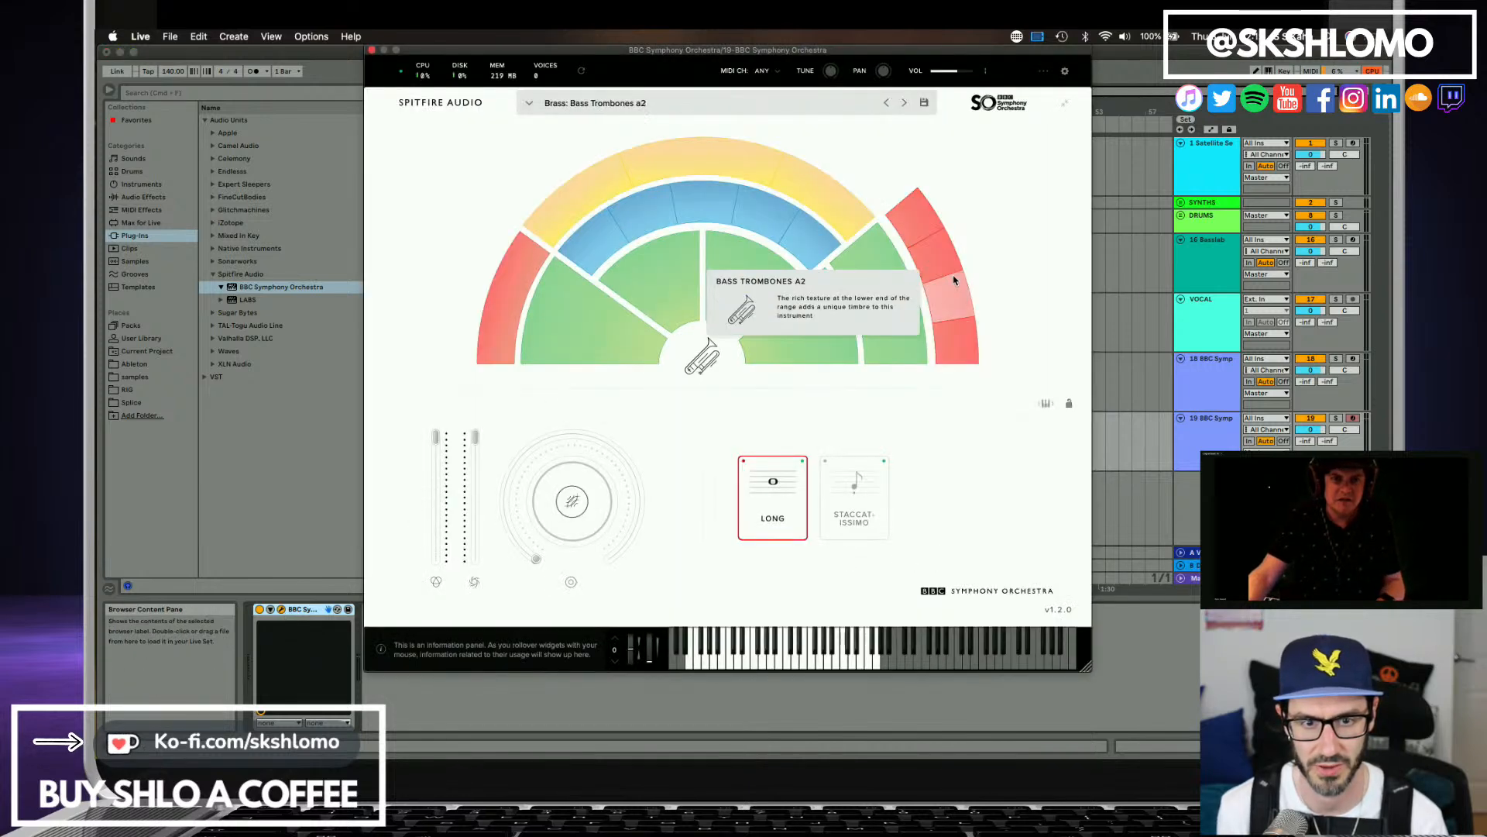
key("super+alt+p")
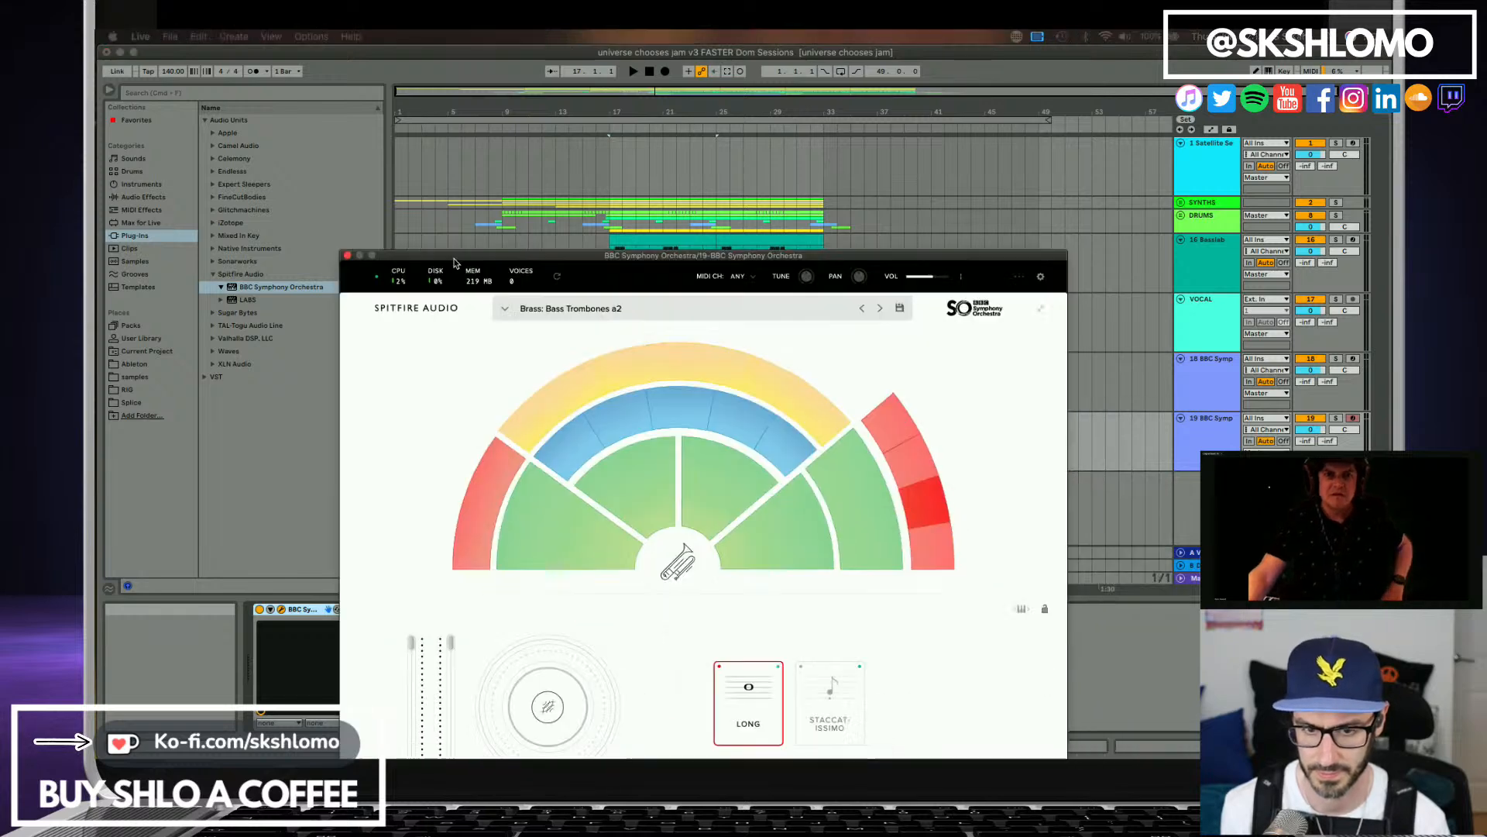
left_click_drag(455, 258, 431, 73)
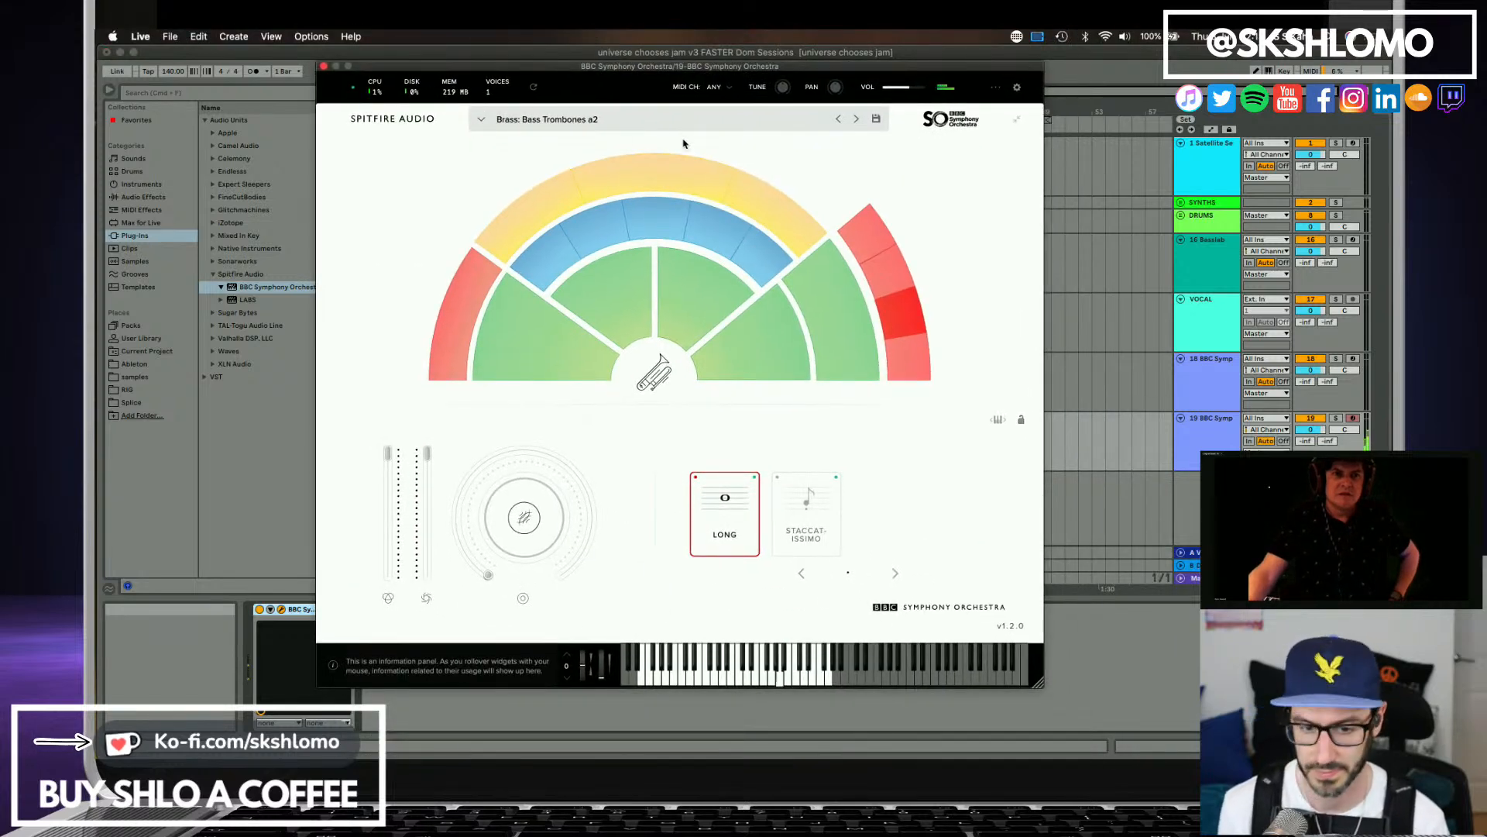
left_click(880, 277)
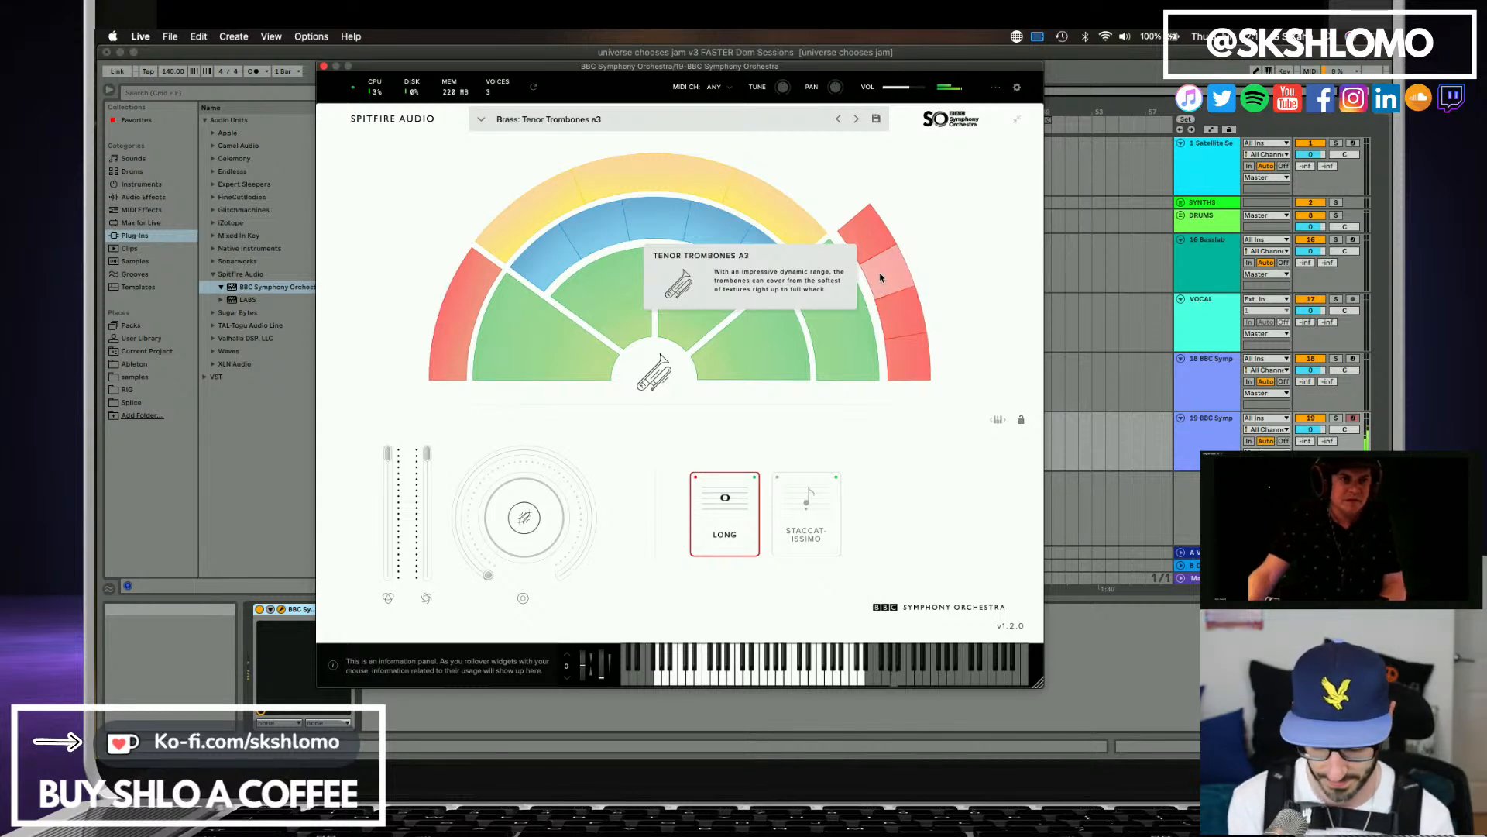
left_click(323, 67)
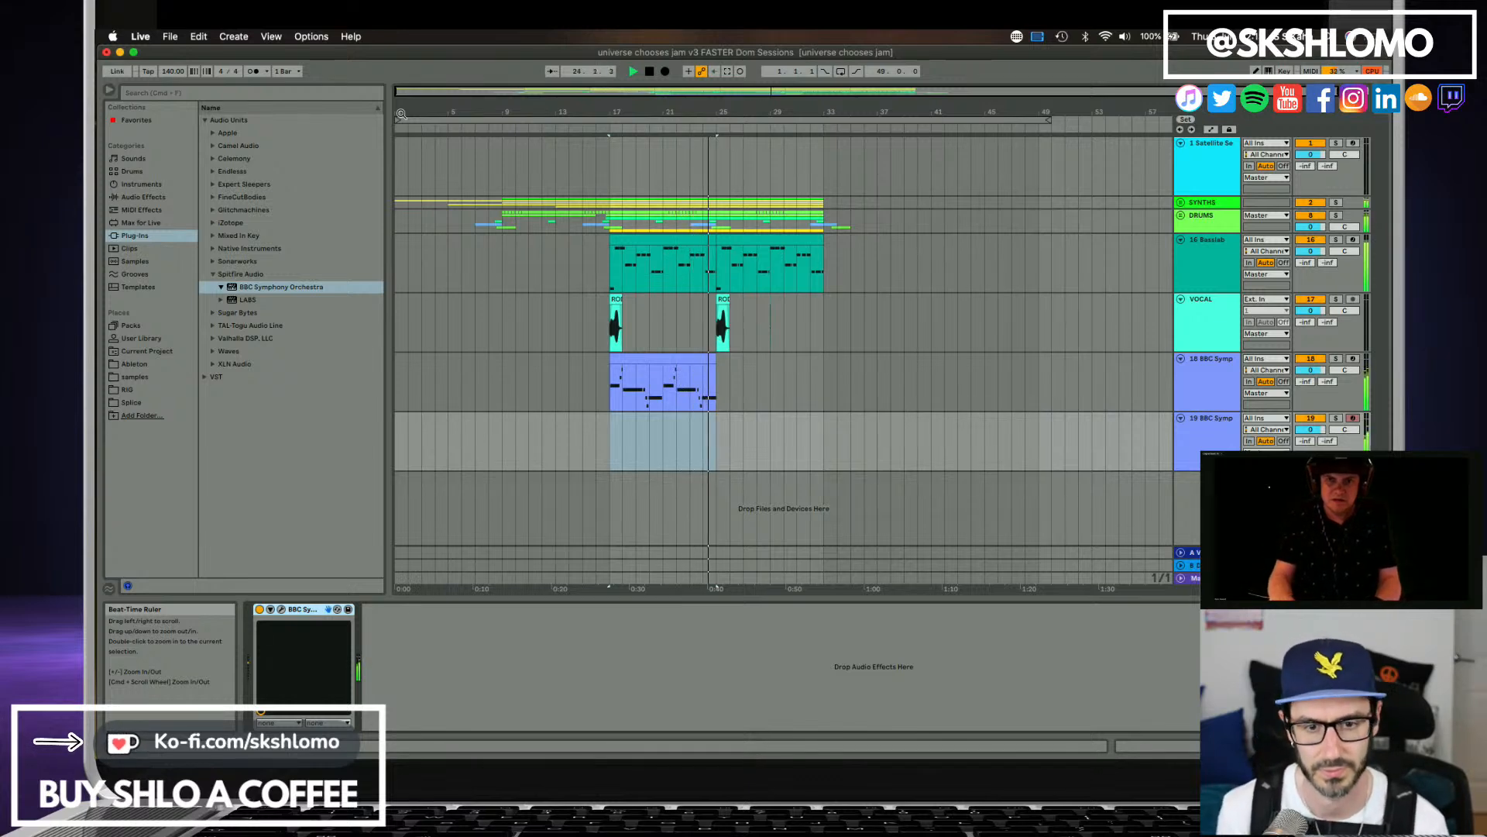
Stop playback, capture the played trombone part on track 19 and extend its clip's start back to bar 17.
key("space")
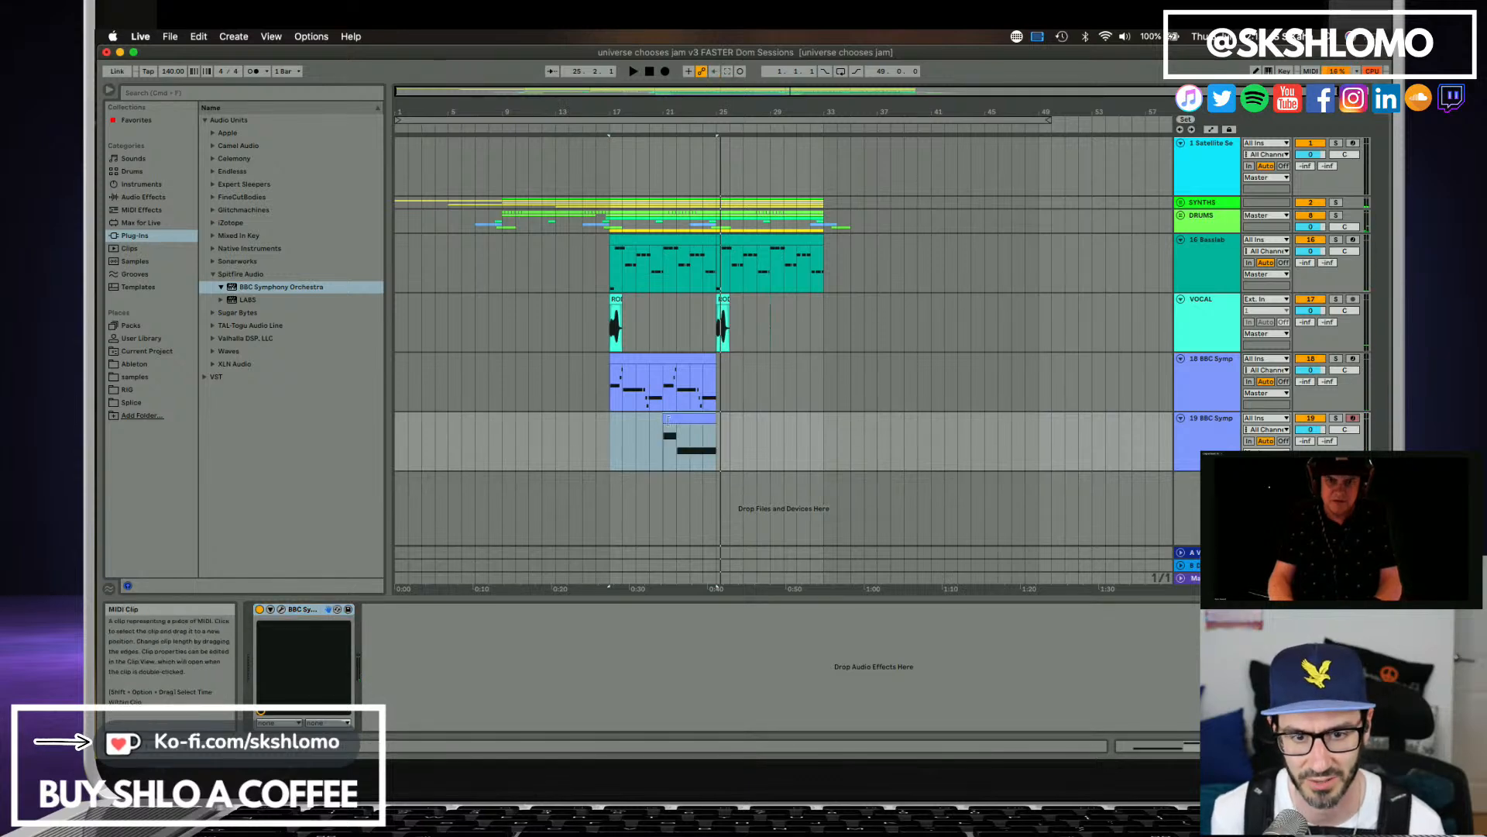
left_click(727, 71)
left_click_drag(611, 414, 621, 414)
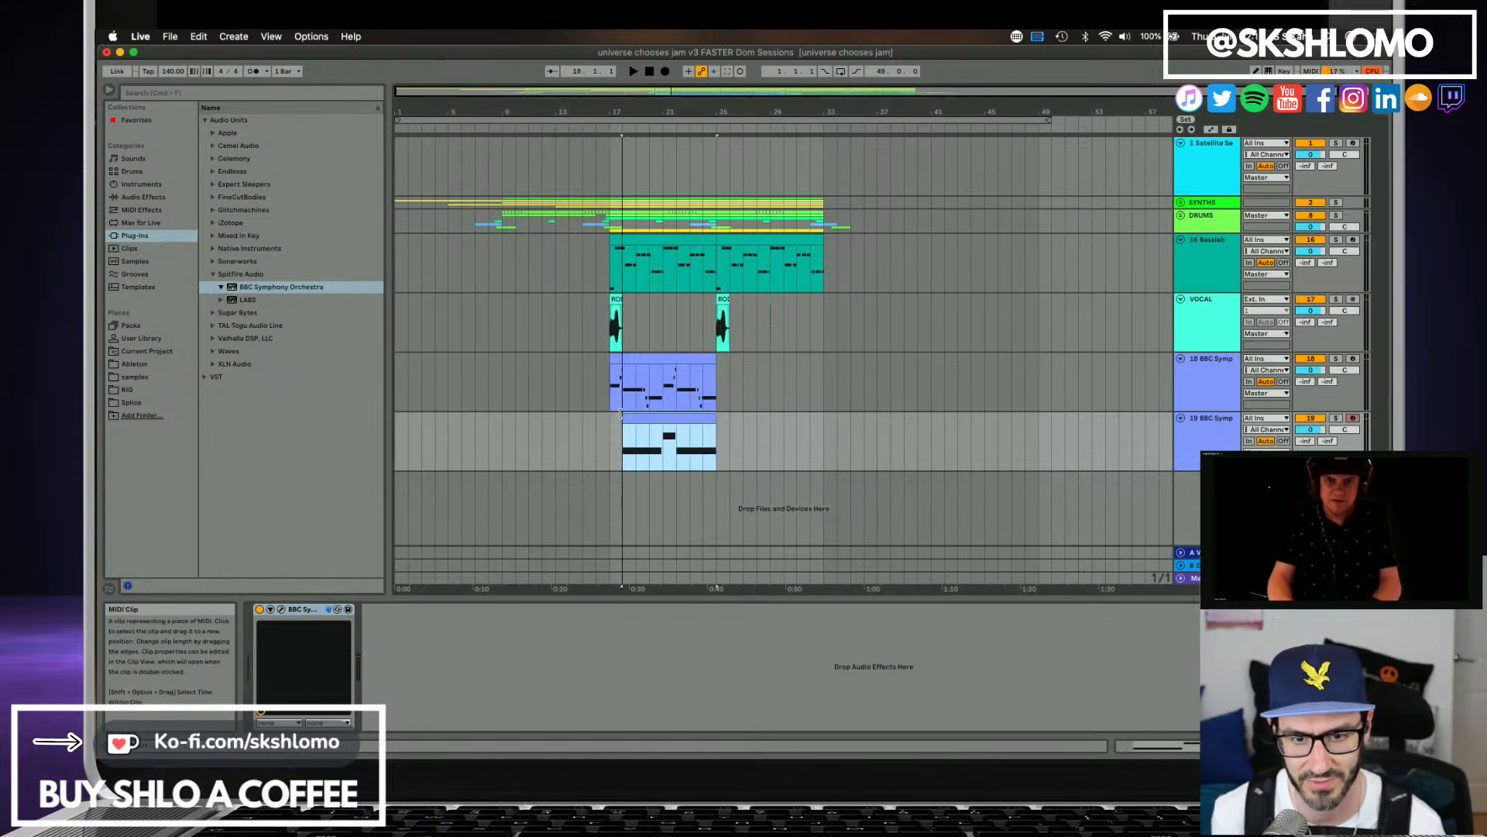
key("super+z")
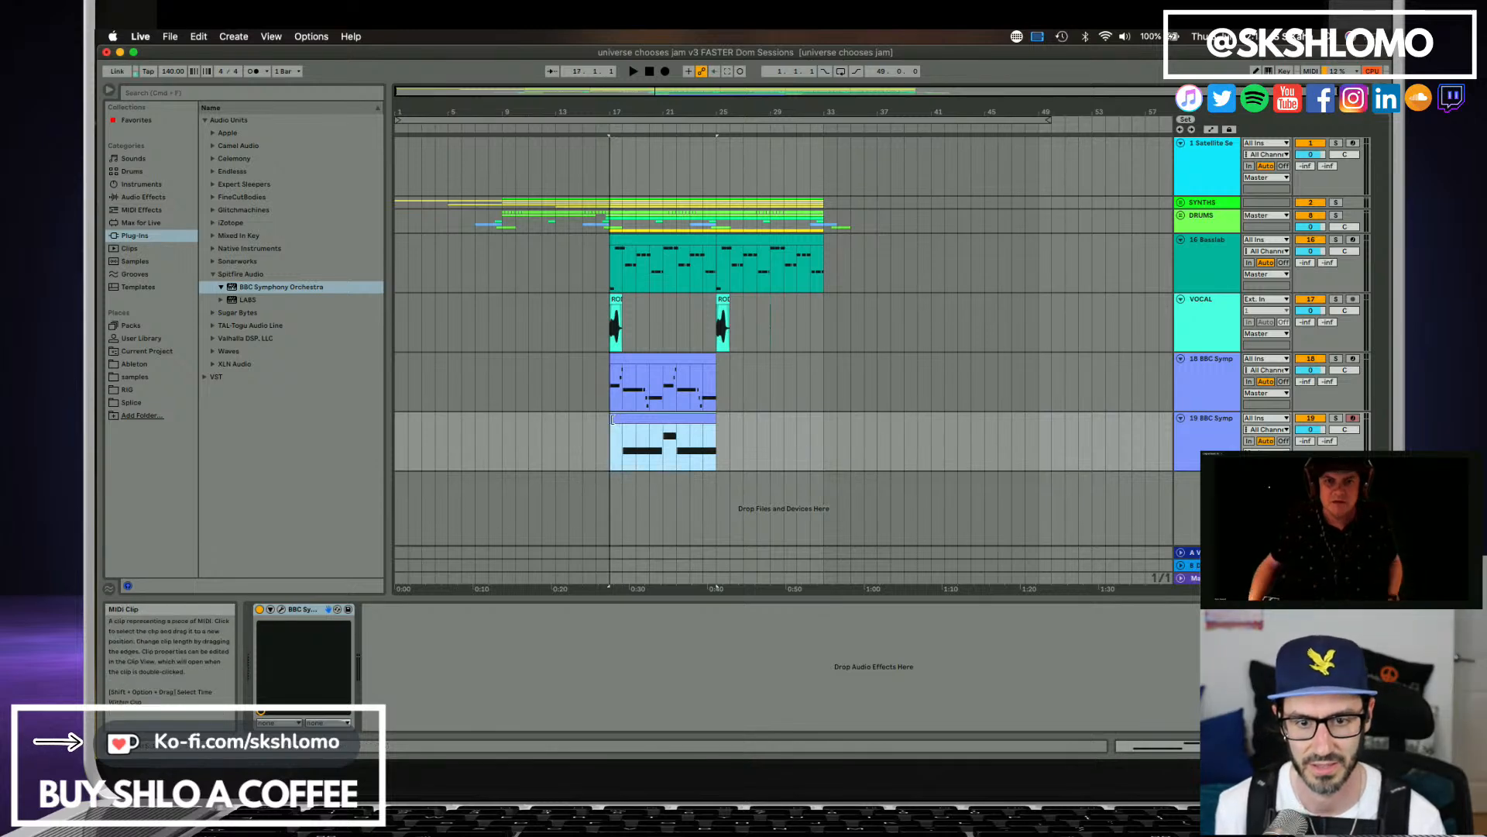
Select and solo the trumpet track 18 and play it from bar 17.
key("space")
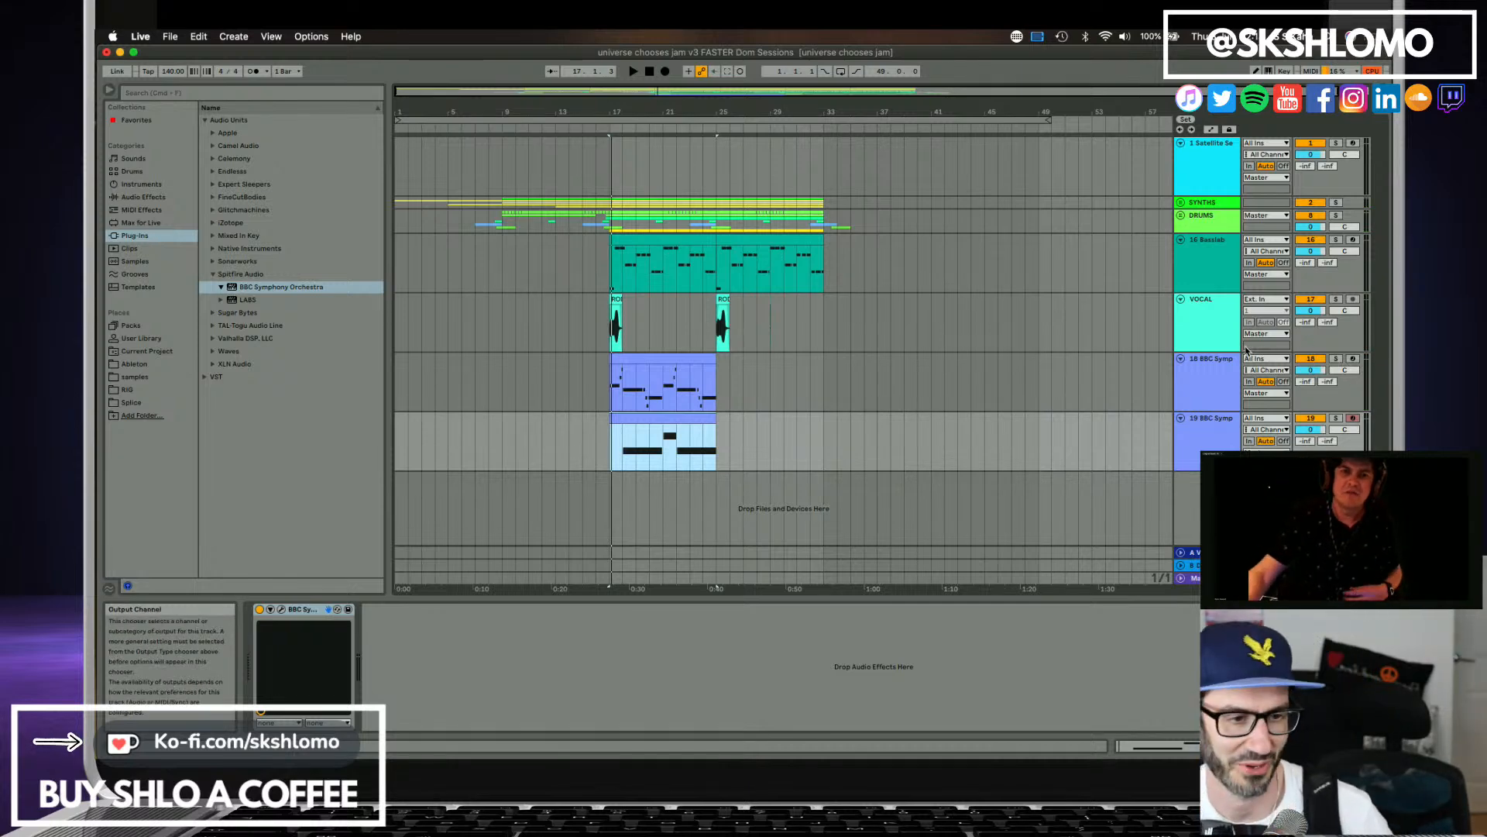
left_click(1221, 377)
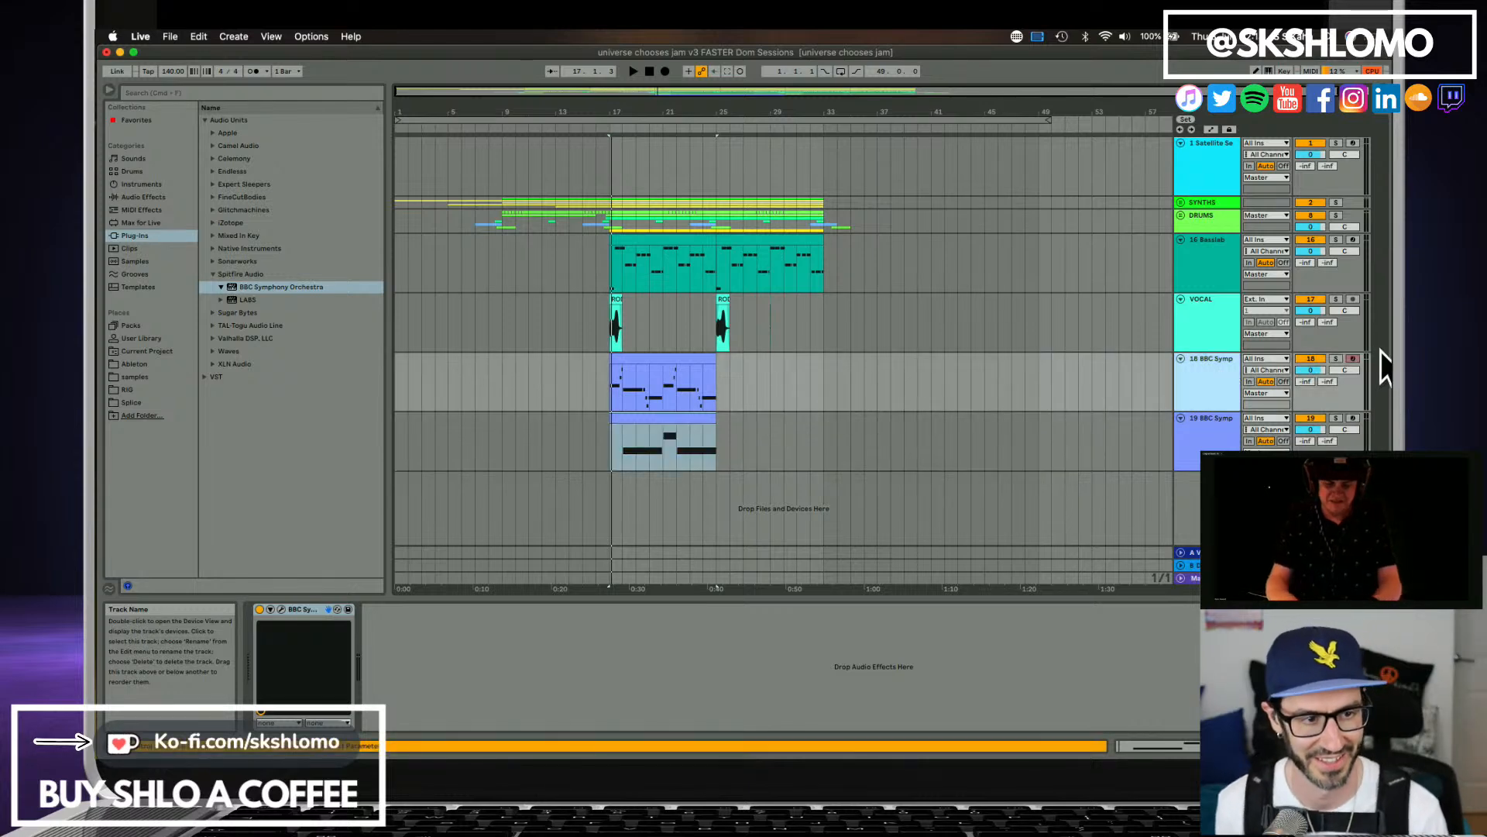
left_click(1336, 358)
key("space")
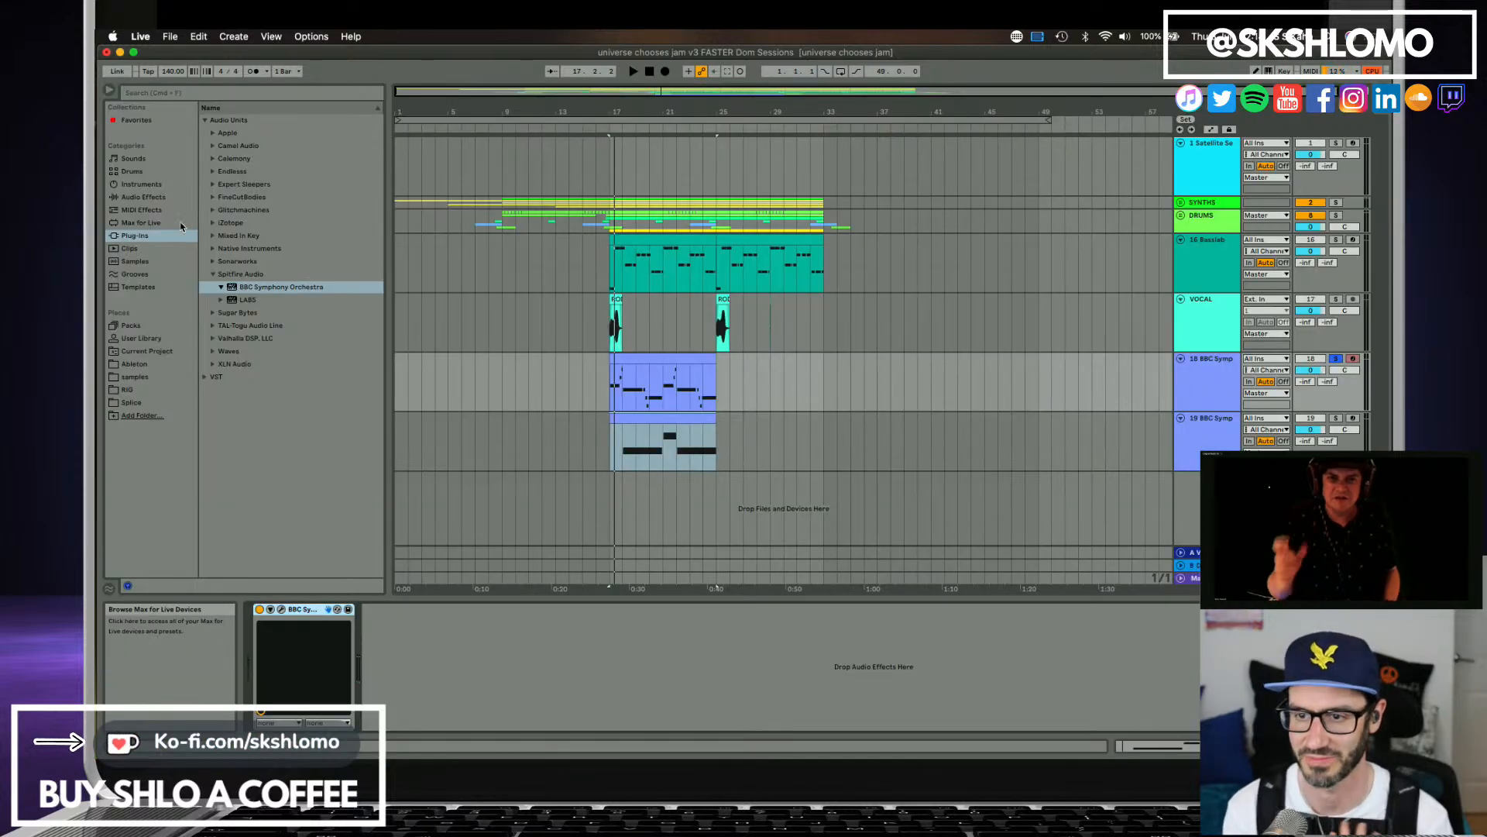
Add Redux's Chiptune Filter preset from the Drive & Color audio effects to track 18 and play the soloed trumpets.
left_click(147, 197)
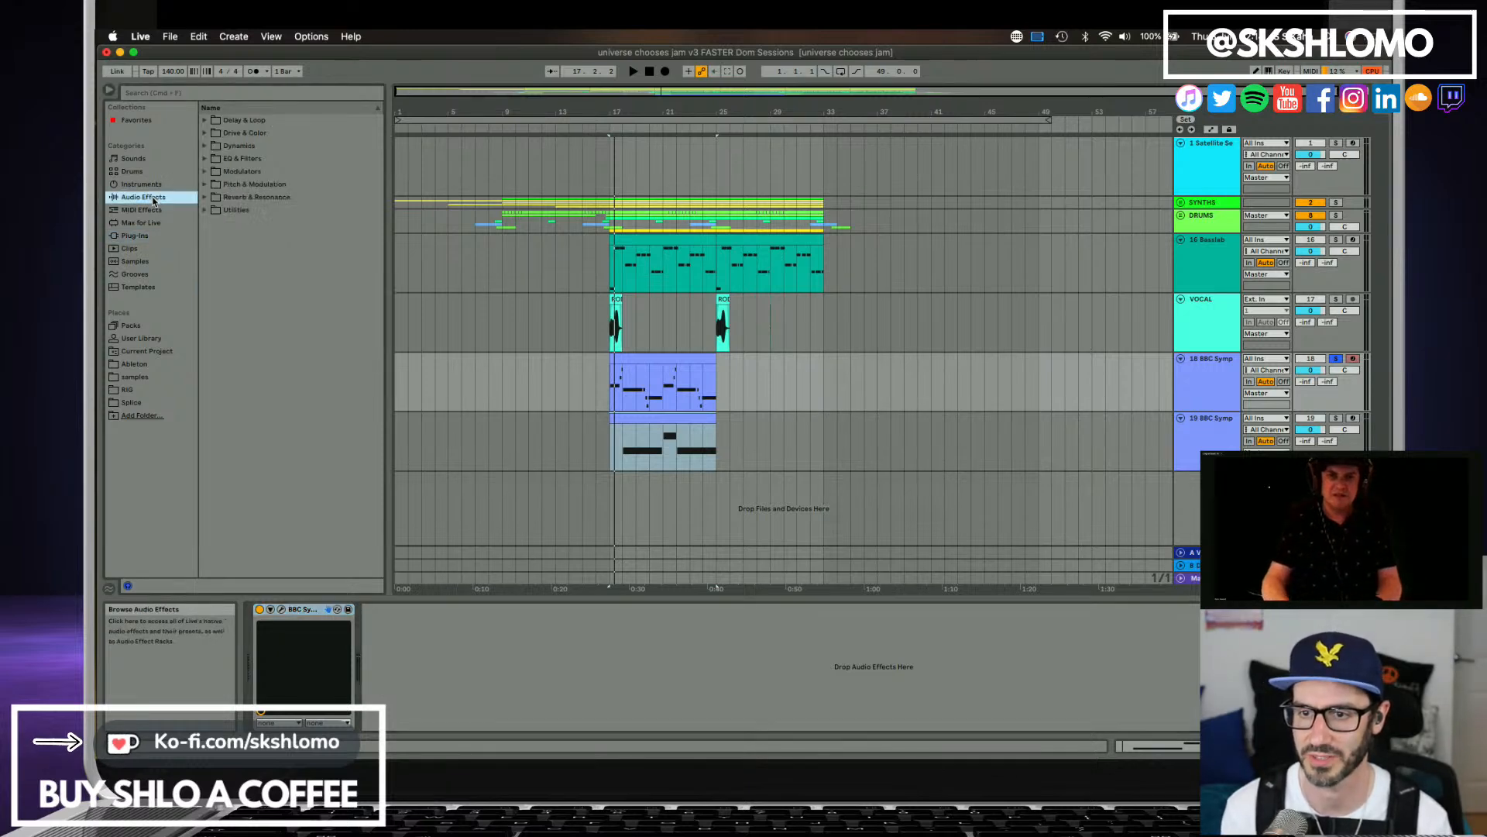
left_click(206, 133)
left_click(230, 236)
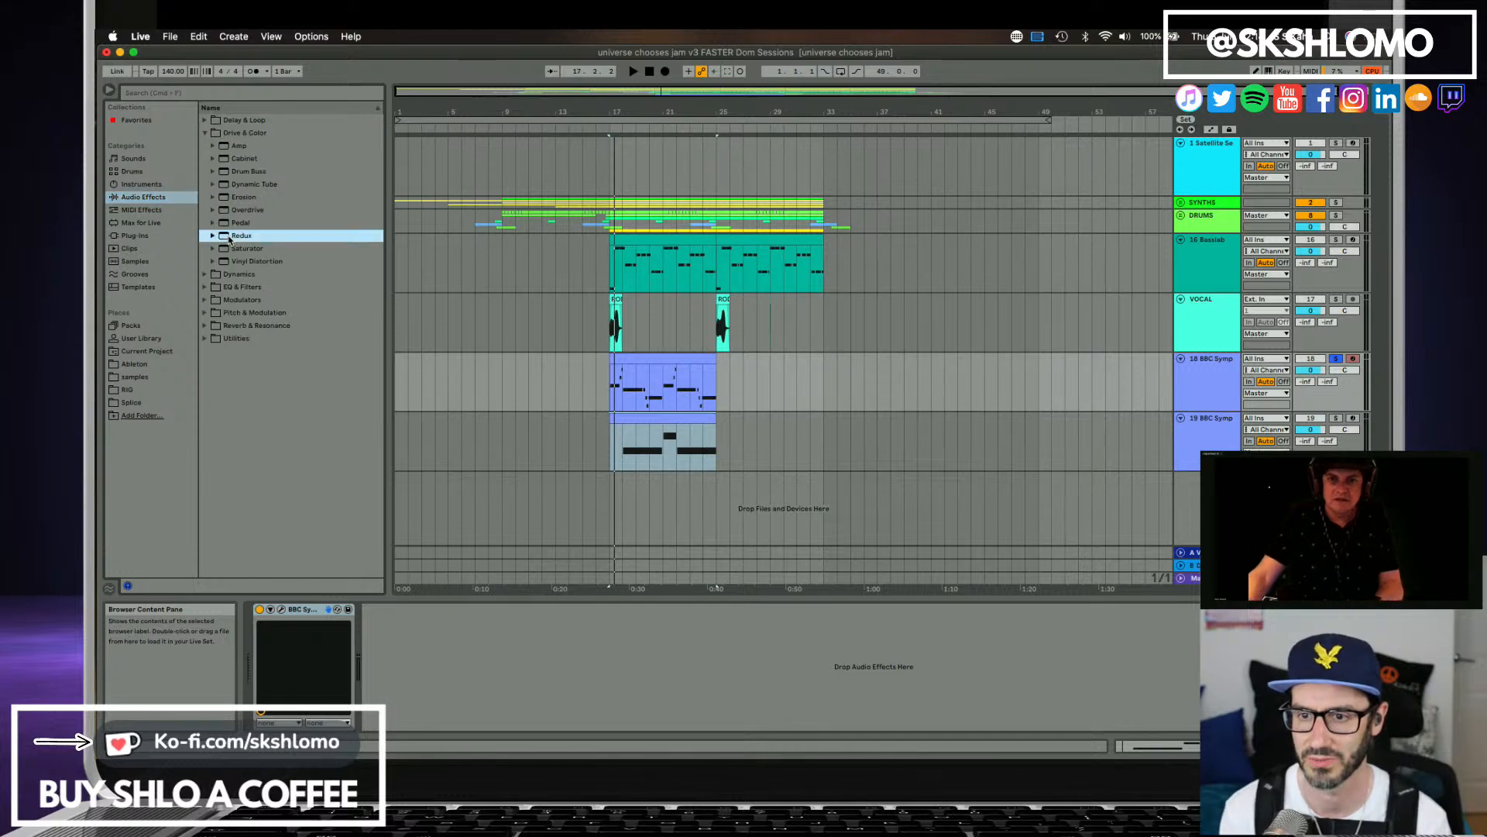
left_click(212, 236)
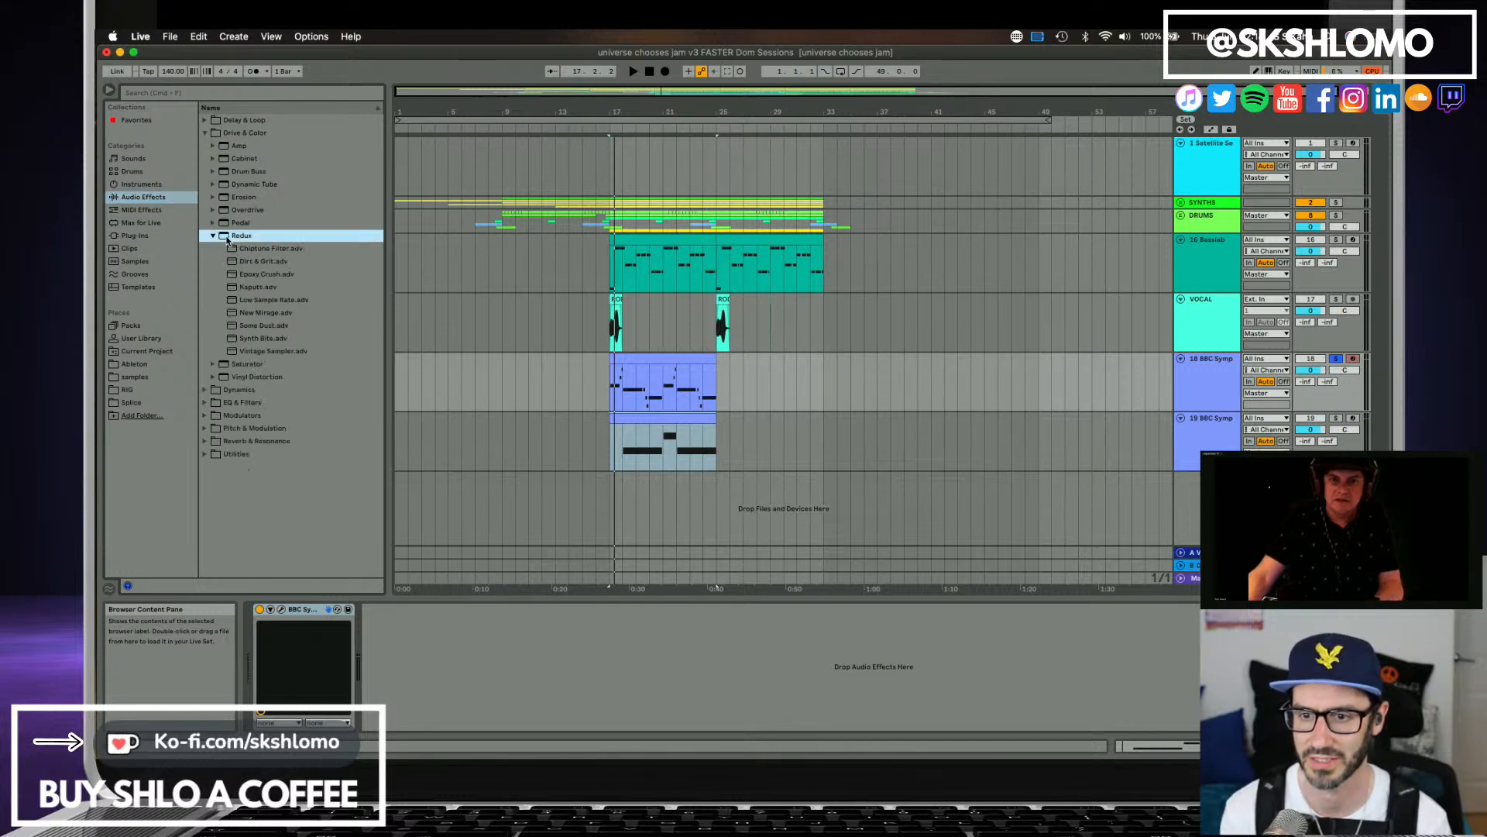
left_click(237, 248)
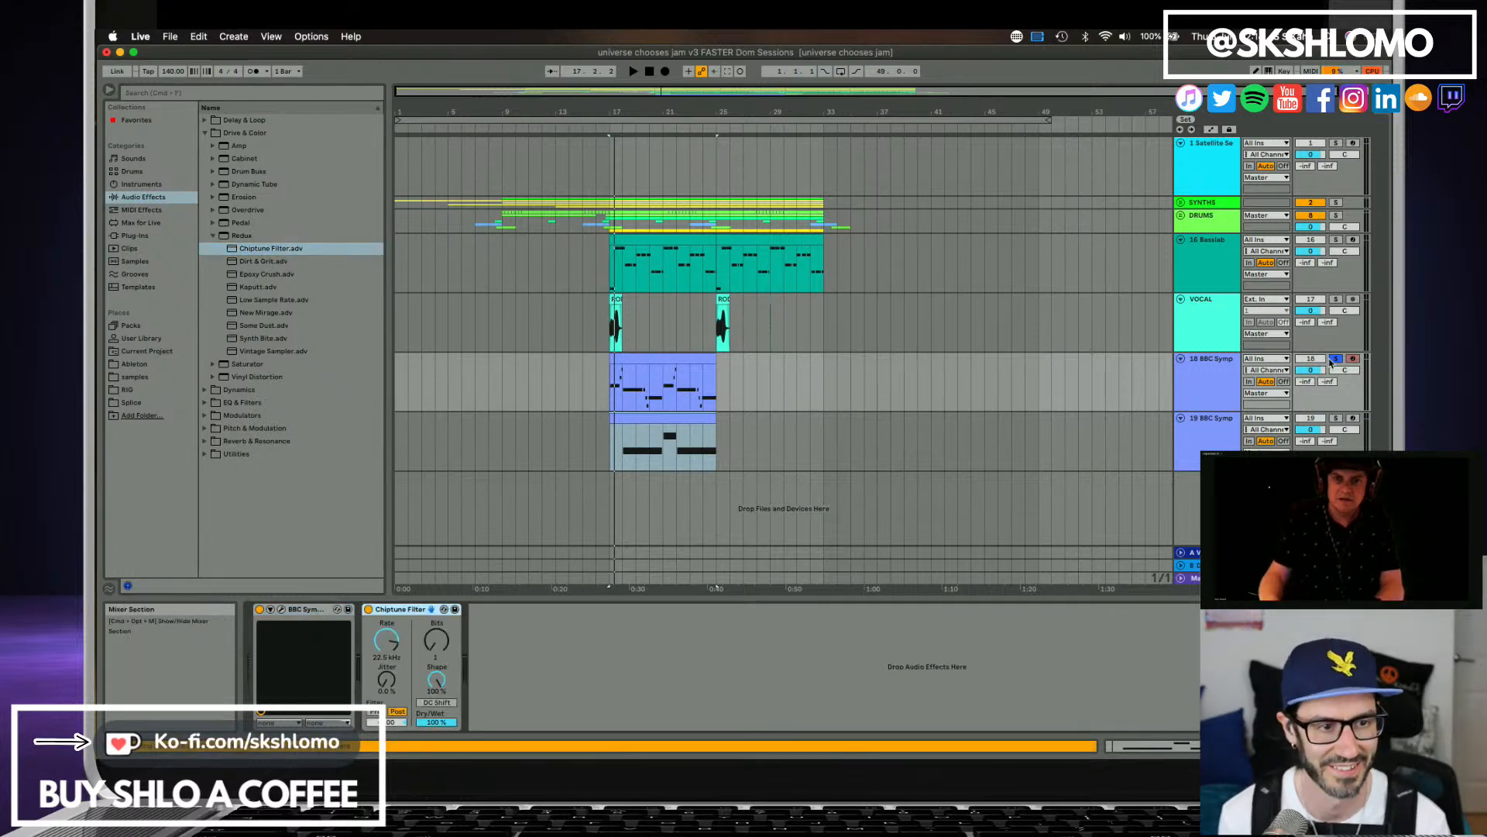
key("space")
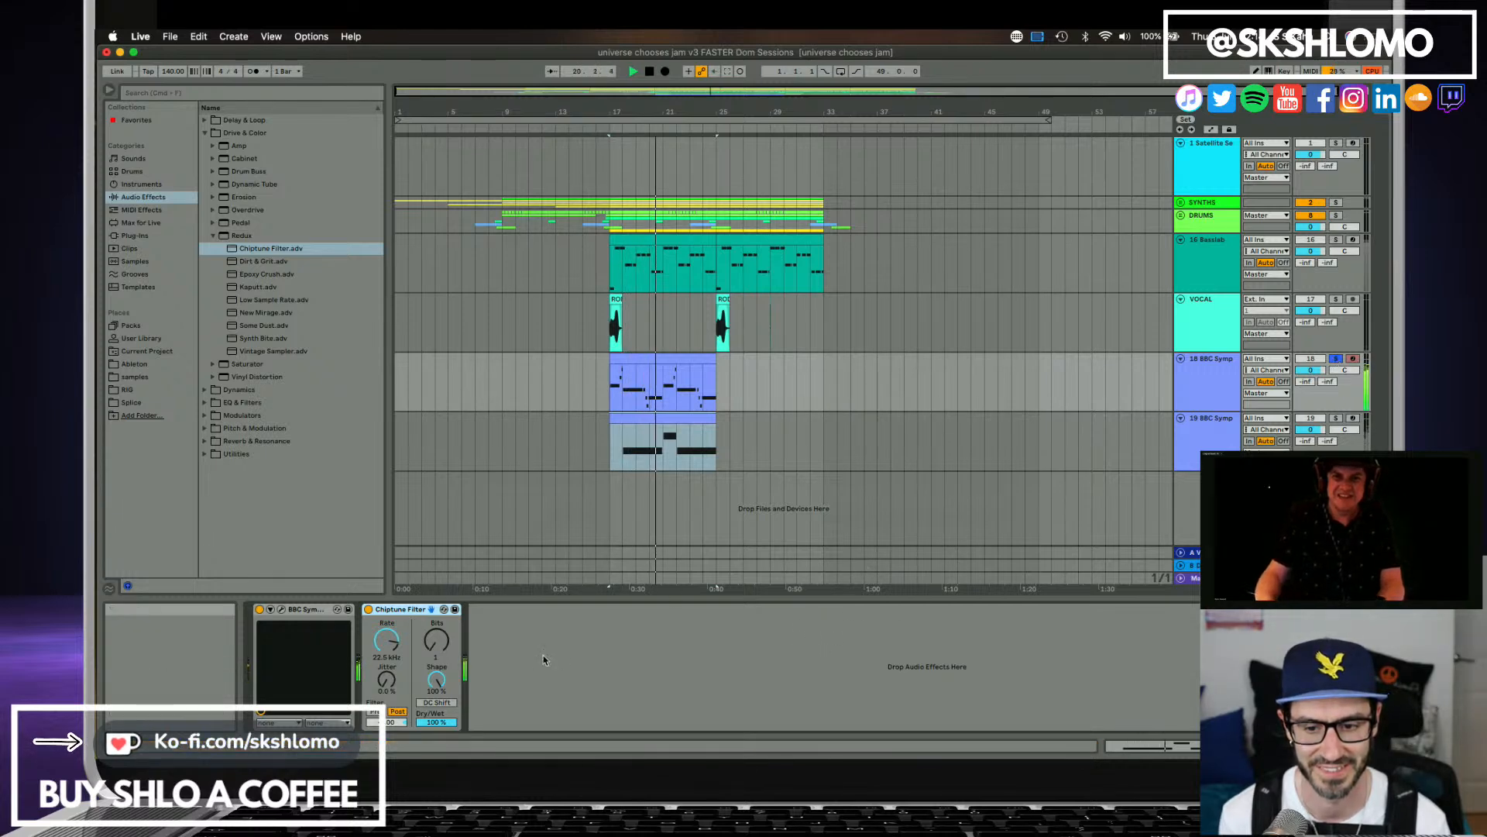
Raise the Chiptune Filter's rate and bits, lower its shape and turn on DC Shift while replaying track 18 from bar 17.
key("space")
key("space")
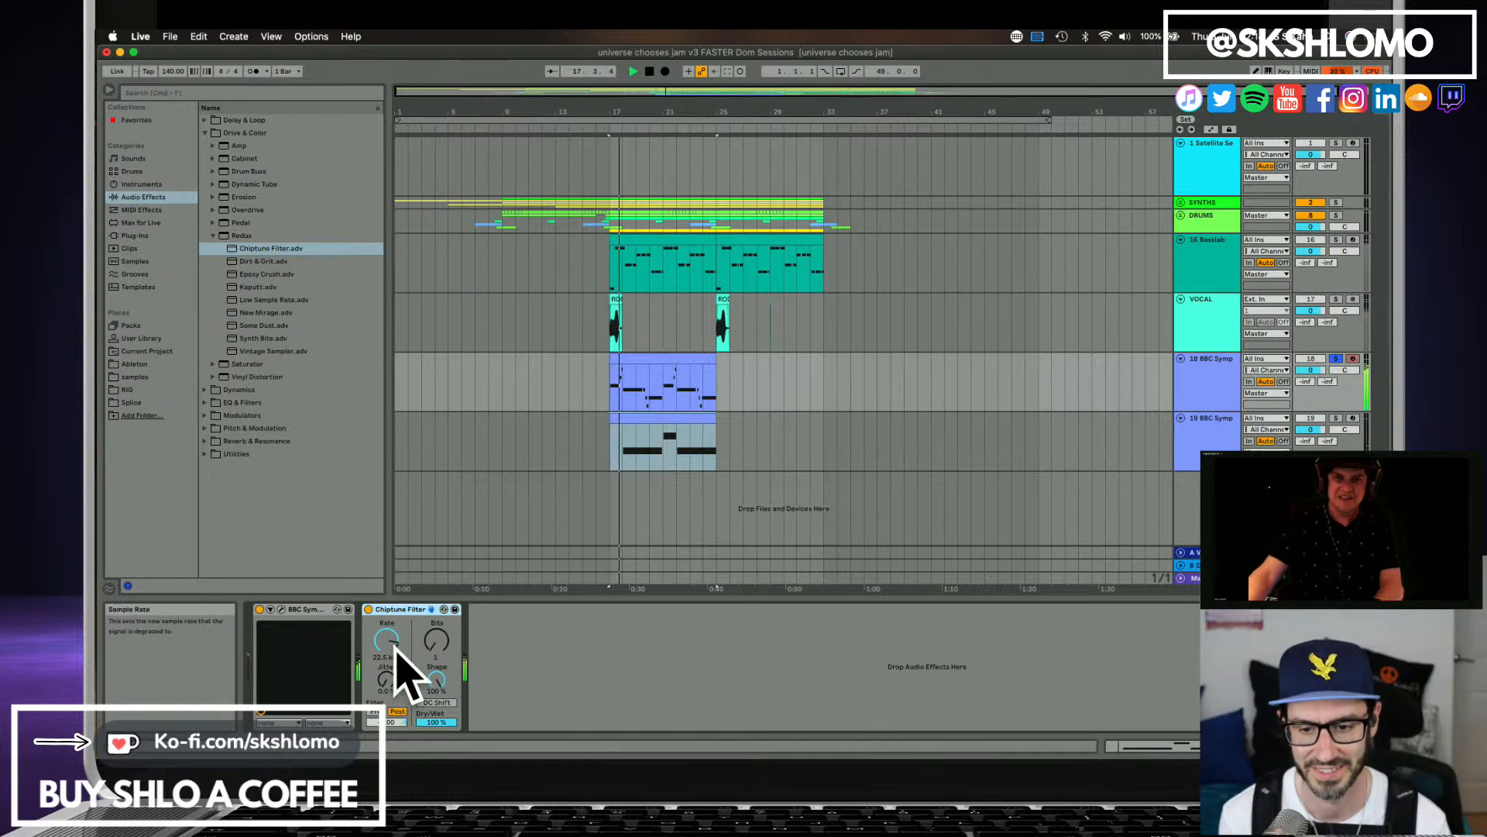
left_click_drag(391, 659, 436, 716)
left_click(436, 640)
key("space")
key("space")
left_click(436, 703)
key("space")
key("space")
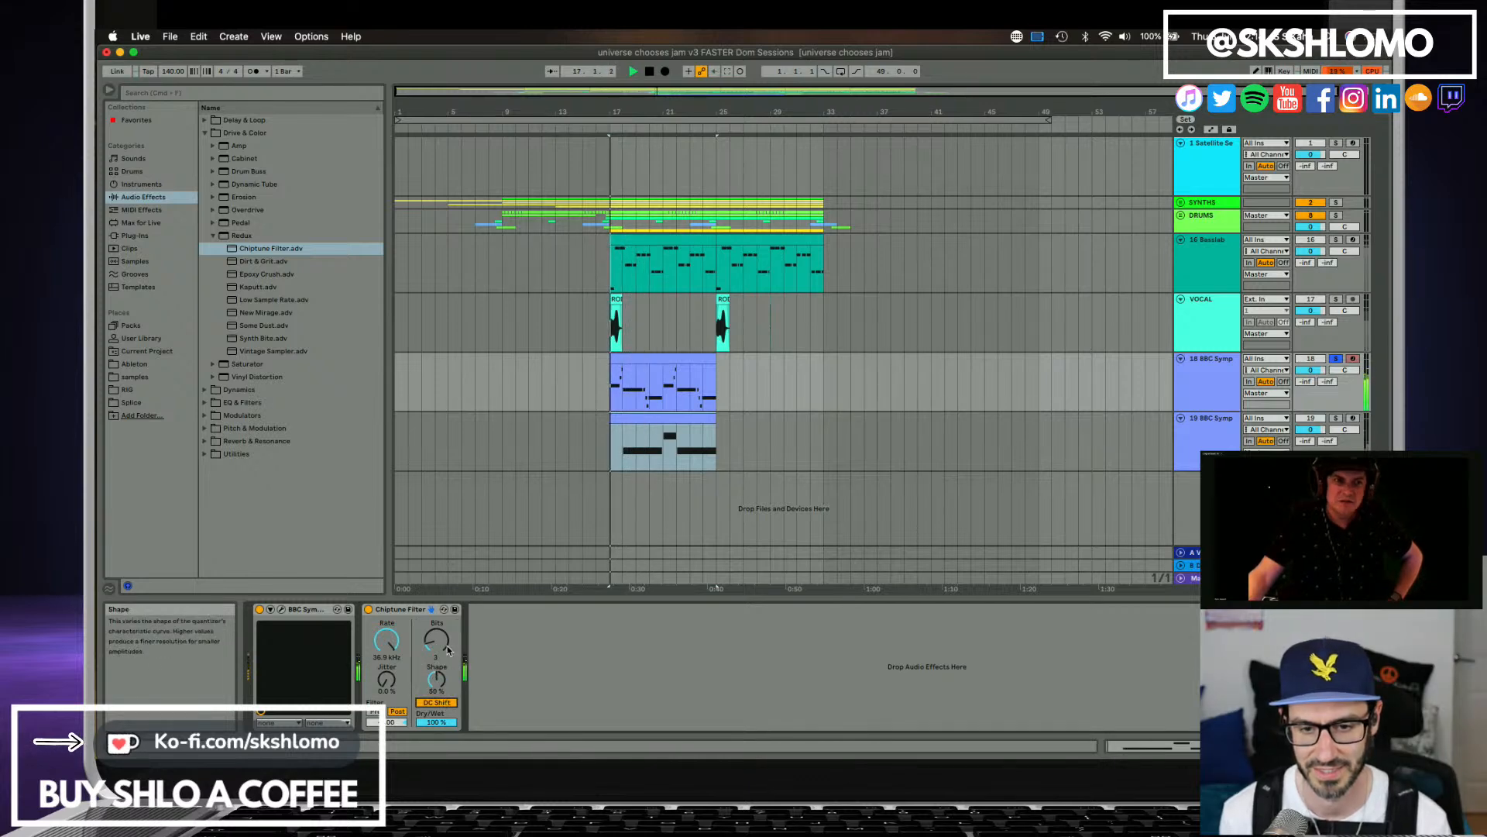
key("space")
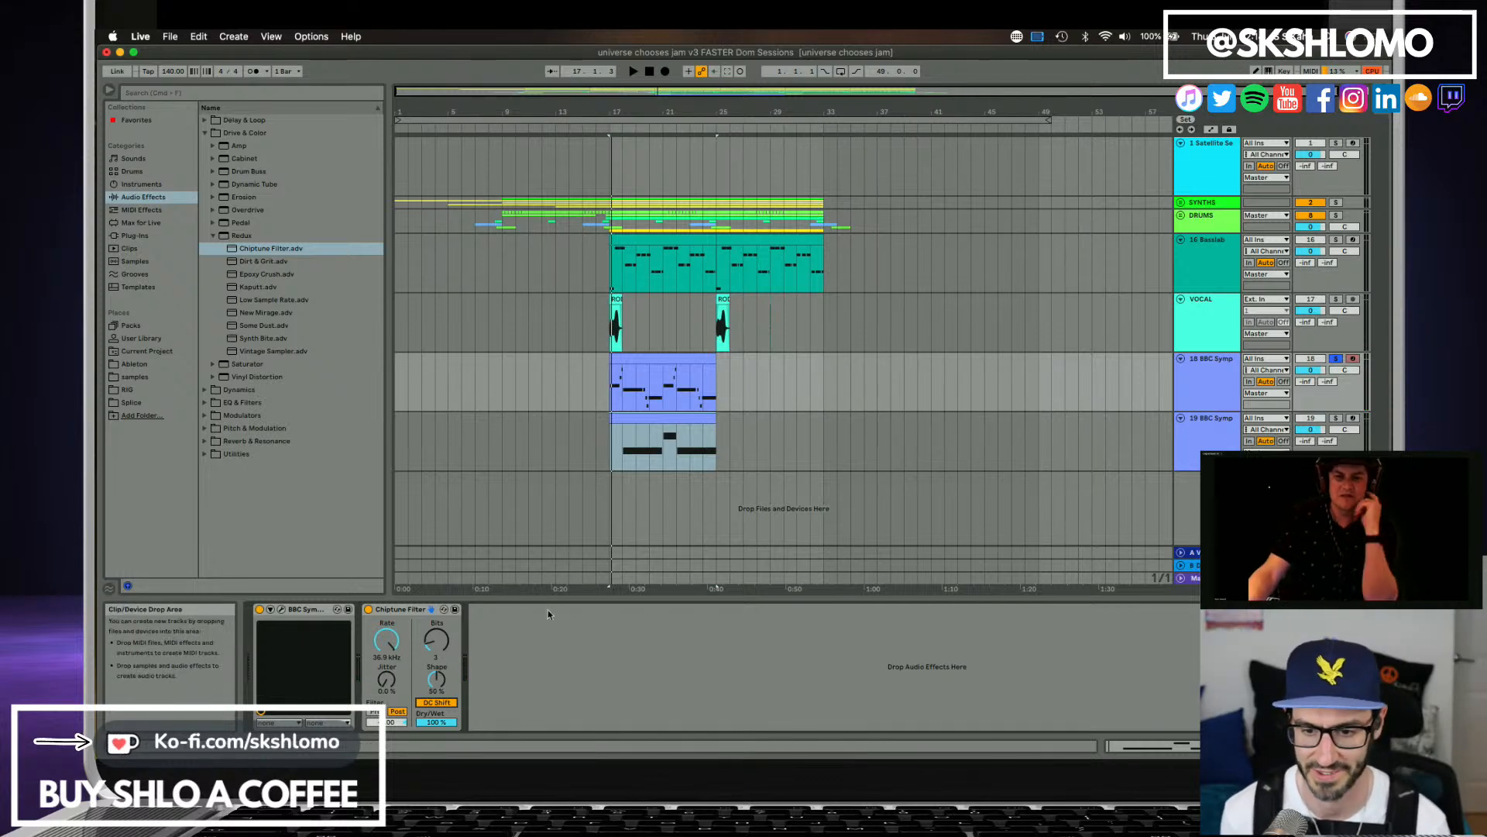
Compare the Chiptune Filter with its post-filter off and on, and lower its Dry/Wet to about 90% during playback.
key("space")
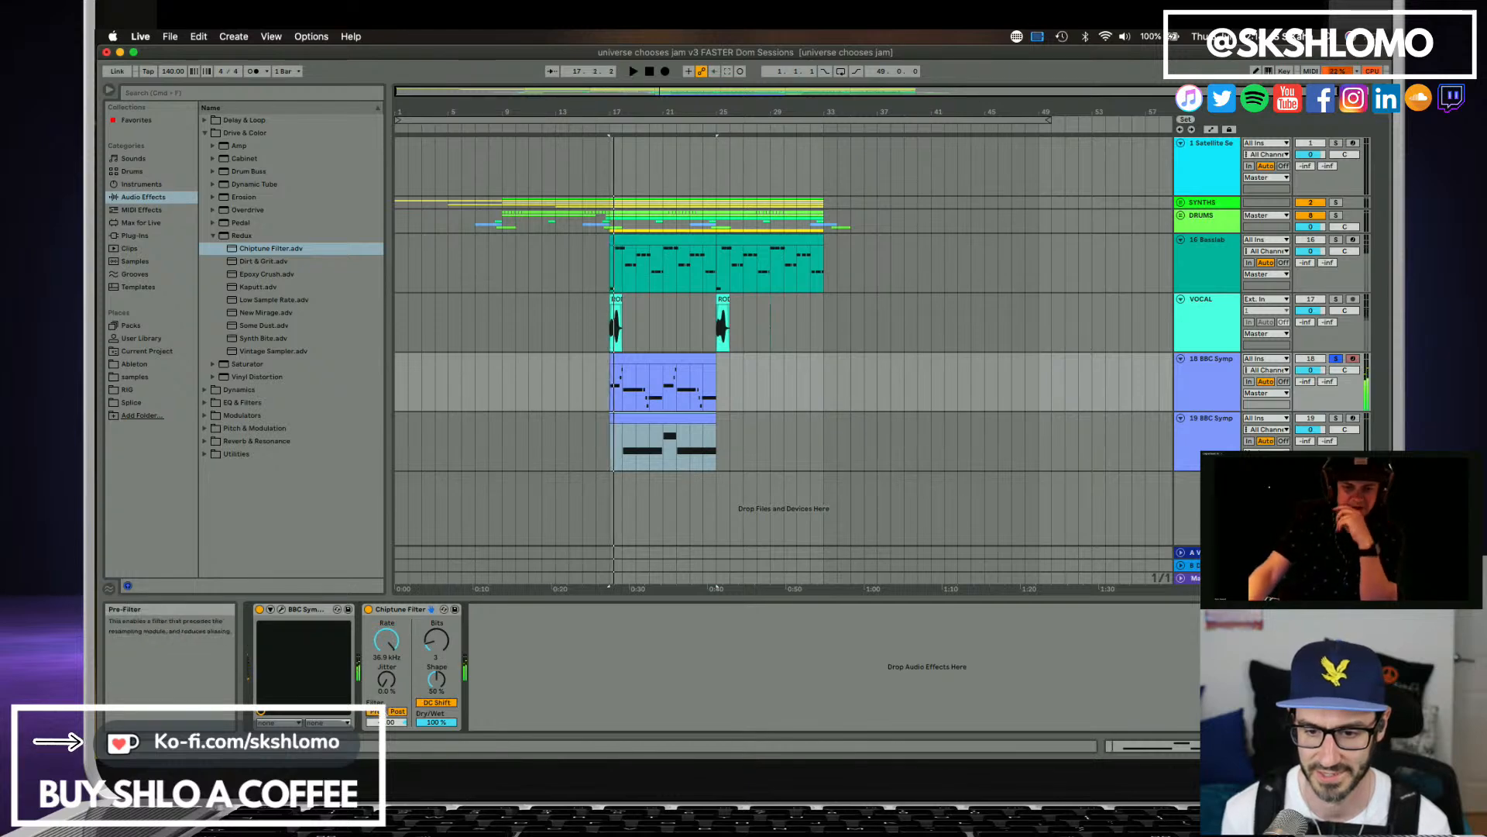
left_click(402, 711)
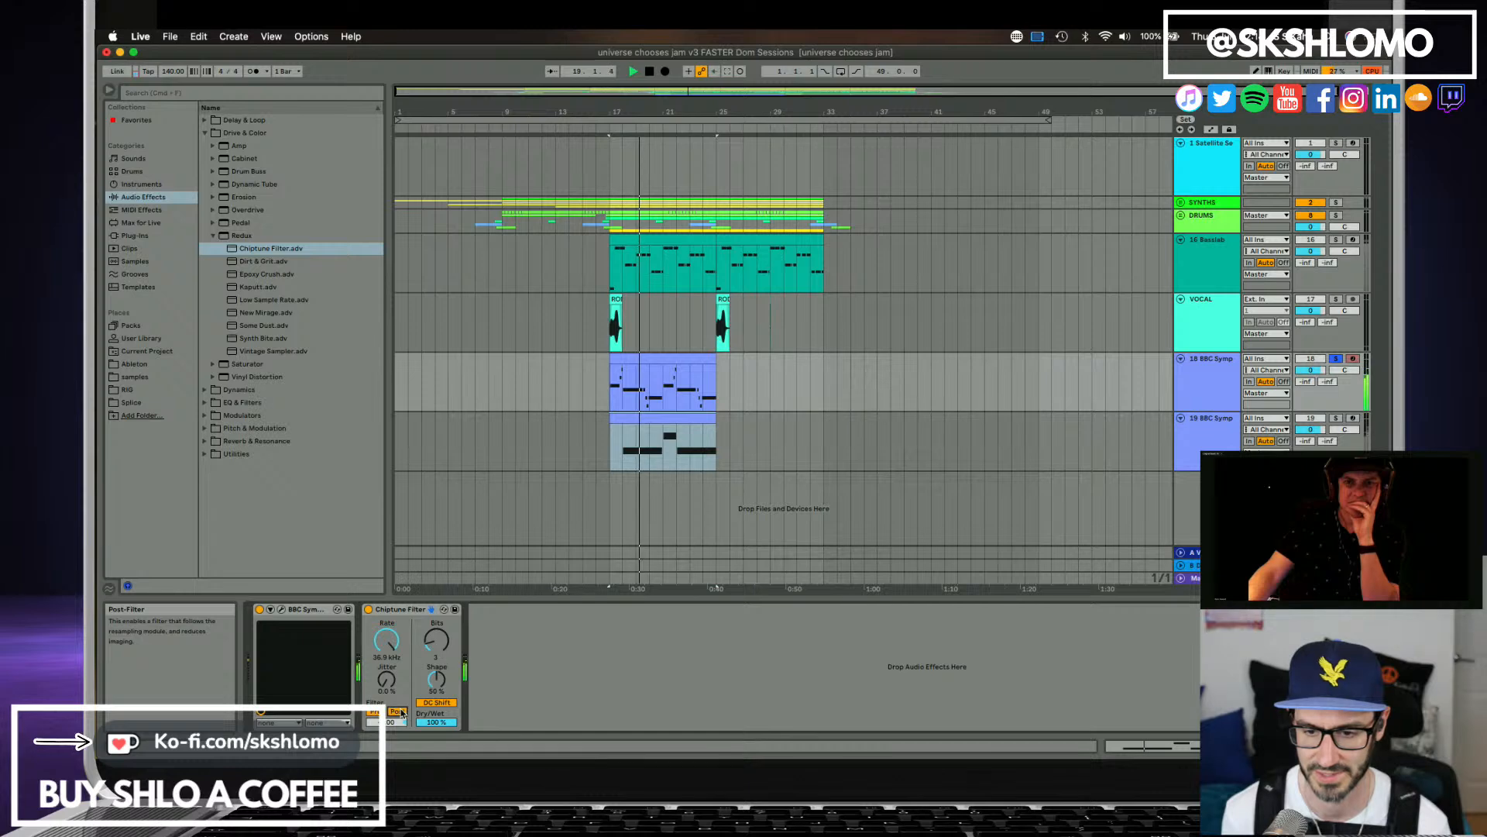
left_click_drag(437, 722, 436, 727)
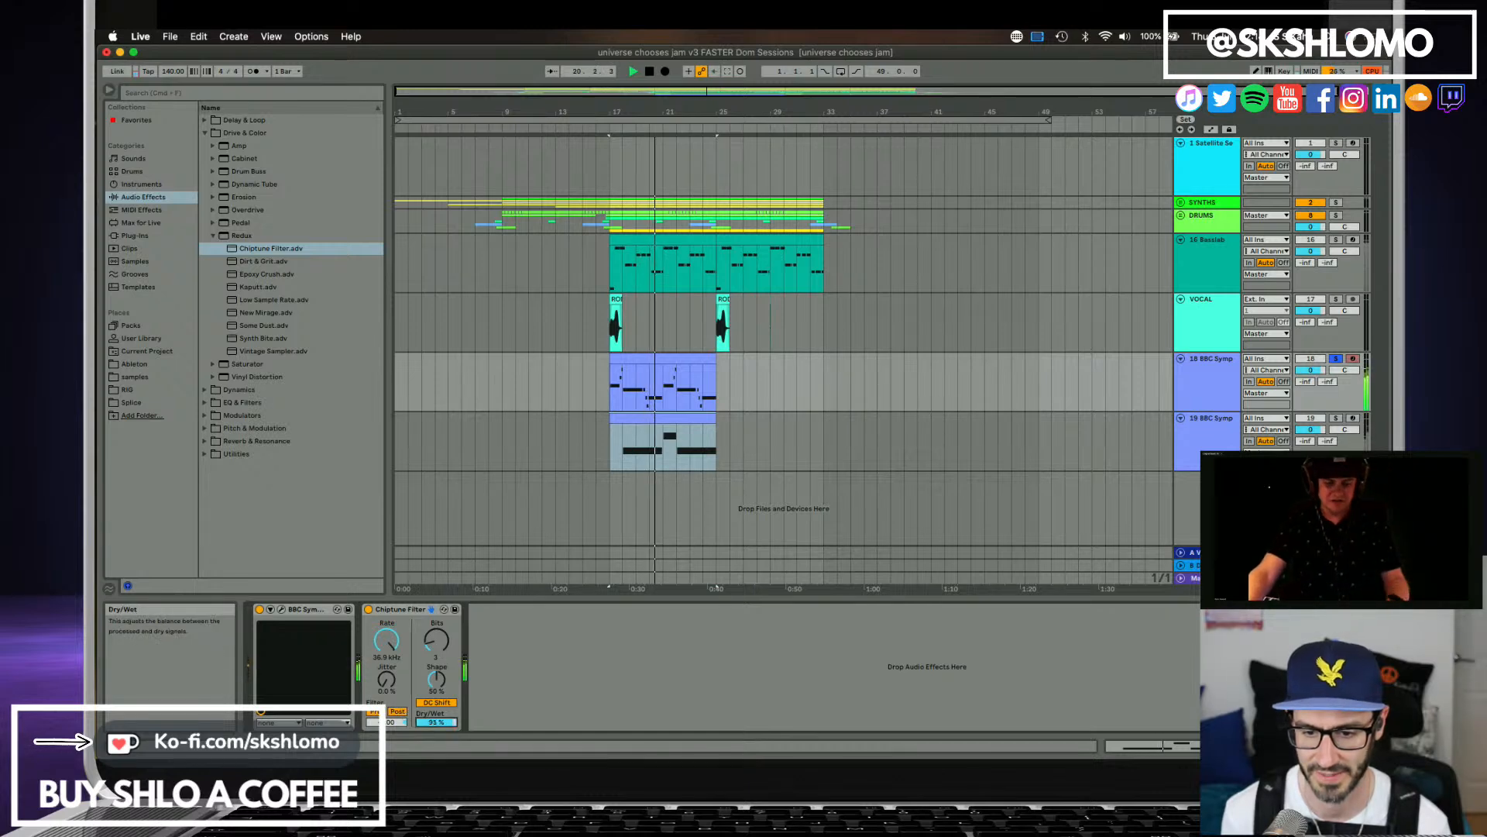
key("space")
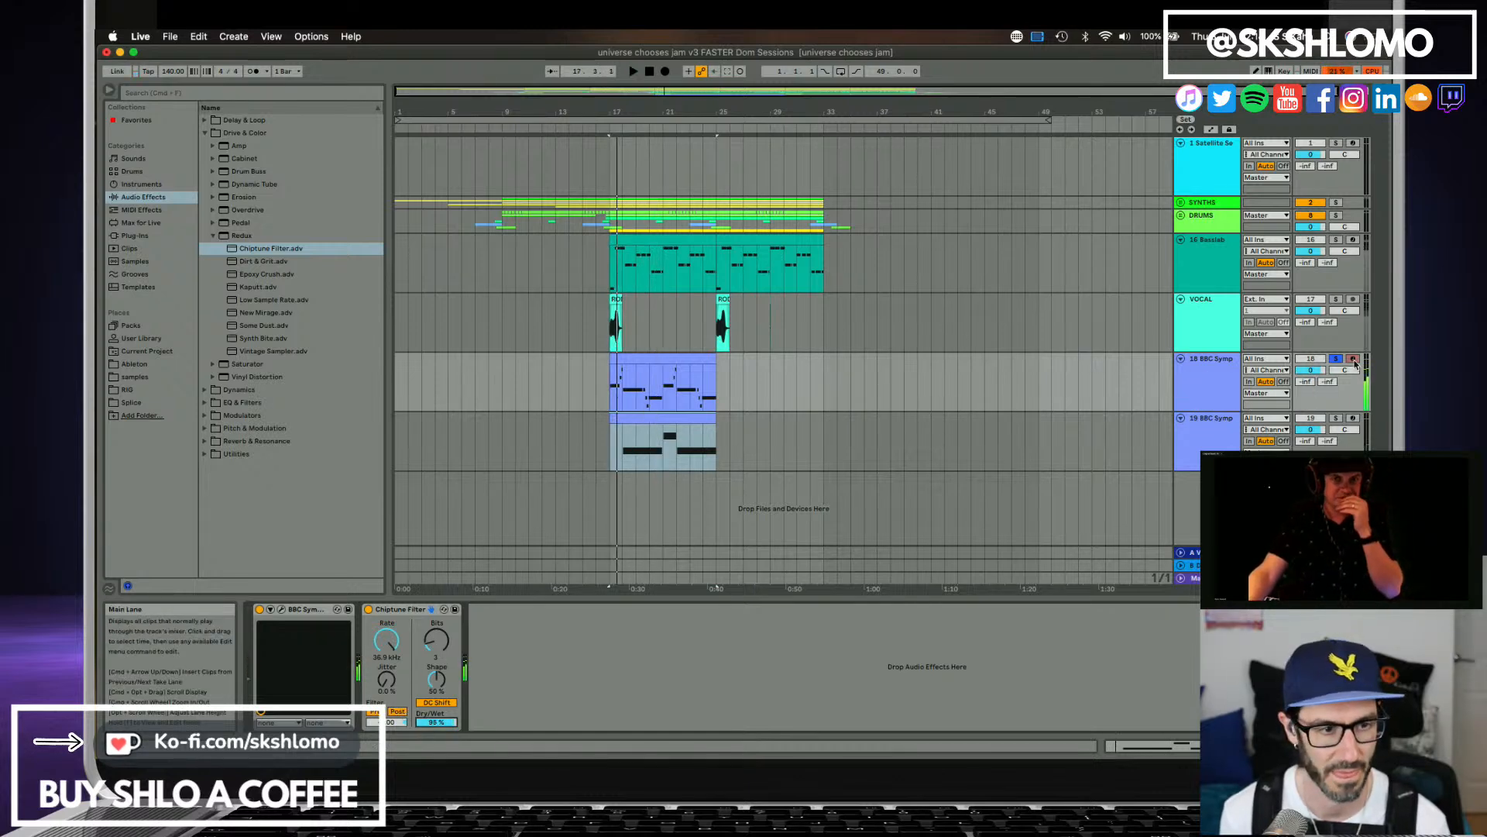
Unsolo track 18 and copy the A3 note in track 19's clip to the start of the clip during playback.
left_click(1337, 359)
key("space")
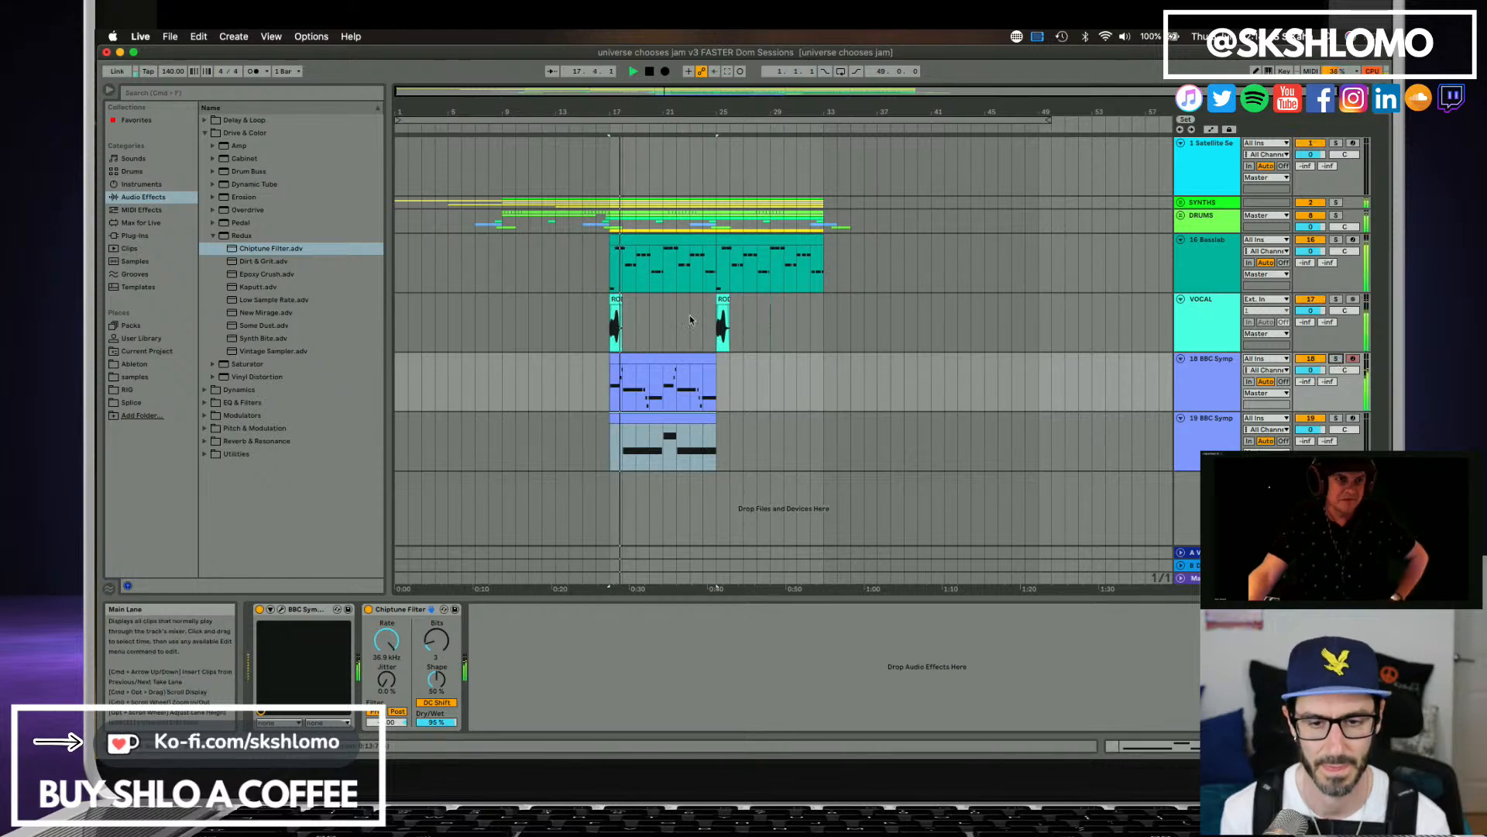
double_click(648, 418)
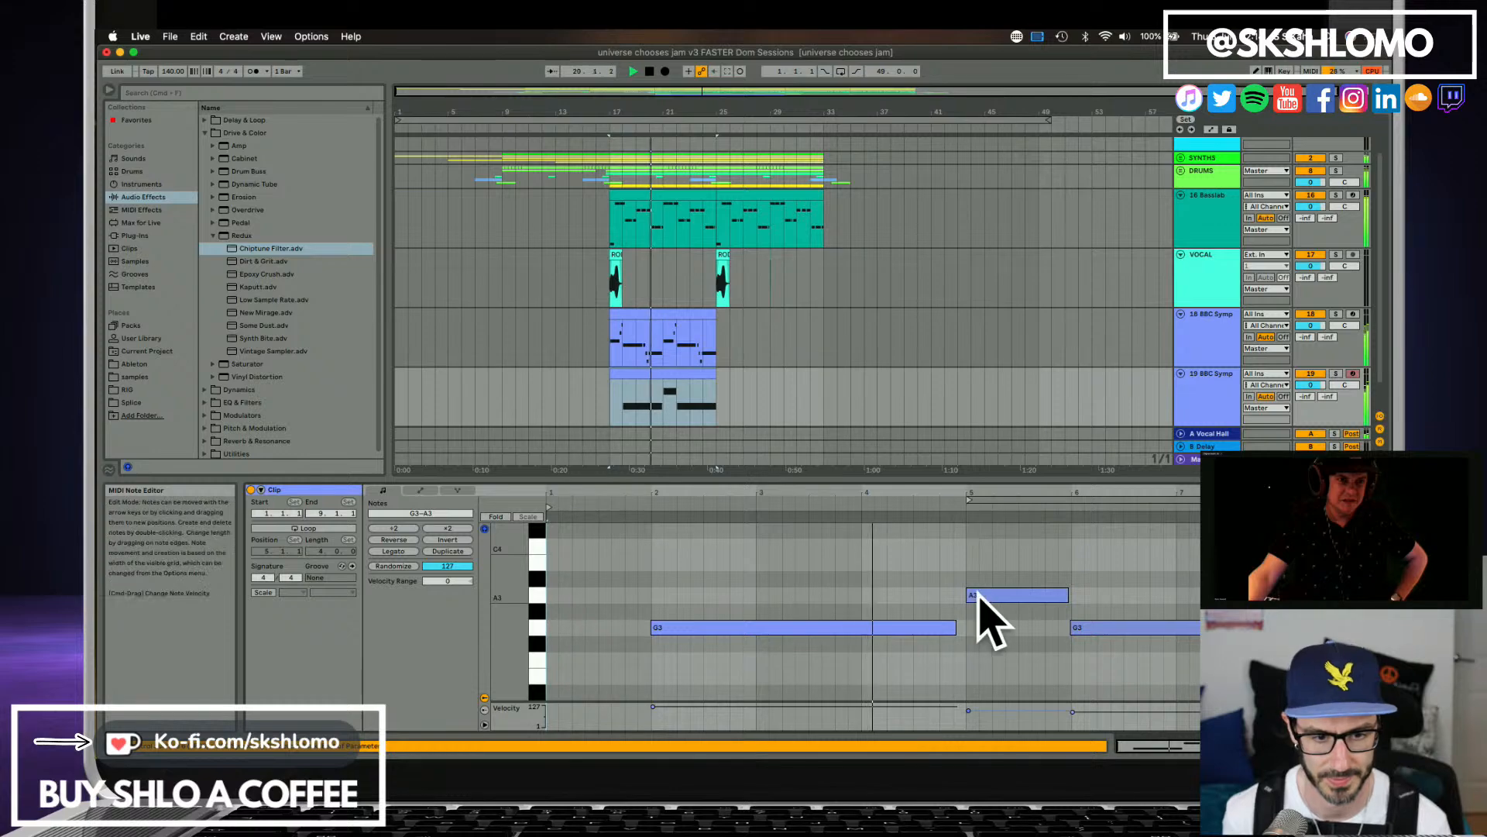
left_click(984, 595)
left_click_drag(984, 598, 552, 604, "alt")
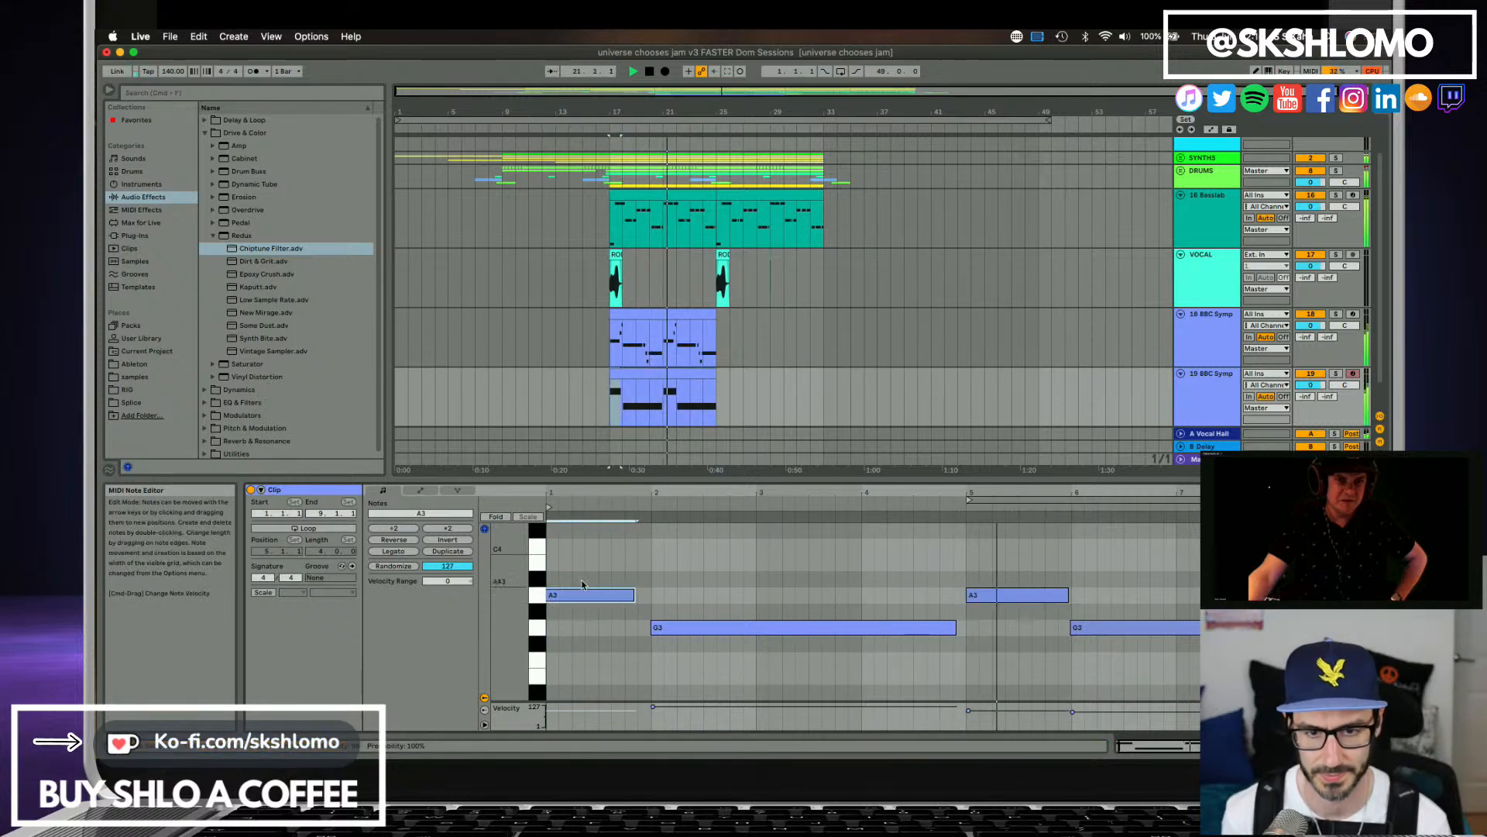
Solo track 18, show its devices and play it with the Chiptune Filter's Dry/Wet at 100%.
left_click(1336, 315)
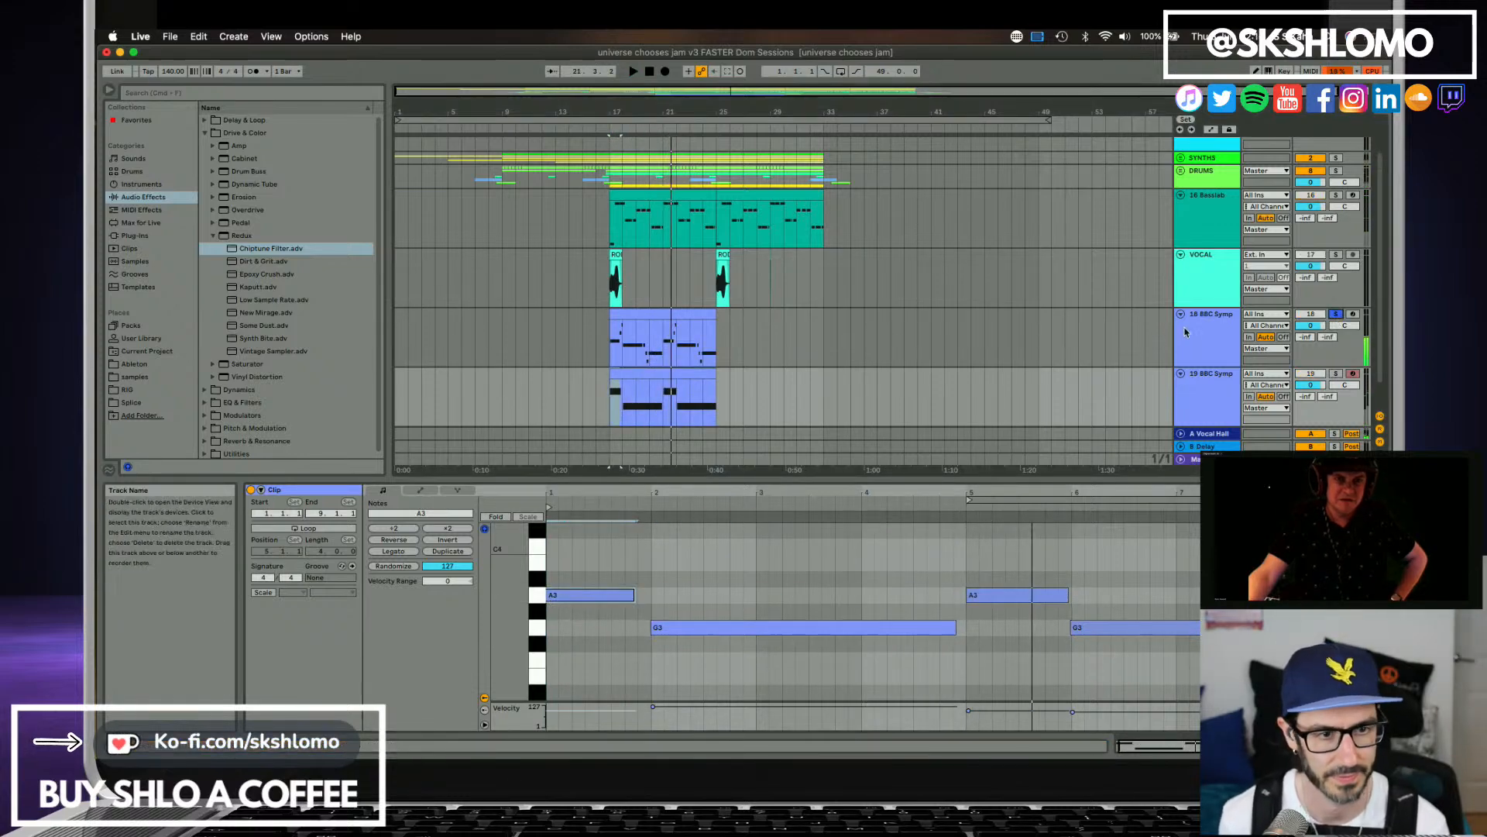
double_click(1189, 330)
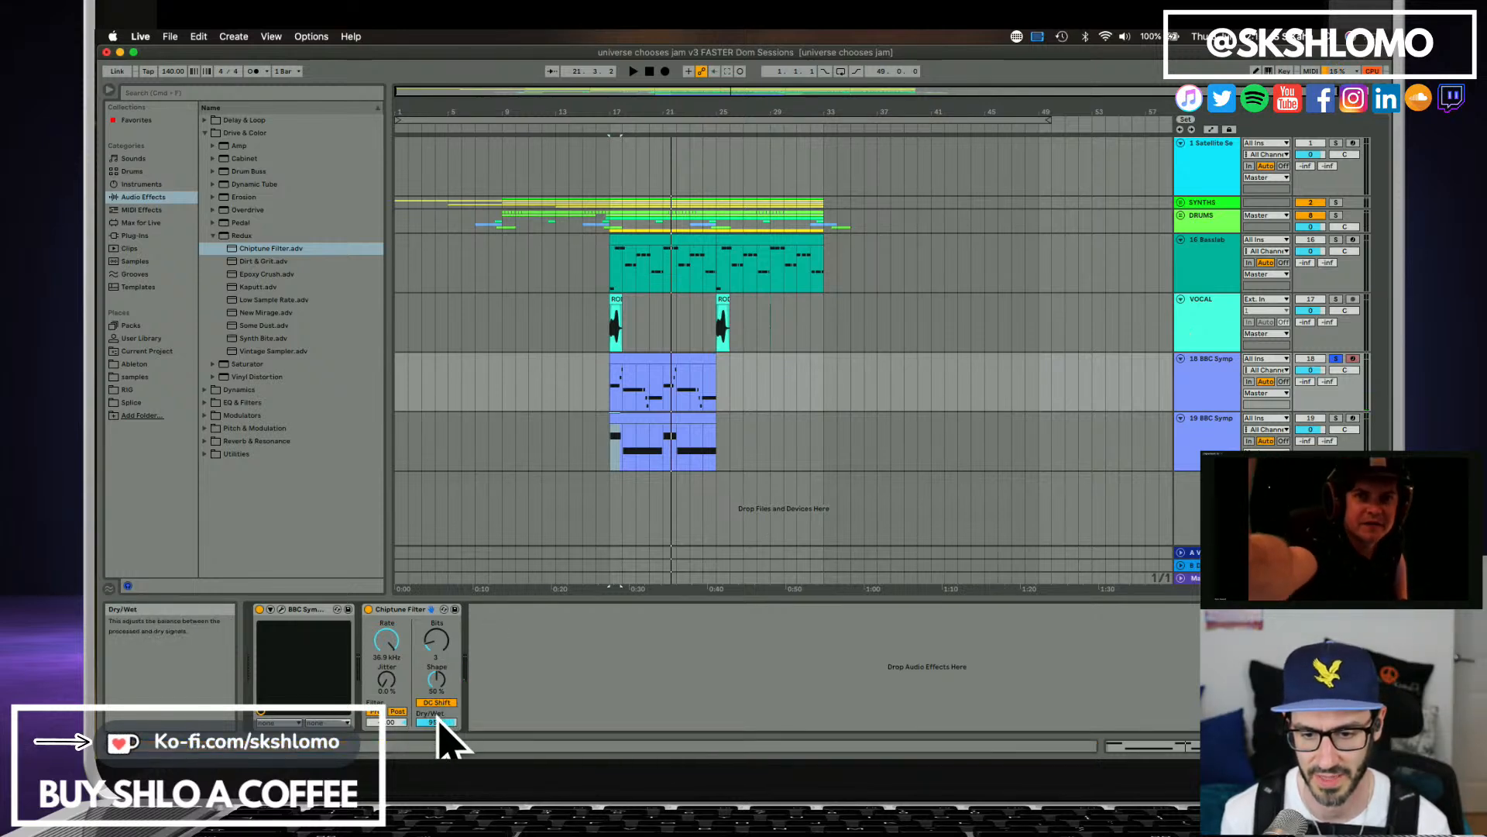
key("space")
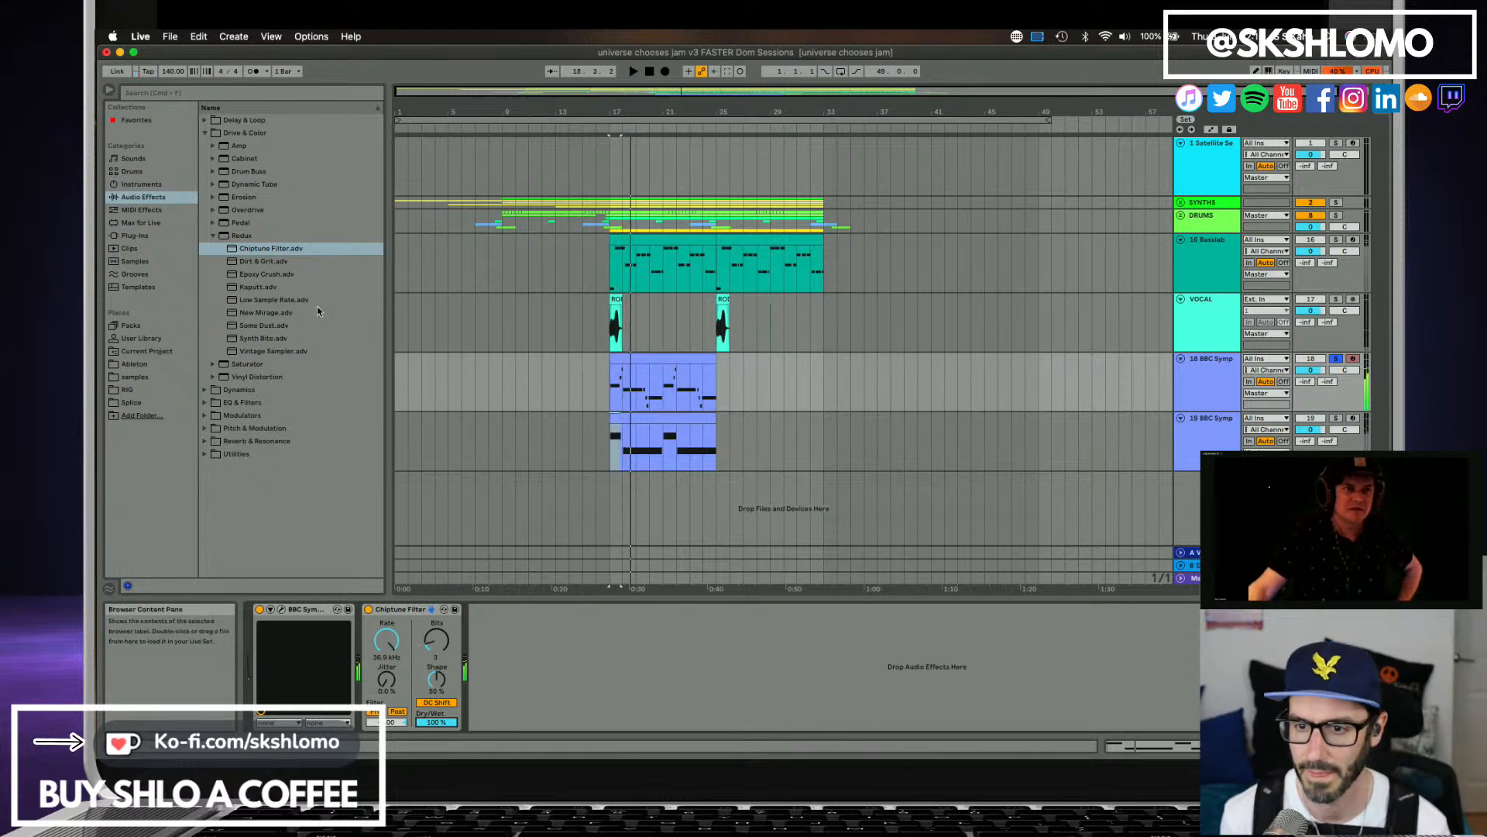
Add Redux's Epoxy Crush preset to track 18, bypass the Chiptune Filter and lower the track's volume while listening.
left_click(258, 274)
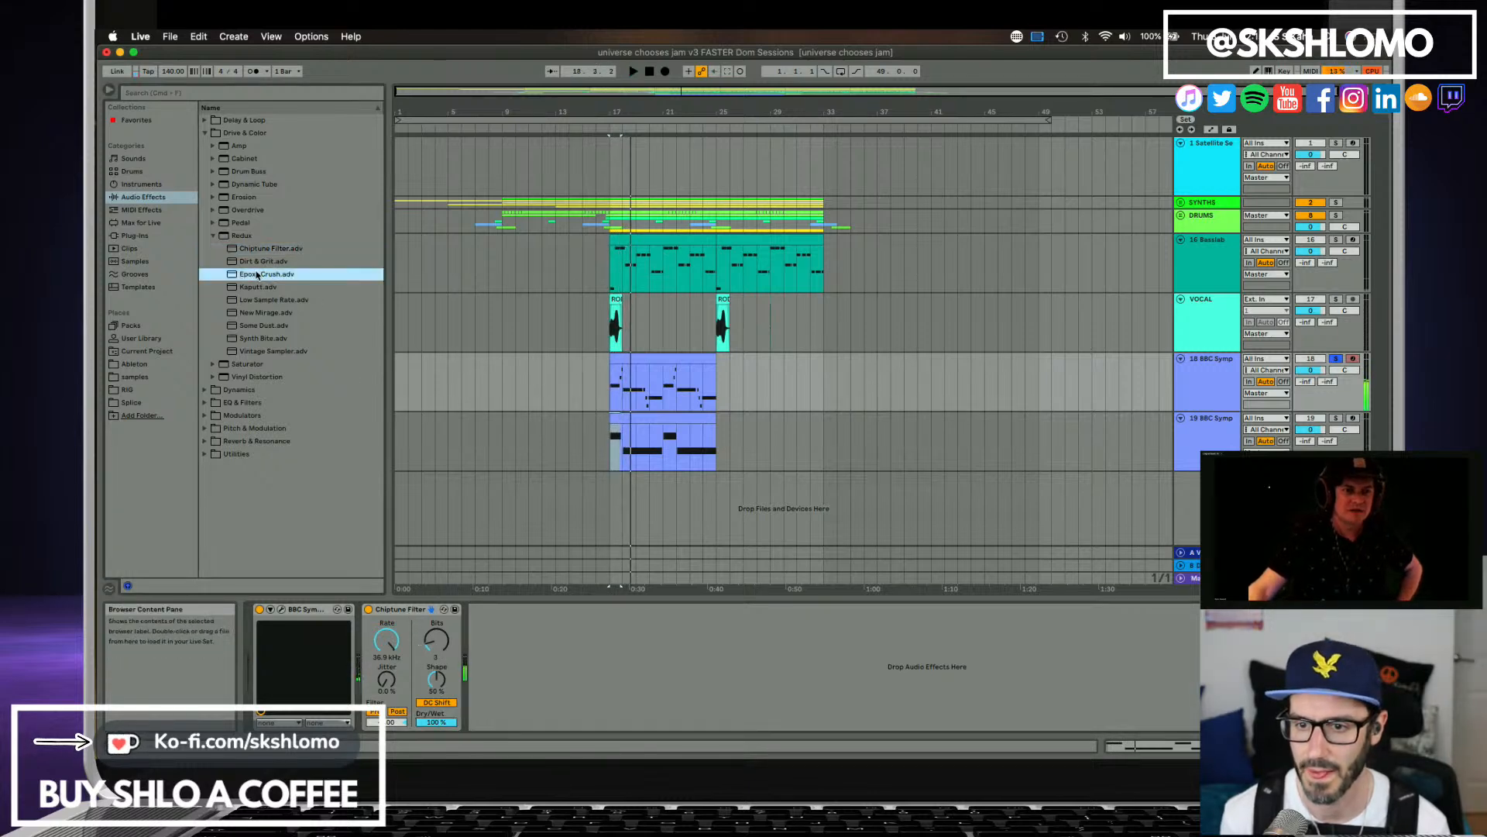
left_click_drag(507, 637, 507, 637)
left_click(369, 609)
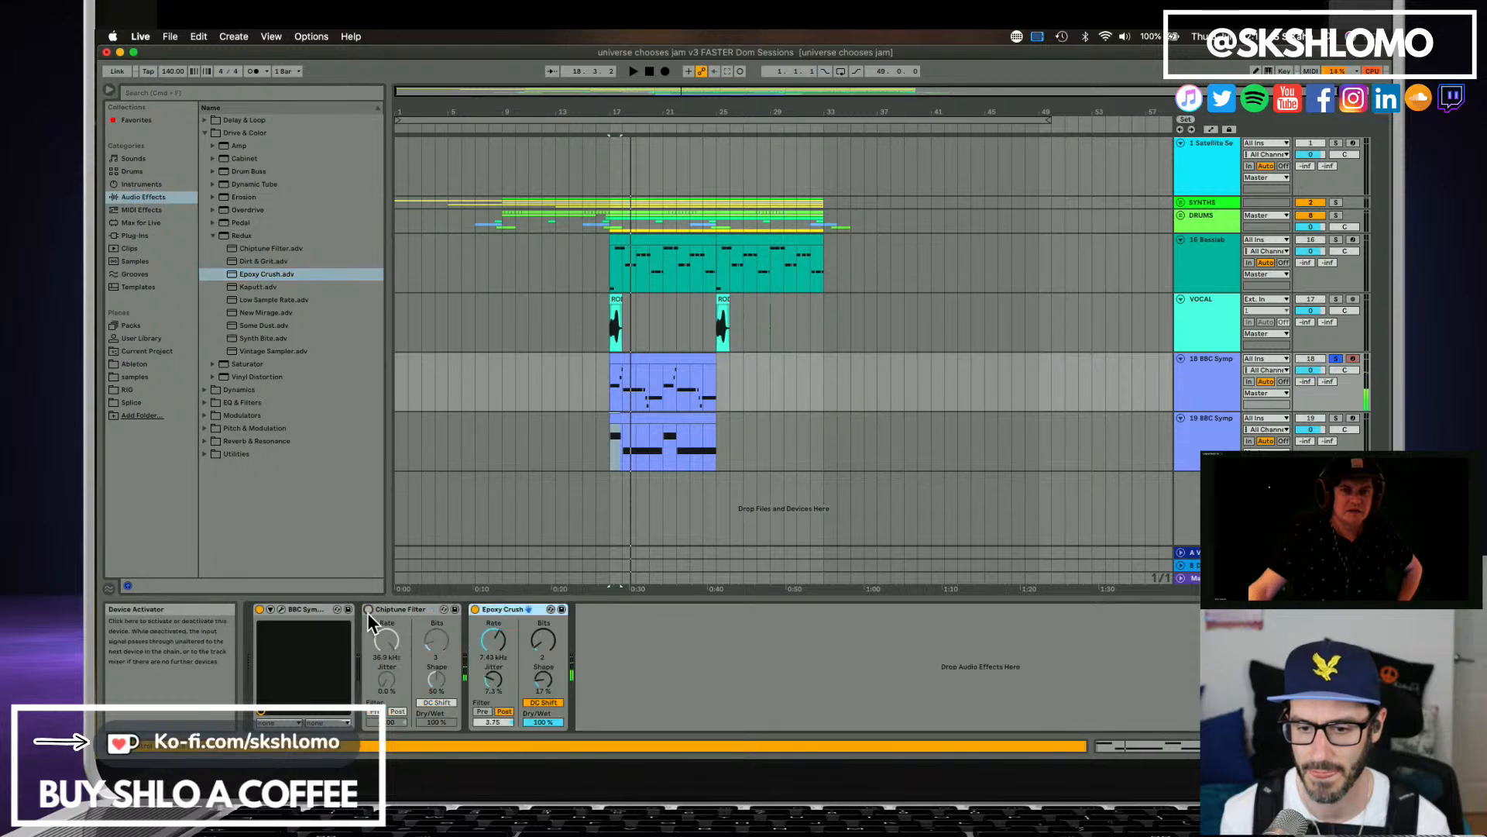
key("space")
left_click_drag(1310, 371, 1310, 389)
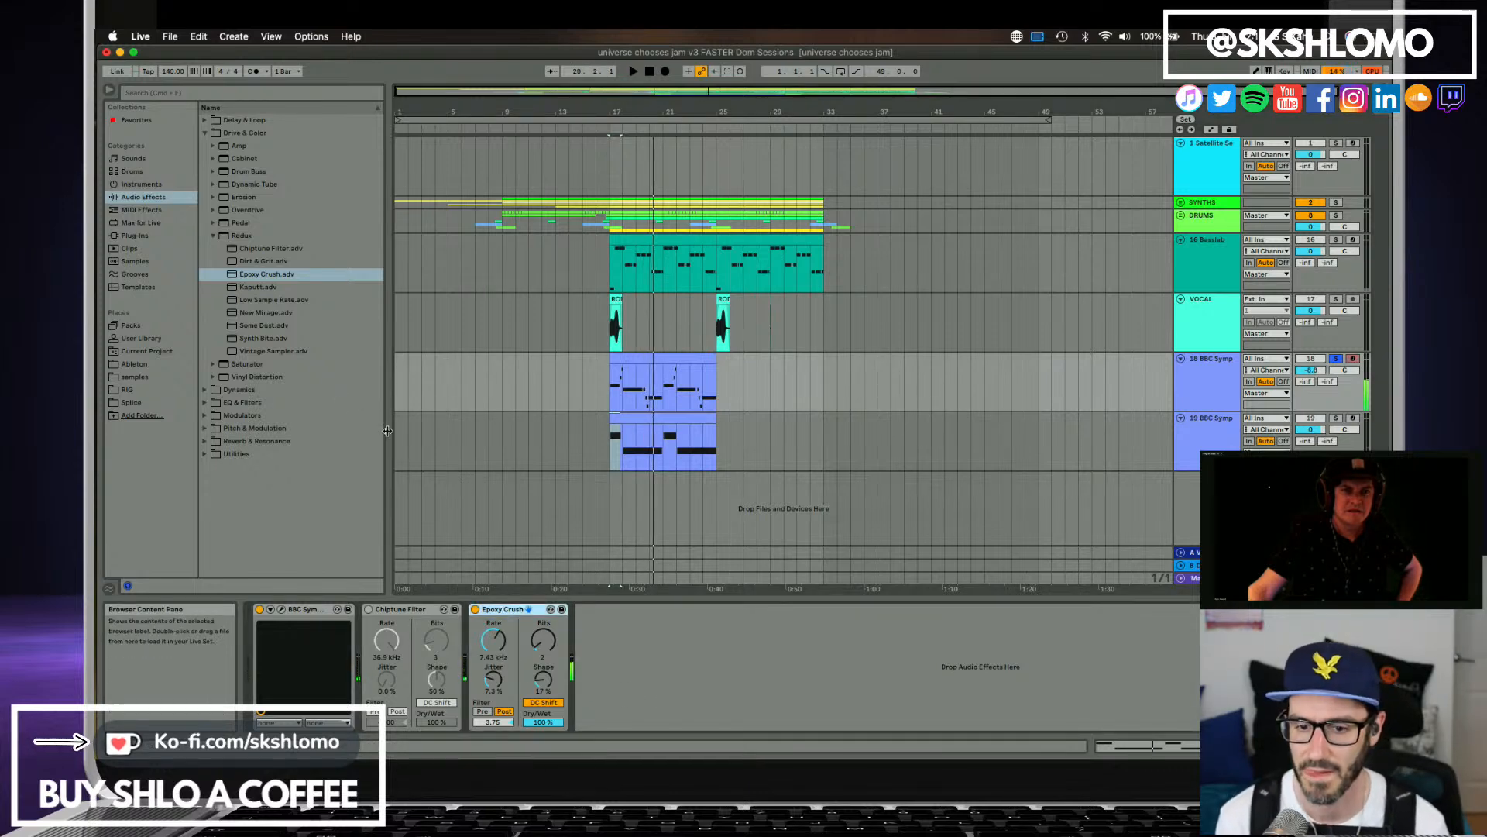
Bypass Epoxy Crush, add Redux's Synth Bite preset to track 18 and lower its bits to 6 during playback.
left_click(475, 610)
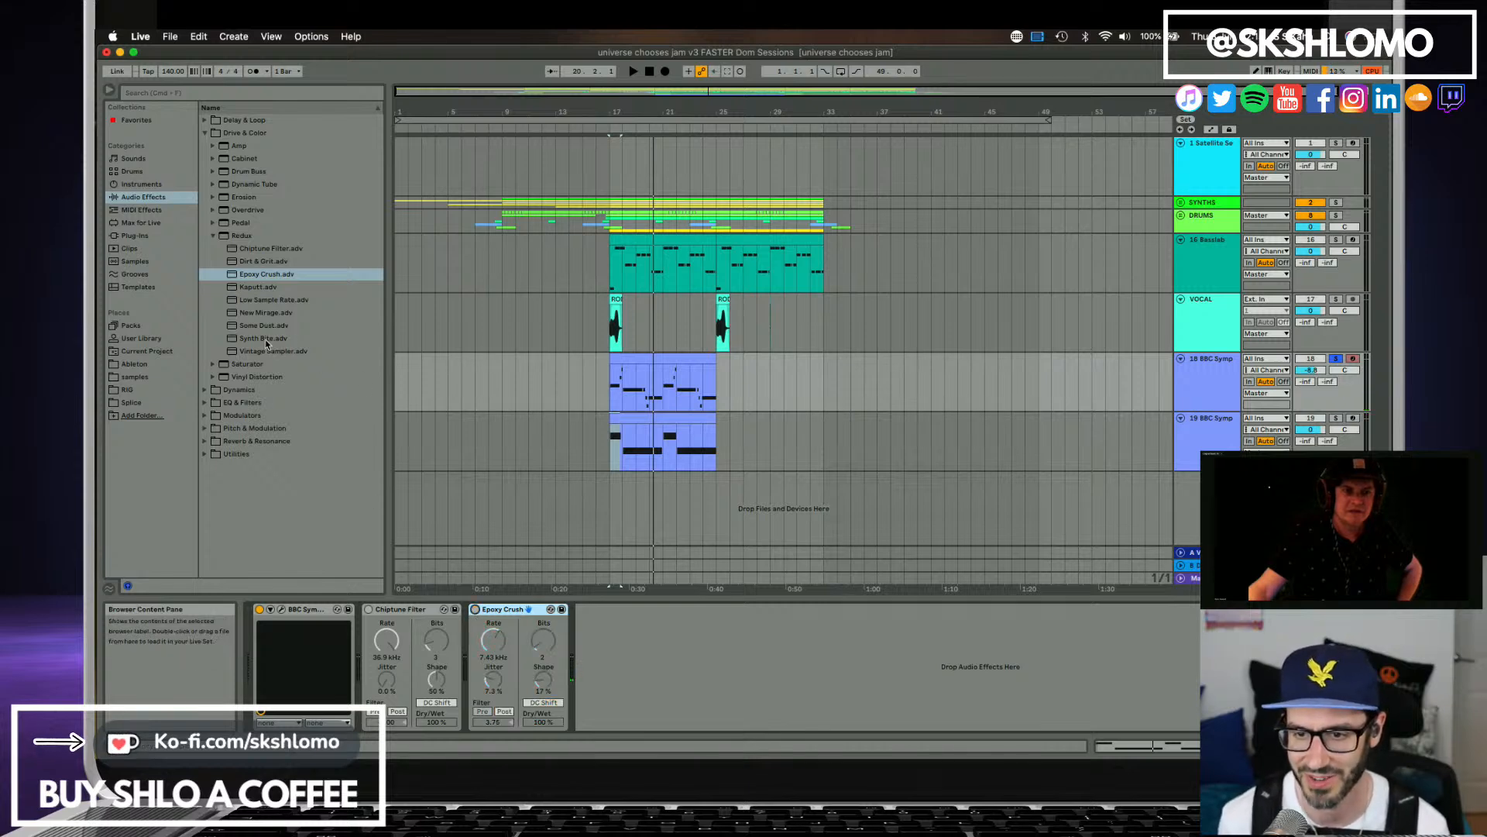
left_click_drag(265, 342, 691, 619)
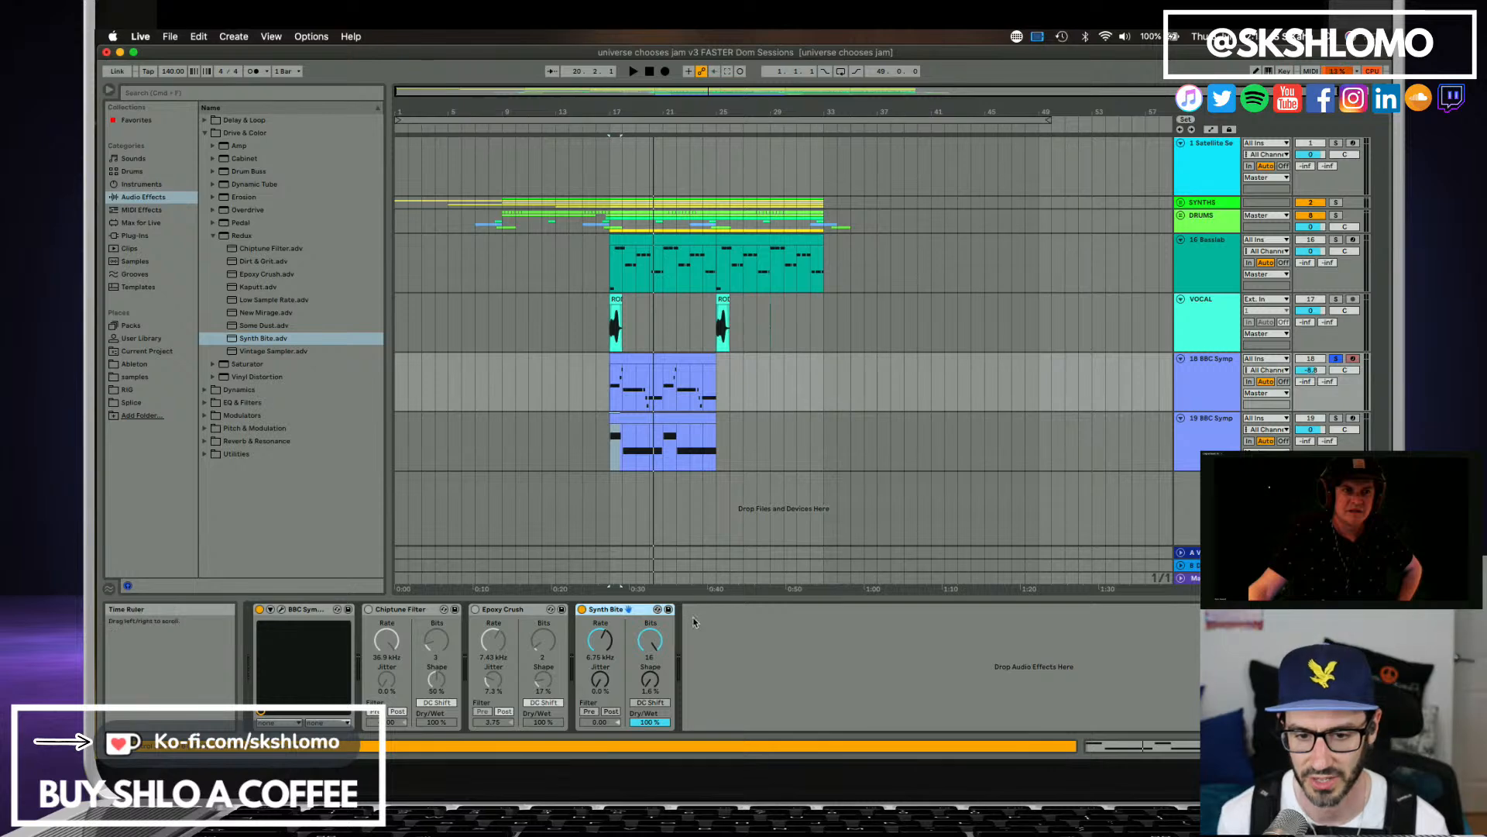
key("space")
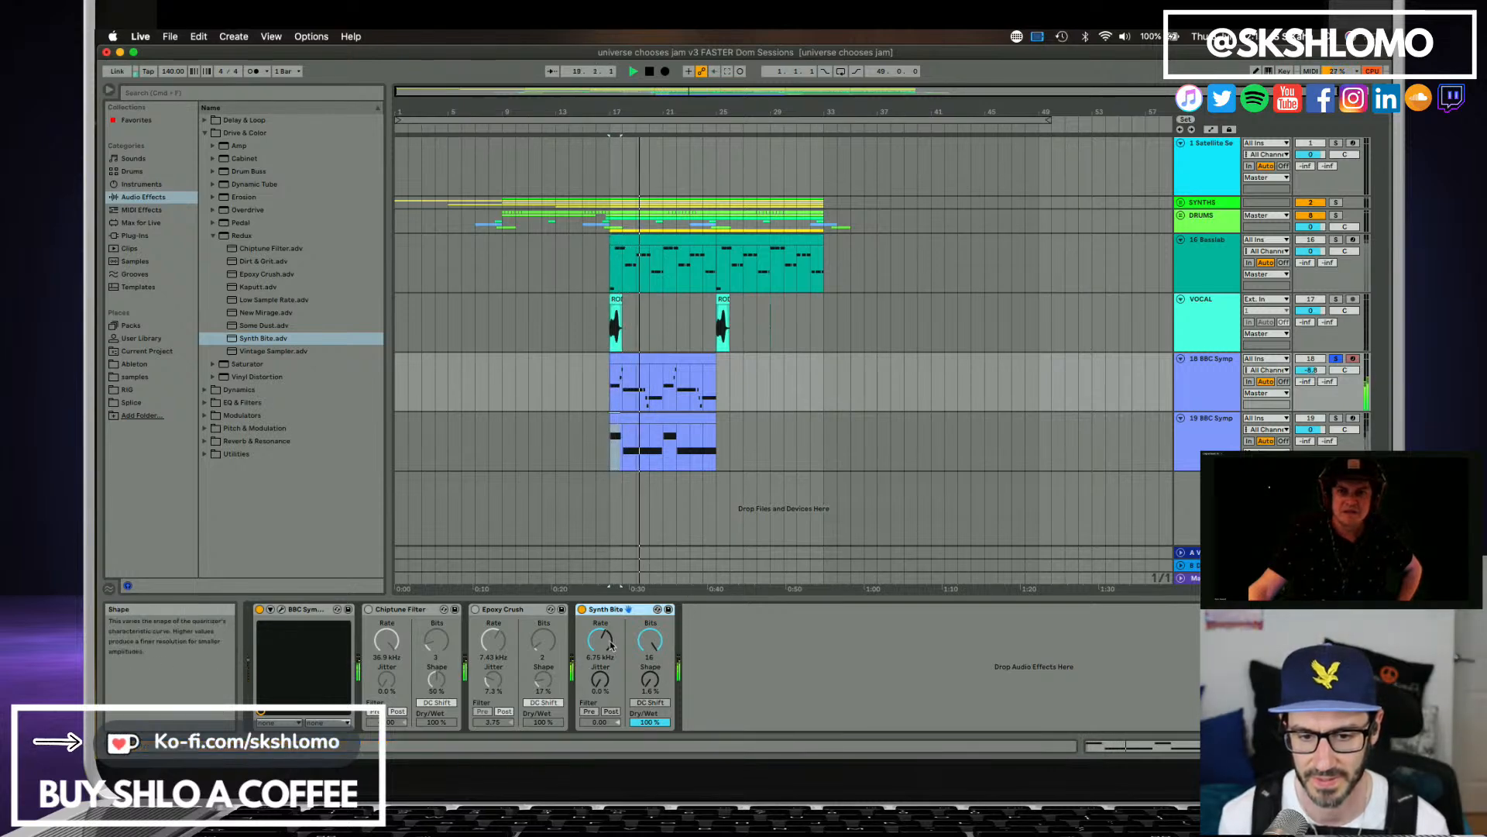
left_click_drag(640, 647, 640, 696)
key("space")
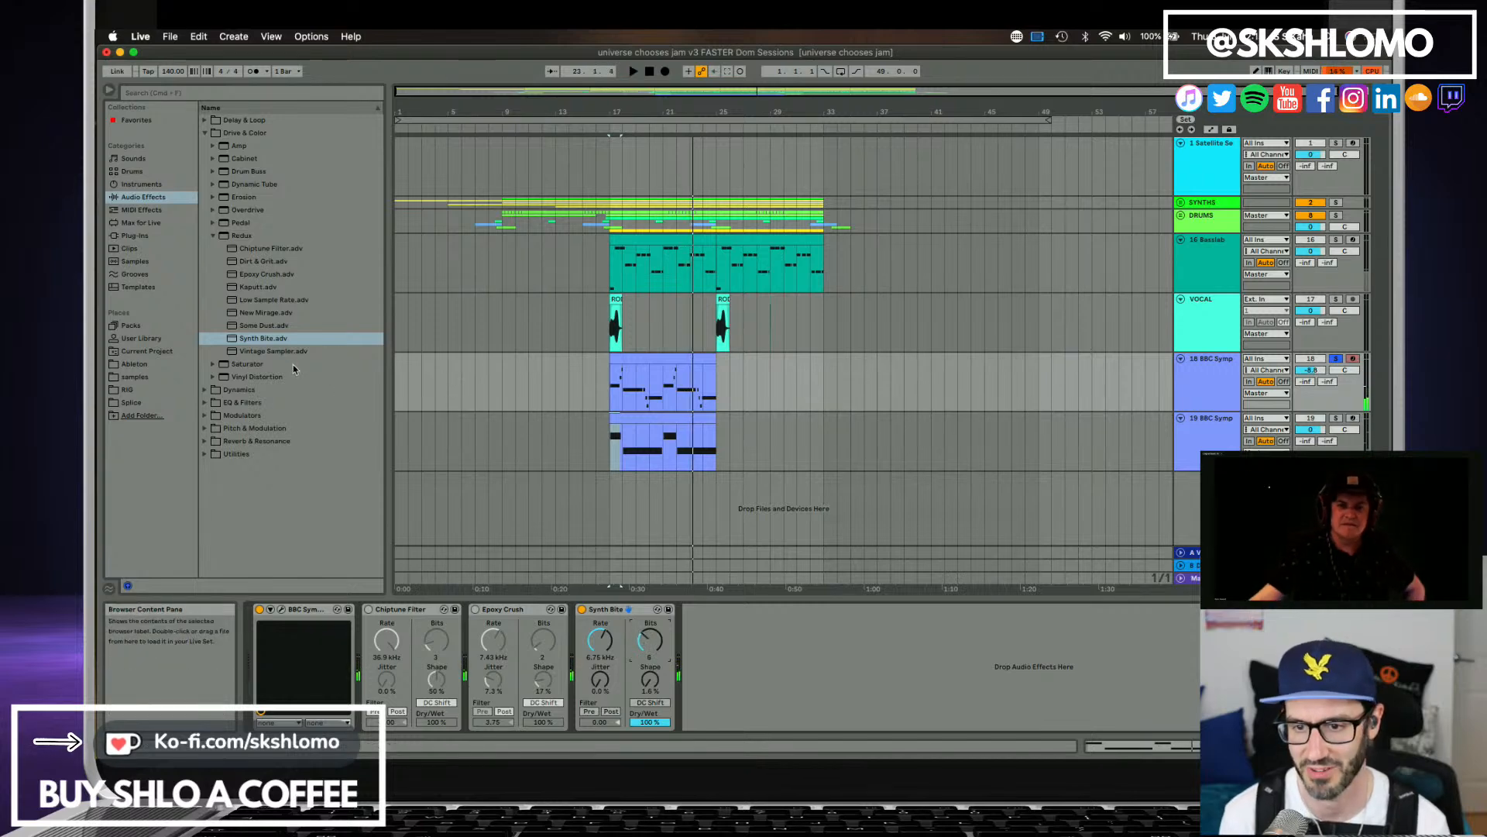
Try Redux's Vintage Sampler preset on track 18 with raised jitter, minimal shape and DC Shift off, and delete it.
left_click_drag(287, 354, 706, 604)
key("space")
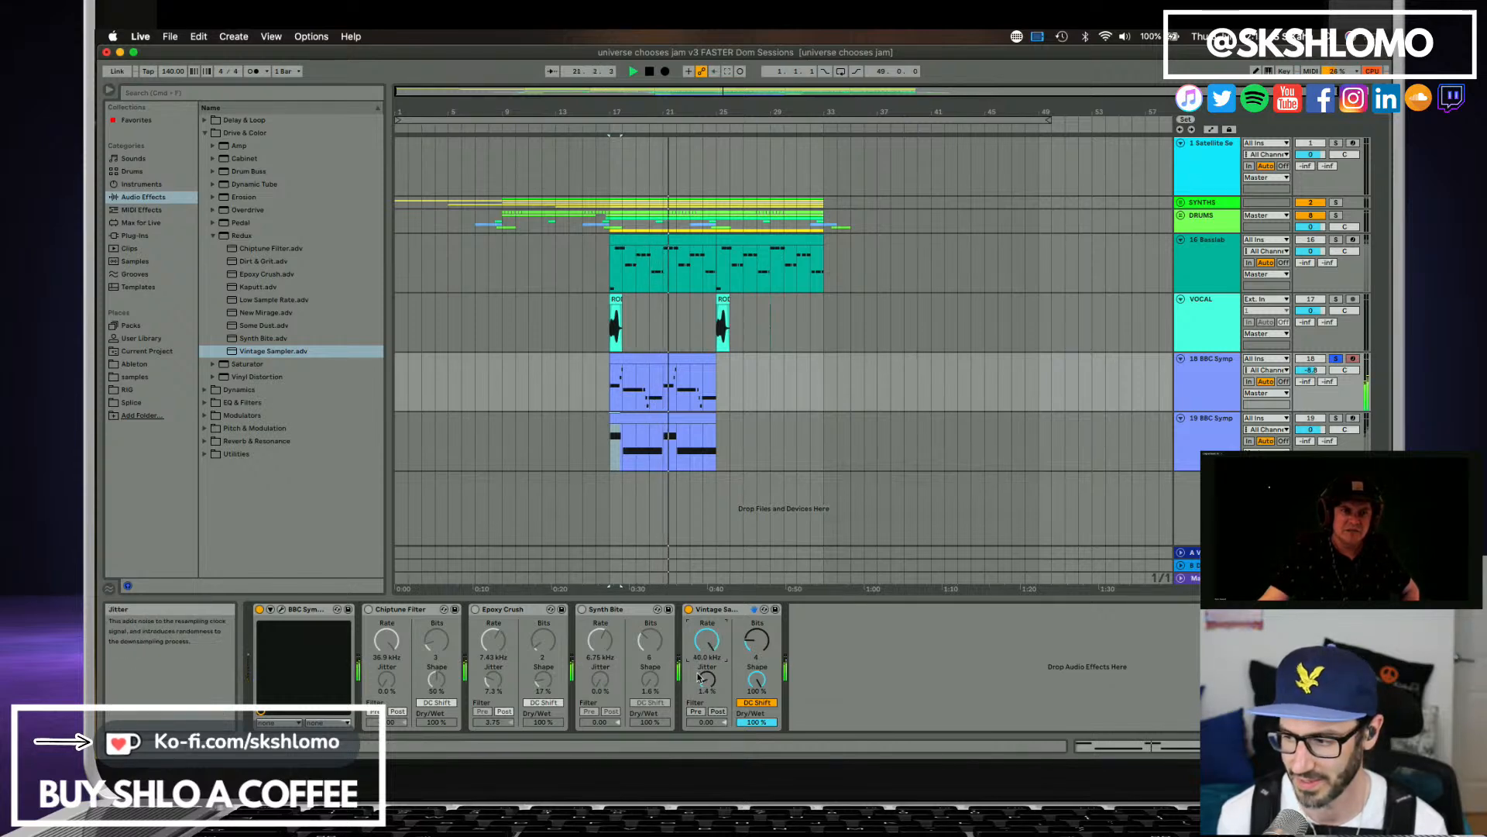
left_click_drag(700, 678, 699, 625)
left_click_drag(757, 679, 756, 756)
key("space")
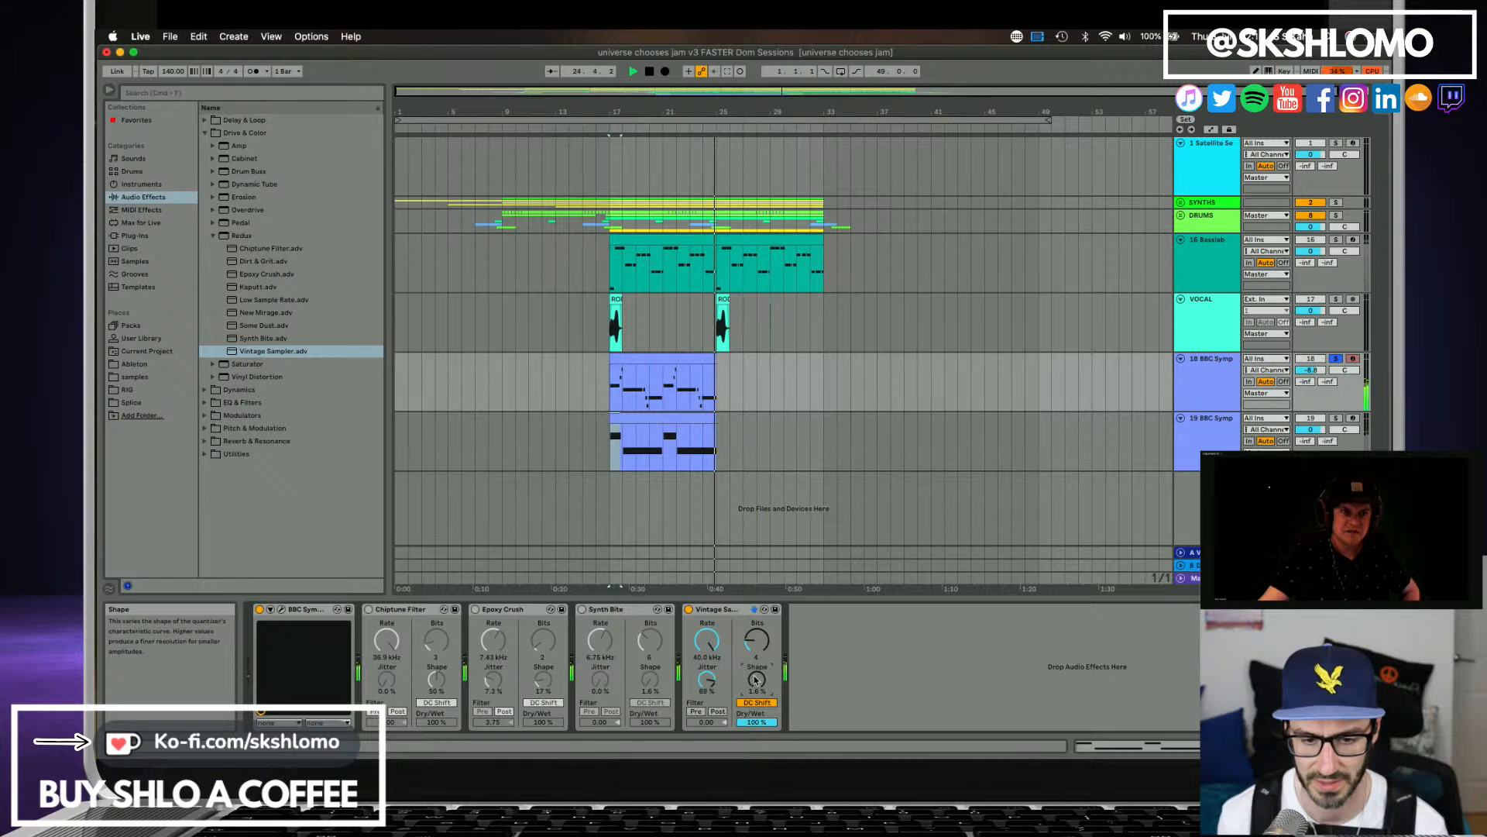
key("space")
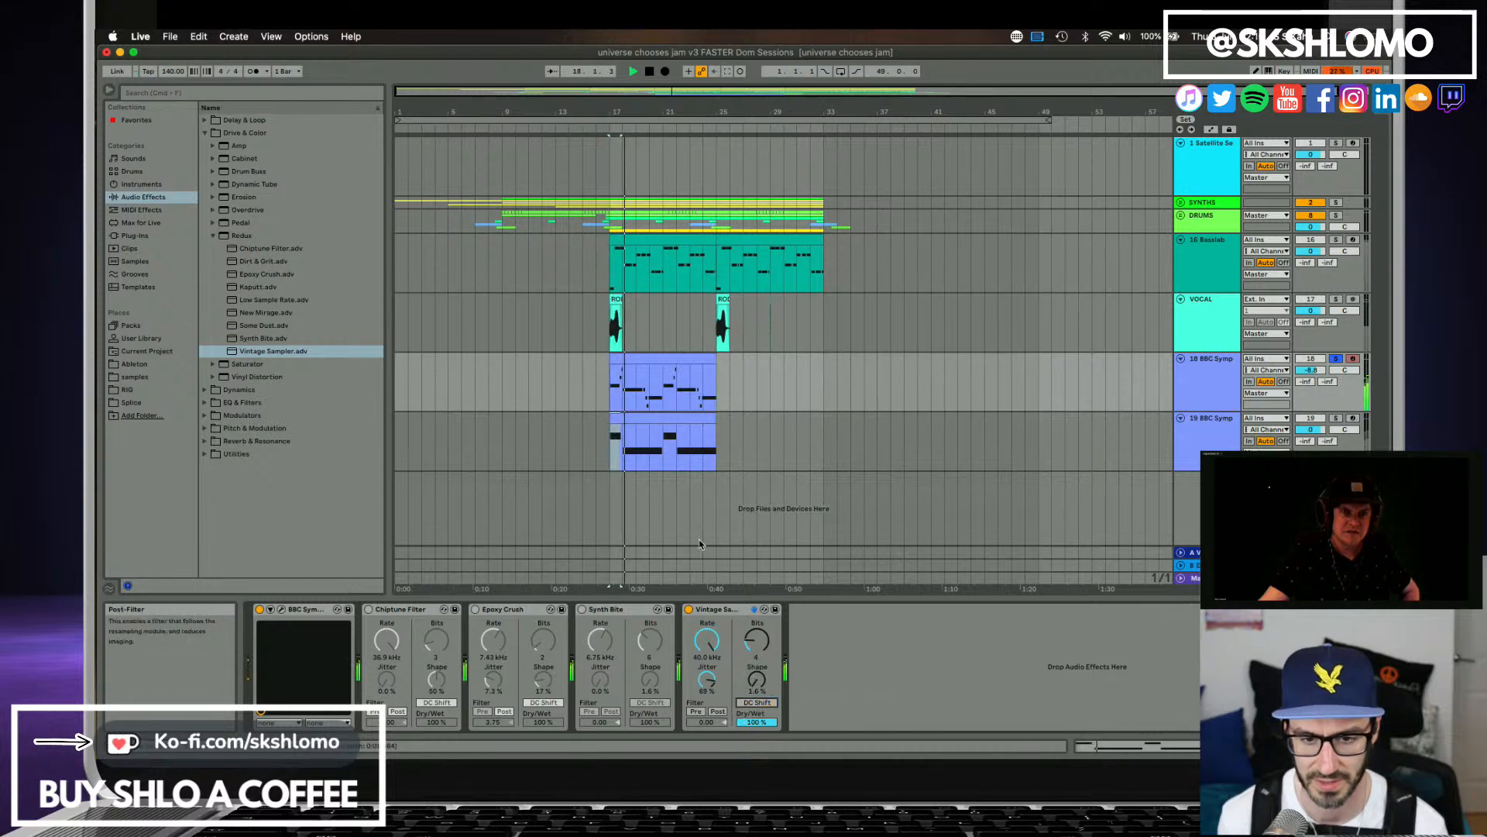
key("space")
left_click(716, 609)
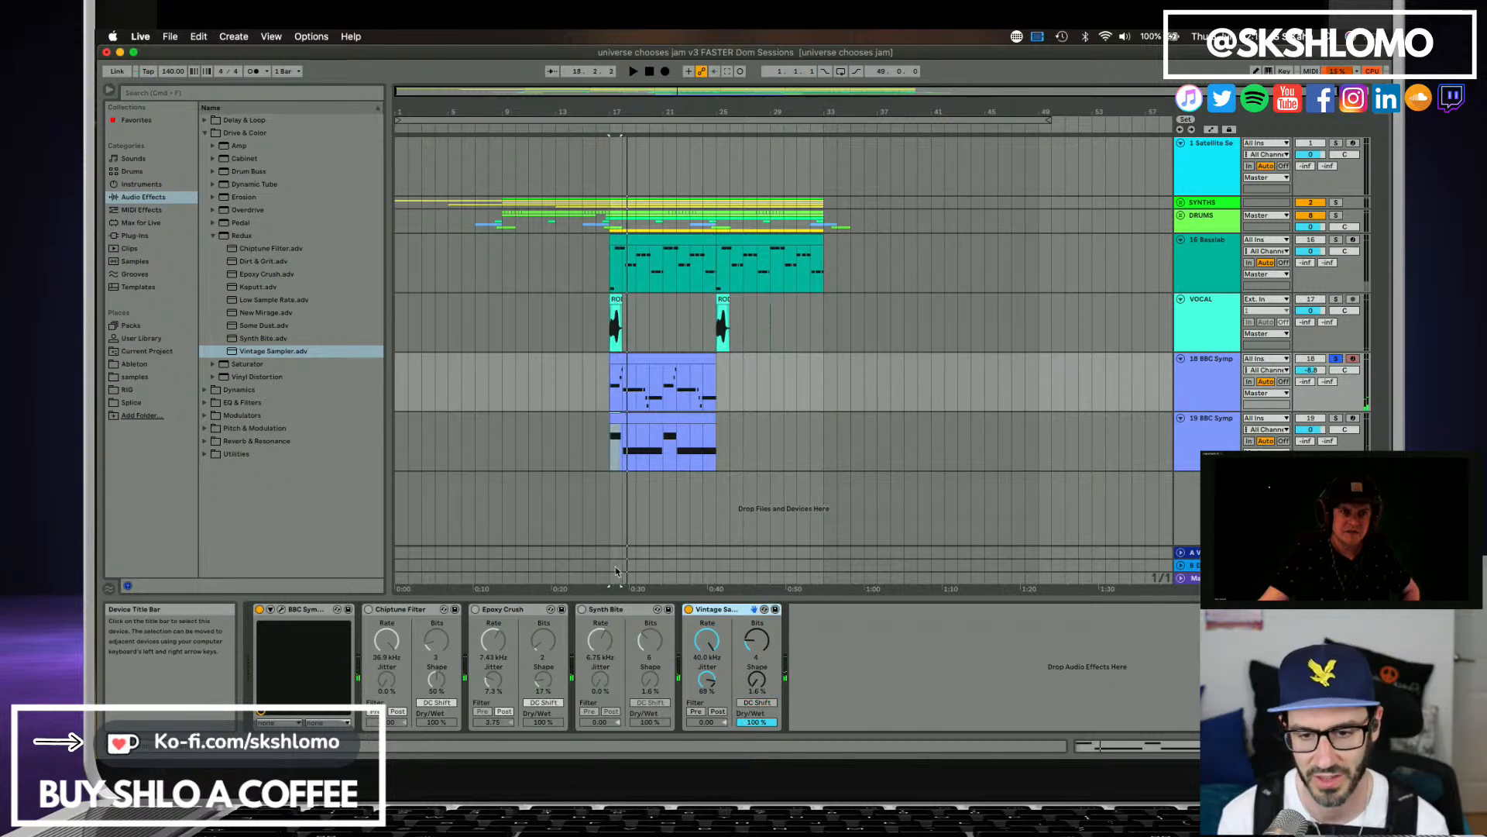
key("Delete")
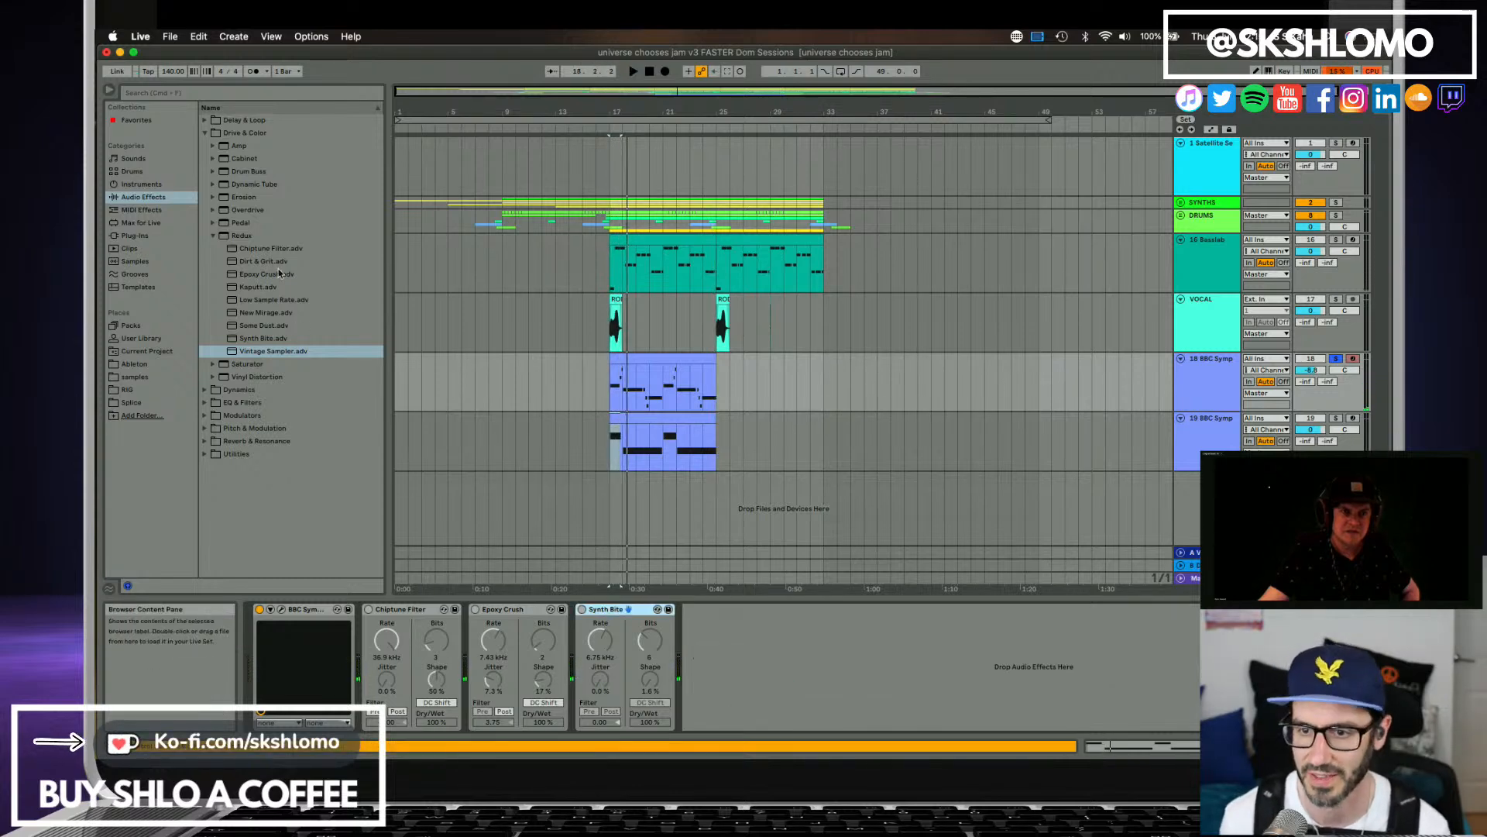
Find iZotope Trash 2 among the iZotope plug-ins and add it to track 18 with its Absolutely Broken preset.
left_click(211, 236)
left_click(211, 236)
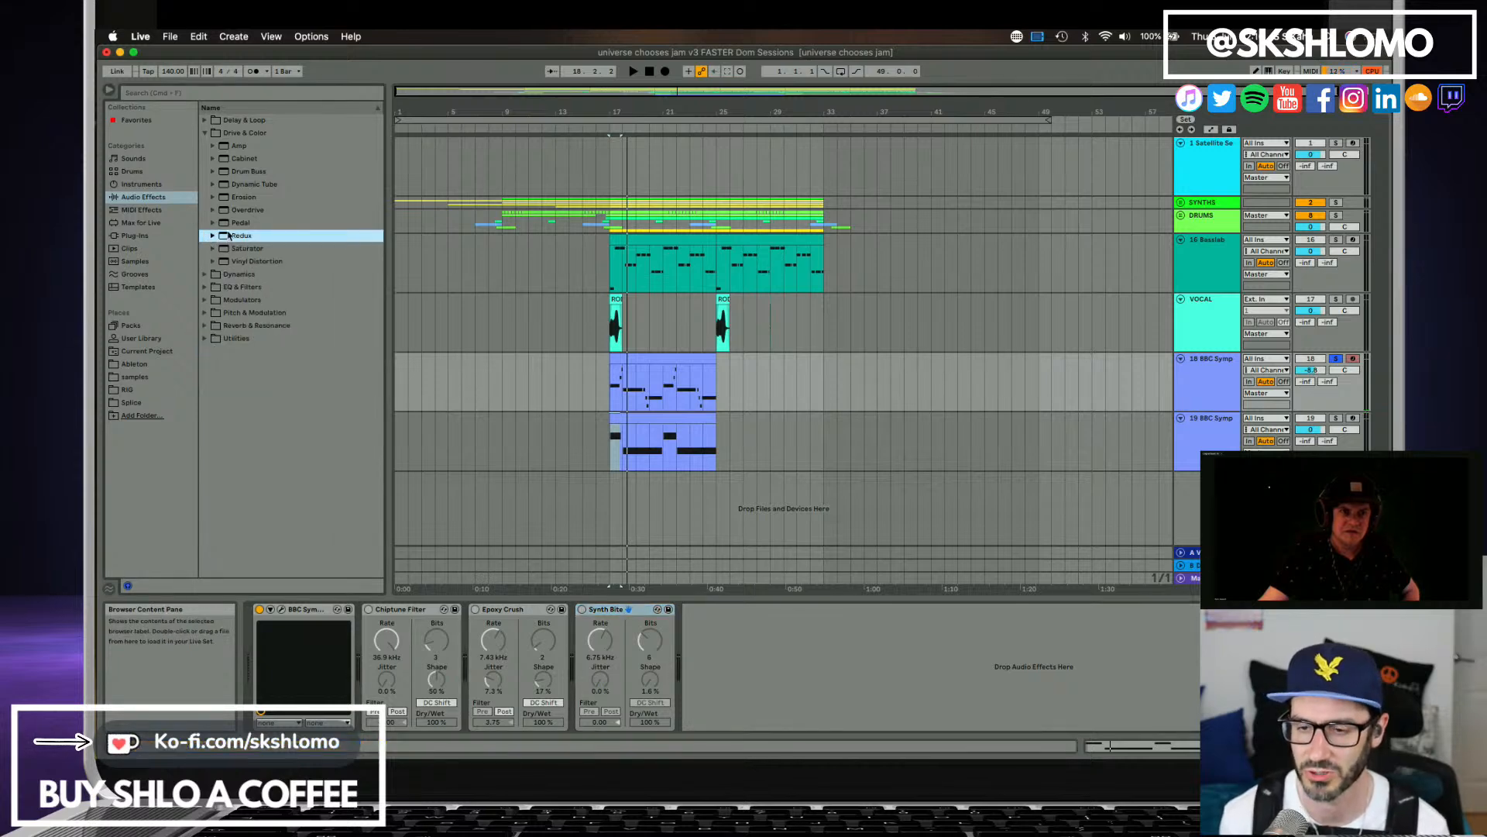
left_click(136, 236)
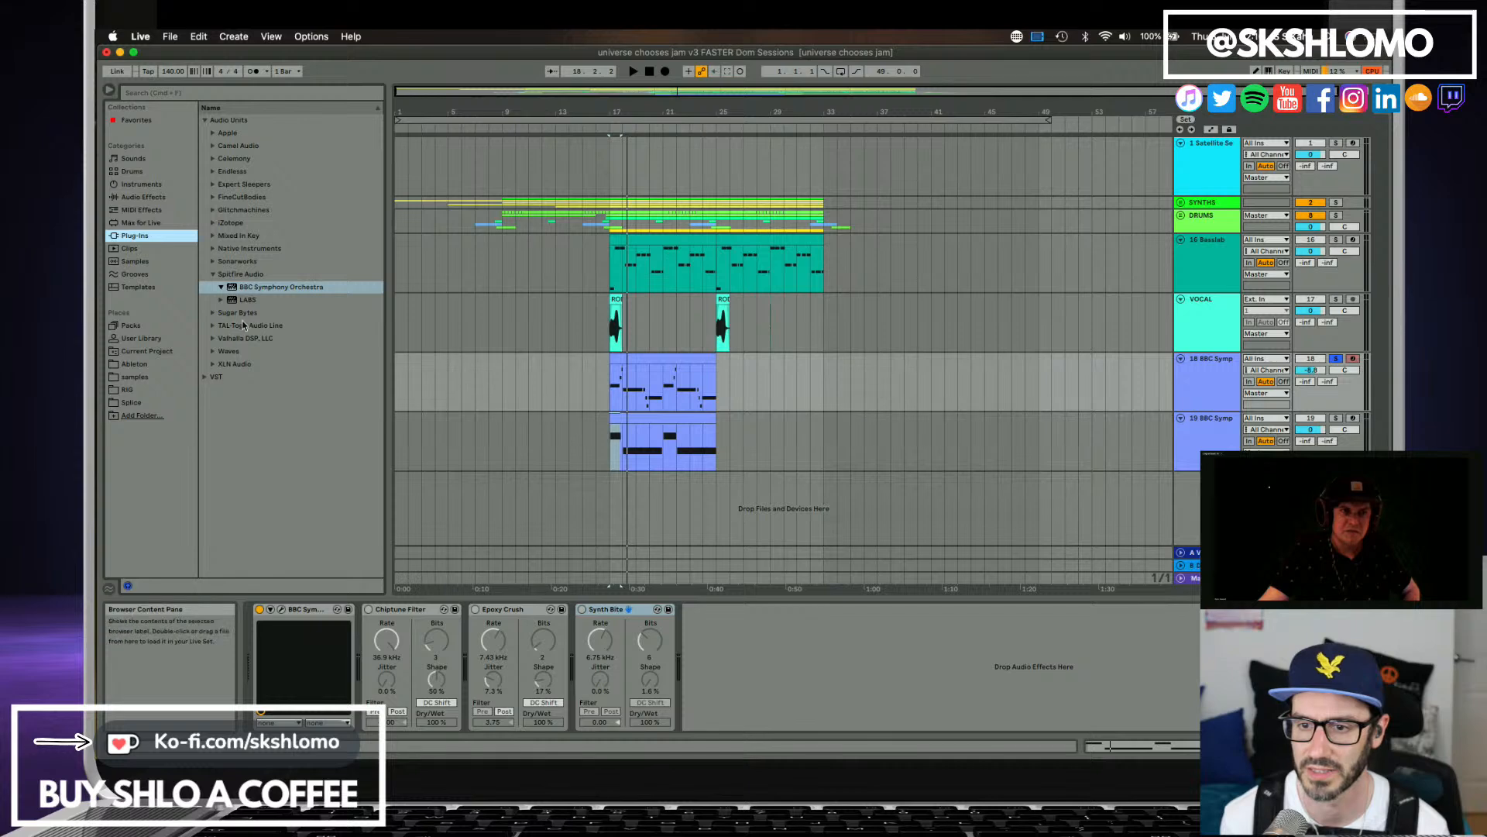
left_click(213, 275)
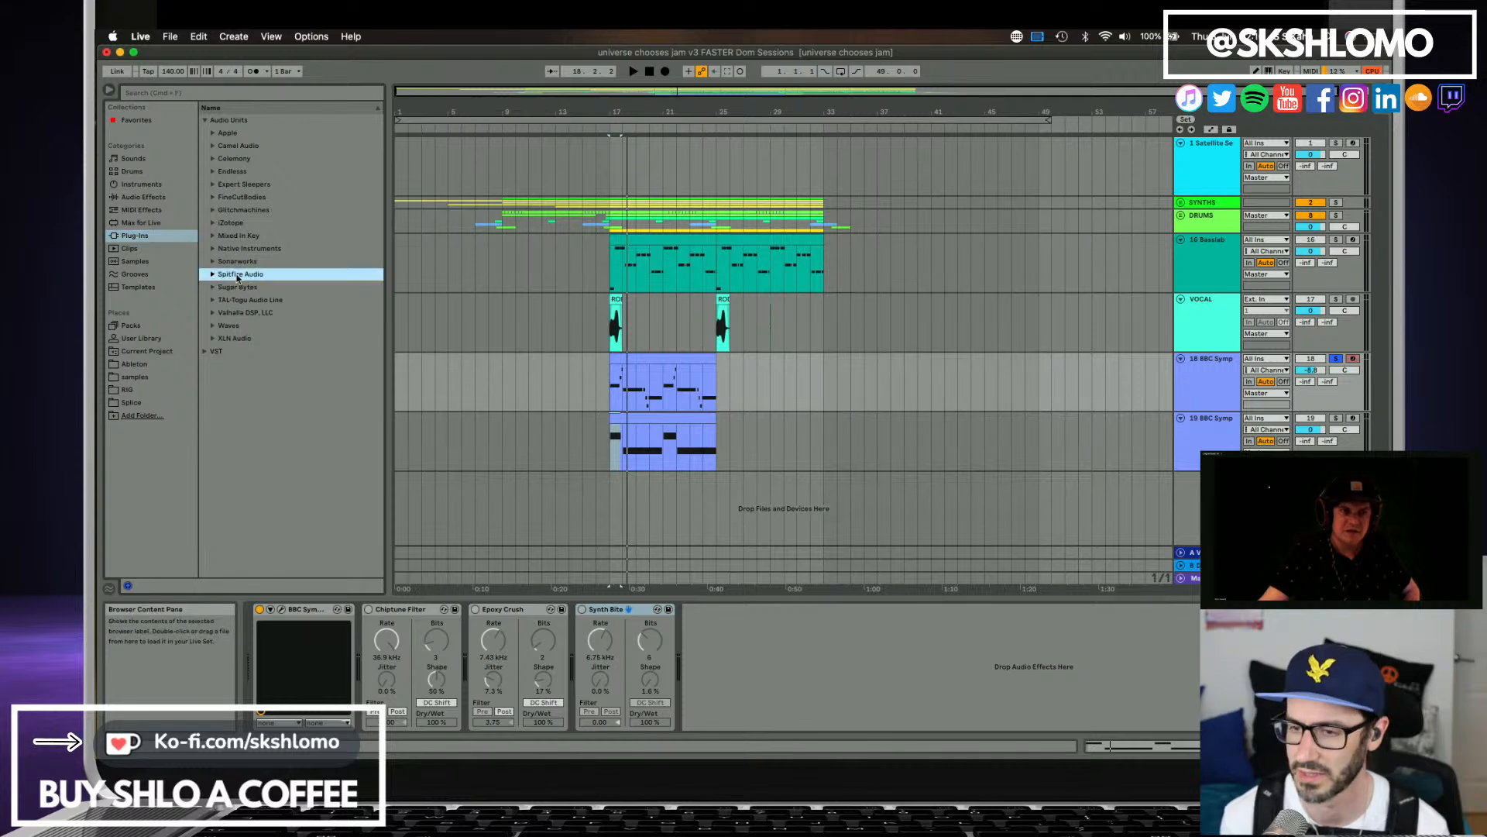
left_click(221, 223)
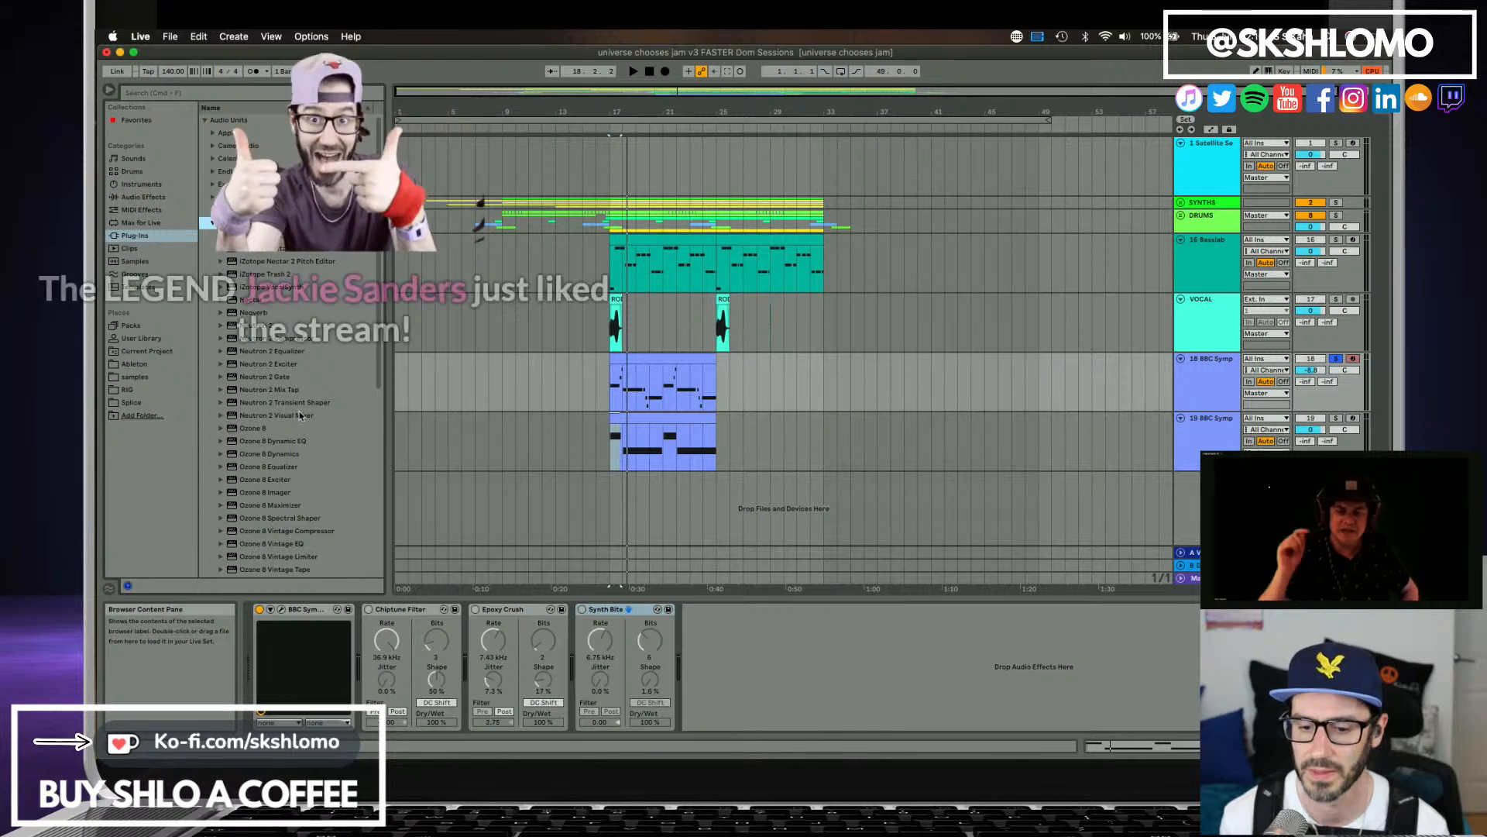
scroll(297, 409, "down", 3)
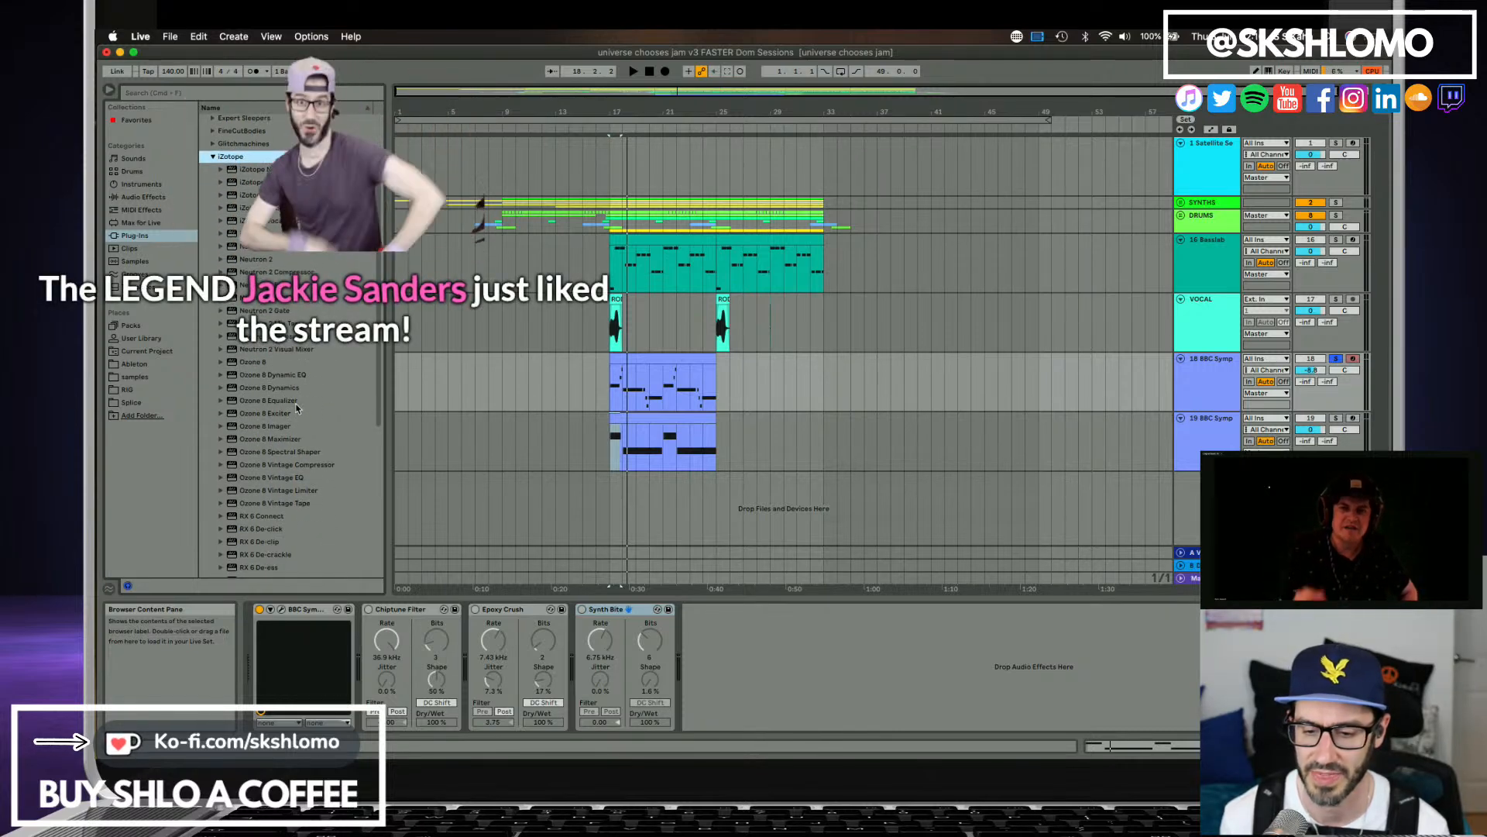
scroll(293, 472, "down", 5)
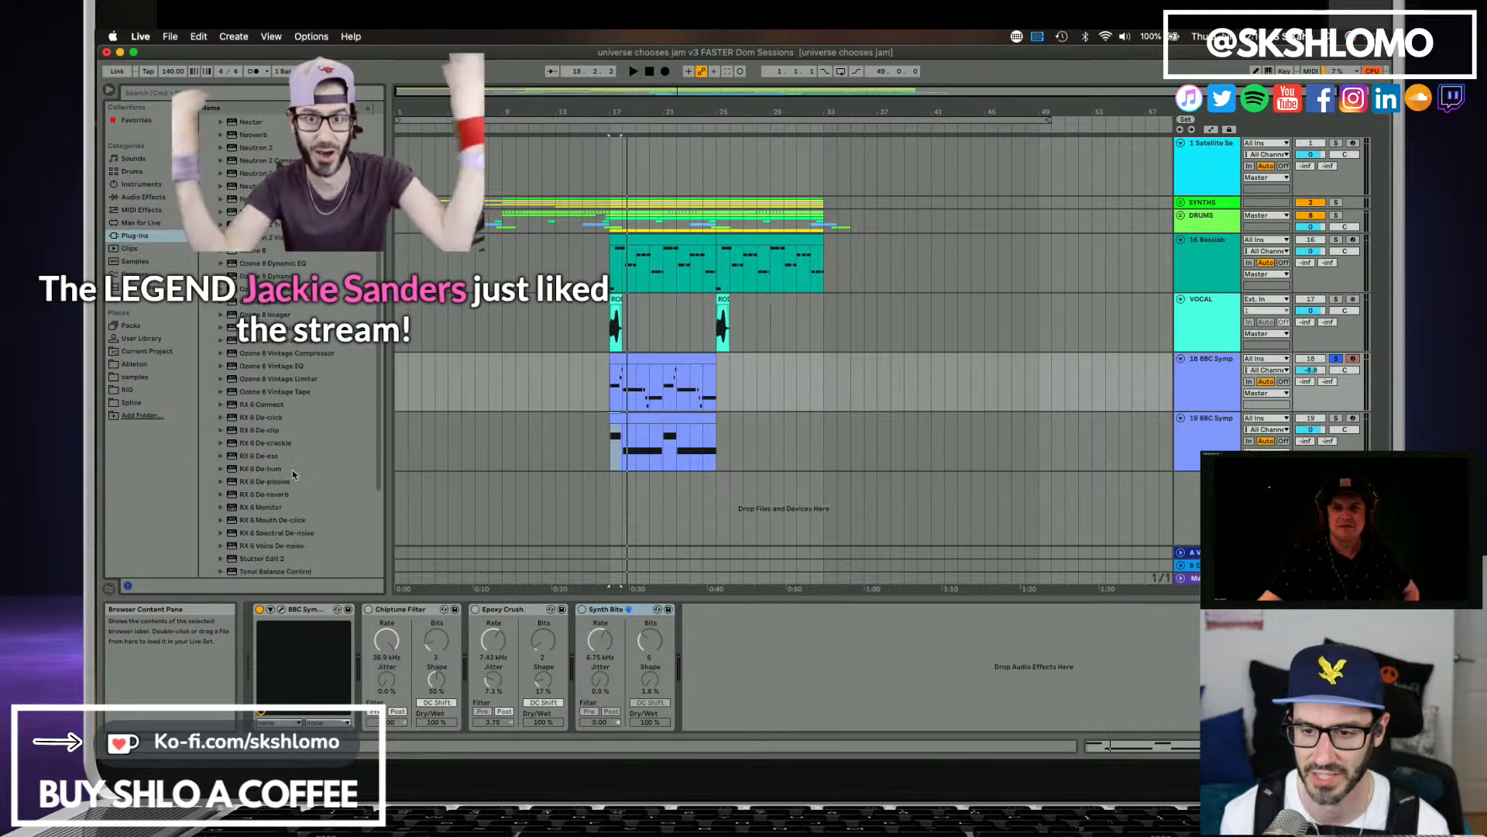
scroll(292, 469, "down", 6)
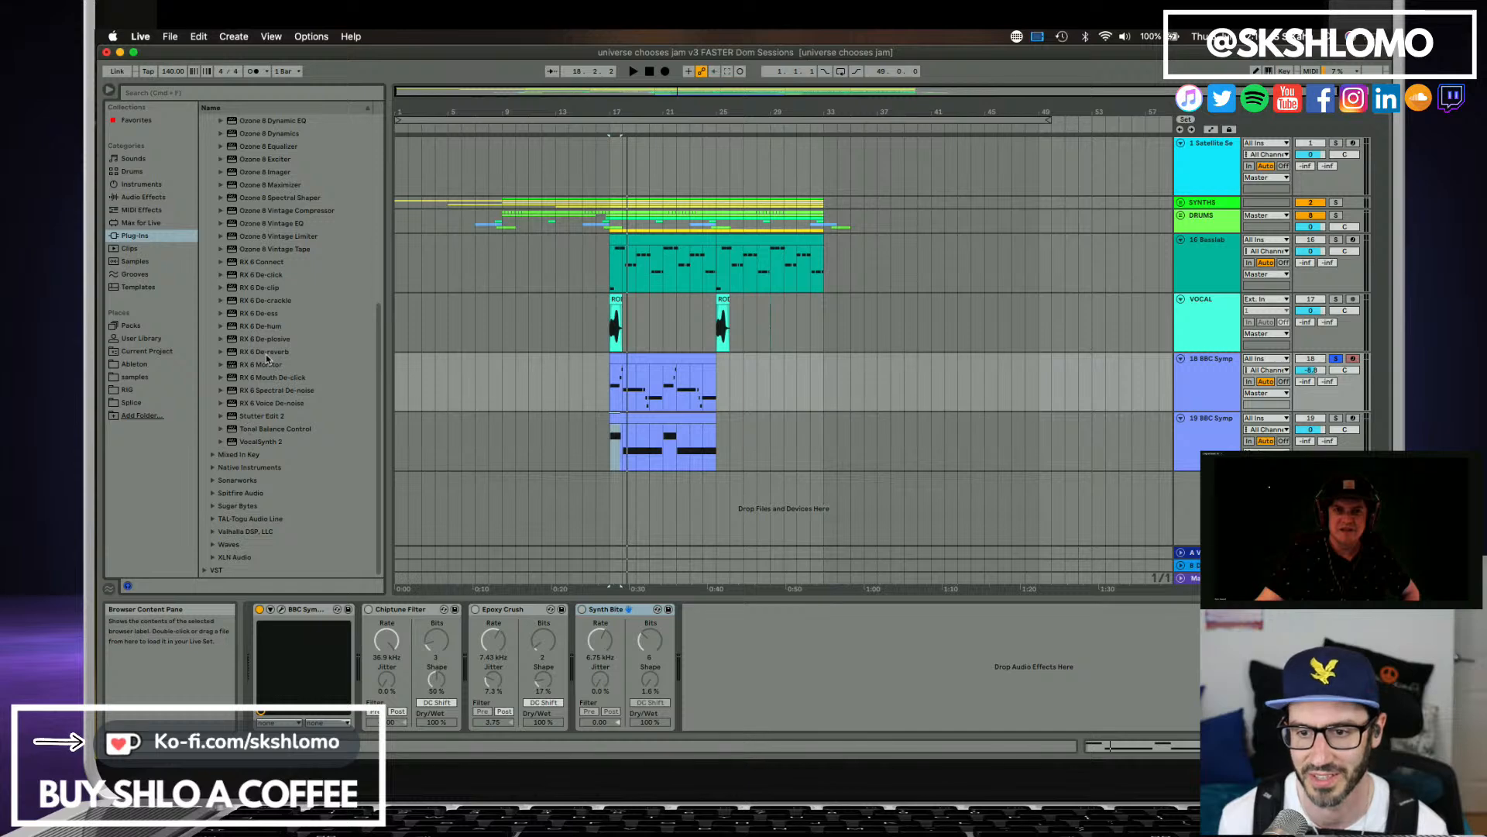
scroll(263, 354, "up", 10)
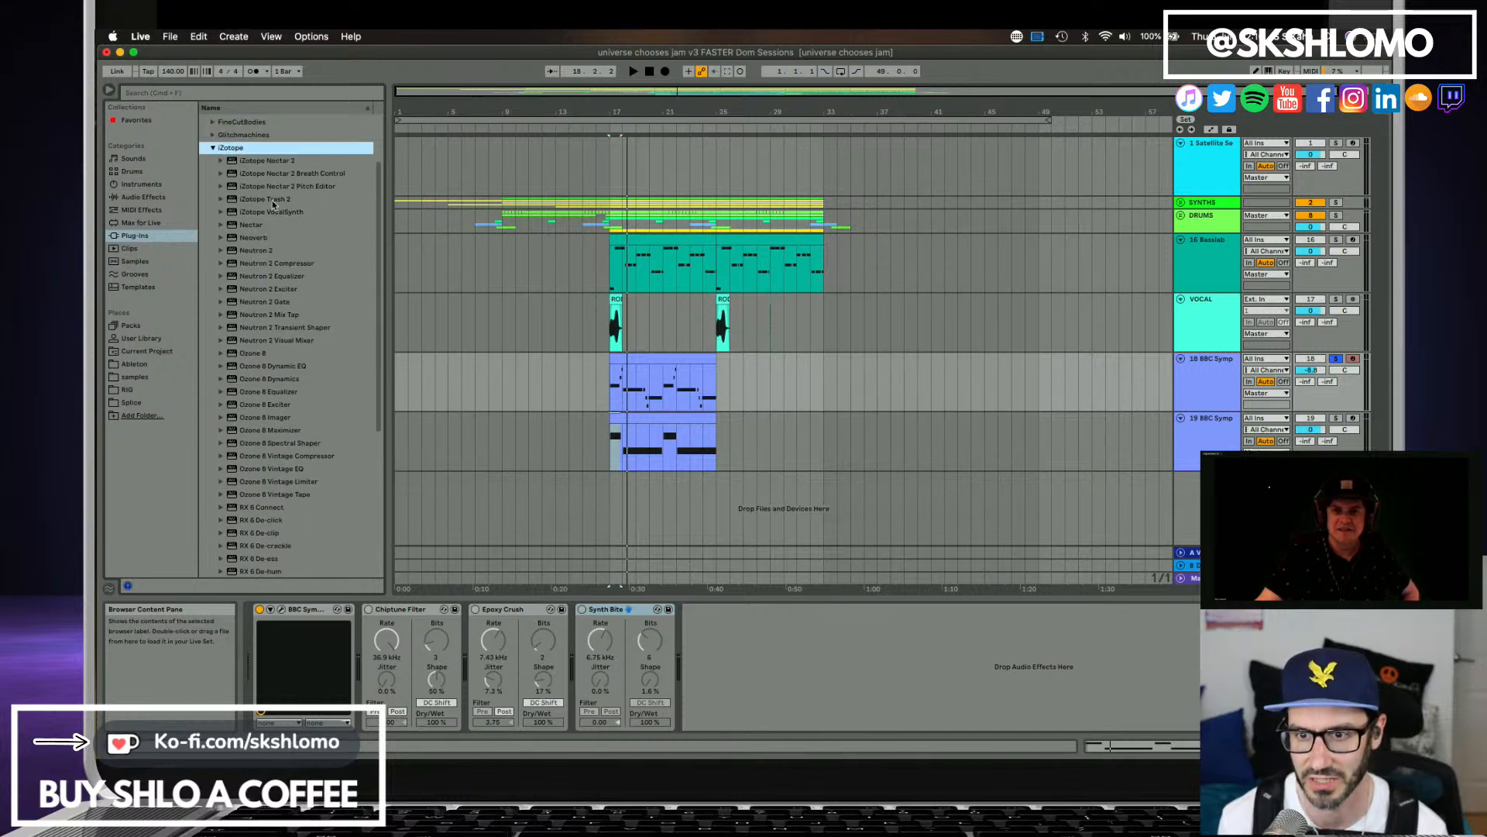
left_click_drag(272, 201, 672, 270)
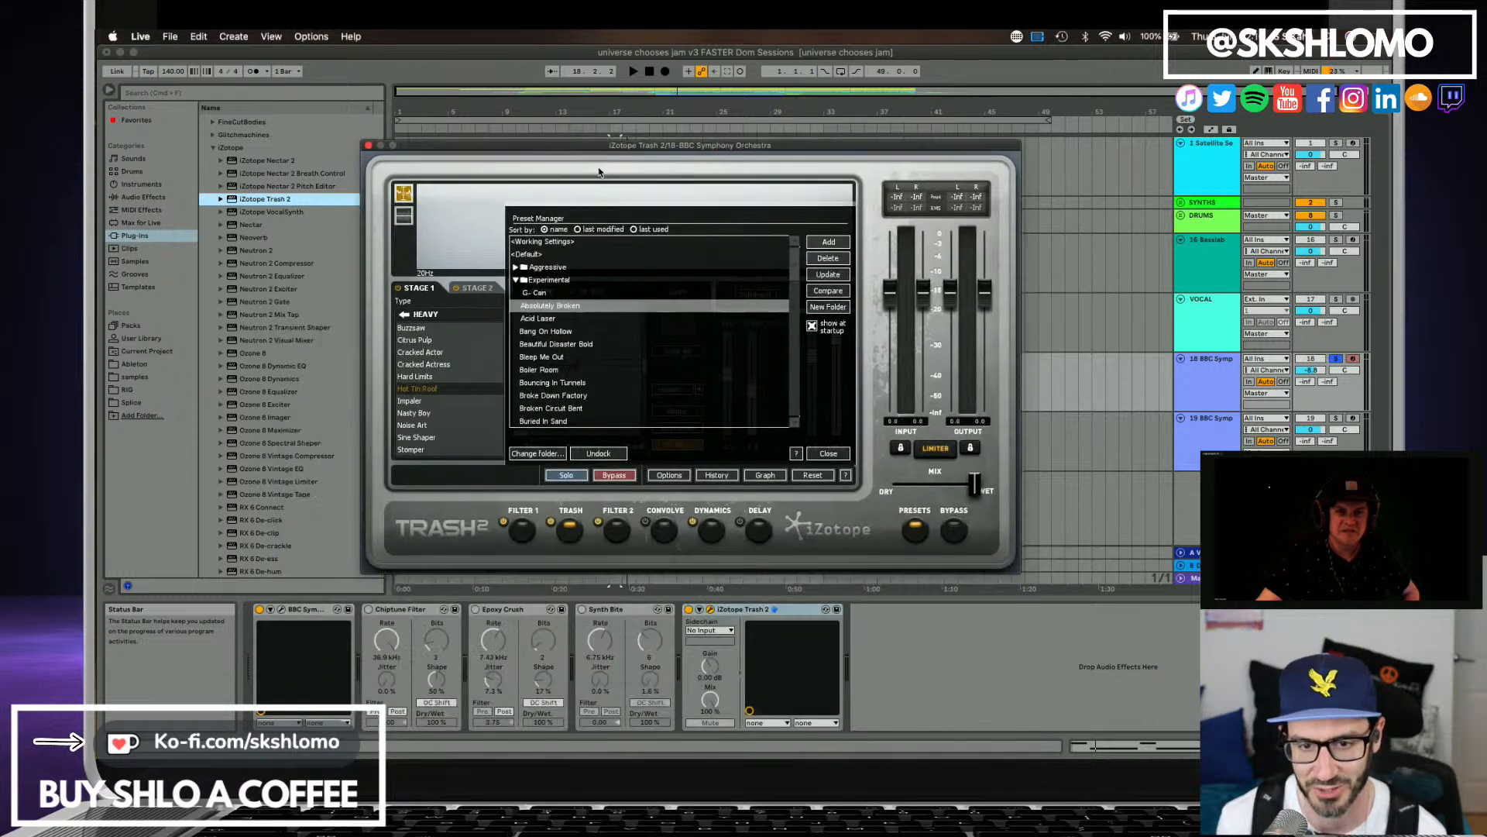
Play track 18 through Trash 2's Absolutely Broken preset and compare it with Trash 2 bypassed.
key("space")
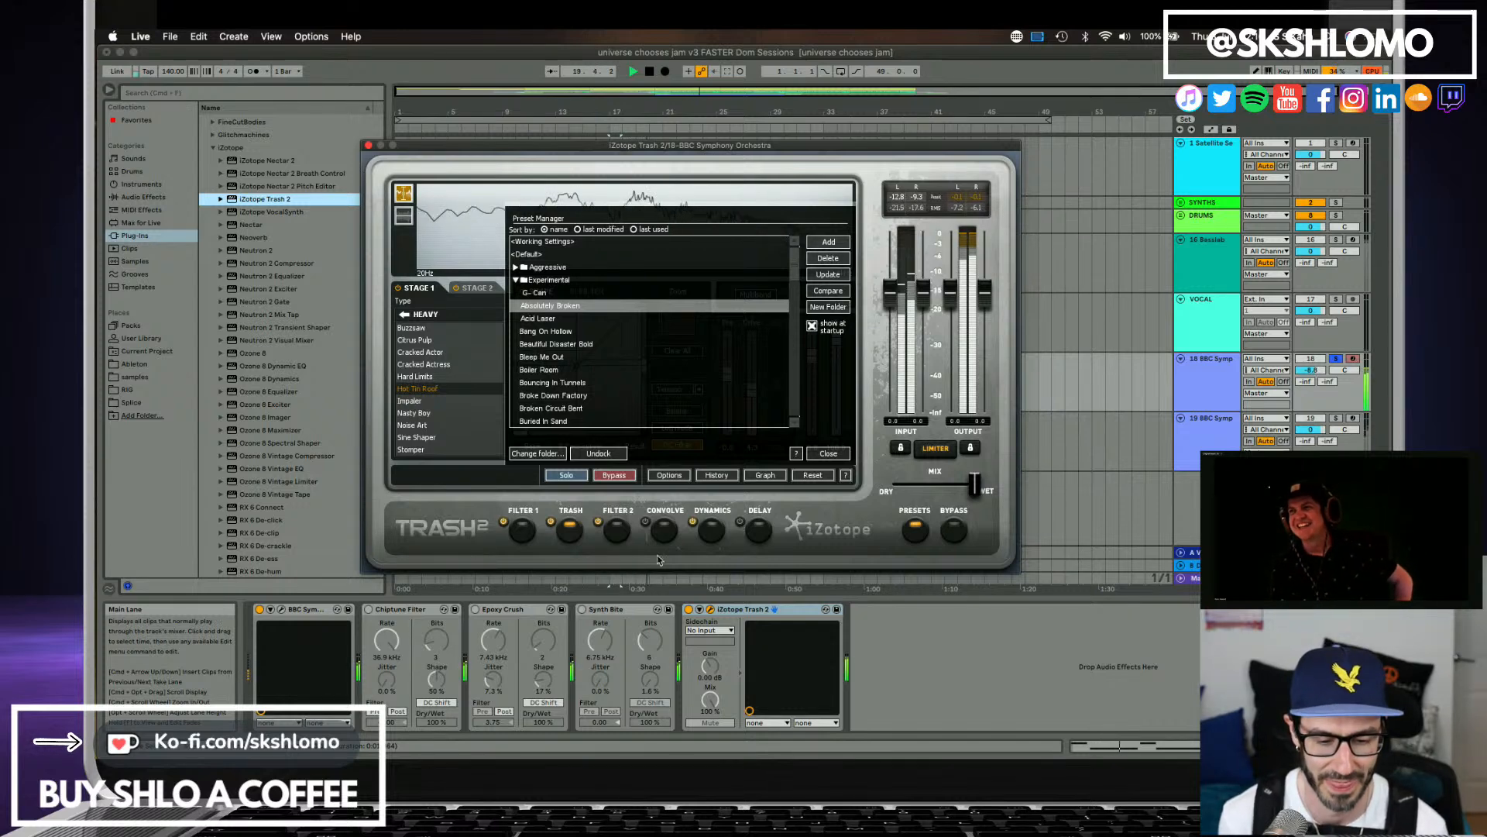
key("space")
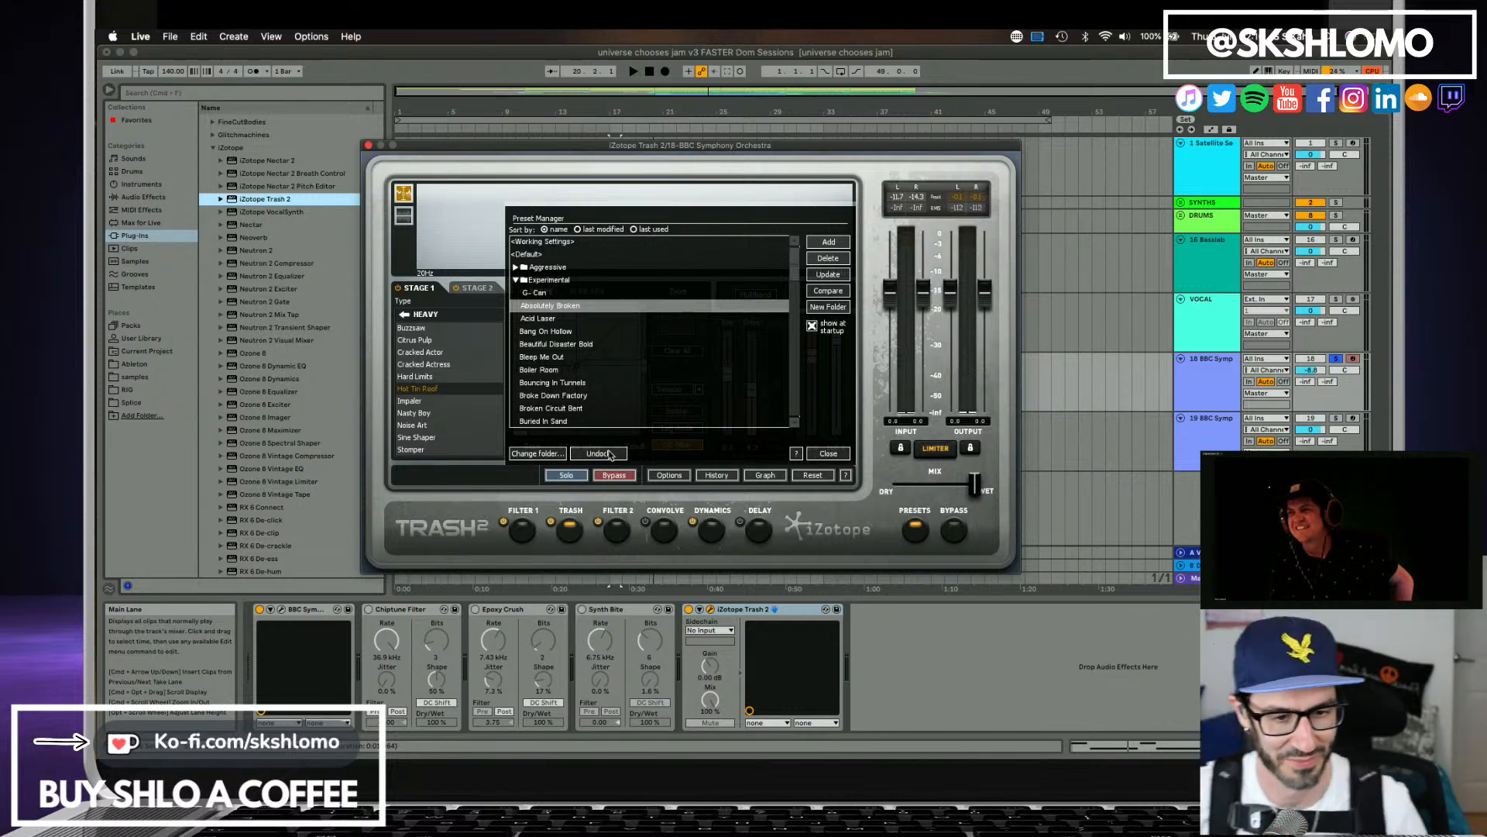
left_click(688, 610)
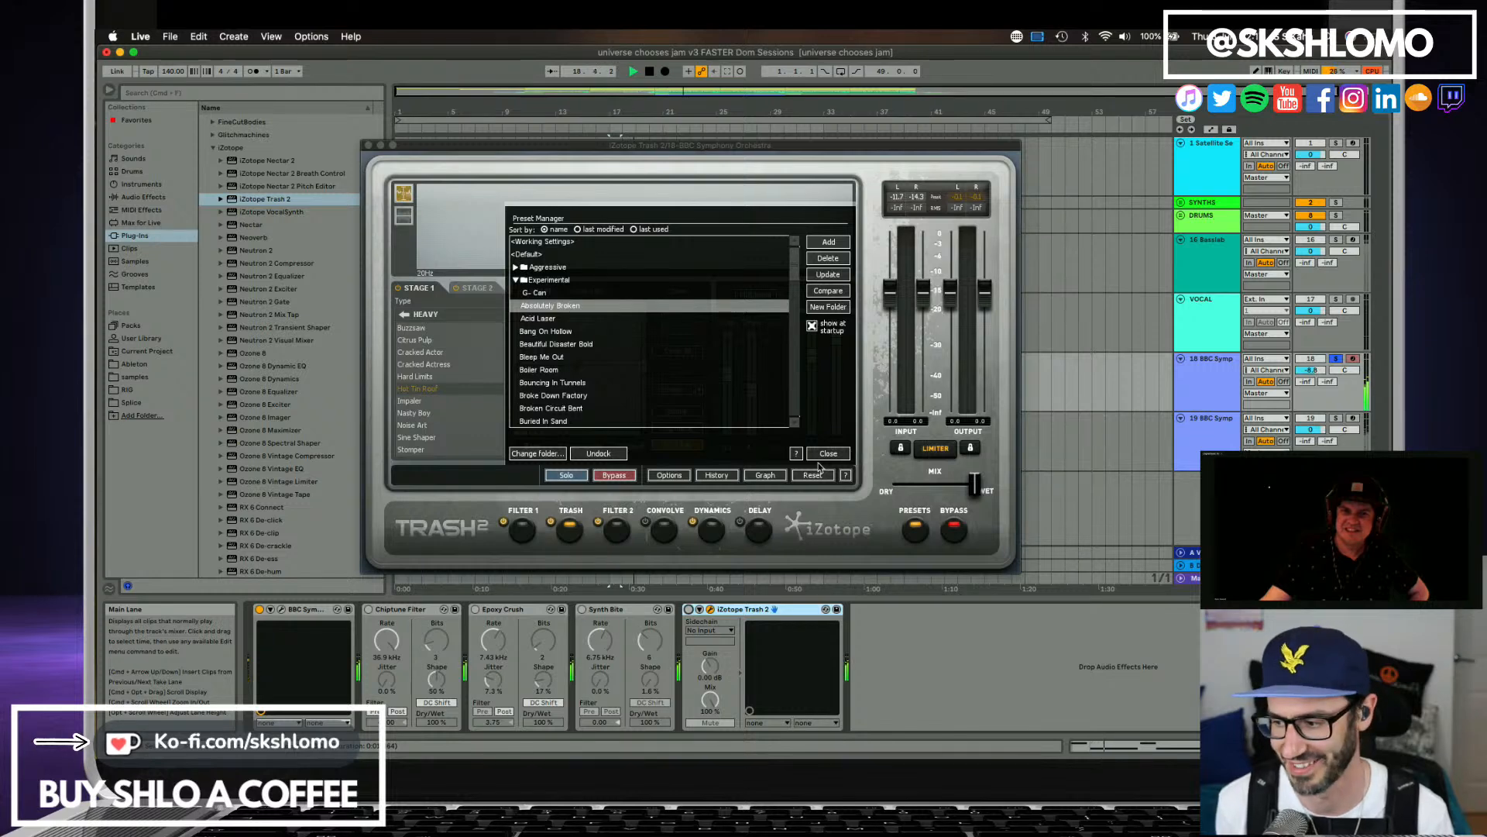
left_click(690, 610)
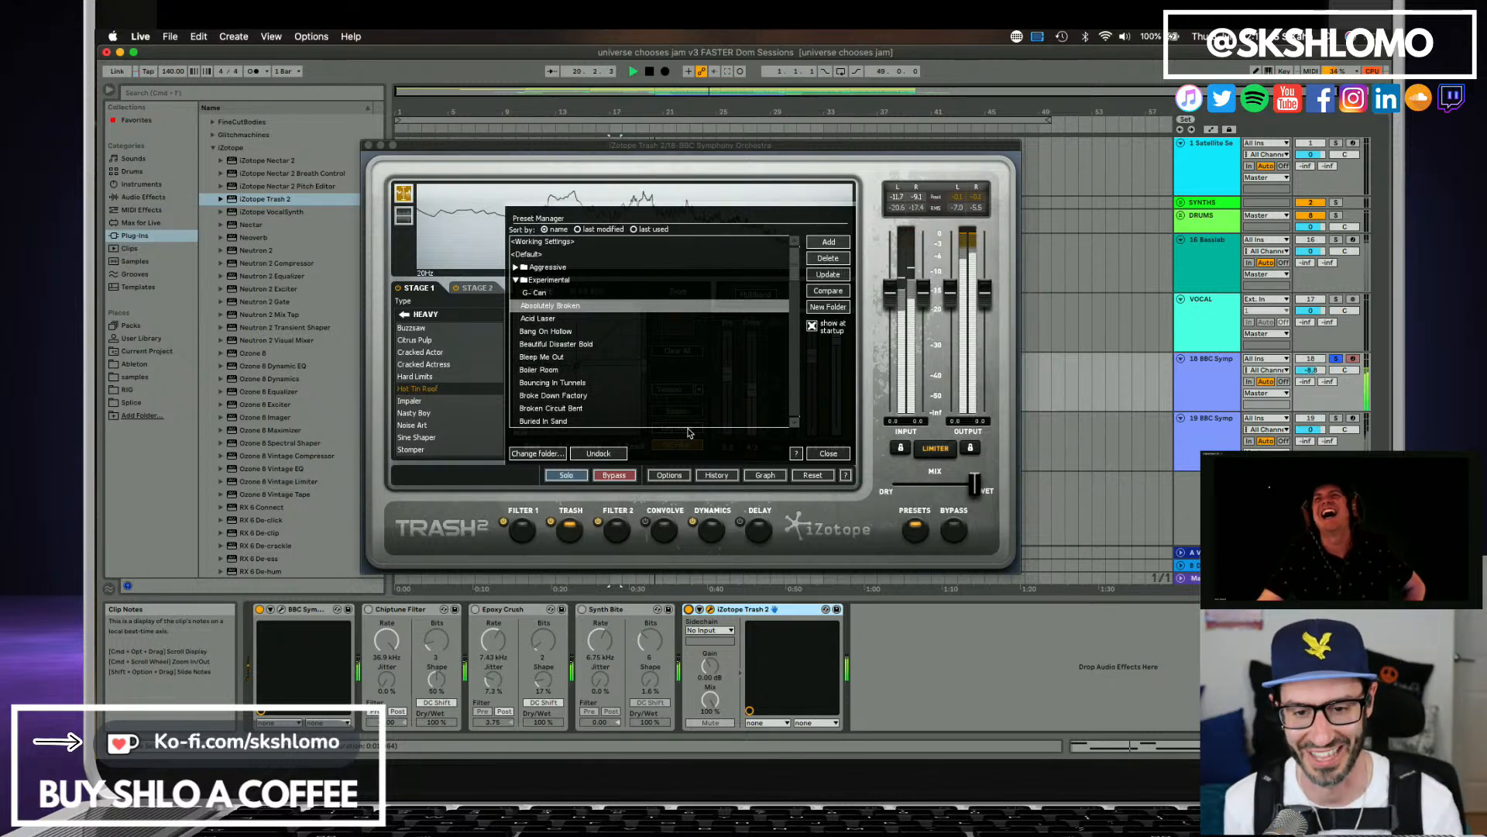
Audition Trash 2's experimental presets on track 18 from Broken Circuit Bent down to Cog Head during playback.
left_click(562, 408)
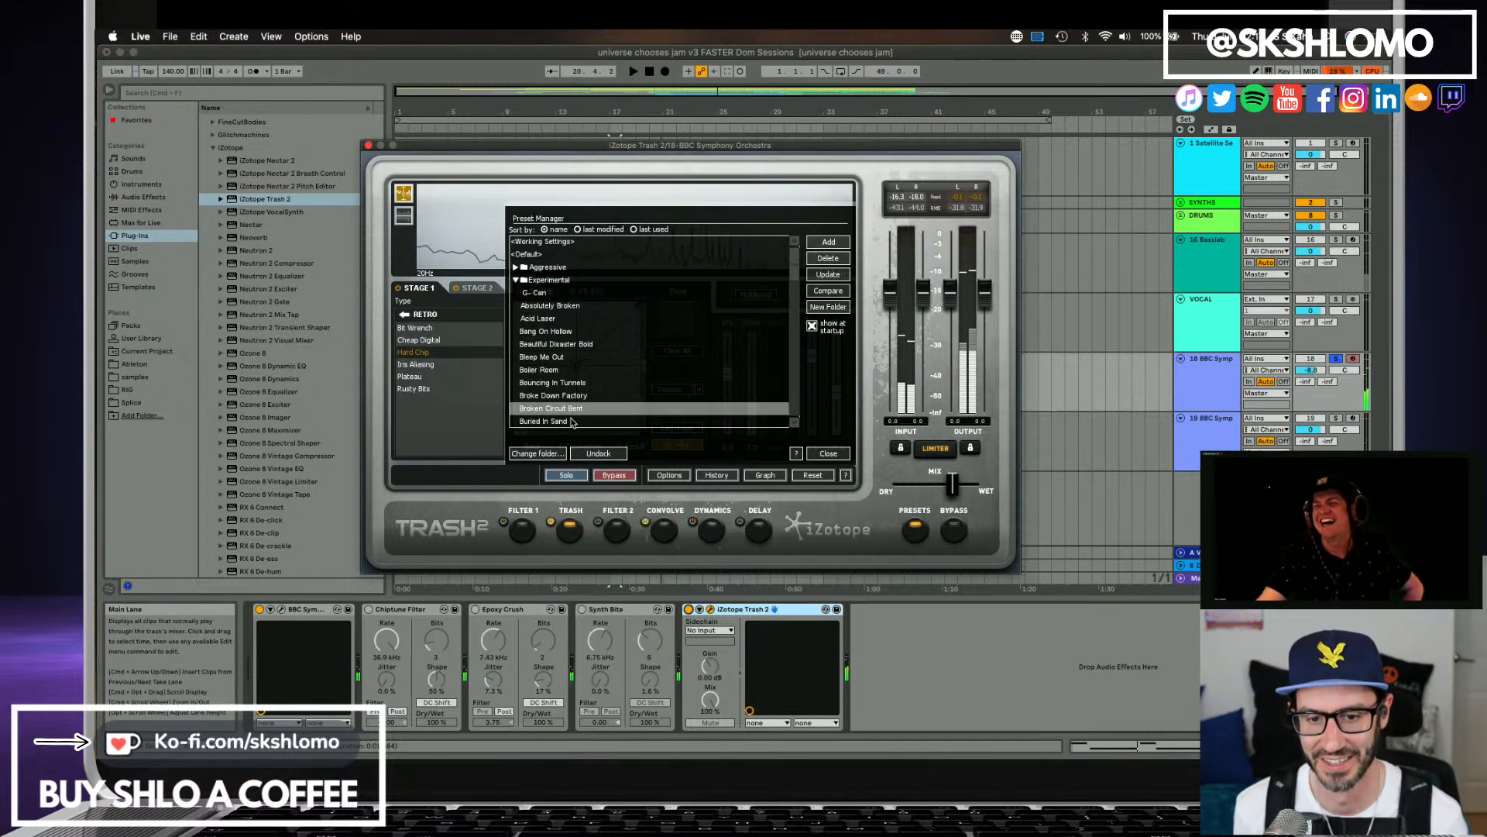
left_click(572, 422)
scroll(562, 396, "down", 3)
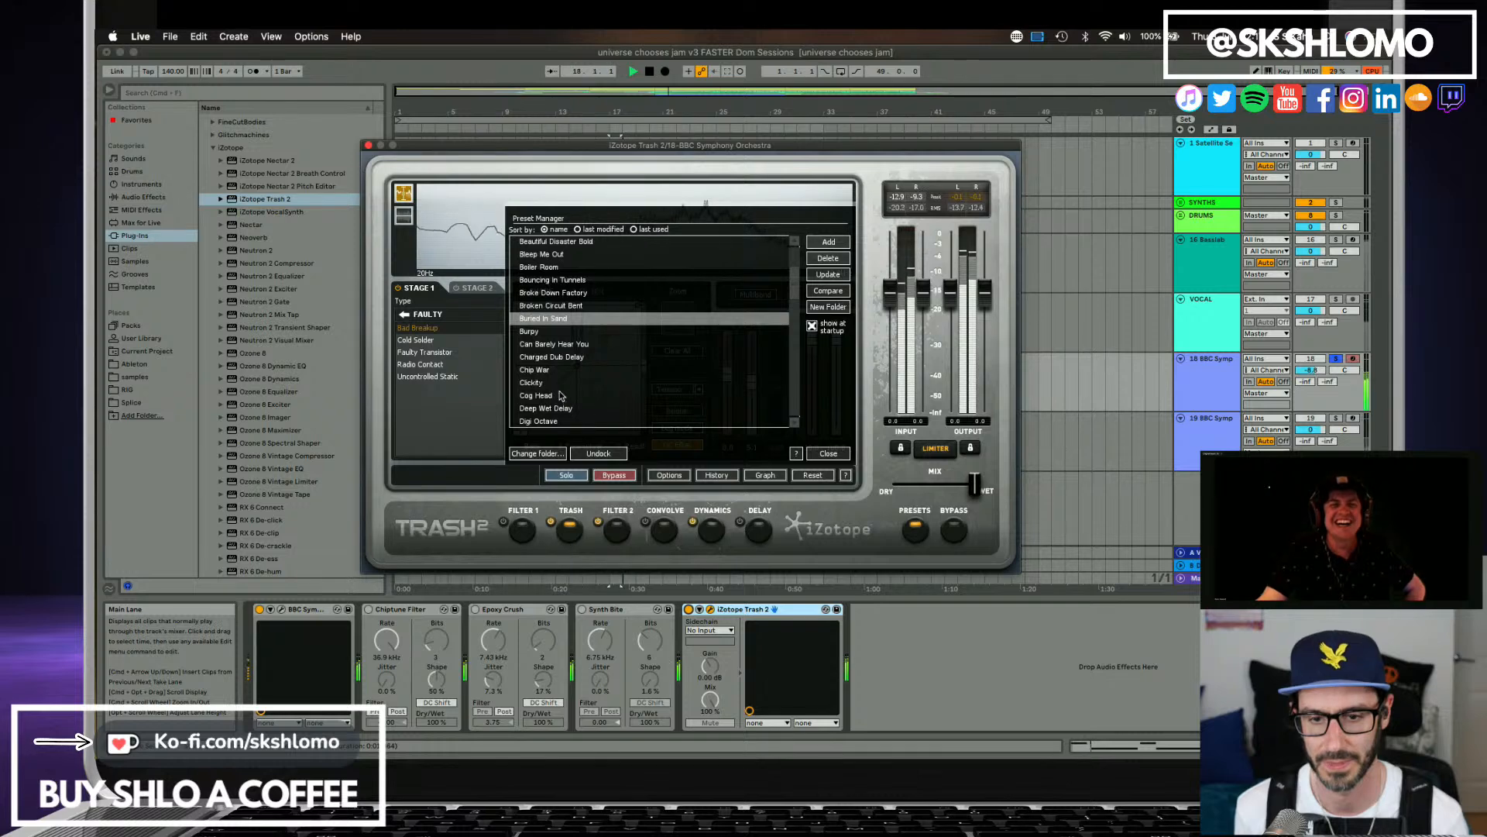
left_click(557, 346)
left_click(576, 357)
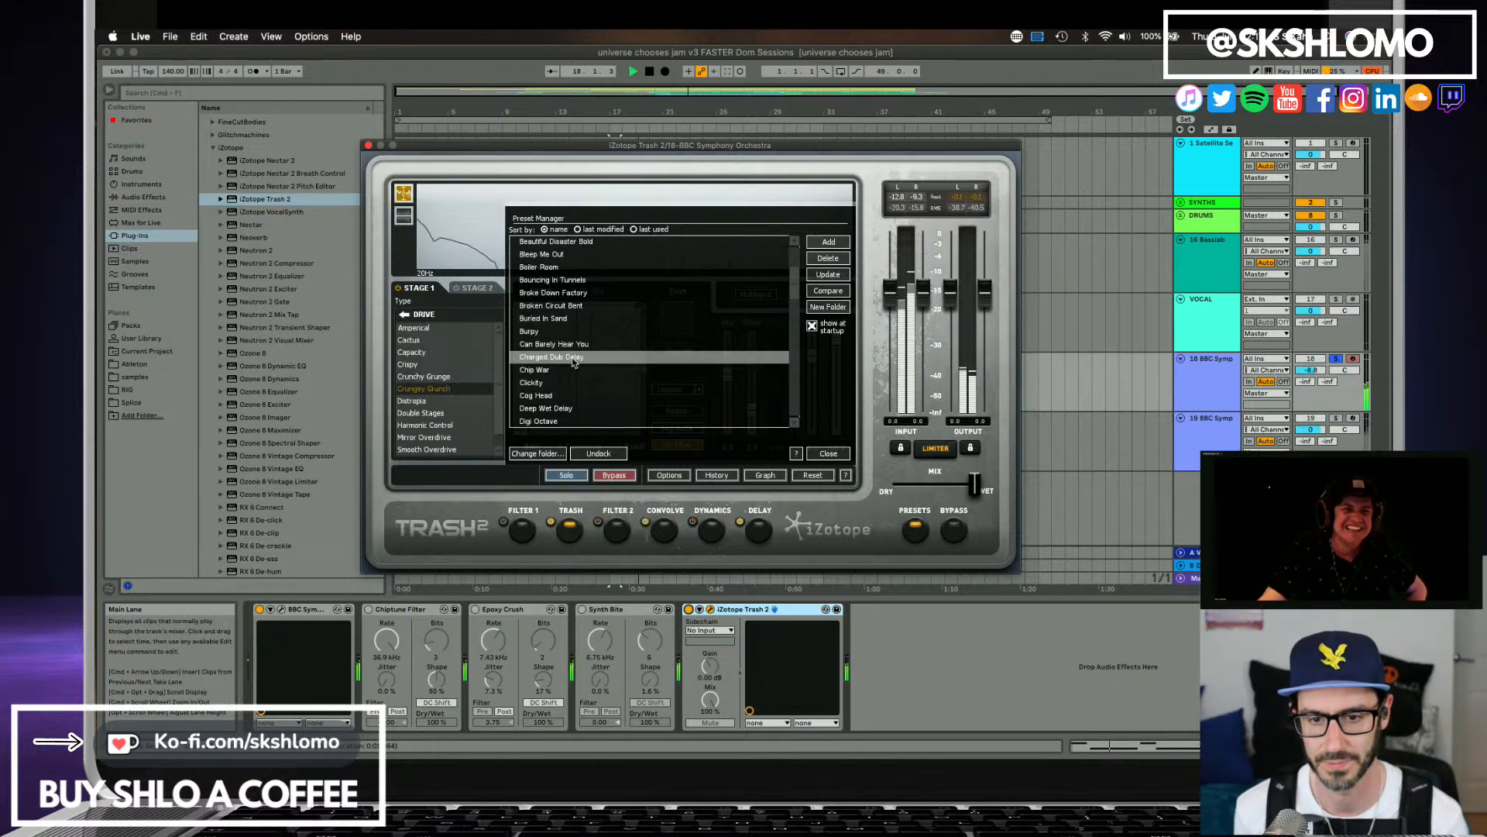
left_click(551, 370)
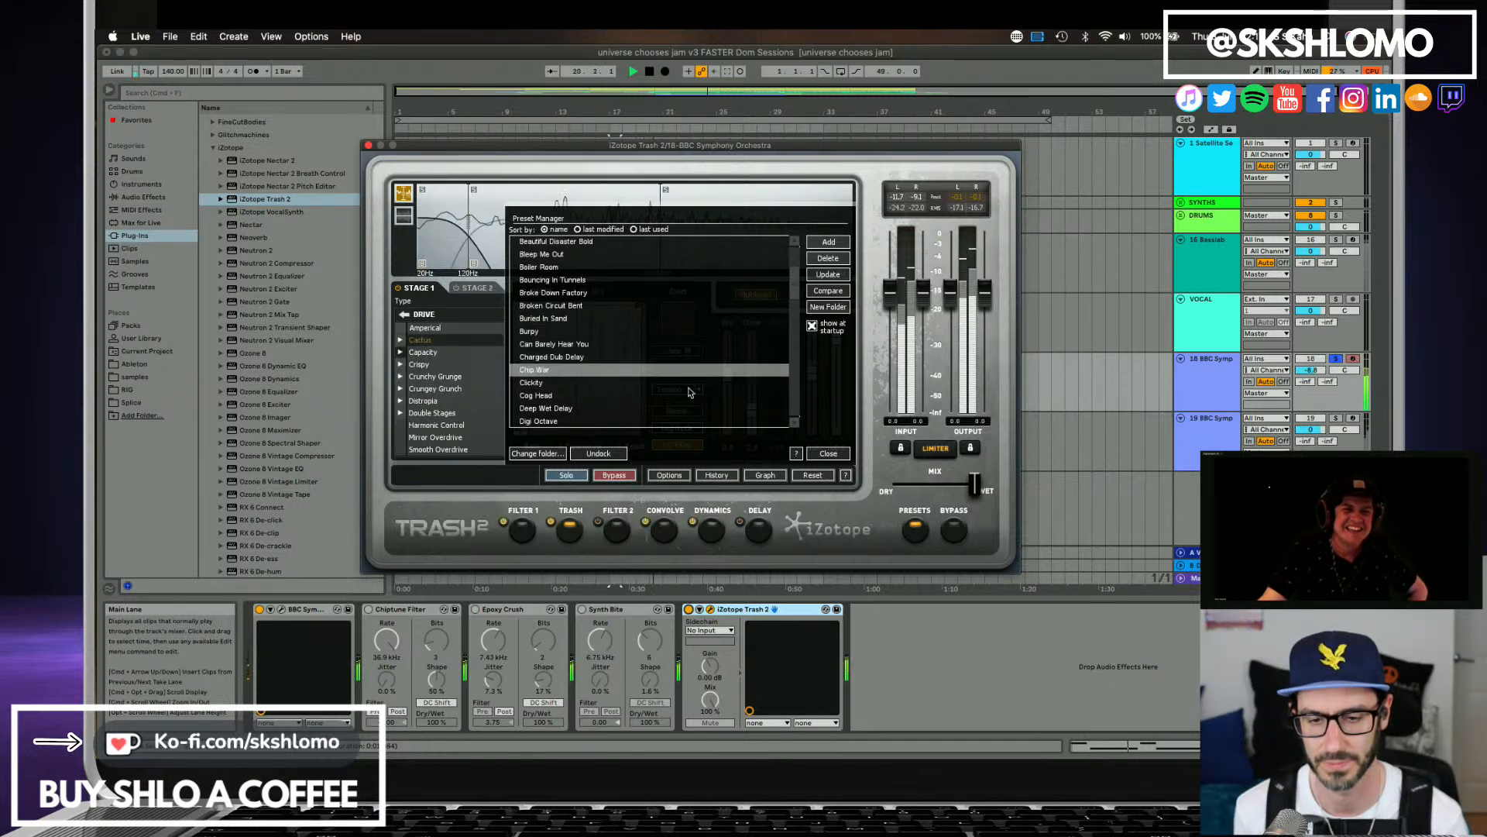
left_click(558, 385)
left_click(563, 397)
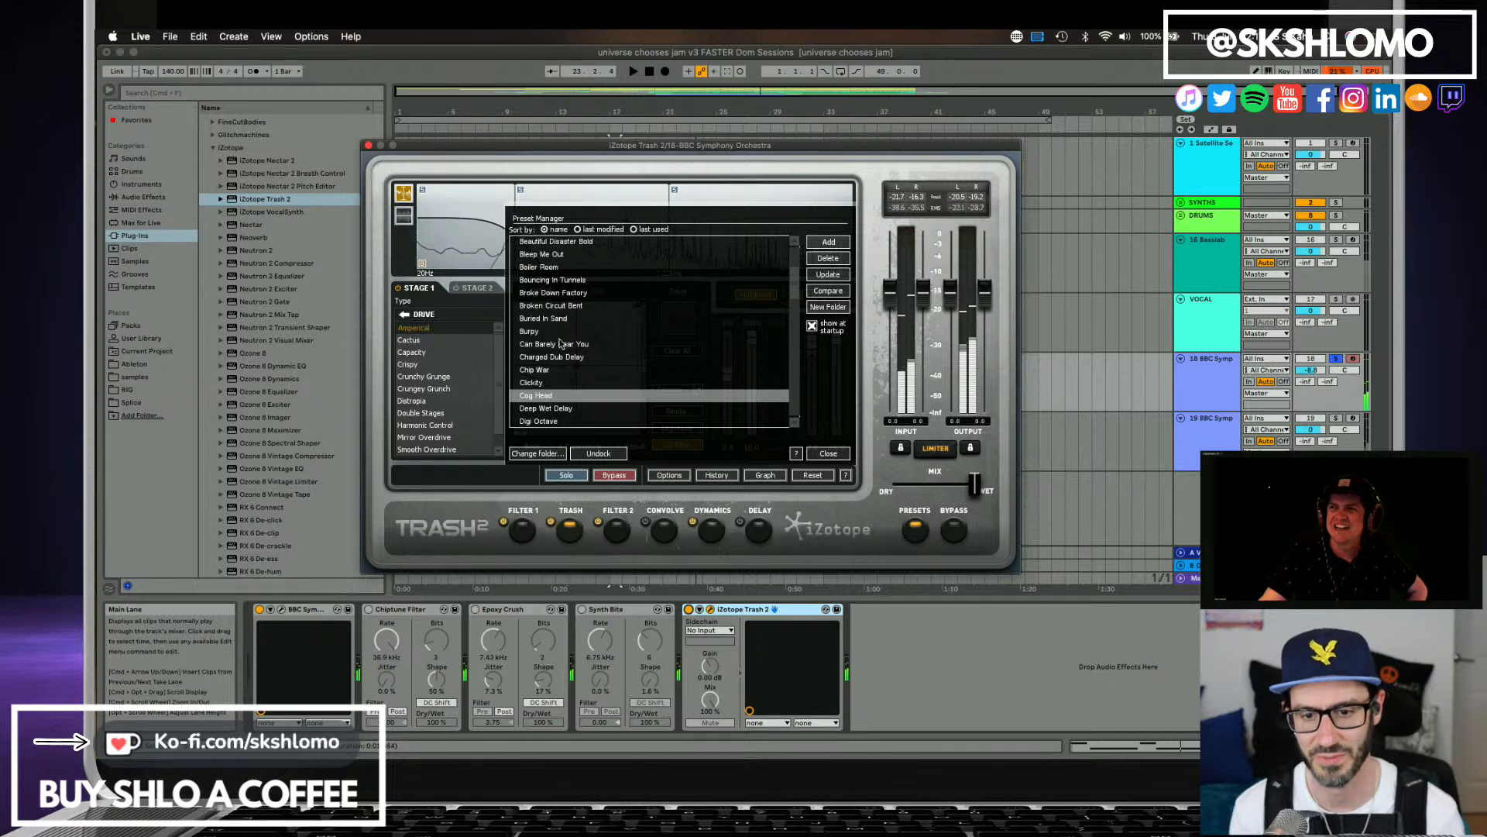
Load Trash 2's Digi Octave preset, listen to it on track 18 and close the plug-in window.
left_click(585, 419)
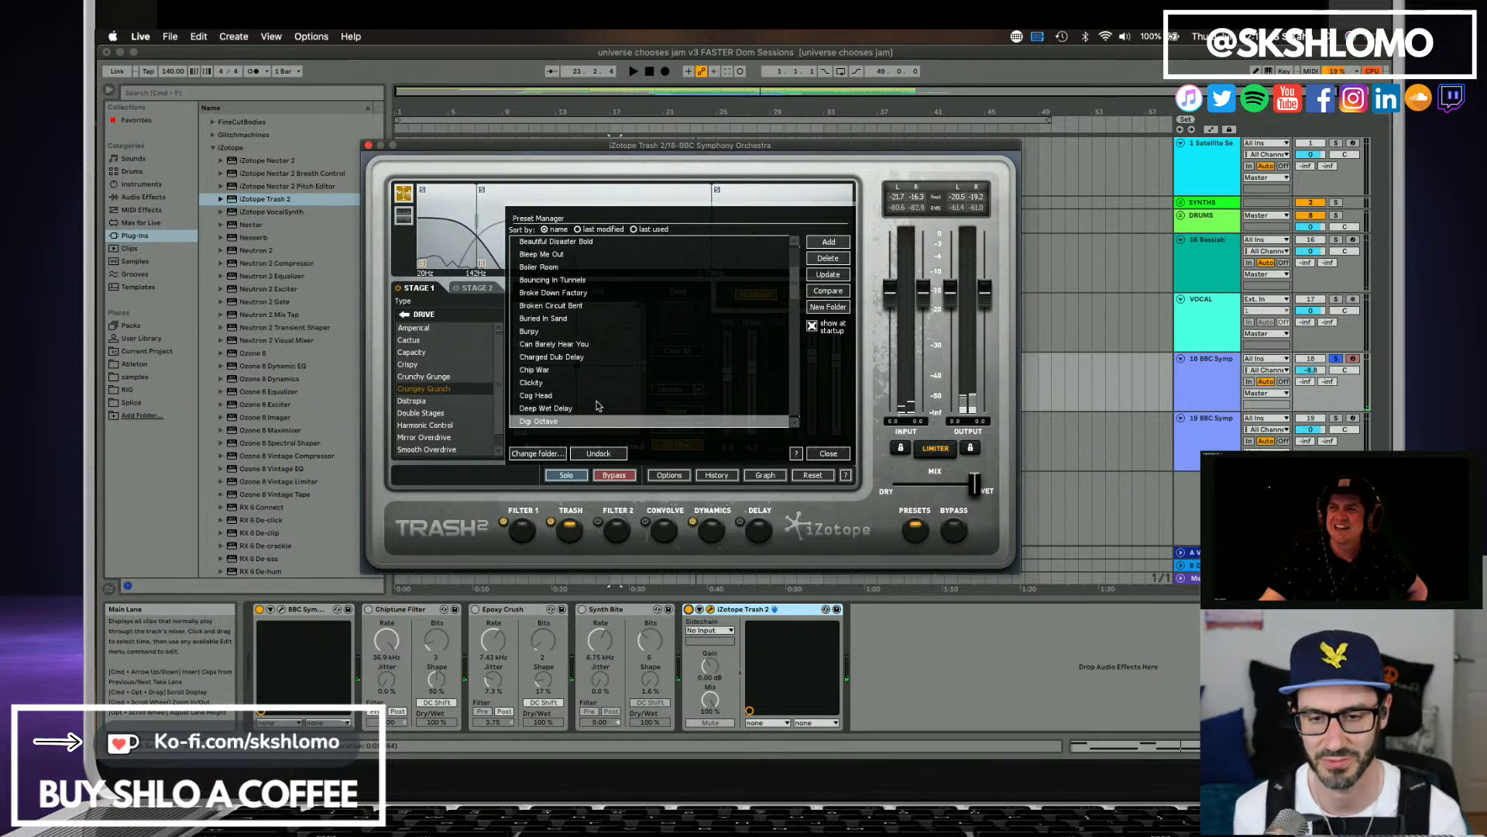
key("space")
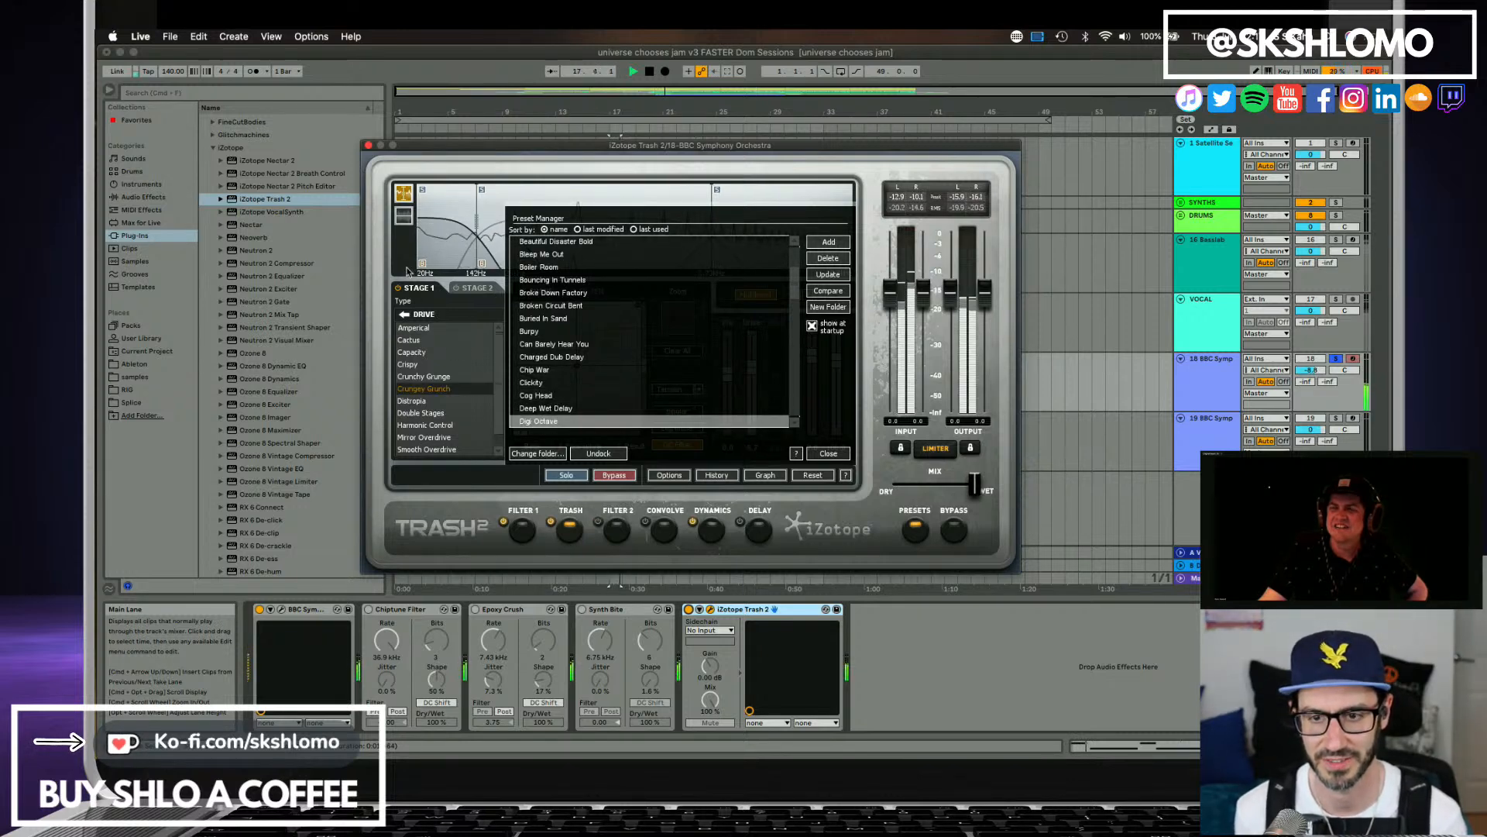
left_click(369, 145)
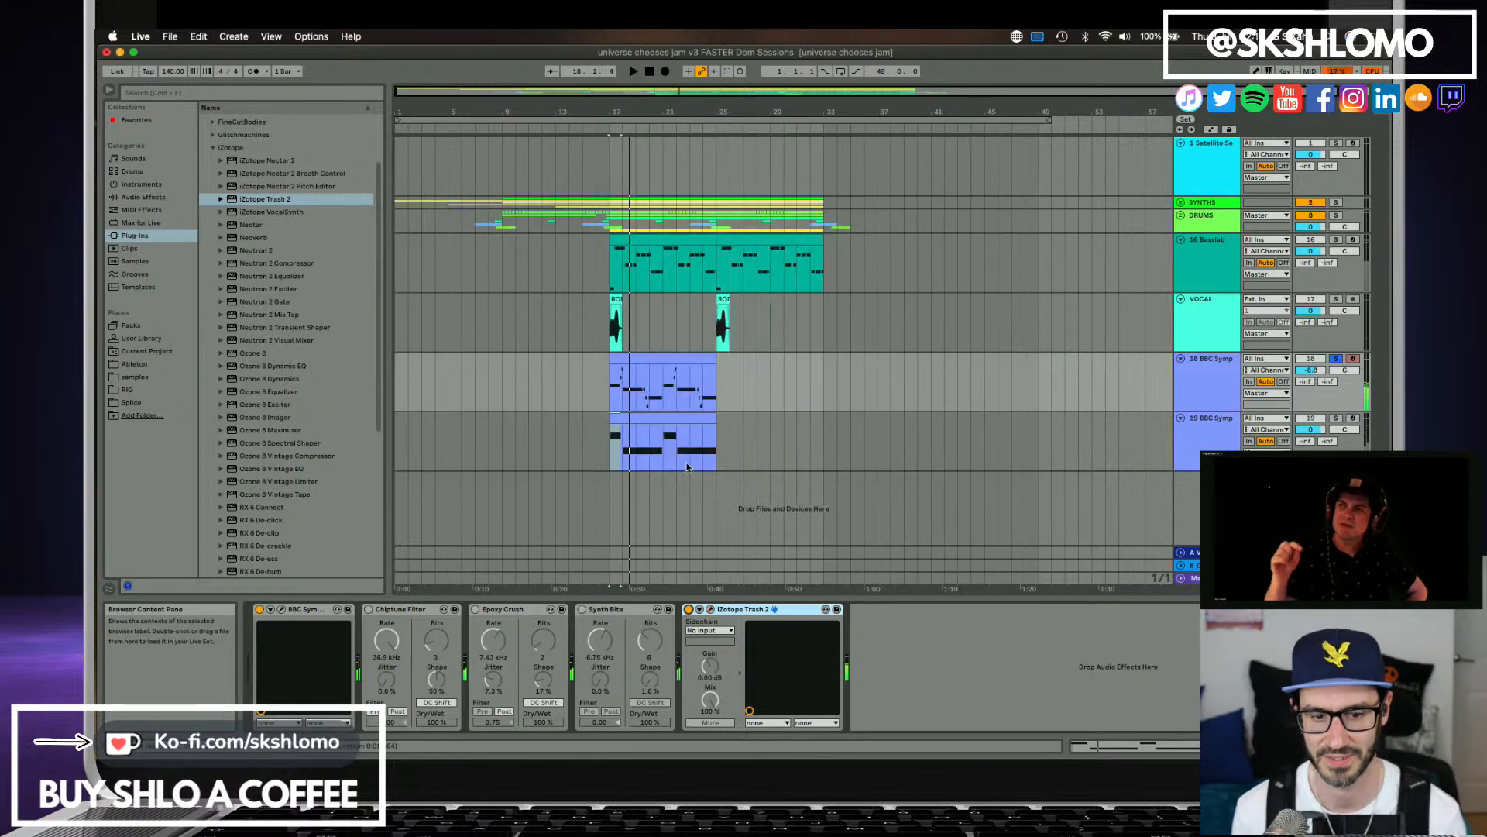
Bypass Trash 2, lower the second slider of track 18's BBC Symphony Orchestra trumpets to its minimum, and listen.
key("space")
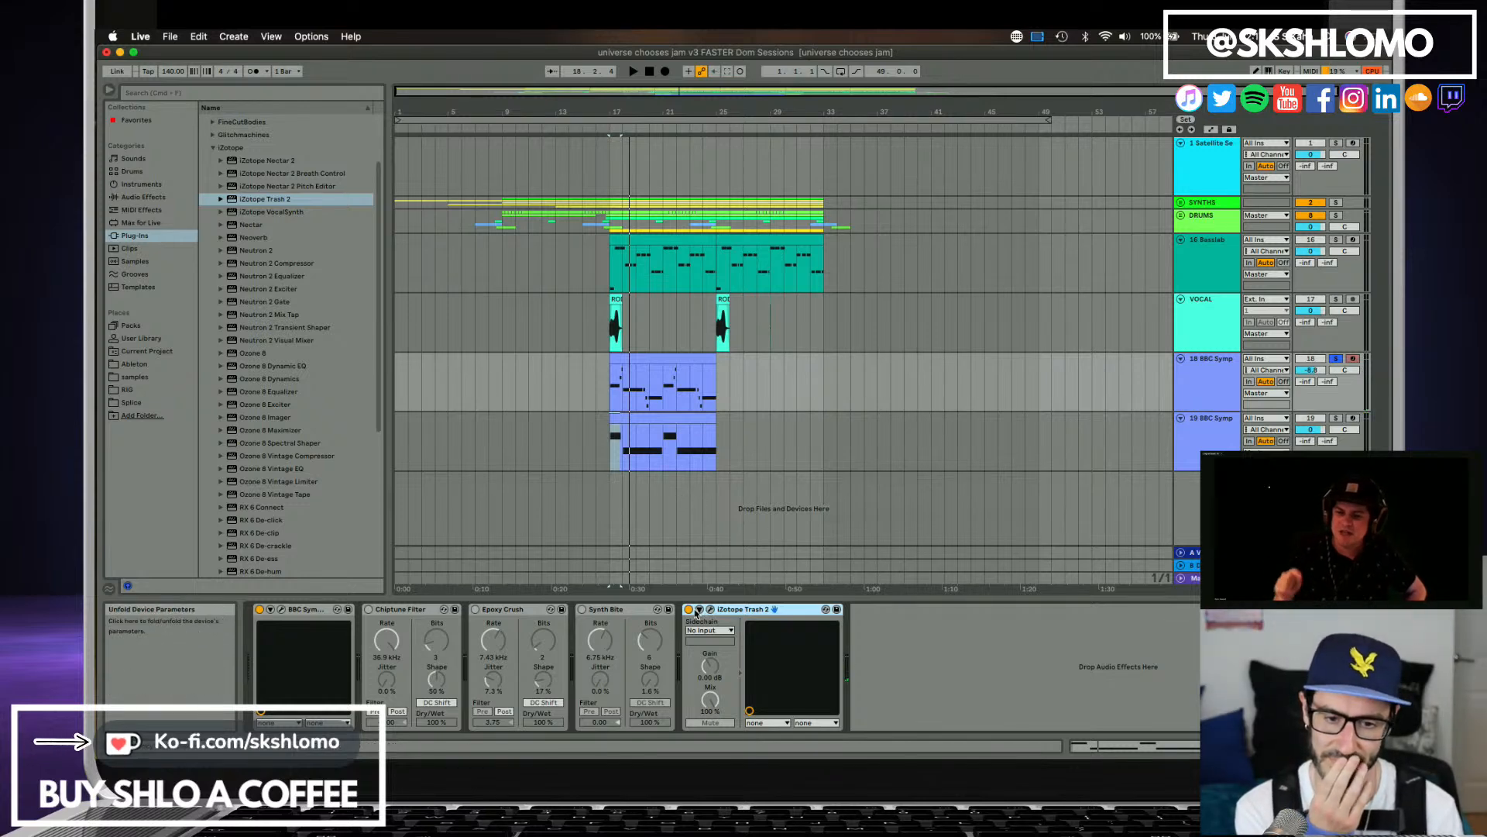
left_click(1216, 387)
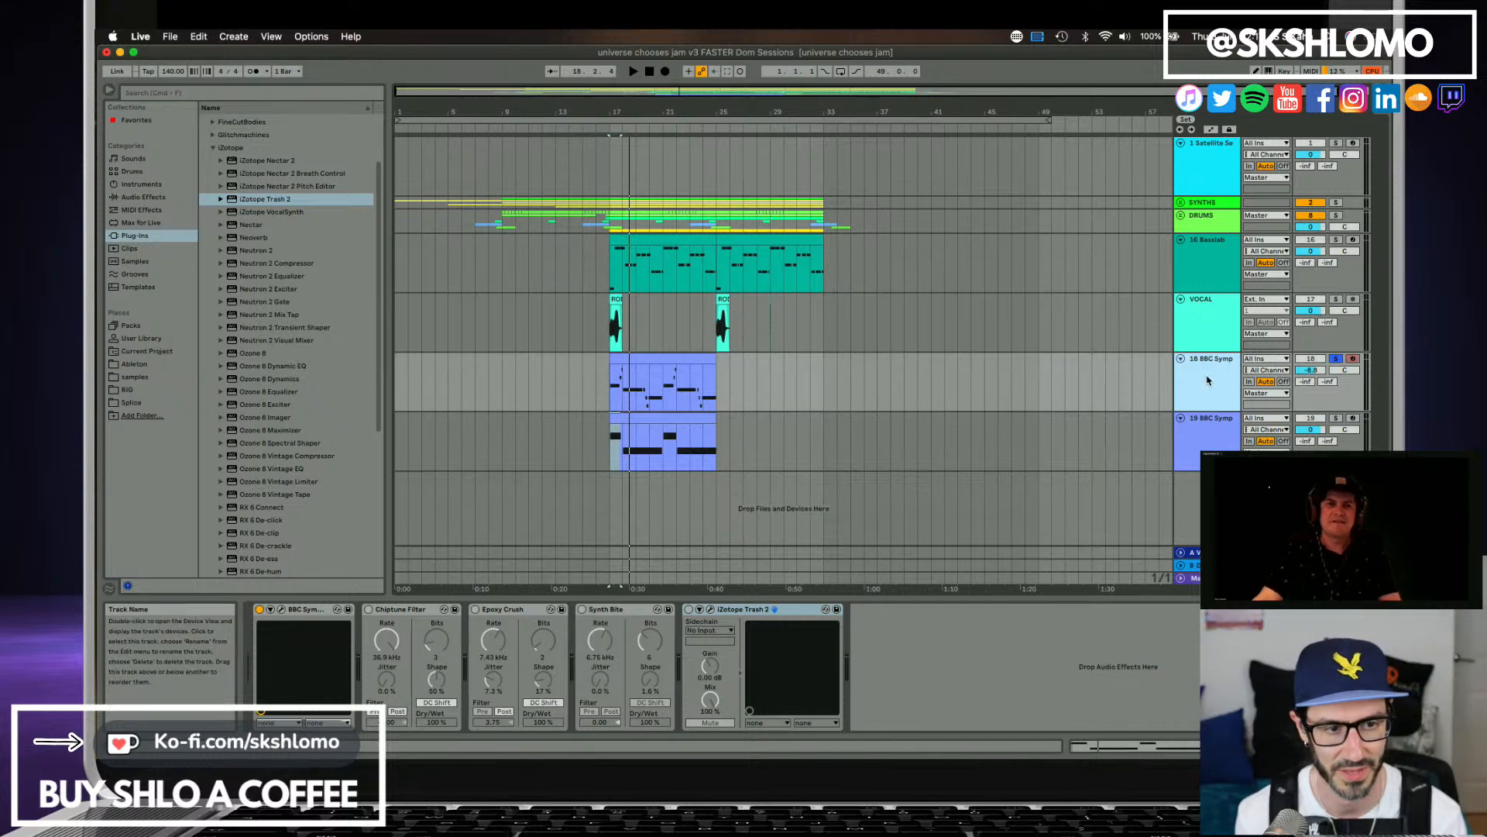
double_click(1182, 379)
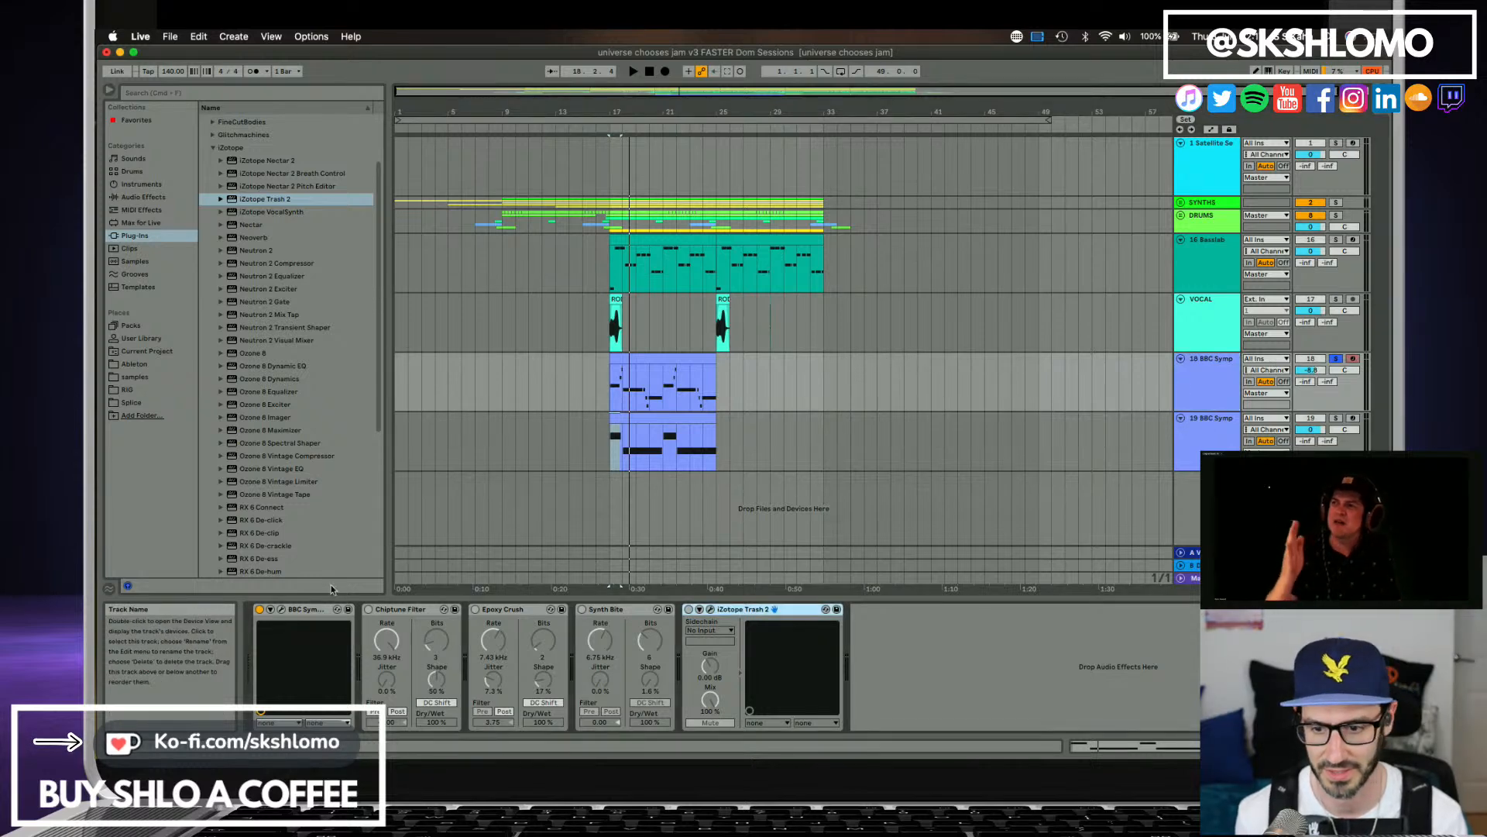
left_click(281, 610)
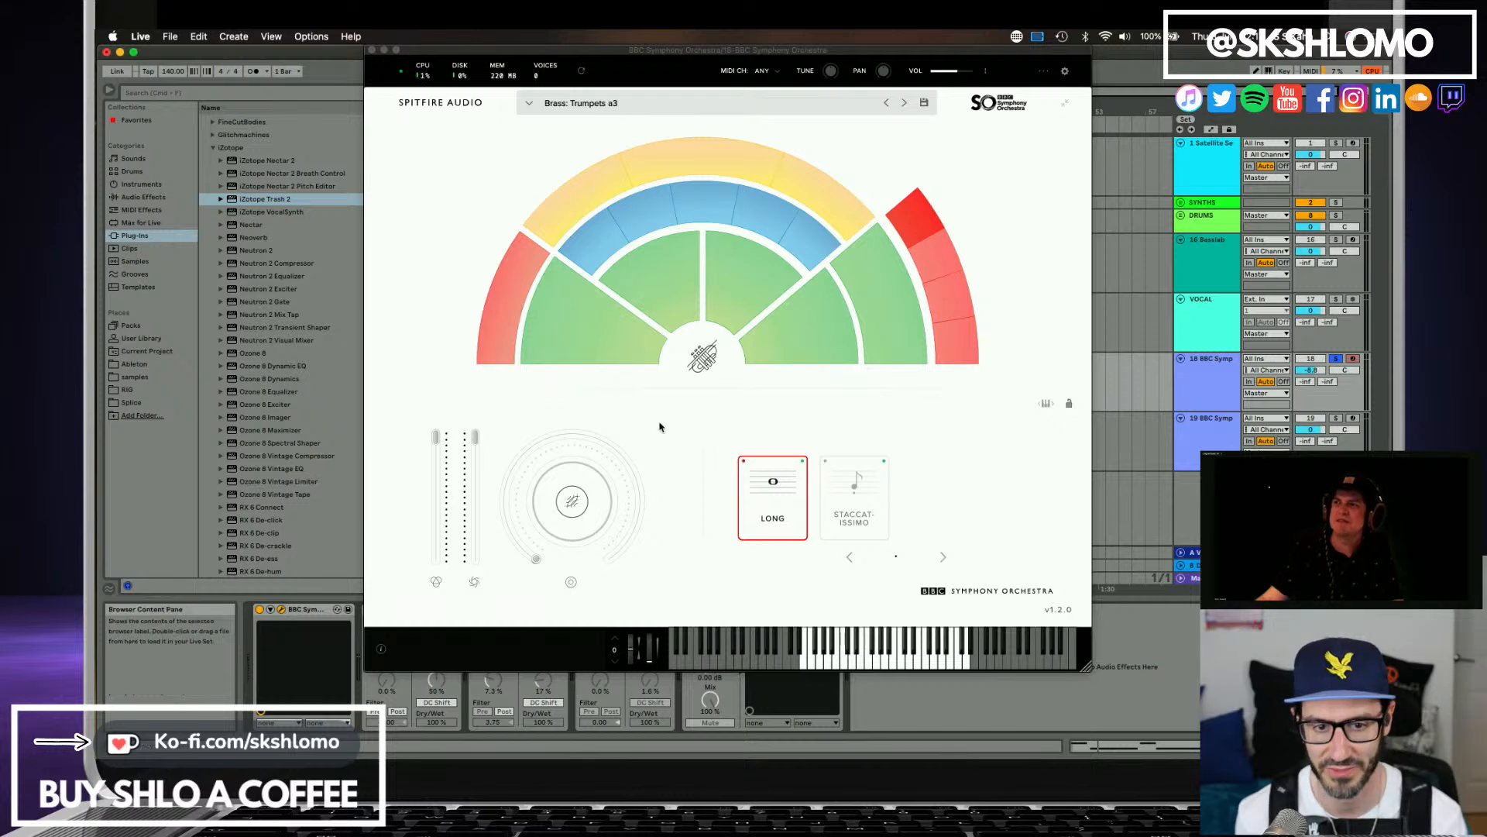
left_click_drag(471, 438, 492, 555)
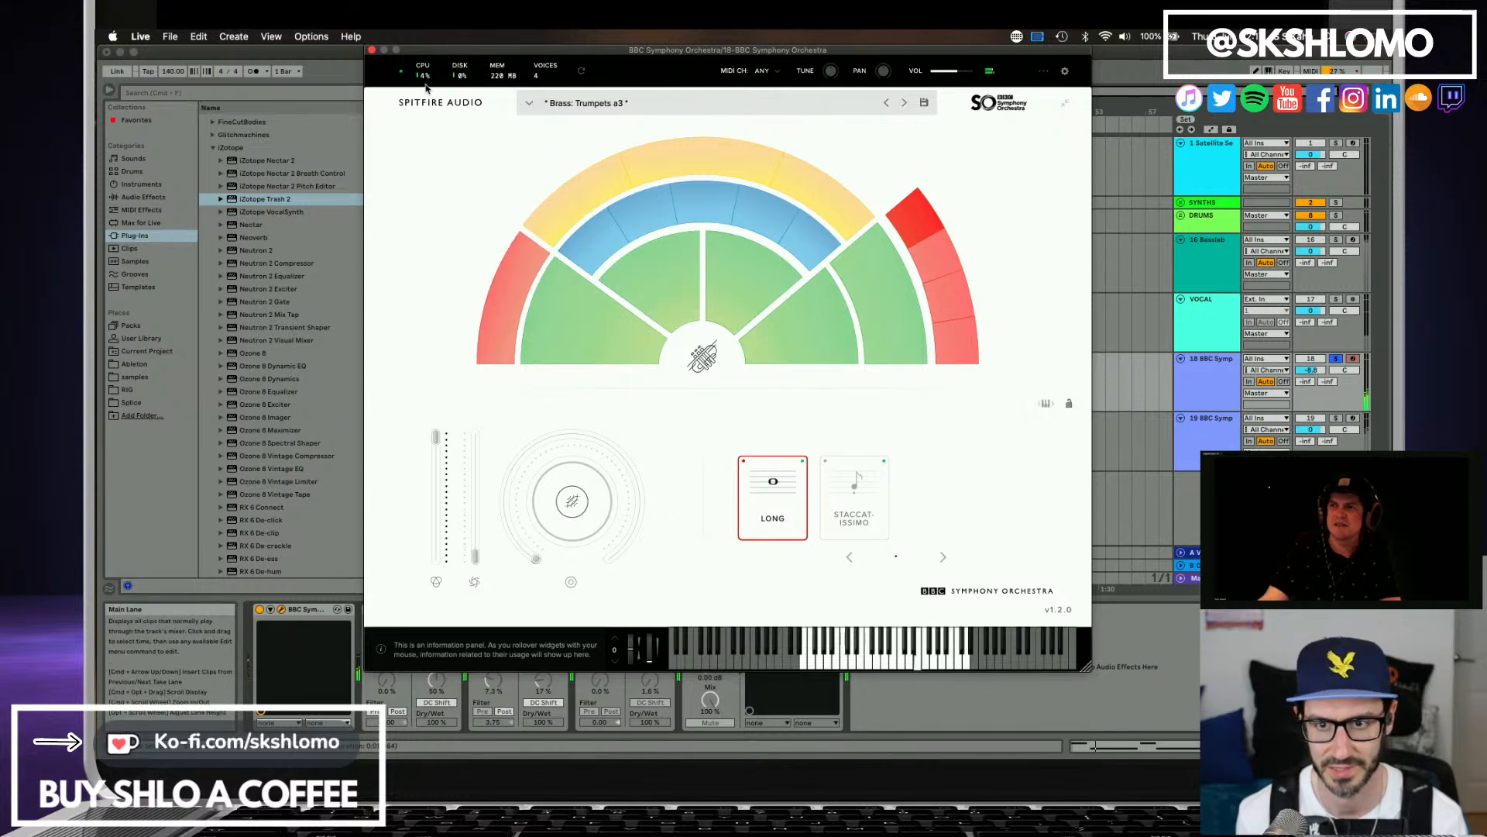
left_click(371, 51)
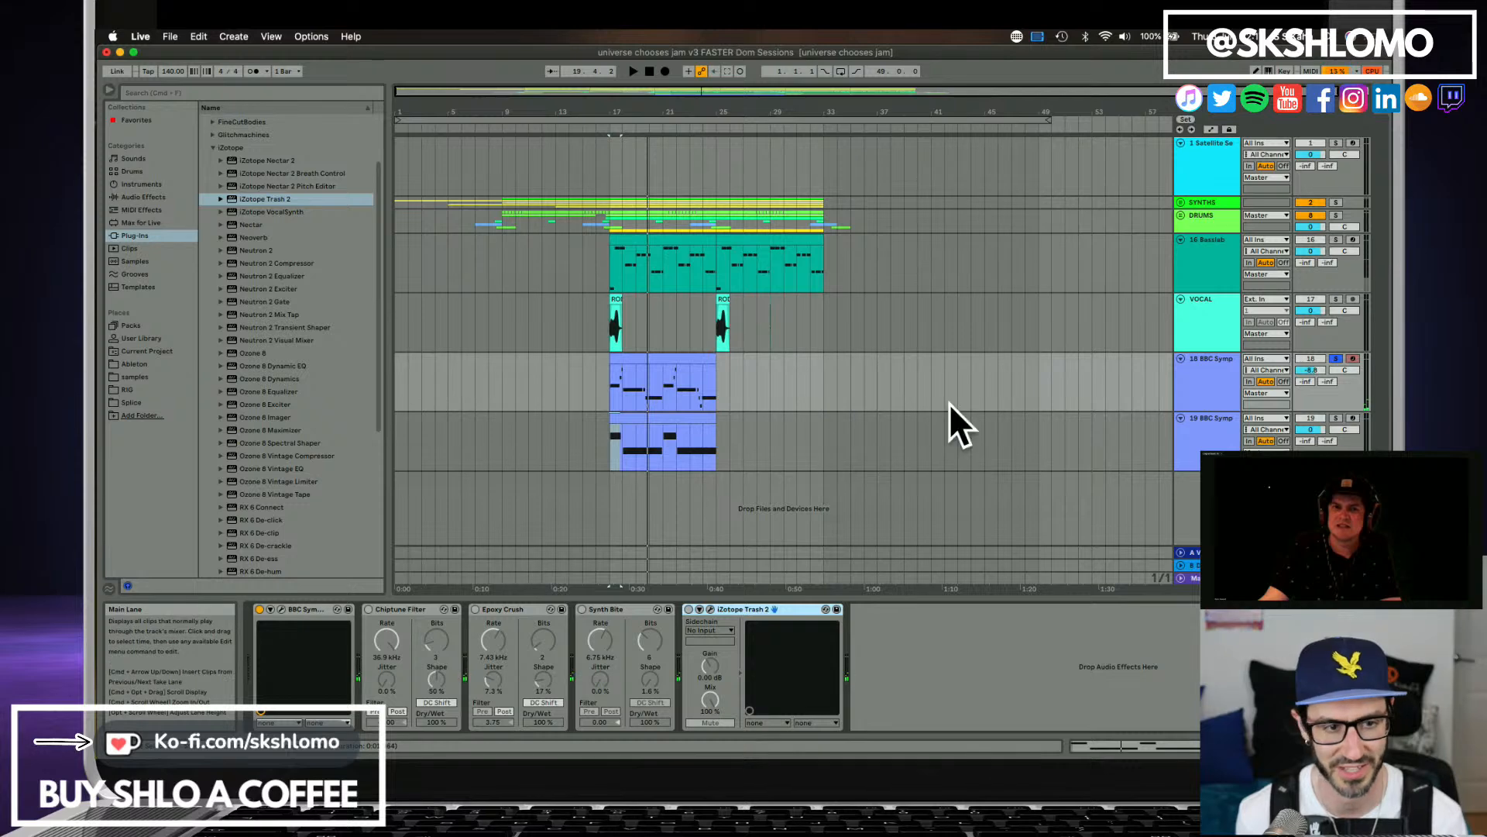
left_click(1222, 391)
Search all browser content for "trumpet".
left_click(155, 94)
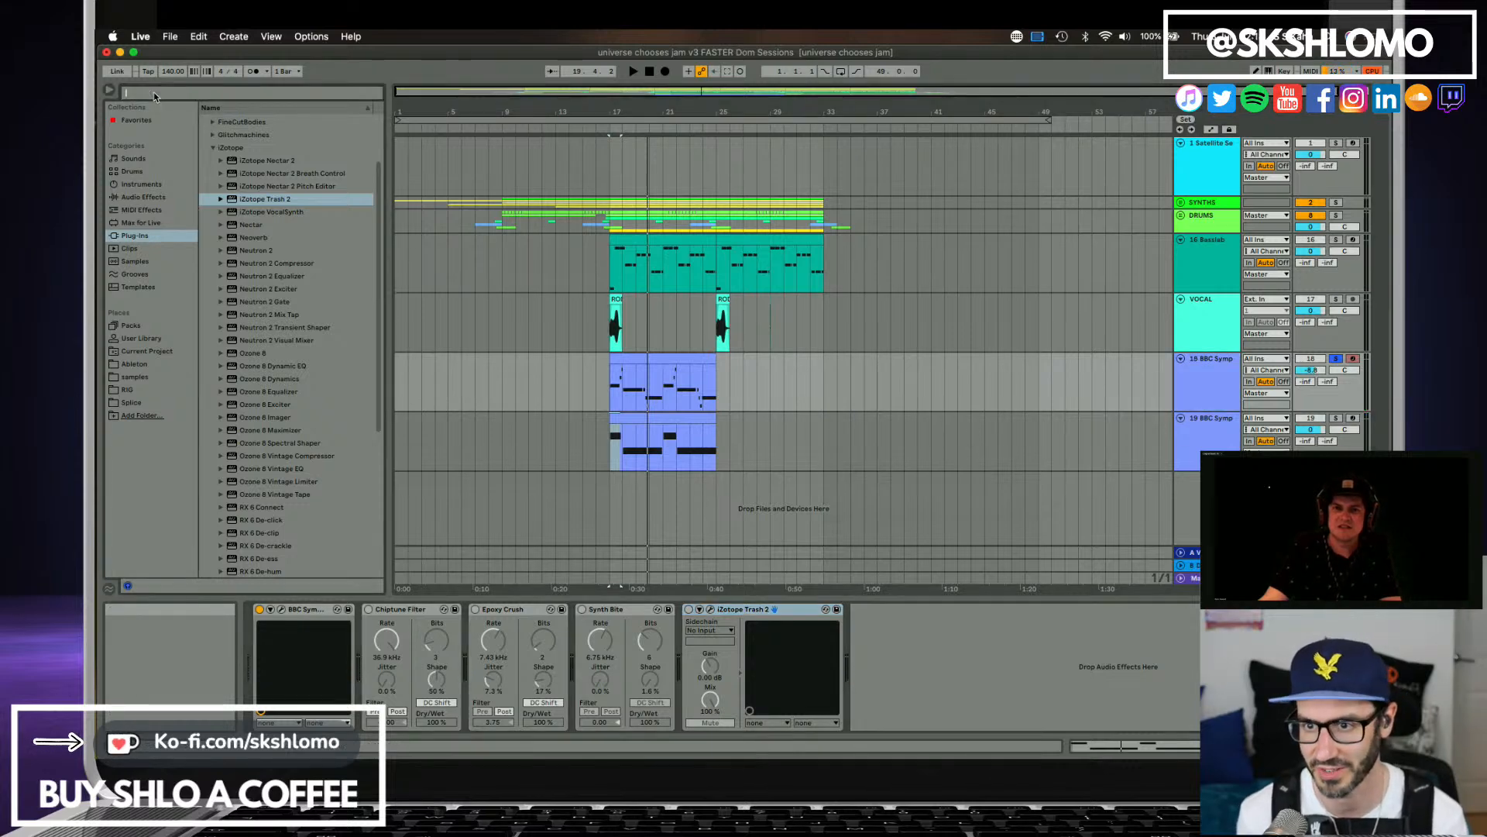
type("trumpet")
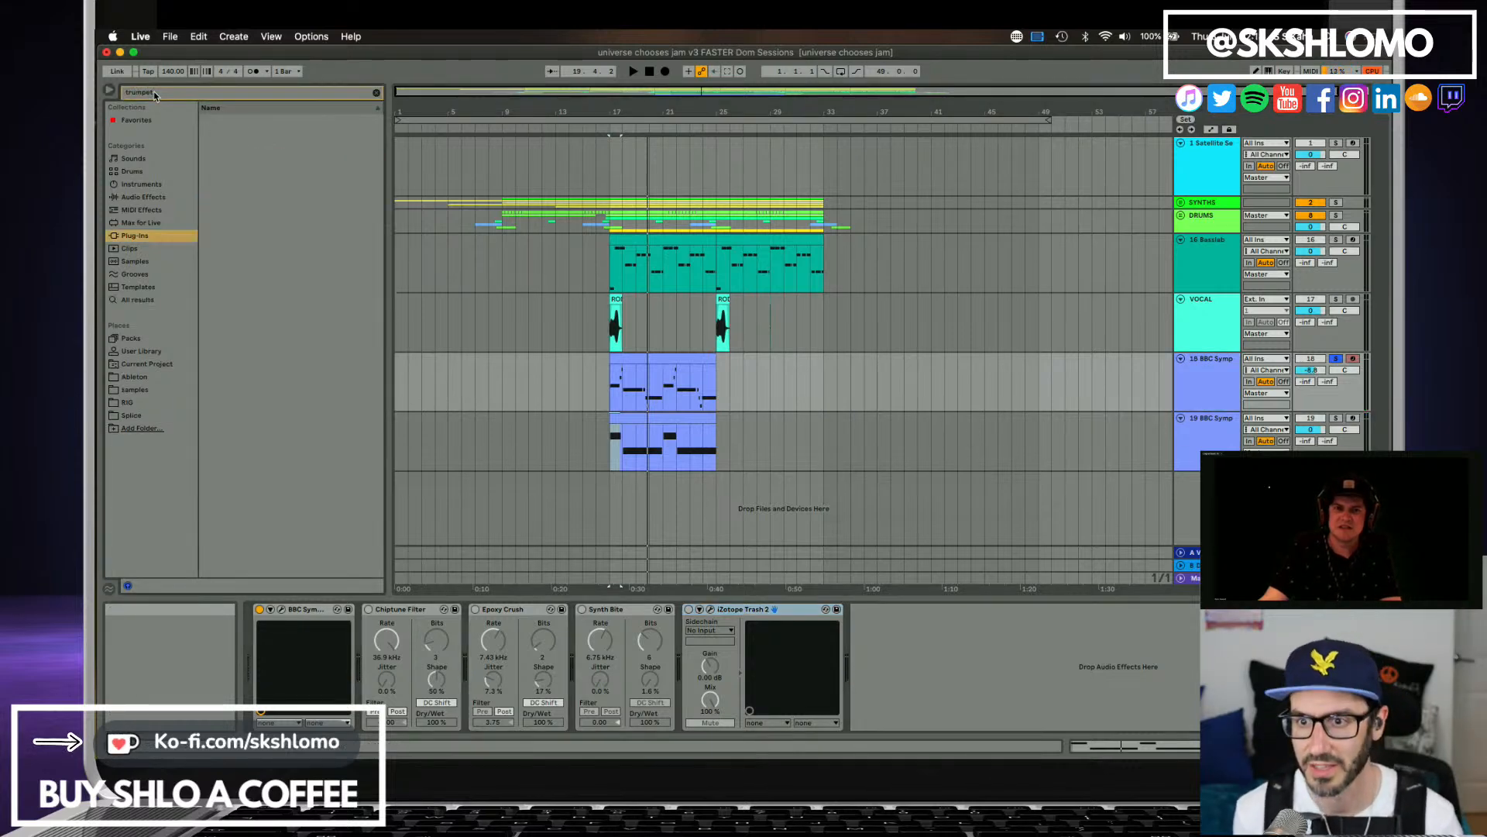
left_click(140, 300)
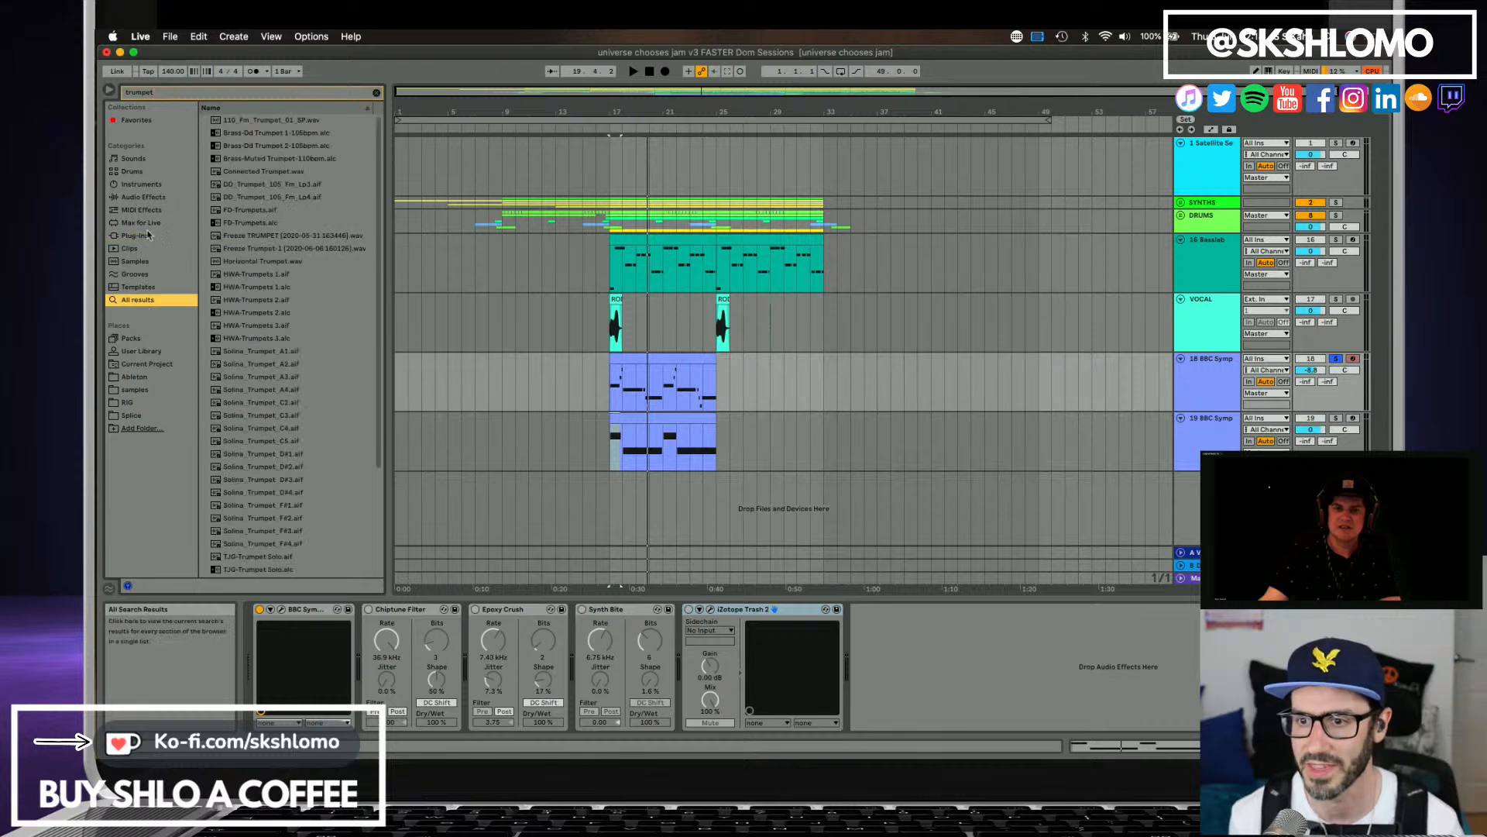
Preview the trumpet samples from FD-Trumpets.aif through the Solina_Trumpet files to TJG-Trumpet Solo.
left_click(248, 212)
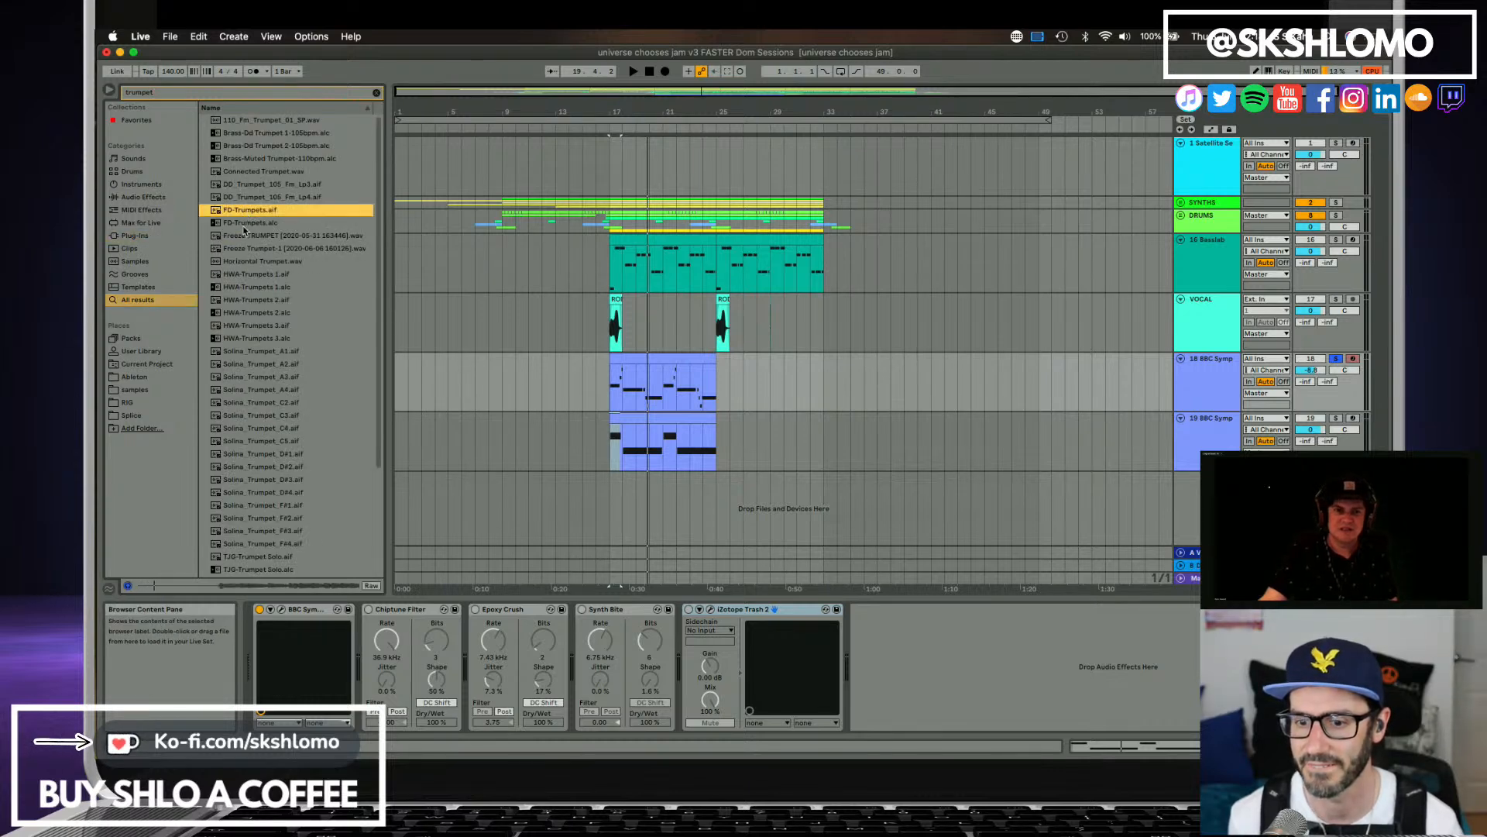
left_click(250, 314)
left_click(261, 357)
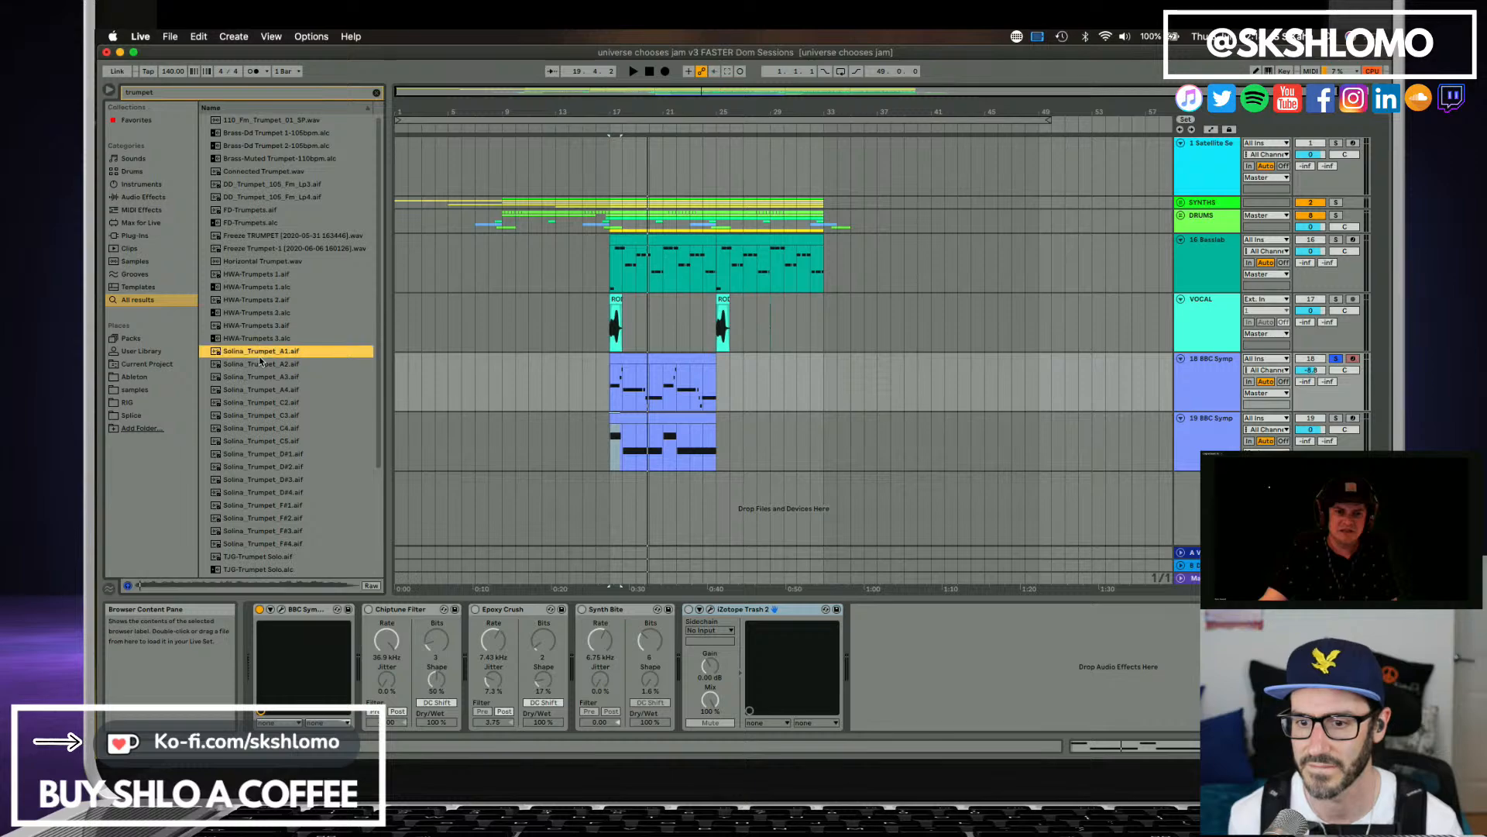
left_click(256, 376)
left_click(263, 403)
left_click(261, 390)
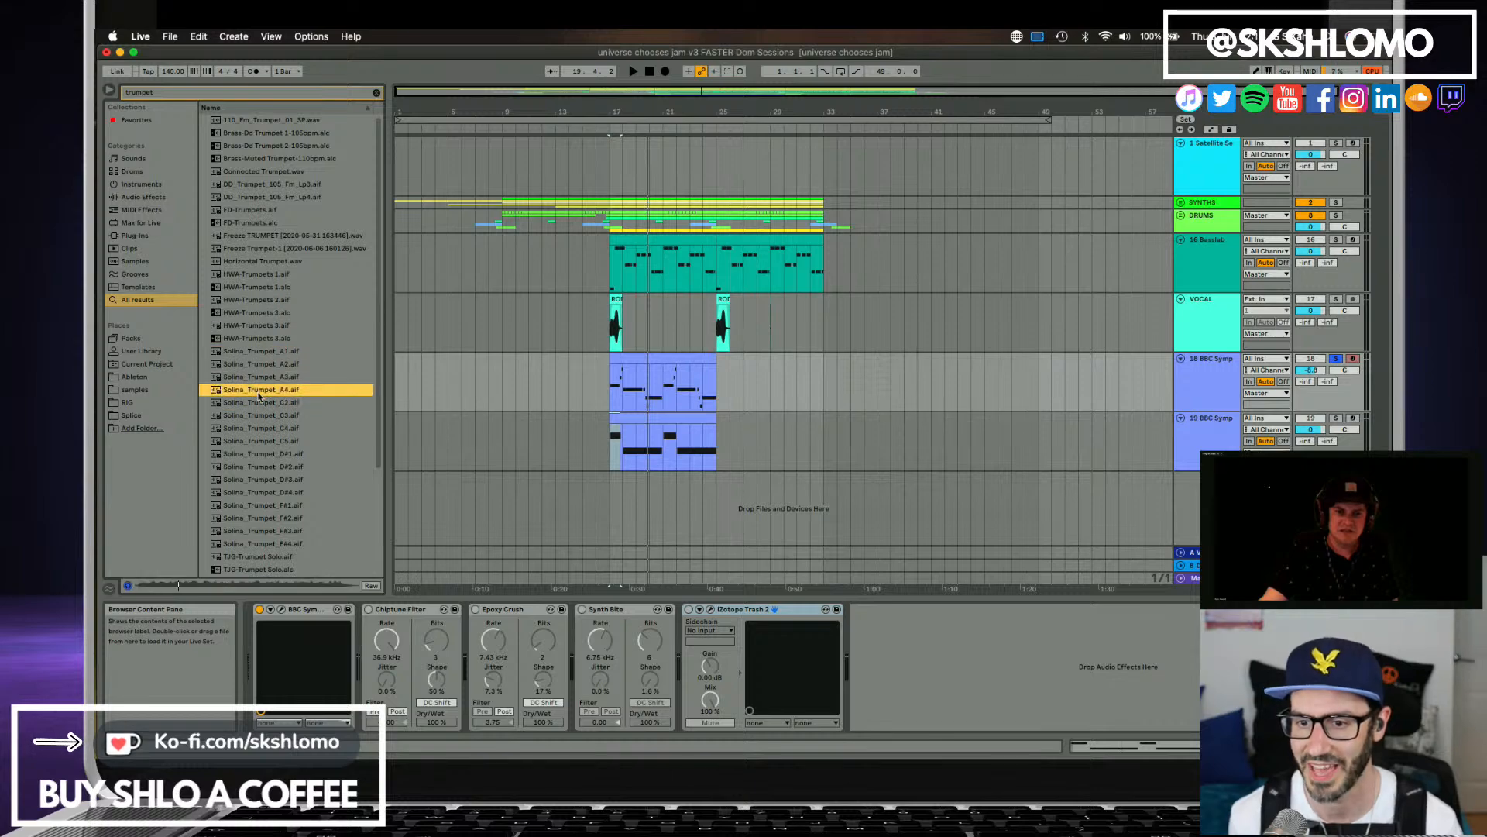
left_click(257, 378)
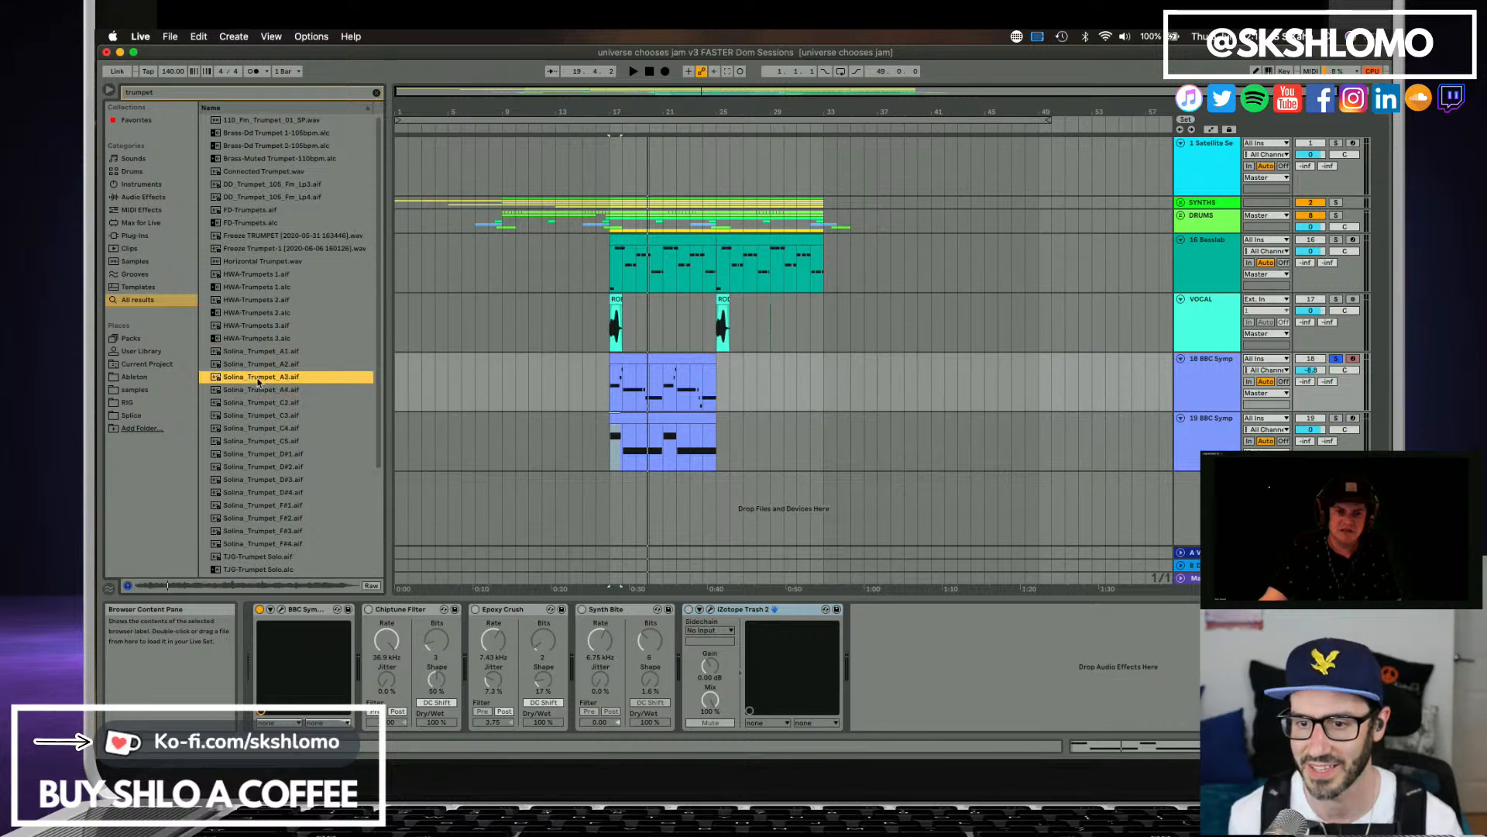
left_click(261, 441)
left_click(267, 456)
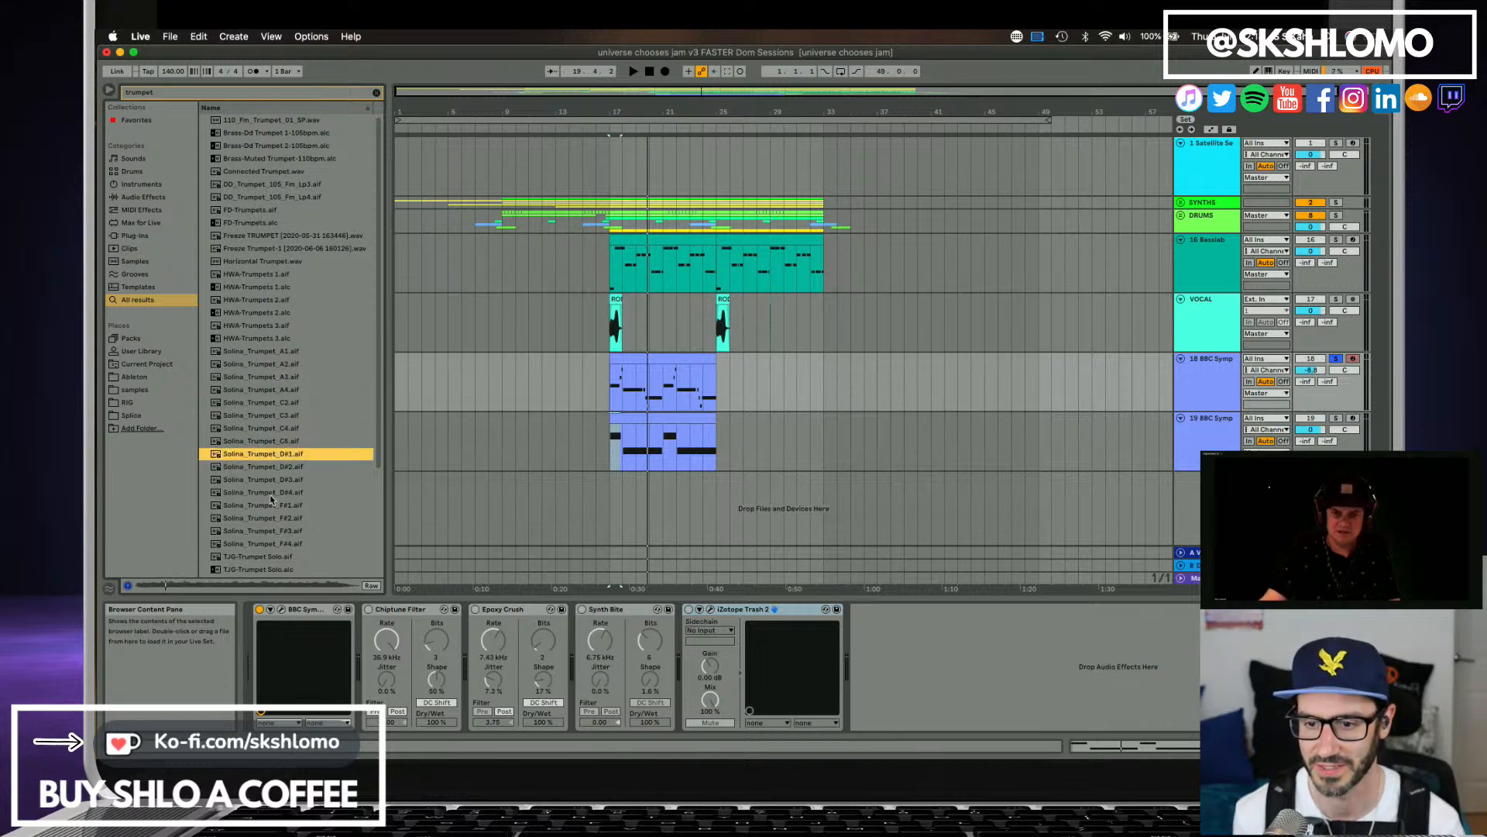
left_click(271, 493)
left_click(267, 557)
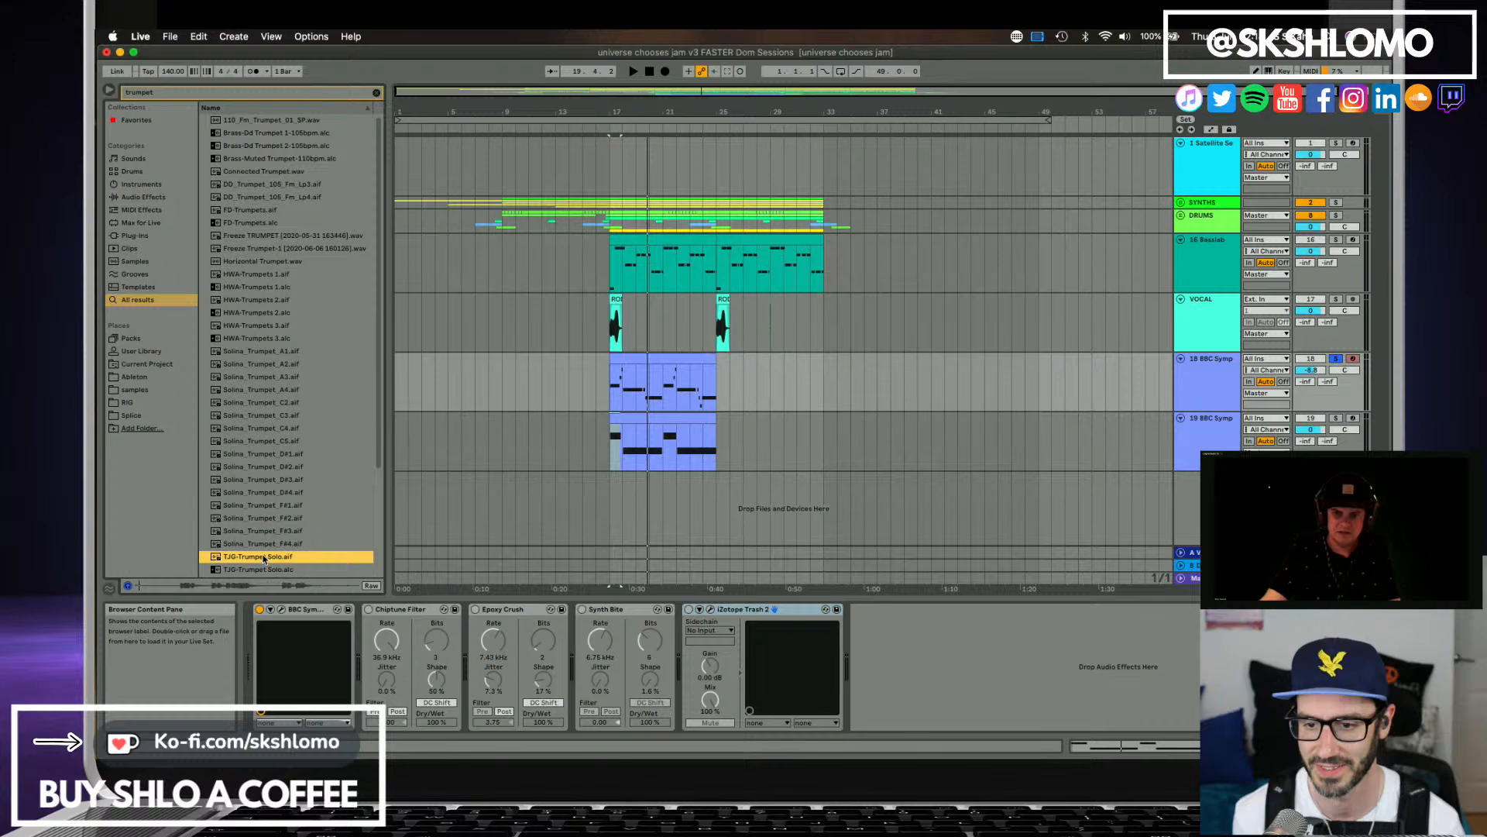
left_click(246, 568)
Preview TJG-Trumpets.alc and Trumpet Section Legato, plus the Solina_Trumpet samples from F#1 back up to A4.
scroll(245, 561, "down", 2)
left_click(254, 530)
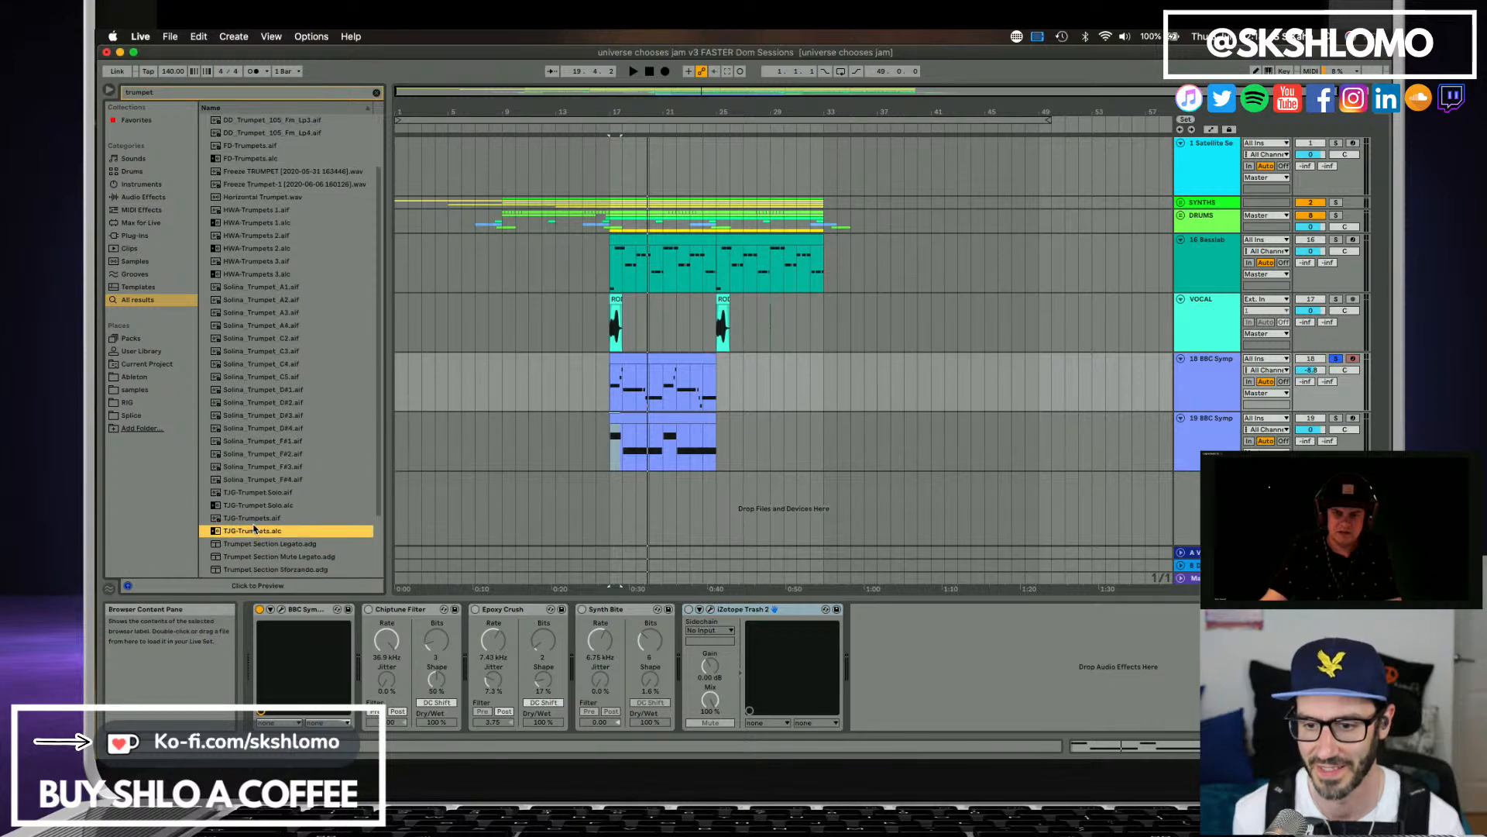
left_click(262, 544)
left_click(260, 441)
left_click(256, 415)
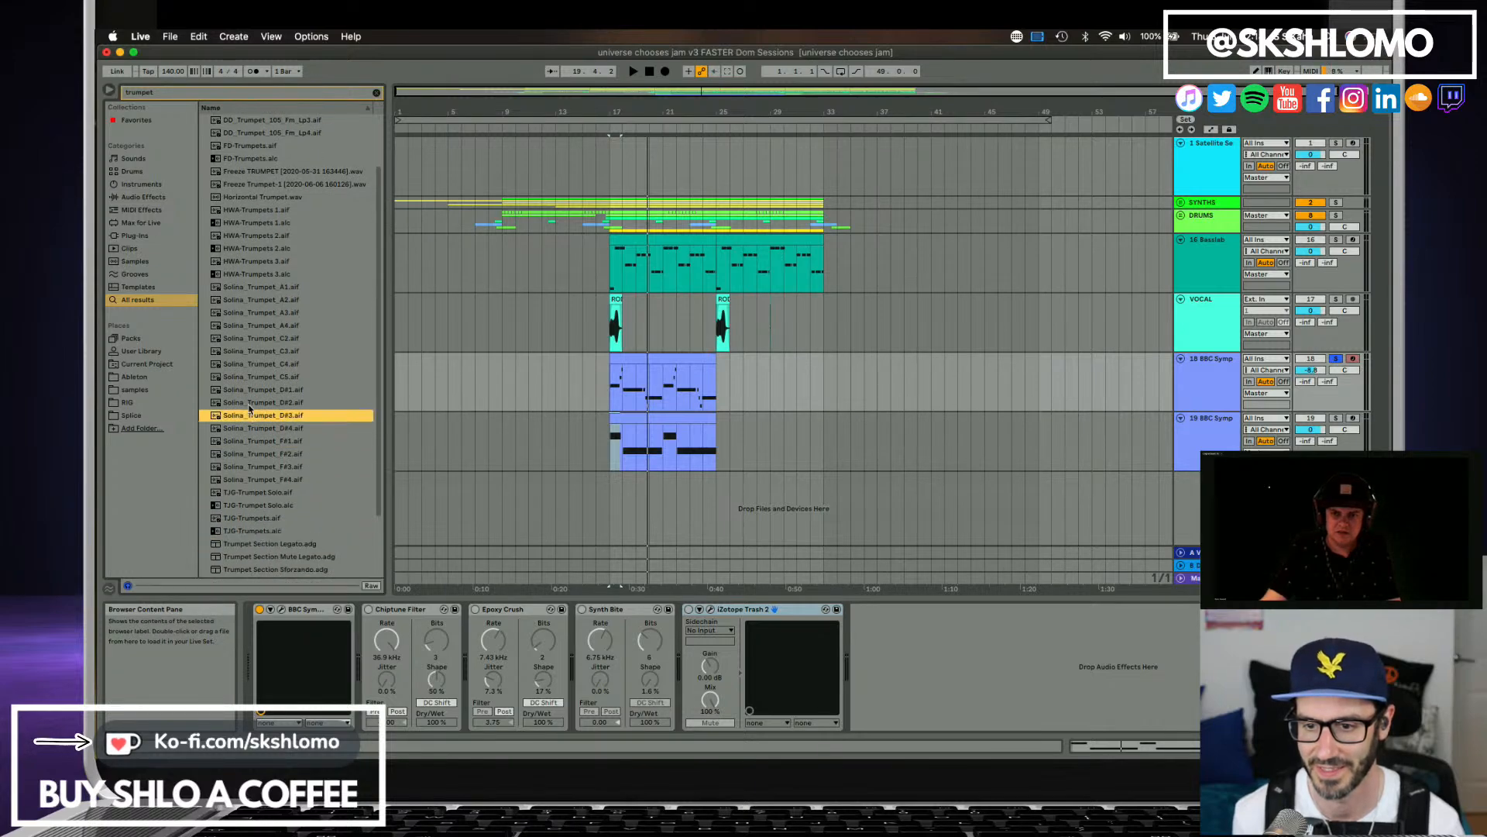
left_click(253, 376)
left_click(251, 364)
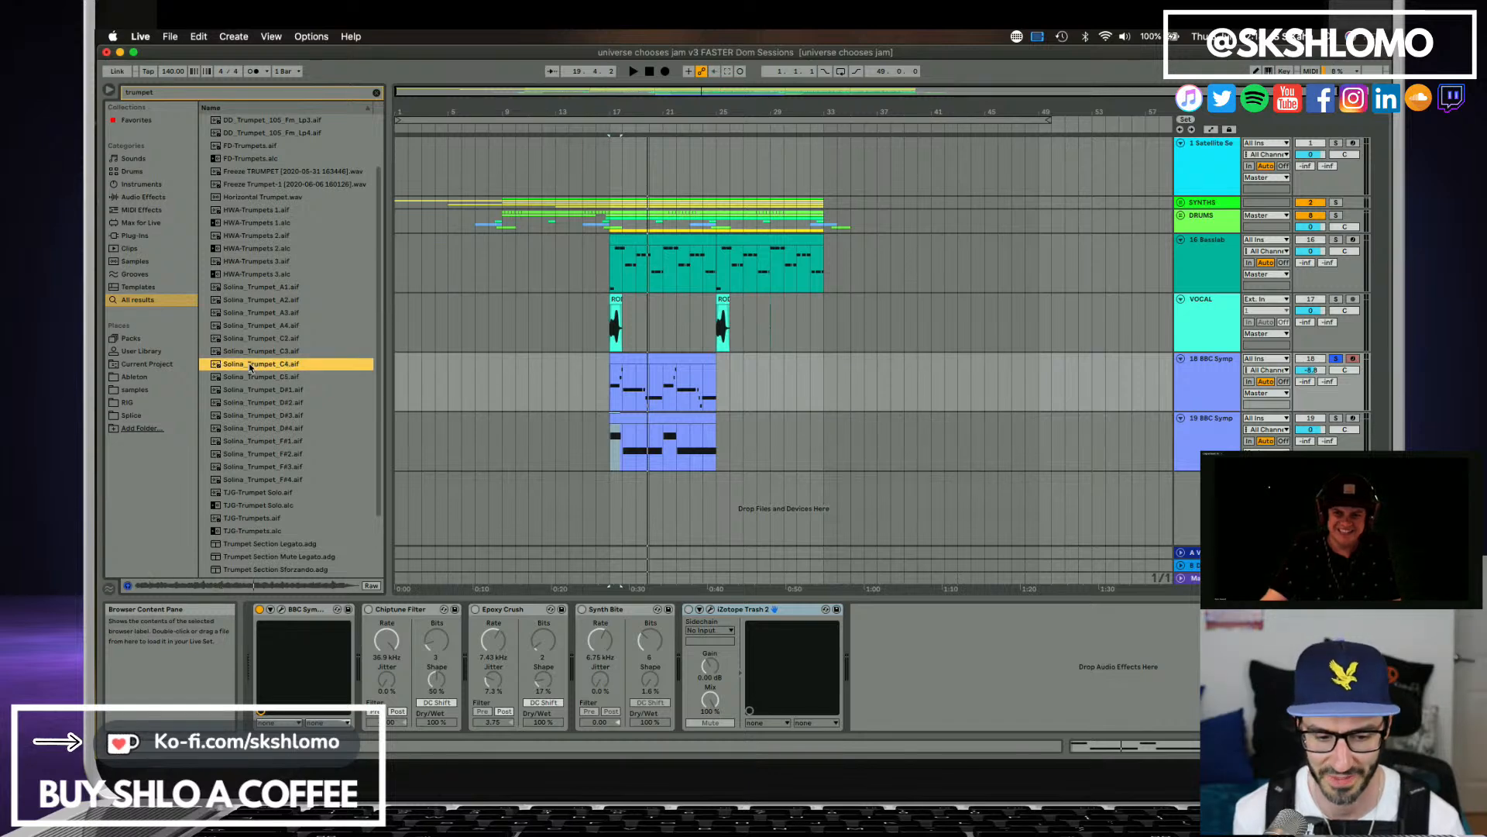
left_click(252, 352)
left_click(255, 338)
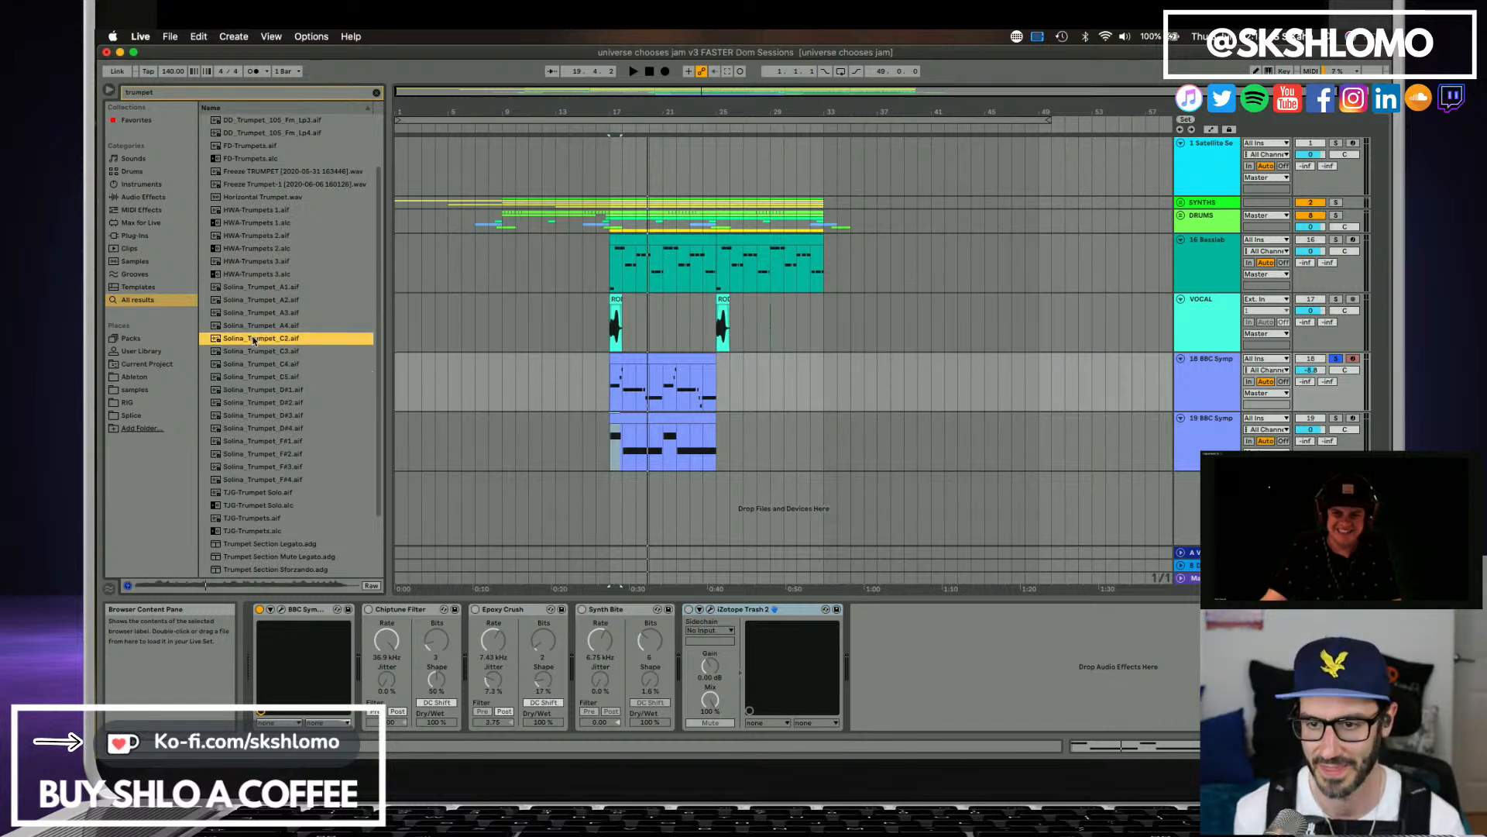
left_click(256, 326)
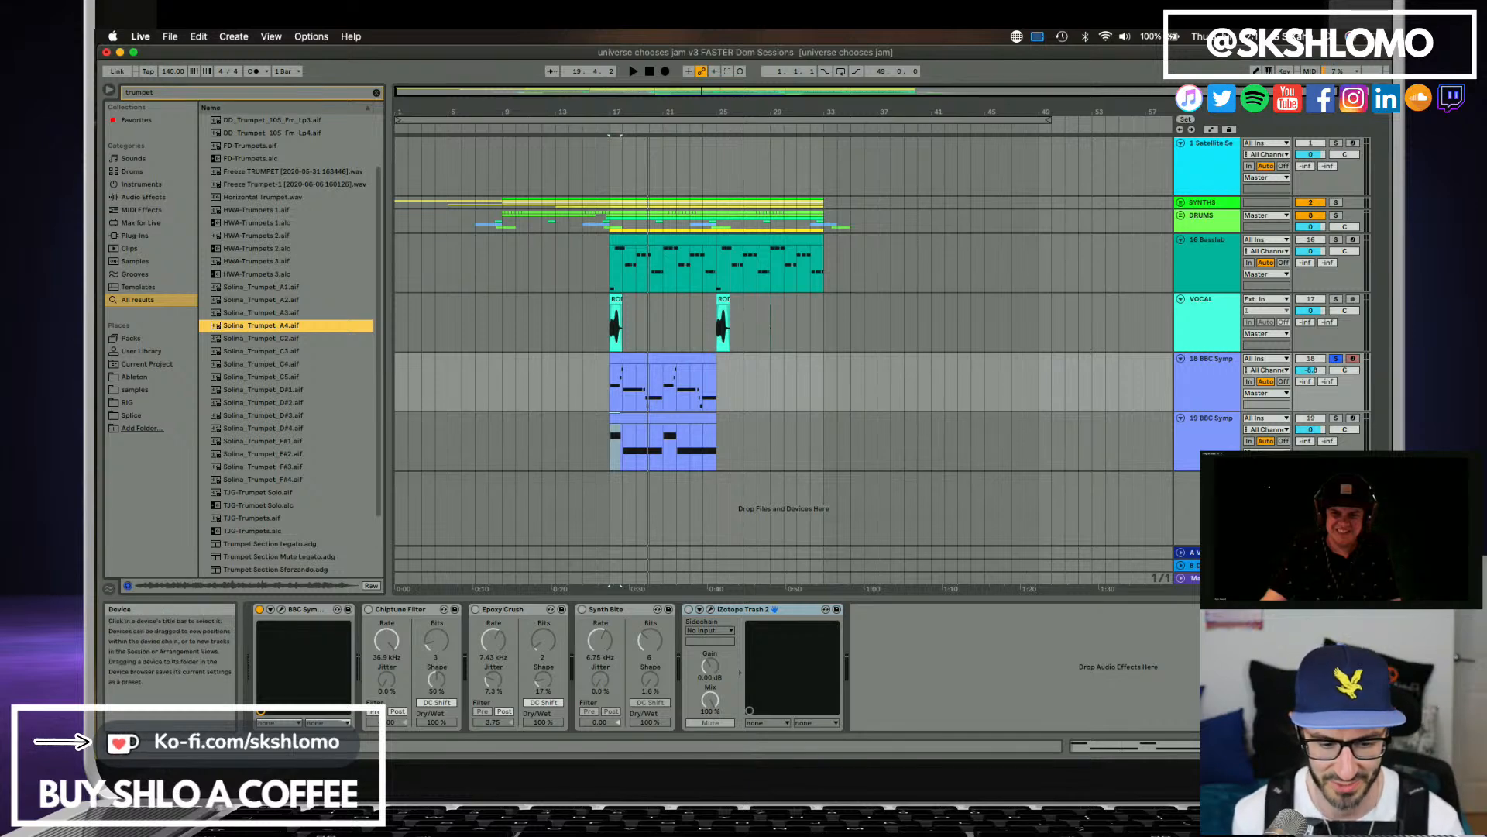
Search the browser for "sax", replace track 18's instrument with Alto Sax Solo Legato, and play it back.
left_click(174, 94)
type("sax")
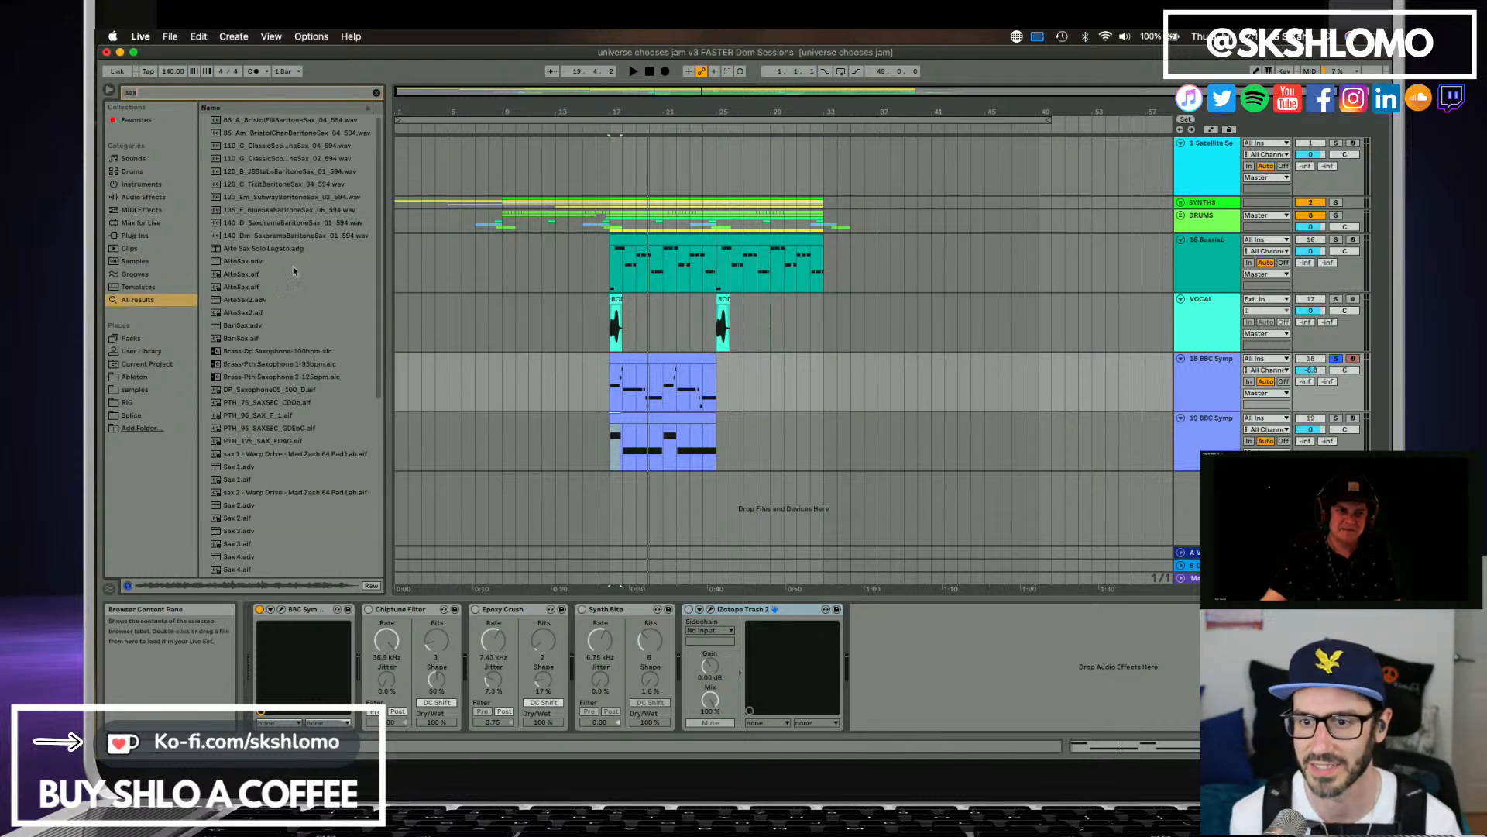
left_click(272, 263)
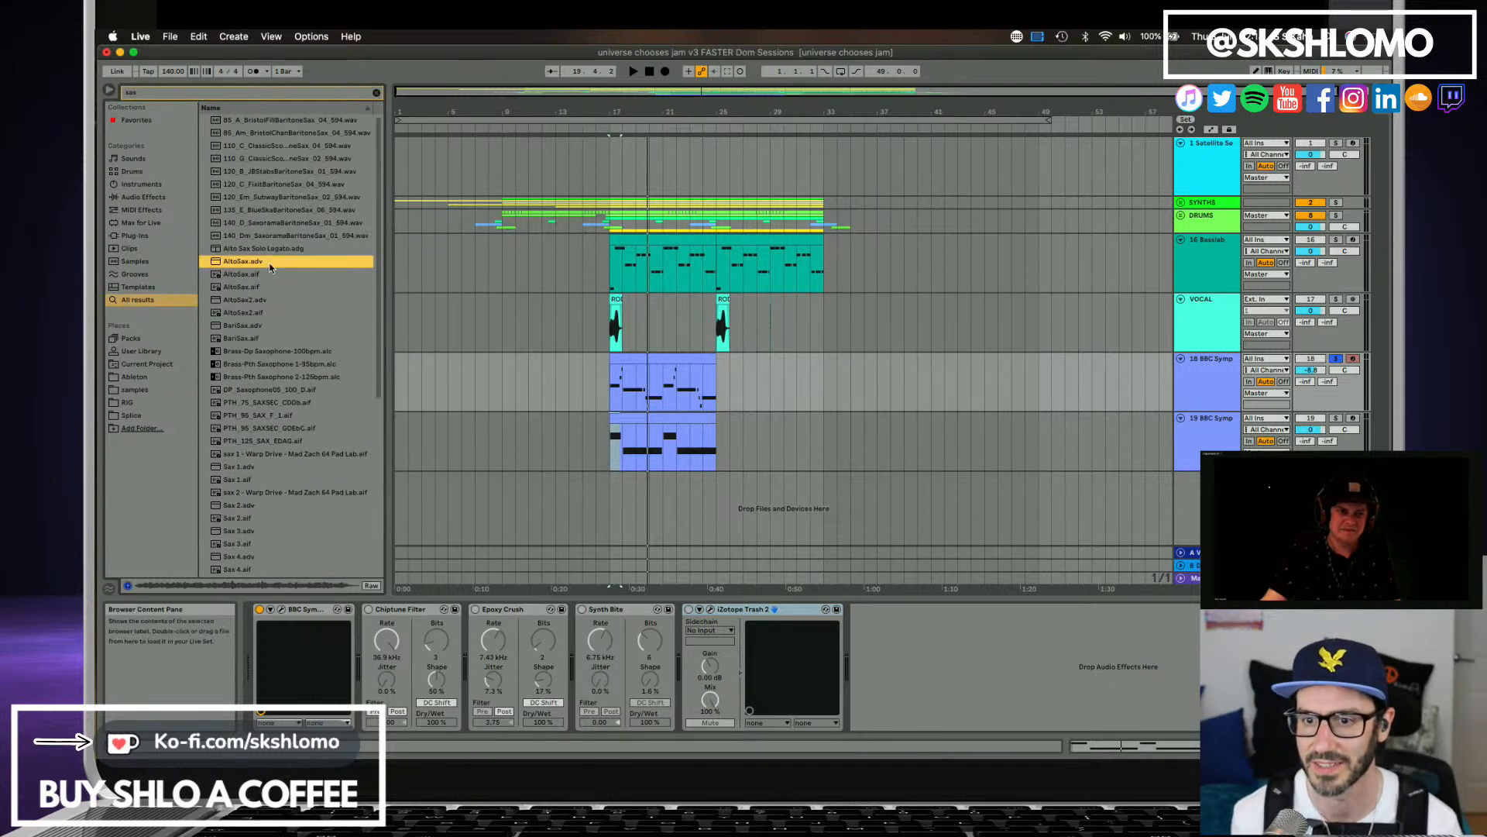
left_click(252, 248)
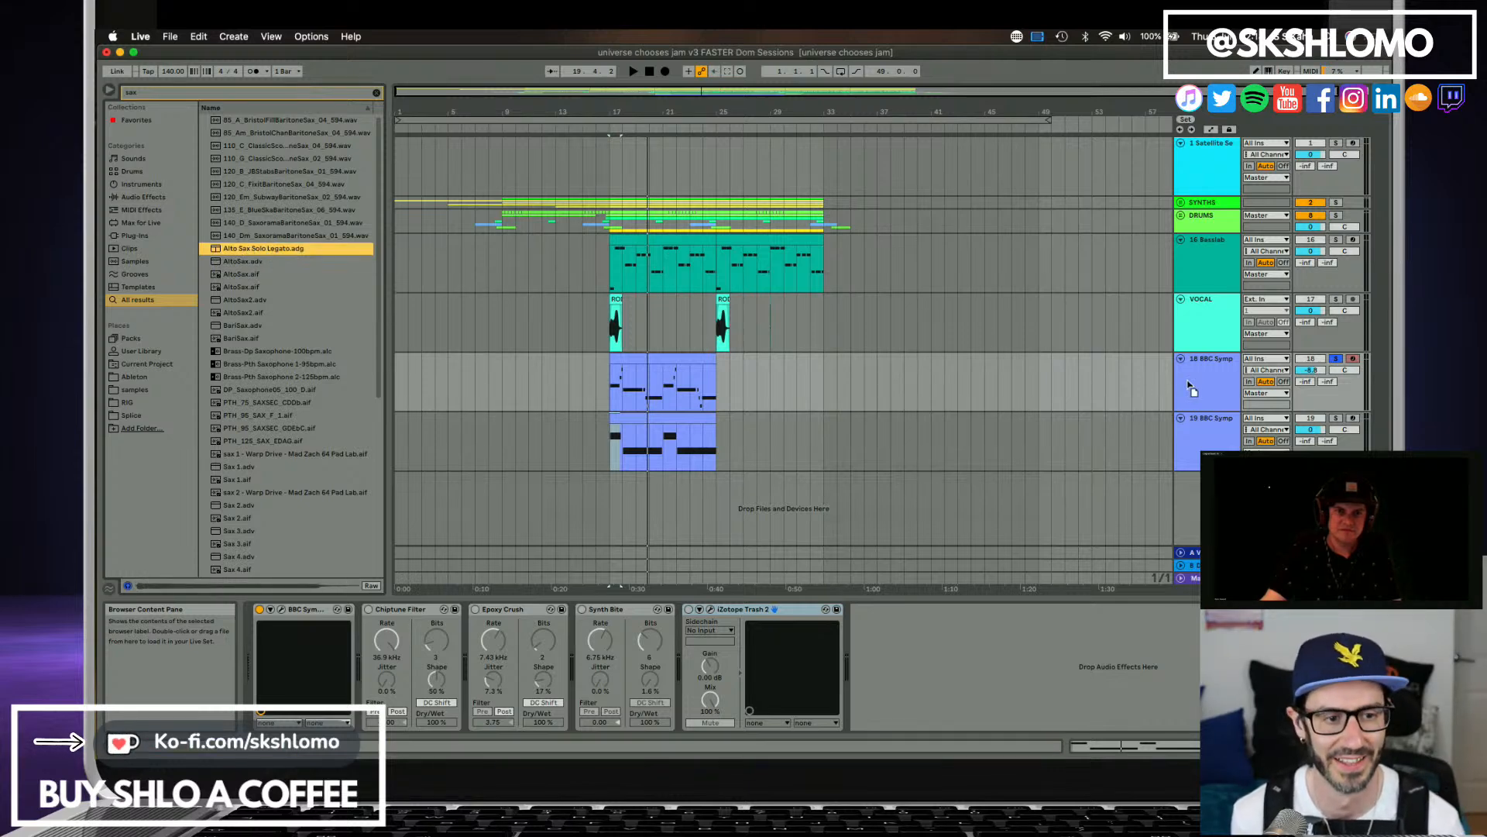
key("Return")
key("space")
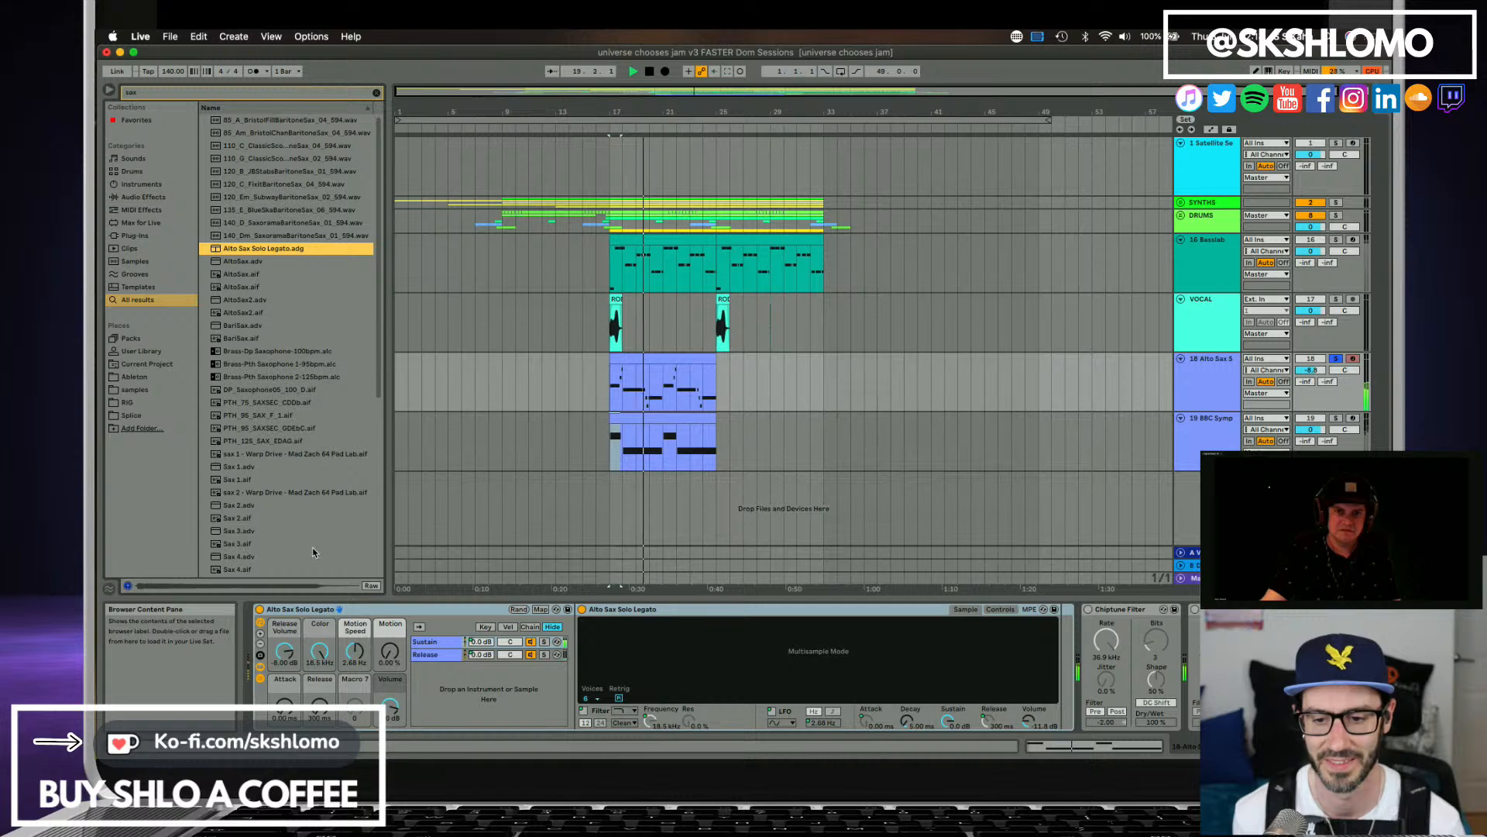
Preview other saxophone results, including sax 2 - Warp Drive, Sax 2.adv, Sax 3.adv and Sax 3.aif.
left_click(273, 351)
left_click(260, 492)
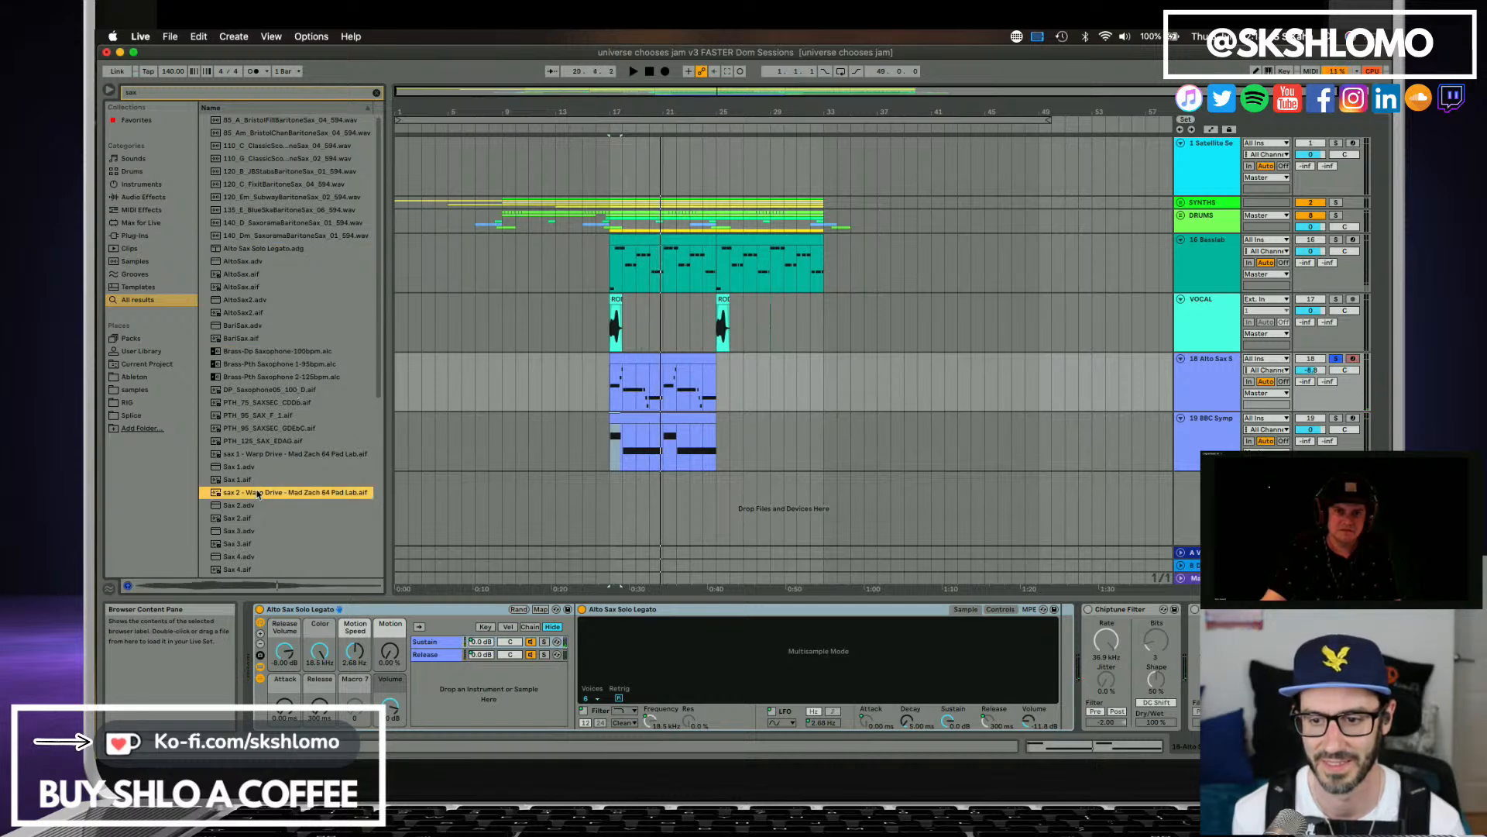
left_click(258, 508)
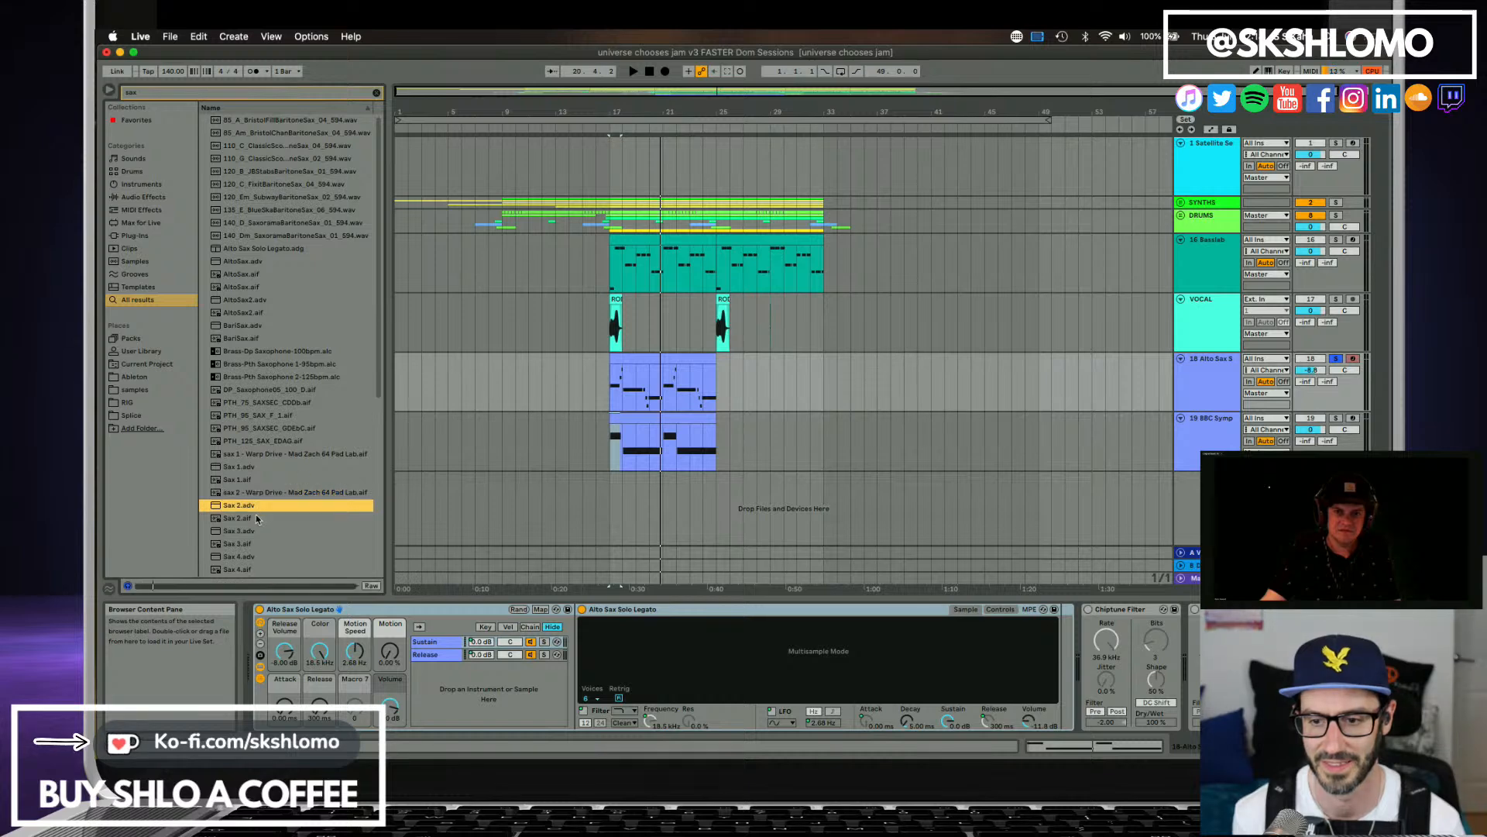
left_click(256, 530)
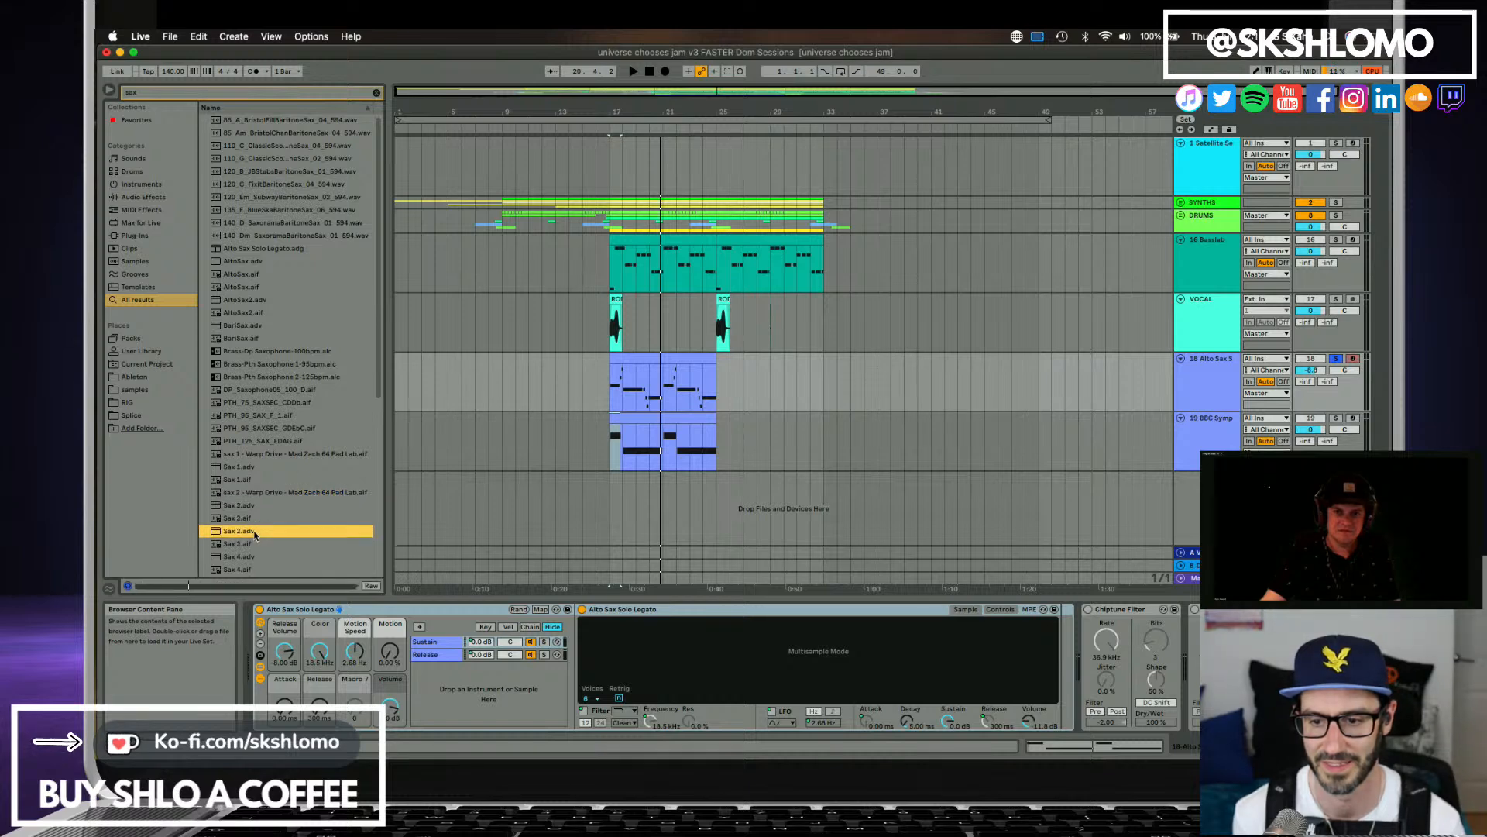
left_click(258, 545)
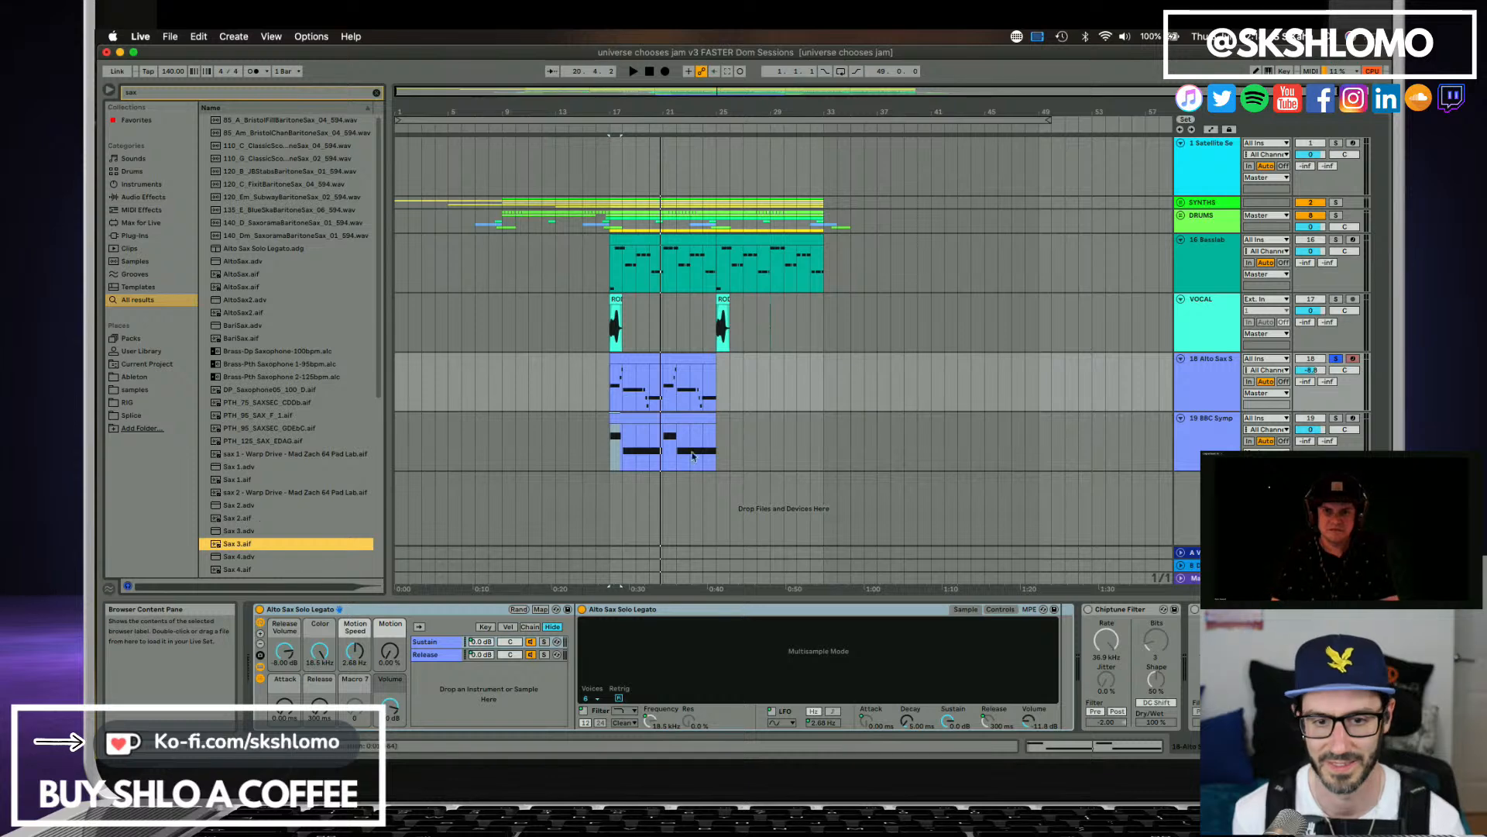
Duplicate track 18 and replace the original track's Alto Sax Solo Legato instrument with the Sax 3.aif sample.
left_click(1203, 394)
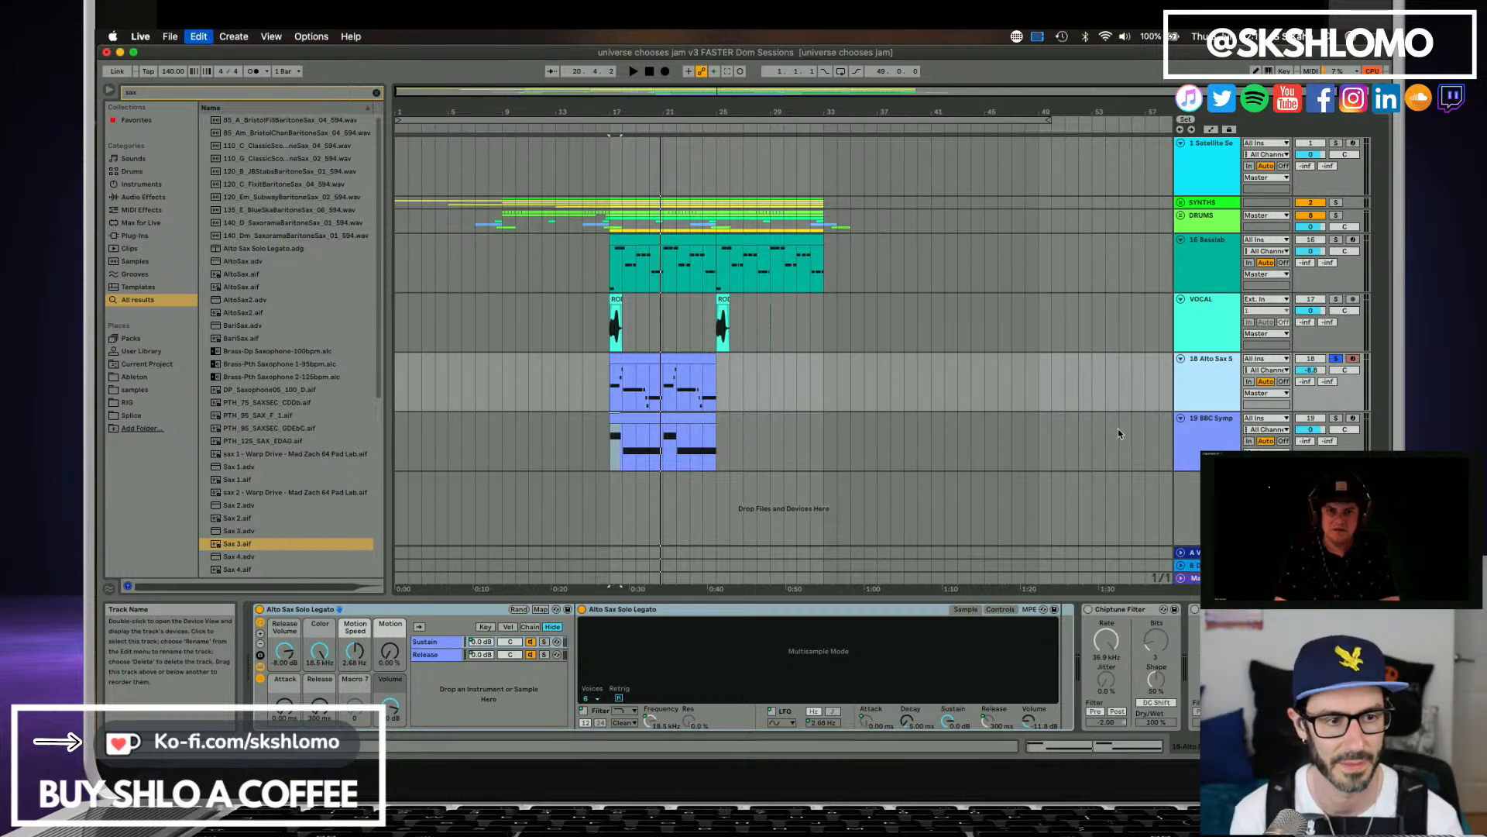
key("super+d")
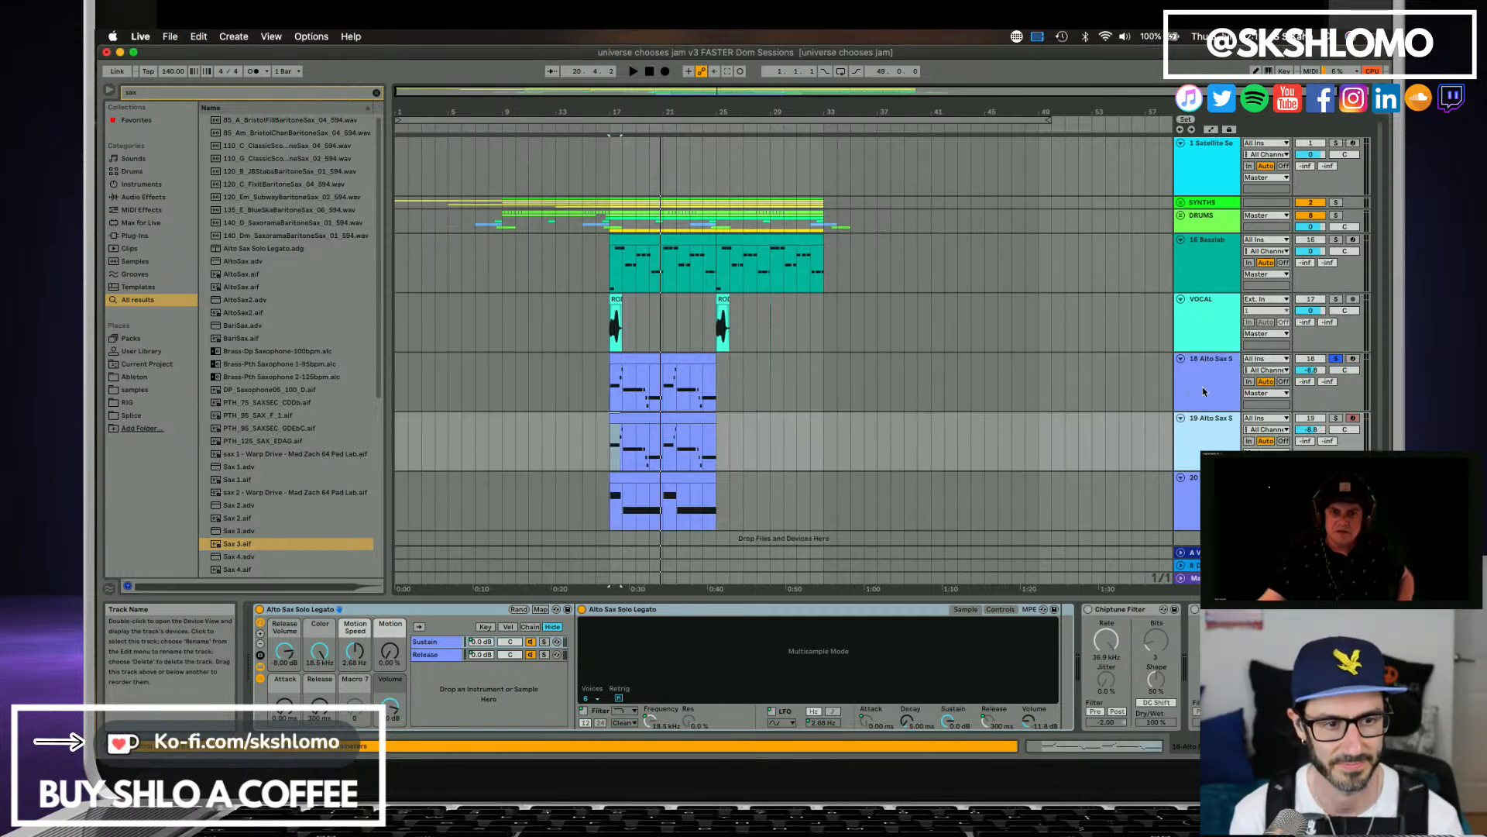
left_click(1205, 392)
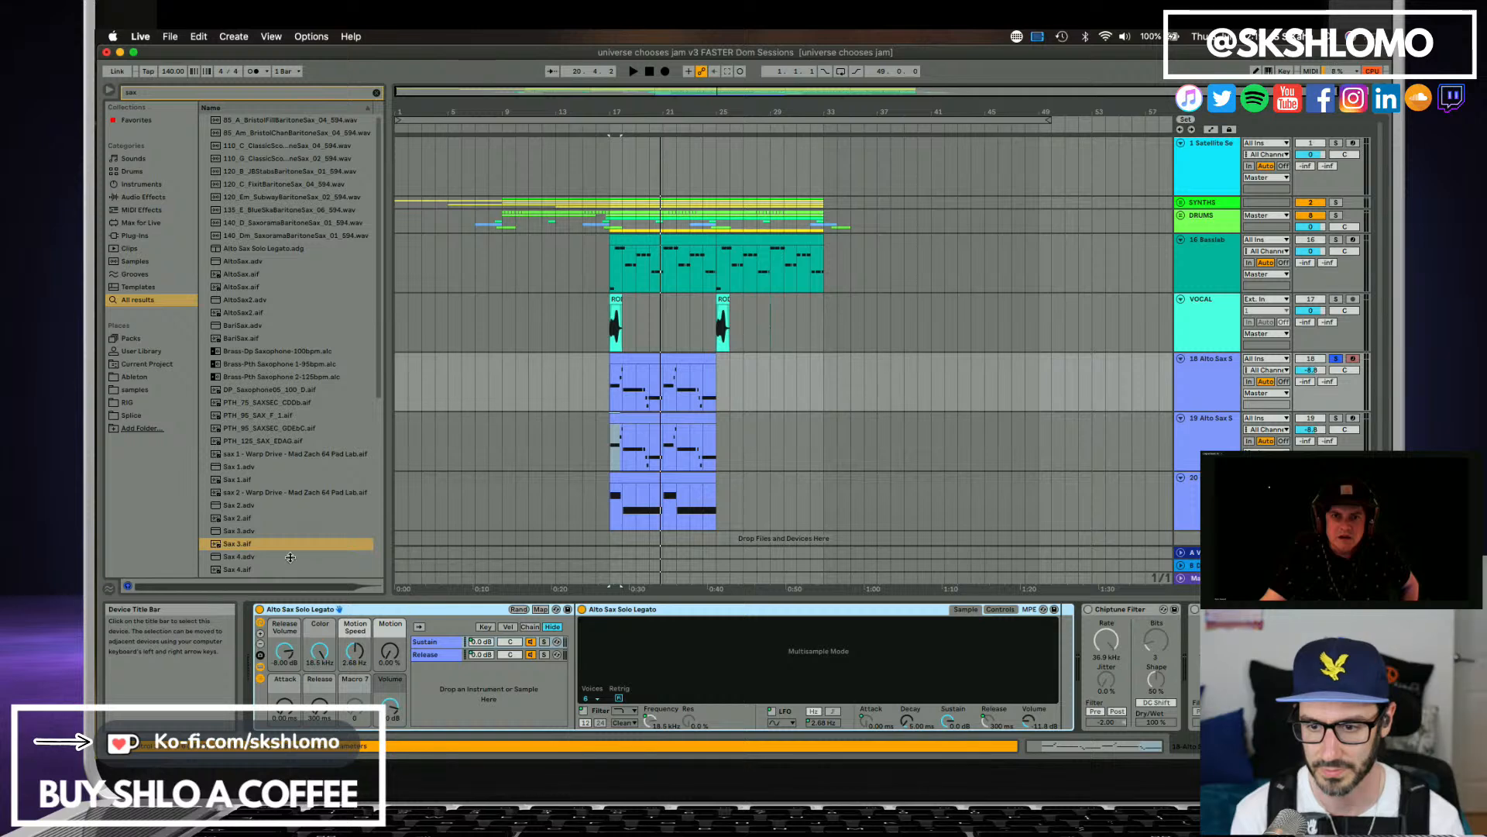
key("Delete")
left_click_drag(248, 546, 268, 618)
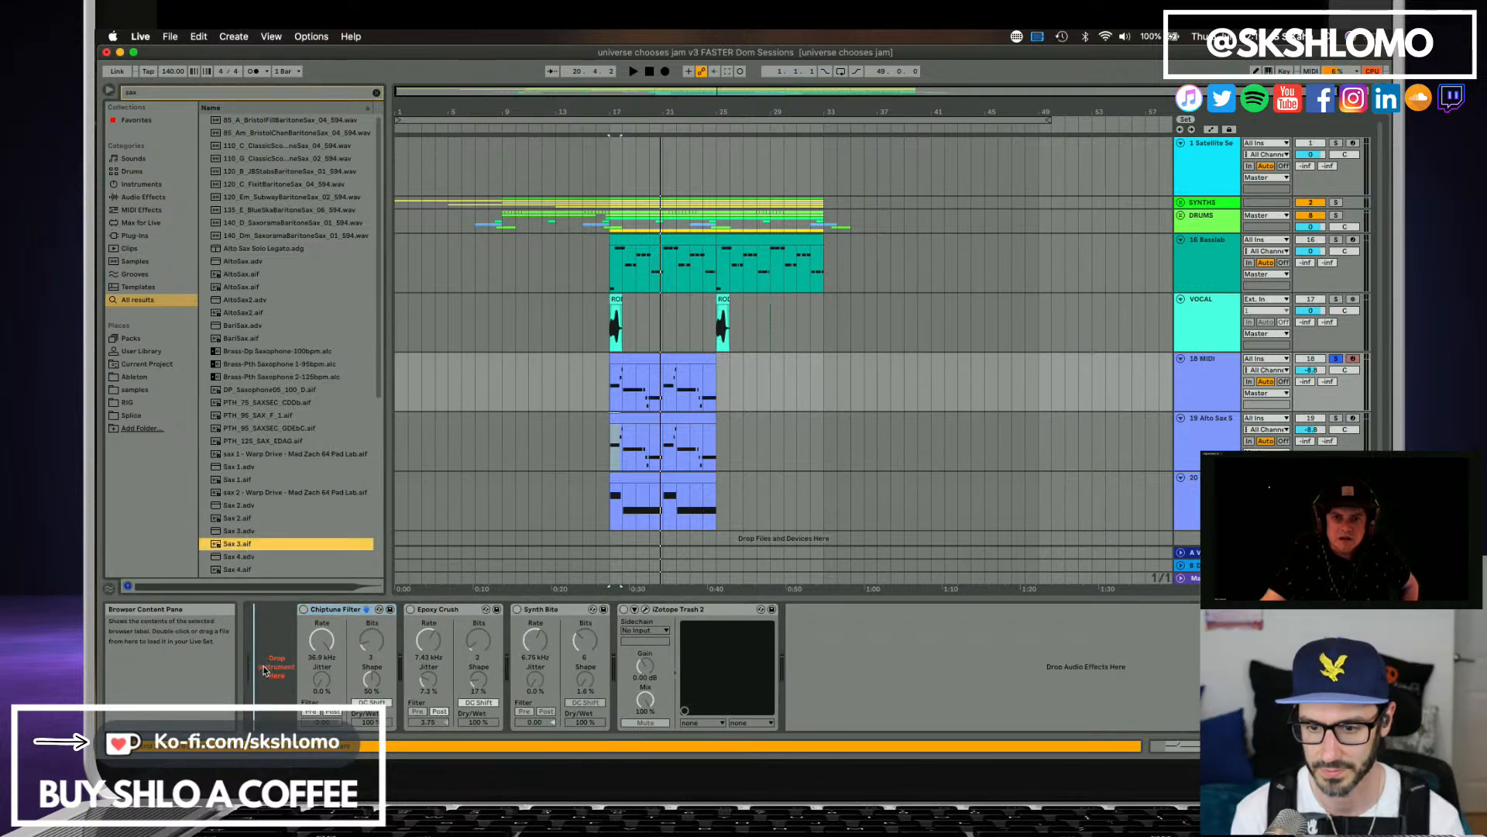
left_click_drag(263, 671, 263, 671)
Enable looping for the Sax 3 sample during playback, with Length at 20.3% and Fade at 100%.
key("space")
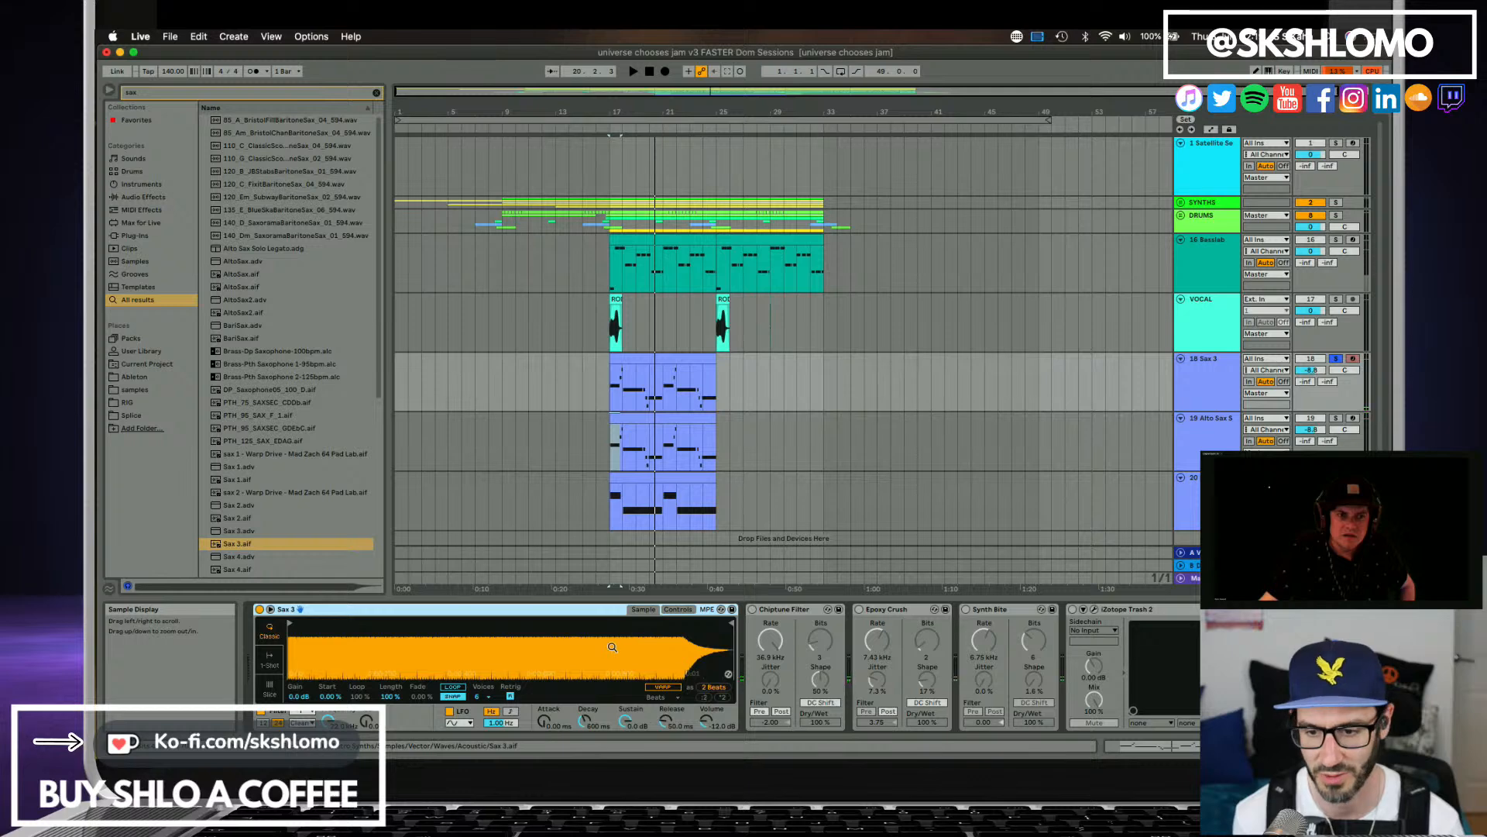
key("space")
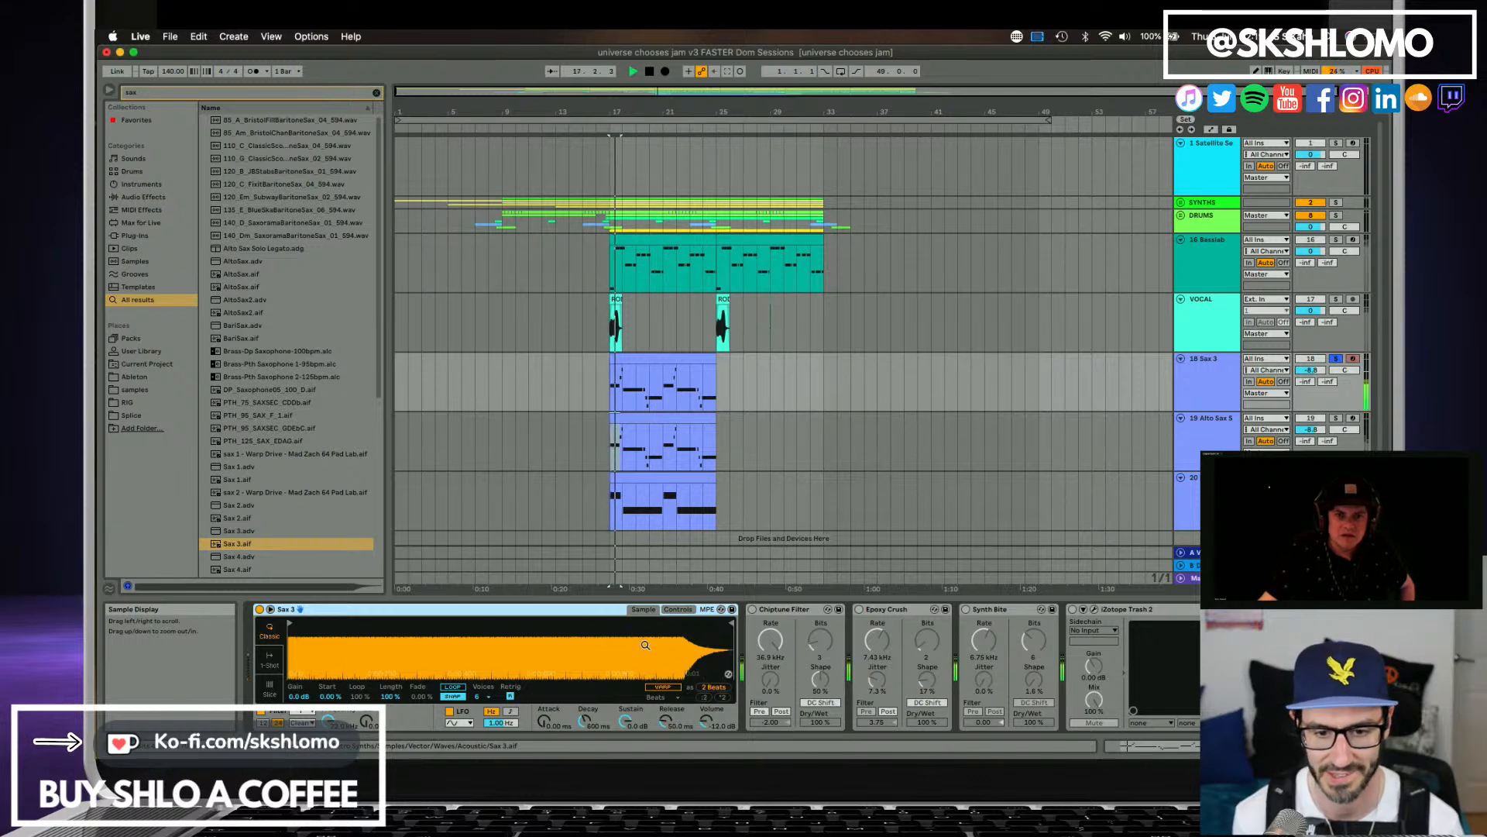
left_click(453, 687)
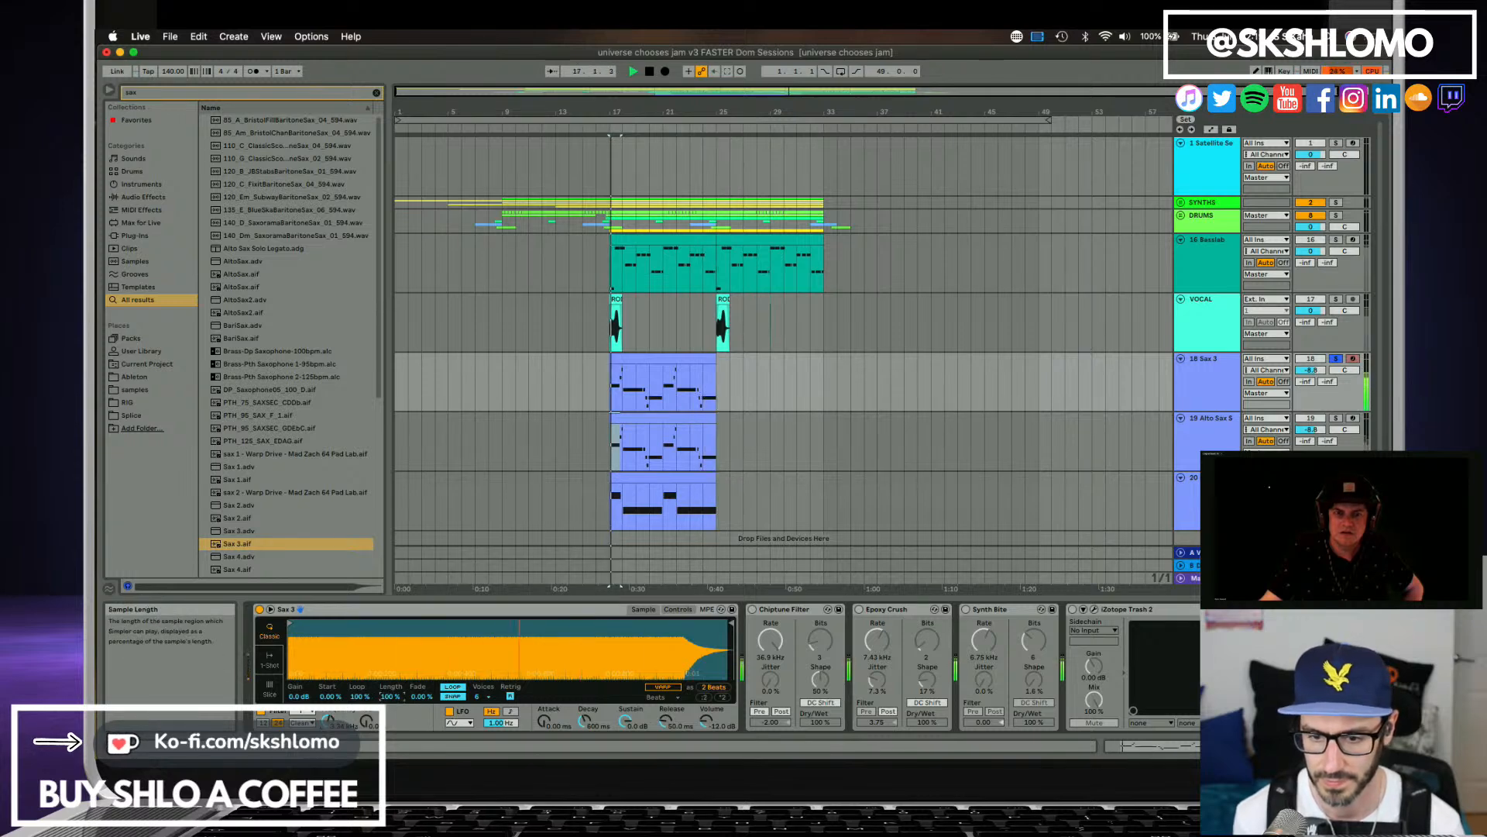
left_click_drag(390, 695, 390, 761)
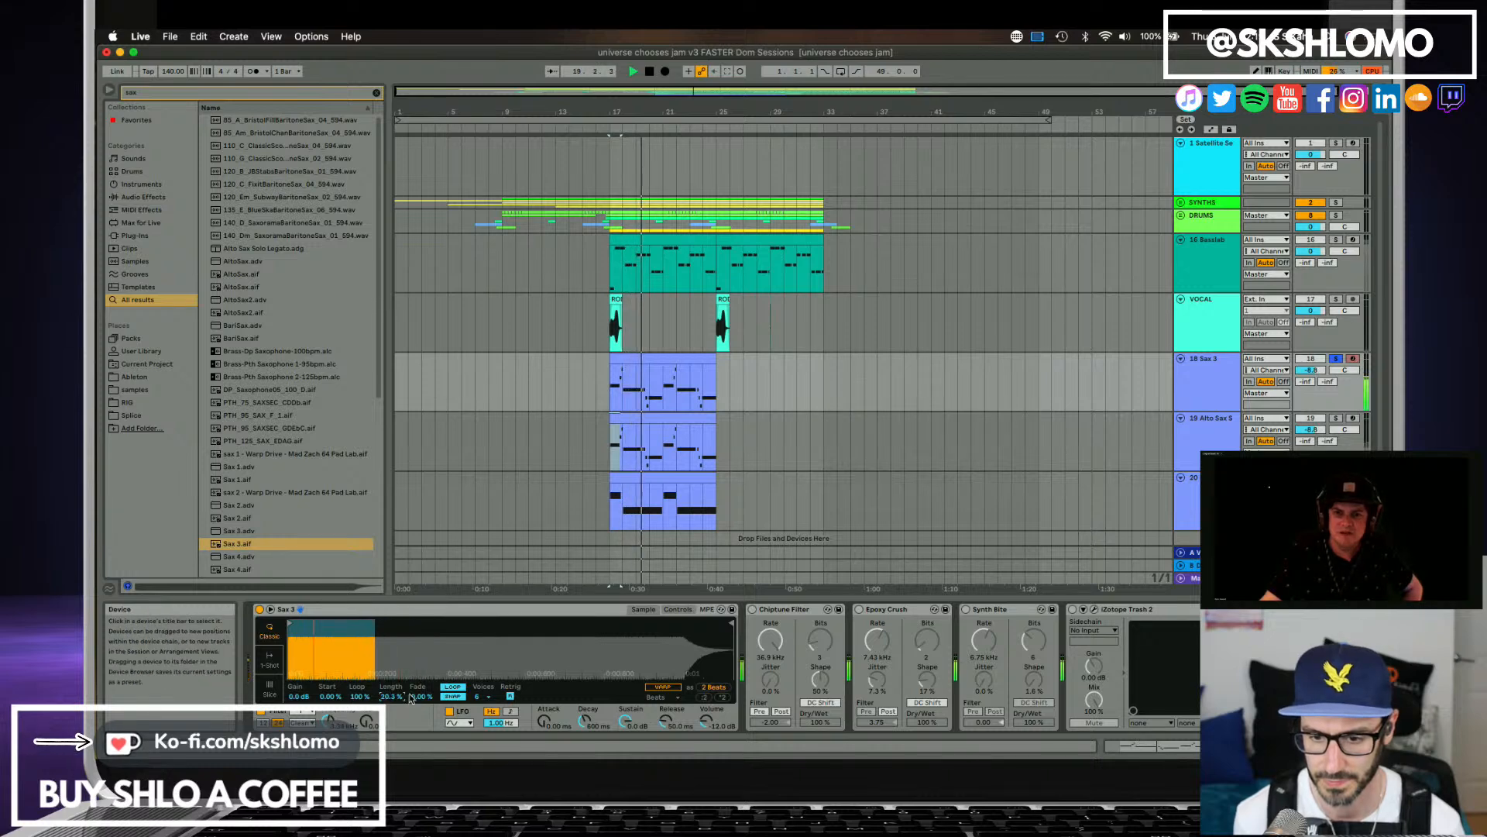
left_click_drag(419, 697, 419, 618)
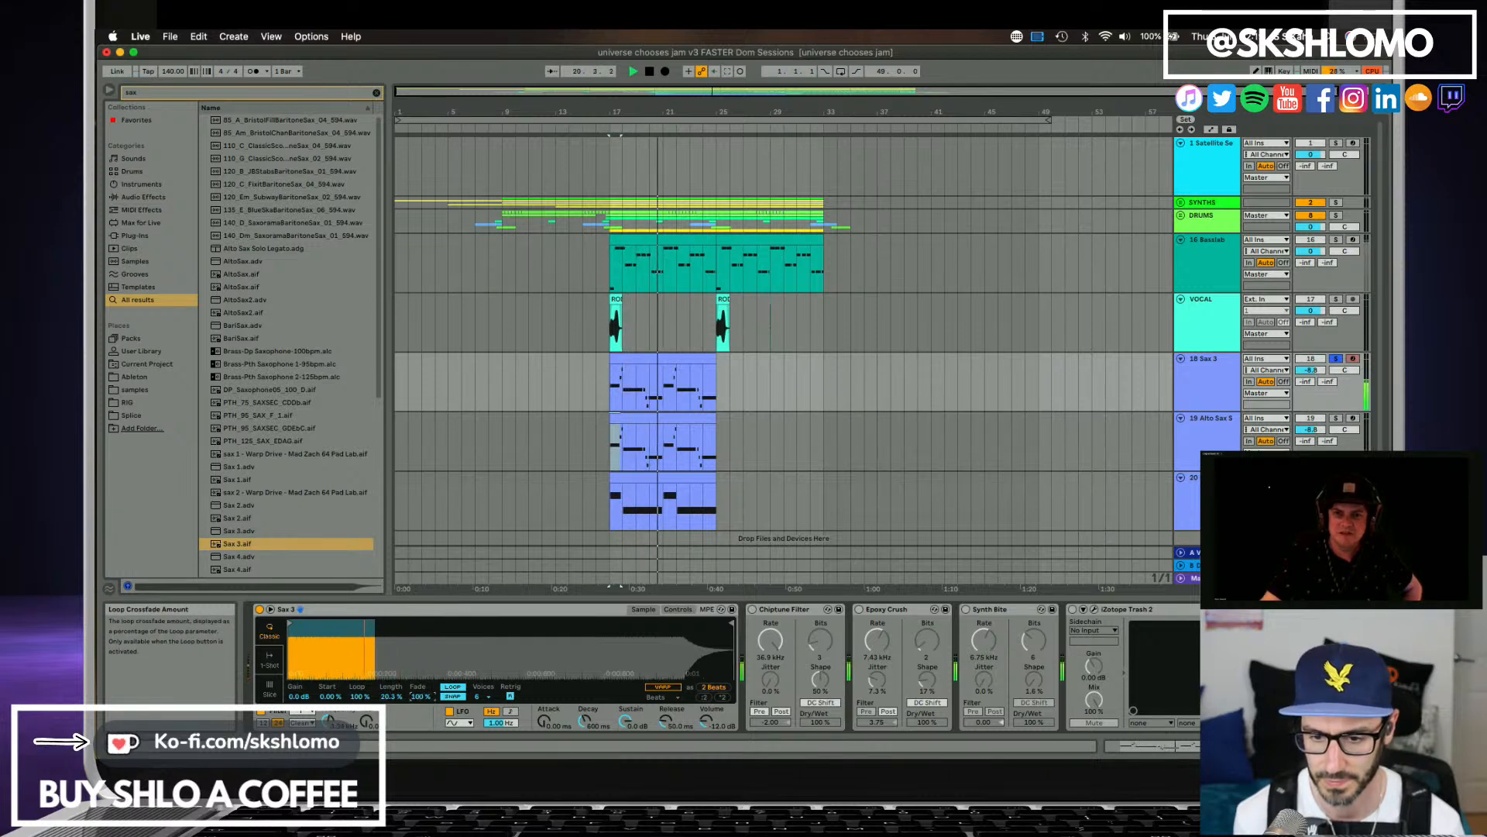
Unsolo track 18, pan Sax 3 left and the duplicated Alto Sax right, and listen to the two layers.
left_click(1337, 358)
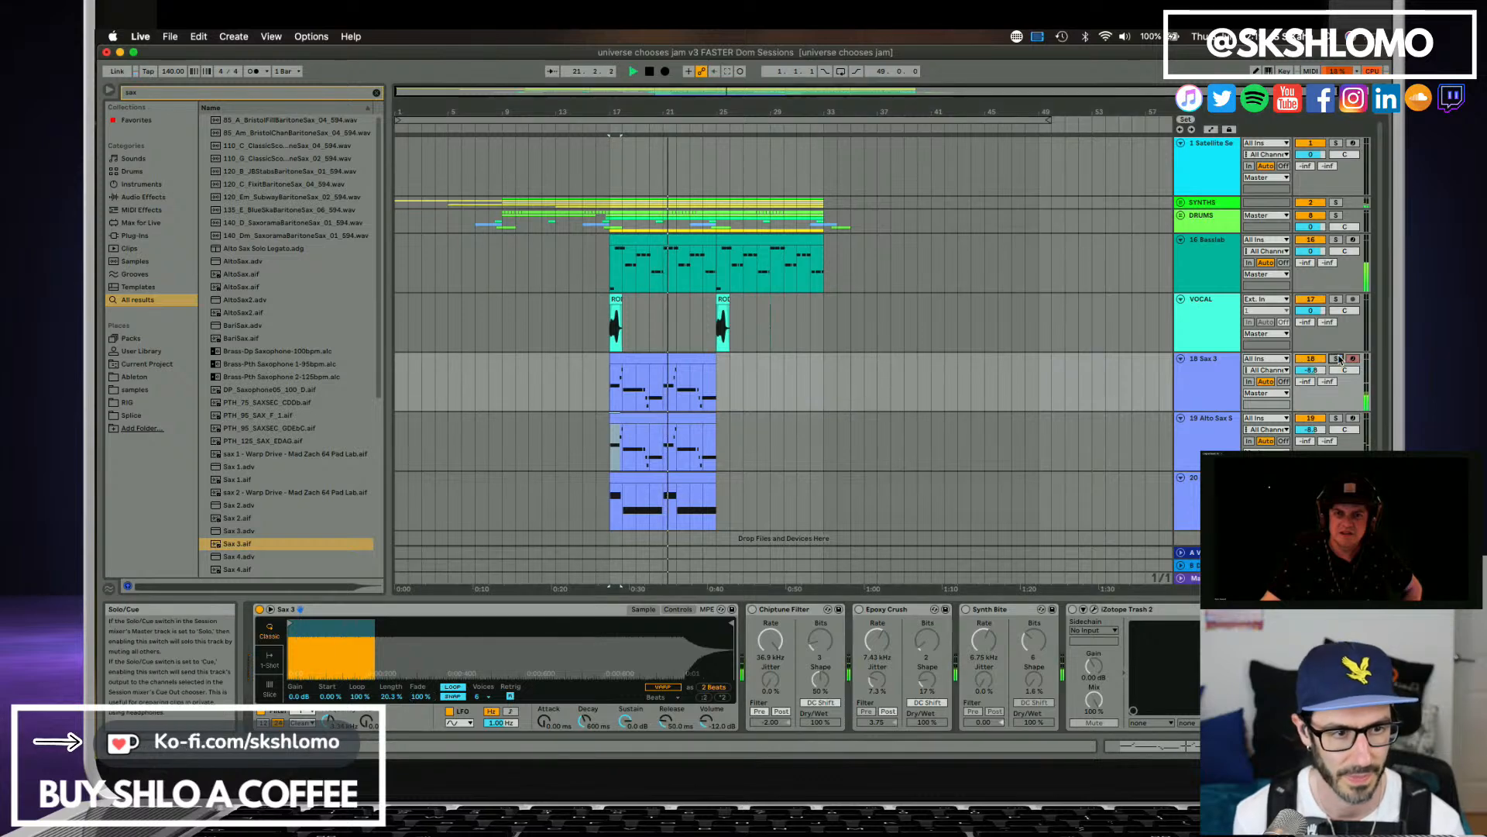
key("space")
key("space")
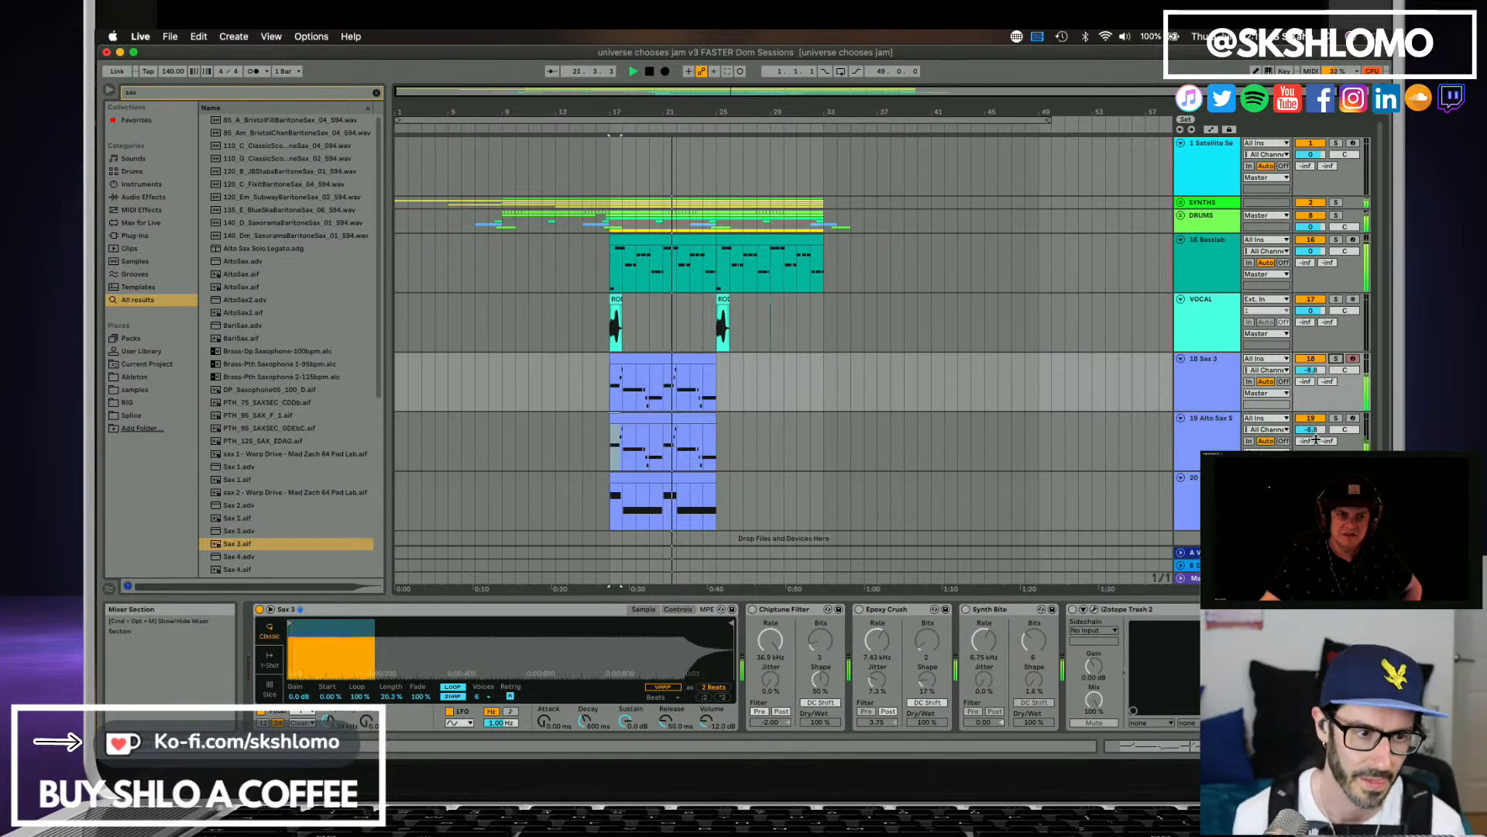
left_click_drag(1344, 430, 1344, 393)
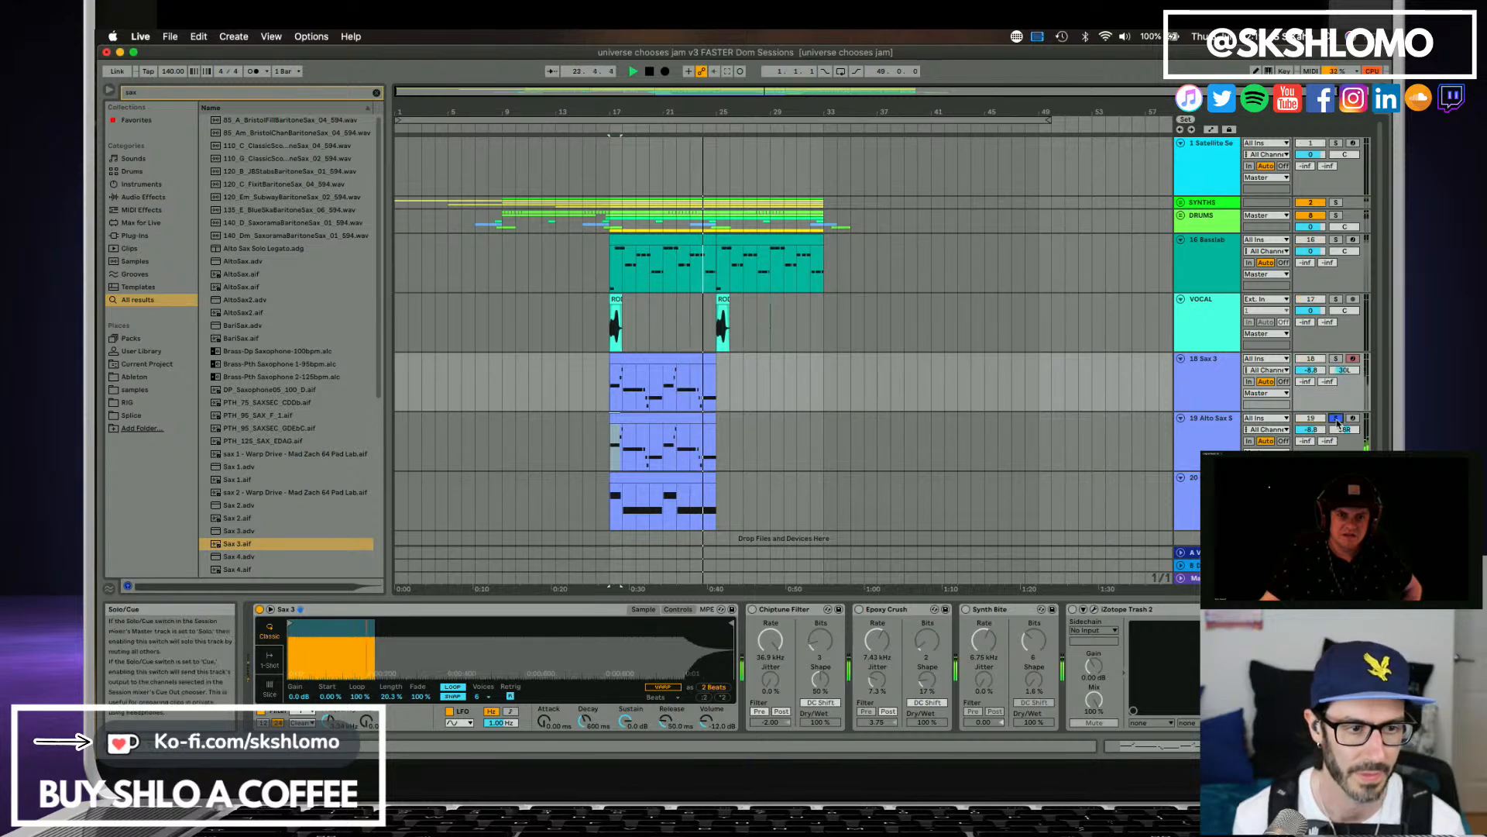
key("space")
Delete the Alto Sax Solo Legato instrument from track 19, keeping its effects chain.
left_click(1224, 424)
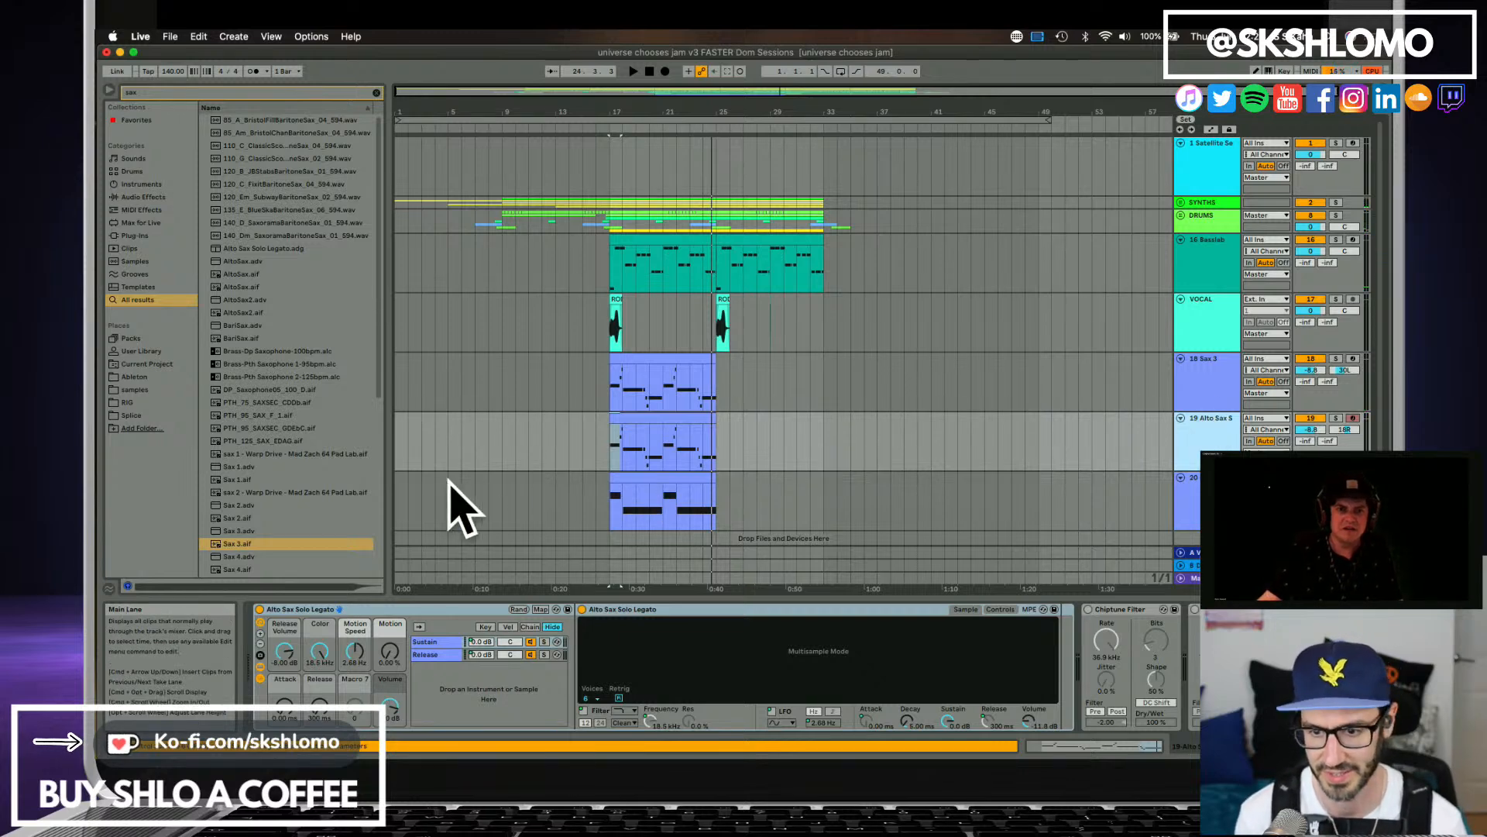
left_click(414, 612)
key("Delete")
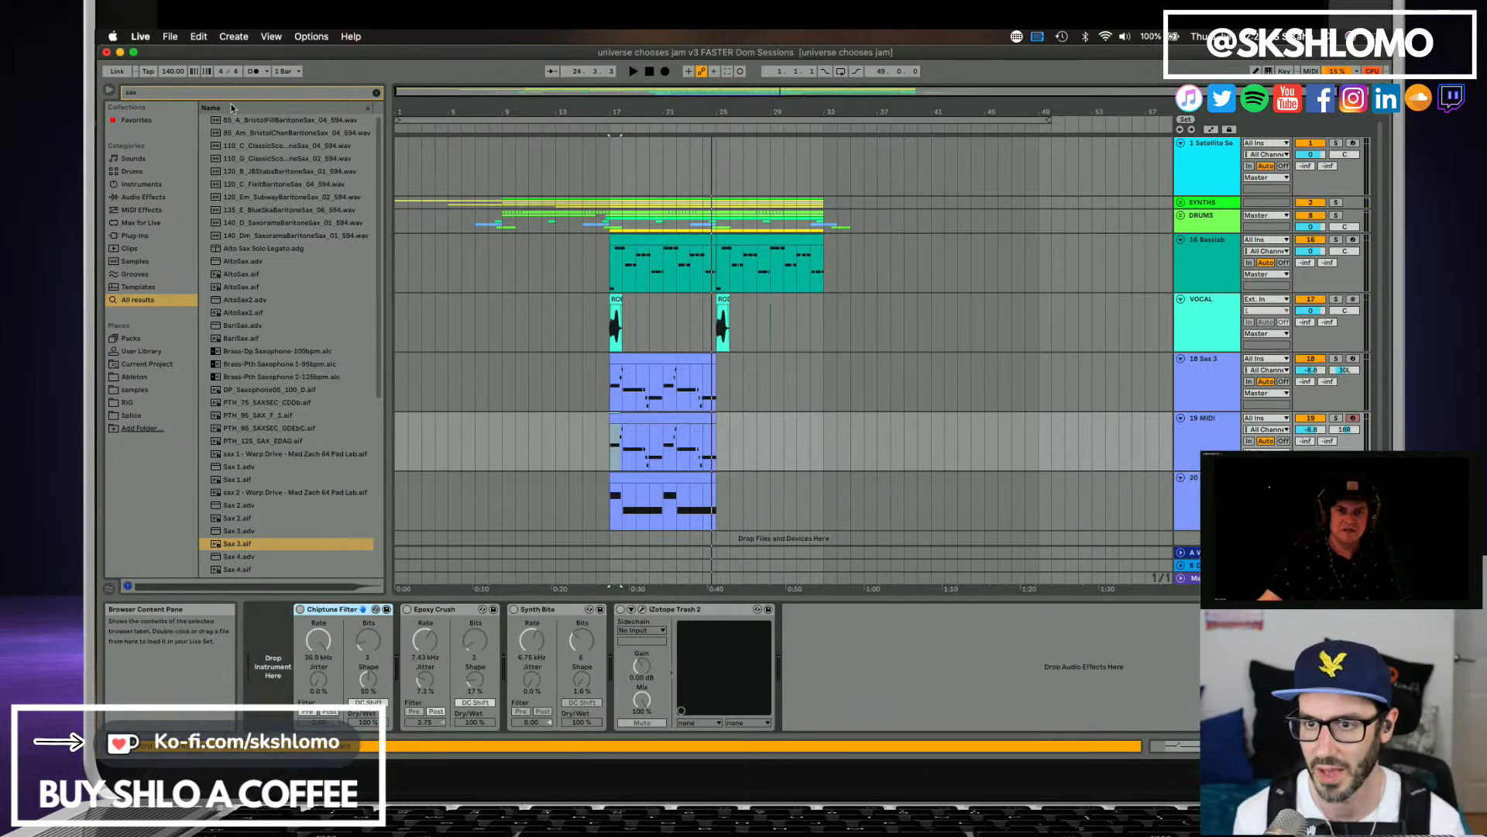
Search the browser for trumpet, audition the Solina trumpet samples and load Solina_Trumpet_C2.aif as track 19's instrument.
type("trumpet")
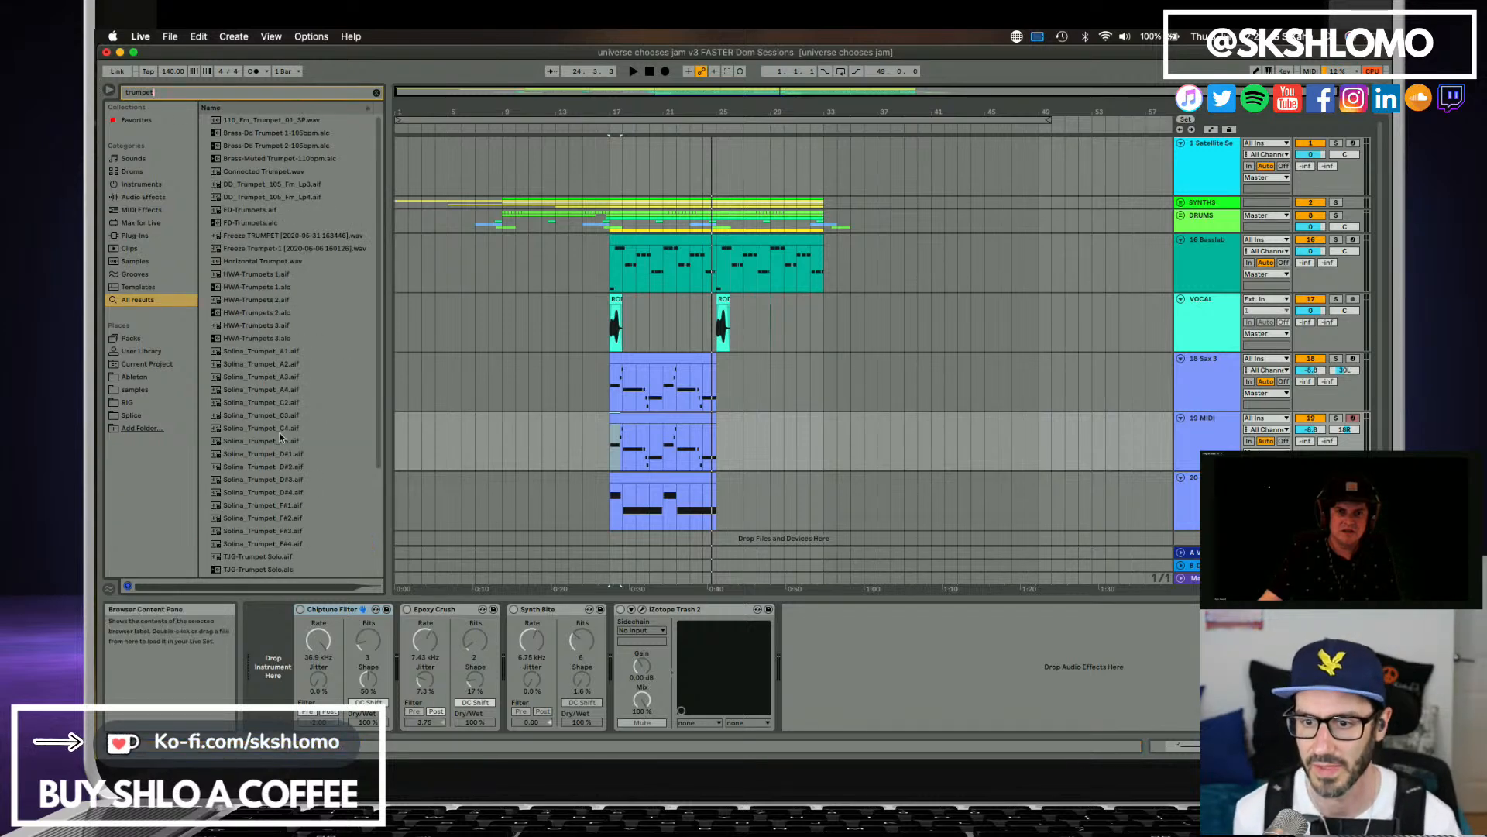
left_click(281, 414)
left_click(281, 403)
left_click(285, 428)
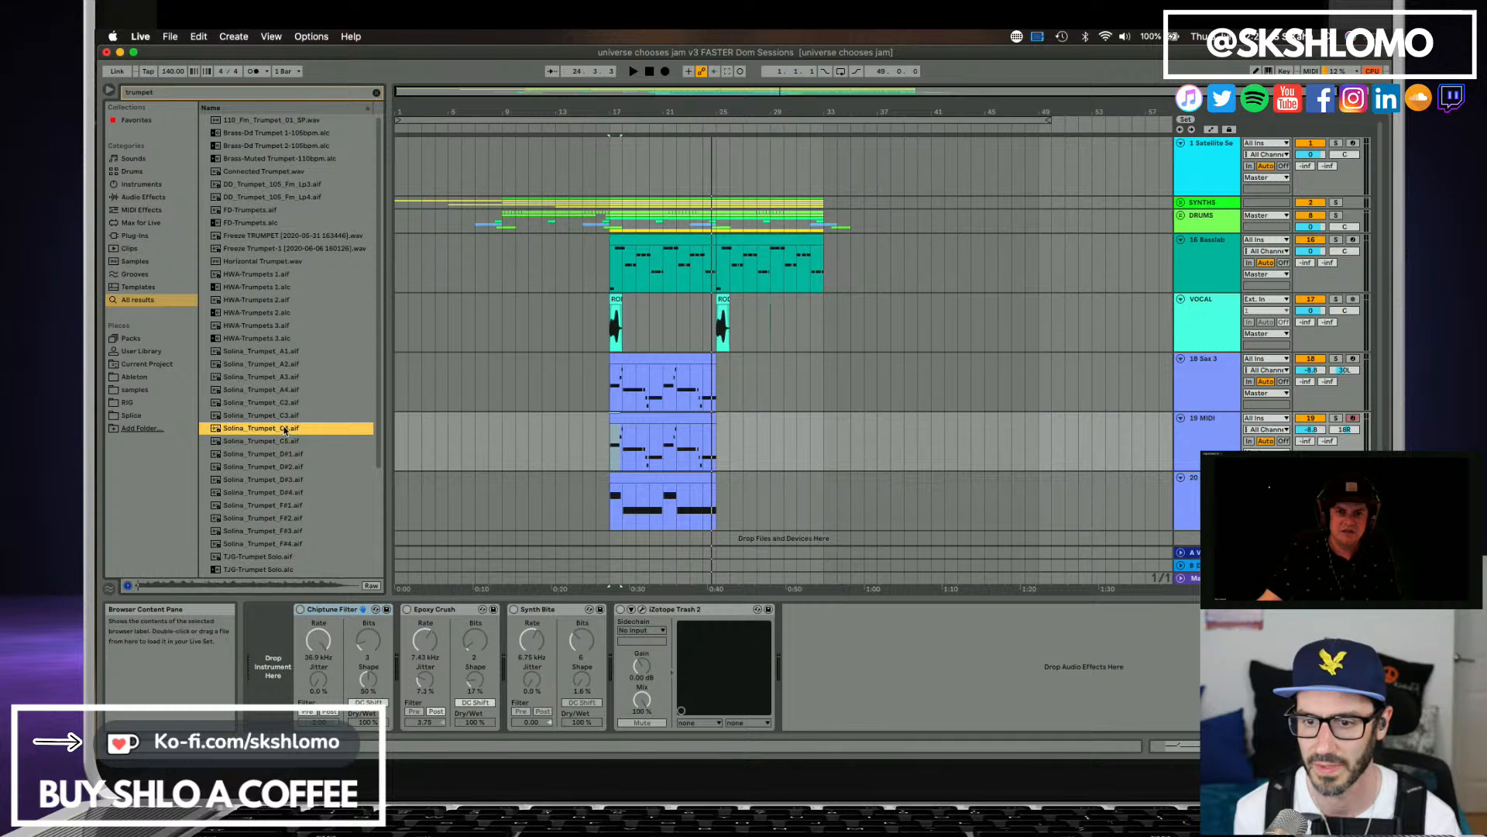
left_click(272, 405)
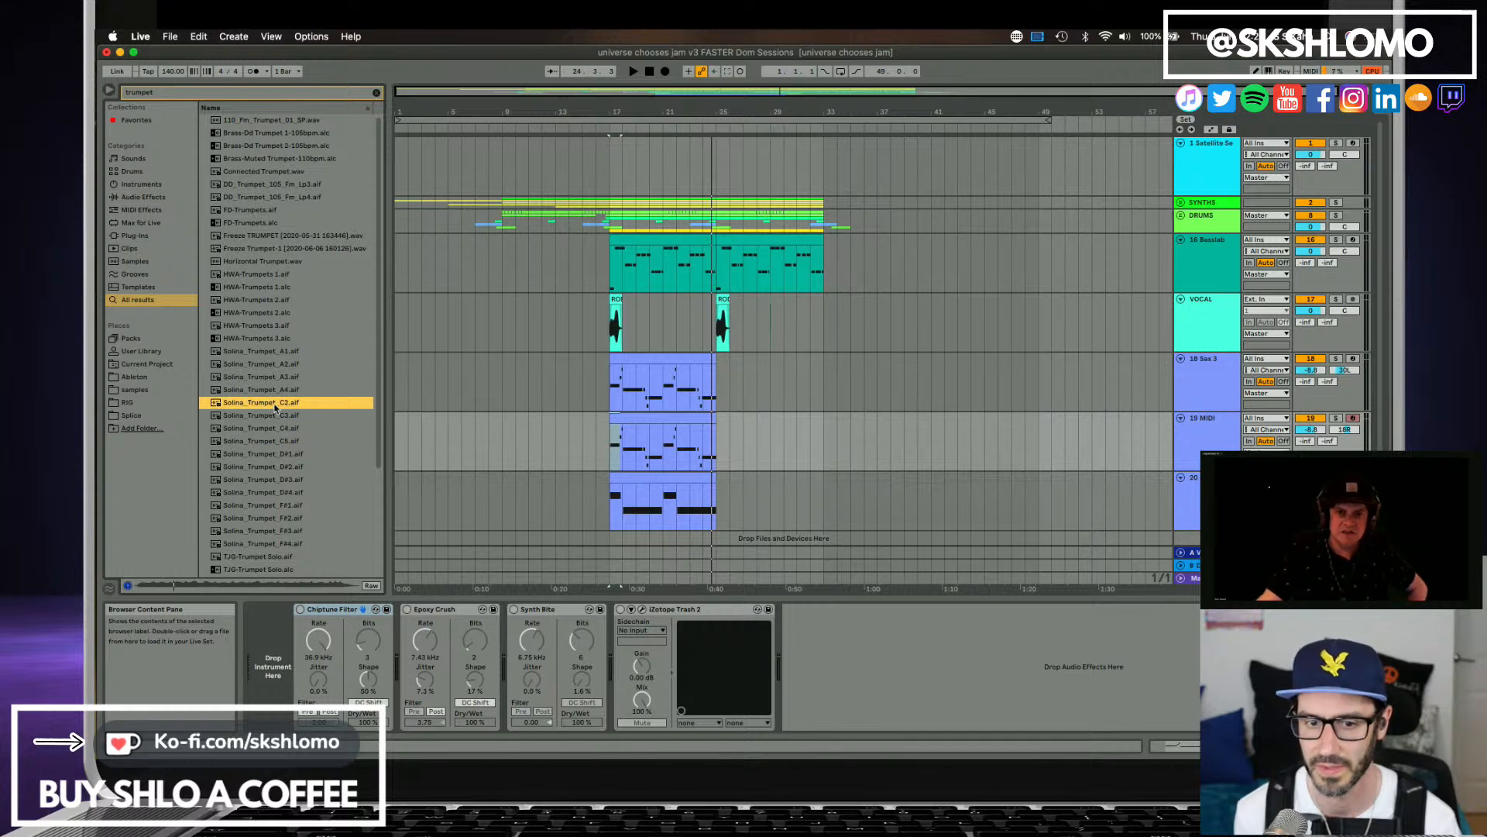
left_click_drag(275, 404, 286, 604)
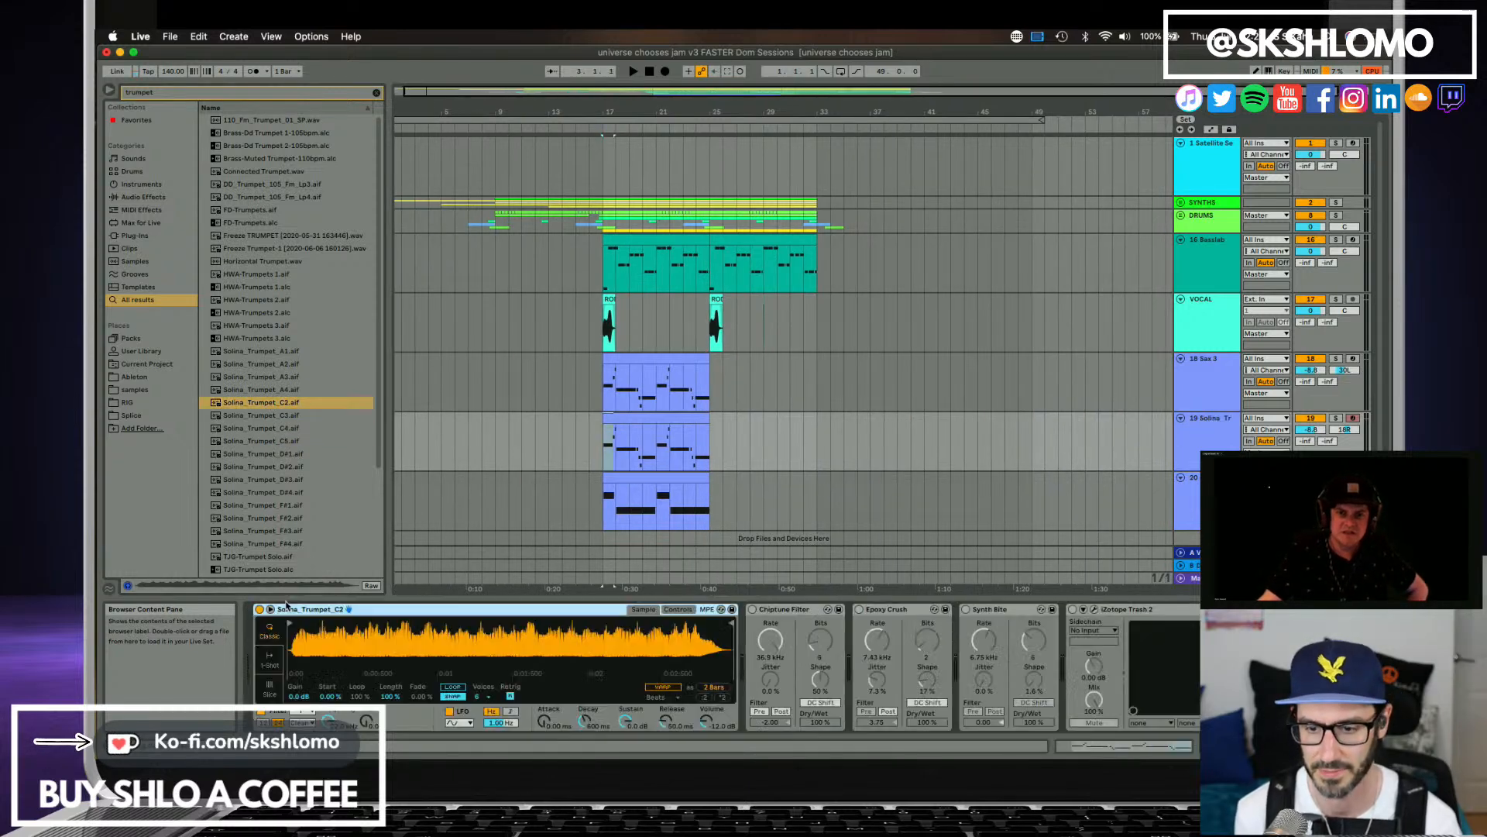
Solo track 19 during playback, set the Solina trumpet sample's Length to 48.4% and Fade to 89.8%, and unsolo it.
key("space")
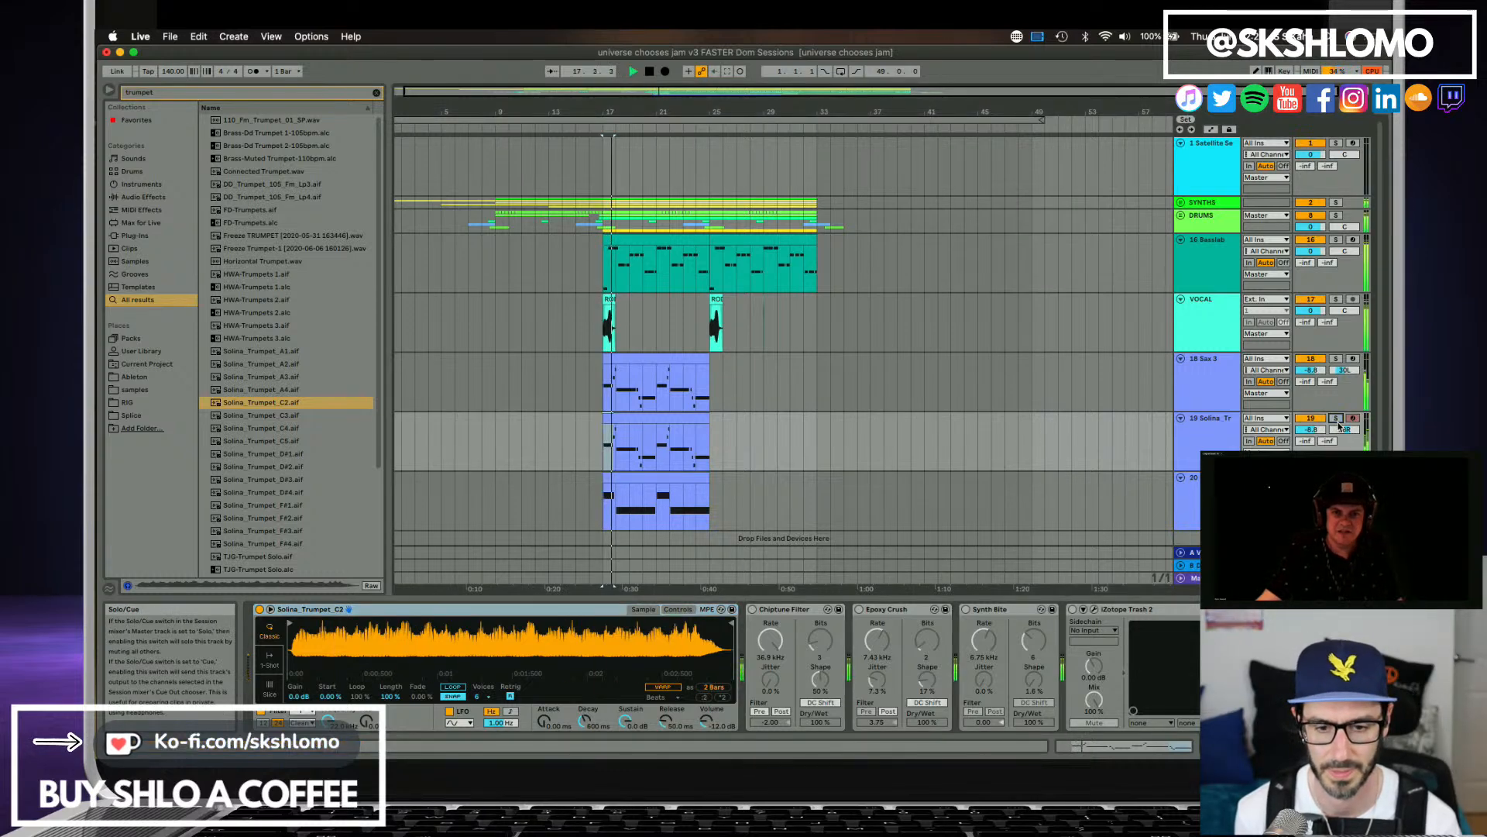
left_click(1337, 419)
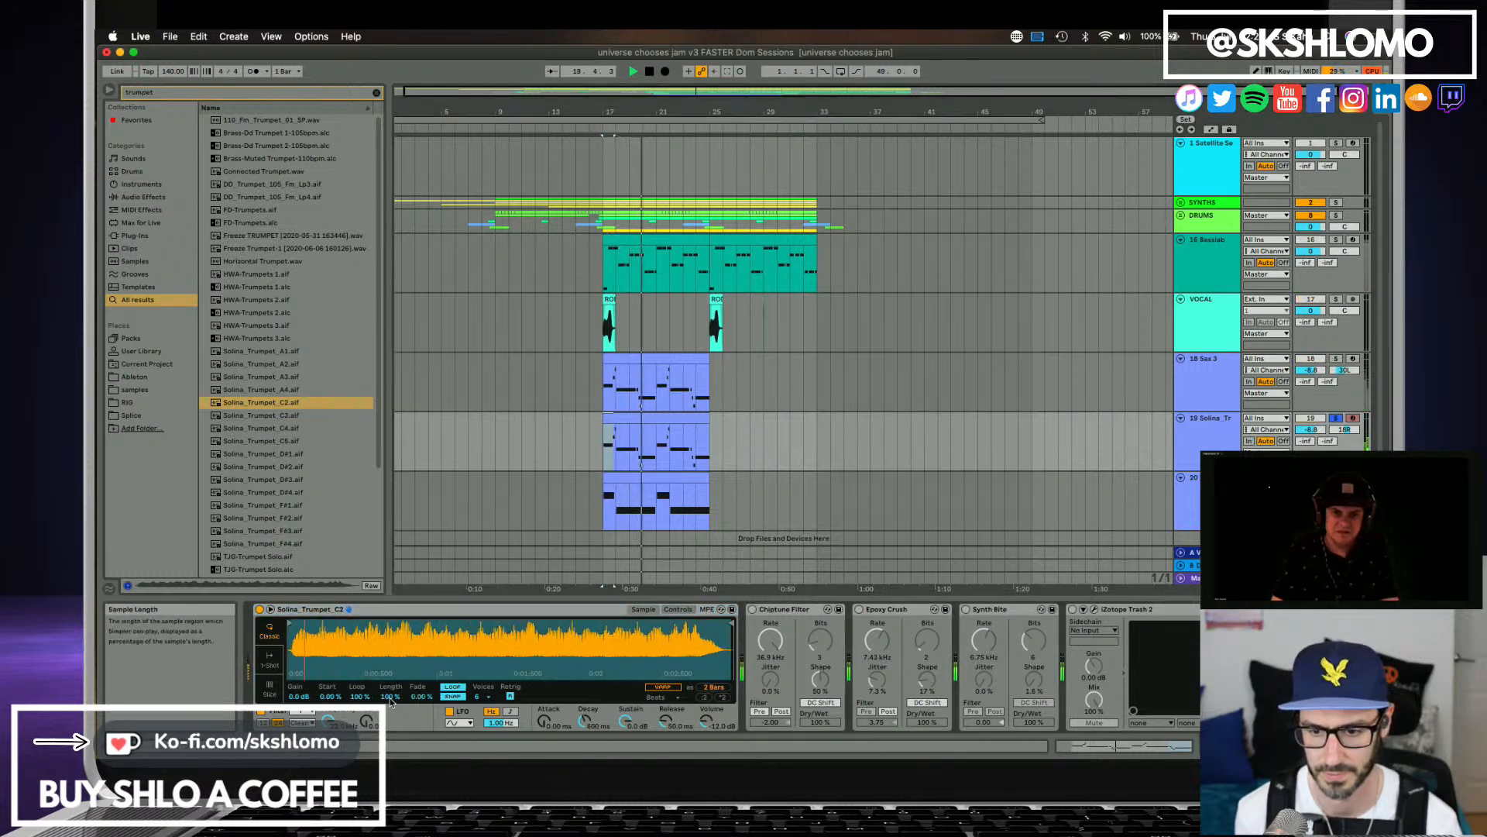
left_click_drag(391, 696, 422, 626)
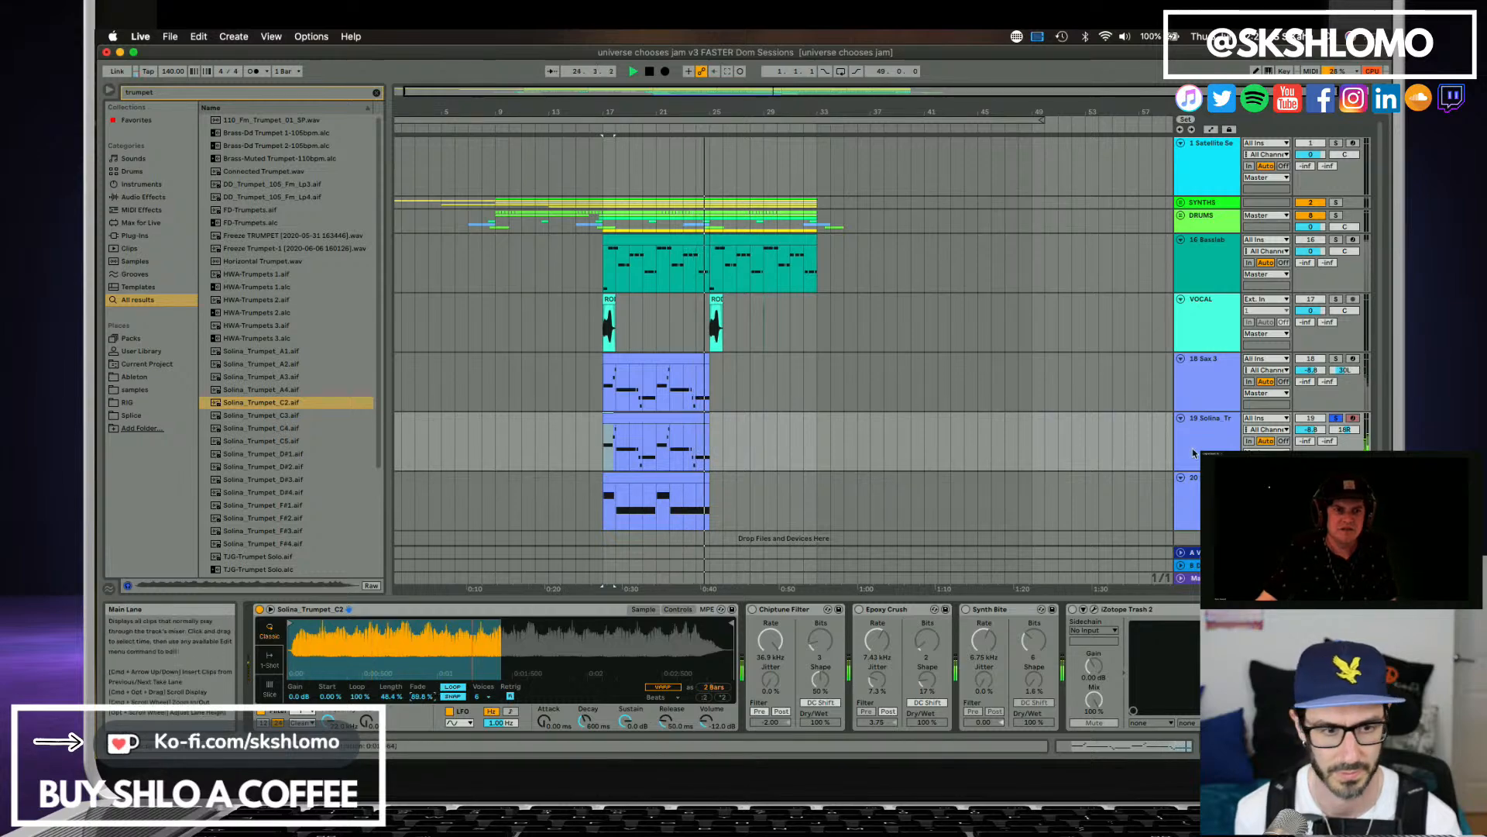
left_click(1336, 418)
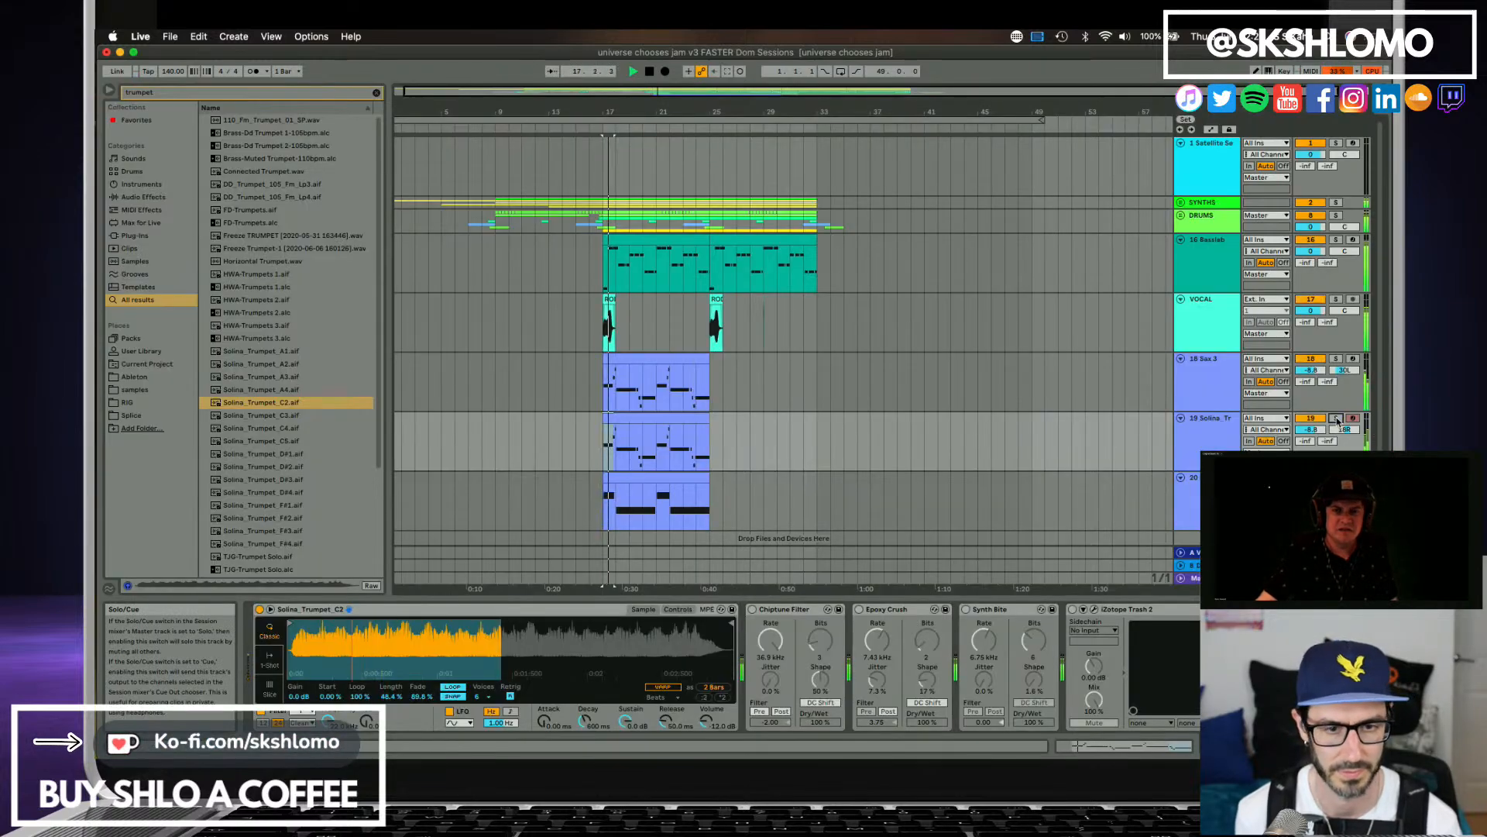
Compare the Sax 3 and Solina trumpet layers soloed together, then hear them back in the full mix.
left_click(1336, 358)
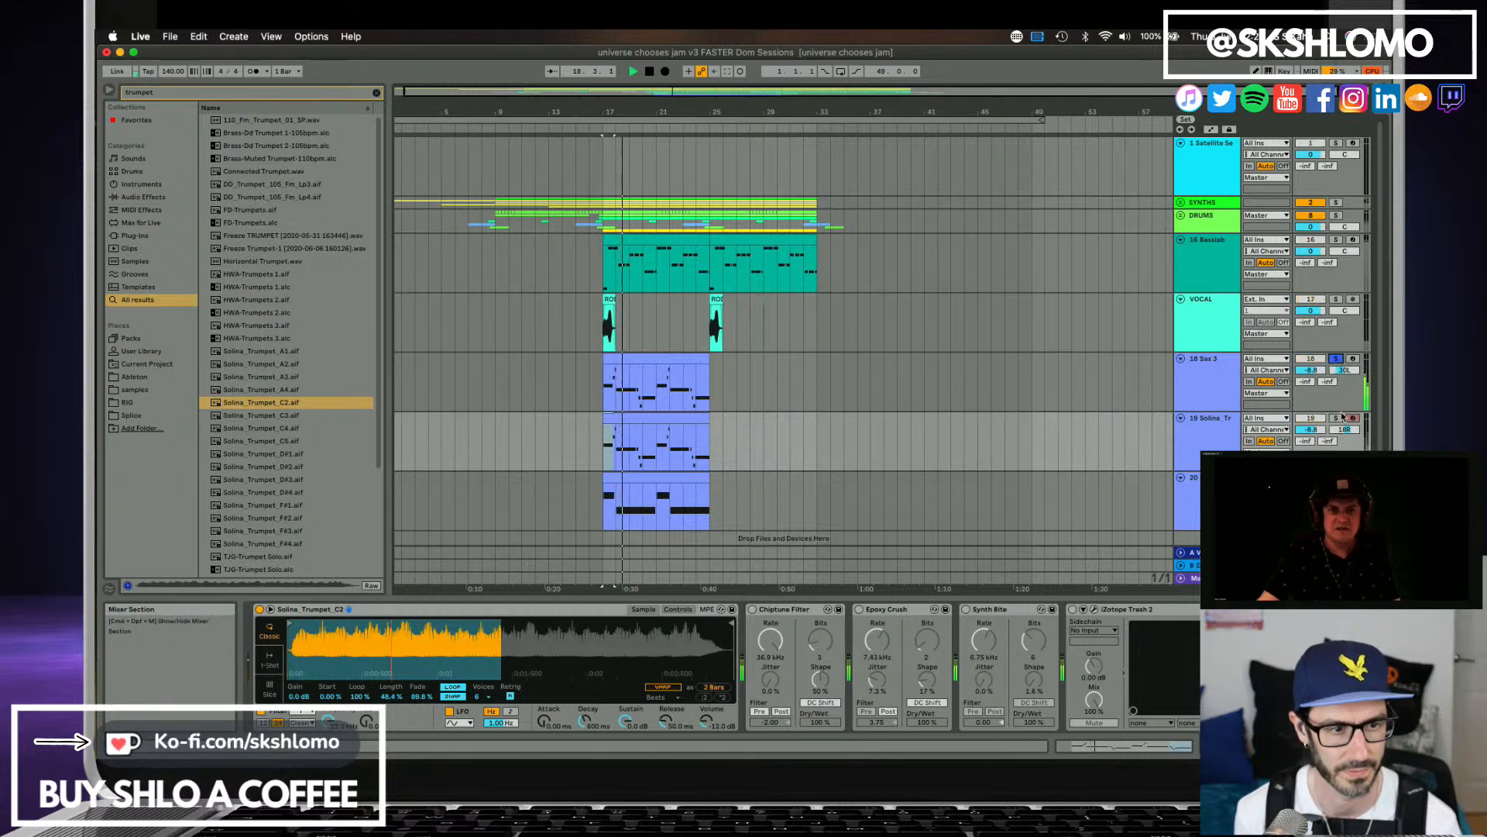
left_click(1337, 418)
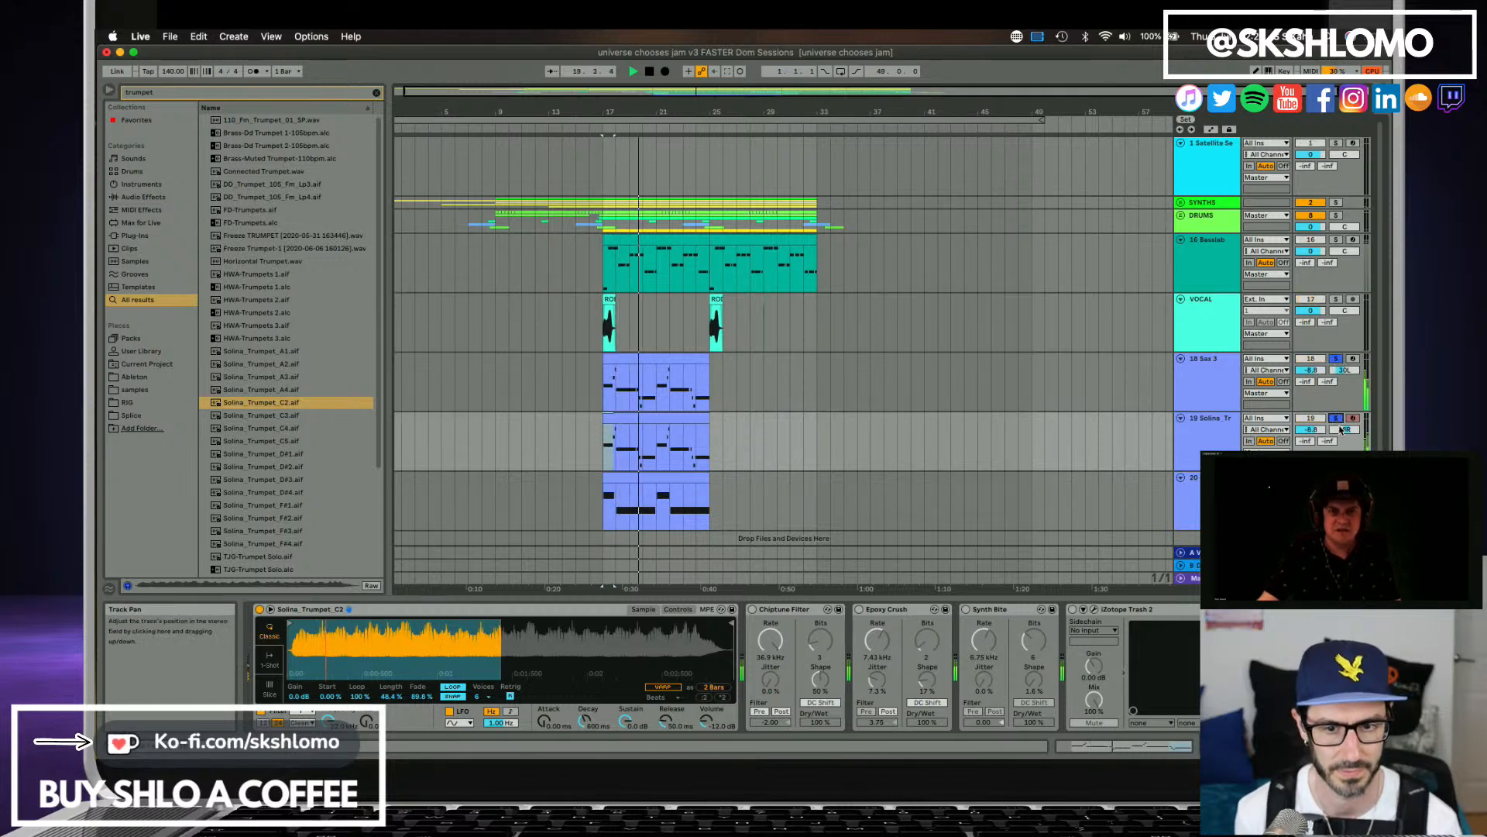
left_click(1337, 418)
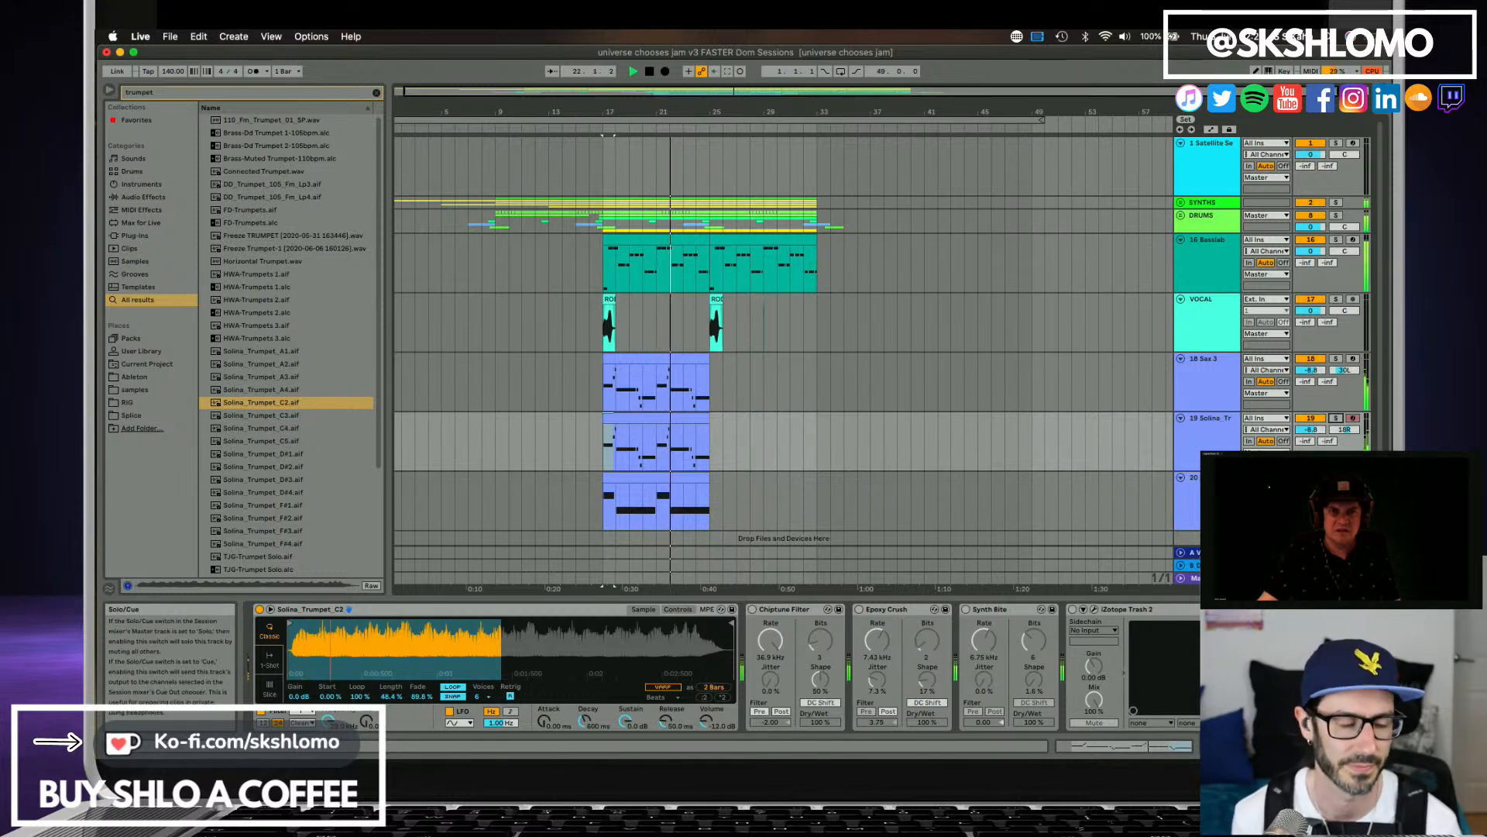
Solo track 20 and open its MIDI clip in the note editor.
left_click(1337, 477)
key("space")
key("space")
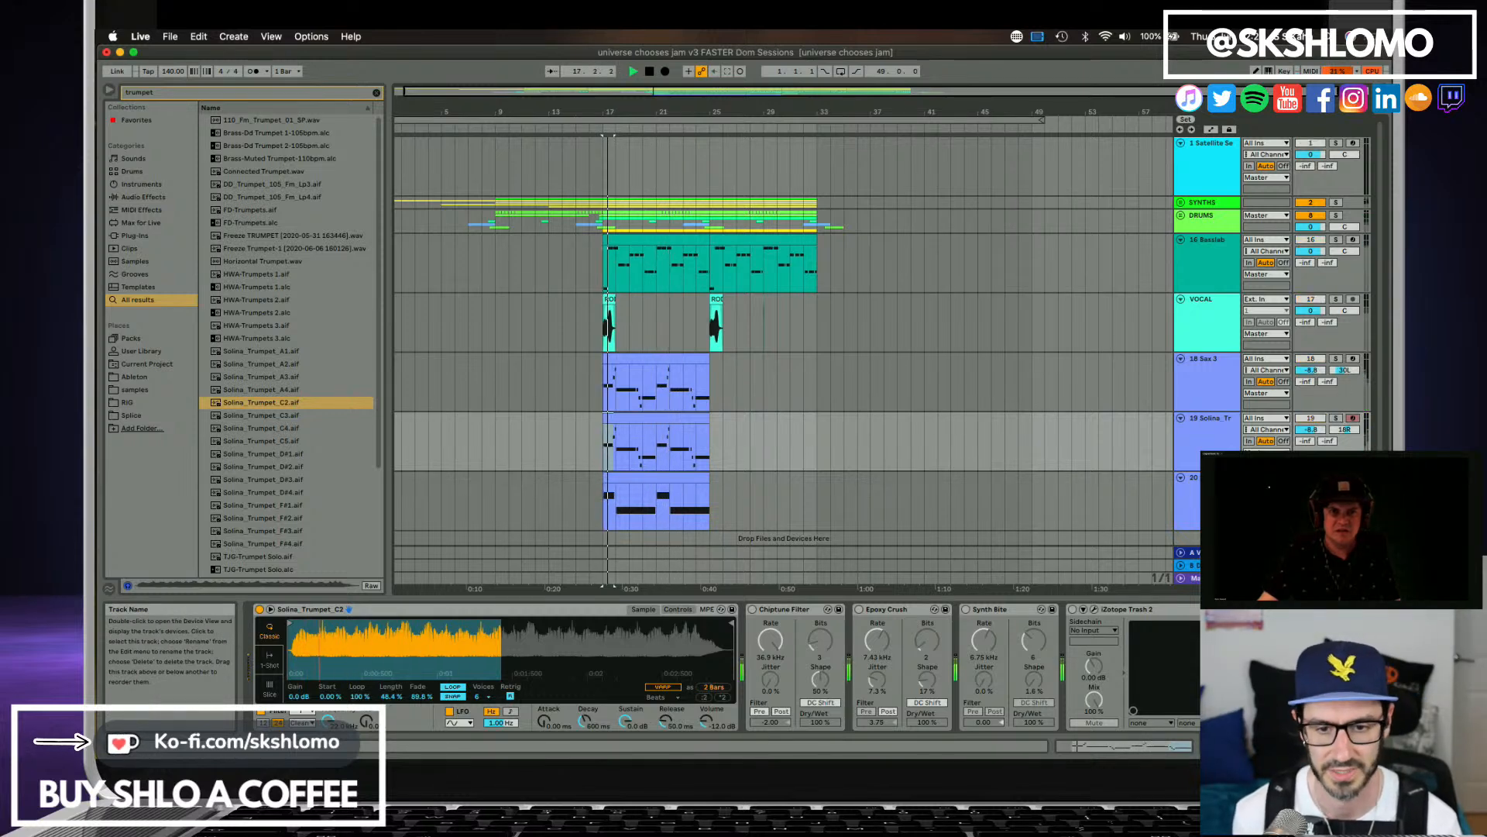
key("space")
left_click(701, 474)
left_click(644, 477)
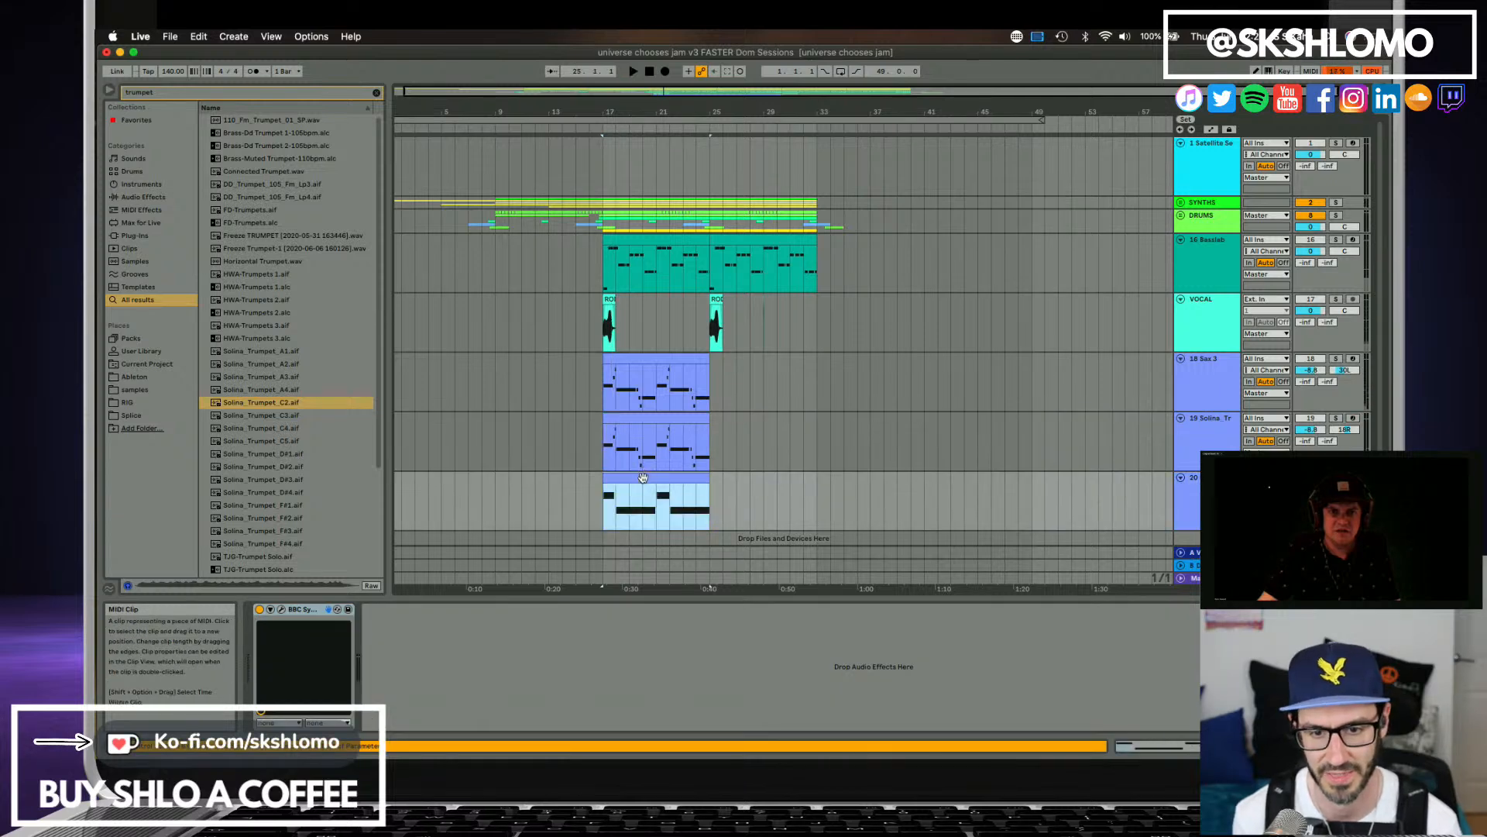
double_click(643, 479)
left_click(584, 552)
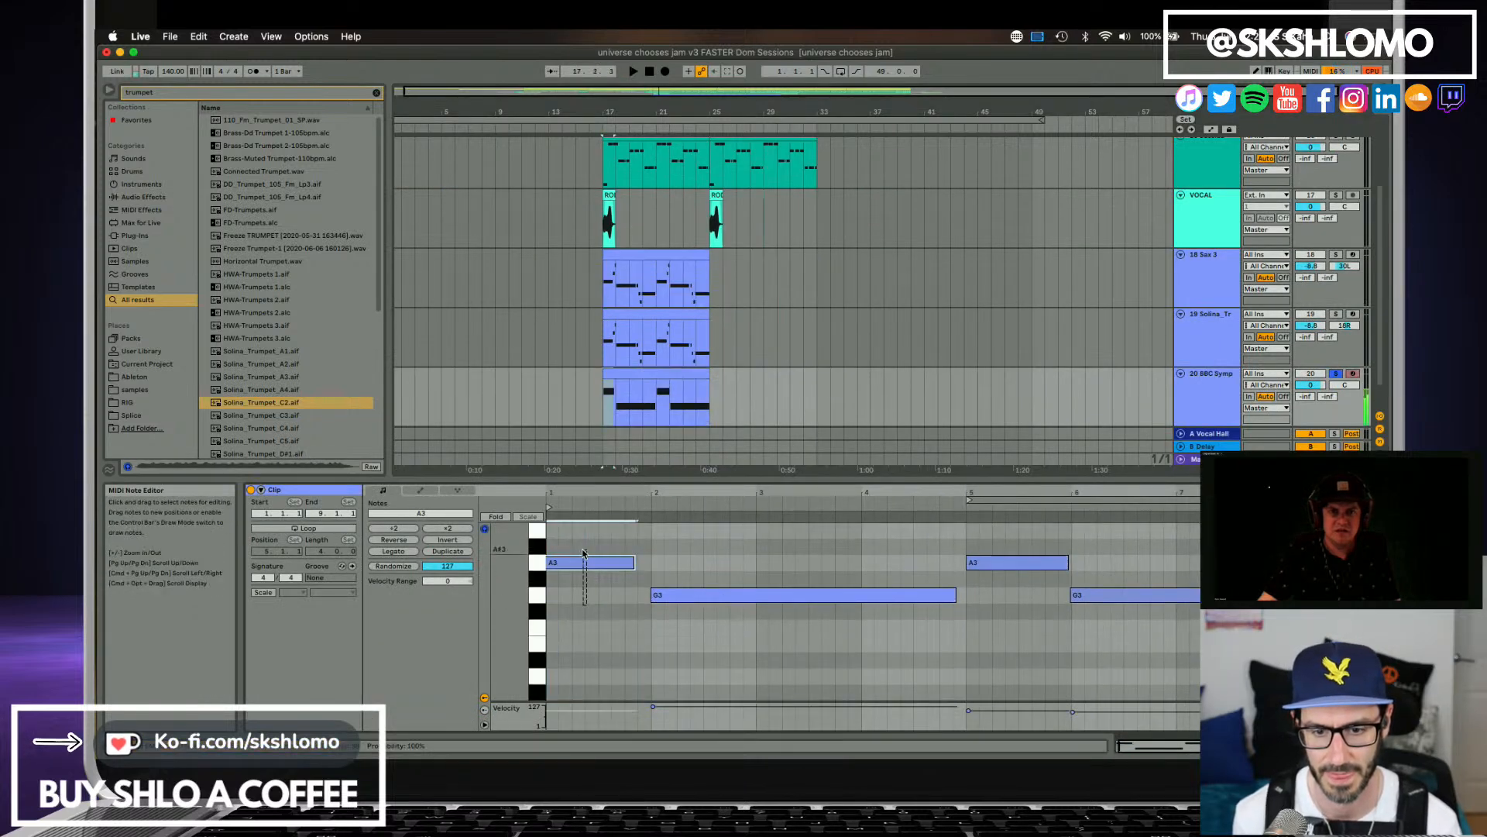
Move the first A3 note in track 20's clip slightly later so it starts exactly on bar 1, and play it back.
key("space")
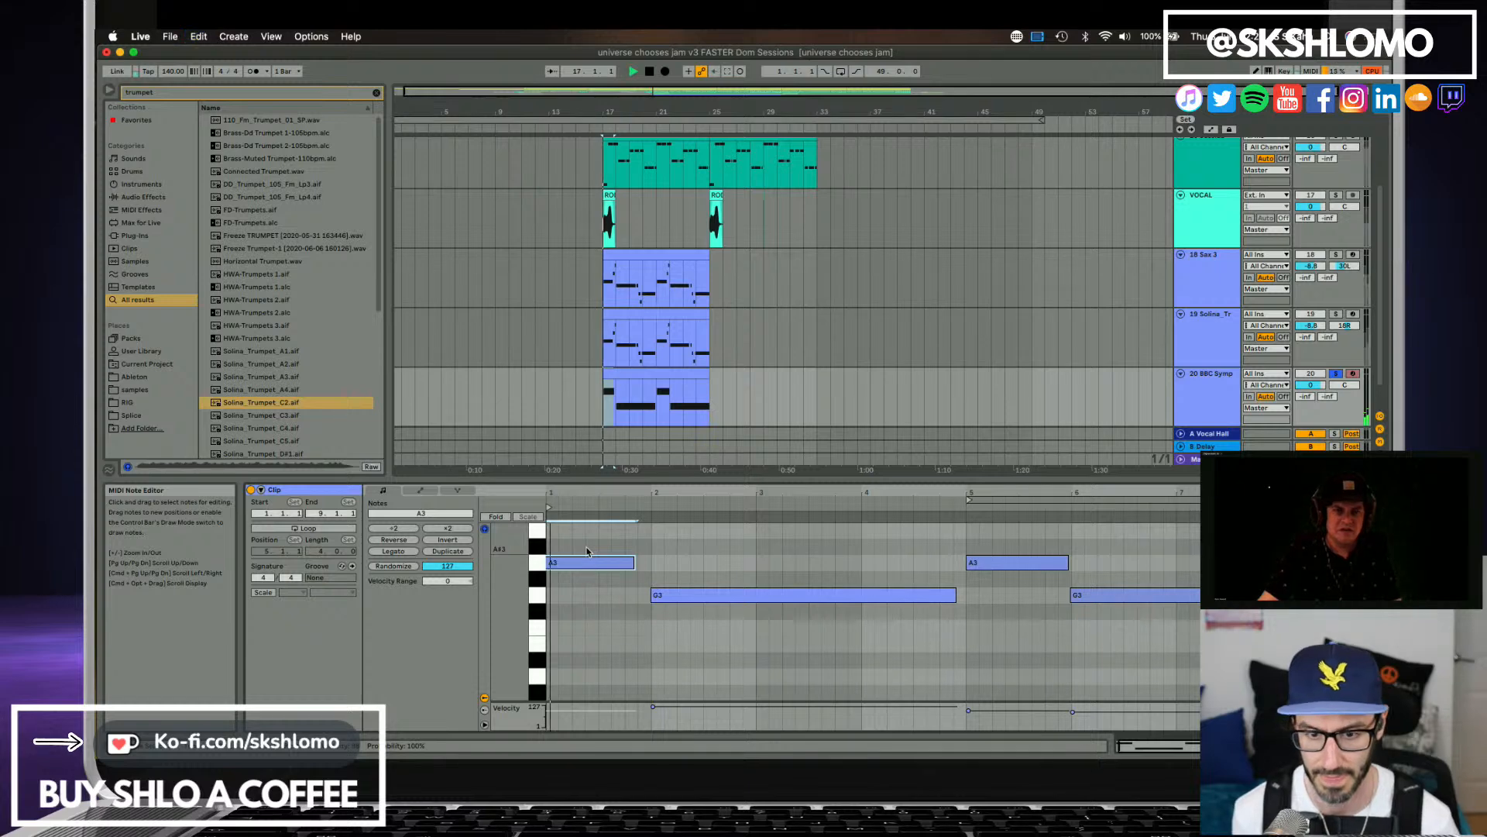
key("space")
key("space")
key("space")
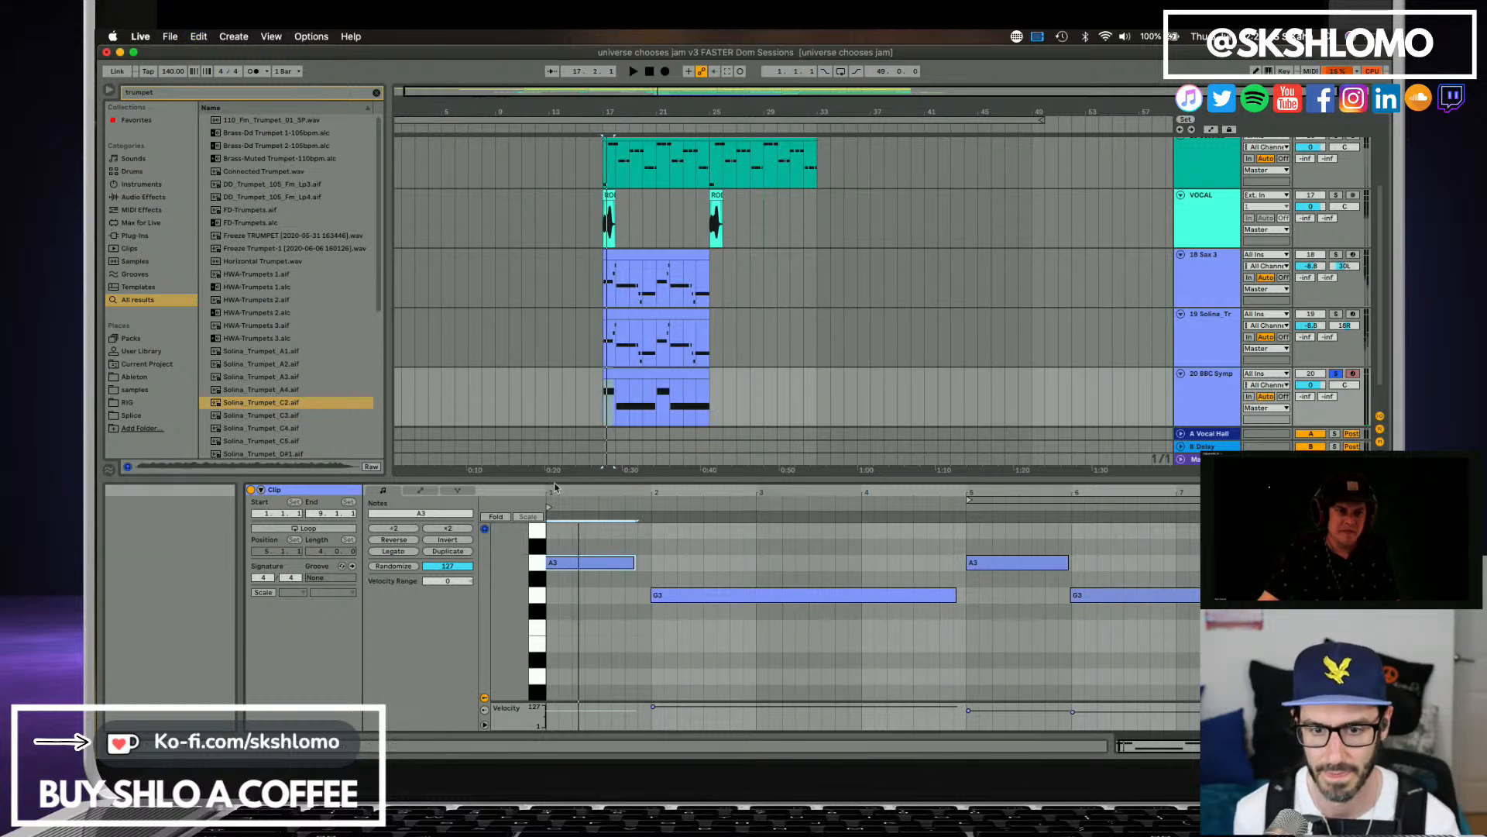
left_click_drag(548, 491, 560, 490)
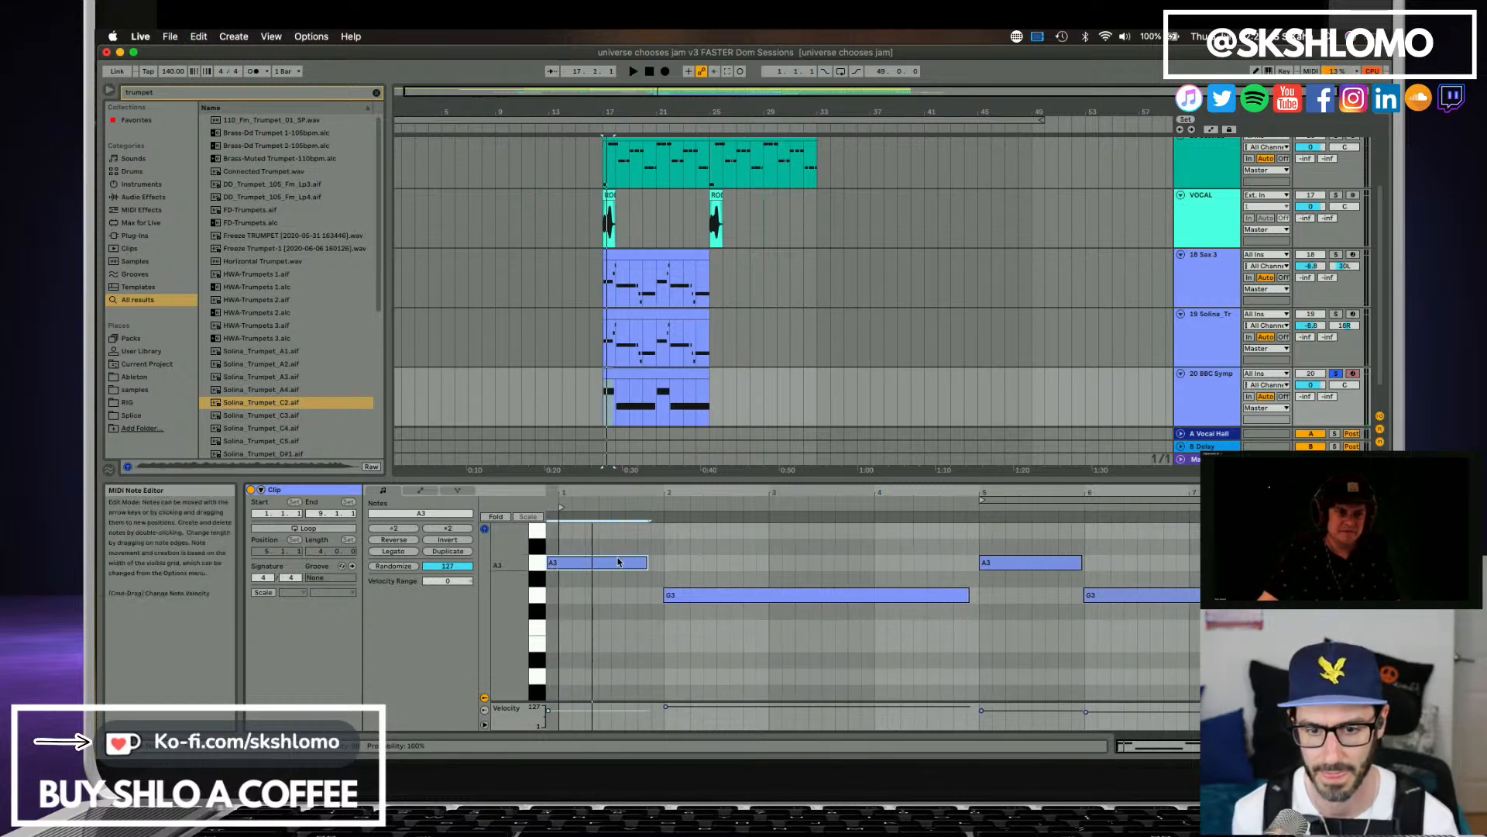
left_click_drag(619, 561, 632, 561)
key("space")
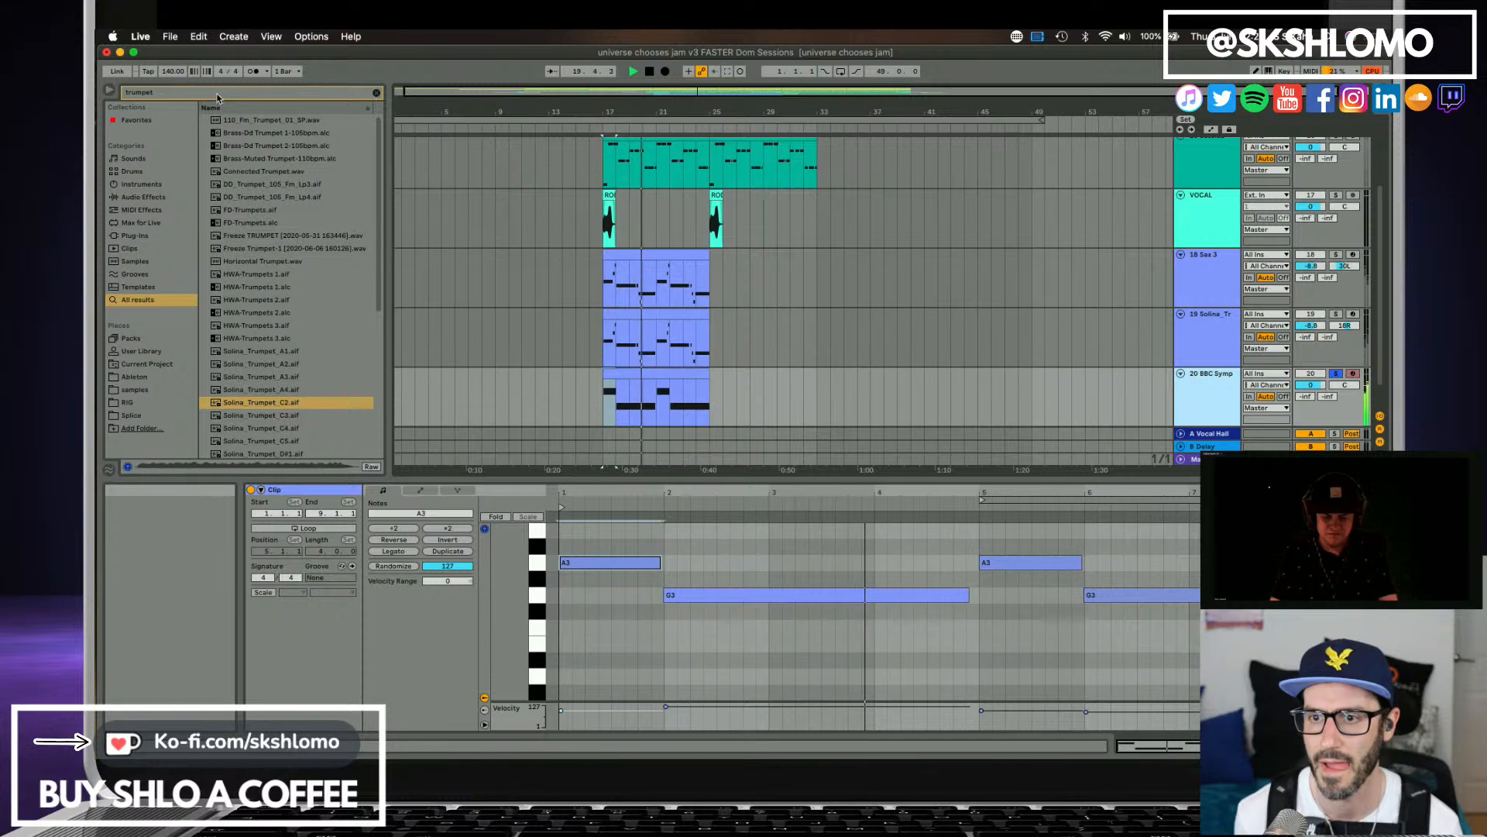
Search the browser for brass, audition several results and load the Alphalog Brass.adv preset onto track 20.
left_click_drag(219, 93, 127, 92)
type("brass")
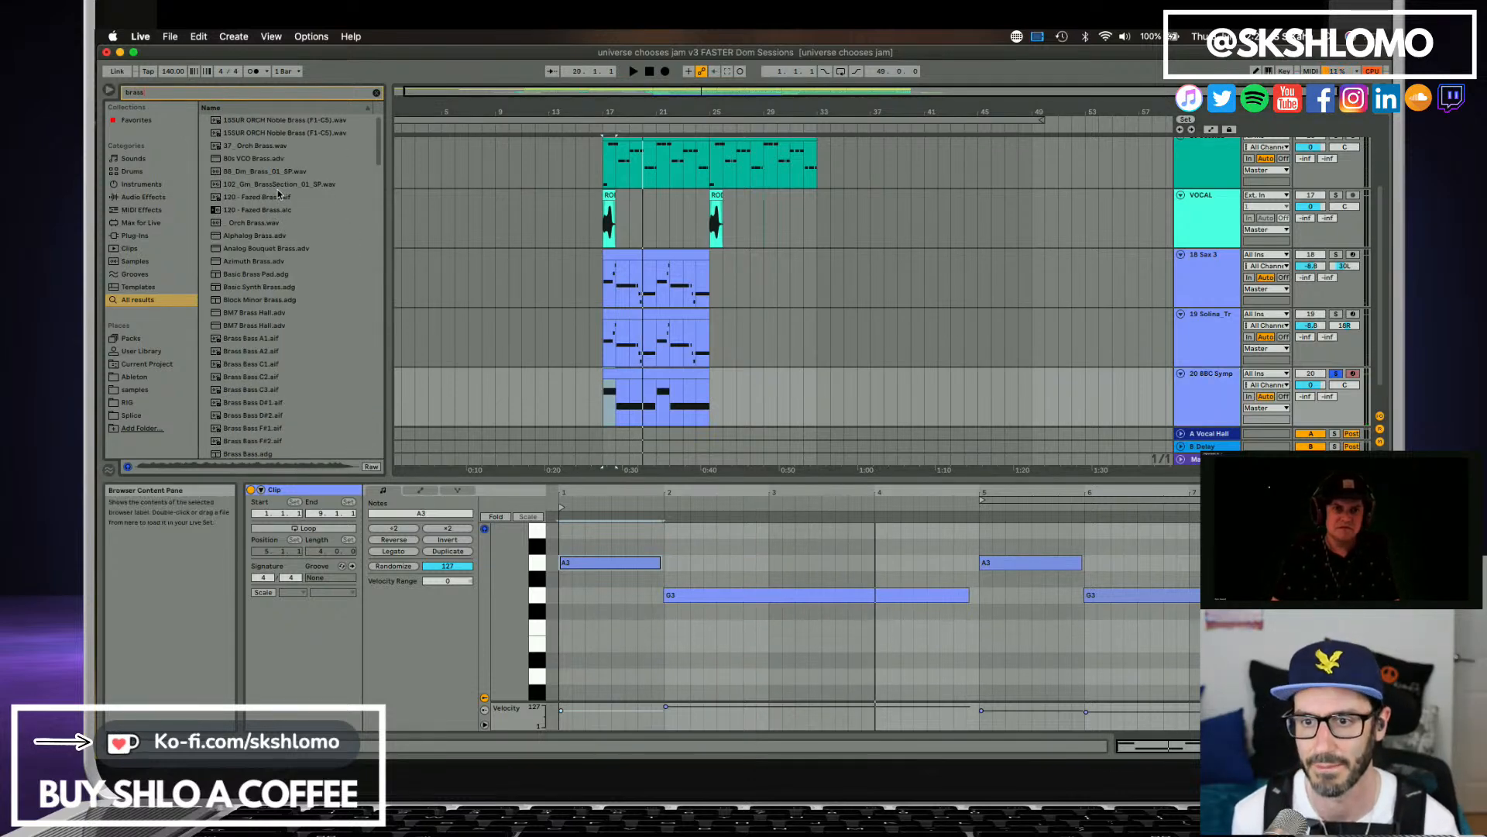
left_click(276, 197)
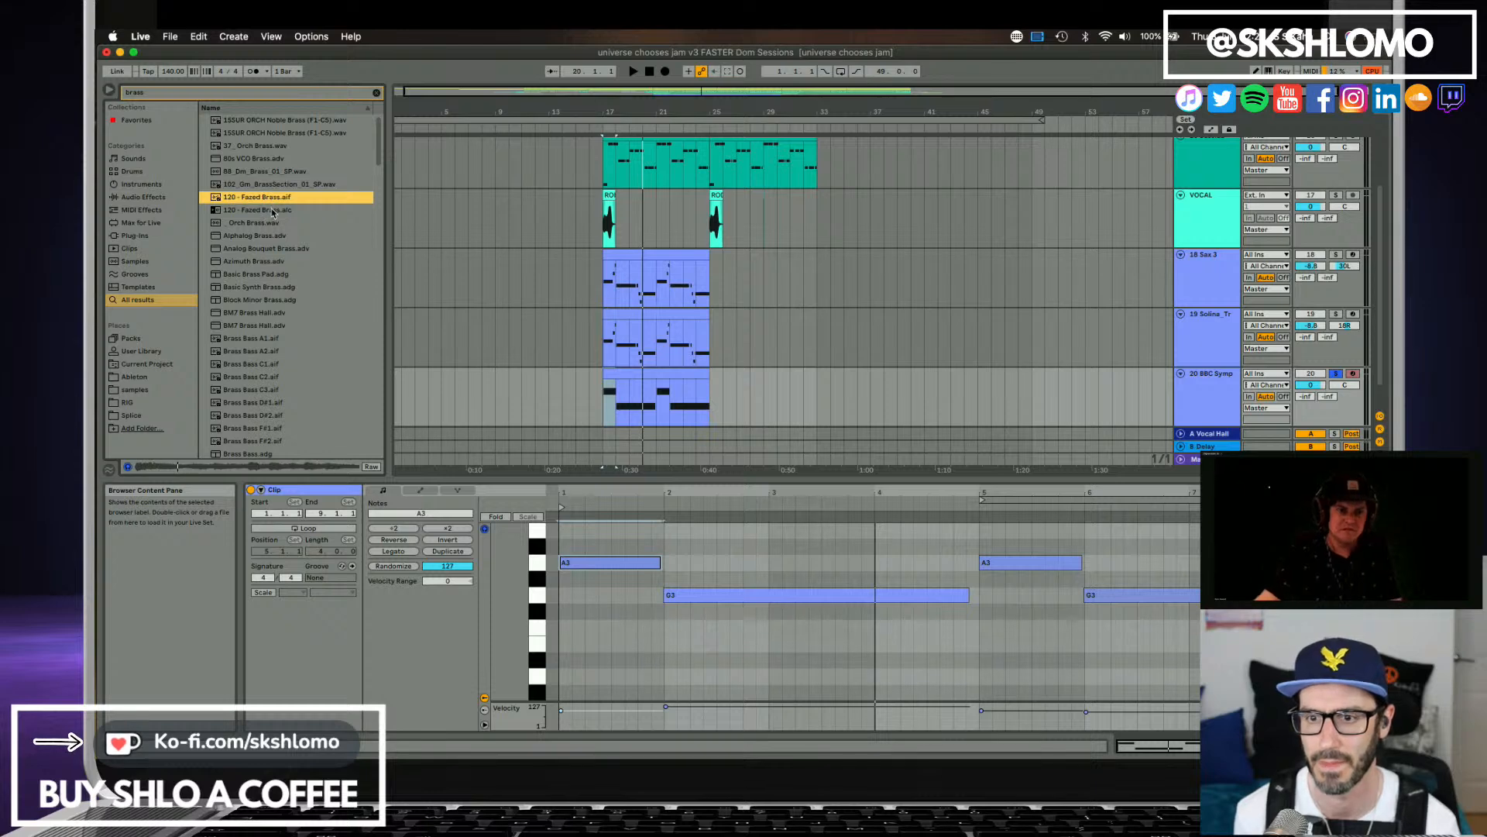
left_click(273, 210)
left_click(275, 222)
left_click(260, 236)
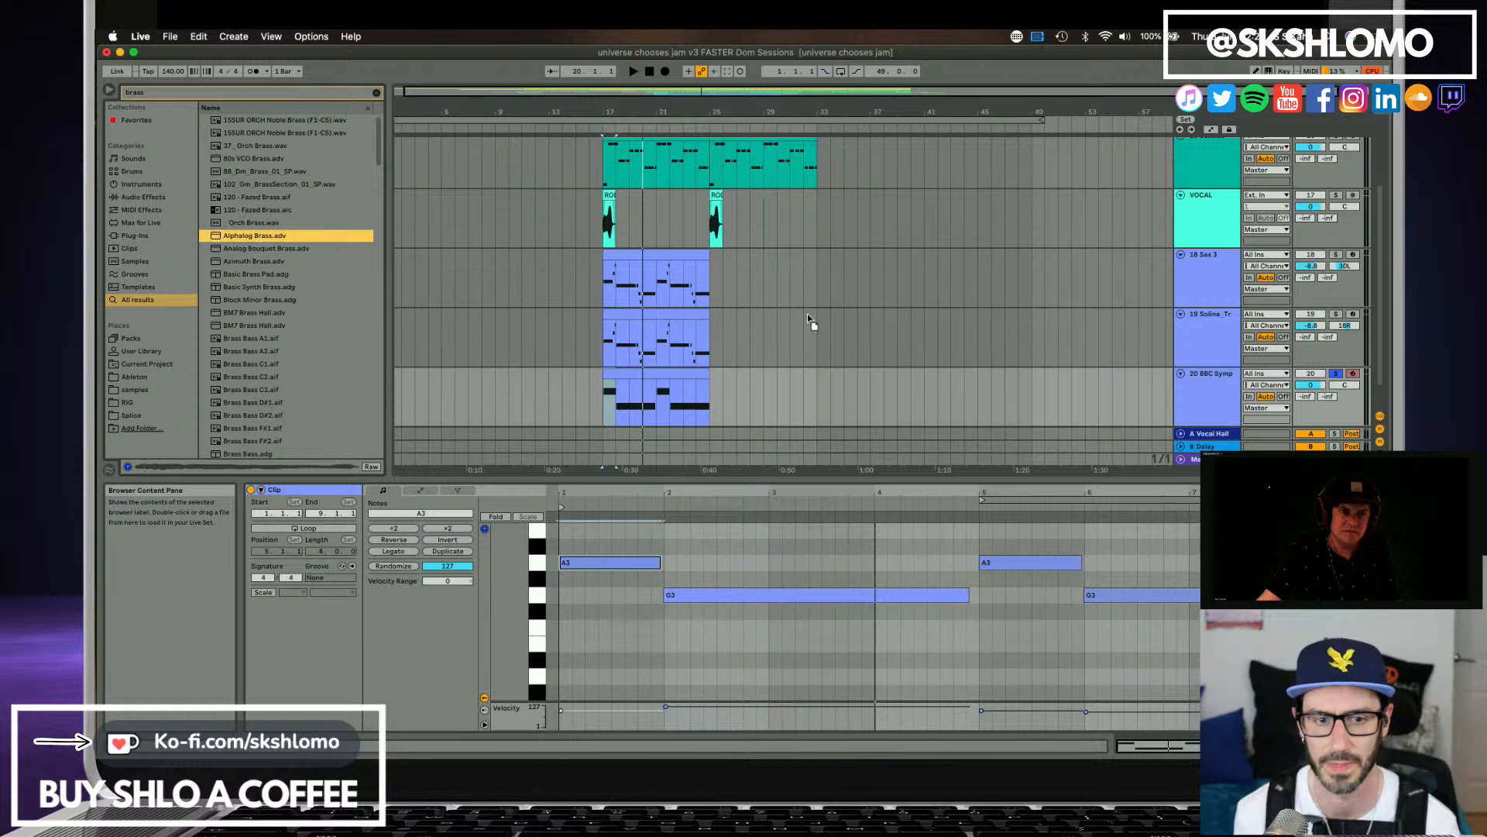
left_click(1193, 400)
Turn off the Sub oscillator in Alphalog Brass, unsolo track 20 and listen to it in the full mix.
key("space")
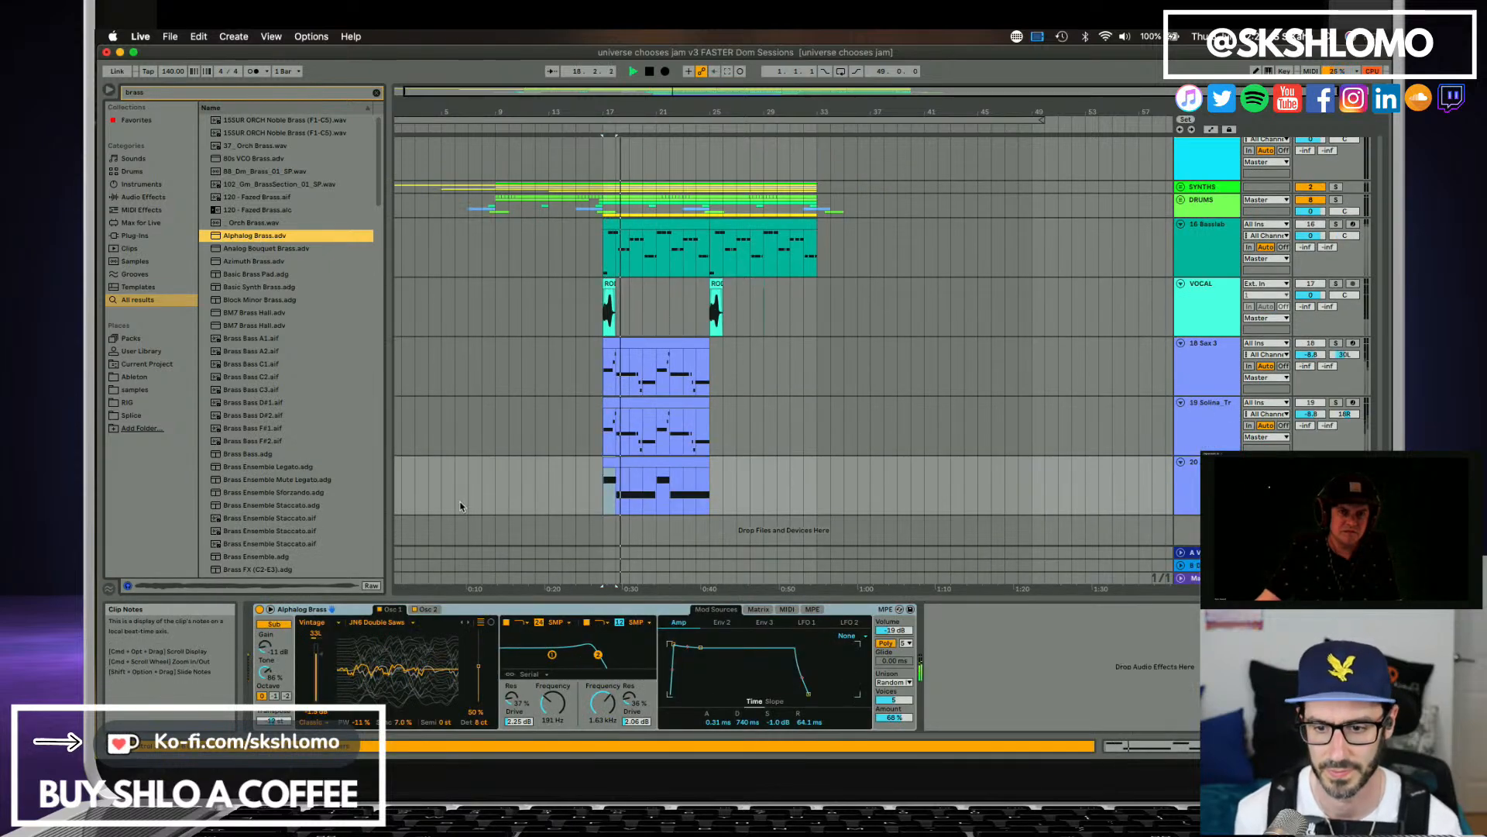
left_click(268, 626)
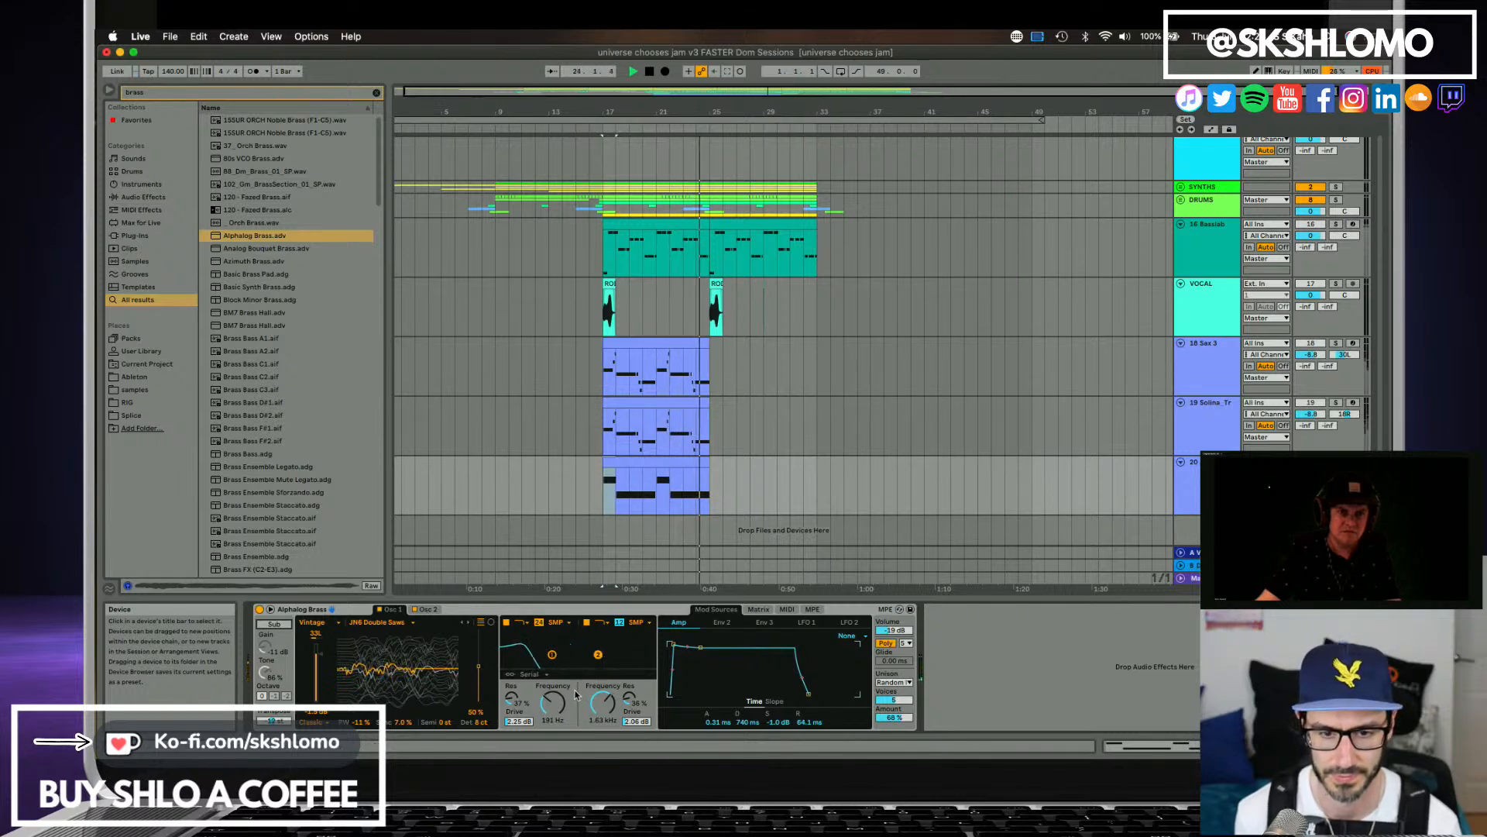
key("space")
left_click(1335, 462)
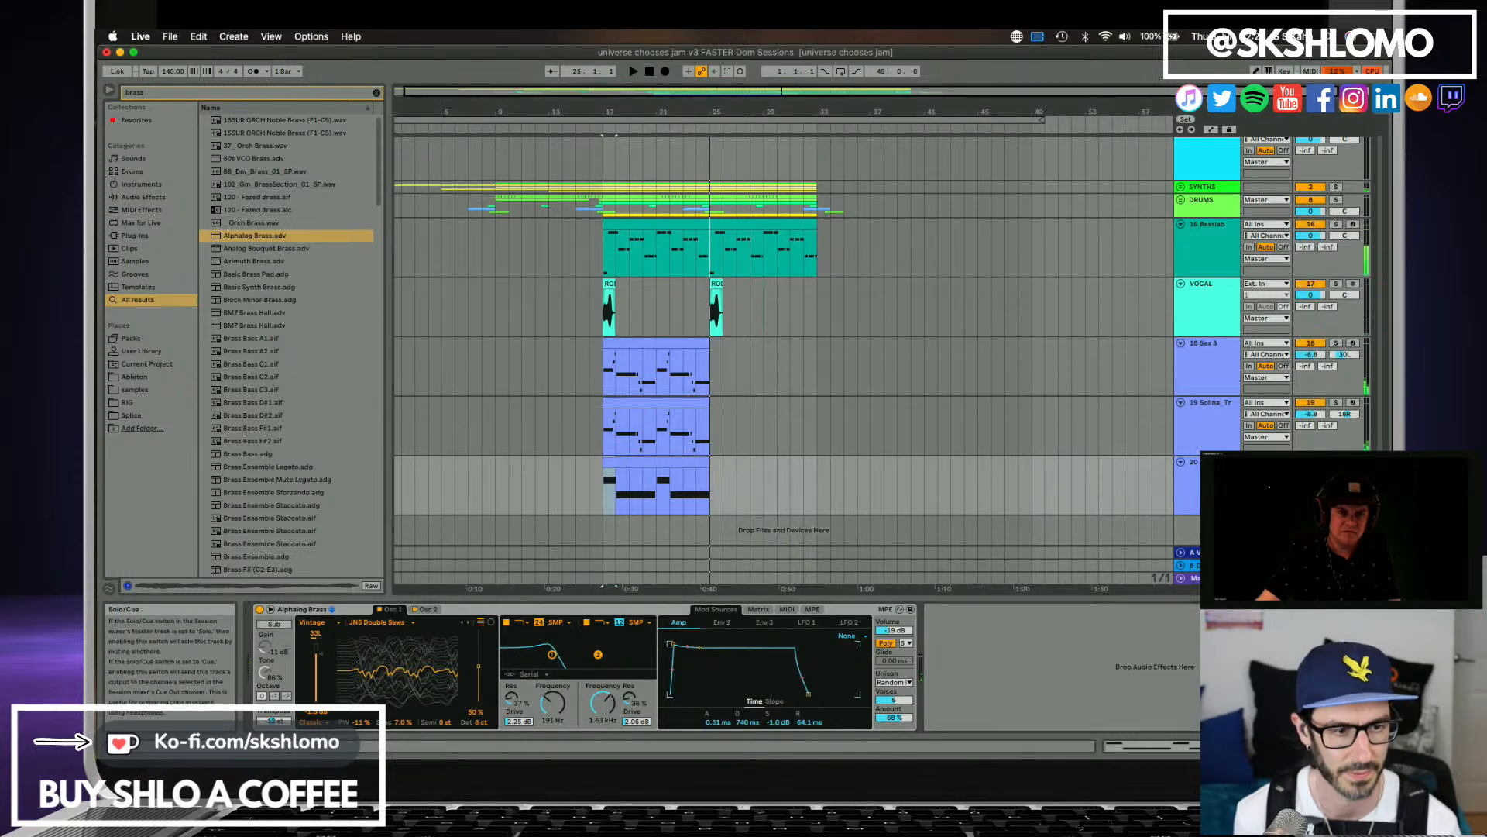
key("space")
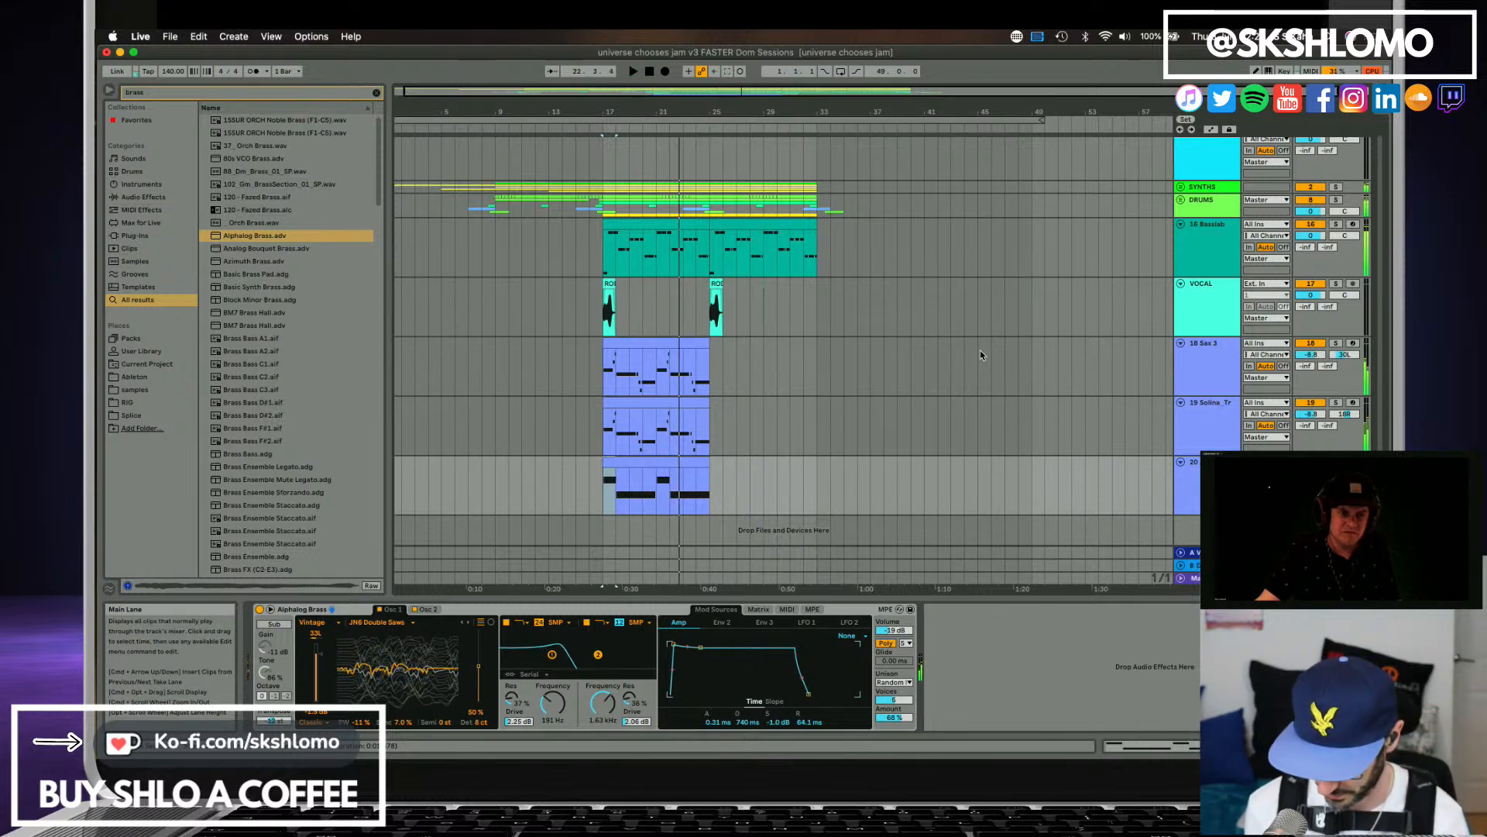
Open the Satellite Sessions plugin on track 1, show the collaborator's stems and return playback to the song start.
scroll(1071, 418, "up", 1)
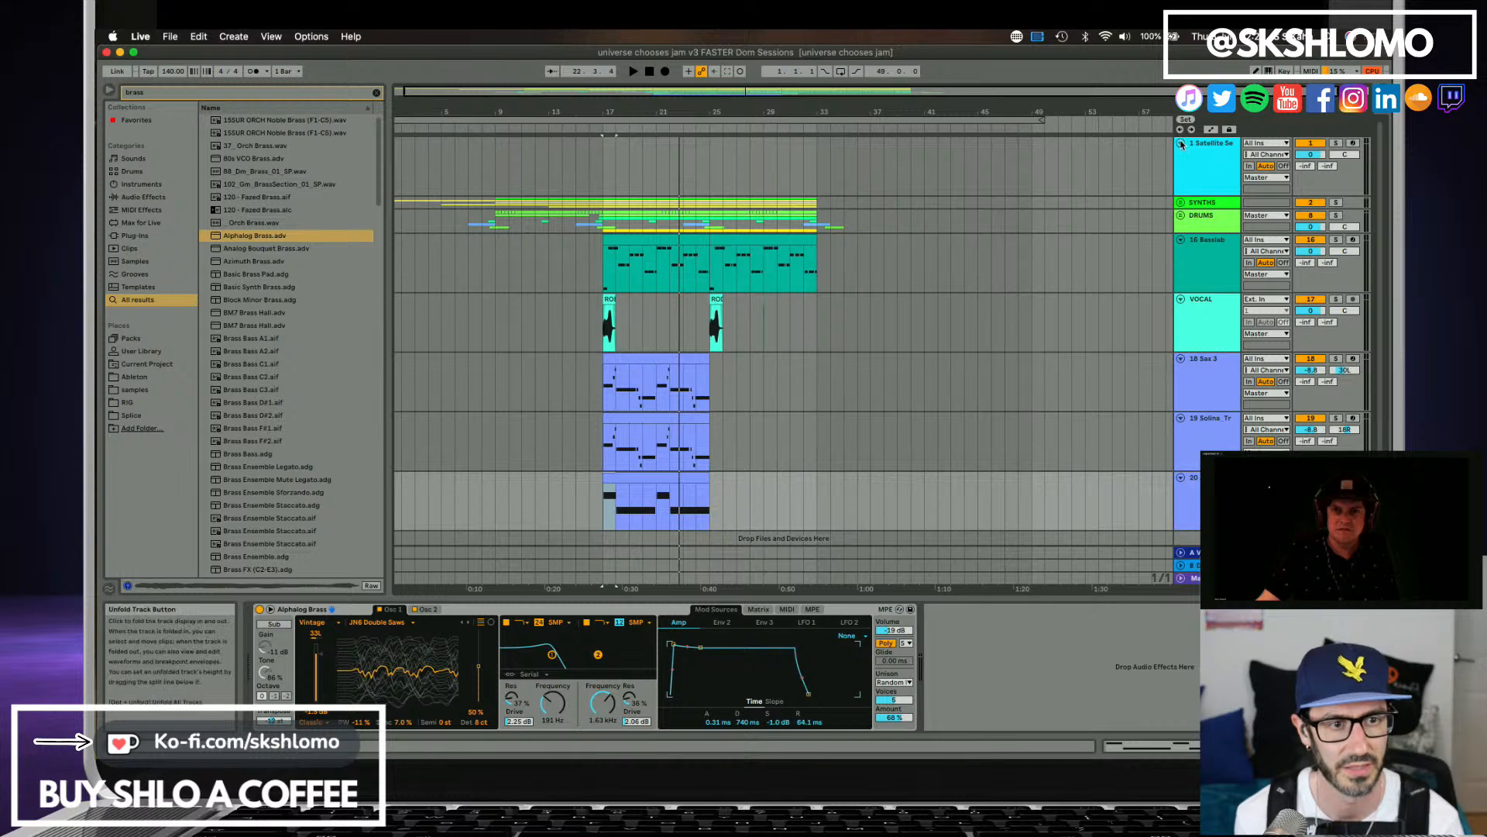
left_click(1196, 160)
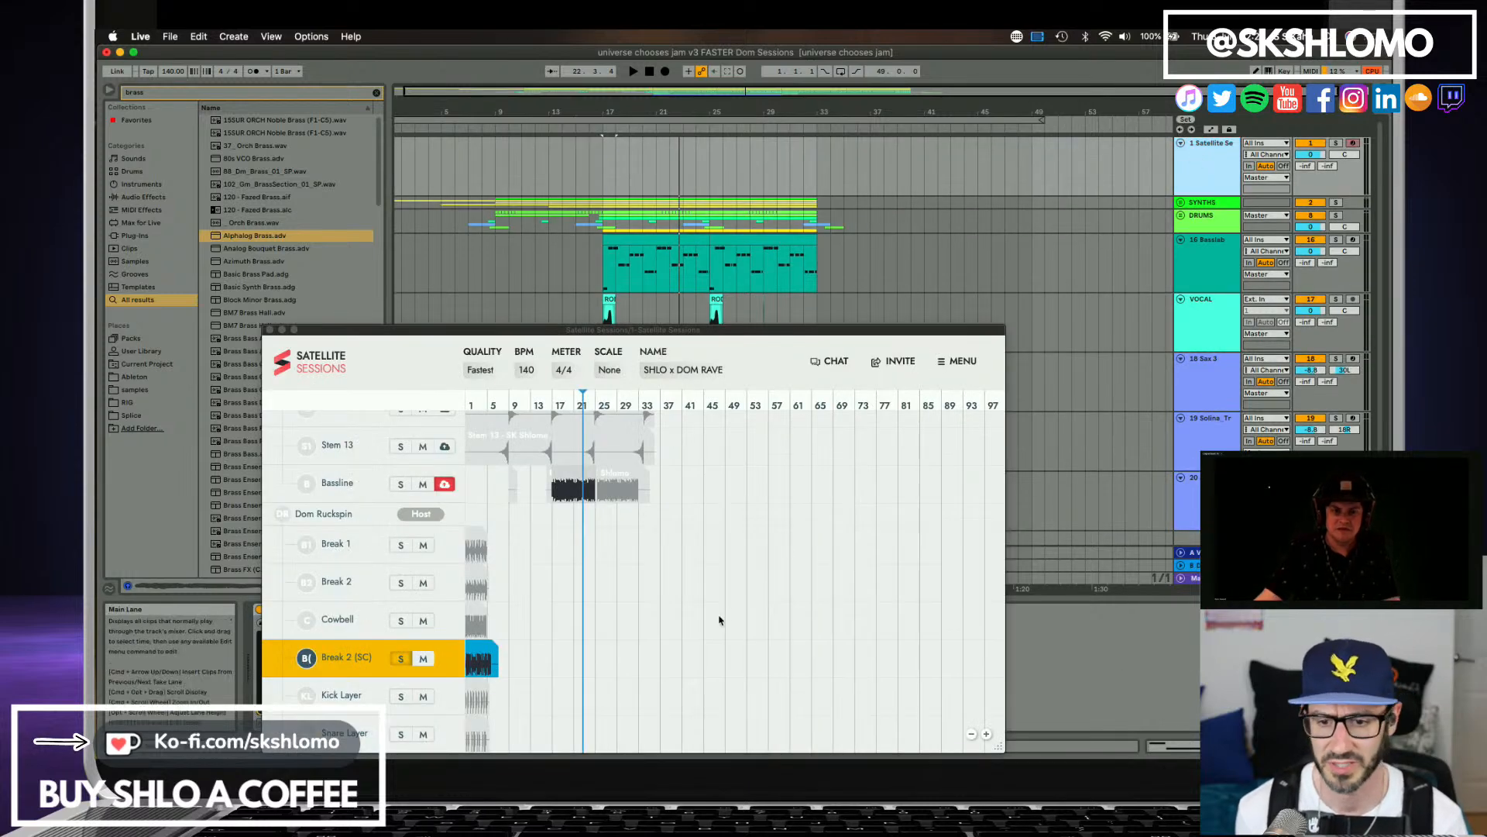
scroll(581, 595, "down", 3)
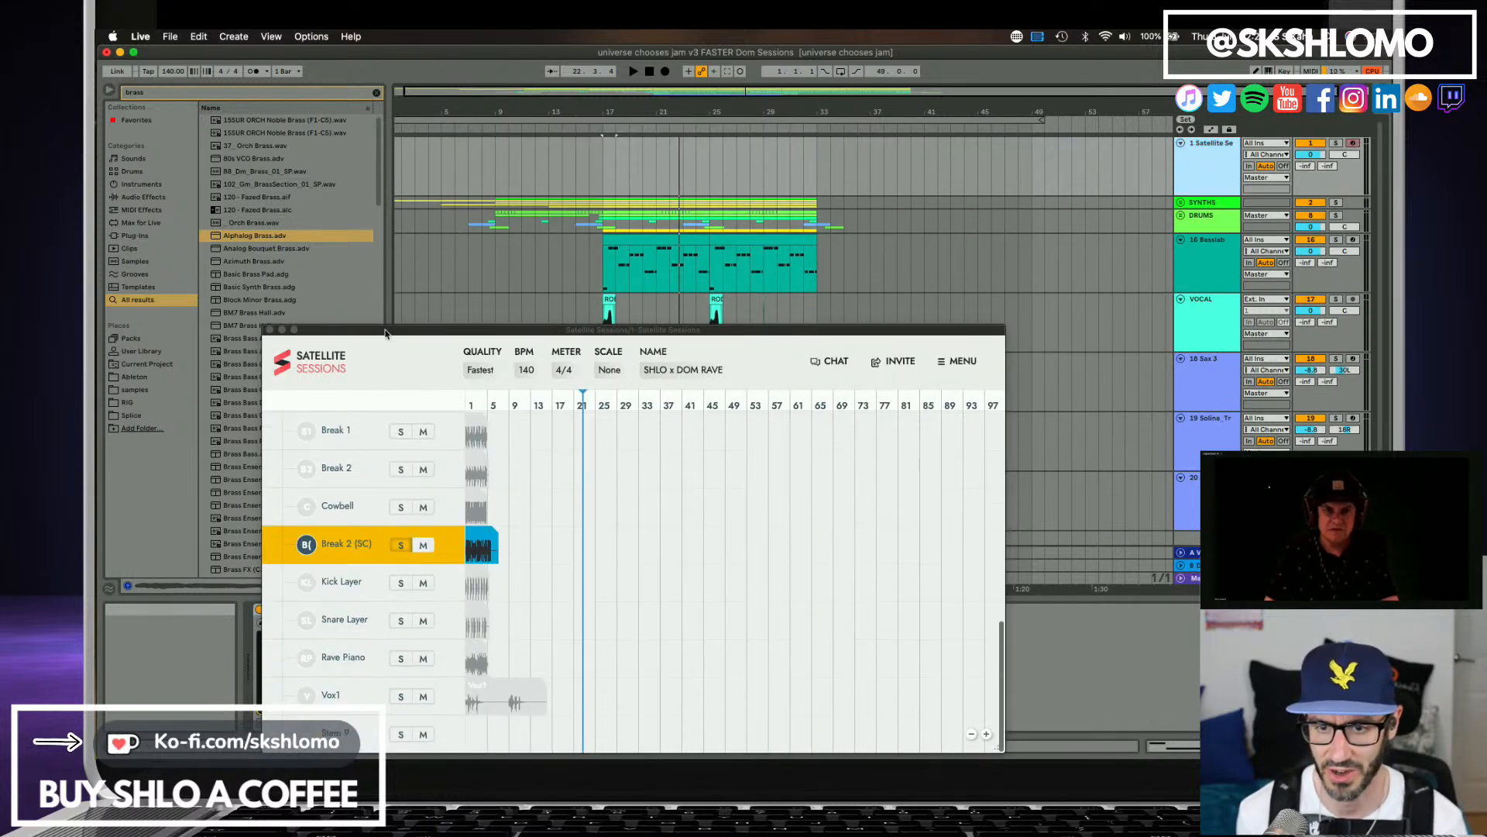
left_click_drag(392, 333, 505, 223)
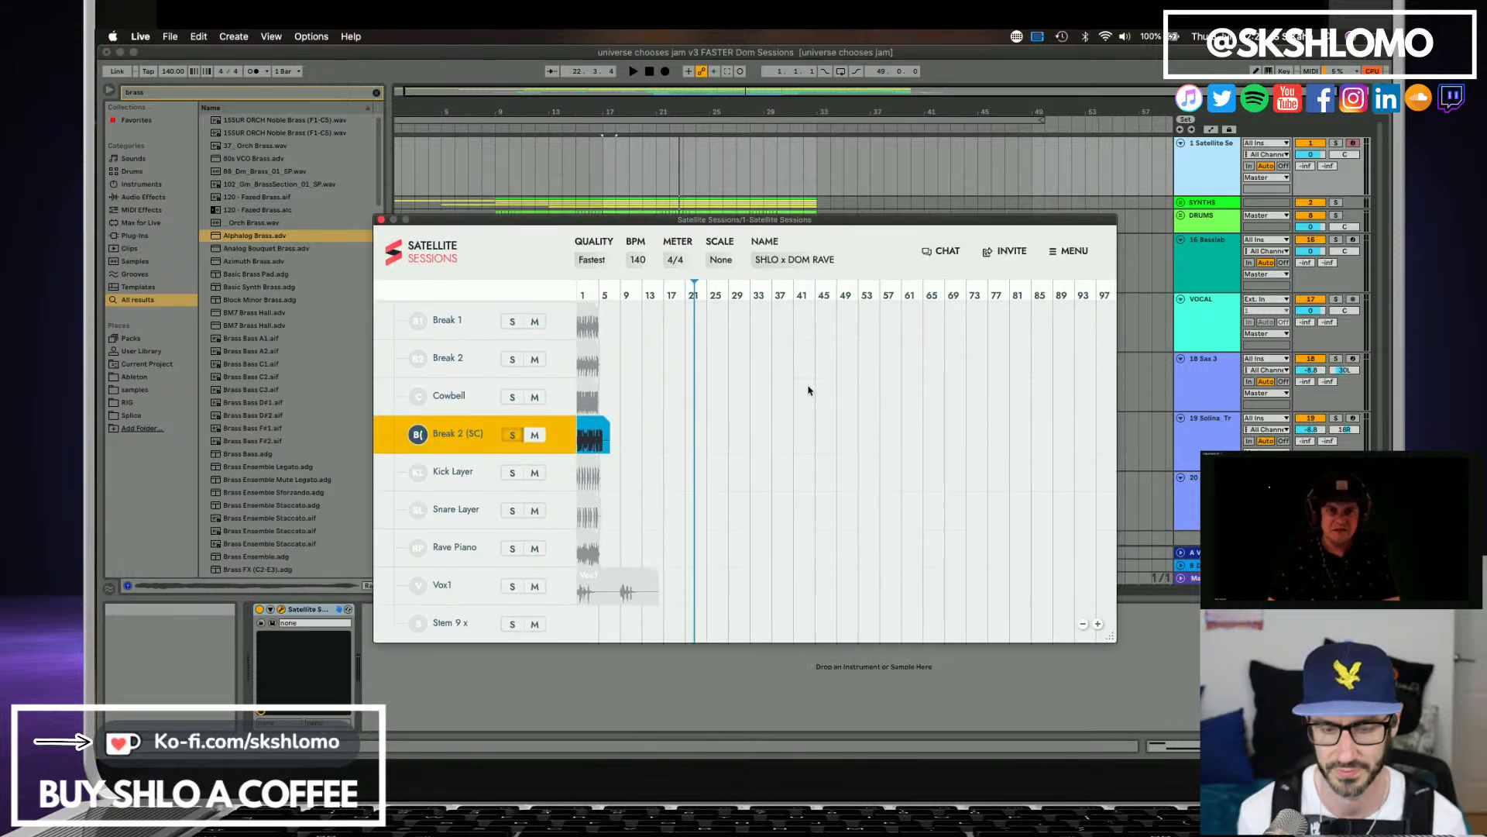
double_click(649, 71)
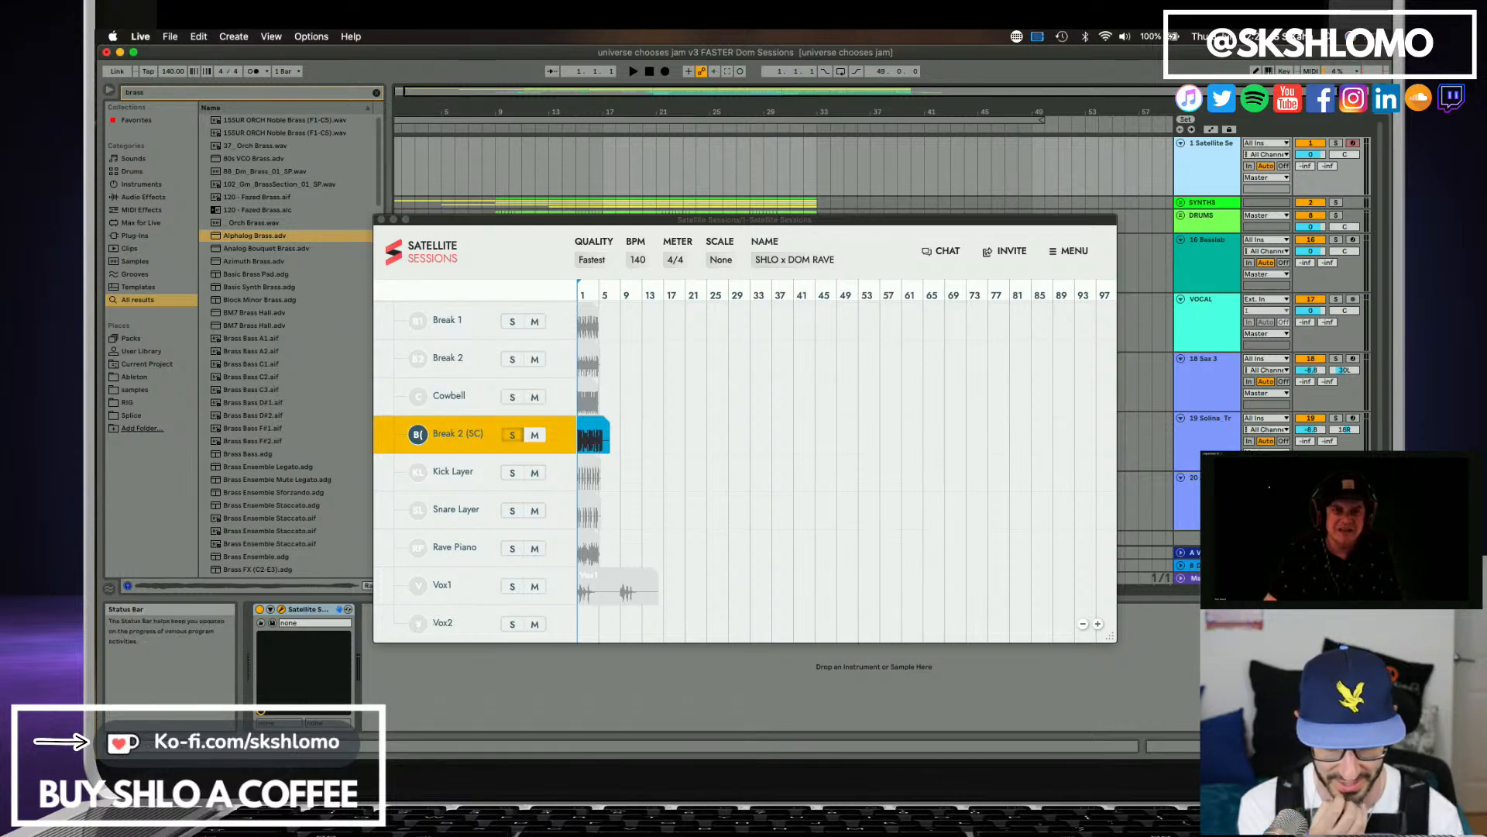
Bring the Satellite Sessions window back into view and listen to the Break 2 (SC) stem from the start.
key("super+Tab")
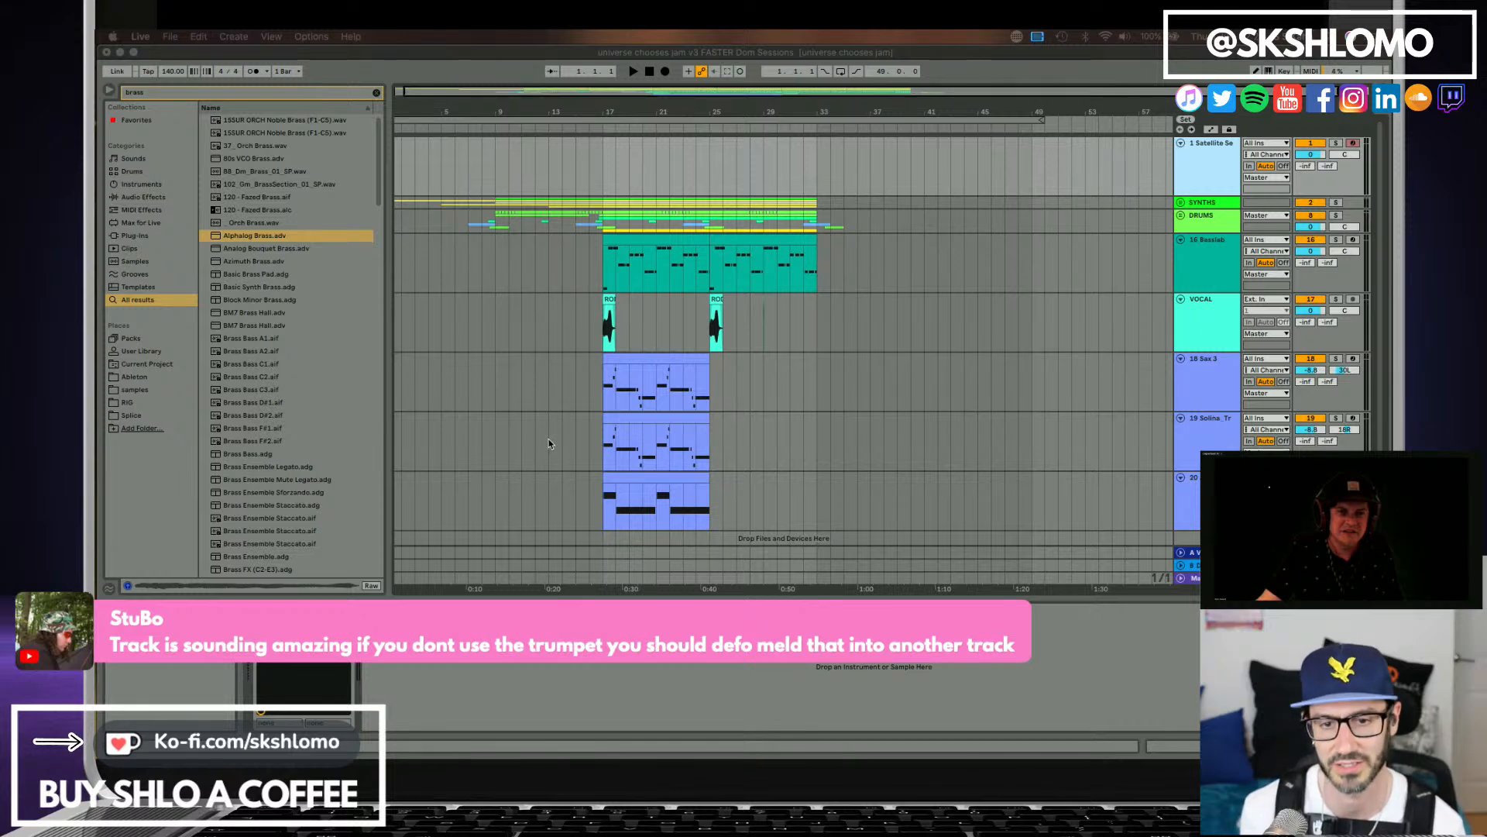
left_click(649, 68)
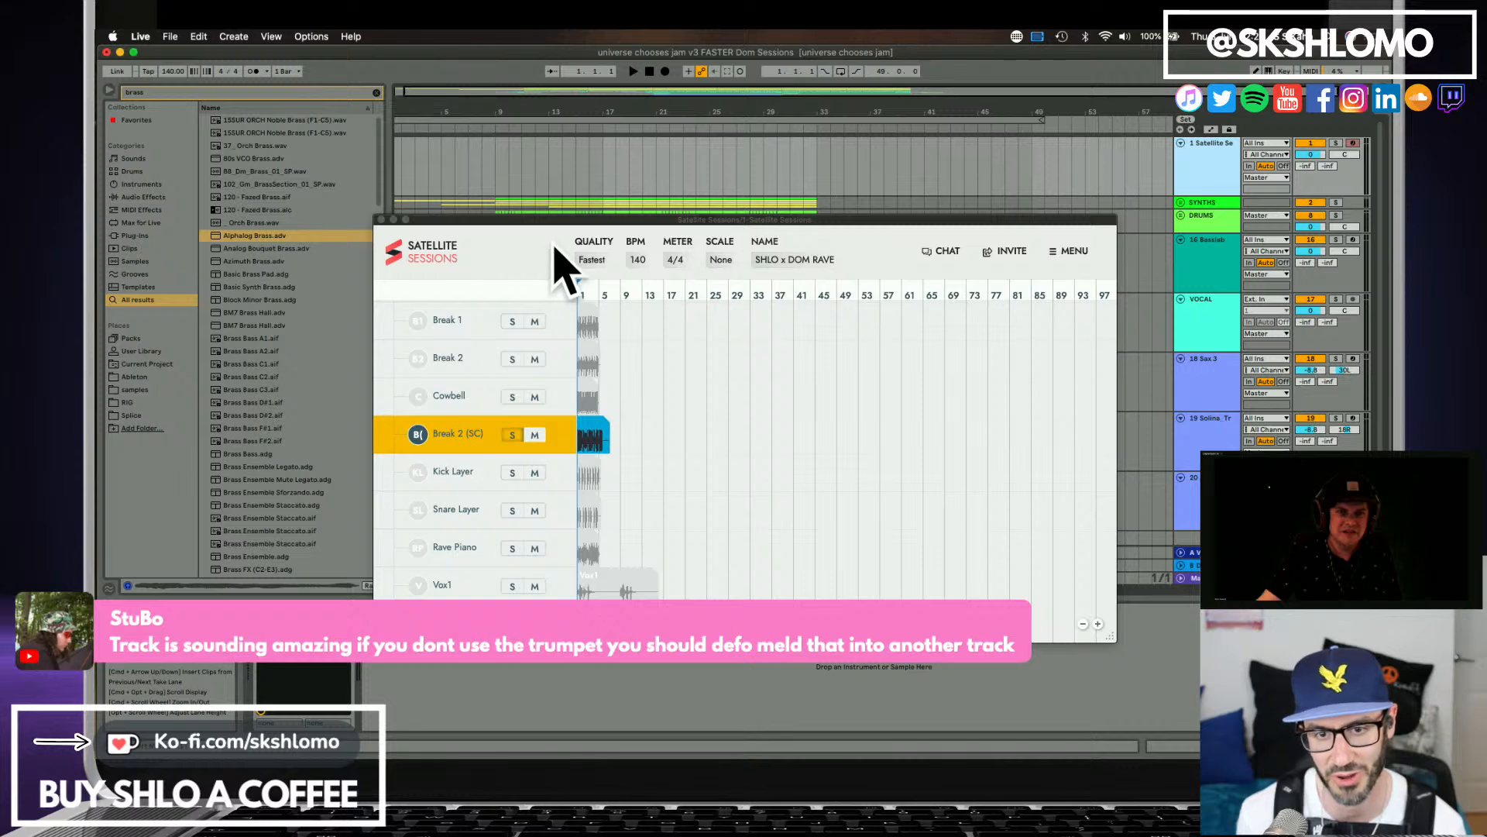
left_click(579, 319)
left_click_drag(739, 224, 824, 221)
key("space")
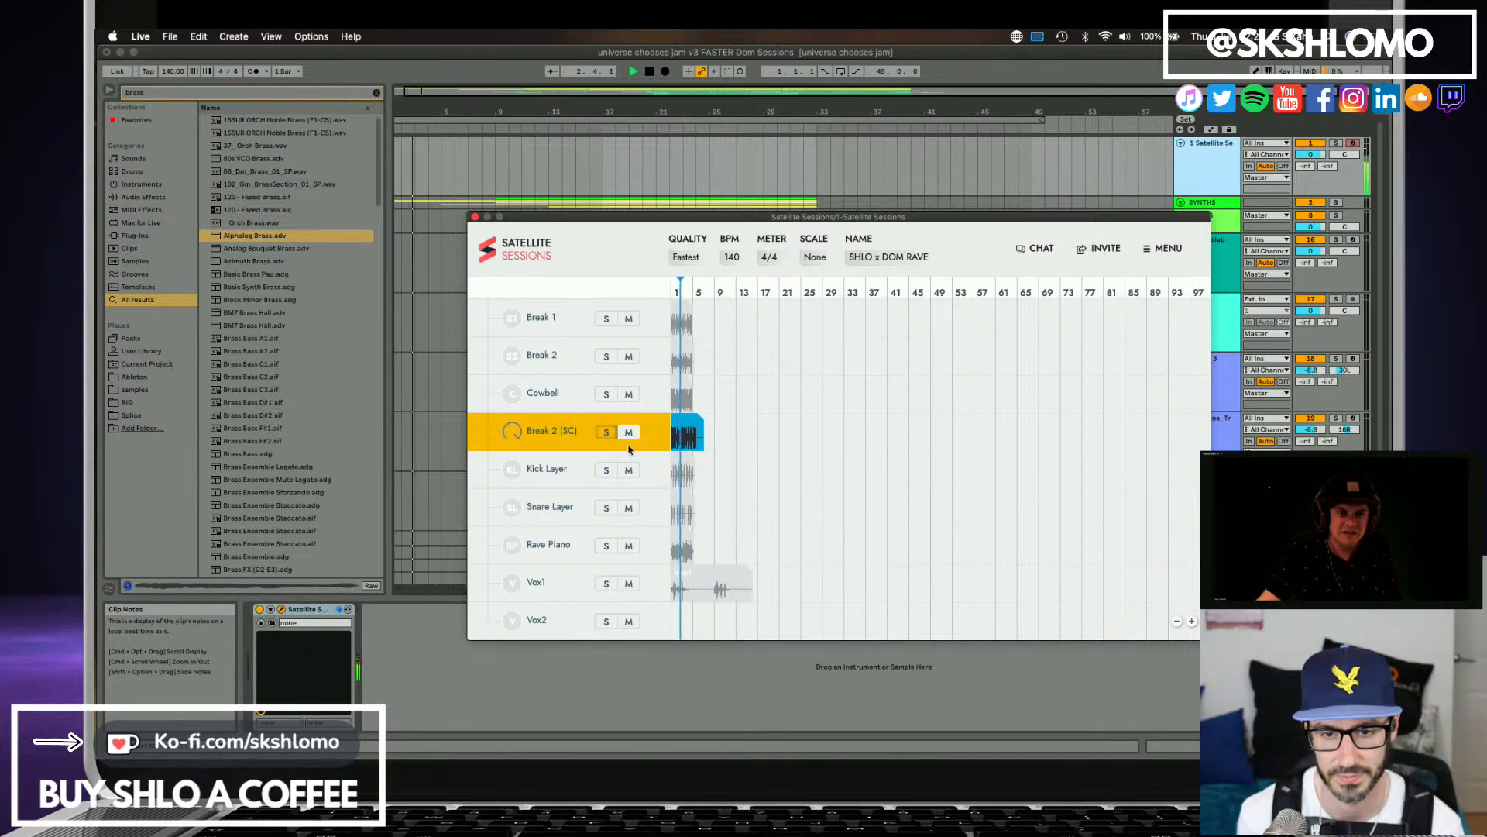
Unsolo the Break 2 (SC) stem, solo Kick Layer instead and play it from the start.
key("space")
left_click(609, 433)
left_click(609, 470)
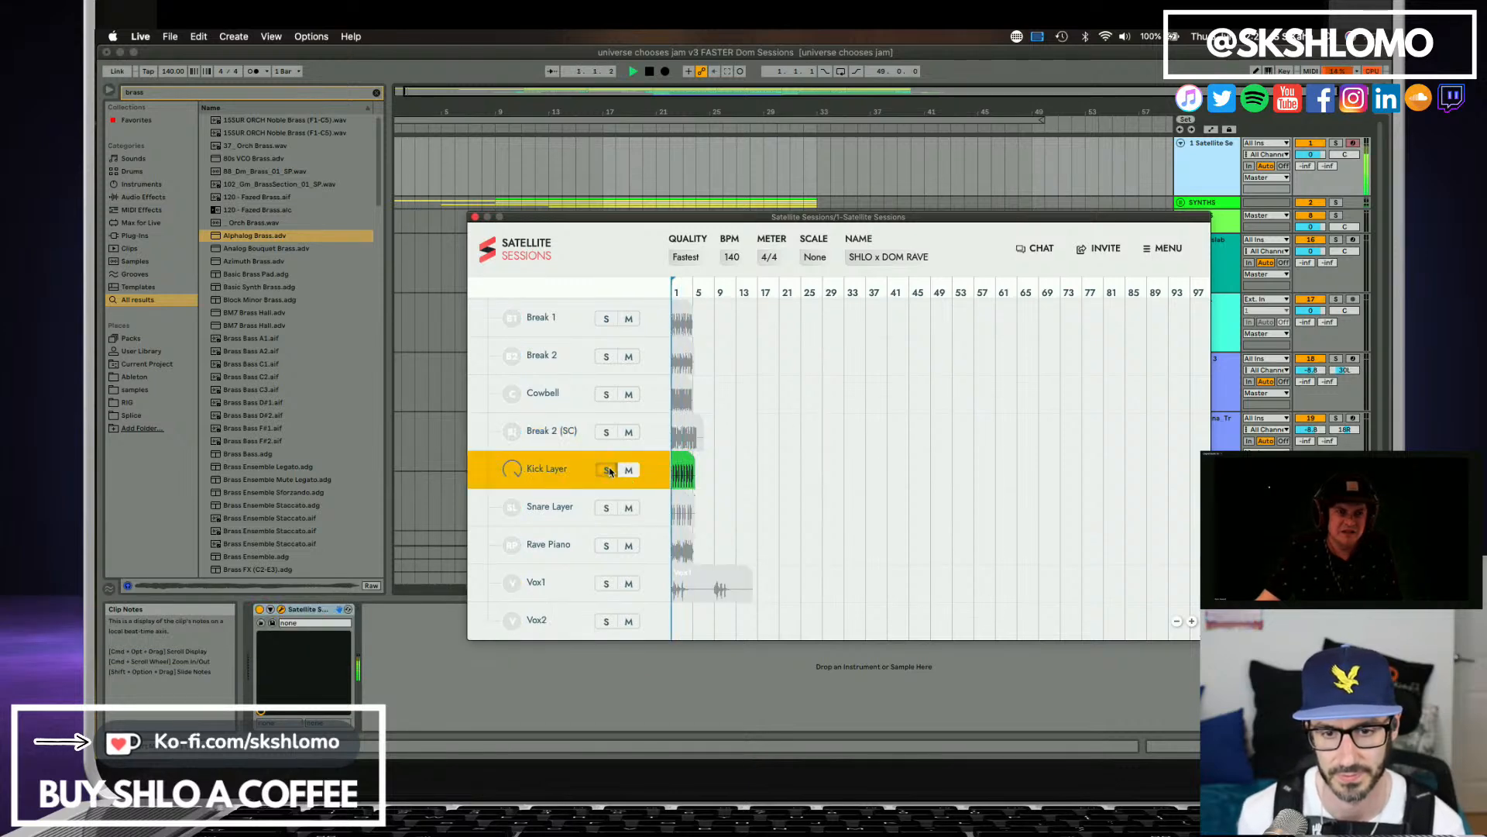
key("space")
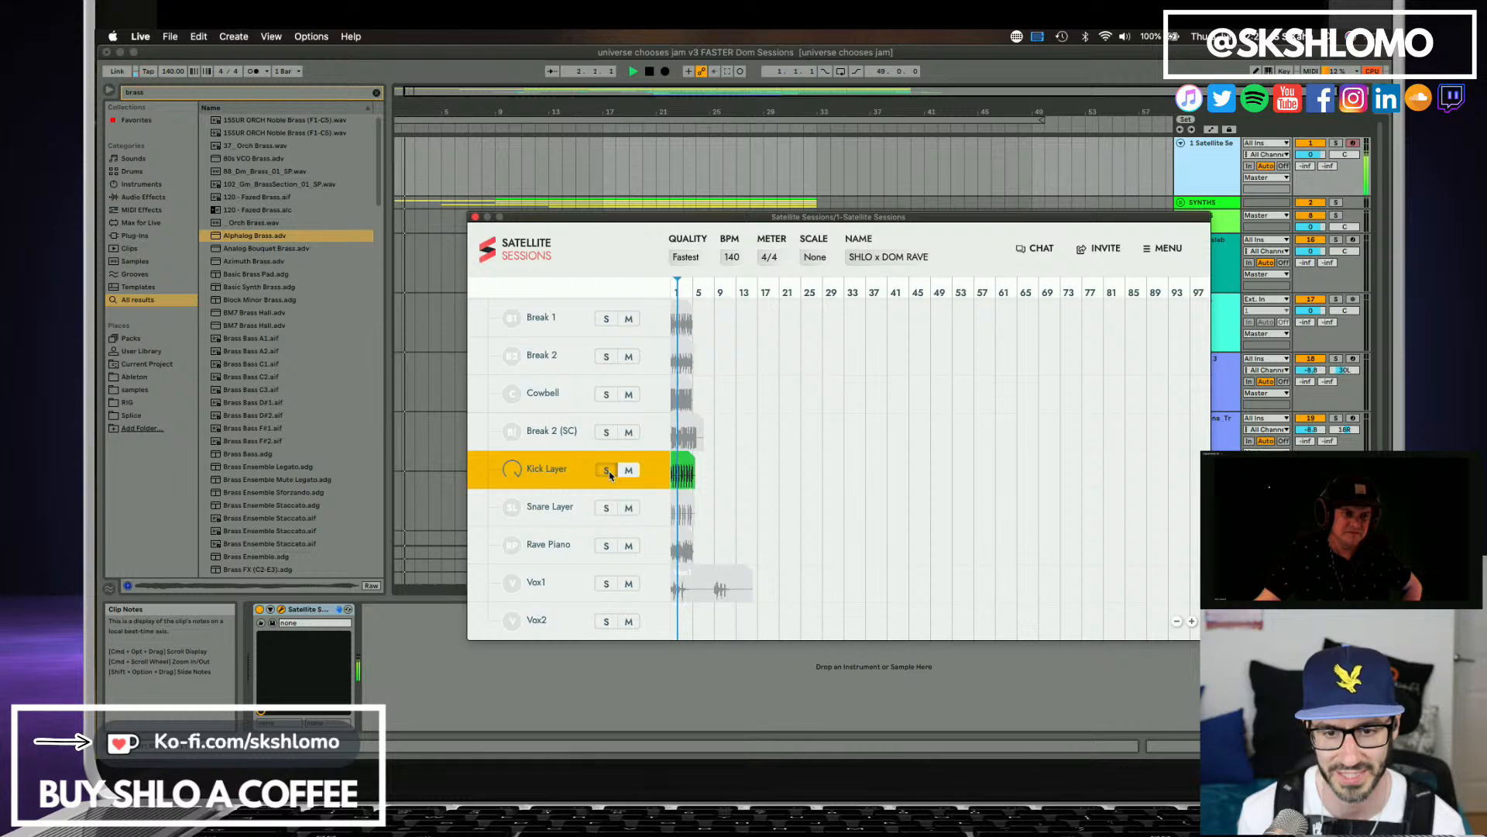
Unsolo the Kick Layer stem and listen to the Snare Layer stem in solo from the start.
key("space")
left_click(609, 471)
left_click(610, 507)
key("space")
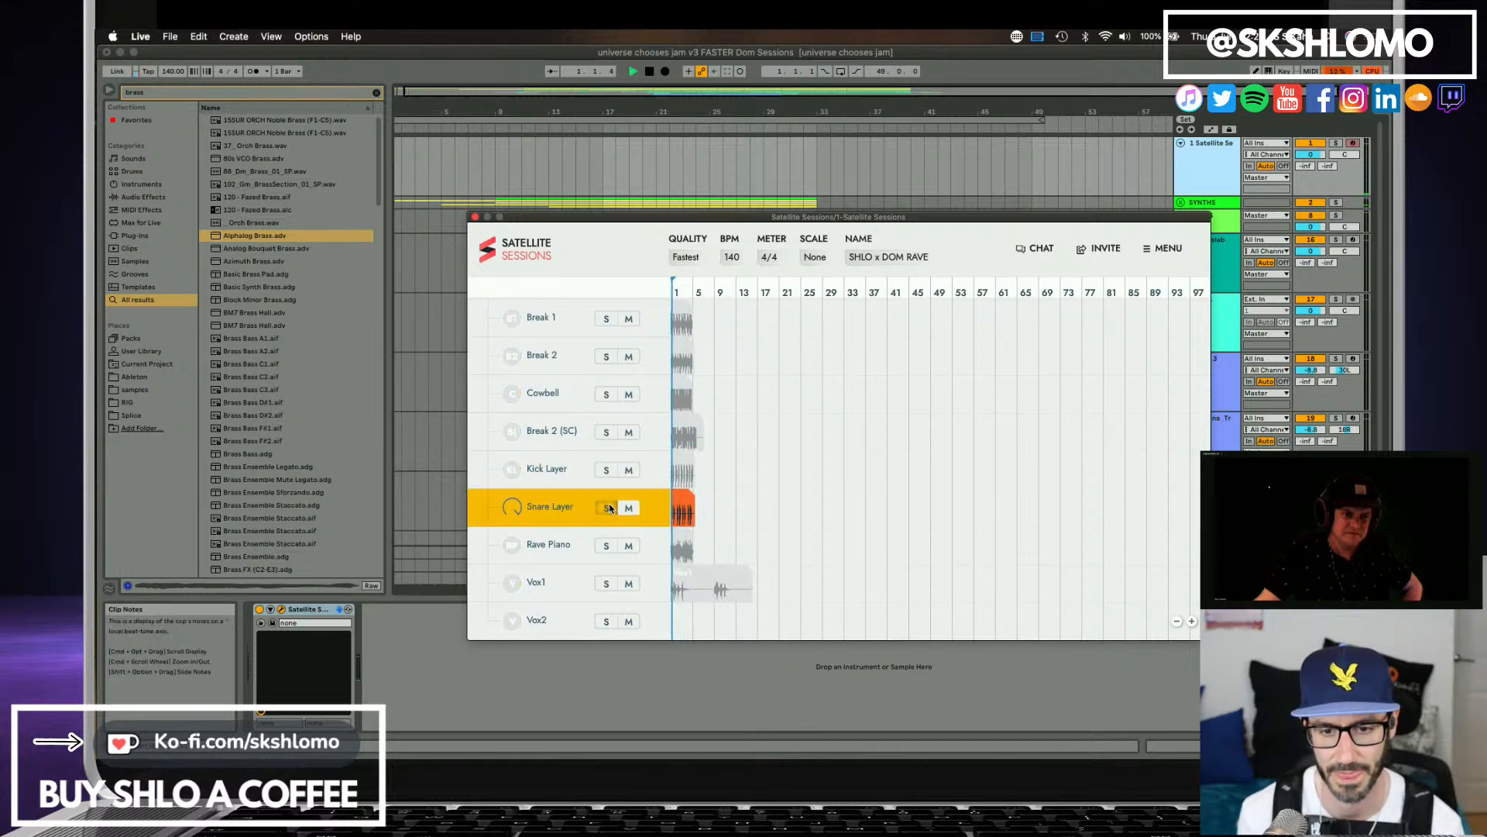
left_click(610, 508)
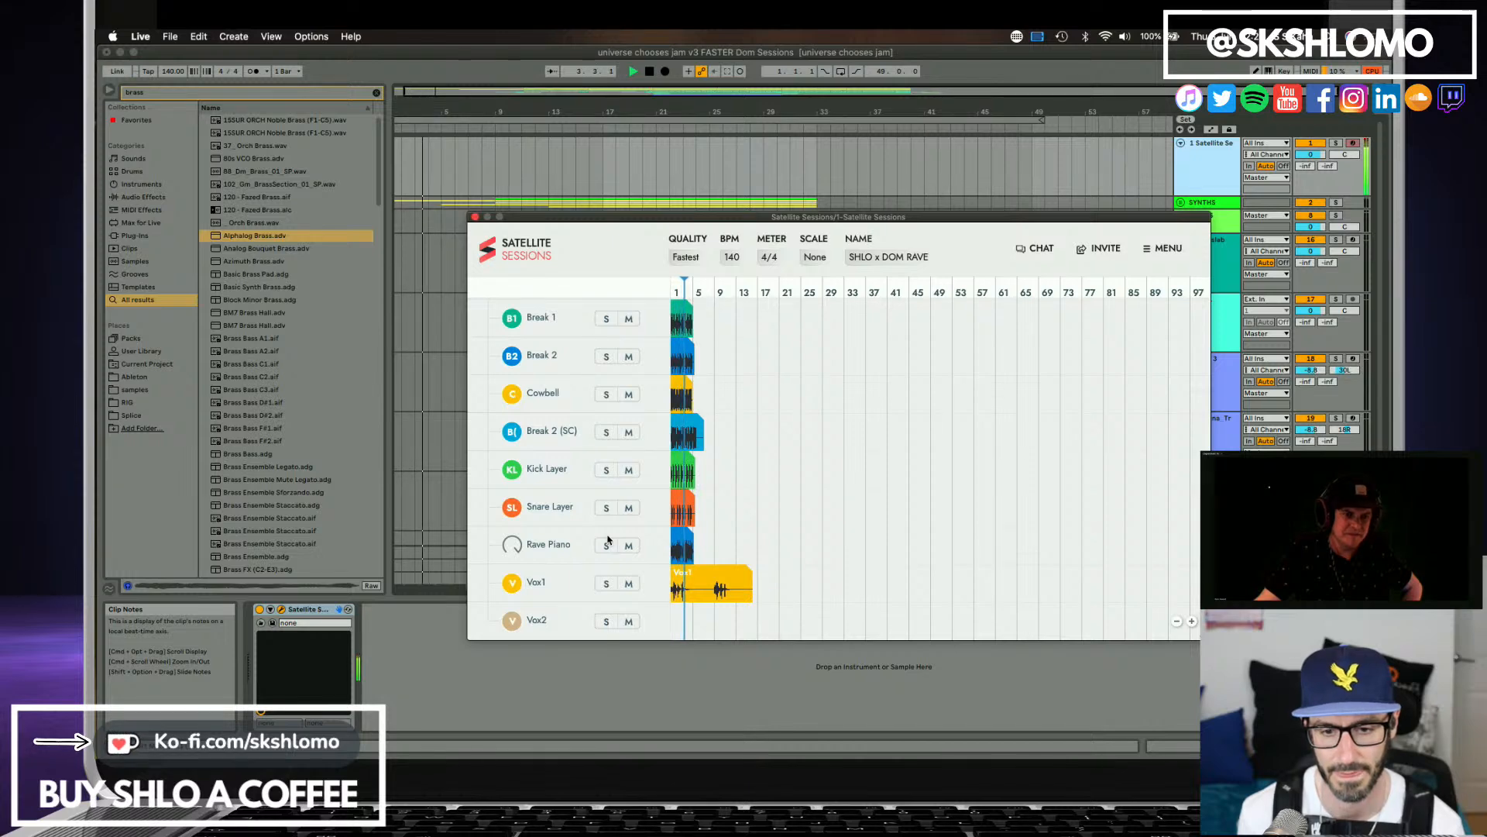
Listen to the Rave Piano stem and then the Vox1 stem in solo, leaving both unsoloed.
left_click(609, 546)
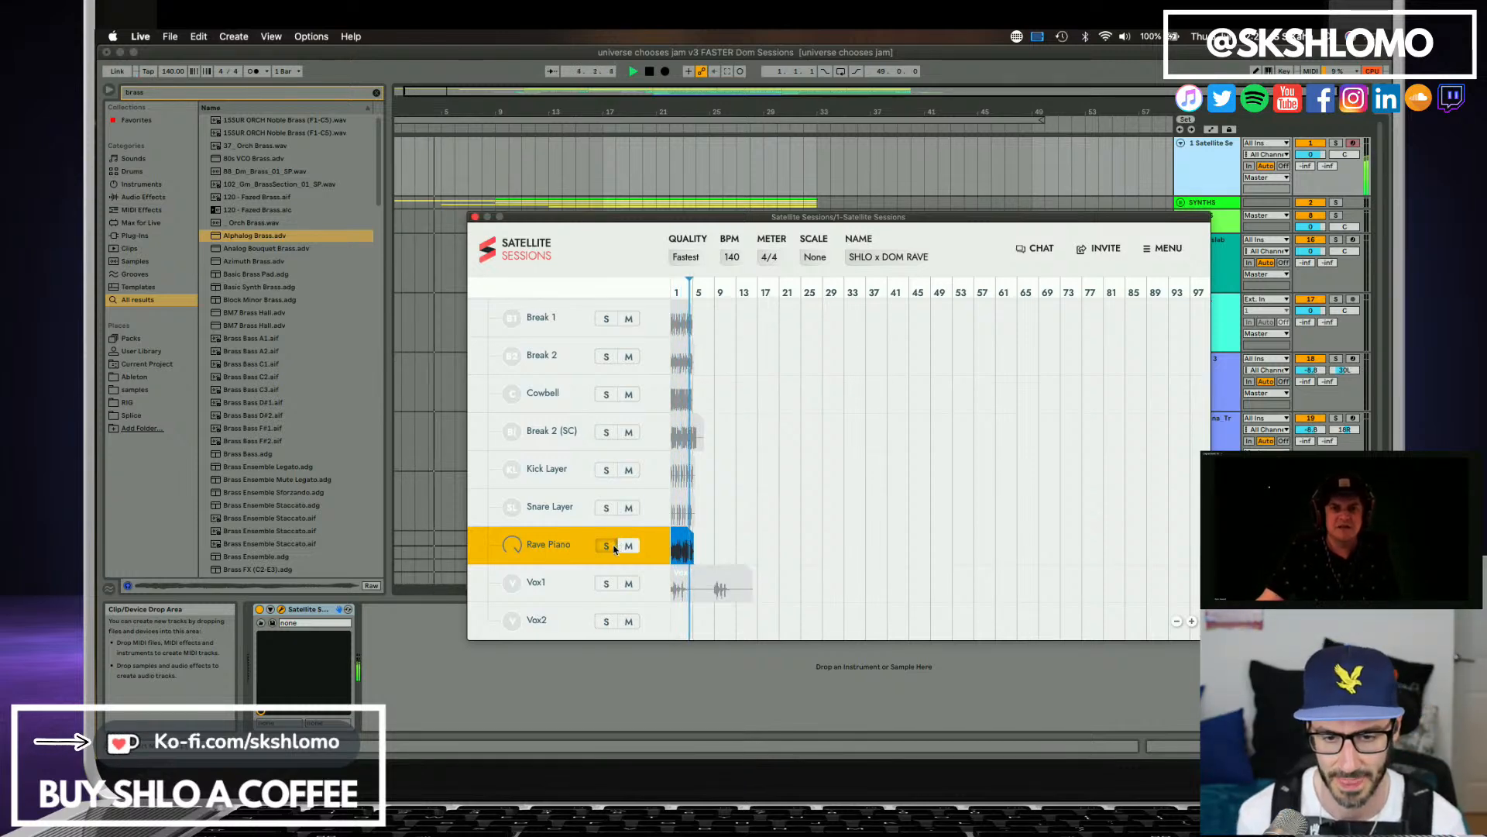
left_click(611, 547)
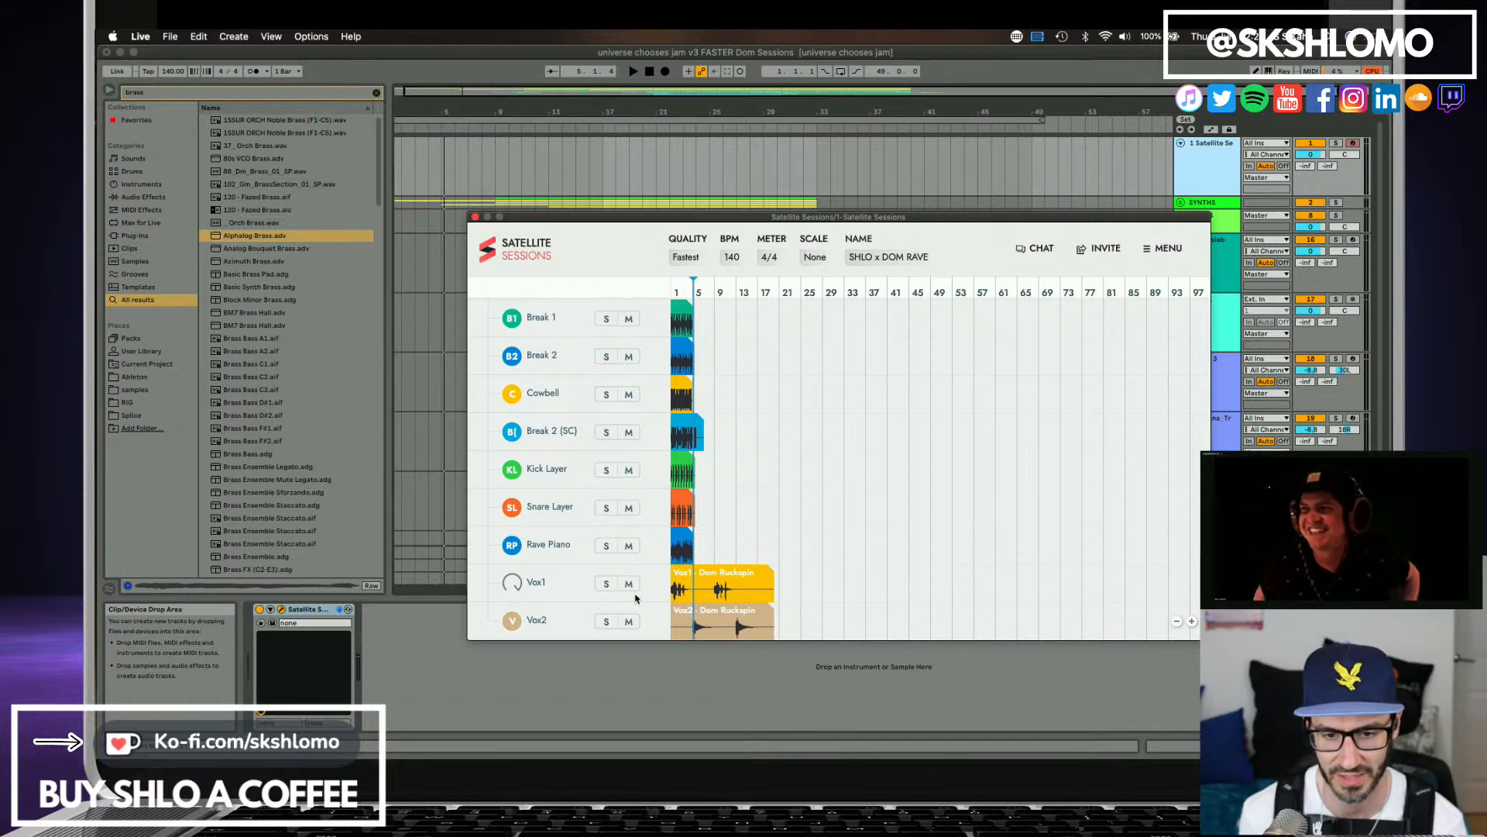
left_click(607, 584)
key("space")
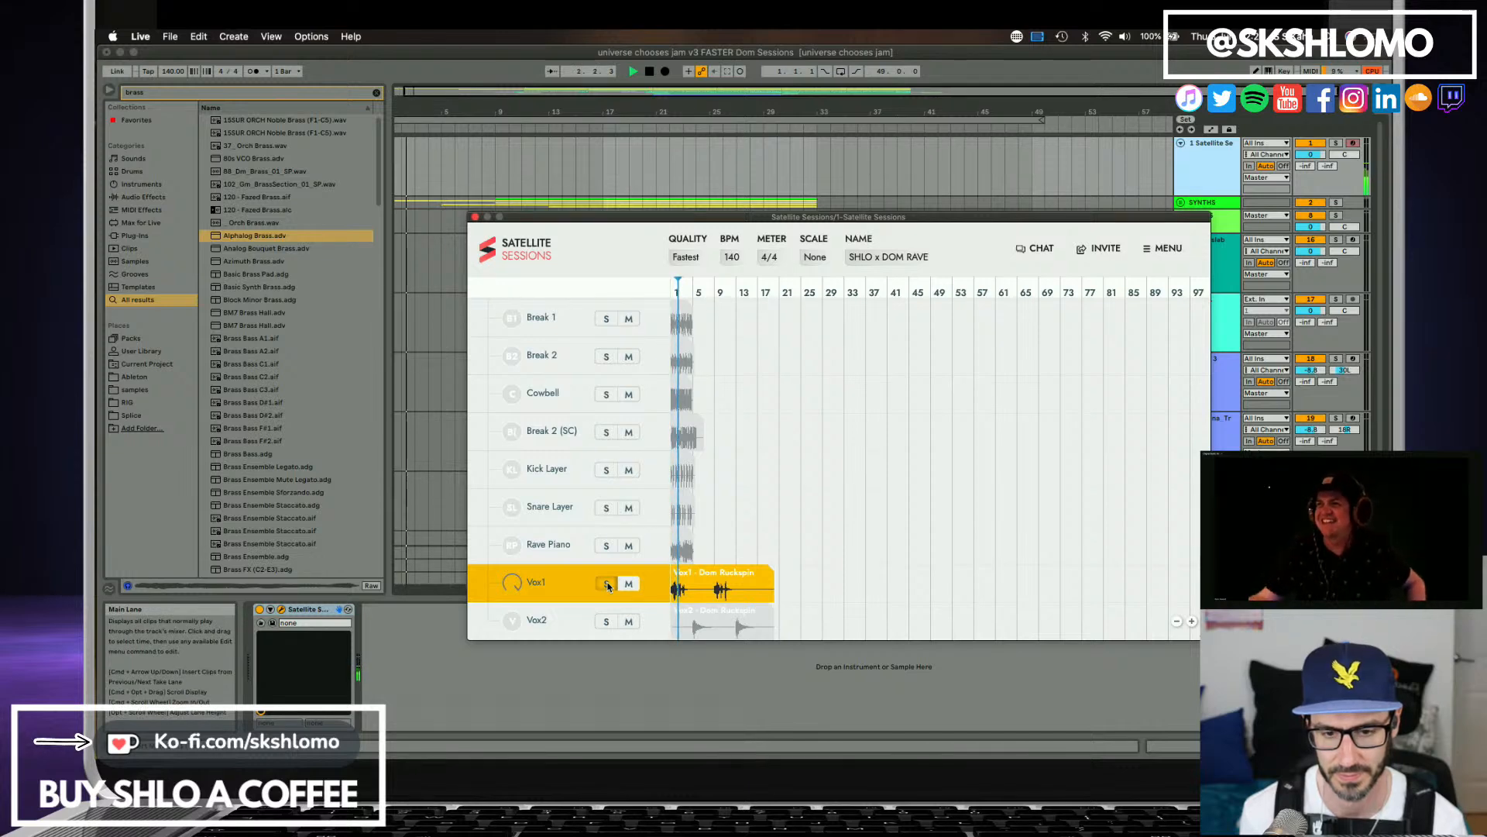
left_click(607, 585)
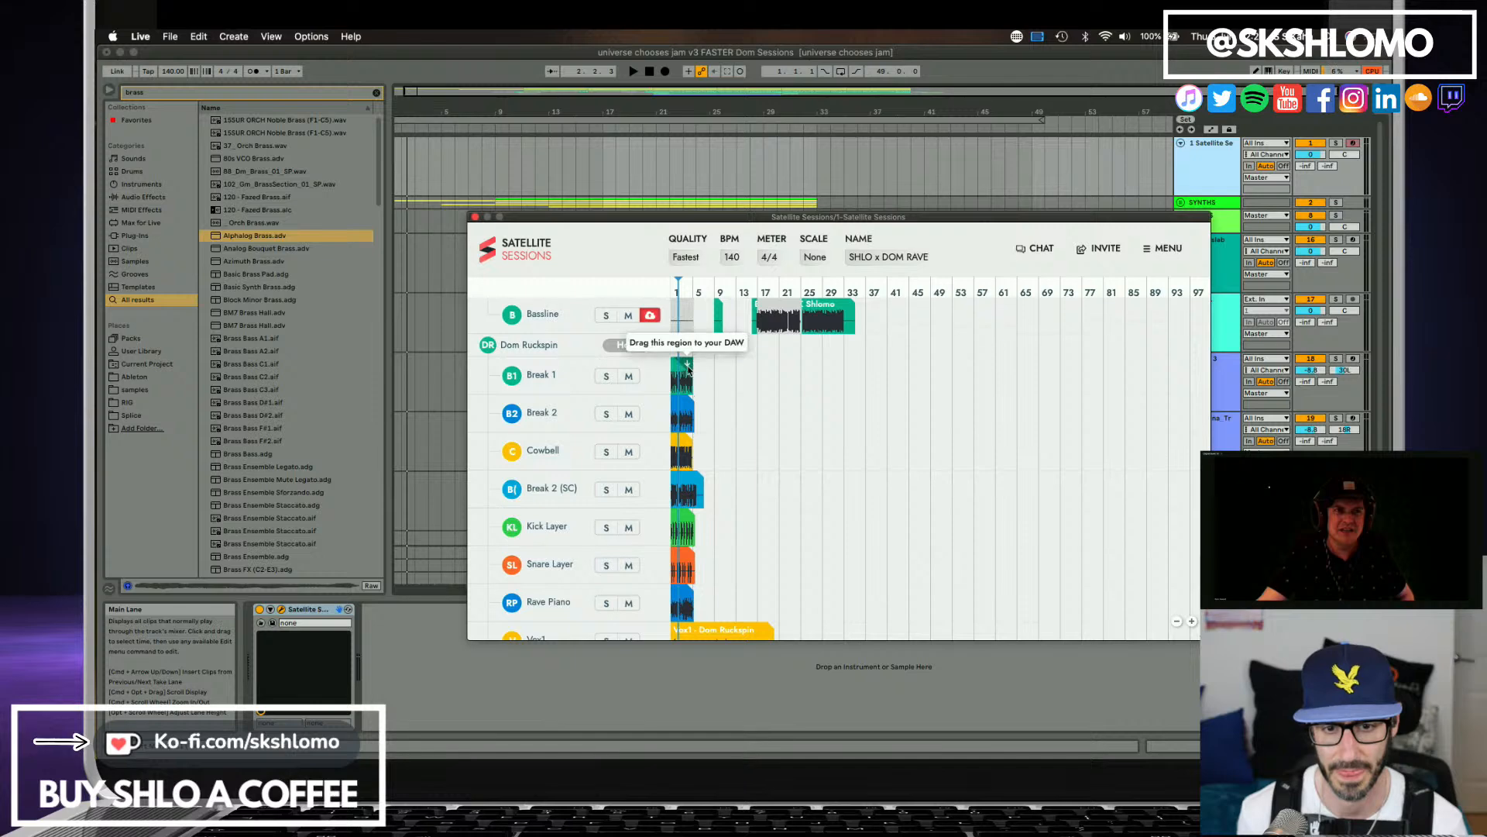
Bring the Satellite Sessions window back into view and move it clear of the arrangement's track headers.
left_click(685, 364)
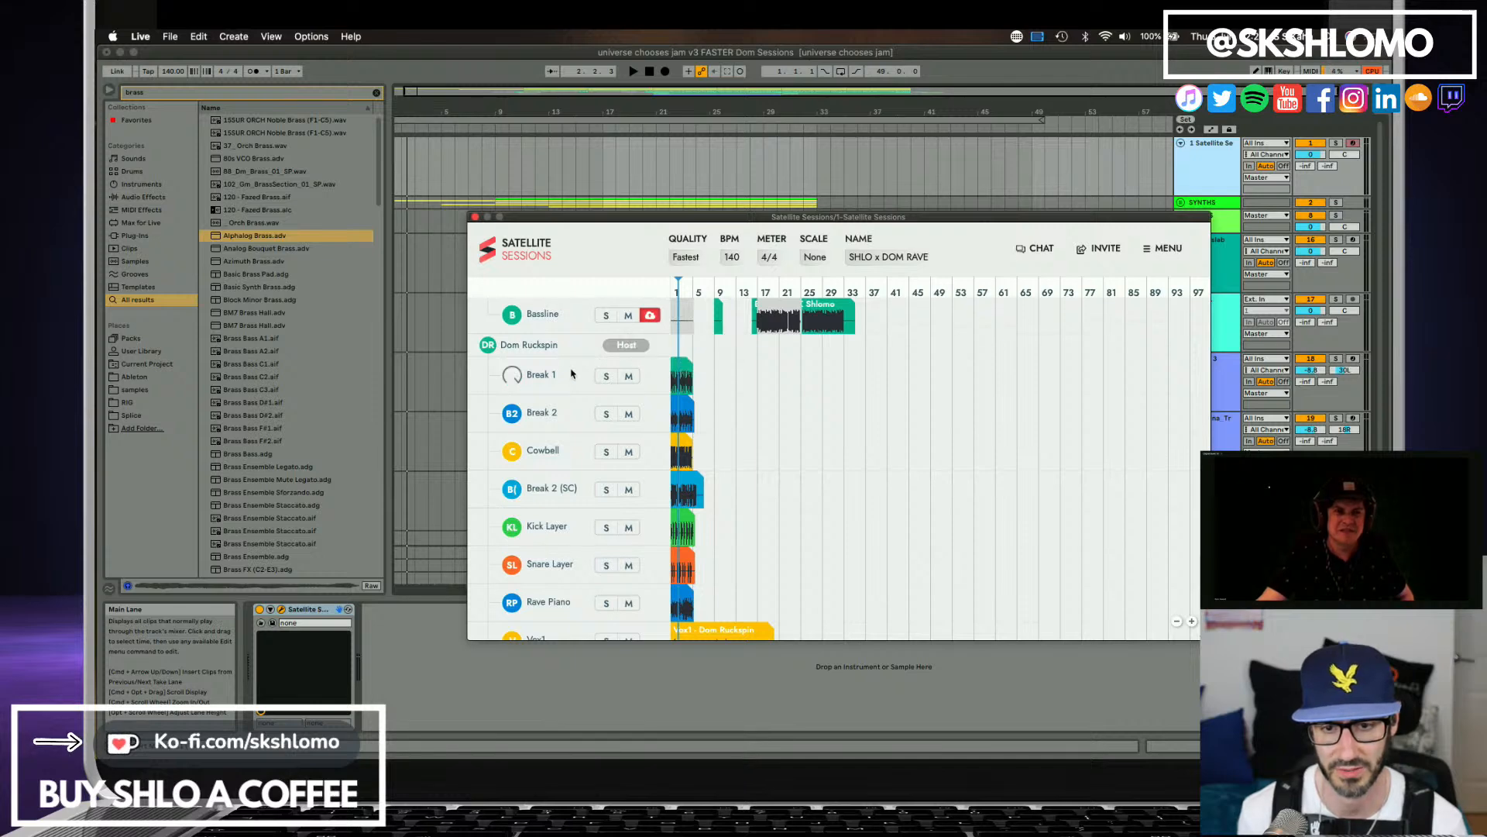
scroll(635, 422, "down", 2)
scroll(689, 403, "up", 1)
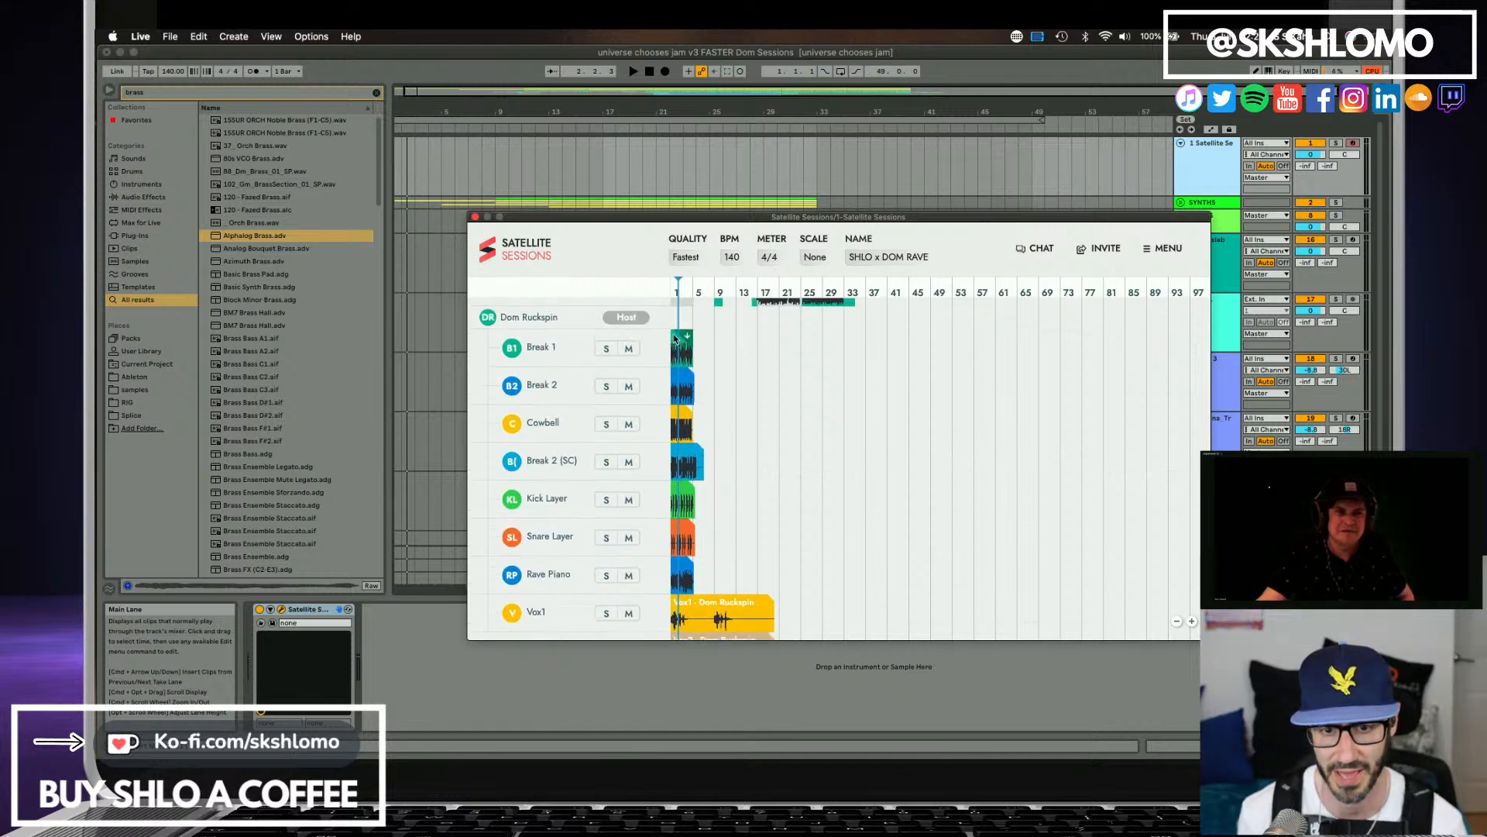
key("super+a")
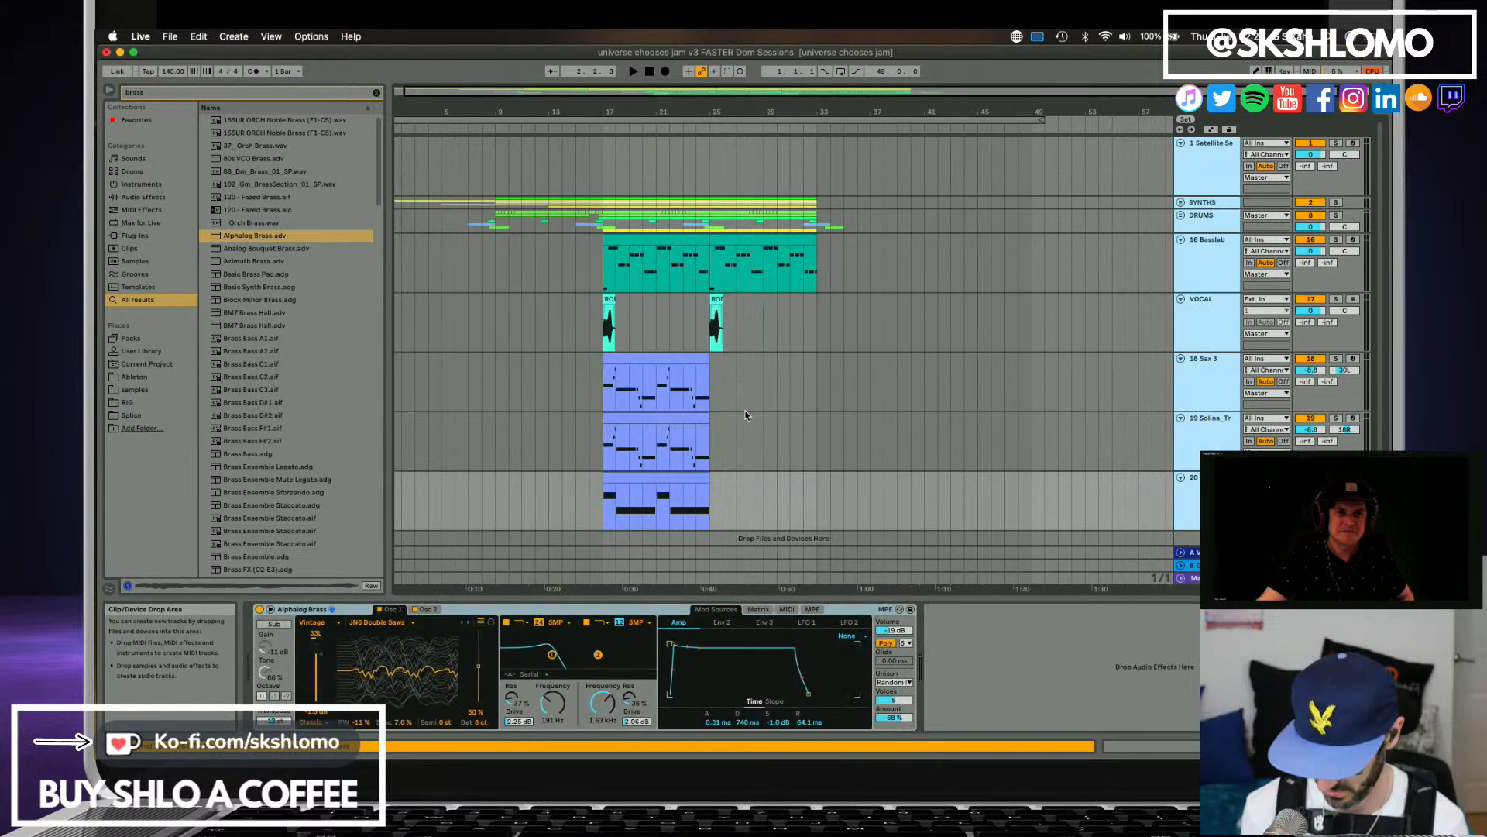
left_click(1216, 179)
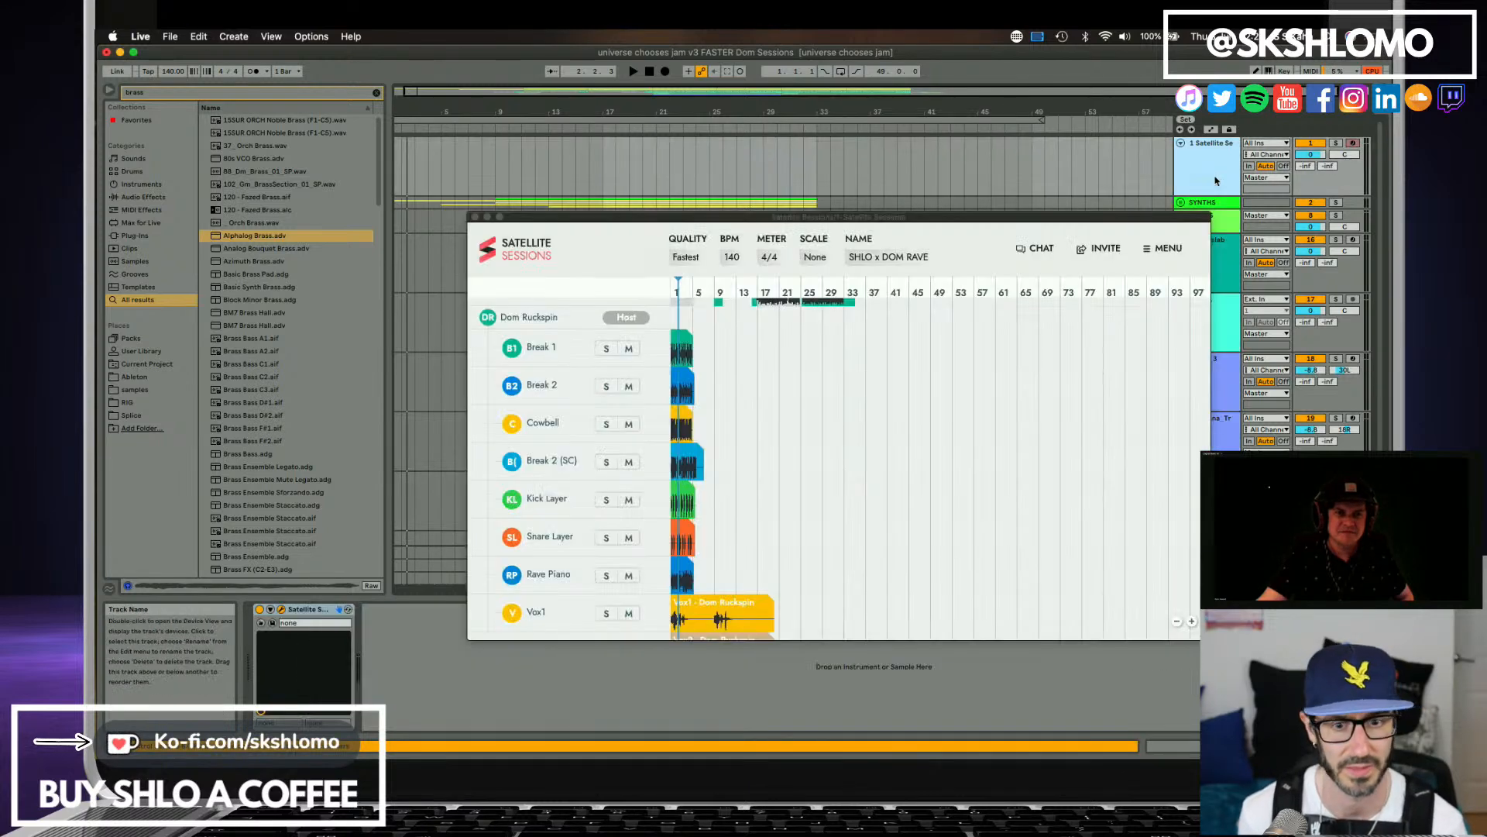
left_click(742, 411)
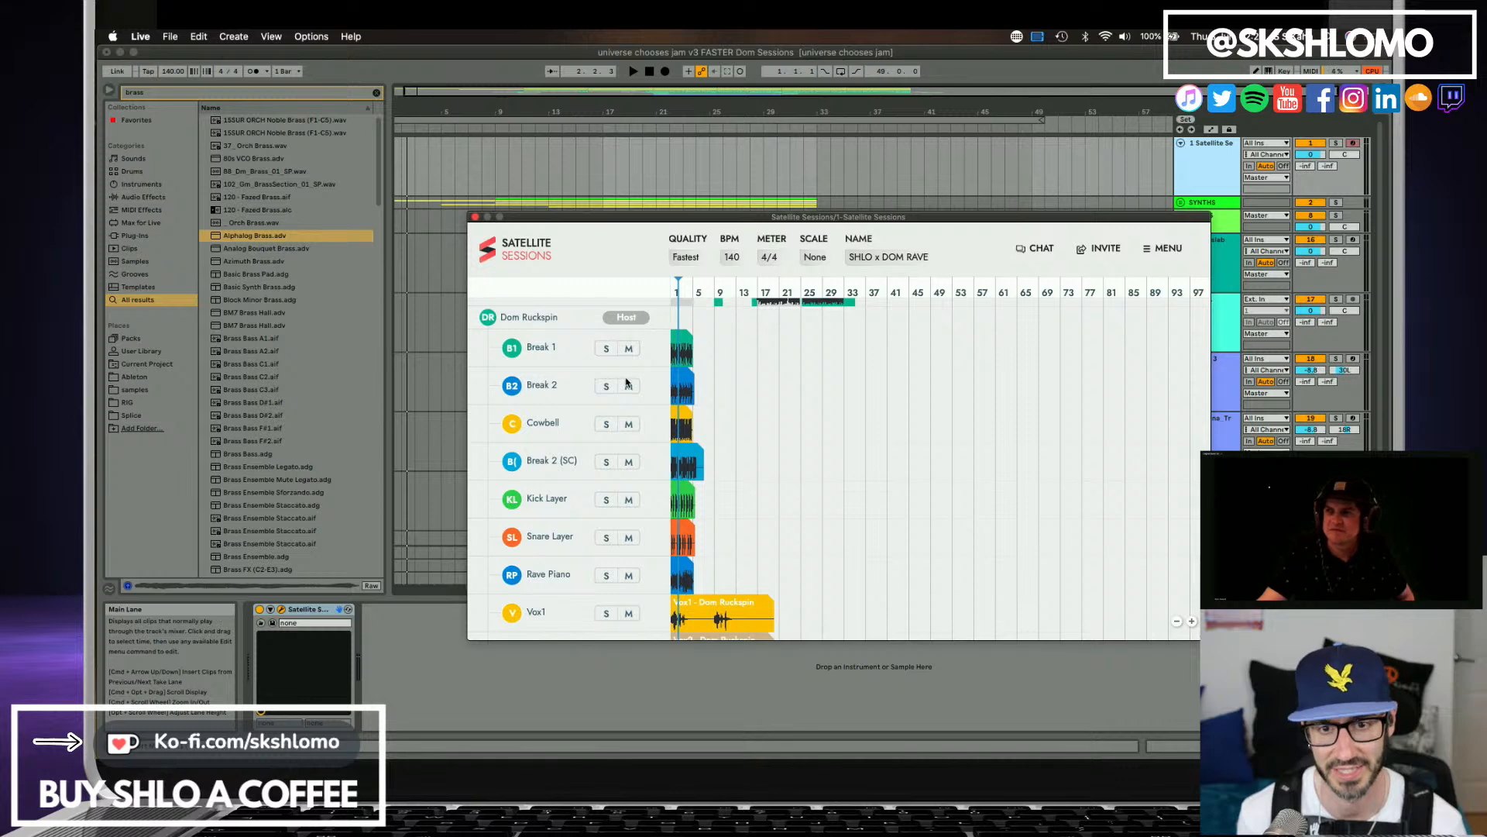
left_click_drag(617, 220, 394, 298)
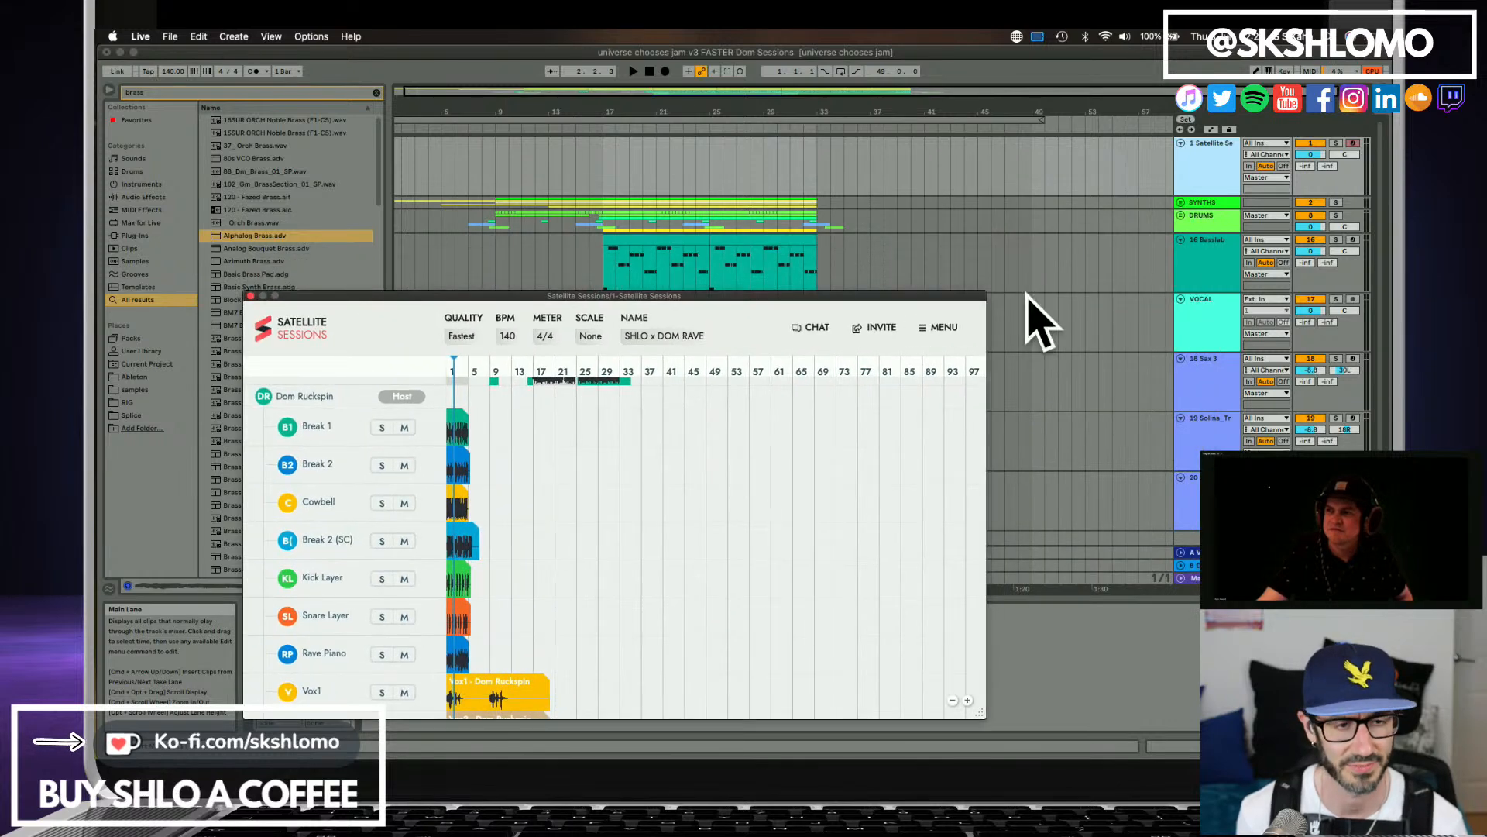
Unfold the DRUMS group, deactivate the Break1 track and both Ralph Car tracks, and check the remaining drum tracks.
left_click(1181, 215)
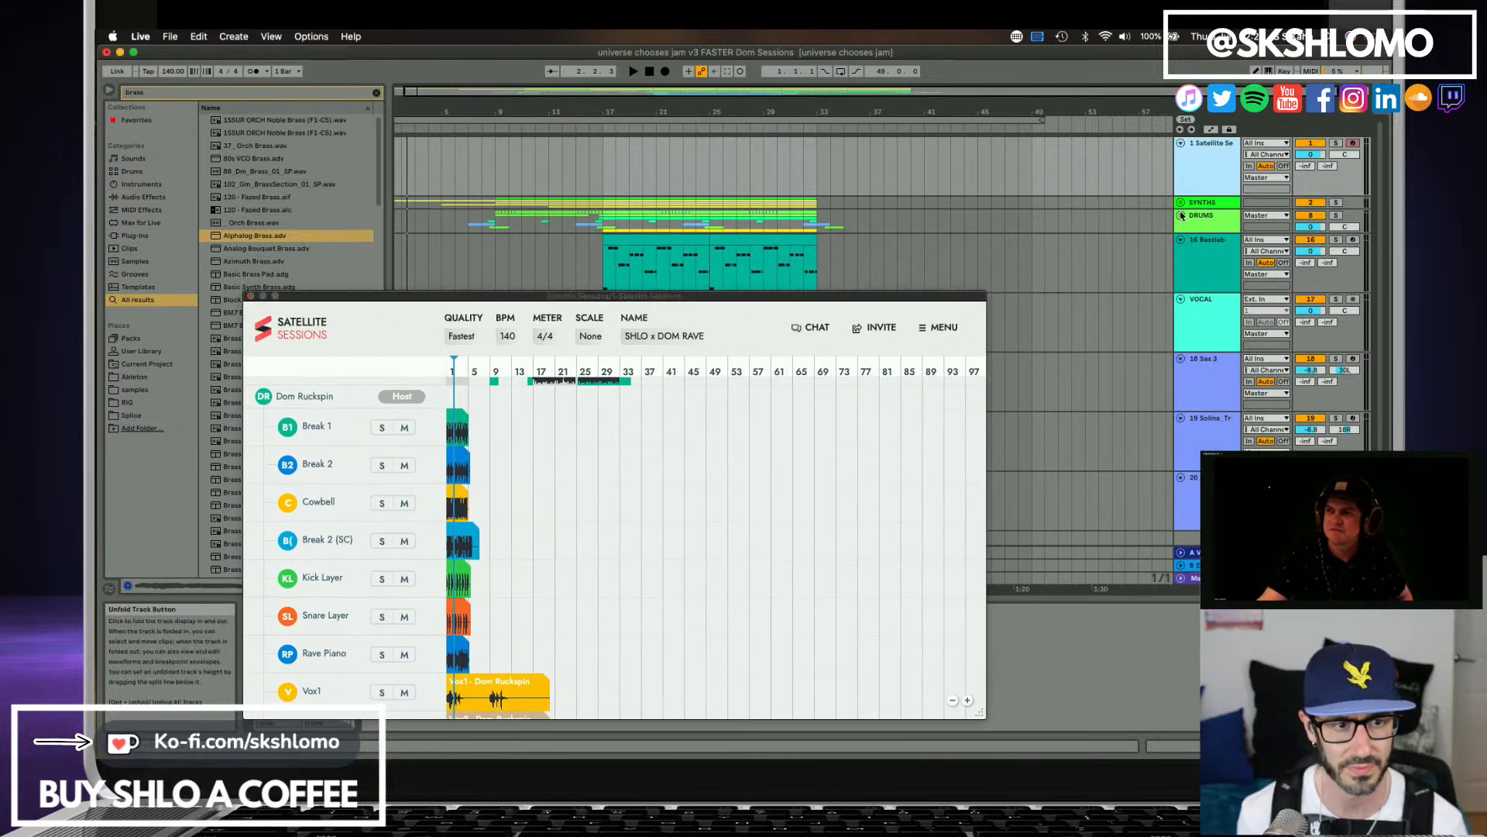
scroll(1210, 325, "down", 3)
scroll(1211, 325, "down", 2)
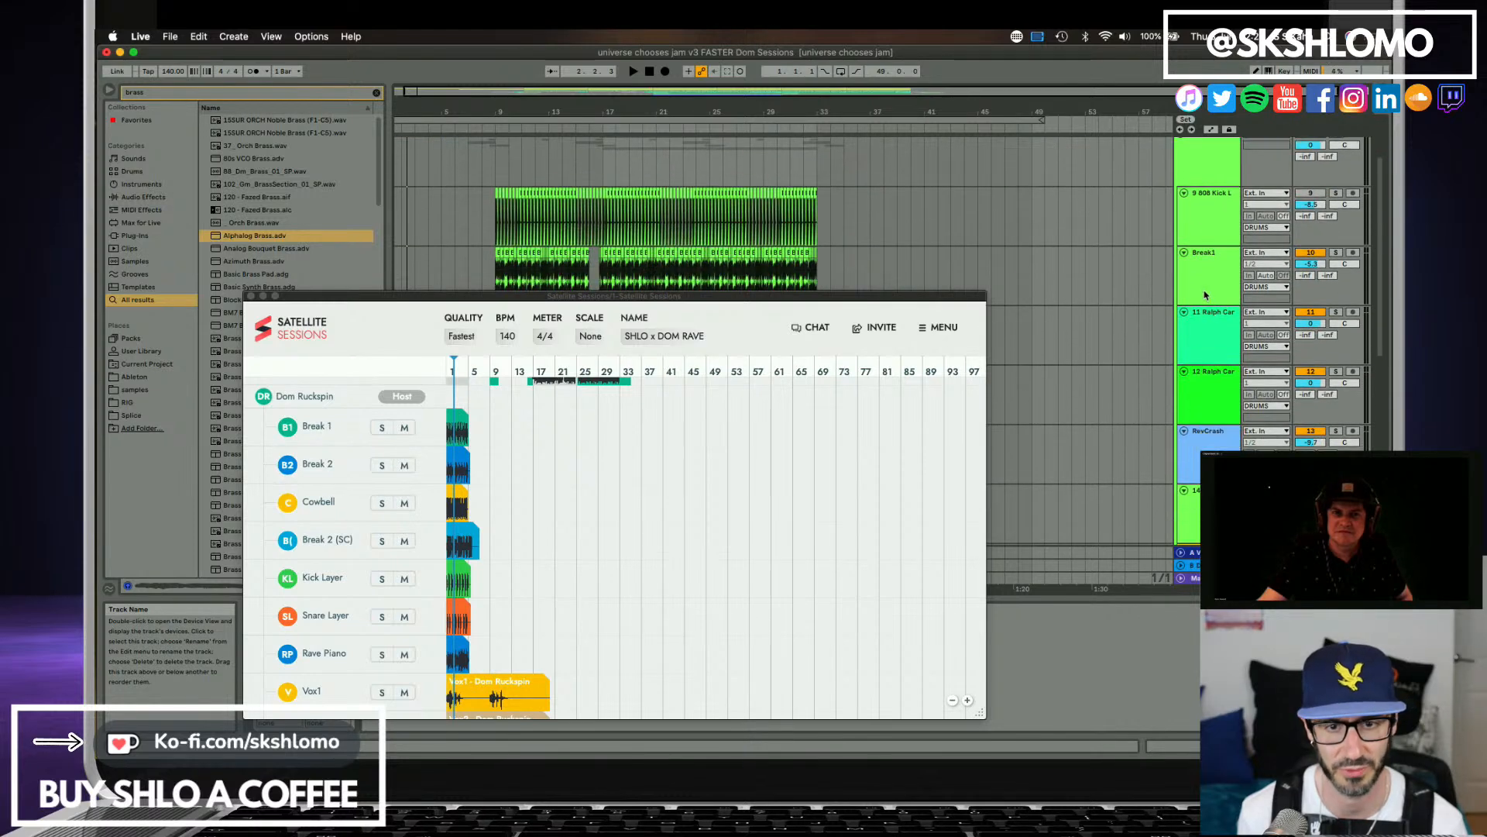
left_click(1201, 292)
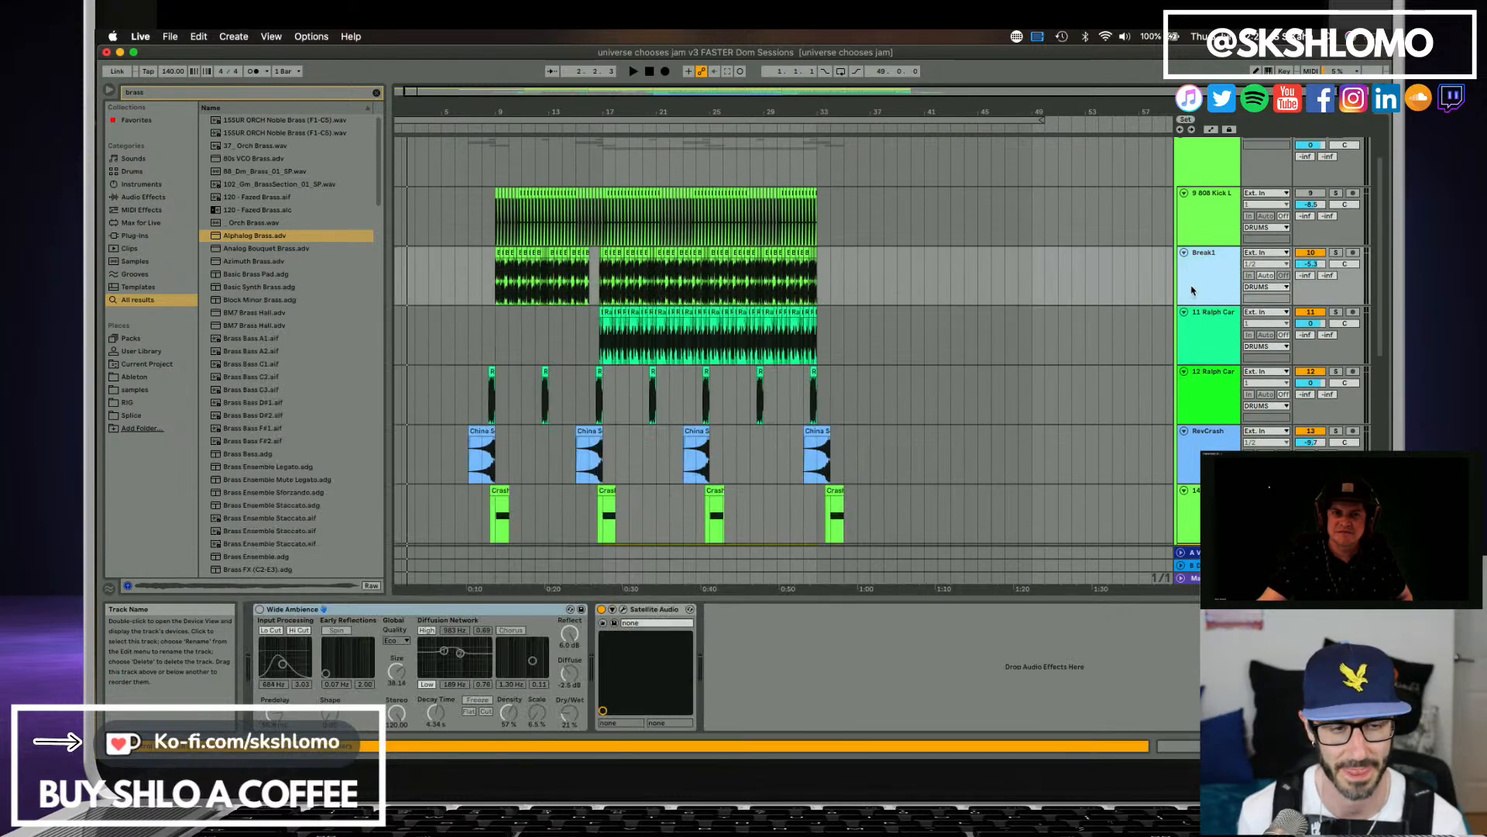
left_click(1309, 254)
left_click(1311, 313)
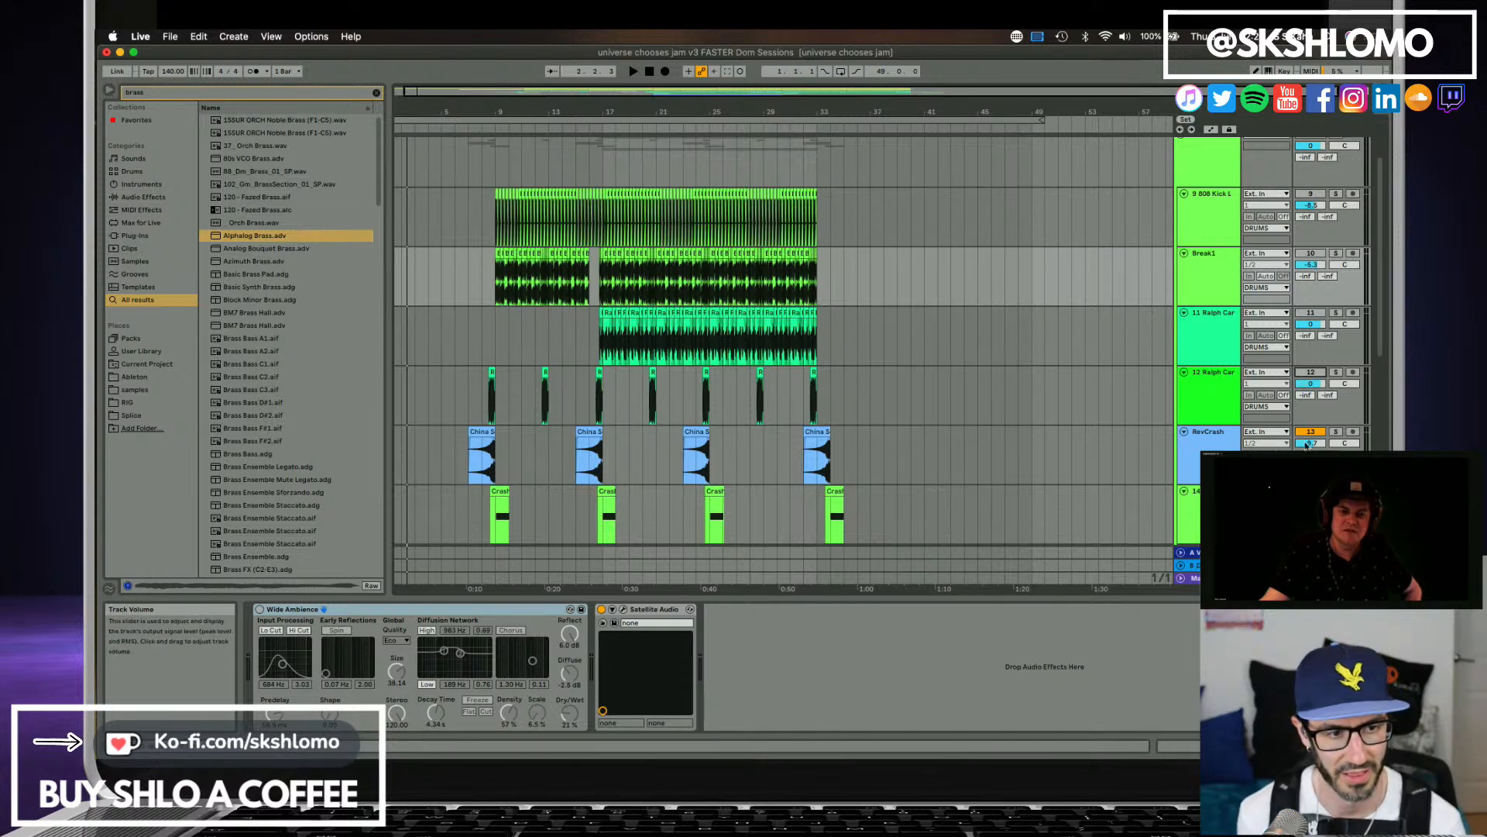
scroll(1304, 438, "down", 4)
scroll(1303, 443, "down", 3)
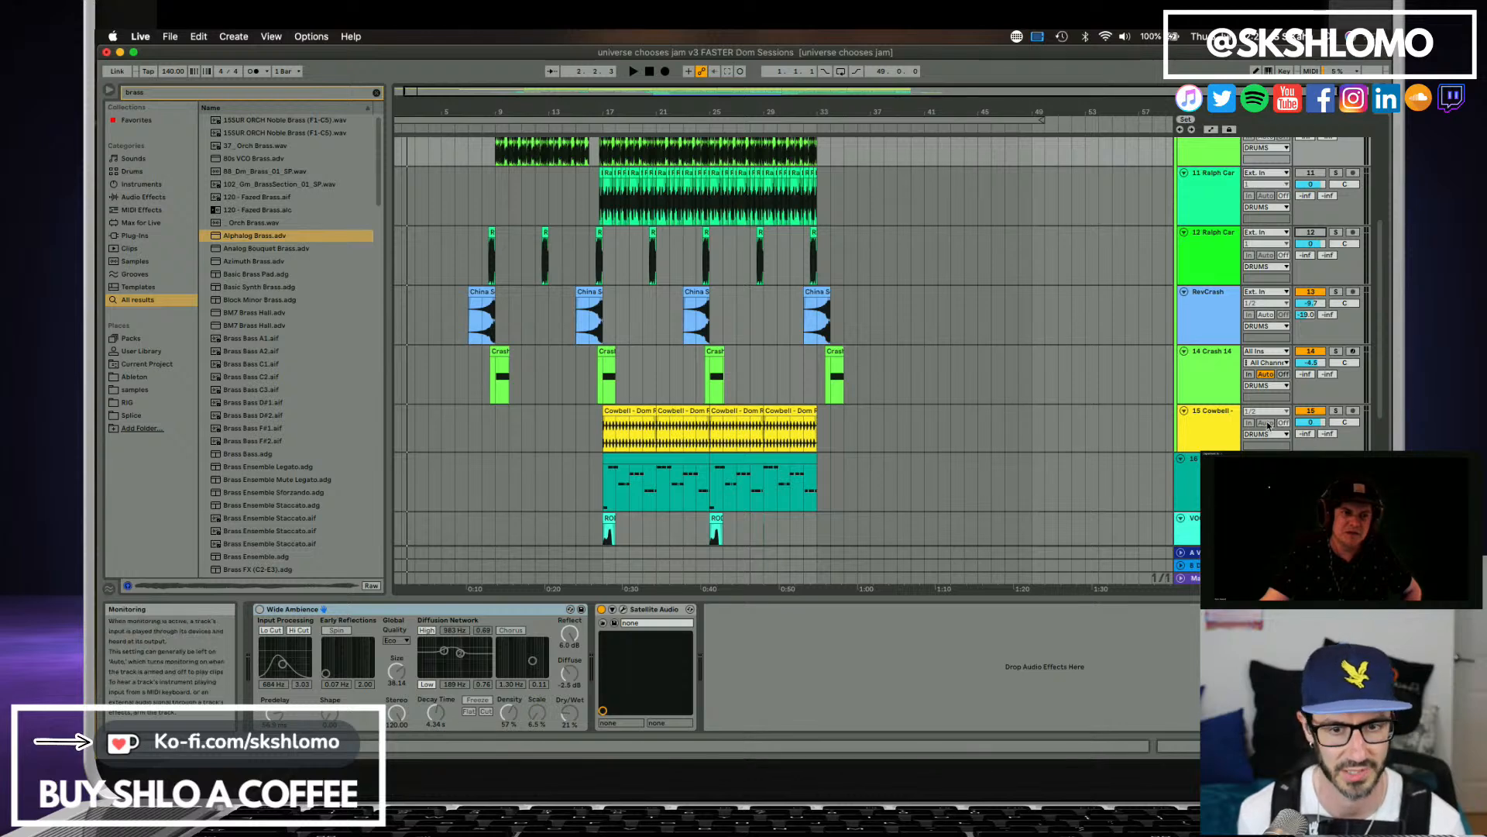
scroll(1208, 295, "up", 10)
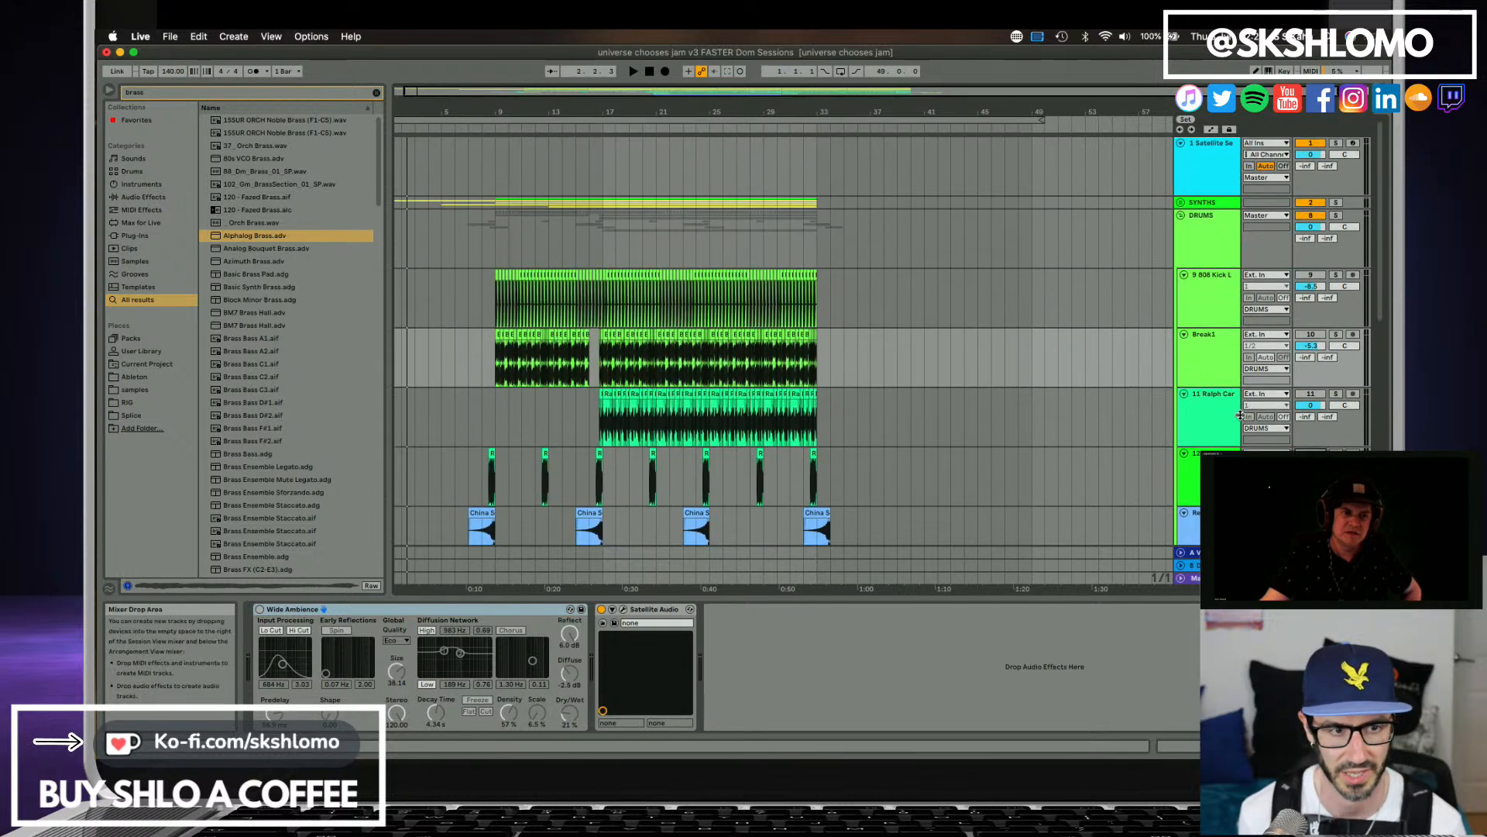
Reopen Satellite Sessions and look through both collaborators' stem lists for the available drum parts.
left_click(1202, 178)
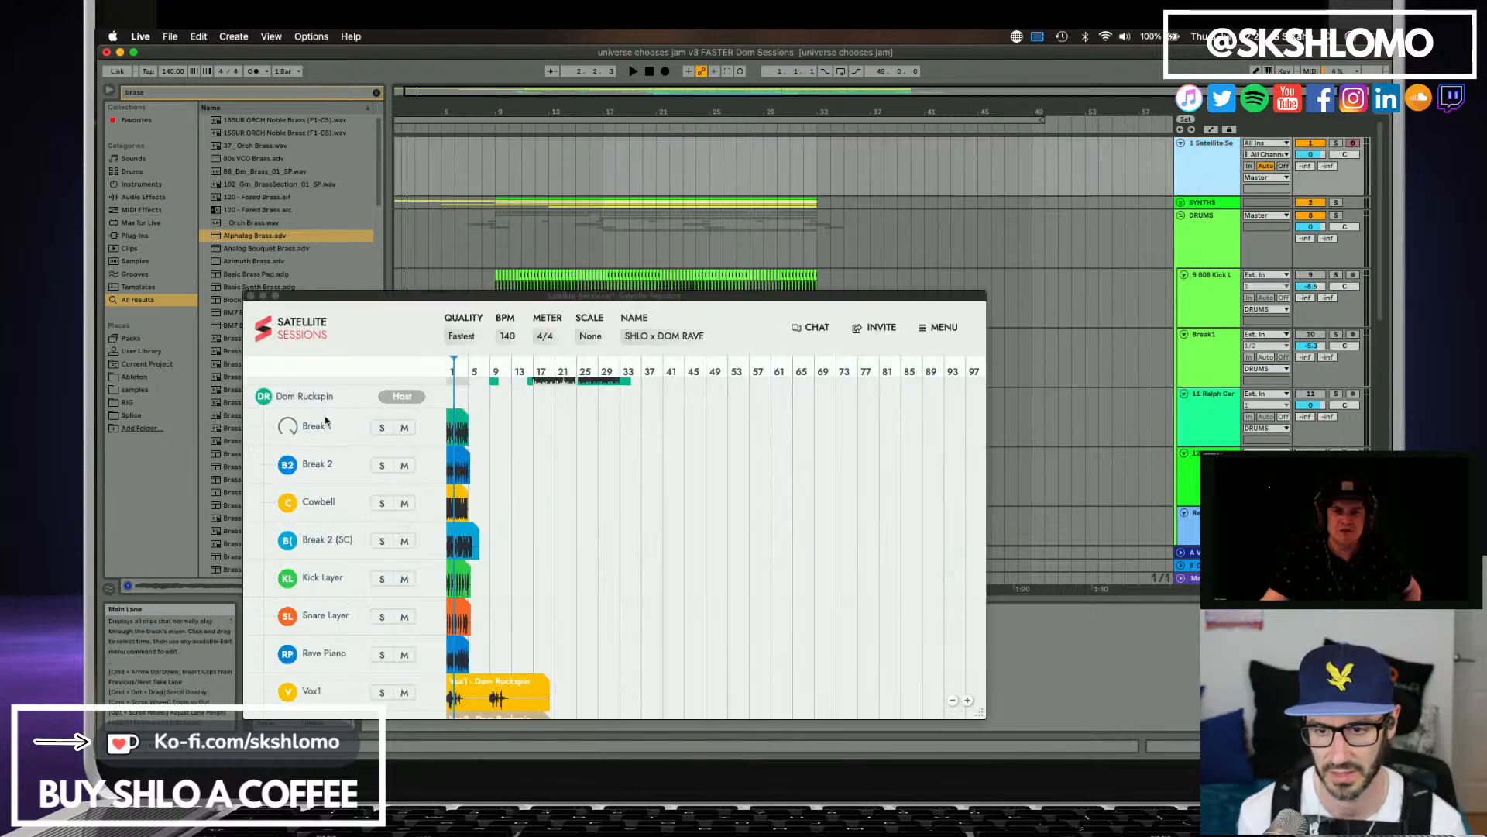
scroll(341, 498, "down", 3)
scroll(351, 499, "up", 10)
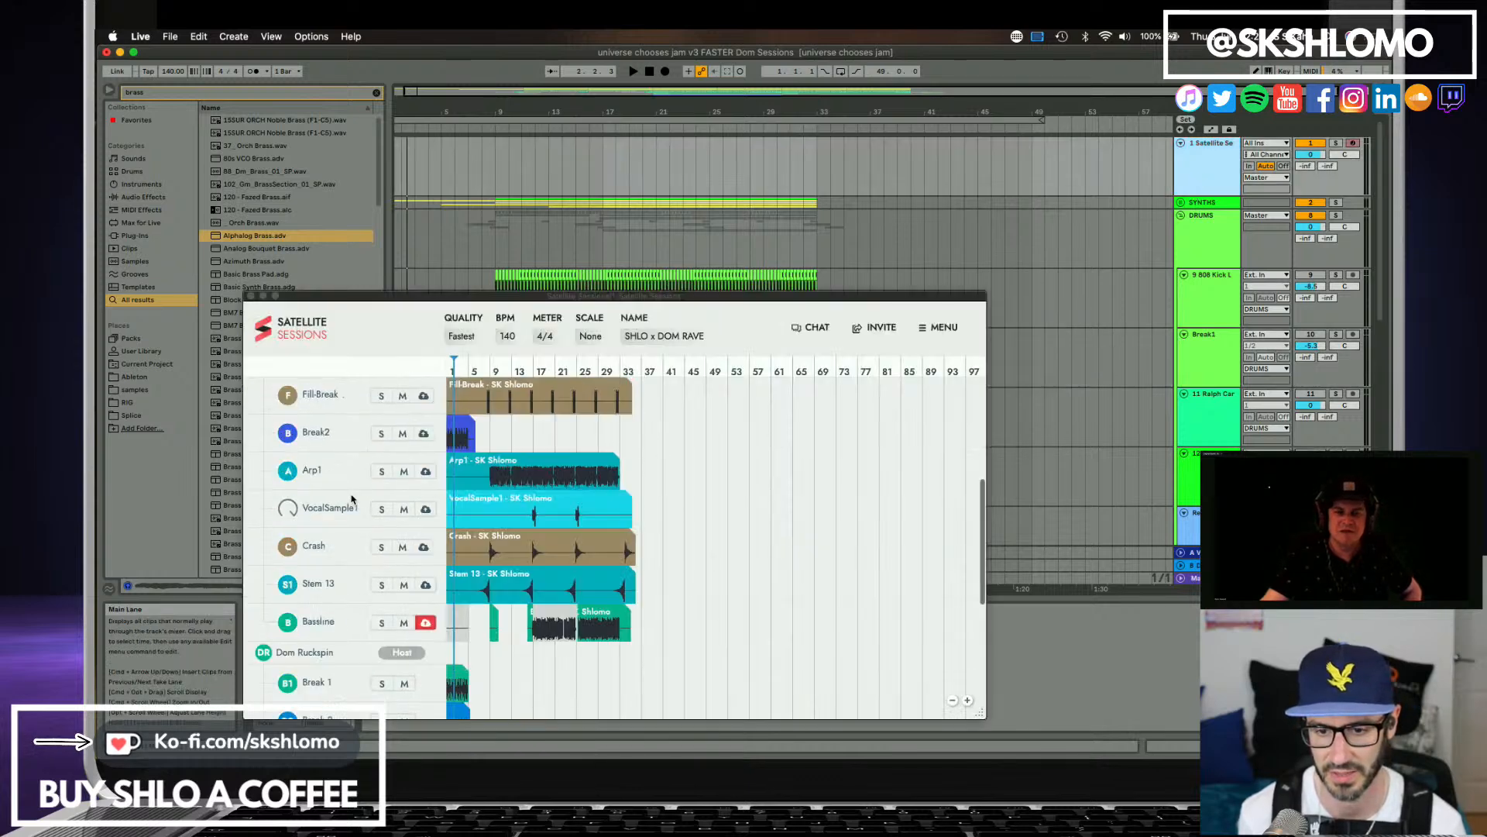
scroll(352, 498, "up", 3)
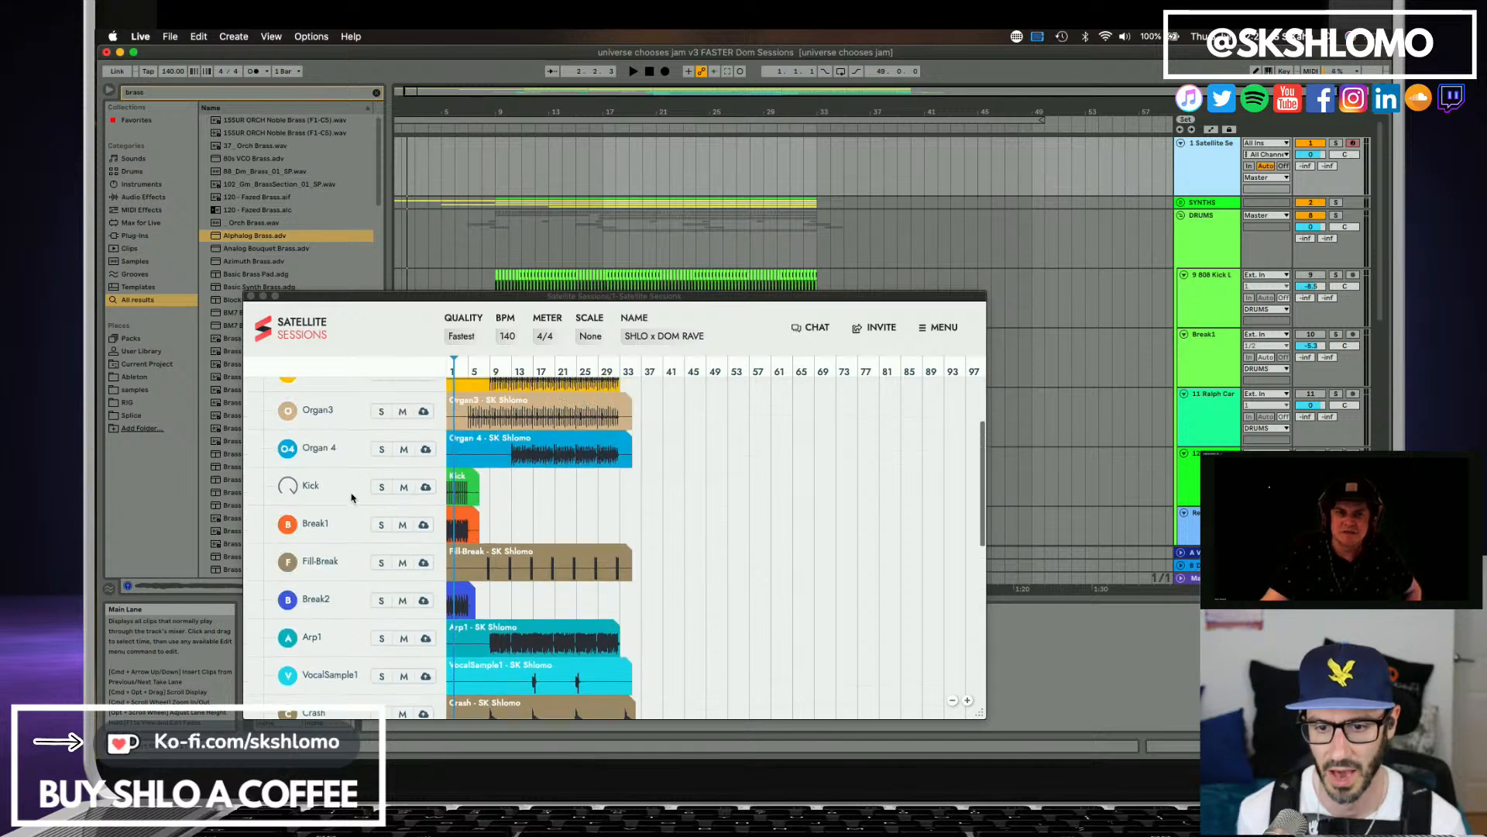
scroll(350, 497, "down", 12)
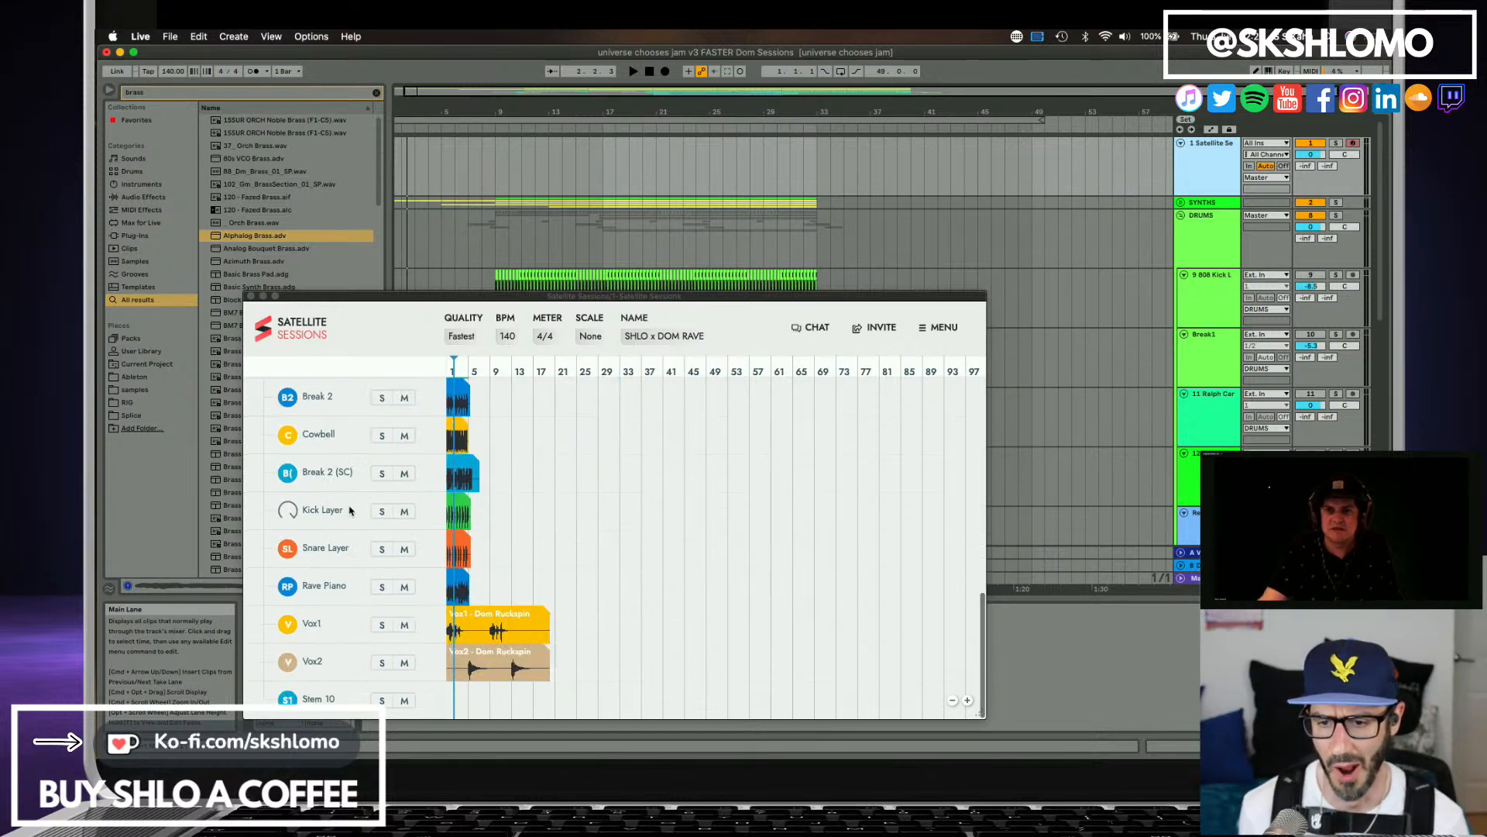
scroll(346, 539, "up", 4)
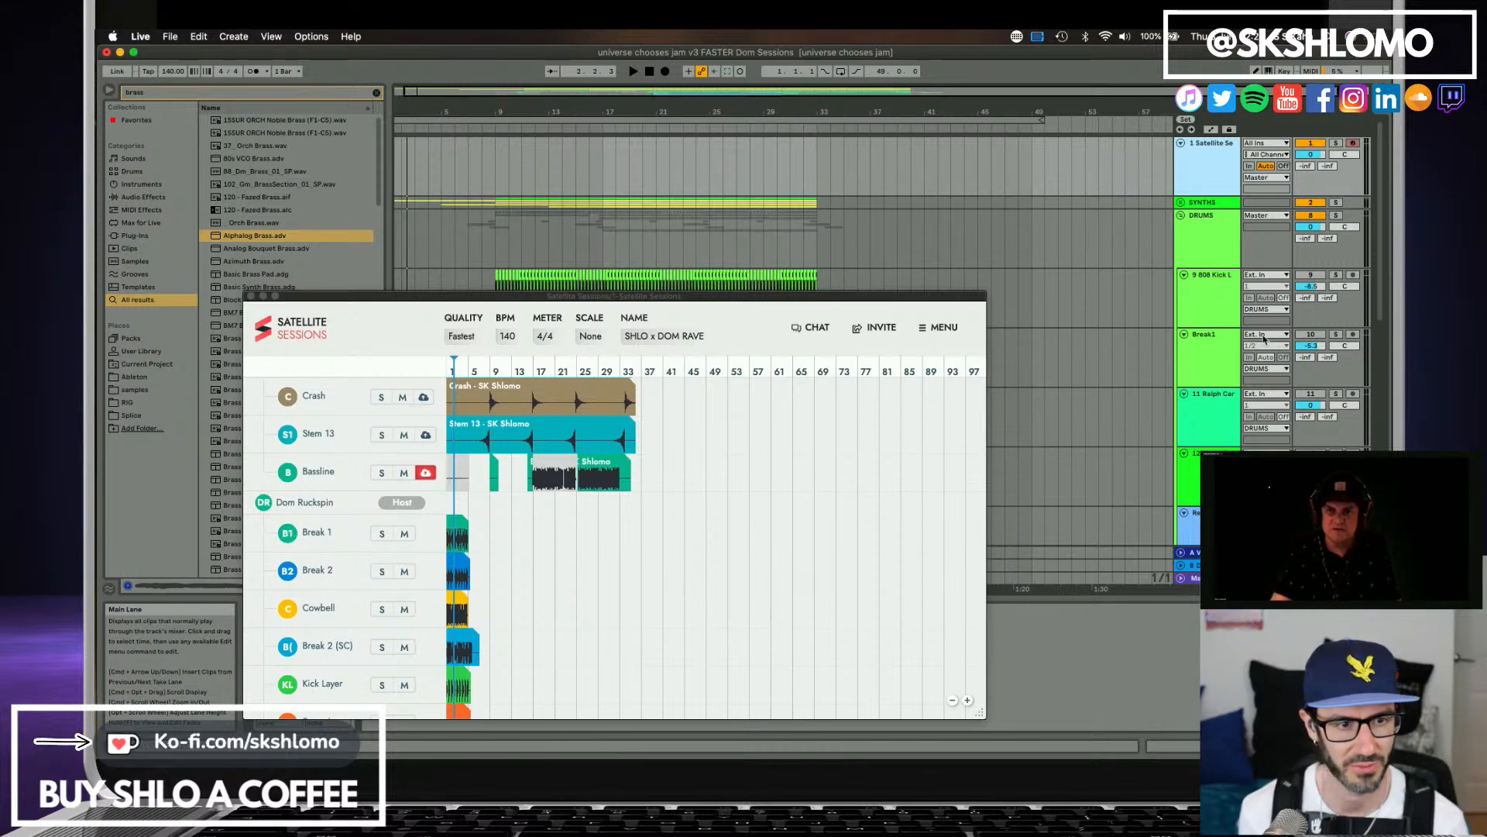
Add an audio track below Break1 and place the collaborator's Break 1 stem from Satellite Sessions on it at bar 9.
left_click(1214, 360)
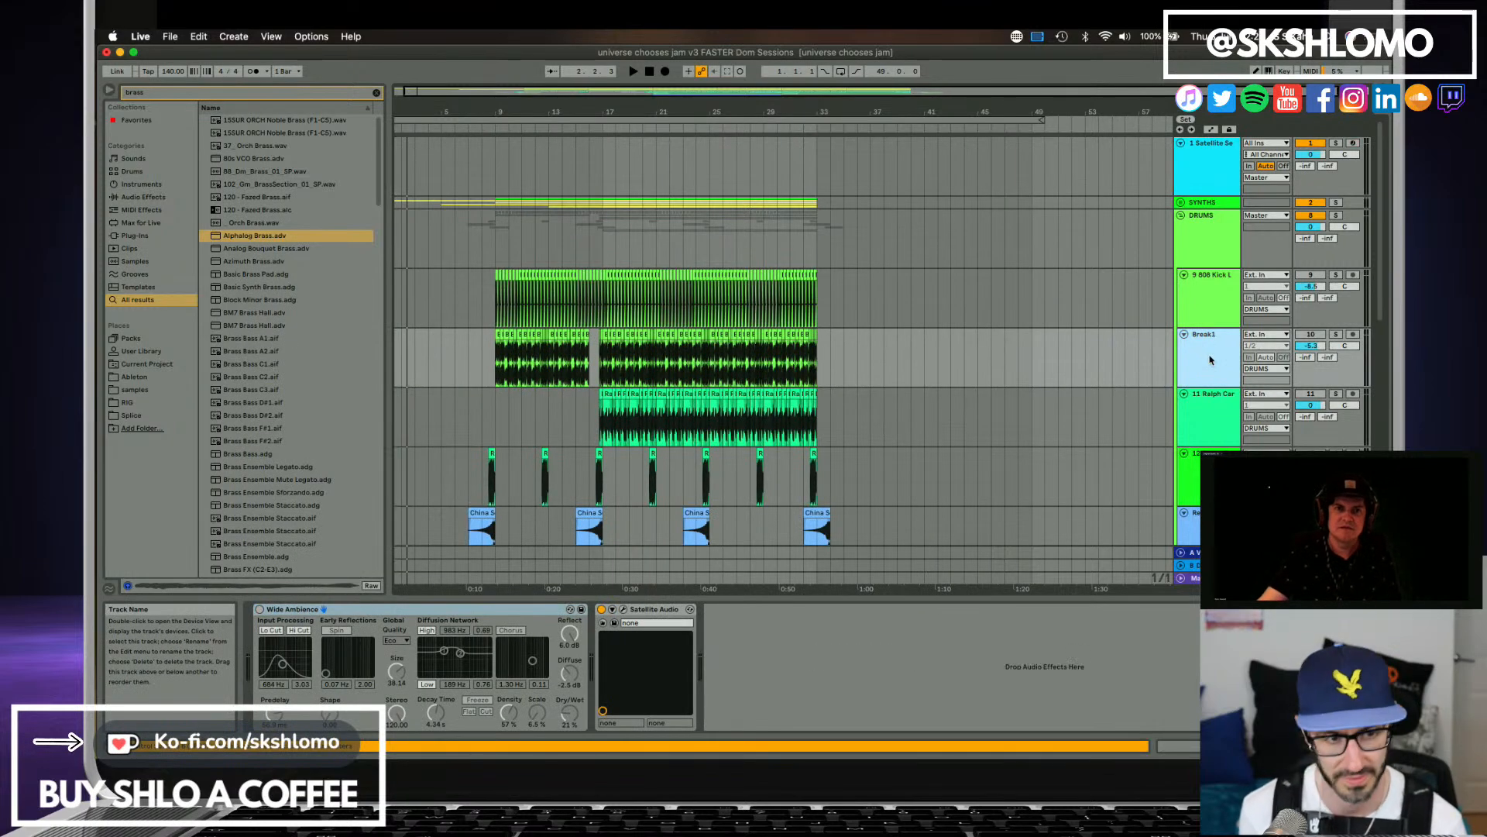
left_click(1212, 168)
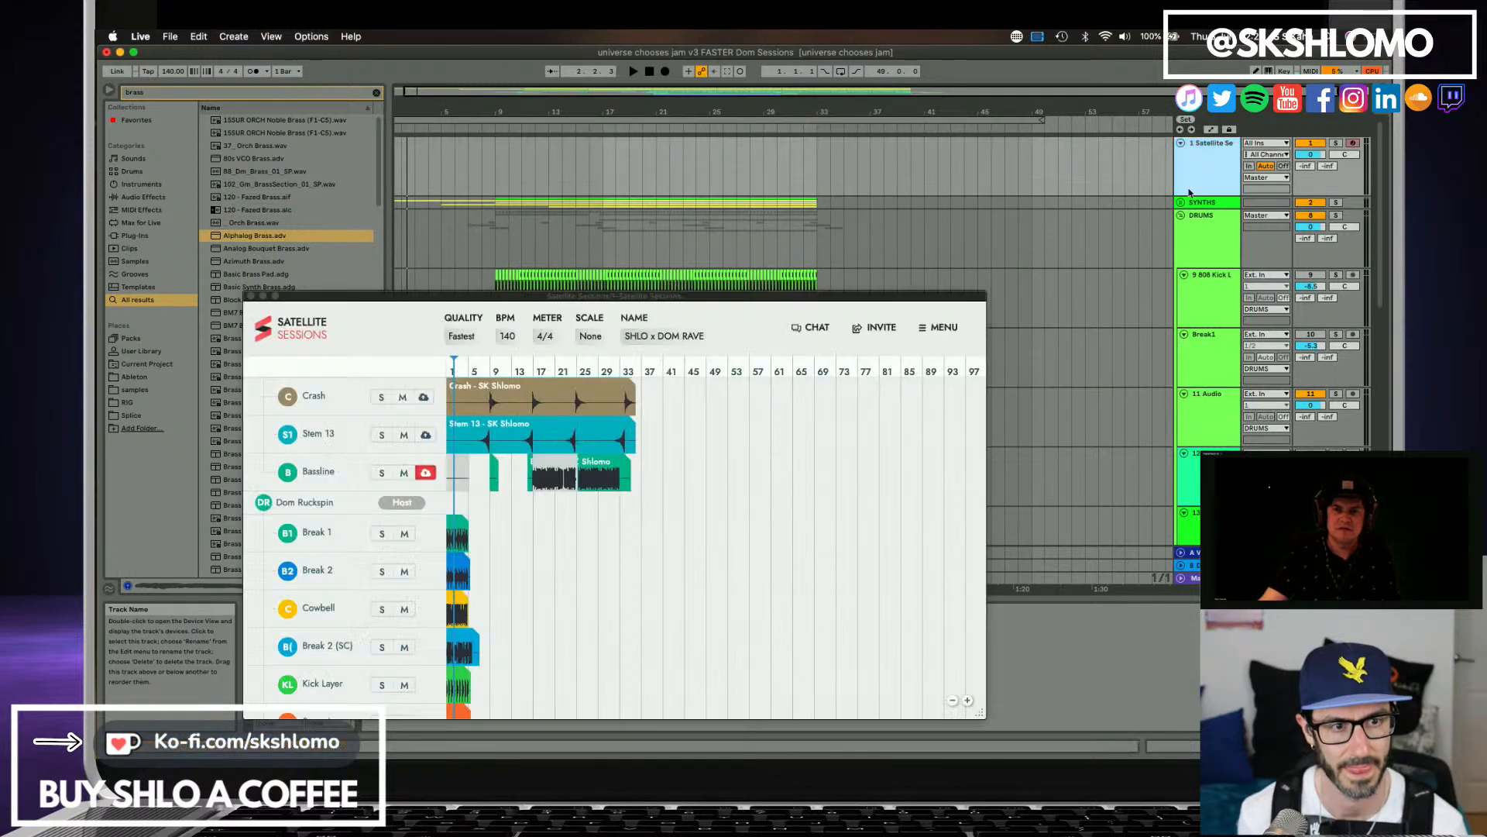
left_click(449, 522)
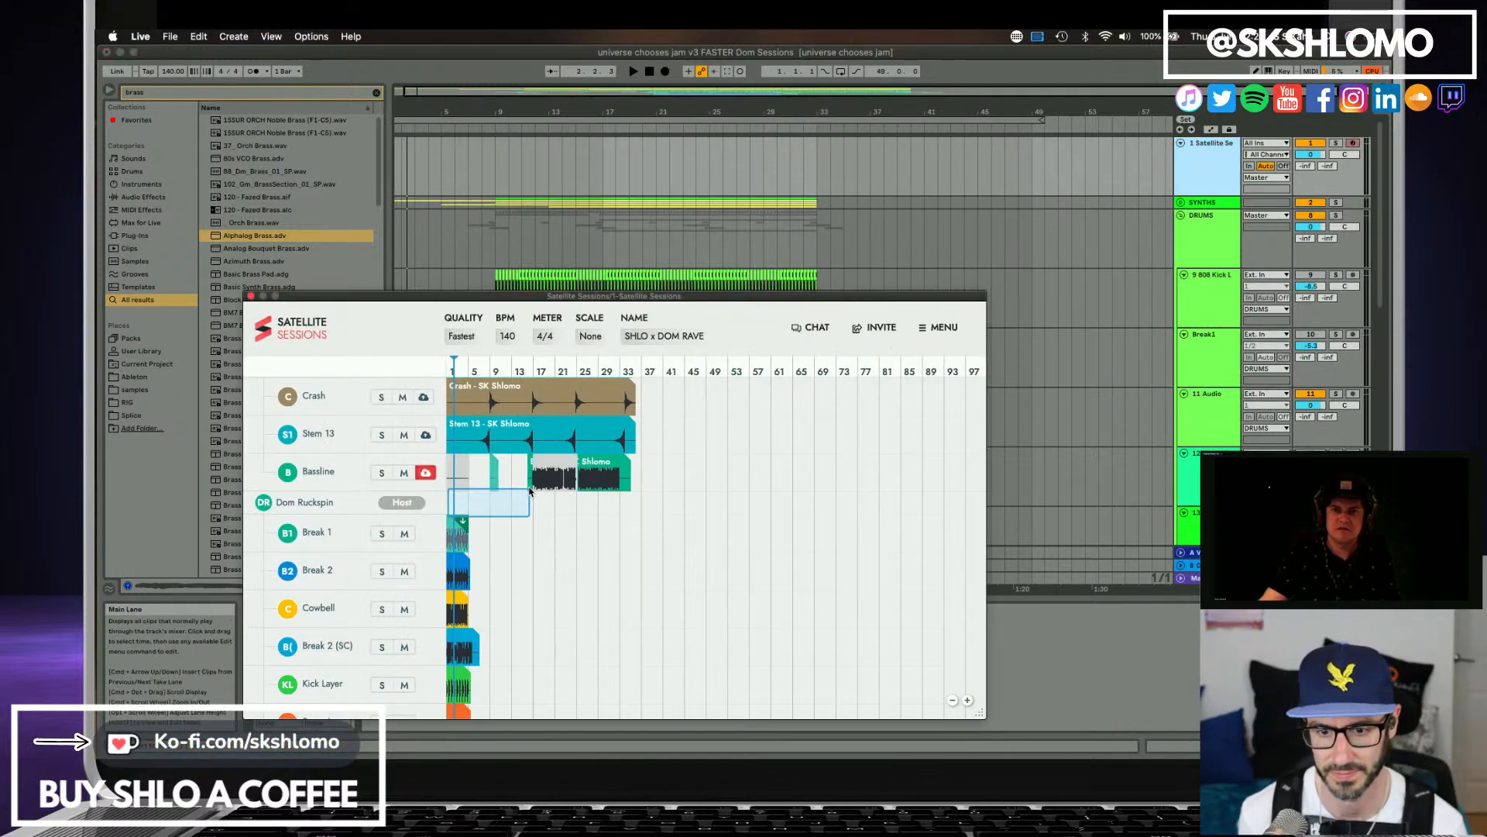
mouse_move(461, 523)
left_mouse_down()
mouse_move(570, 409)
mouse_move(499, 408)
left_mouse_up()
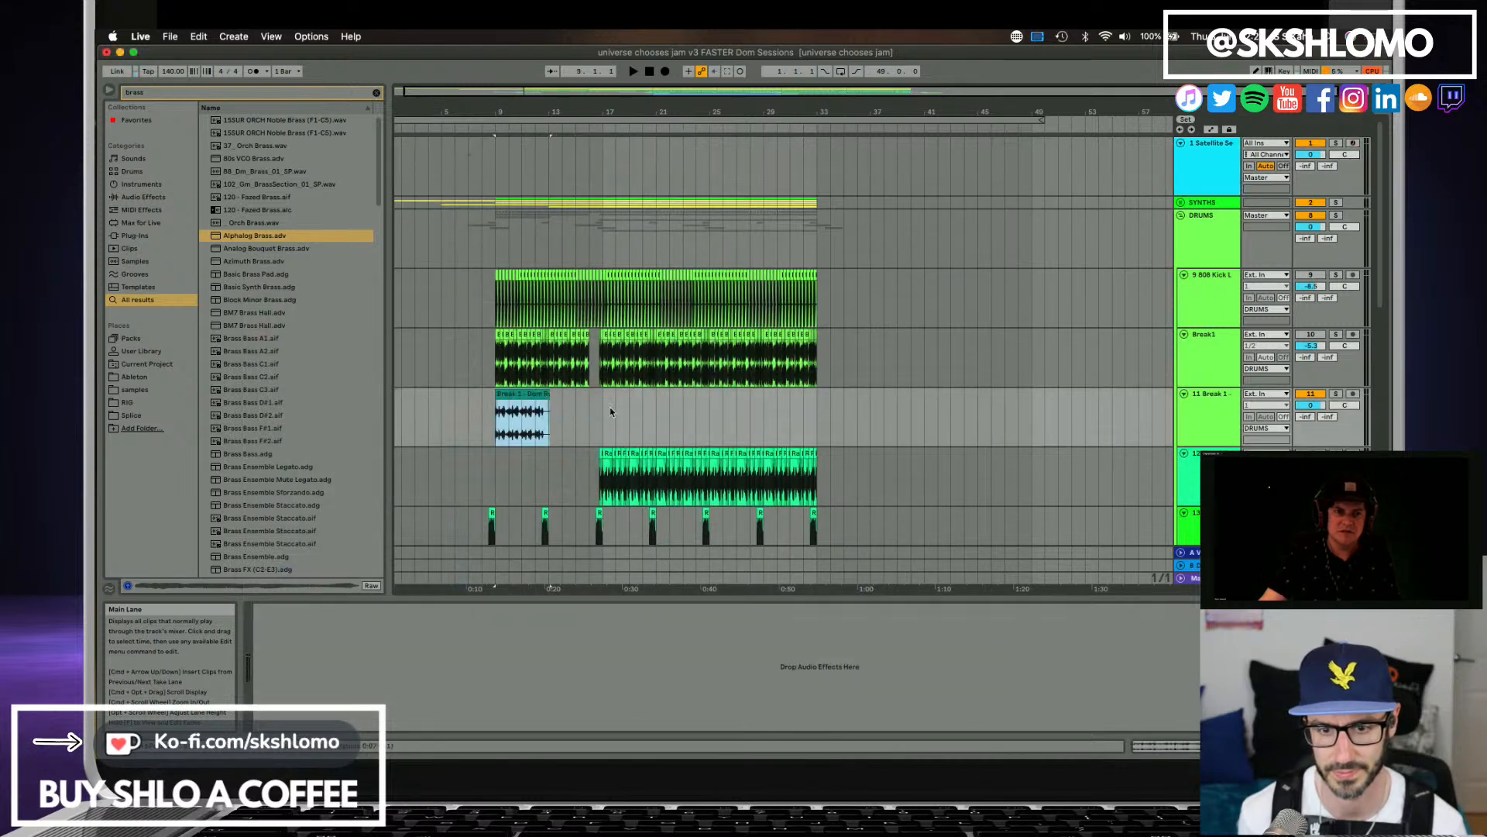
Compare the imported Break 1 clip on track 11 with the original Break1 track by soloing each in turn from bar 9.
left_click(1336, 393)
key("space")
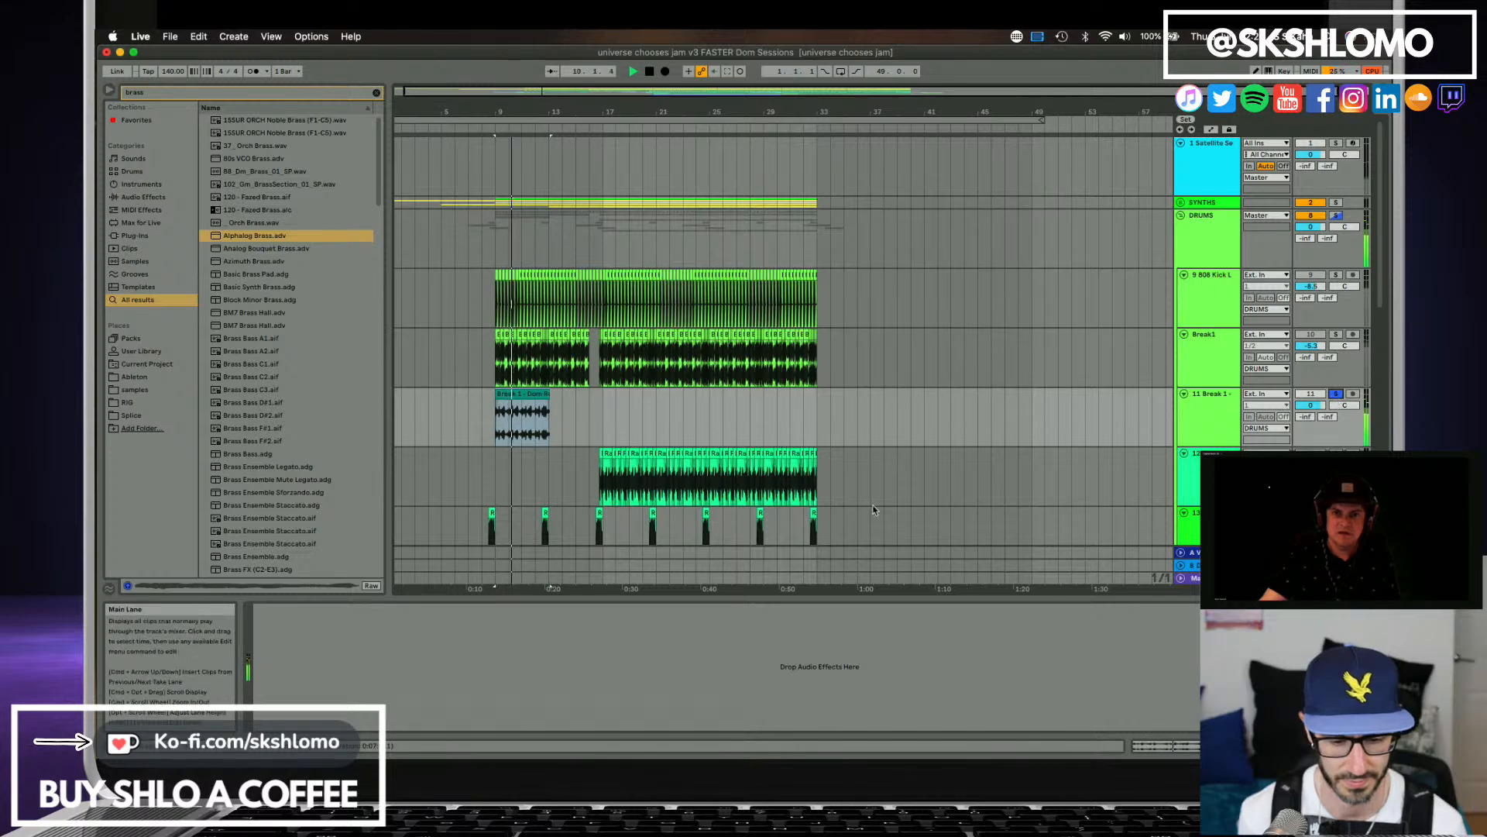
left_click(533, 394)
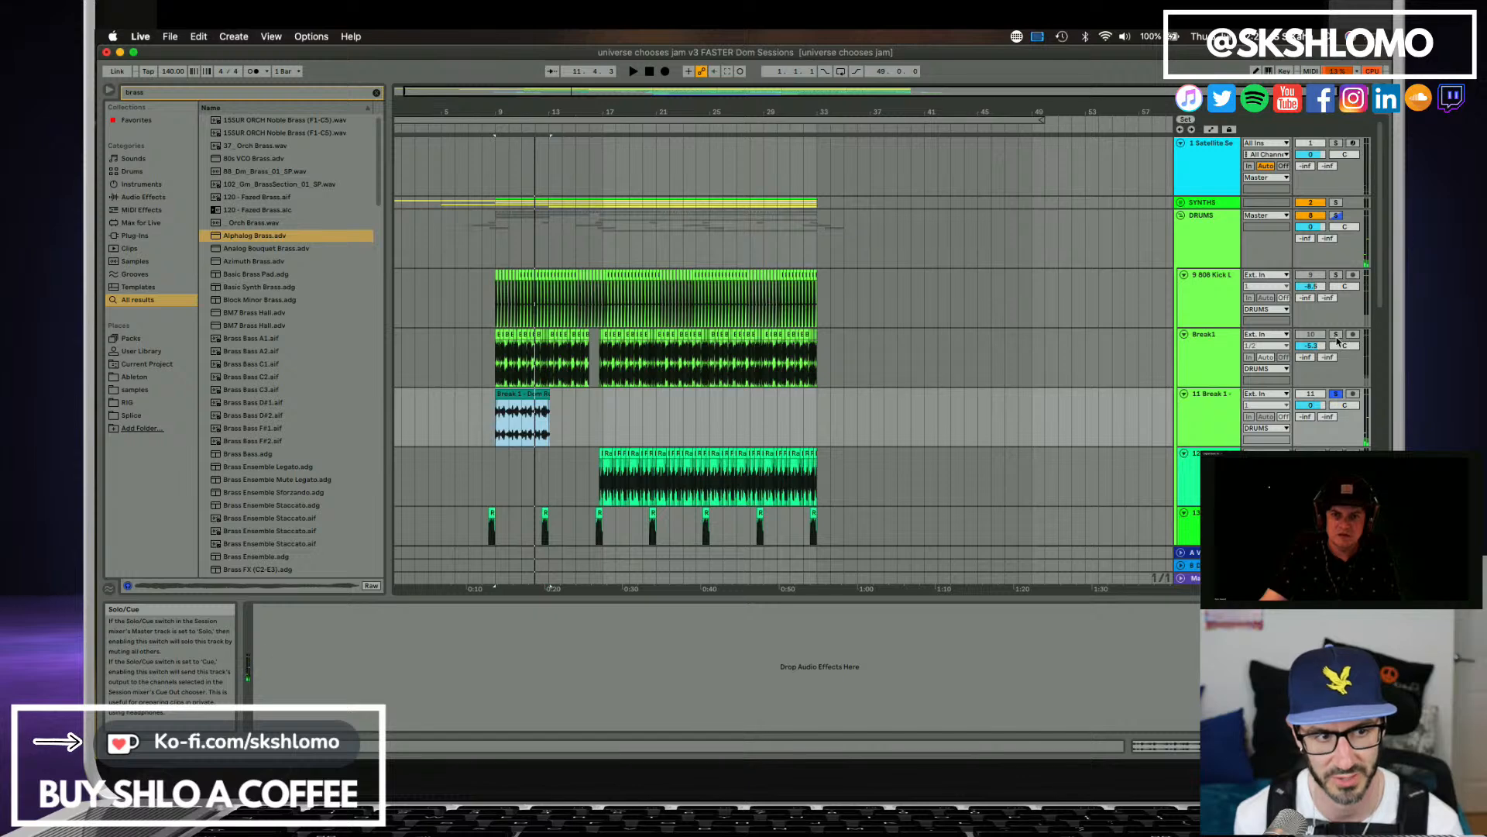
left_click(1336, 334)
key("space")
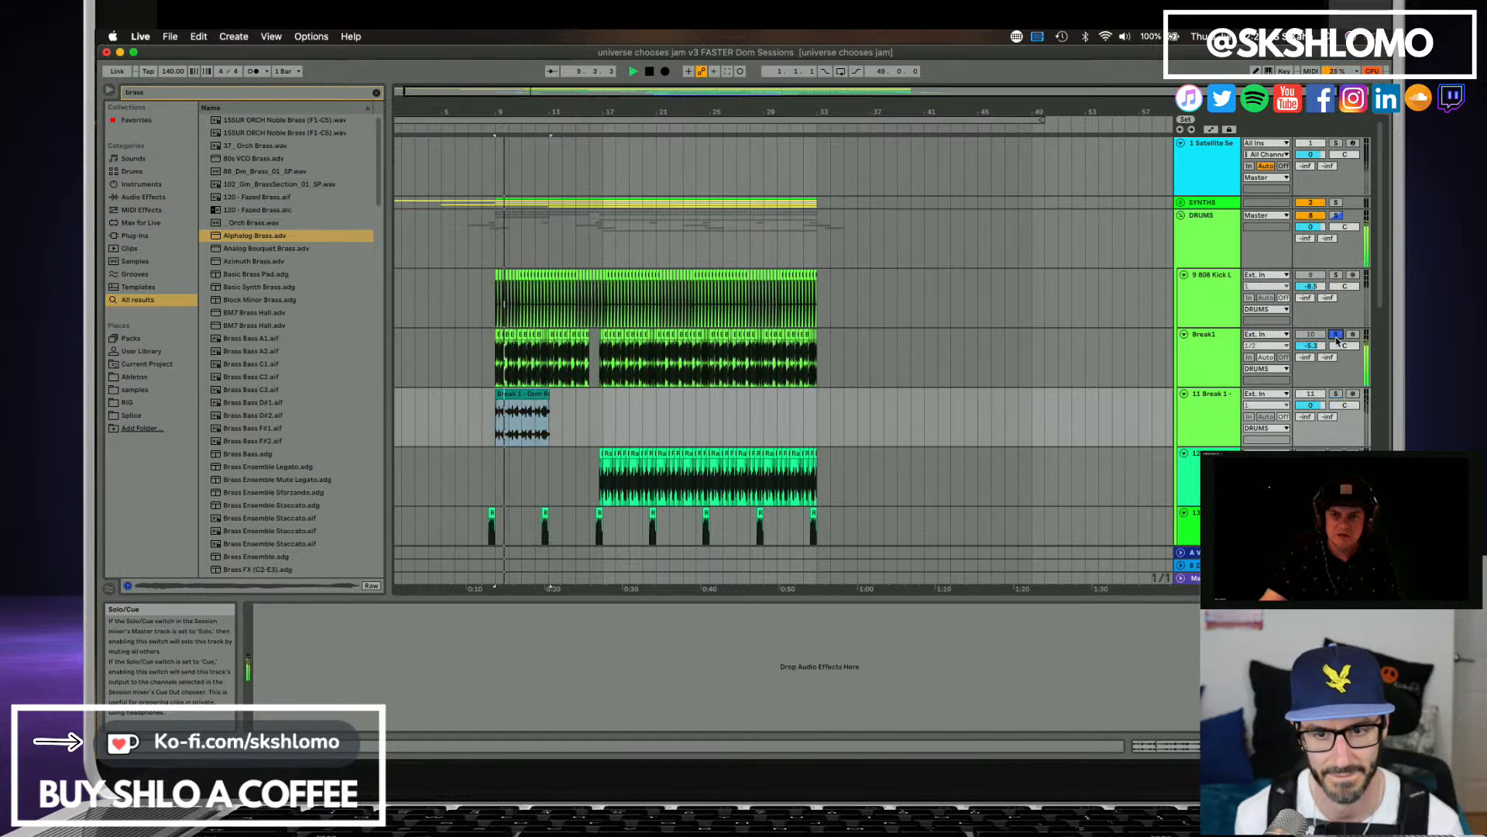
left_click(1336, 394)
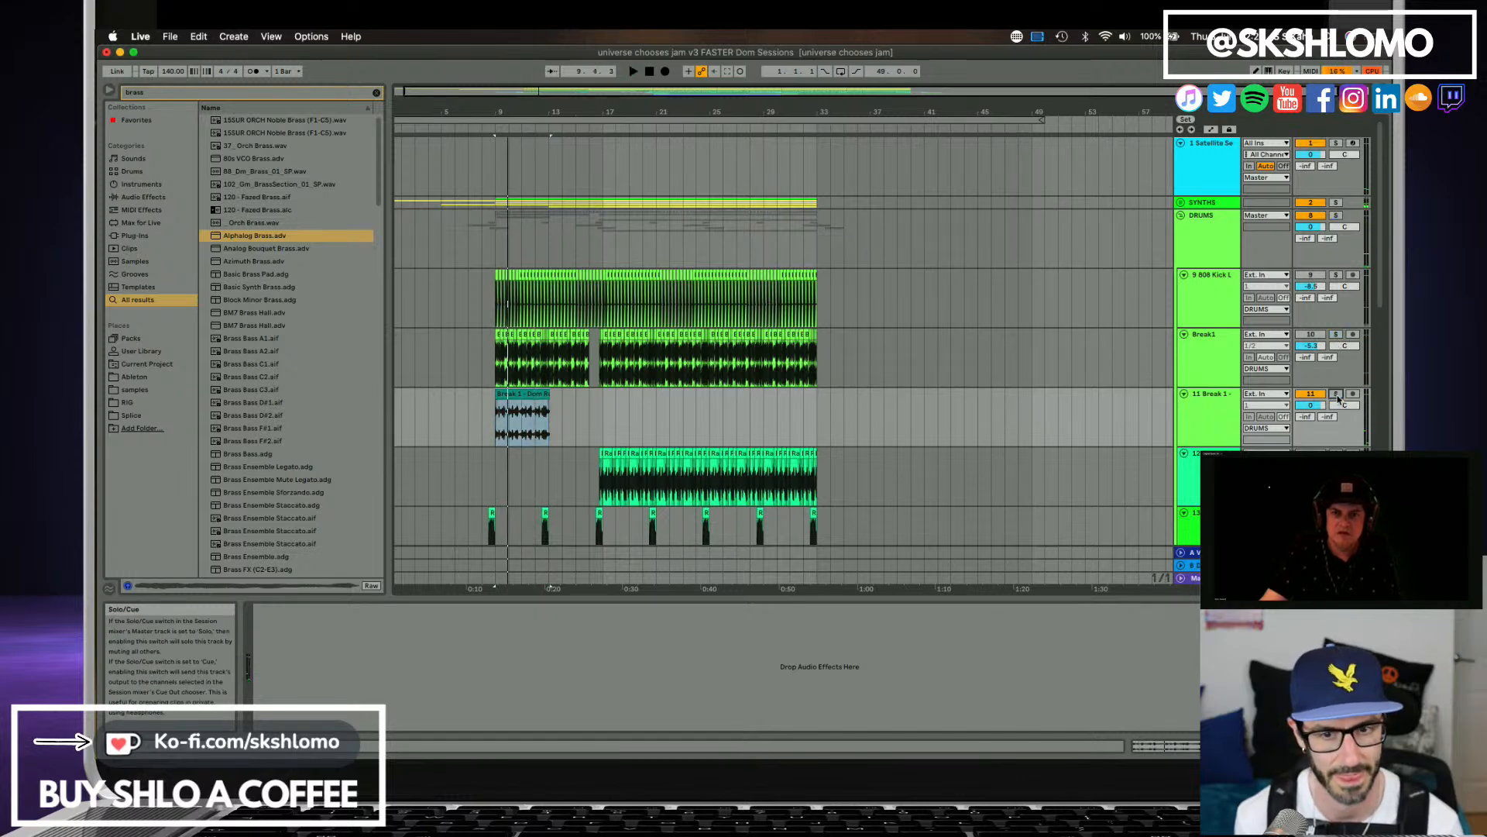
key("space")
Trim the end of the imported Break 1 clip to bar 13, save the set and duplicate the clip directly after itself.
left_click(540, 396)
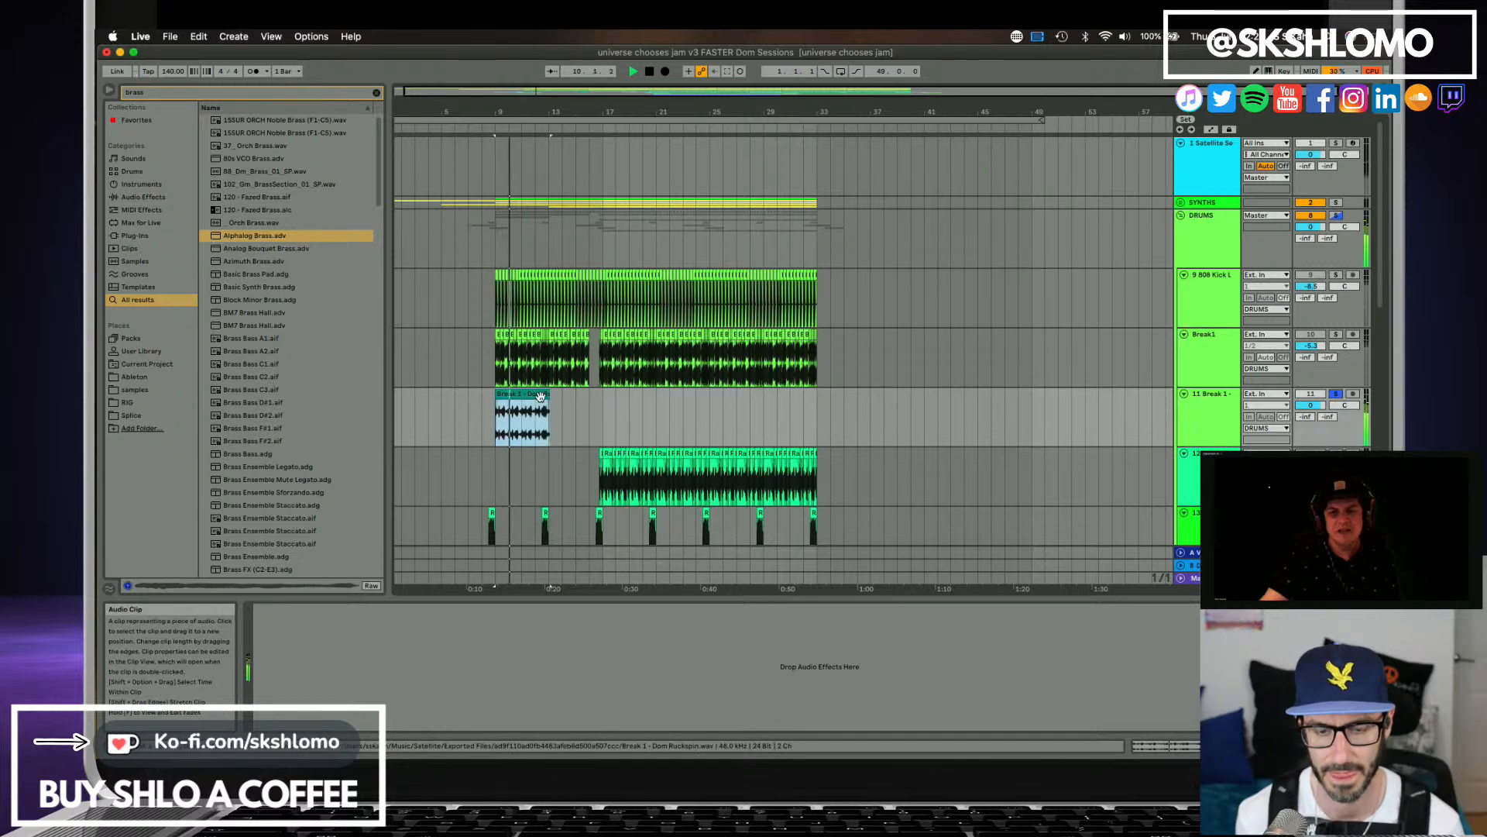
left_click_drag(550, 395, 548, 395)
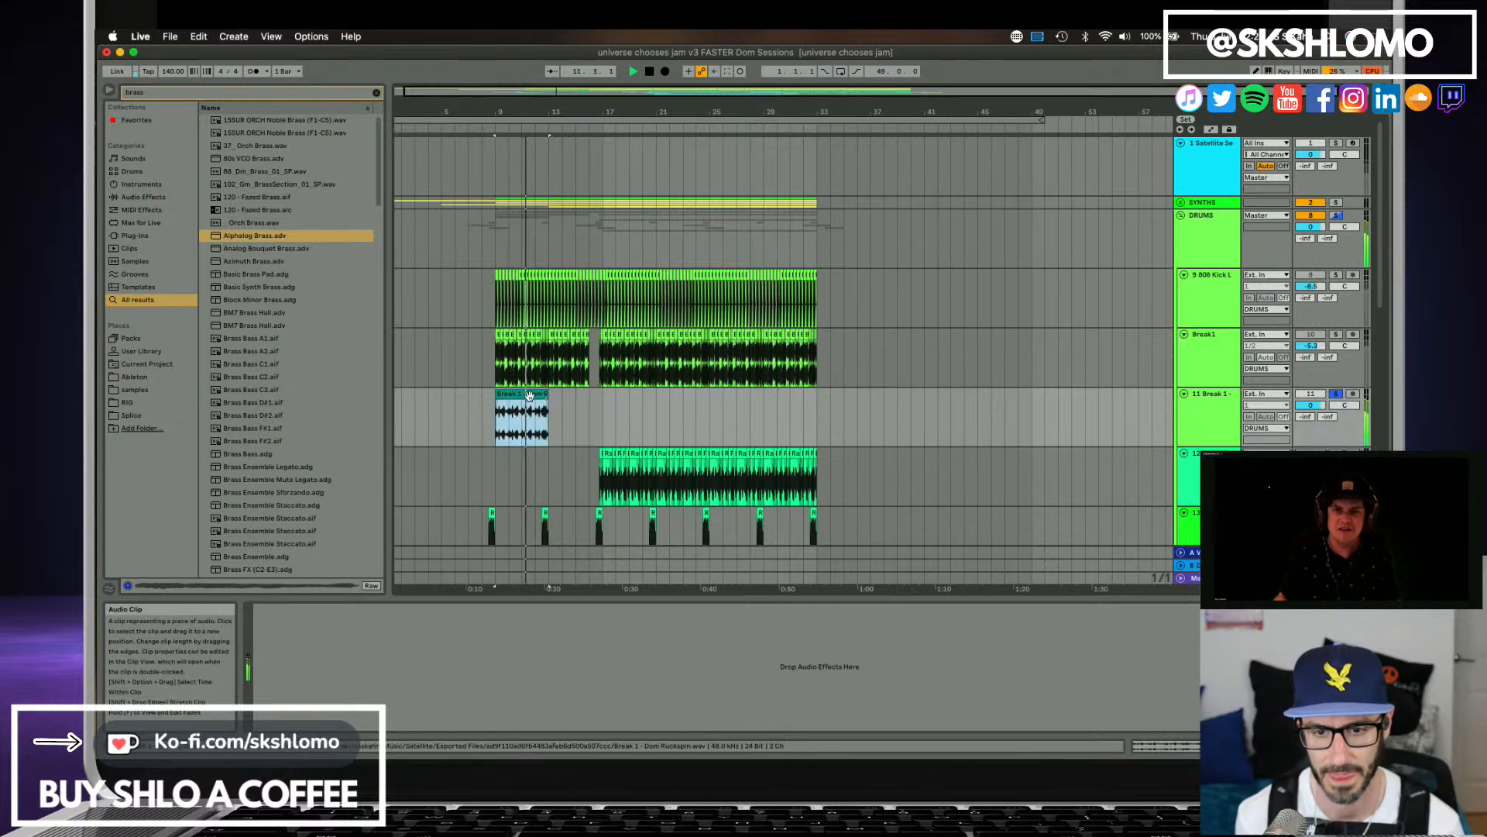
key("super+s")
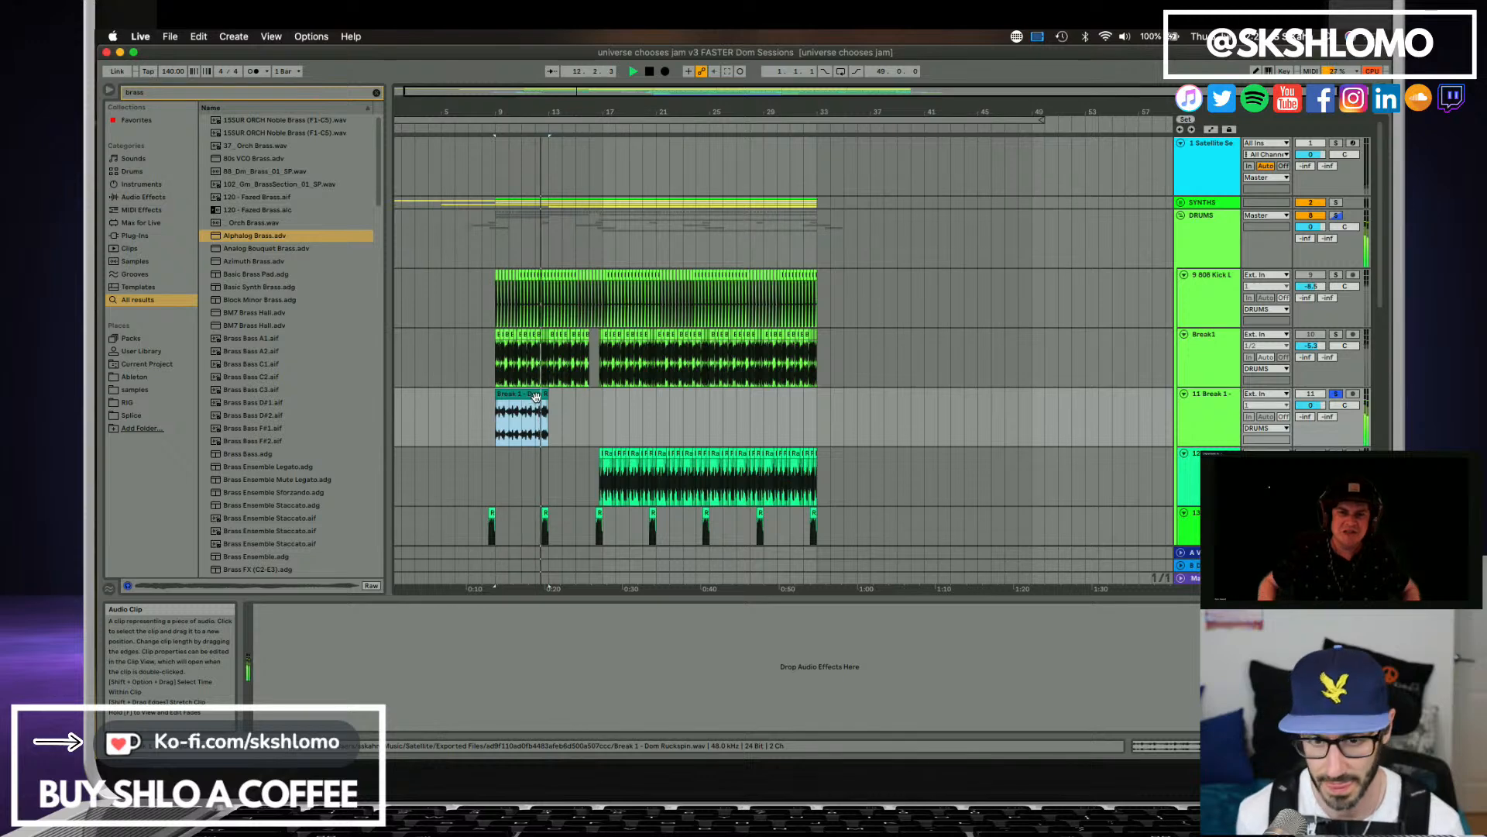
key("super+d")
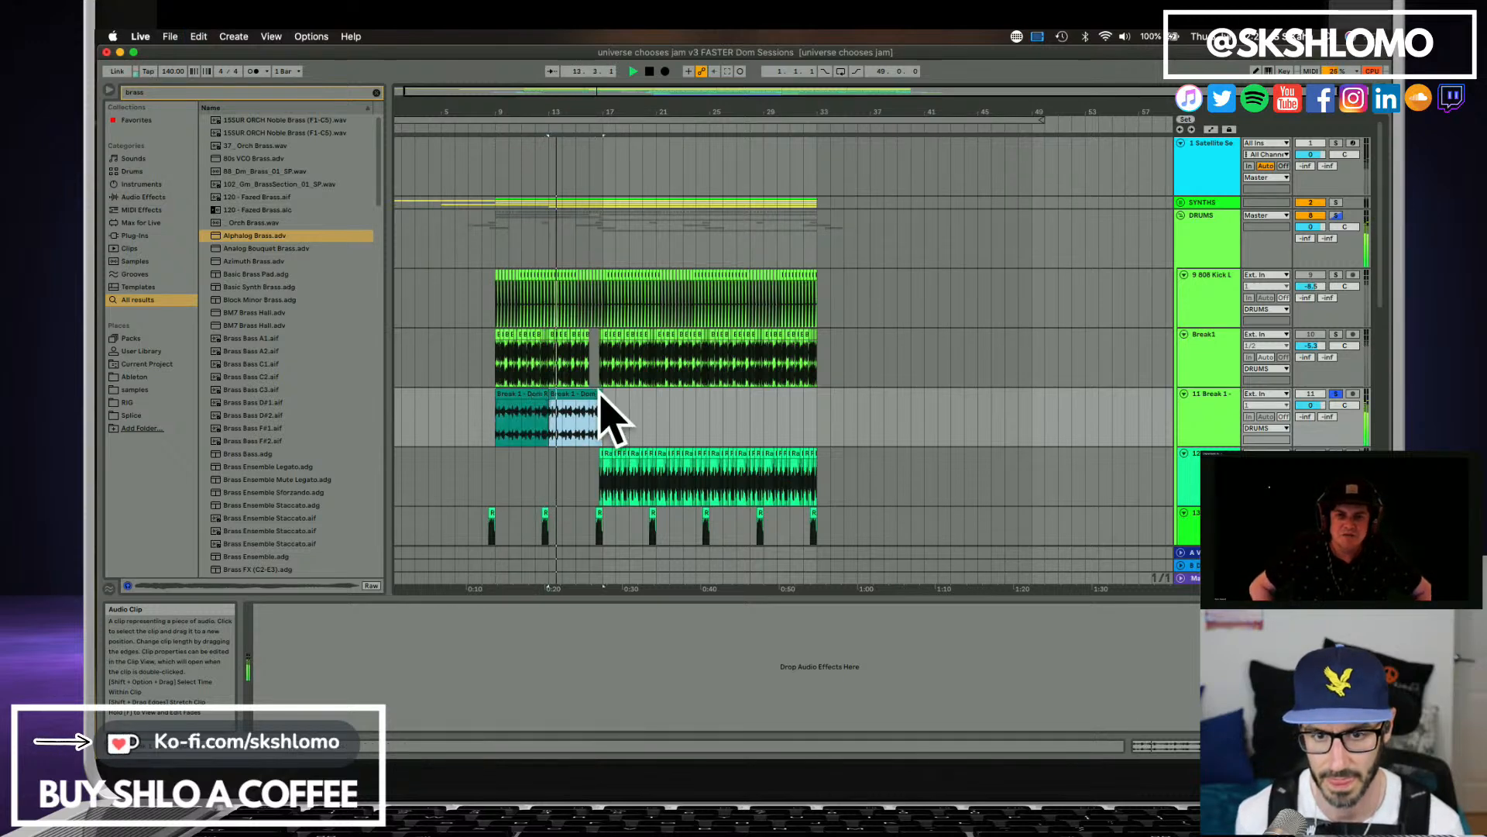
Trim the second Break 1 clip on track 11 to end at bar 16 and copy both Break 1 clips.
left_click_drag(601, 397, 590, 396)
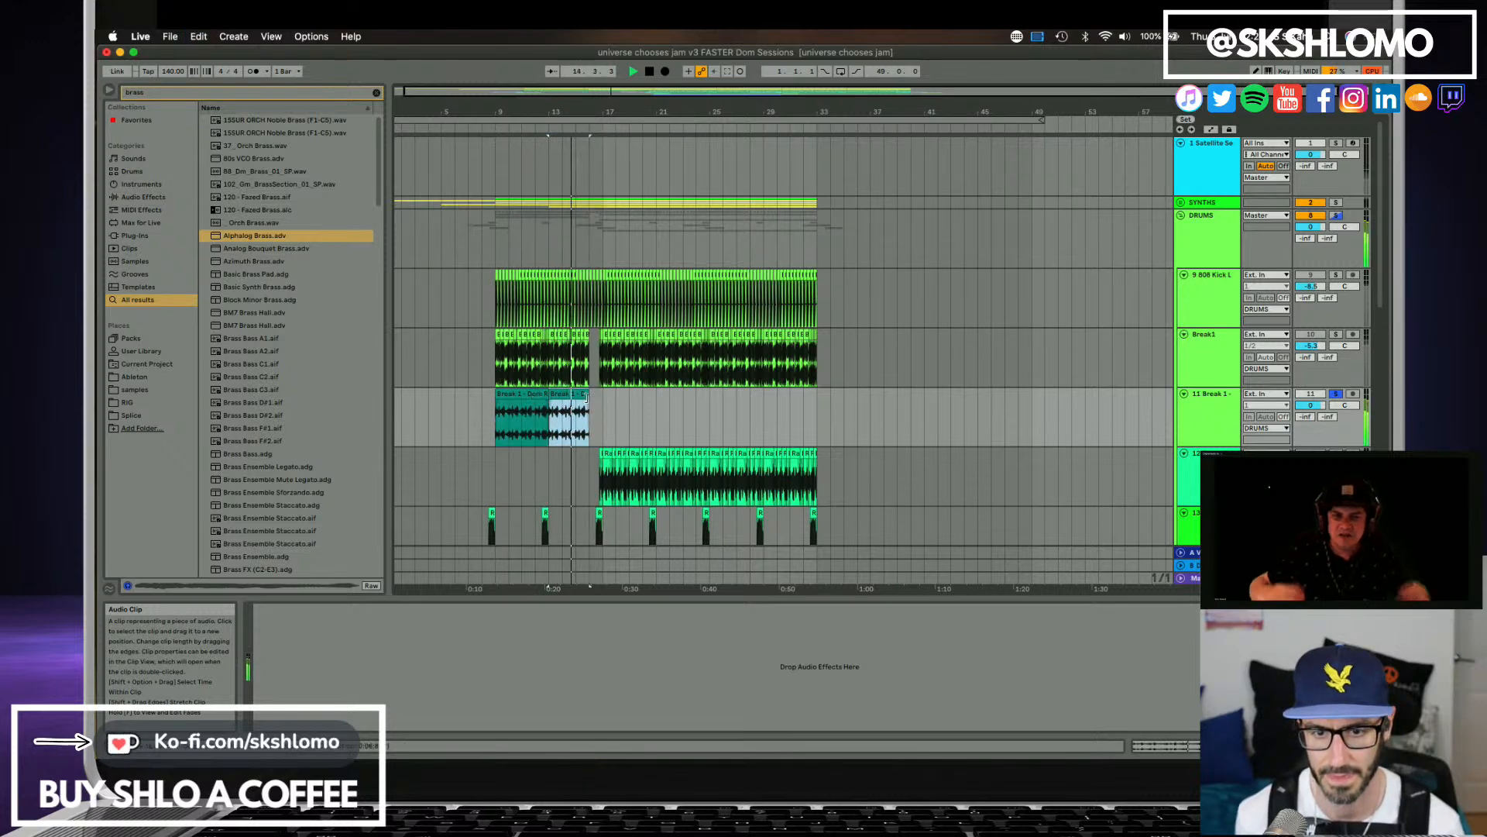
left_click(538, 397, "shift")
key("super+c")
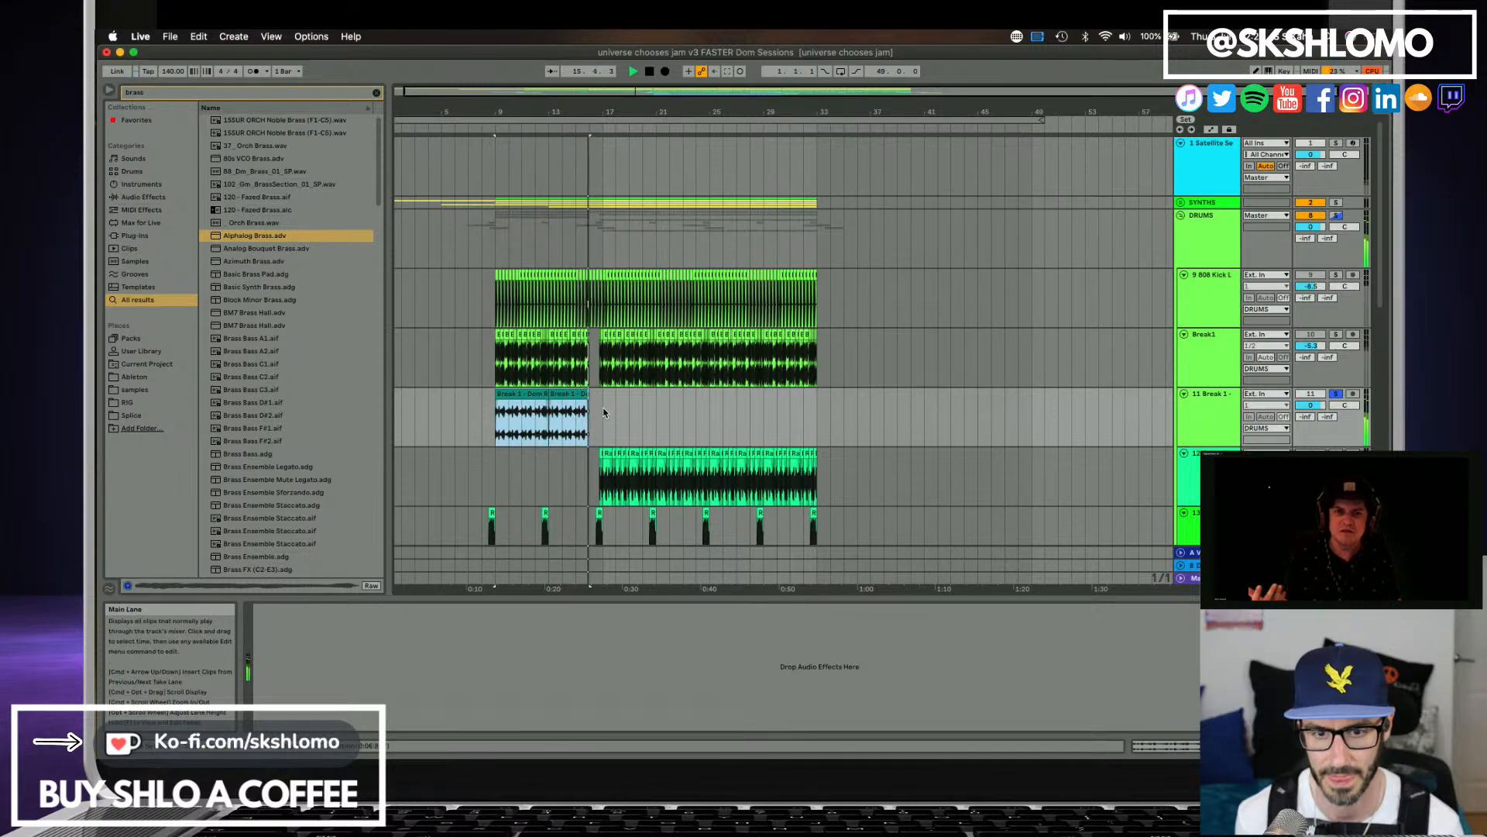
Solo the original Break1 track and listen to its re-entry just before bar 17.
left_click(604, 411)
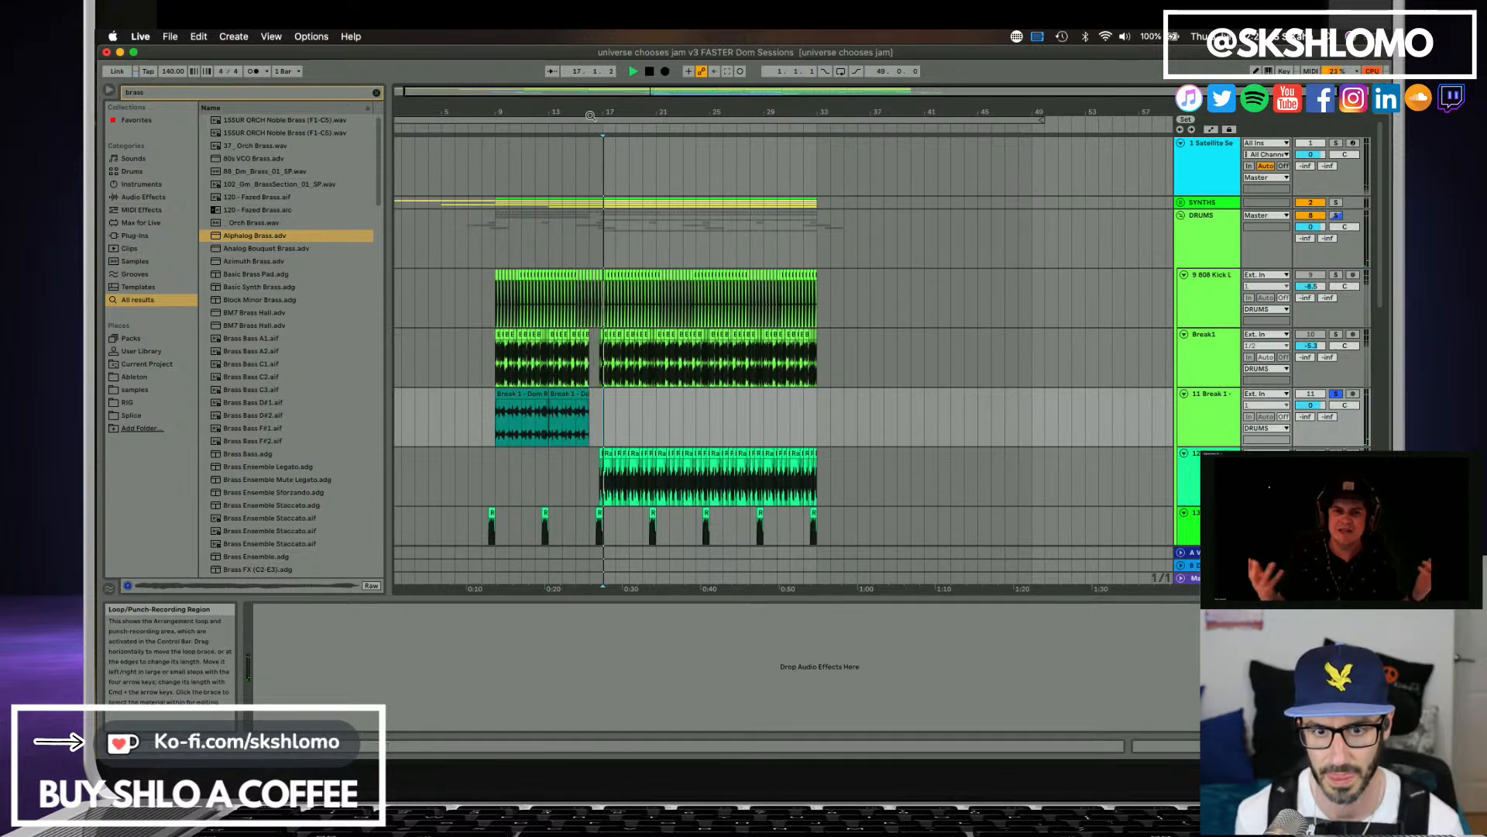
left_click_drag(590, 113, 585, 176)
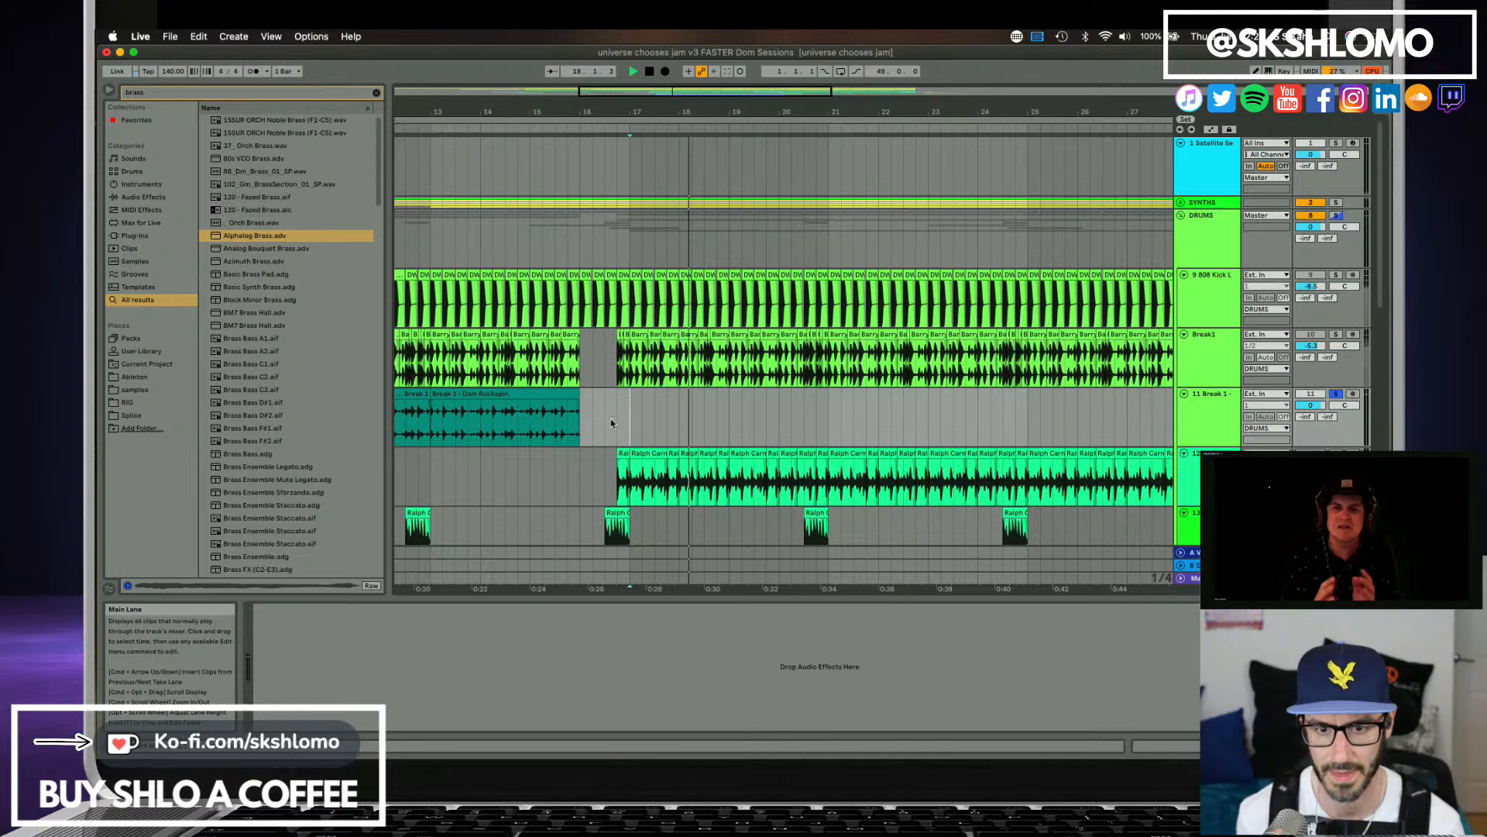
key("space")
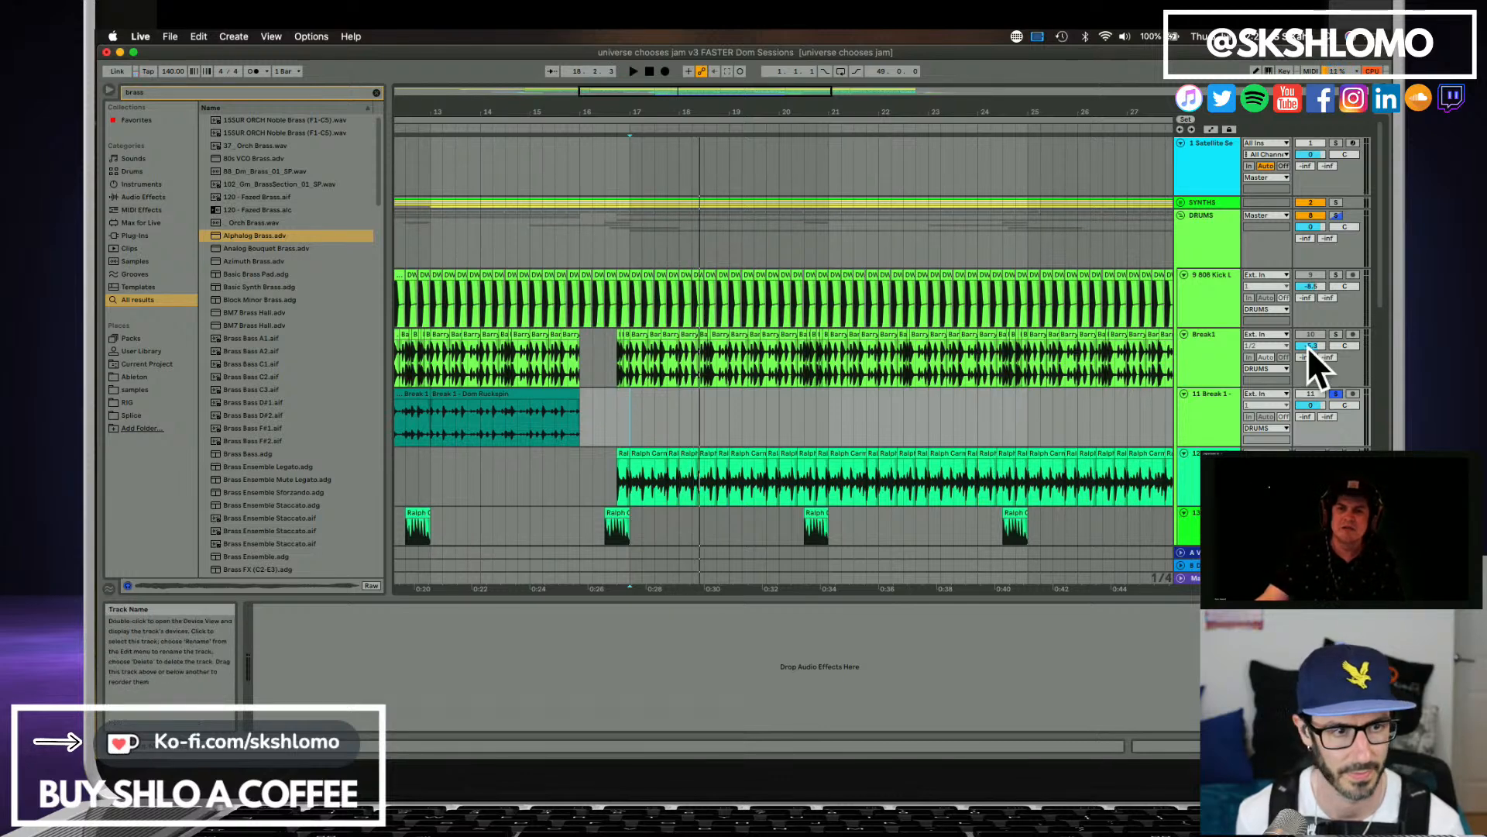
left_click(1336, 333)
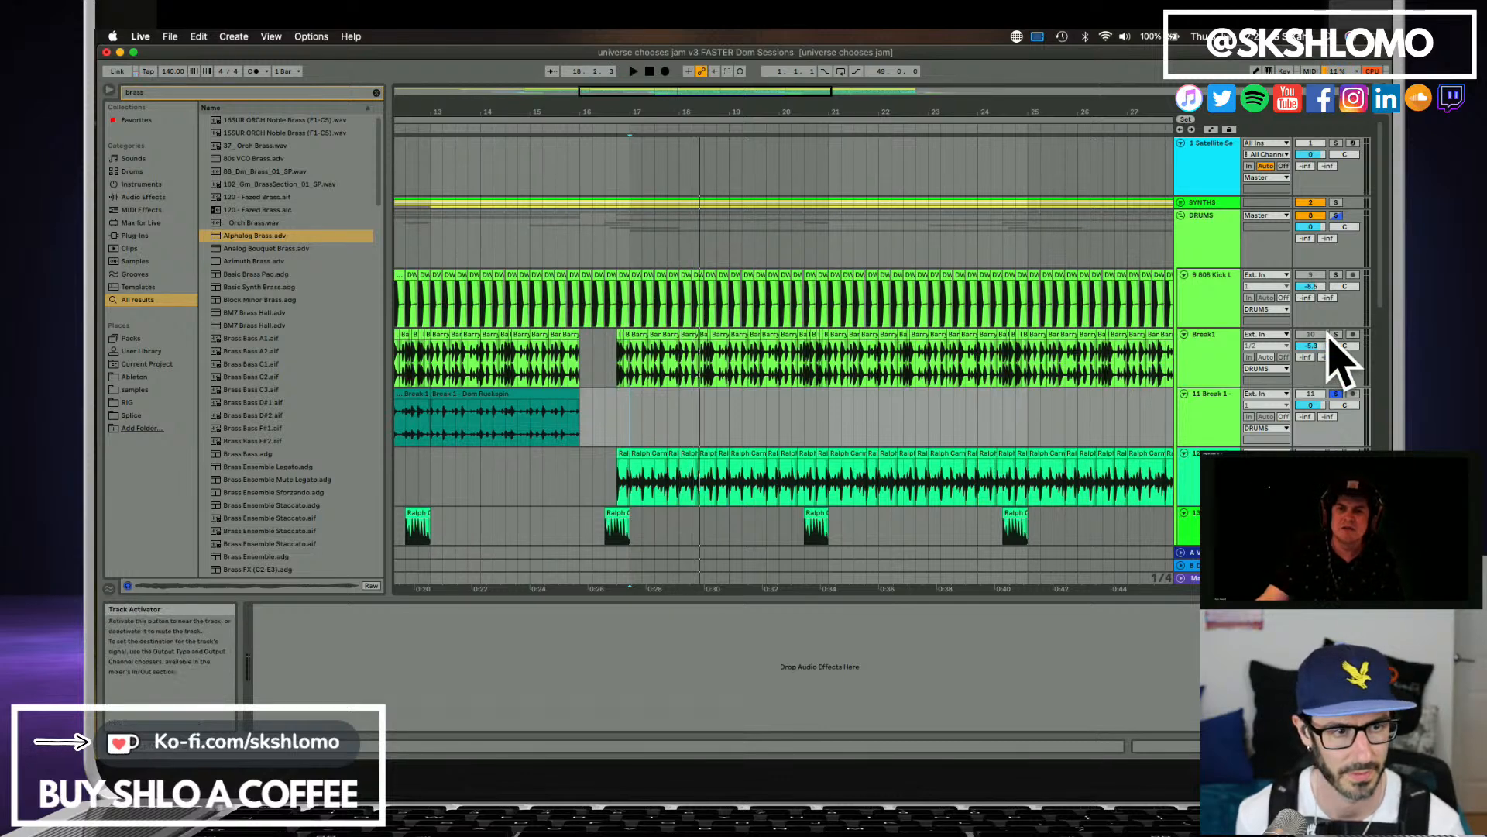
left_click(621, 376)
key("space")
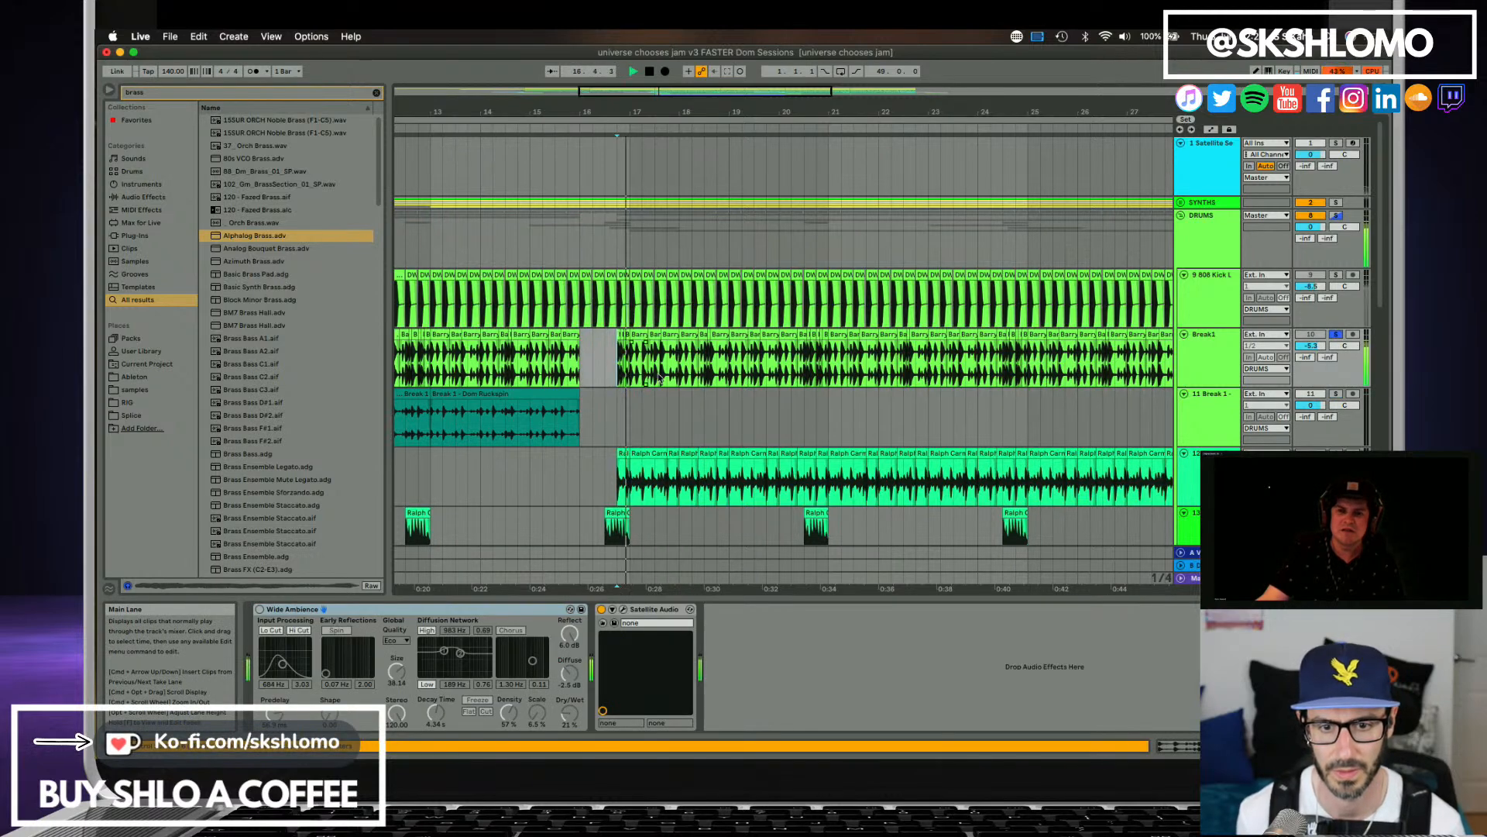
Paste the copied Break 1 clips on track 11 at bar 17 and extend their start back to the original break's pickup.
left_click(630, 396)
key("space")
key("super+v")
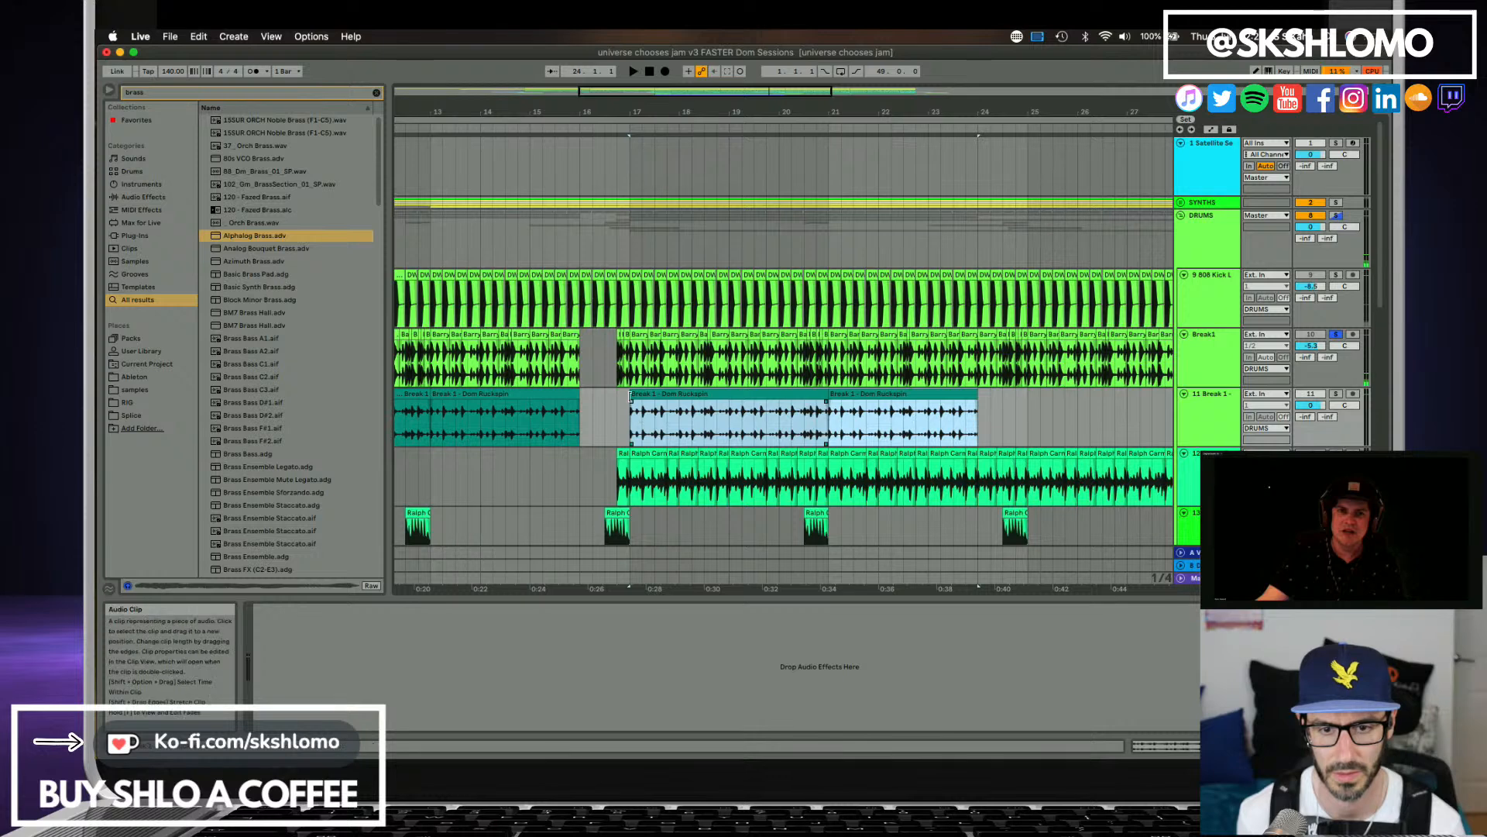
left_click_drag(630, 396, 618, 396)
Audition track 11 in solo and copy the clip's last beat before bar 21 onto the pickup before bar 17.
key("space")
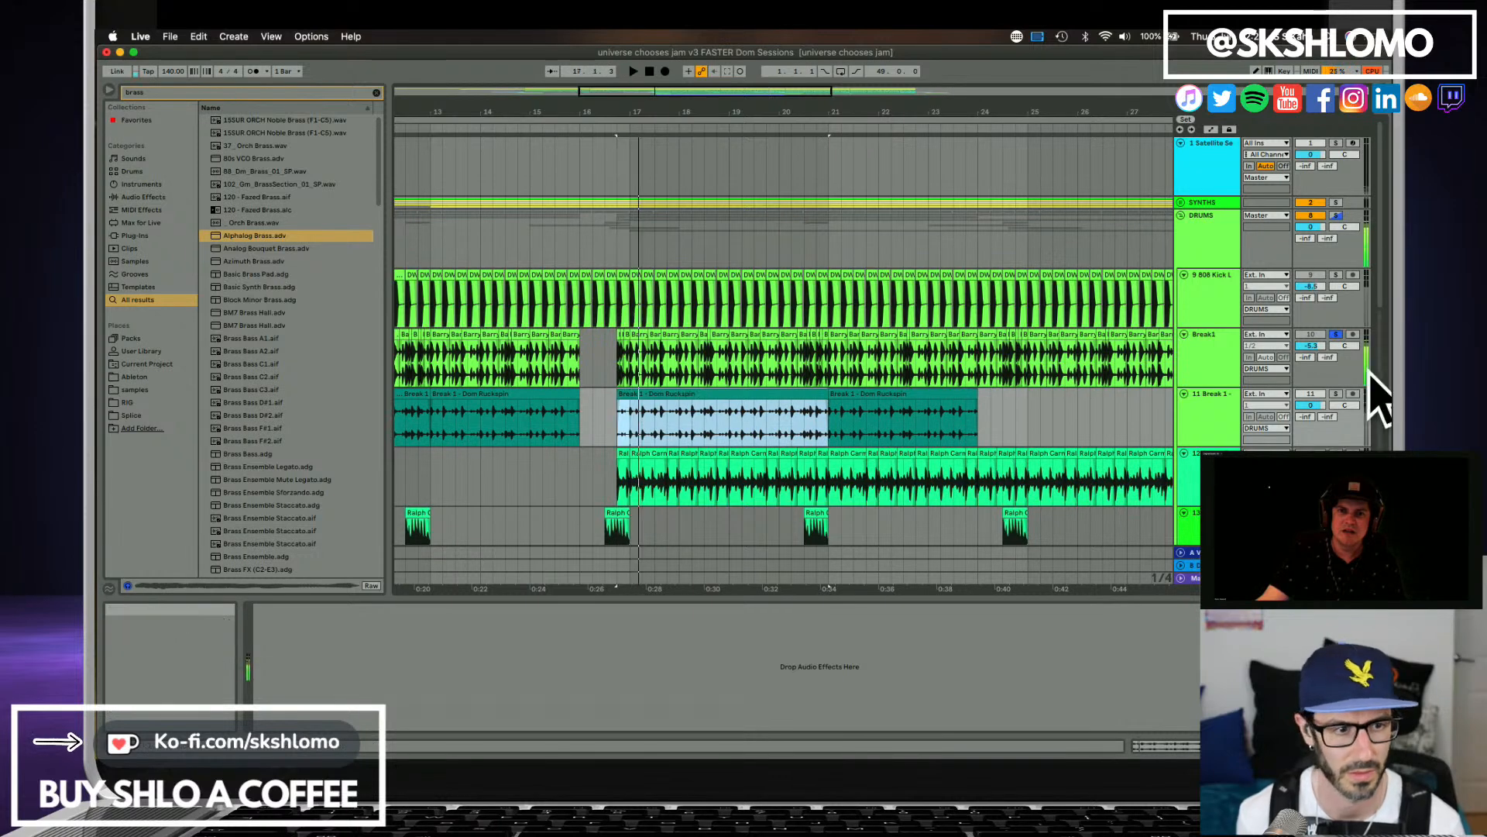
left_click(1337, 394)
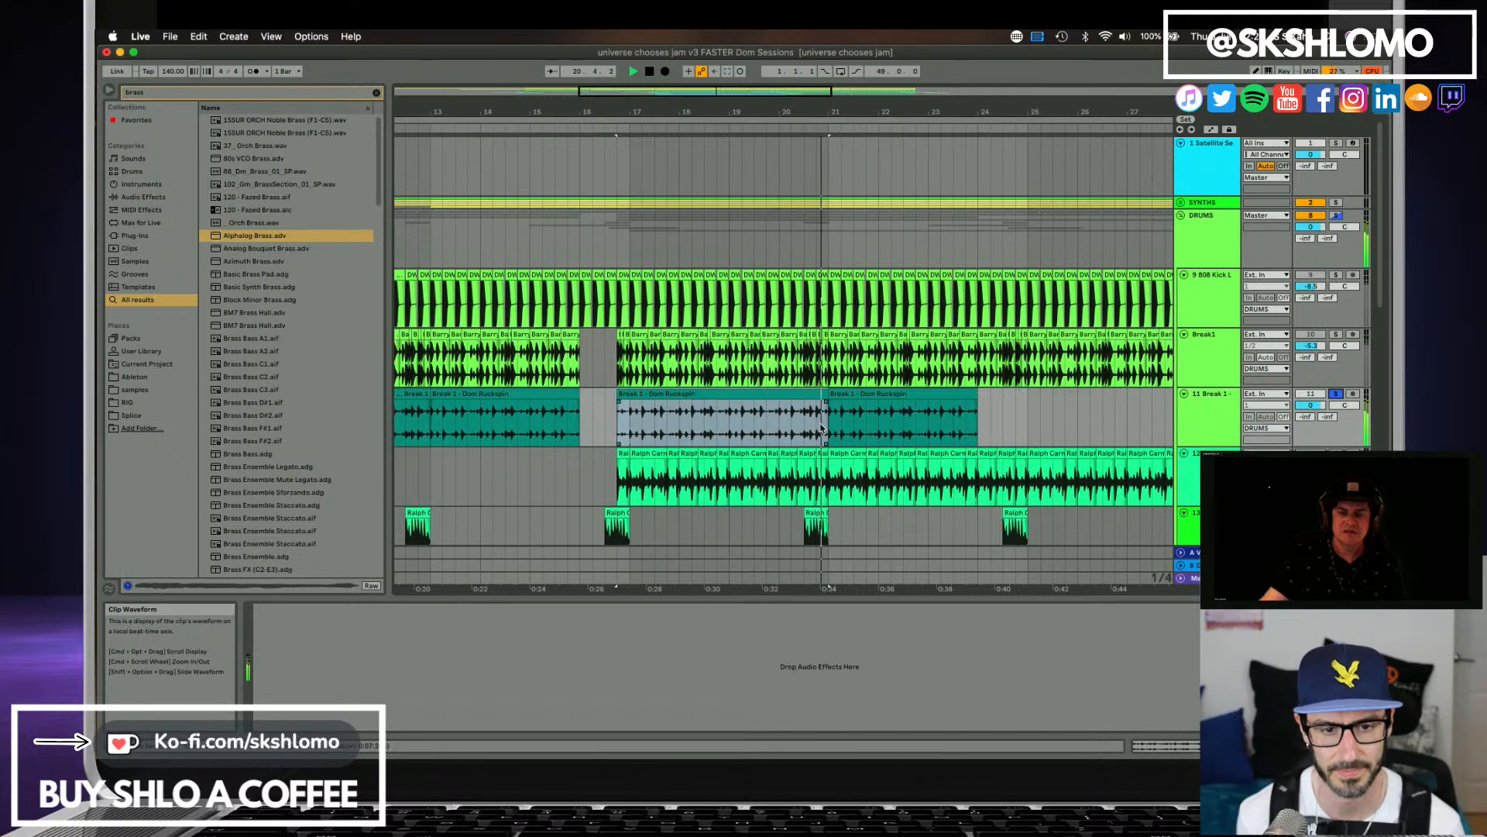
left_click_drag(817, 429, 825, 431)
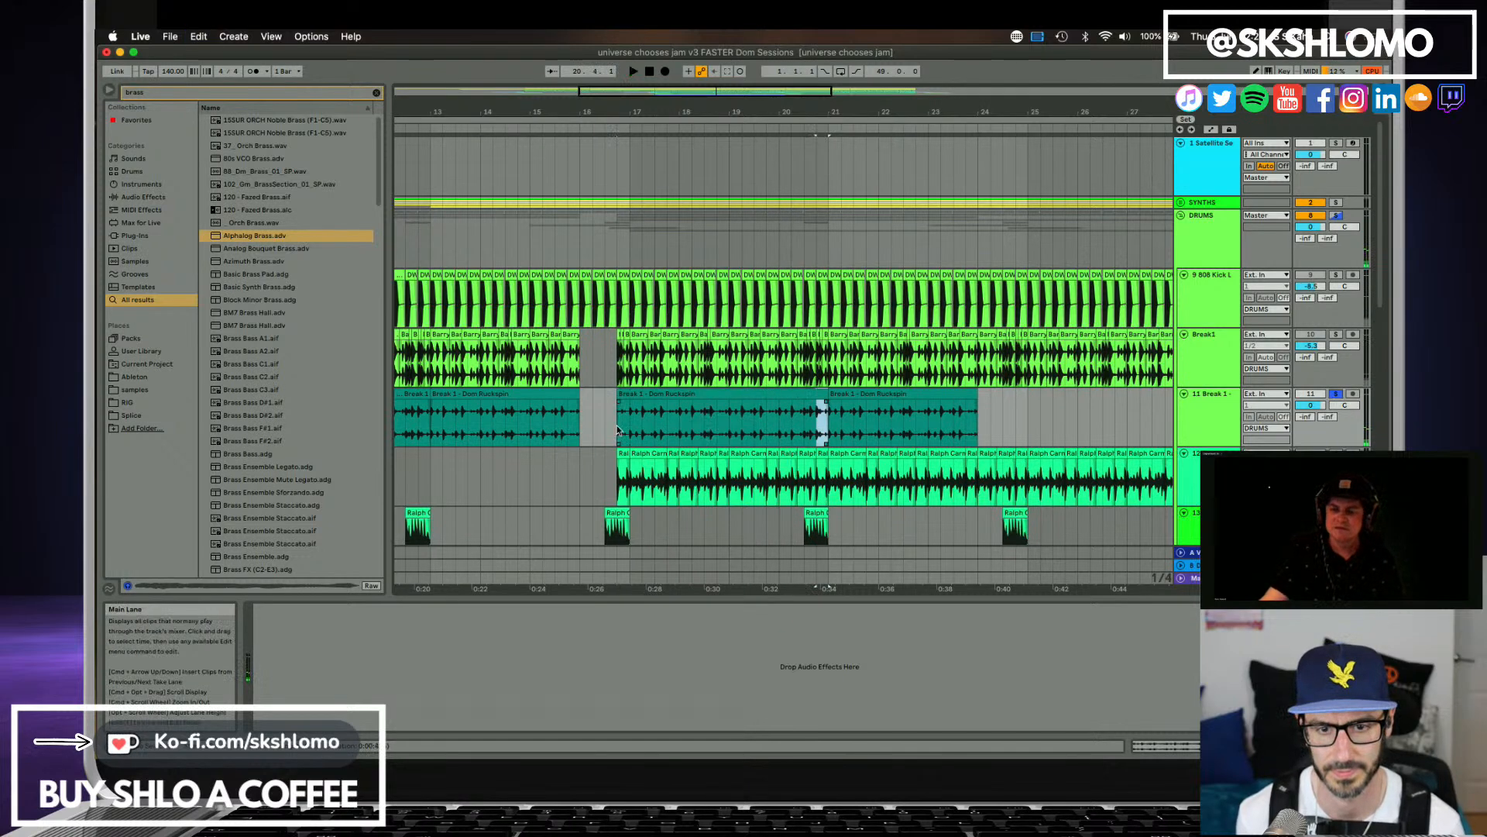
left_click_drag(618, 430, 629, 430)
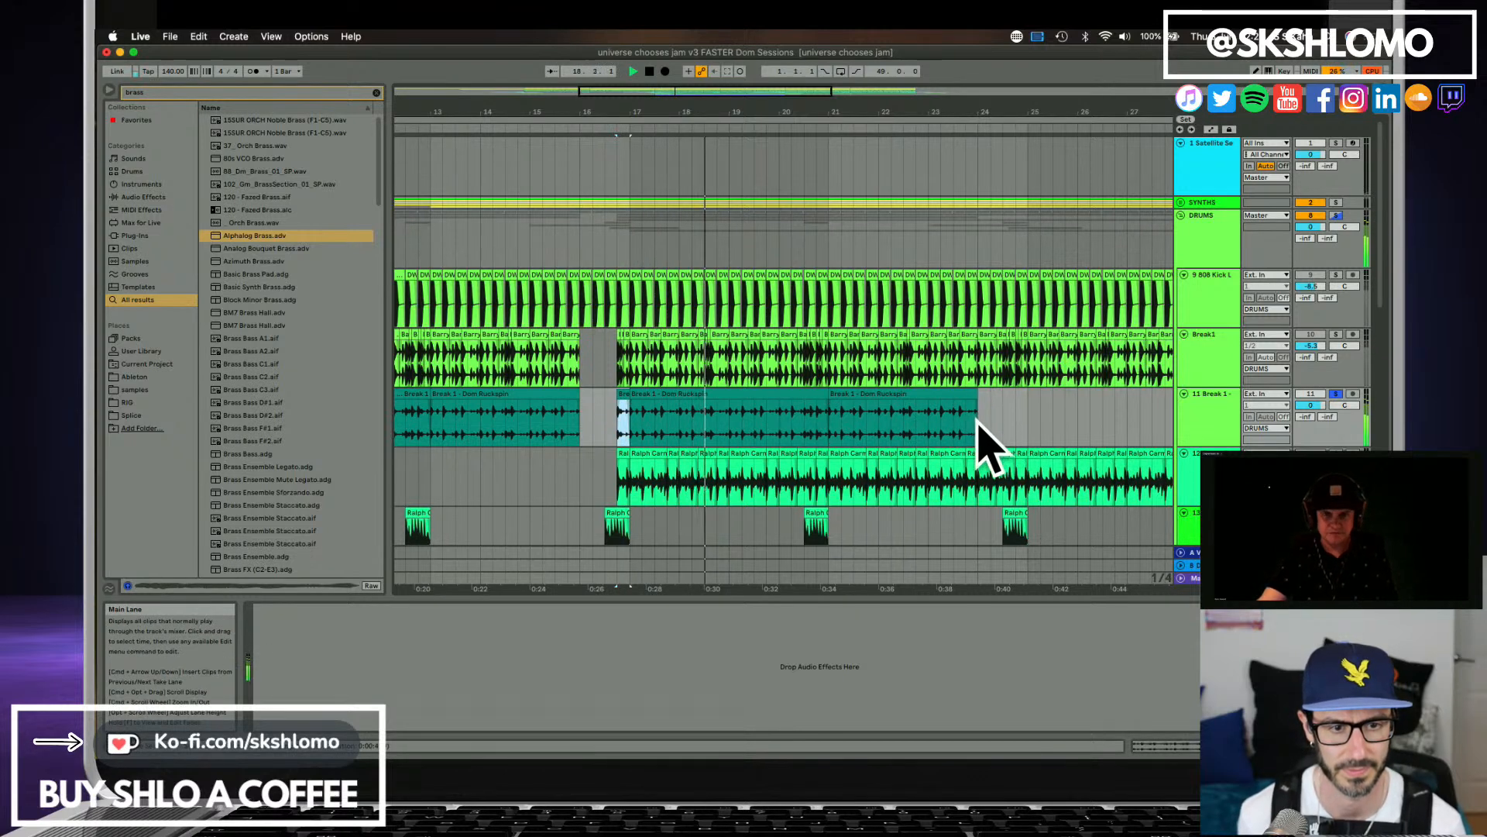
Duplicate the Break 1 clips from bar 17 twice, delete everything past bar 33 on track 11 and unsolo the track.
left_click_drag(655, 418, 972, 411)
key("super+d")
key("super+d")
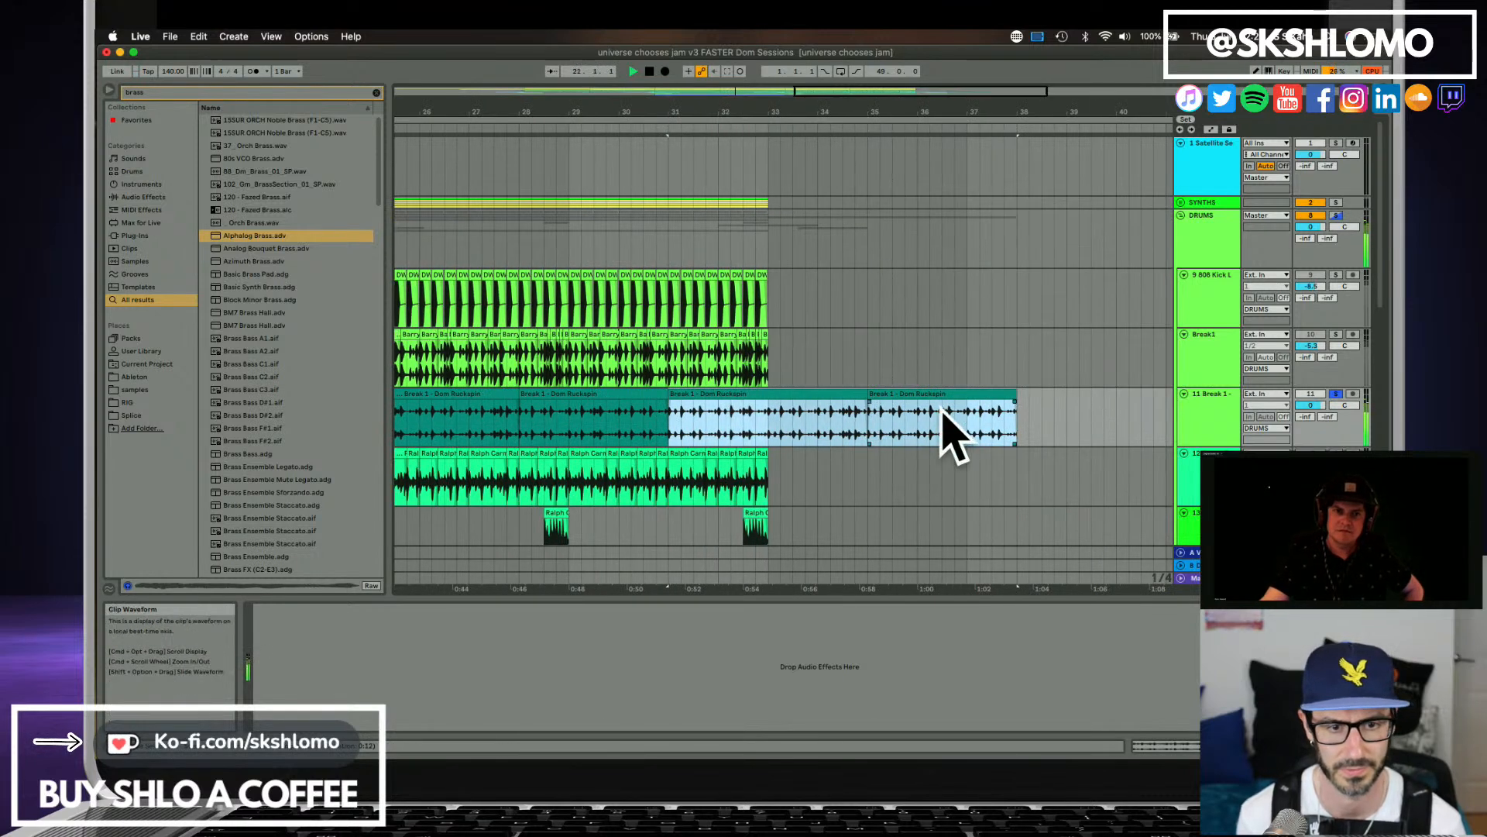
left_click(842, 407)
left_click_drag(802, 413, 1053, 412)
key("Delete")
left_click(1334, 395)
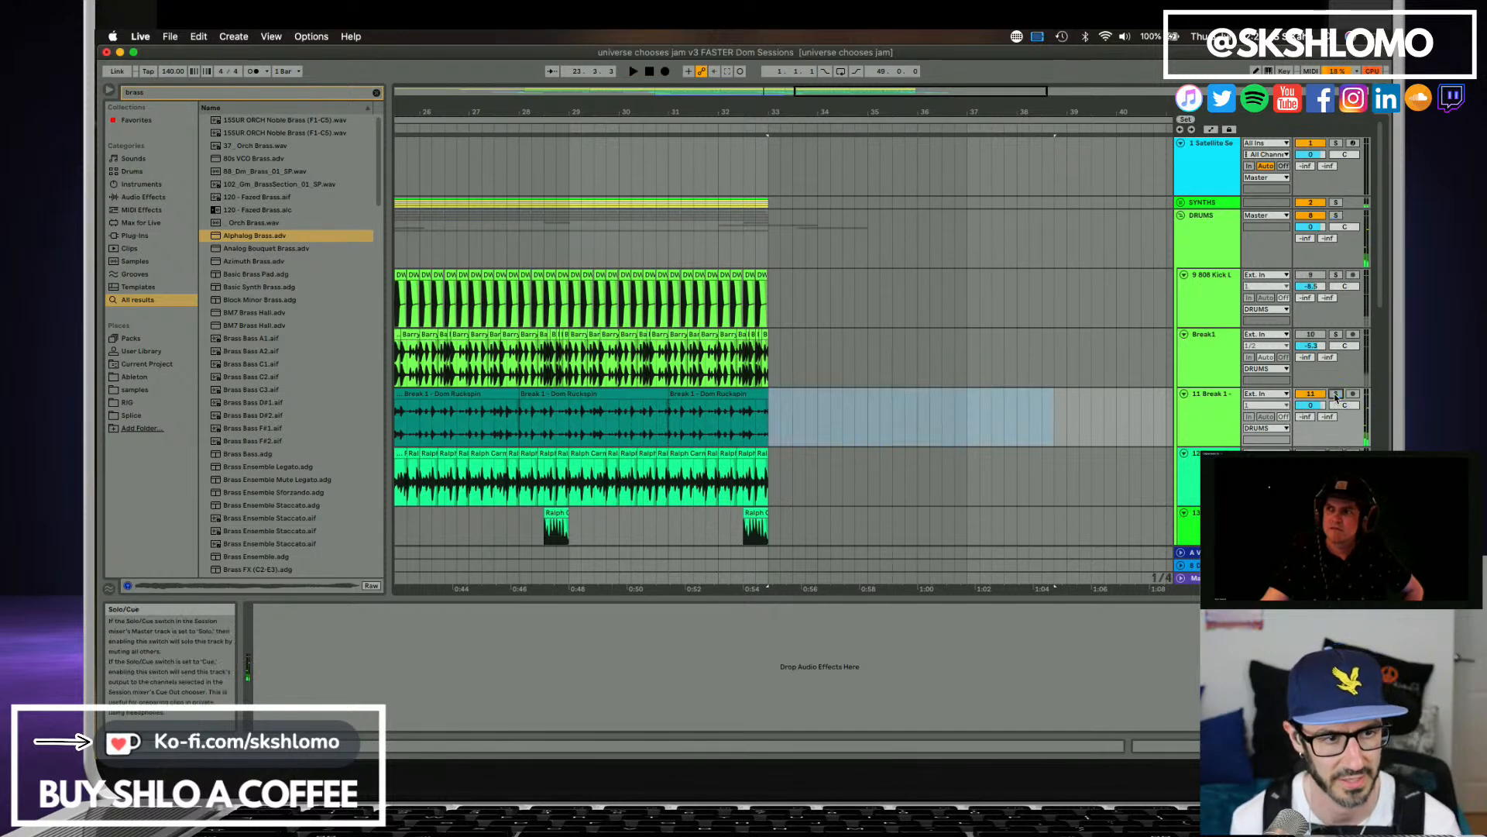
Reopen the Satellite Sessions window from its track in the set.
left_click(1203, 364)
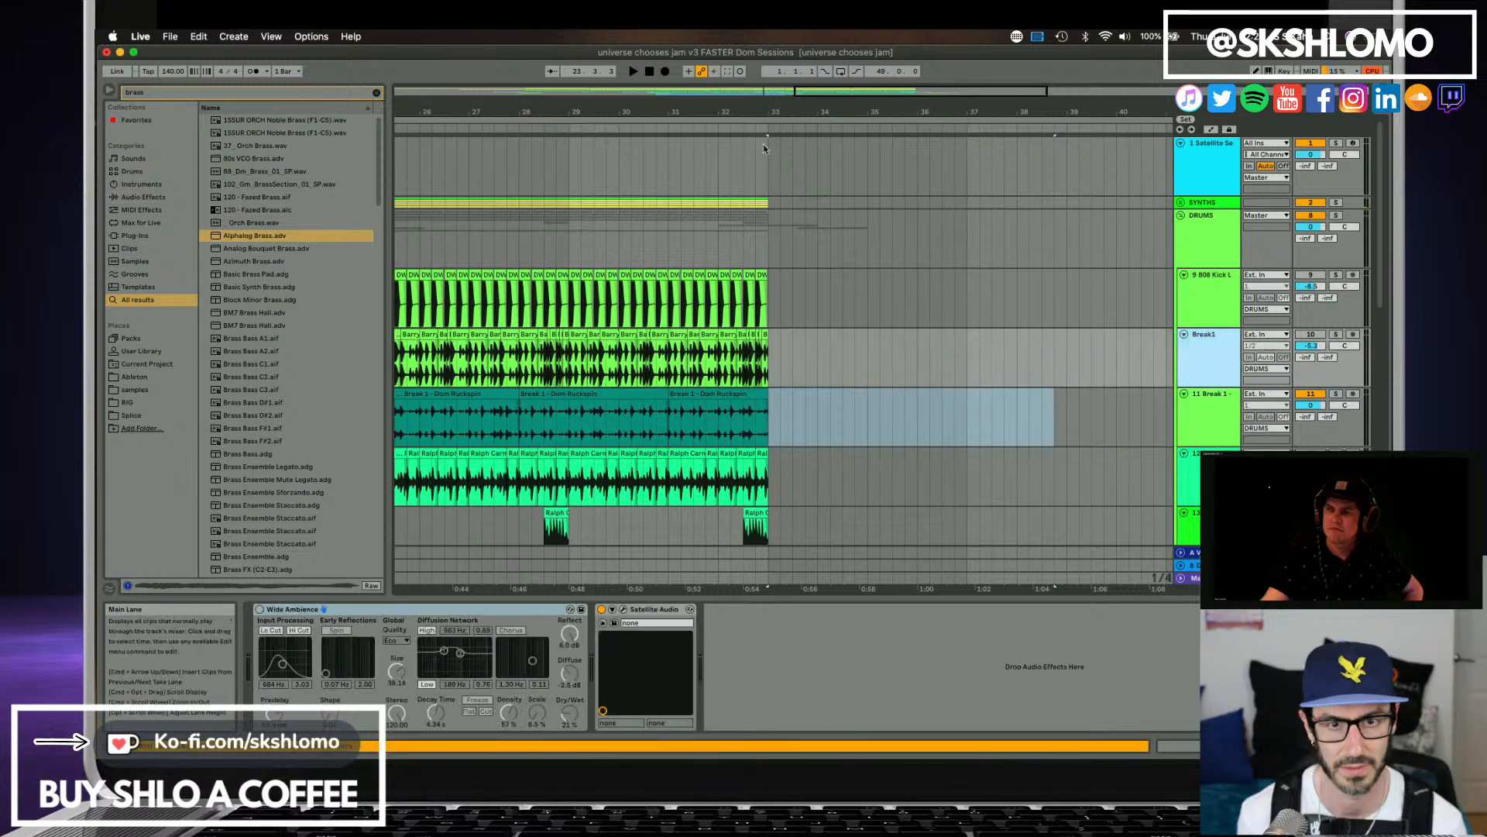
left_click_drag(701, 113, 701, 77)
left_click_drag(947, 112, 907, 78)
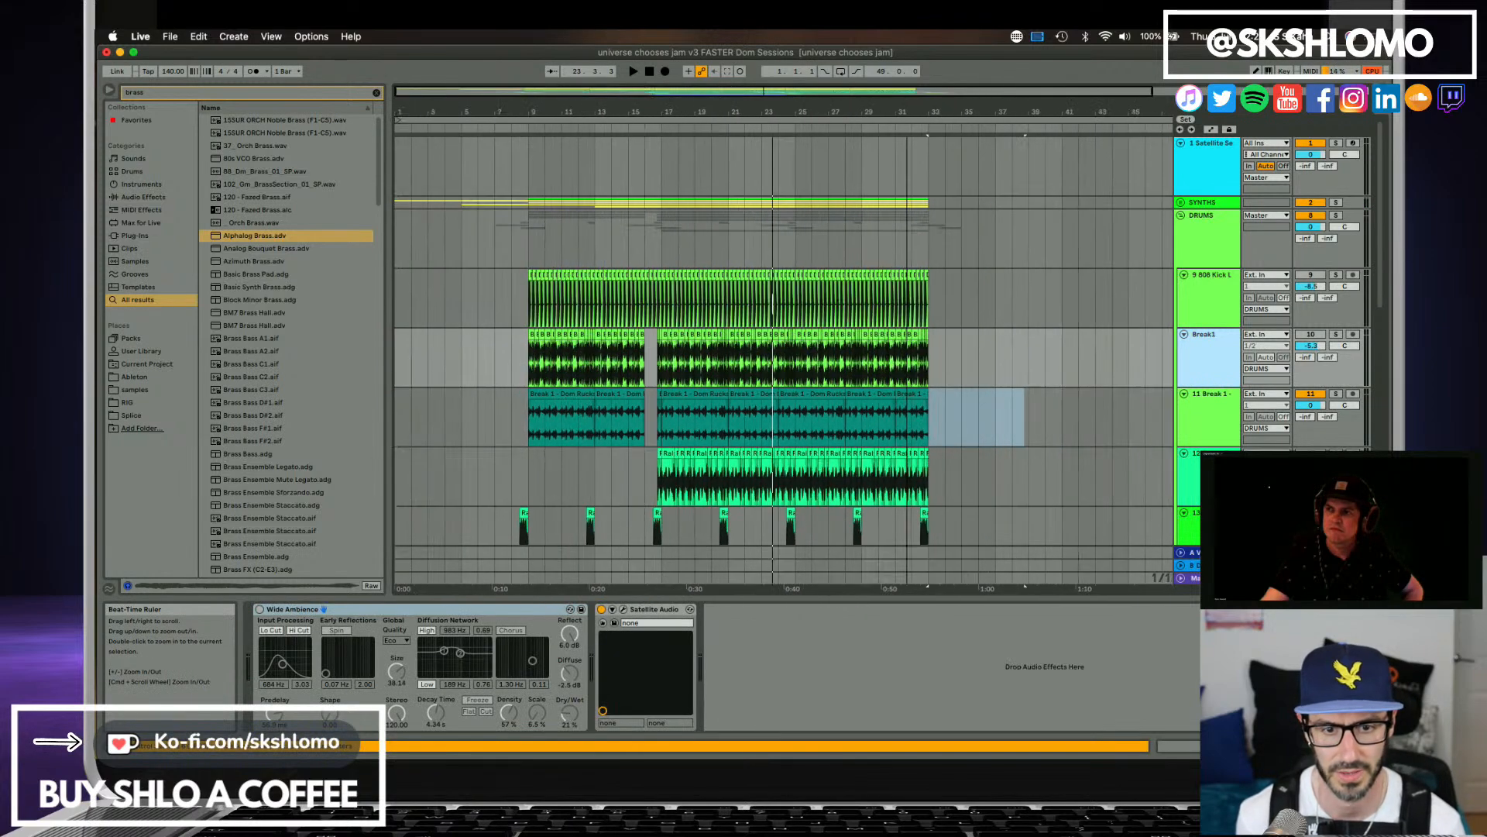
left_click(1187, 420)
scroll(1221, 414, "down", 2)
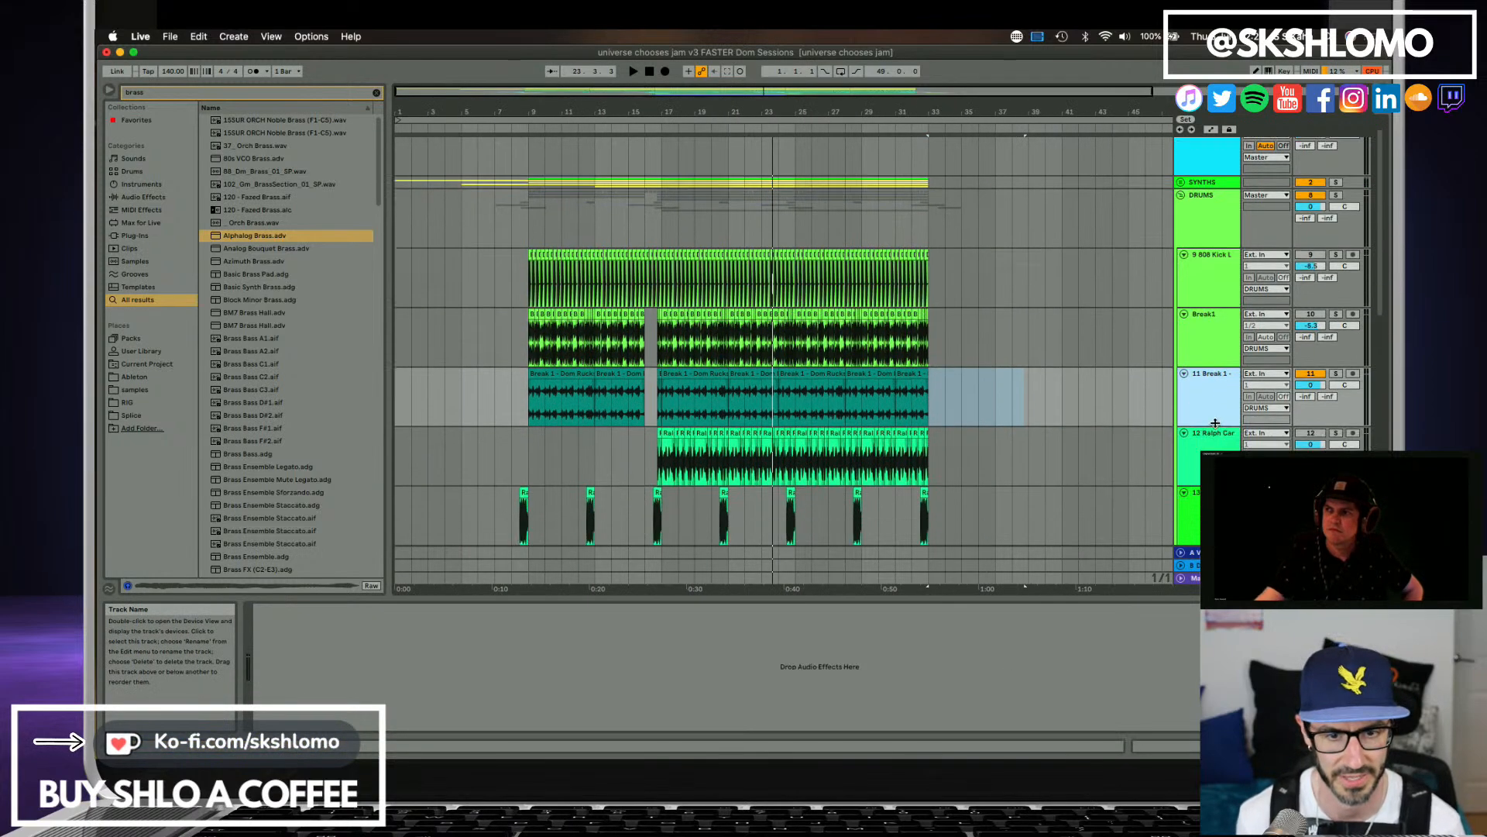
left_click(1215, 435)
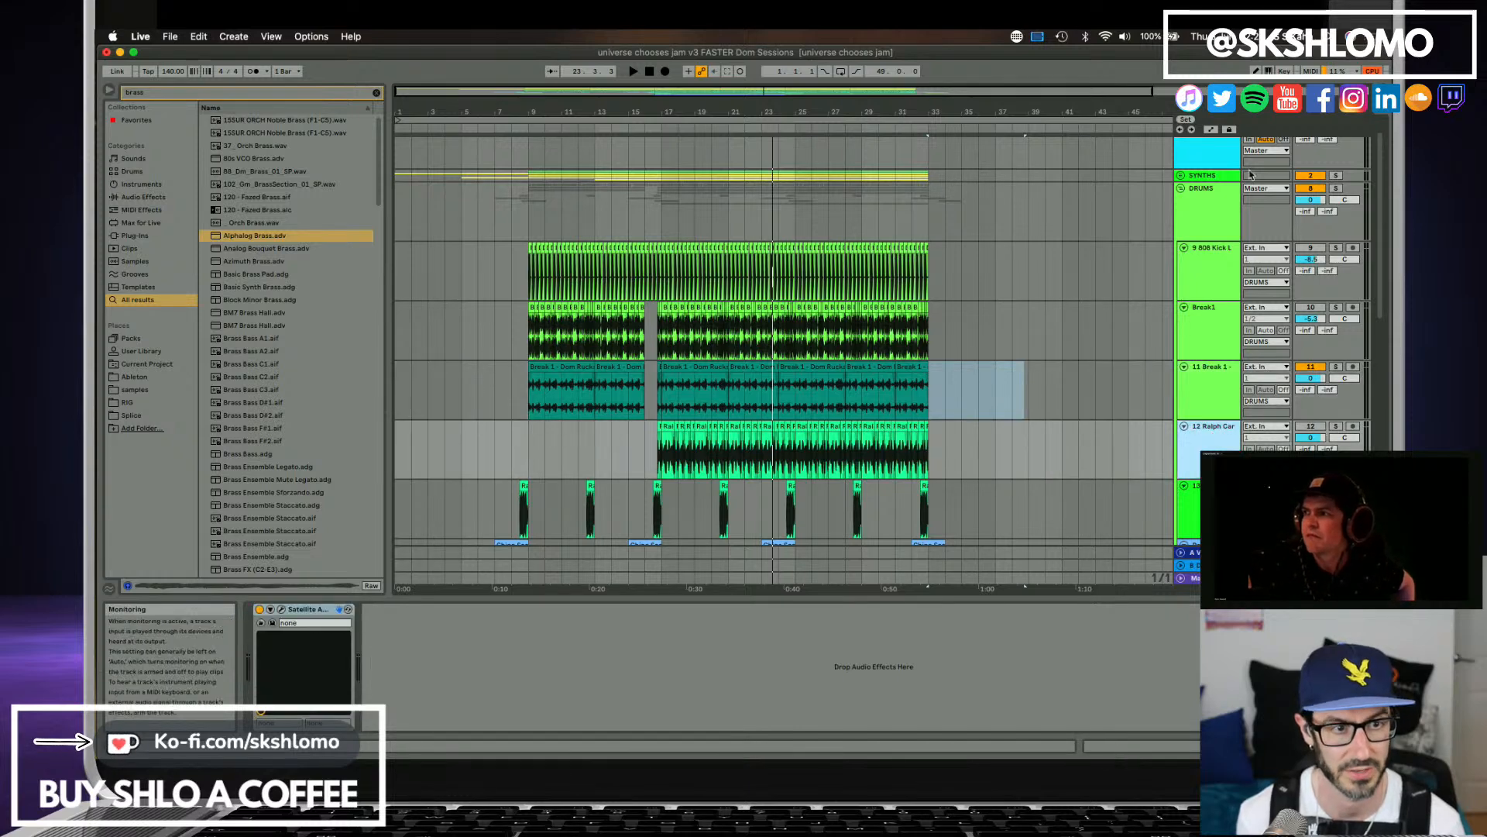
scroll(1240, 233, "up", 2)
left_click(1217, 170)
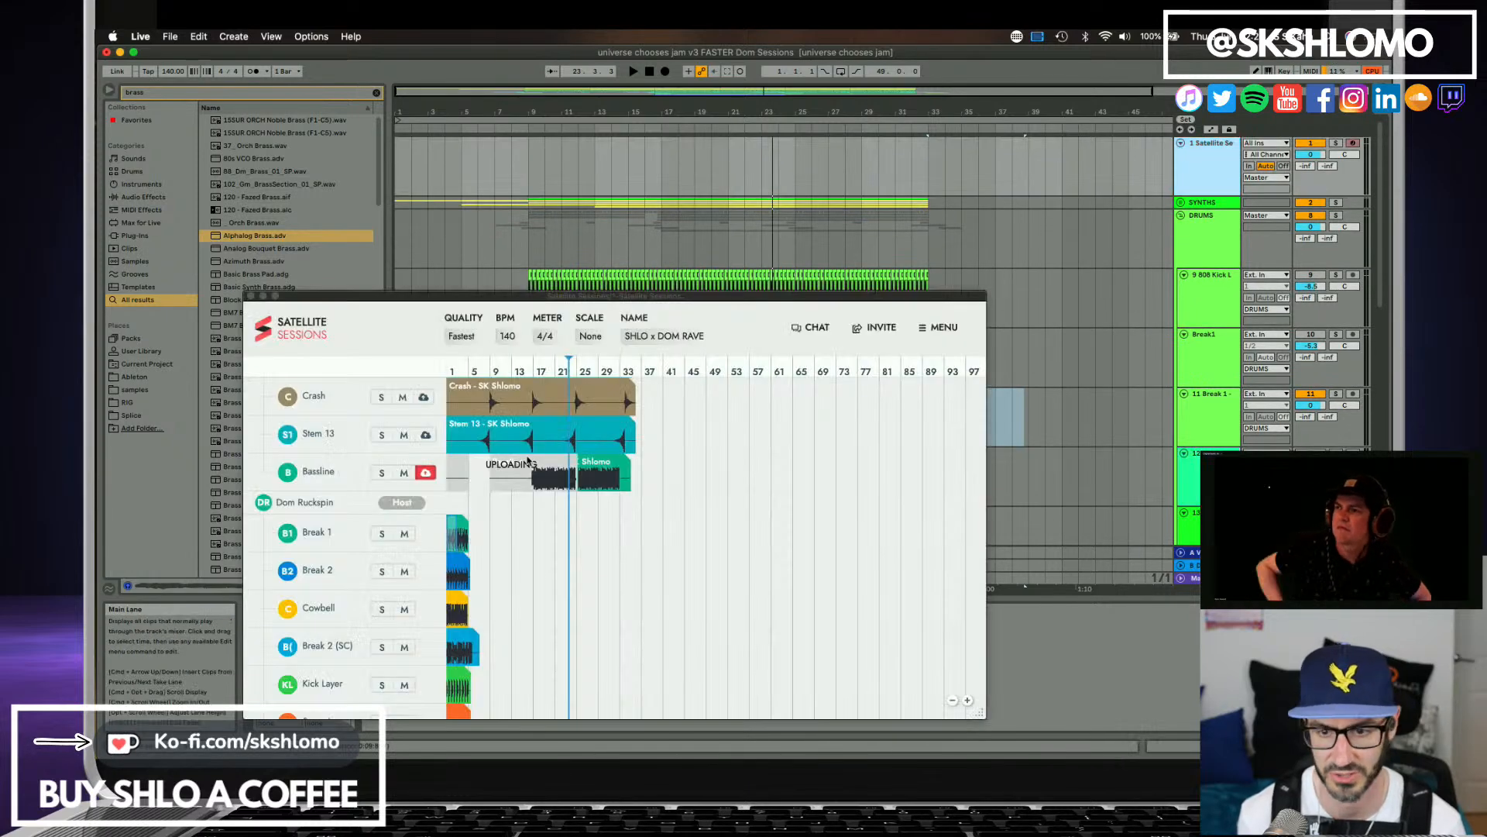
Bring the collaborator's Break 2 stem from Satellite Sessions onto a new audio track below the existing ones at bar 17.
scroll(491, 581, "down", 1)
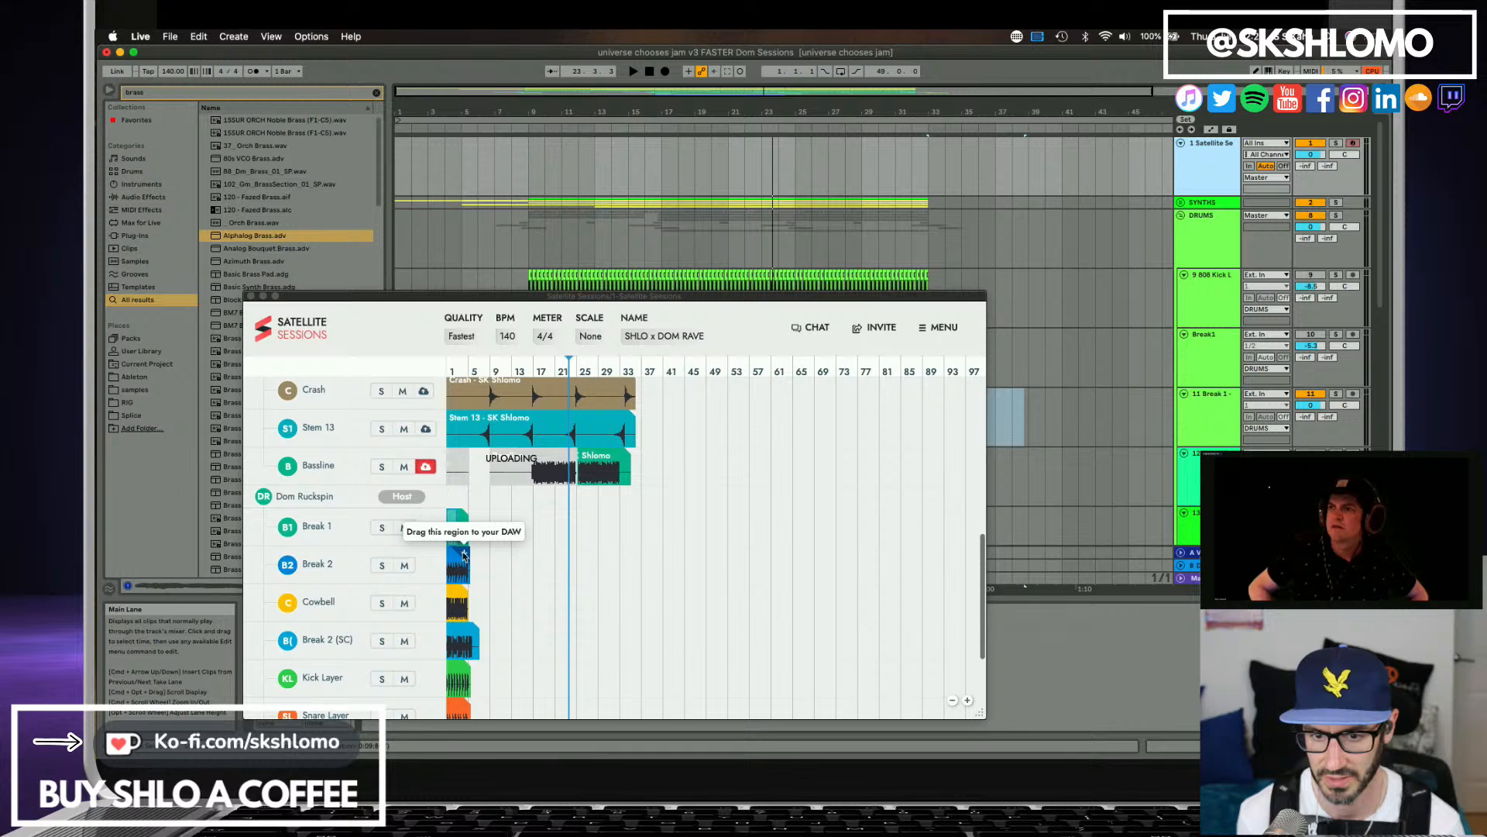
left_click_drag(463, 553, 609, 551)
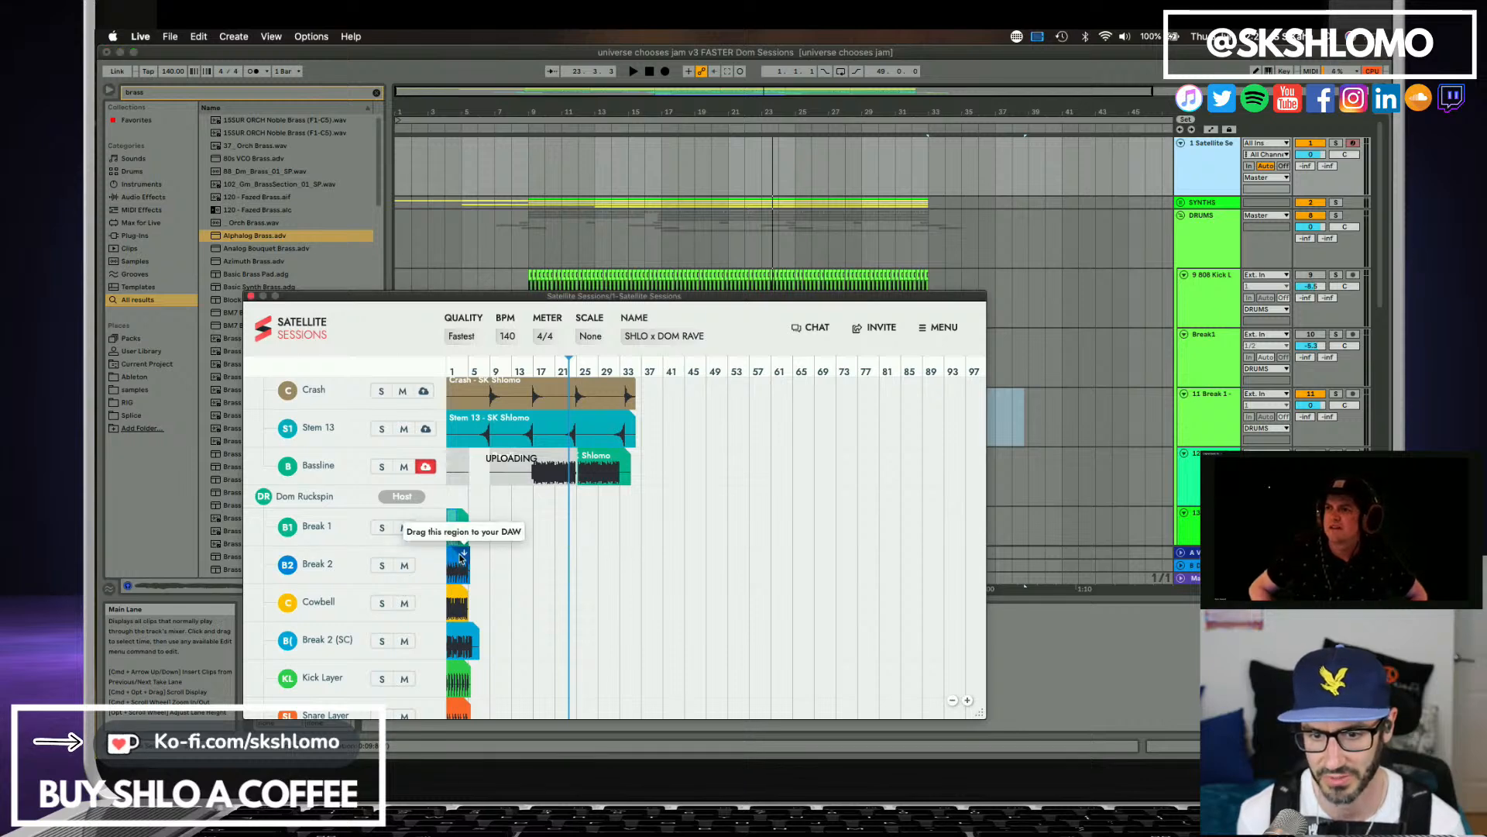
left_click_drag(464, 555, 665, 534)
scroll(655, 485, "down", 3)
scroll(632, 466, "down", 8)
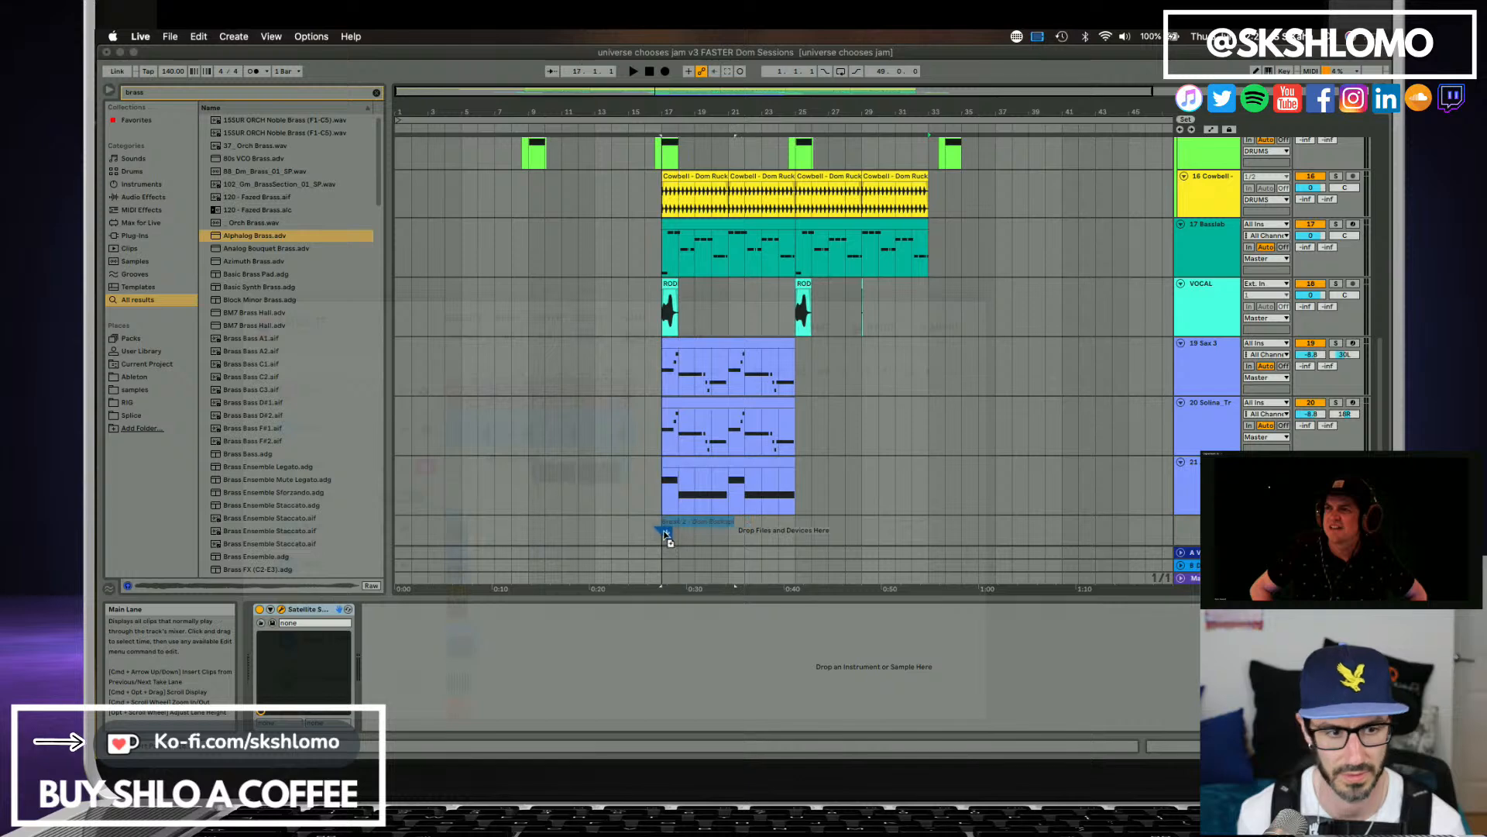
left_click_drag(767, 551, 767, 550)
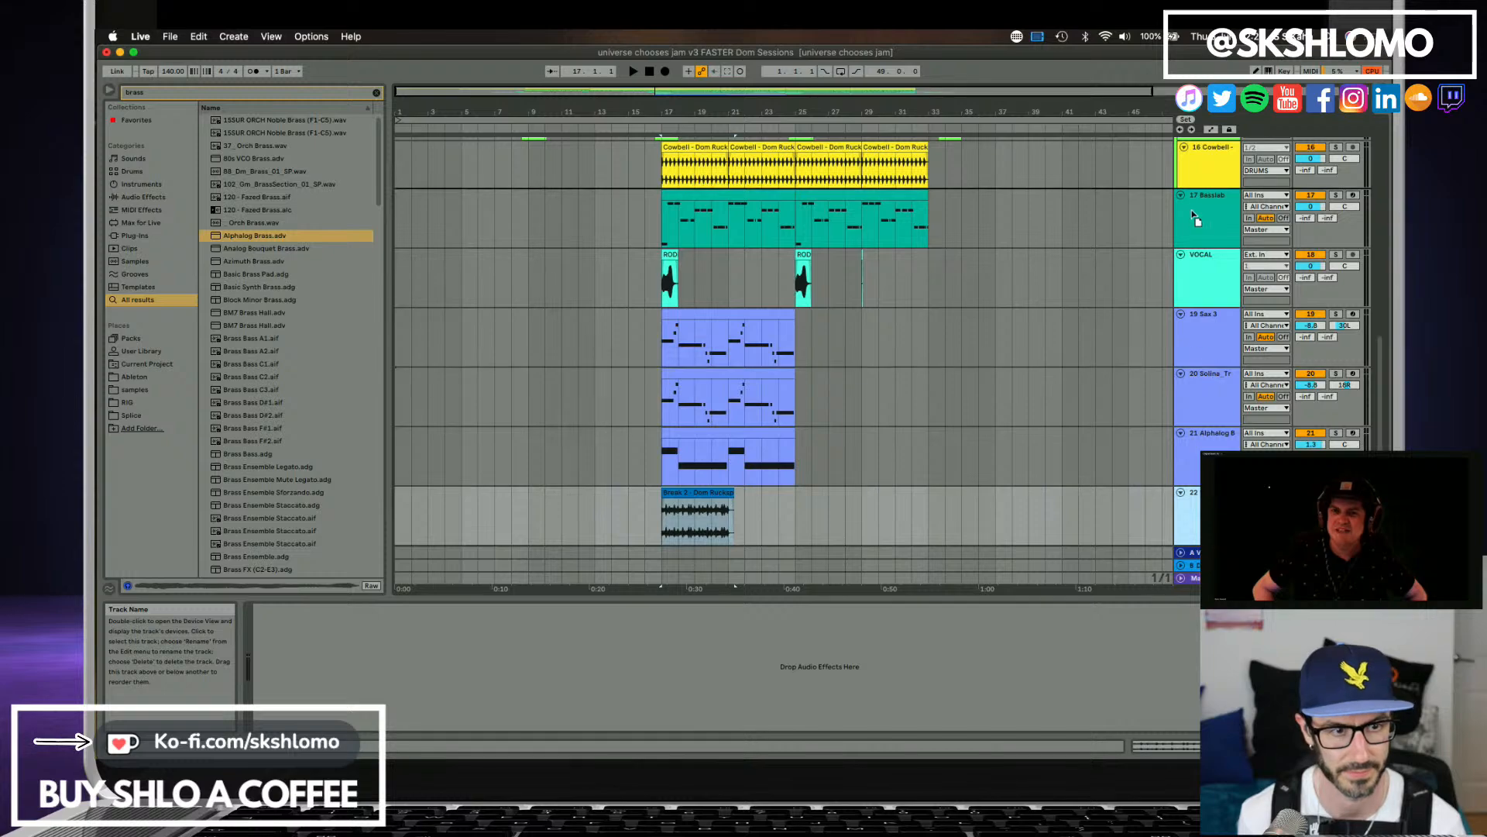
Move the new Break 2 track into the DRUMS group, directly below the Ralph Car break on track 12.
scroll(1206, 149, "up", 1)
scroll(1205, 150, "up", 6)
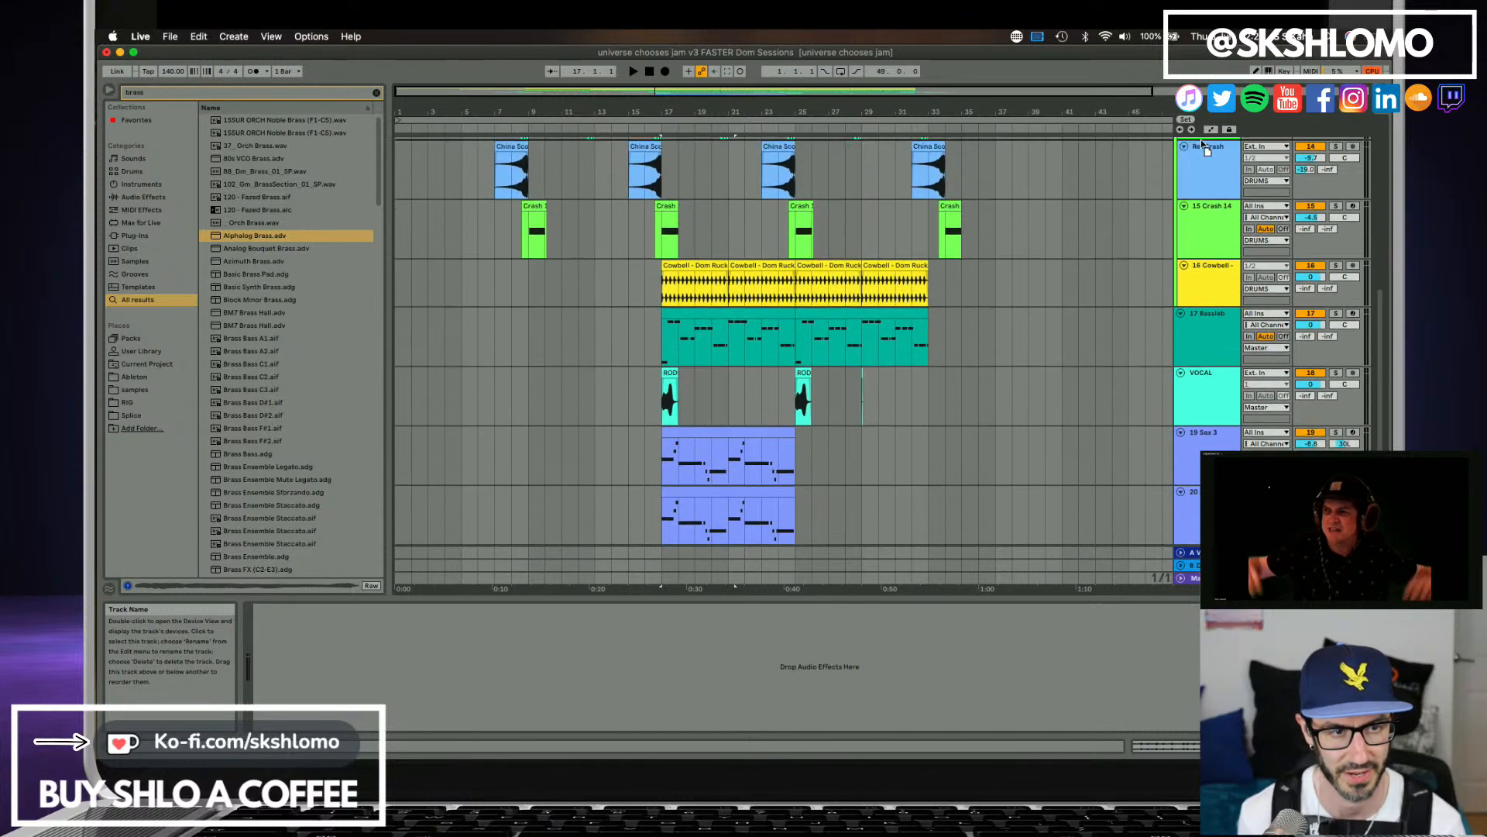
scroll(1206, 149, "up", 5)
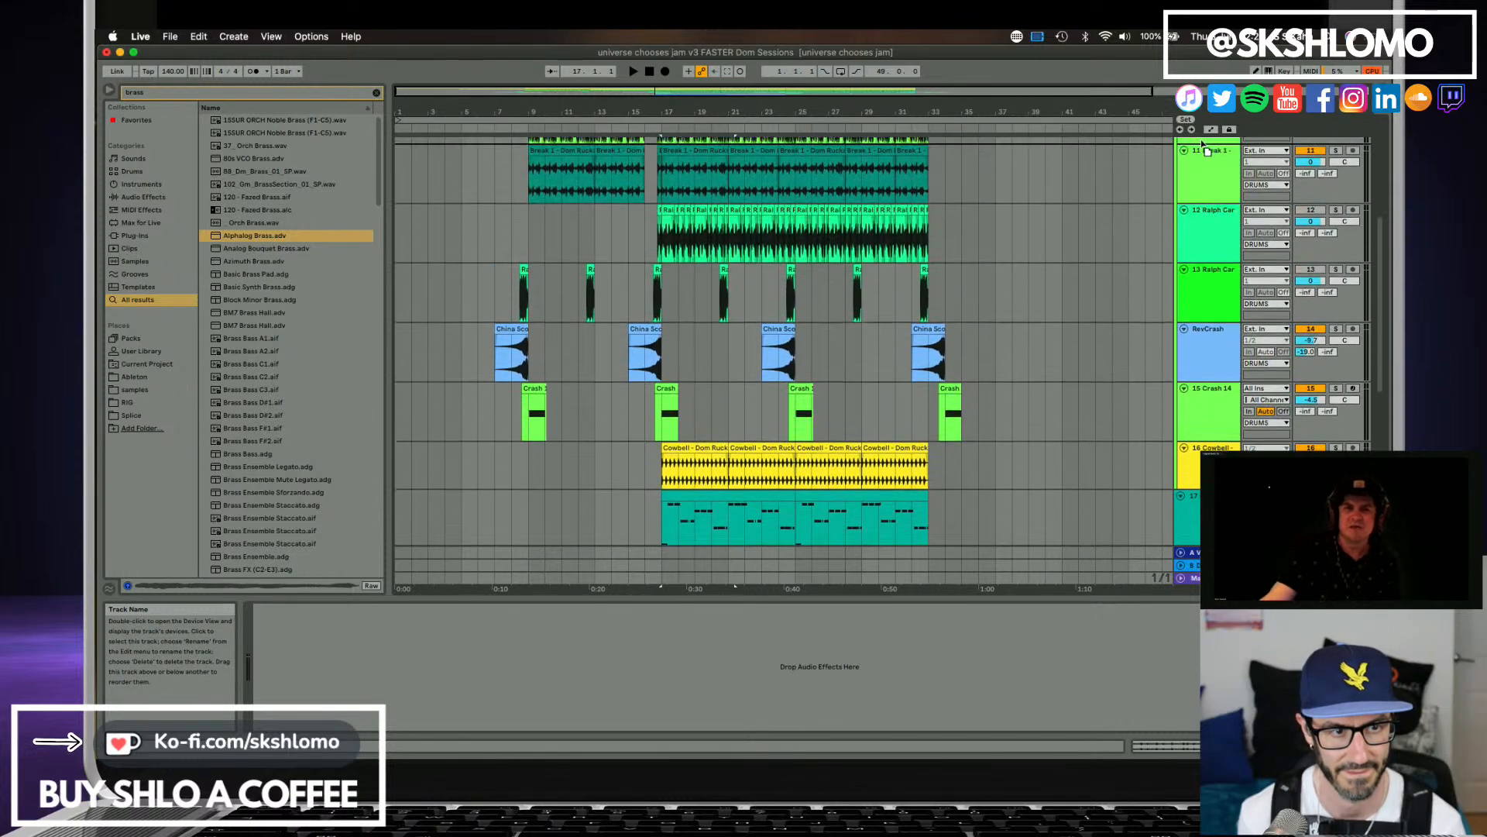
left_click_drag(1202, 165, 1211, 317)
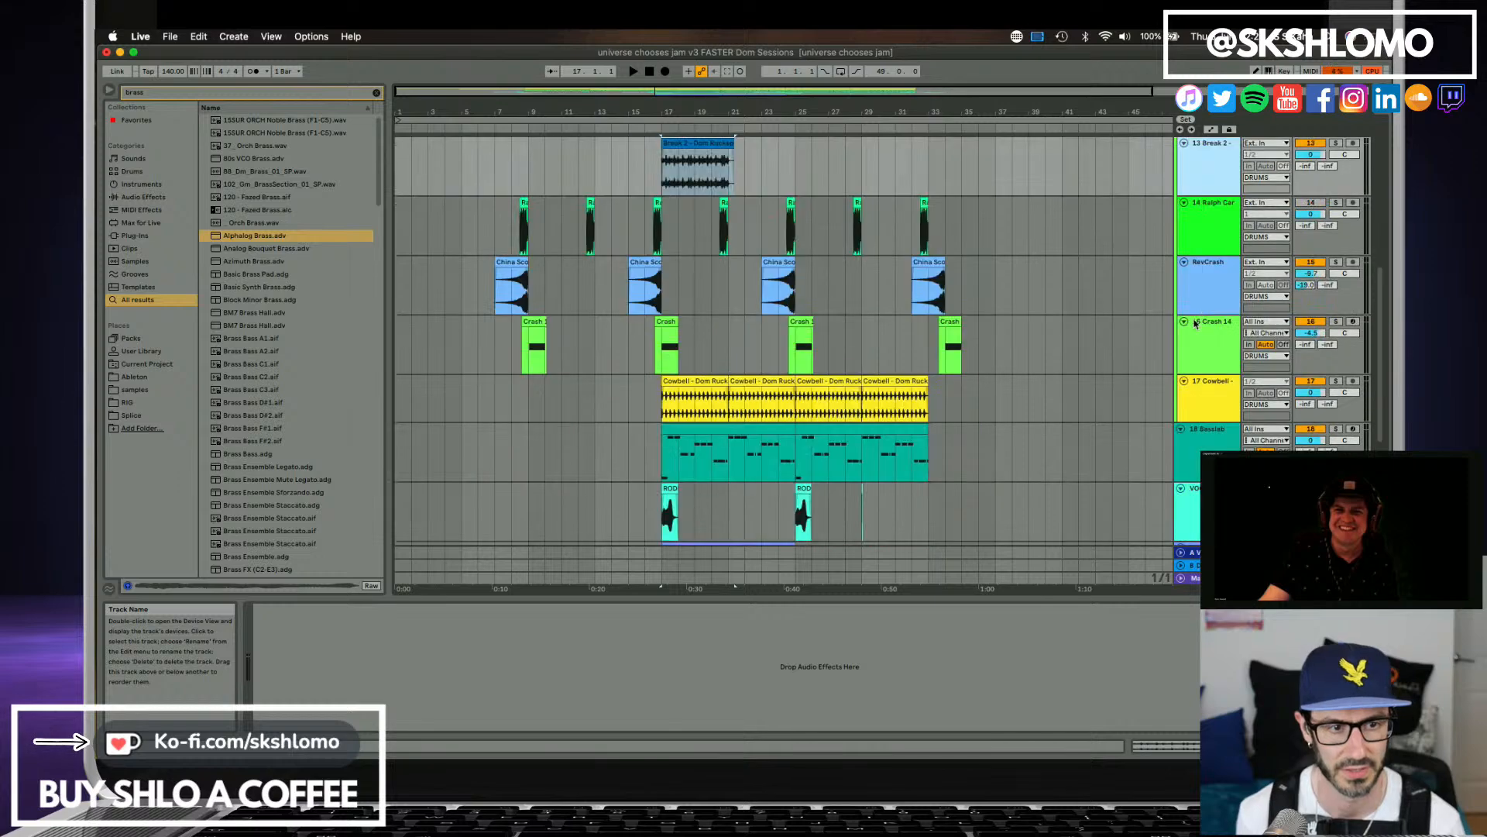
Solo the Ralph Car break on track 12 and play it from its start just before bar 17.
scroll(1211, 369, "down", 5)
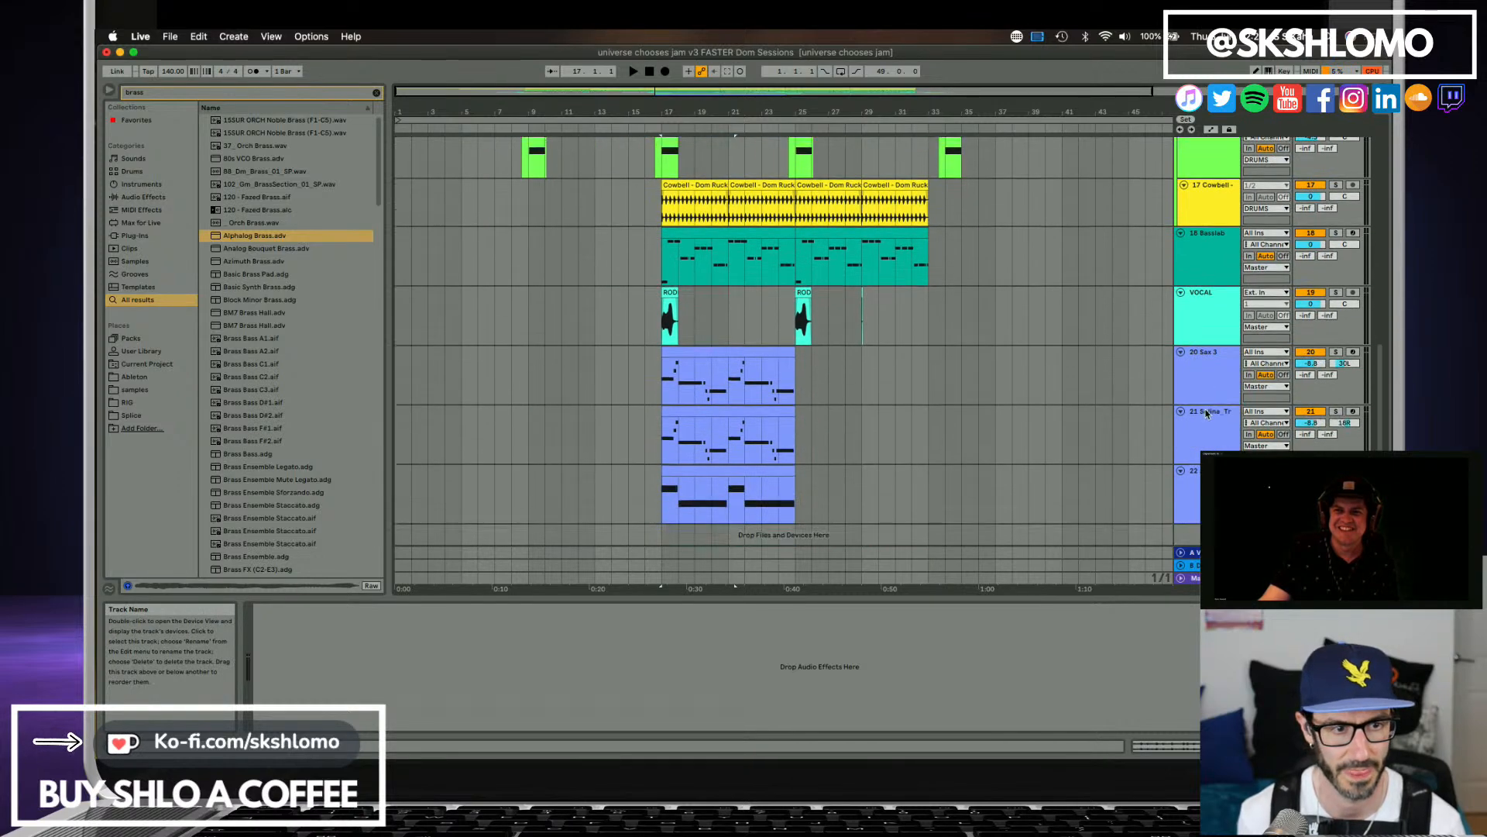
scroll(1210, 413, "up", 4)
scroll(1209, 413, "up", 5)
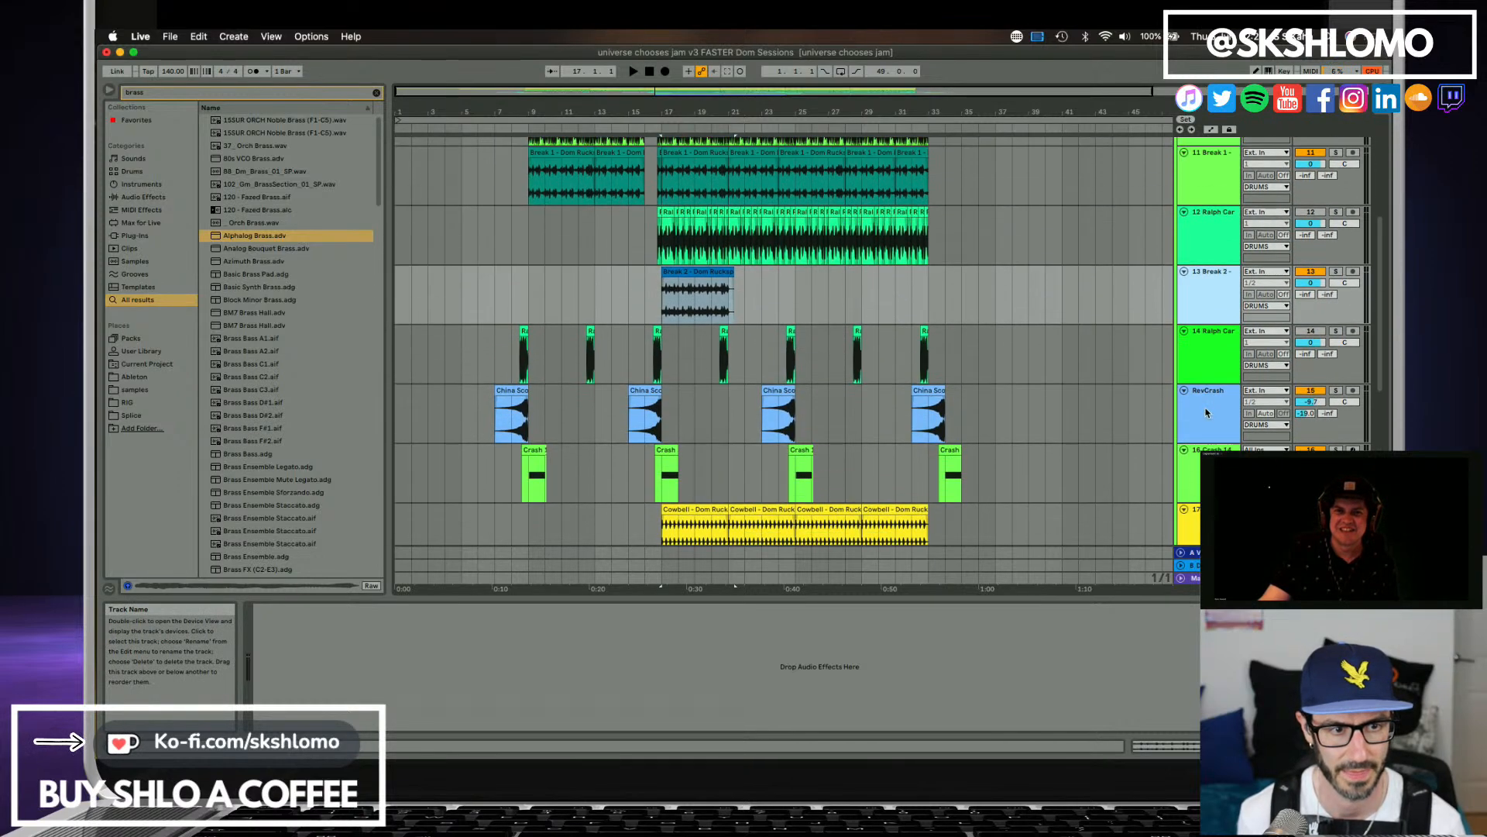
scroll(1206, 412, "up", 2)
left_click(1336, 277)
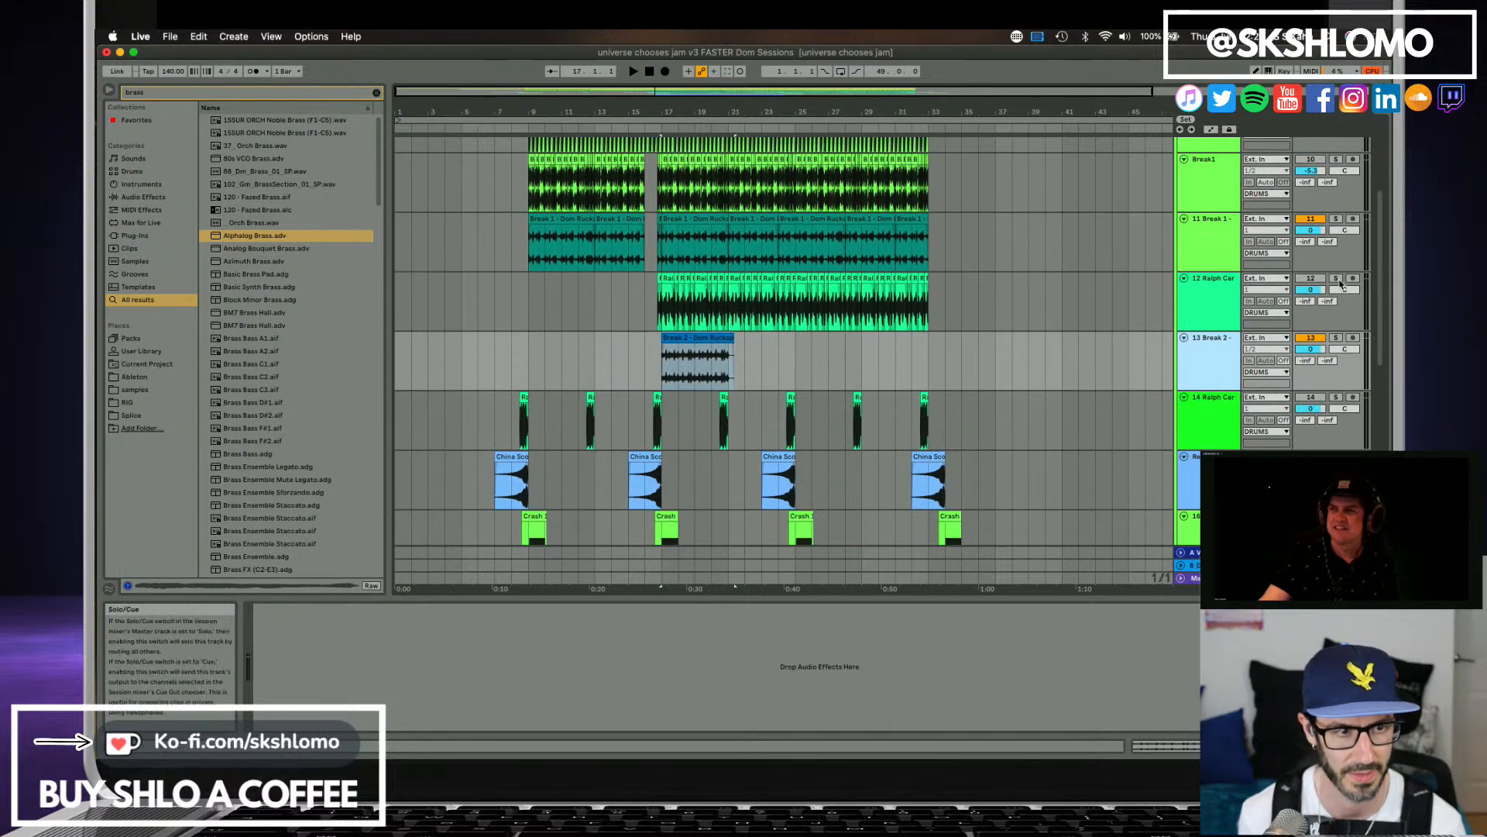
left_click(665, 326)
left_click(666, 328)
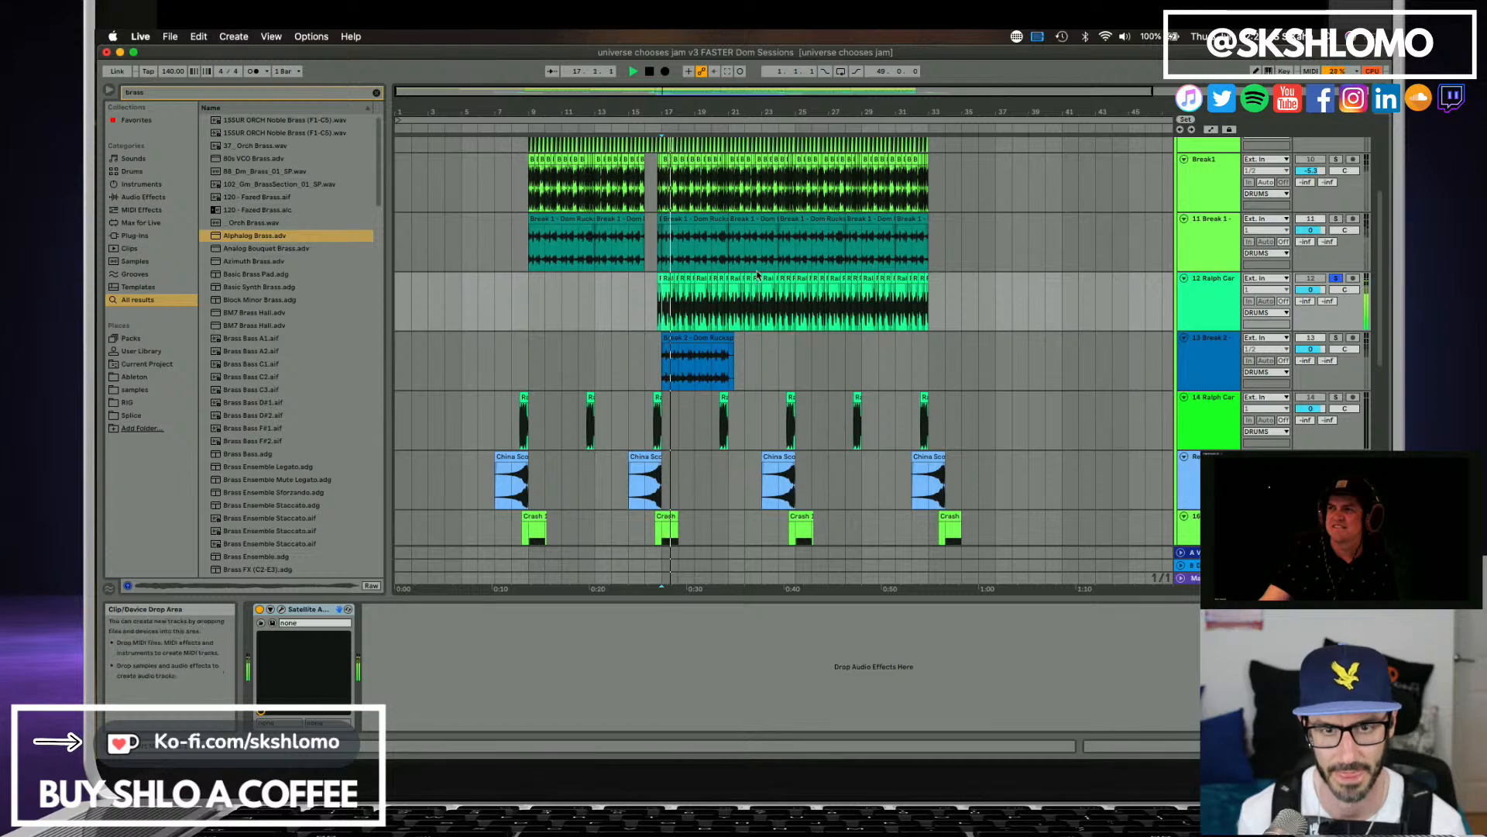
left_click_drag(677, 112, 635, 108)
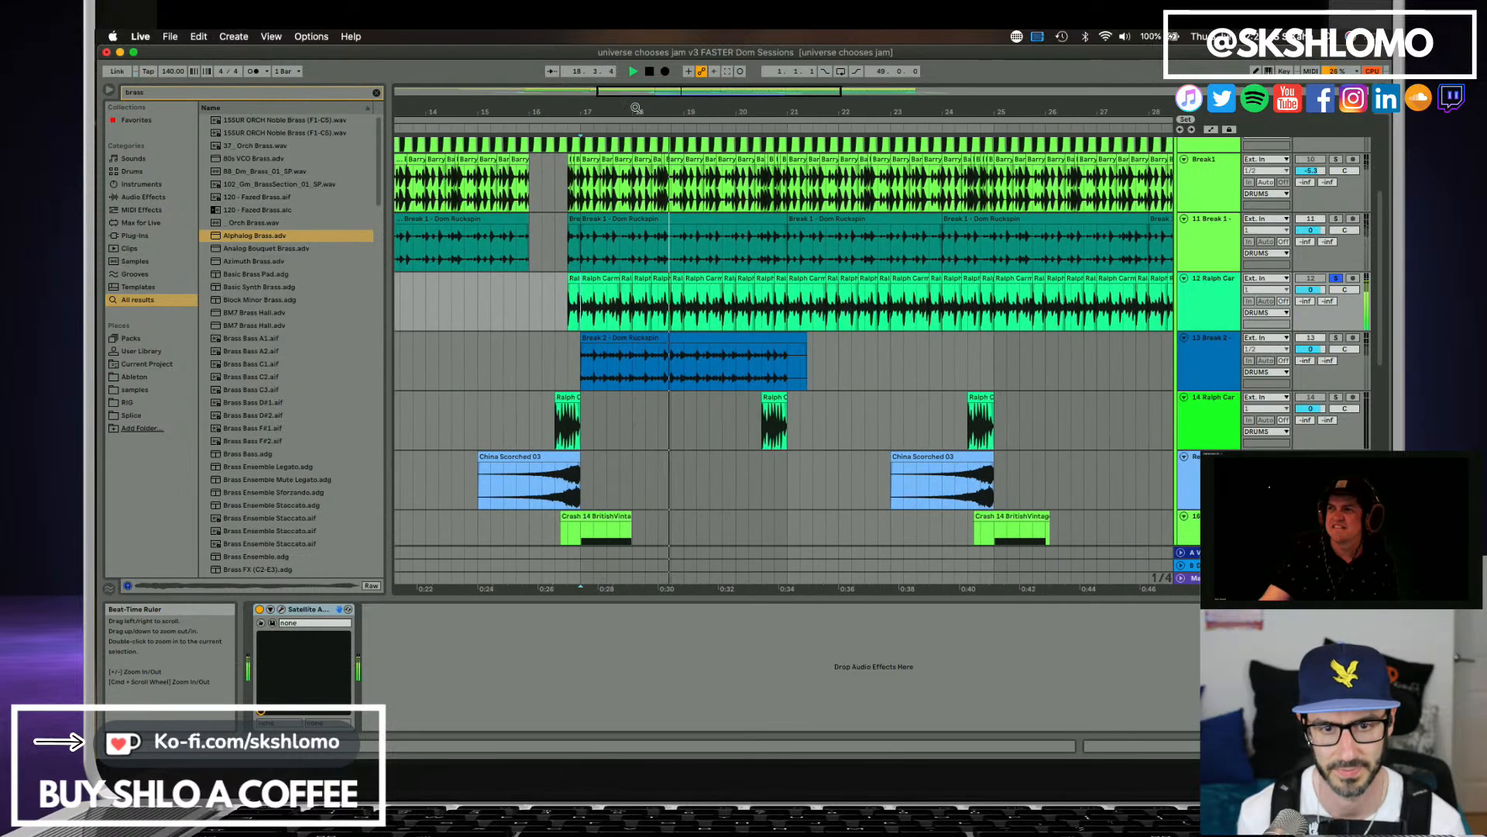
key("space")
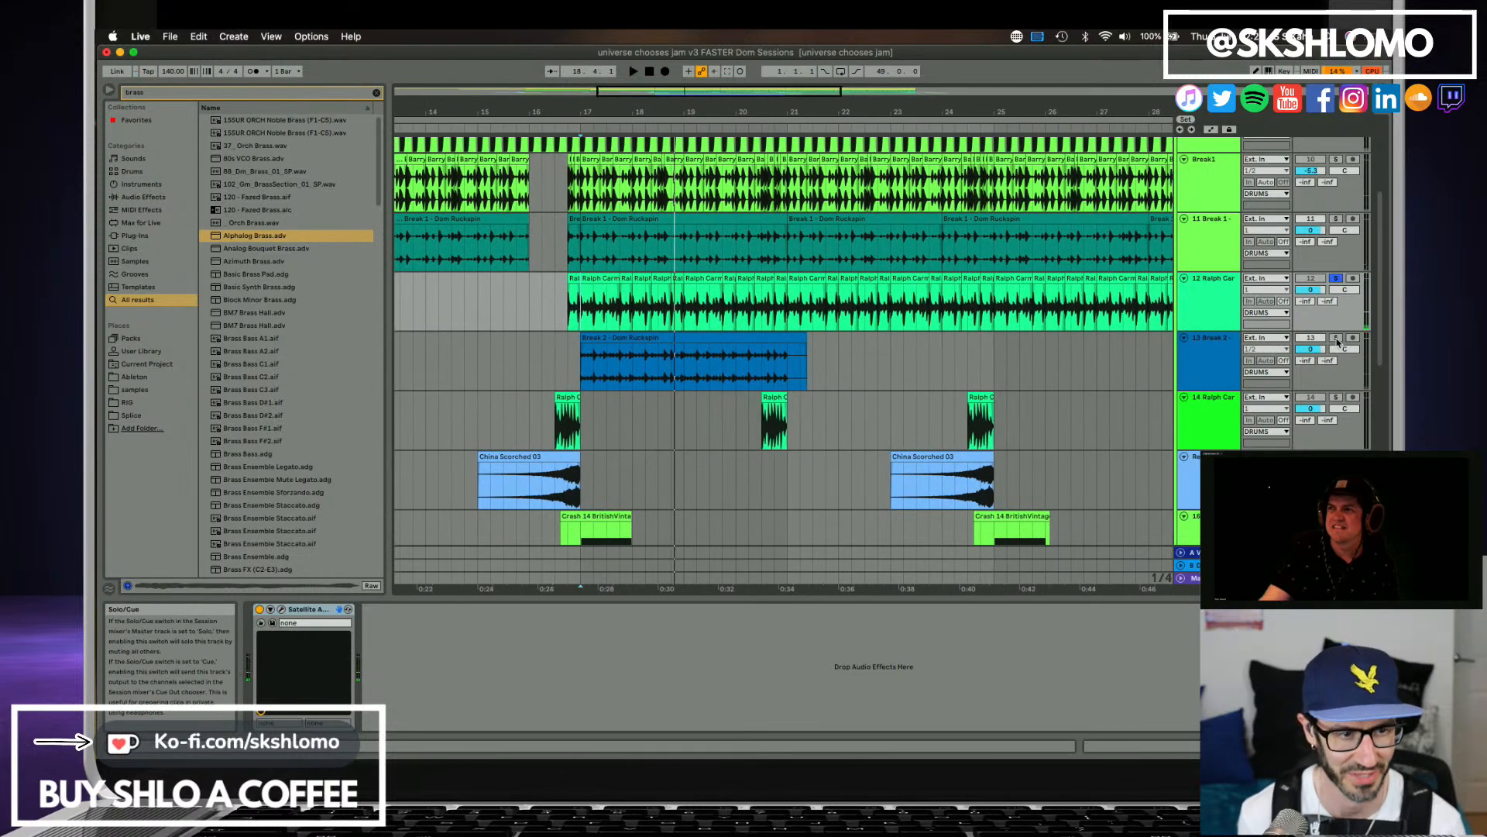
Compare Break 2 on track 13 with the Ralph Car break on track 12 by switching solos and playing around bar 17.
key("space")
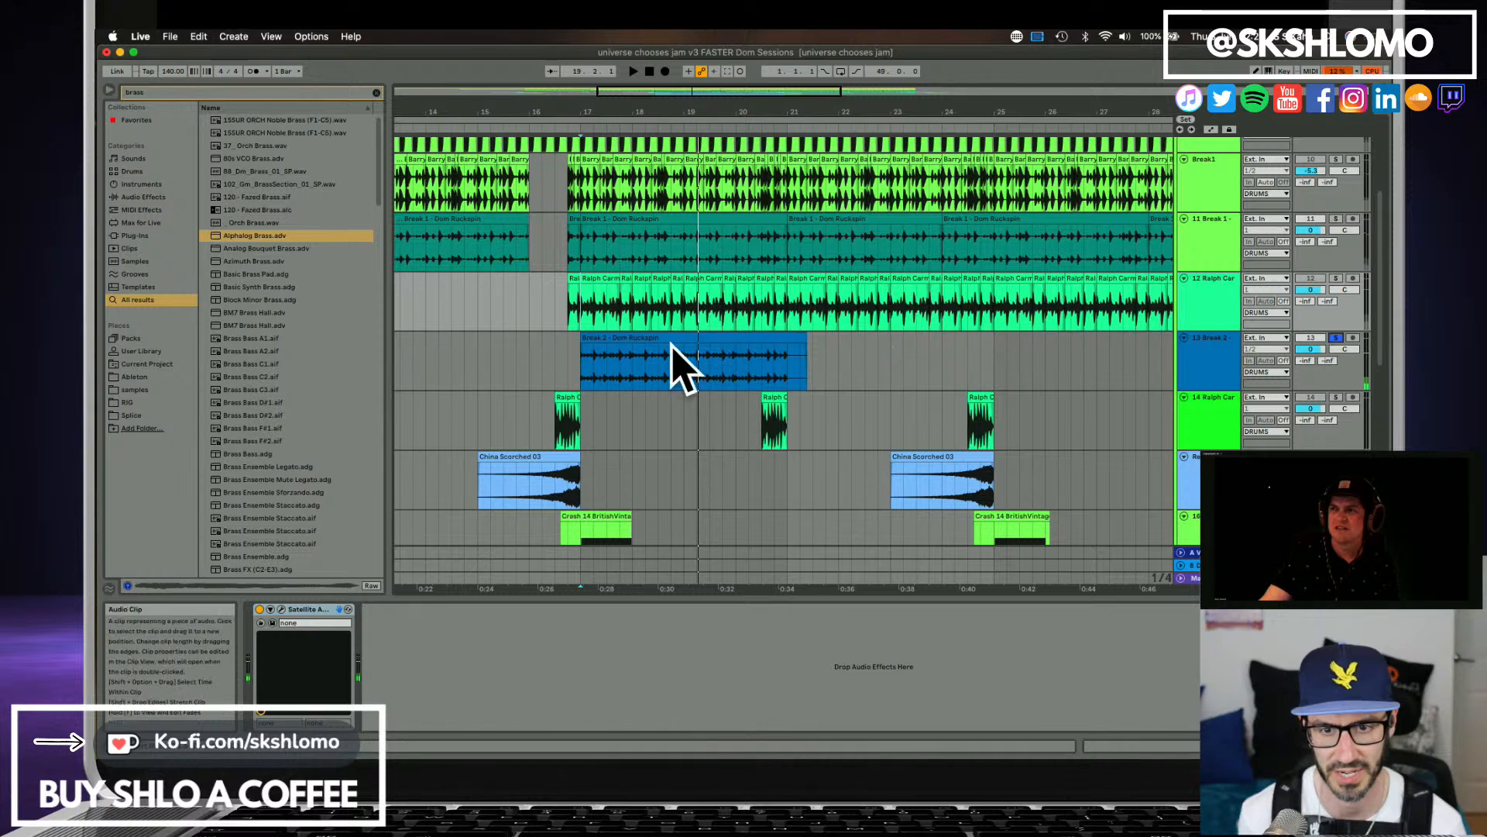
left_click(587, 341)
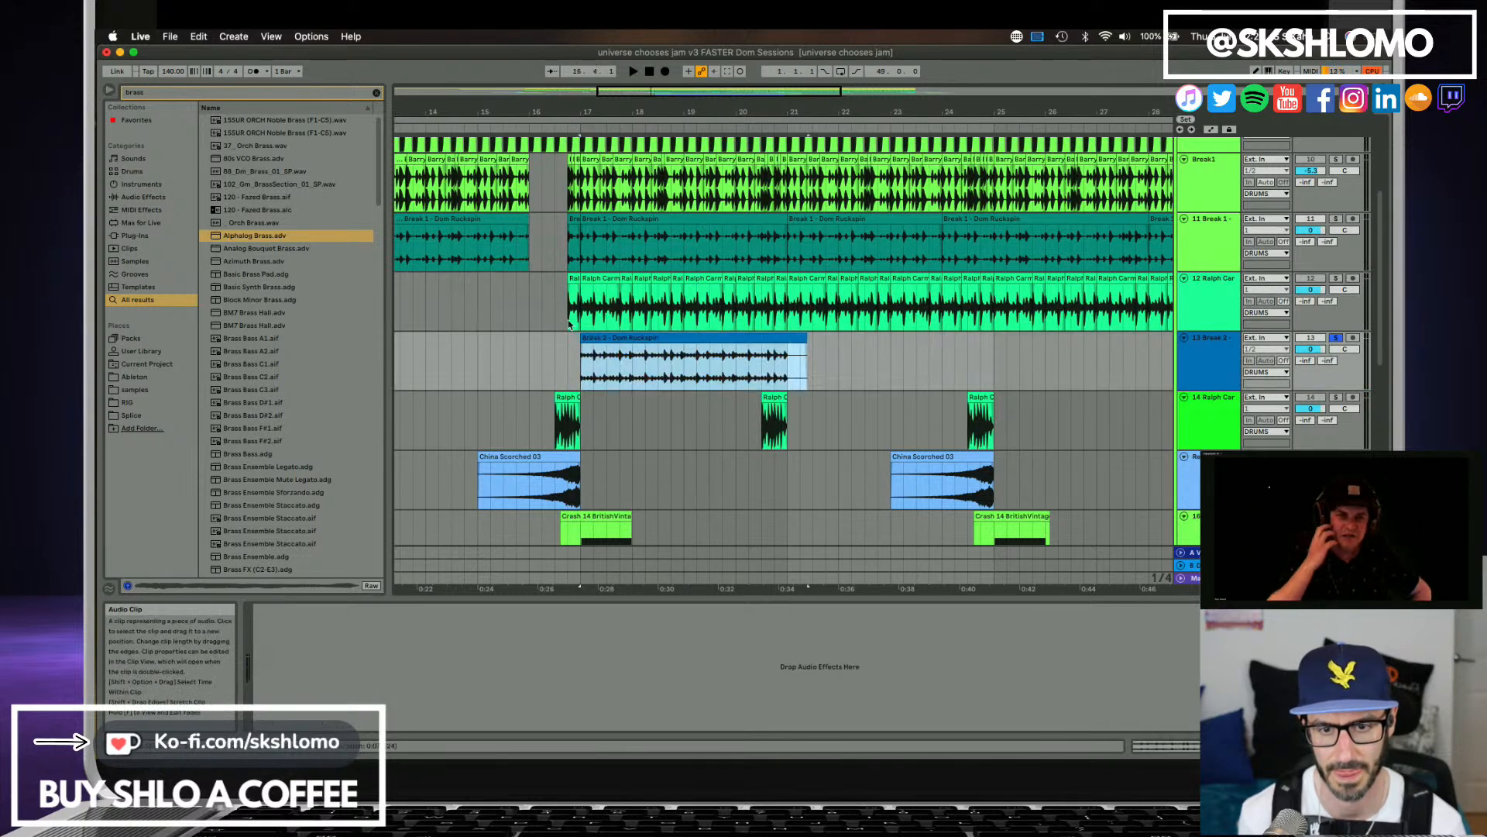
left_click(574, 304)
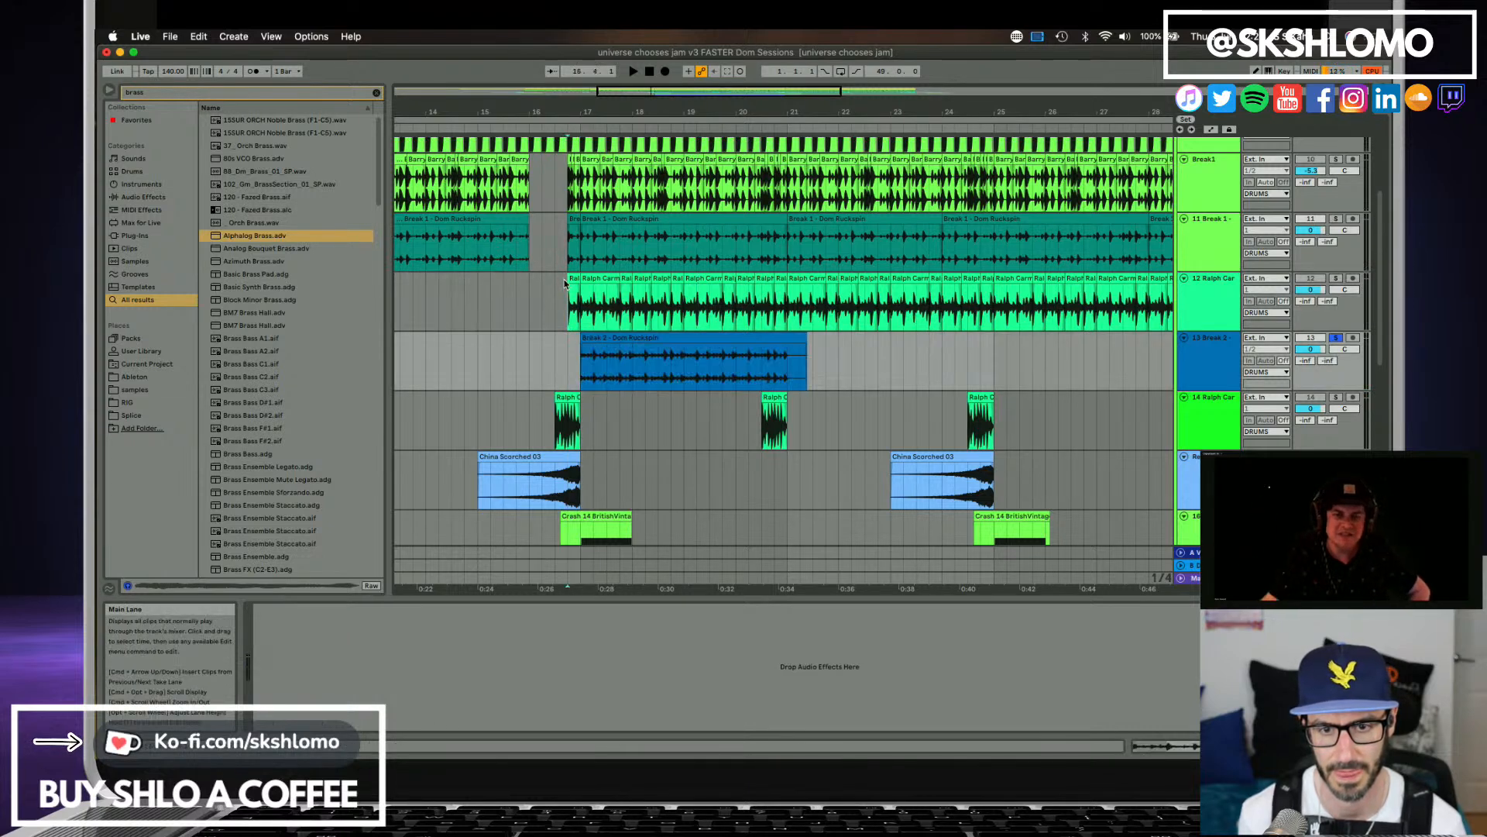
left_click(1337, 278)
key("space")
left_click(1337, 278)
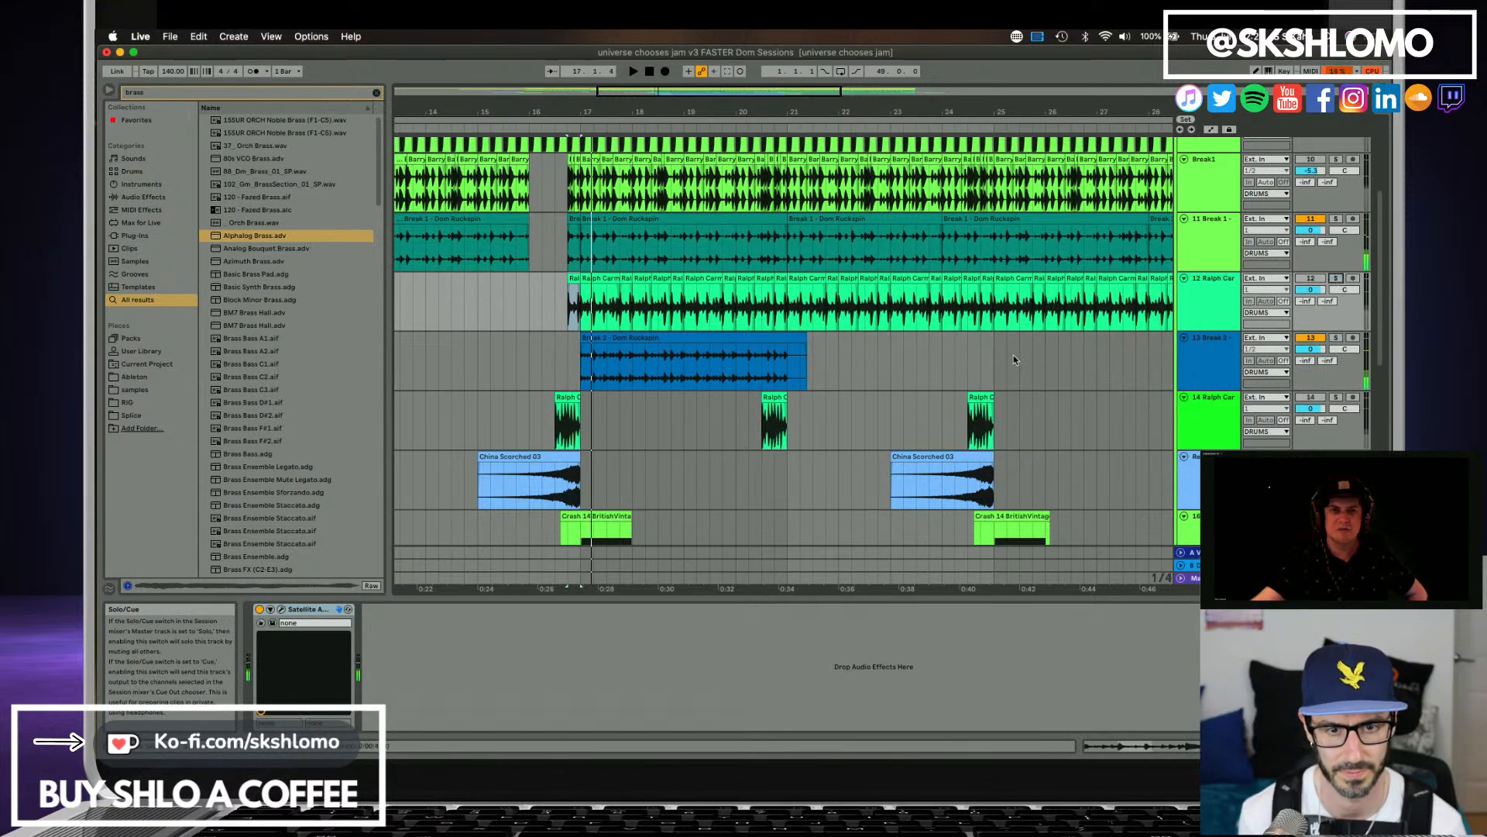
Copy the beat before bar 21 of the Break 2 clip, paste it directly before bar 17 on track 13 and play it.
left_click(775, 371)
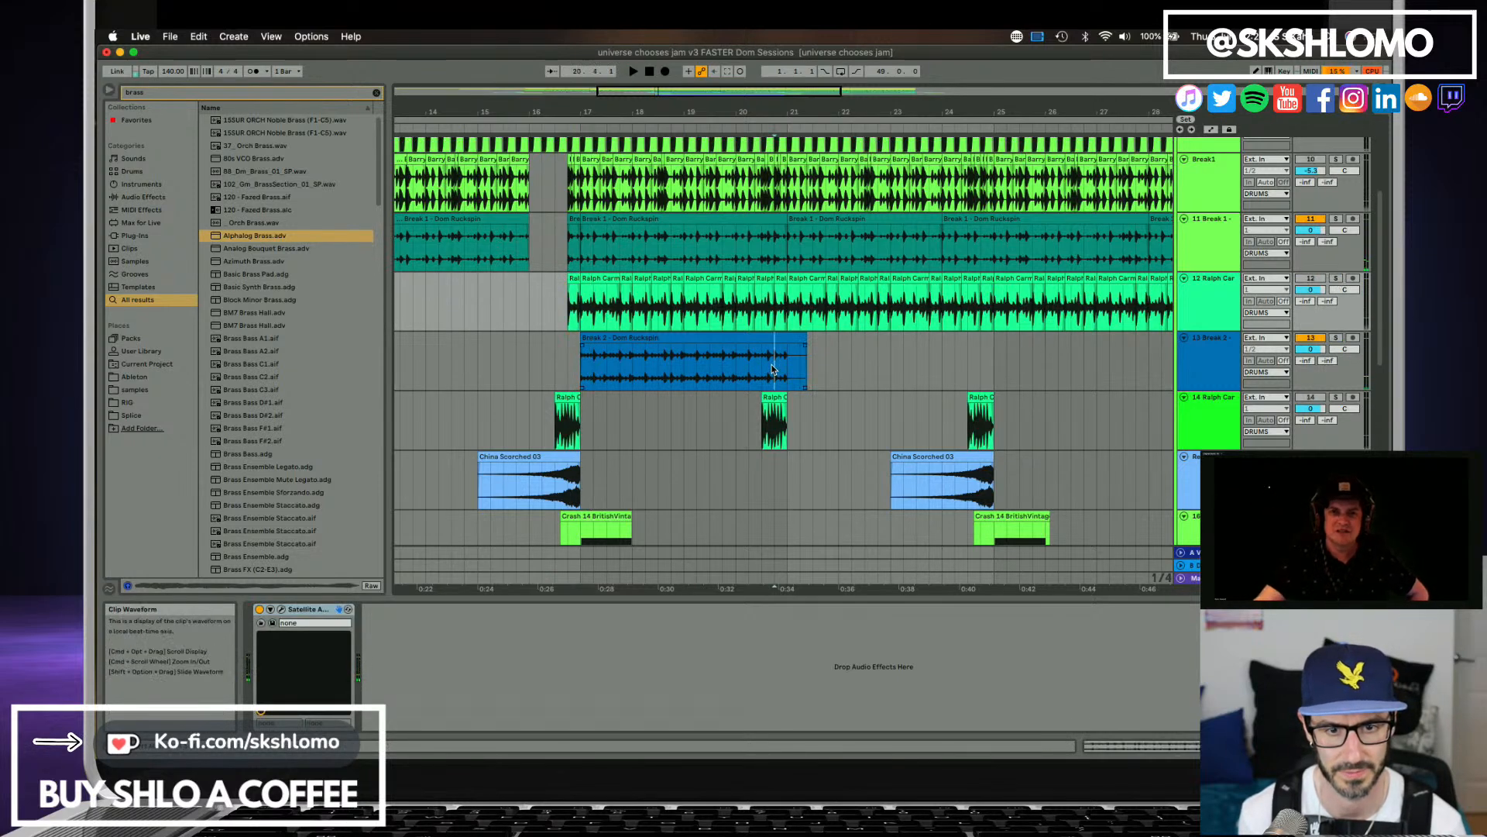
left_click(1337, 339)
key("space")
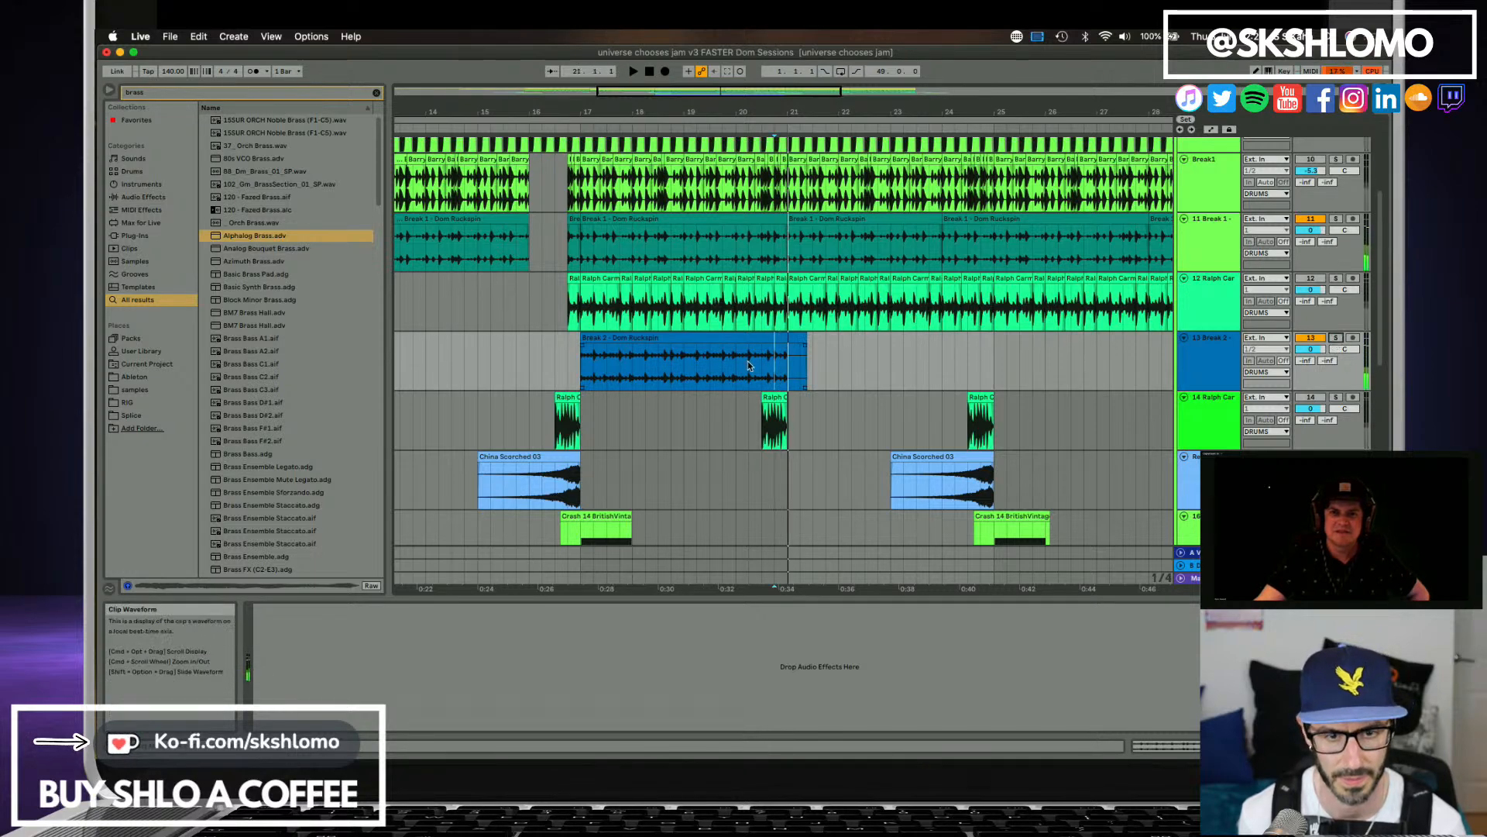
left_click_drag(776, 376, 784, 377)
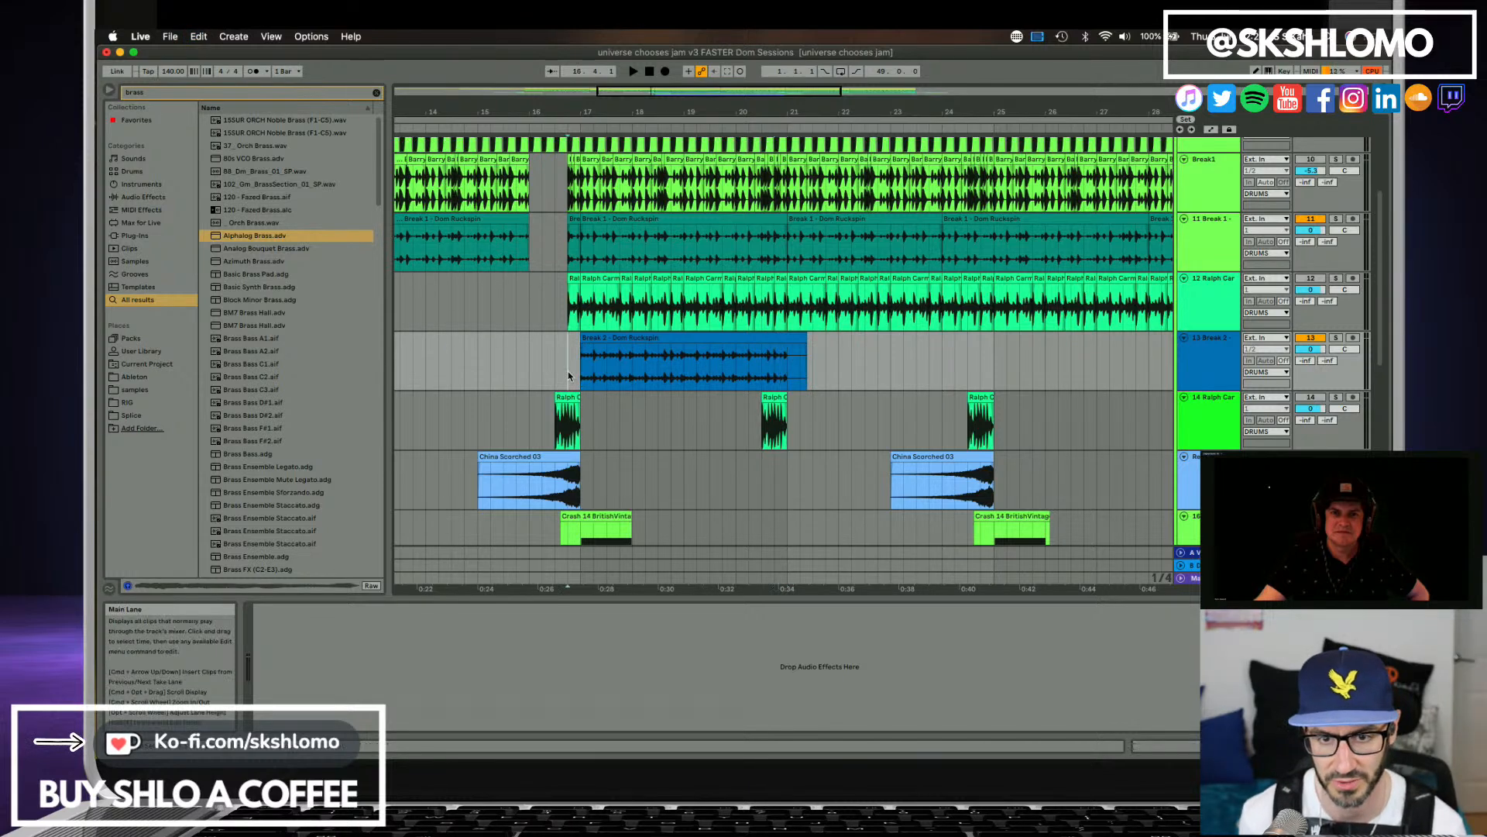
key("super+v")
key("space")
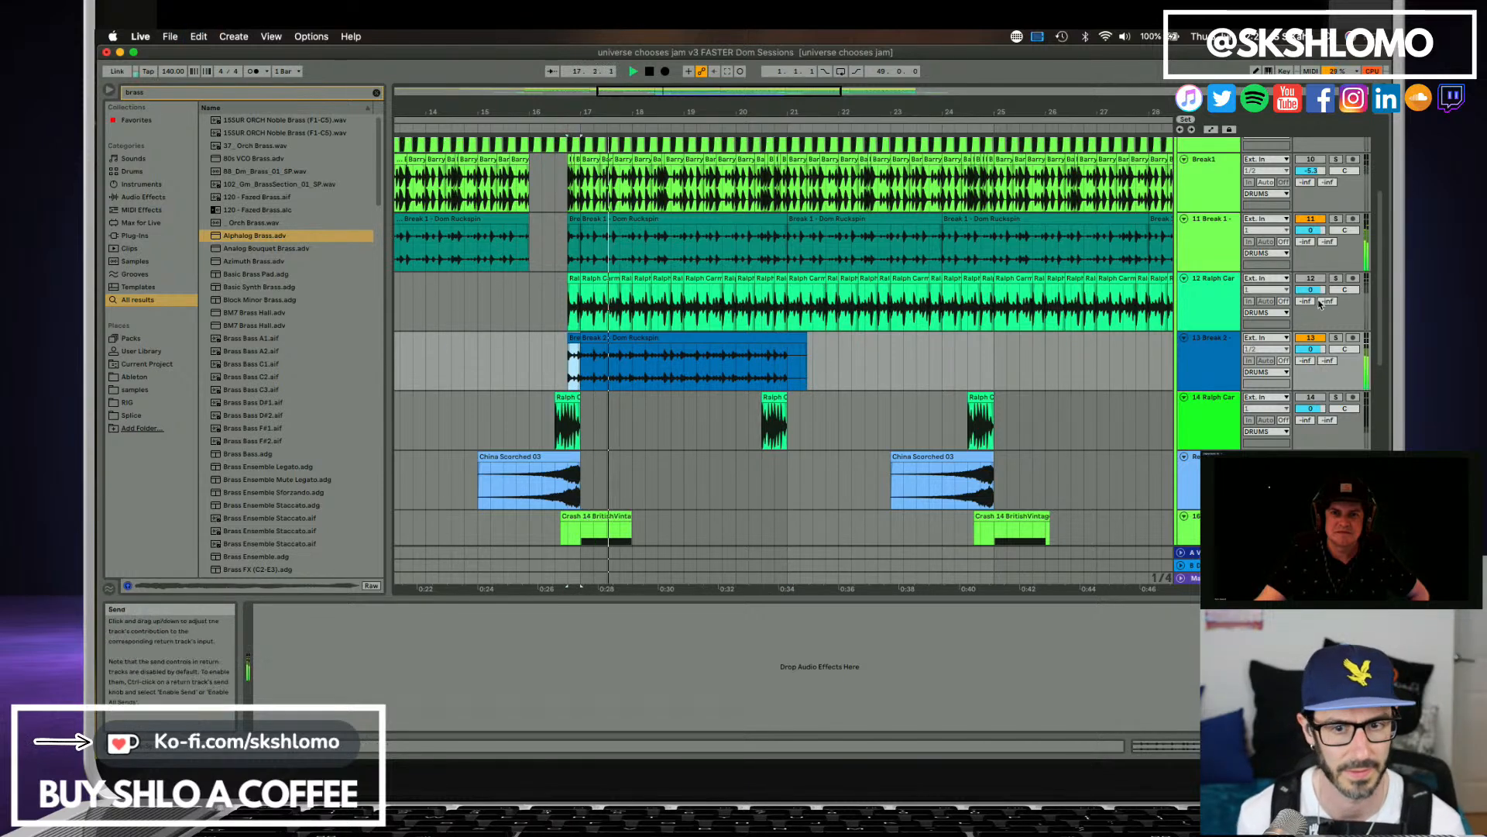
Solo track 13, trim the Break 2 clip to end at bar 21 and duplicate it three times up to bar 33.
left_click(1337, 338)
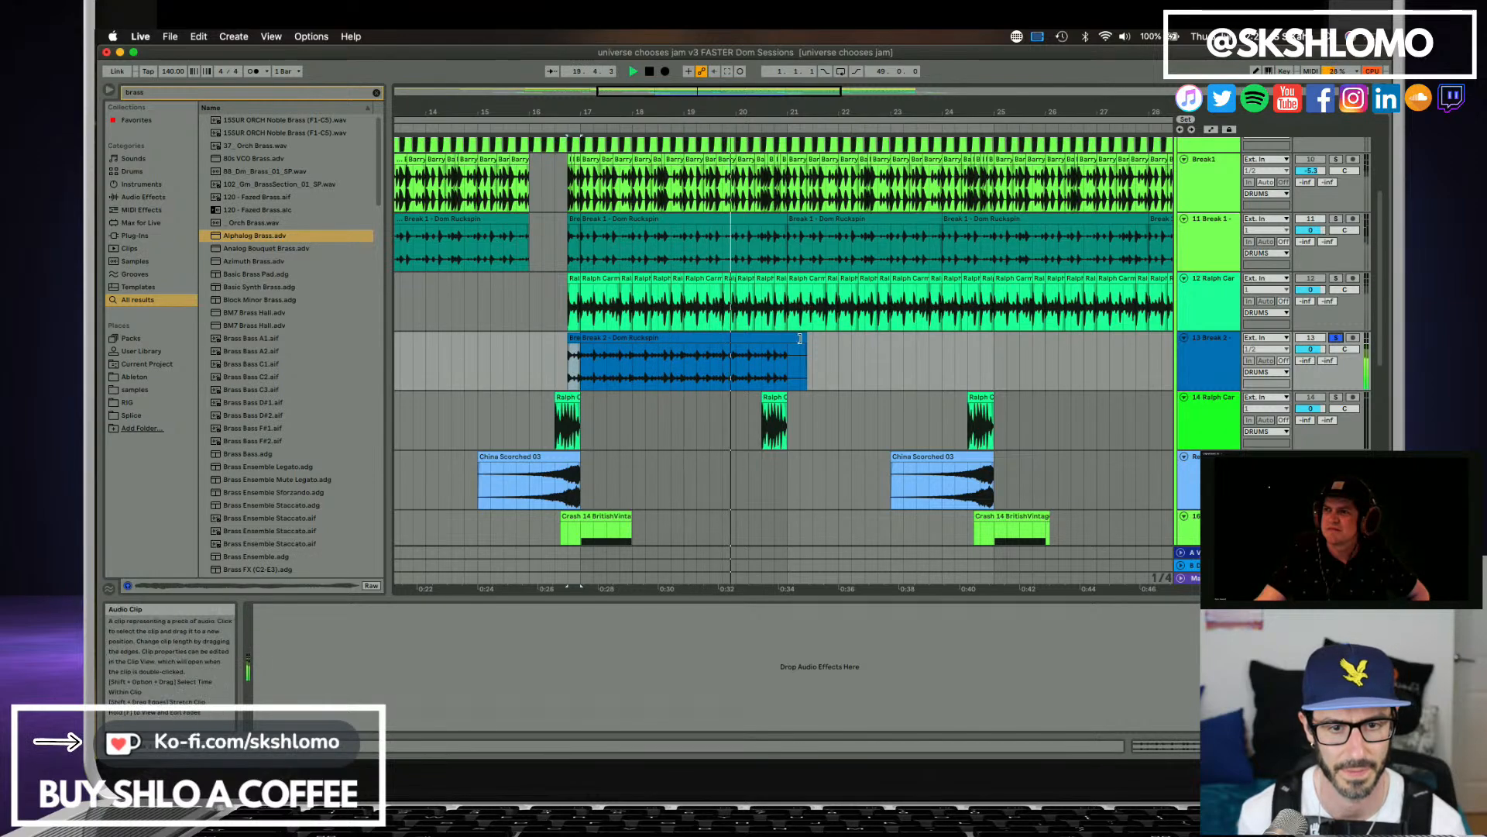
left_click_drag(800, 338, 583, 370)
key("super+d")
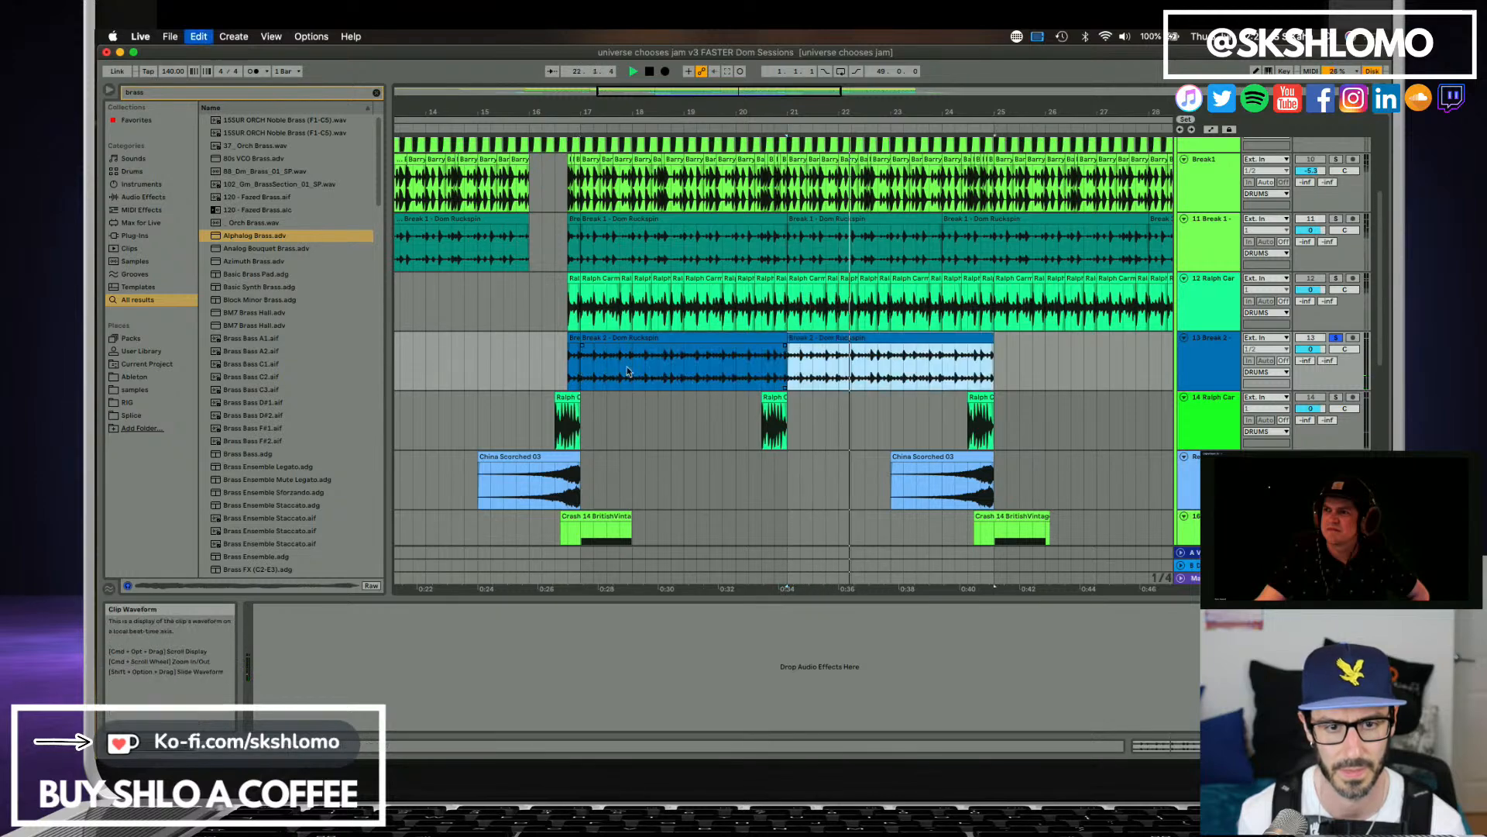
left_click_drag(844, 115, 741, 114)
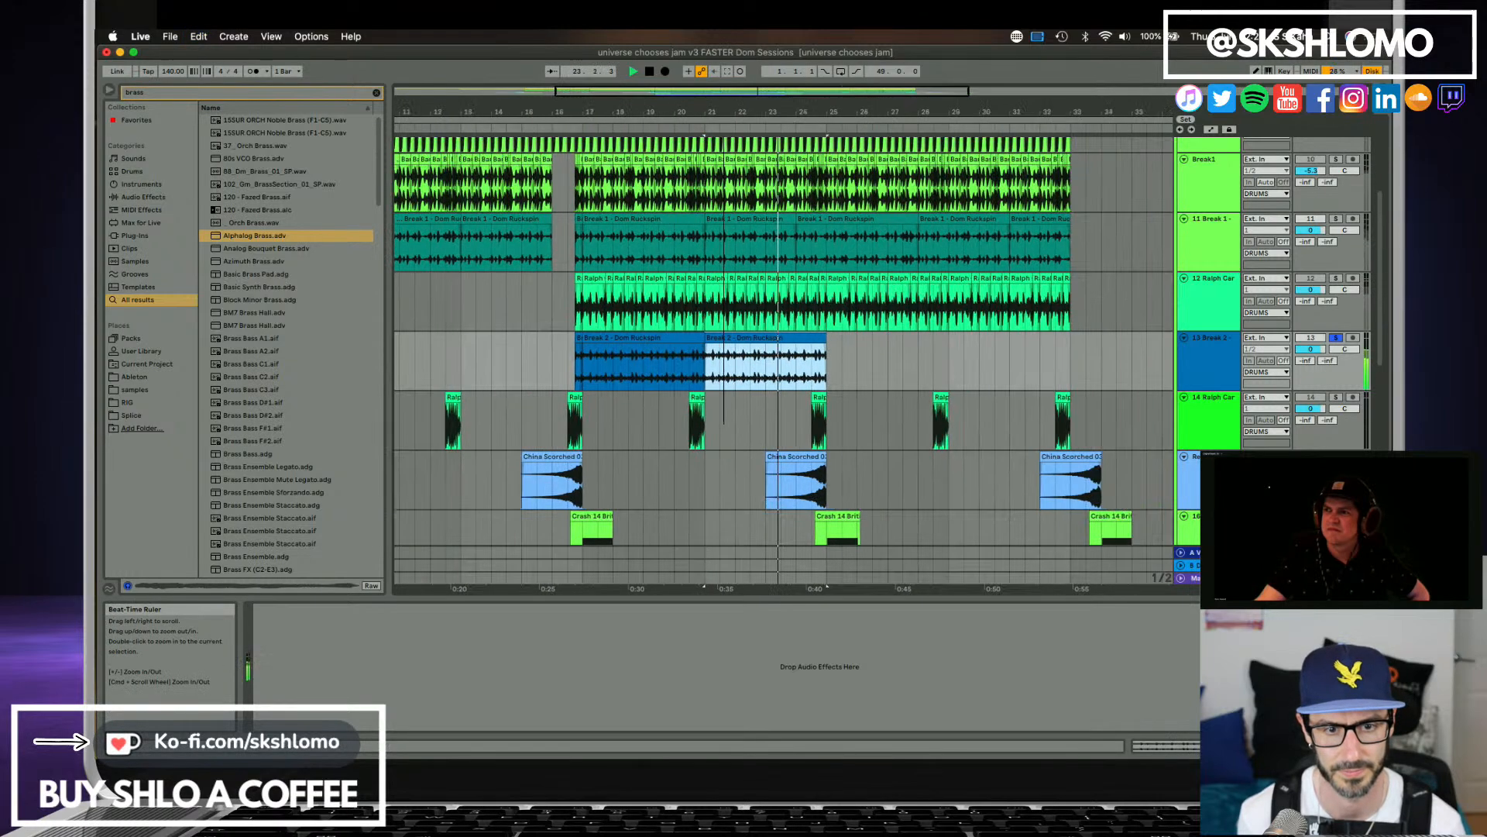
key("super+d")
key("super+d")
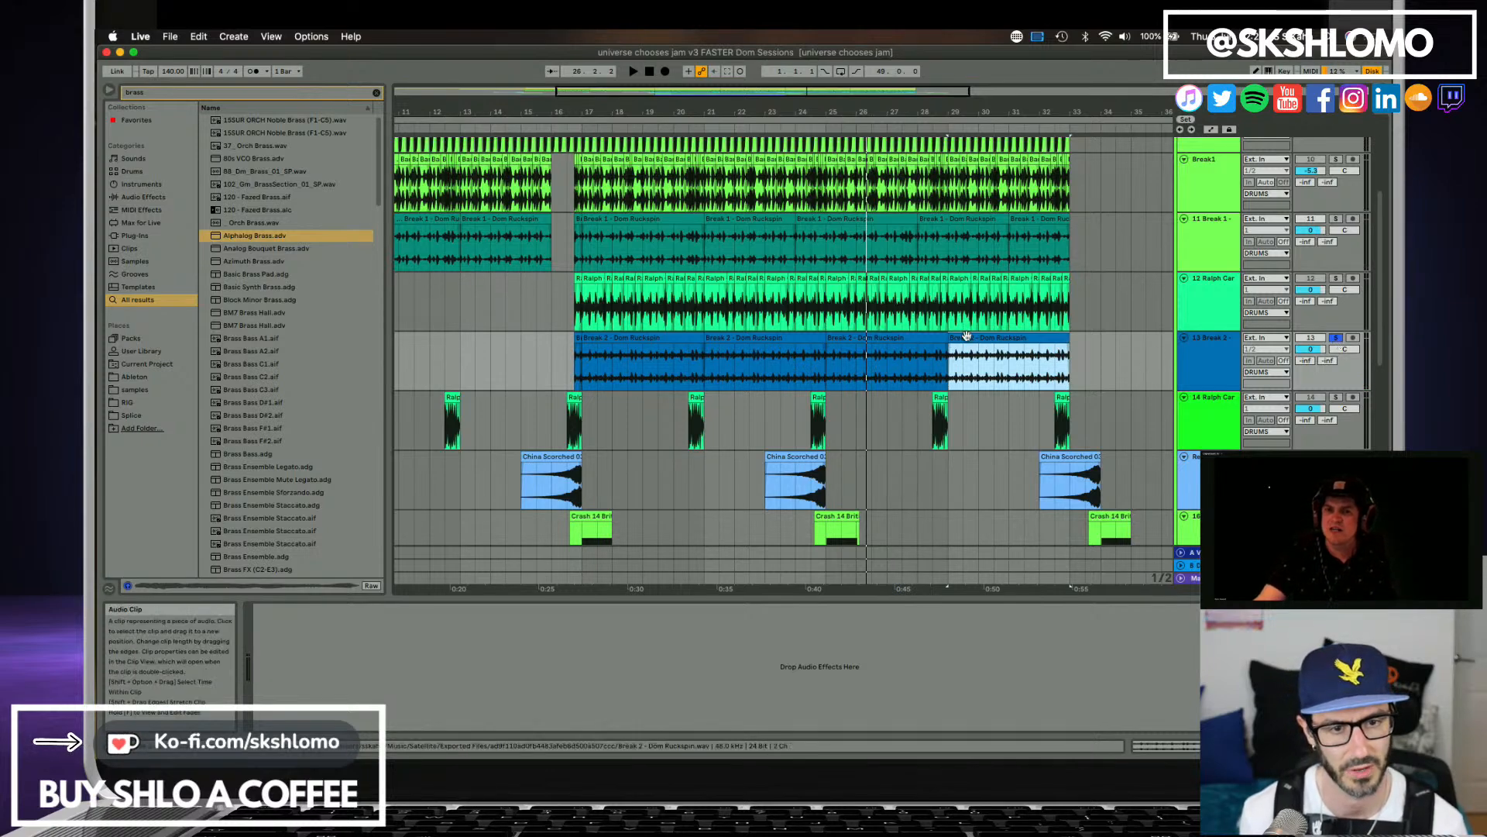
Replace all Break 2 clips on track 13 with the collaborator's Break 2 (SC) stem from Satellite Sessions, placed at bar 17.
left_click(578, 339, "shift")
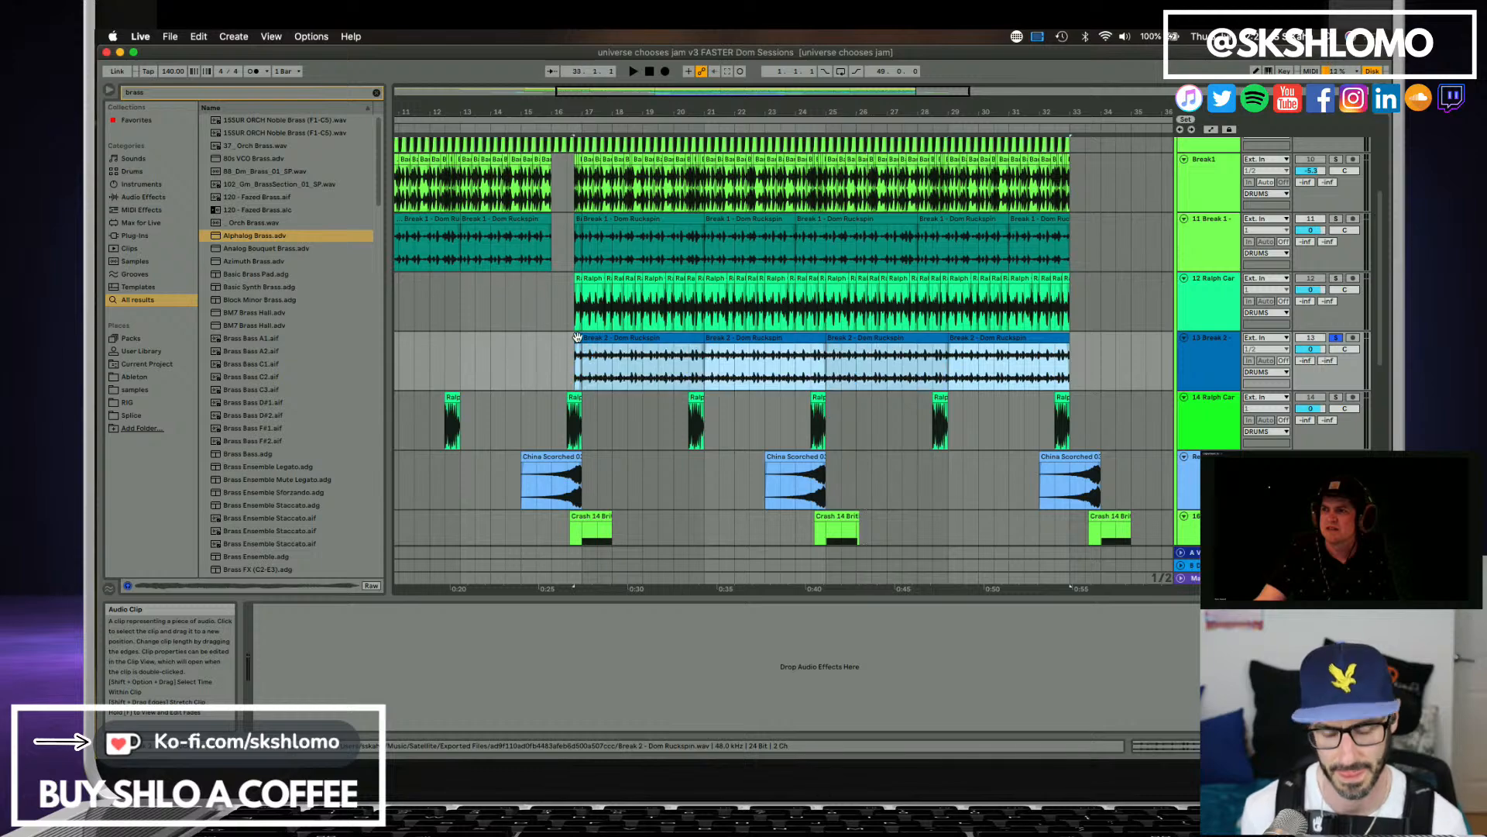
scroll(1328, 496, "up", 4)
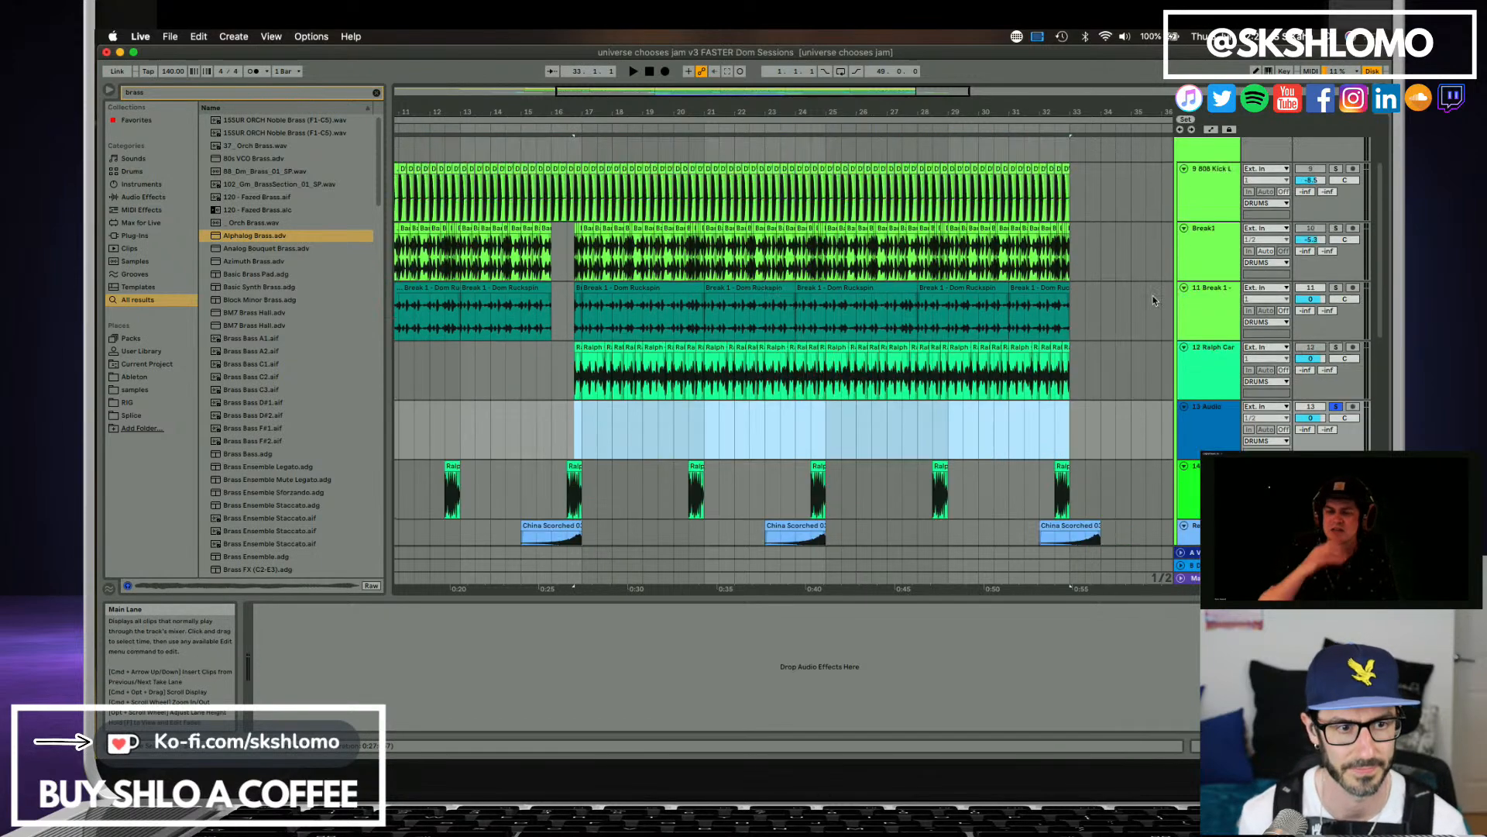
left_click(1211, 179)
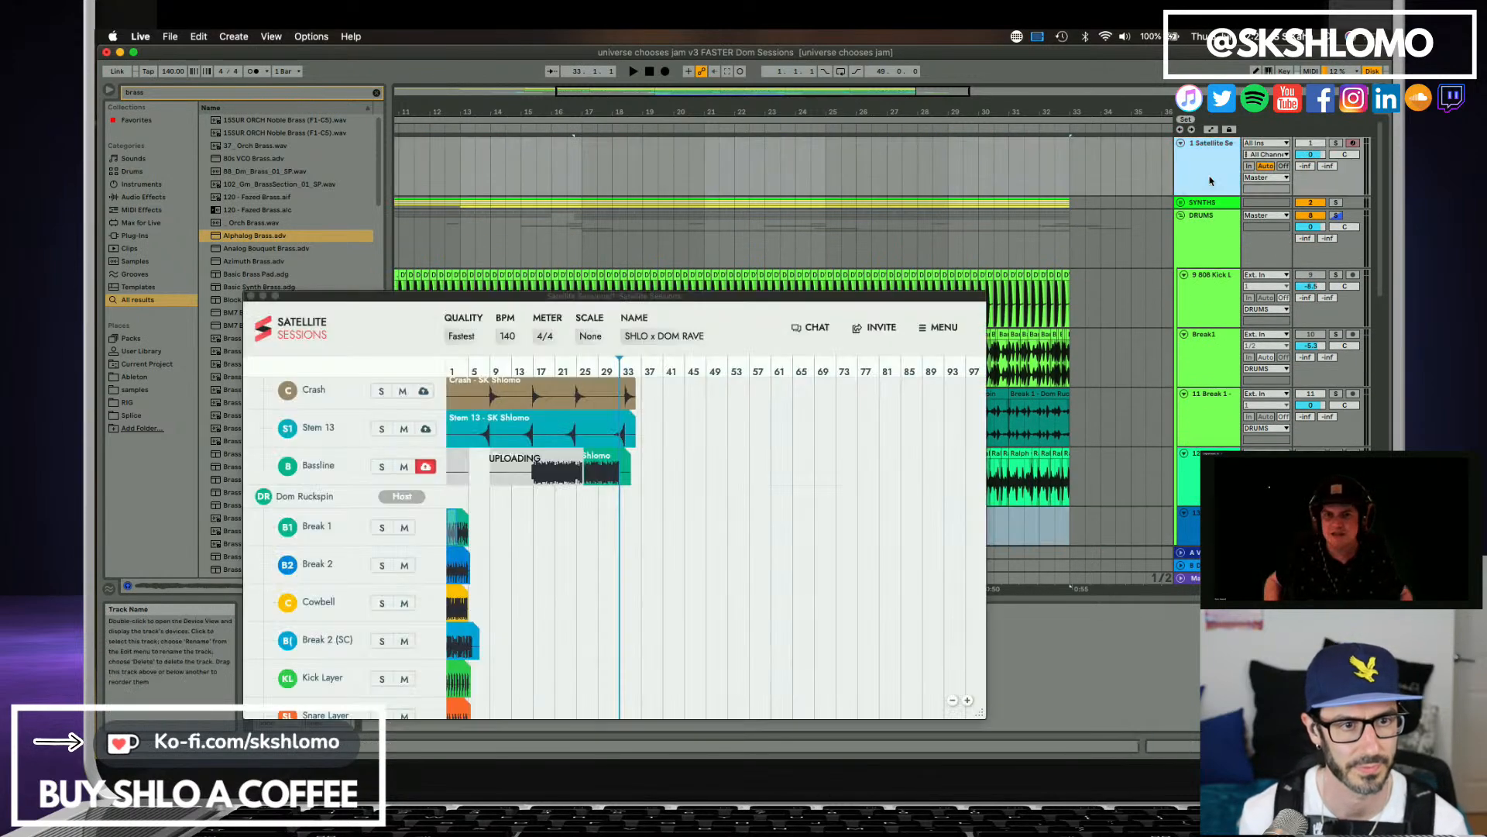
scroll(349, 526, "down", 3)
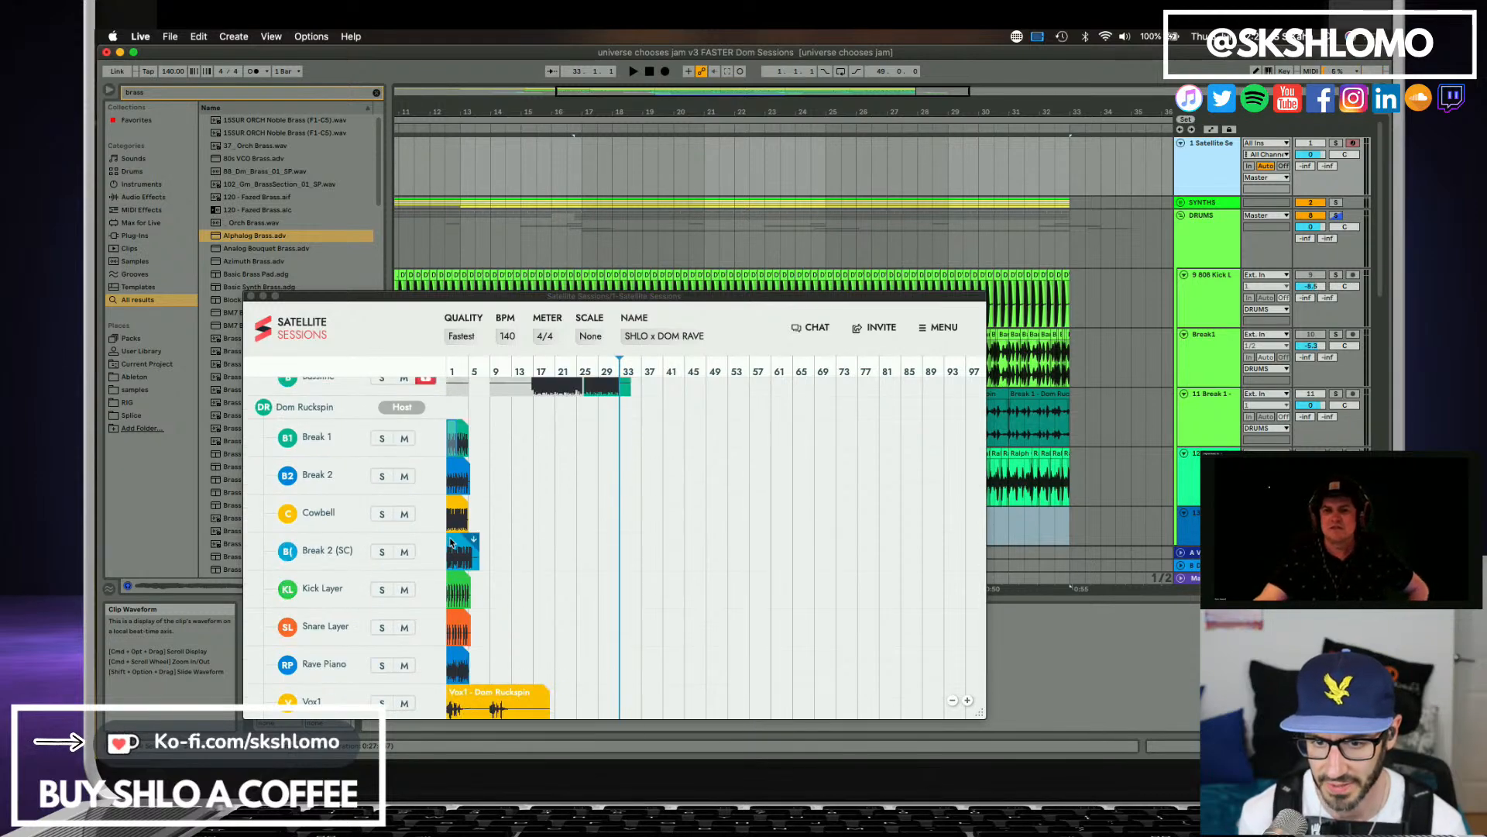
mouse_move(459, 540)
left_mouse_down()
mouse_move(459, 527)
mouse_move(531, 531)
mouse_move(627, 492)
mouse_move(612, 508)
mouse_move(577, 501)
left_mouse_up()
Play the Break 2 (SC) clip on track 13, trim it to end at bar 21 and replay it.
key("space")
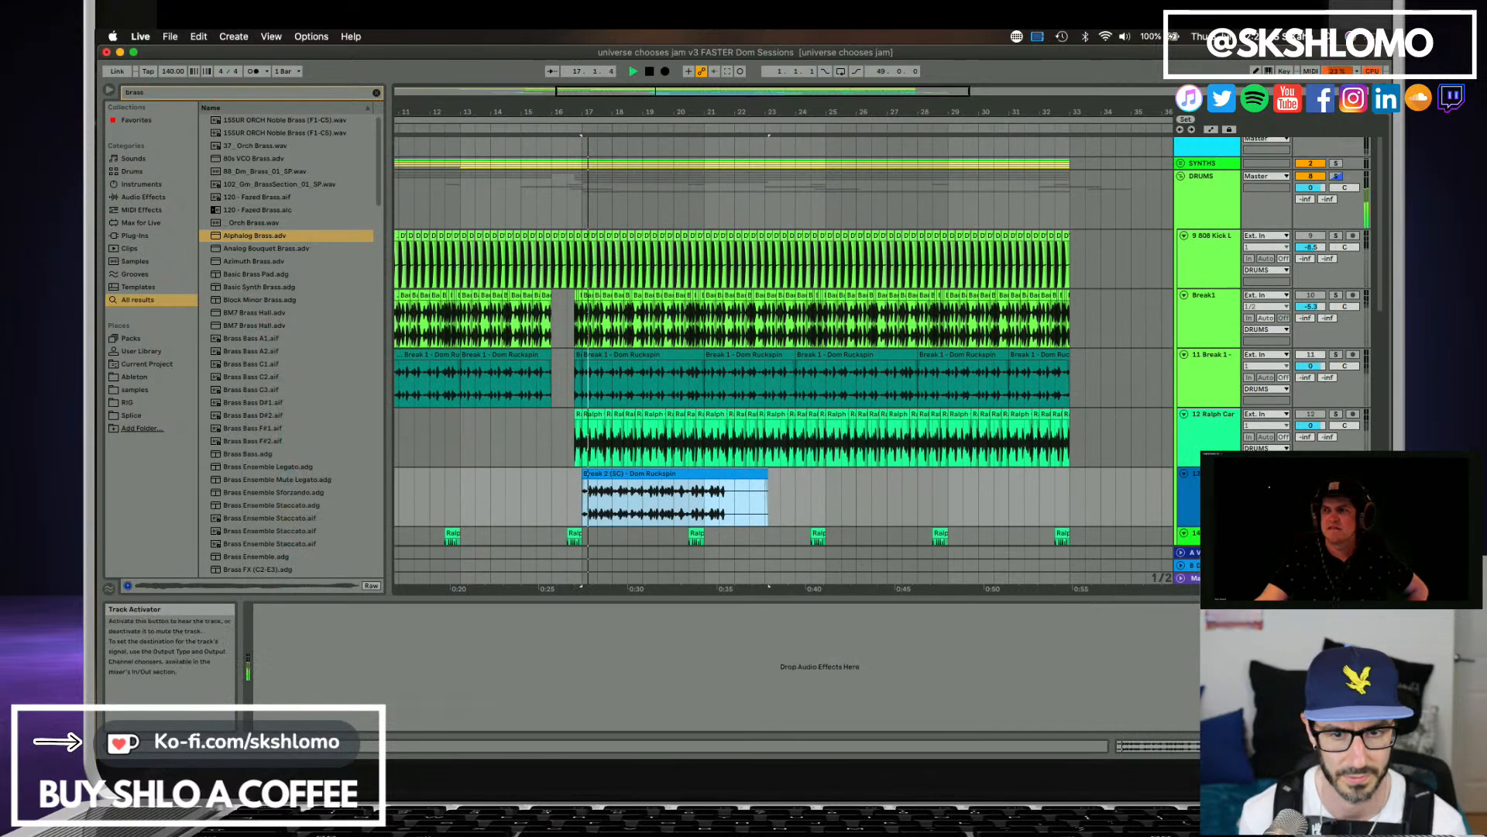
scroll(717, 514, "down", 3)
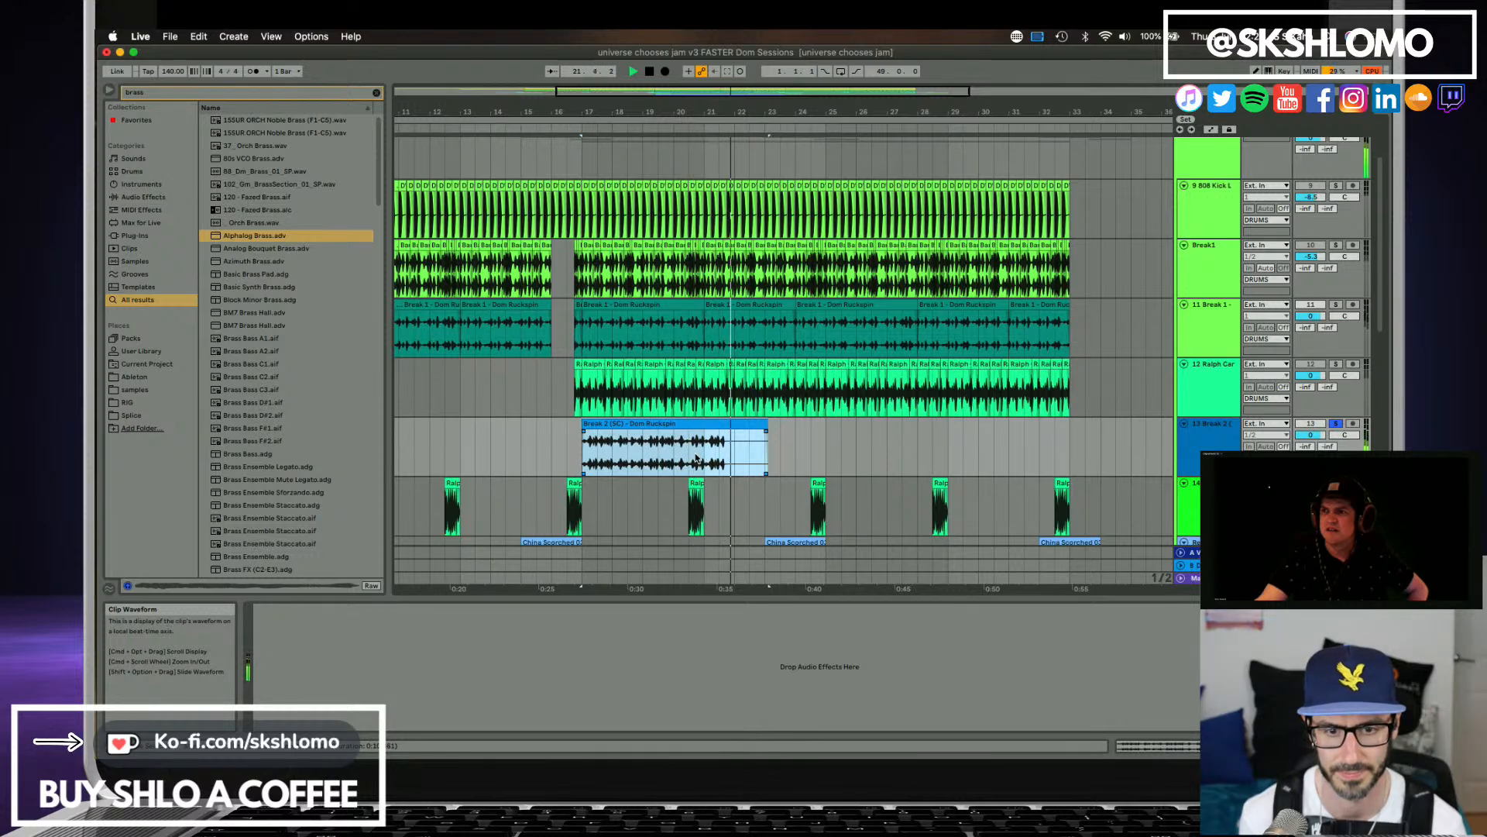
key("space")
left_click_drag(767, 427, 703, 427)
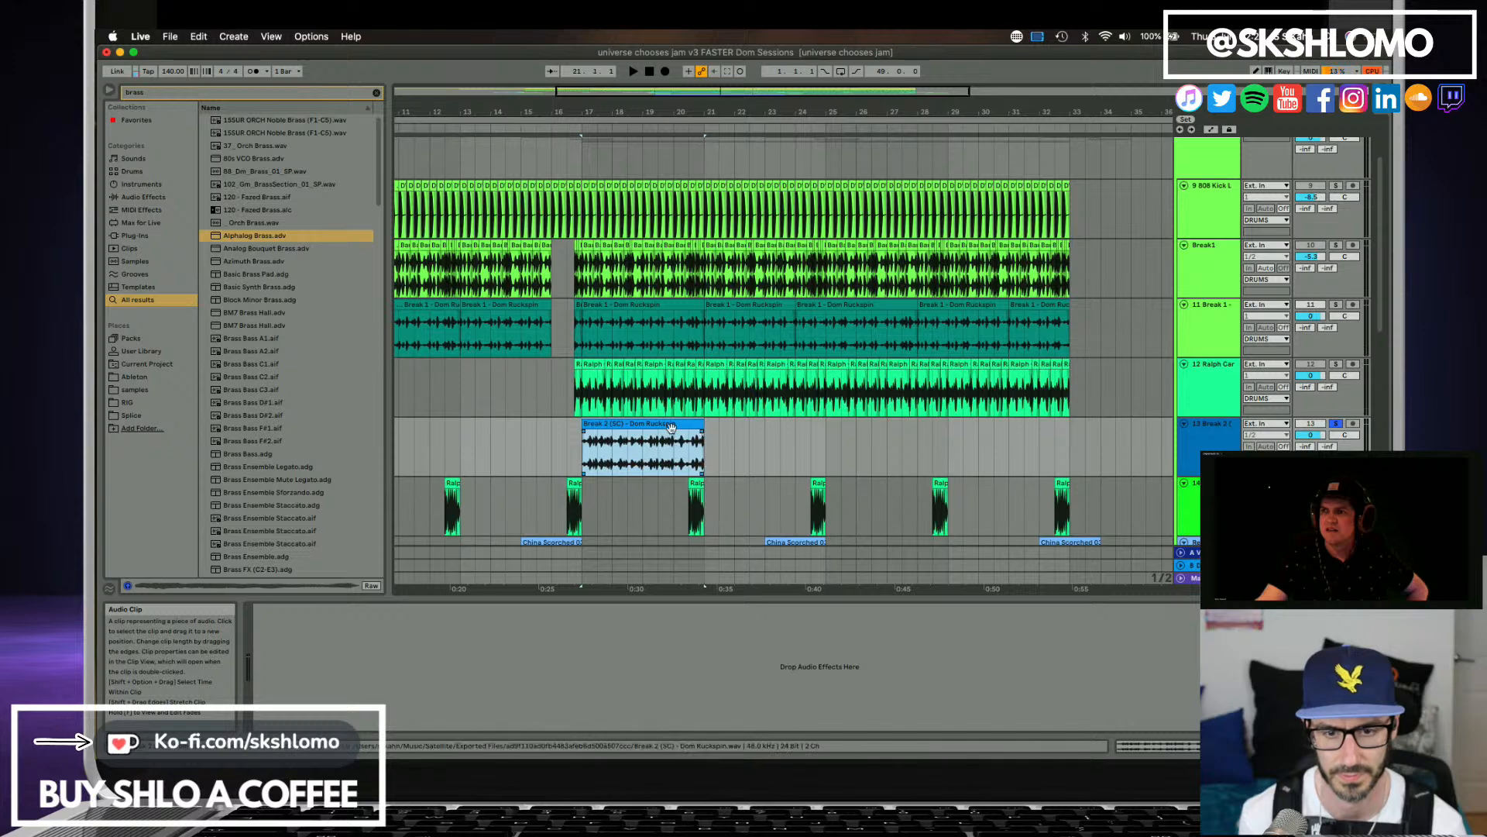
left_click(630, 424)
key("space")
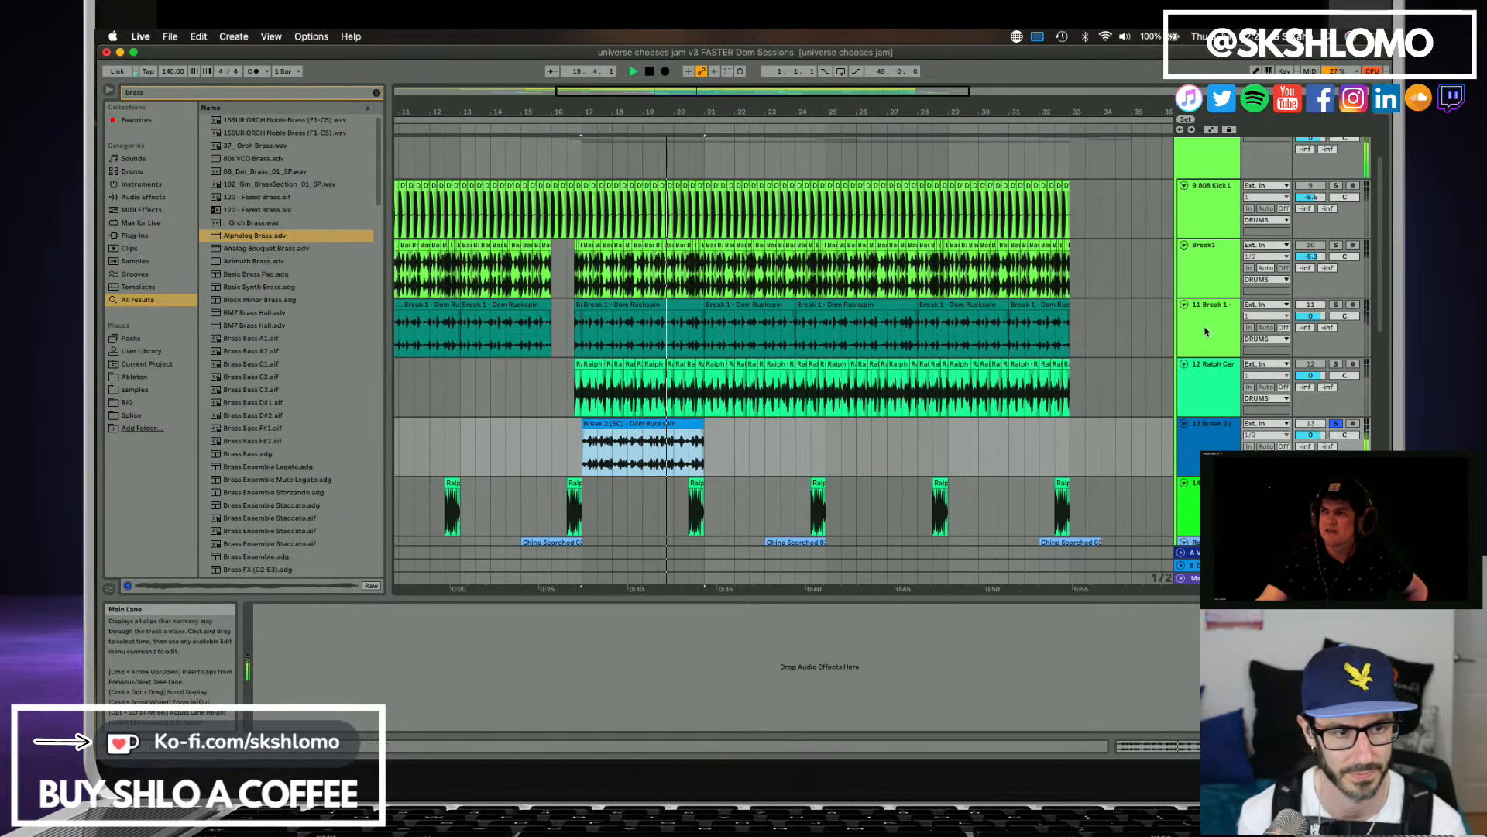
Compare the Ralph Car break on track 12 with Break 2 (SC) on track 13 by soloing and playing each.
left_click(1335, 363)
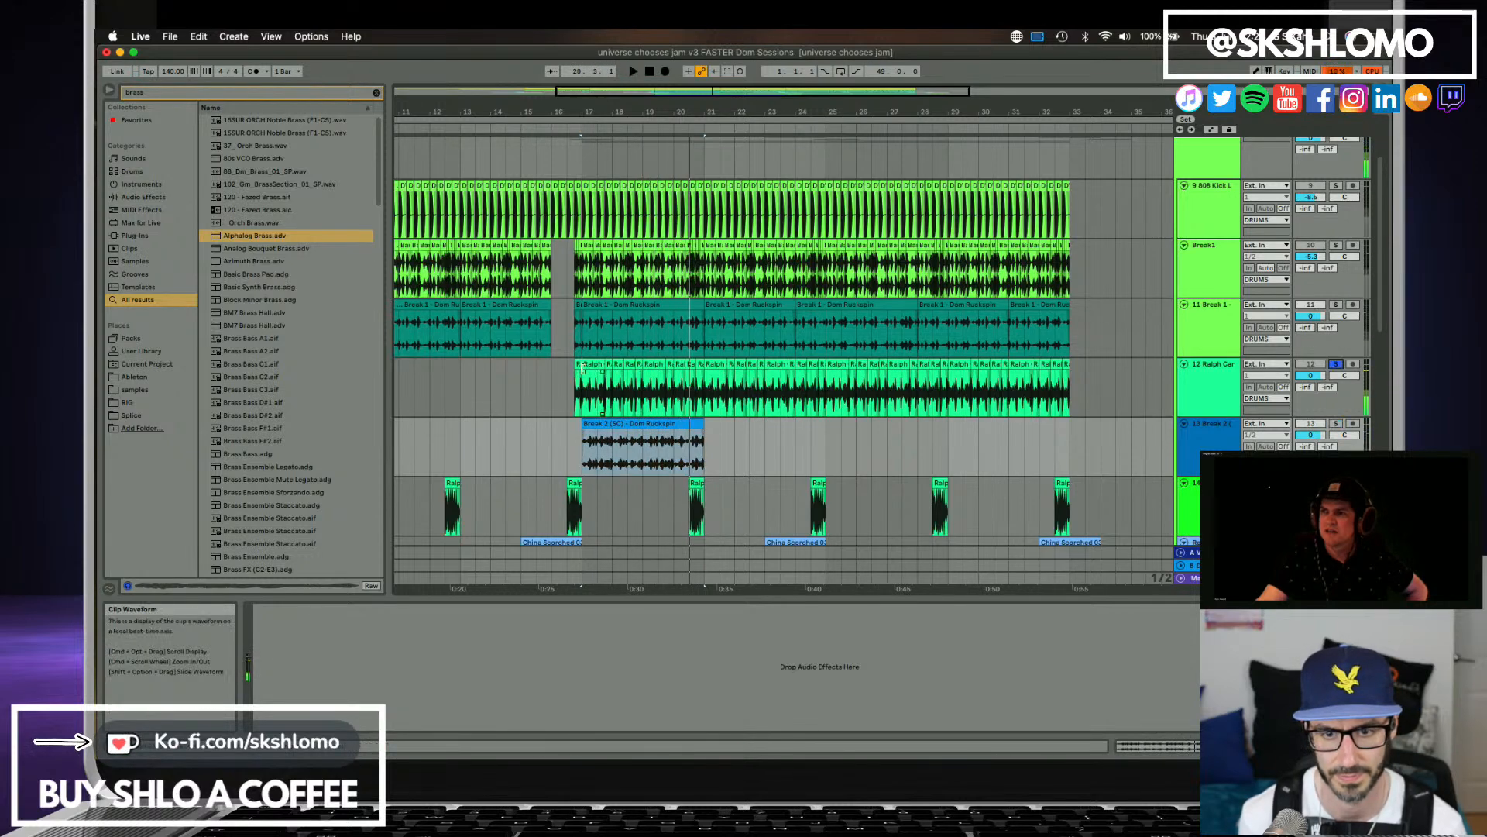
left_click(579, 364)
key("space")
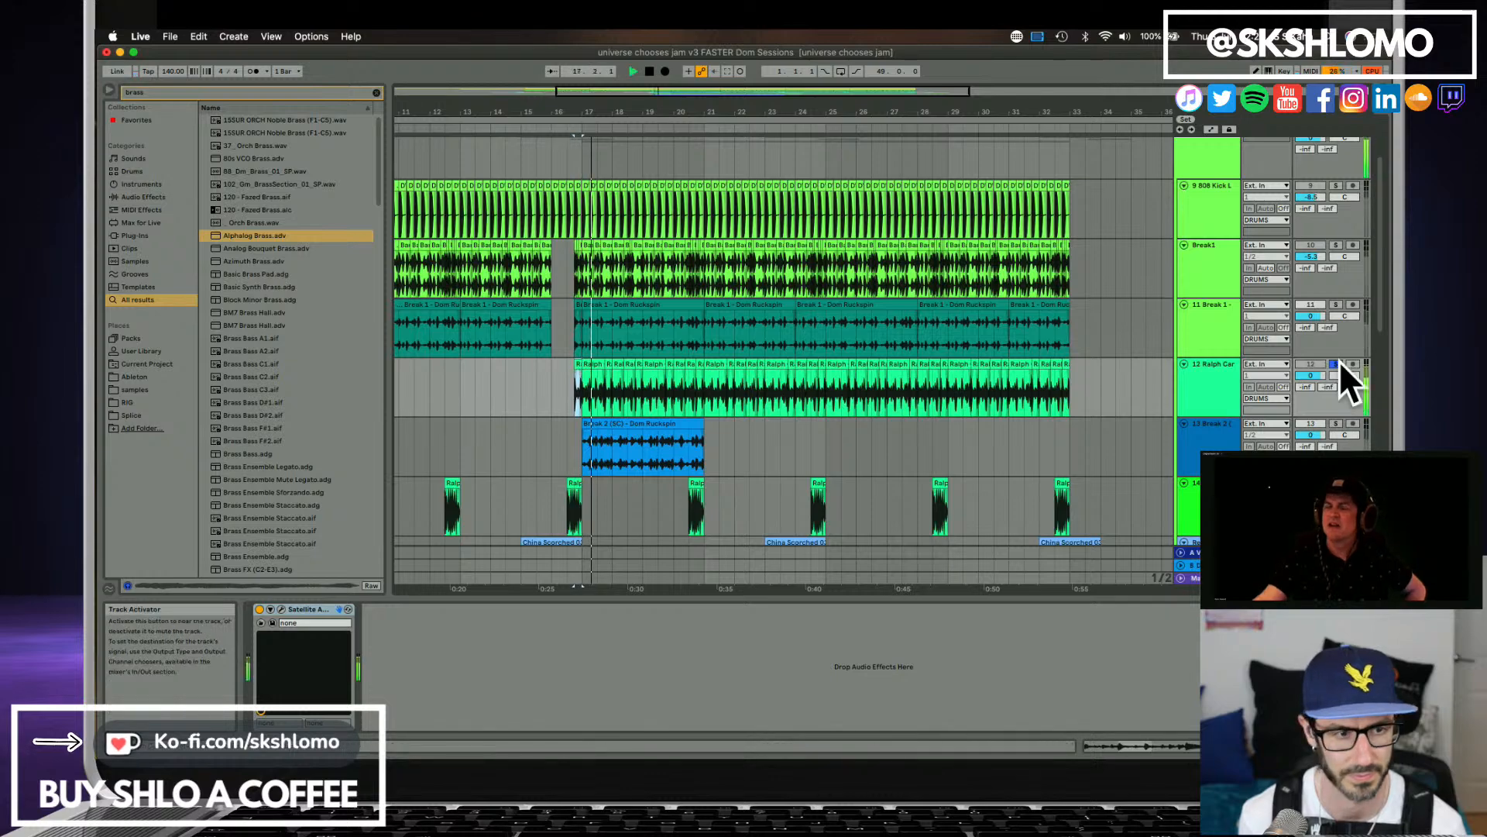
key("space")
left_click(1336, 424)
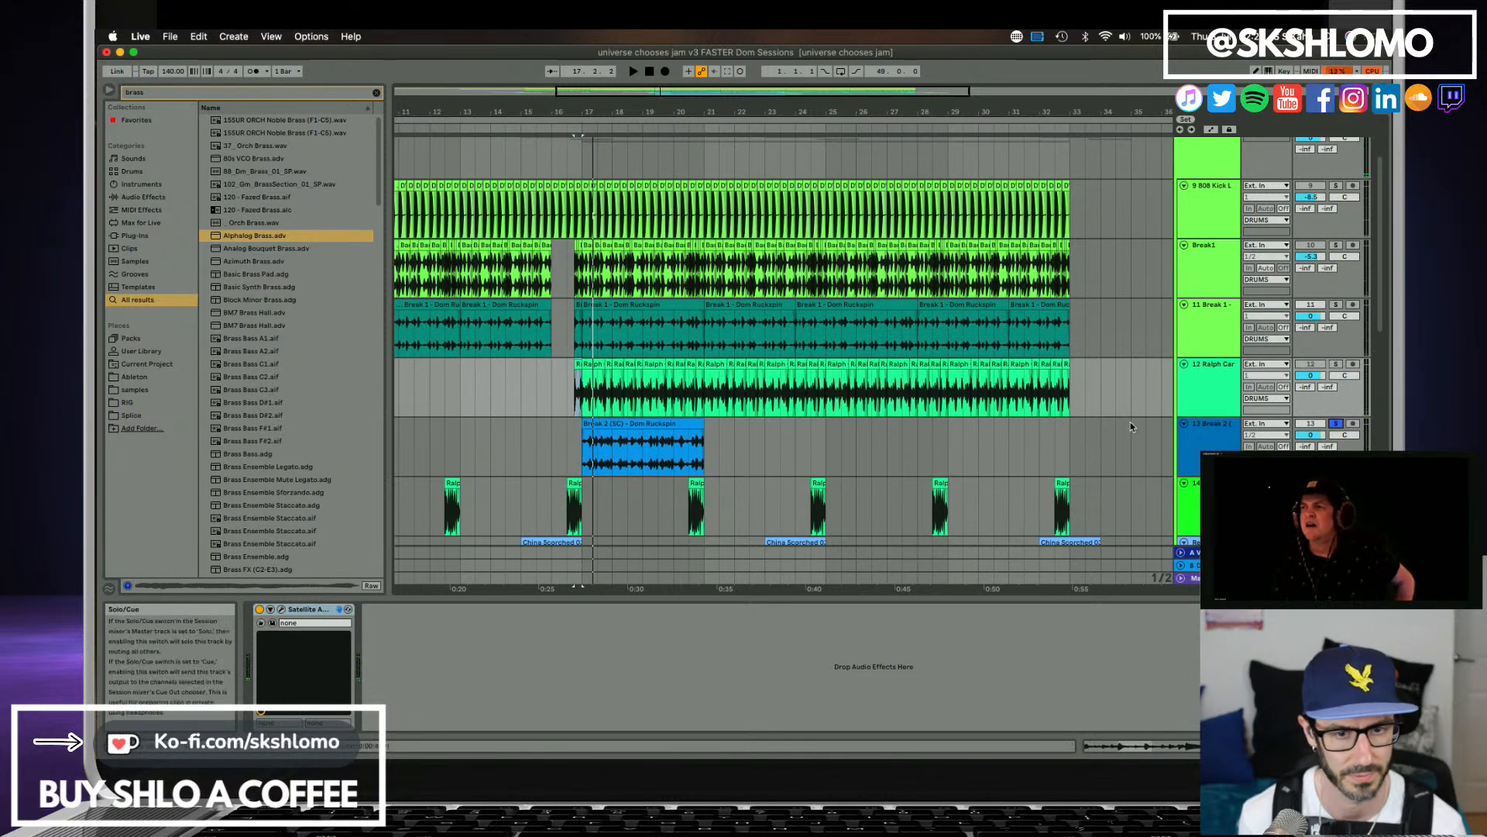
key("space")
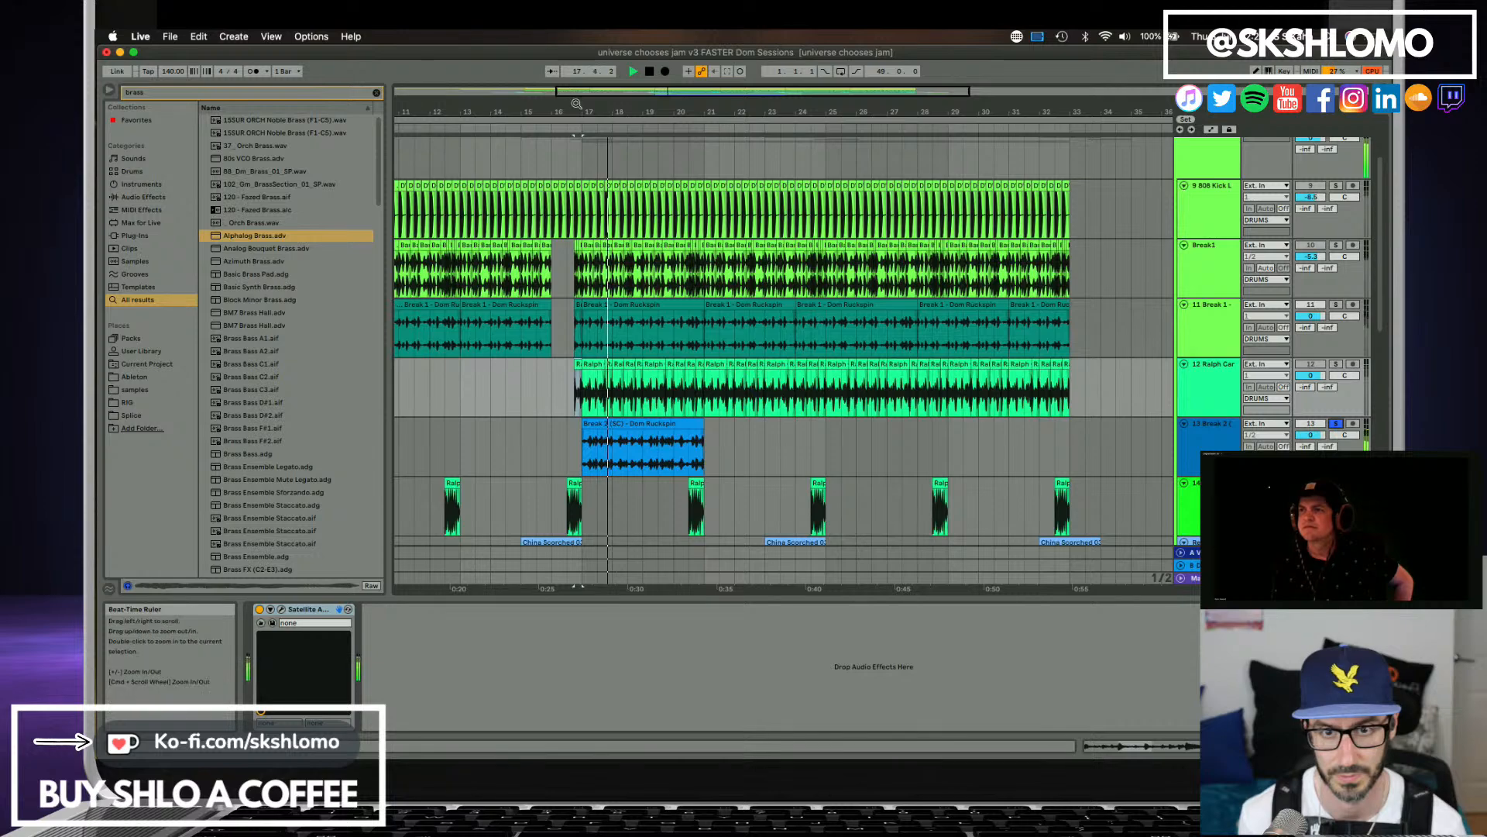
Copy the third beat of bar 19 from the Break 2 (SC) clip and paste it directly before bar 17 on track 13.
left_click_drag(577, 104, 553, 141)
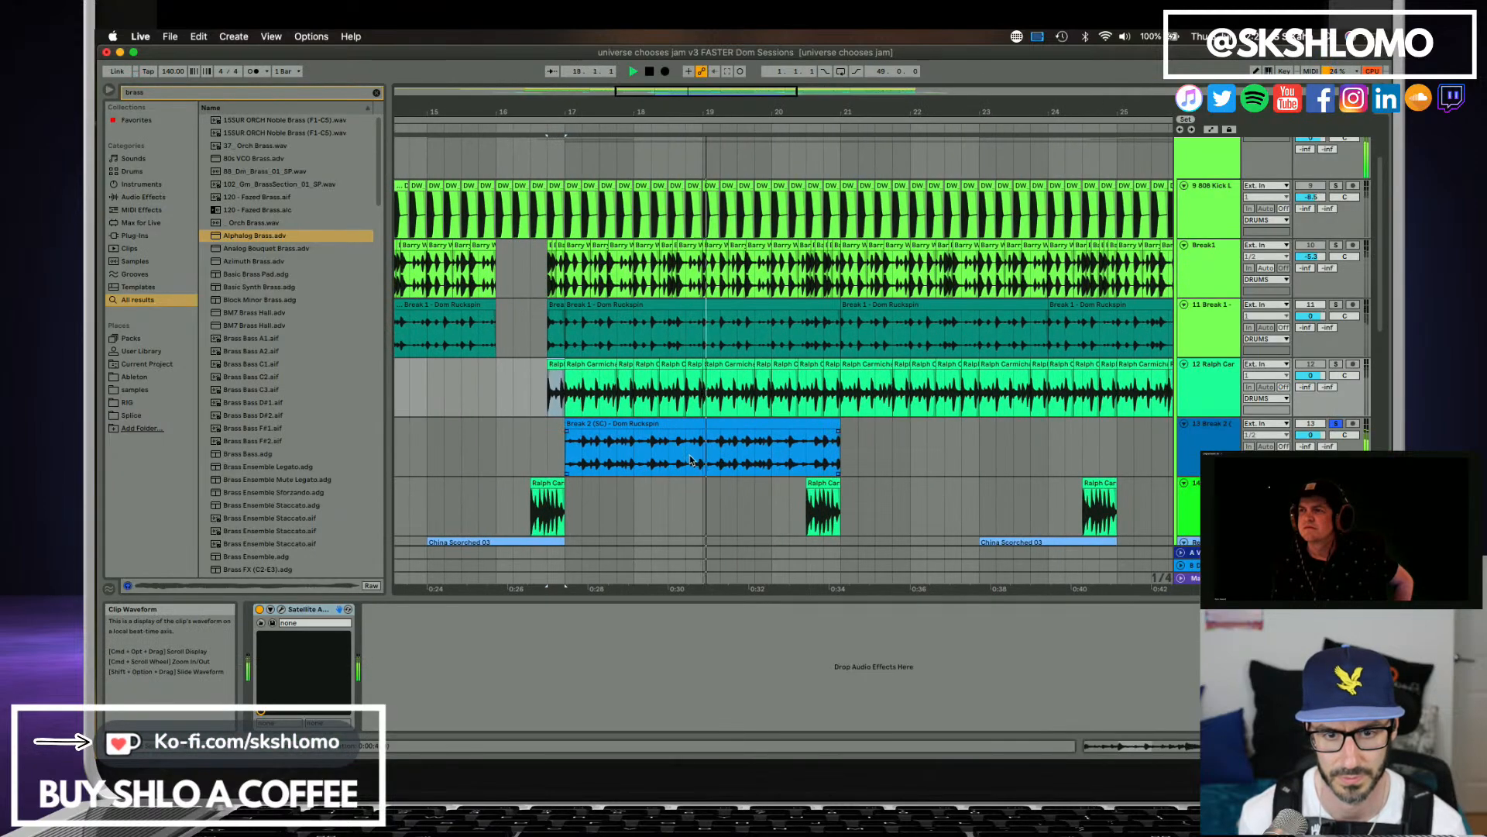
left_click_drag(738, 456, 748, 455)
key("space")
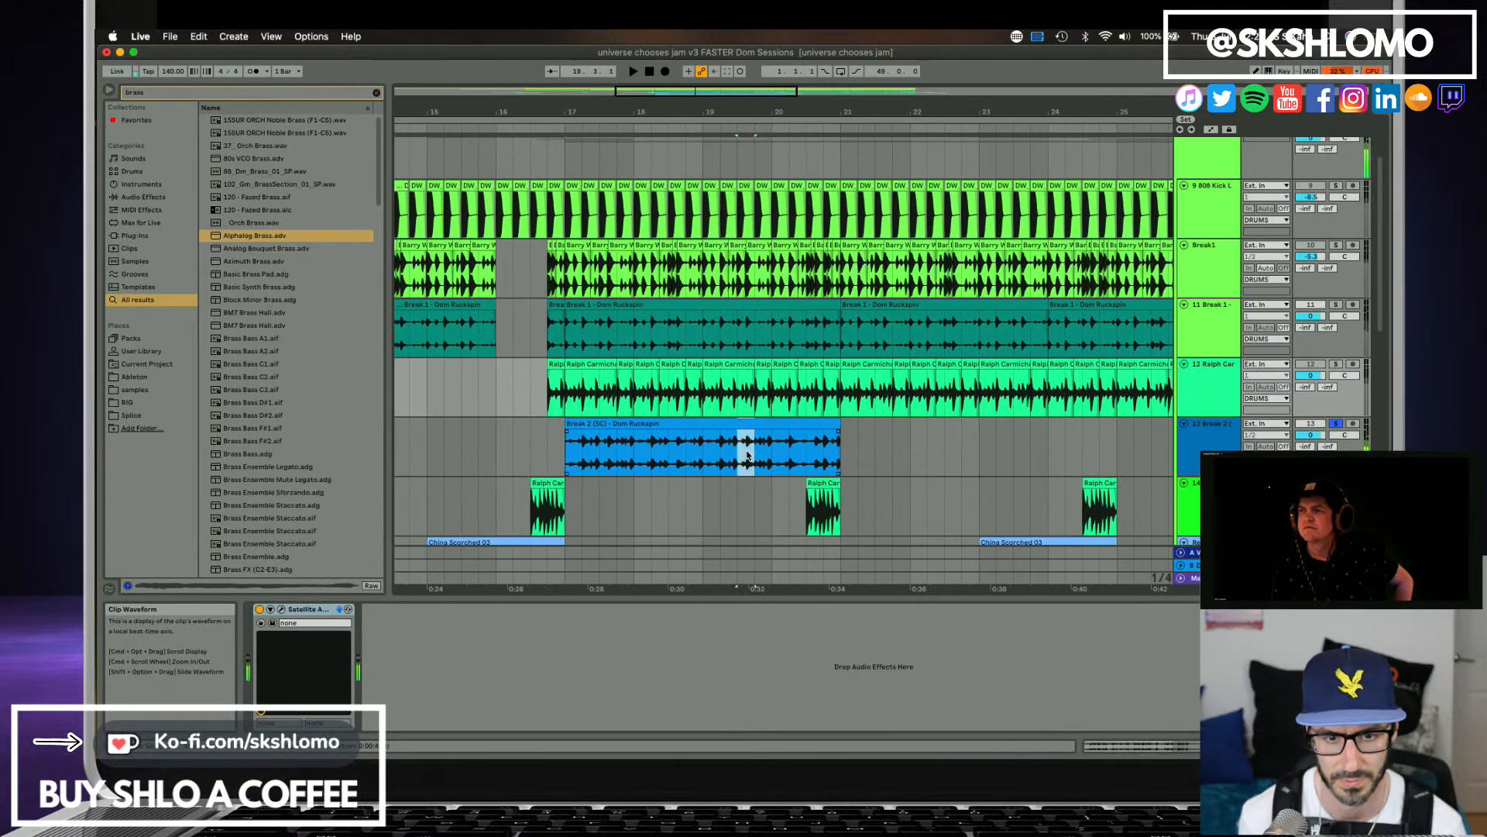
left_click(546, 456)
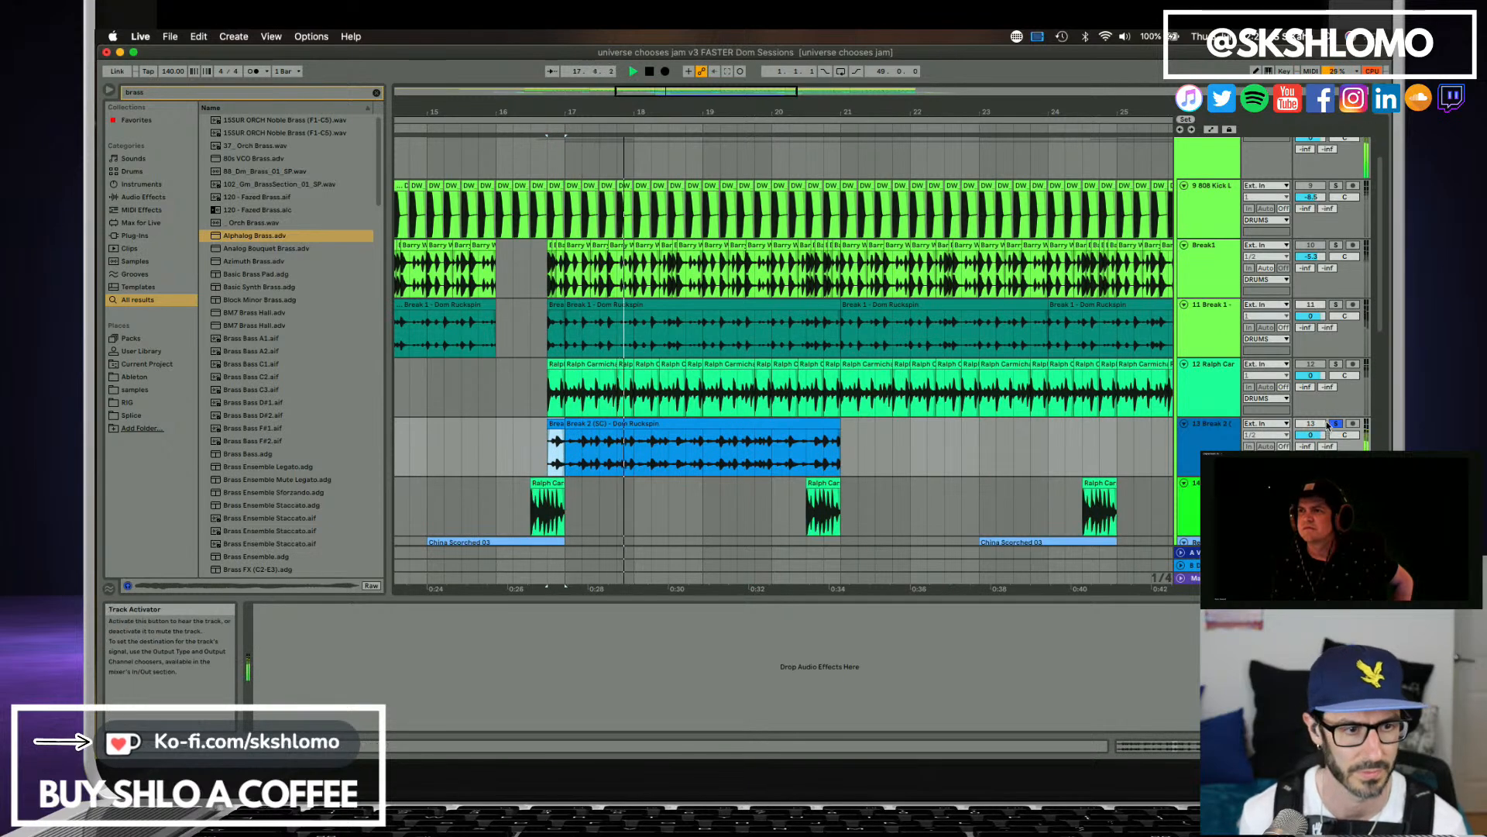
Duplicate the Break 2 (SC) clip on track 13 three times so it fills bars 21 to 33.
left_click(729, 423)
key("super+d")
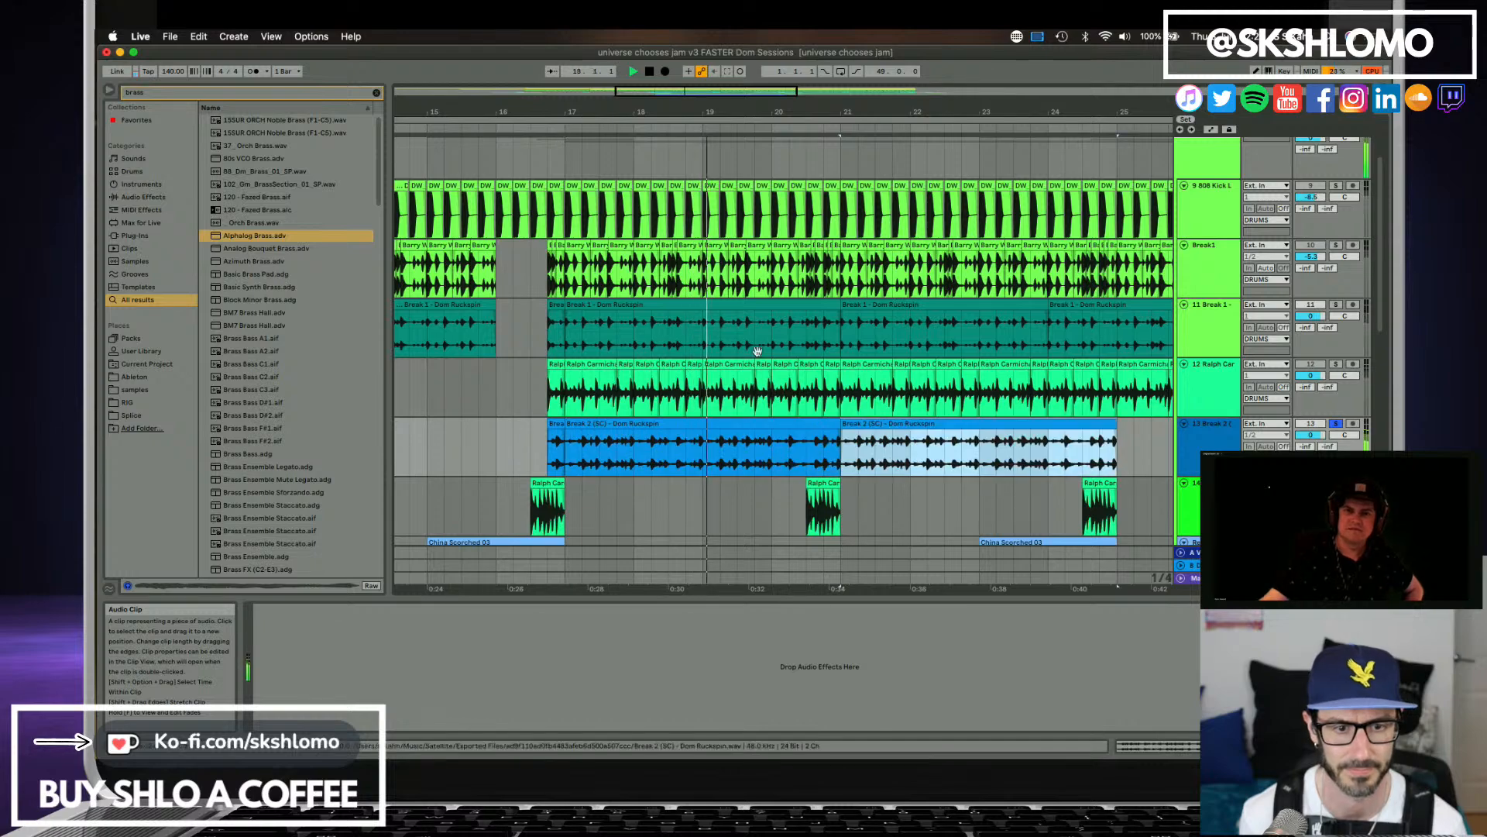
left_click_drag(727, 112, 586, 68)
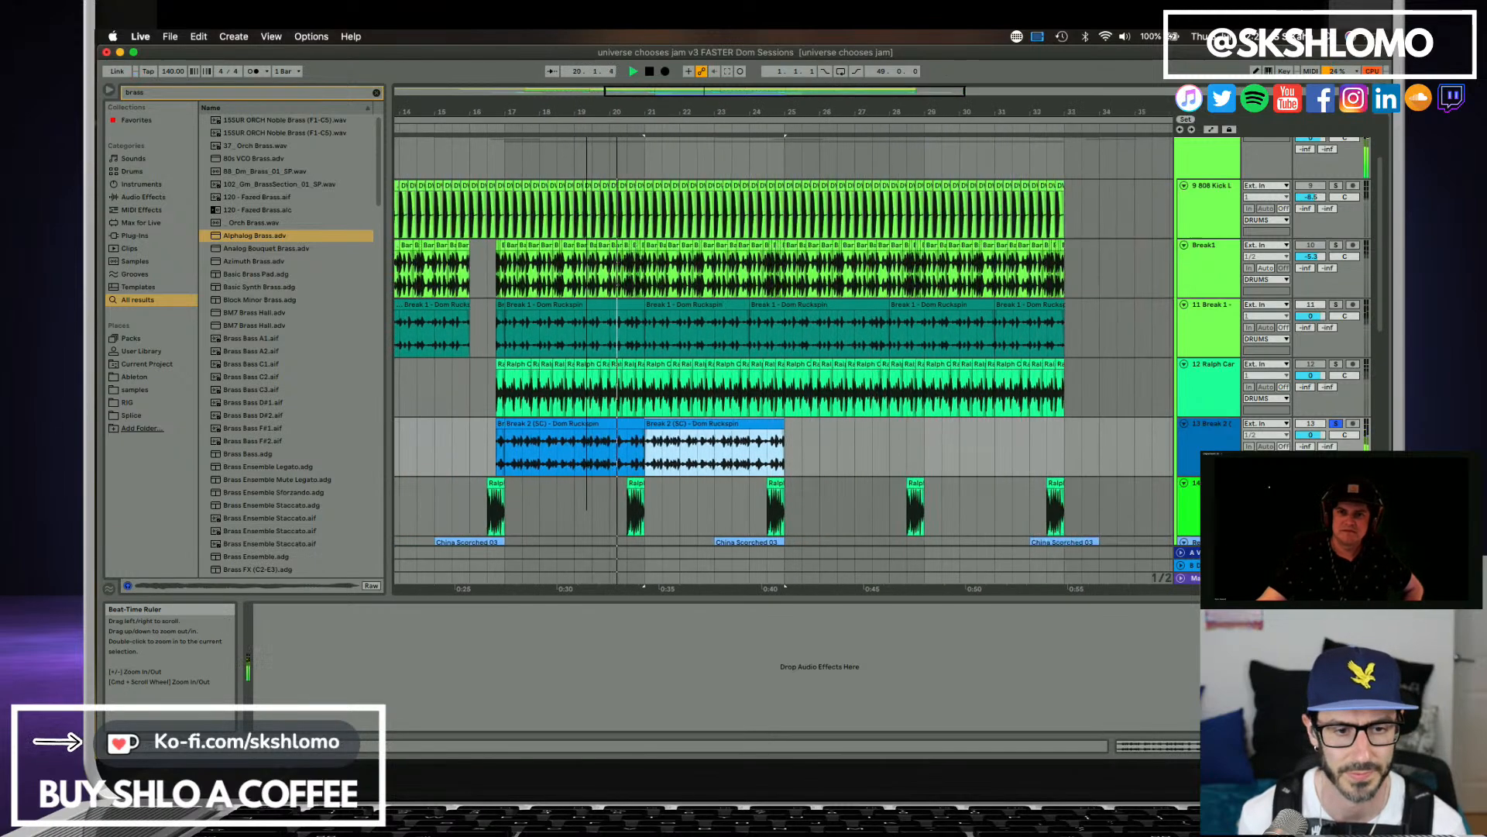
key("super+d")
key("super+d")
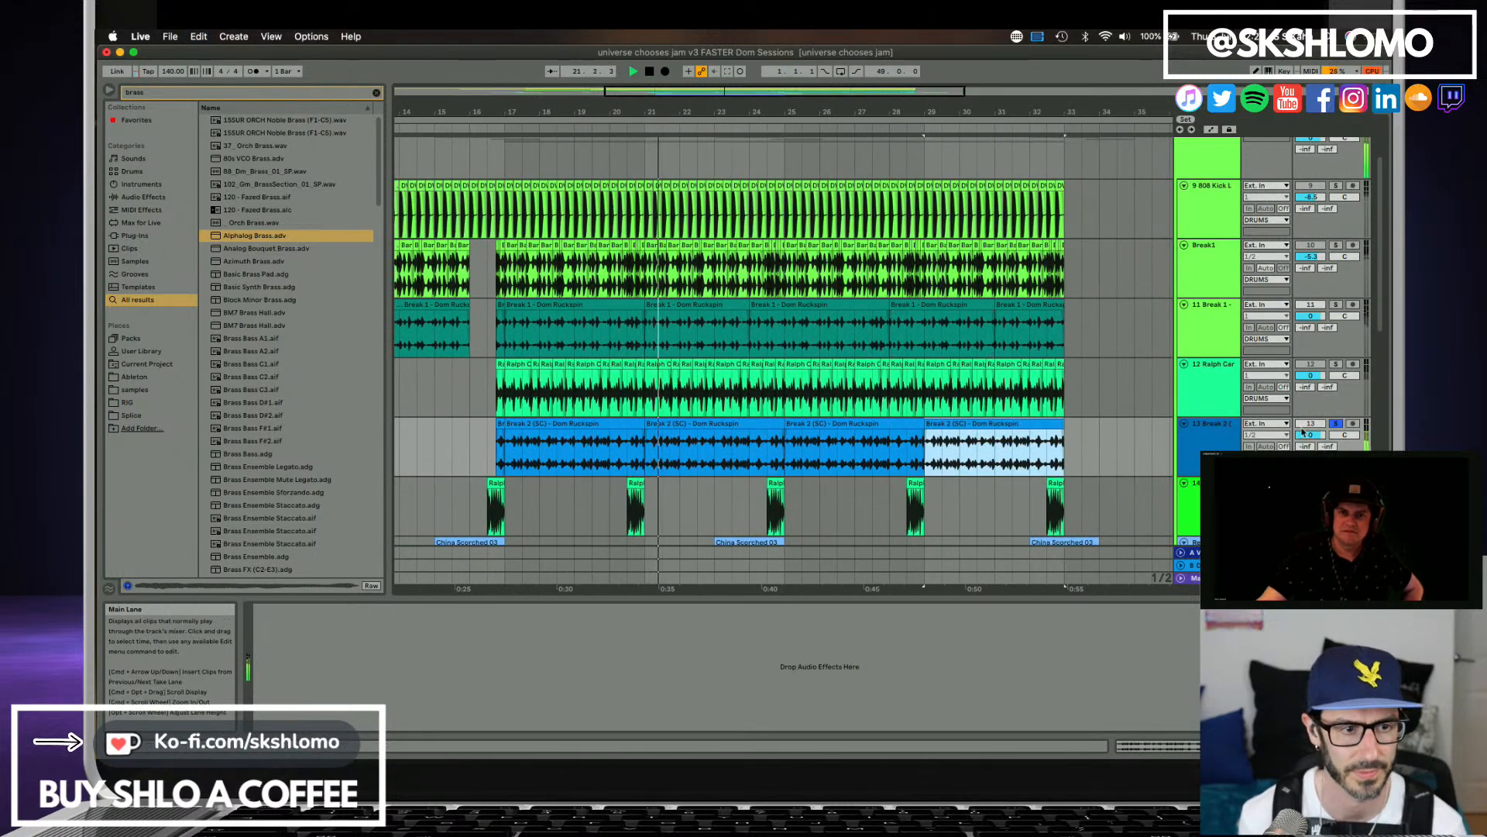
Unsolo the Break 2 (SC) track, stop playback and save the set.
left_click(1335, 426)
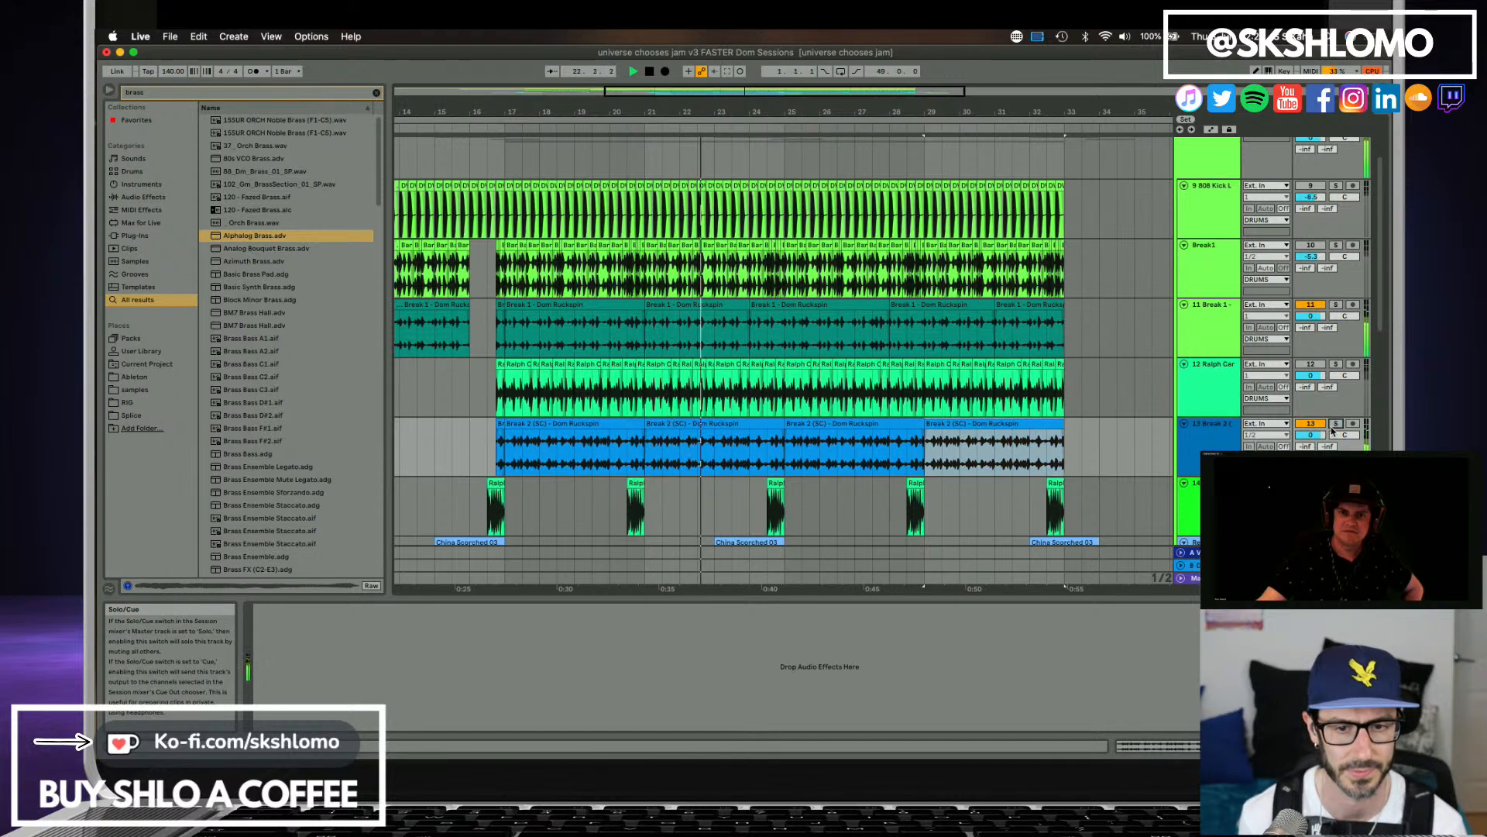
key("space")
key("super+s")
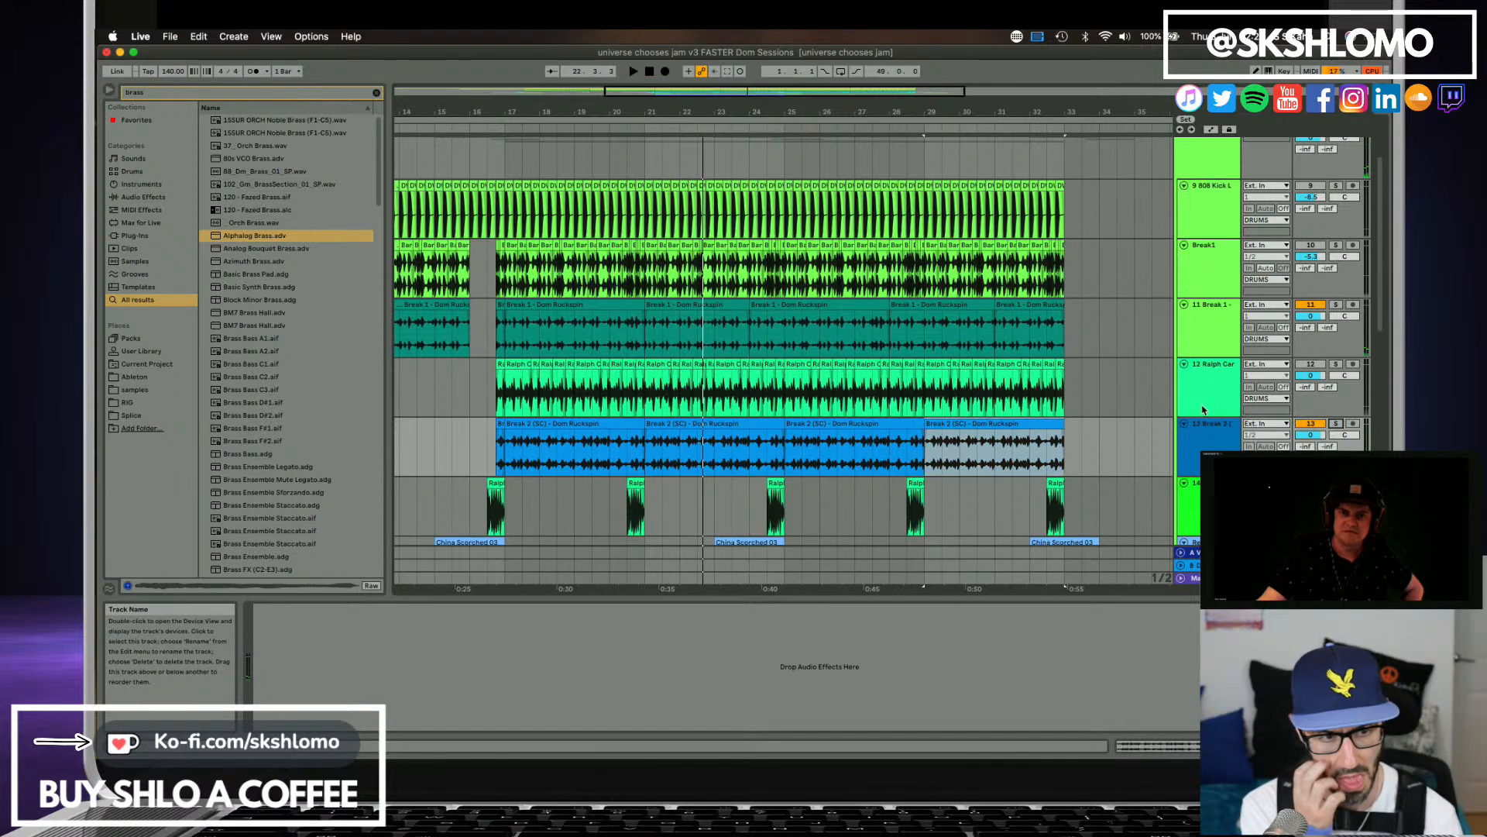
Delete the original Ralph Car break track above Break 2 (SC) and the original Break1 track, keeping the short Ralph Car fills.
scroll(1203, 407, "up", 1)
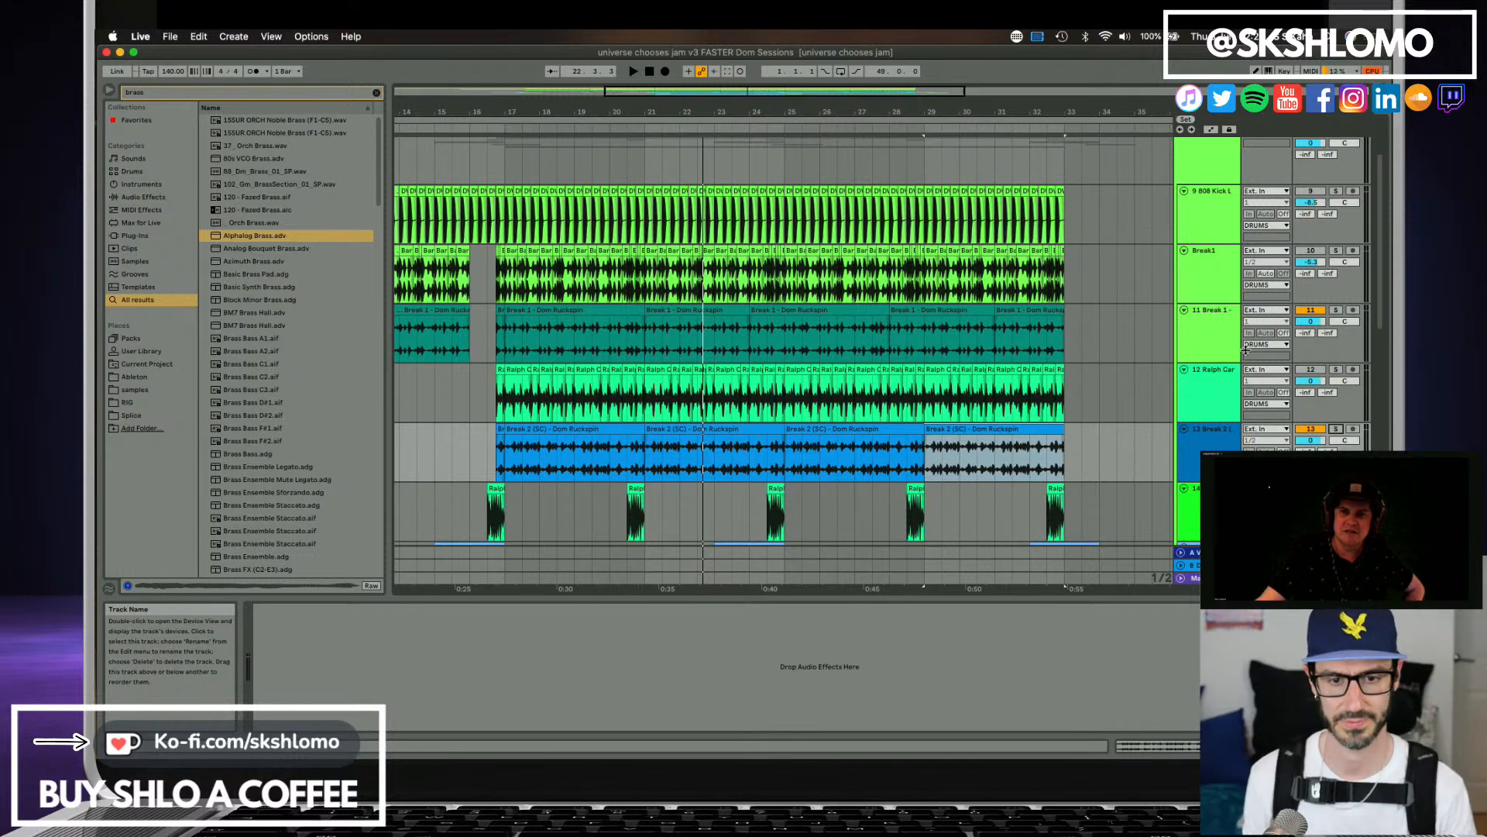
left_click(1199, 402)
key("Delete")
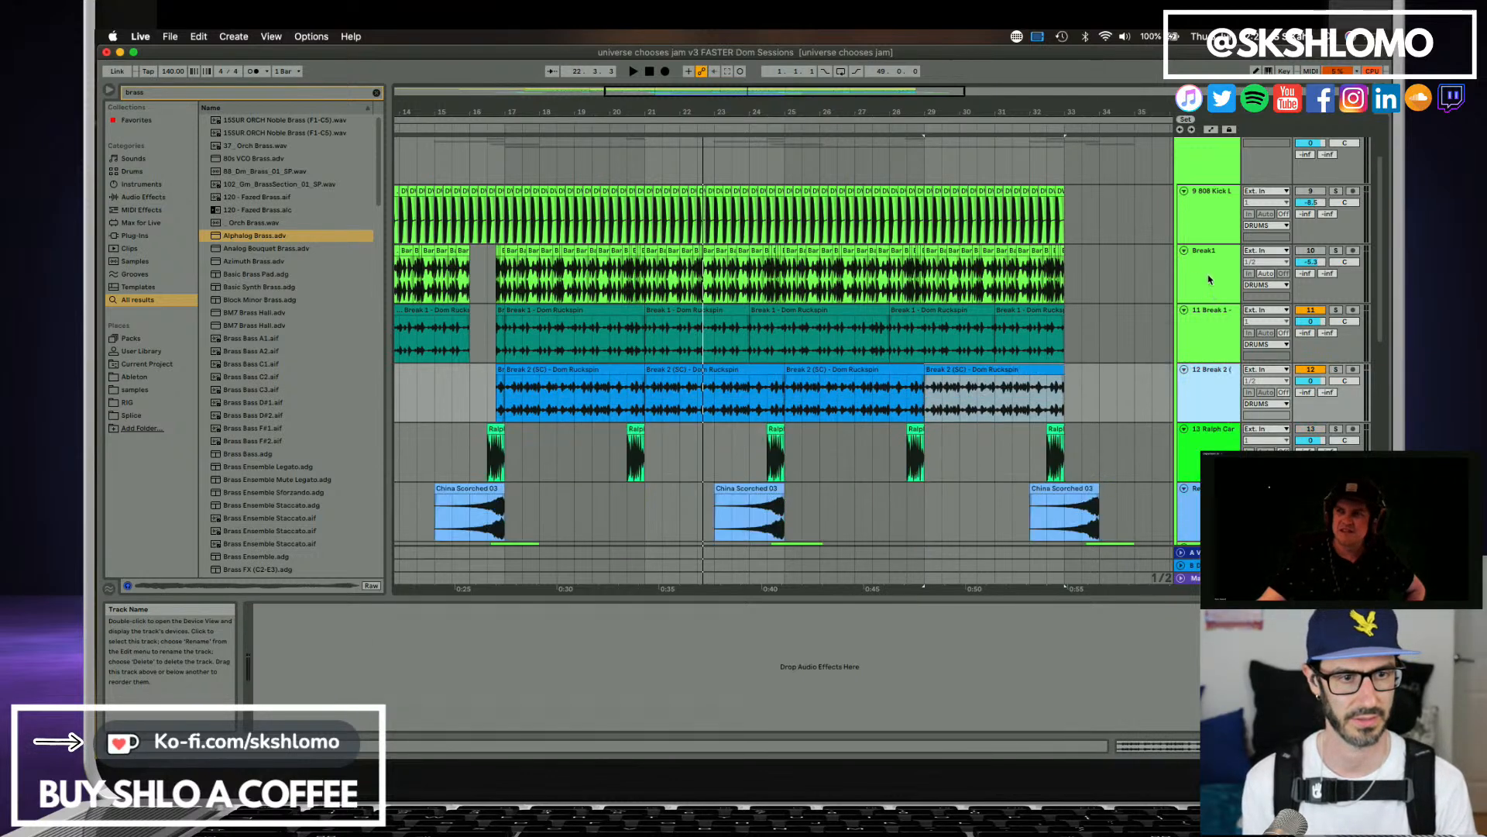
left_click(1210, 280)
key("Delete")
scroll(1223, 357, "down", 2)
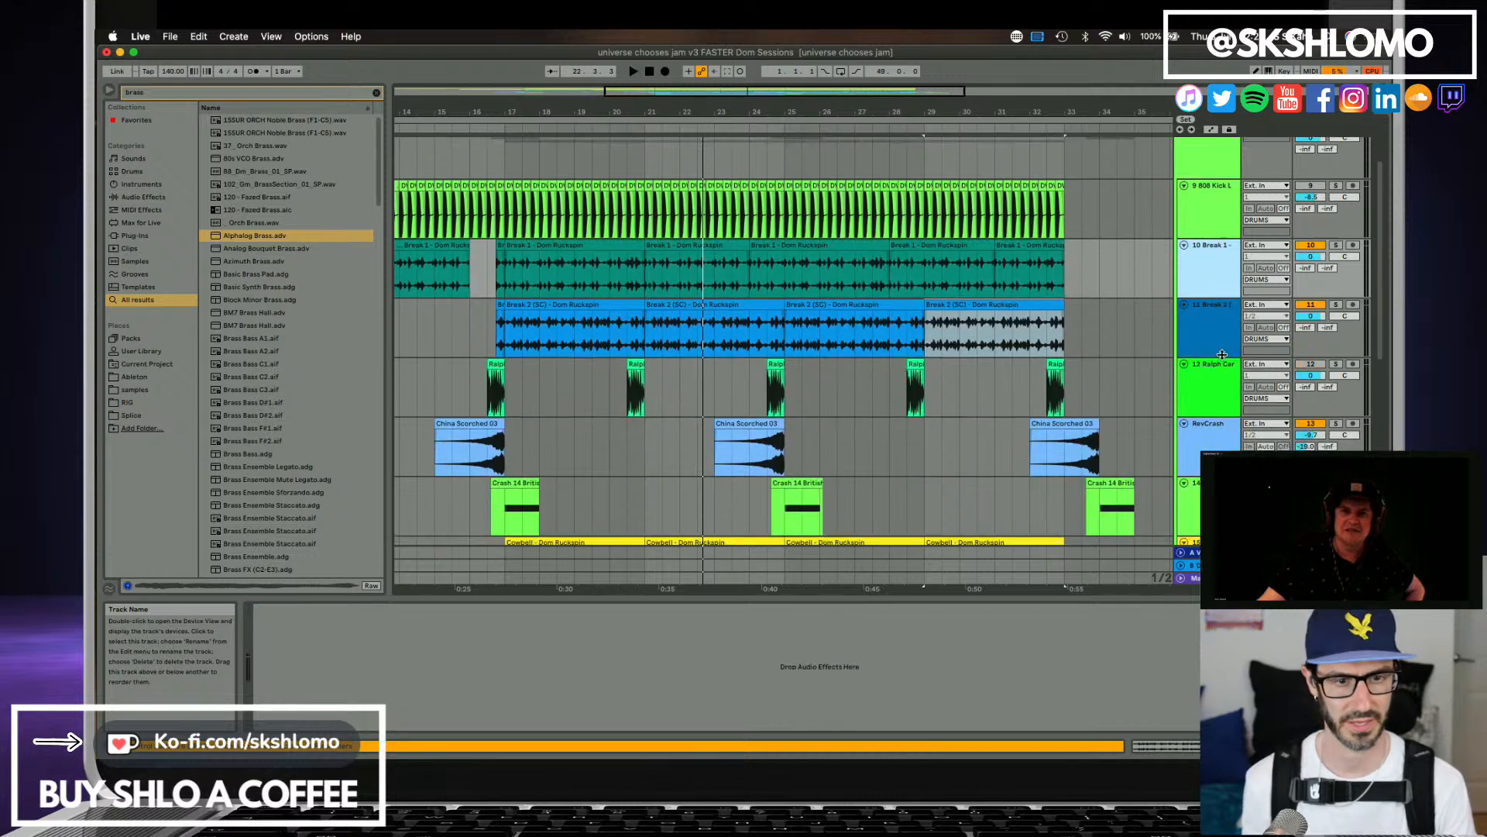
left_click(1221, 355)
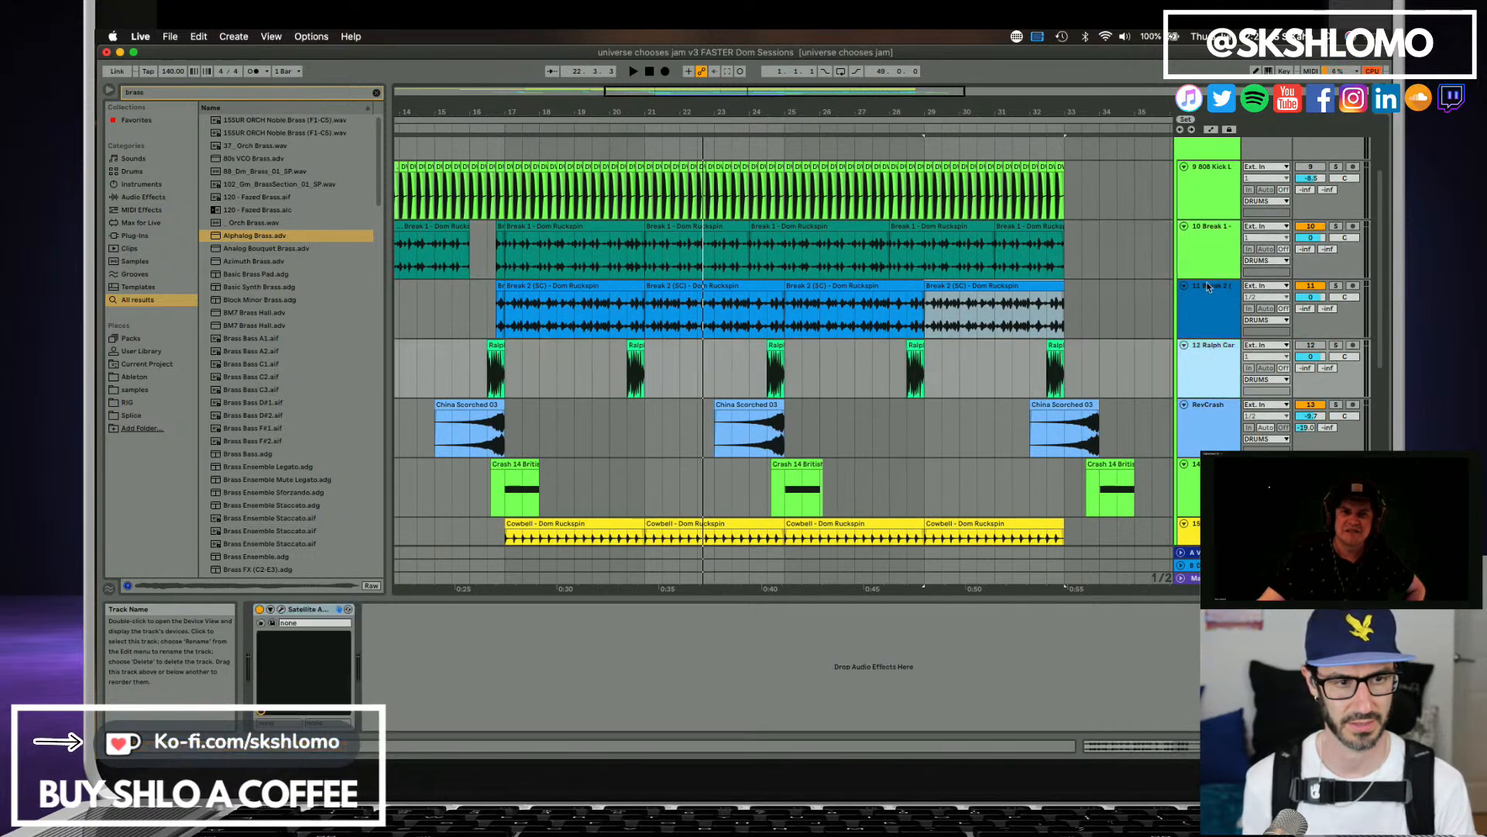
scroll(1200, 289, "up", 2)
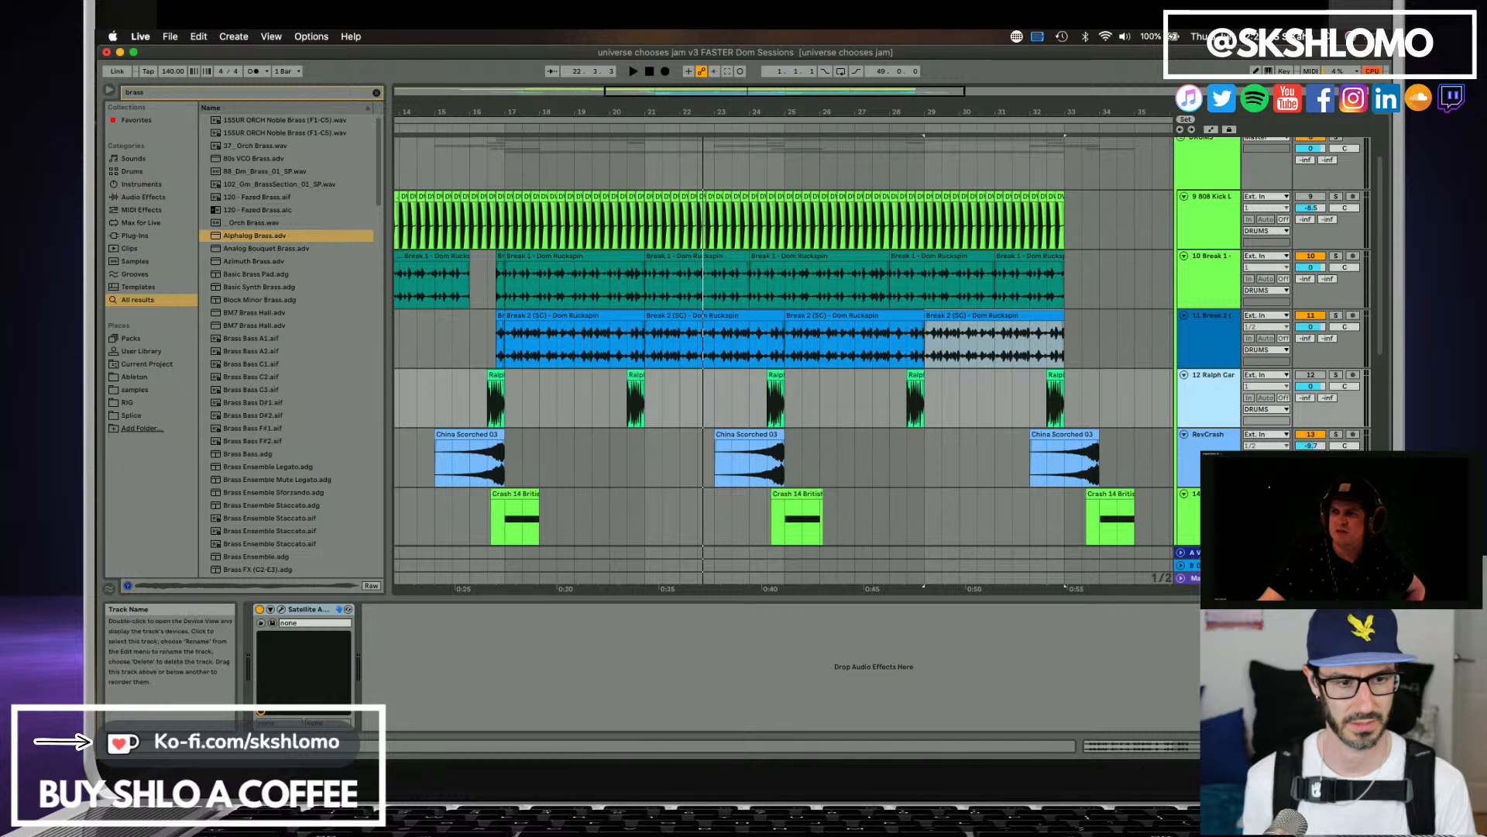
Show the devices inside the master track's Full Chain Master rack and play the section through it.
left_click(1216, 338)
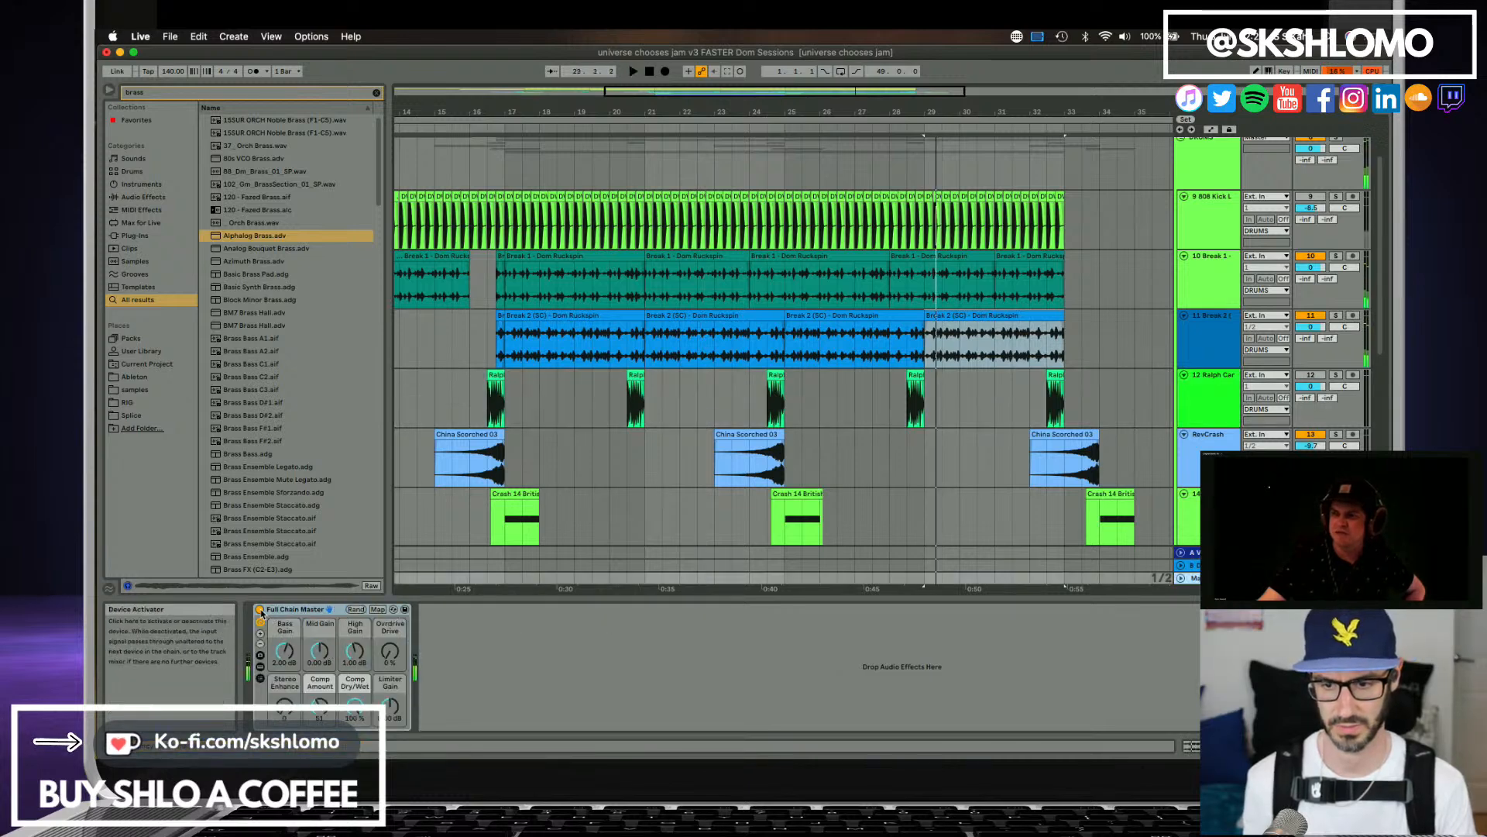
key("space")
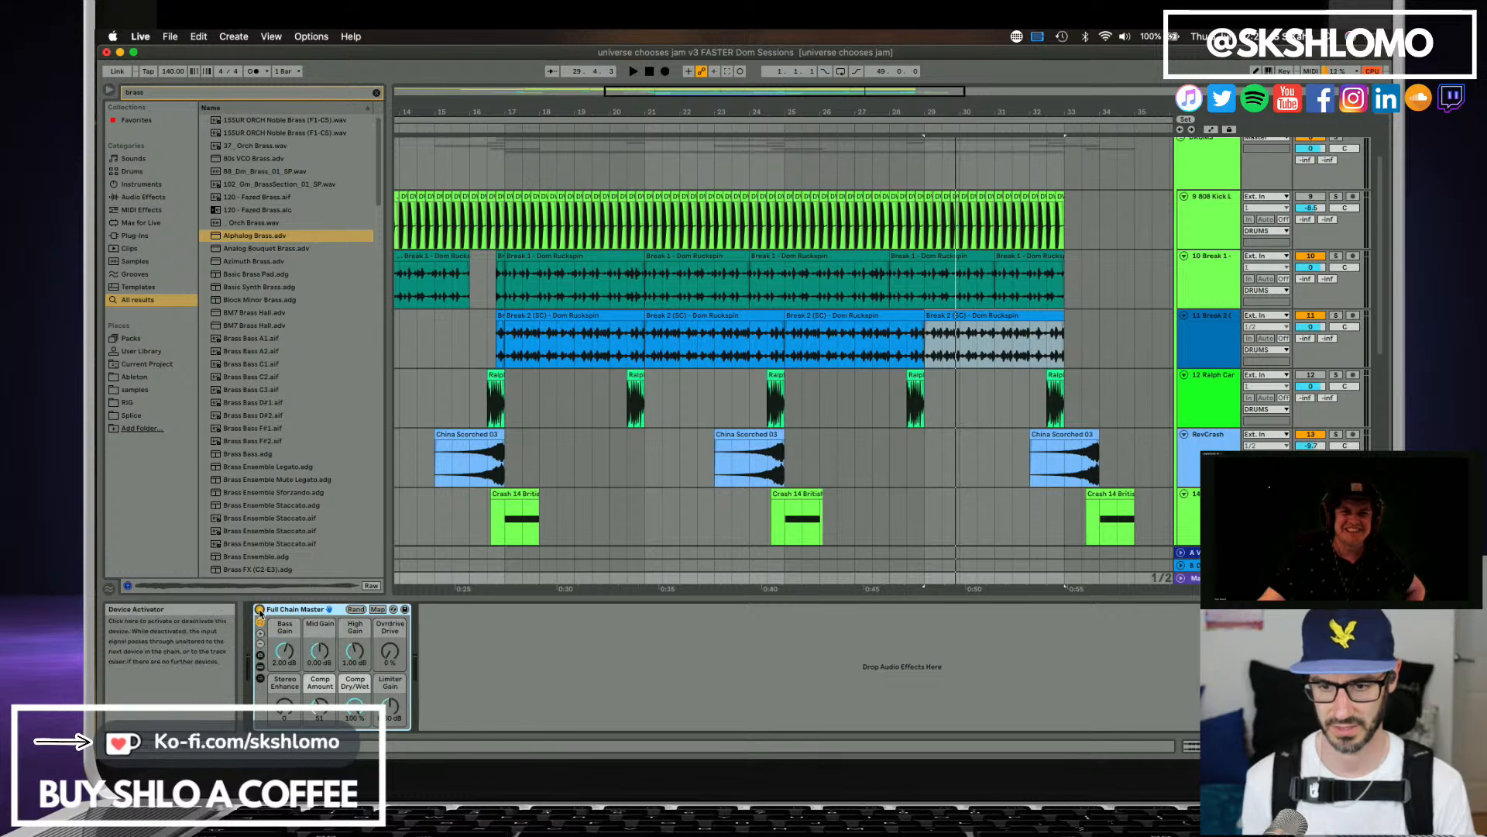
left_click(261, 668)
key("space")
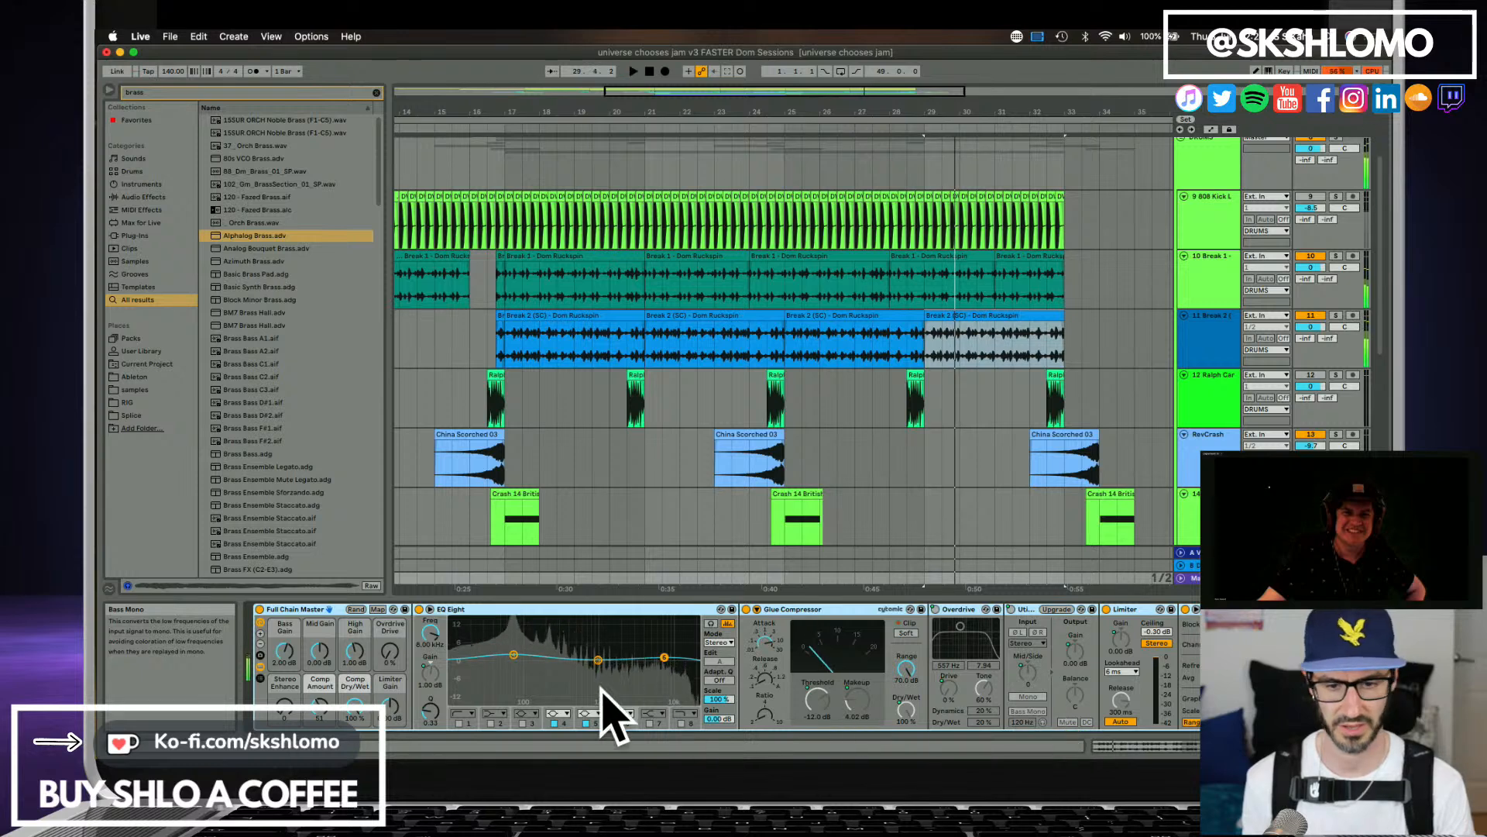
Bypass the Full Chain Master rack on the master track and reactivate it.
left_click(261, 610)
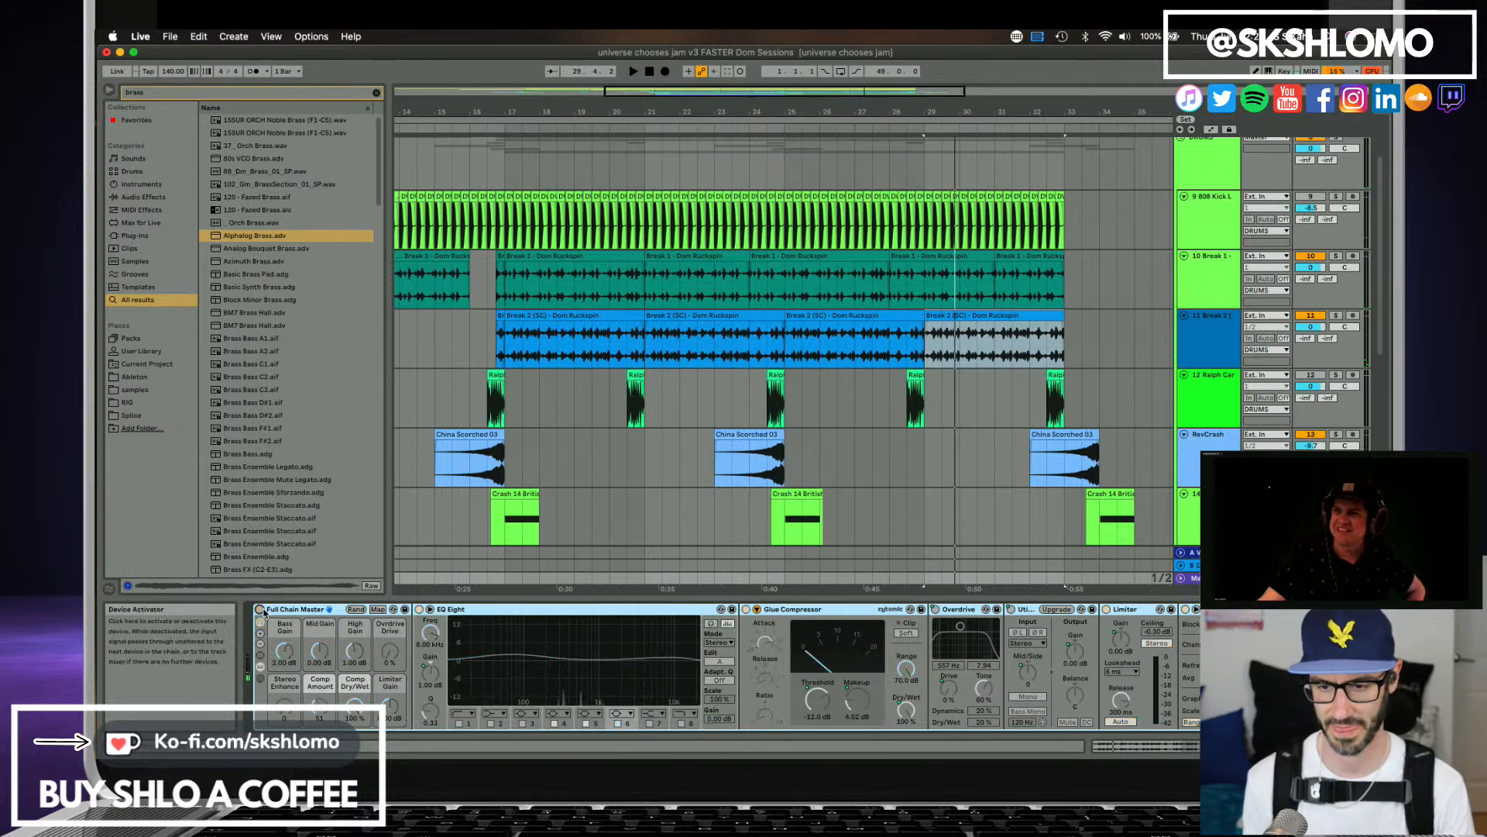
left_click(1210, 512)
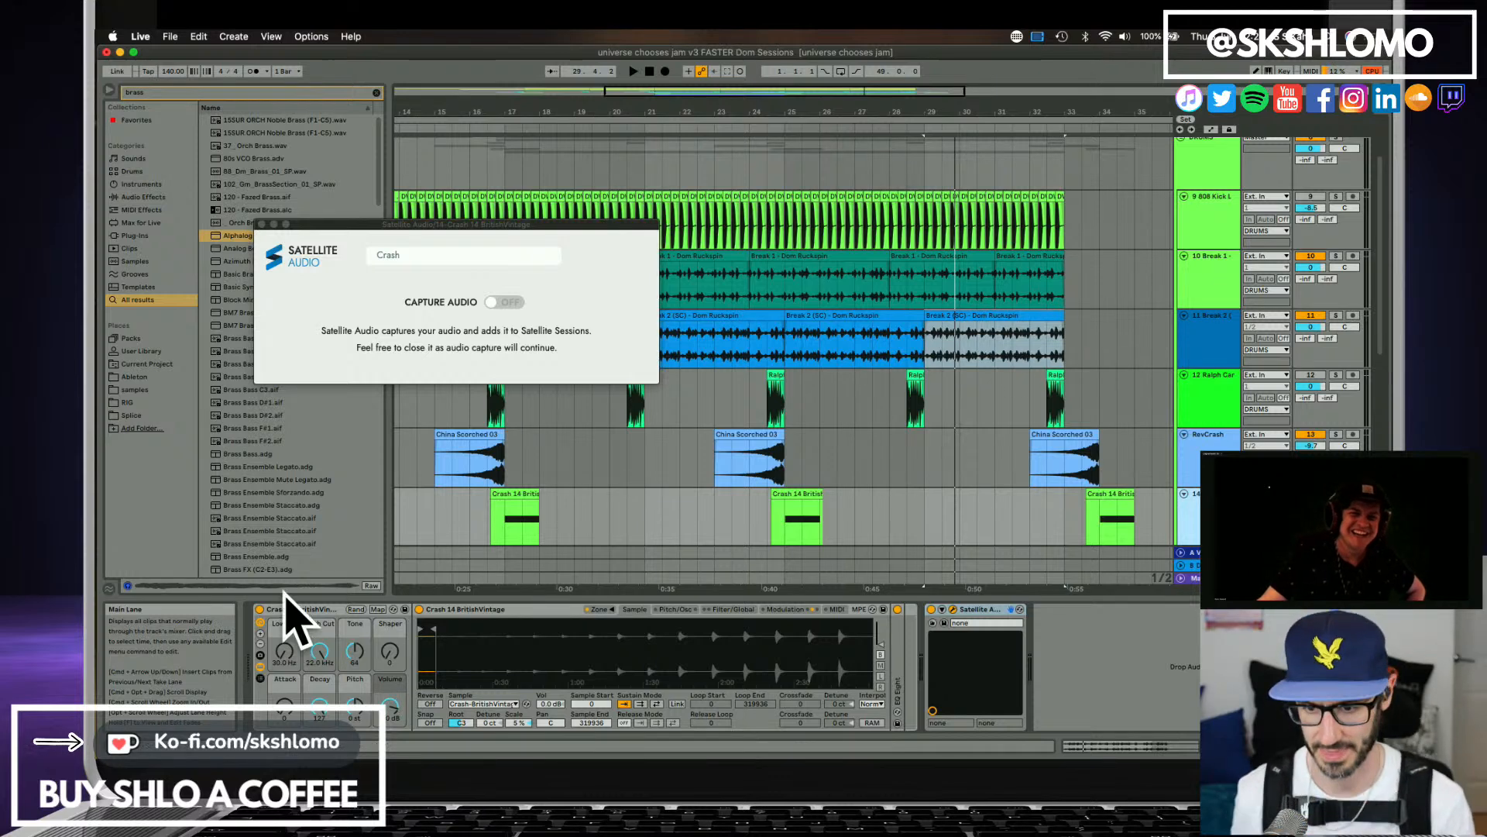
left_click(1210, 578)
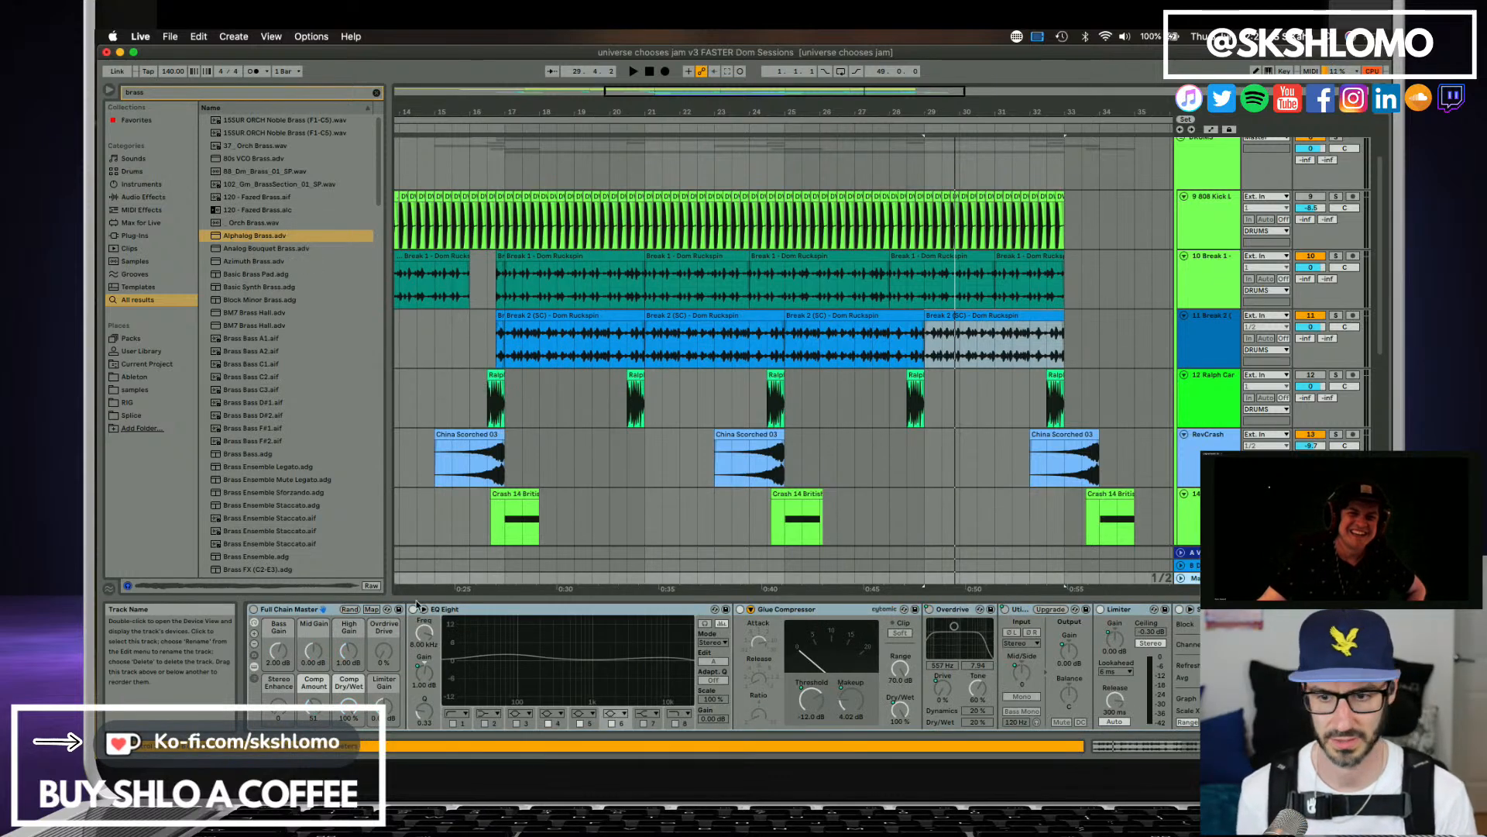
left_click(257, 610)
left_click(256, 611)
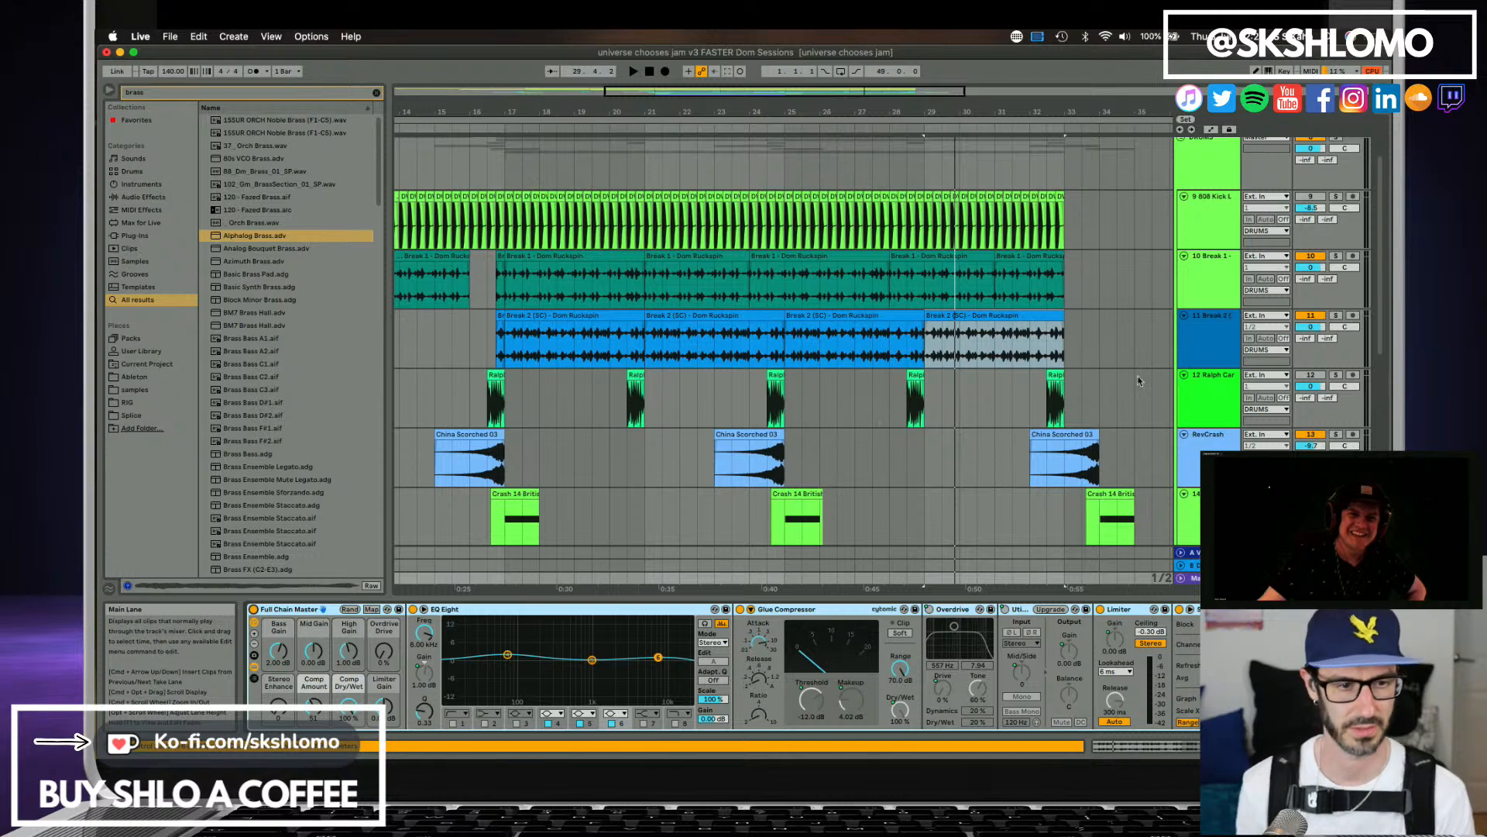
Open Satellite Sessions from track 1 and look through the collaborator's shared stems for remaining parts to import.
scroll(1193, 349, "down", 2)
scroll(1202, 332, "up", 3)
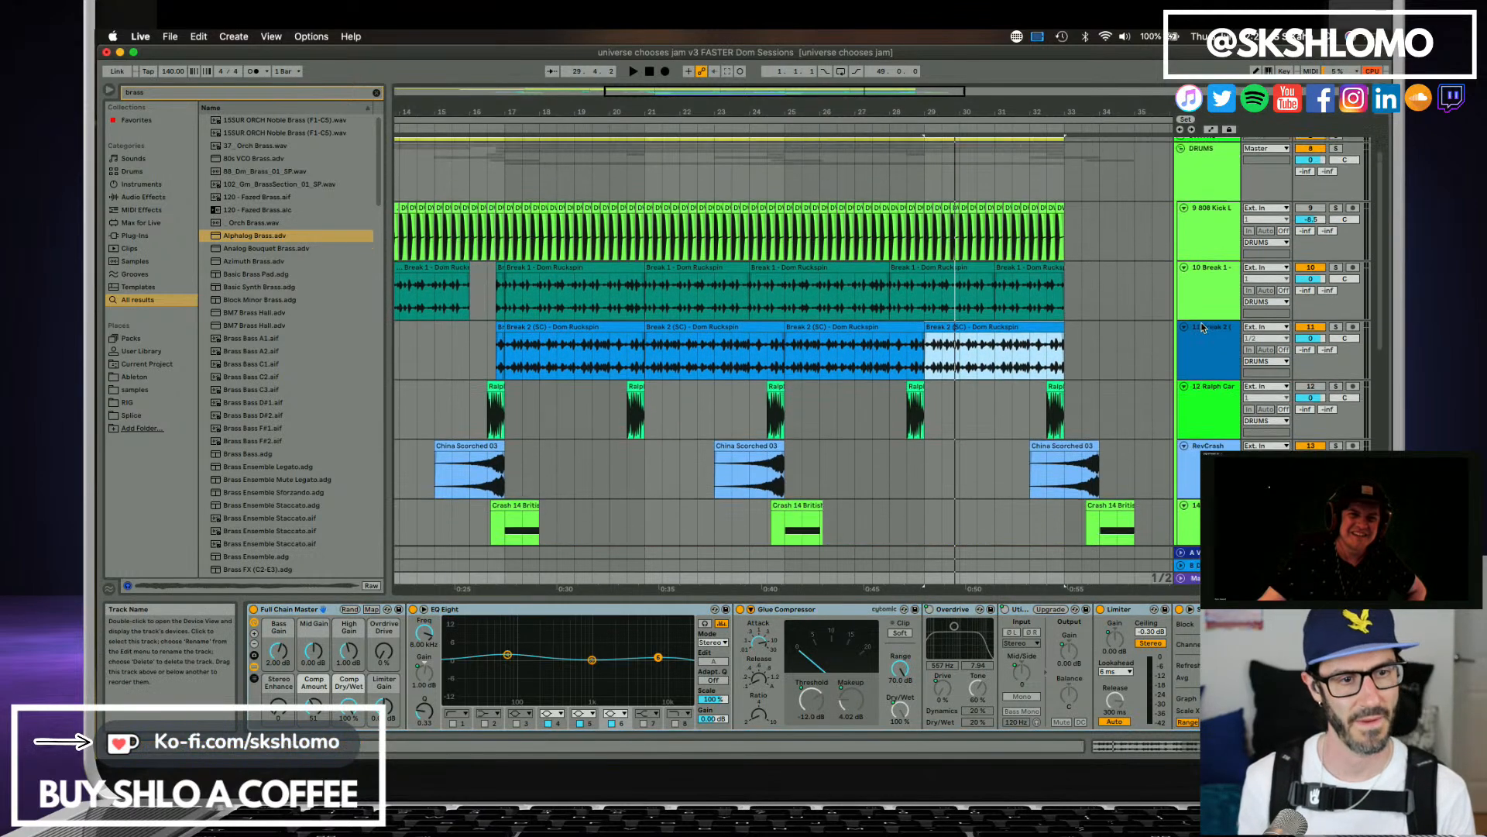
scroll(1203, 329, "up", 3)
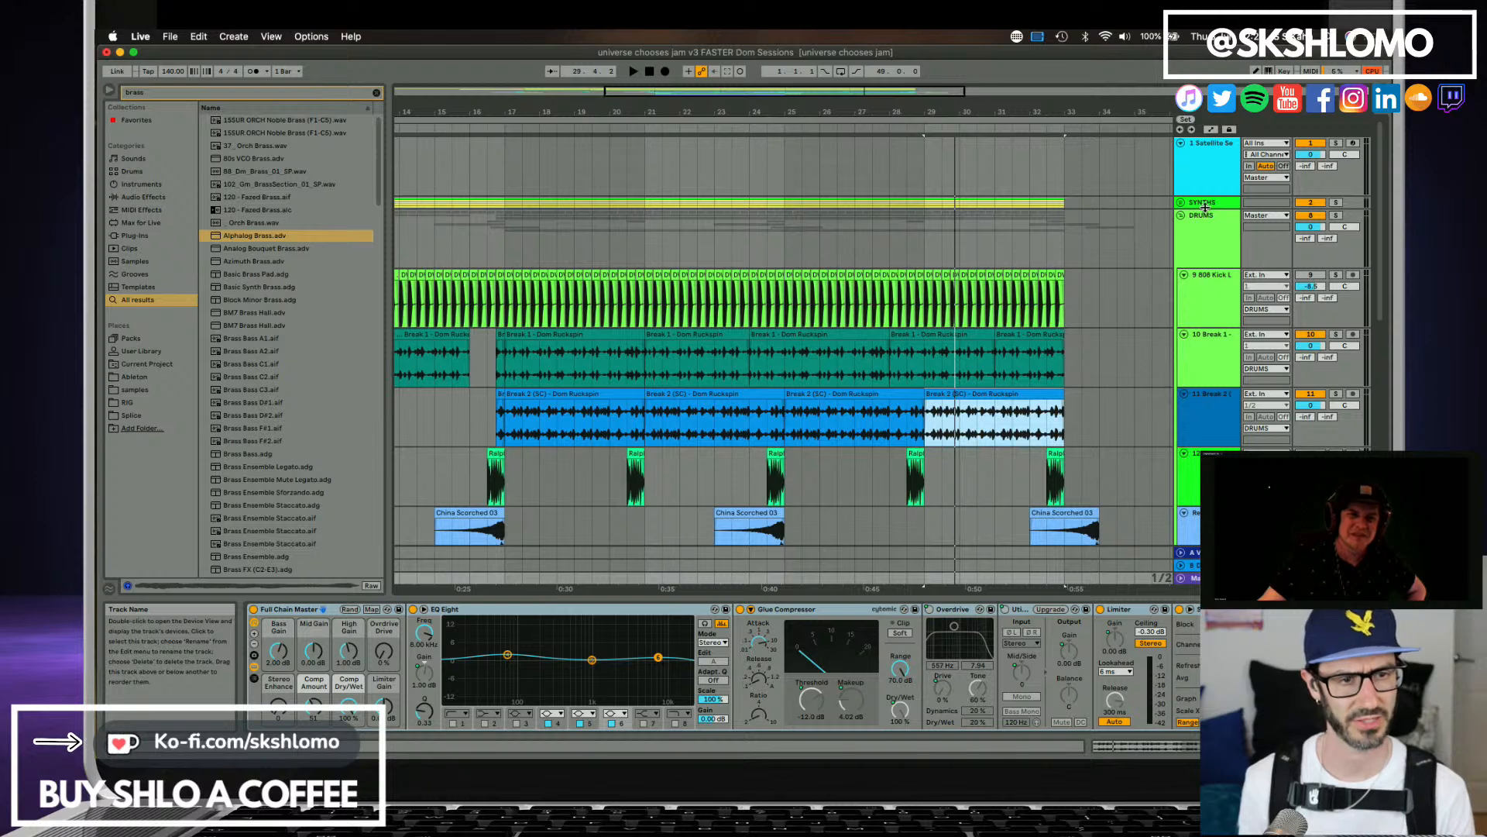
left_click(1205, 174)
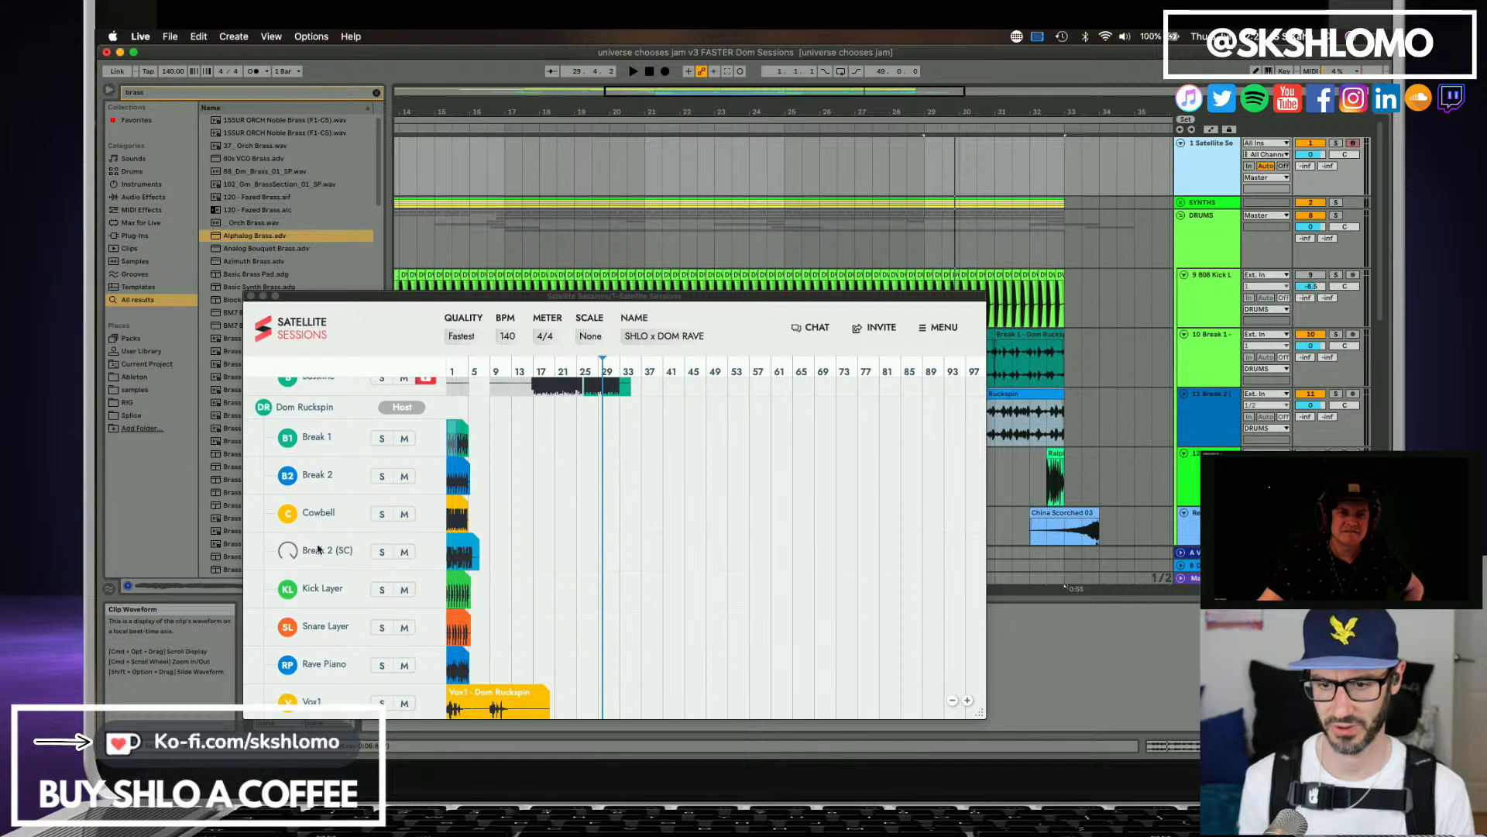
scroll(327, 581, "down", 2)
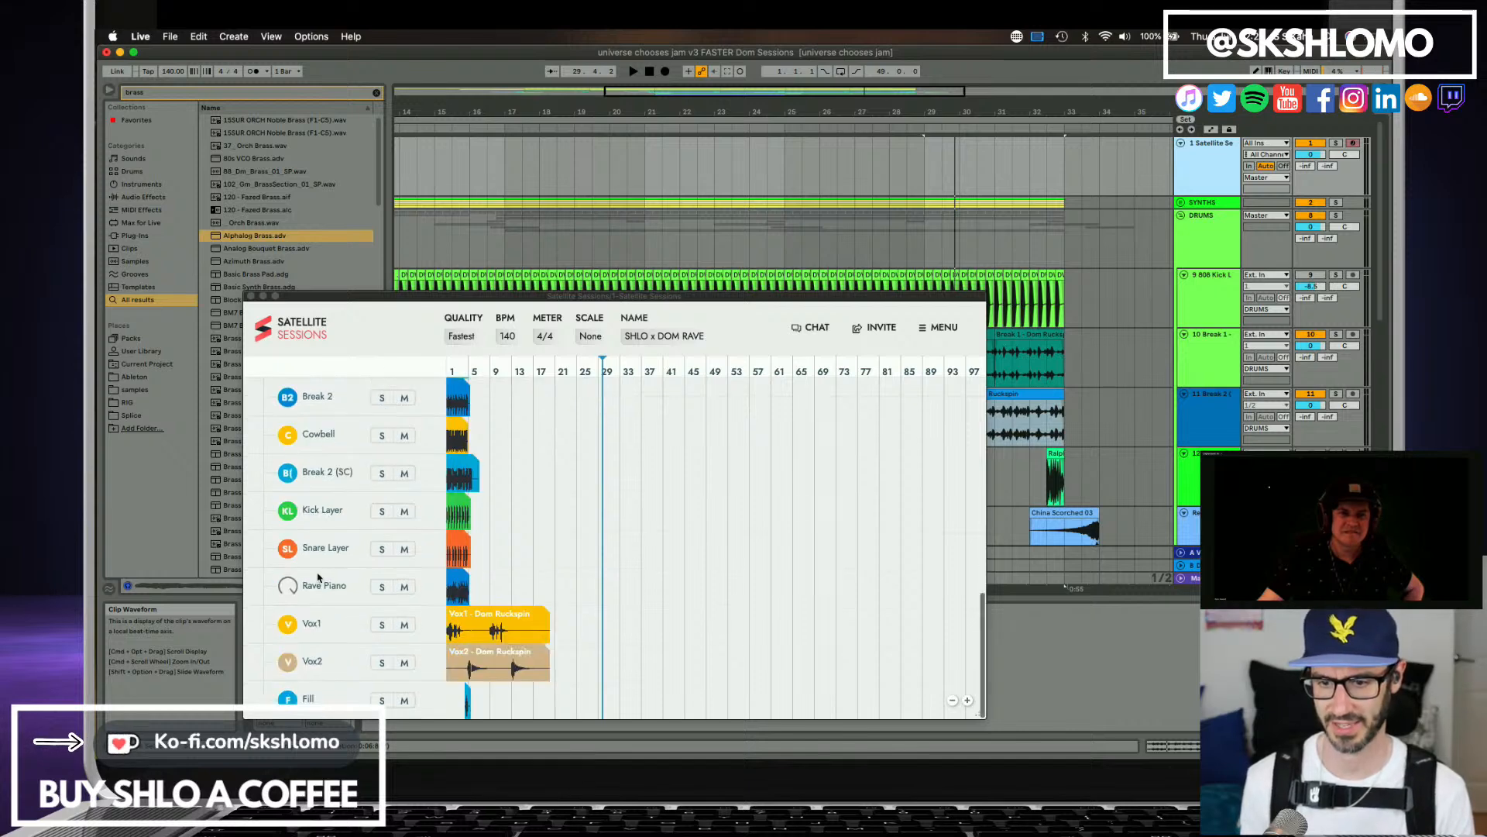
Delete the 808 Kick Layer clips on track 9 from bar 12 to bar 33.
left_click(1208, 426)
scroll(1209, 426, "down", 3)
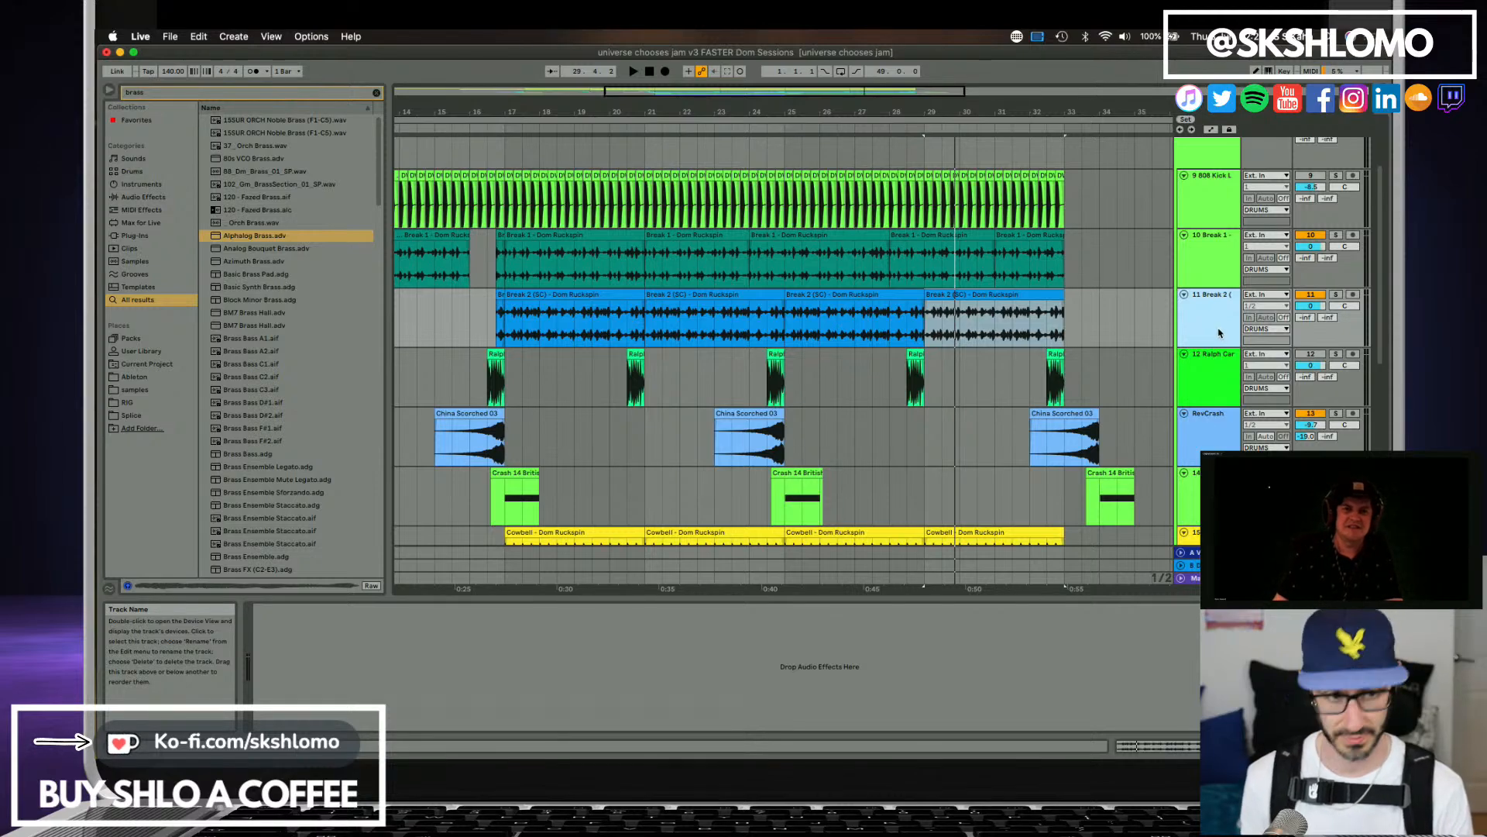
scroll(1219, 334, "up", 2)
left_click(1215, 262)
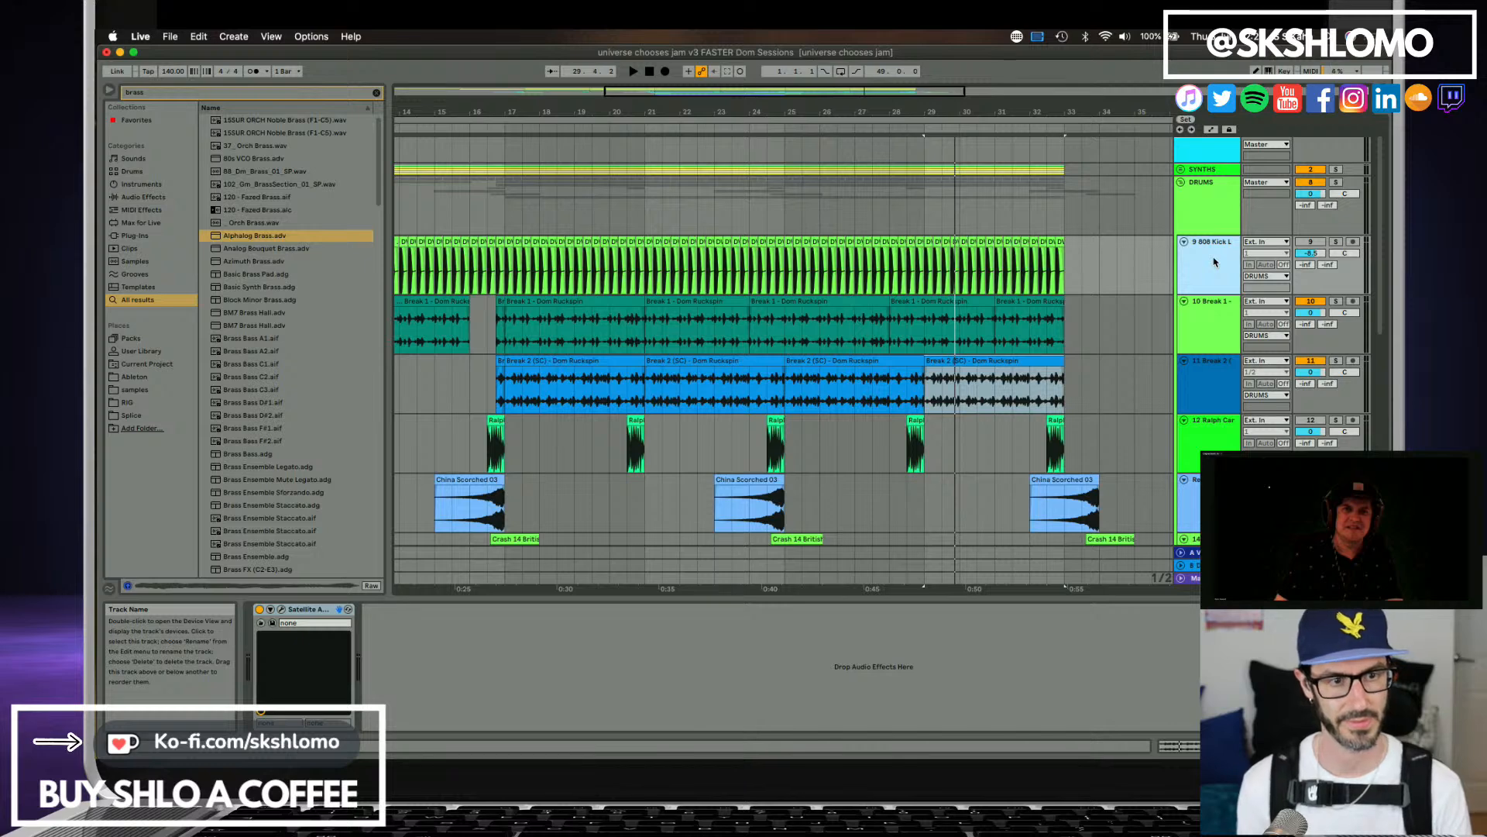
left_click_drag(1080, 264, 381, 265)
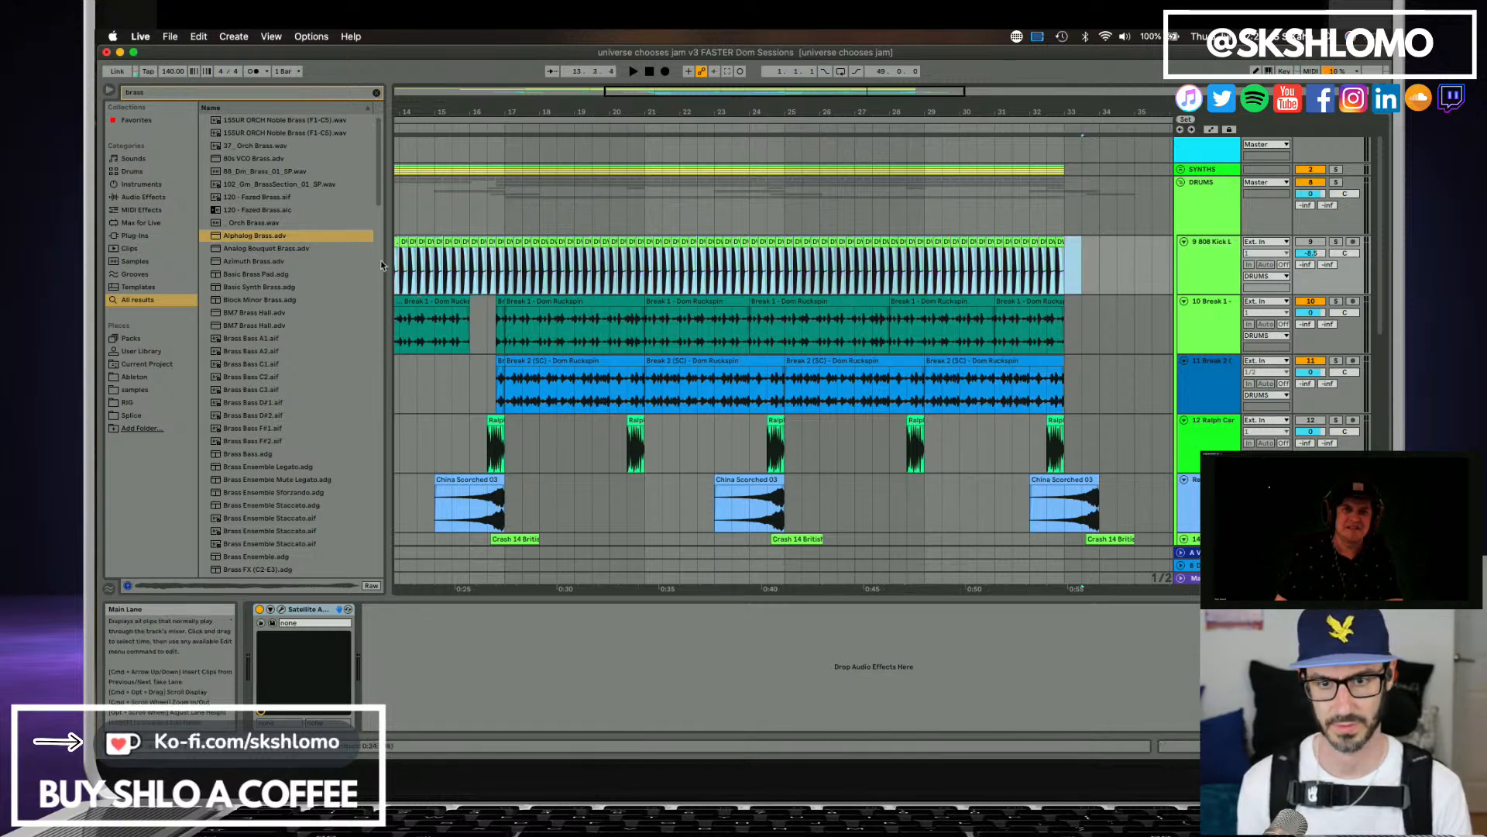
key("Delete")
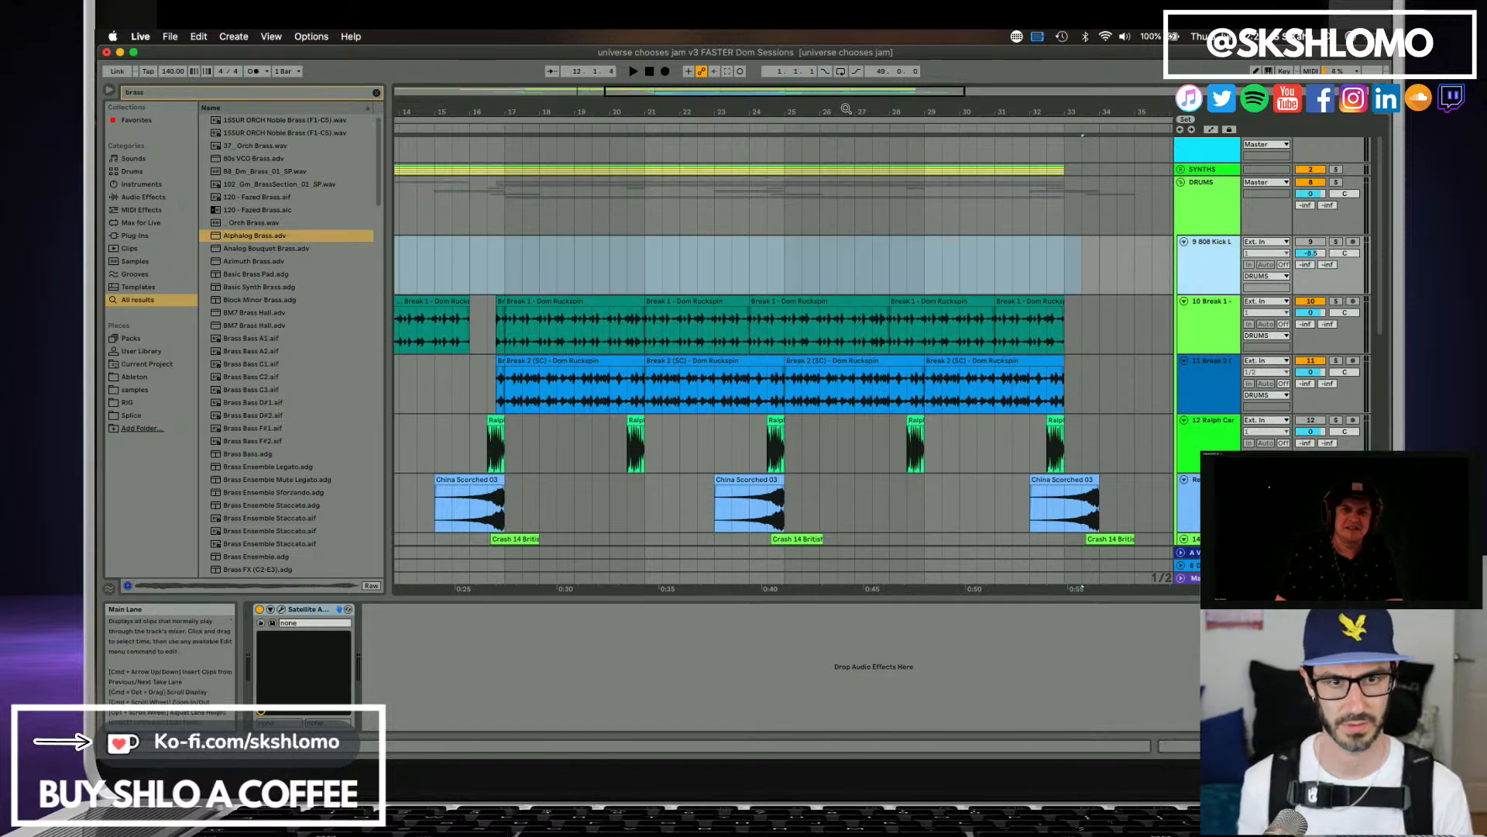
left_click_drag(845, 104, 980, 104)
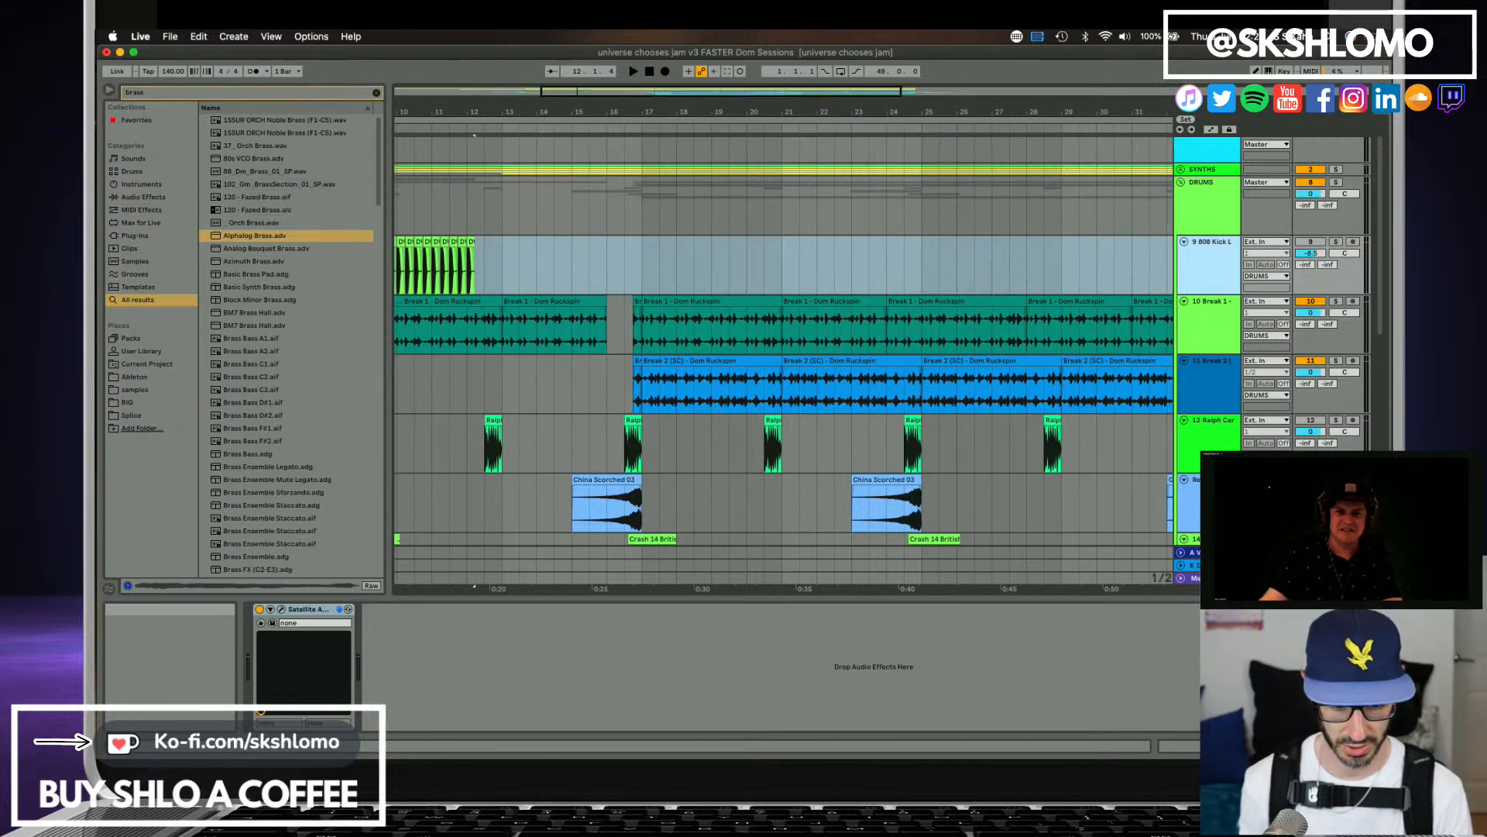
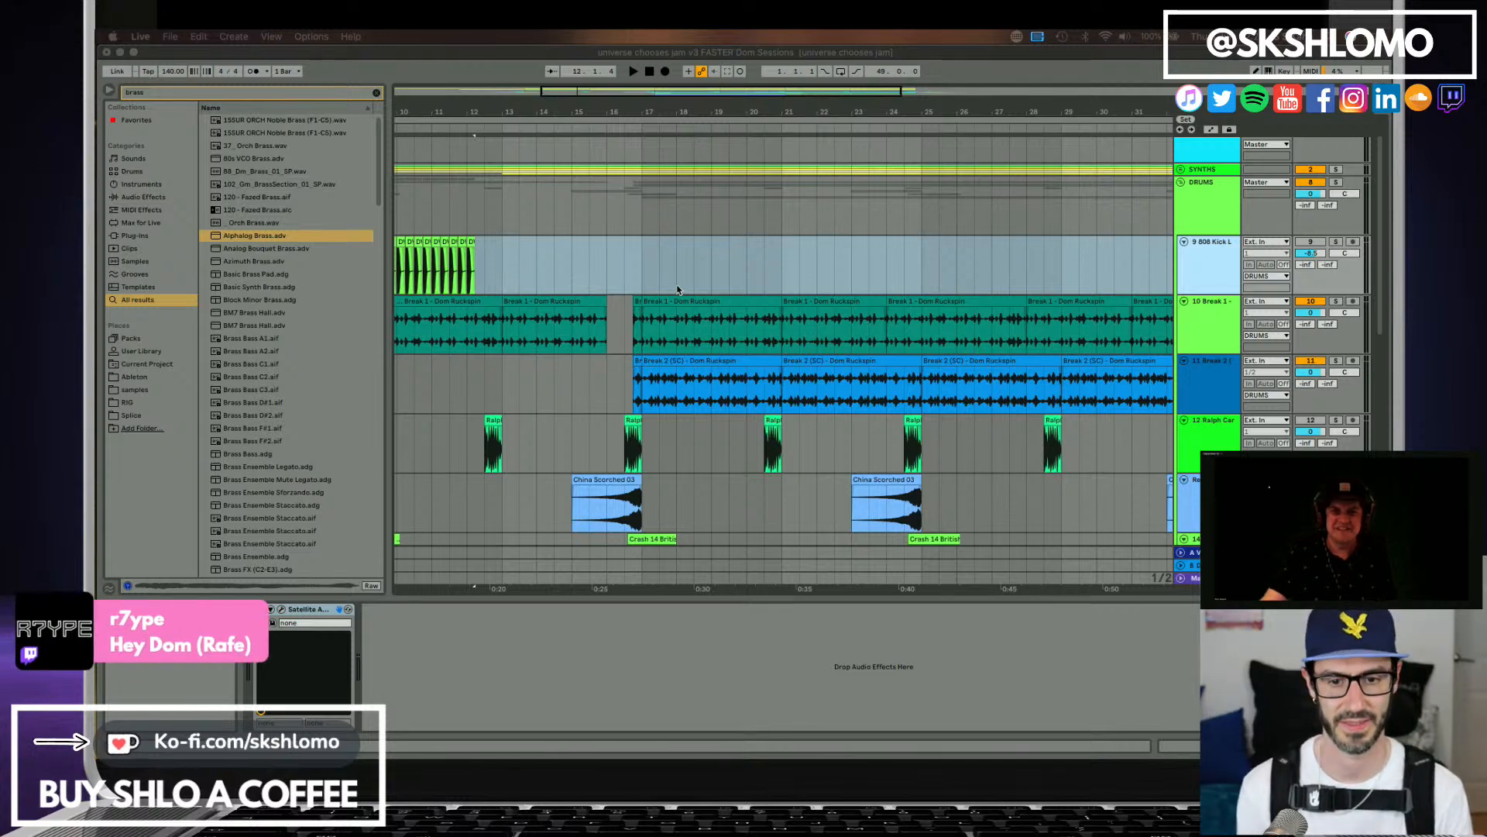
Delete the 808 Kick Layer clips on track 9 from beat 3 of bar 9 up to bar 13.
scroll(678, 289, "down", 3)
scroll(887, 347, "up", 3)
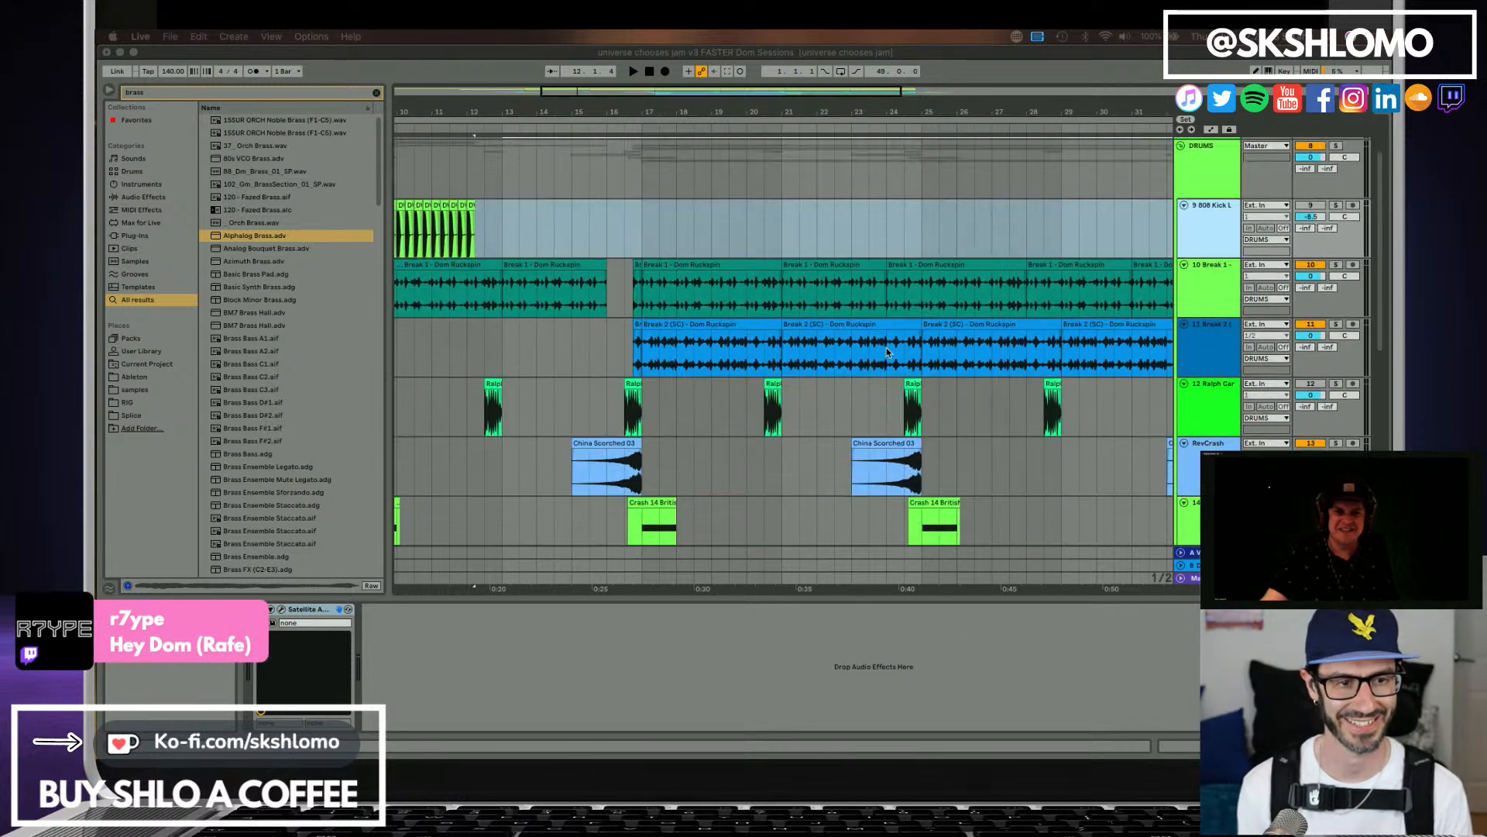
left_click(457, 248)
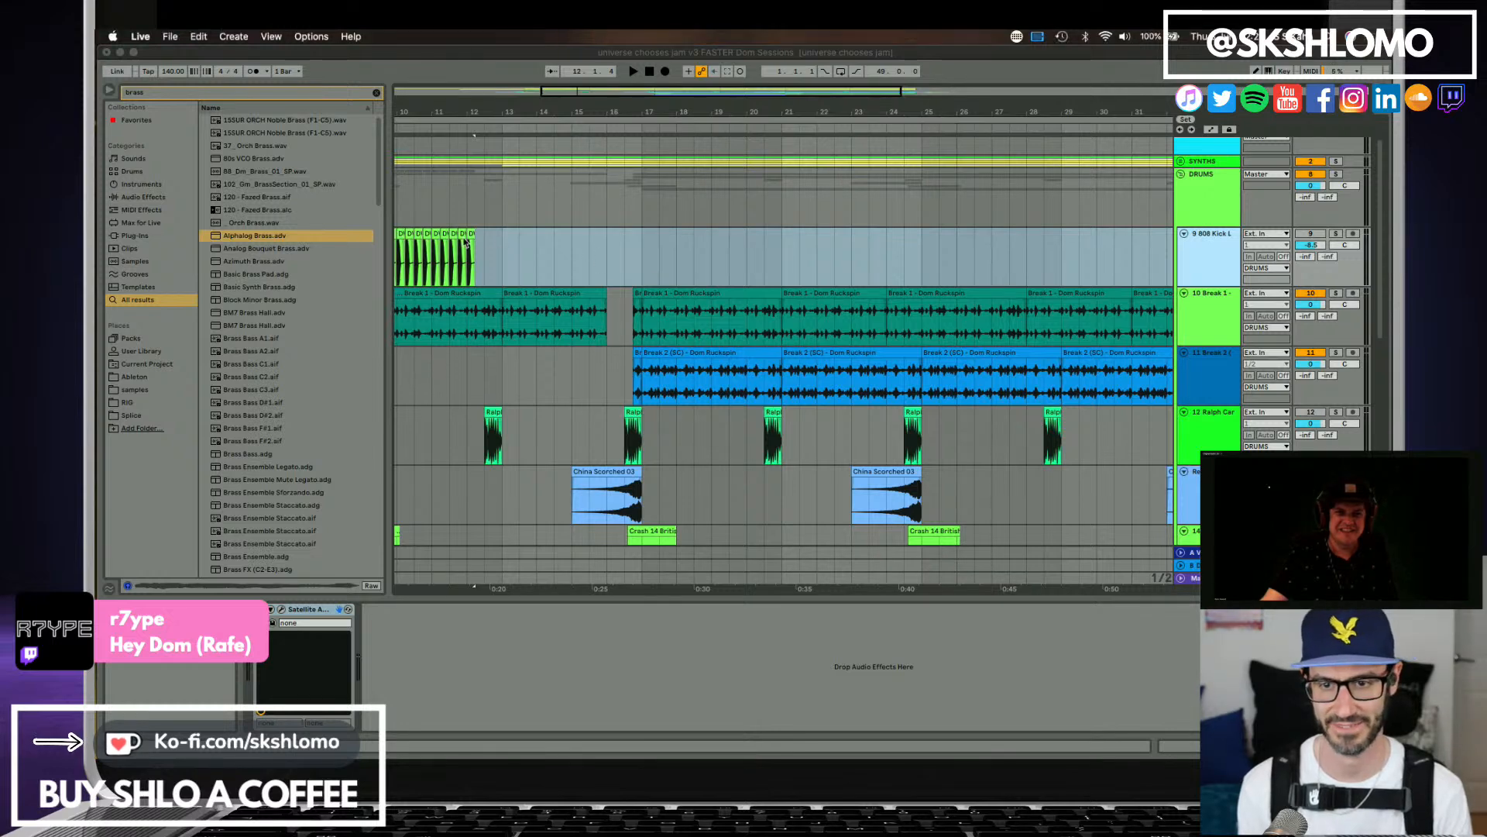
left_click_drag(503, 246, 467, 241)
key("Delete")
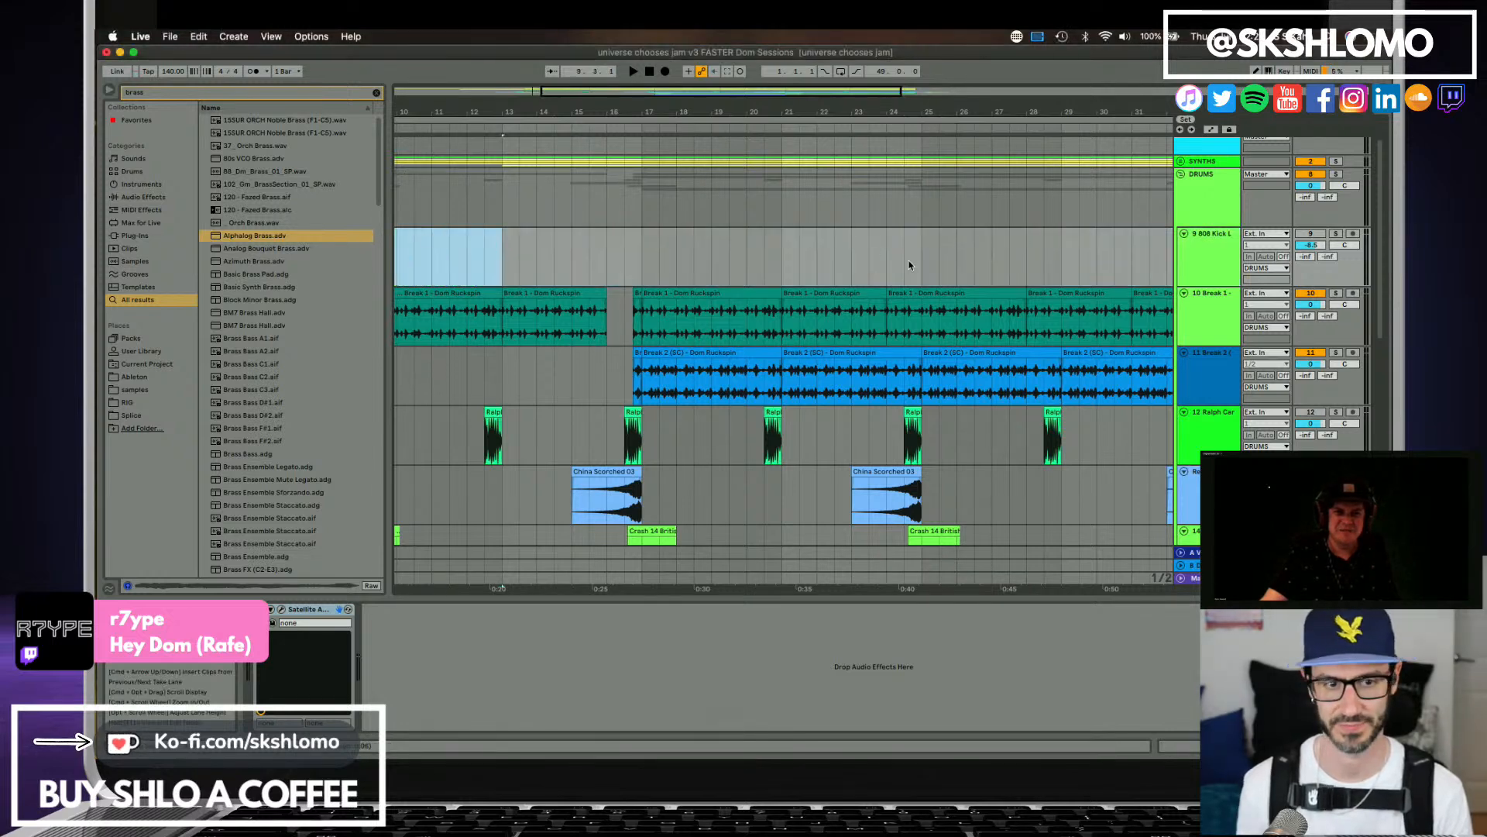
Import the Kick Layer stem from Satellite Sessions onto track 9 at bar 17.
scroll(1185, 233, "up", 1)
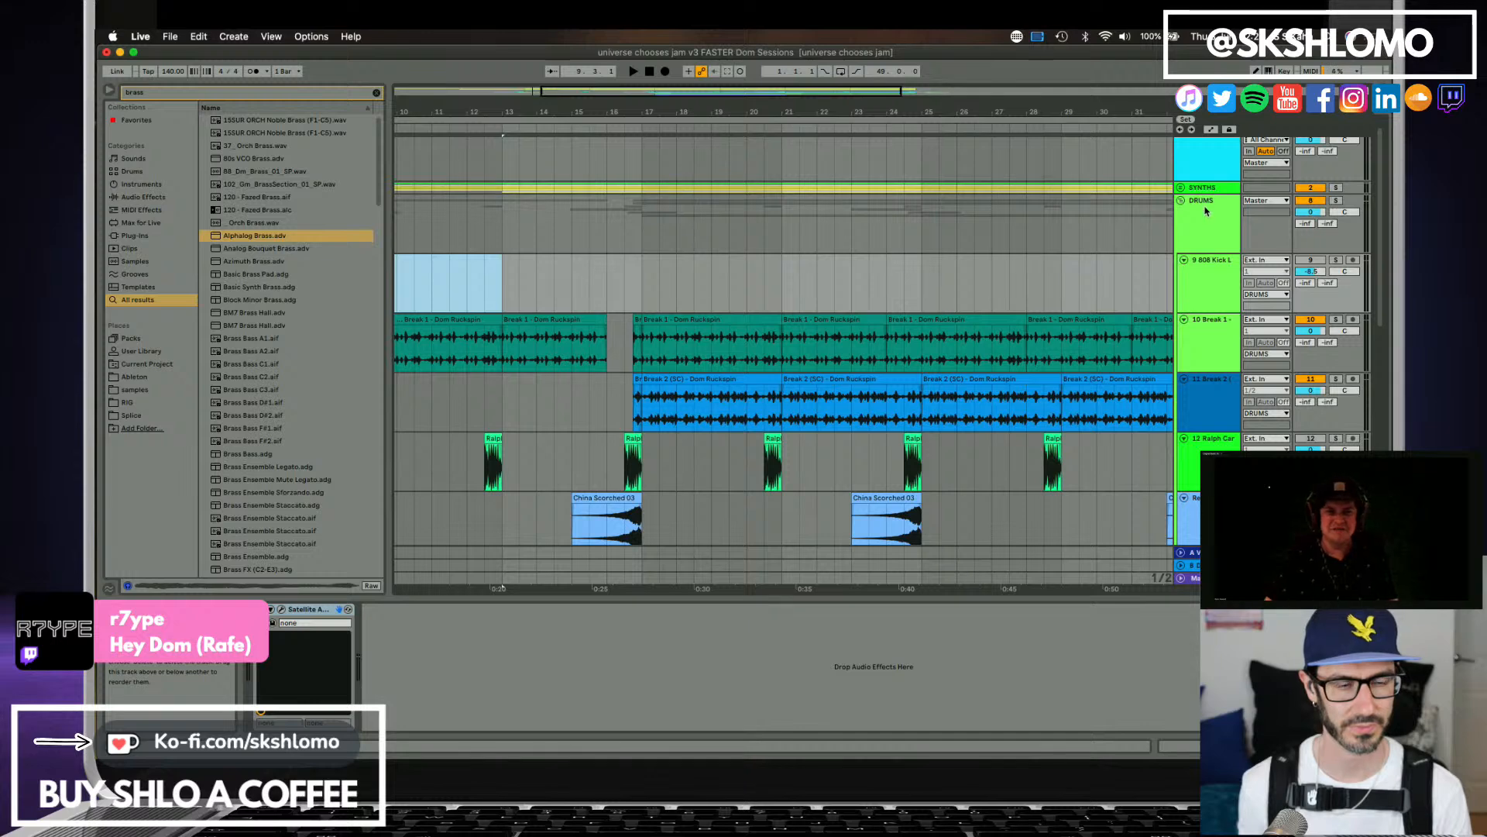
scroll(1197, 182, "up", 1)
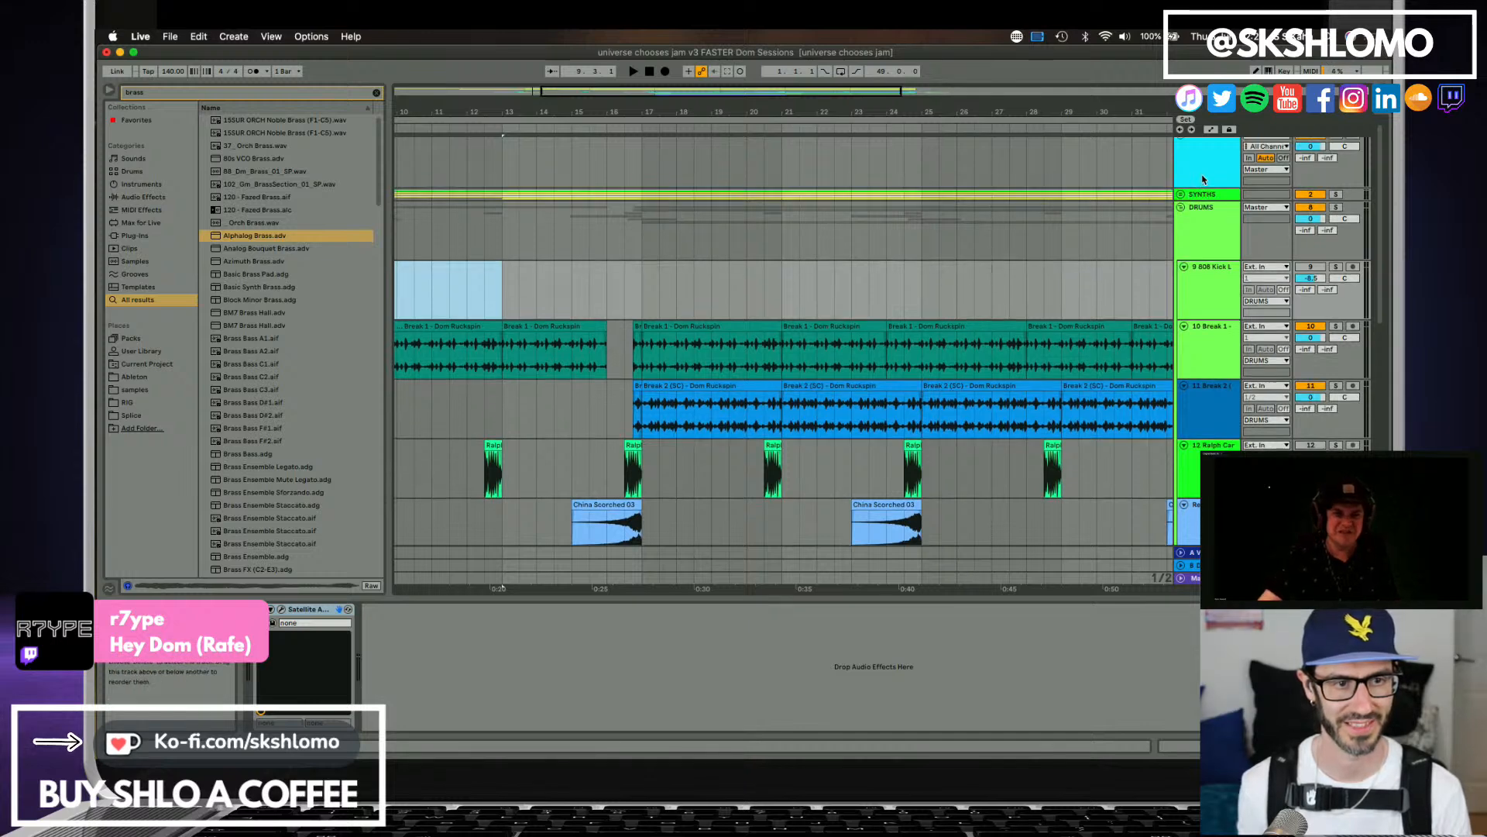
left_click(1202, 174)
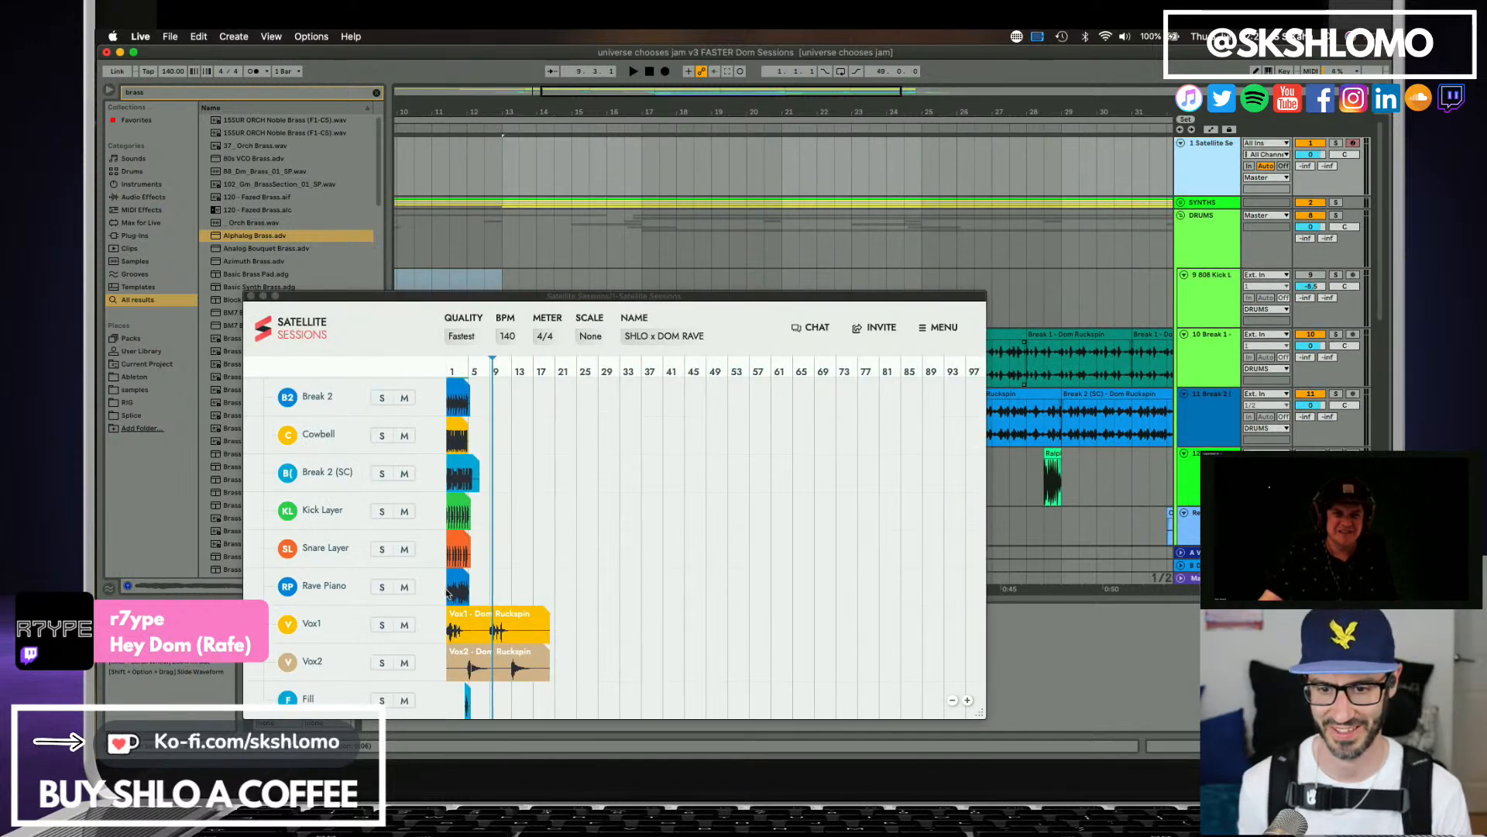
left_click(324, 517)
left_click_drag(458, 511, 648, 305)
Play the section with the imported Kick Layer, soloing track 9 briefly to hear it alone.
key("space")
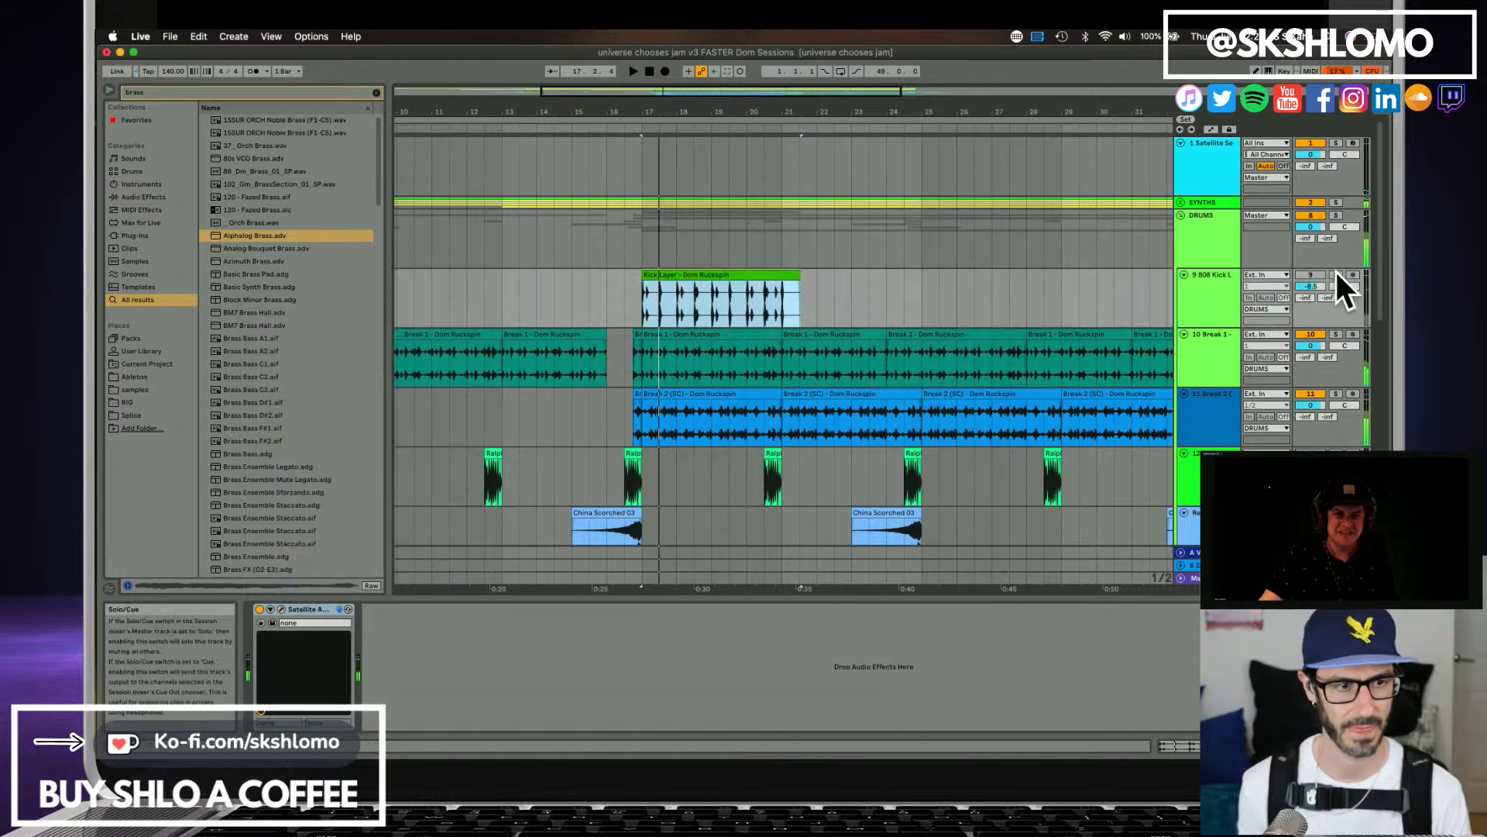
left_click(1336, 274)
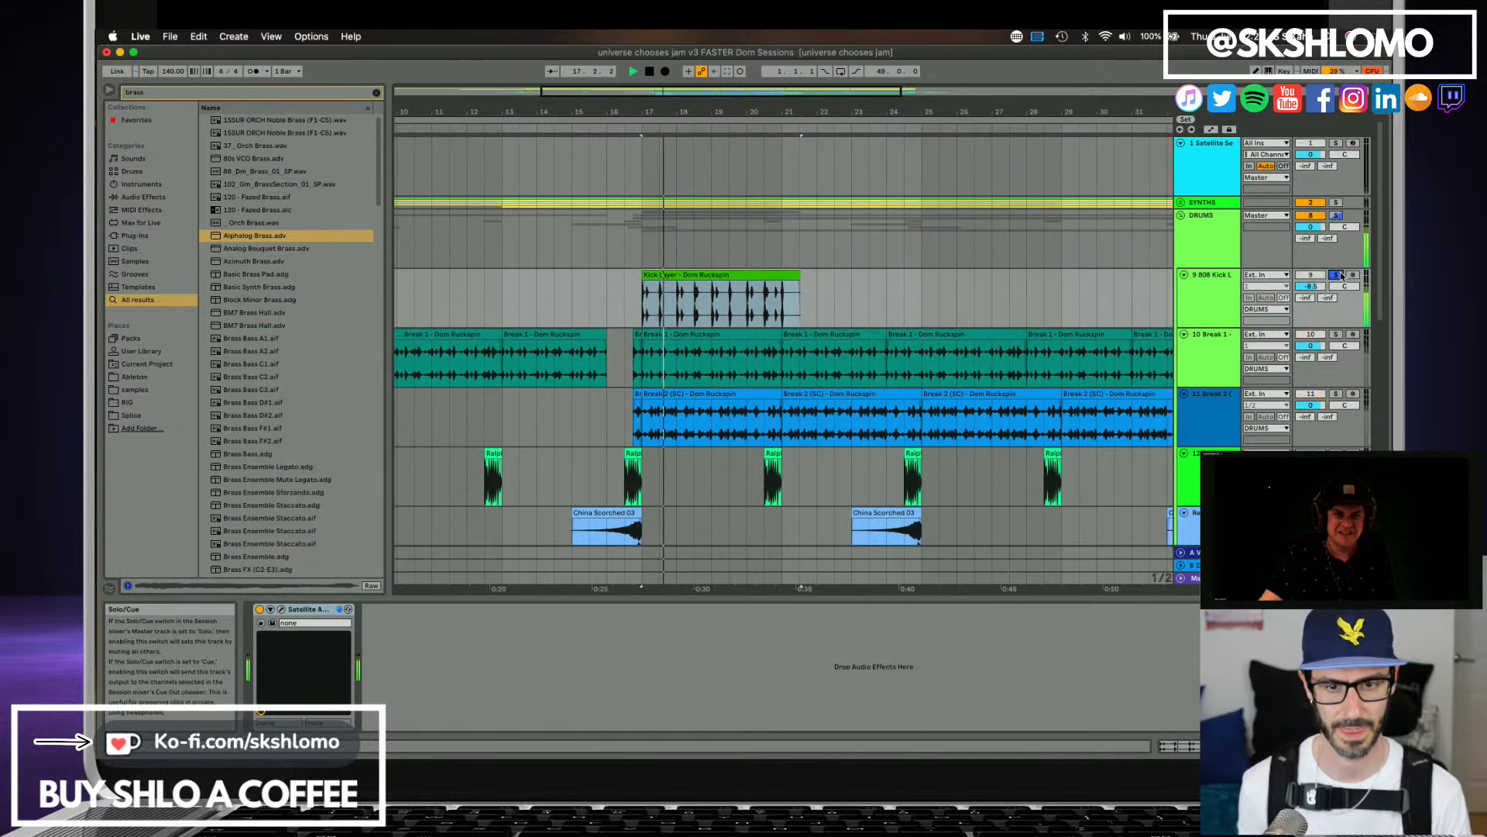
left_click(1336, 274)
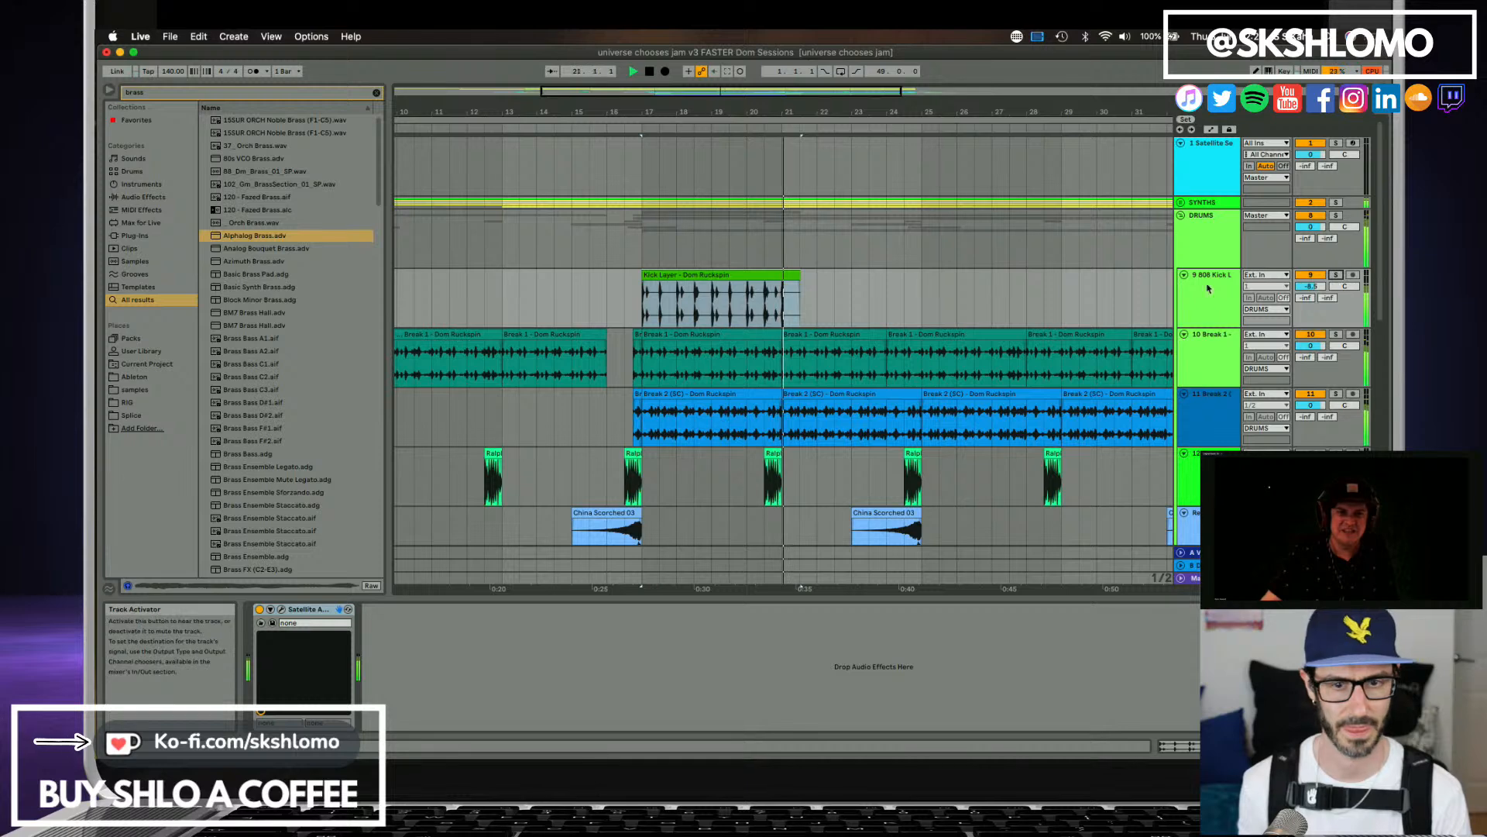
key("space")
key("space")
Delete the leftover 808 kick clips around bar 9 on track 9.
double_click(676, 111)
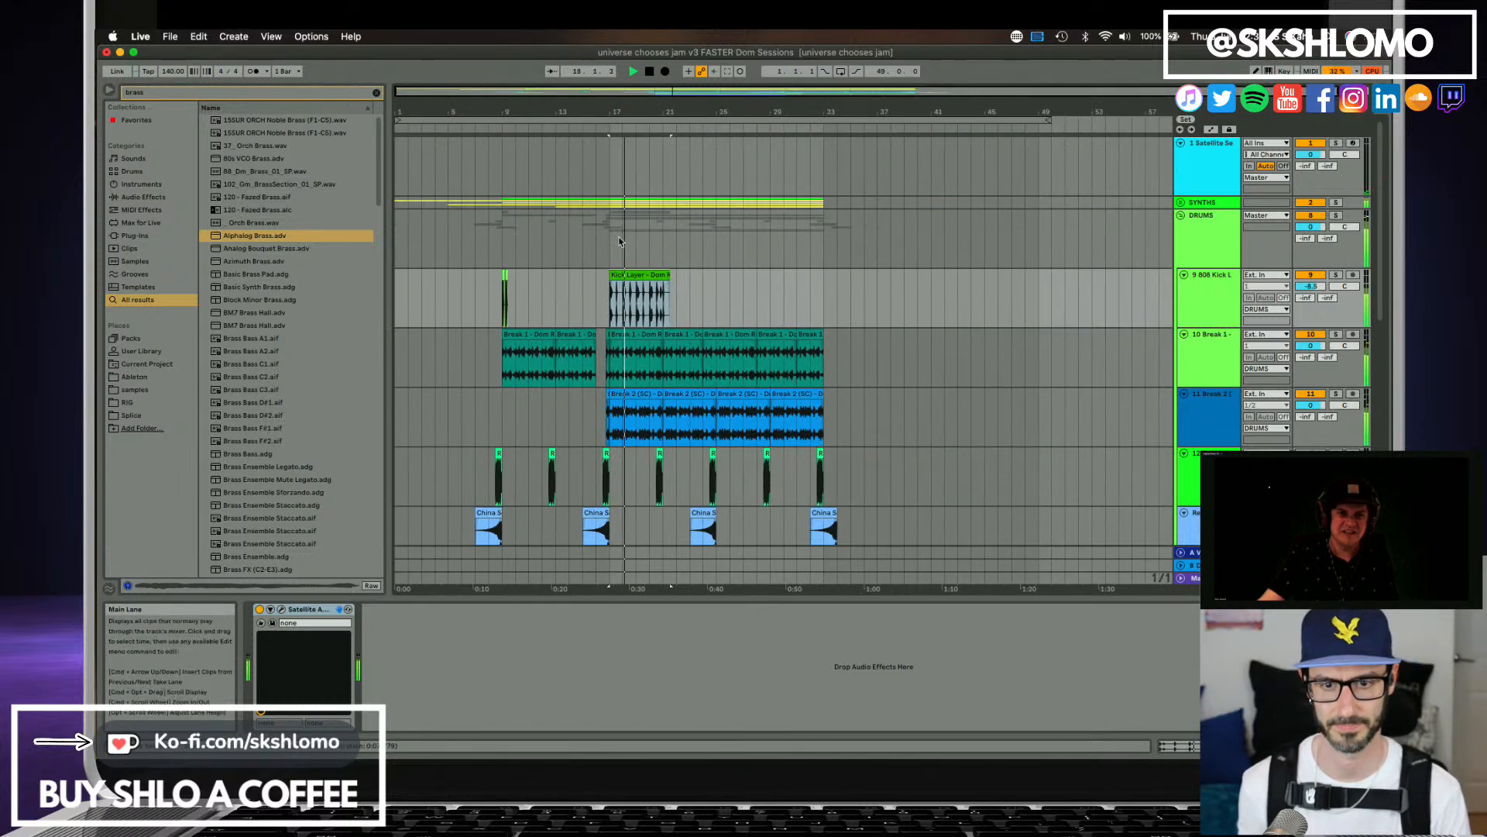
left_click(543, 302)
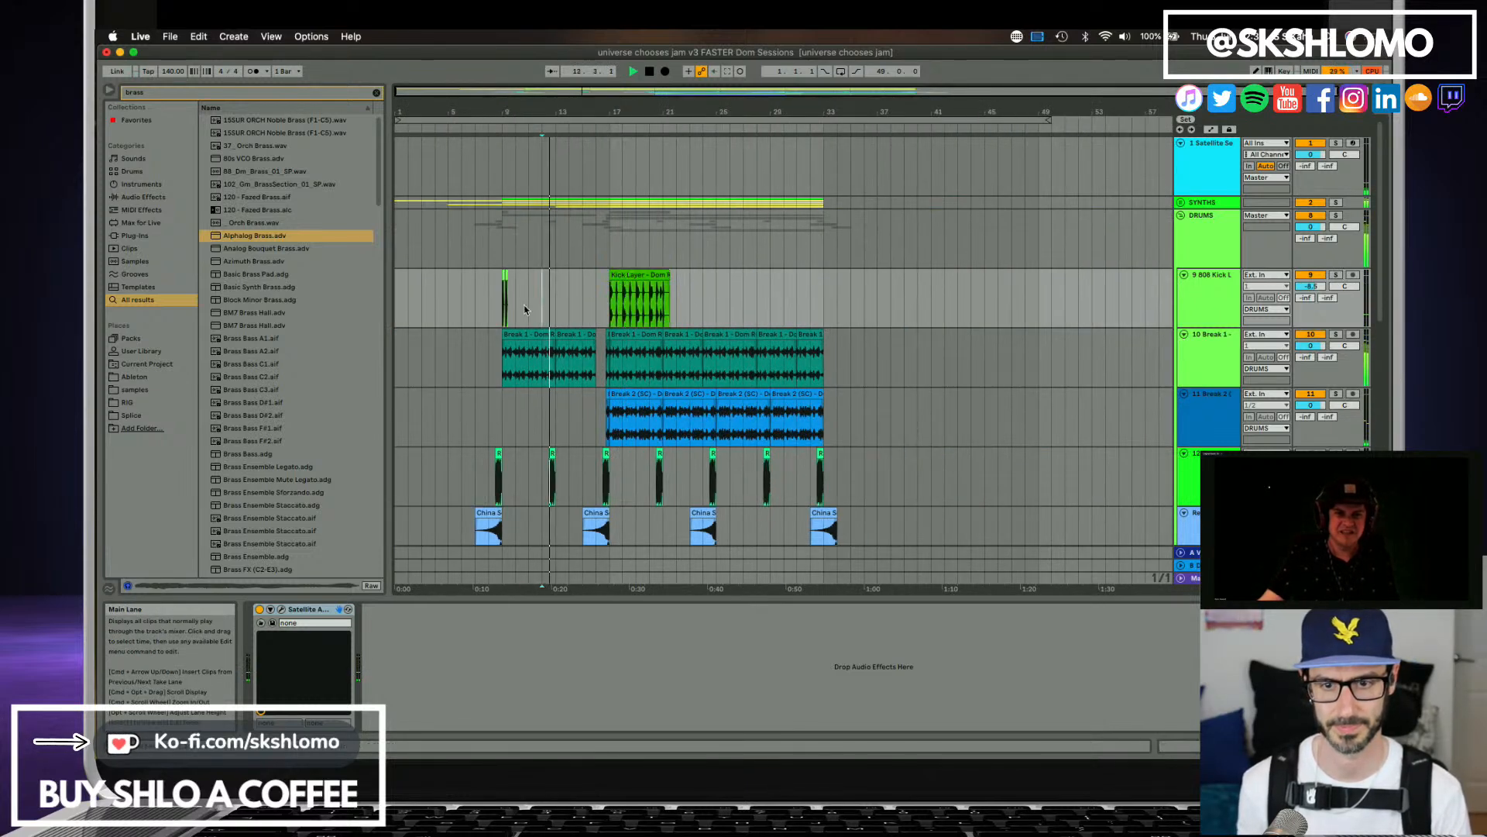
left_click_drag(525, 310, 489, 310)
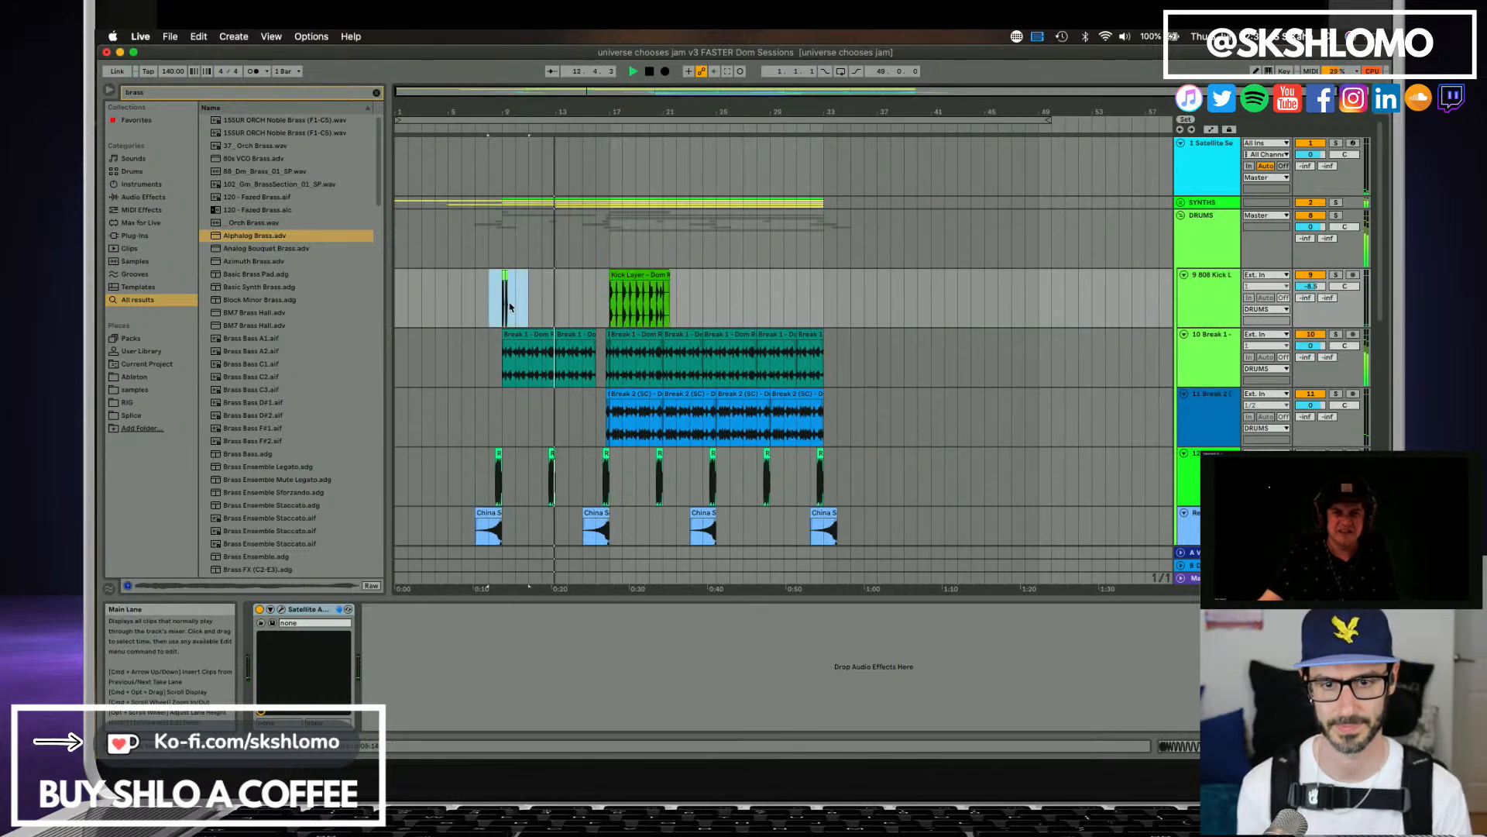
left_click(652, 277)
Rename track 9 as Kick.
left_click(1190, 301)
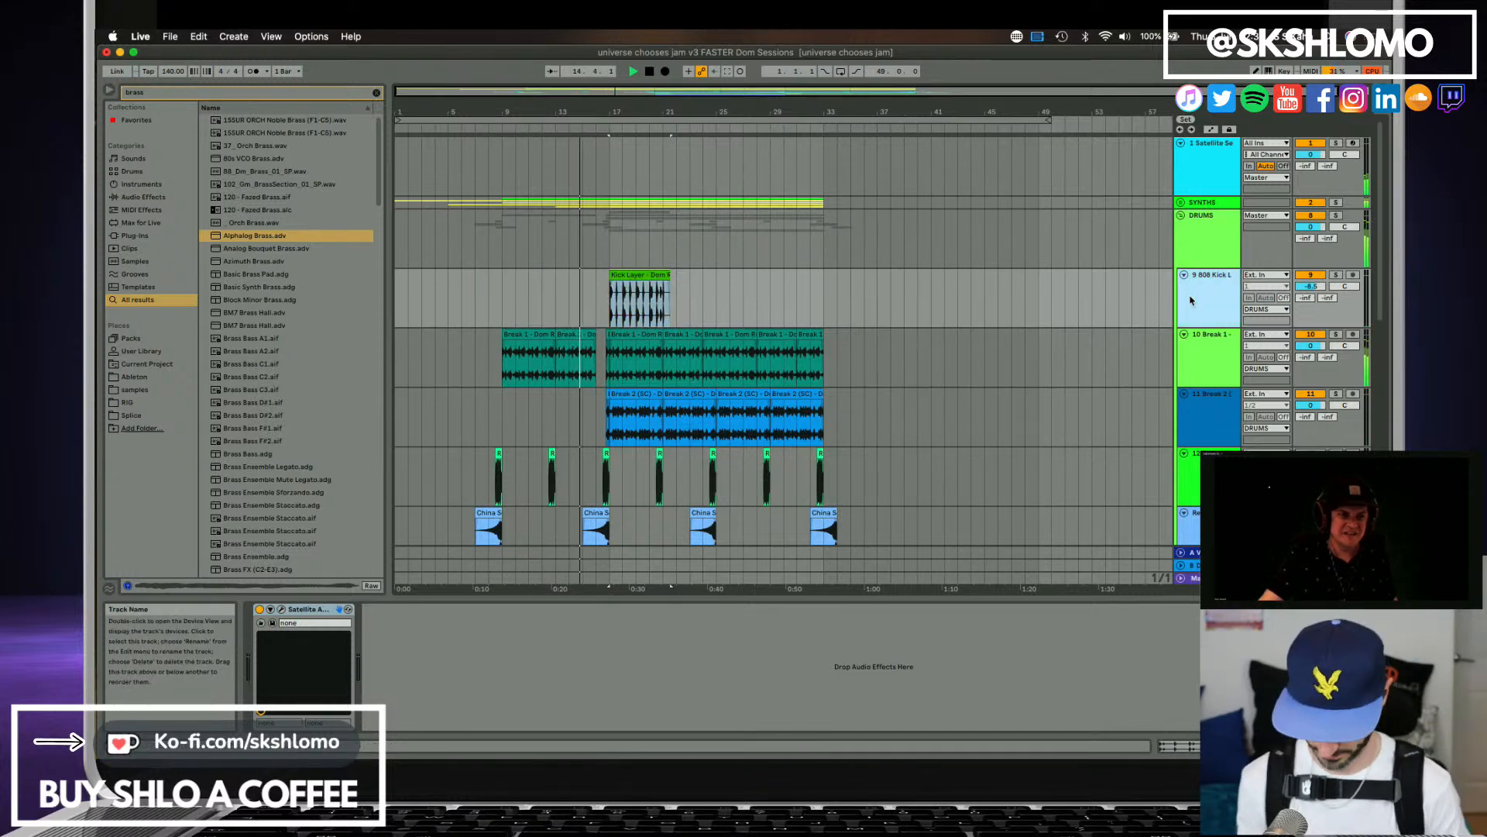
key("super+r")
type("Kick")
key("Return")
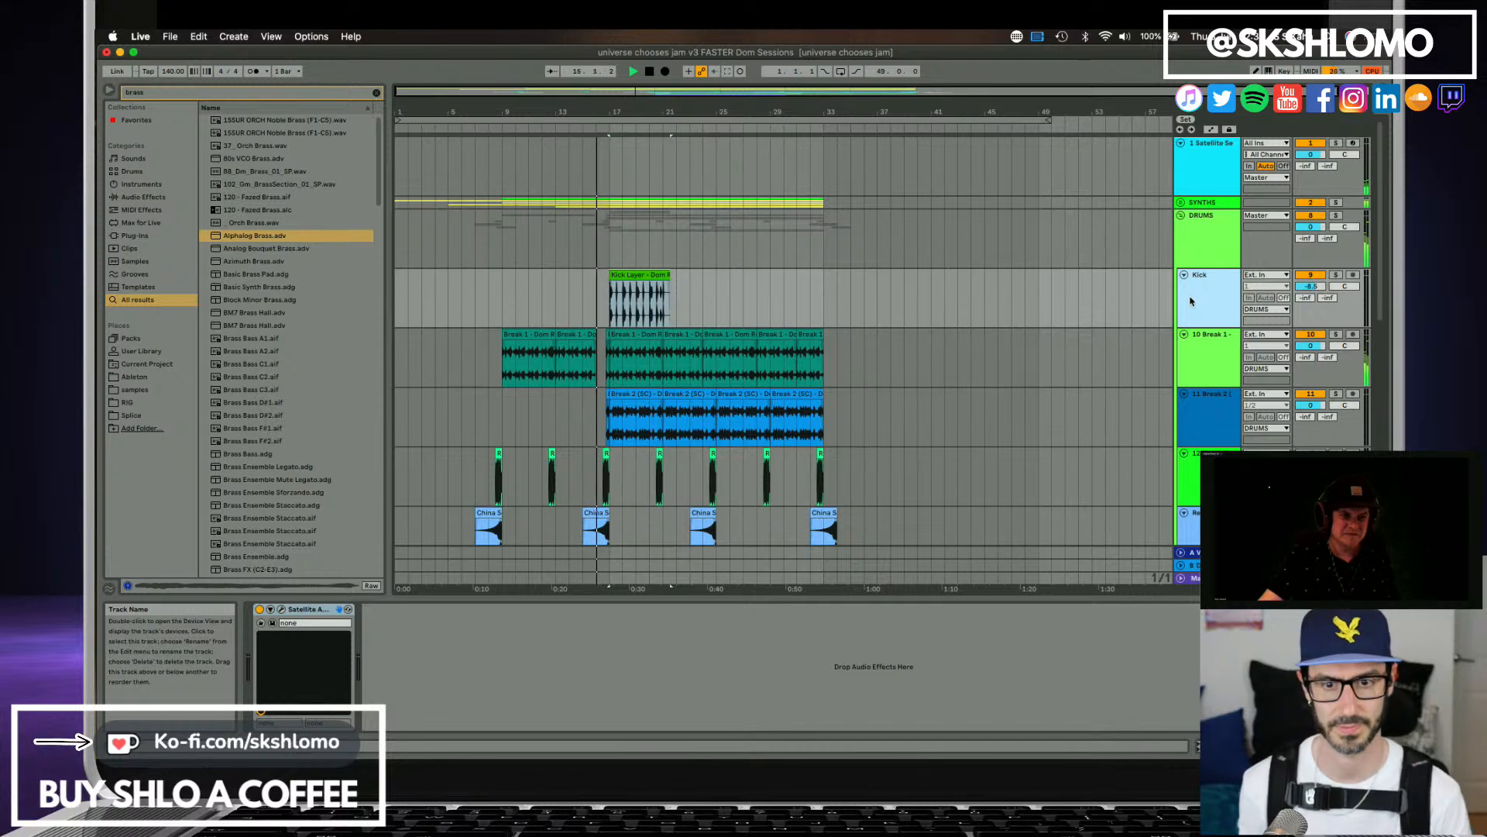
Trim the Kick Layer clip to end at bar 21 and duplicate it until it fills the track to bar 33.
left_click(660, 276)
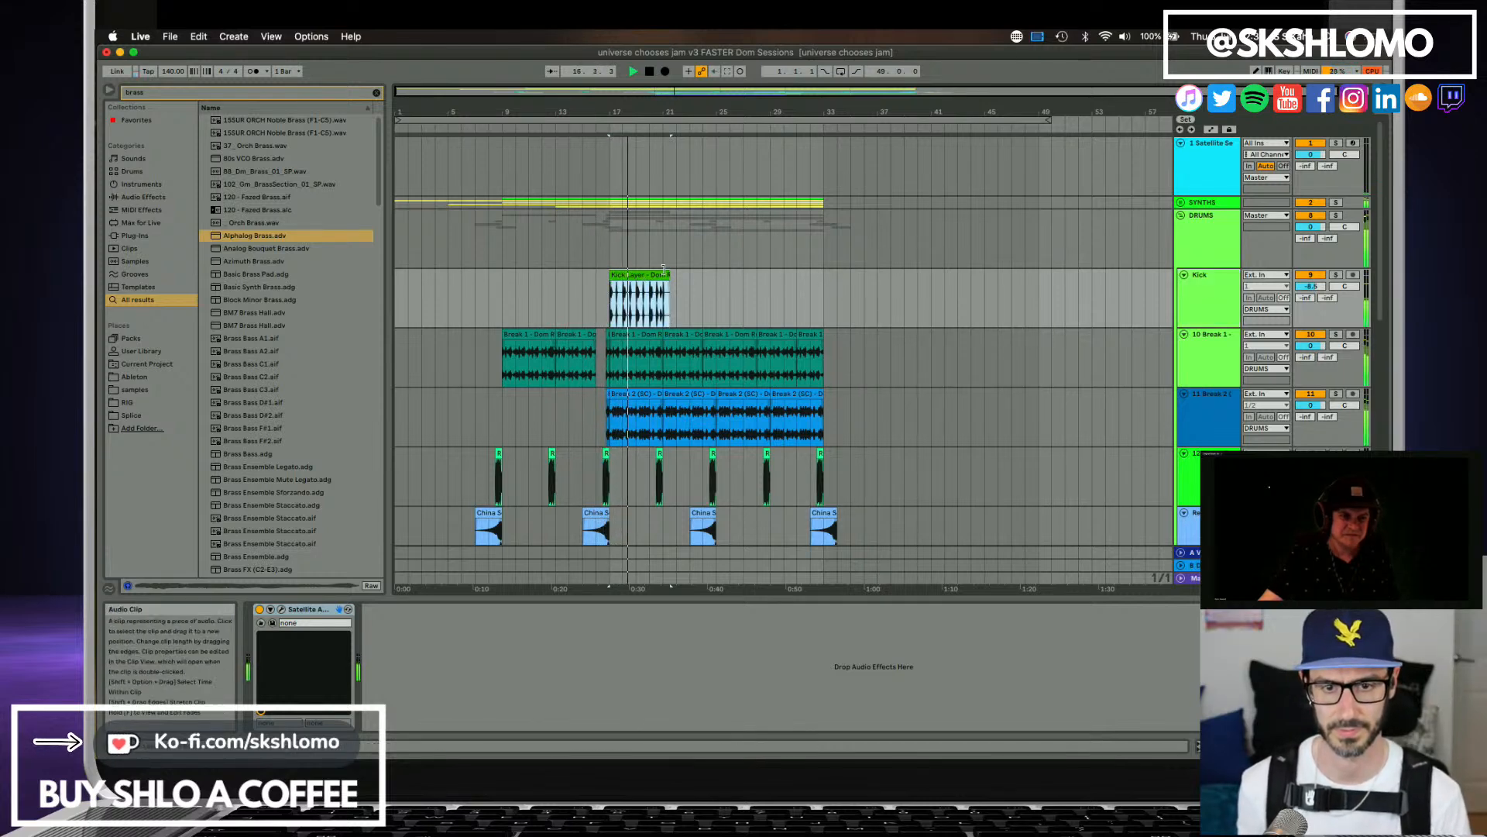
left_click_drag(665, 271, 658, 272)
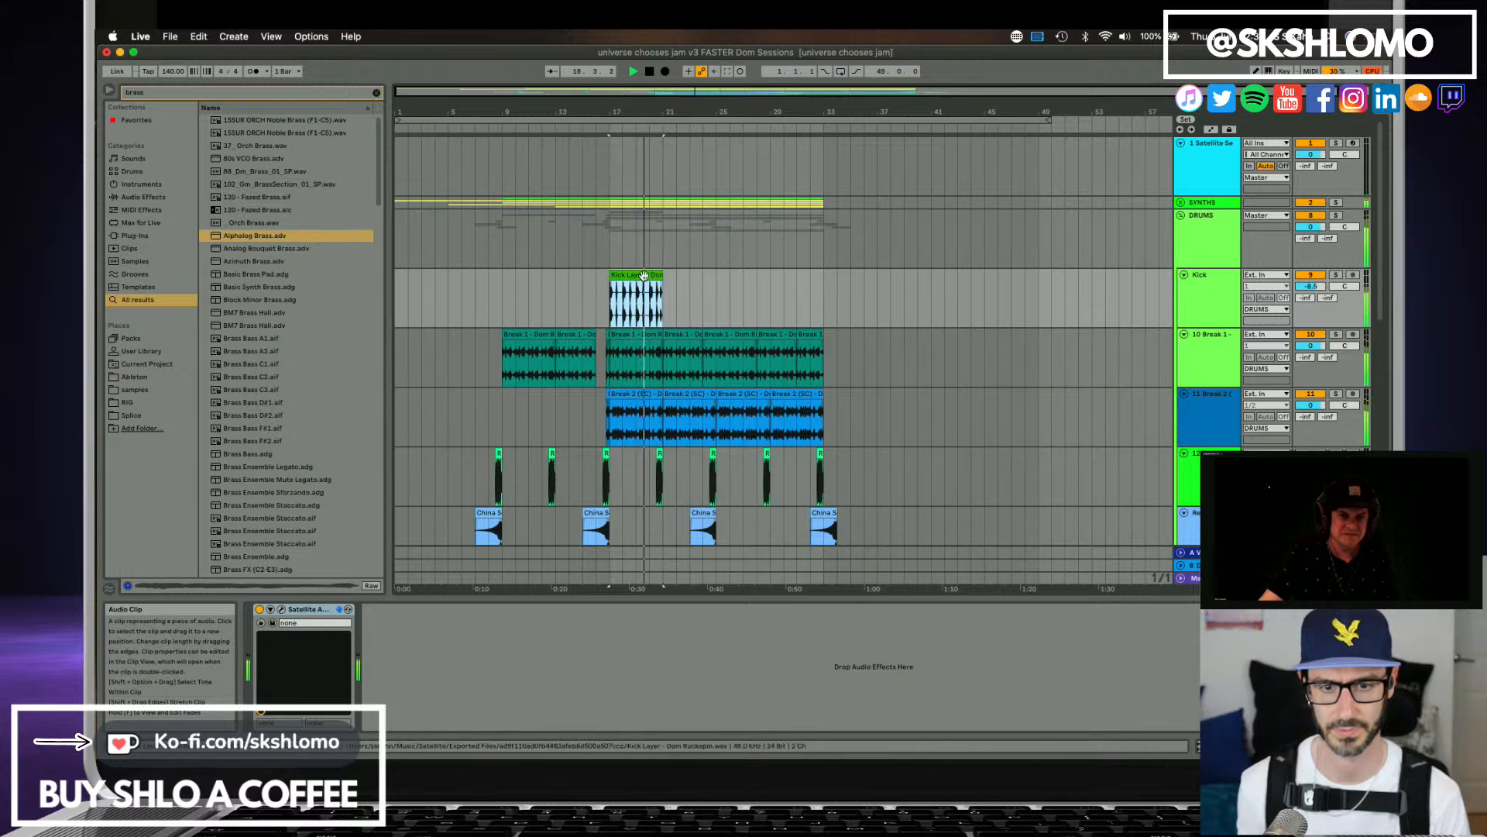
key("super+d")
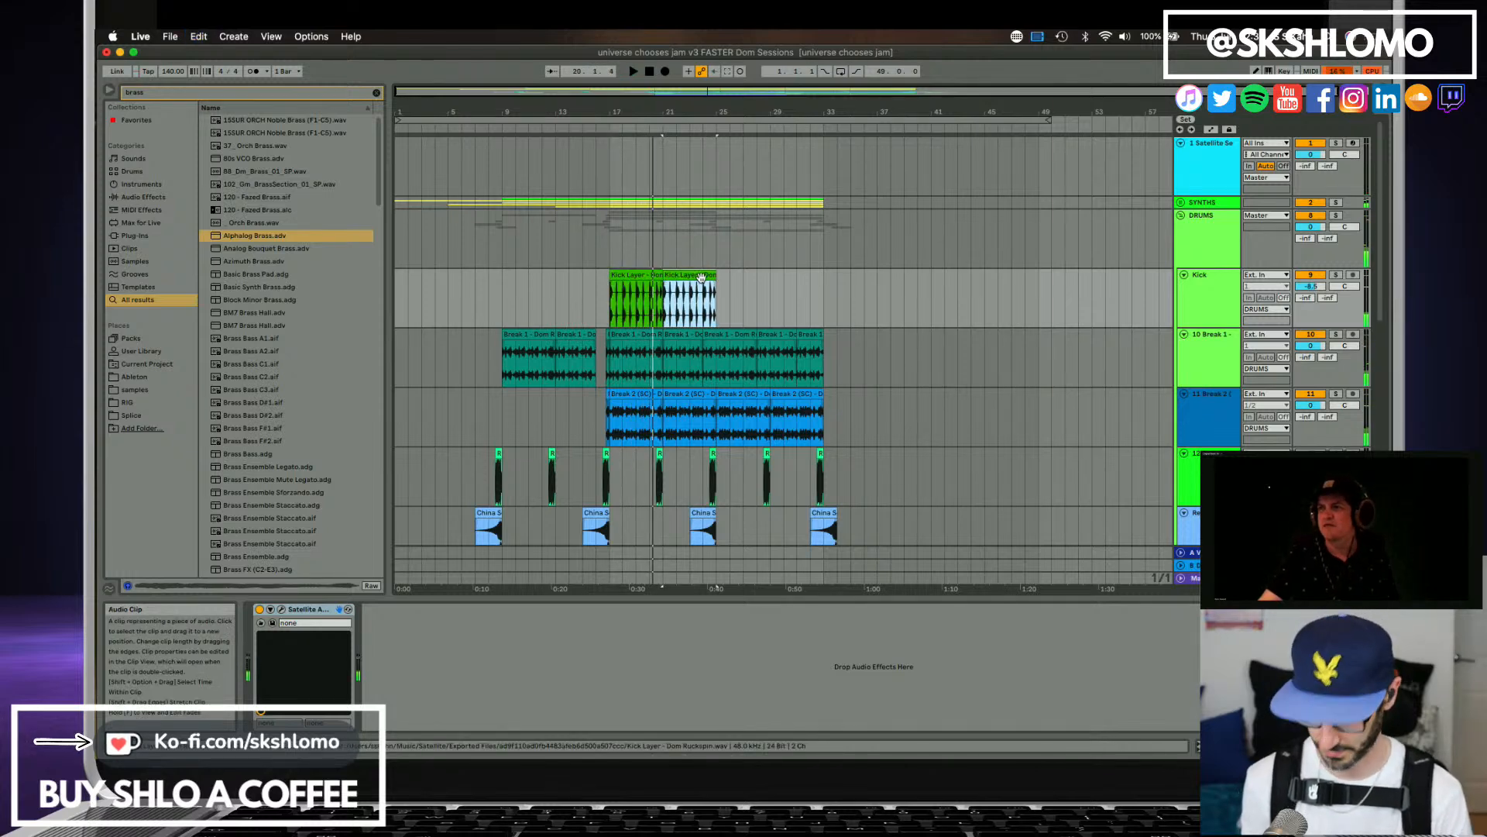
left_click(647, 277, "shift")
key("super+d")
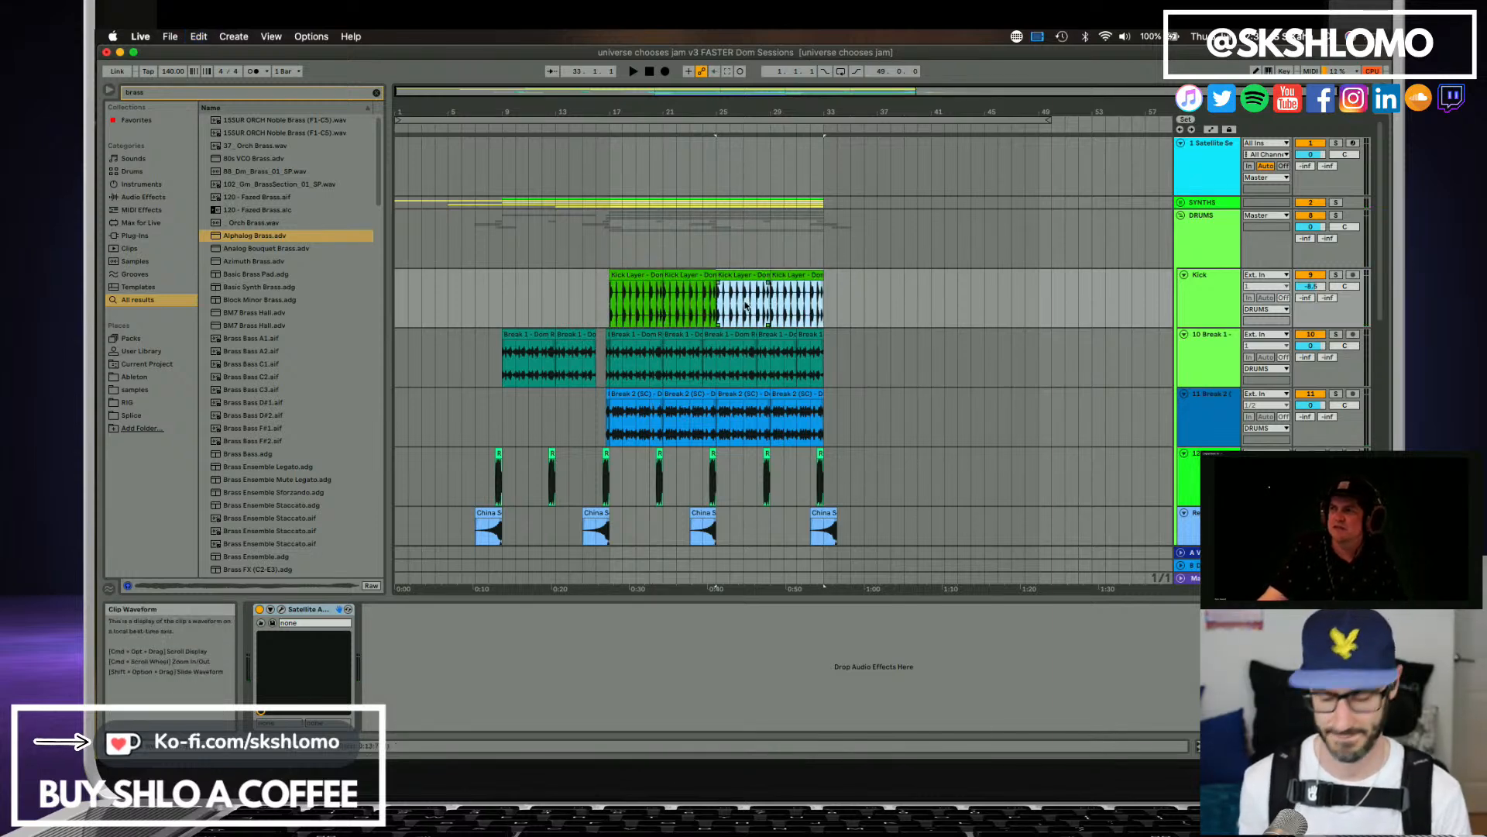
Mute the collaborator's Break 1, Break 2, Cowbell, Break 2 (SC), Kick Layer and Snare Layer stems in Satellite Sessions.
left_click(1221, 184)
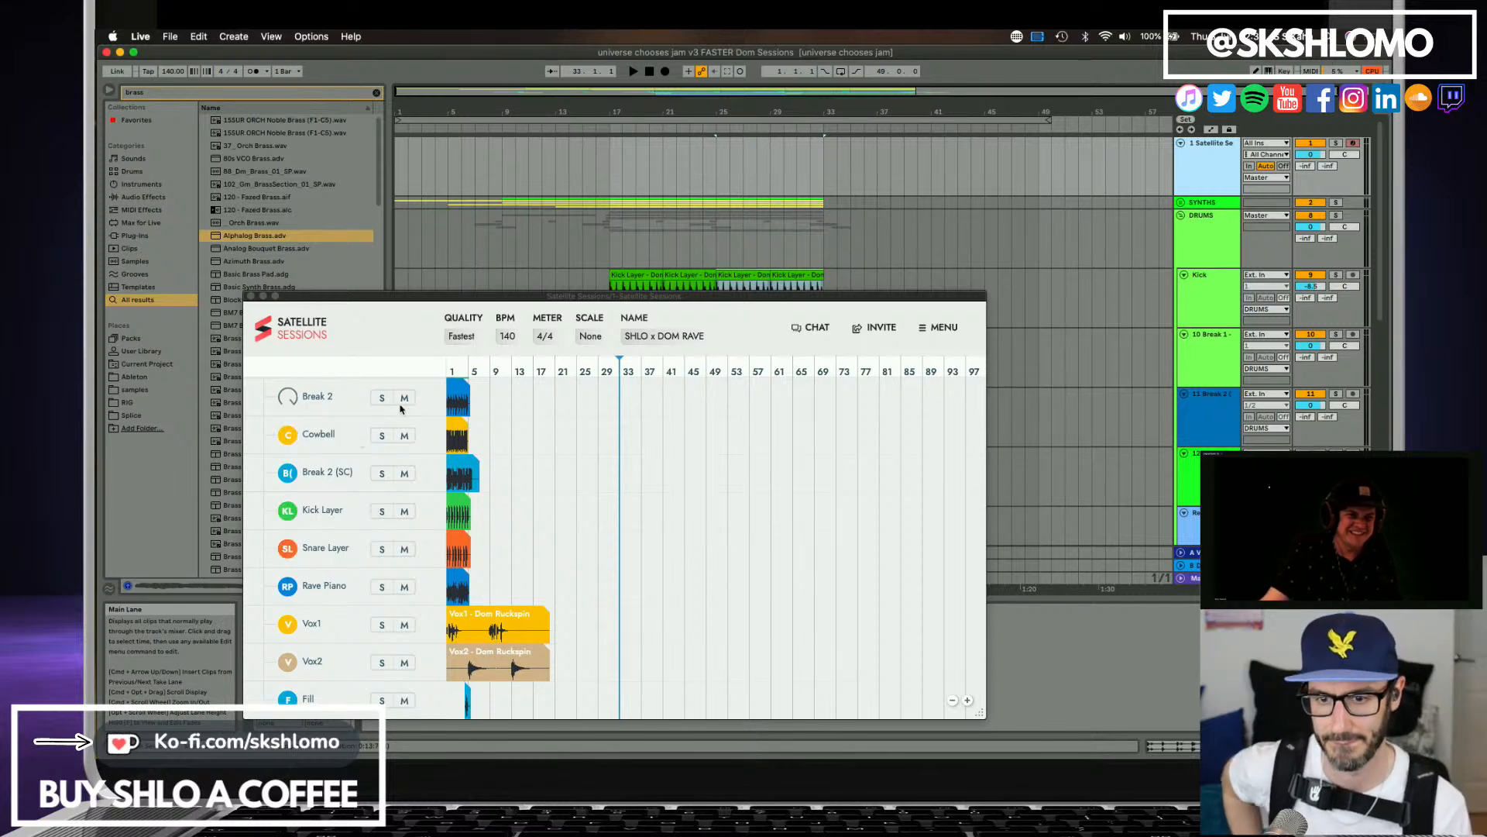
scroll(401, 409, "down", 5)
scroll(418, 553, "down", 10)
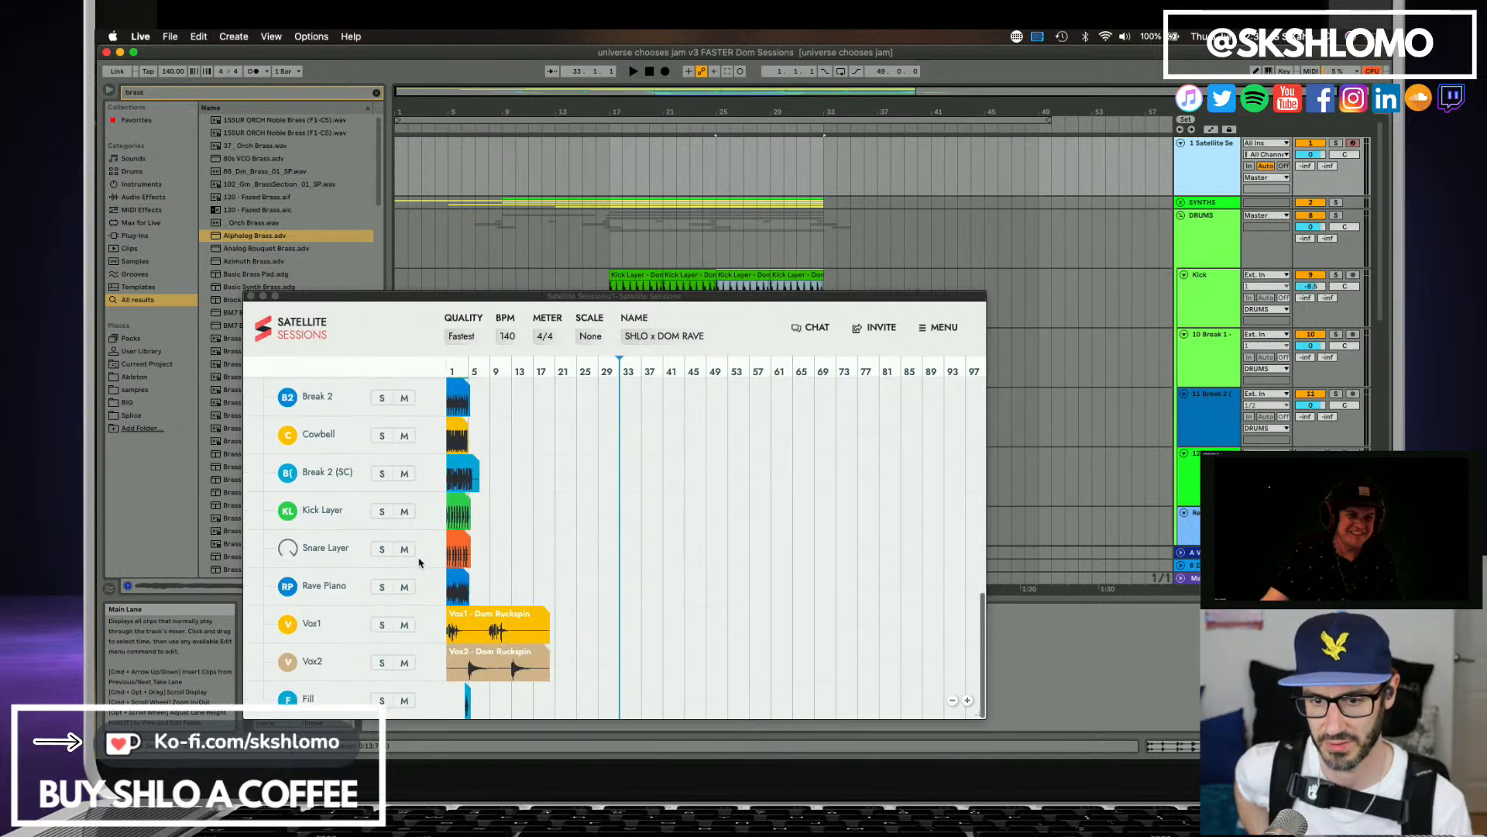
scroll(403, 465, "up", 2)
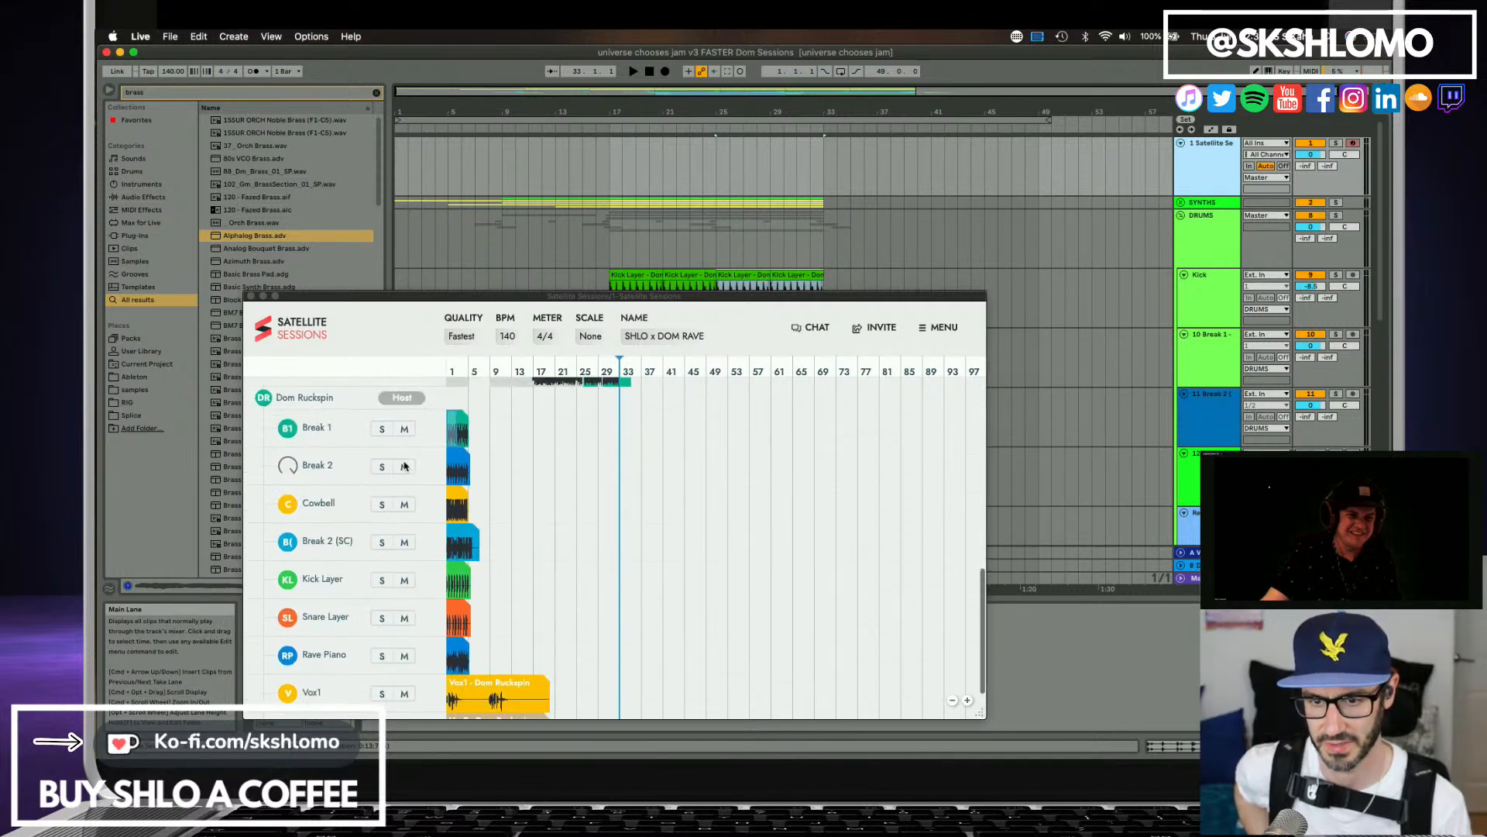
left_click(404, 431)
left_click(404, 466)
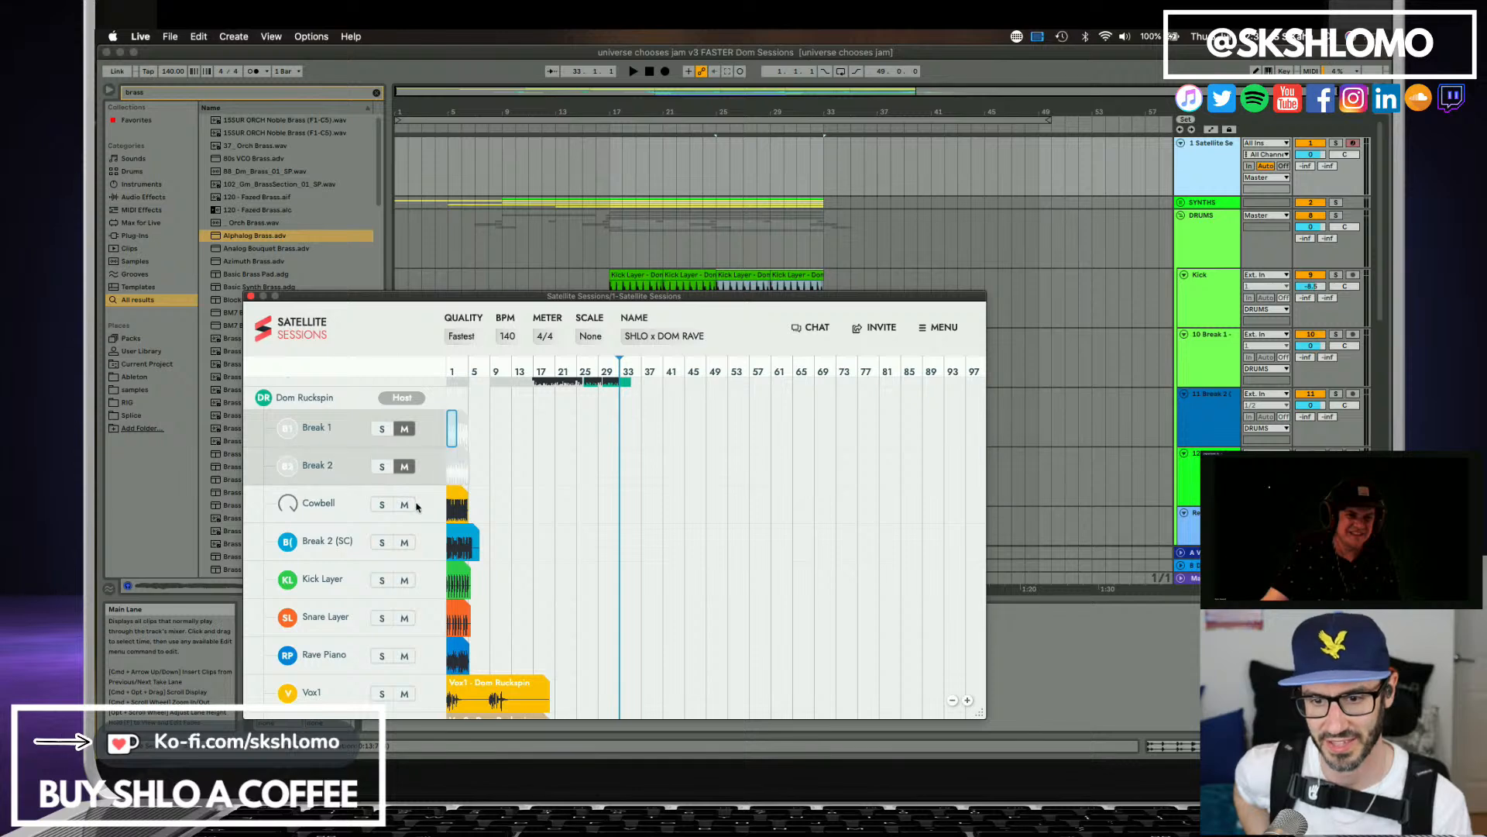
left_click(405, 505)
left_click(405, 543)
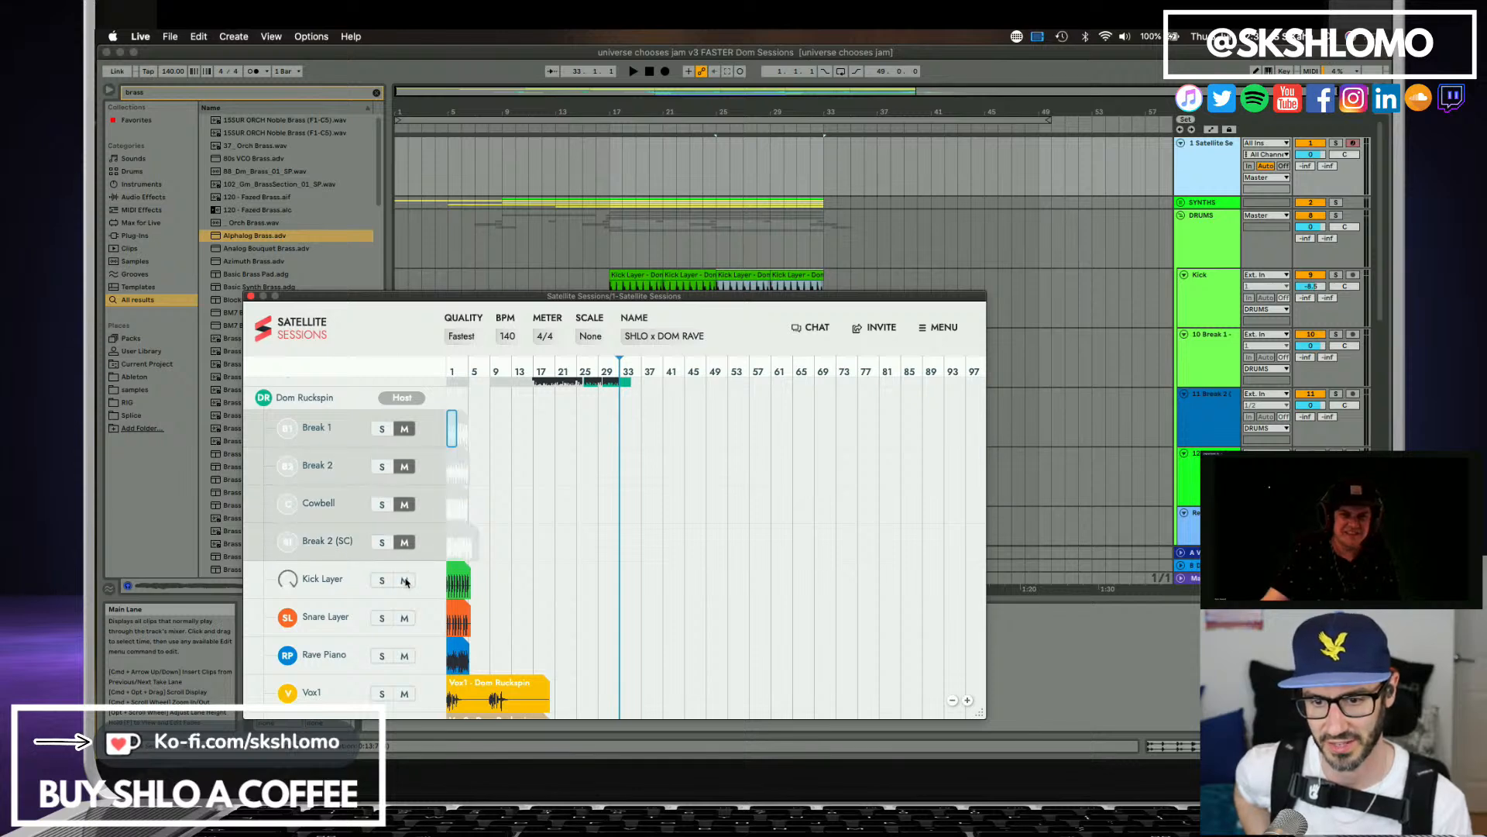
left_click(404, 581)
scroll(408, 582, "down", 2)
left_click(404, 550)
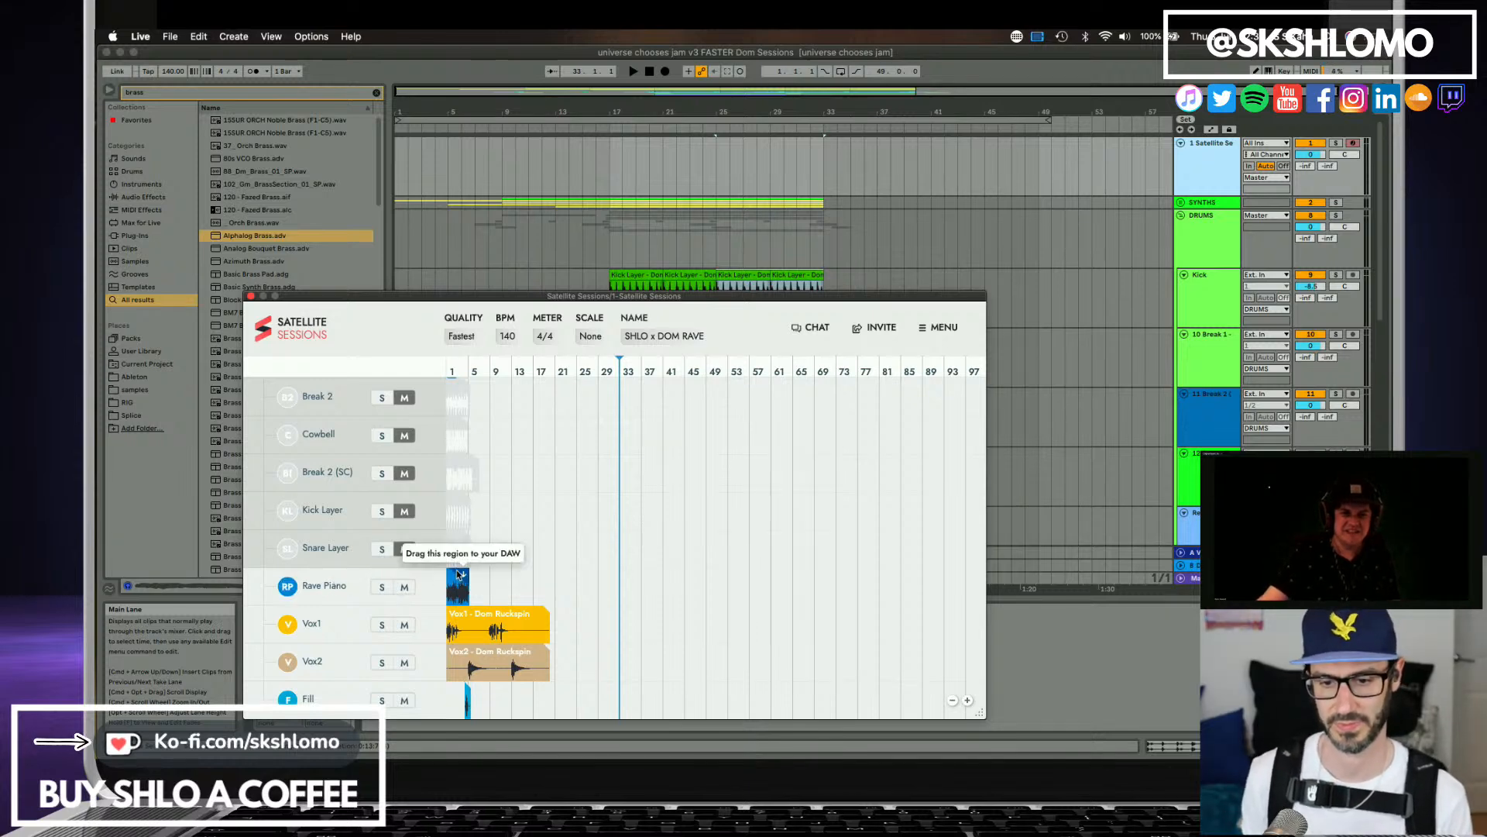
Import the Rave Piano stem from Satellite Sessions onto a new track at bar 33 and play its start.
left_click_drag(460, 585, 826, 528)
scroll(793, 456, "down", 5)
key("space")
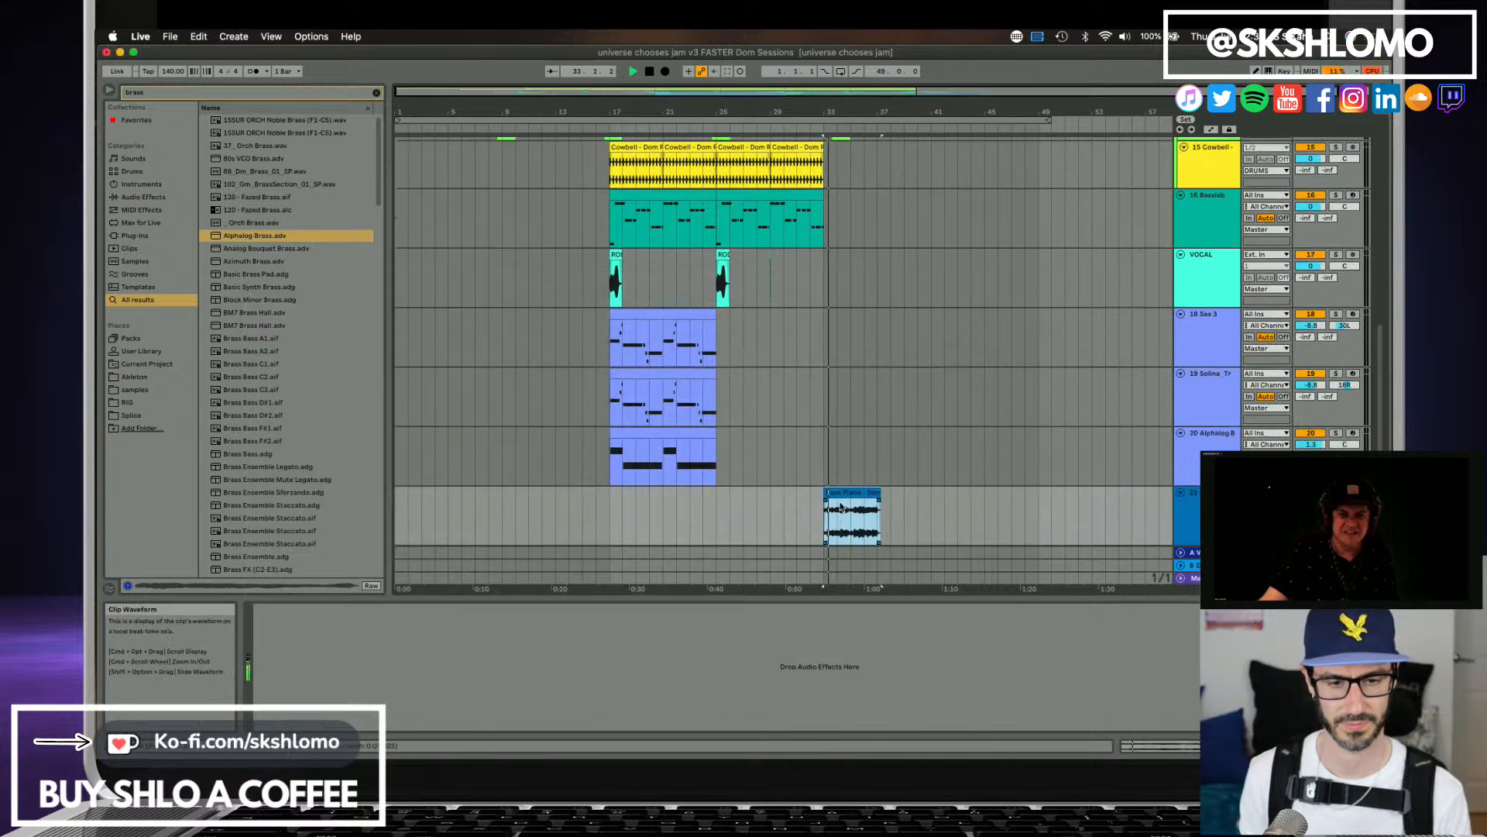
key("space")
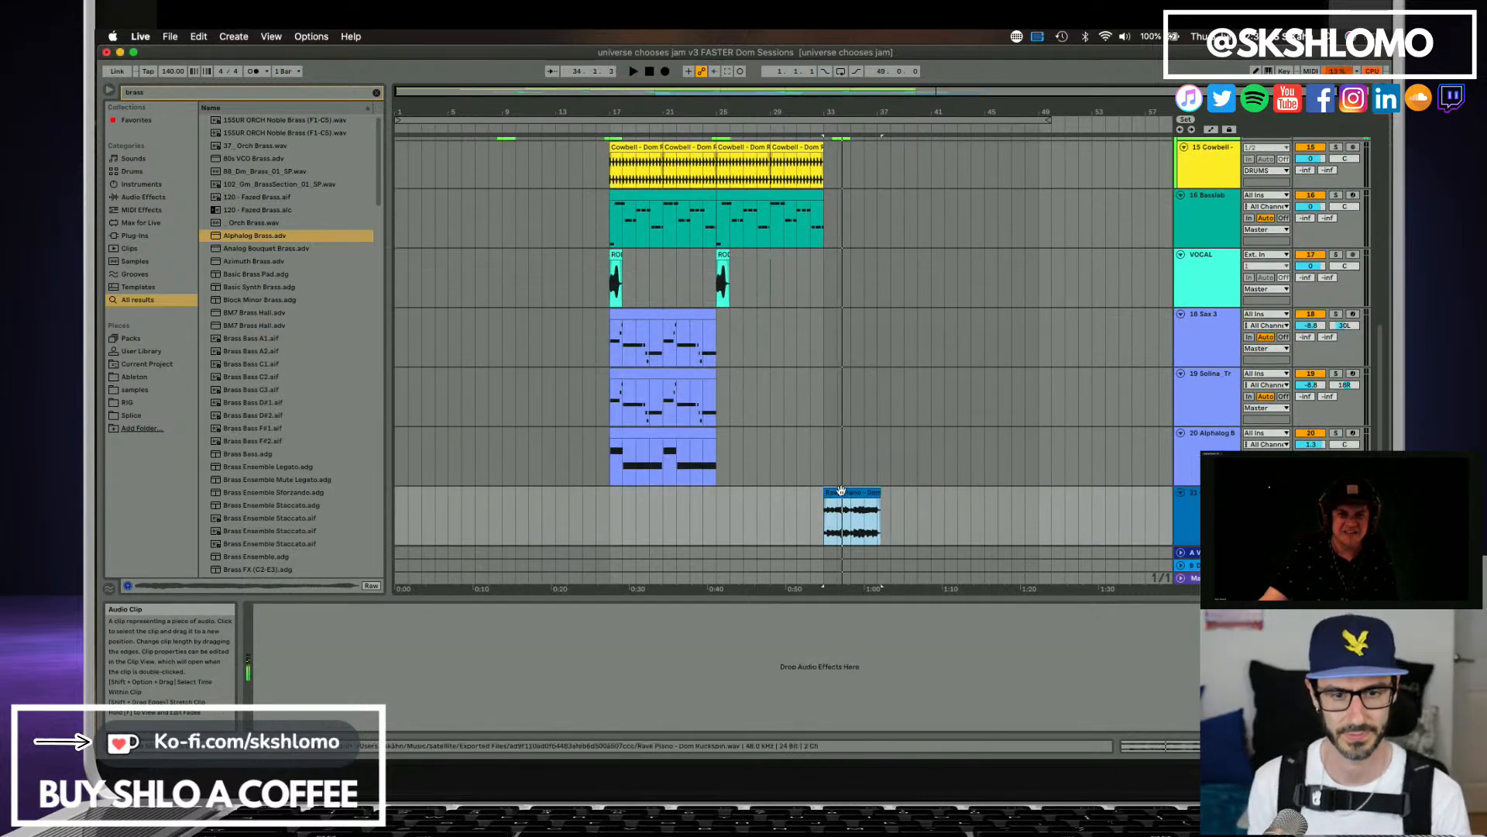
Move the Rave Piano clip to start at bar 34 and play the arrangement from bar 31 into it.
left_click_drag(839, 495, 853, 498)
left_click(812, 510)
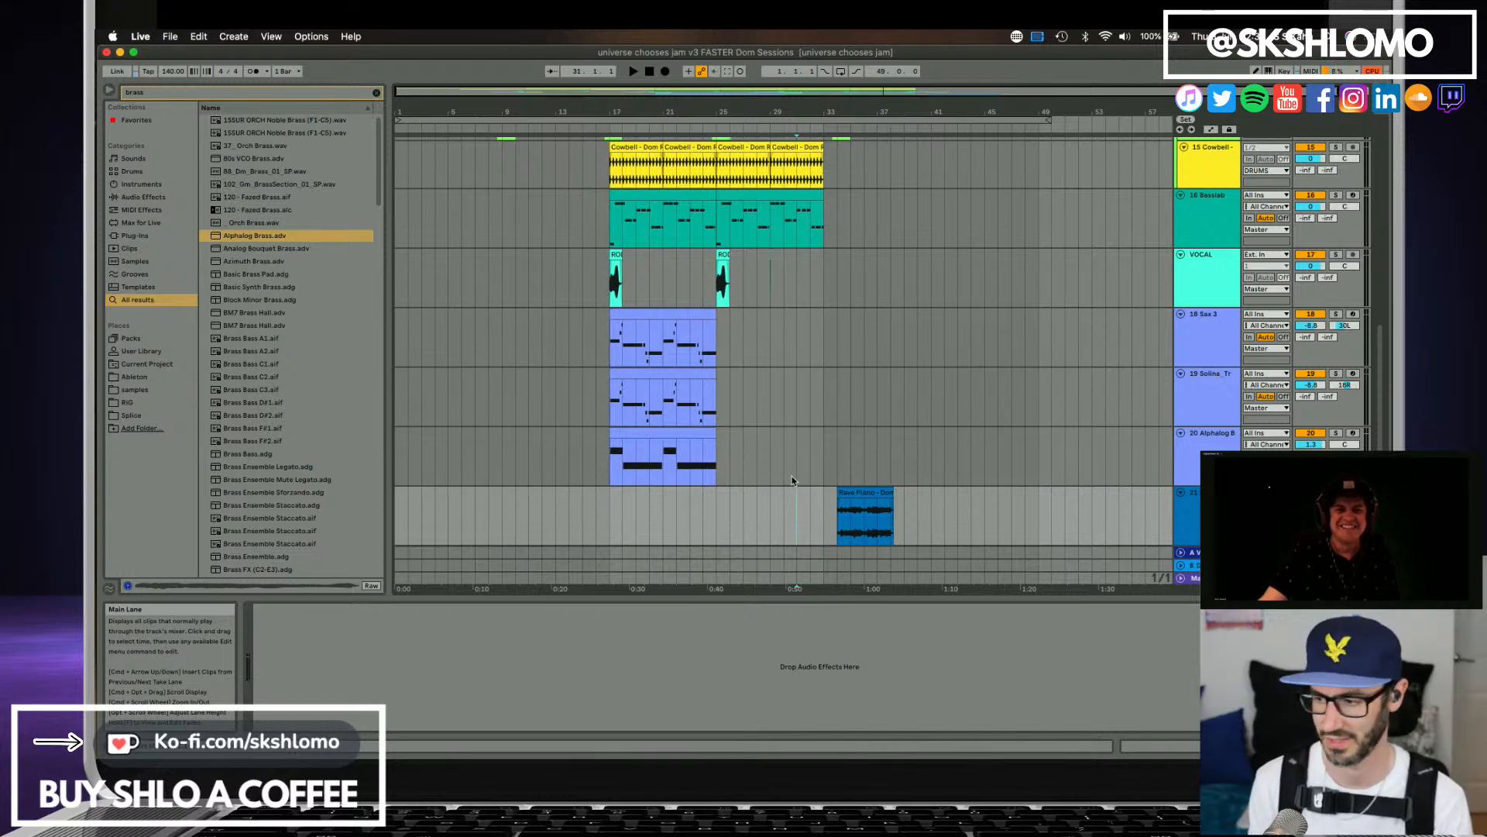
key("space")
scroll(821, 456, "up", 3)
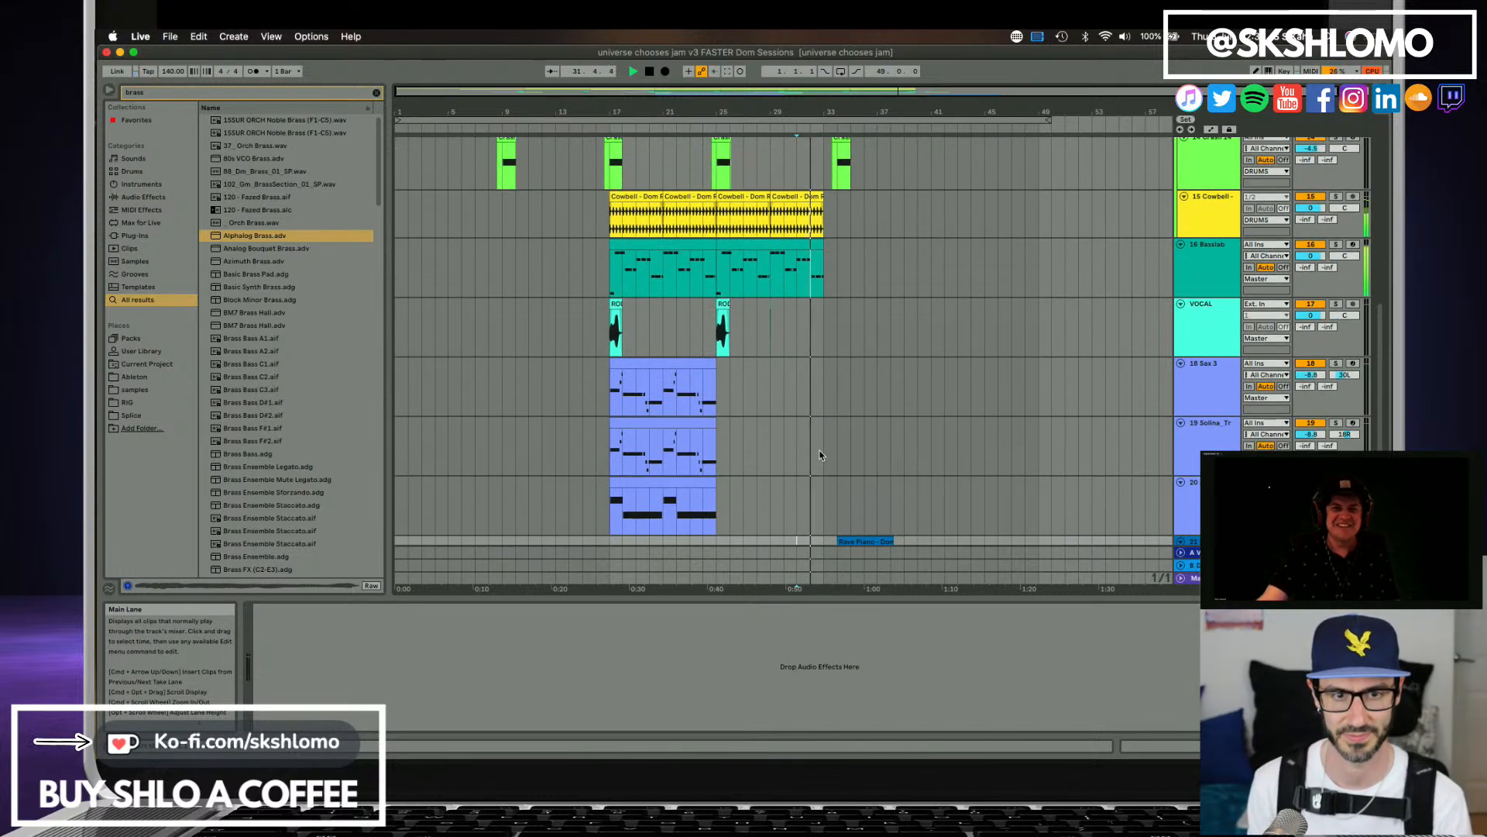
scroll(822, 455, "down", 2)
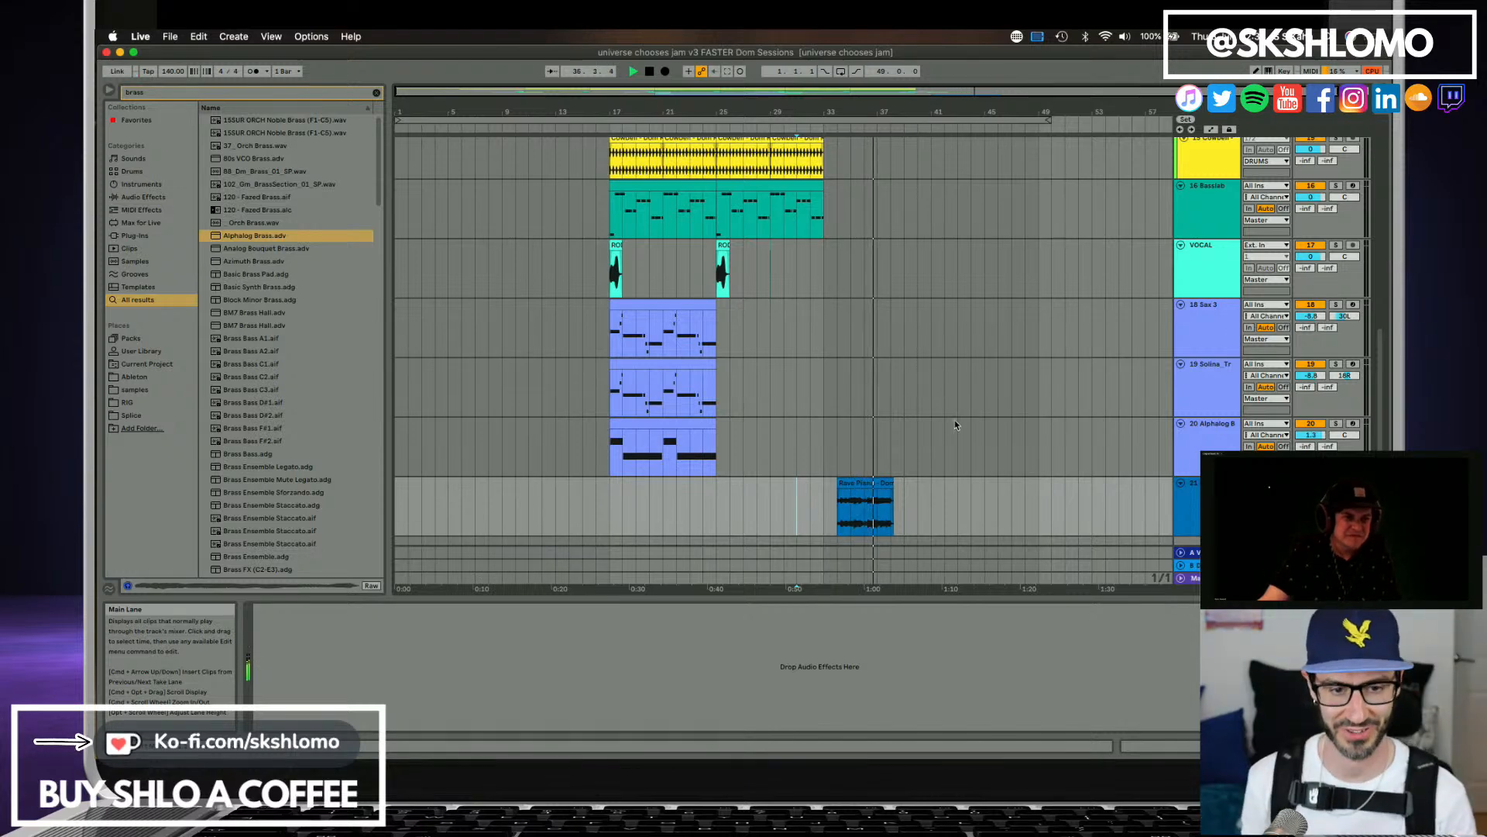
Trim the Rave Piano clip to end at bar 38 and duplicate it directly after itself.
left_click(888, 480)
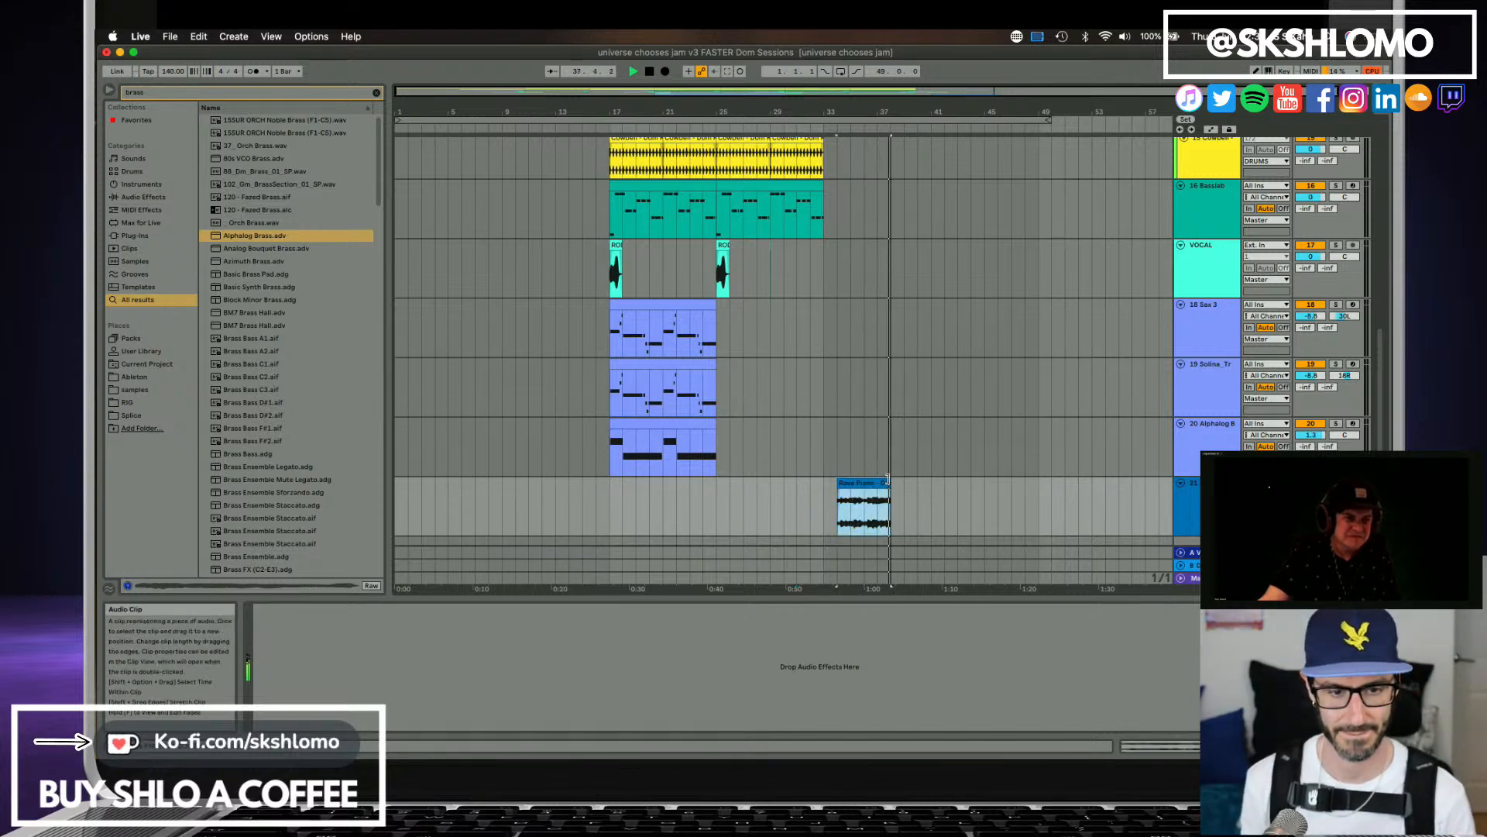
key("space")
key("super+d")
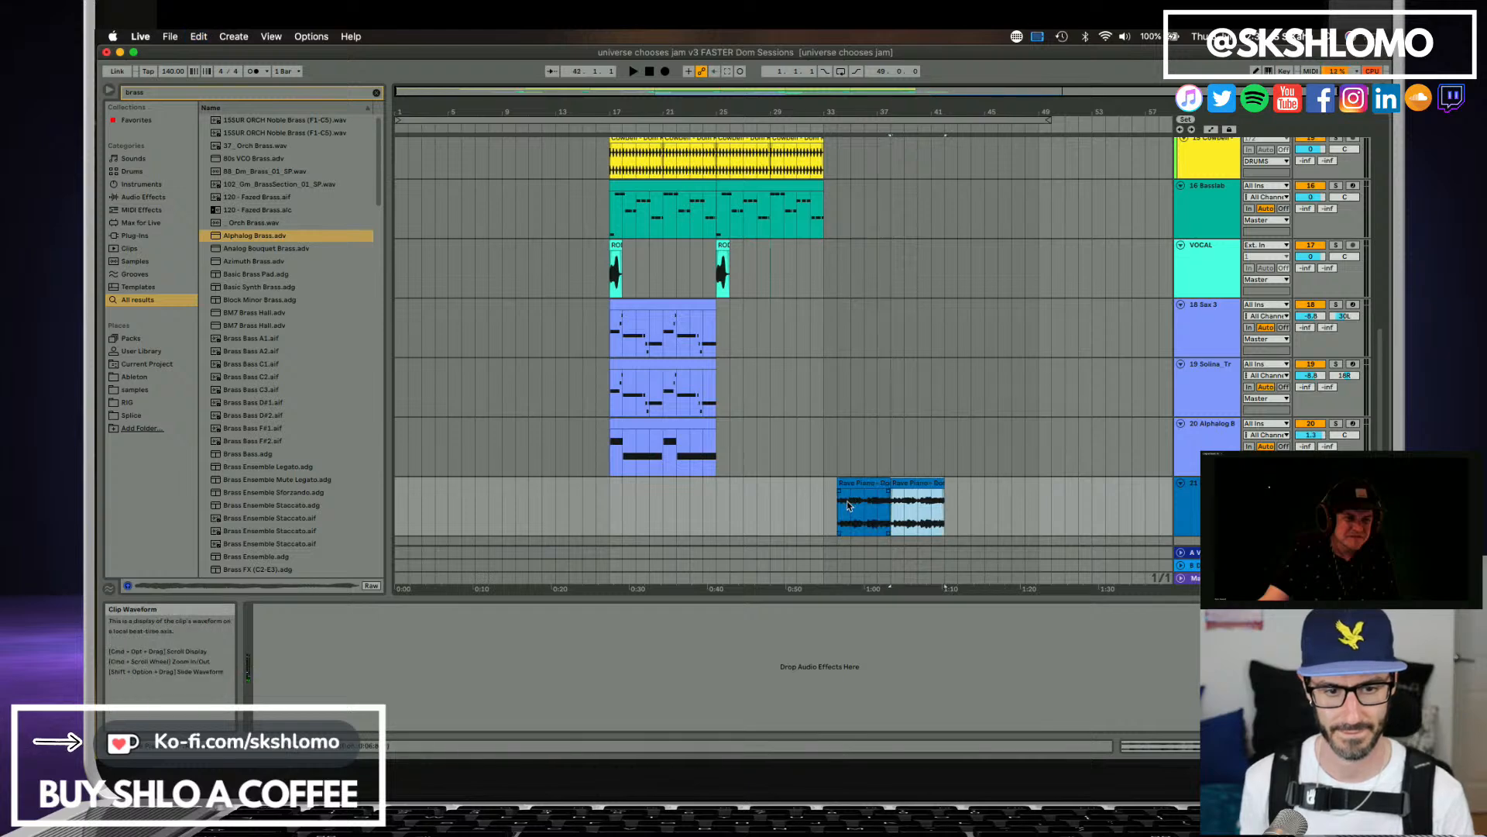
Play the two Rave Piano clips, starting once inside the first and once at the second.
left_click(852, 501)
key("space")
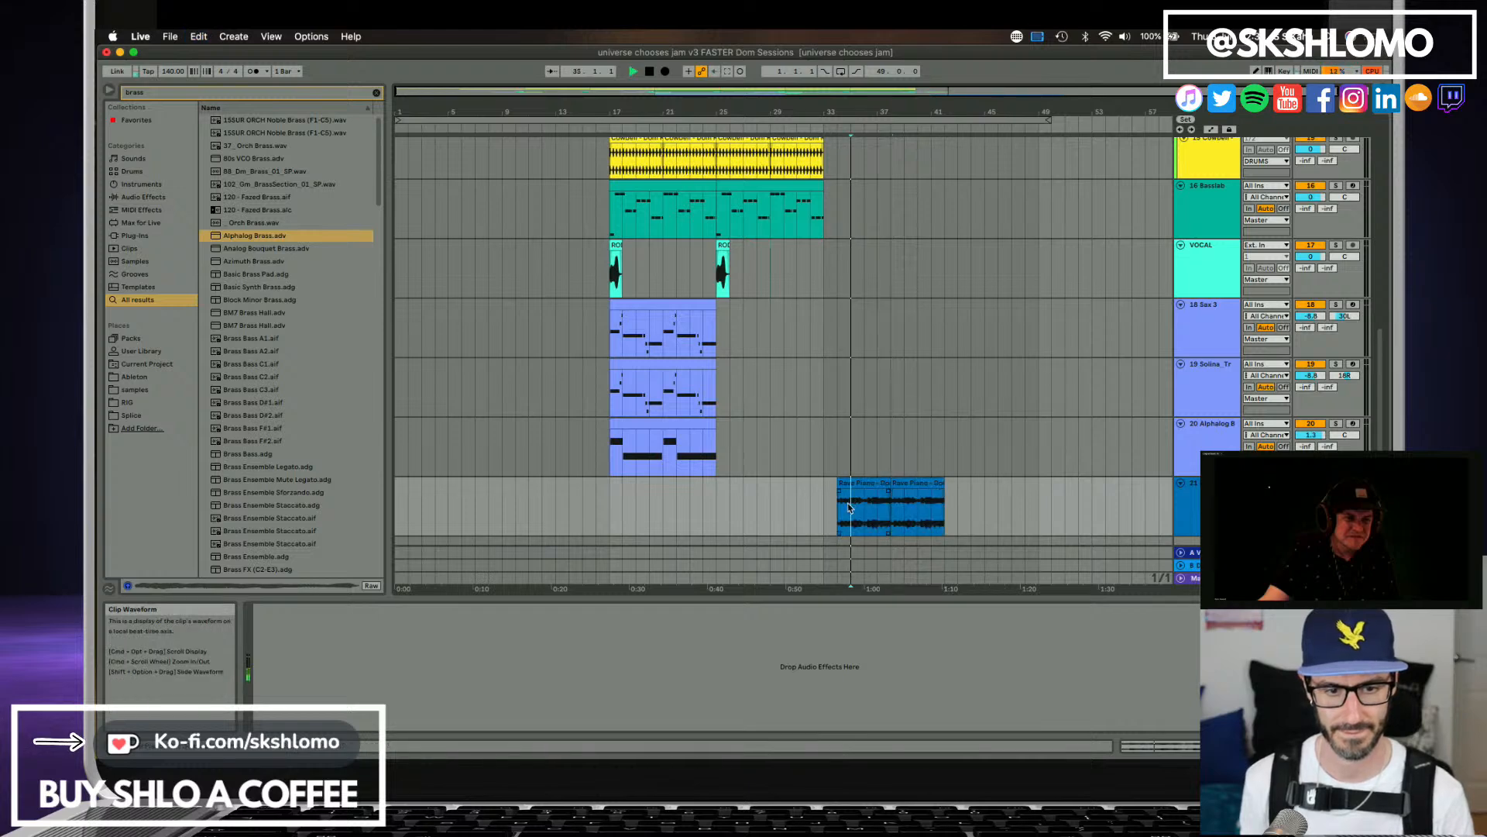
key("space")
left_click(907, 483)
key("space")
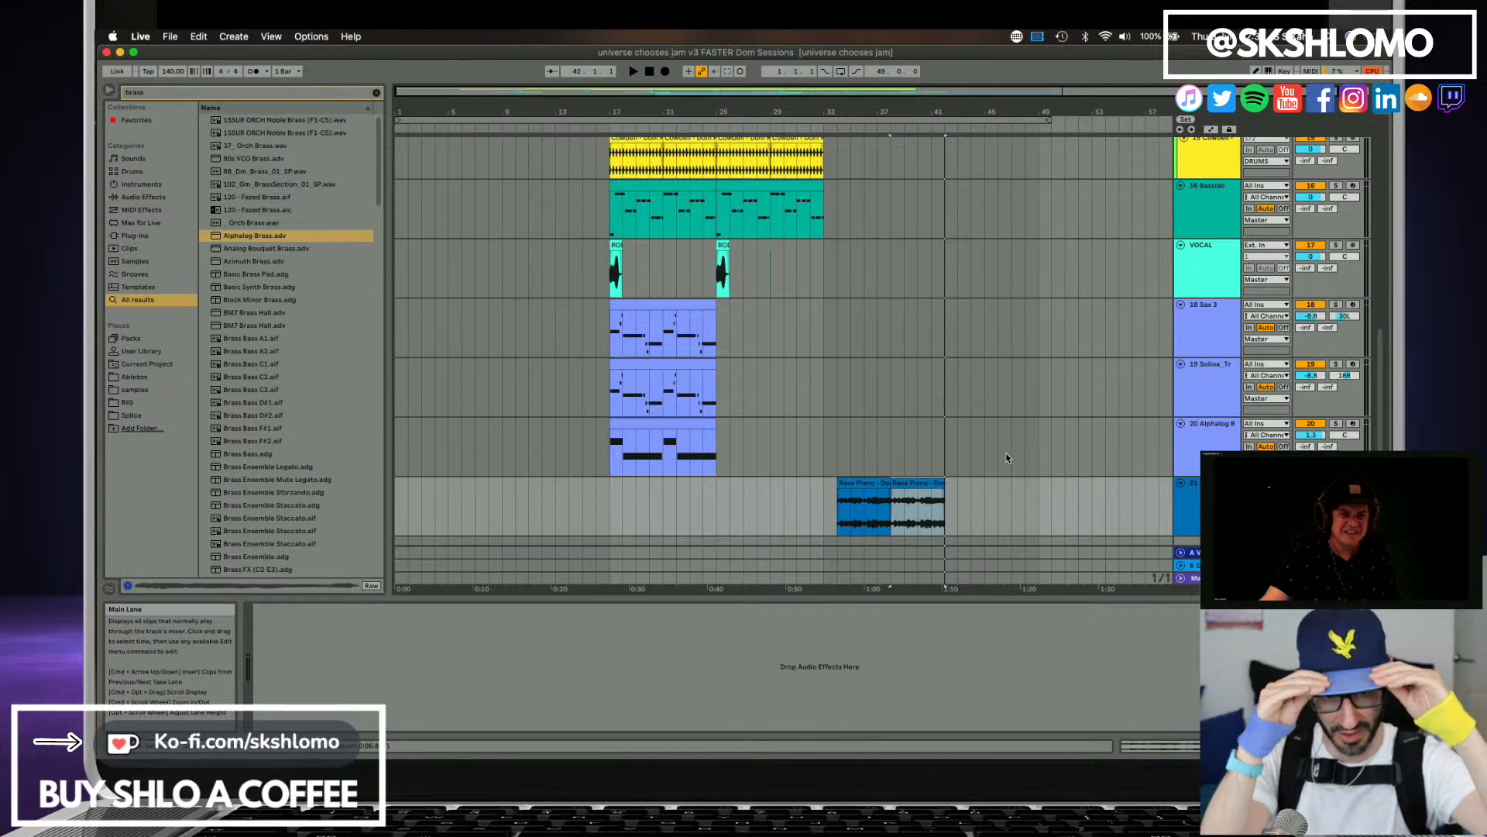
Try splitting off the last bar of the first Rave Piano clip, transposing it 12 semitones with Complex Pro warping, and play it.
left_click(881, 513)
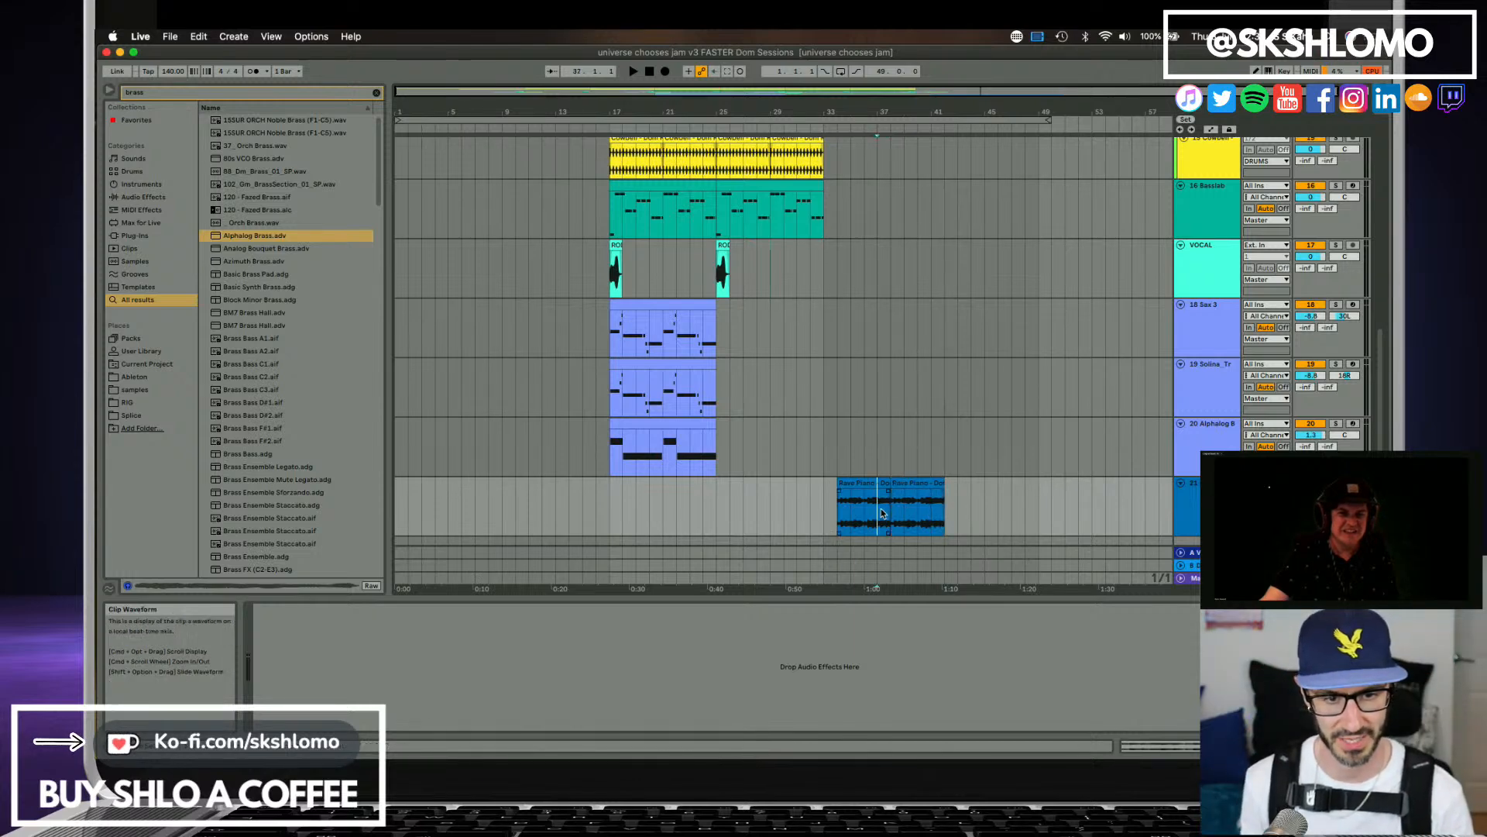
double_click(883, 513)
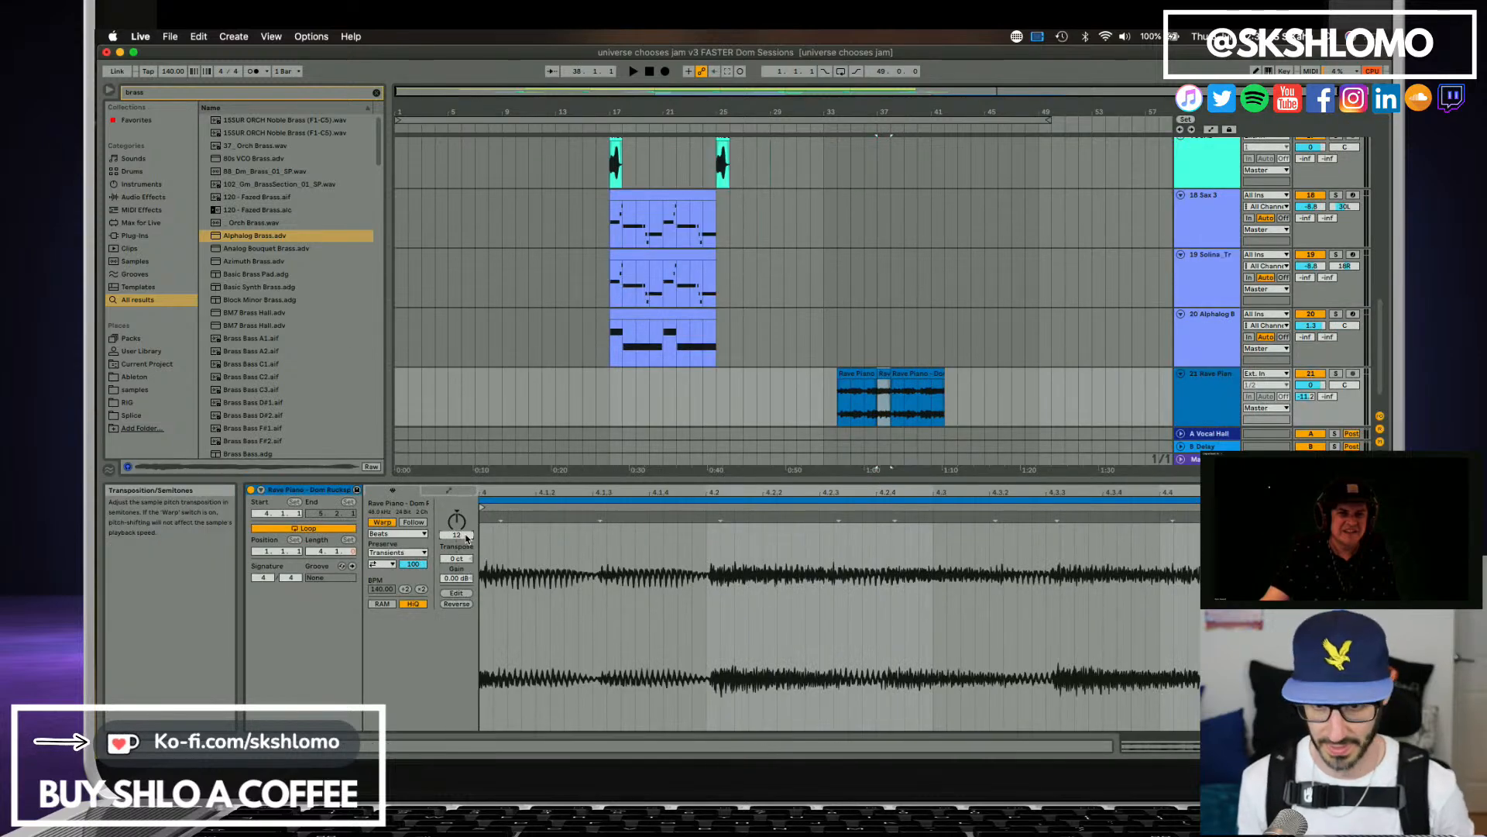
left_click(403, 534)
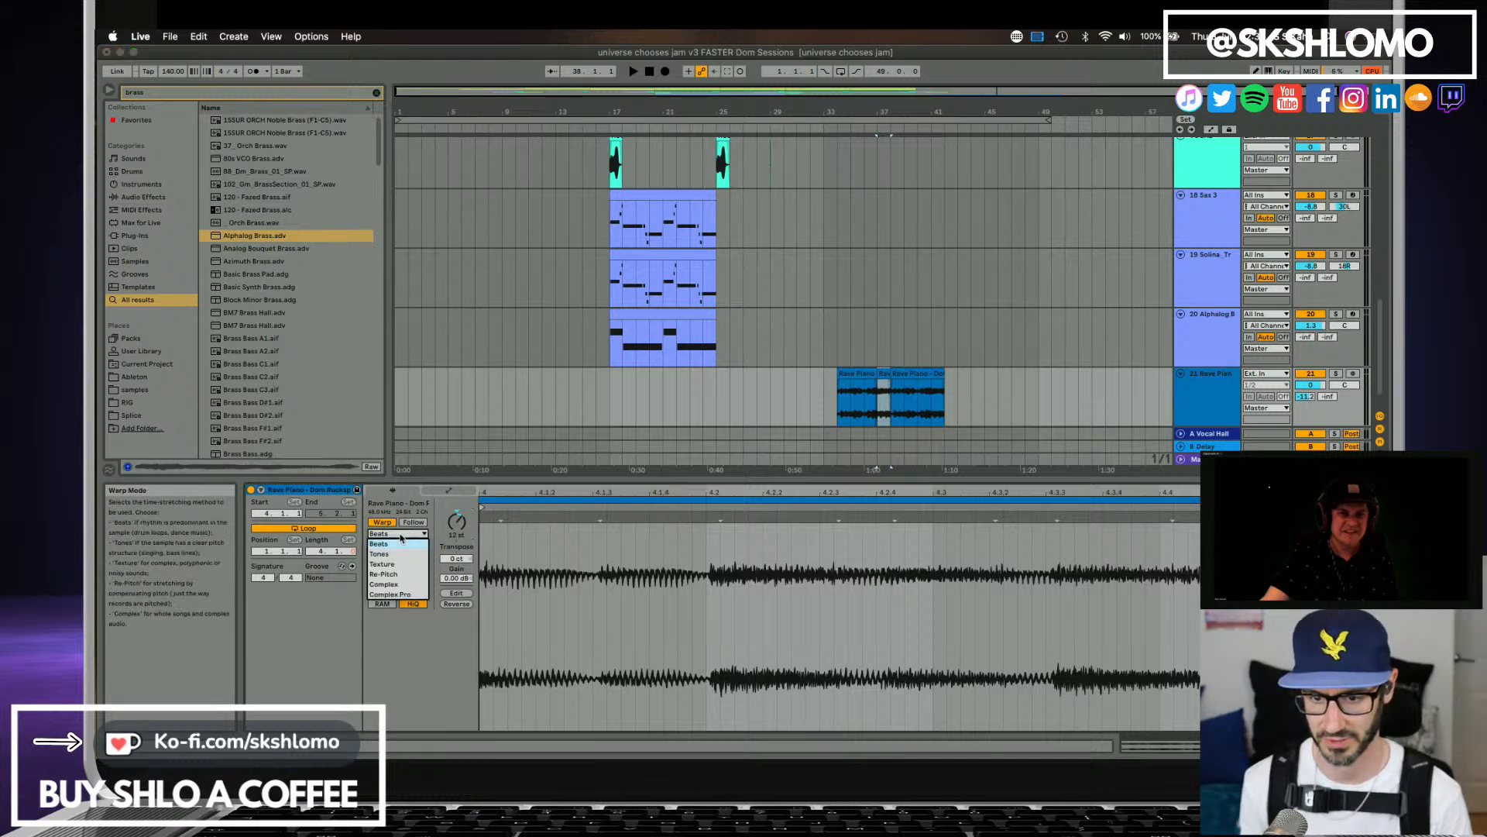
left_click(399, 594)
key("space")
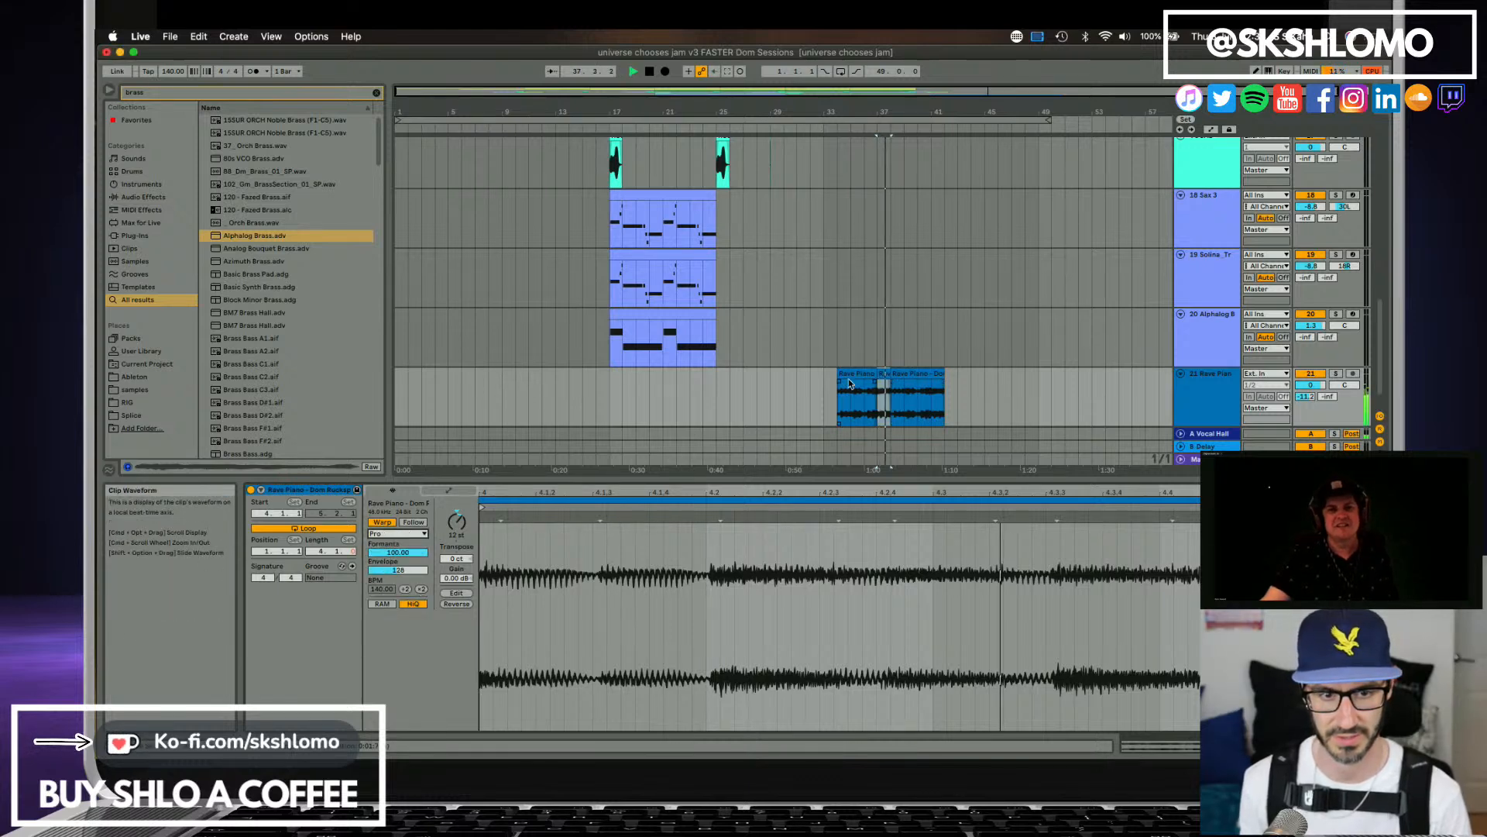
key("space")
Try Complex warping on the transposed bar, playing it and the passage leading in from bar 34.
left_click(399, 534)
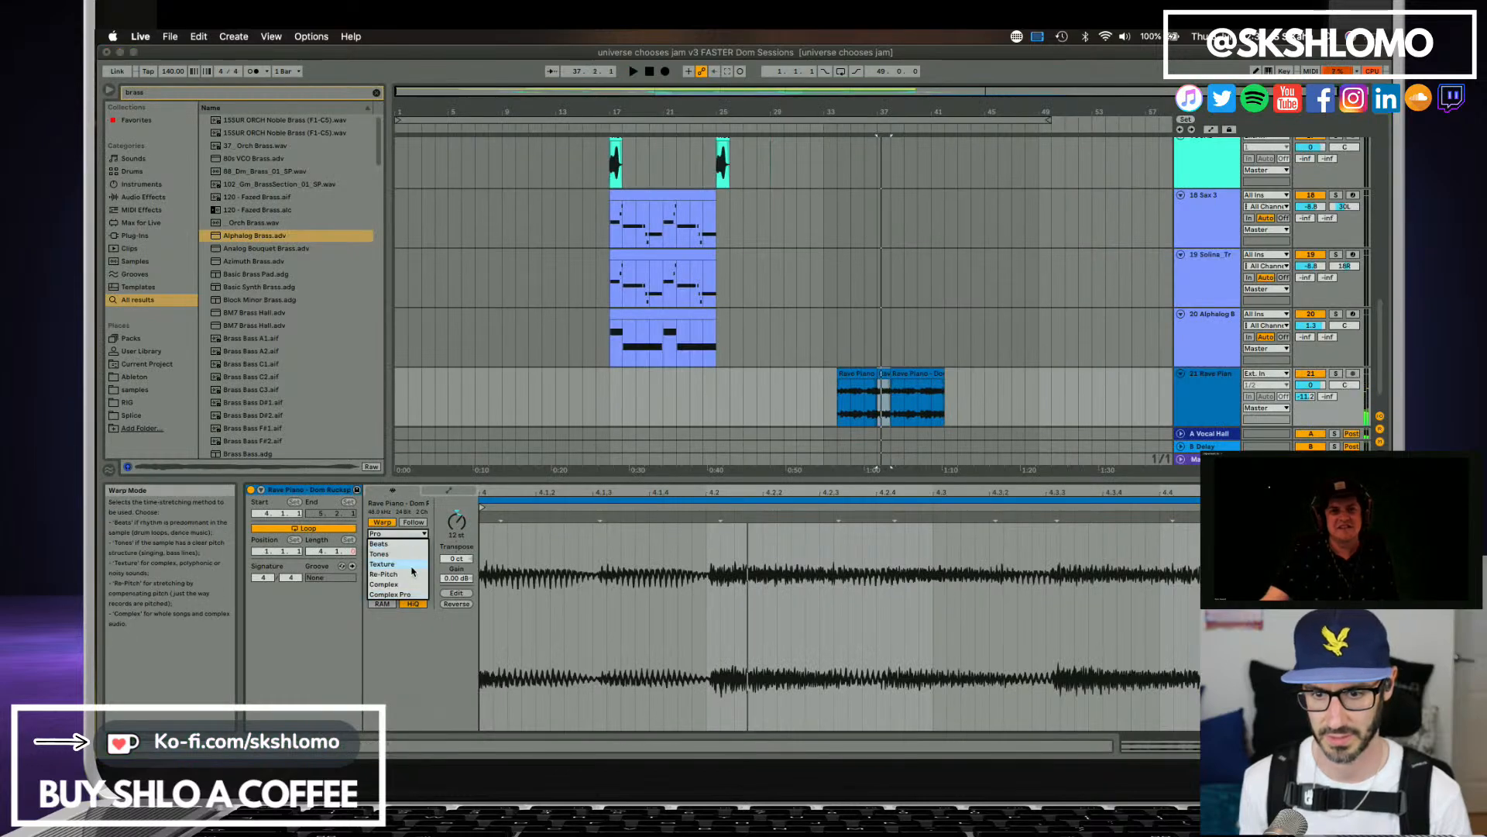
left_click(412, 584)
key("space")
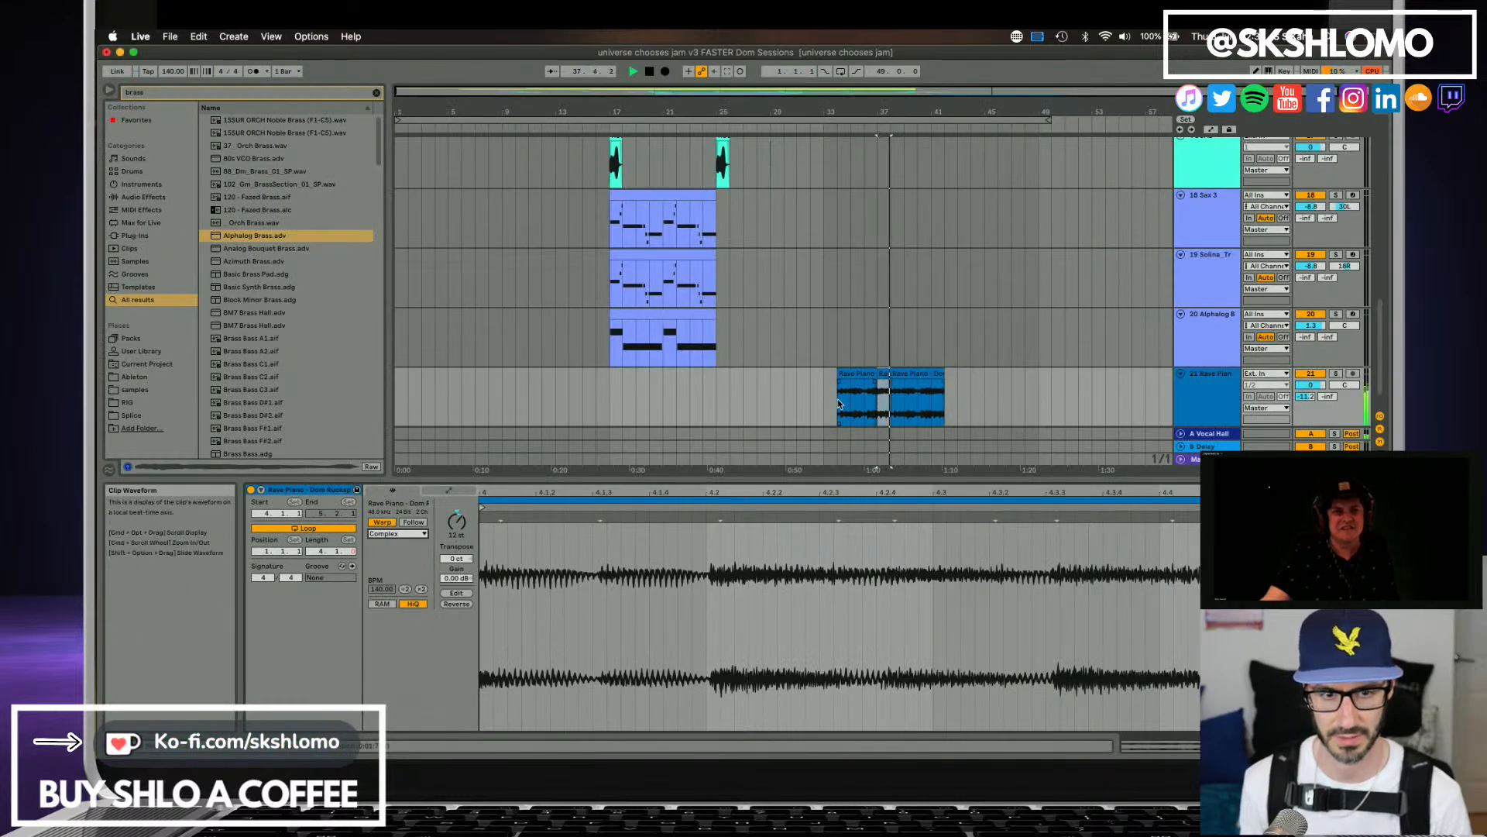
left_click(839, 402)
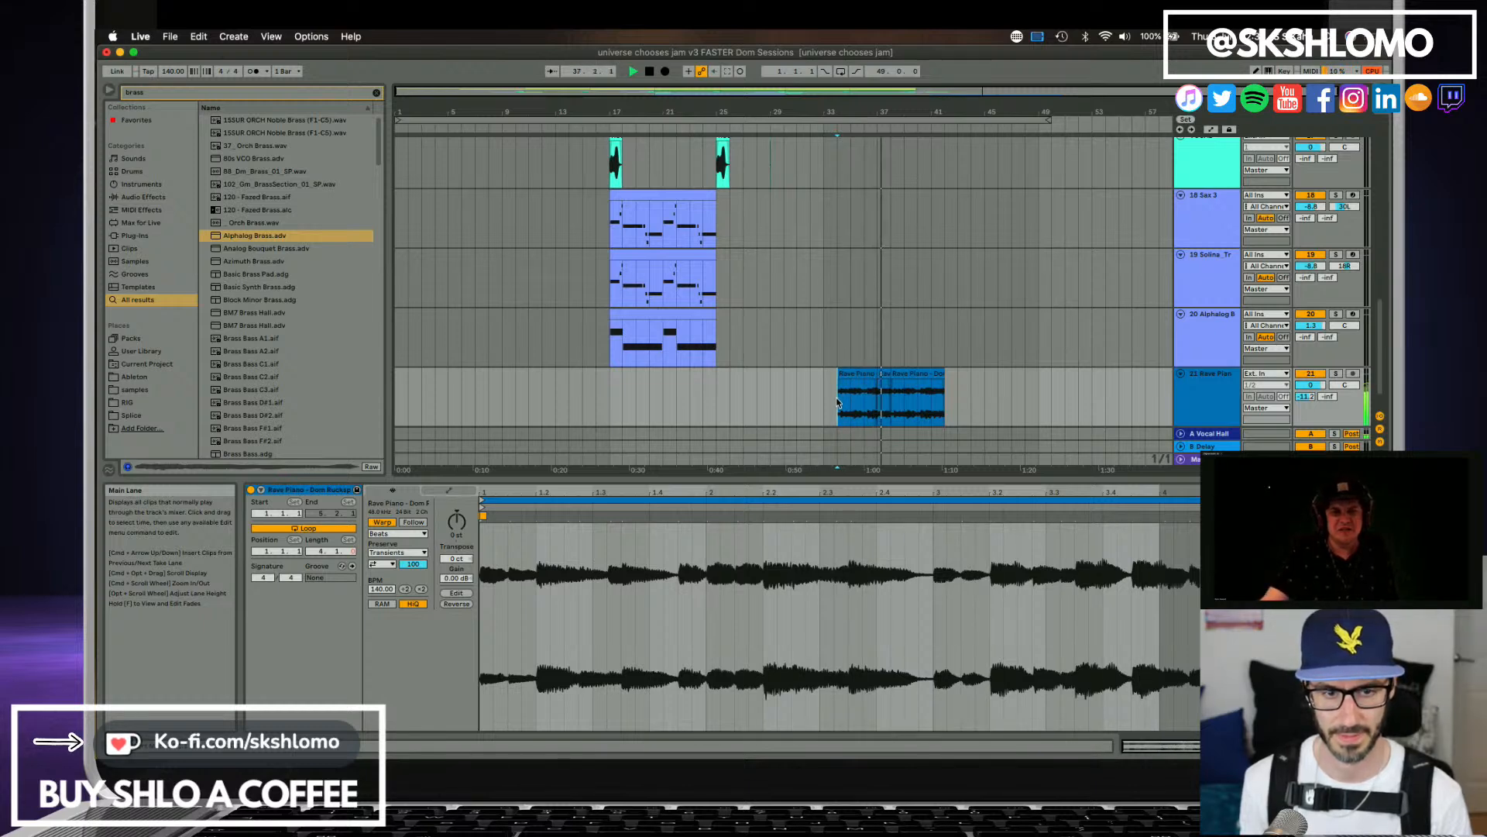
key("space")
Make the first Rave Piano clip span bars 34 to 38, transpose all of it 12 semitones with Complex warping, and play it.
left_click(855, 376)
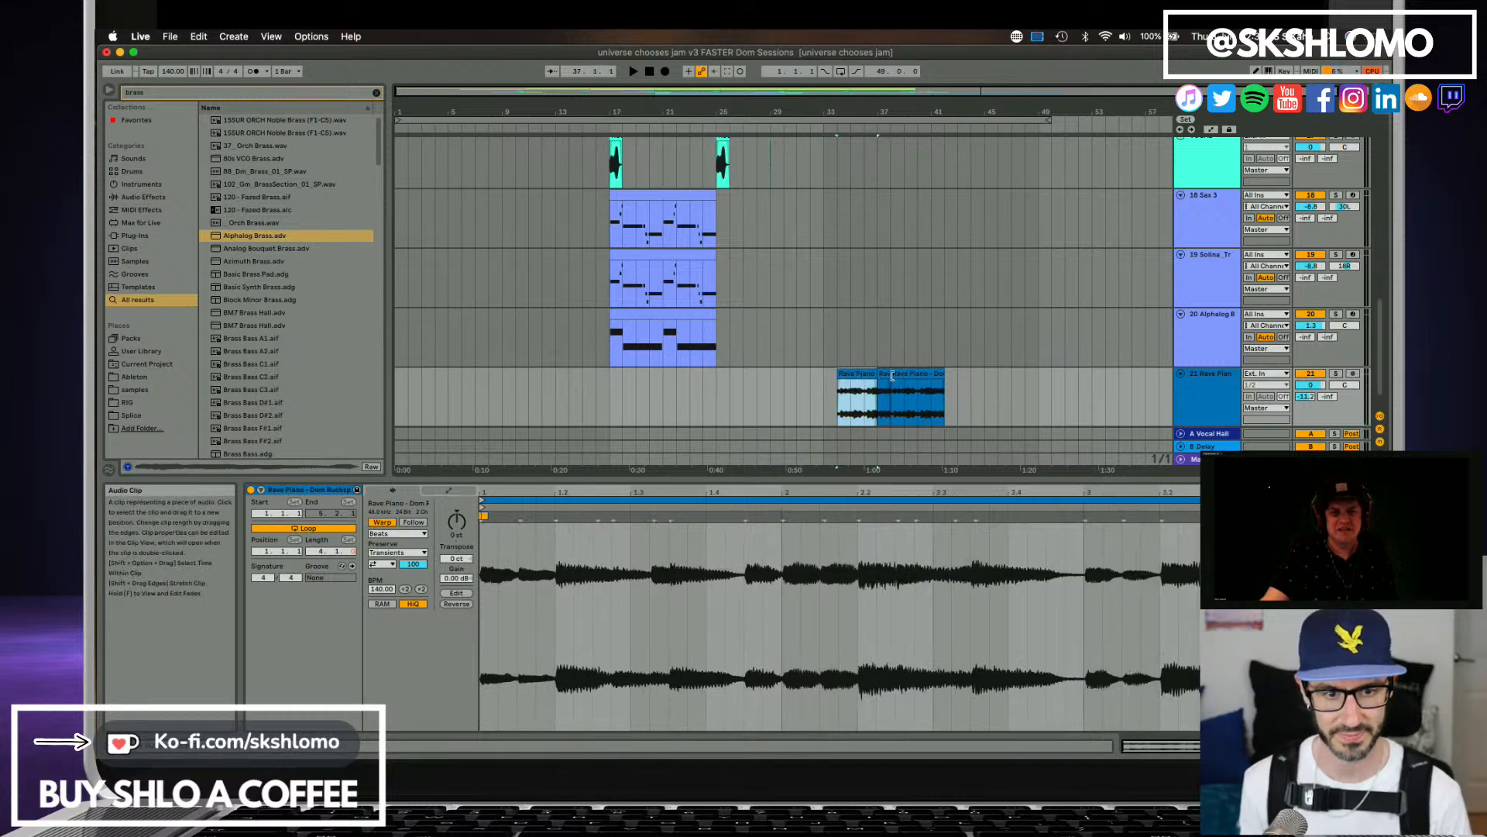
left_click_drag(879, 376, 863, 377)
key("space")
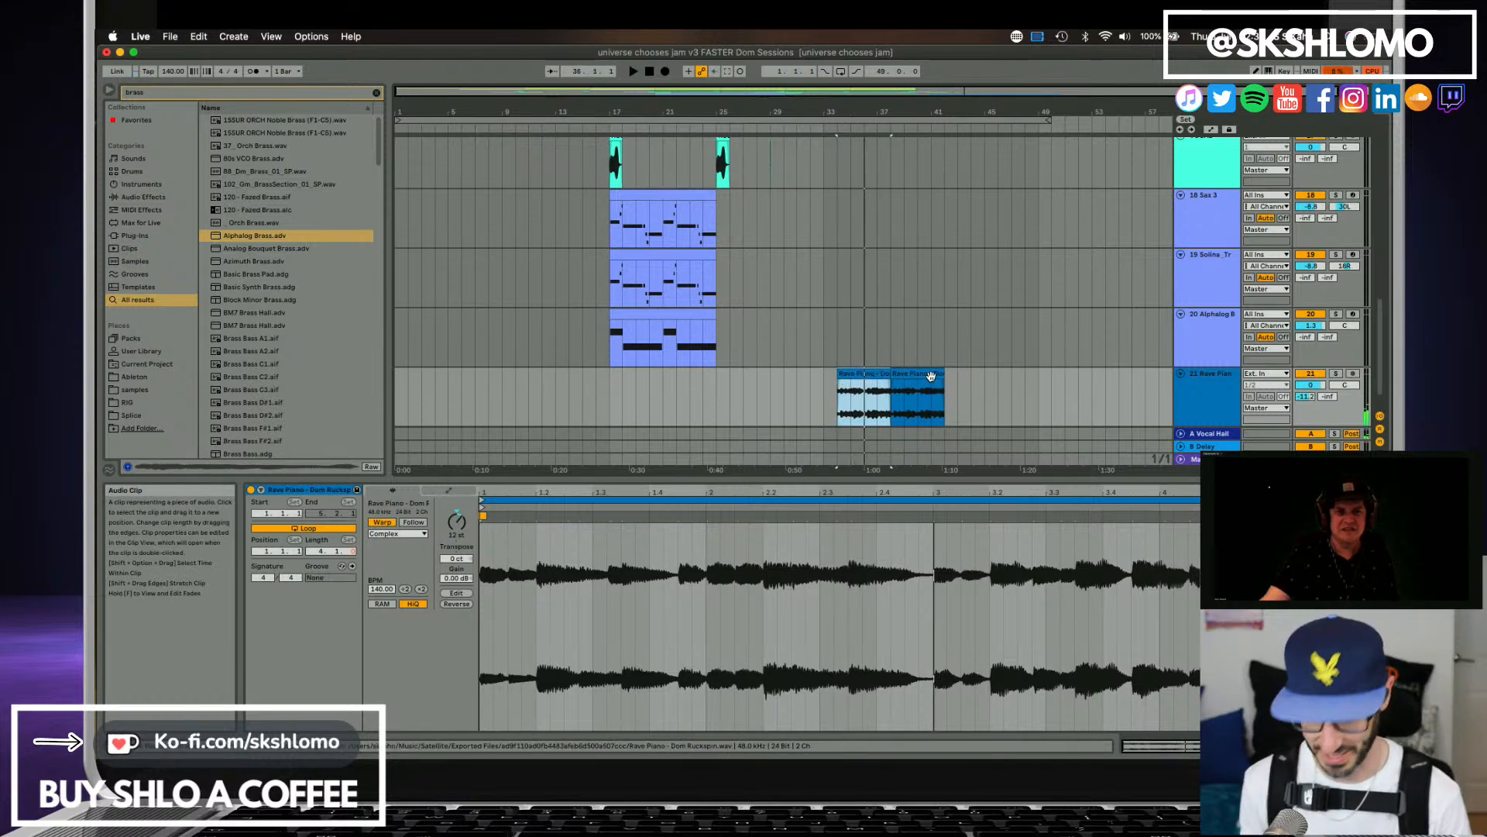
Copy the untransposed second Rave Piano clip to bar 34 on a new audio track and delete the original at bar 38.
left_click(901, 377)
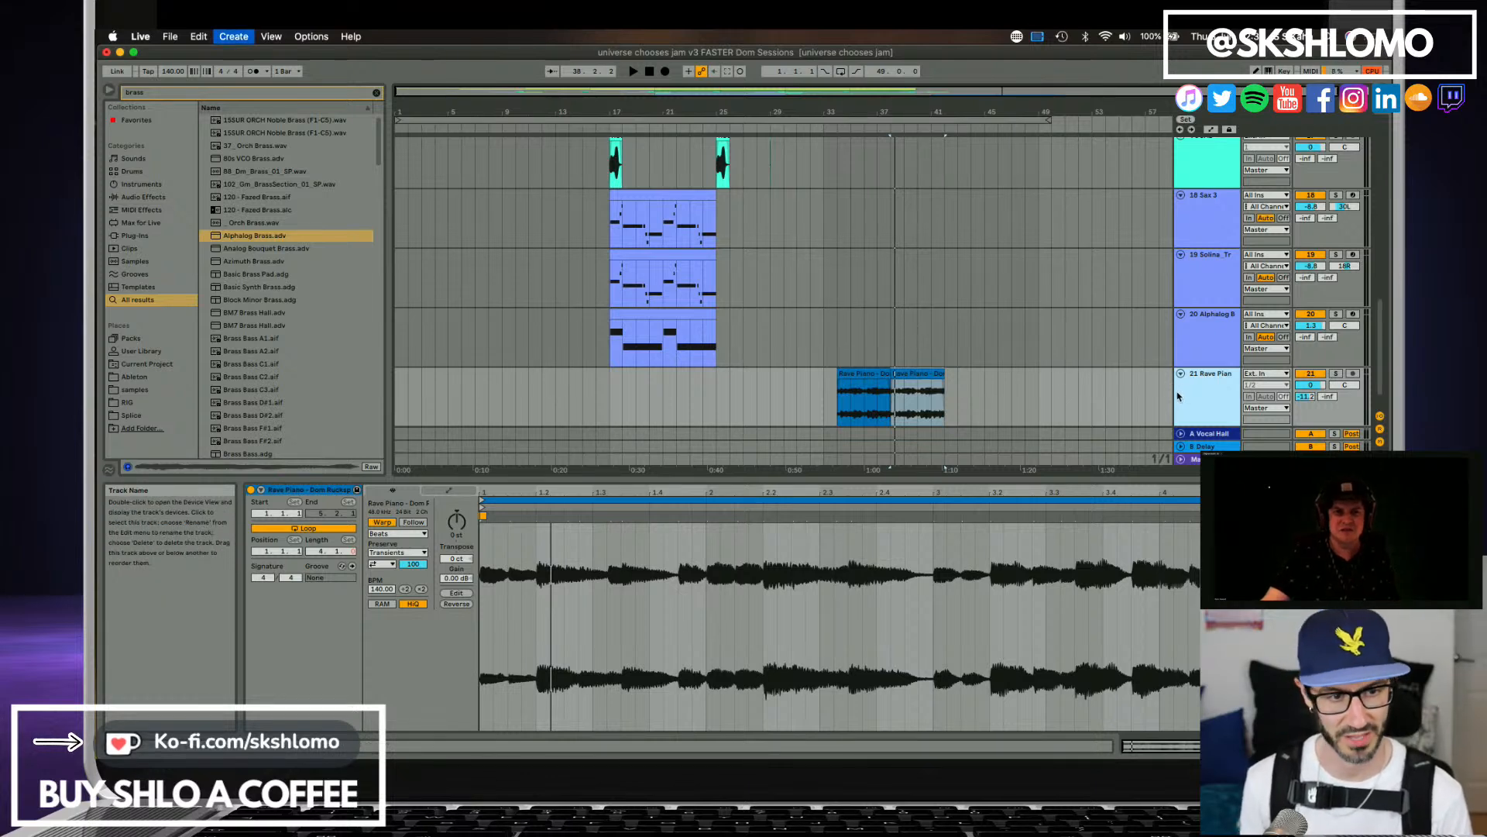
key("super+t")
left_click_drag(913, 326, 863, 401)
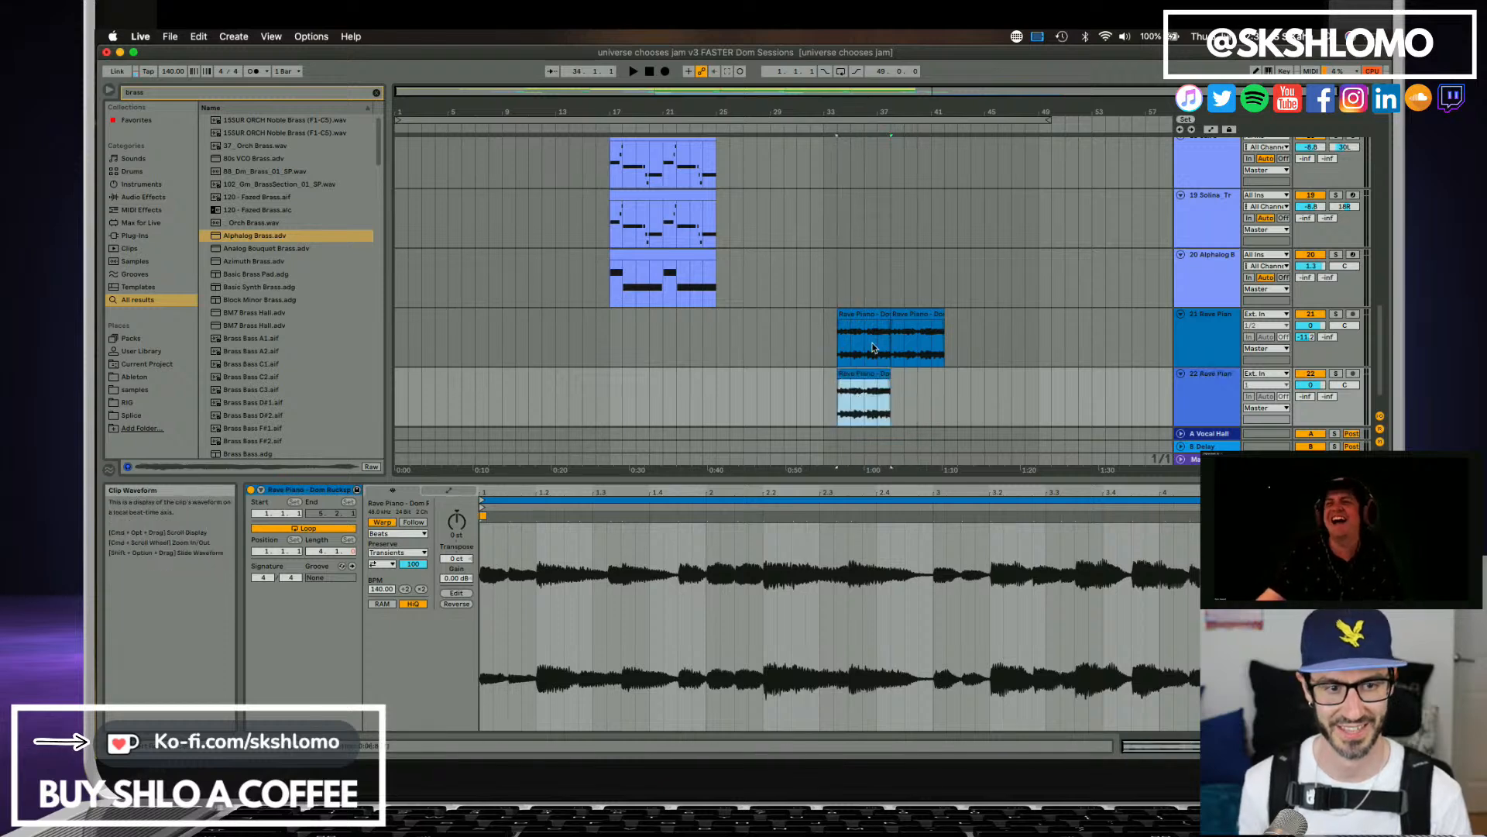
left_click(926, 316)
key("Delete")
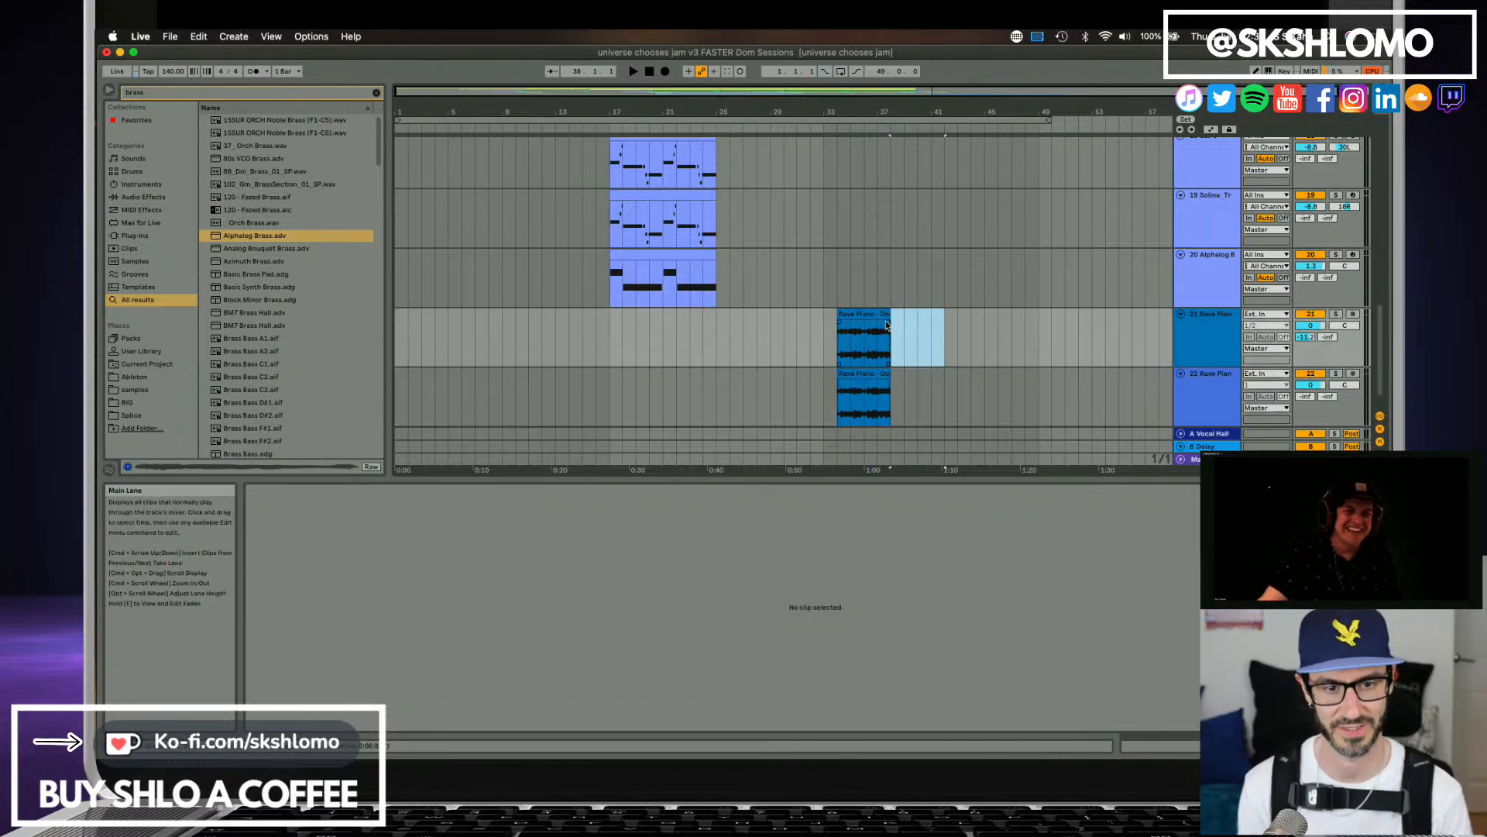
Play the two layered Rave Piano clips from bar 34 and lower the new track's volume to about -9 dB.
left_click(845, 352)
key("space")
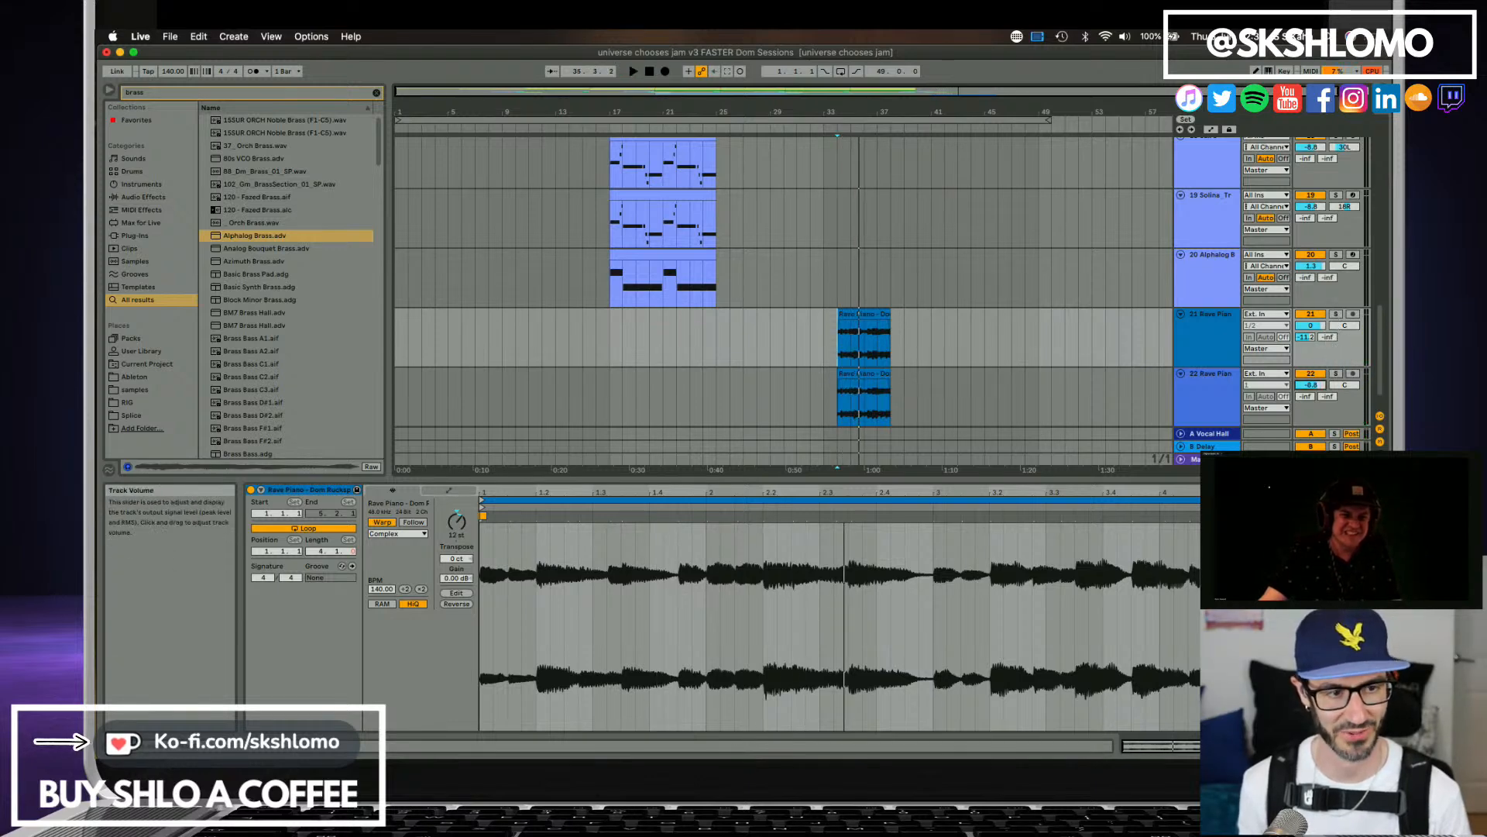
key("space")
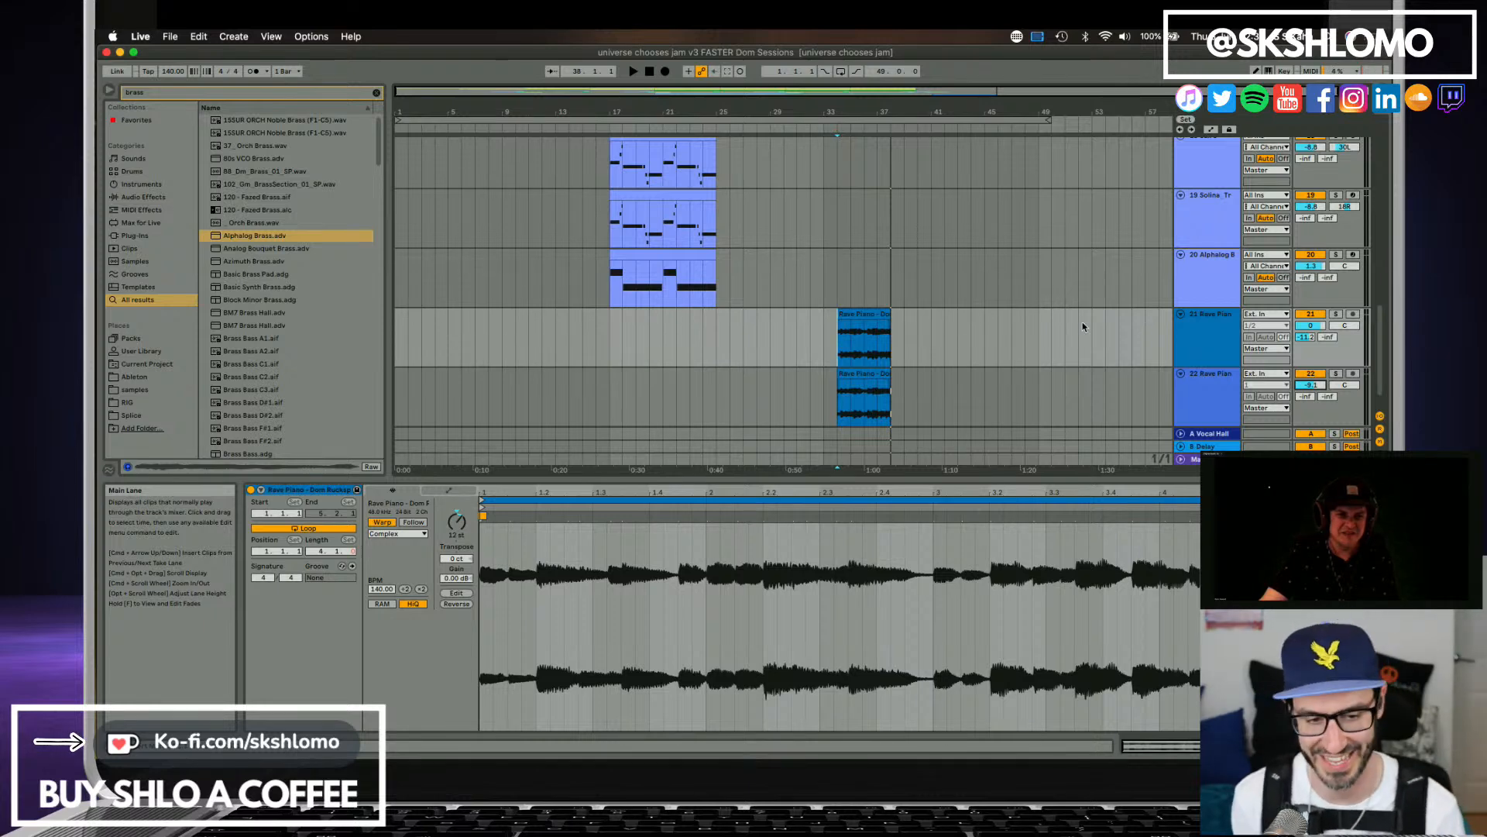
left_click(860, 315)
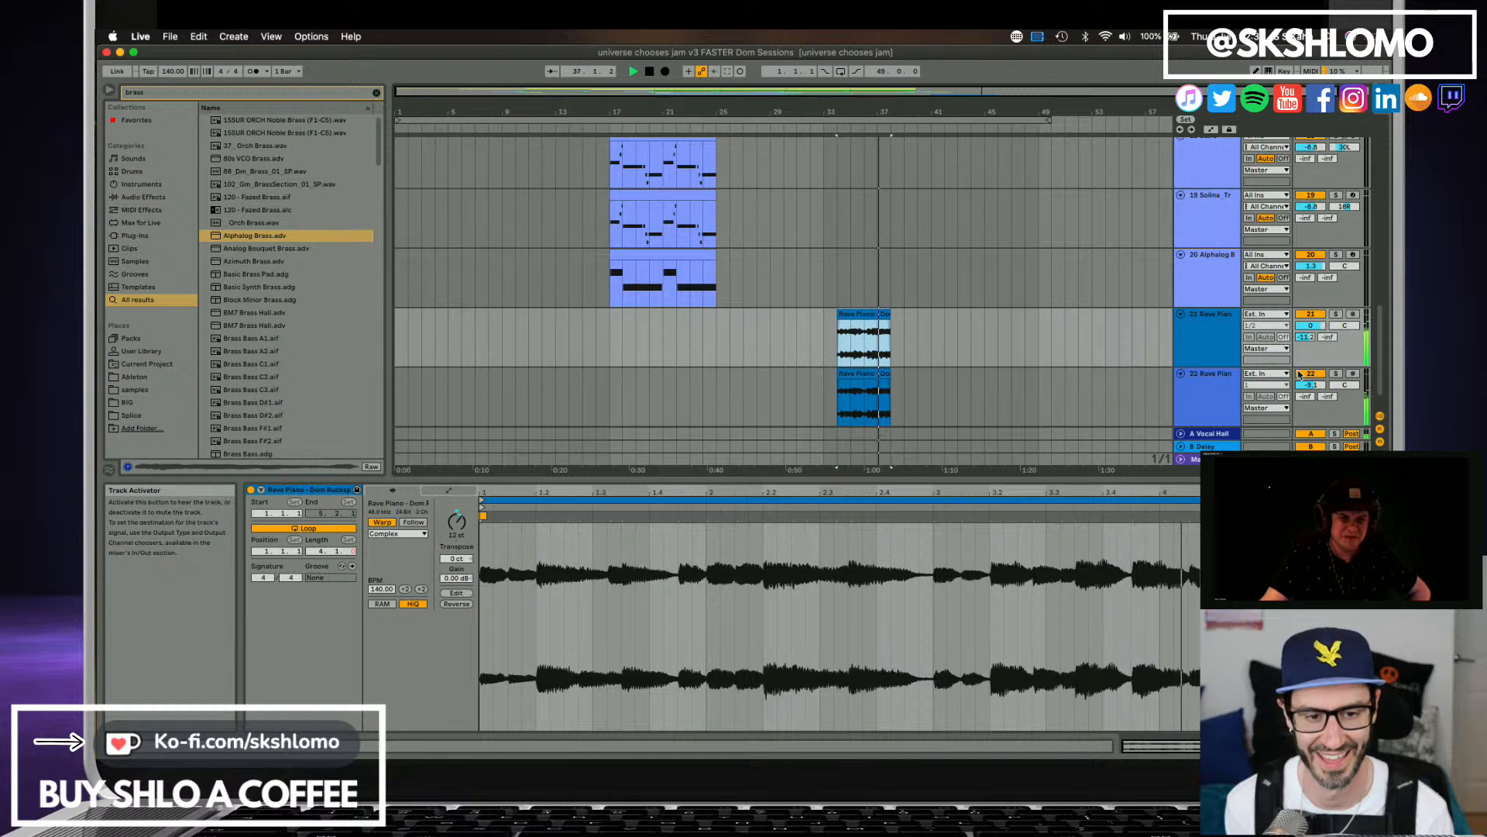
key("space")
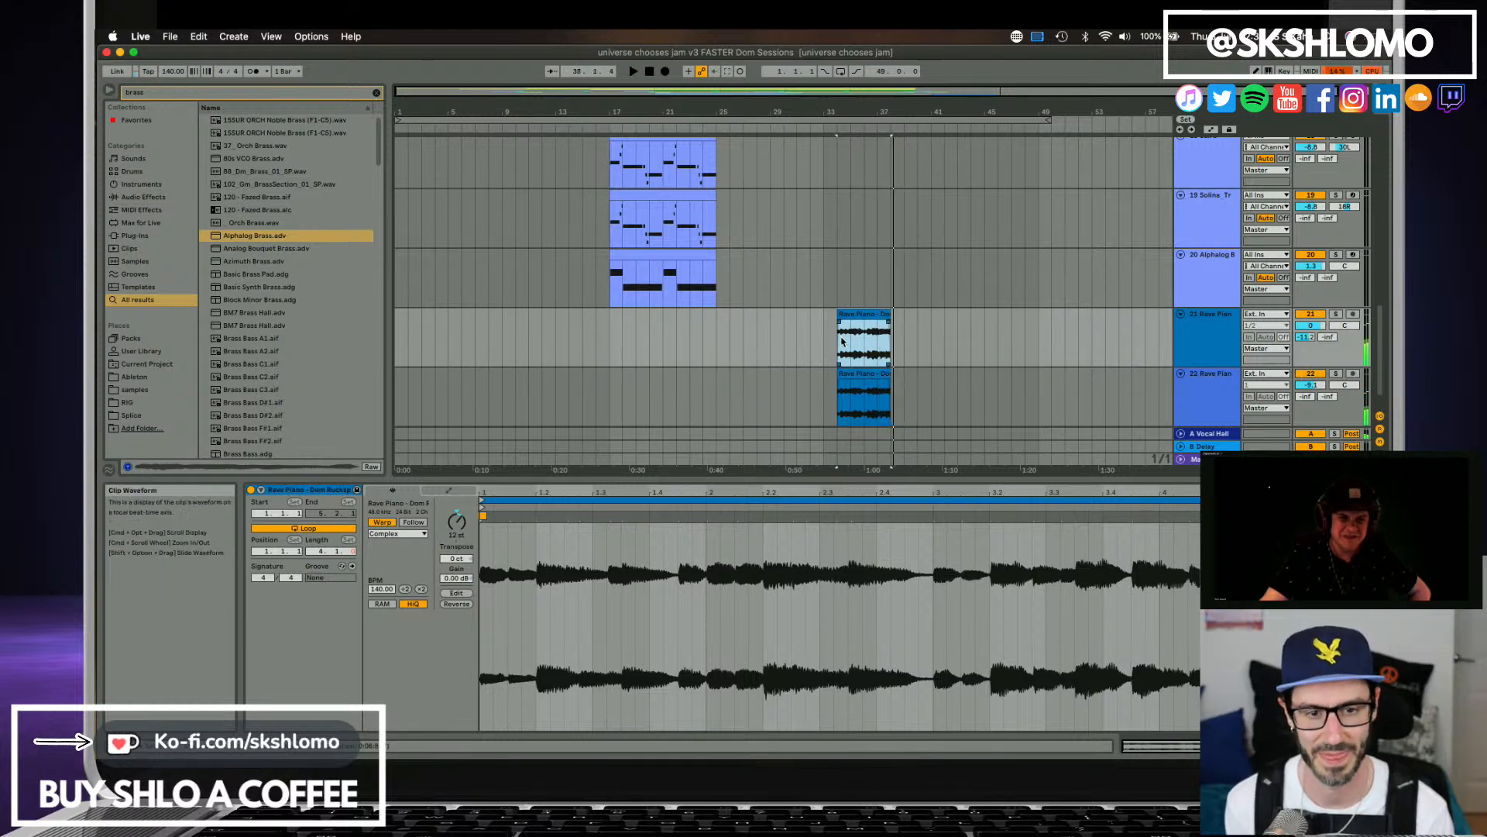
Play the arrangement briefly from bar 31, then restart playback from the beginning of the song.
left_click(808, 344)
key("space")
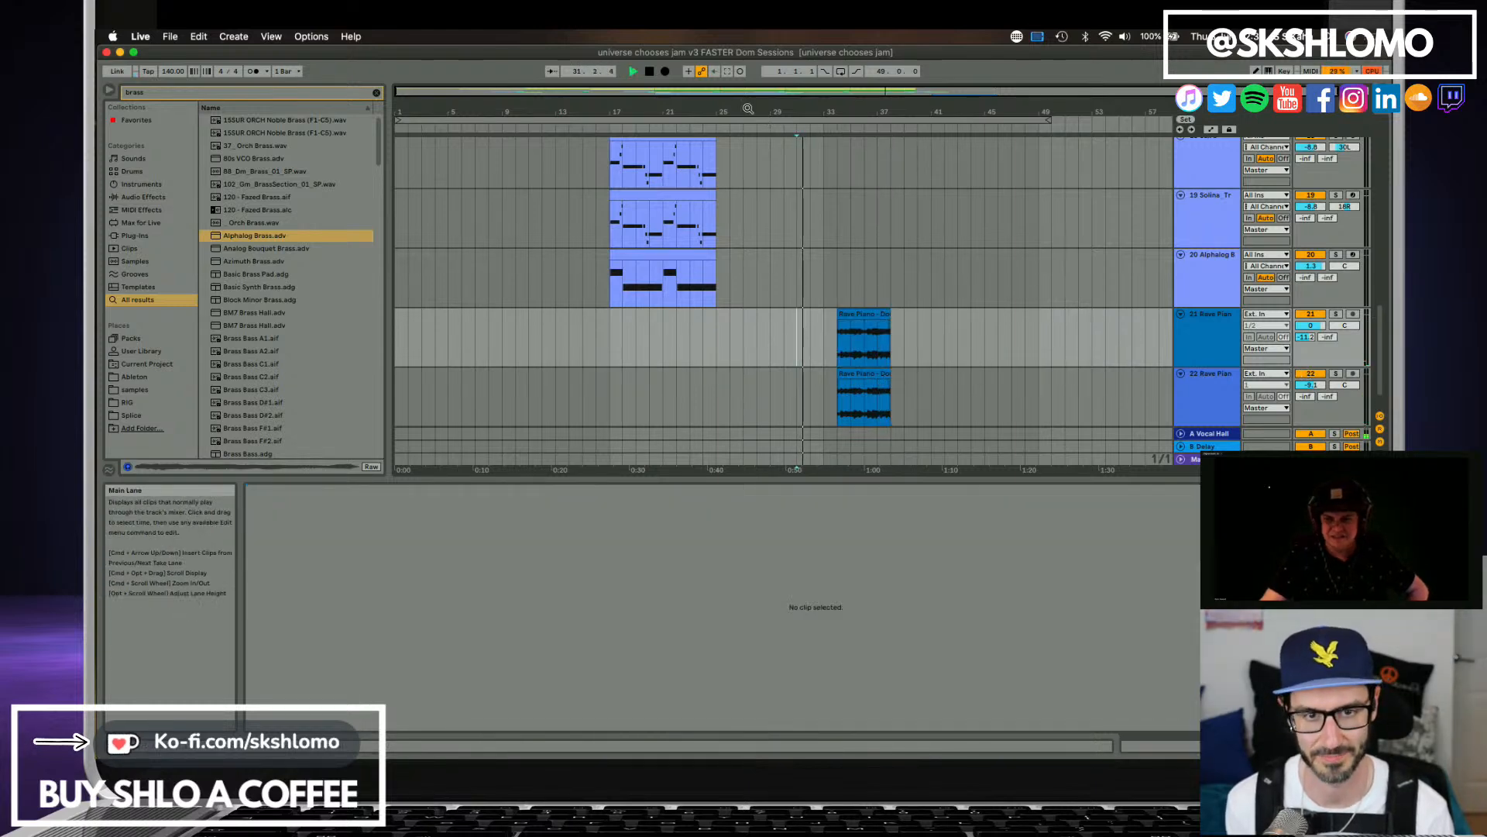
key("Home")
key("space")
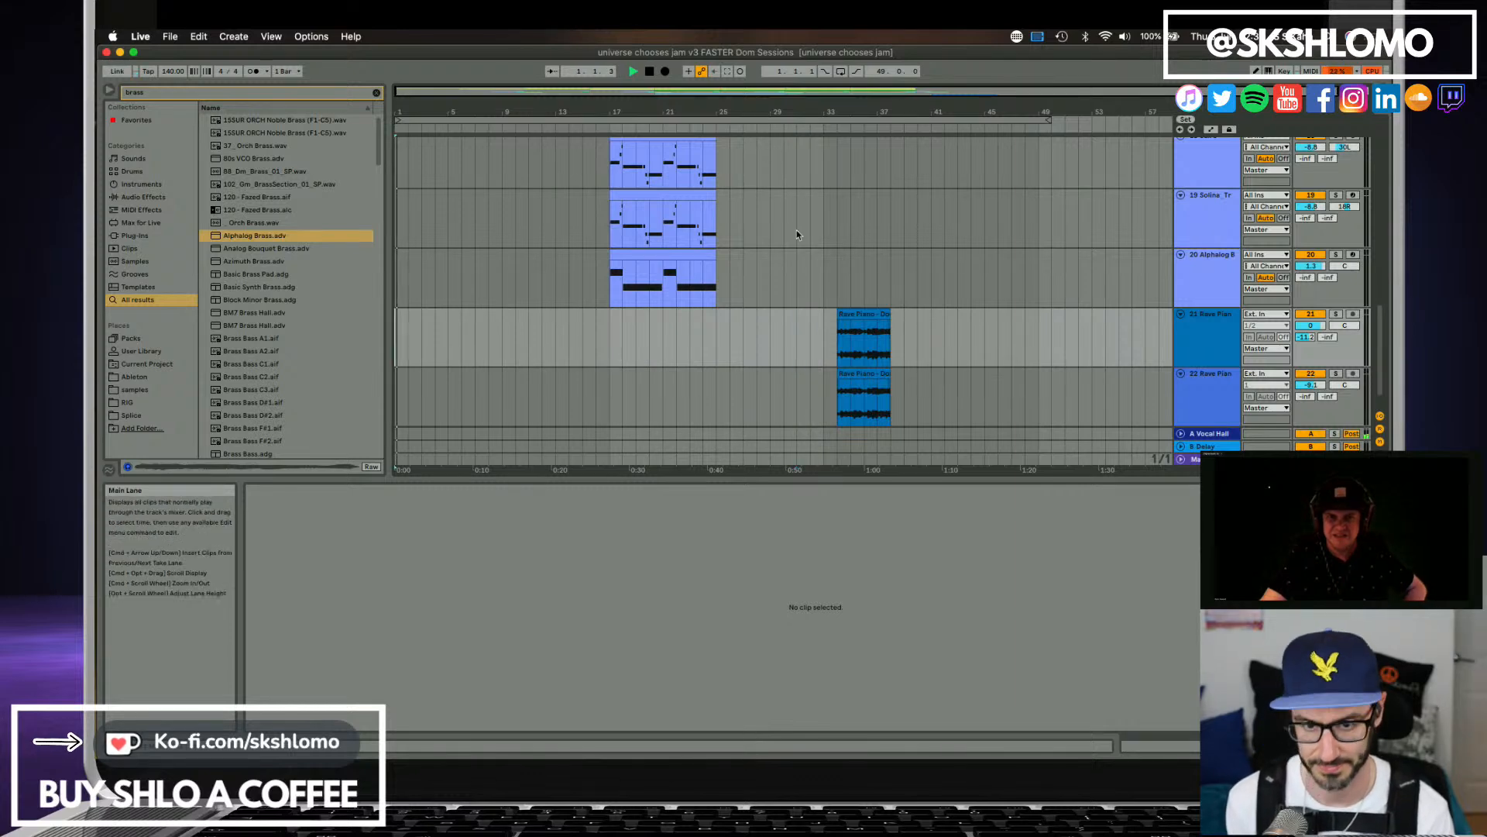
Open Satellite Sessions and look through both collaborators' shared stems while the arrangement plays.
scroll(436, 346, "up", 3)
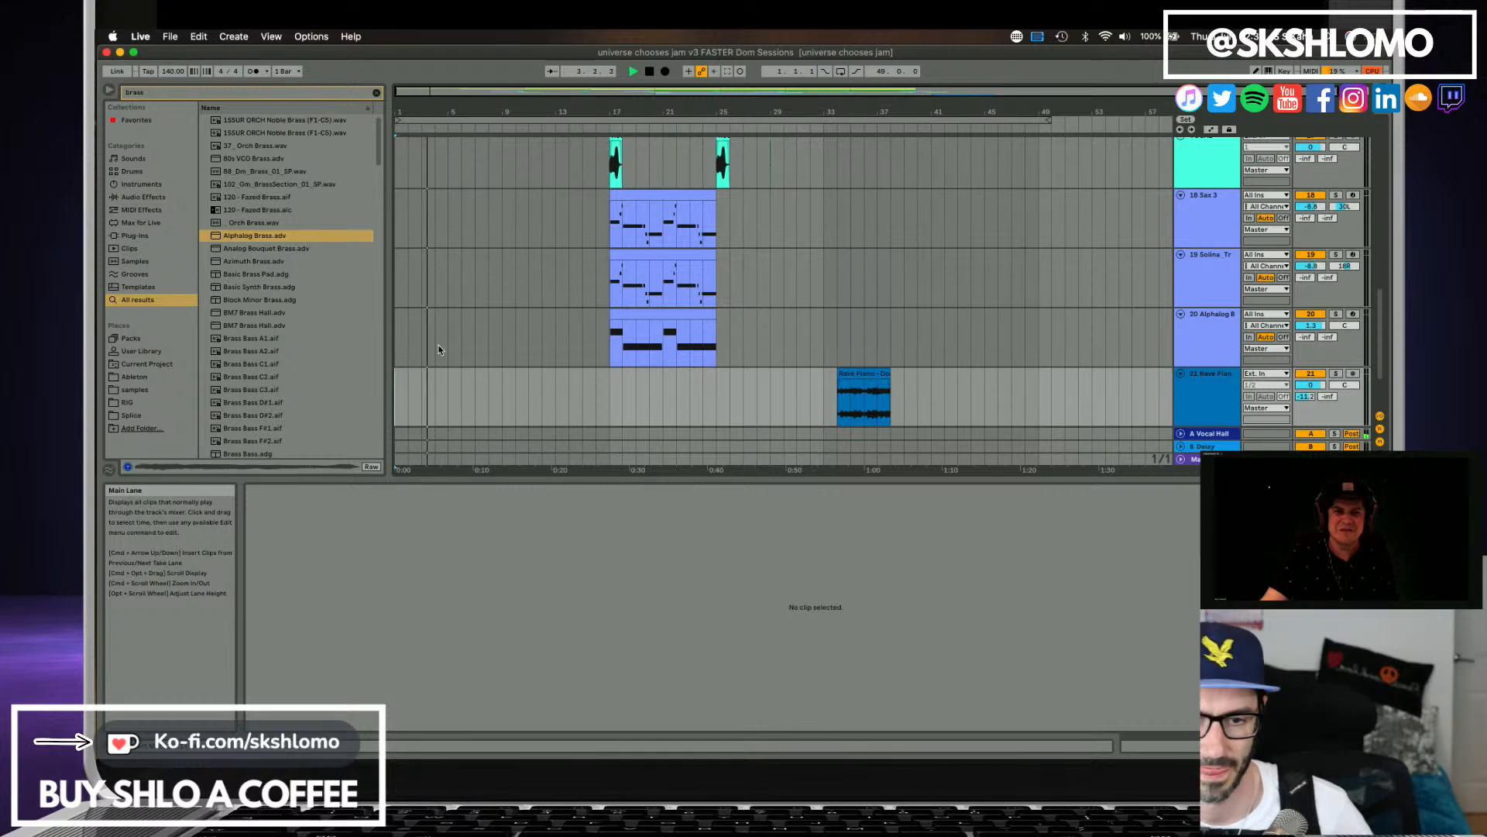
scroll(441, 341, "up", 5)
scroll(446, 333, "up", 6)
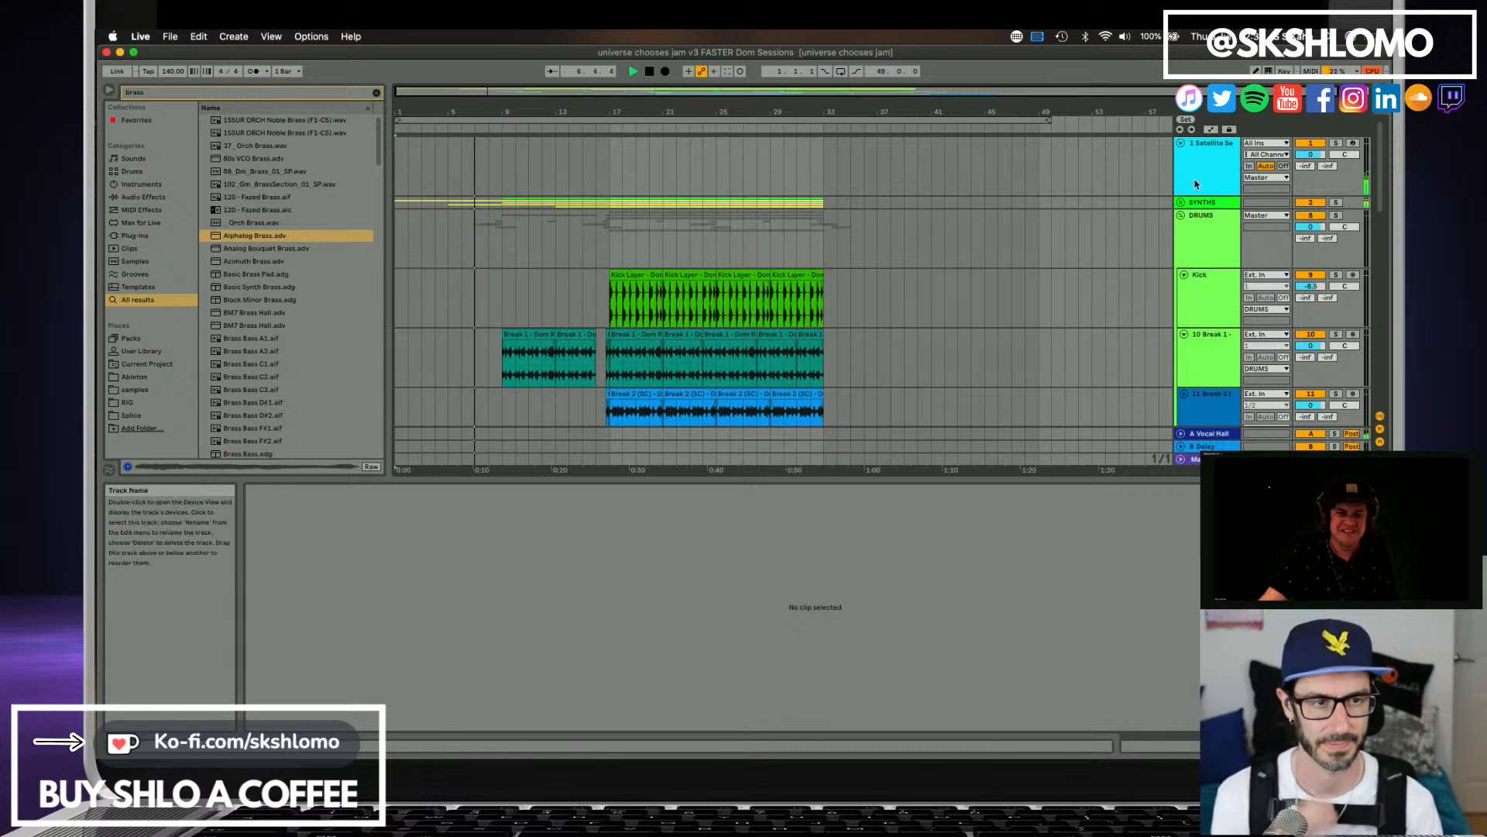
left_click(1195, 184)
scroll(653, 608, "down", 2)
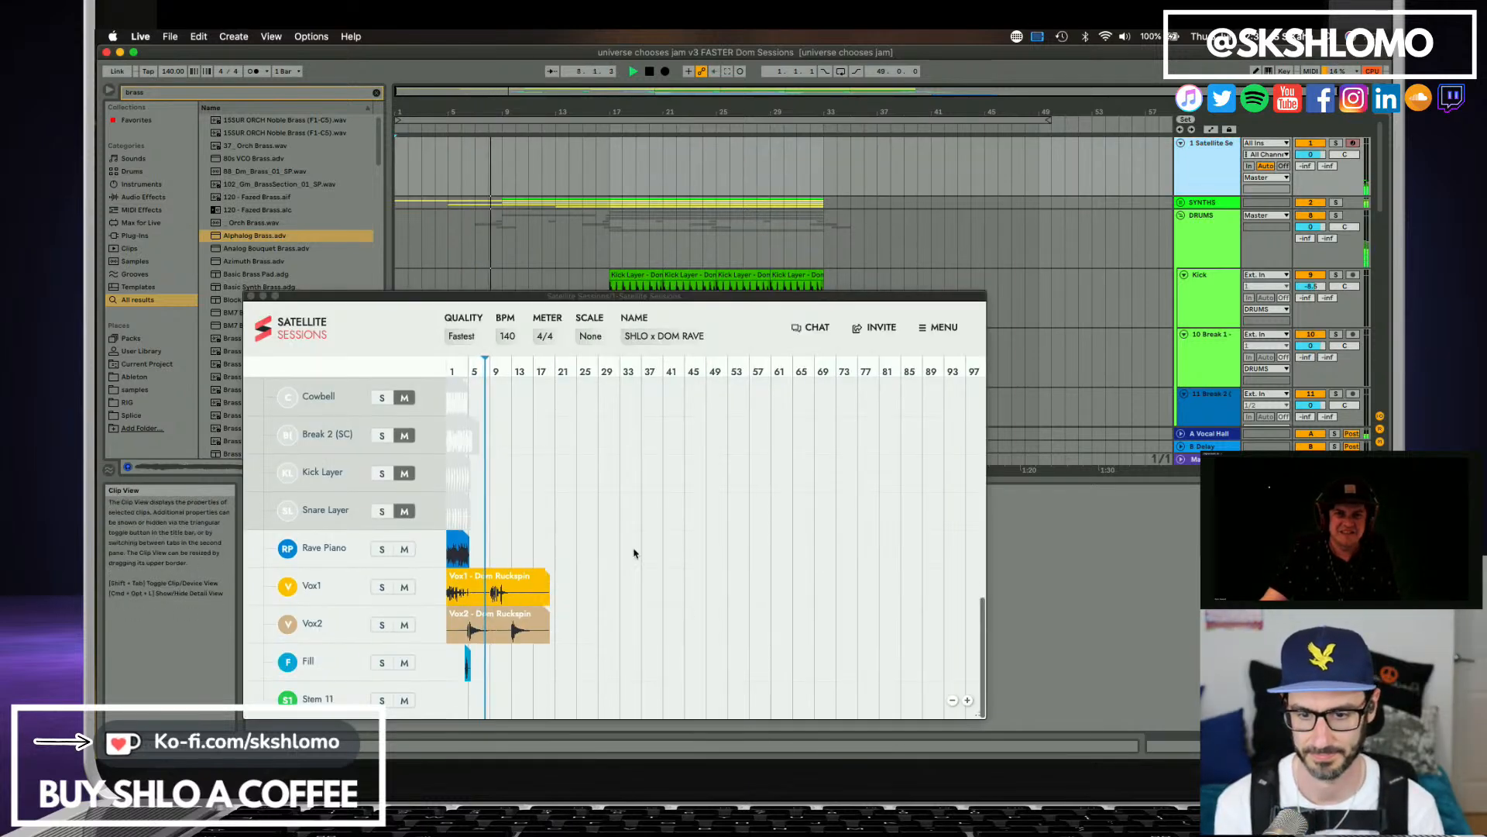
scroll(474, 607, "up", 3)
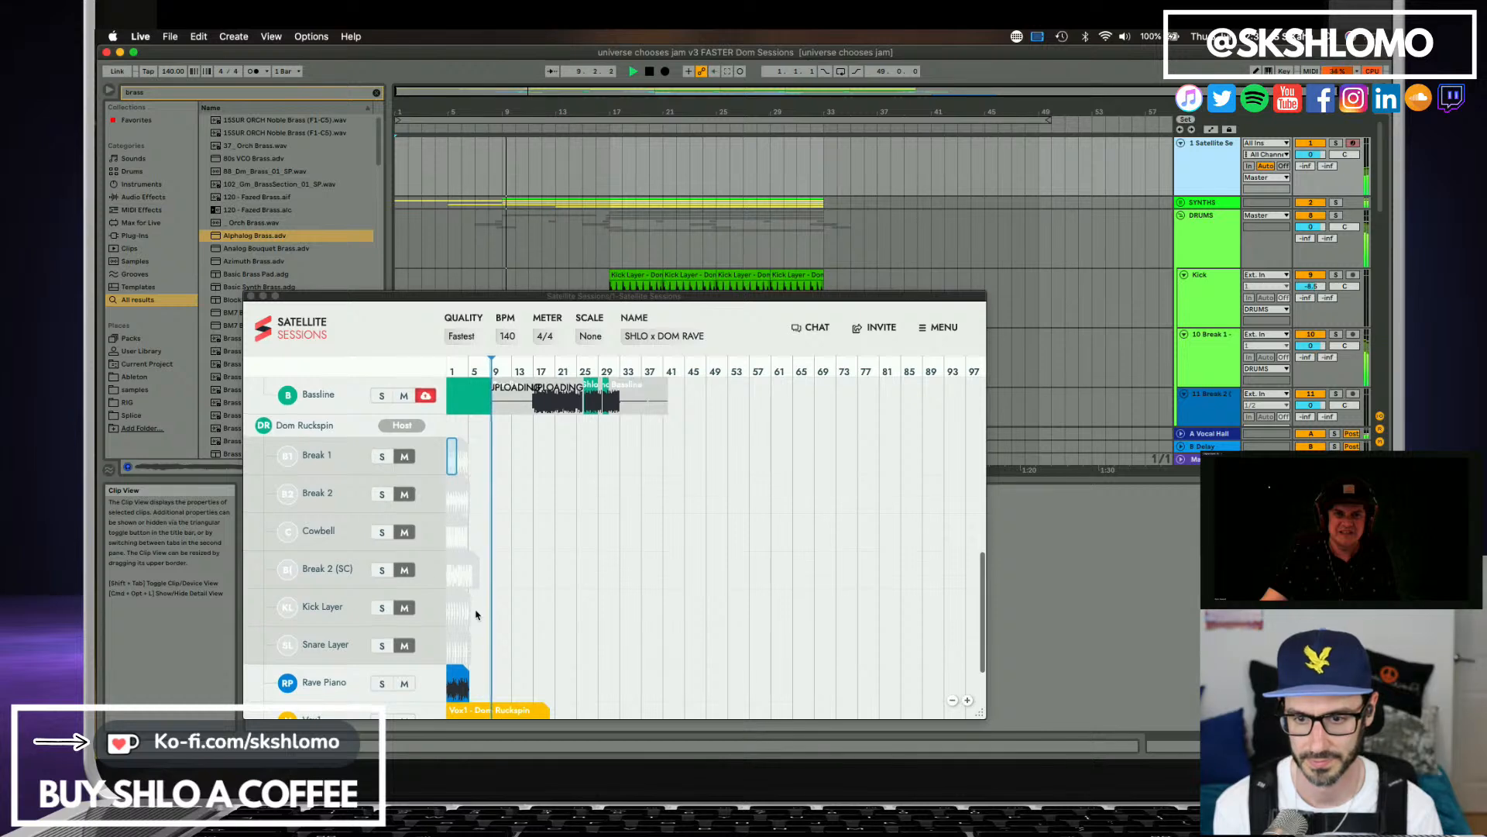
scroll(507, 554, "down", 3)
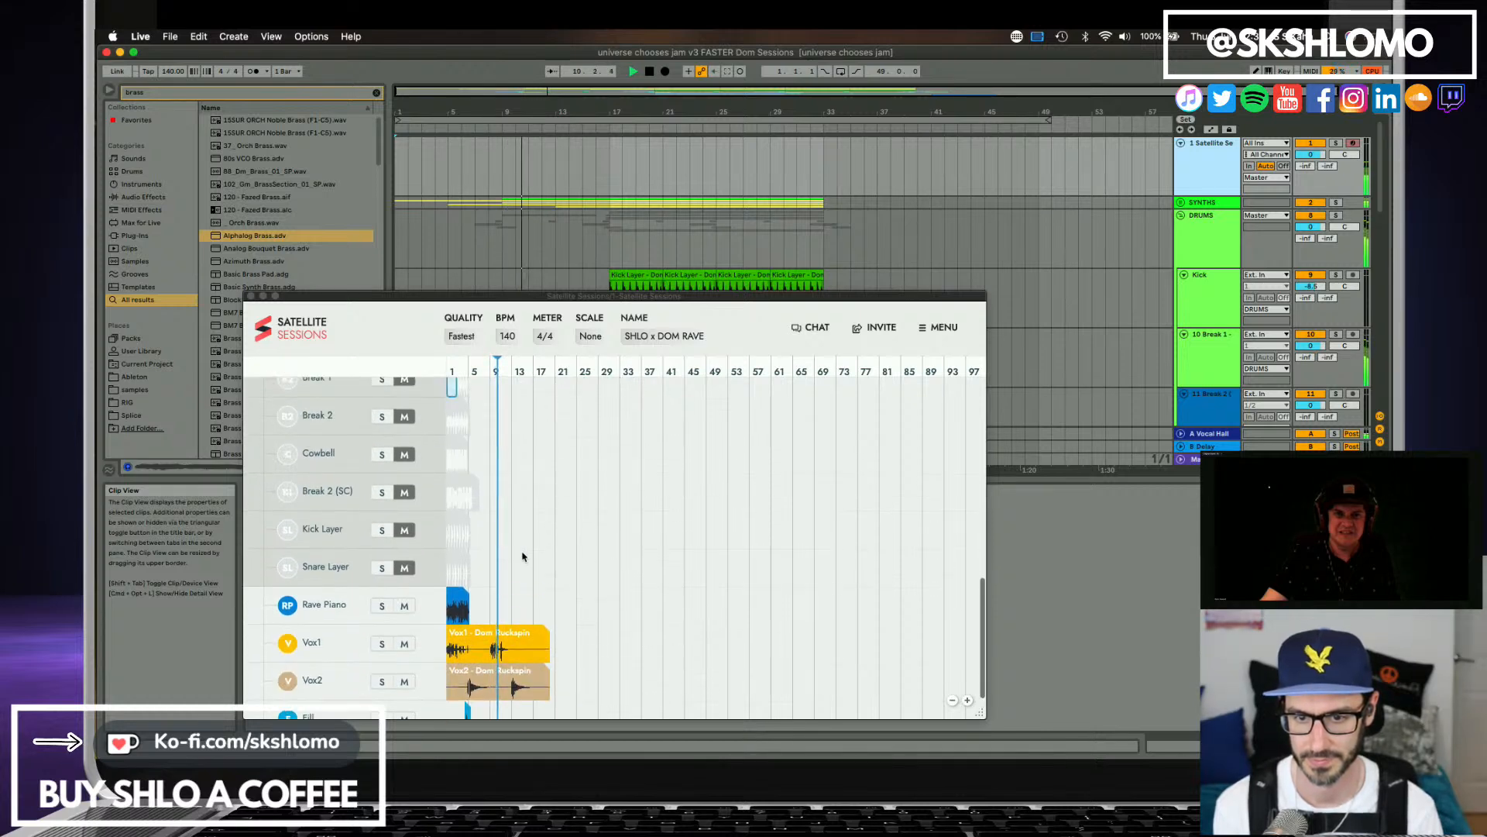
scroll(522, 556, "up", 5)
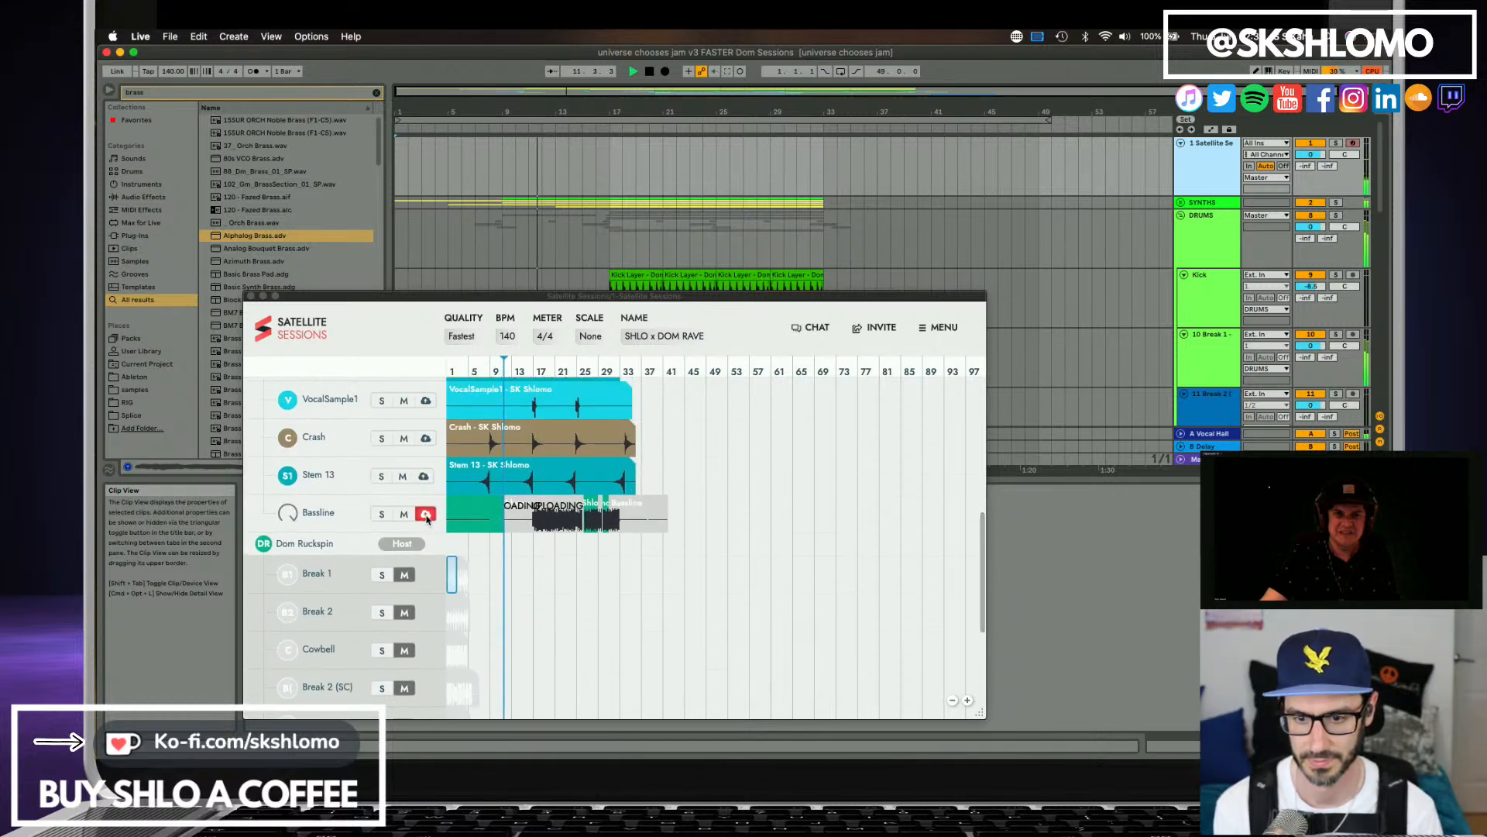
left_click(519, 562)
scroll(520, 573, "up", 5)
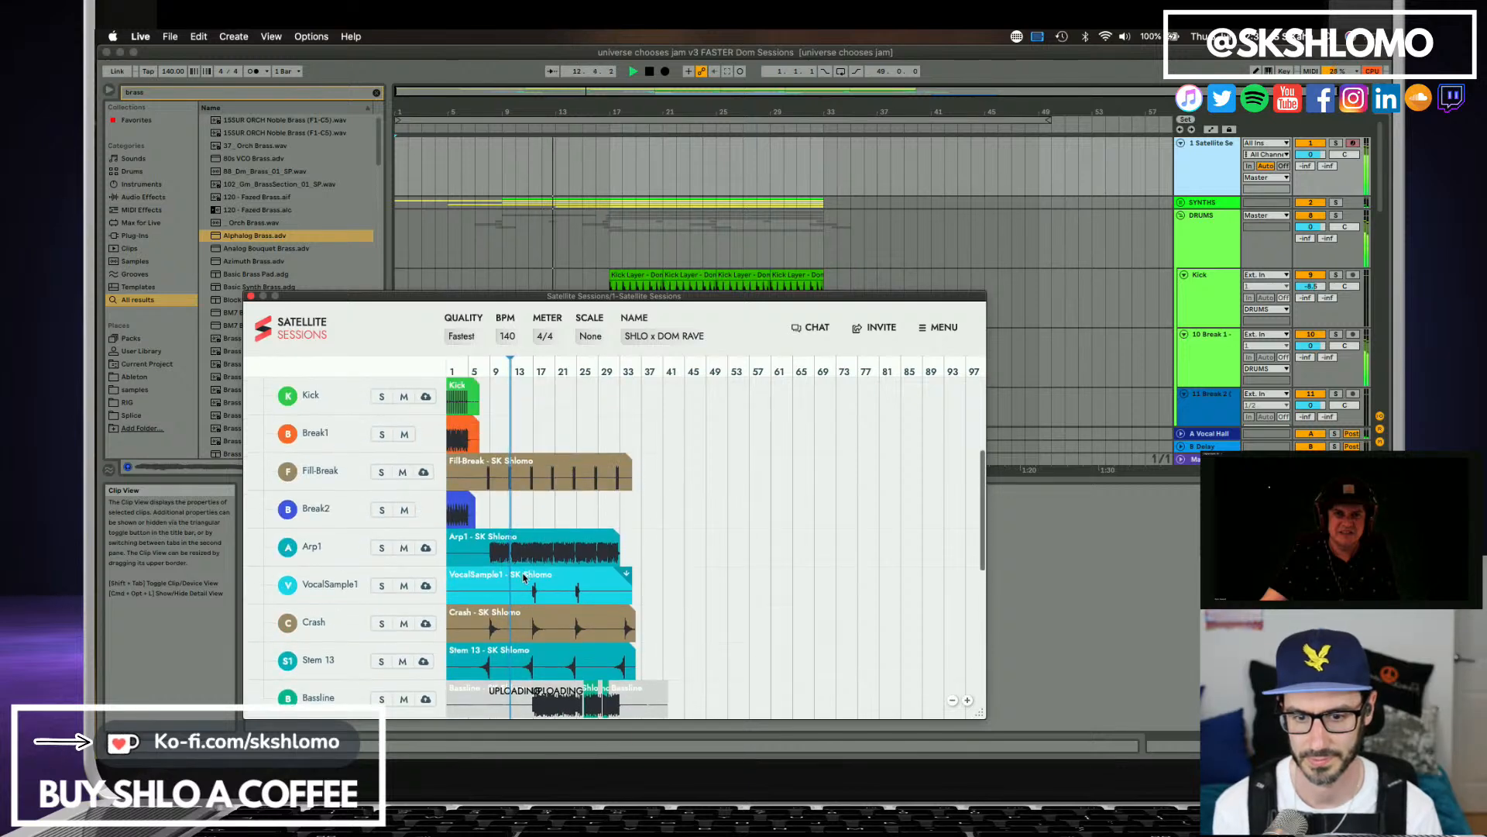
scroll(524, 577, "up", 6)
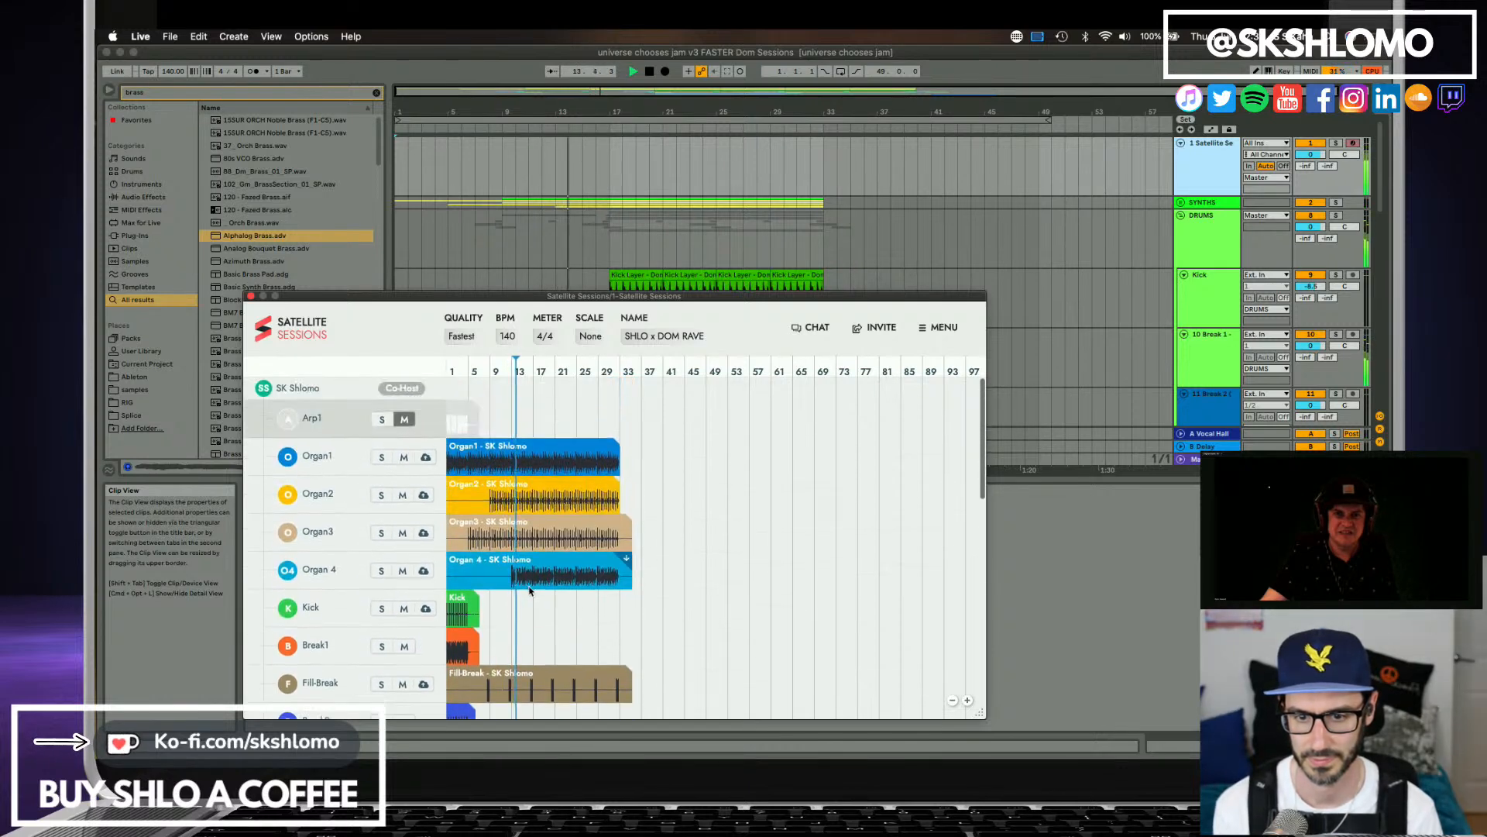
scroll(530, 591, "down", 20)
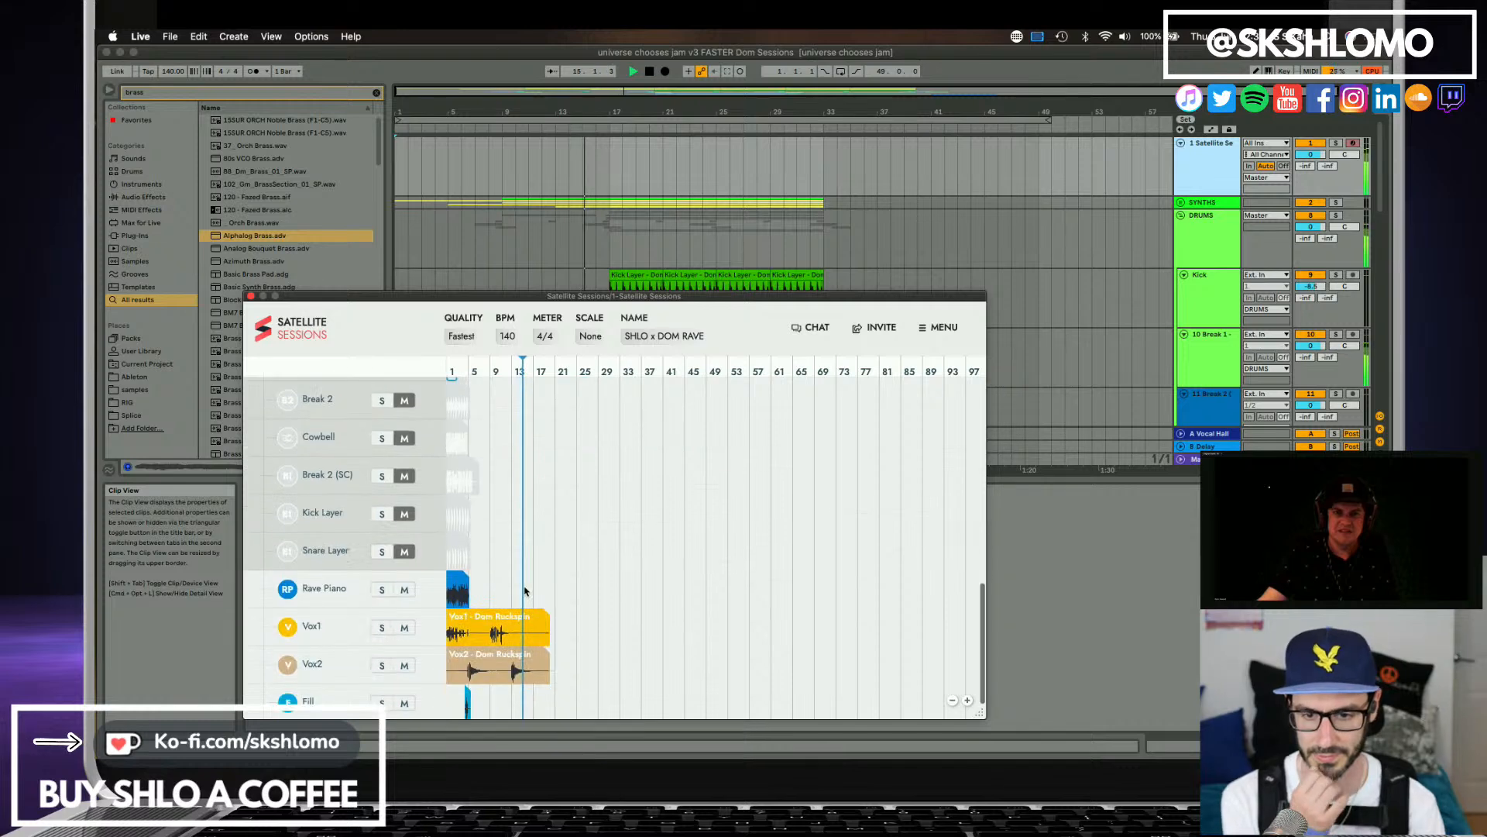
scroll(525, 591, "down", 2)
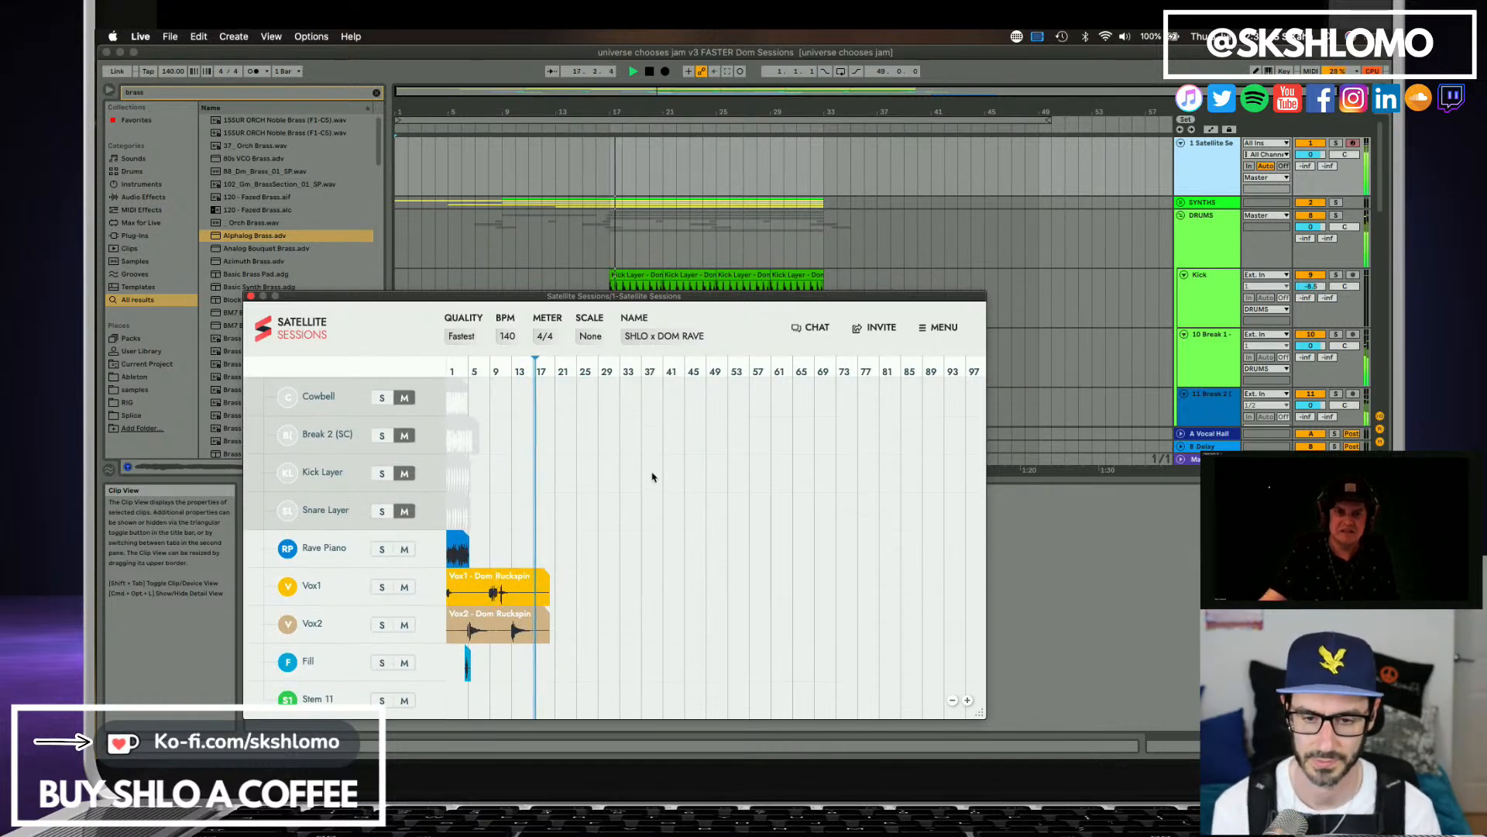
Move the Satellite Sessions window clear of the track lanes and lower the Sax 3 and Solina tracks to about -17 dB.
scroll(744, 266, "down", 3)
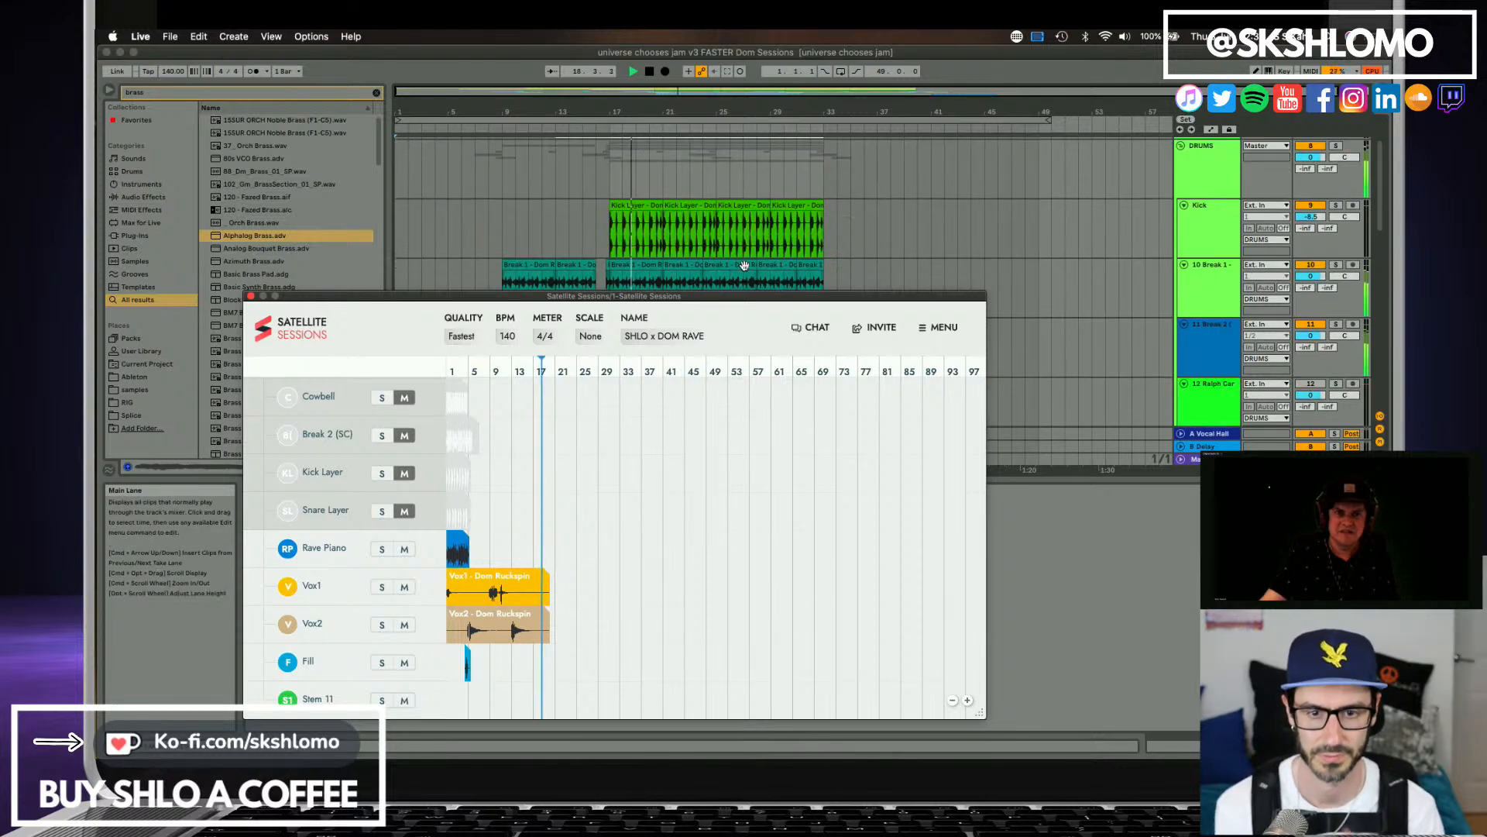
left_click_drag(720, 297, 798, 477)
scroll(720, 316, "down", 10)
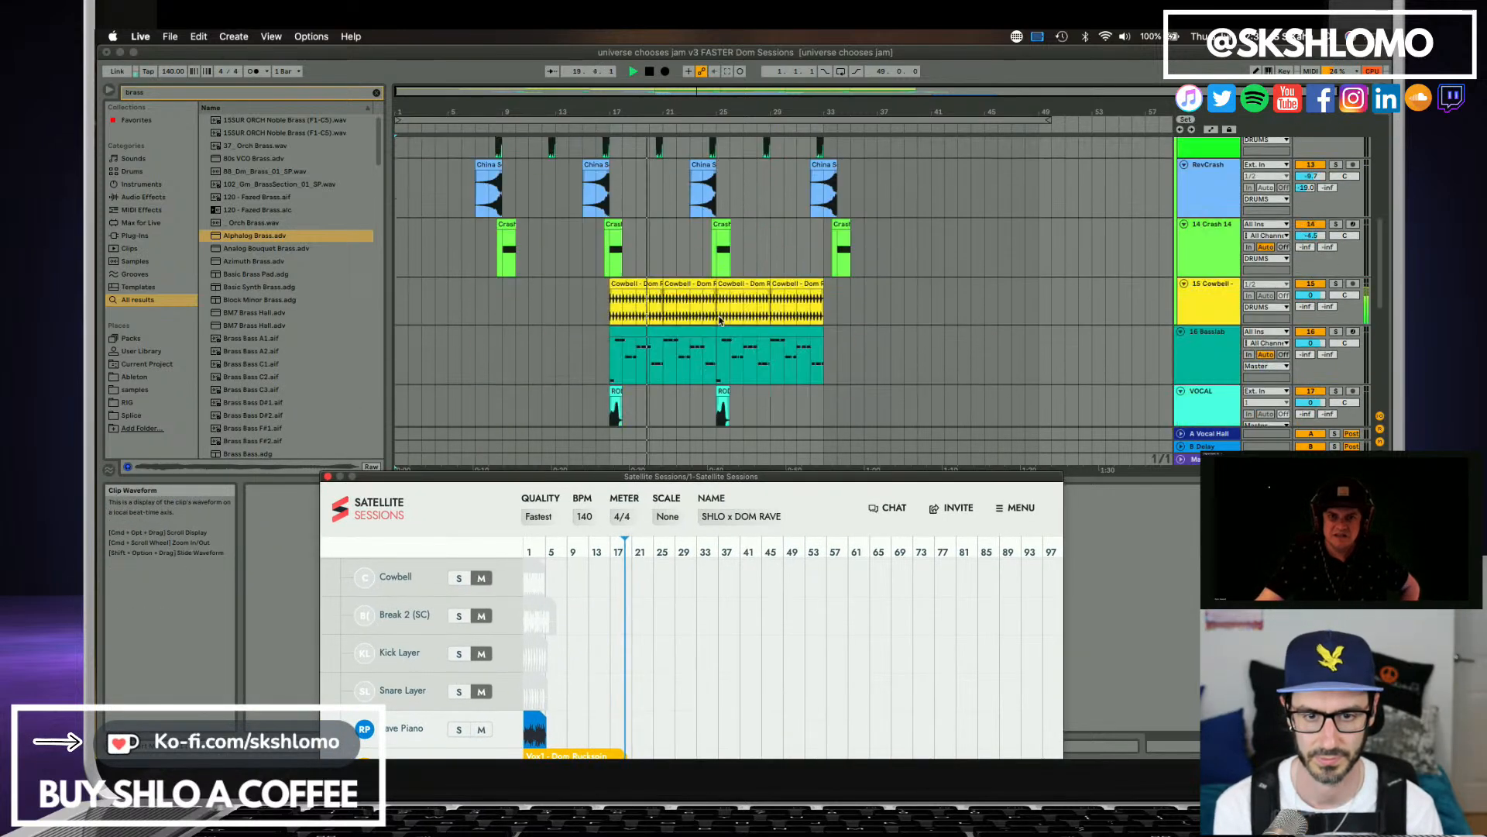
scroll(728, 310, "down", 5)
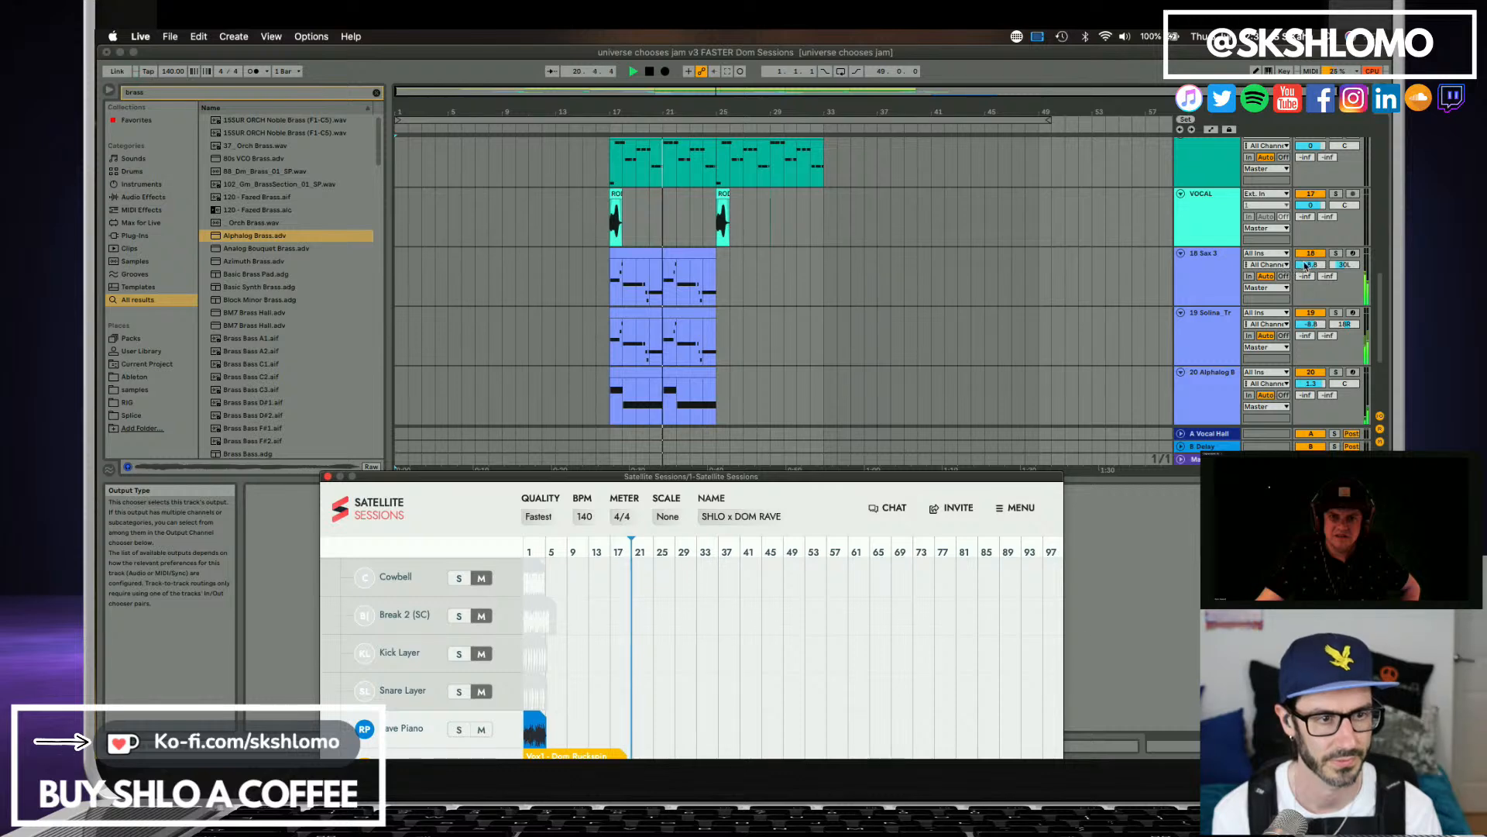
left_click_drag(1306, 264, 1320, 344)
left_click_drag(1311, 264, 1320, 327)
Set the VOCAL track's Vocal Hall and Delay sends to about -17 and -15 dB and its volume to -12.7 dB.
scroll(1321, 341, "down", 1)
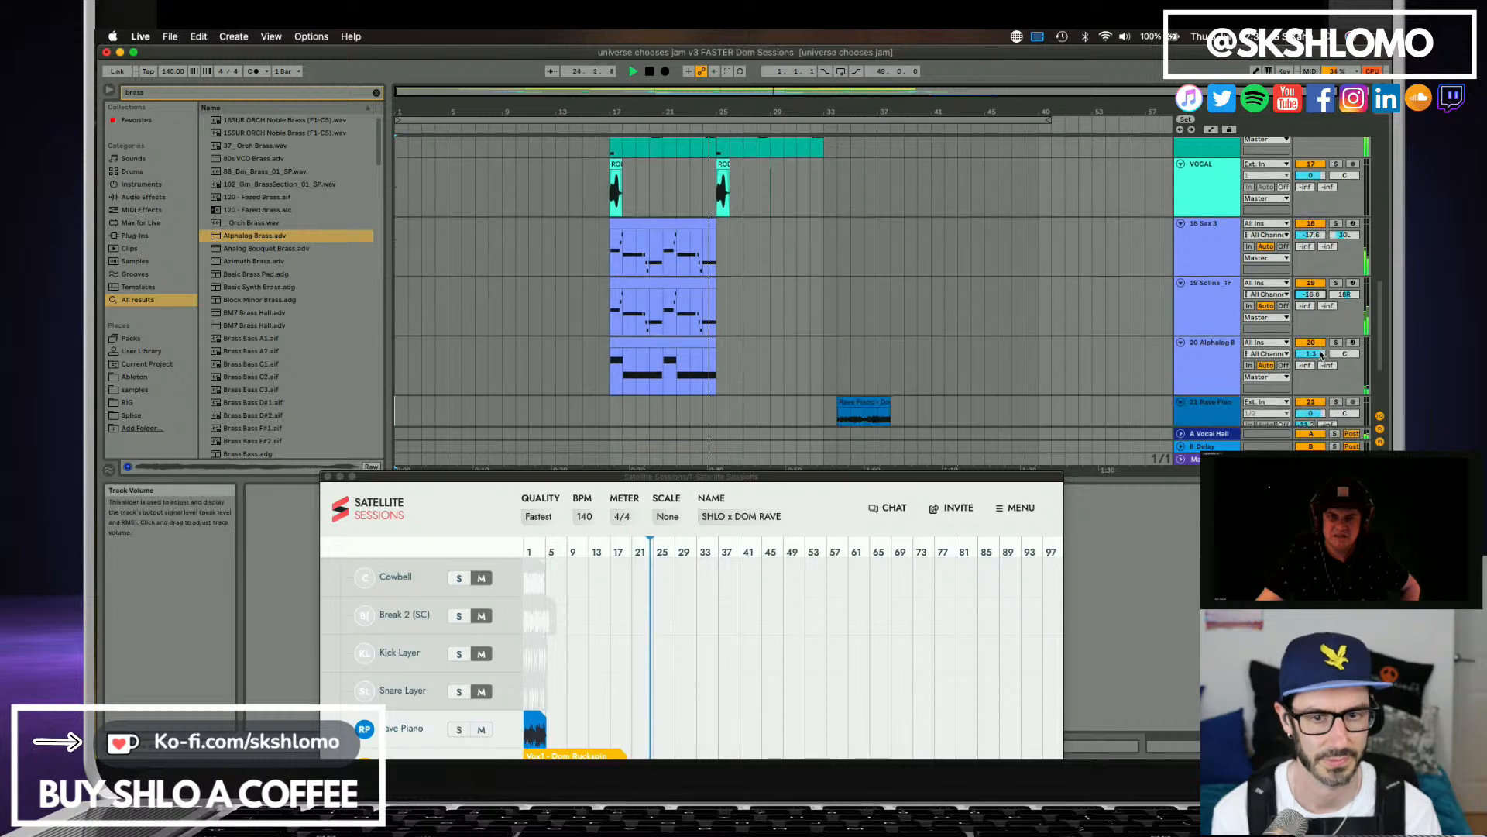
scroll(814, 258, "down", 2)
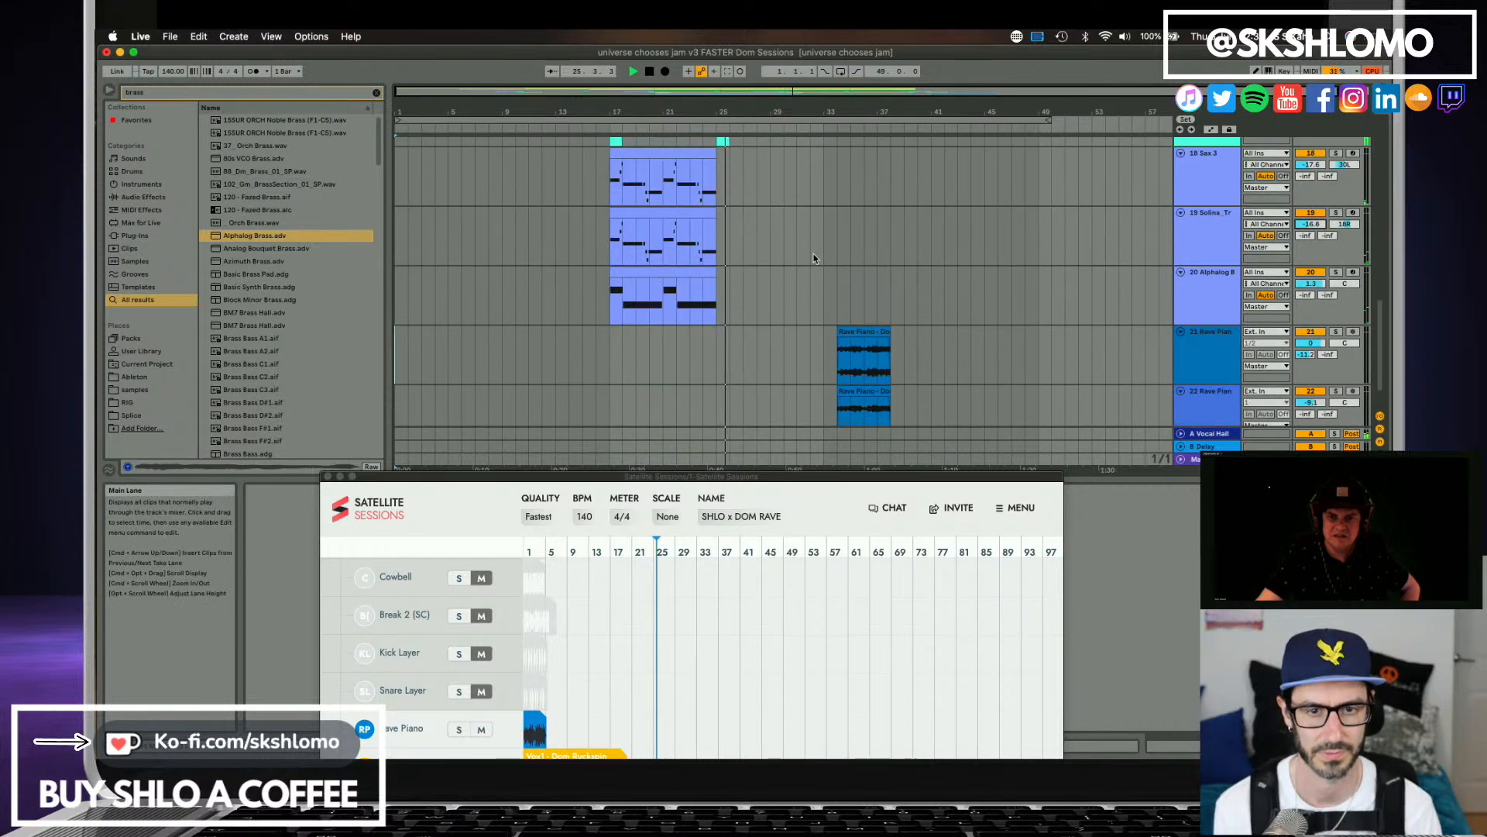
scroll(813, 258, "up", 3)
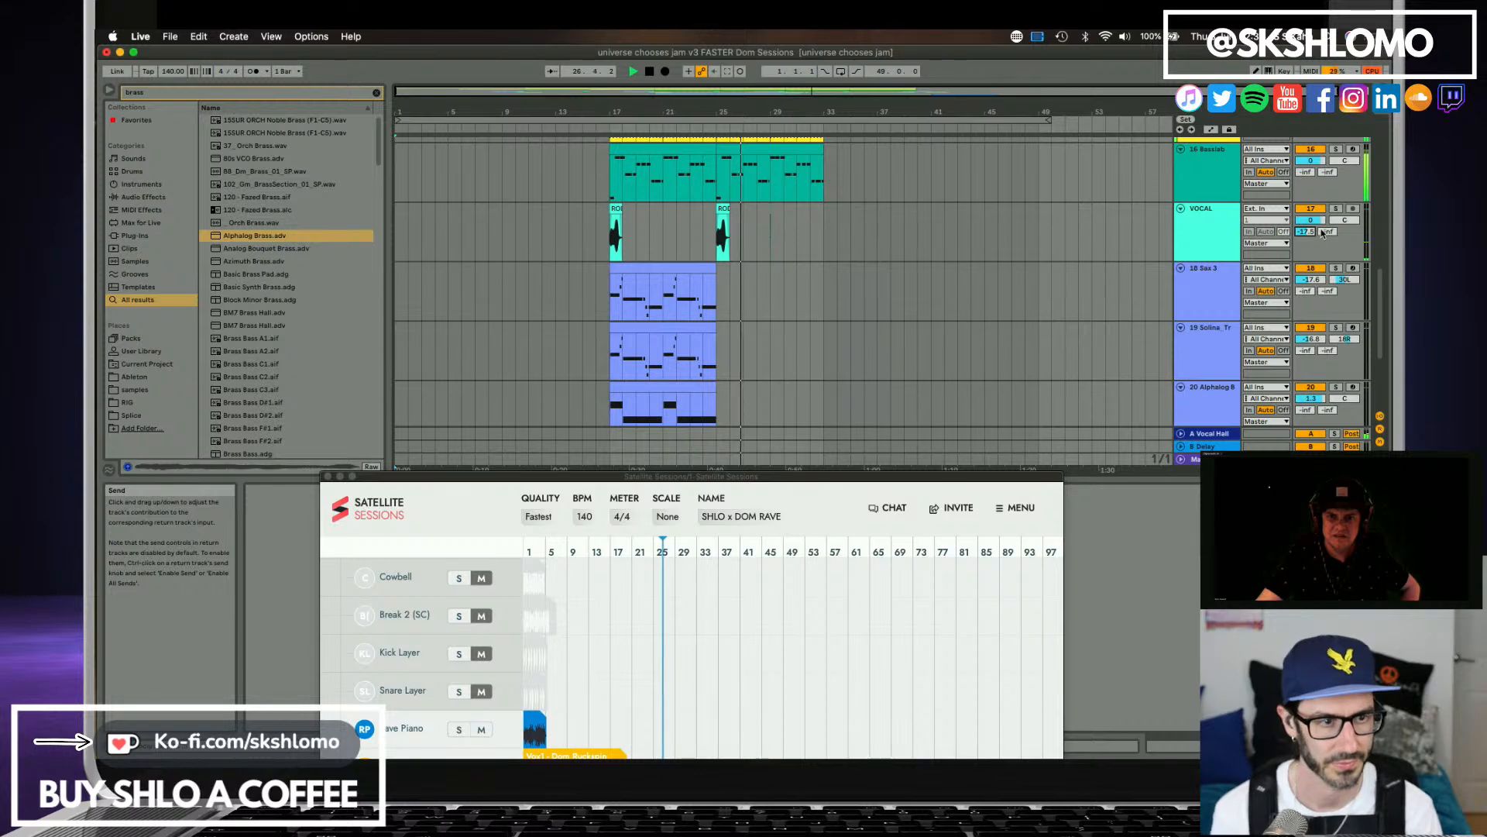
mouse_move(1326, 231)
left_mouse_down()
mouse_move(1326, 211)
mouse_move(1312, 232)
left_mouse_up()
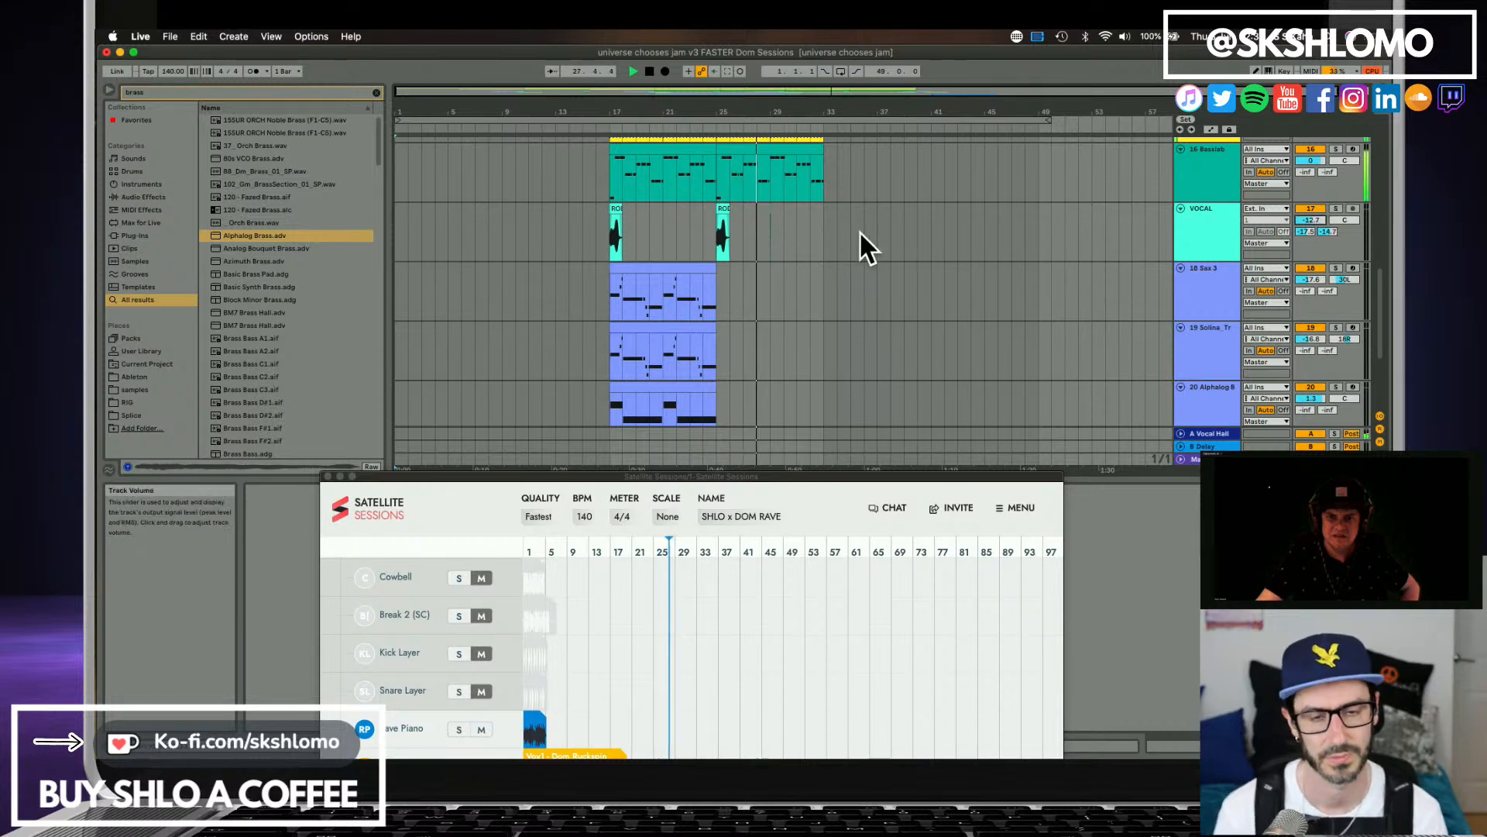
Lower the Cowbell track's volume to -5.0 dB during playback.
scroll(837, 230, "down", 2)
scroll(807, 225, "up", 1)
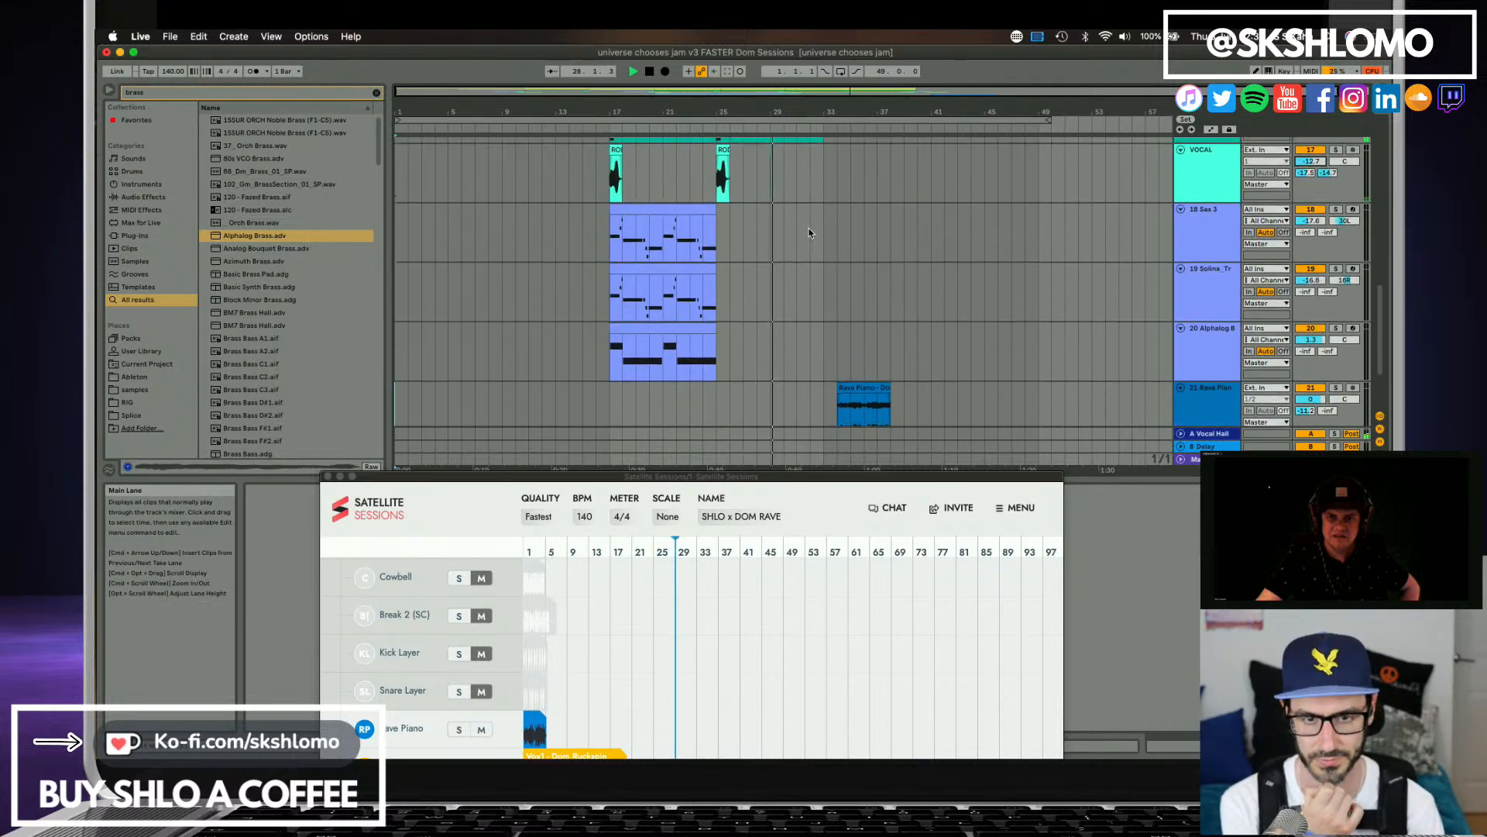
scroll(810, 232, "up", 3)
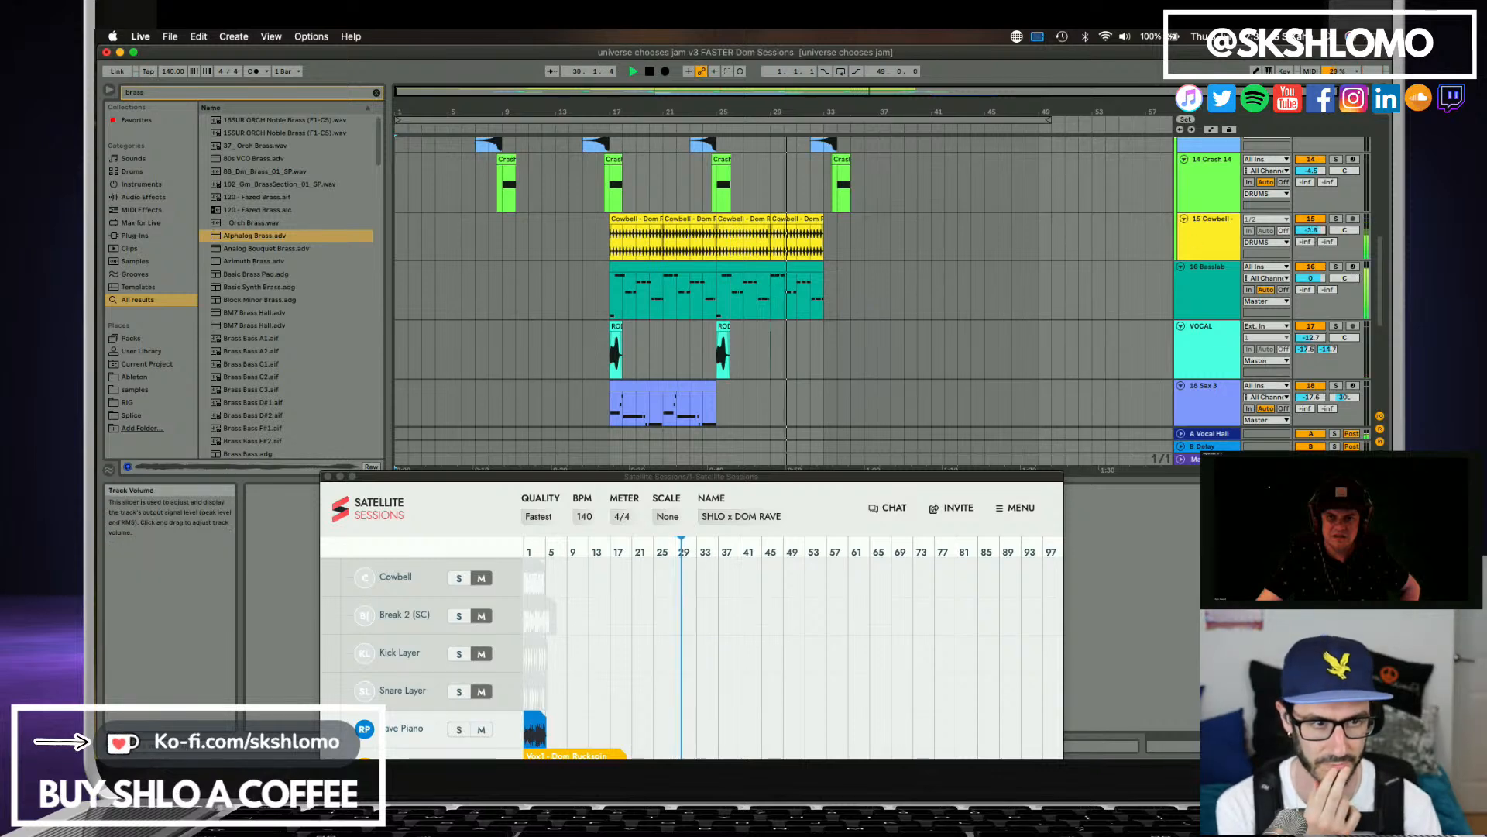
left_click_drag(1311, 230, 1310, 235)
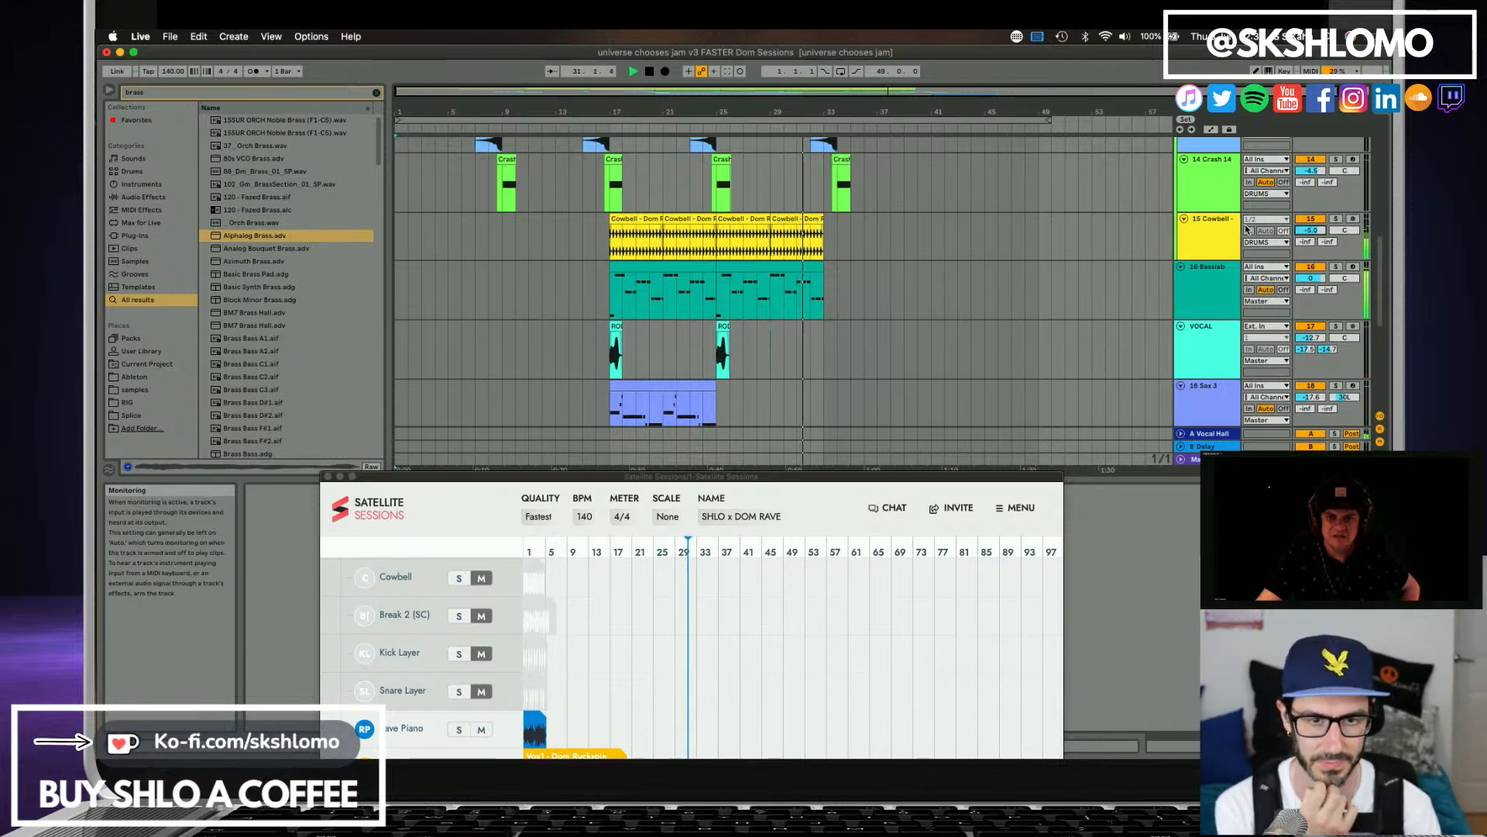
scroll(911, 232, "up", 3)
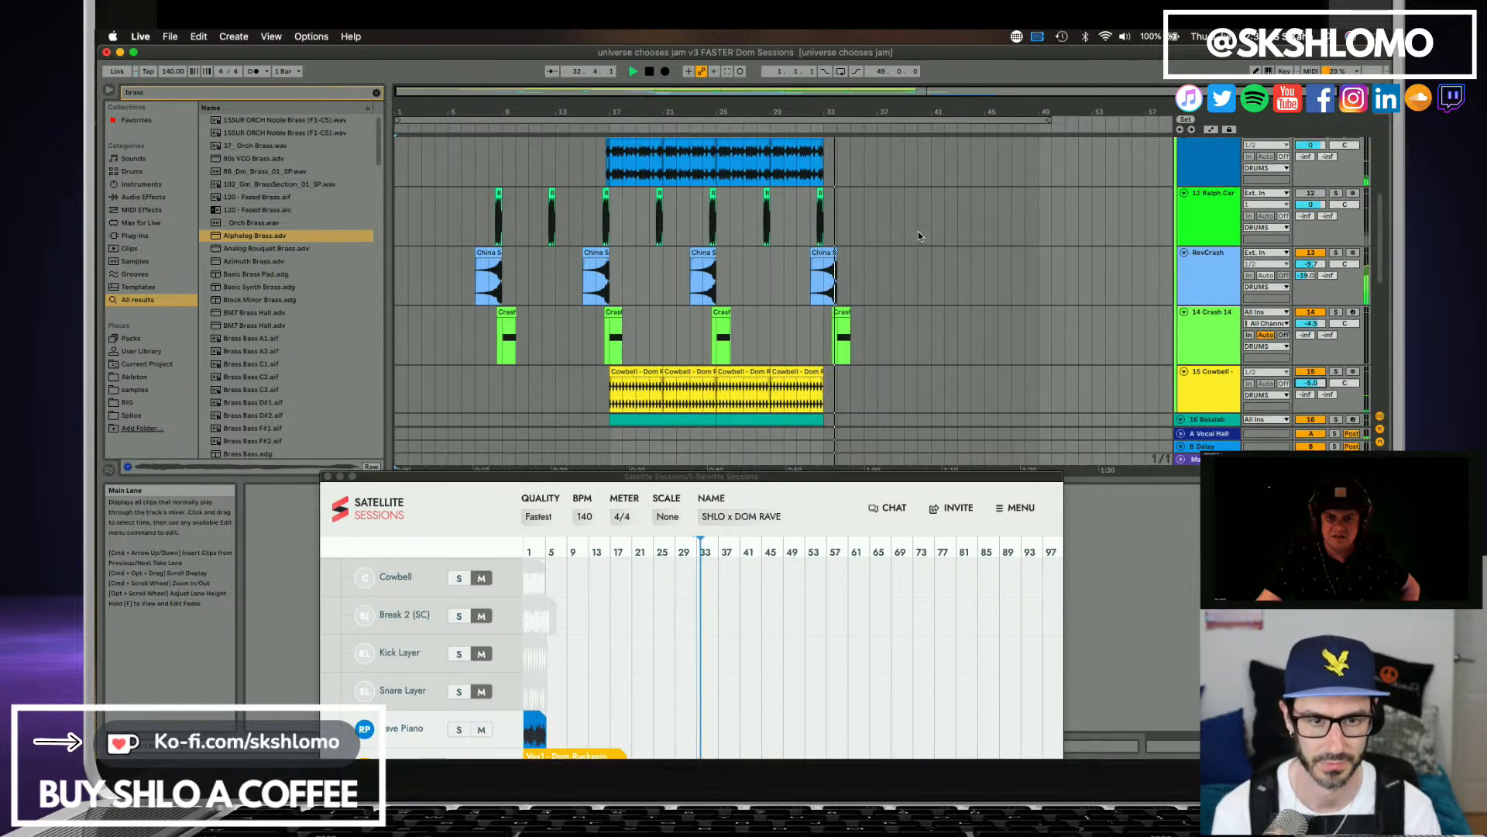
Duplicate the Rave Piano clips on both piano tracks directly after the originals and play from the duplicates.
scroll(918, 231, "down", 6)
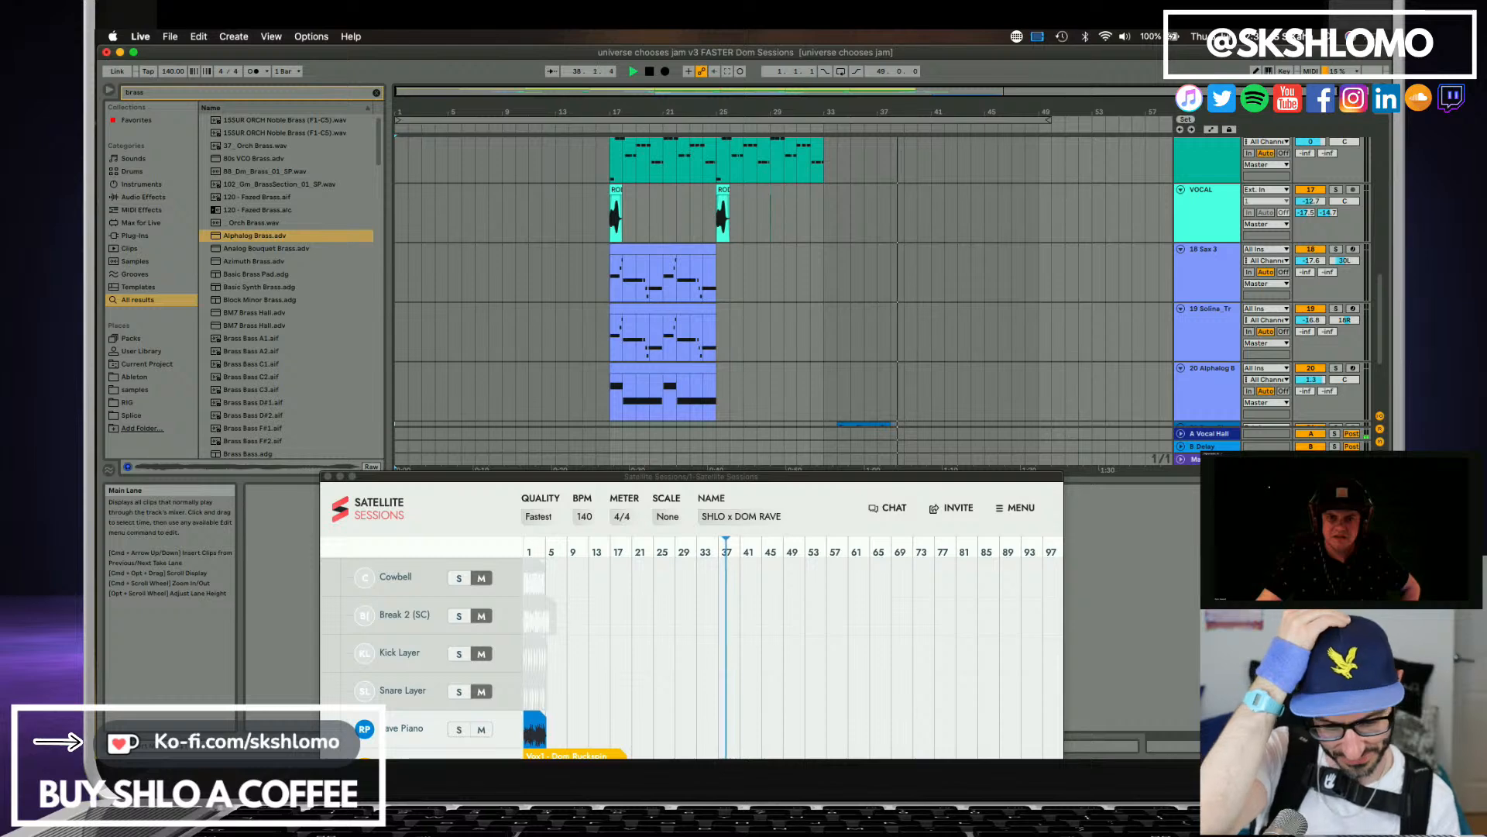
scroll(845, 286, "down", 4)
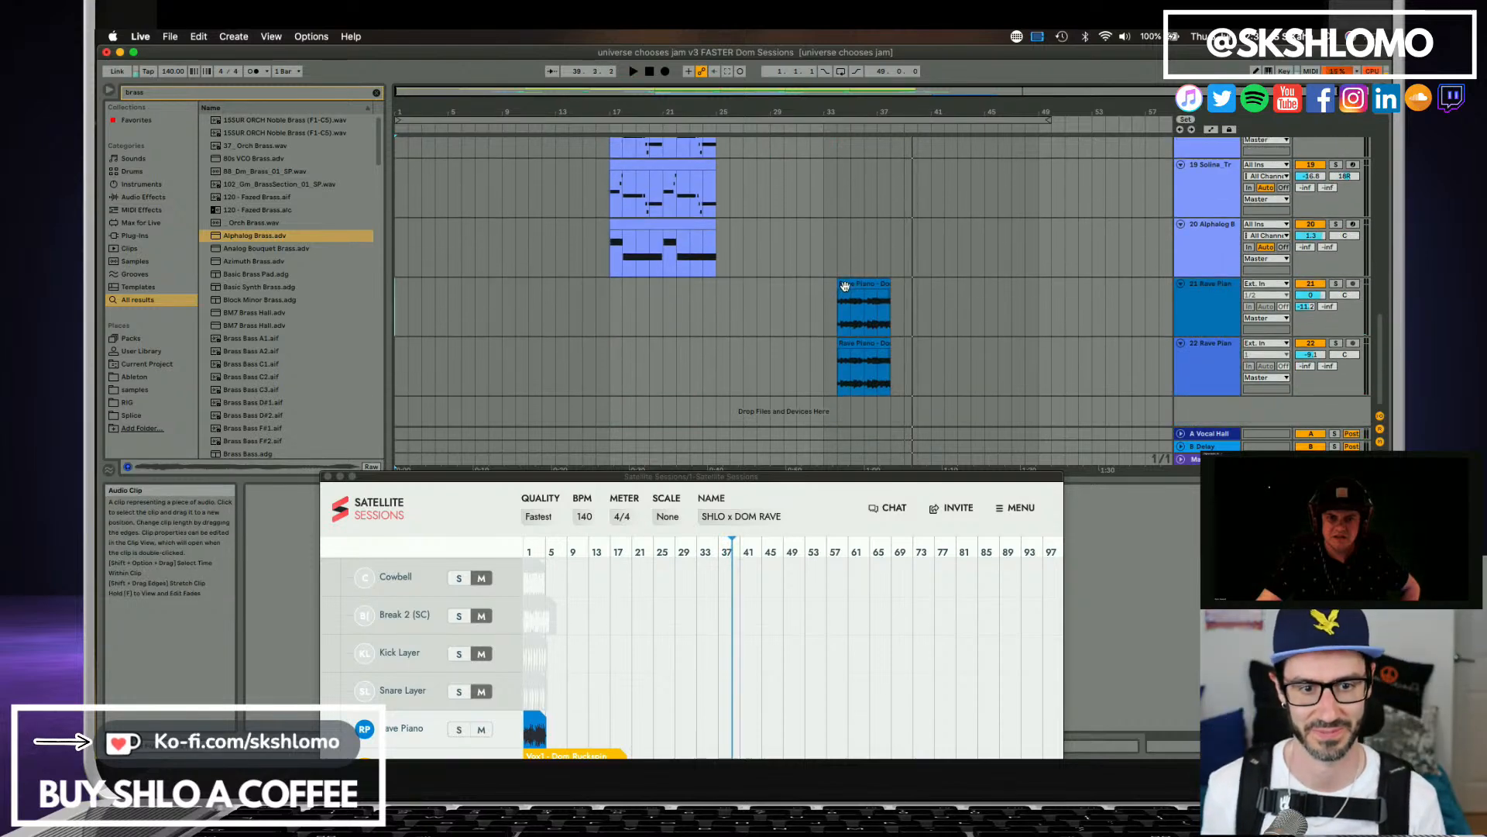
left_click(845, 286)
left_click(871, 344, "shift")
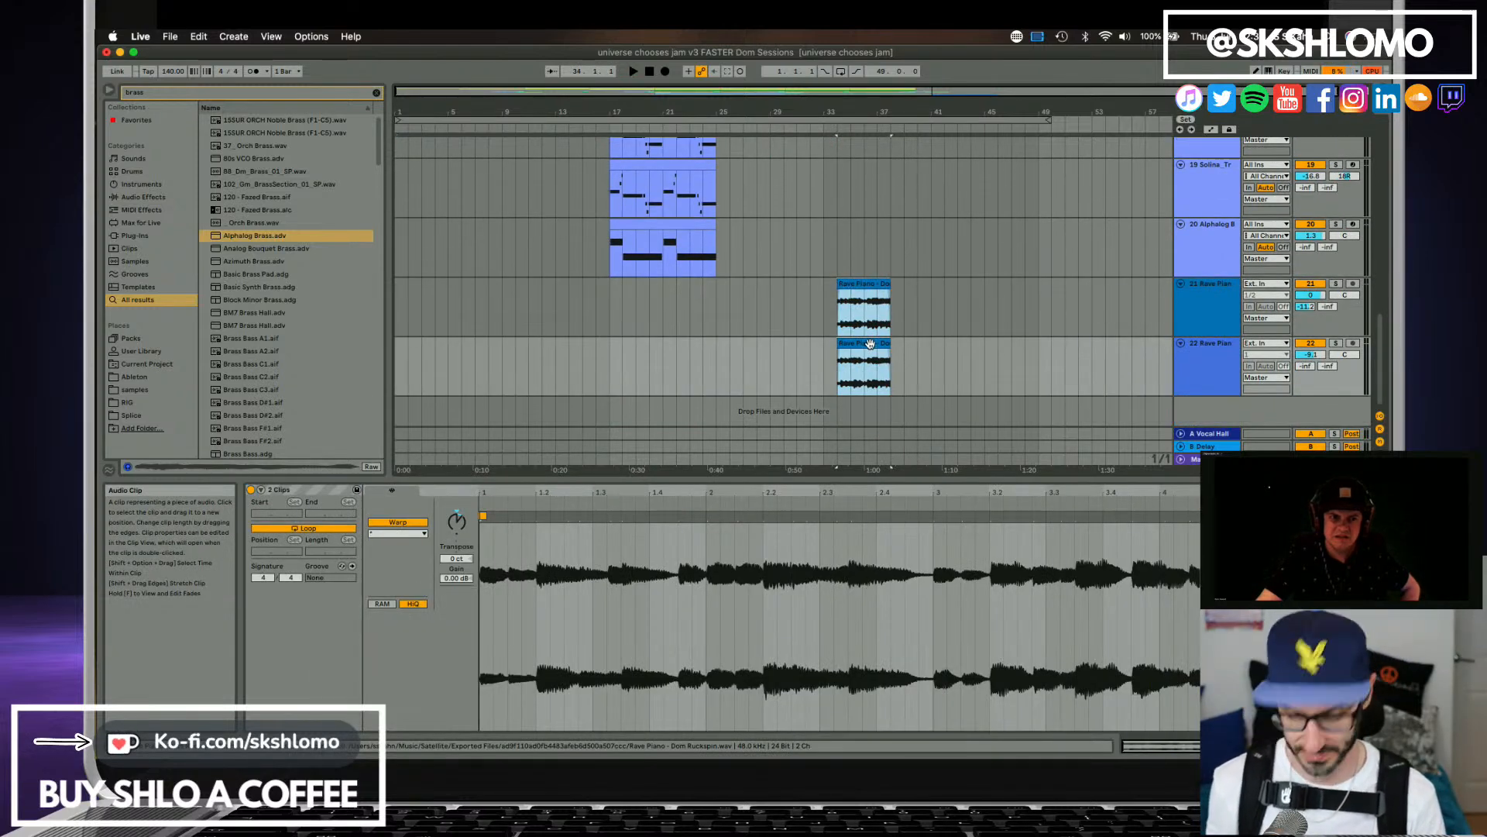
key("super+d")
key("space")
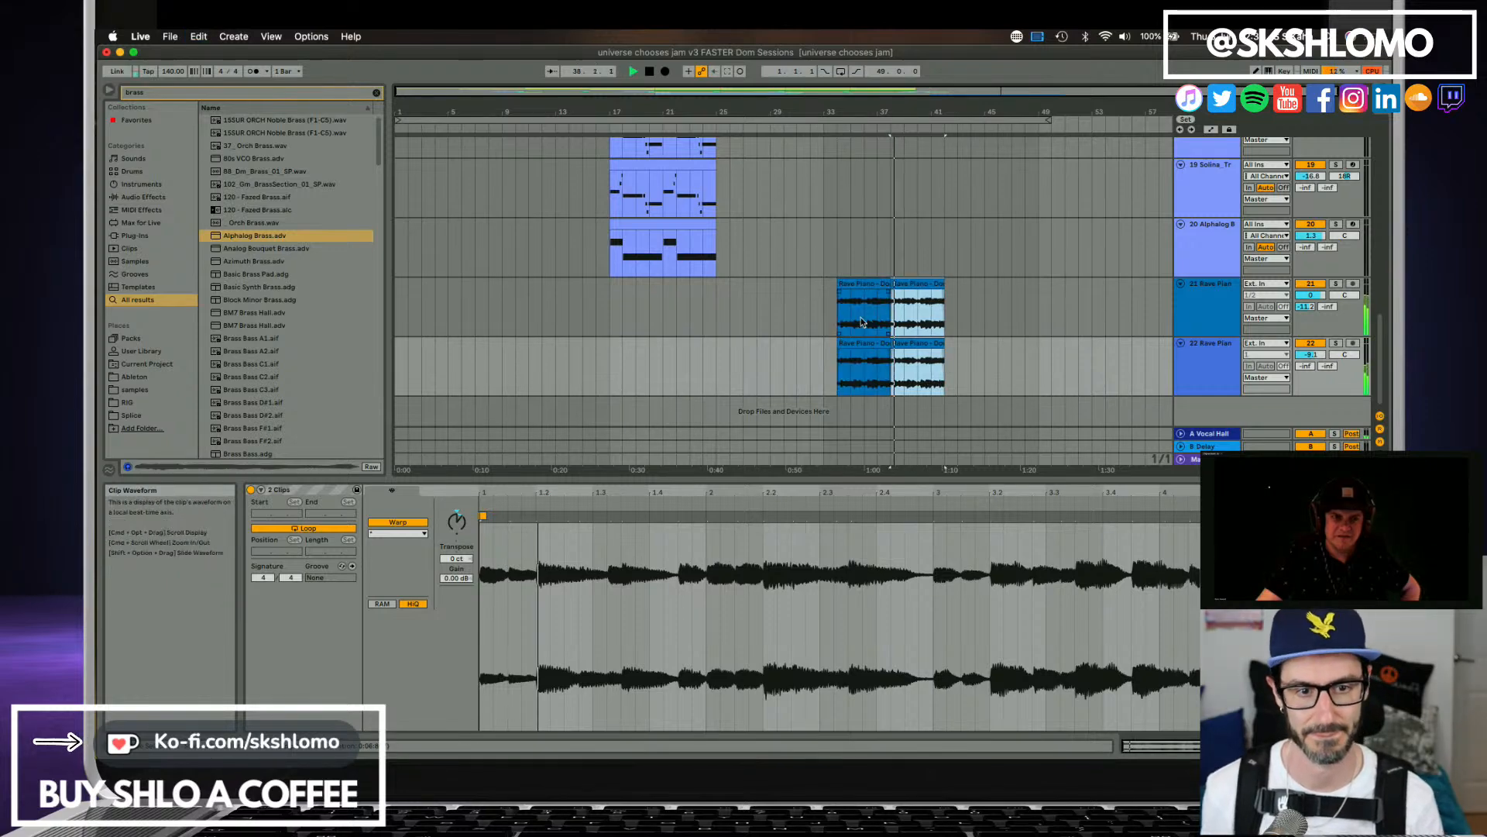
Look through the arrangement's tracks from the drums to the Rave Piano section, playing the song briefly from the beginning.
scroll(820, 323, "up", 5)
scroll(820, 323, "up", 1)
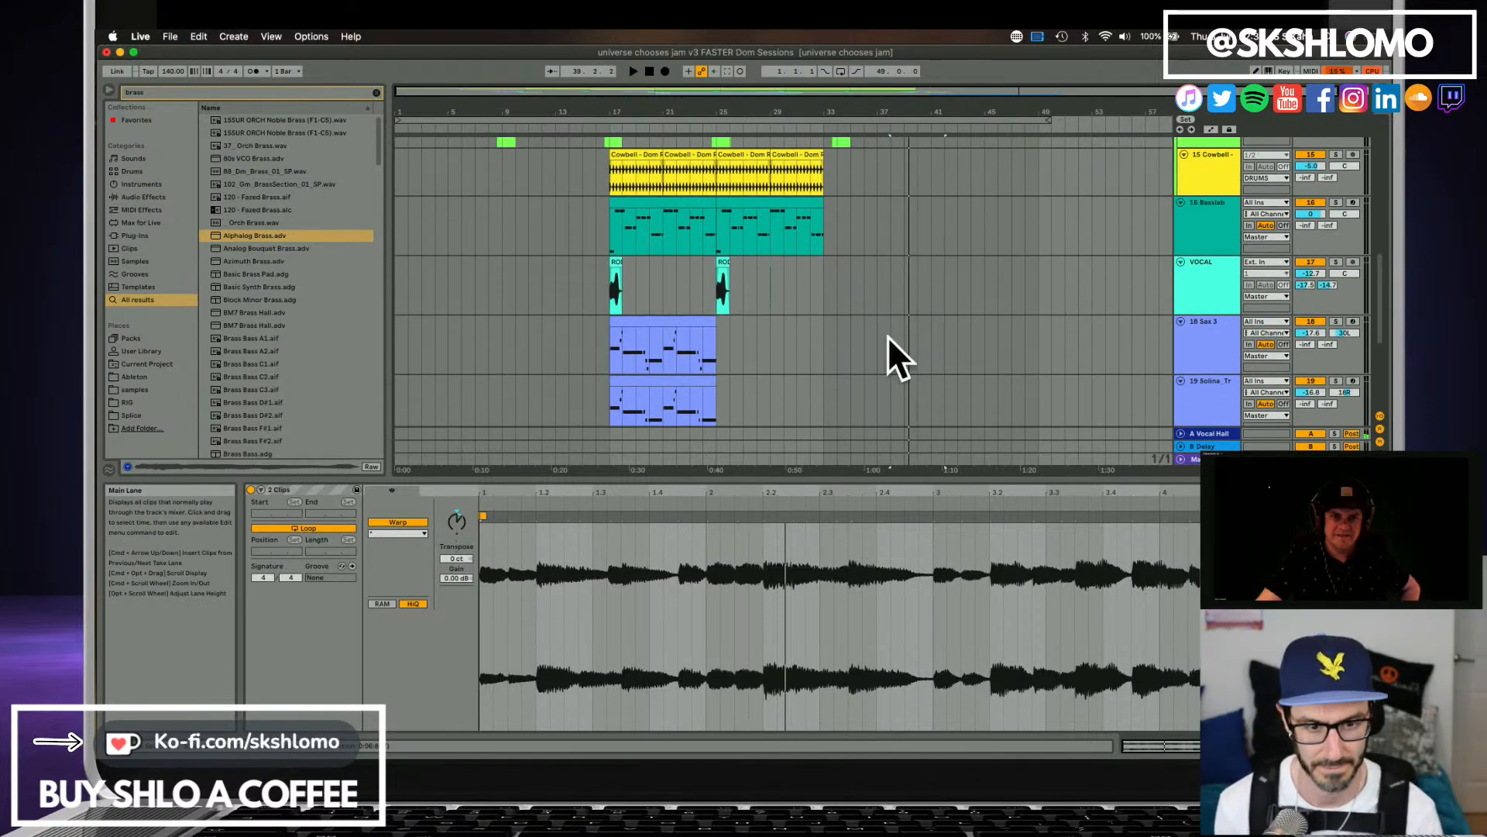
scroll(830, 333, "down", 2)
scroll(829, 335, "up", 4)
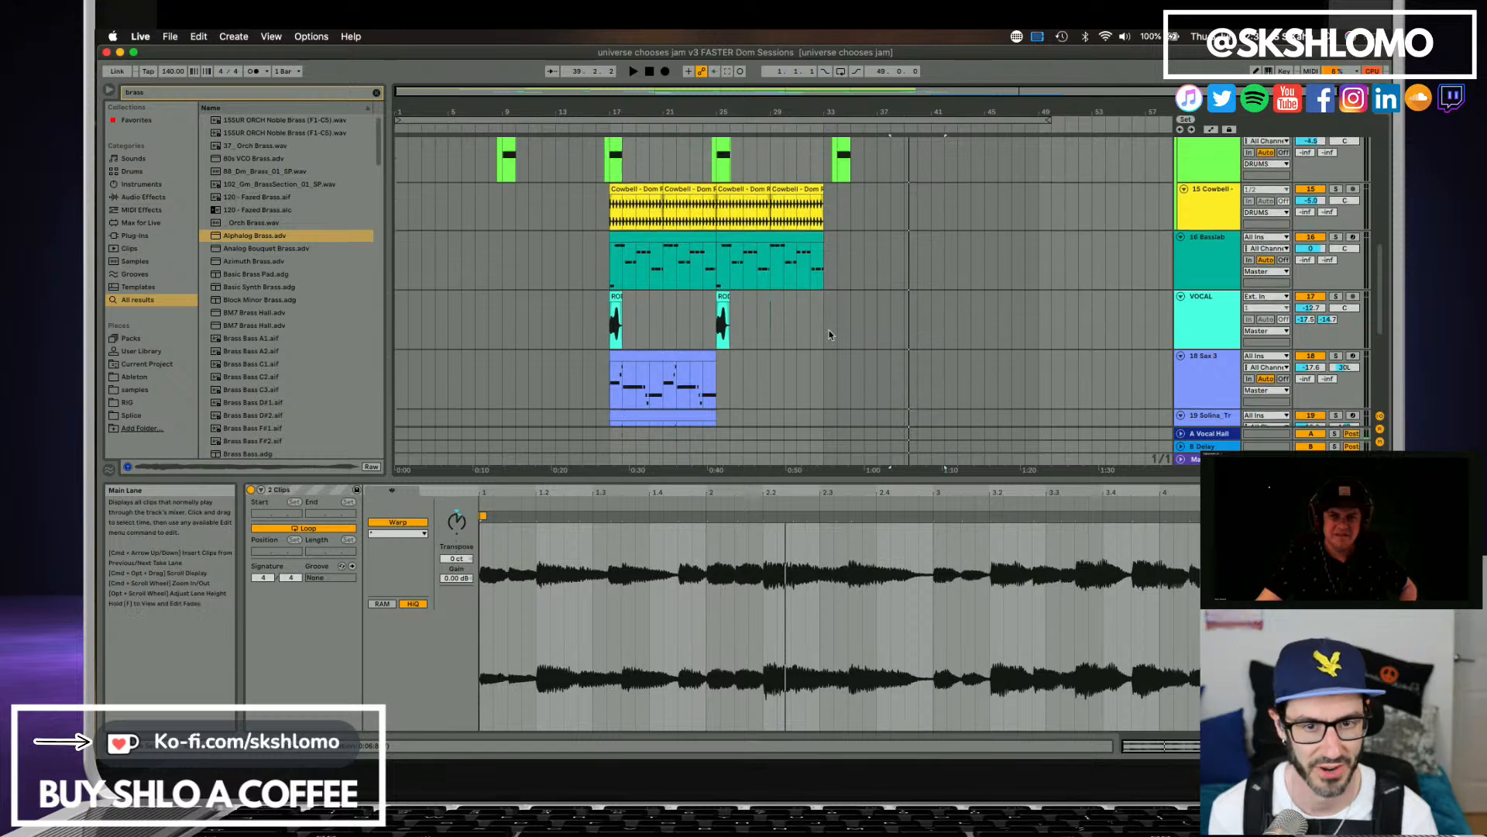
scroll(828, 335, "up", 6)
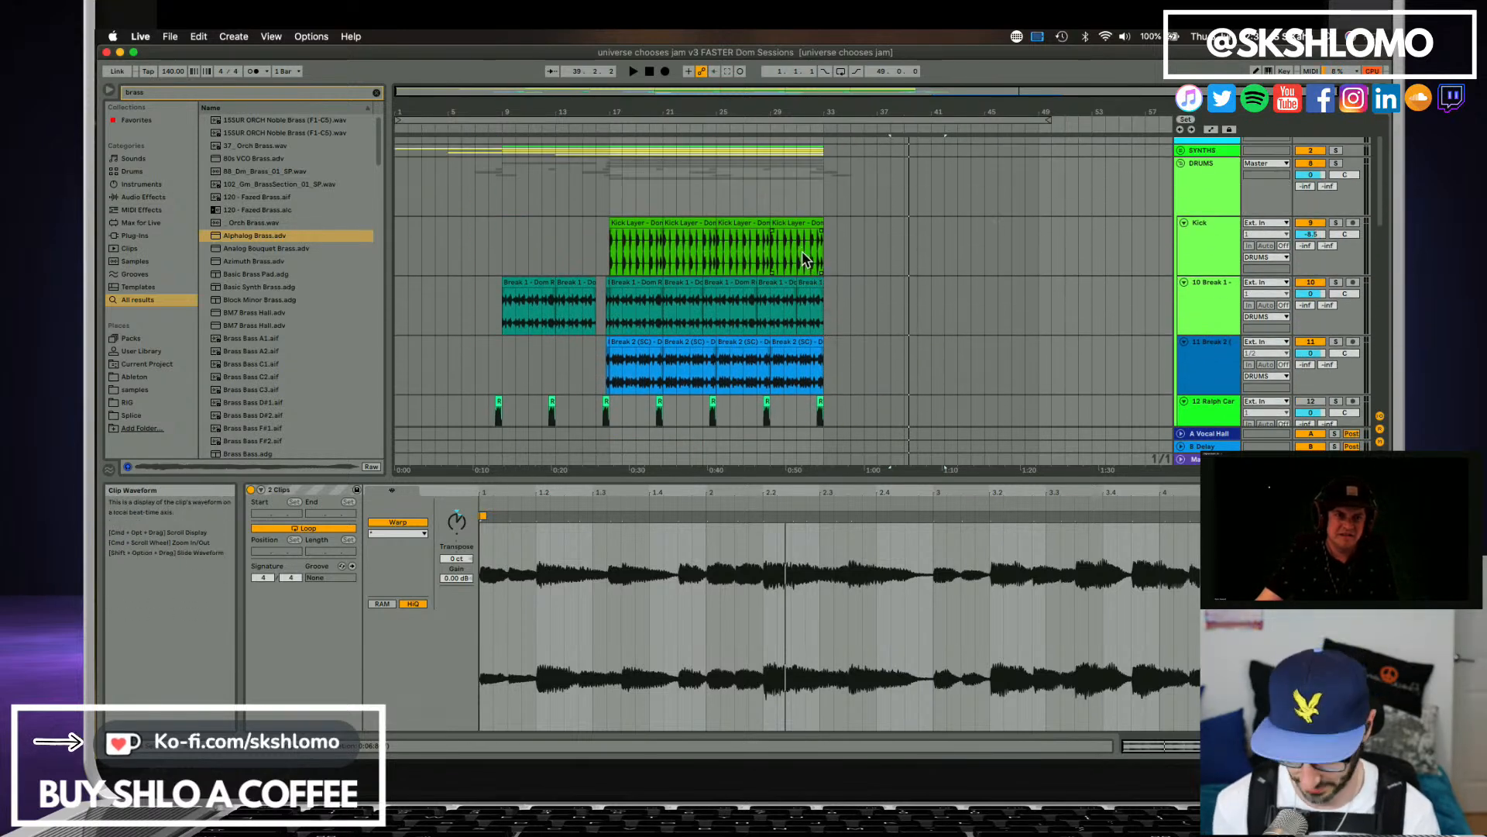
key("Home")
key("space")
scroll(465, 261, "up", 1)
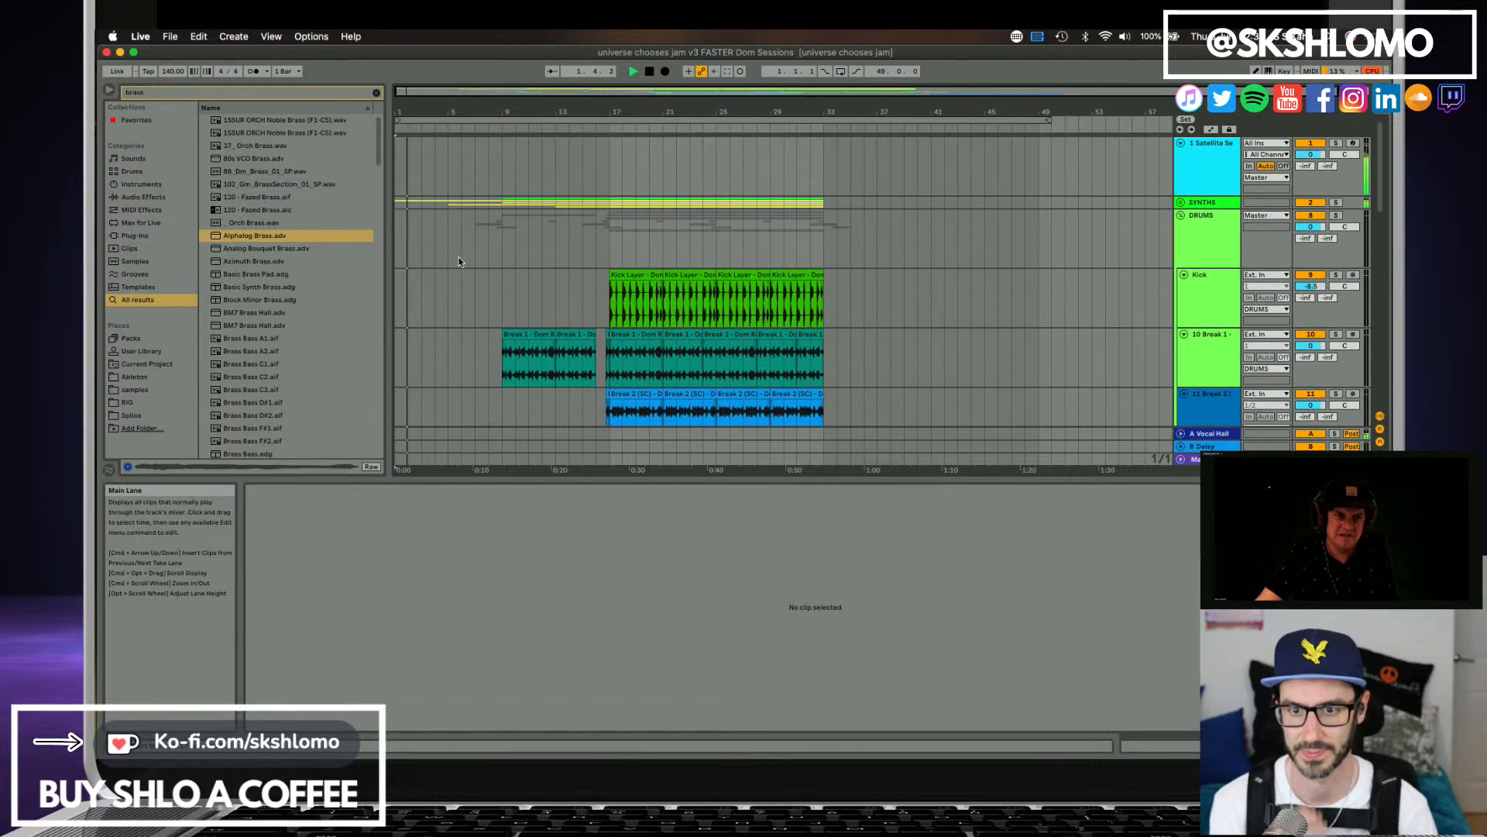
scroll(459, 262, "down", 15)
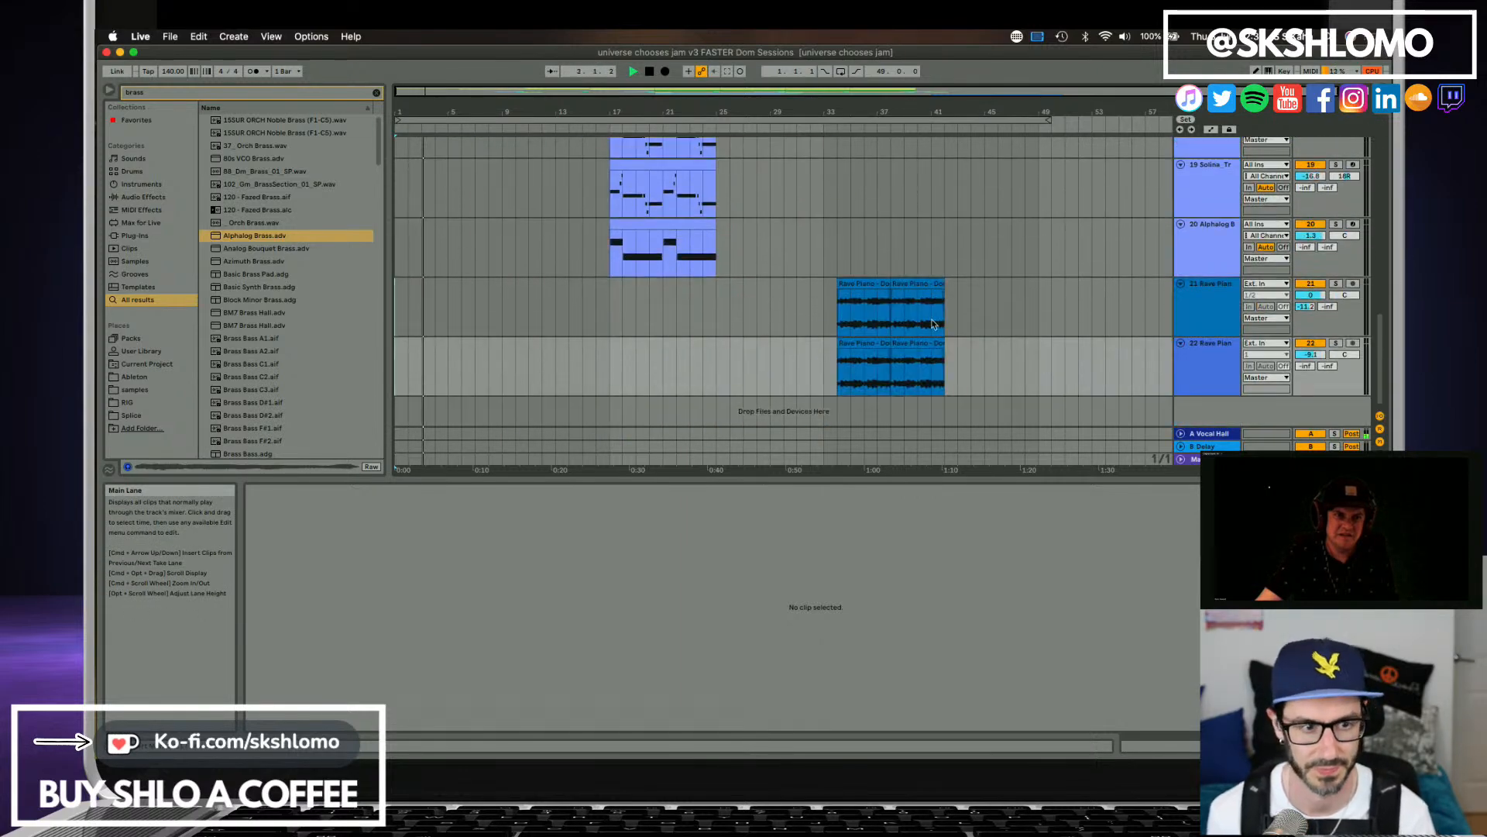
scroll(620, 271, "up", 15)
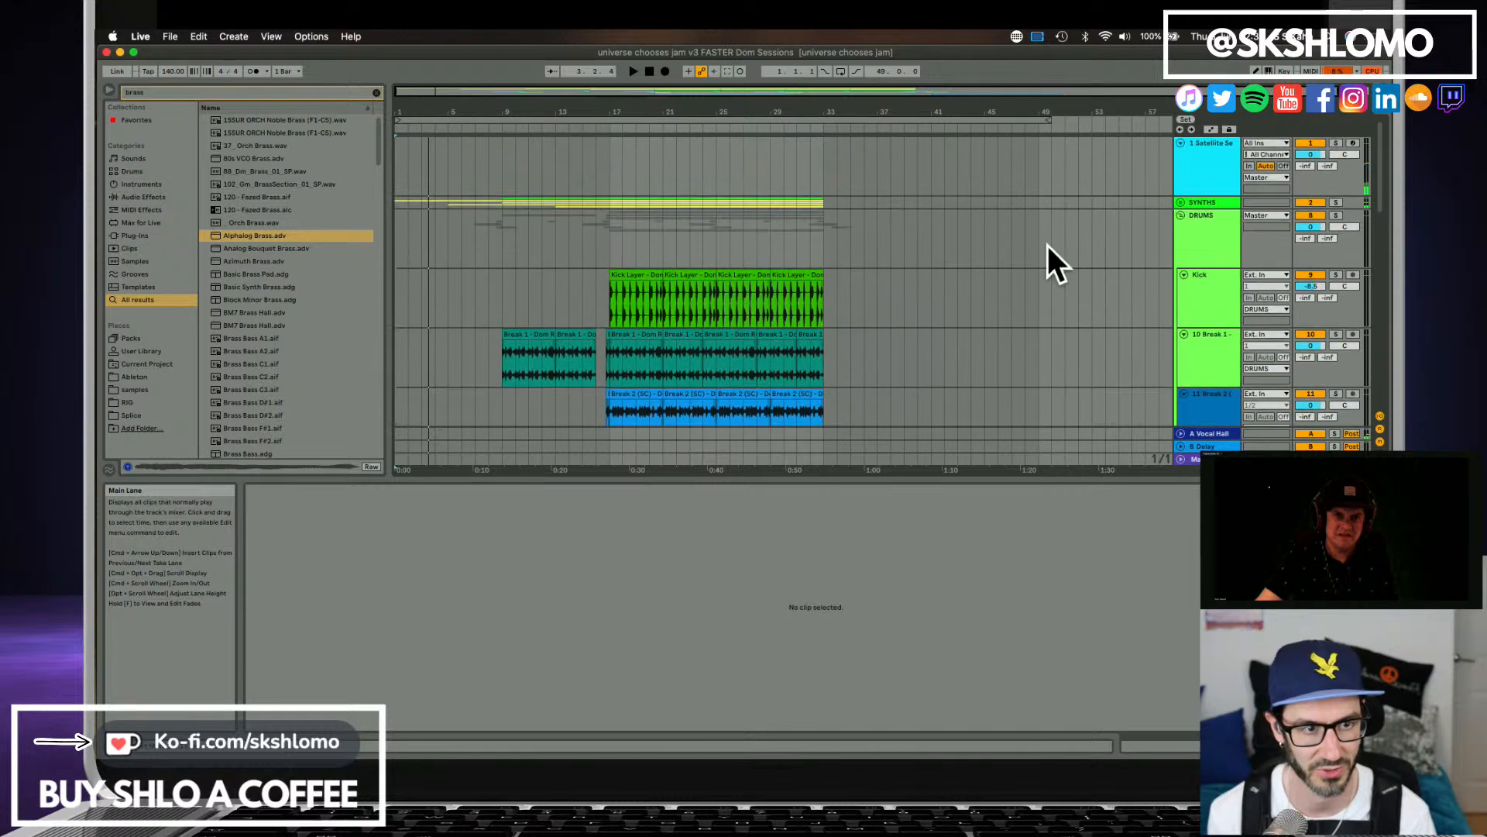
Open Satellite Sessions and mute the Rave Piano and Vox1 stems there.
left_click(1206, 160)
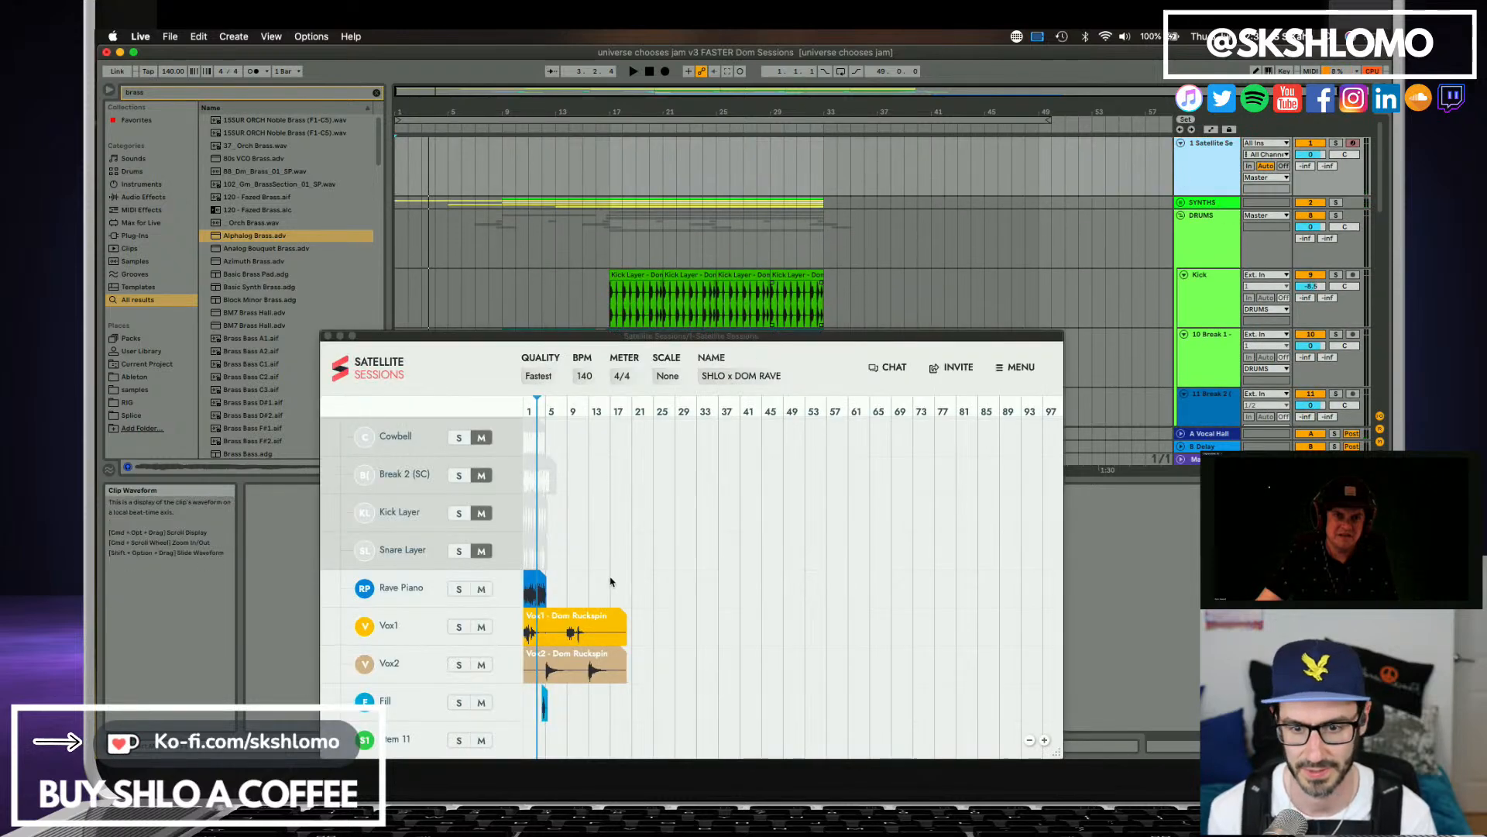
left_click(481, 590)
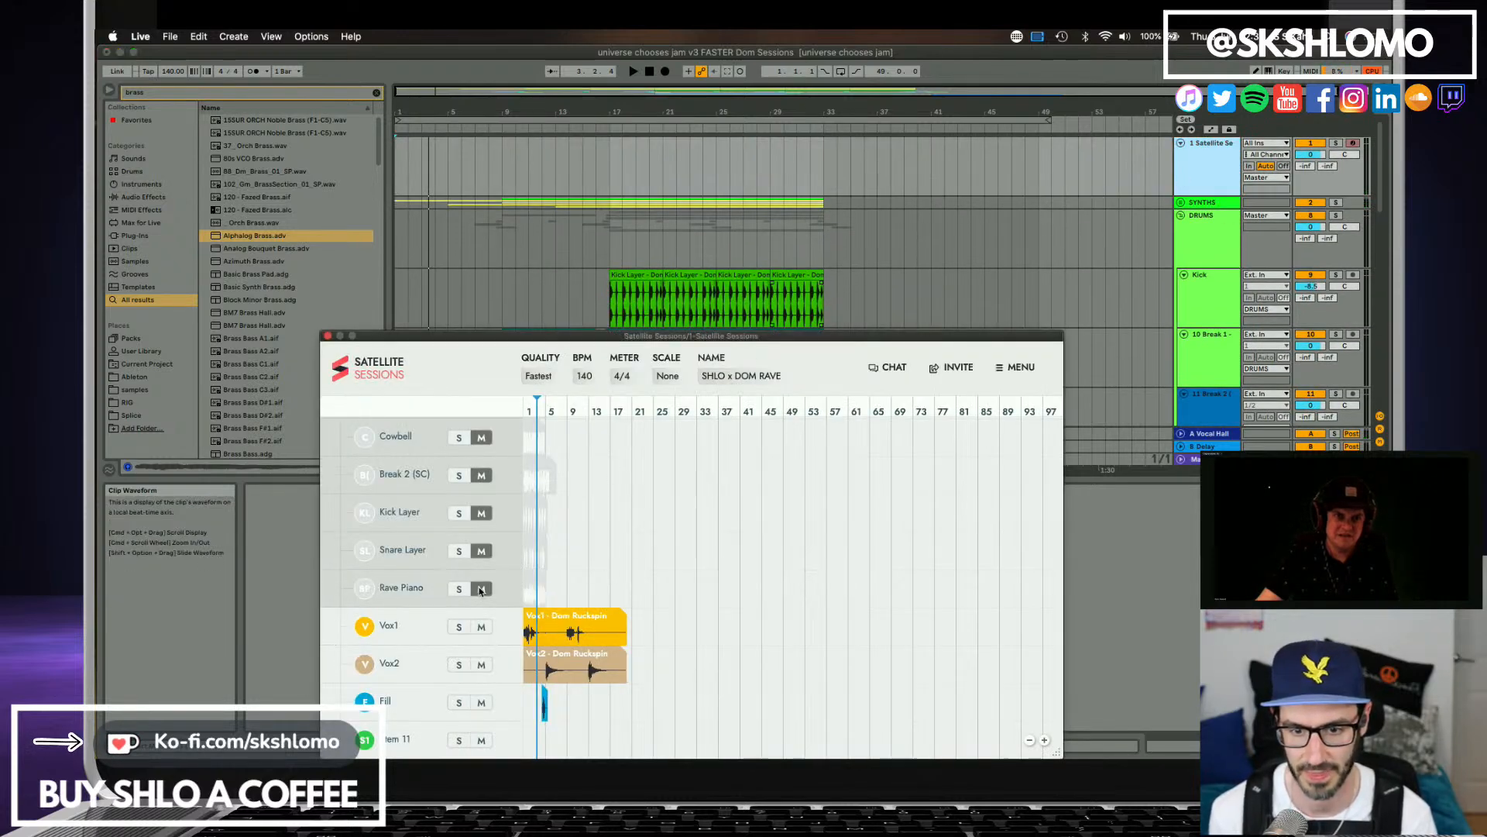
left_click(544, 617)
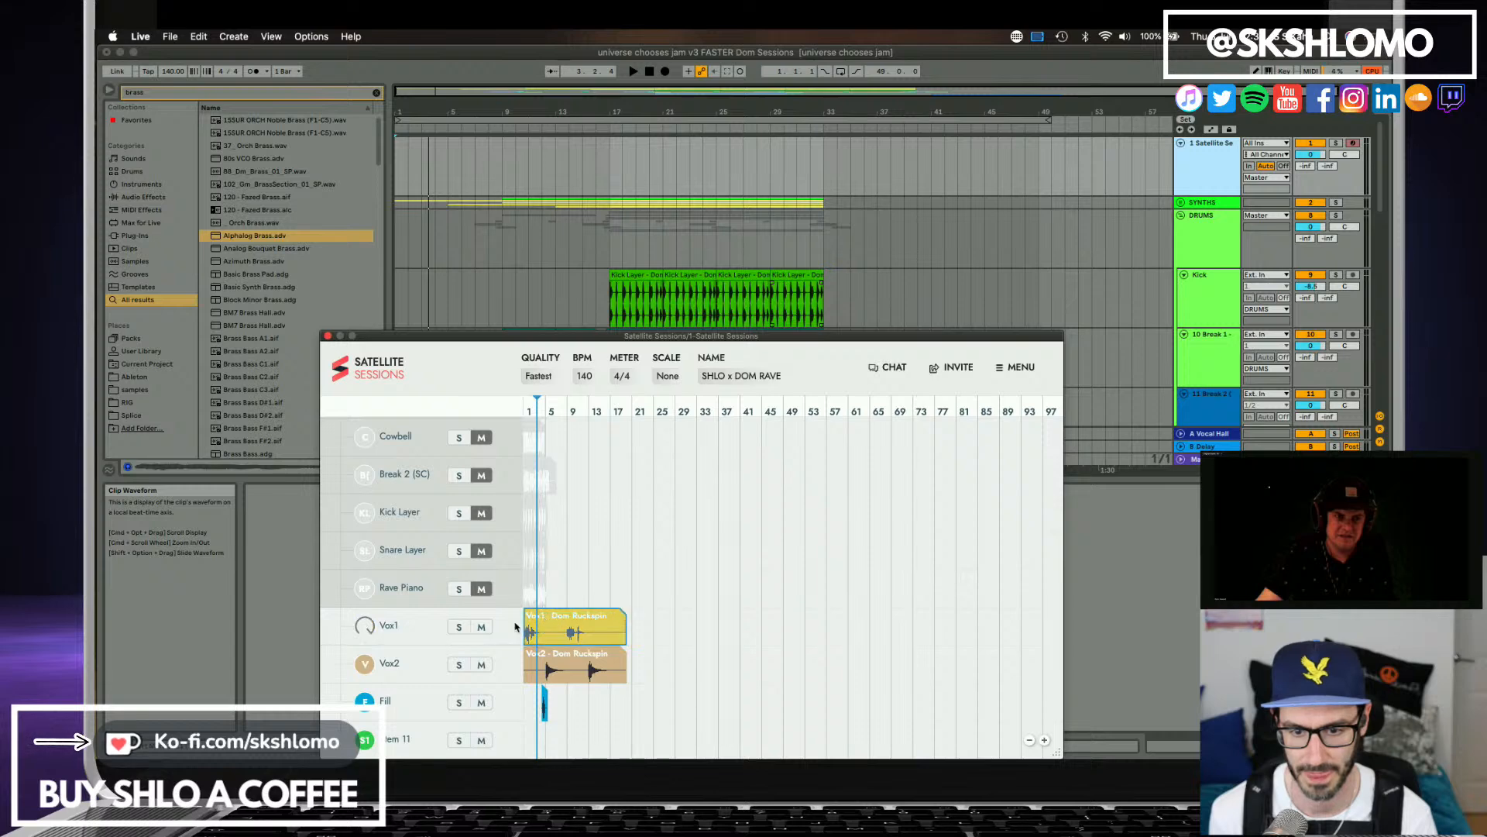
left_click(482, 628)
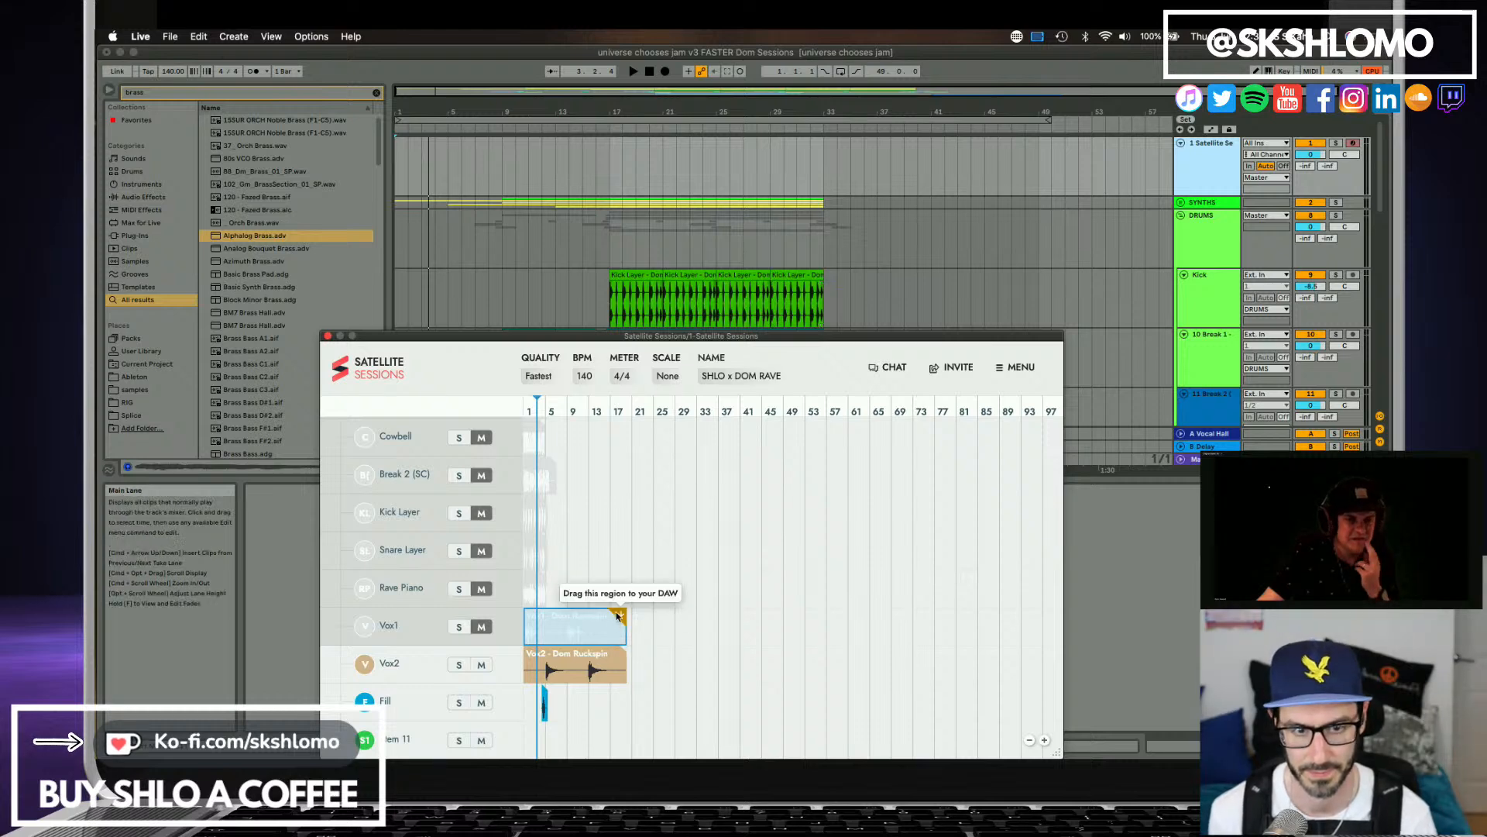
Insert two empty audio tracks directly below the Satellite Sessions track.
left_click(1208, 186)
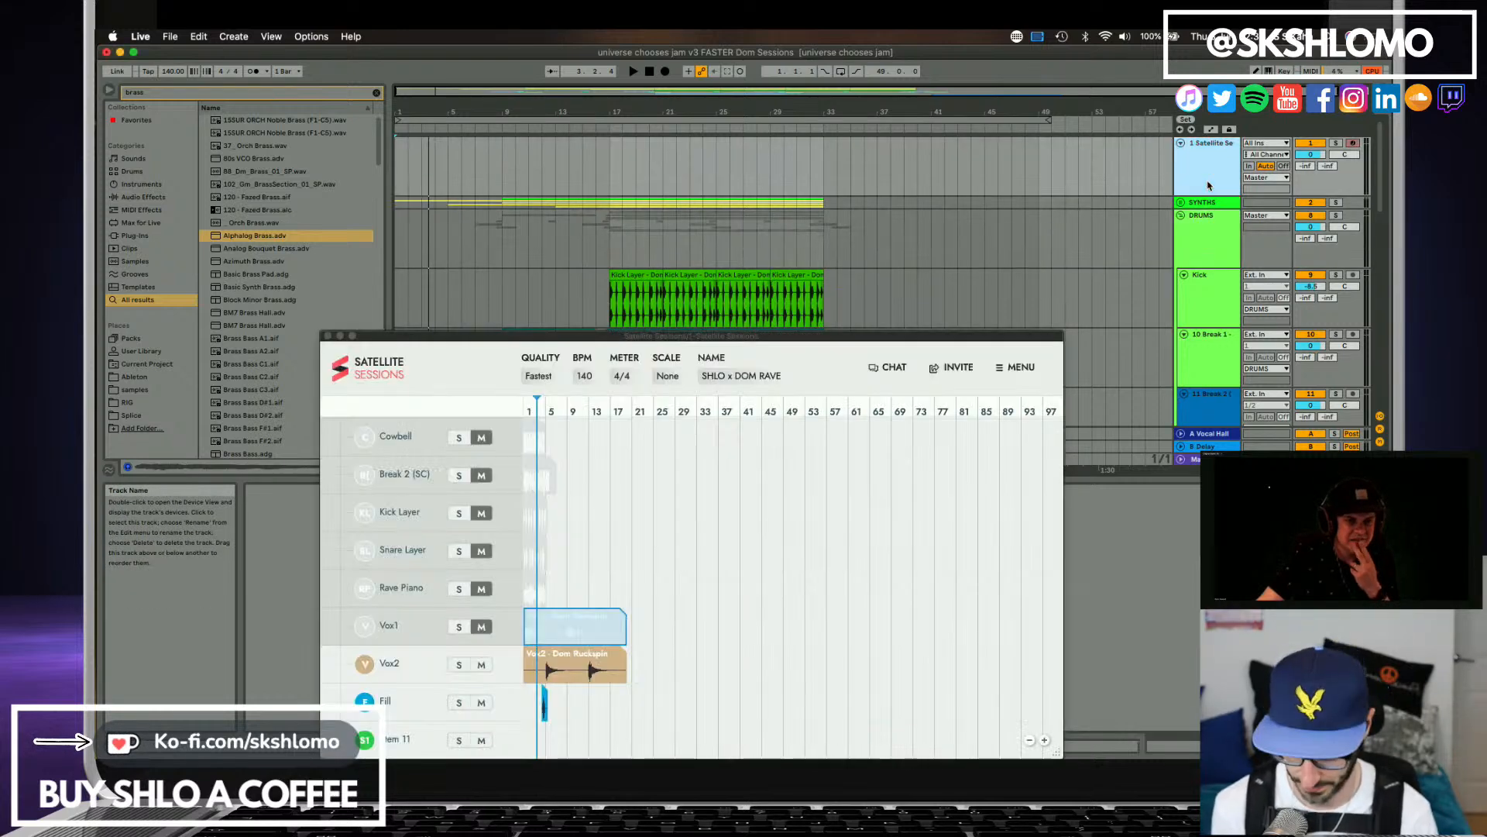
key("super+t")
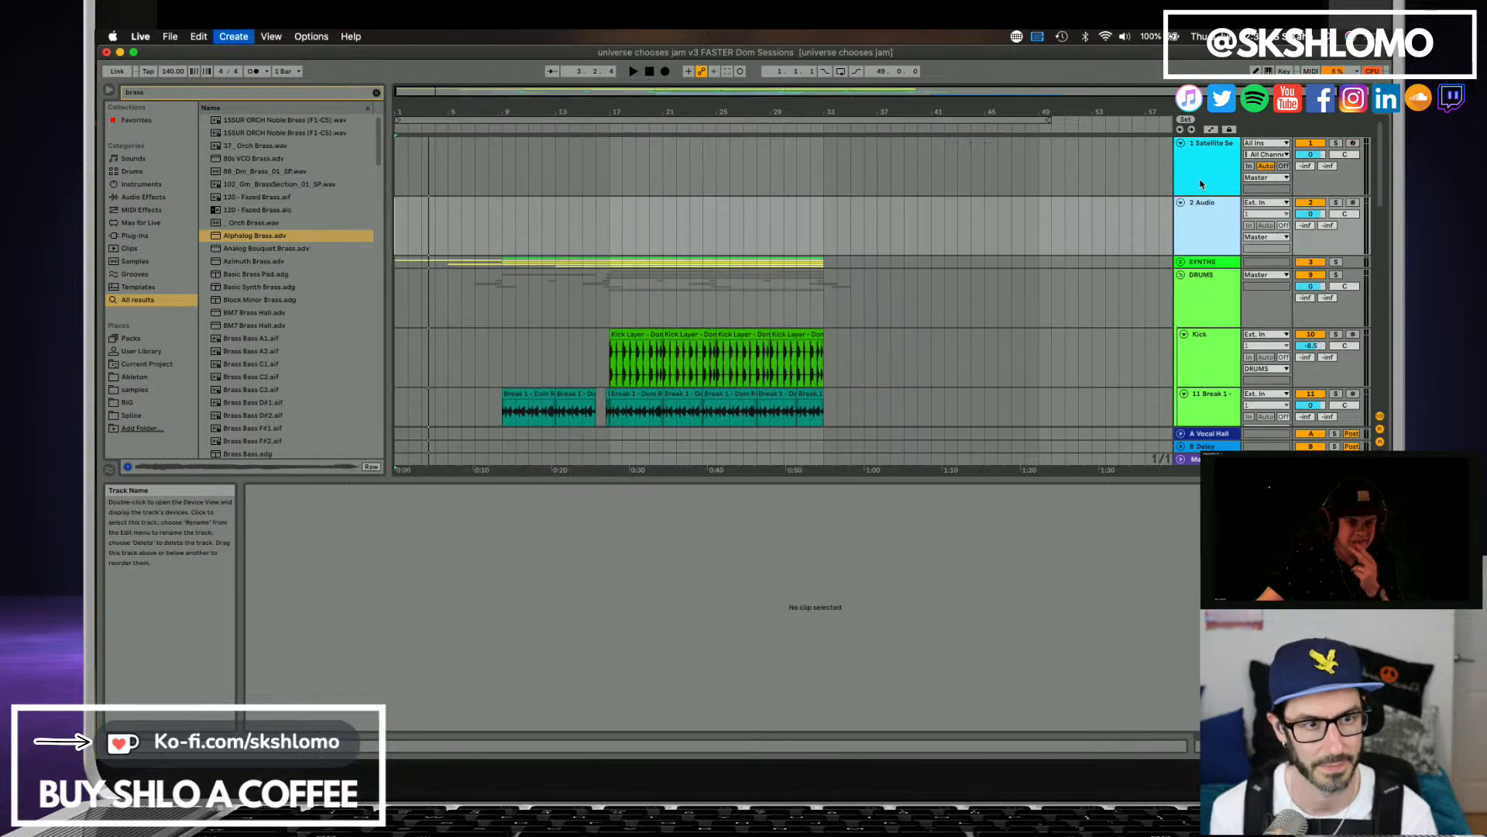
key("super+t")
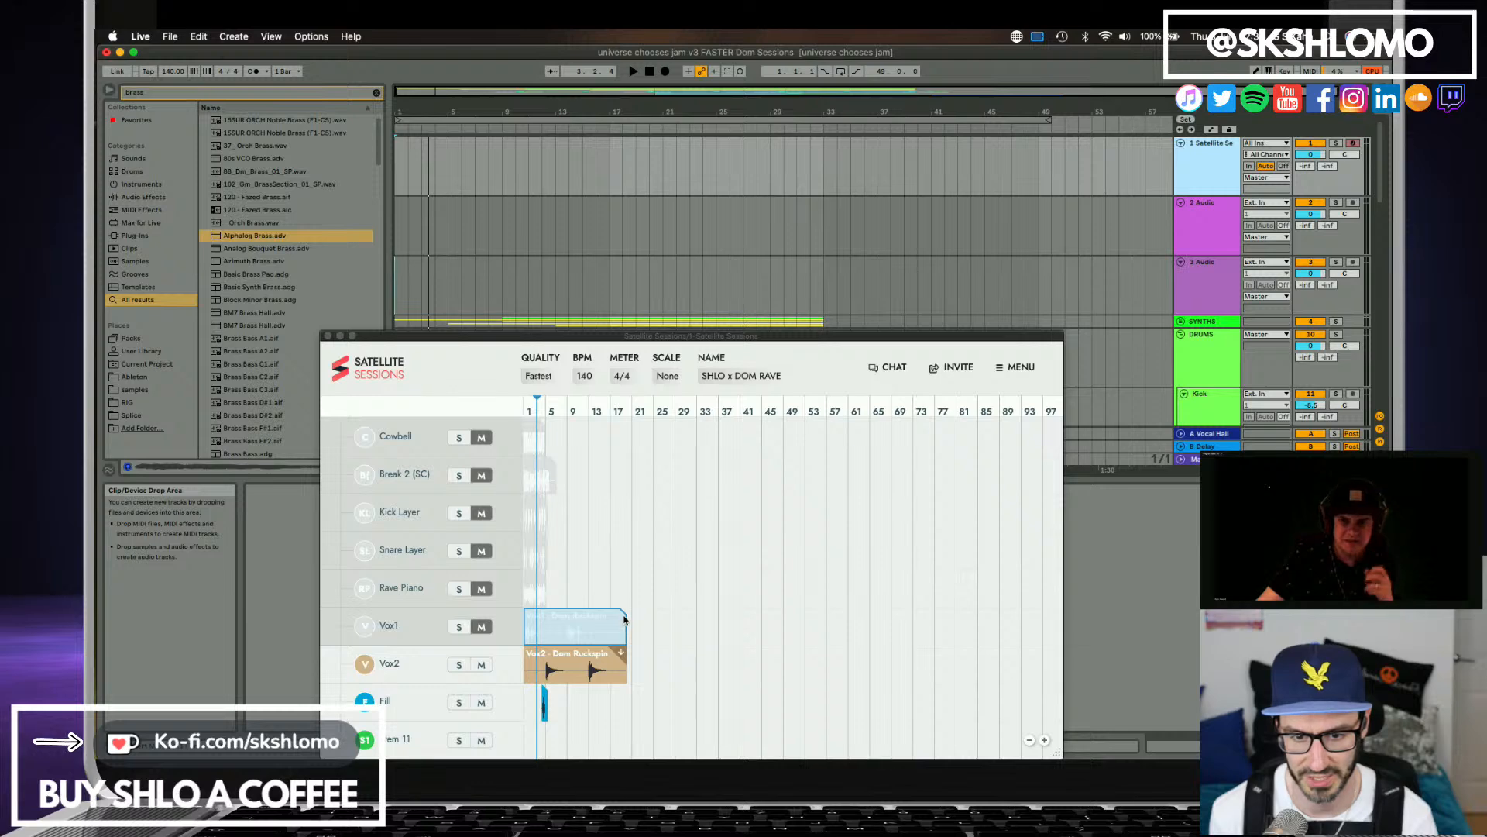
Bring the Vox1 stem onto the first new audio track at bar 1 and audition it soloed, then with the full mix.
left_click_drag(622, 615, 398, 218)
key("space")
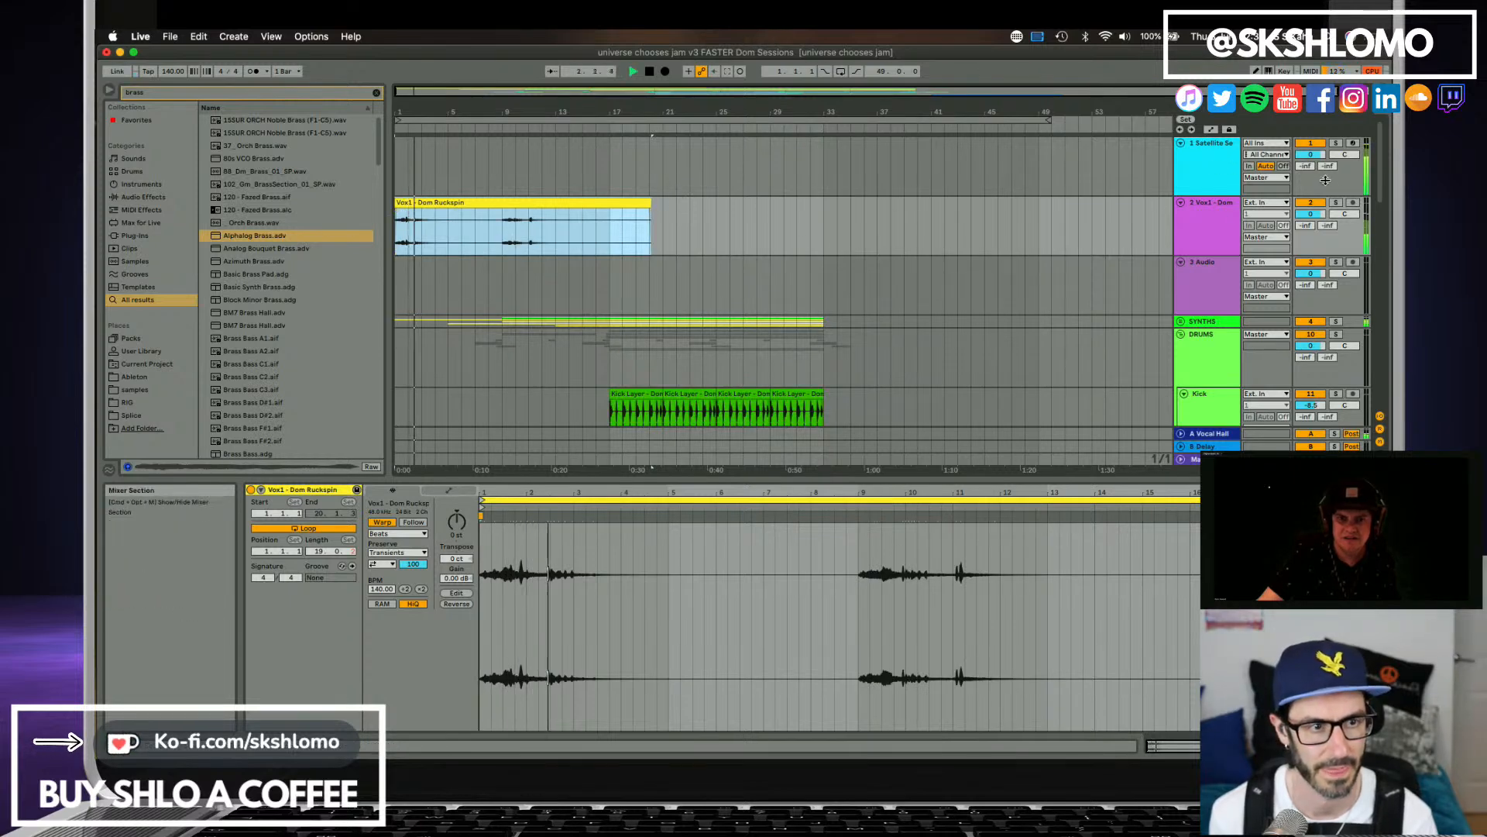
left_click(1336, 202)
key("space")
key("space")
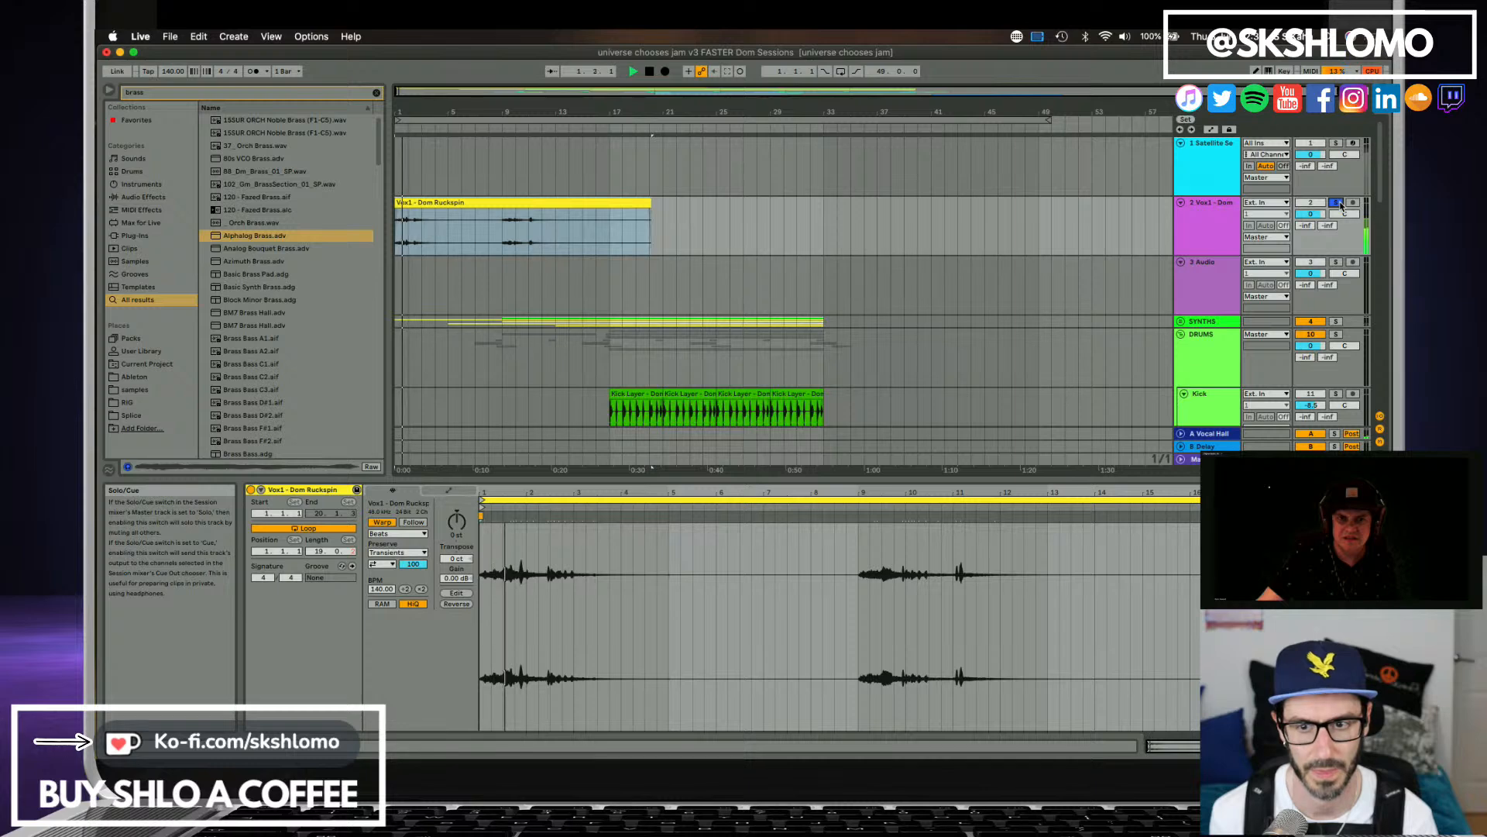
left_click(1336, 202)
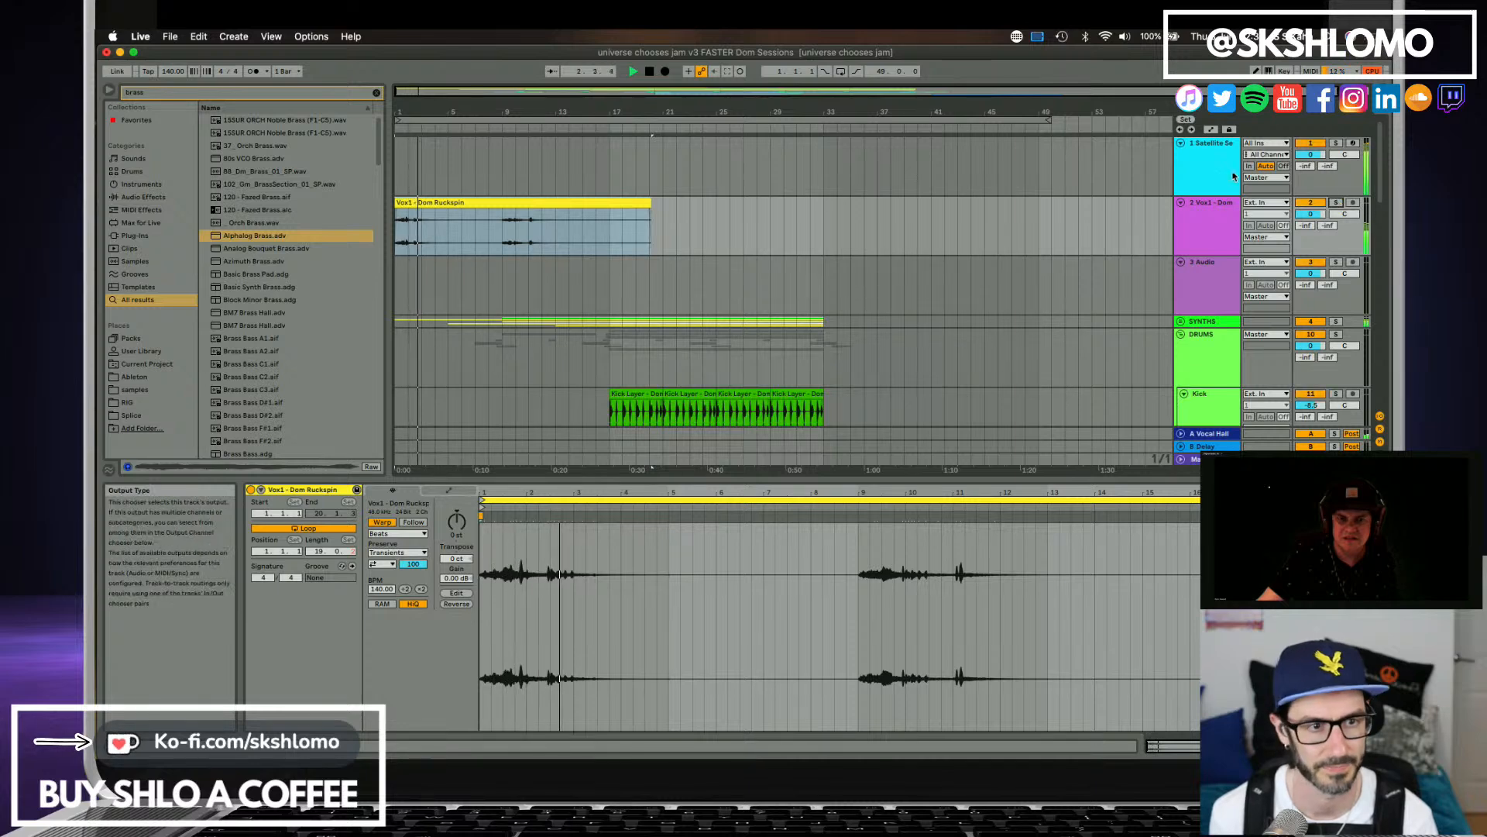
Bring the Vox2 stem from Satellite Sessions onto the second new audio track at bar 1 and play it back.
left_click(1234, 176)
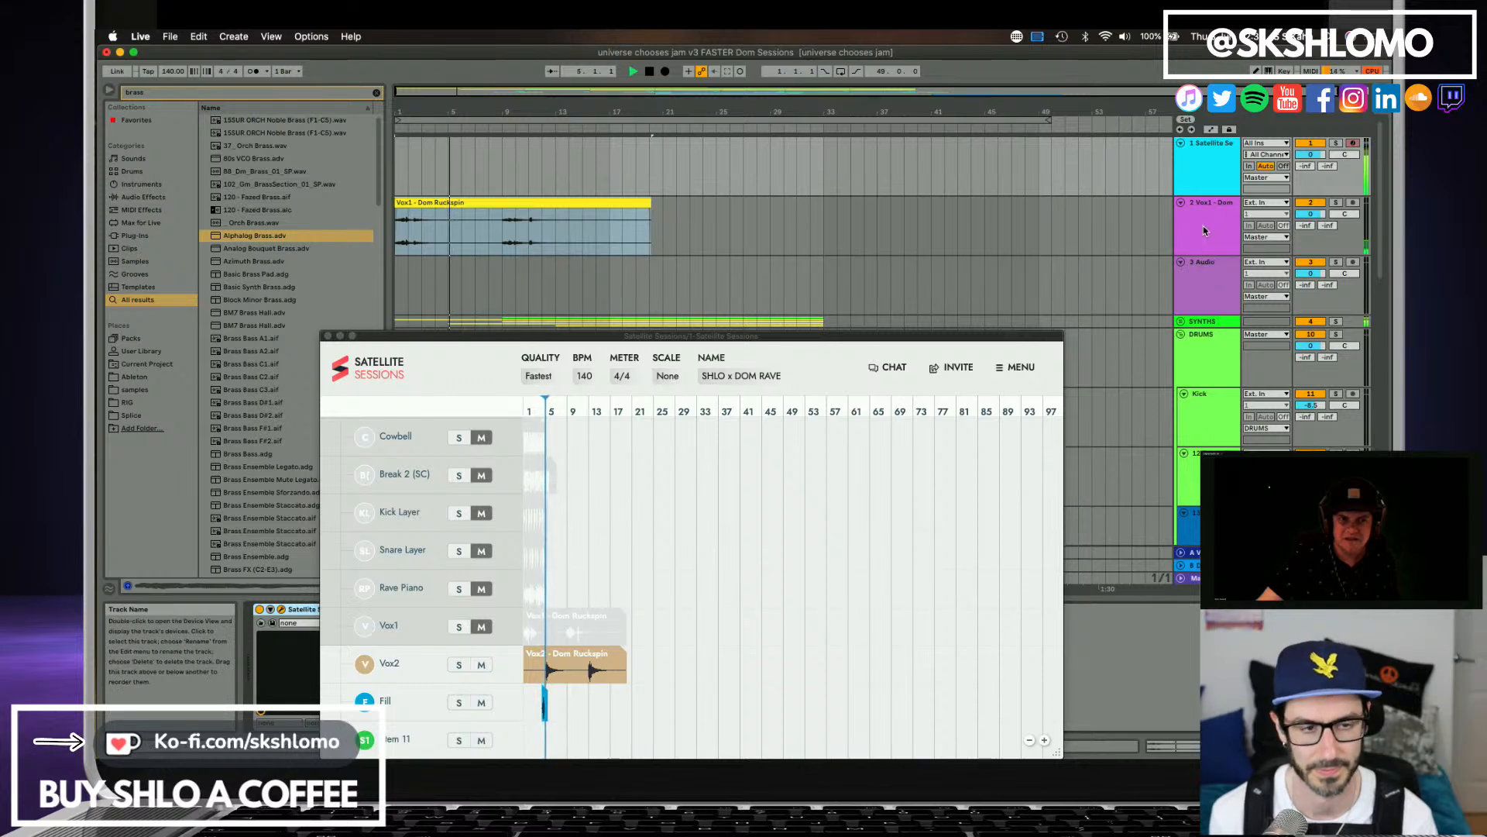
key("space")
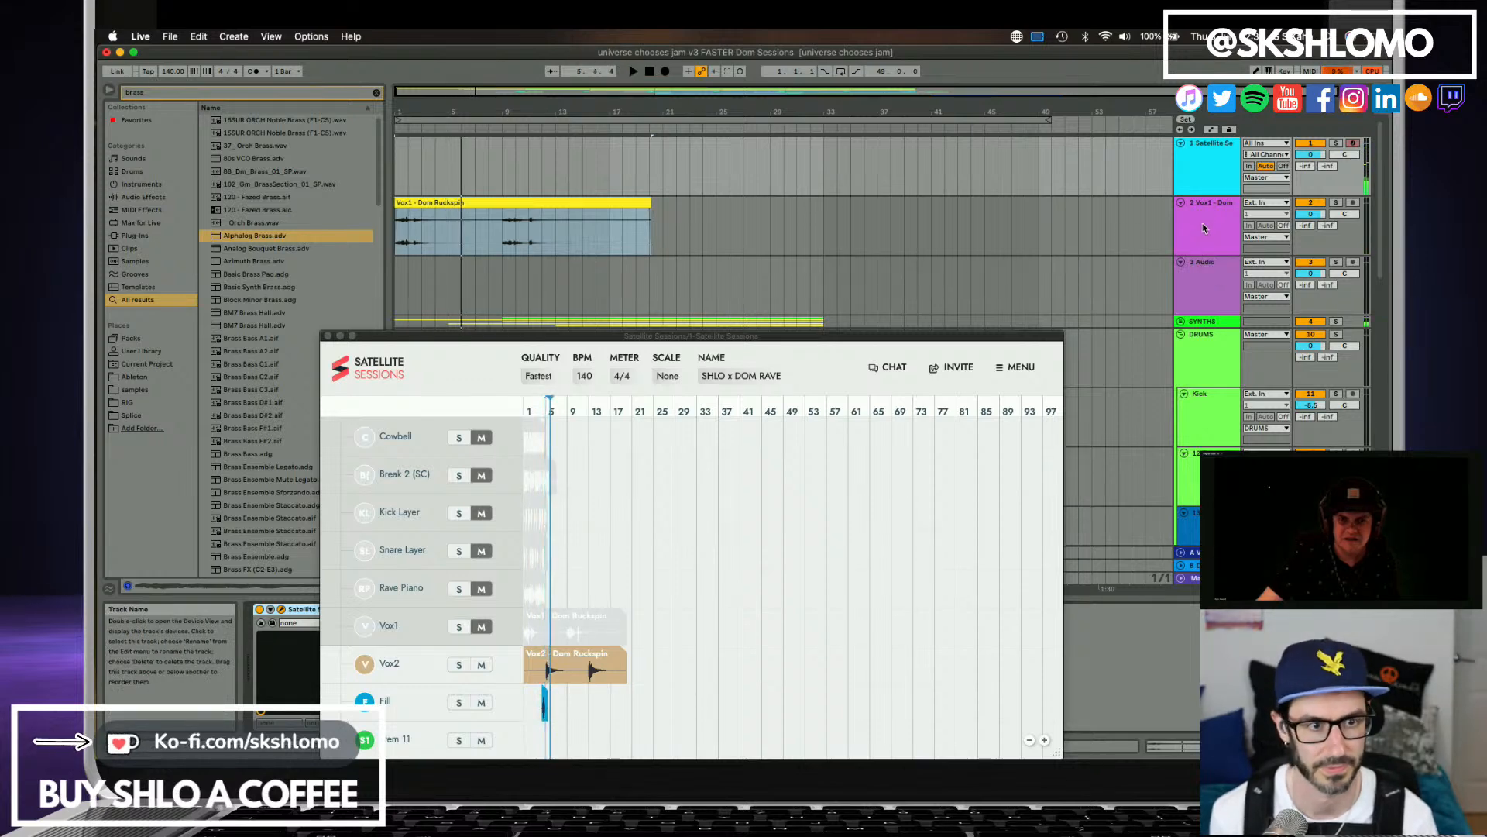
left_click(1204, 228)
left_click(1209, 181)
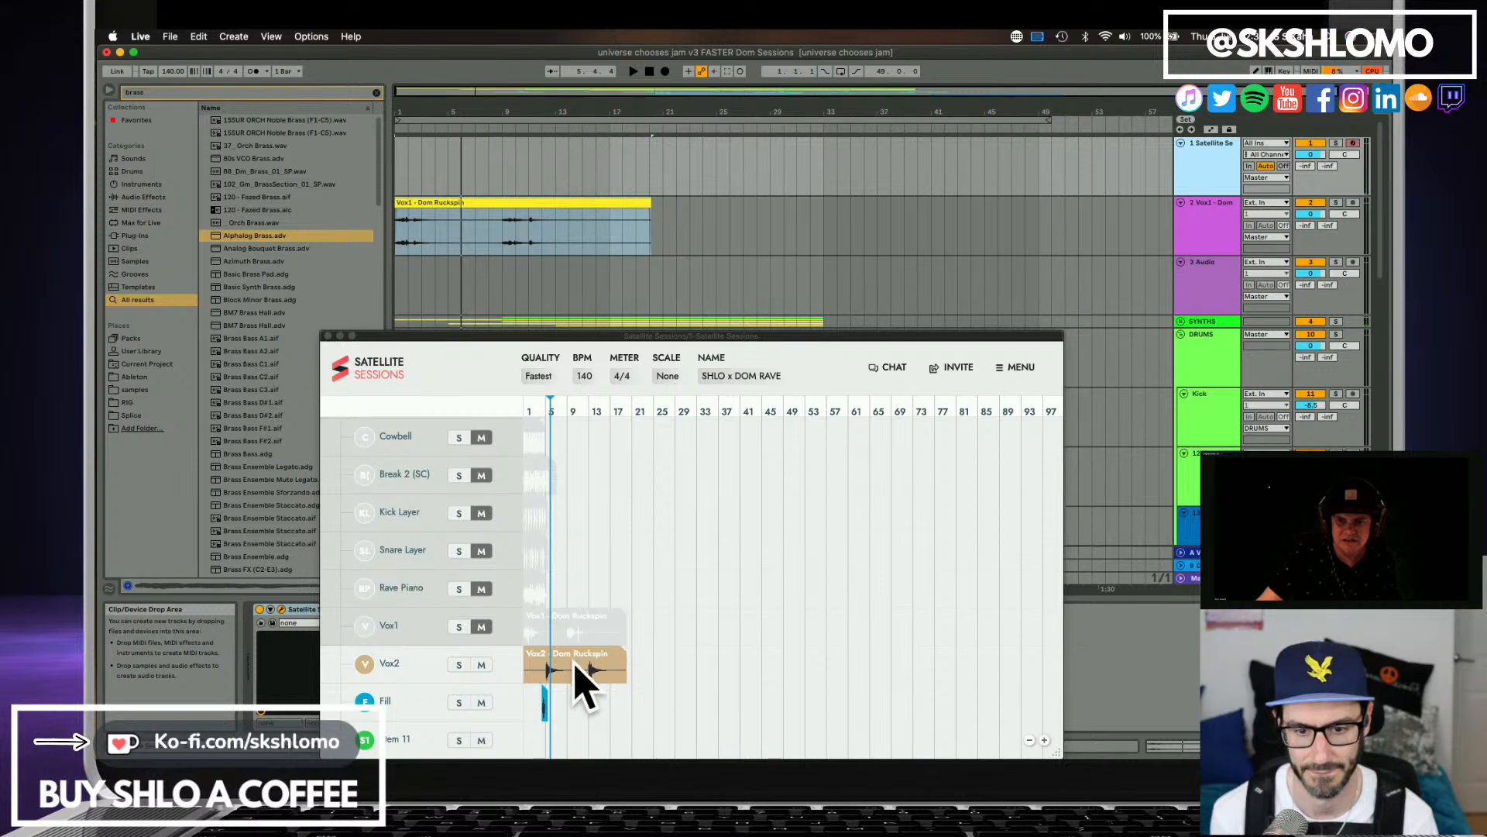
left_click_drag(630, 674, 395, 268)
key("space")
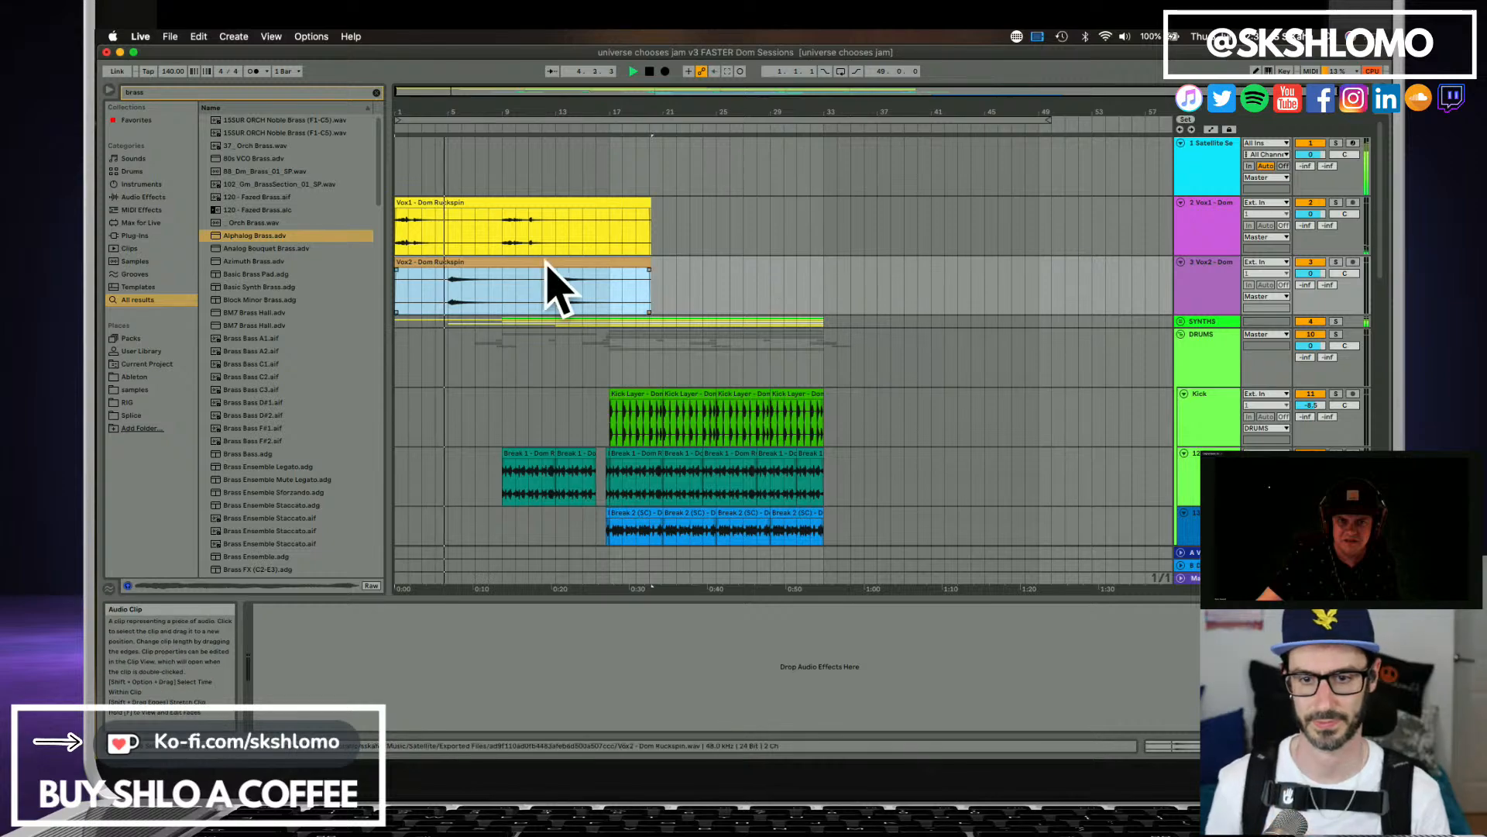
Deactivate the Satellite Sessions track and restart playback from the beginning.
scroll(508, 271, "down", 3)
scroll(508, 271, "down", 6)
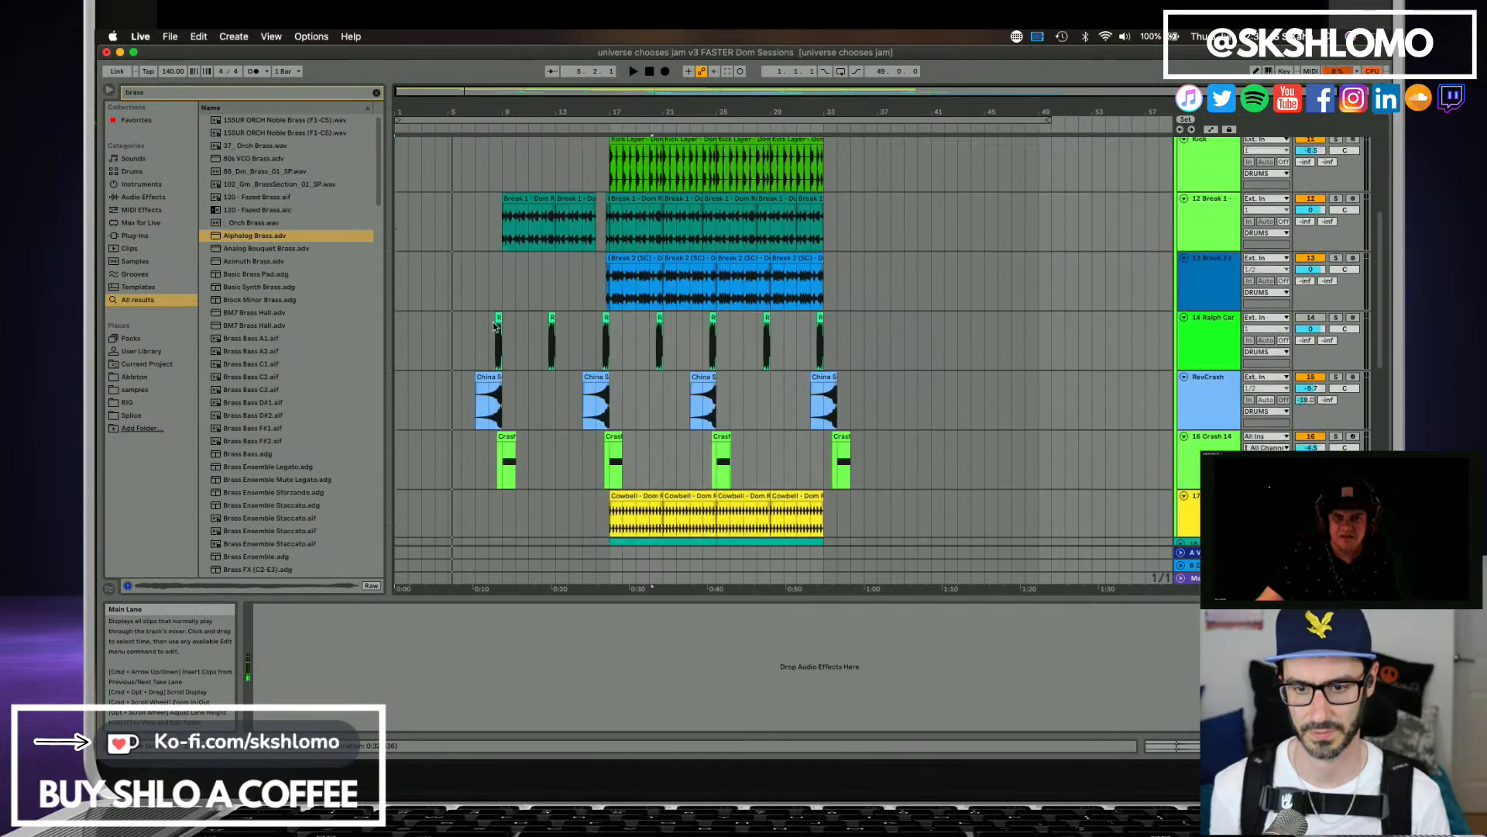
scroll(492, 326, "up", 15)
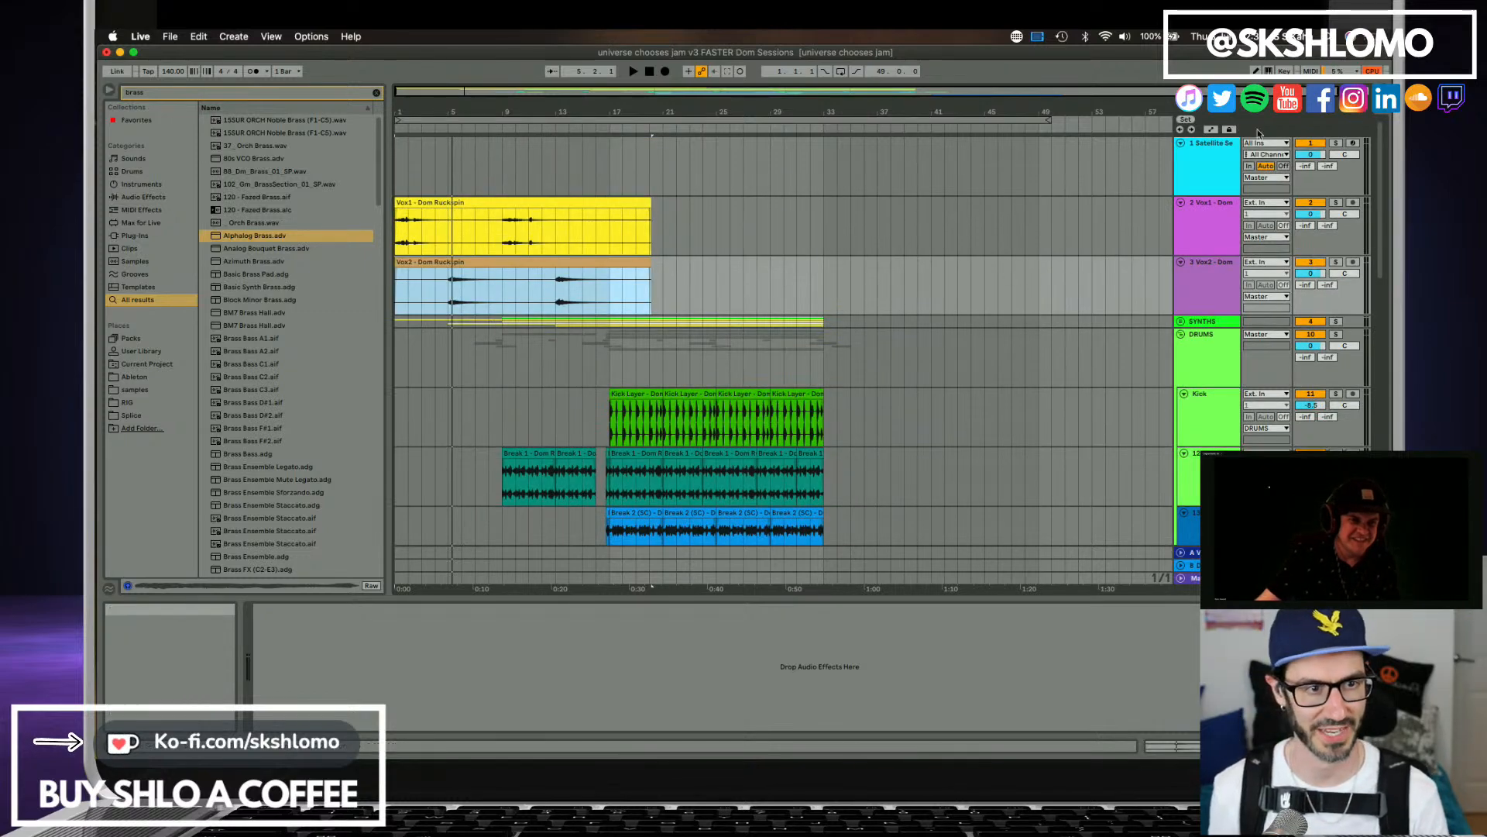
left_click(1310, 143)
key("space")
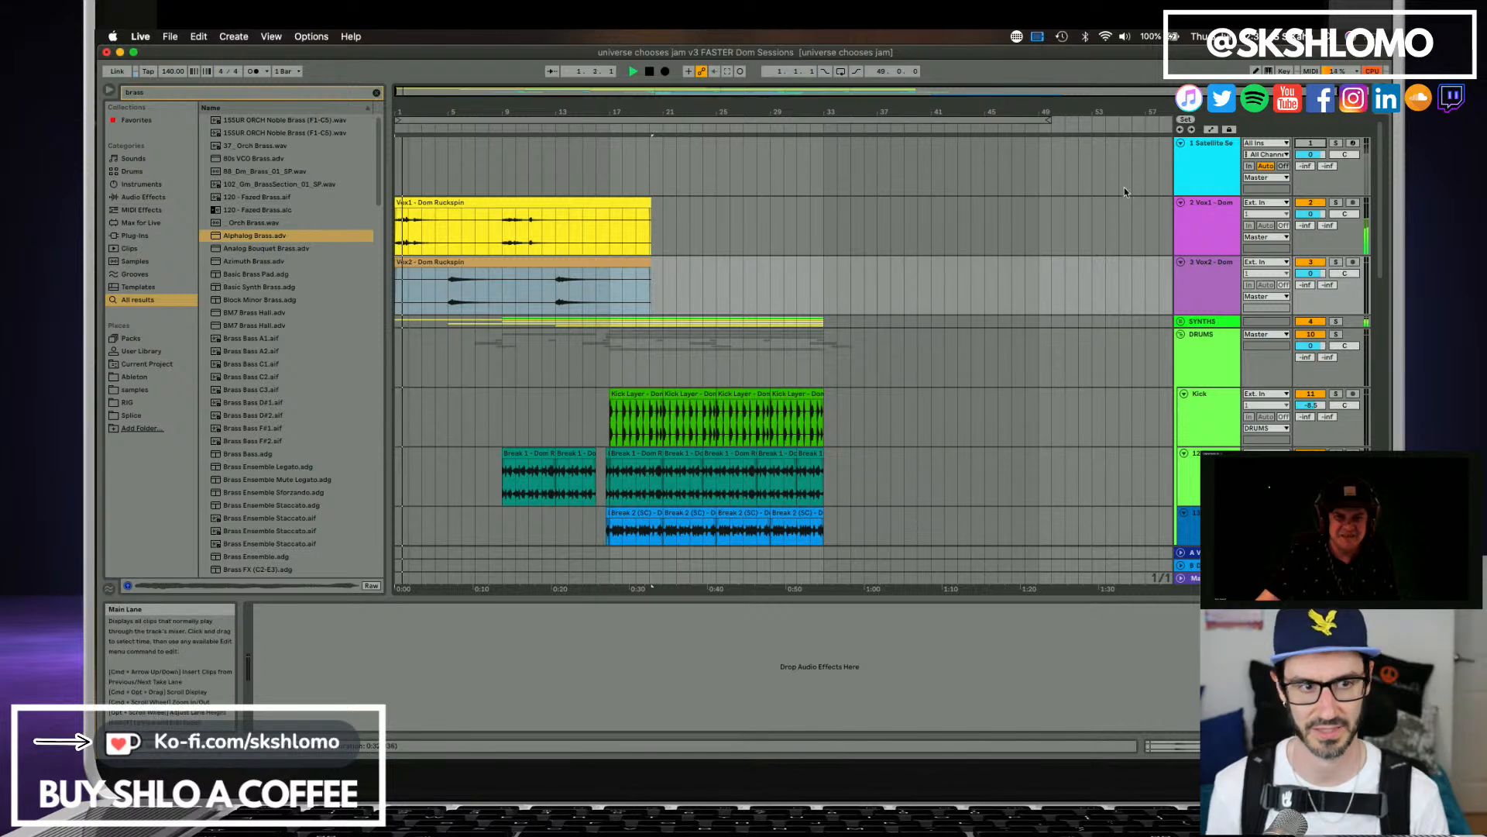
Reopen Satellite Sessions, look through the shared stems and mute the Break1 stem while the song plays.
left_click(1217, 152)
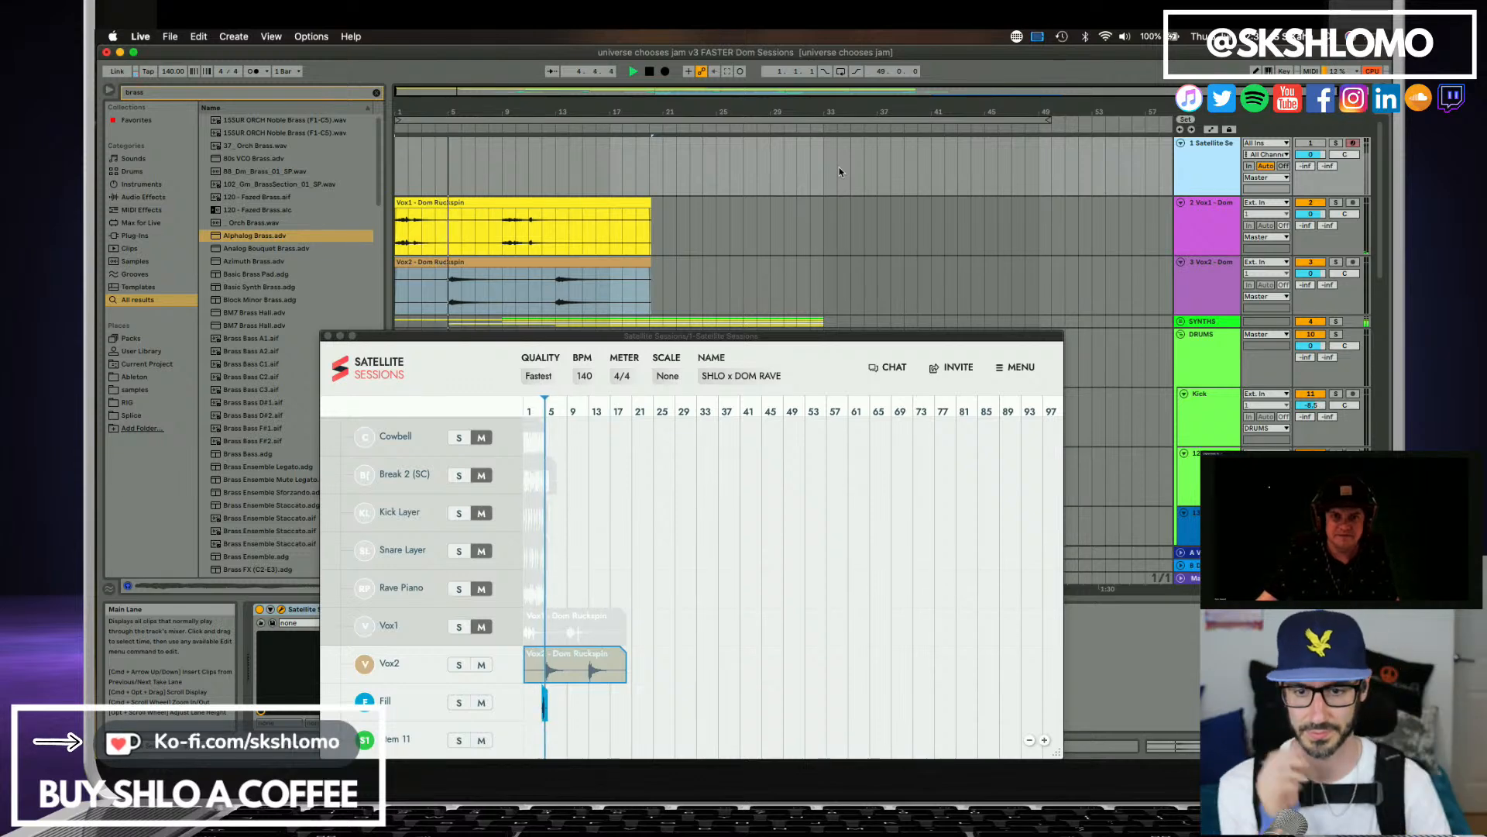
scroll(545, 626, "up", 15)
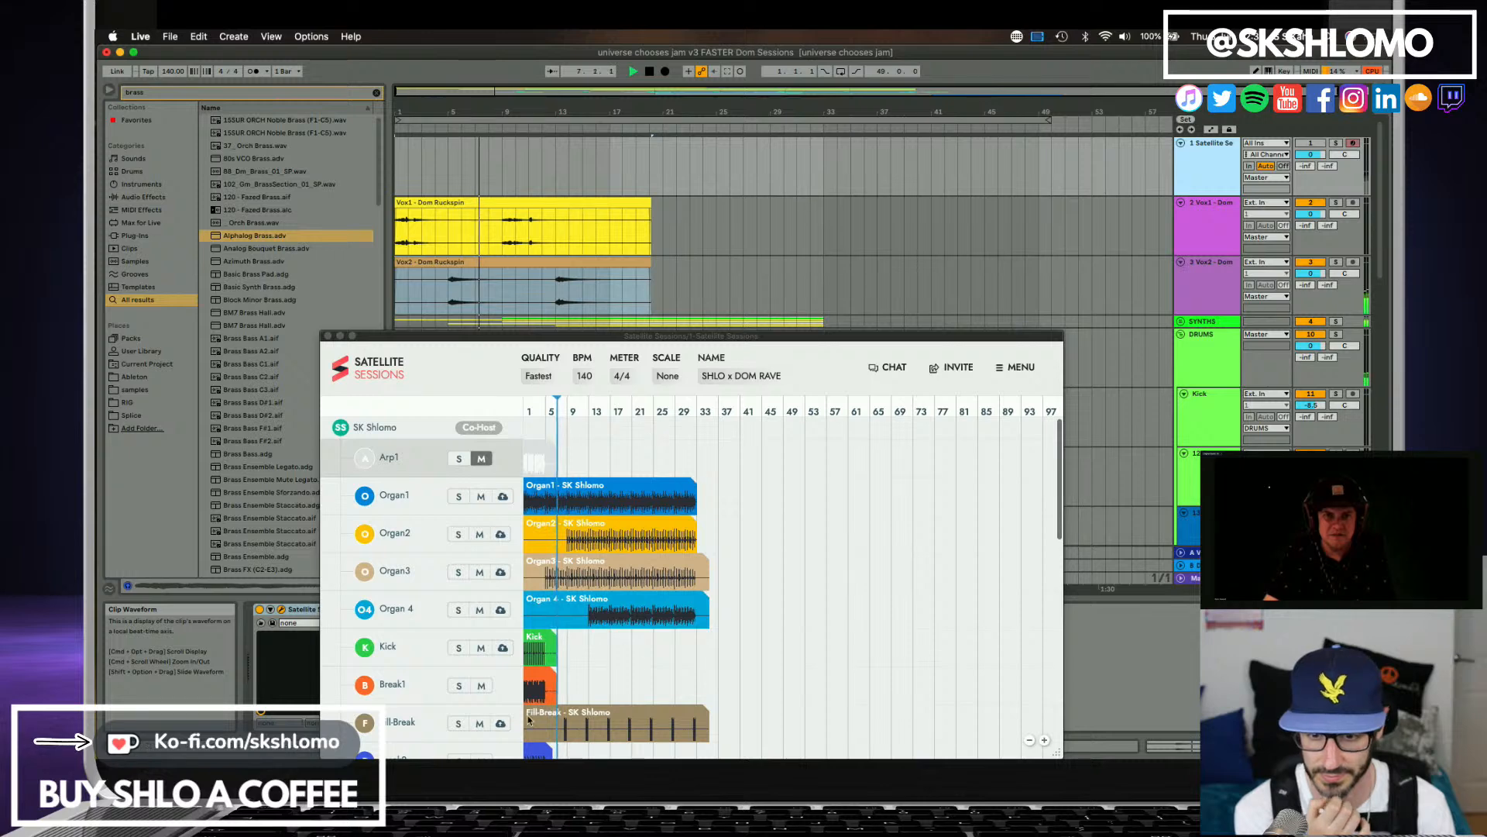
scroll(482, 582, "down", 15)
scroll(479, 542, "up", 12)
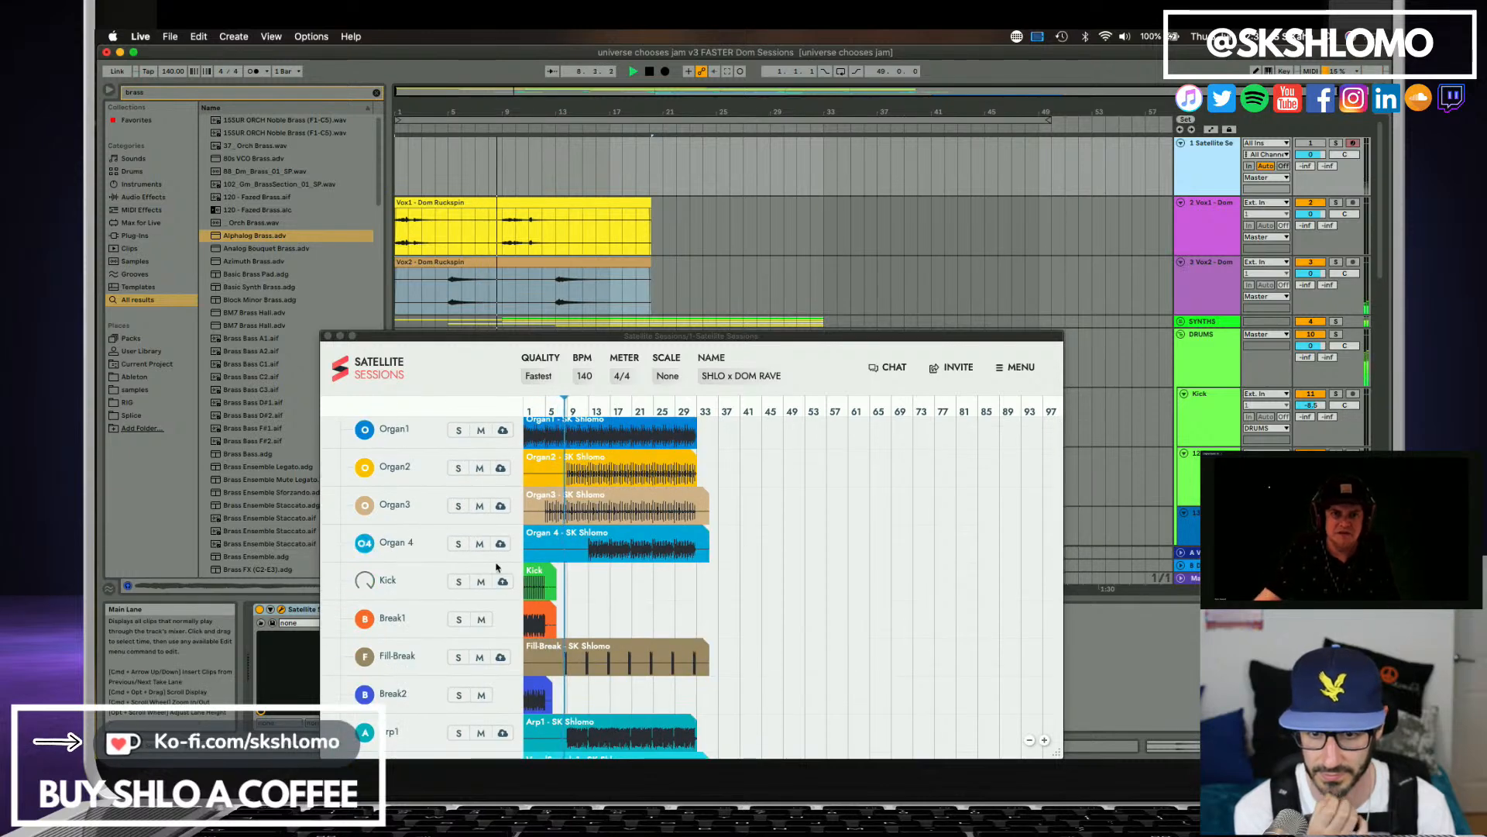
left_click(481, 620)
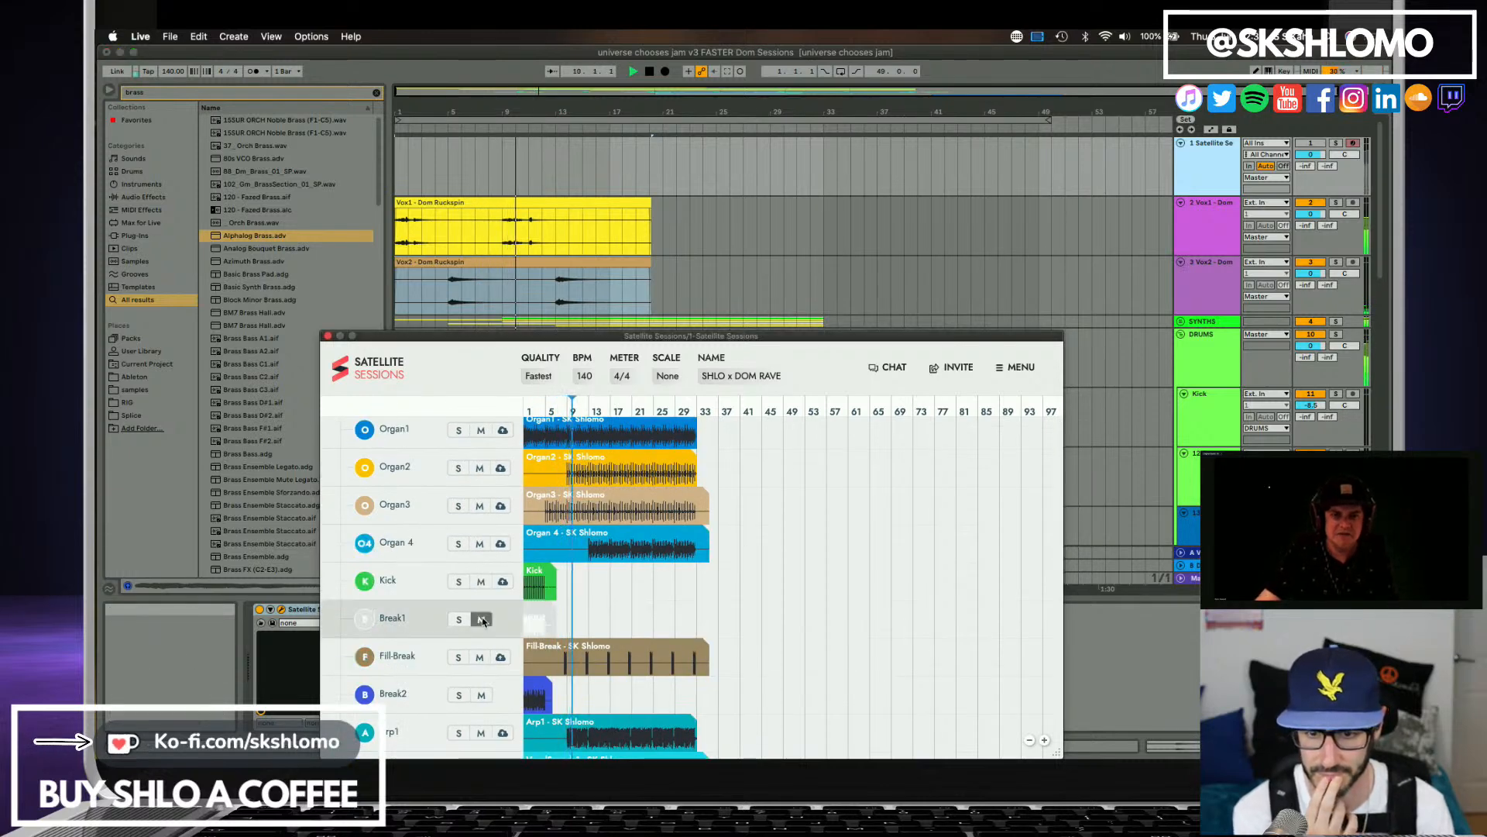
Mute the Organ 4 stem in Satellite Sessions.
left_click(479, 544)
scroll(482, 510, "up", 2)
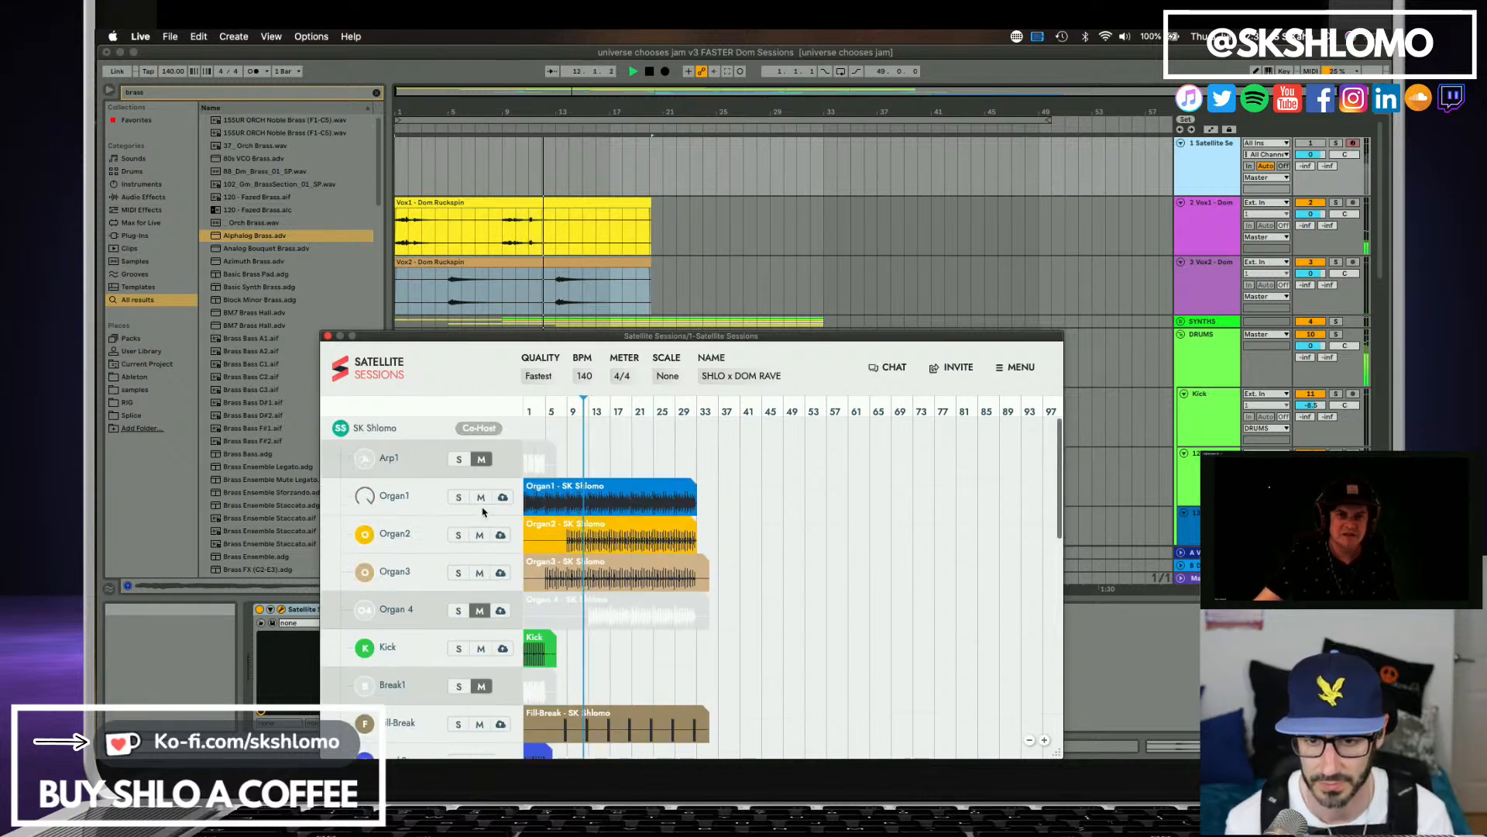
Briefly mute the Organ1 and Organ2 stems, unmute both and look over the neighbouring stems.
left_click(483, 500)
left_click(480, 534)
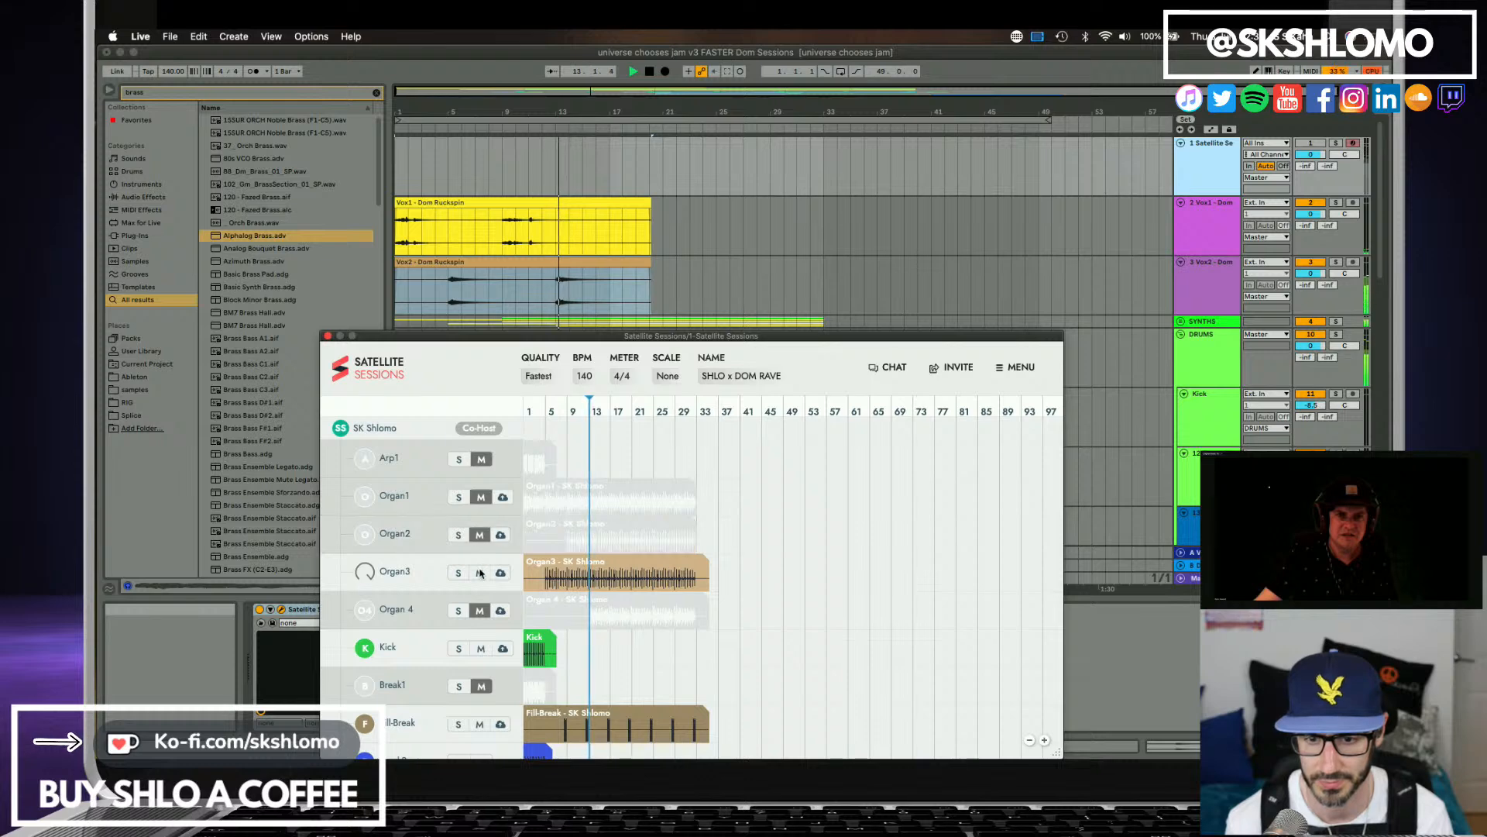
left_click(481, 535)
left_click(480, 498)
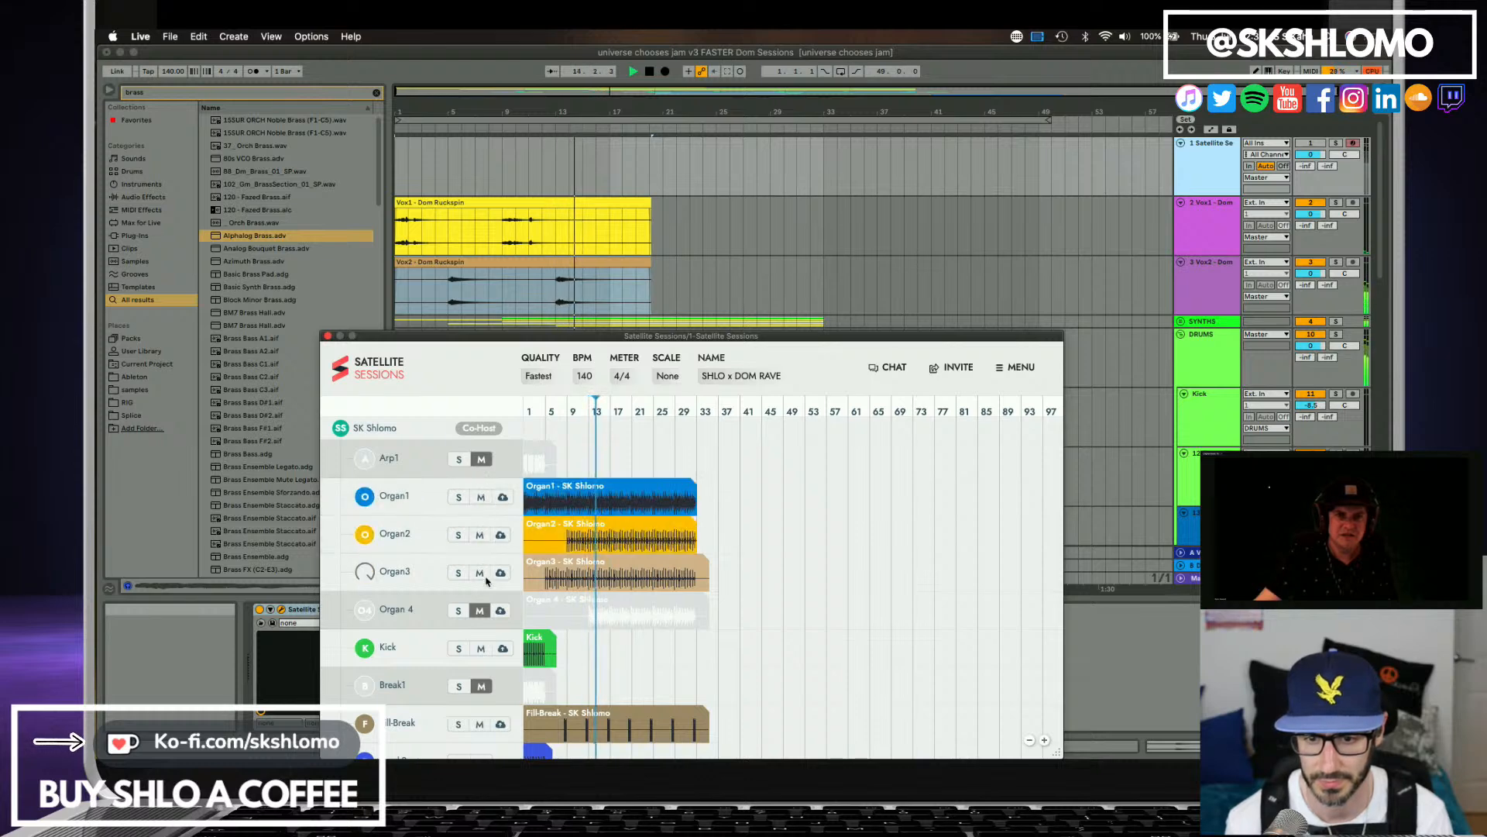
scroll(478, 640, "down", 5)
scroll(480, 620, "up", 3)
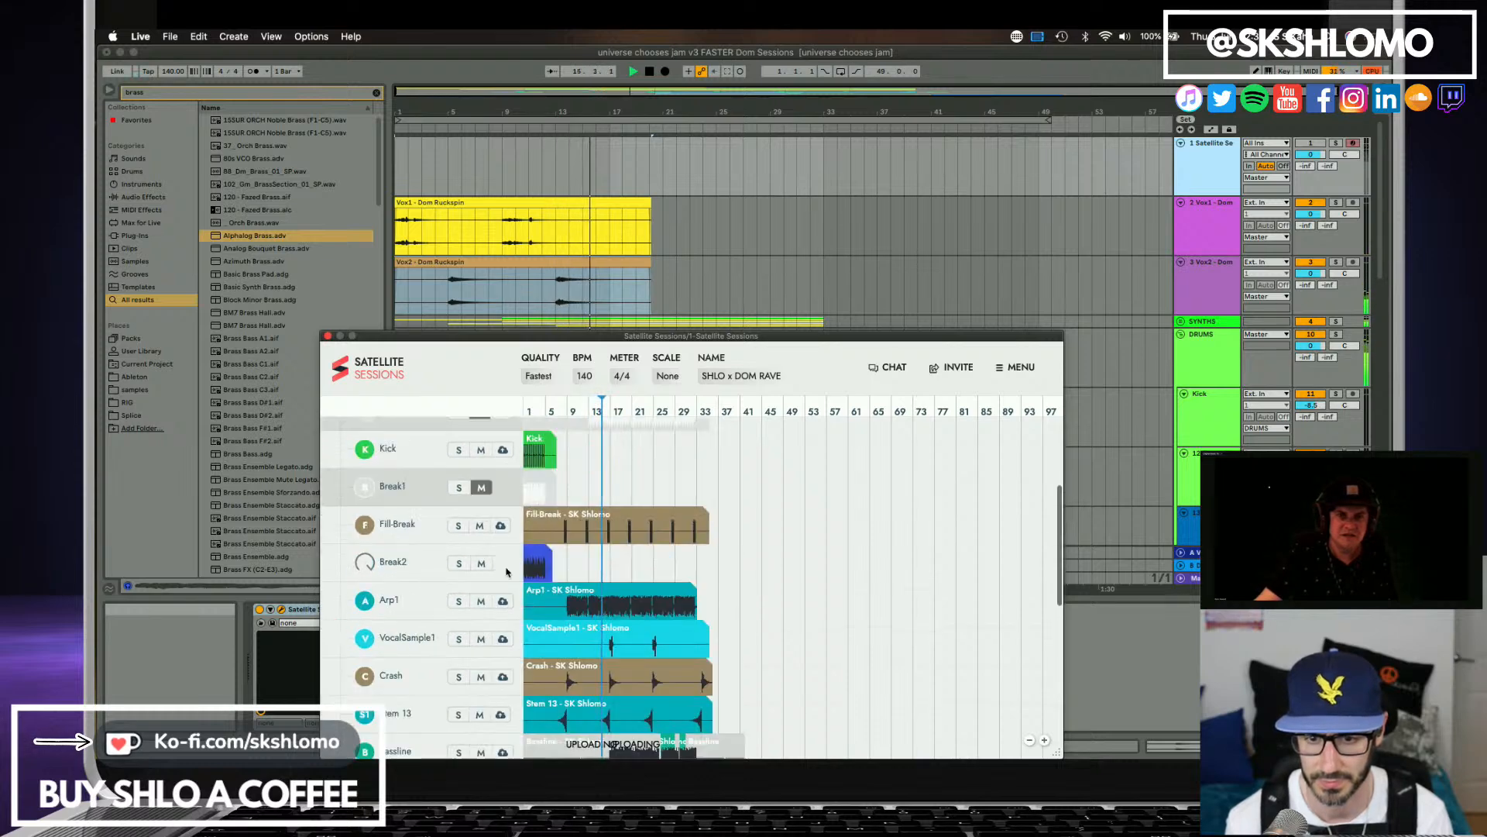
scroll(491, 554, "down", 1)
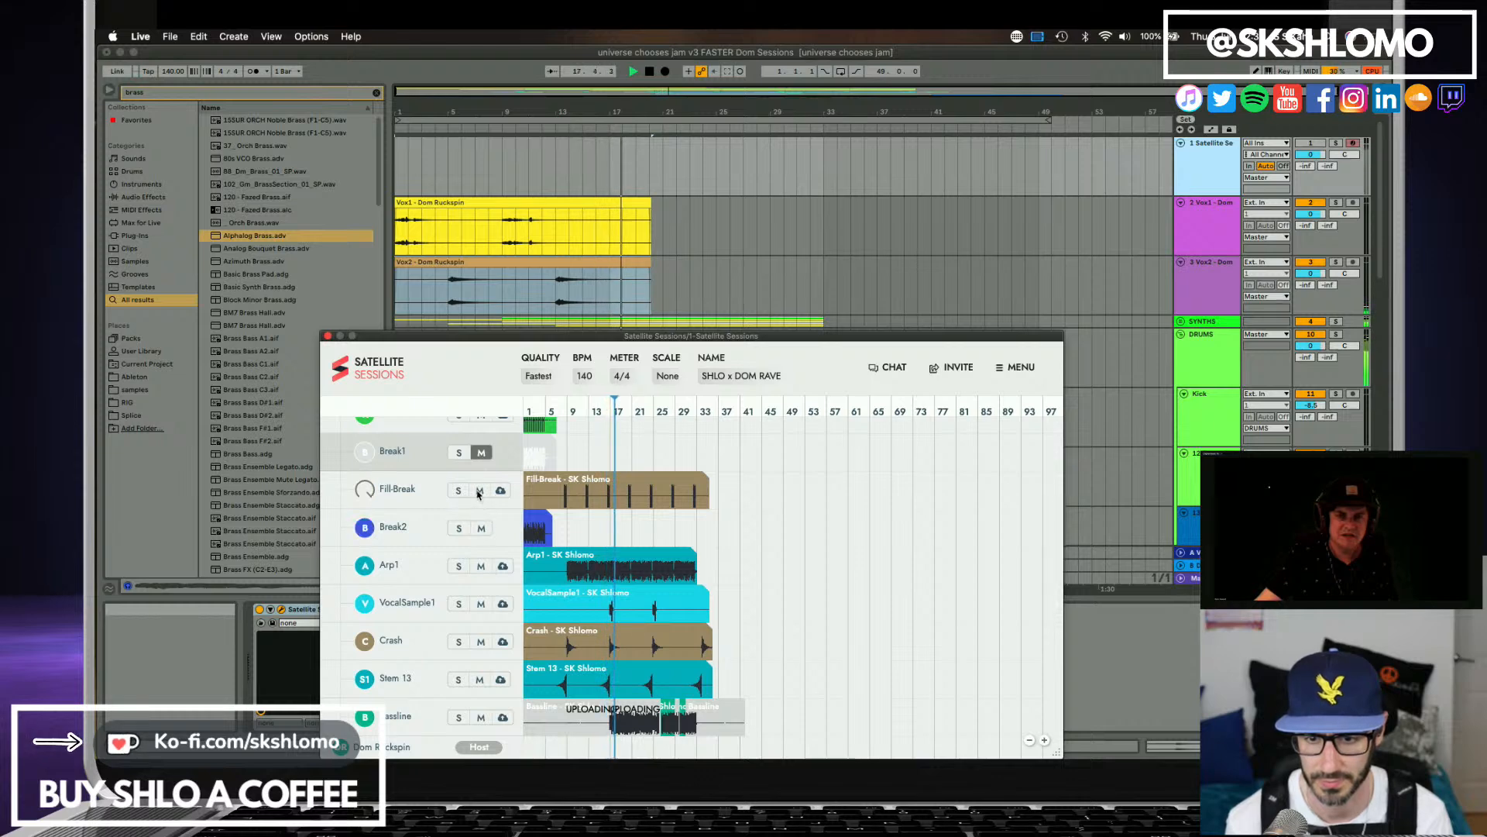
Stop playback, select the Vox2 track in the arrangement and restart the song from the beginning.
left_click(613, 252)
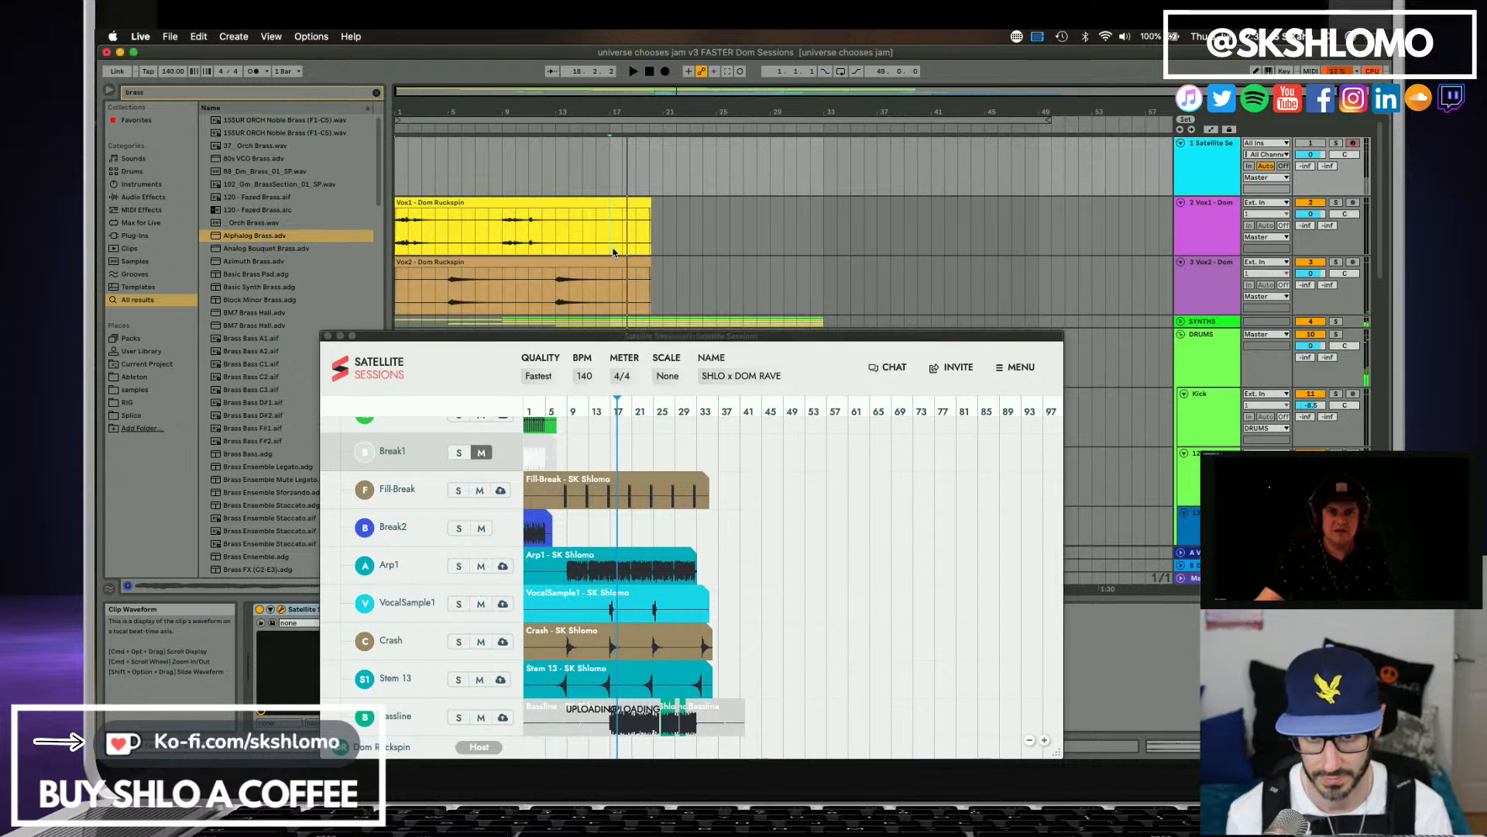
left_click(1209, 262)
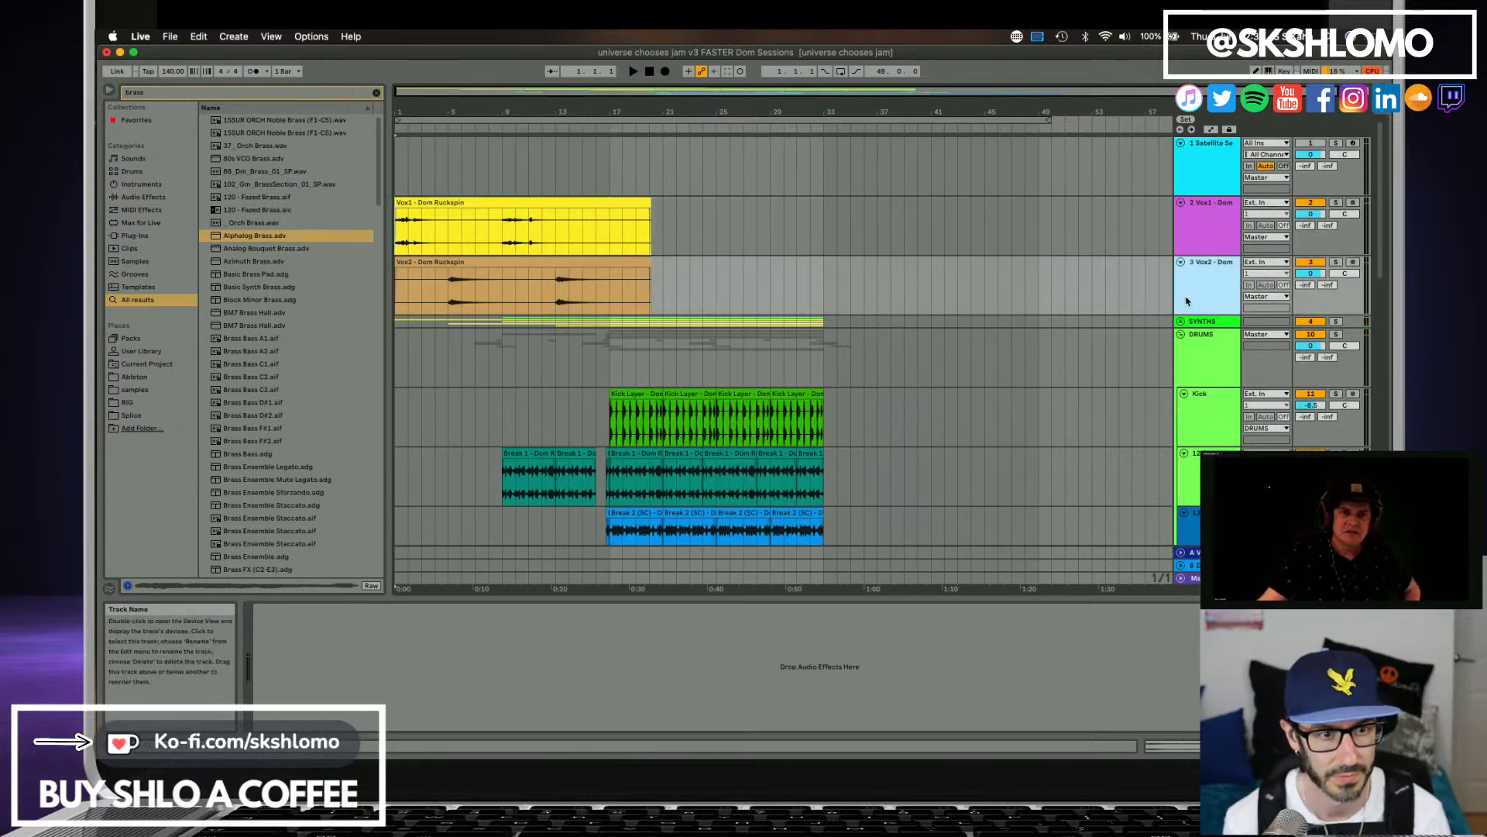
key("space")
Unfold the SYNTHS group and lower the Downward track's volume to about -7.4 dB during playback.
scroll(548, 393, "down", 1)
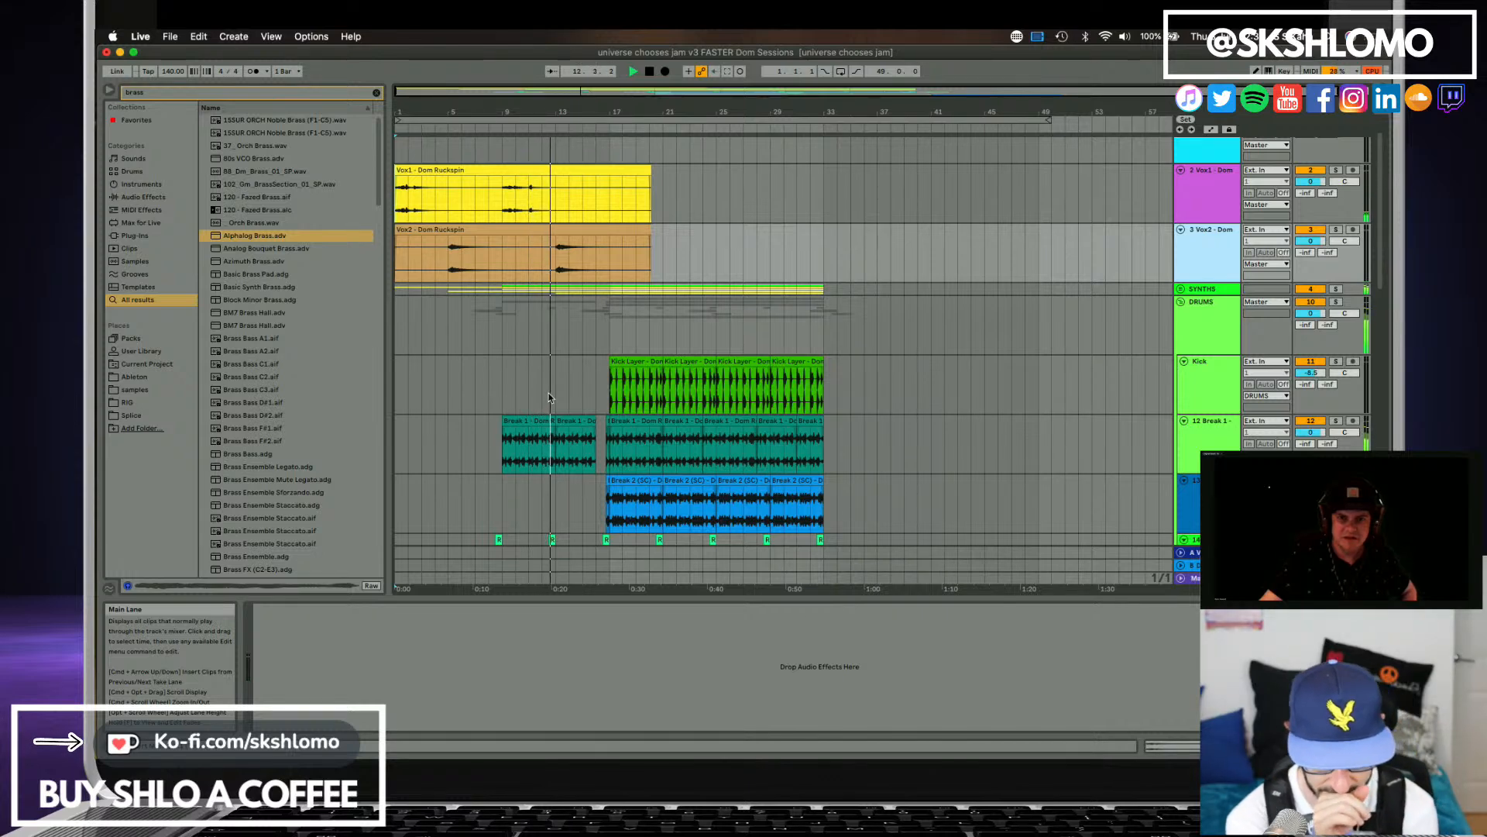
left_click(1181, 288)
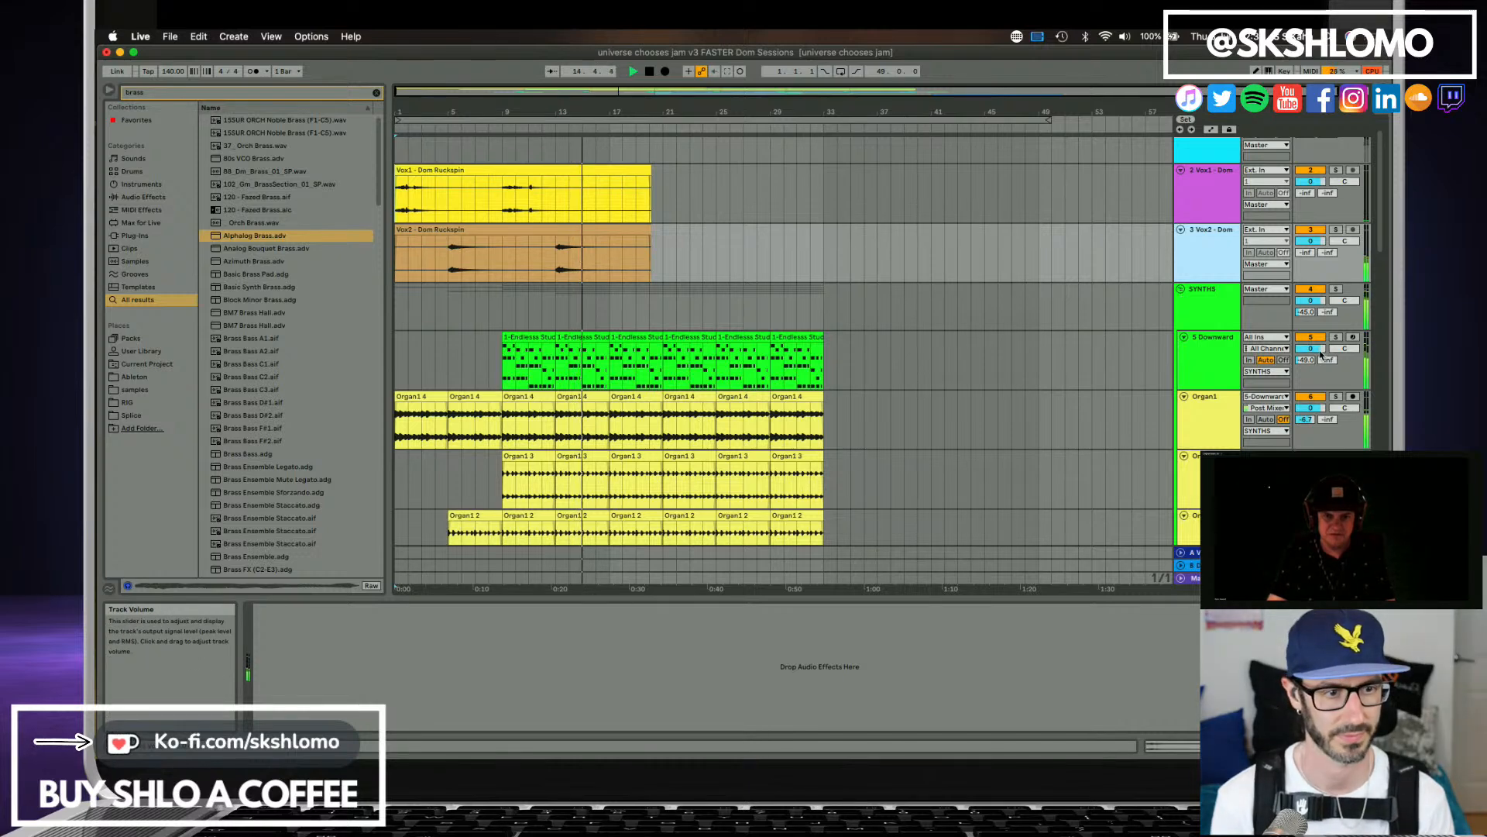
left_click_drag(1310, 349, 1310, 367)
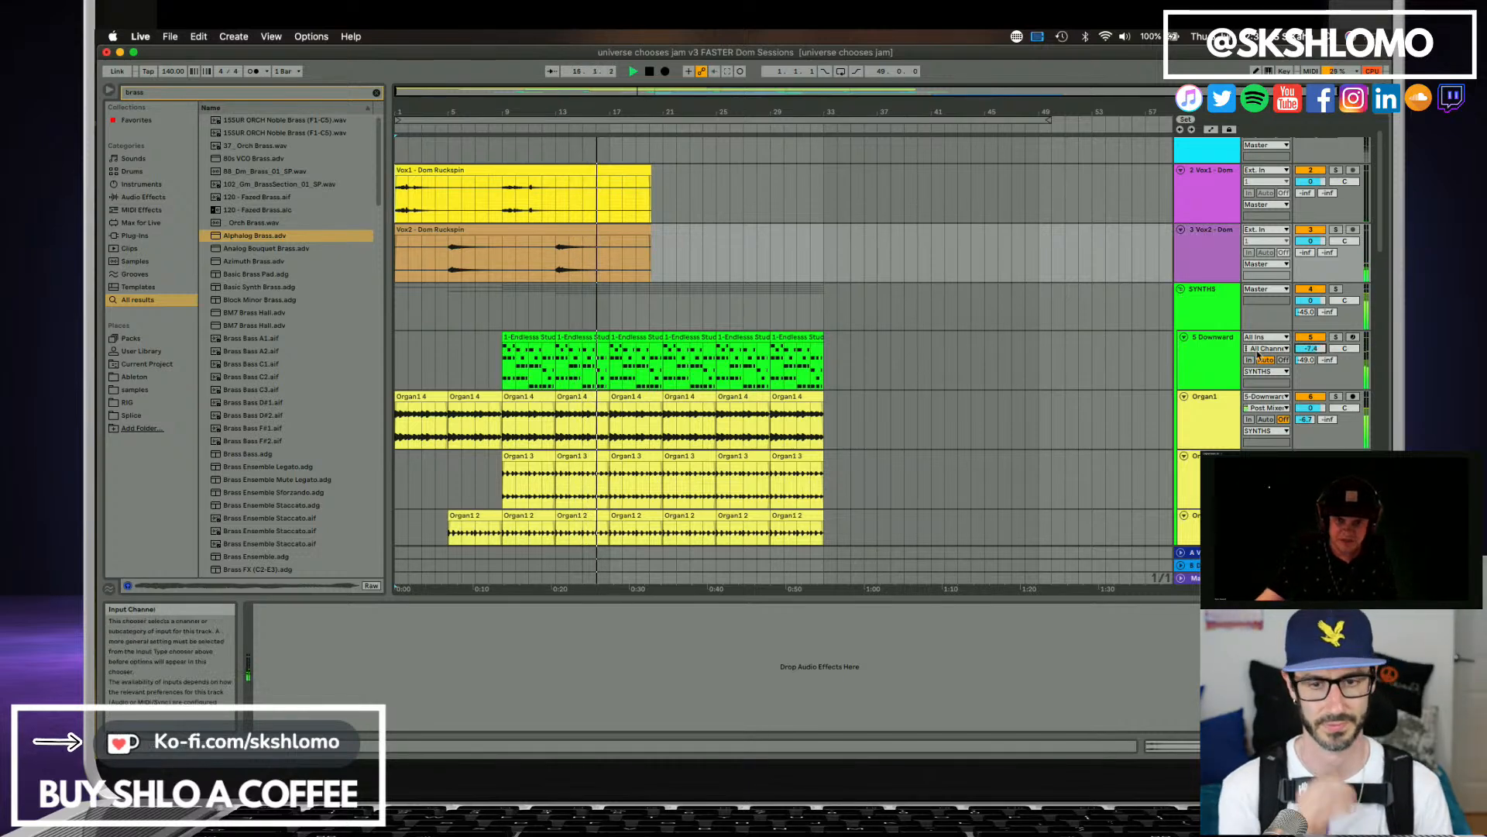
Lower the Basslab track's volume, settling at about -7.2 dB while the song plays.
scroll(852, 333, "down", 2)
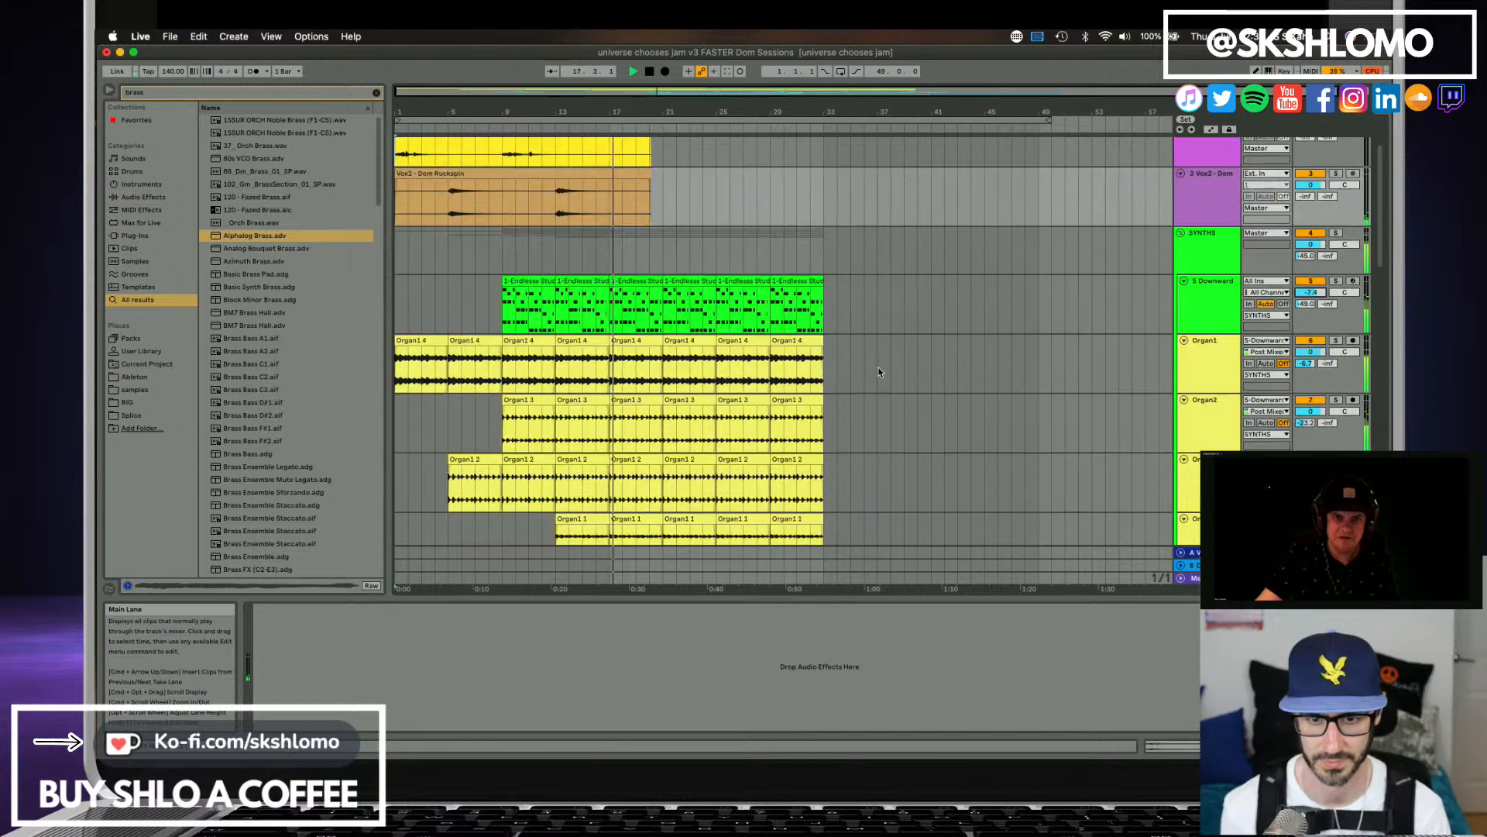
scroll(875, 365, "down", 5)
scroll(876, 365, "down", 3)
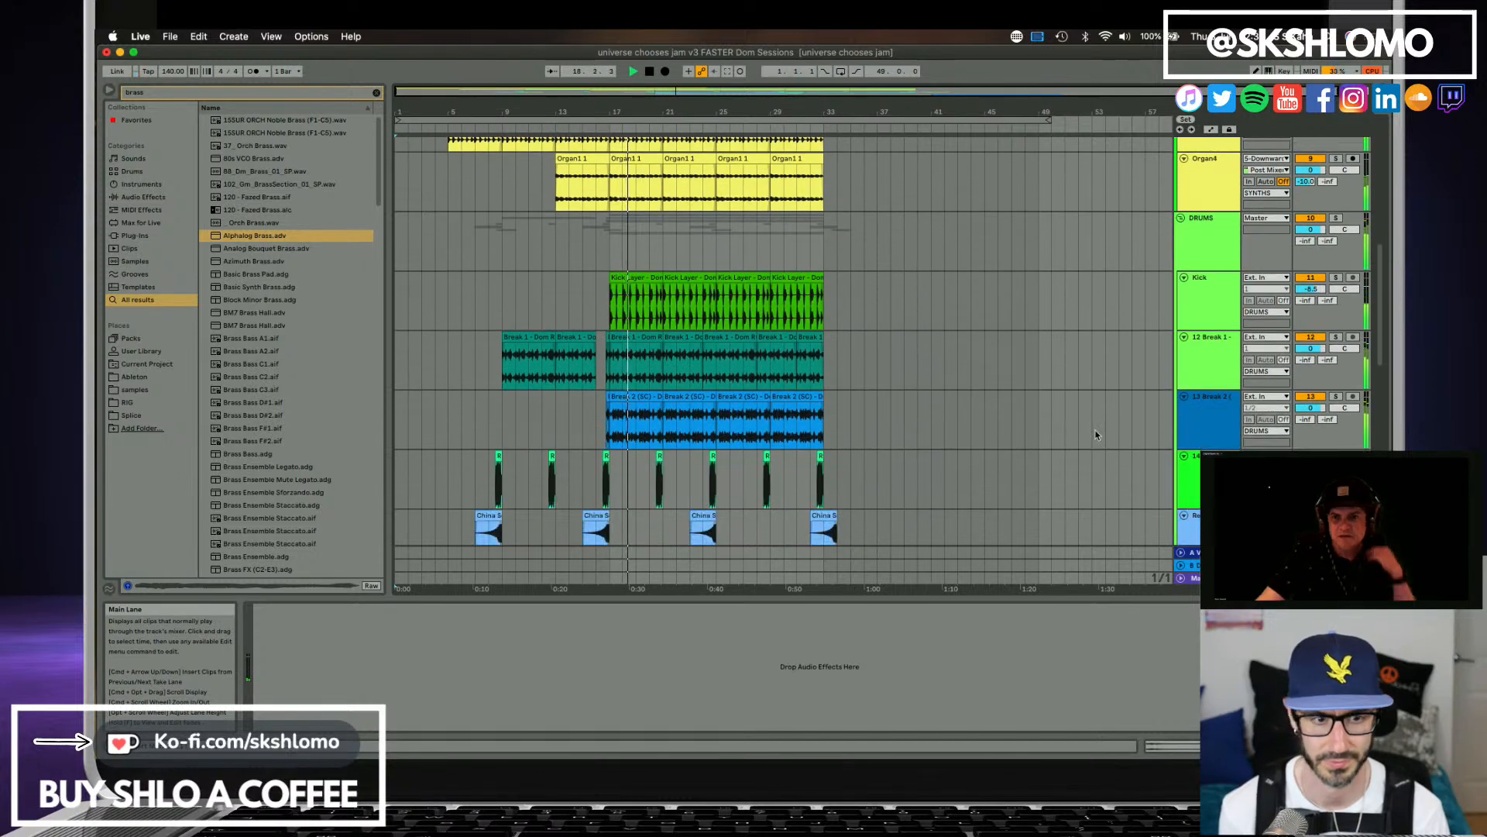
scroll(1205, 439, "down", 1)
scroll(1240, 434, "down", 4)
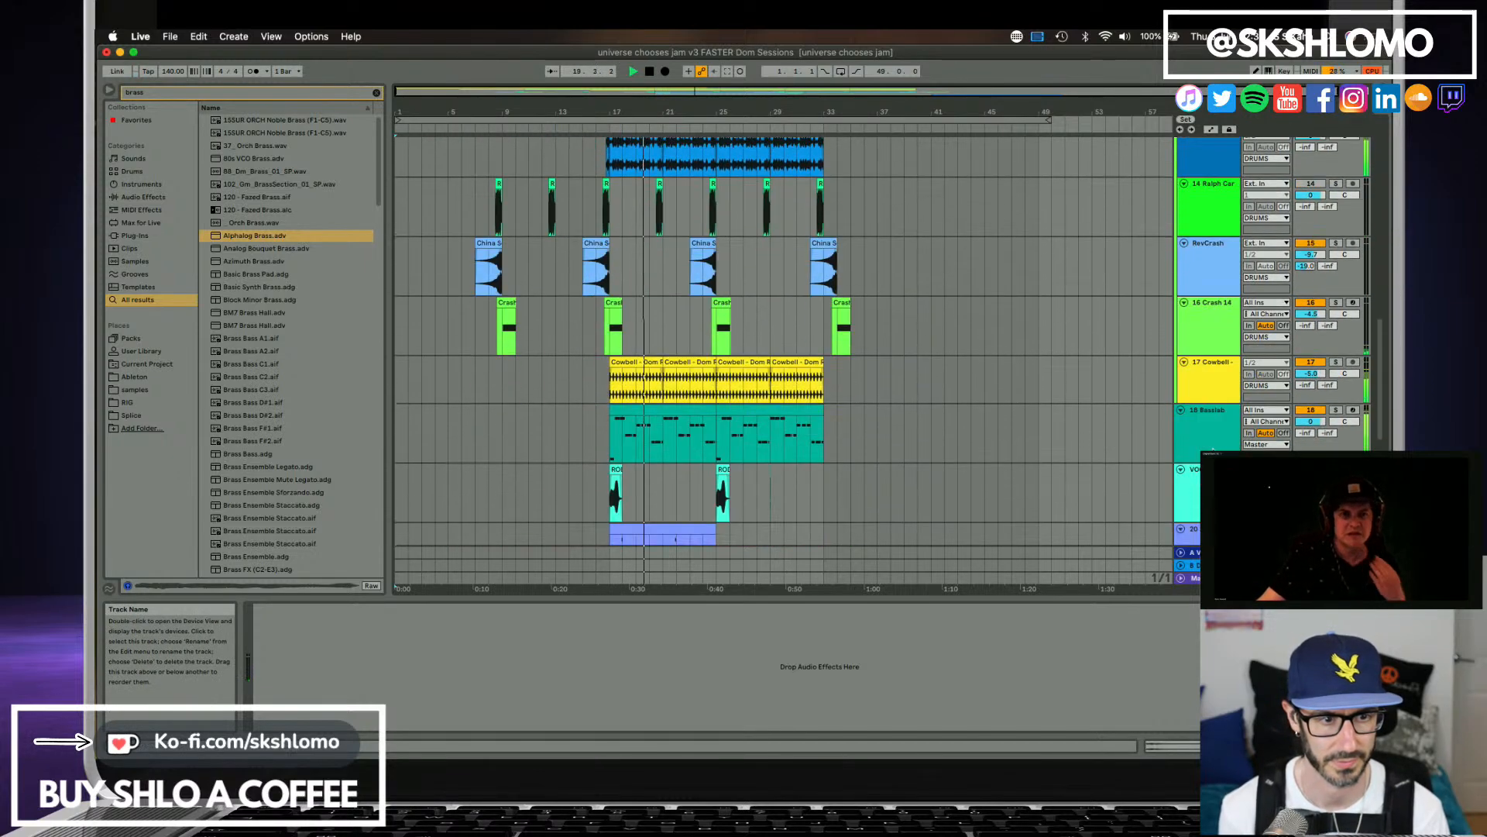
left_click(1303, 422)
left_click_drag(1304, 423, 1303, 438)
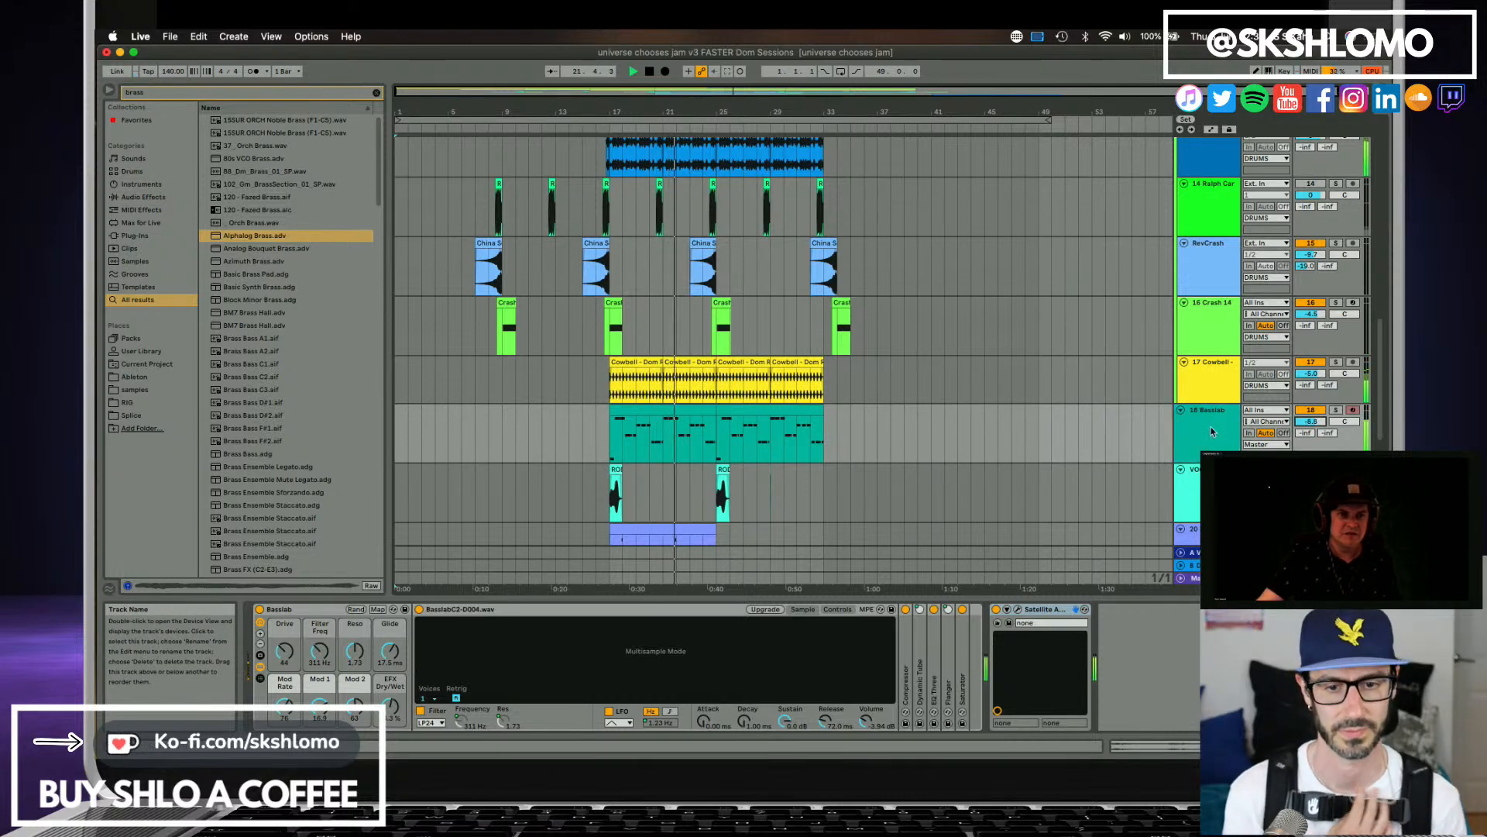
scroll(1214, 432, "up", 1)
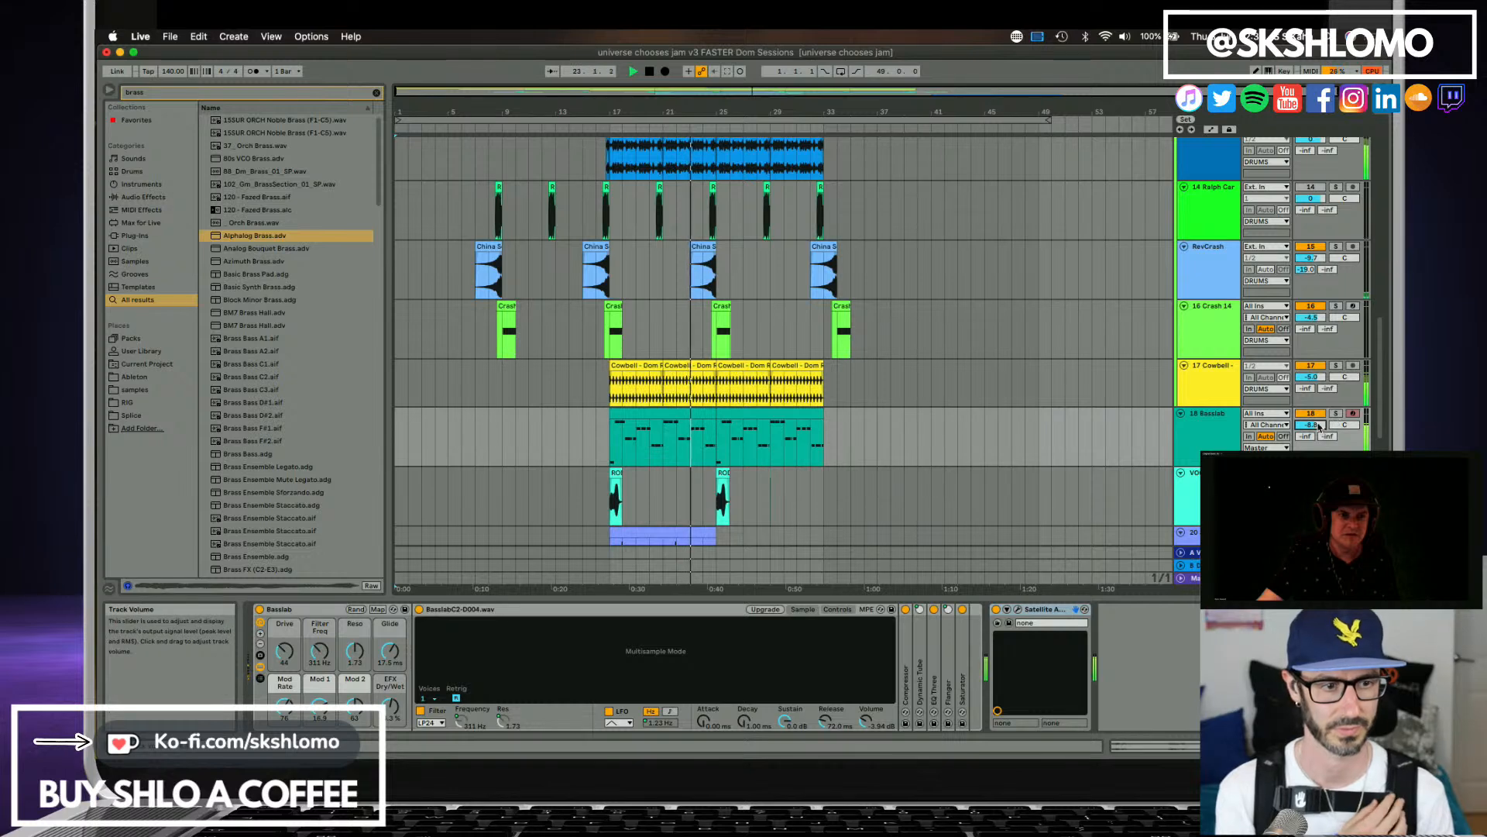
left_click_drag(1310, 425, 1310, 420)
Lower the Alphalog Brass track's volume to about -5.5 dB and save the set.
scroll(1224, 393, "down", 8)
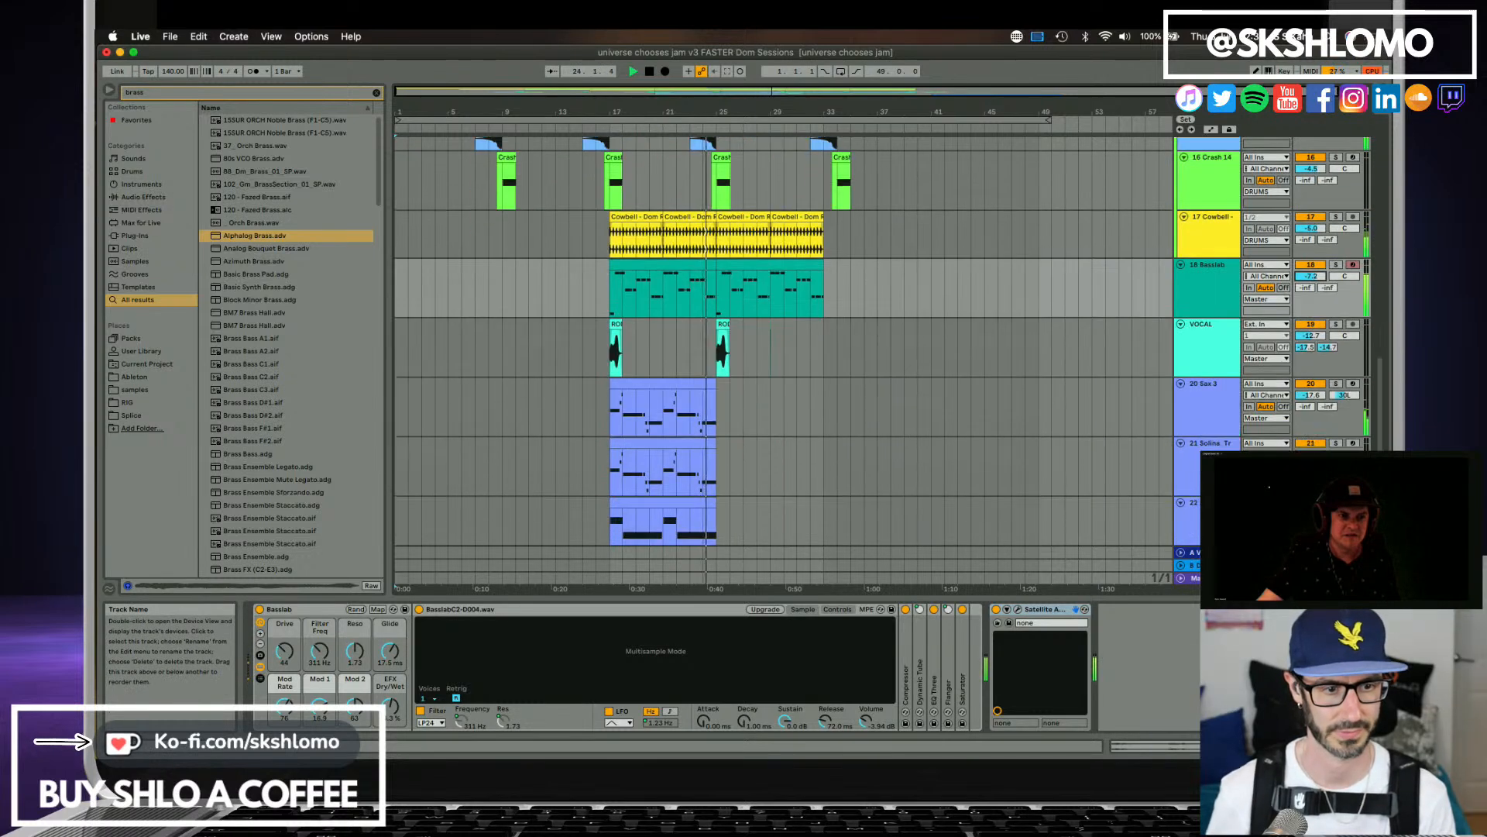
left_click_drag(1310, 399, 1310, 411)
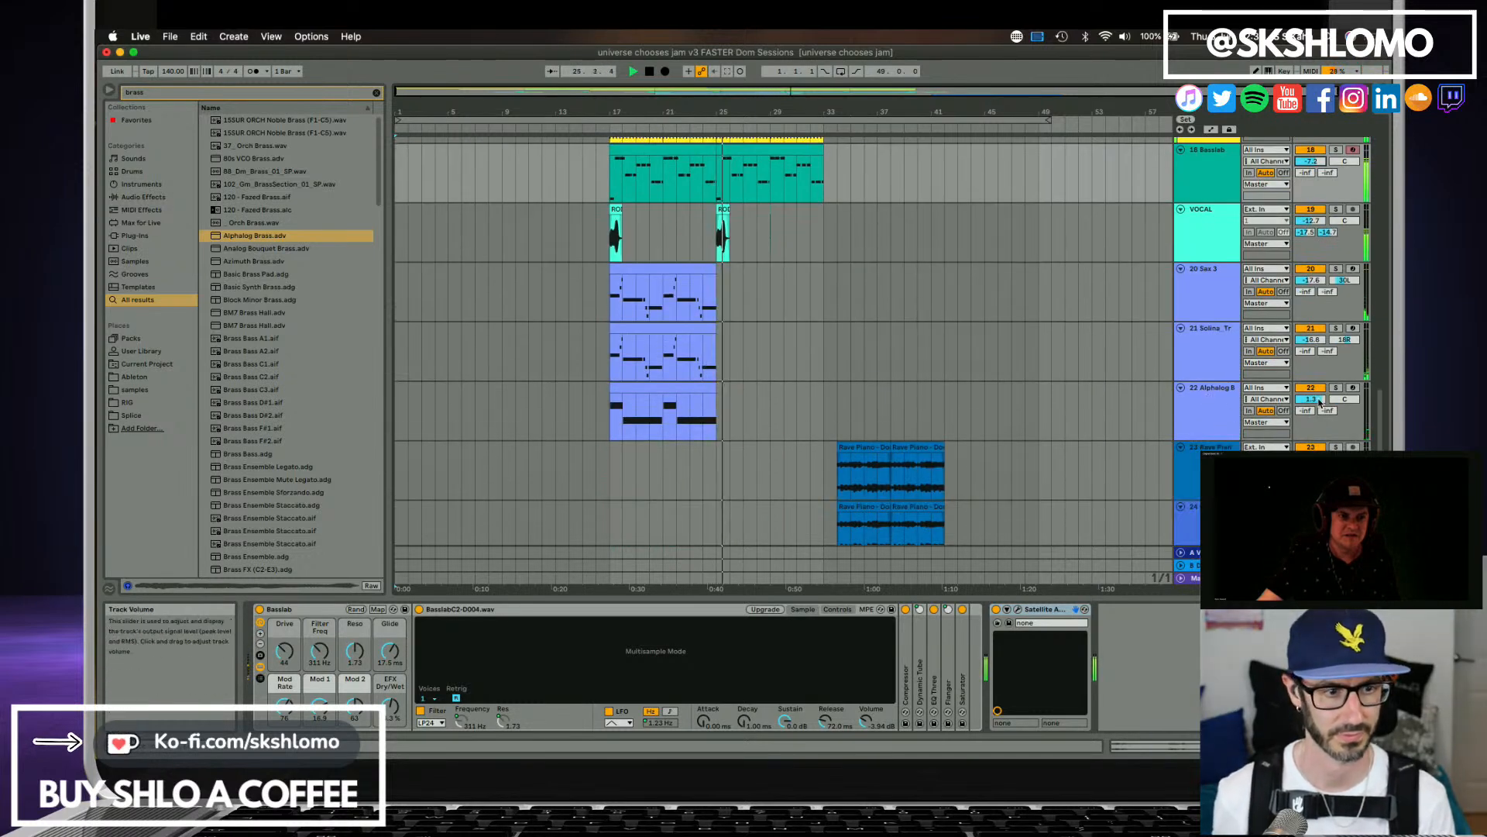
key("super+s")
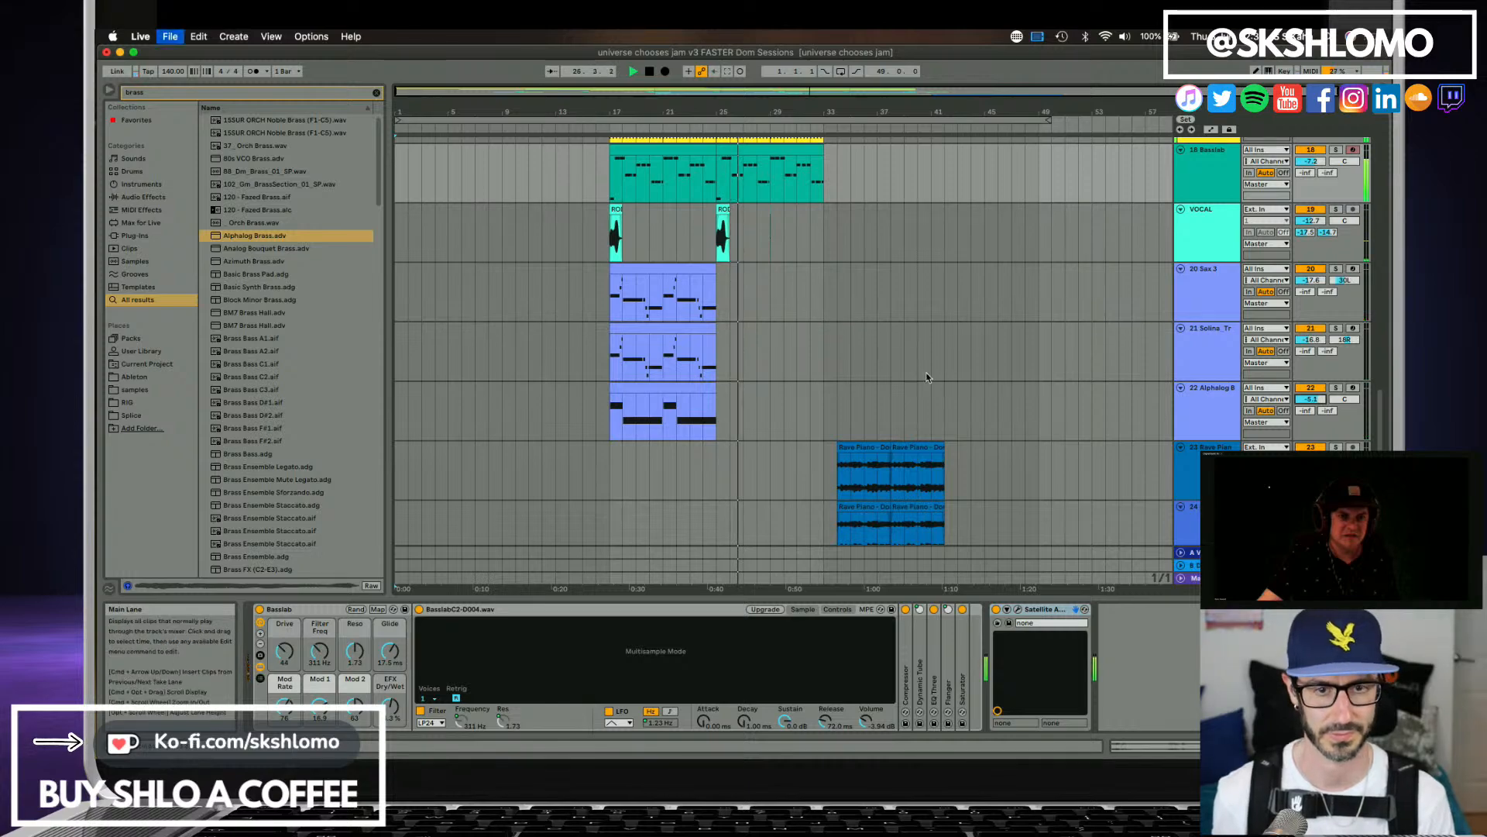
Copy the Vox1 and Vox2 clips, paste them at bar 34 and check them against the Rave Piano clips.
scroll(535, 349, "up", 15)
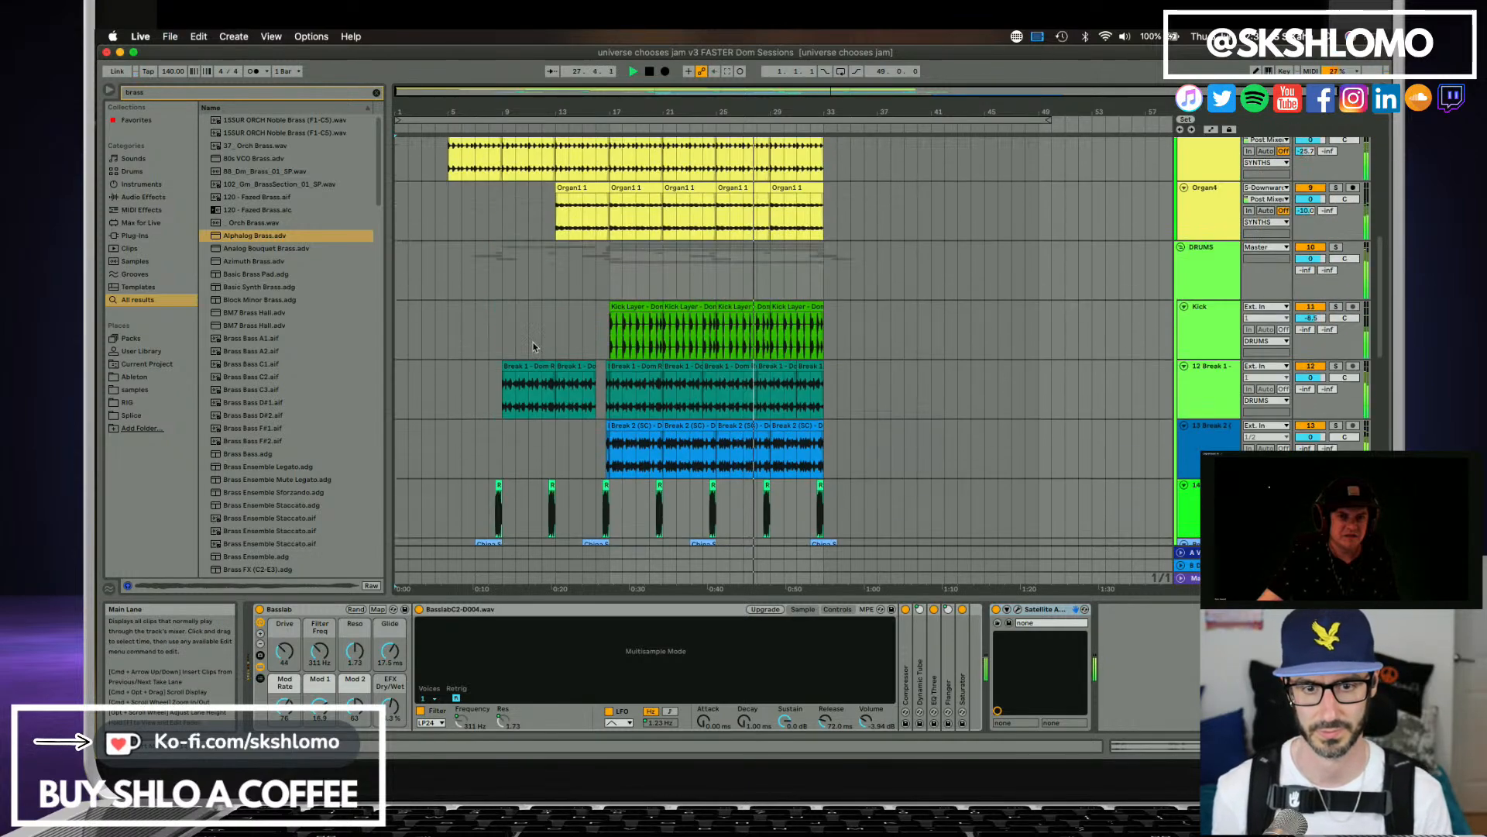
scroll(532, 347, "up", 10)
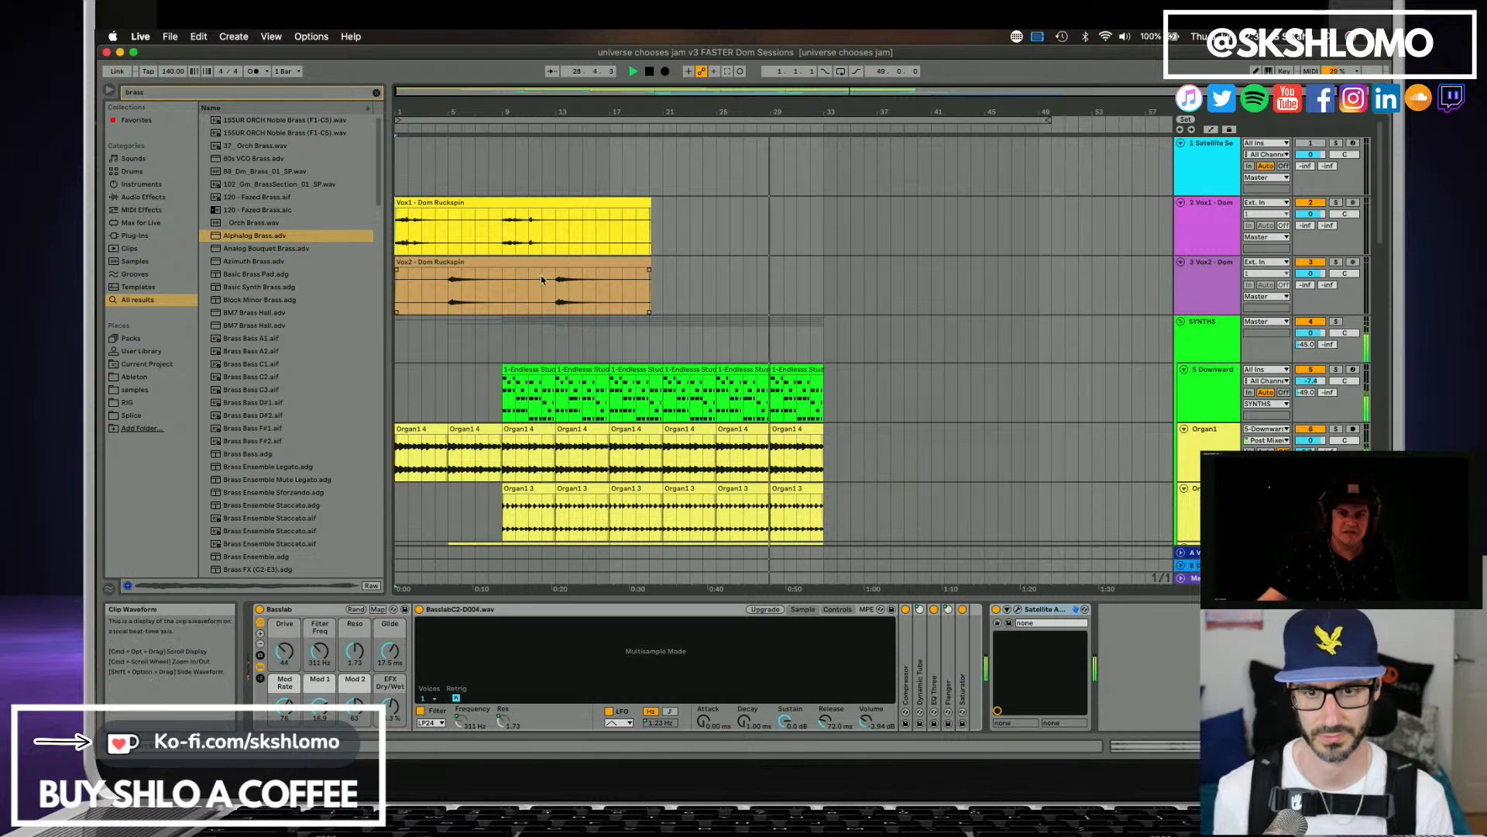
left_click_drag(656, 297, 397, 232)
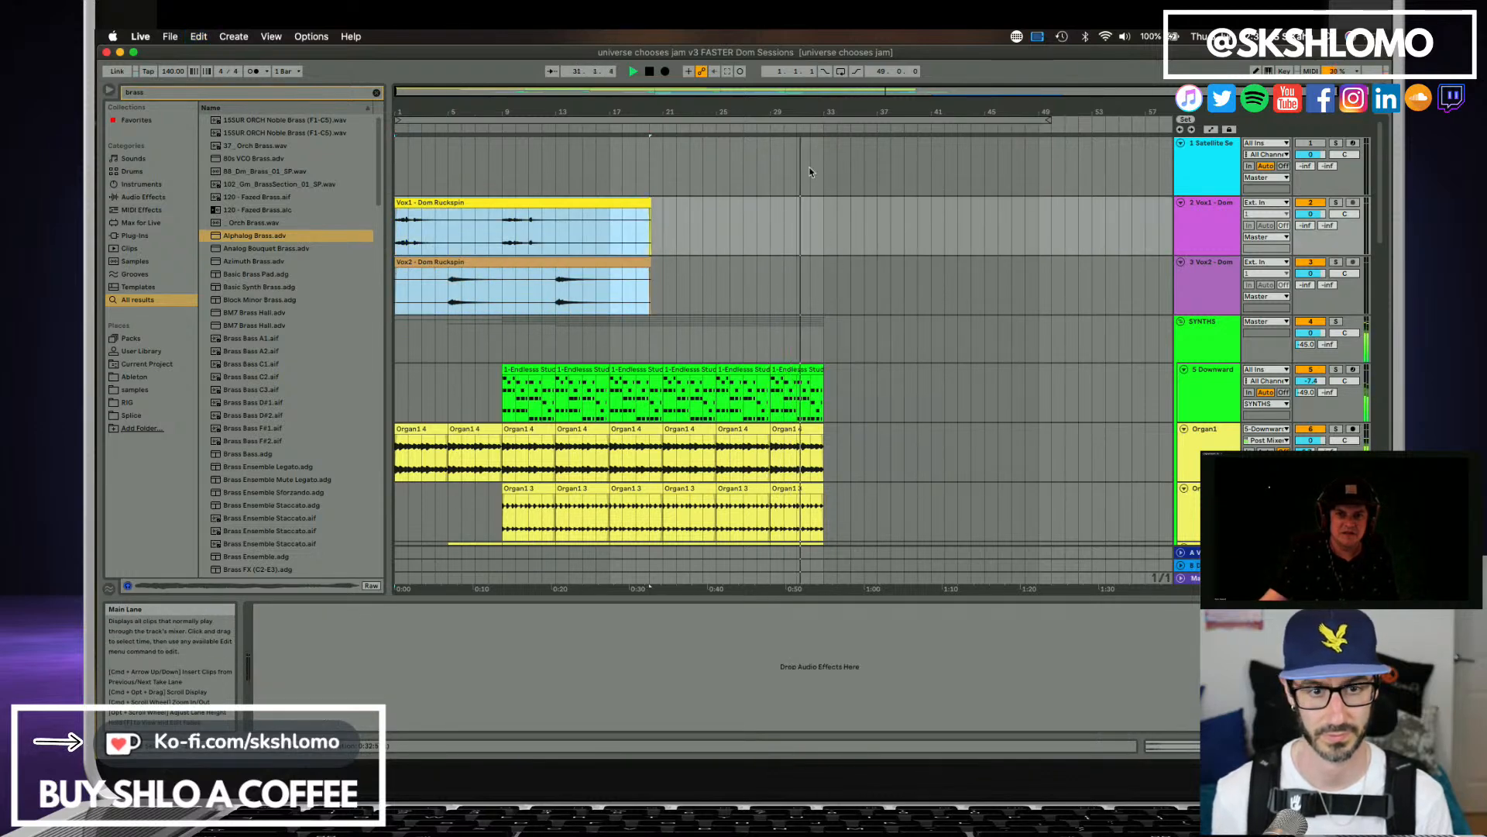
left_click_drag(832, 111, 832, 234)
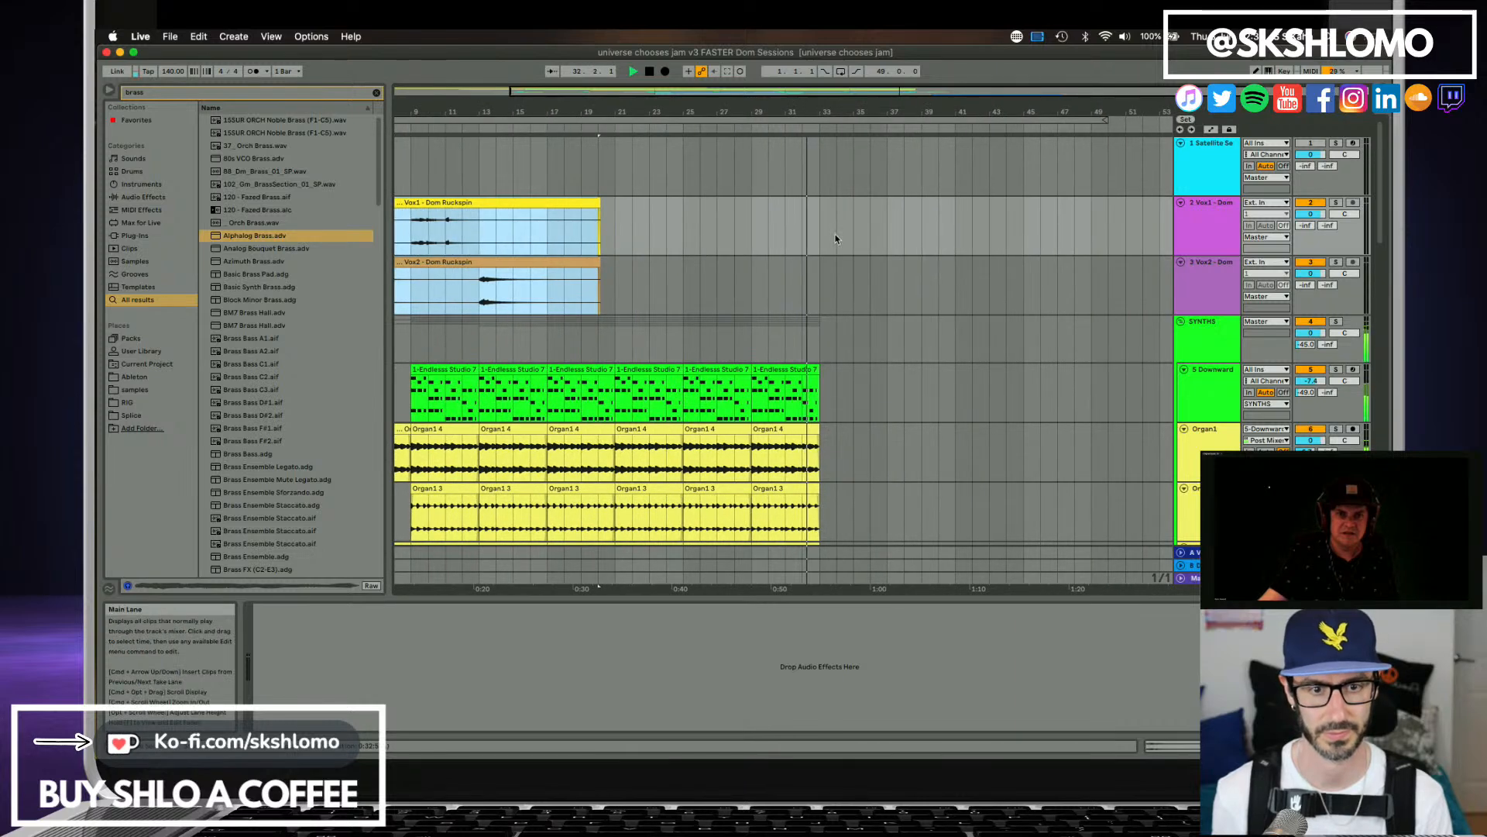
left_click(838, 231)
key("super+v")
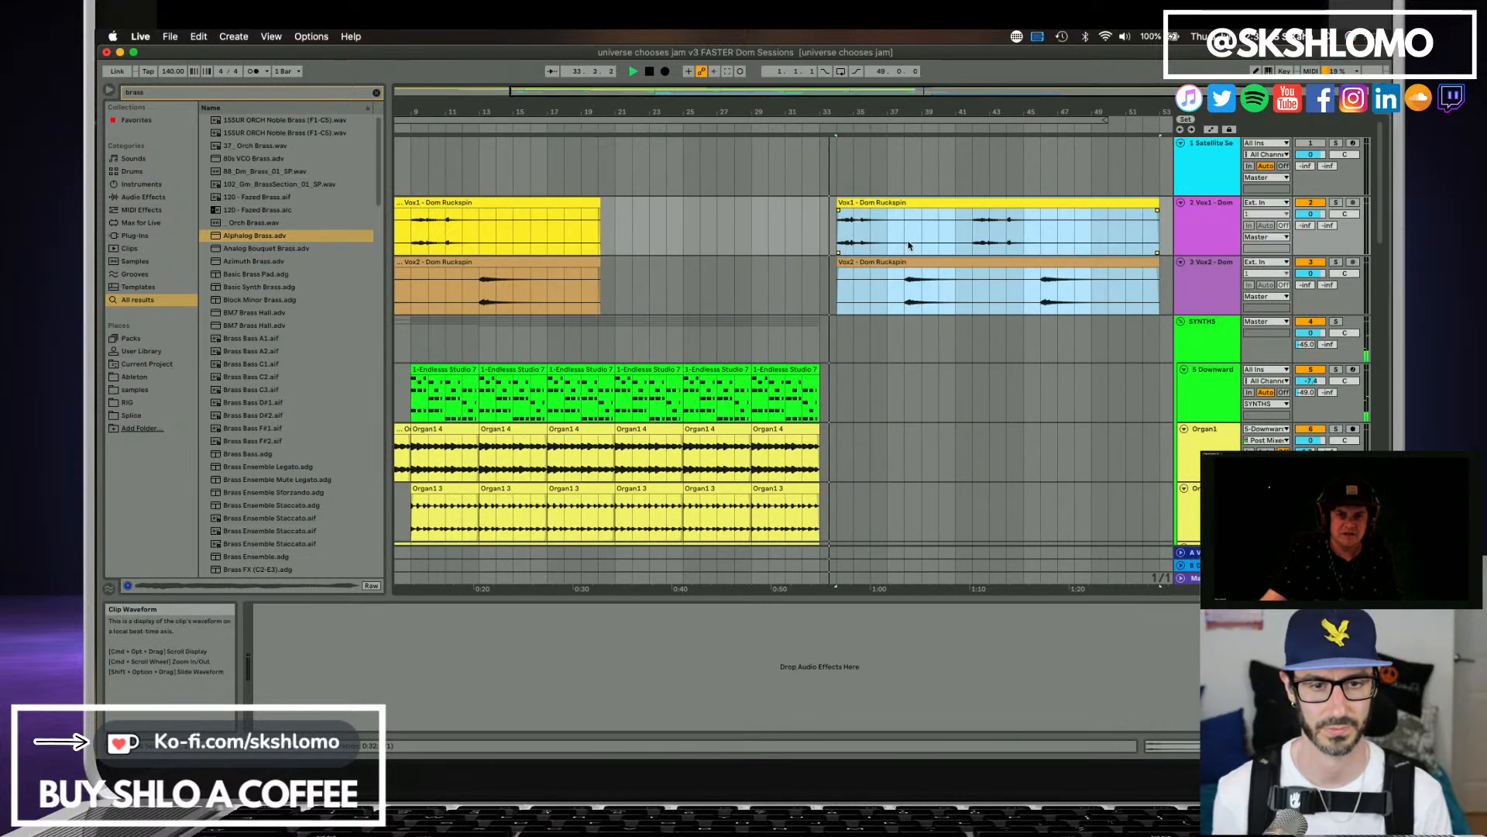
left_click_drag(826, 122, 824, 111)
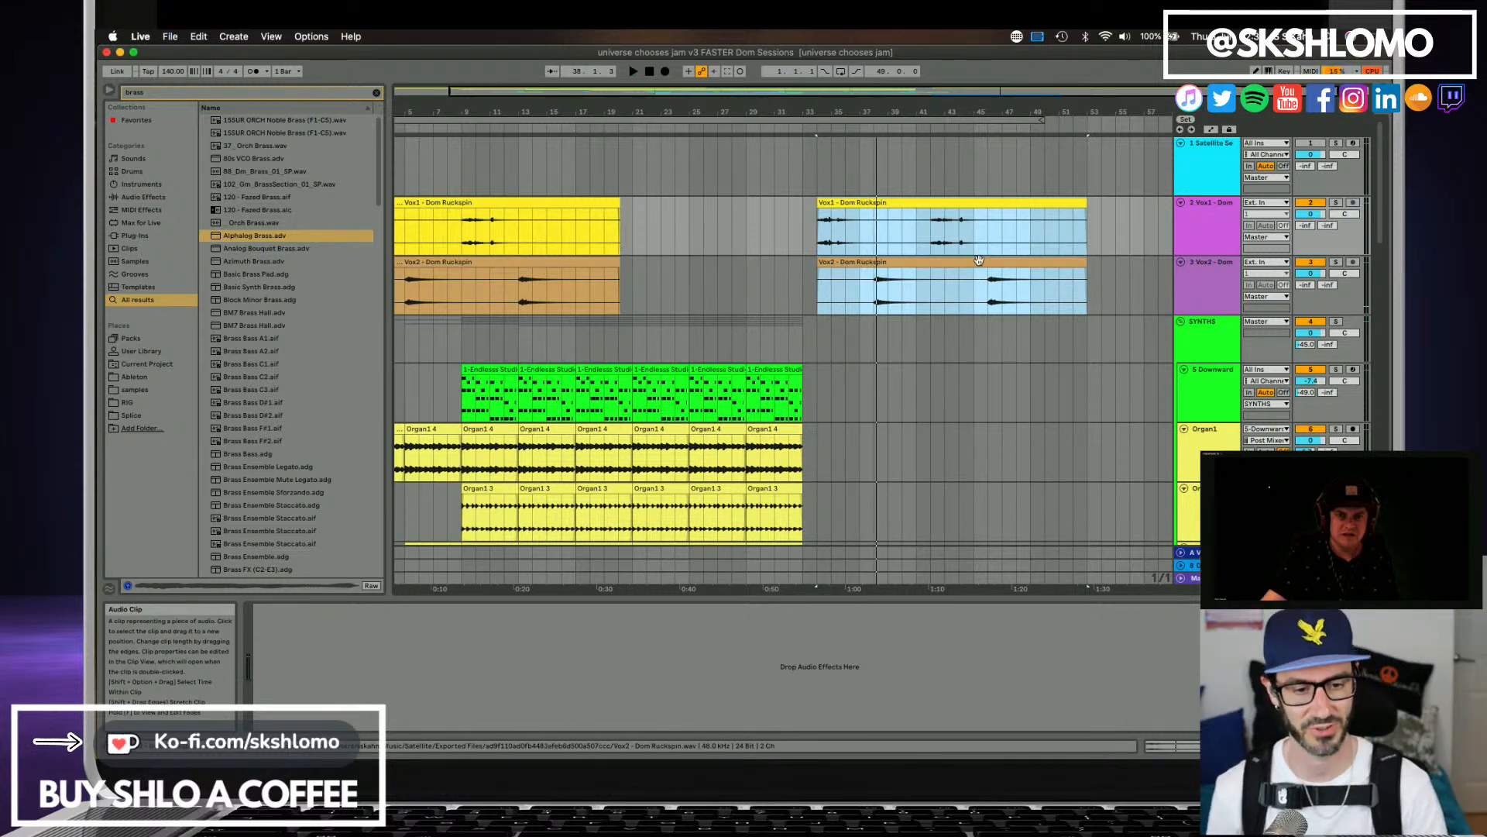
scroll(978, 338, "down", 5)
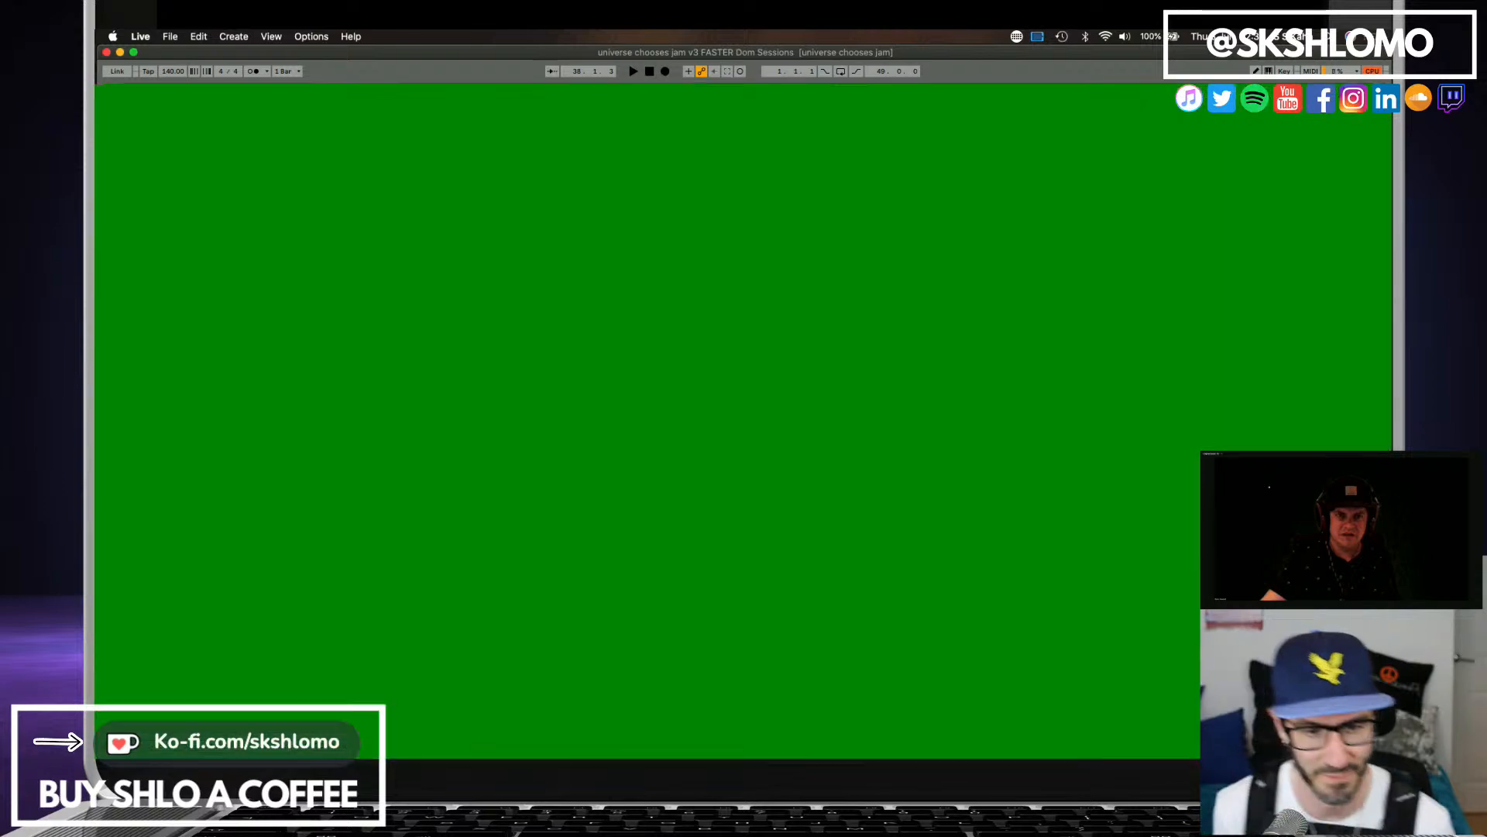
scroll(961, 333, "down", 6)
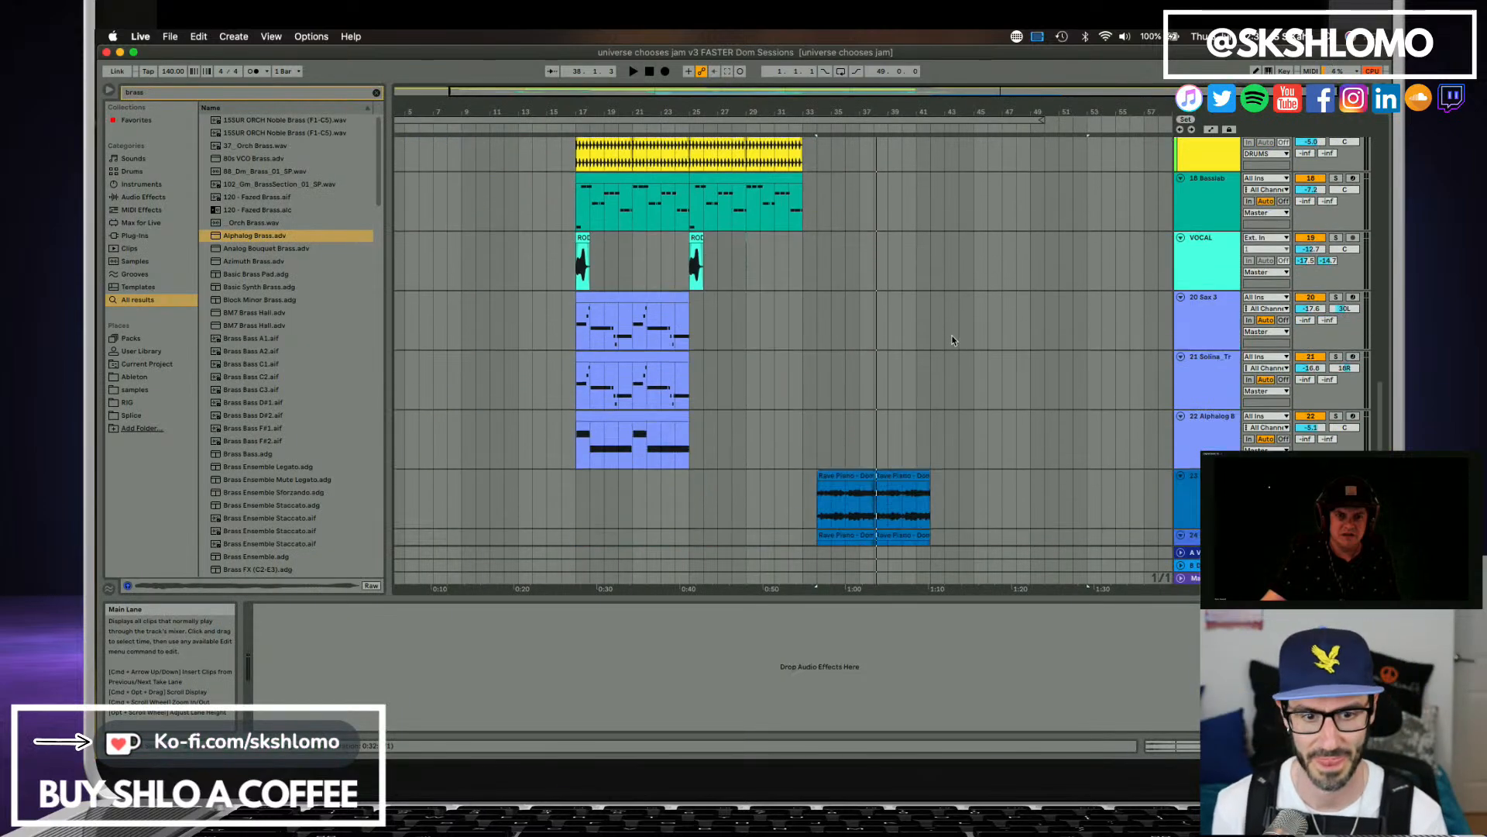
scroll(949, 335, "up", 15)
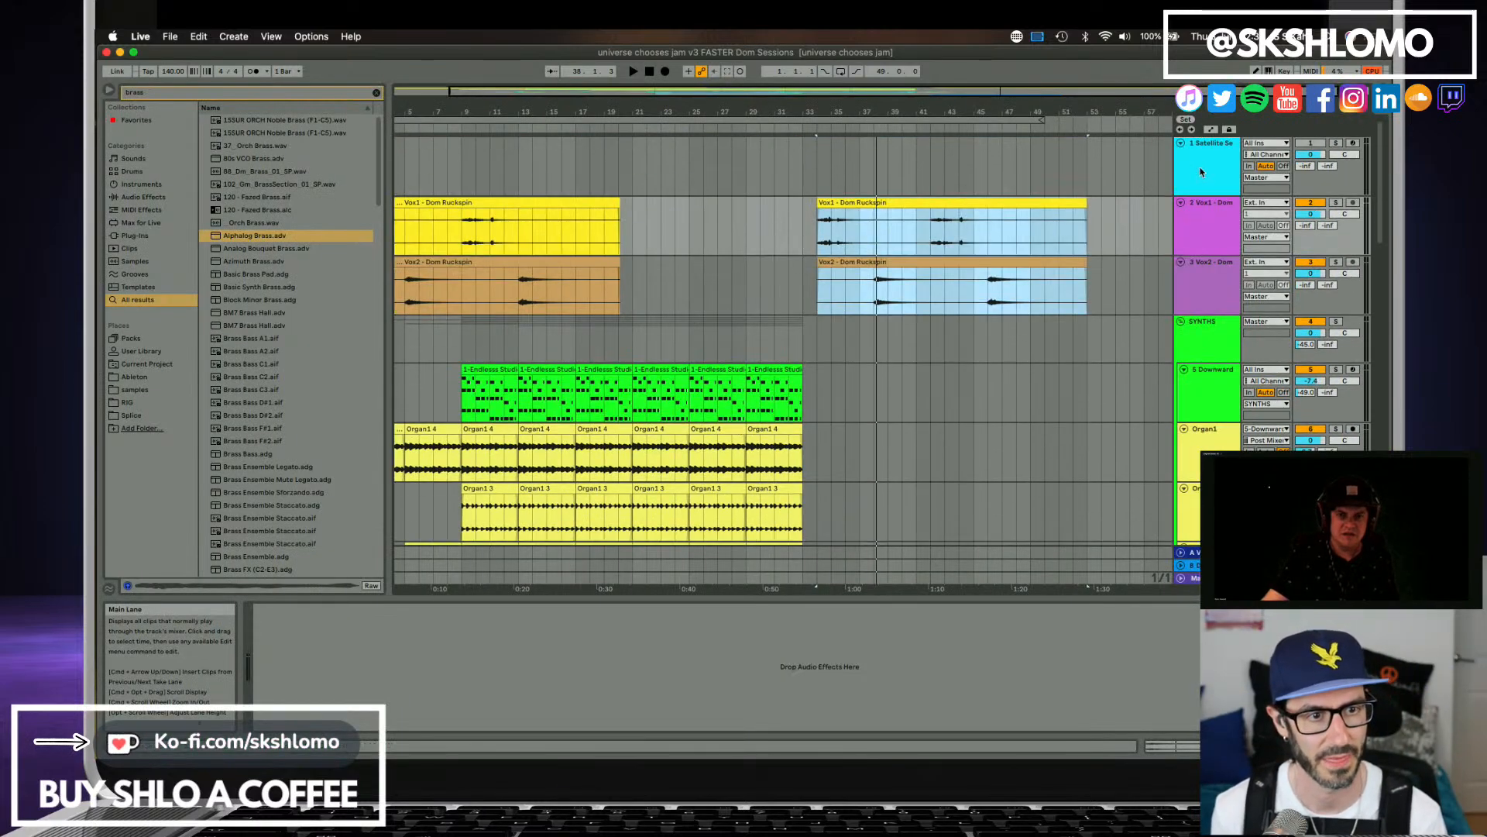
Reopen Satellite Sessions and look through both collaborators' shared stems, from the organs down to Vox2, Fill and Stem 11.
left_click(1201, 172)
scroll(388, 624, "down", 3)
scroll(385, 637, "up", 3)
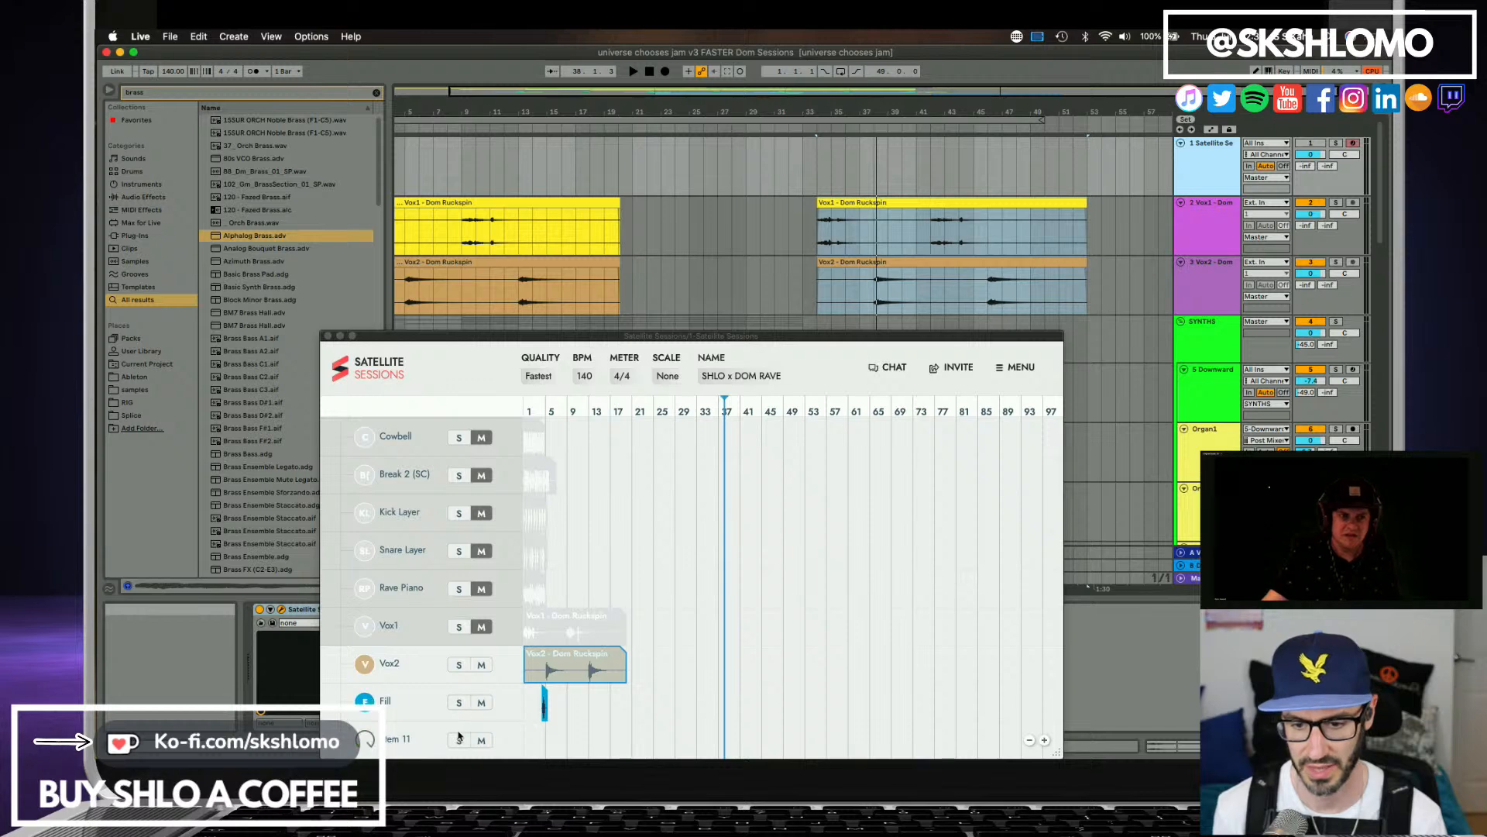
scroll(436, 597, "up", 10)
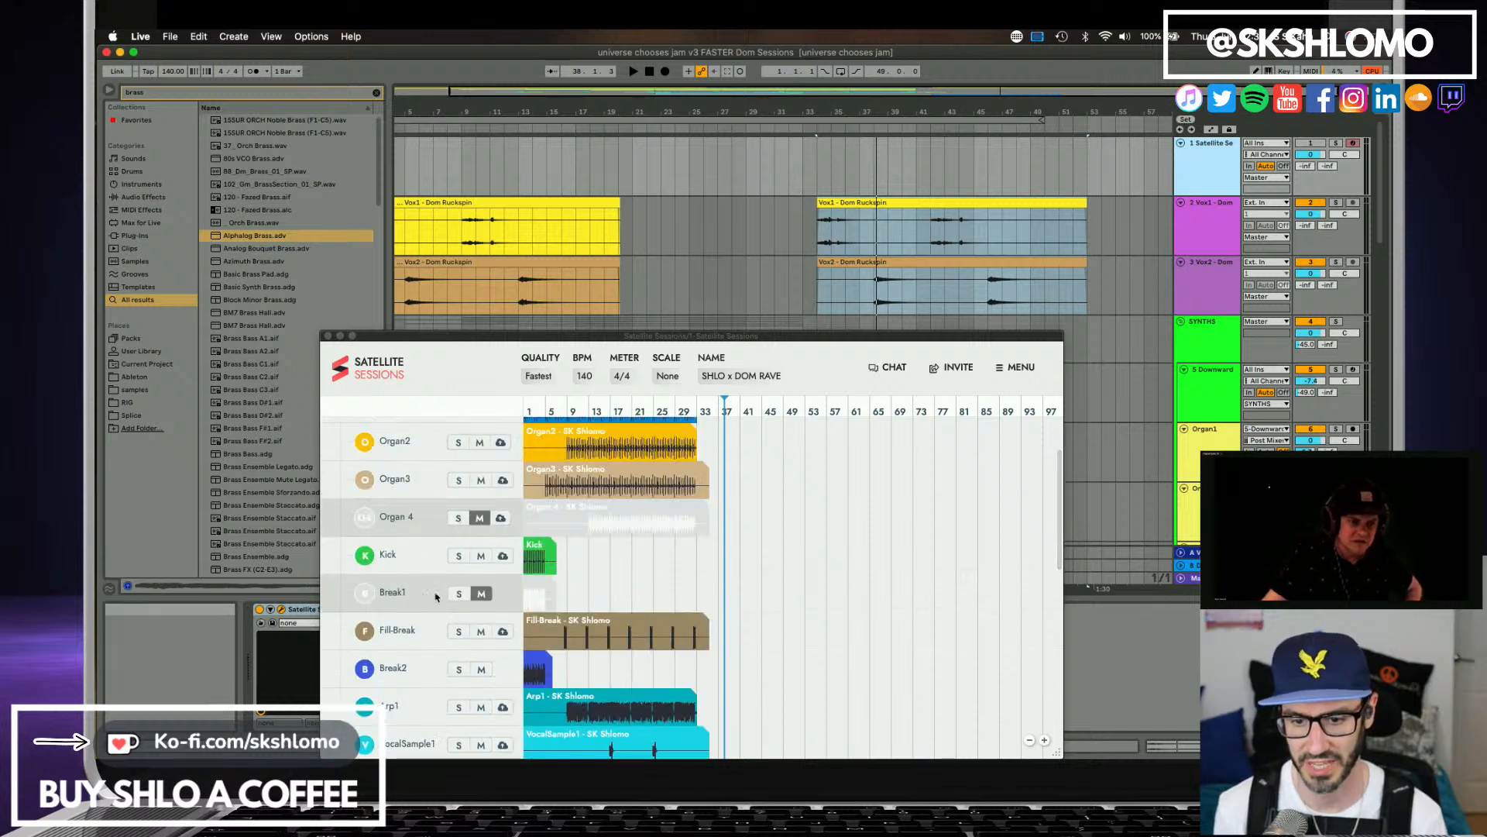
scroll(436, 596, "up", 5)
scroll(436, 595, "down", 10)
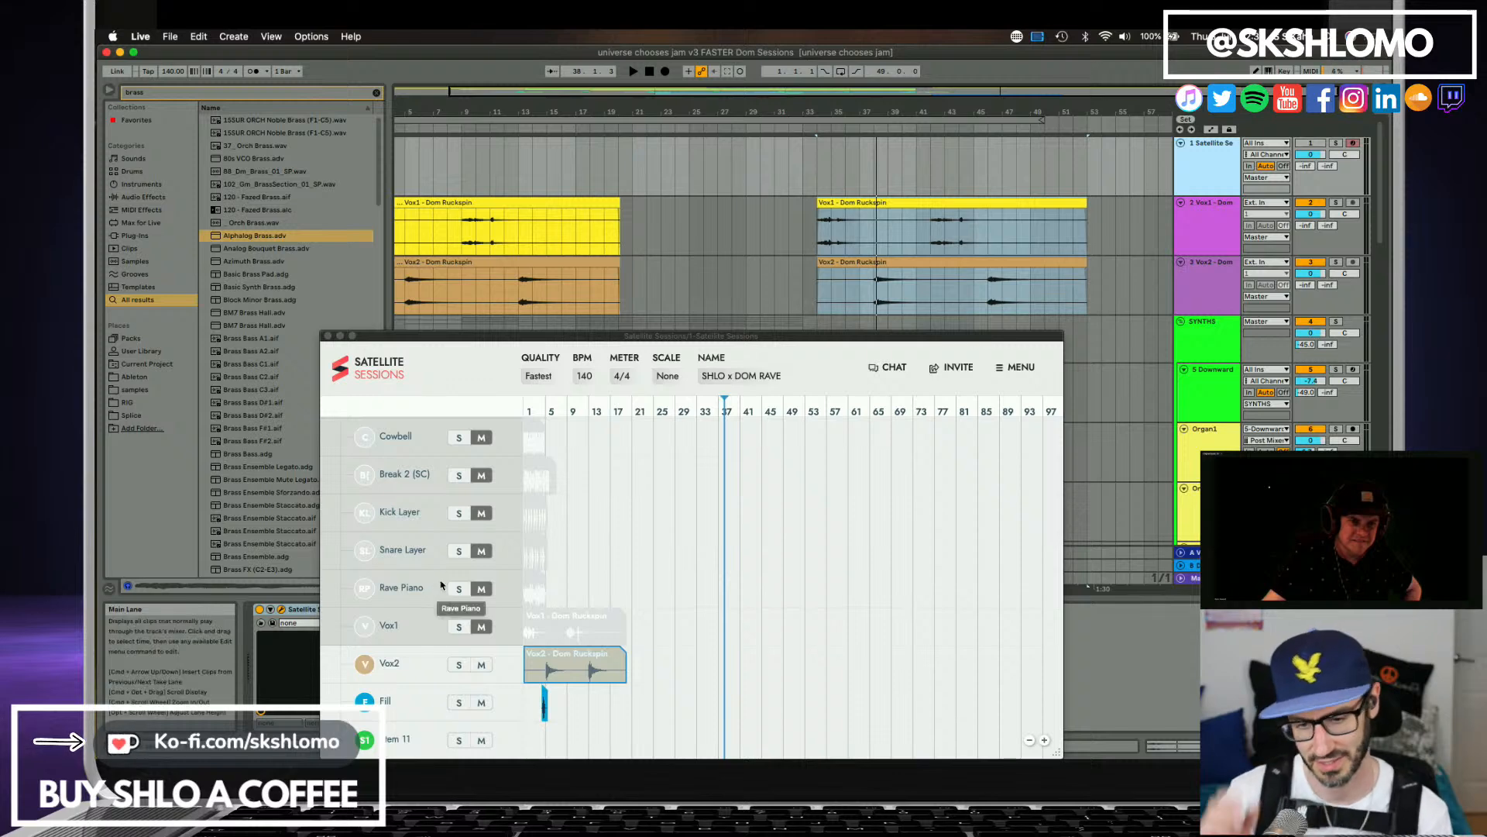
scroll(443, 585, "up", 5)
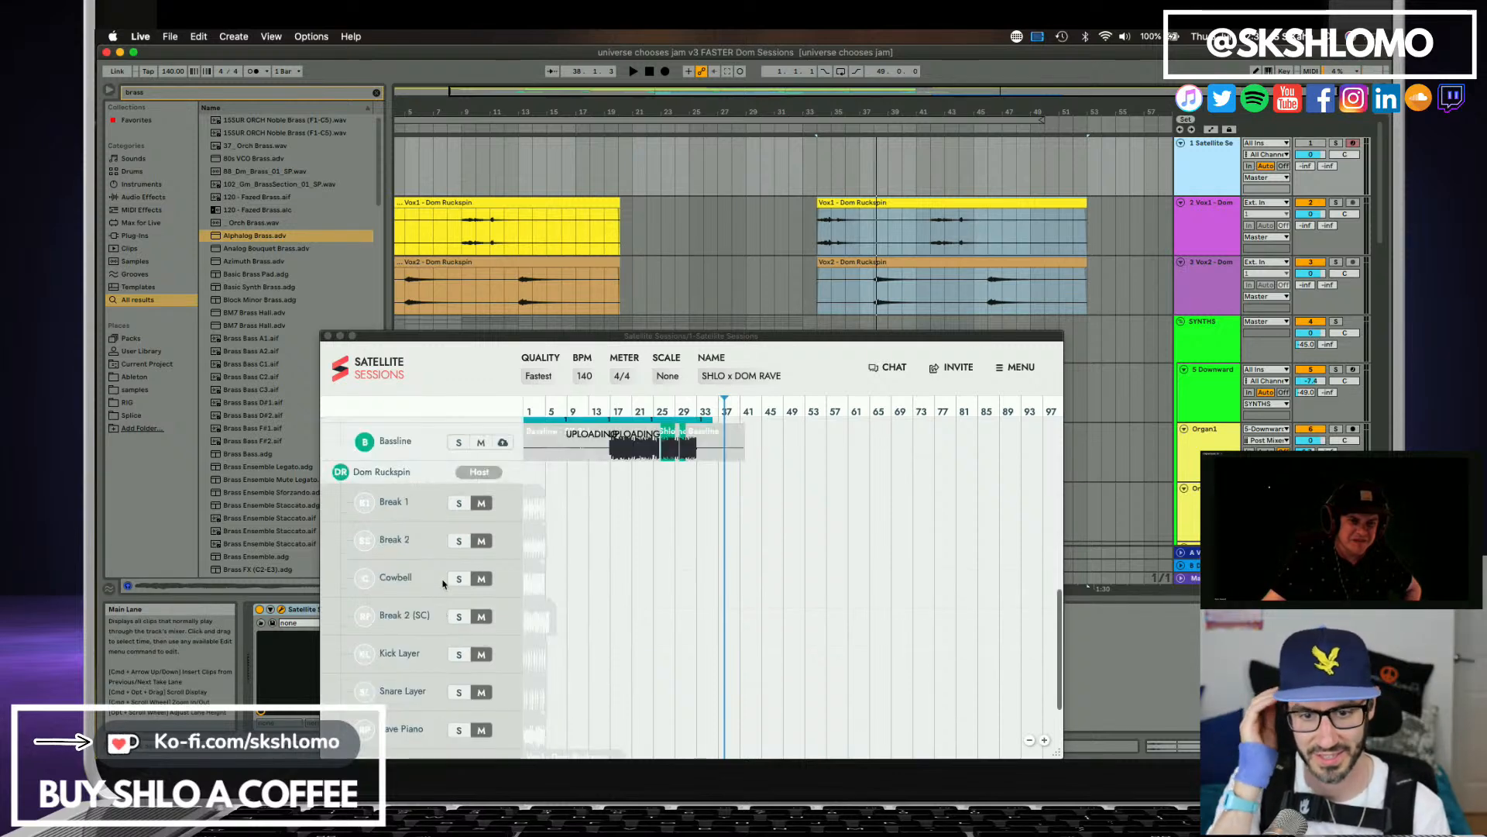
scroll(457, 608, "down", 4)
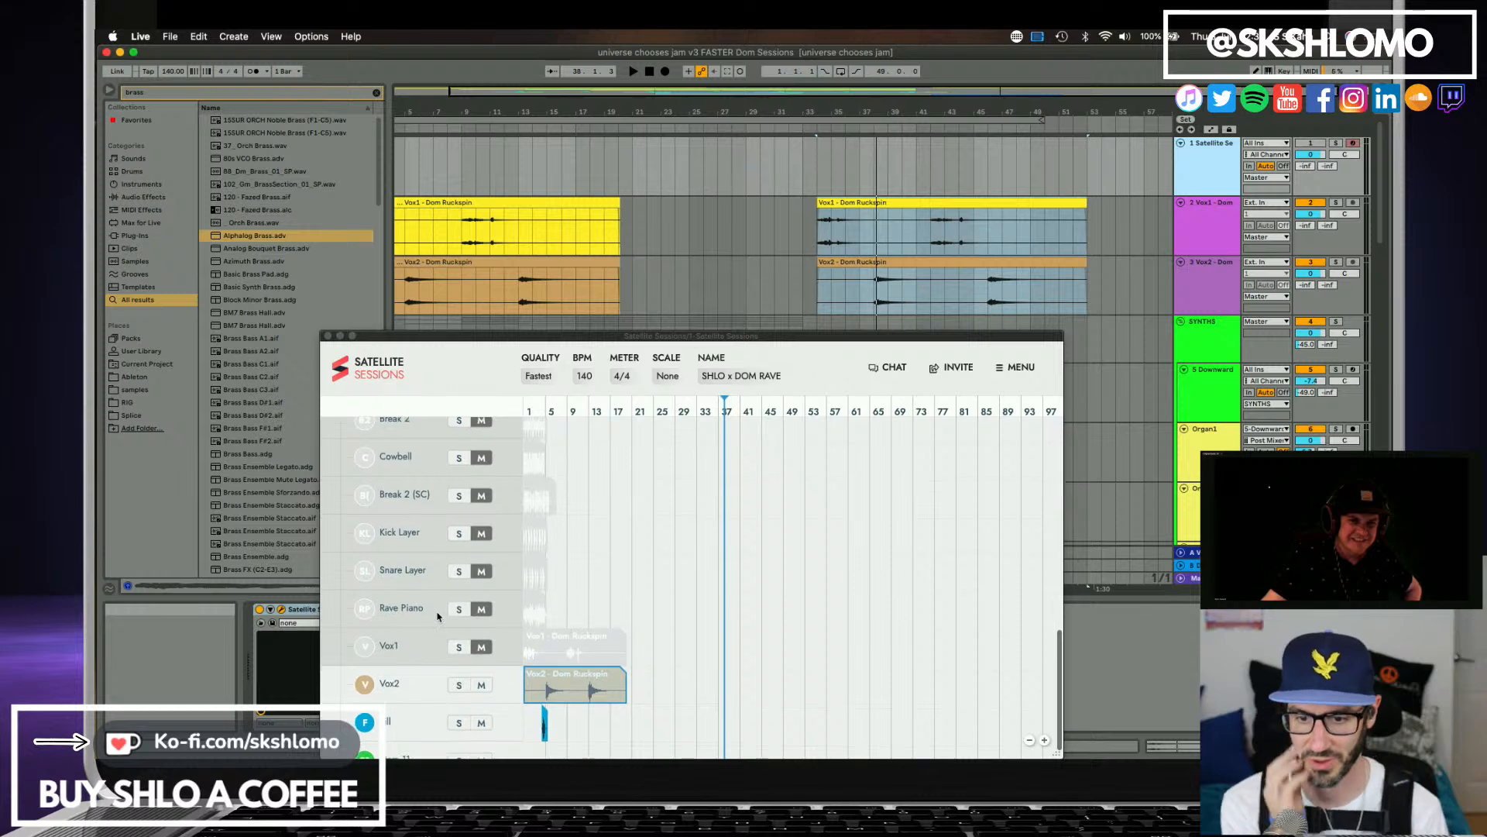
scroll(434, 624, "down", 1)
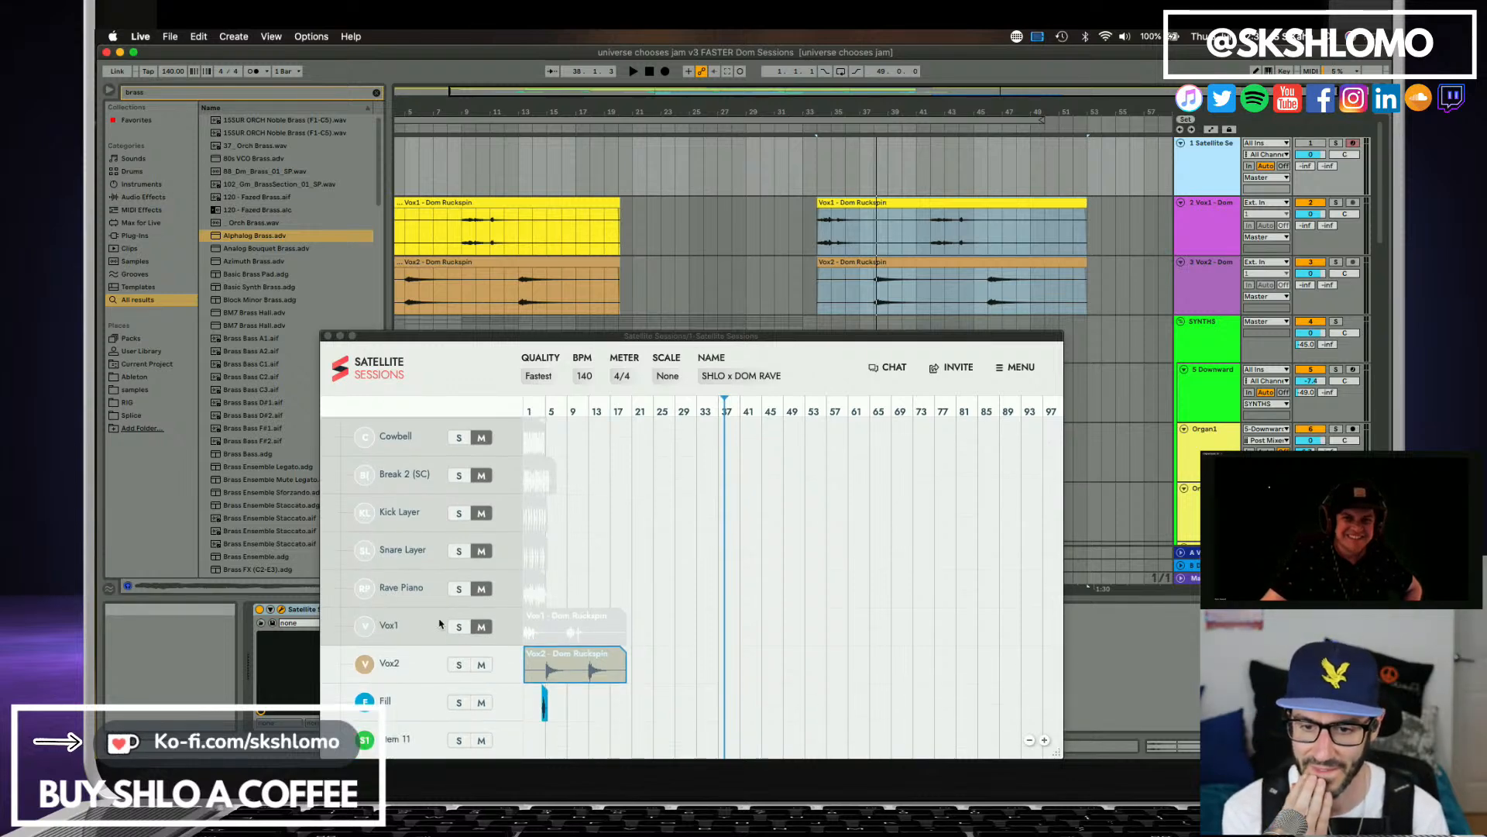
scroll(439, 624, "up", 5)
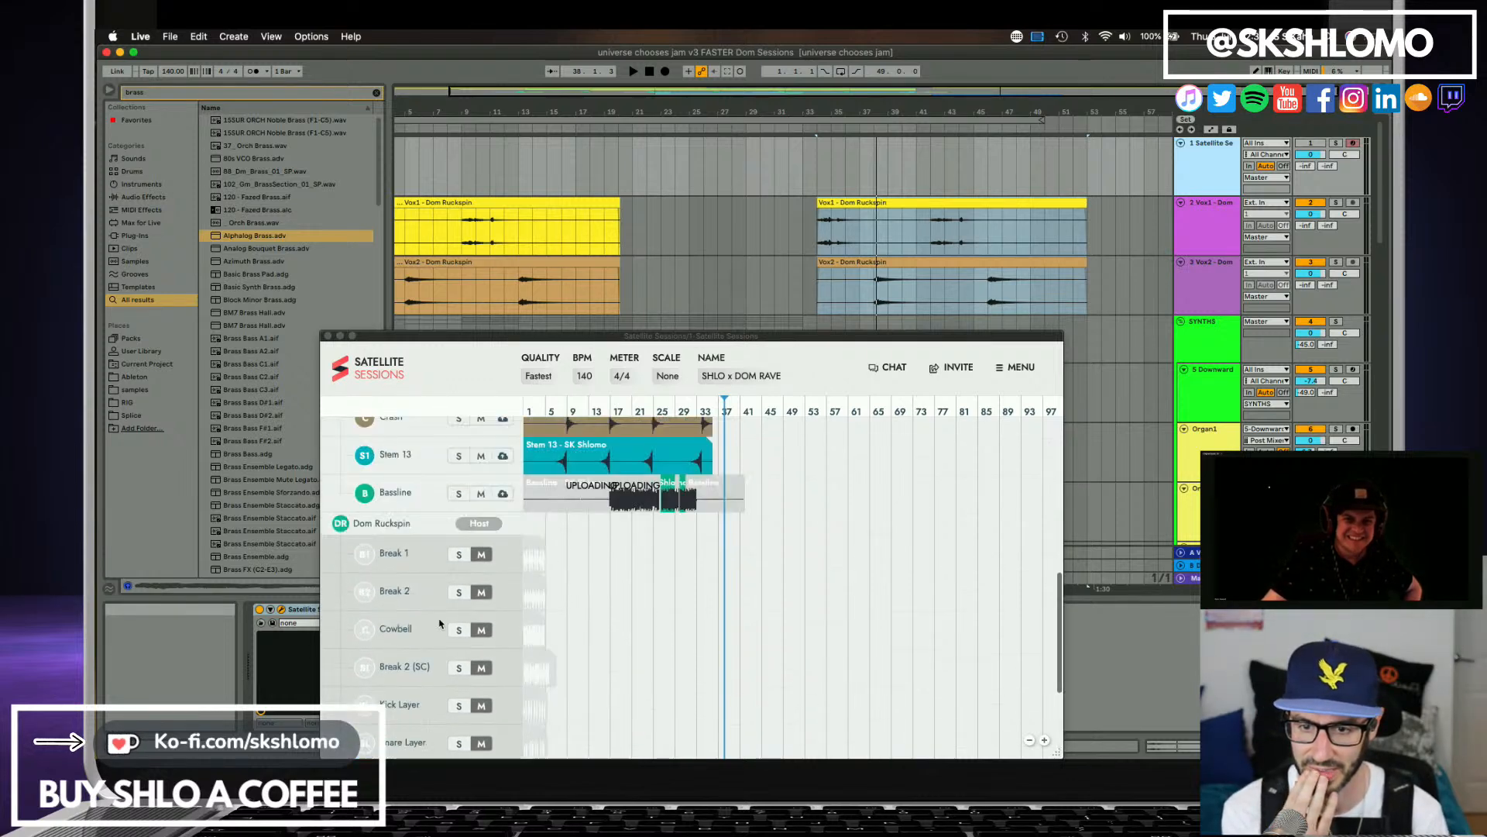
scroll(439, 624, "down", 5)
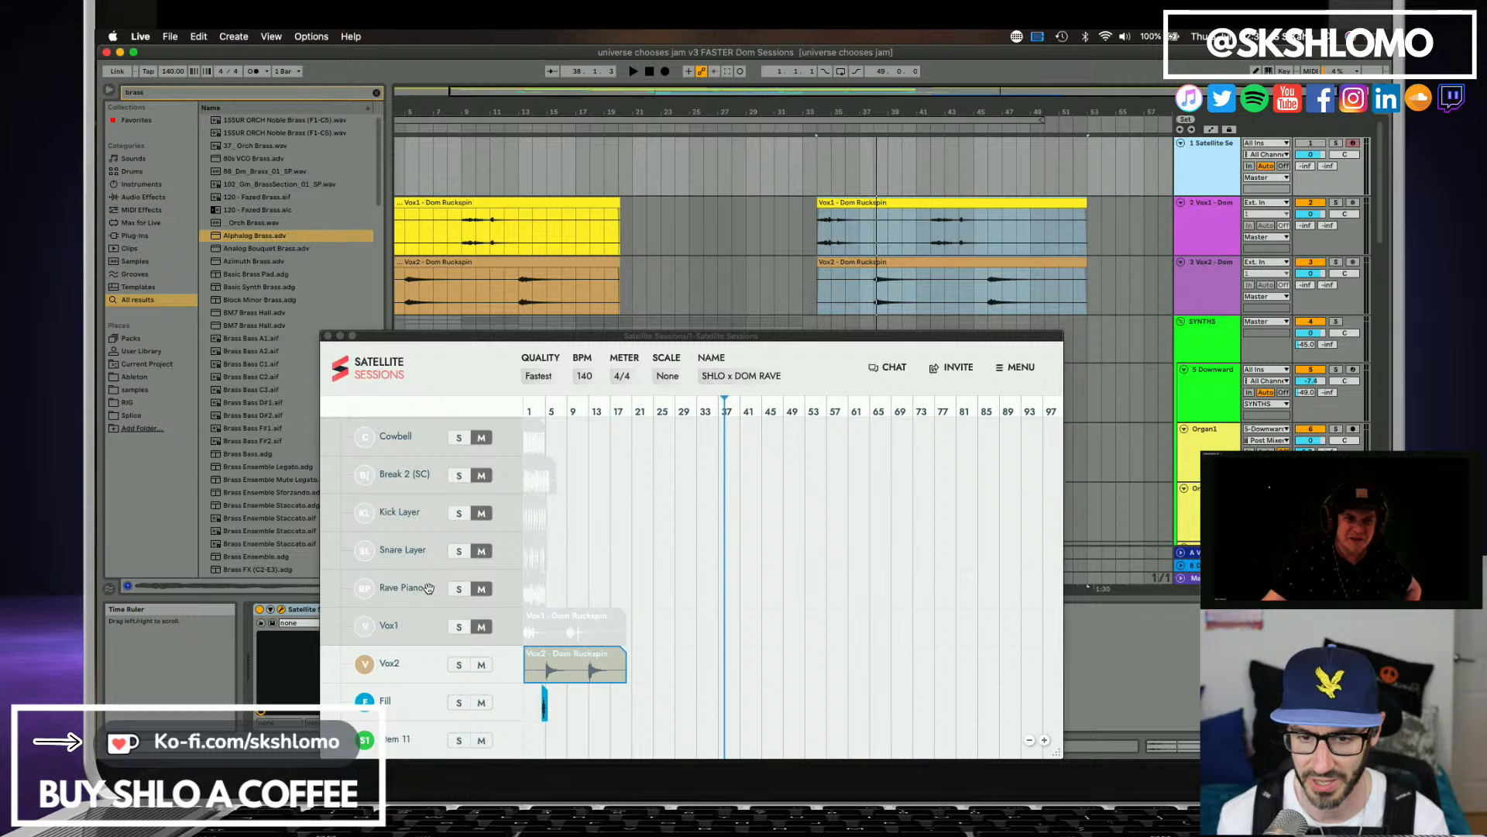
Recheck the host's stems, move the Satellite Sessions window higher over the arrangement and bring it back into view from its Live track.
scroll(430, 596, "up", 4)
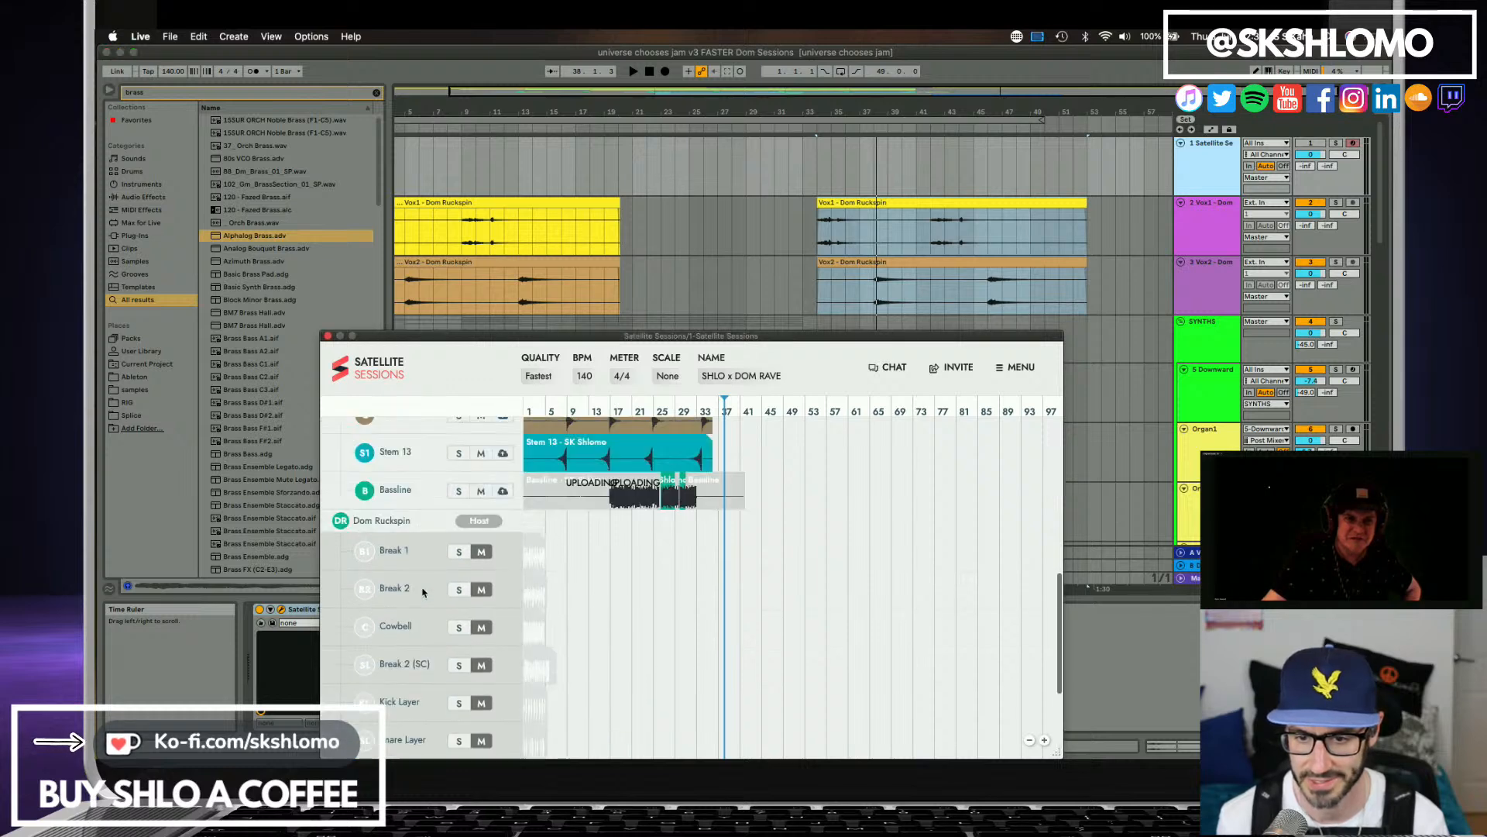
scroll(440, 625, "down", 4)
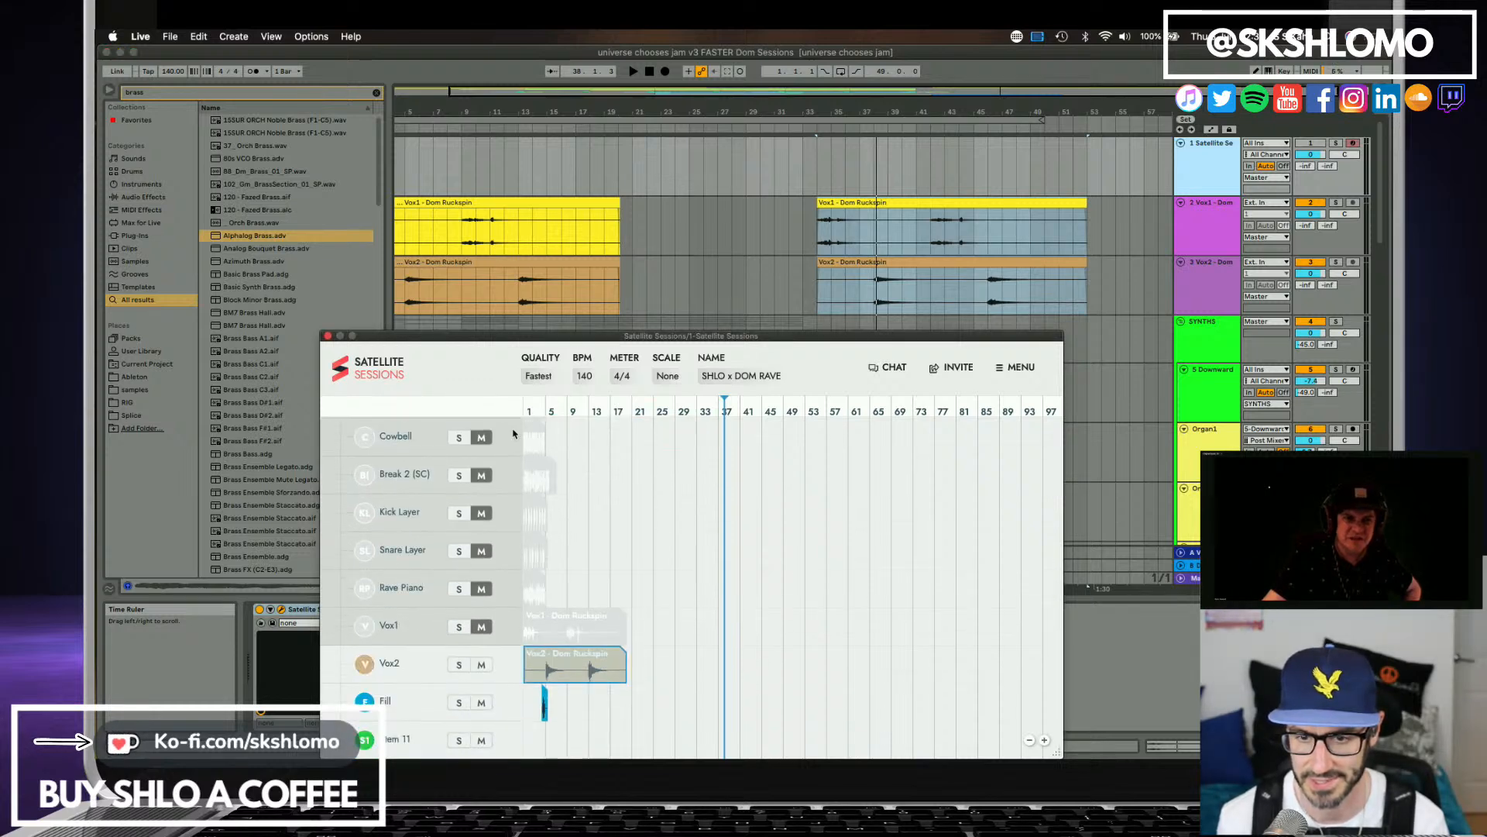
left_click_drag(491, 338, 456, 164)
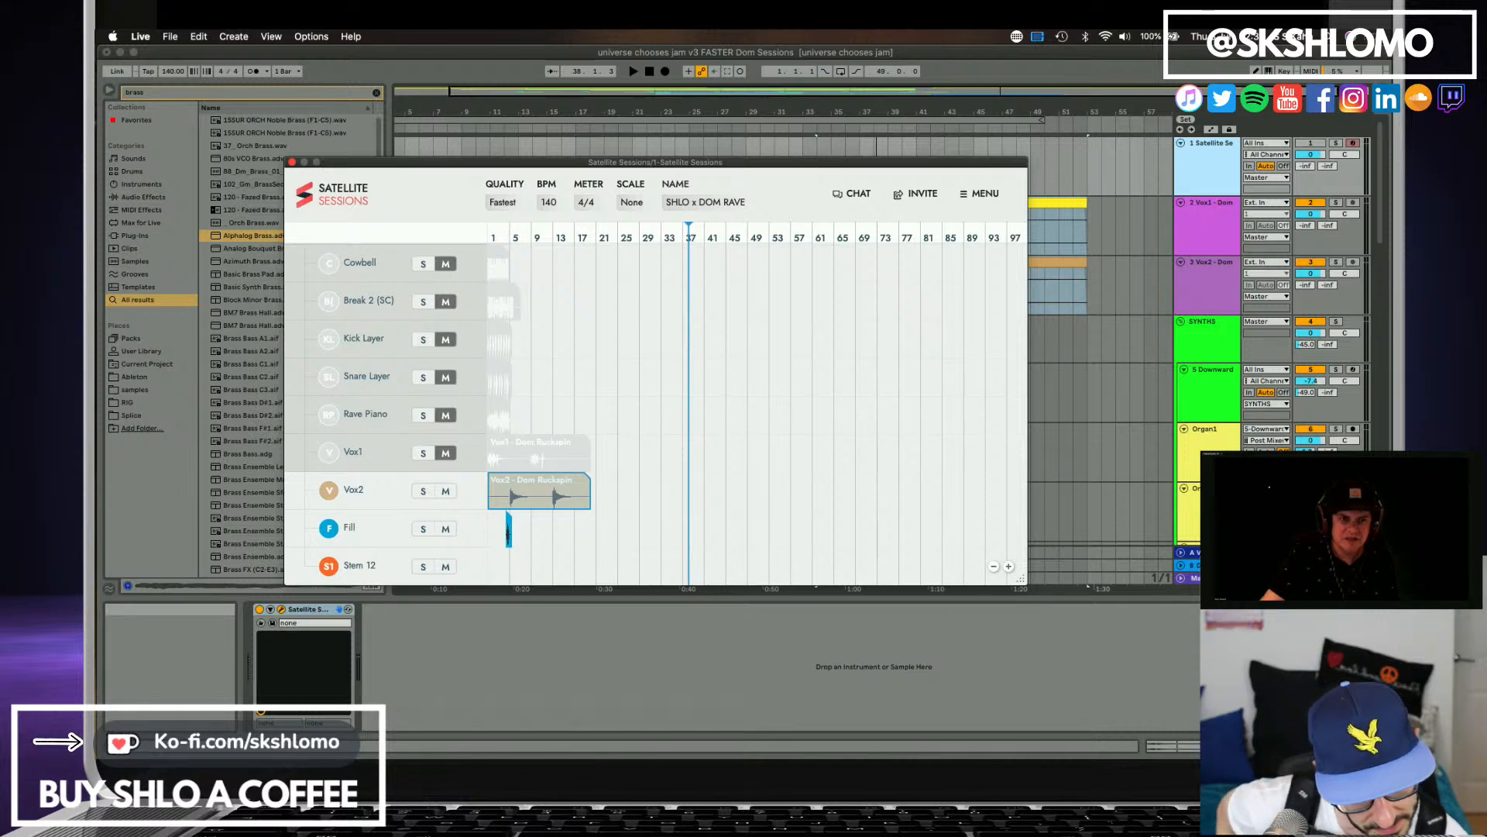
key("super+Tab")
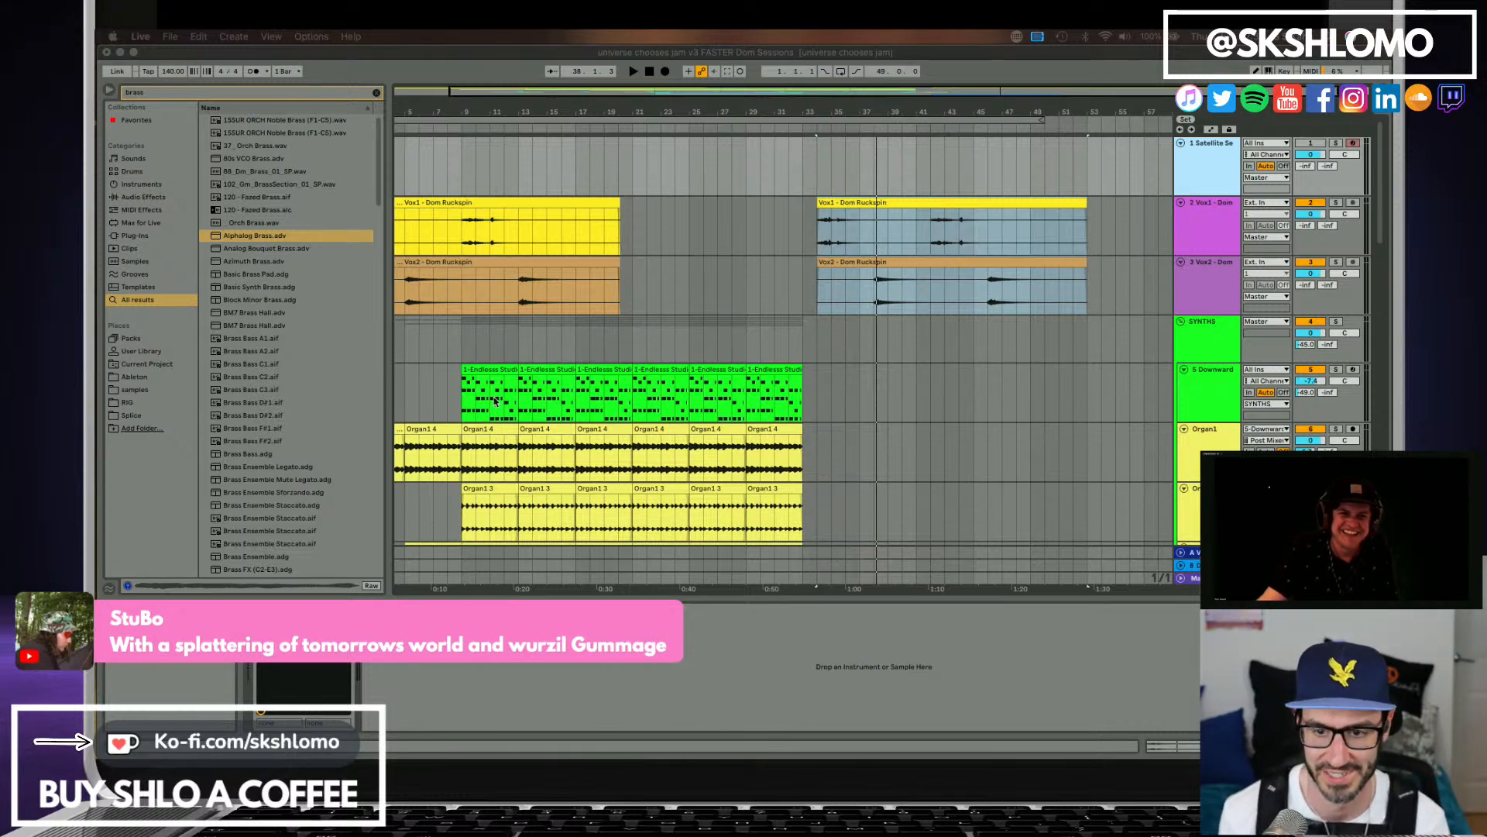
left_click(1223, 171)
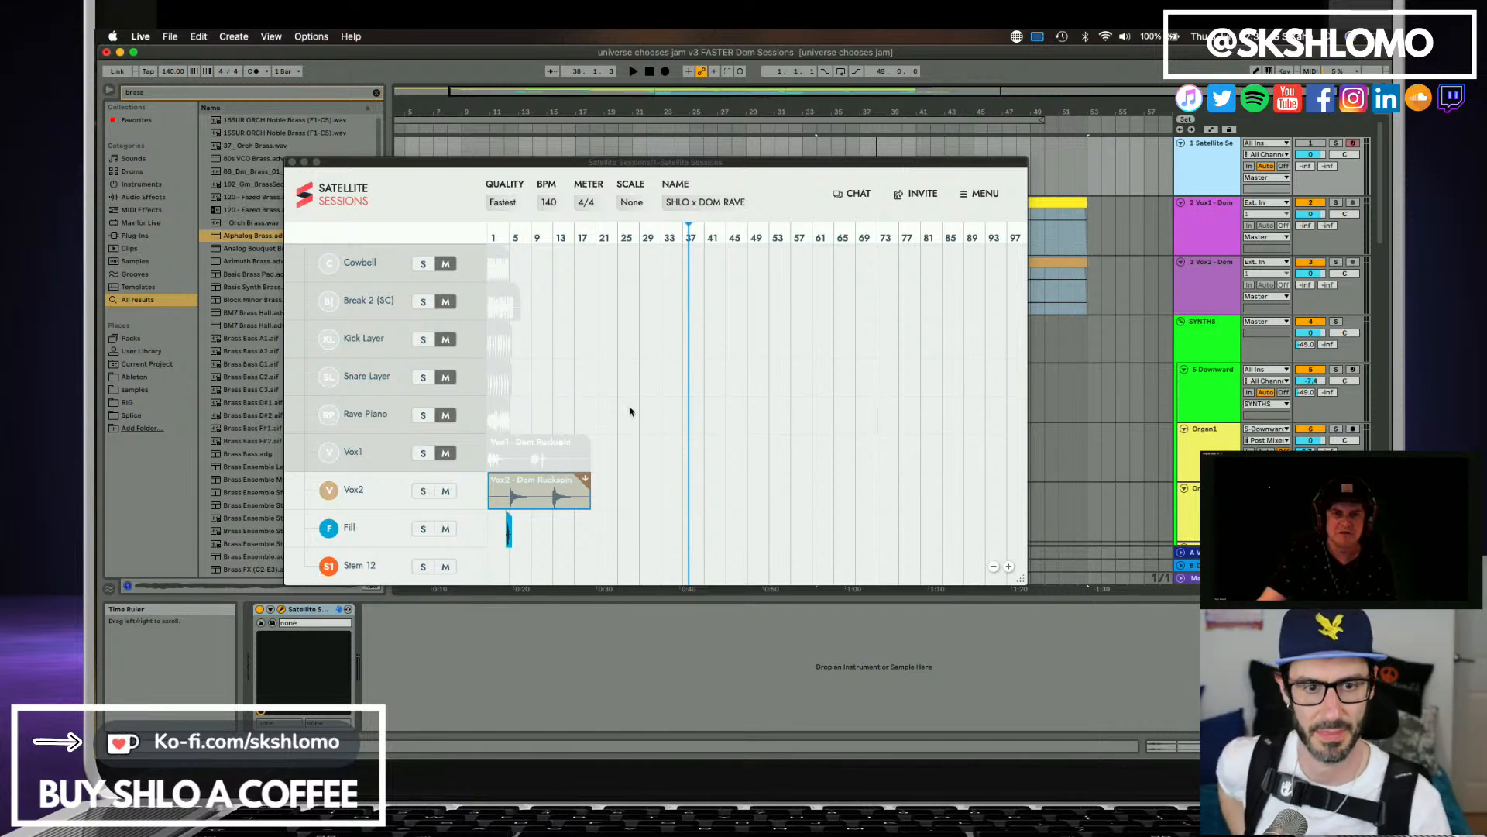
Examine both collaborators' stem lists in Satellite Sessions, from the organs through the Bassline upload down to Vox2, Fill and Stem 12.
scroll(574, 468, "up", 10)
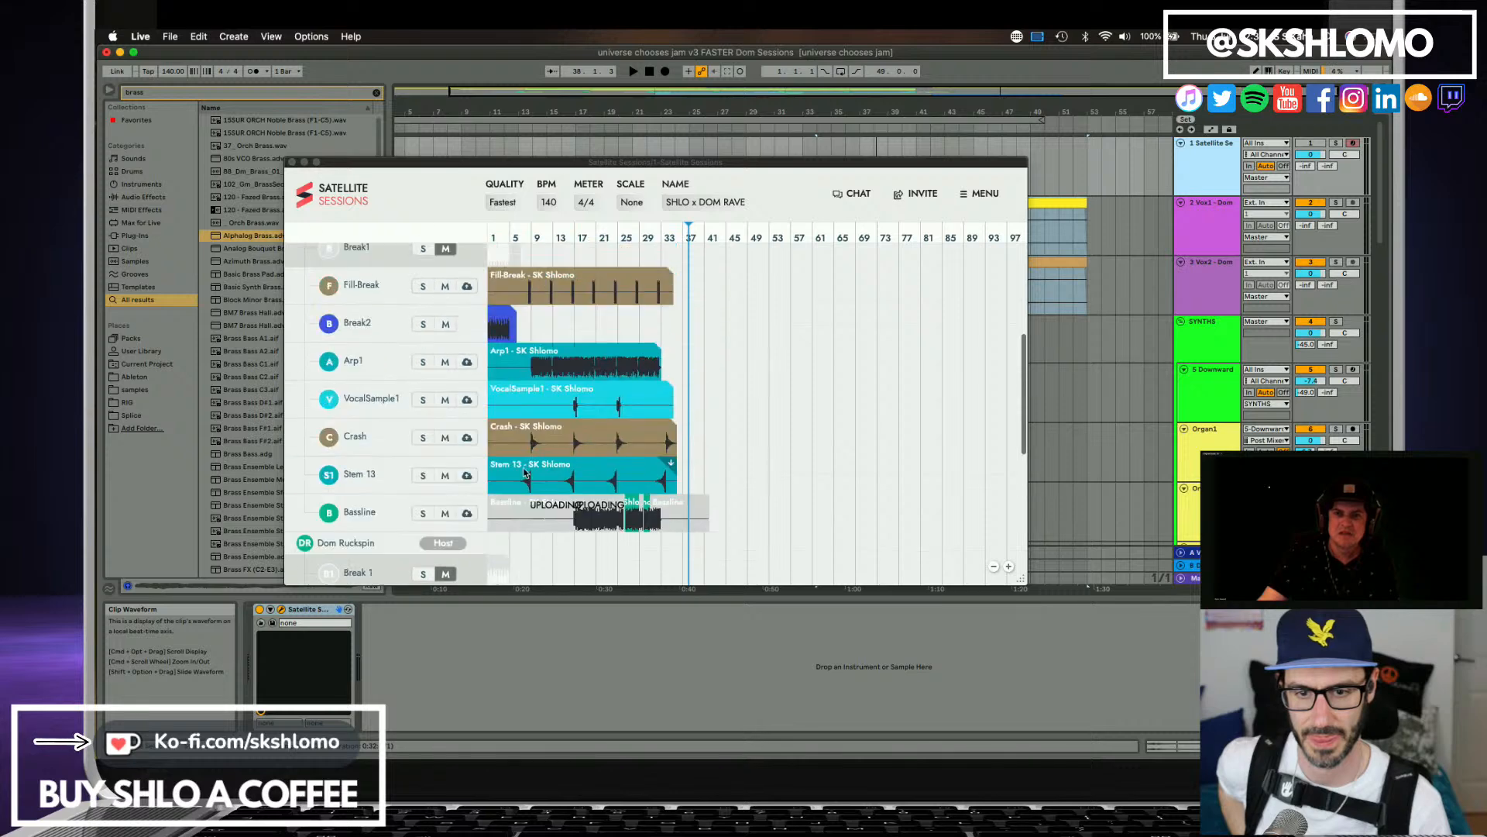
scroll(550, 482, "down", 5)
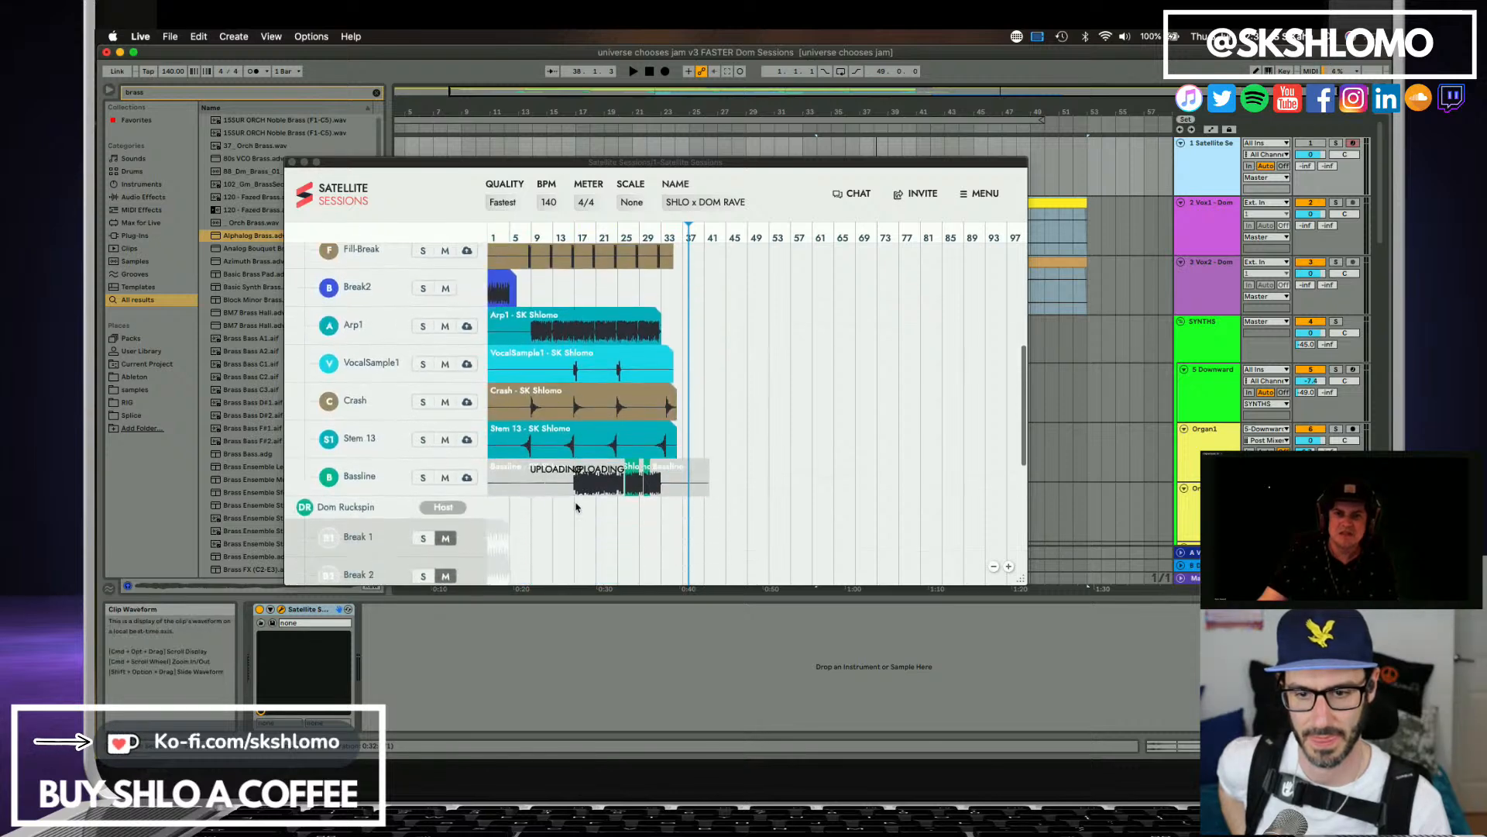
scroll(491, 468, "up", 4)
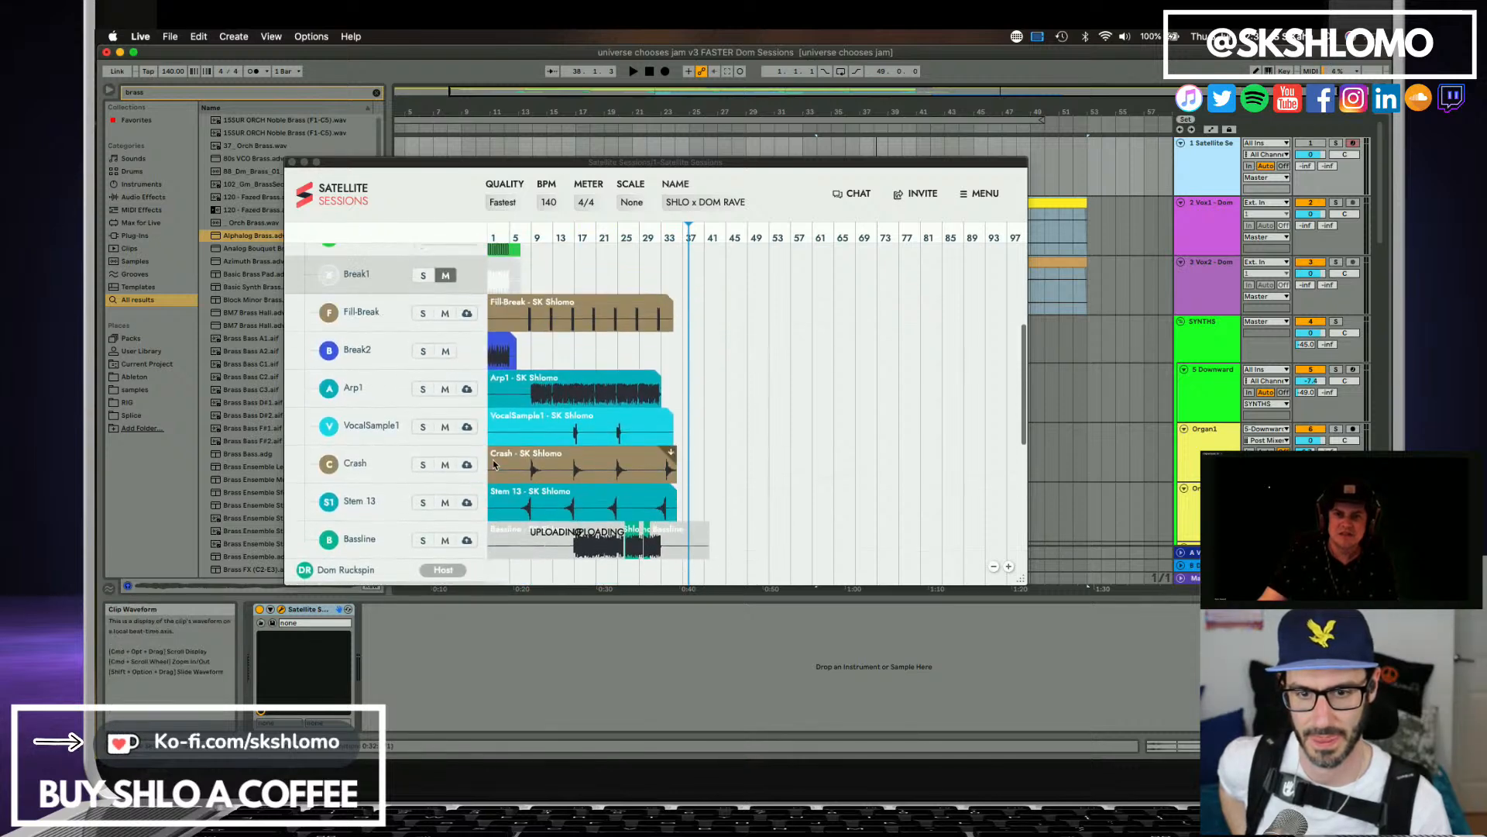
scroll(494, 465, "up", 5)
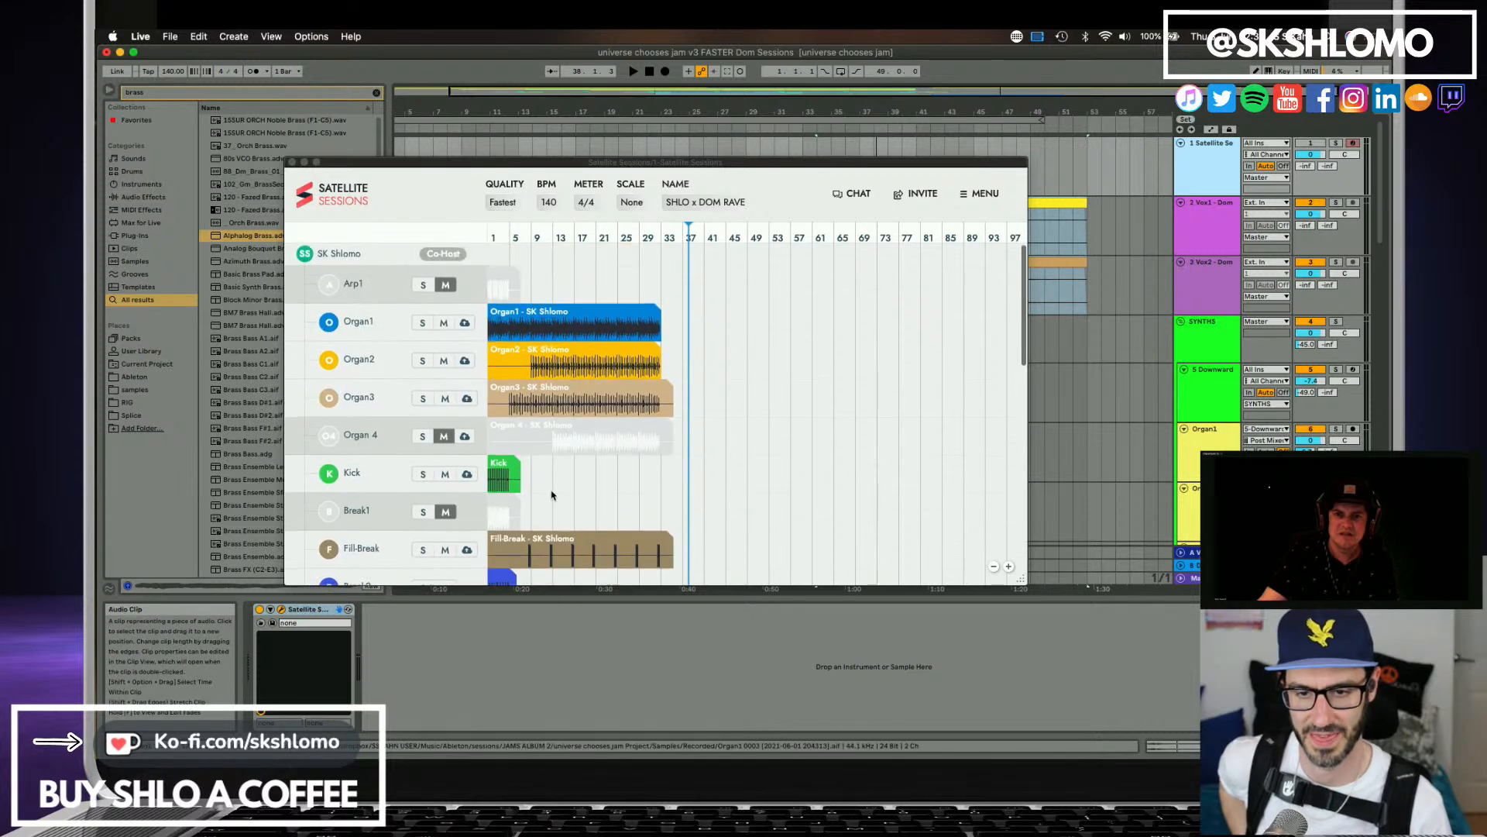
scroll(552, 493, "down", 8)
scroll(553, 494, "down", 8)
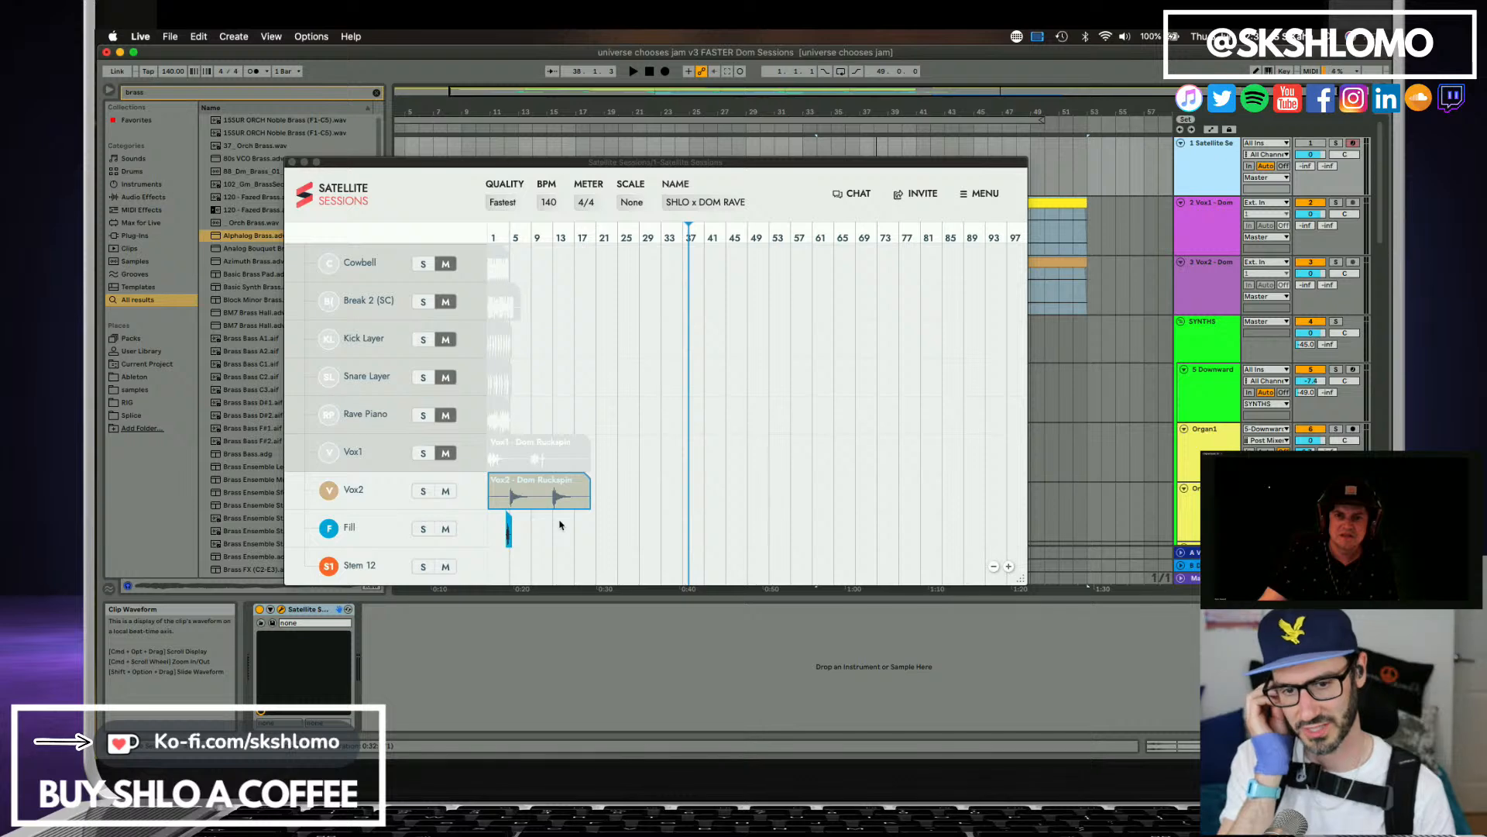
left_click(606, 238)
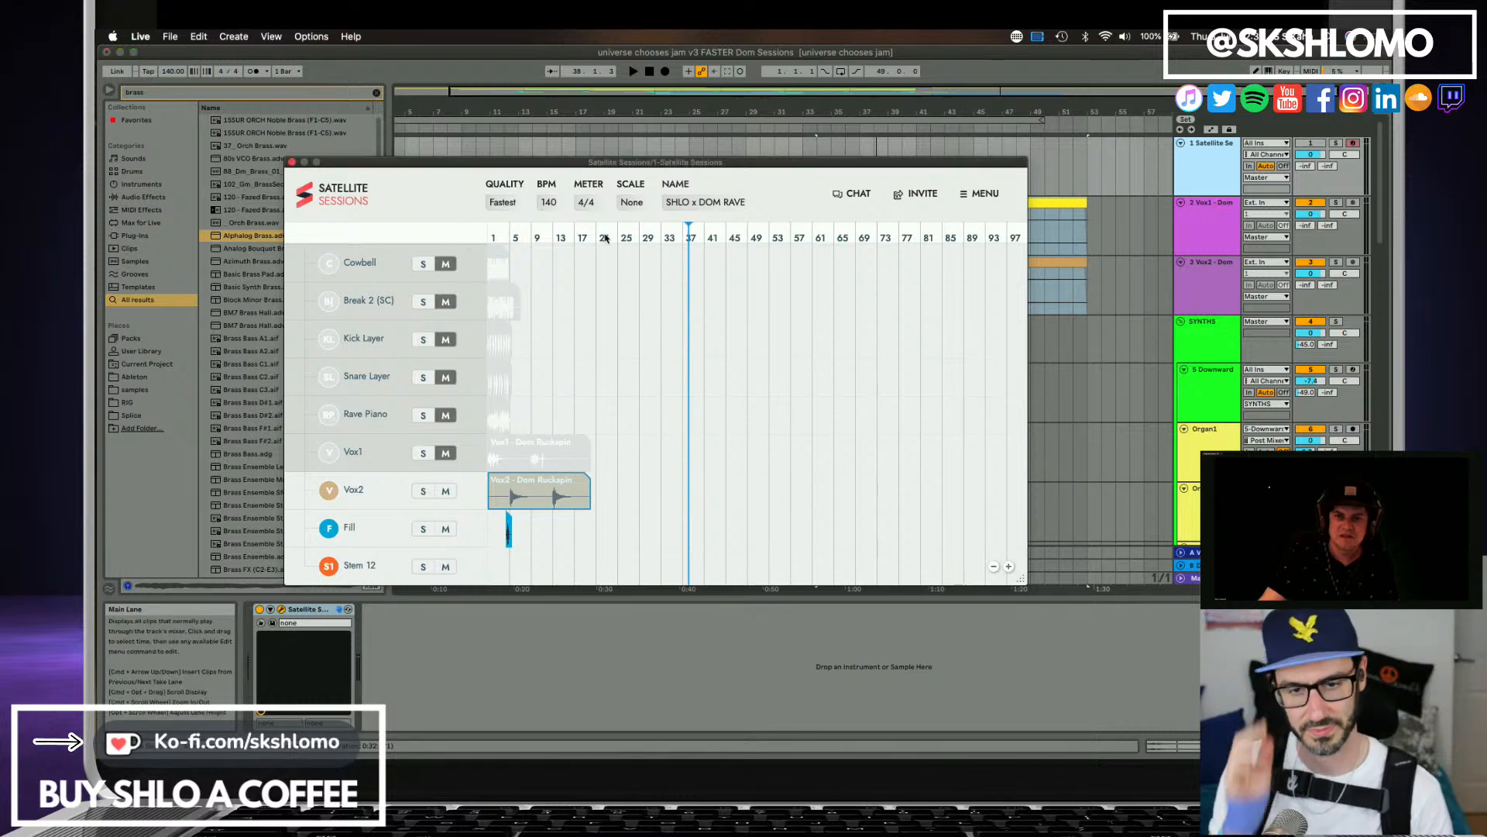
scroll(713, 438, "up", 8)
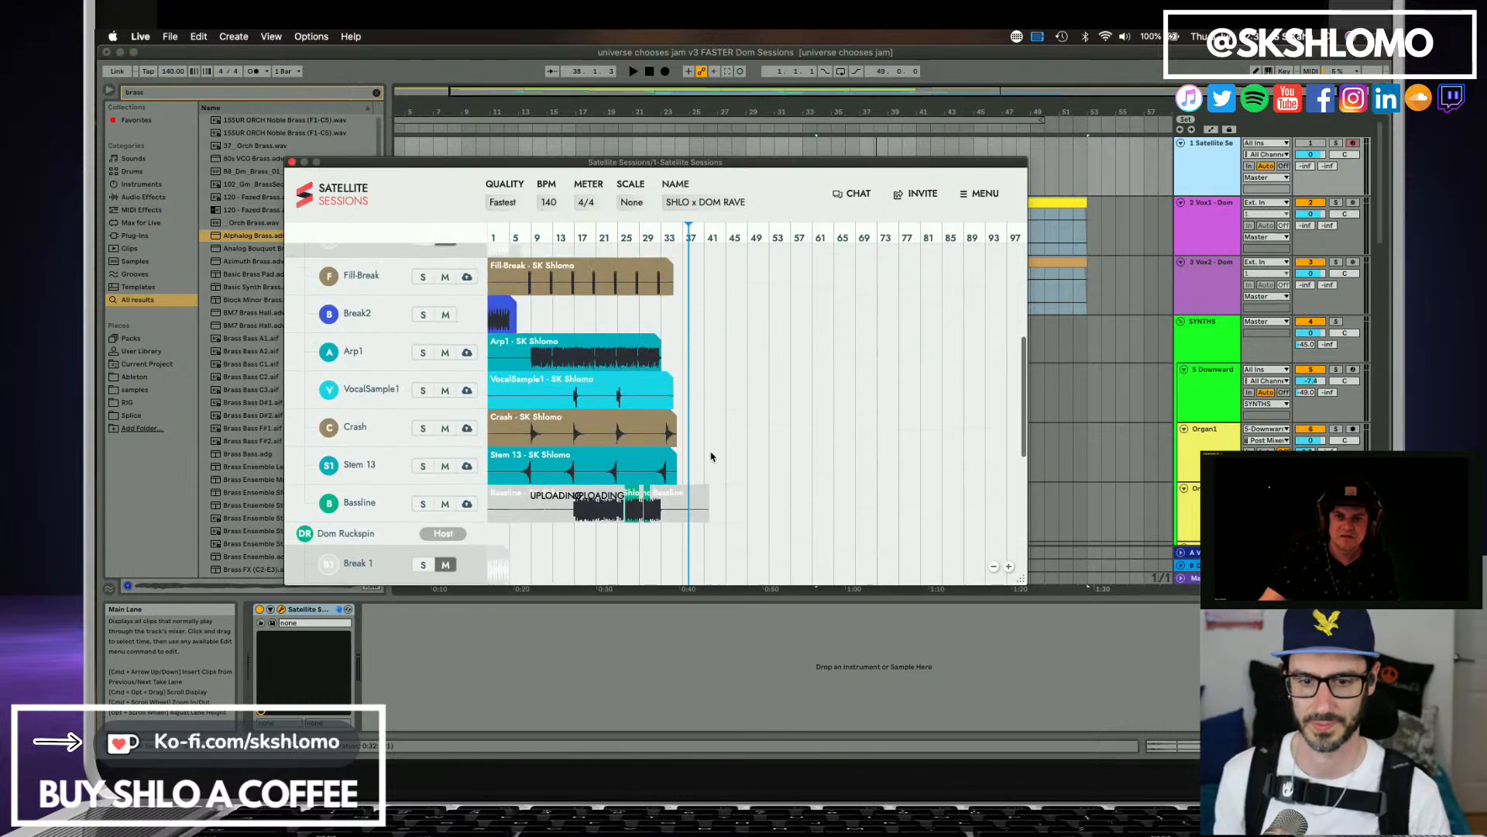
scroll(714, 456, "up", 2)
scroll(709, 456, "down", 3)
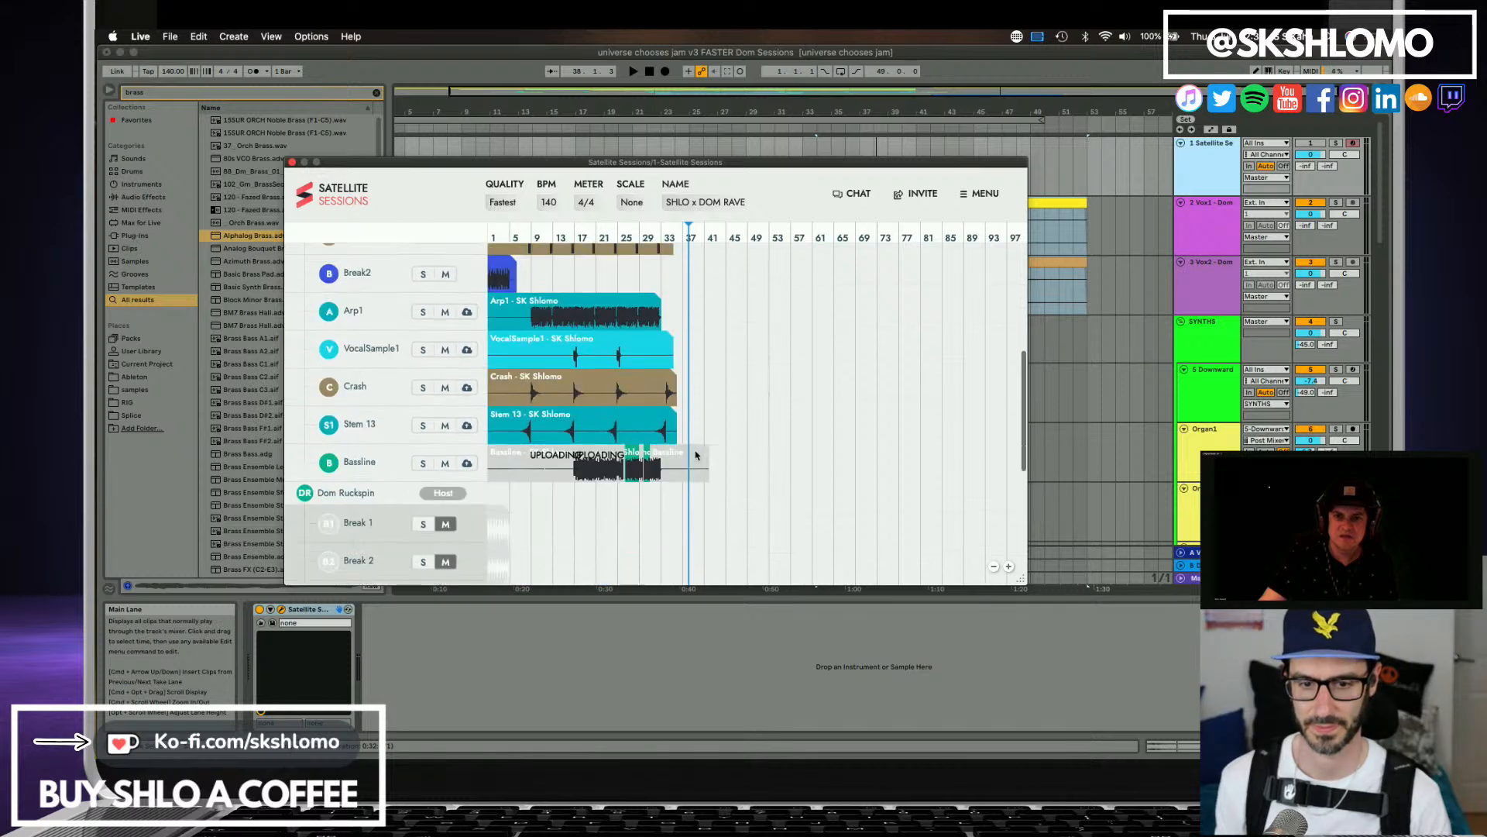
scroll(696, 455, "up", 5)
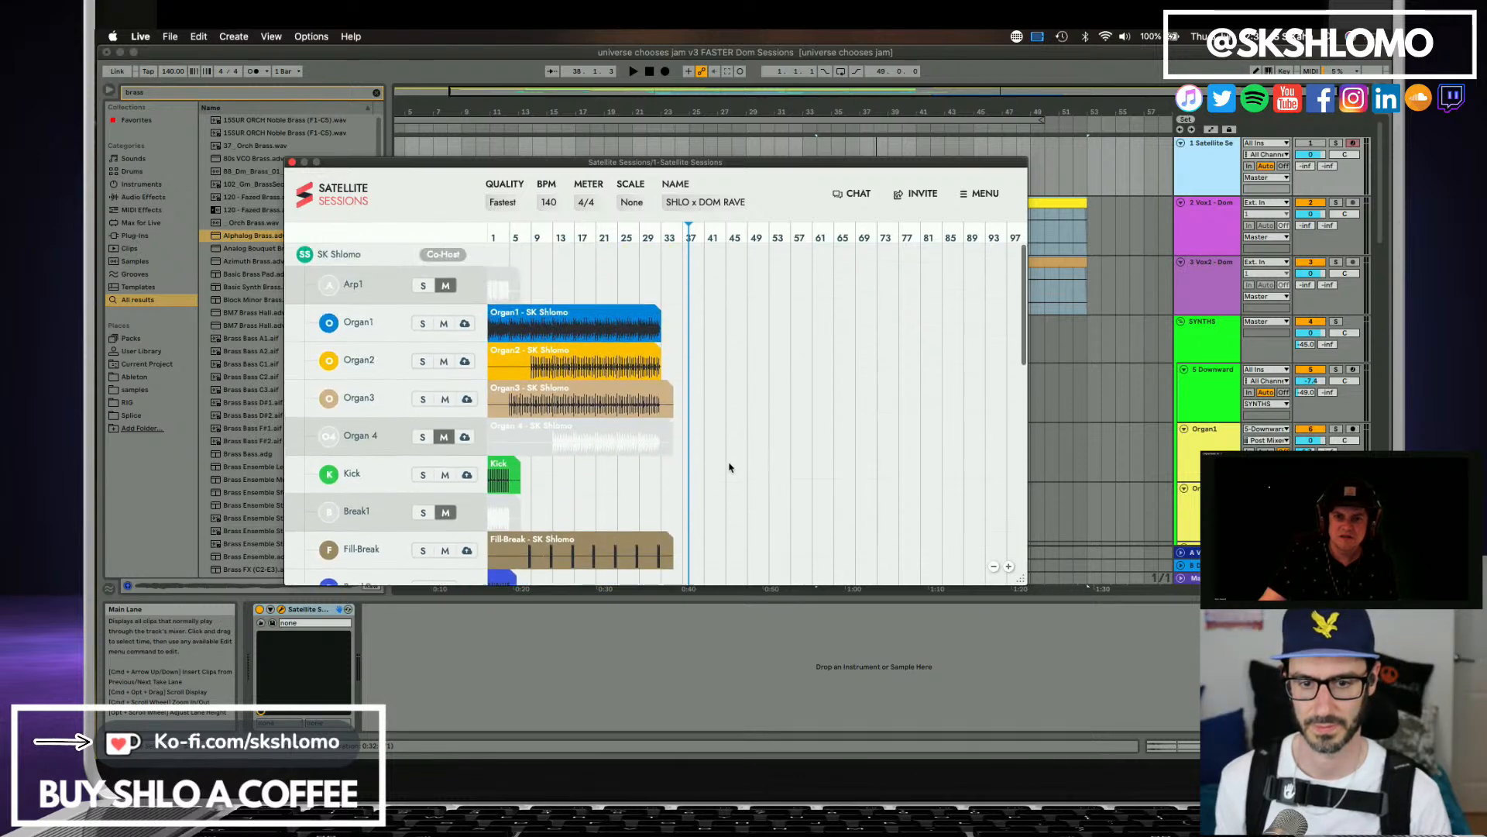
scroll(728, 465, "down", 12)
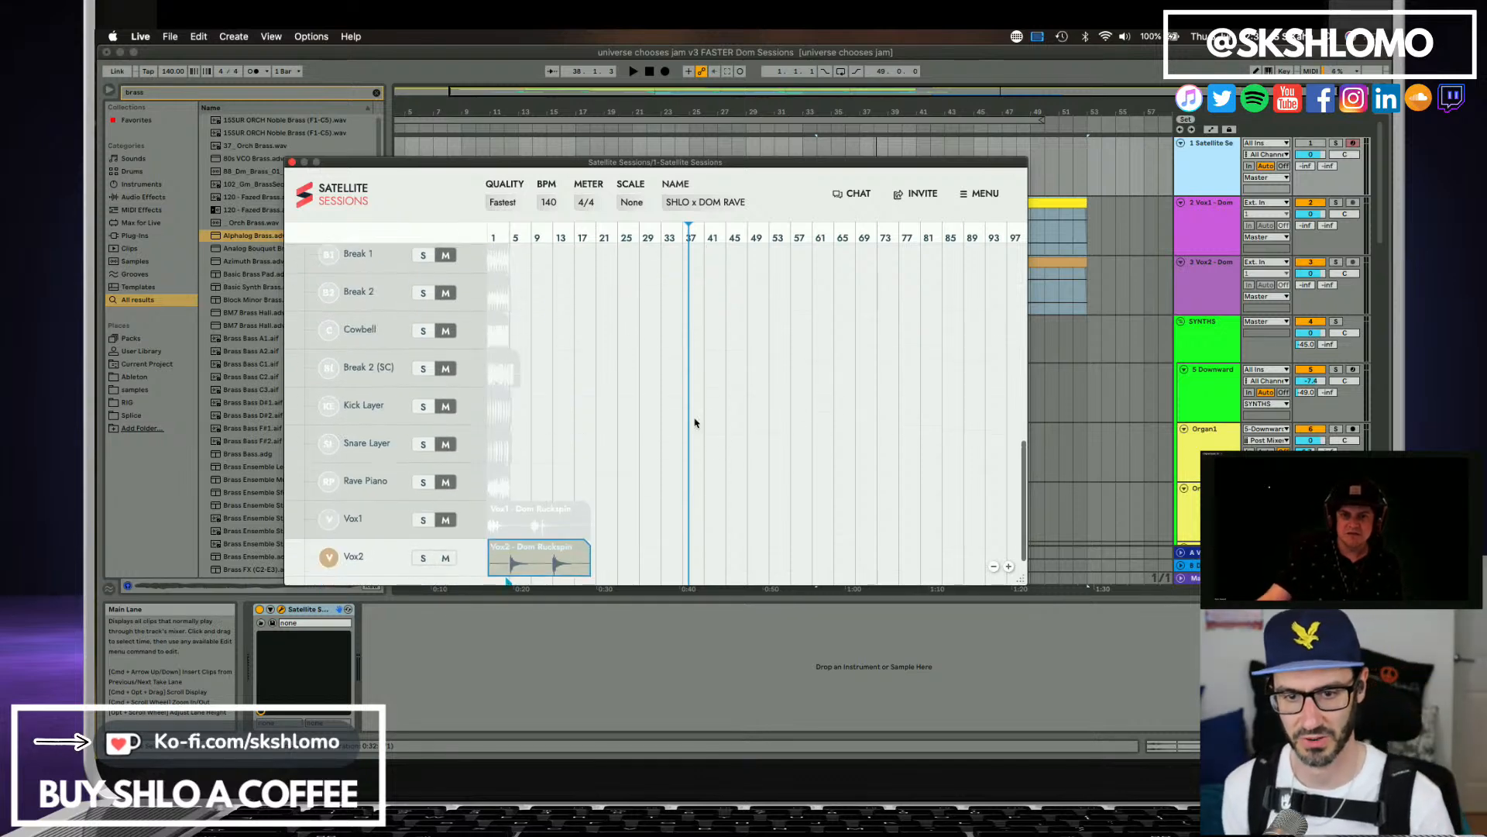
scroll(694, 422, "up", 5)
scroll(727, 439, "up", 3)
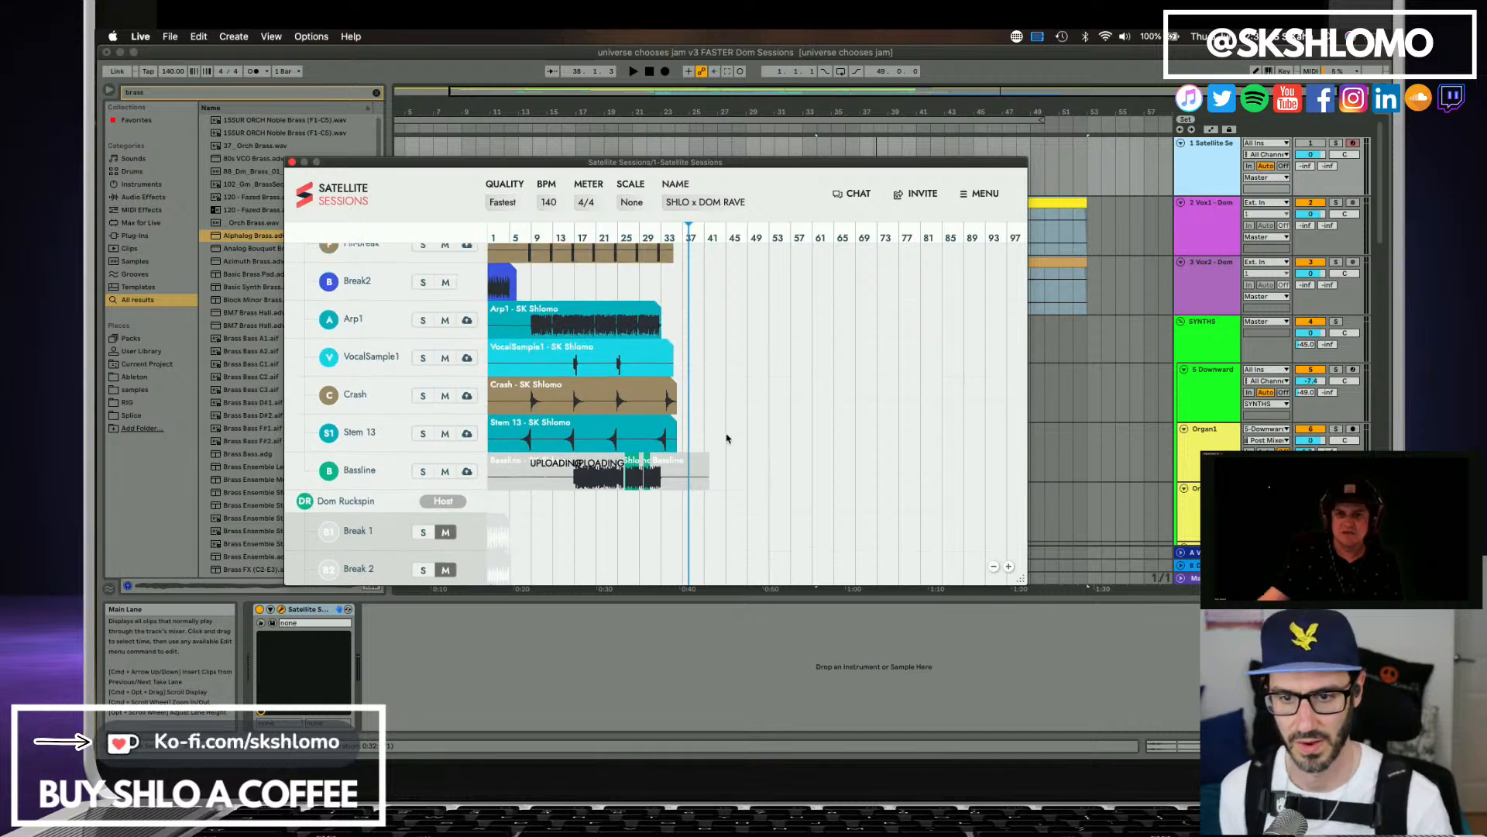
scroll(720, 439, "up", 5)
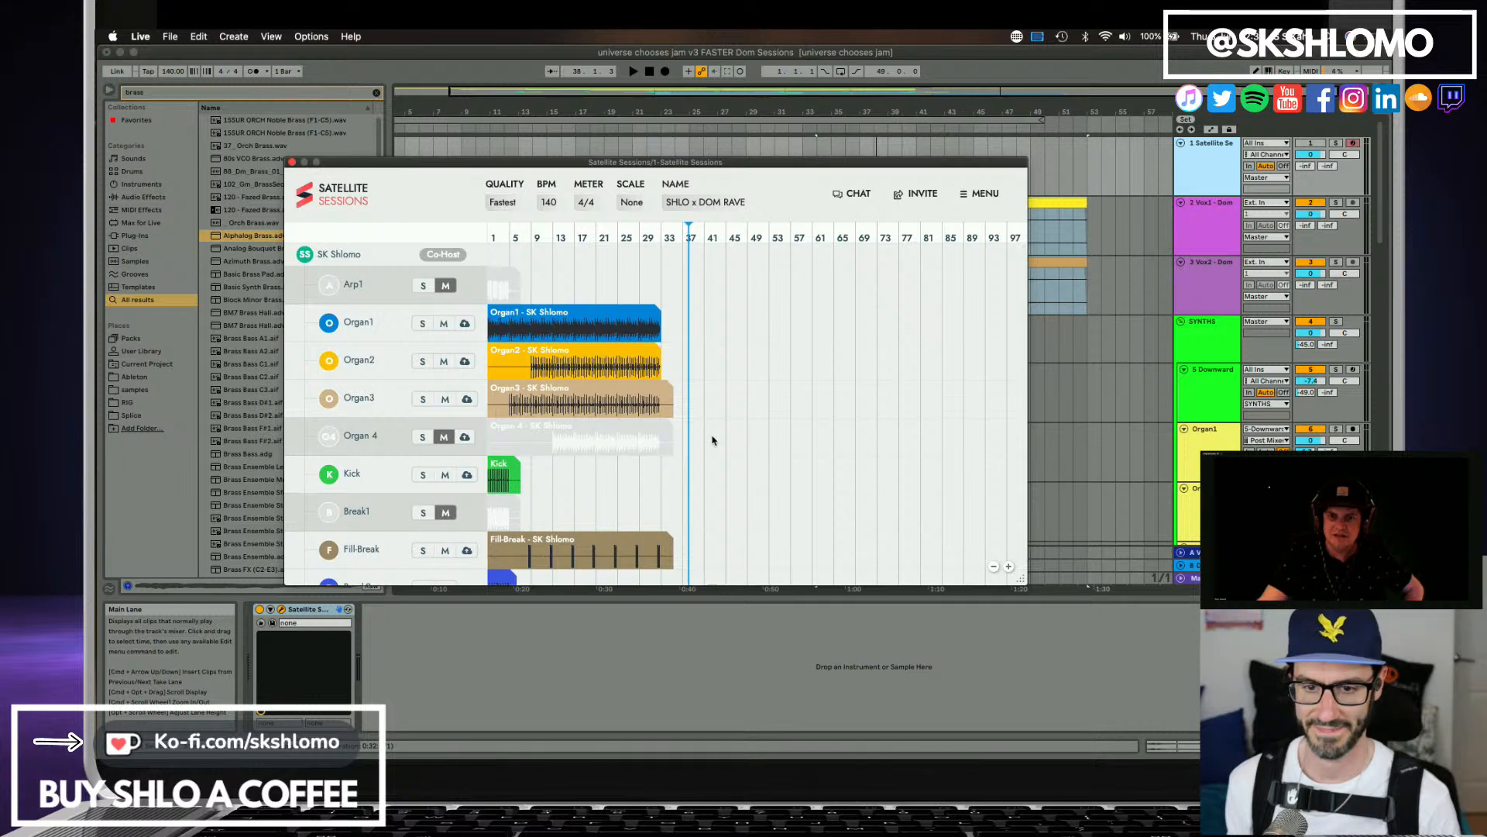
scroll(713, 434, "down", 12)
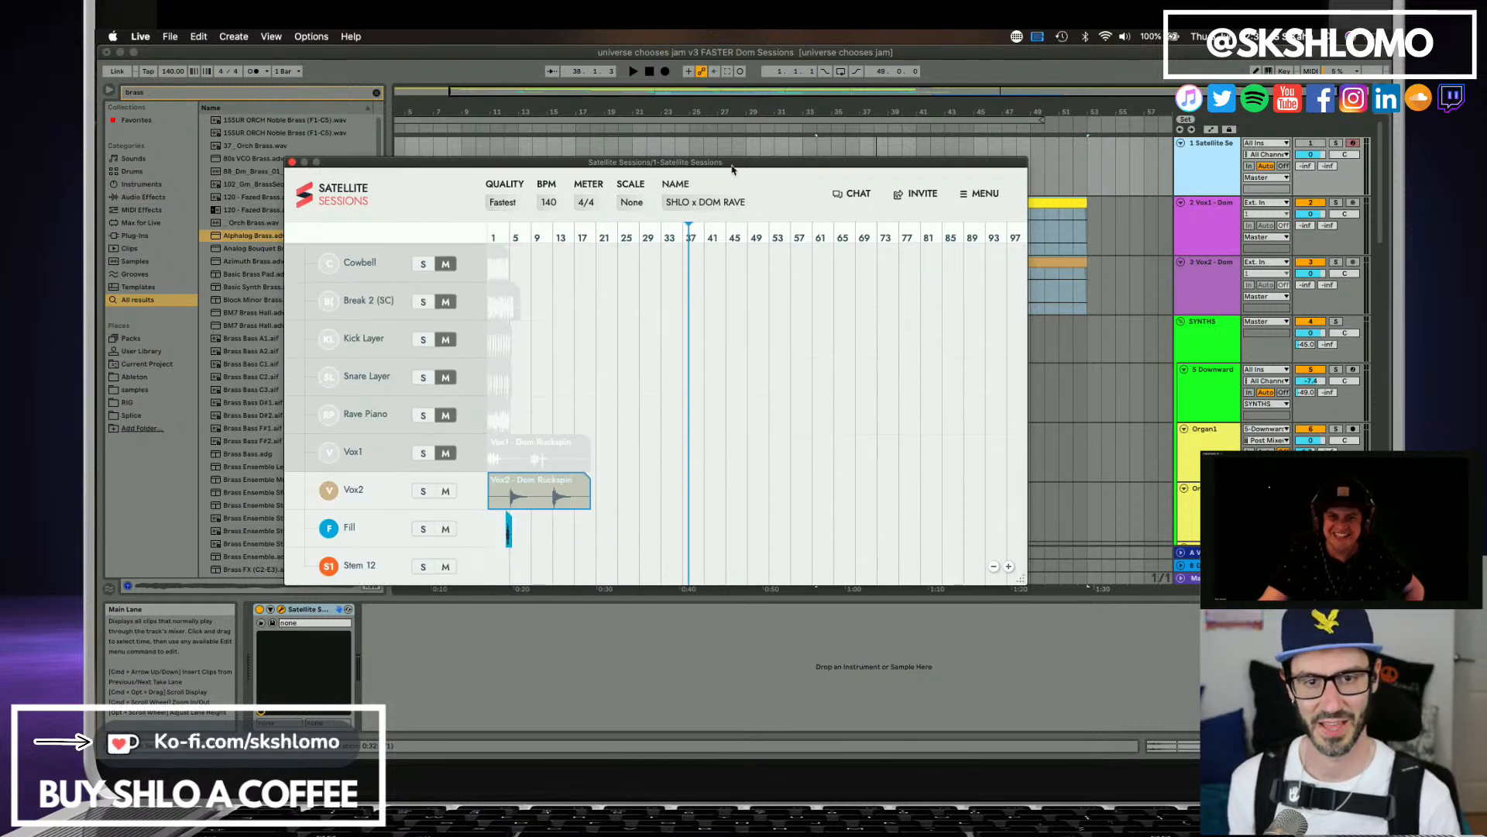
Save the Live set and bring up the Mentimeter voting page behind the repositioned Satellite Sessions window.
left_click_drag(732, 169, 827, 258)
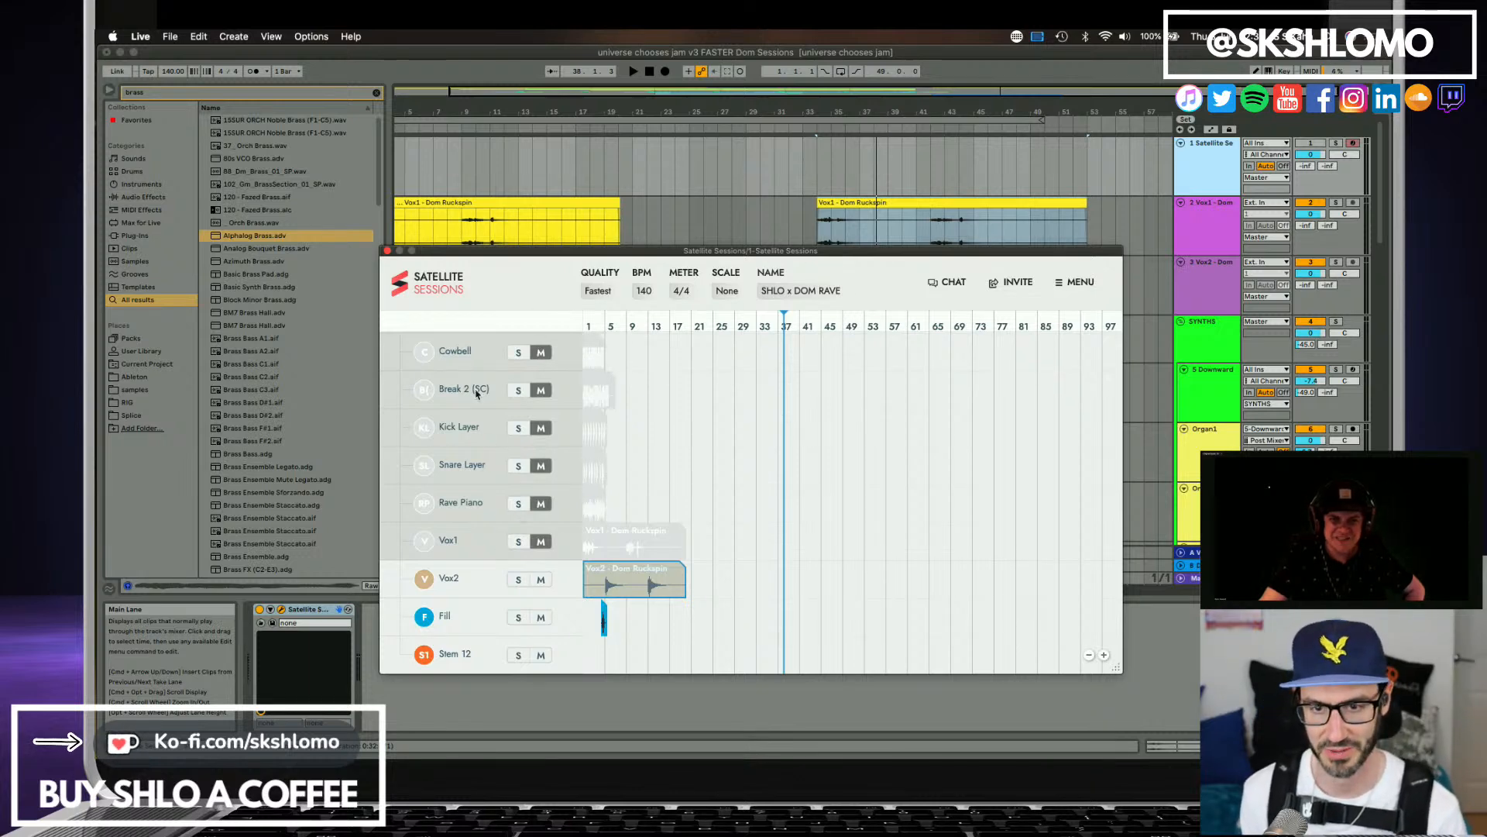
key("super+s")
key("super+h")
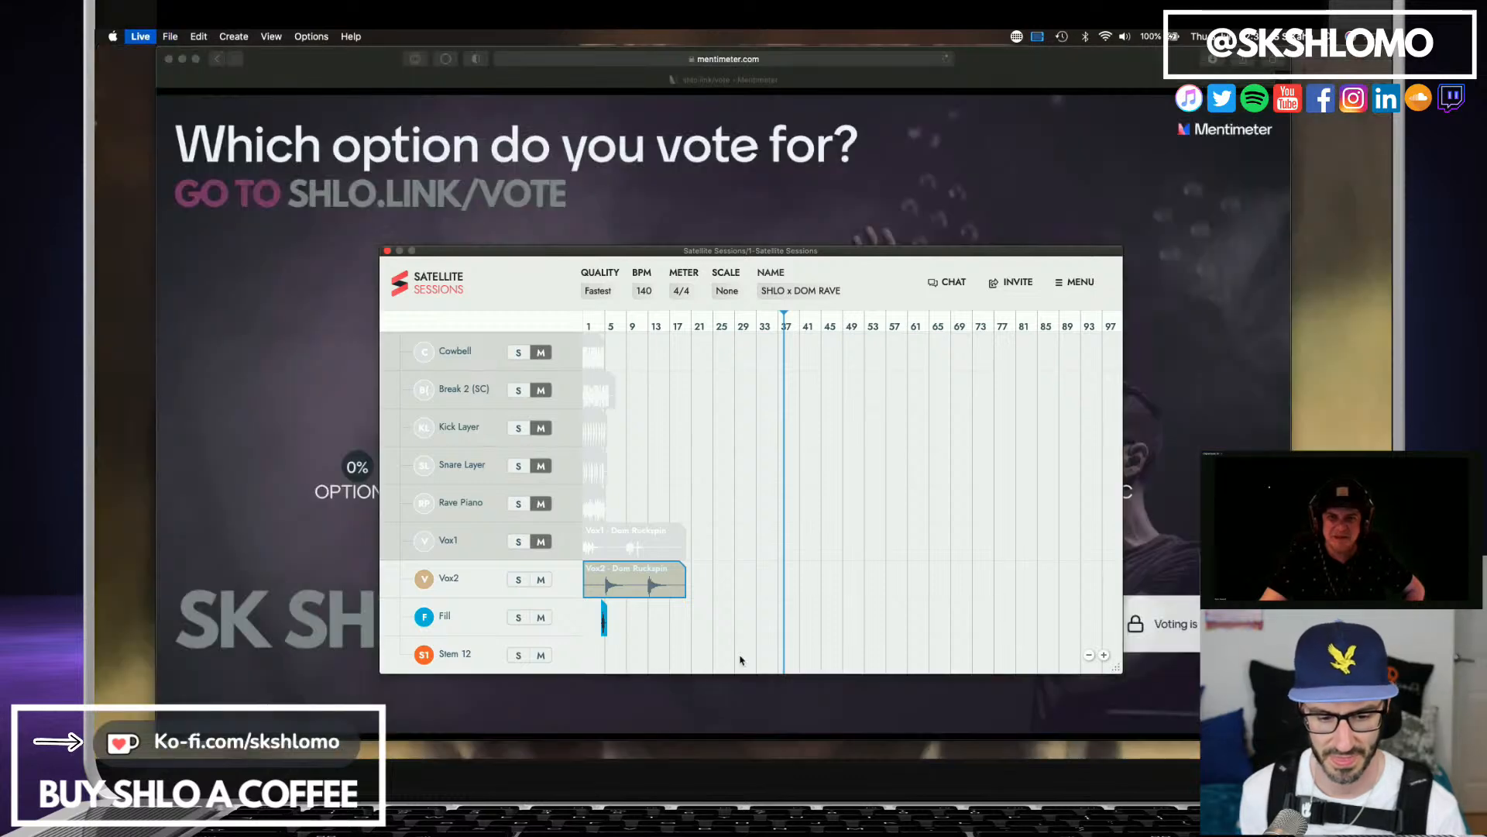
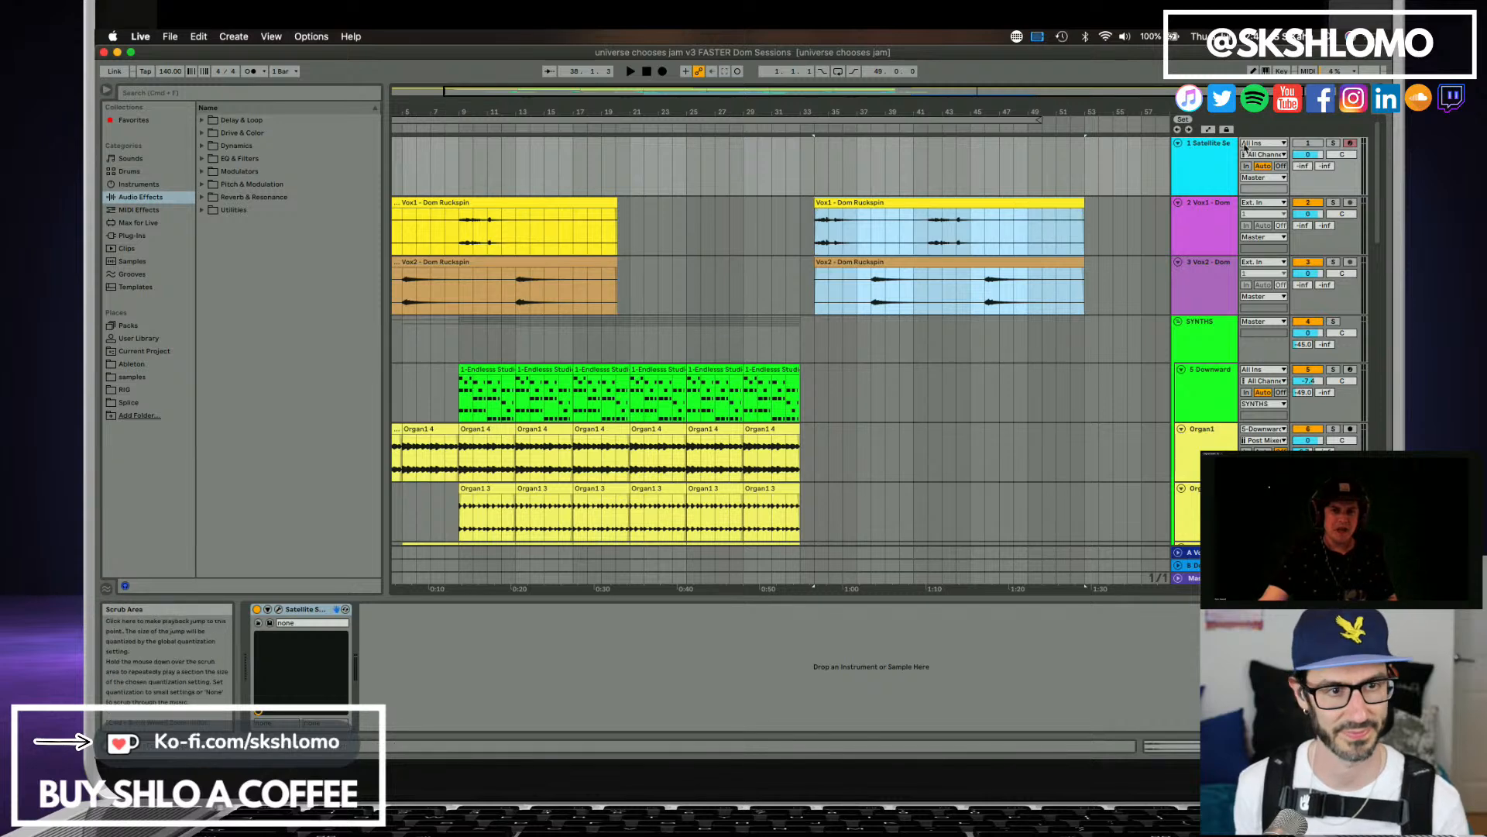
Bring Satellite Sessions back from its Live track and look down the collaborator's shared stems past Vox2 and Fill to Rave Piano 2.
left_click(1224, 153)
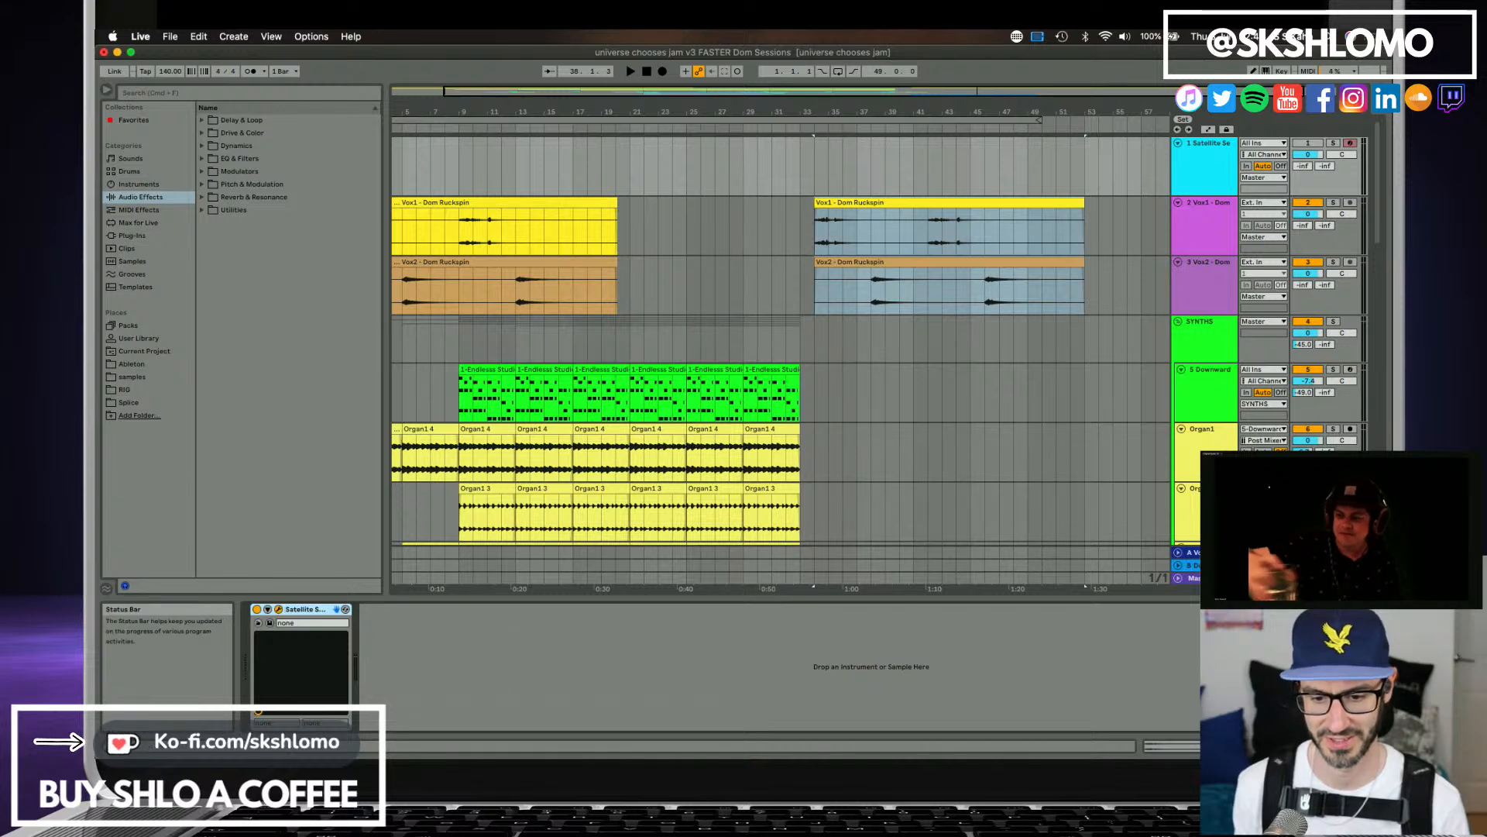
left_click_drag(647, 755, 746, 98)
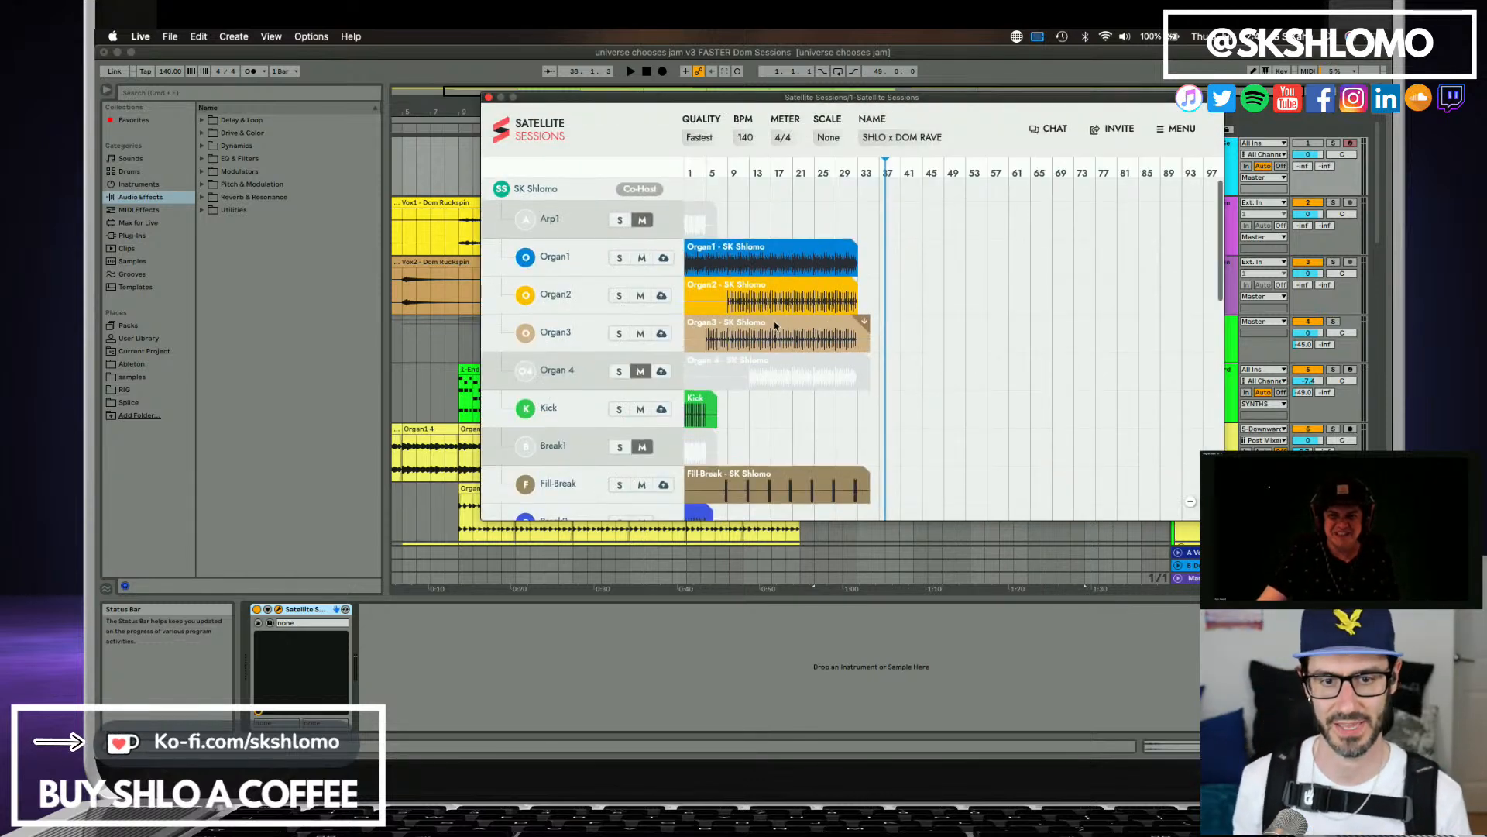
scroll(774, 326, "down", 15)
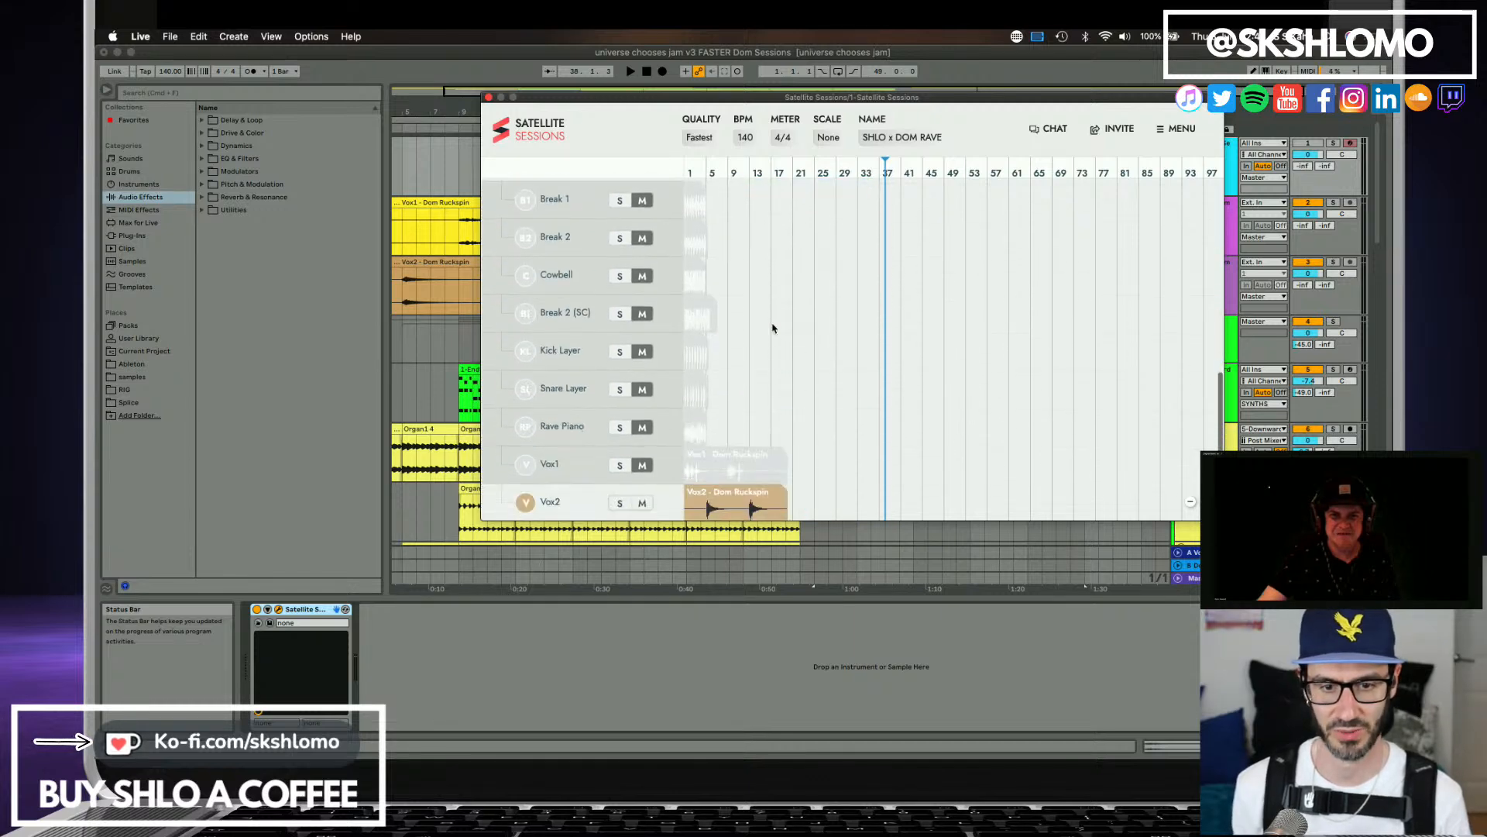
scroll(772, 328, "down", 2)
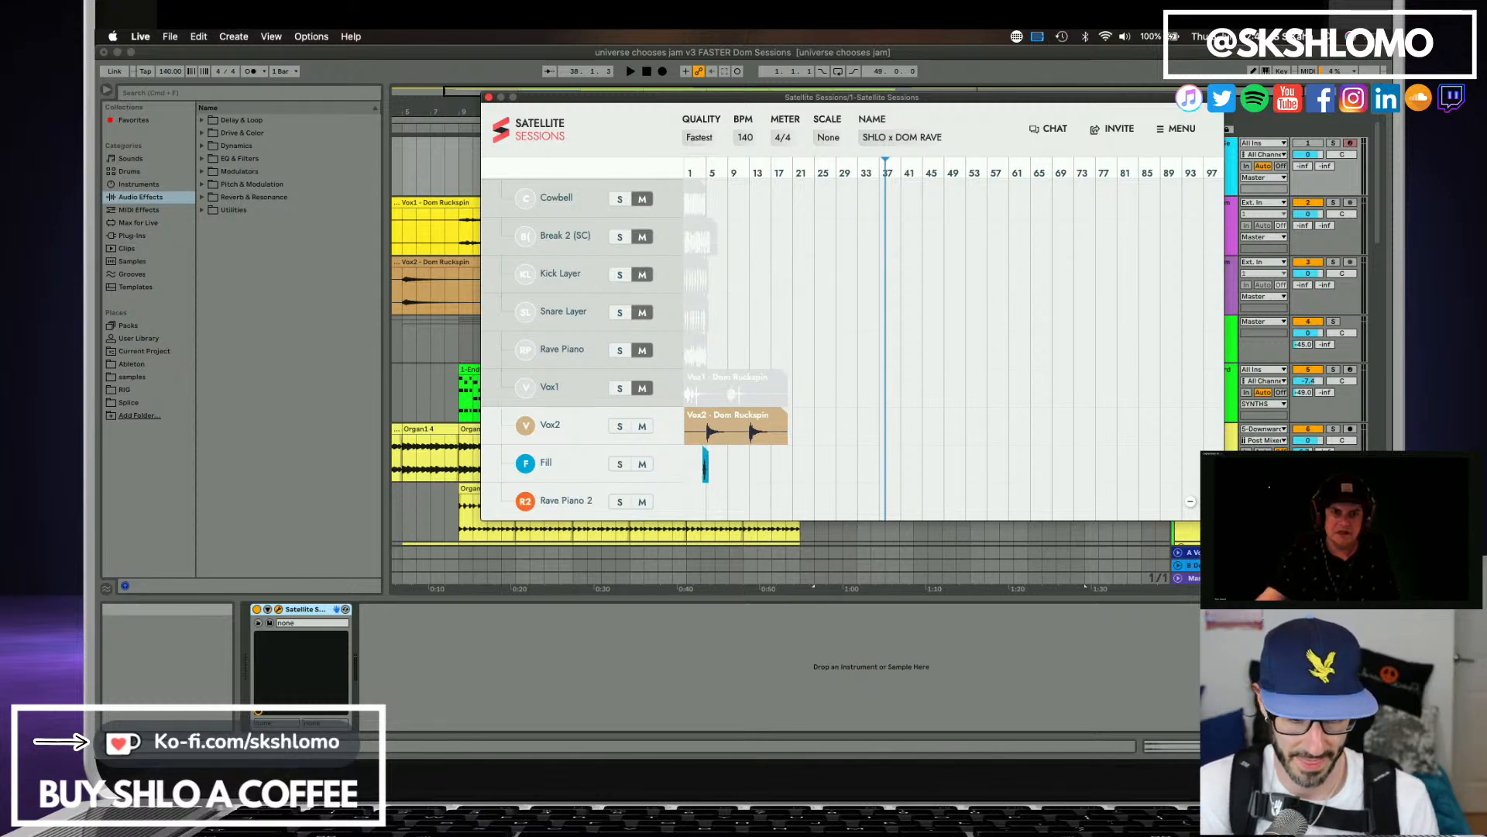
Switch away from Live and back, and shift the Satellite Sessions window sideways to uncover more of the arrangement.
key("super+Tab")
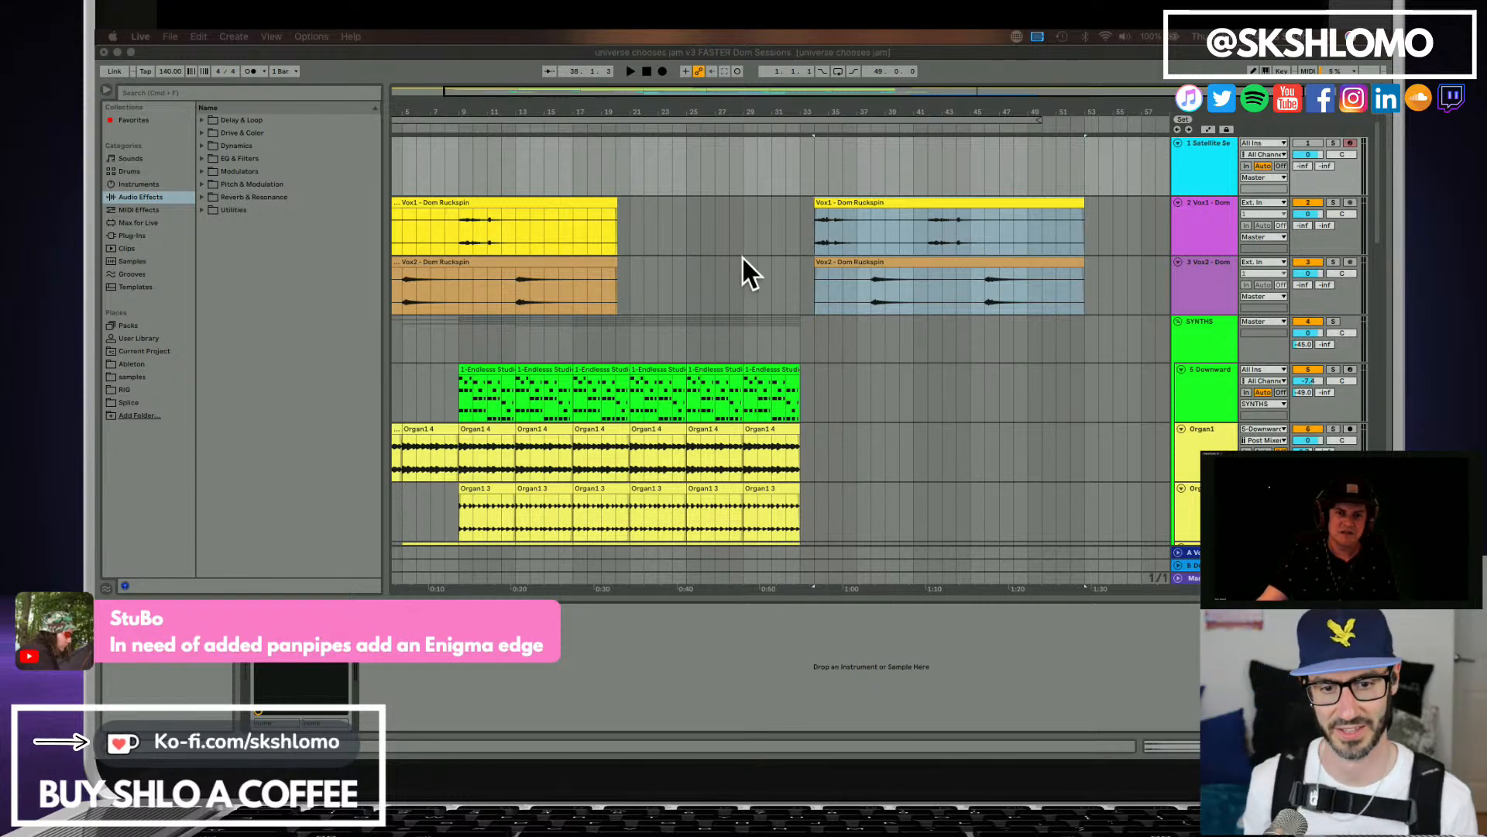
key("super+Tab")
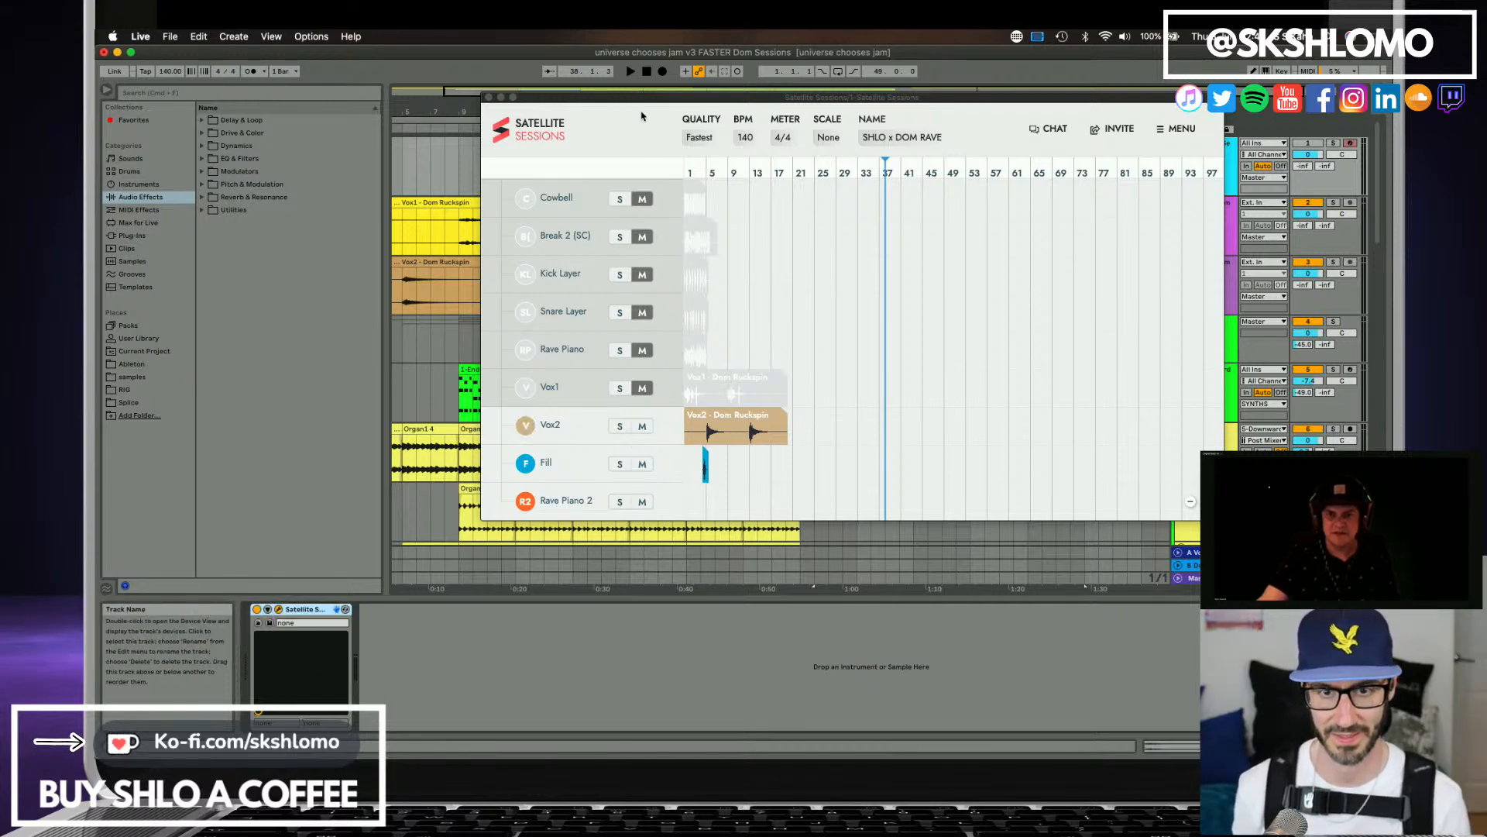
left_click(591, 114)
left_click_drag(928, 106, 753, 96)
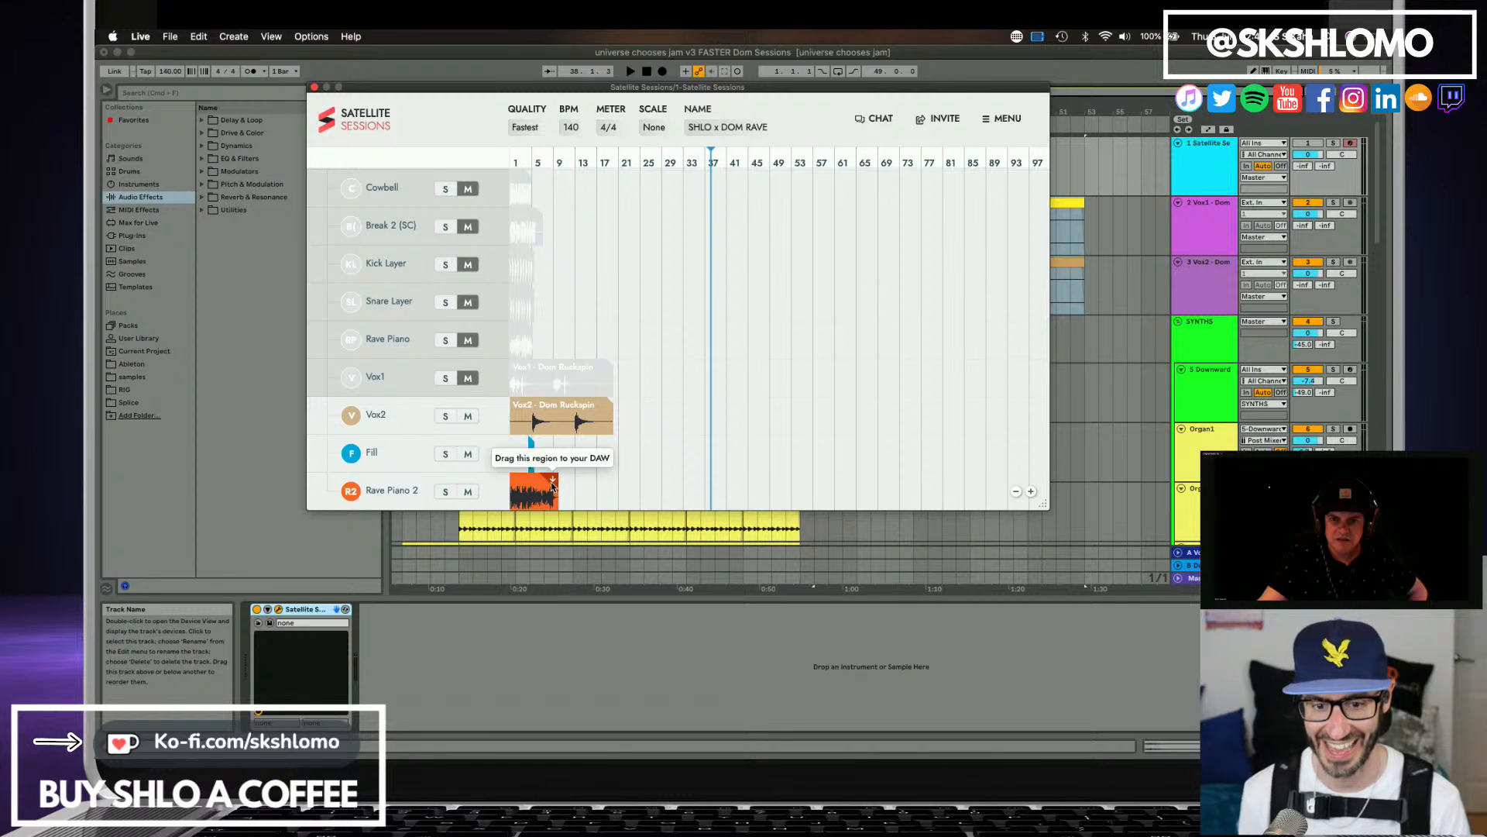
Solo the Rave Piano 2 stem, activate the Satellite Sessions track in Live and audition the stem from the start.
left_click(454, 491)
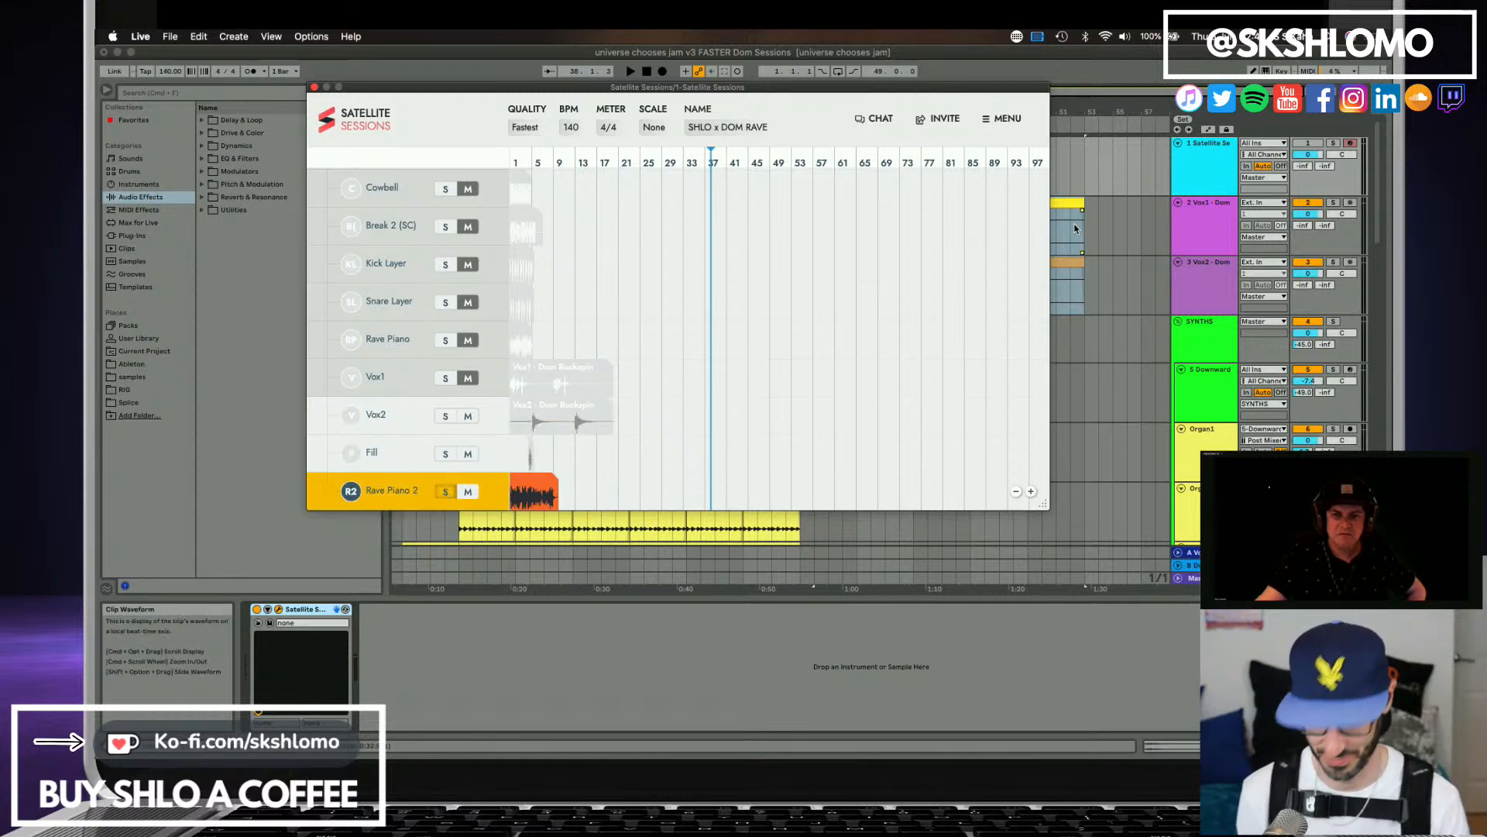
double_click(647, 75)
key("space")
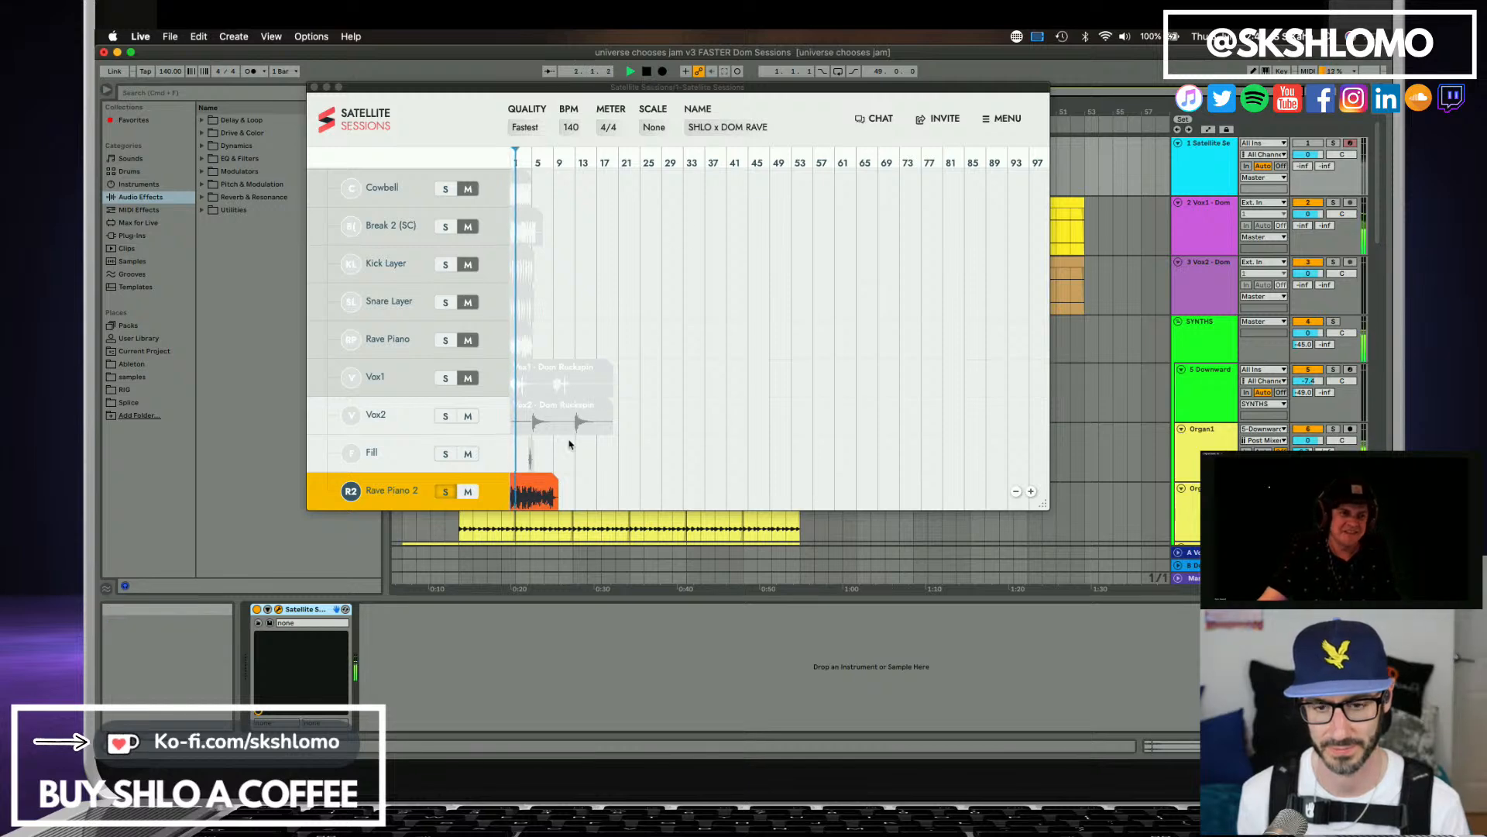
key("space")
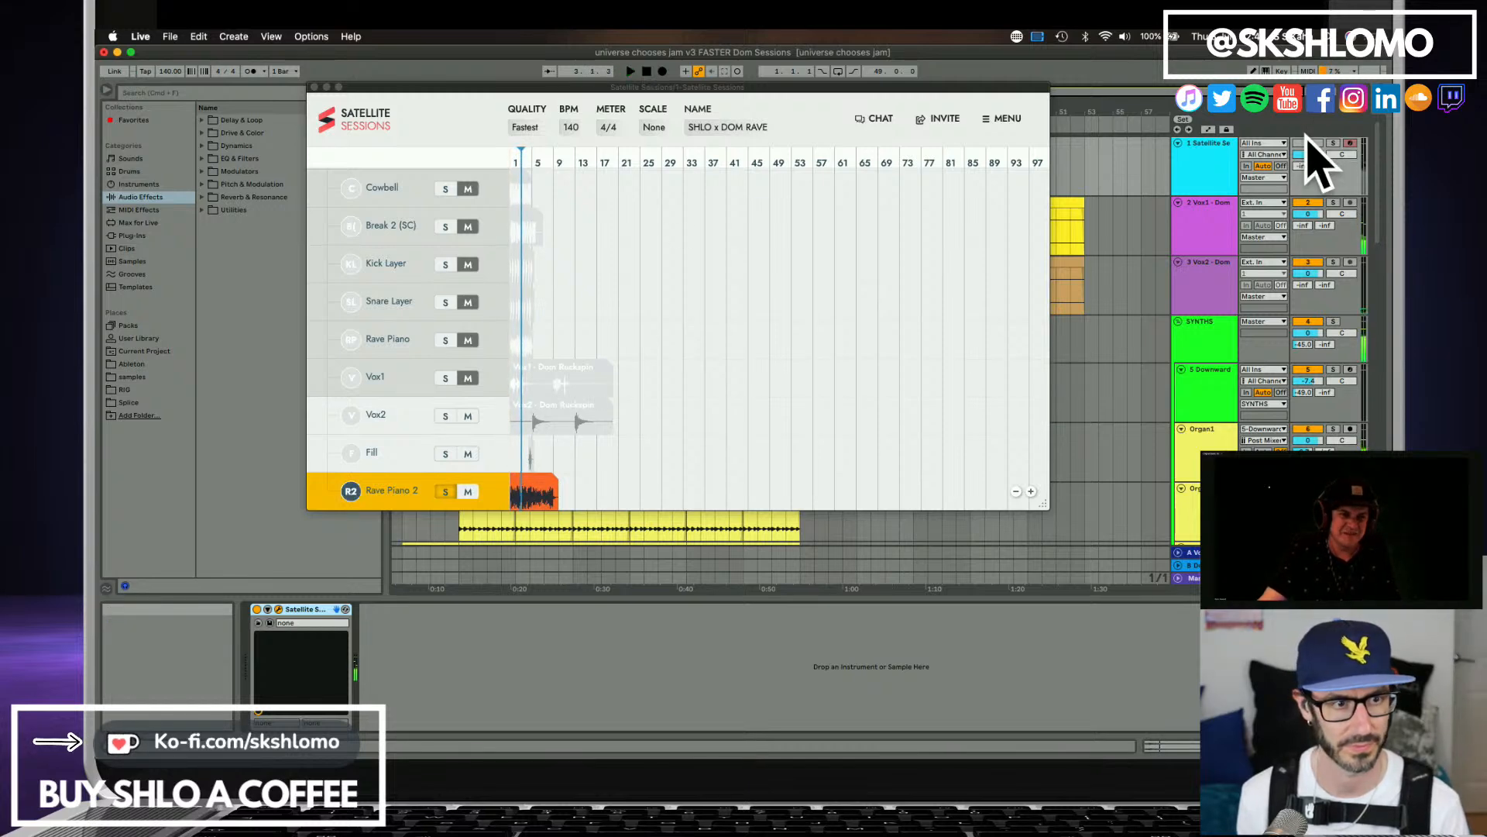
left_click(1307, 142)
key("space")
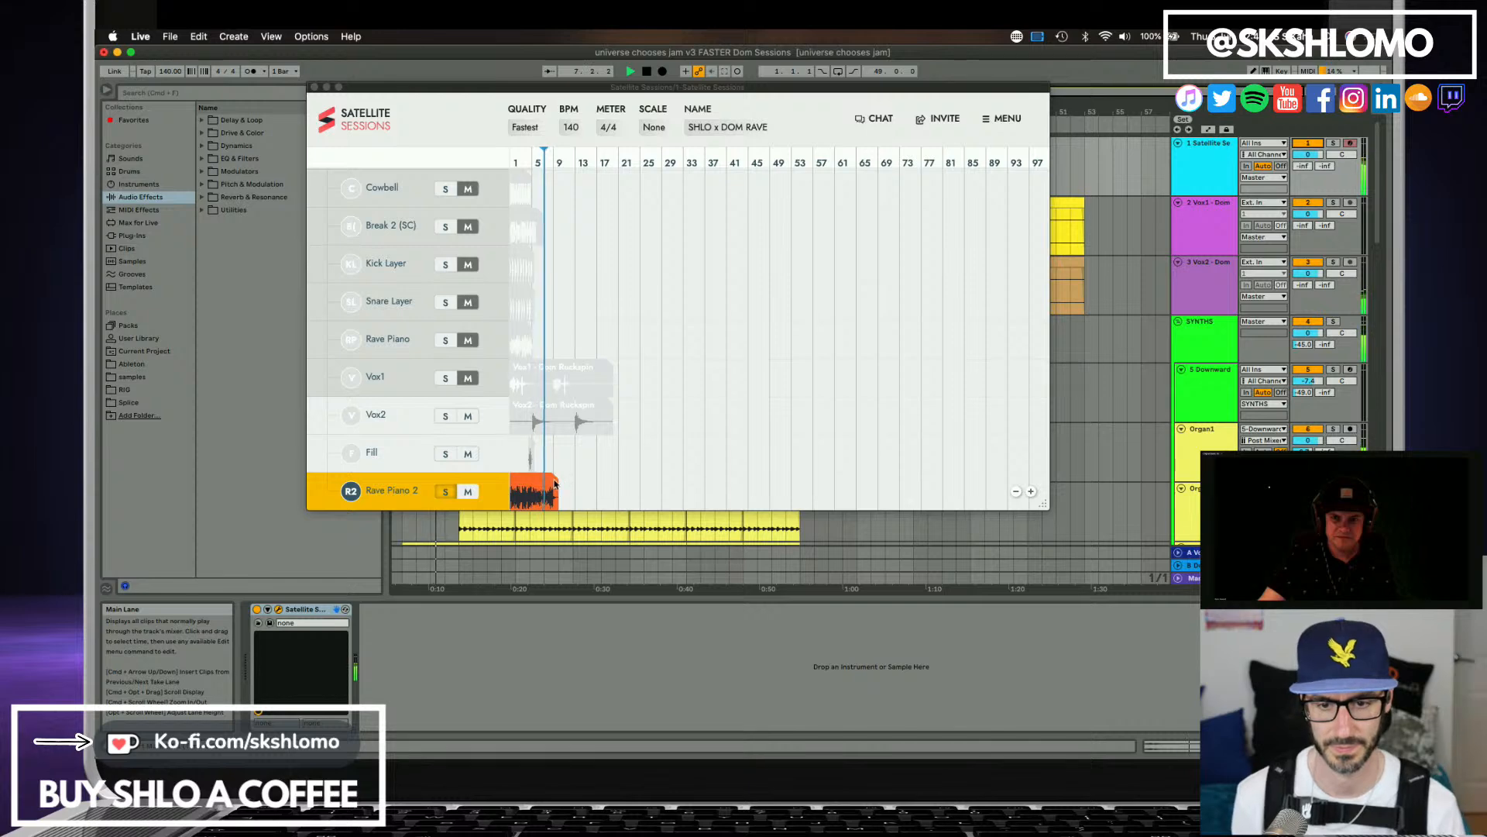
left_click(538, 481)
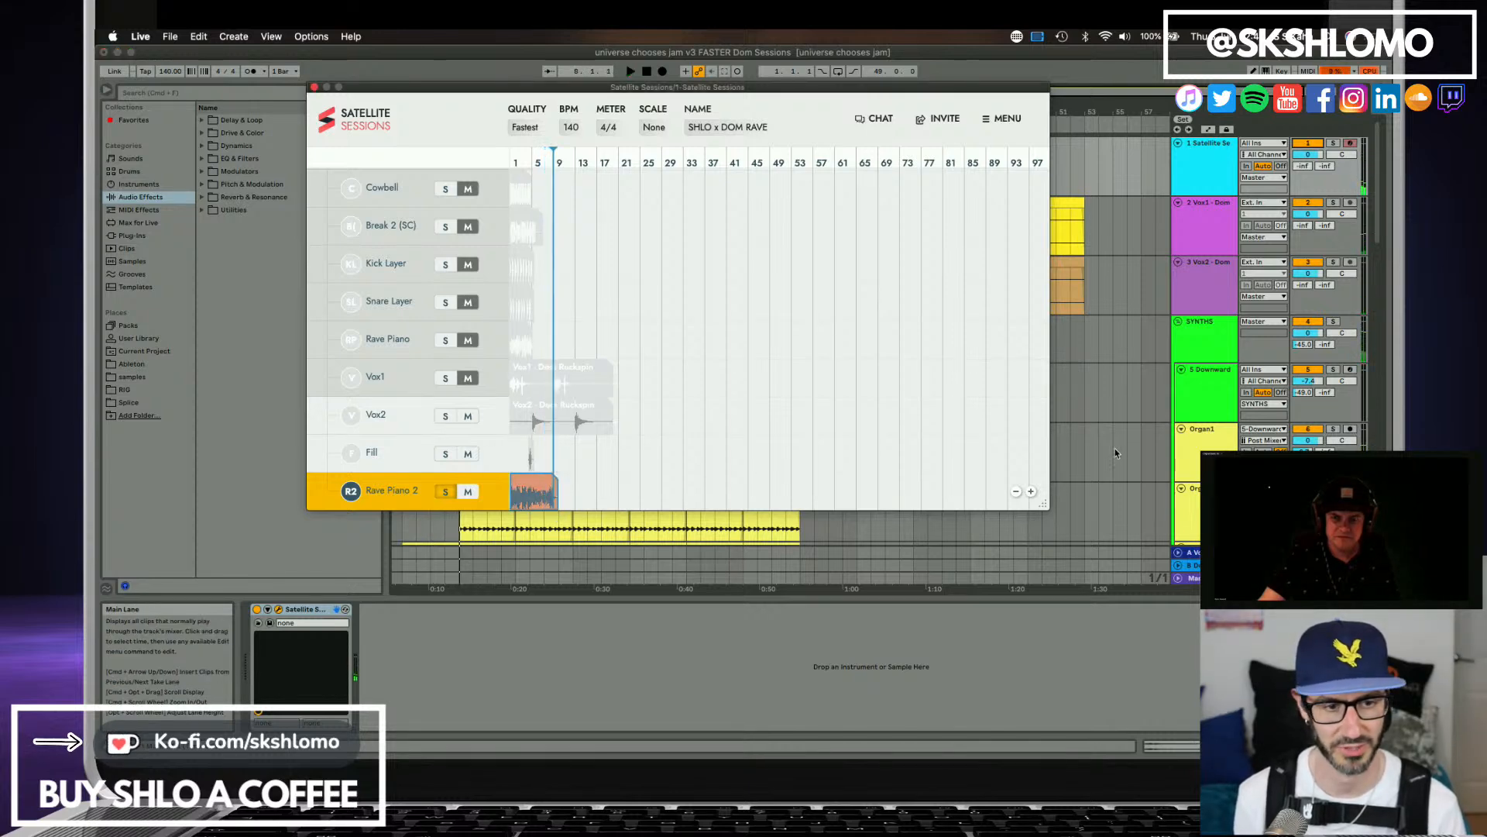
Add a new audio track below the second Rave Piano track at the end of the Live set.
scroll(1113, 451, "down", 4)
scroll(1114, 451, "down", 10)
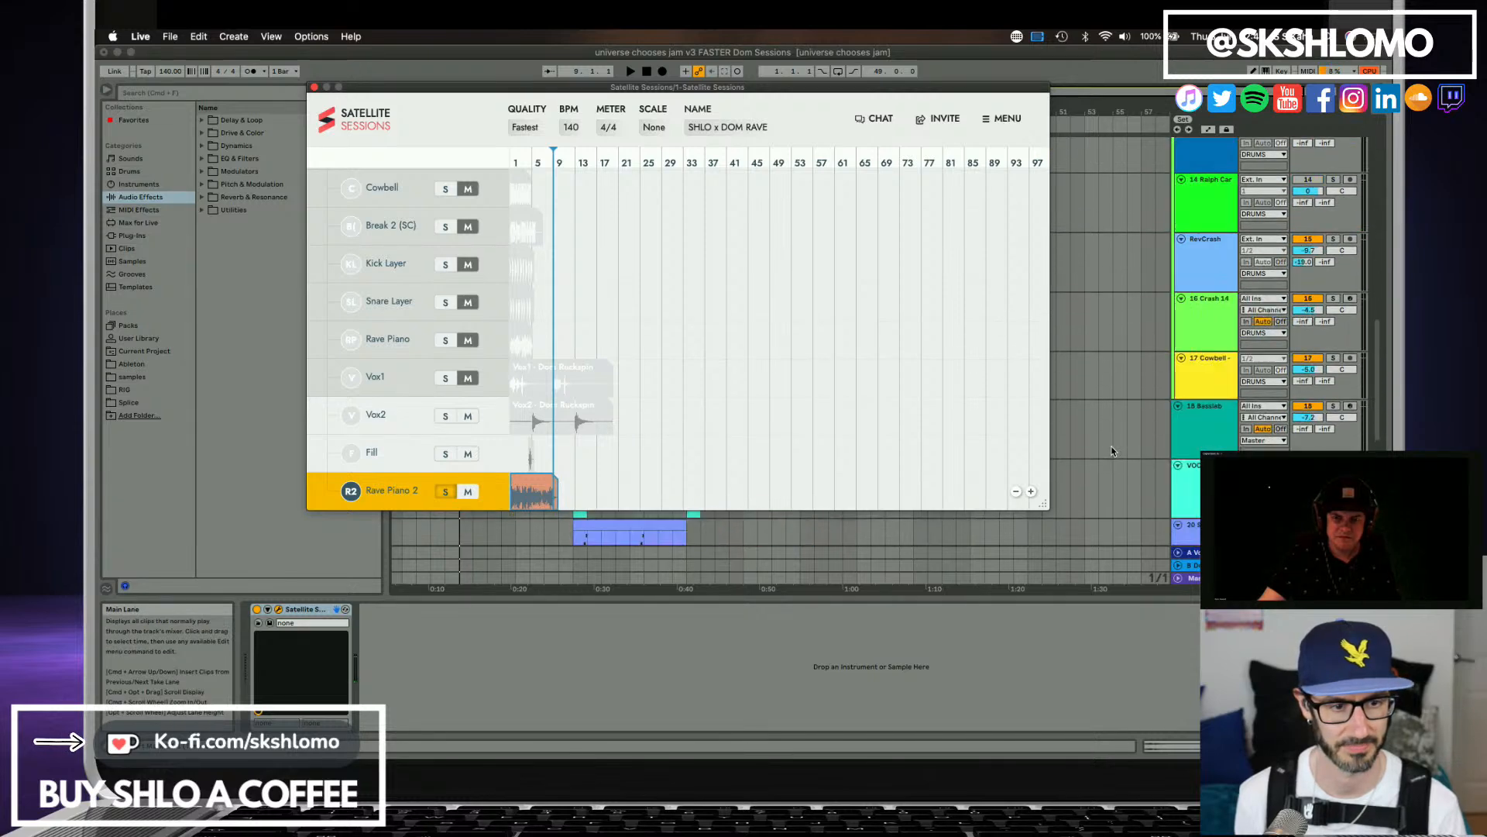
left_click(1185, 484)
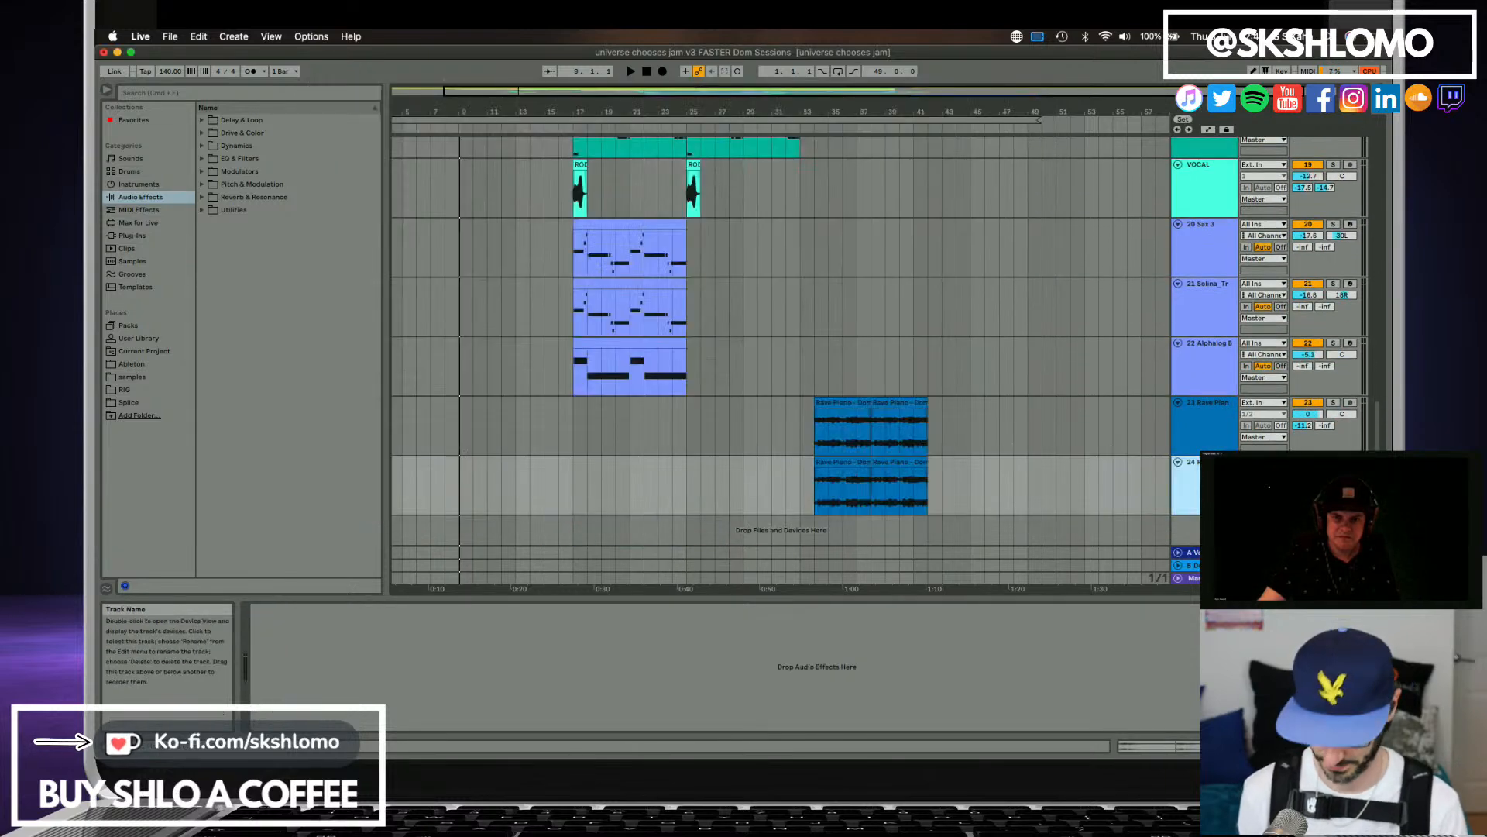
scroll(1197, 432, "down", 1)
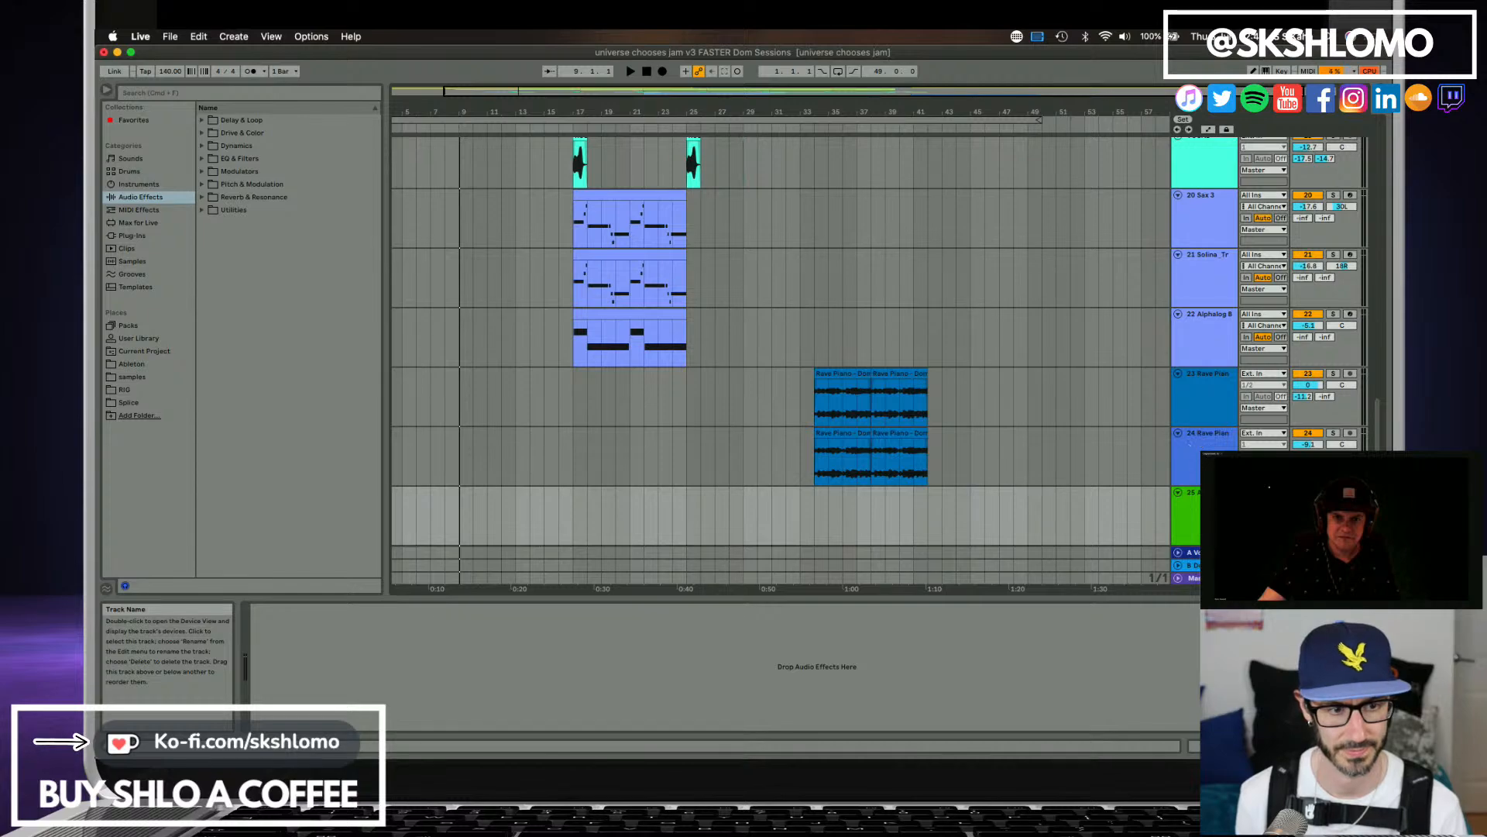
Place the Rave Piano 2 stem from Satellite Sessions on the new audio track at bar 34, beneath the existing Rave Piano clips.
scroll(1162, 271, "up", 10)
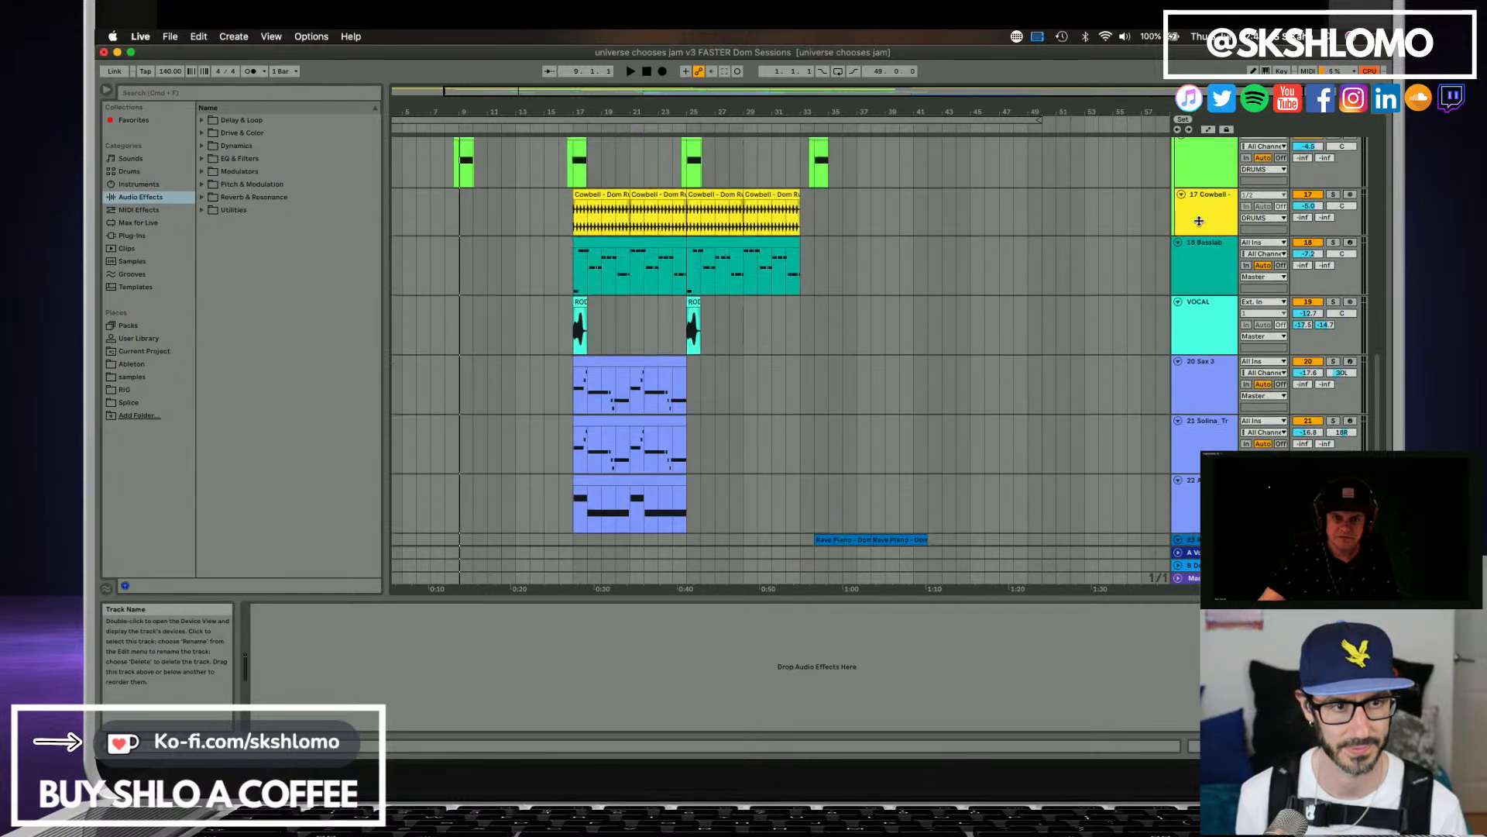
scroll(1197, 201, "up", 10)
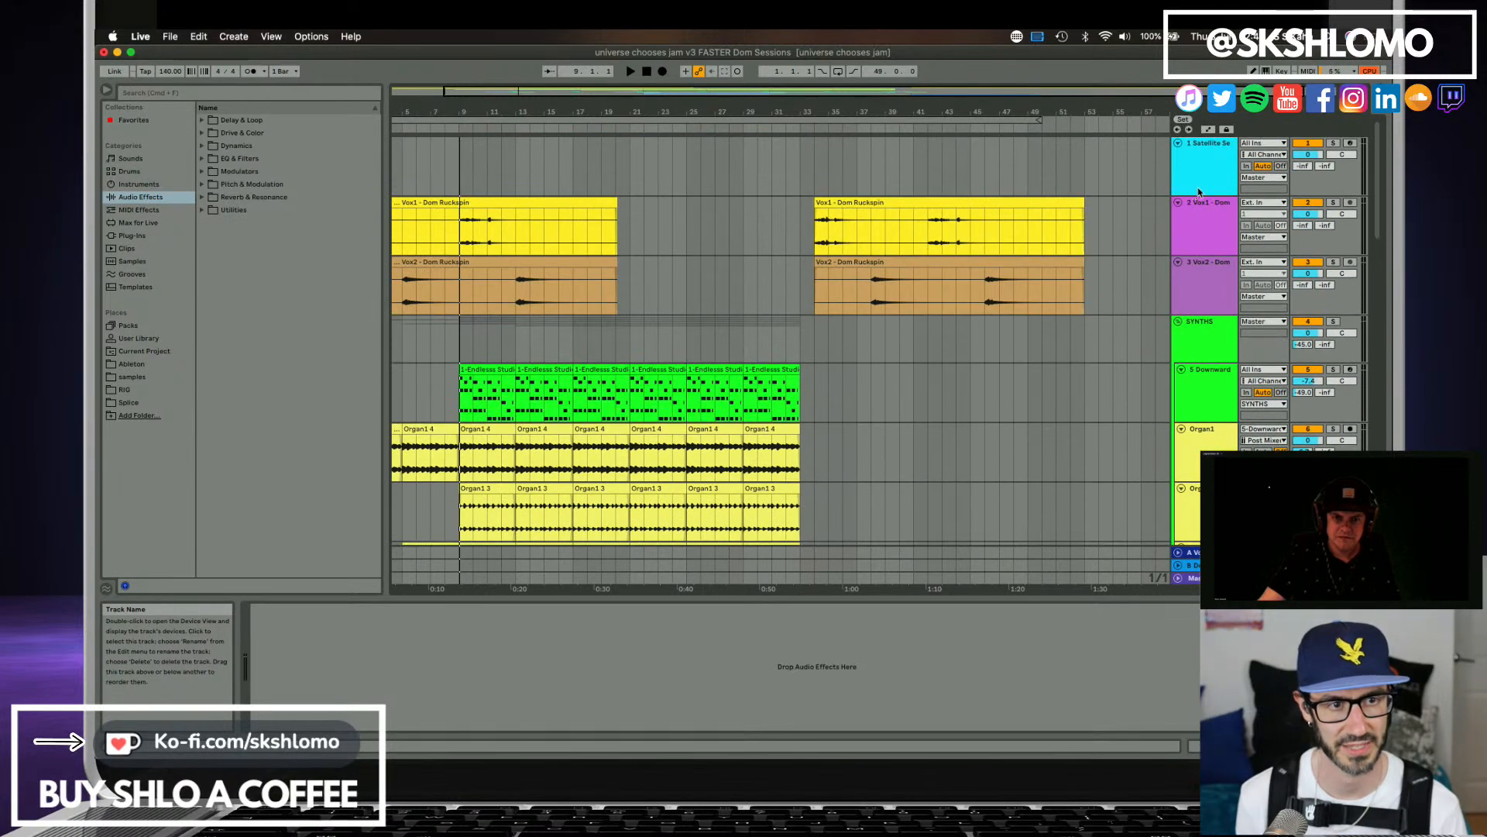
left_click(1199, 191)
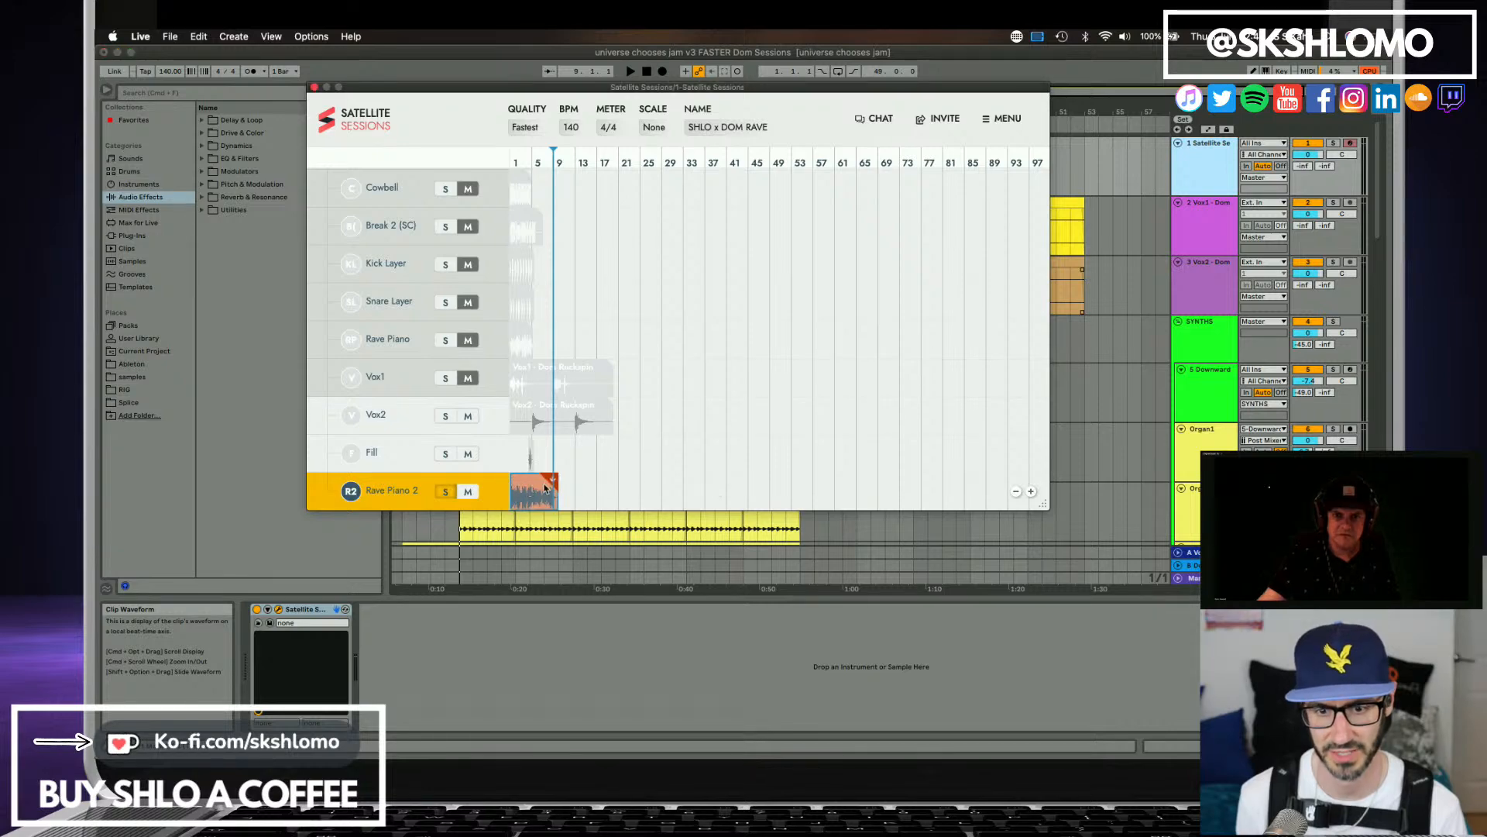
left_click_drag(545, 488, 835, 479)
scroll(933, 442, "down", 15)
scroll(929, 448, "down", 1)
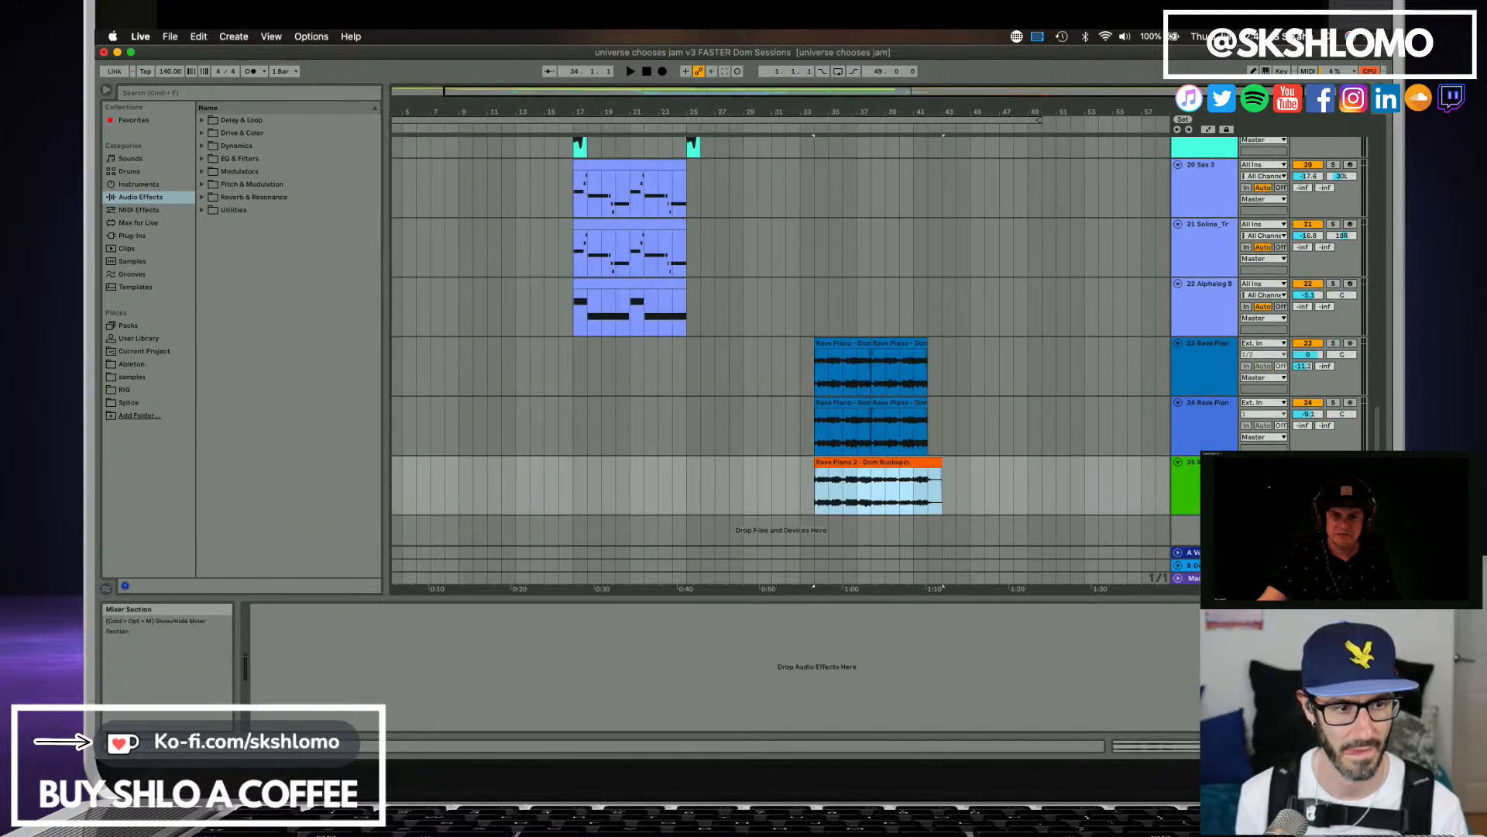
Play the Rave Piano 2 clip, cut it to bars 34–38 and duplicate that section to match the Rave Piano clips above.
left_click(1308, 473)
key("space")
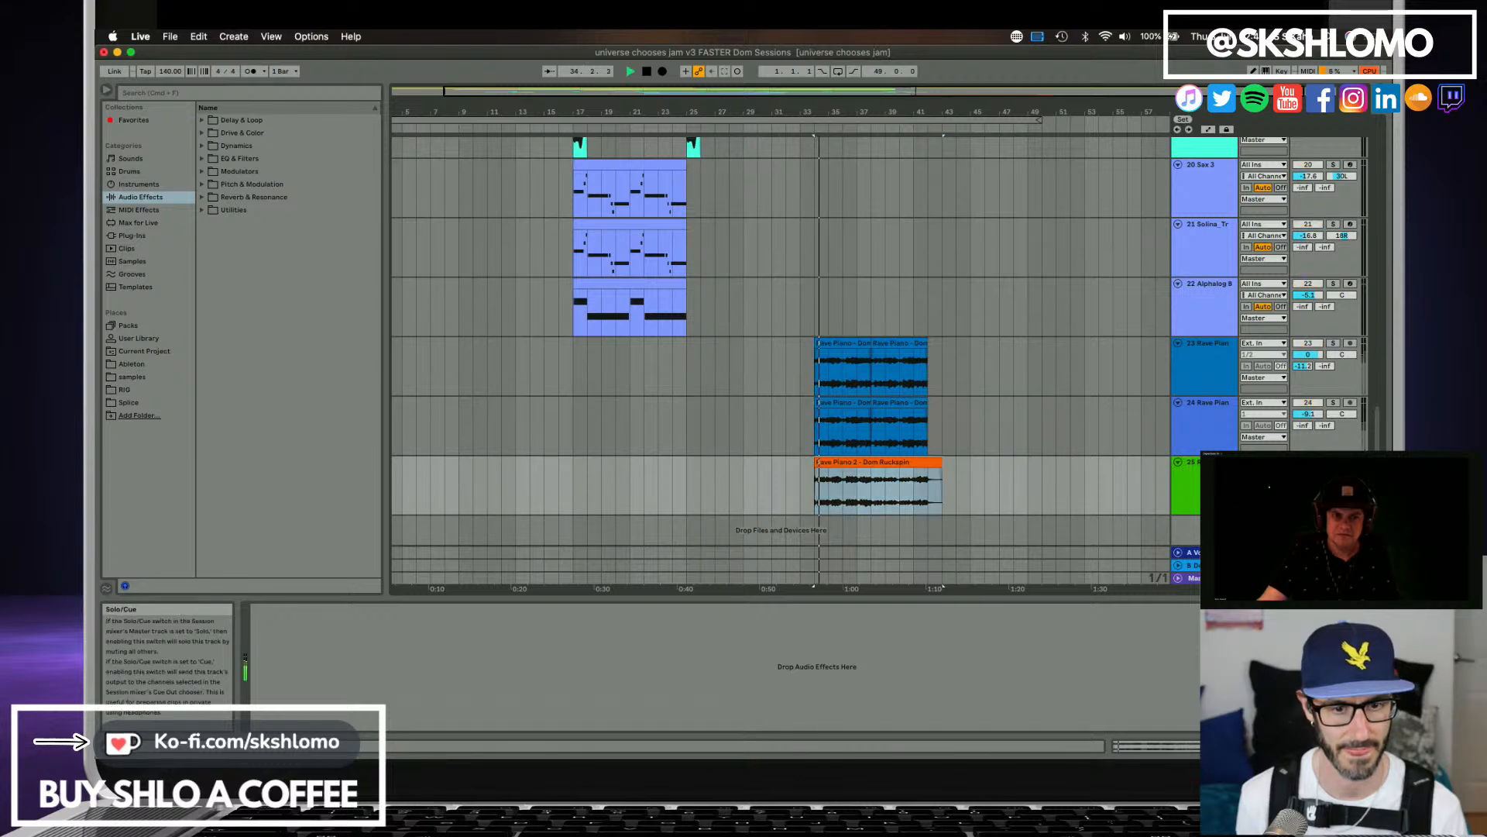
left_click(879, 496)
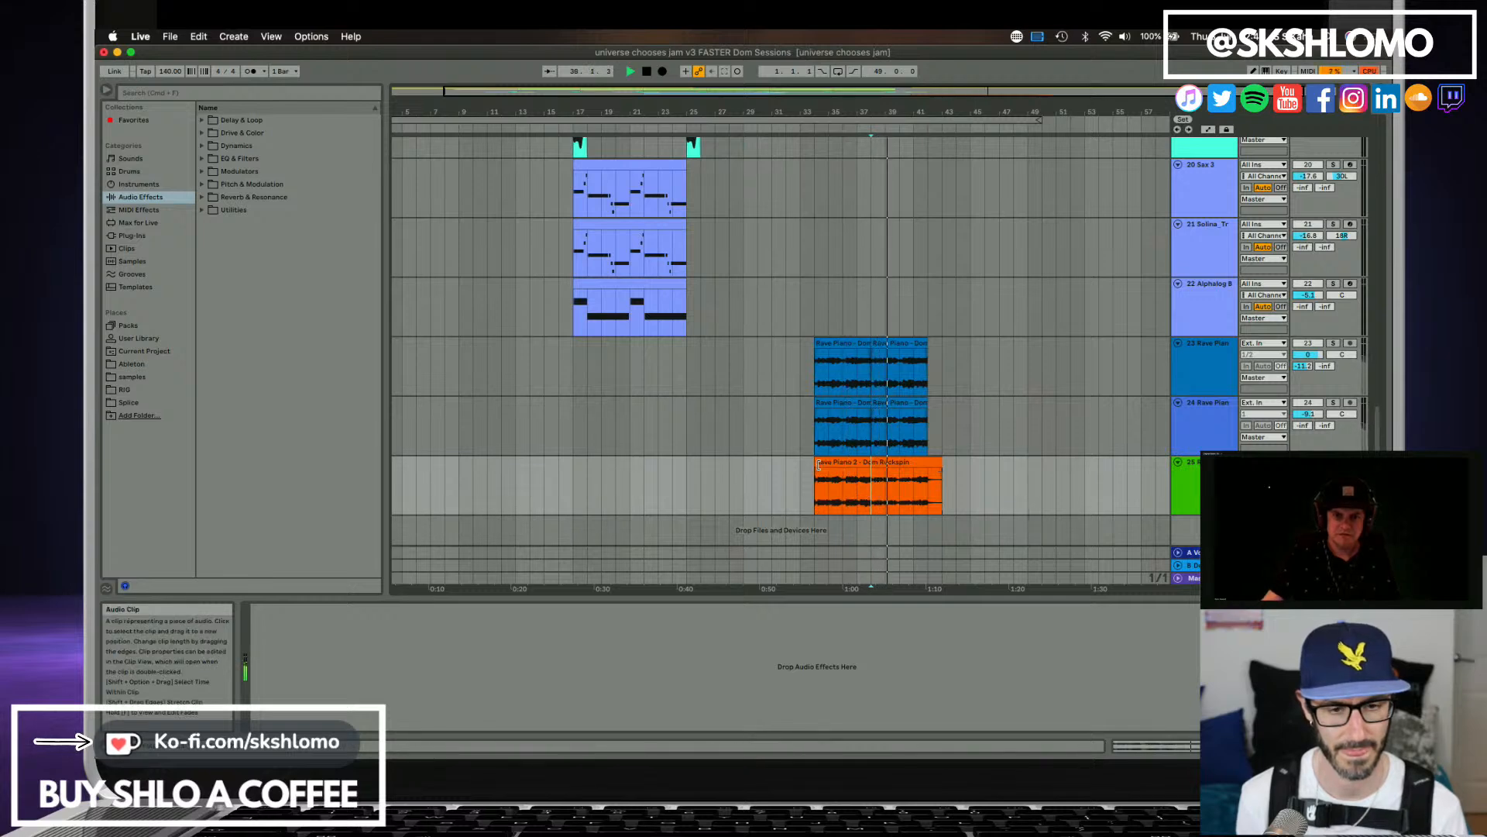
left_click_drag(818, 465, 868, 464)
key("super+d")
key("space")
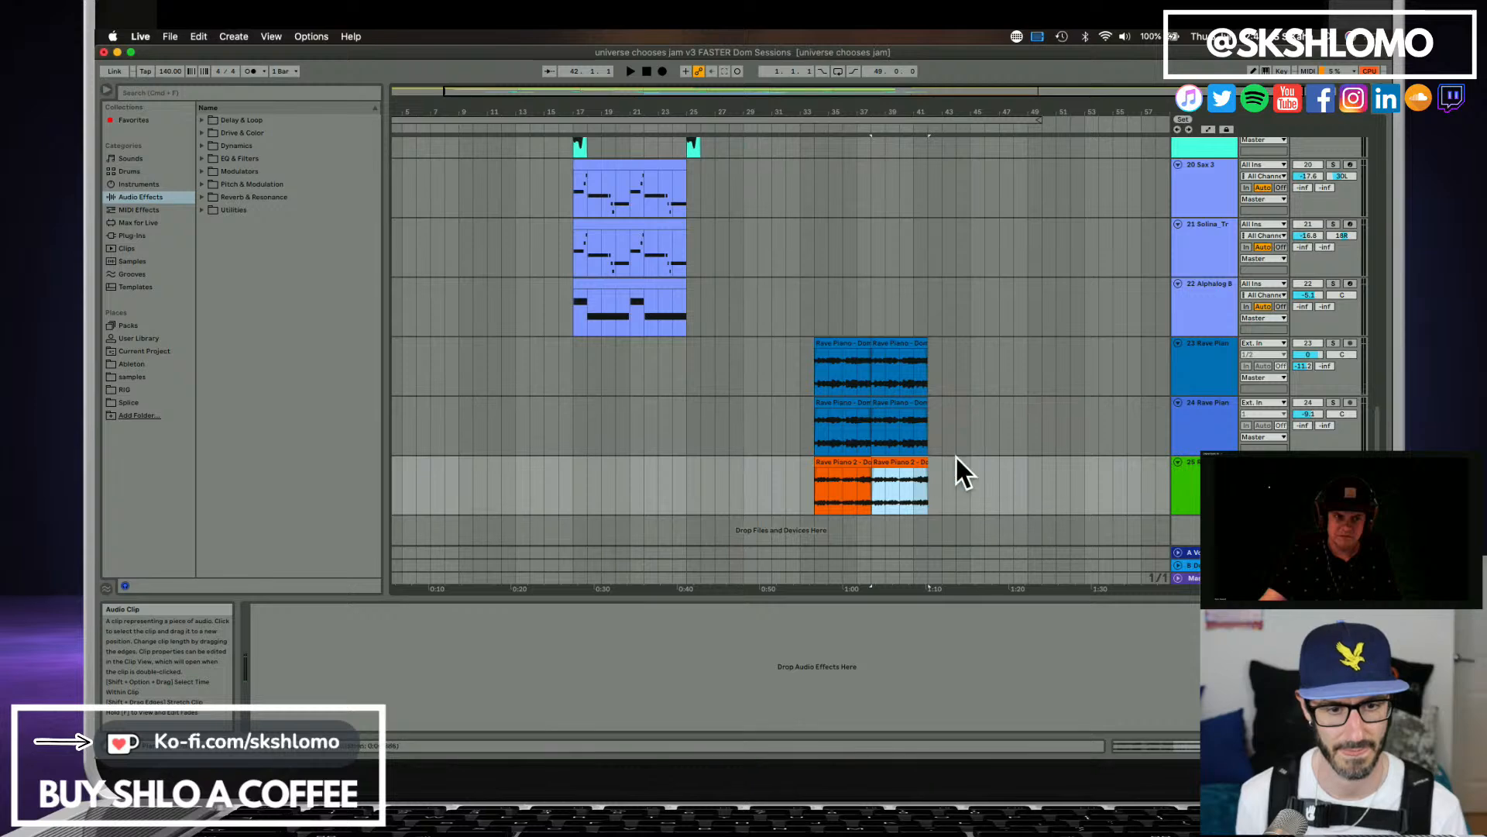
Listen to the layered pianos from just before bar 34, lower the first Rave Piano track's volume and save the Live set.
key("space")
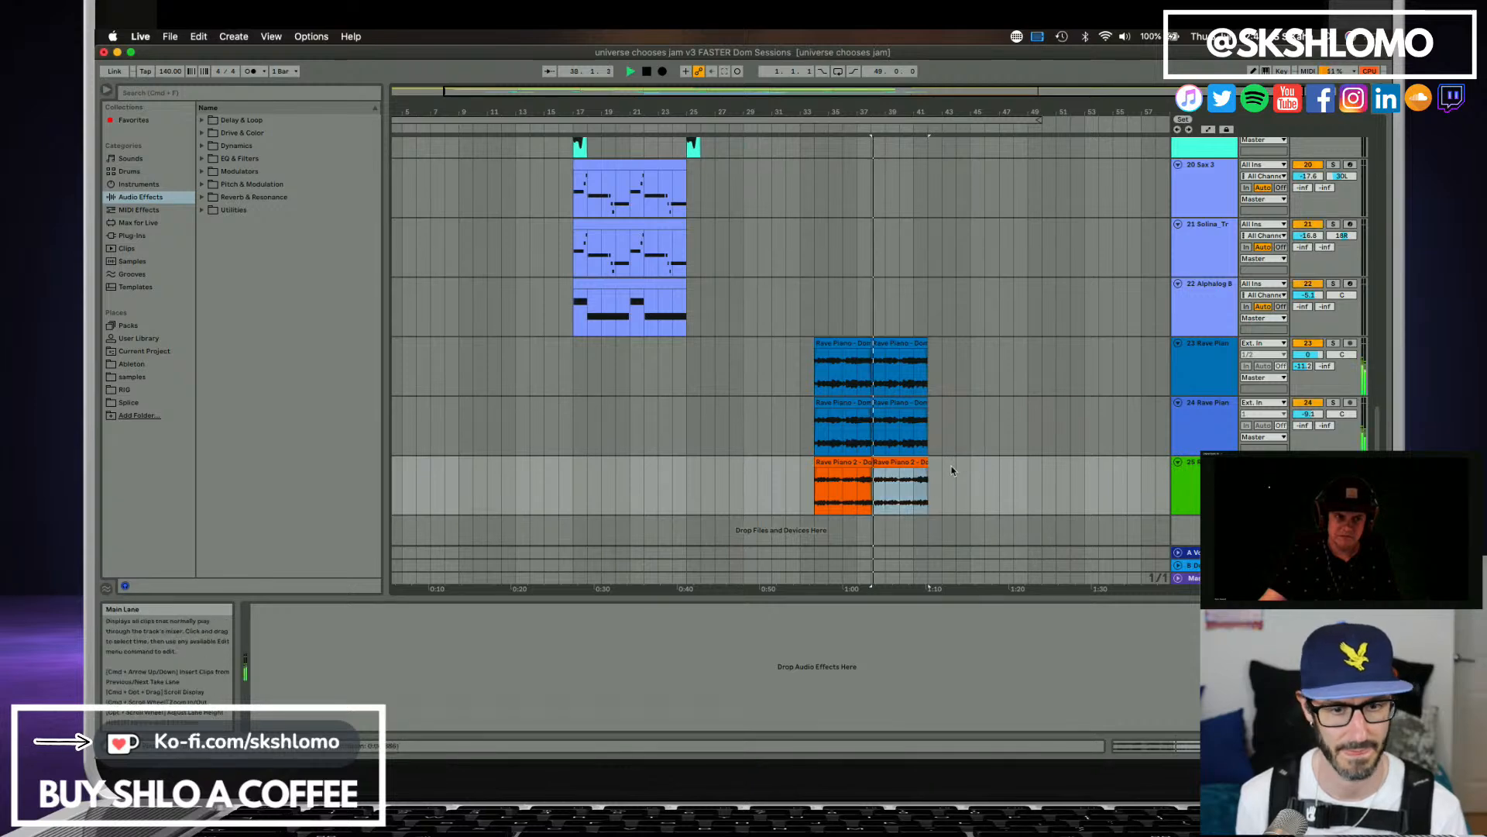
left_click(799, 486)
key("space")
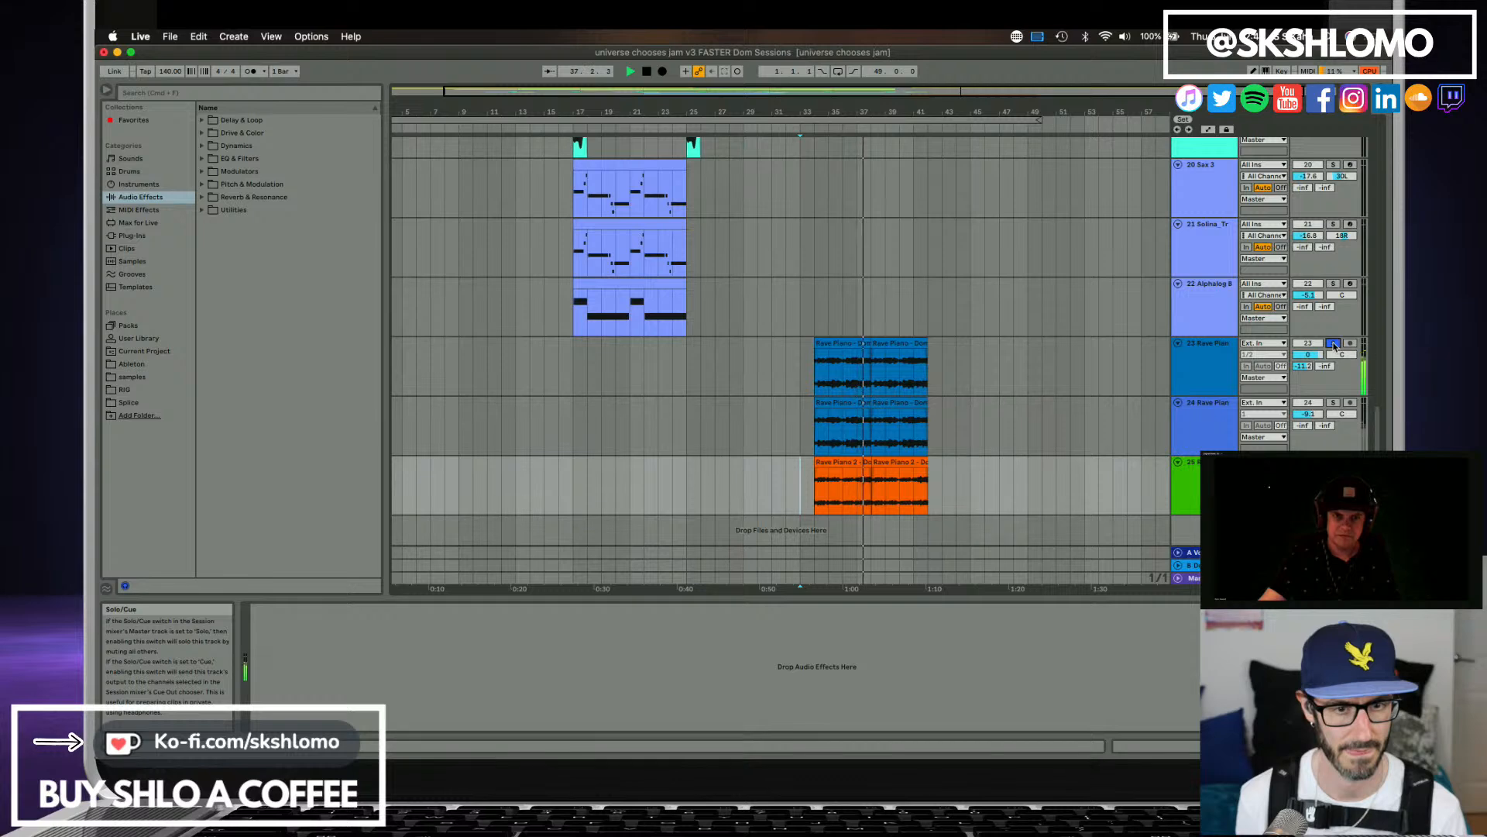
left_click_drag(1308, 355, 1311, 353)
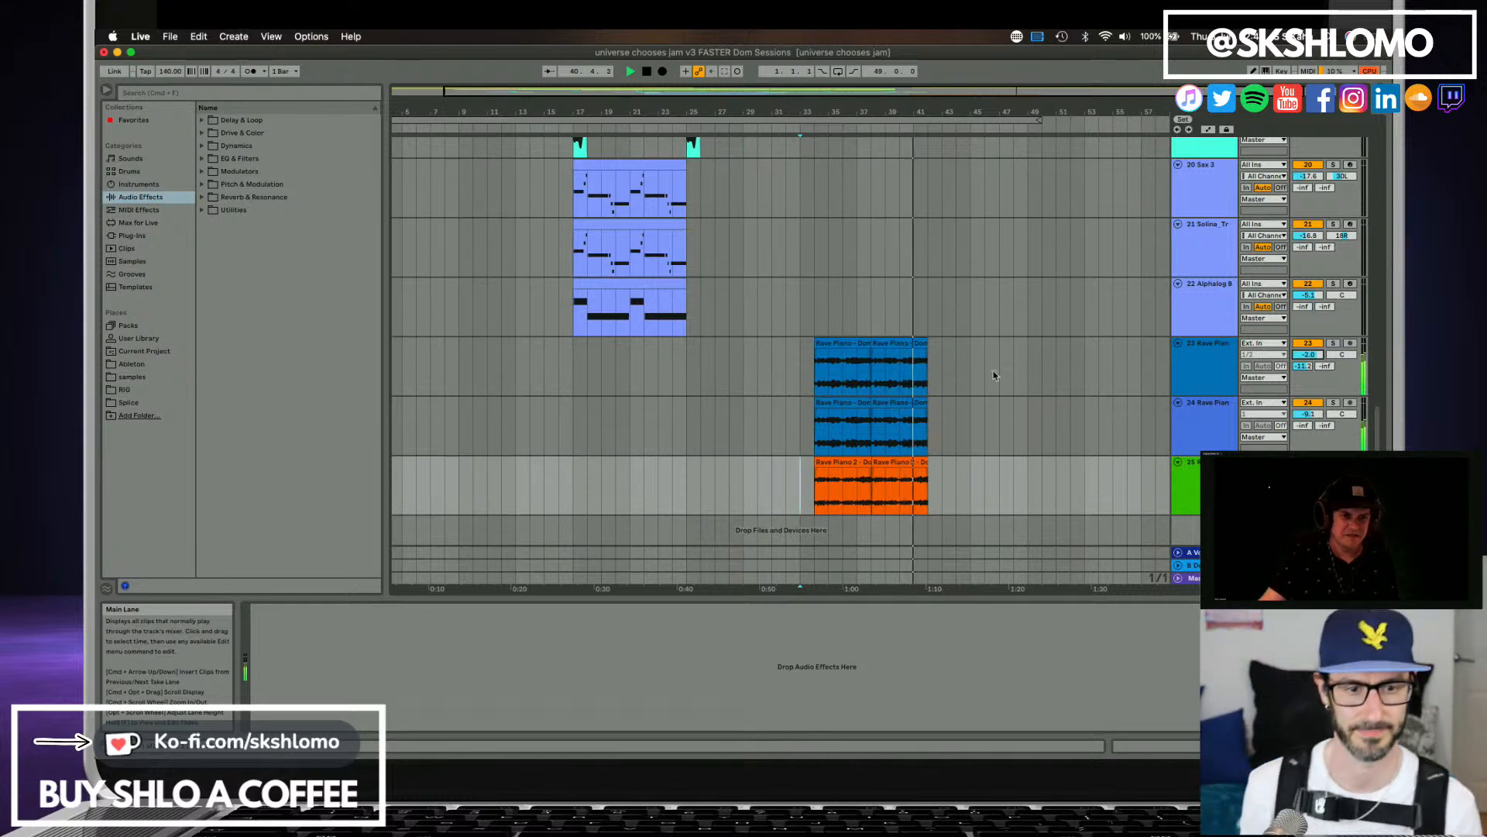
key("space")
key("super+s")
Reopen Satellite Sessions, turn off the solo on Rave Piano 2 and mute the Rave Piano 2, Fill and Vox2 stems.
scroll(1116, 407, "up", 15)
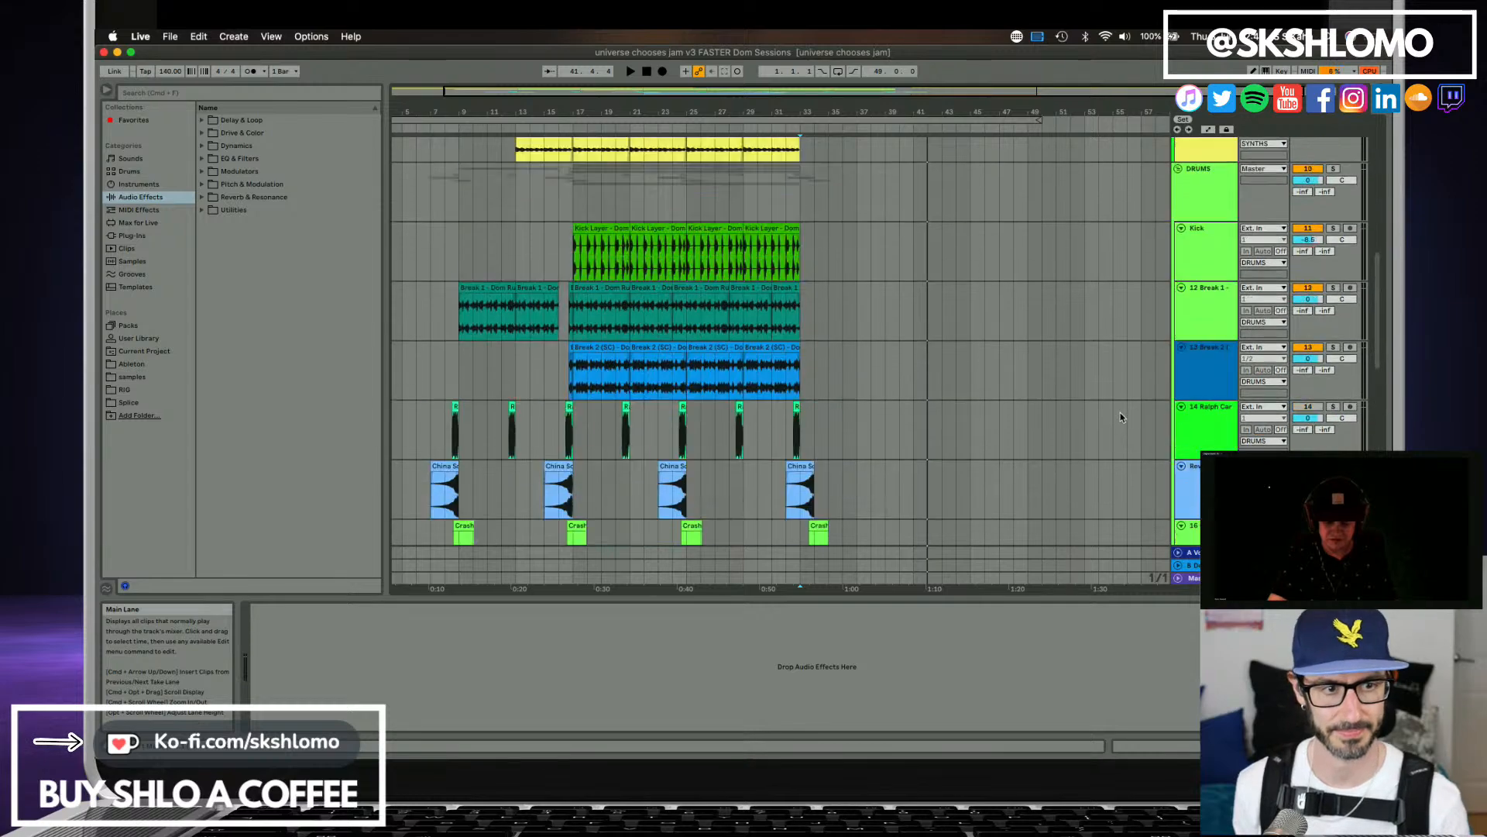
scroll(1114, 399, "up", 4)
left_click(1185, 183)
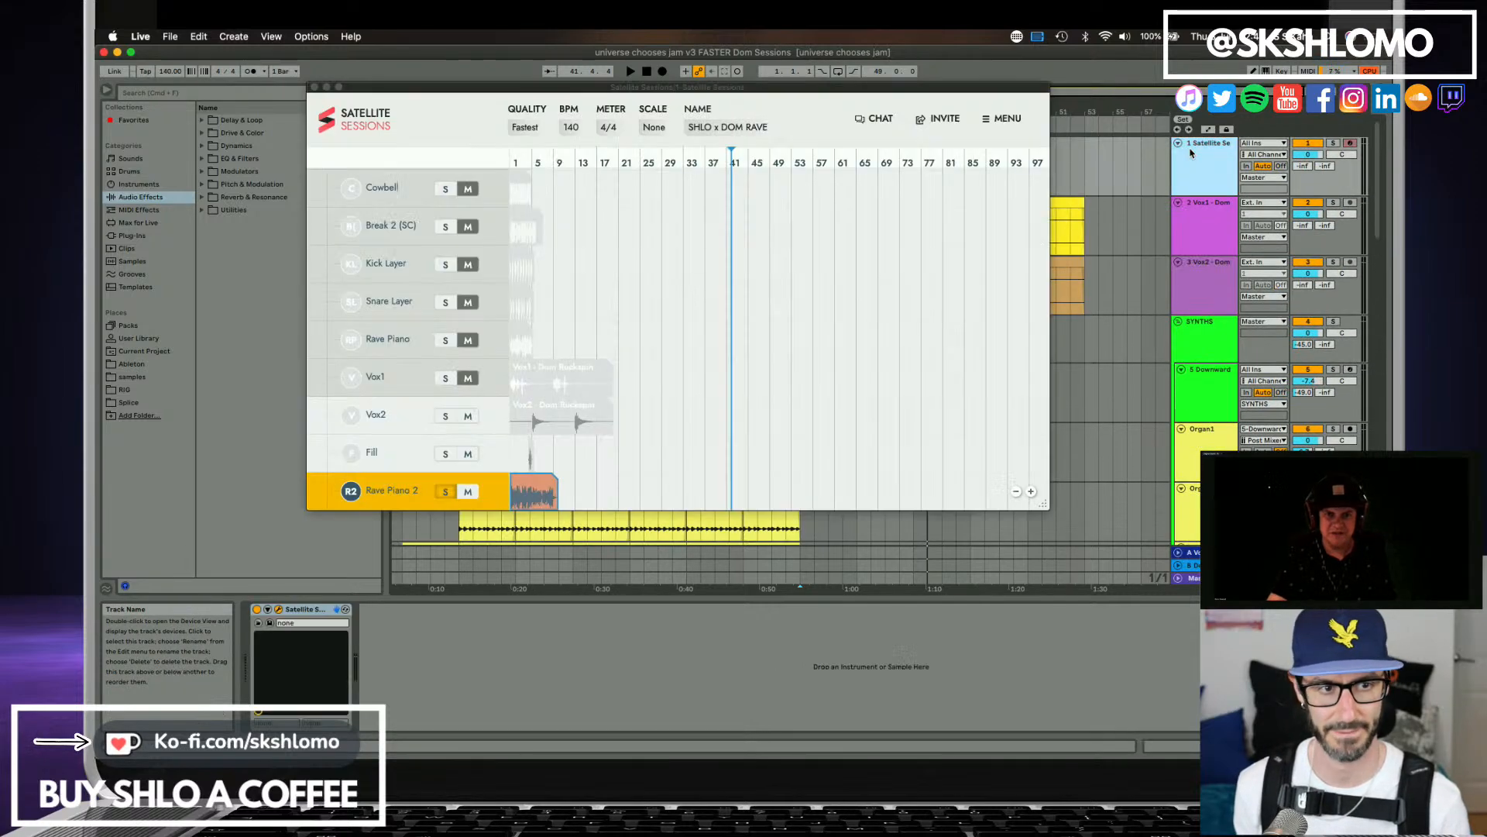
left_click(459, 491)
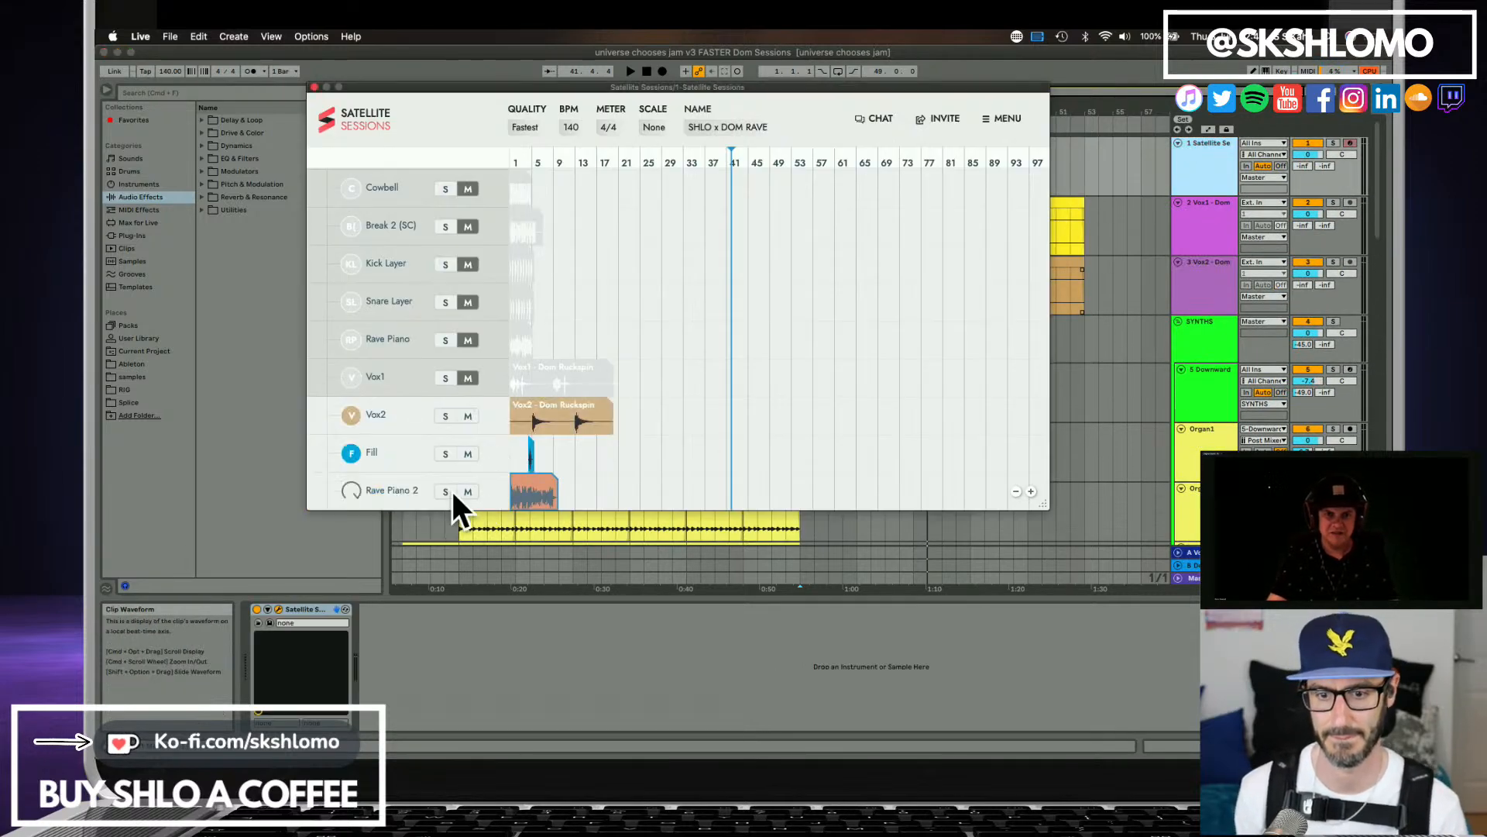
left_click(468, 454)
left_click(467, 417)
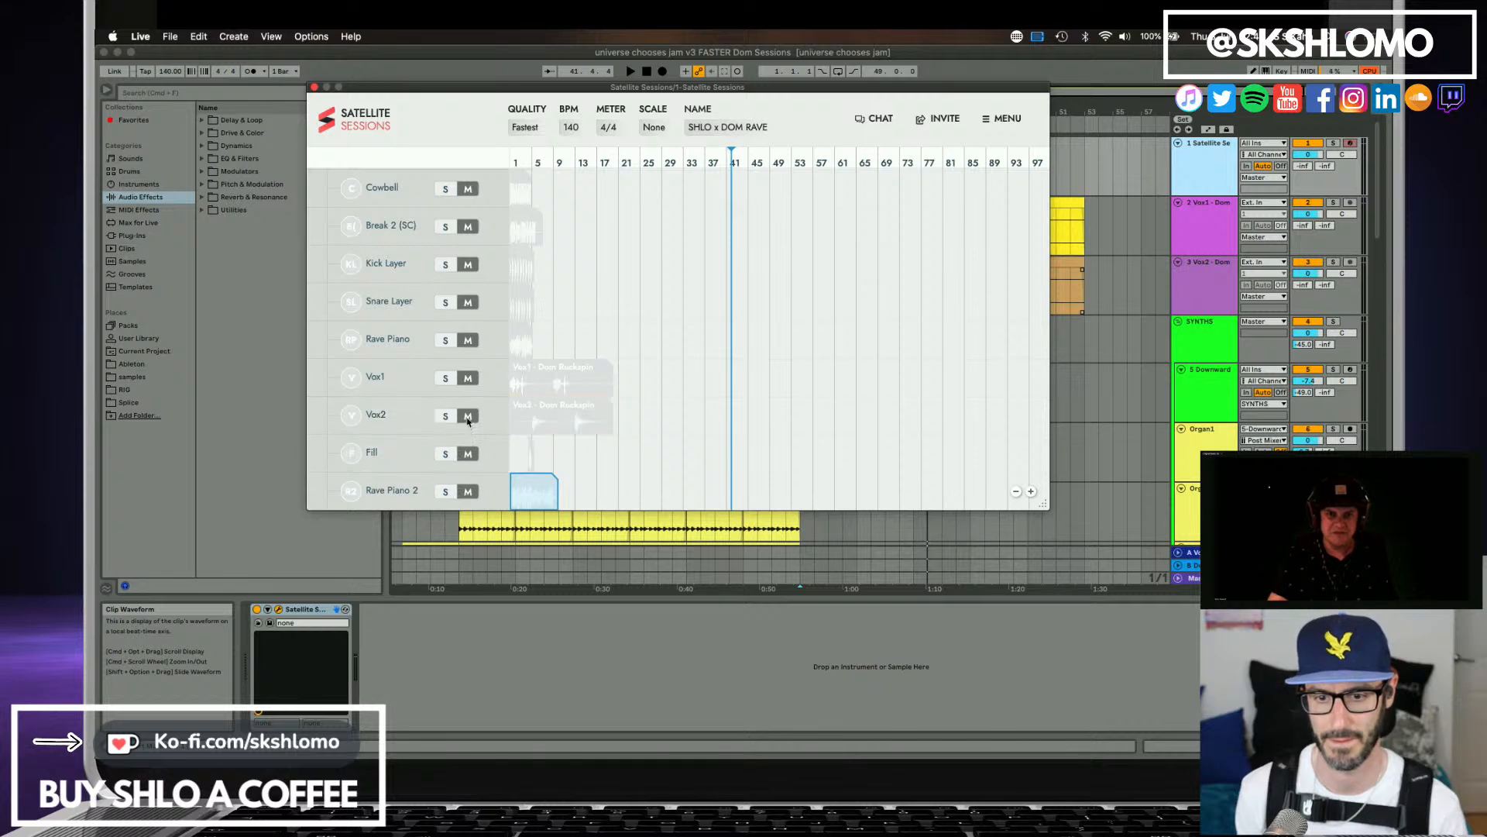
Solo the collaborator's Soundboy Intro stem and audition its opening from the start of the song.
scroll(609, 439, "down", 2)
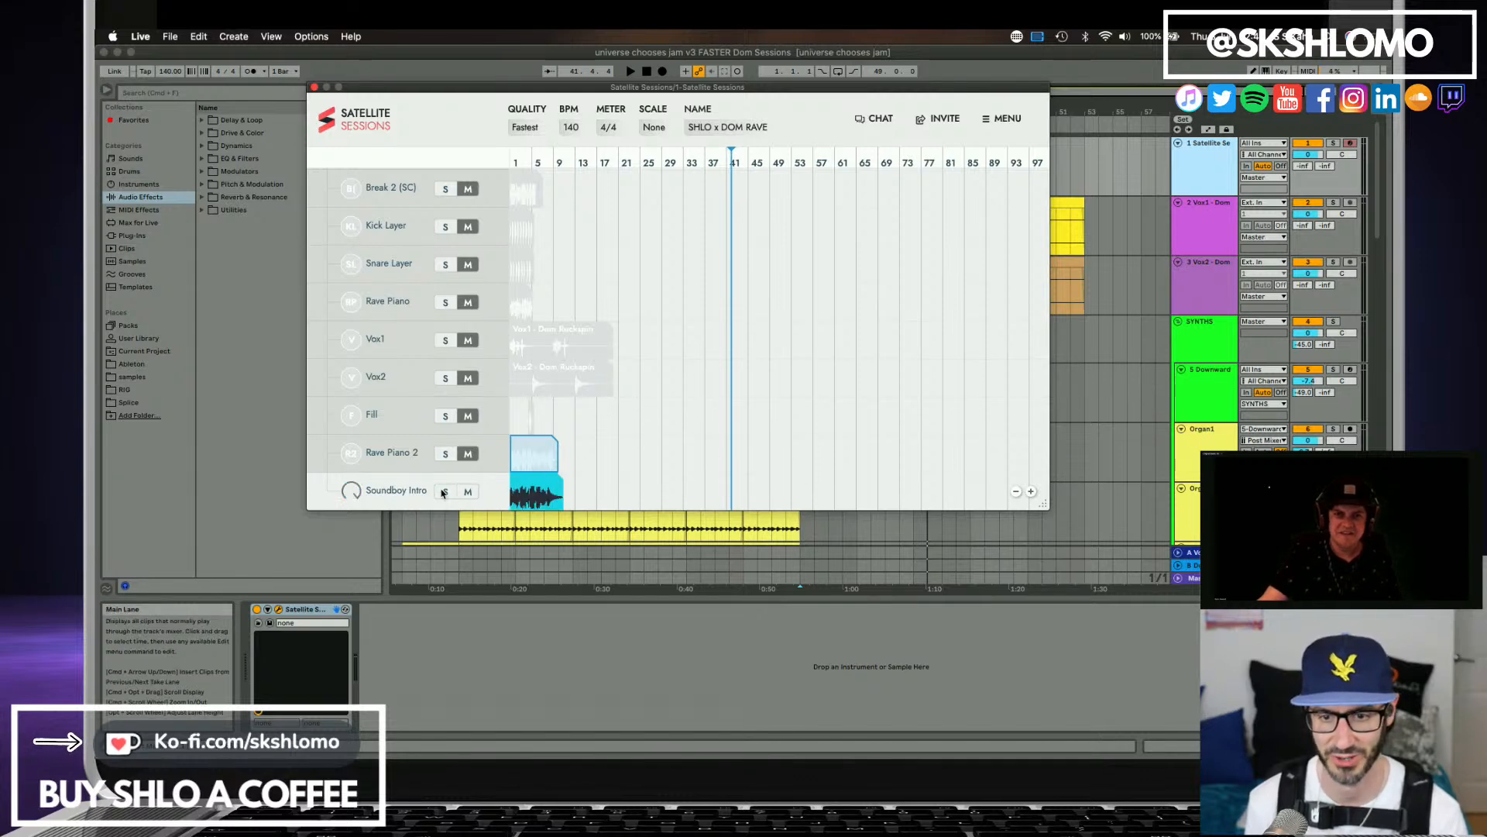
left_click(443, 493)
left_click(646, 72)
key("space")
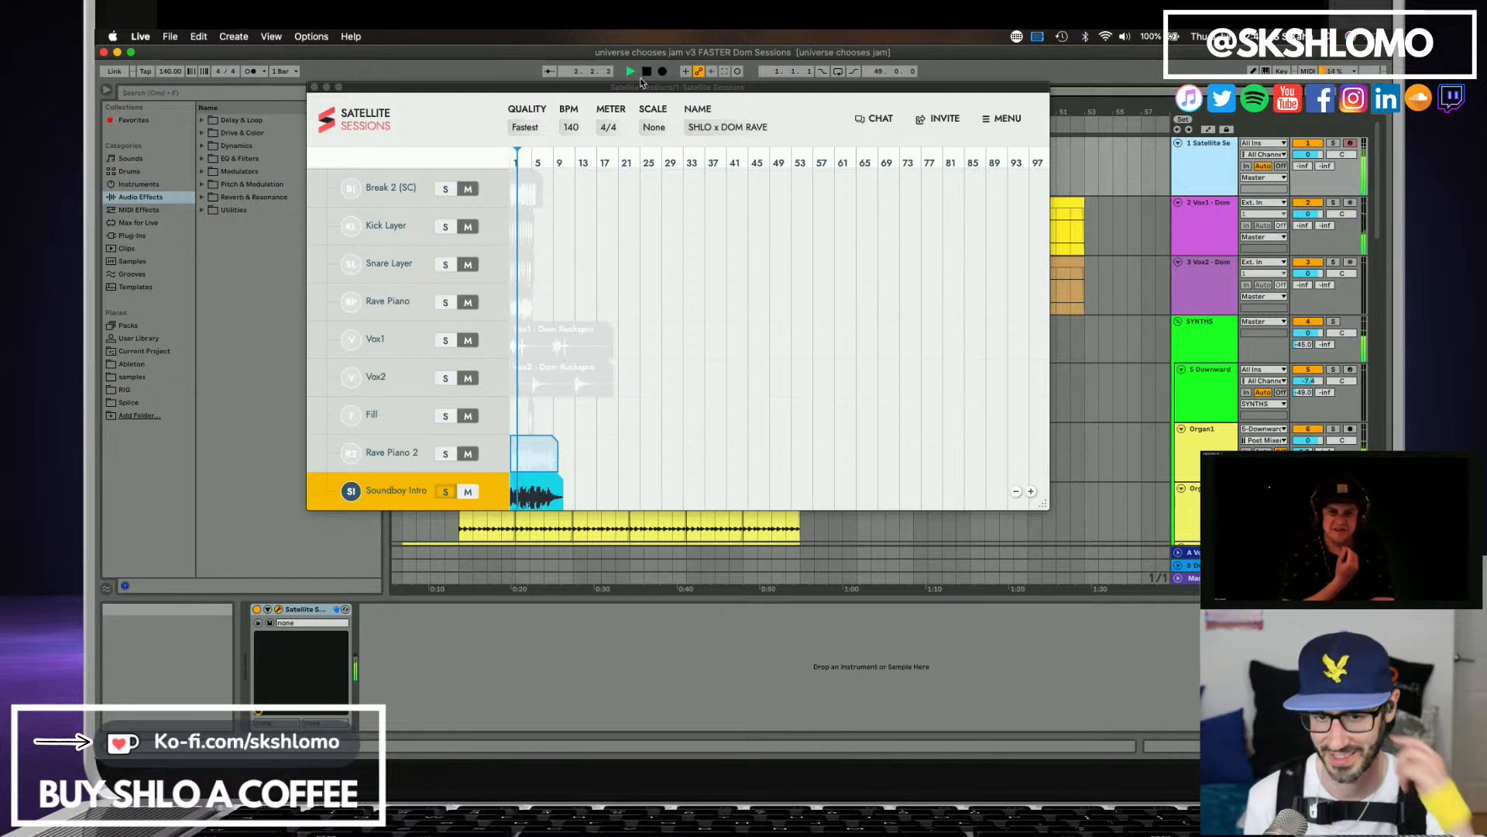
key("space")
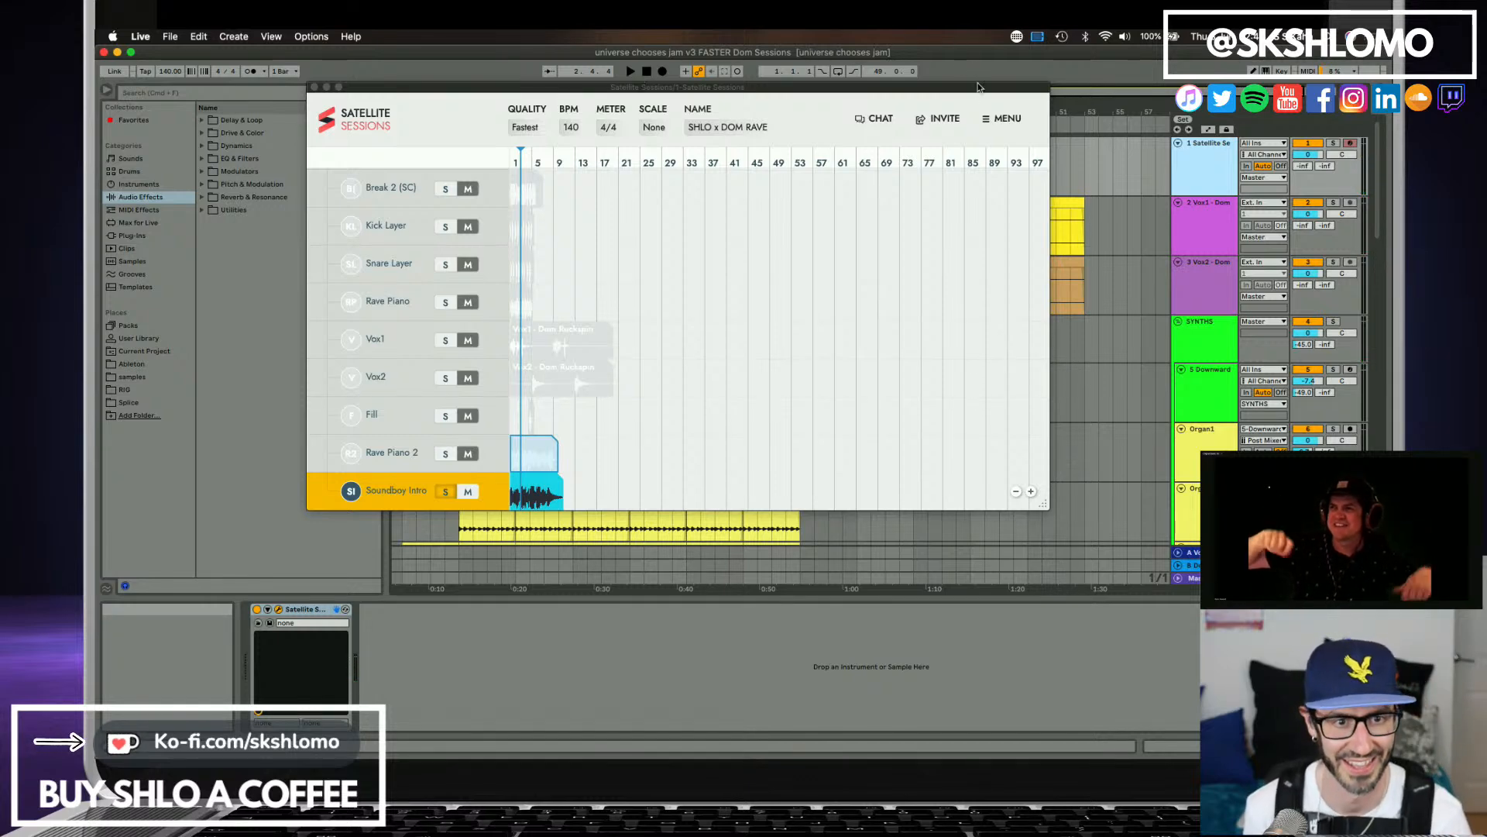
Insert a new audio track between the Satellite Sessions and Vox1 tracks in the Live arrangement.
left_click_drag(971, 100, 881, 109)
scroll(1040, 319, "down", 8)
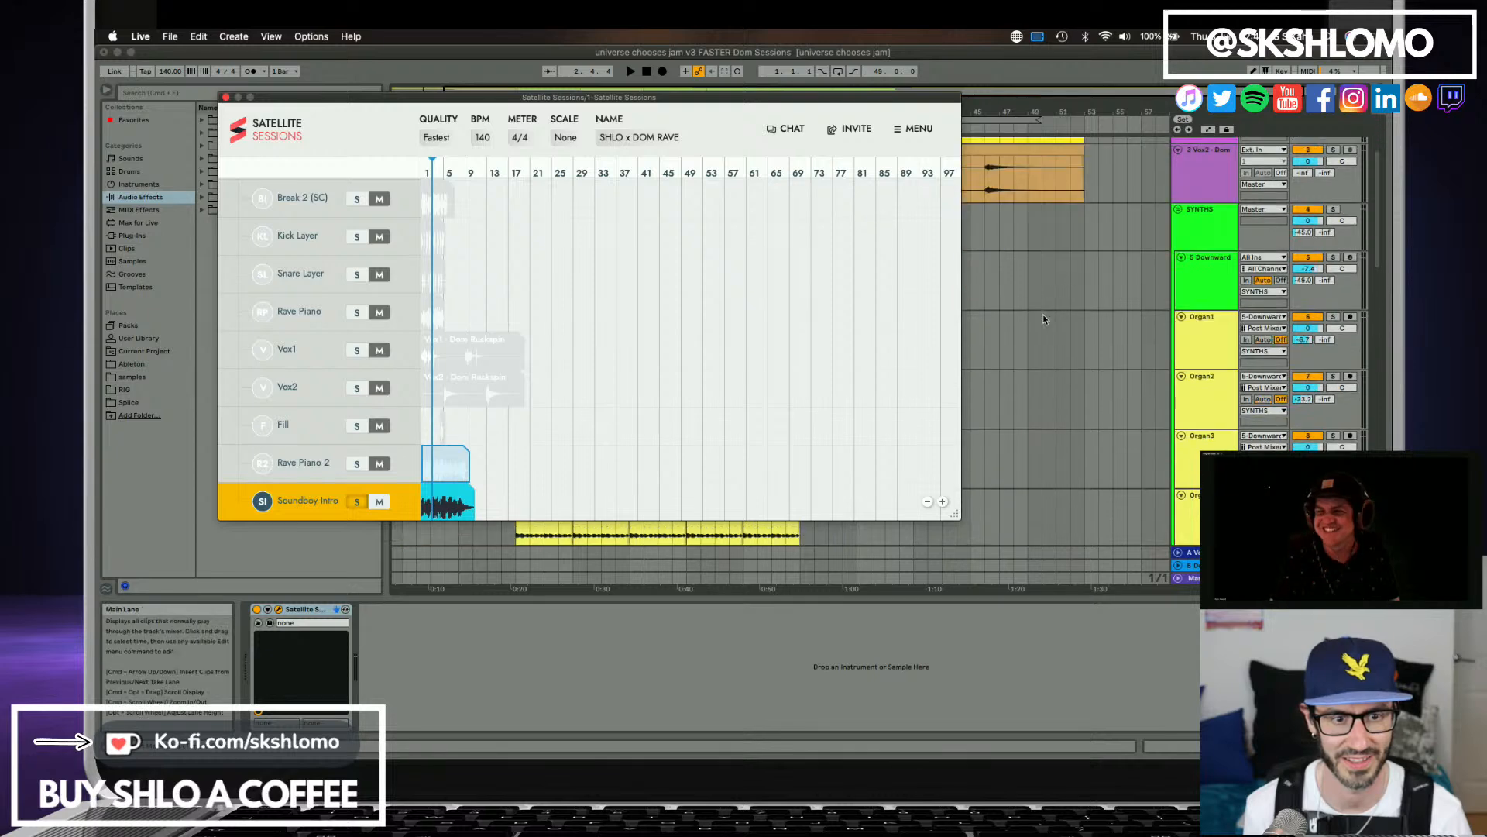
scroll(1040, 319, "down", 8)
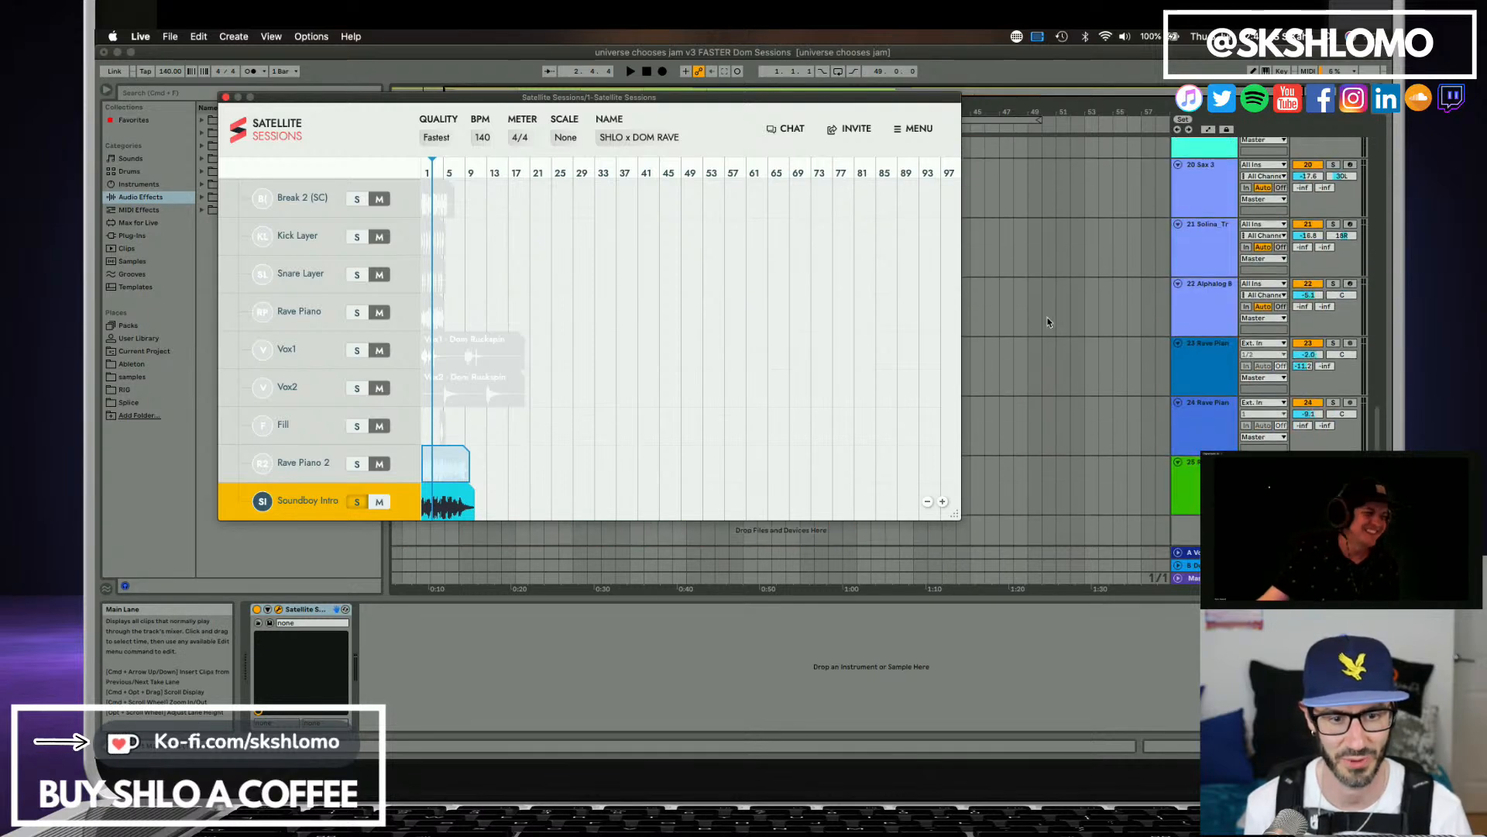
scroll(1109, 367, "down", 1)
left_click(1213, 479)
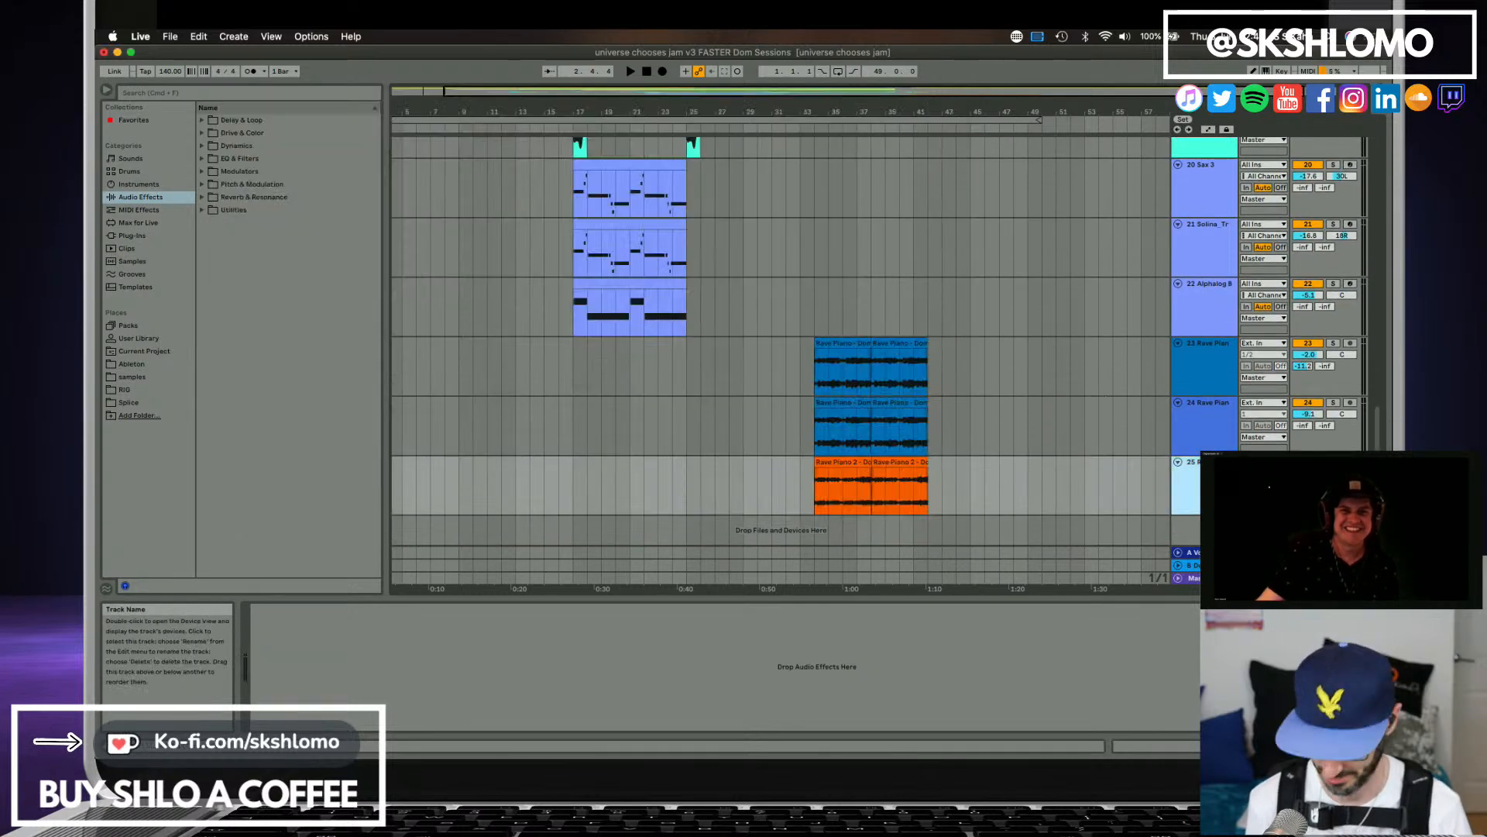
scroll(1164, 451, "up", 20)
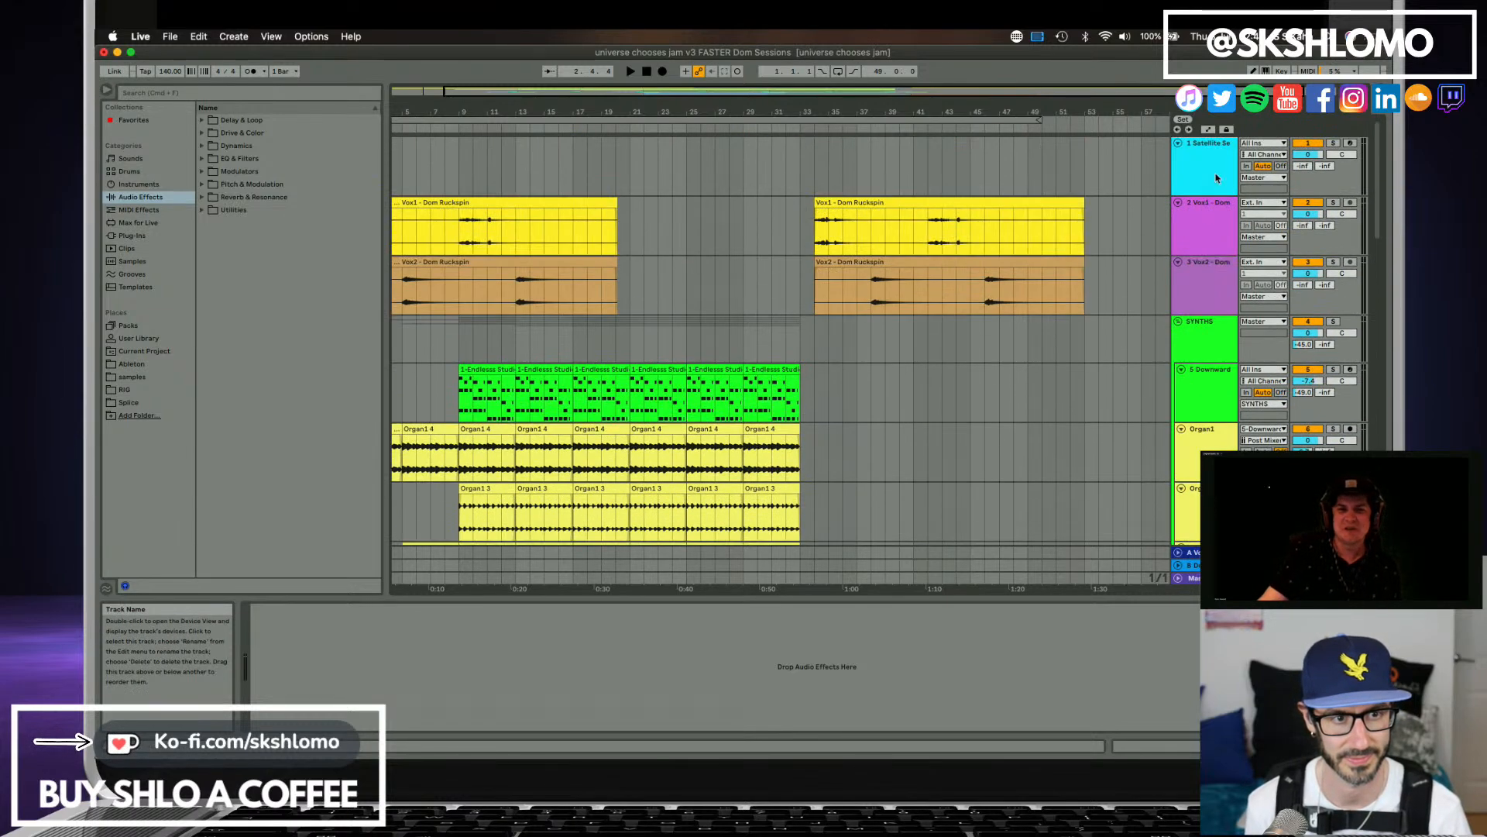
left_click(1216, 178)
key("super+t")
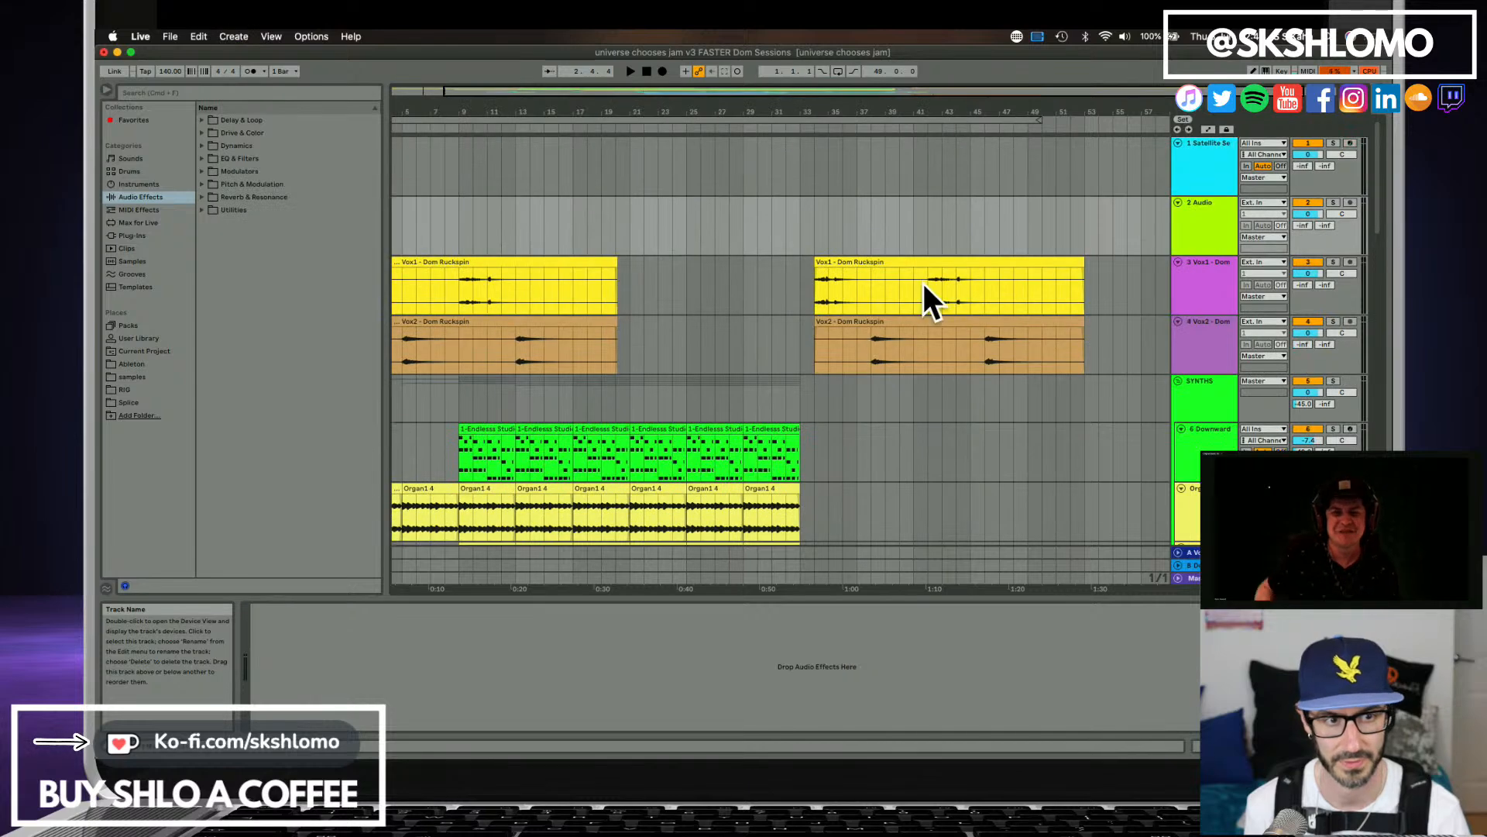
Bring the Soundboy Intro region from Satellite Sessions onto the new audio track, starting at bar 34.
left_click(1173, 167)
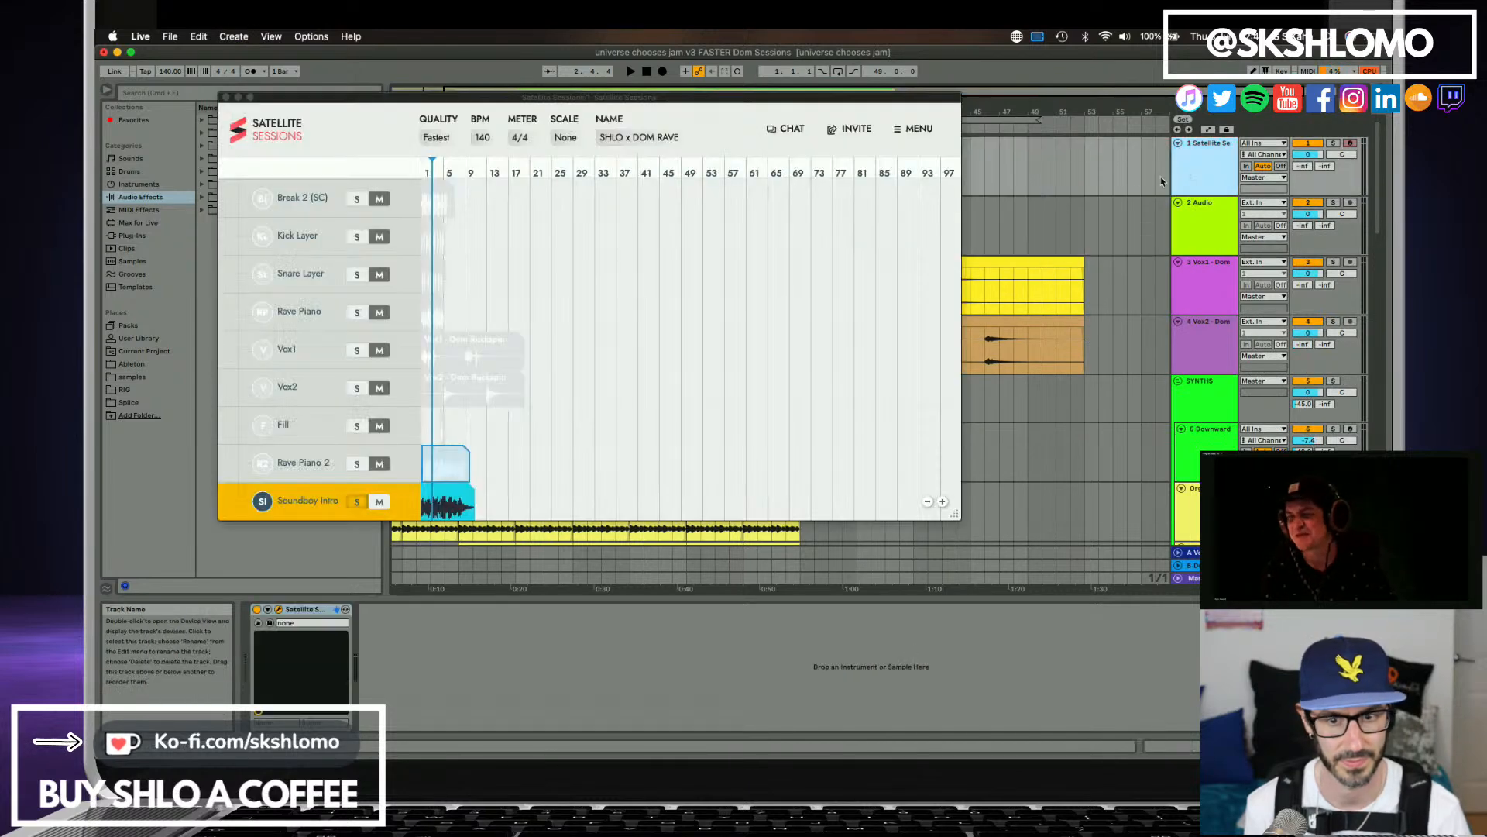
left_click(469, 491)
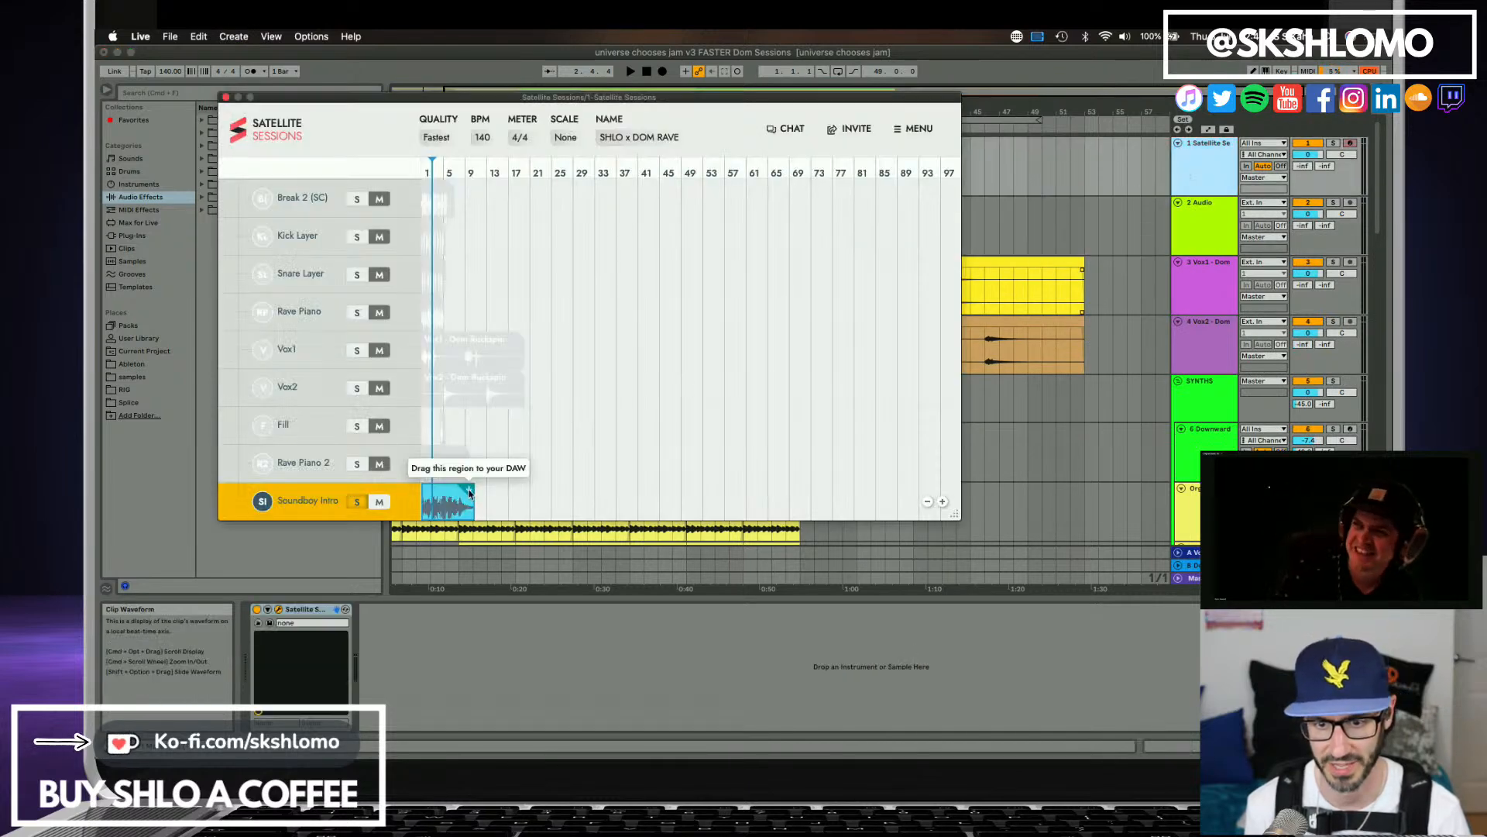
left_click_drag(469, 491, 817, 242)
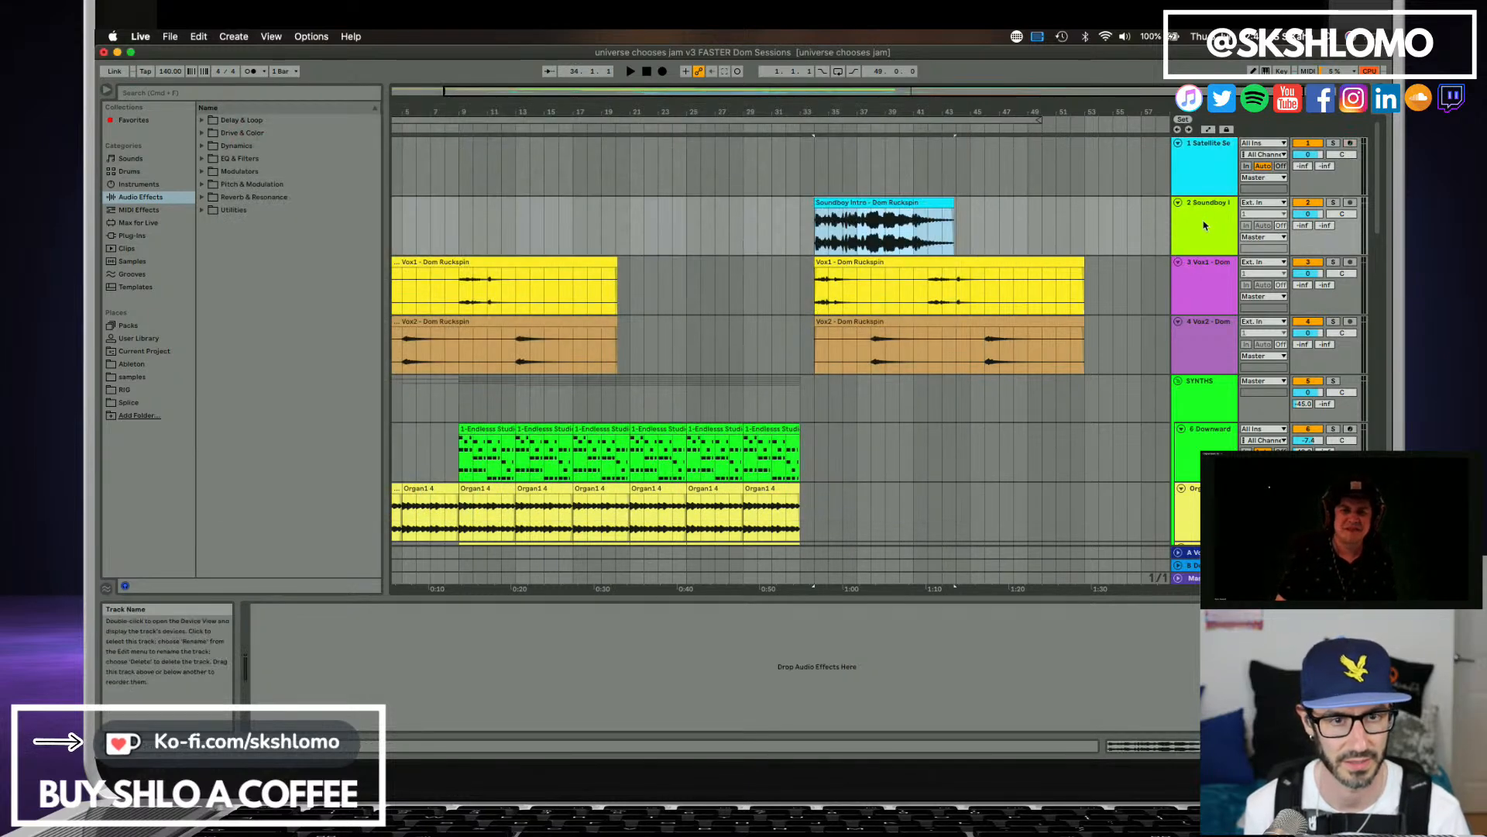
Fold the SYNTHS and DRUMS groups and move the Soundboy Intro track directly below the VOCAL track.
left_click_drag(1205, 226, 1194, 352)
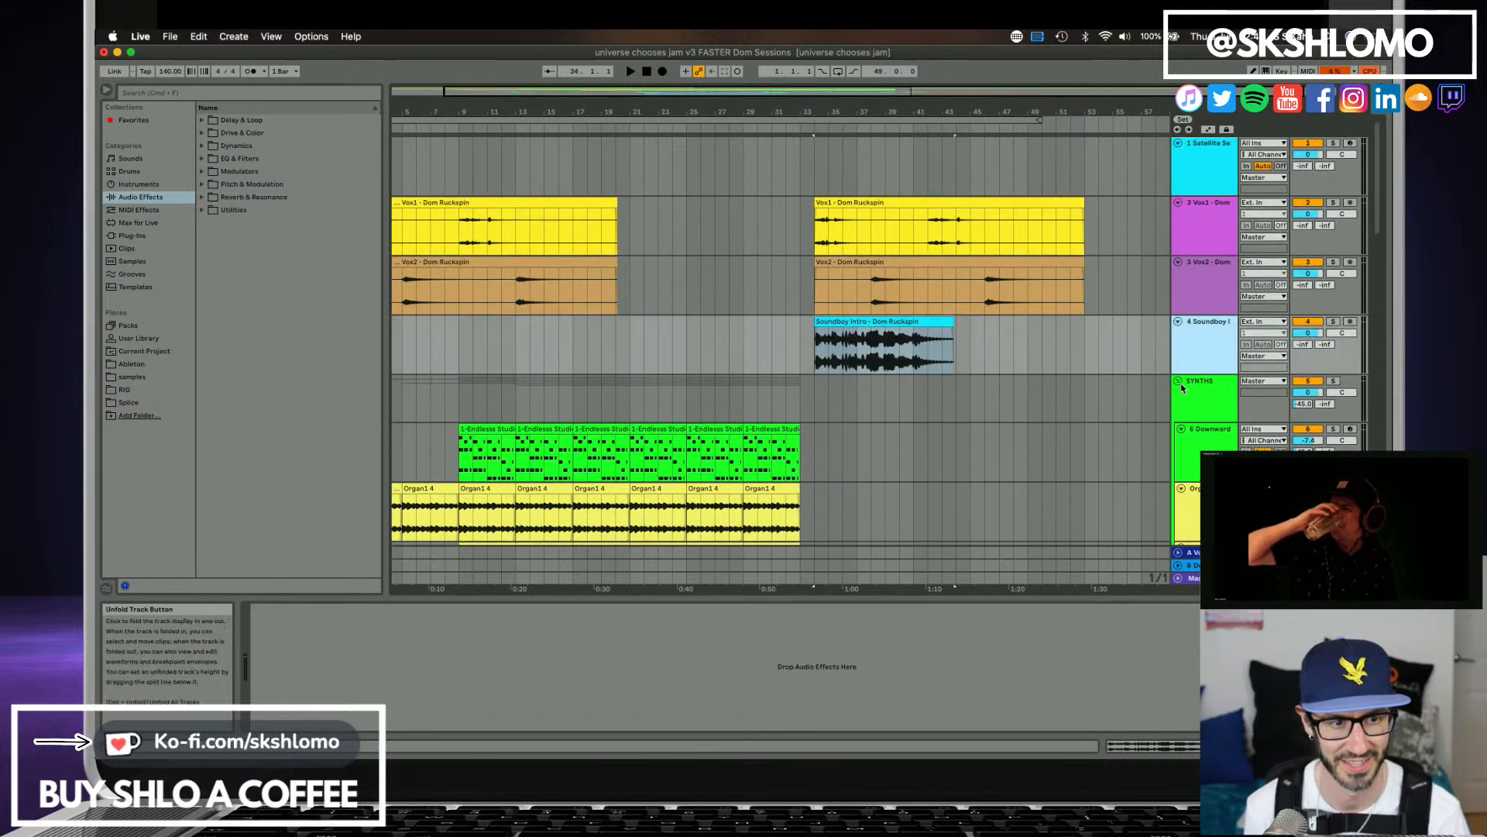
left_click(1178, 381)
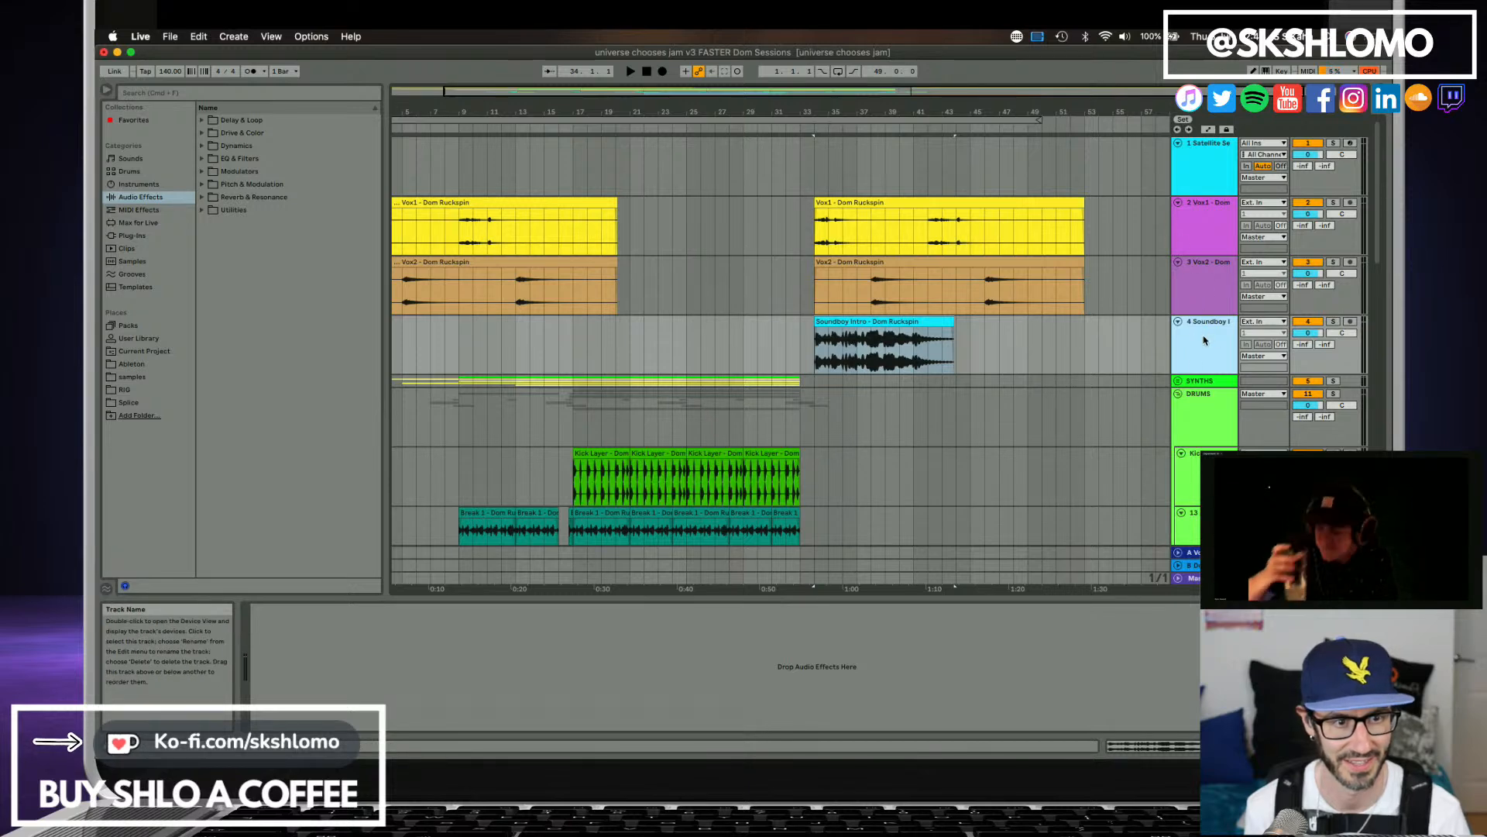
scroll(1202, 339, "down", 2)
left_click(1178, 337)
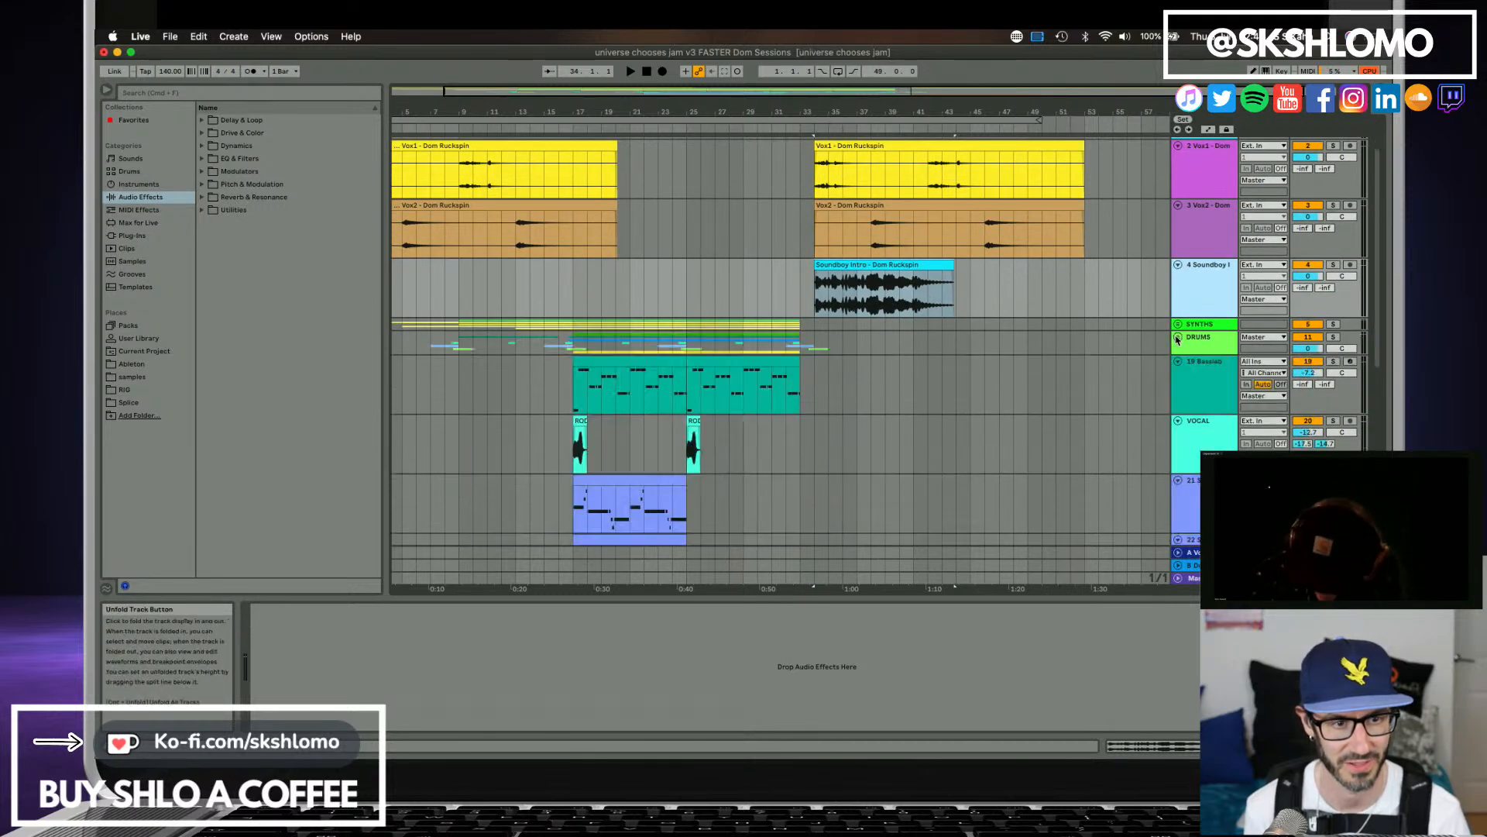
left_click_drag(1193, 308, 1205, 465)
scroll(1206, 434, "down", 2)
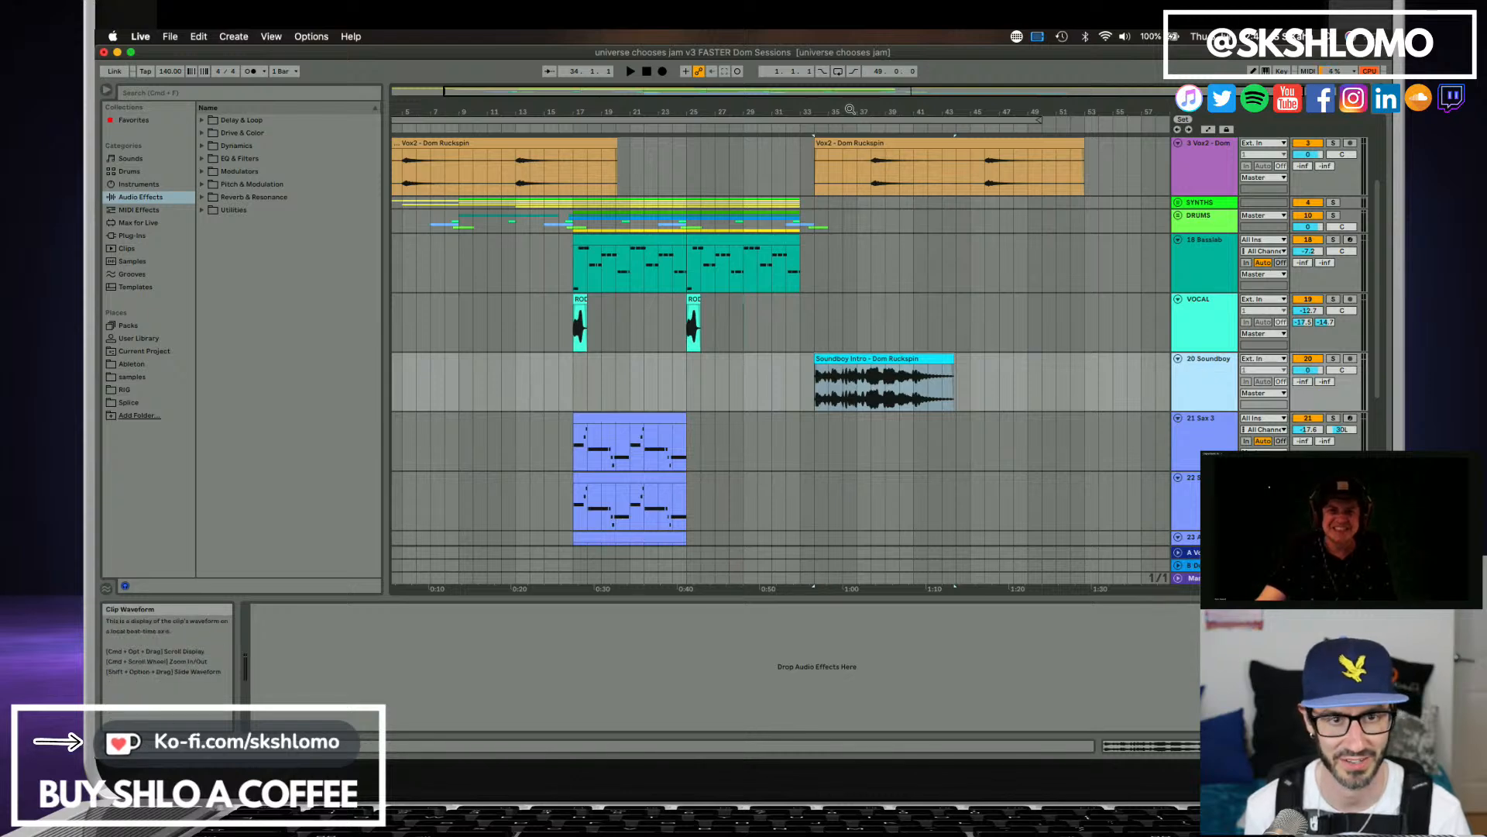
Move the Soundboy Intro track directly above the first Rave Piano track.
left_click_drag(846, 103, 845, 86)
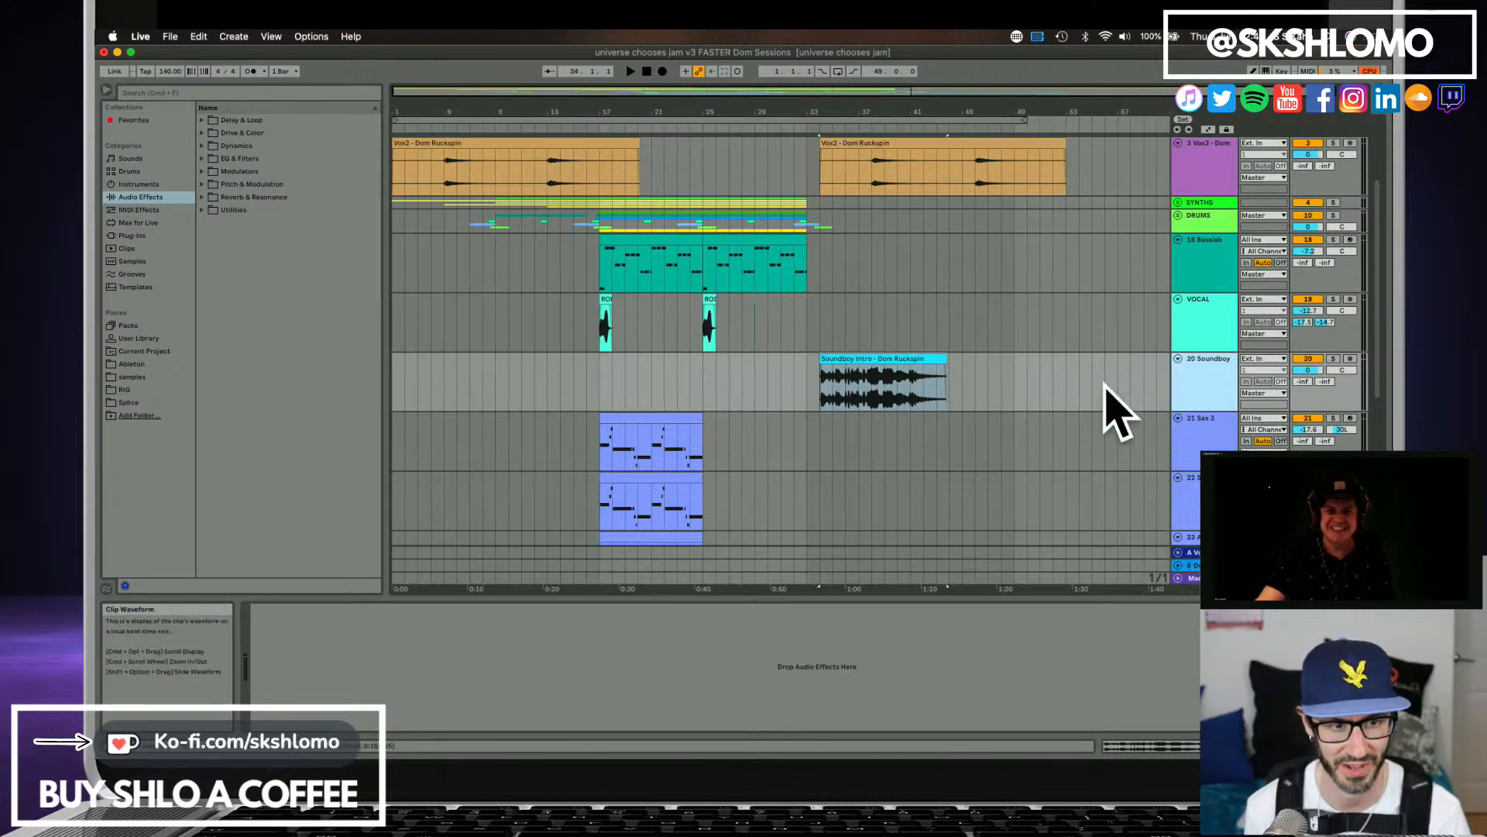
scroll(1015, 384, "down", 1)
scroll(1026, 411, "down", 3)
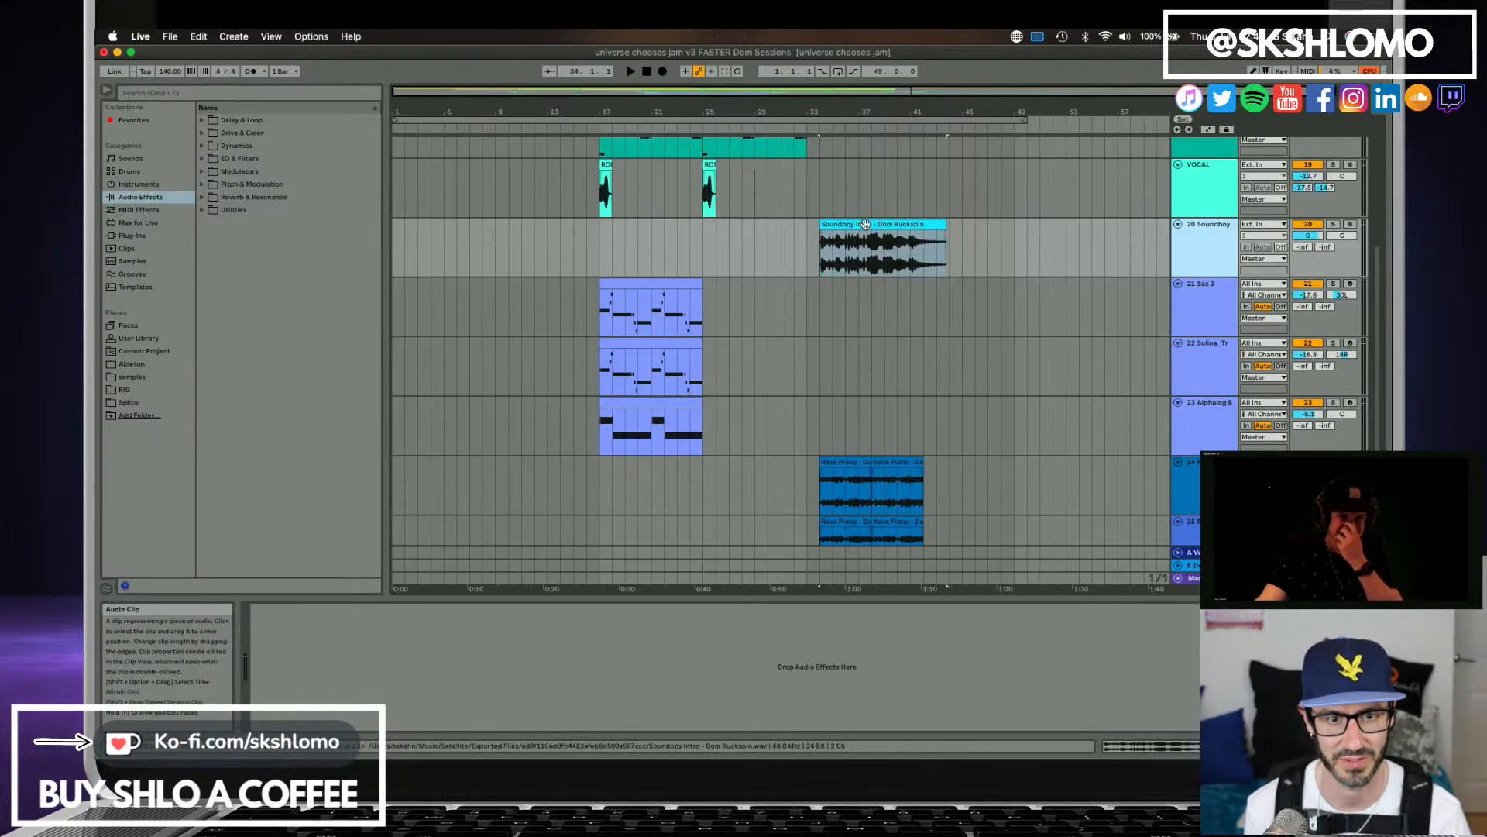
left_click(865, 224)
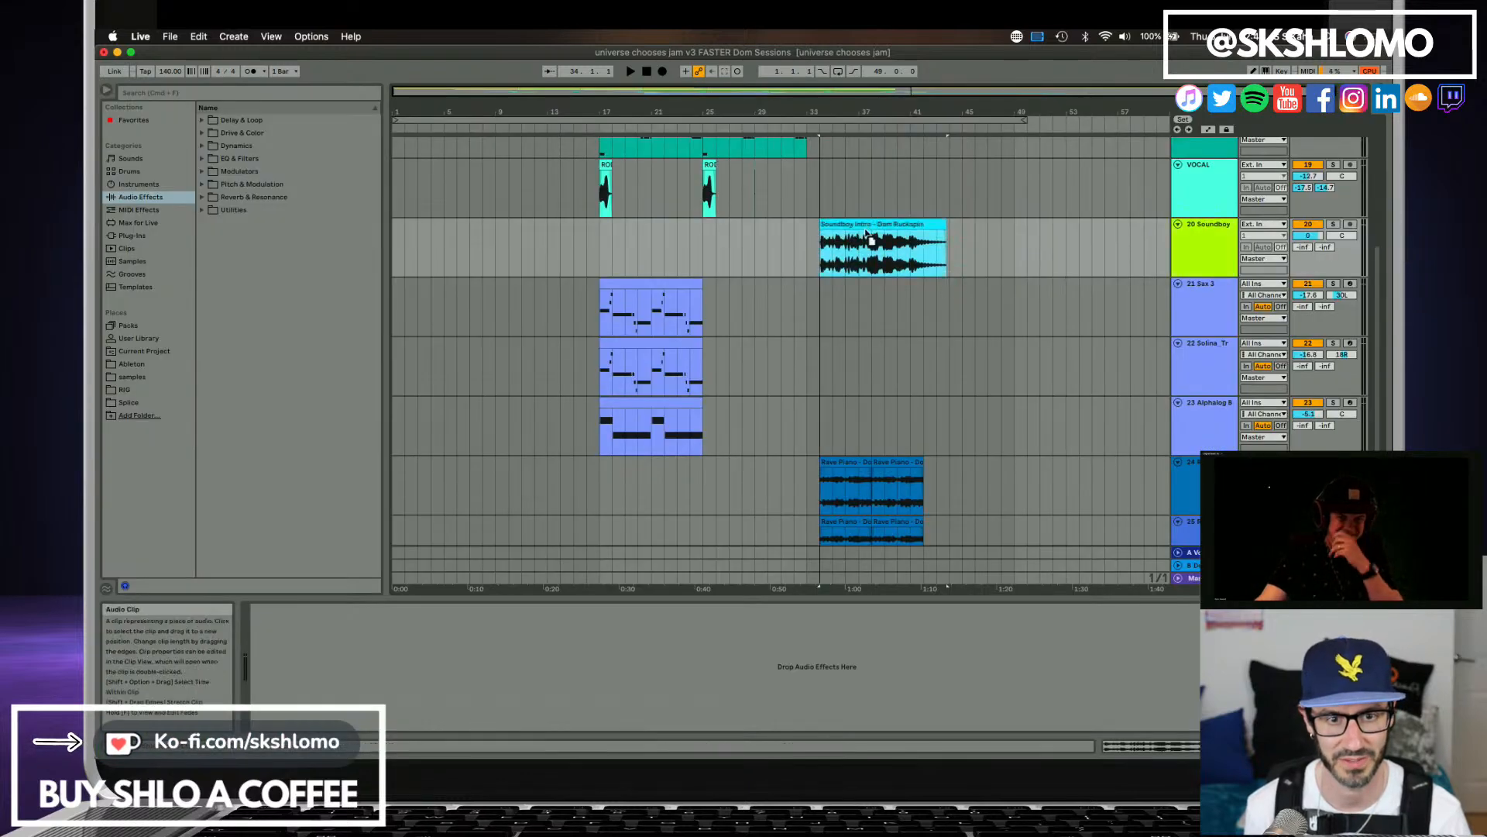
mouse_move(1207, 255)
left_mouse_down()
mouse_move(1206, 466)
mouse_move(1039, 473)
left_mouse_up()
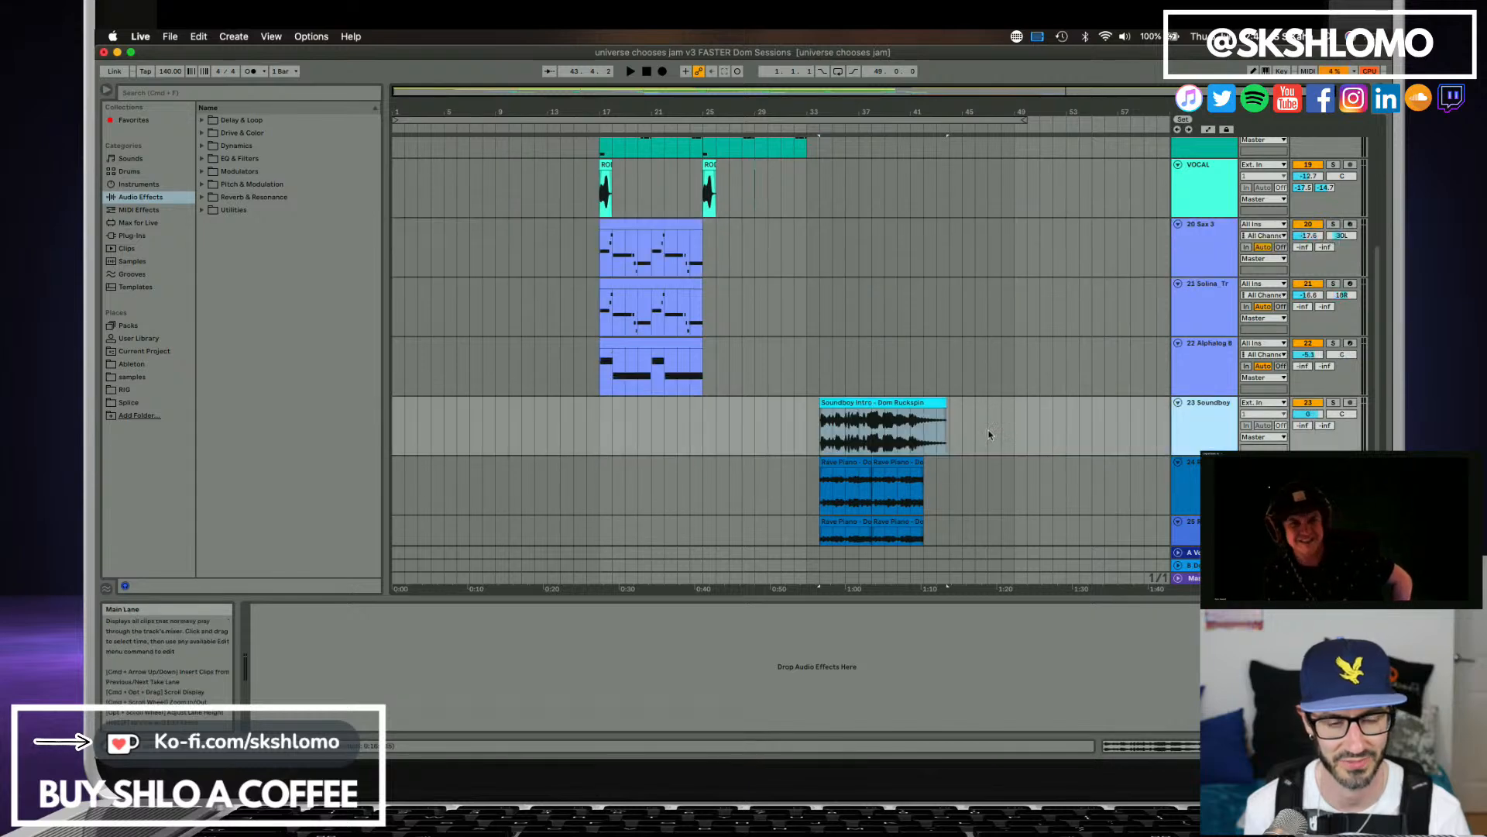
Play the arrangement from just before bar 34 and lower the Soundboy Intro track's volume to sit with the pianos.
left_click(809, 421)
key("space")
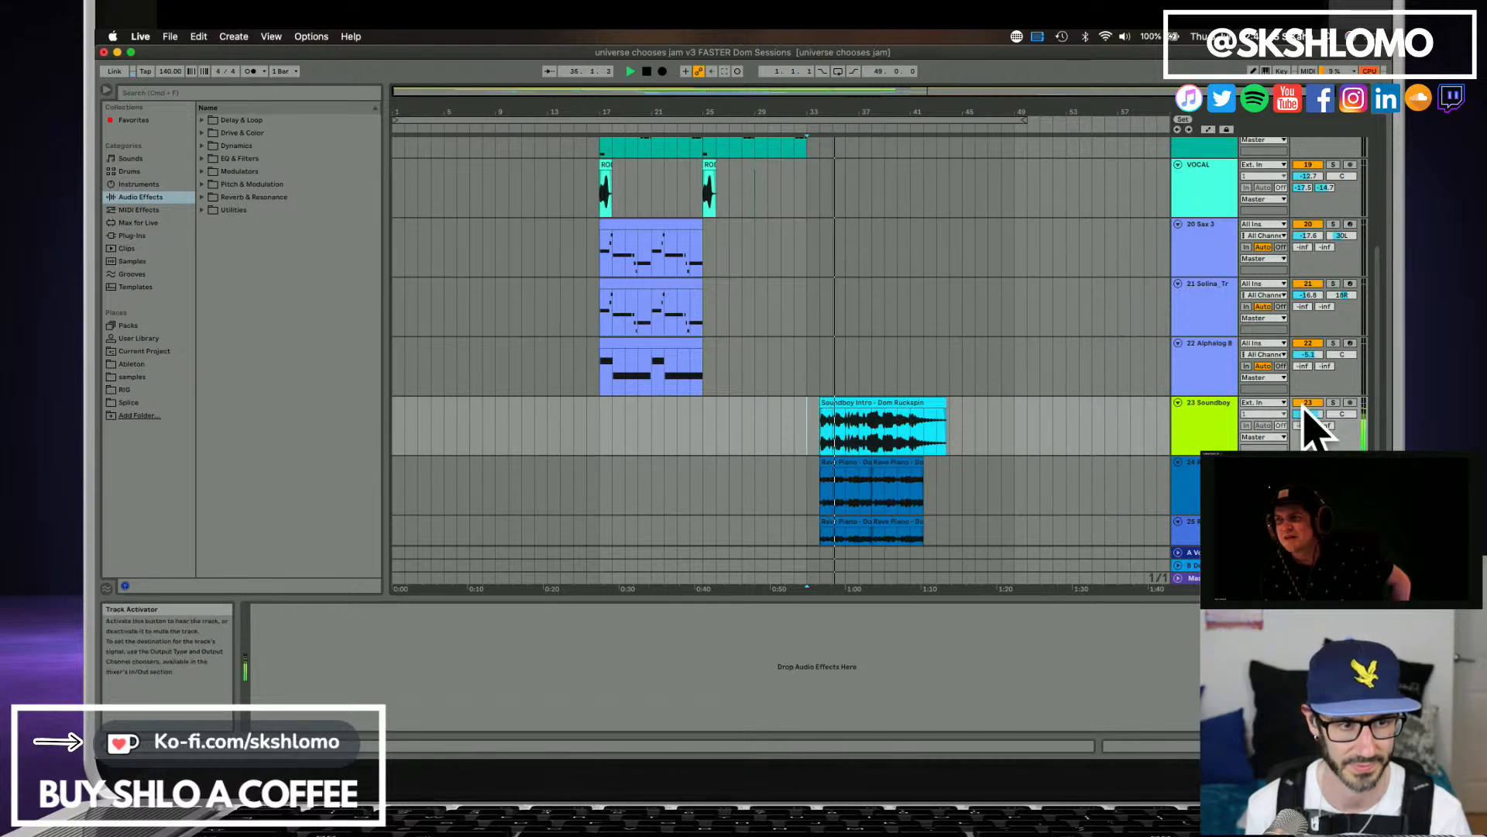
left_click_drag(1309, 413, 1310, 481)
left_click_drag(1309, 414, 1310, 425)
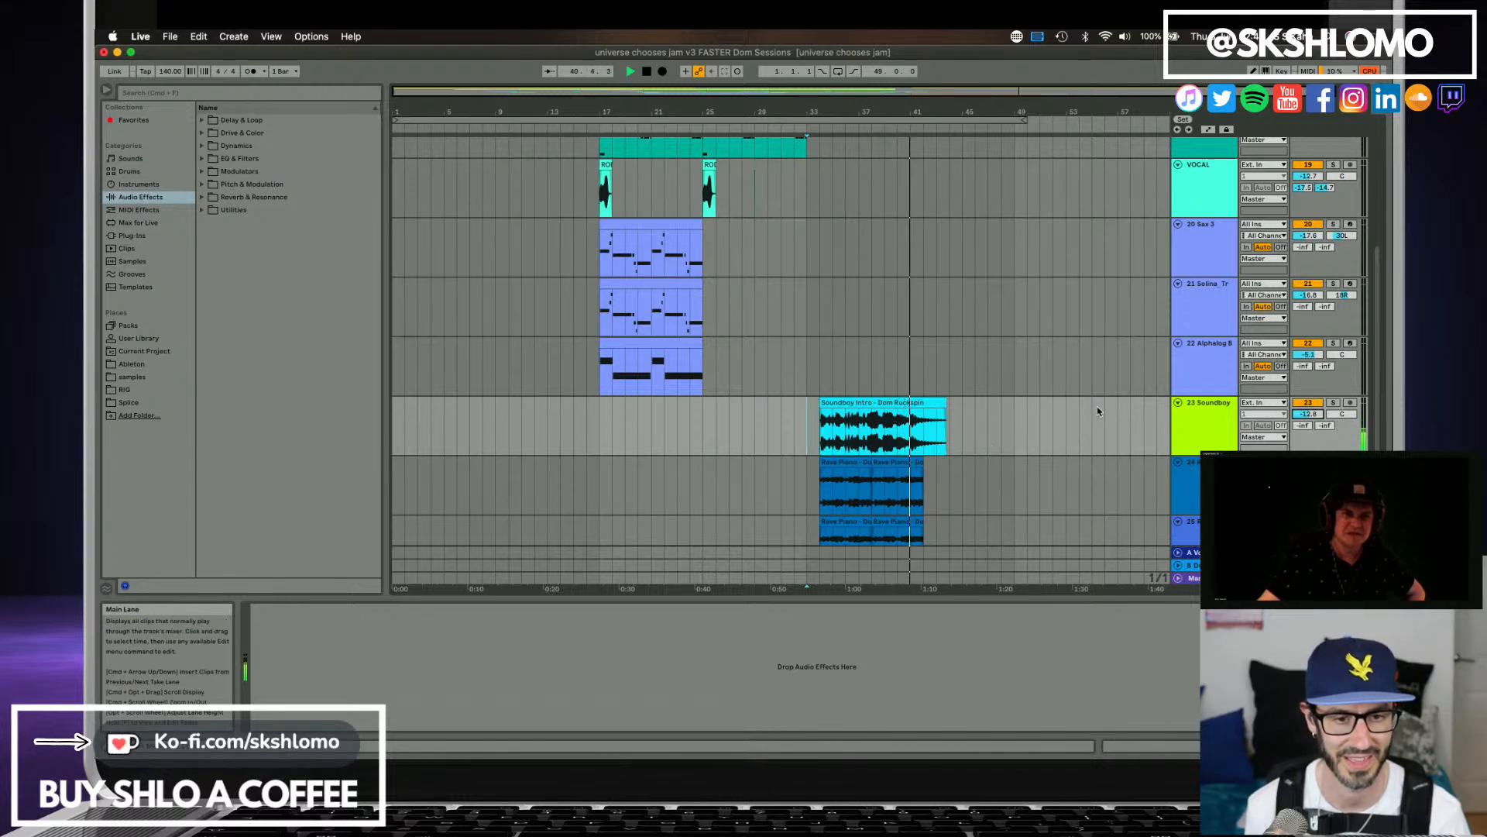
scroll(930, 430, "down", 2)
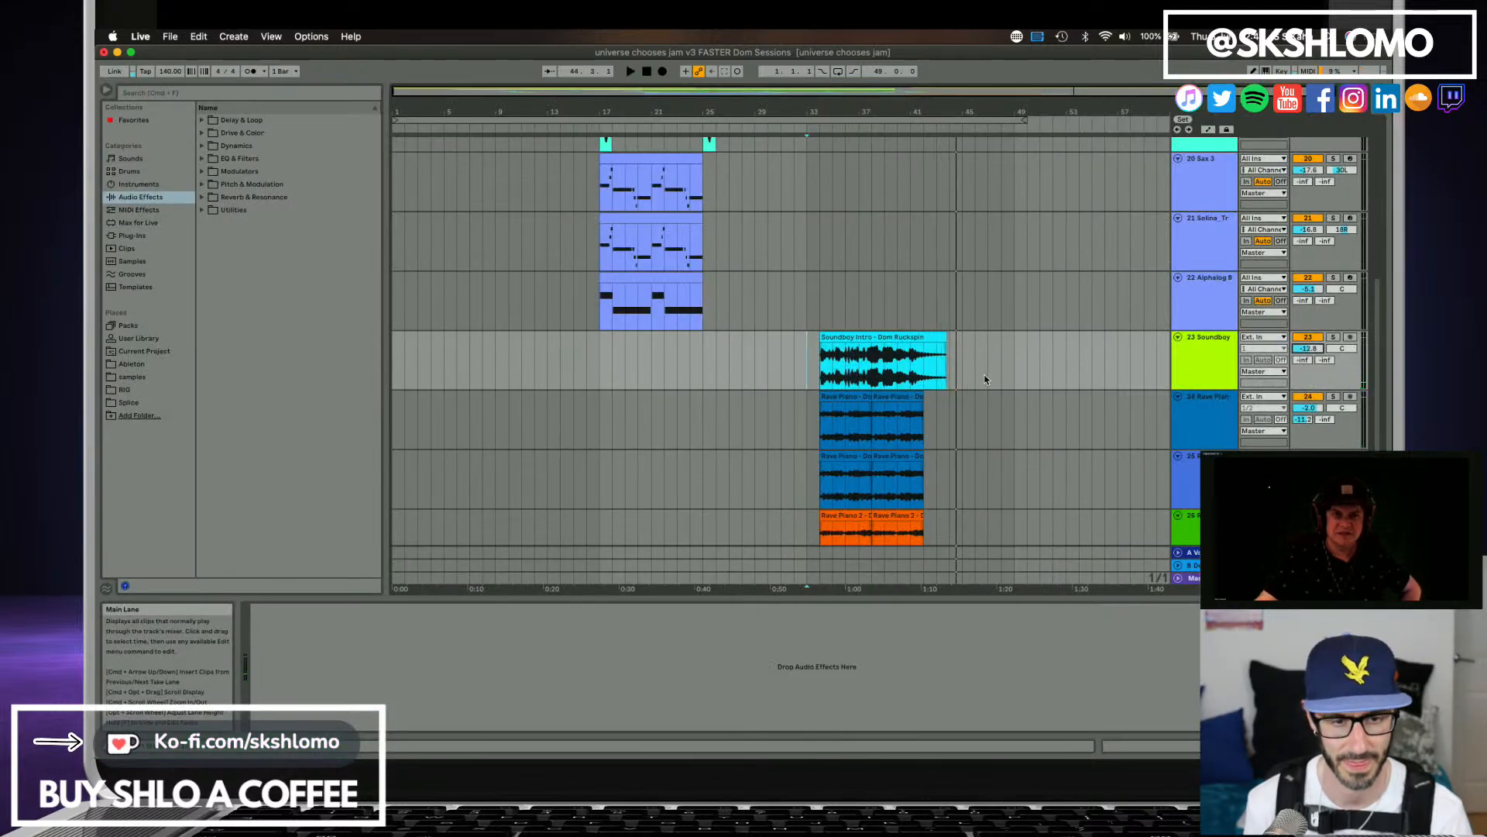
scroll(895, 382, "up", 5)
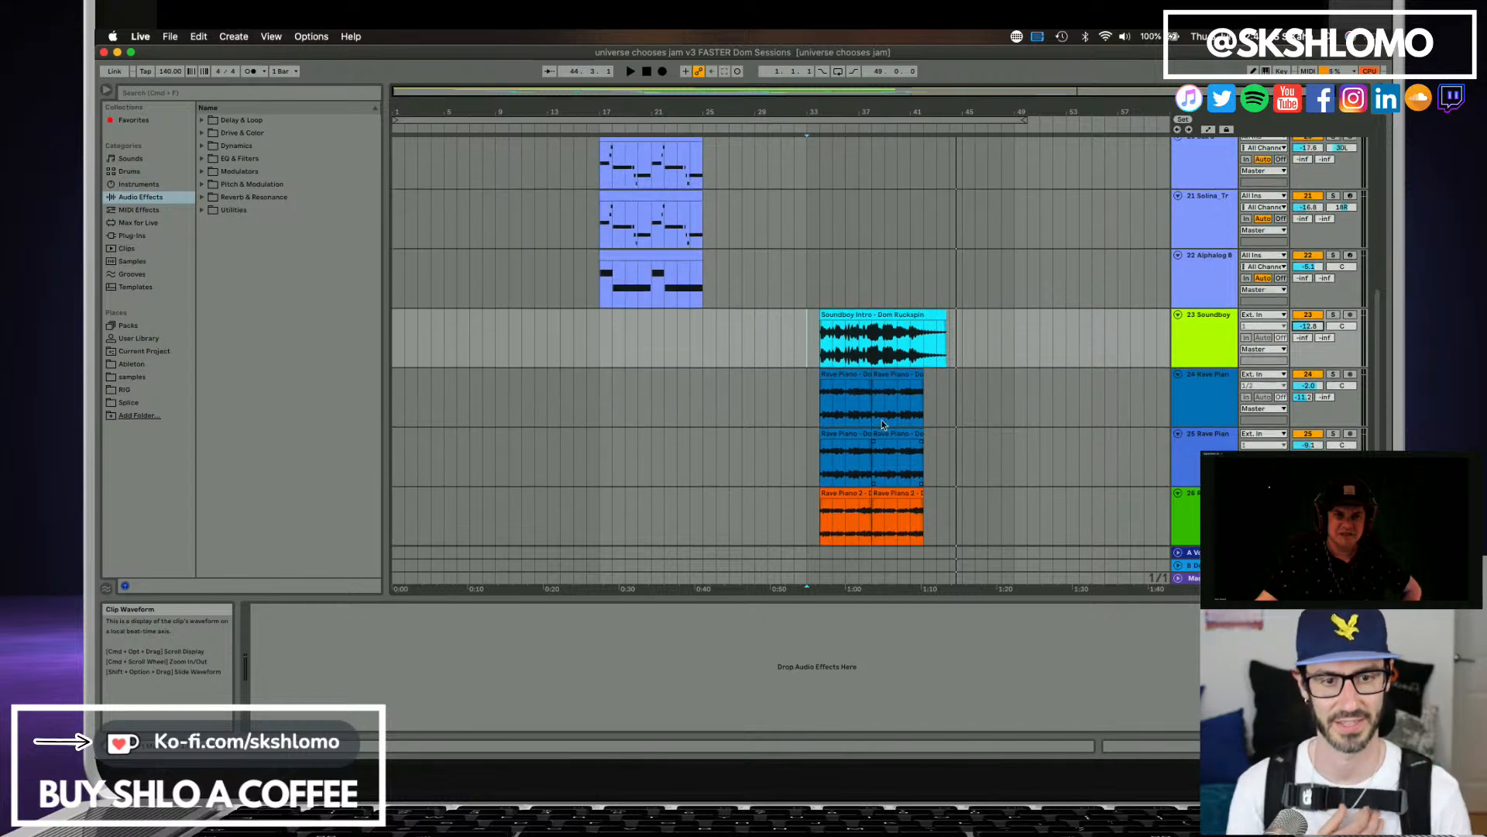
scroll(891, 426, "up", 1)
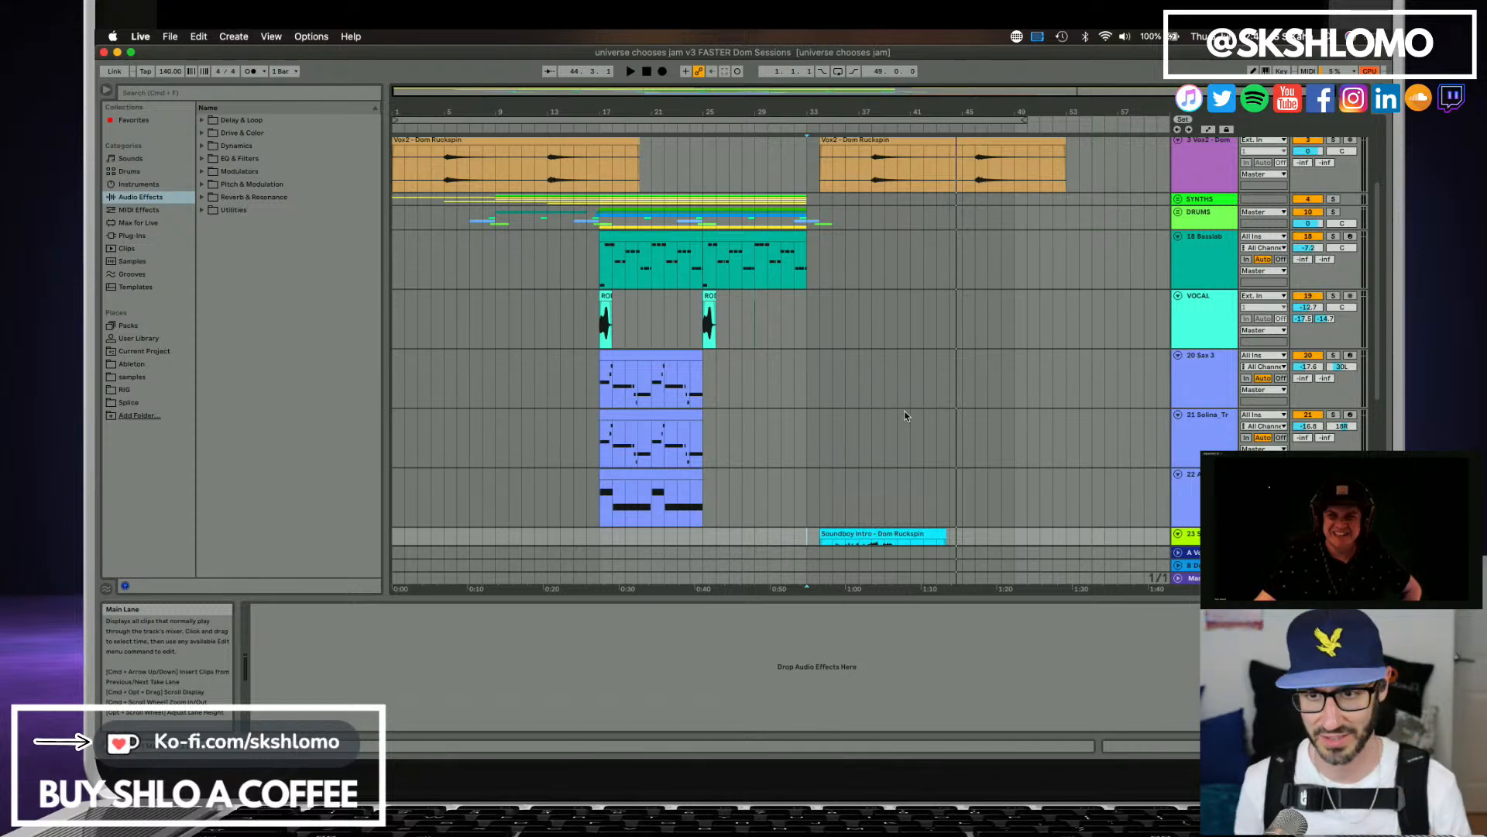
Search the samples for "chimes" and audition the matching chime sounds, ending on the second Chimes Finger Down.aif.
left_click(131, 261)
left_click(193, 94)
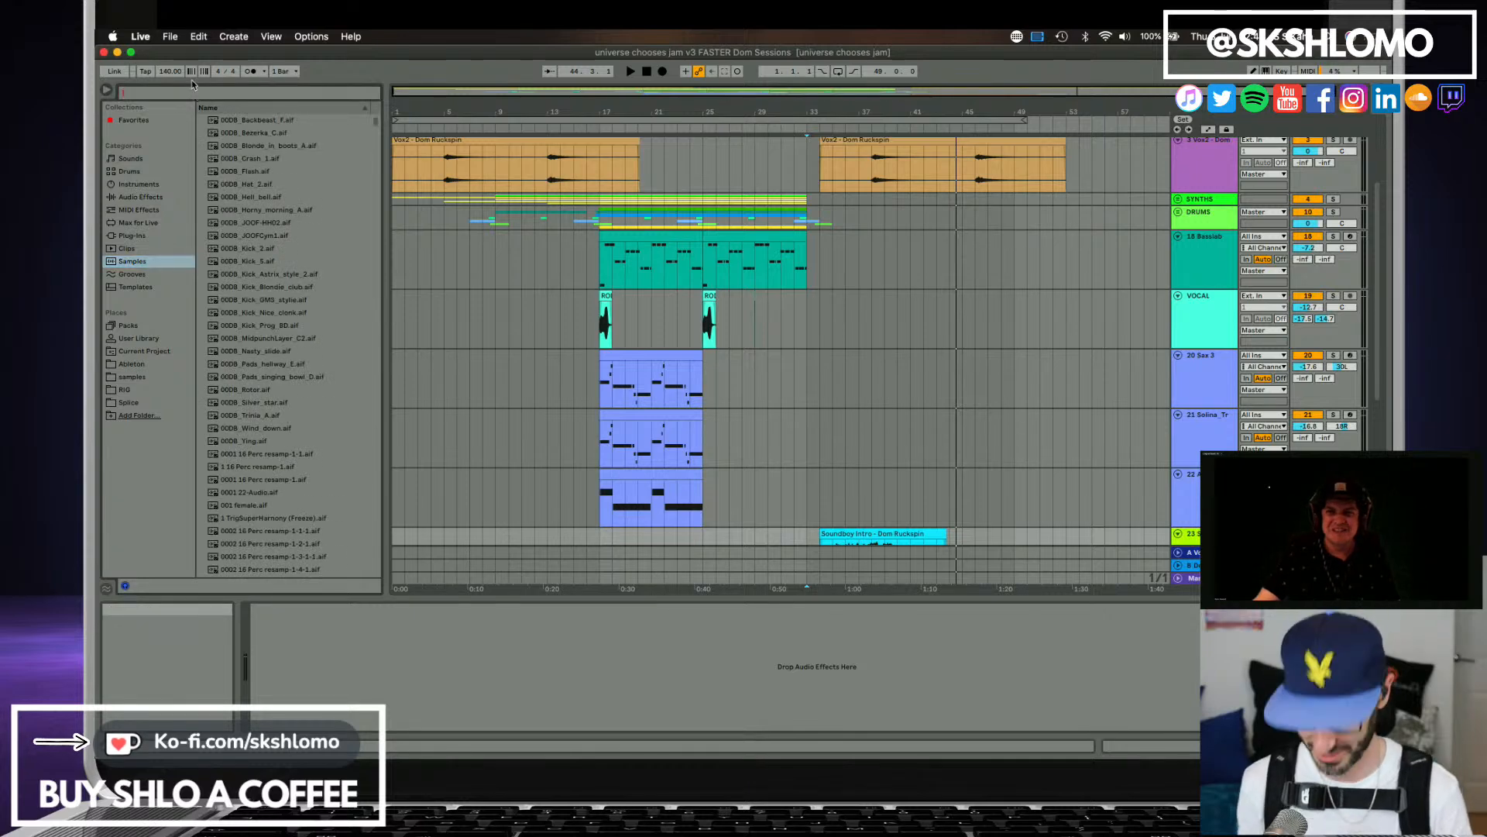
type("chimes")
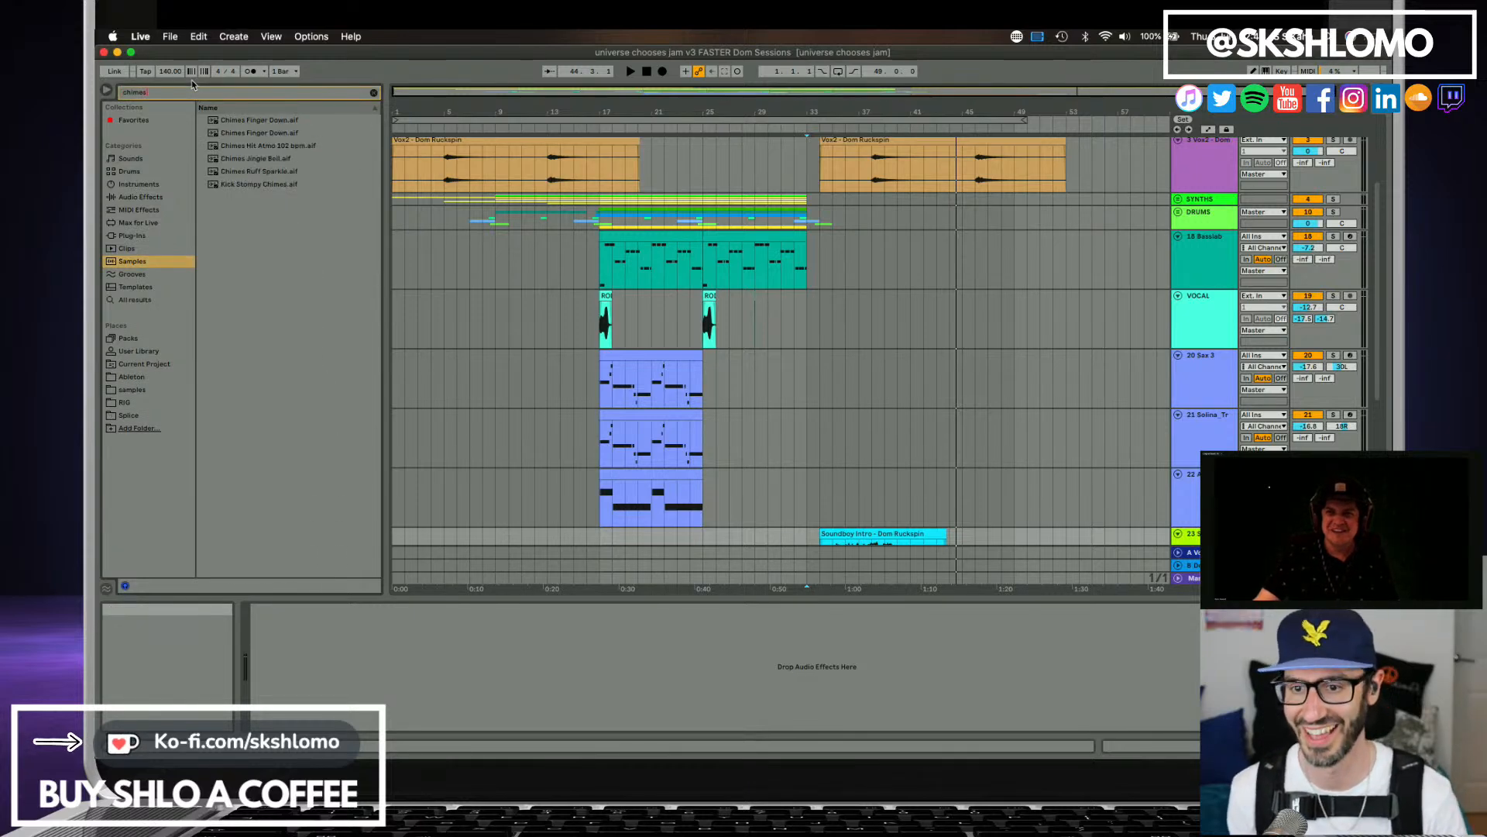
left_click(333, 121)
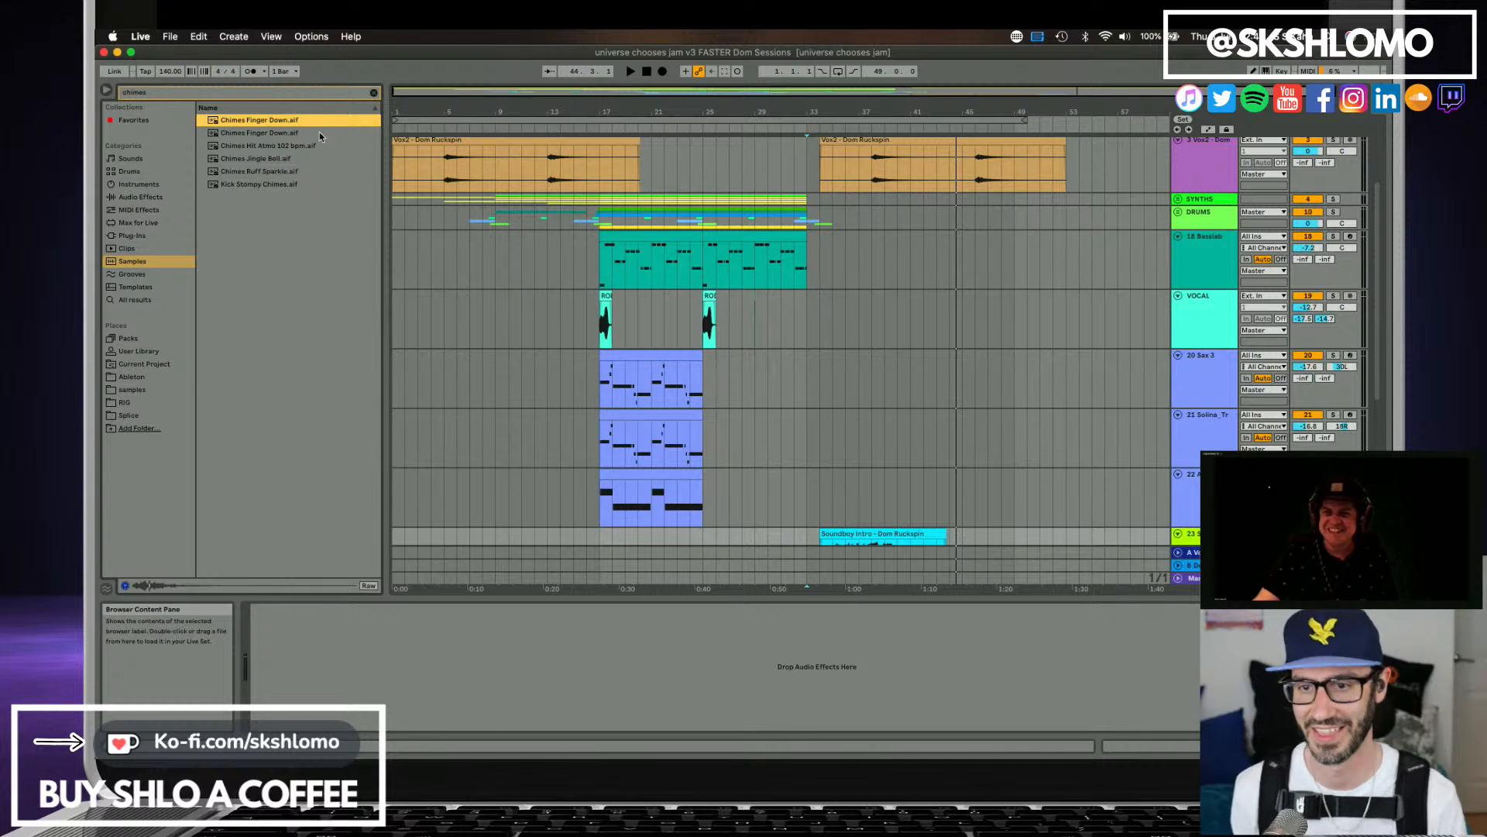
left_click(308, 146)
left_click(273, 158)
left_click(275, 171)
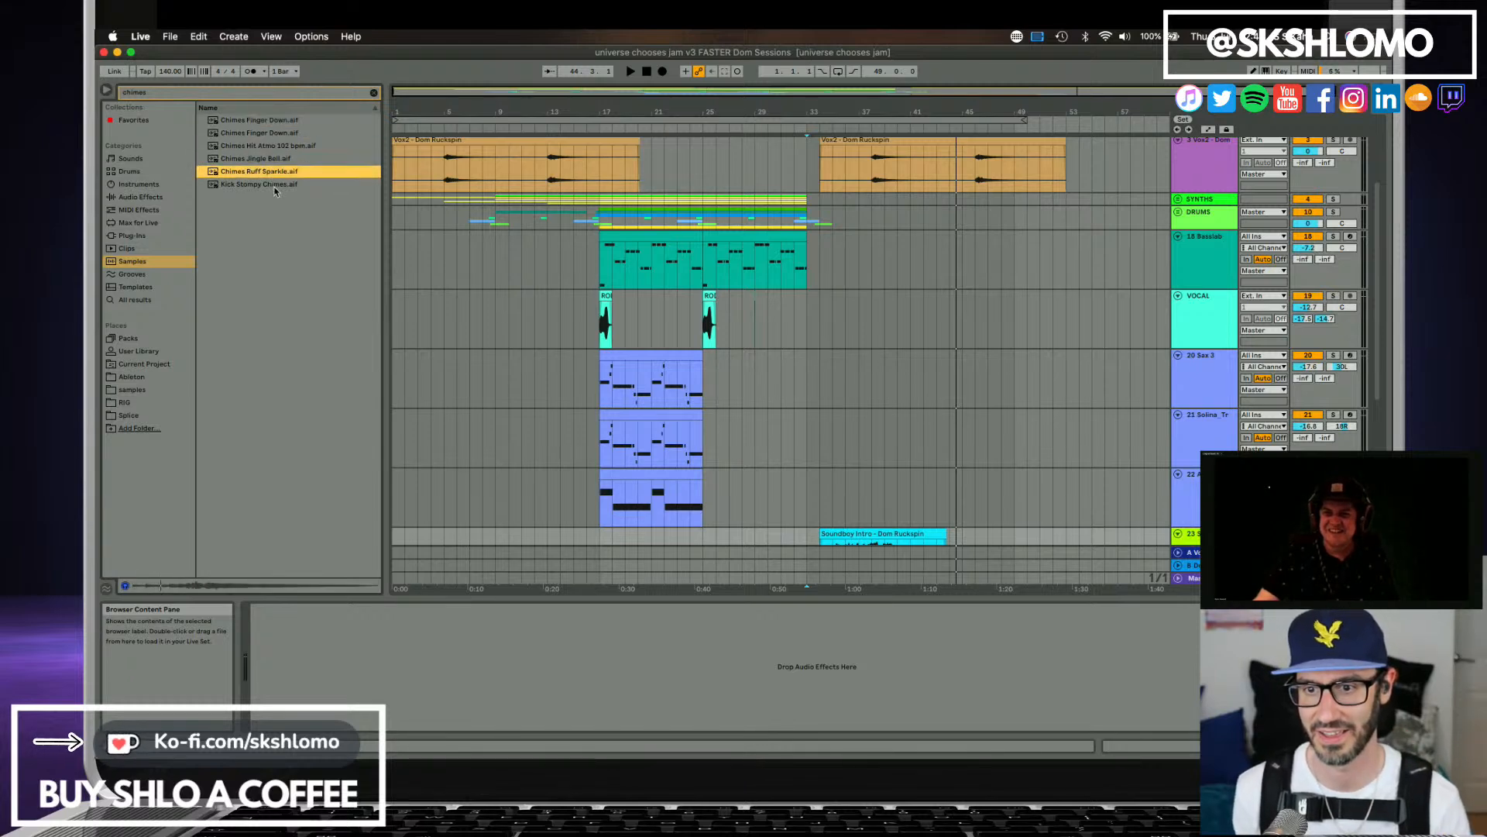
left_click(275, 185)
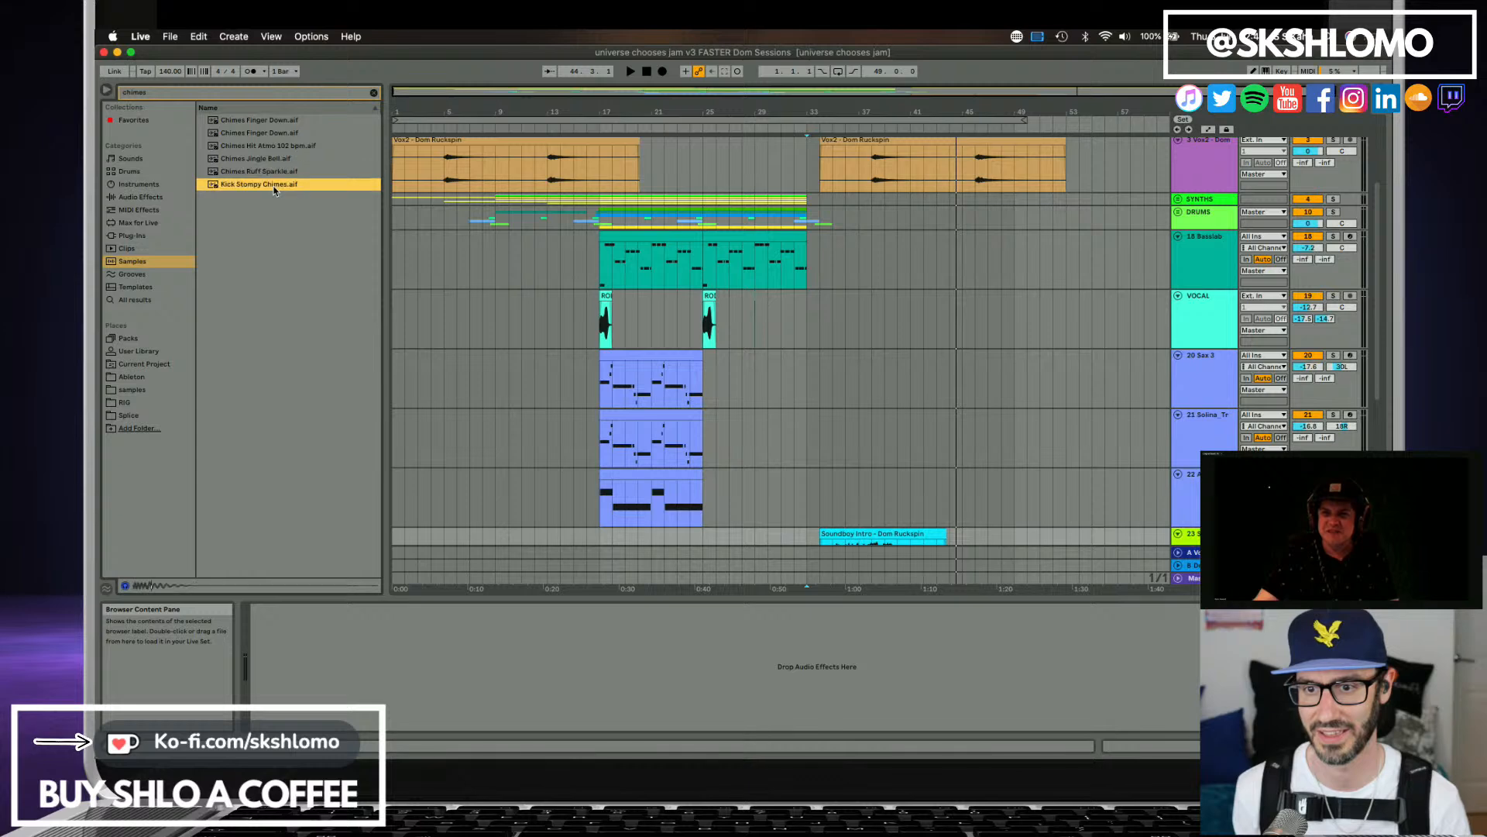
left_click(261, 122)
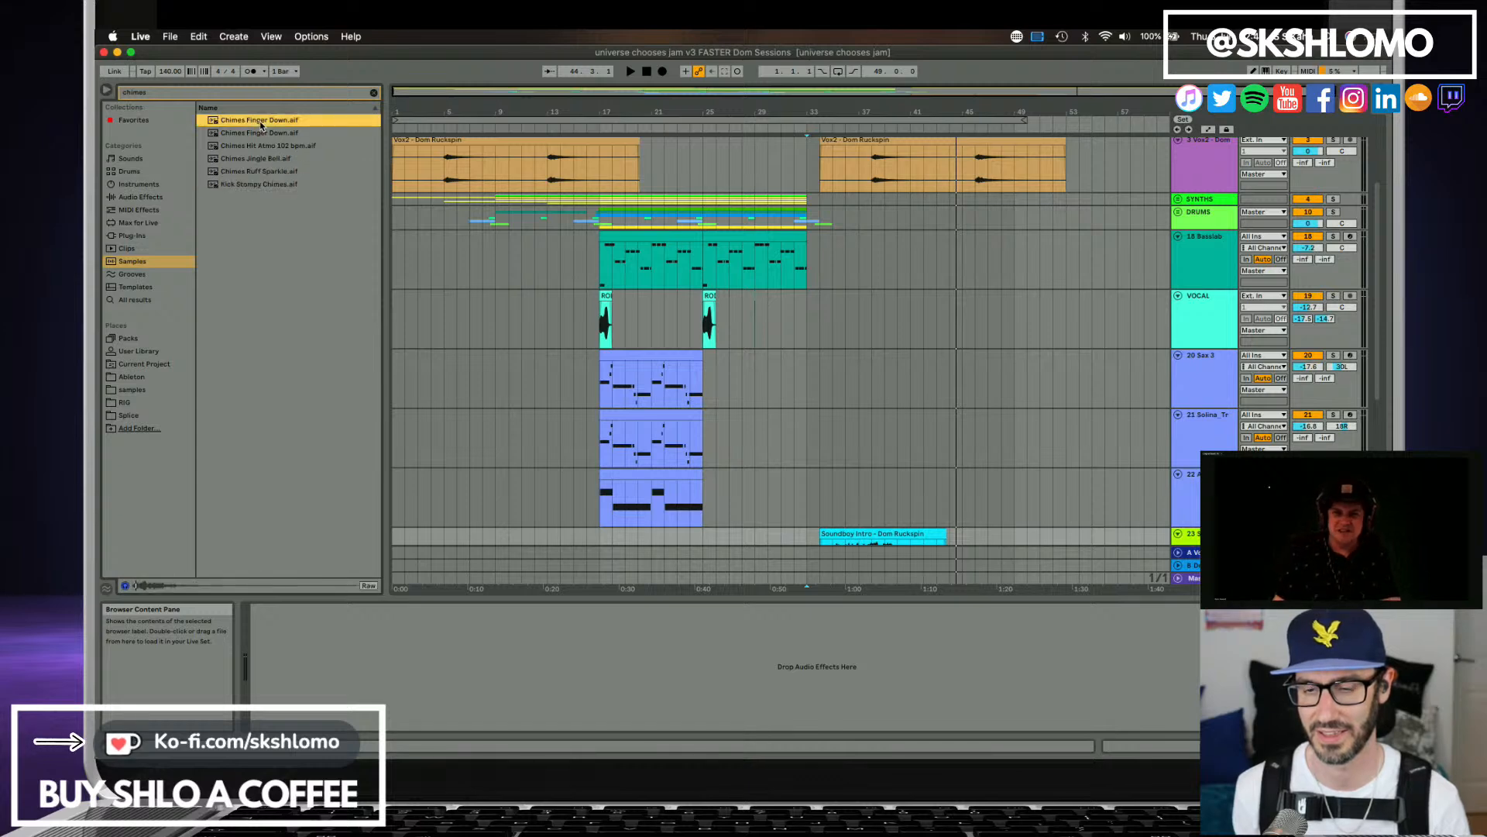
left_click(266, 133)
Unfold the DRUMS group and insert a new audio track at its end, below Cowbell.
scroll(878, 303, "down", 5)
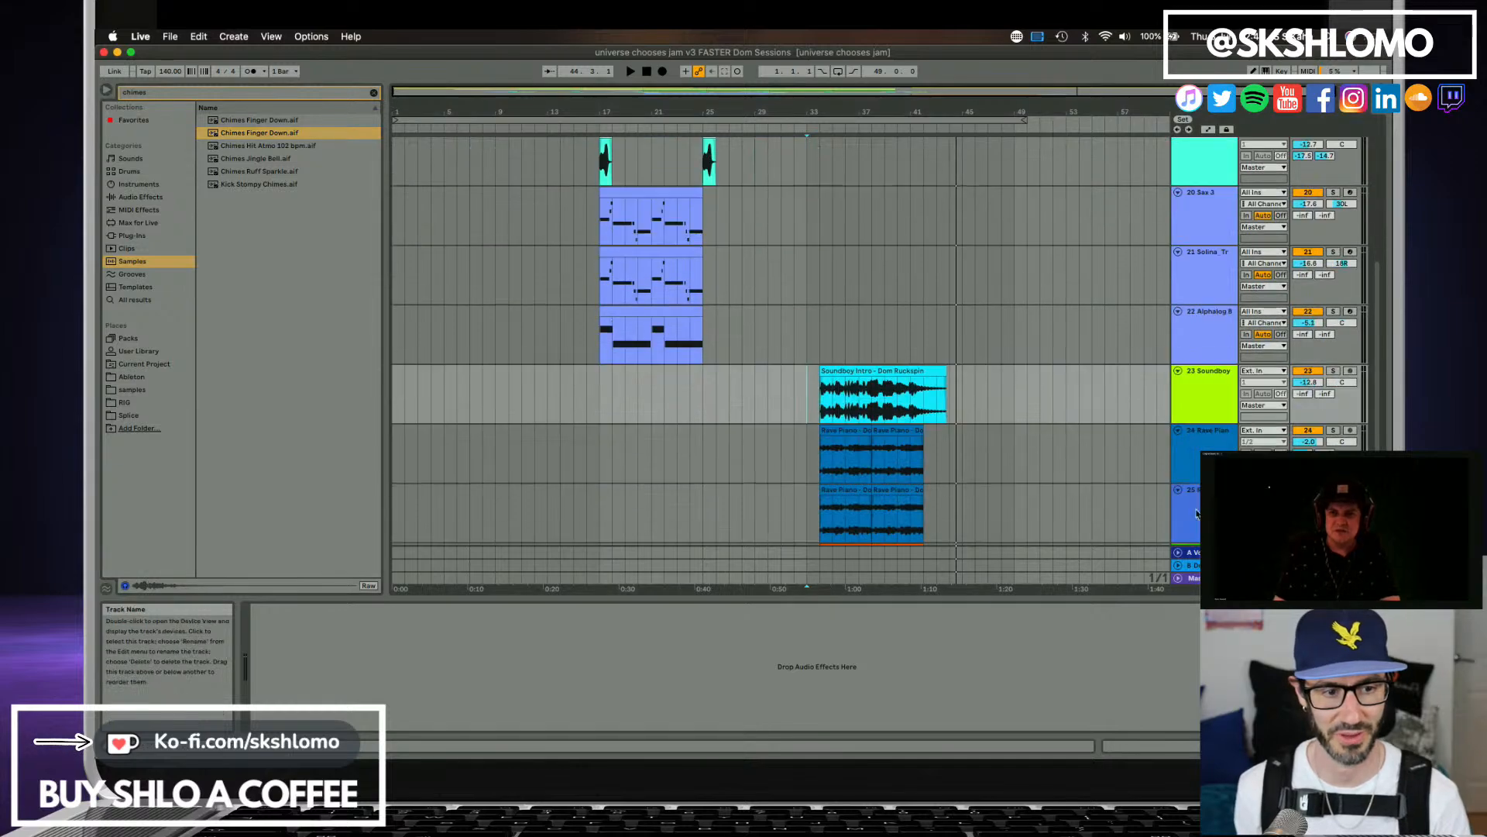
left_click(1195, 487)
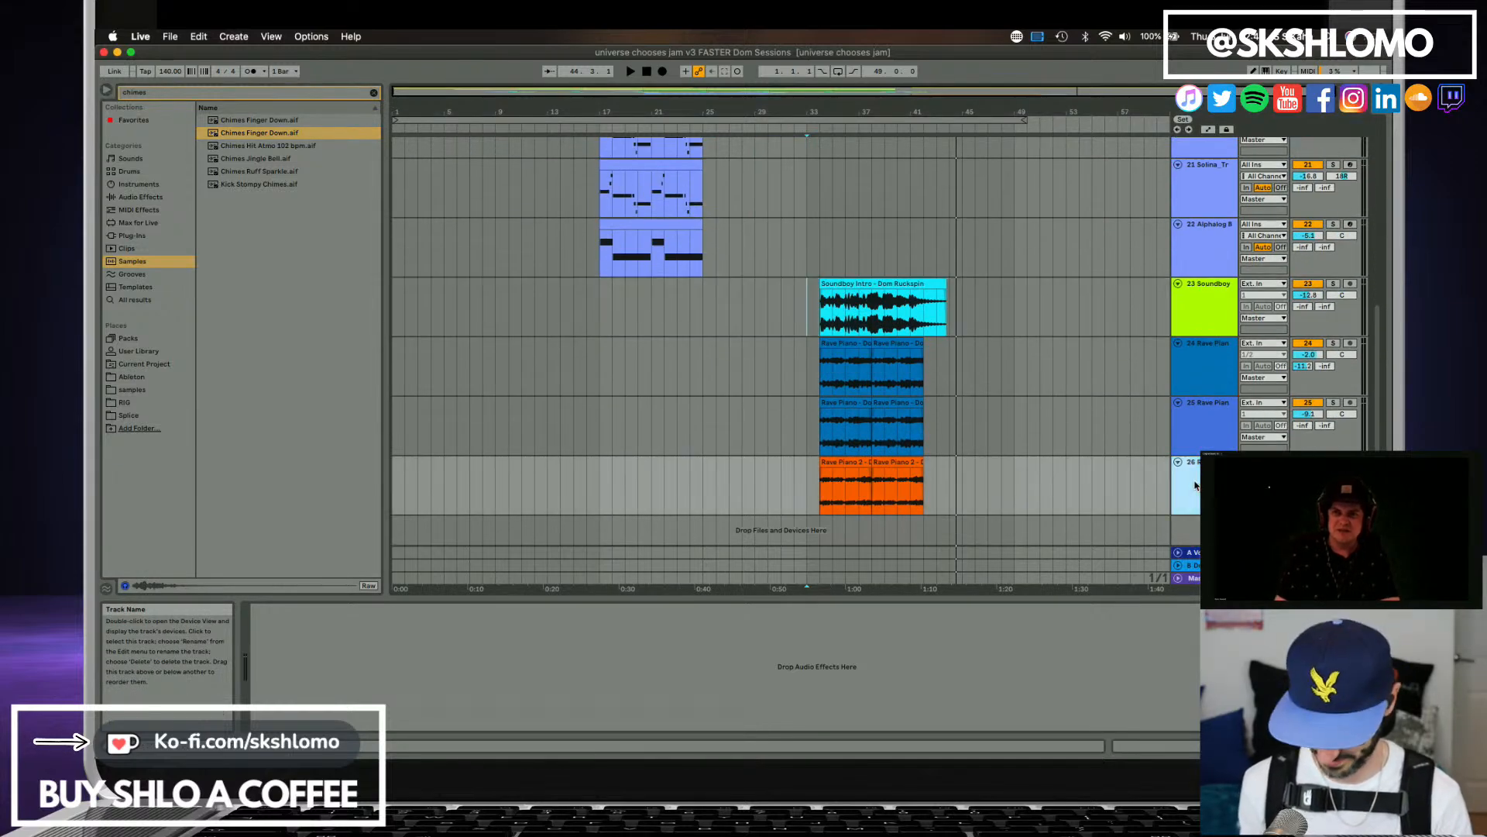
scroll(1193, 403, "up", 10)
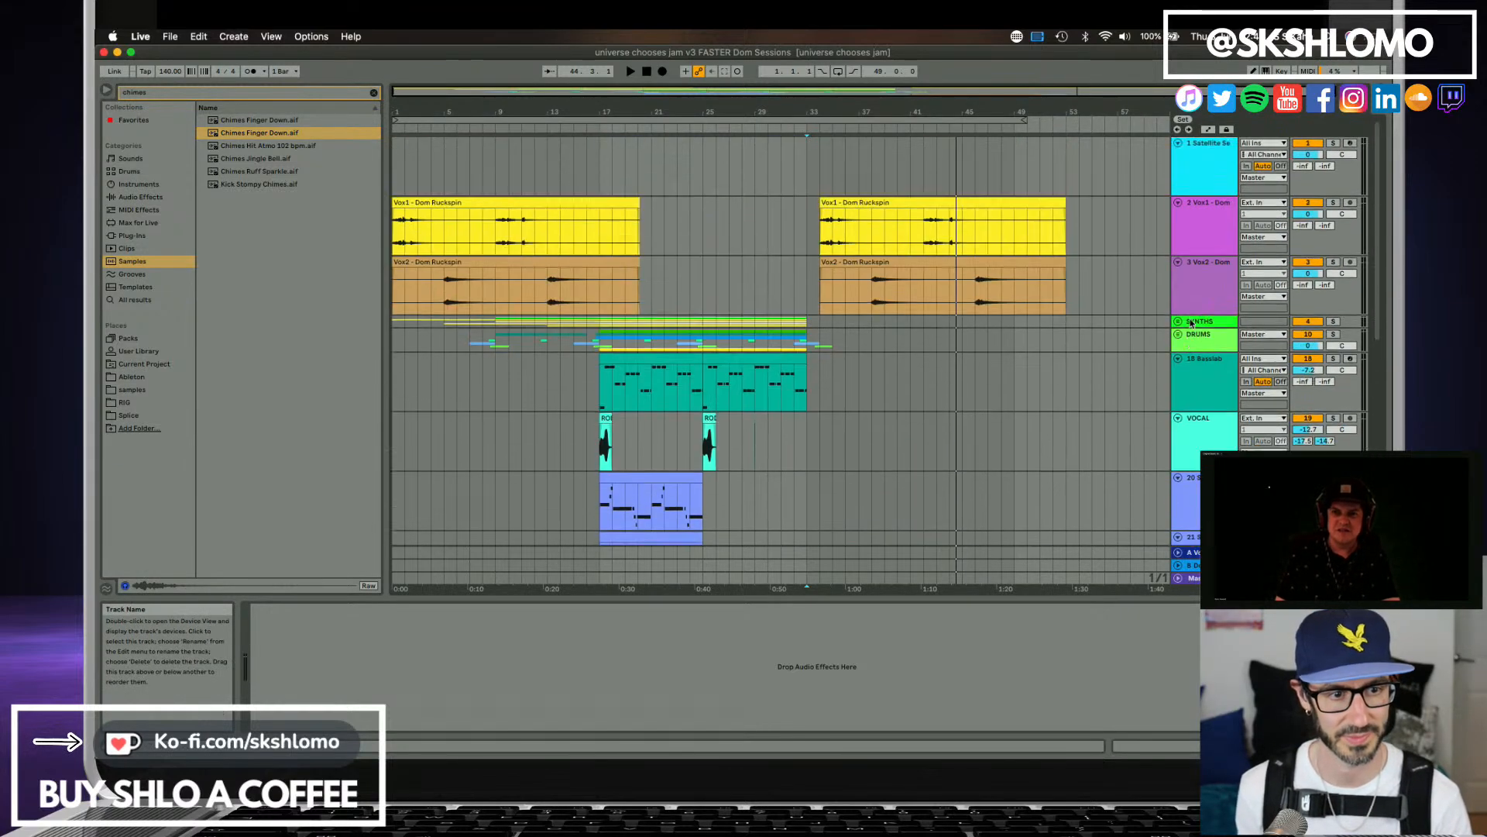
left_click(1179, 335)
scroll(1197, 357, "down", 10)
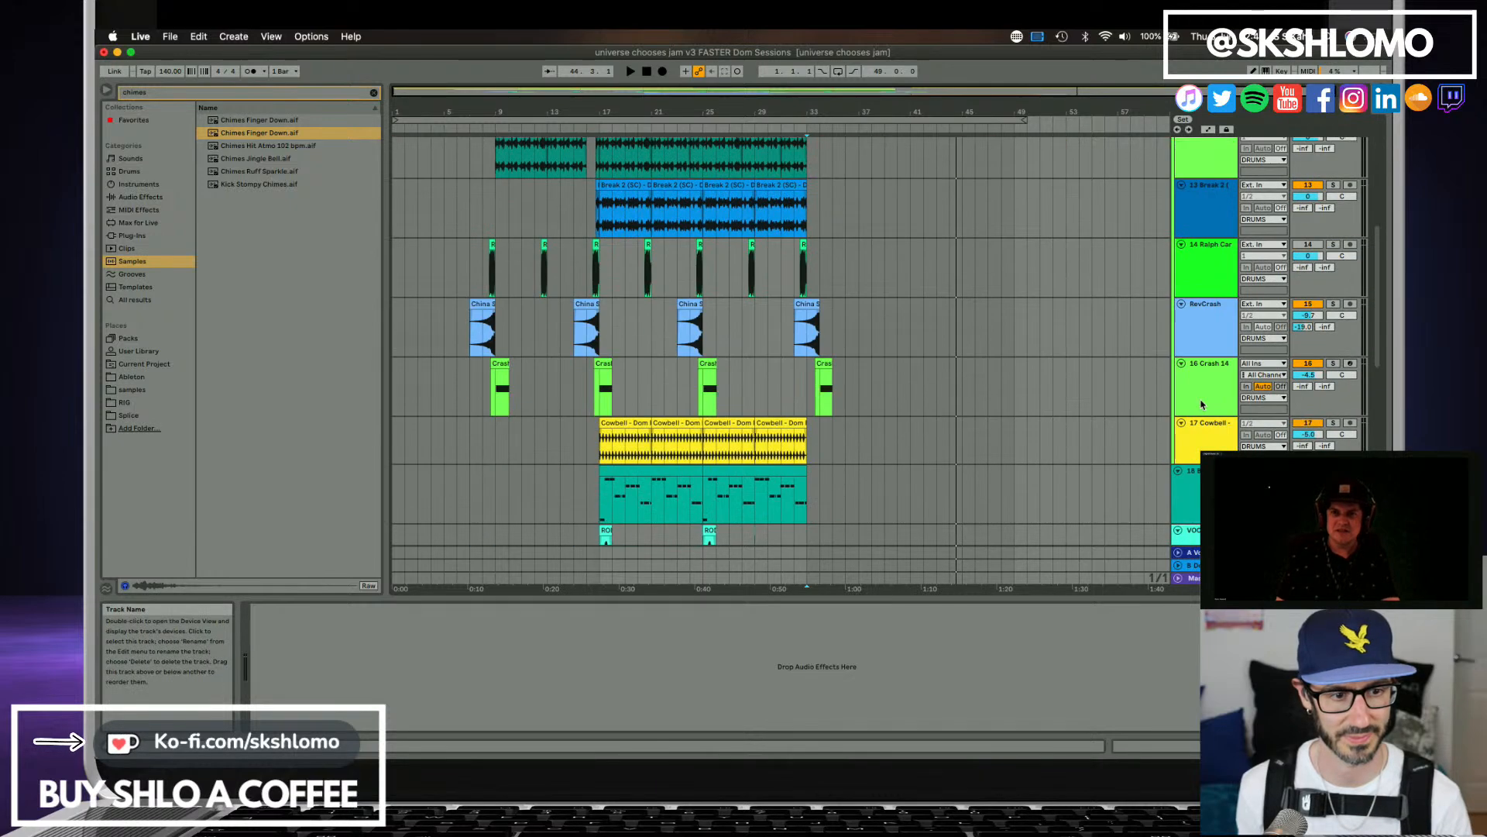
left_click(1206, 371)
key("super+t")
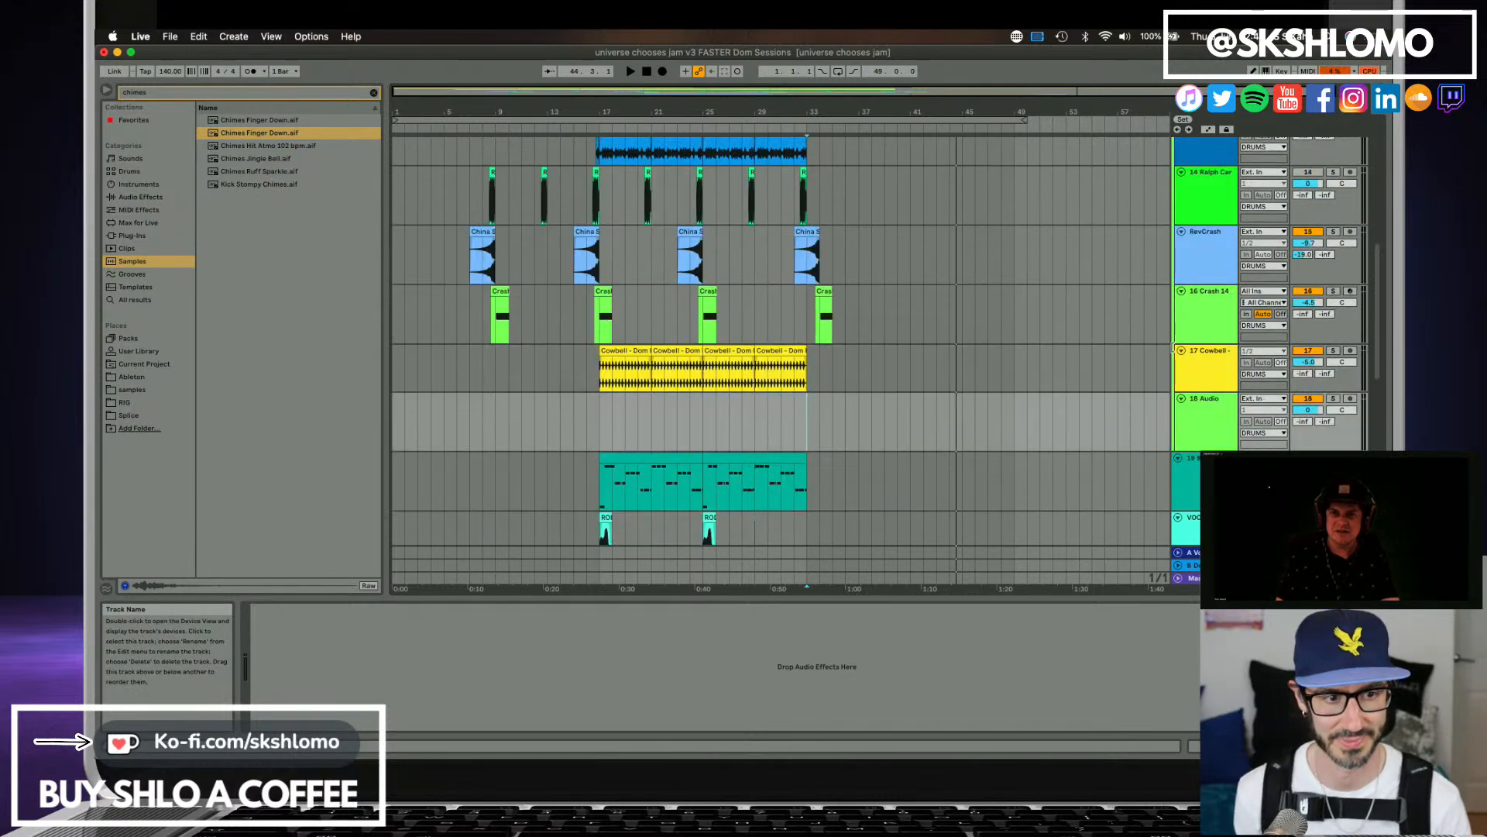
Place Chimes Finger Down on the new track at bar 33, play the transition and lower the chimes track's volume.
left_click_drag(245, 139, 811, 417)
key("space")
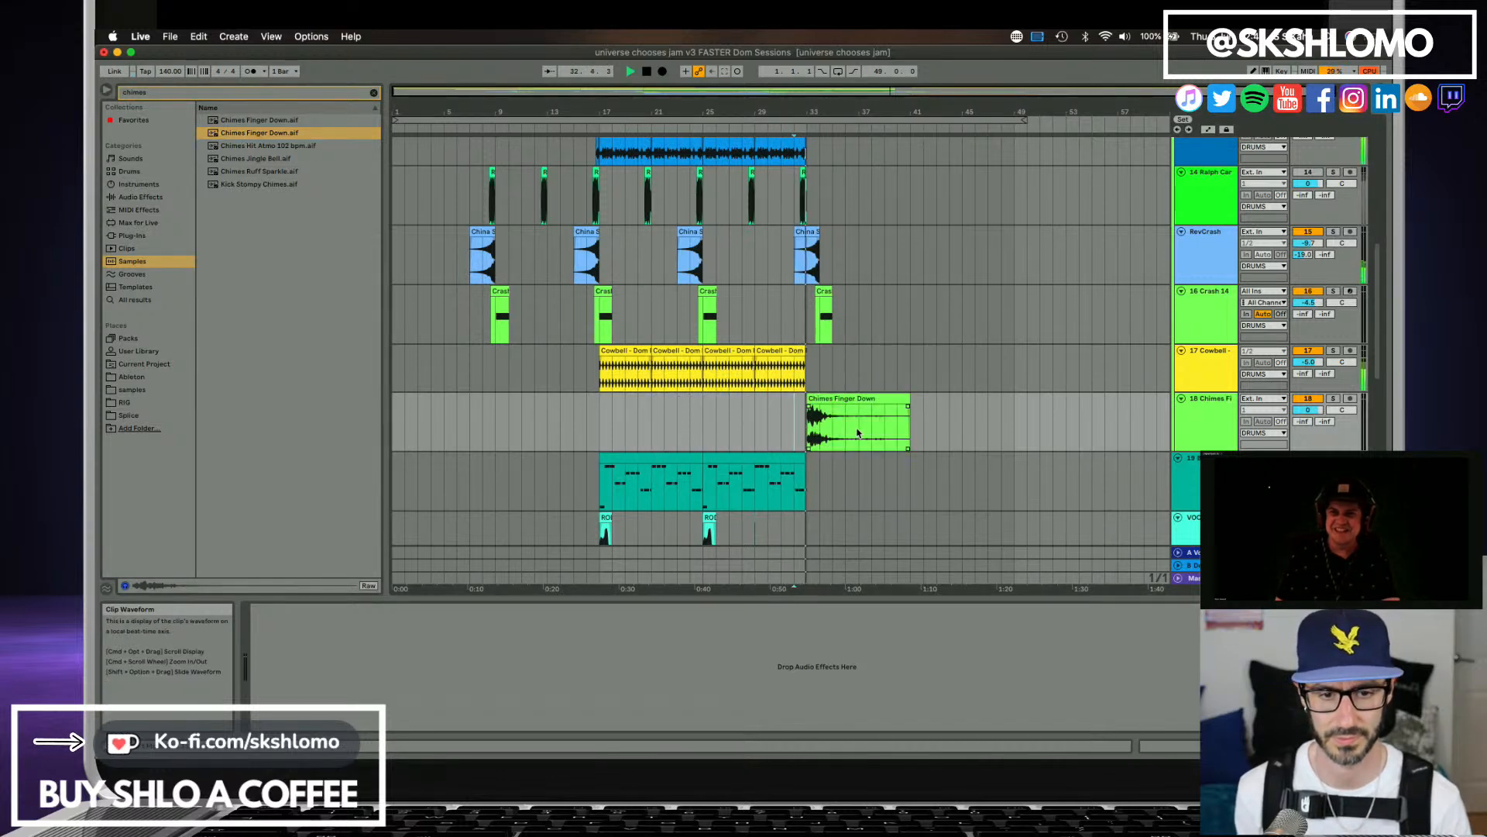
left_click_drag(1308, 410, 1308, 427)
key("space")
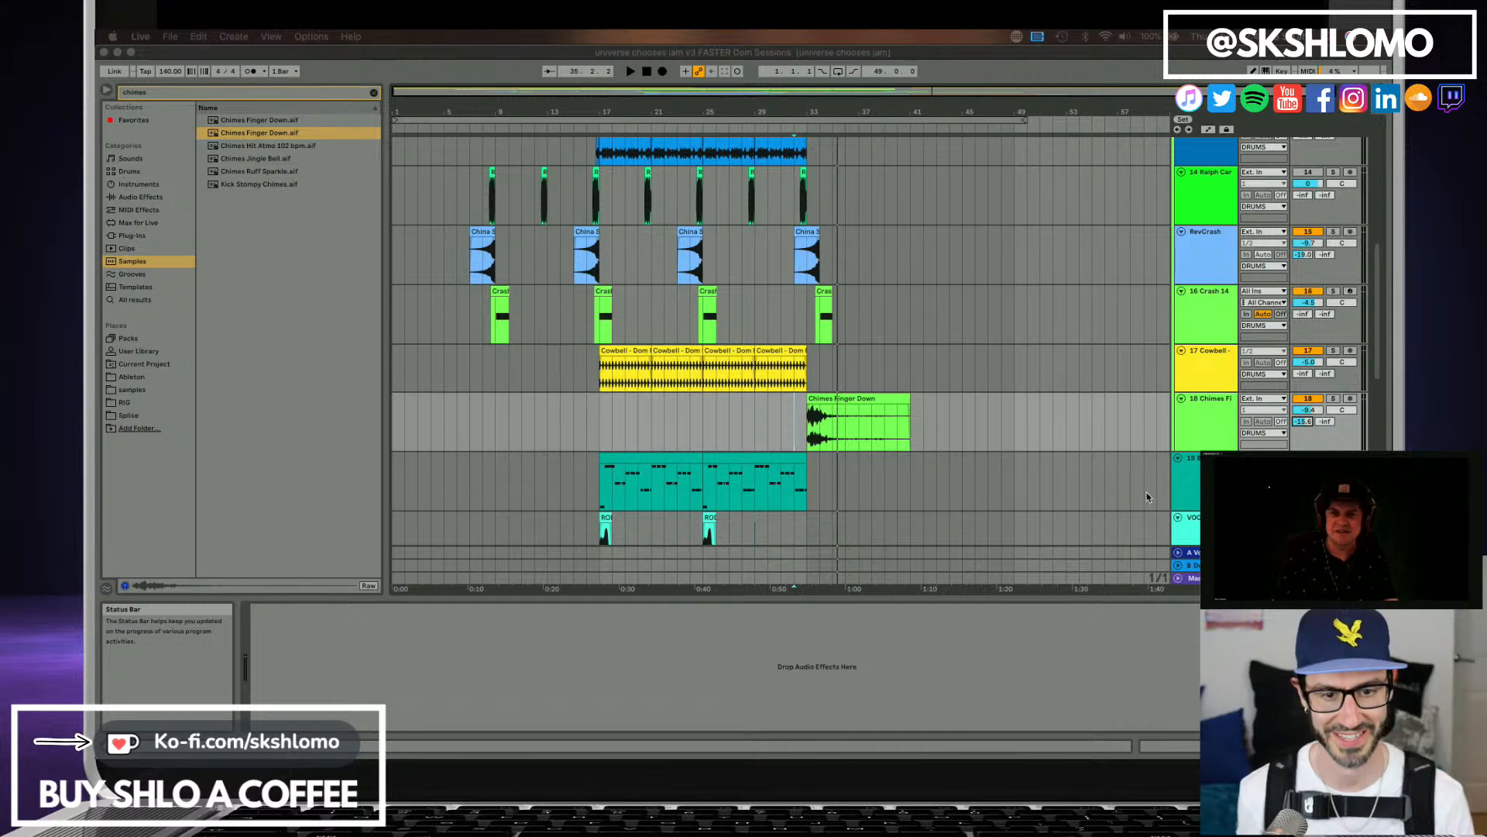
Search the samples for "panpipes", then clear the search text.
left_click(184, 94)
key("super+a")
type("panp")
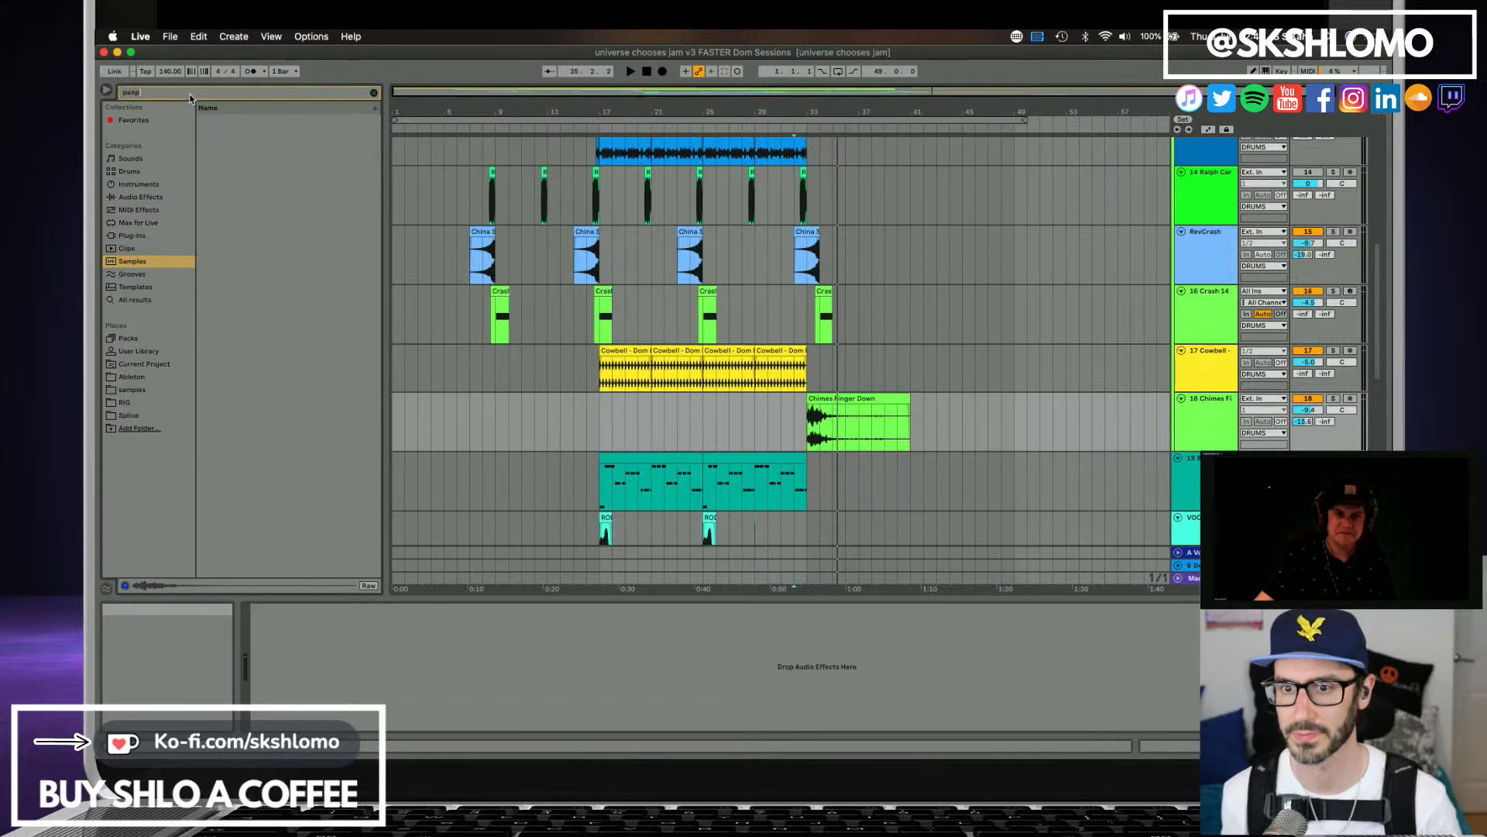
type("ipes")
key("BackSpace")
key("BackSpace")
key("BackSpace")
key("BackSpace")
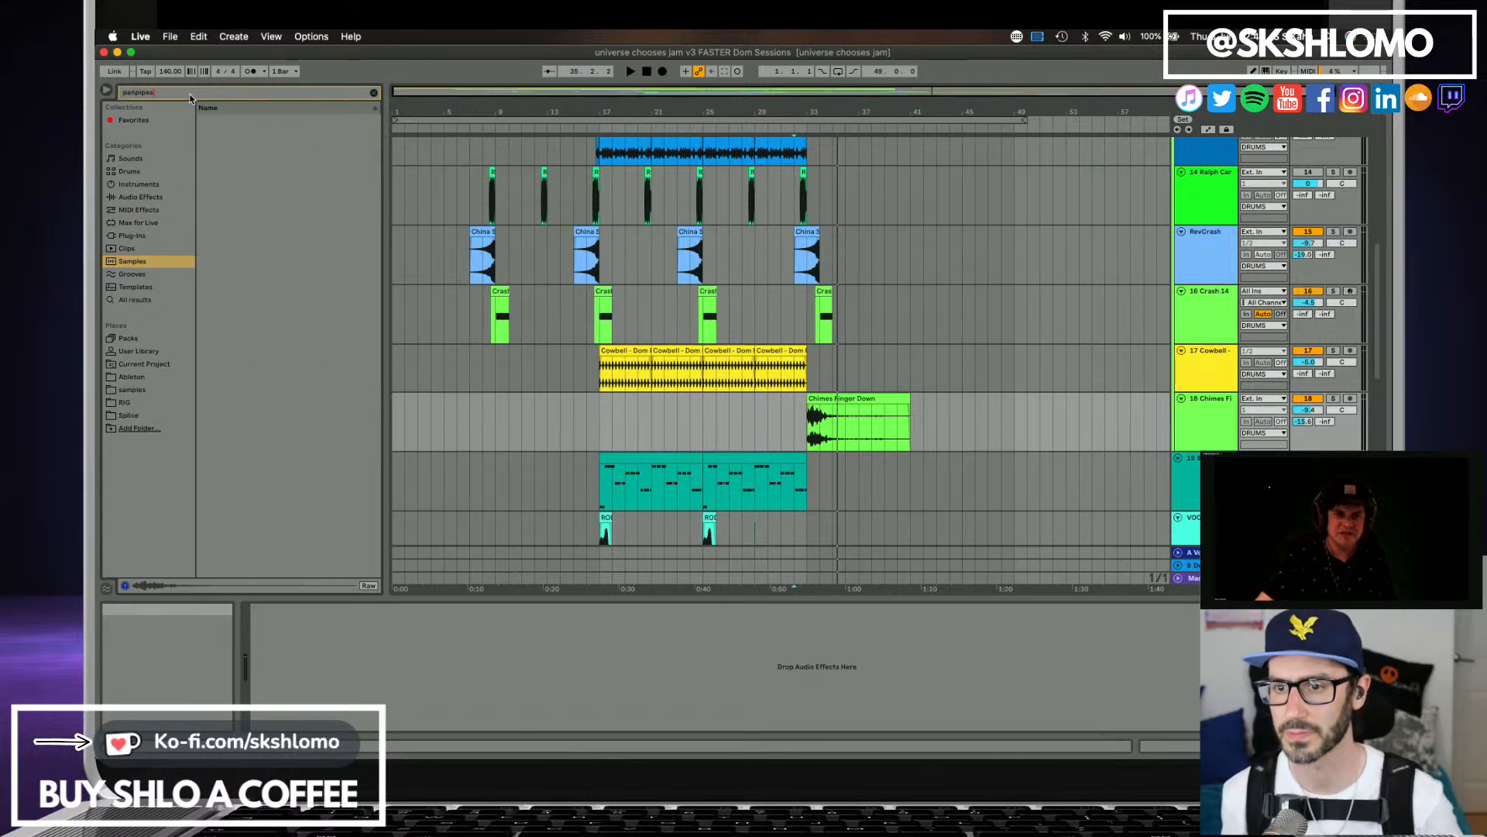
key("BackSpace")
key("BackSpace")
key("BackSpace")
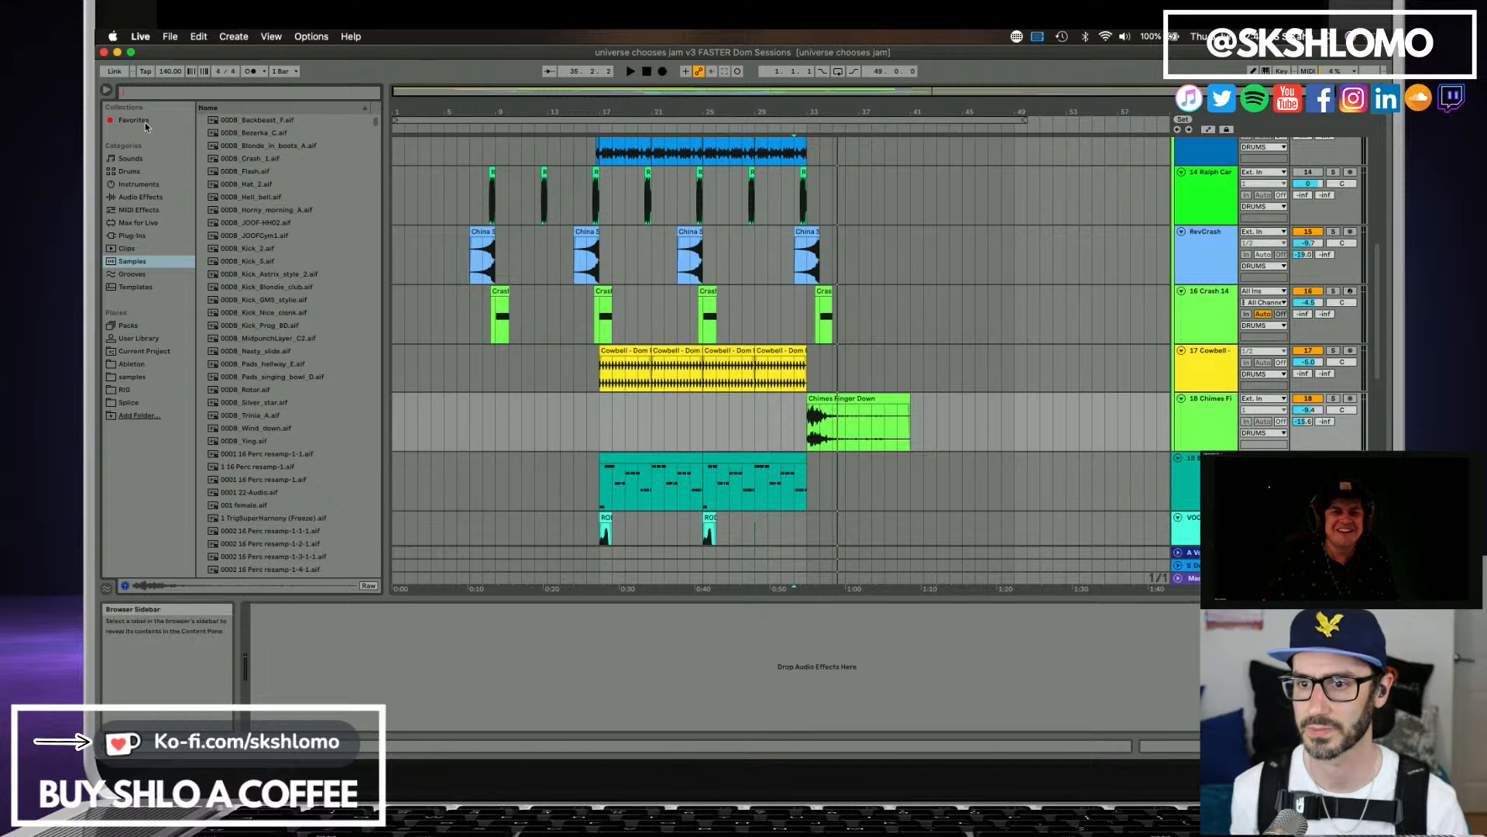
Switch the browser to the Sounds category and search it for "pan".
left_click(136, 161)
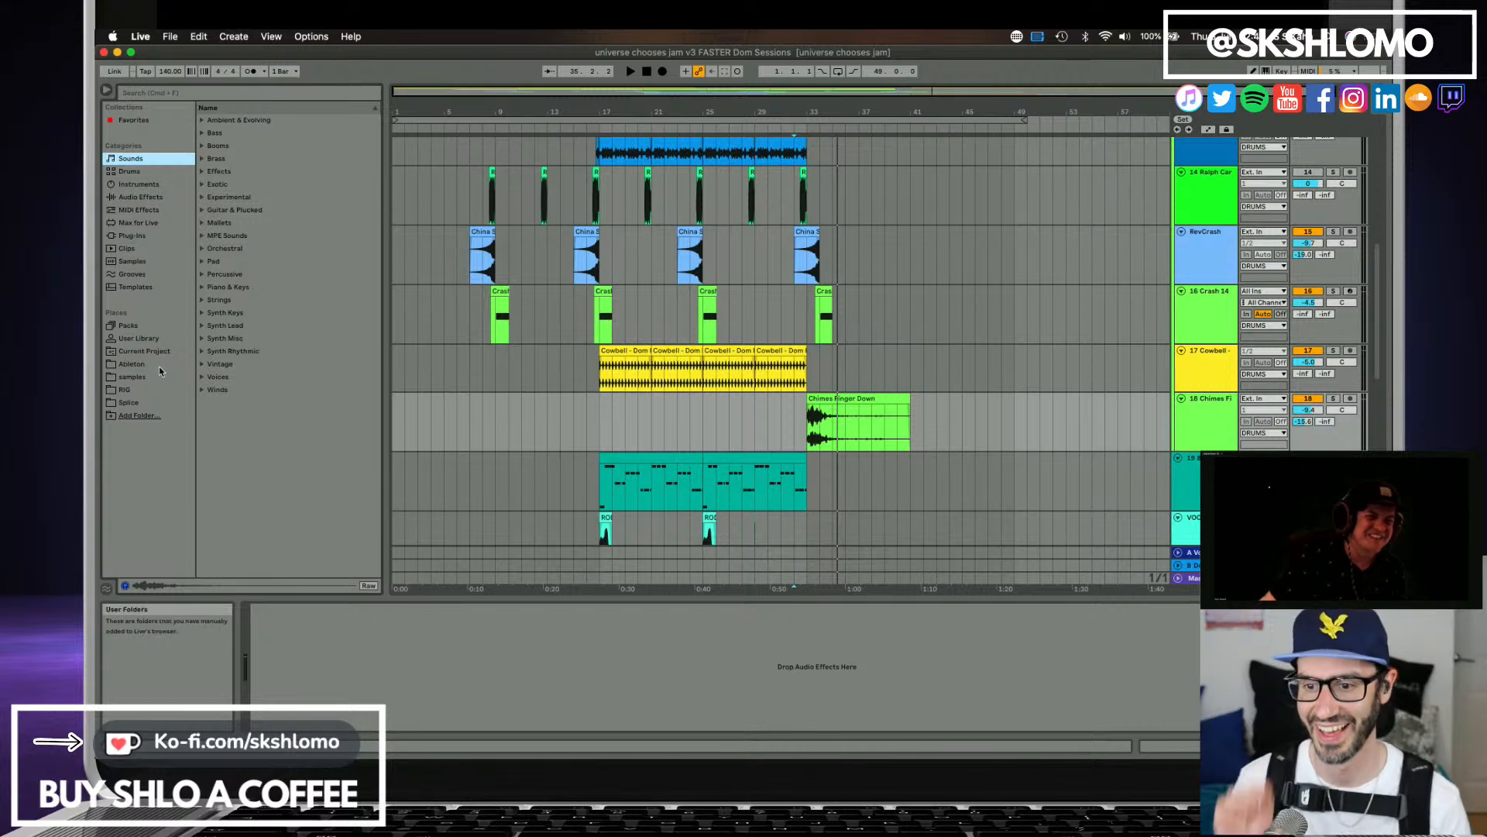
left_click(158, 95)
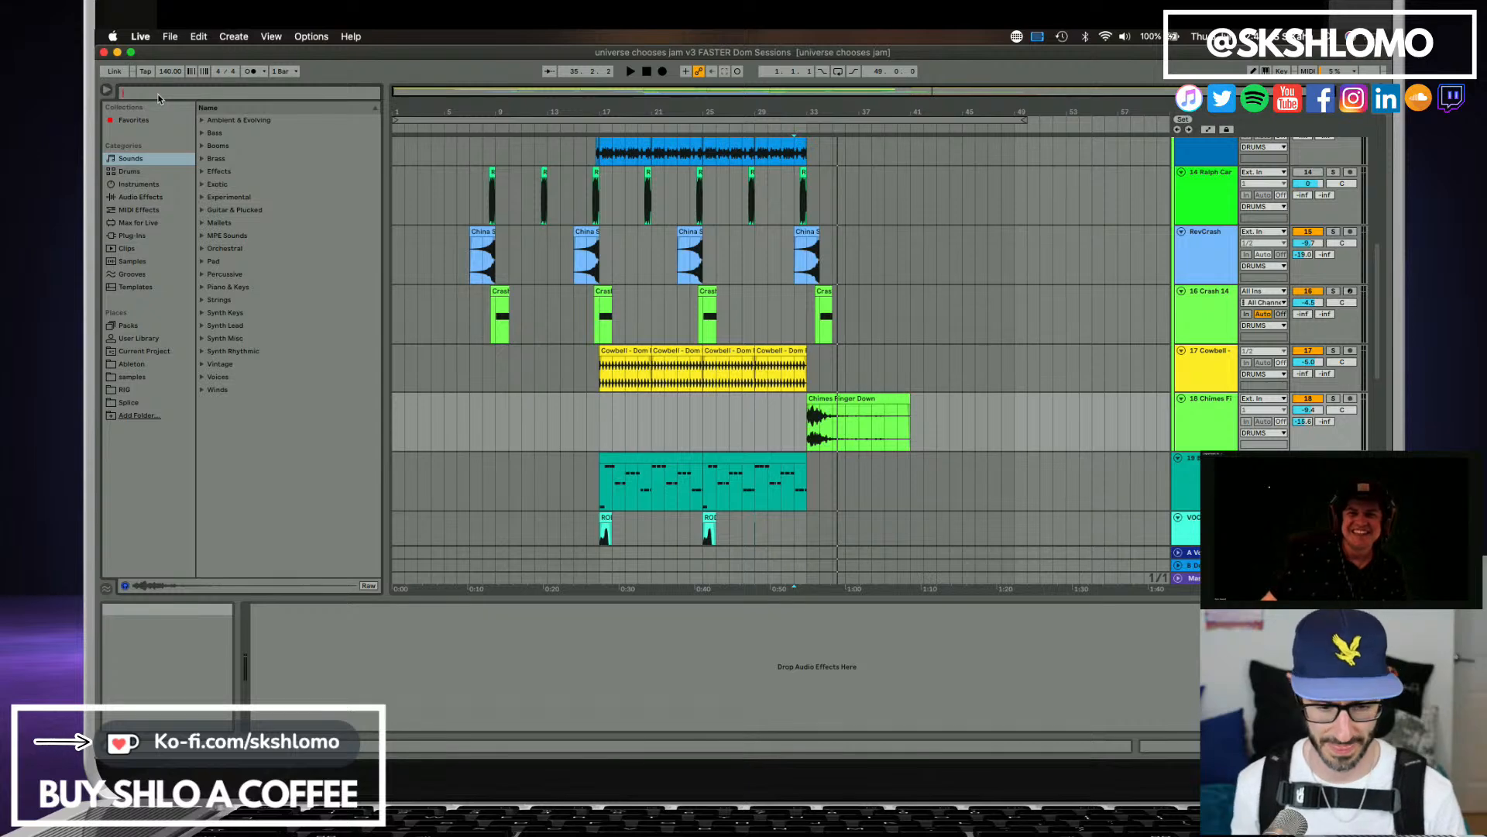
type("pan")
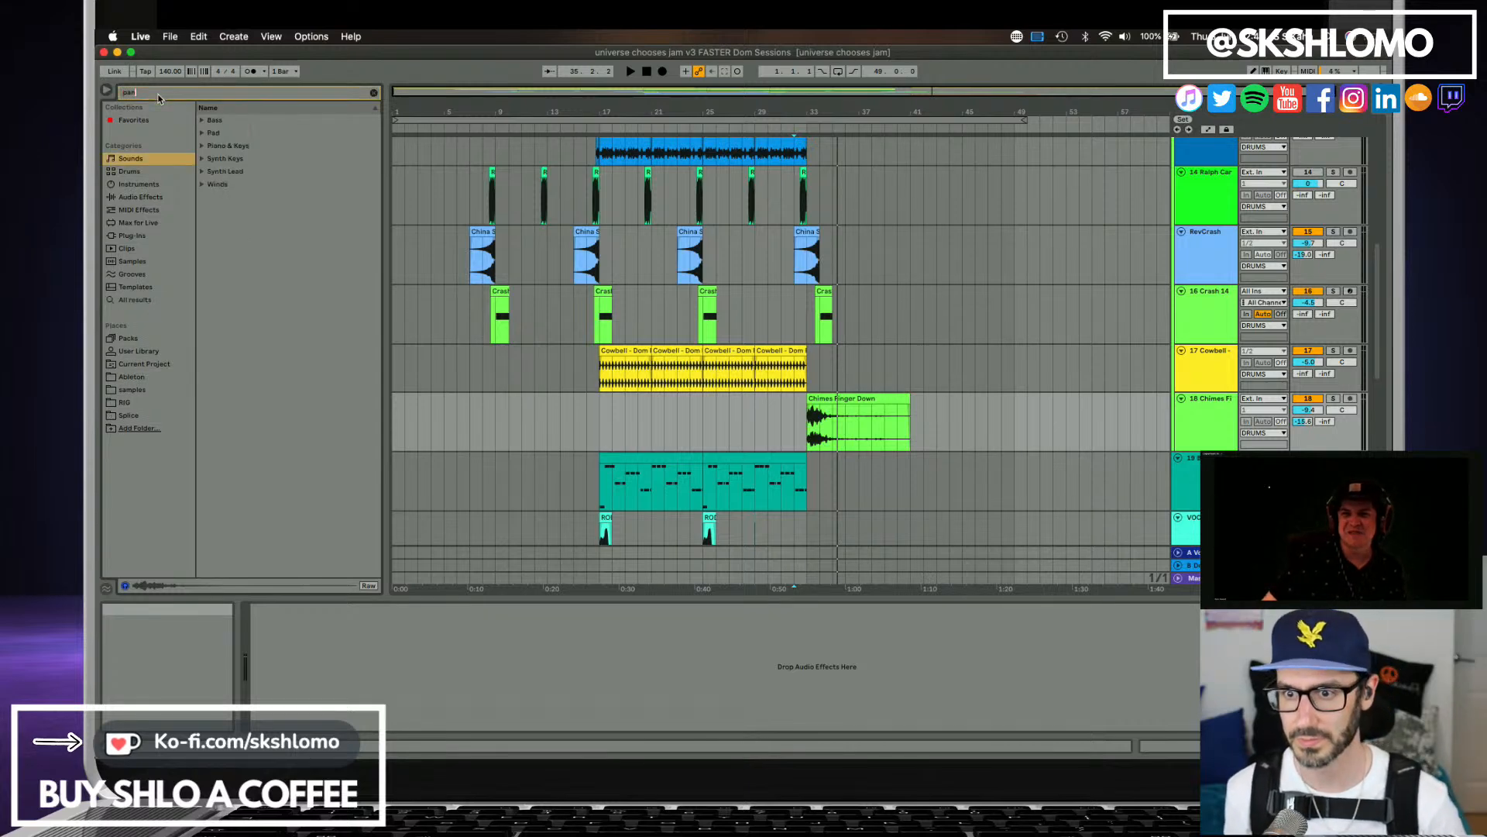
left_click(193, 146)
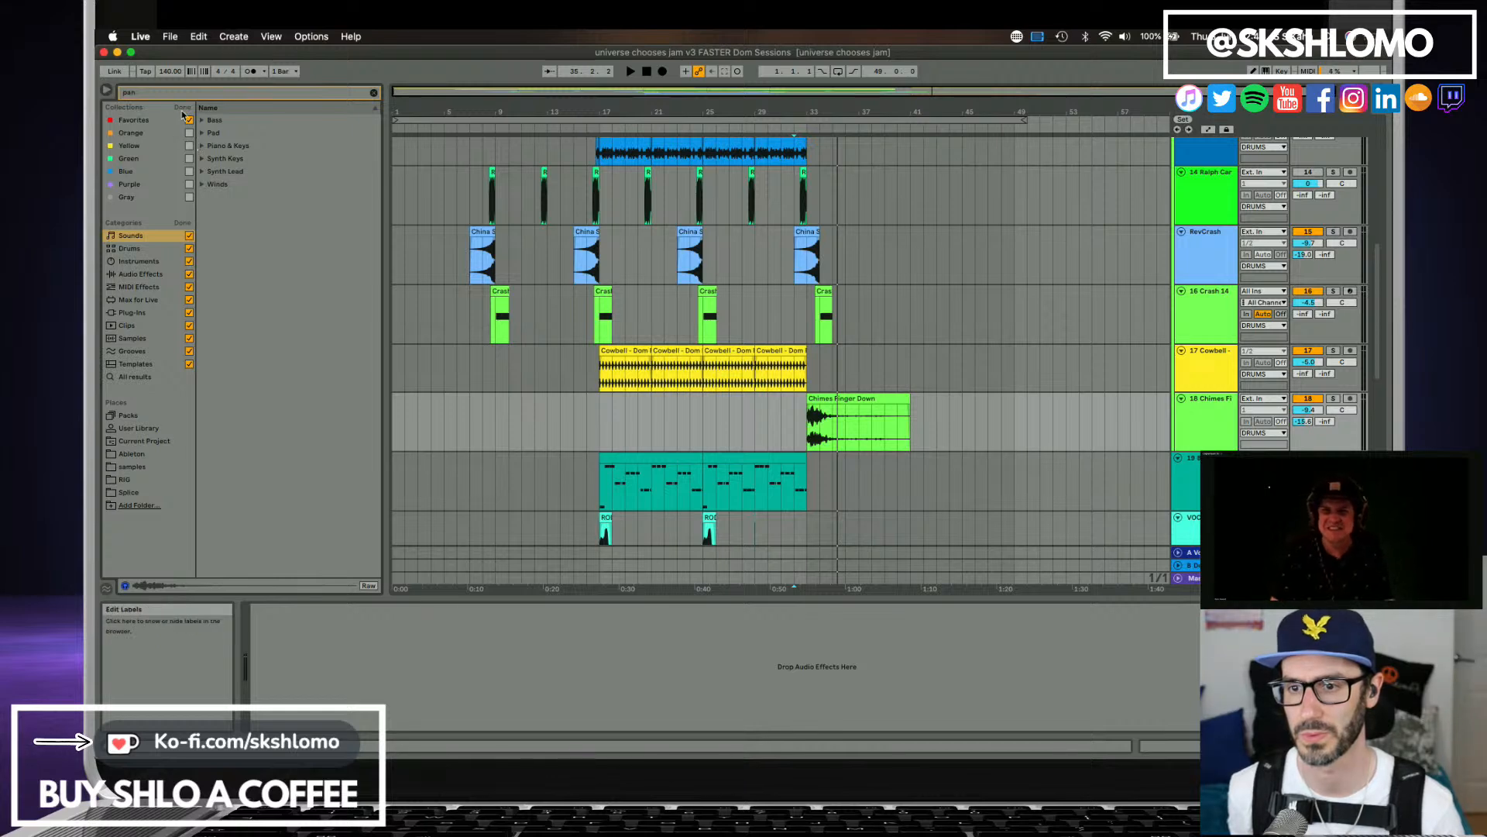
left_click(183, 109)
Audition the matching presets in the pad, keys, synth lead and winds folders, ending on Pan Flute Basic.adv.
left_click(205, 133)
left_click(226, 146)
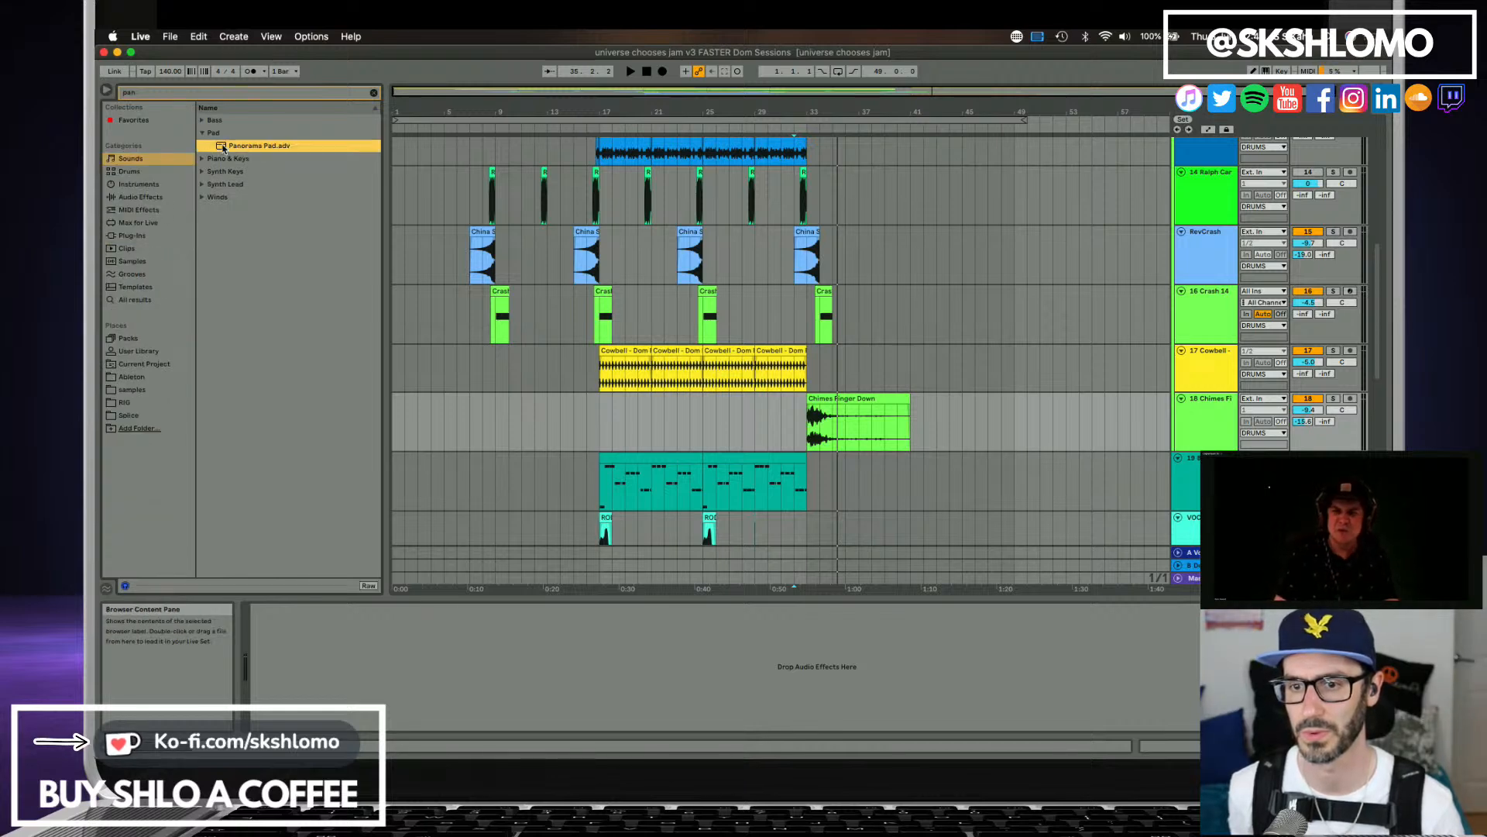
left_click(223, 159)
left_click(203, 159)
left_click(220, 159)
left_click(202, 172)
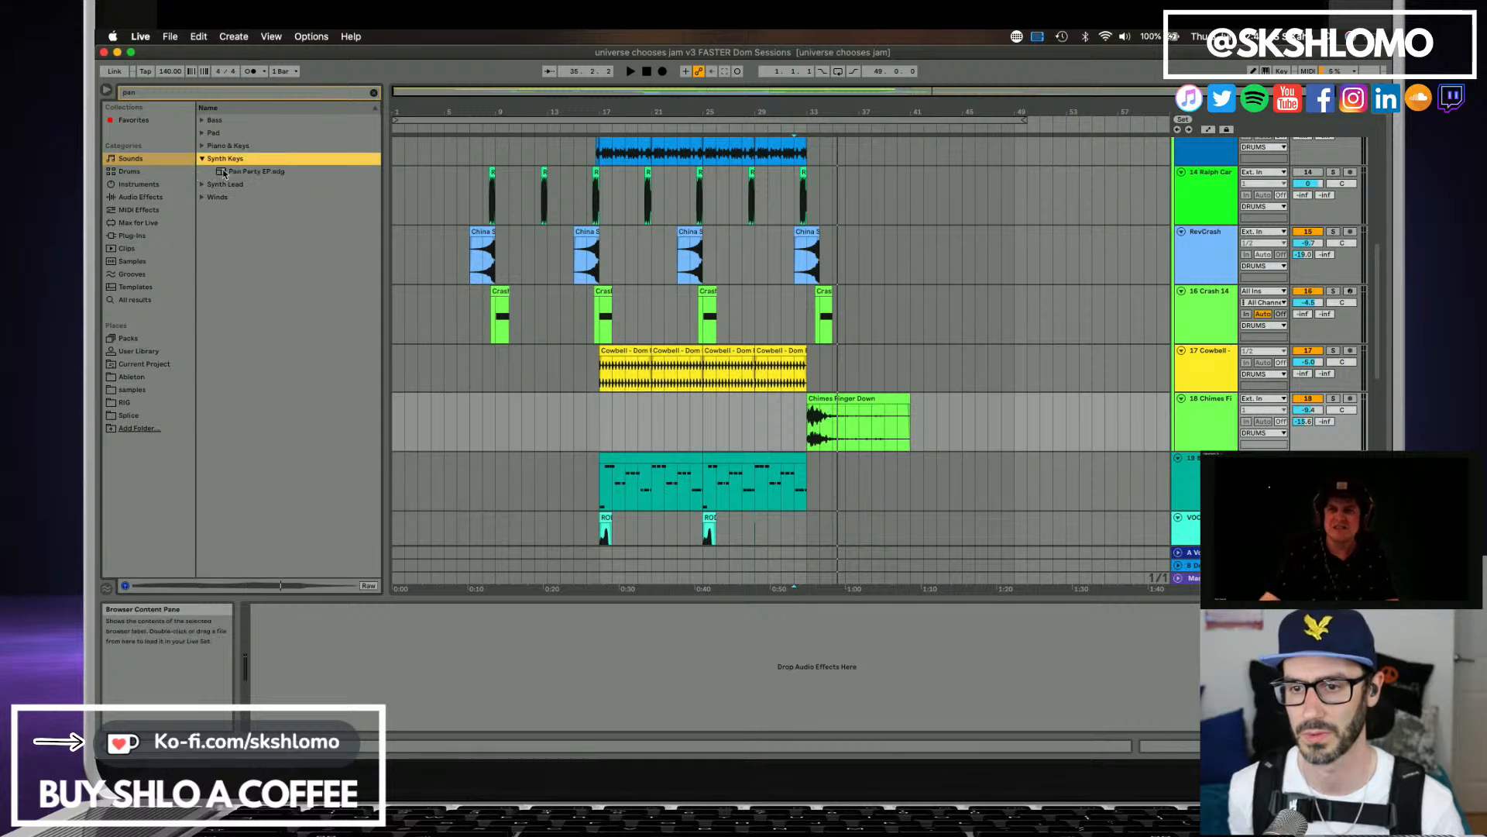
left_click(223, 172)
left_click(203, 189)
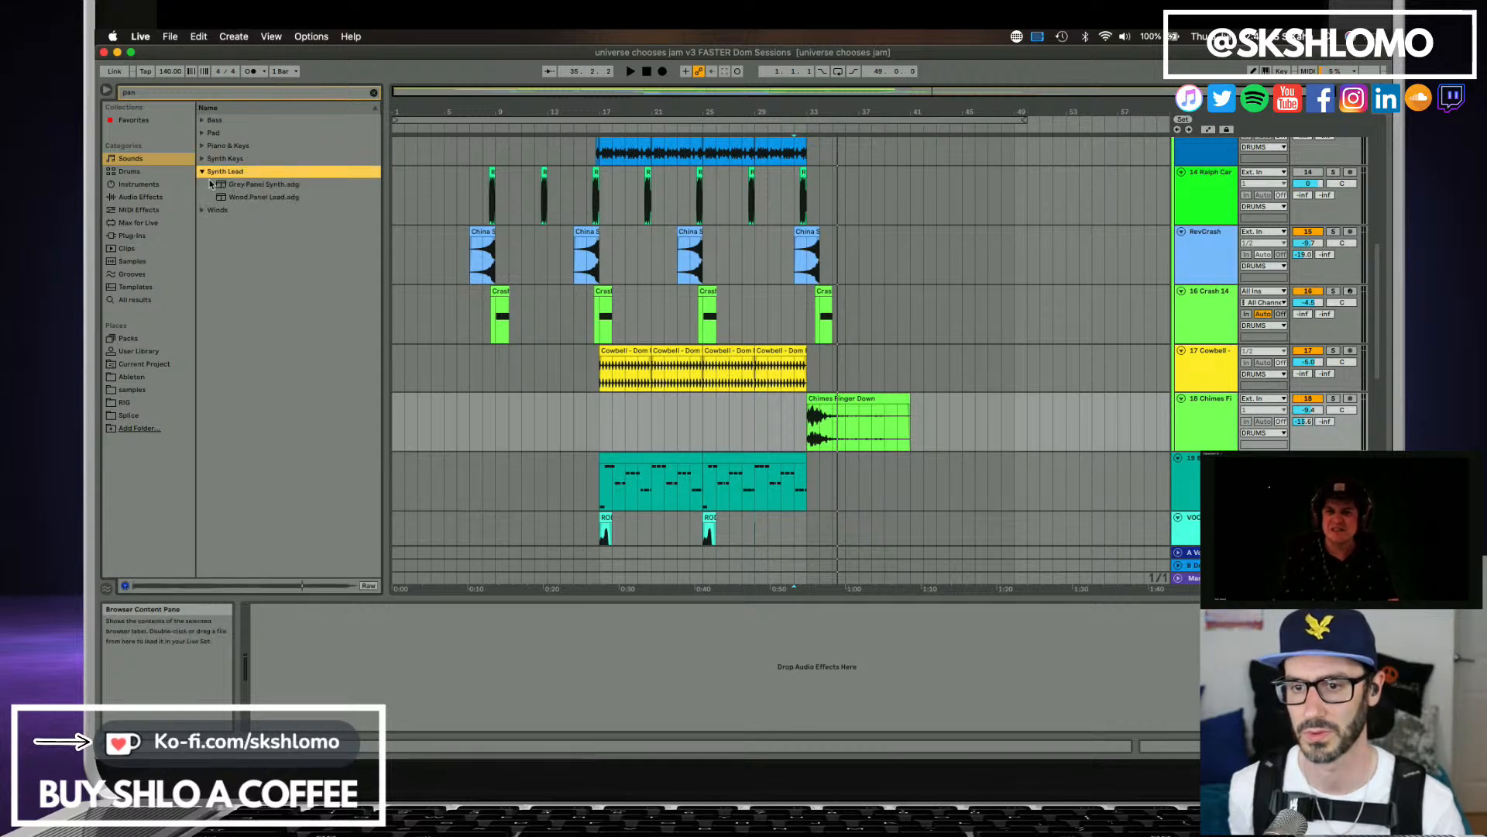
left_click(211, 186)
left_click(216, 197)
left_click(201, 210)
left_click(213, 198)
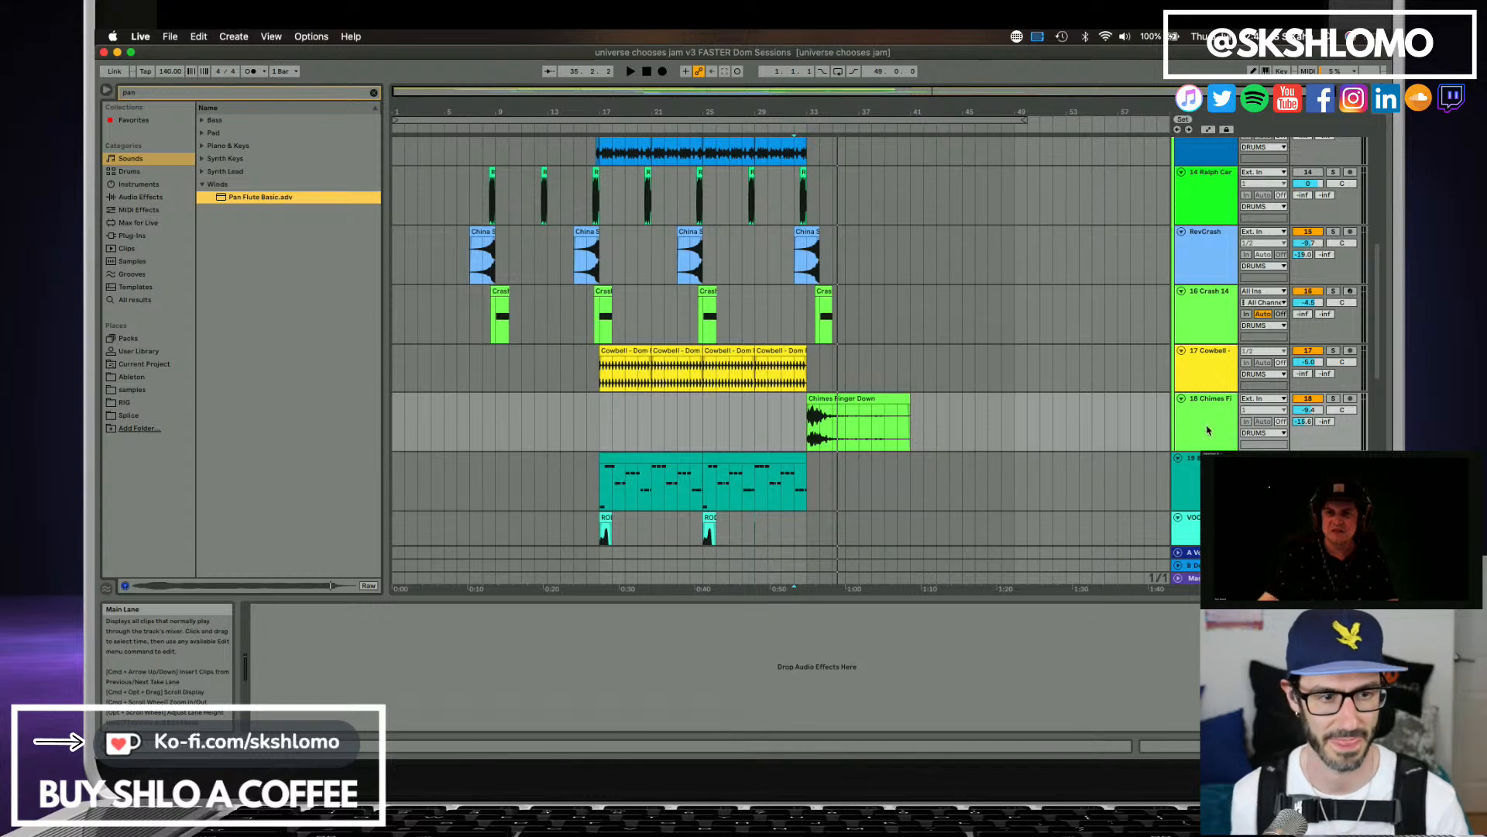
scroll(1162, 430, "down", 1)
scroll(1204, 442, "down", 3)
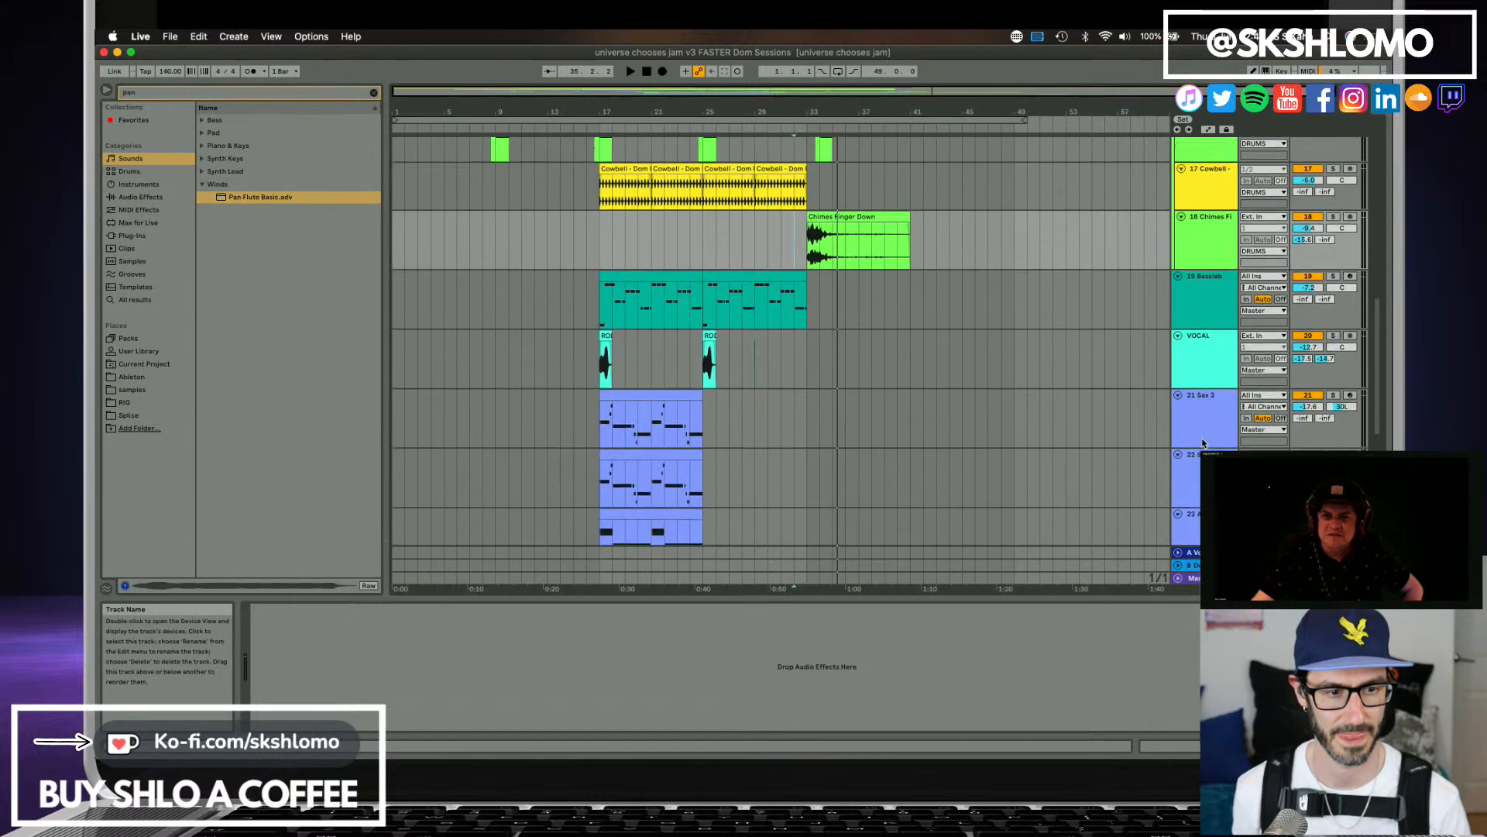
scroll(1204, 442, "down", 3)
left_click(1211, 316)
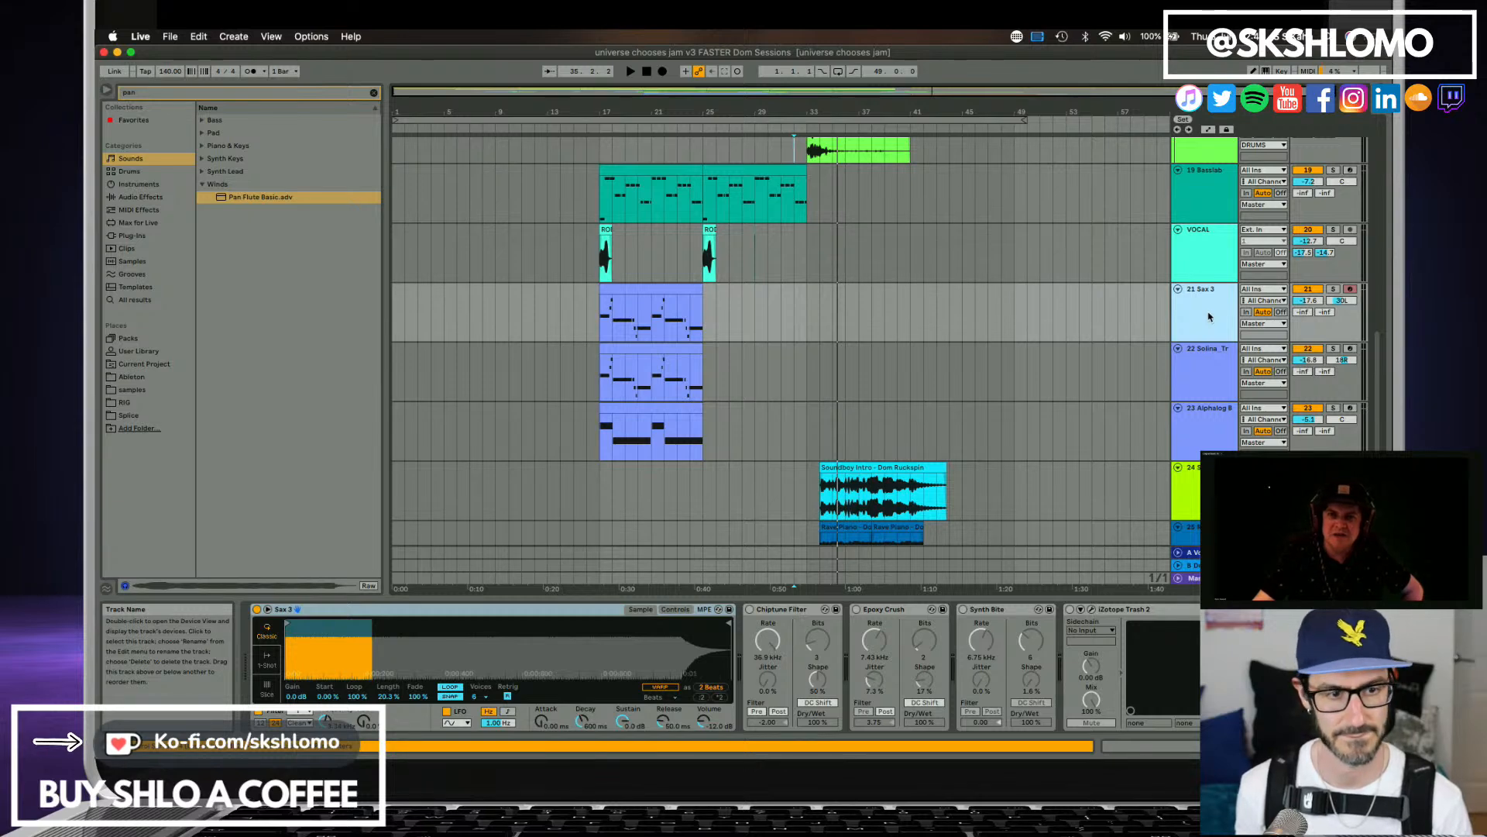
key("super+t")
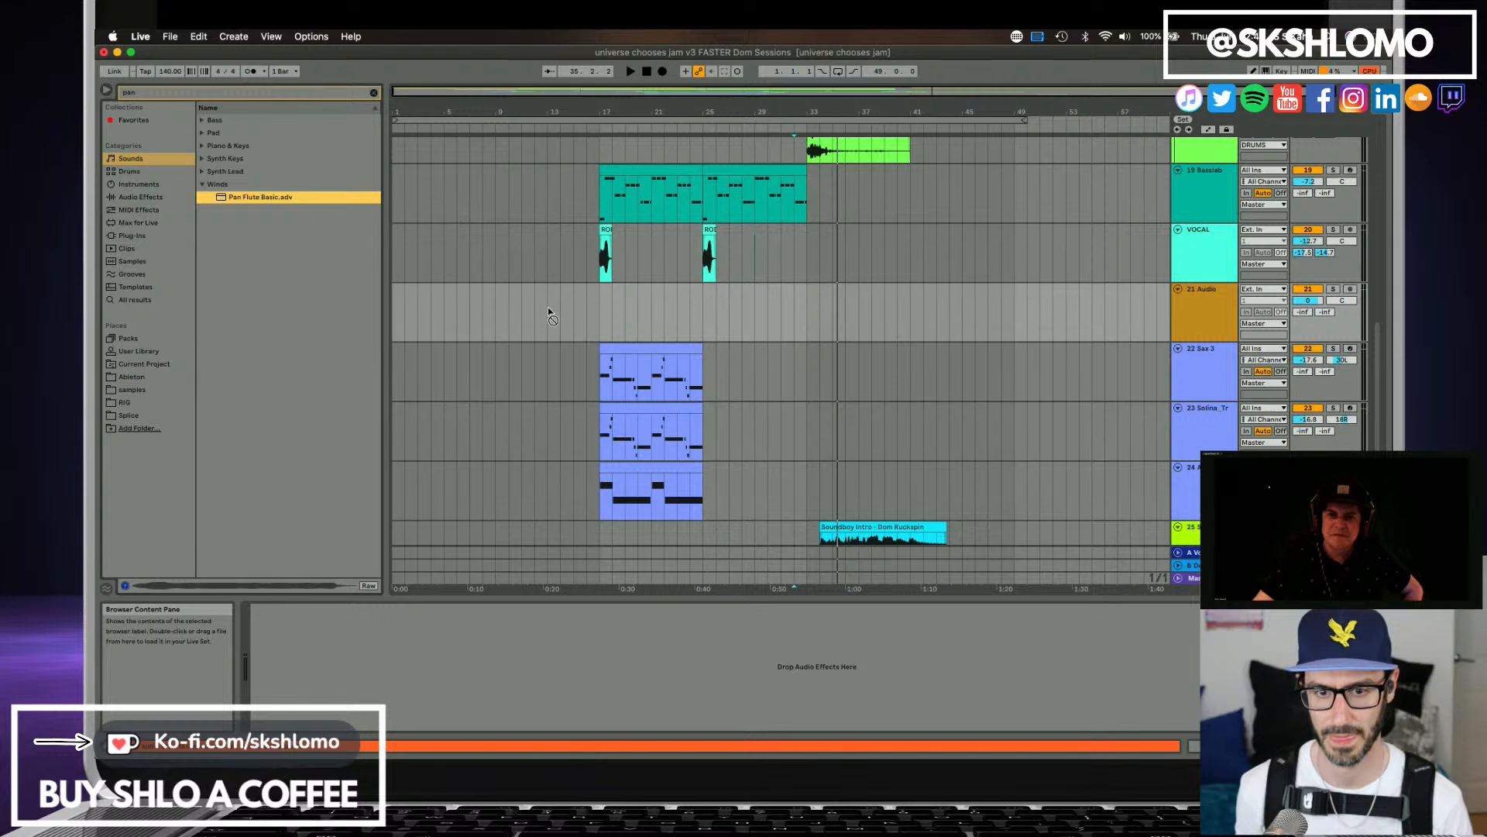
left_click_drag(595, 313, 596, 313)
left_click(1196, 321)
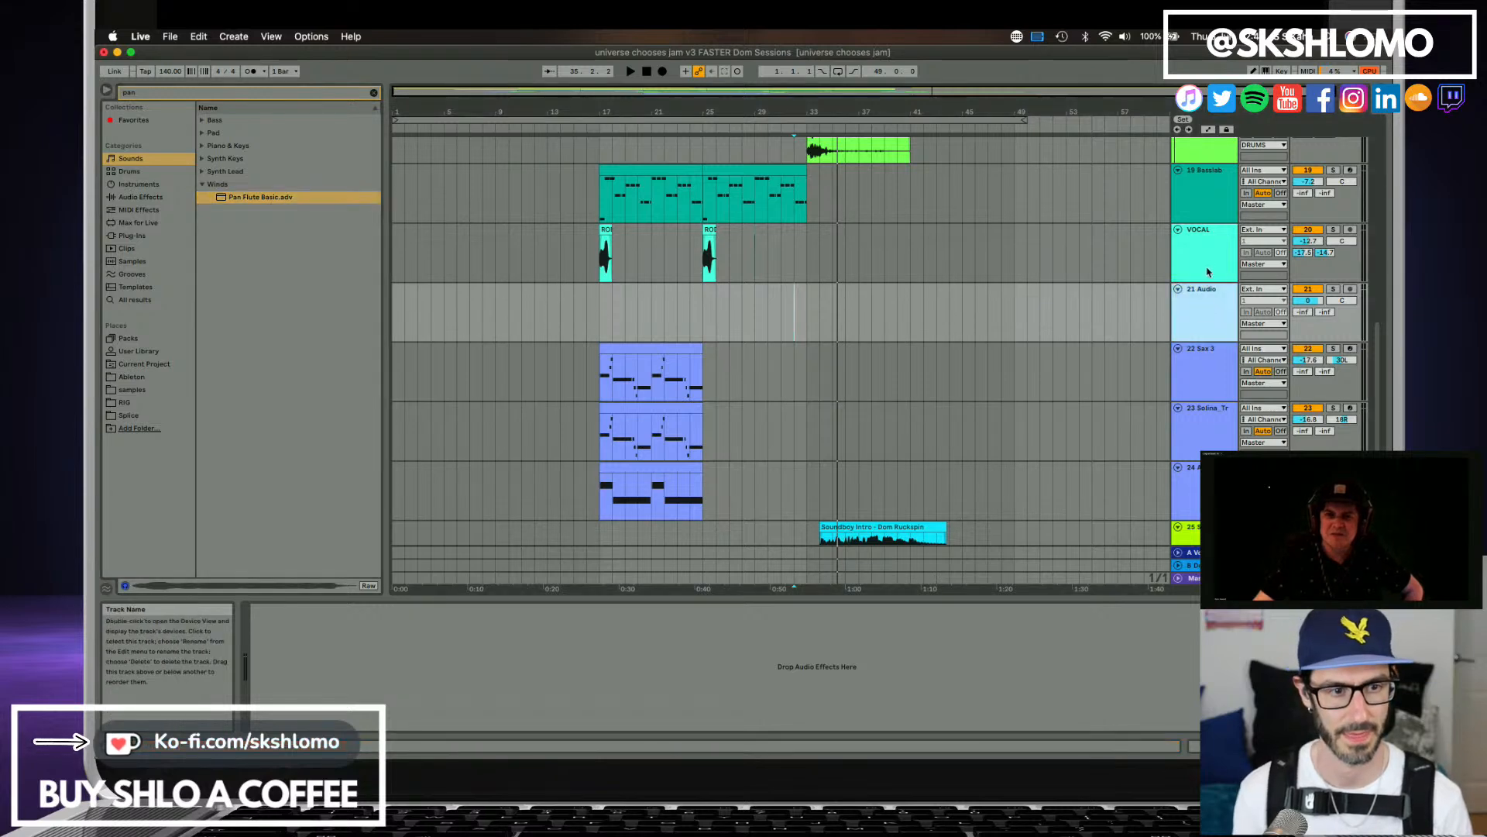
key("Delete")
Load Pan Flute Basic onto a new MIDI track between VOCAL and Sax 3 and raise that track's first send.
key("super+shift+t")
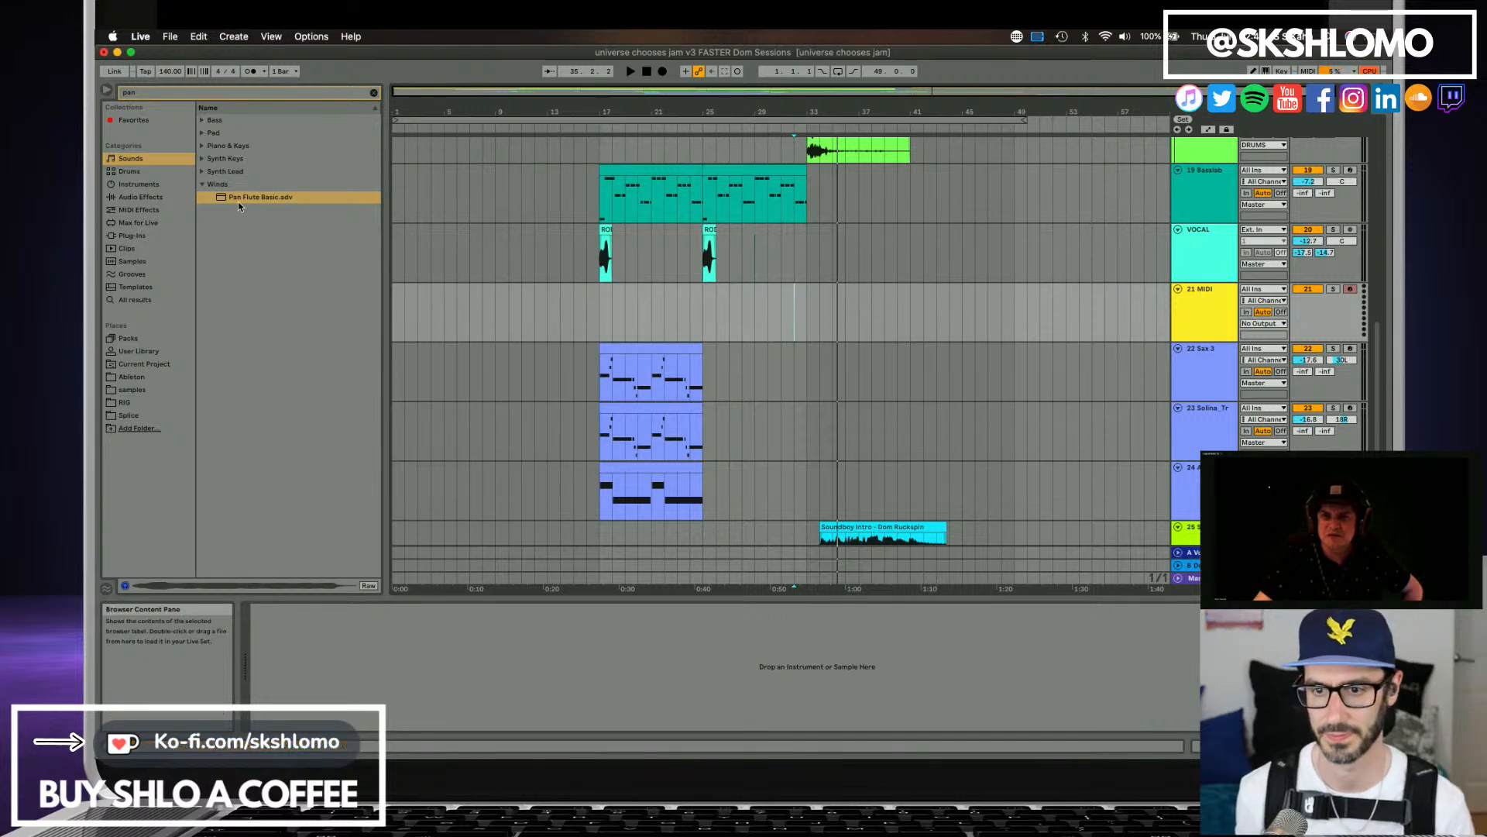
left_click_drag(238, 202, 708, 316)
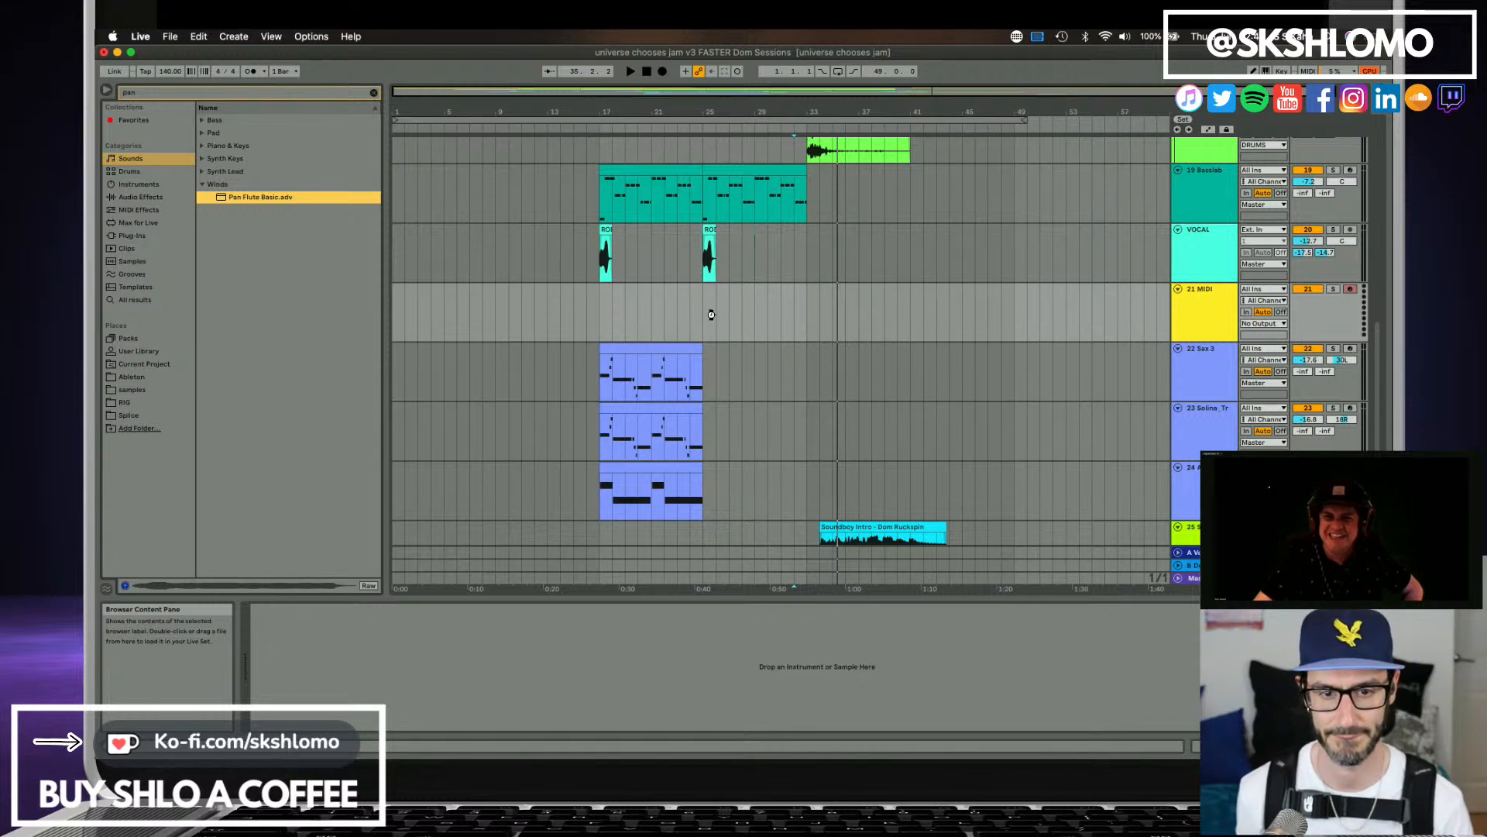
left_click_drag(711, 315, 713, 319)
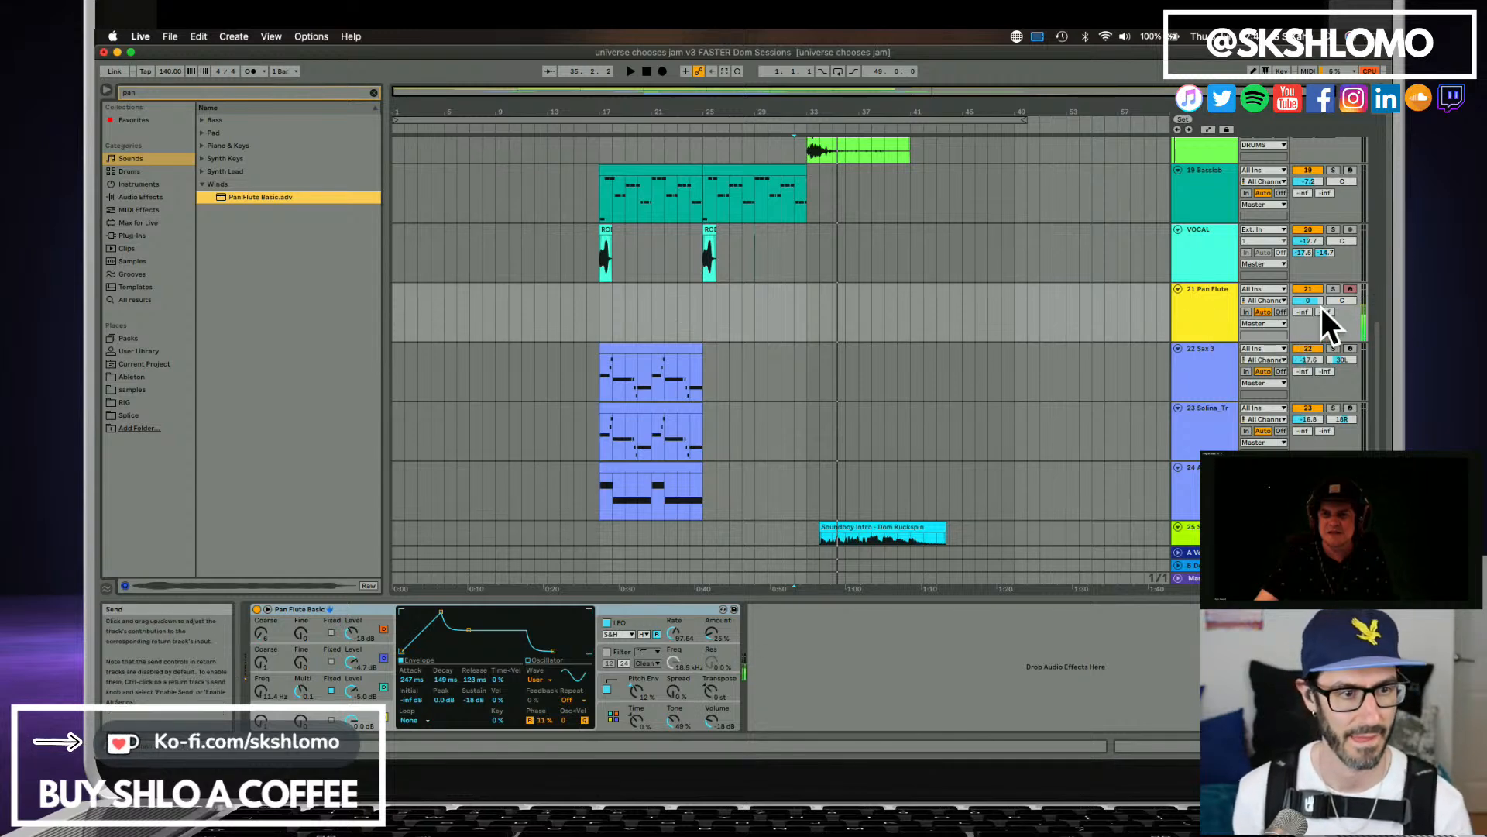
left_click_drag(1308, 309, 1304, 302)
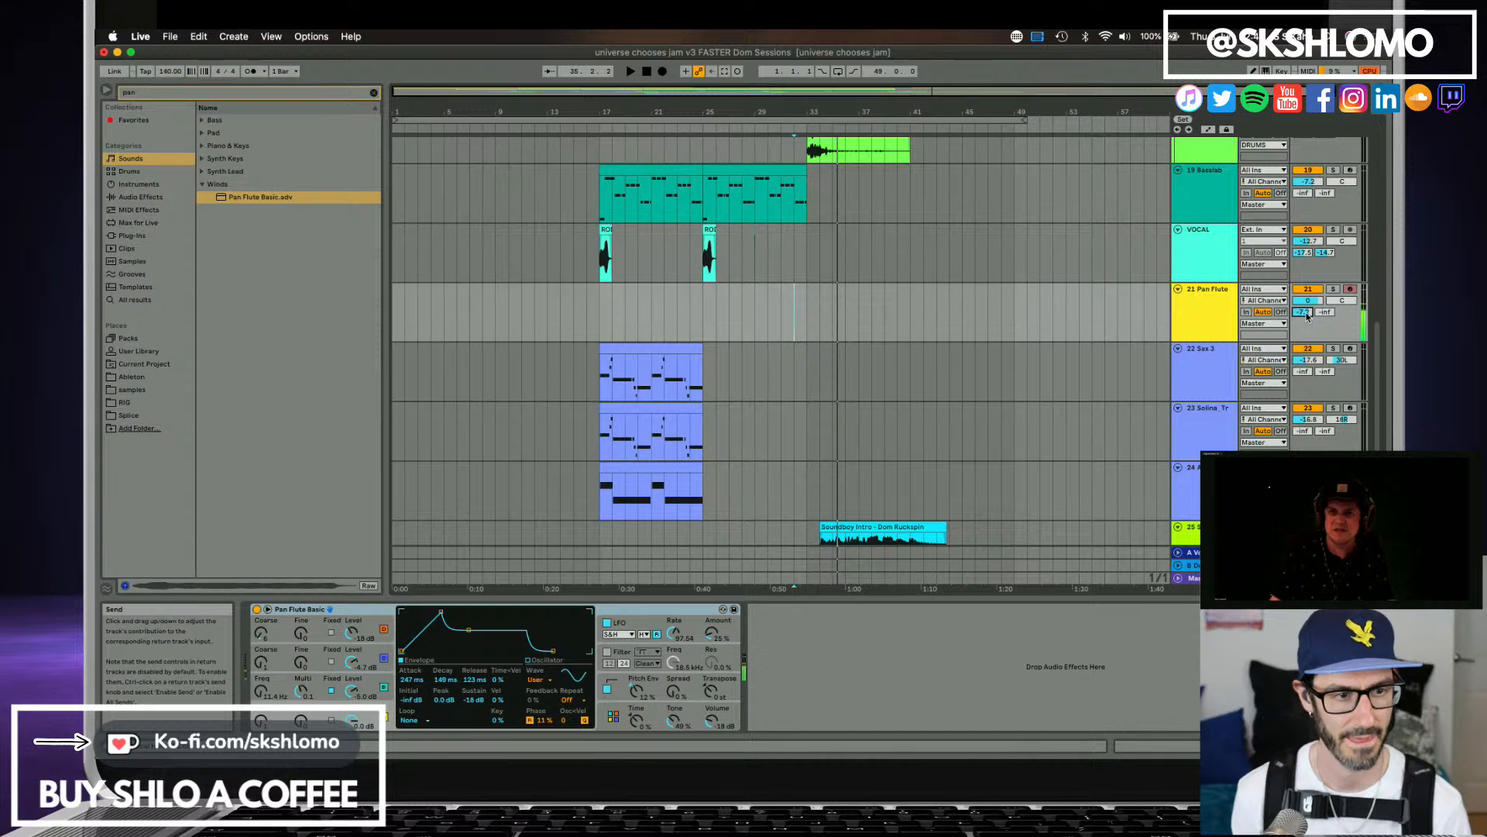
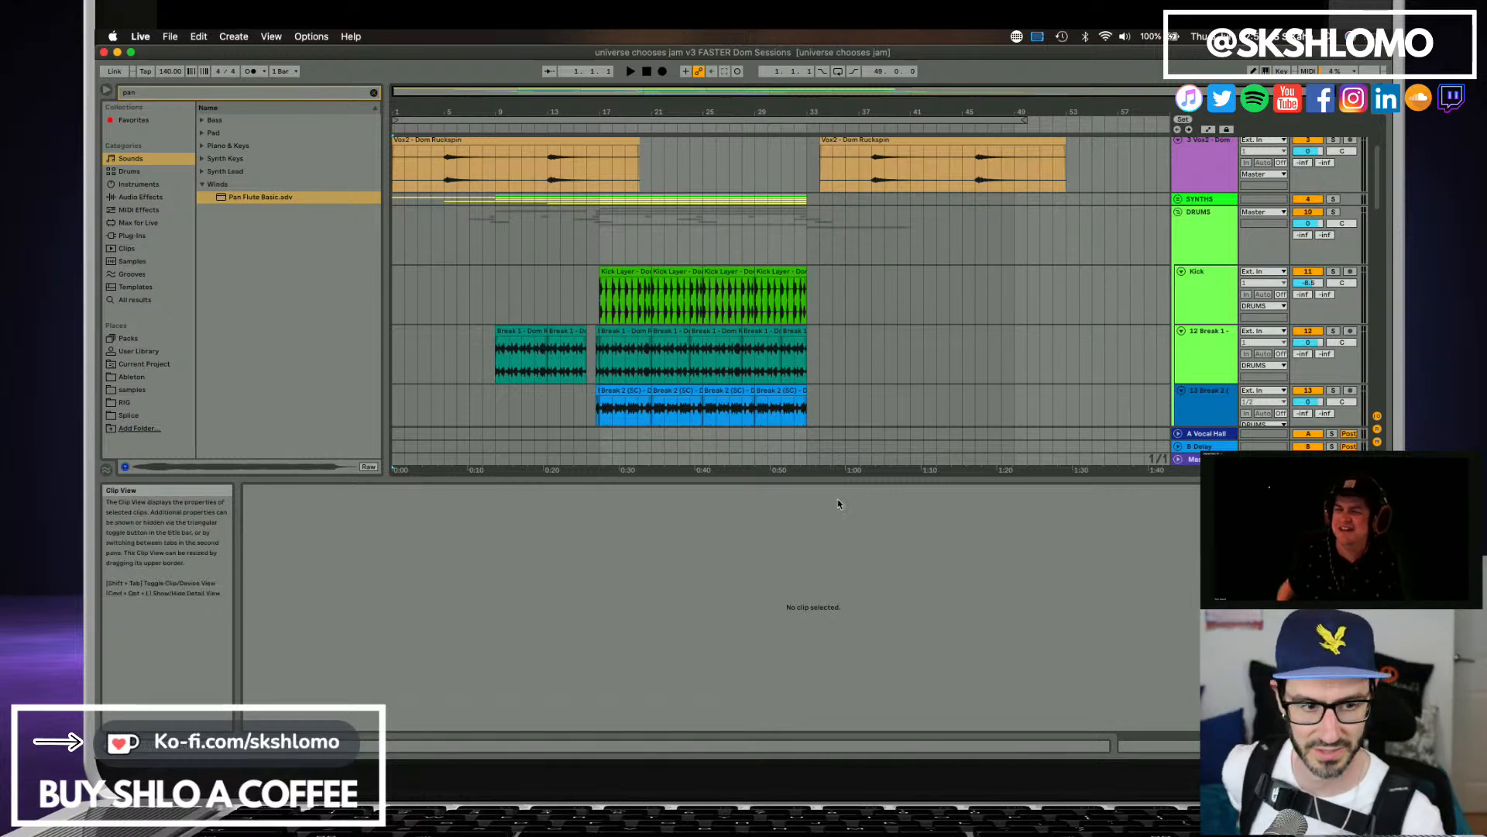
Disarm the Pan Flute track for recording.
scroll(448, 326, "down", 15)
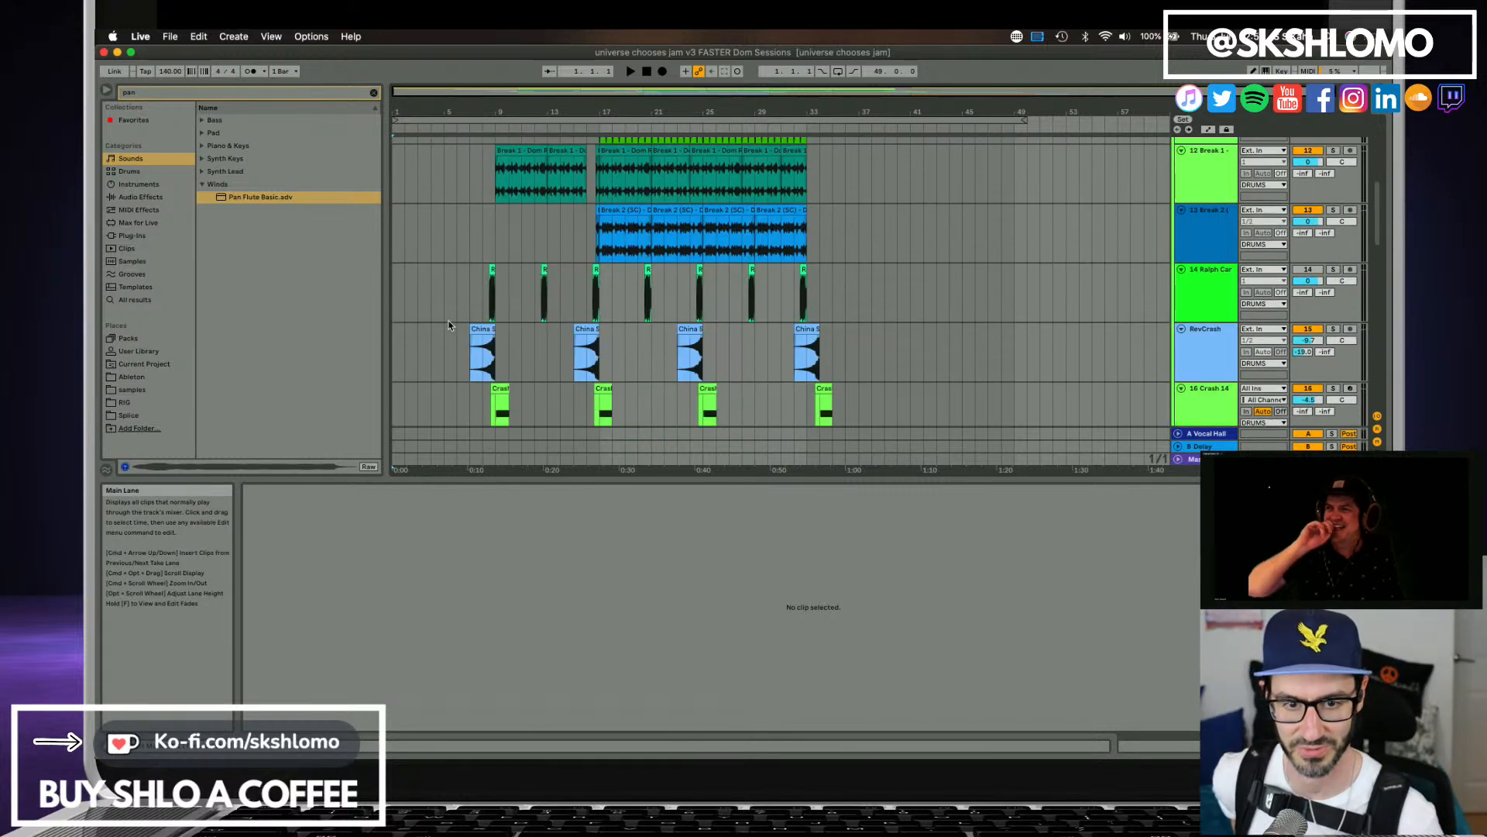
scroll(449, 325, "down", 15)
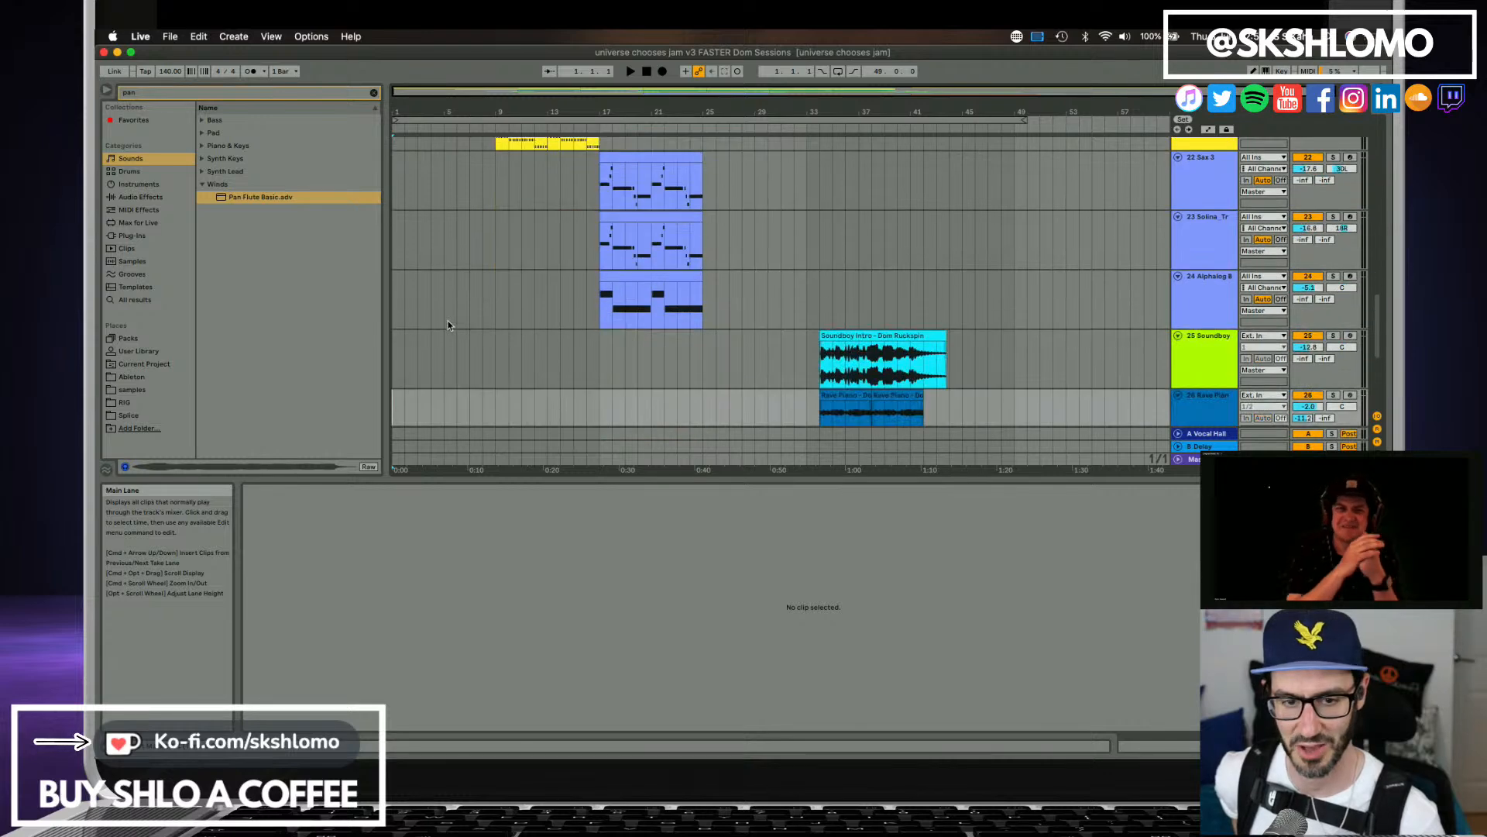
scroll(449, 325, "down", 8)
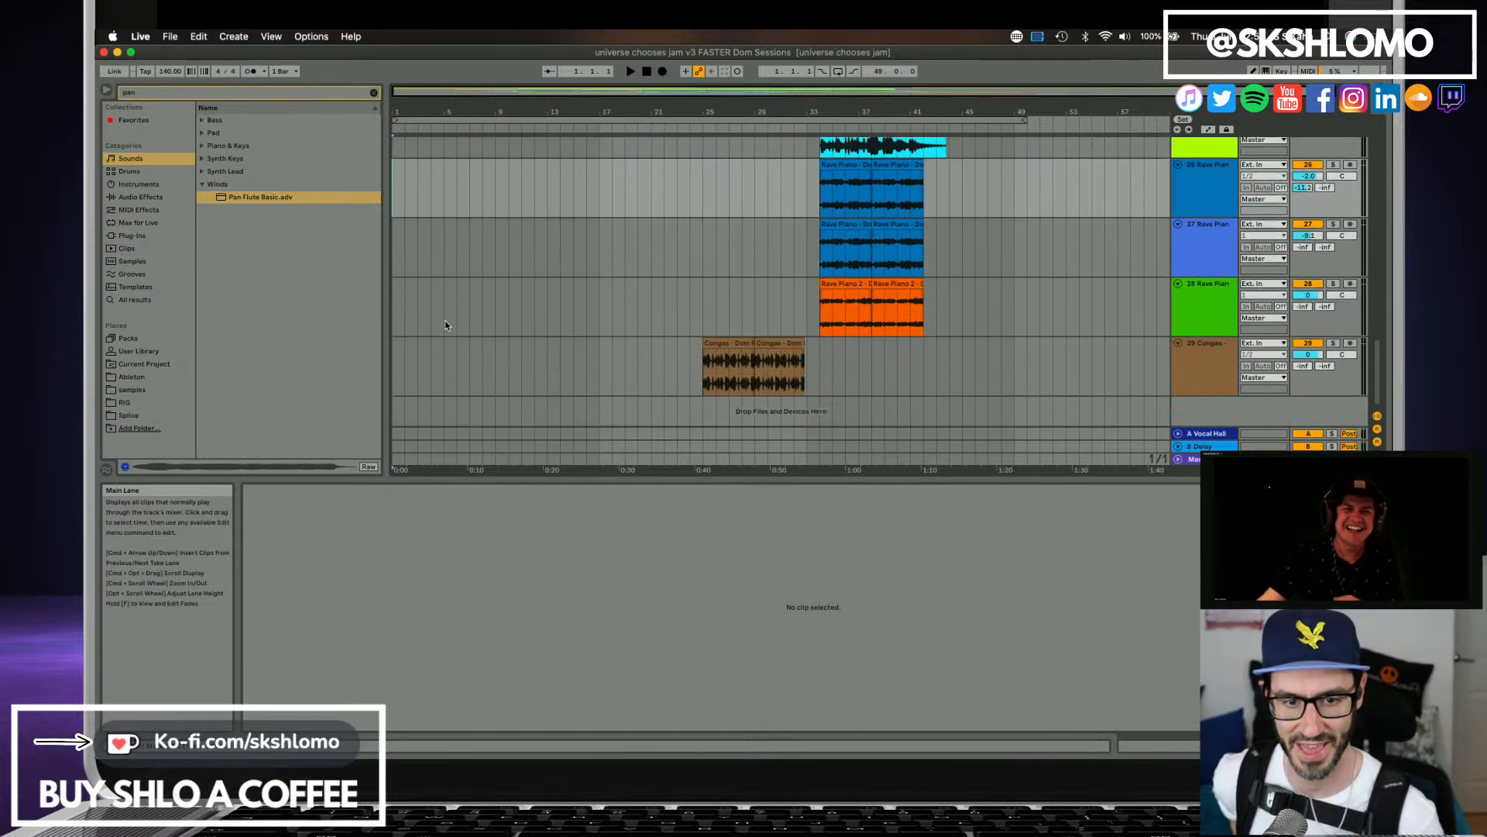
scroll(445, 323, "up", 10)
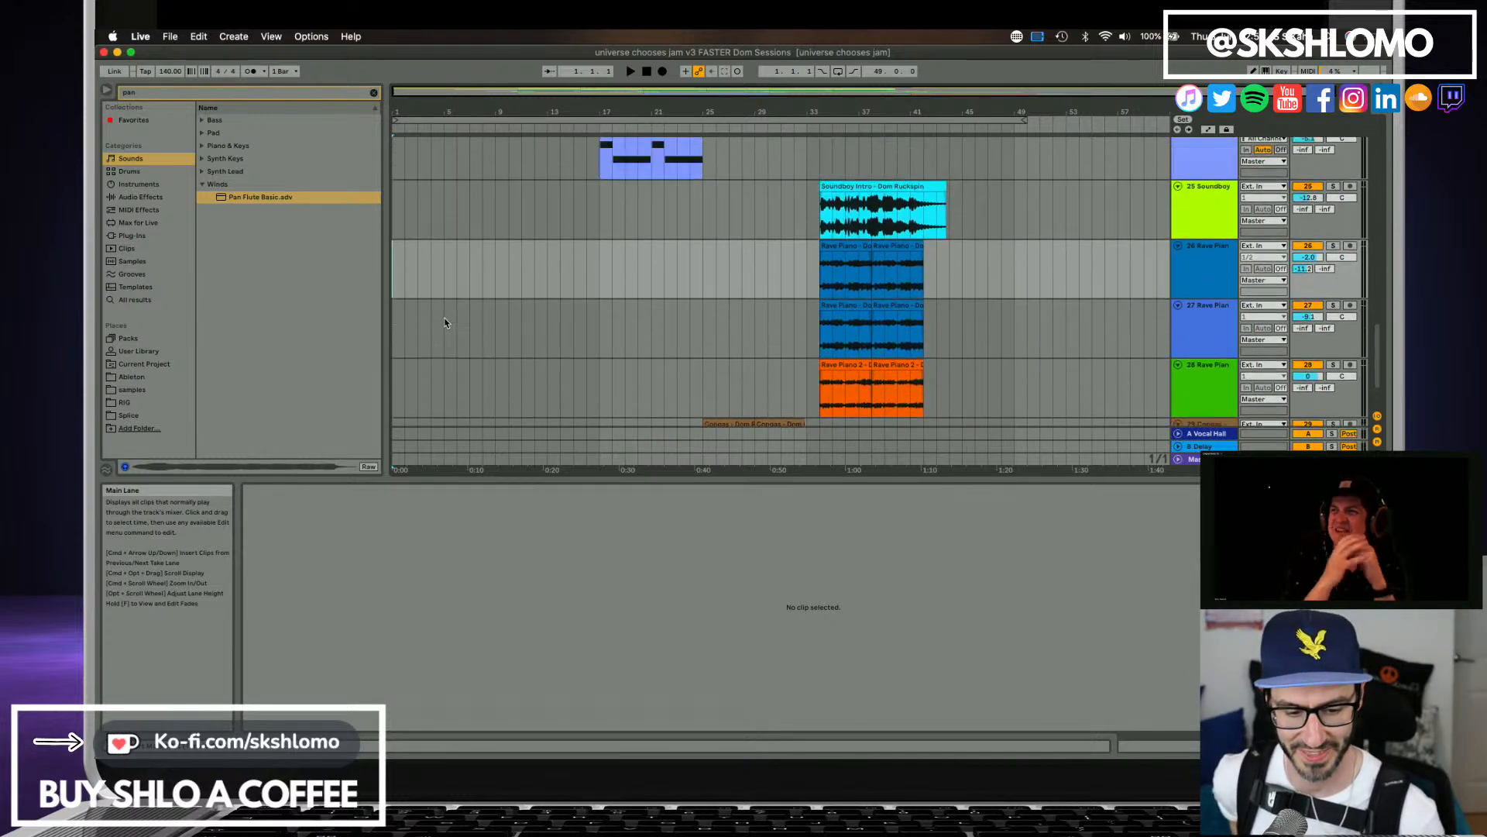
scroll(445, 323, "up", 5)
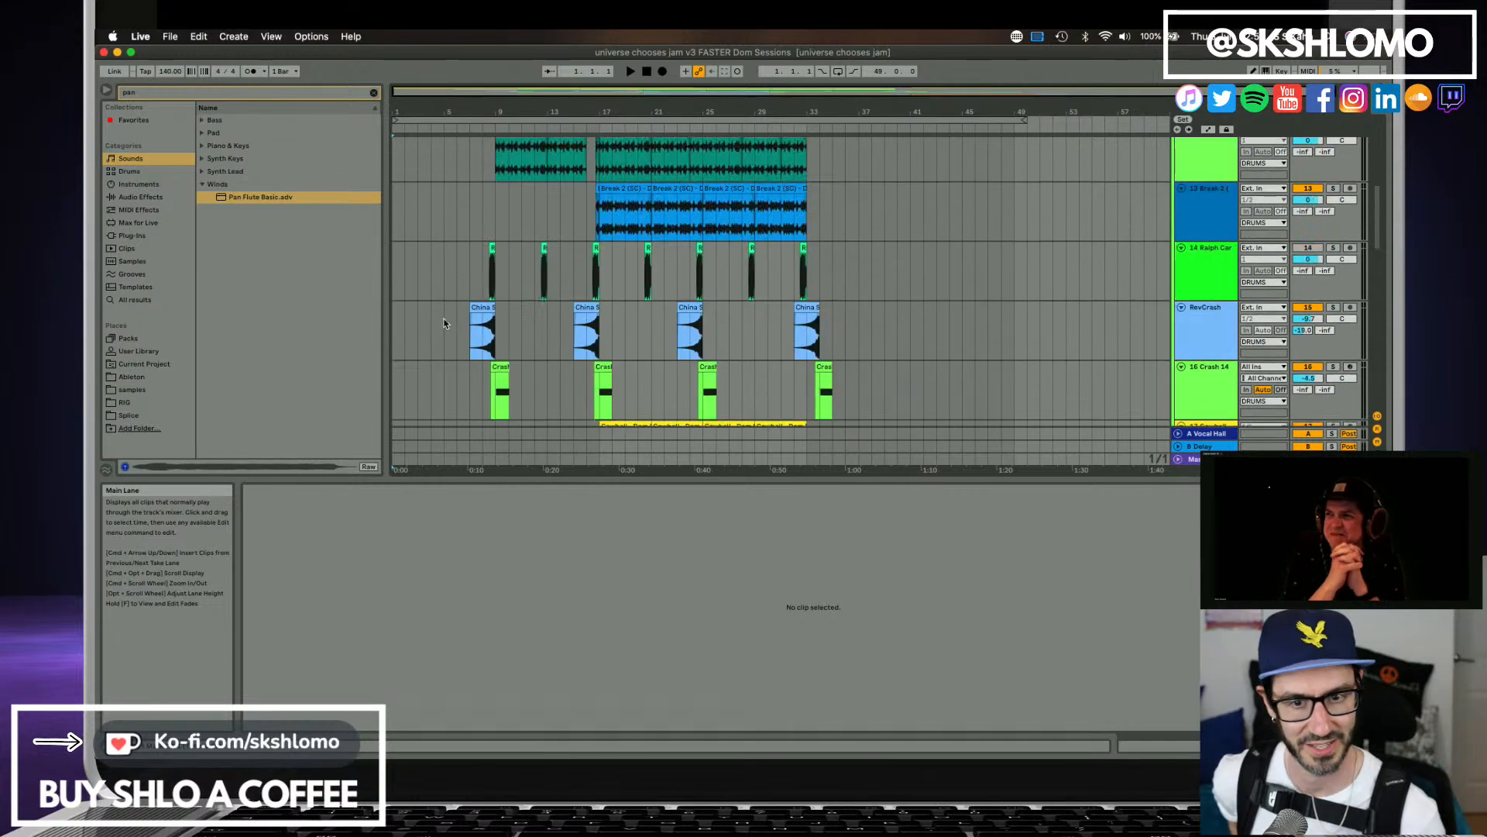
scroll(849, 350, "down", 3)
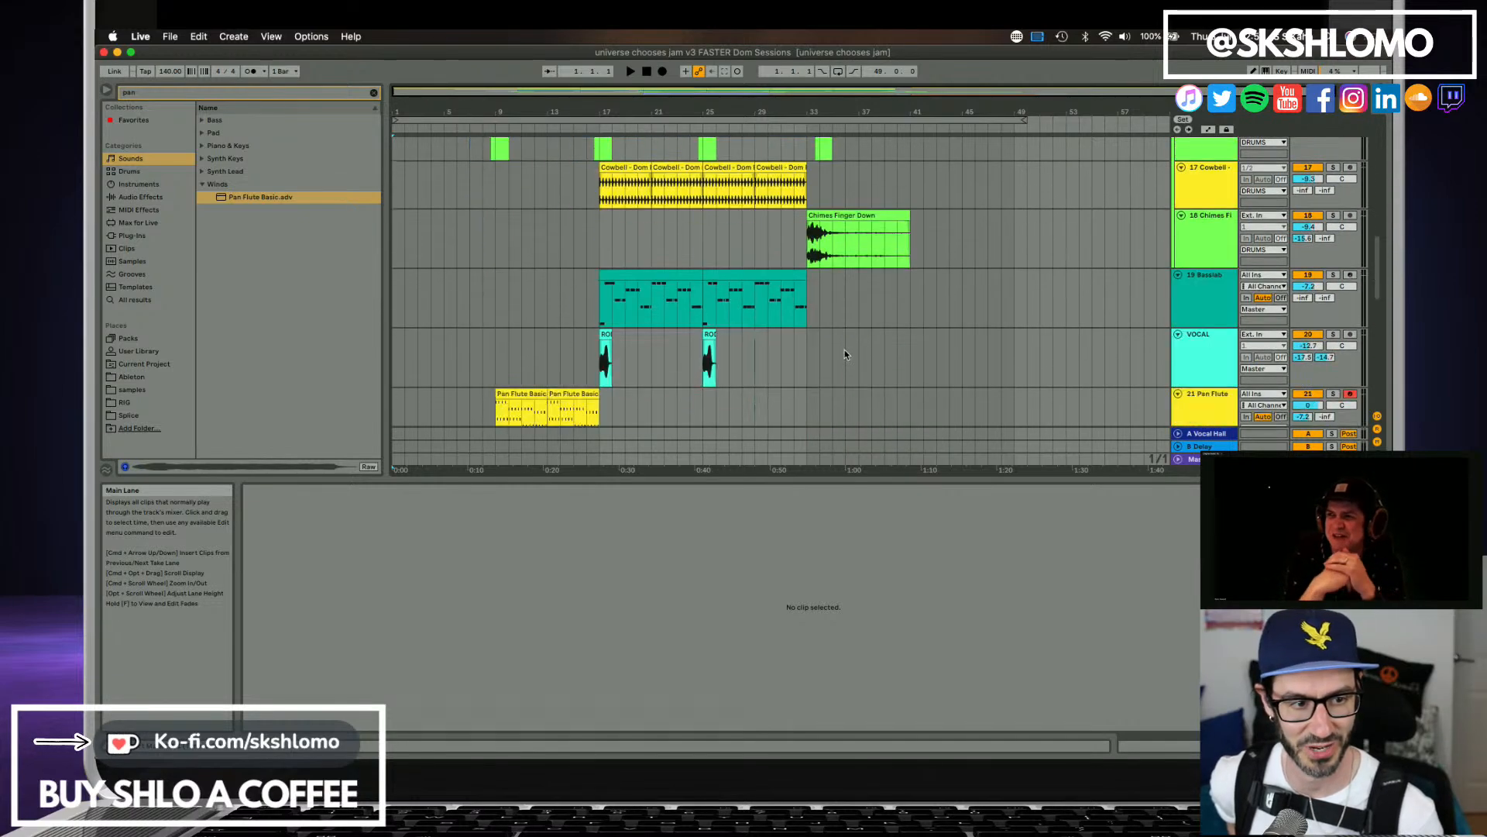
left_click(1351, 325)
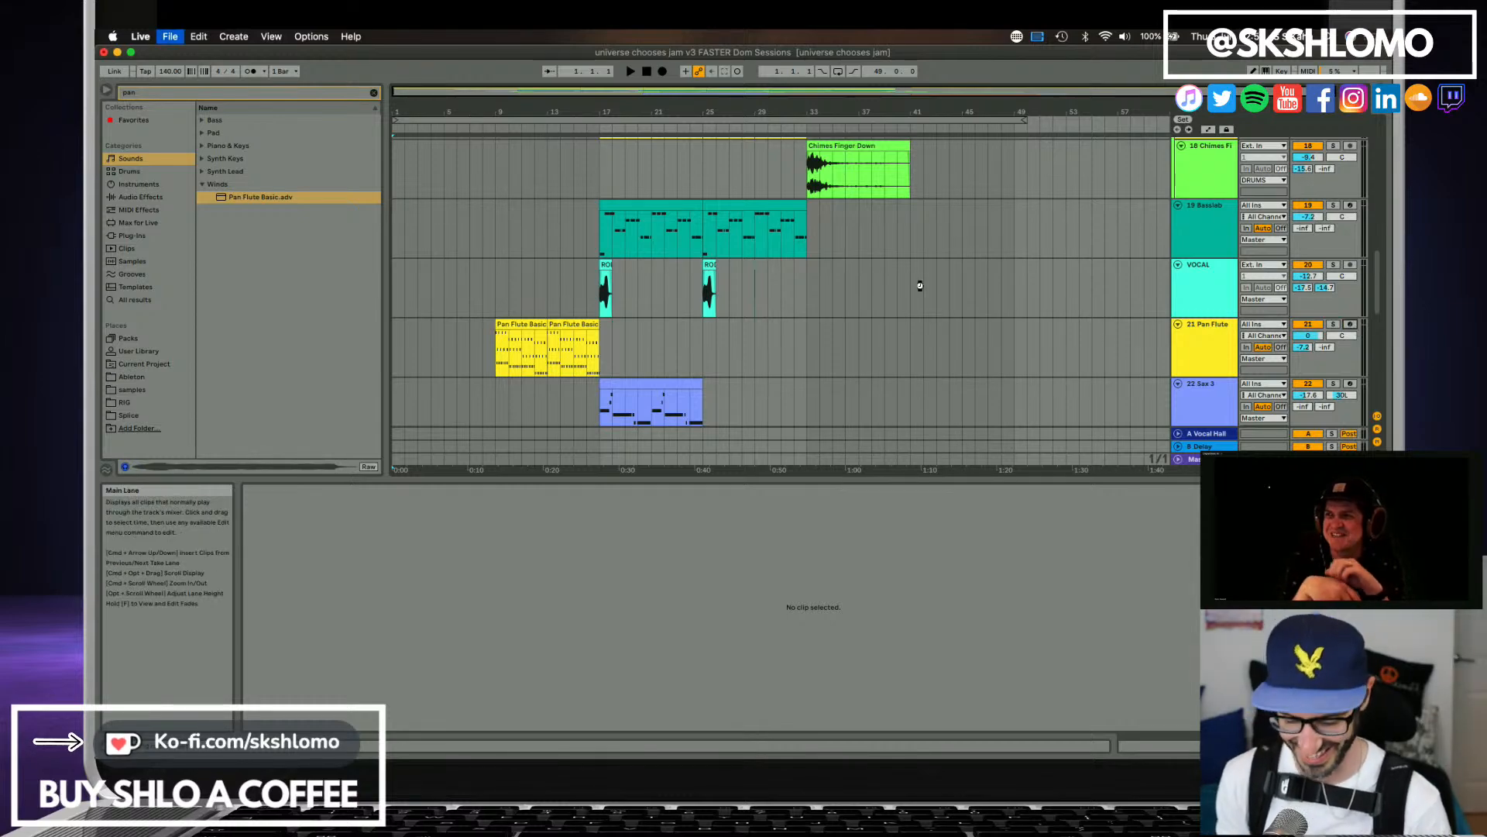
Return the playhead to bar 1 and play the opening of the arrangement to check the vocals.
scroll(761, 325, "up", 5)
scroll(761, 326, "up", 7)
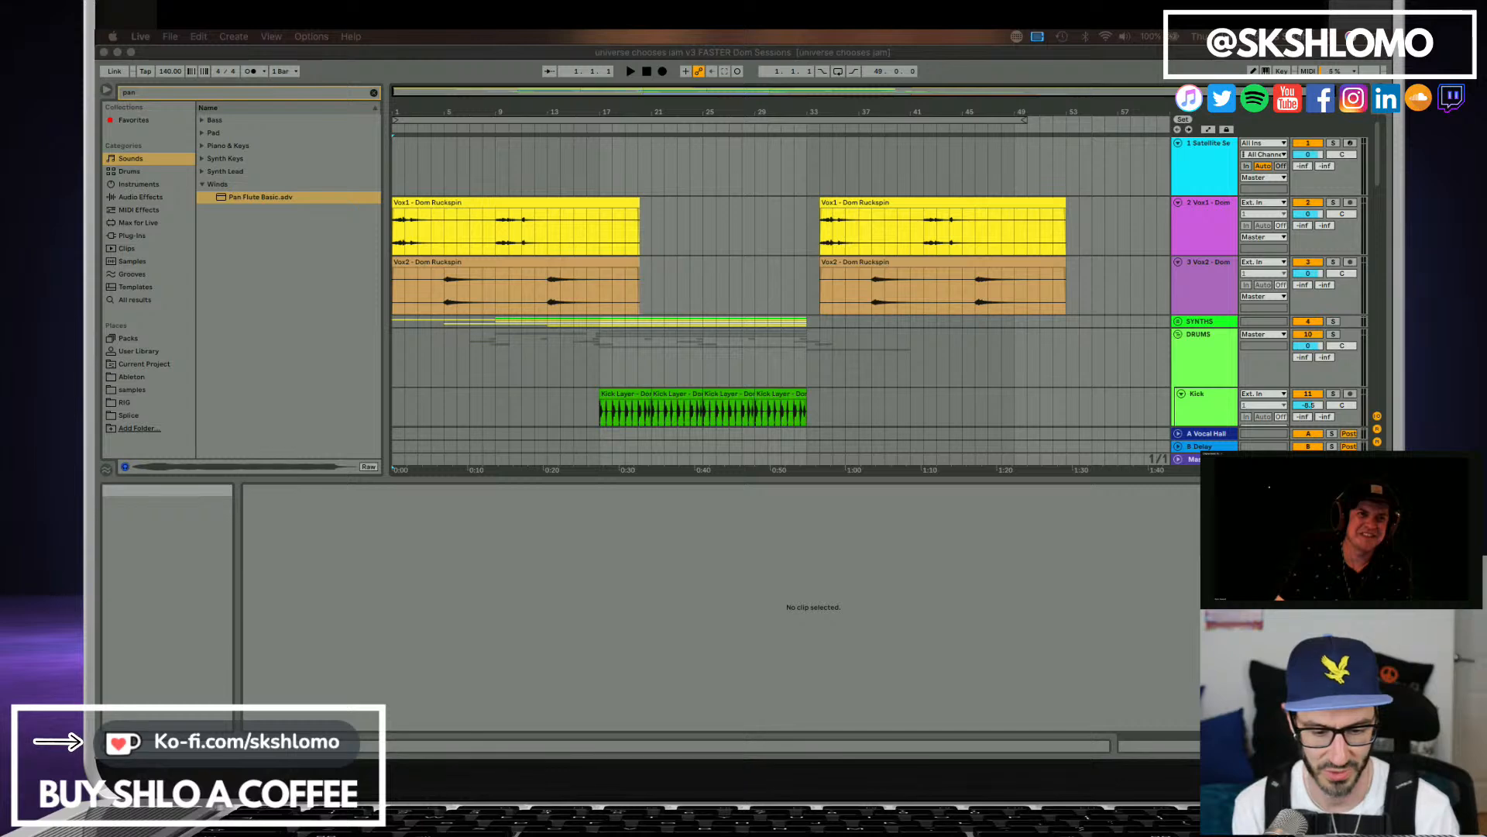
left_click(647, 71)
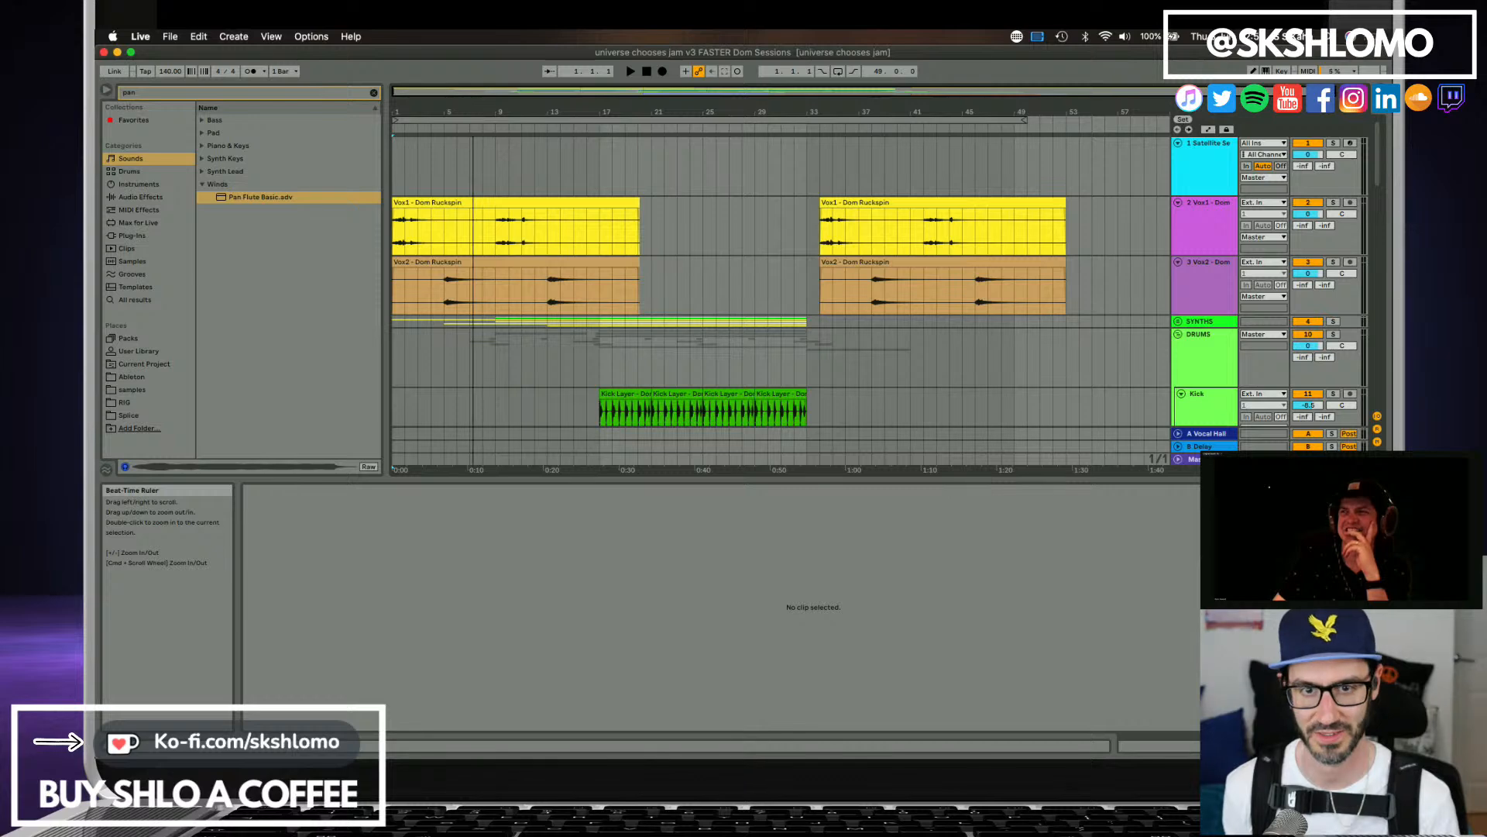
key("space")
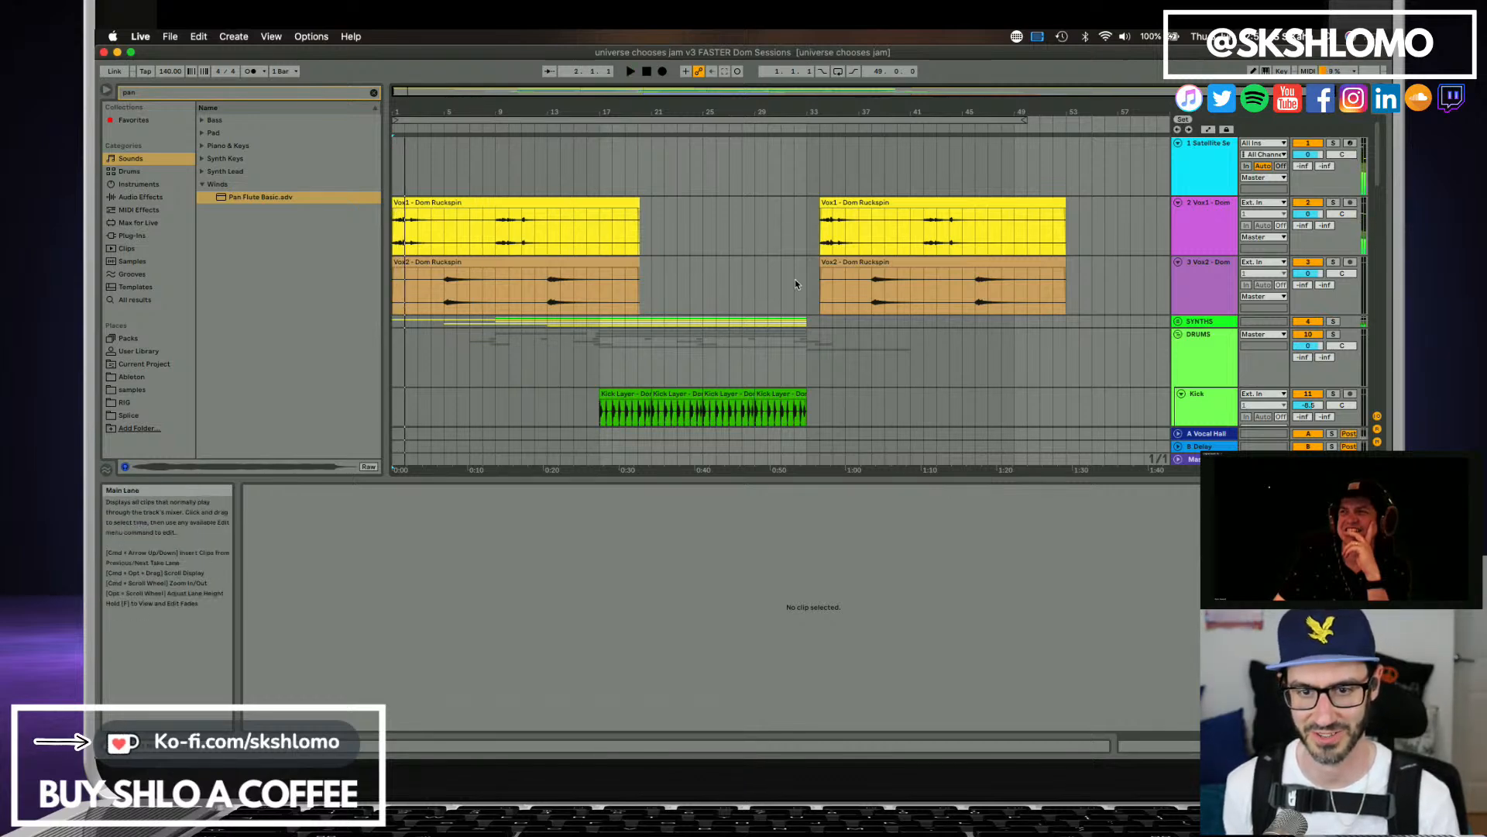
Open the Satellite Sessions plug-in and mute its Congas and Soundboy Intro stems.
left_click(1202, 165)
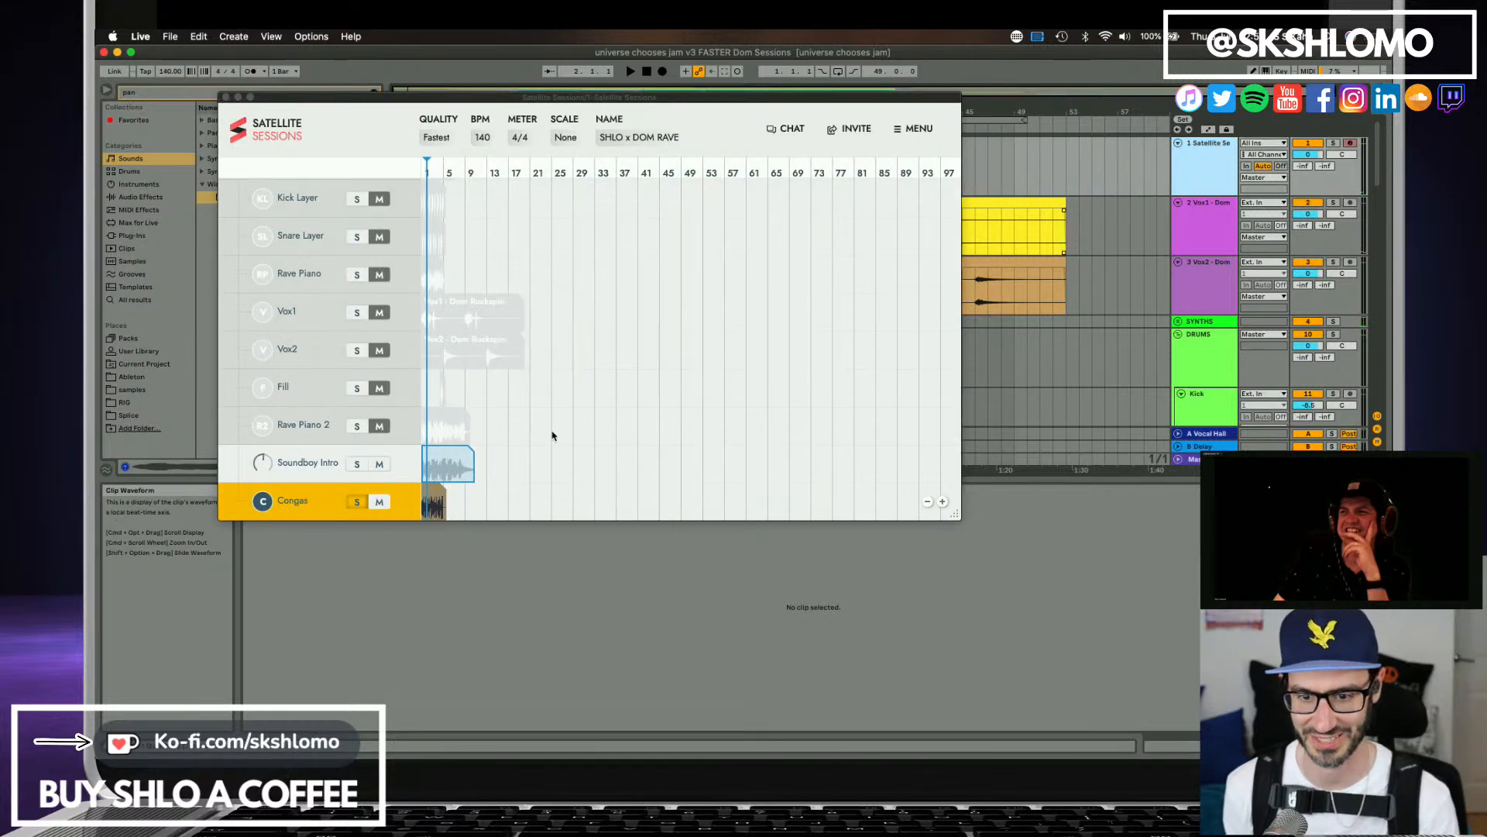
left_click(384, 501)
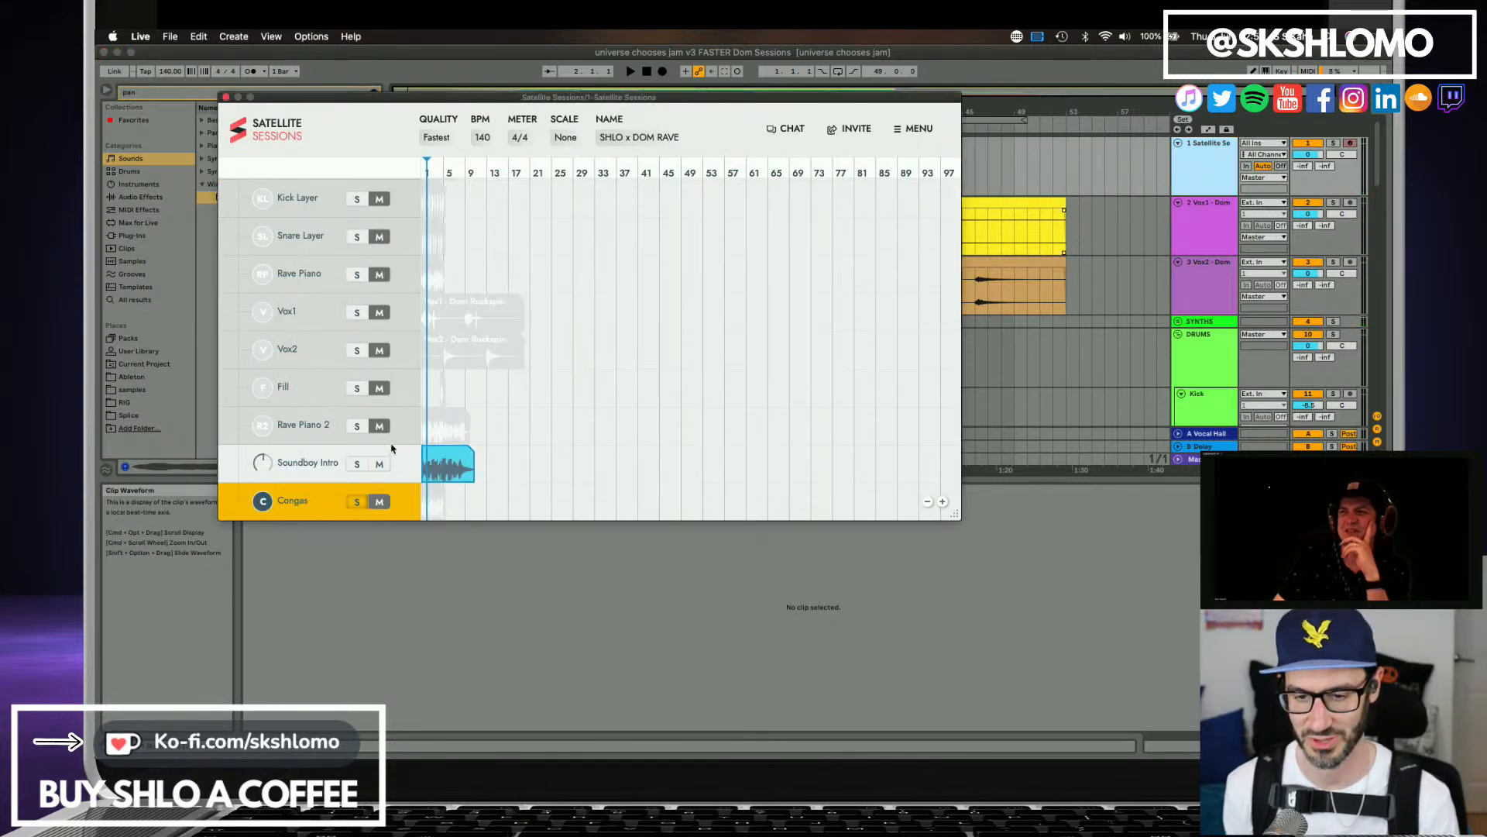
left_click(382, 463)
scroll(404, 455, "up", 10)
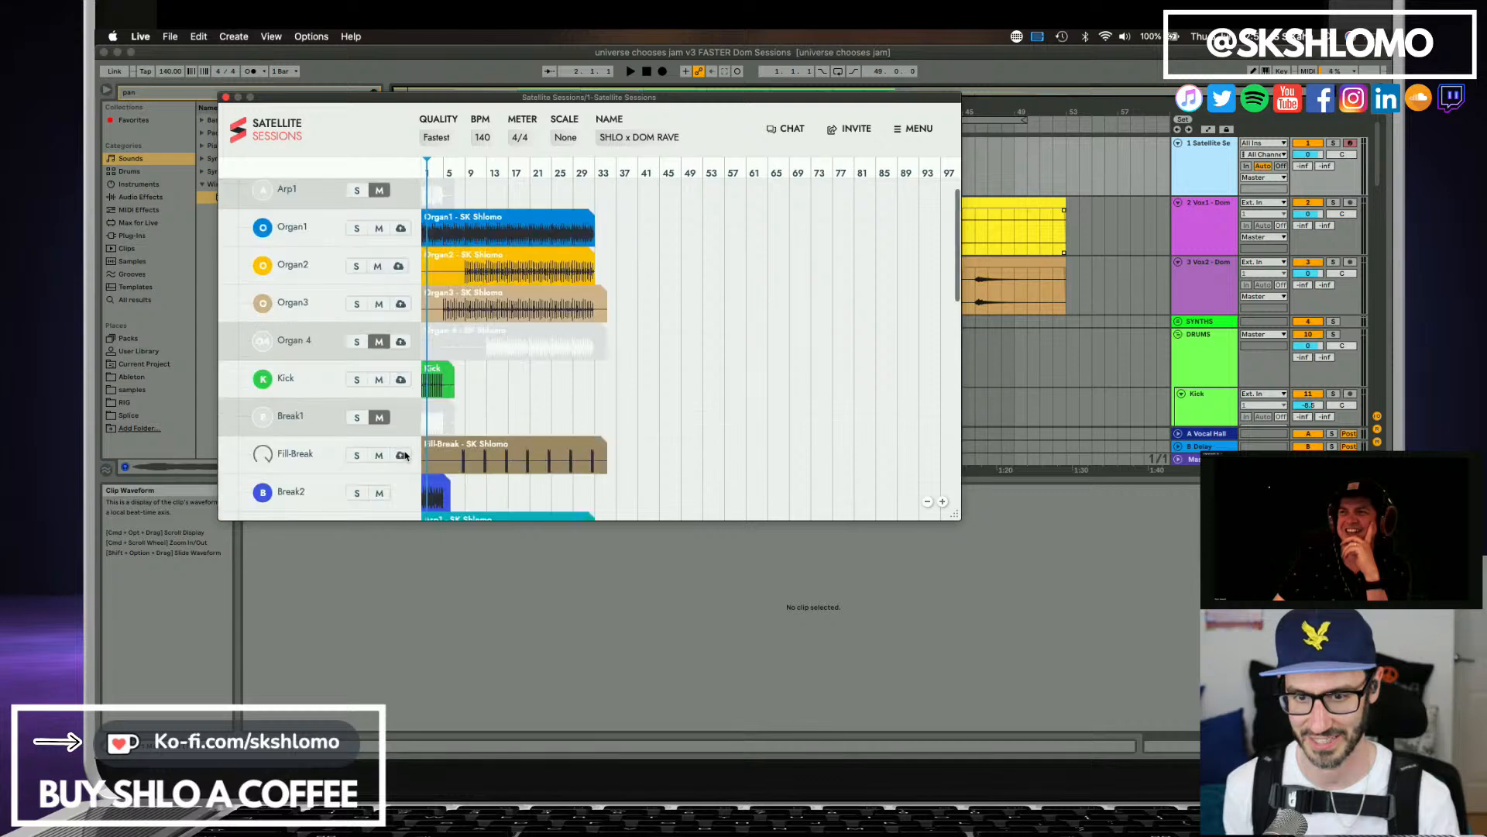
scroll(405, 449, "down", 10)
scroll(404, 449, "up", 10)
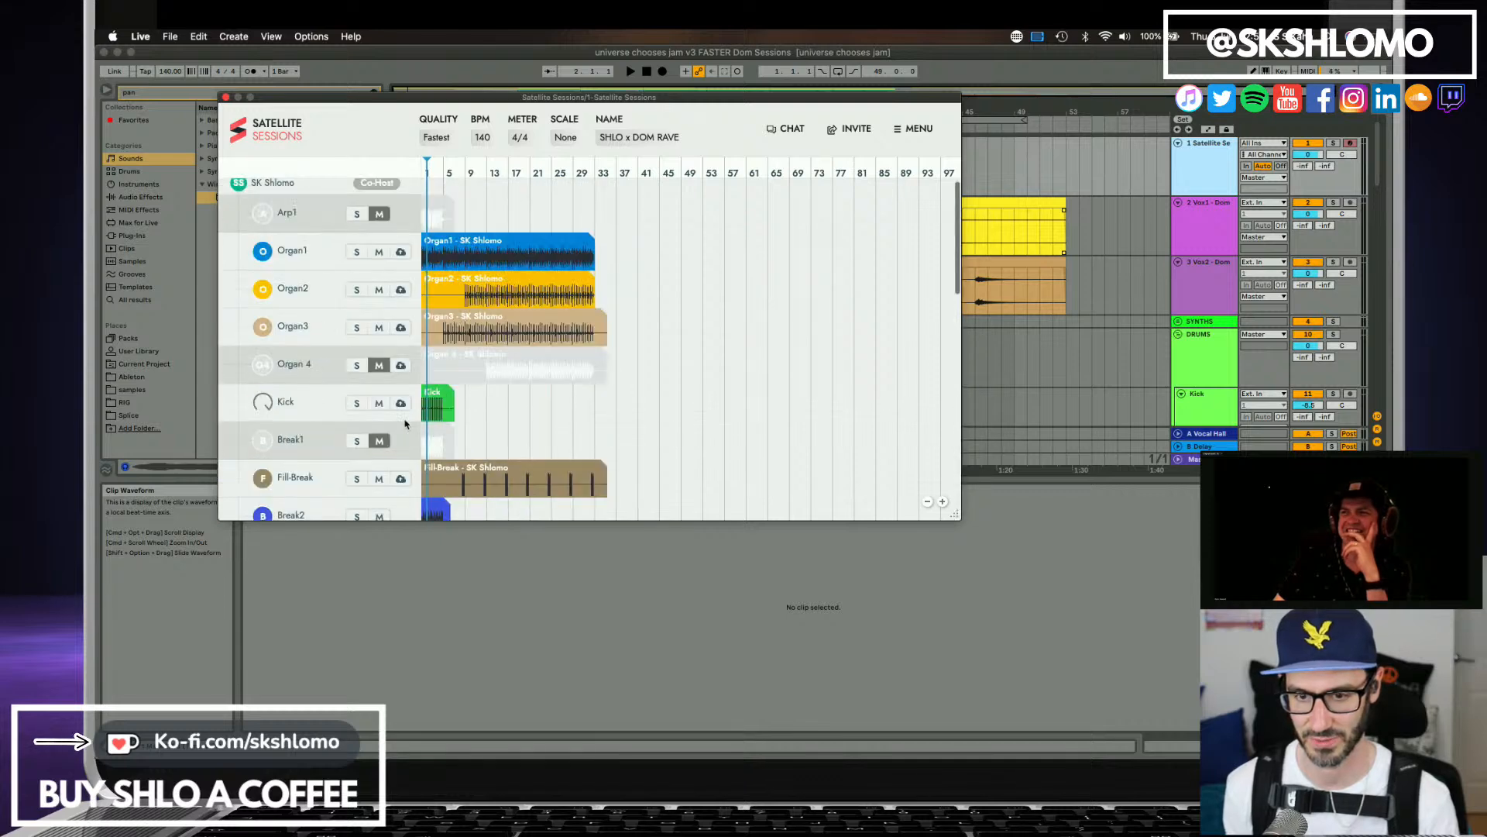
Turn off all three mute options in the Satellite Sessions settings, then close the plug-in window.
left_click(904, 130)
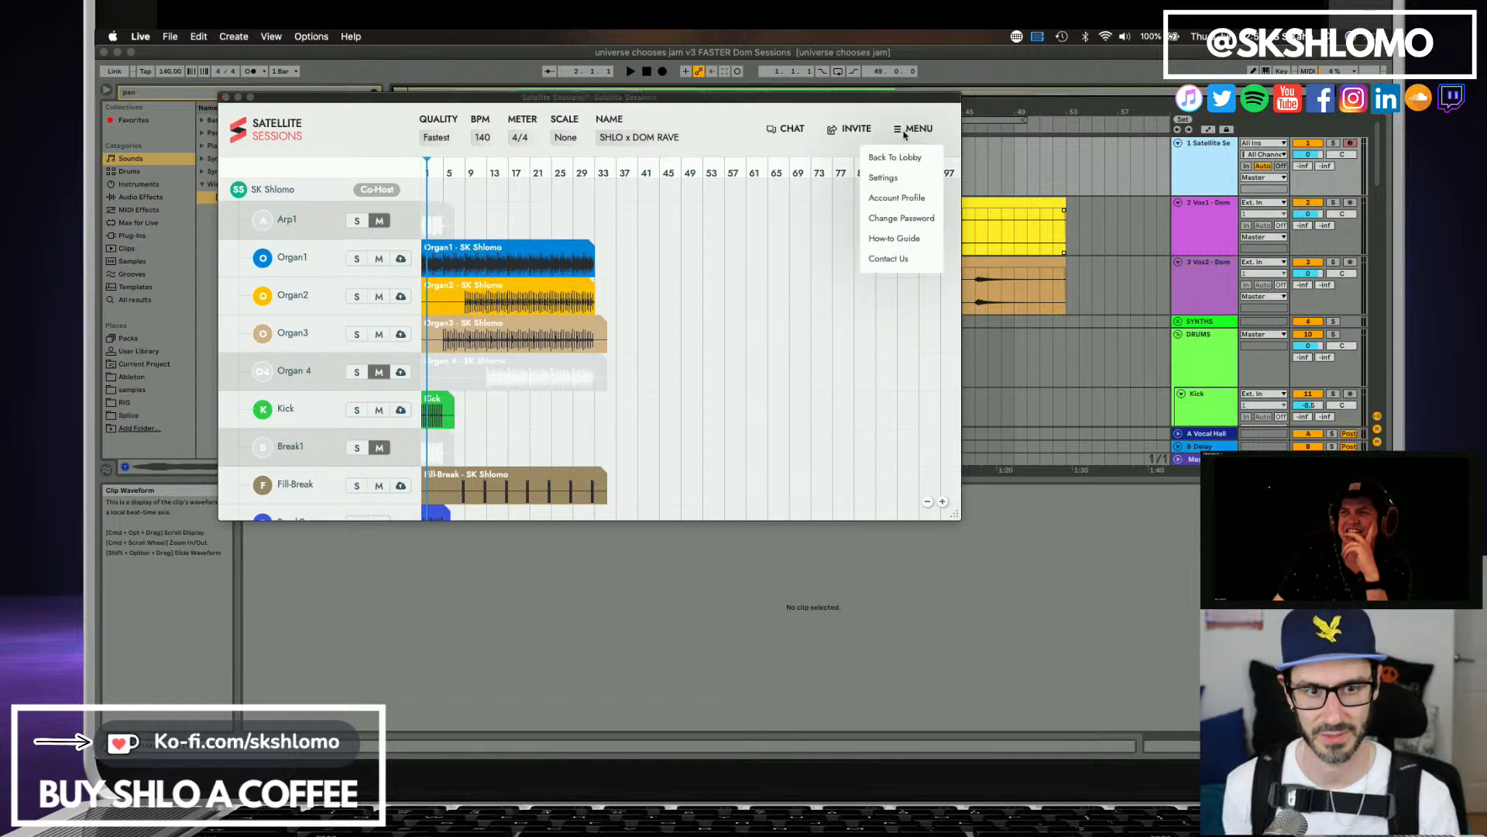
left_click(884, 178)
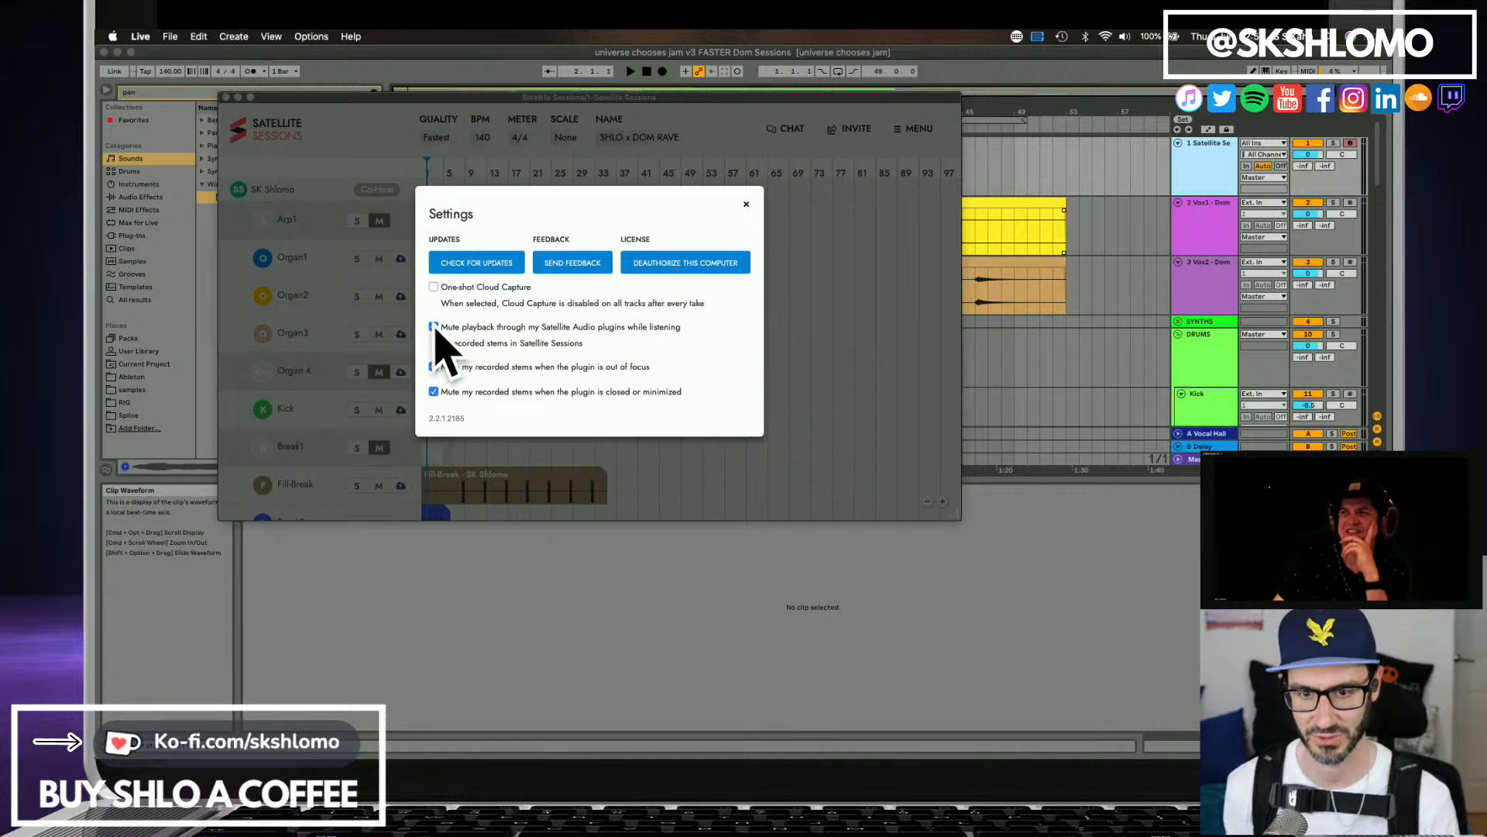
left_click(434, 327)
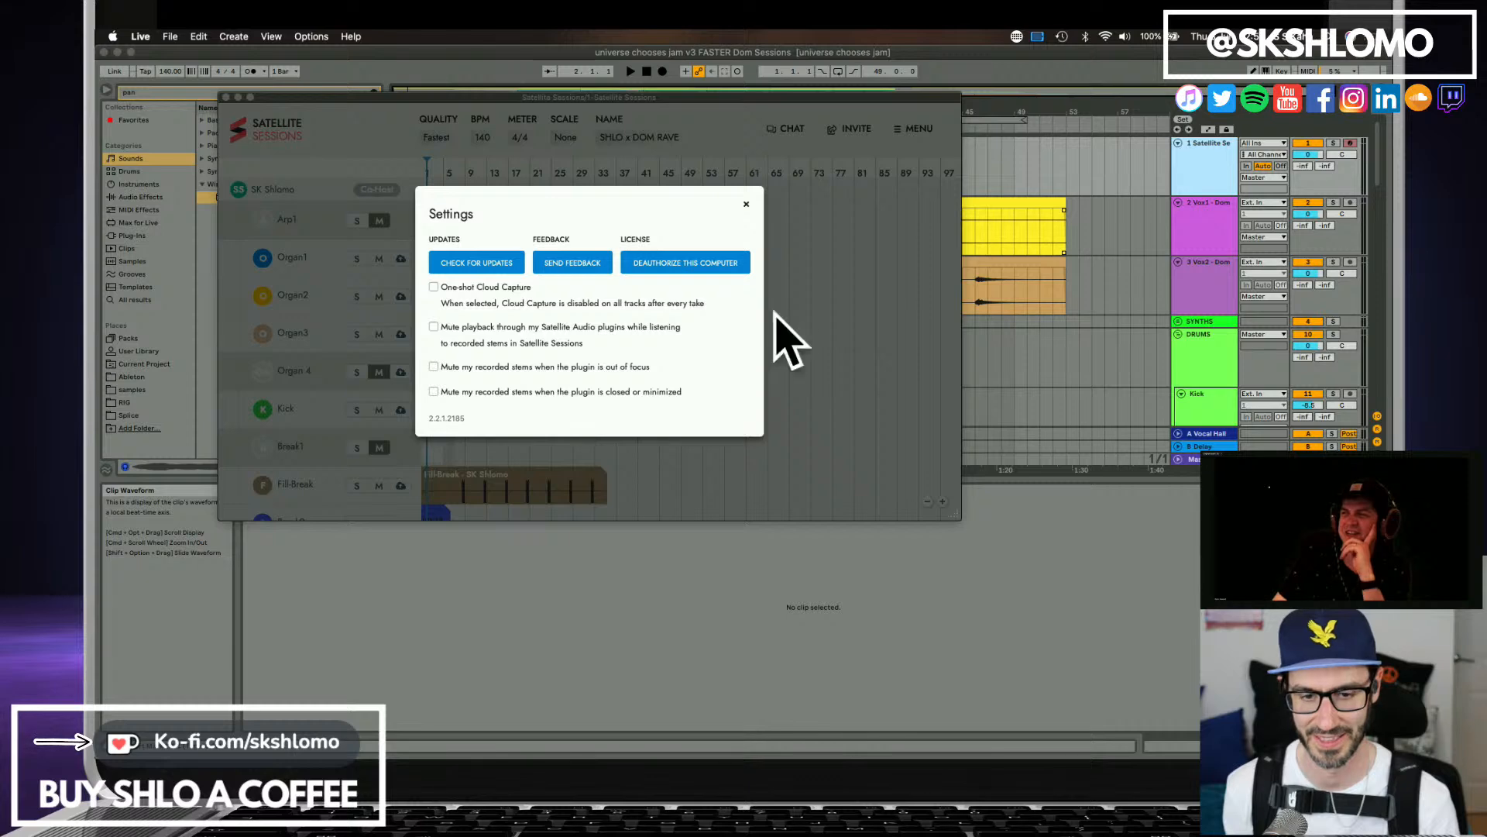
left_click(226, 98)
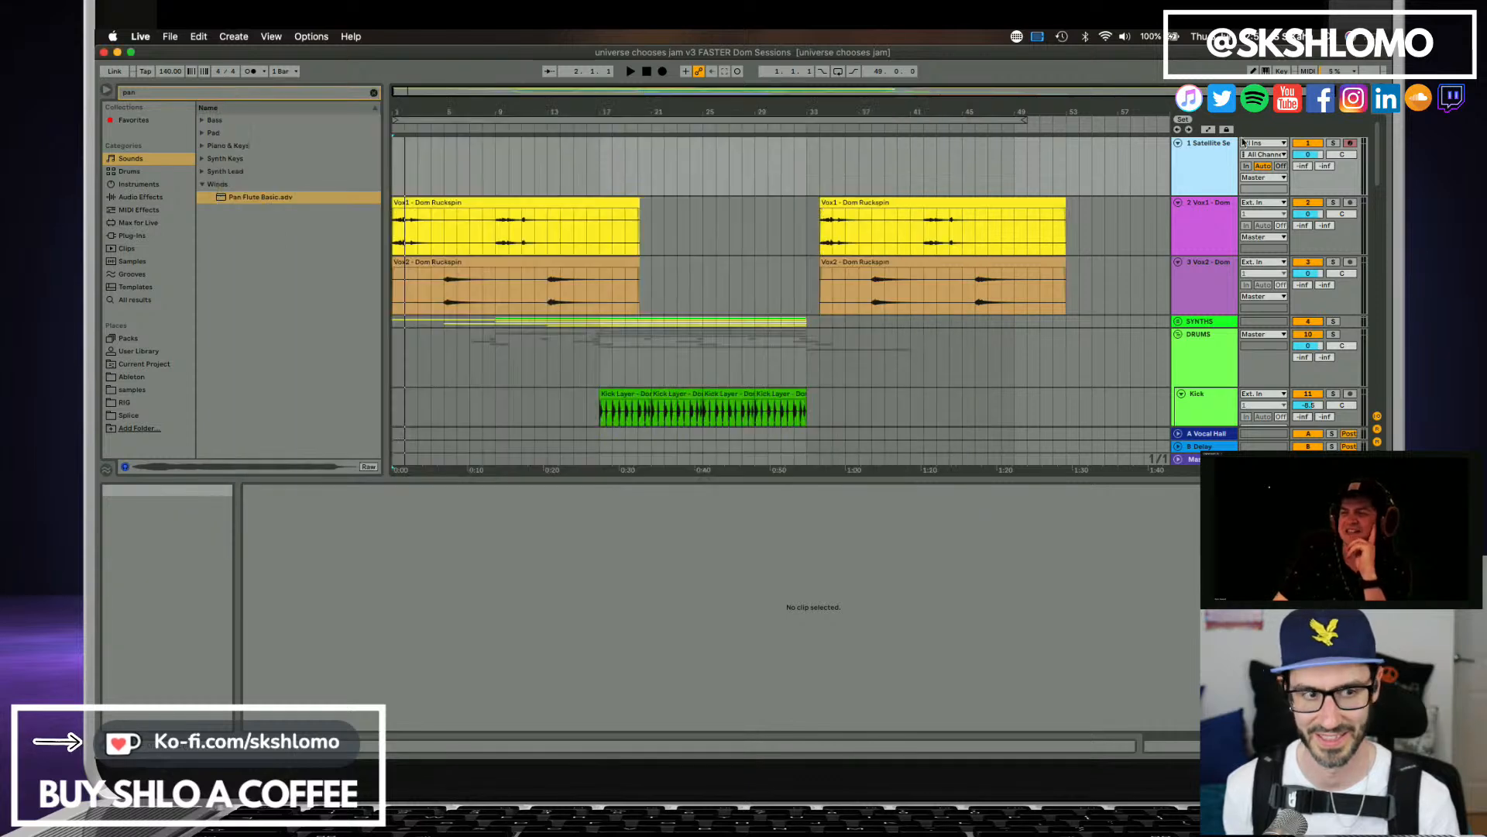
Deactivate the Satellite Sessions track and briefly play the opening to check the sound.
left_click(1306, 144)
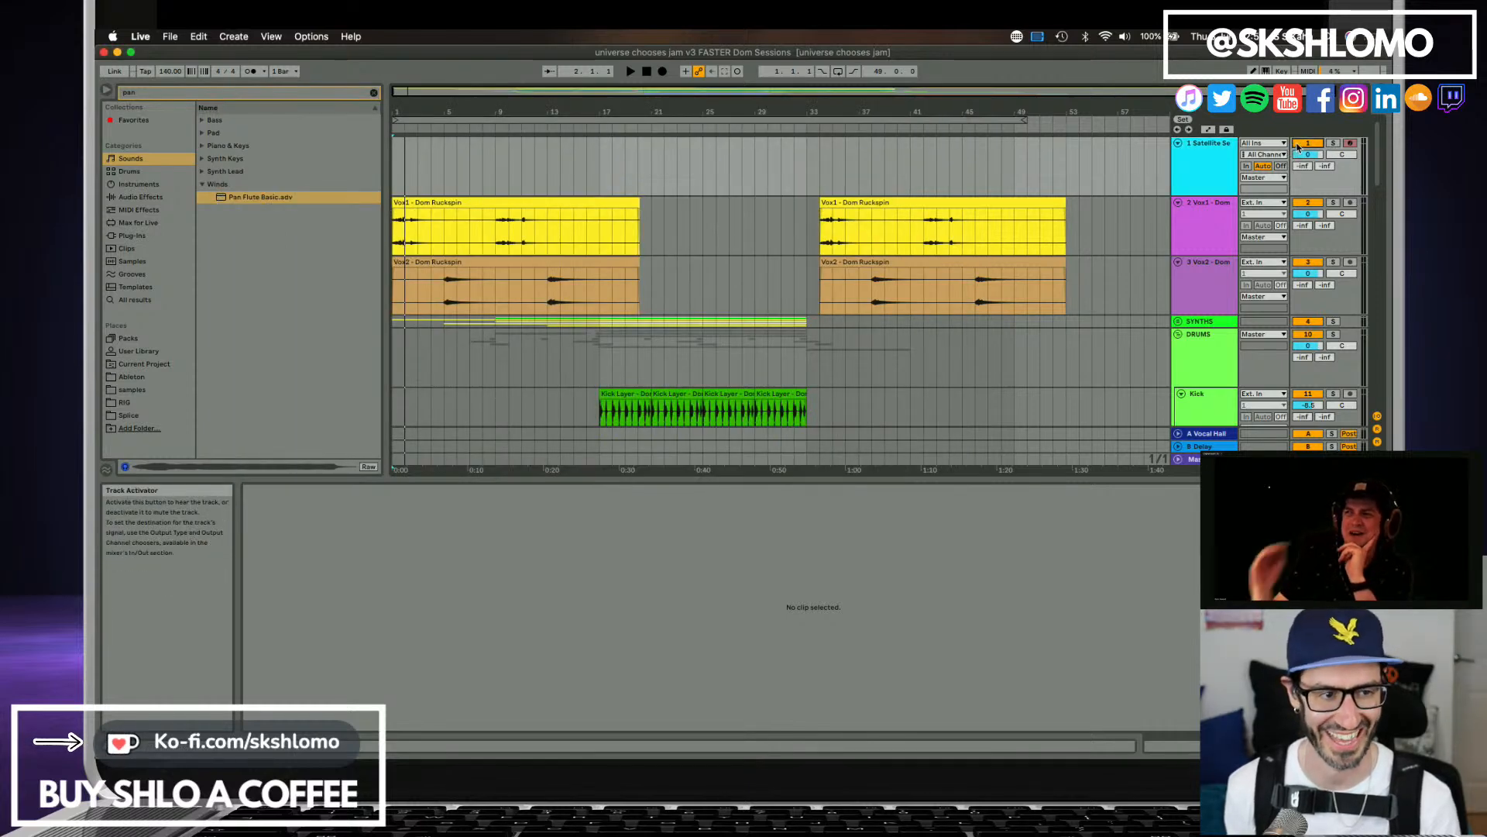
key("space")
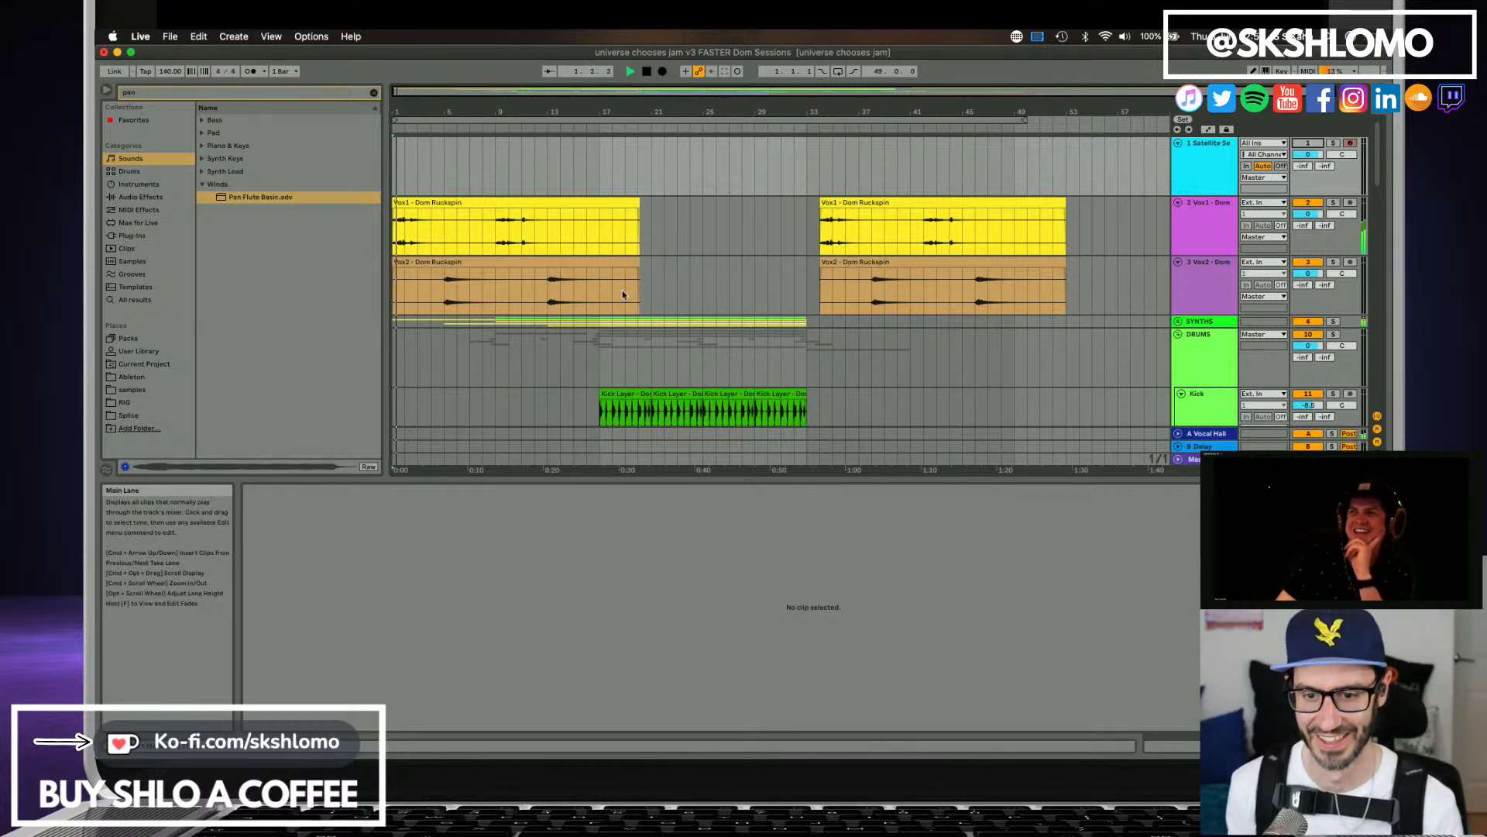
scroll(653, 304, "down", 5)
scroll(533, 305, "up", 1)
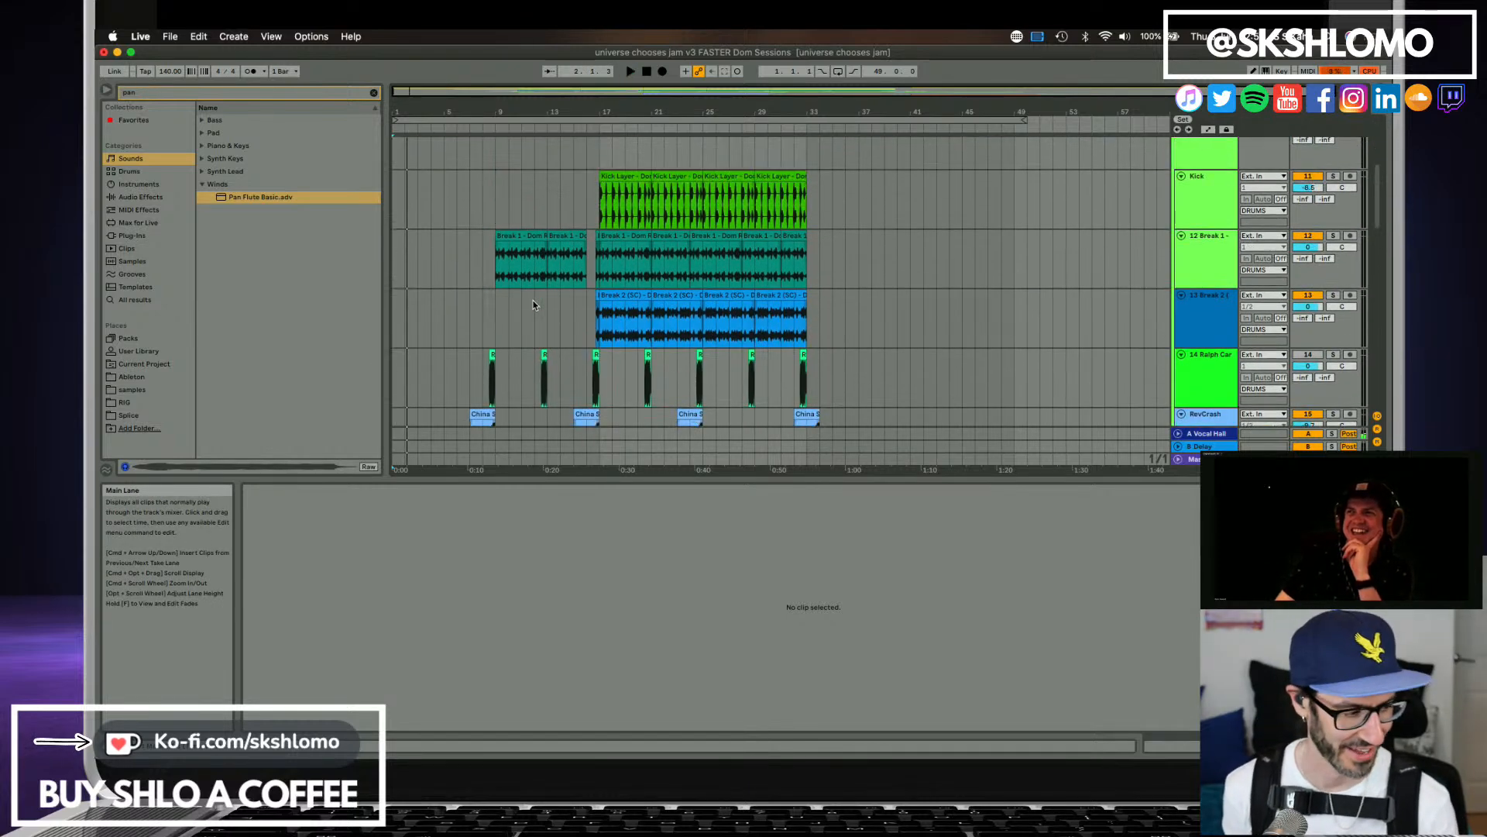
scroll(533, 305, "up", 1)
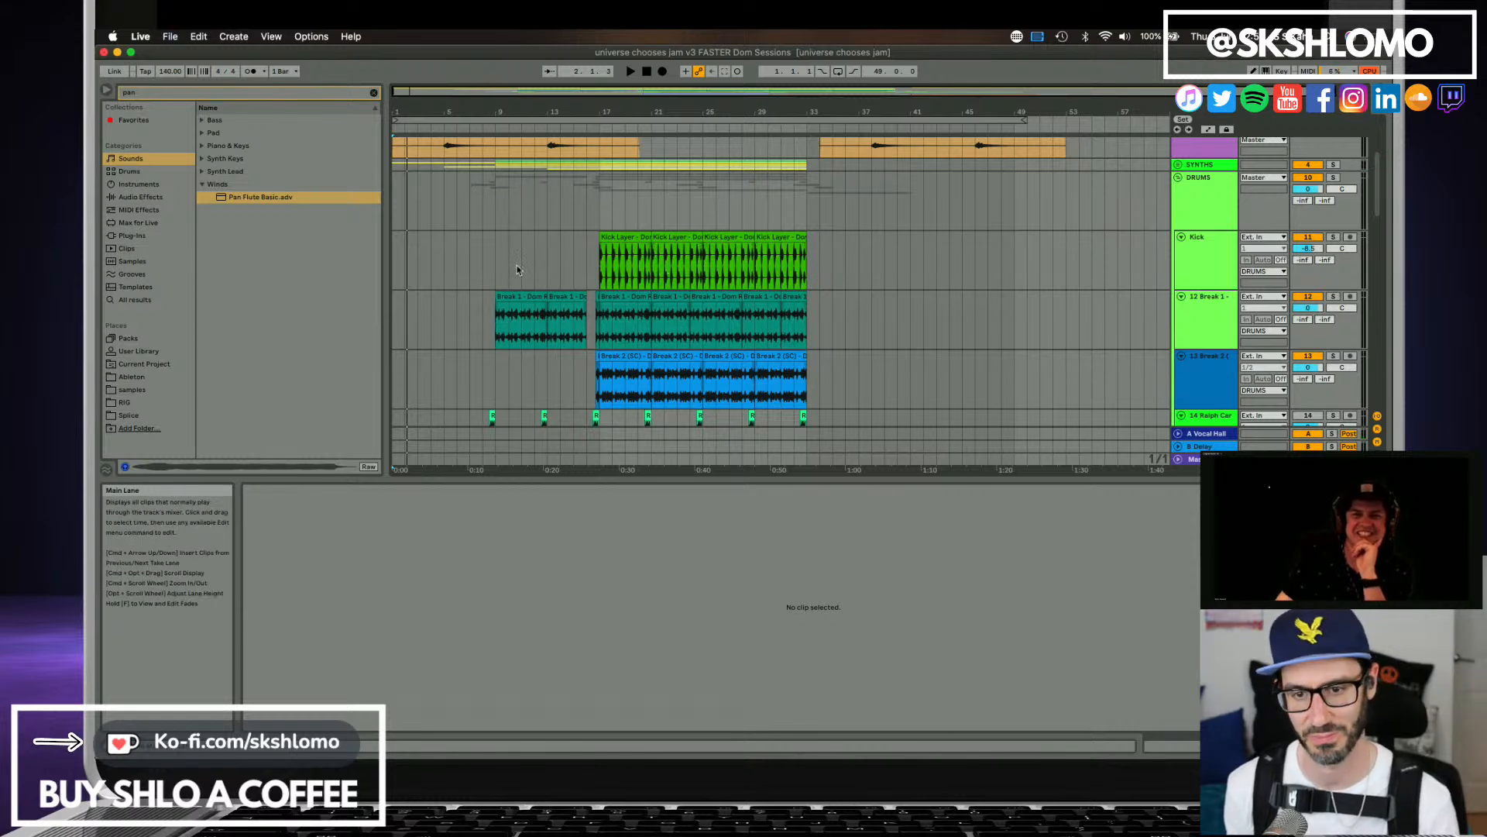
Play the arrangement from bar 1 and review the drum, chimes, vocal and Pan Flute tracks during playback.
left_click(393, 275)
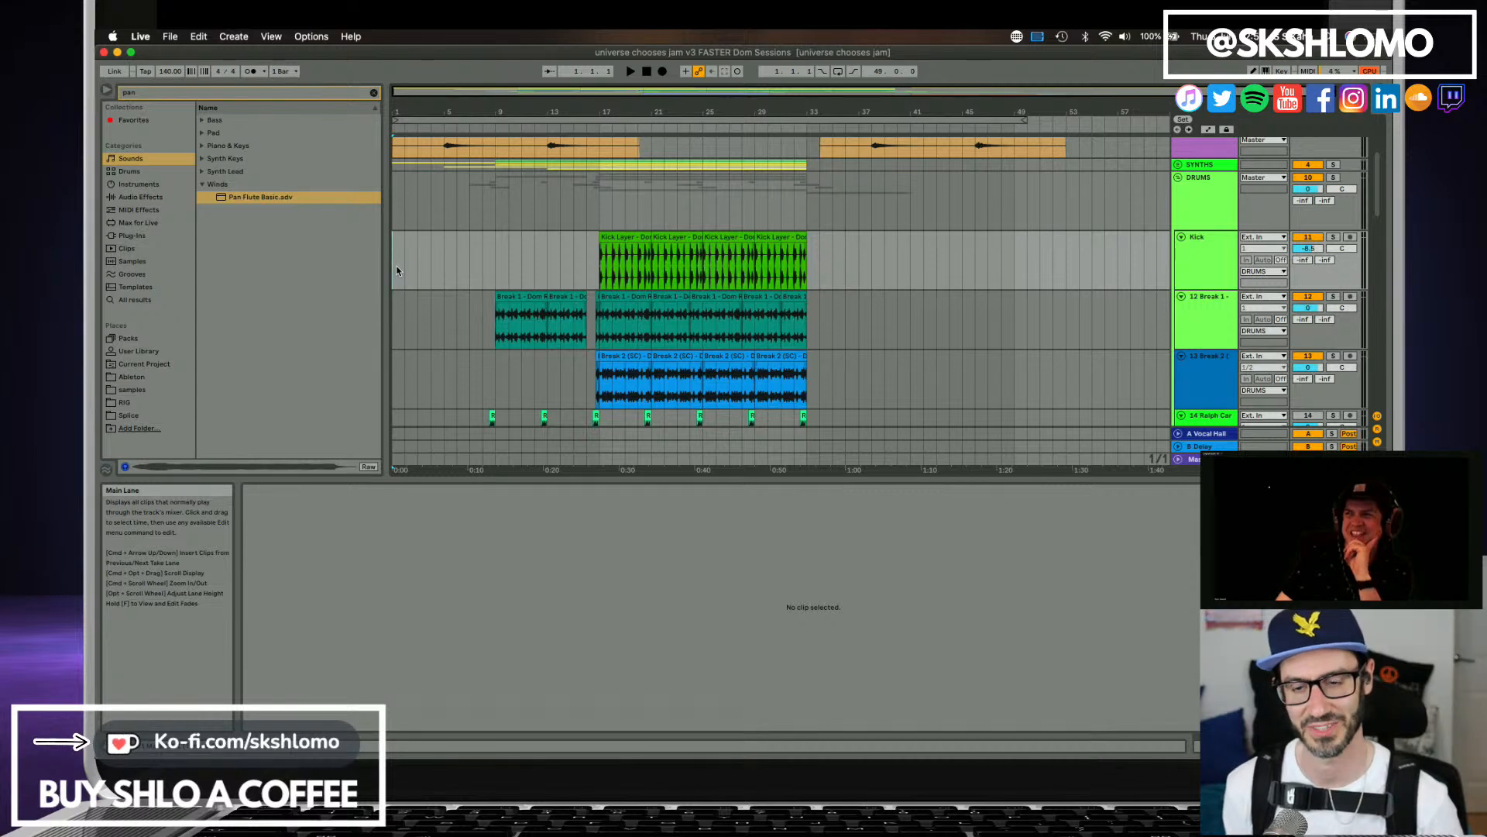
key("space")
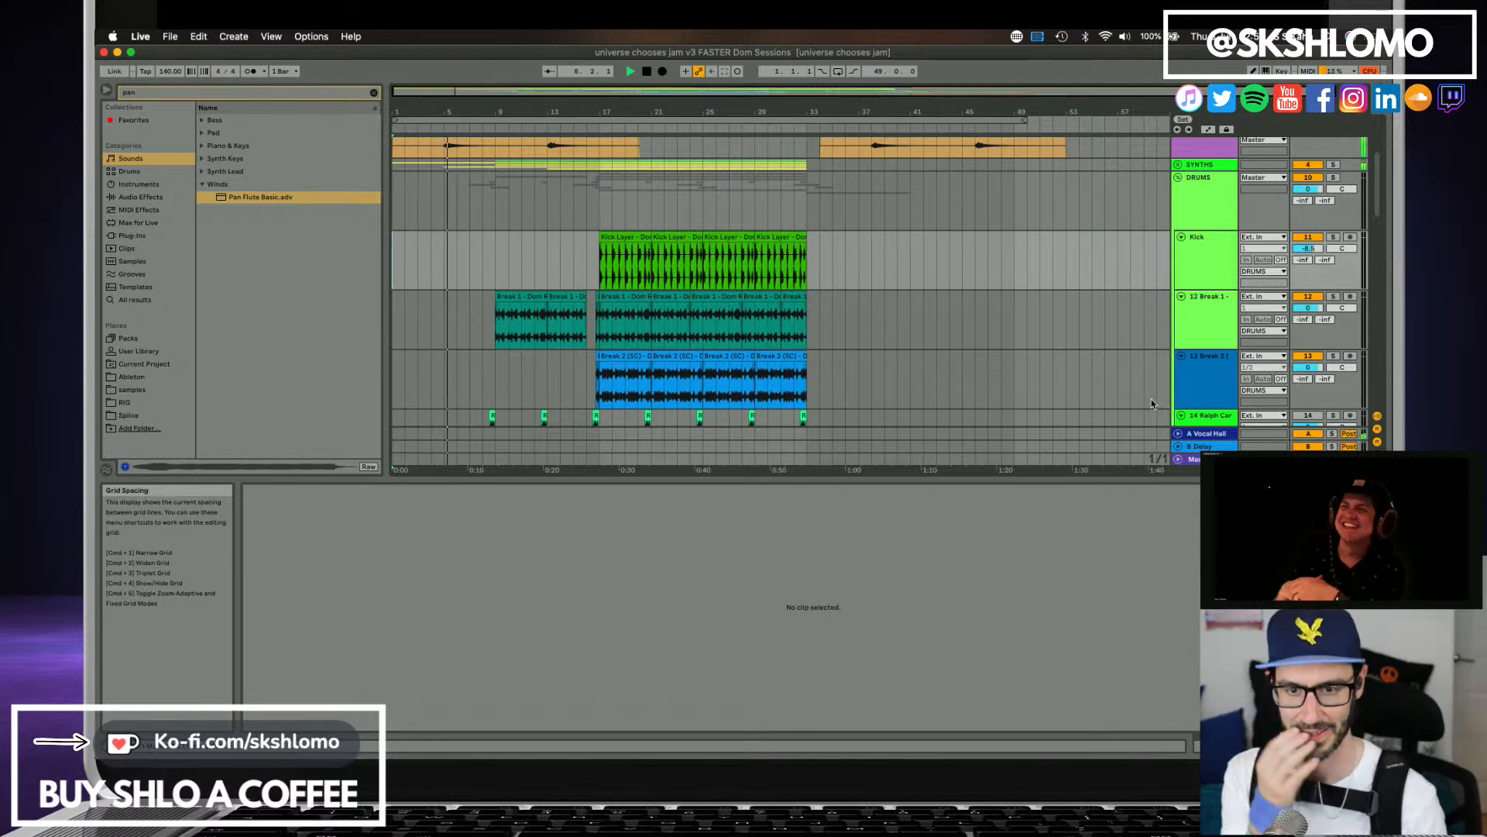
scroll(499, 295, "down", 5)
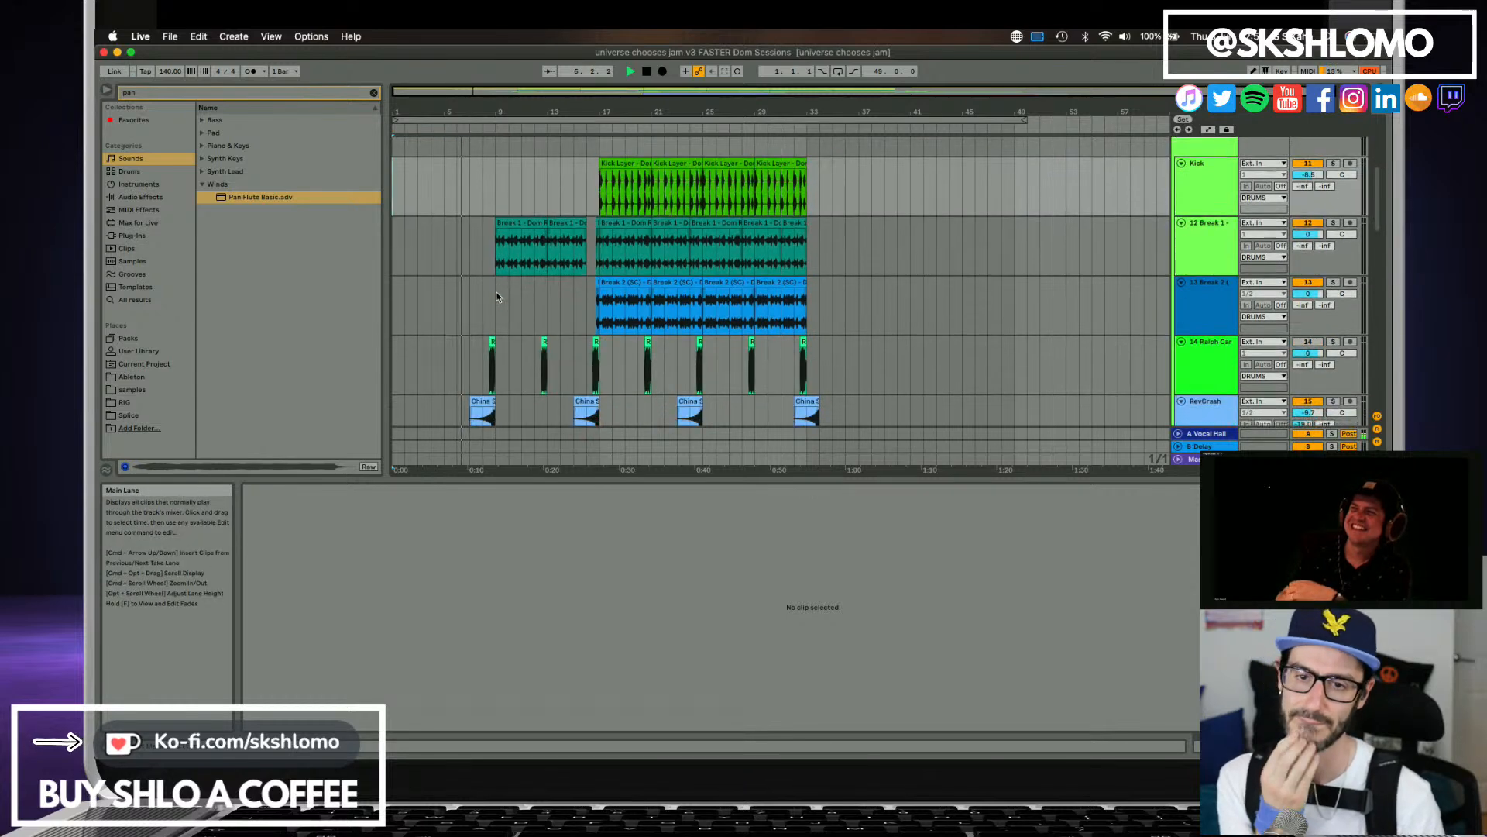
scroll(500, 293, "down", 4)
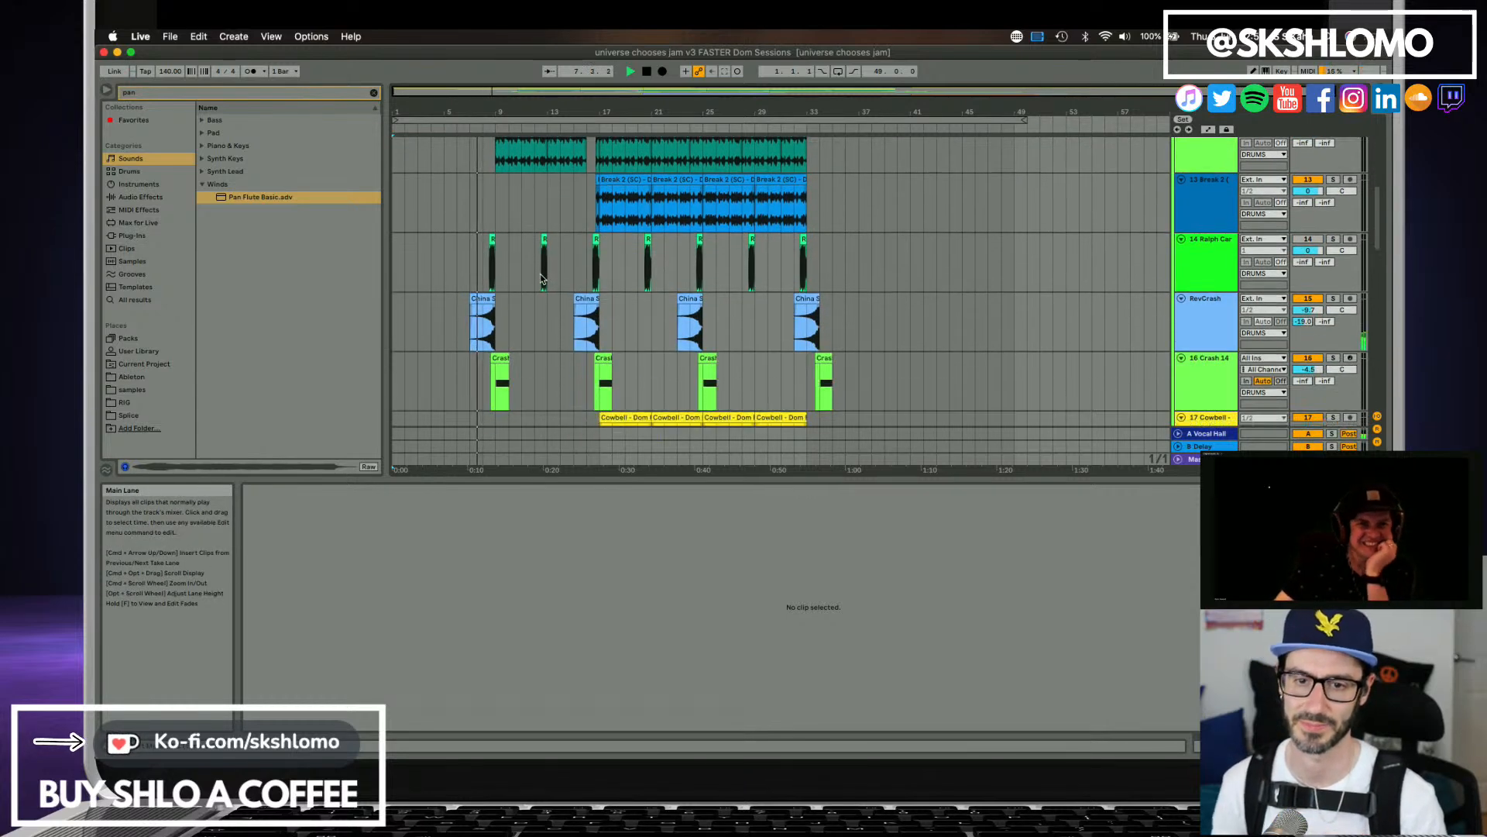
scroll(541, 279, "down", 8)
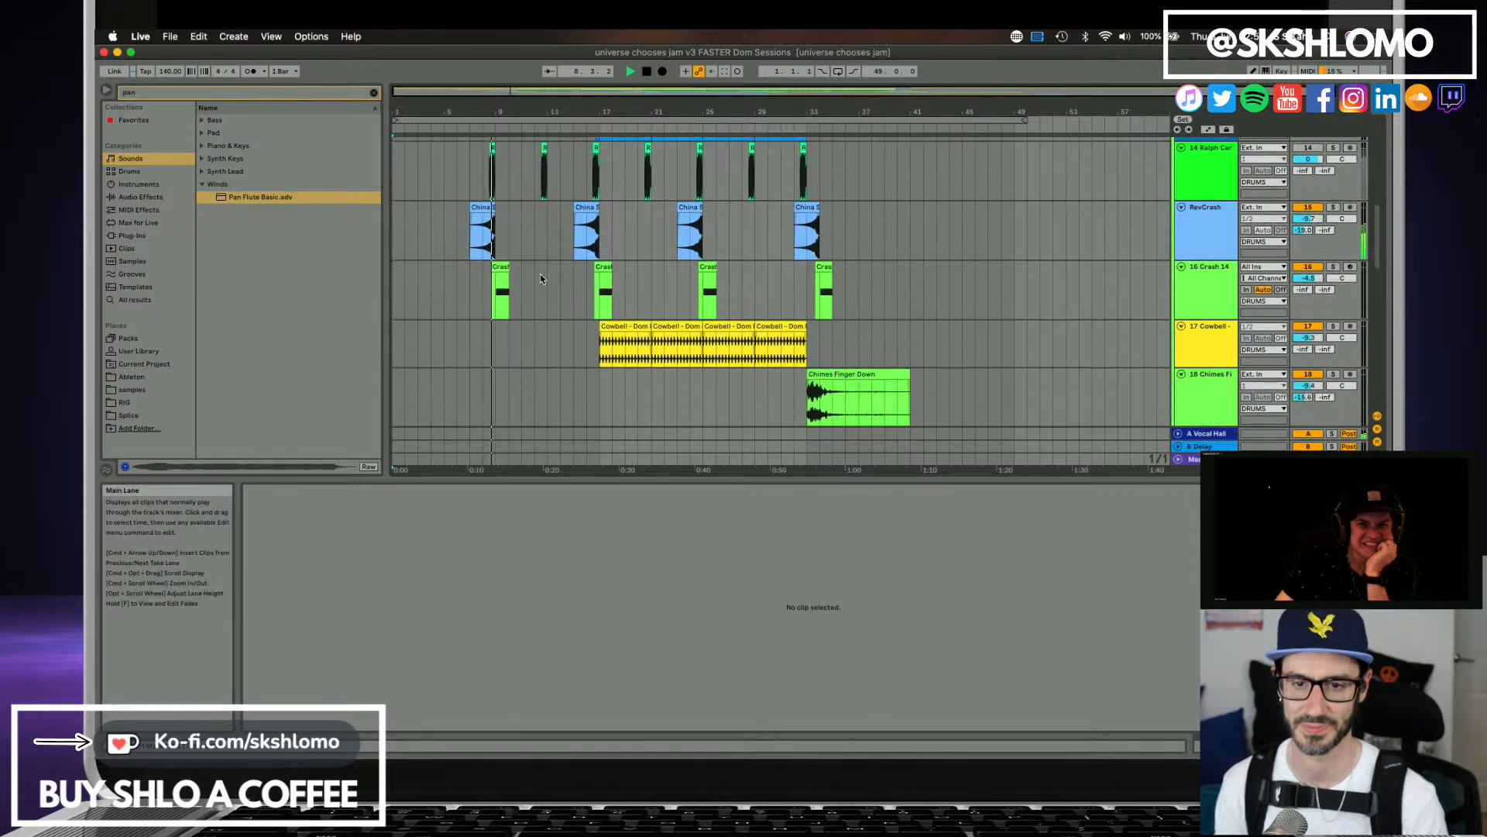
scroll(541, 279, "down", 4)
scroll(541, 279, "down", 8)
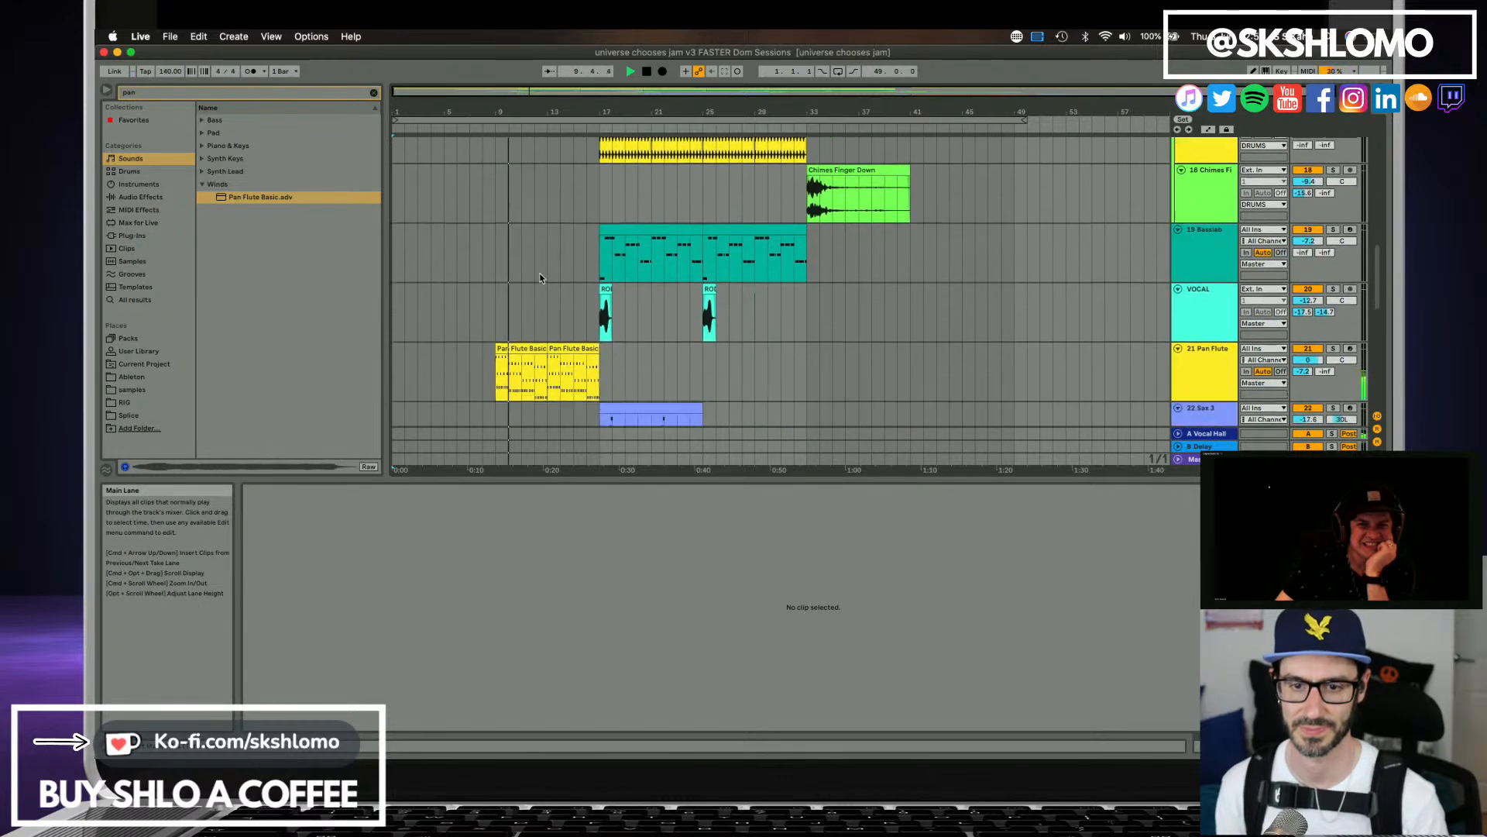
scroll(541, 278, "up", 20)
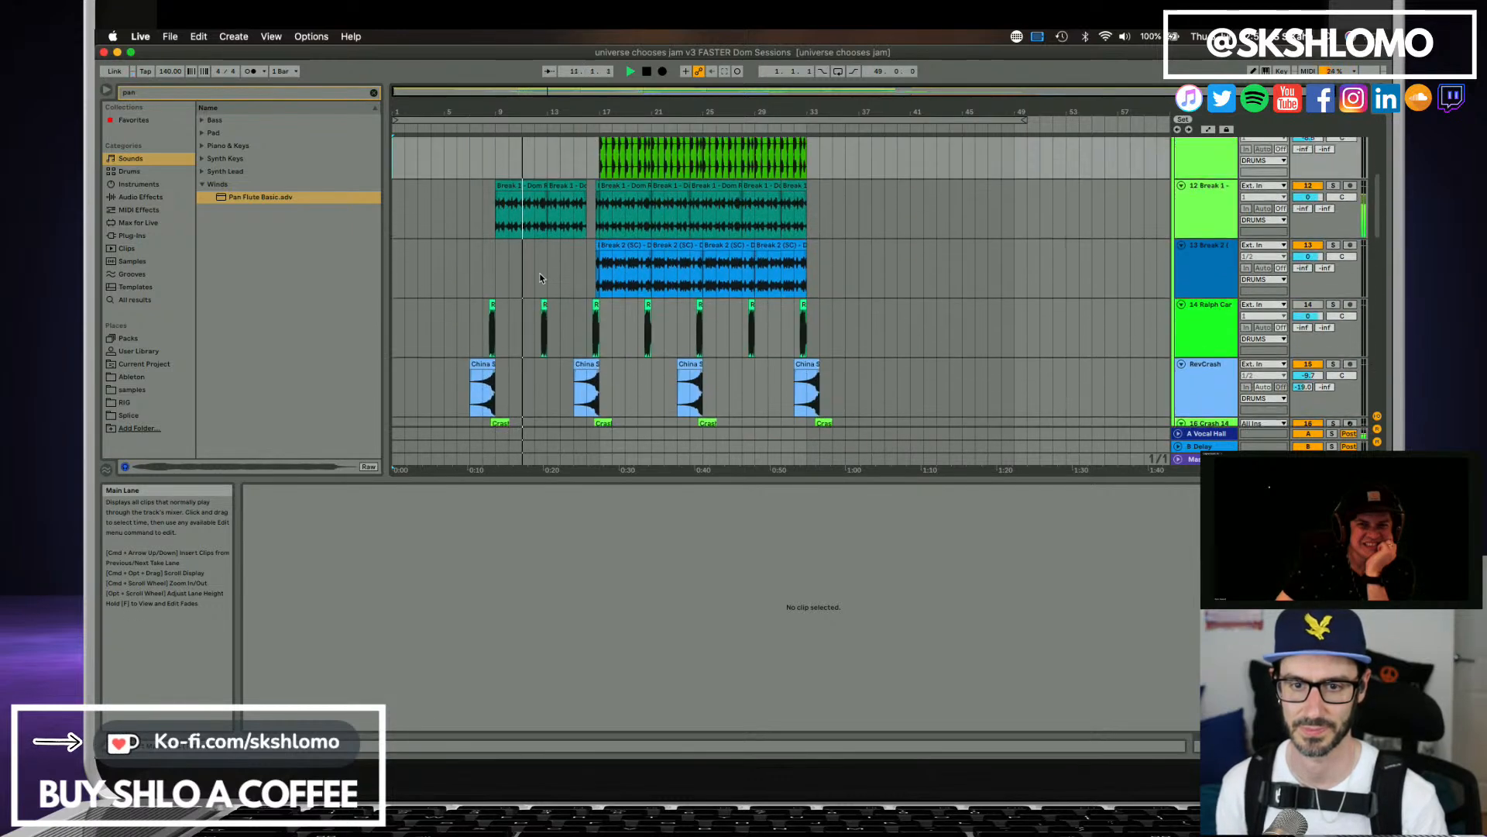
scroll(539, 273, "up", 10)
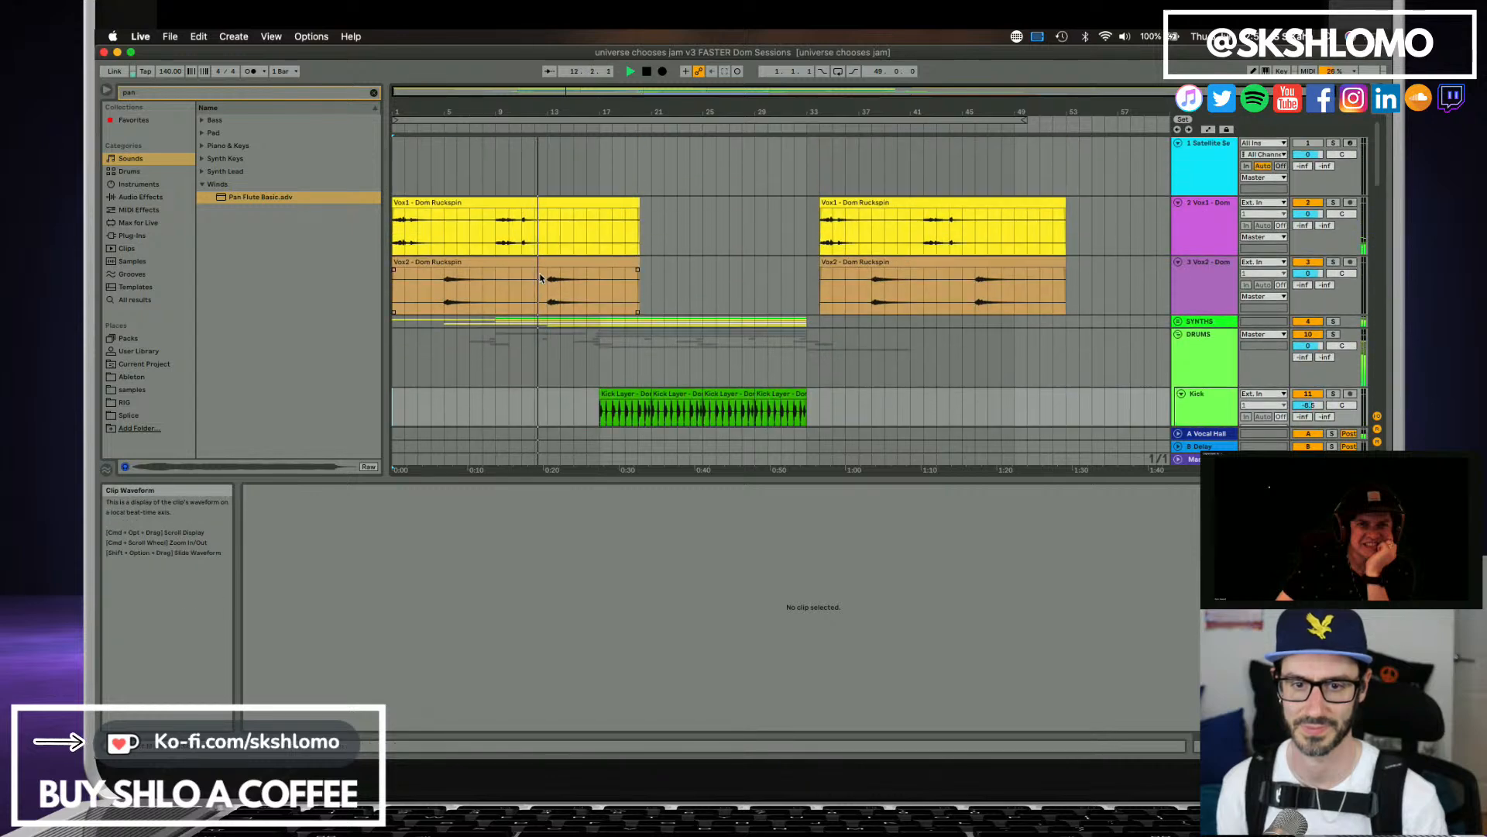
Lower the volumes of the Solina and Sax 3 tracks during playback.
scroll(542, 278, "down", 6)
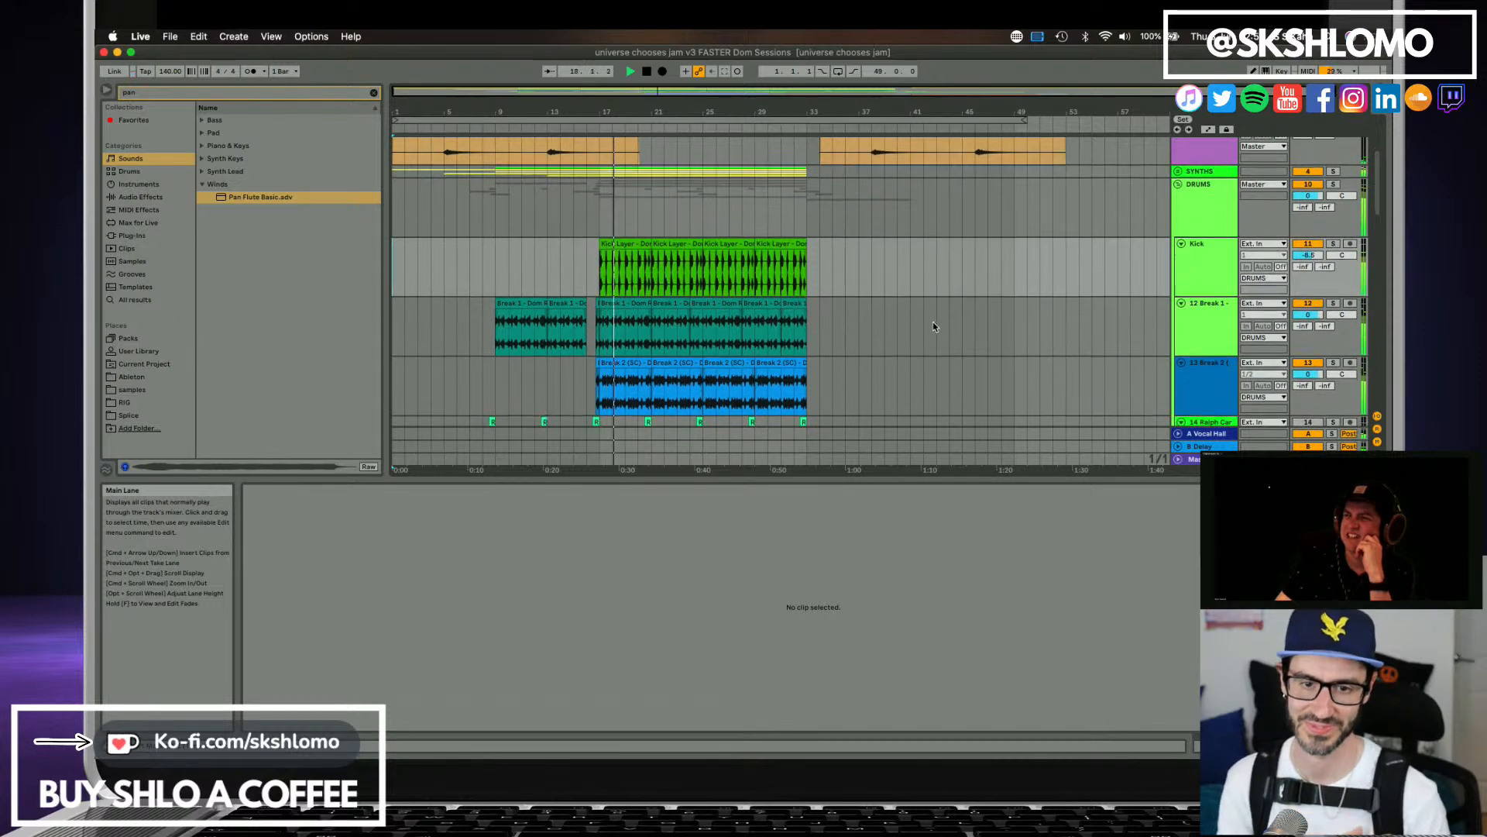
scroll(922, 321, "down", 3)
scroll(909, 321, "down", 15)
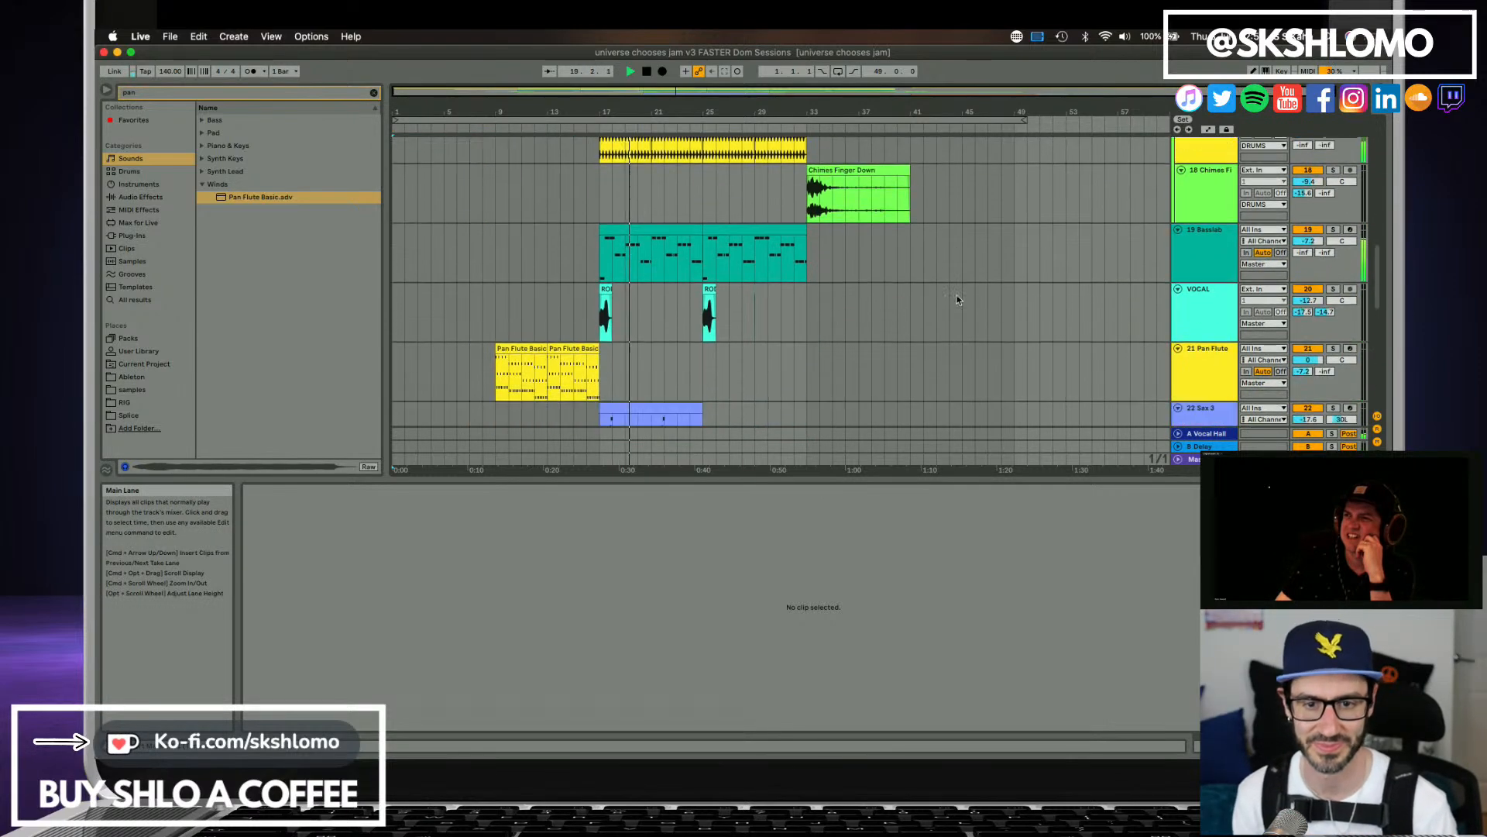
scroll(955, 312, "down", 3)
scroll(954, 313, "up", 2)
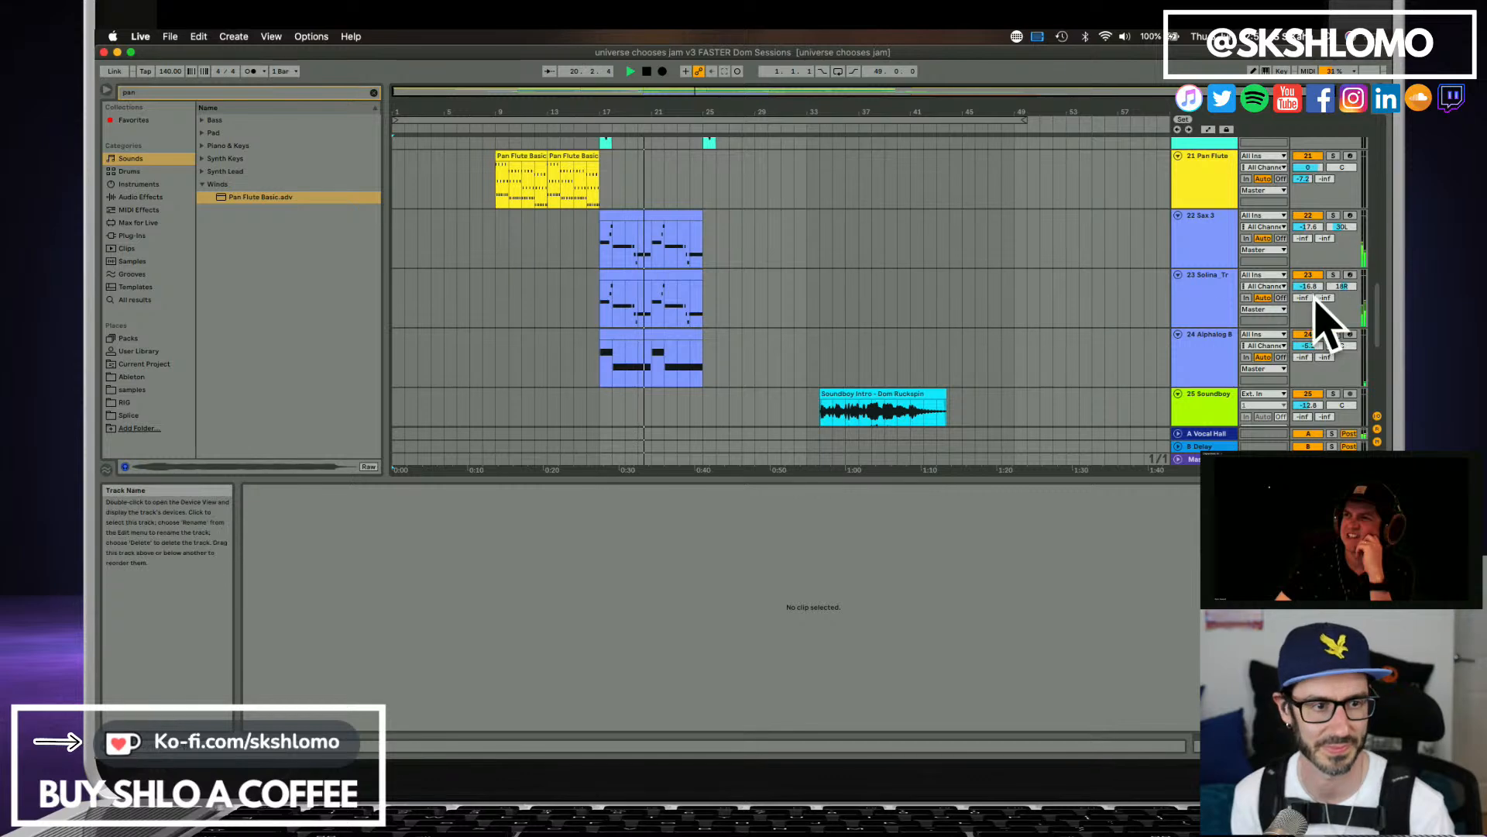
left_click_drag(1315, 285, 1315, 297)
left_click_drag(1311, 227, 1311, 243)
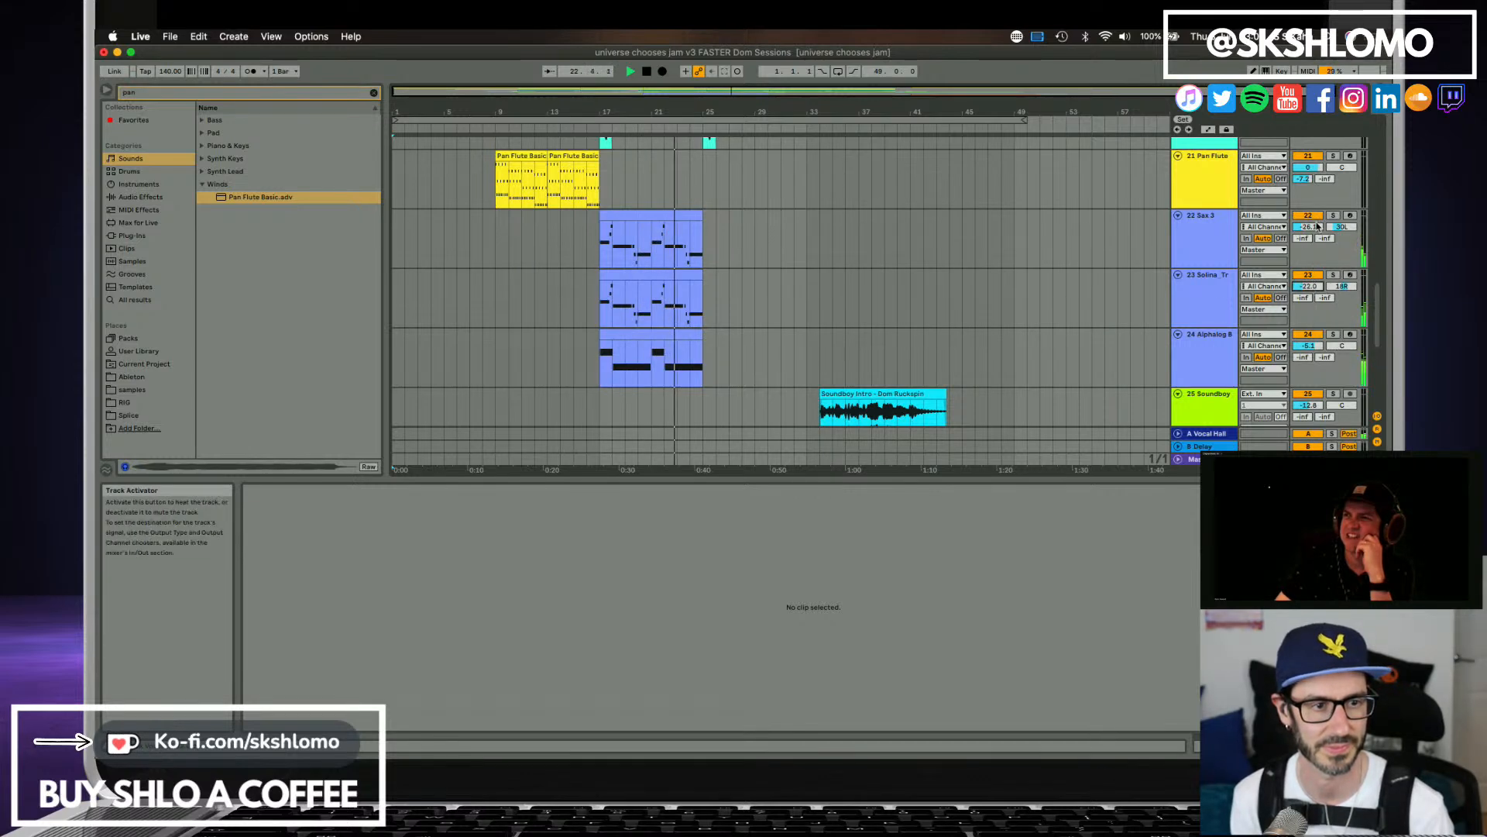
scroll(844, 293, "up", 2)
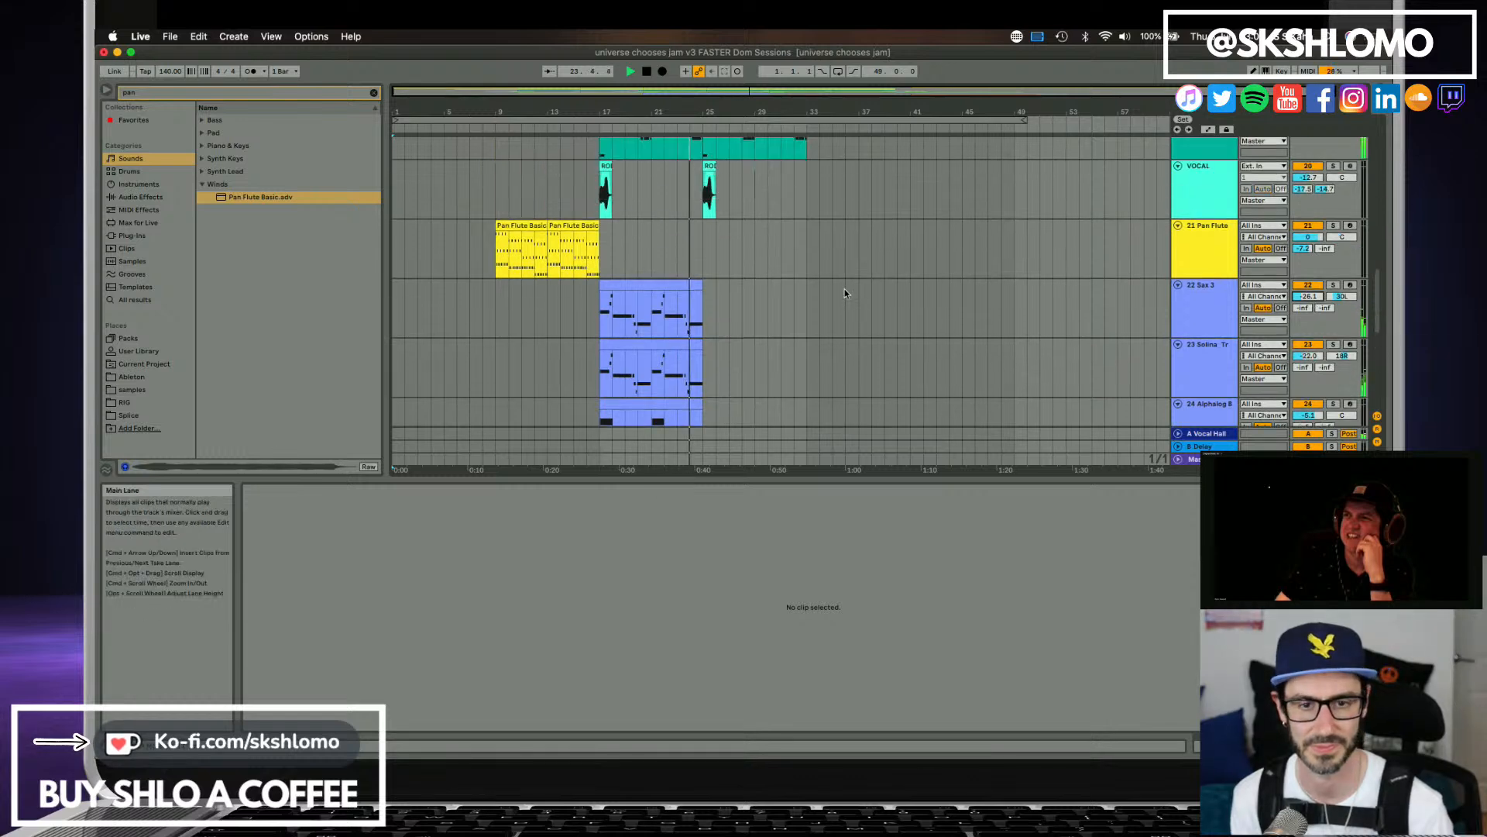
Review the drum, cowbell, bass, vocal, Rave Piano, Congas and Soundboy tracks while the arrangement plays through its ending, and stop playback.
scroll(844, 291, "up", 3)
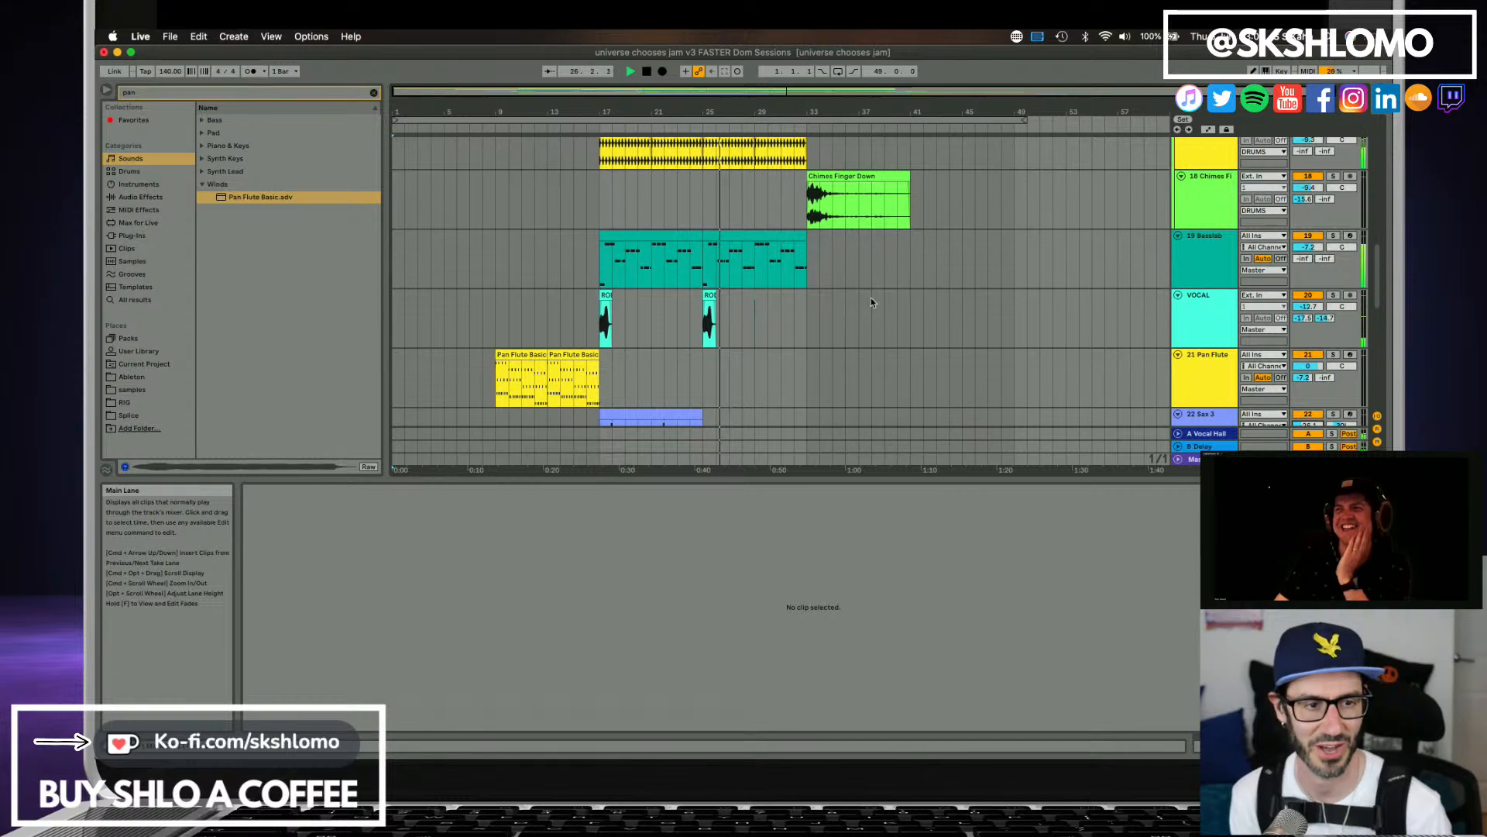
scroll(871, 297, "up", 5)
scroll(871, 298, "up", 4)
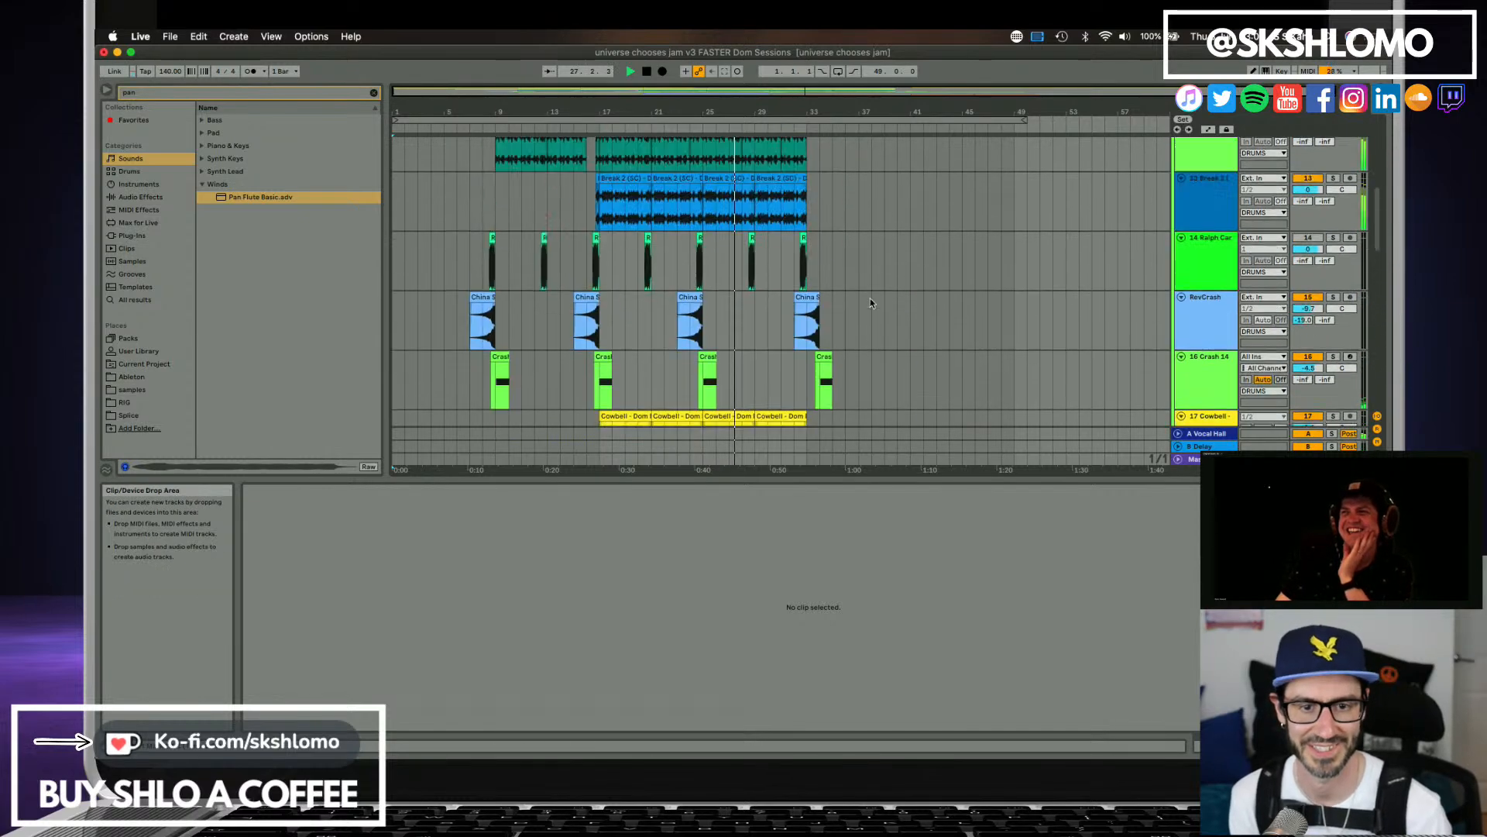
scroll(871, 298, "down", 2)
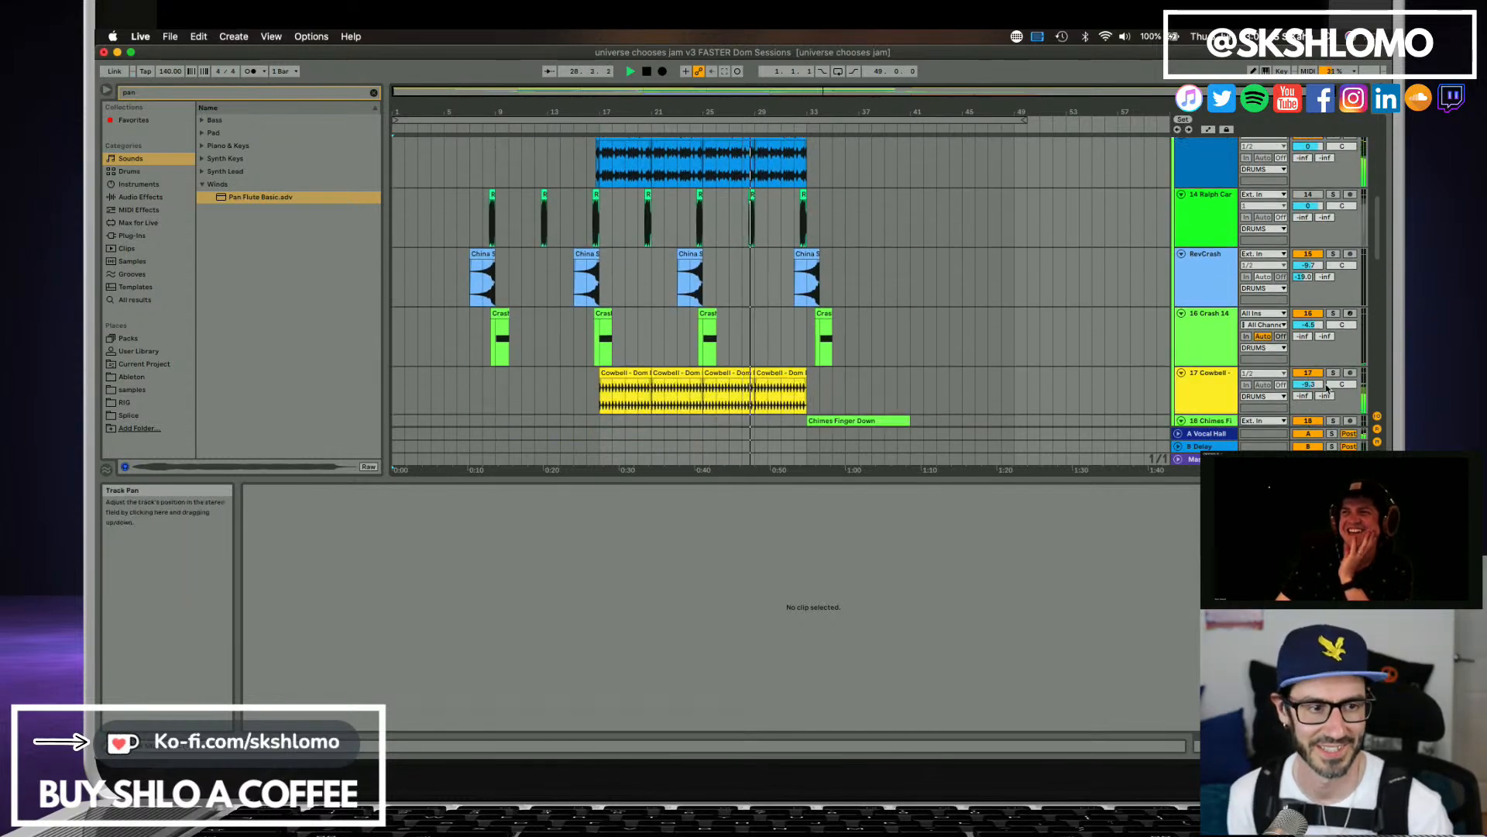
scroll(904, 348, "down", 5)
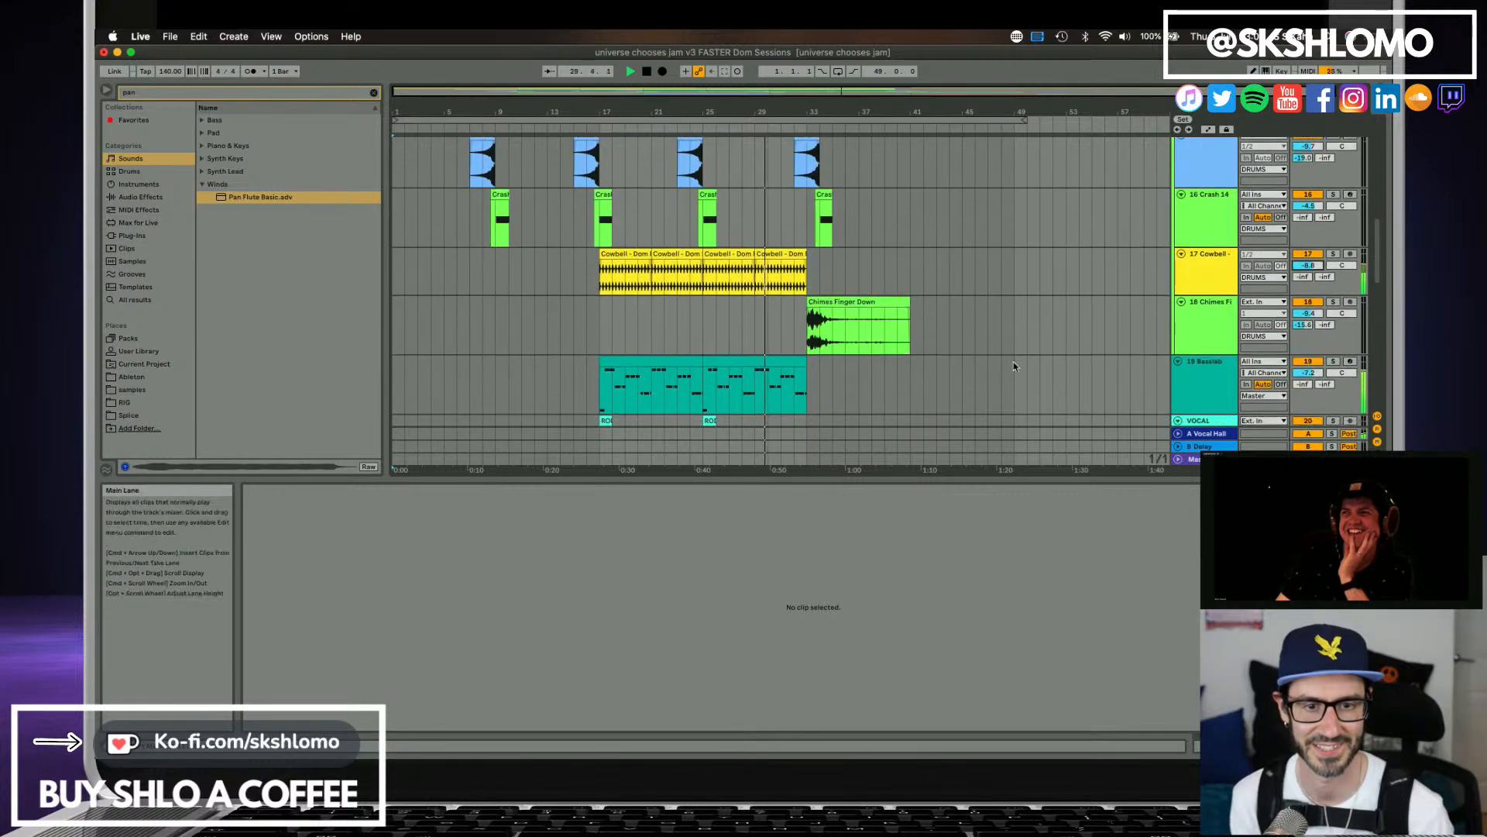
scroll(1196, 369, "down", 10)
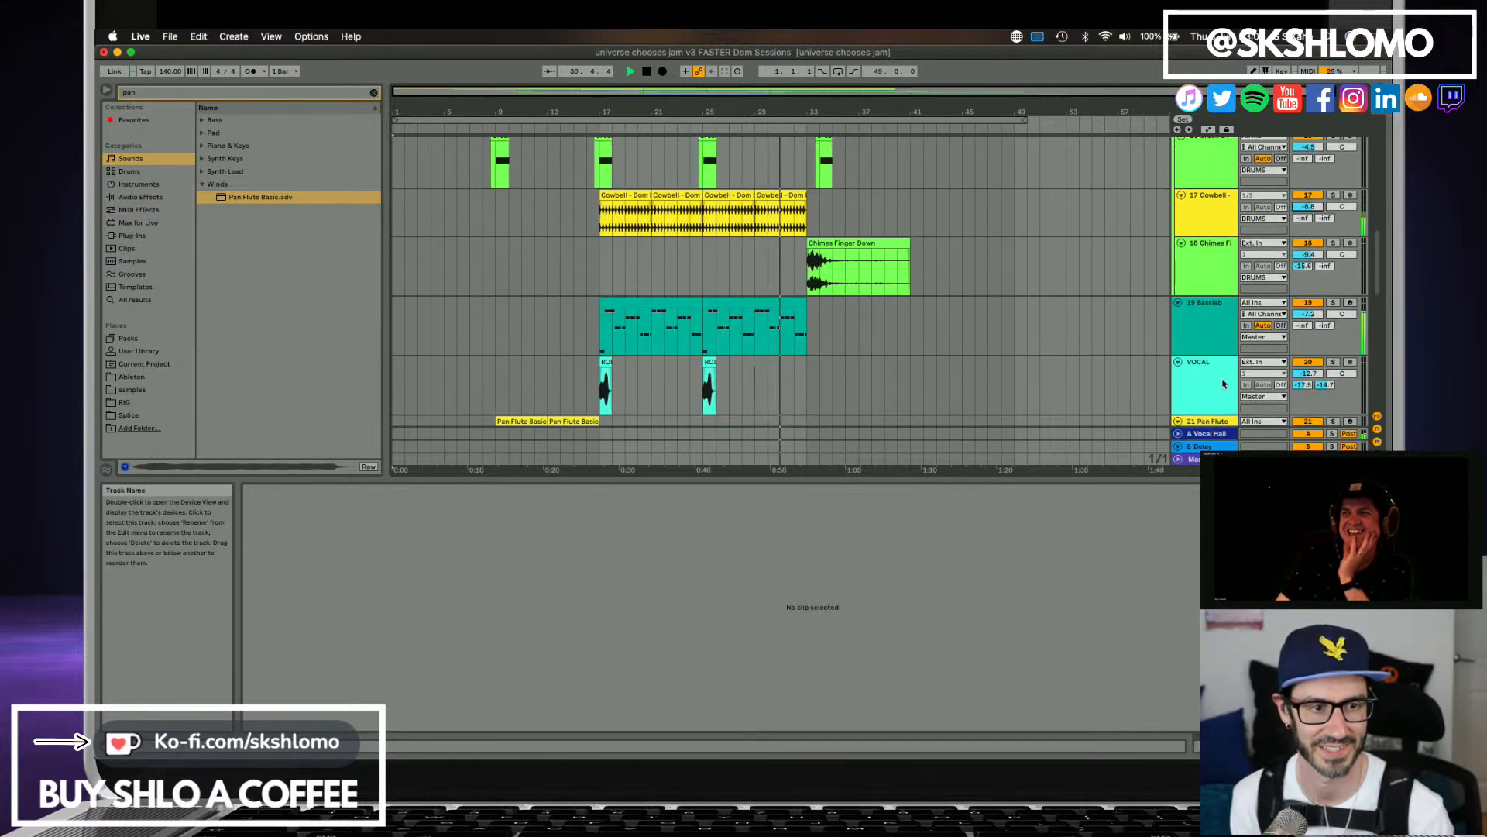
scroll(1222, 383, "down", 2)
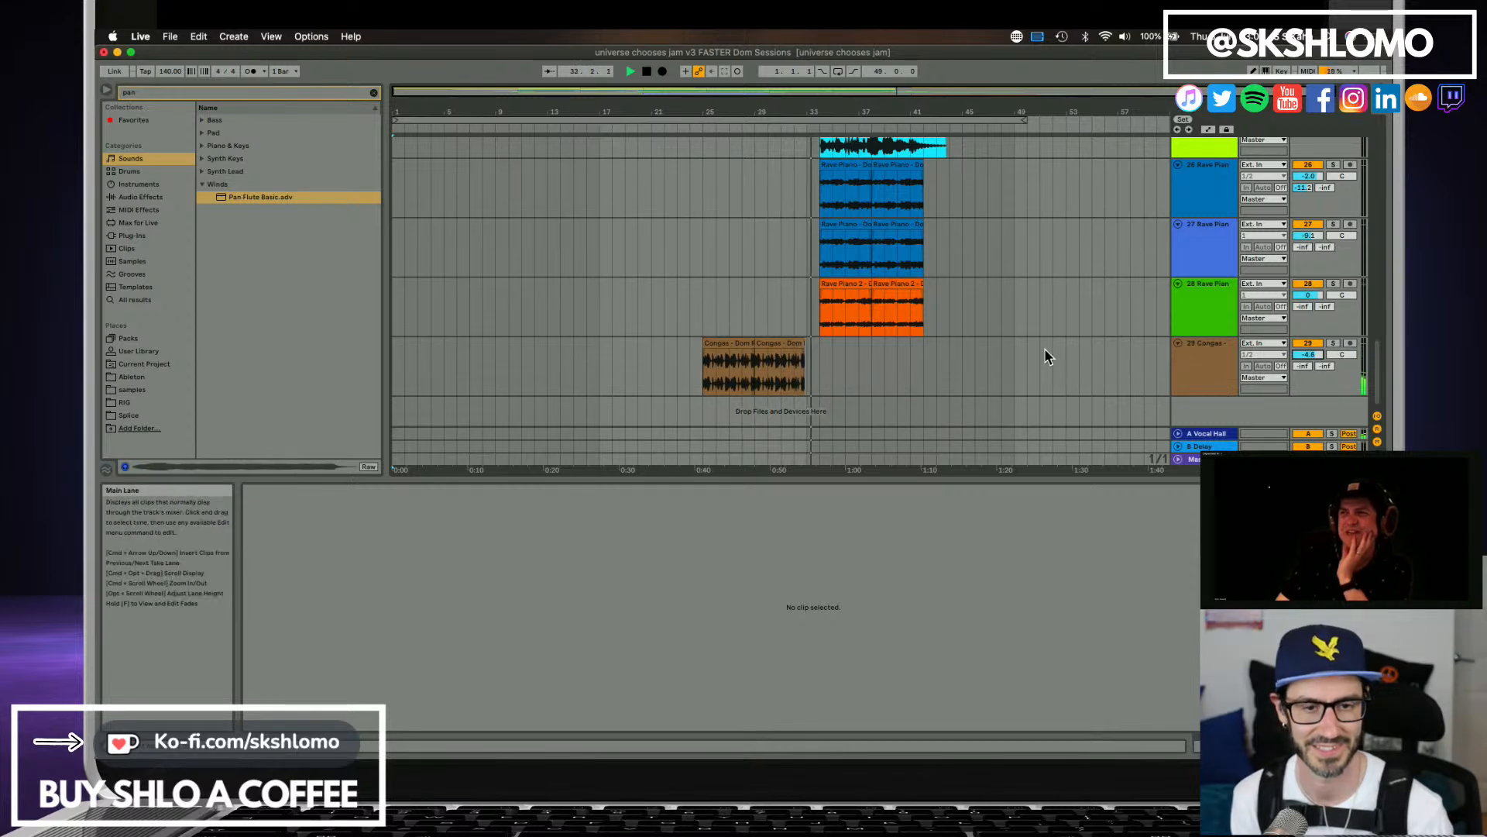
scroll(1045, 360, "up", 1)
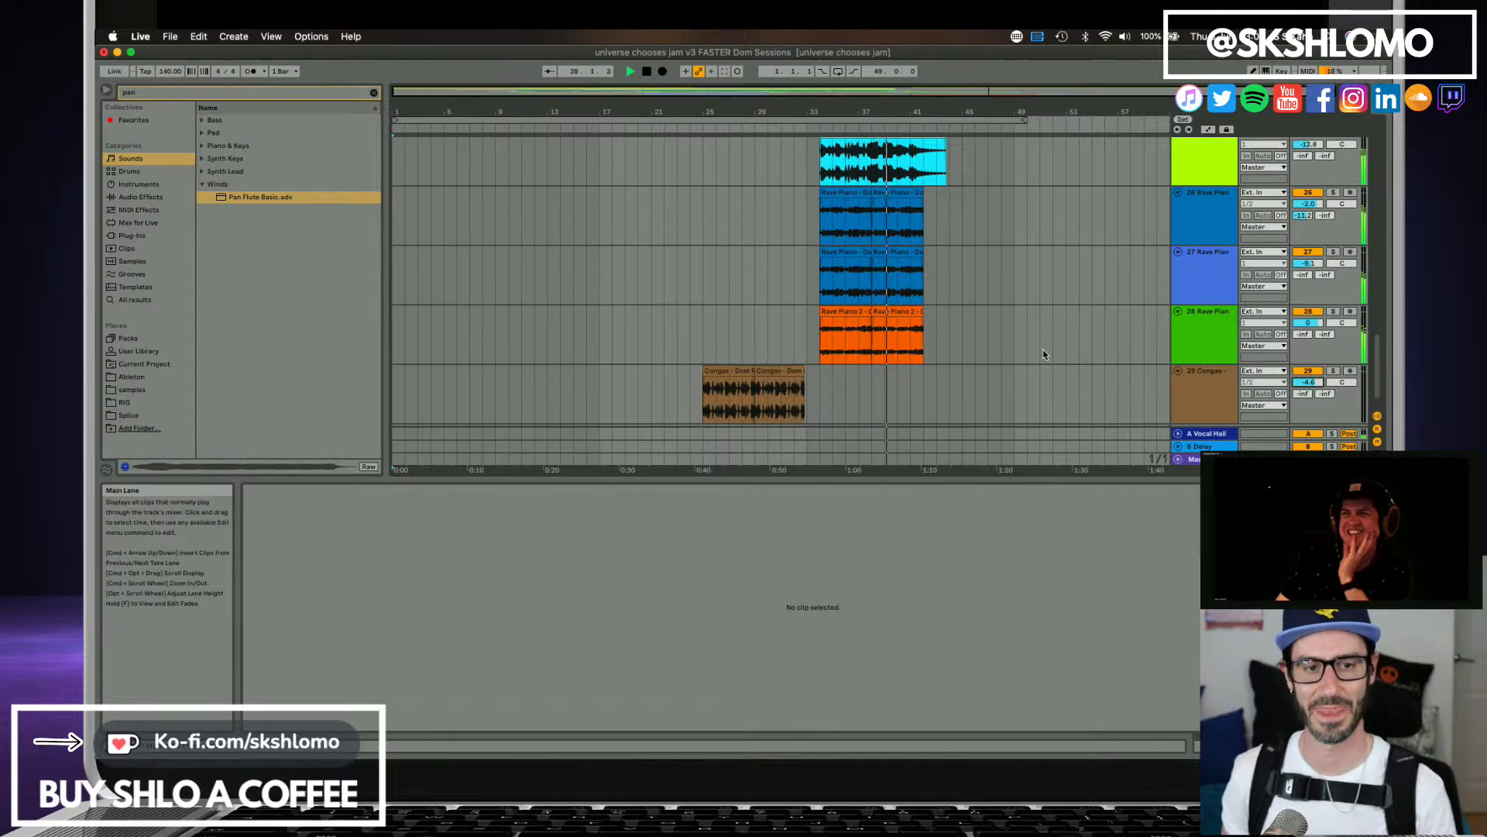
scroll(676, 296, "up", 5)
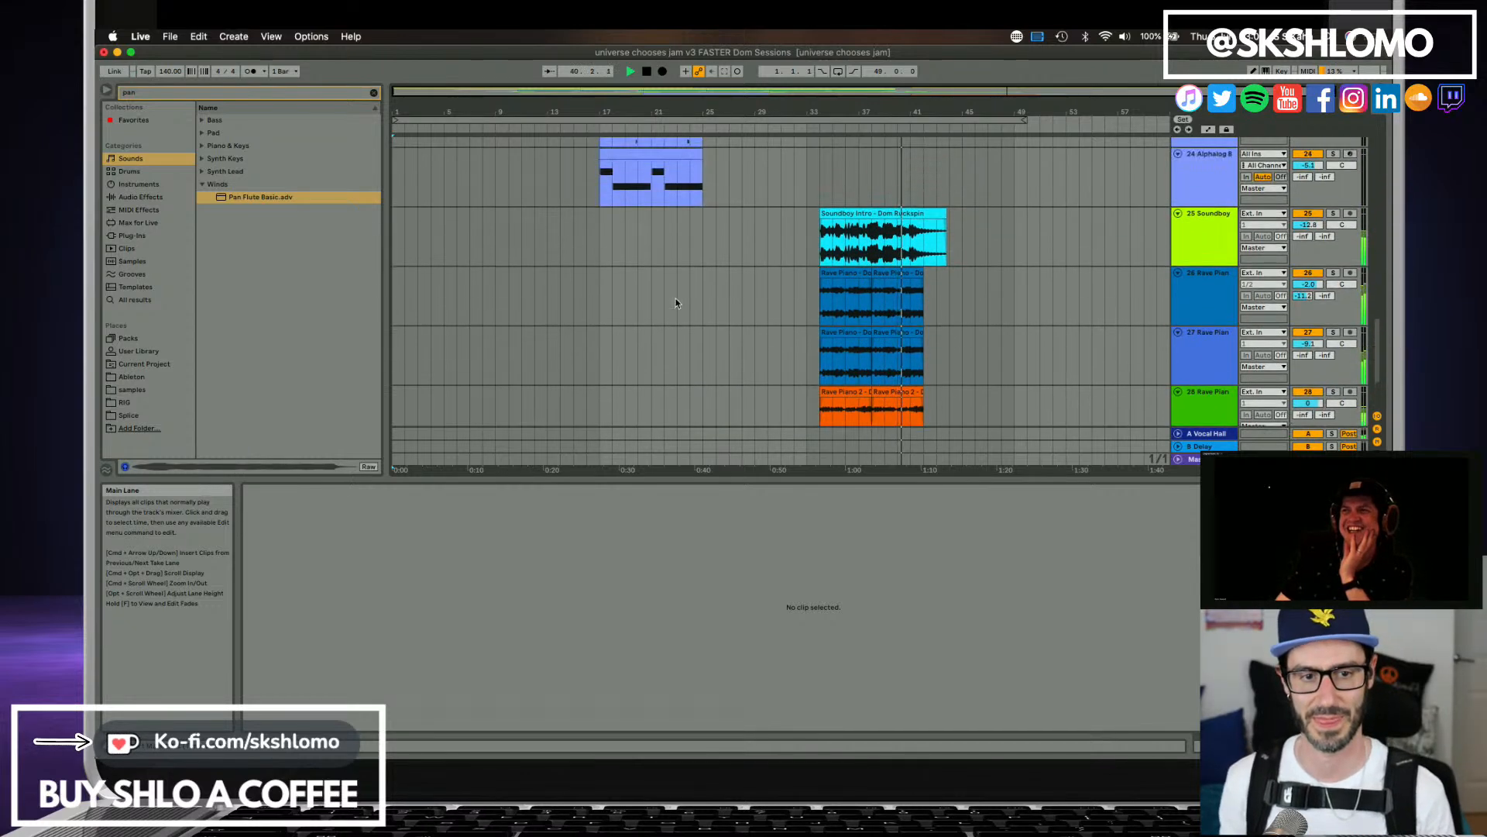
scroll(676, 303, "up", 3)
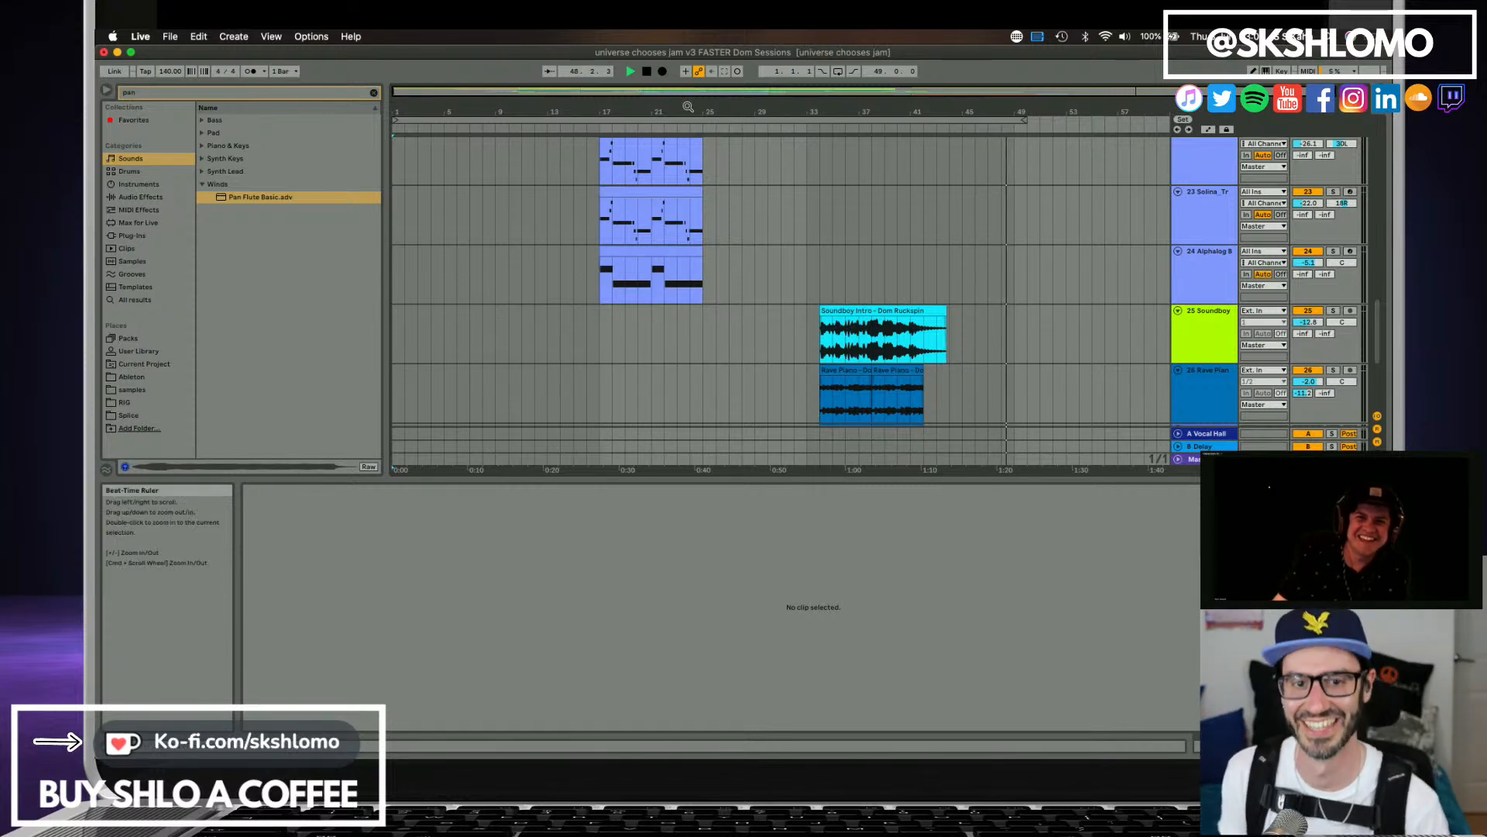
key("space")
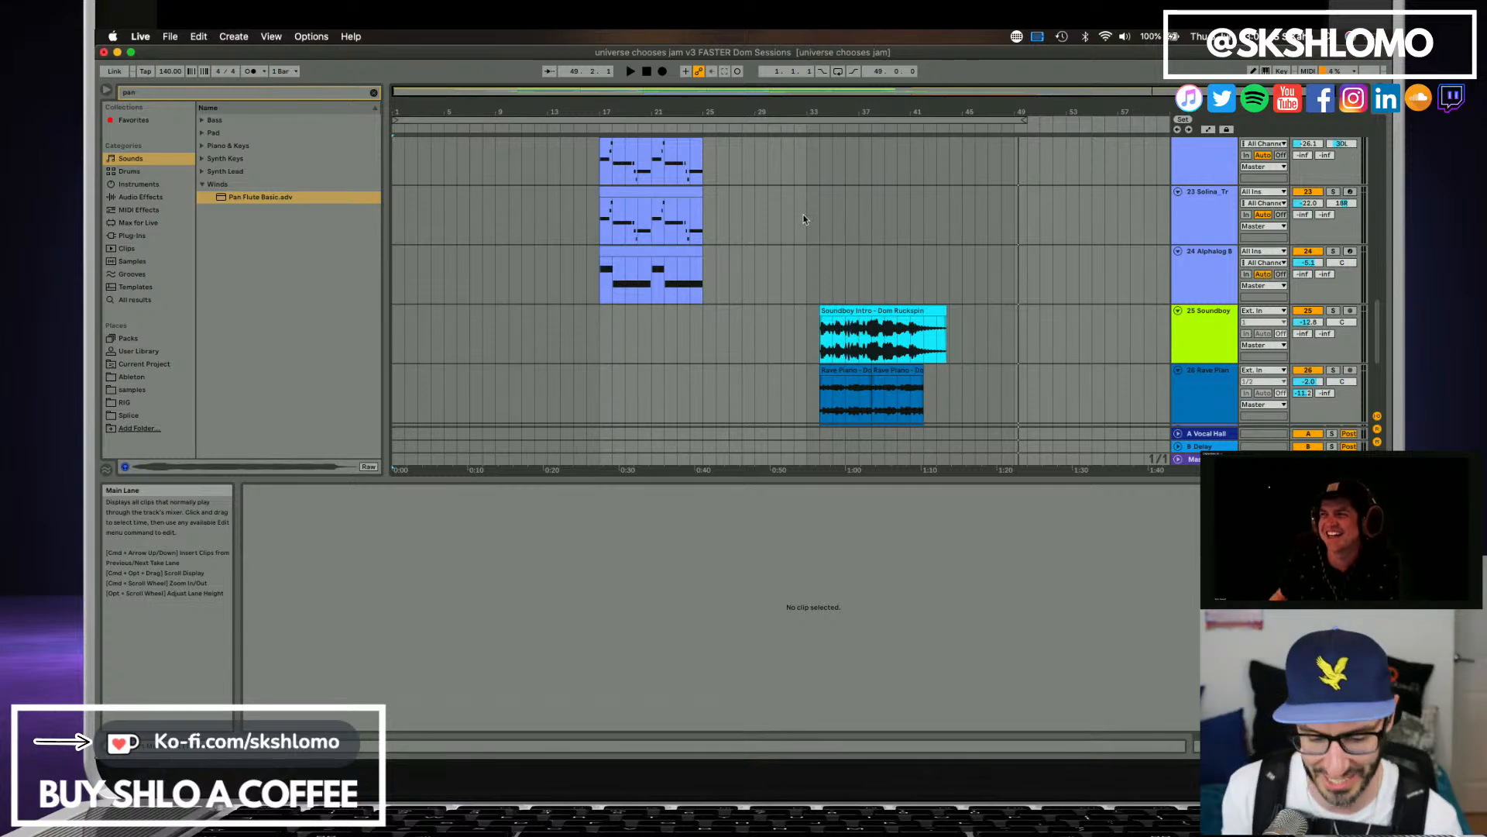